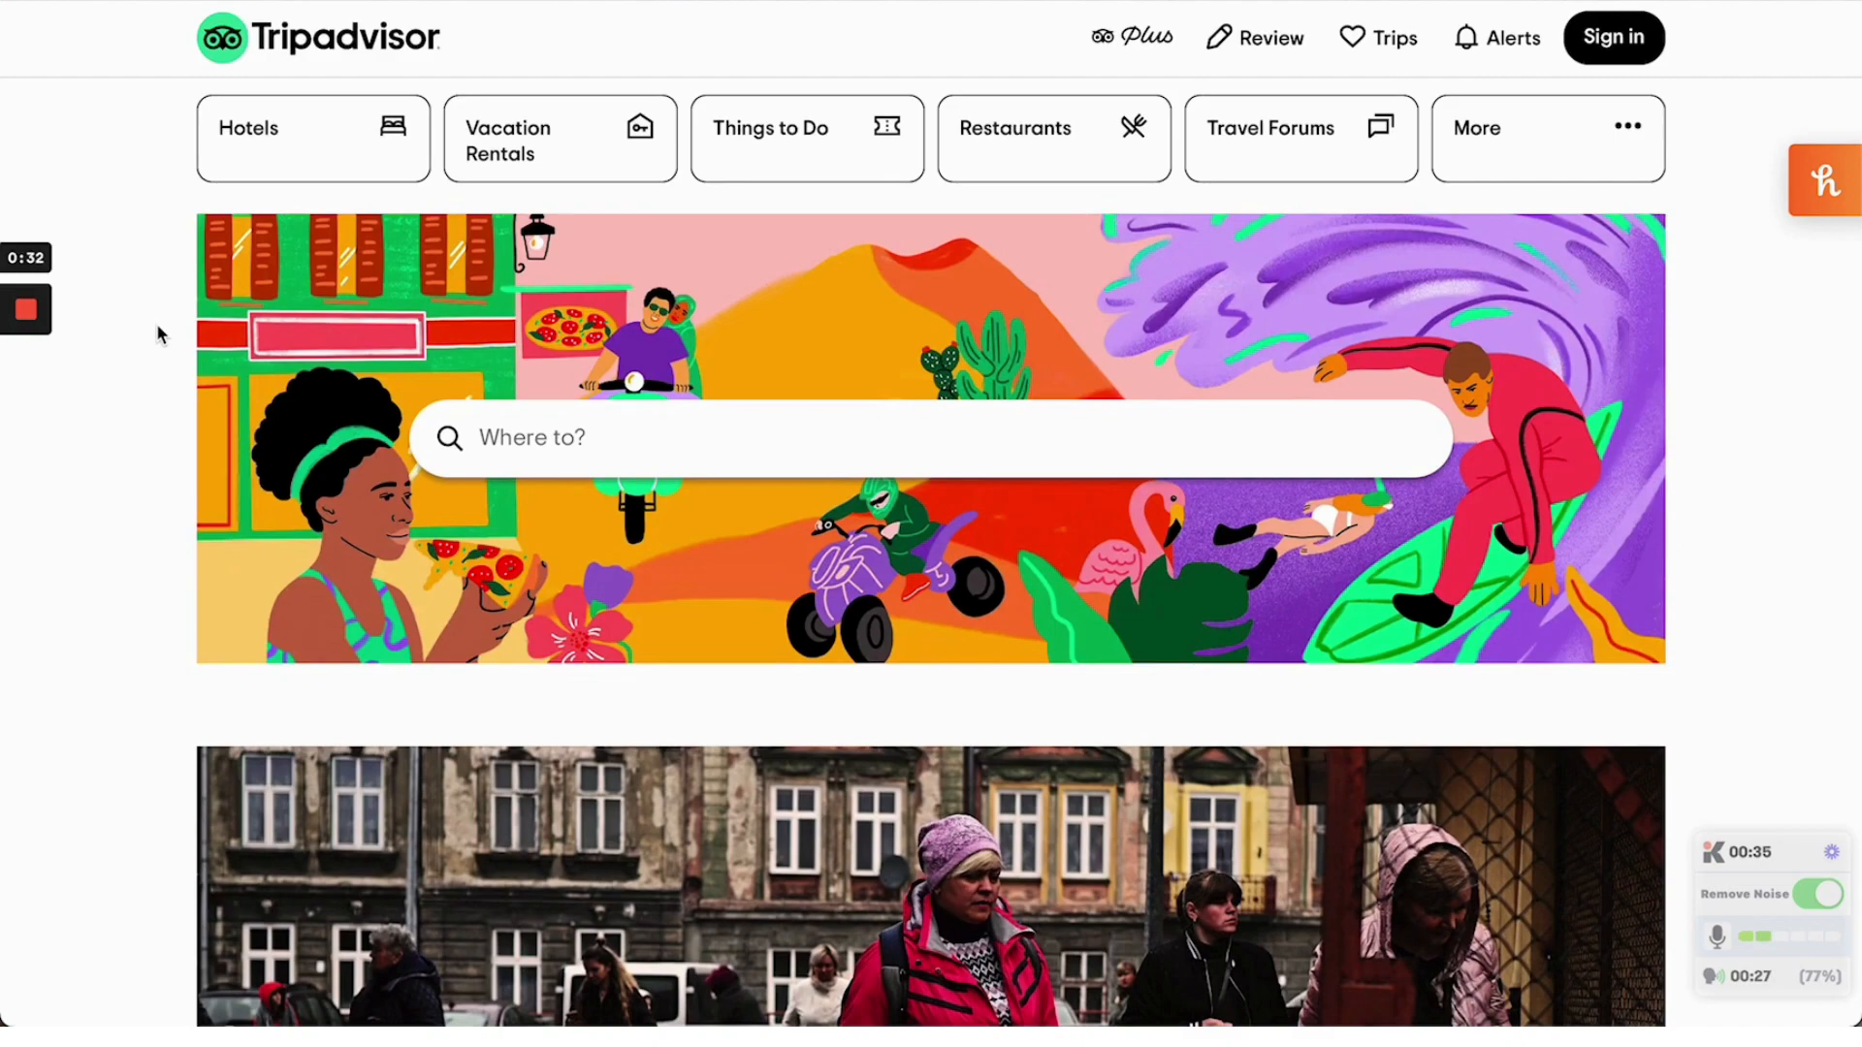
Switch to the Bubble editor and open the Header reusable element
{"action": "left_click", "coordinate": [340, 1]}
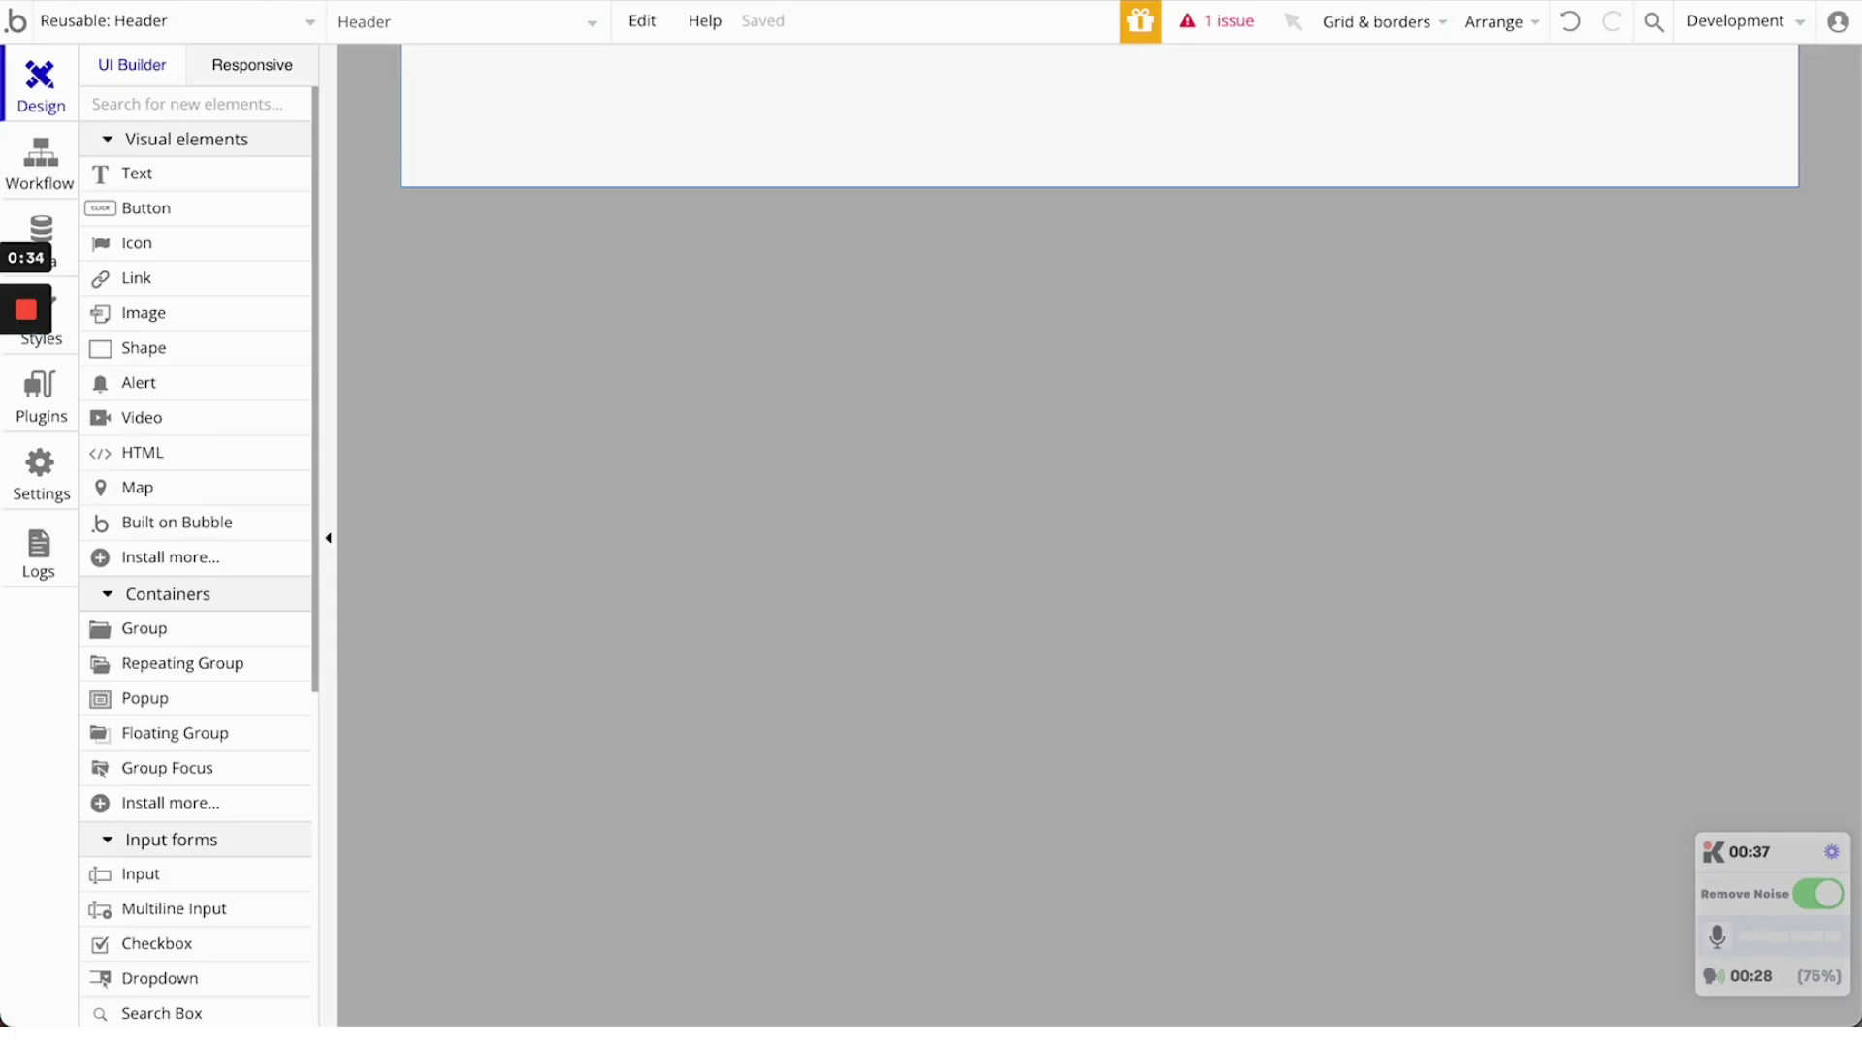
{"action": "left_click", "coordinate": [298, 27]}
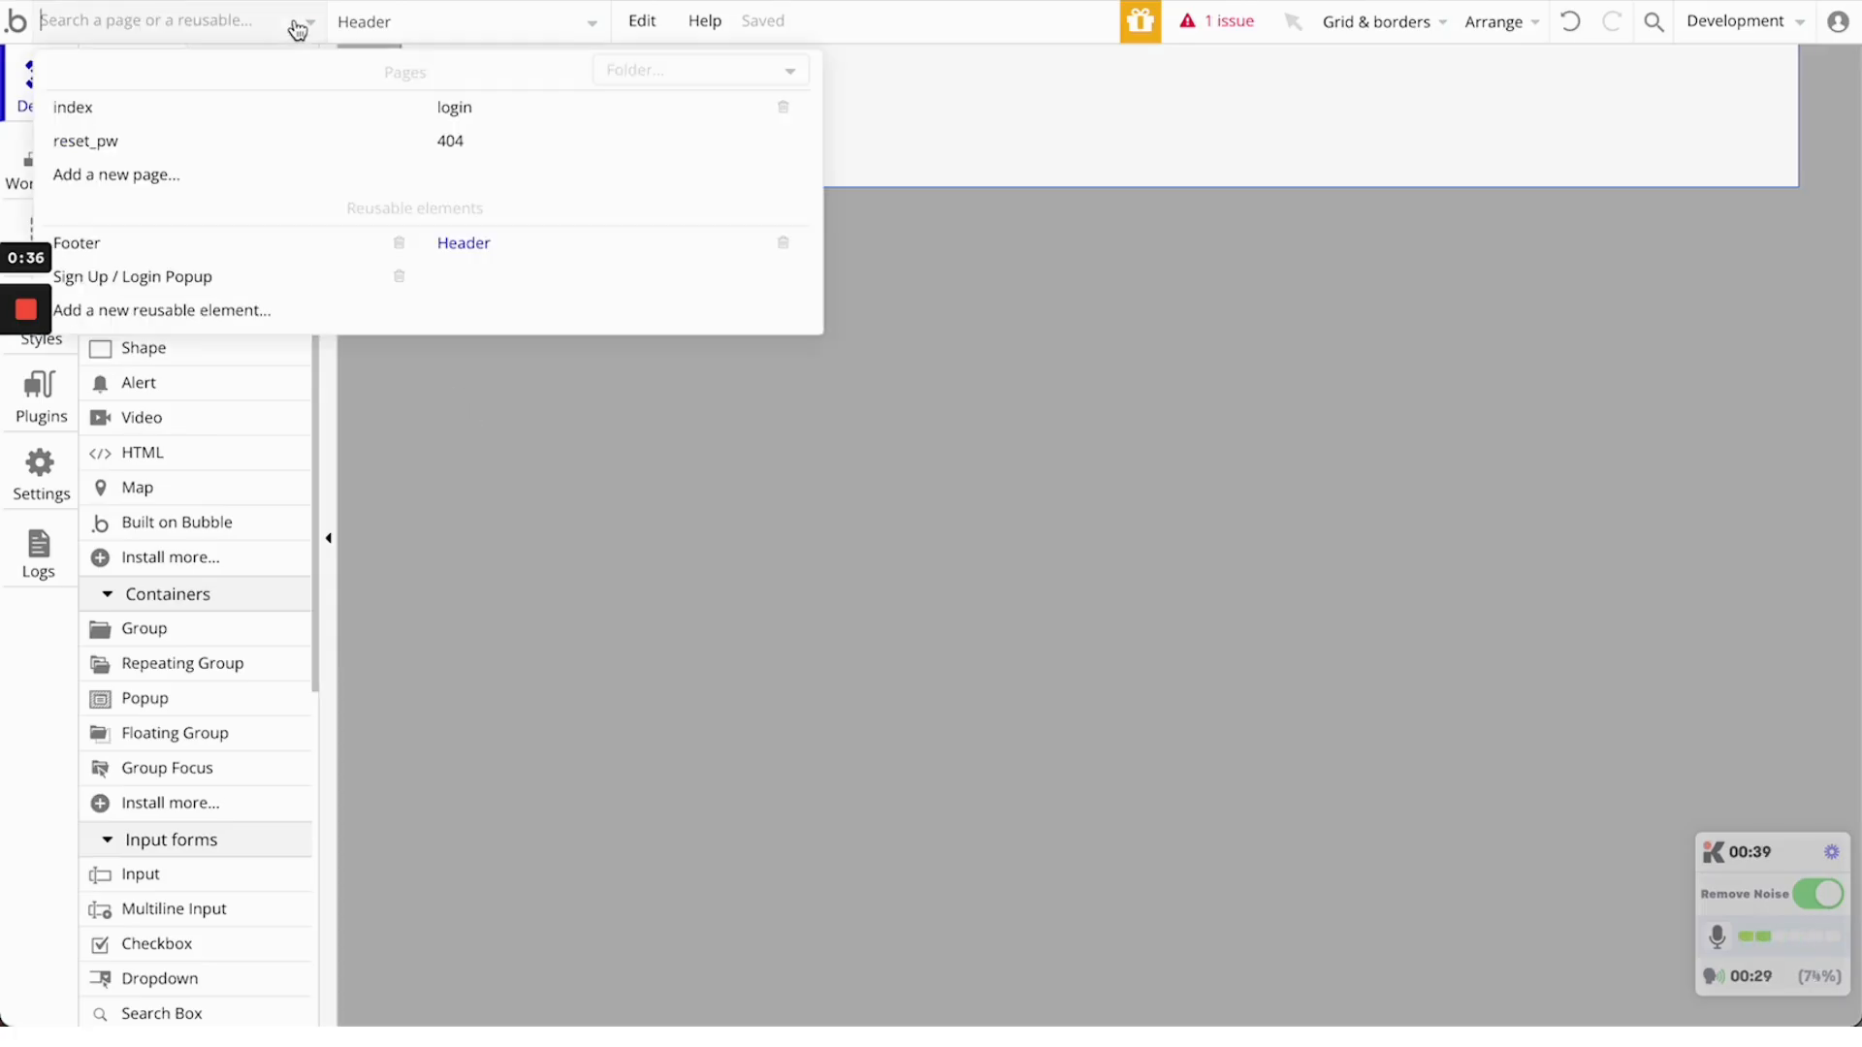
{"action": "left_click", "coordinate": [1619, 428]}
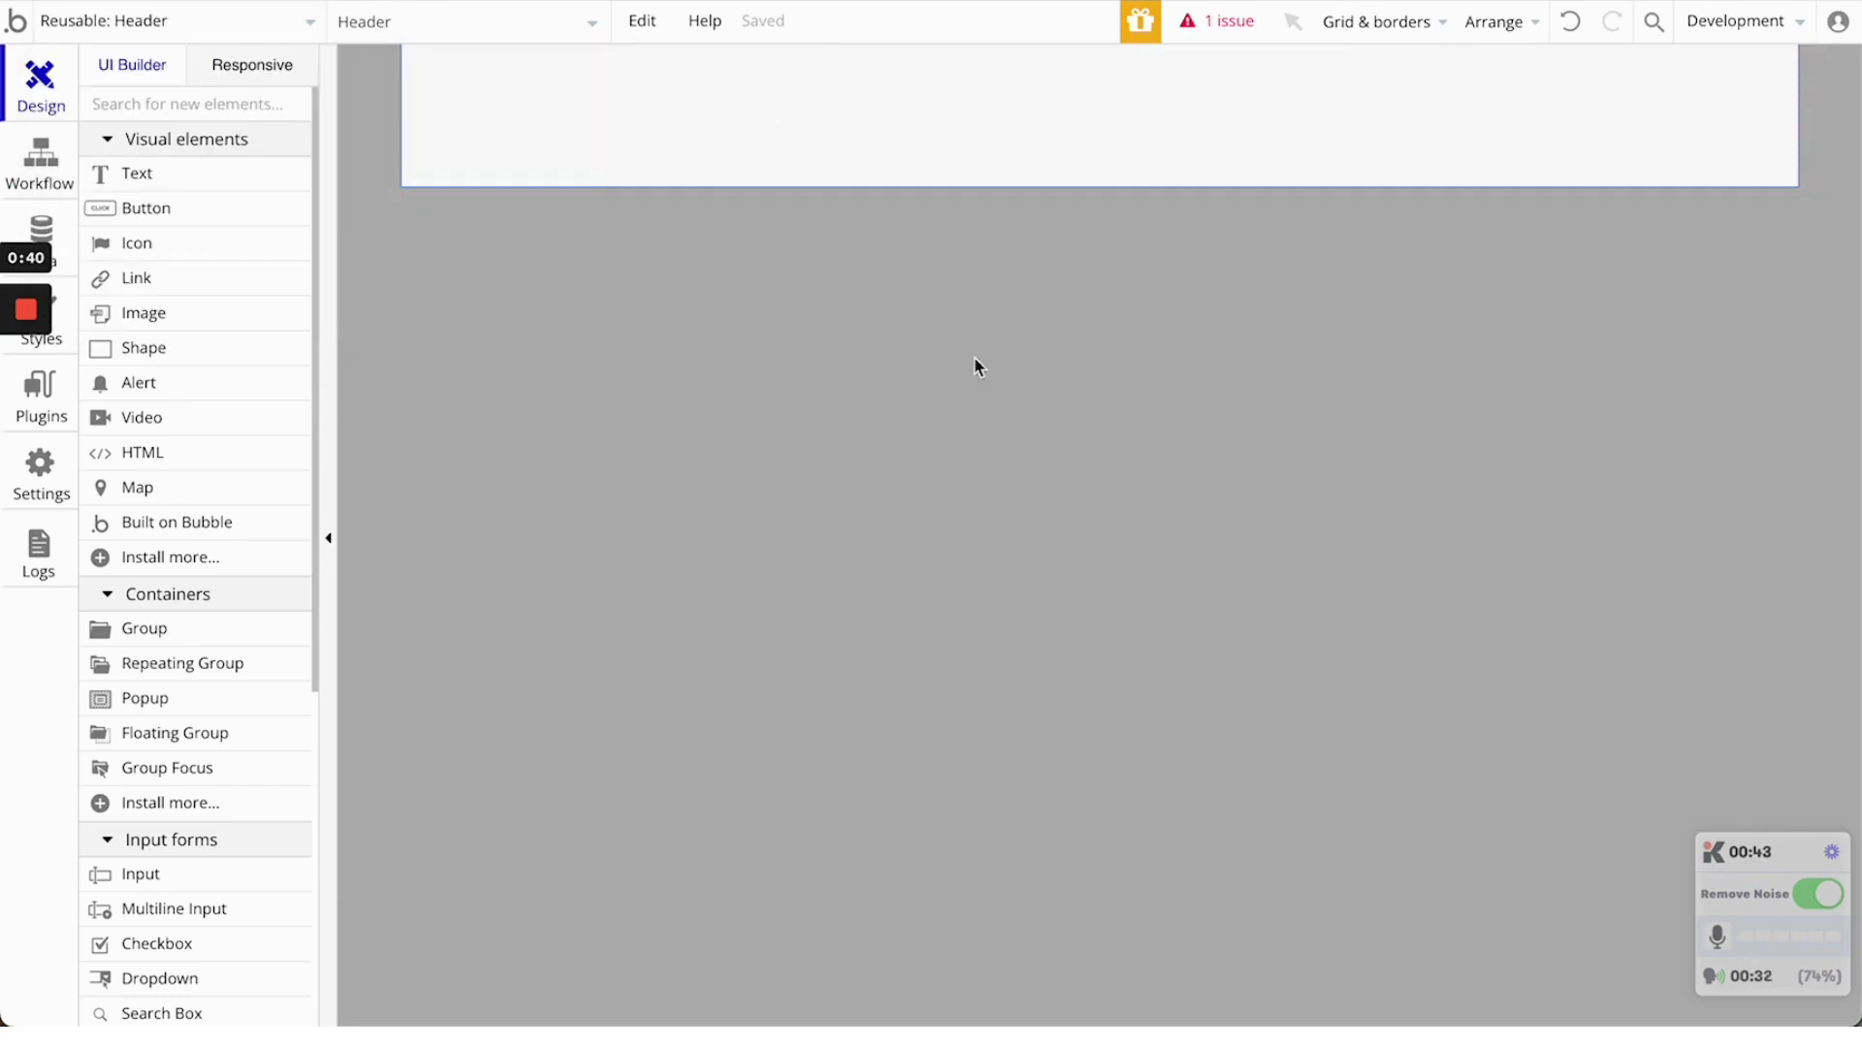
{"action": "left_click", "coordinate": [303, 35]}
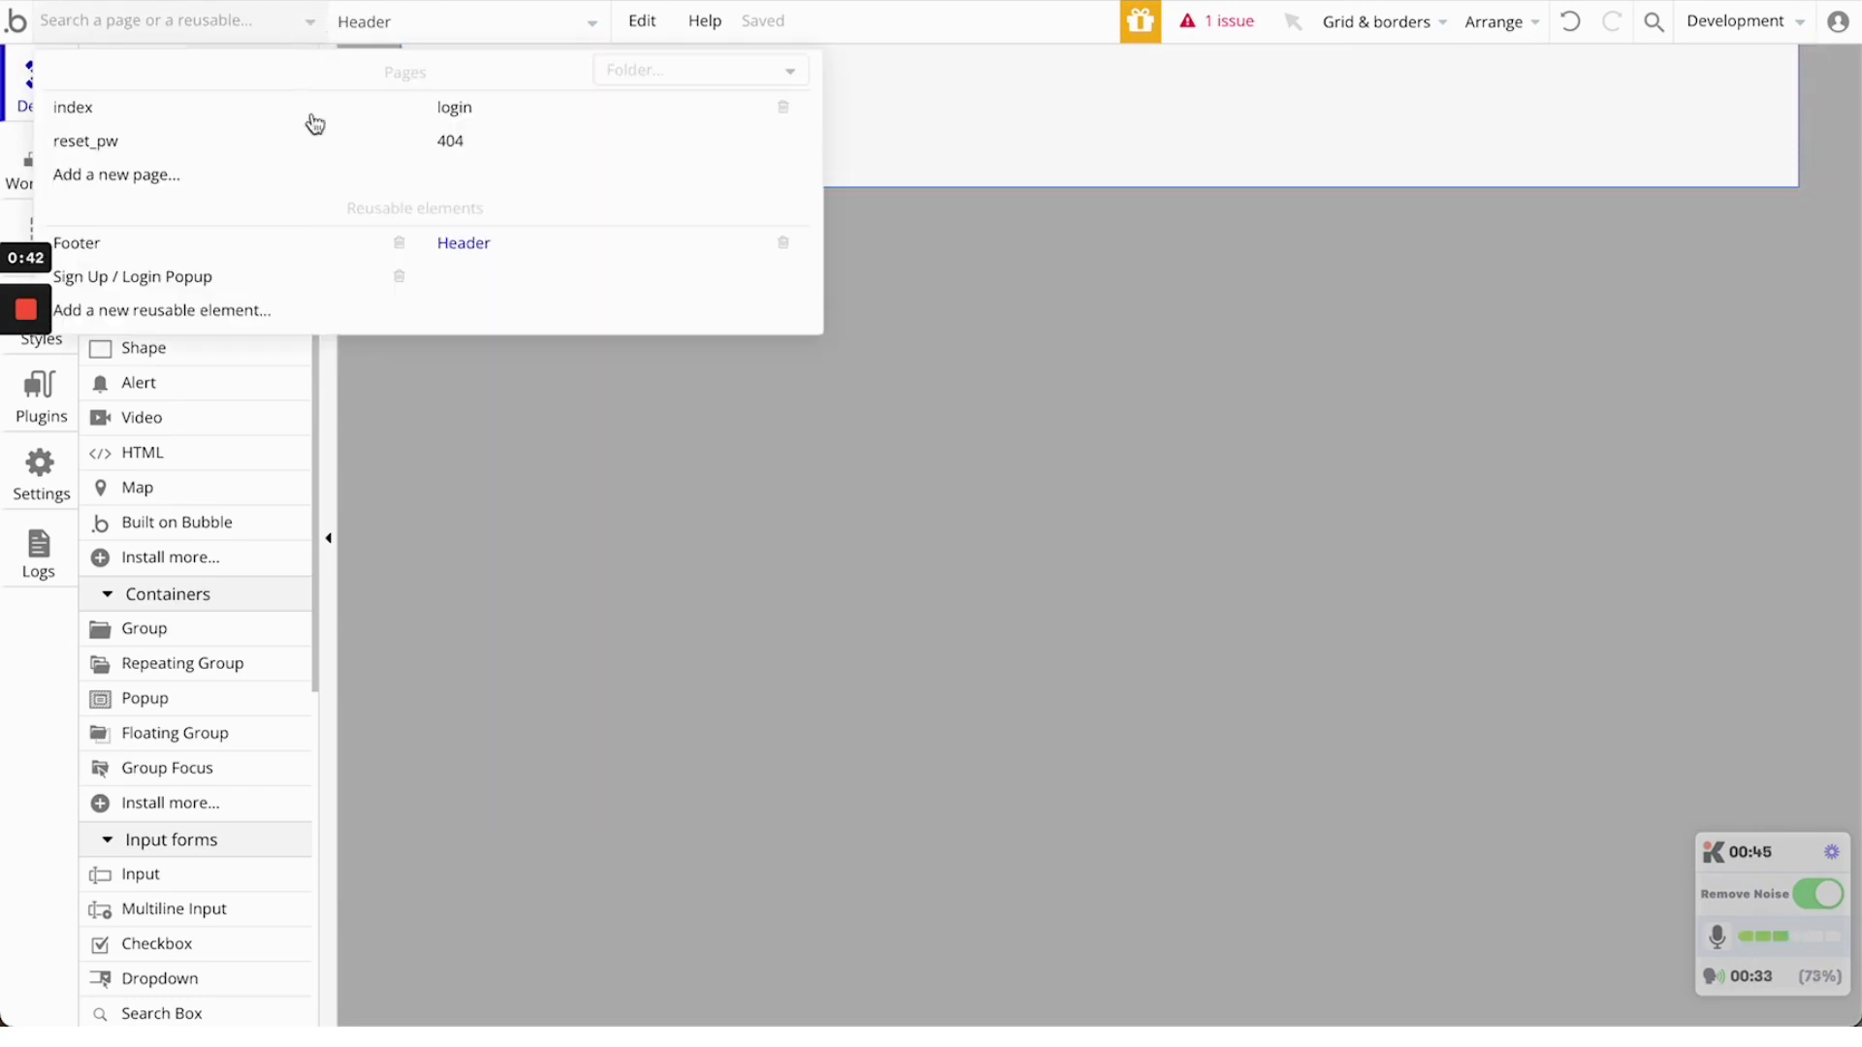
{"action": "left_click", "coordinate": [523, 244]}
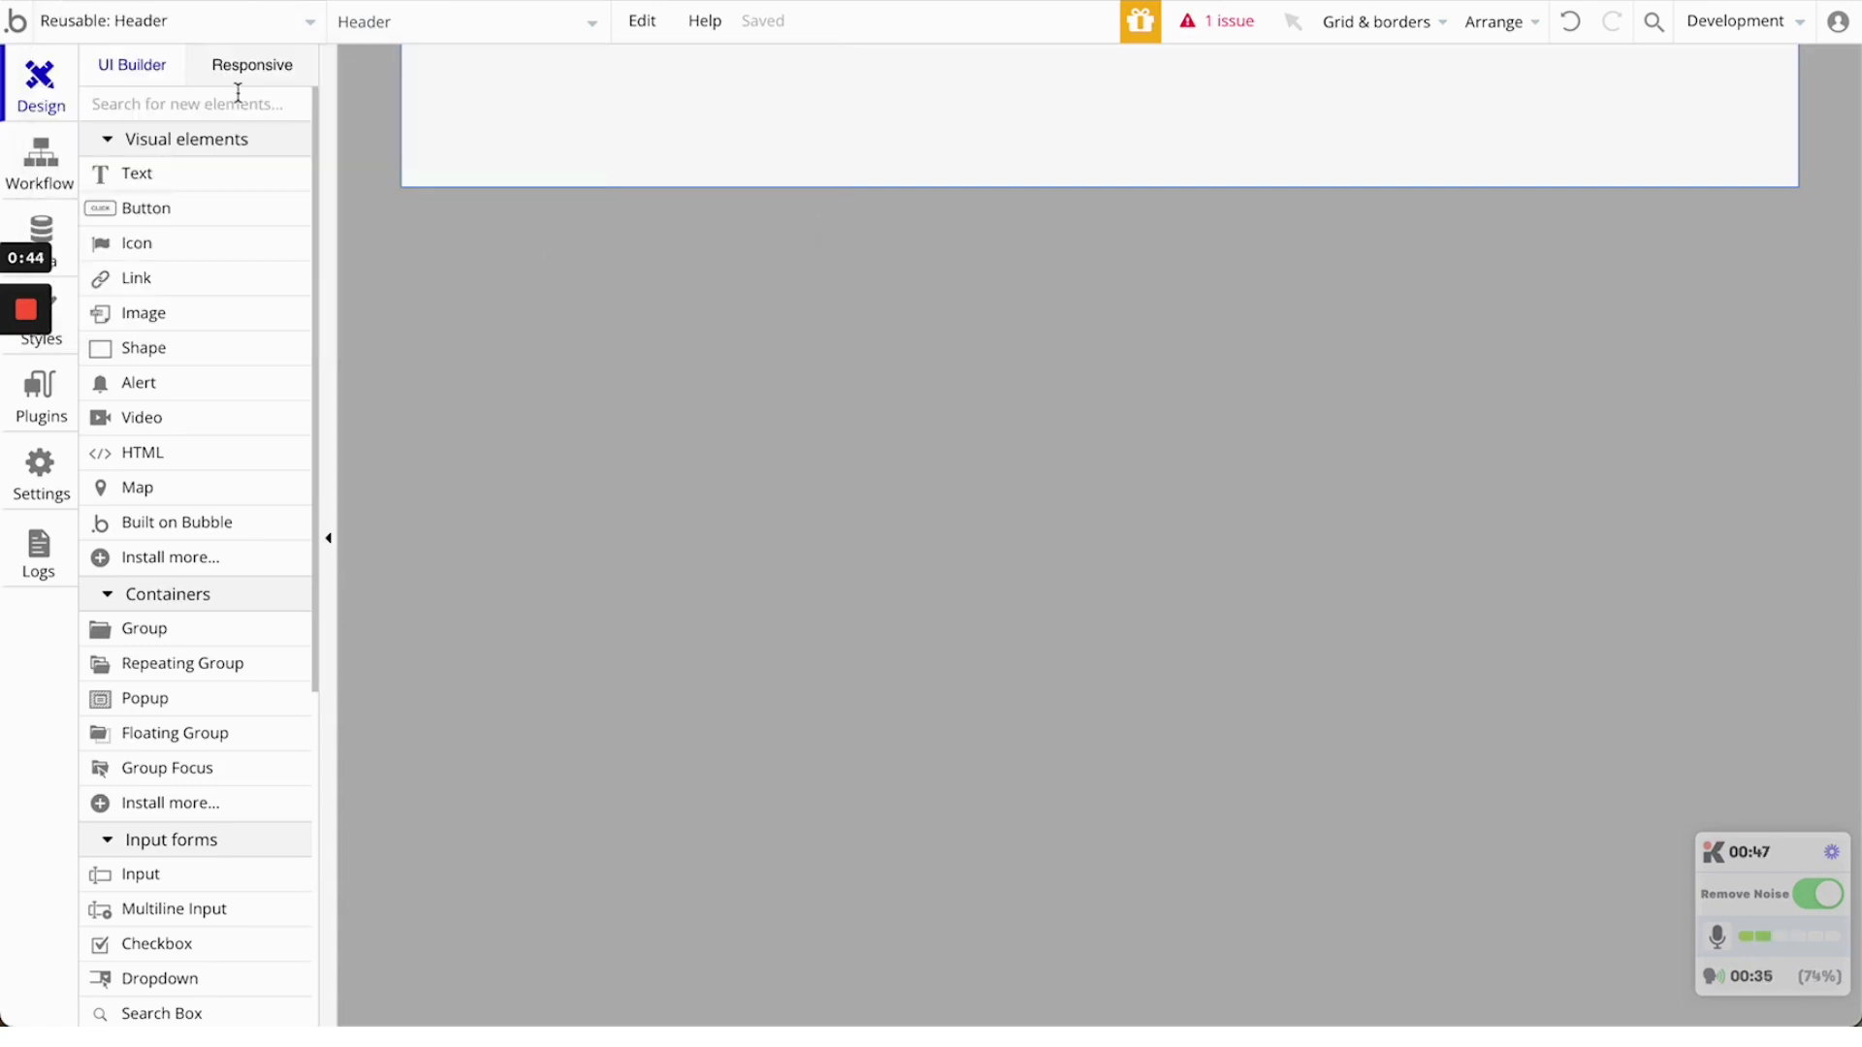
Examine the Header reusable element in the responsive view, then return to the UI Builder
{"action": "left_click", "coordinate": [256, 70]}
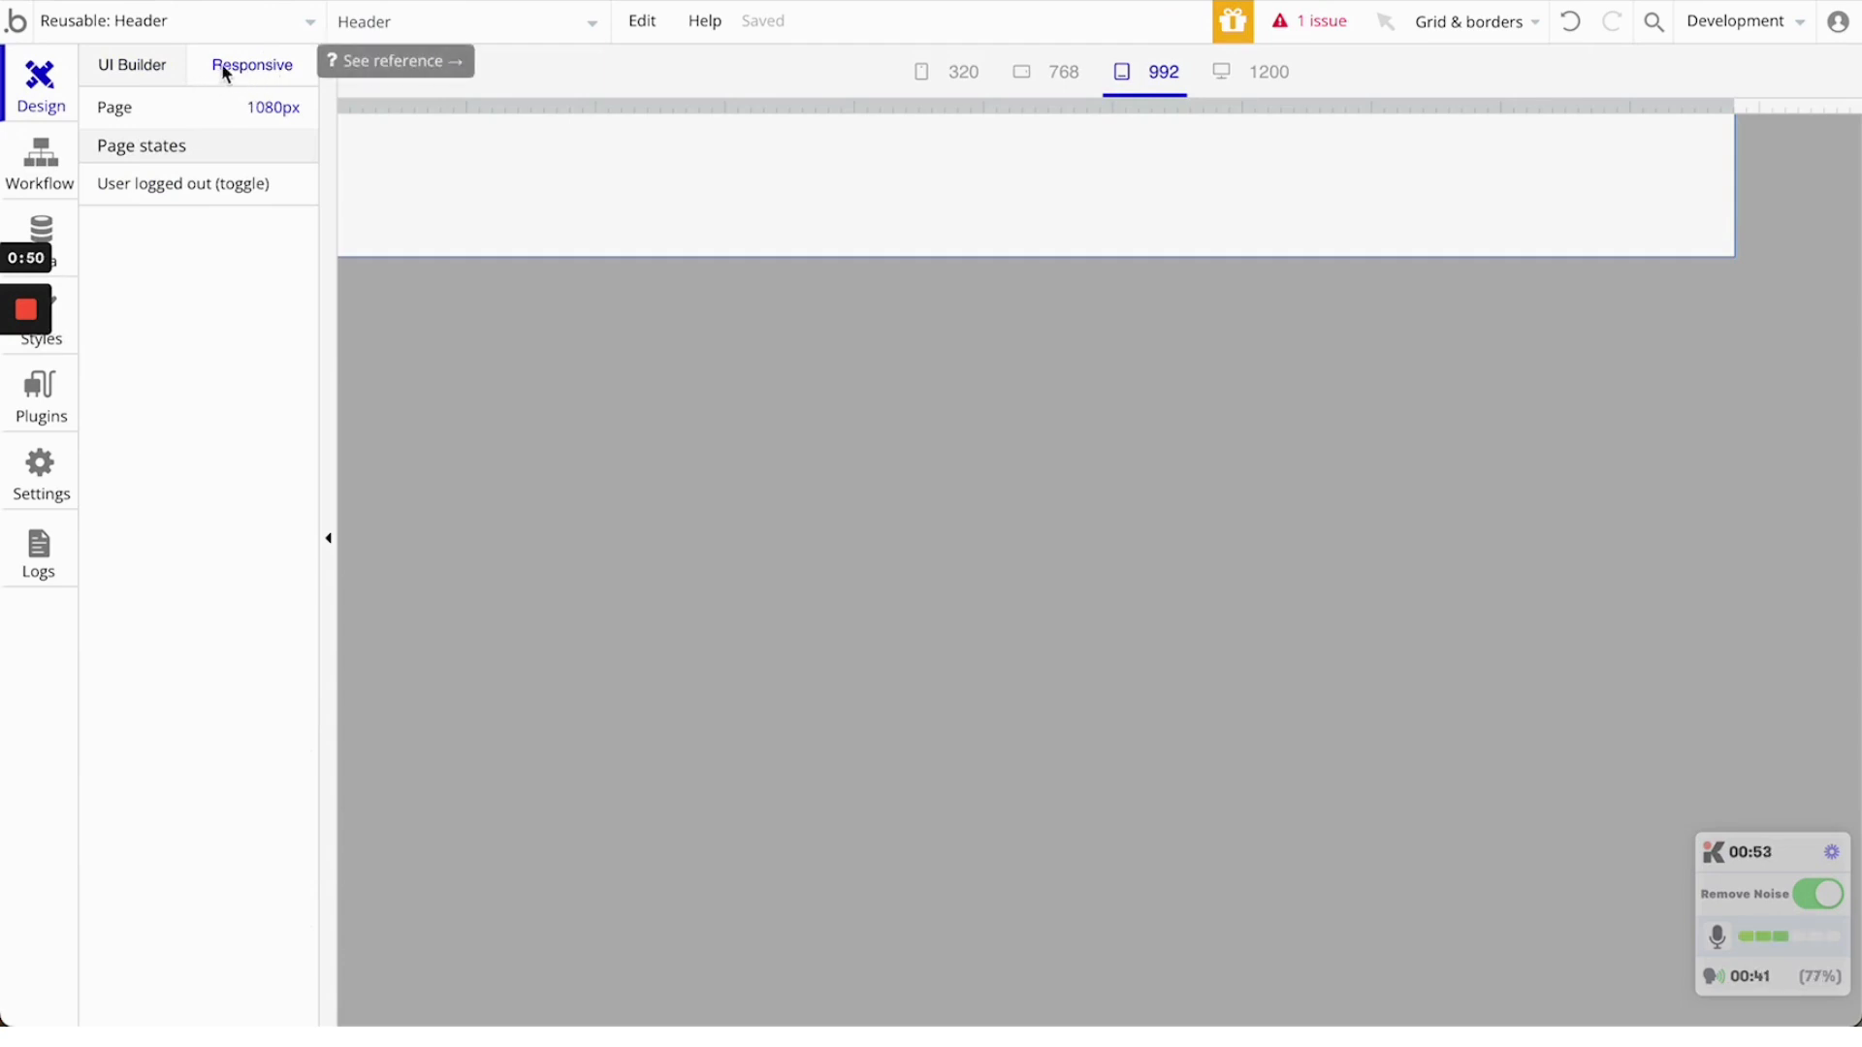
{"action": "left_click", "coordinate": [181, 24]}
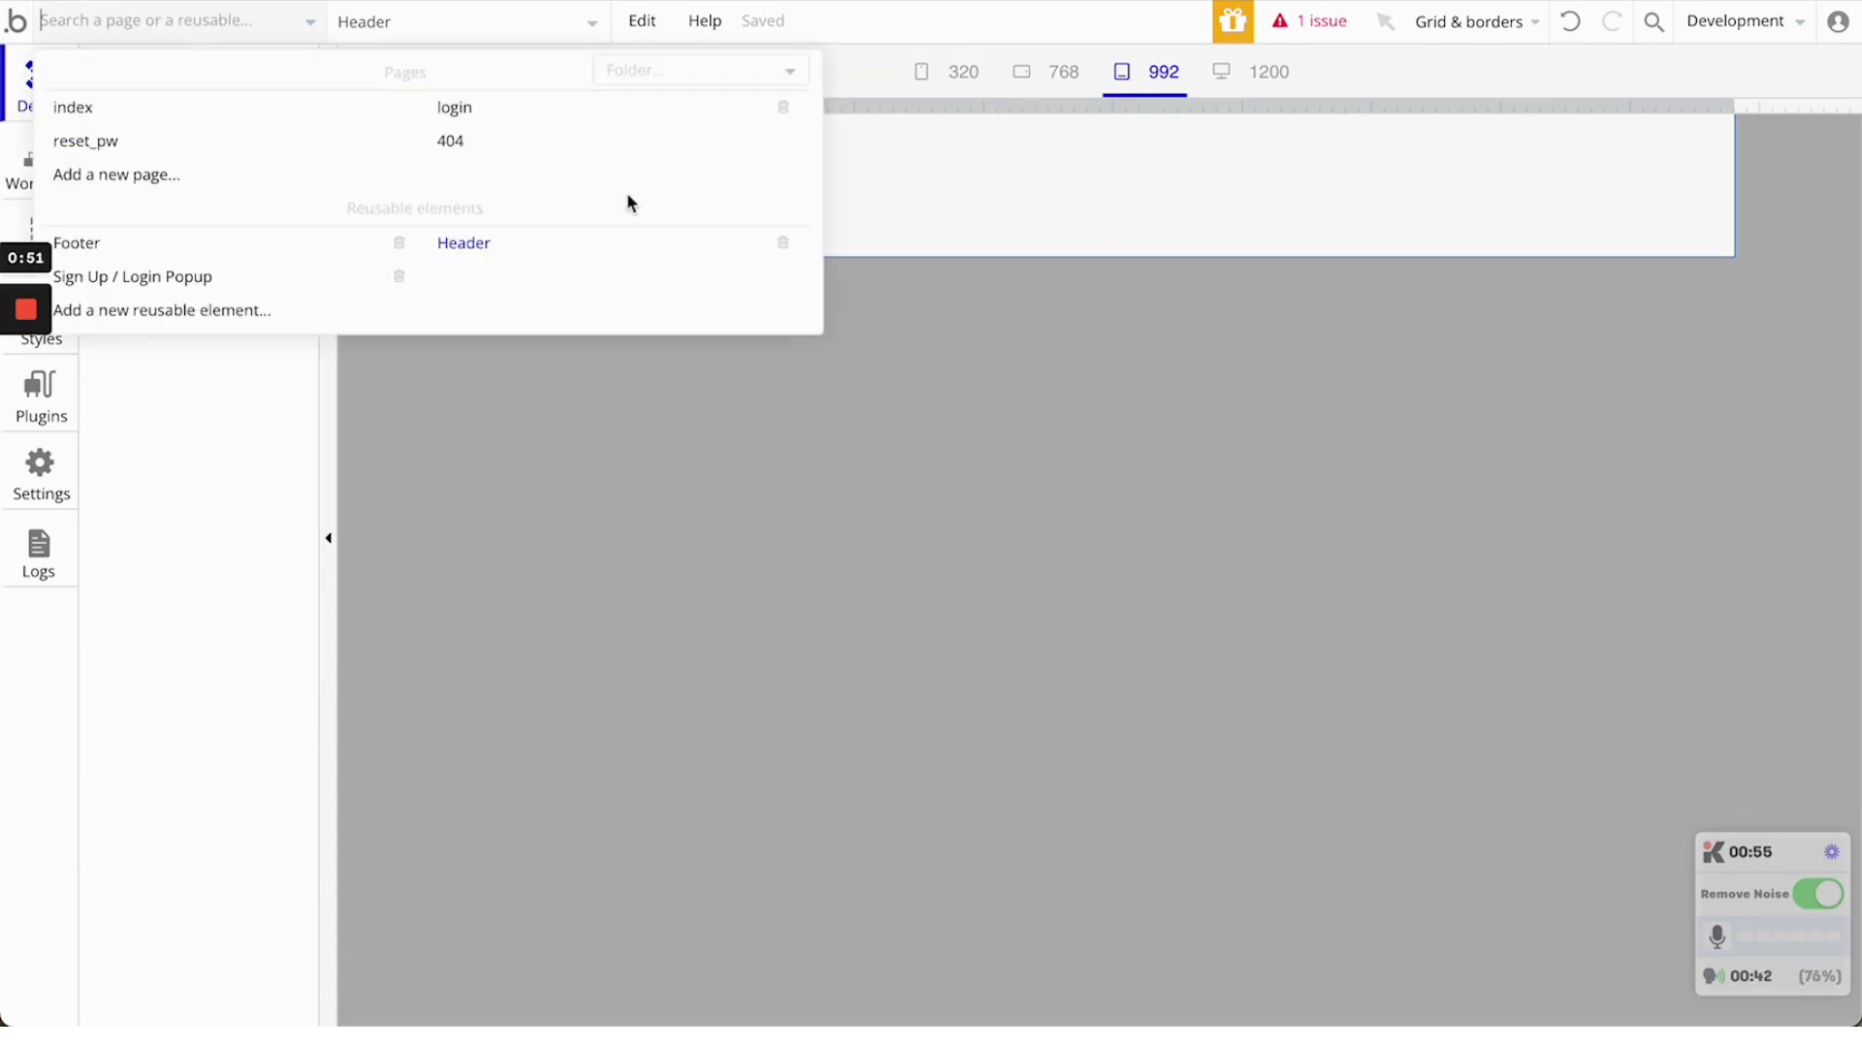
{"action": "left_click", "coordinate": [480, 242]}
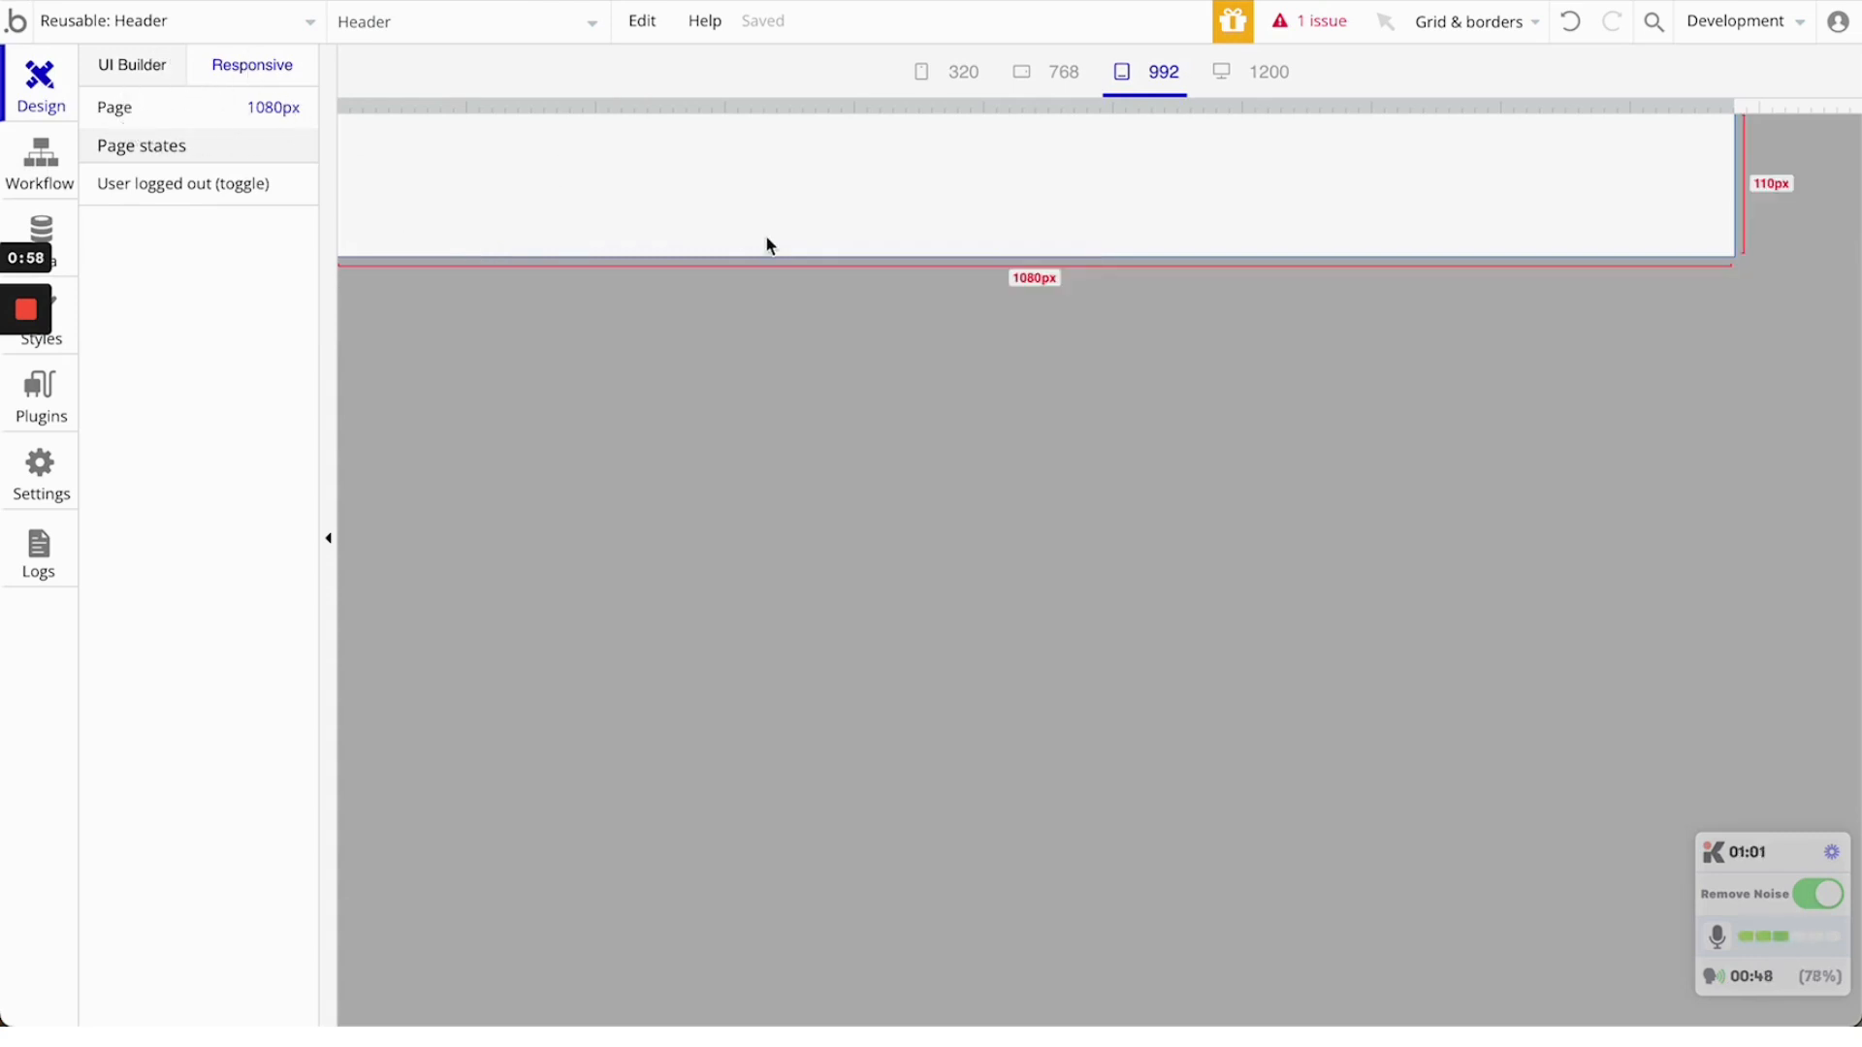
{"action": "left_click", "coordinate": [115, 68]}
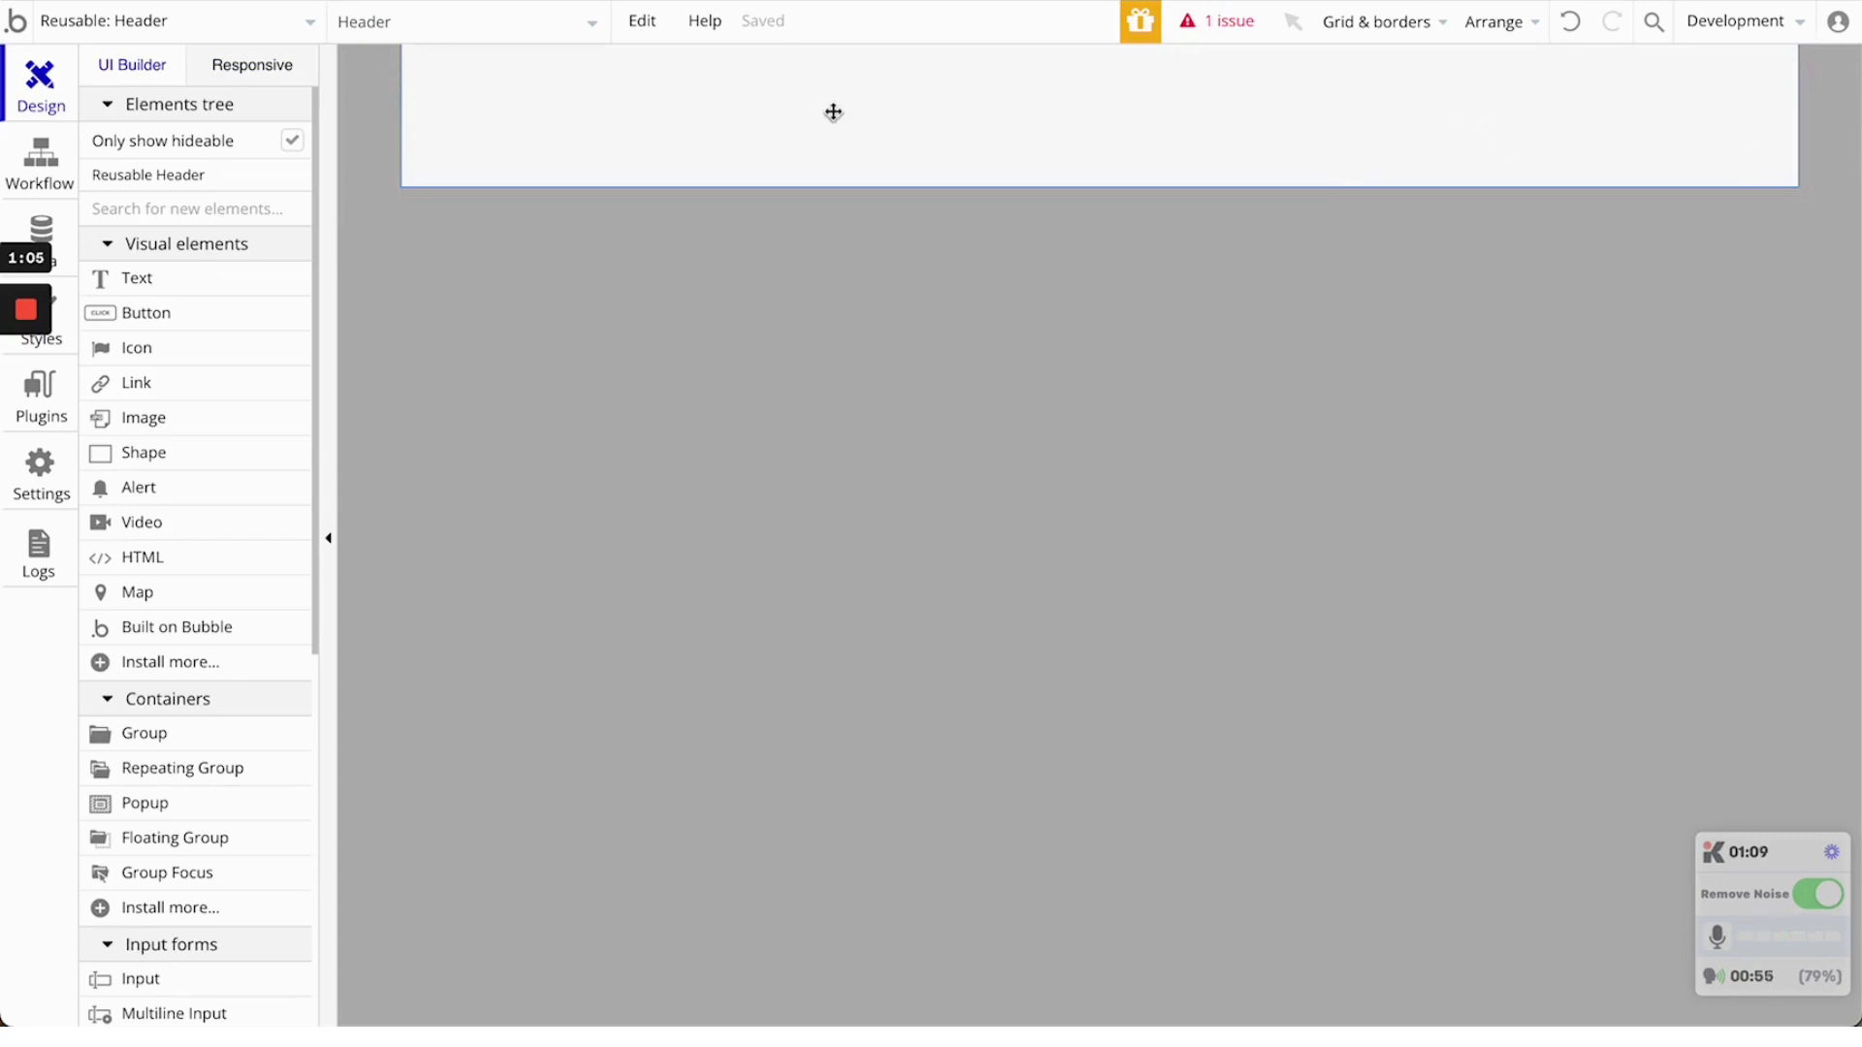
{"action": "key", "text": "super+t"}
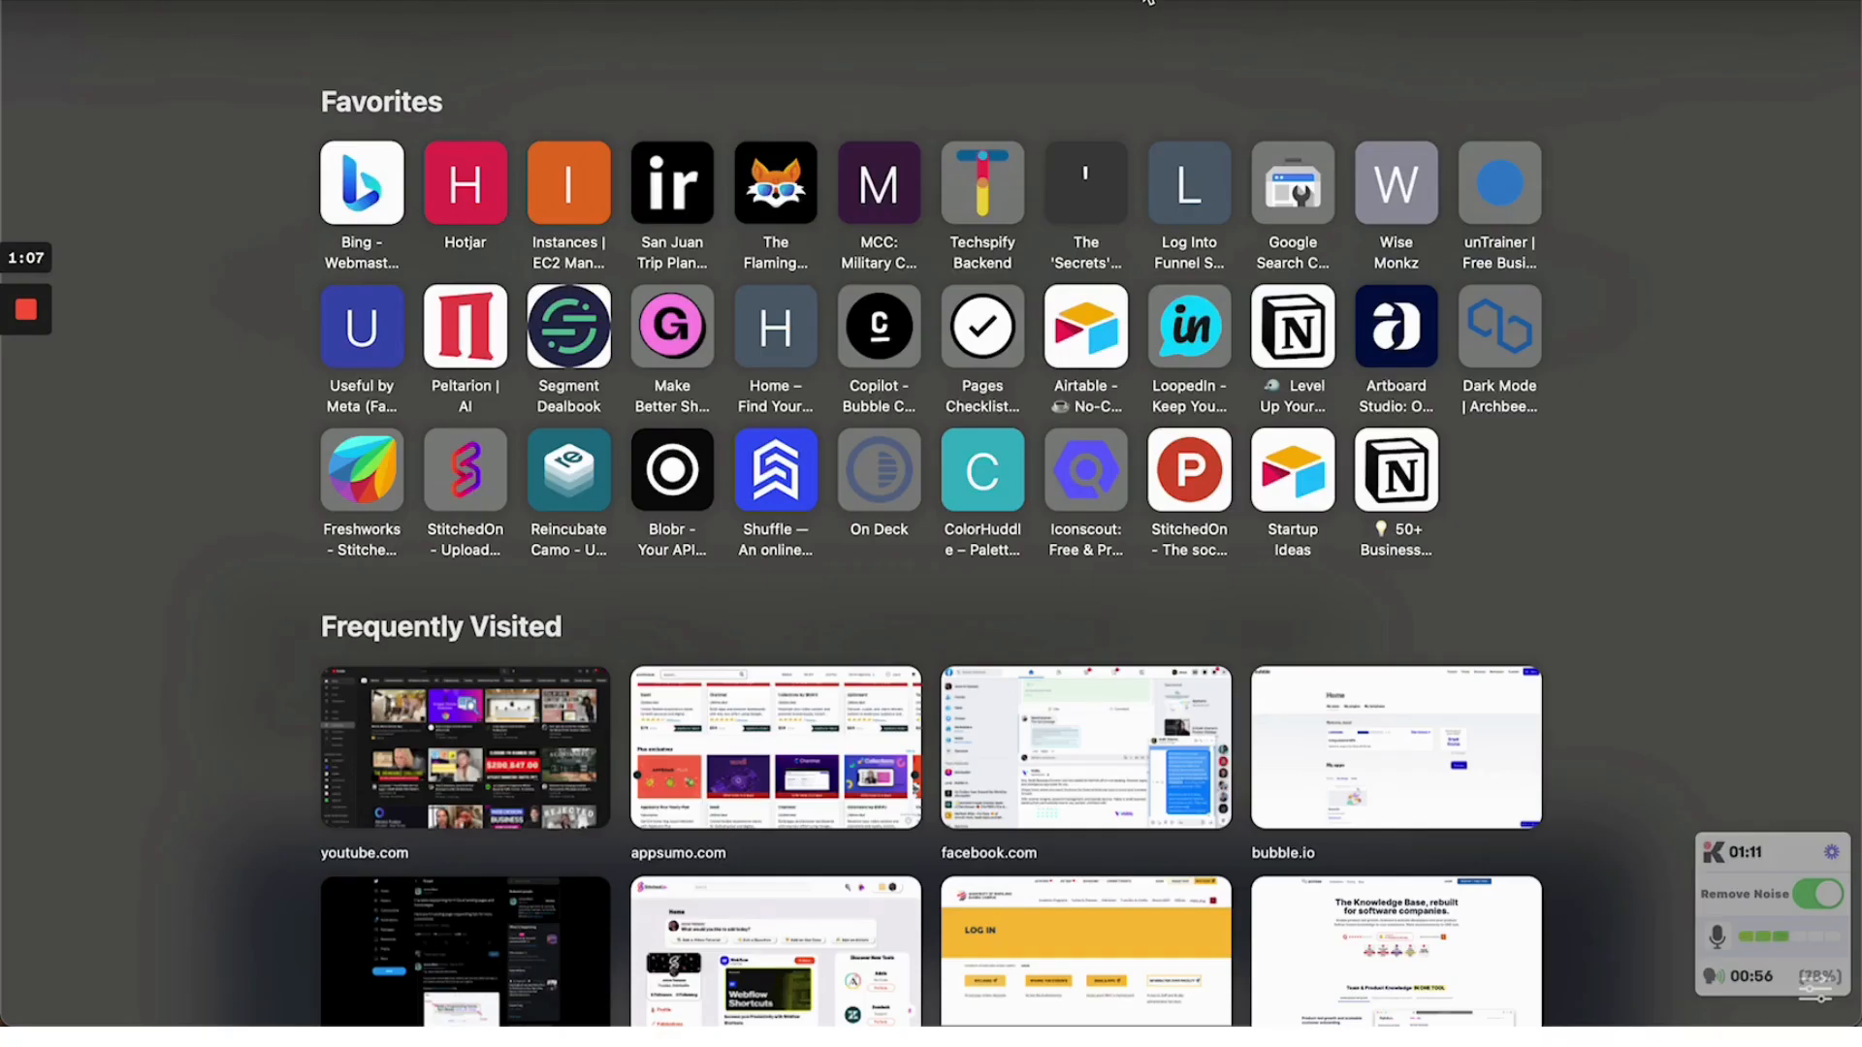
{"action": "left_click", "coordinate": [1154, 1]}
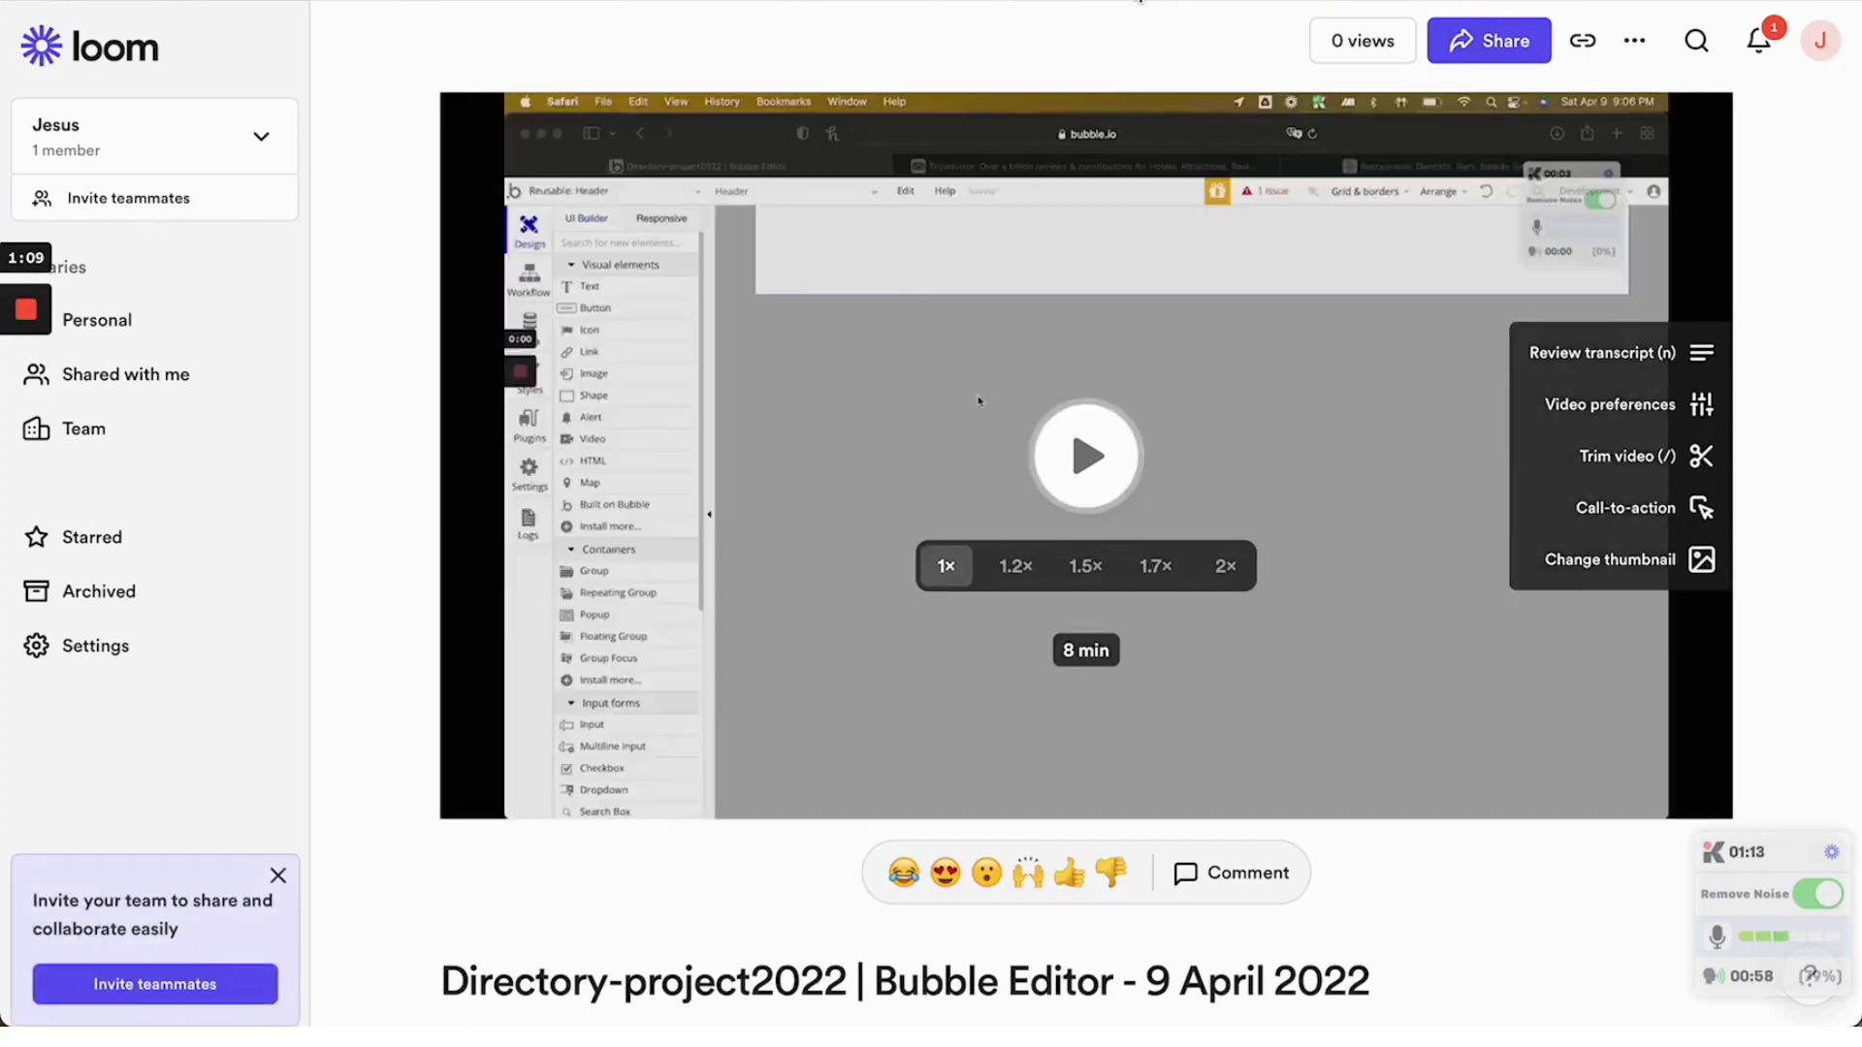
{"action": "left_click", "coordinate": [1288, 1]}
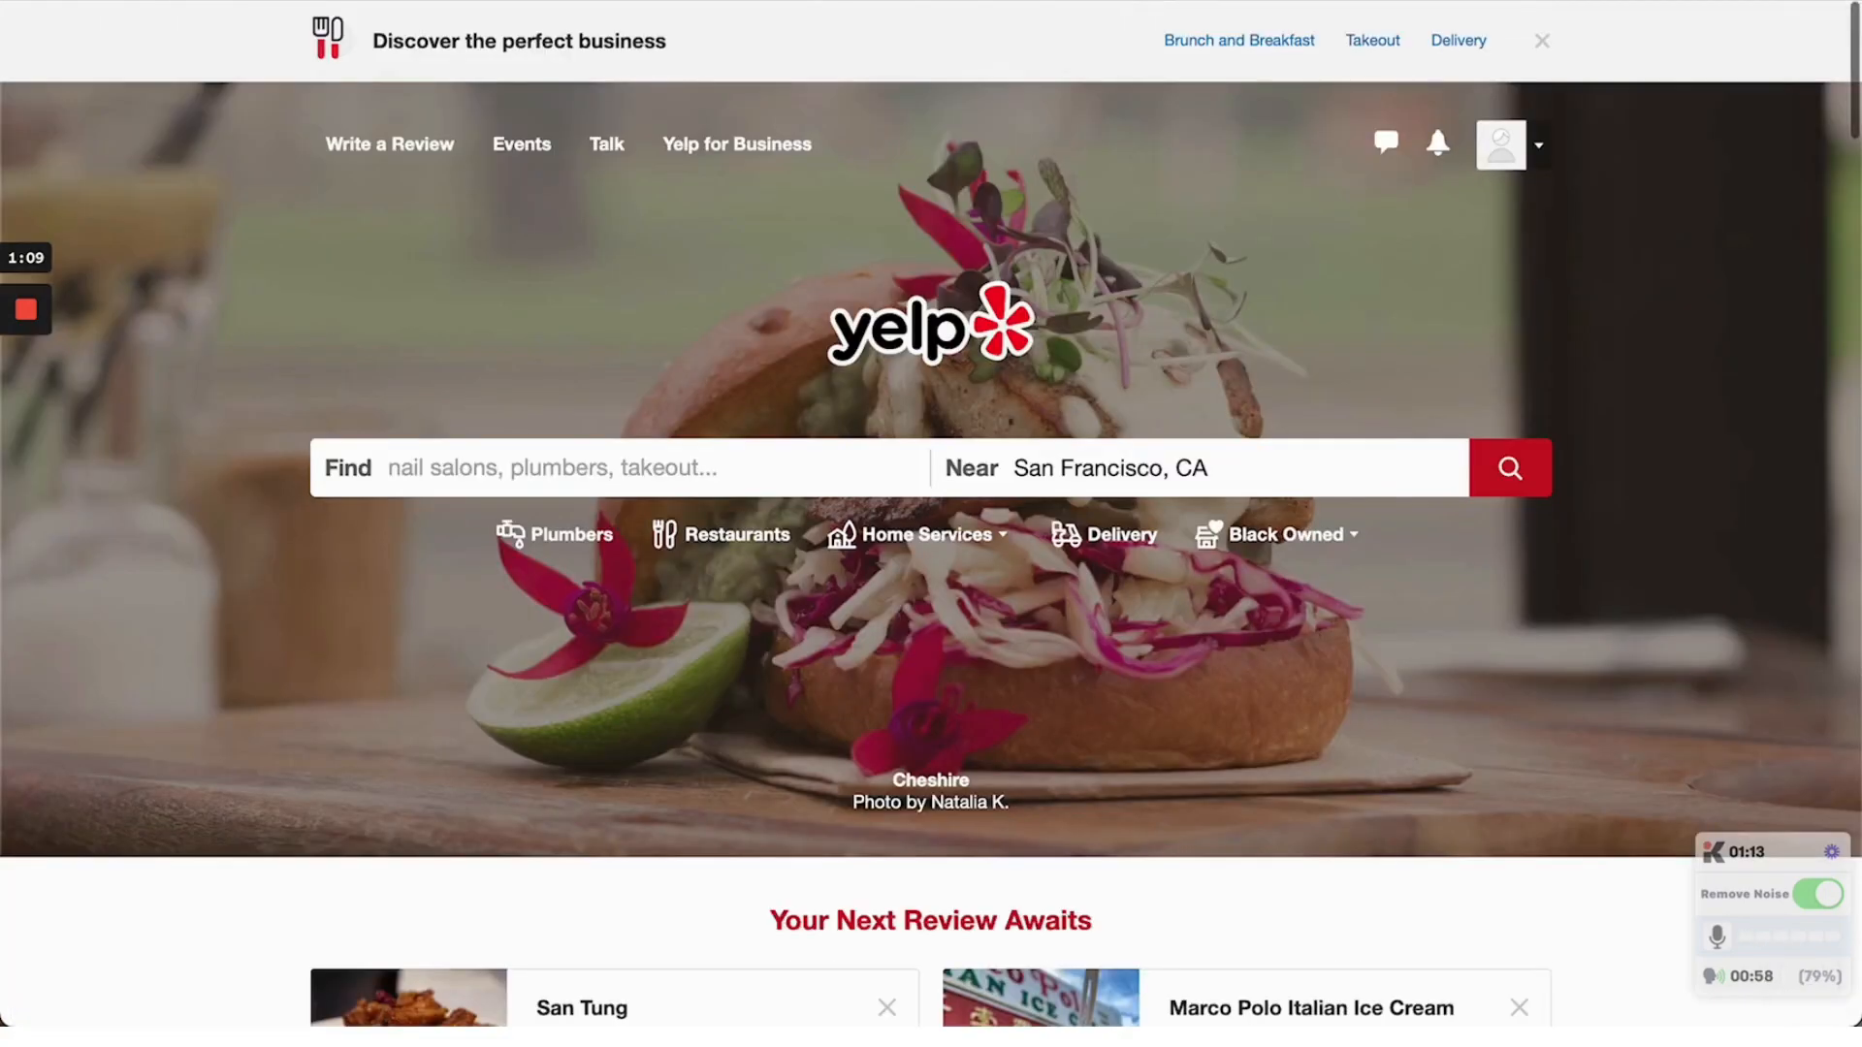
{"action": "left_click", "coordinate": [240, 3]}
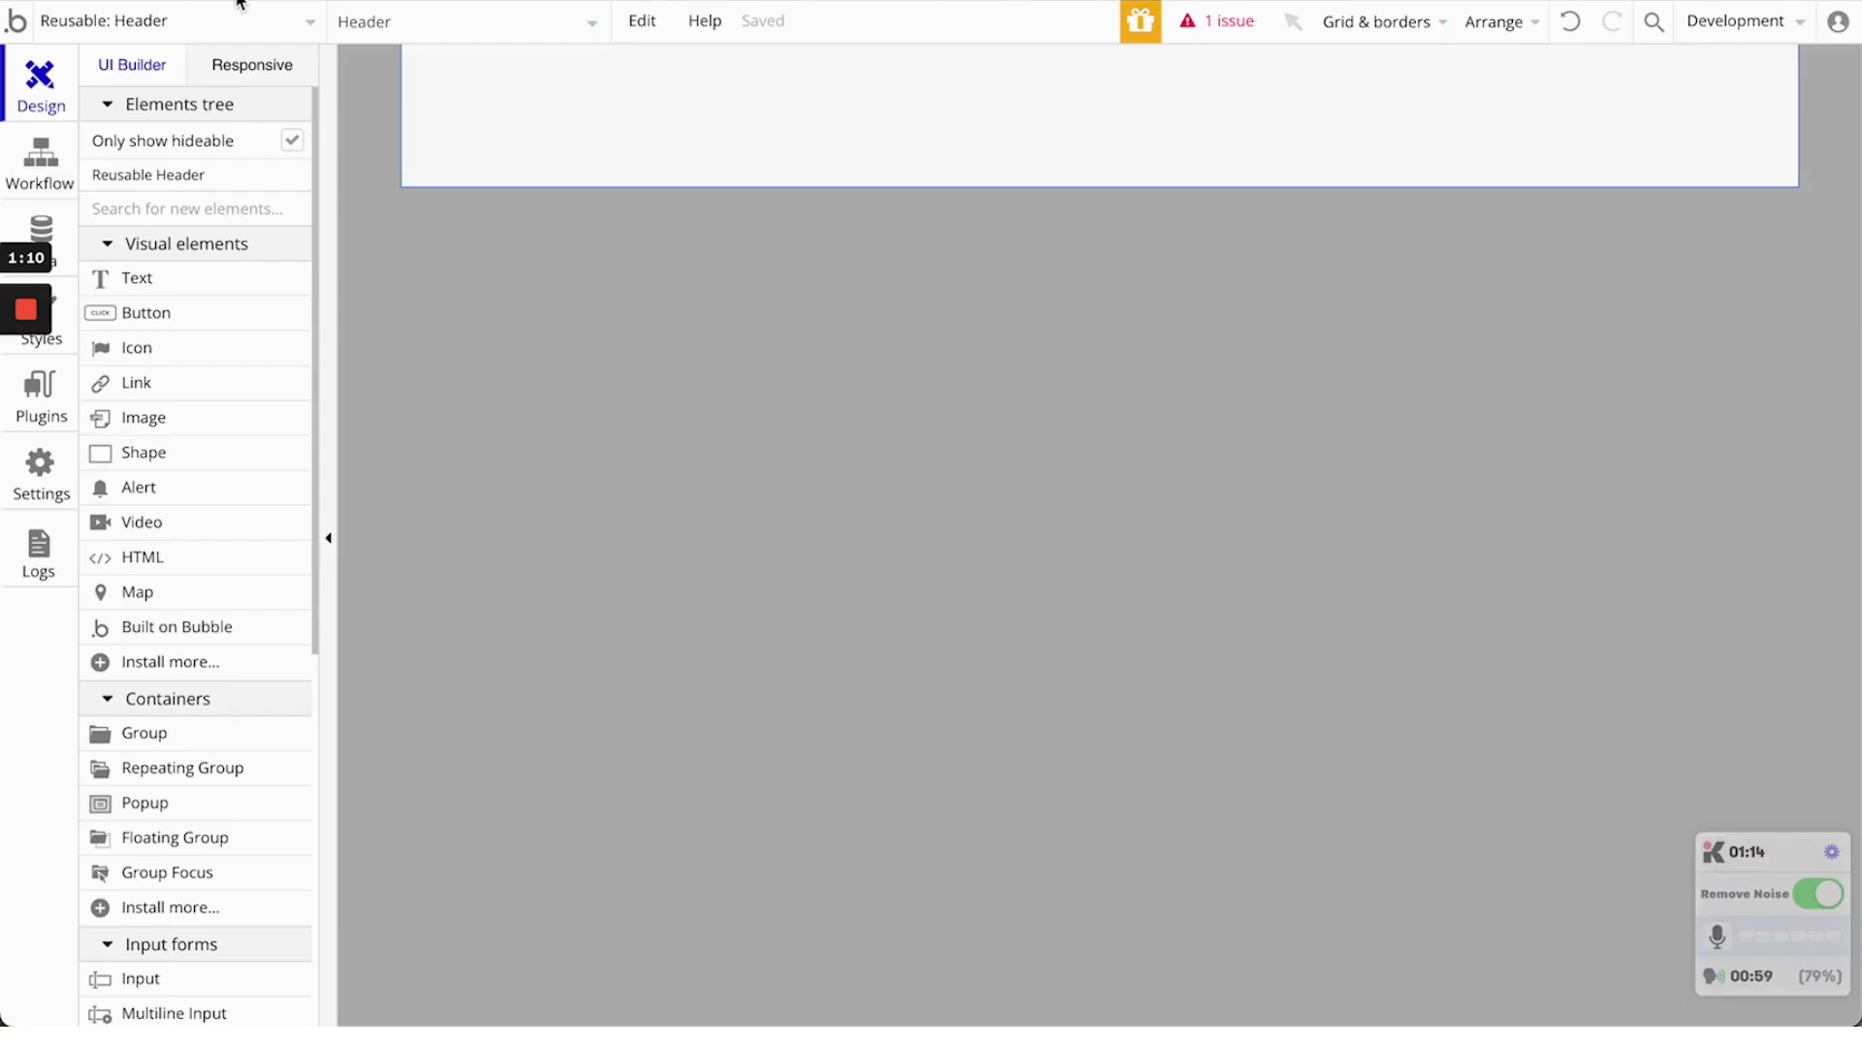
Undo the last deletion of the header's logo image, then delete that image again
{"action": "left_click", "coordinate": [642, 20]}
{"action": "left_click", "coordinate": [669, 71]}
{"action": "left_click", "coordinate": [542, 95]}
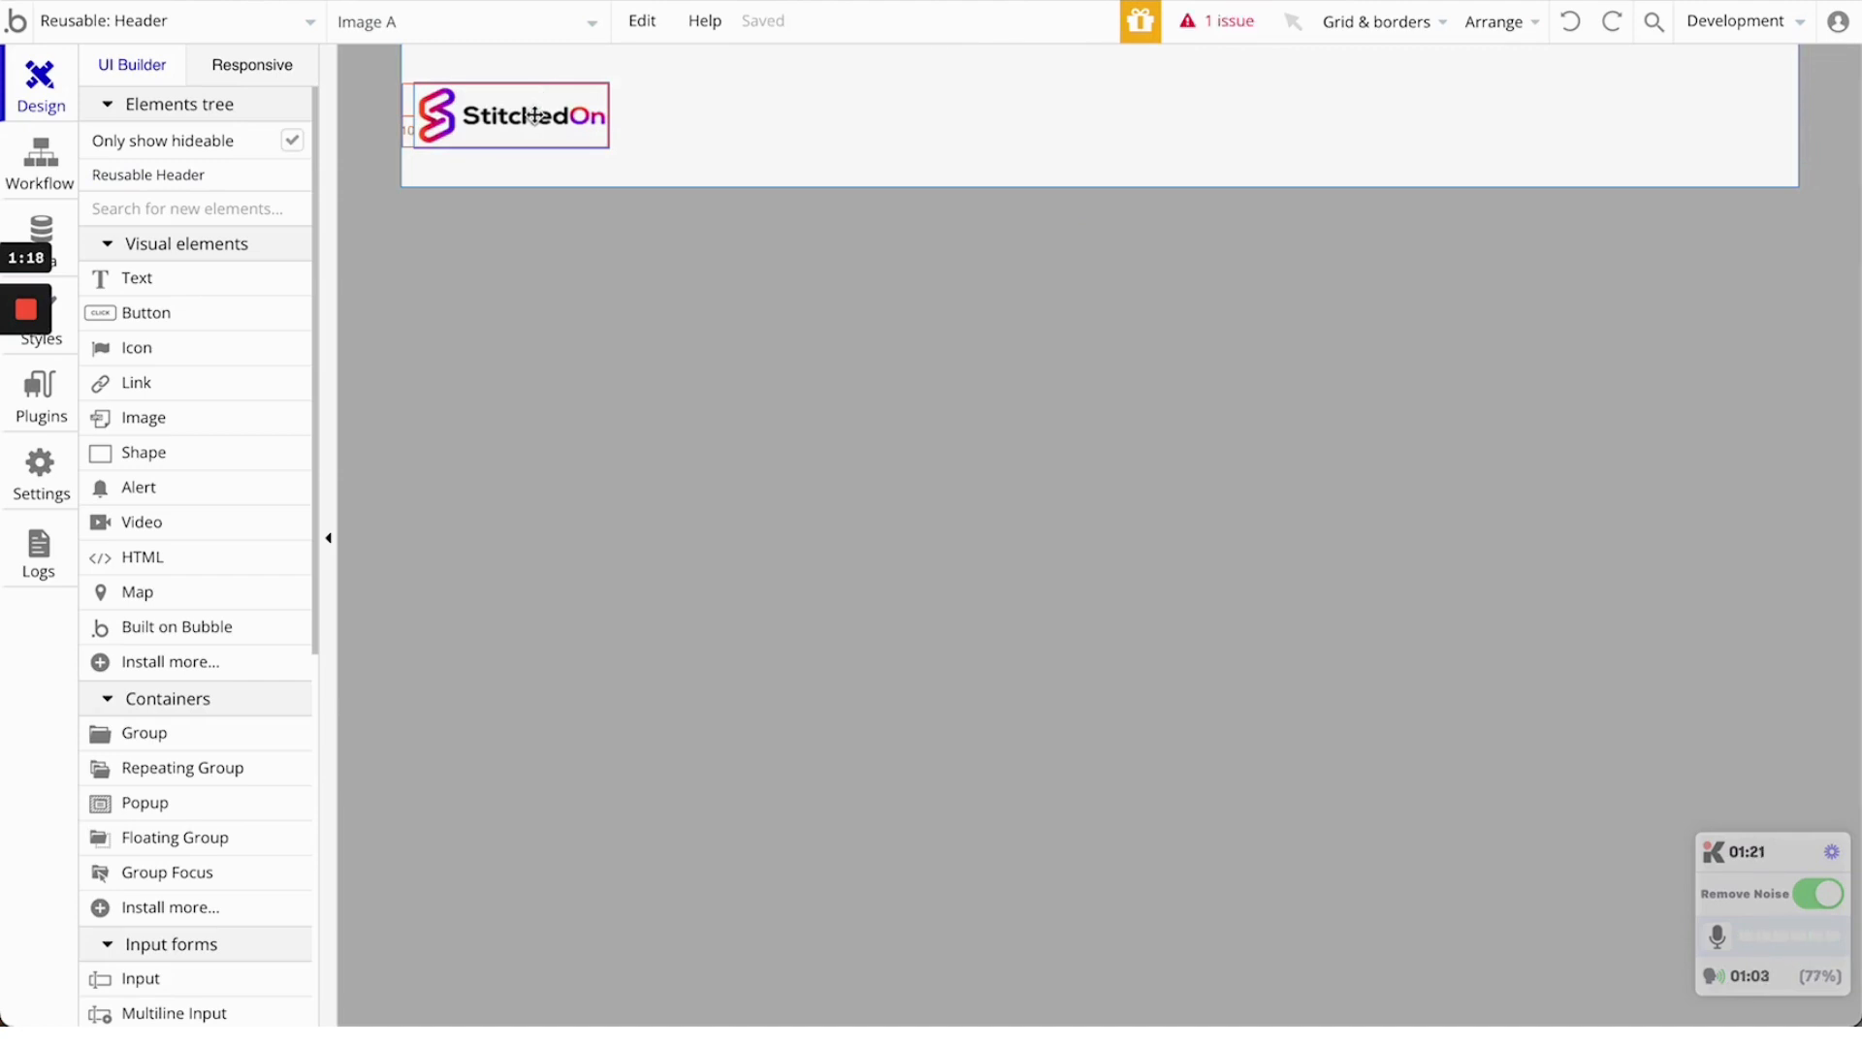
{"action": "right_click", "coordinate": [533, 116]}
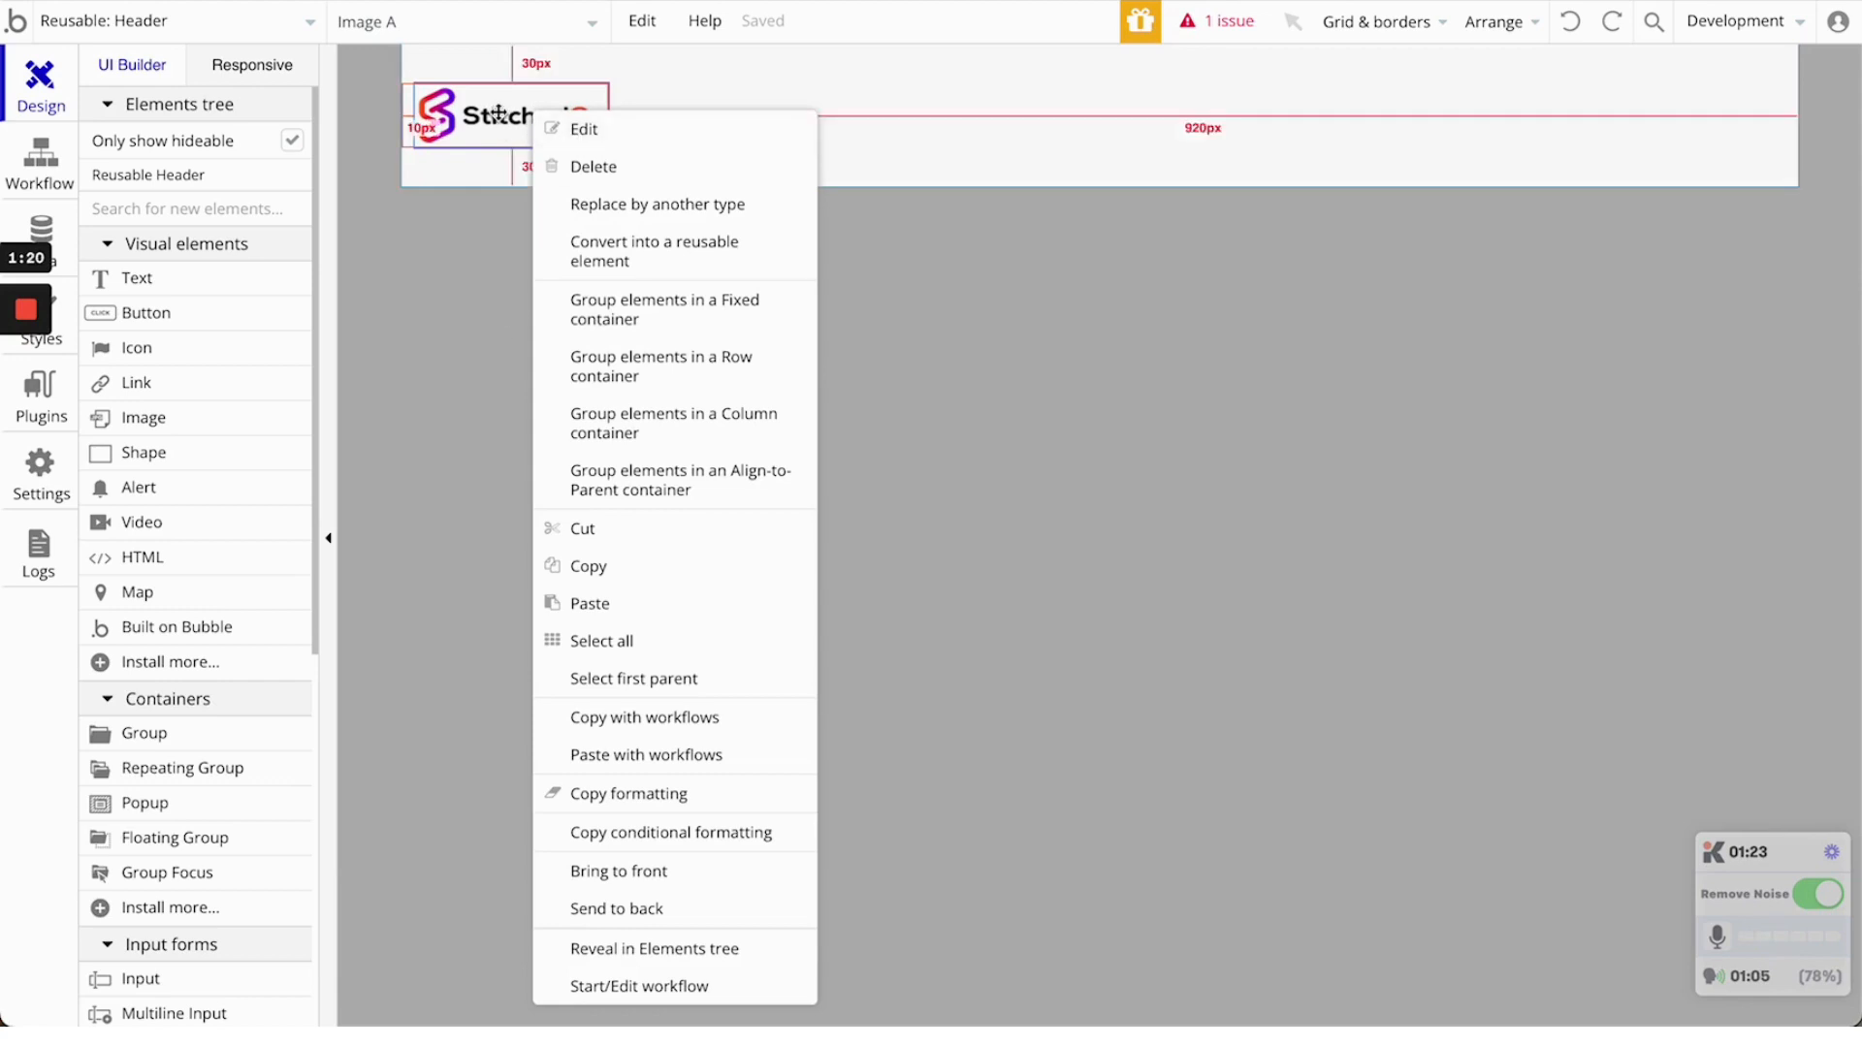
{"action": "left_click", "coordinate": [610, 167]}
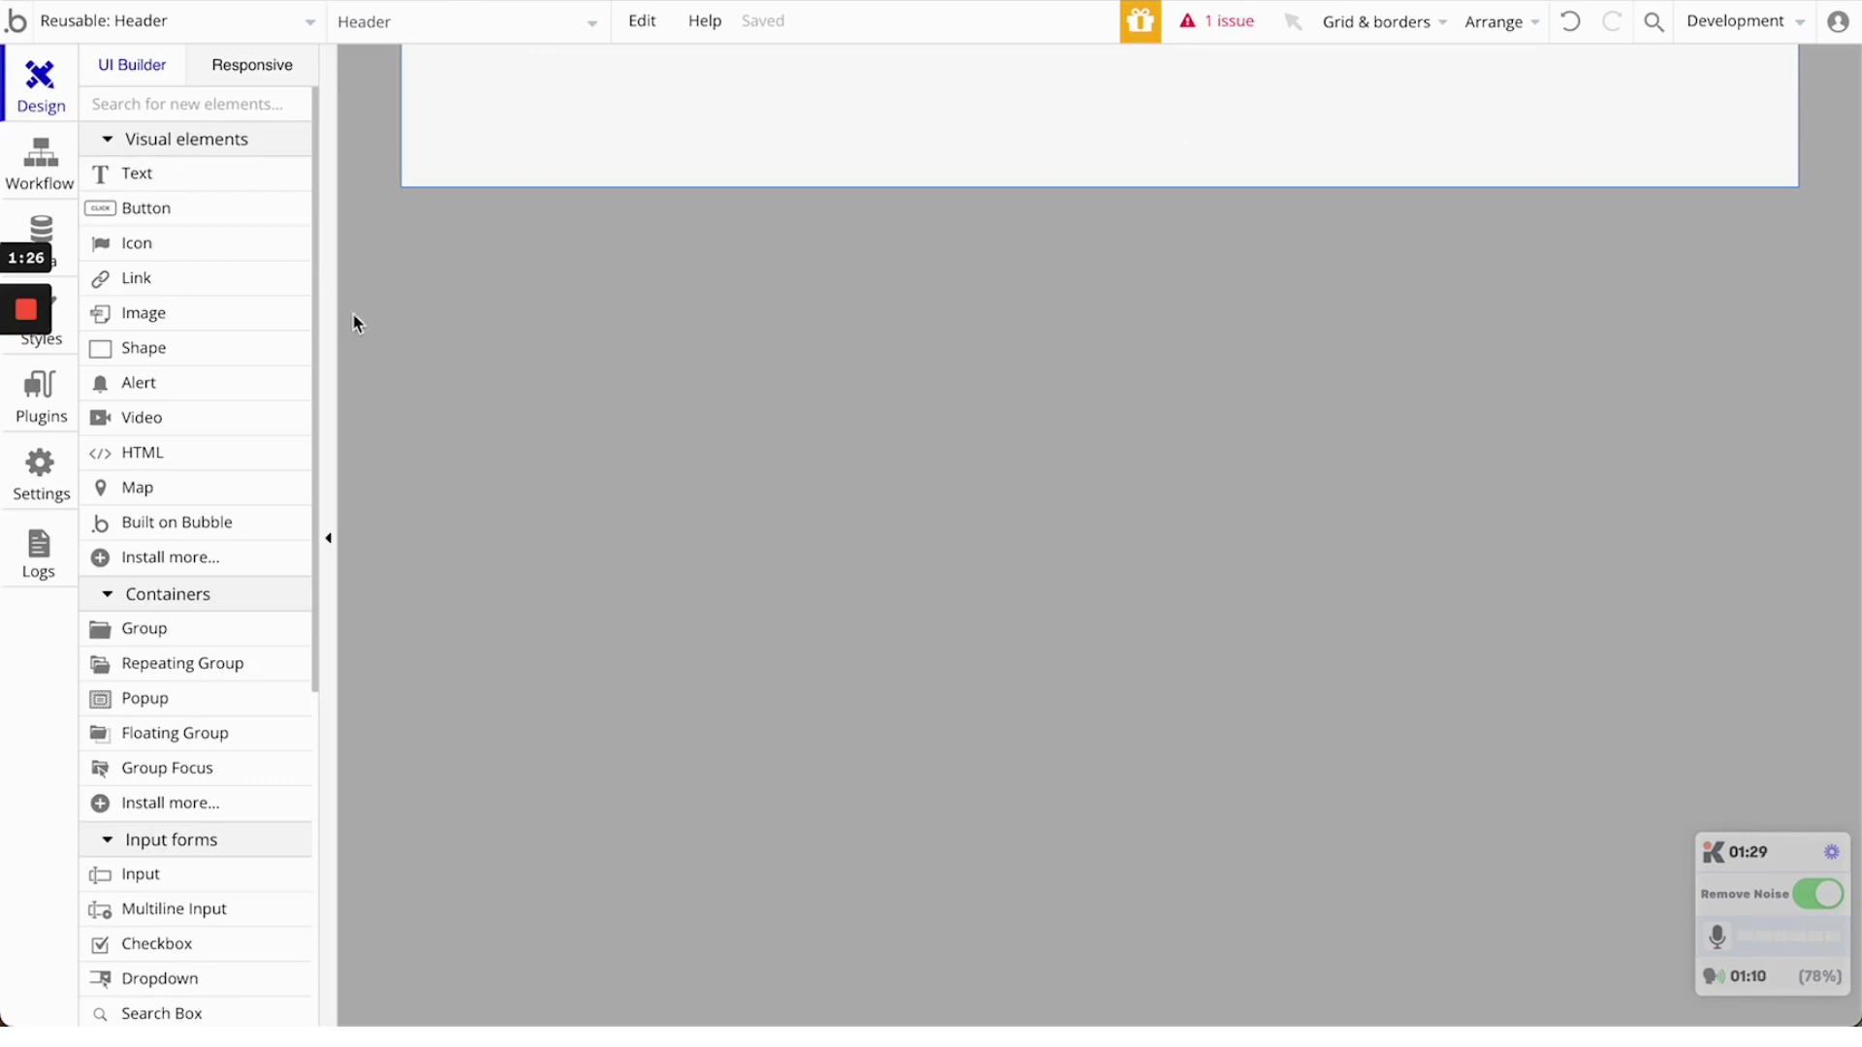
Draw an image element about 169 by 52 px in the header and show its layout settings
{"action": "left_click", "coordinate": [207, 326]}
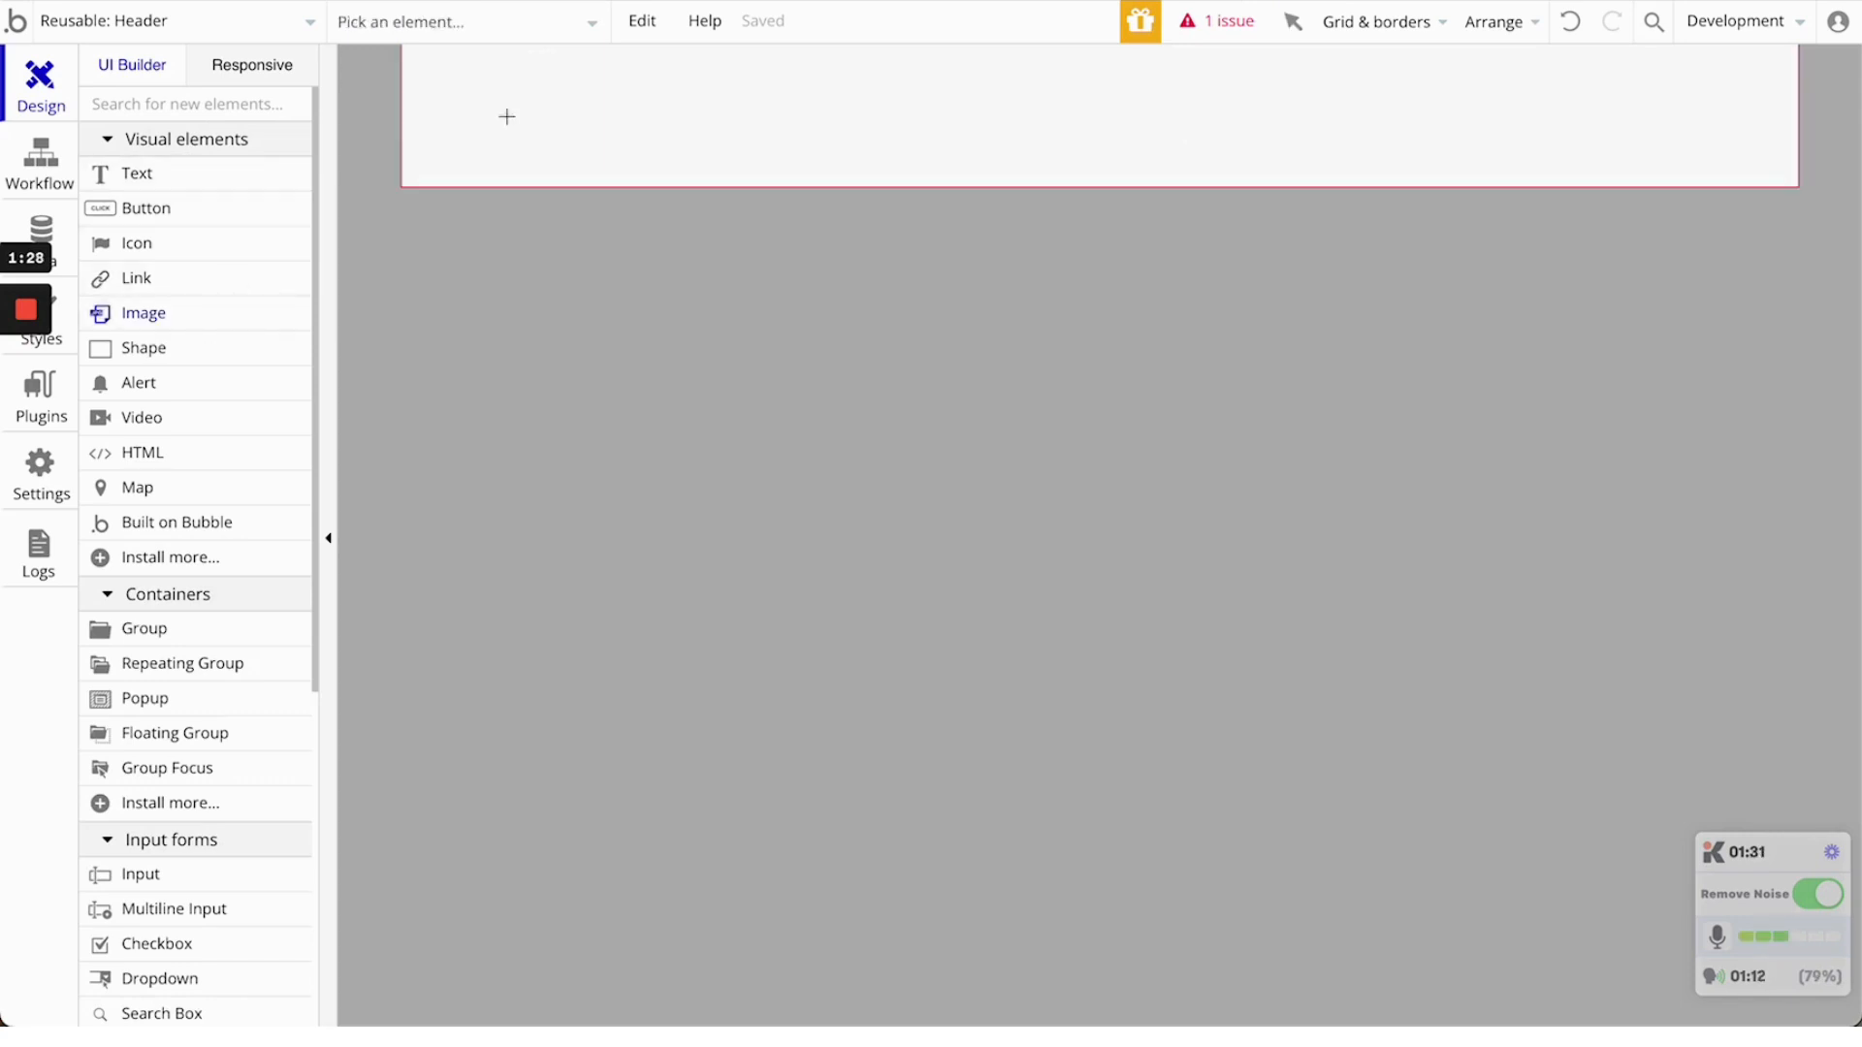
{"action": "left_click_drag", "start_coordinate": [436, 76], "coordinate": [654, 152]}
{"action": "left_click", "coordinate": [1506, 211]}
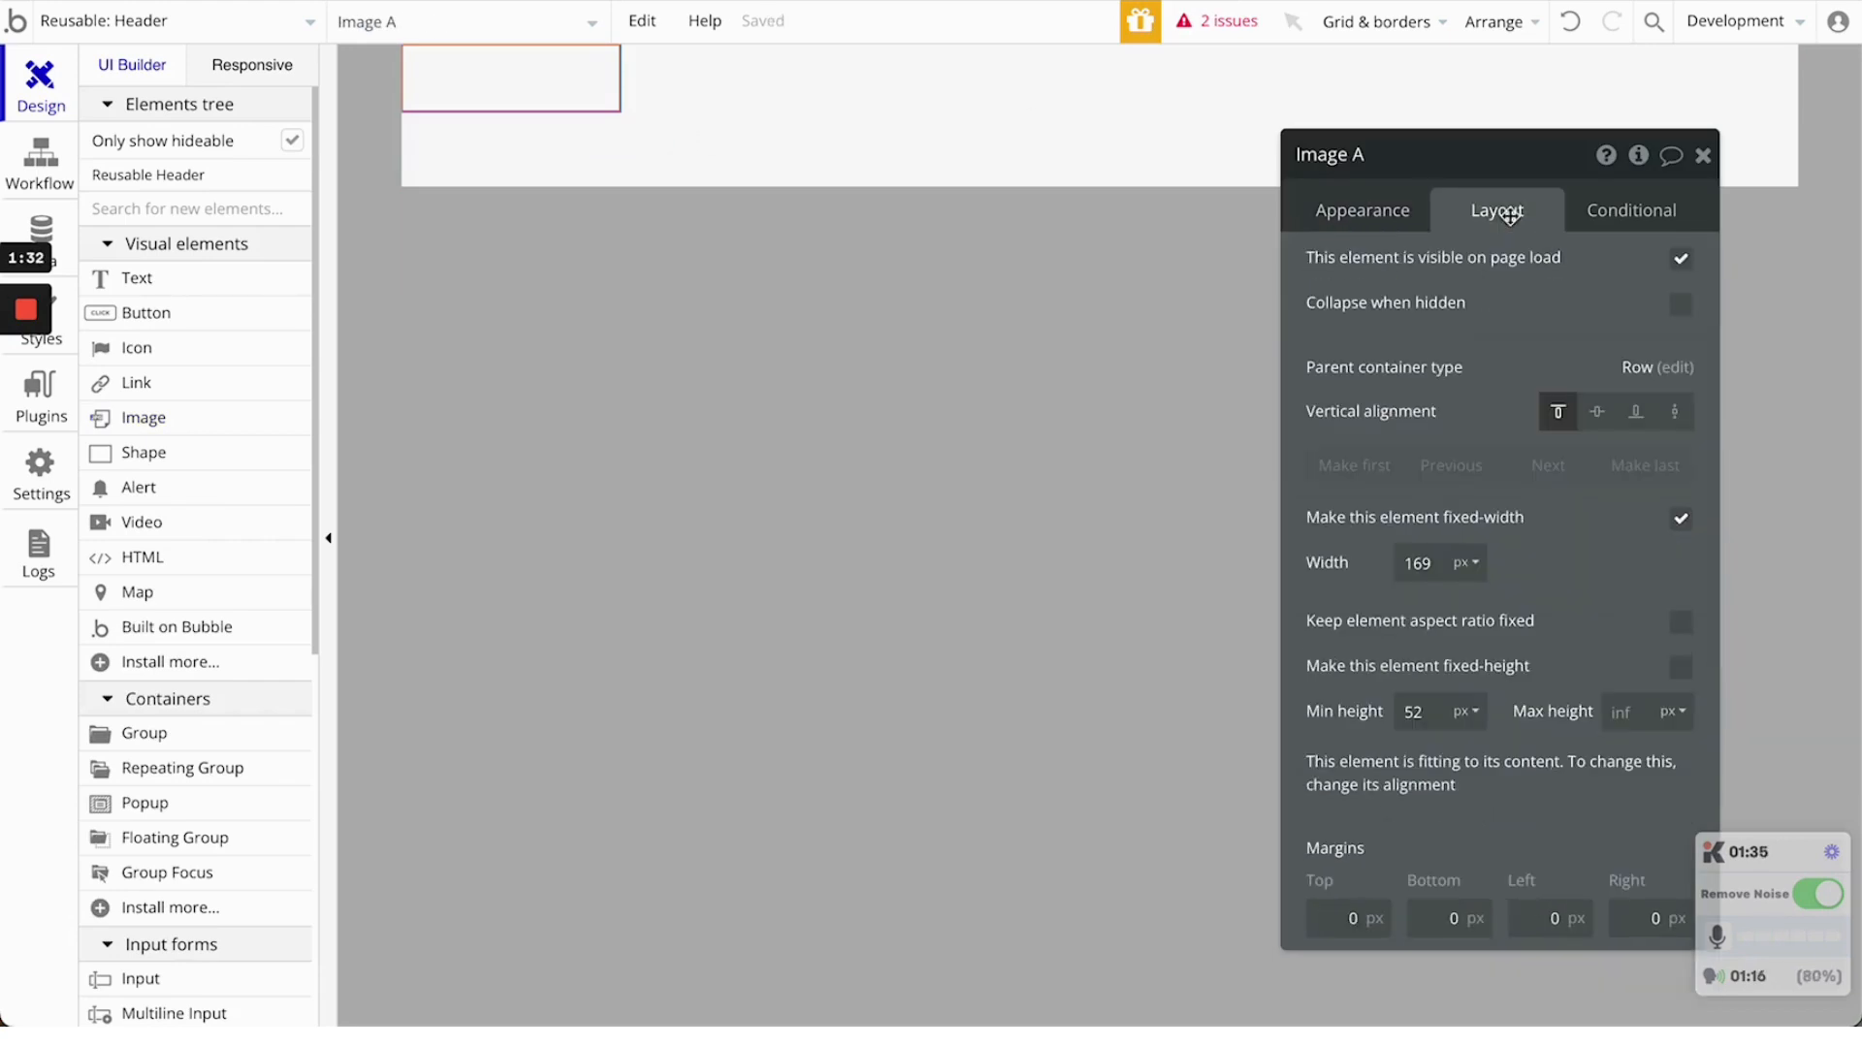
Look through the Header's container layout options and keep Row
{"action": "left_click", "coordinate": [963, 151]}
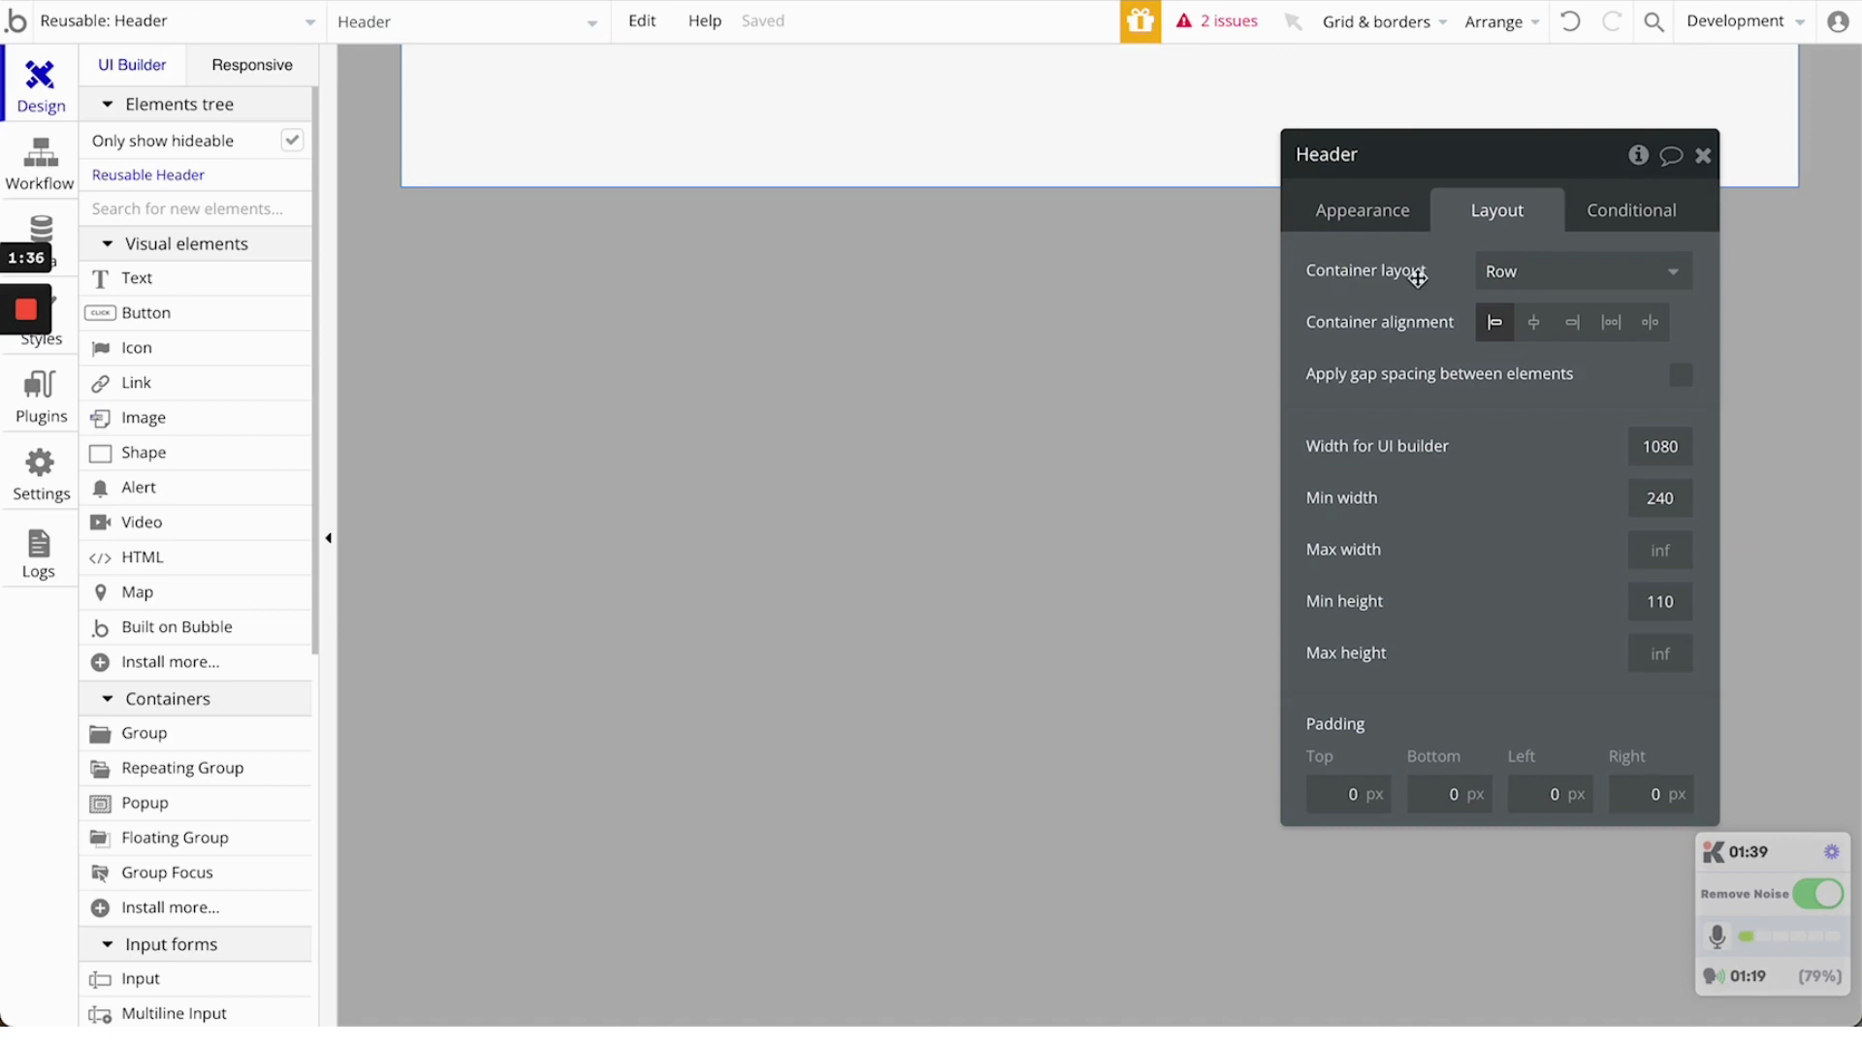
{"action": "left_click", "coordinate": [1555, 285]}
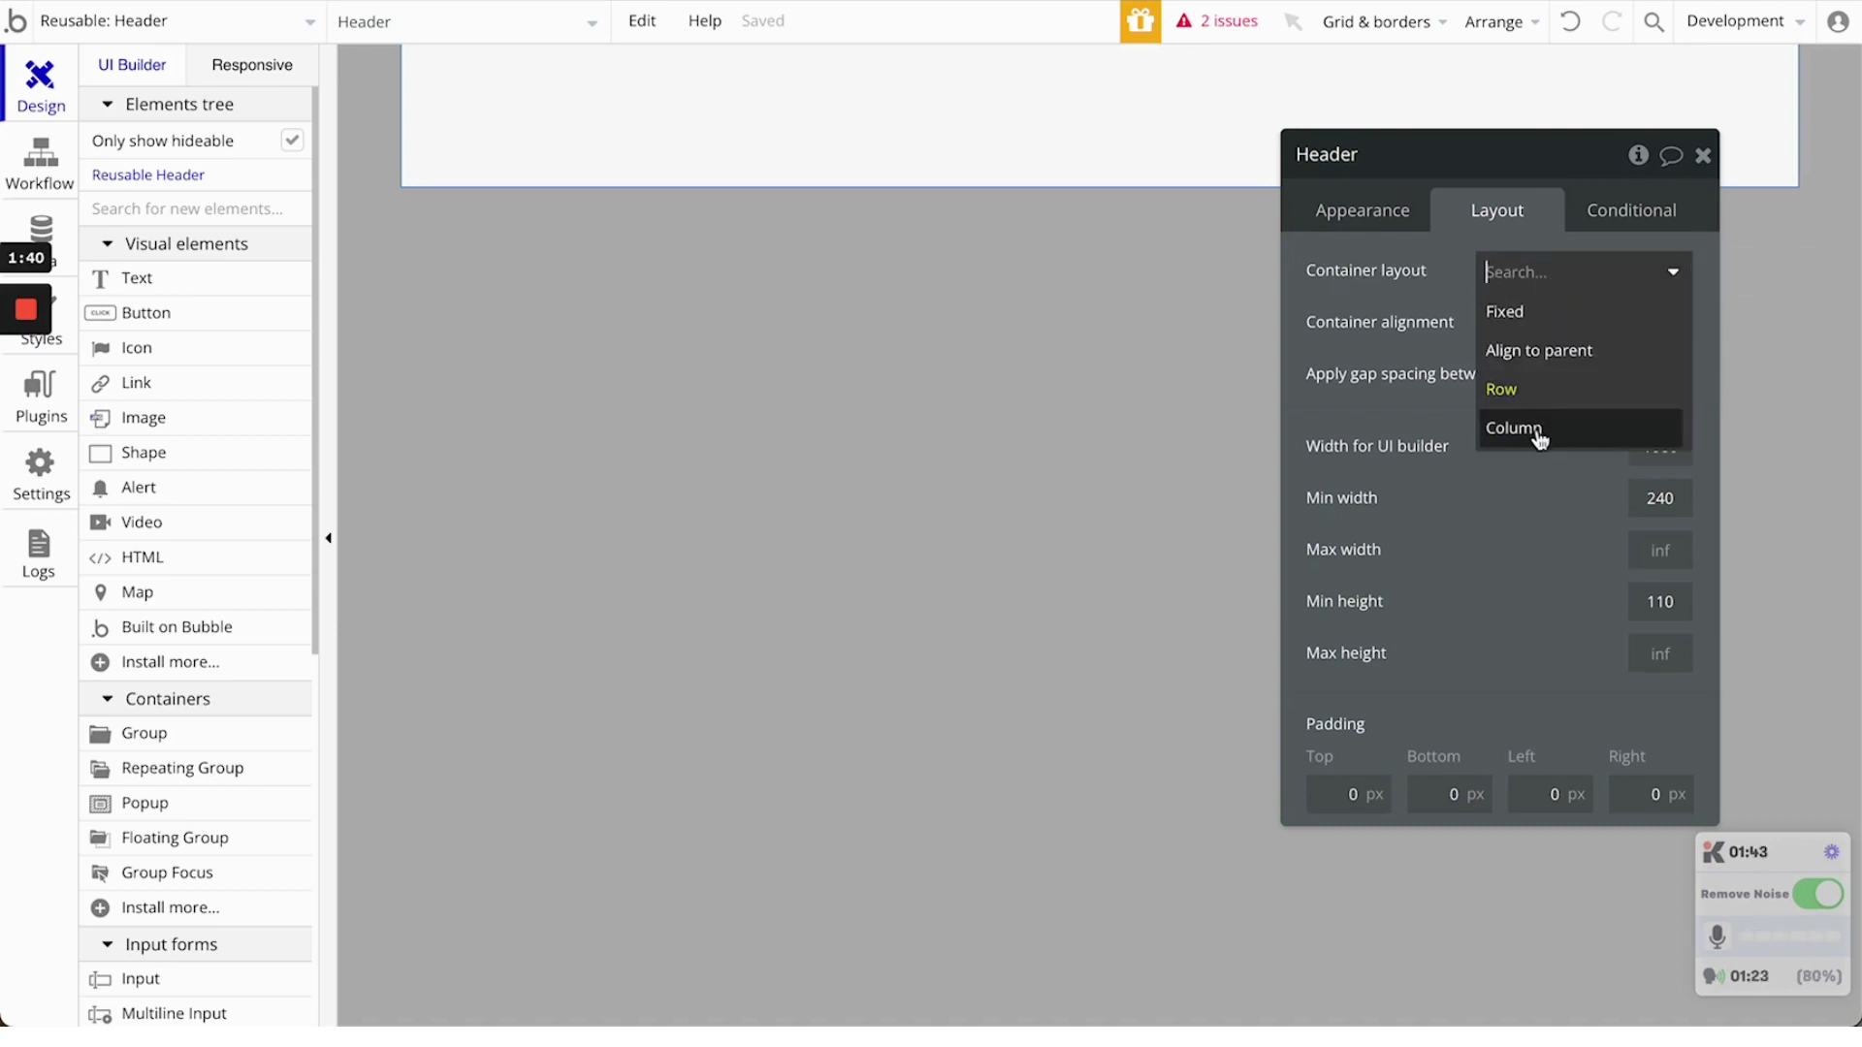
{"action": "left_click", "coordinate": [1535, 398]}
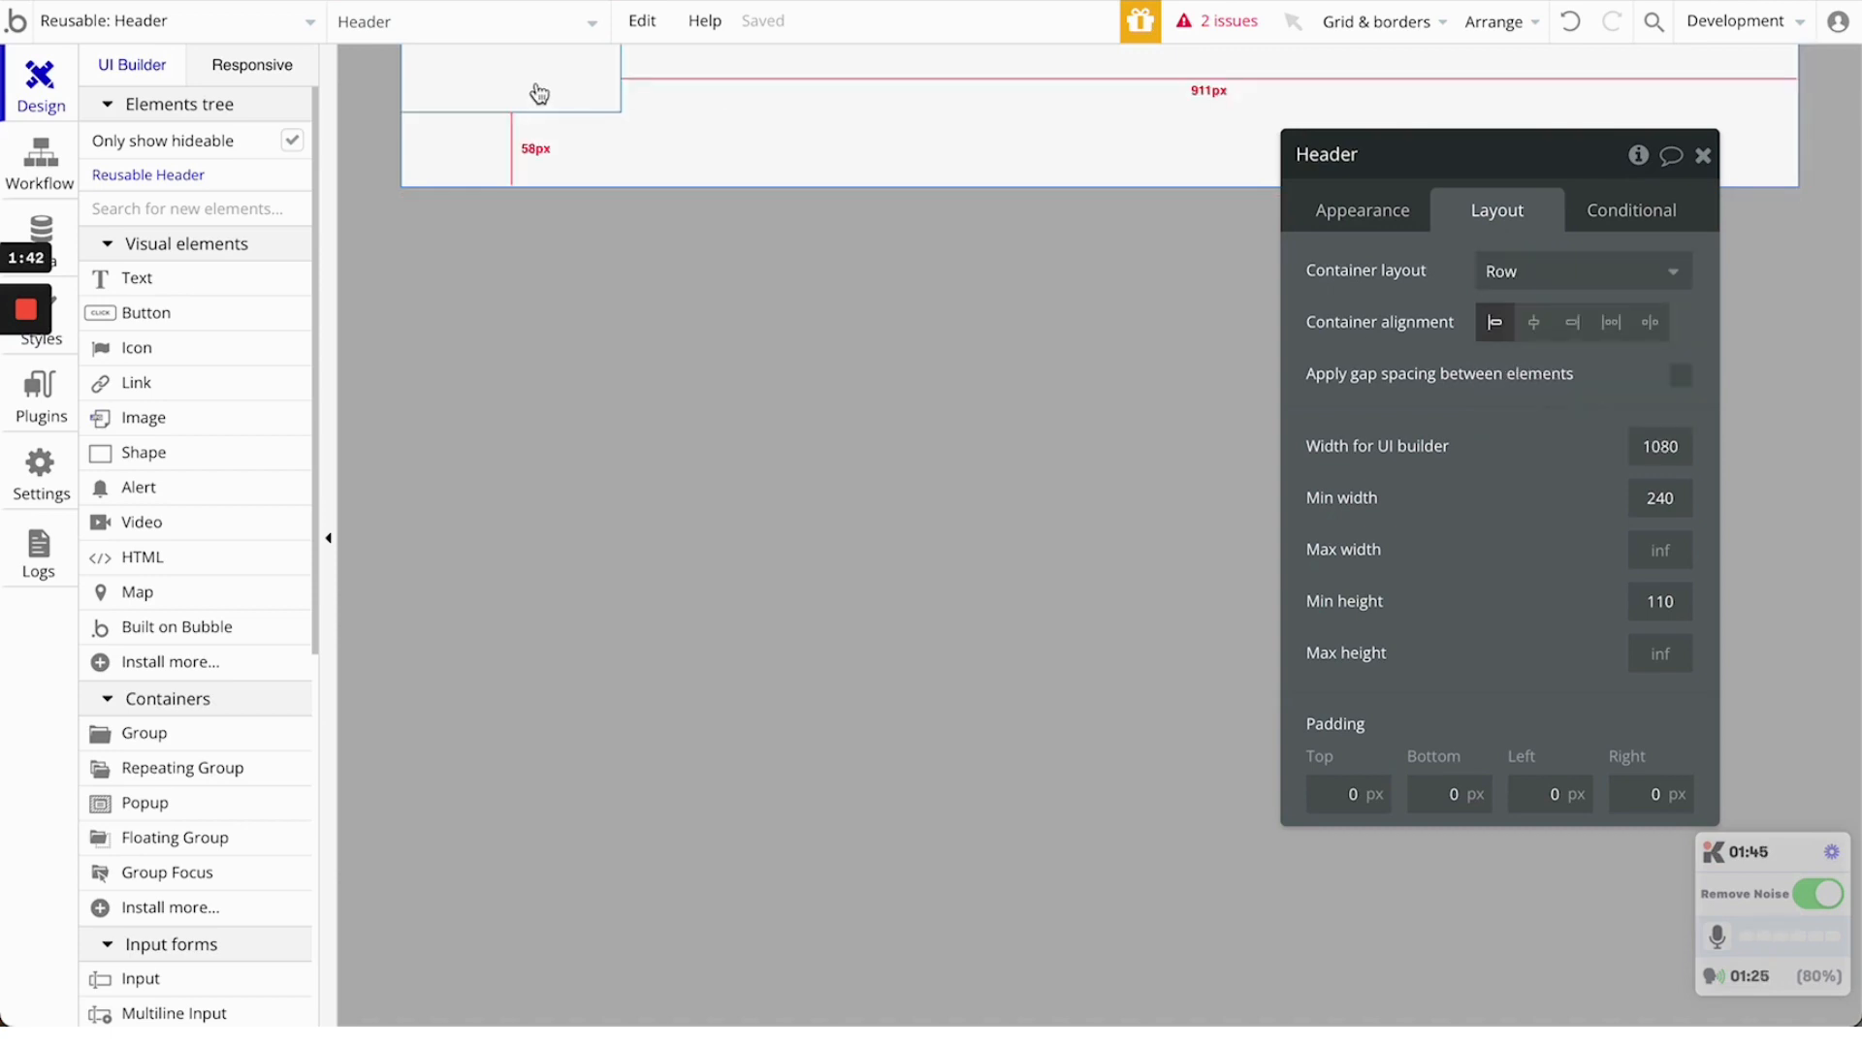
Rename the header's image element to Logo Image and upload Final-01.png as its static image
{"action": "left_click", "coordinate": [518, 83]}
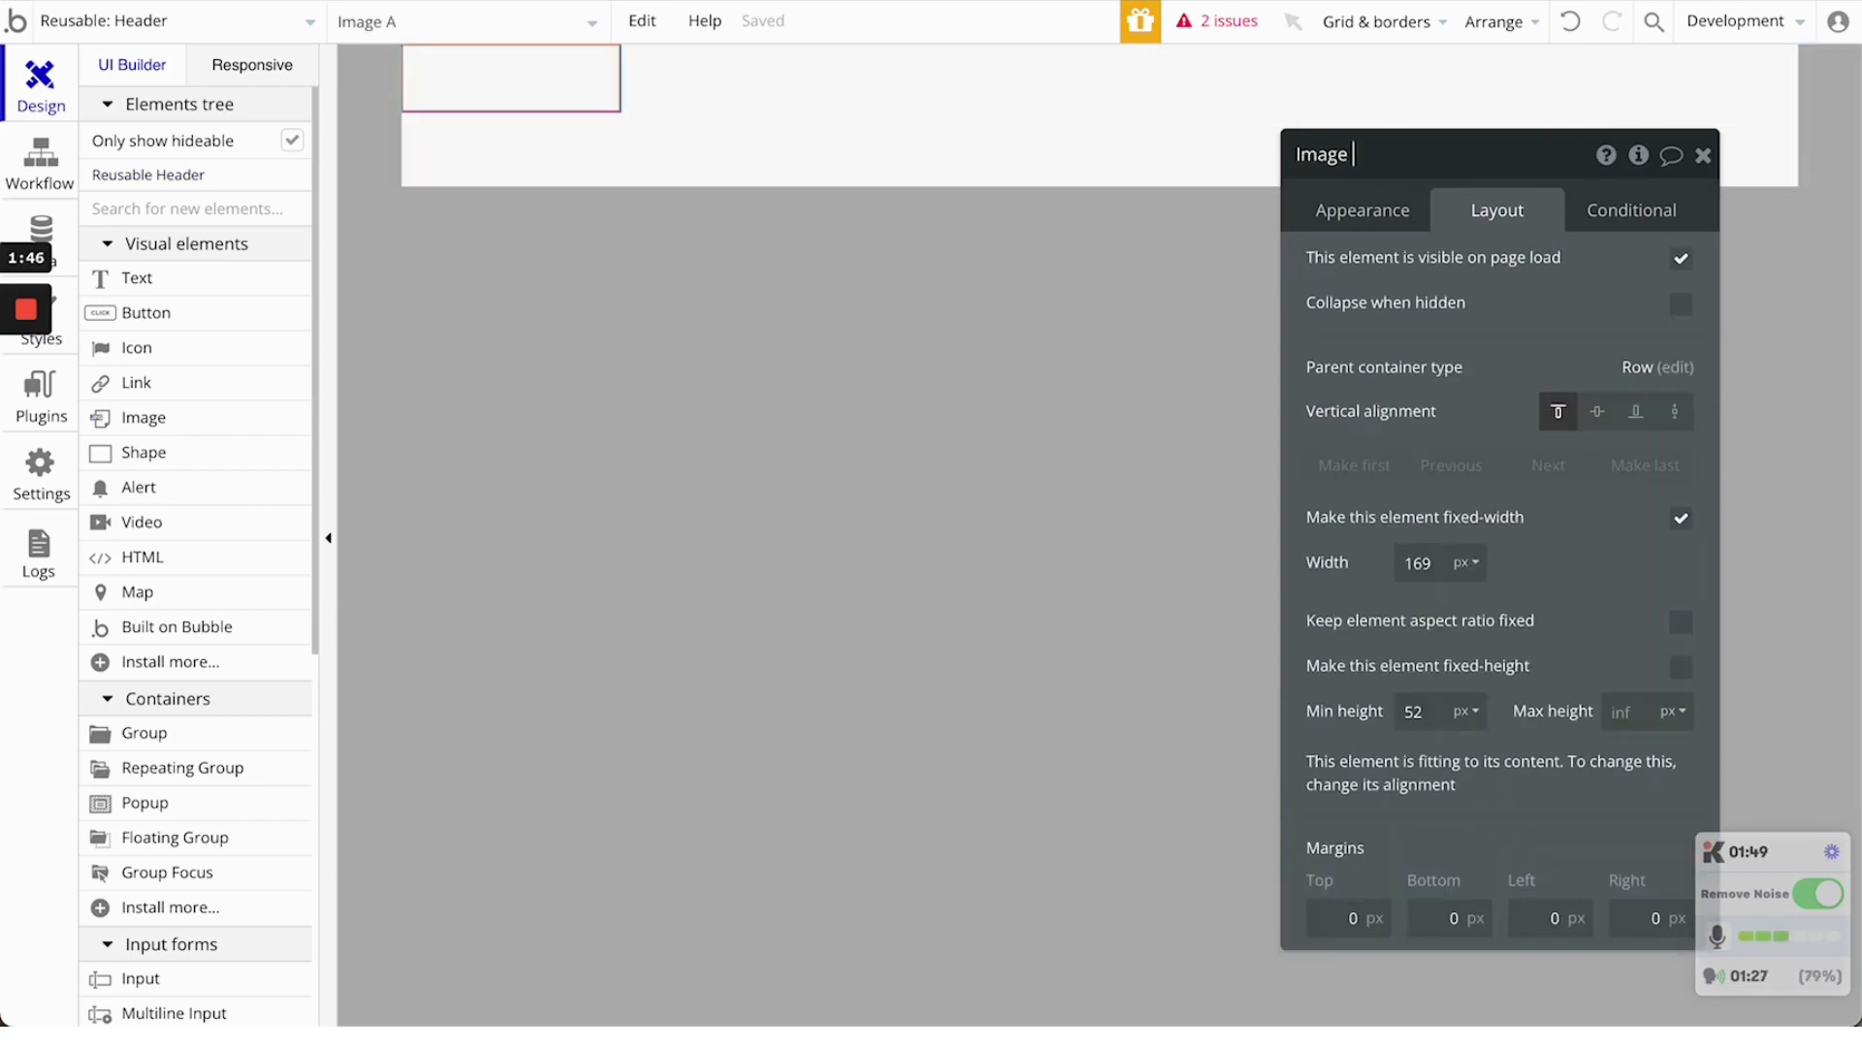
{"action": "type", "text": "Logo"}
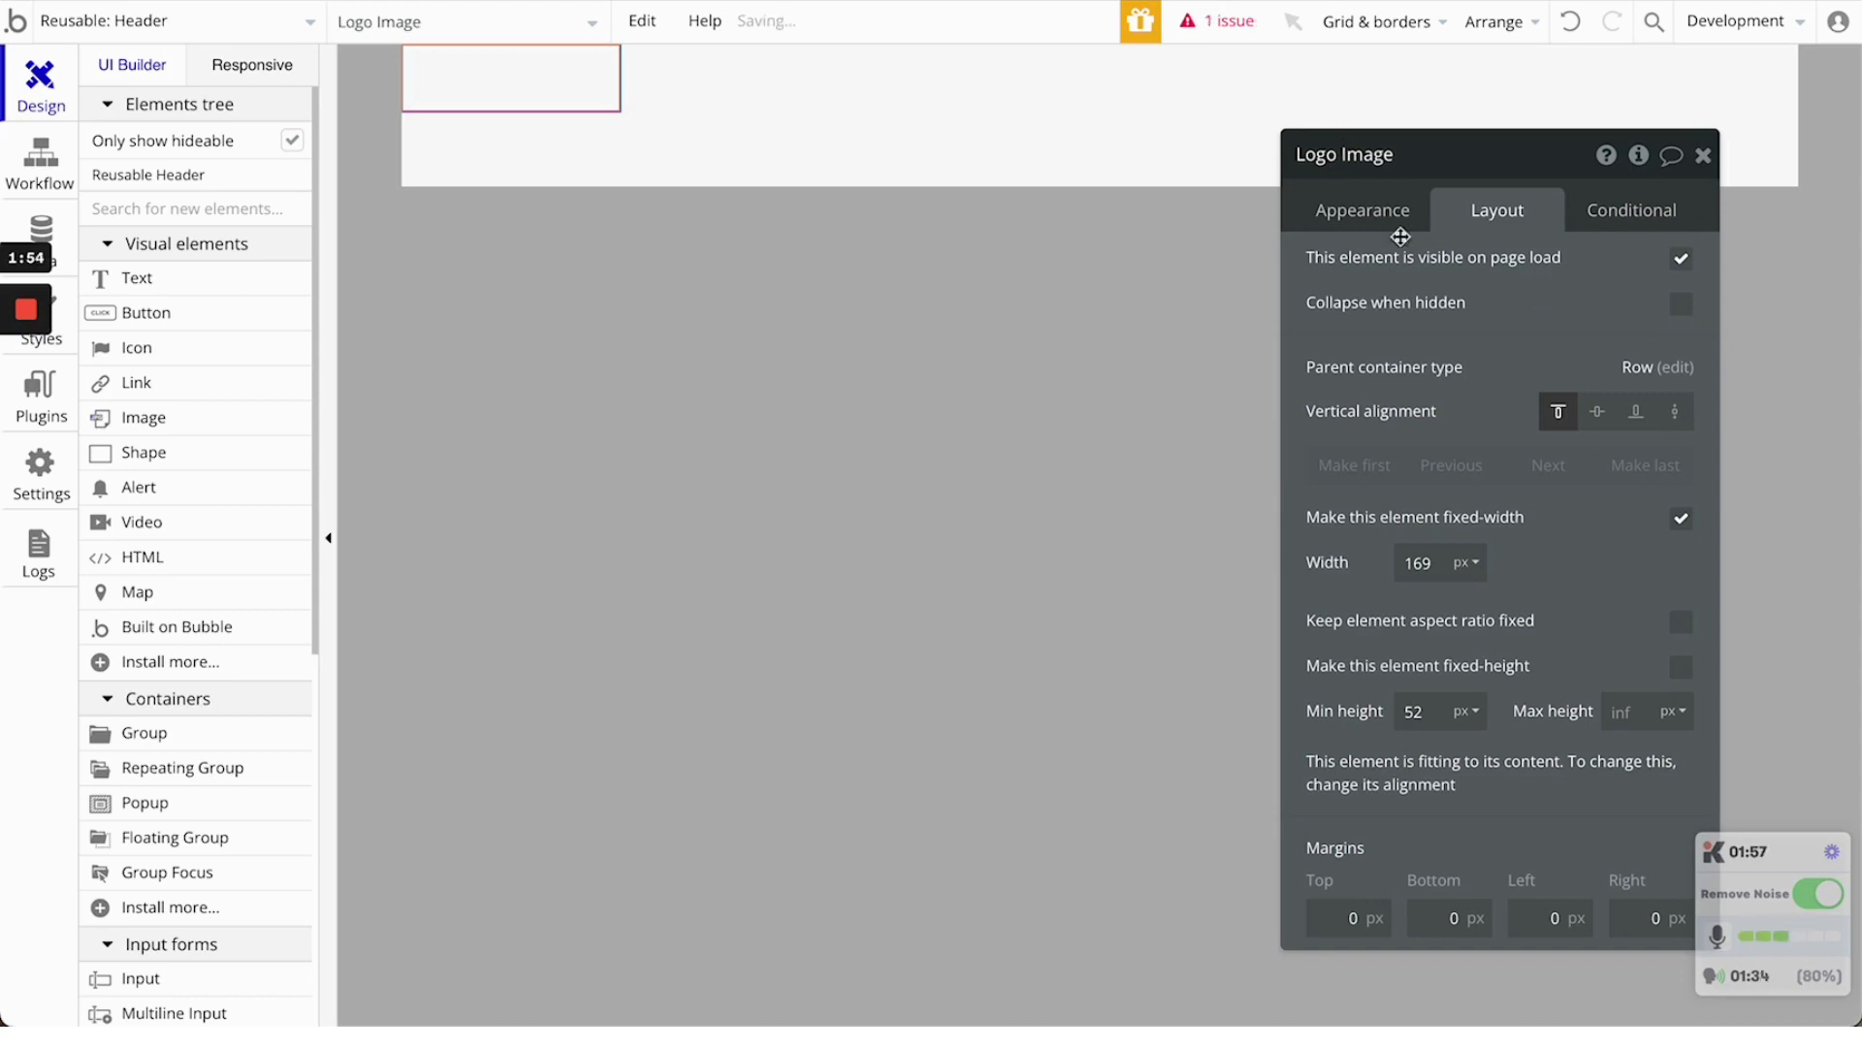
{"action": "left_click", "coordinate": [1347, 212]}
{"action": "left_click", "coordinate": [1504, 294]}
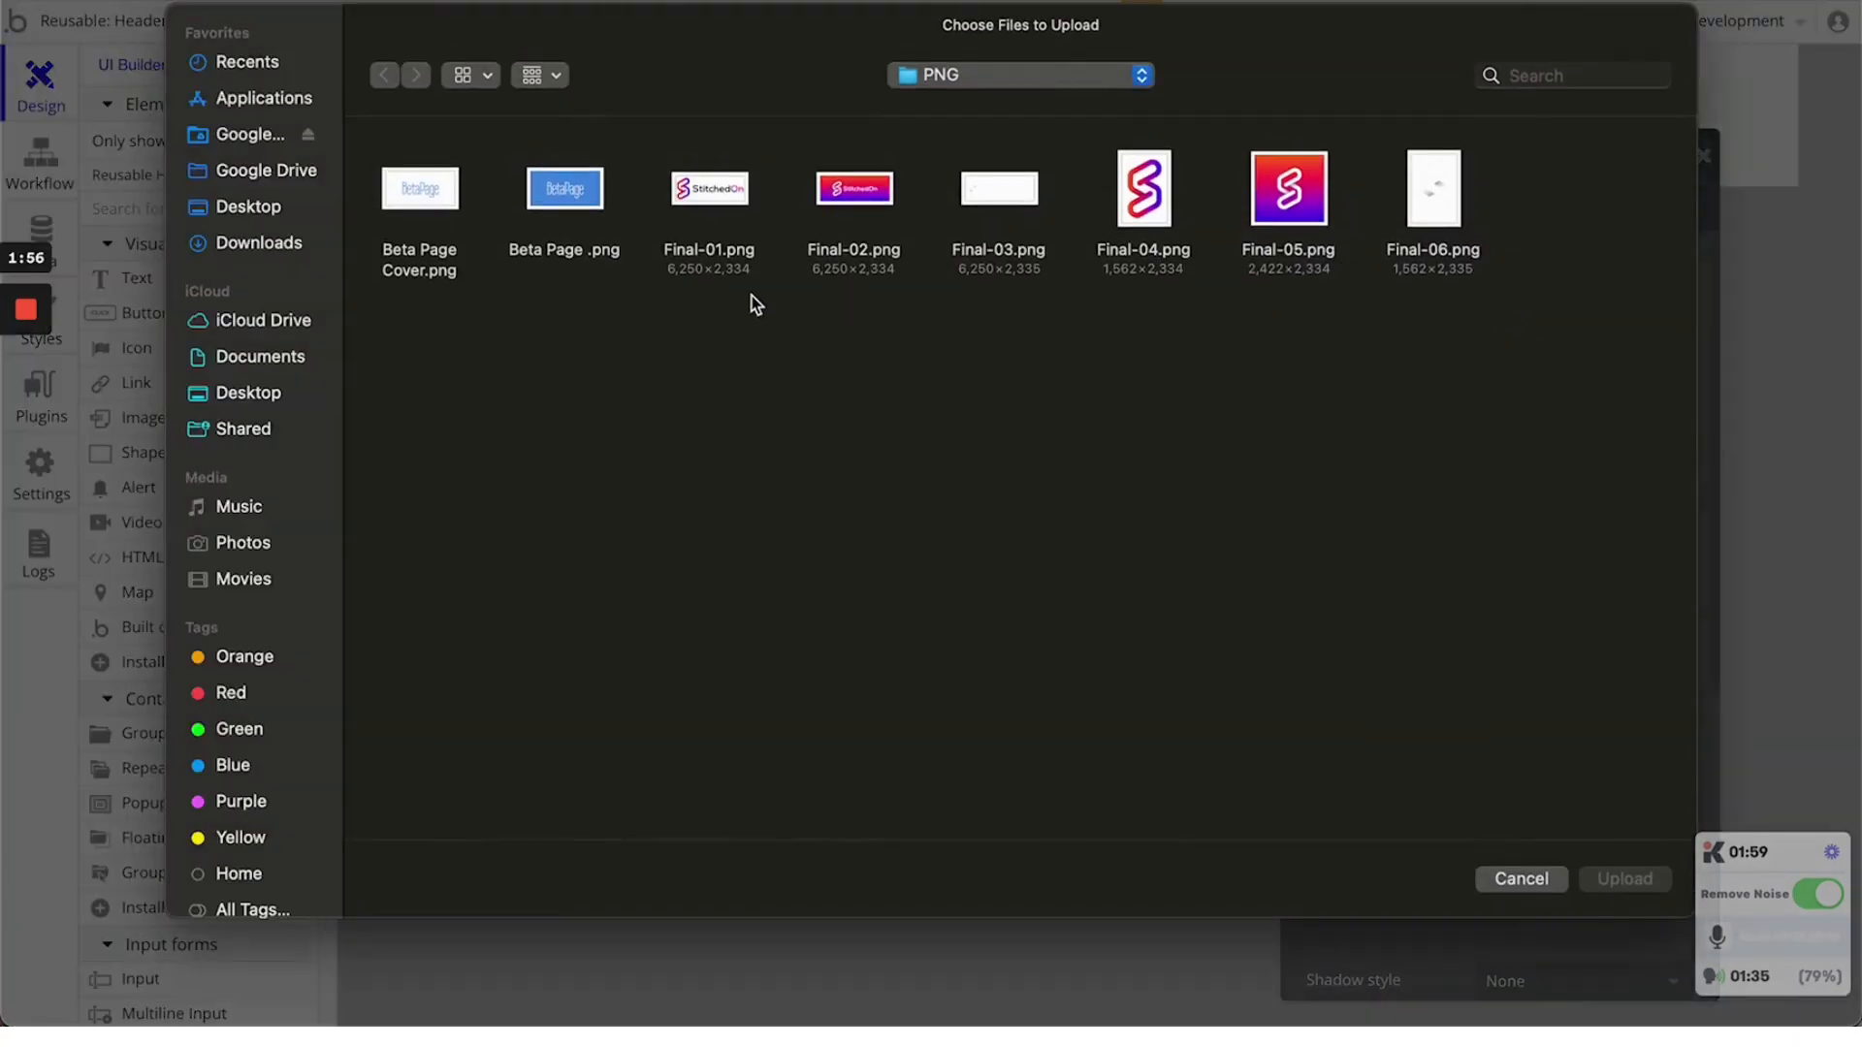
{"action": "left_click", "coordinate": [713, 199]}
{"action": "double_click", "coordinate": [711, 197]}
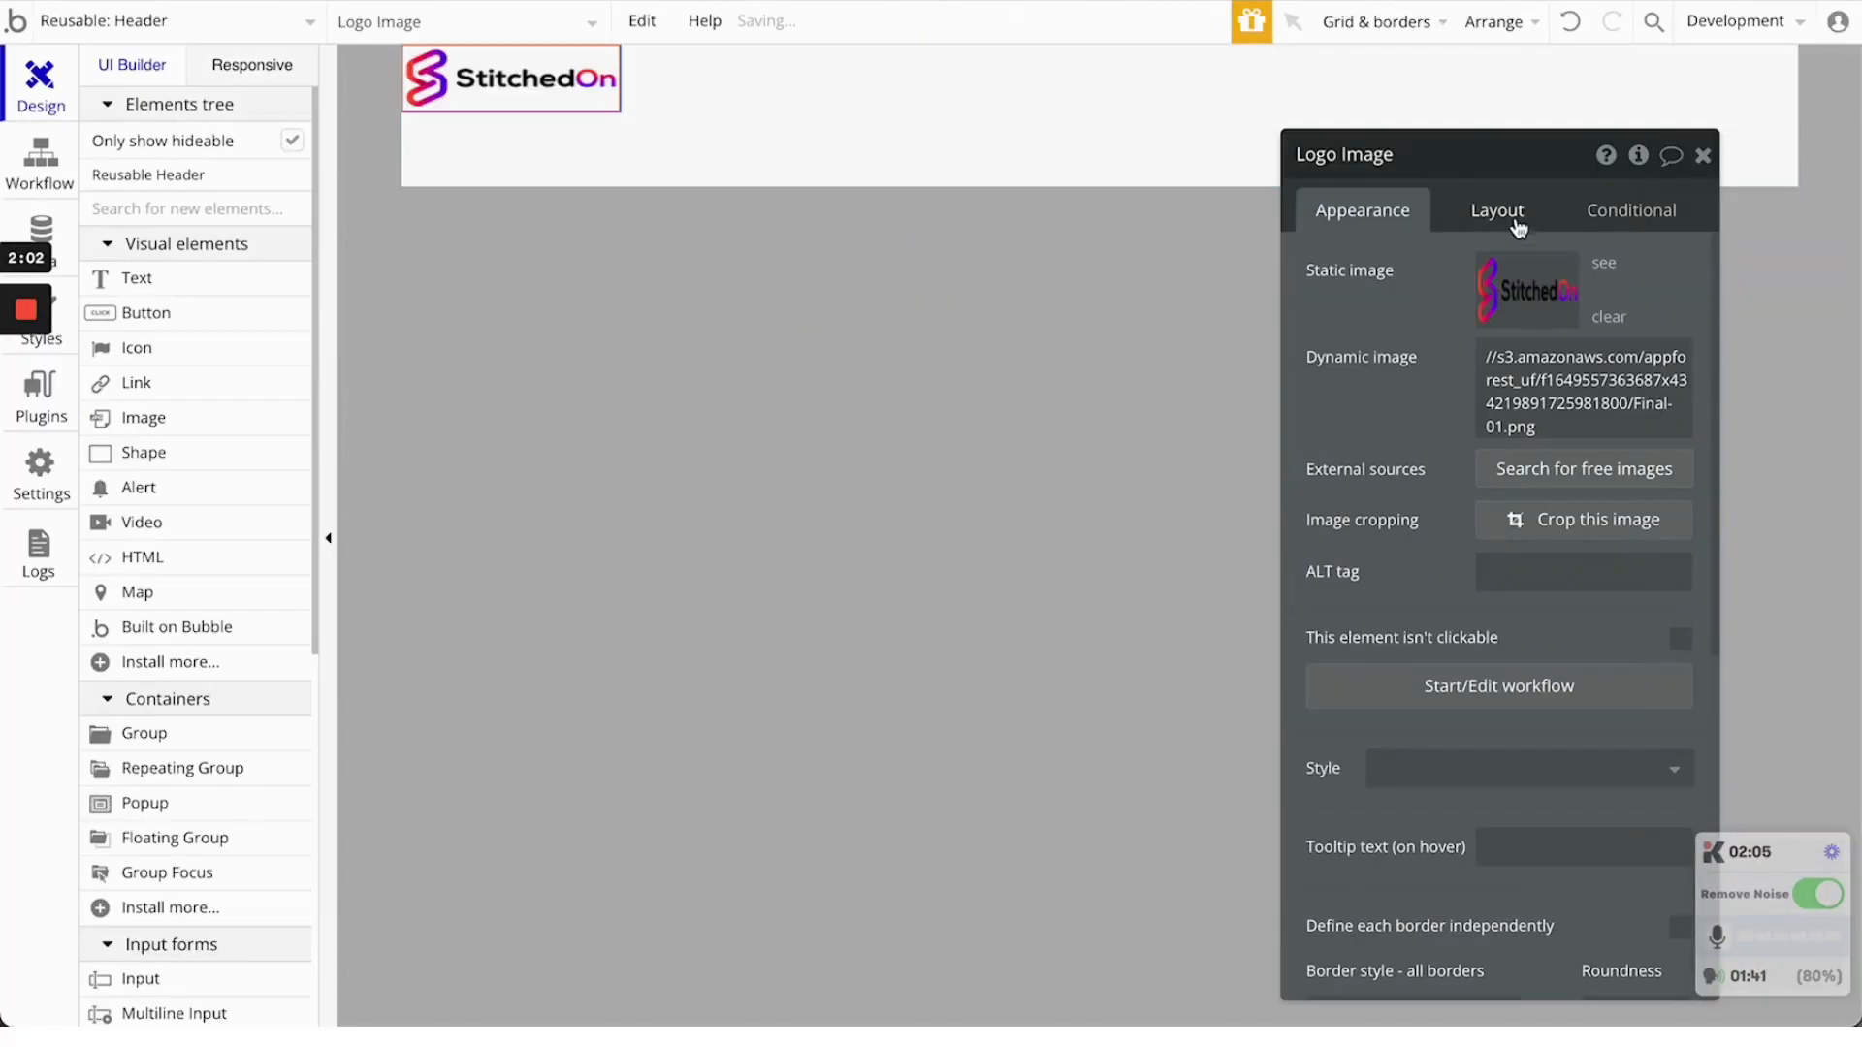
Turn off fixed width for the logo image and fix its aspect ratio at 3 x 1
{"action": "left_click", "coordinate": [1514, 216]}
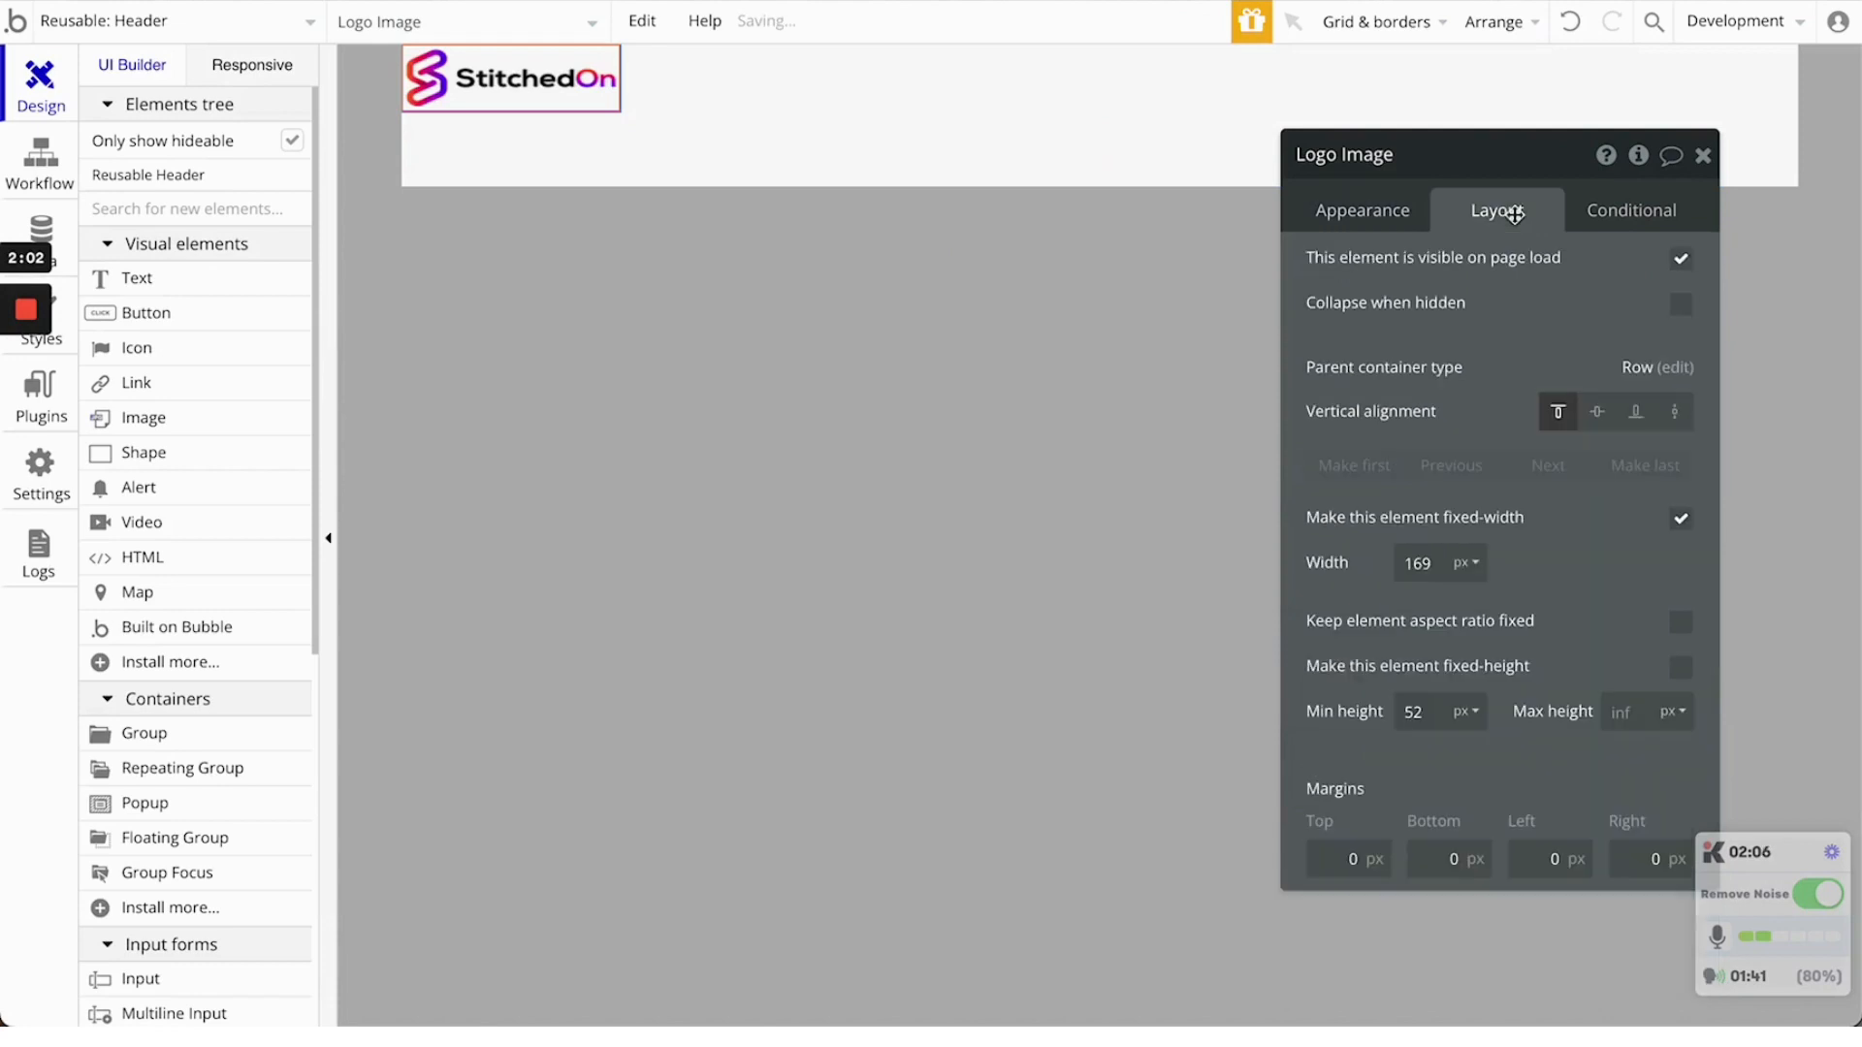
{"action": "left_click", "coordinate": [1683, 520]}
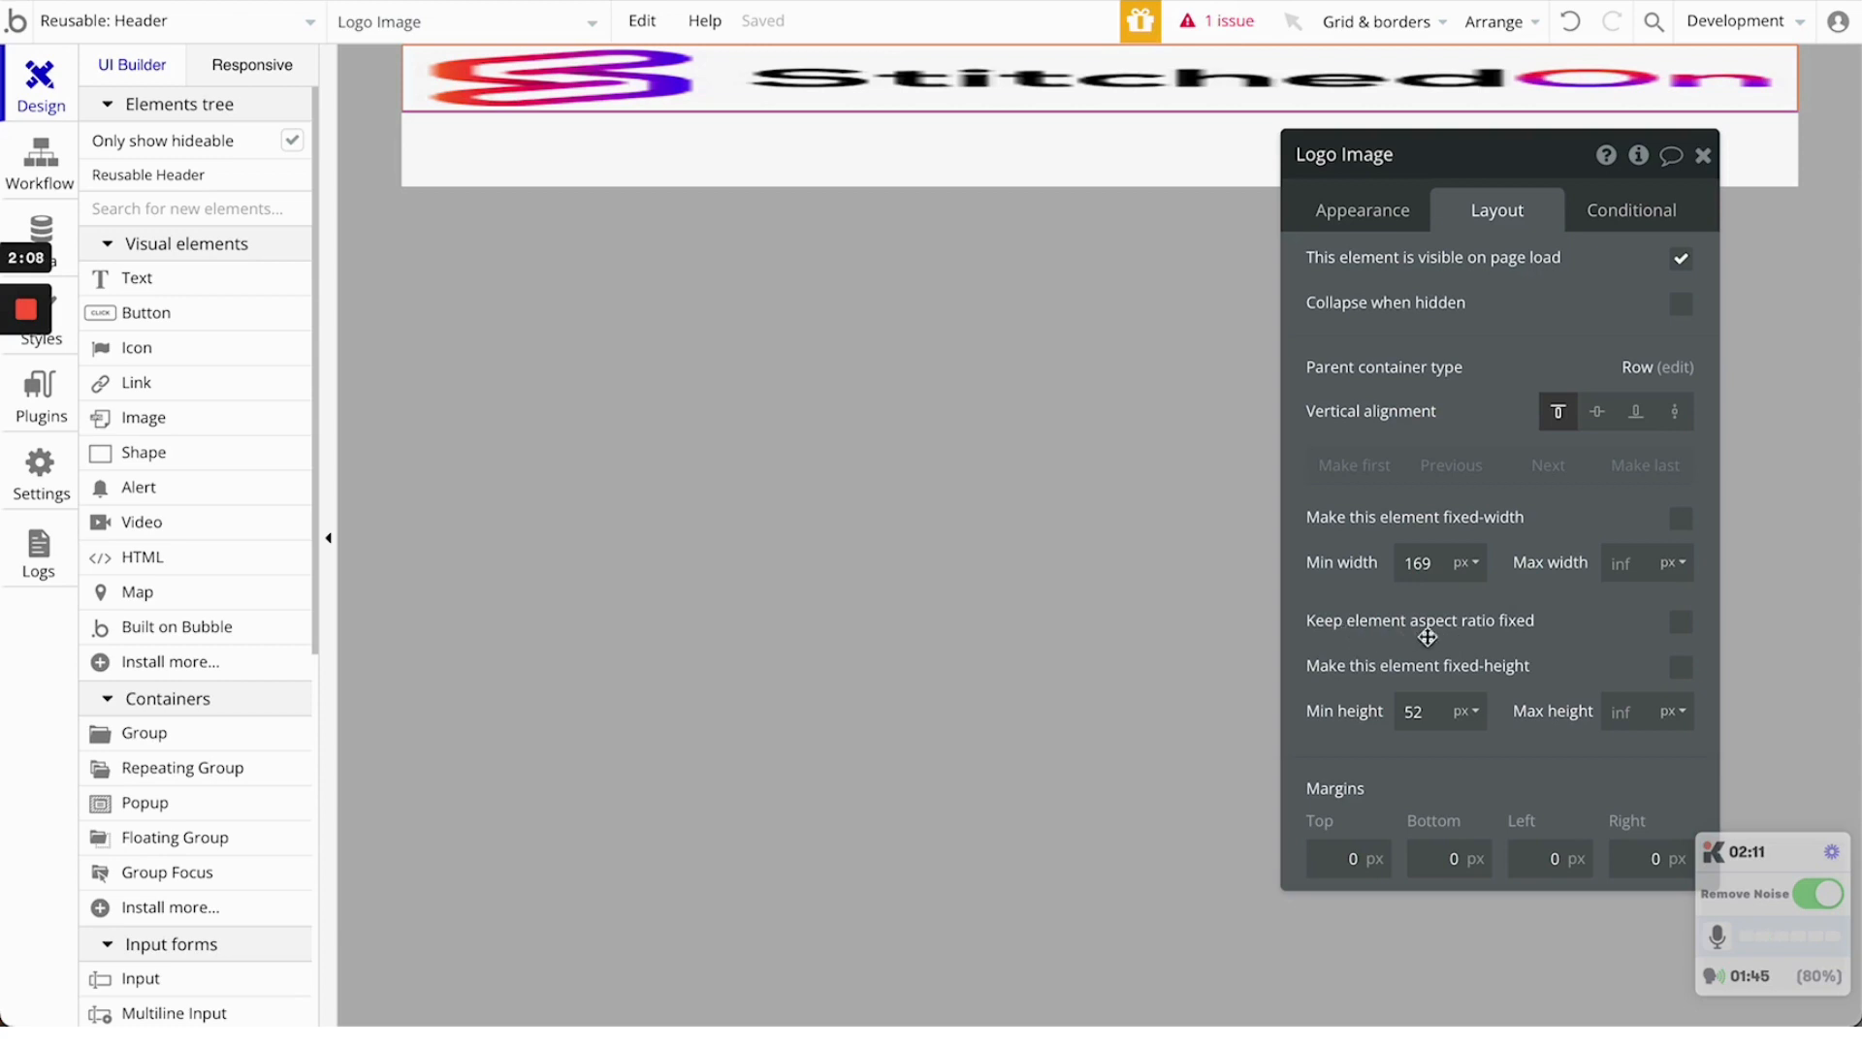
{"action": "left_click", "coordinate": [1680, 621]}
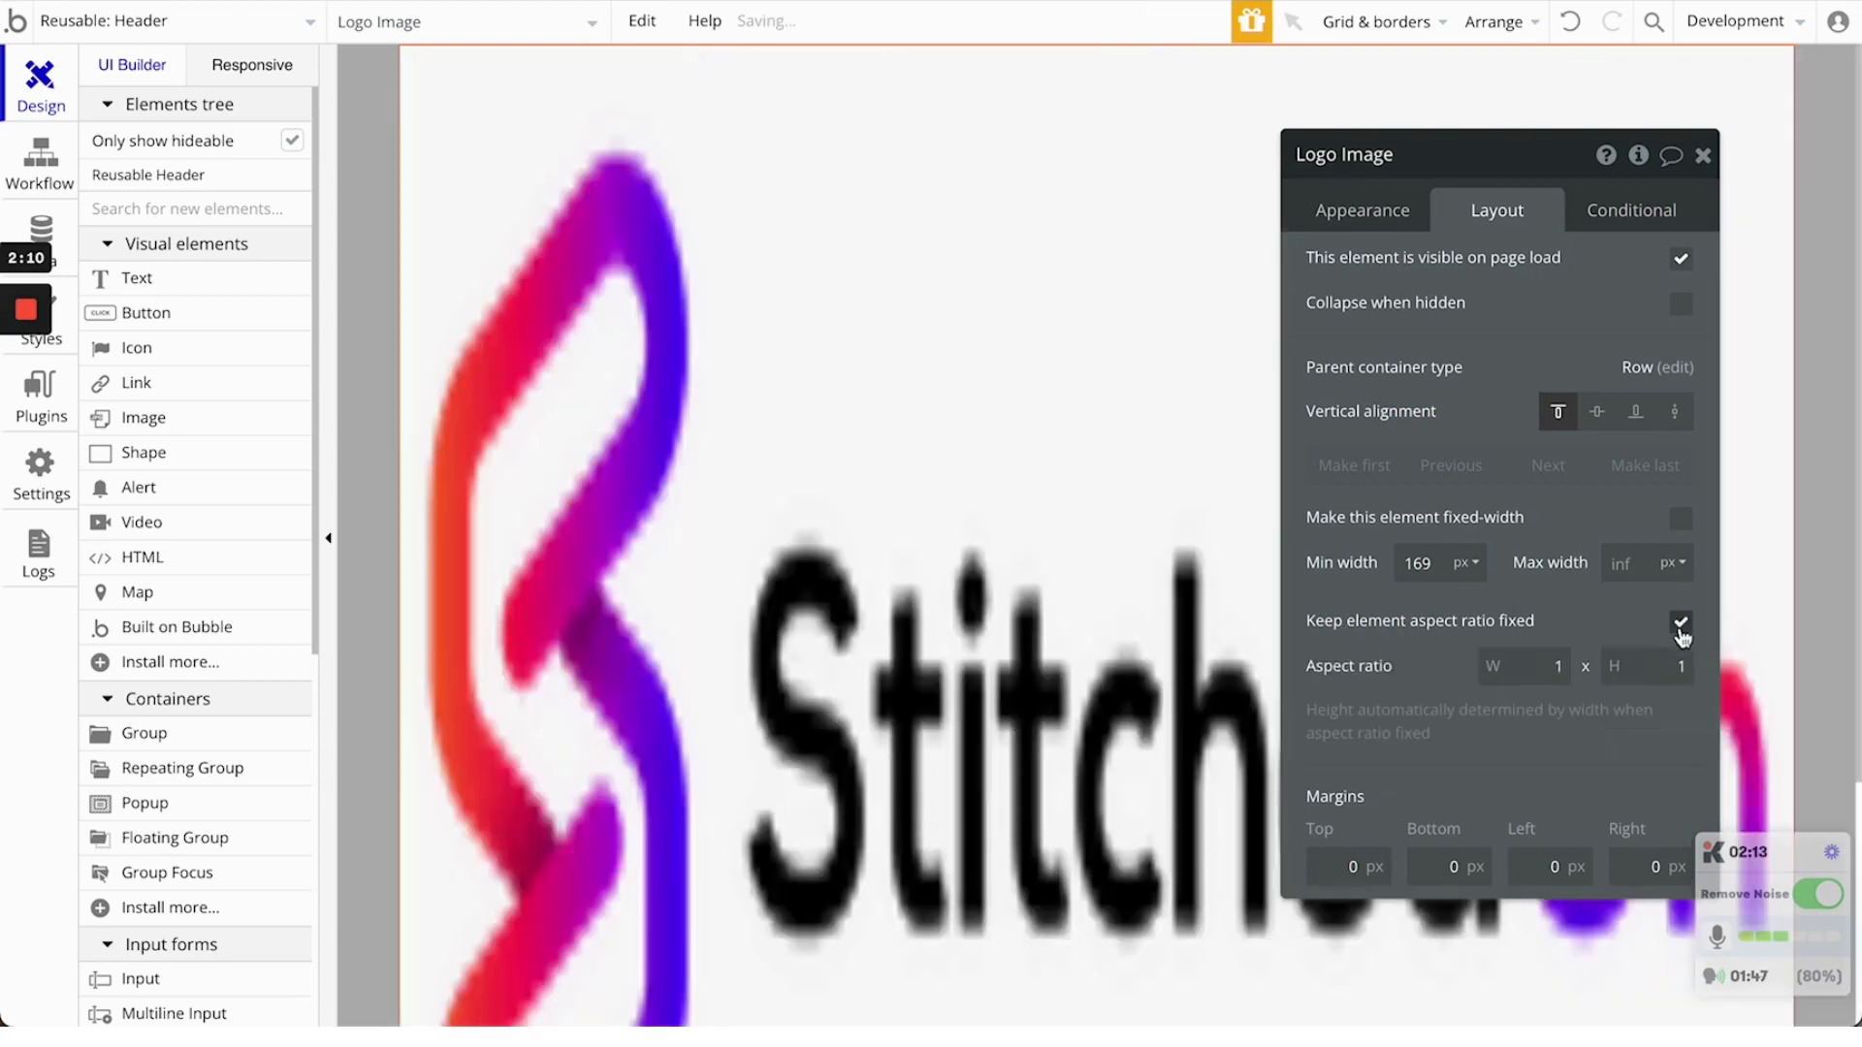
{"action": "double_click", "coordinate": [1526, 666]}
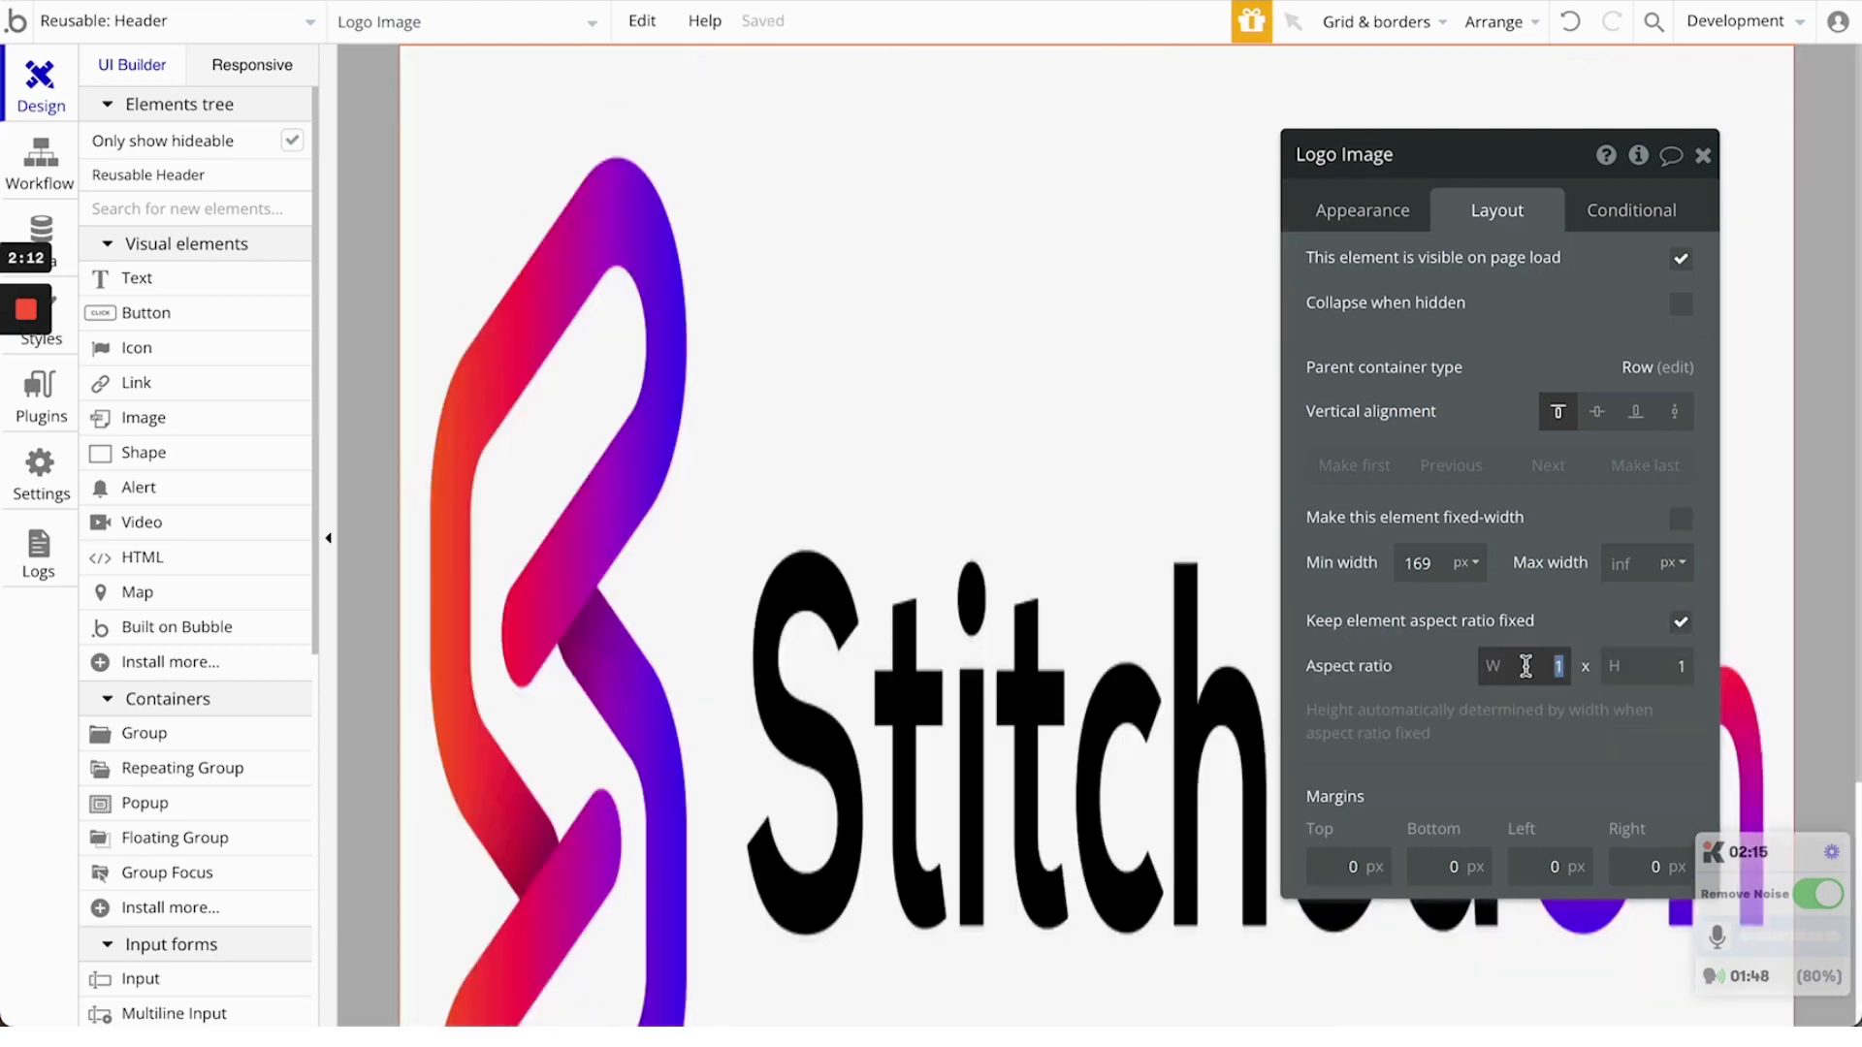
{"action": "type", "text": "3"}
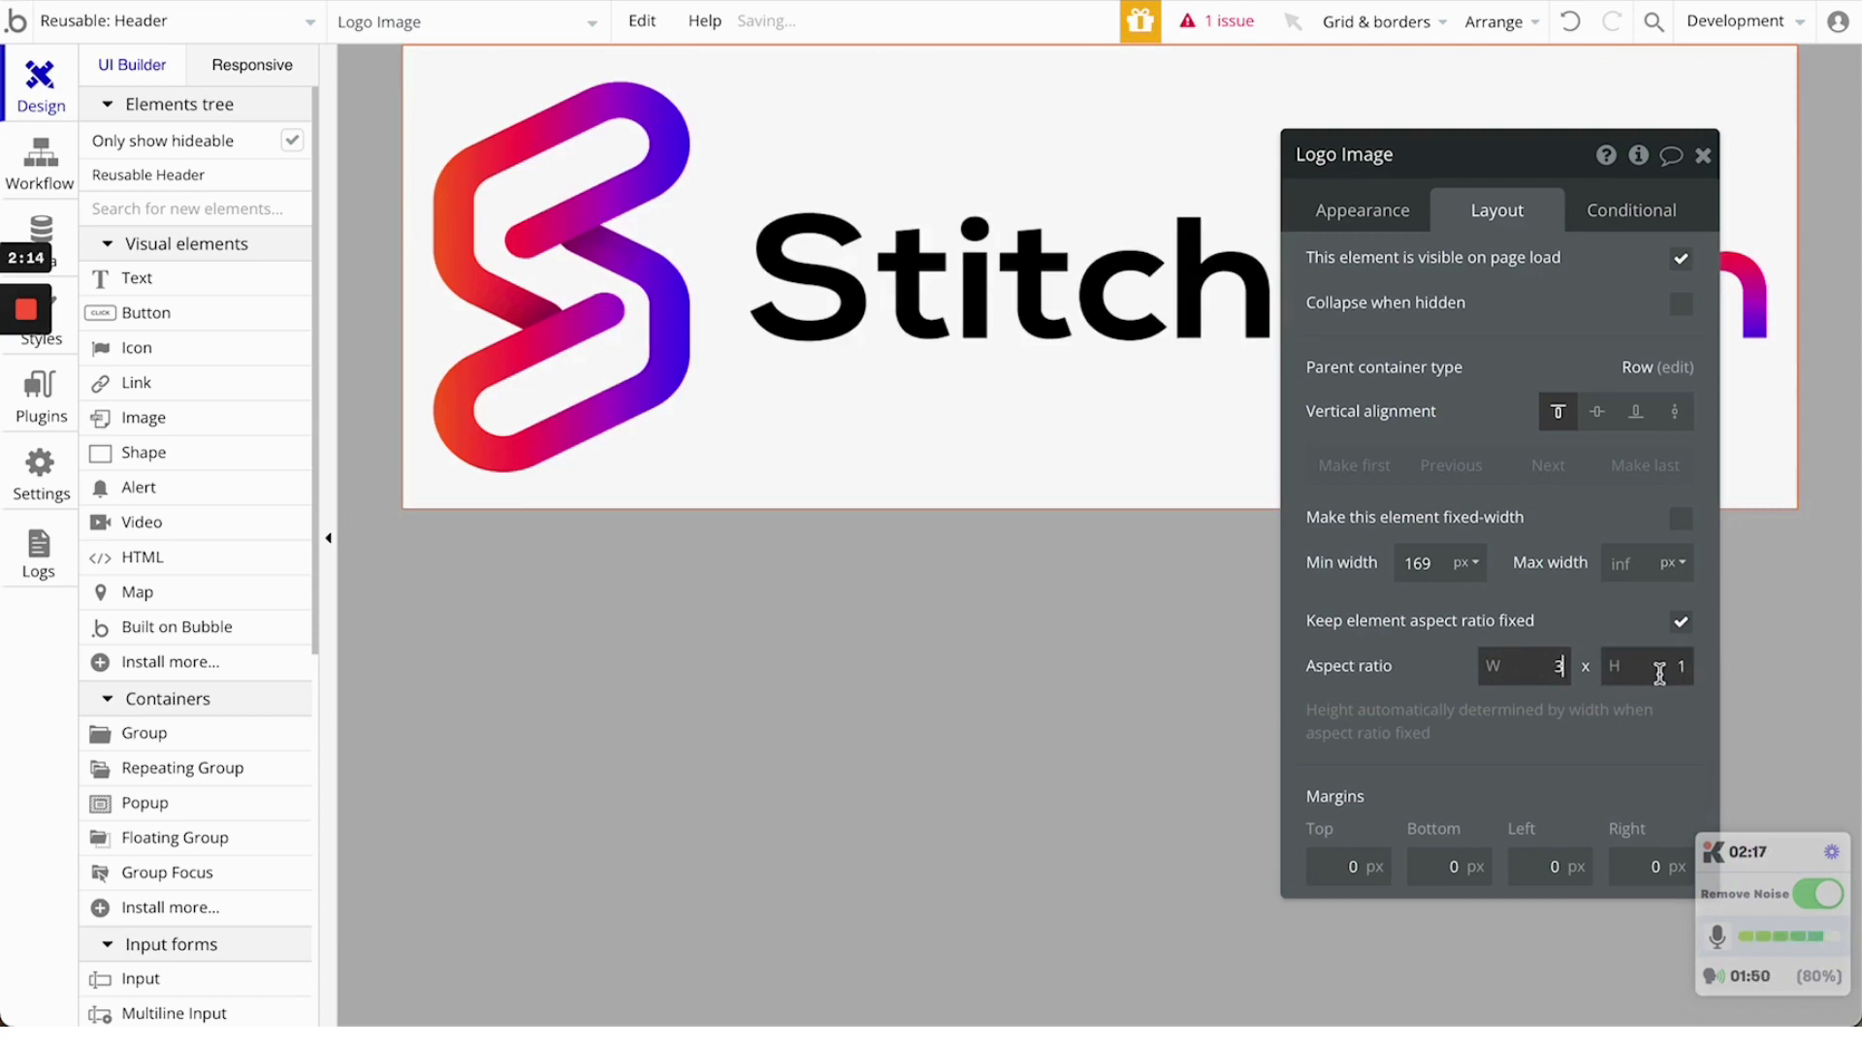
Make the logo image fixed-width and set its width to 150 px
{"action": "left_click", "coordinate": [1680, 521]}
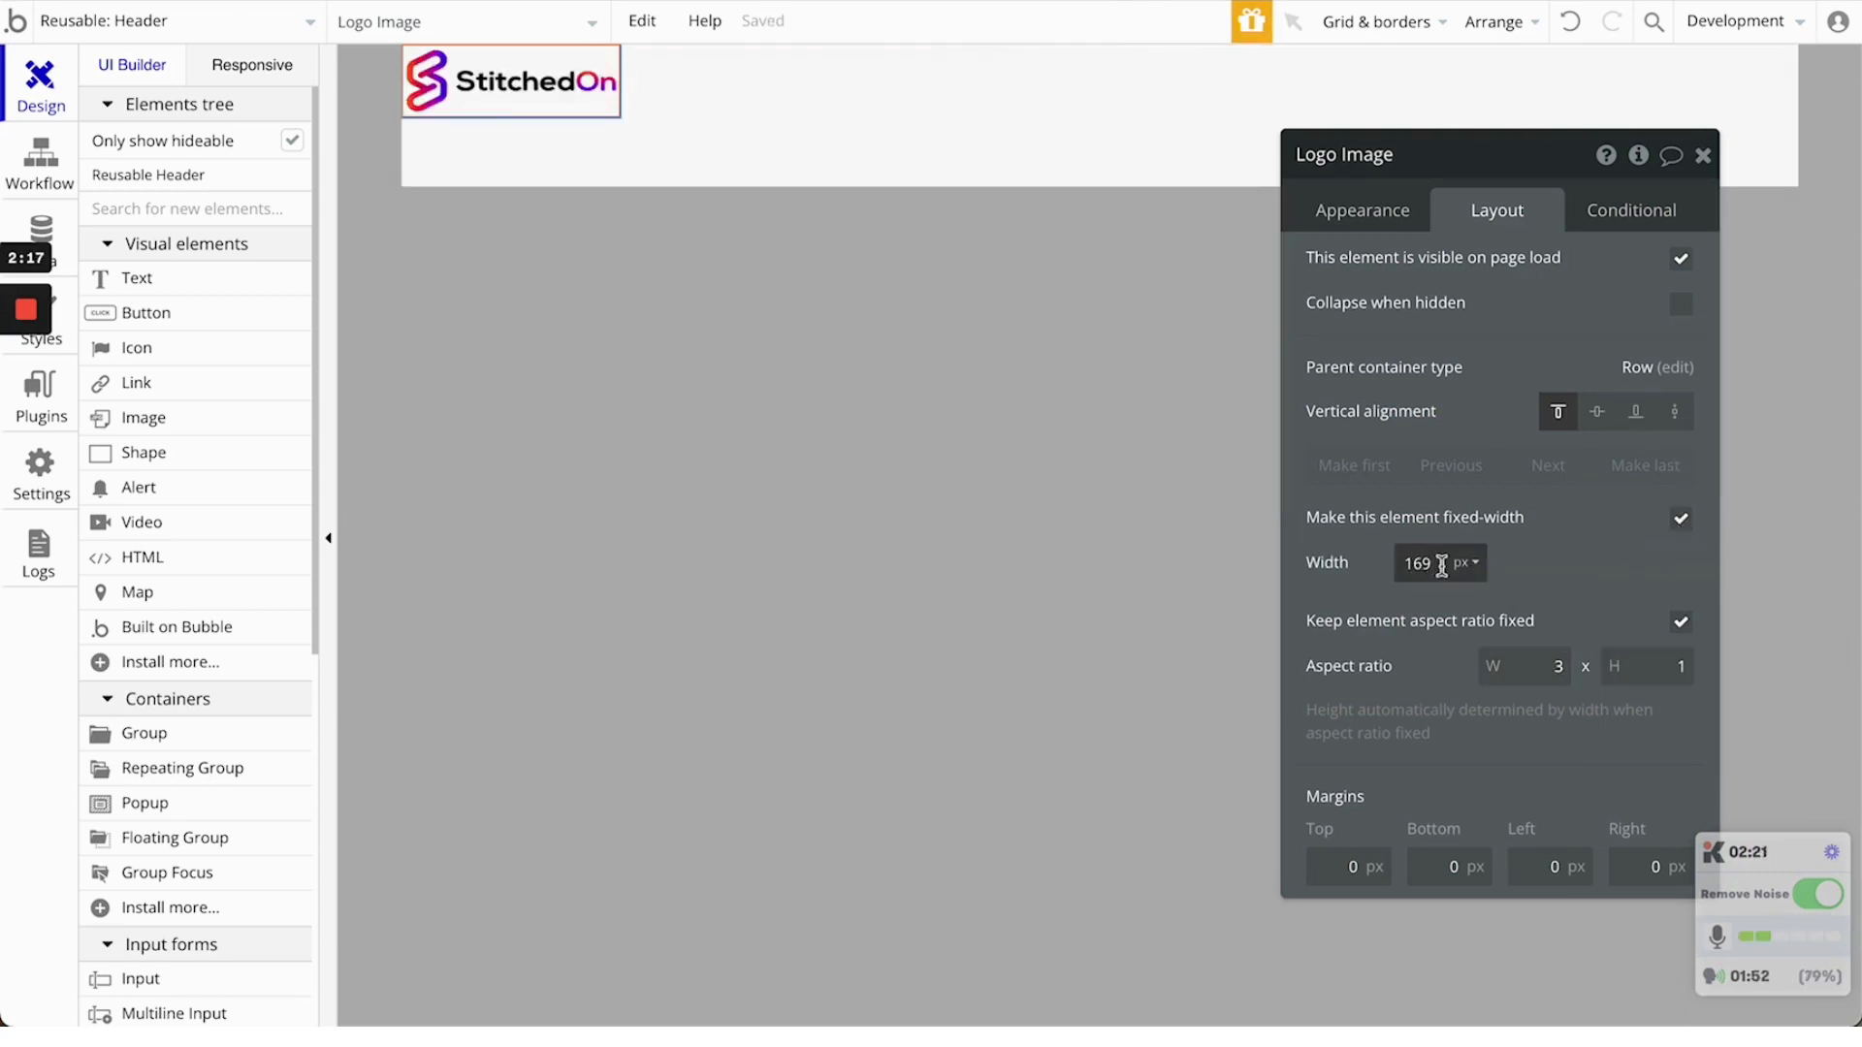
{"action": "key", "text": "Down"}
{"action": "key", "text": "Down"}
{"action": "key", "text": "Down"}
{"action": "key", "text": "Down"}
{"action": "key", "text": "Down"}
{"action": "key", "text": "Down"}
{"action": "key", "text": "Down"}
{"action": "key", "text": "Down"}
{"action": "key", "text": "Down"}
{"action": "key", "text": "Down"}
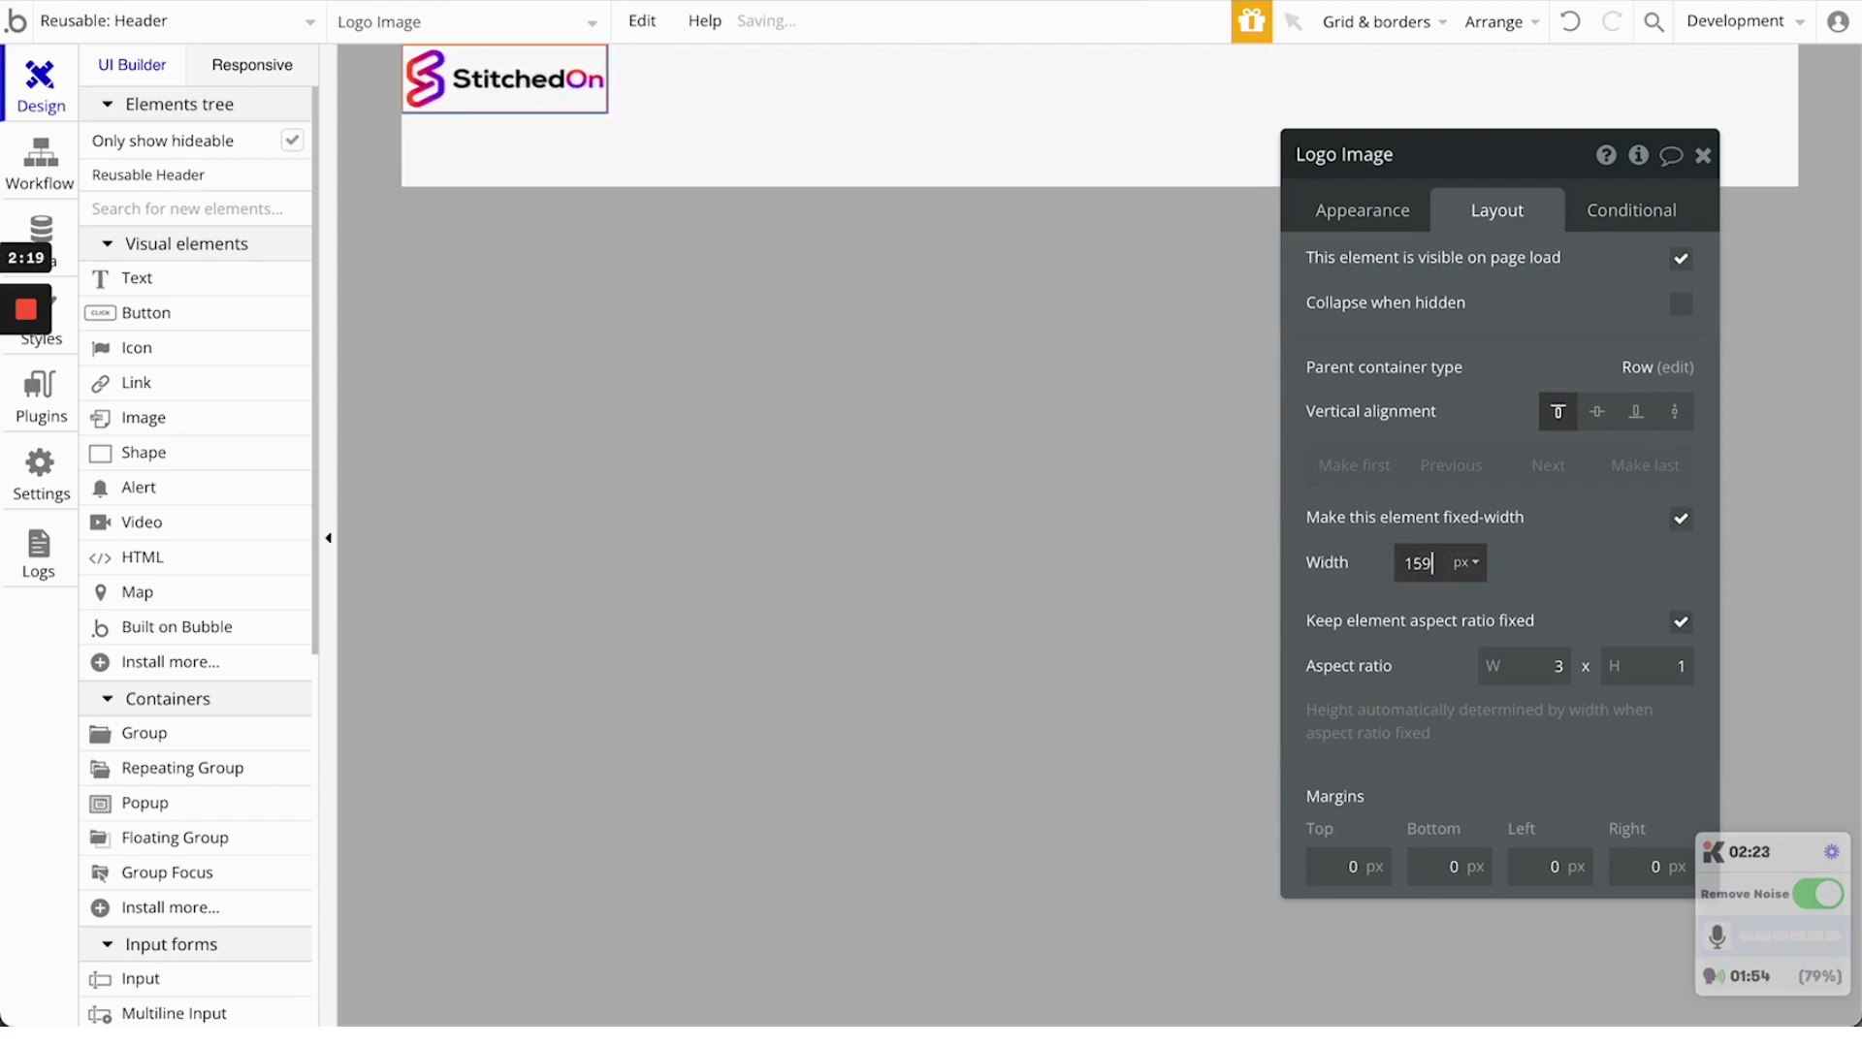
{"action": "key", "text": "Down"}
{"action": "key", "text": "Down"}
{"action": "key", "text": "Down"}
{"action": "key", "text": "Down"}
{"action": "key", "text": "Down"}
{"action": "key", "text": "Down"}
{"action": "key", "text": "Down"}
{"action": "key", "text": "Down"}
{"action": "key", "text": "Down"}
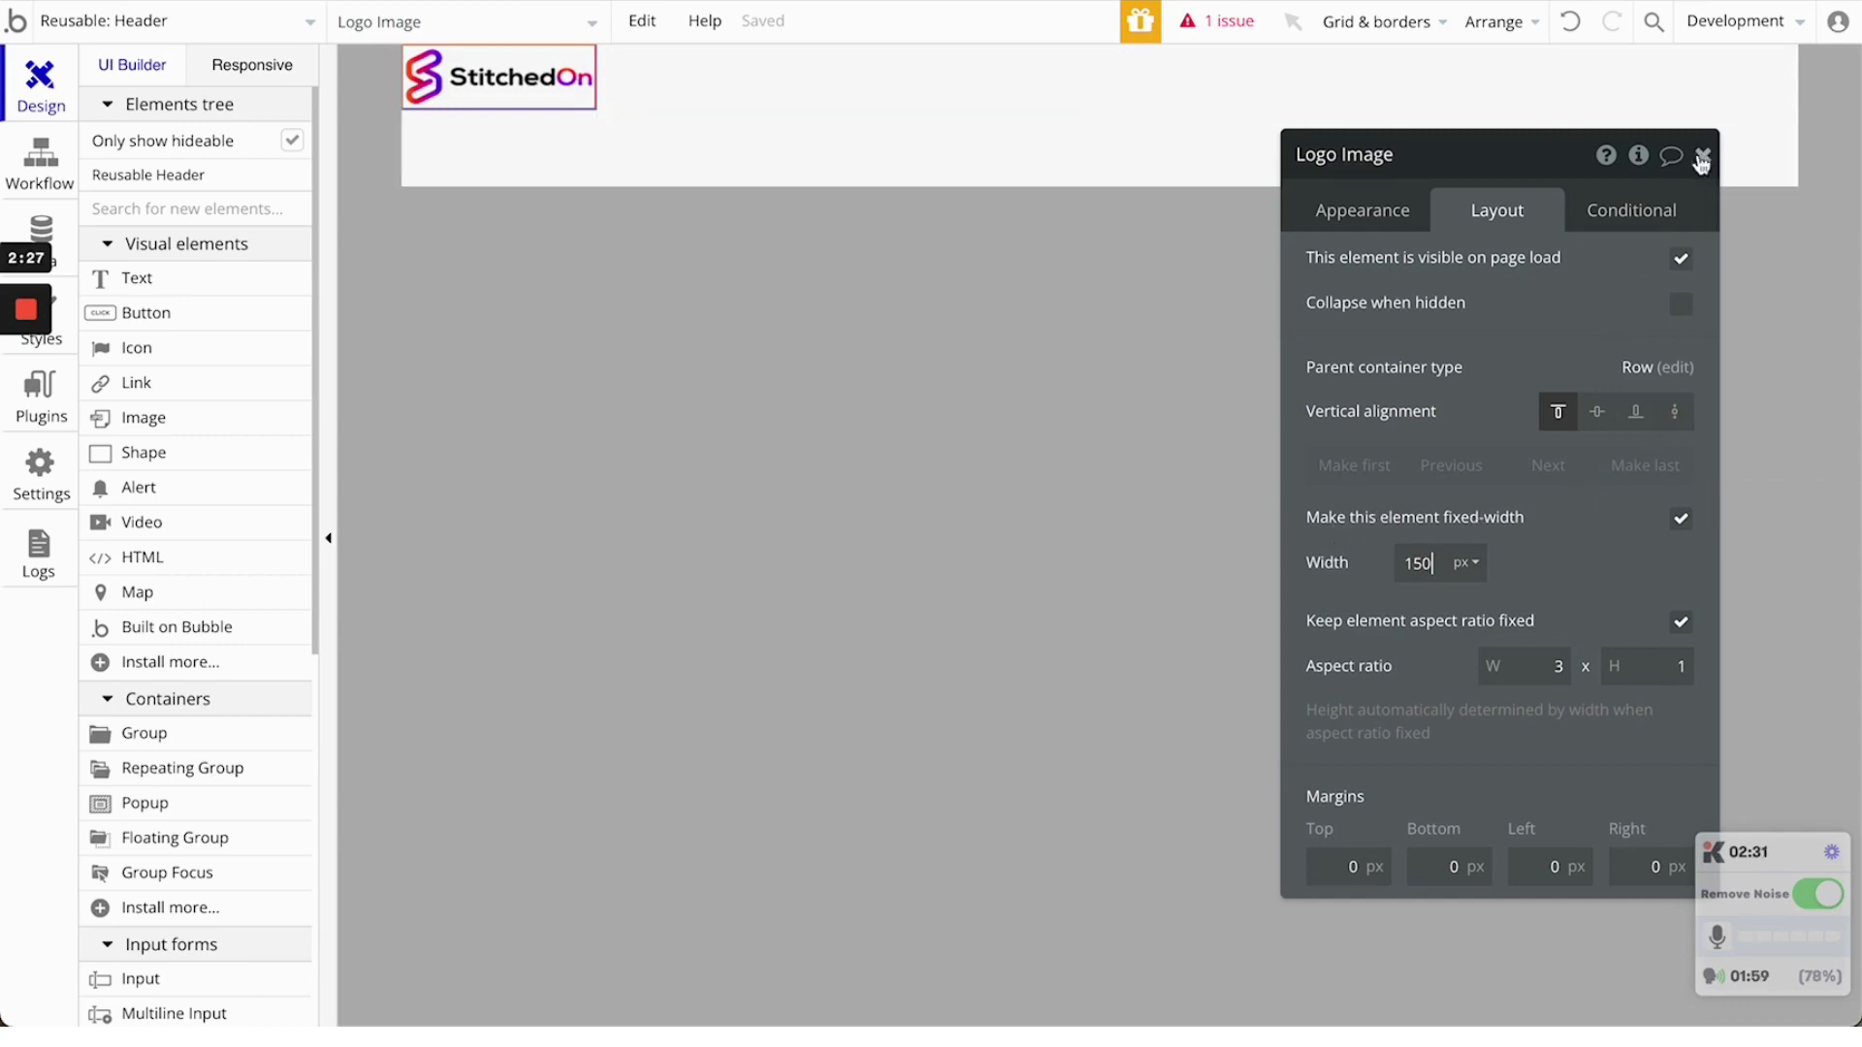
Center the logo image vertically in the header and set its left margin to 5 px
{"action": "left_click", "coordinate": [1599, 418]}
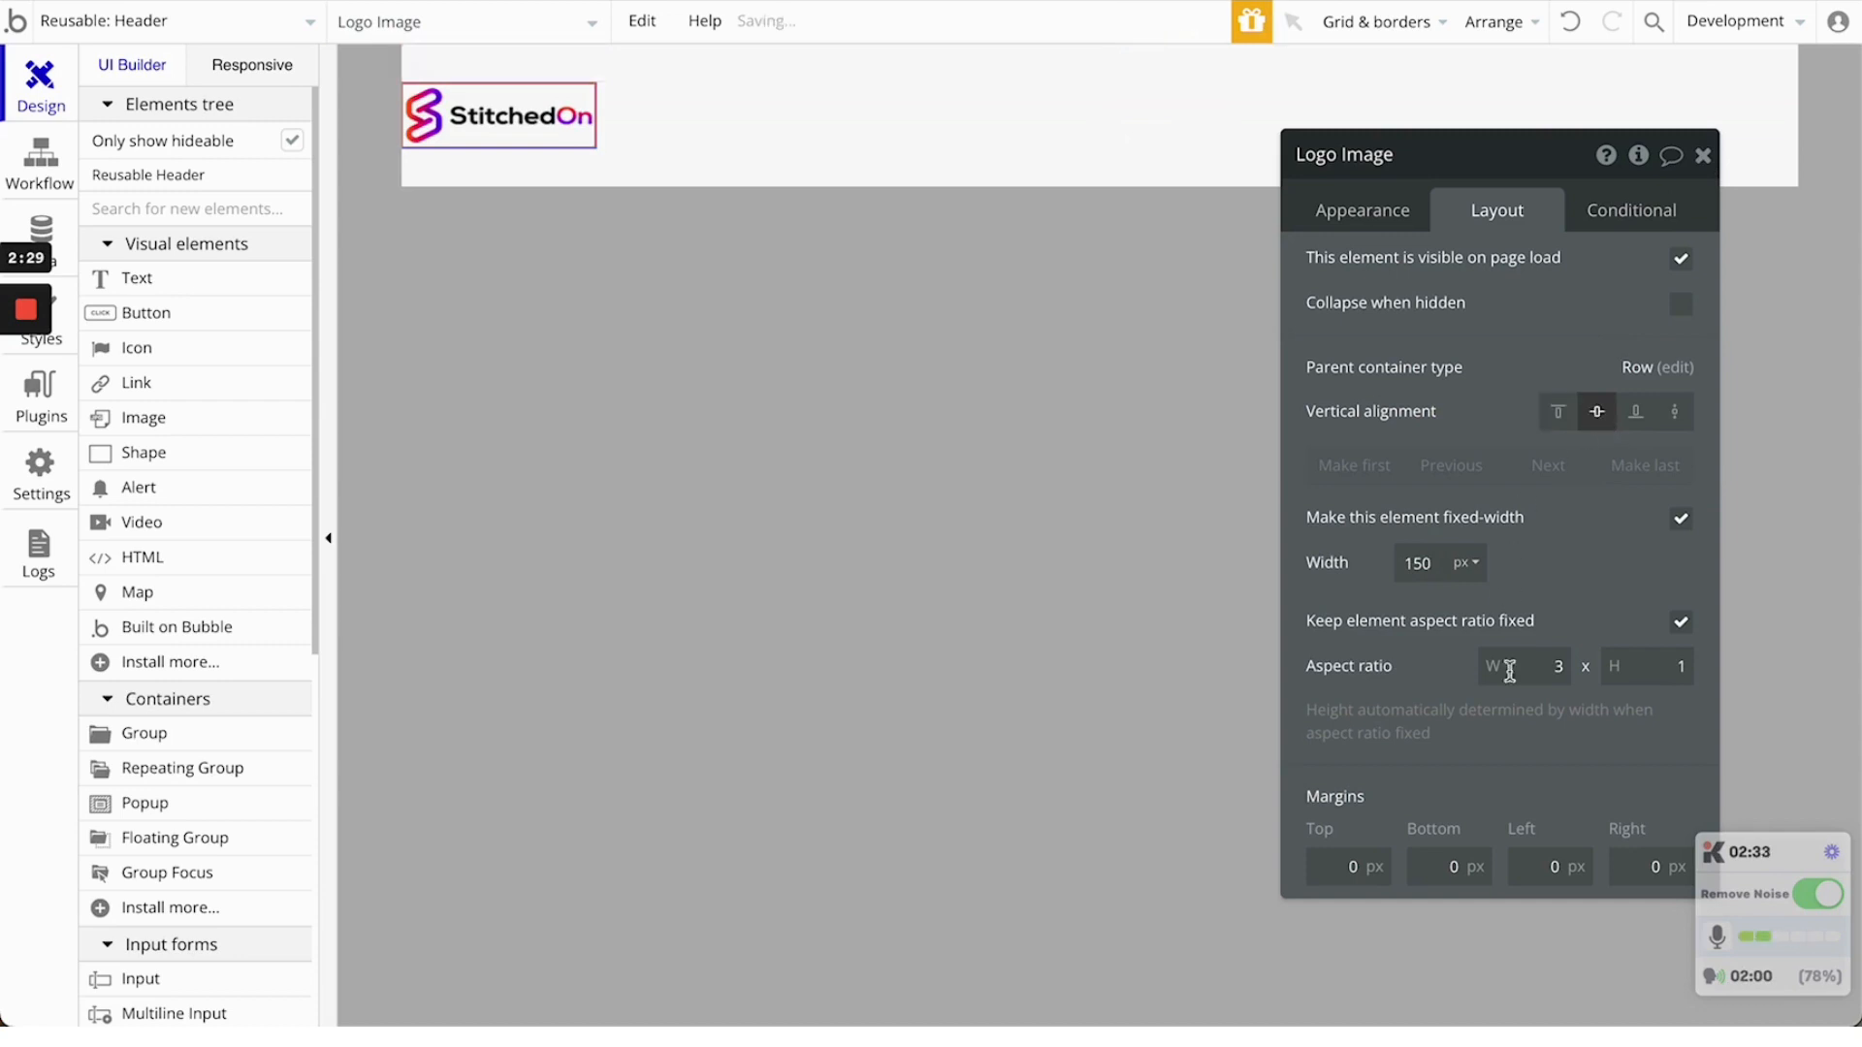
{"action": "left_click", "coordinate": [1548, 866]}
{"action": "type", "text": "5"}
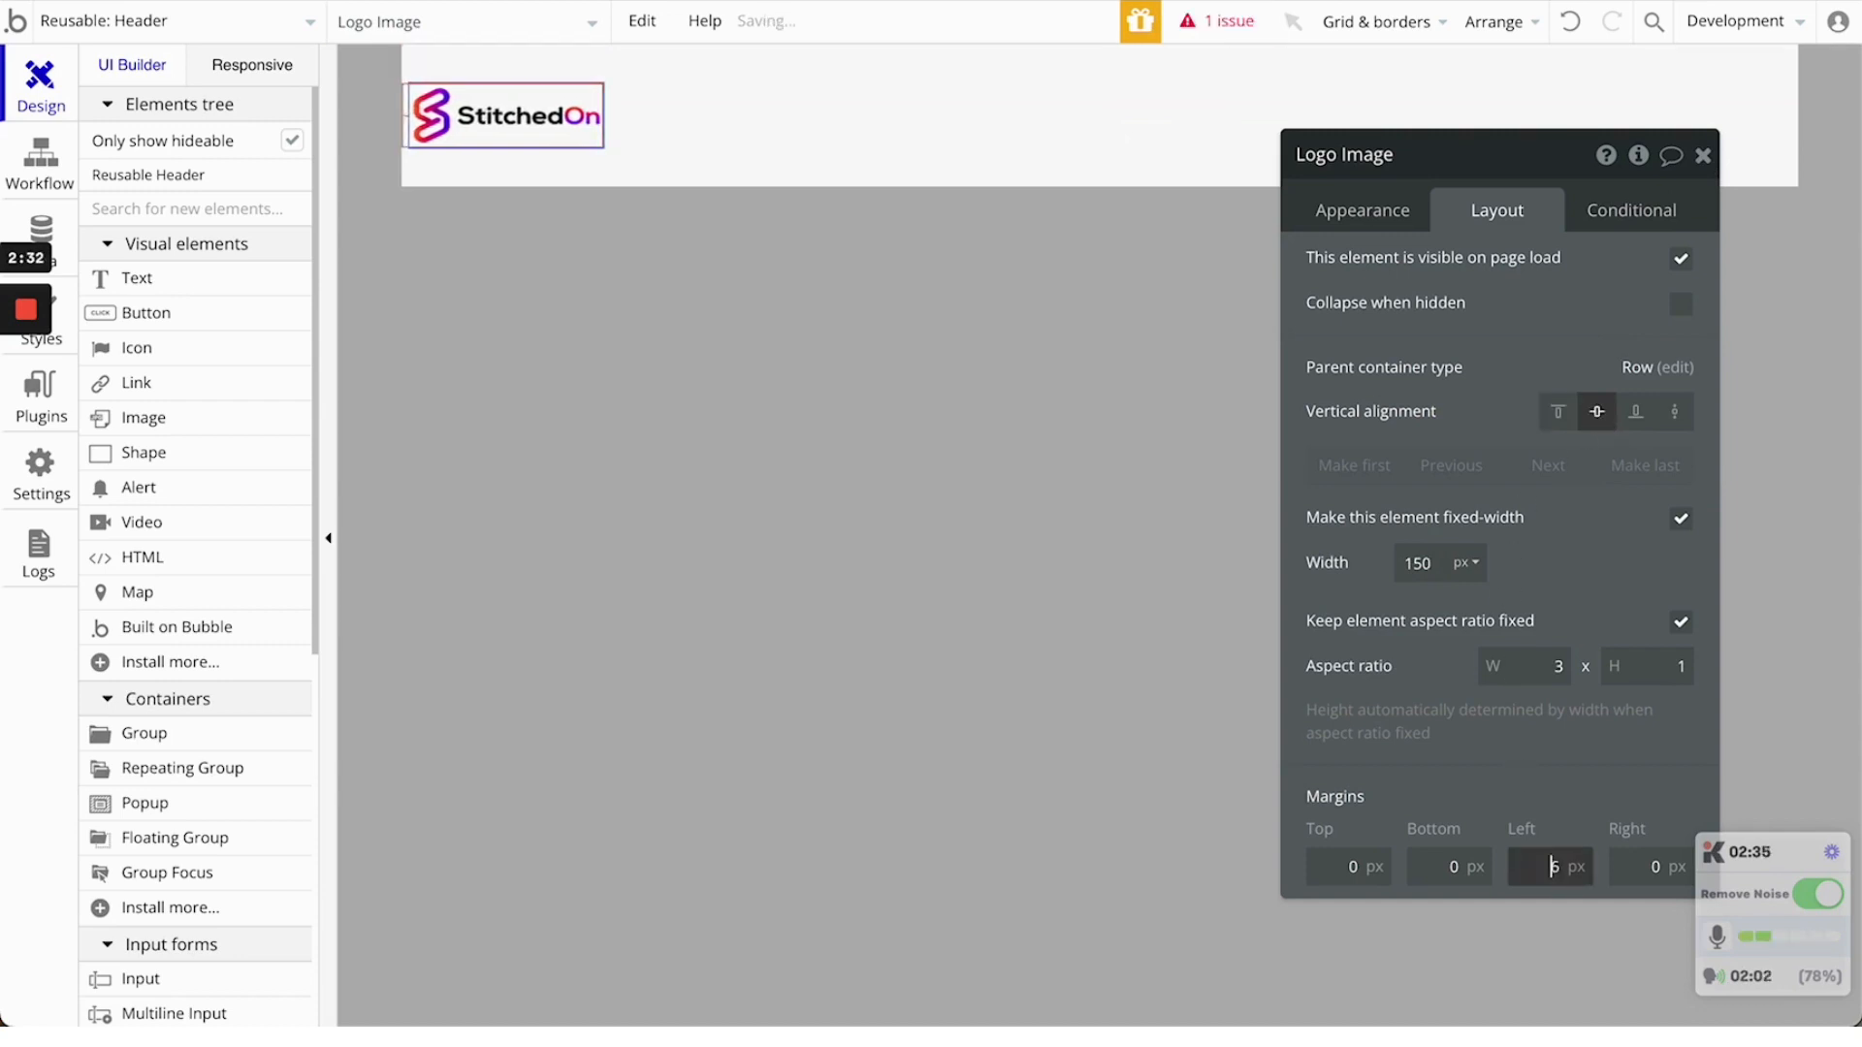
Set the logo image's left margin to 10 px and close its properties
{"action": "key", "text": "BackSpace"}
{"action": "type", "text": "10"}
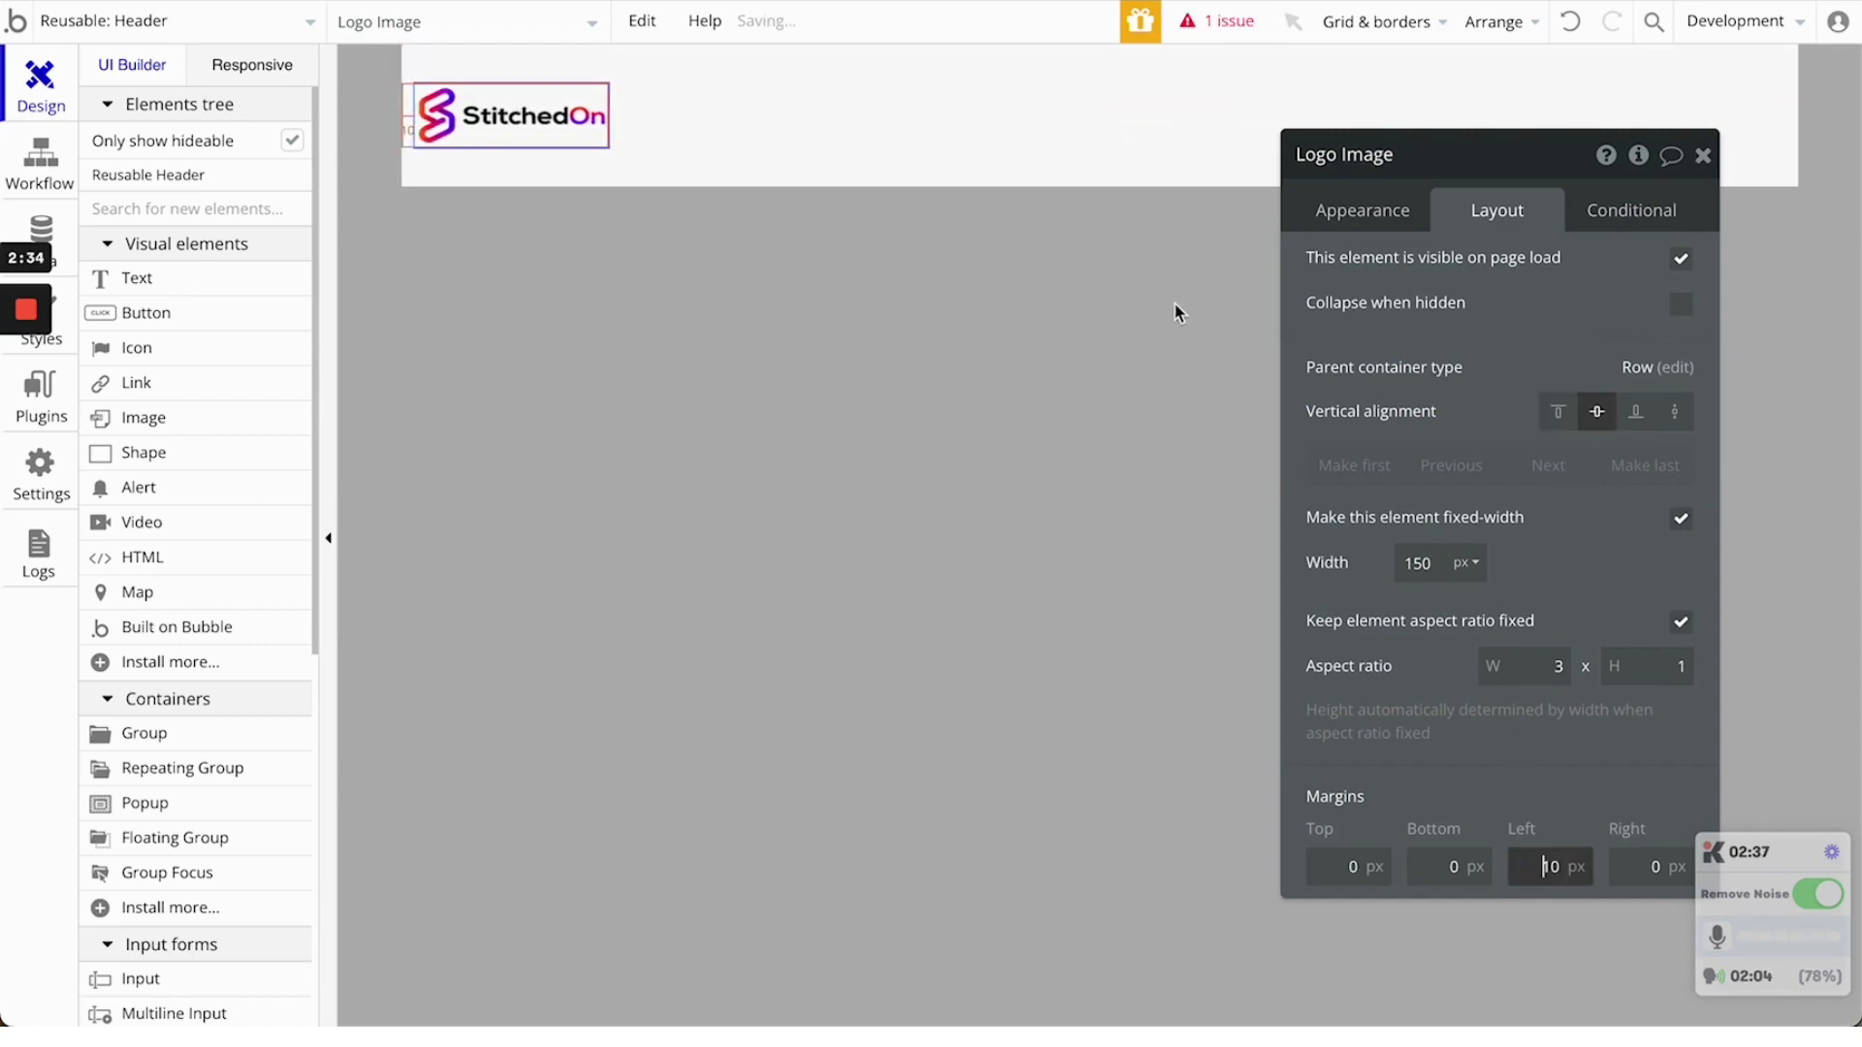
{"action": "left_click", "coordinate": [1703, 155]}
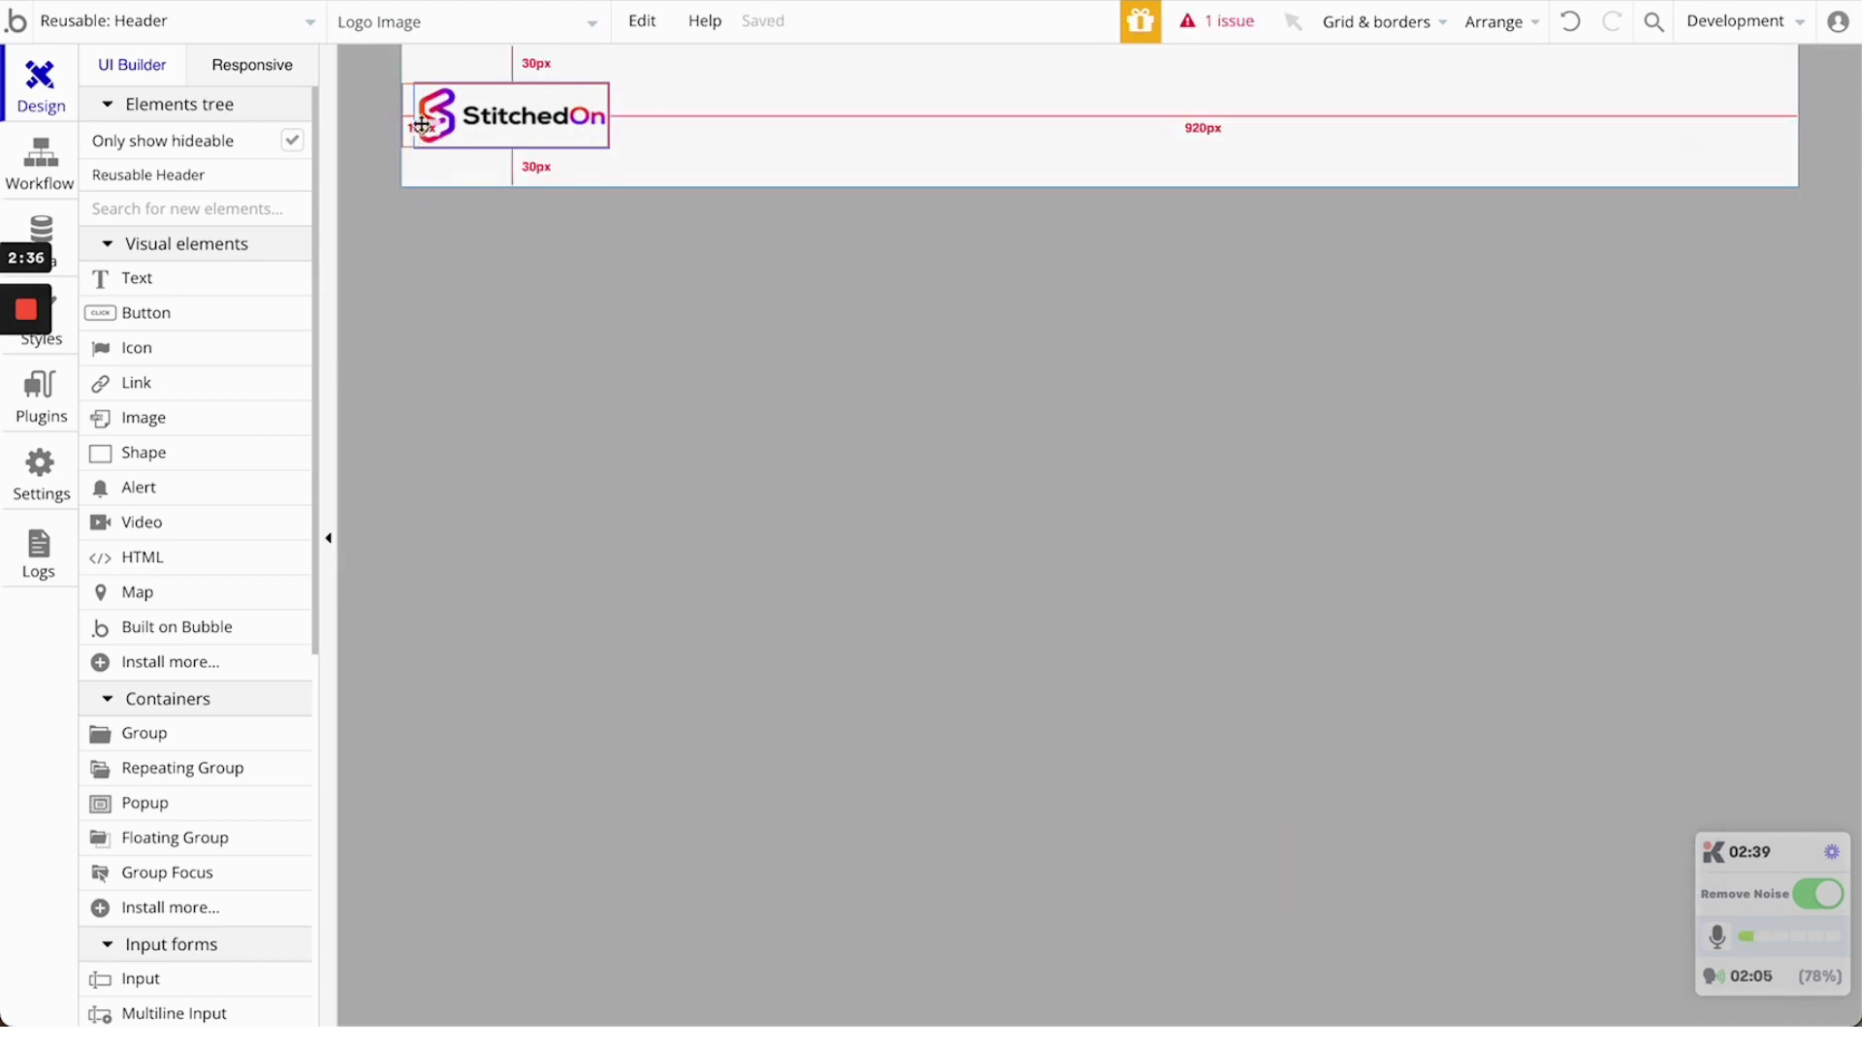
{"action": "left_click", "coordinate": [935, 387]}
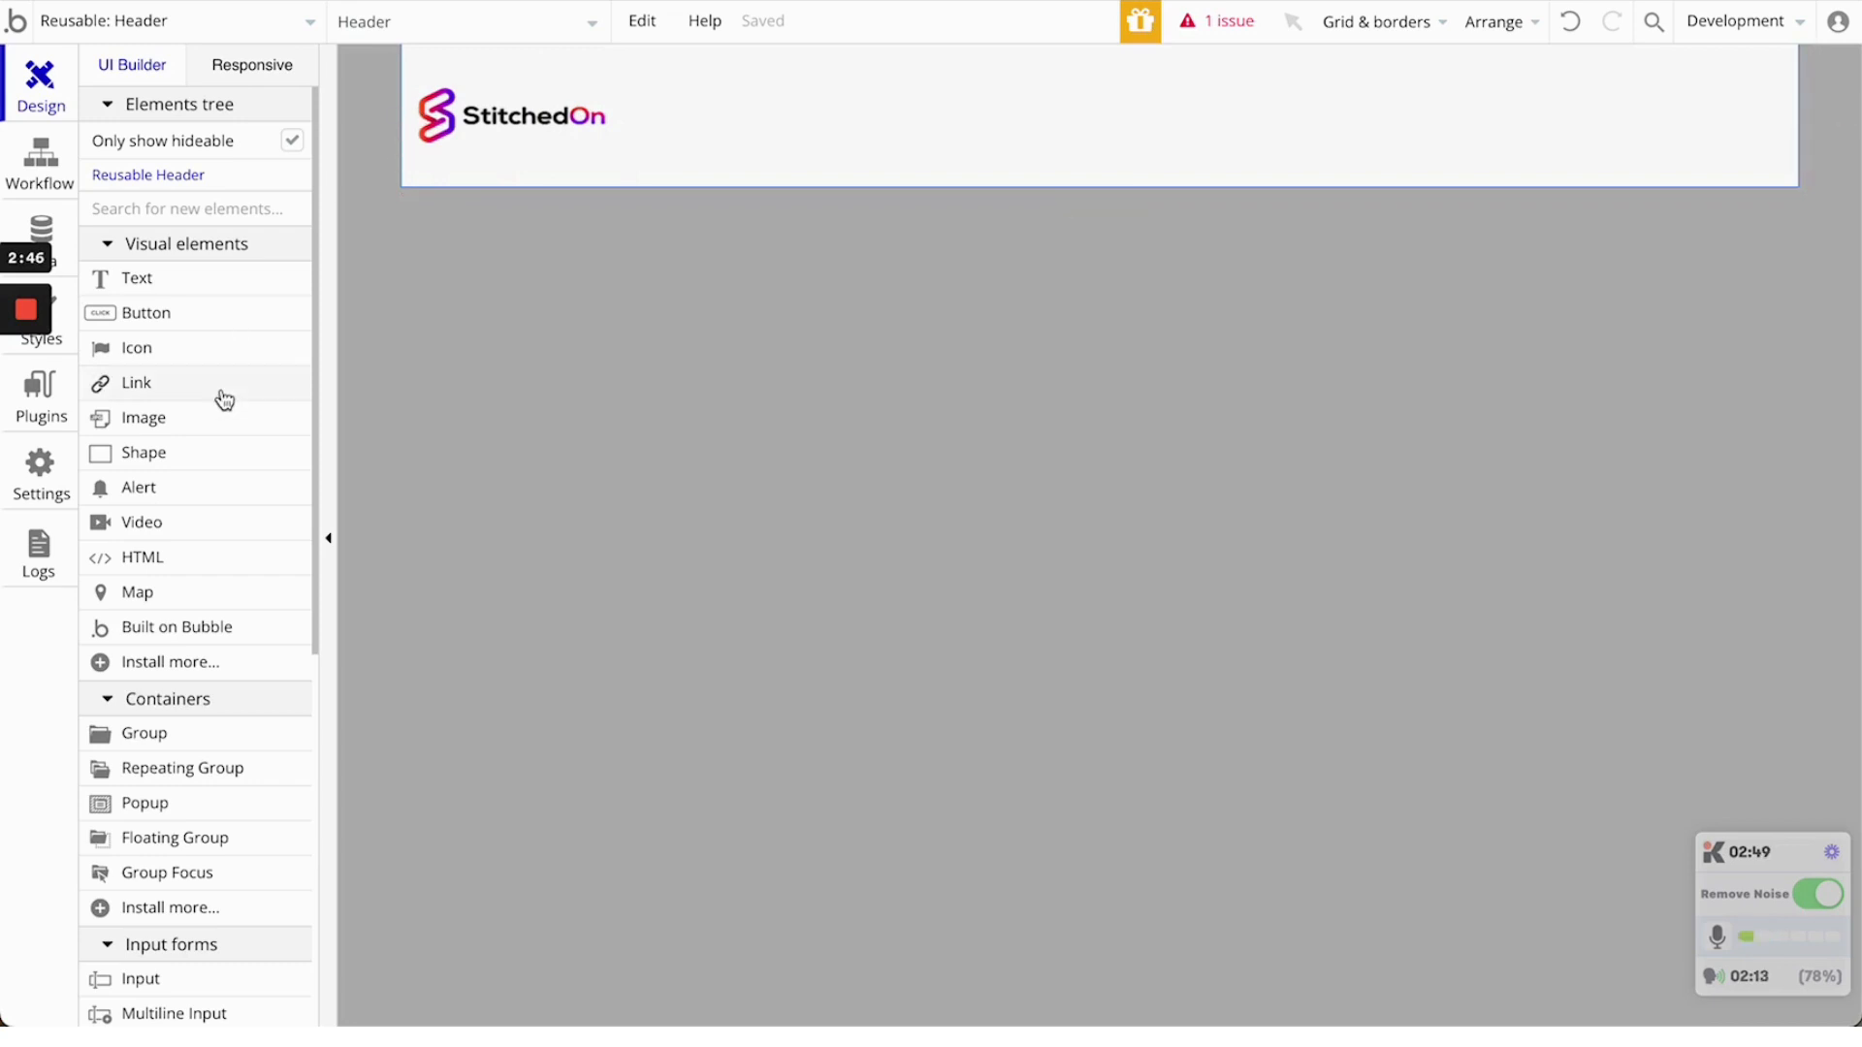
Draw a group about 855 × 93 px beside the logo in the header and rename it Container Group
{"action": "left_click", "coordinate": [160, 735]}
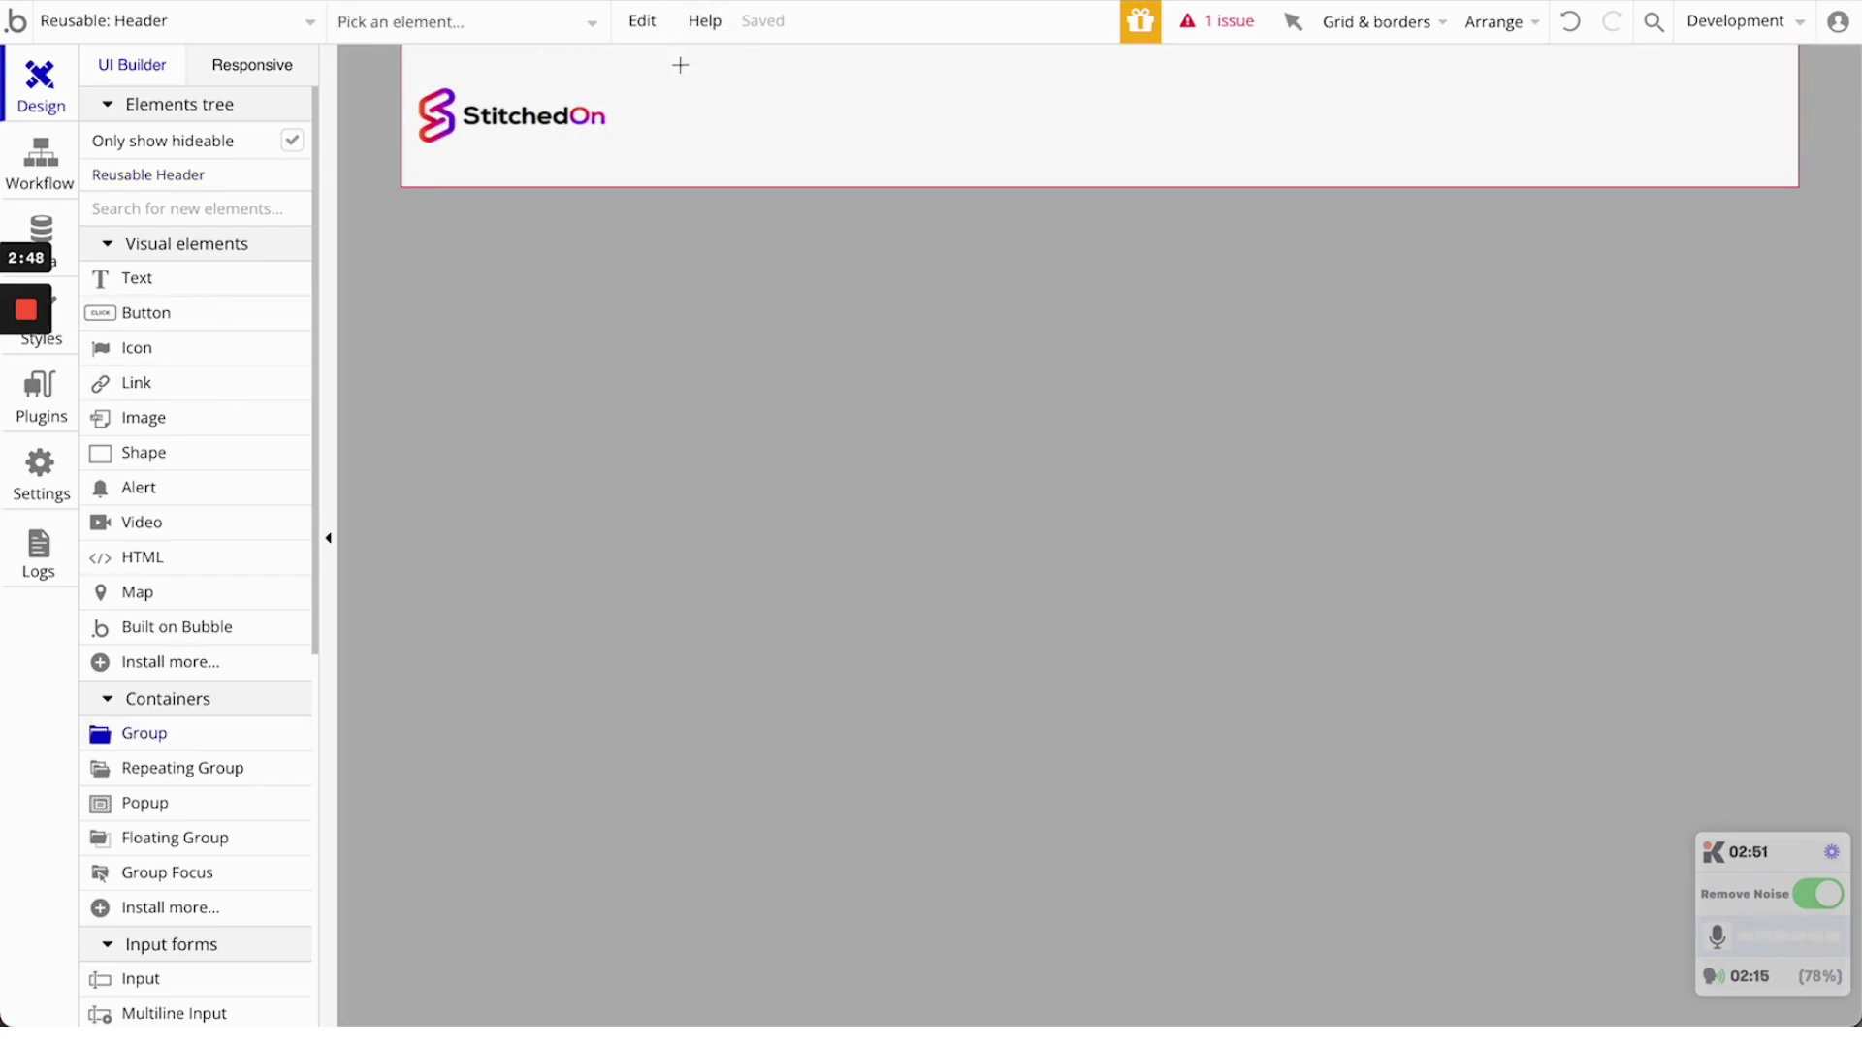
{"action": "mouse_move", "coordinate": [655, 56]}
{"action": "left_mouse_down"}
{"action": "mouse_move", "coordinate": [1682, 154]}
{"action": "mouse_move", "coordinate": [1767, 185]}
{"action": "left_mouse_up"}
{"action": "left_click", "coordinate": [1405, 149]}
{"action": "key", "text": "BackSpace"}
{"action": "key", "text": "BackSpace"}
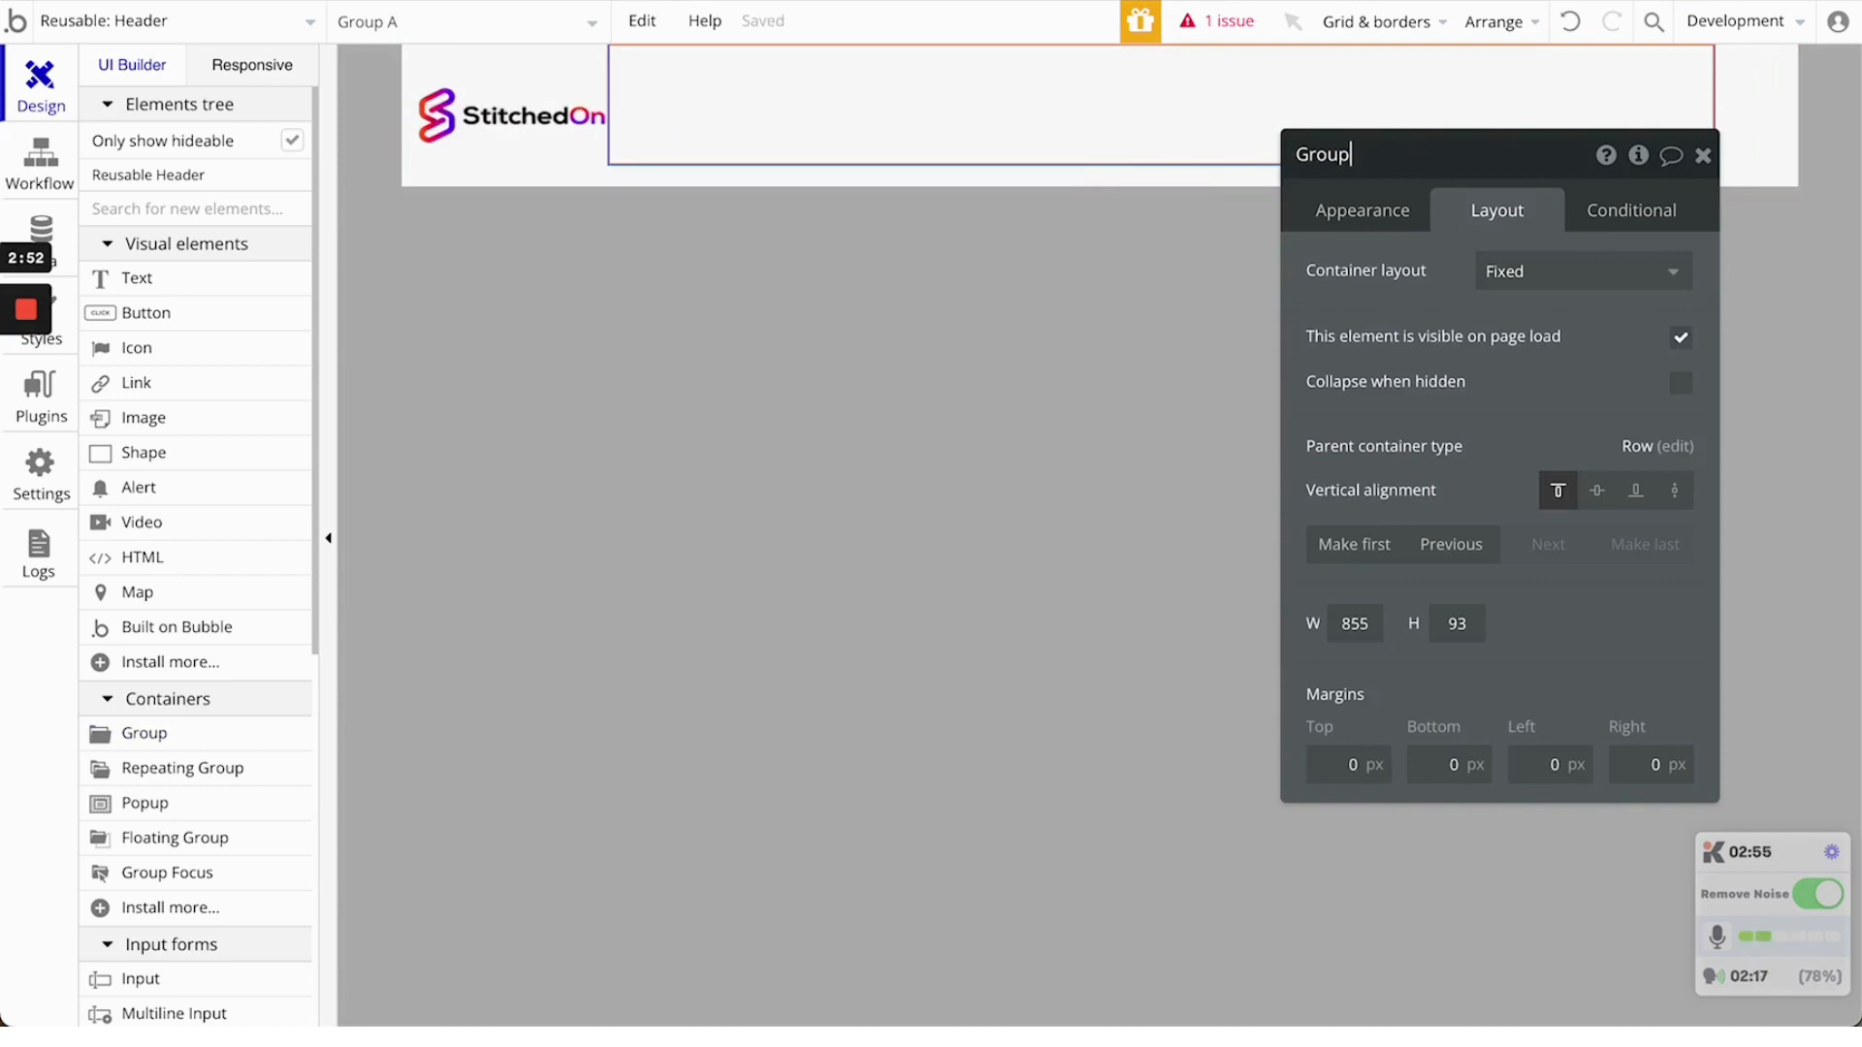
{"action": "type", "text": "Container Group"}
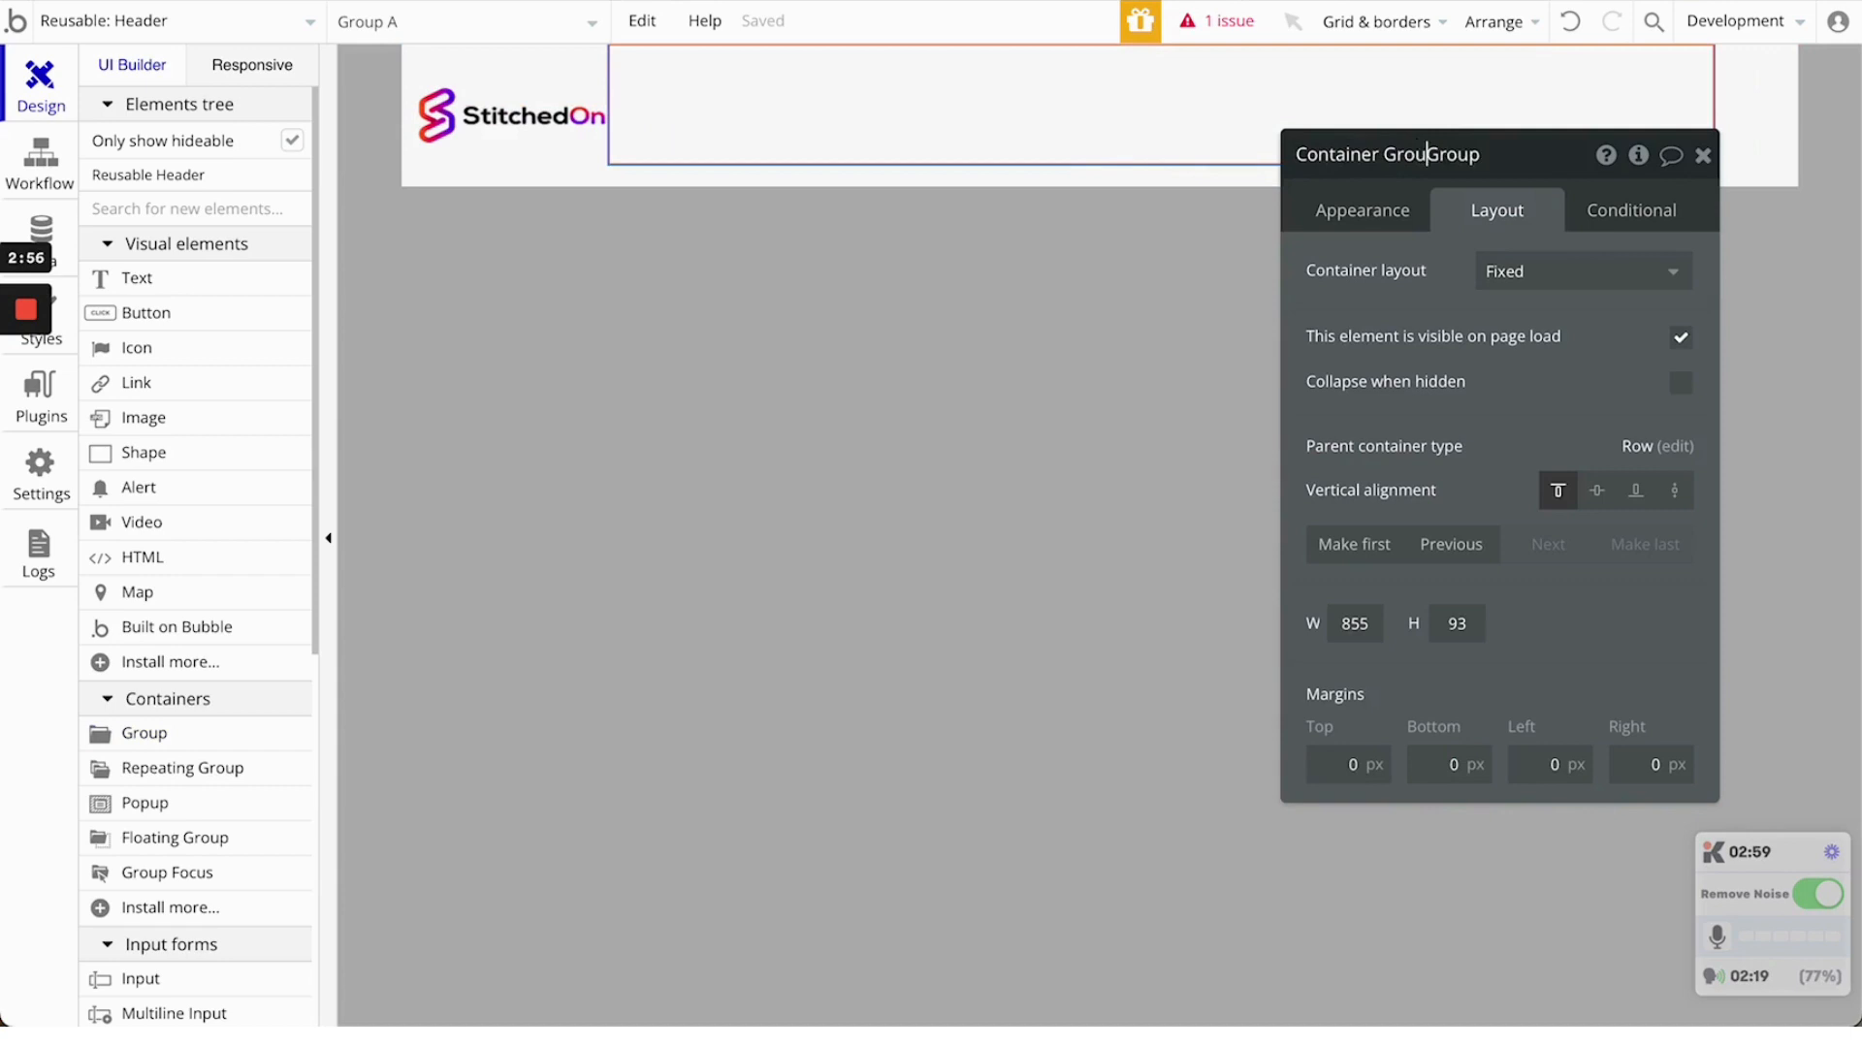
{"action": "double_click", "coordinate": [1469, 154]}
{"action": "key", "text": "BackSpace"}
Give Container Group a Row layout, turn off its fixed width and set its minimum width to 240 px
{"action": "left_click", "coordinate": [1510, 267]}
{"action": "left_click", "coordinate": [1517, 392]}
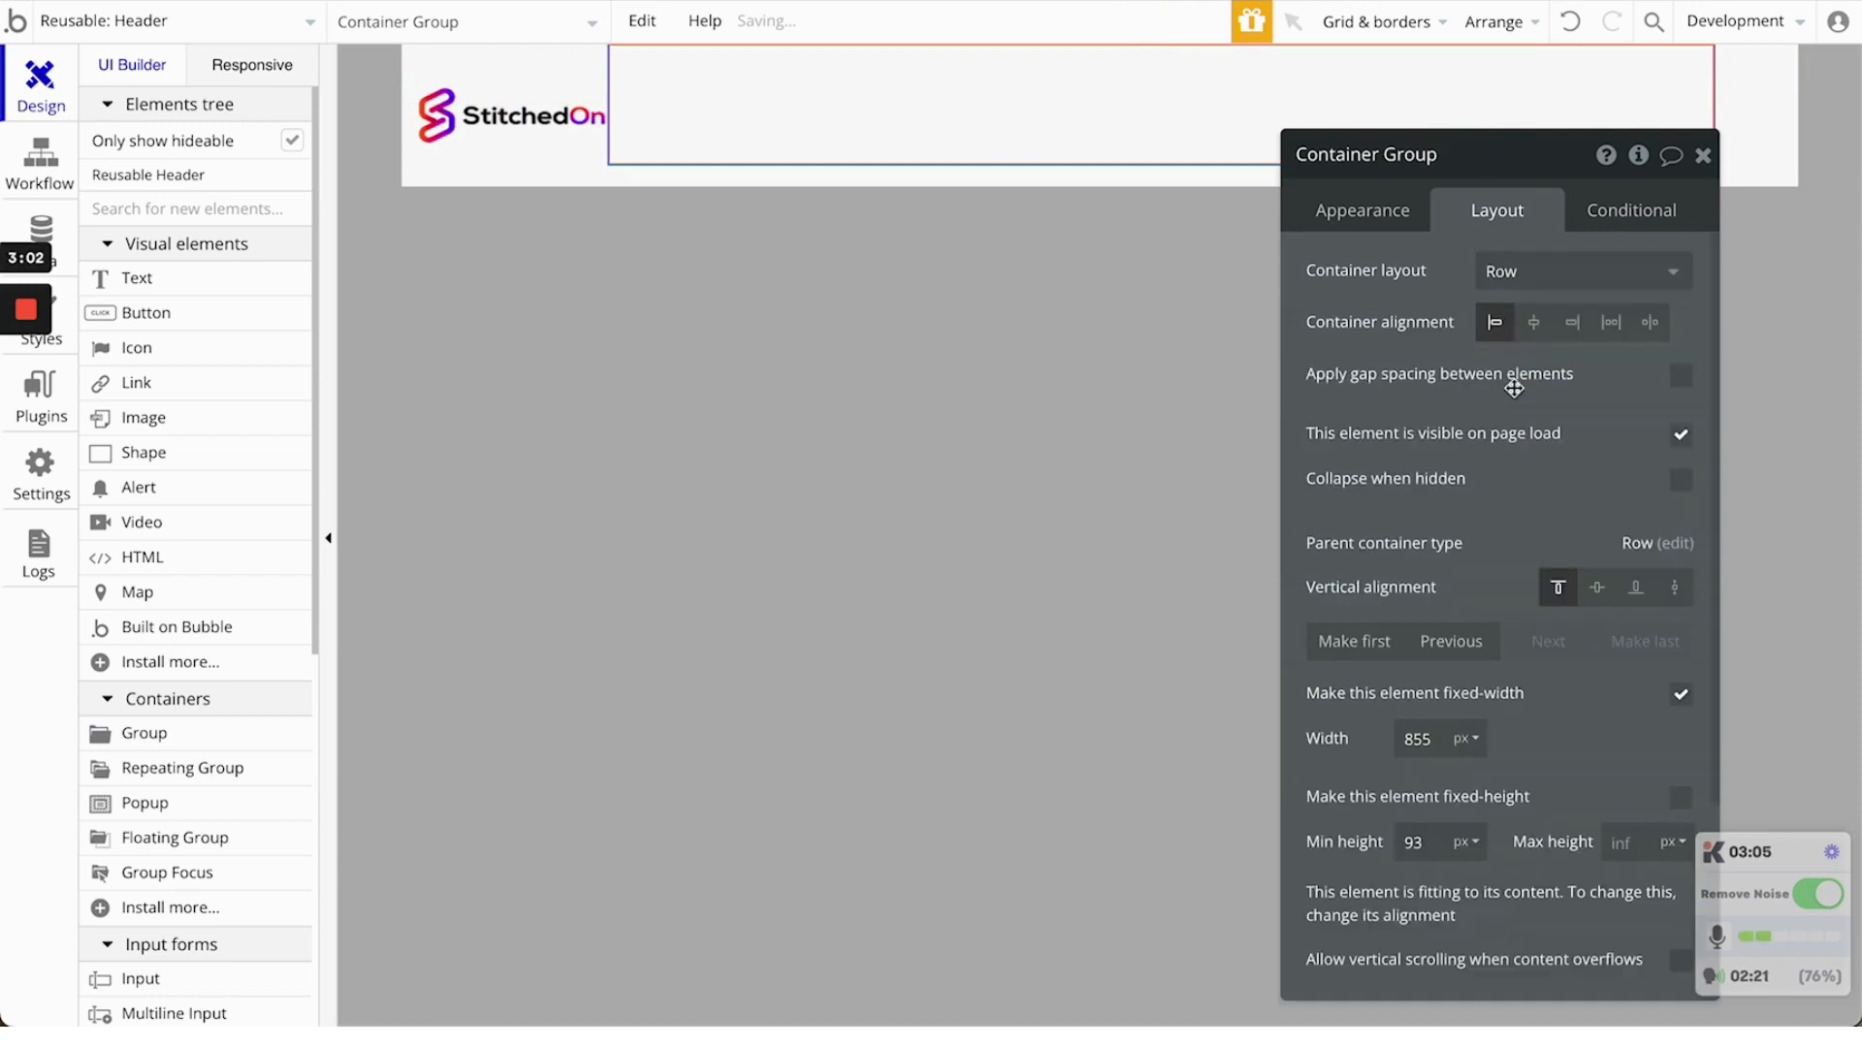
{"action": "left_click", "coordinate": [1679, 693]}
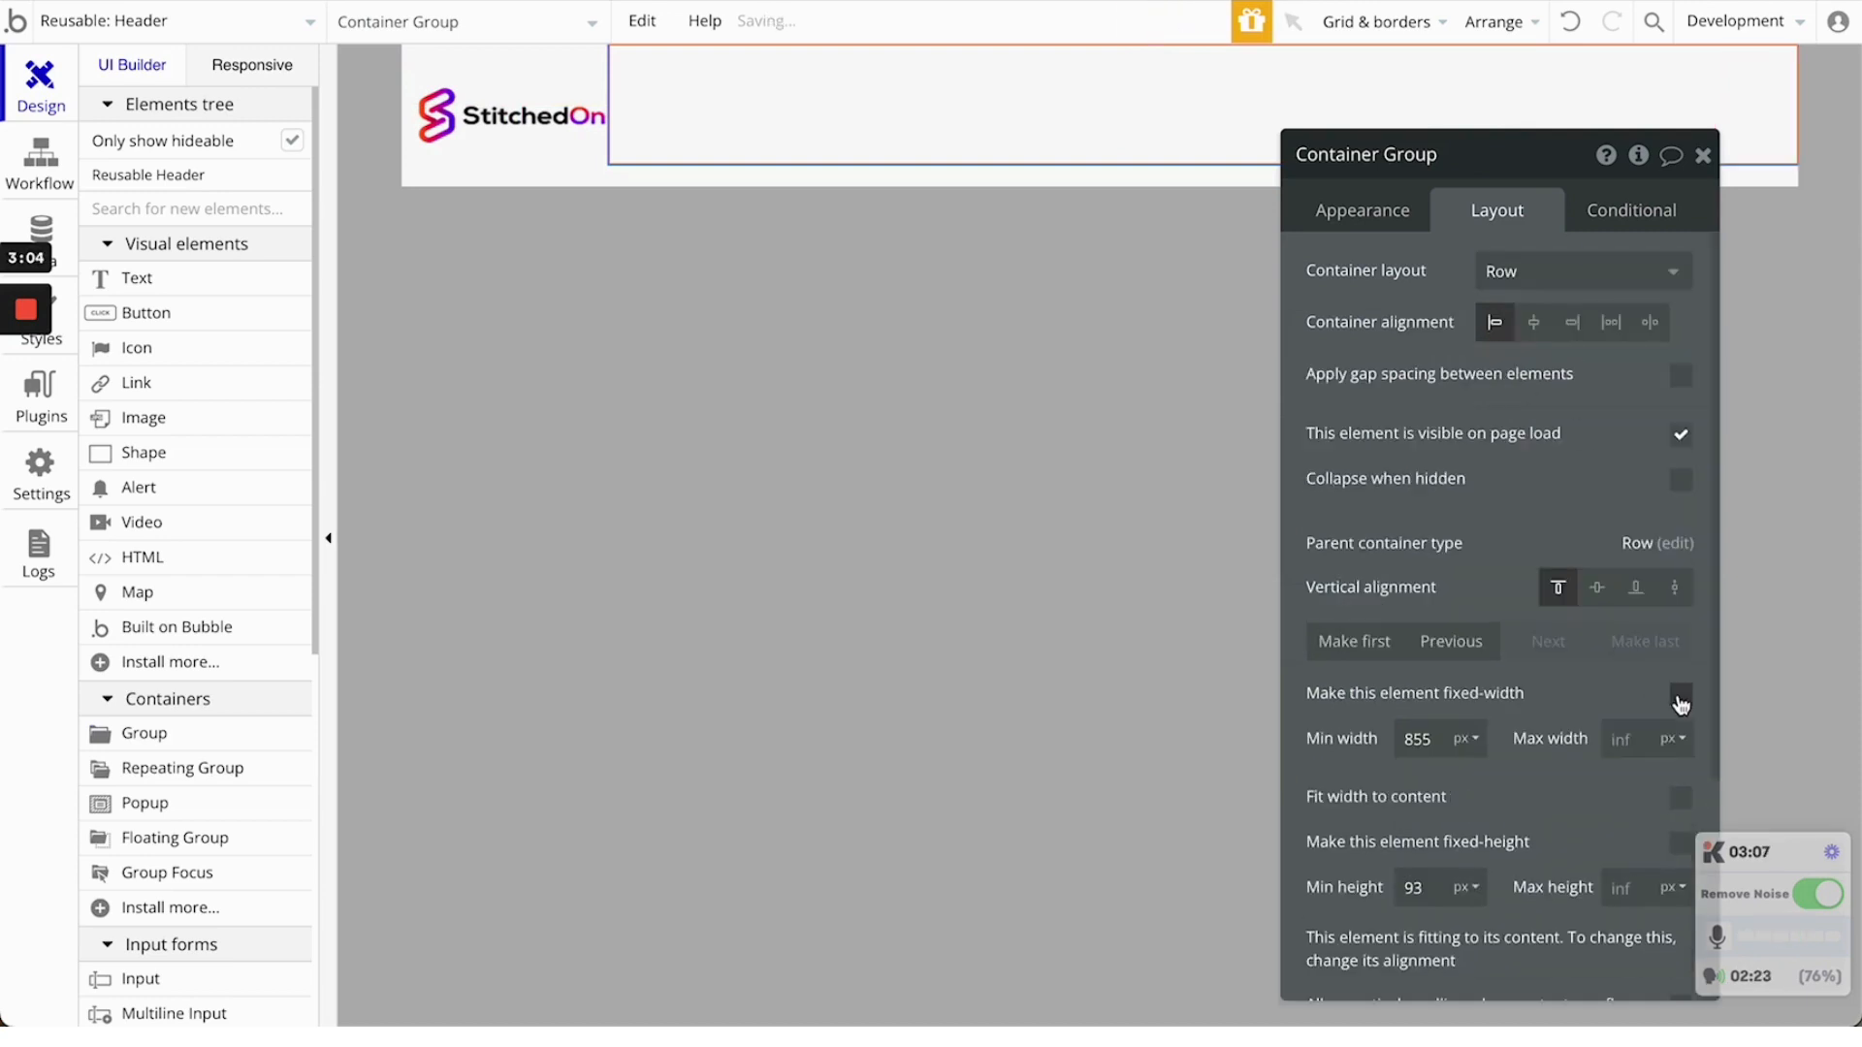
{"action": "double_click", "coordinate": [1414, 739]}
{"action": "type", "text": "240"}
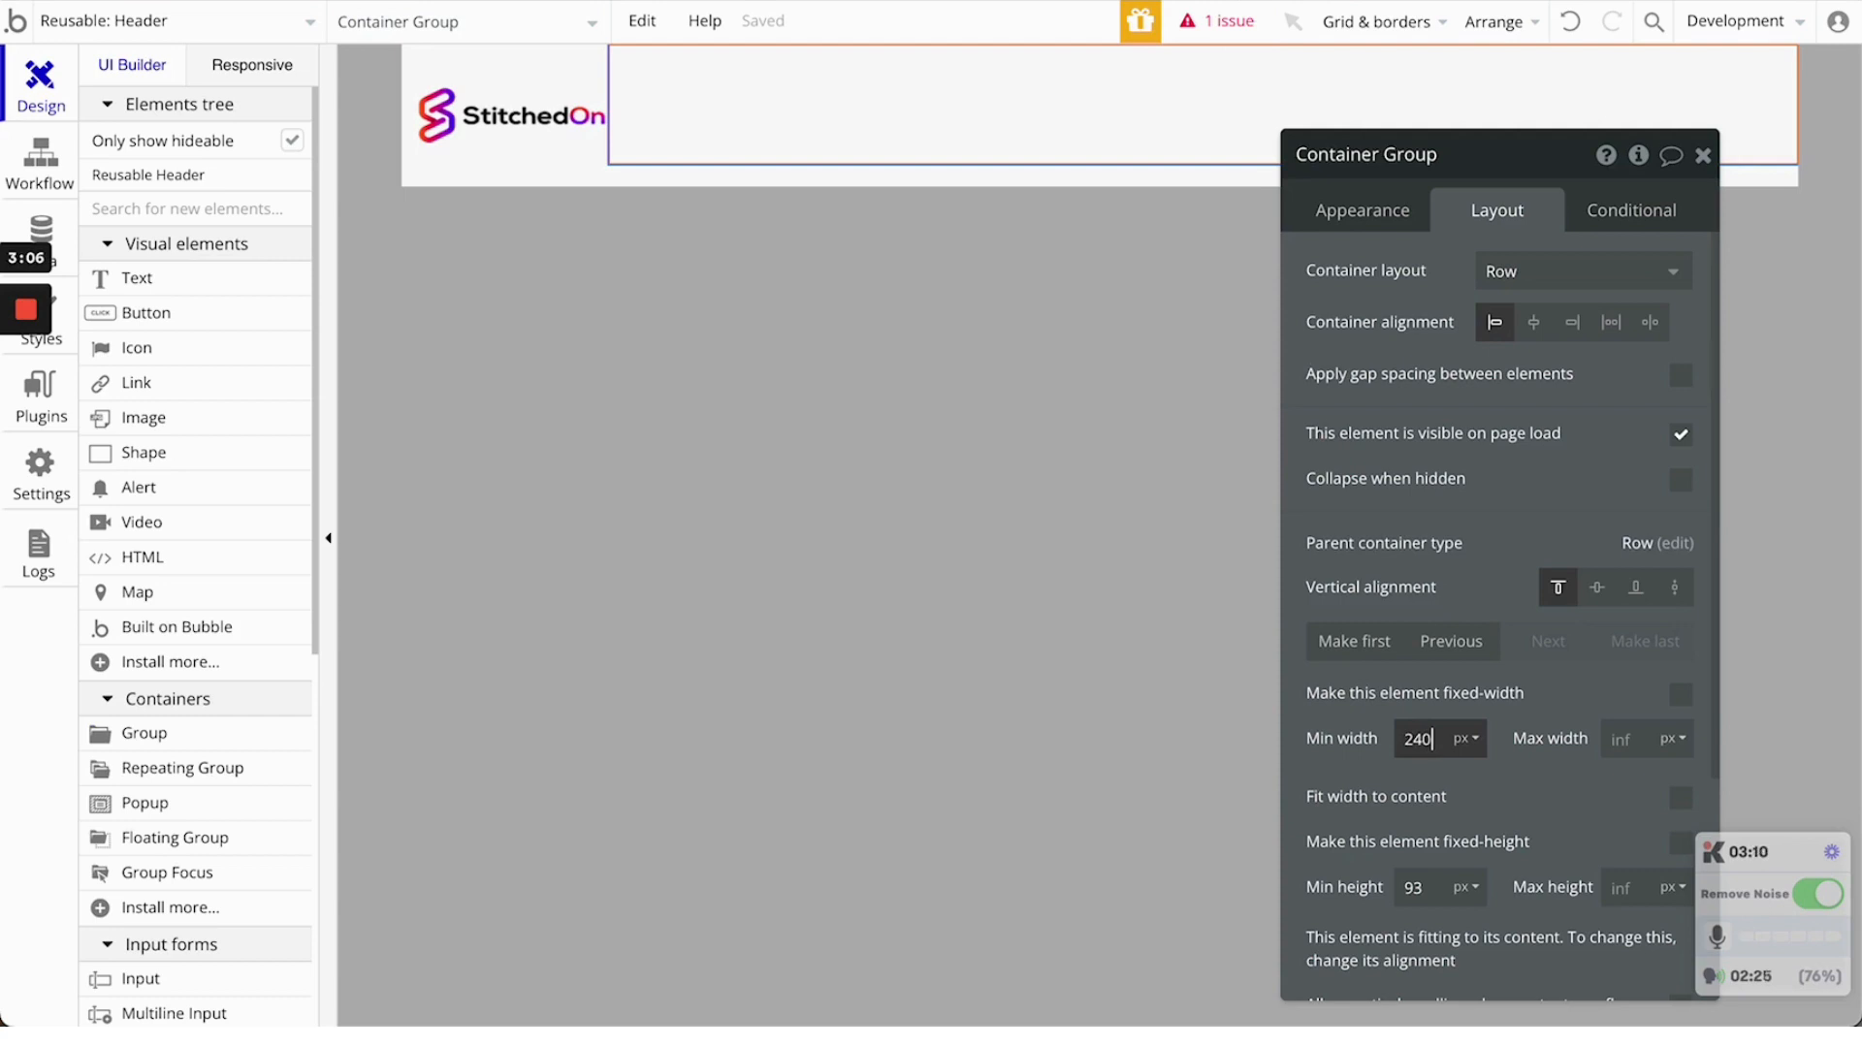
{"action": "key", "text": "Return"}
Set Container Group's minimum height to 100 px
{"action": "scroll", "coordinate": [1526, 768], "scroll_direction": "down", "scroll_amount": 3}
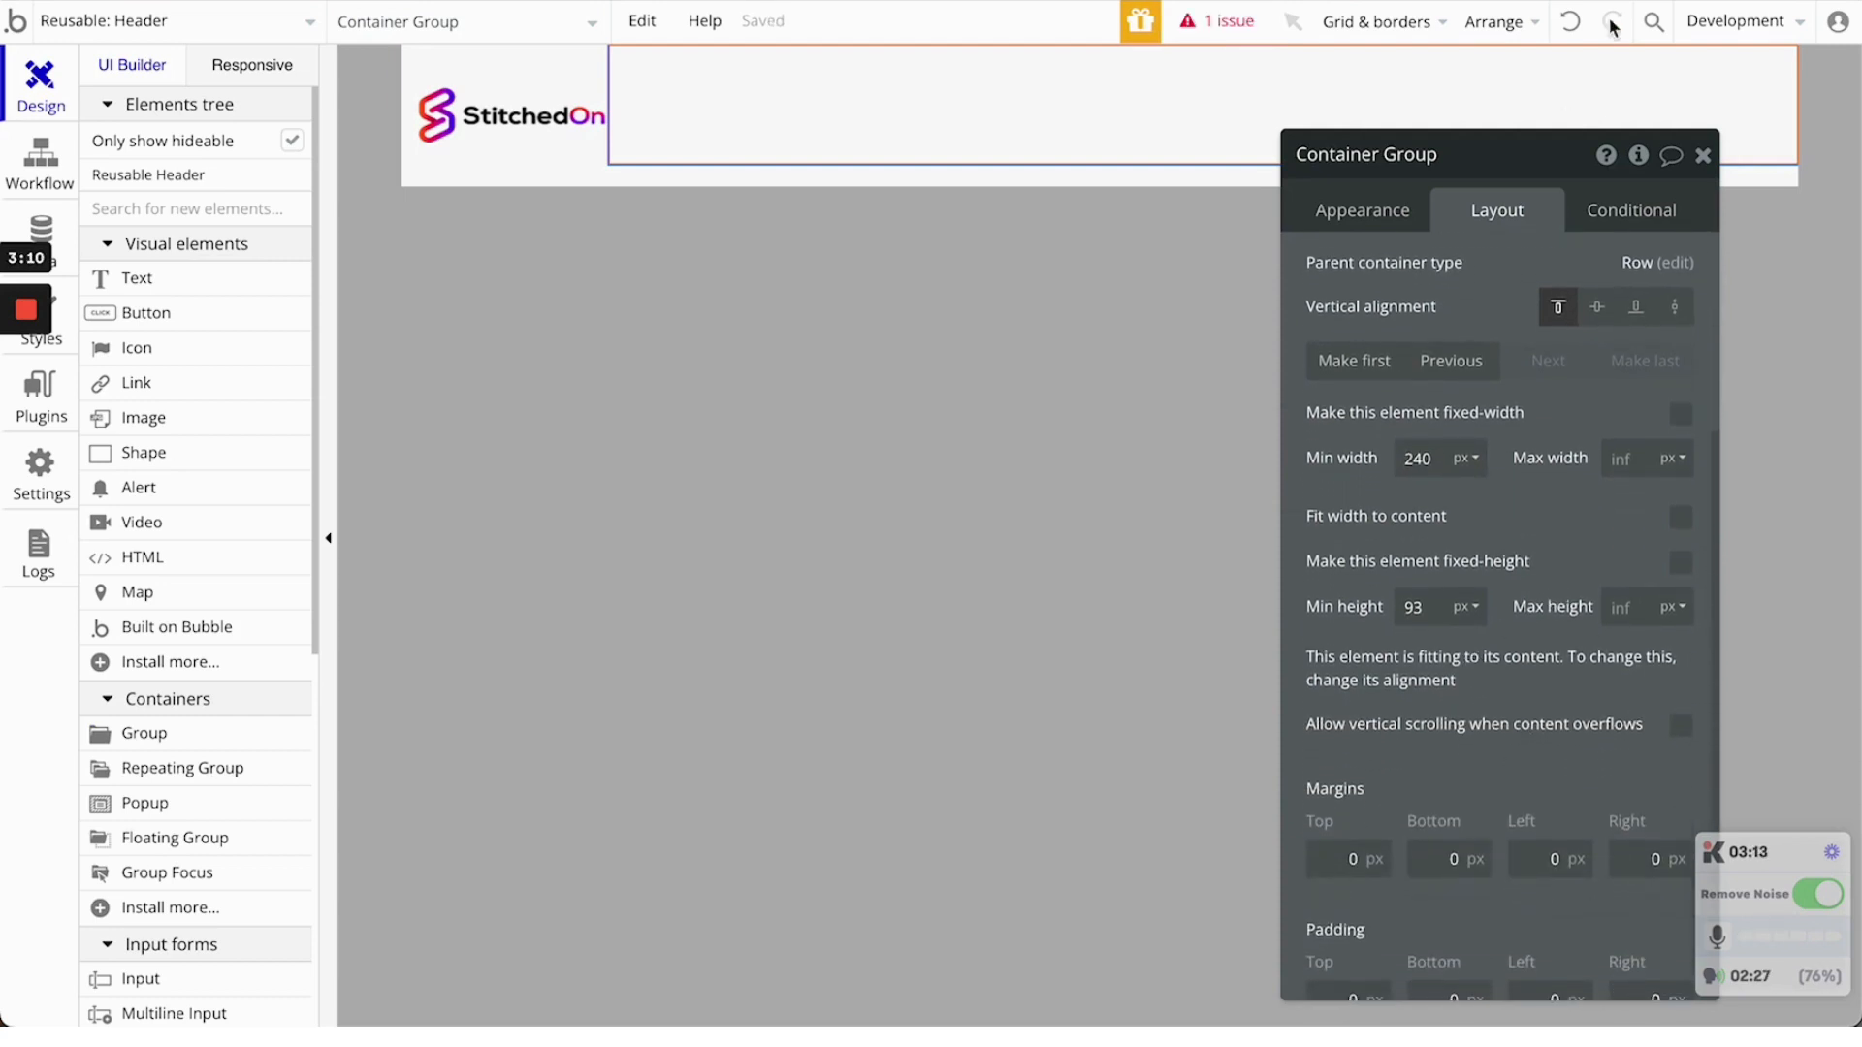
{"action": "scroll", "coordinate": [1475, 631], "scroll_direction": "down", "scroll_amount": 1}
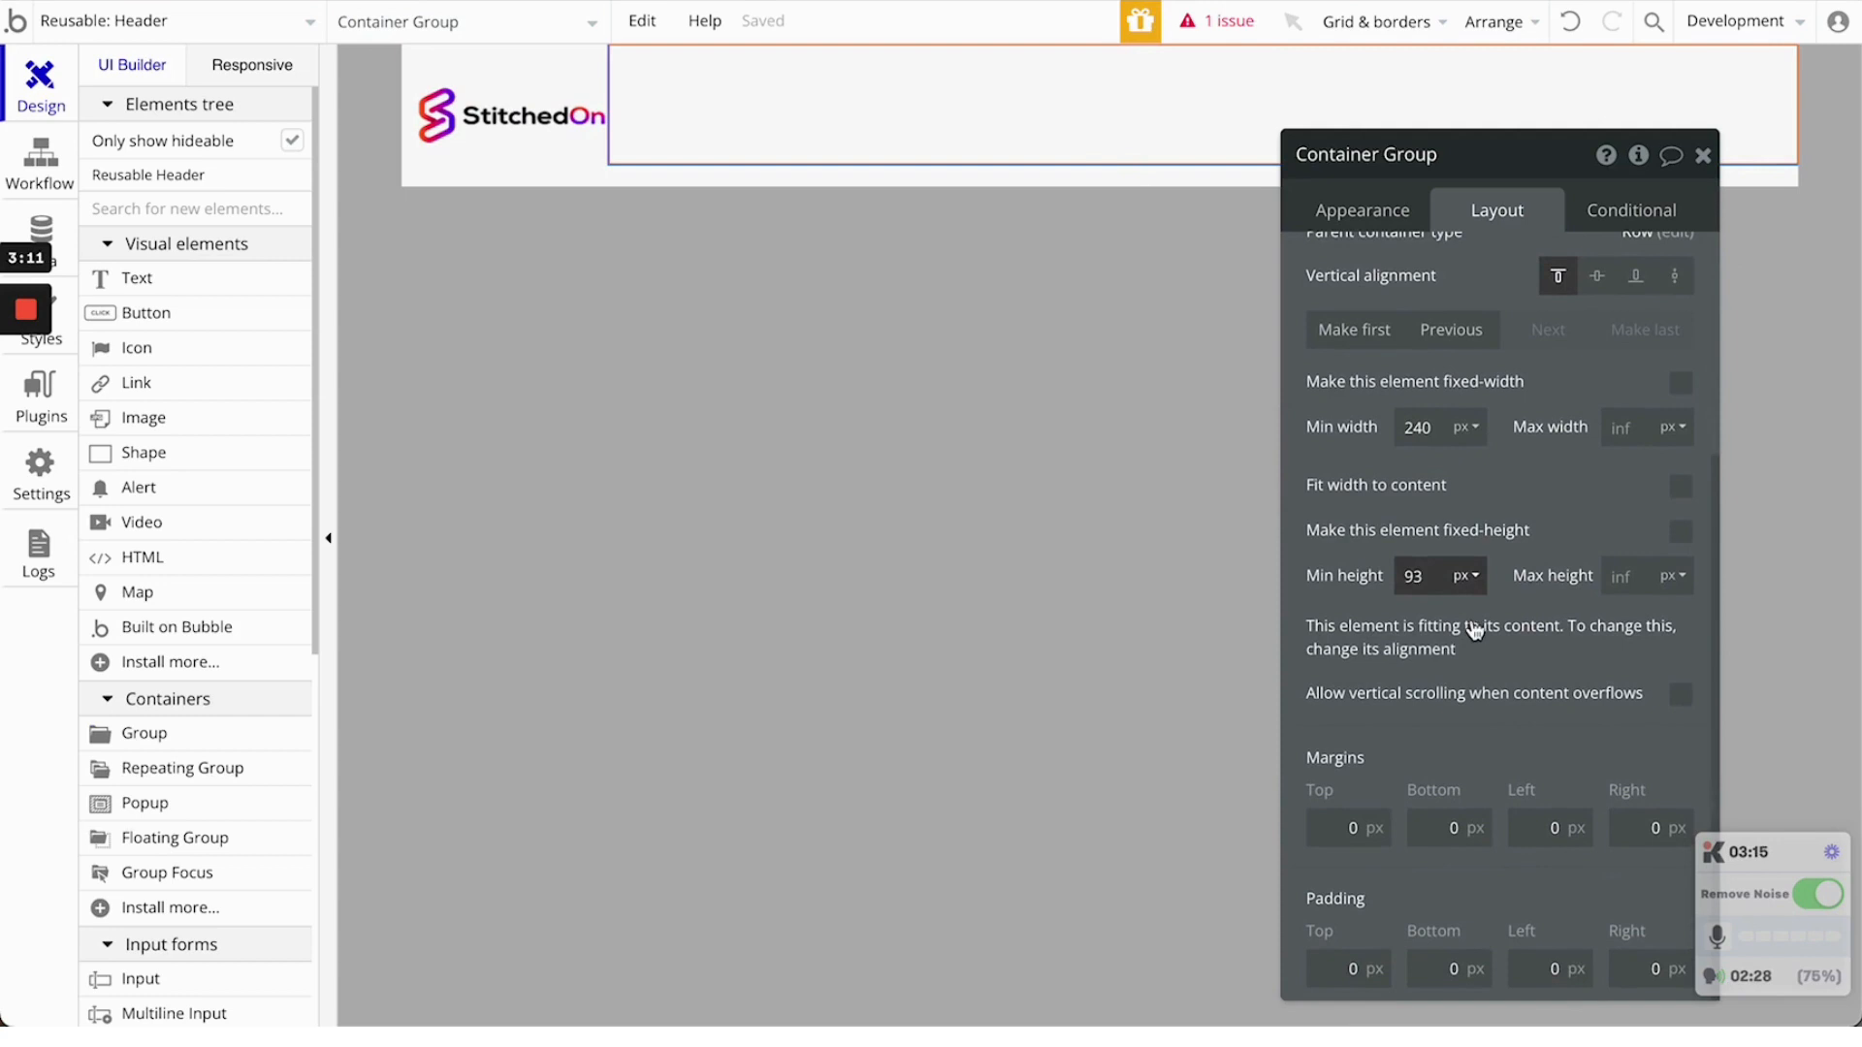
{"action": "left_click", "coordinate": [1430, 588]}
{"action": "key", "text": "Up"}
{"action": "key", "text": "Up"}
{"action": "key", "text": "Up"}
{"action": "key", "text": "Up"}
{"action": "key", "text": "Up"}
{"action": "key", "text": "Up"}
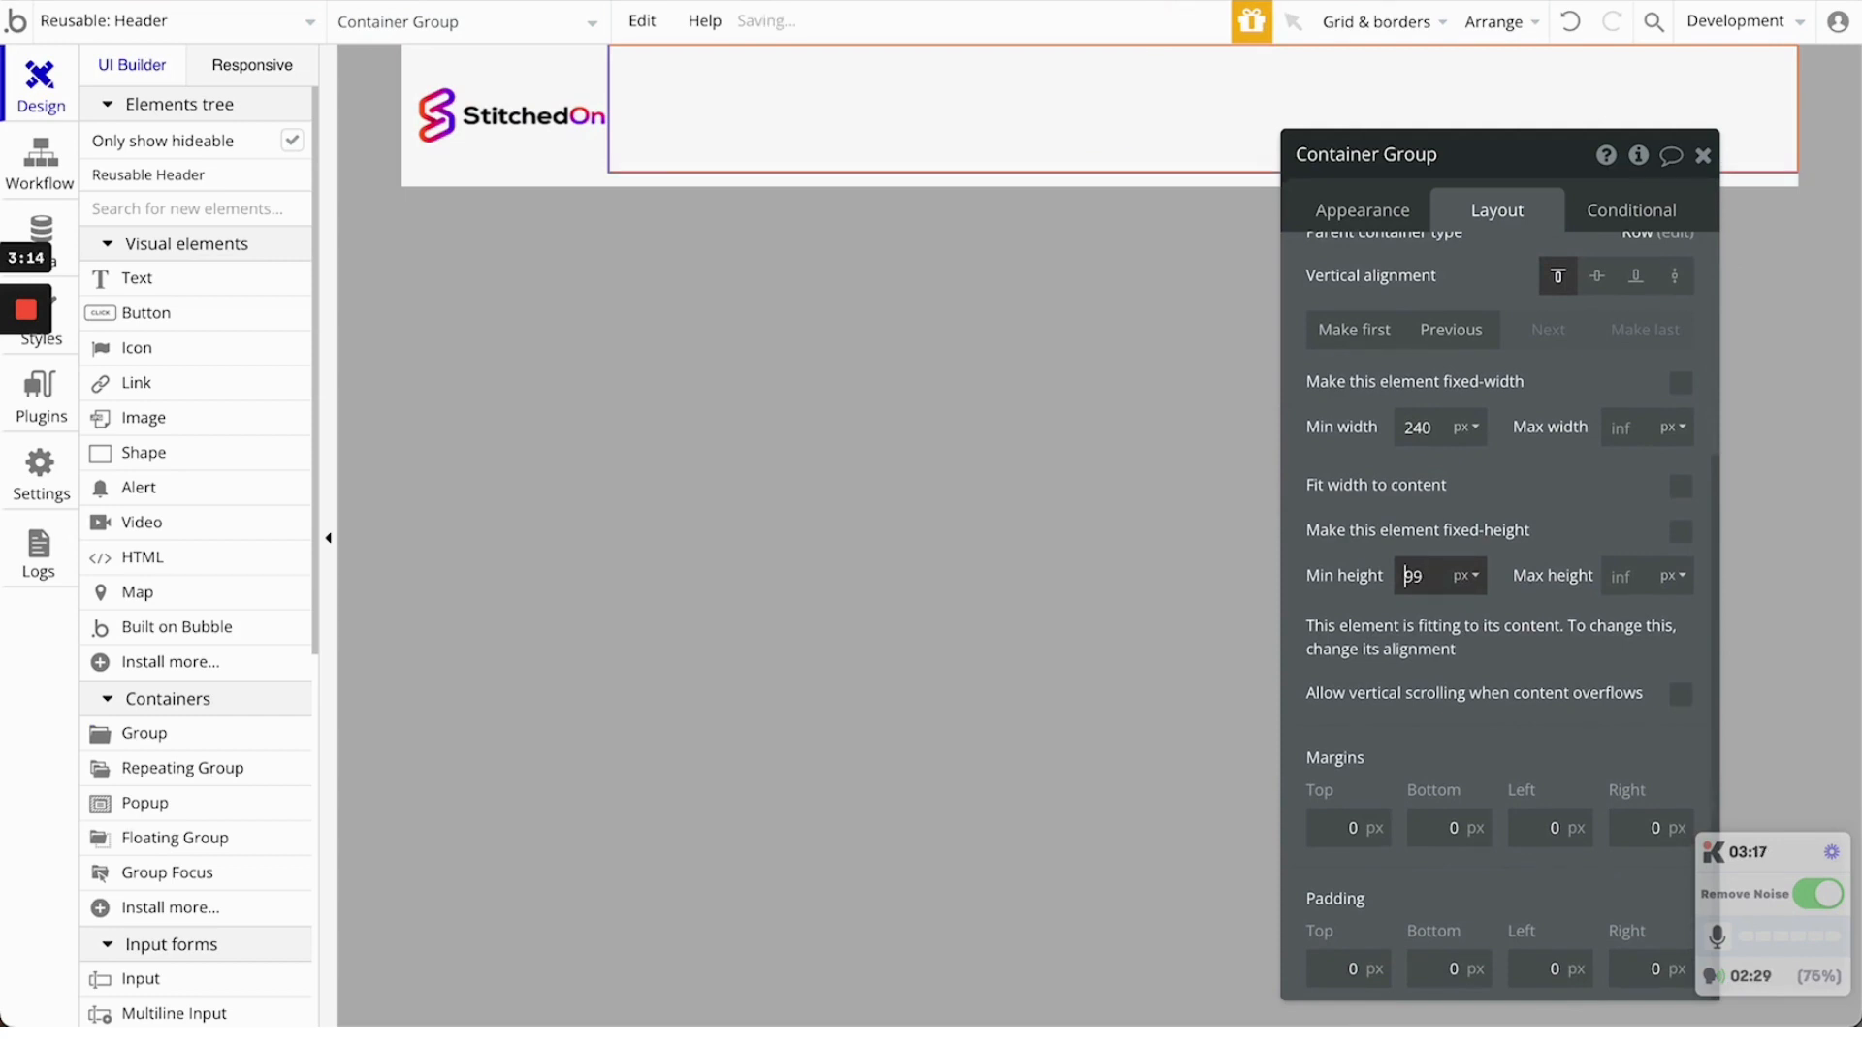
{"action": "key", "text": "Up"}
Center Container Group vertically in the header and close its properties
{"action": "scroll", "coordinate": [1529, 340], "scroll_direction": "up", "scroll_amount": 3}
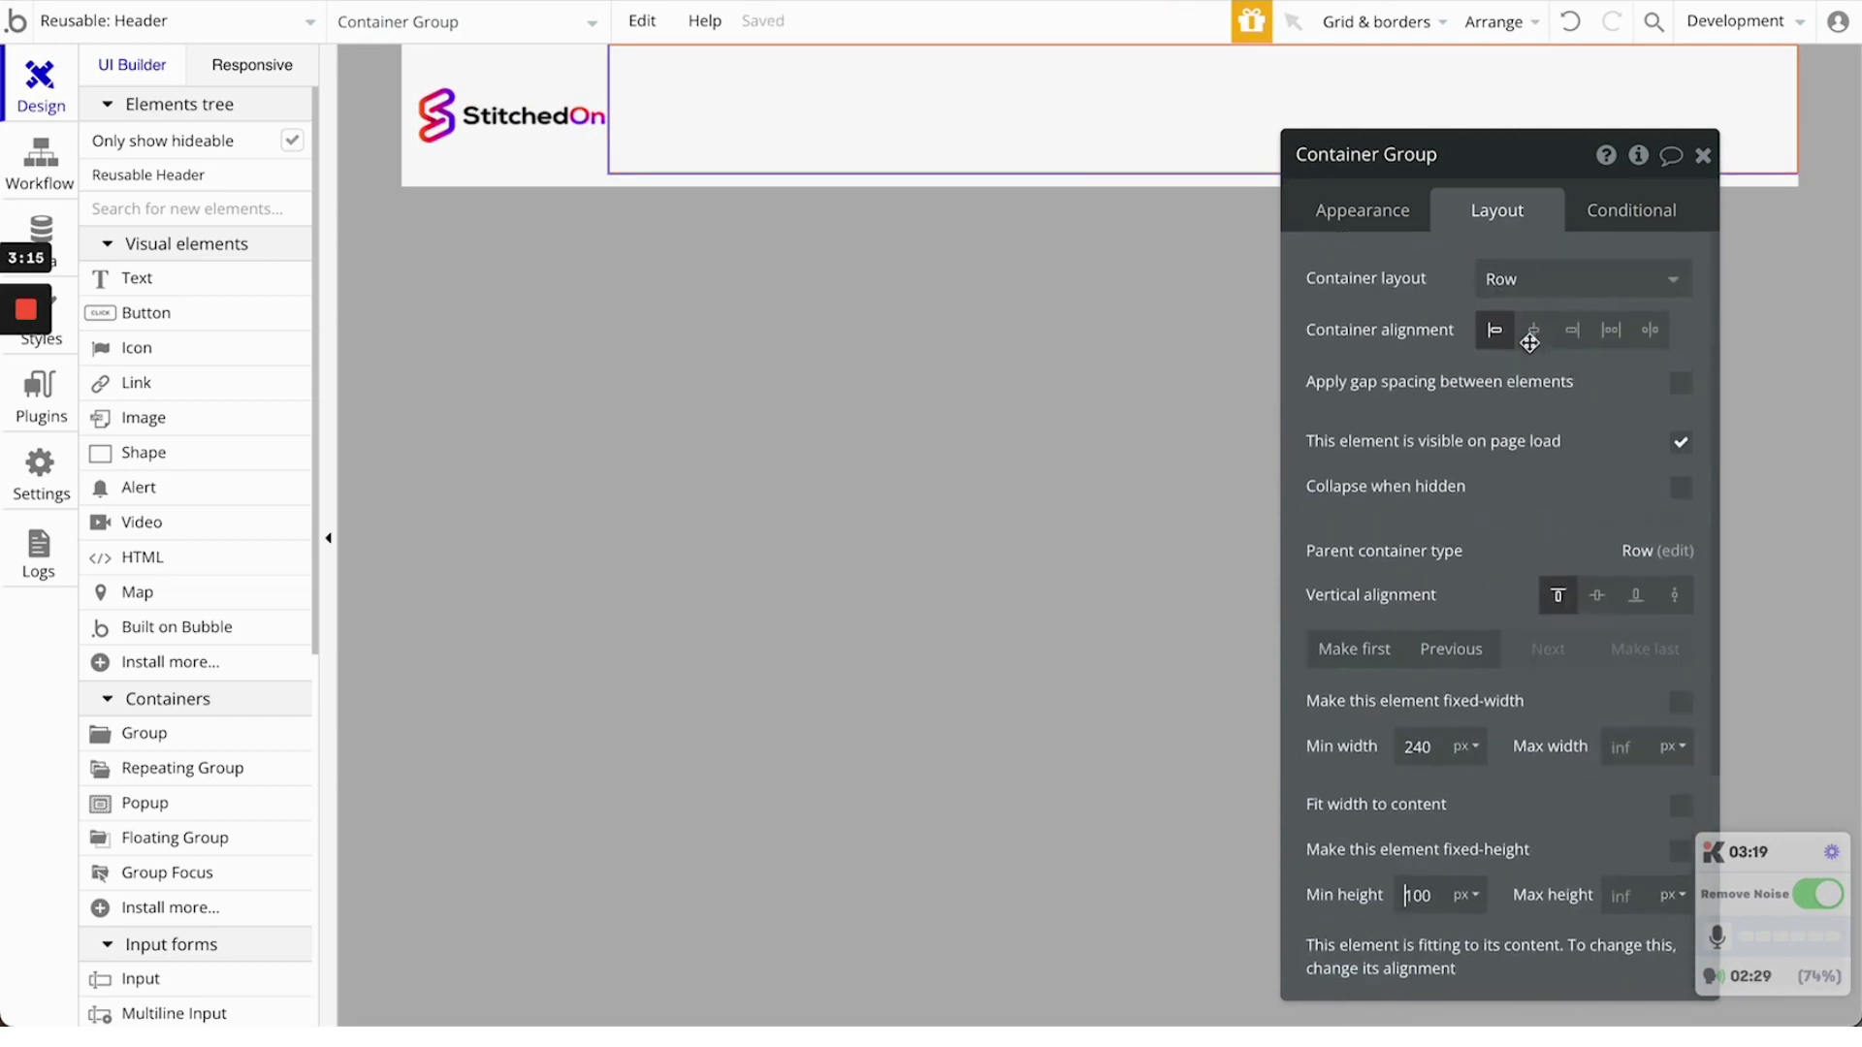
{"action": "left_click", "coordinate": [1596, 589]}
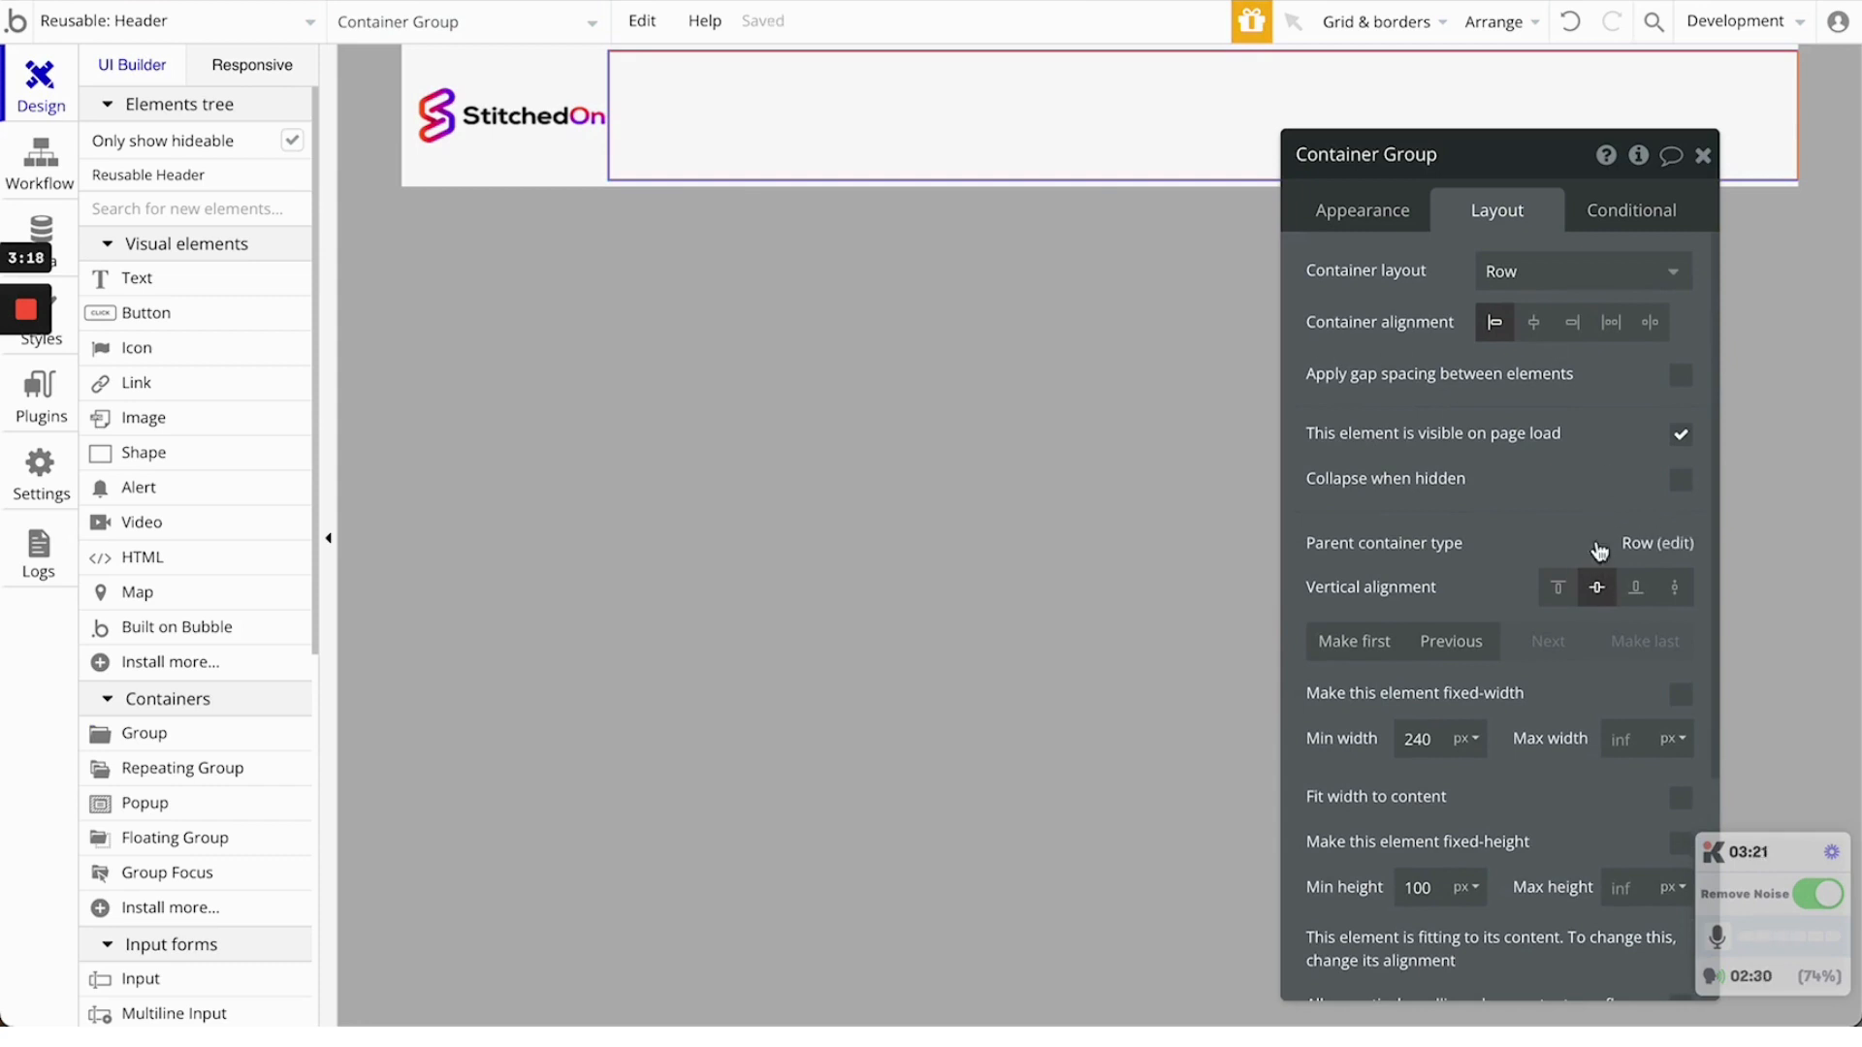
{"action": "left_click", "coordinate": [1703, 155]}
{"action": "left_click", "coordinate": [1129, 528]}
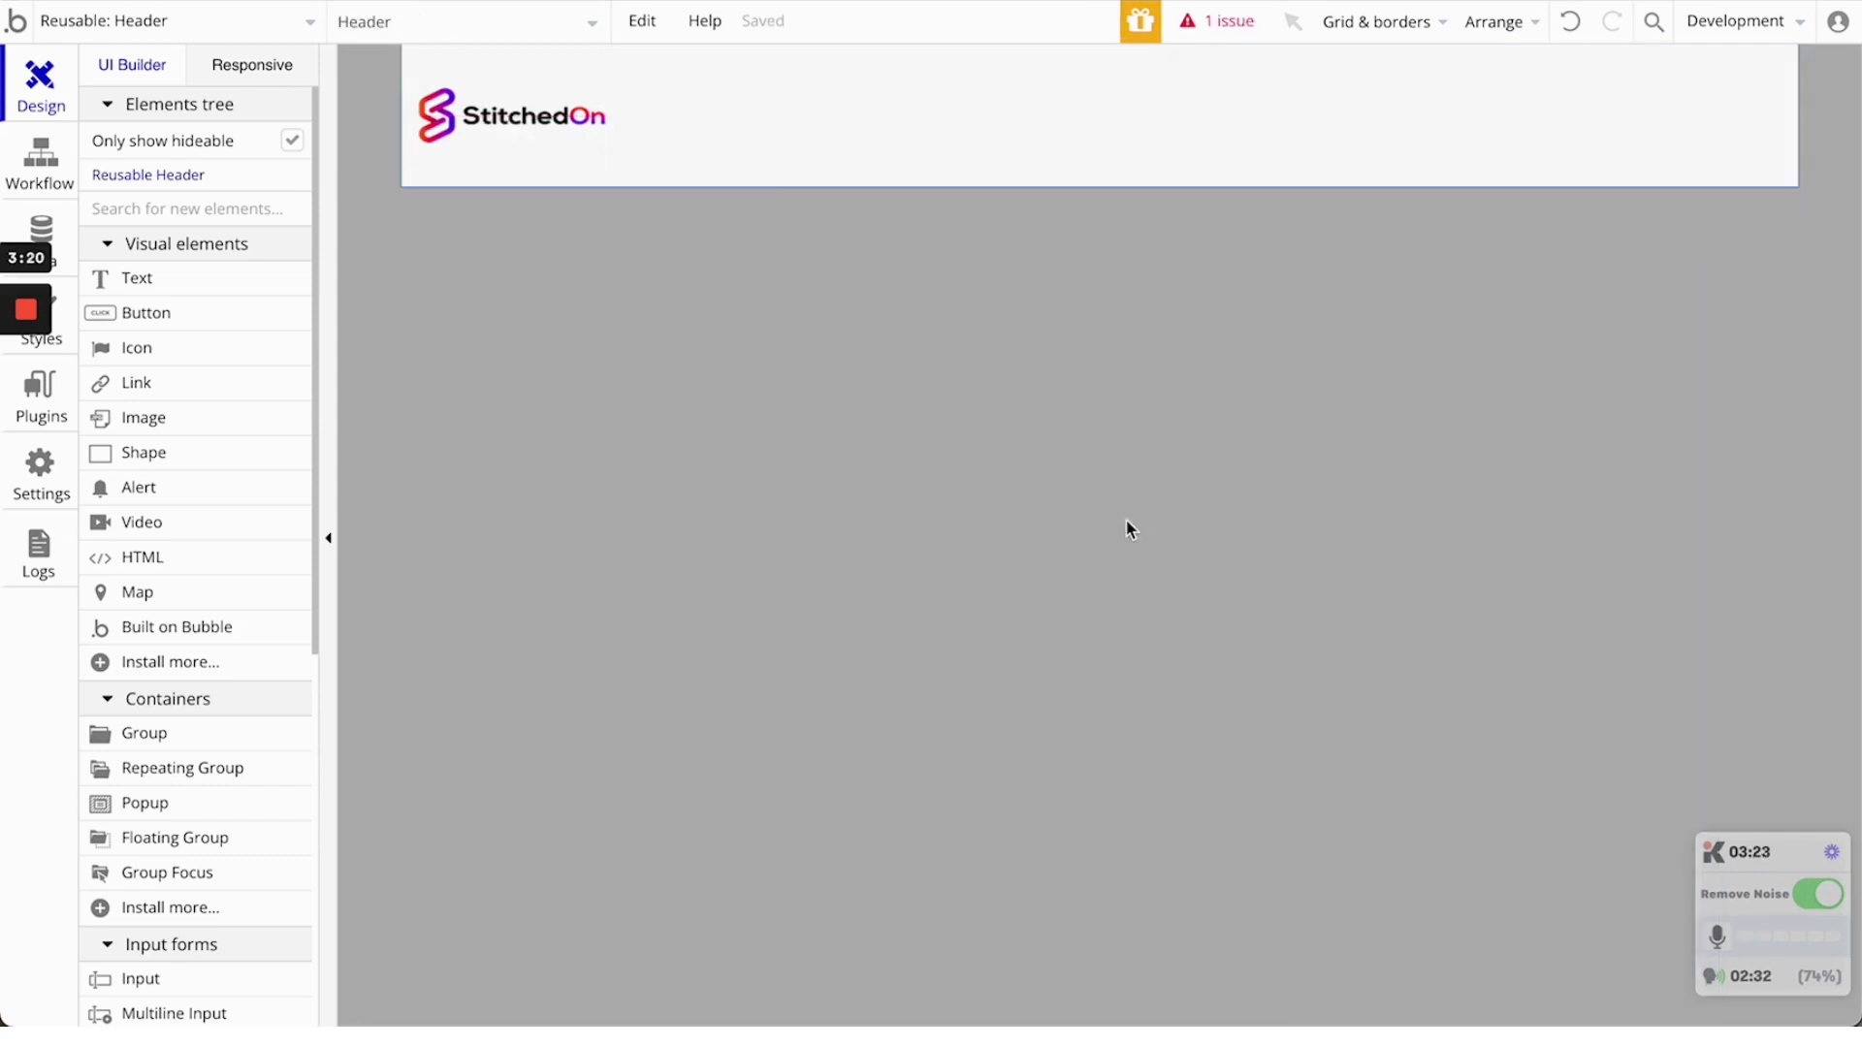
Select Container Group, look at the Plus button in Tripadvisor's header for reference, and return to the Bubble editor
{"action": "left_click", "coordinate": [818, 116]}
{"action": "left_click_drag", "start_coordinate": [818, 116], "coordinate": [1345, 61]}
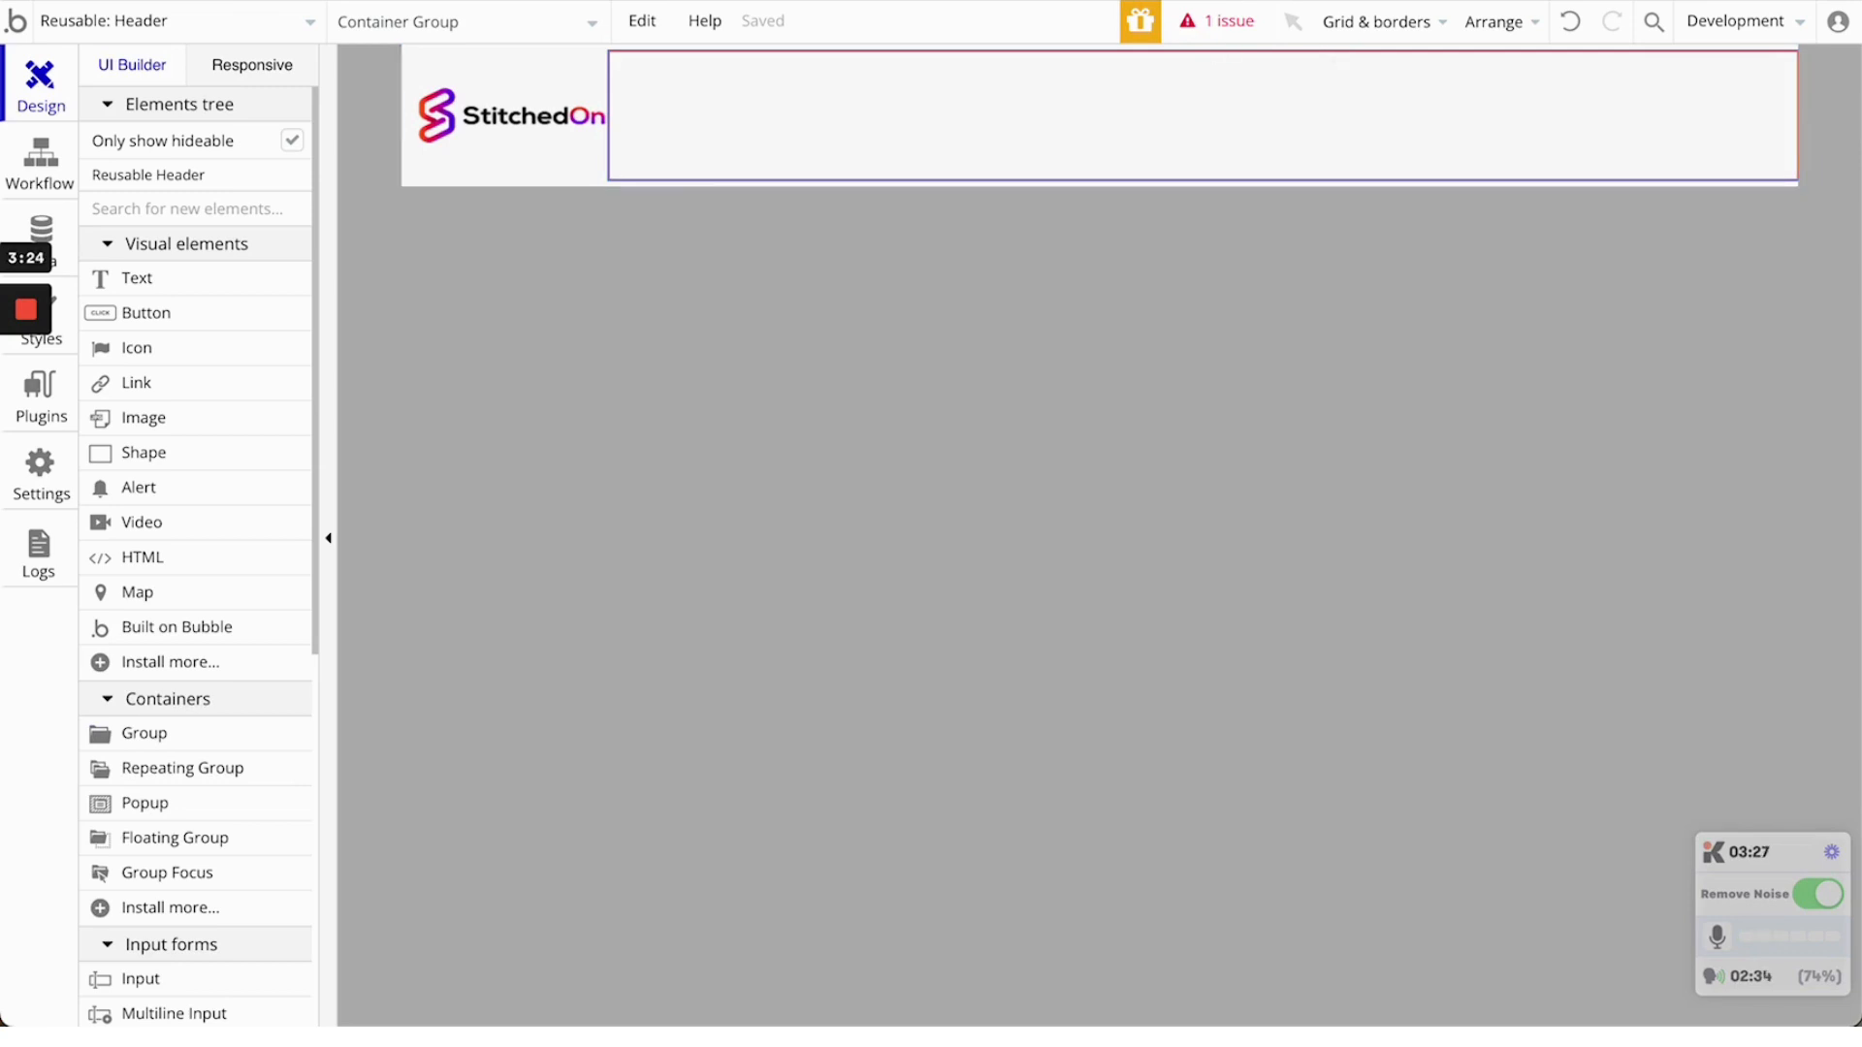
{"action": "left_click", "coordinate": [1741, 2]}
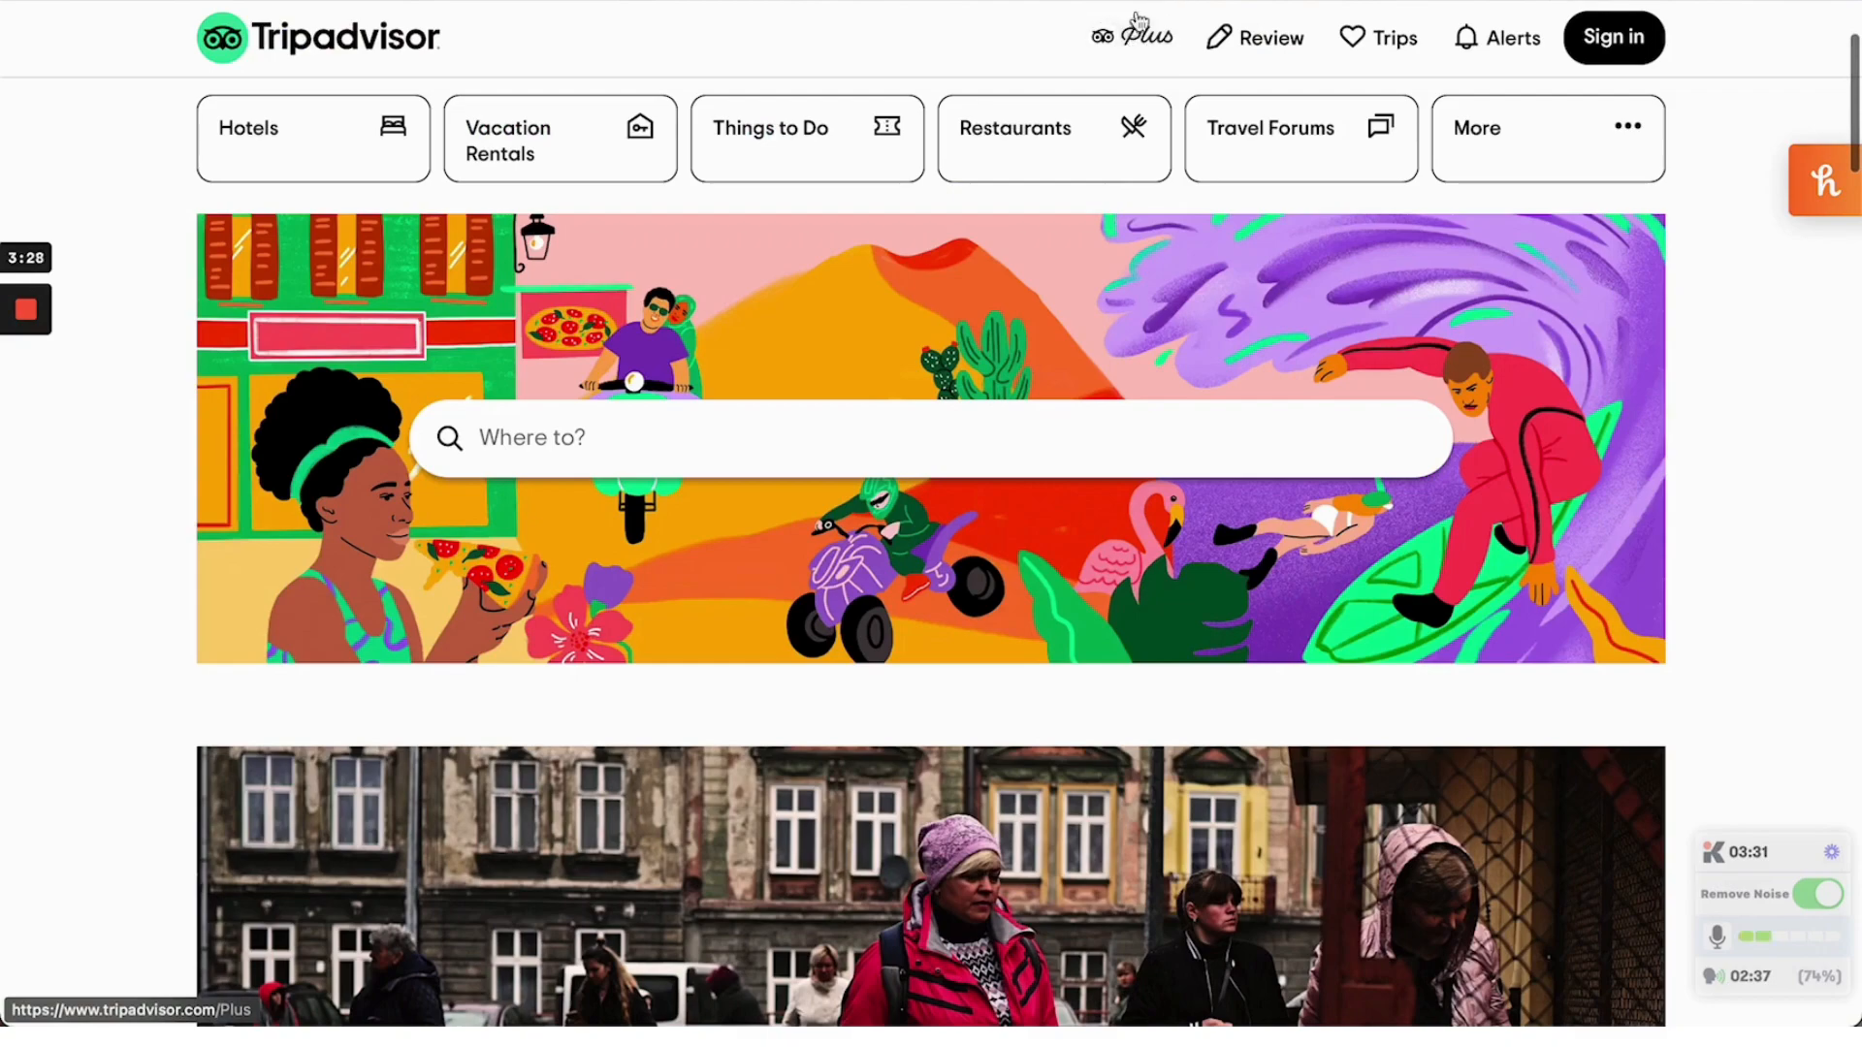
{"action": "left_click", "coordinate": [320, 2]}
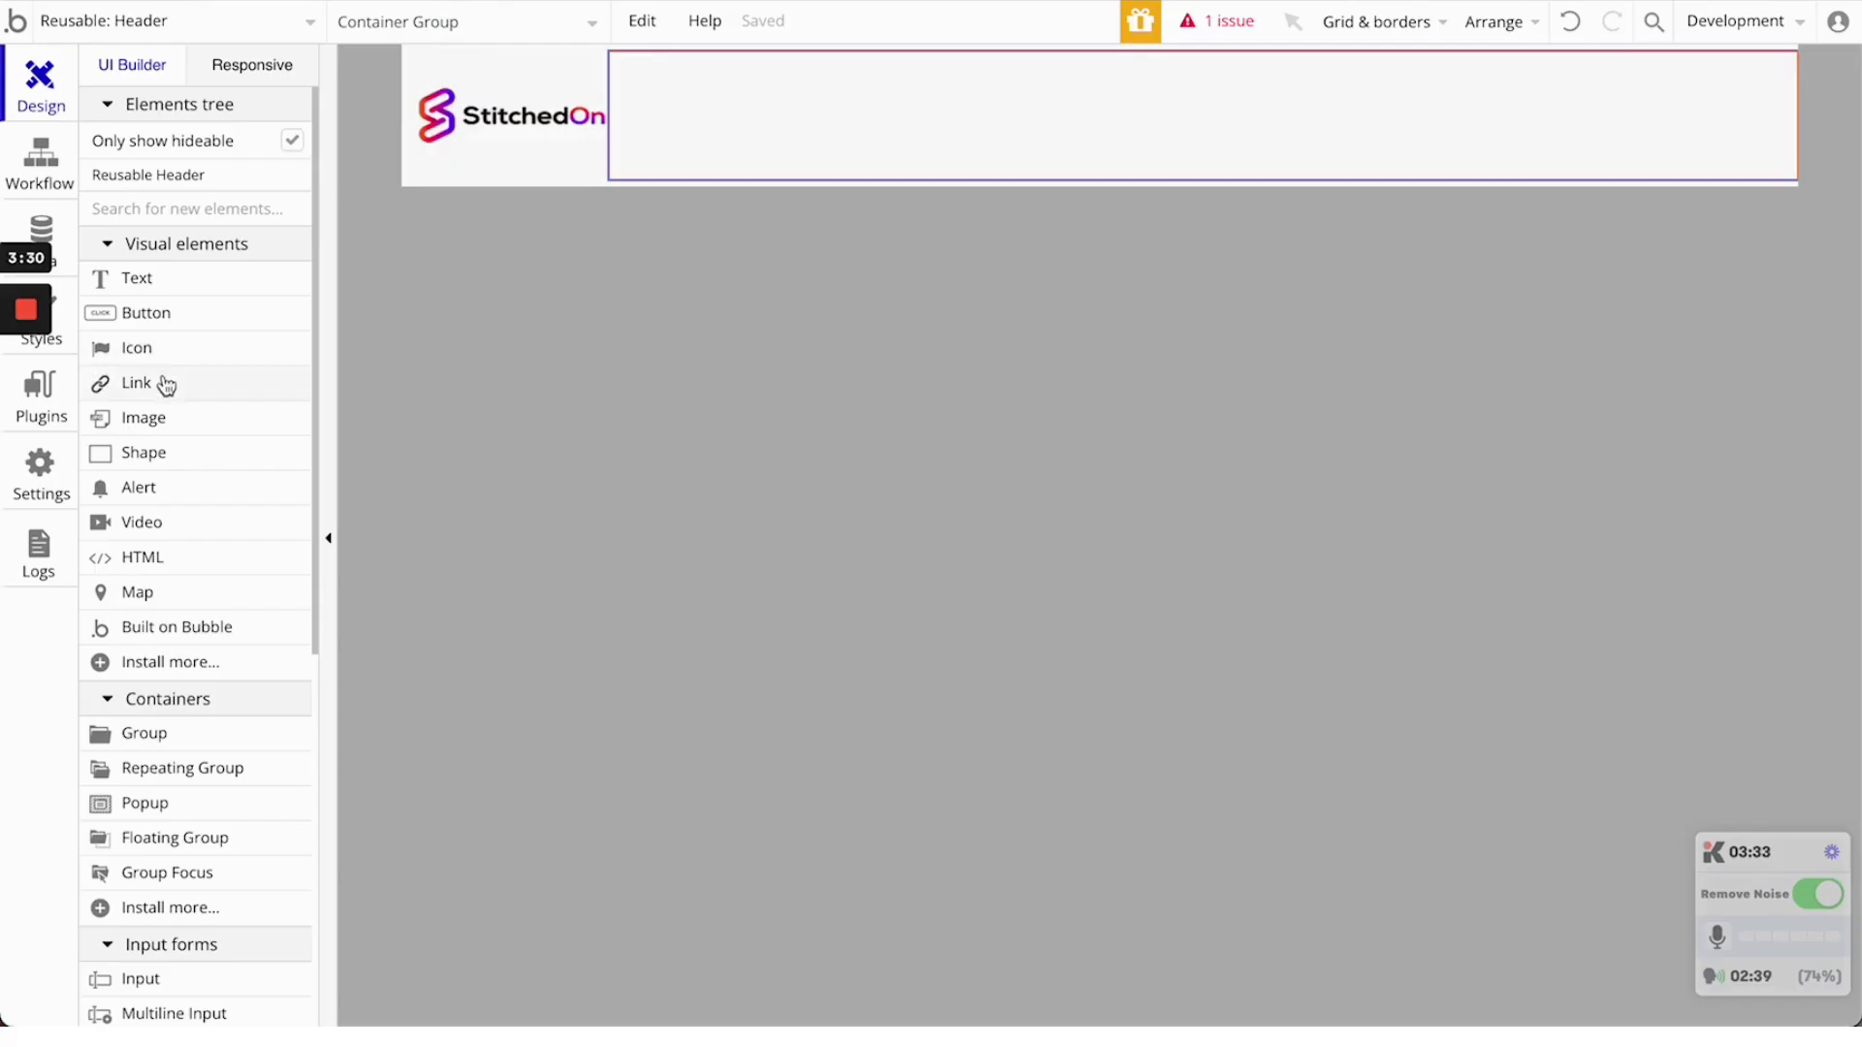
Draw a small group about 102 × 46 px inside Container Group and right-align the container's contents
{"action": "left_click", "coordinate": [172, 736]}
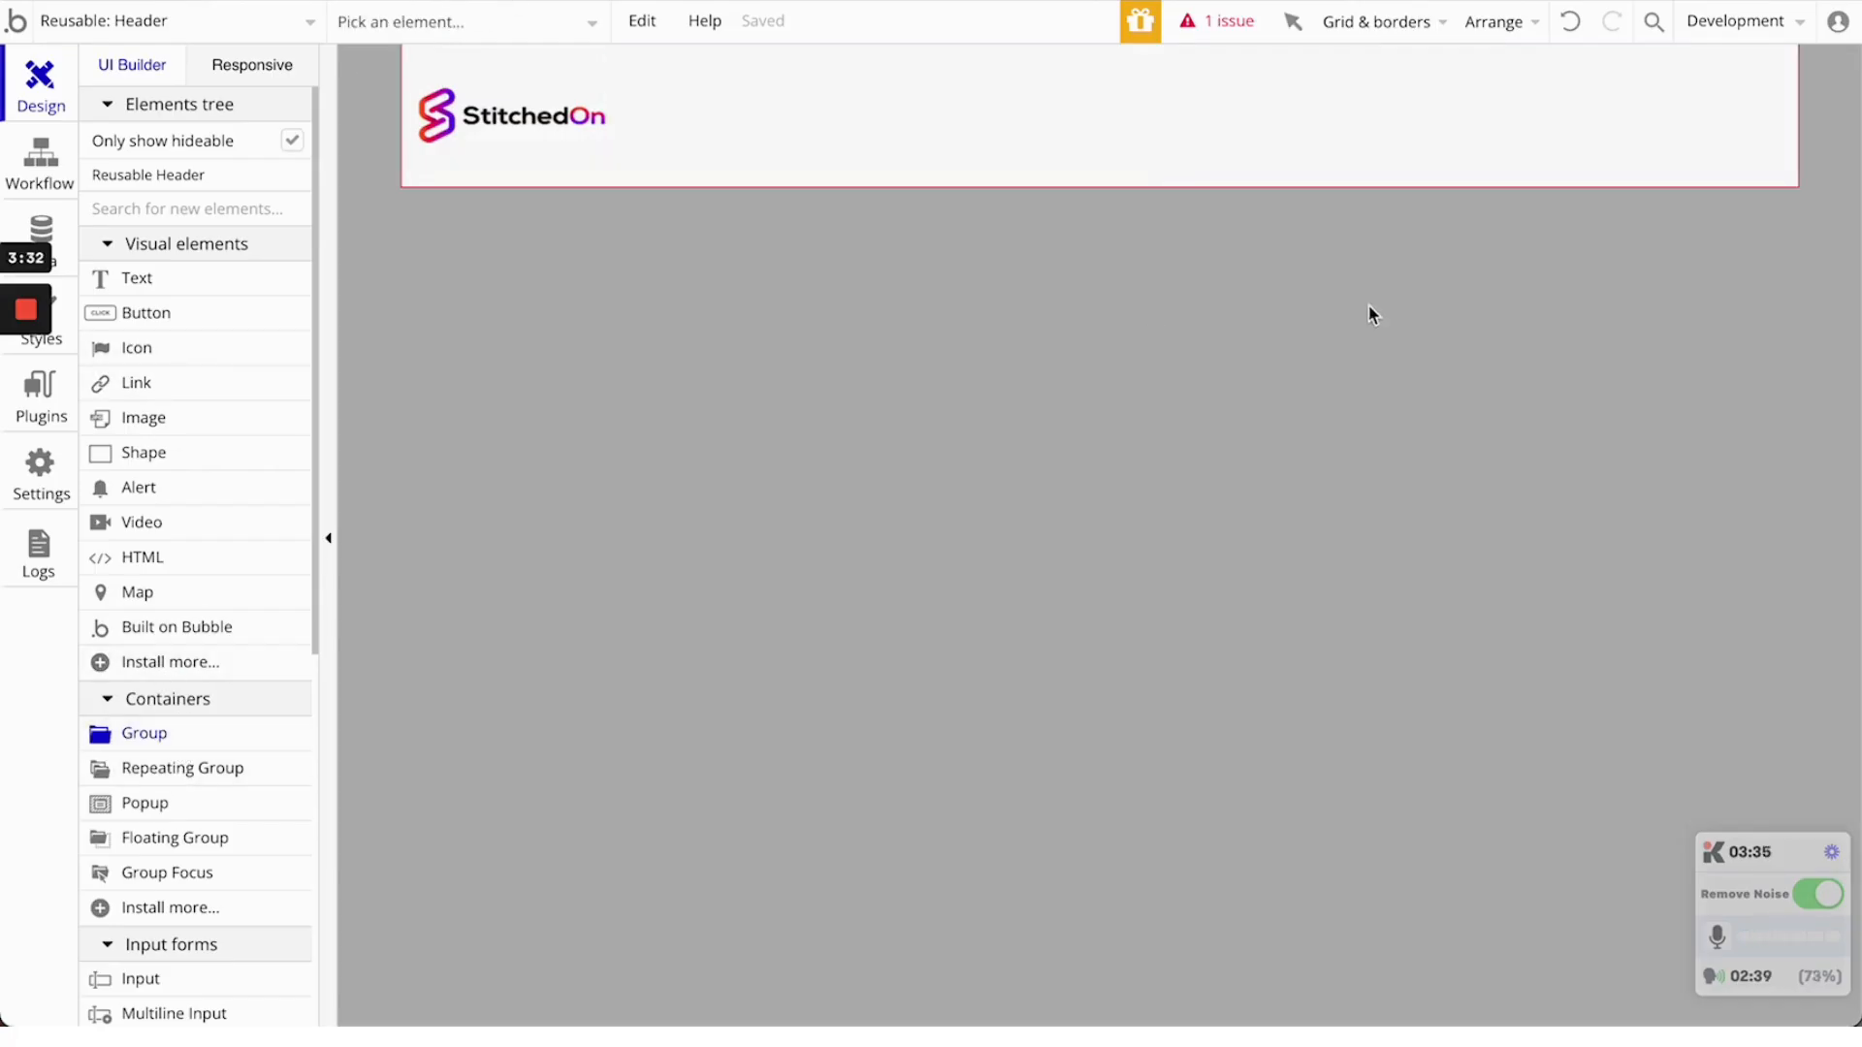
{"action": "left_click_drag", "start_coordinate": [1219, 85], "coordinate": [1353, 150]}
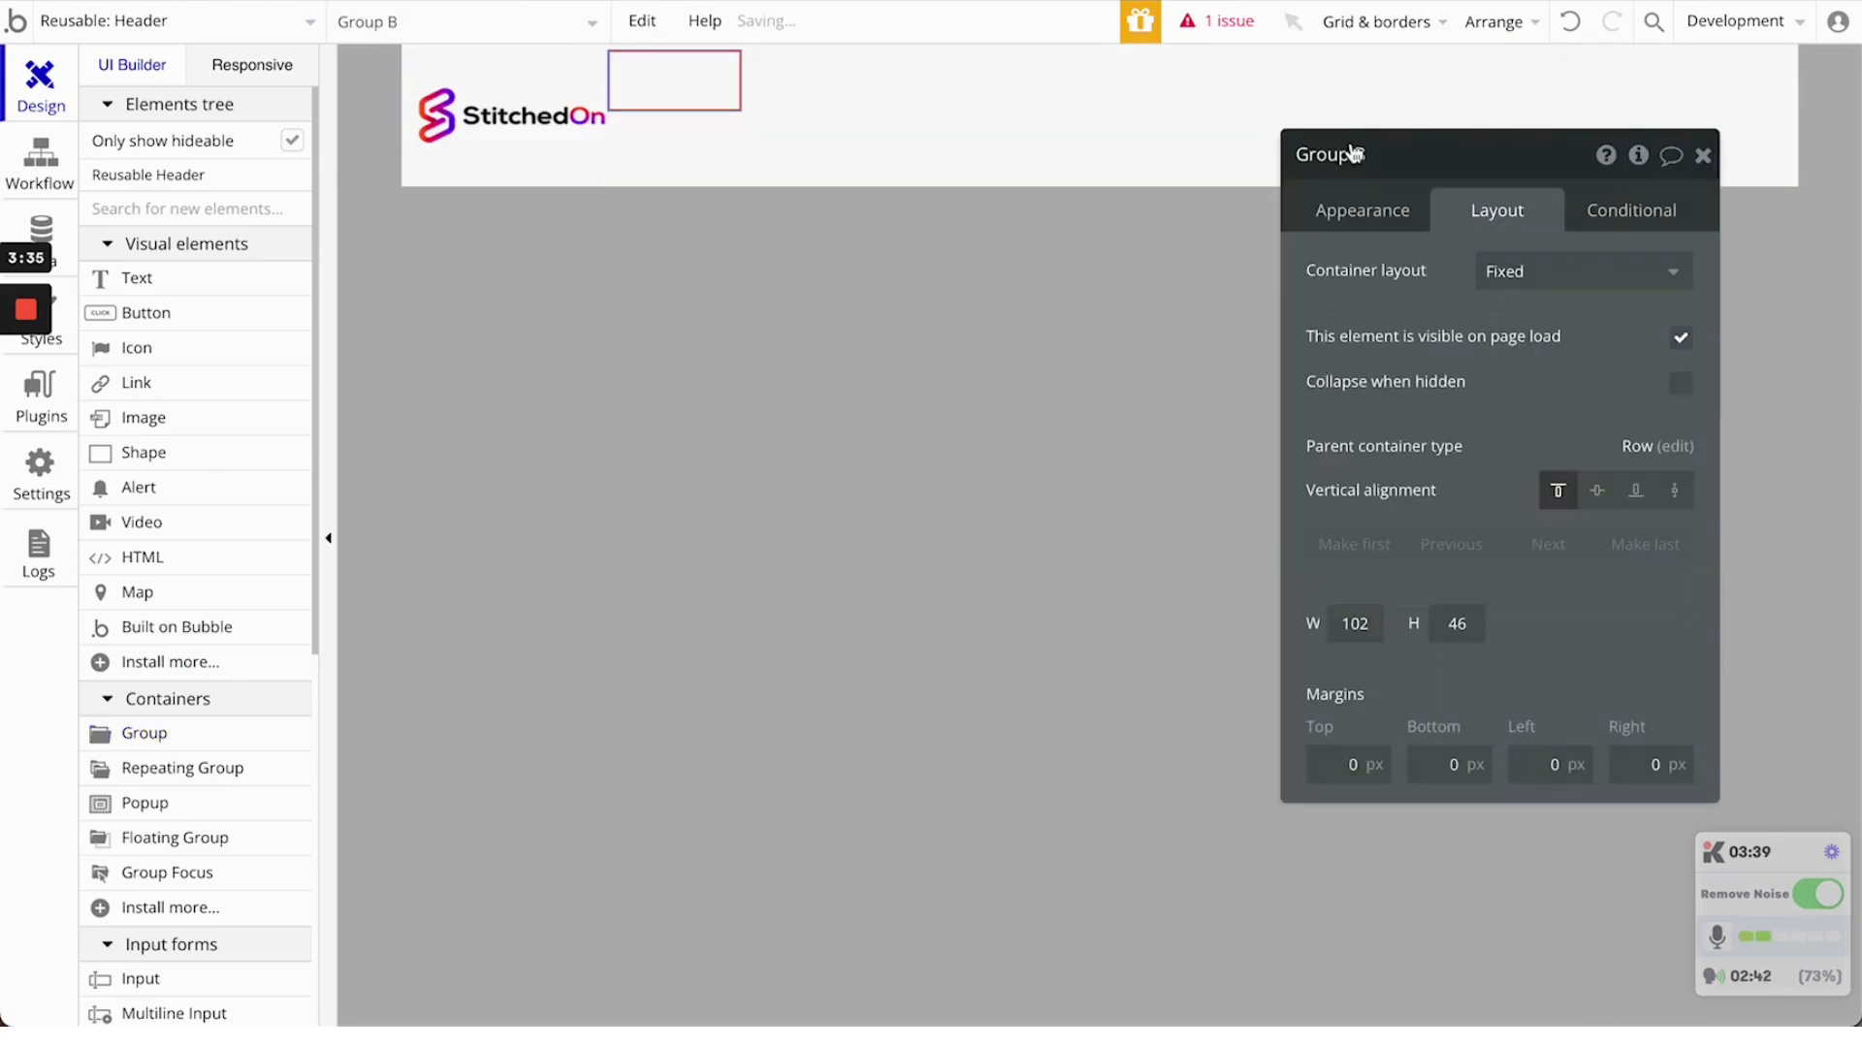
{"action": "left_click", "coordinate": [1095, 114]}
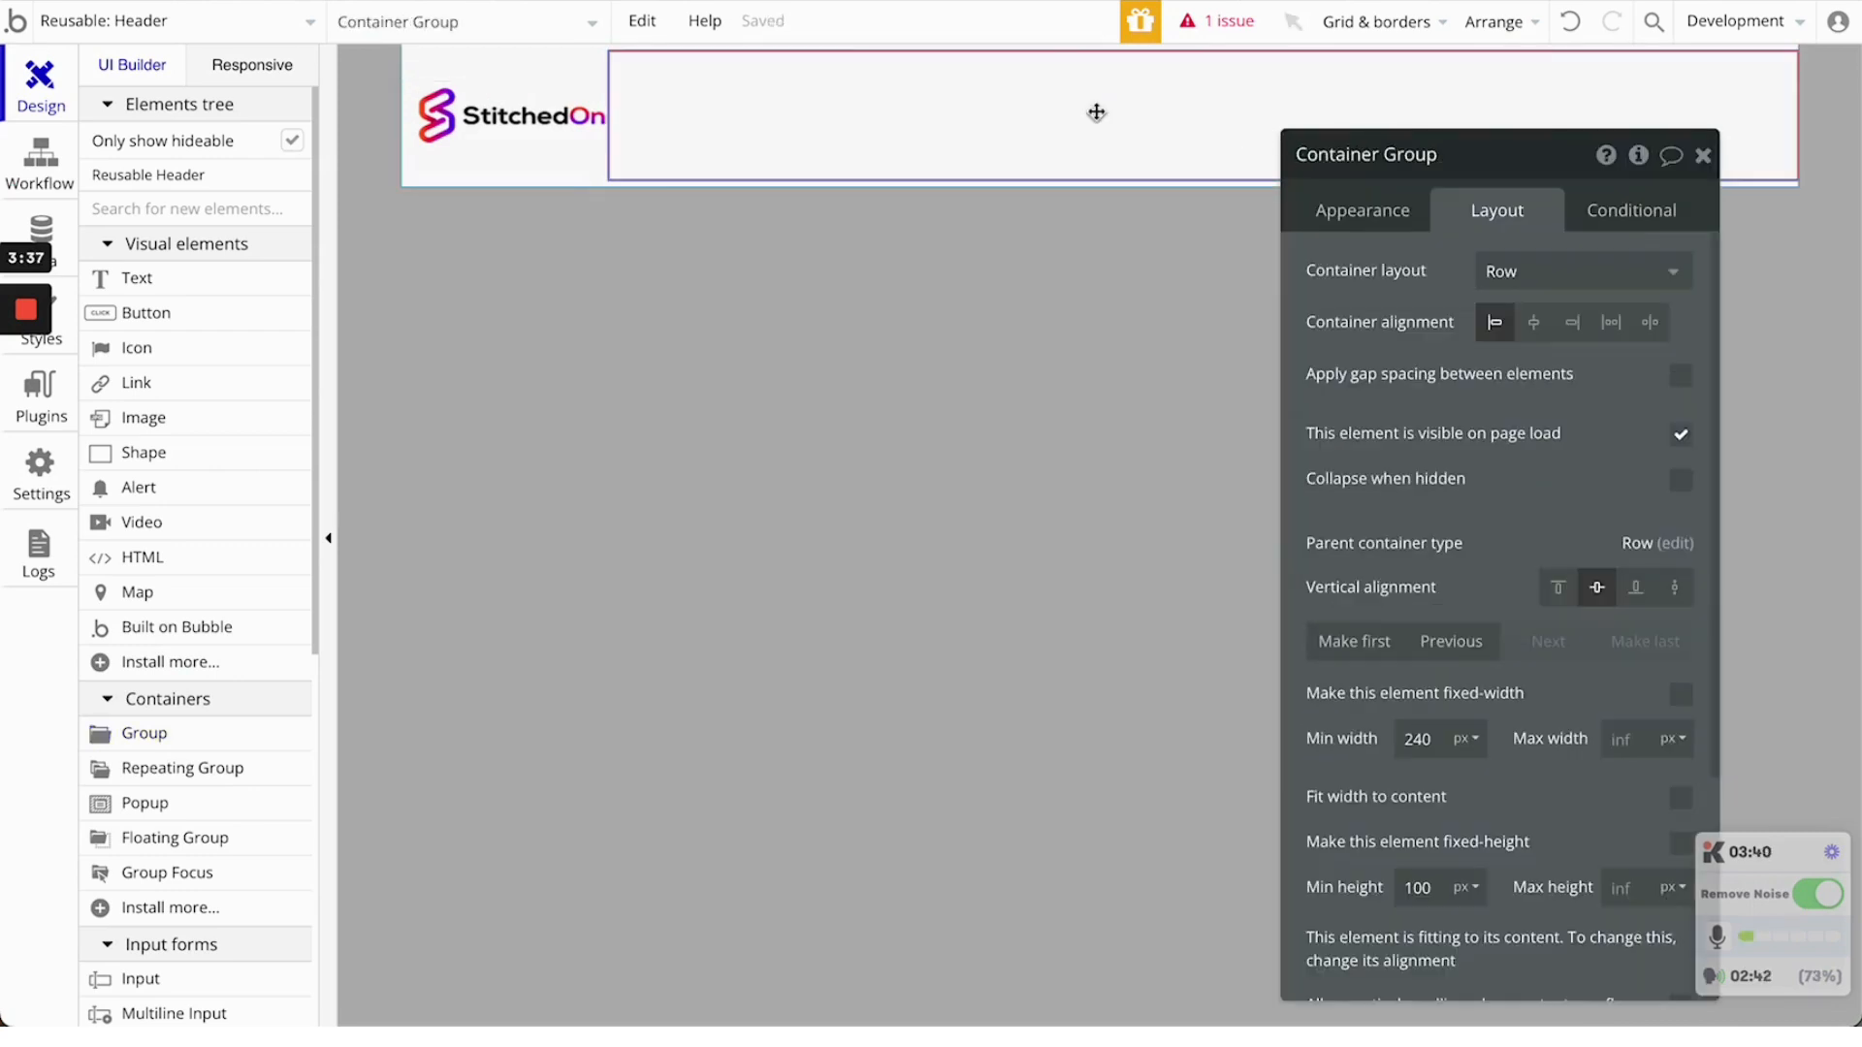
{"action": "left_click", "coordinate": [1572, 330]}
{"action": "left_click", "coordinate": [1704, 156]}
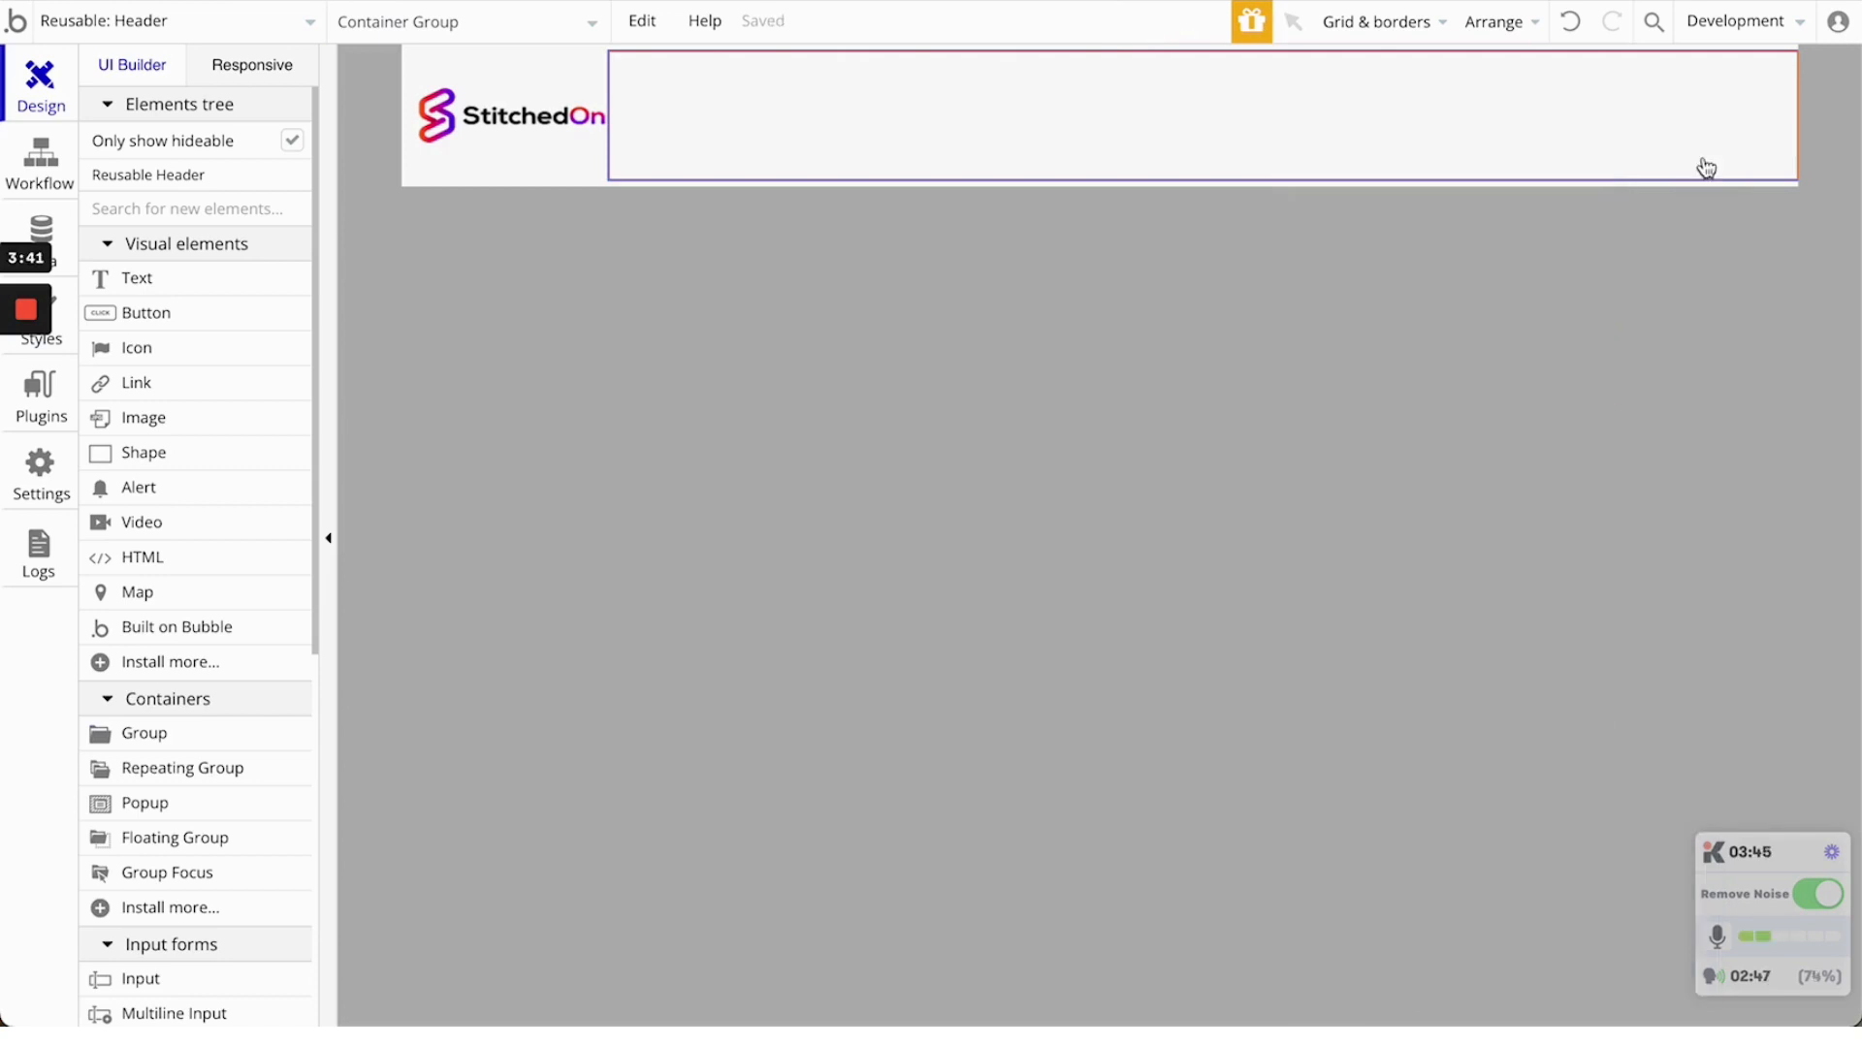
Set the small inner group's container layout to Row and rename it Plus Button Group
{"action": "double_click", "coordinate": [1716, 68]}
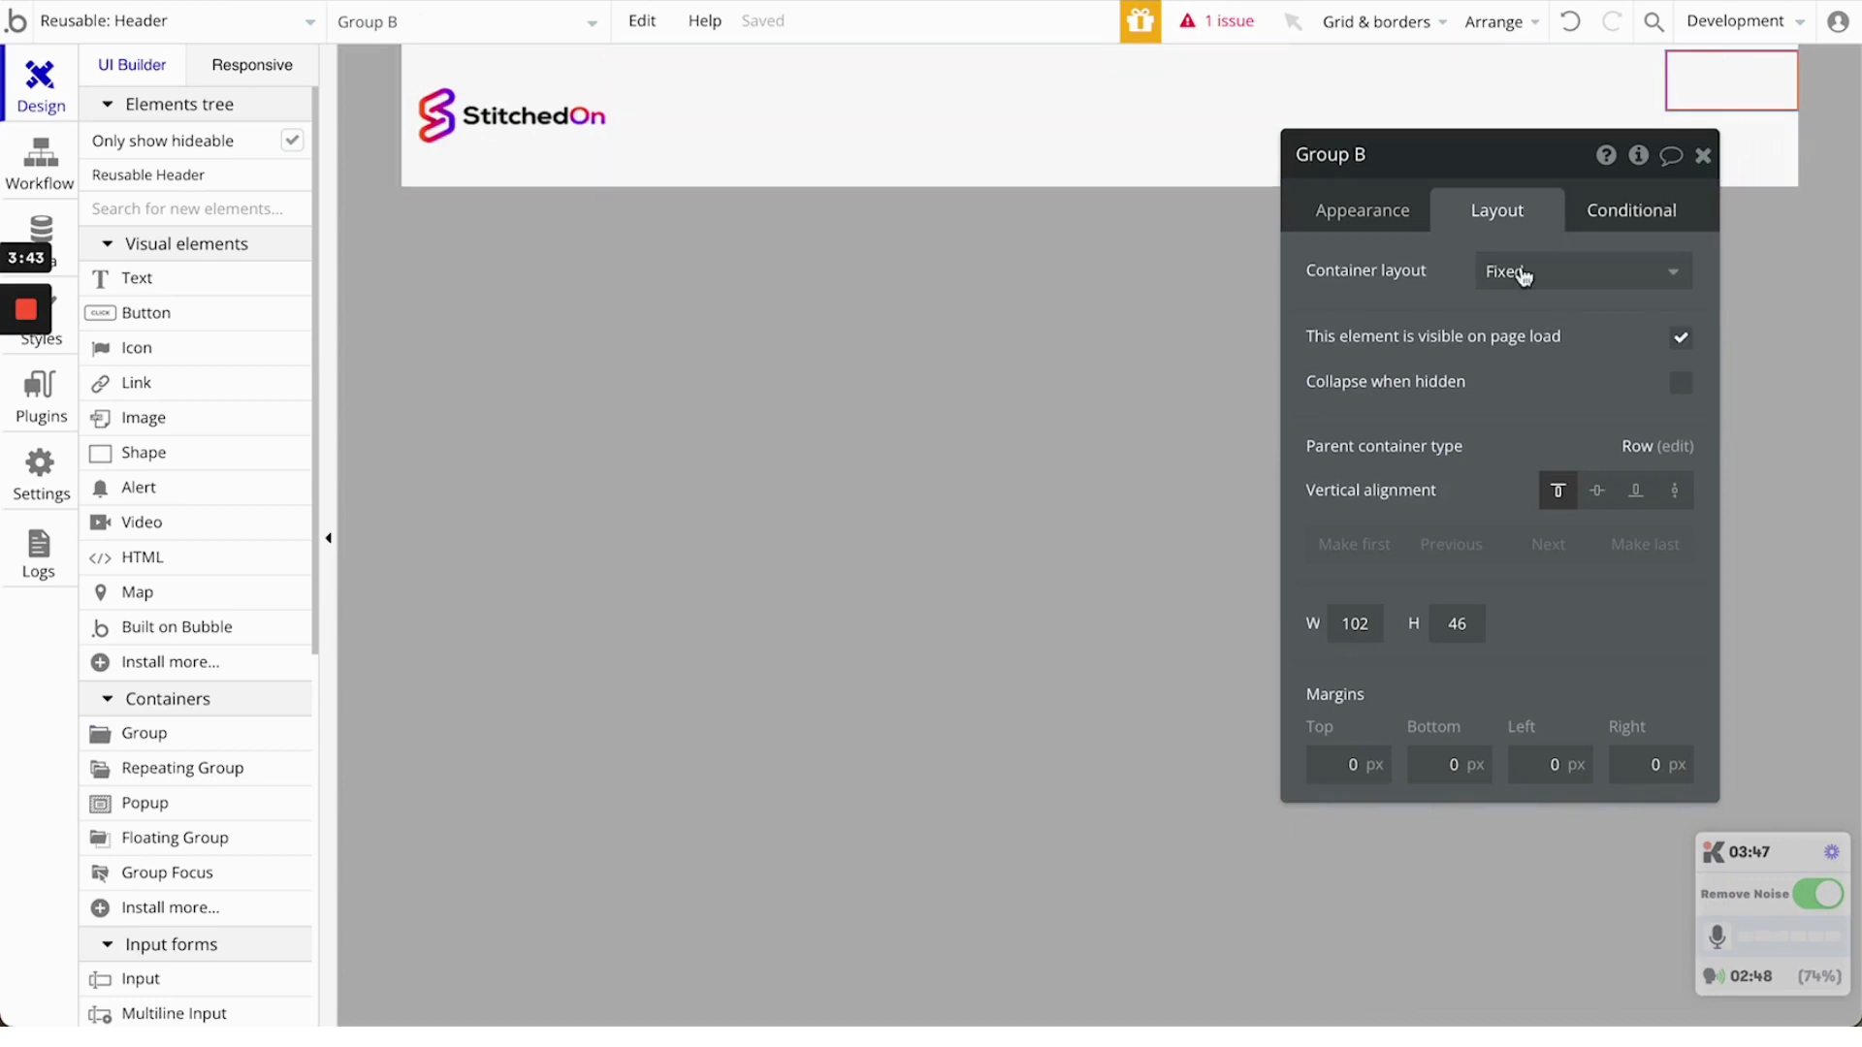
{"action": "left_click", "coordinate": [1524, 277]}
{"action": "left_click", "coordinate": [1516, 396]}
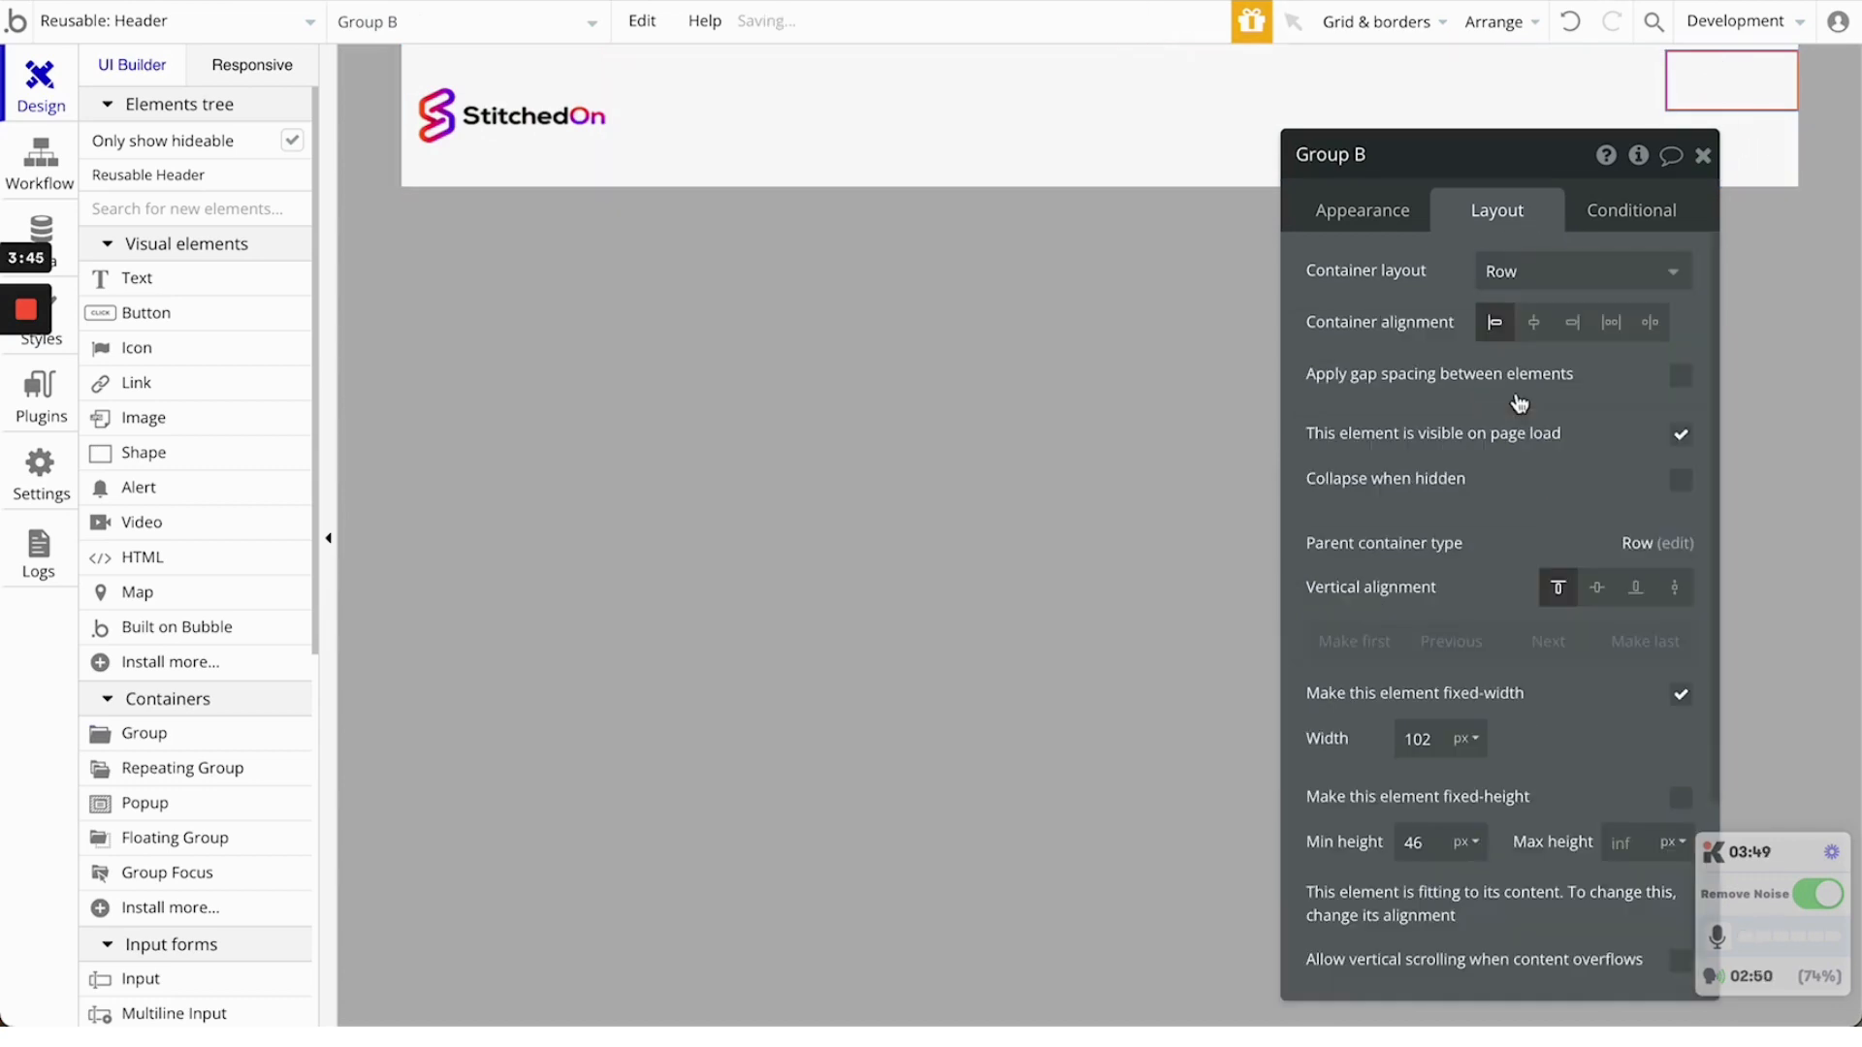
{"action": "left_click", "coordinate": [1463, 154]}
{"action": "key", "text": "BackSpace"}
{"action": "key", "text": "BackSpace"}
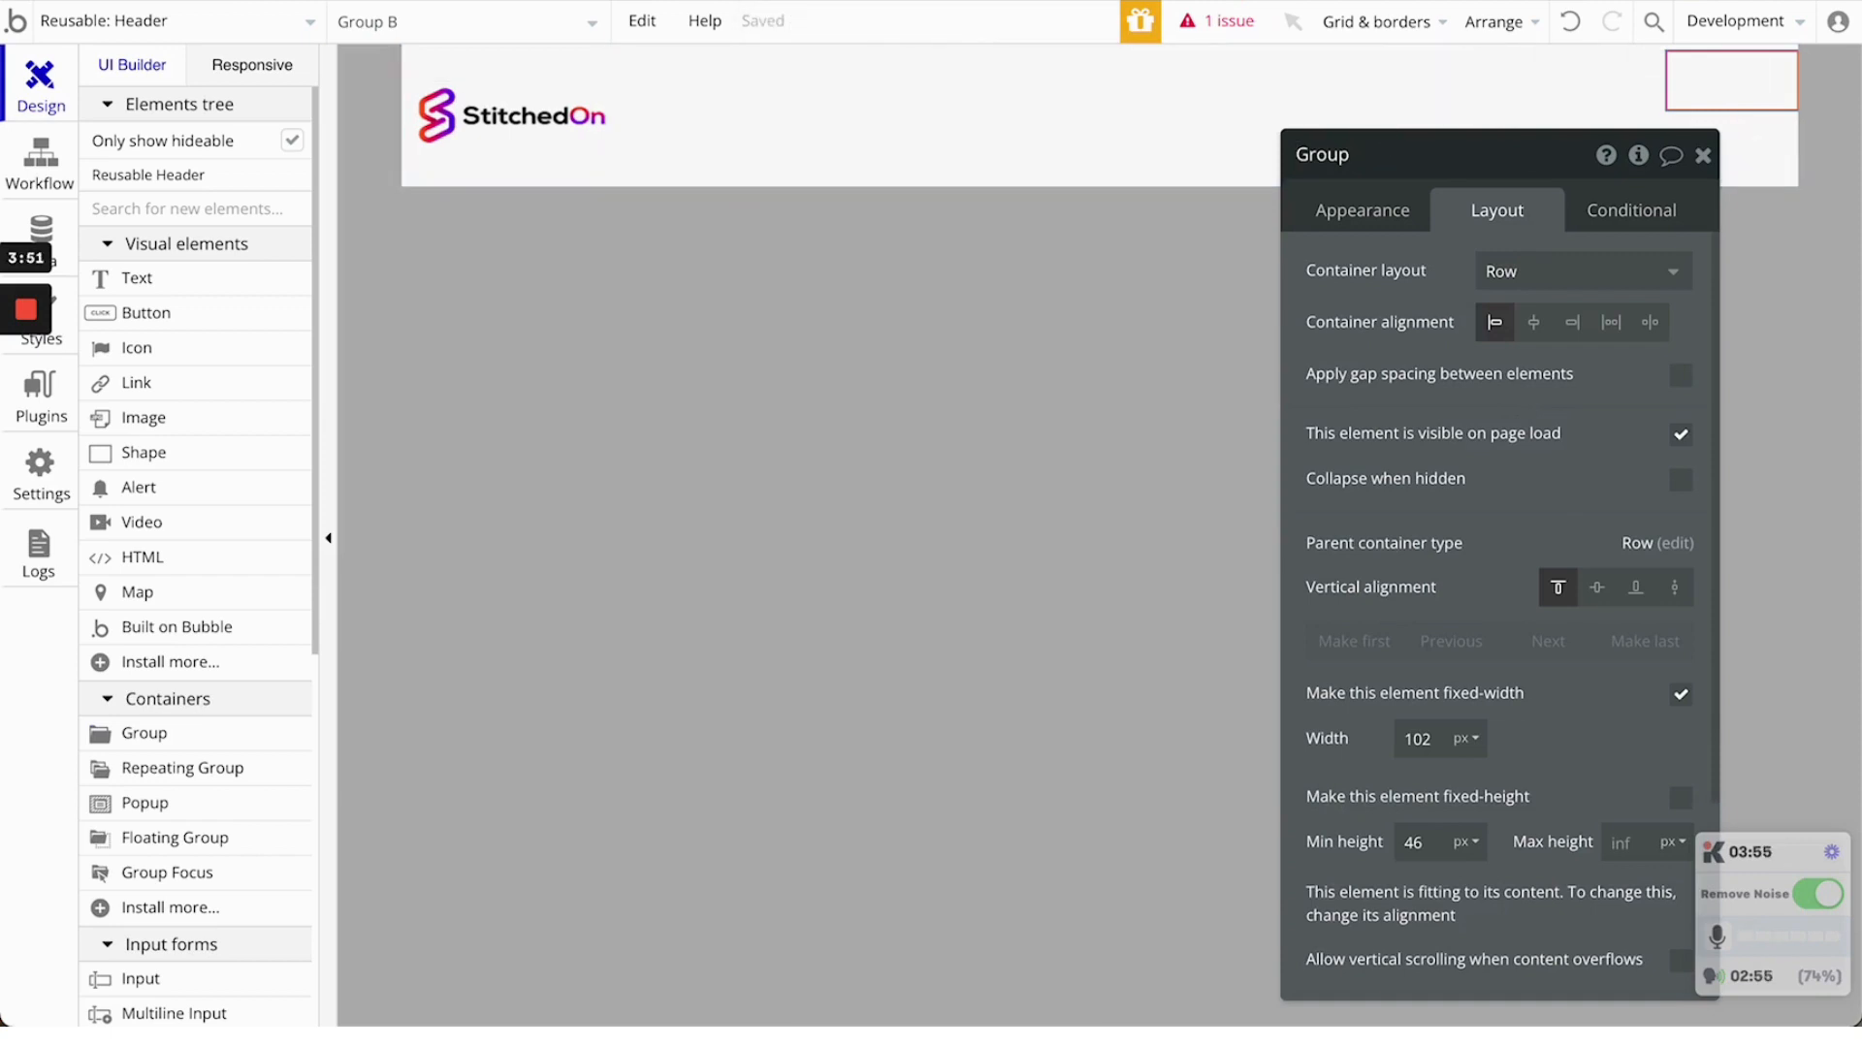
{"action": "type", "text": "us Button"}
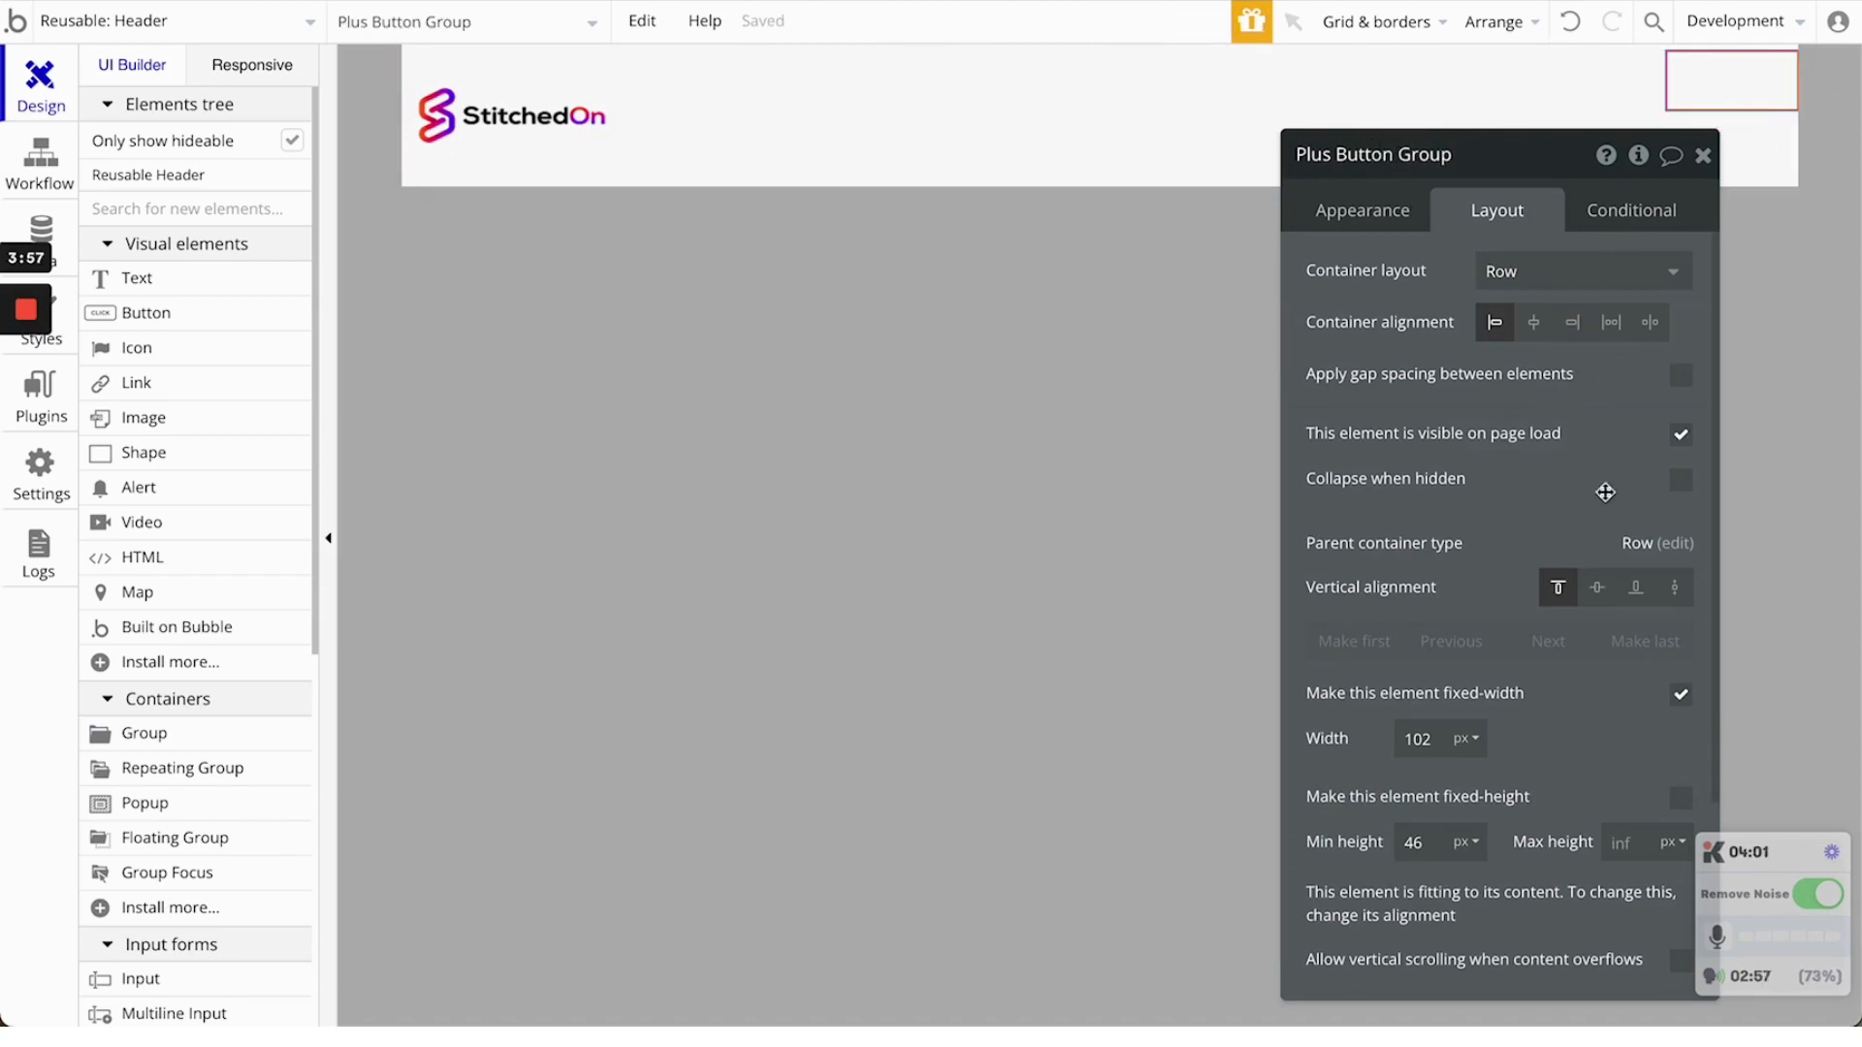
Center Plus Button Group vertically in its container and set its fixed width to 100 px
{"action": "left_click", "coordinate": [1596, 594]}
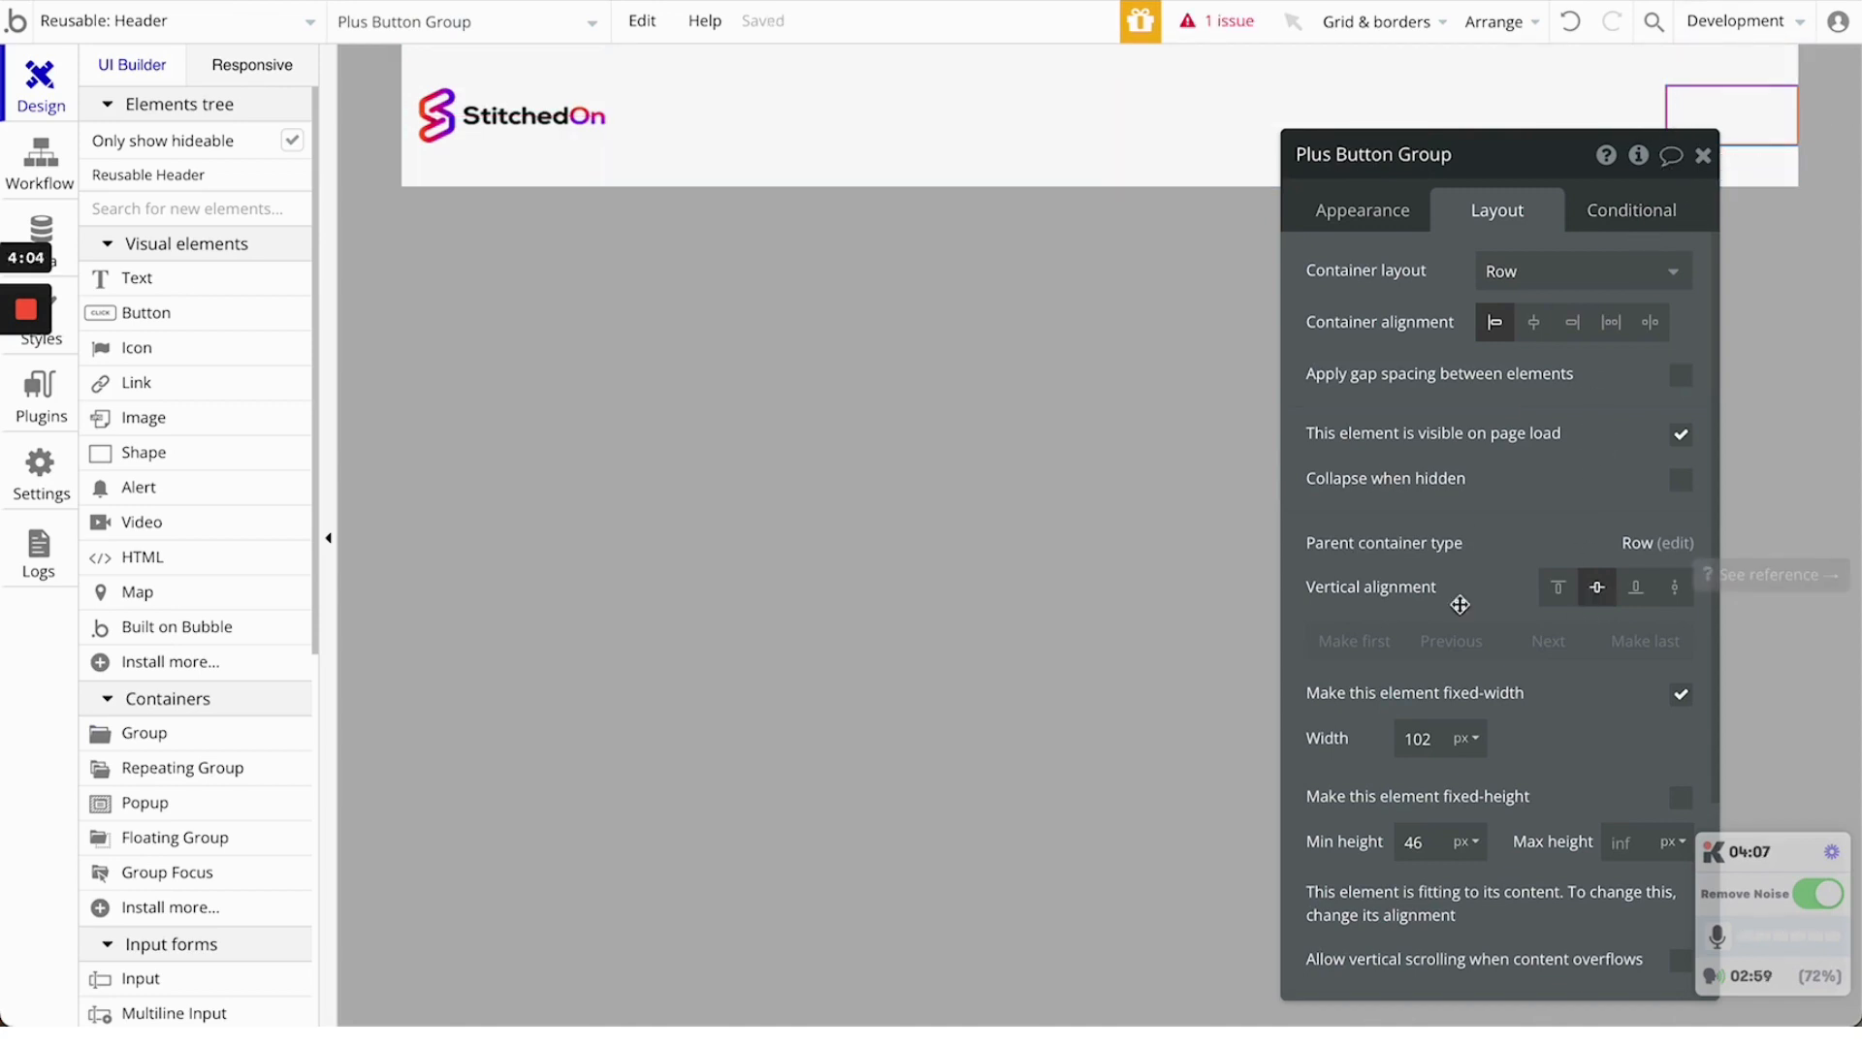
{"action": "left_click", "coordinate": [1438, 747]}
{"action": "key", "text": "BackSpace"}
{"action": "type", "text": "0"}
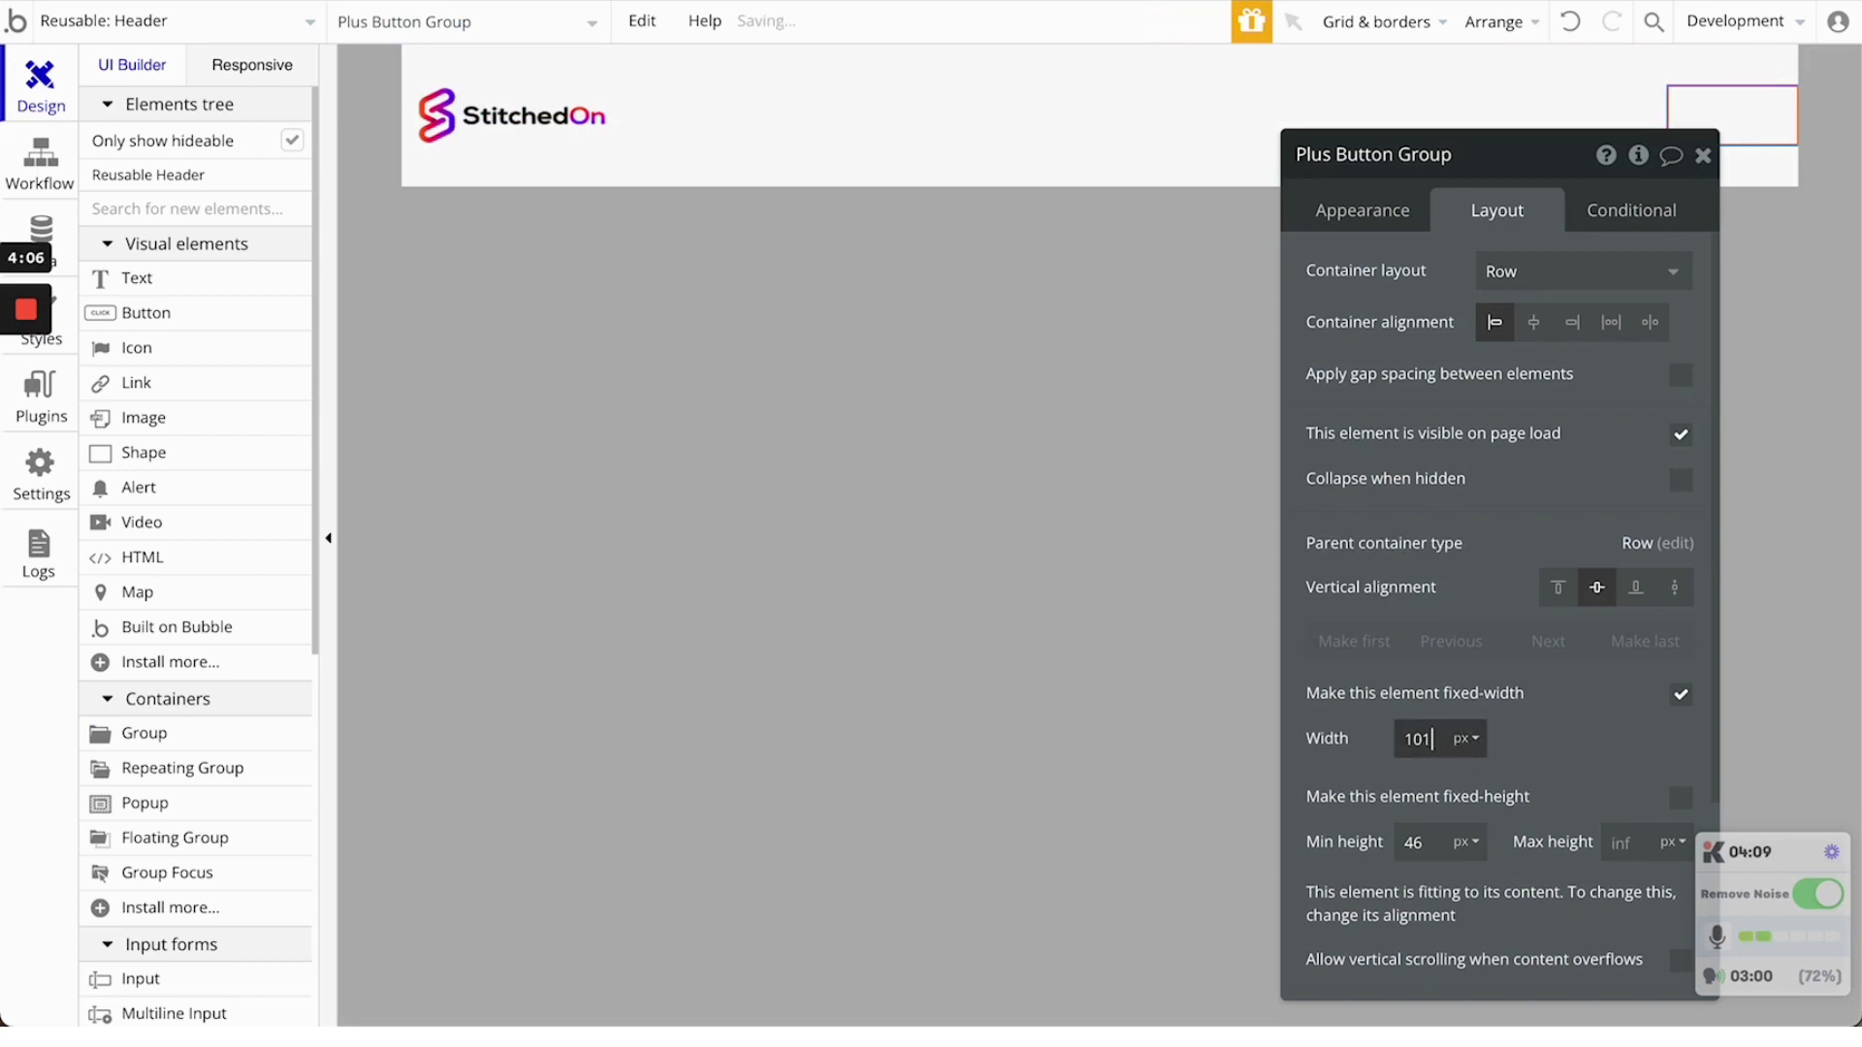
Remove the default style from Plus Button Group and set its border roundness to 20
{"action": "left_click", "coordinate": [1394, 215]}
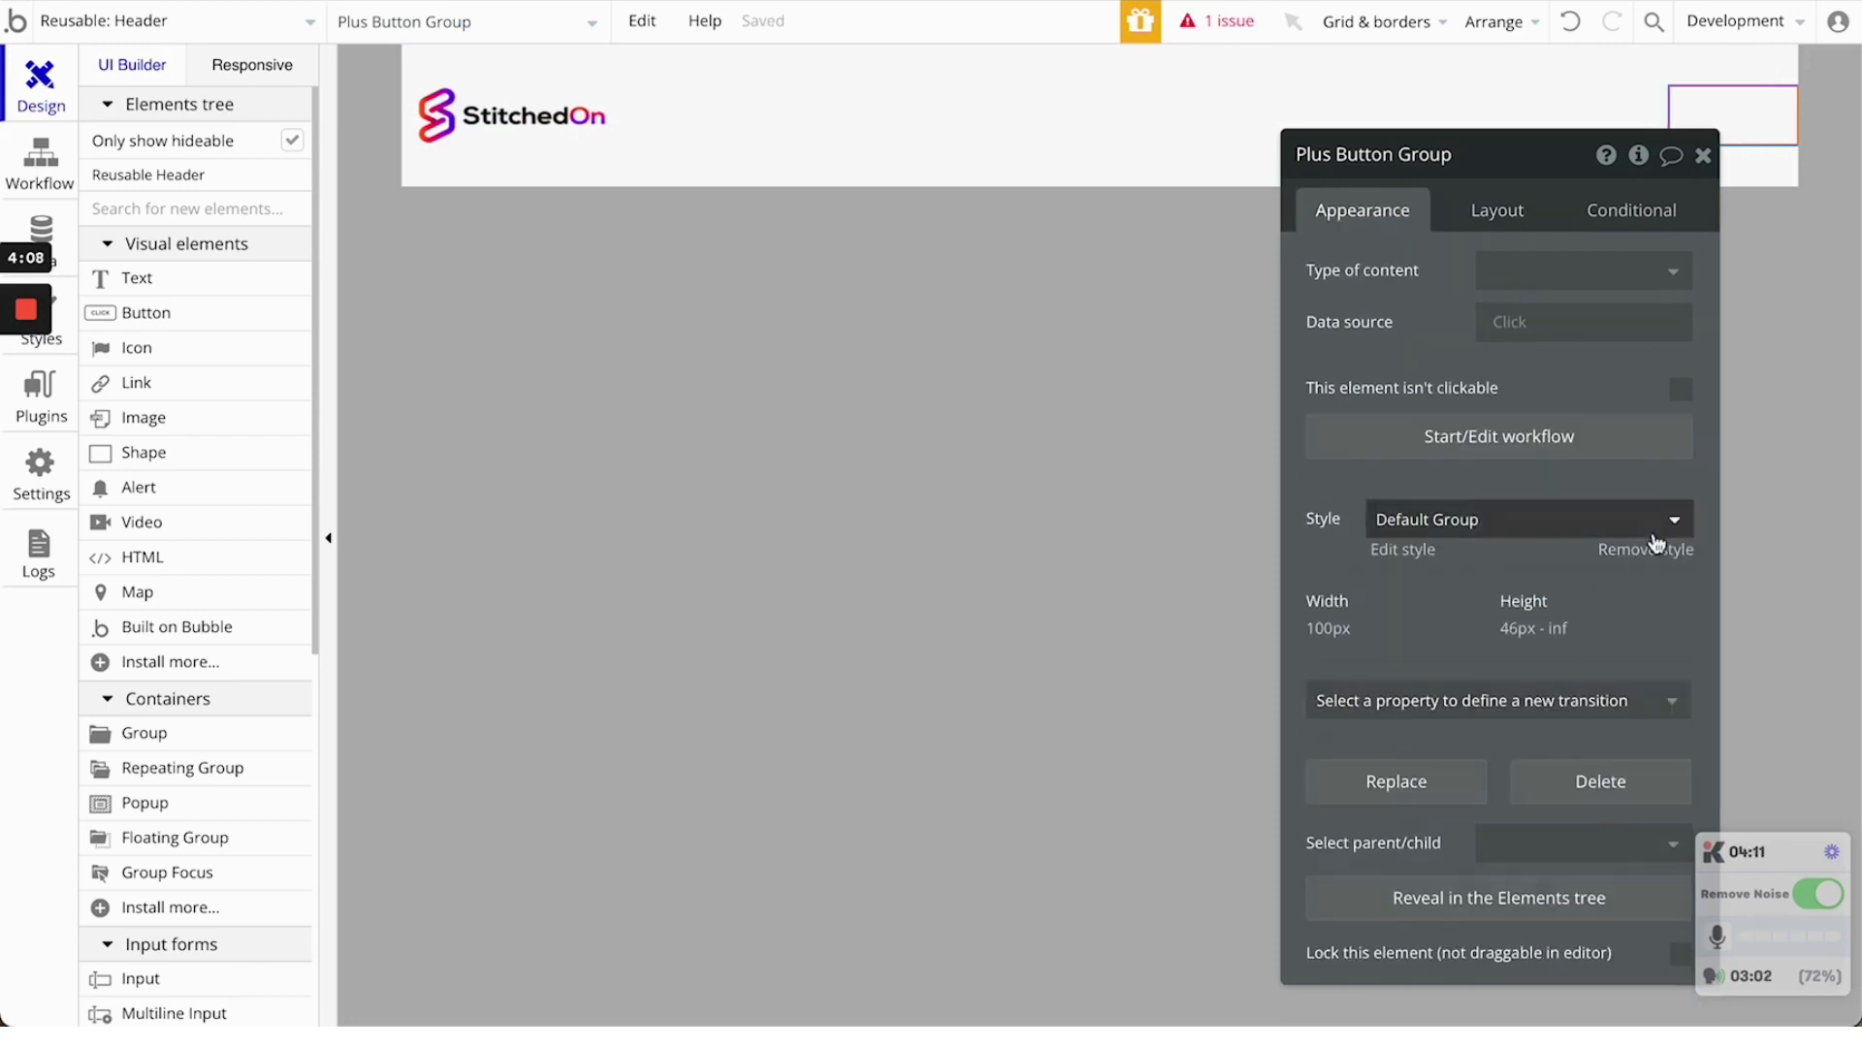
{"action": "scroll", "coordinate": [1578, 657], "scroll_direction": "down", "scroll_amount": 3}
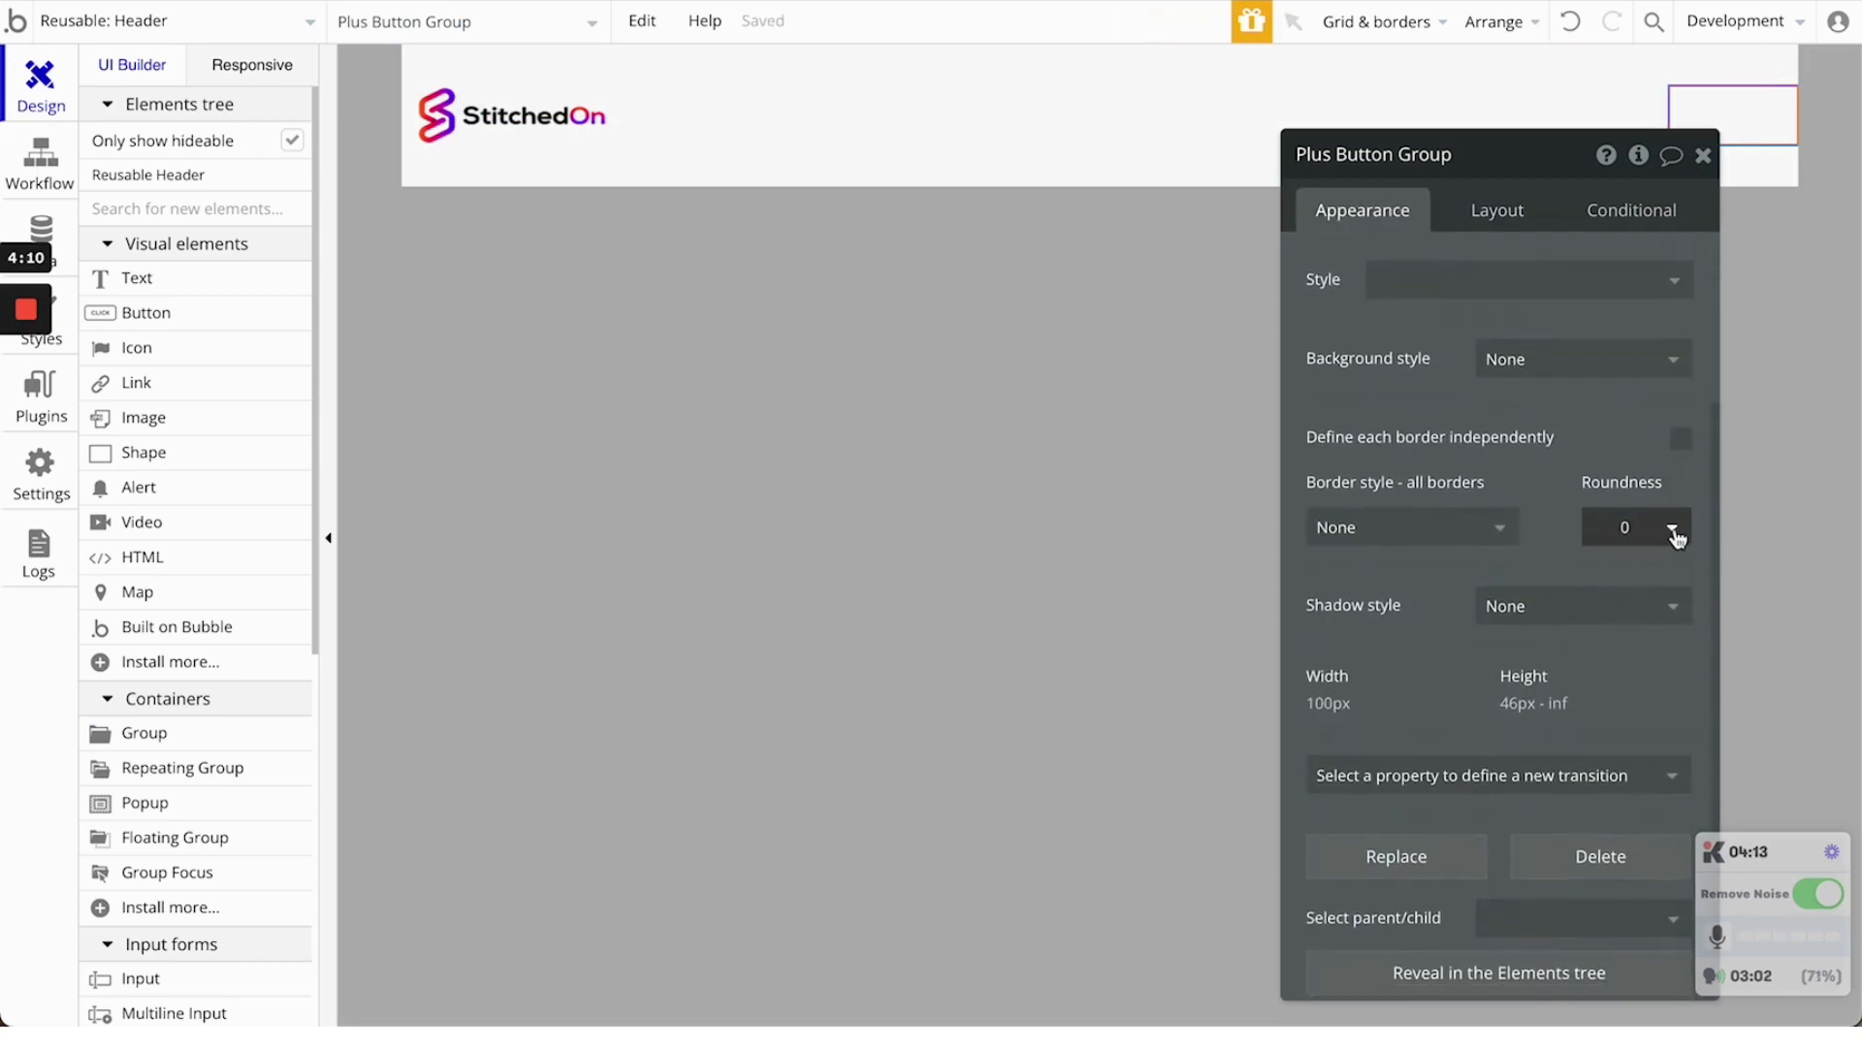
{"action": "left_click", "coordinate": [1671, 529]}
{"action": "left_click", "coordinate": [1620, 768]}
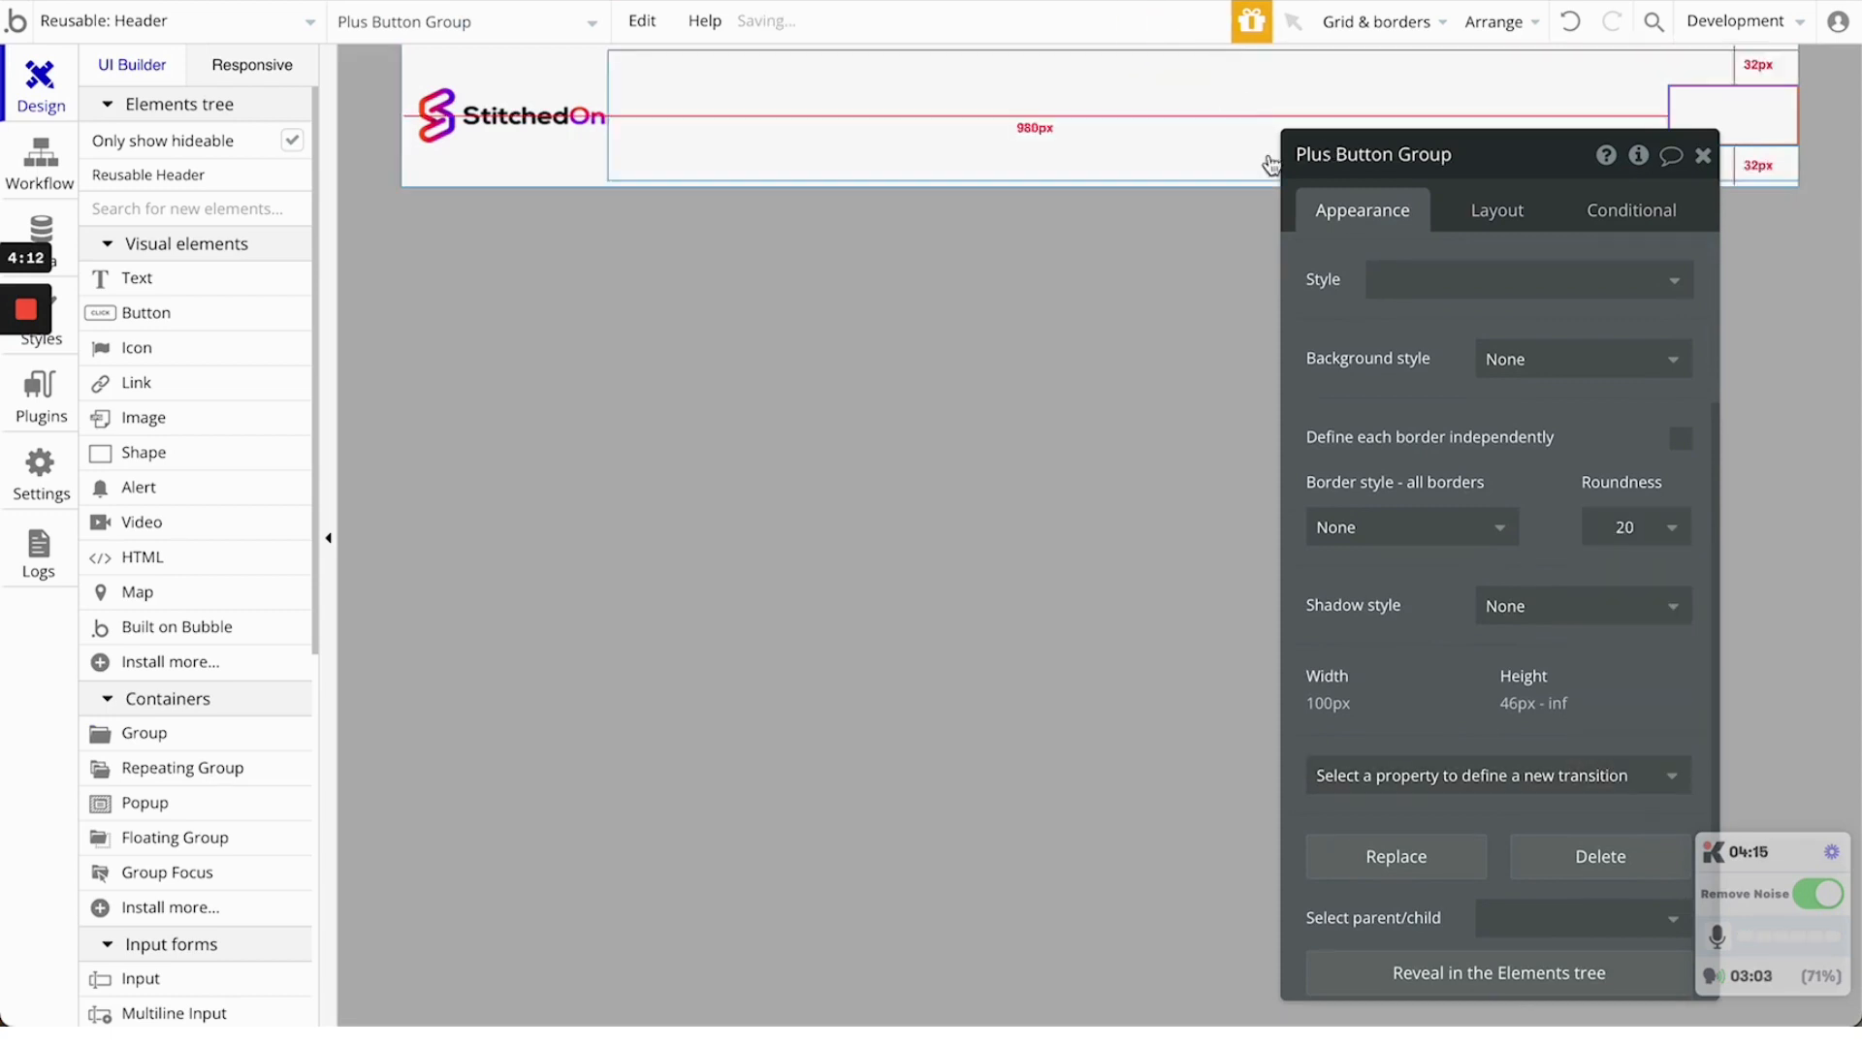
Compare with Tripadvisor's Plus button and set Plus Button Group's minimum height to 45 px back in Bubble
{"action": "key", "text": "ctrl+Tab"}
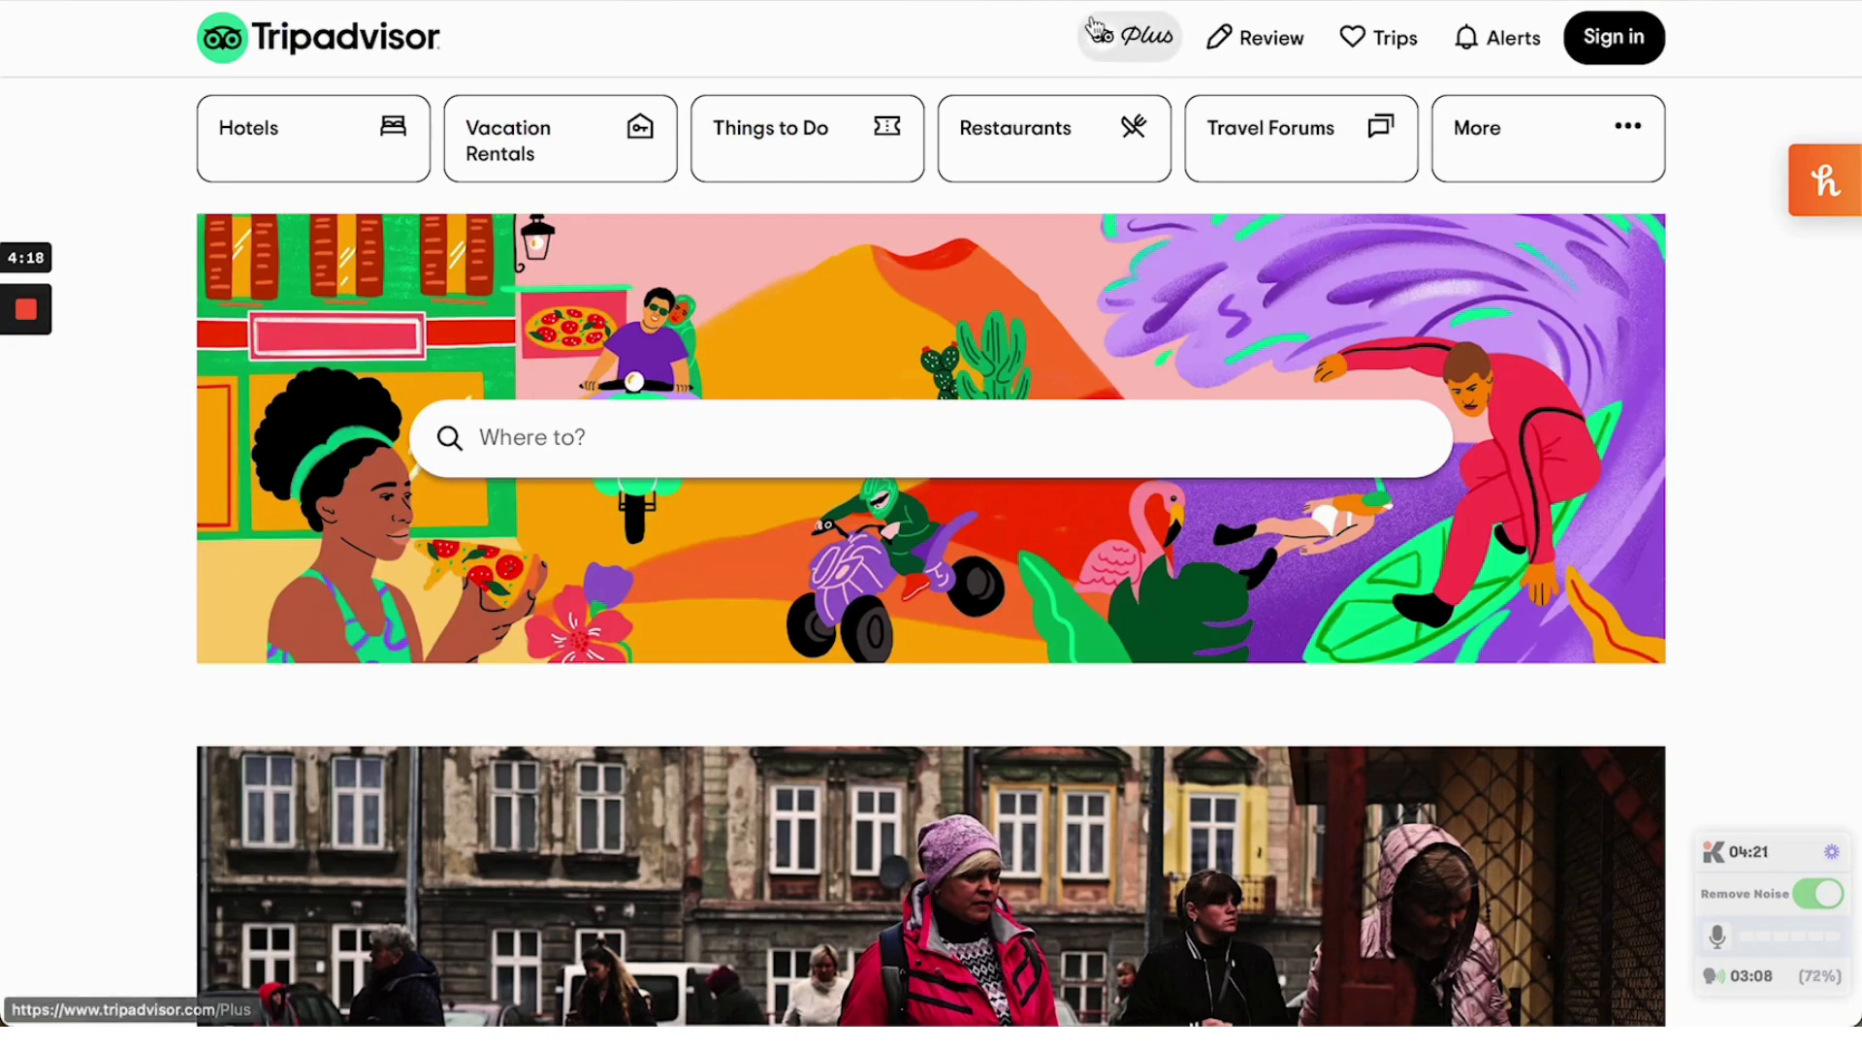
{"action": "left_click", "coordinate": [623, 2]}
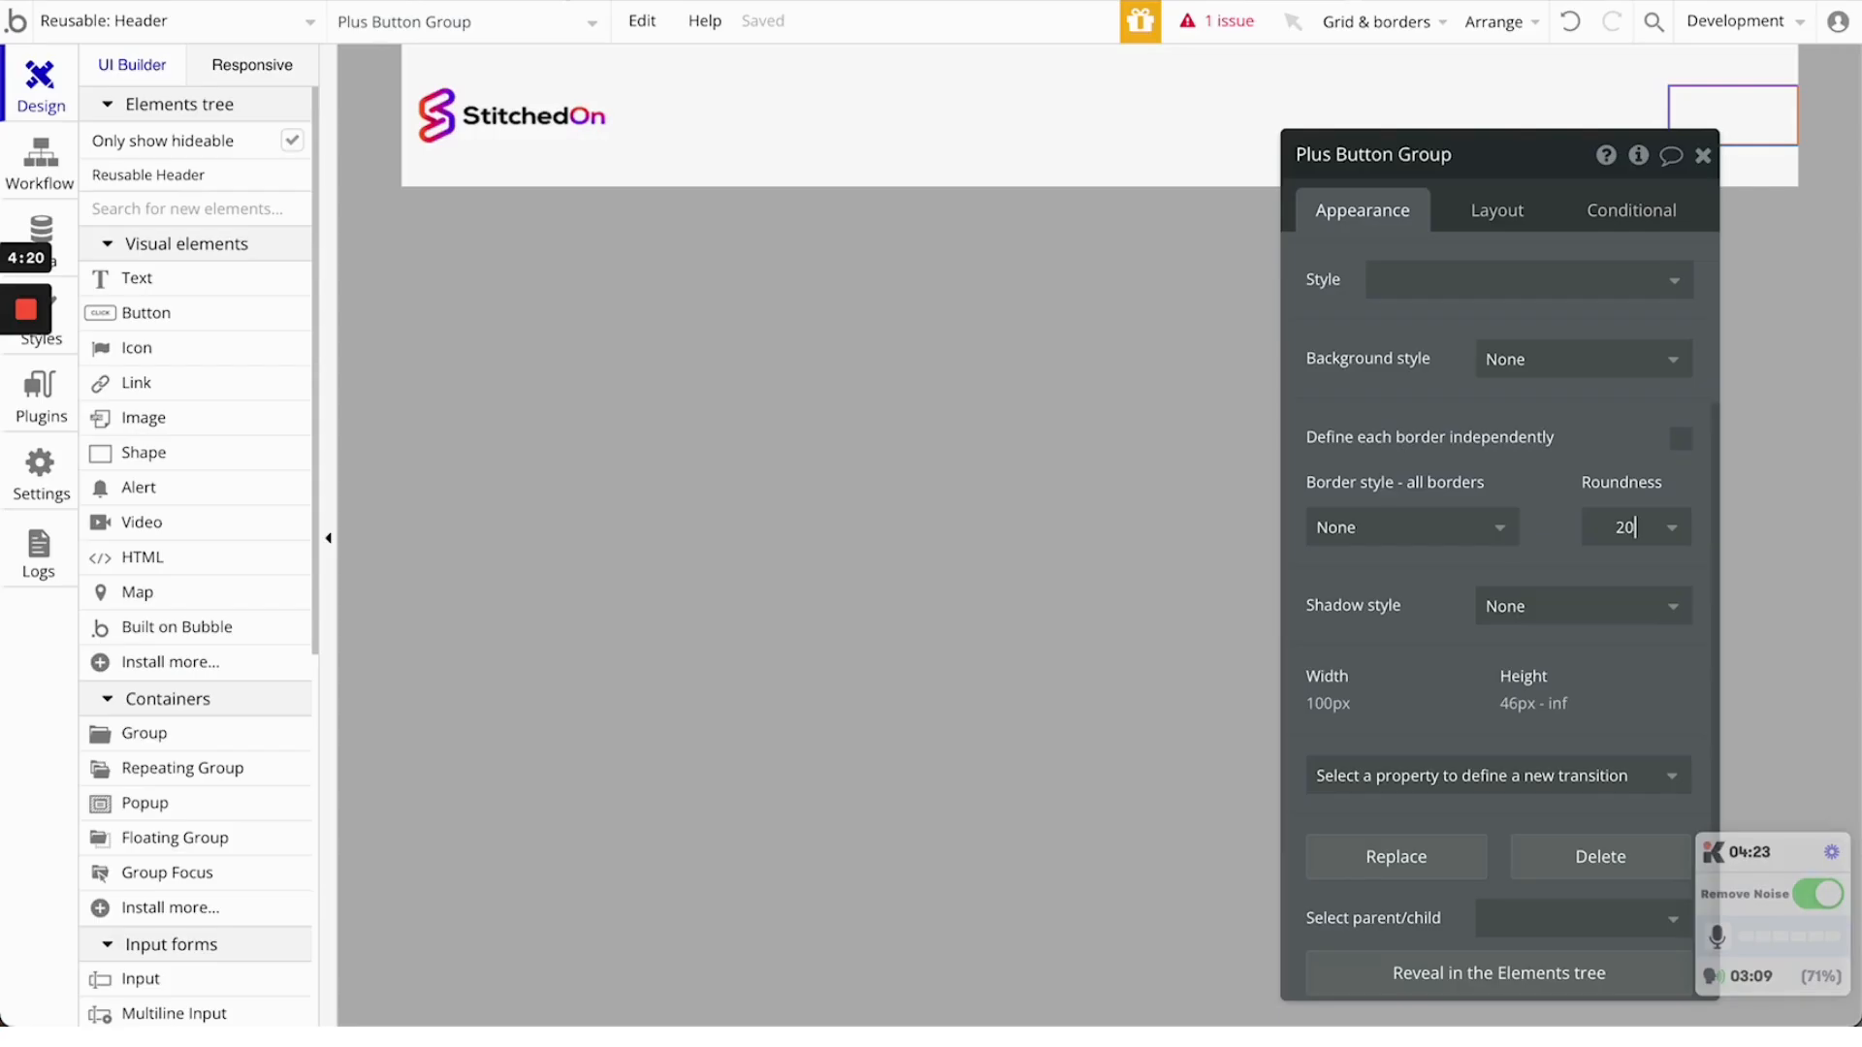
{"action": "left_click", "coordinate": [1497, 204]}
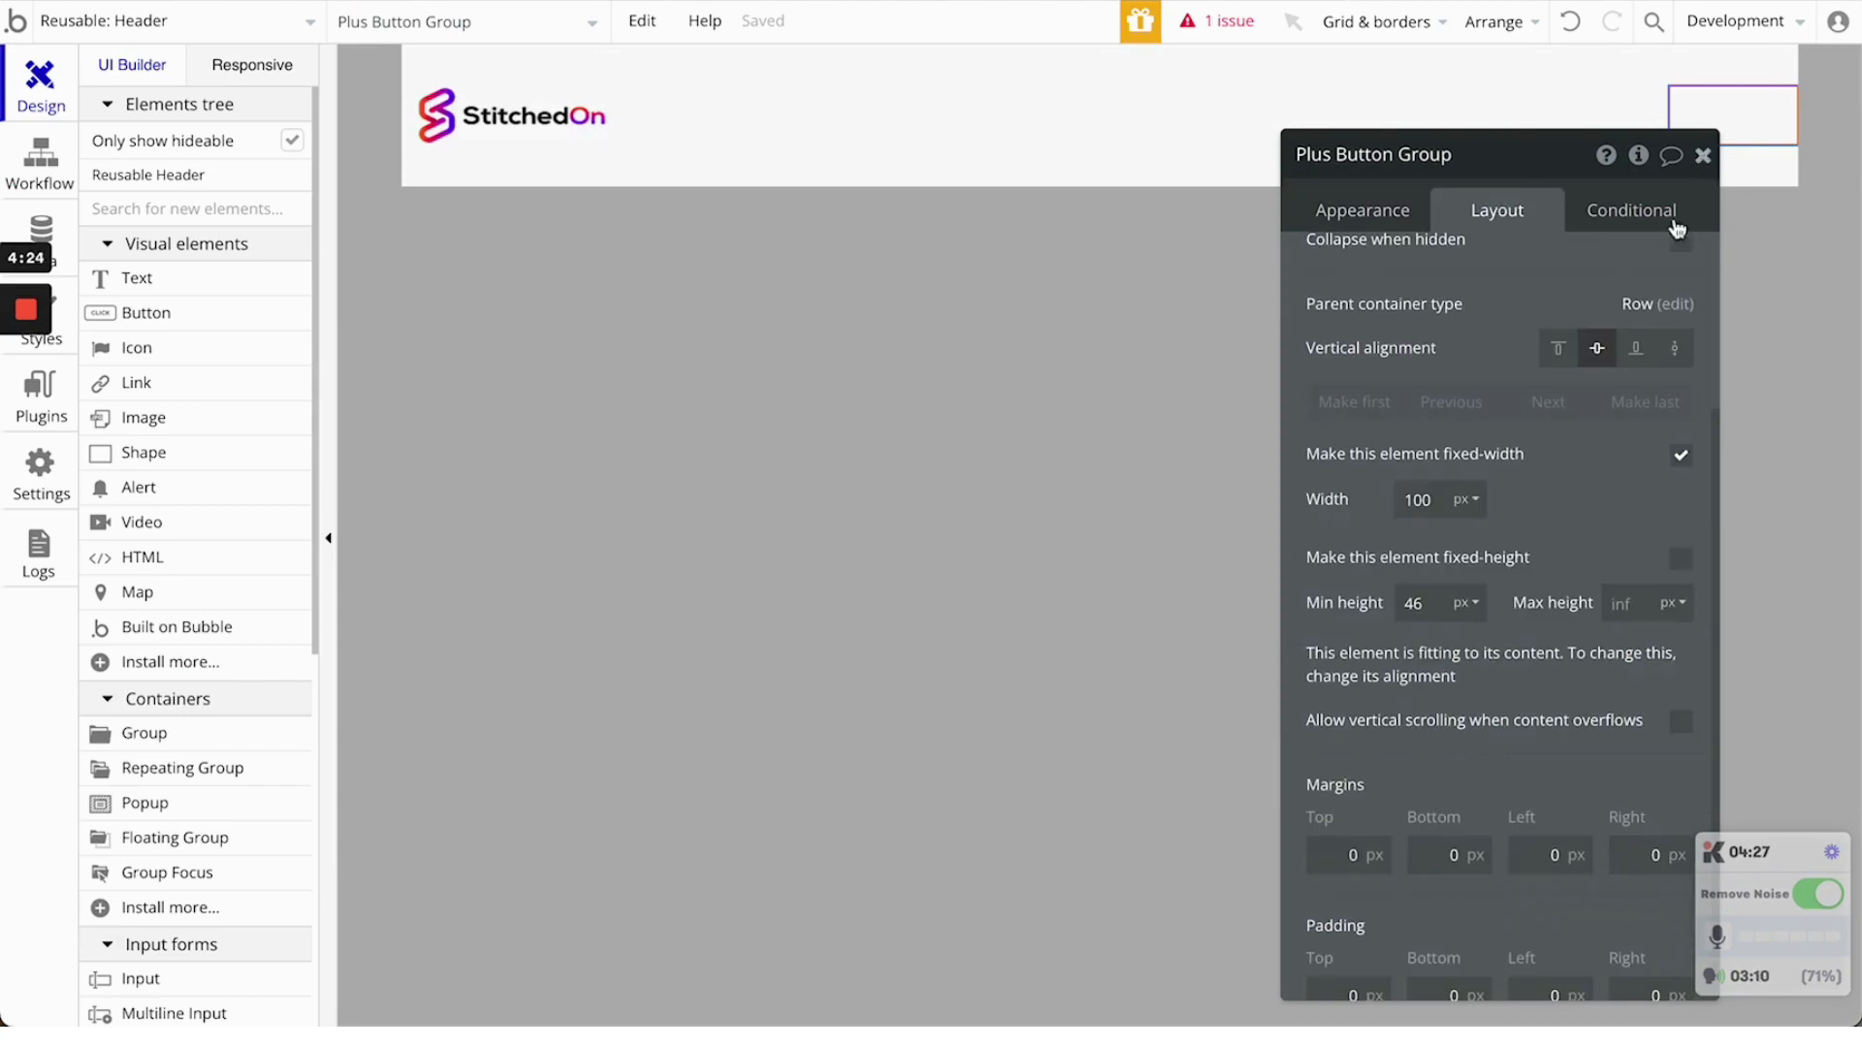
{"action": "left_click", "coordinate": [1425, 603]}
{"action": "key", "text": "BackSpace"}
{"action": "type", "text": "5"}
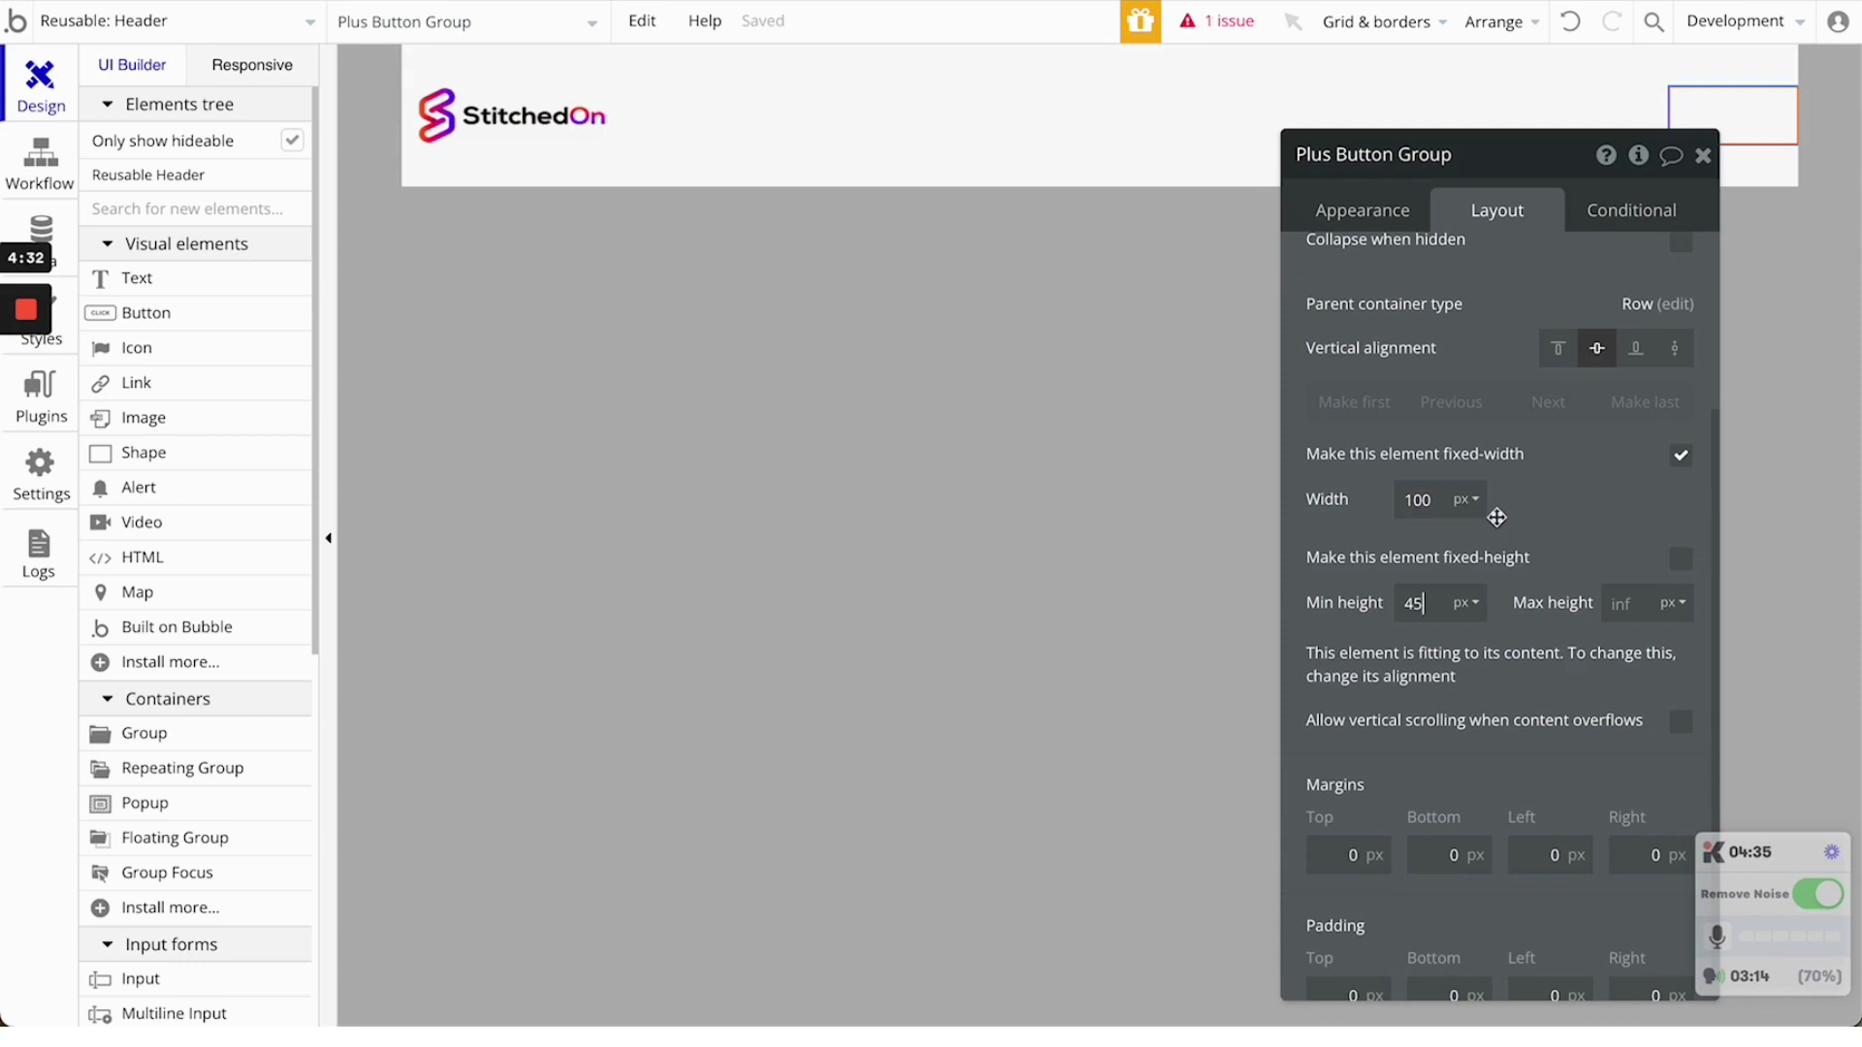
Turn off Plus Button Group's fixed width and set its minimum width to 85 px and maximum width to 100 px
{"action": "left_click", "coordinate": [1702, 155]}
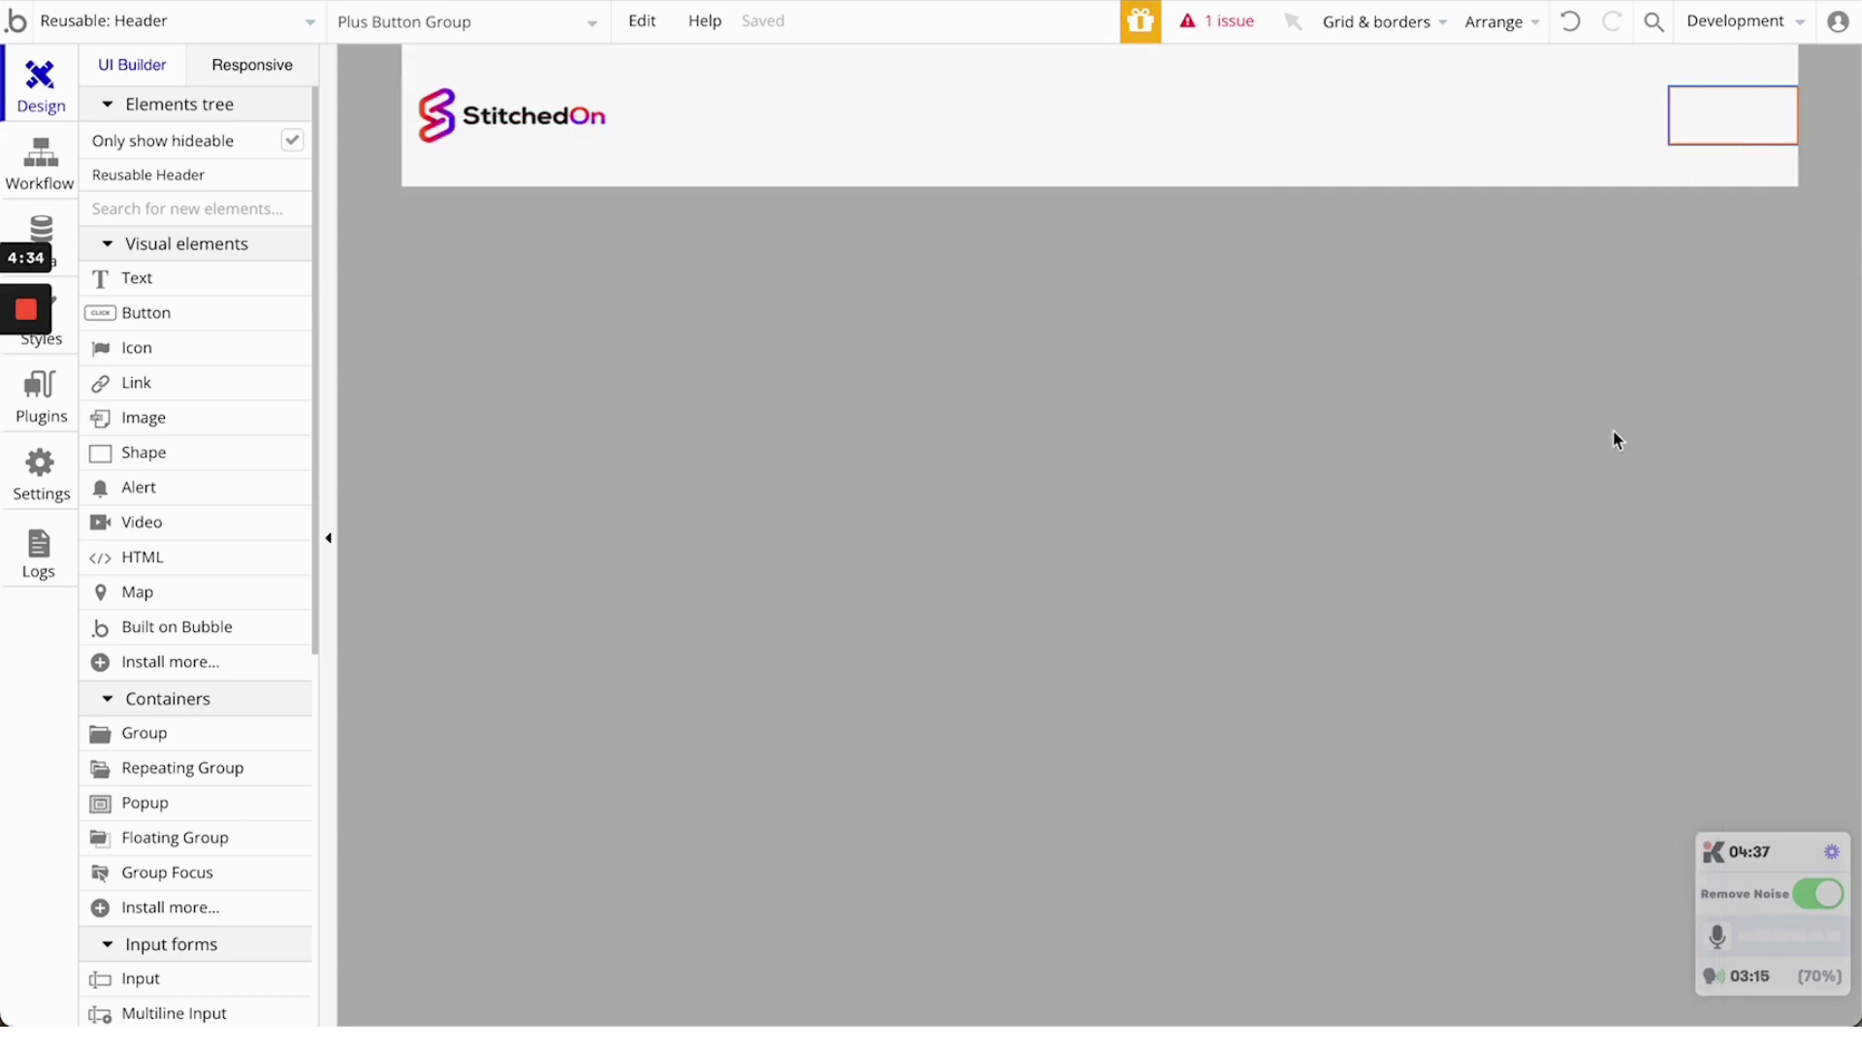
{"action": "left_click", "coordinate": [1721, 120]}
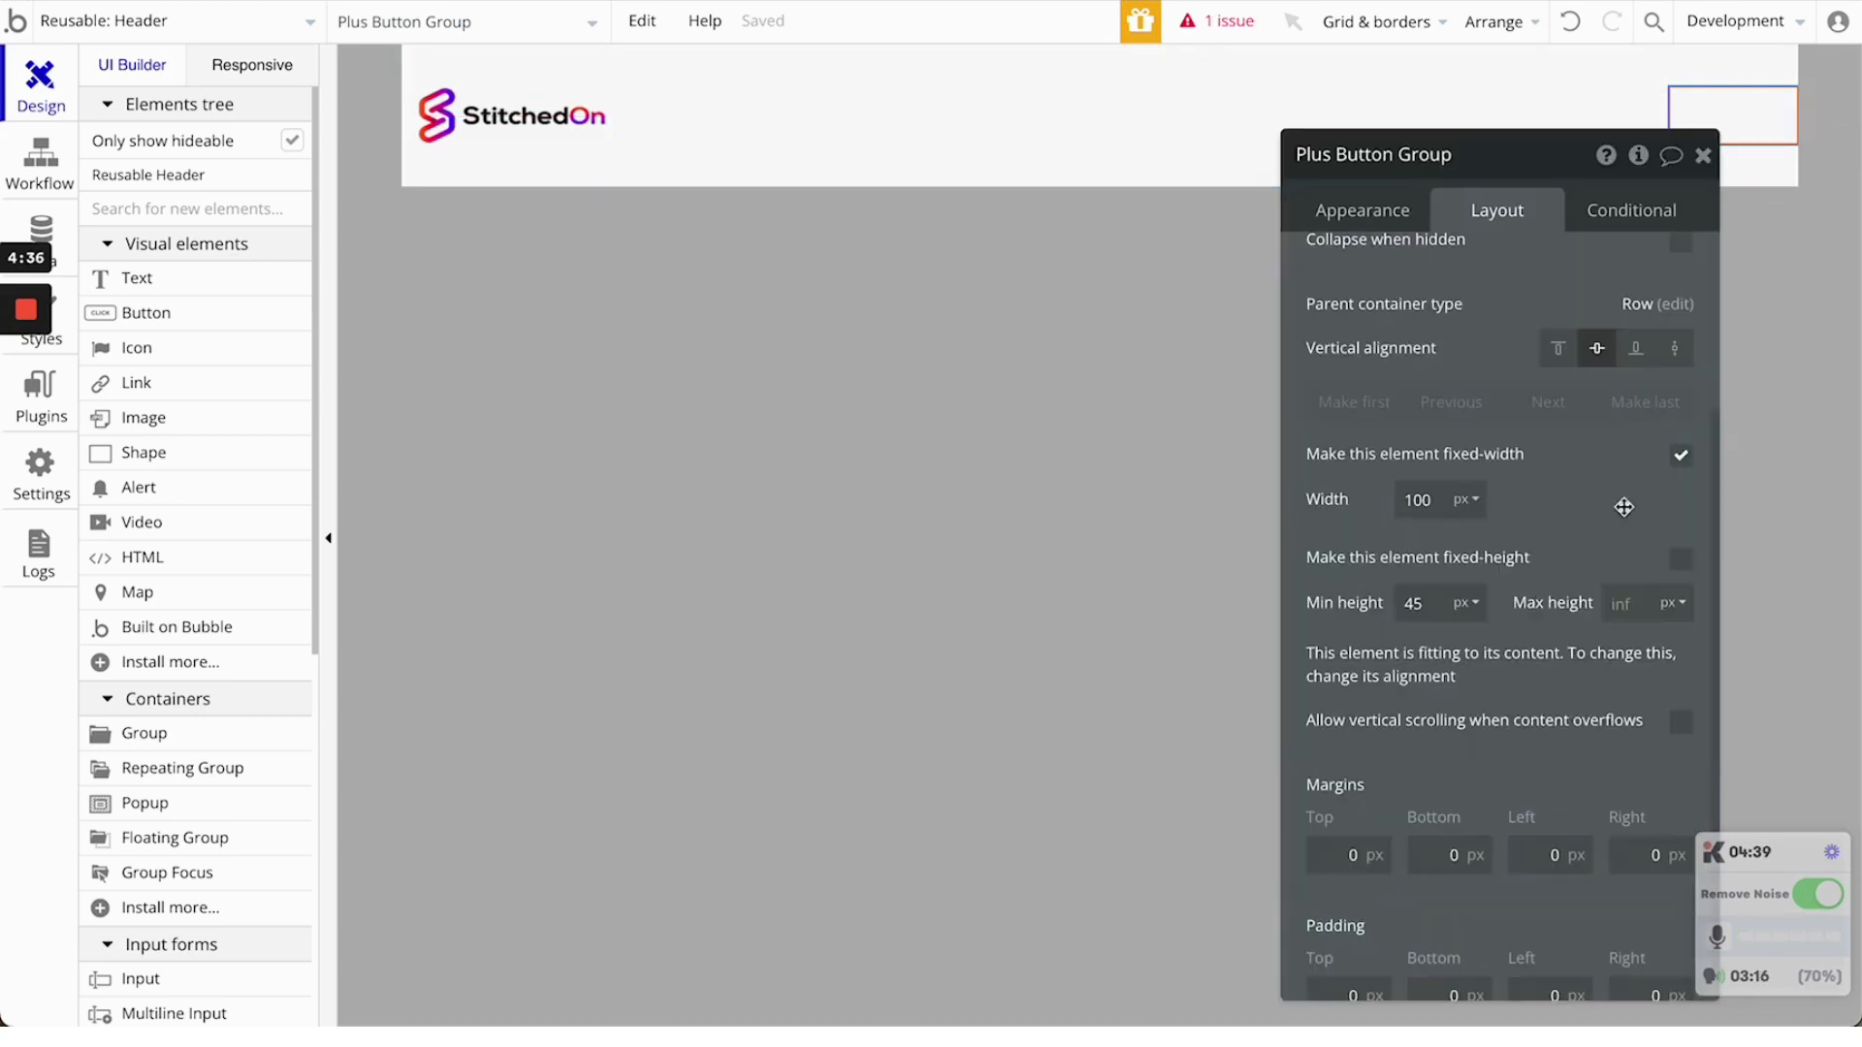
{"action": "left_click", "coordinate": [1688, 464]}
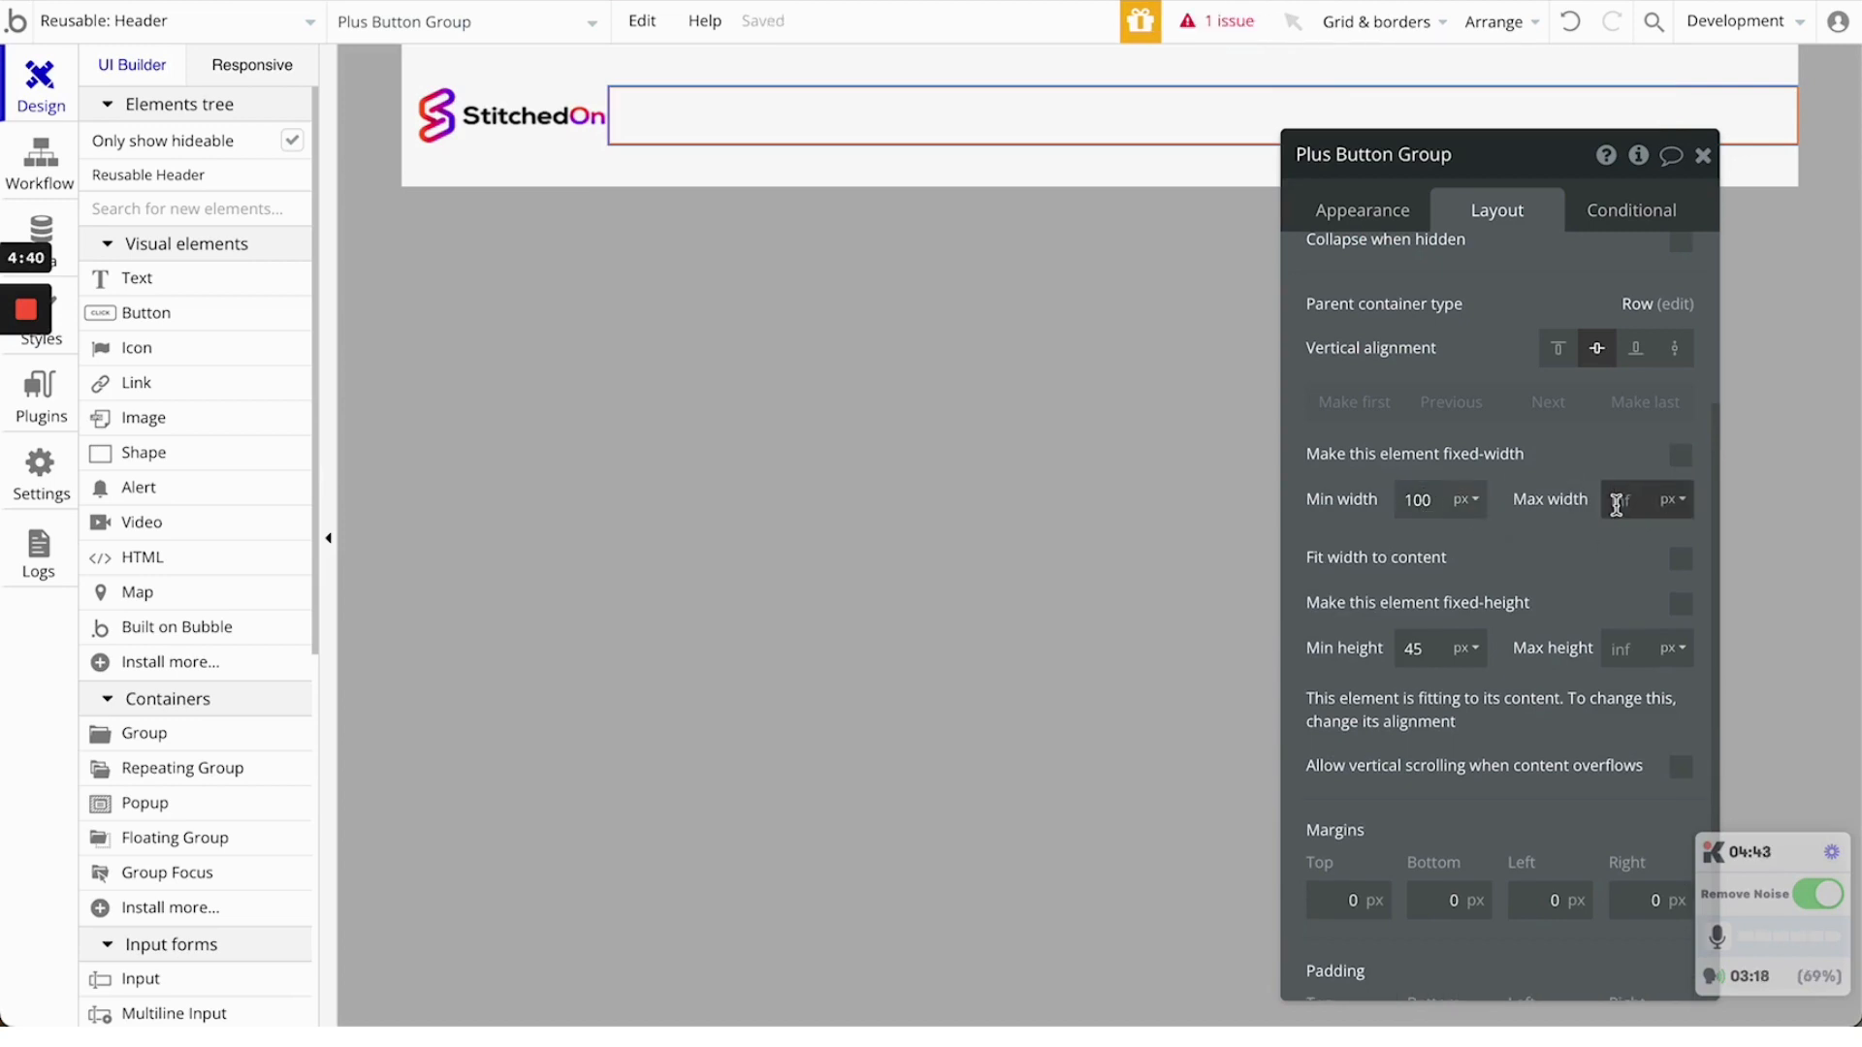
{"action": "left_click", "coordinate": [1601, 562]}
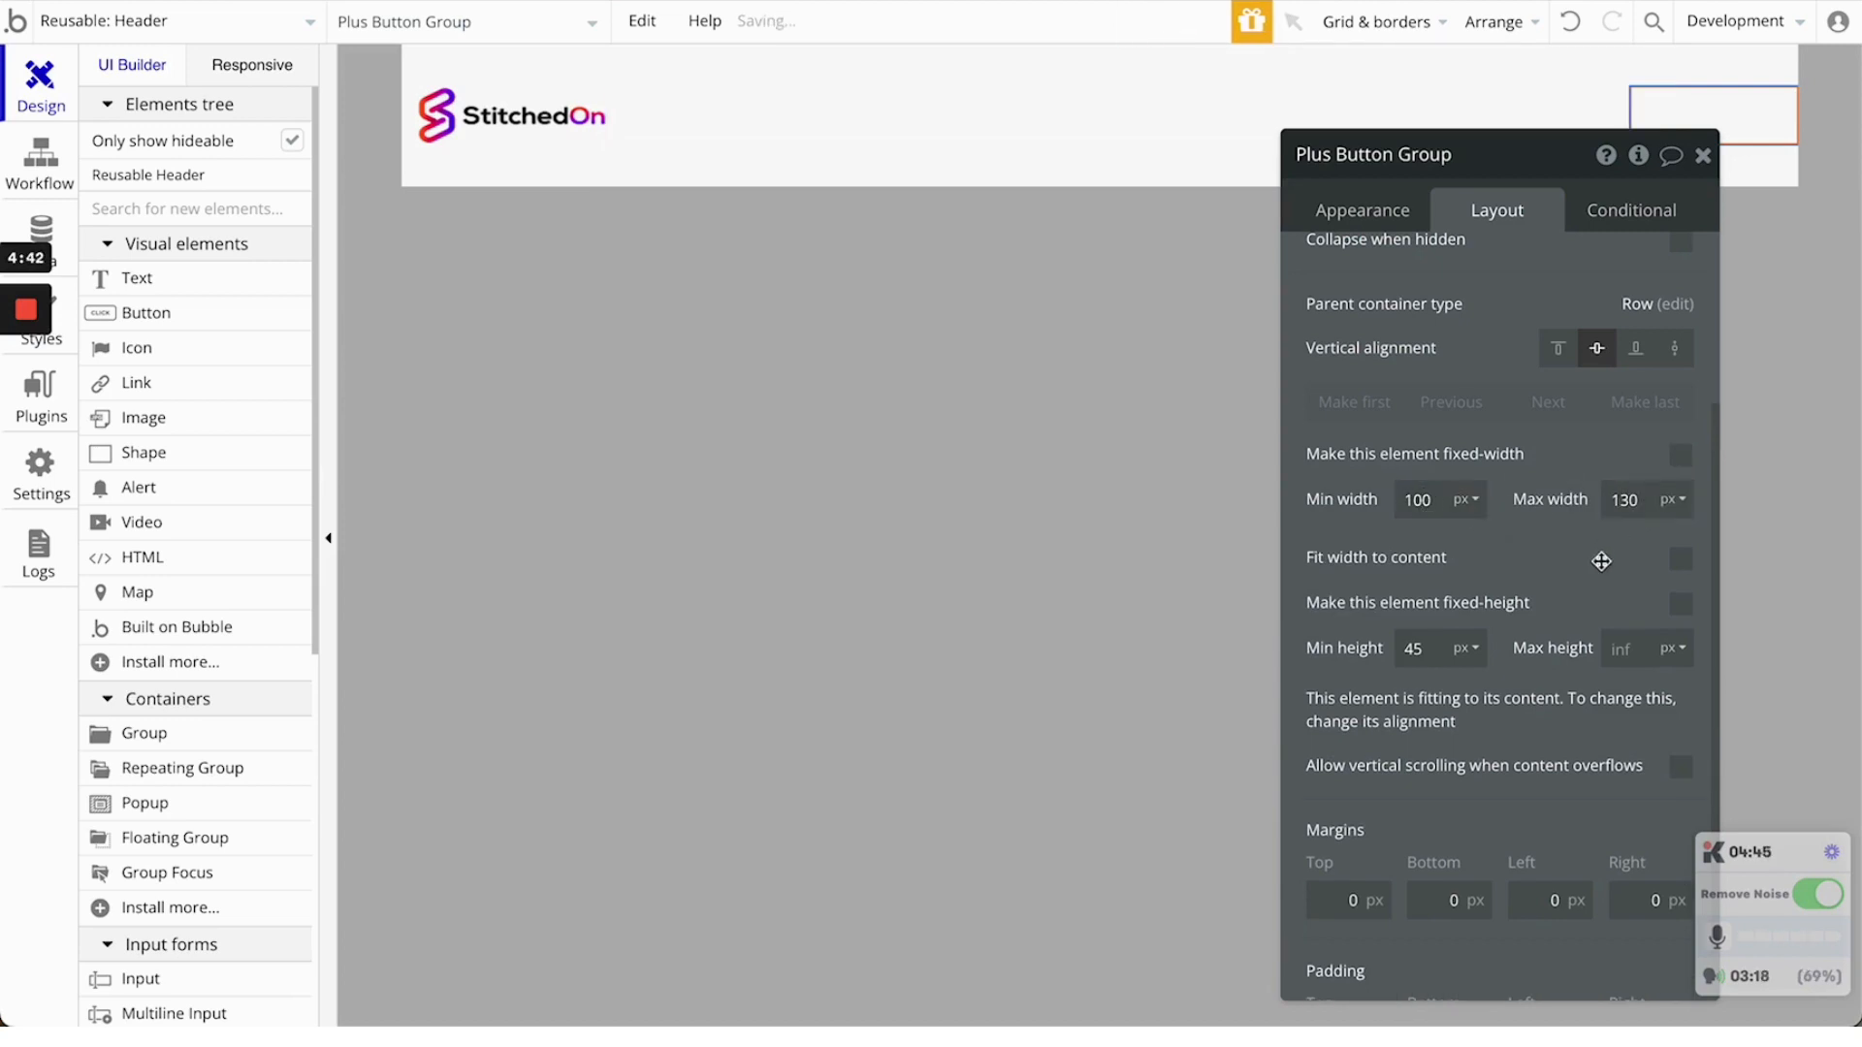
{"action": "left_click", "coordinate": [1642, 499]}
{"action": "key", "text": "BackSpace"}
{"action": "type", "text": "9"}
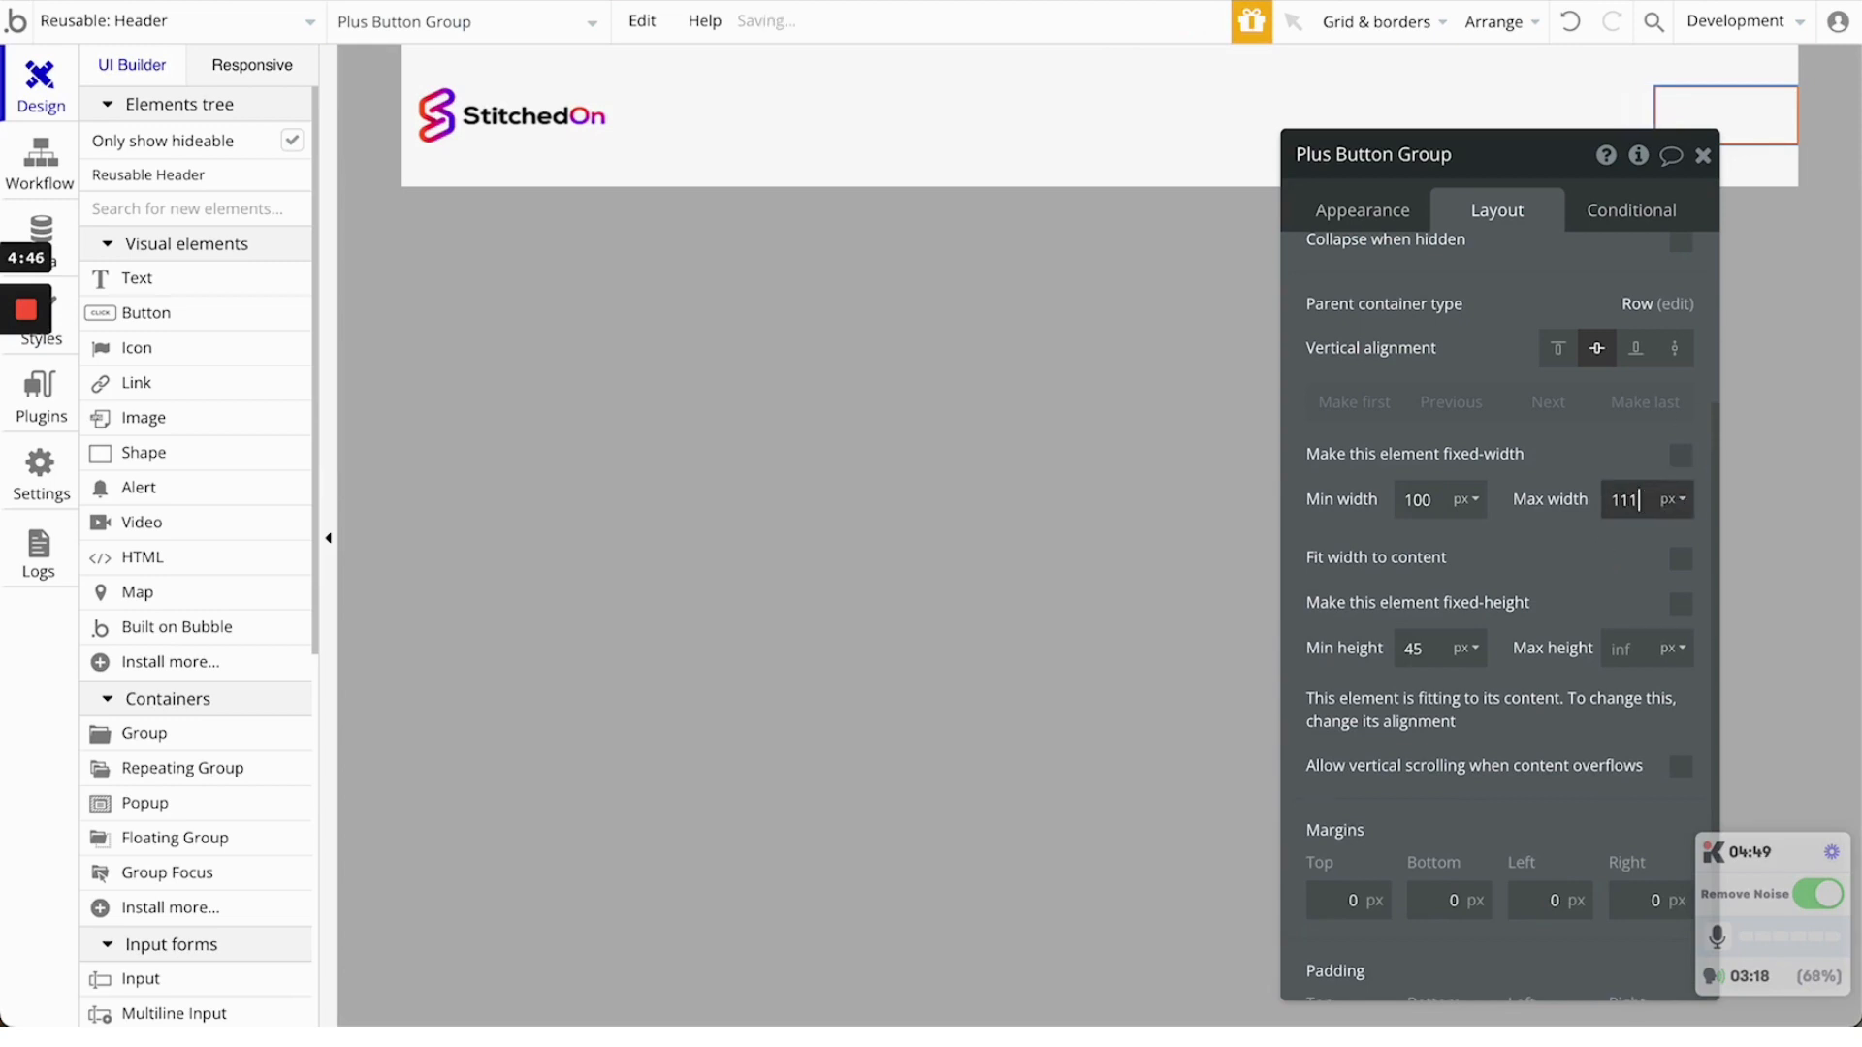
{"action": "left_click", "coordinate": [1431, 495]}
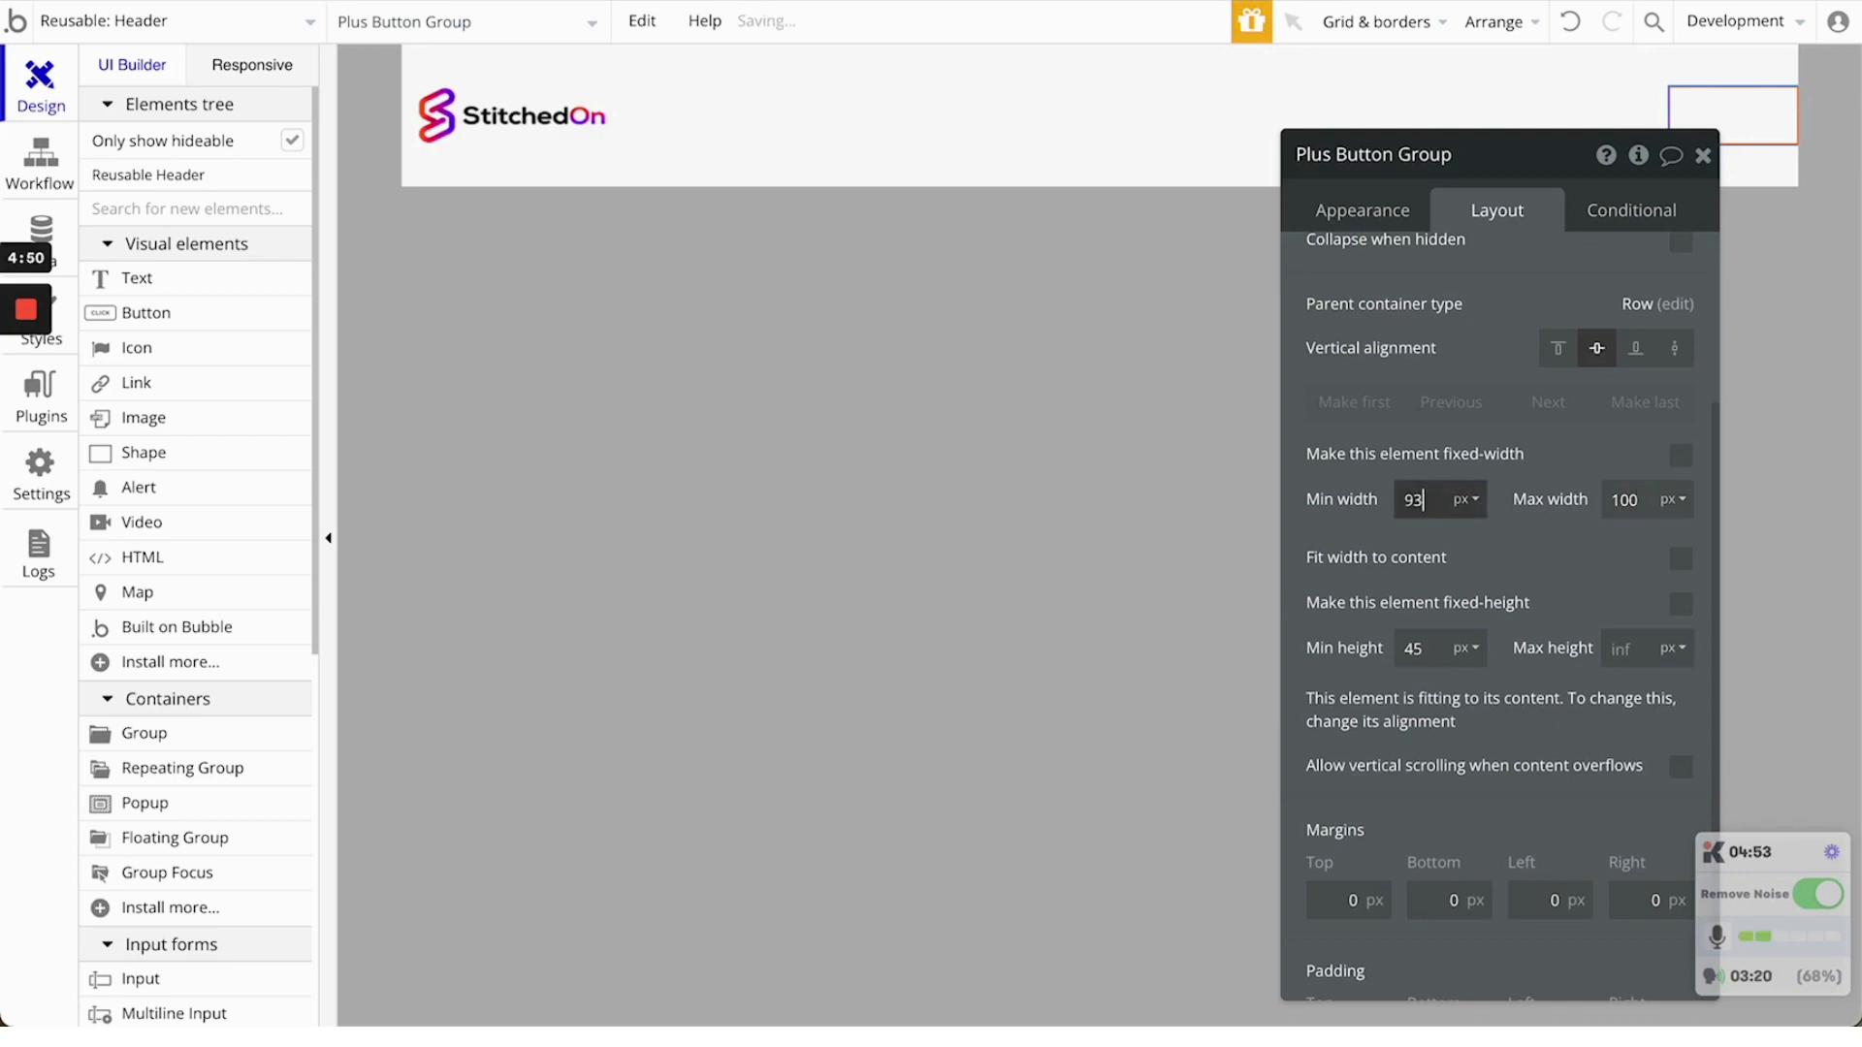
{"action": "left_click", "coordinate": [1483, 529]}
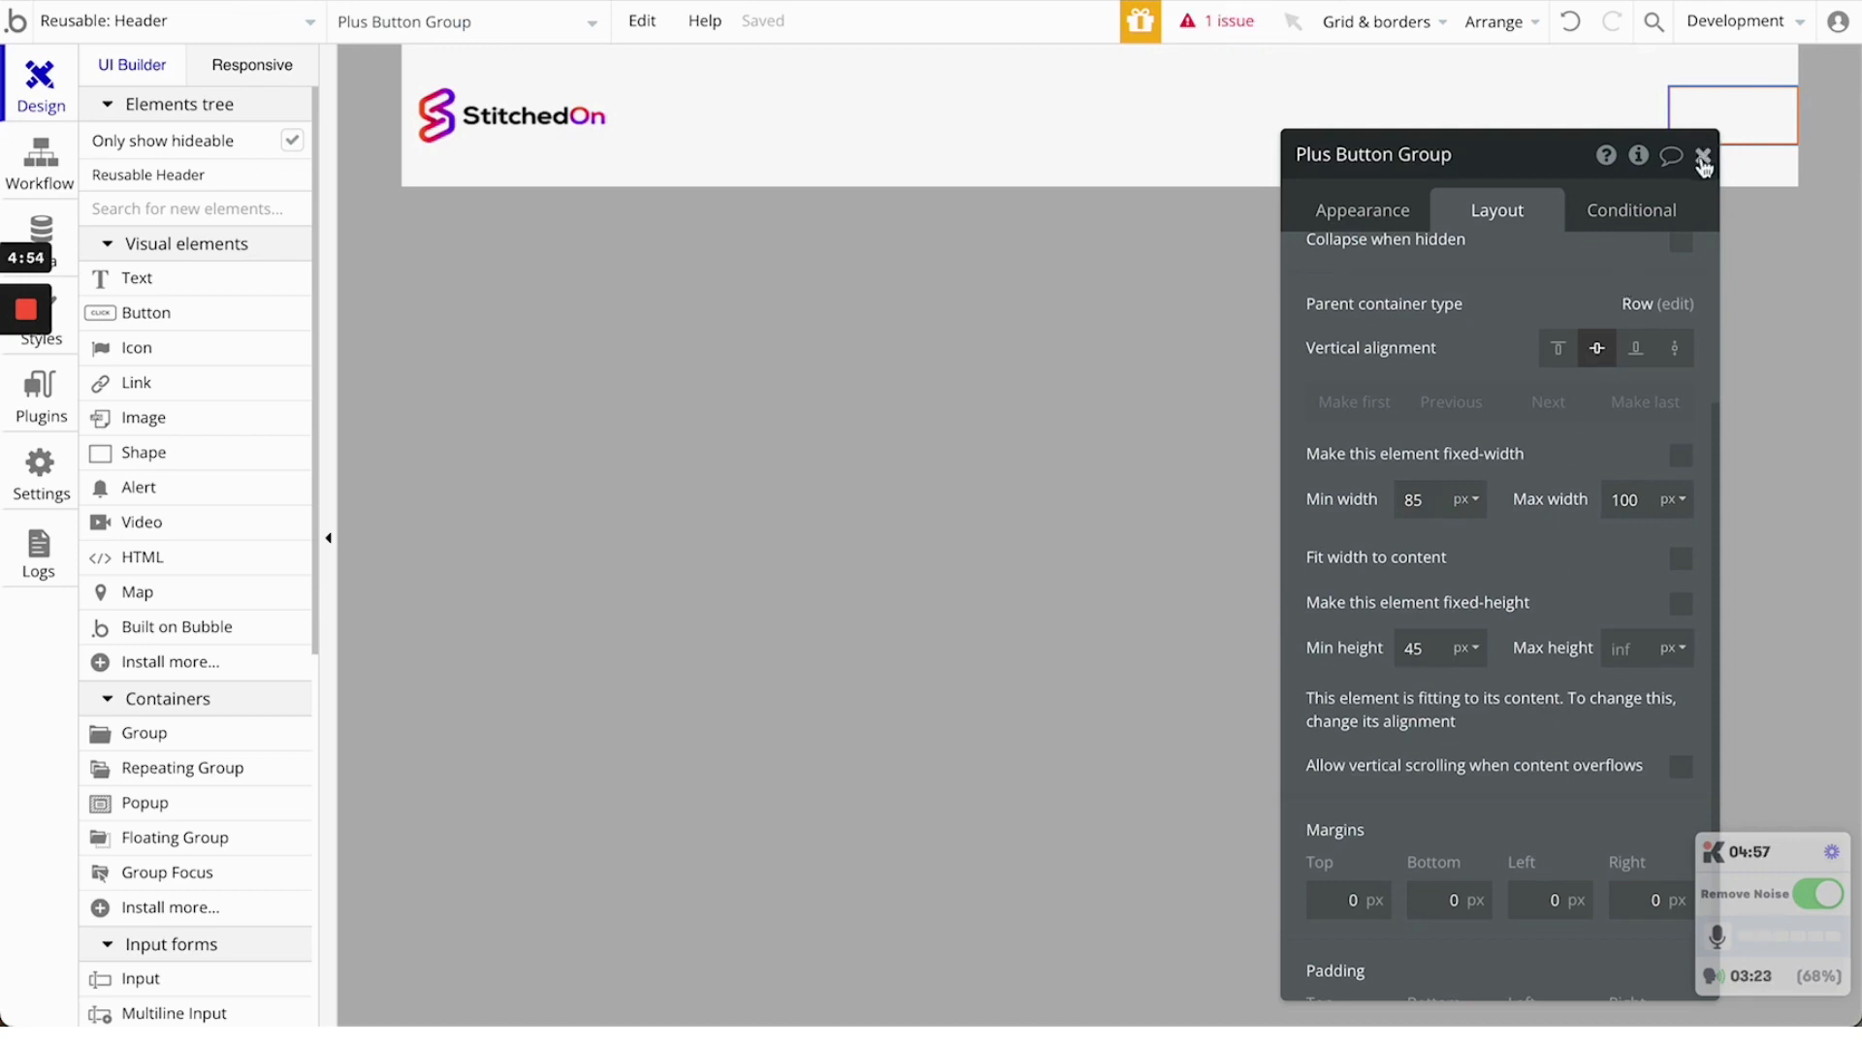
{"action": "left_click", "coordinate": [1703, 158]}
Place an icon element inside Plus Button Group, keeping the default flag icon
{"action": "left_click", "coordinate": [172, 351]}
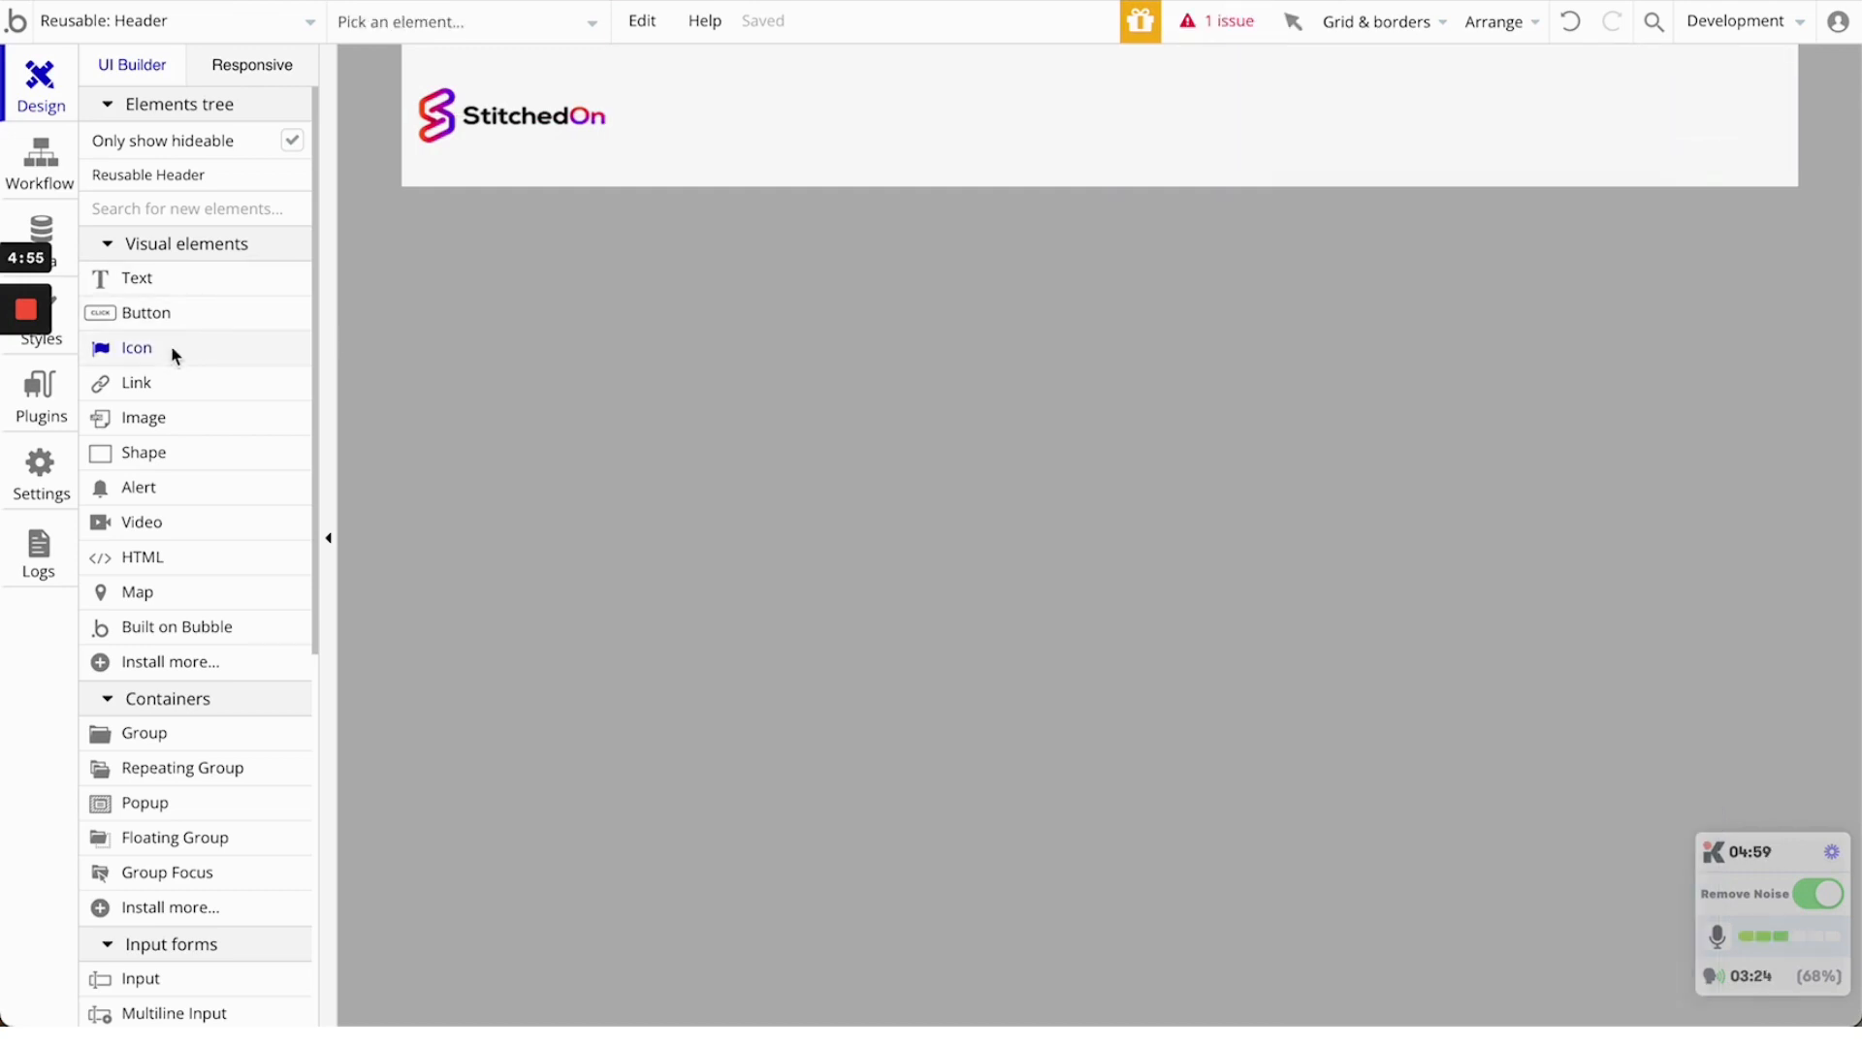
{"action": "left_click_drag", "start_coordinate": [1682, 105], "coordinate": [1710, 139]}
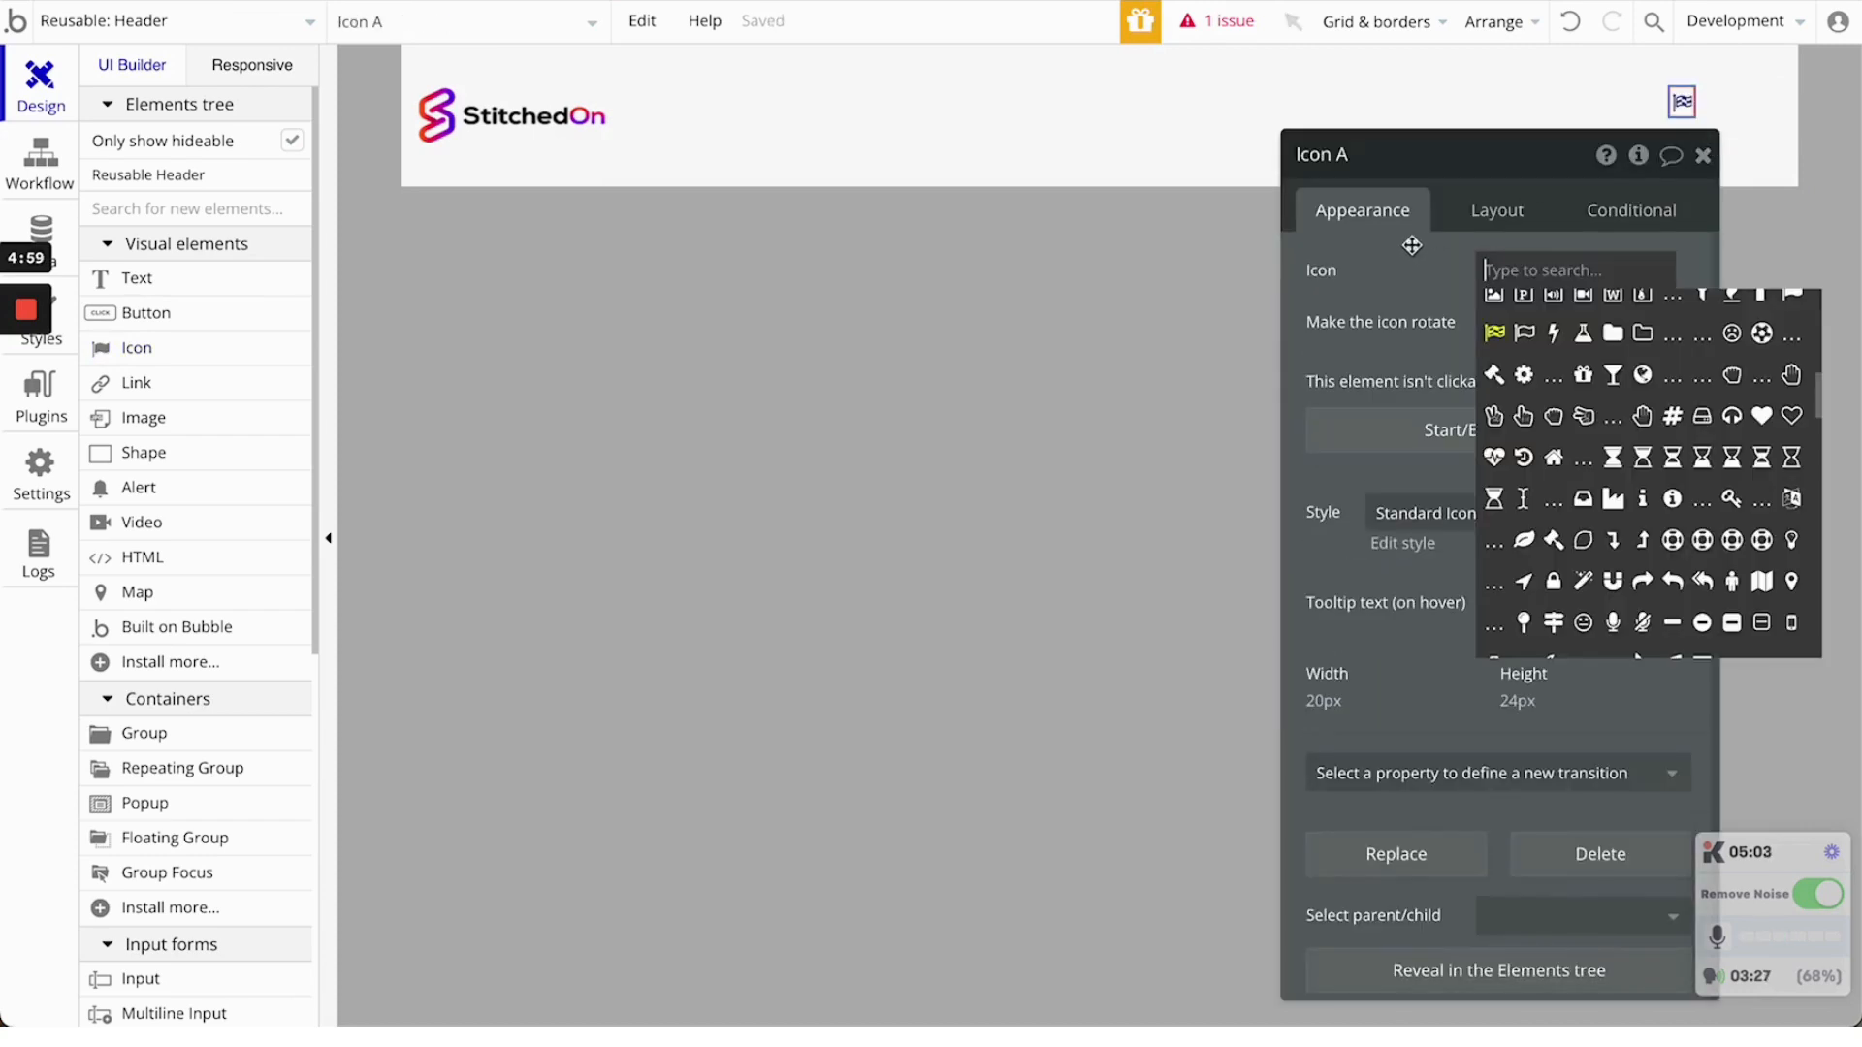
{"action": "left_click", "coordinate": [1419, 293]}
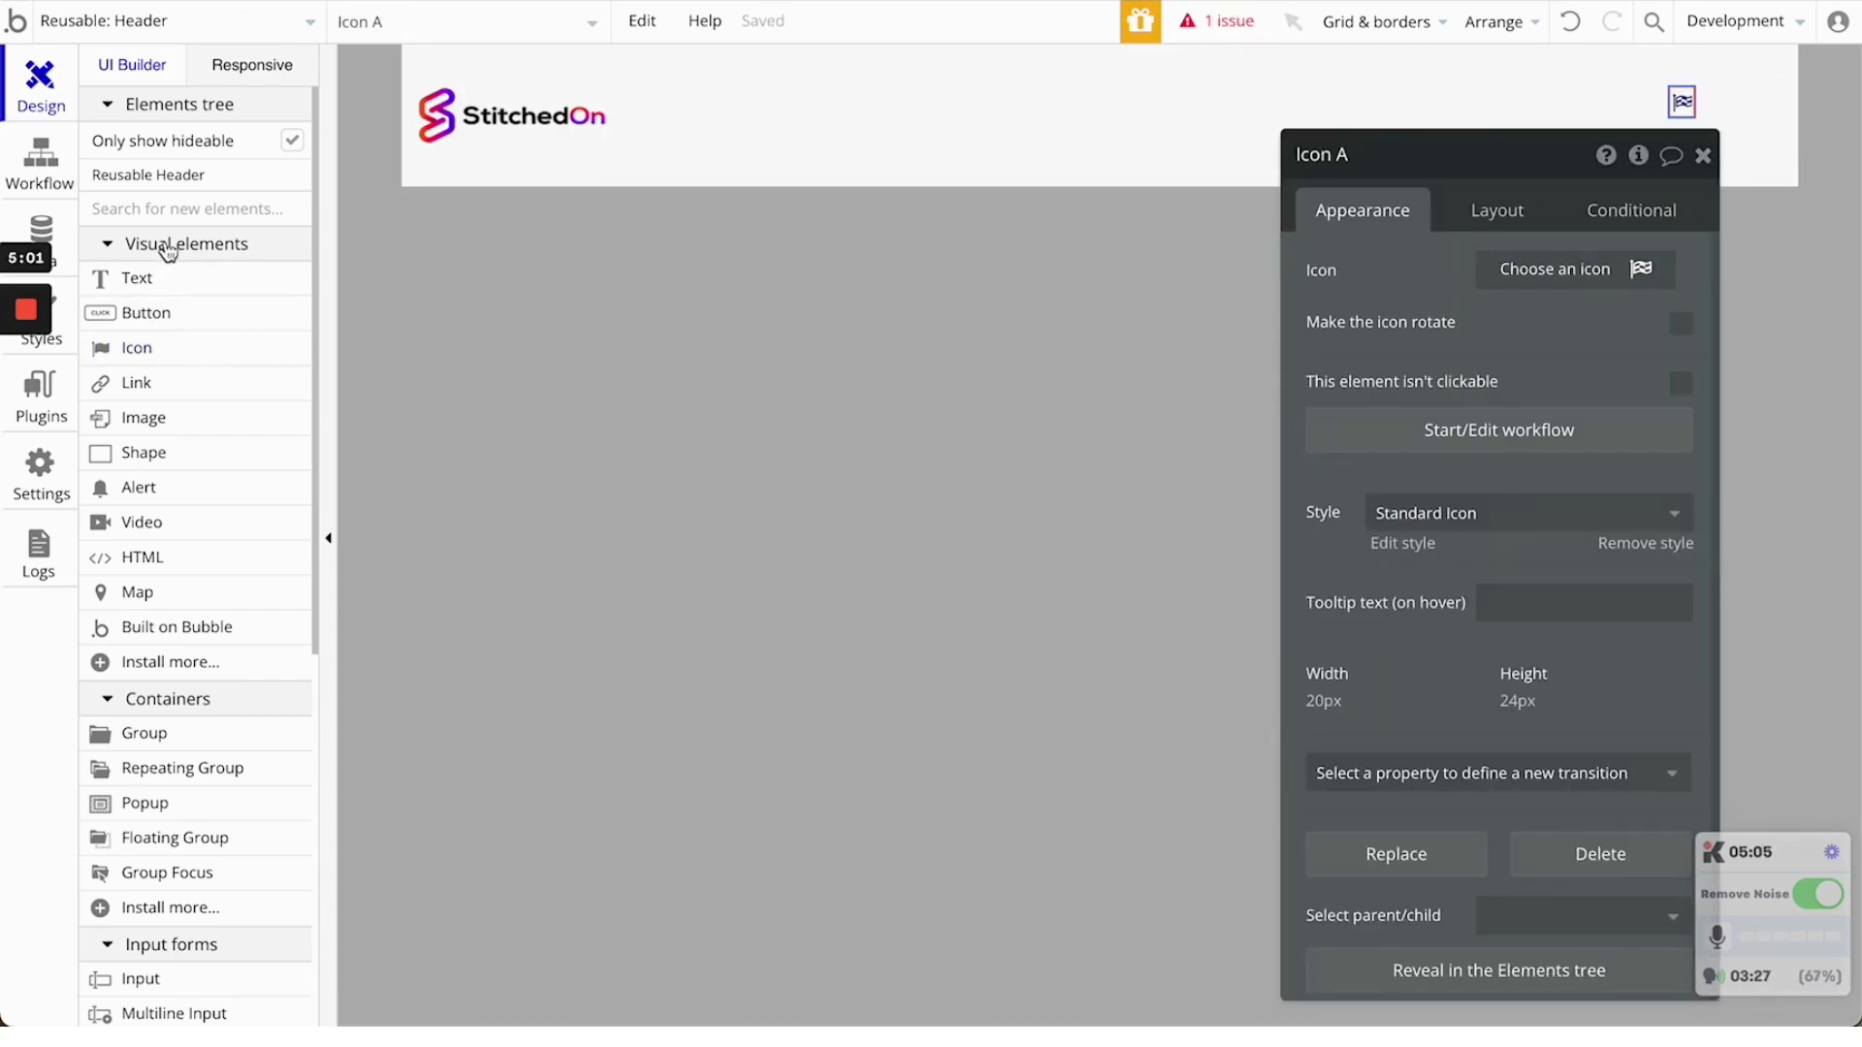
Add a text element beside the icon in Plus Button Group and set its content to "Plus"
{"action": "left_click", "coordinate": [145, 279]}
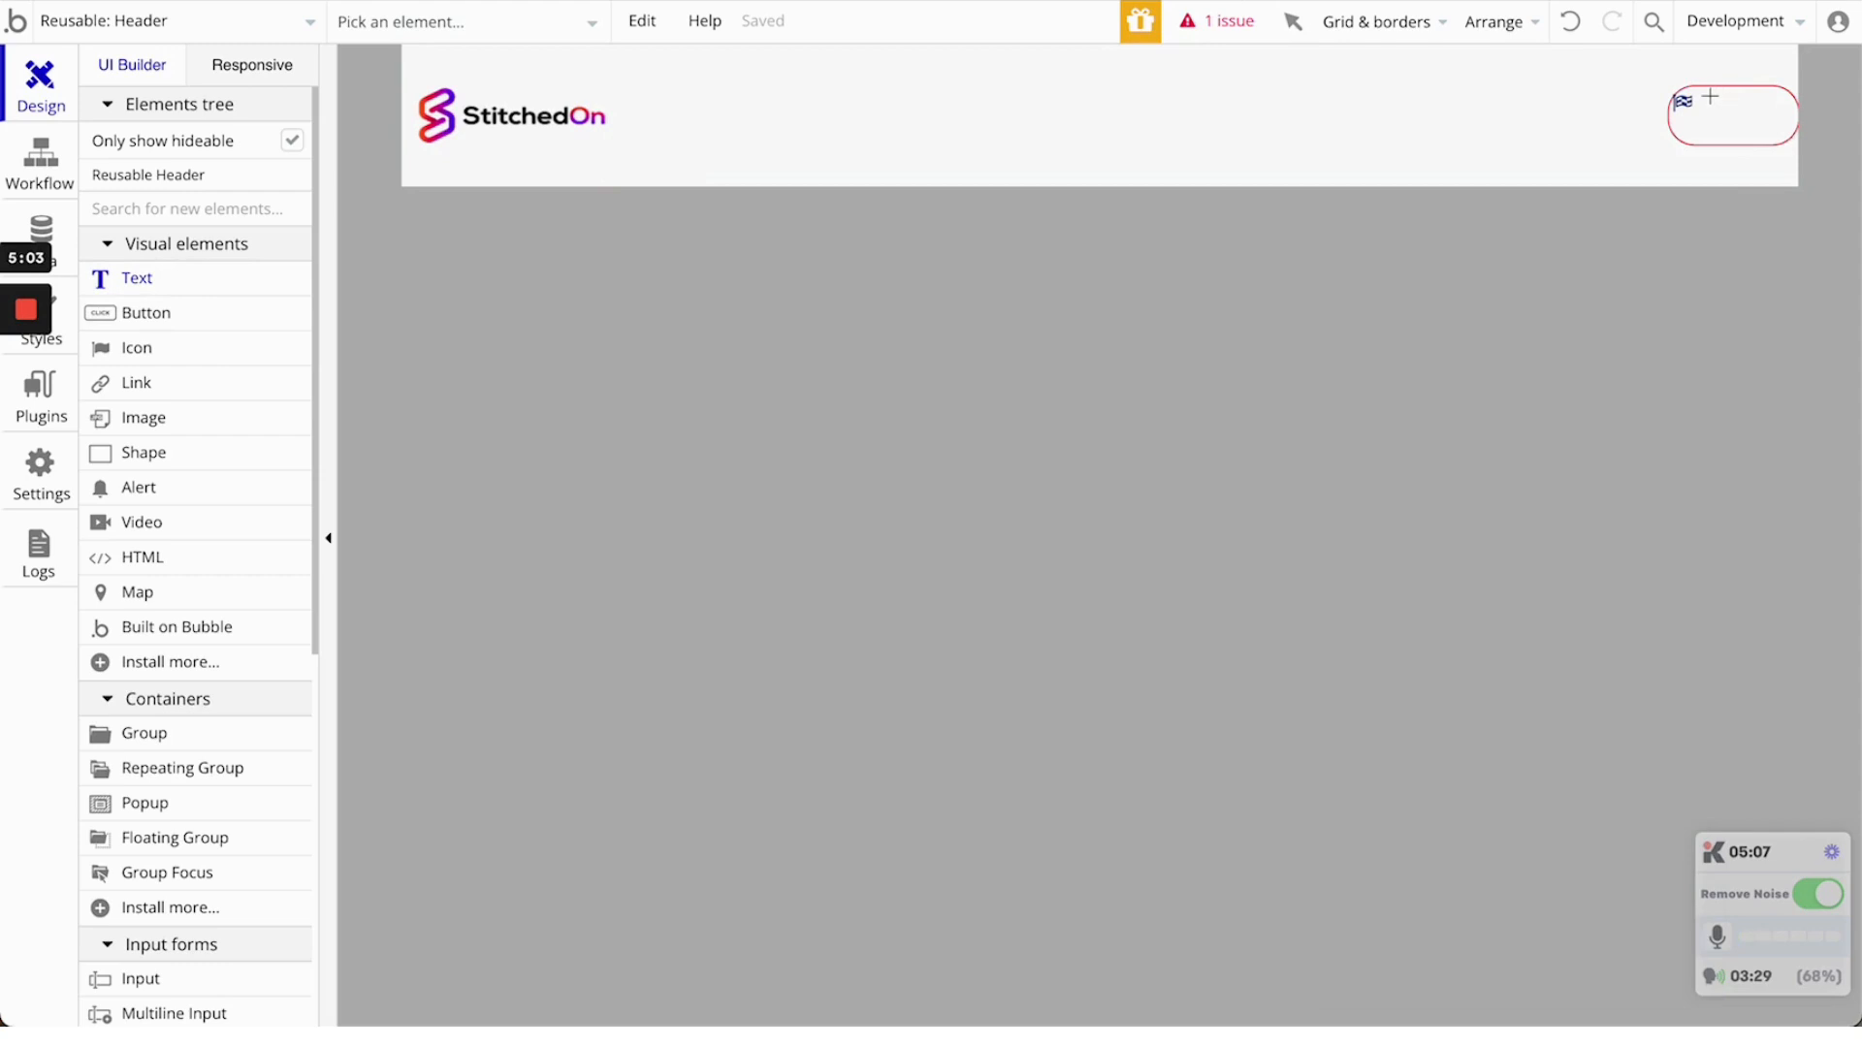
{"action": "left_click_drag", "start_coordinate": [1709, 96], "coordinate": [1787, 139]}
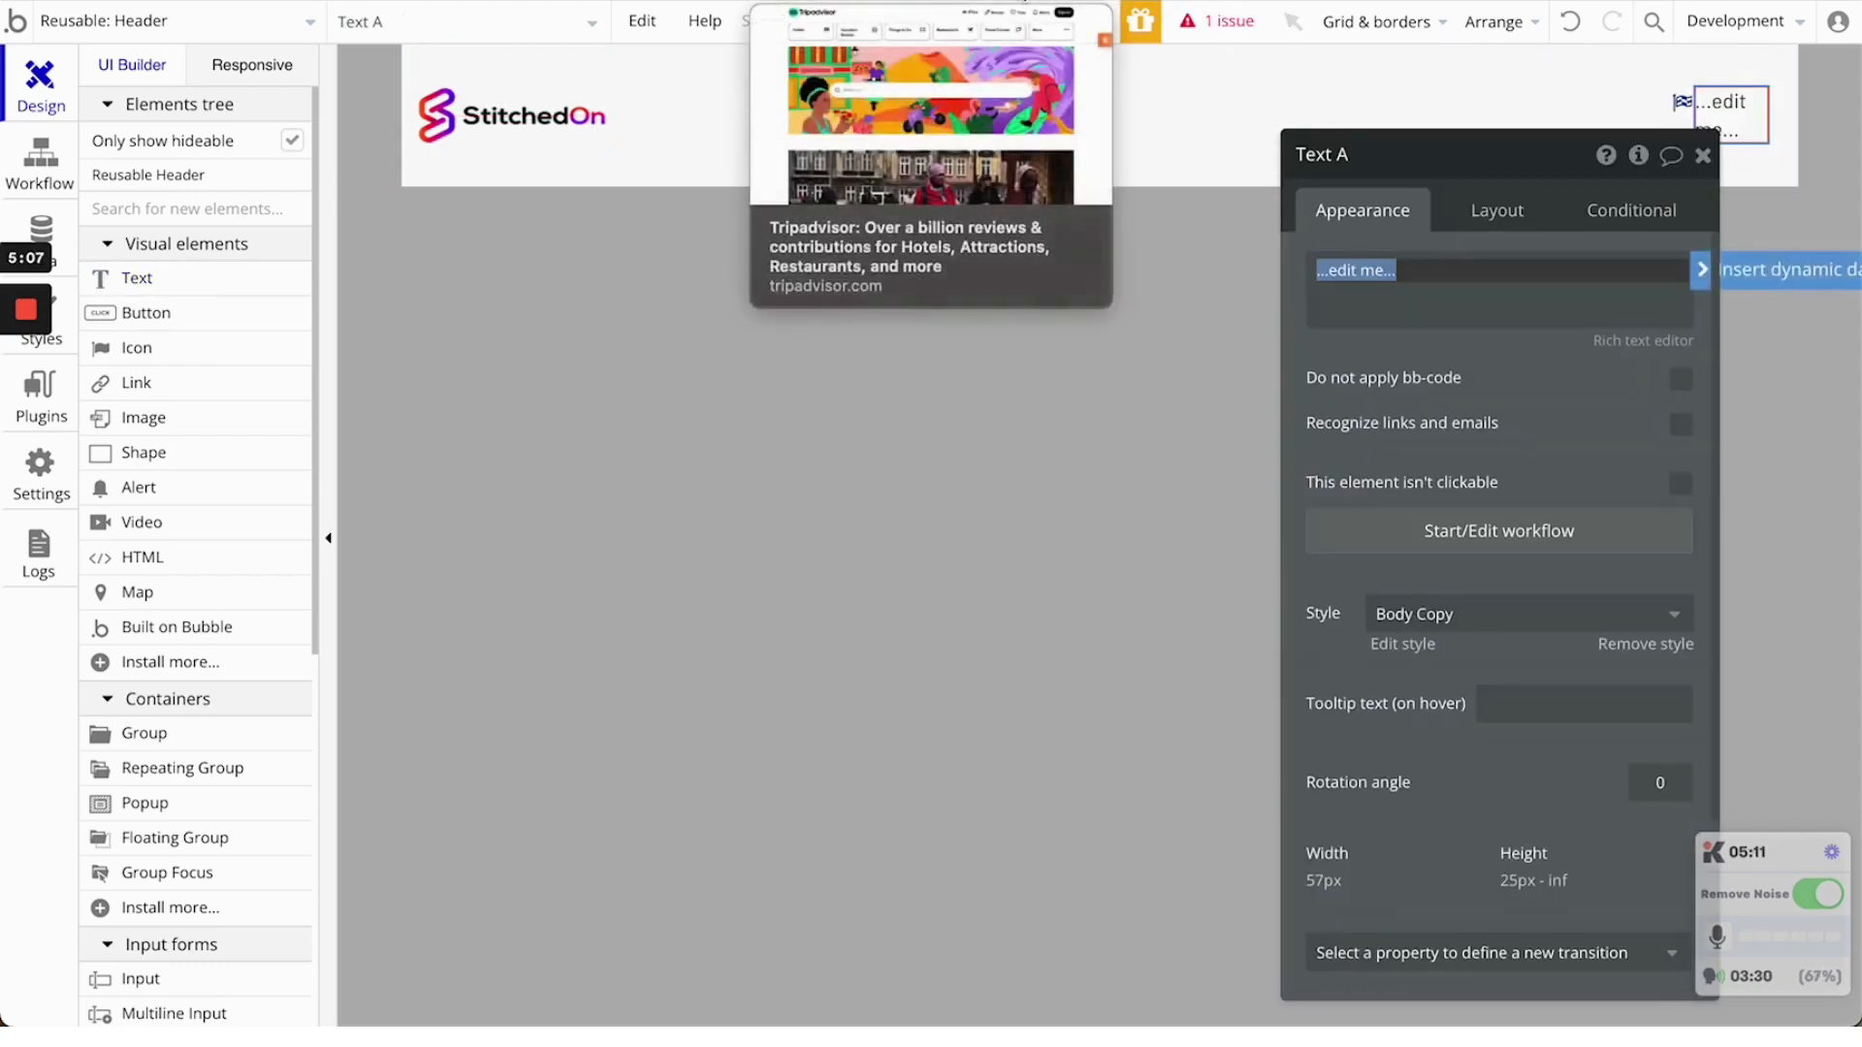
{"action": "left_click", "coordinate": [1025, 1]}
{"action": "left_click", "coordinate": [369, 1]}
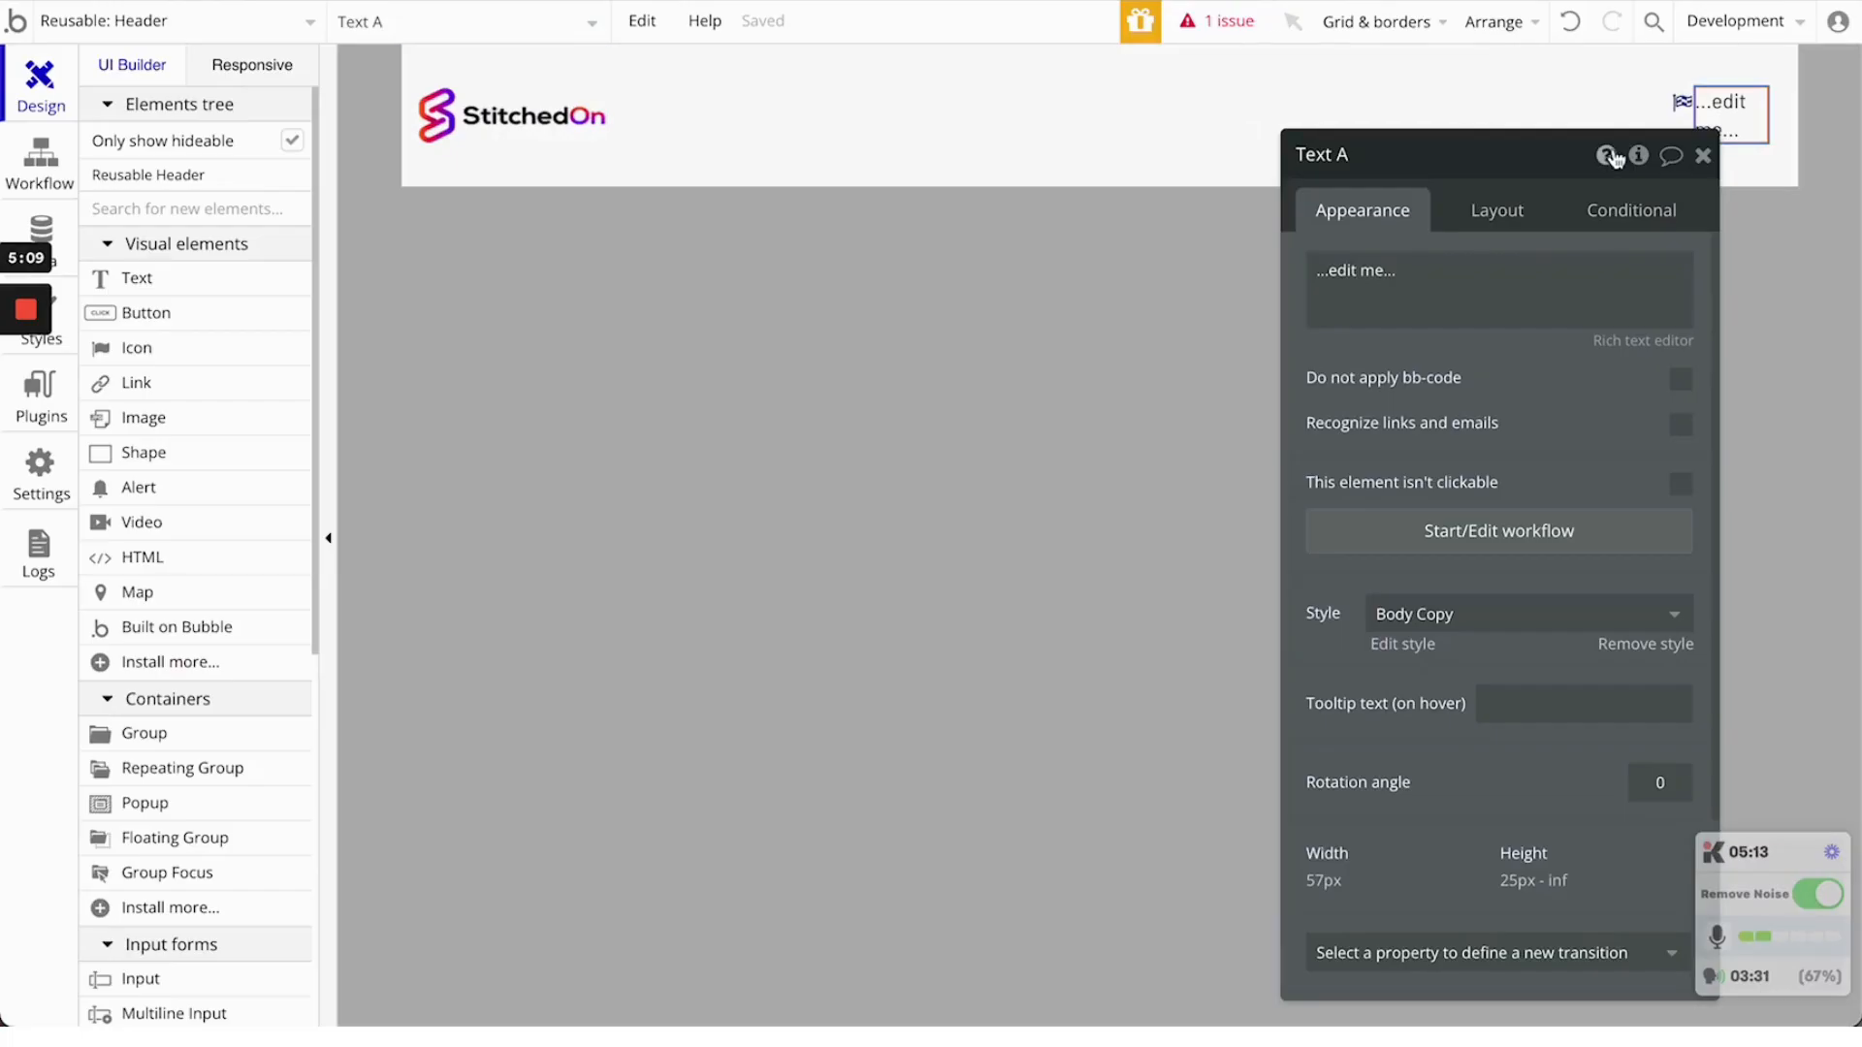
{"action": "left_click", "coordinate": [1558, 291]}
{"action": "type", "text": "Plus"}
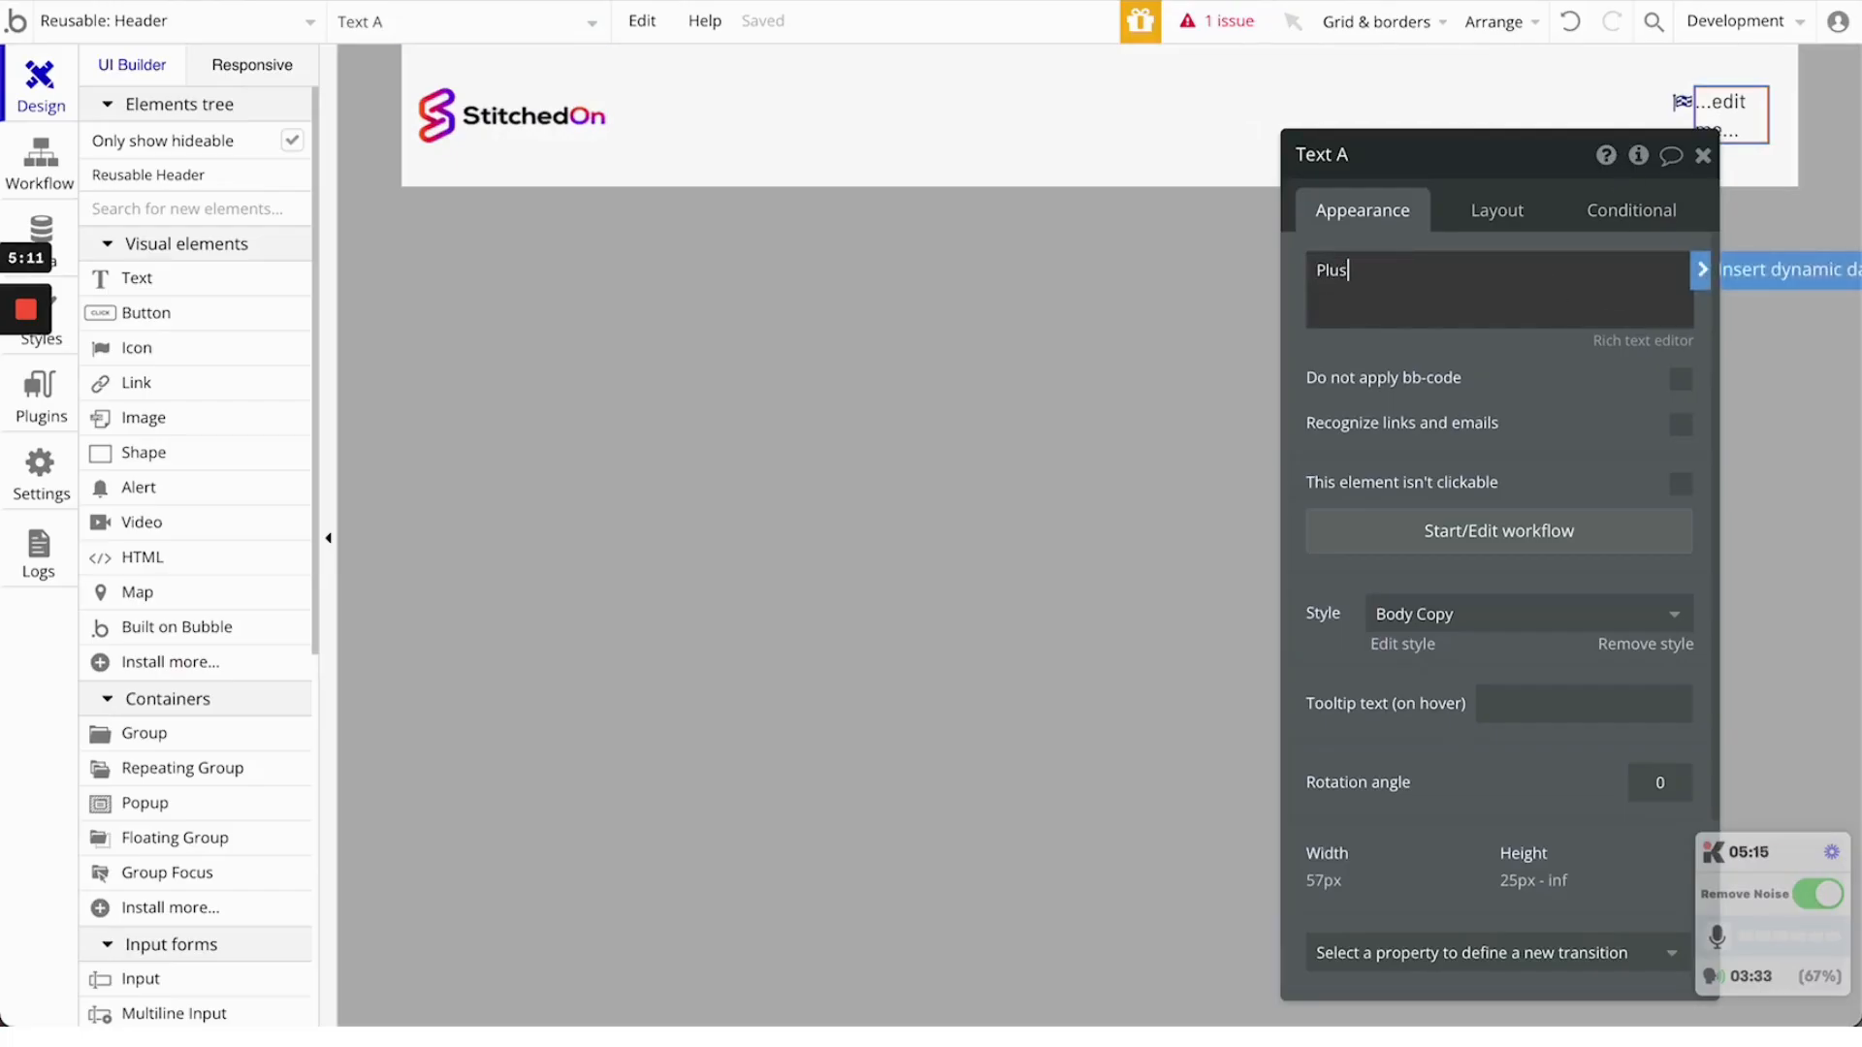
Remove the Body Copy style from the Plus text and browse the available fonts for a cursive one
{"action": "left_click", "coordinate": [1645, 644]}
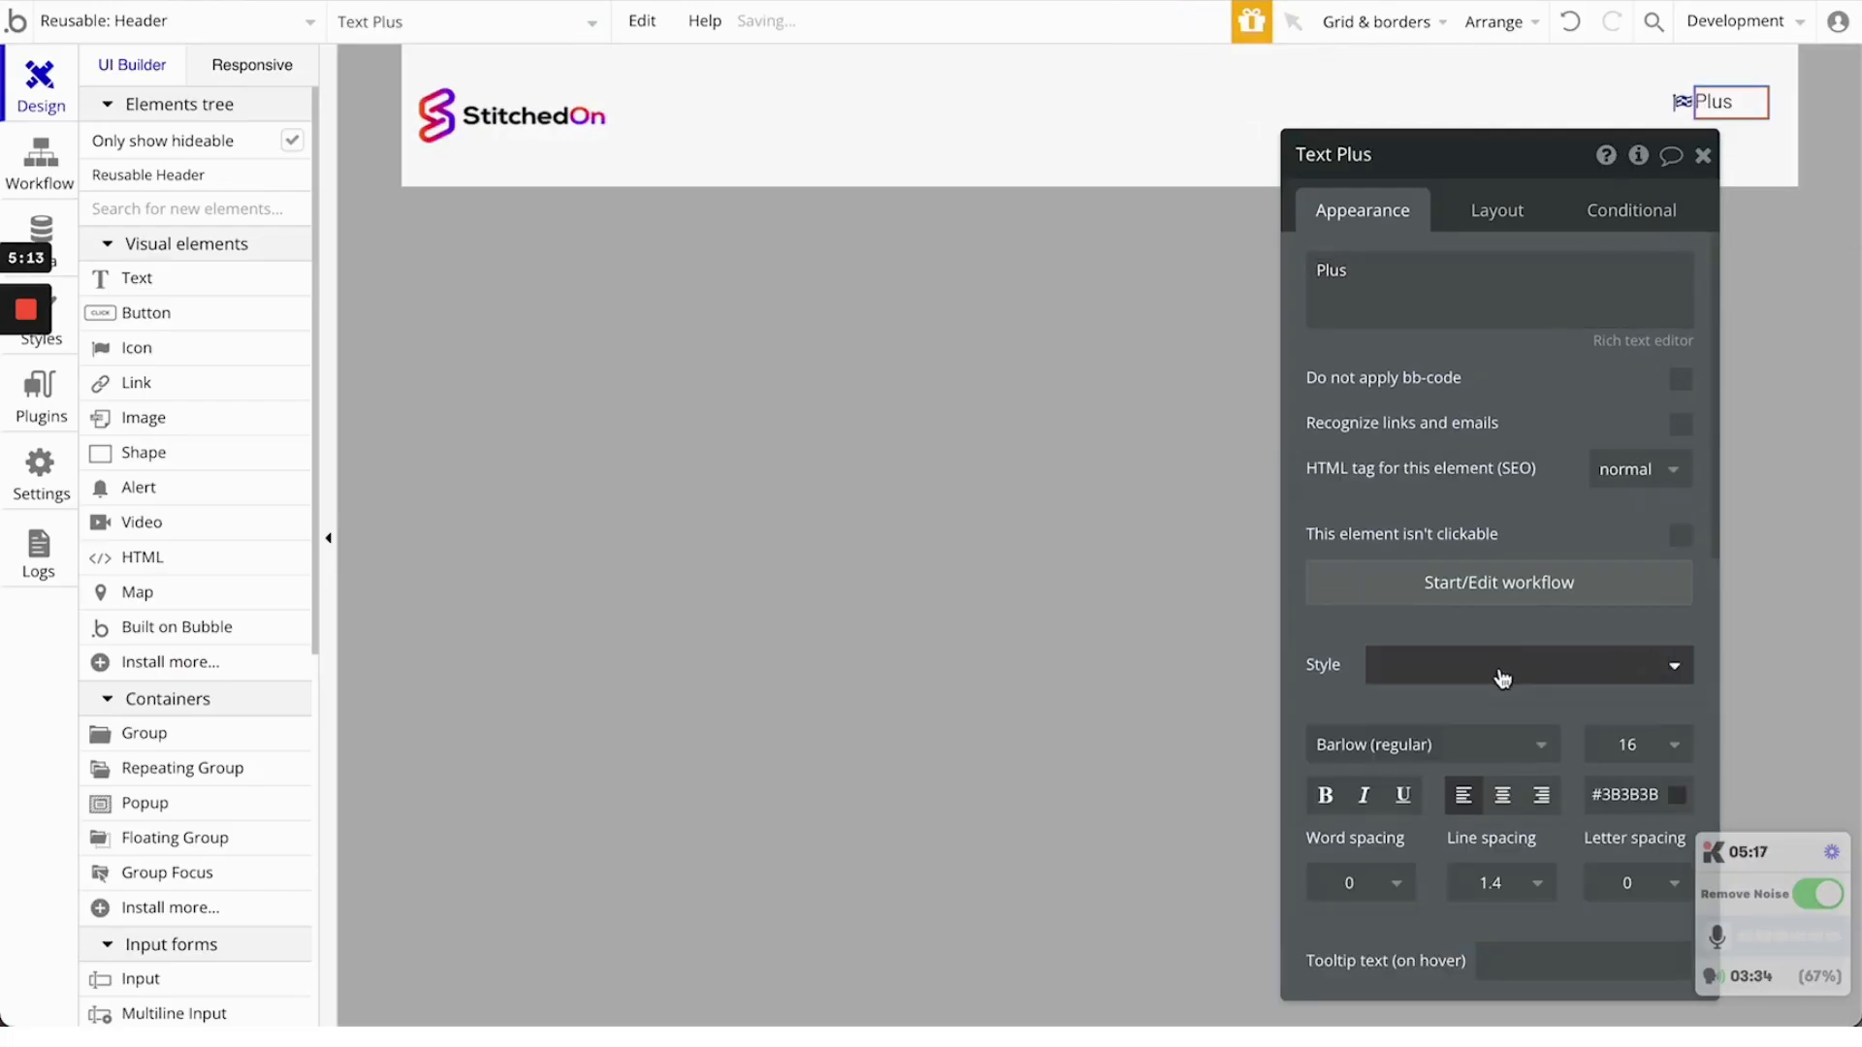
{"action": "left_click", "coordinate": [1453, 744]}
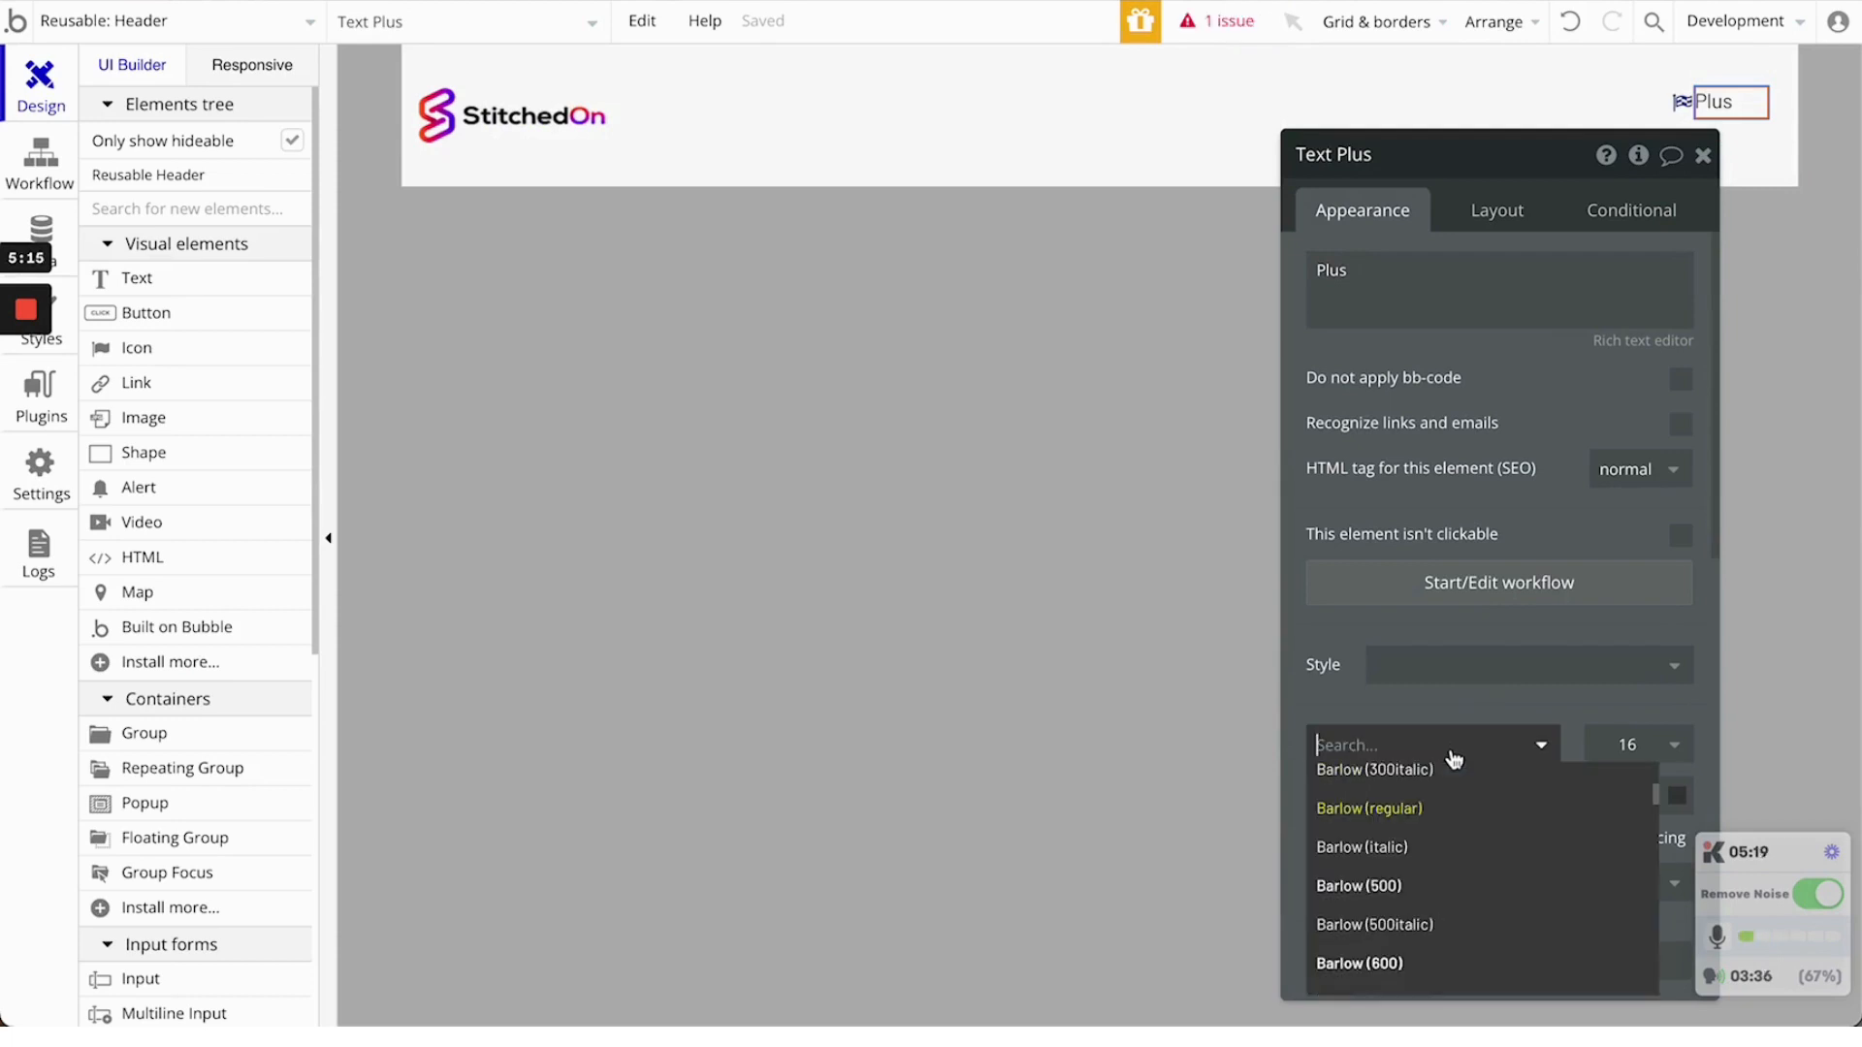
{"action": "scroll", "coordinate": [1459, 727], "scroll_direction": "down", "scroll_amount": 2}
{"action": "left_click", "coordinate": [1542, 545]}
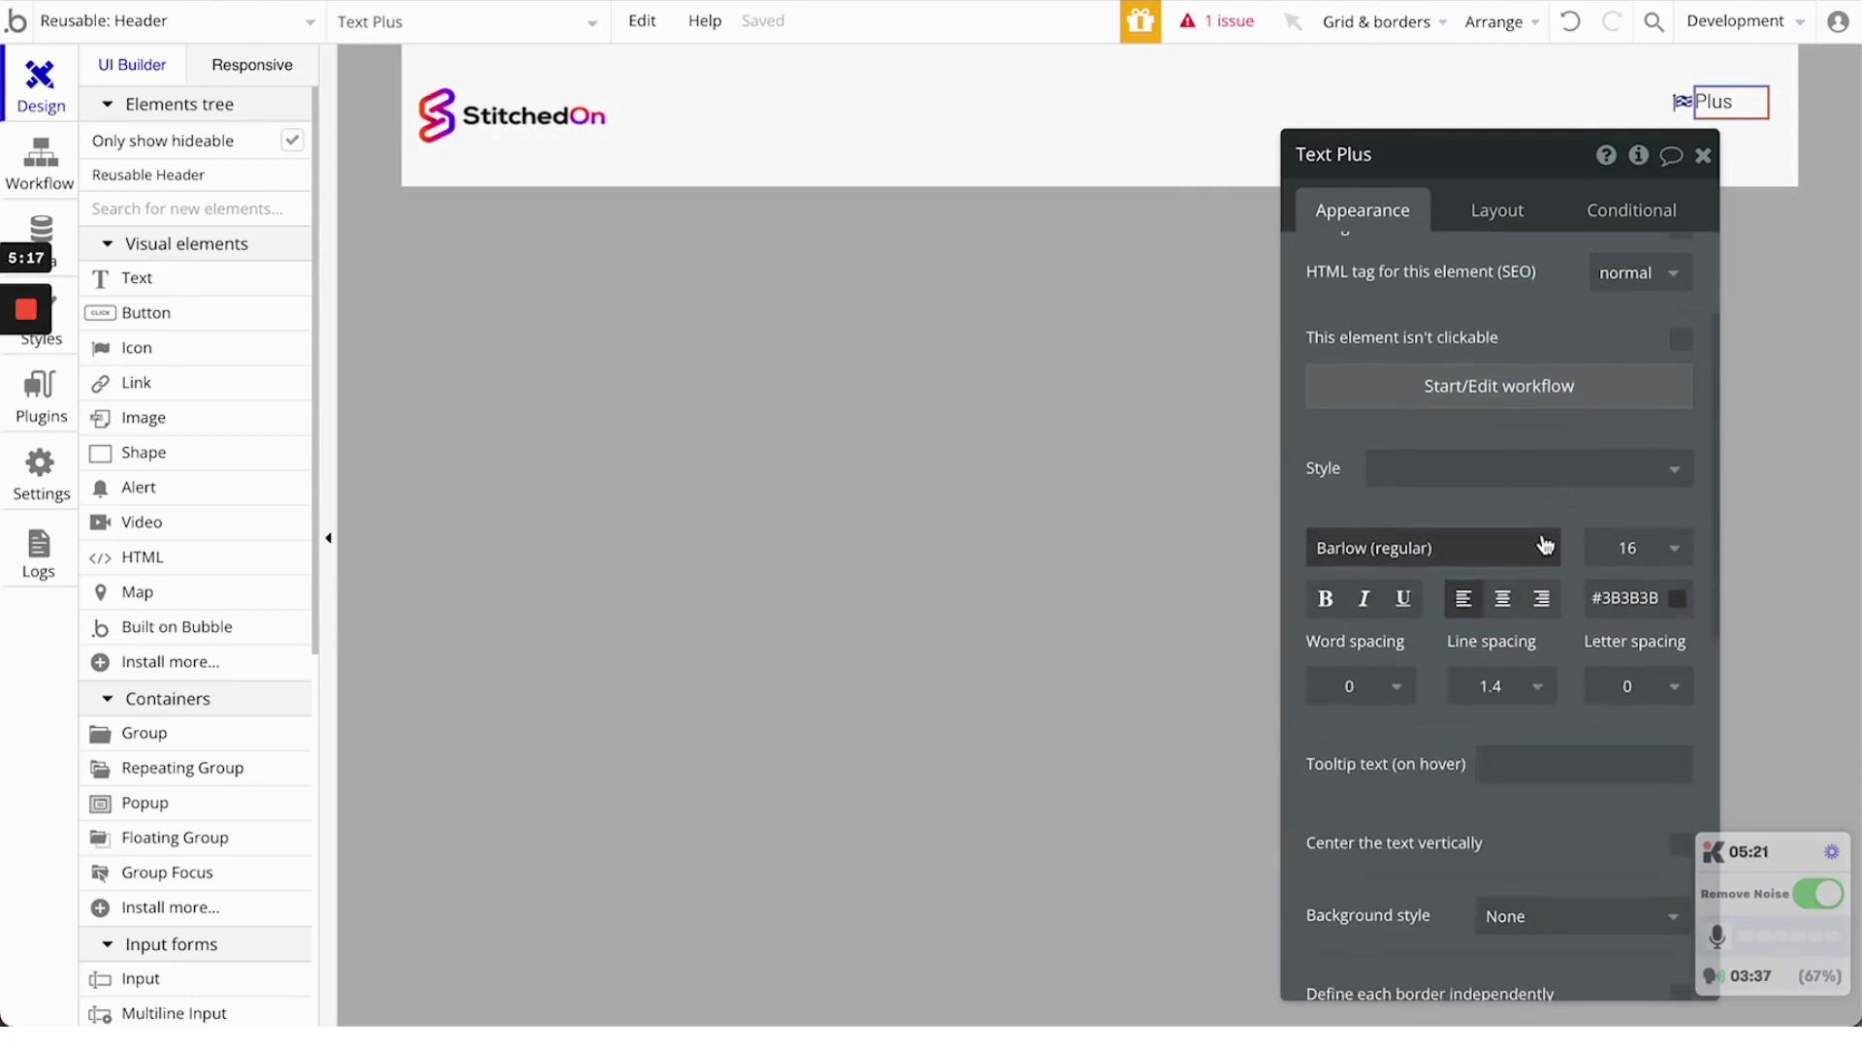
{"action": "left_click", "coordinate": [1527, 550]}
{"action": "scroll", "coordinate": [1454, 683], "scroll_direction": "down", "scroll_amount": 15}
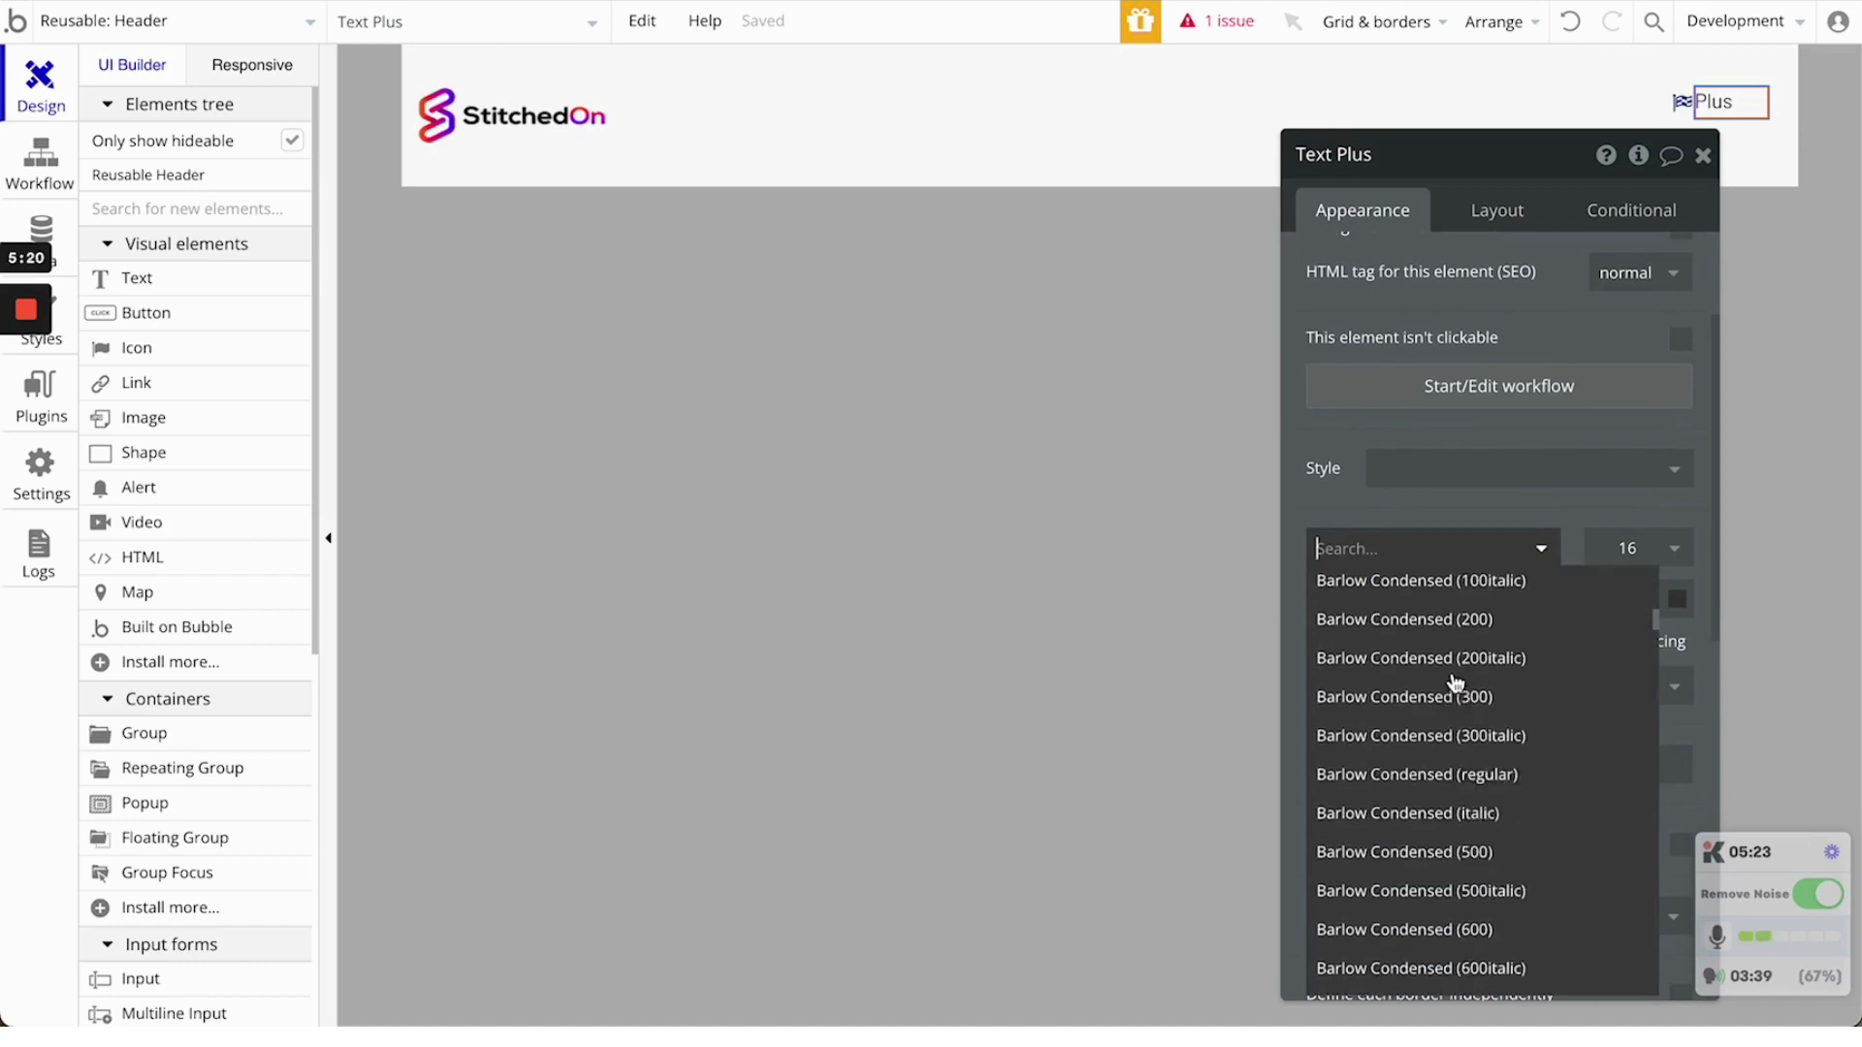
{"action": "scroll", "coordinate": [1455, 684], "scroll_direction": "down", "scroll_amount": 15}
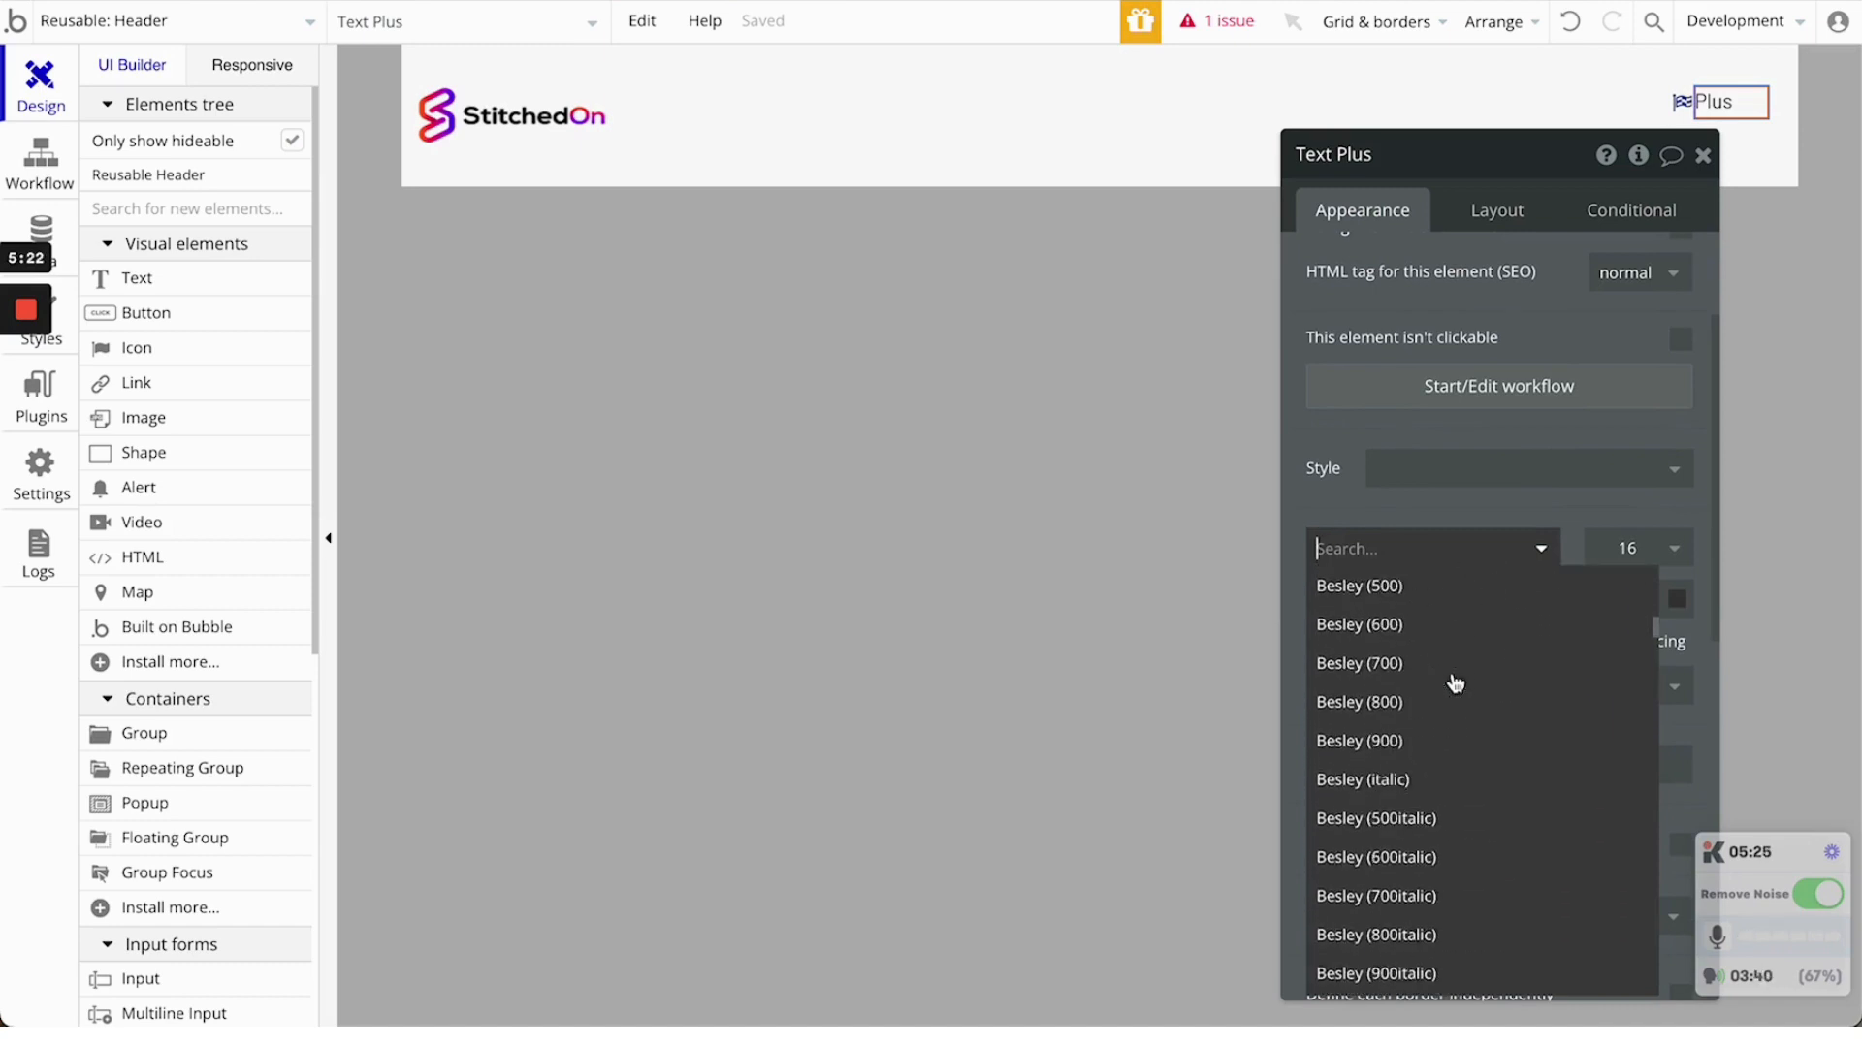
{"action": "scroll", "coordinate": [1456, 684], "scroll_direction": "down", "scroll_amount": 15}
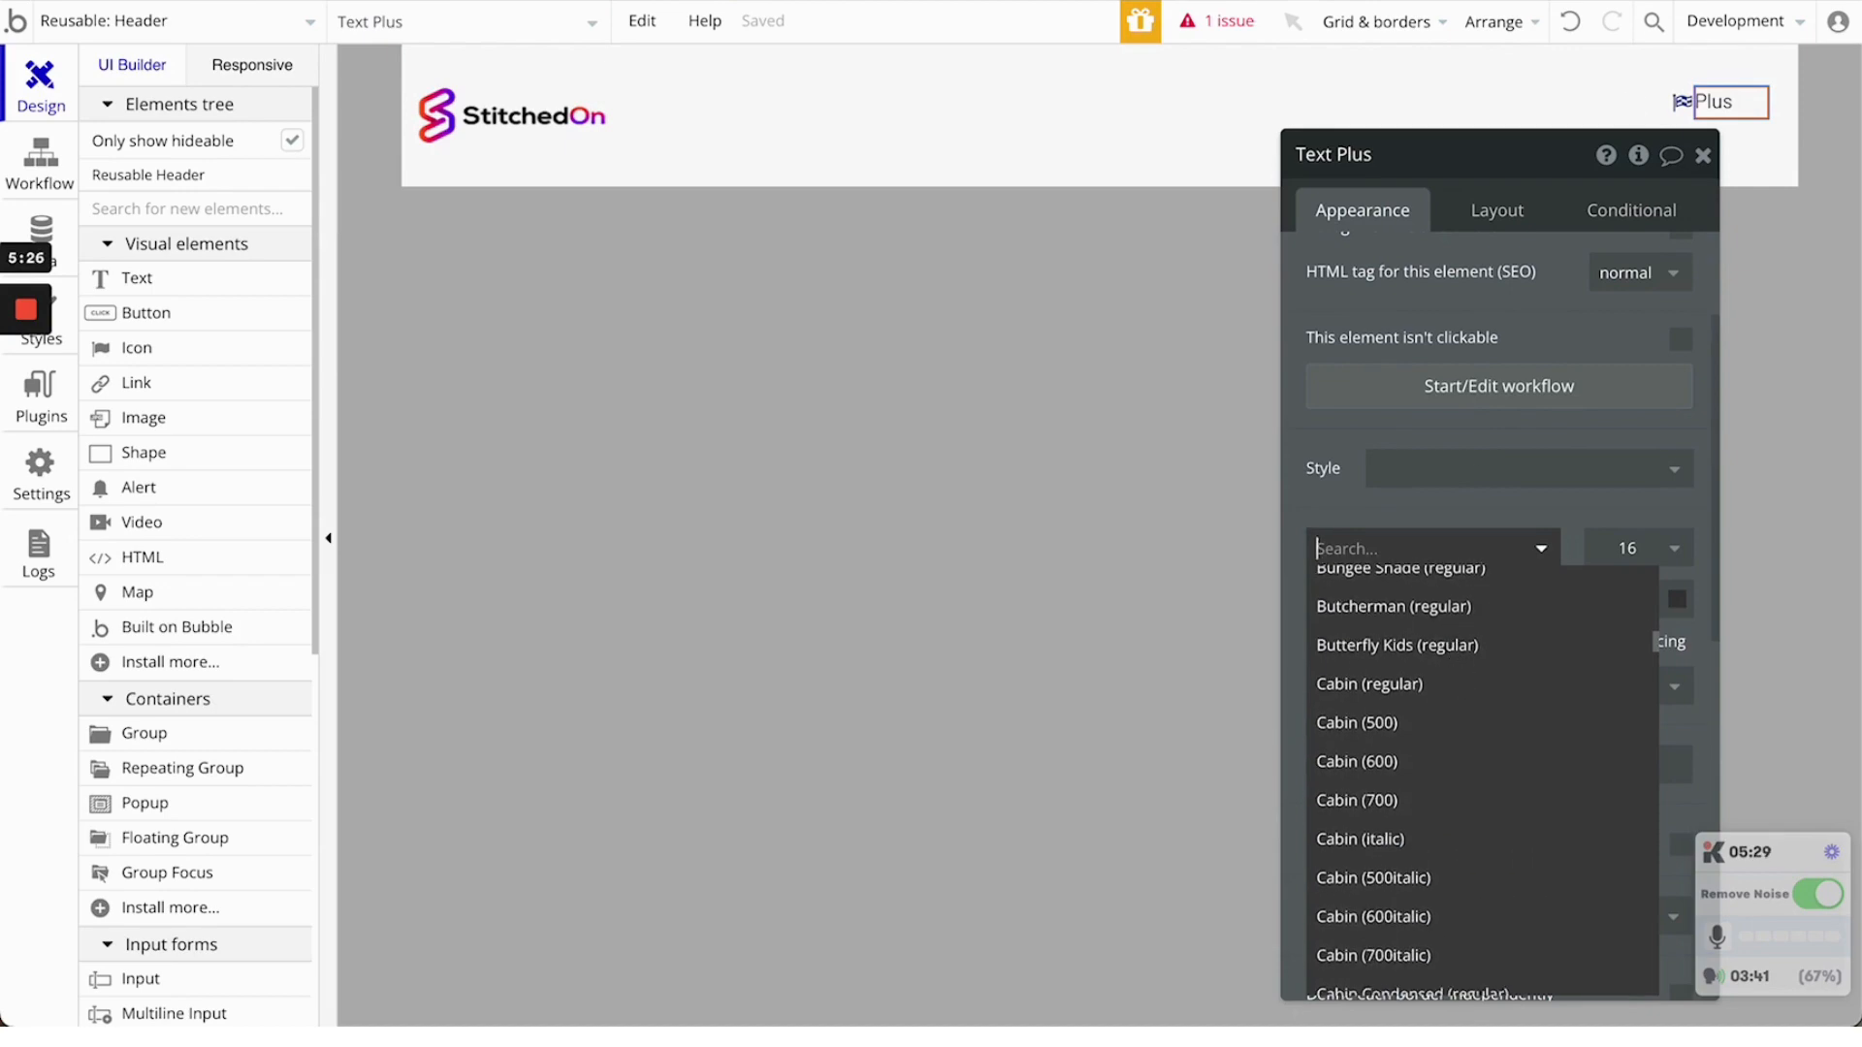
Search the web for "best cursive font" in a new browser tab
{"action": "key", "text": "super+t"}
{"action": "type", "text": "best cursi"}
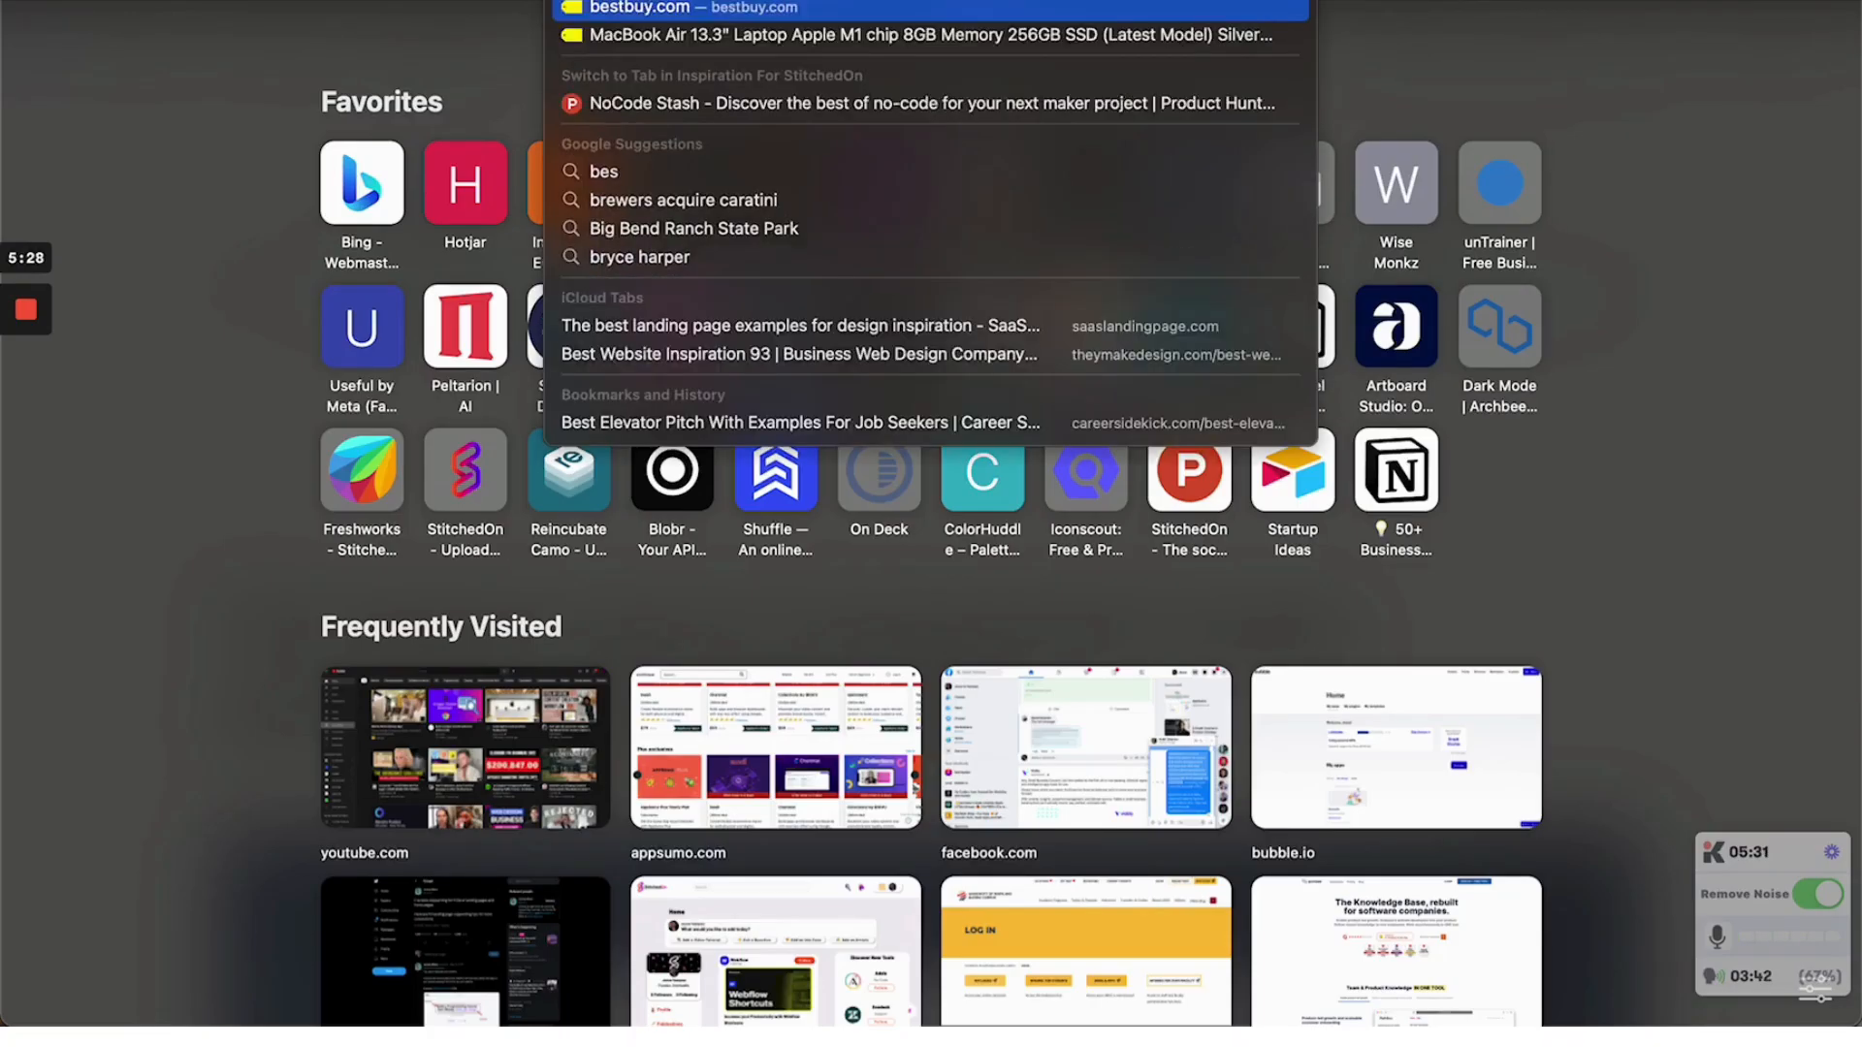
{"action": "type", "text": "ve"}
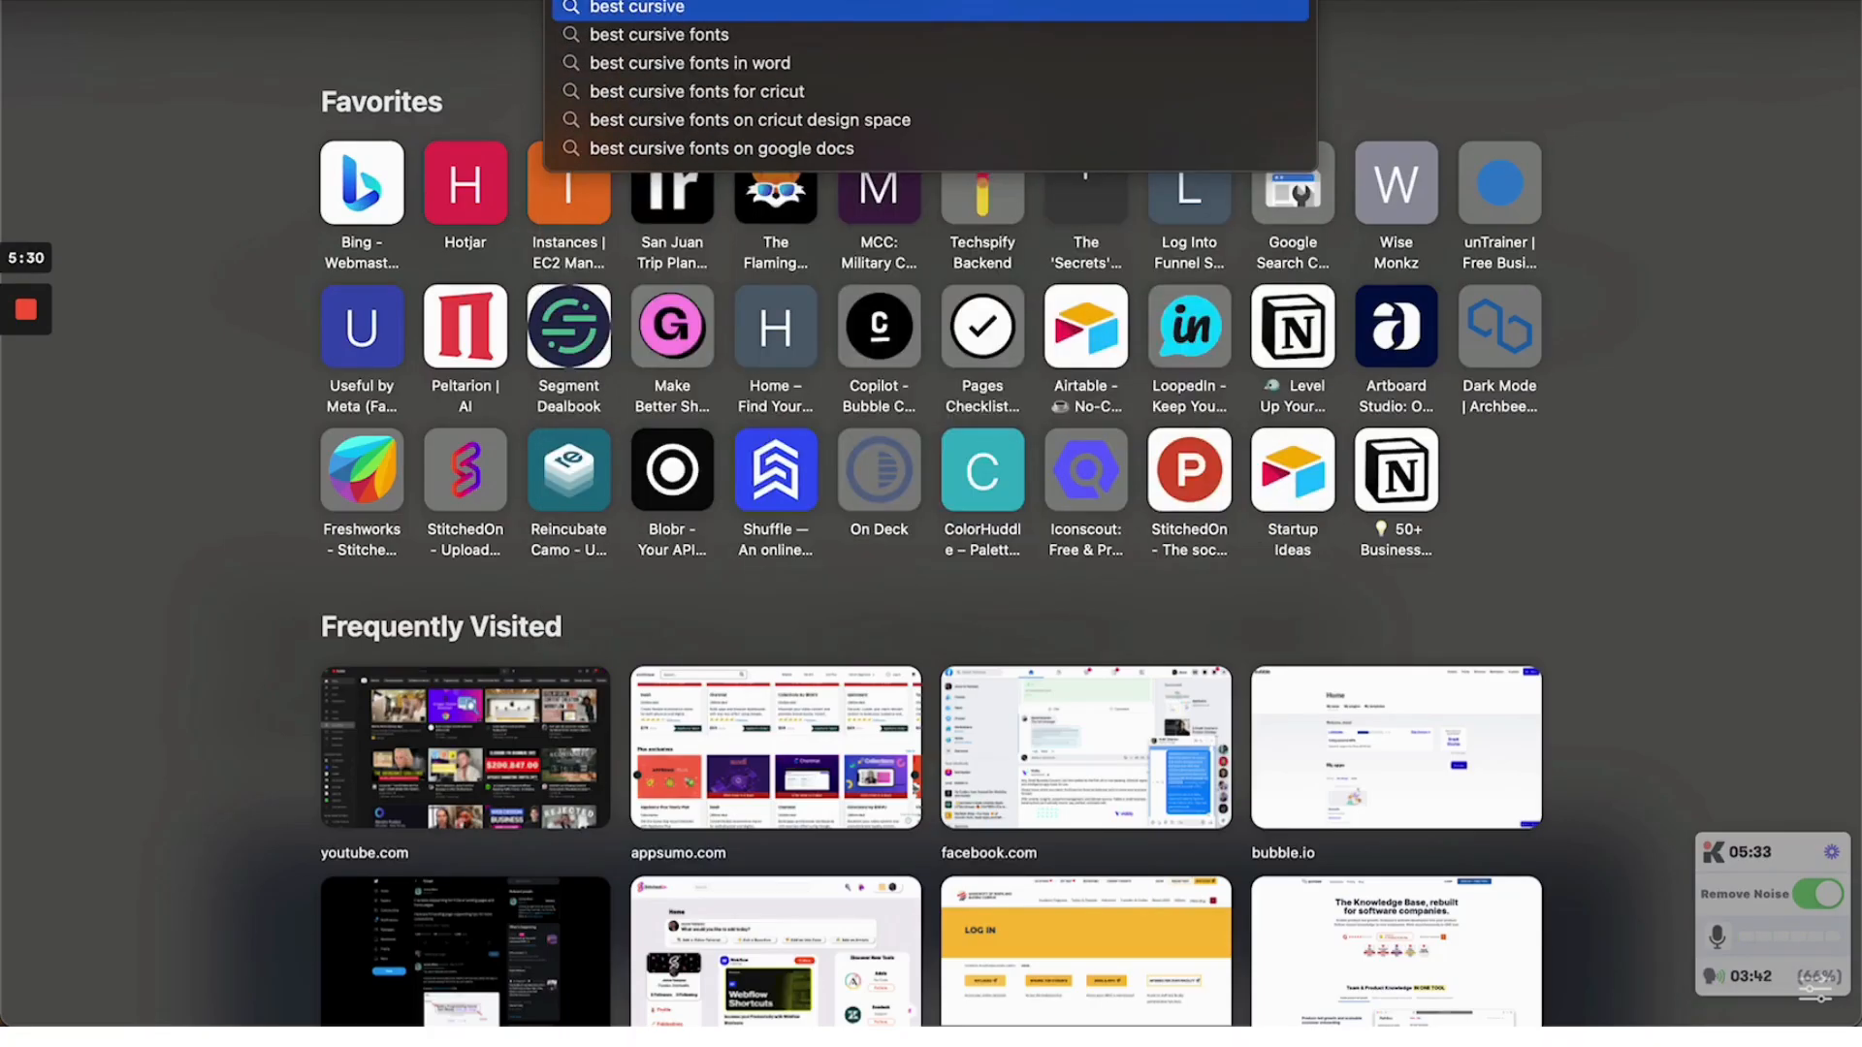
{"action": "type", "text": " font"}
{"action": "key", "text": "Return"}
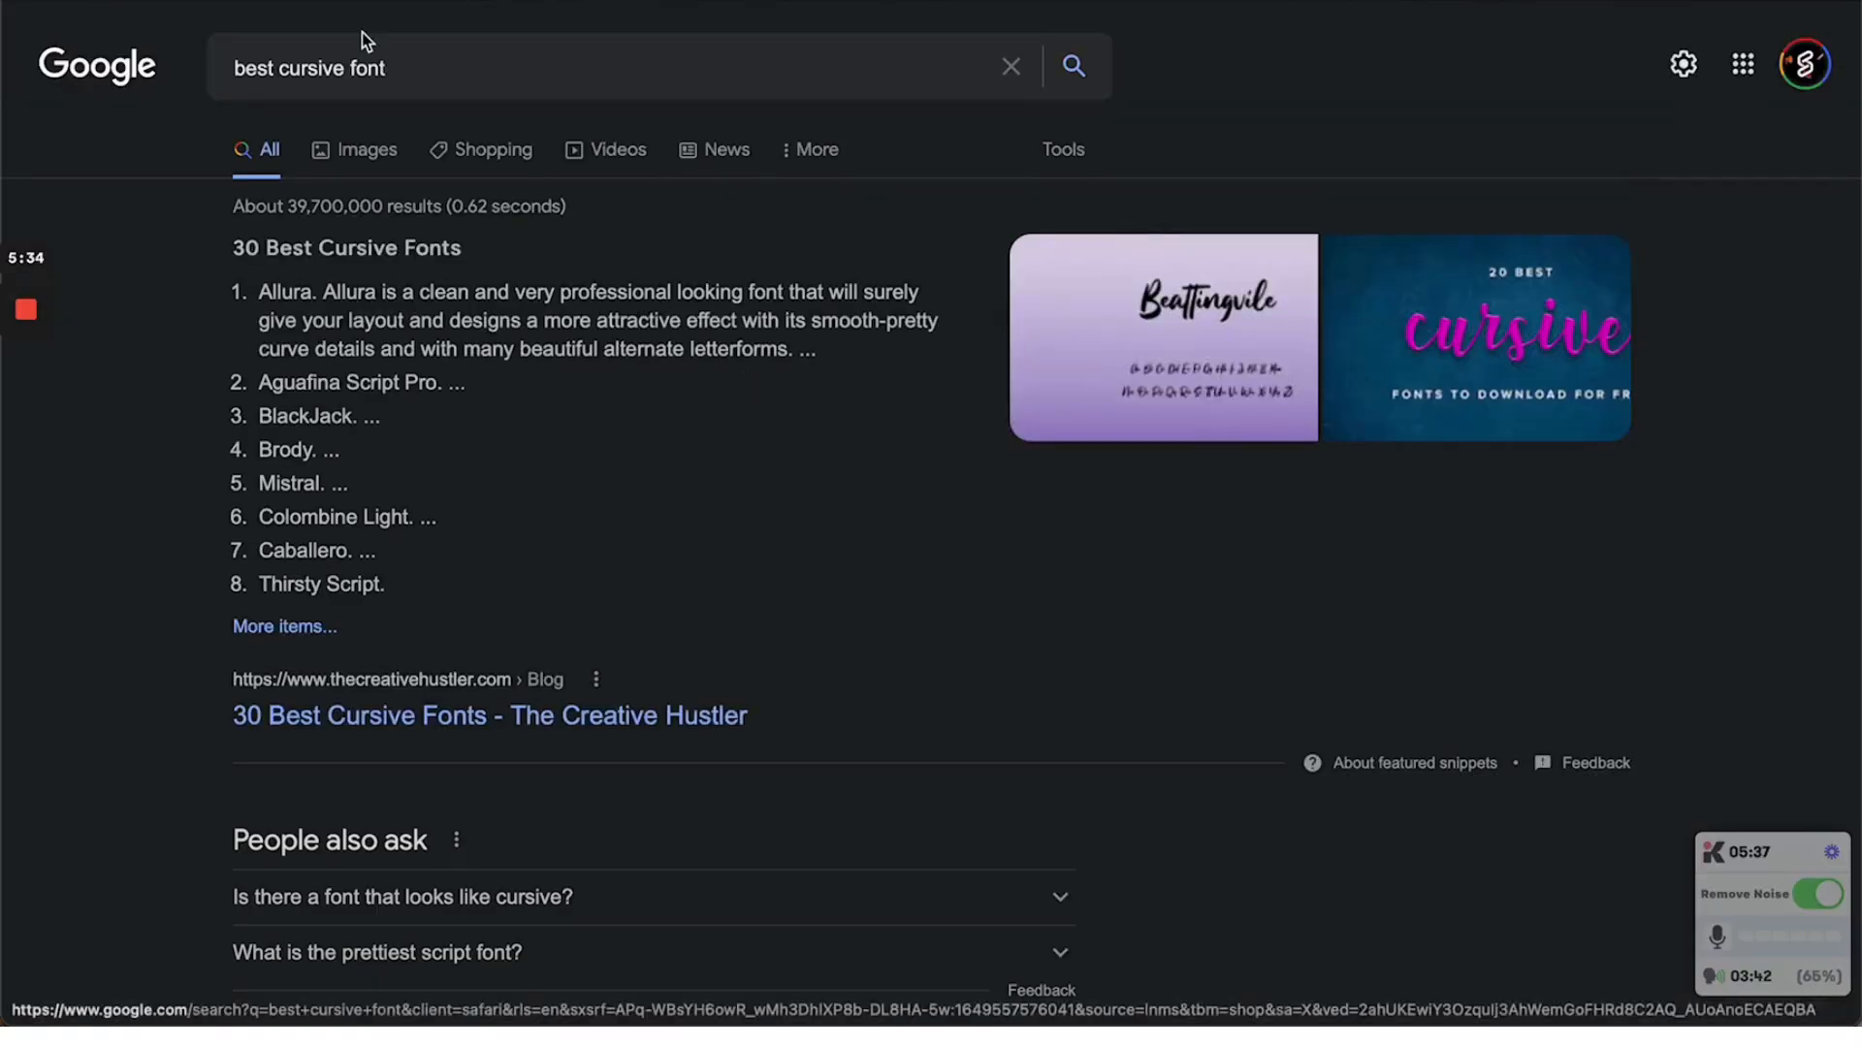
Return to Bubble and set the Plus text's font to Allura (regular)
{"action": "left_click", "coordinate": [325, 2]}
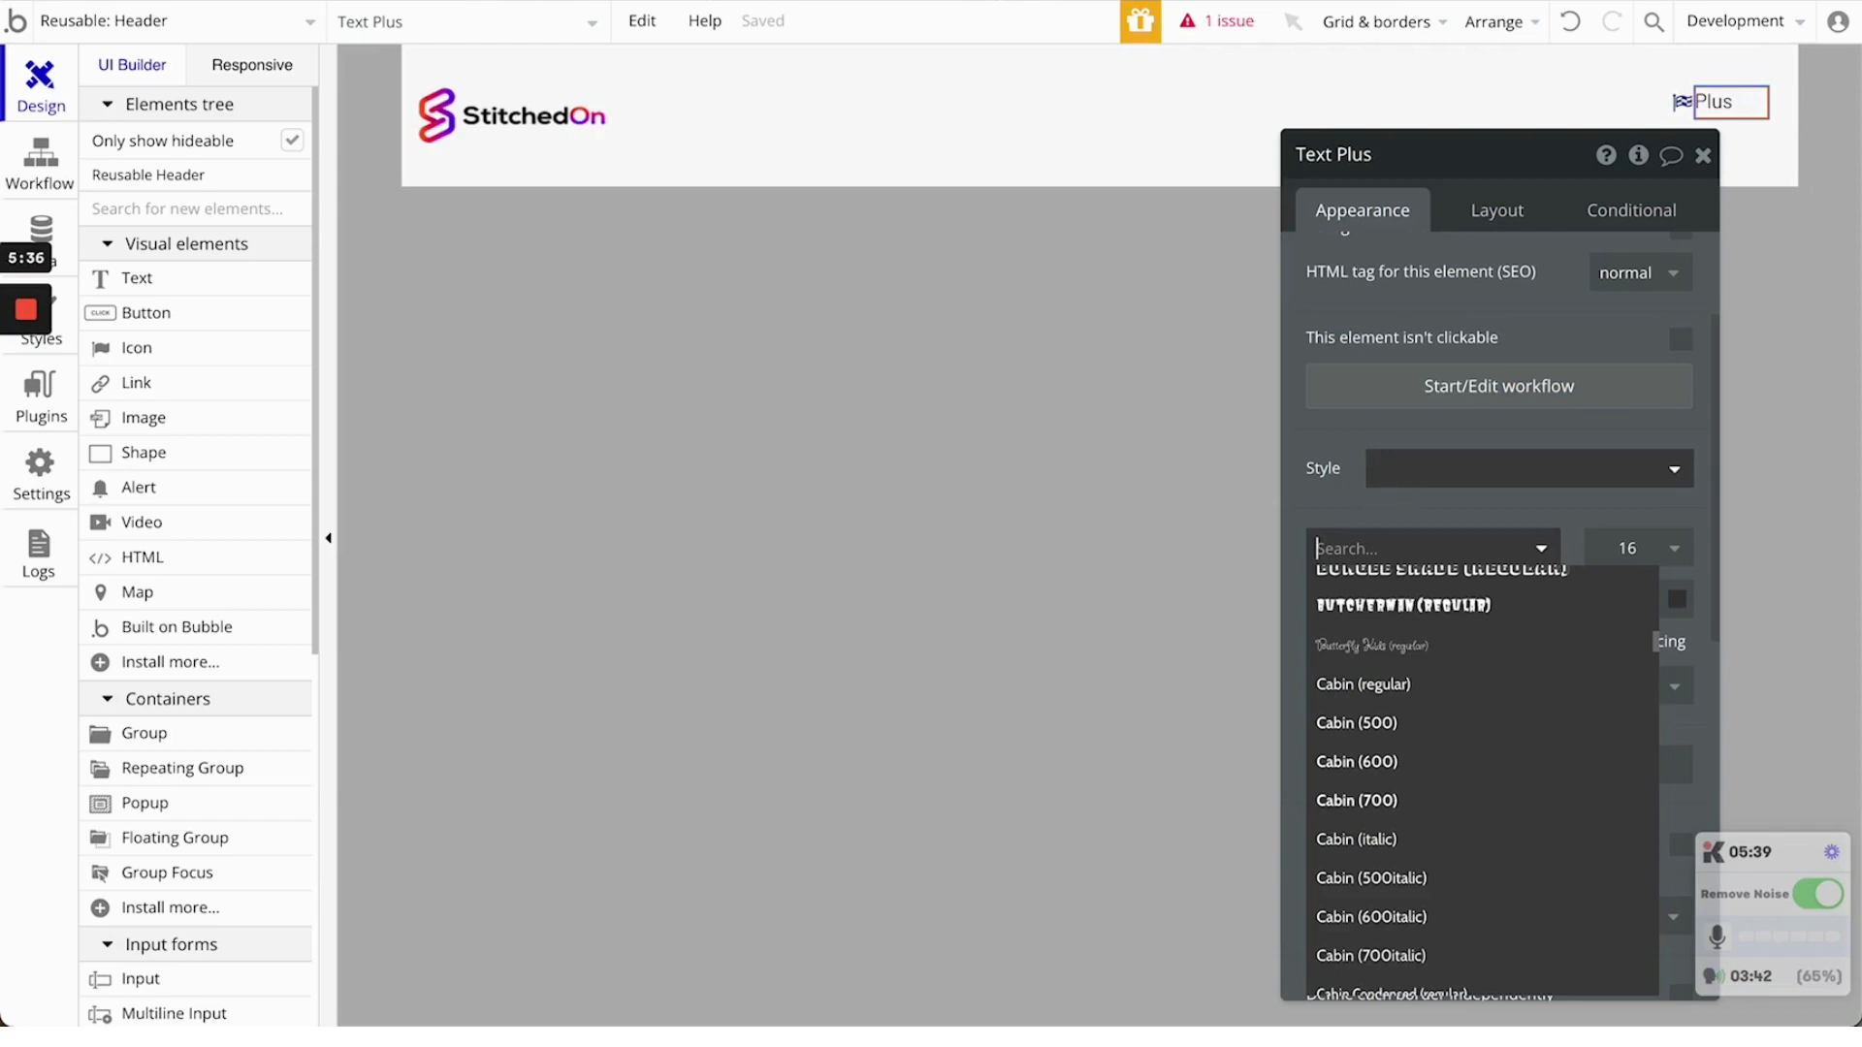
{"action": "type", "text": "all"}
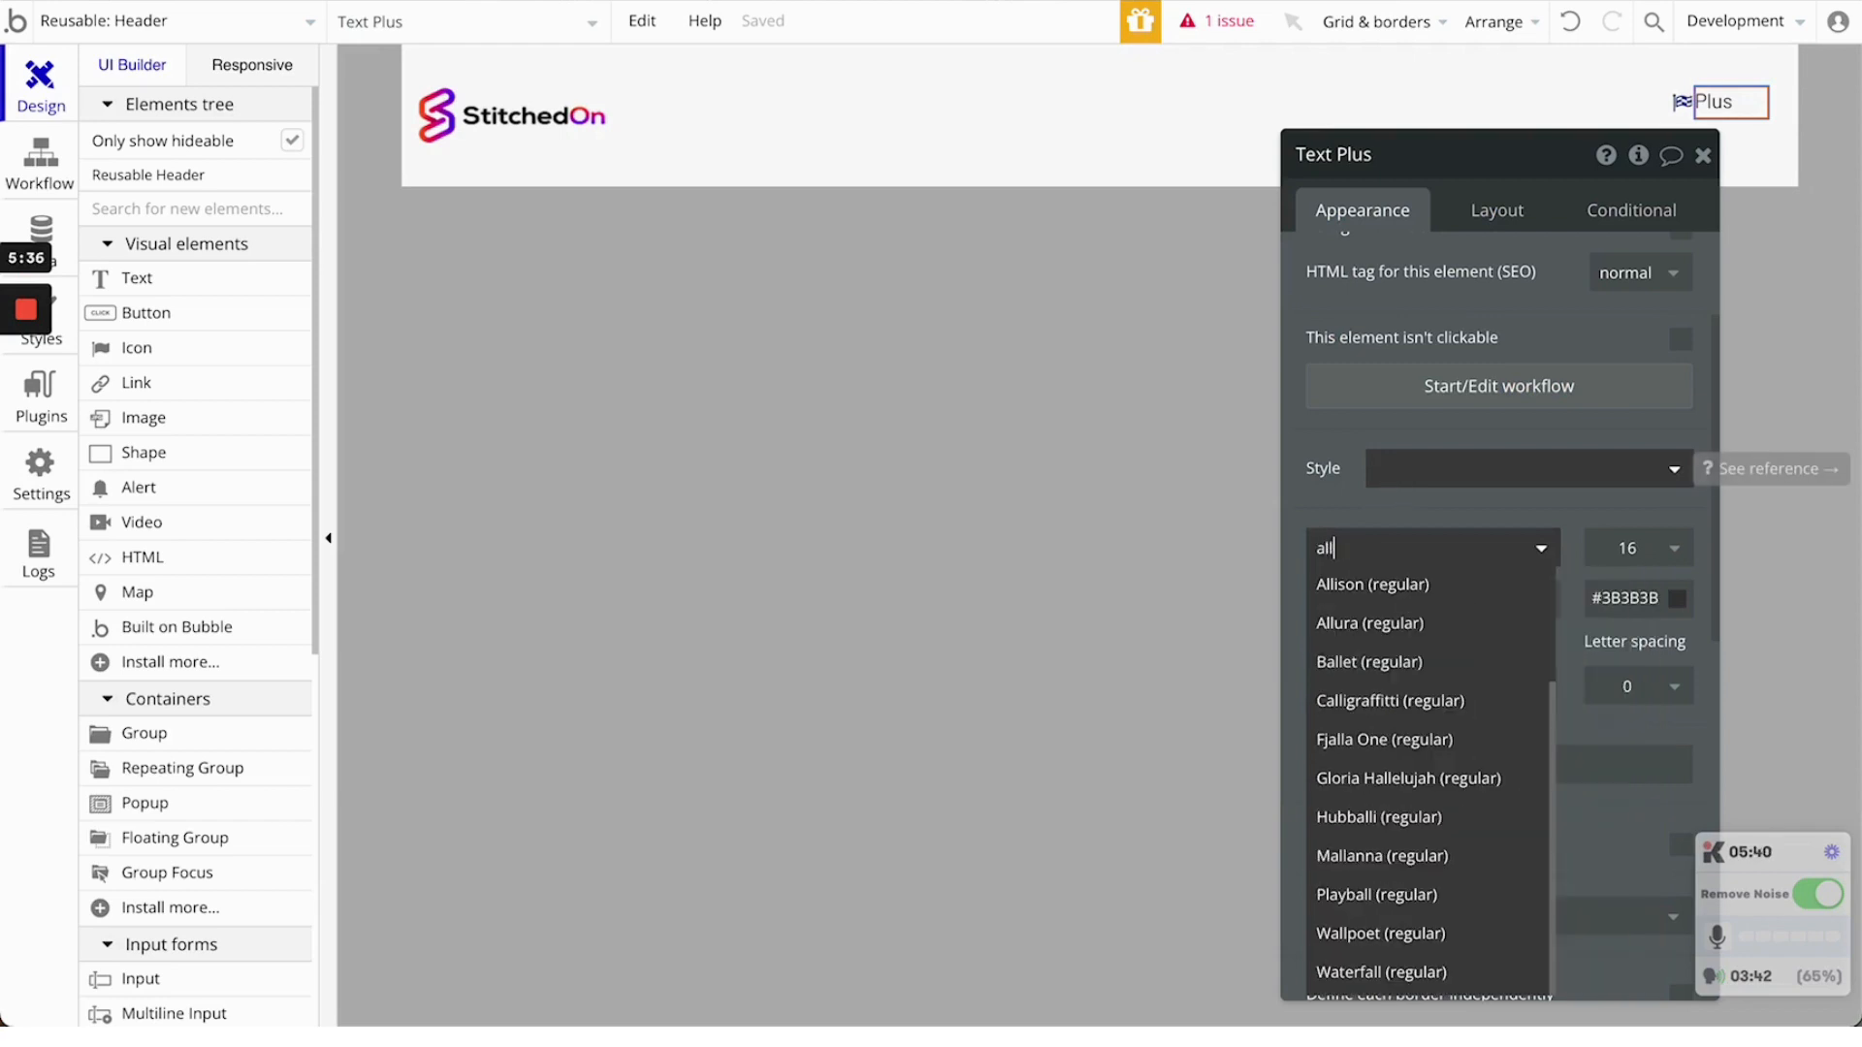
{"action": "left_click", "coordinate": [1377, 632]}
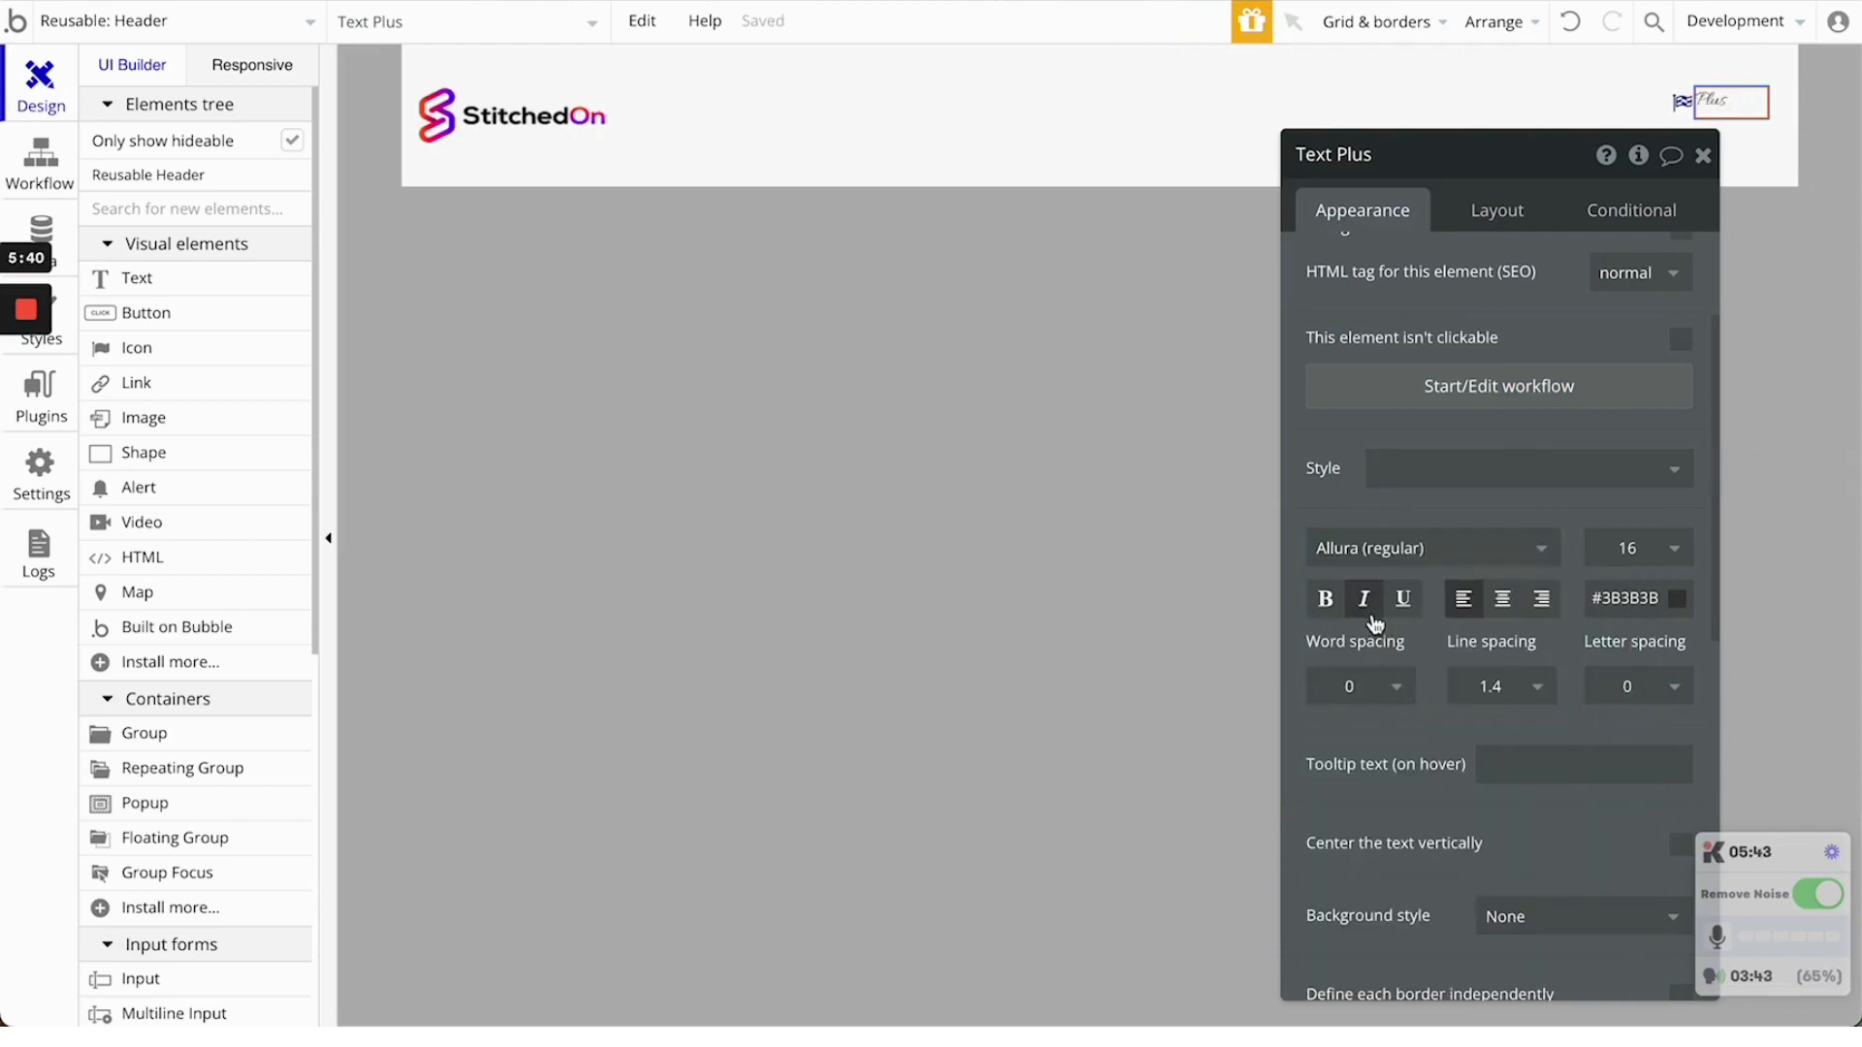
Compare with Tripadvisor's Plus label and make the Plus text in Bubble bold at font size 18
{"action": "left_click", "coordinate": [689, 1]}
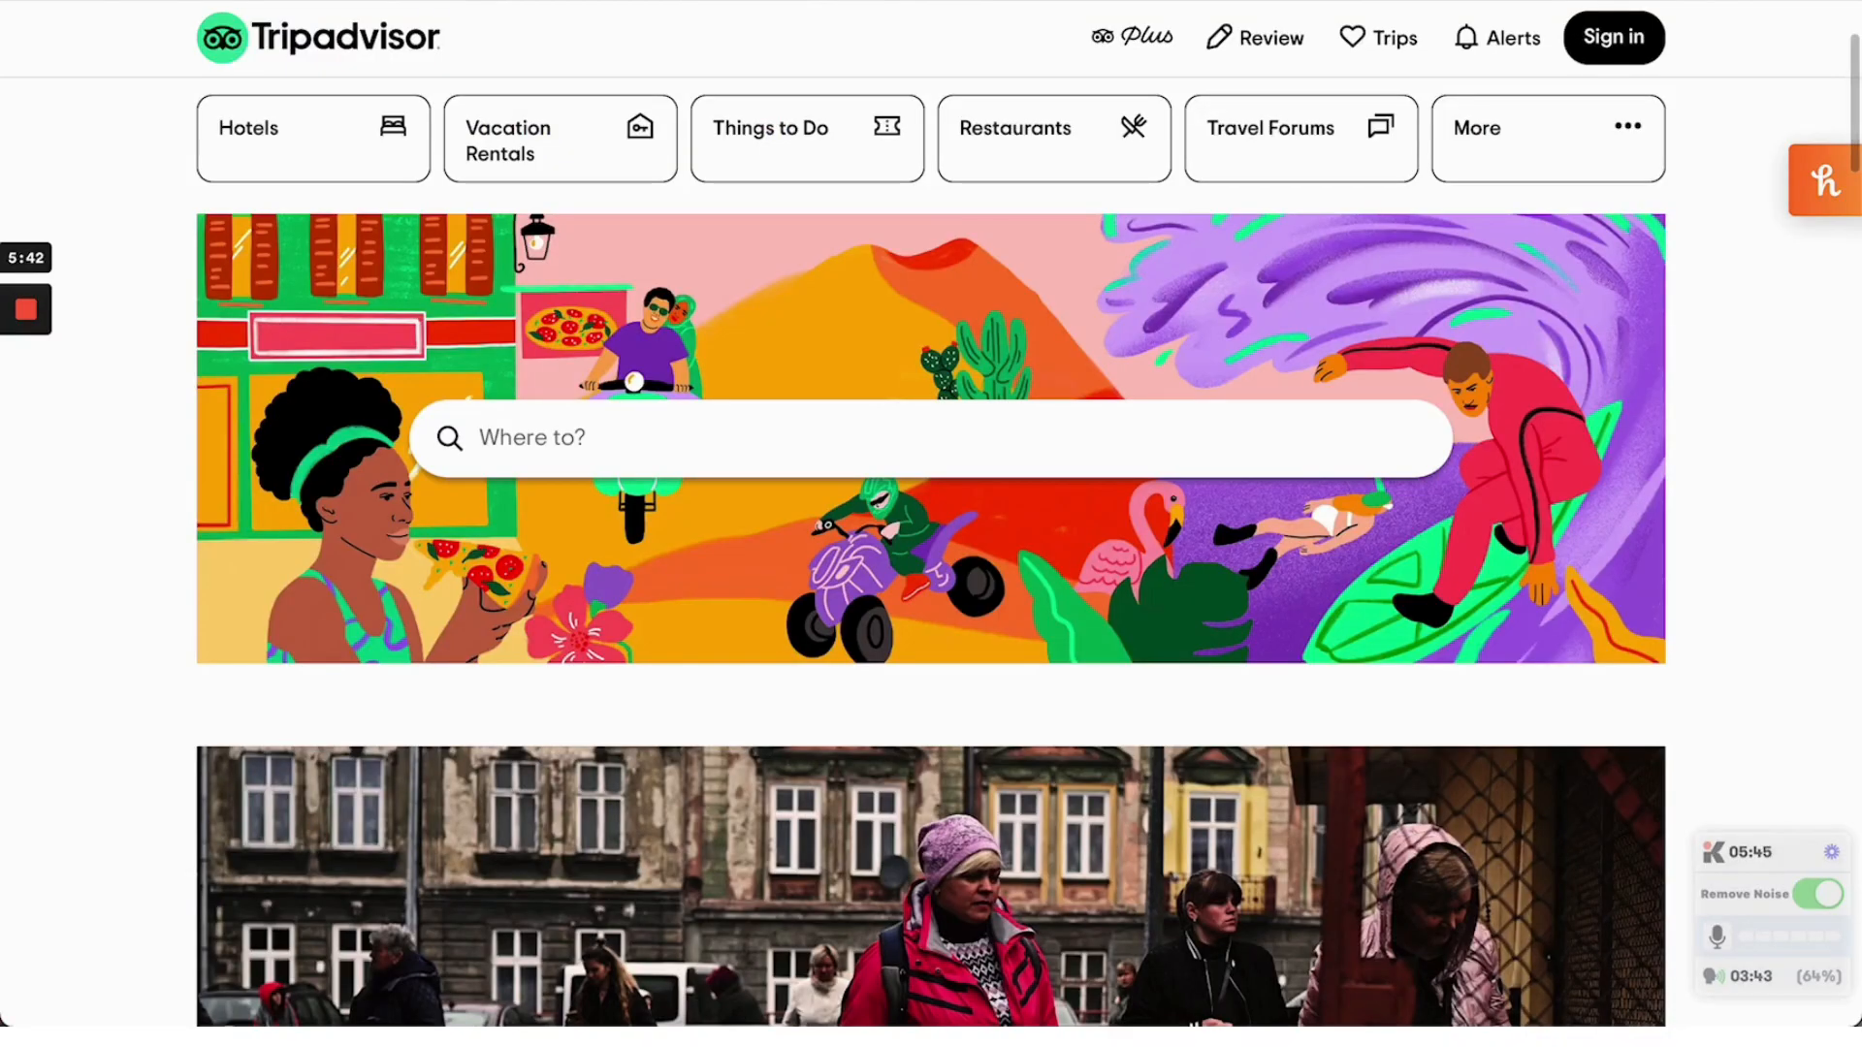
{"action": "left_click", "coordinate": [395, 1]}
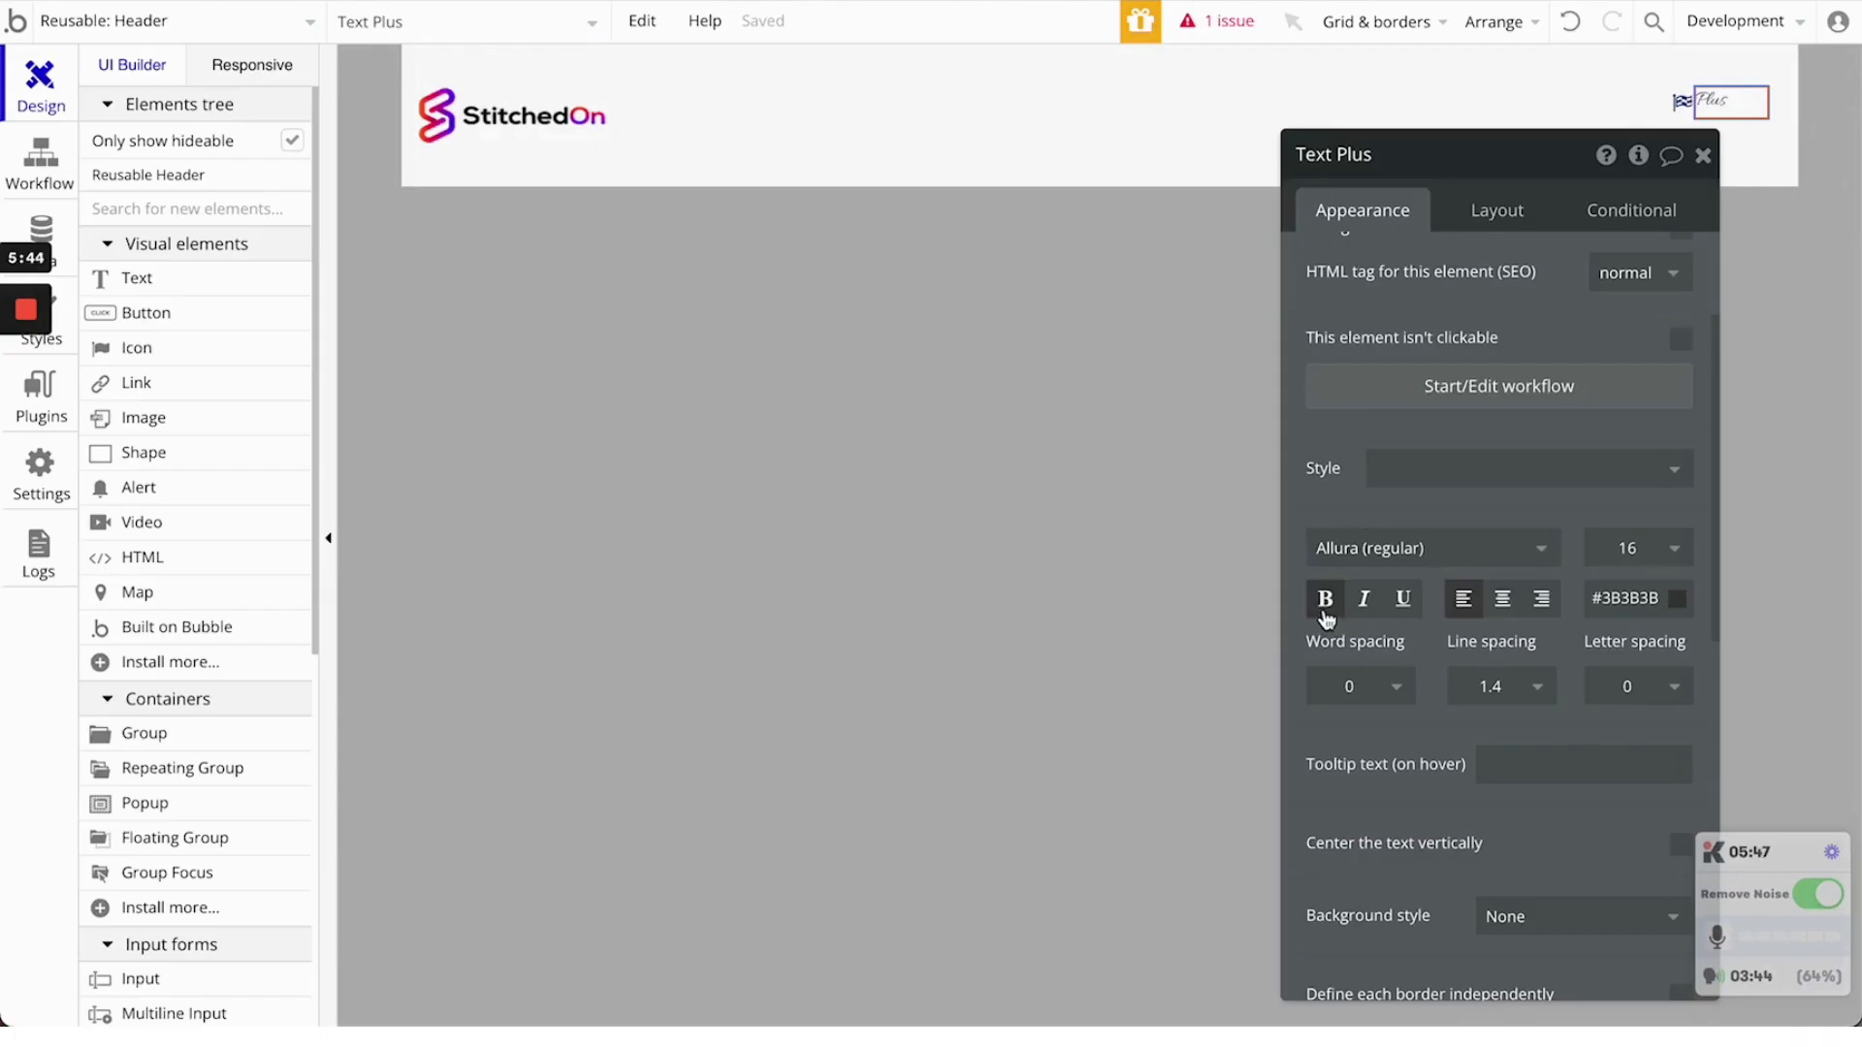
{"action": "left_click", "coordinate": [1649, 553]}
{"action": "left_click", "coordinate": [1603, 898]}
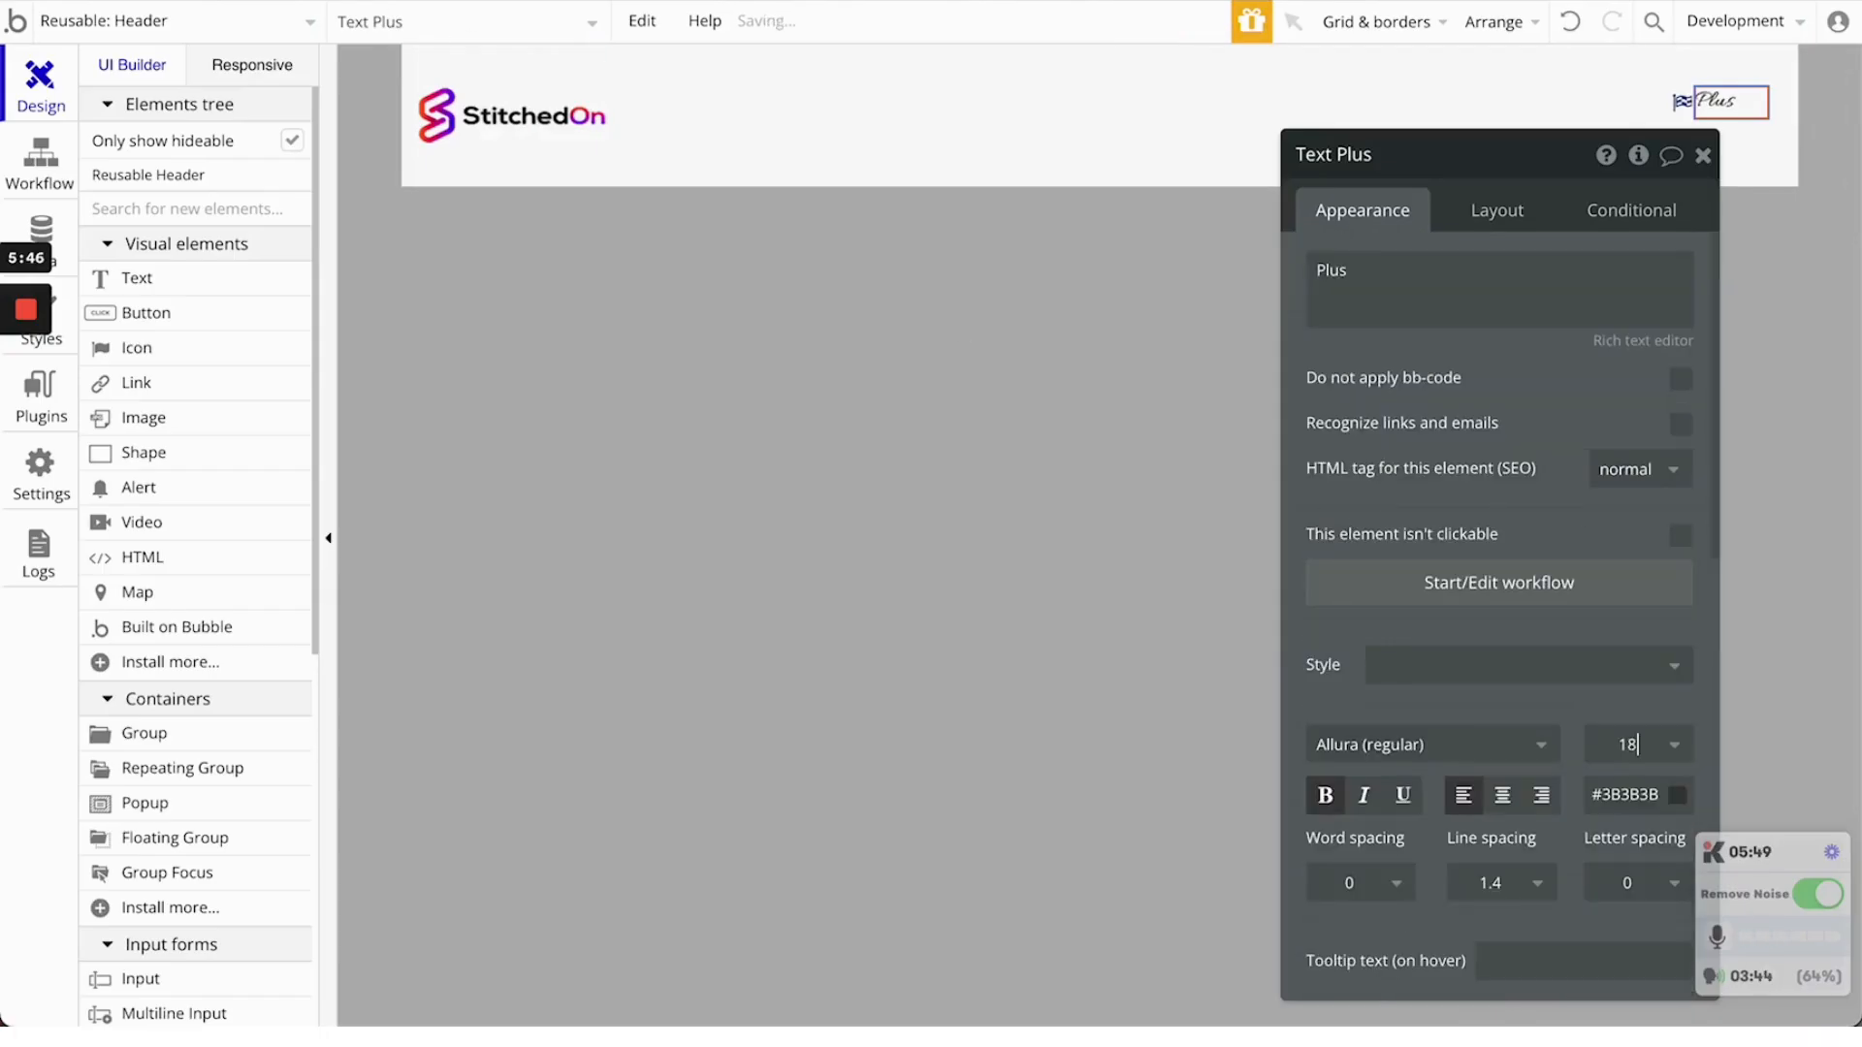
Center both the Plus text and the flag icon vertically within Plus Button Group
{"action": "left_click", "coordinate": [1504, 223]}
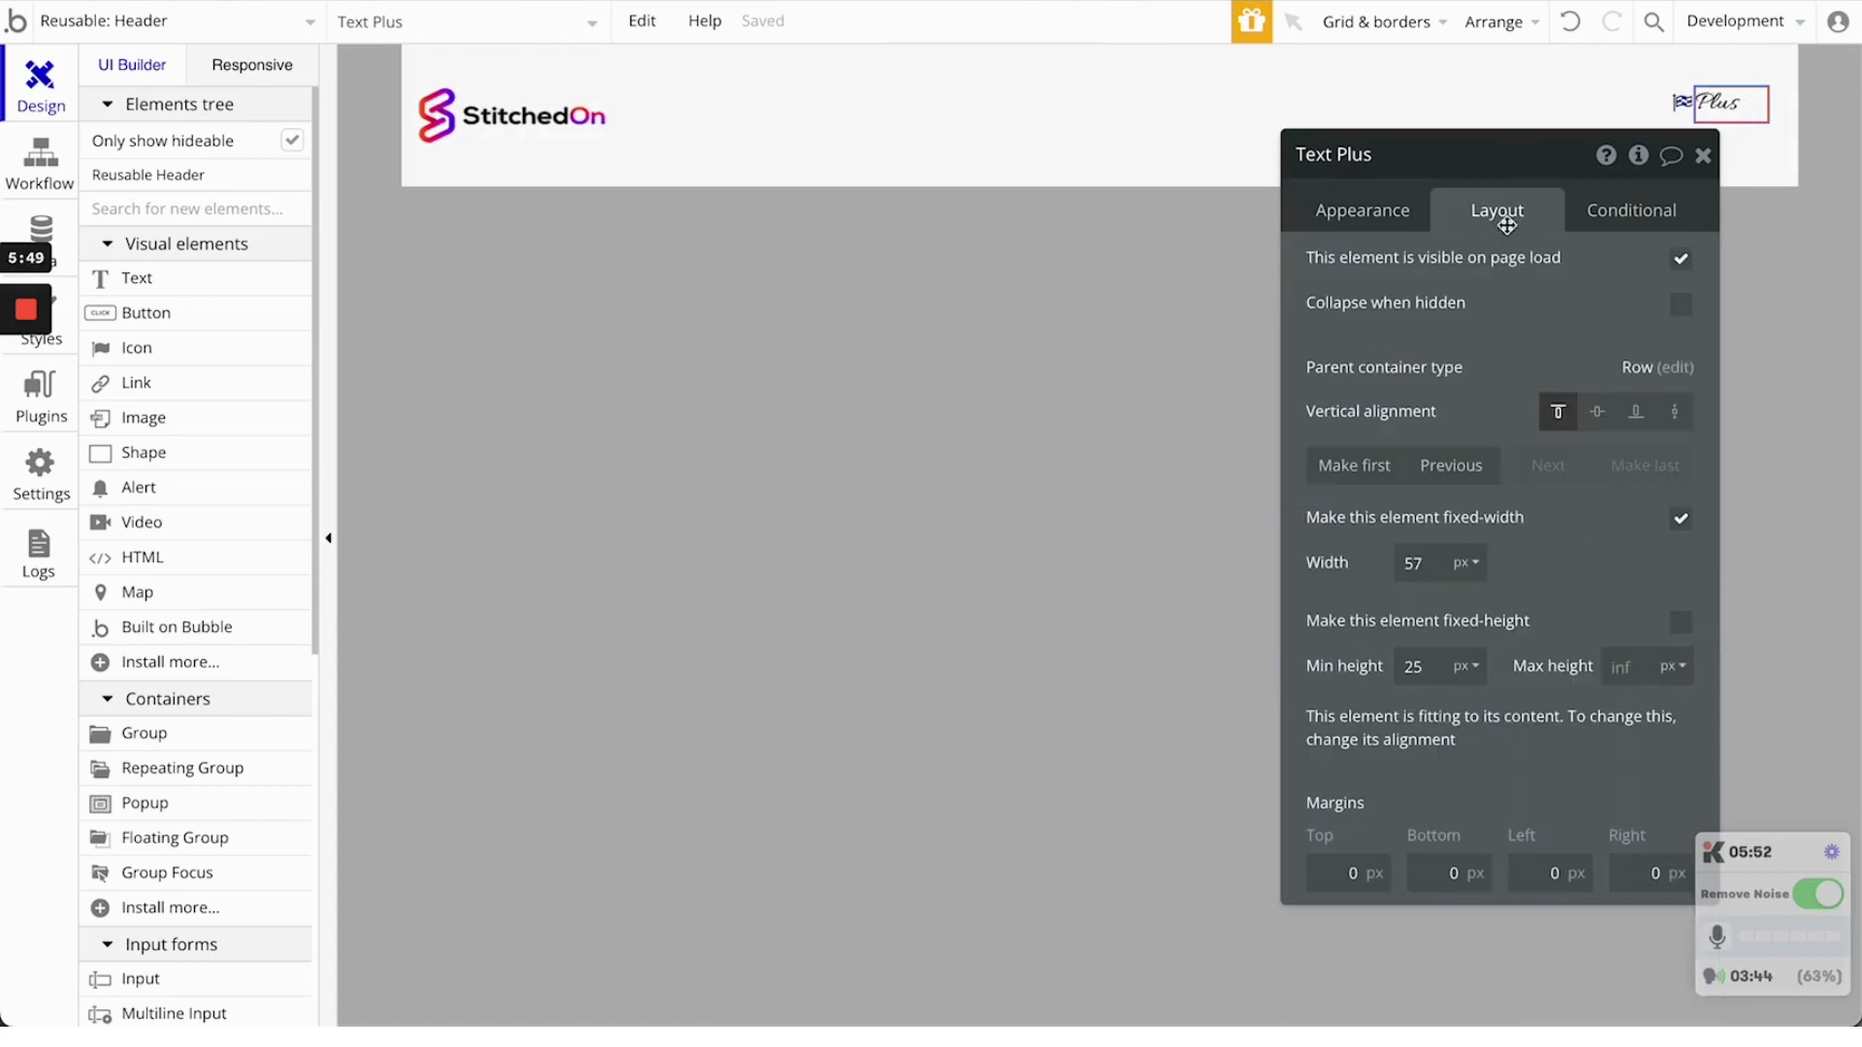
{"action": "left_click", "coordinate": [1597, 413]}
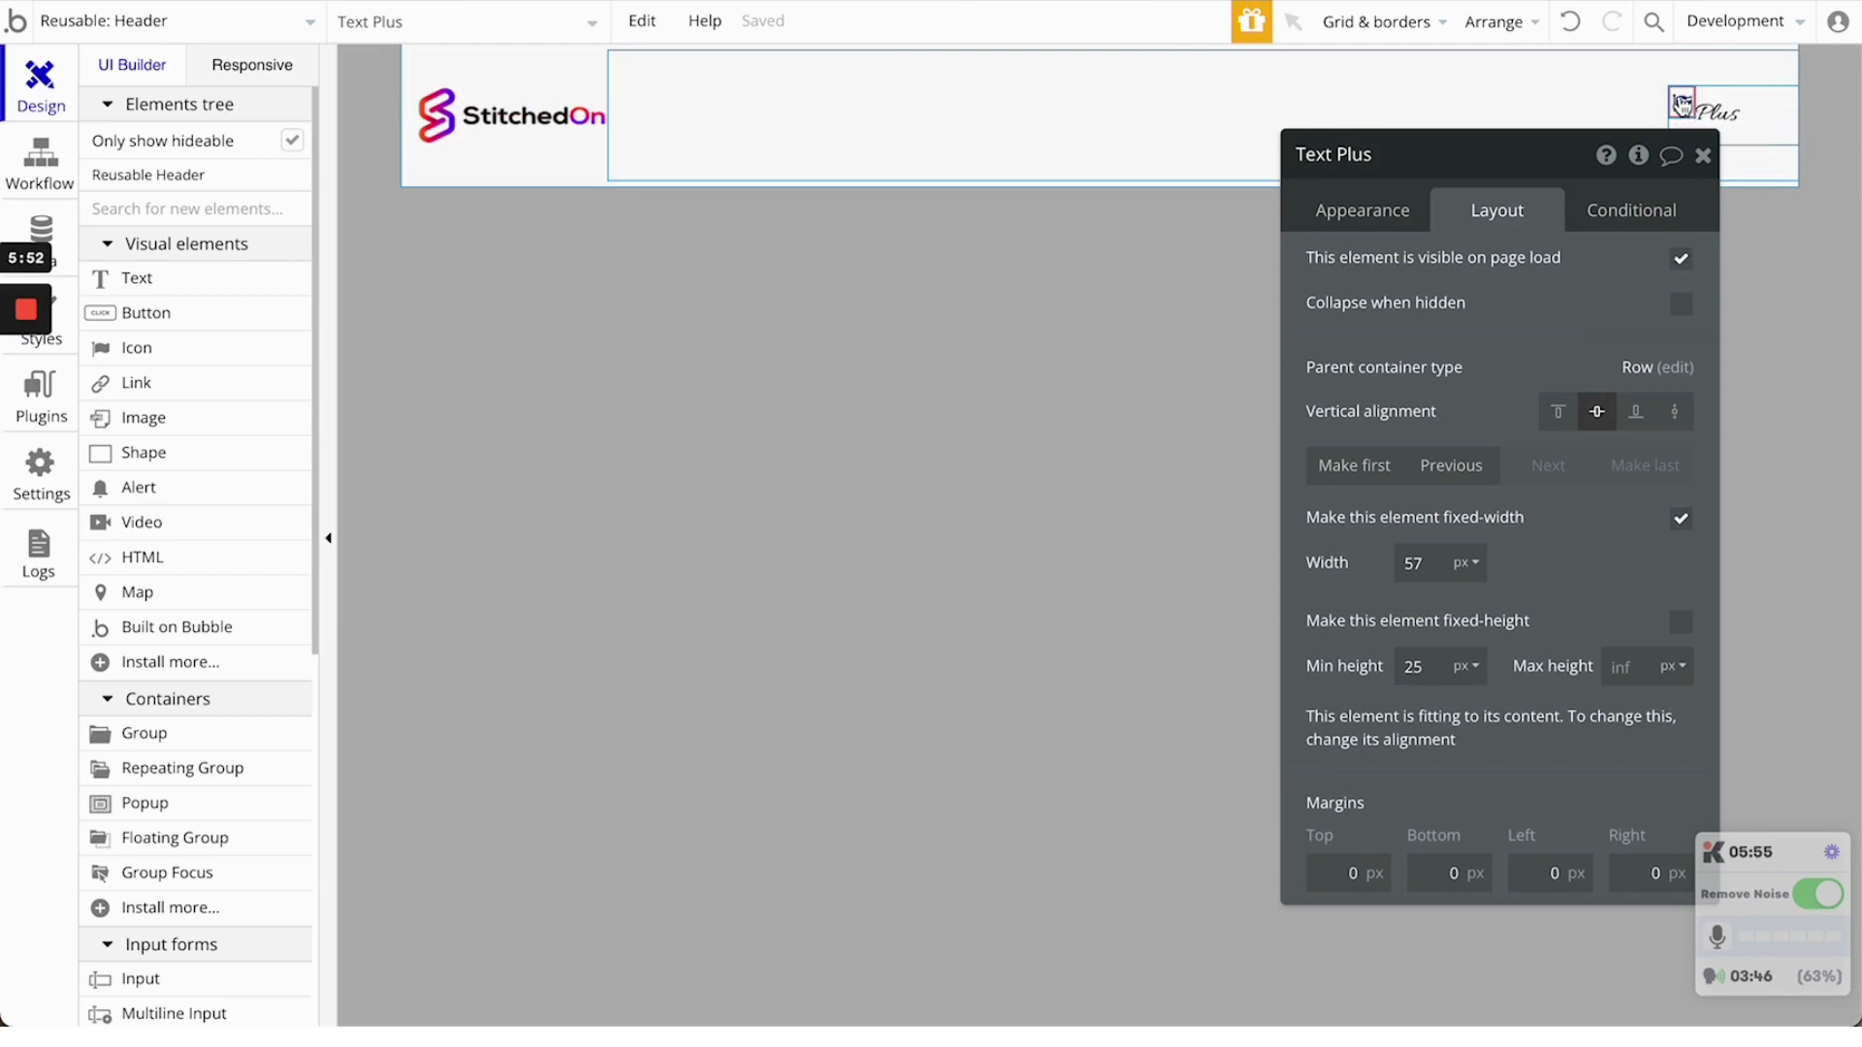
{"action": "left_click", "coordinate": [1681, 103]}
{"action": "left_click", "coordinate": [1635, 413]}
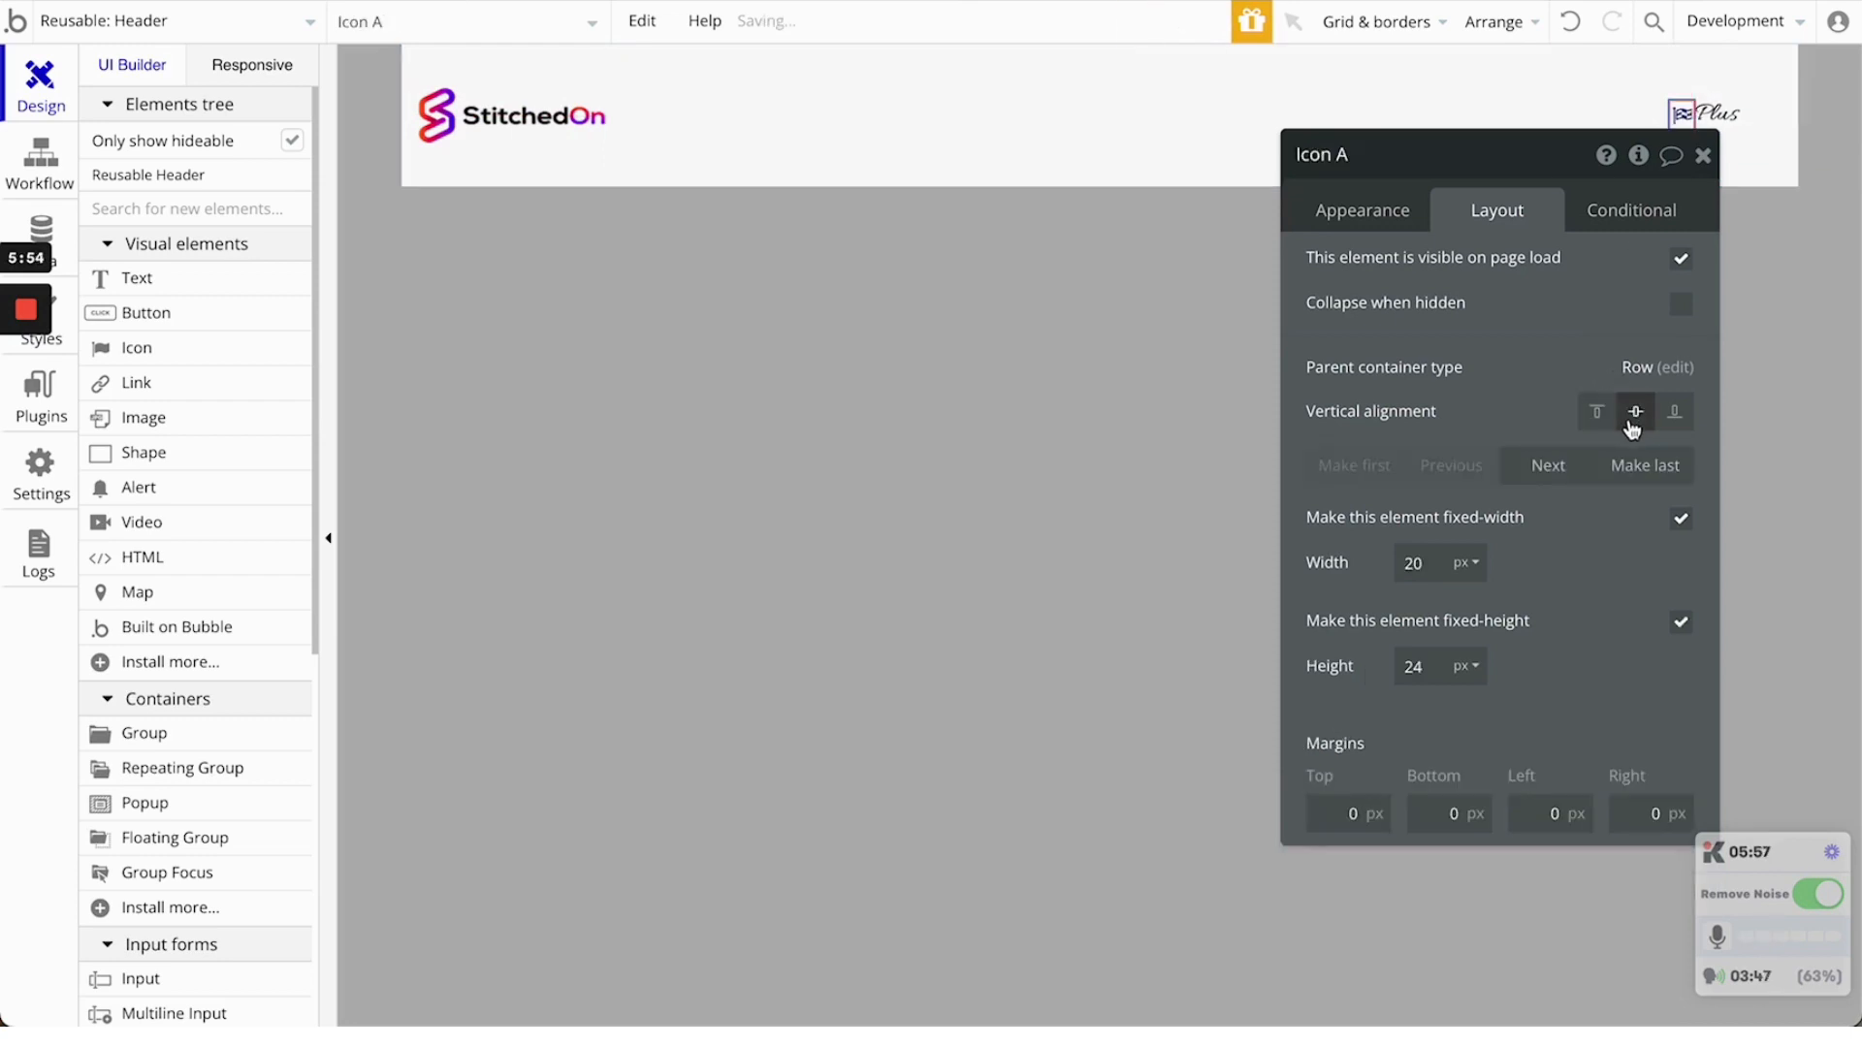
Set the Plus text's left margin to 5 px to space it from the icon
{"action": "left_click", "coordinate": [1726, 114]}
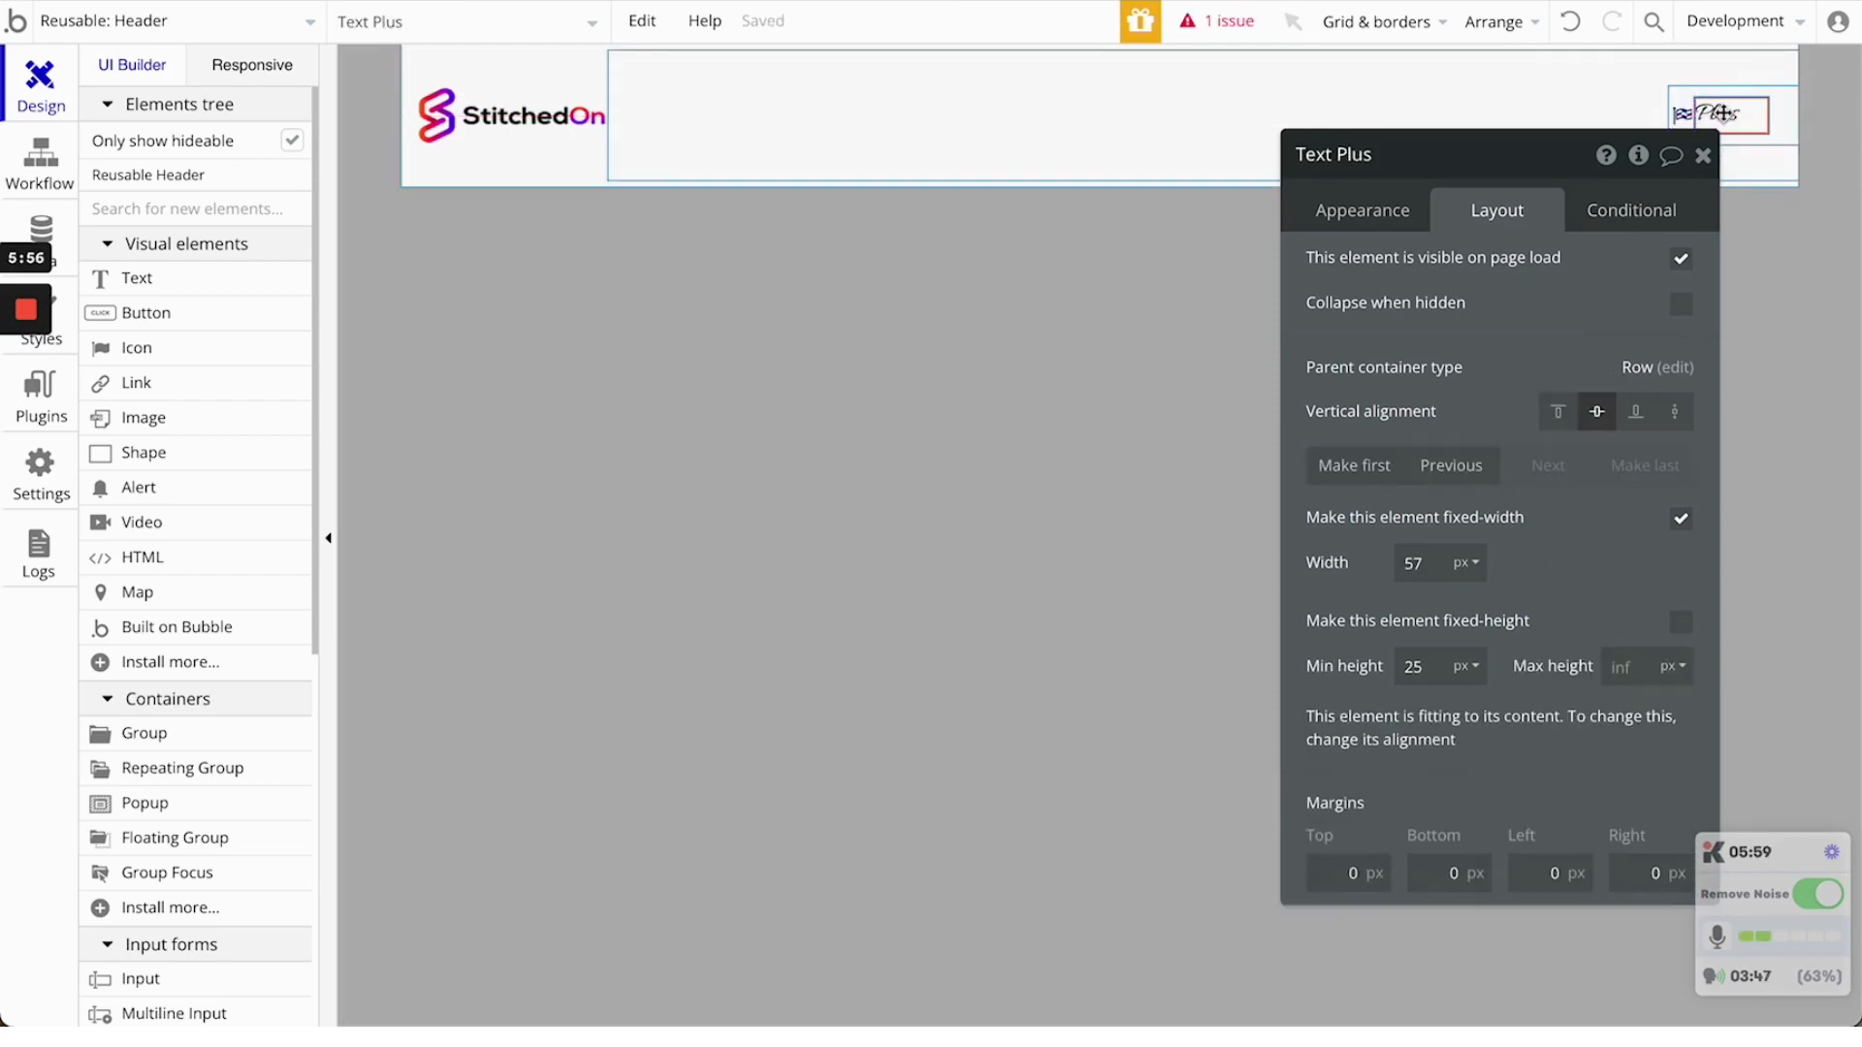
{"action": "left_click", "coordinate": [1537, 878]}
{"action": "type", "text": "5"}
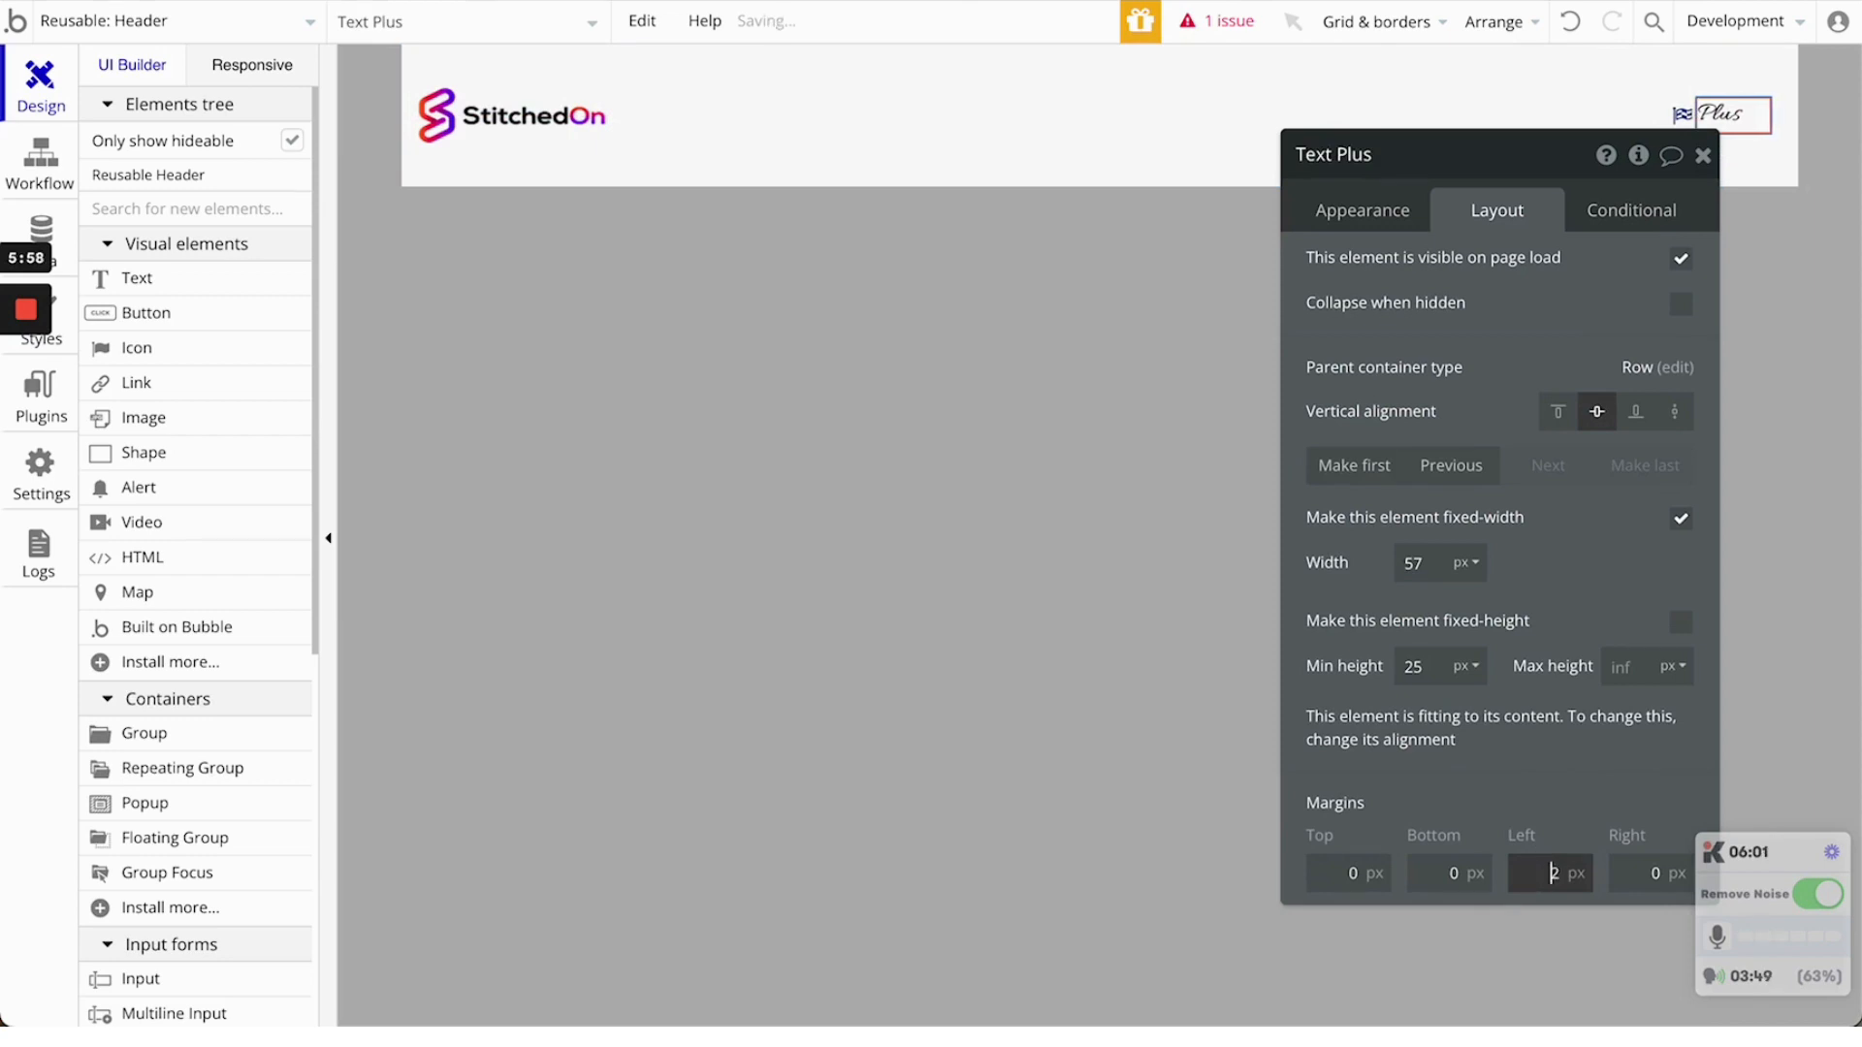
{"action": "left_click", "coordinate": [1606, 578]}
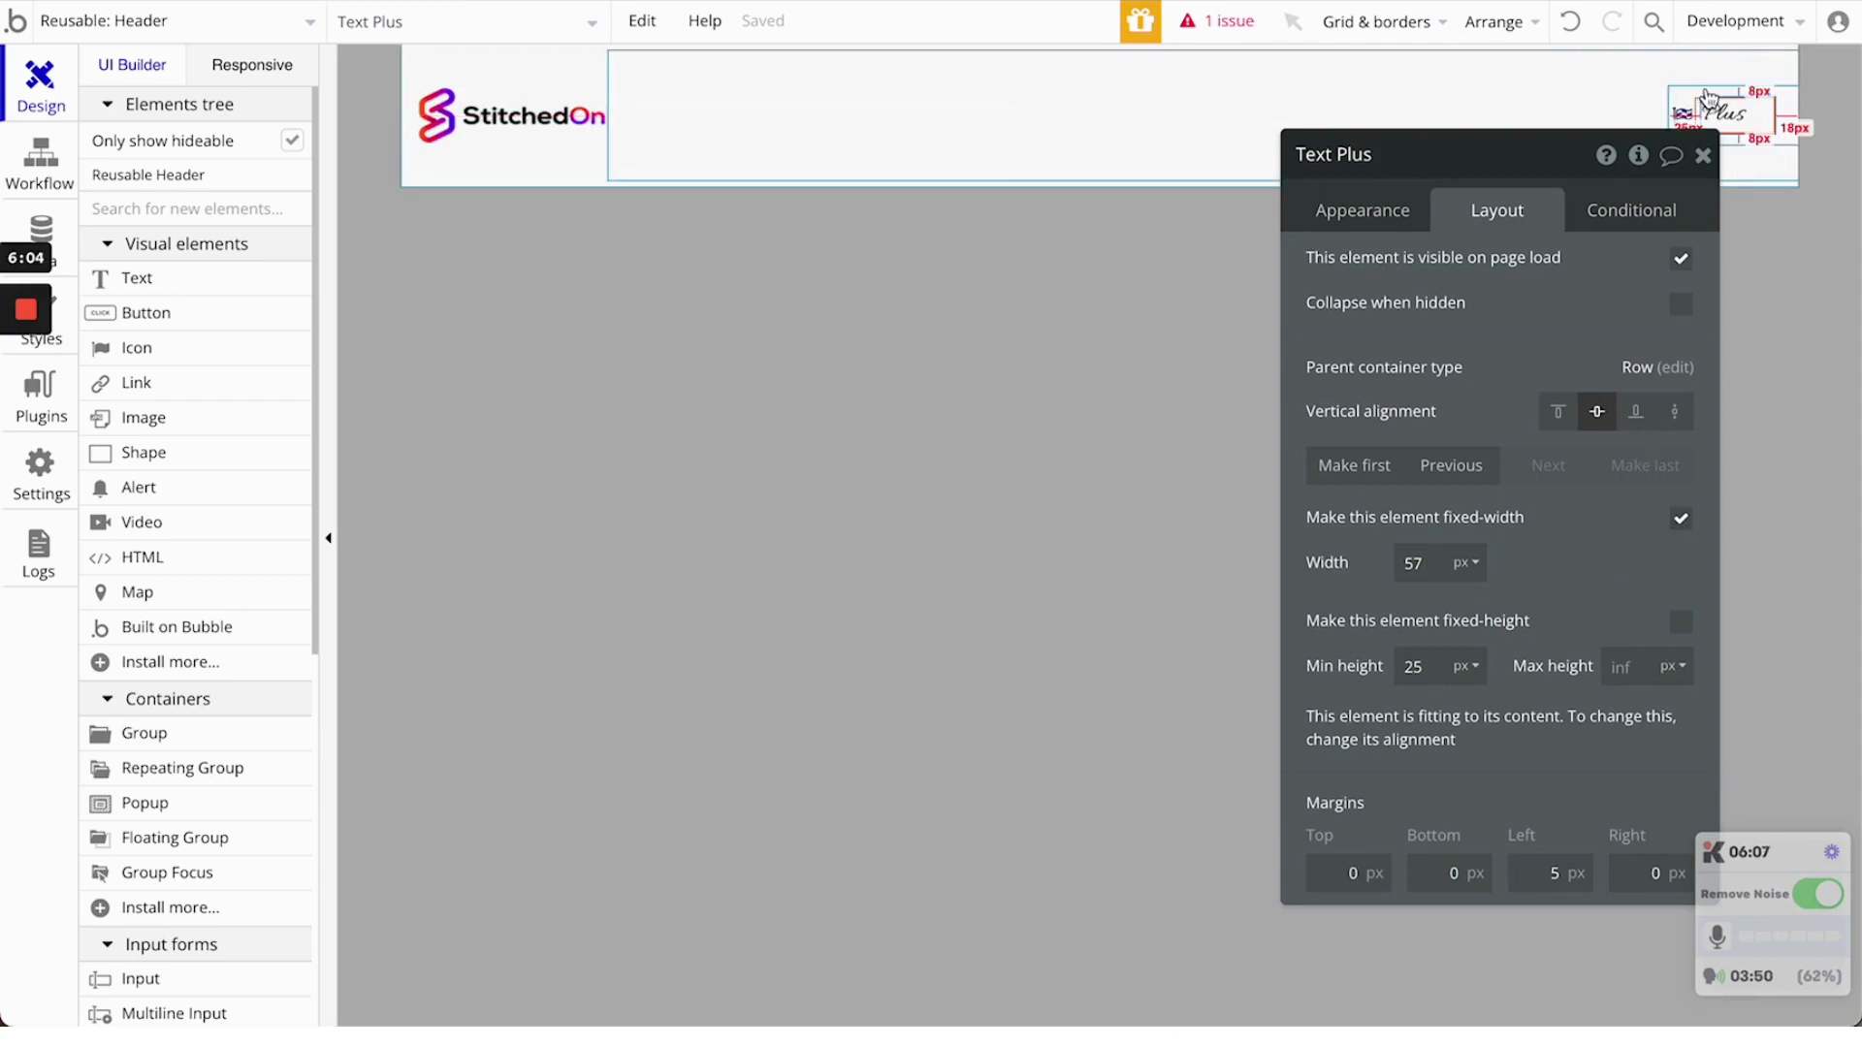
Remove the Plus text's fixed width and set its minimum width to 40 px and maximum width to 60 px
{"action": "left_click", "coordinate": [1706, 89]}
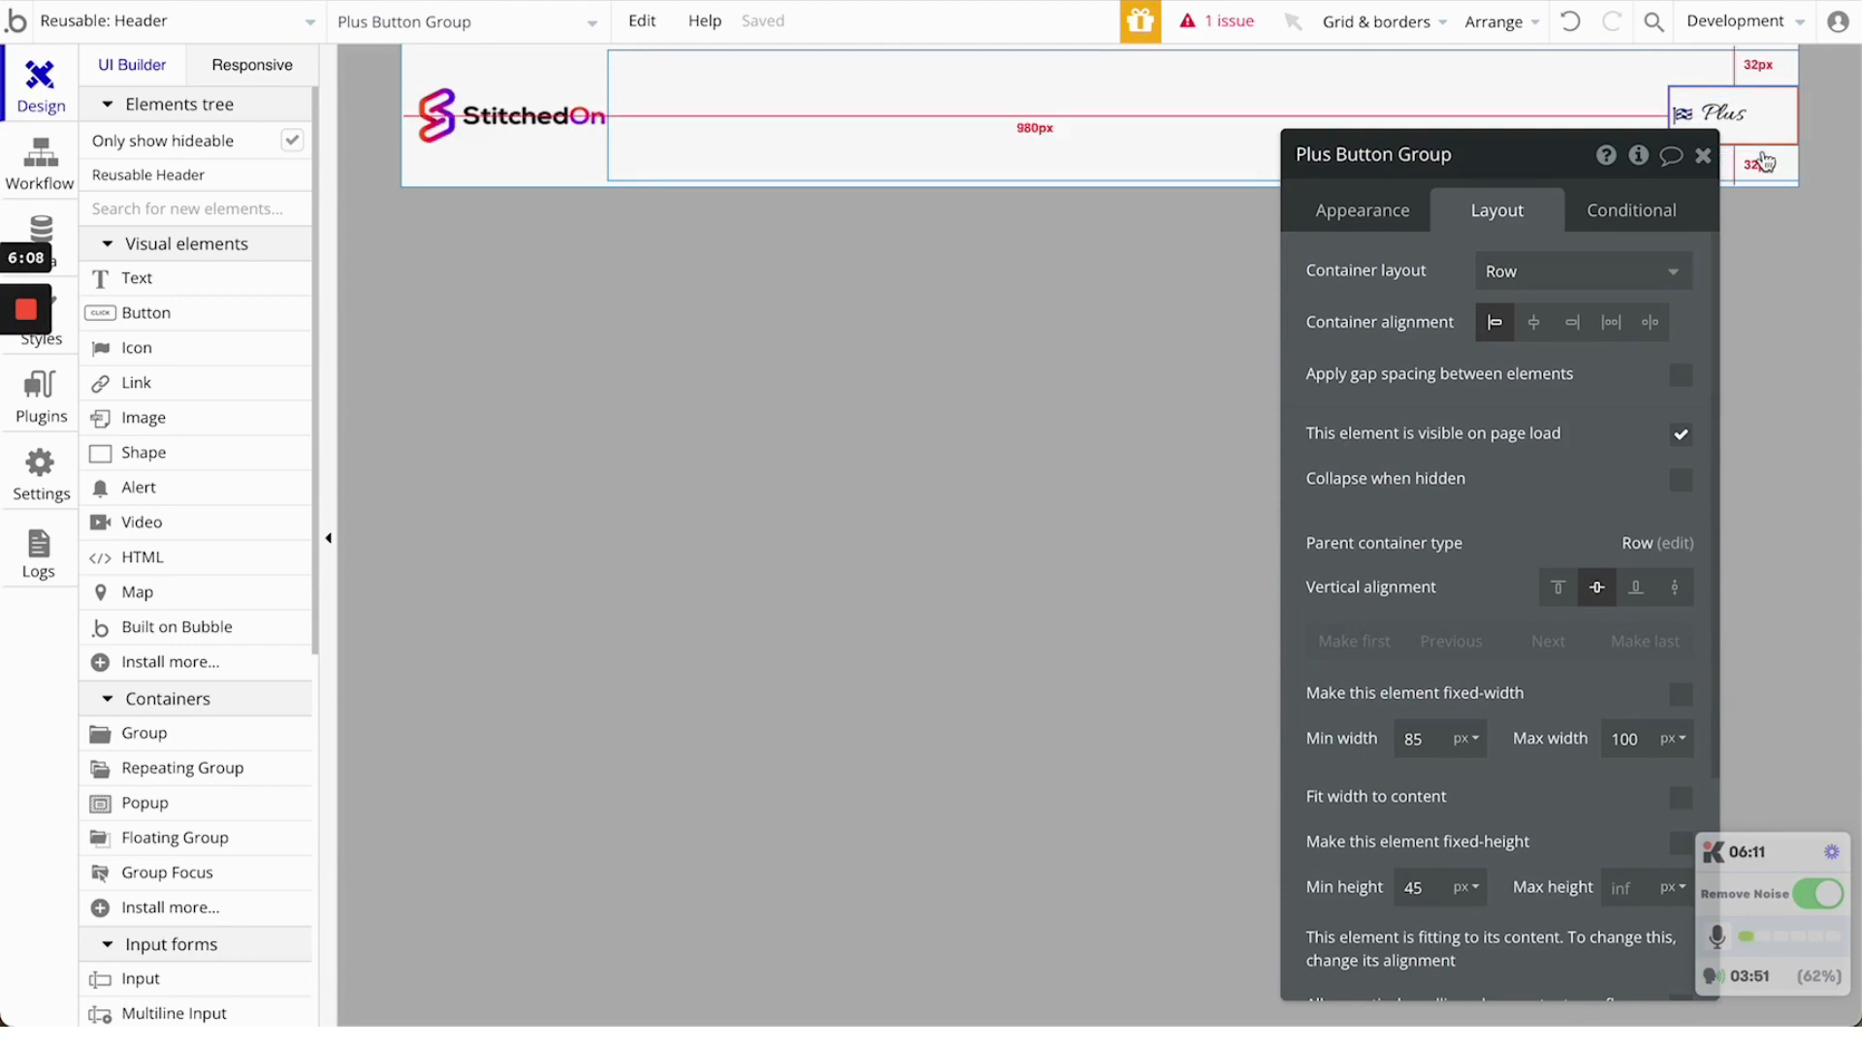
{"action": "left_click", "coordinate": [1724, 117]}
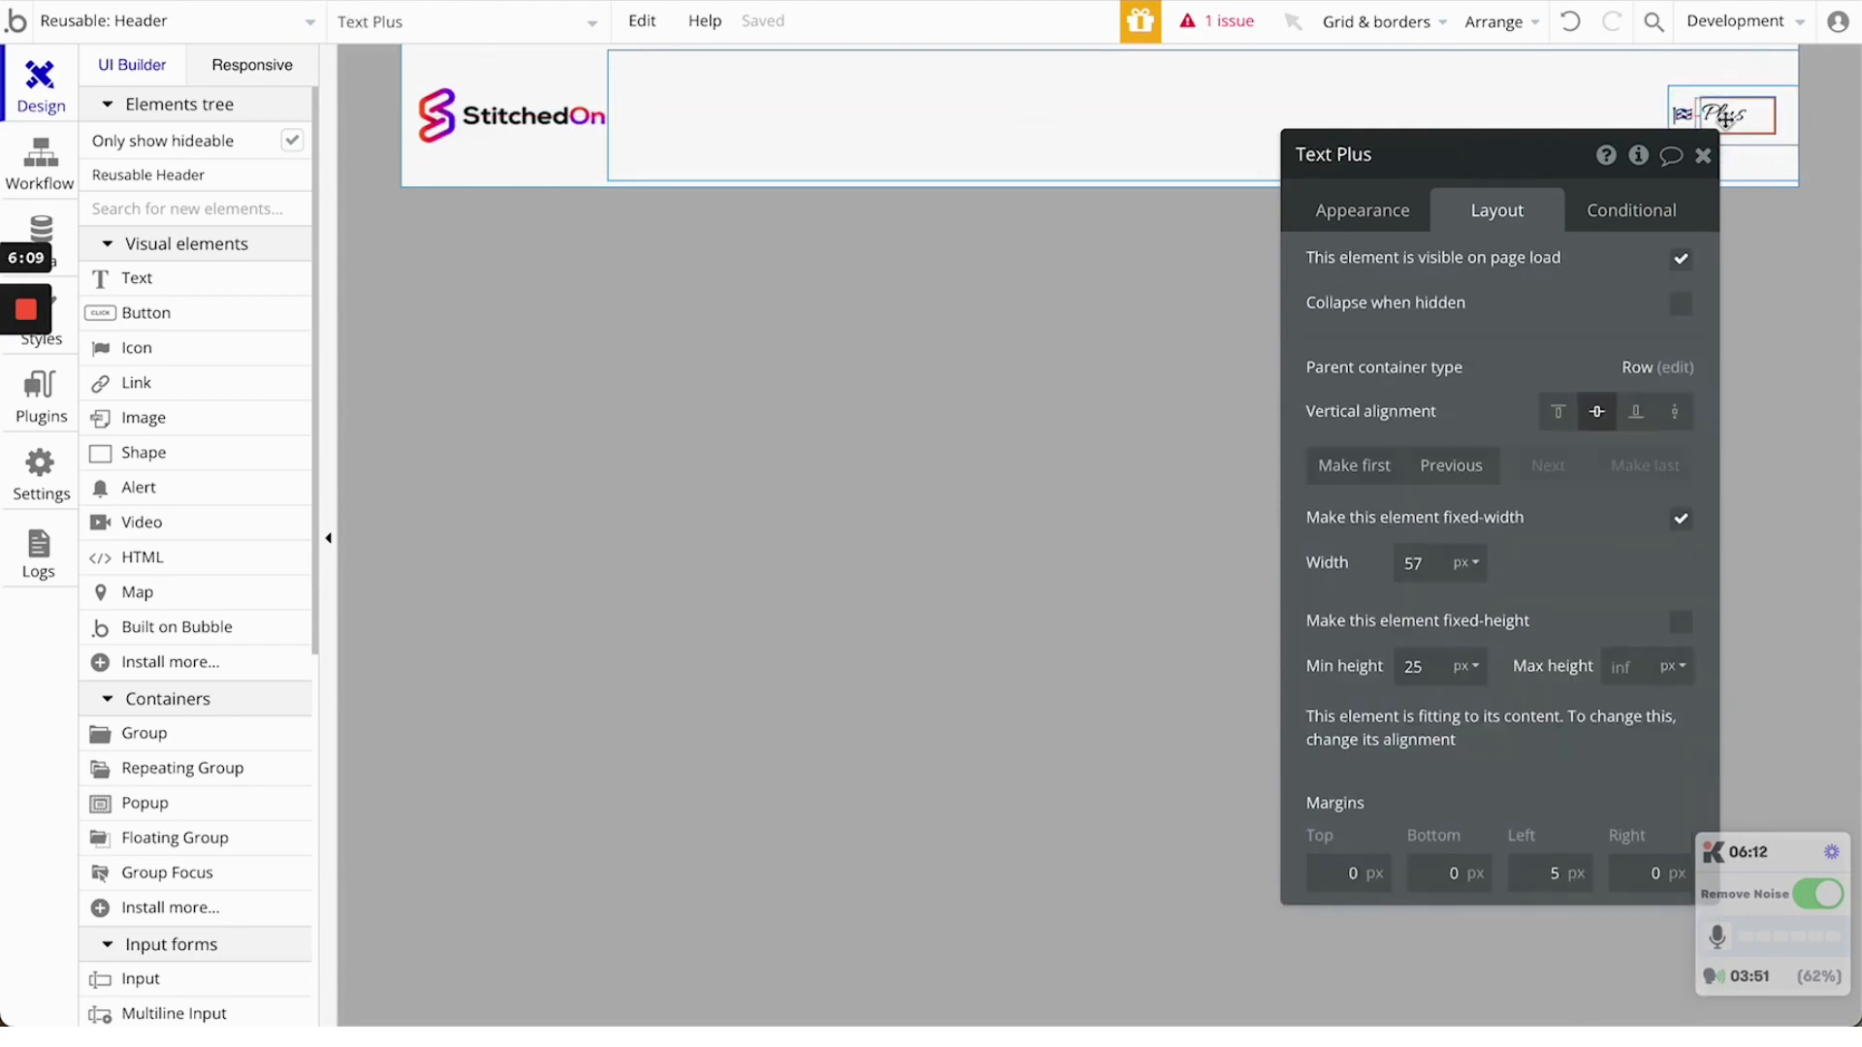
{"action": "left_click", "coordinate": [1681, 521]}
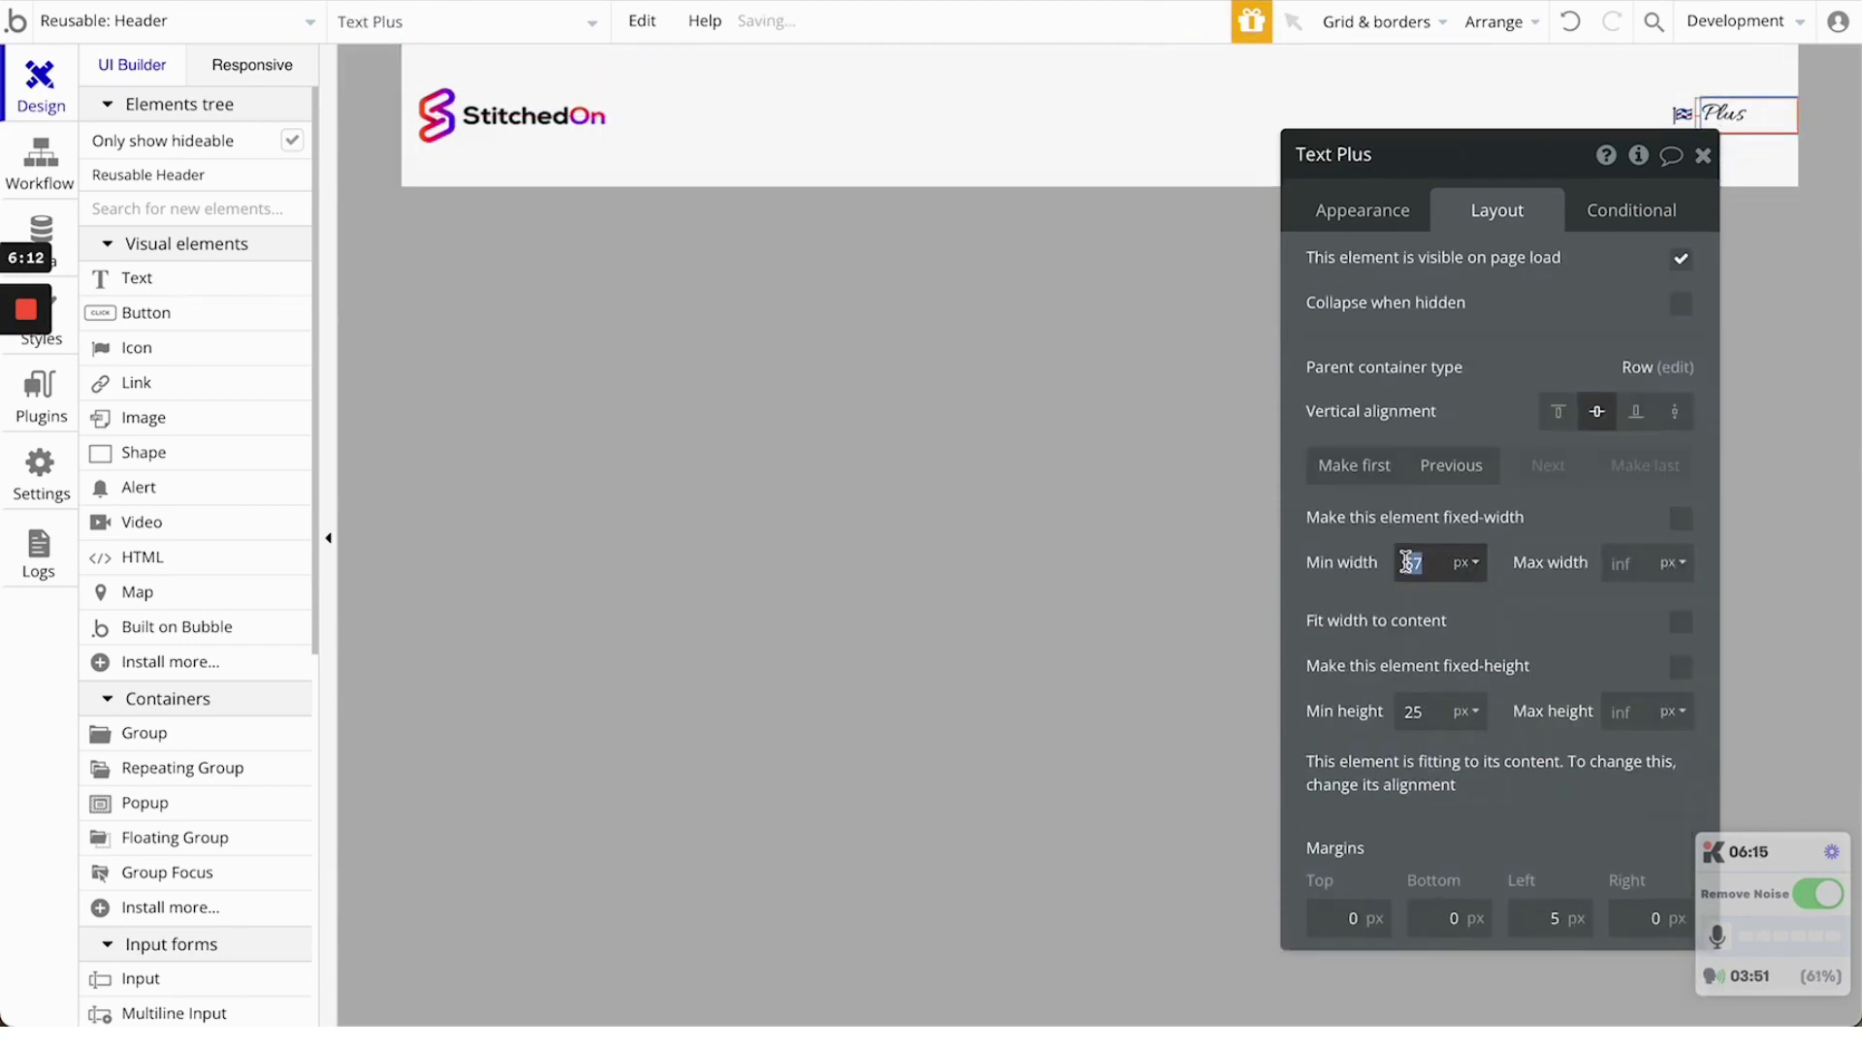
{"action": "type", "text": "40"}
{"action": "key", "text": "Tab"}
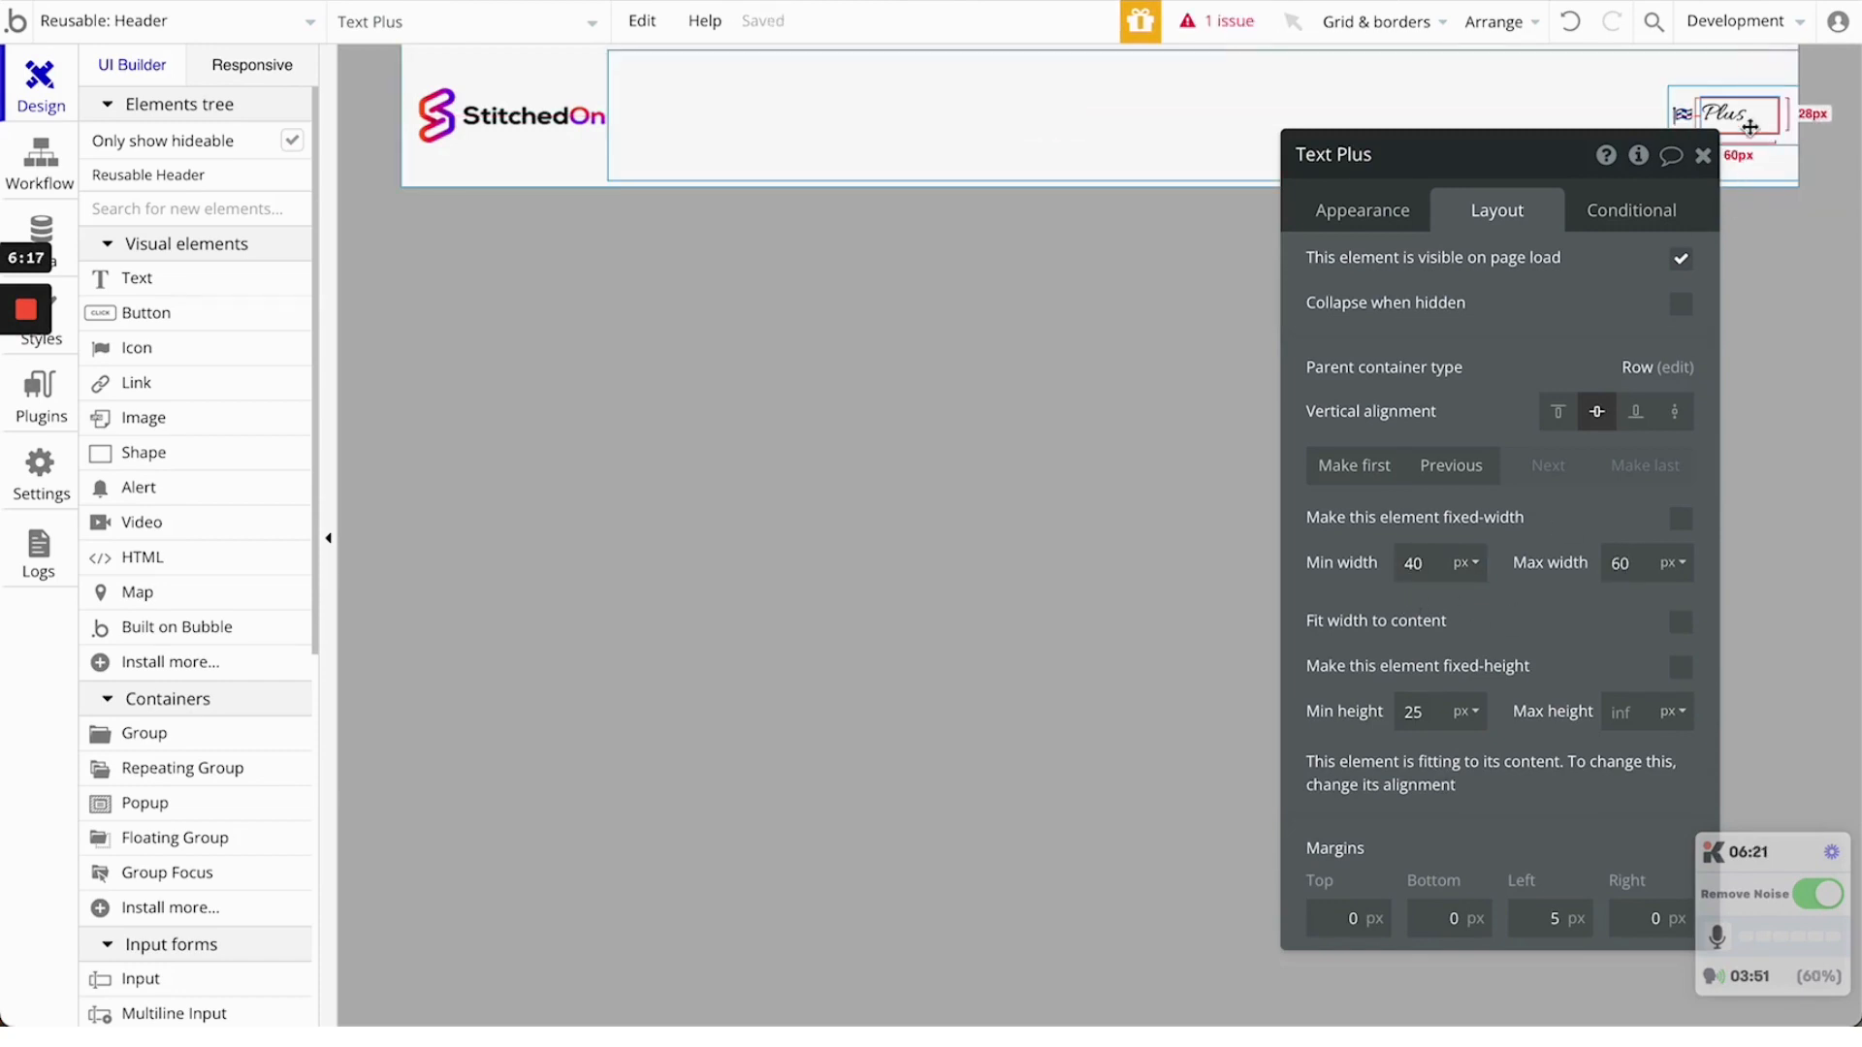
Replace the flag icon beside the Plus text with the Tripadvisor icon, searching the icon library for "trip"
{"action": "left_click", "coordinate": [1683, 118]}
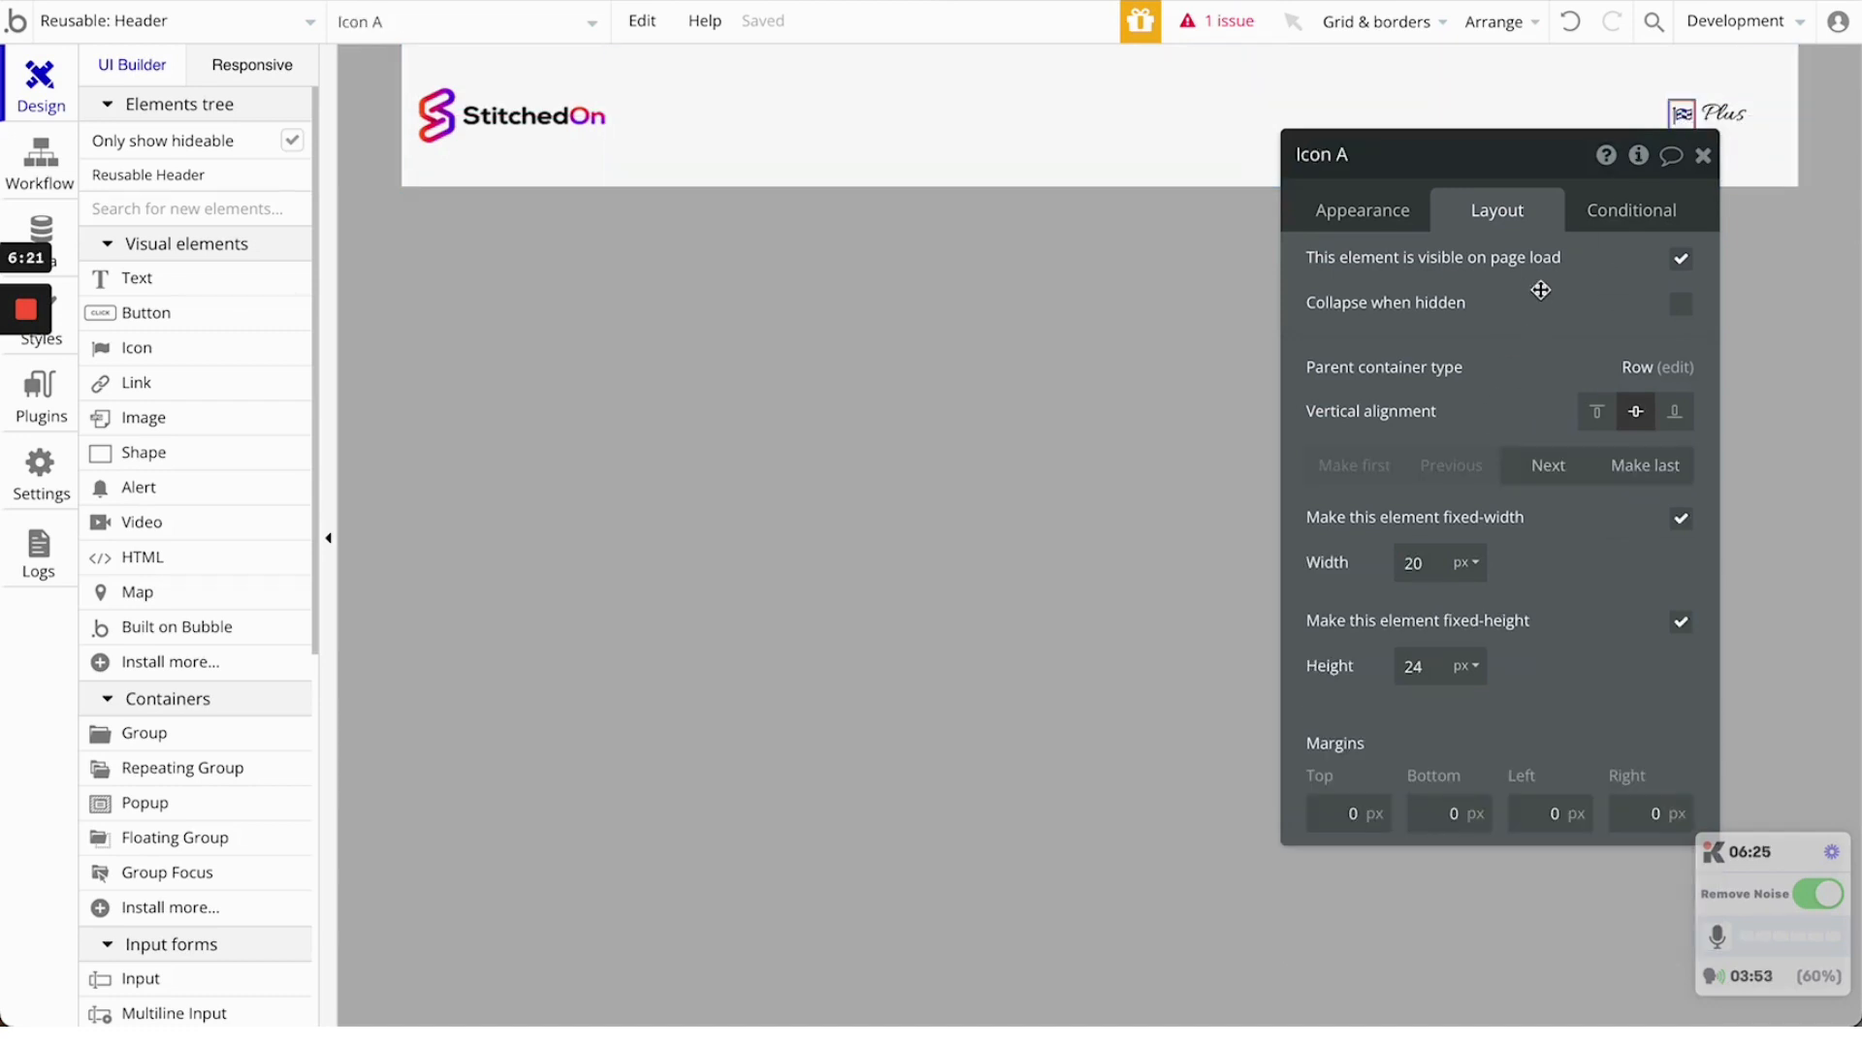
{"action": "left_click", "coordinate": [1377, 215]}
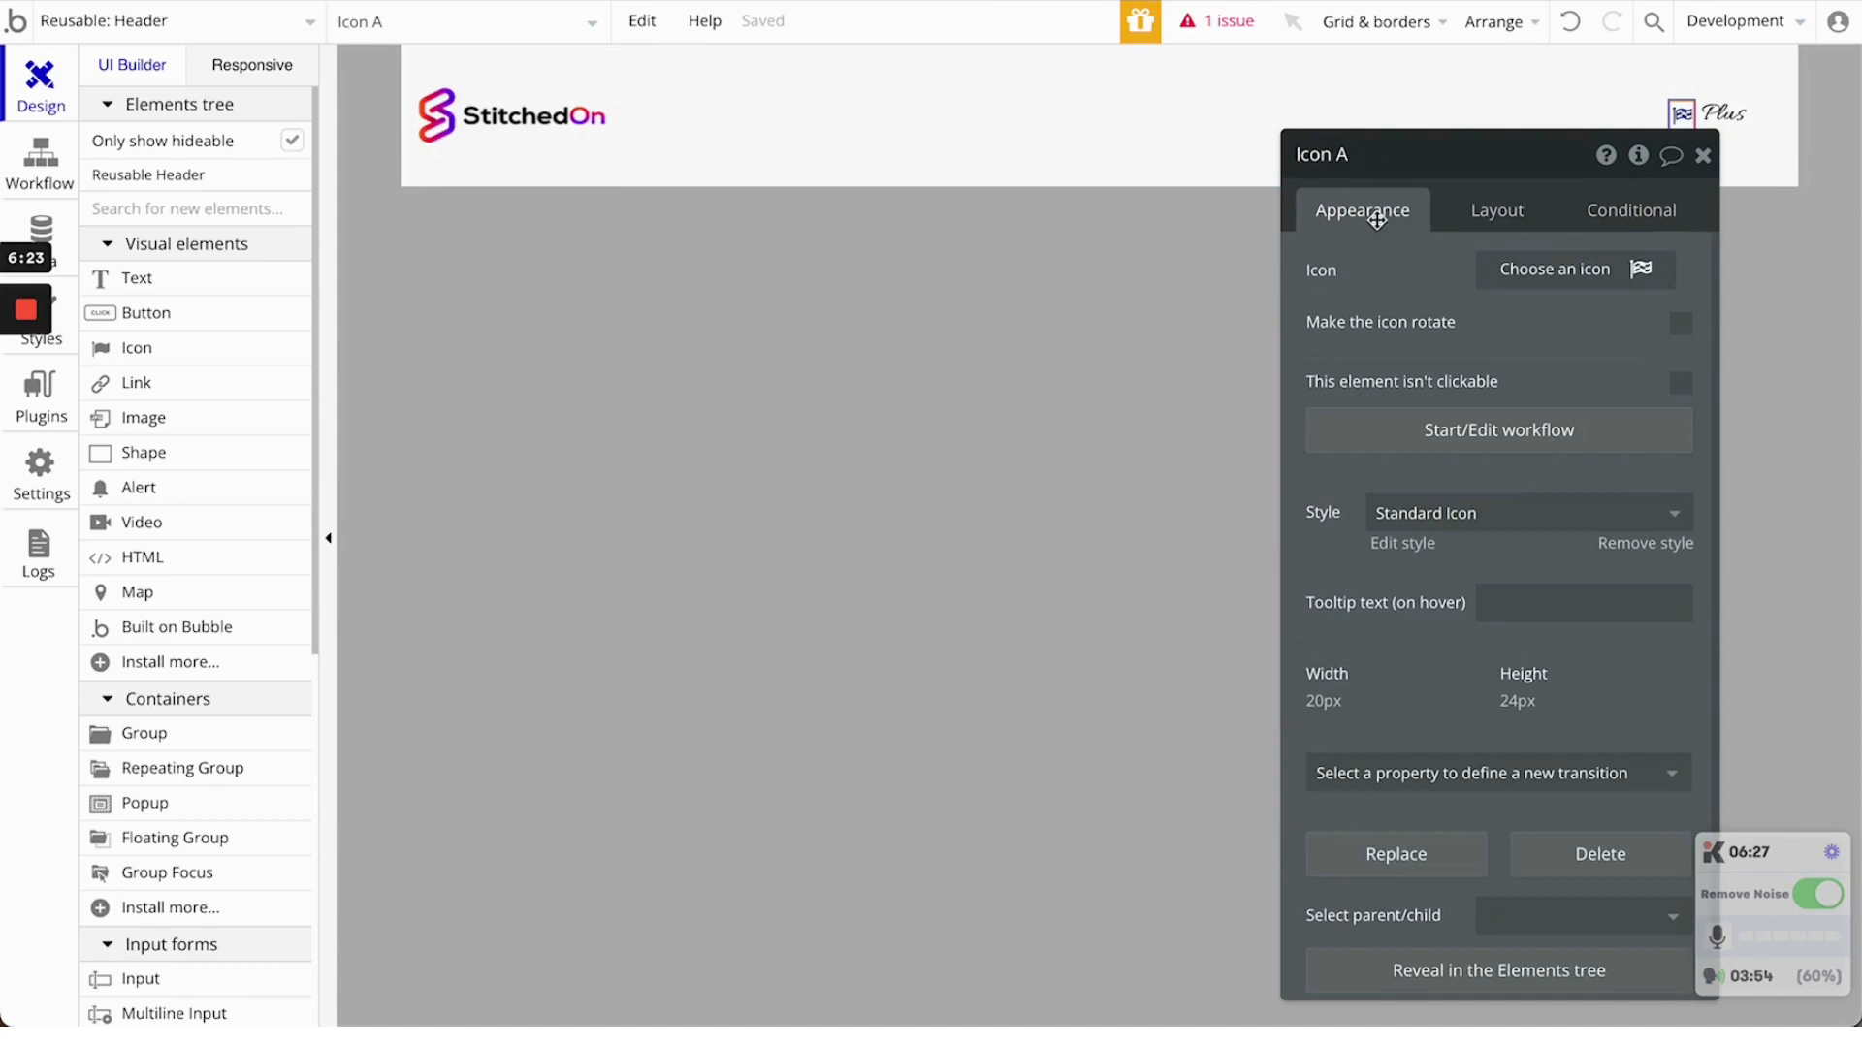
{"action": "left_click", "coordinate": [1554, 277]}
{"action": "type", "text": "trip"}
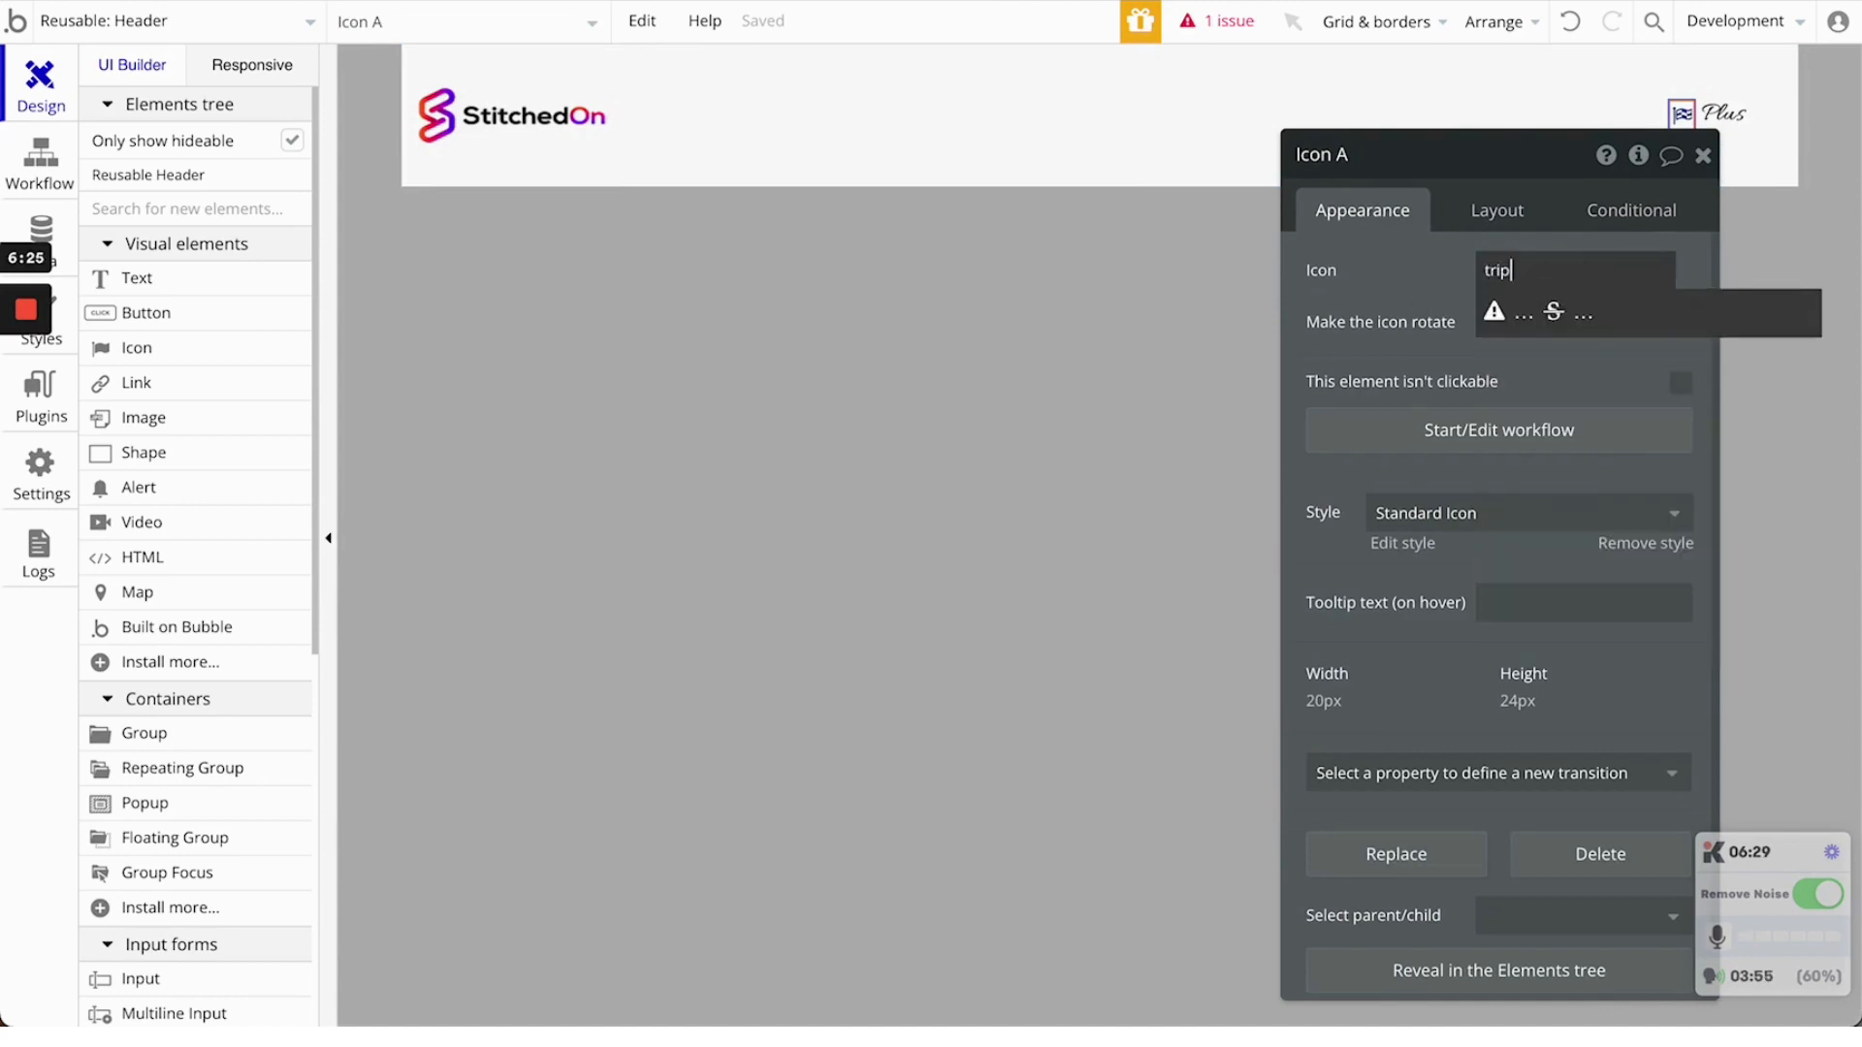
{"action": "key", "text": "BackSpace"}
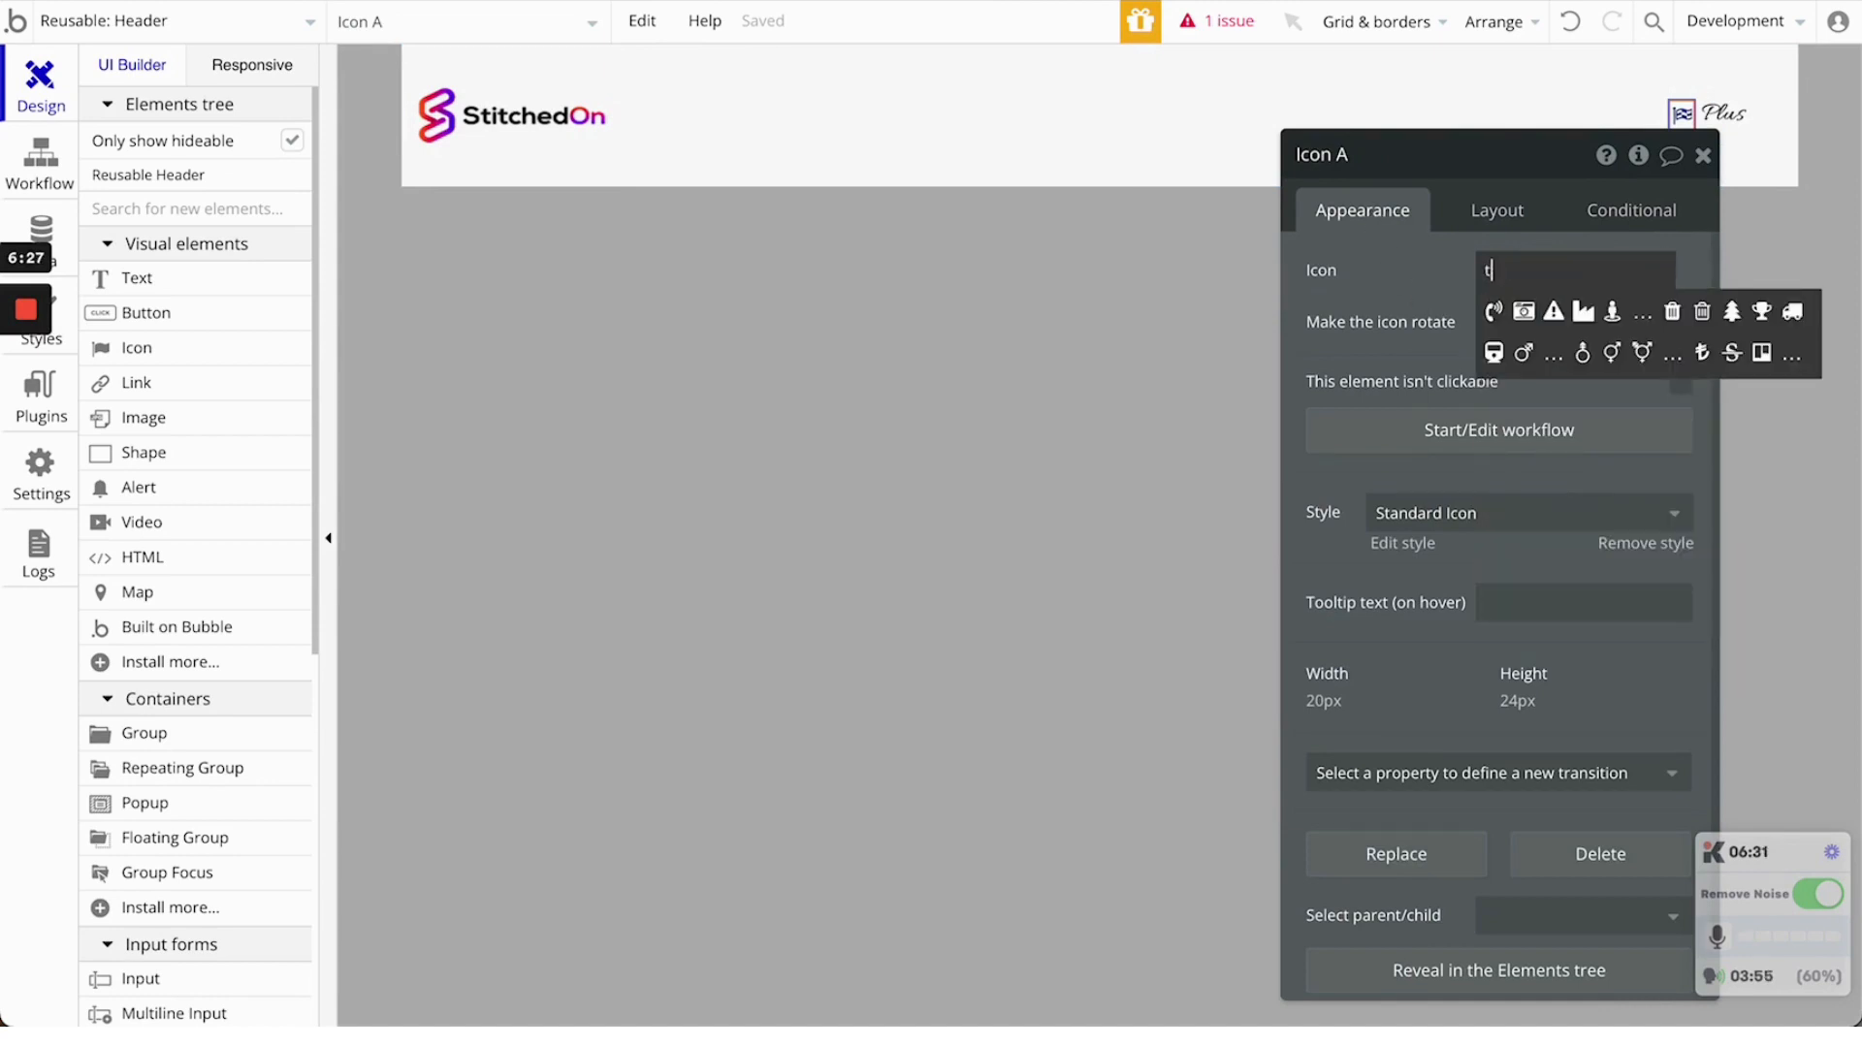
{"action": "key", "text": "BackSpace"}
{"action": "type", "text": "ye"}
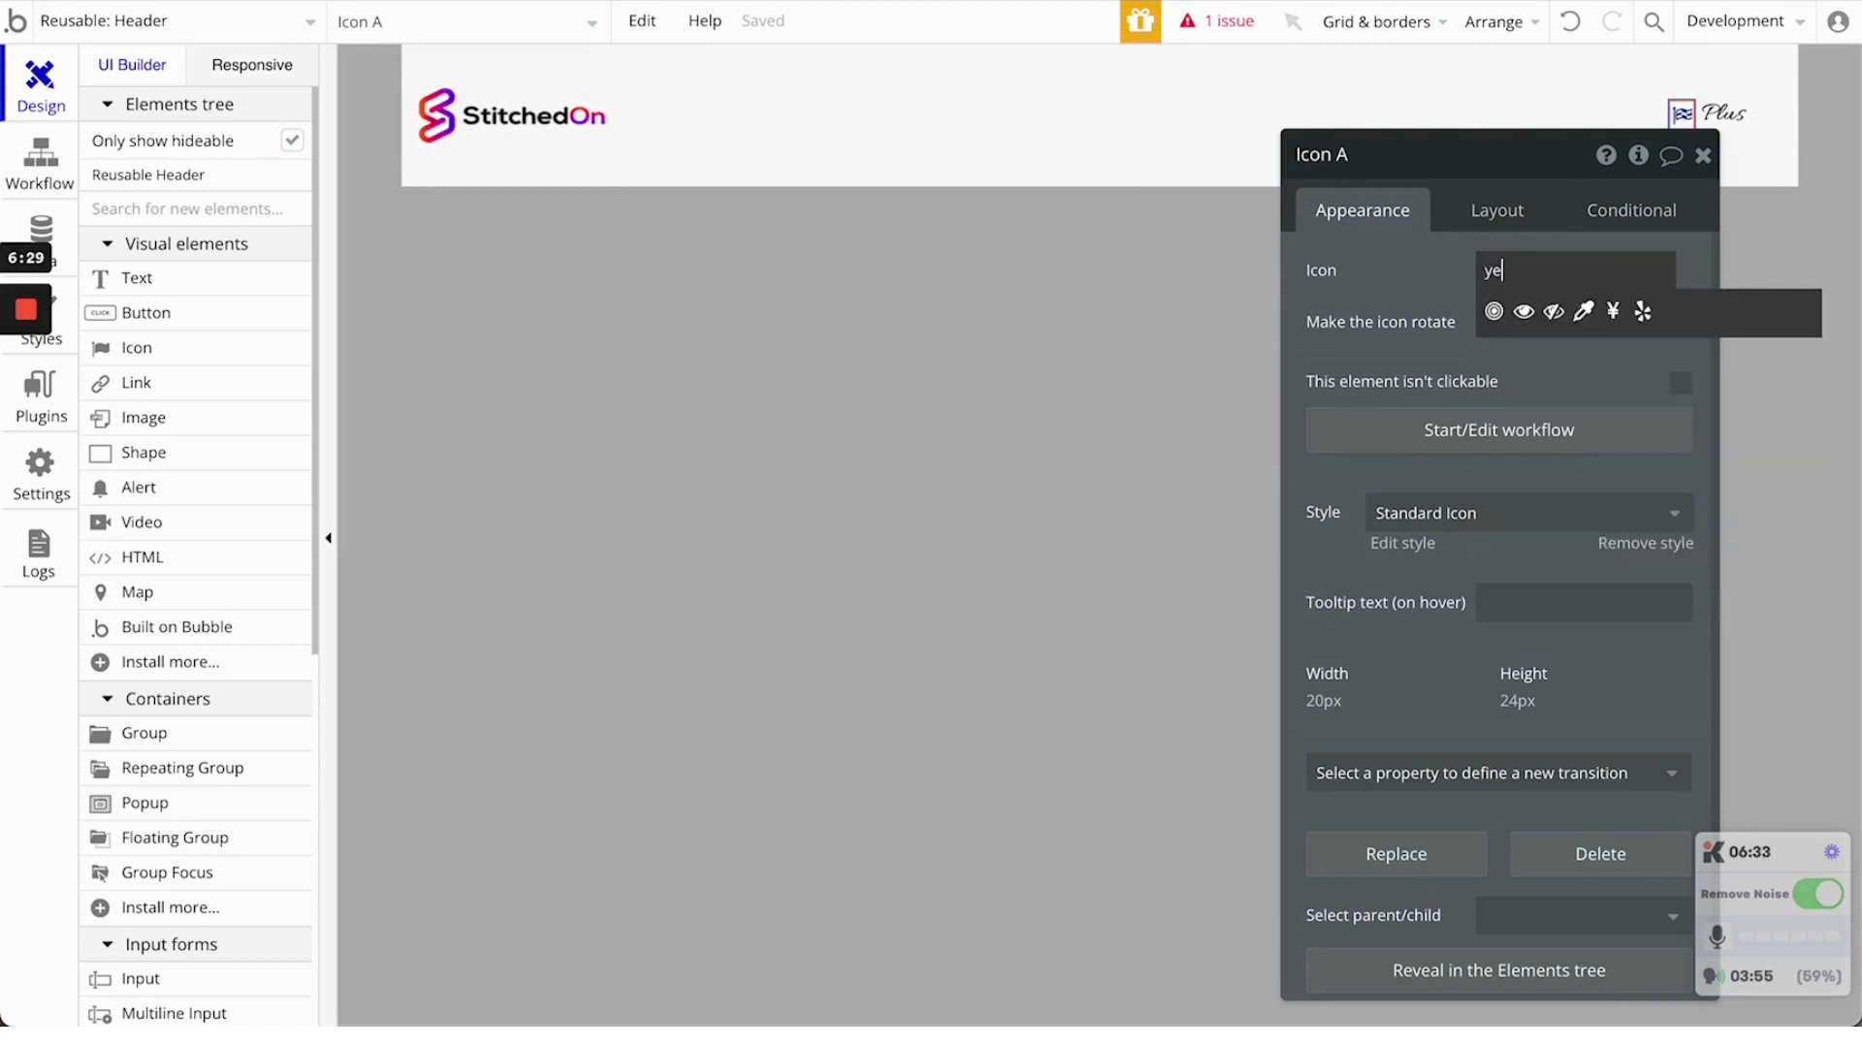
{"action": "key", "text": "BackSpace"}
{"action": "key", "text": "BackSpace"}
{"action": "type", "text": "trip"}
{"action": "left_click", "coordinate": [1494, 312]}
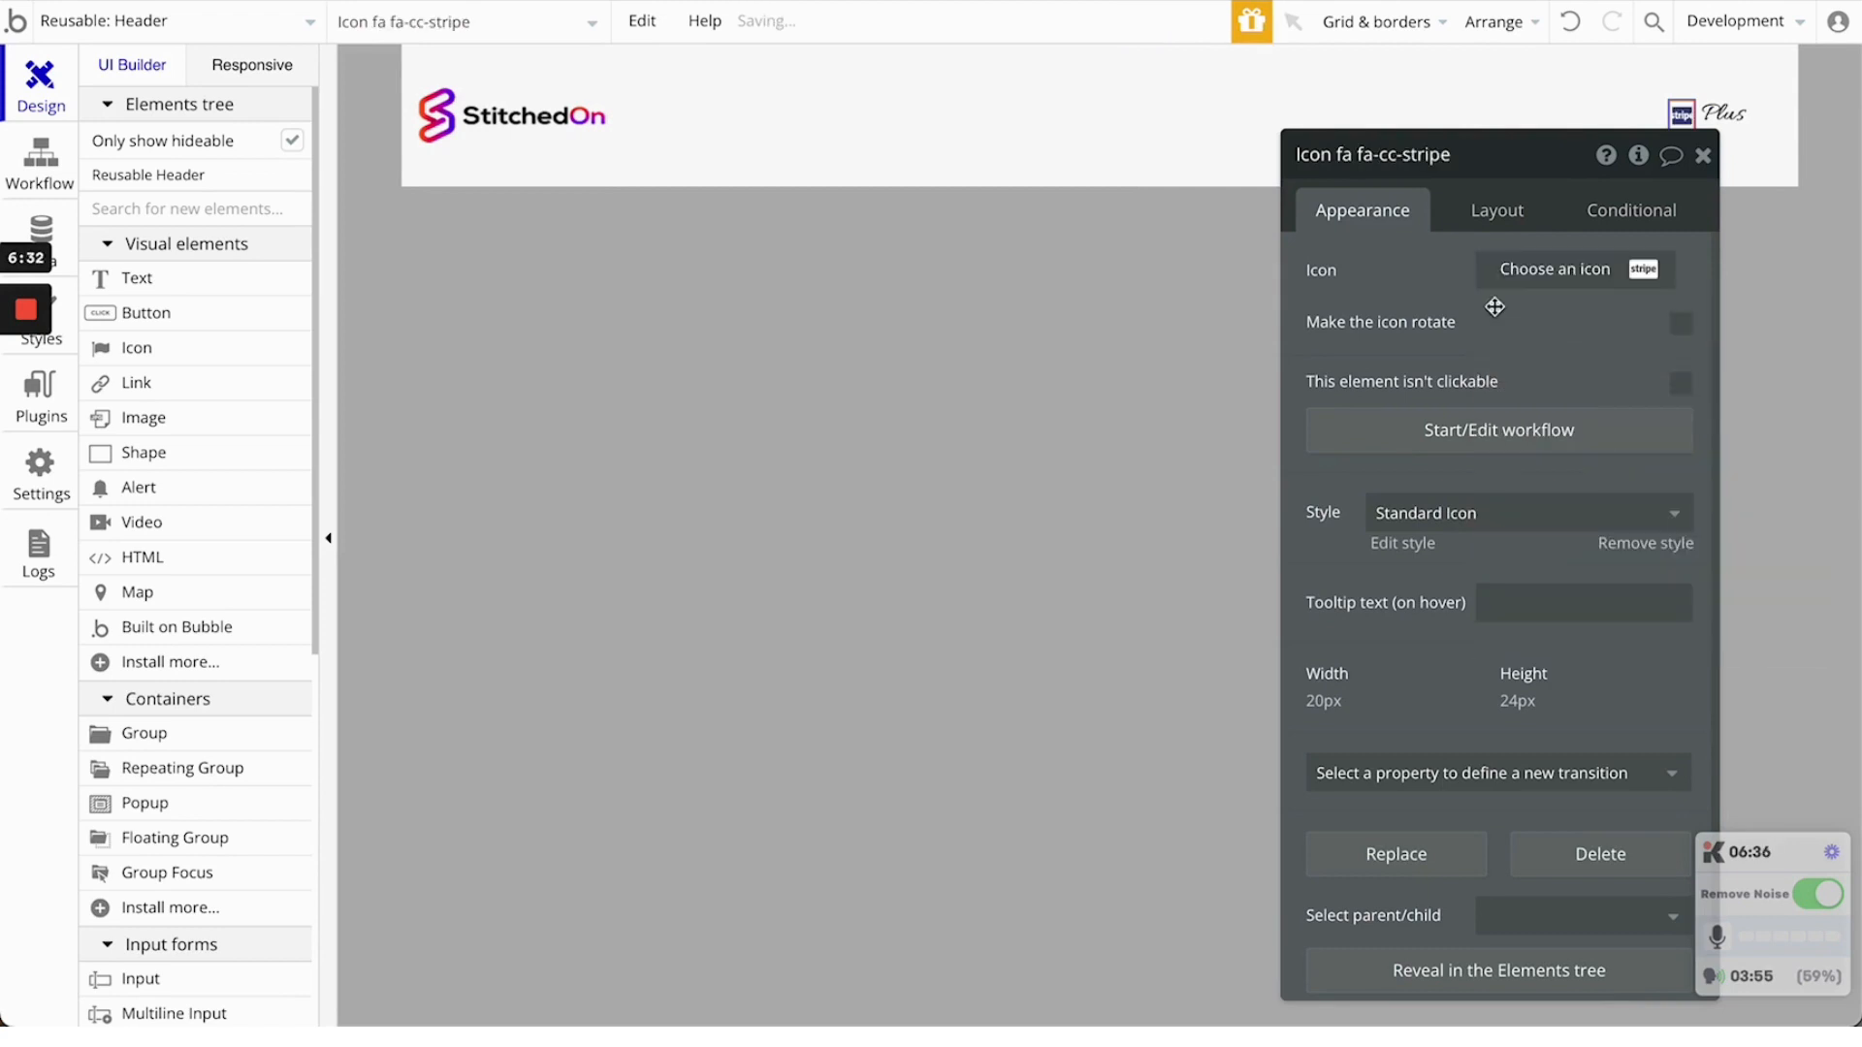
{"action": "left_click", "coordinate": [1550, 272]}
{"action": "type", "text": "trip"}
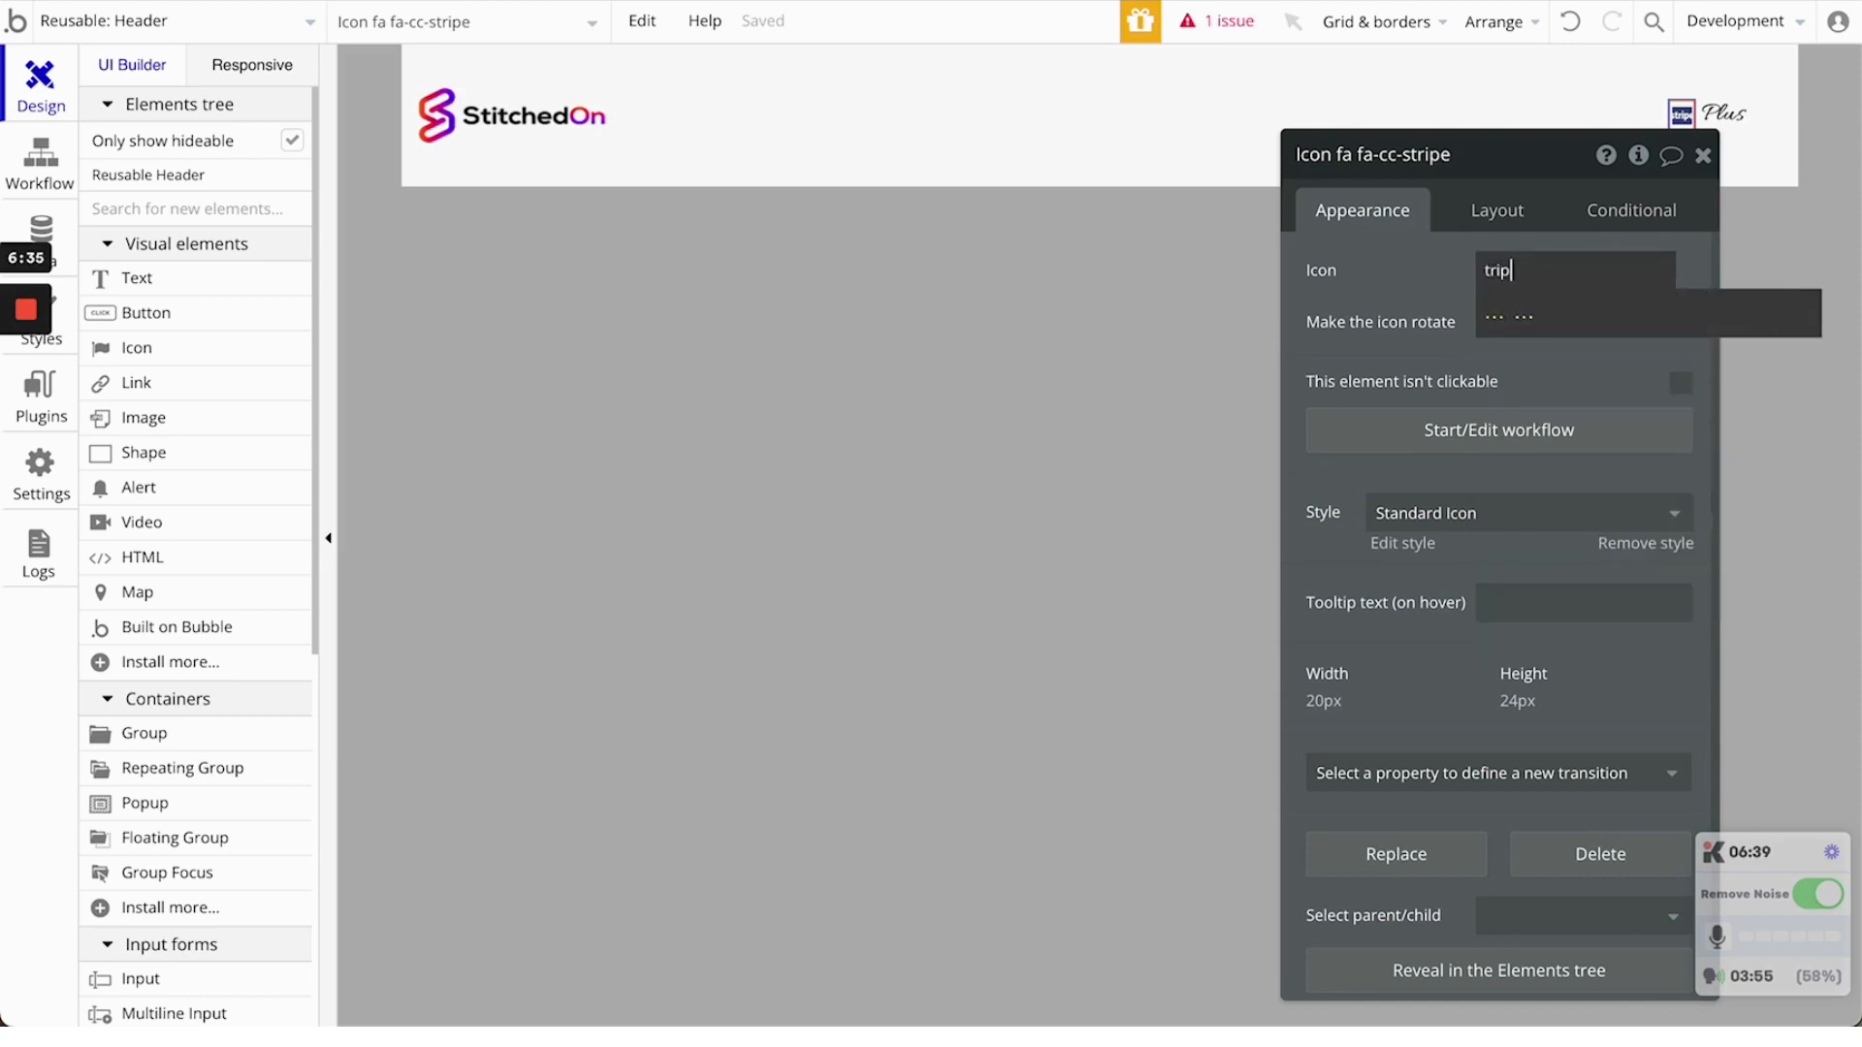
{"action": "left_click", "coordinate": [1536, 319]}
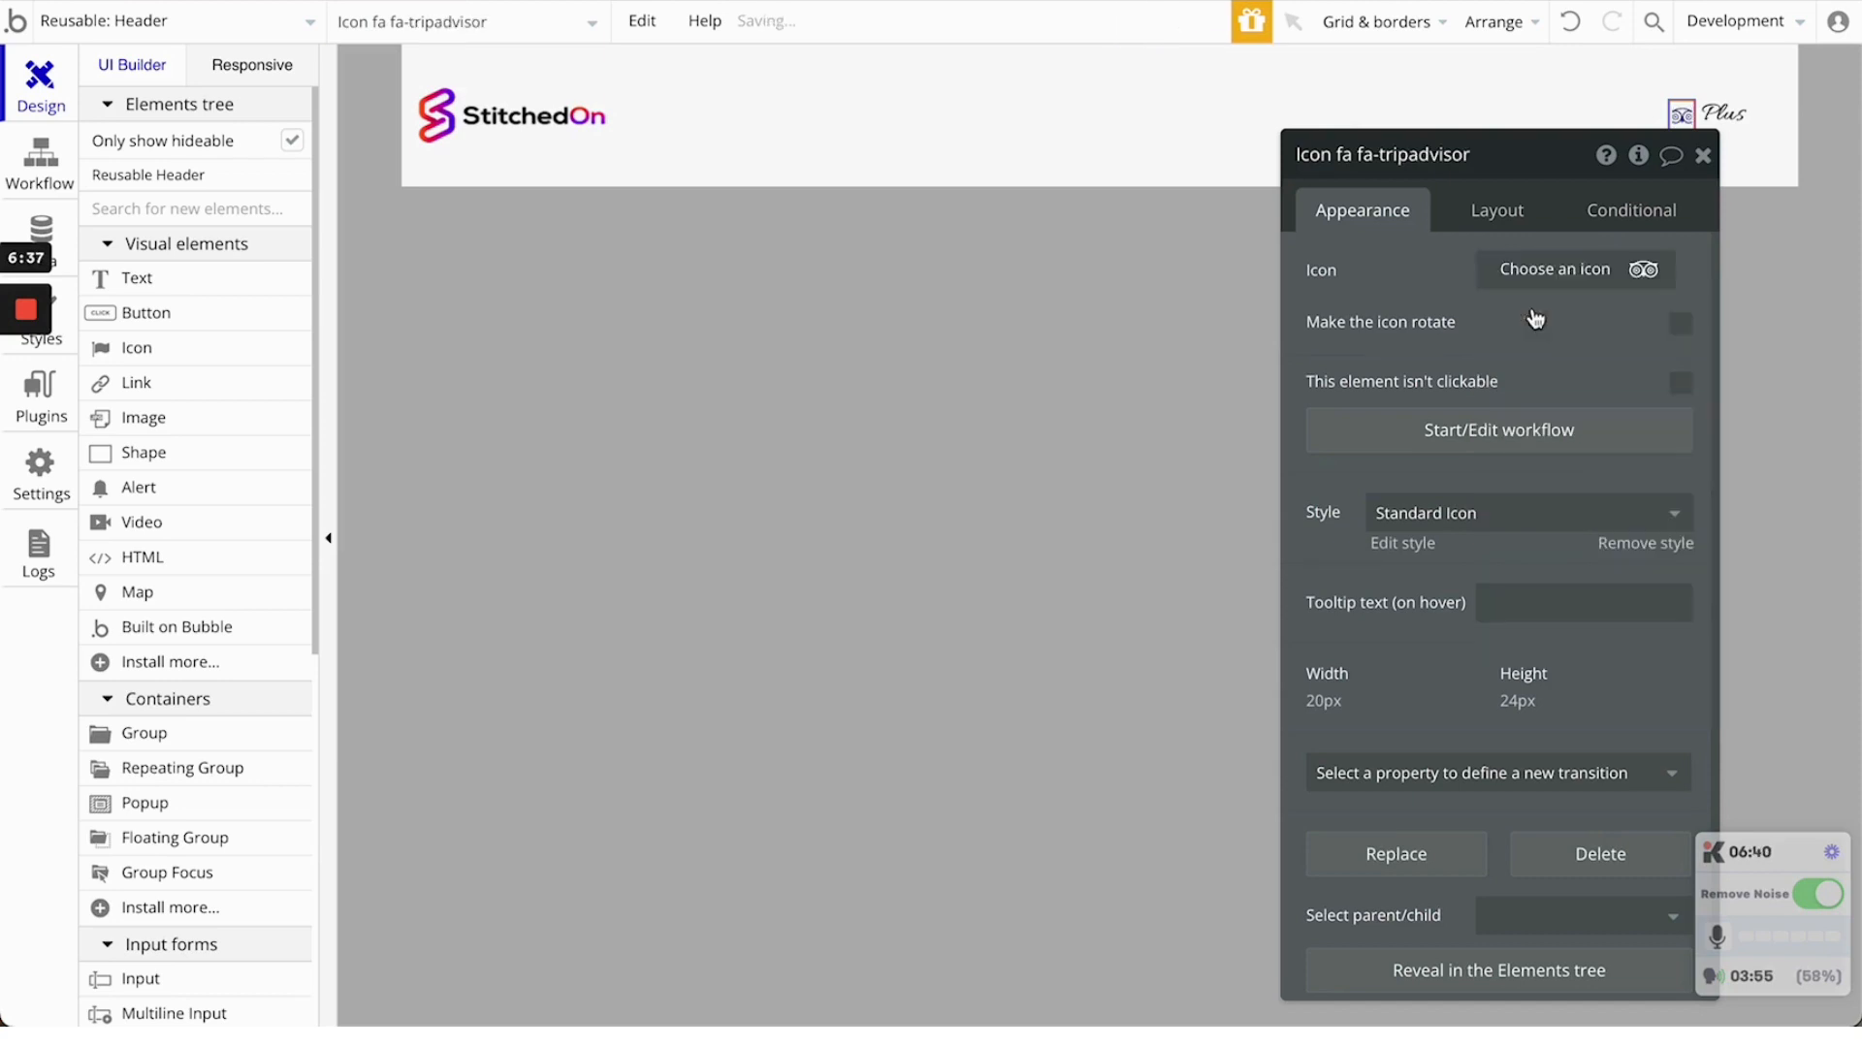
Remove the Tripadvisor icon's fixed width and set its maximum width to 30 px
{"action": "left_click", "coordinate": [1700, 160]}
{"action": "double_click", "coordinate": [1683, 120]}
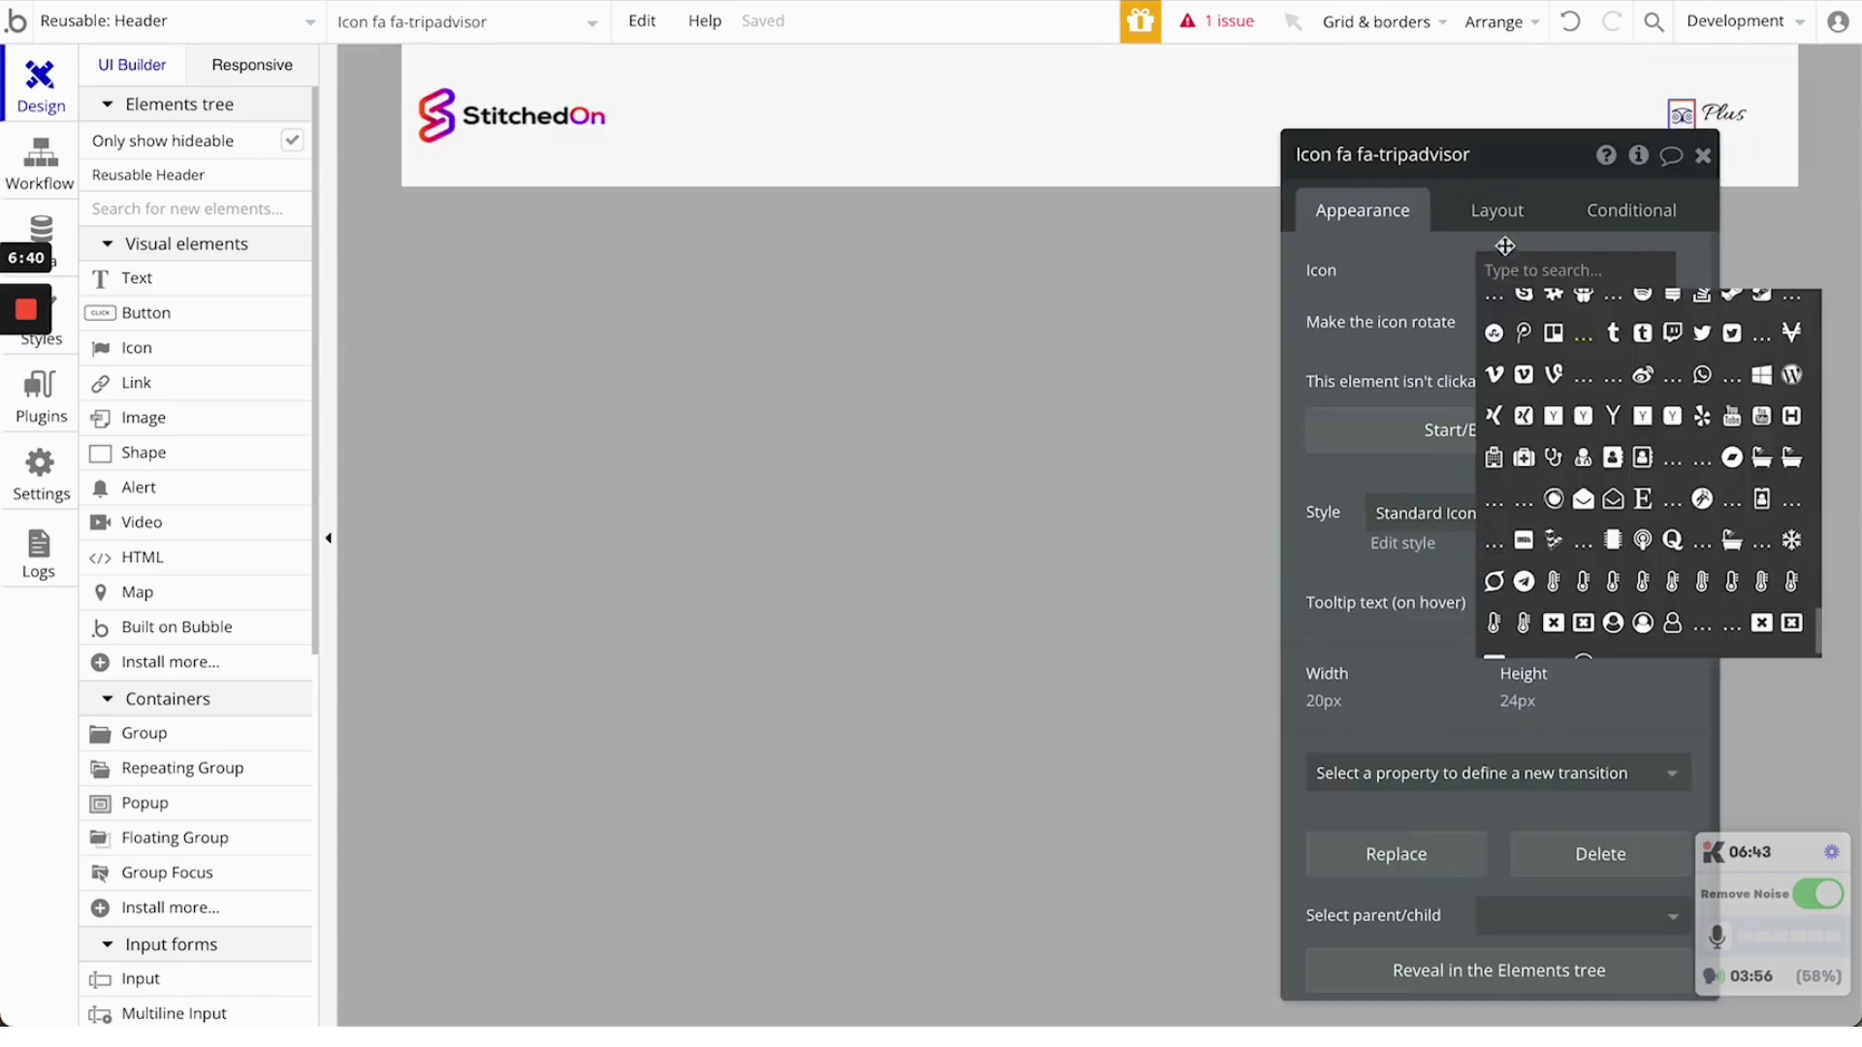
{"action": "left_click", "coordinate": [1513, 210]}
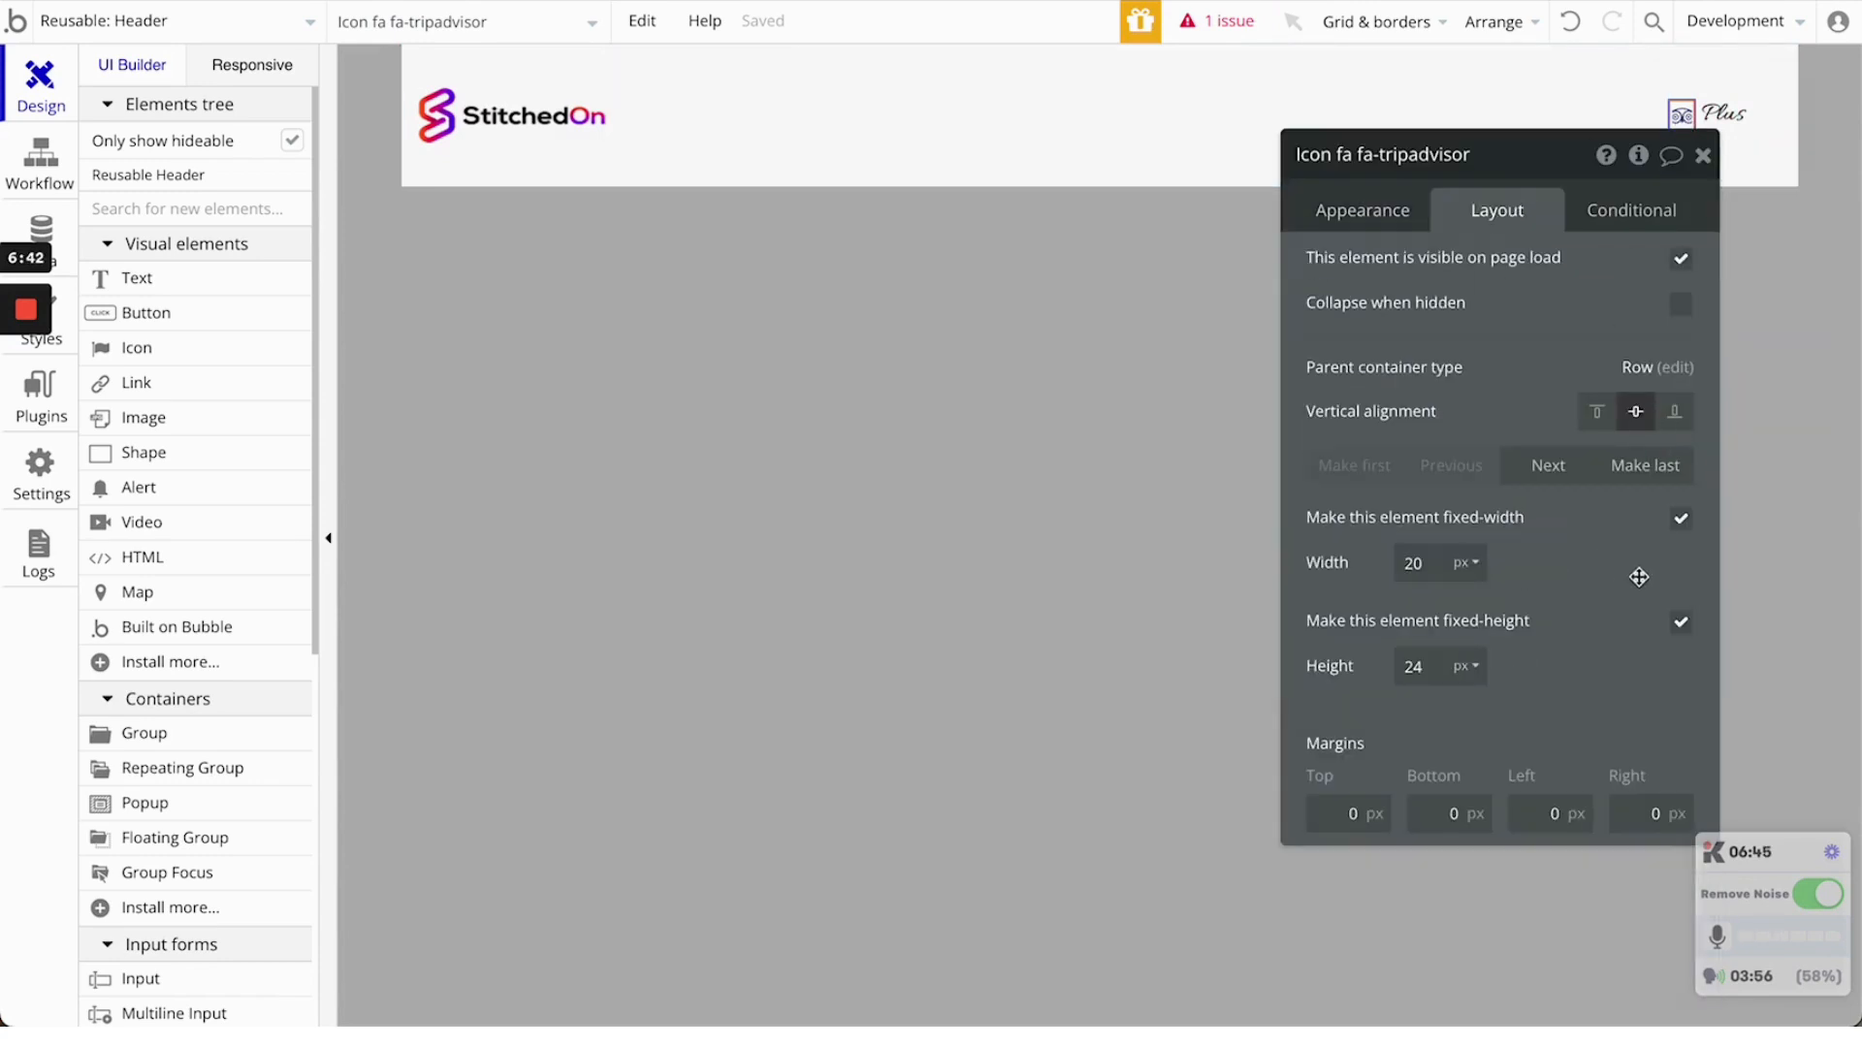
{"action": "left_click", "coordinate": [1682, 521]}
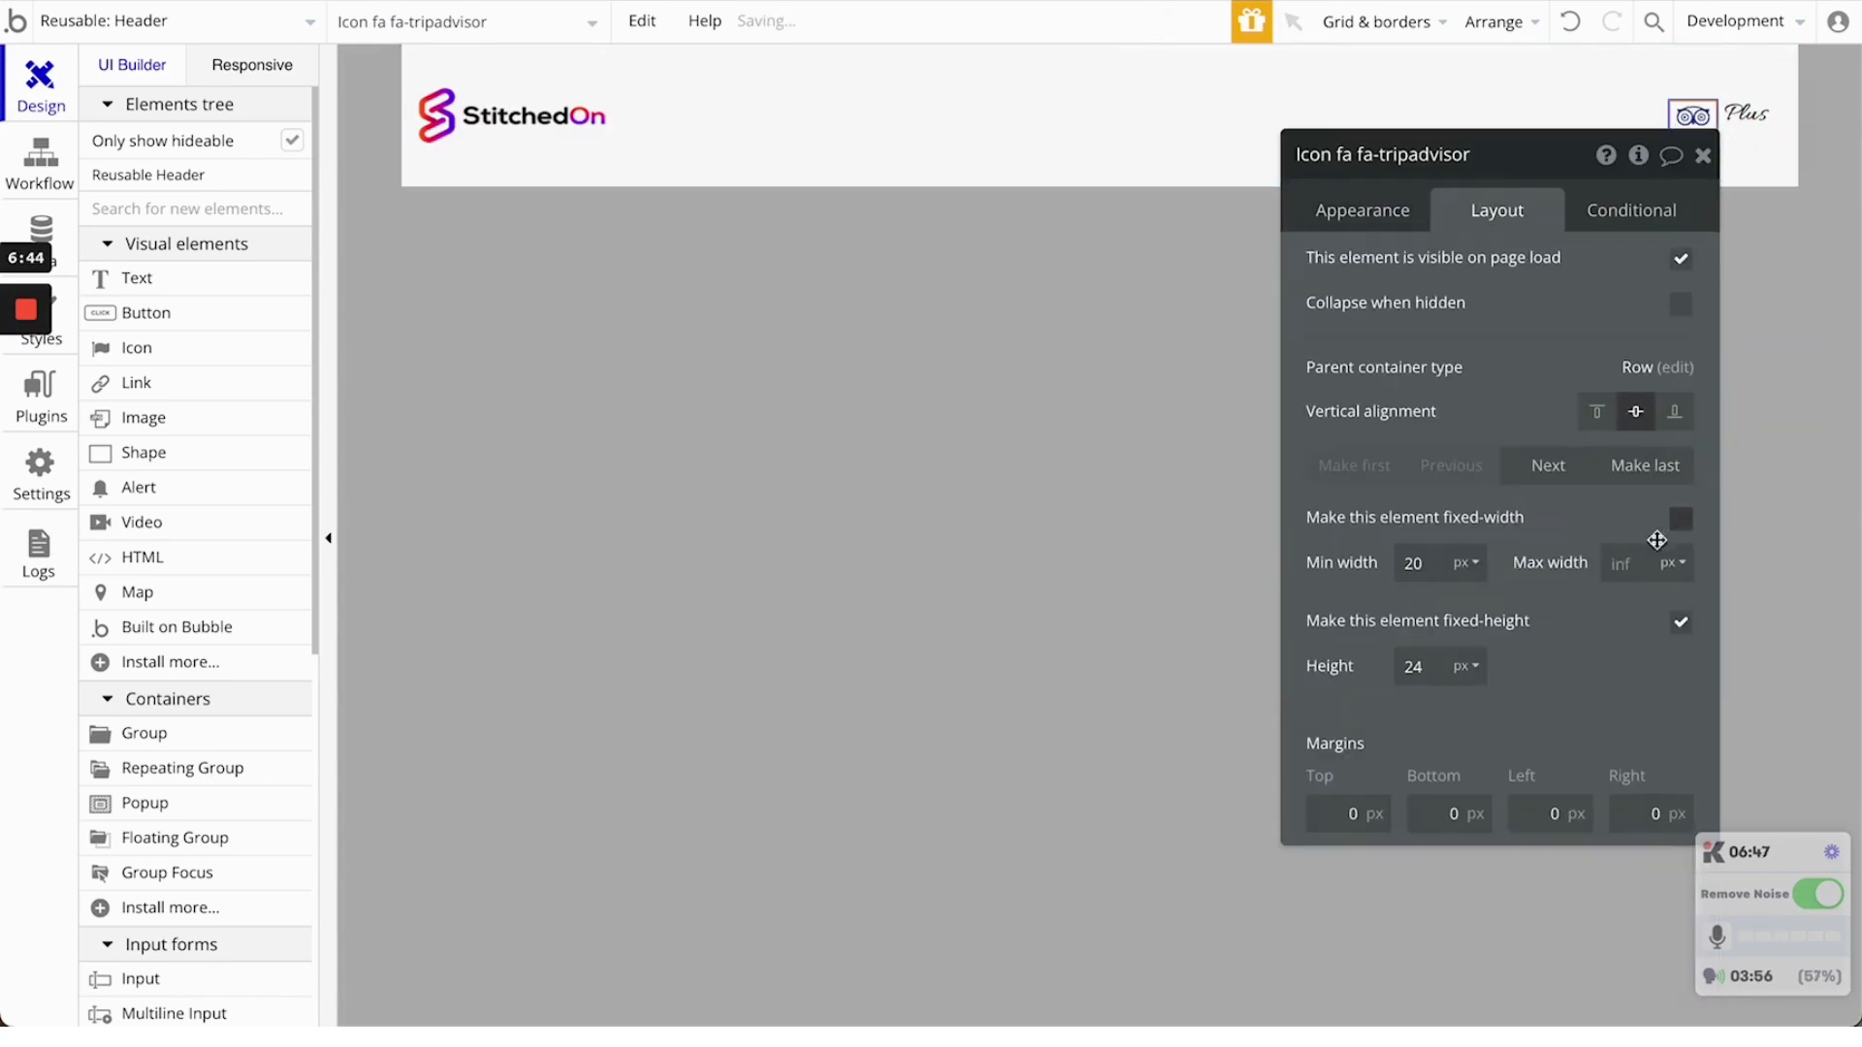
{"action": "left_click", "coordinate": [1614, 562]}
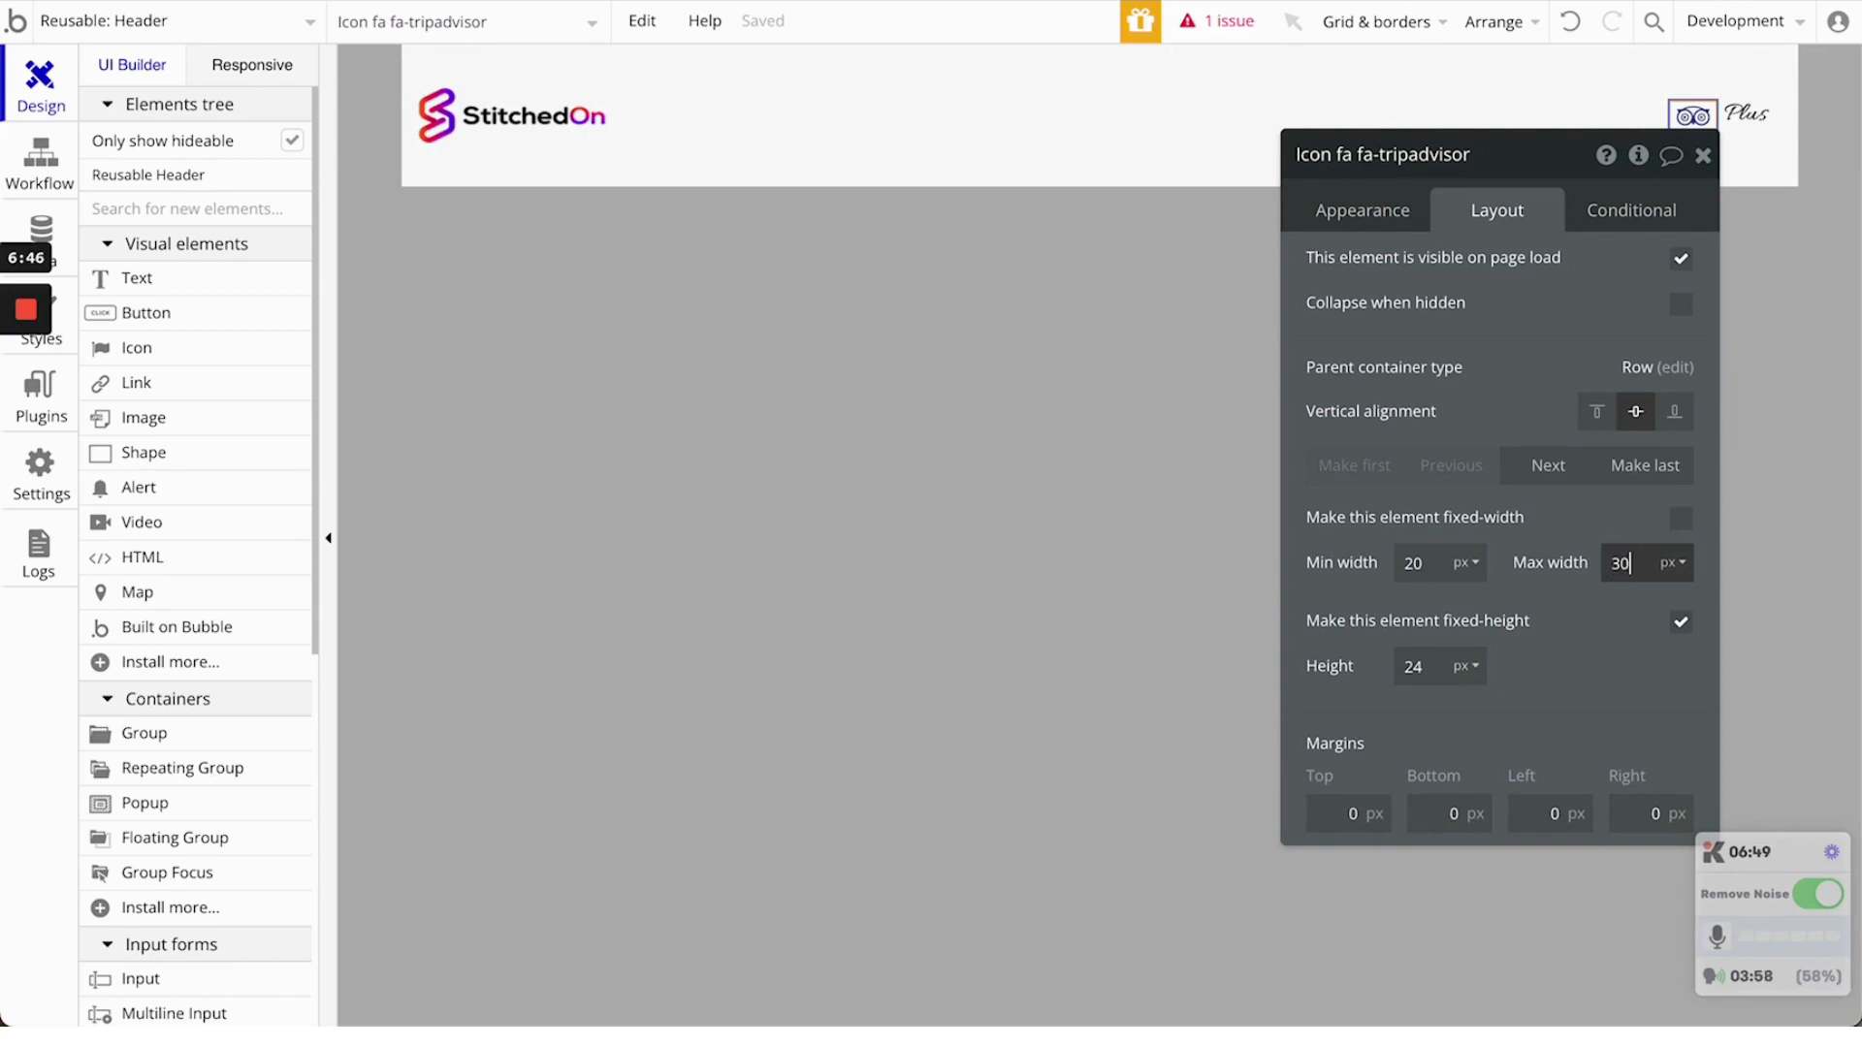
{"action": "type", "text": "30"}
{"action": "left_click", "coordinate": [1608, 622]}
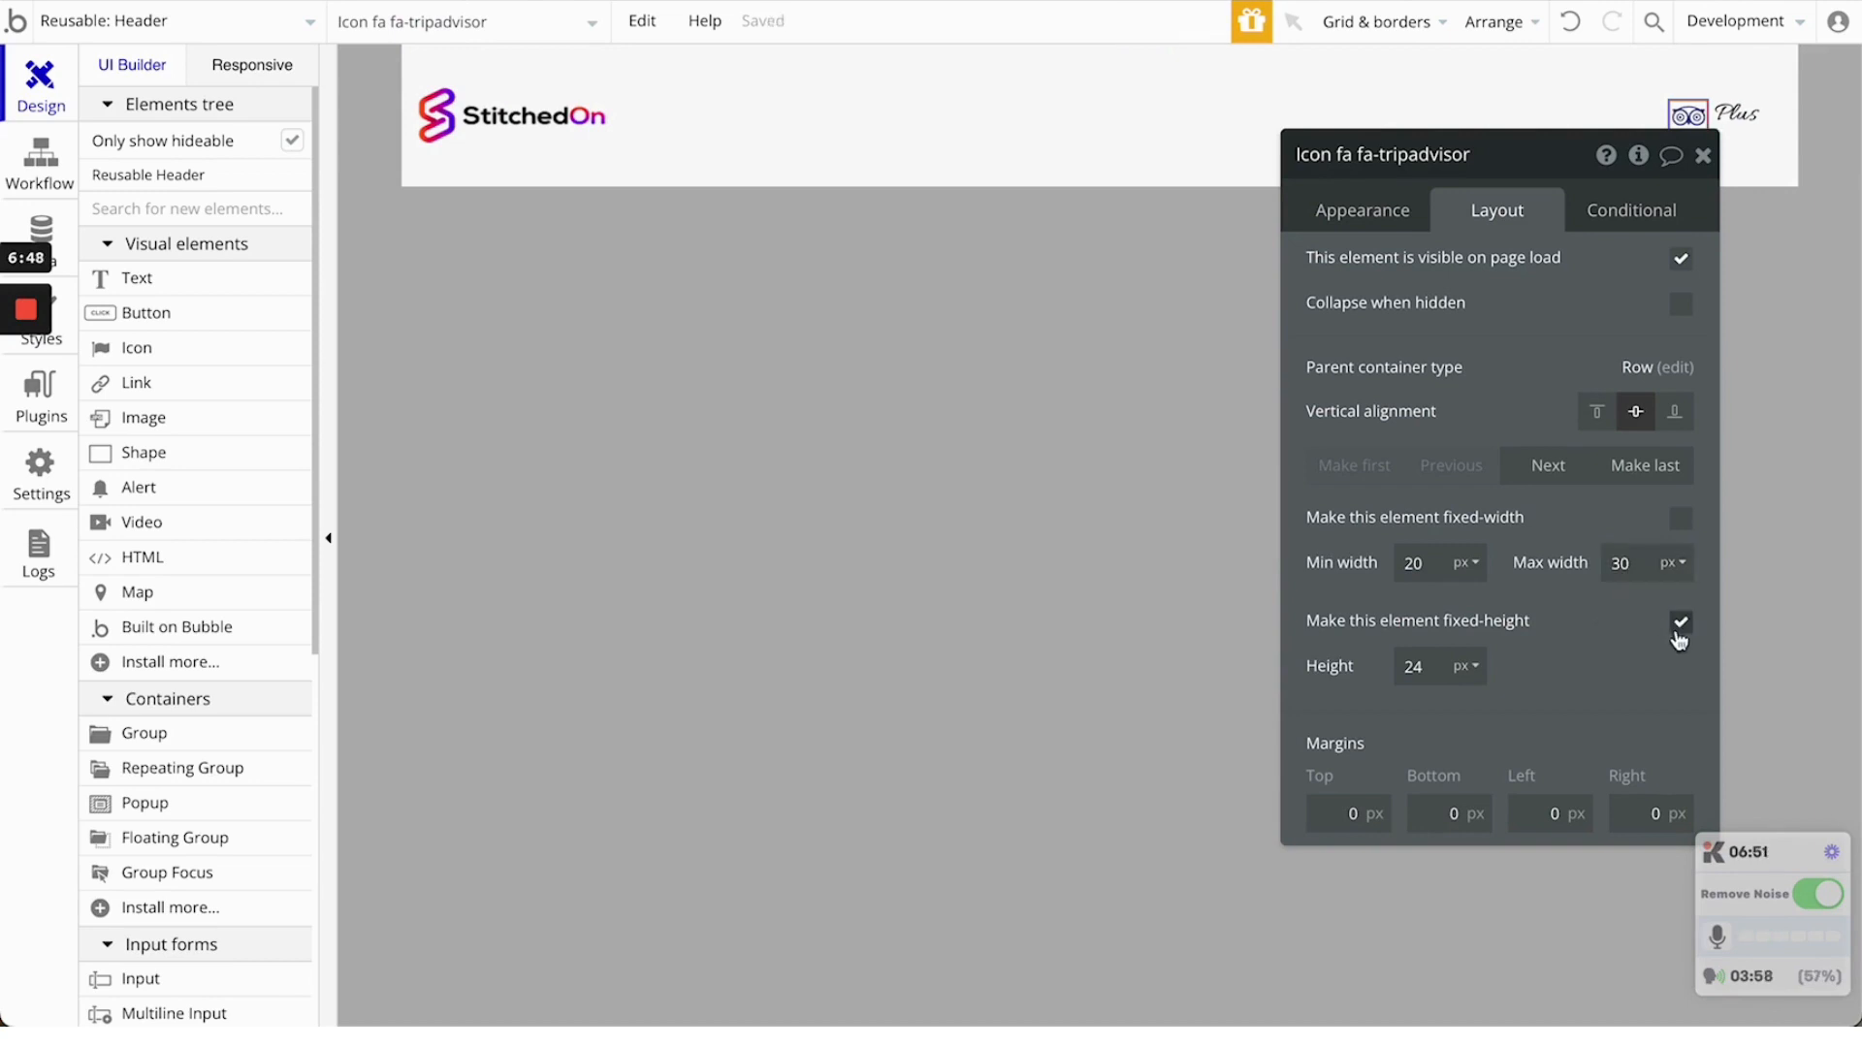
Remove the Tripadvisor icon's fixed height and set its minimum height to 25 px
{"action": "left_click", "coordinate": [1680, 622]}
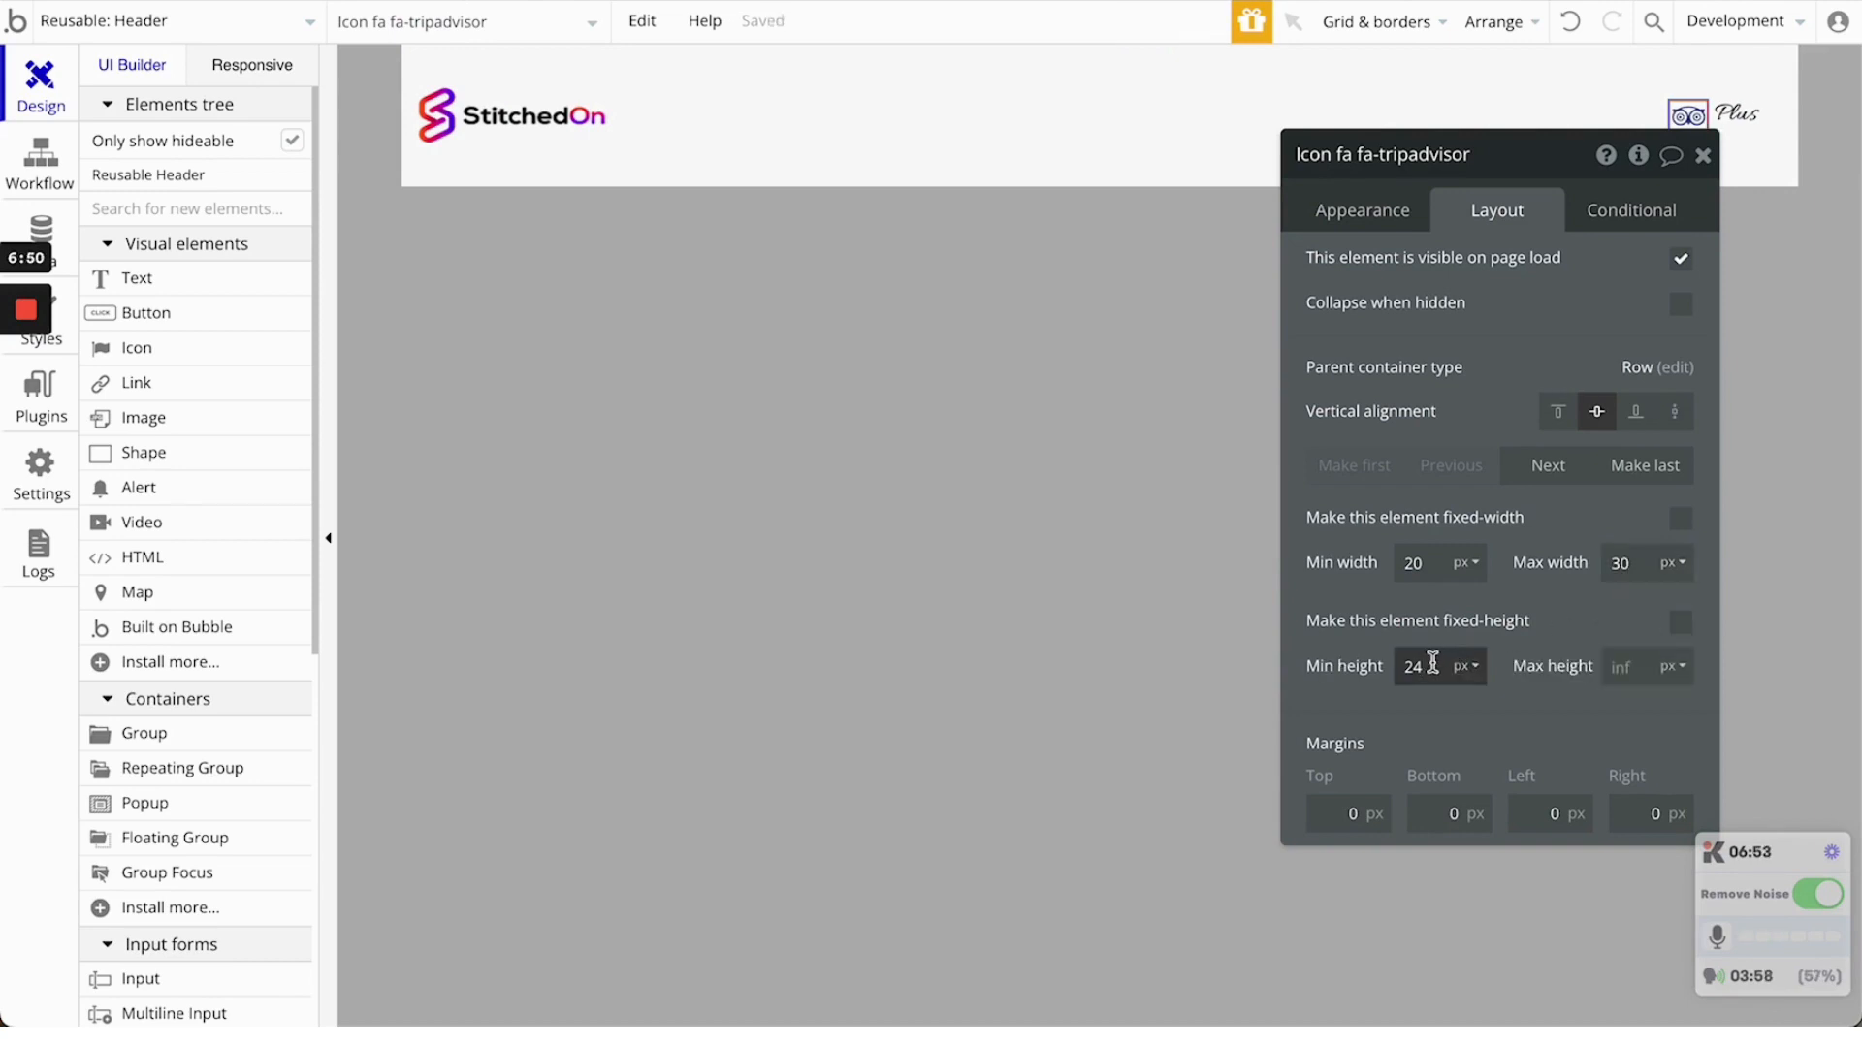
{"action": "key", "text": "Down"}
{"action": "left_click", "coordinate": [1745, 110]}
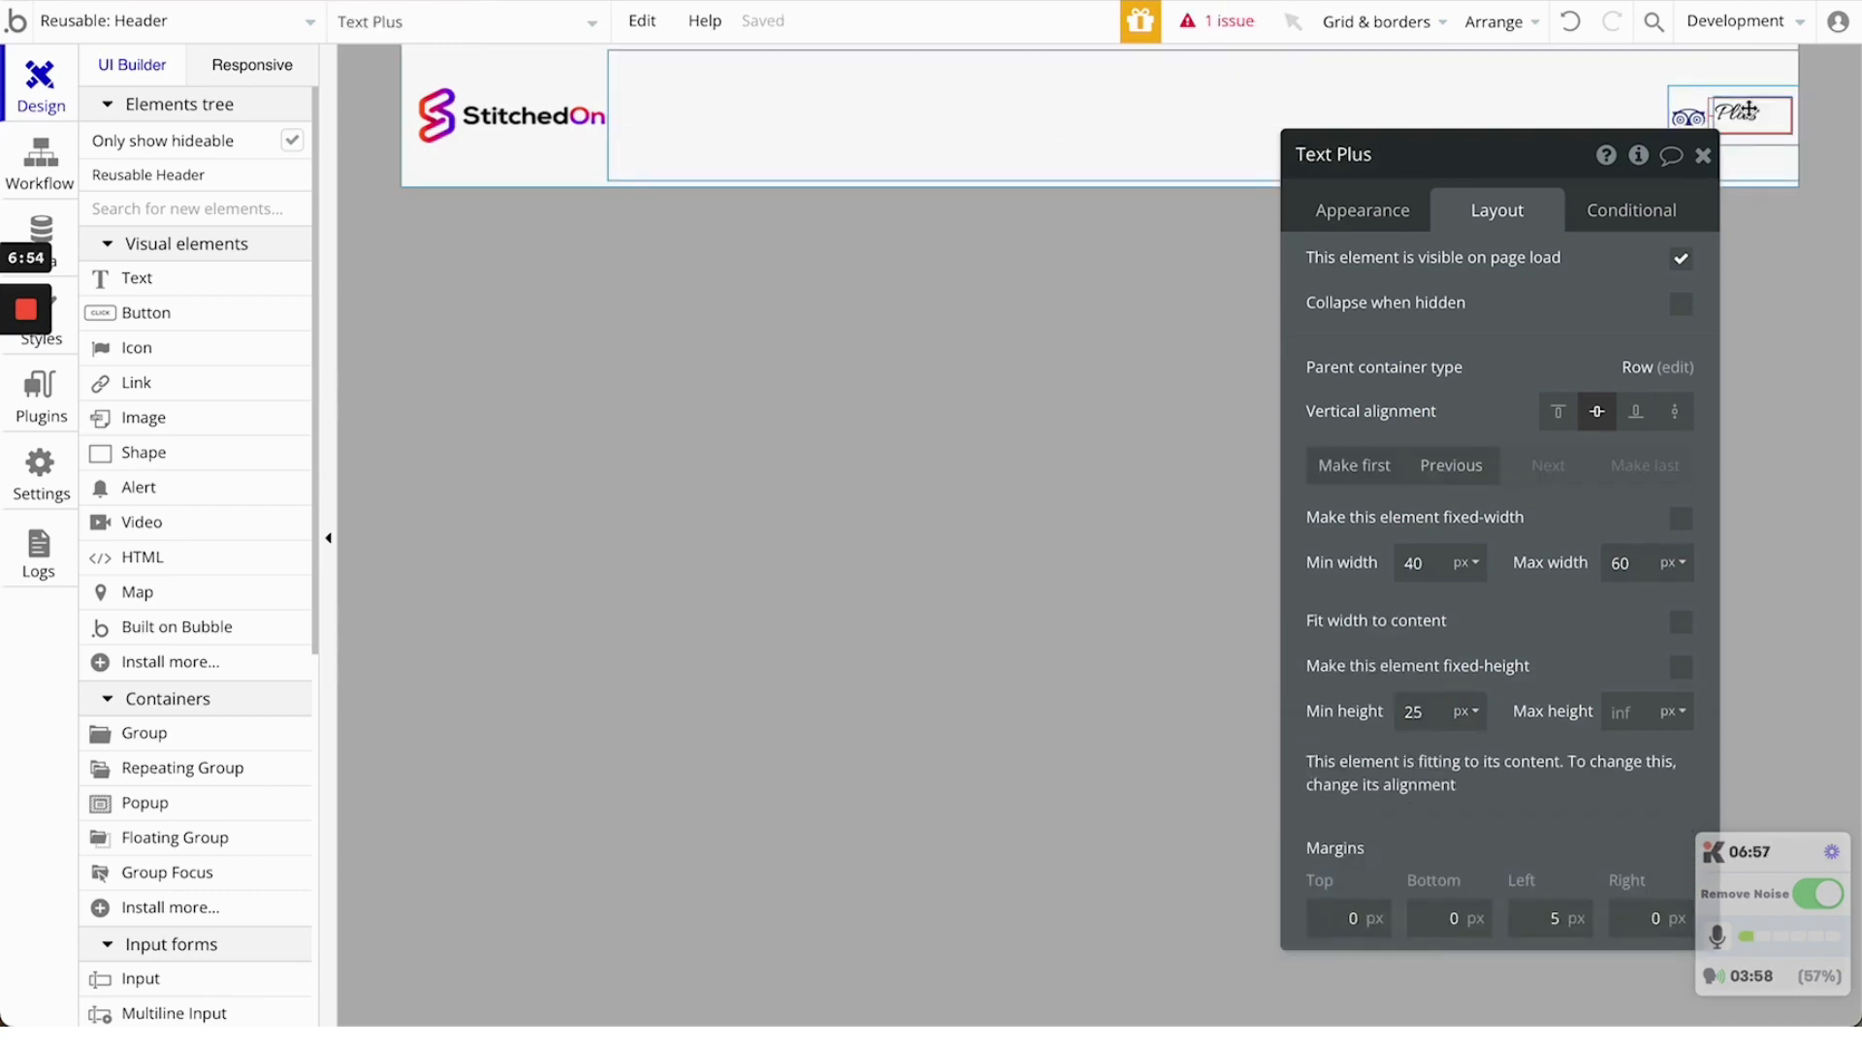
{"action": "left_click", "coordinate": [1688, 117]}
{"action": "left_click", "coordinate": [1417, 666]}
{"action": "key", "text": "Down"}
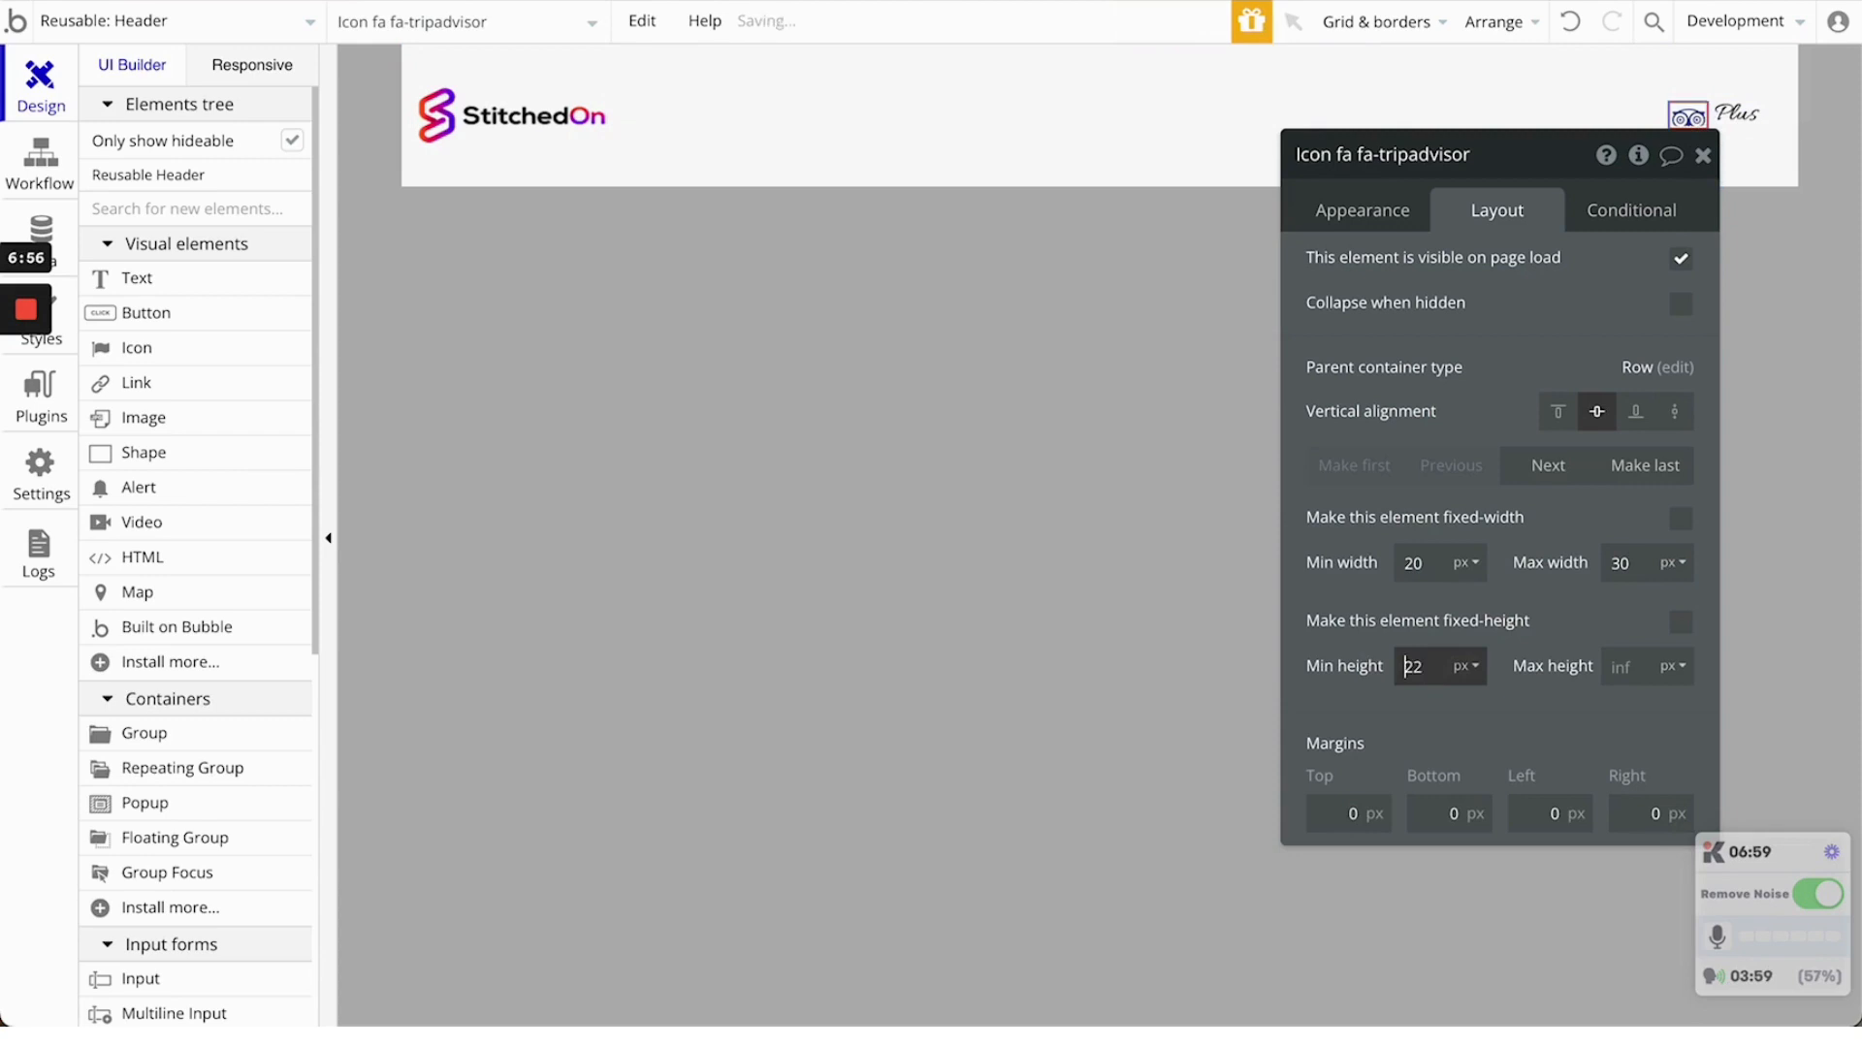
{"action": "key", "text": "Up"}
{"action": "key", "text": "Up"}
{"action": "key", "text": "Up"}
{"action": "left_click", "coordinate": [1617, 666]}
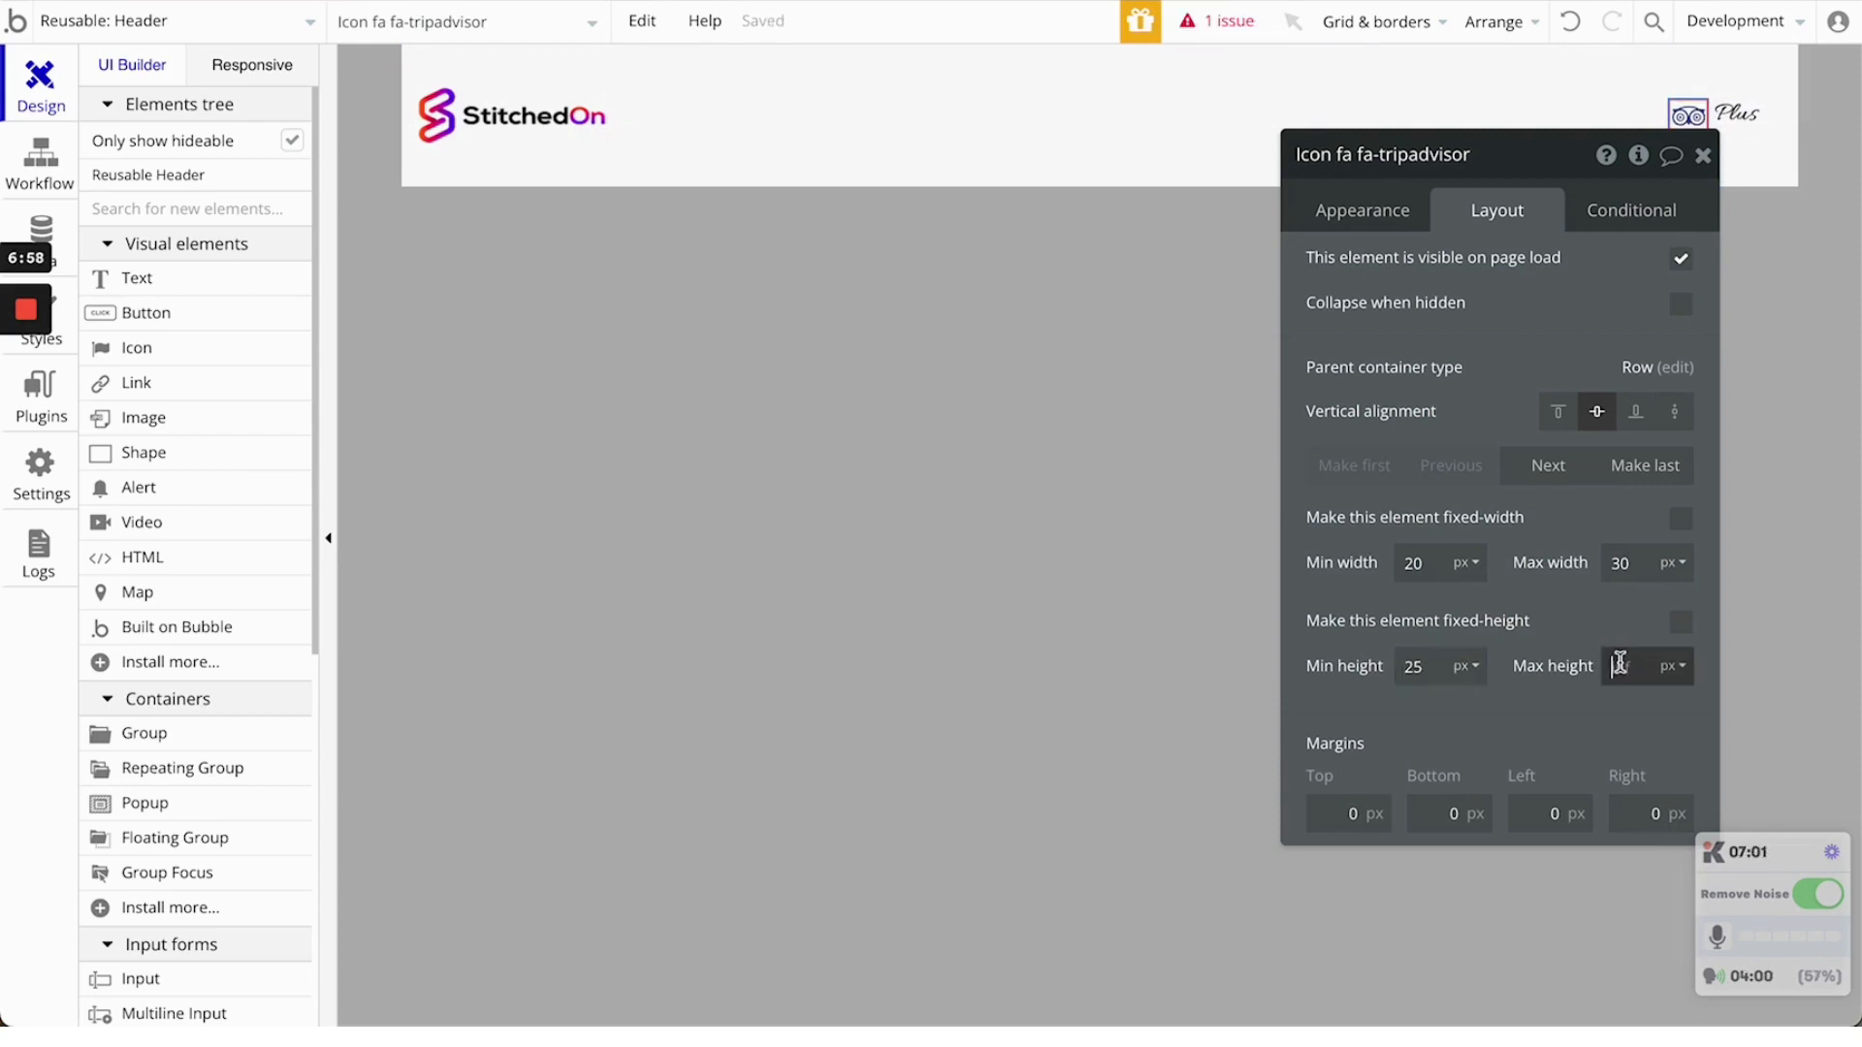
Set the Plus text's maximum height to 30 px
{"action": "left_click", "coordinate": [1749, 114]}
{"action": "type", "text": "30"}
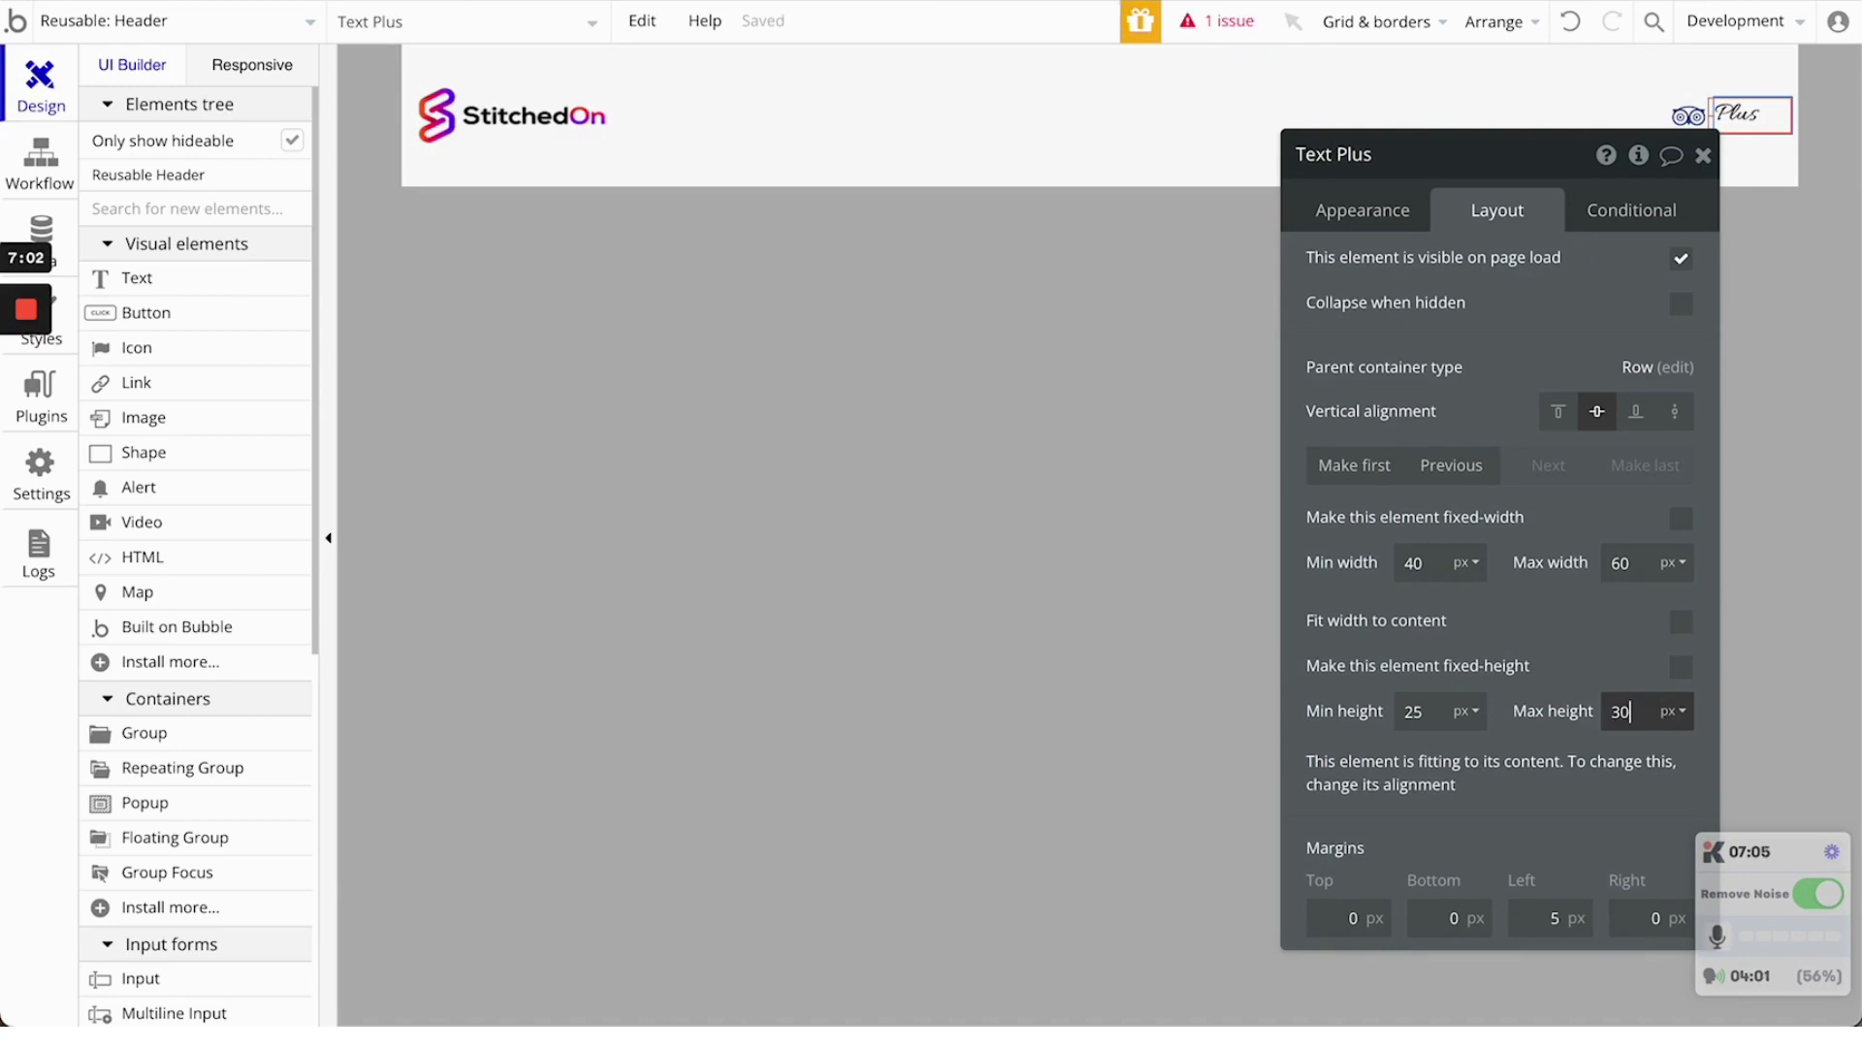
{"action": "left_click", "coordinate": [1703, 155]}
Define a condition on Plus Button Group that applies when This Group is hovered
{"action": "double_click", "coordinate": [1691, 137]}
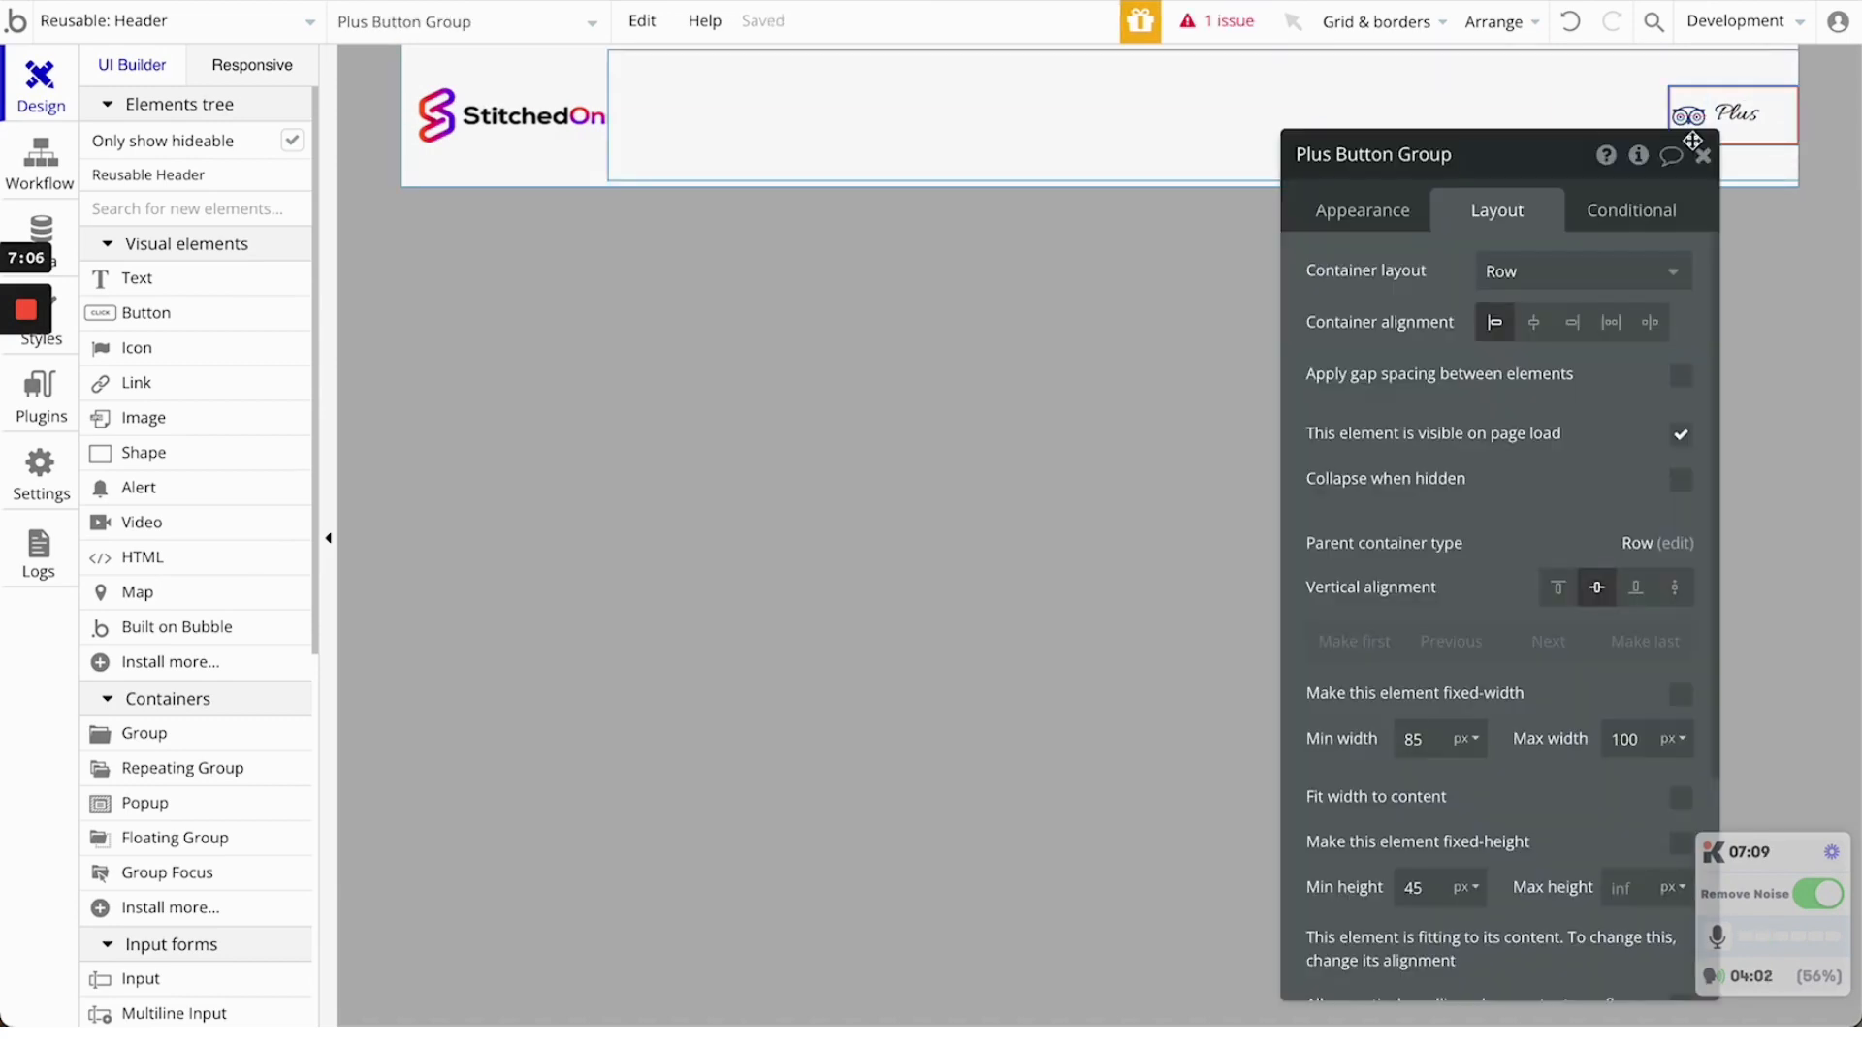
{"action": "left_click", "coordinate": [1648, 212]}
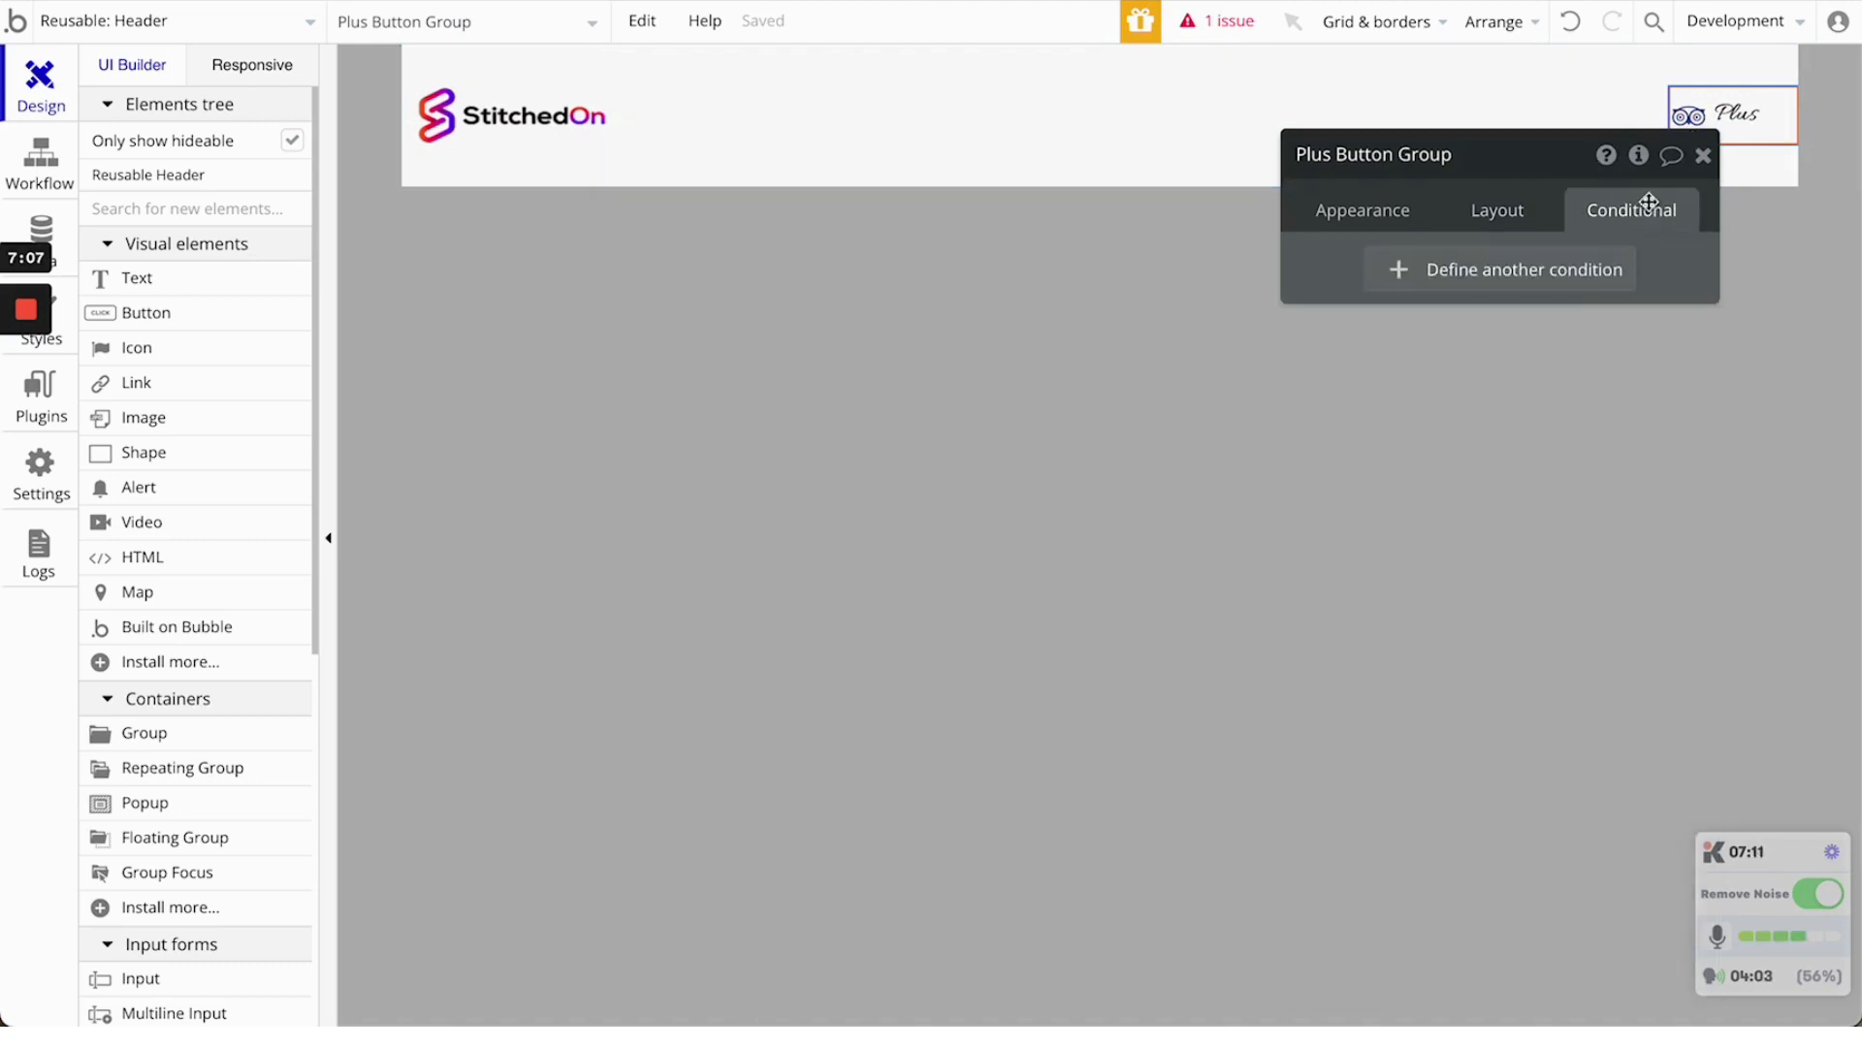
{"action": "left_click", "coordinate": [1462, 290]}
{"action": "left_click", "coordinate": [1385, 287]}
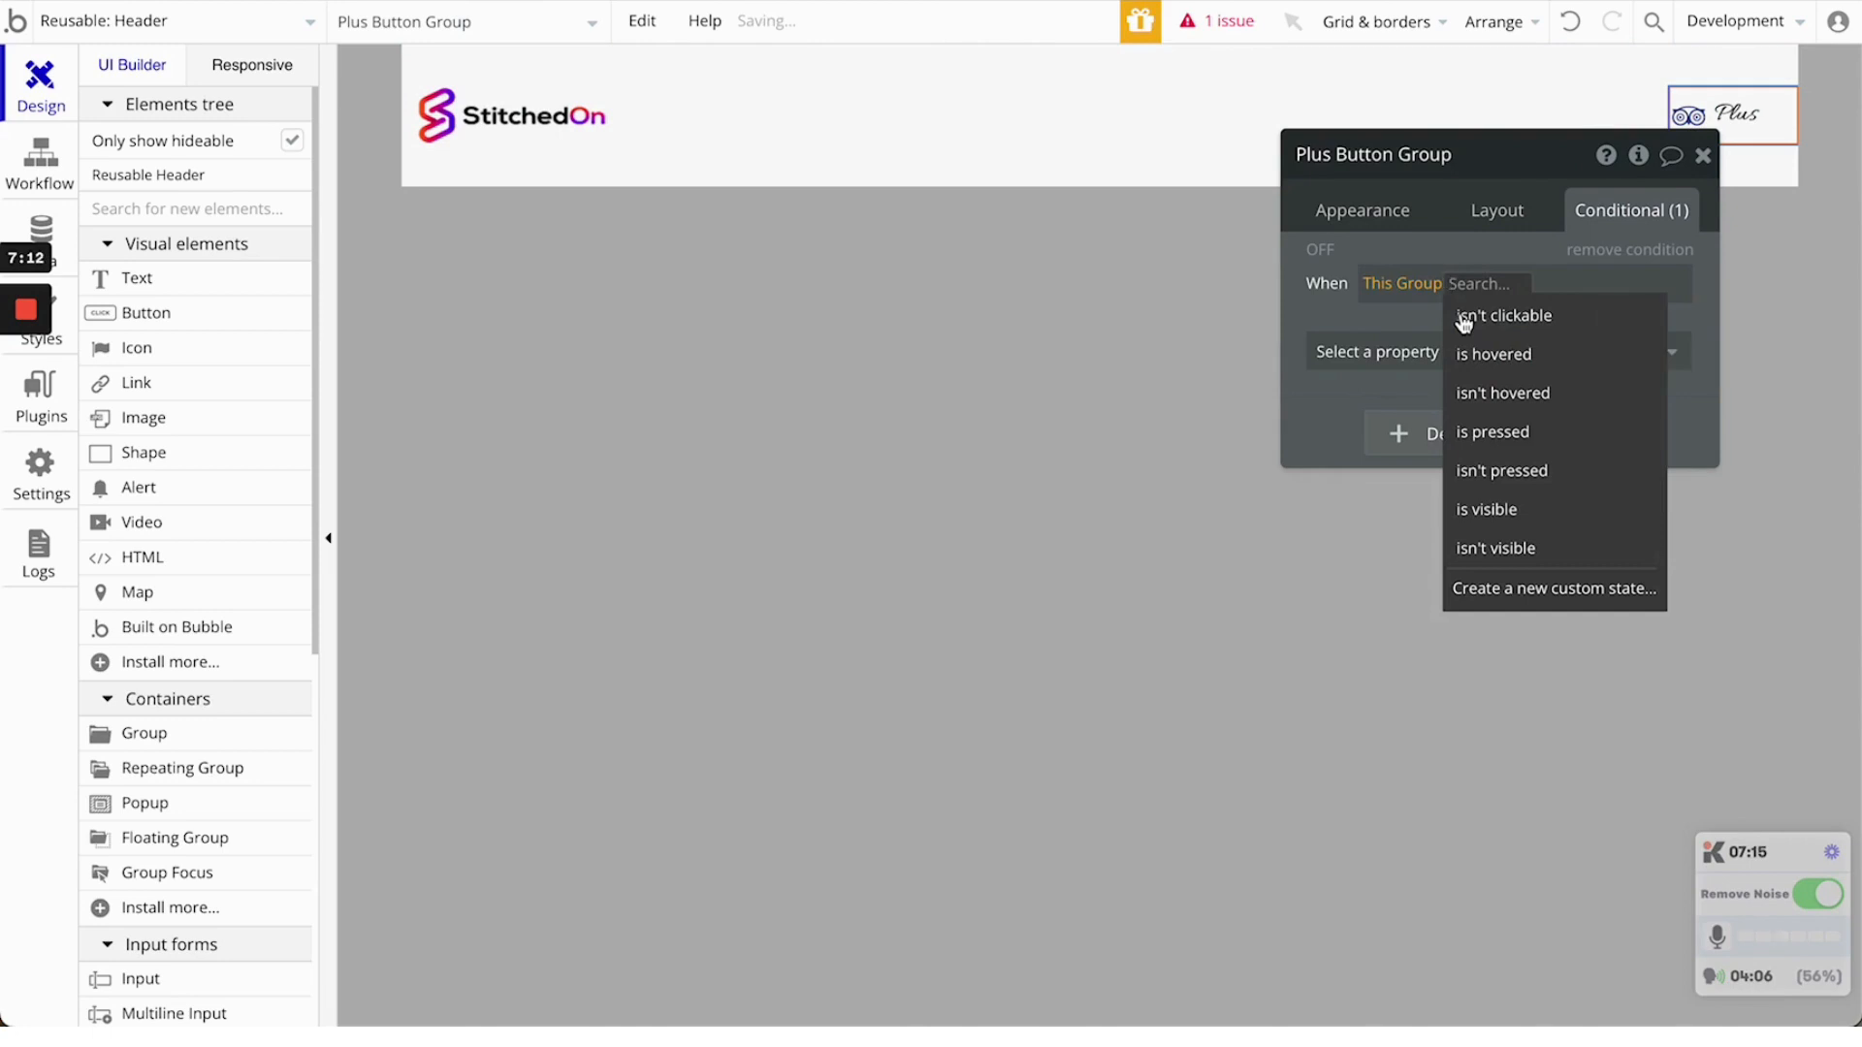
{"action": "left_click", "coordinate": [1490, 355]}
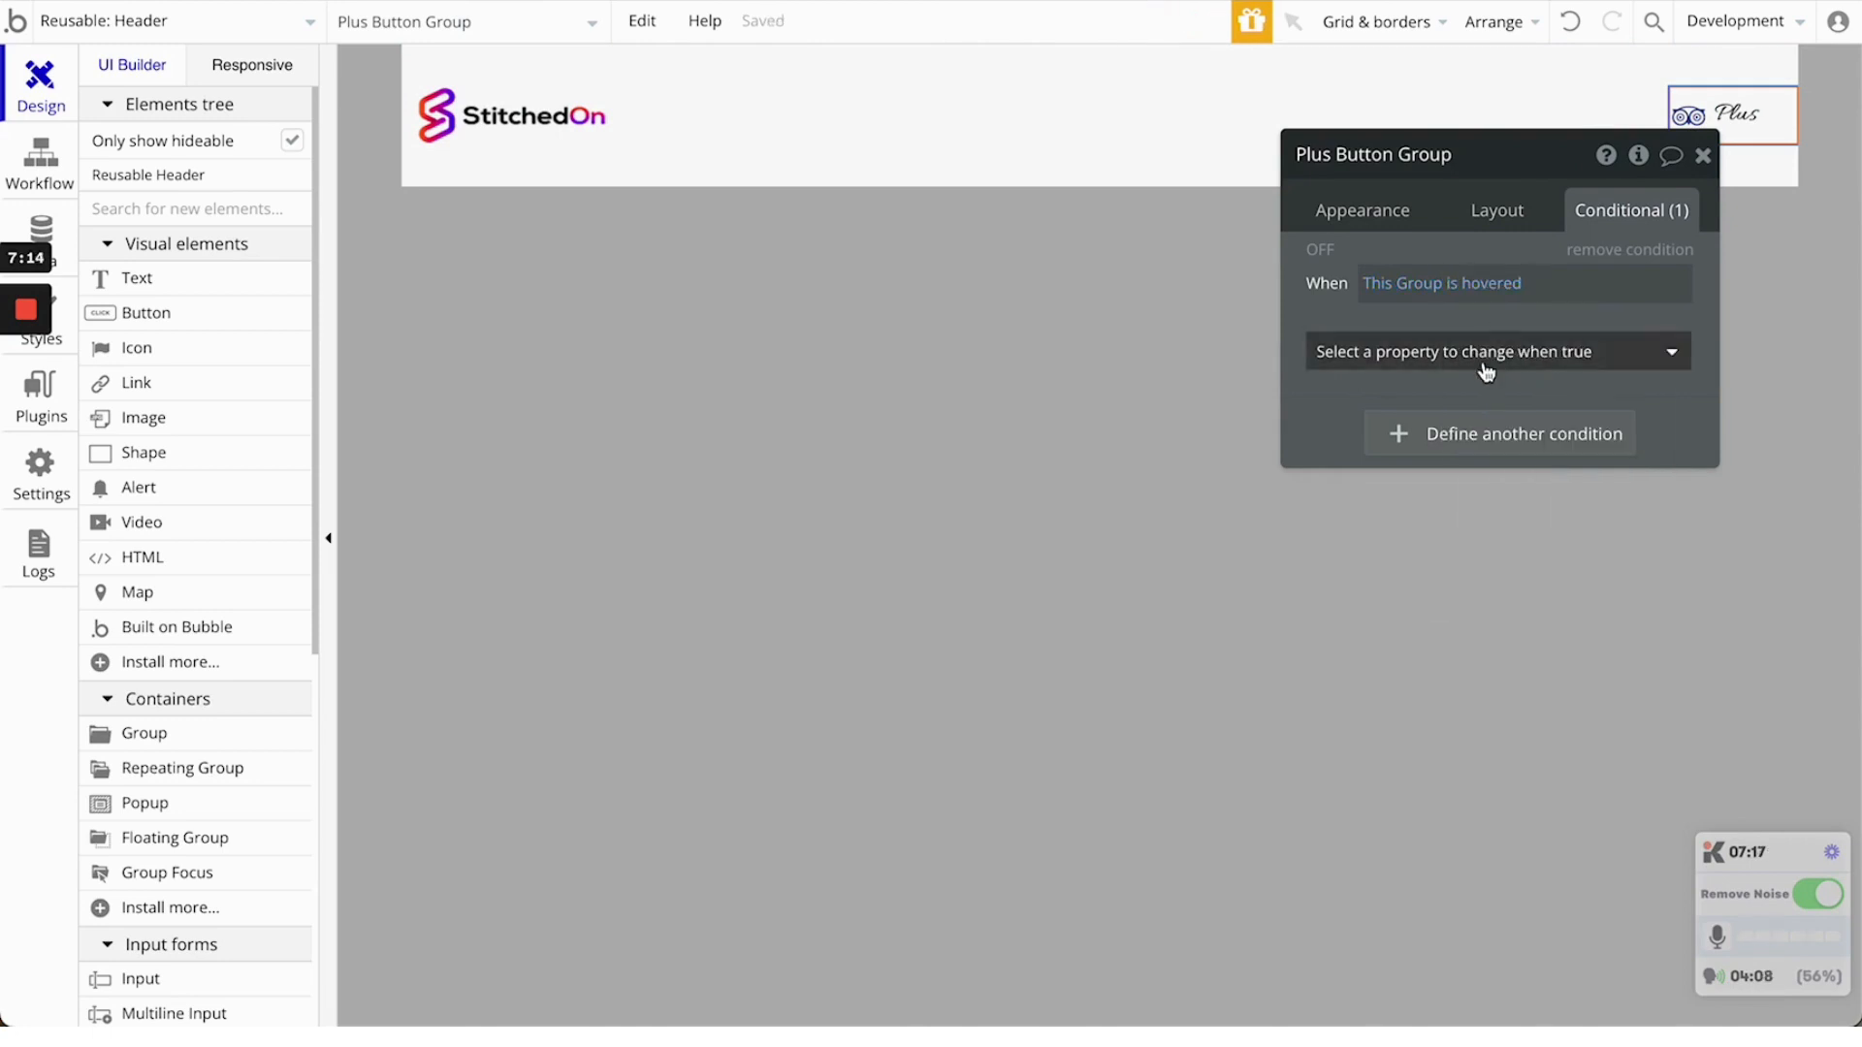
Make the hover condition change the group's background style to Flat color
{"action": "left_click", "coordinate": [1484, 357]}
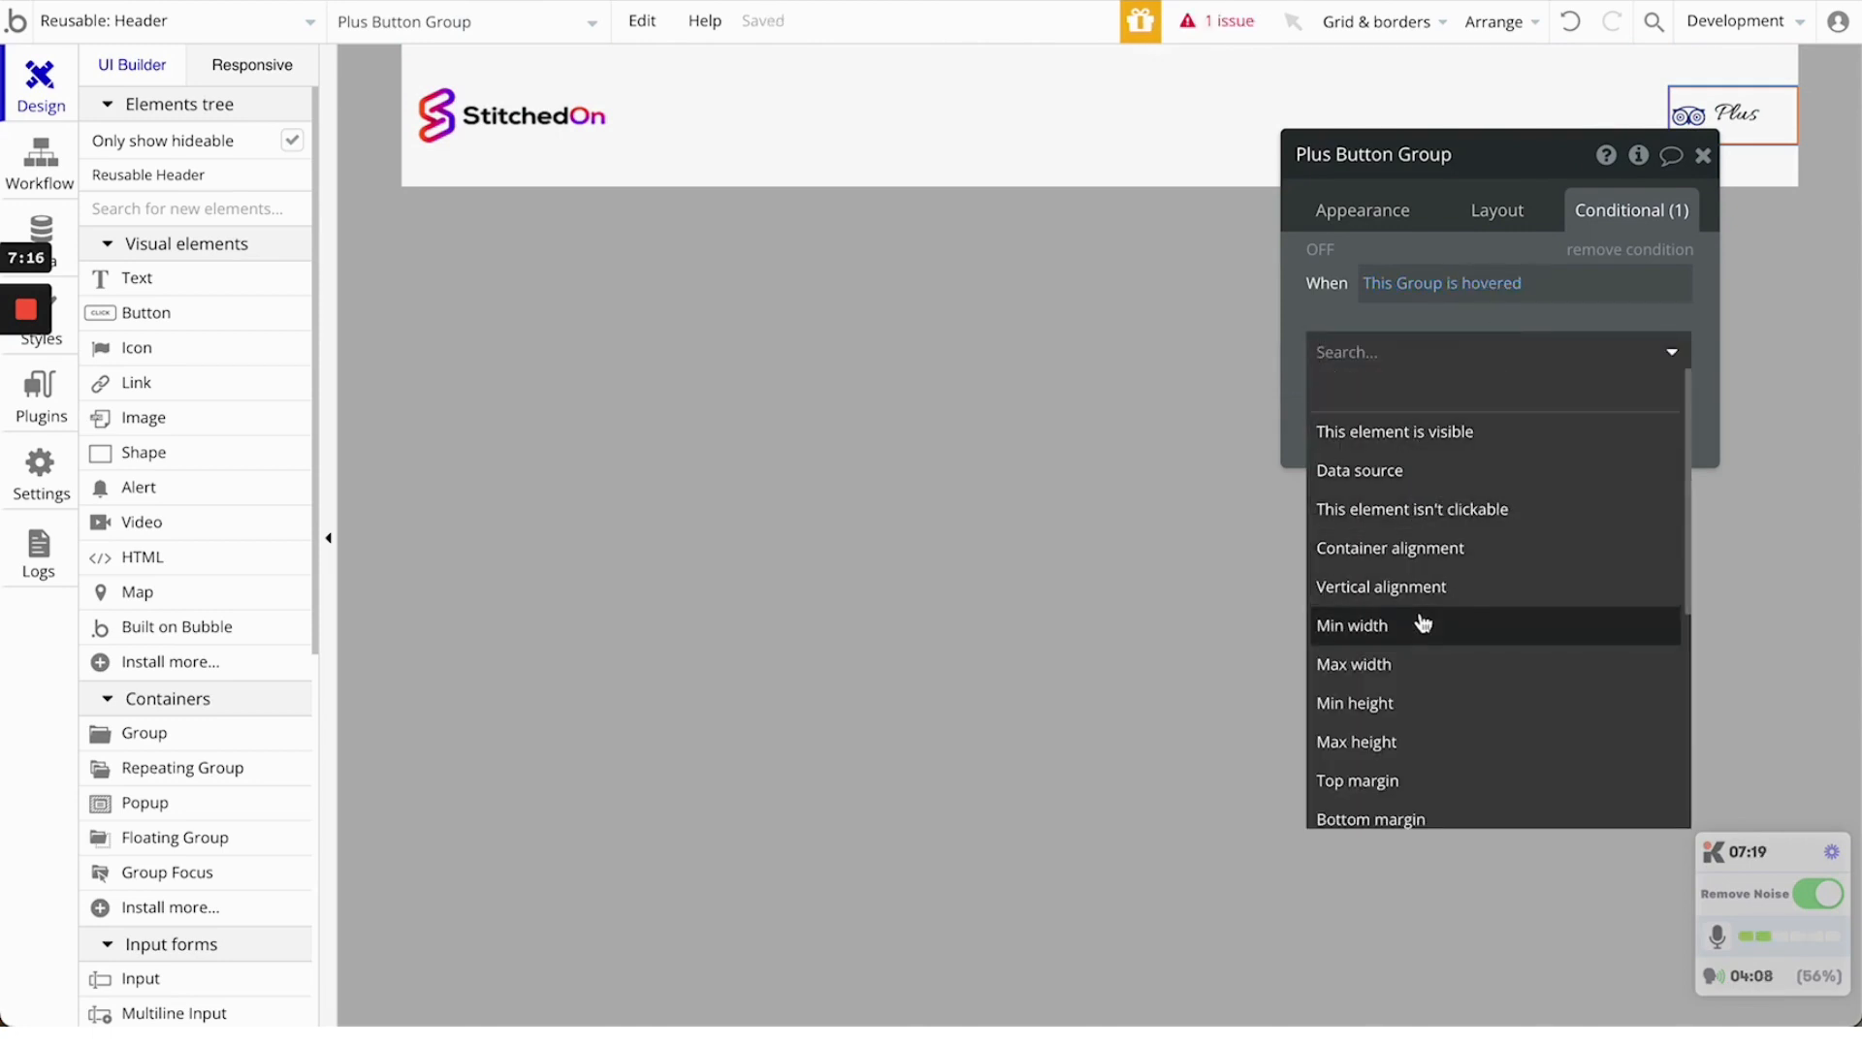
{"action": "scroll", "coordinate": [1422, 623], "scroll_direction": "down", "scroll_amount": 1}
{"action": "scroll", "coordinate": [1423, 623], "scroll_direction": "up", "scroll_amount": 1}
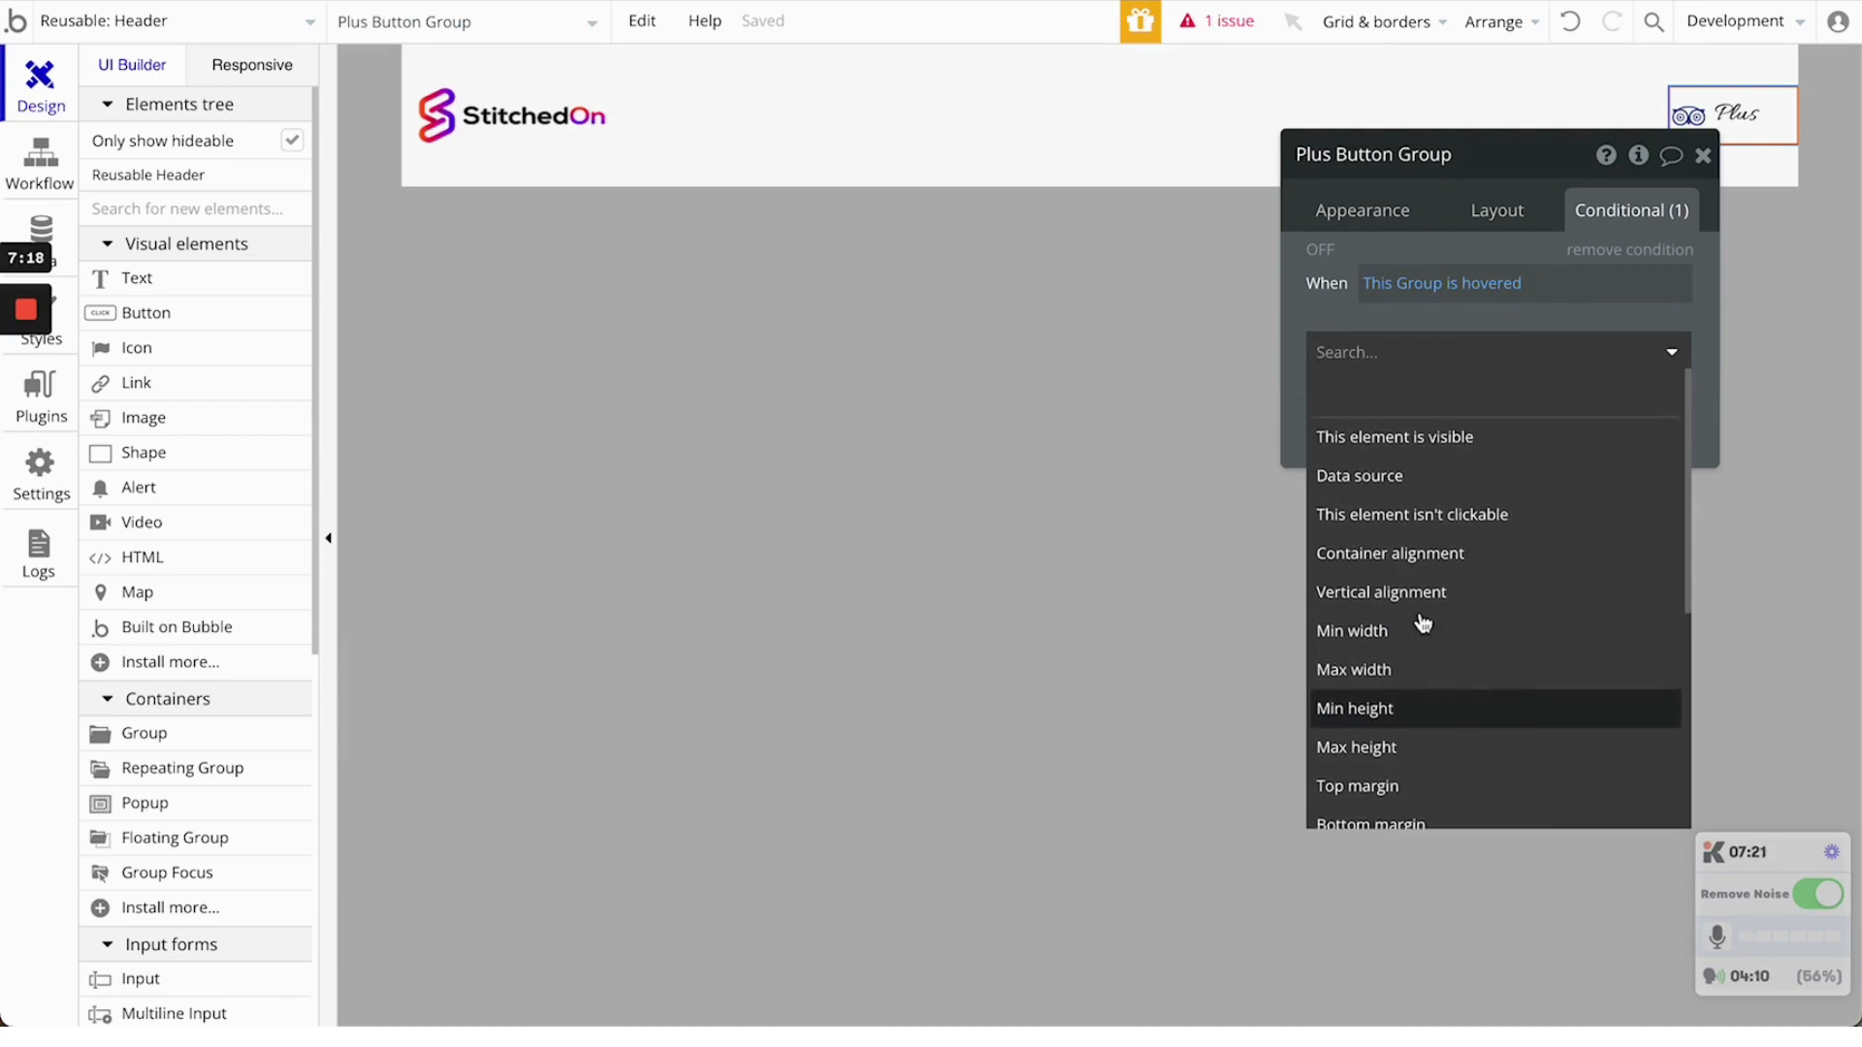
{"action": "scroll", "coordinate": [1422, 623], "scroll_direction": "down", "scroll_amount": 1}
{"action": "scroll", "coordinate": [1422, 623], "scroll_direction": "down", "scroll_amount": 5}
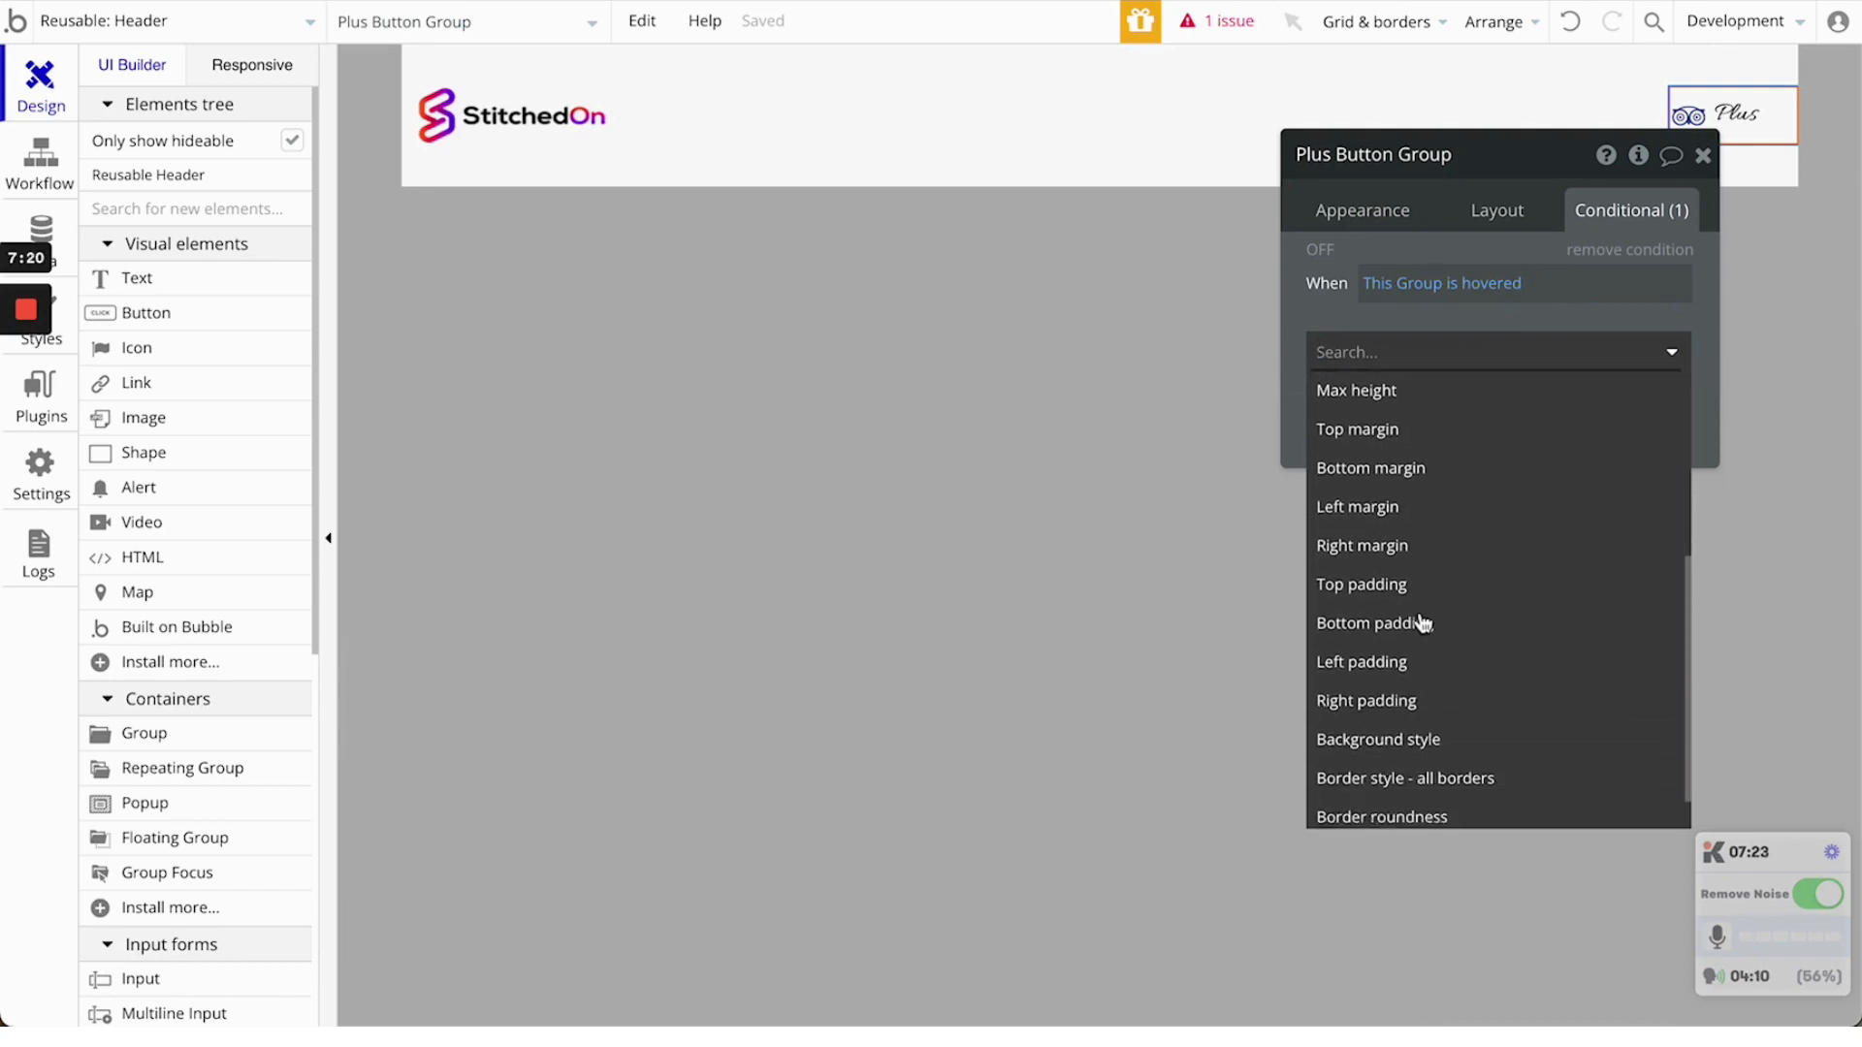
{"action": "left_click", "coordinate": [1419, 689]}
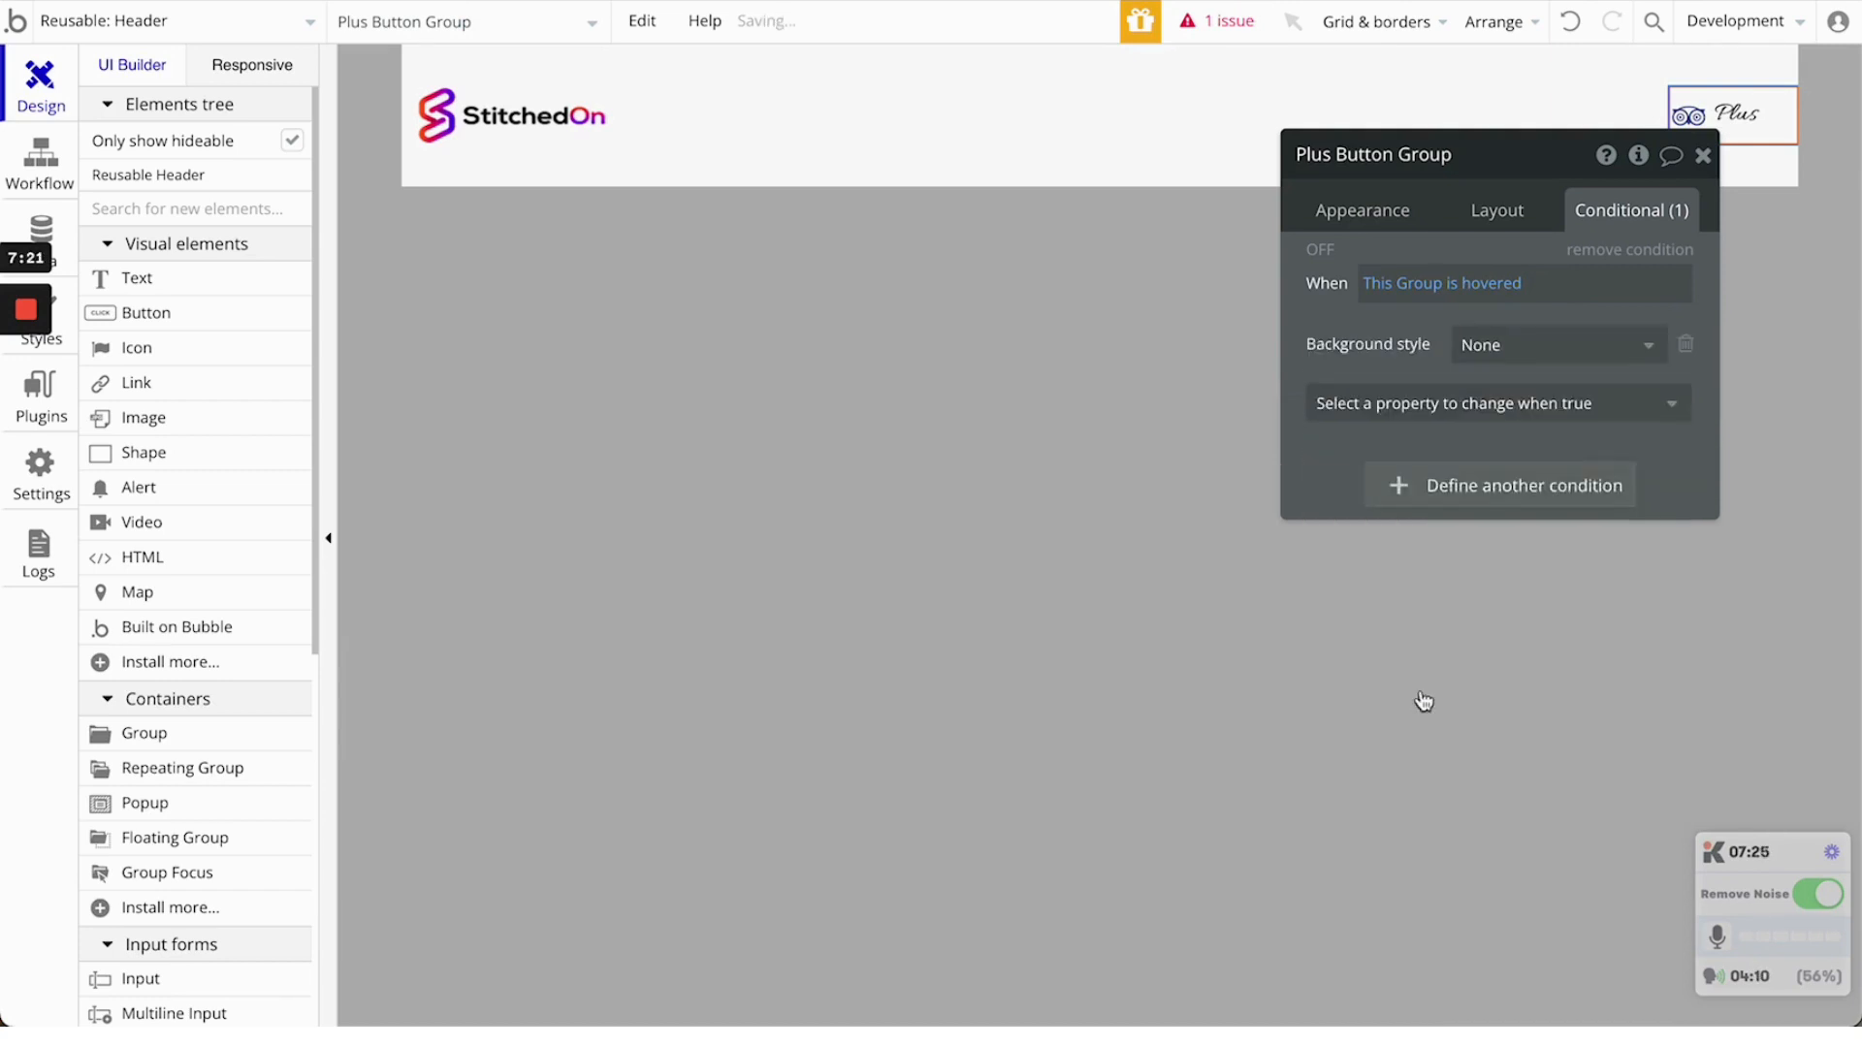
{"action": "left_click", "coordinate": [1529, 351]}
{"action": "left_click", "coordinate": [1509, 426]}
Add a background color change to the hover condition and set it to the light grey #DED5D5
{"action": "left_click", "coordinate": [1504, 405]}
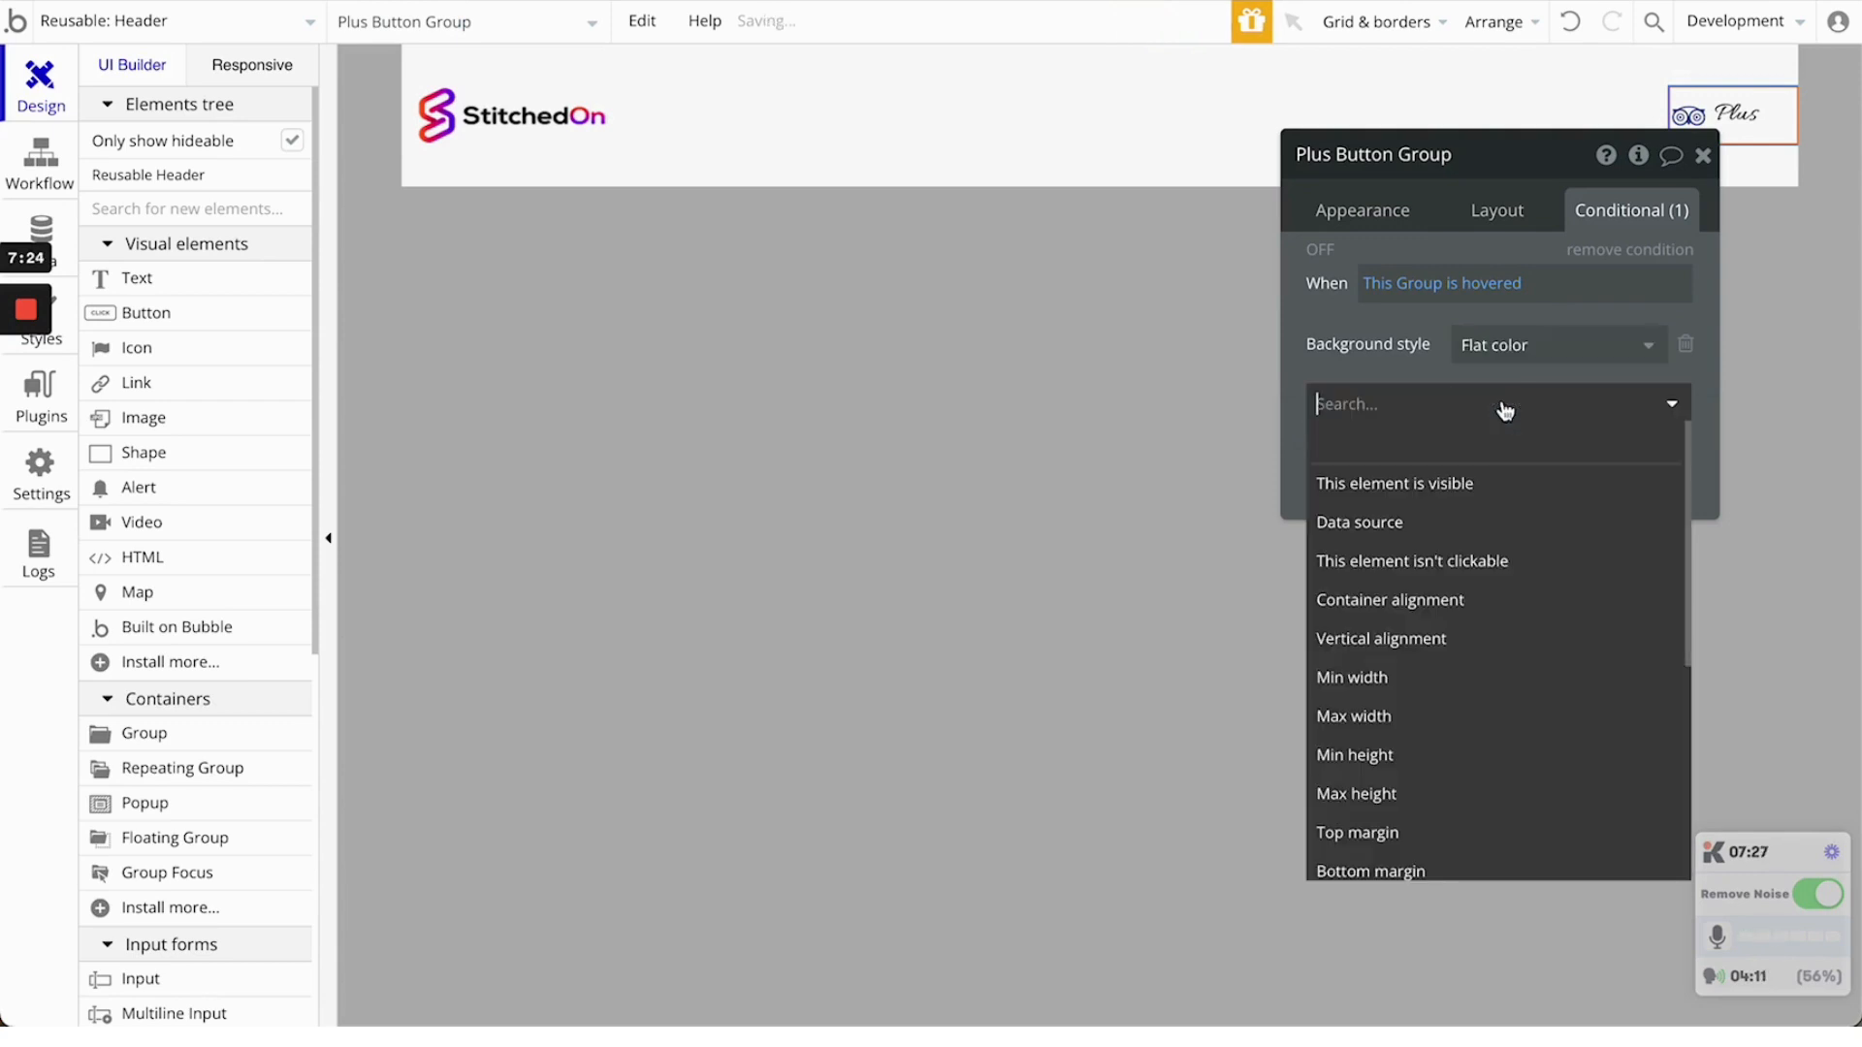
{"action": "type", "text": "col"}
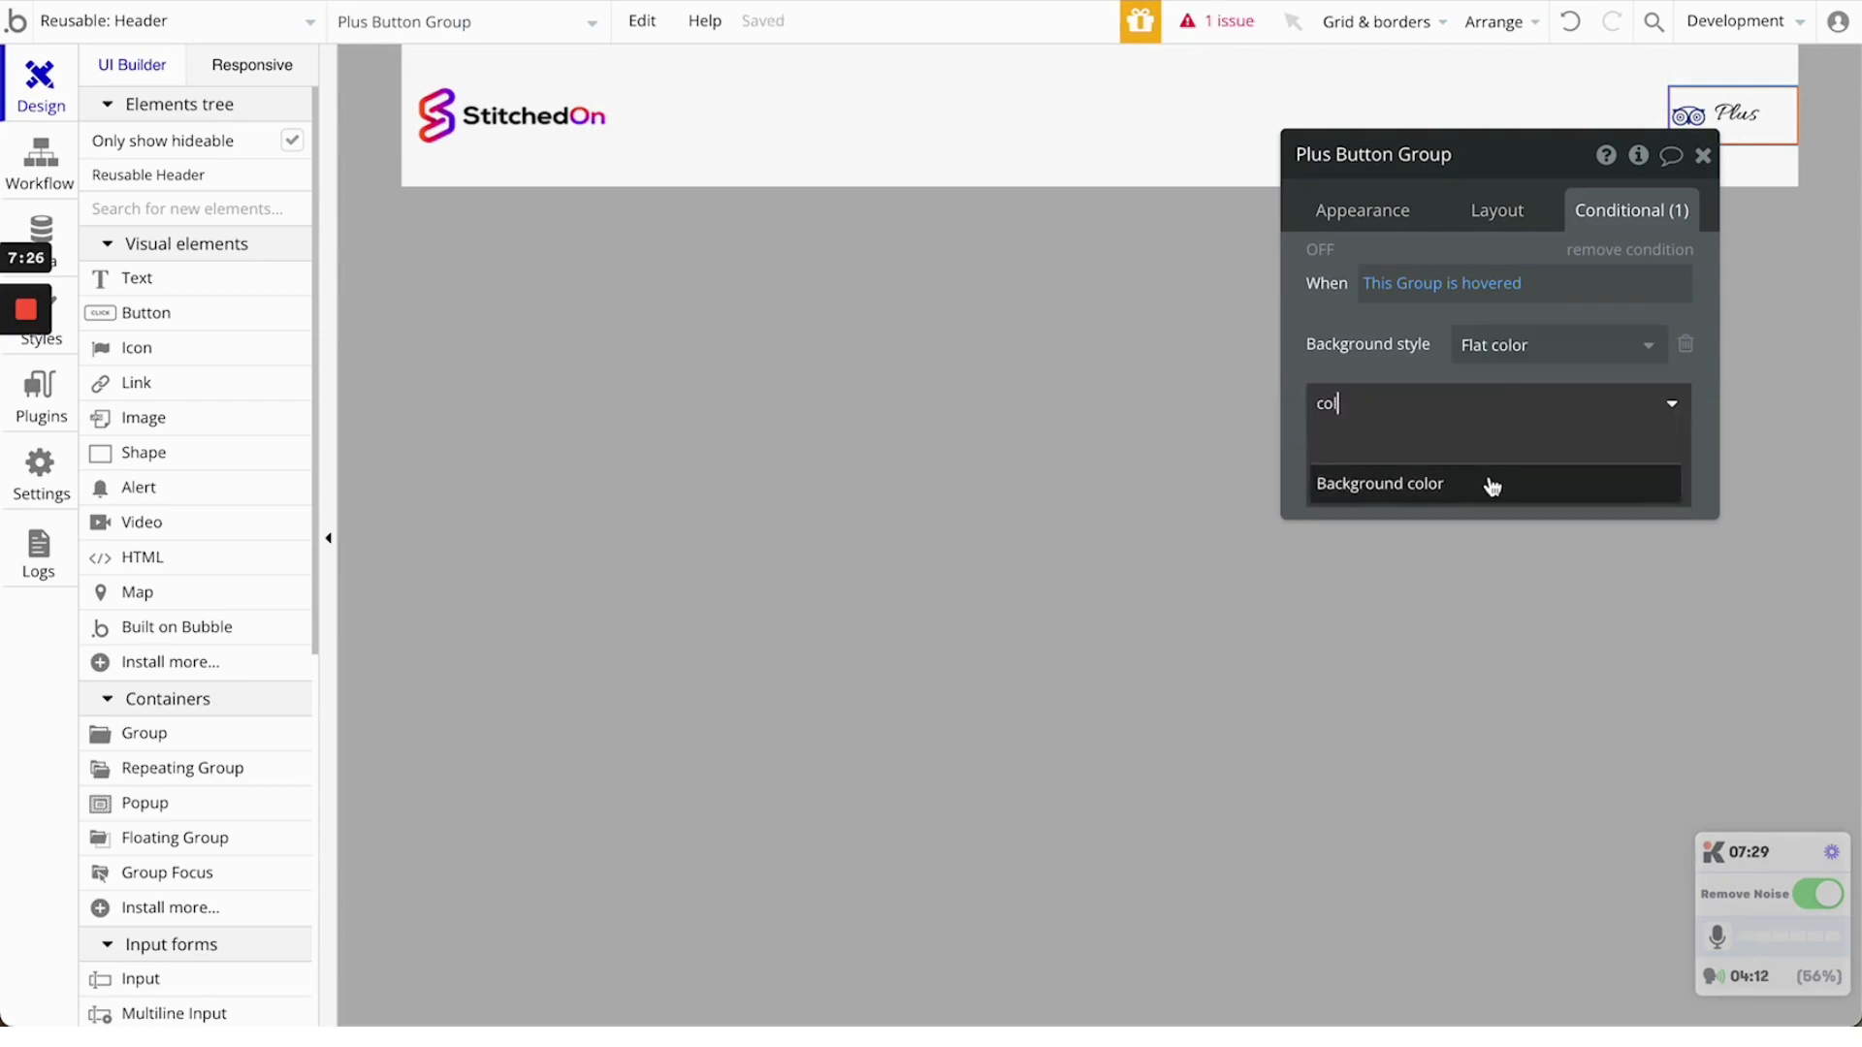
{"action": "left_click", "coordinate": [1488, 485]}
{"action": "left_click", "coordinate": [1537, 395]}
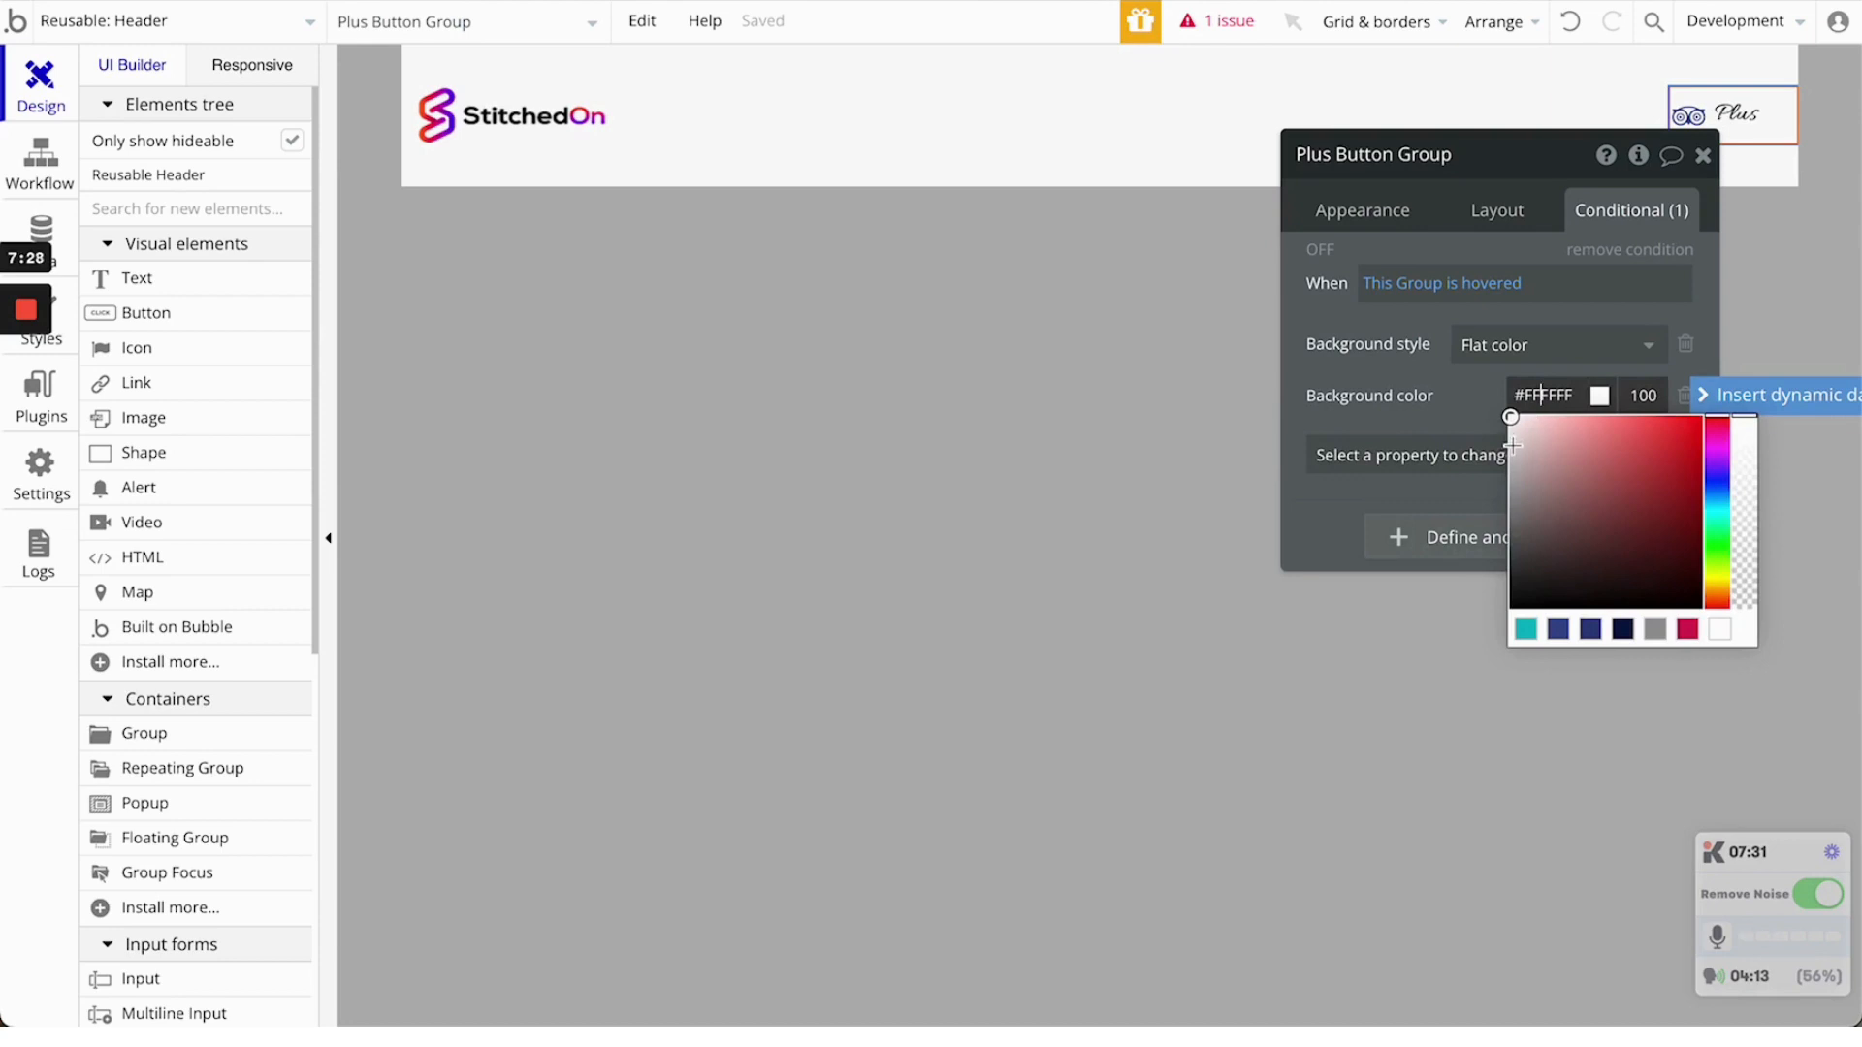
{"action": "left_click_drag", "start_coordinate": [1515, 441], "coordinate": [1517, 441]}
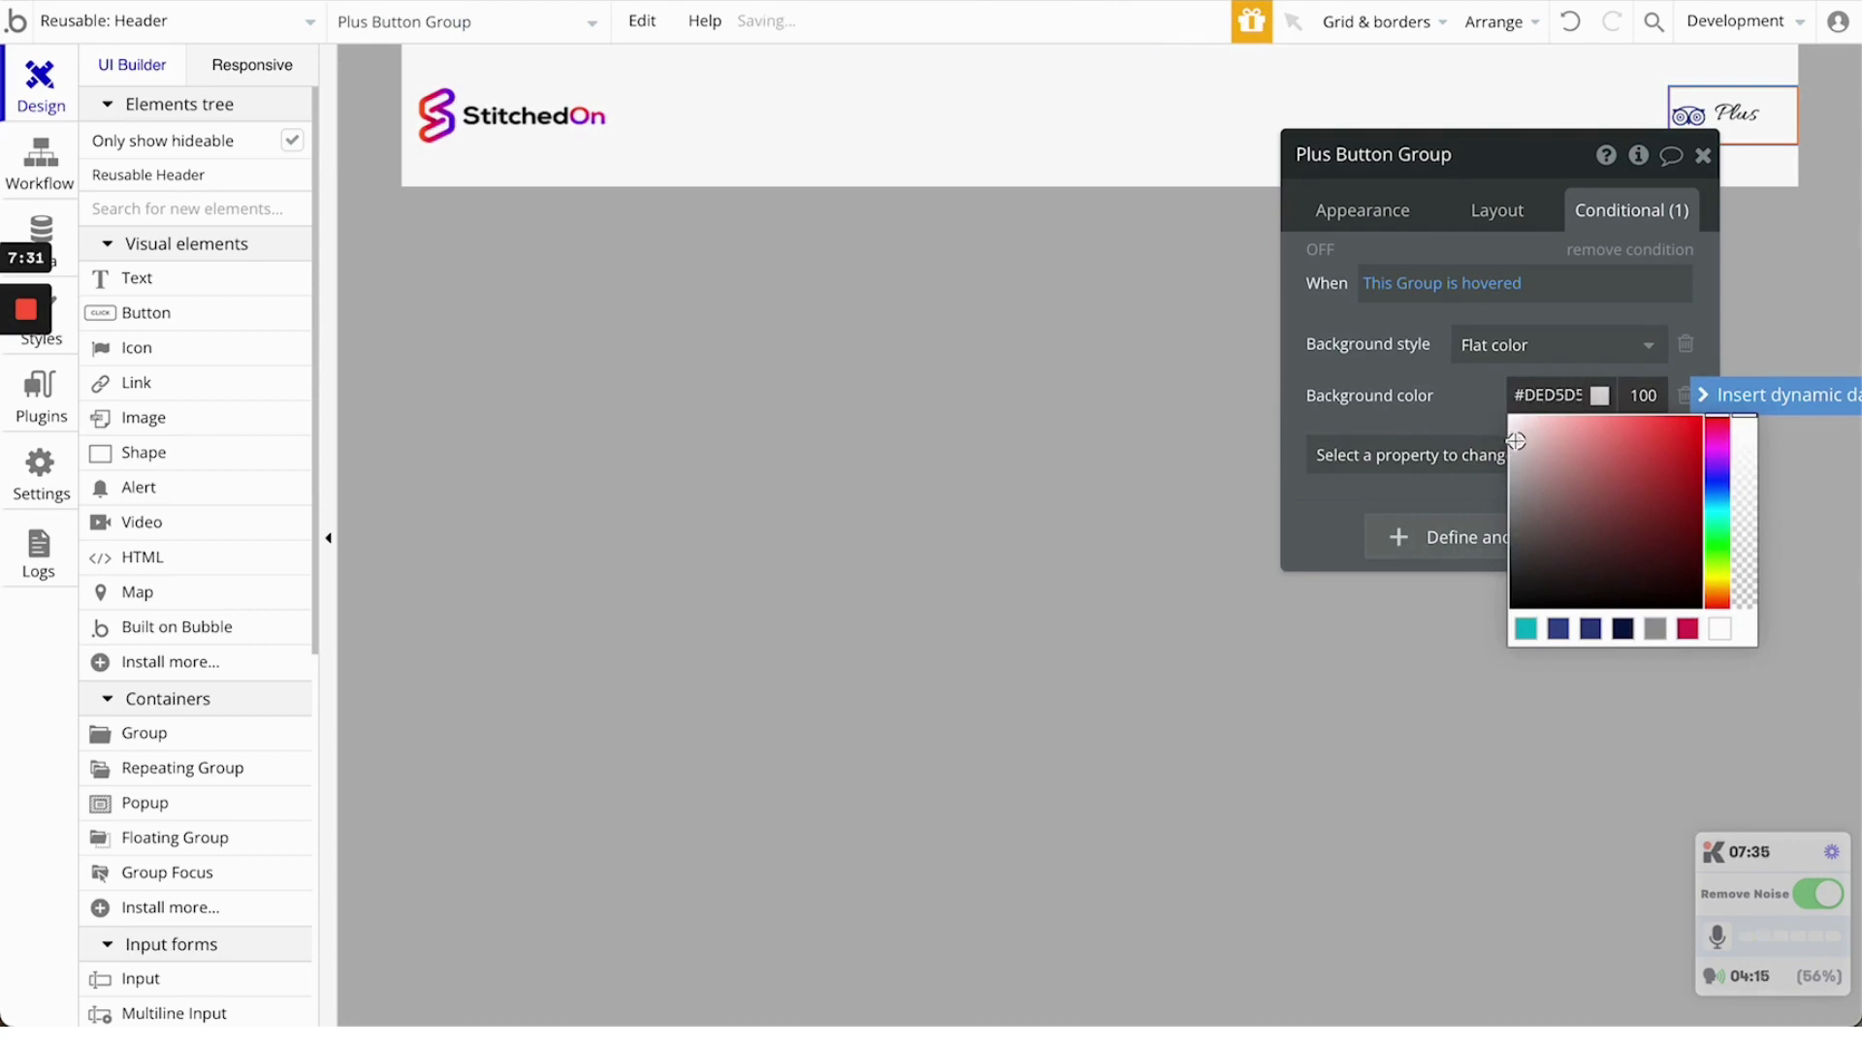
{"action": "left_click", "coordinate": [1687, 161]}
{"action": "left_click", "coordinate": [1085, 327]}
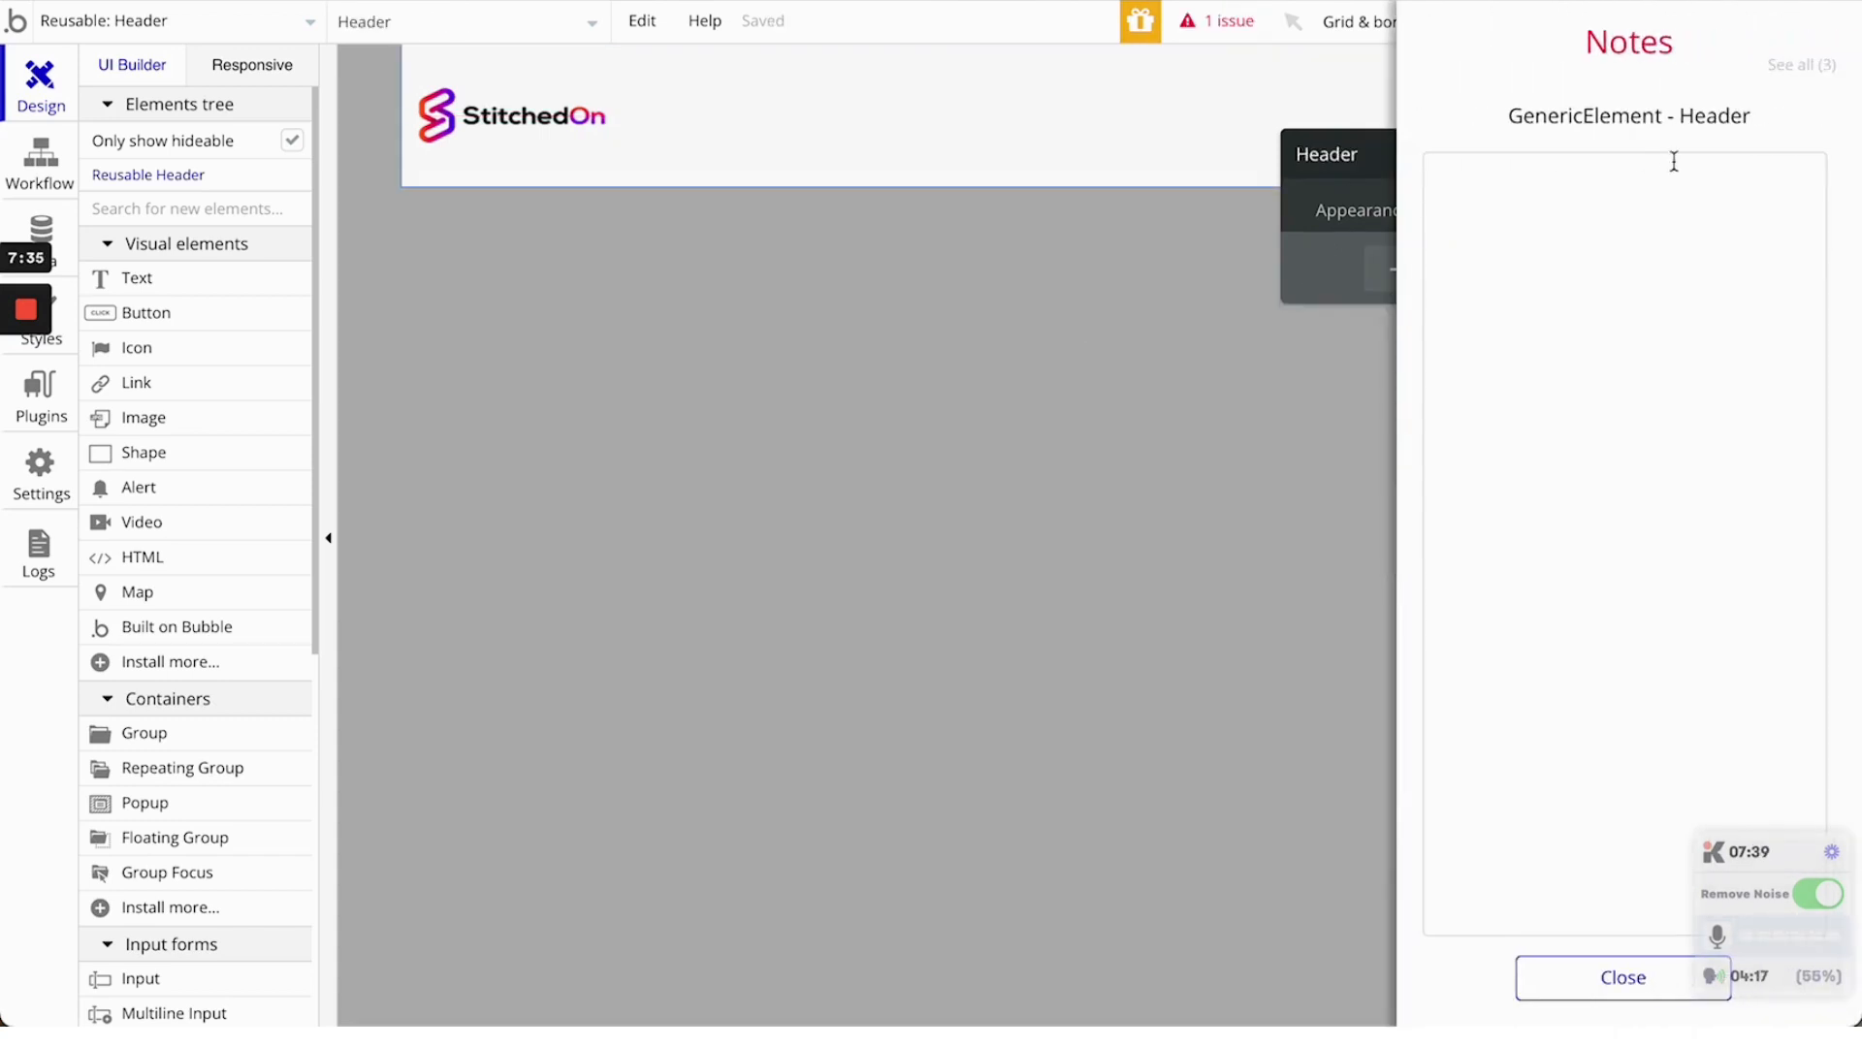
Open the index page and place the Header reusable element near the top of the page
{"action": "left_click", "coordinate": [1639, 991]}
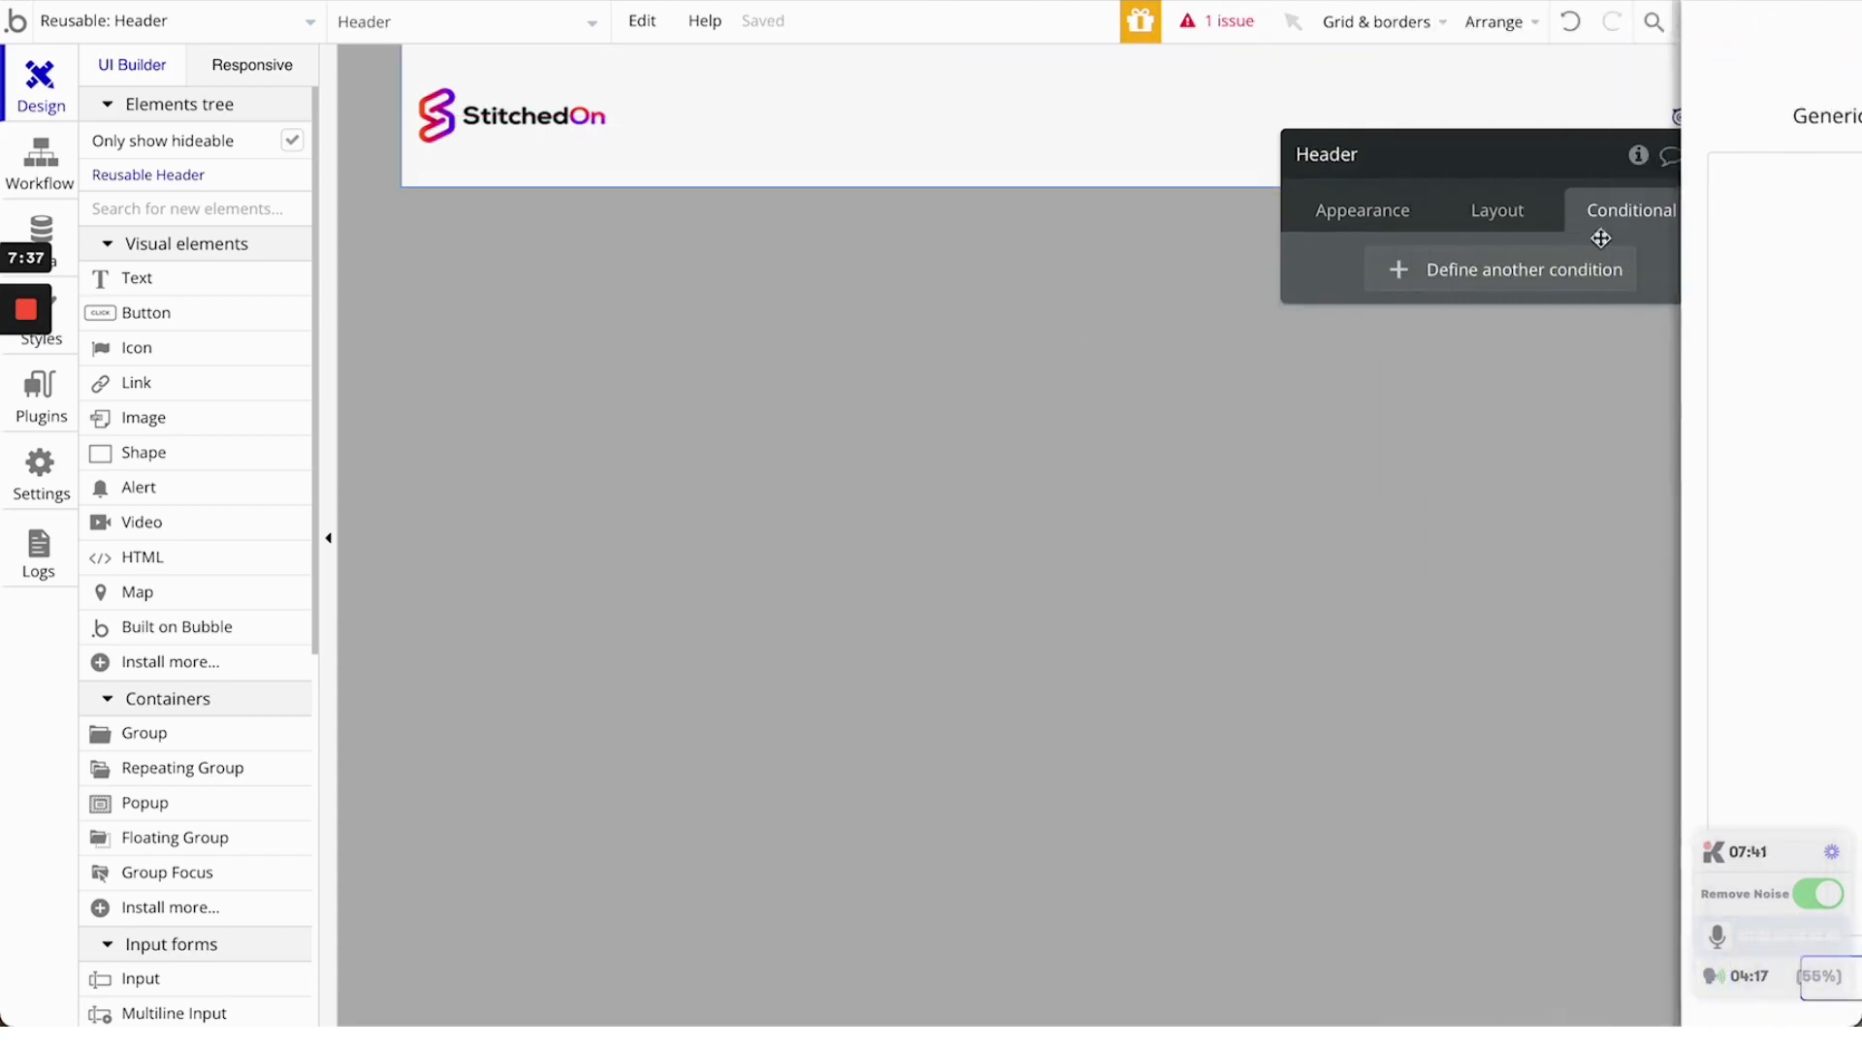
{"action": "left_click", "coordinate": [1702, 158]}
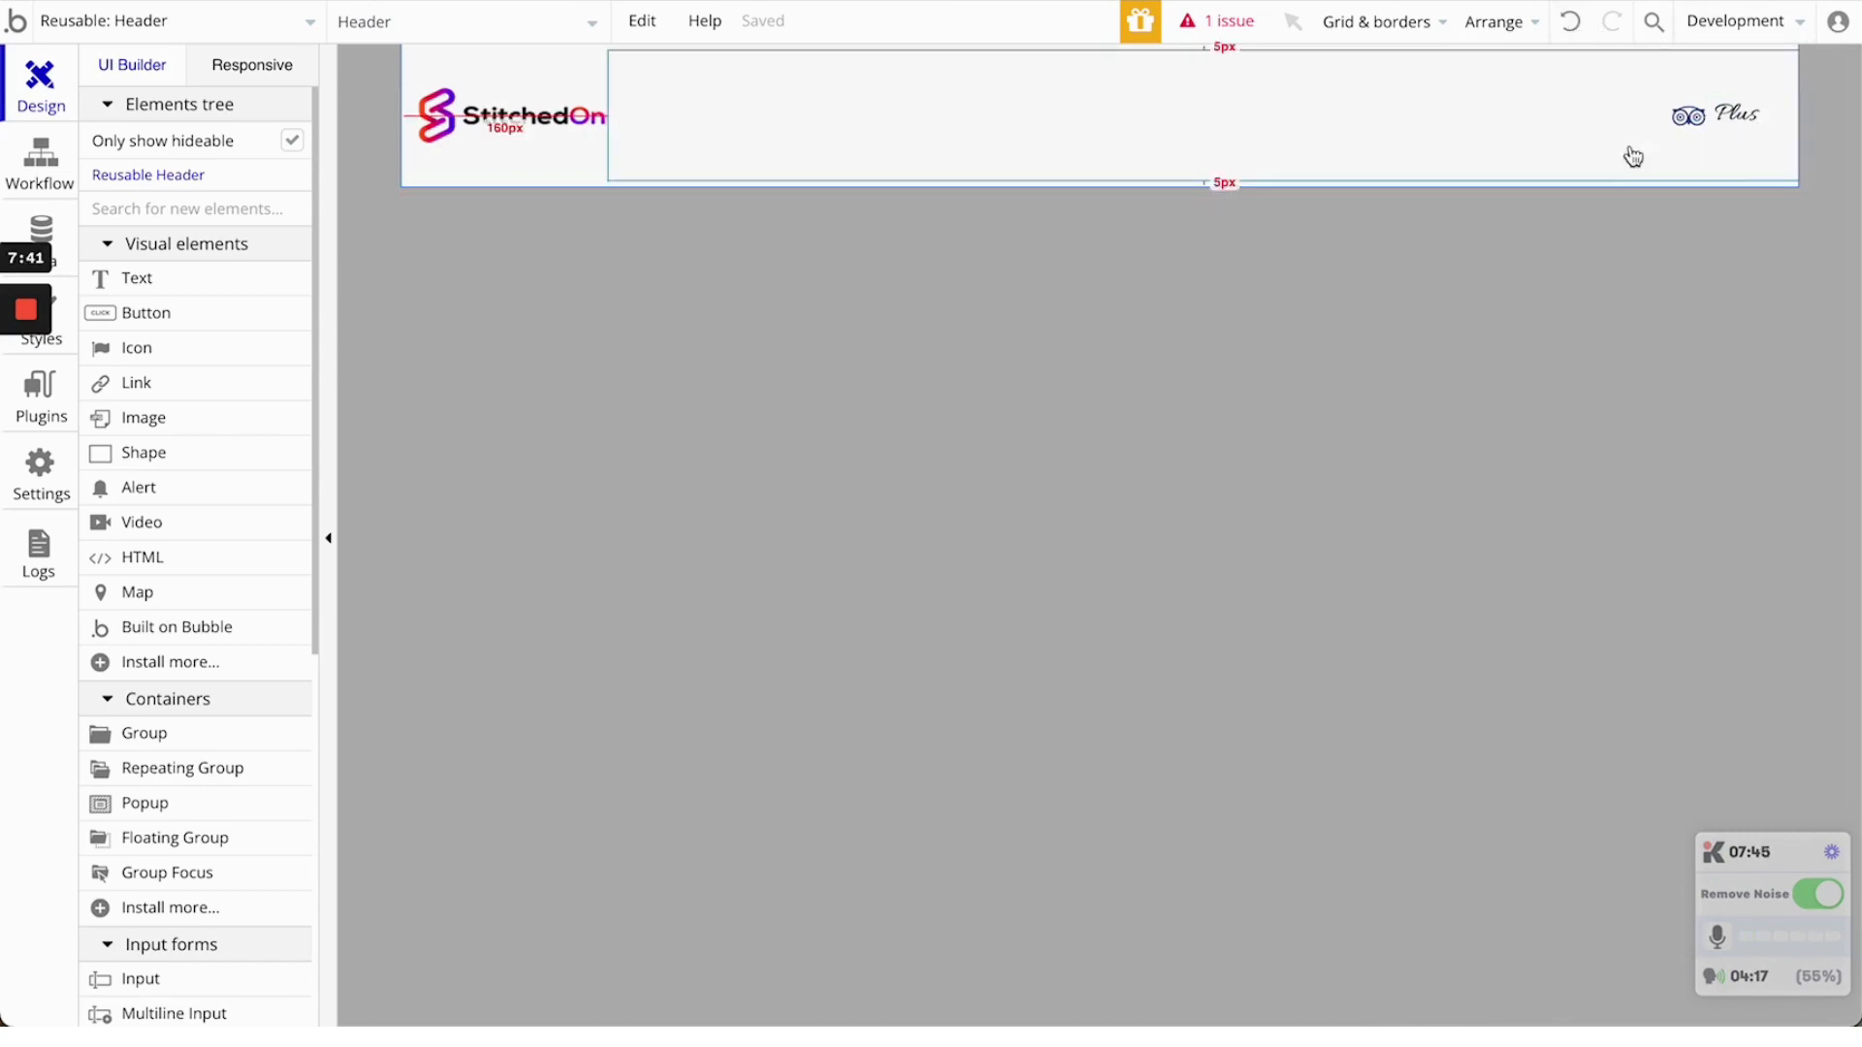
{"action": "left_click", "coordinate": [185, 21]}
{"action": "left_click", "coordinate": [126, 109]}
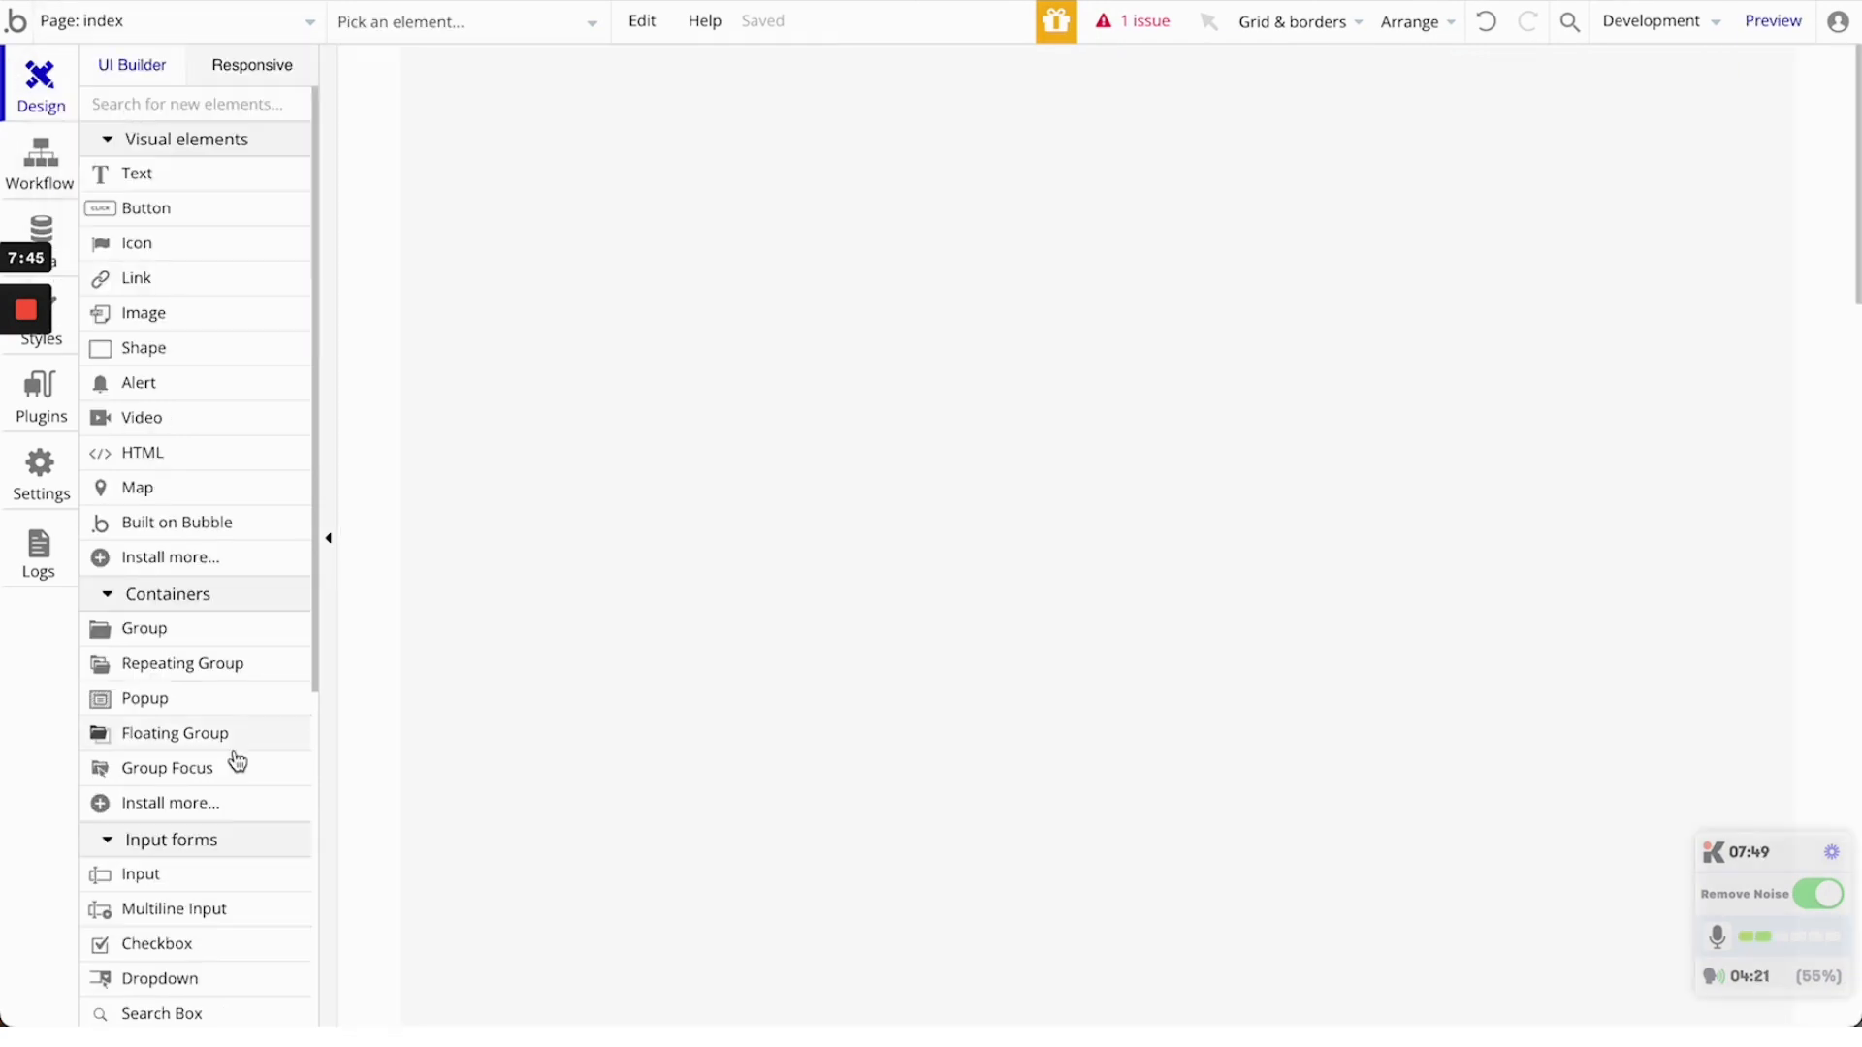
{"action": "scroll", "coordinate": [237, 760], "scroll_direction": "down", "scroll_amount": 5}
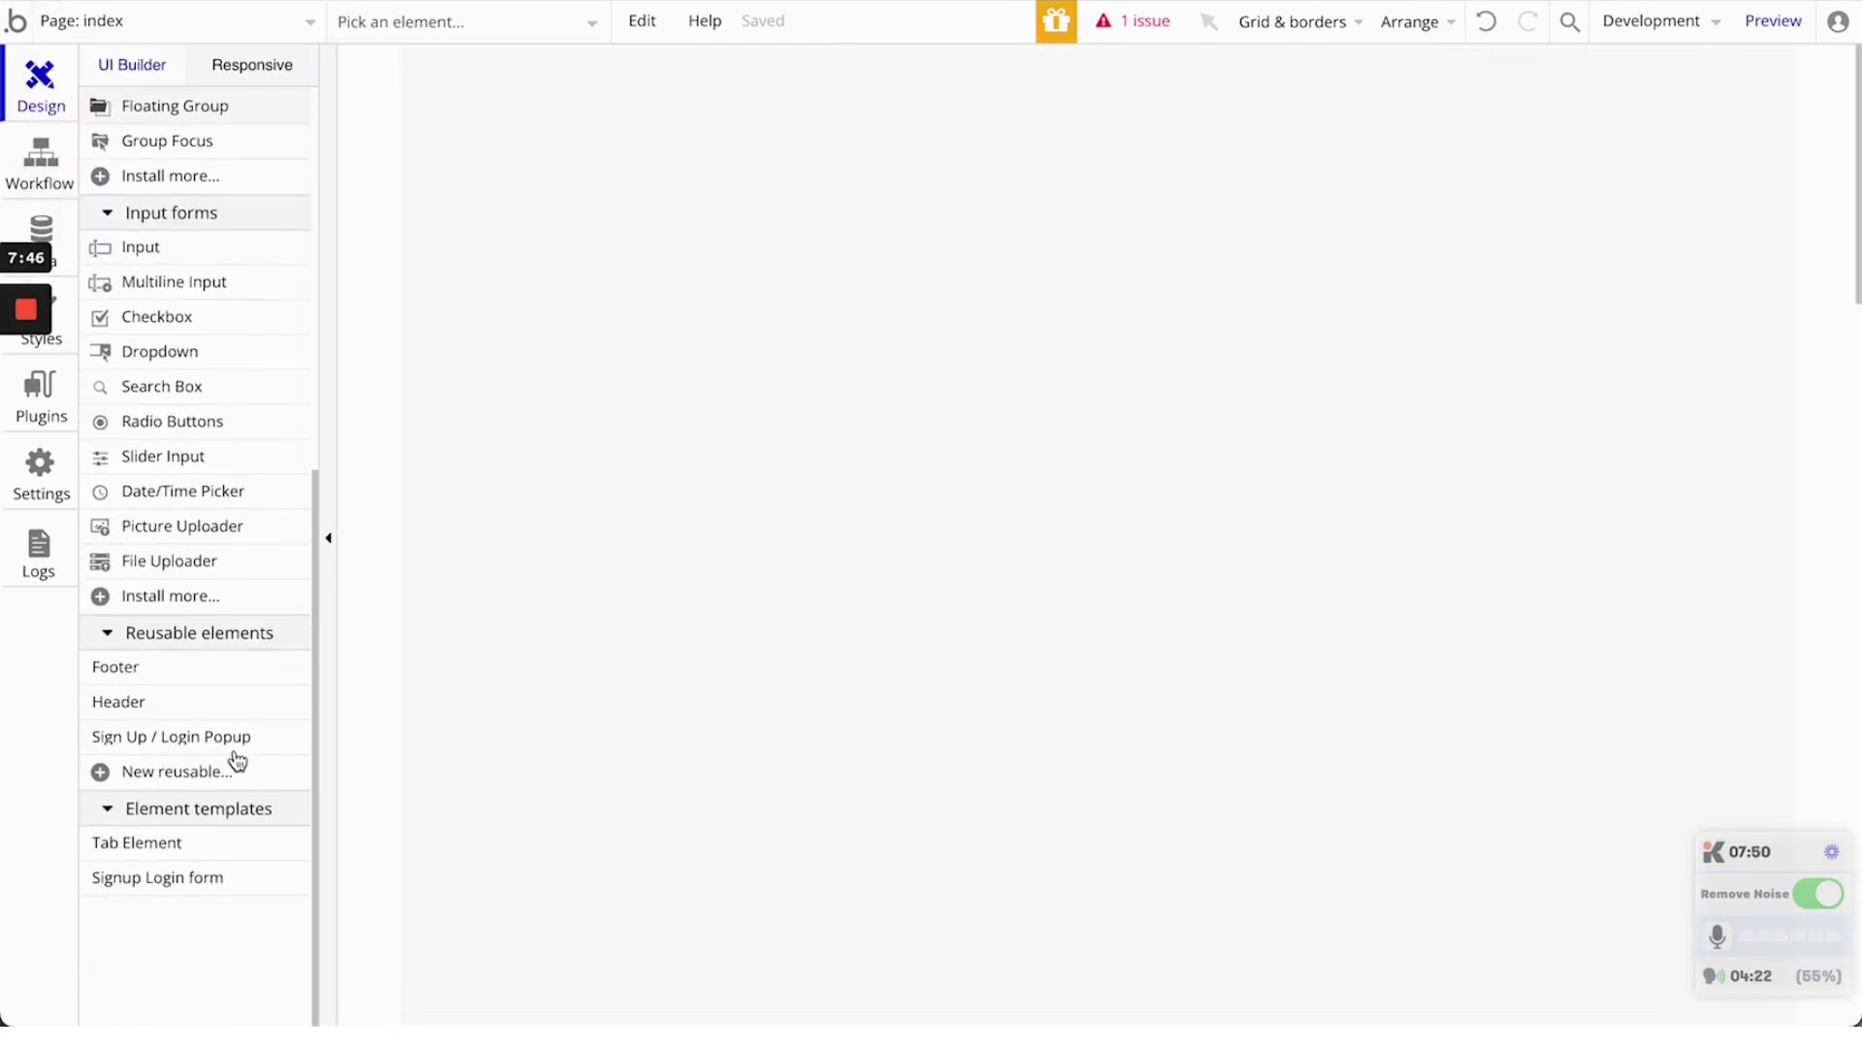
{"action": "left_click", "coordinate": [145, 716]}
{"action": "left_click_drag", "start_coordinate": [489, 63], "coordinate": [885, 142]}
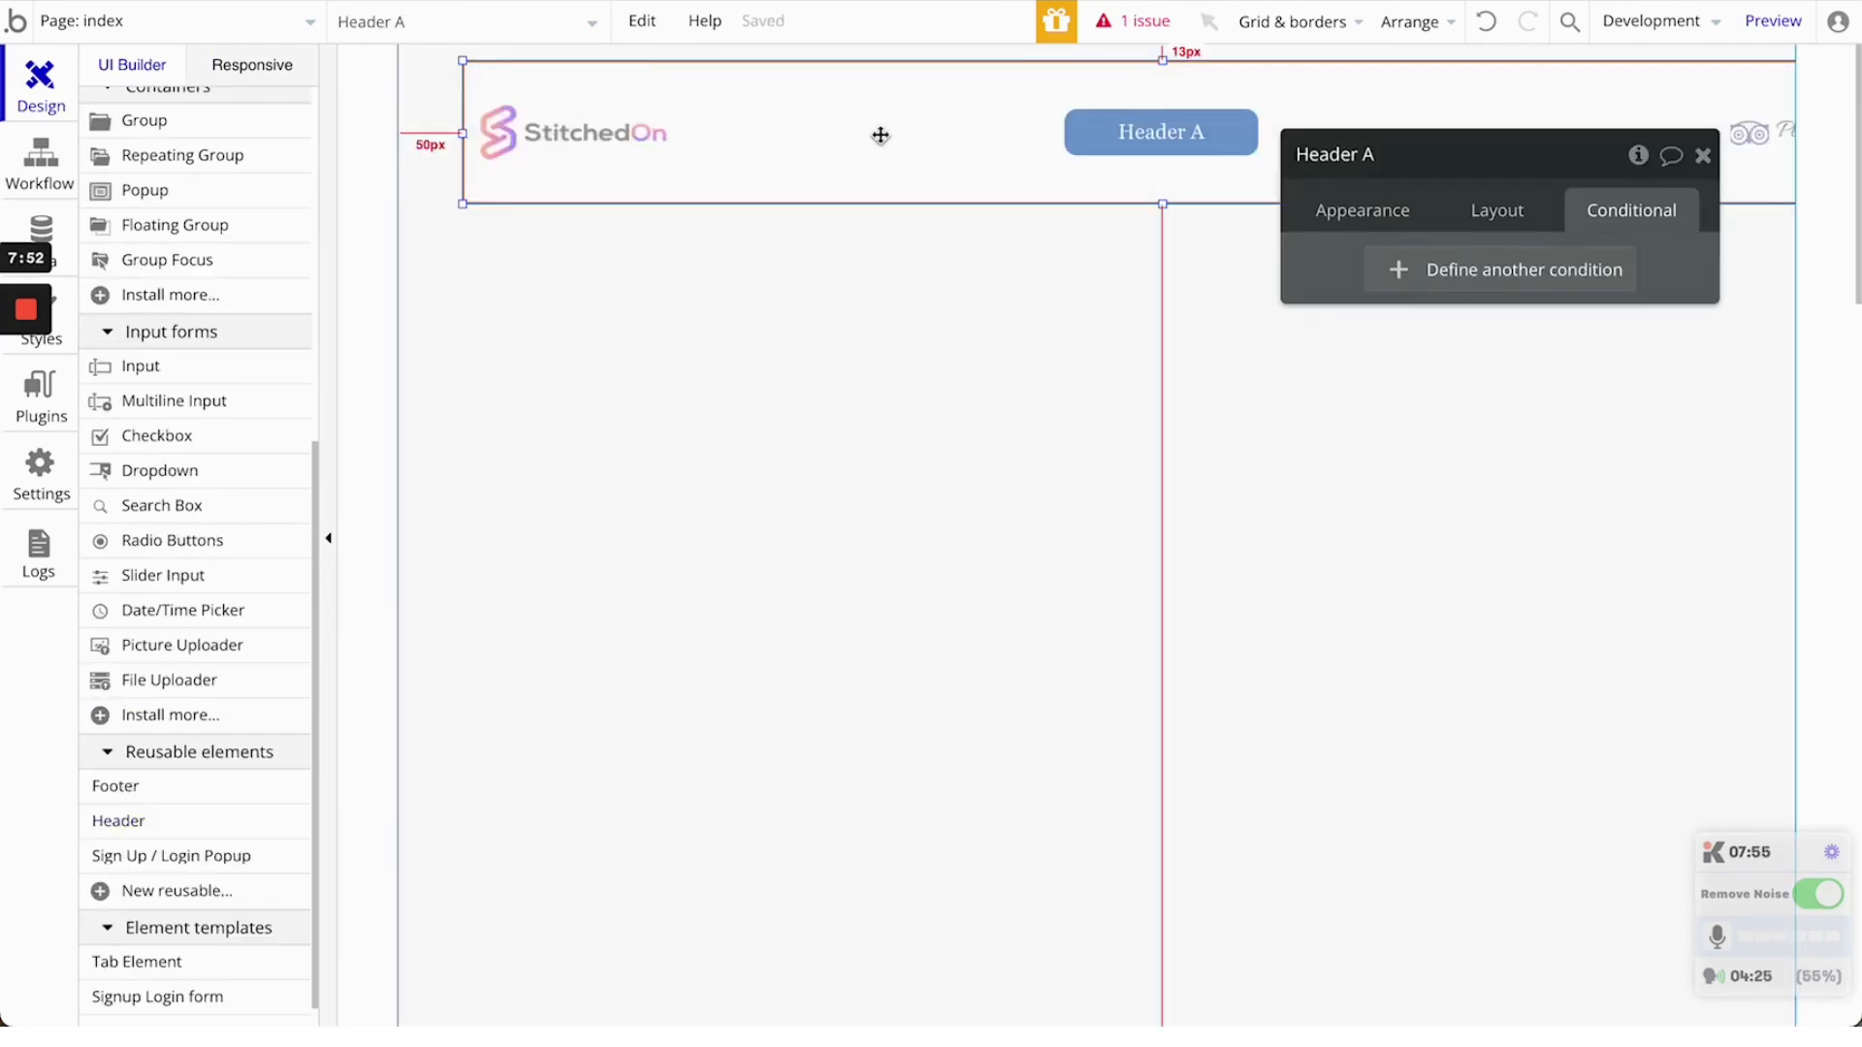
Set the index page's container layout to Column
{"action": "left_click", "coordinate": [1509, 223]}
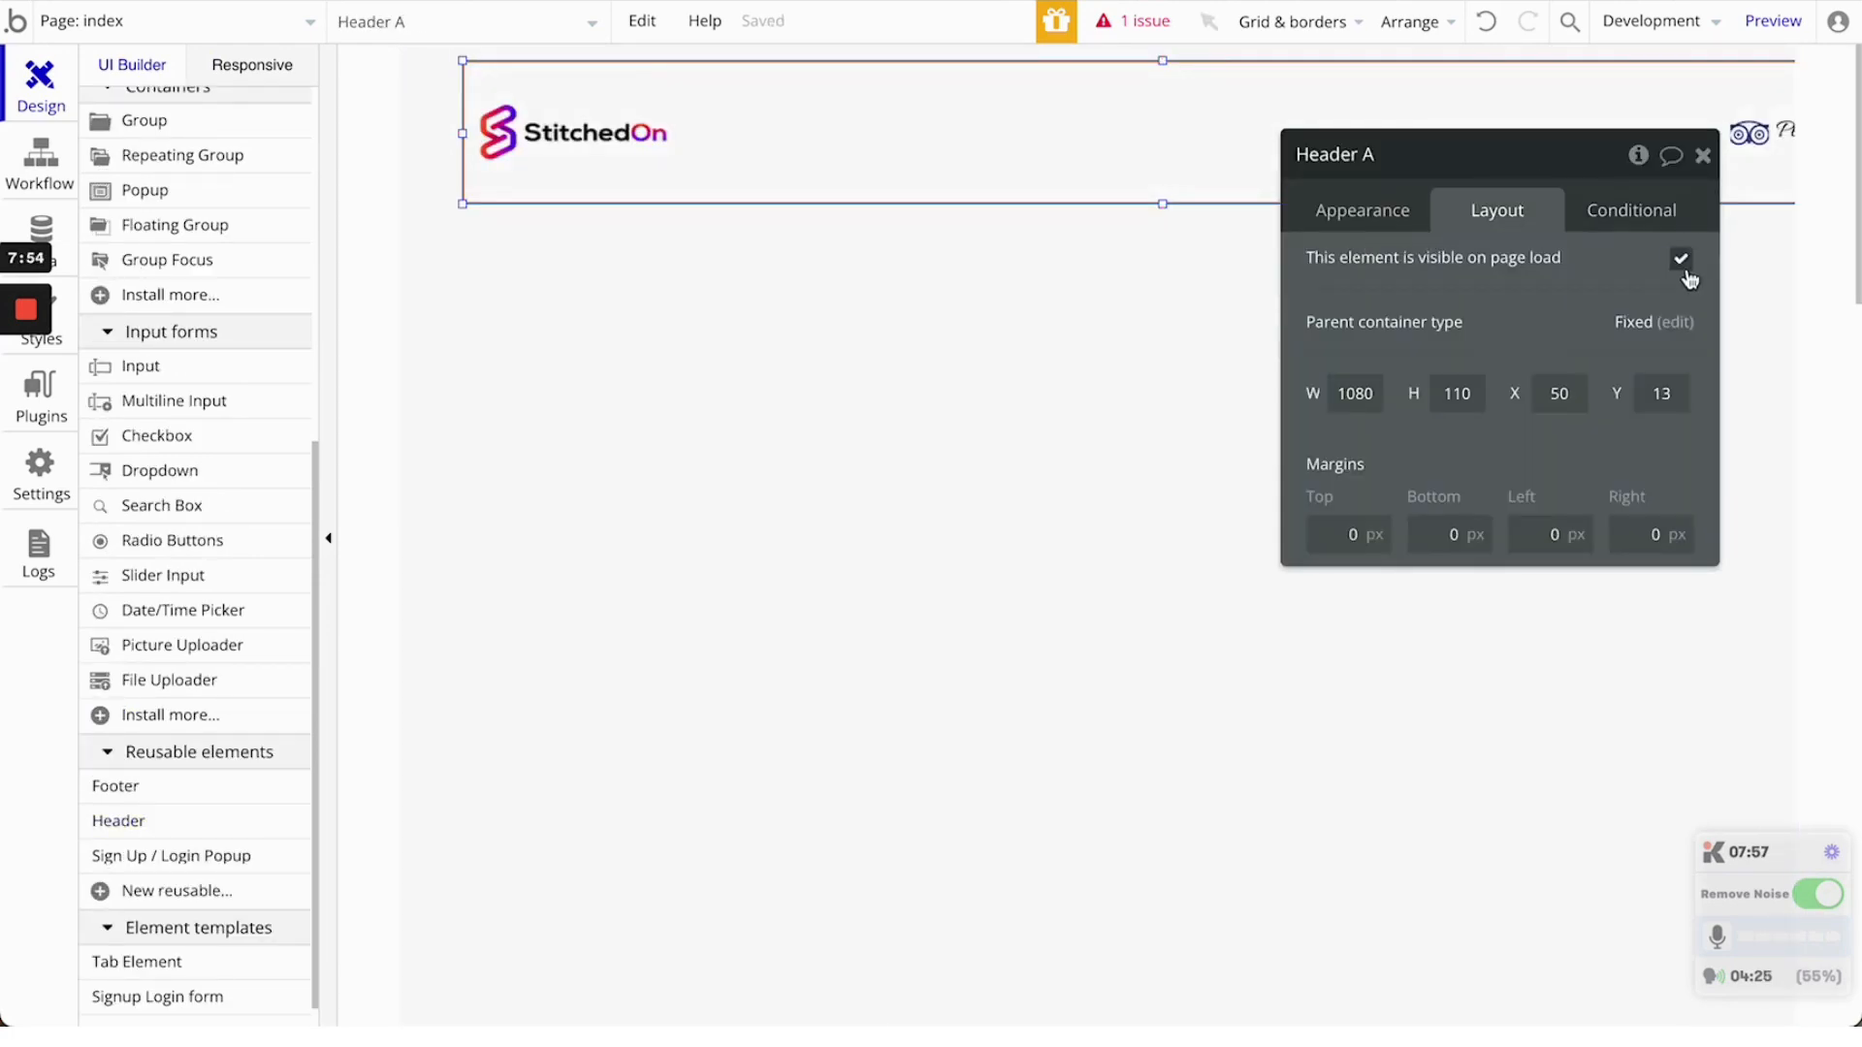
{"action": "left_click", "coordinate": [750, 336]}
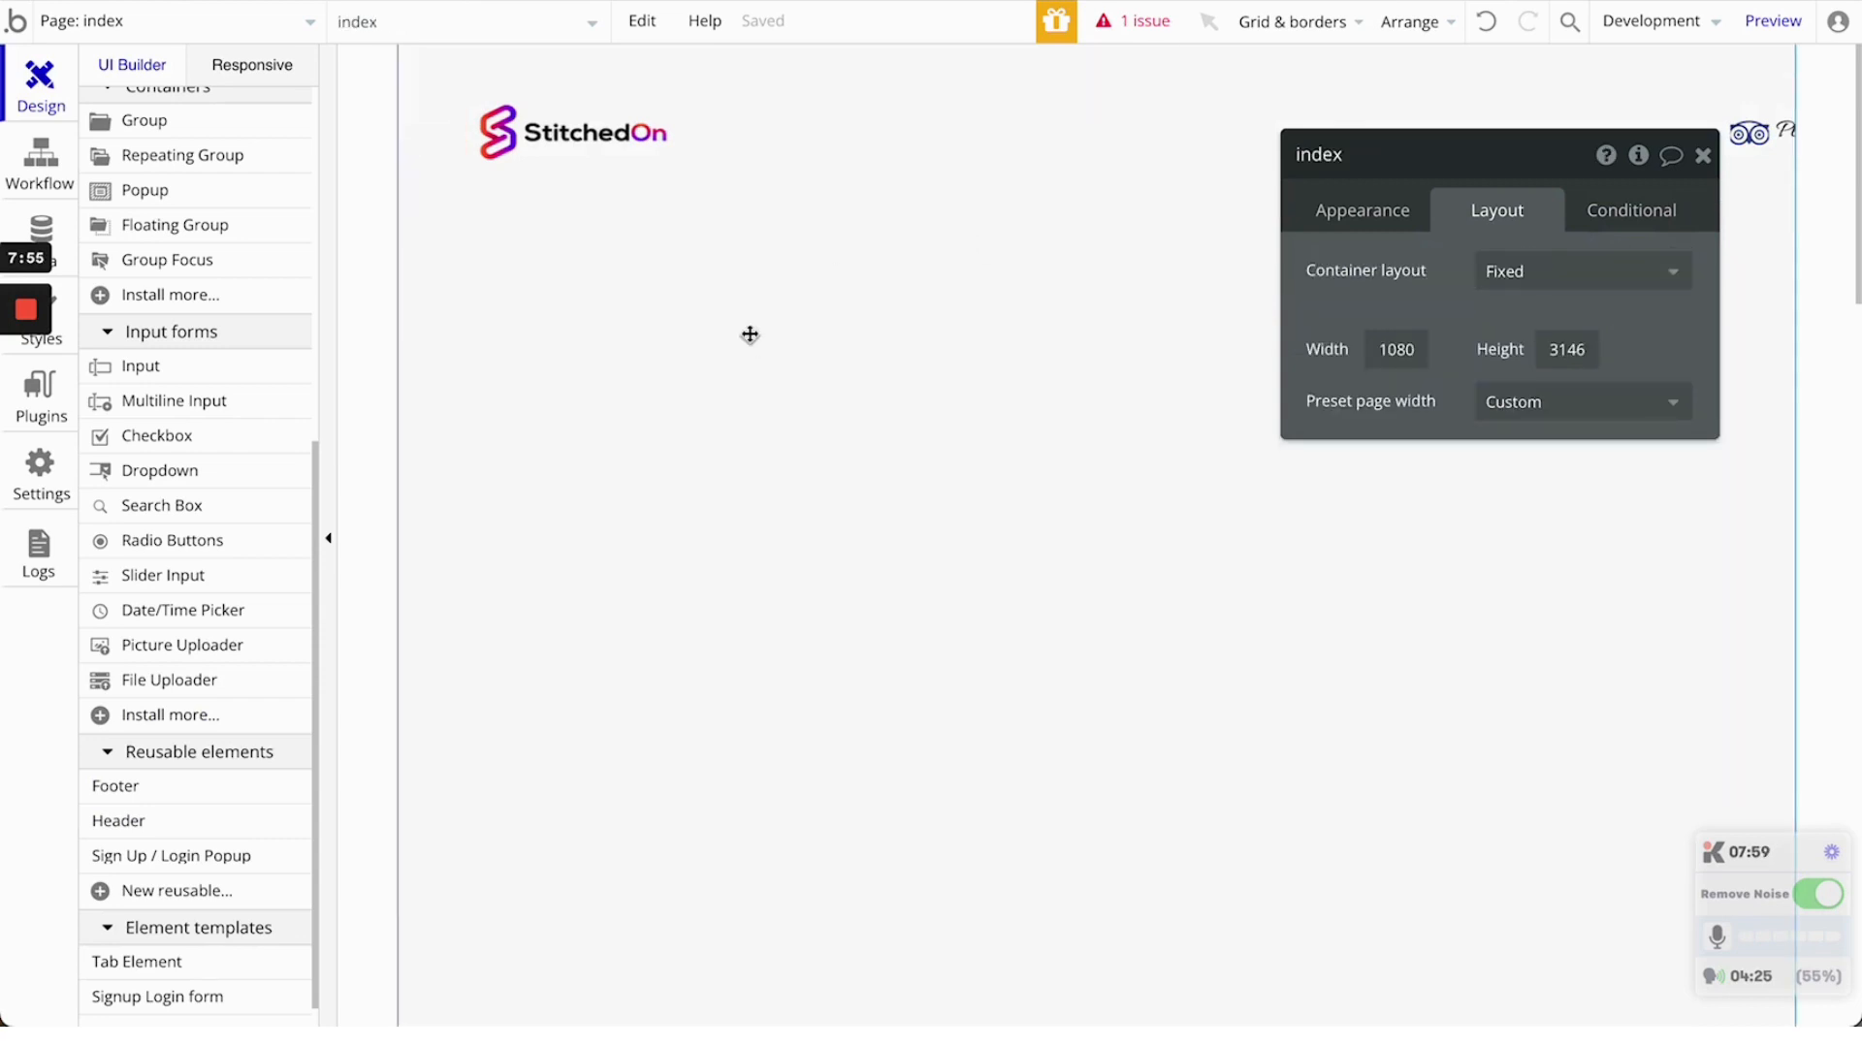
{"action": "left_click", "coordinate": [1562, 270]}
{"action": "left_click", "coordinate": [1538, 430]}
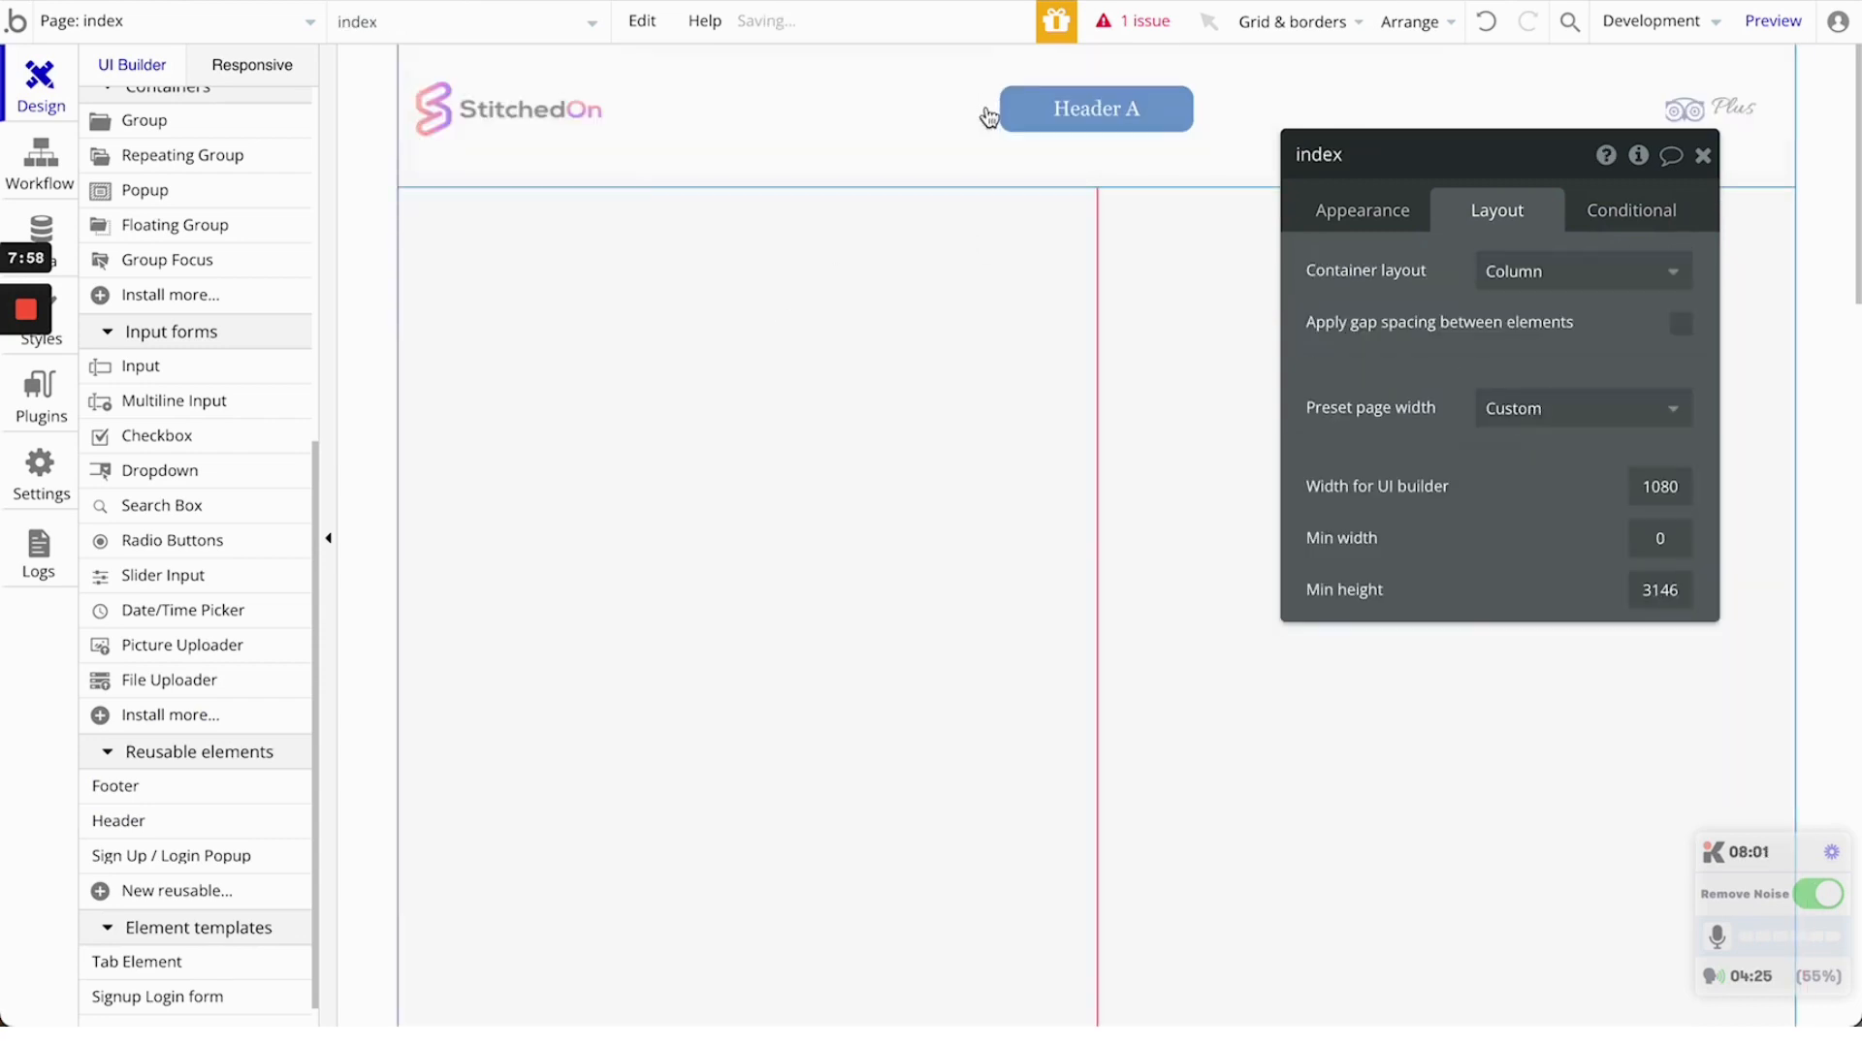
Preview the index page to check the header and the Plus button's hover effect, and return to the editor
{"action": "left_click", "coordinate": [989, 109]}
{"action": "left_click", "coordinate": [1703, 156]}
{"action": "left_click_drag", "start_coordinate": [1705, 175], "coordinate": [1708, 124]}
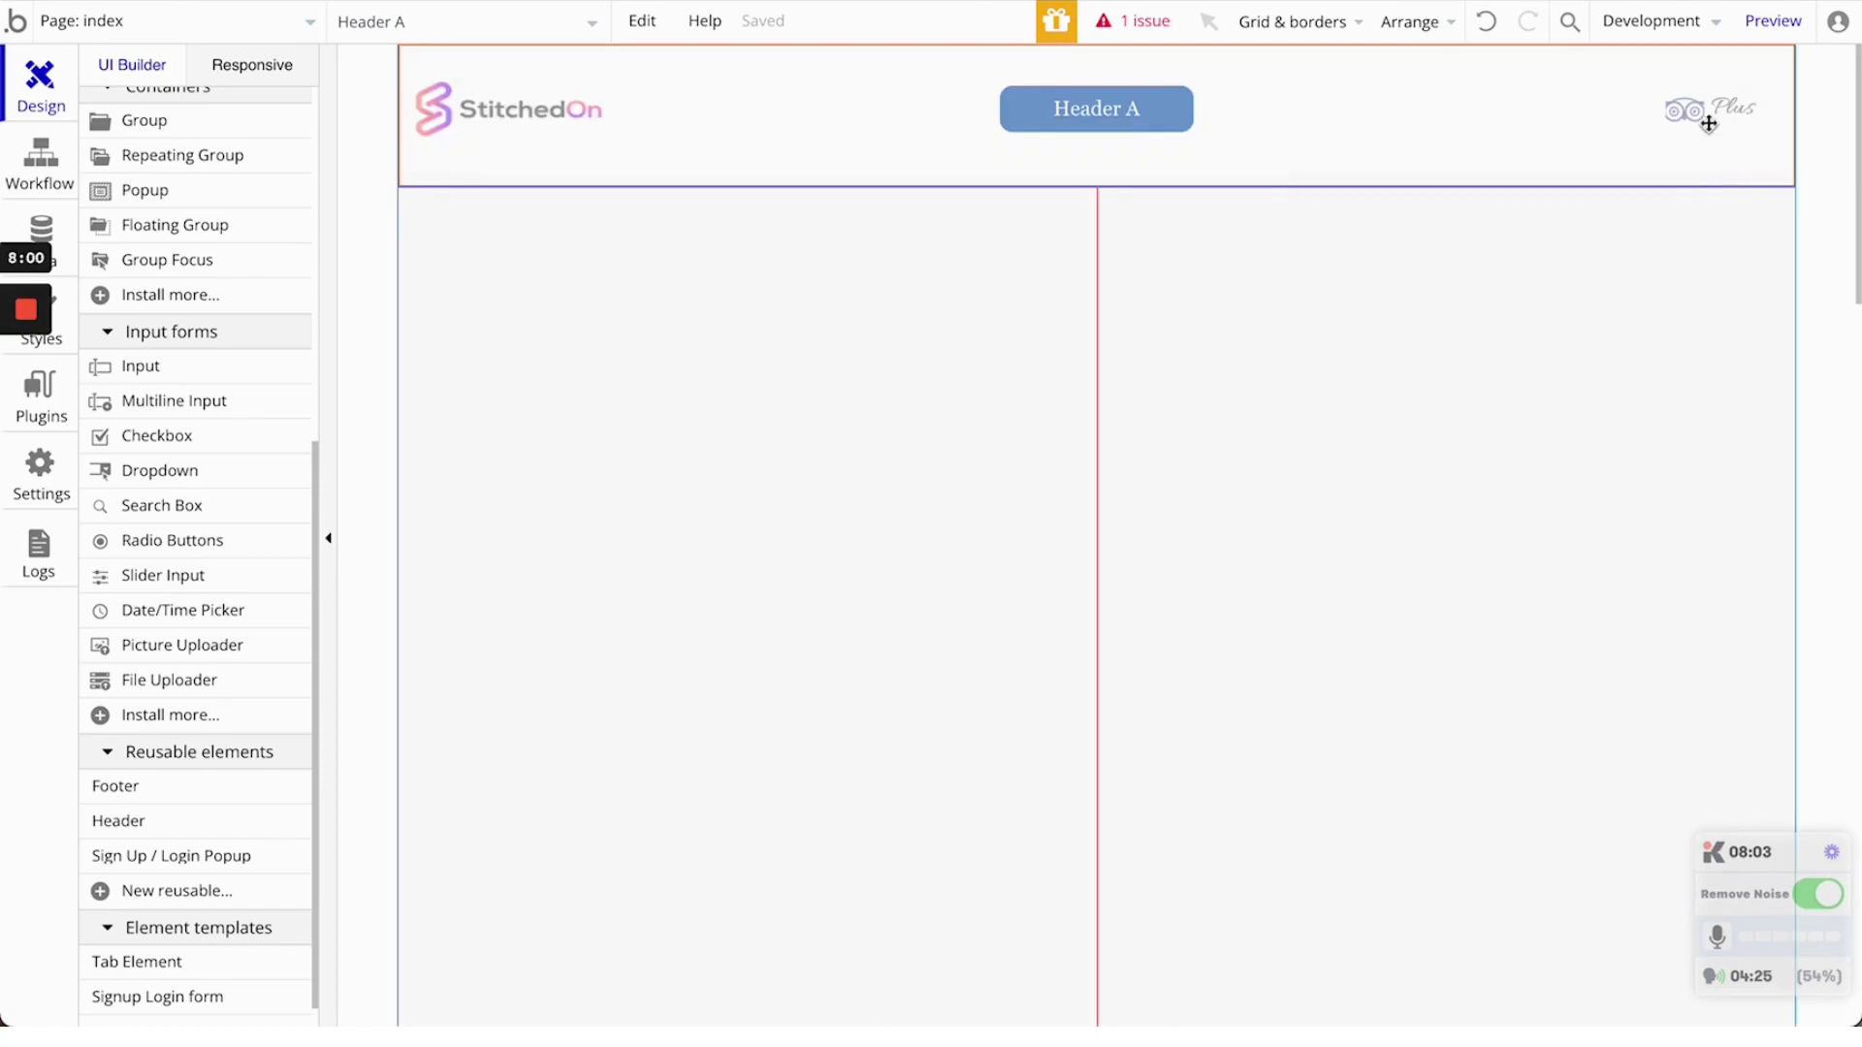
{"action": "left_click", "coordinate": [1774, 19]}
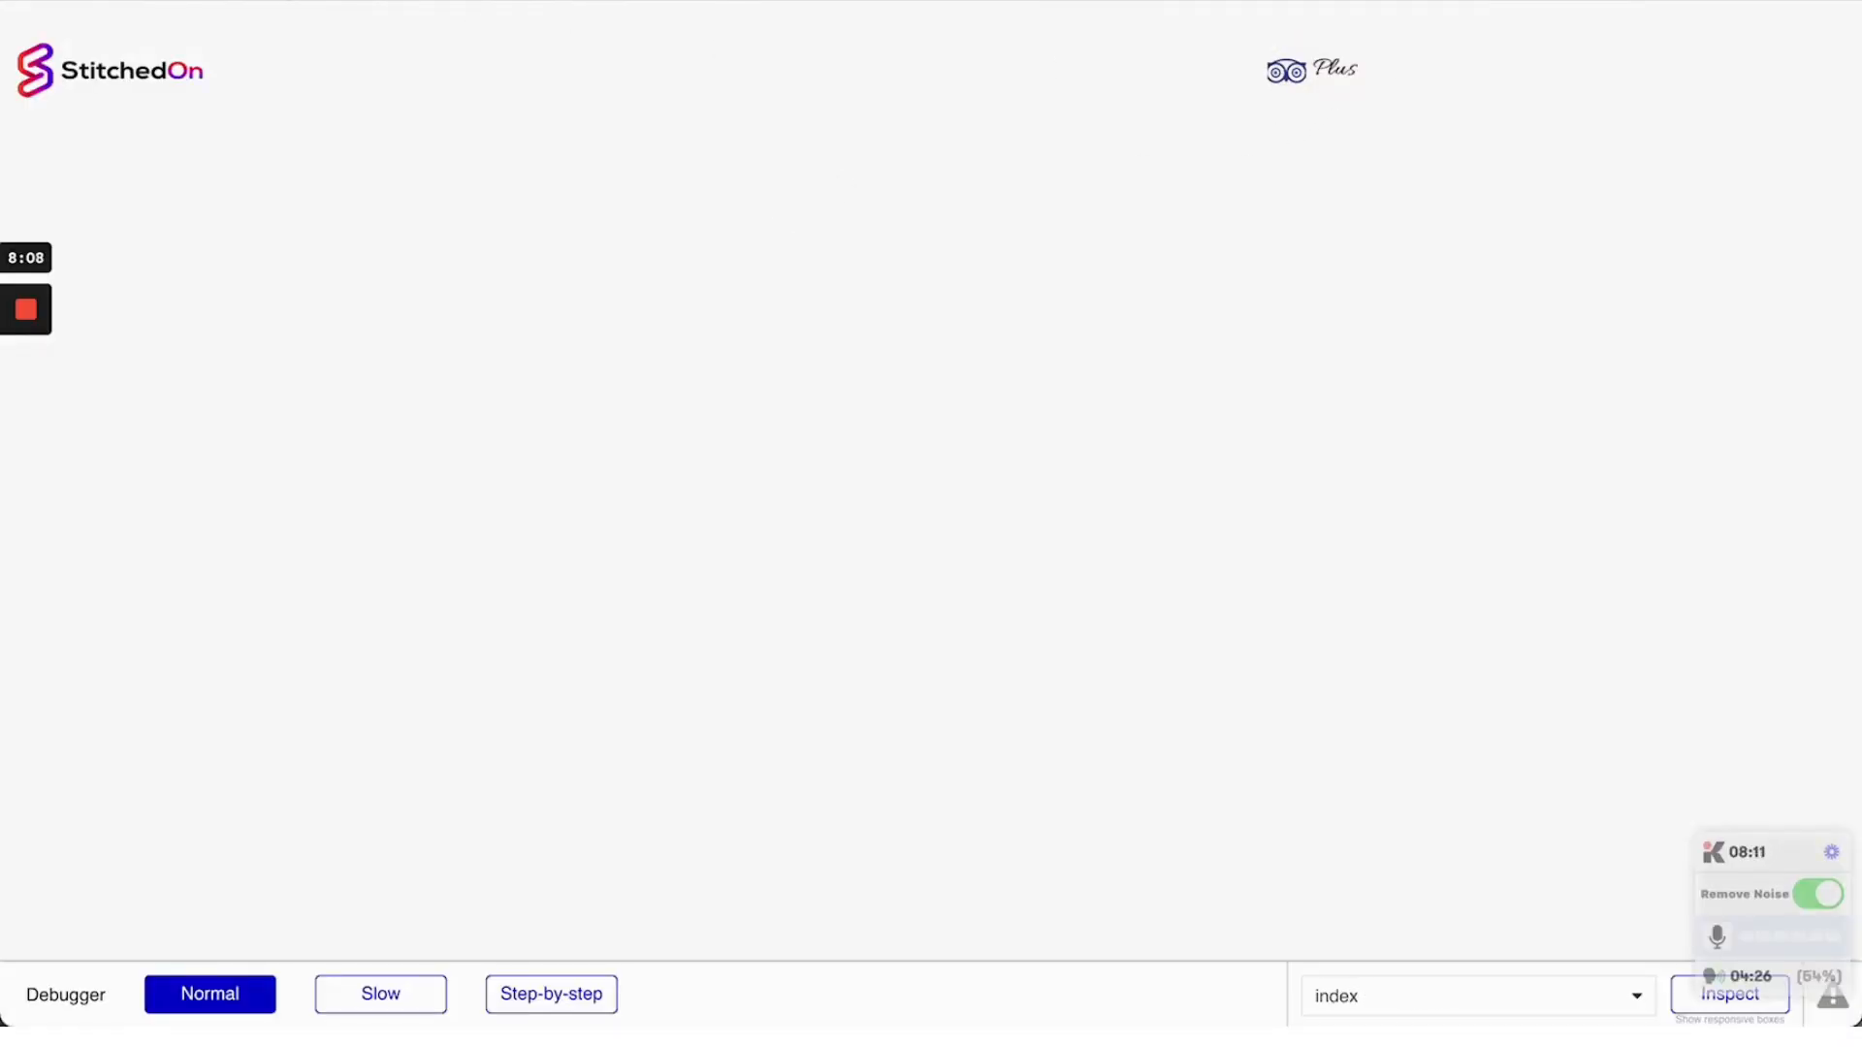
{"action": "left_click", "coordinate": [469, 2]}
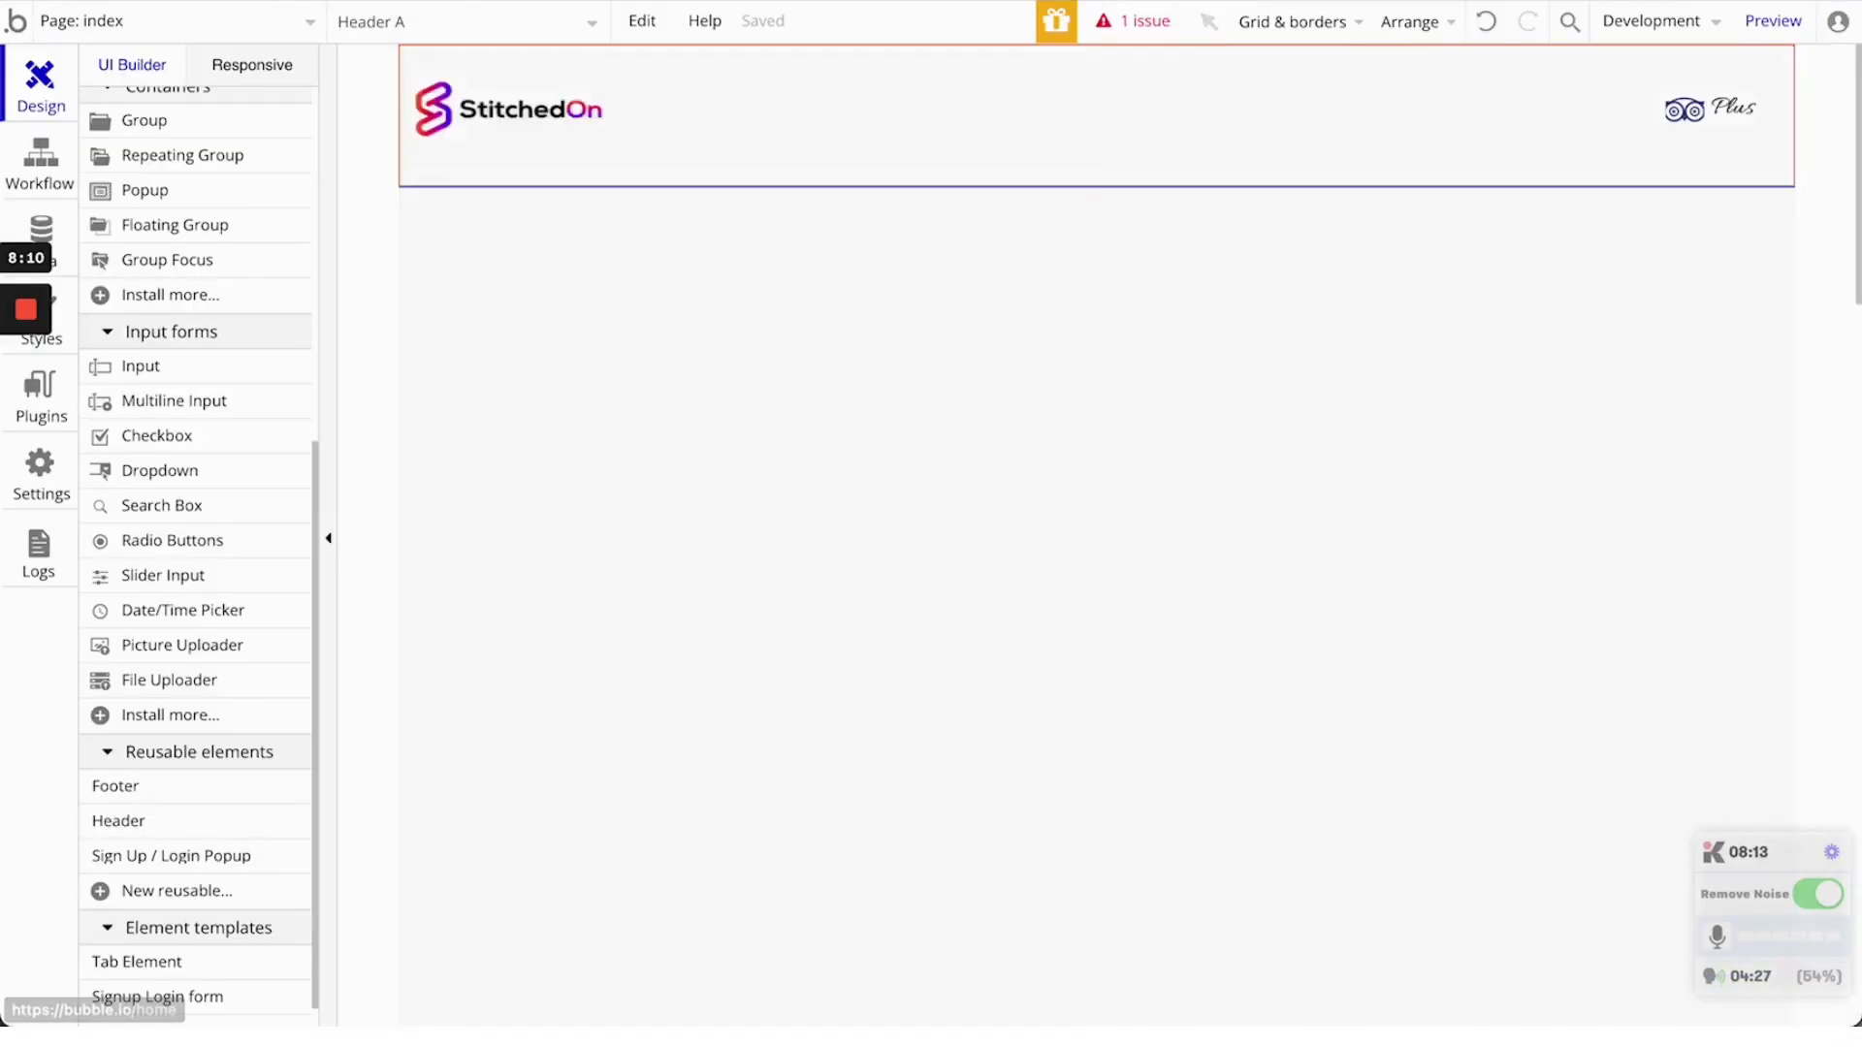
Open the Header reusable element and set the Tripadvisor icon's left margin to 5 px
{"action": "left_click", "coordinate": [82, 21]}
{"action": "left_click", "coordinate": [502, 247]}
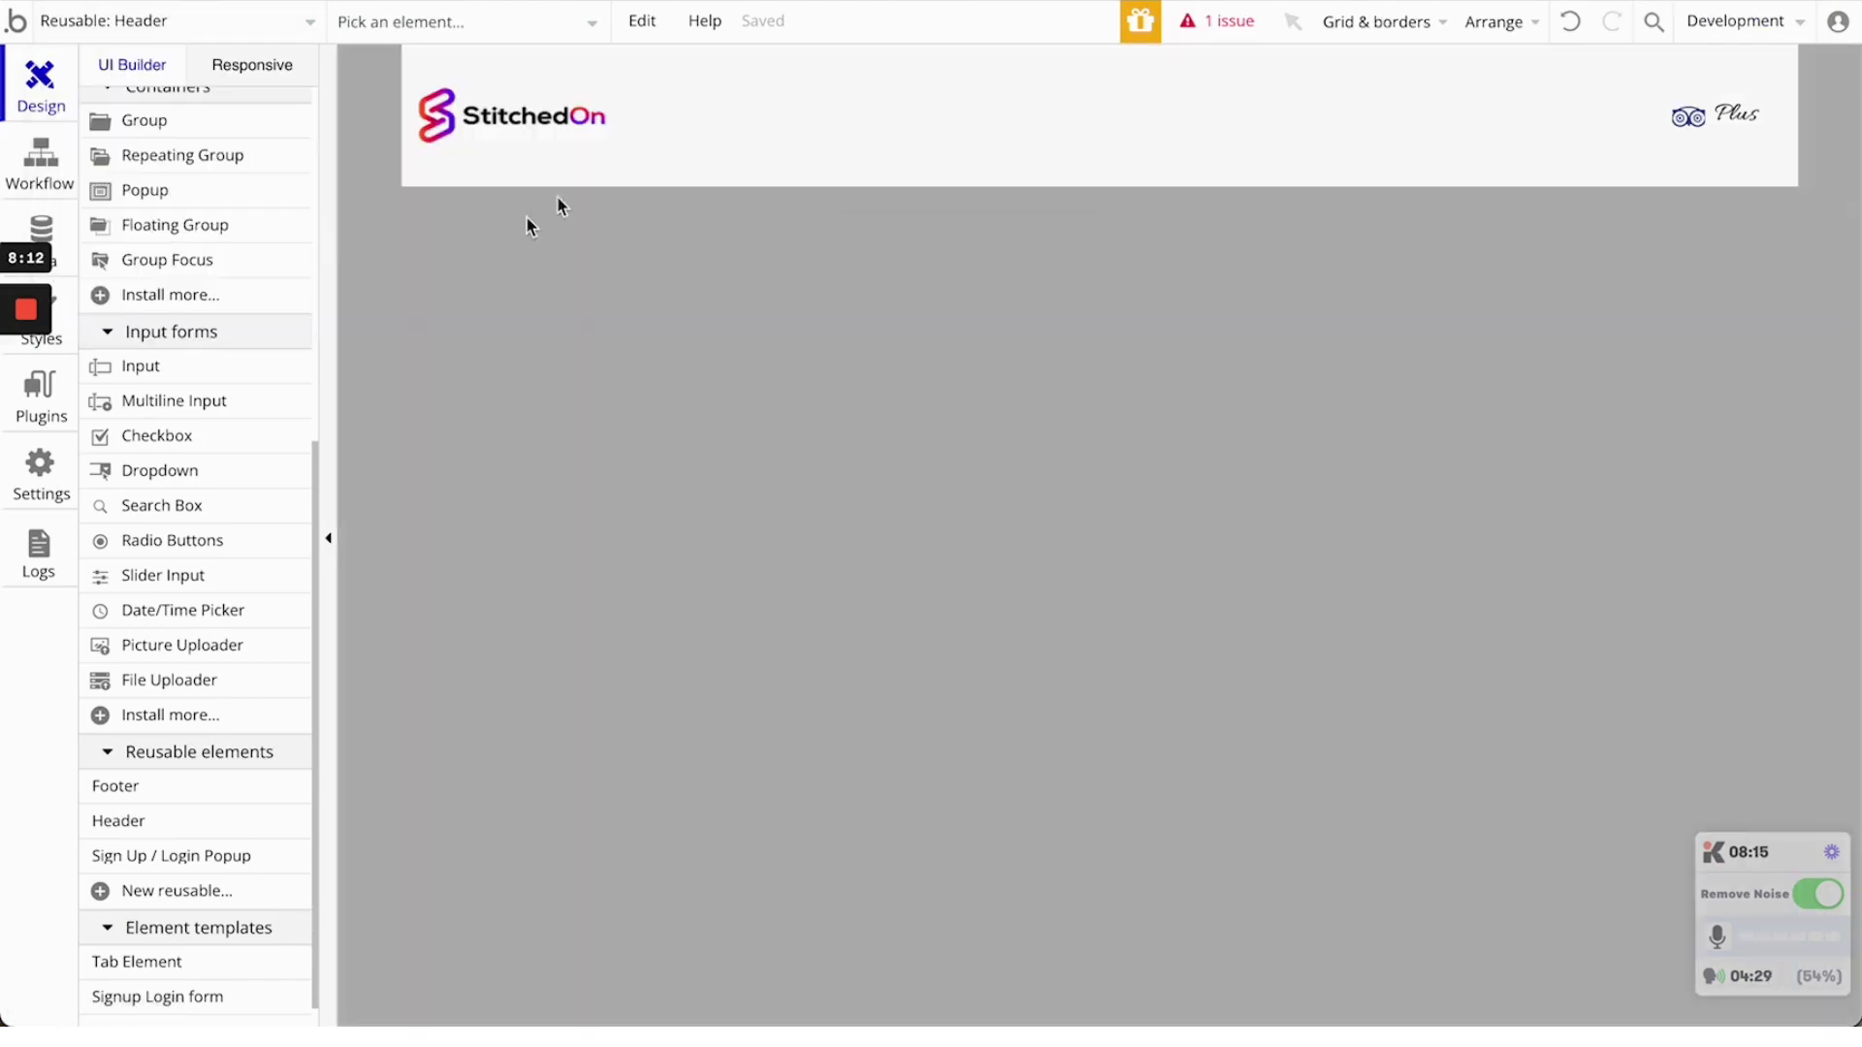
{"action": "double_click", "coordinate": [1689, 126]}
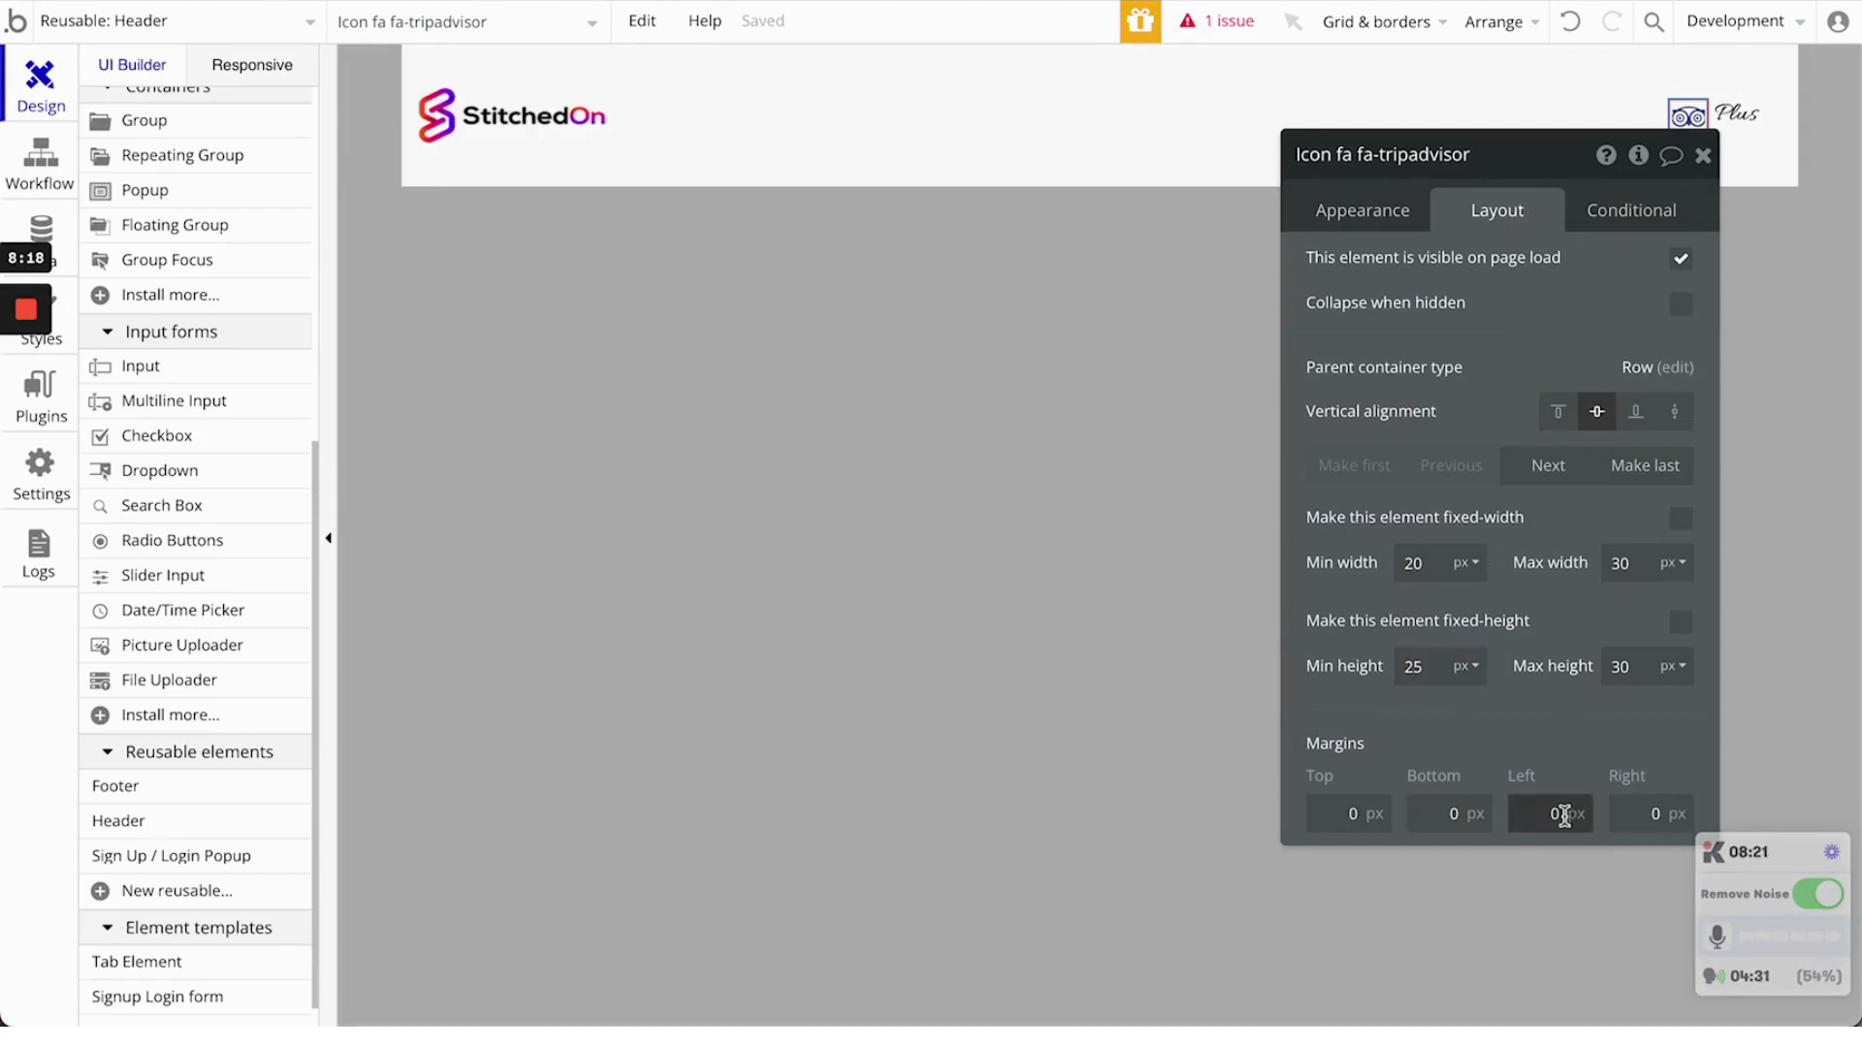
{"action": "key", "text": "Up"}
{"action": "key", "text": "Up"}
{"action": "key", "text": "Up"}
{"action": "key", "text": "Up"}
{"action": "key", "text": "Up"}
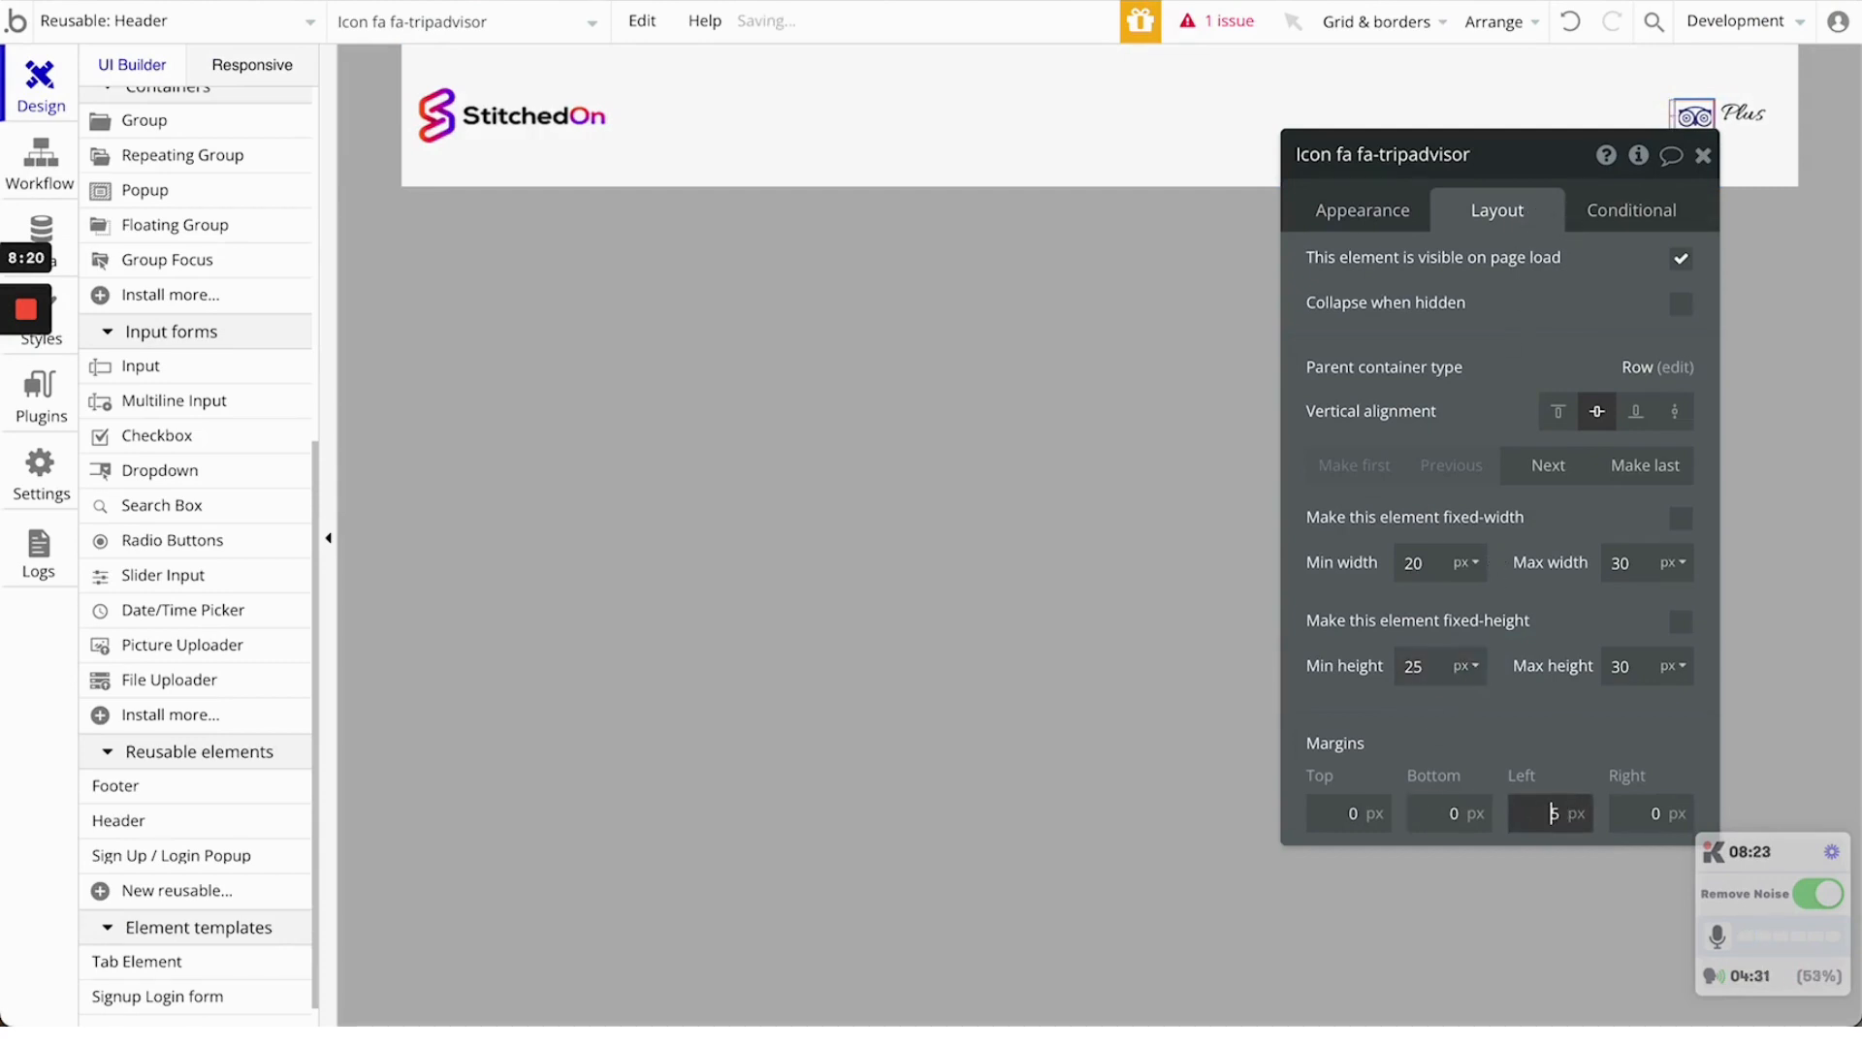
{"action": "left_click", "coordinate": [1704, 157]}
{"action": "left_click", "coordinate": [844, 537]}
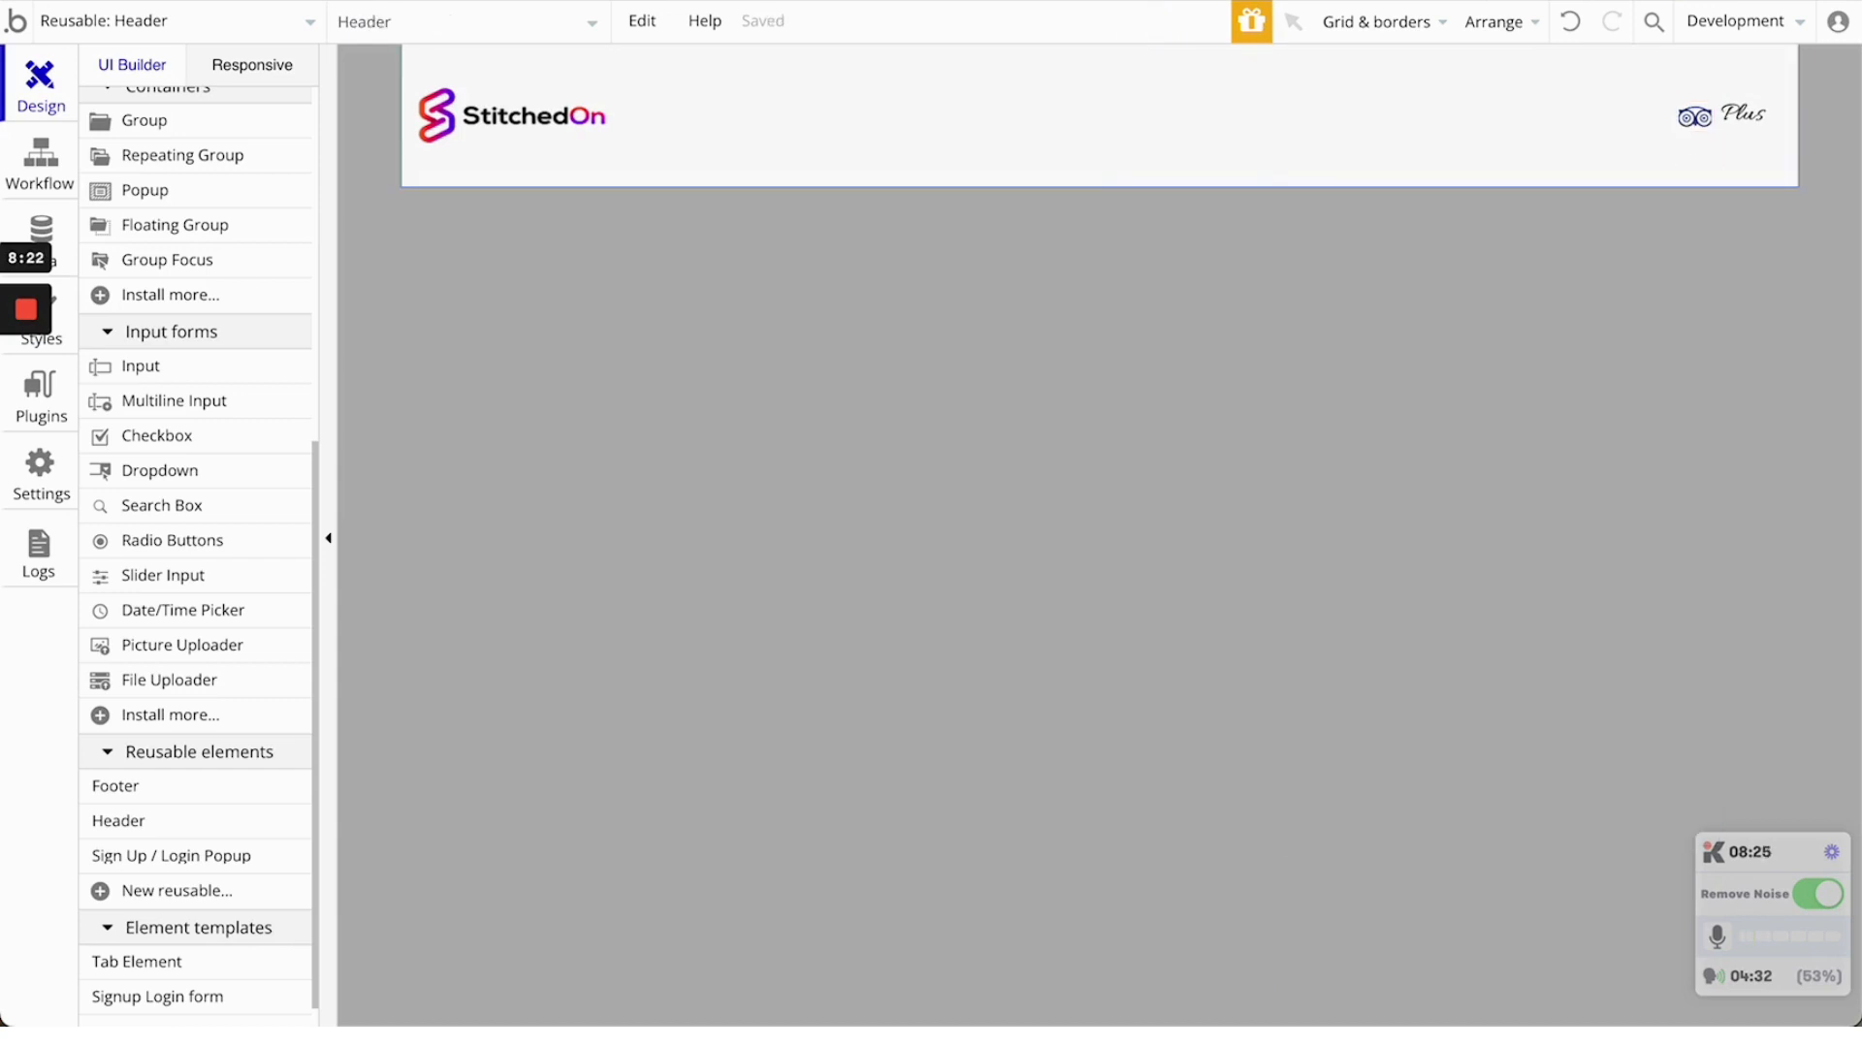
Reload the index page preview to check the icon's spacing, and return to the Header editor
{"action": "left_click", "coordinate": [585, 2]}
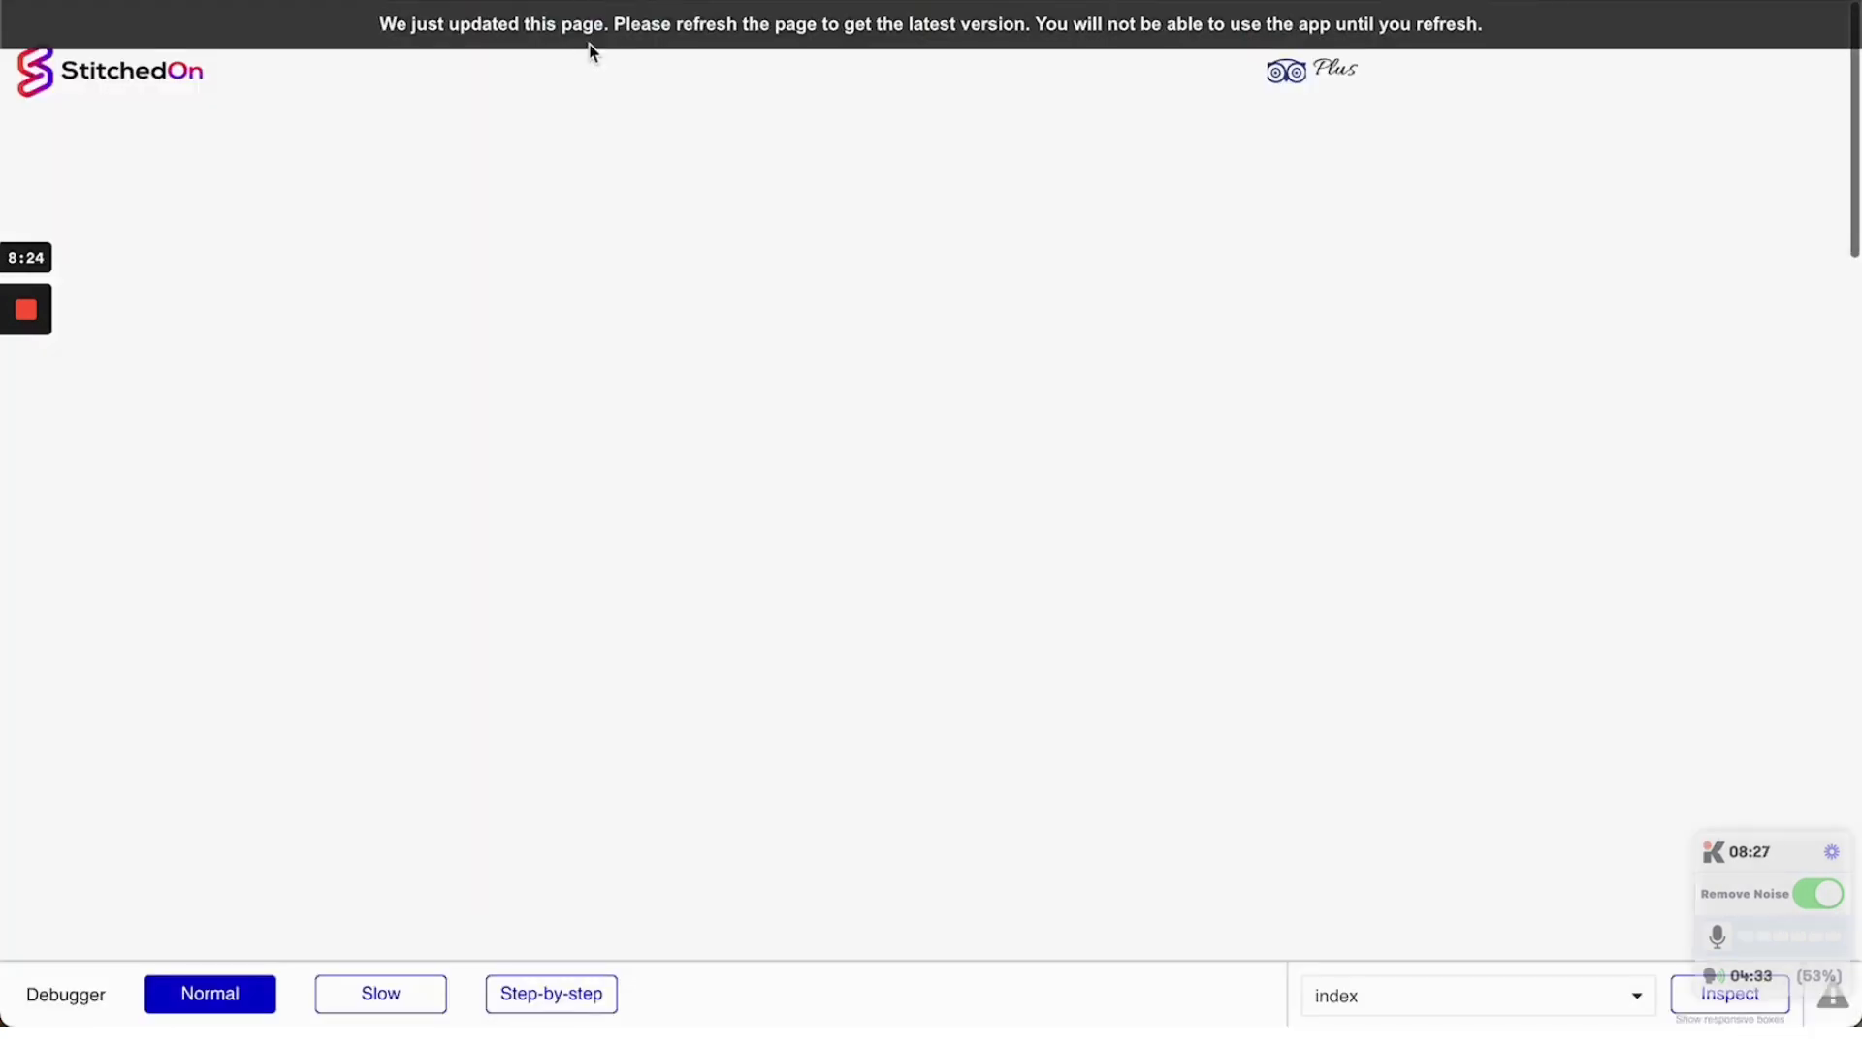
{"action": "key", "text": "super+r"}
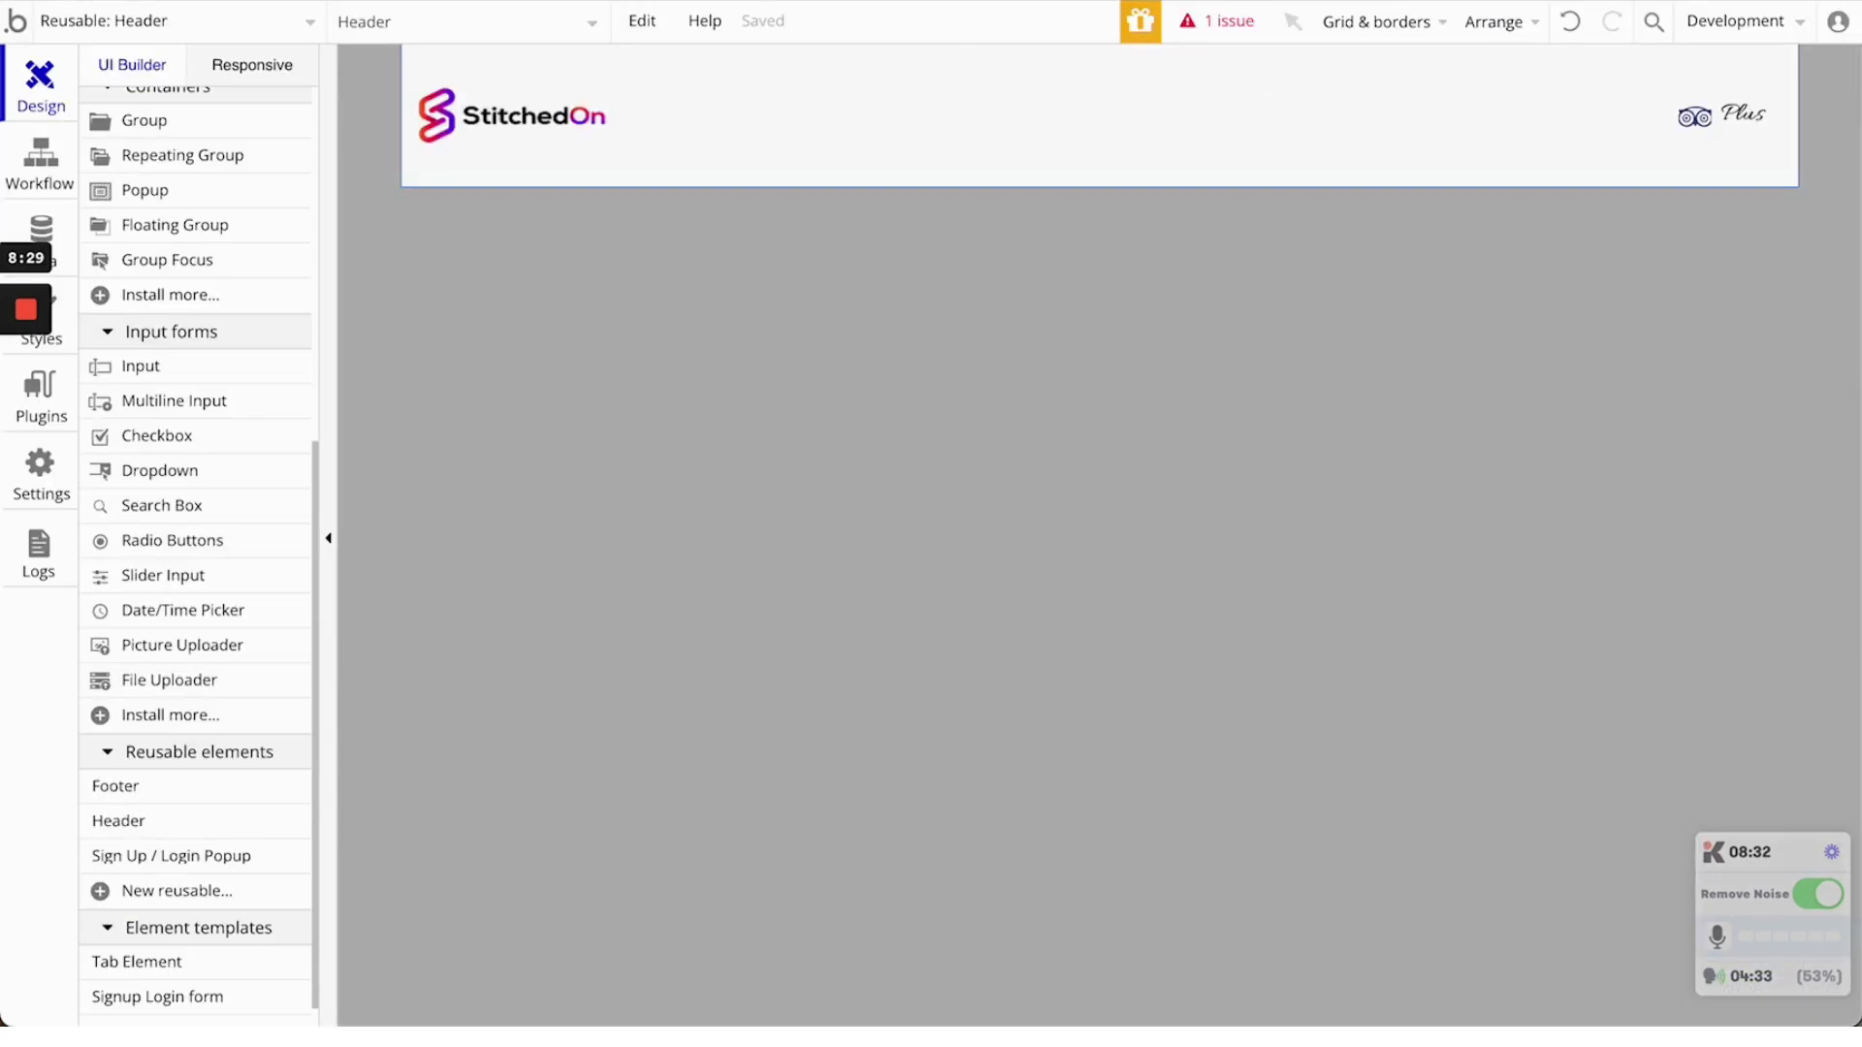
{"action": "left_click", "coordinate": [803, 6]}
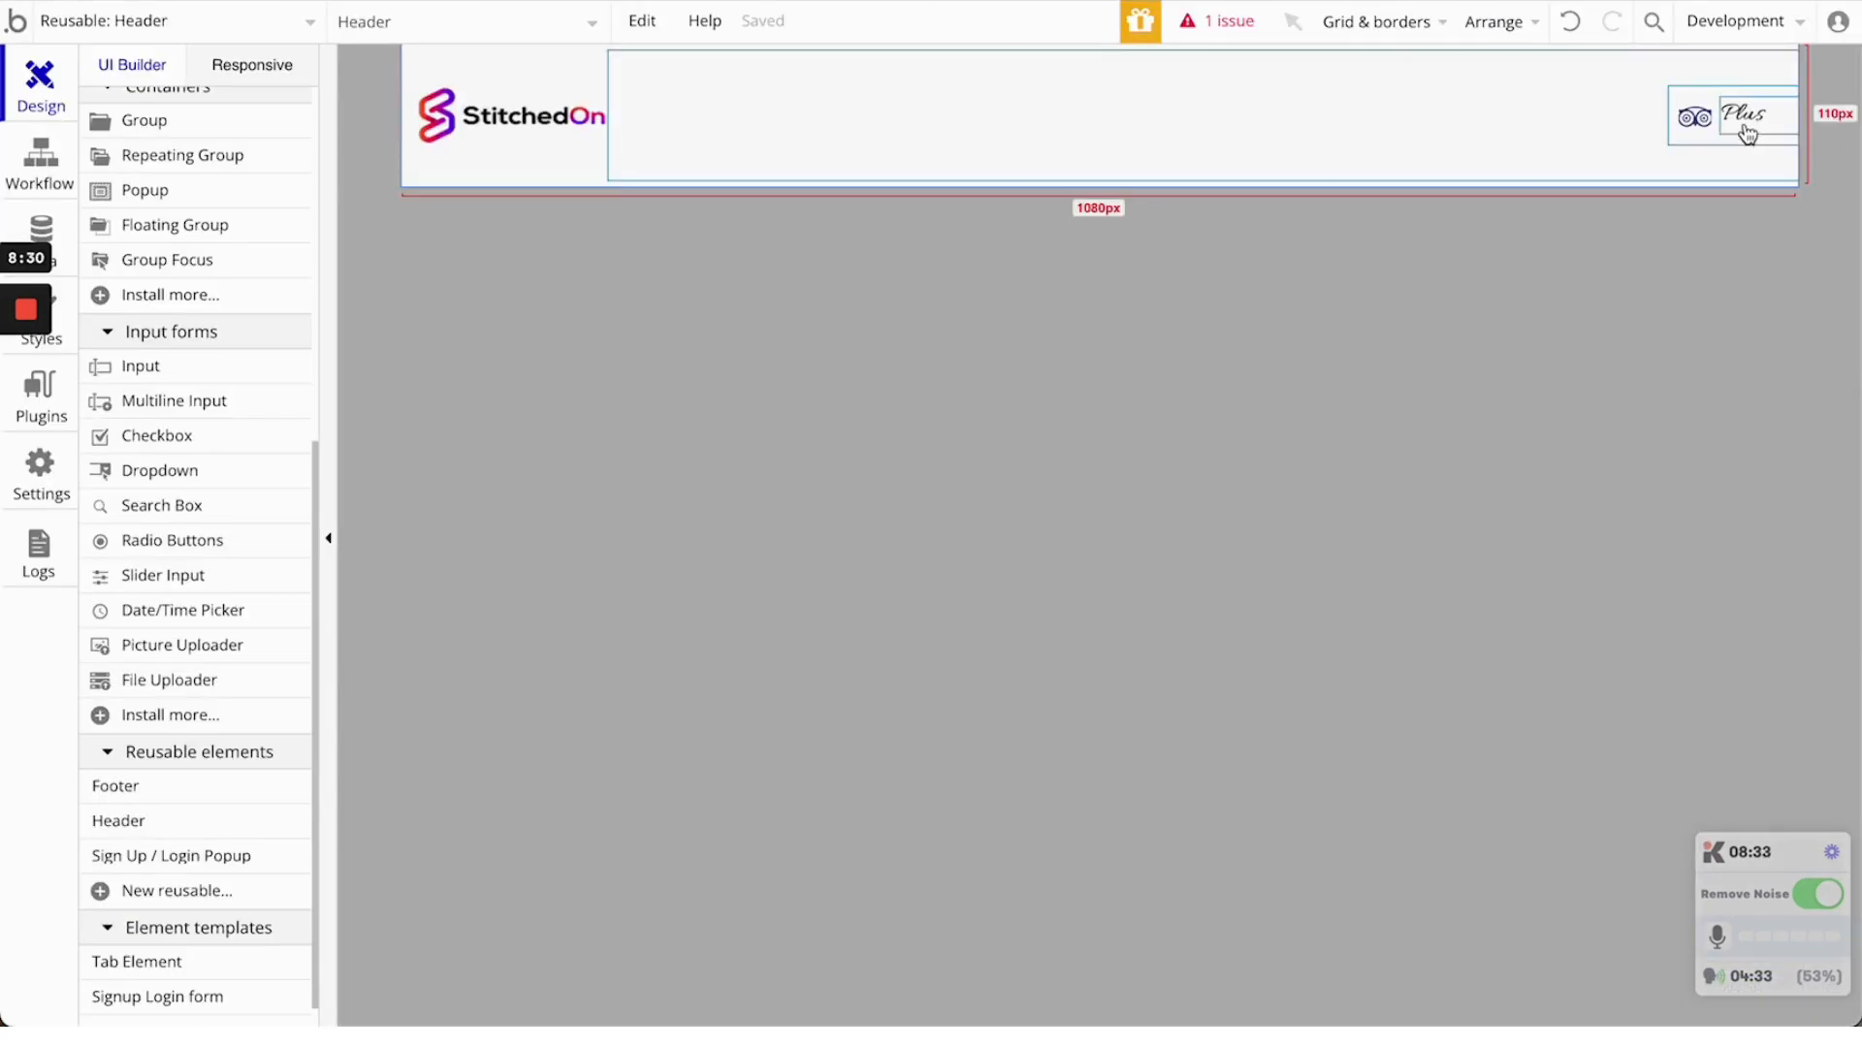
Set the Plus text's font size to 24
{"action": "double_click", "coordinate": [1742, 117]}
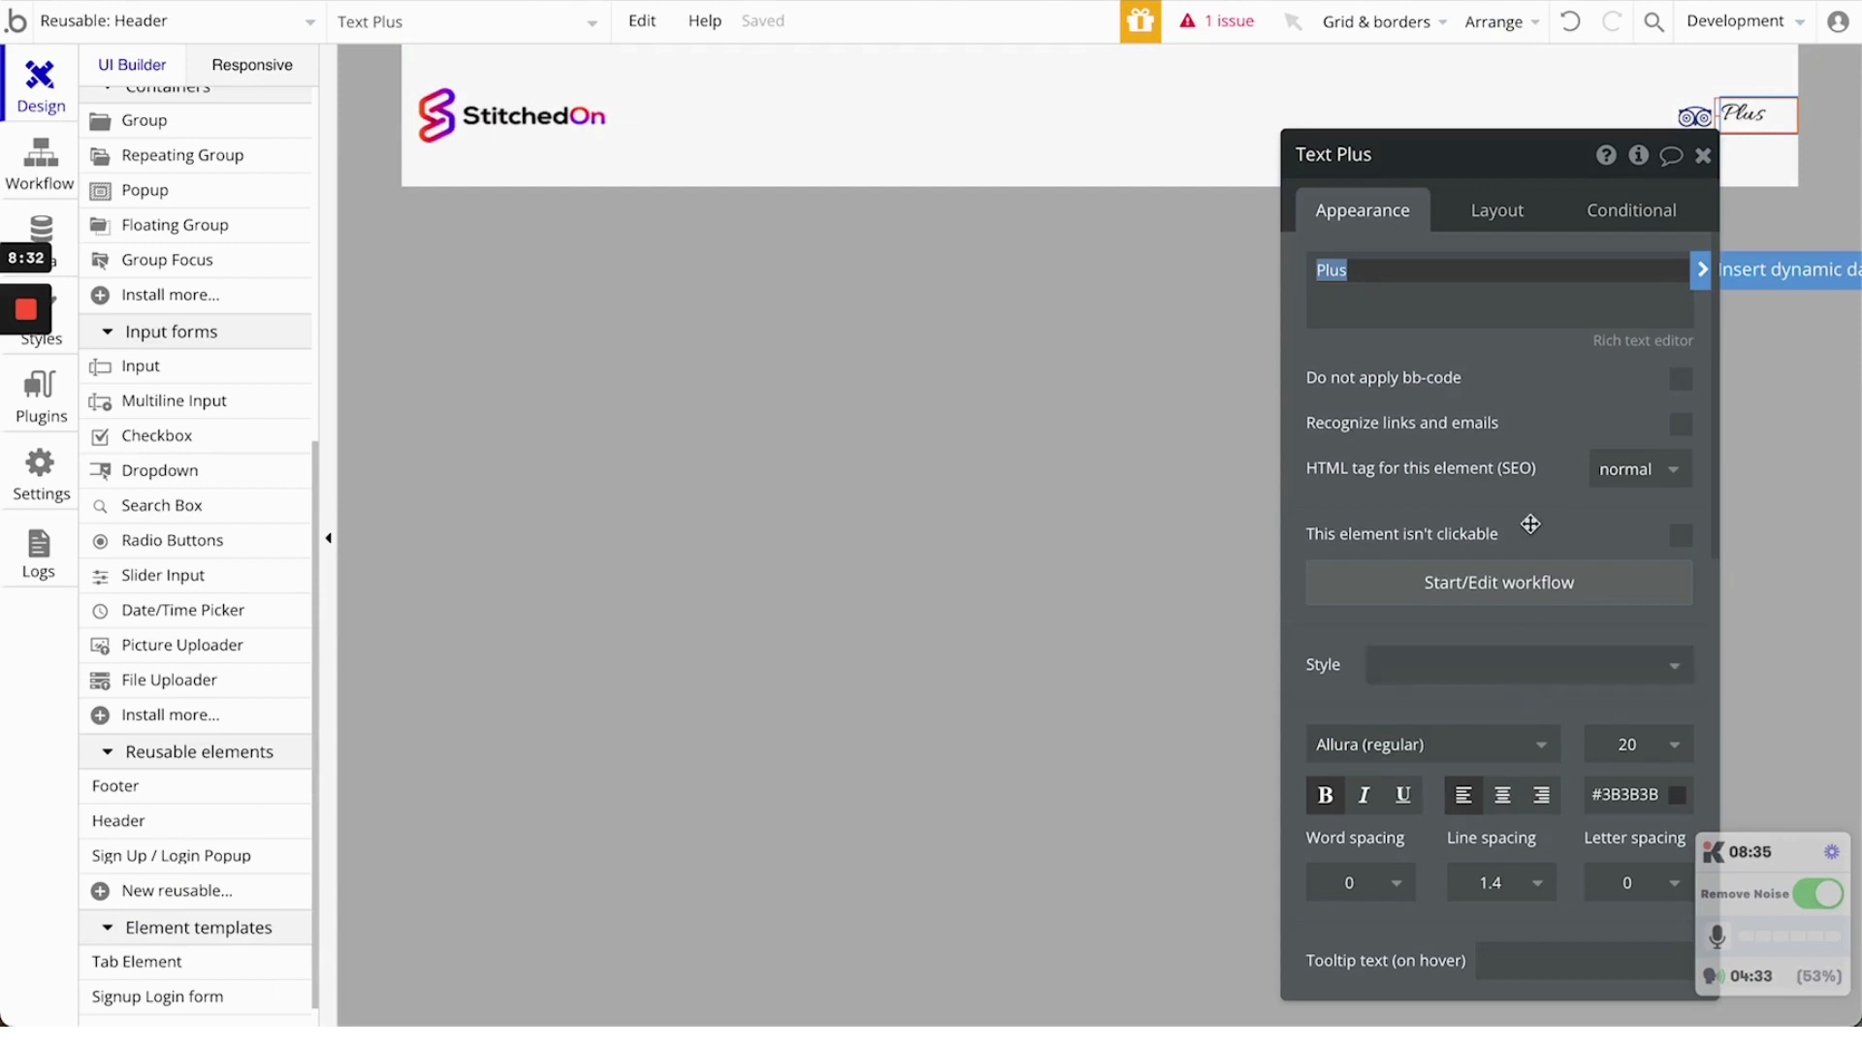
{"action": "left_click", "coordinate": [1627, 745]}
{"action": "type", "text": "22"}
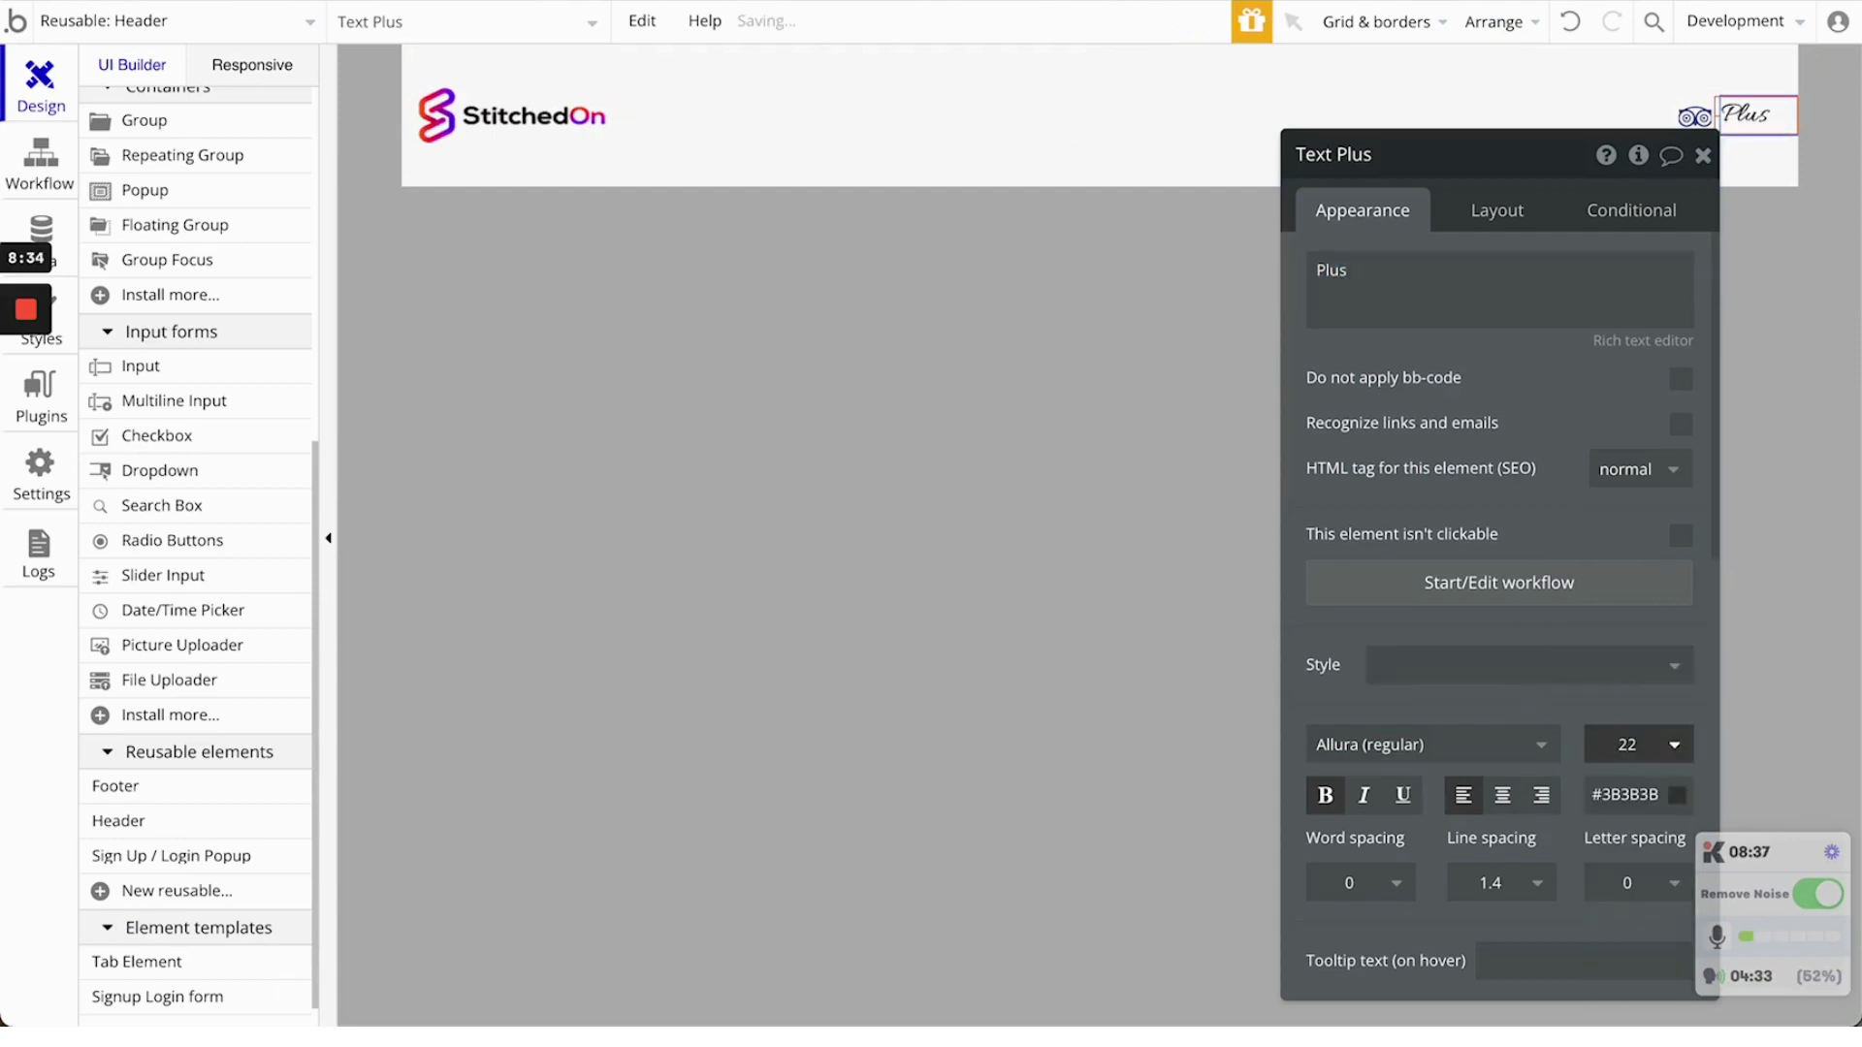
{"action": "key", "text": "BackSpace"}
{"action": "type", "text": "4"}
Set the Plus text's minimum height to 30 px and its maximum height to 35 px
{"action": "left_click", "coordinate": [1497, 210]}
{"action": "double_click", "coordinate": [1413, 712]}
{"action": "type", "text": "30"}
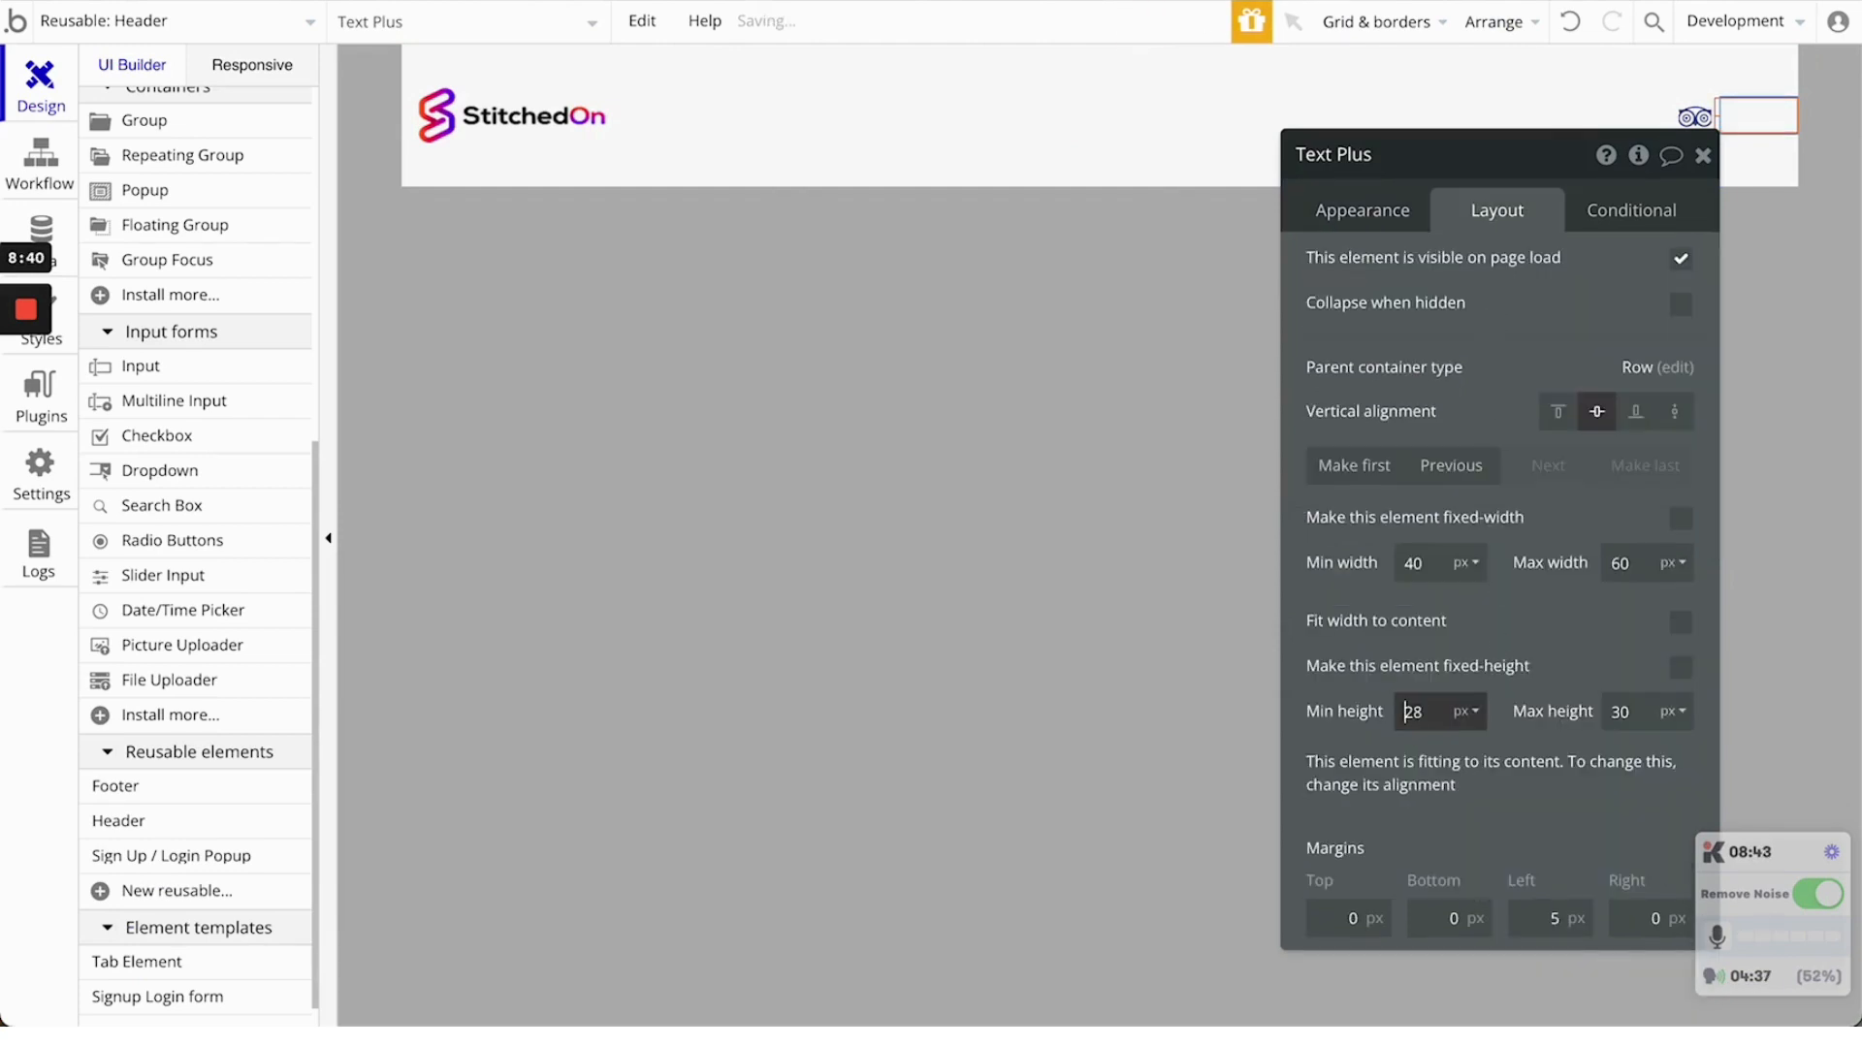
{"action": "left_click", "coordinate": [1627, 708]}
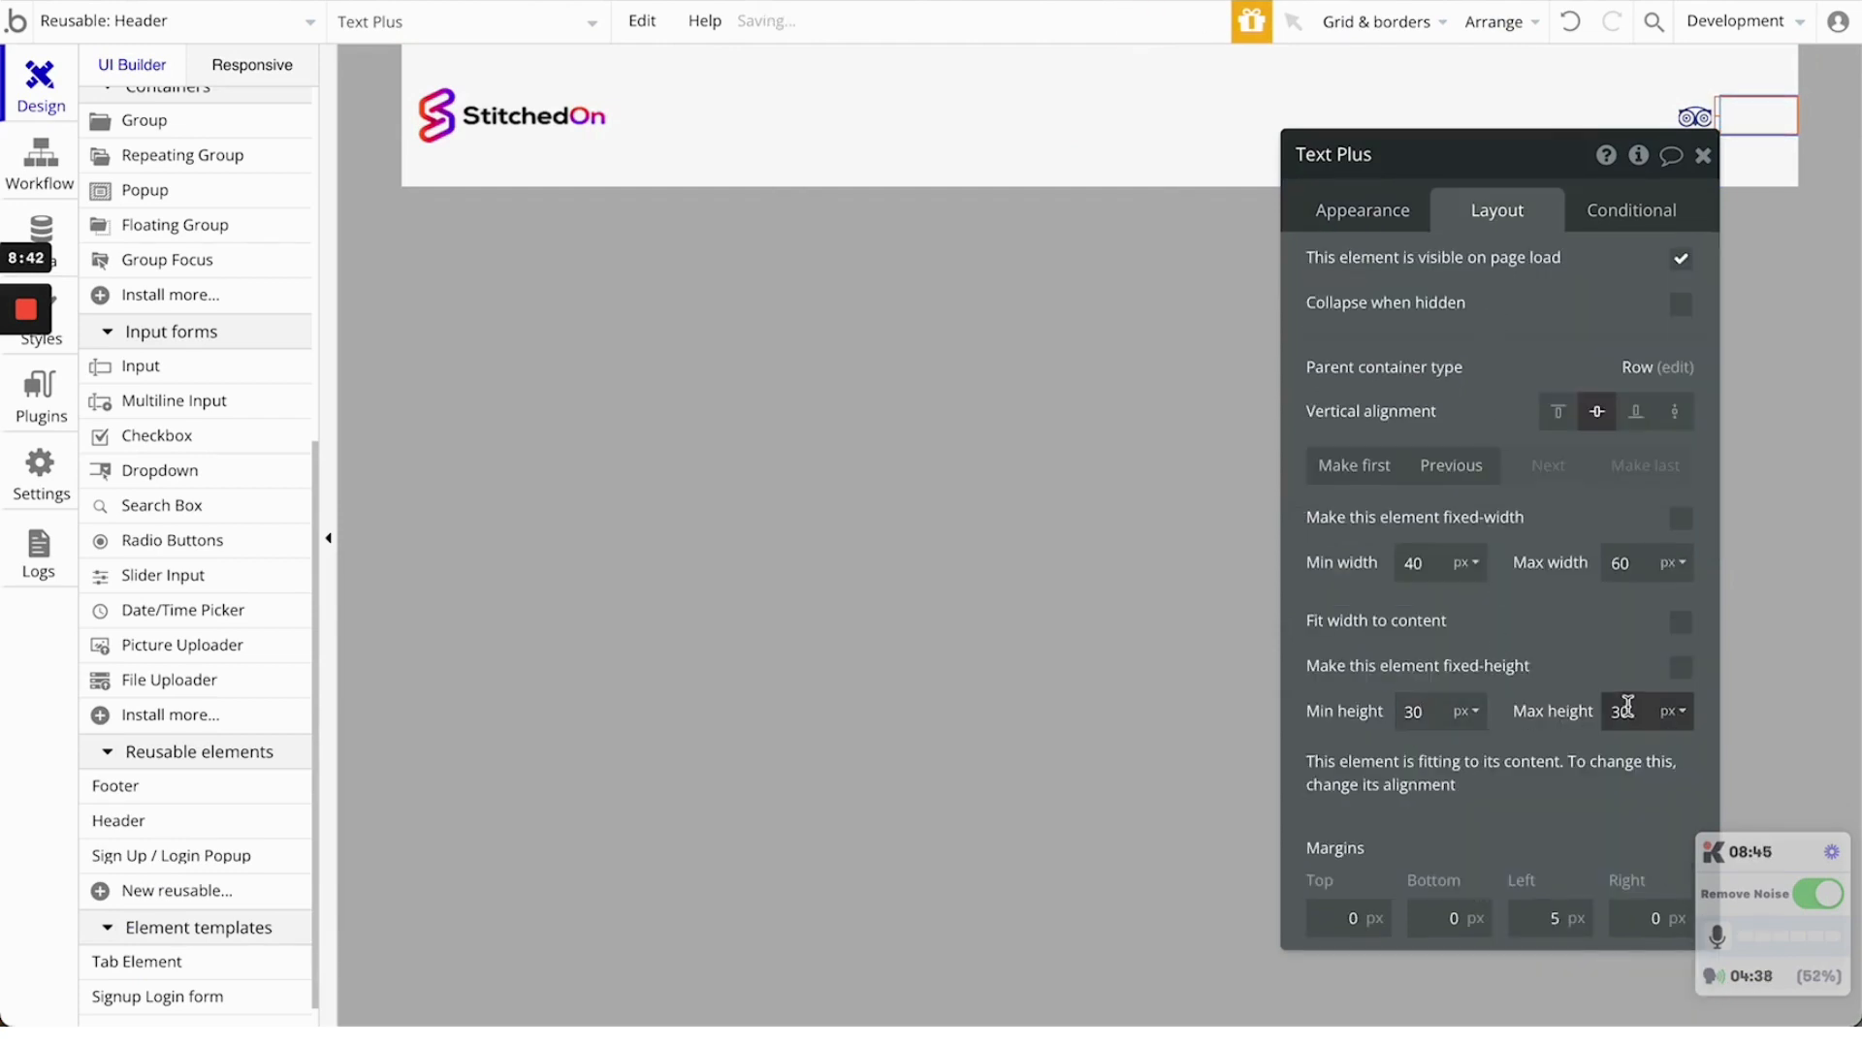
{"action": "key", "text": "Up"}
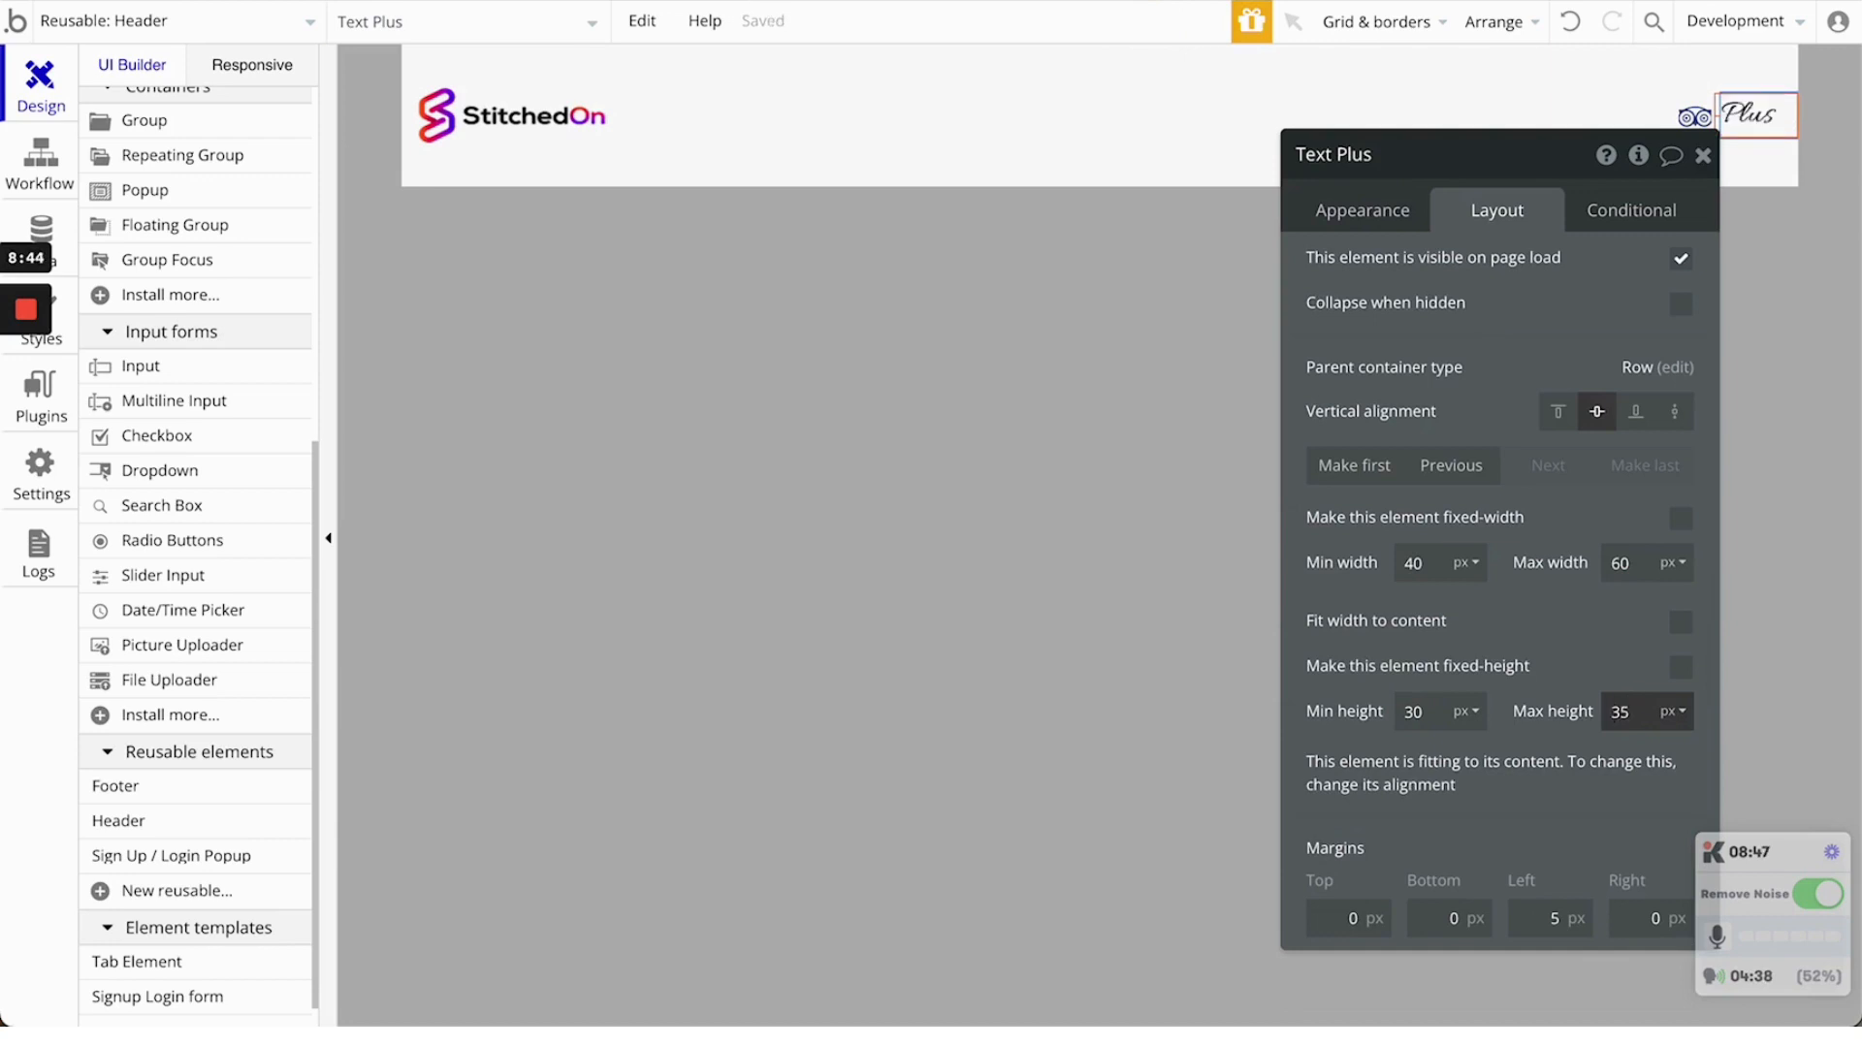
{"action": "left_click", "coordinate": [1711, 155]}
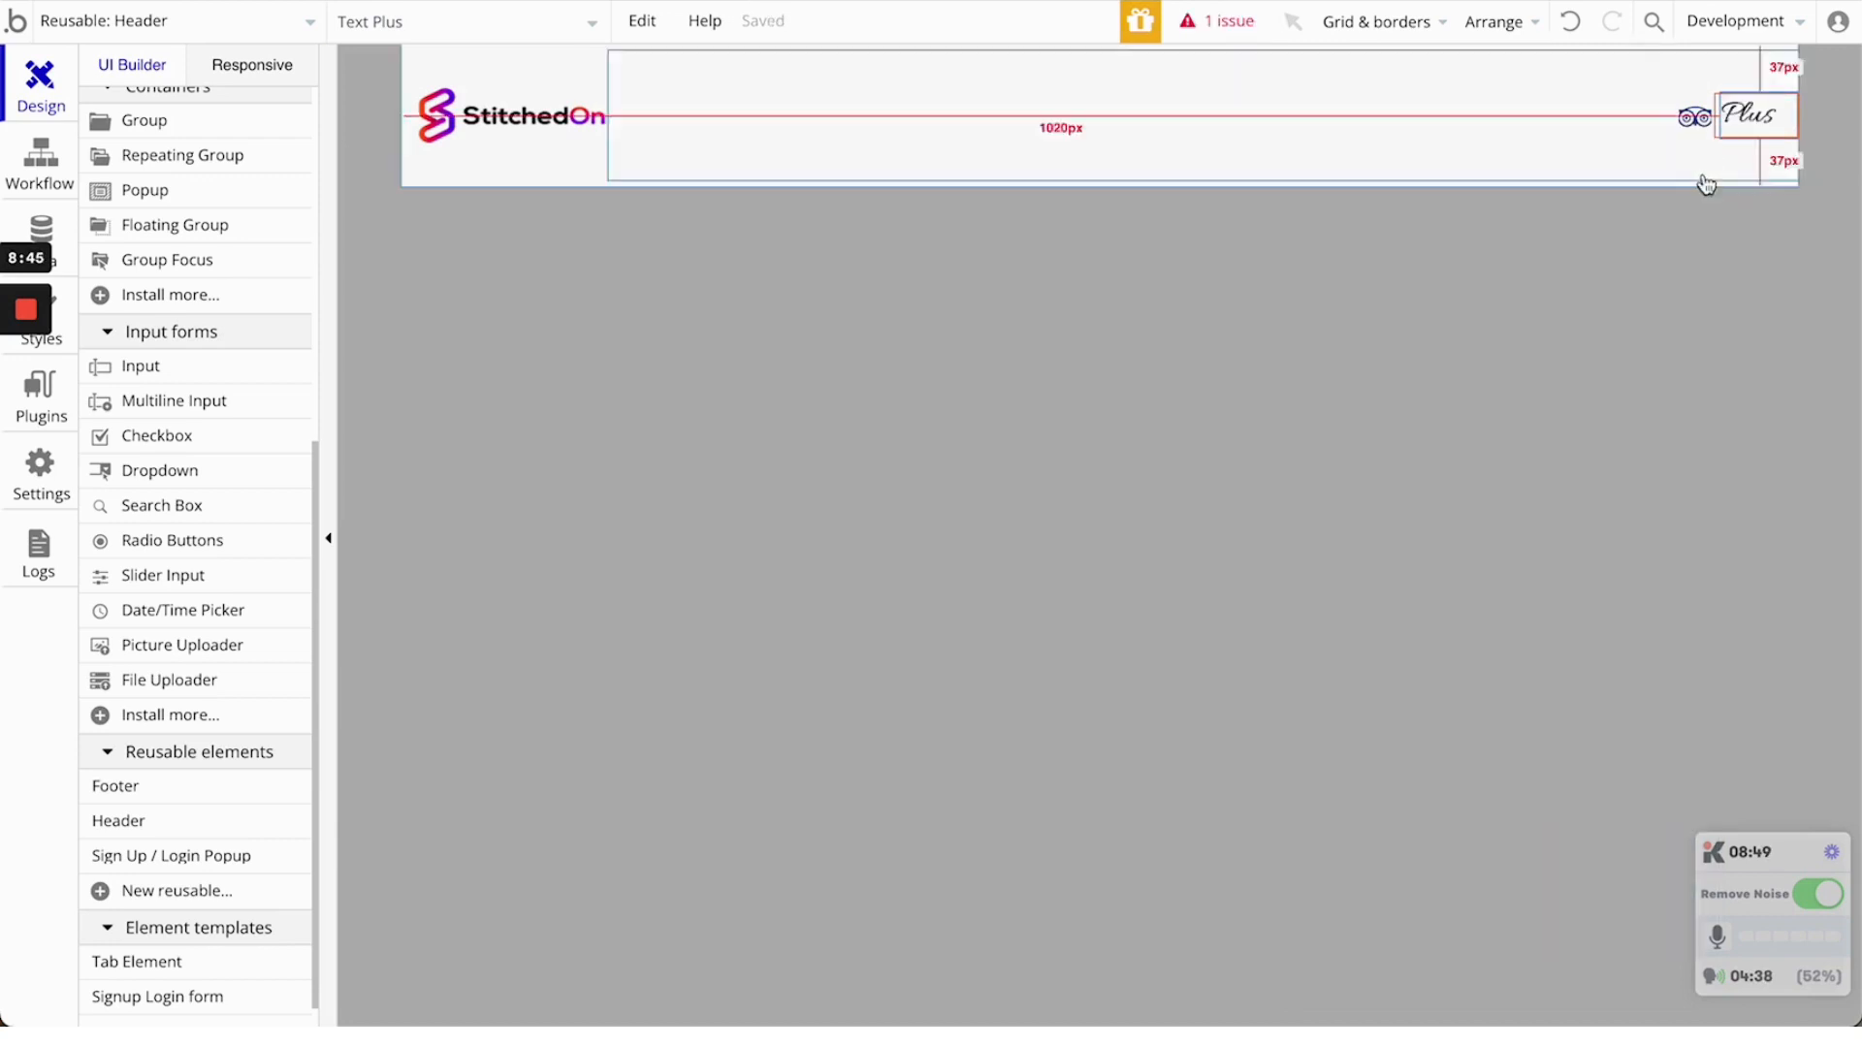
Set the Tripadvisor icon's maximum width to 35 px
{"action": "double_click", "coordinate": [1694, 117]}
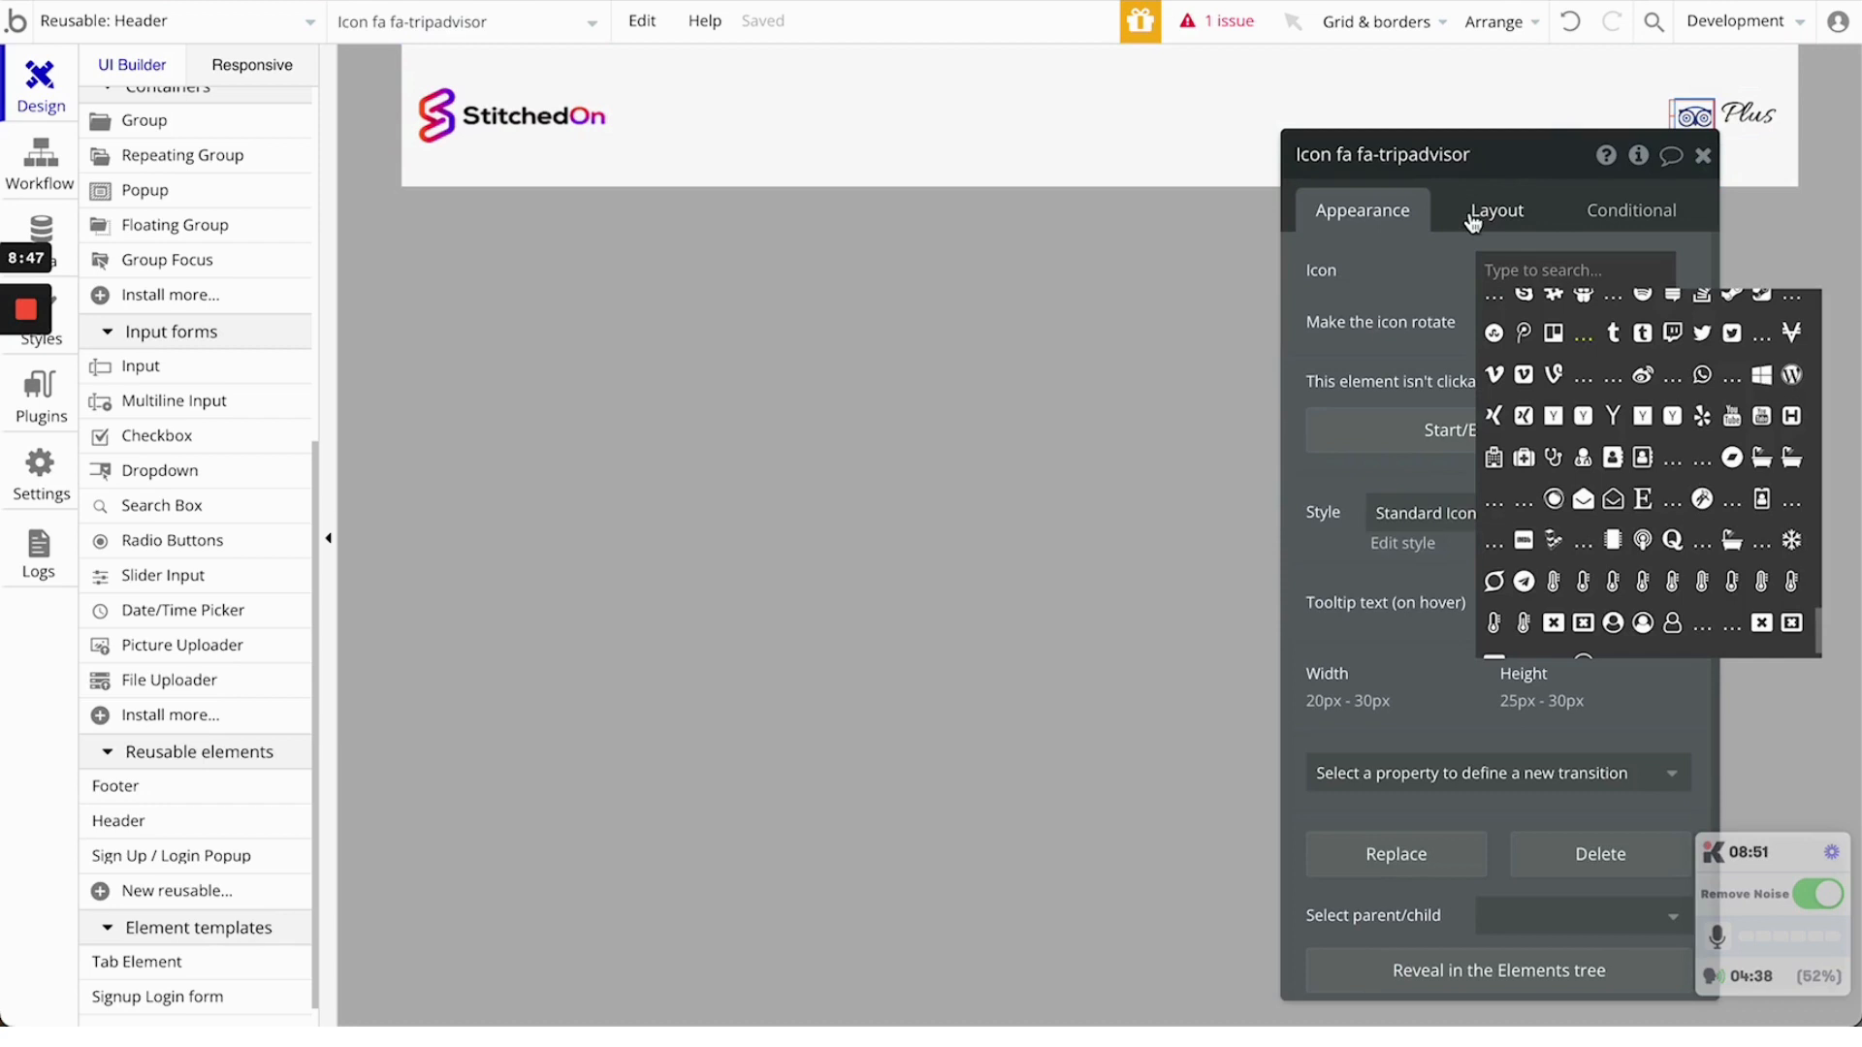
{"action": "left_click", "coordinate": [1423, 260]}
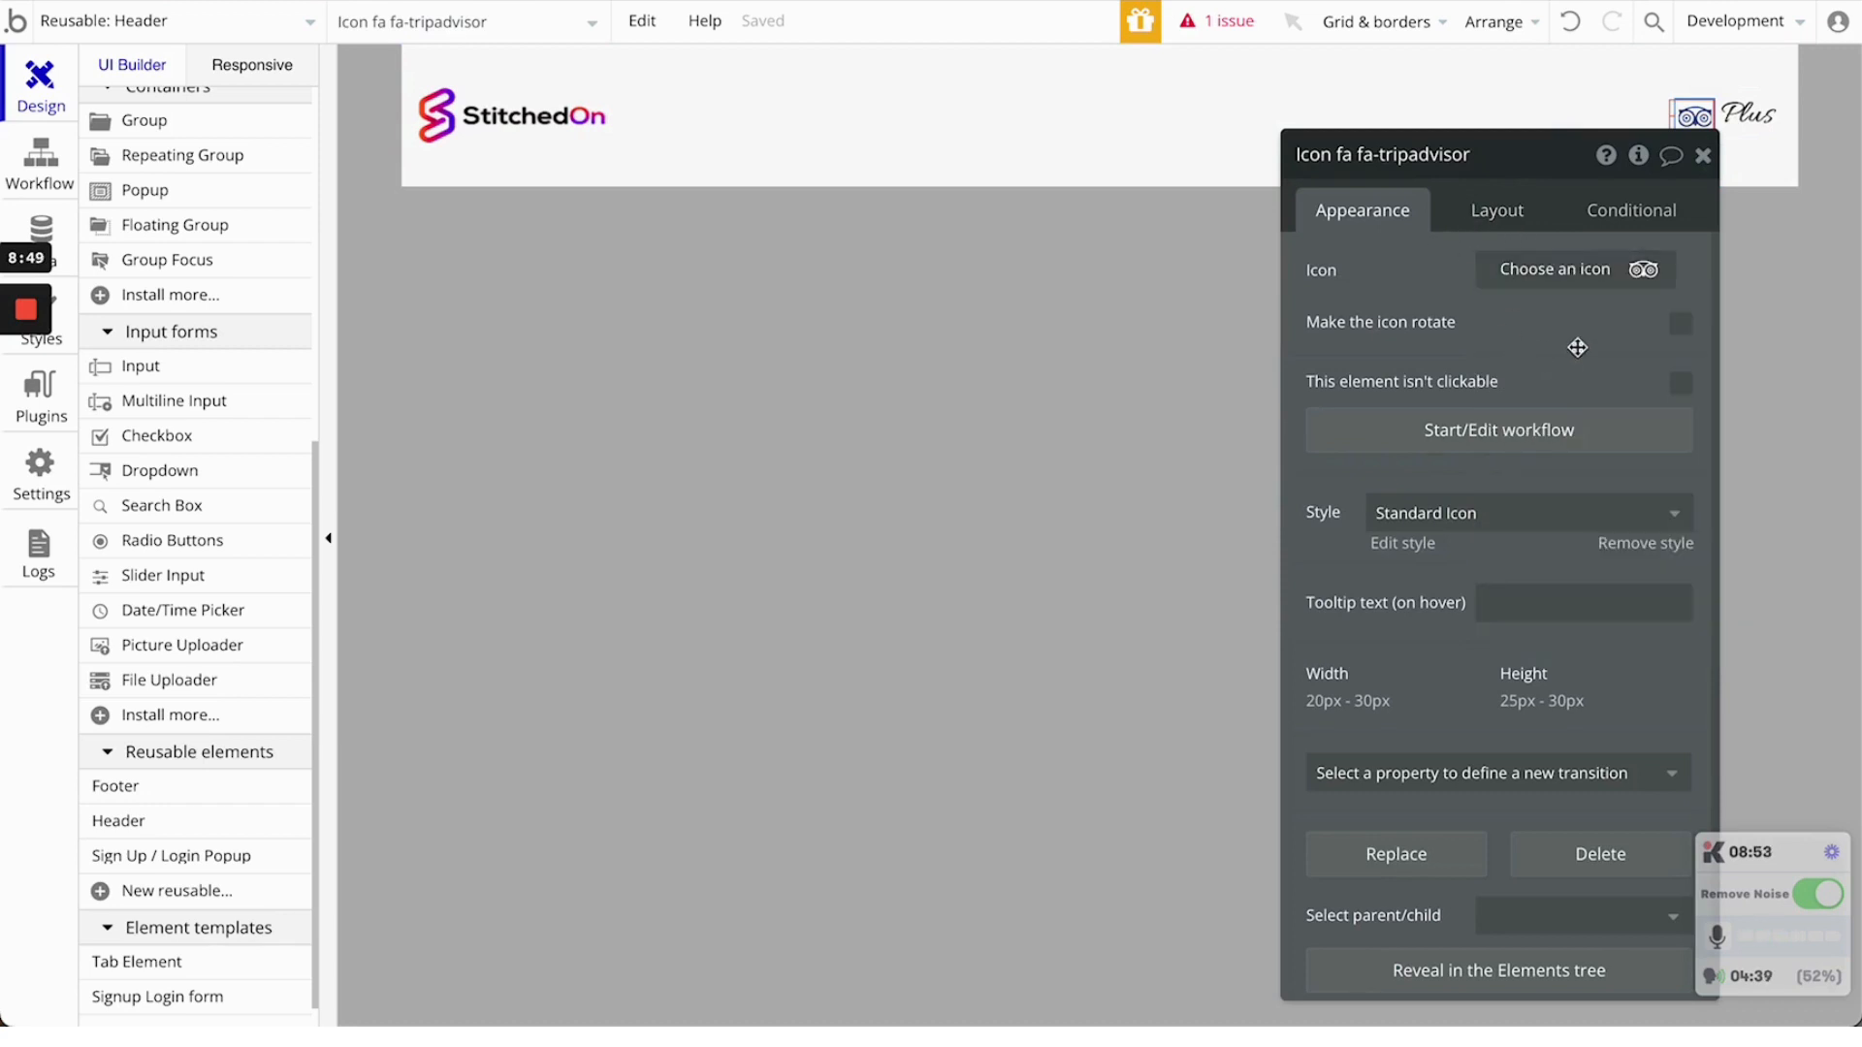
{"action": "scroll", "coordinate": [1493, 291], "scroll_direction": "down", "scroll_amount": 1}
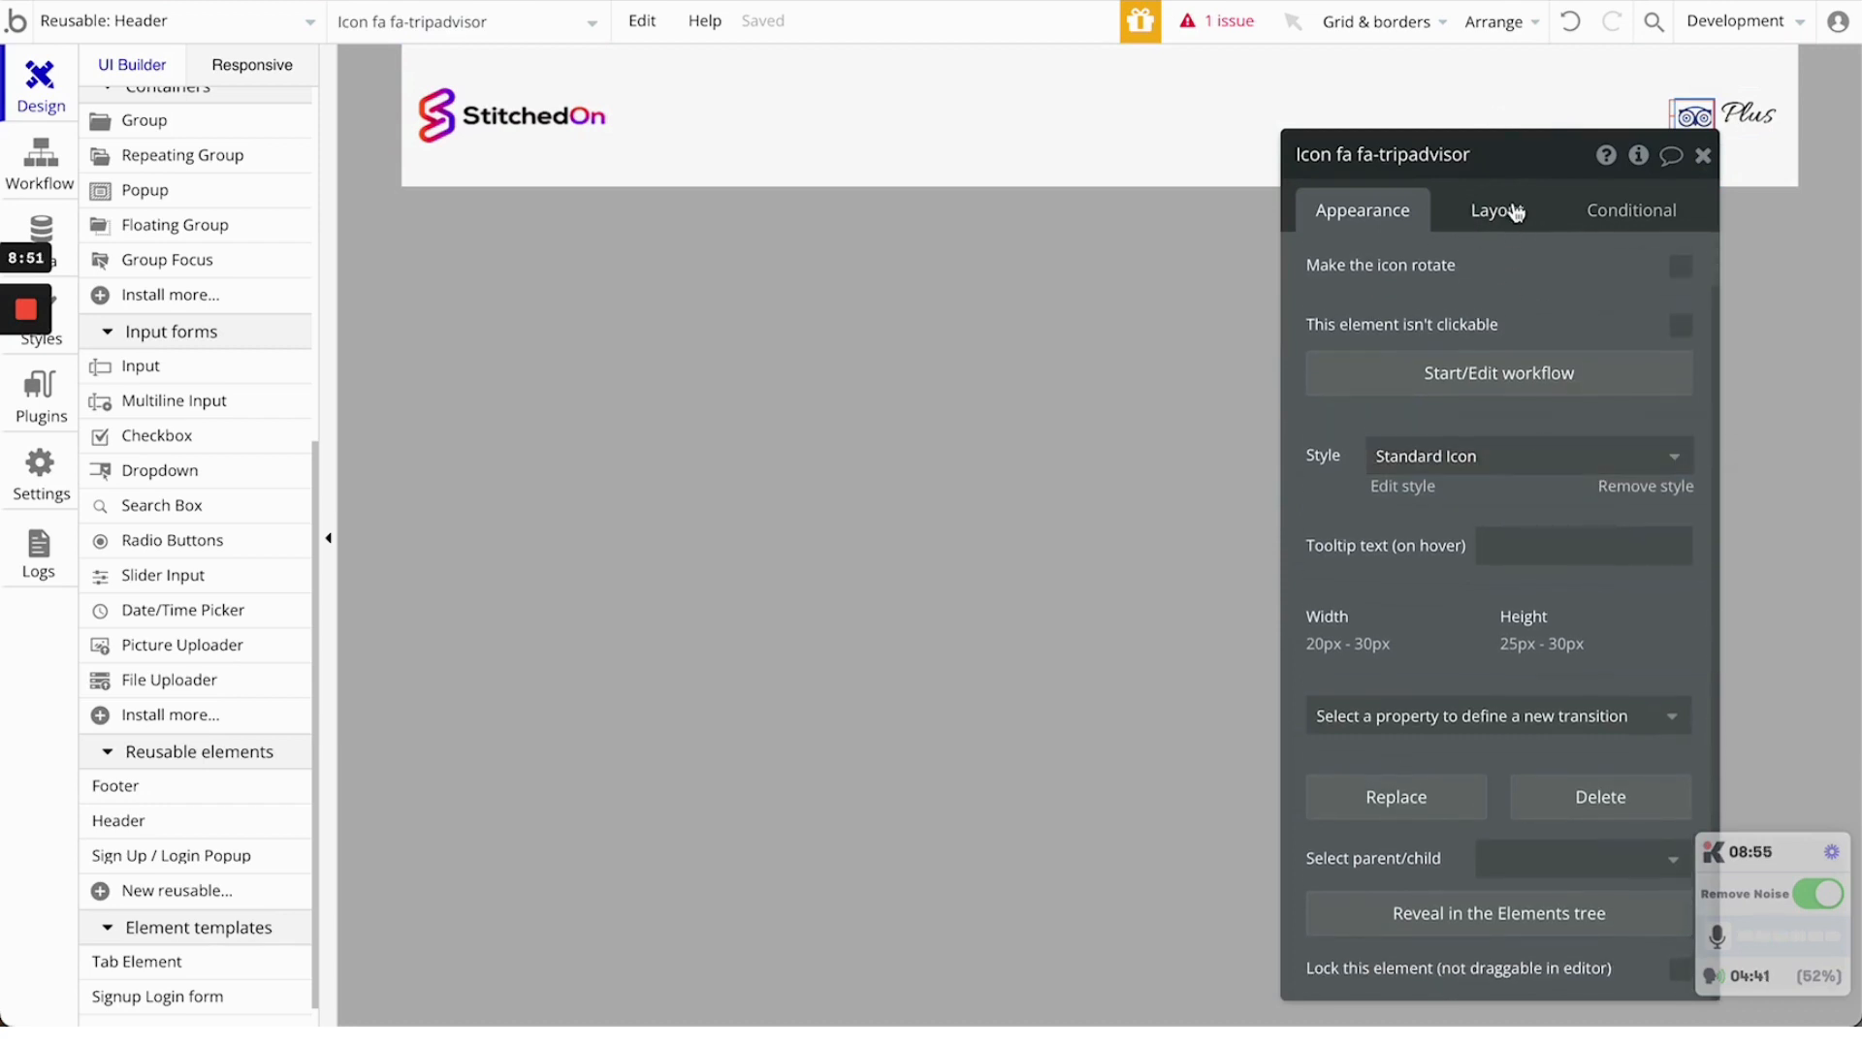
{"action": "left_click", "coordinate": [1516, 212]}
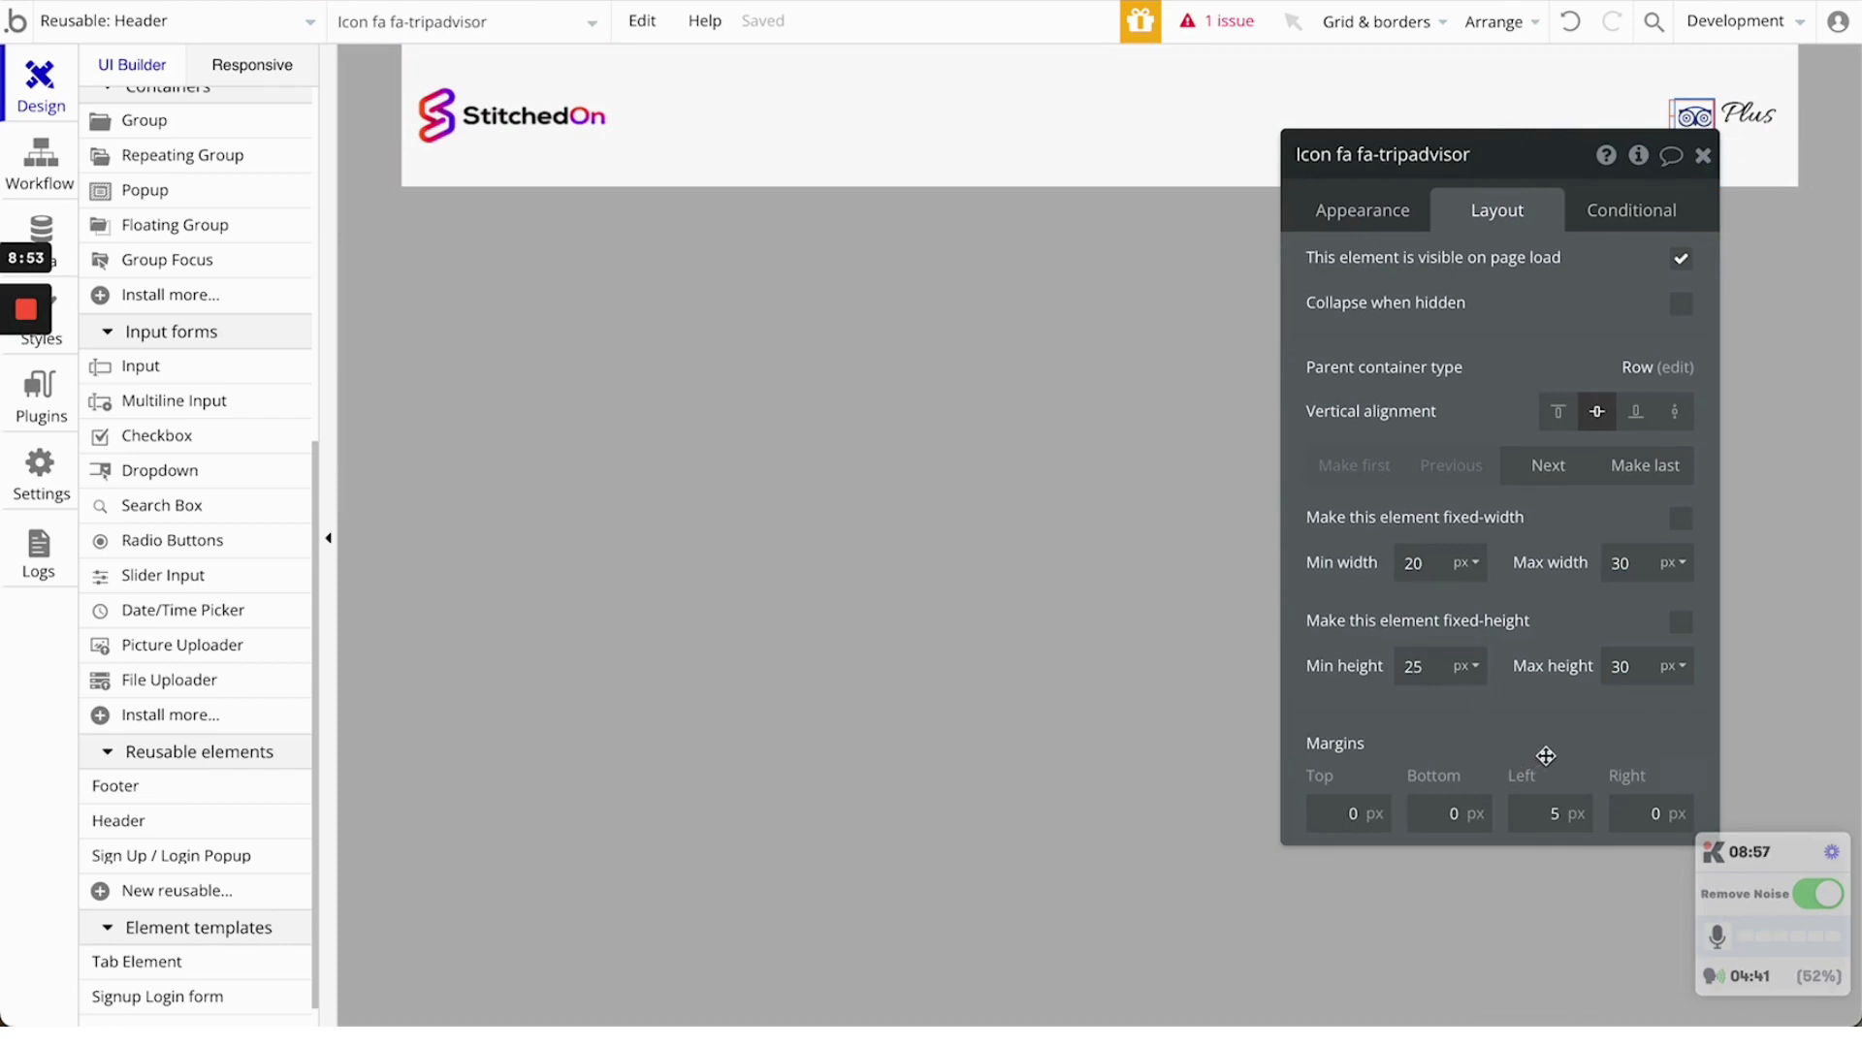
{"action": "left_click", "coordinate": [1636, 563]}
{"action": "key", "text": "Up"}
{"action": "key", "text": "Up"}
{"action": "key", "text": "Up"}
{"action": "key", "text": "Up"}
{"action": "key", "text": "Up"}
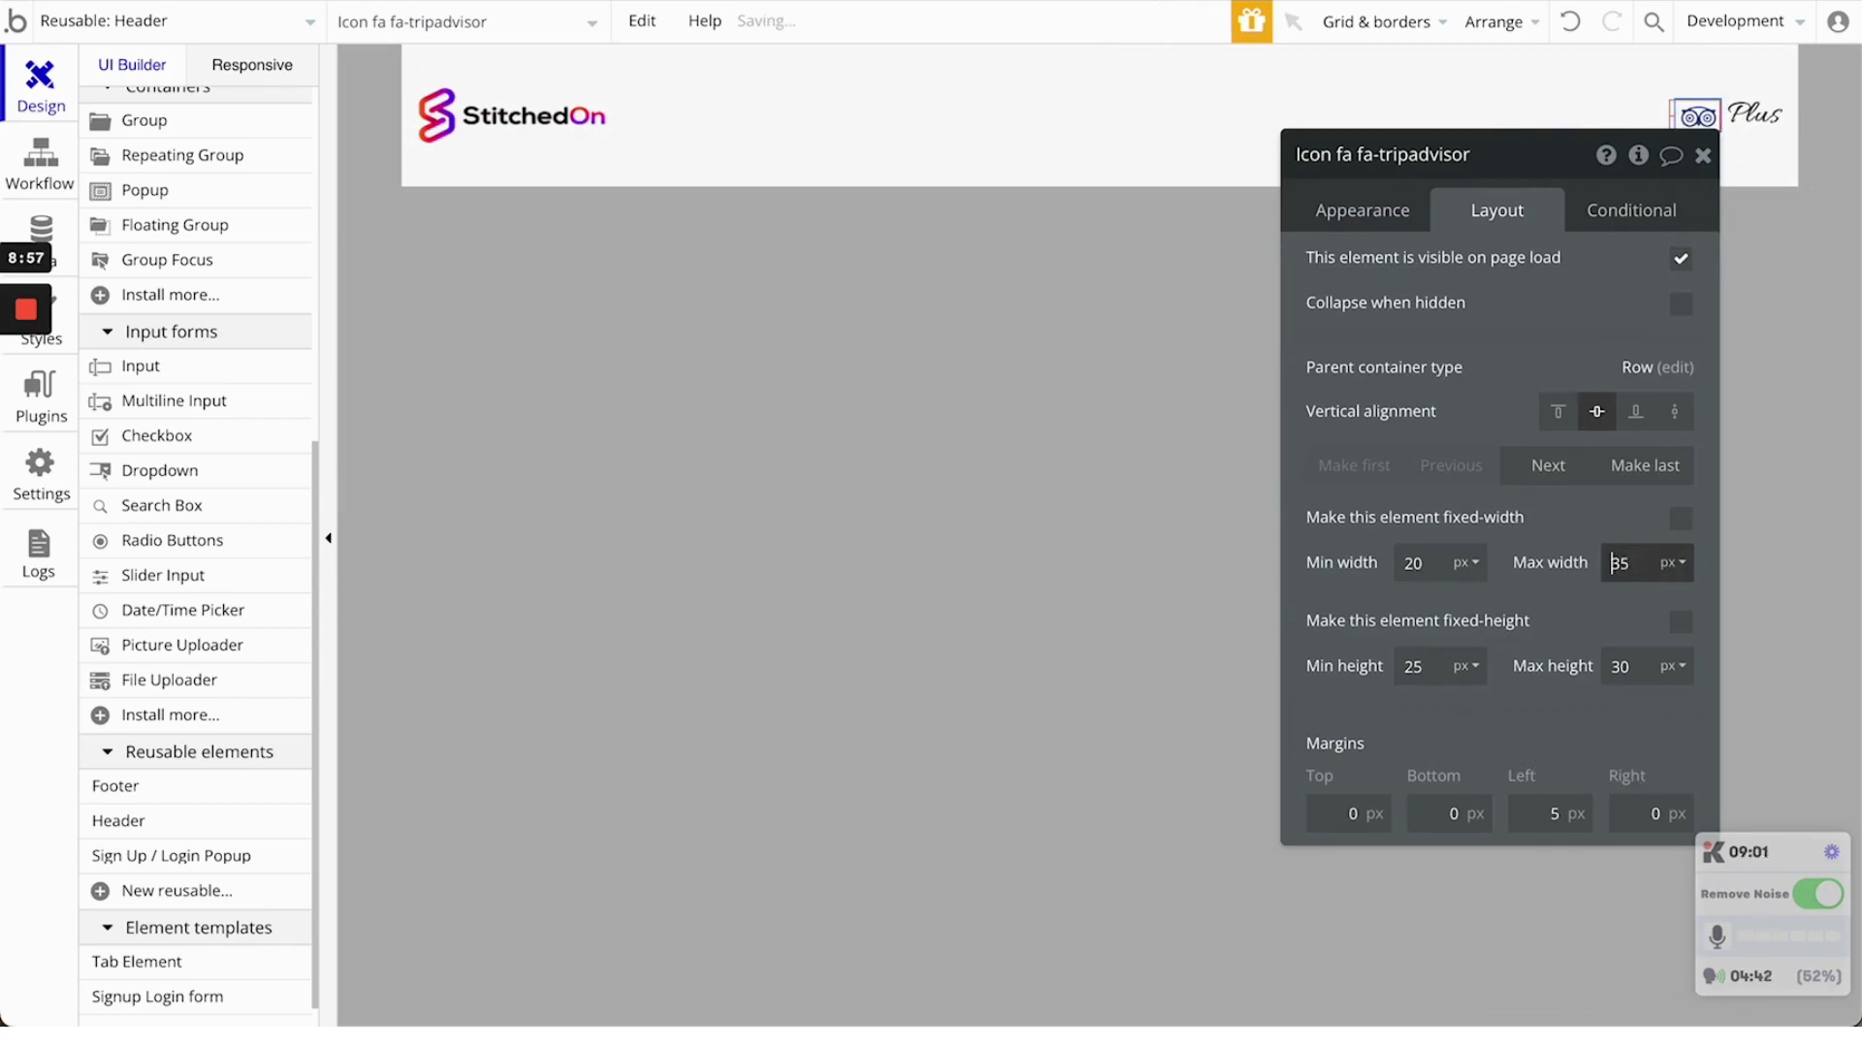
{"action": "left_click", "coordinate": [1702, 156]}
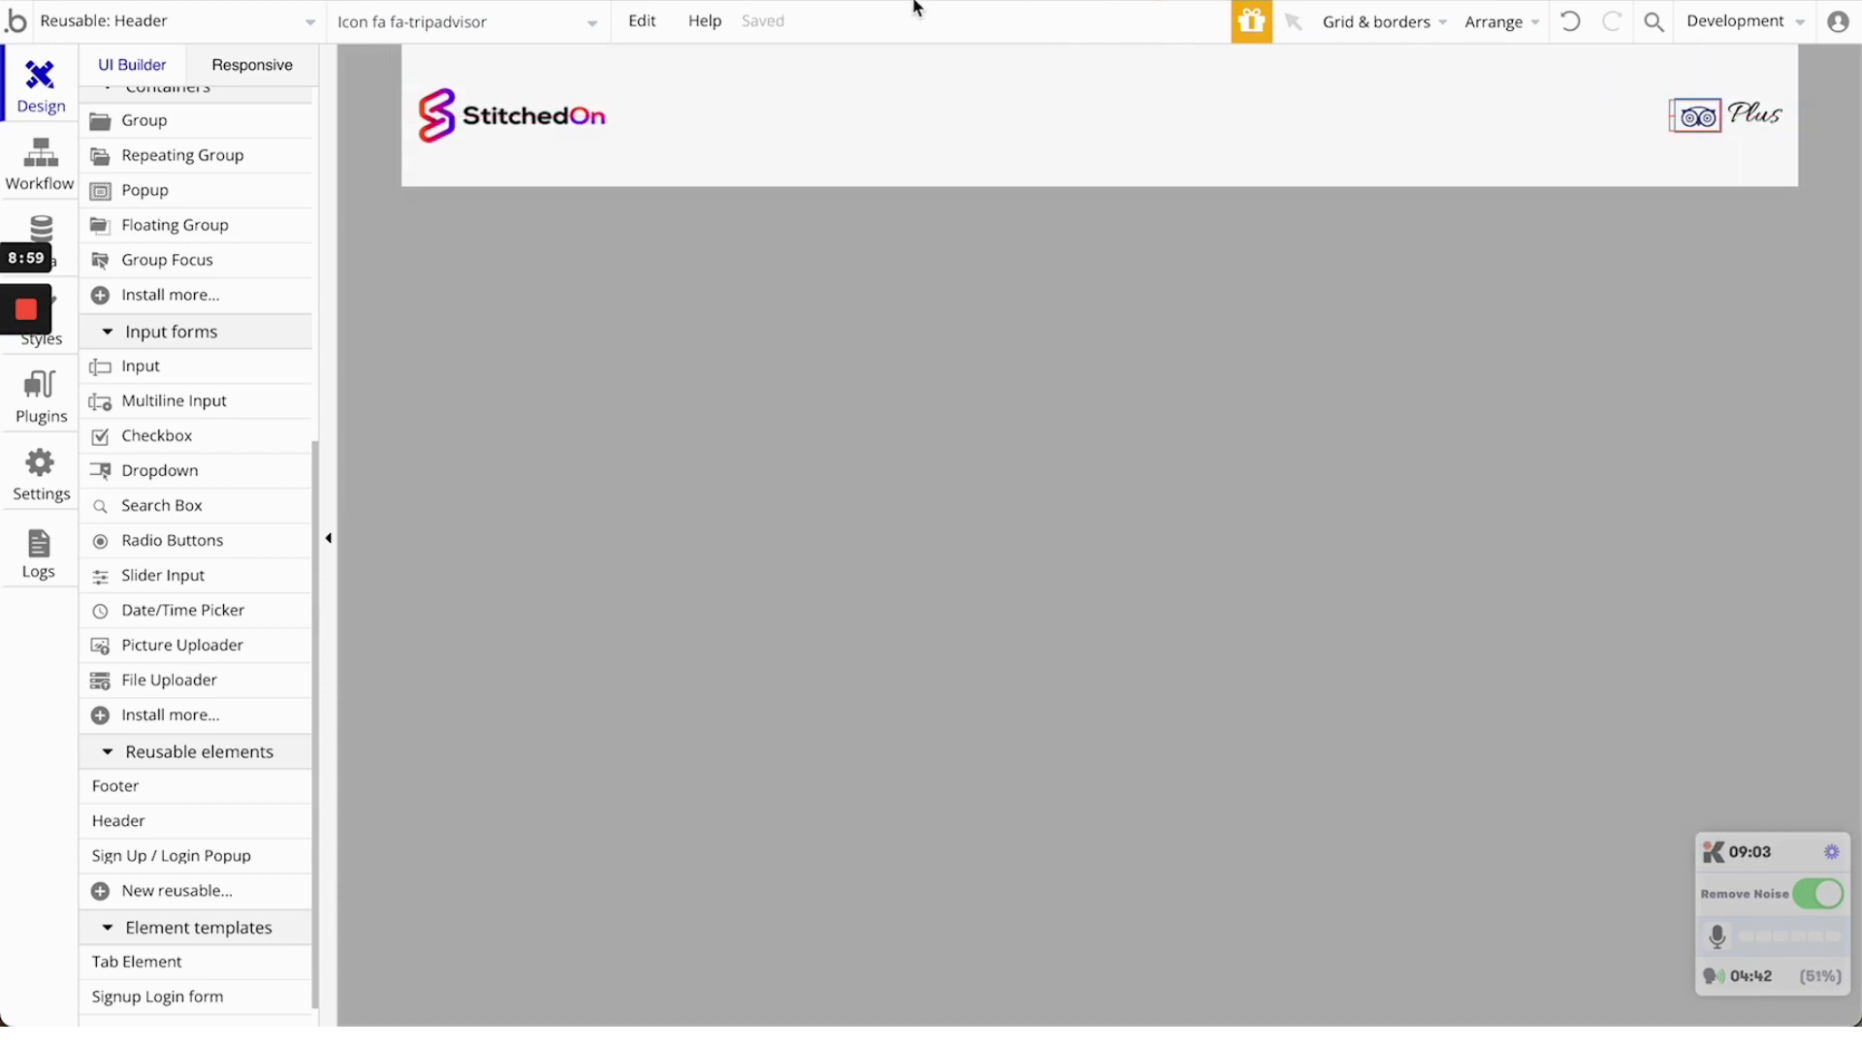
Pick a slightly darker grey as the background color in the Plus Button Group's hover condition
{"action": "double_click", "coordinate": [1707, 122]}
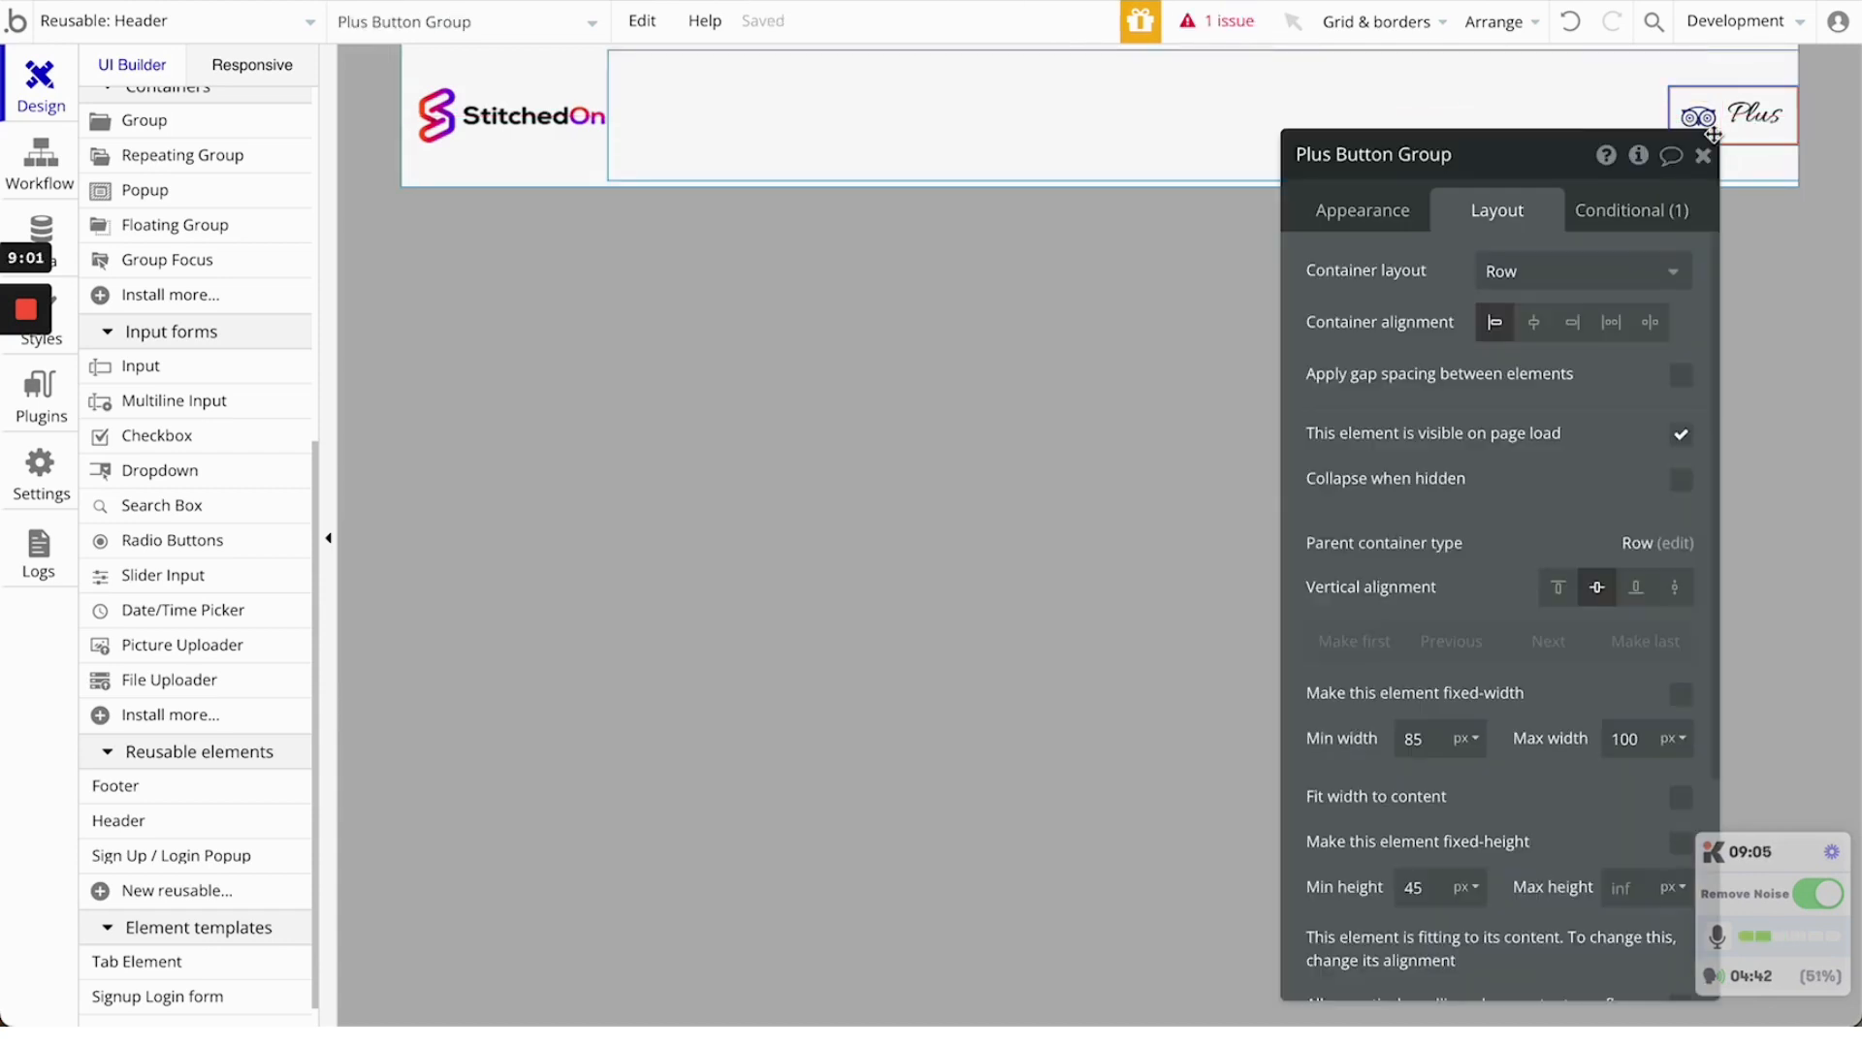
{"action": "left_click", "coordinate": [1639, 206]}
{"action": "left_click", "coordinate": [1554, 395]}
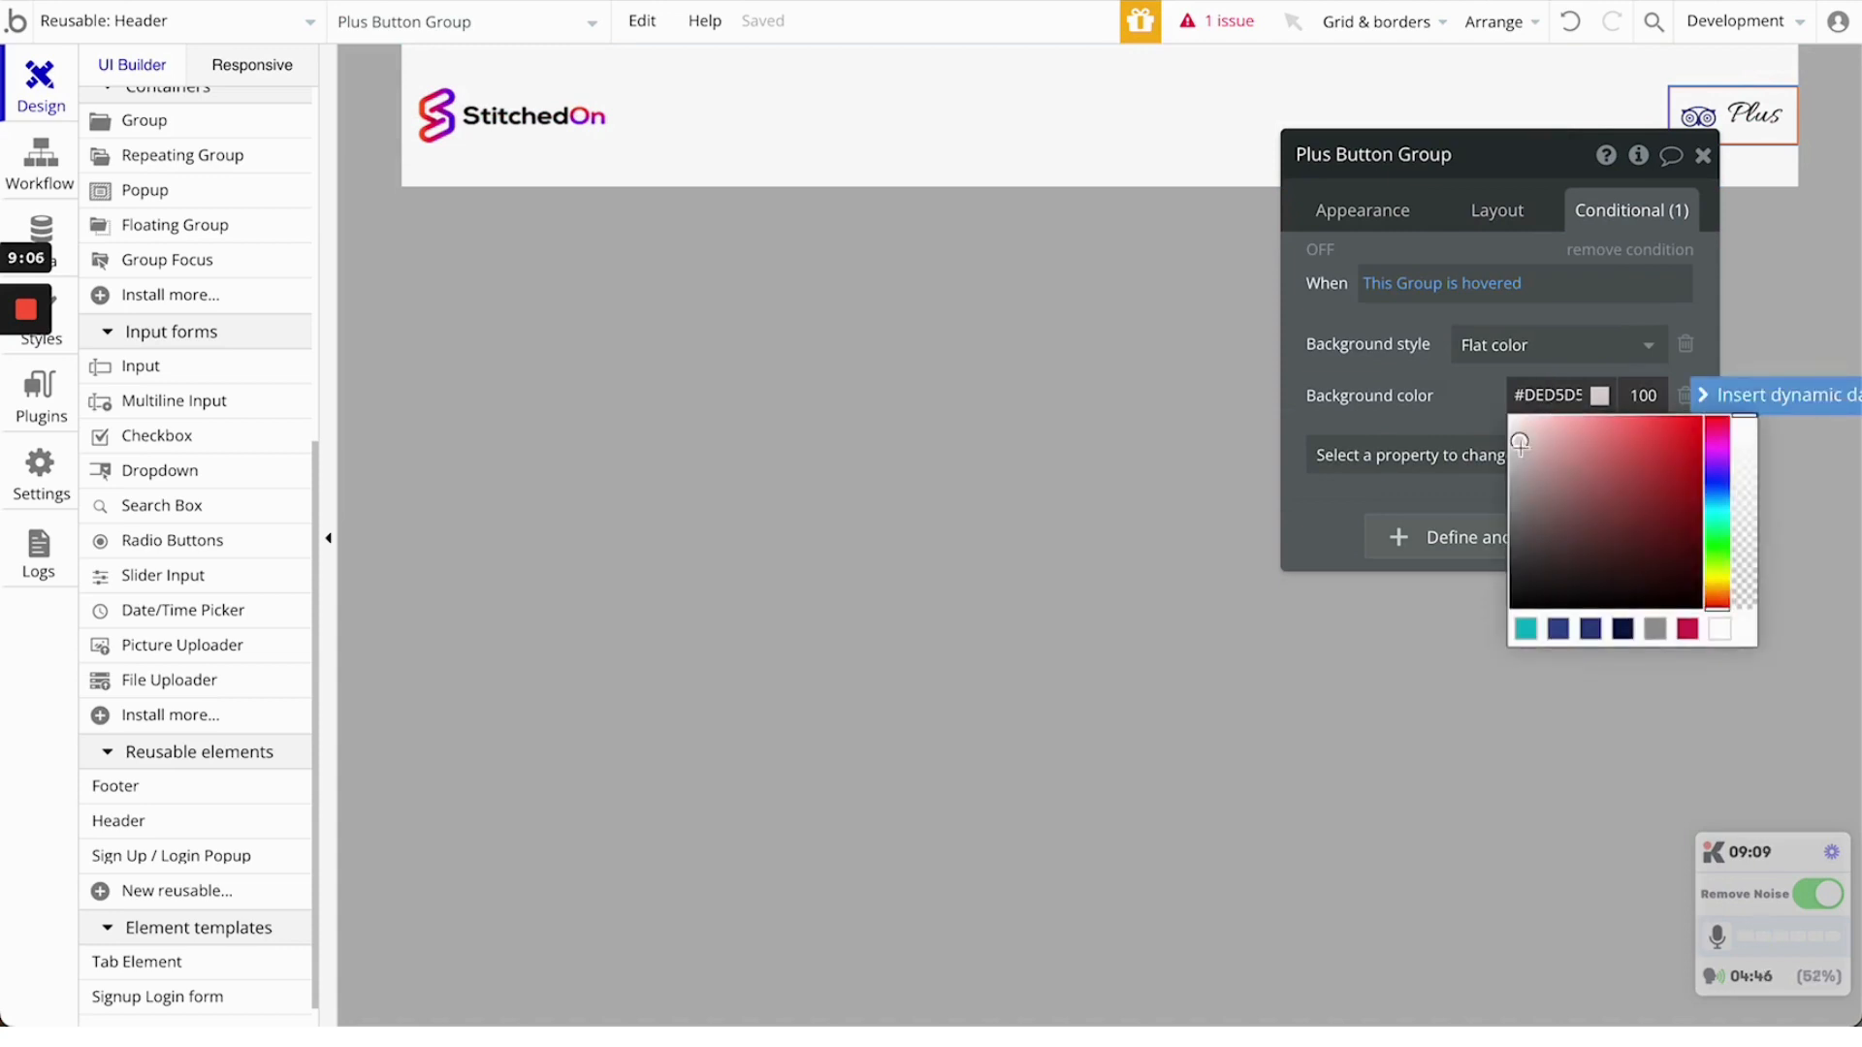
{"action": "left_click_drag", "start_coordinate": [1519, 444], "coordinate": [1518, 470]}
{"action": "left_click", "coordinate": [1703, 162]}
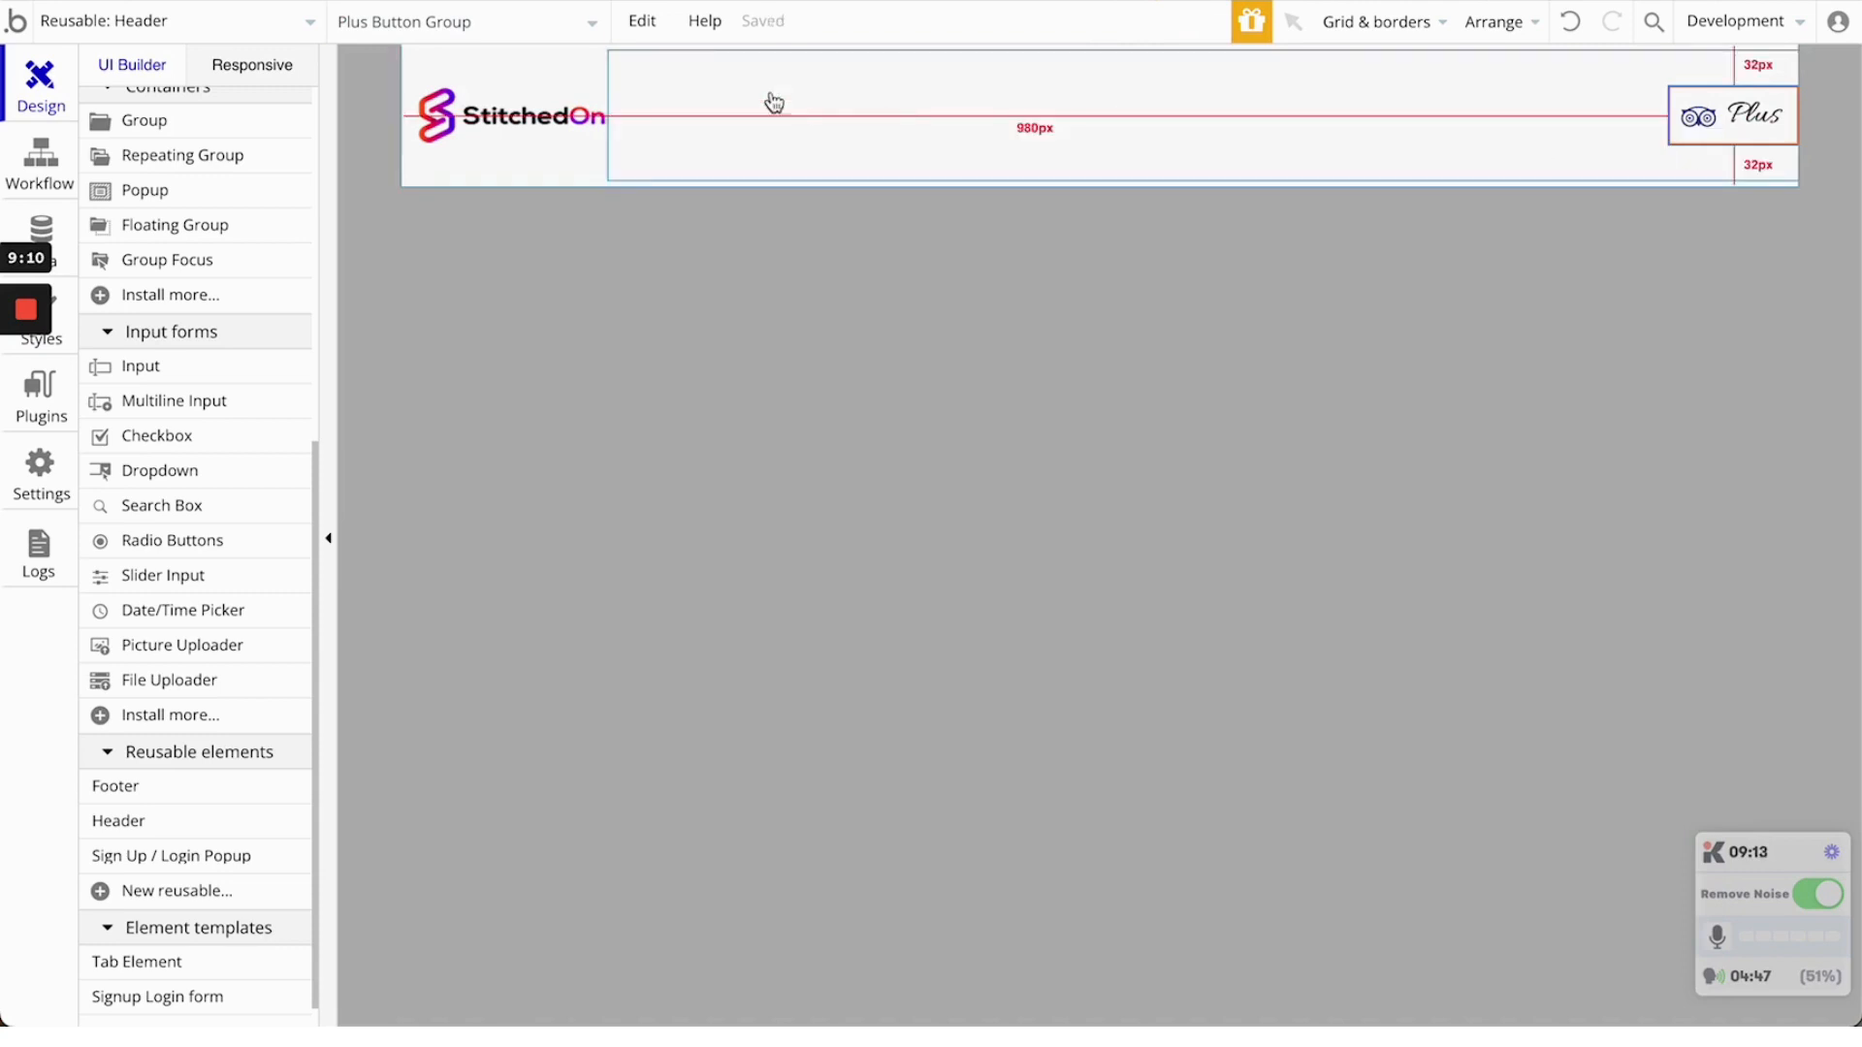
Reload the index page preview to check the resized Plus button and its darker hover color
{"action": "key", "text": "ctrl+Tab"}
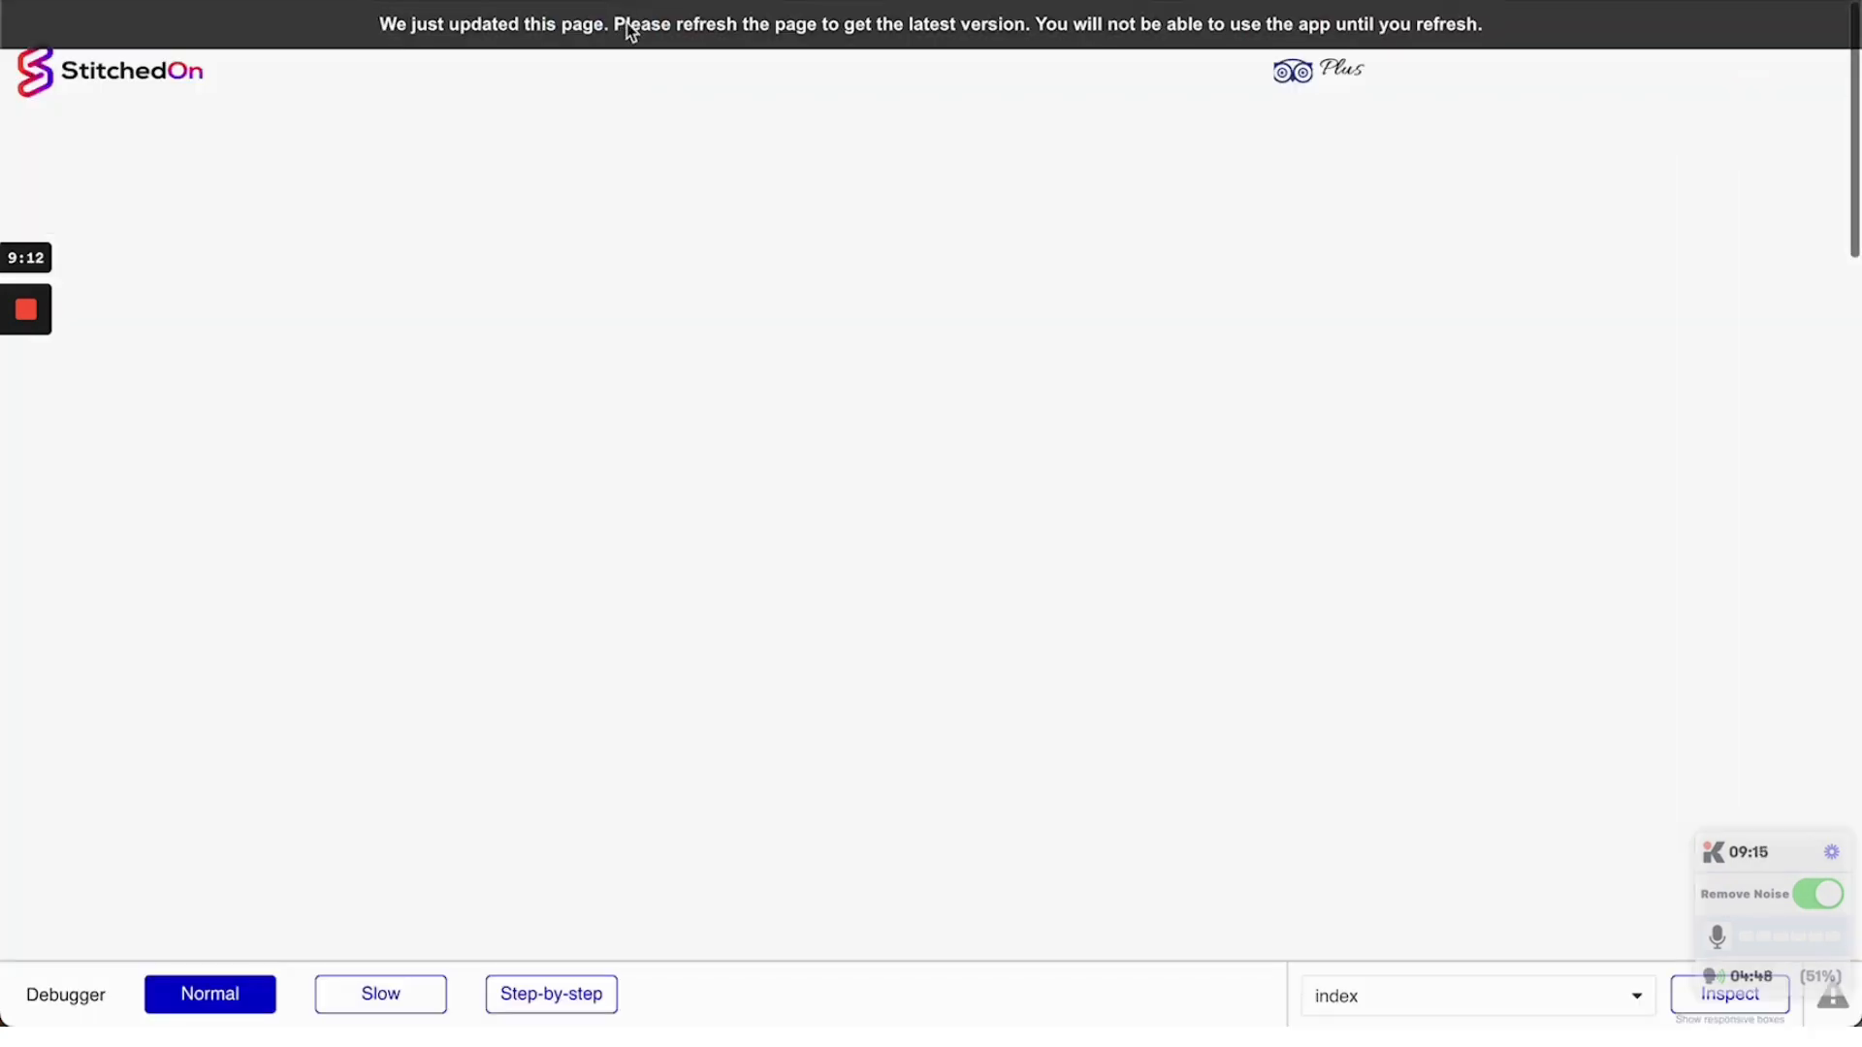
{"action": "key", "text": "super+r"}
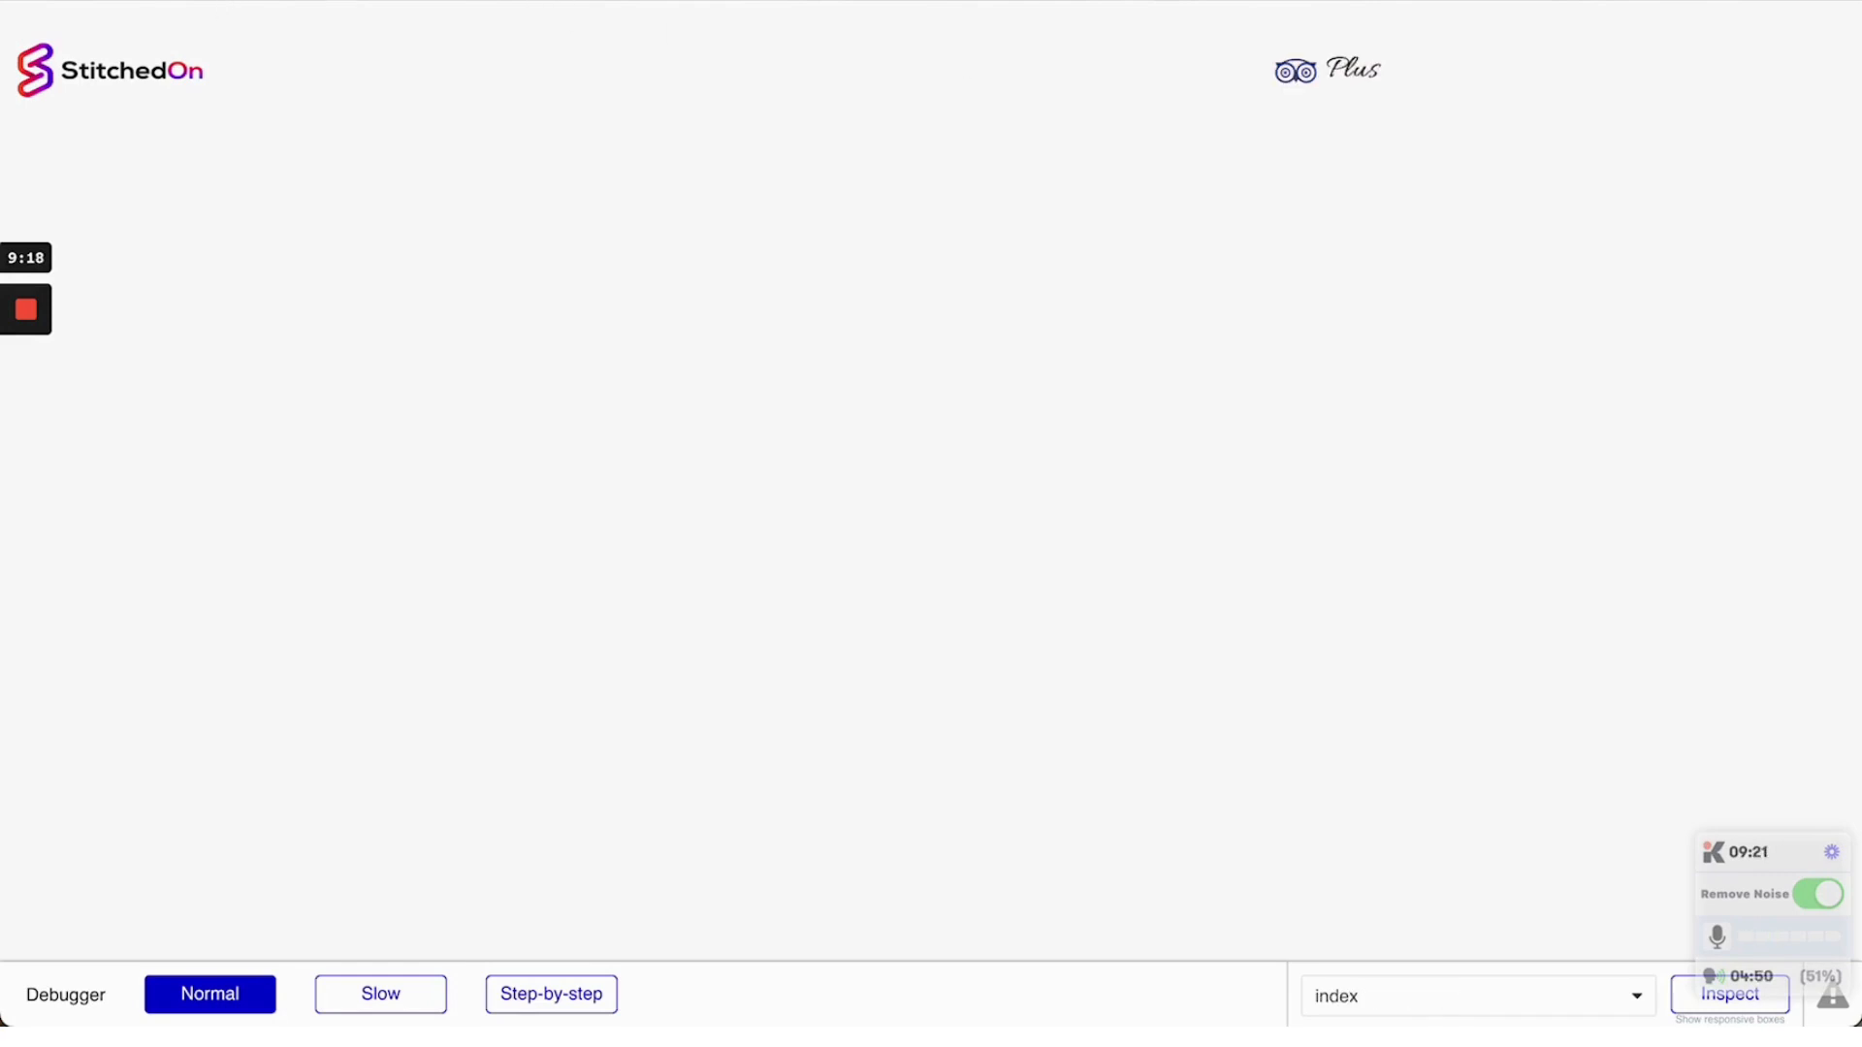
Toggle the option that centers the Plus text vertically in the reusable header
{"action": "key", "text": "ctrl+Tab"}
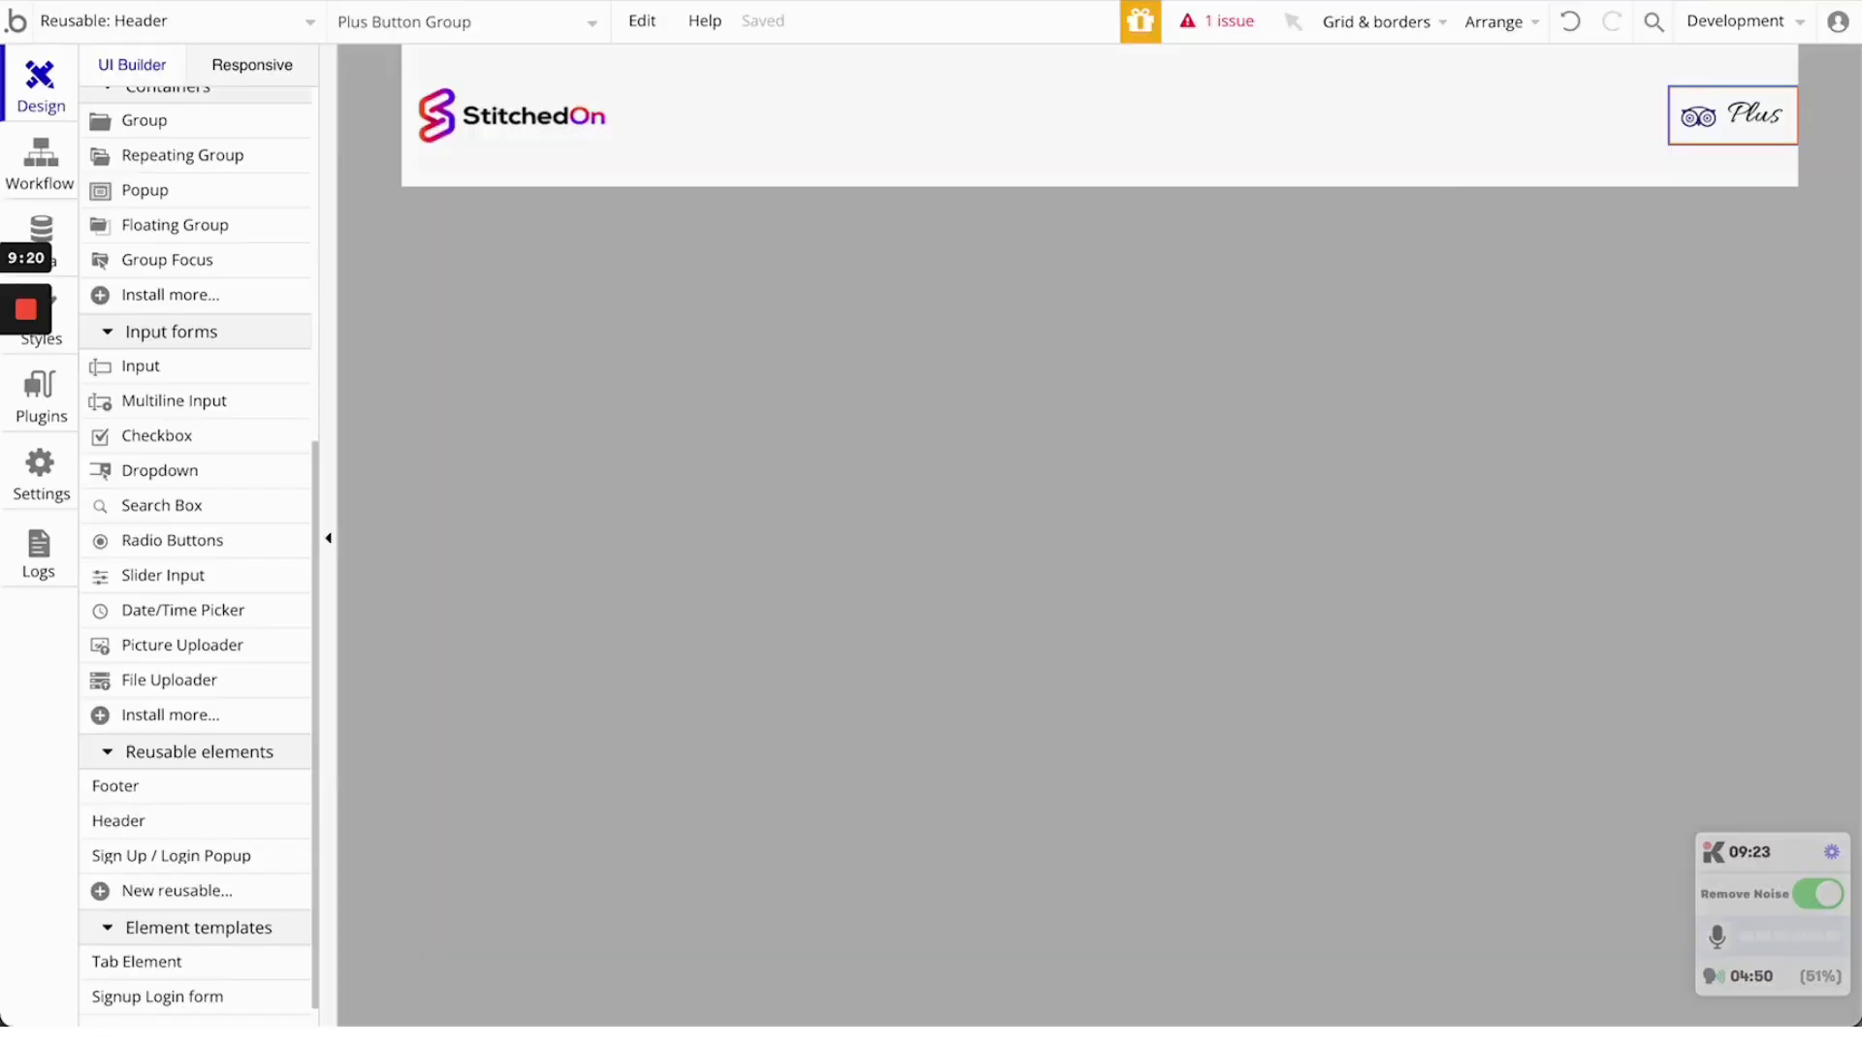
{"action": "double_click", "coordinate": [1756, 119]}
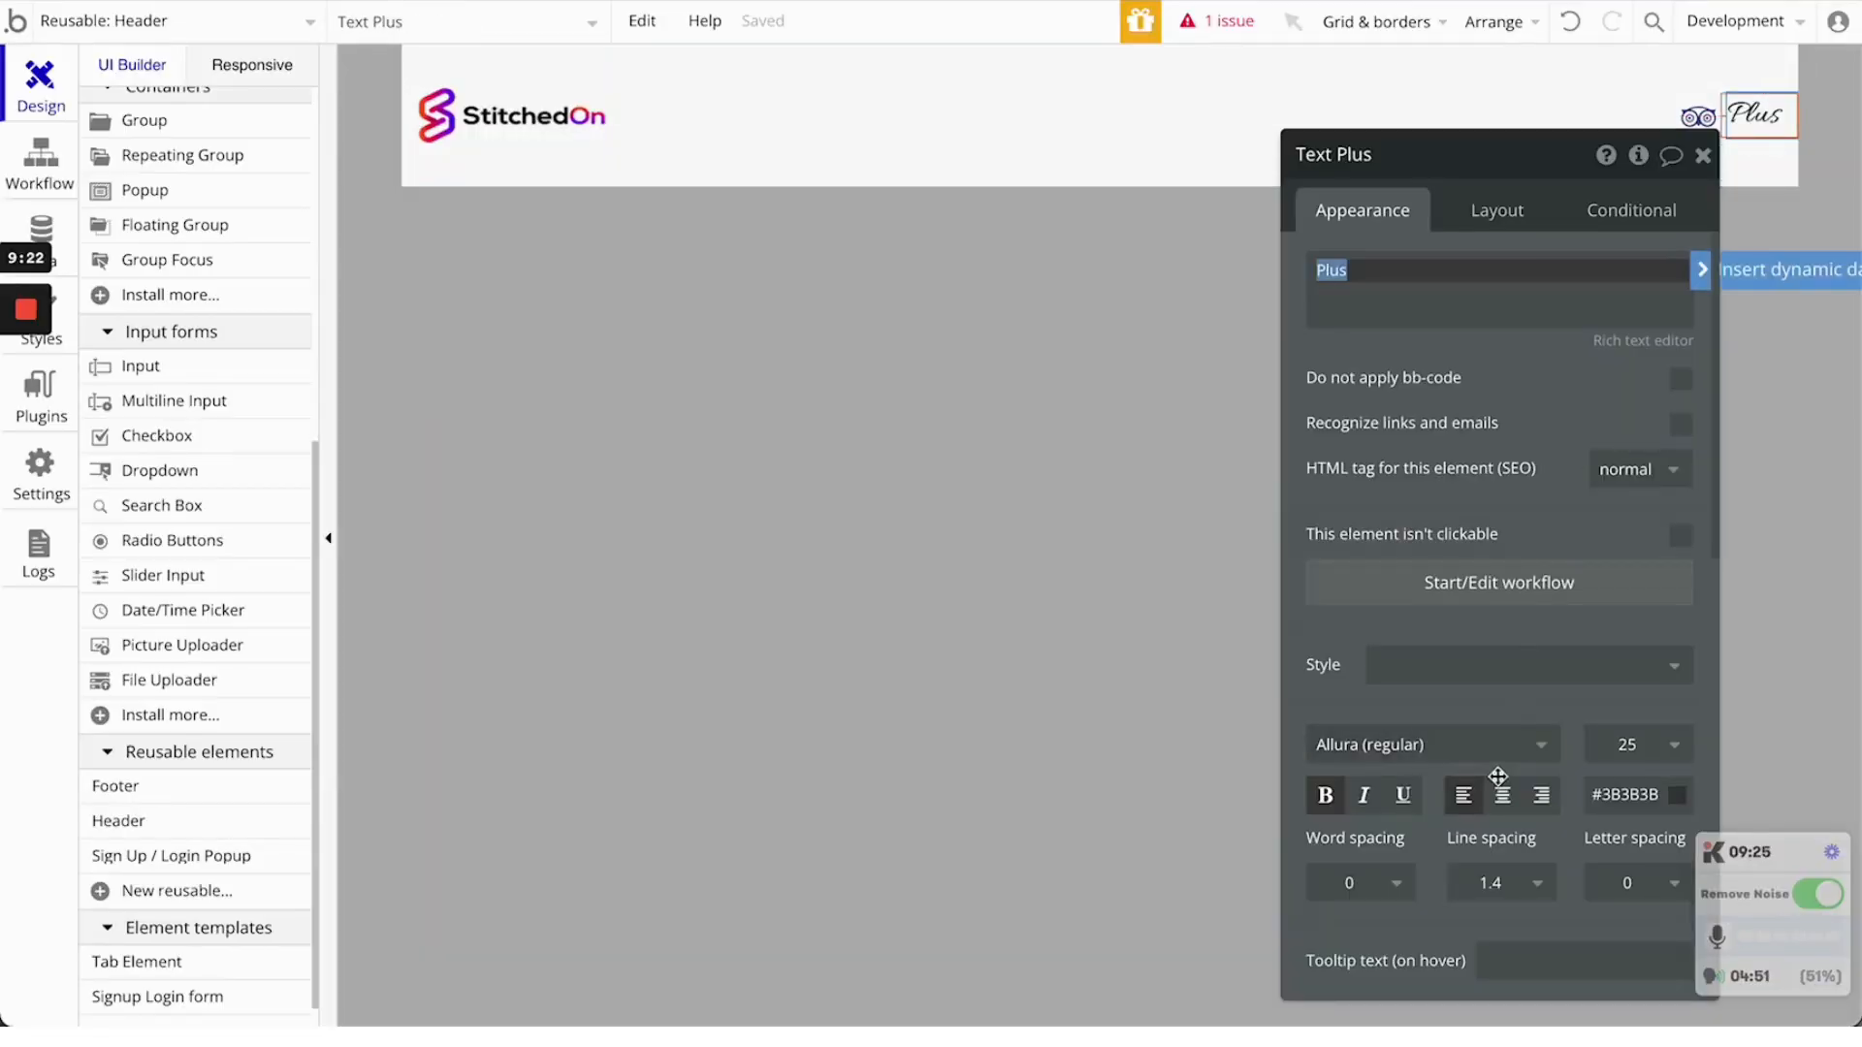
{"action": "scroll", "coordinate": [1496, 772], "scroll_direction": "down", "scroll_amount": 5}
{"action": "left_click", "coordinate": [1679, 565]}
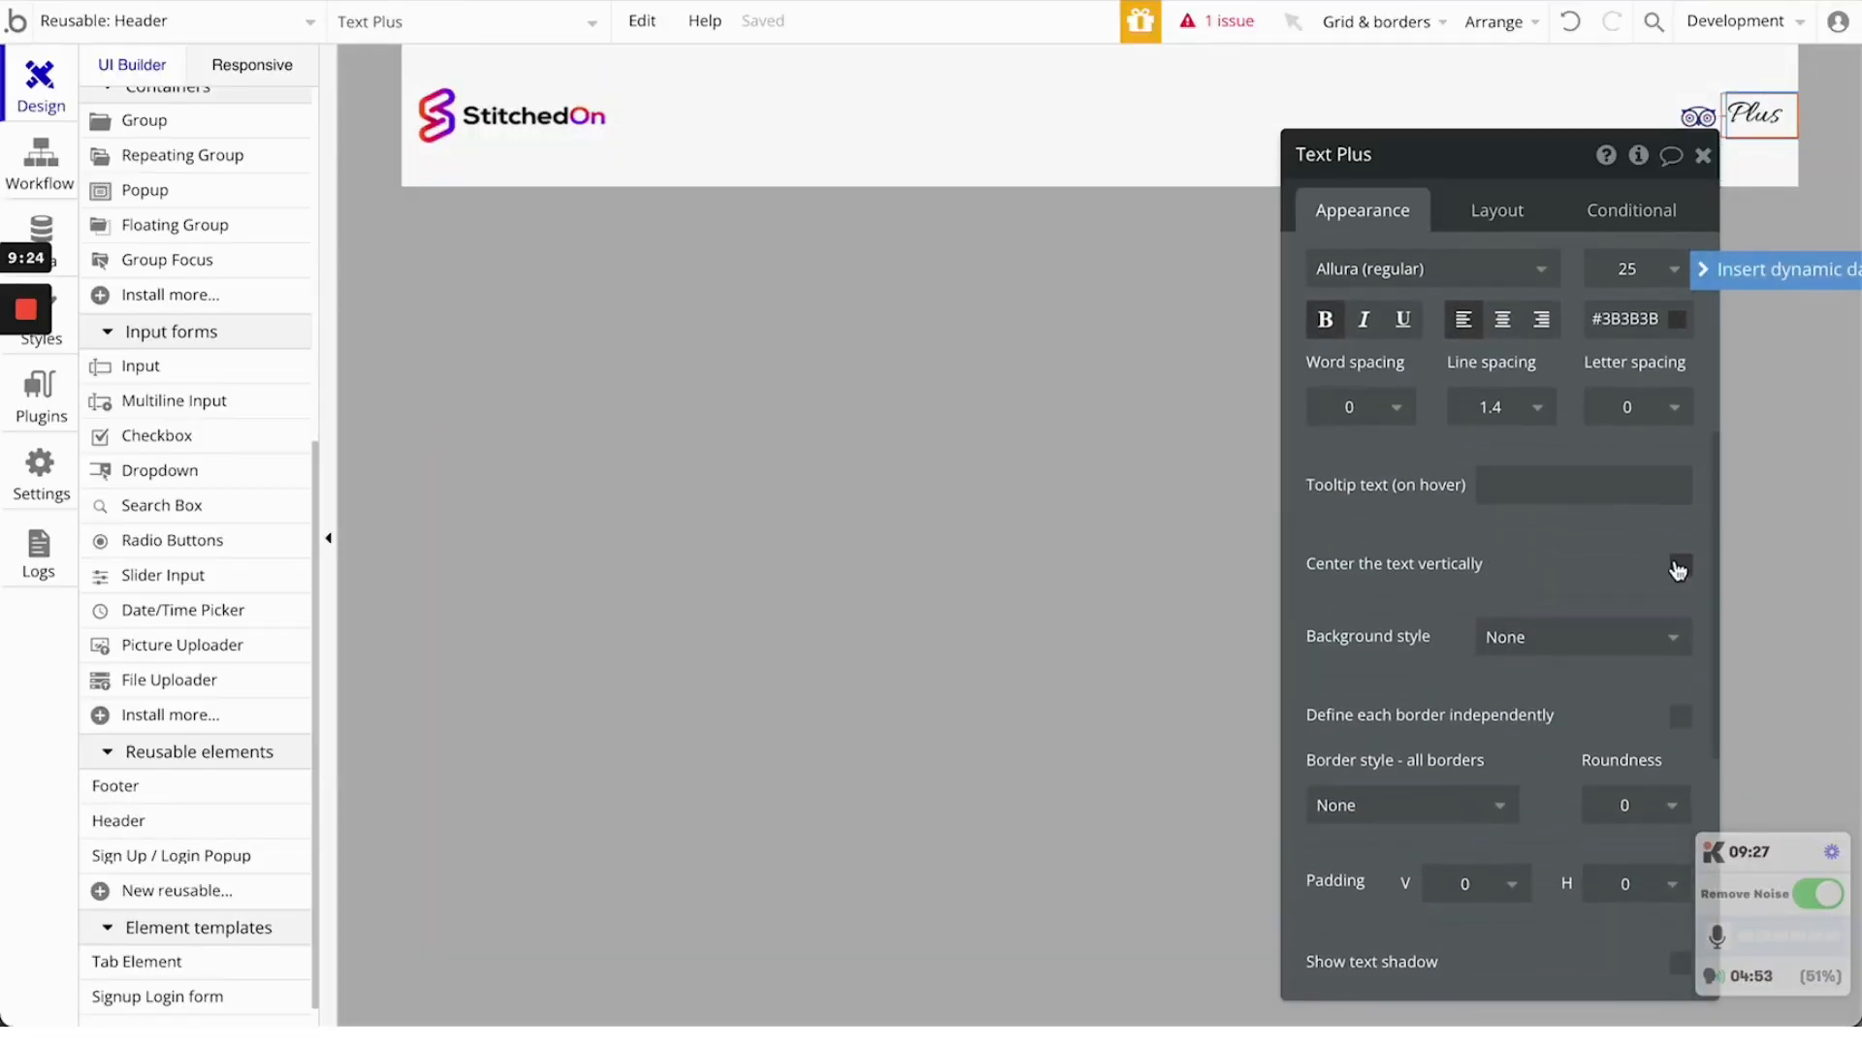
{"action": "left_click", "coordinate": [1705, 153]}
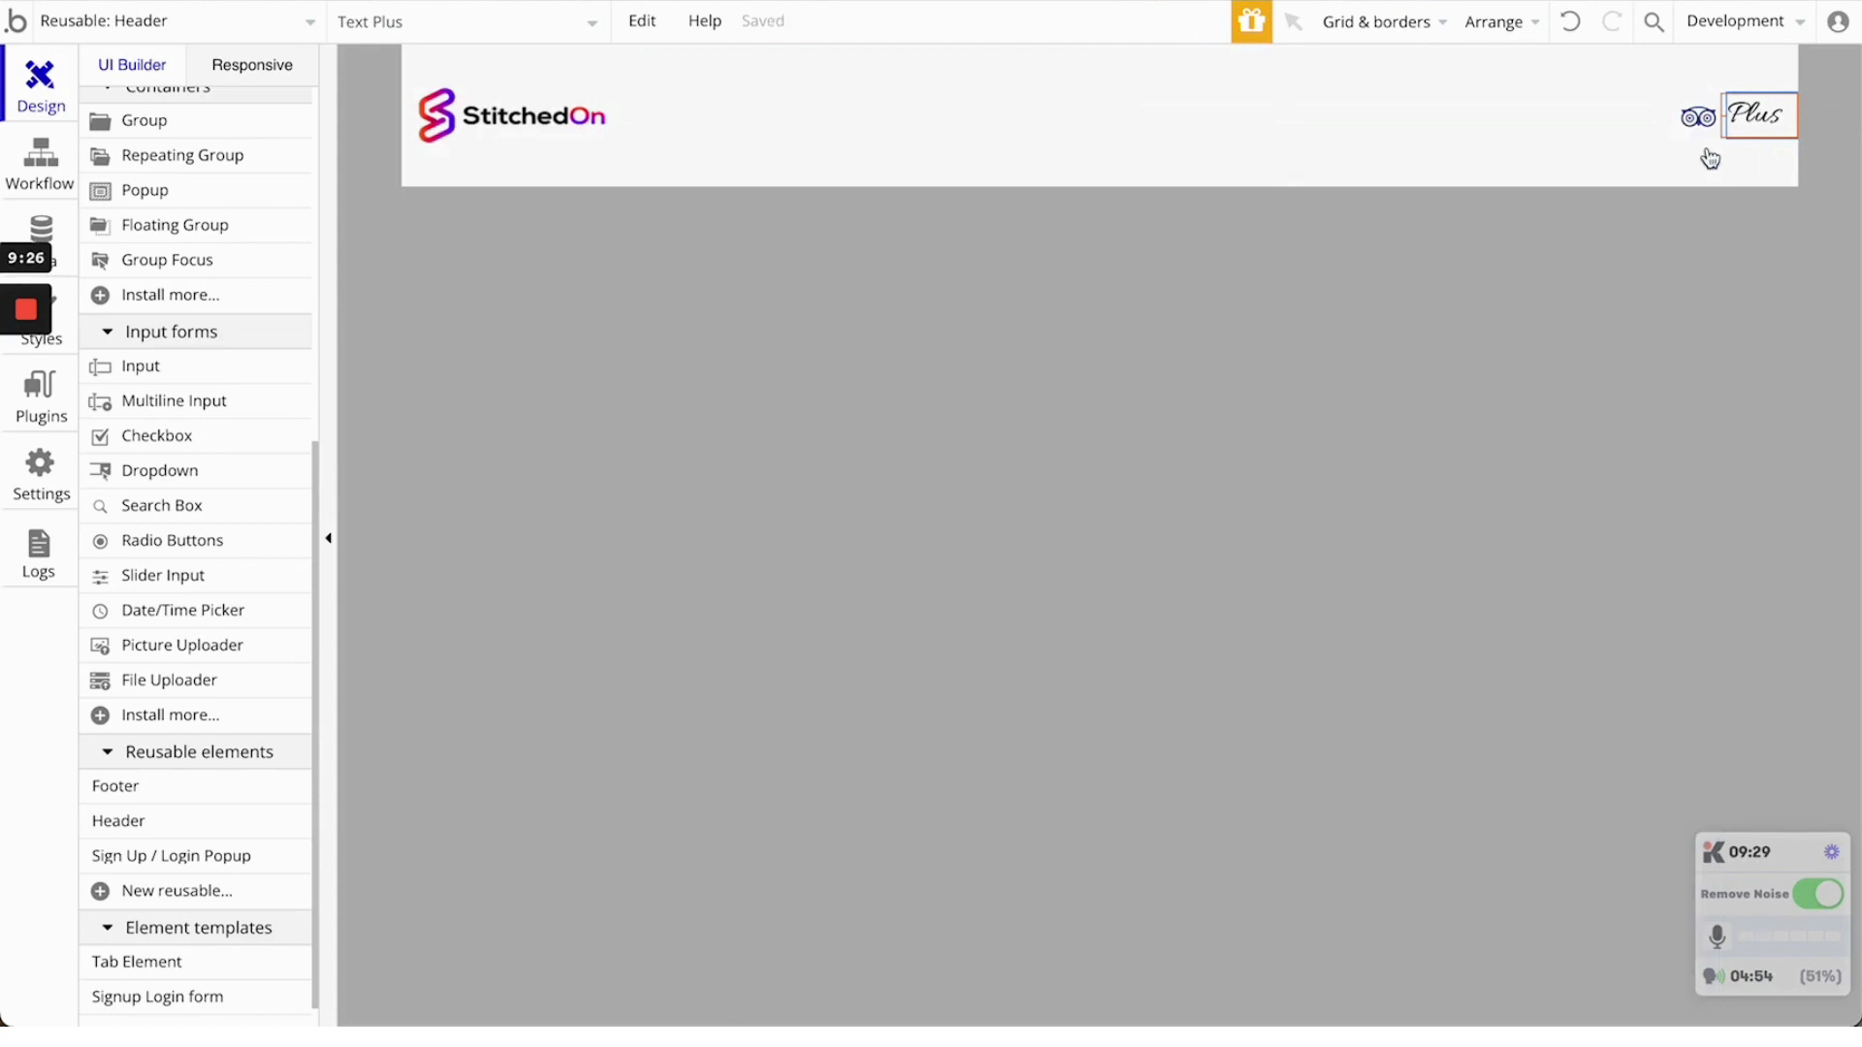
{"action": "left_click", "coordinate": [1669, 365]}
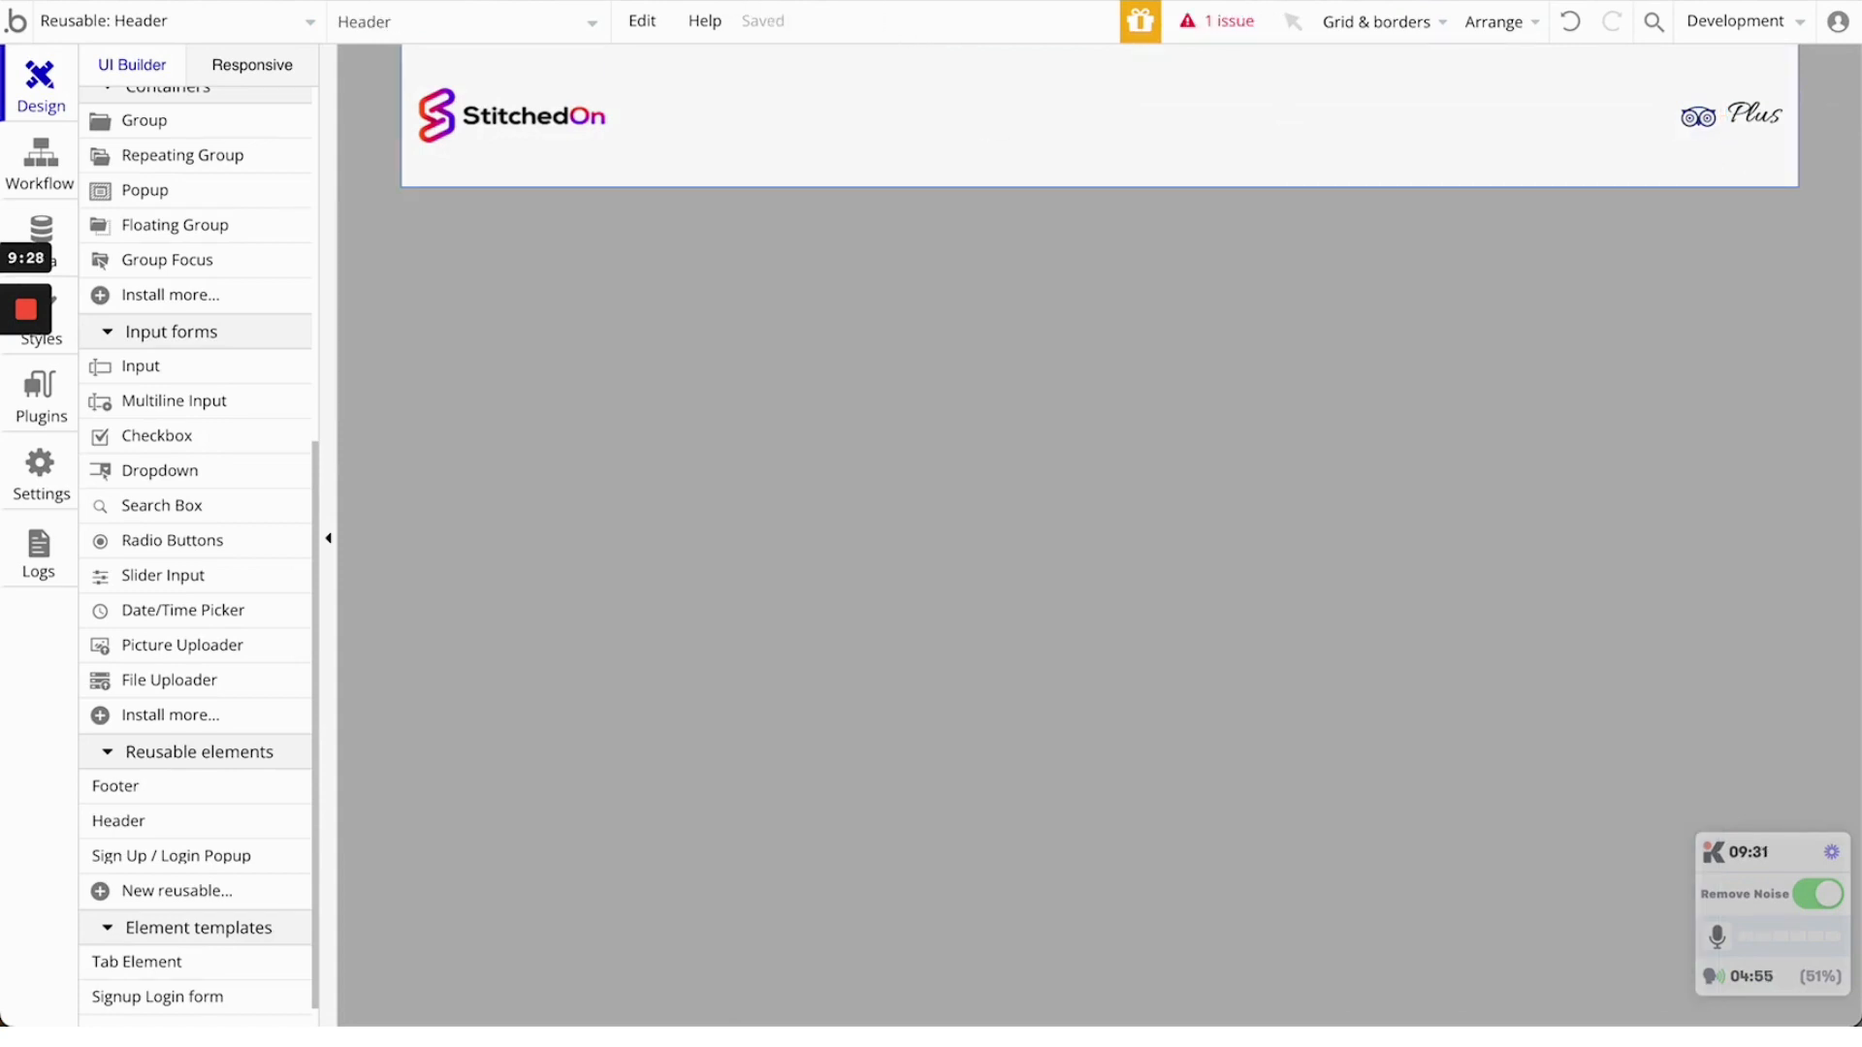
Reload the index page preview and compare the Plus button with the one in the Tripadvisor header
{"action": "left_click", "coordinate": [674, 0]}
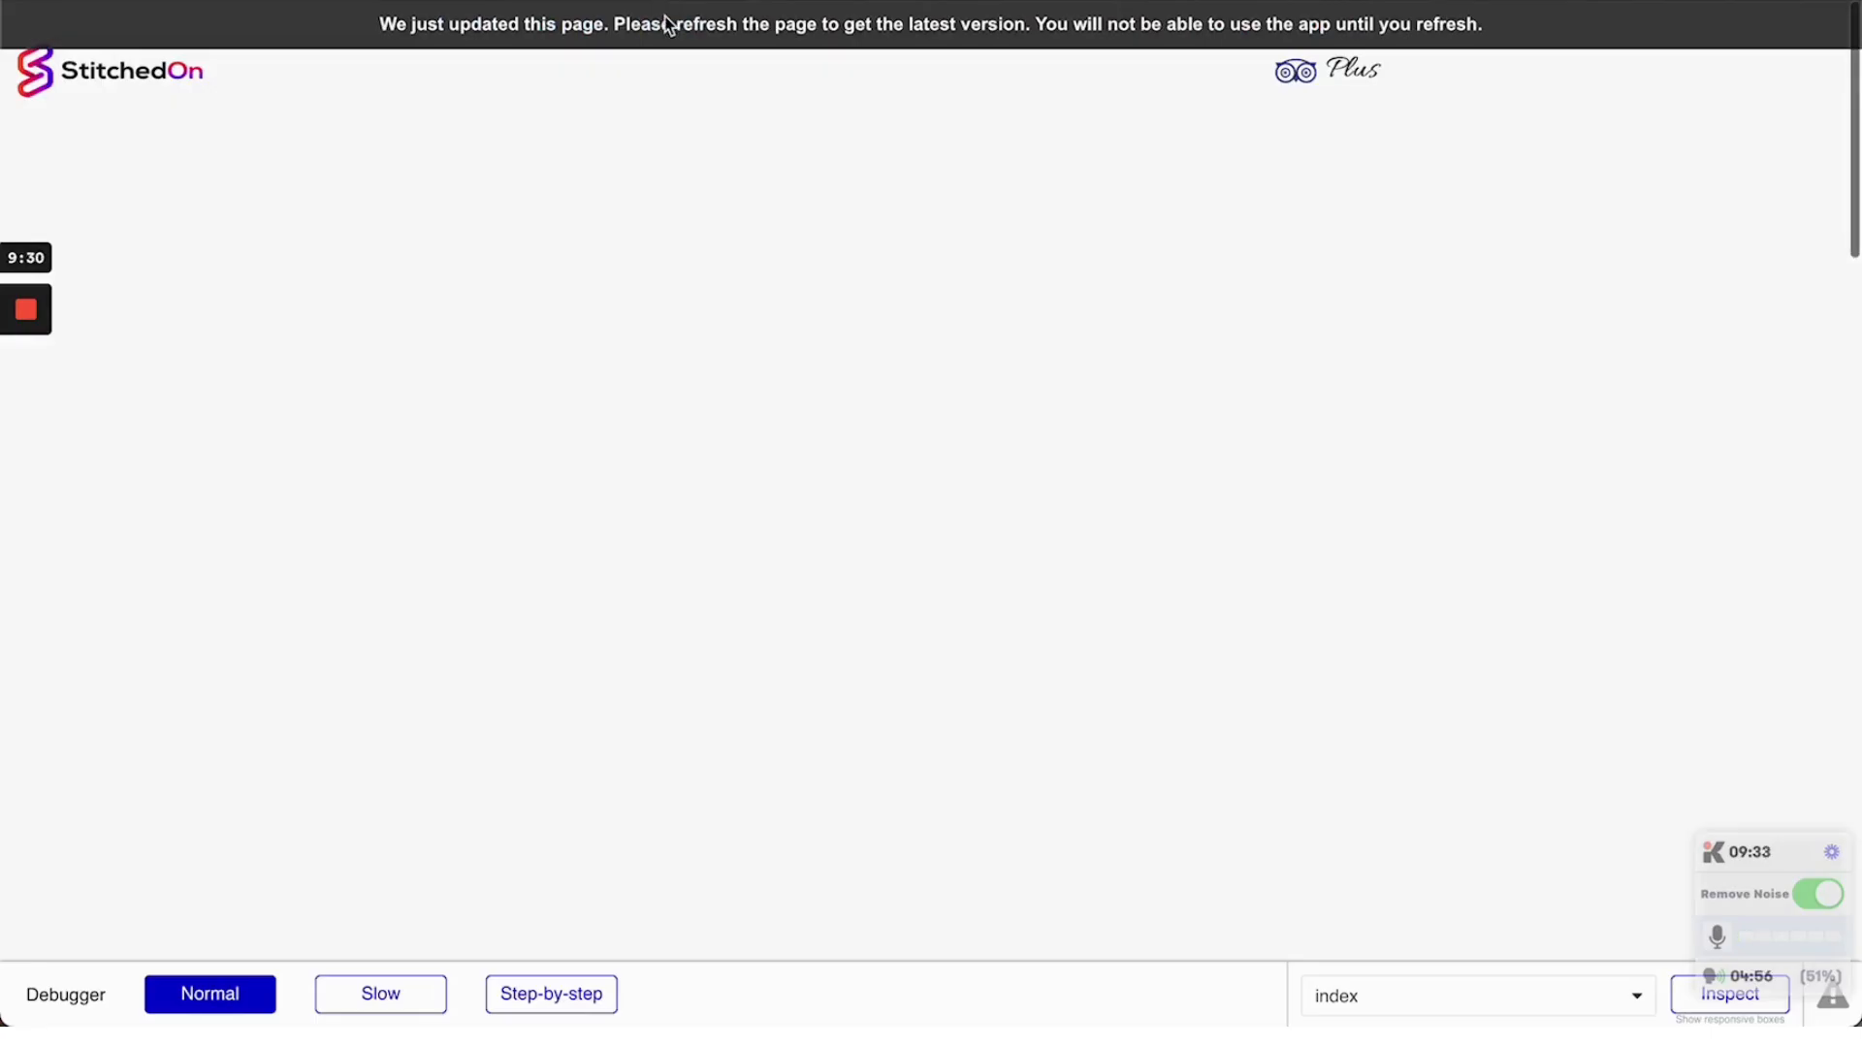
{"action": "left_click", "coordinate": [669, 24]}
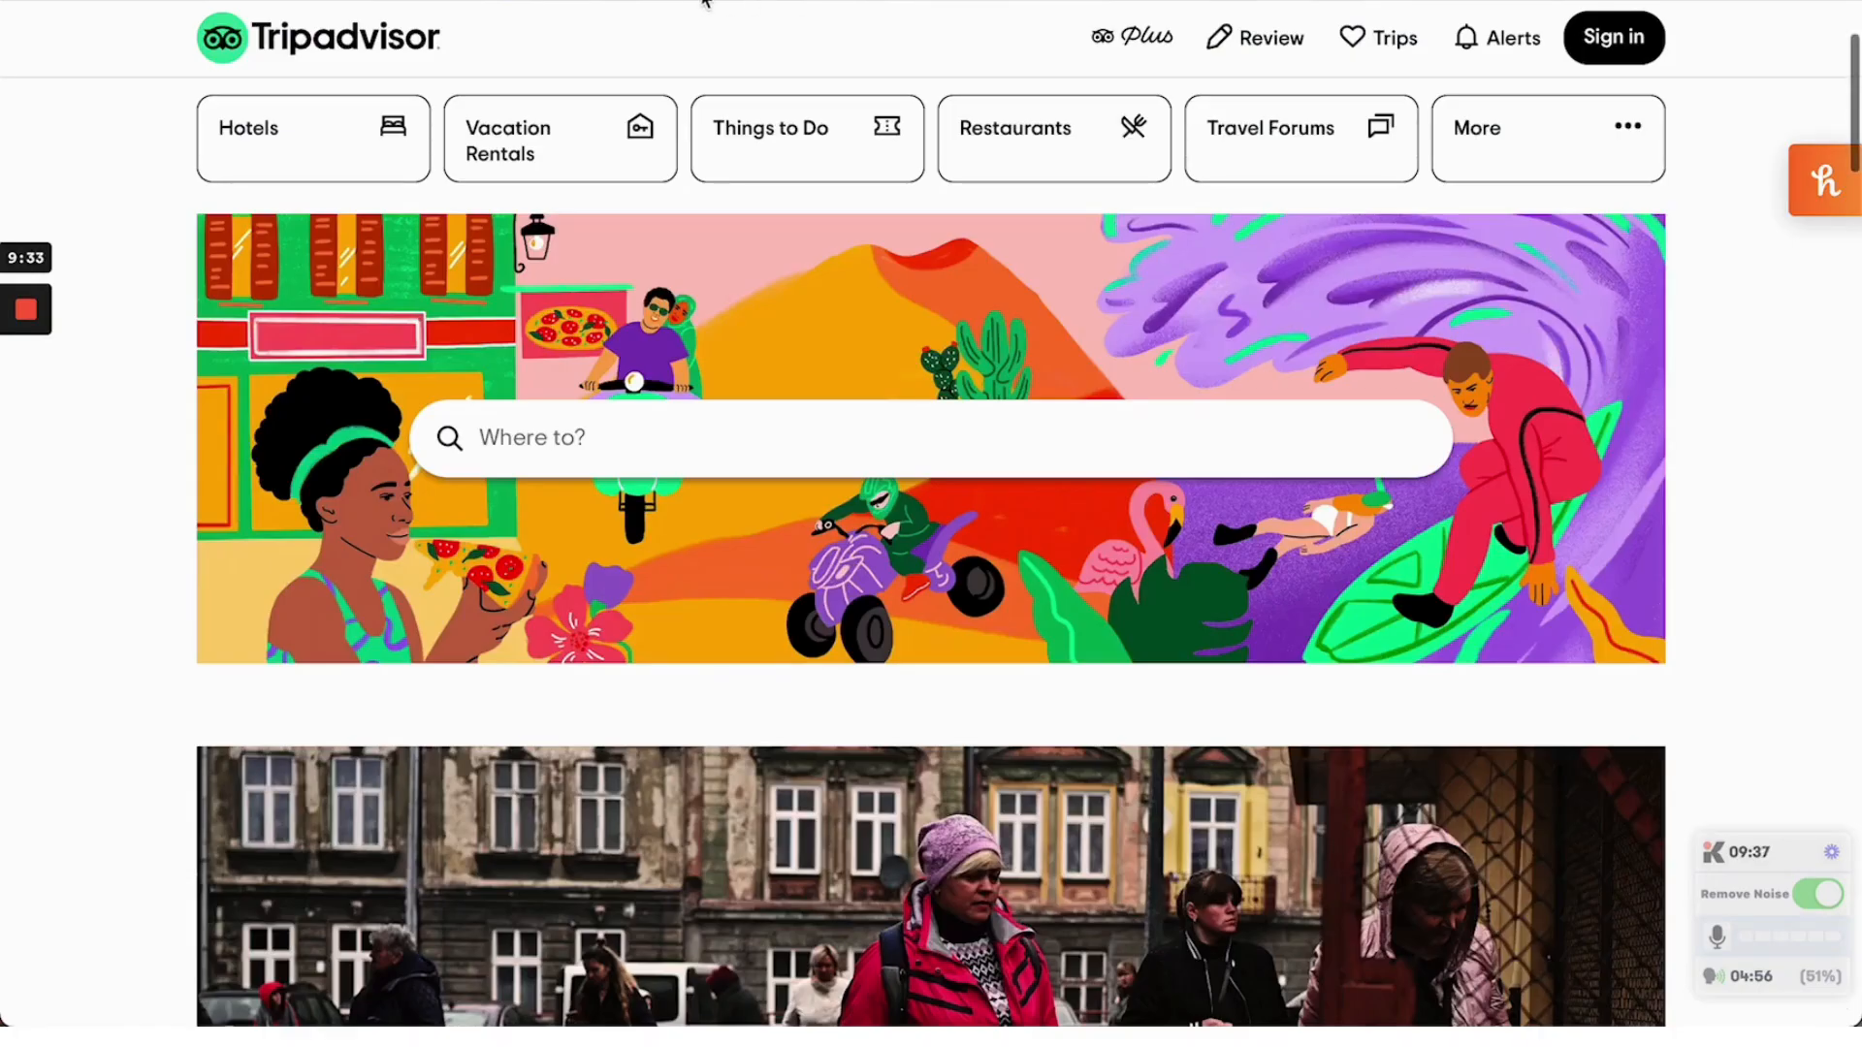
{"action": "left_click", "coordinate": [685, 4]}
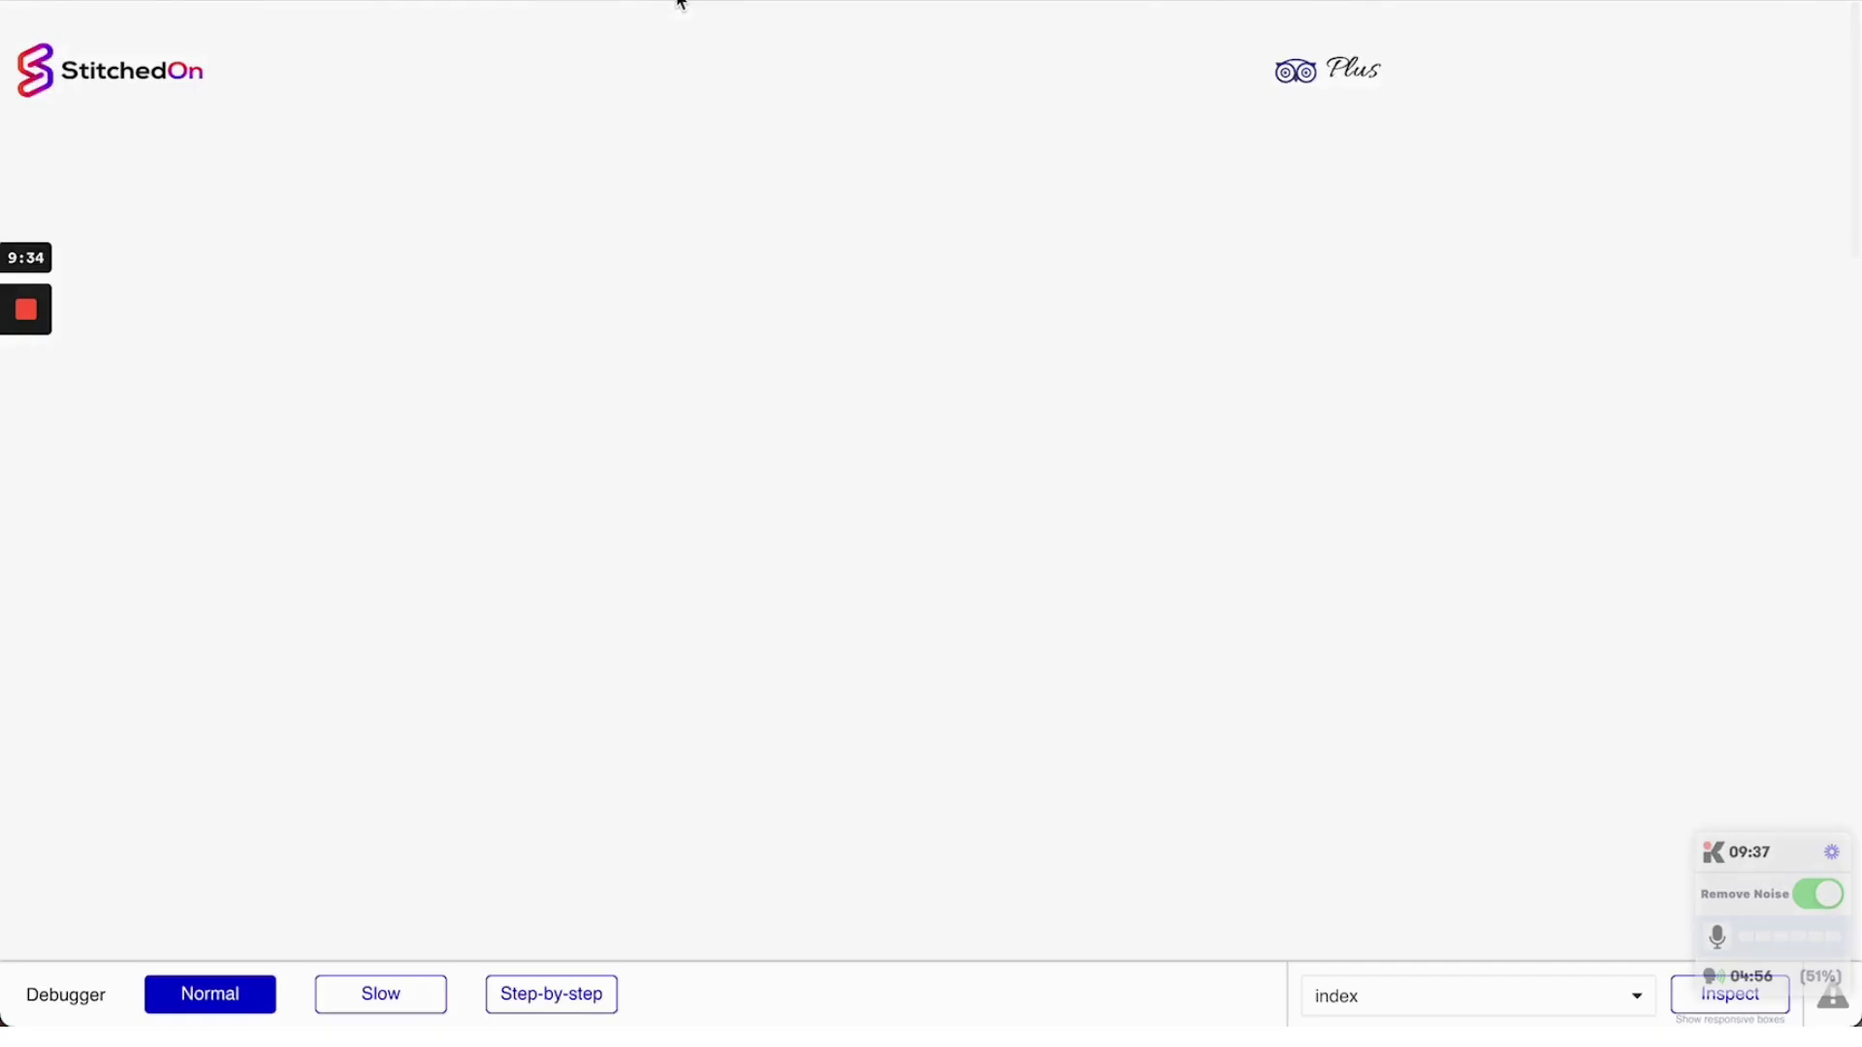
Set the Tripadvisor icon's minimum height to 20 px and its maximum height to 25 px
{"action": "left_click", "coordinate": [302, 4]}
{"action": "double_click", "coordinate": [1697, 116]}
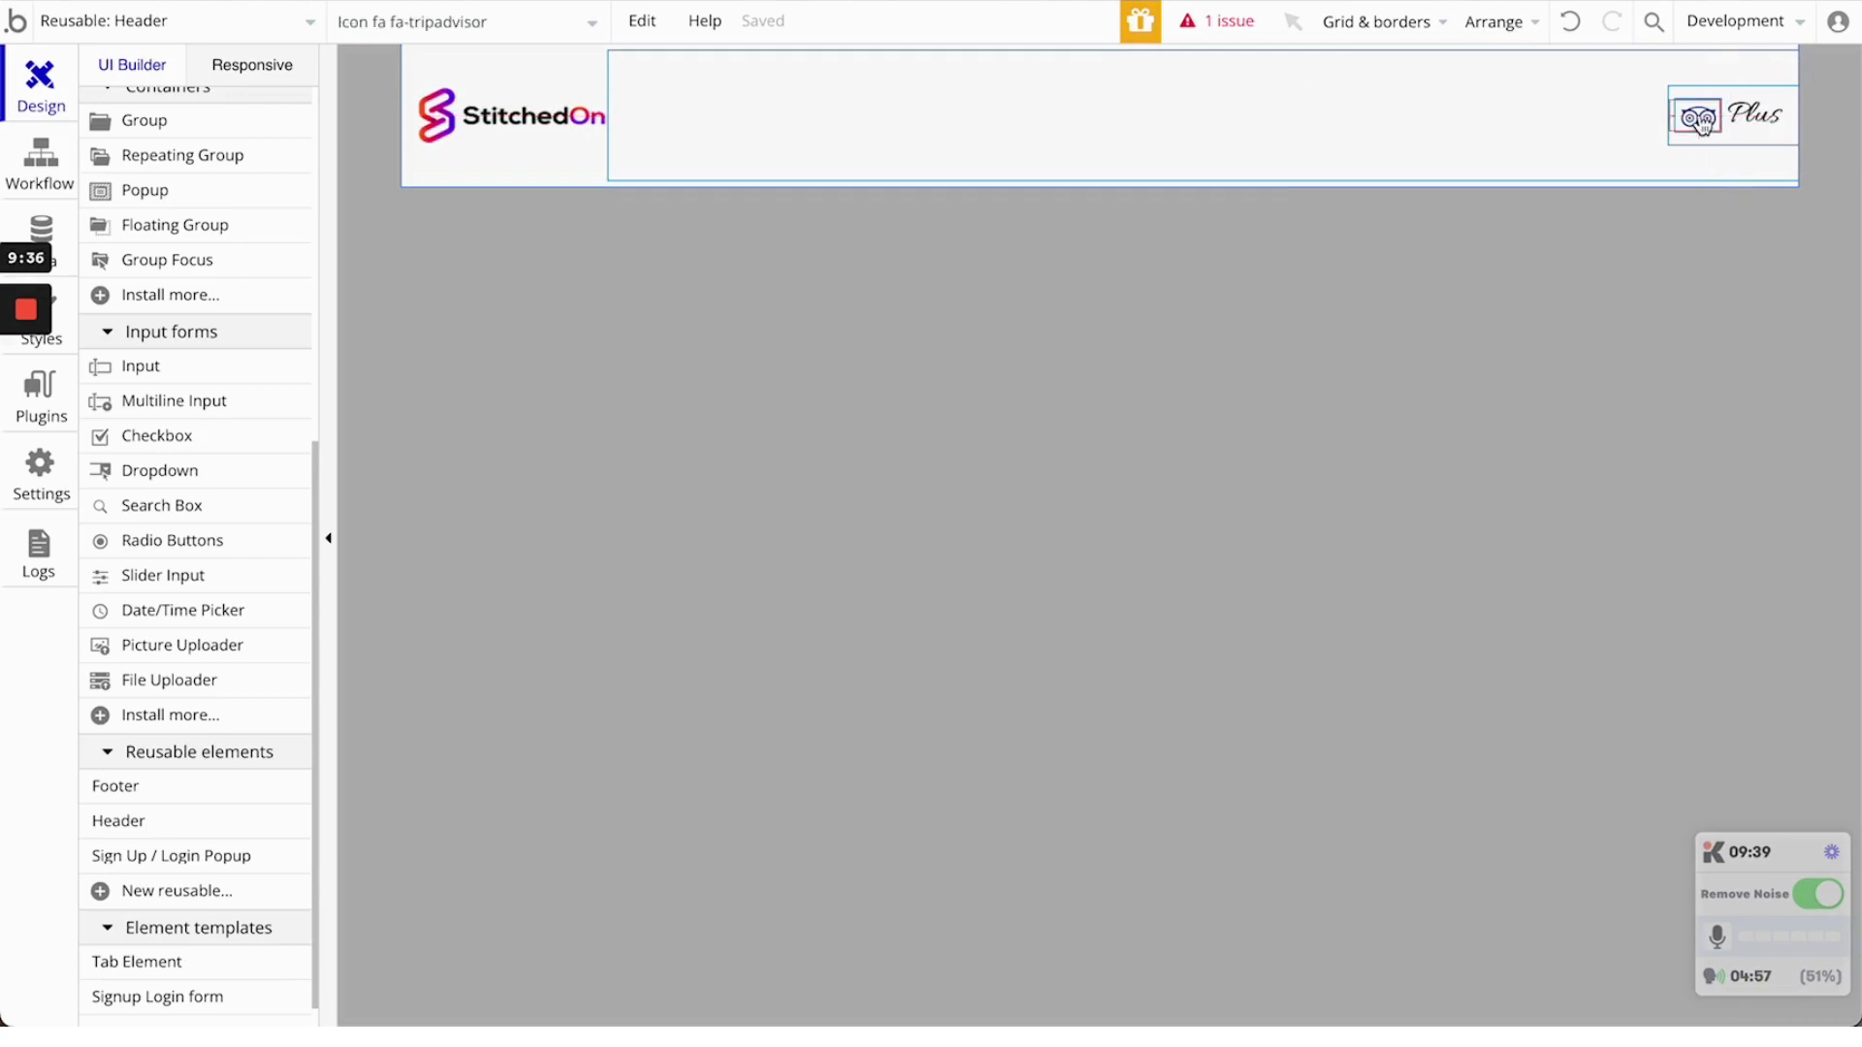
{"action": "left_click", "coordinate": [1498, 211]}
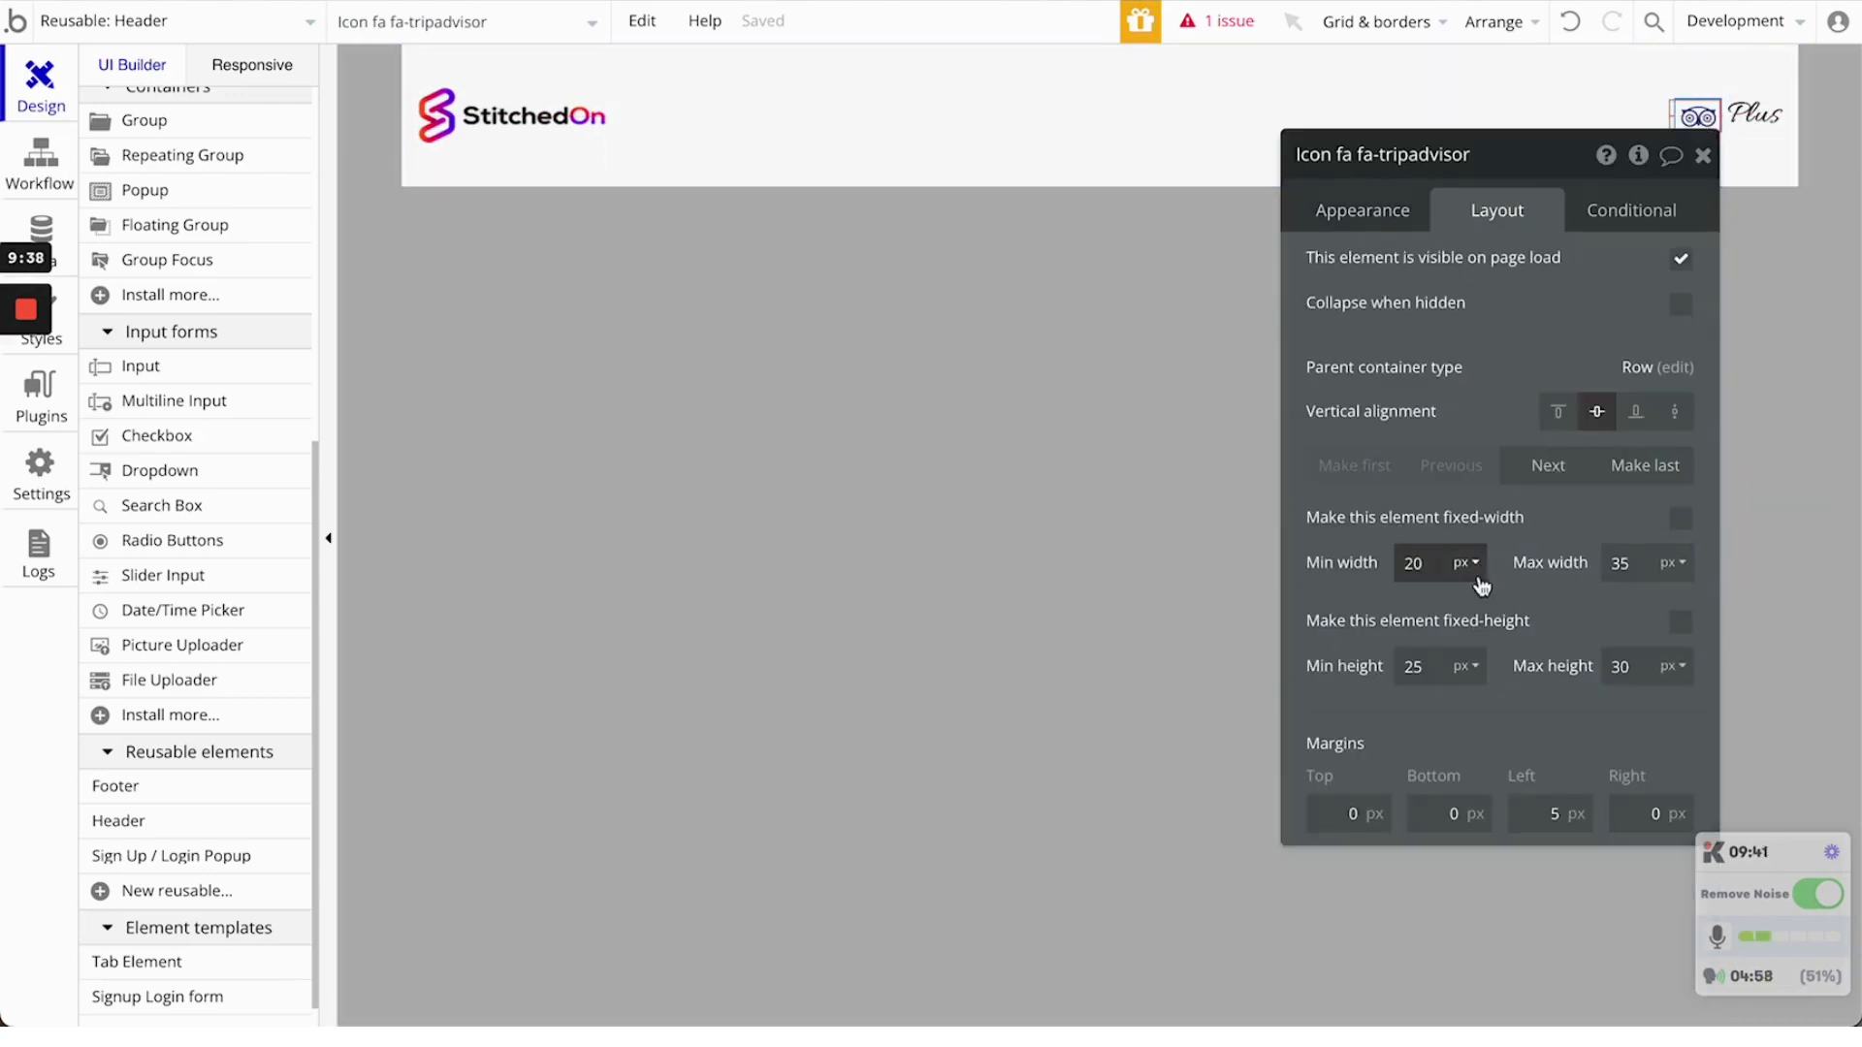
{"action": "left_click", "coordinate": [1422, 667]}
{"action": "key", "text": "BackSpace"}
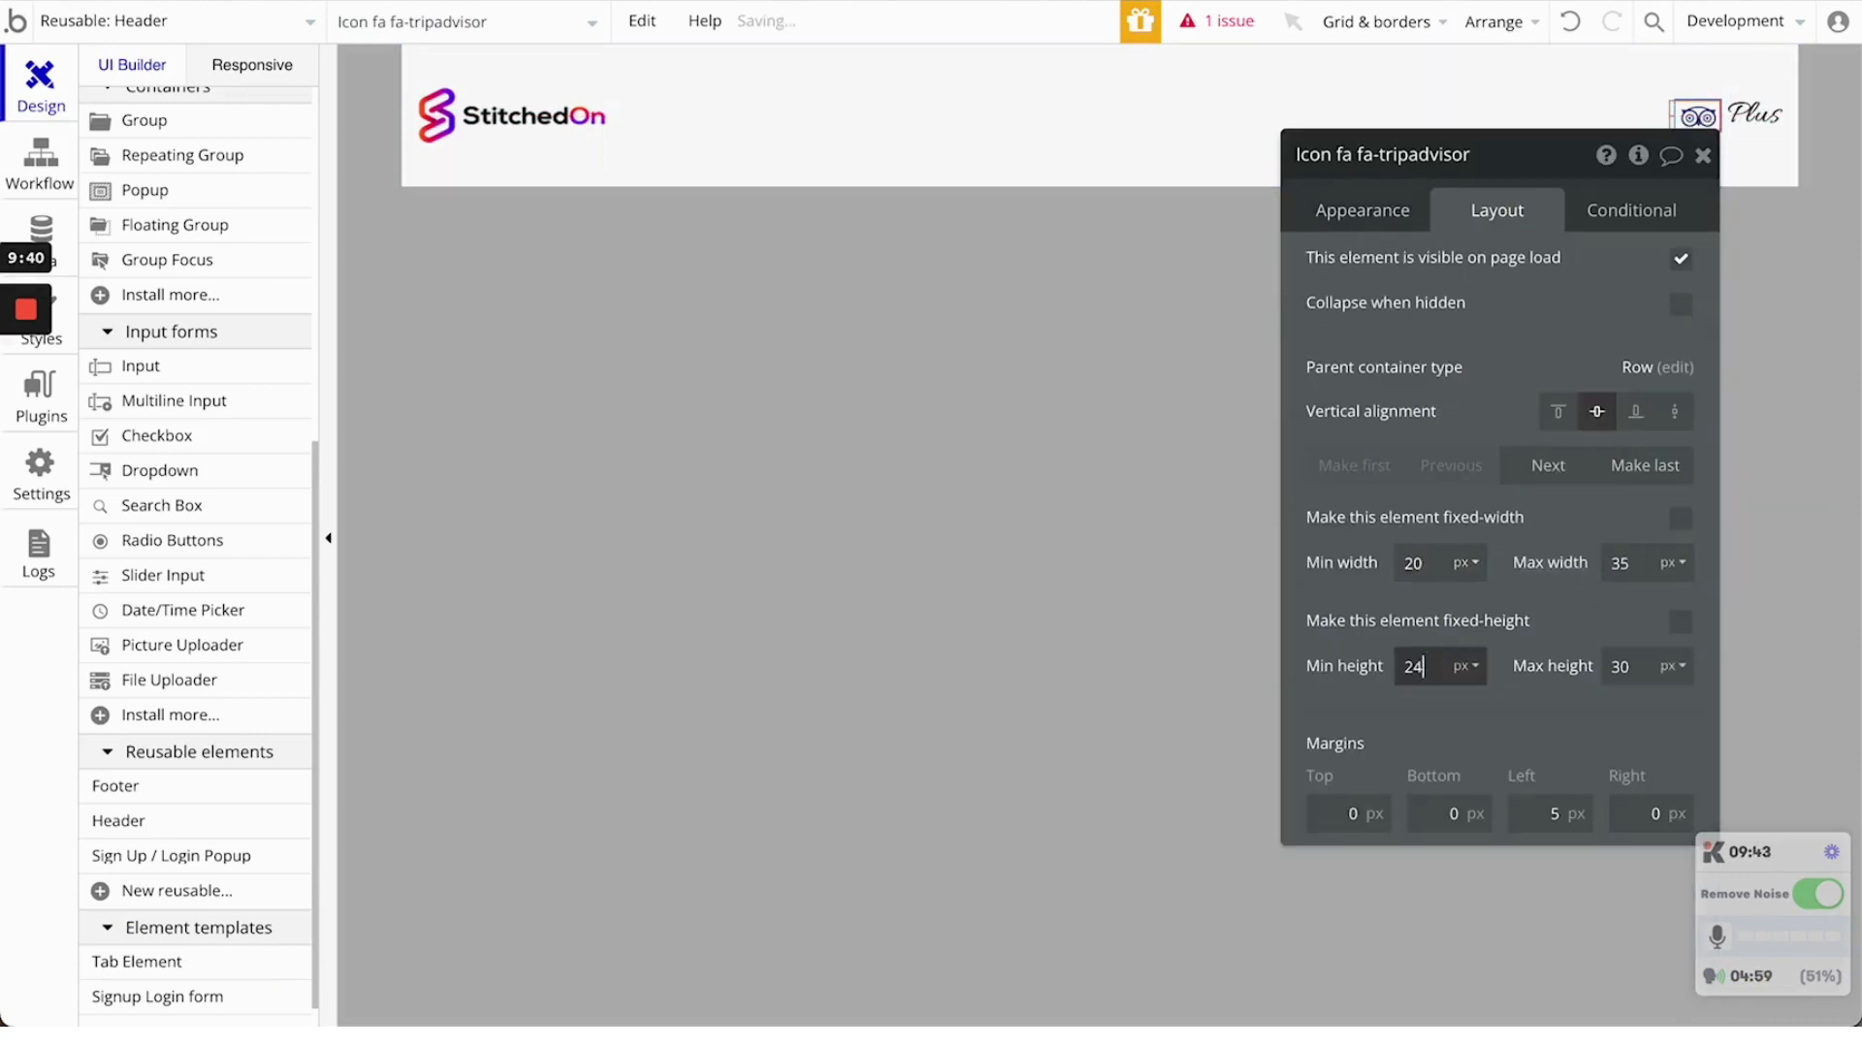
{"action": "type", "text": "0"}
{"action": "key", "text": "Tab"}
{"action": "type", "text": "28"}
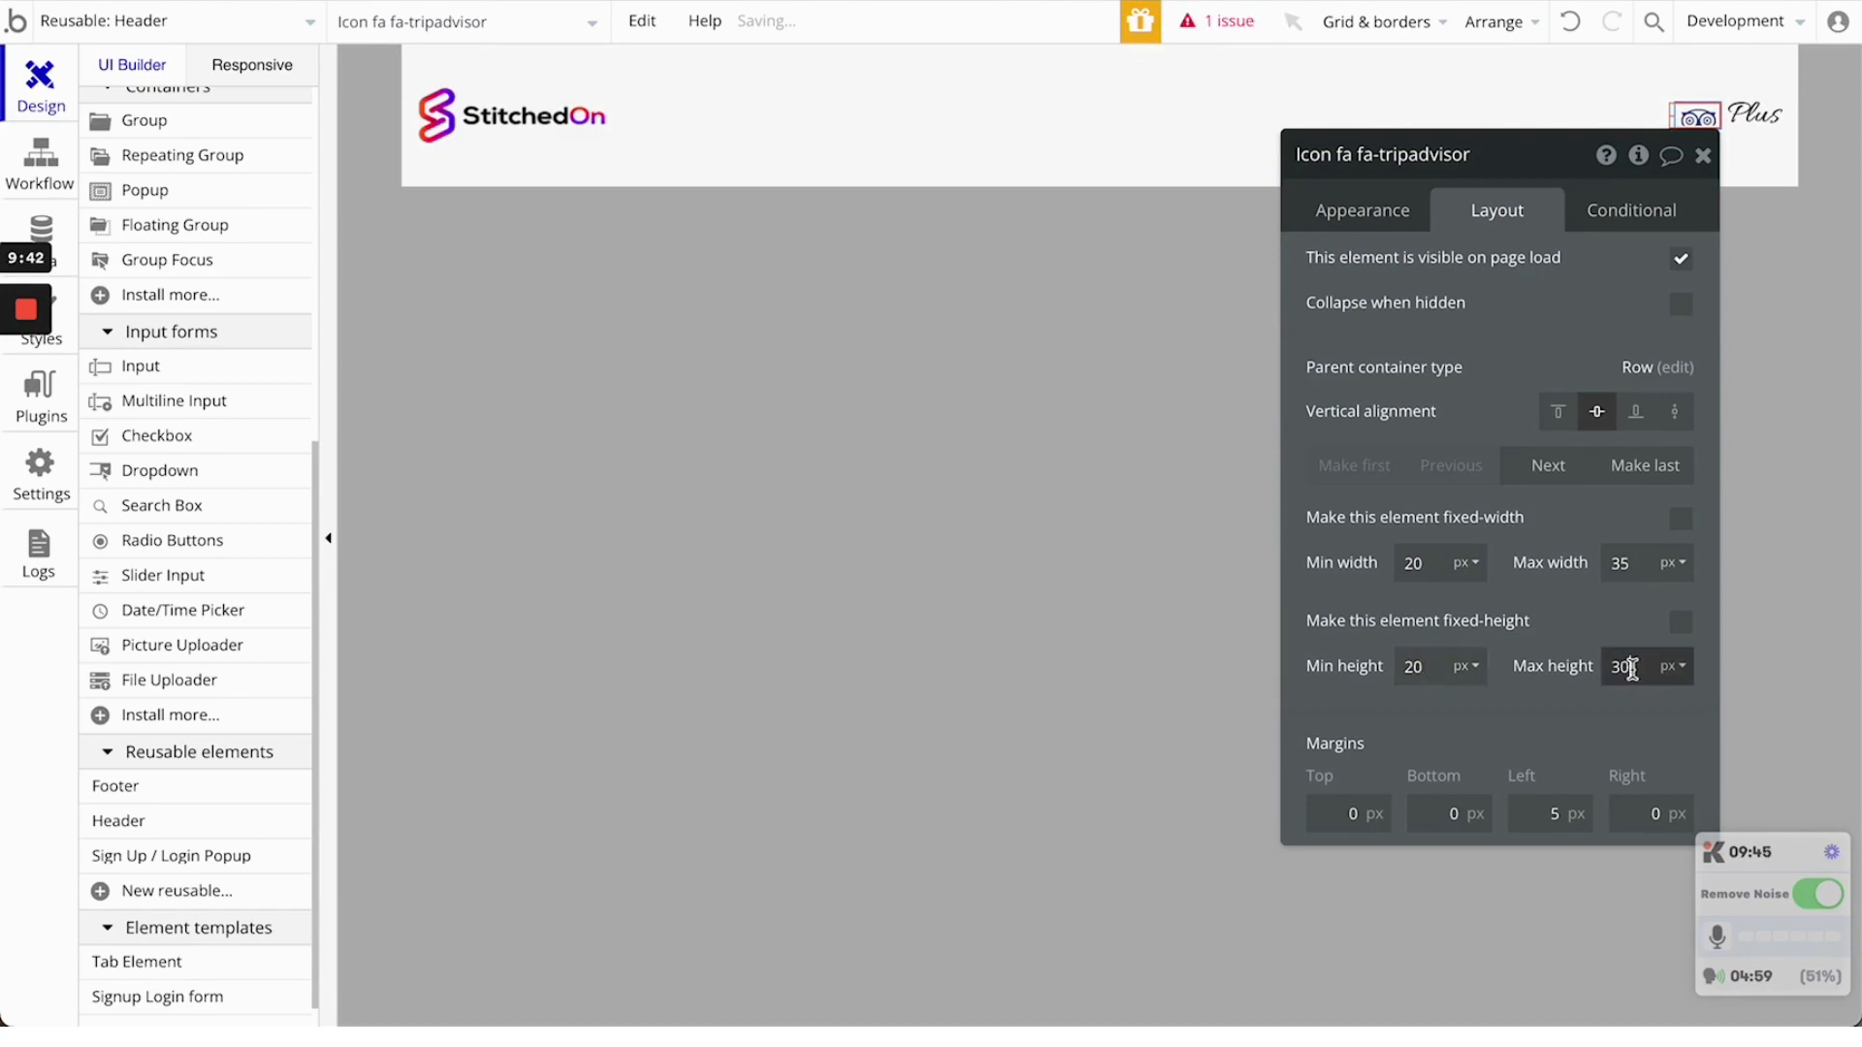
Set the Tripadvisor icon's maximum width to 30 px
{"action": "left_click", "coordinate": [1634, 562]}
{"action": "key", "text": "BackSpace"}
{"action": "type", "text": "3"}
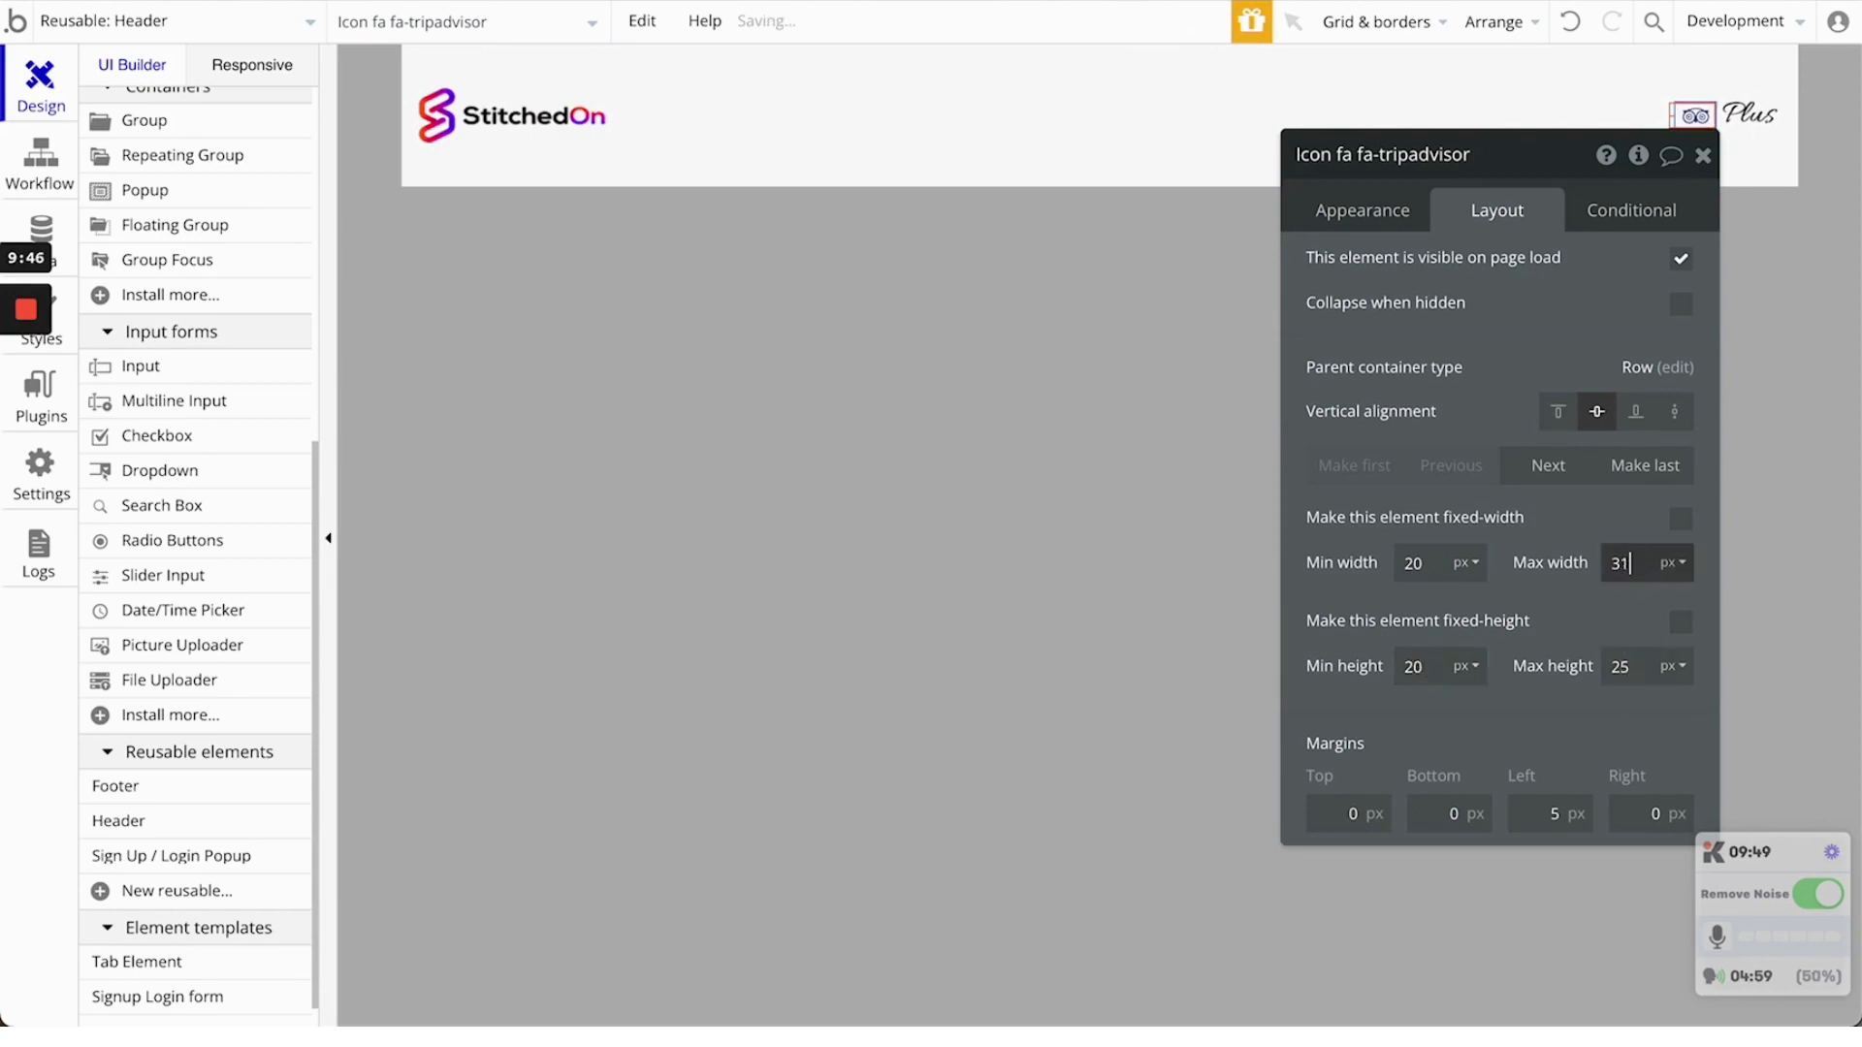
Set the Plus text's font size to 22
{"action": "left_click", "coordinate": [1762, 109]}
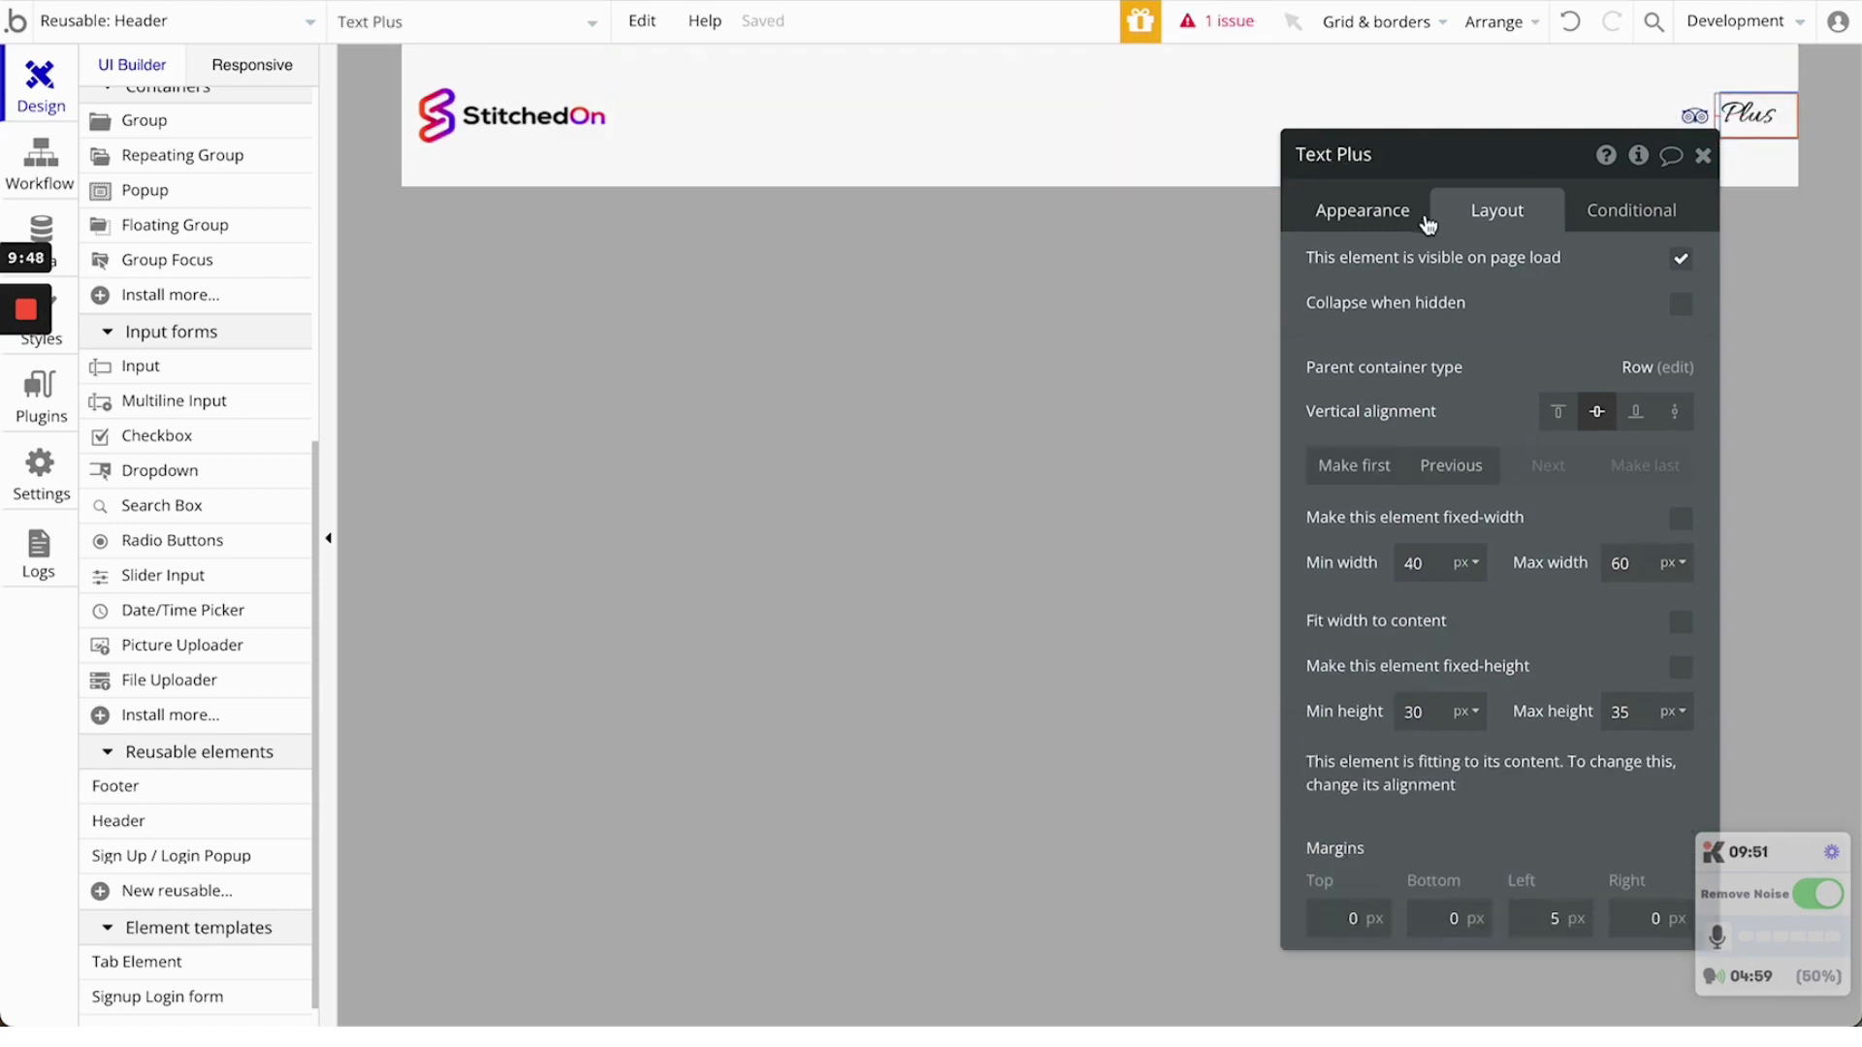
{"action": "left_click", "coordinate": [1400, 209]}
{"action": "left_click", "coordinate": [1640, 759]}
{"action": "key", "text": "BackSpace"}
{"action": "type", "text": "3"}
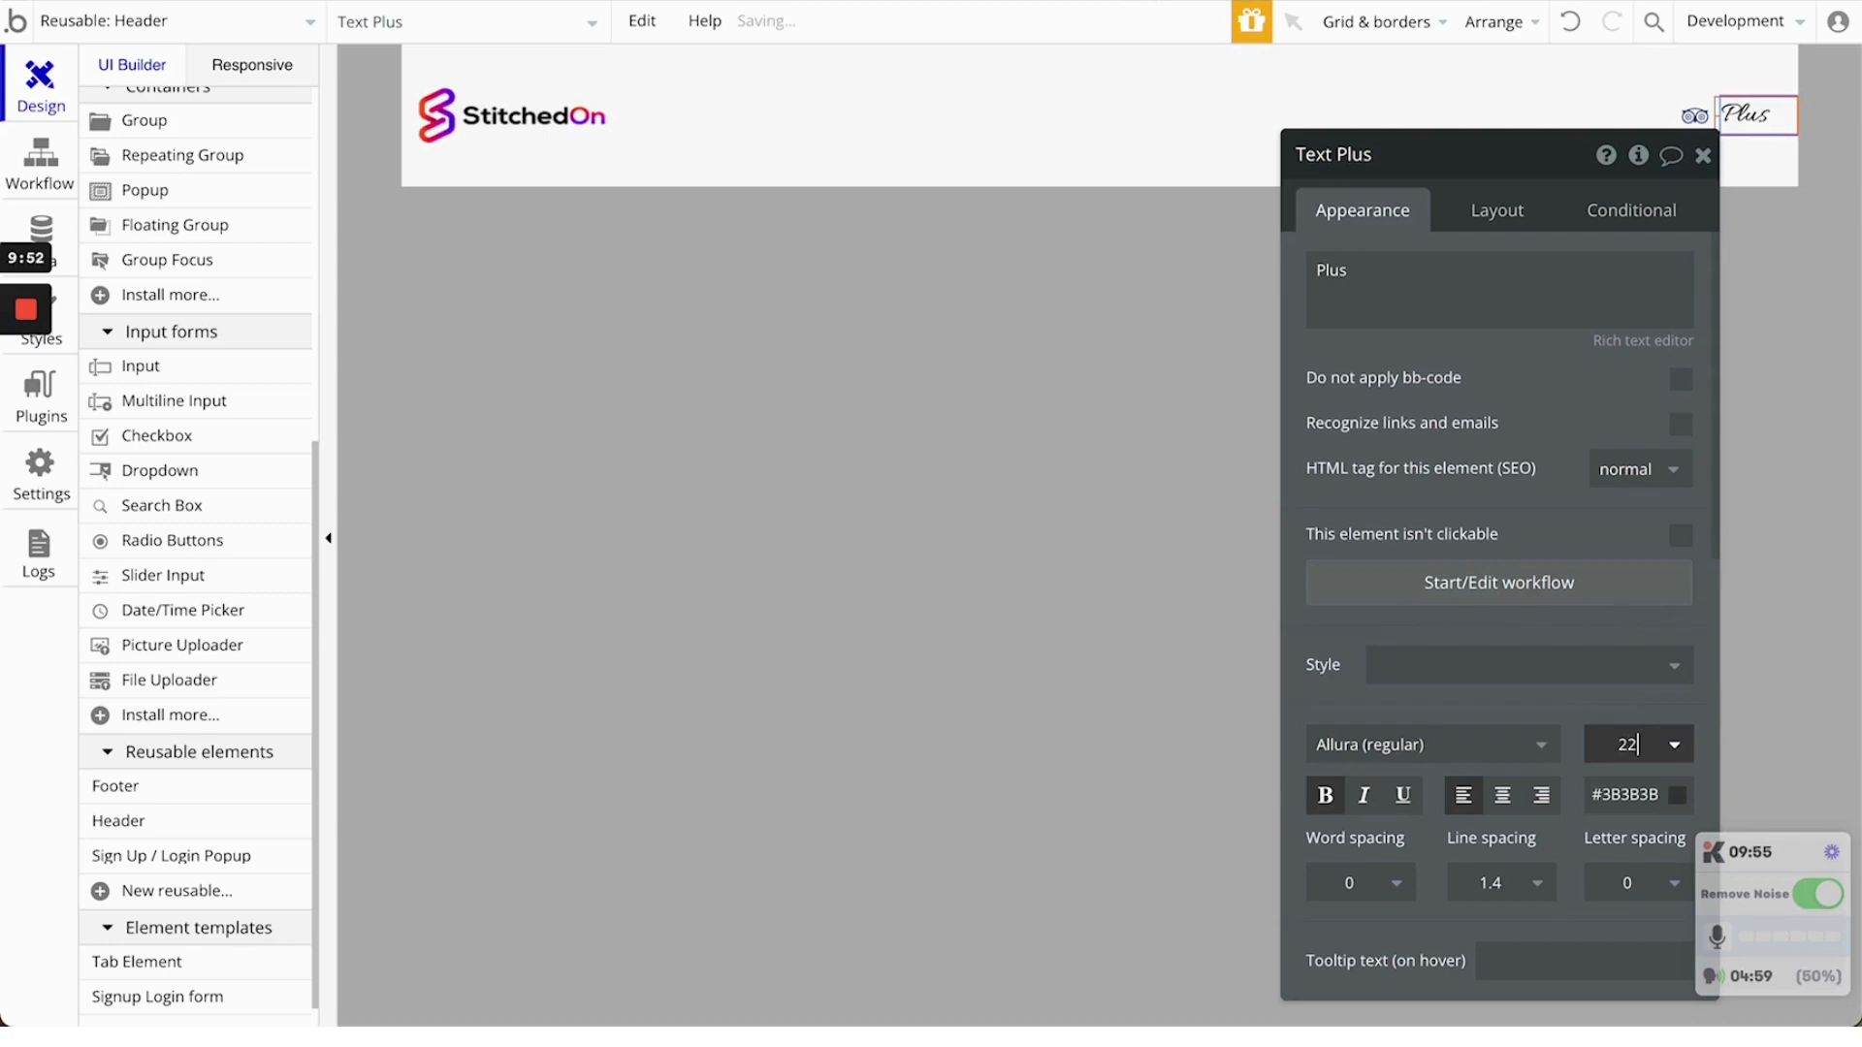
Review the Plus text's layout settings and check the smaller icon and text in the index page preview
{"action": "left_click", "coordinate": [1496, 219]}
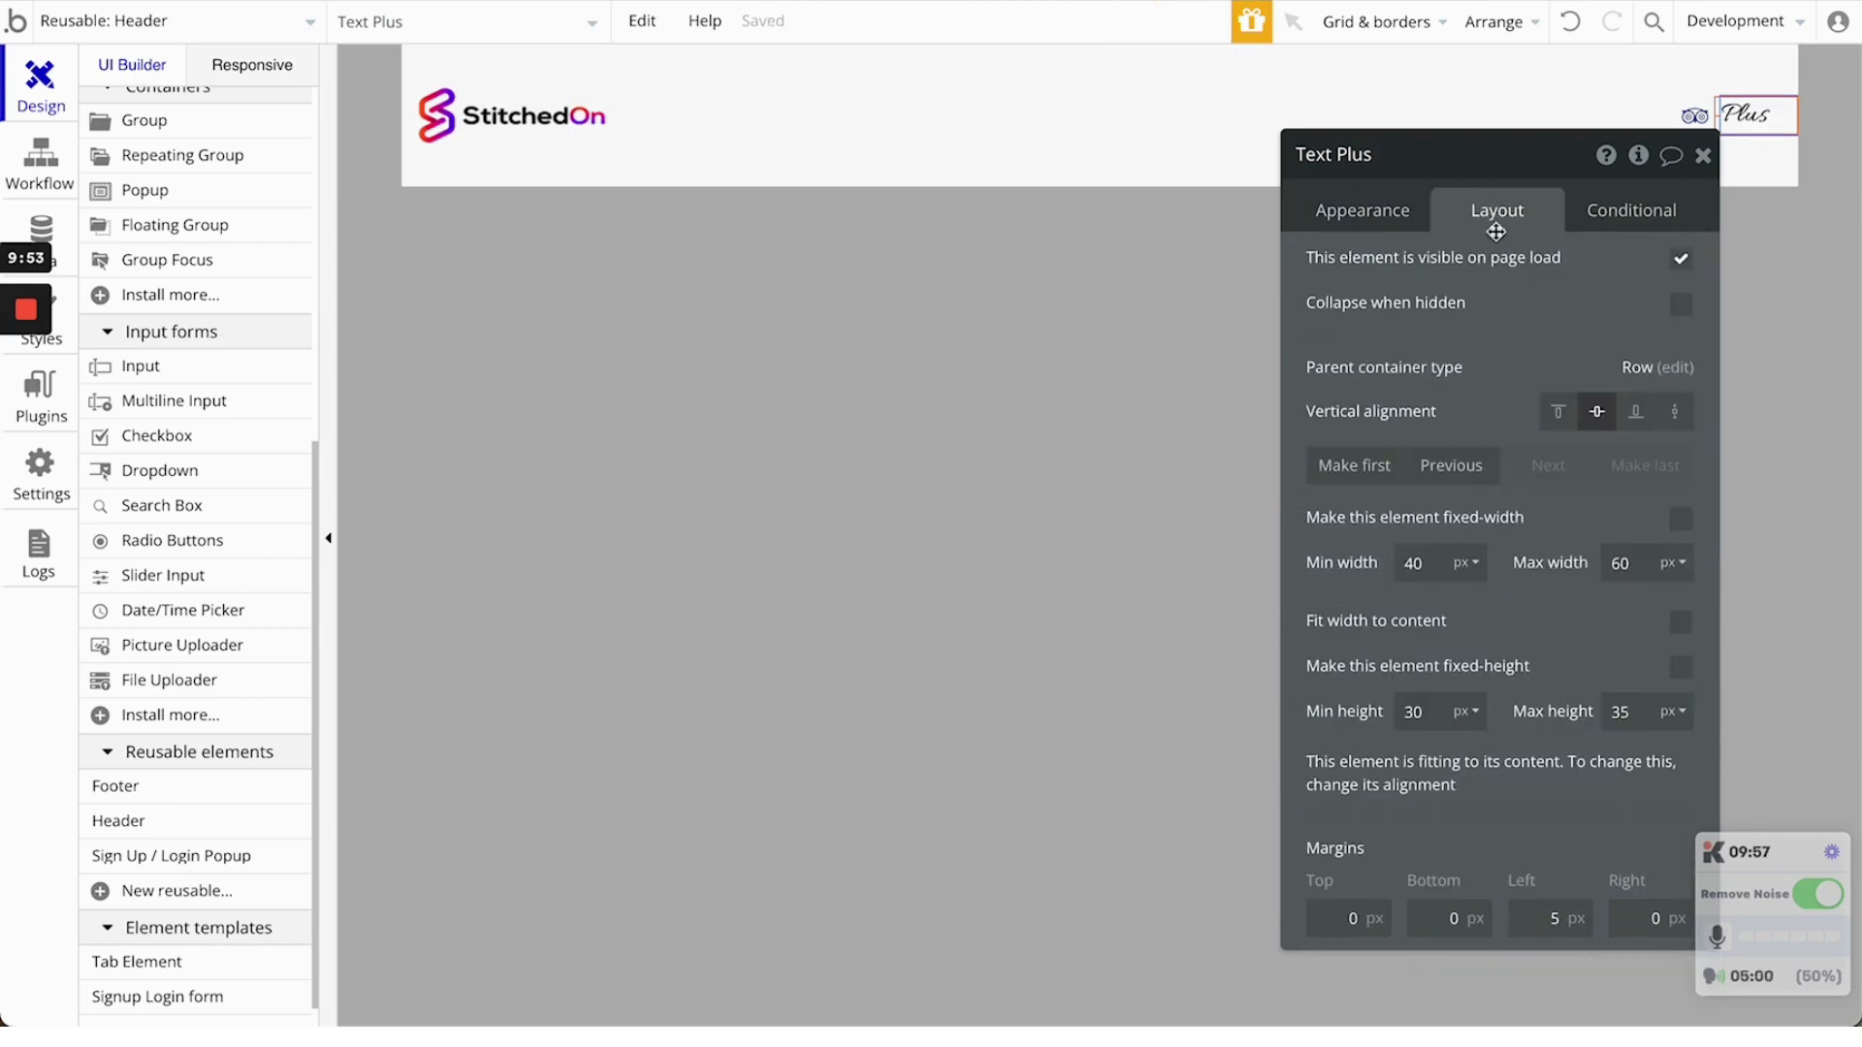
{"action": "left_click", "coordinate": [1708, 156]}
{"action": "left_click", "coordinate": [640, 2]}
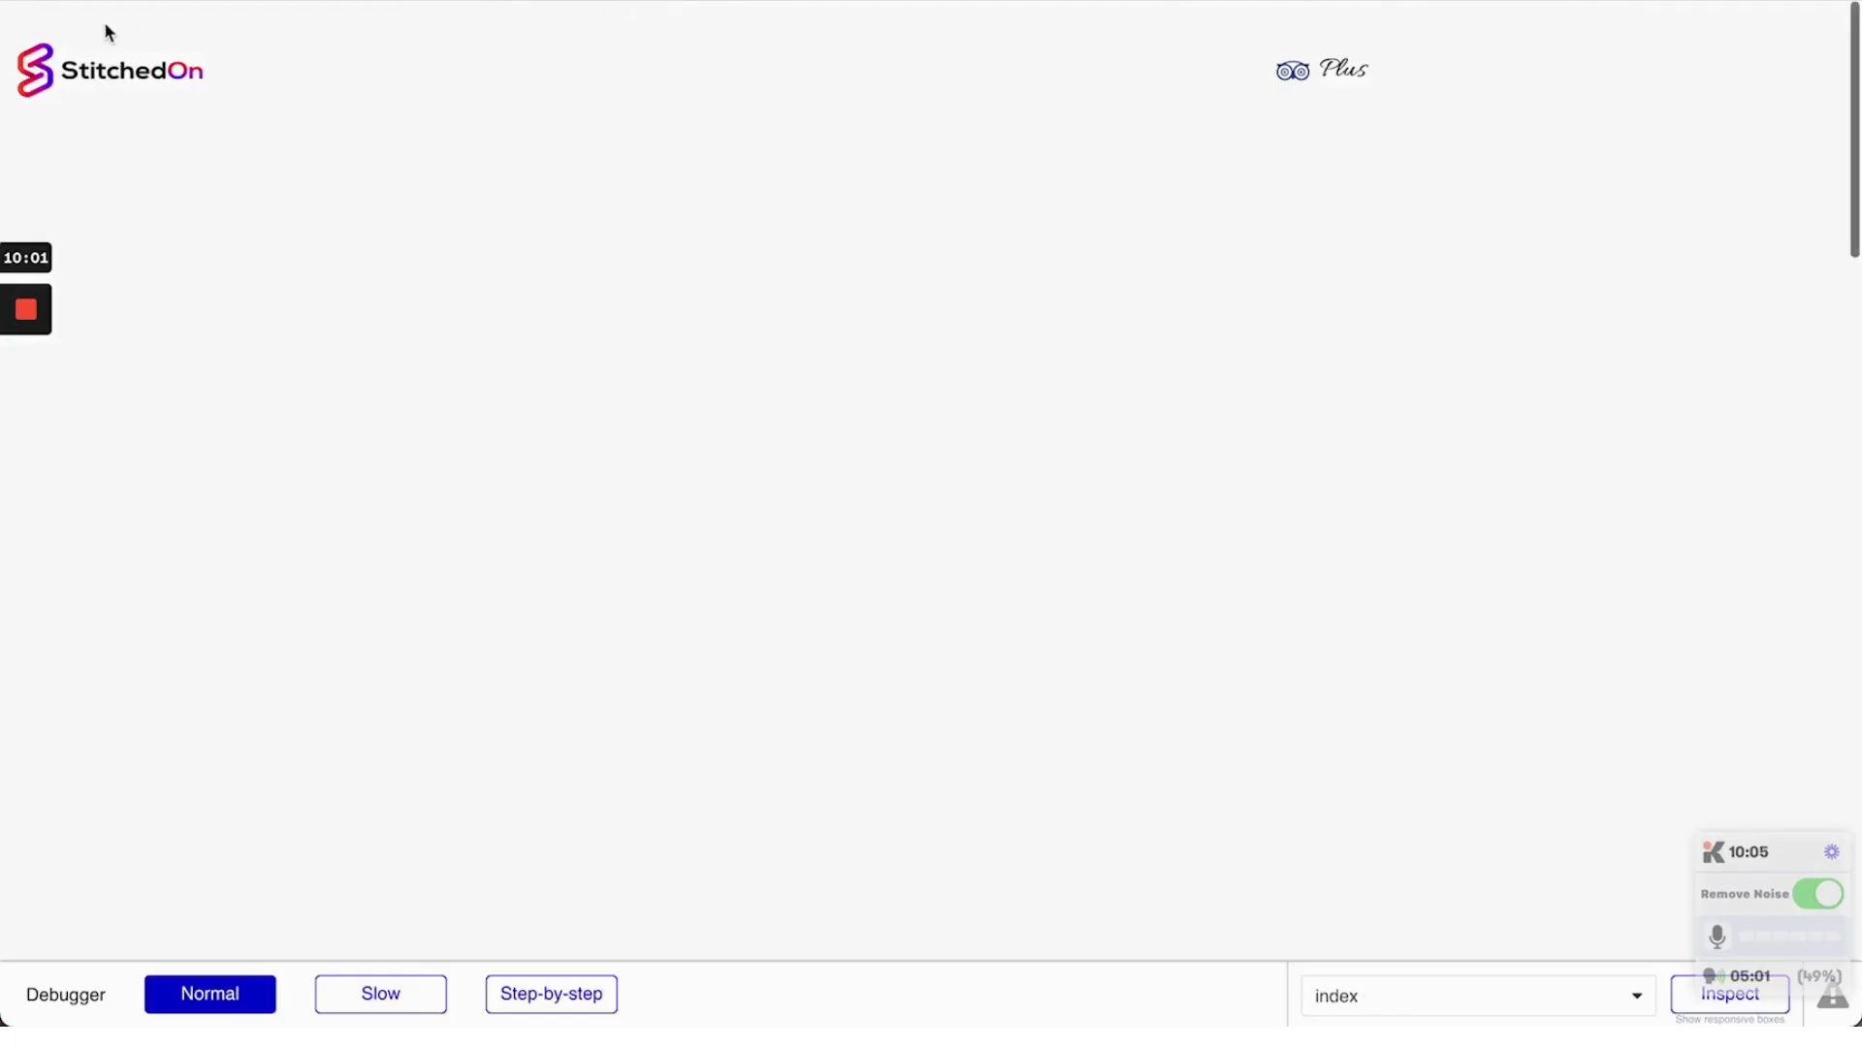
Set the Plus text's left margin to 0 px
{"action": "left_click", "coordinate": [199, 2]}
{"action": "double_click", "coordinate": [1745, 115]}
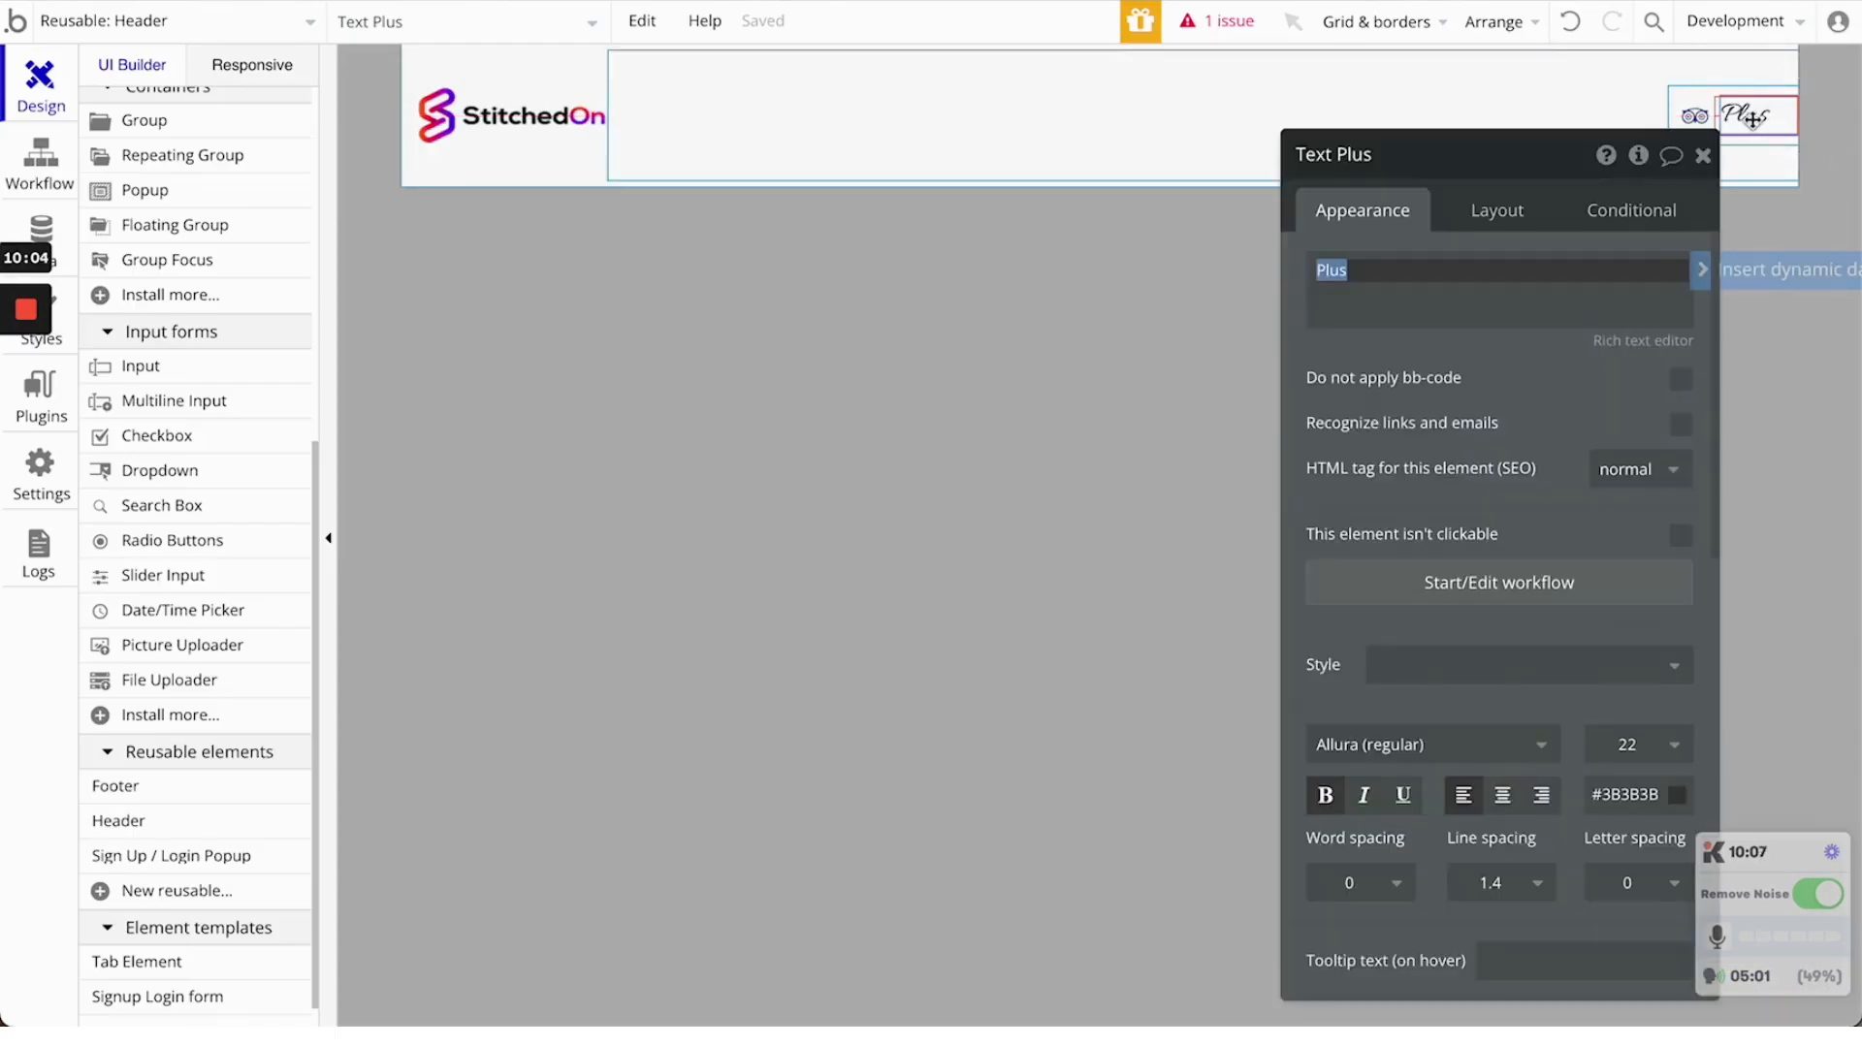
{"action": "left_click", "coordinate": [1501, 209]}
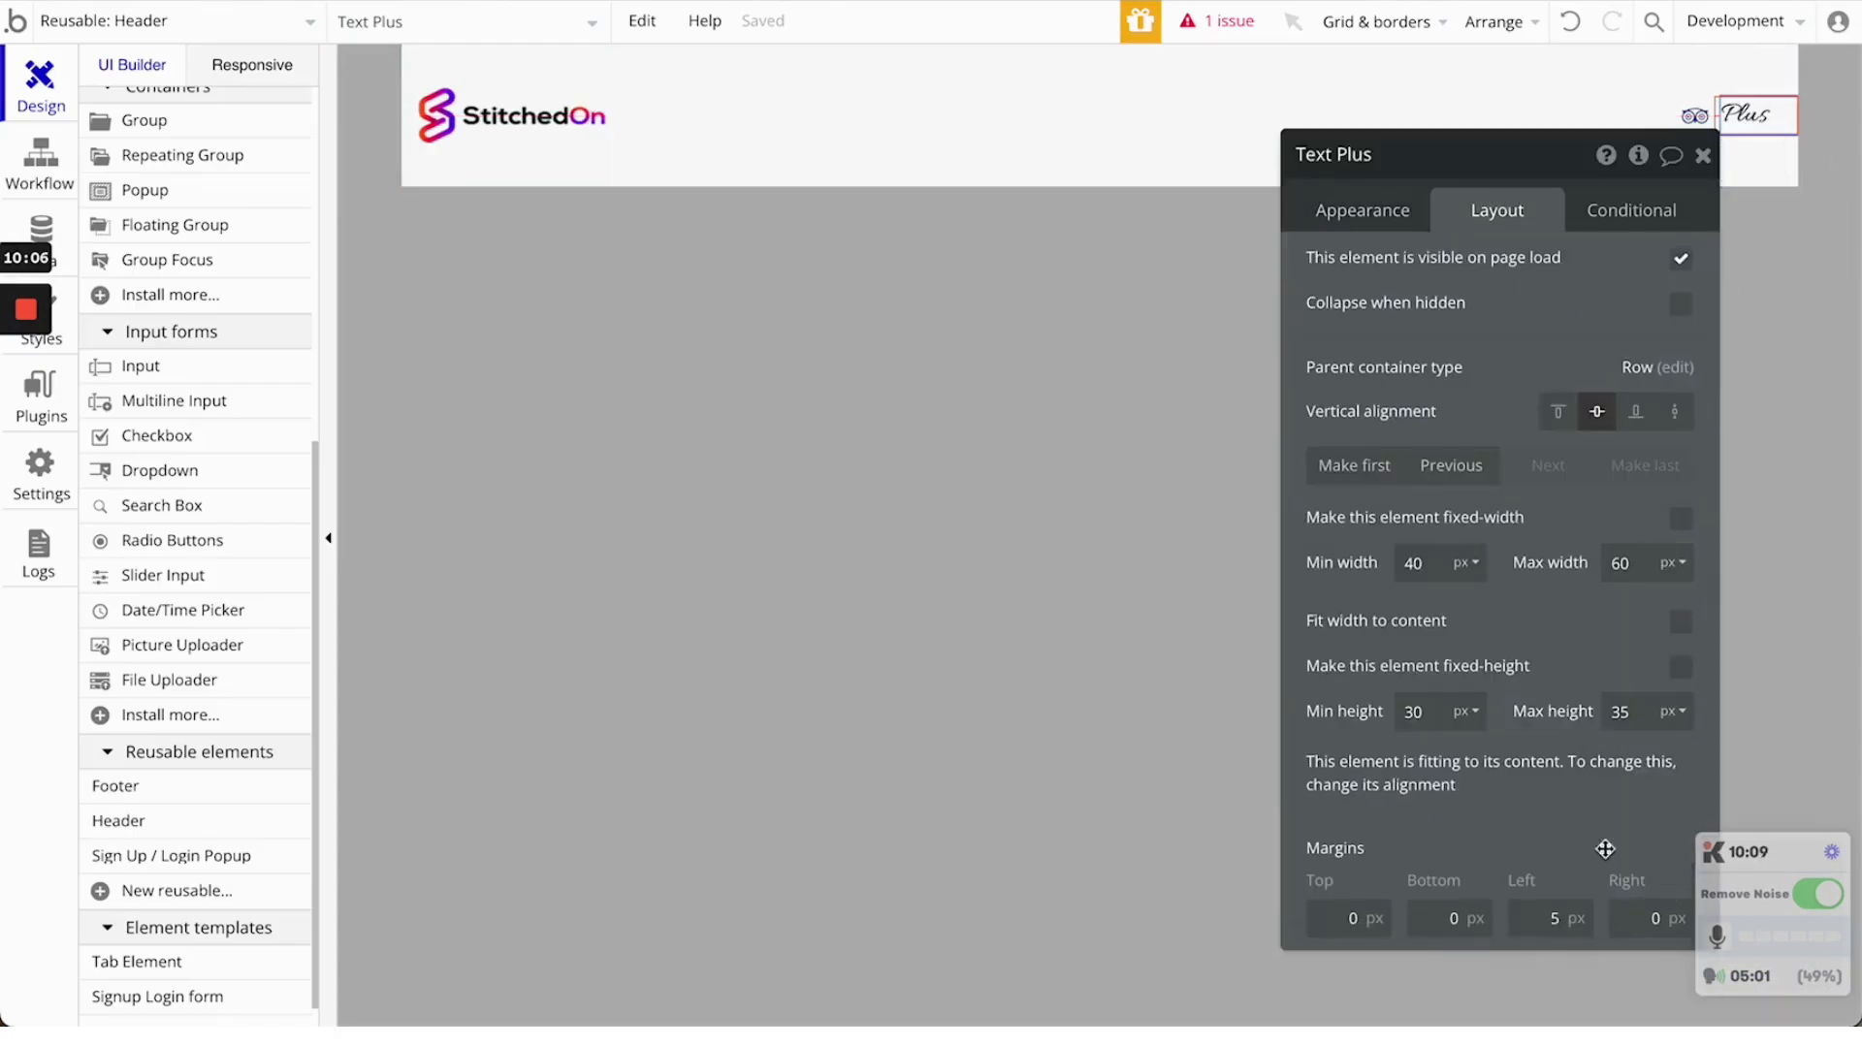
{"action": "left_click", "coordinate": [1533, 918]}
{"action": "type", "text": "3"}
{"action": "key", "text": "BackSpace"}
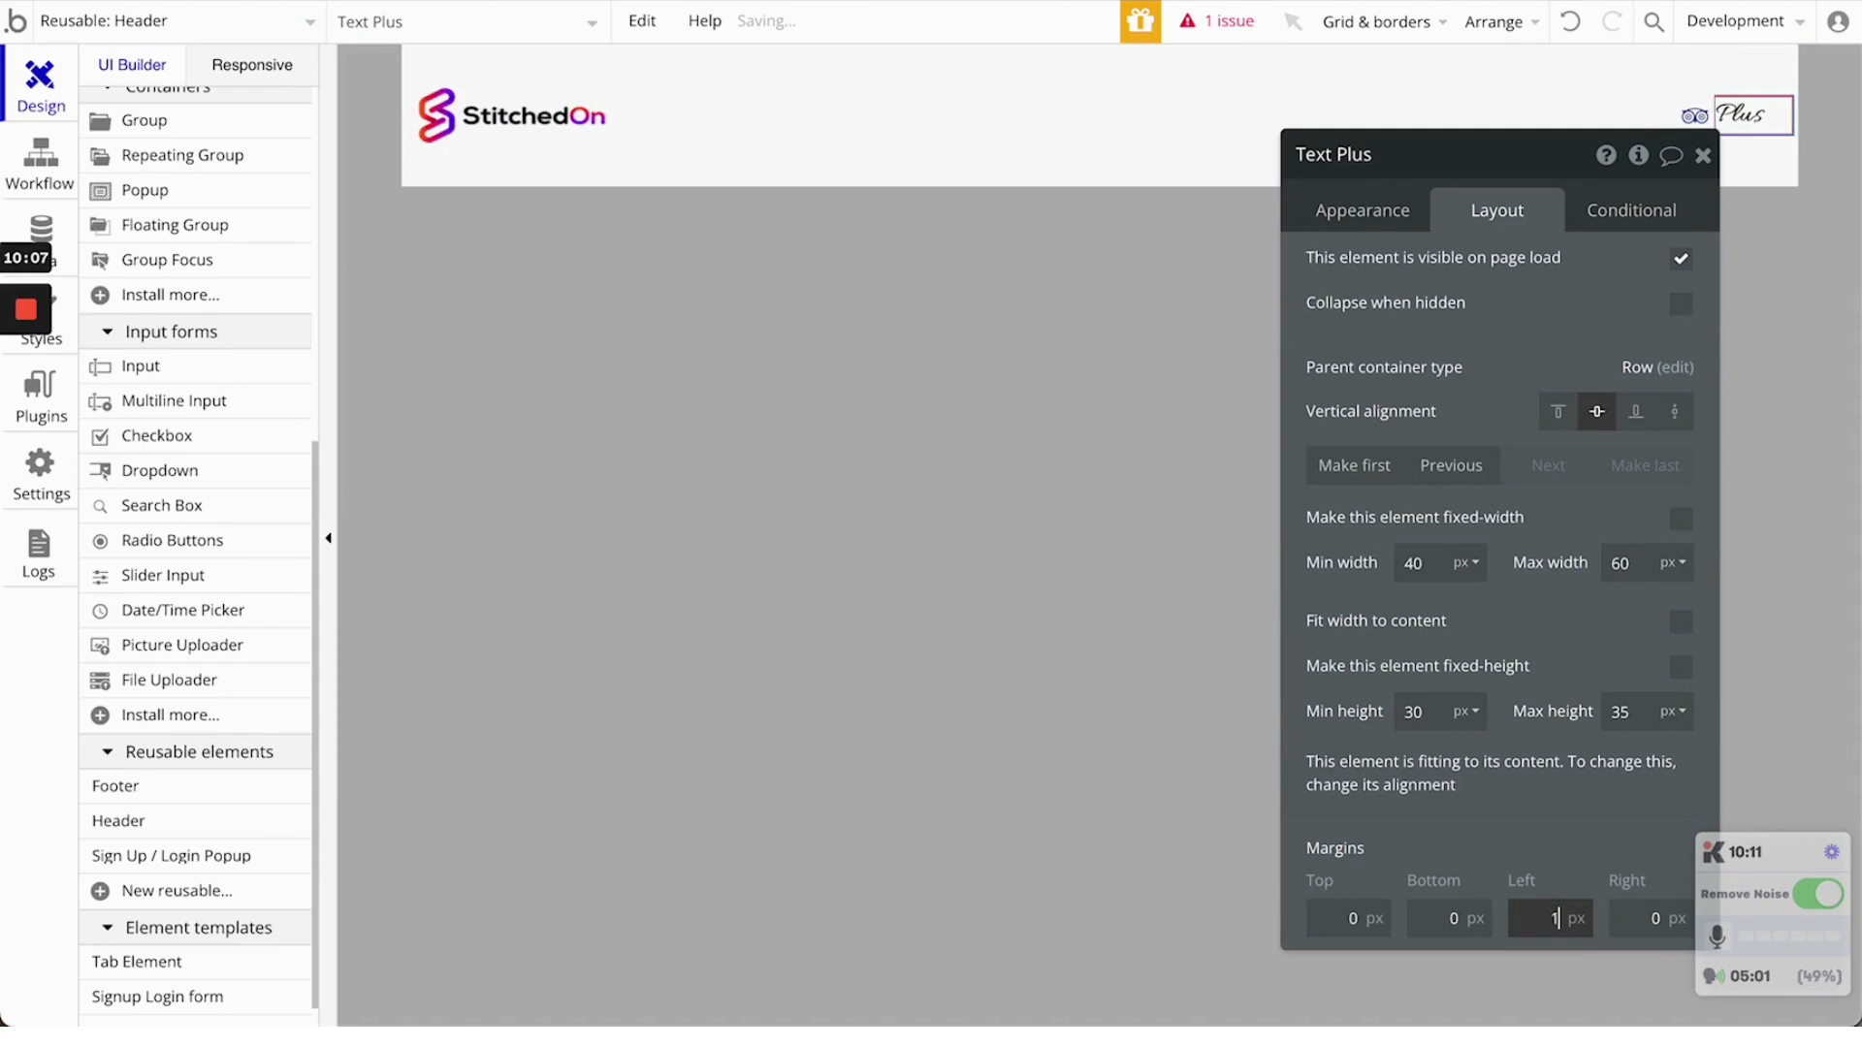
{"action": "type", "text": "0"}
Reload the index page preview and check the spacing between the Tripadvisor icon and the Plus text
{"action": "left_click", "coordinate": [648, 1]}
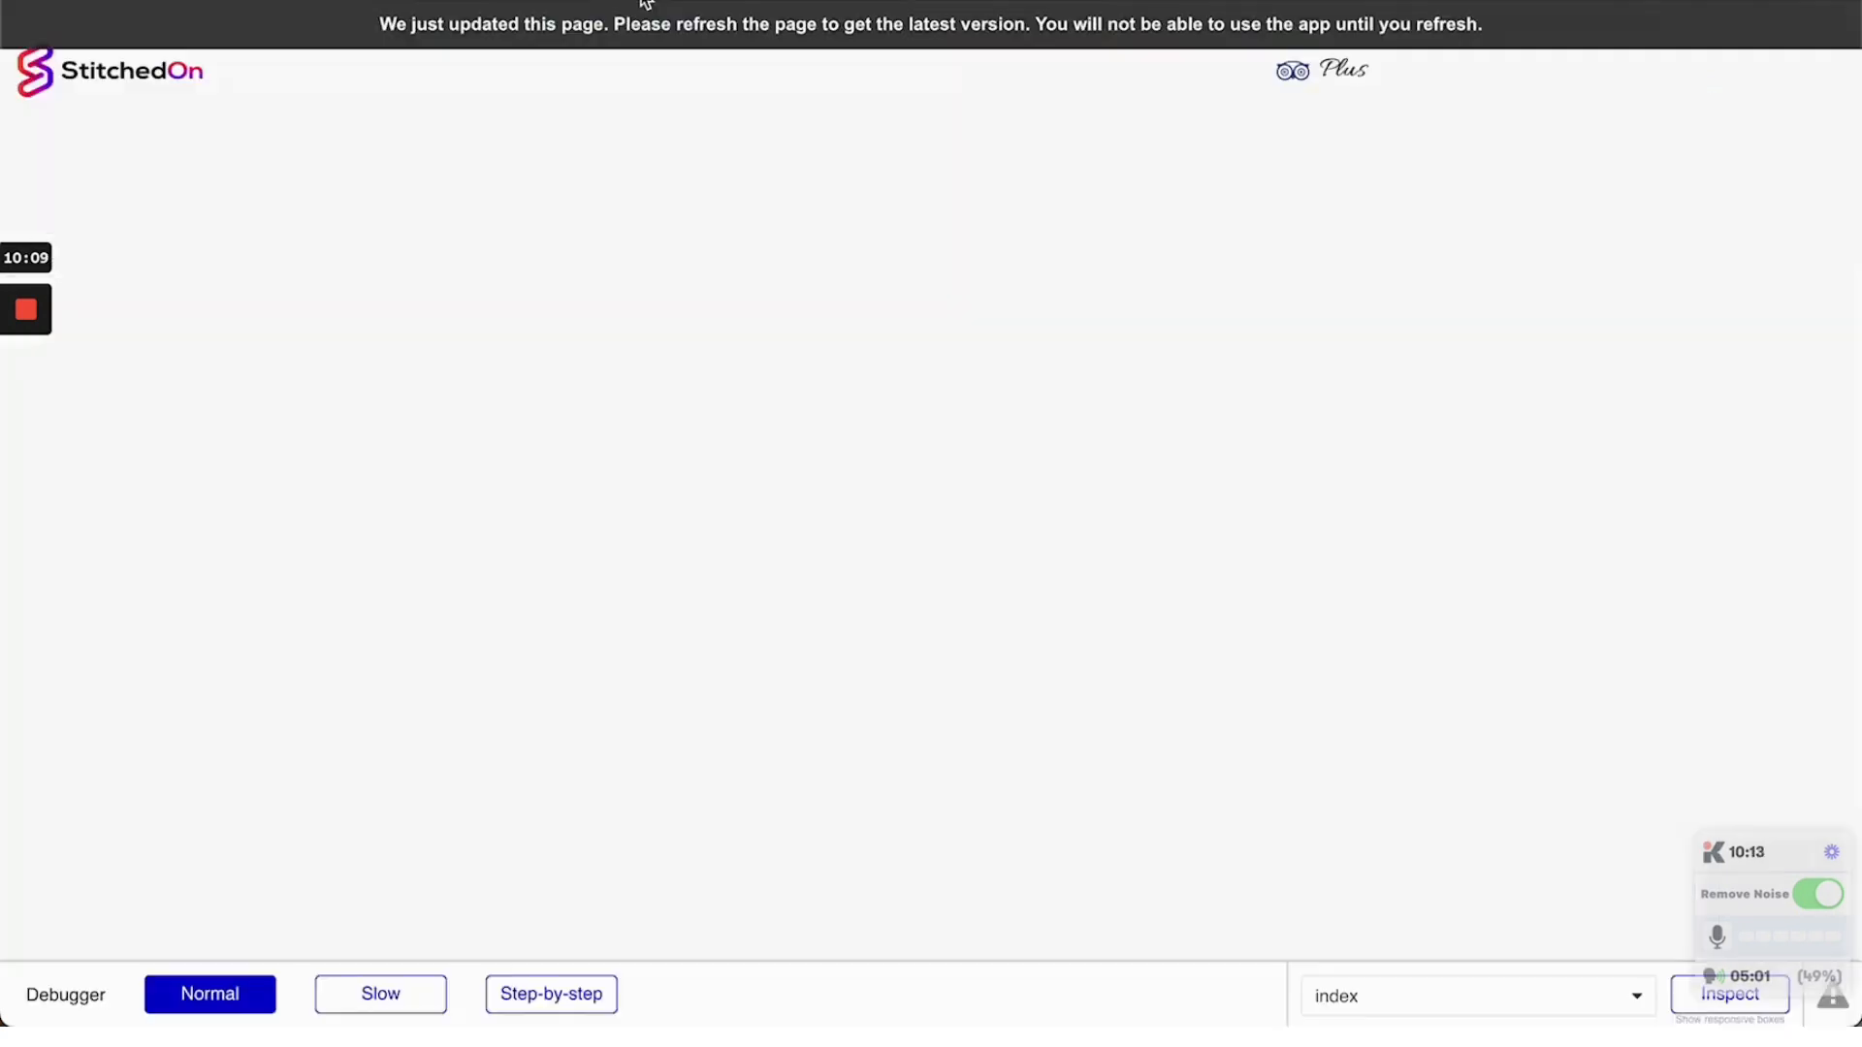
{"action": "key", "text": "super+r"}
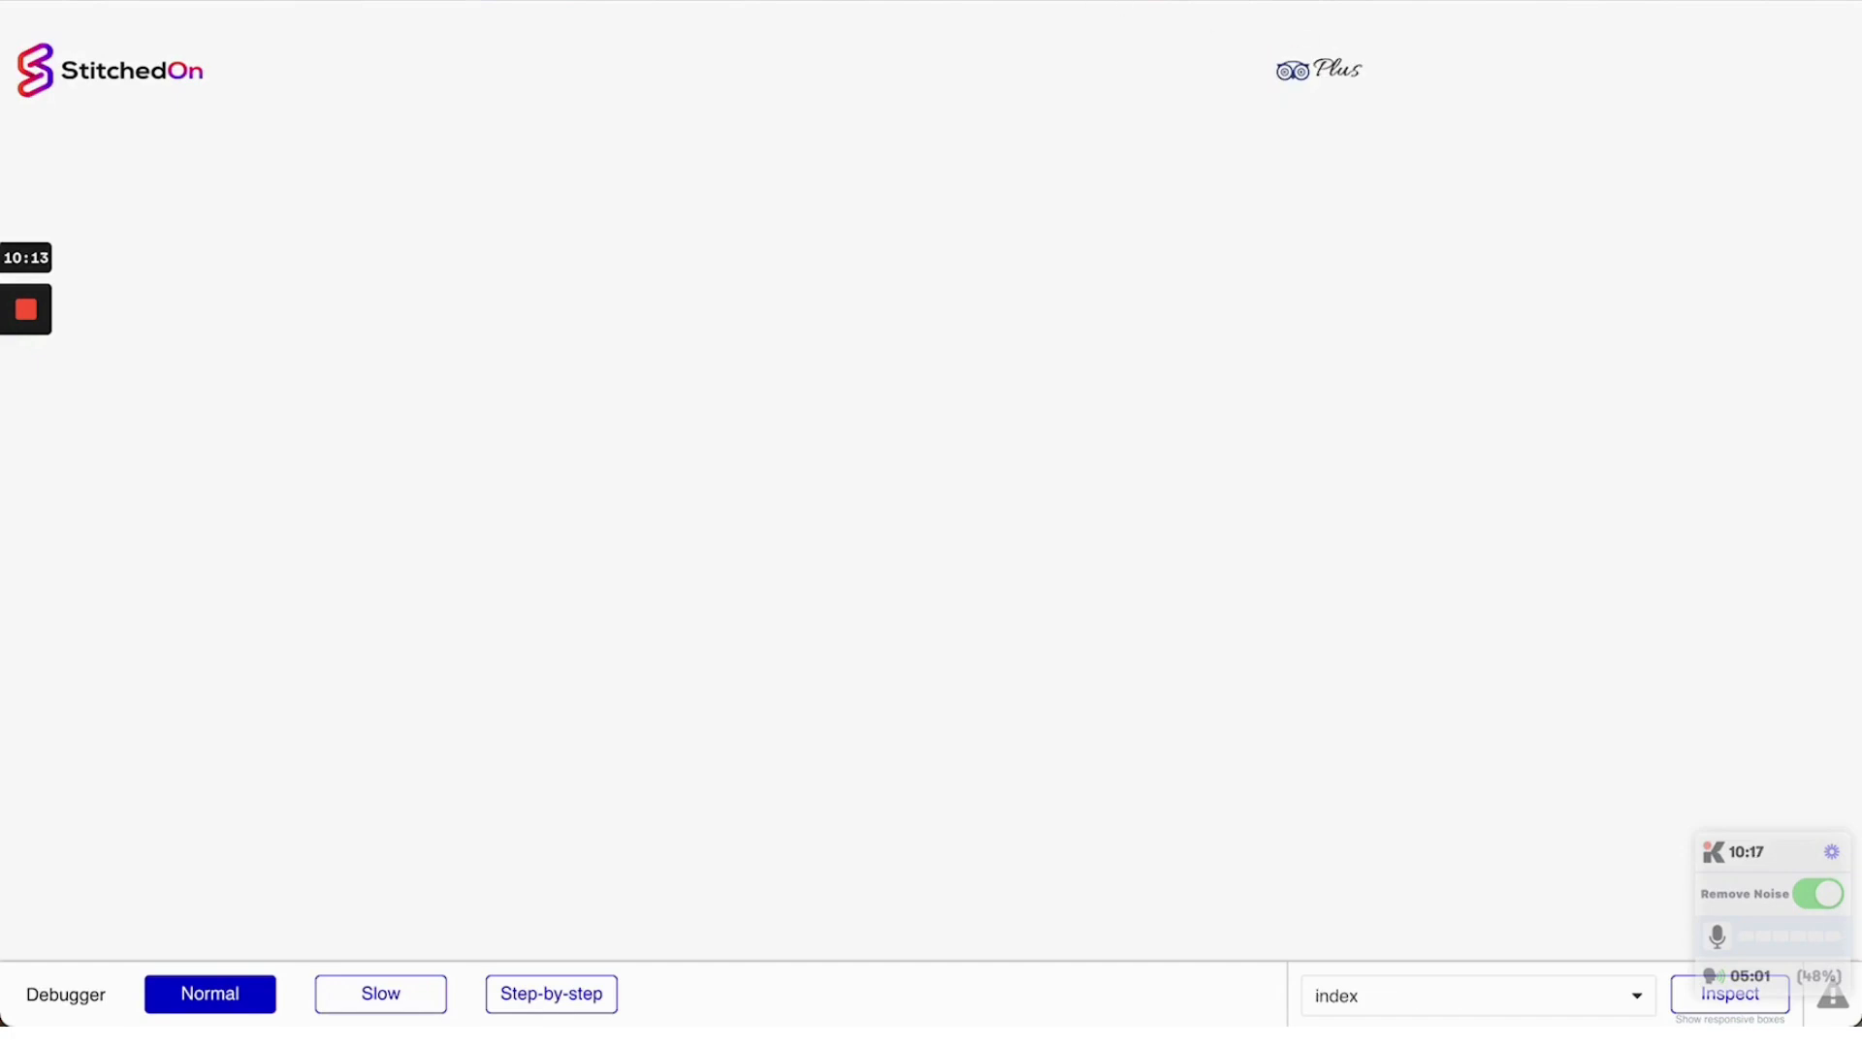
{"action": "left_click", "coordinate": [756, 1]}
{"action": "left_click", "coordinate": [638, 2]}
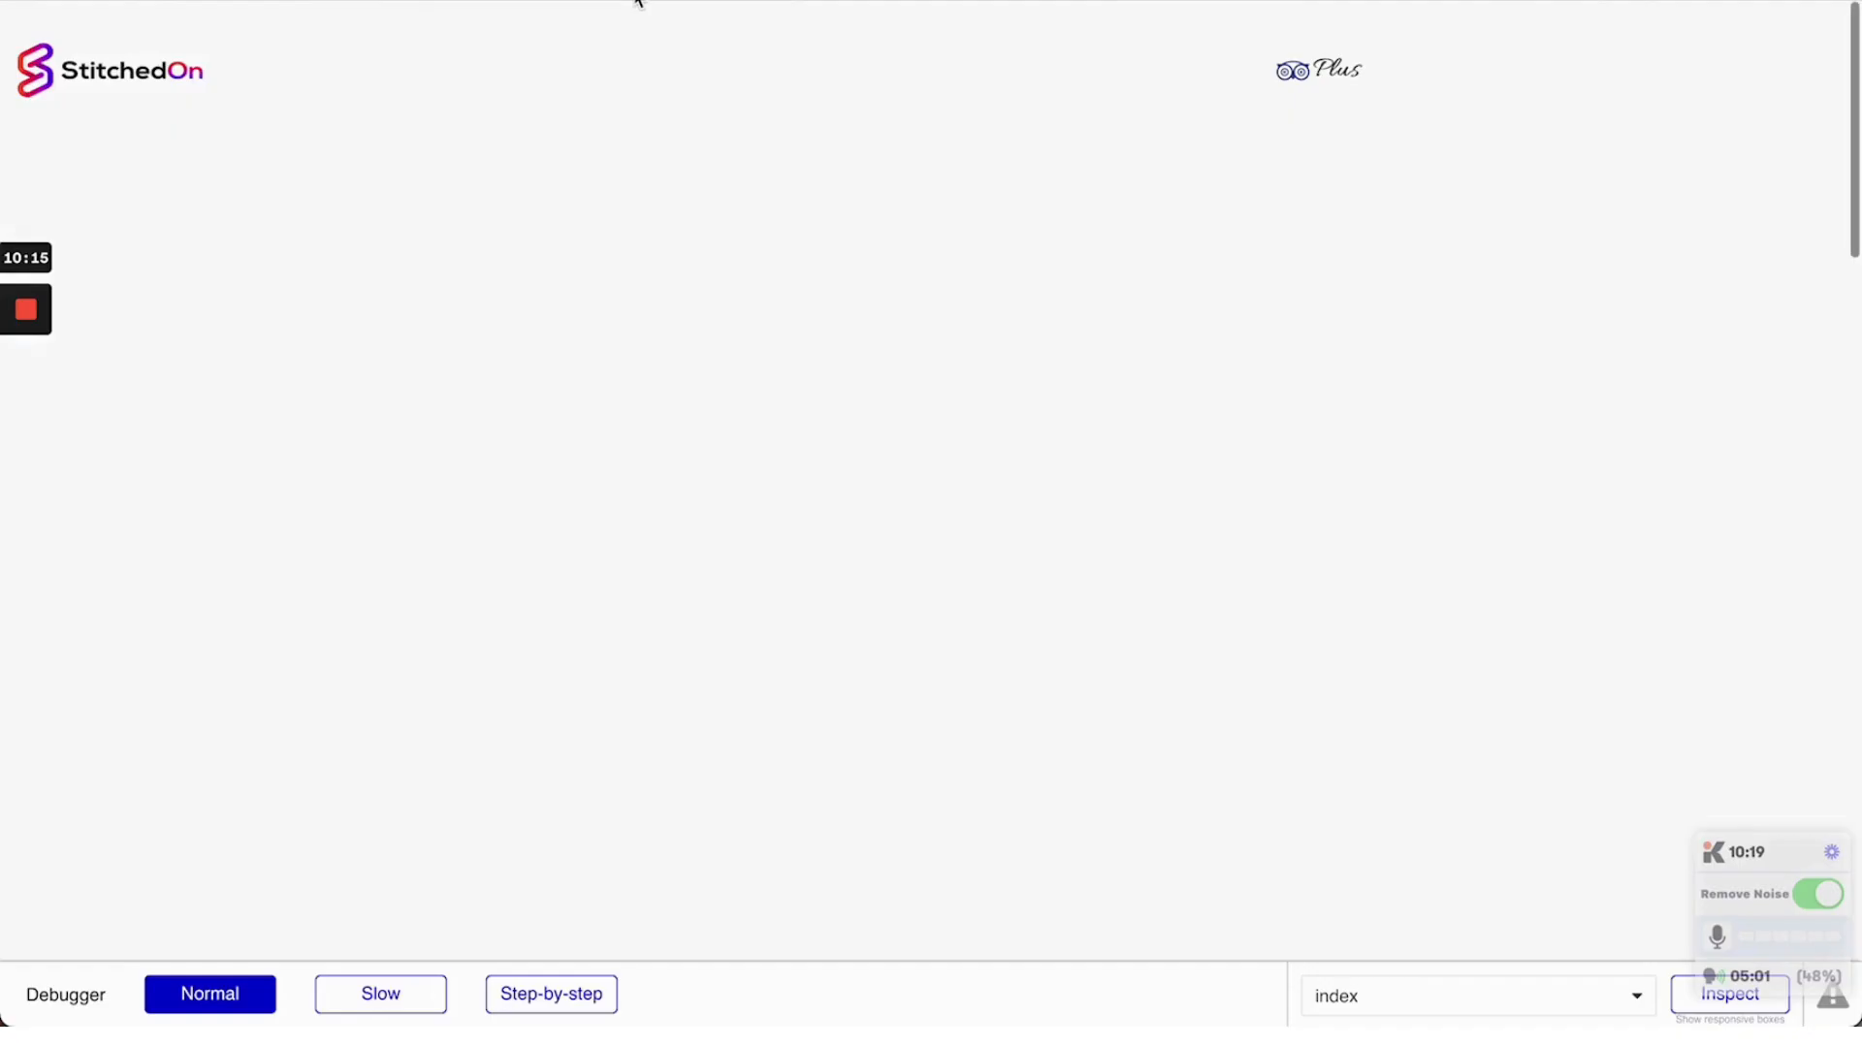
Darken the Plus text's font color in the header editor
{"action": "left_click", "coordinate": [257, 2]}
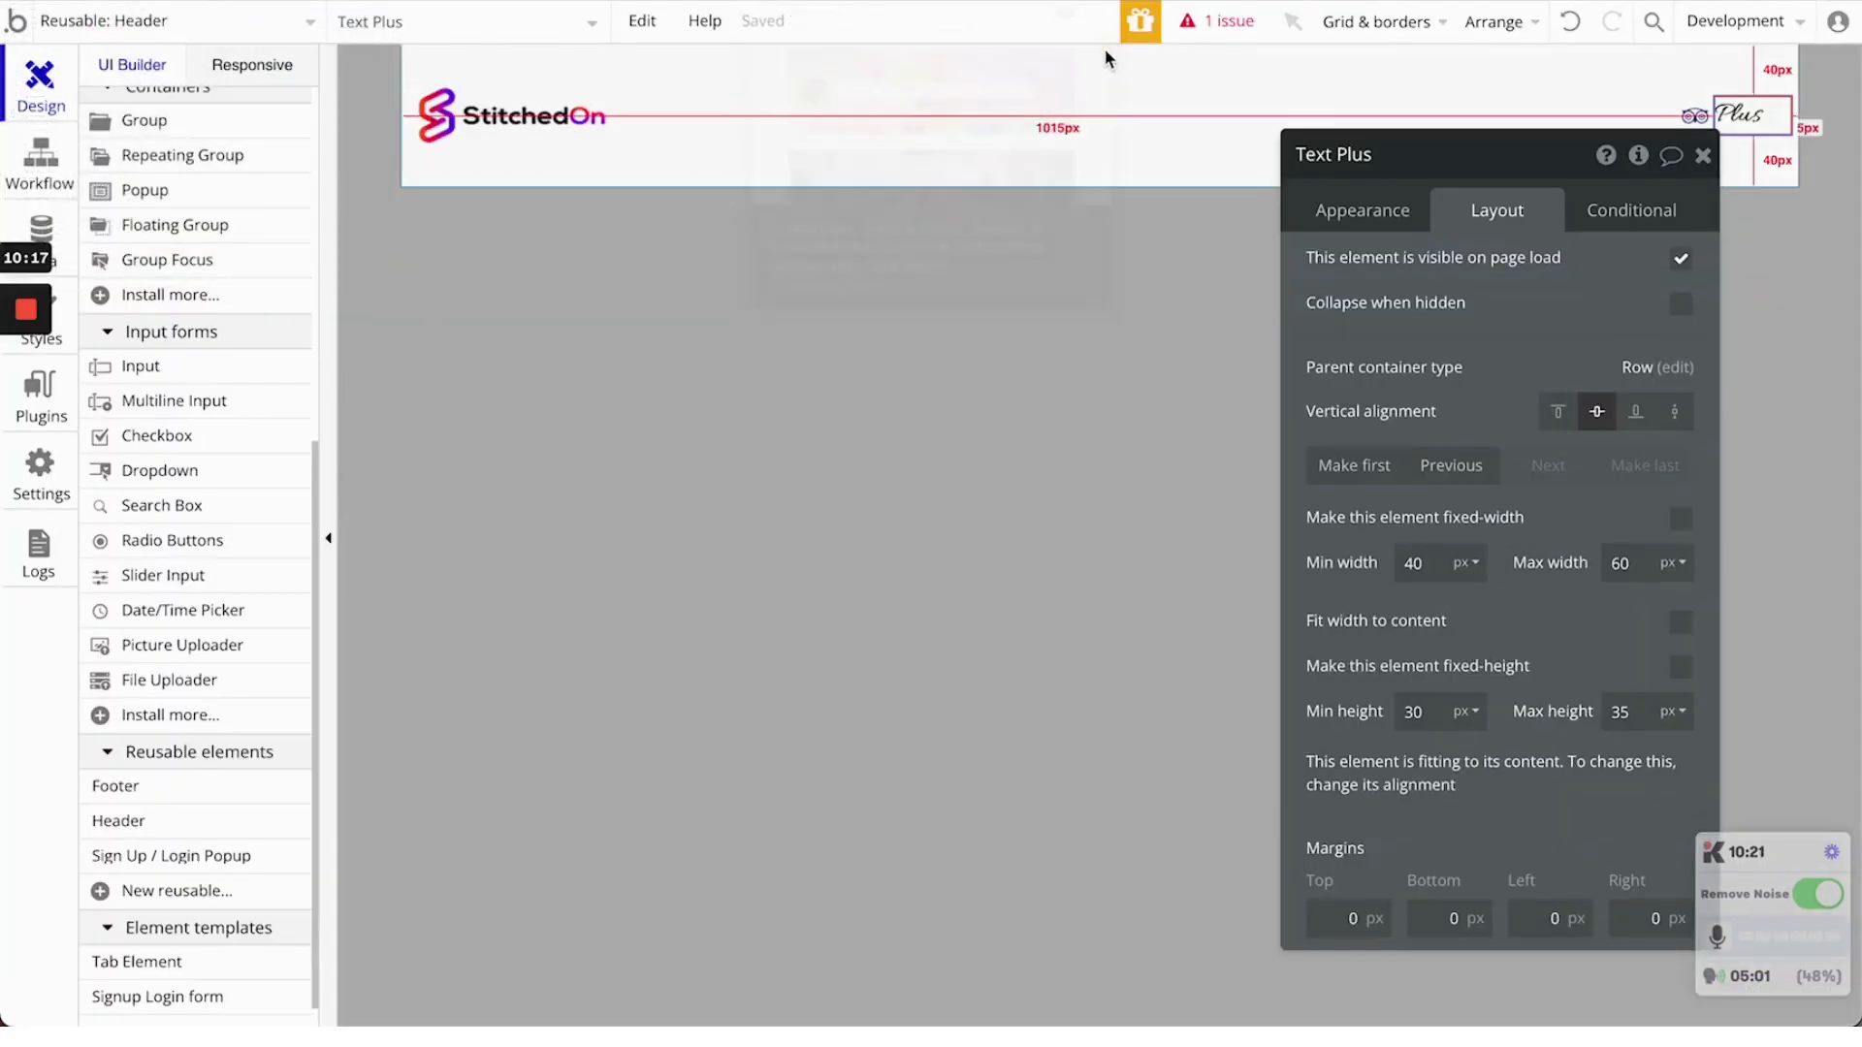
{"action": "left_click", "coordinate": [1330, 207]}
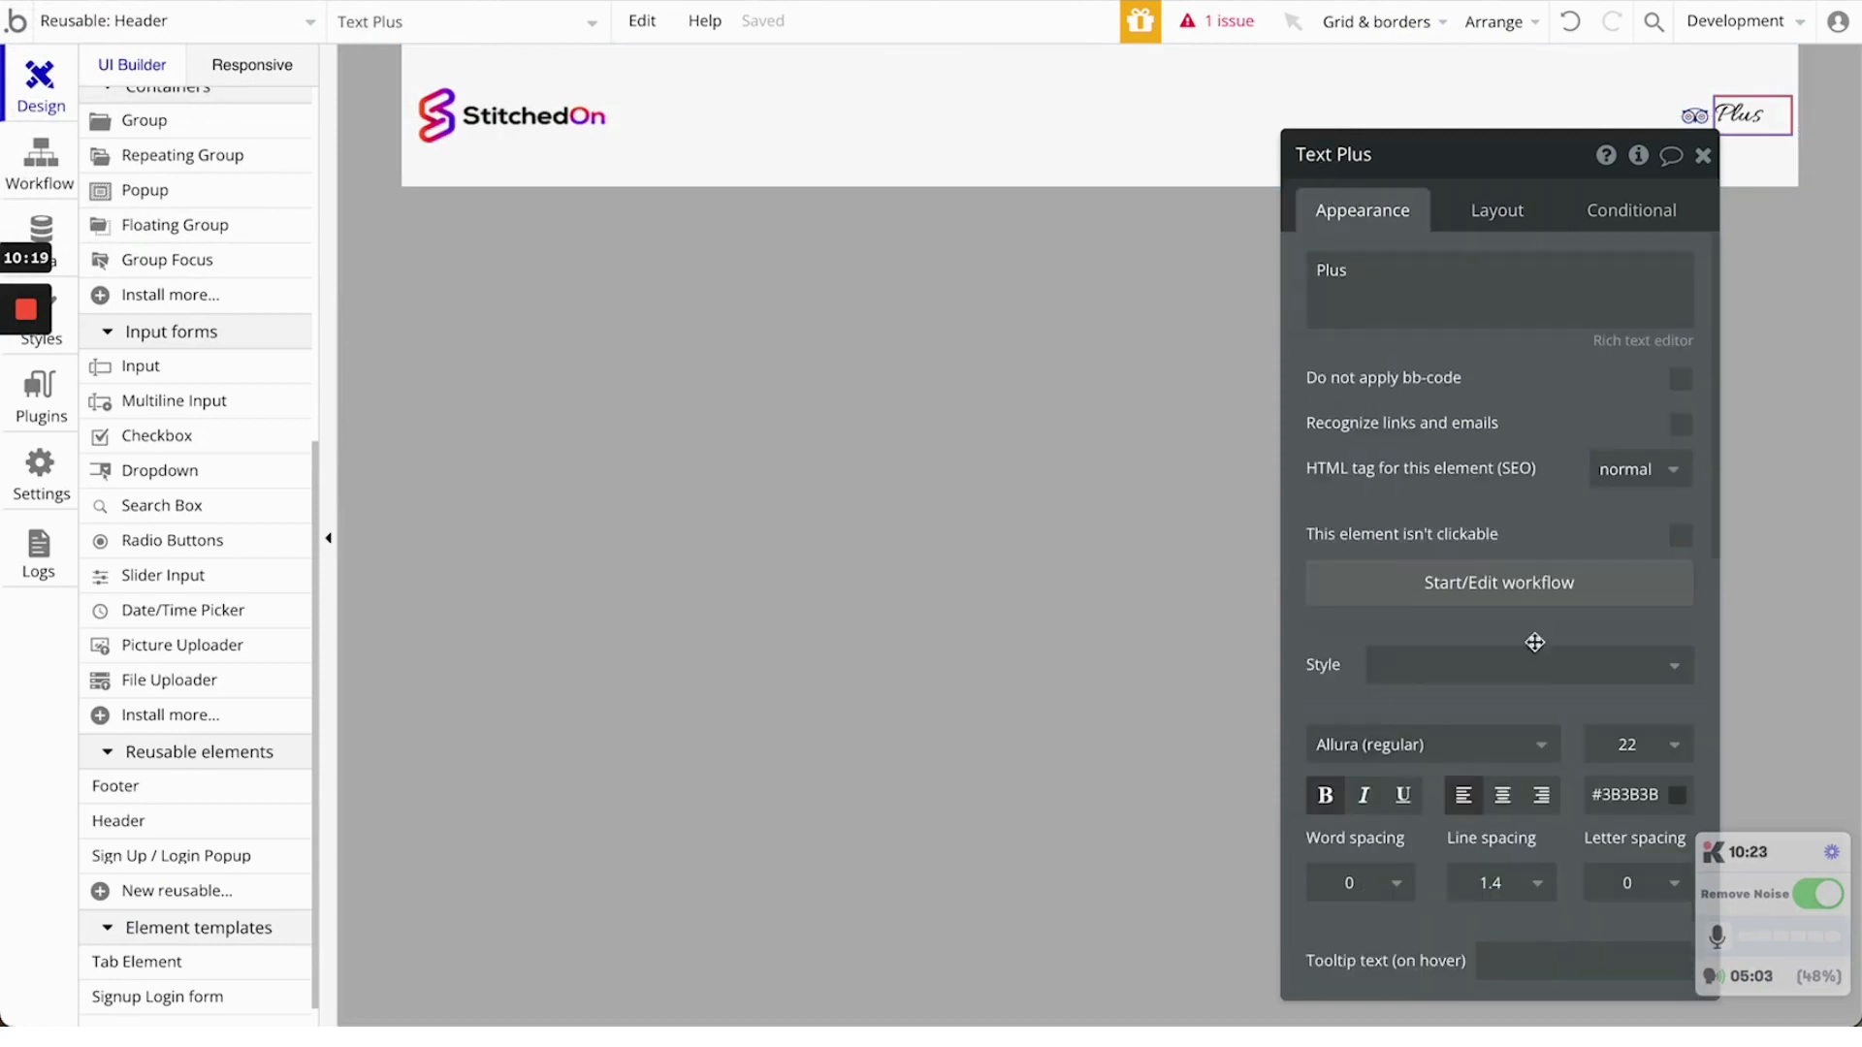
{"action": "left_click", "coordinate": [1611, 790]}
{"action": "left_click_drag", "start_coordinate": [1592, 967], "coordinate": [1587, 1009]}
Remove the Standard Icon style from the Tripadvisor icon and set its icon color to #000000
{"action": "left_click", "coordinate": [1697, 122]}
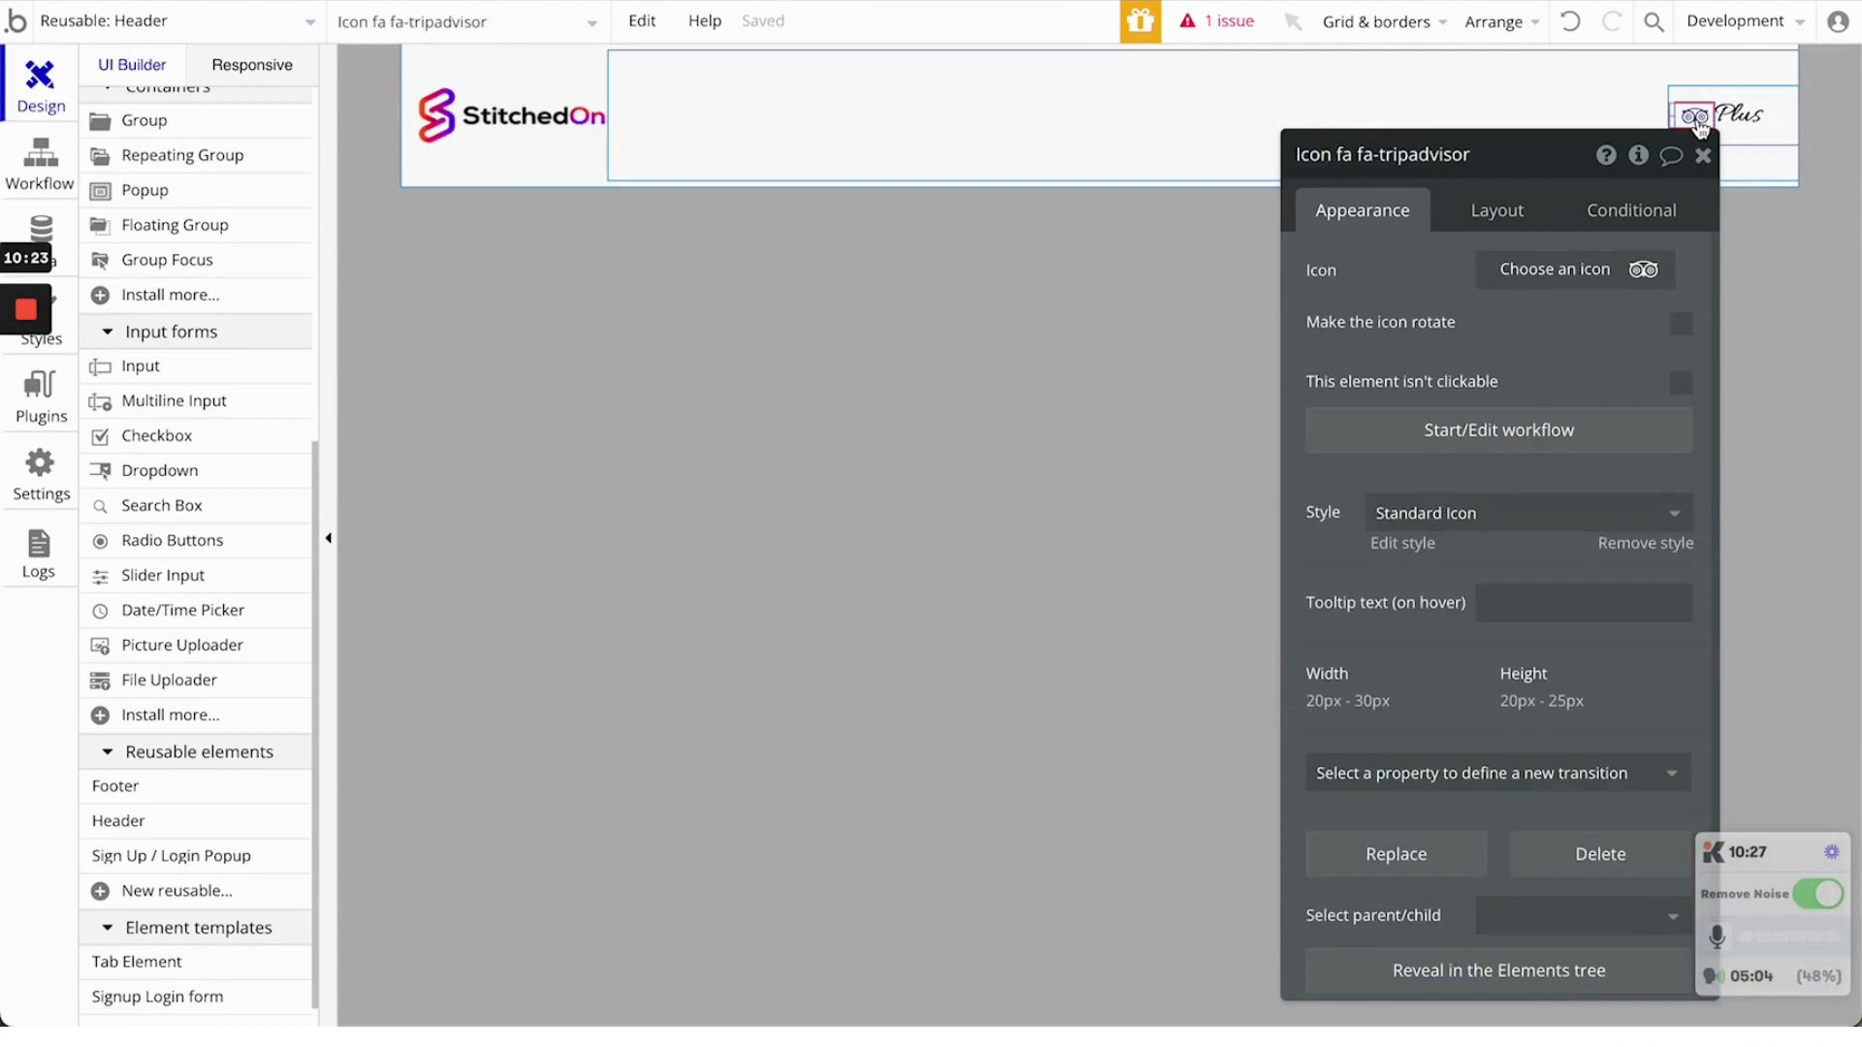
{"action": "left_click", "coordinate": [1522, 321]}
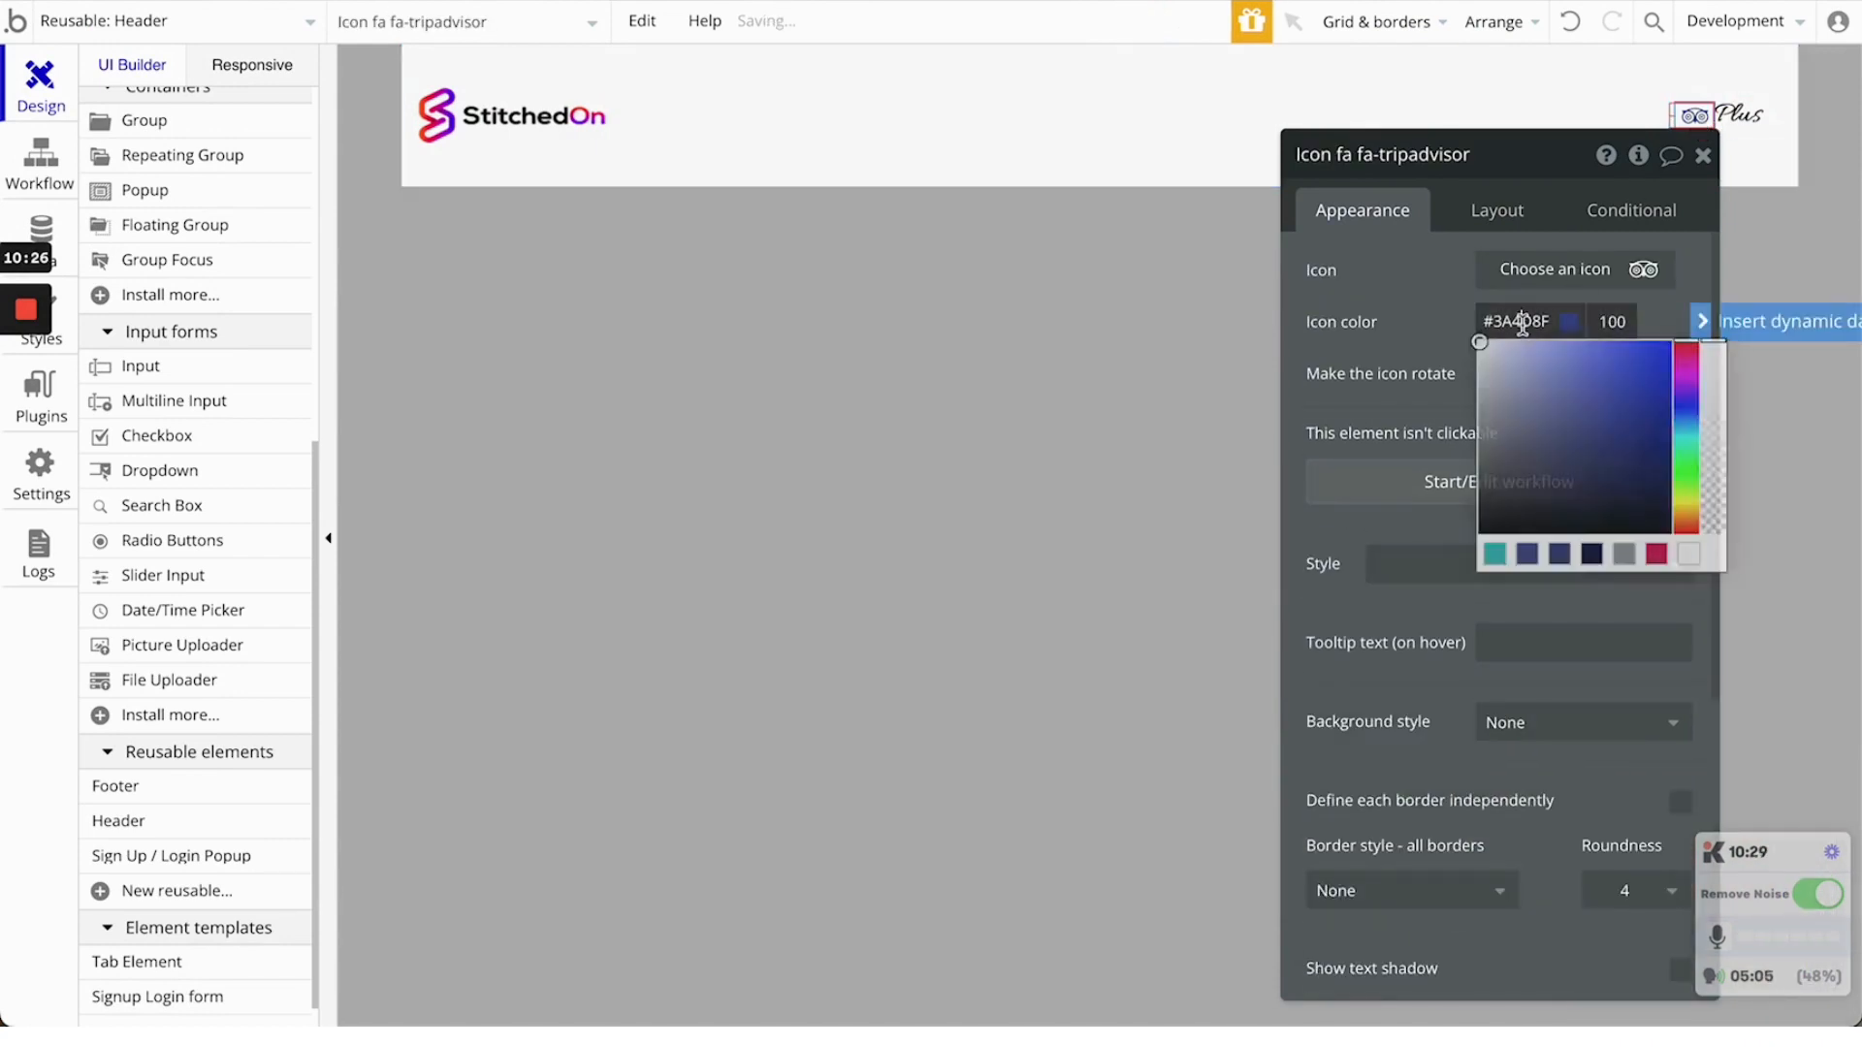
{"action": "left_click_drag", "start_coordinate": [1643, 505], "coordinate": [1733, 596]}
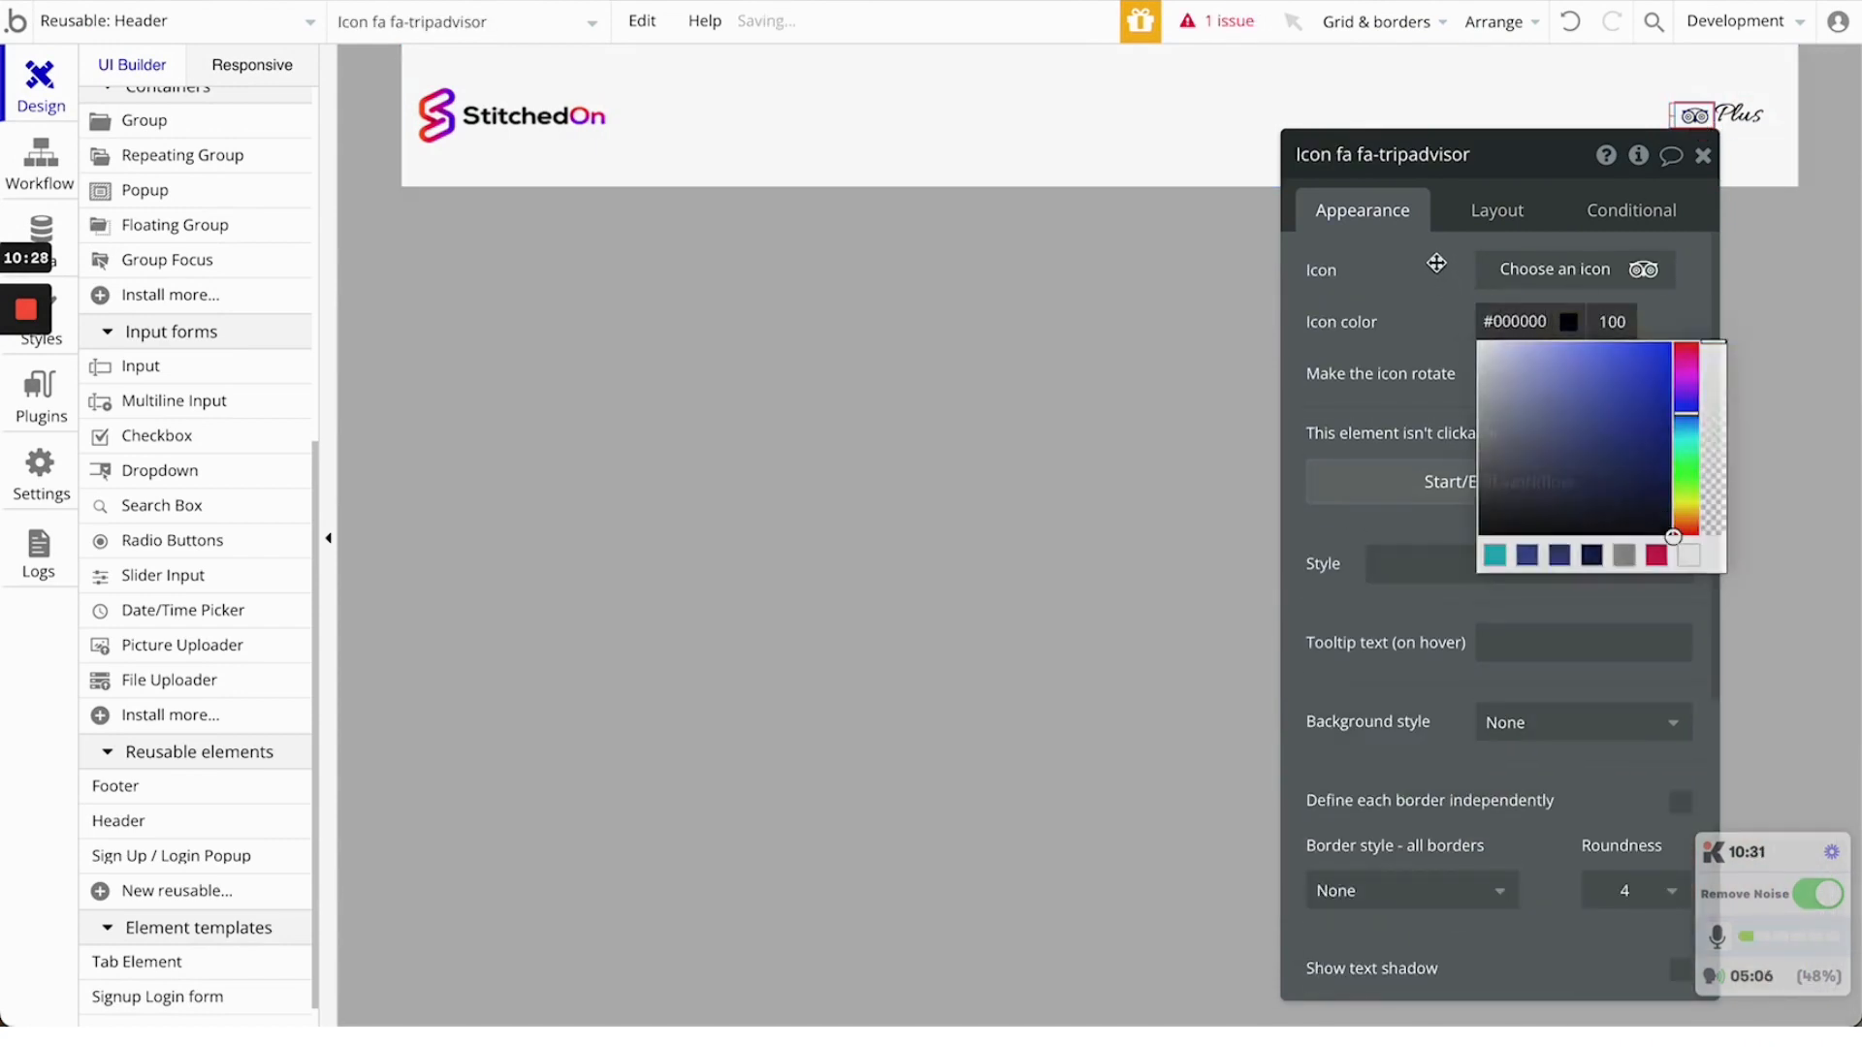
{"action": "left_click", "coordinate": [1702, 155]}
Reload the index page preview and check the Plus button's new icon and text colors
{"action": "left_click", "coordinate": [669, 1]}
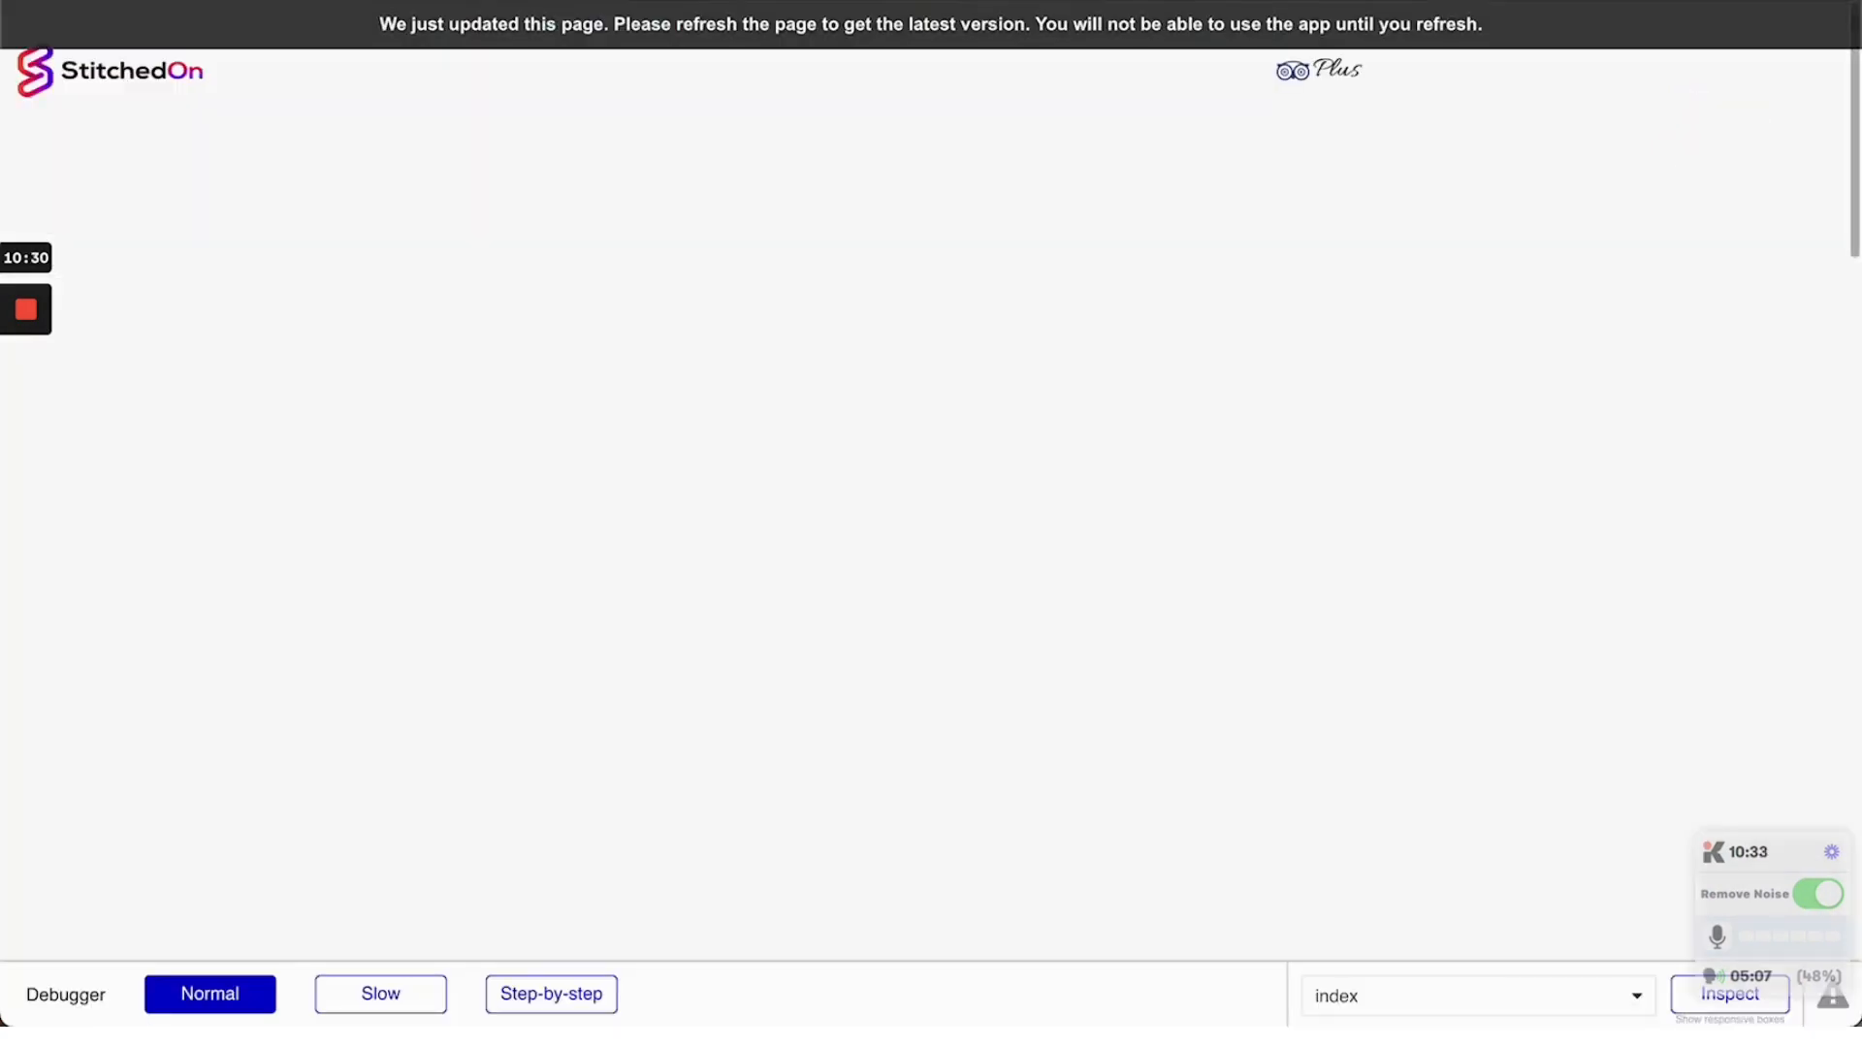
{"action": "left_click", "coordinate": [669, 17]}
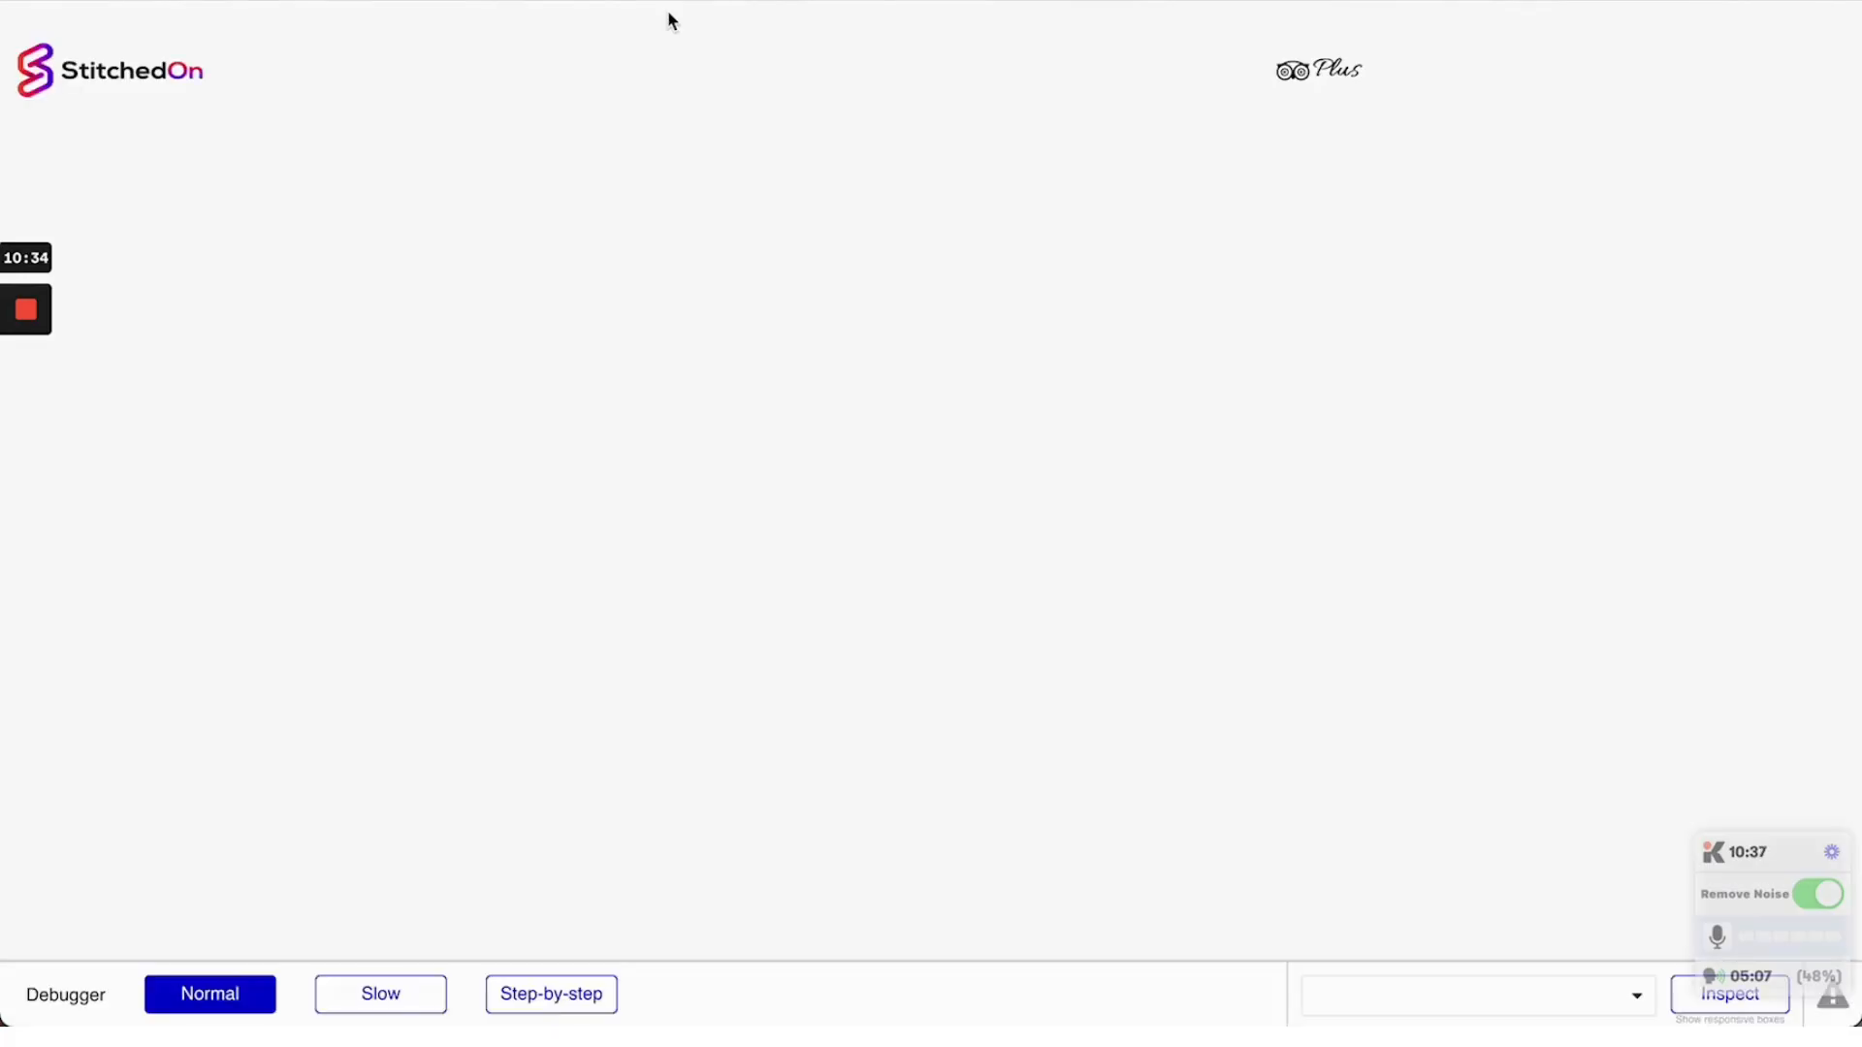
{"action": "key", "text": "ctrl+shift+Tab"}
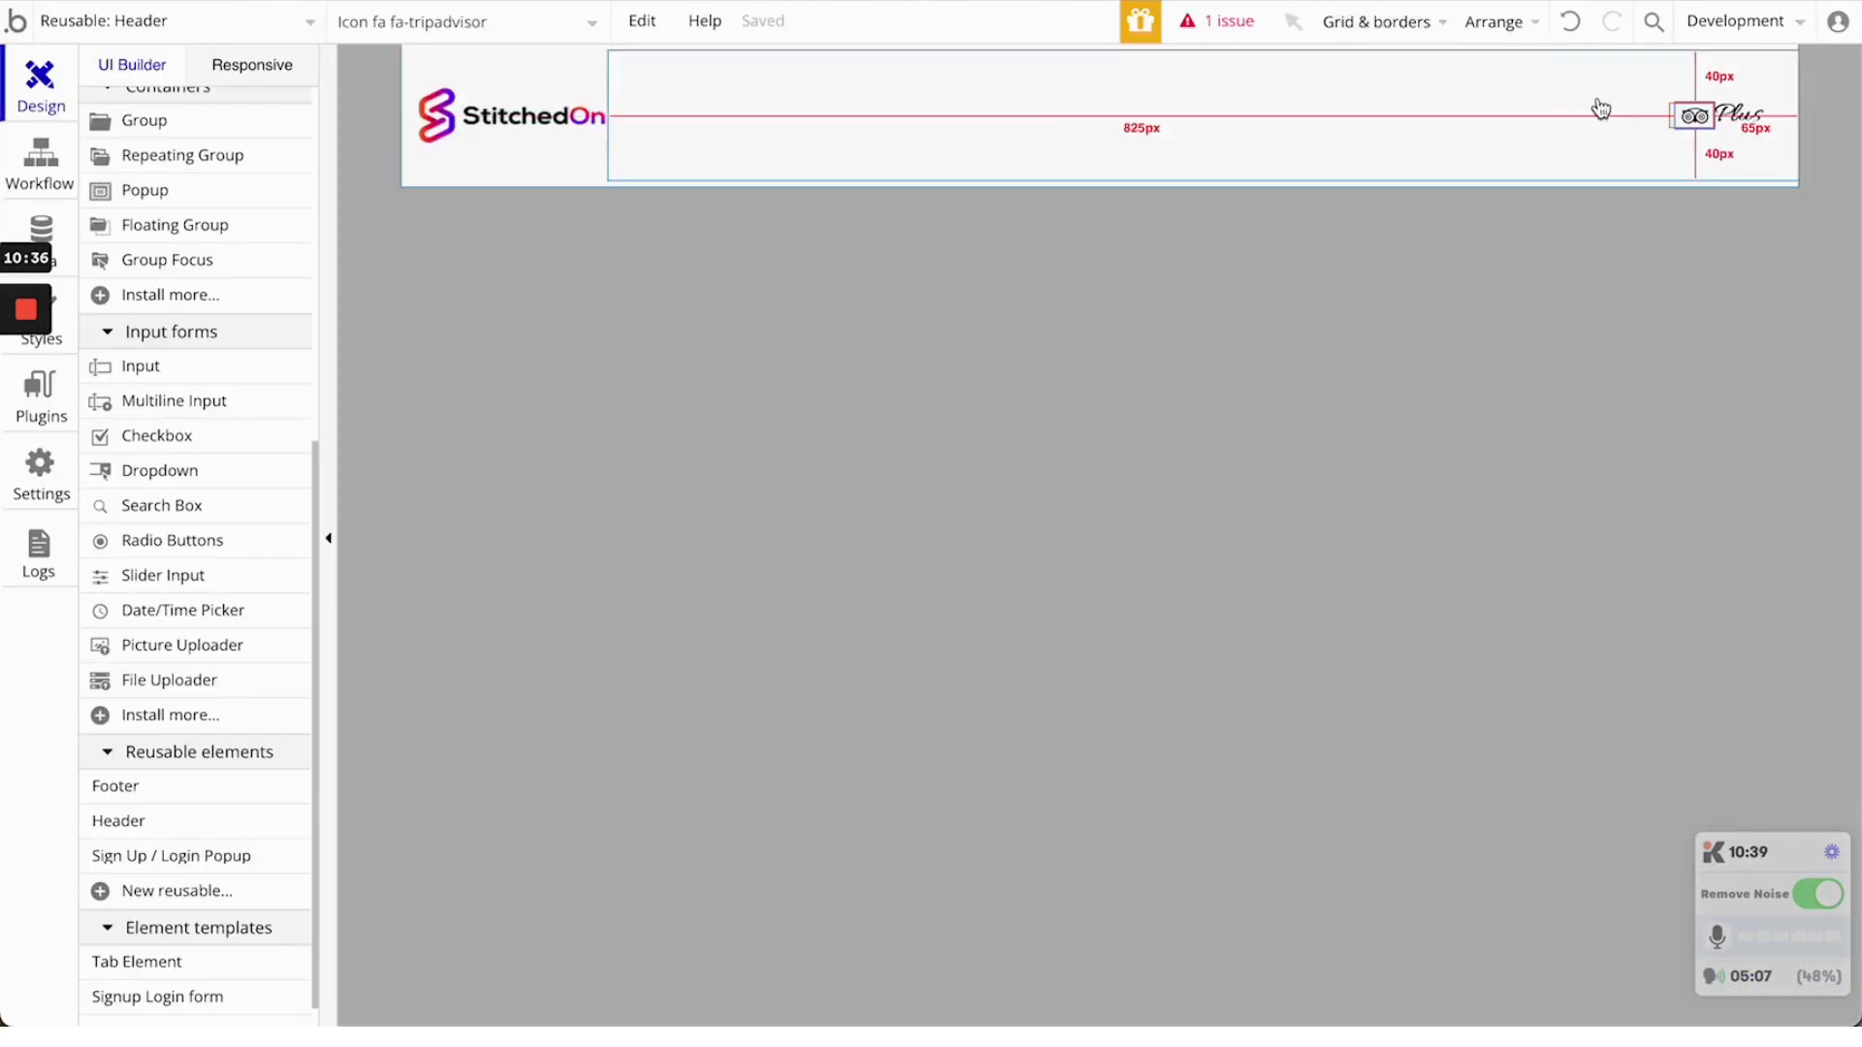
{"action": "left_click", "coordinate": [1561, 279]}
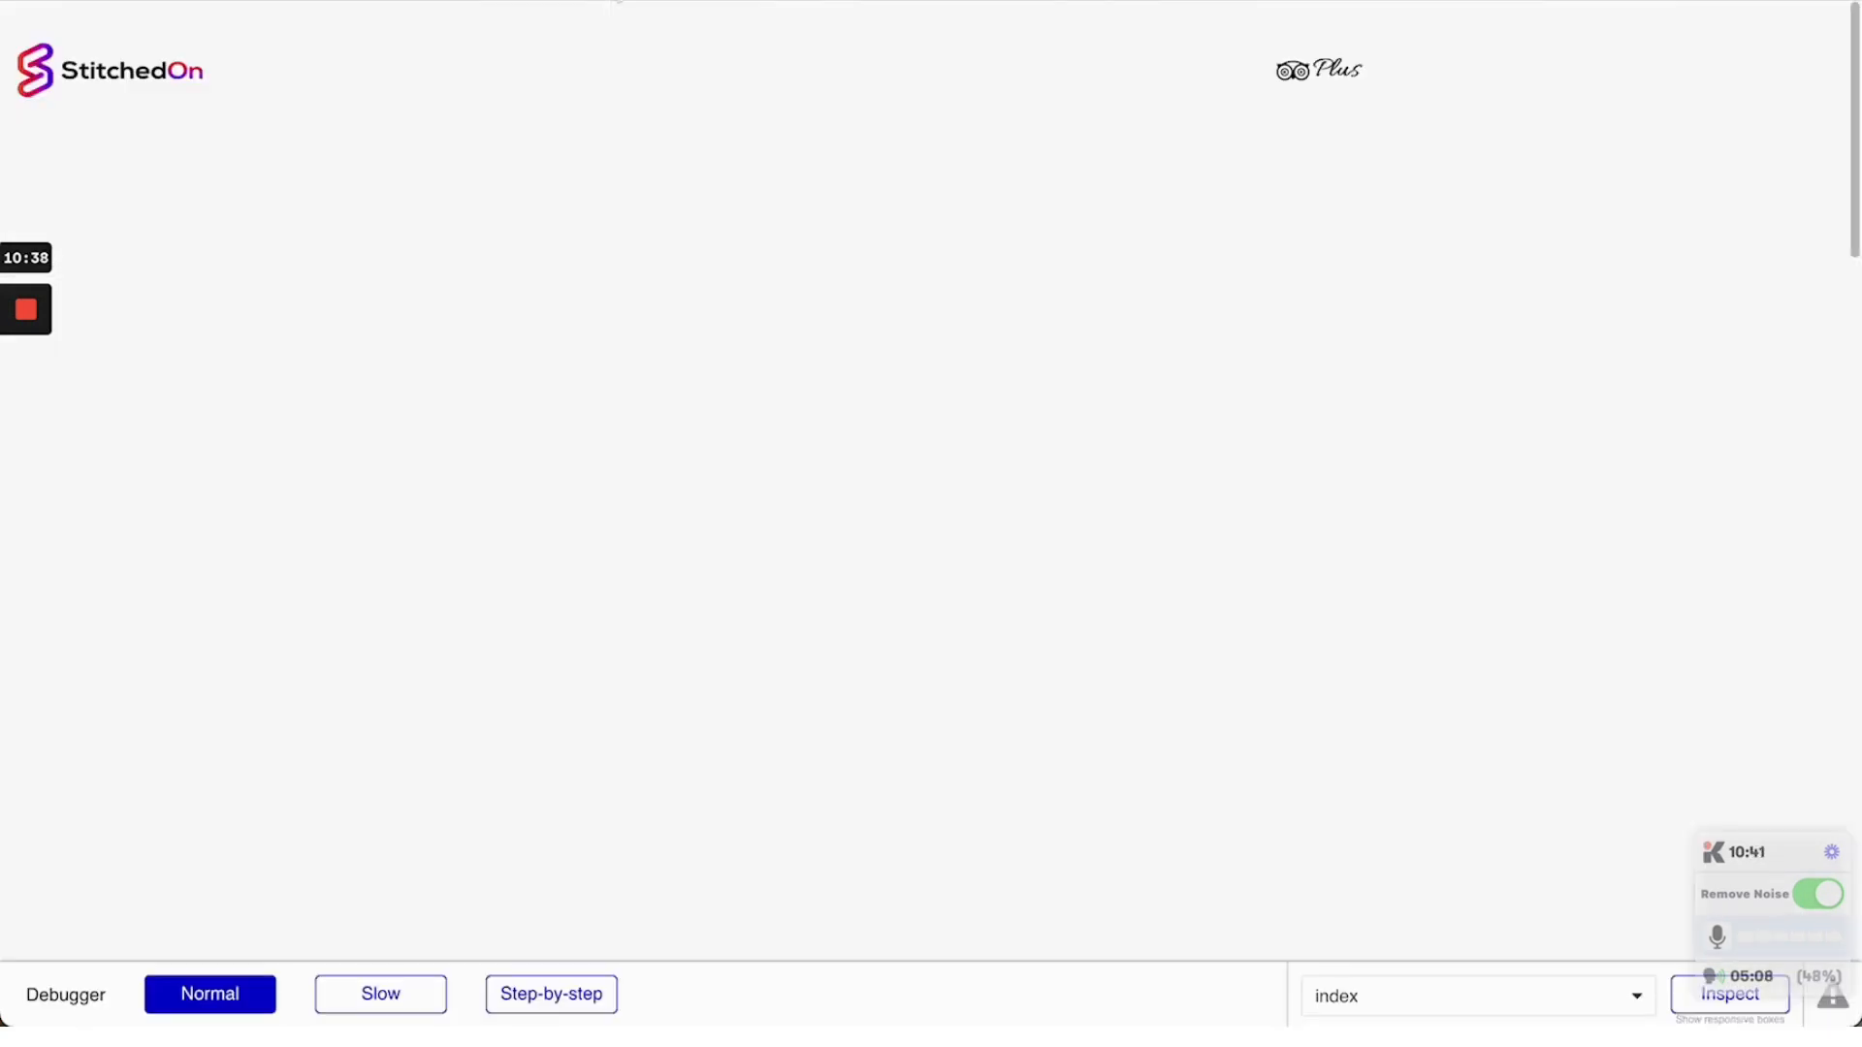
{"action": "key", "text": "ctrl+Tab"}
{"action": "key", "text": "ctrl+shift+Tab"}
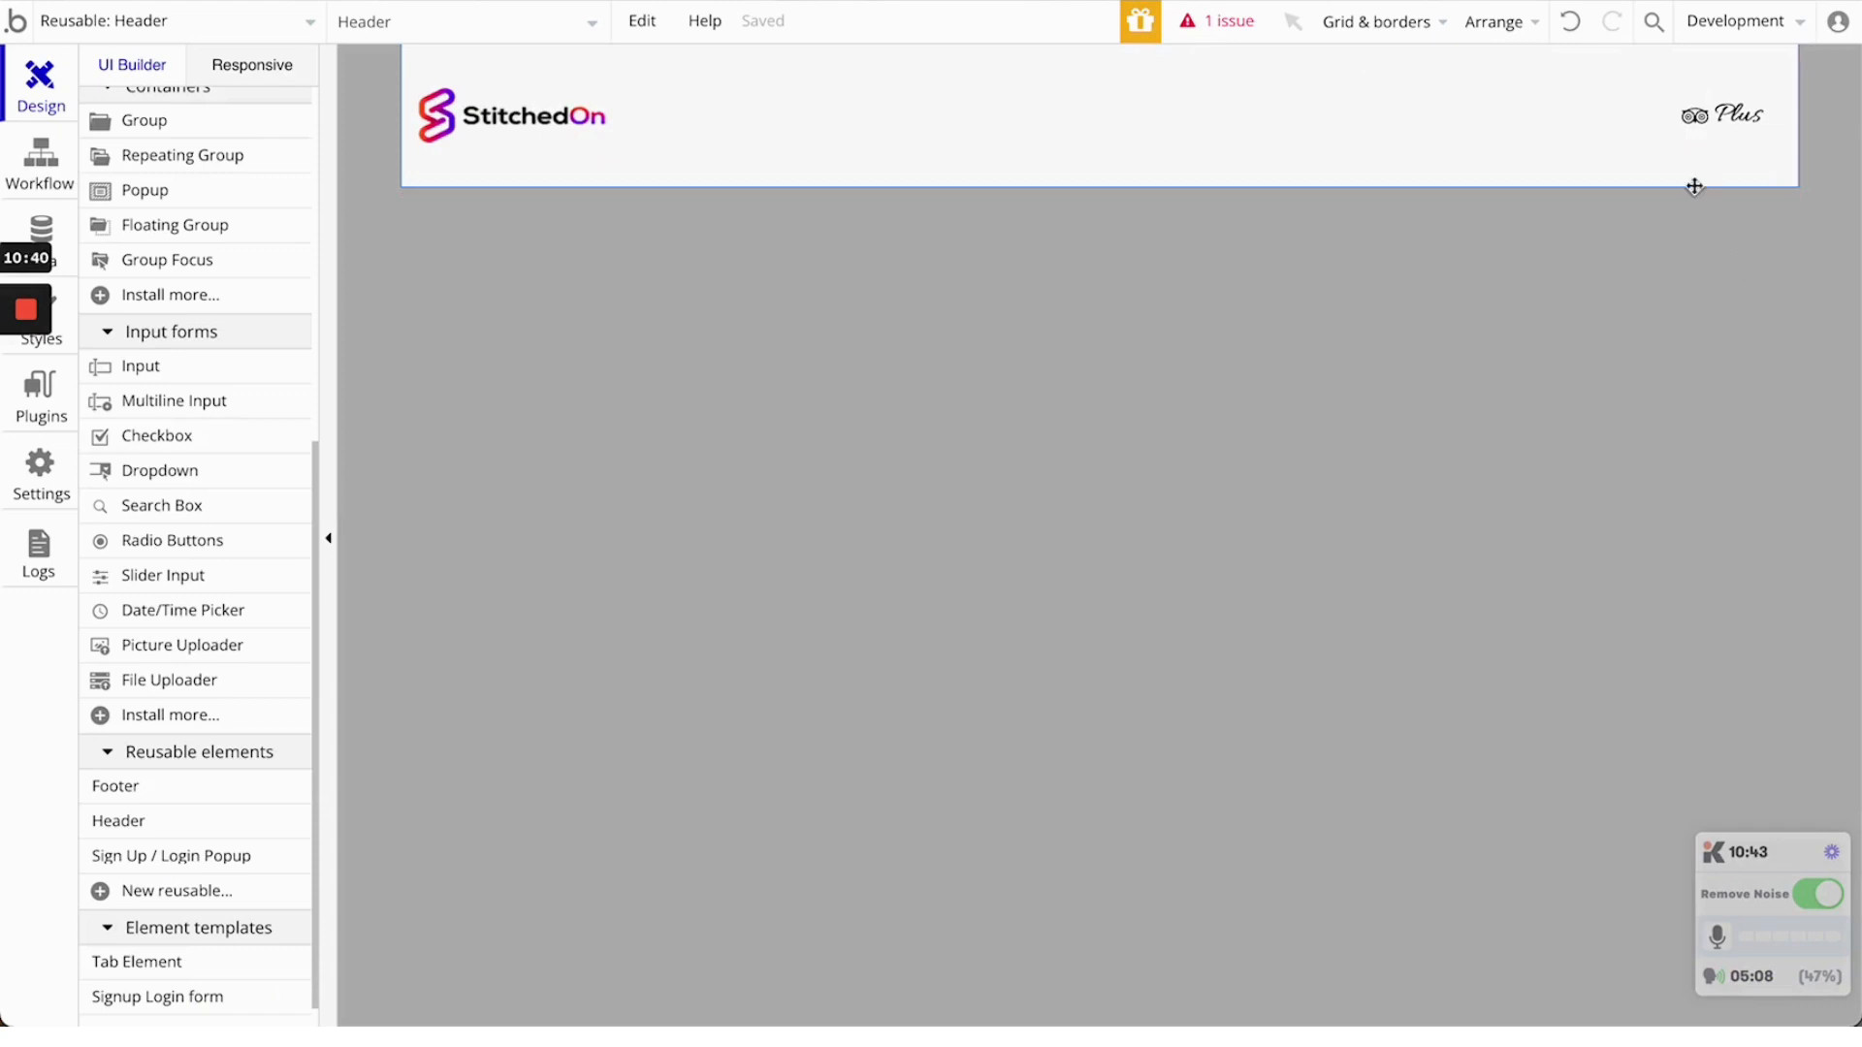
Duplicate the Plus Button Group inside the header's button container, beside the original
{"action": "left_click", "coordinate": [1708, 140]}
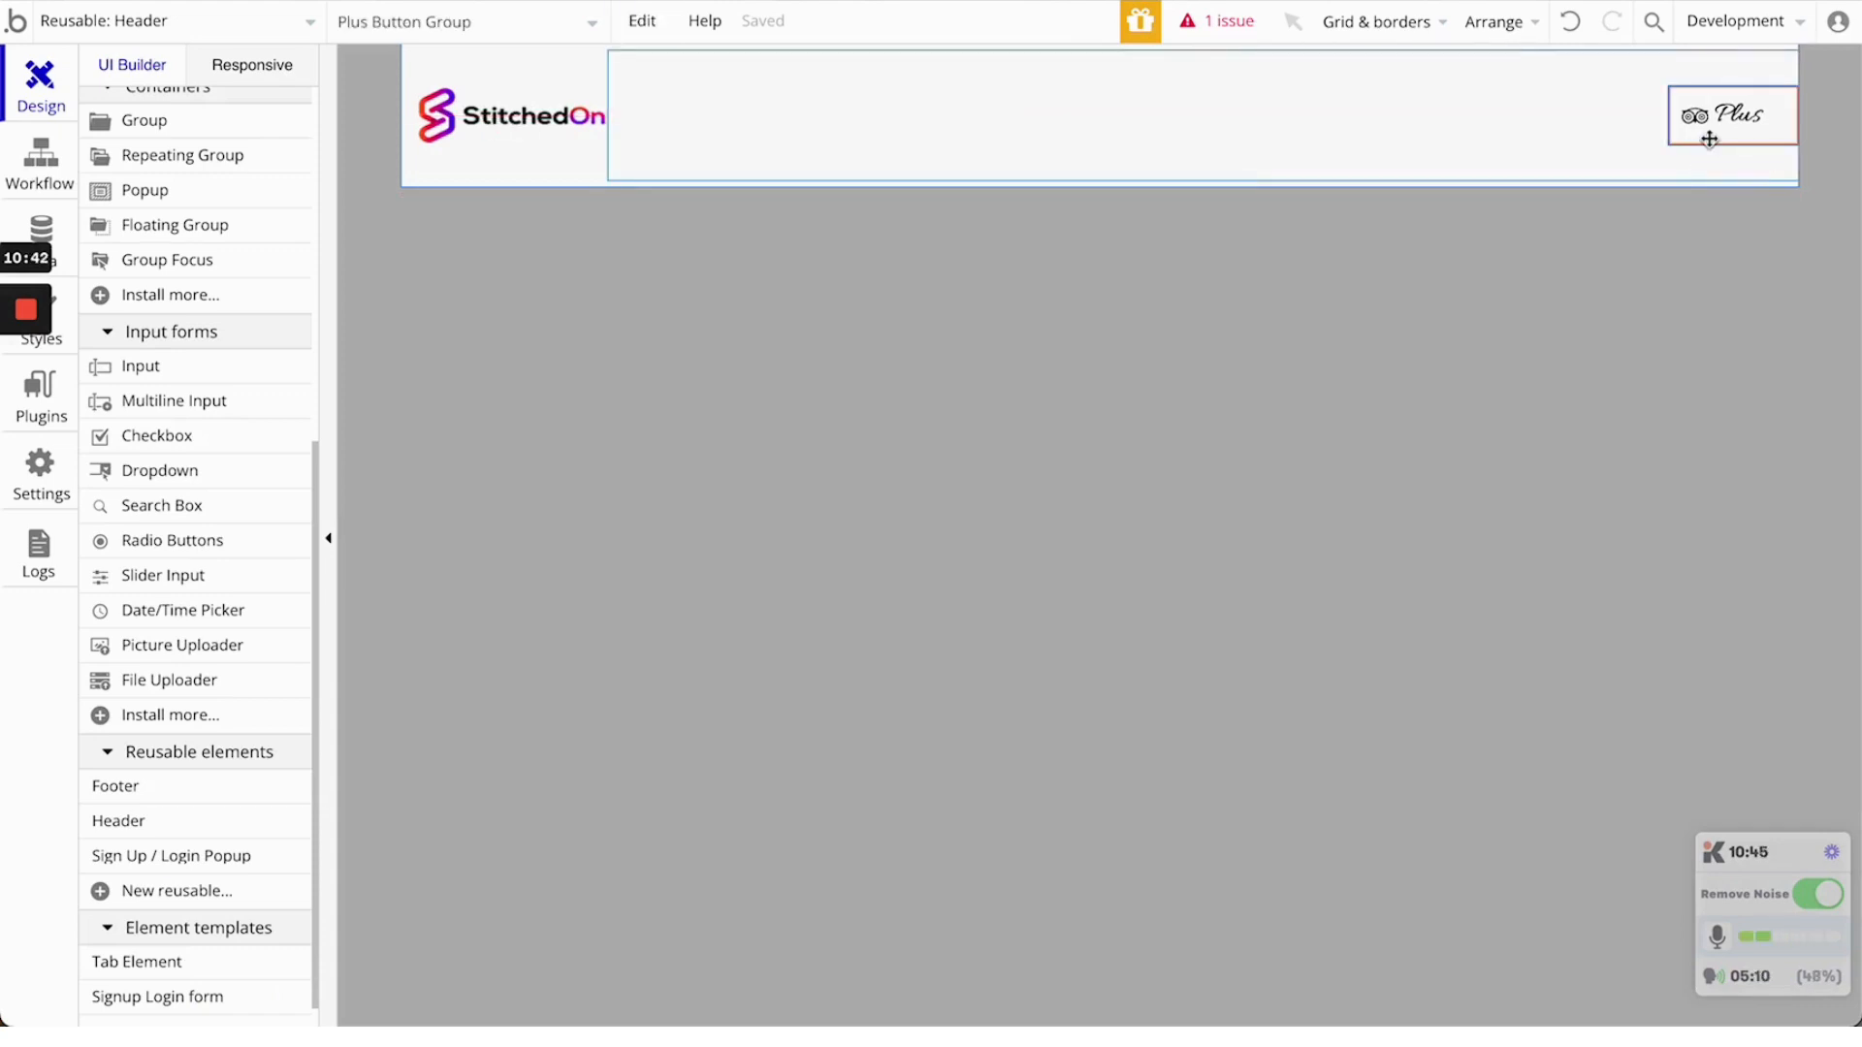
{"action": "left_click", "coordinate": [1683, 174]}
{"action": "key", "text": "ctrl+v"}
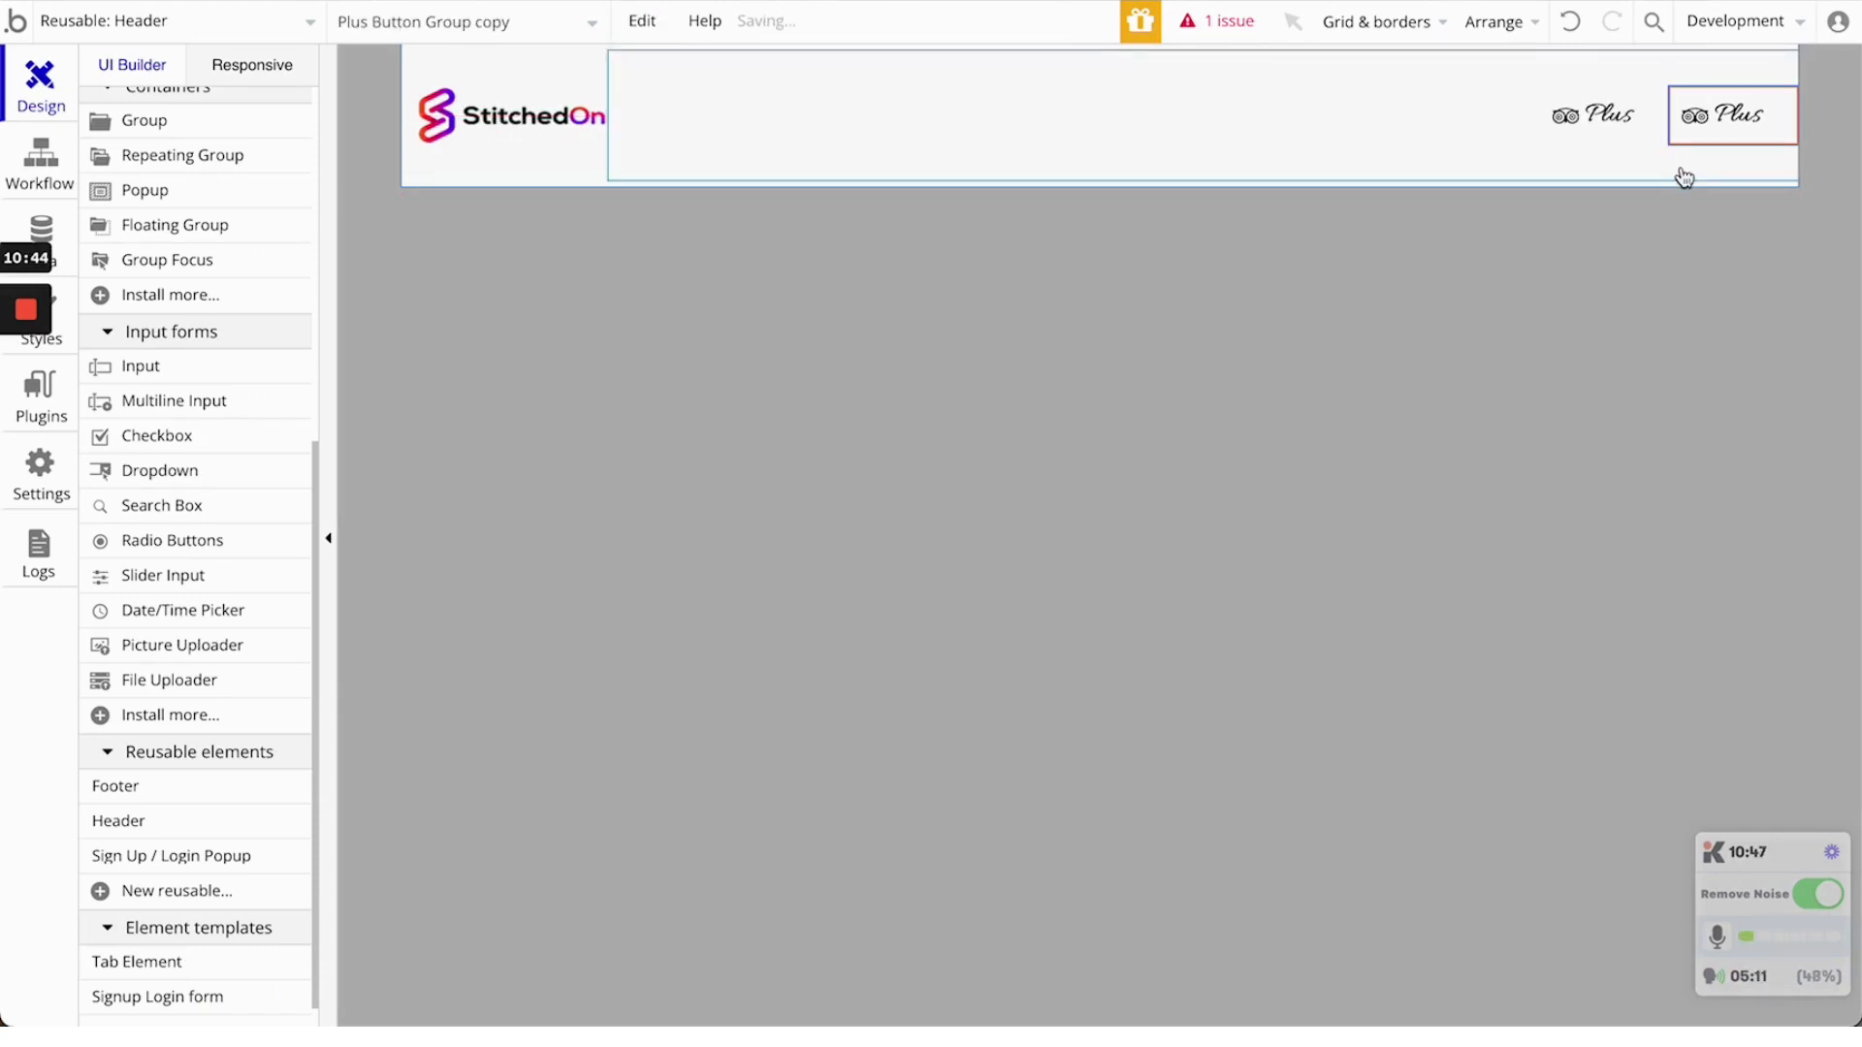
Paste two more copies of the Plus Button Group into the header's button container
{"action": "left_click", "coordinate": [1682, 172]}
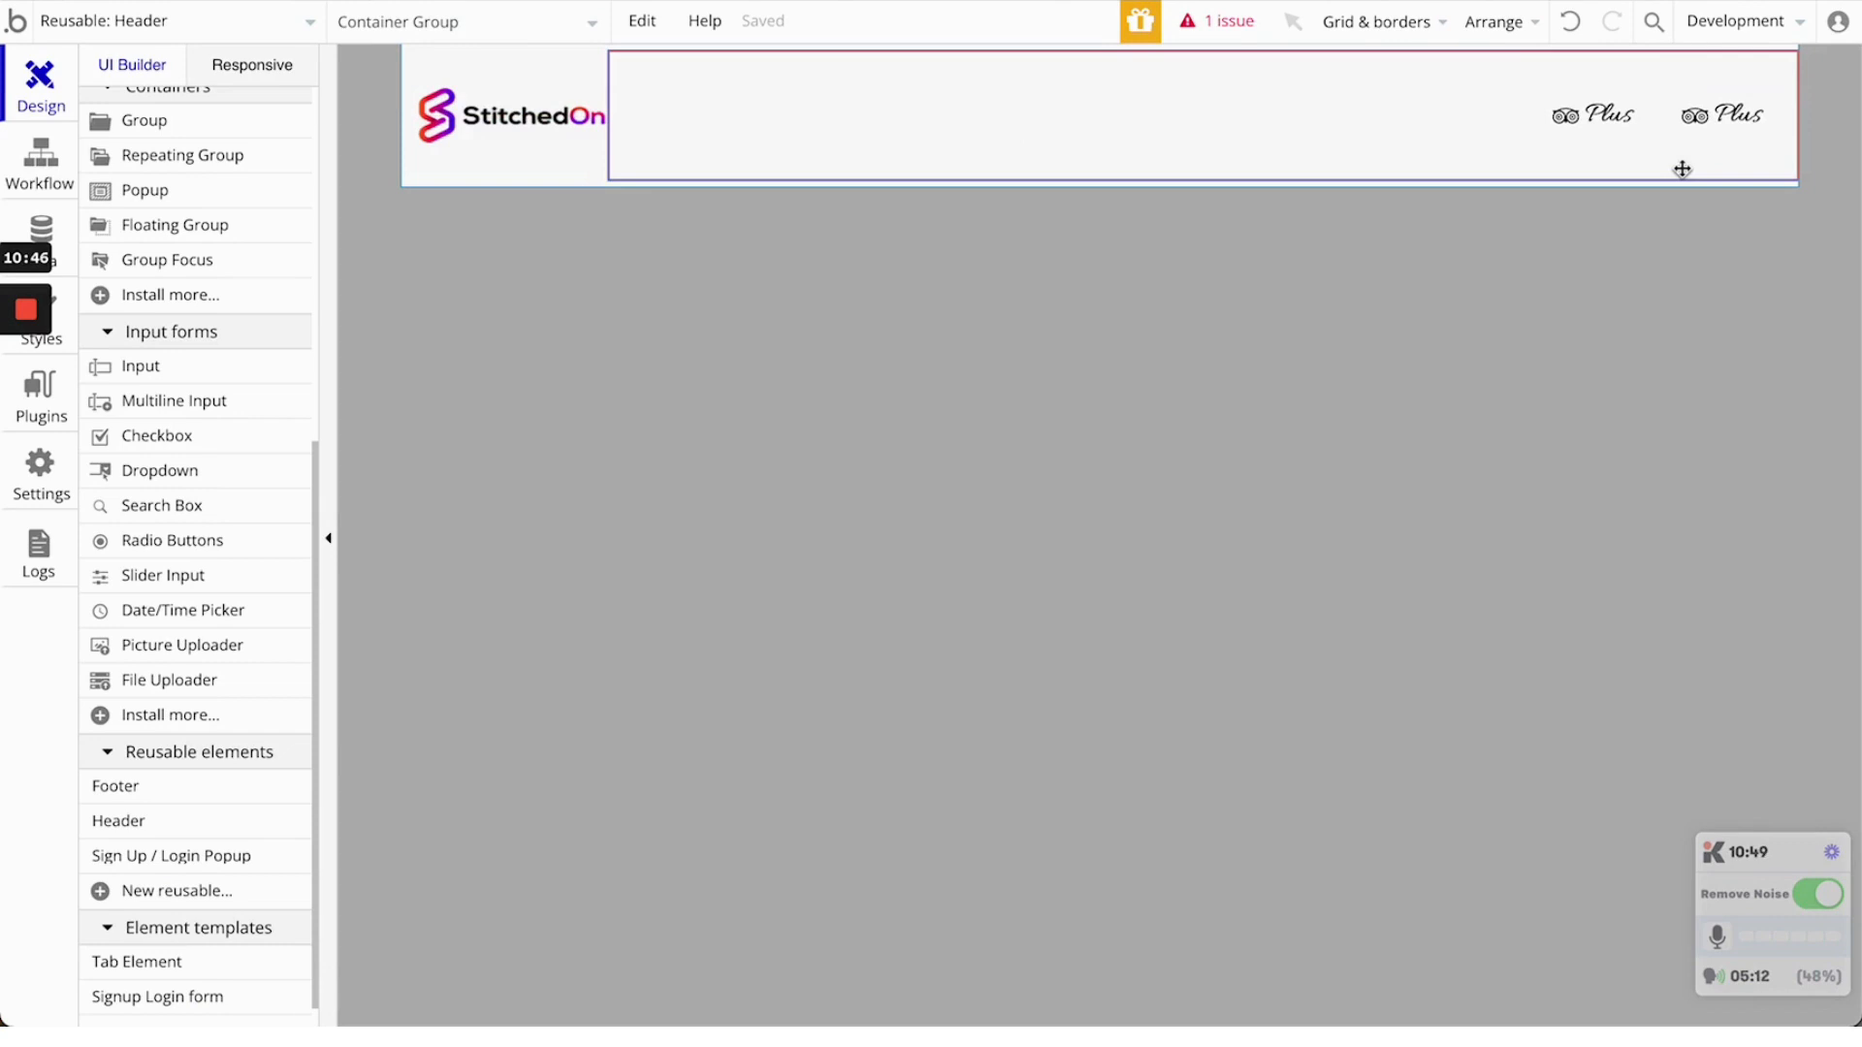
{"action": "key", "text": "ctrl+v"}
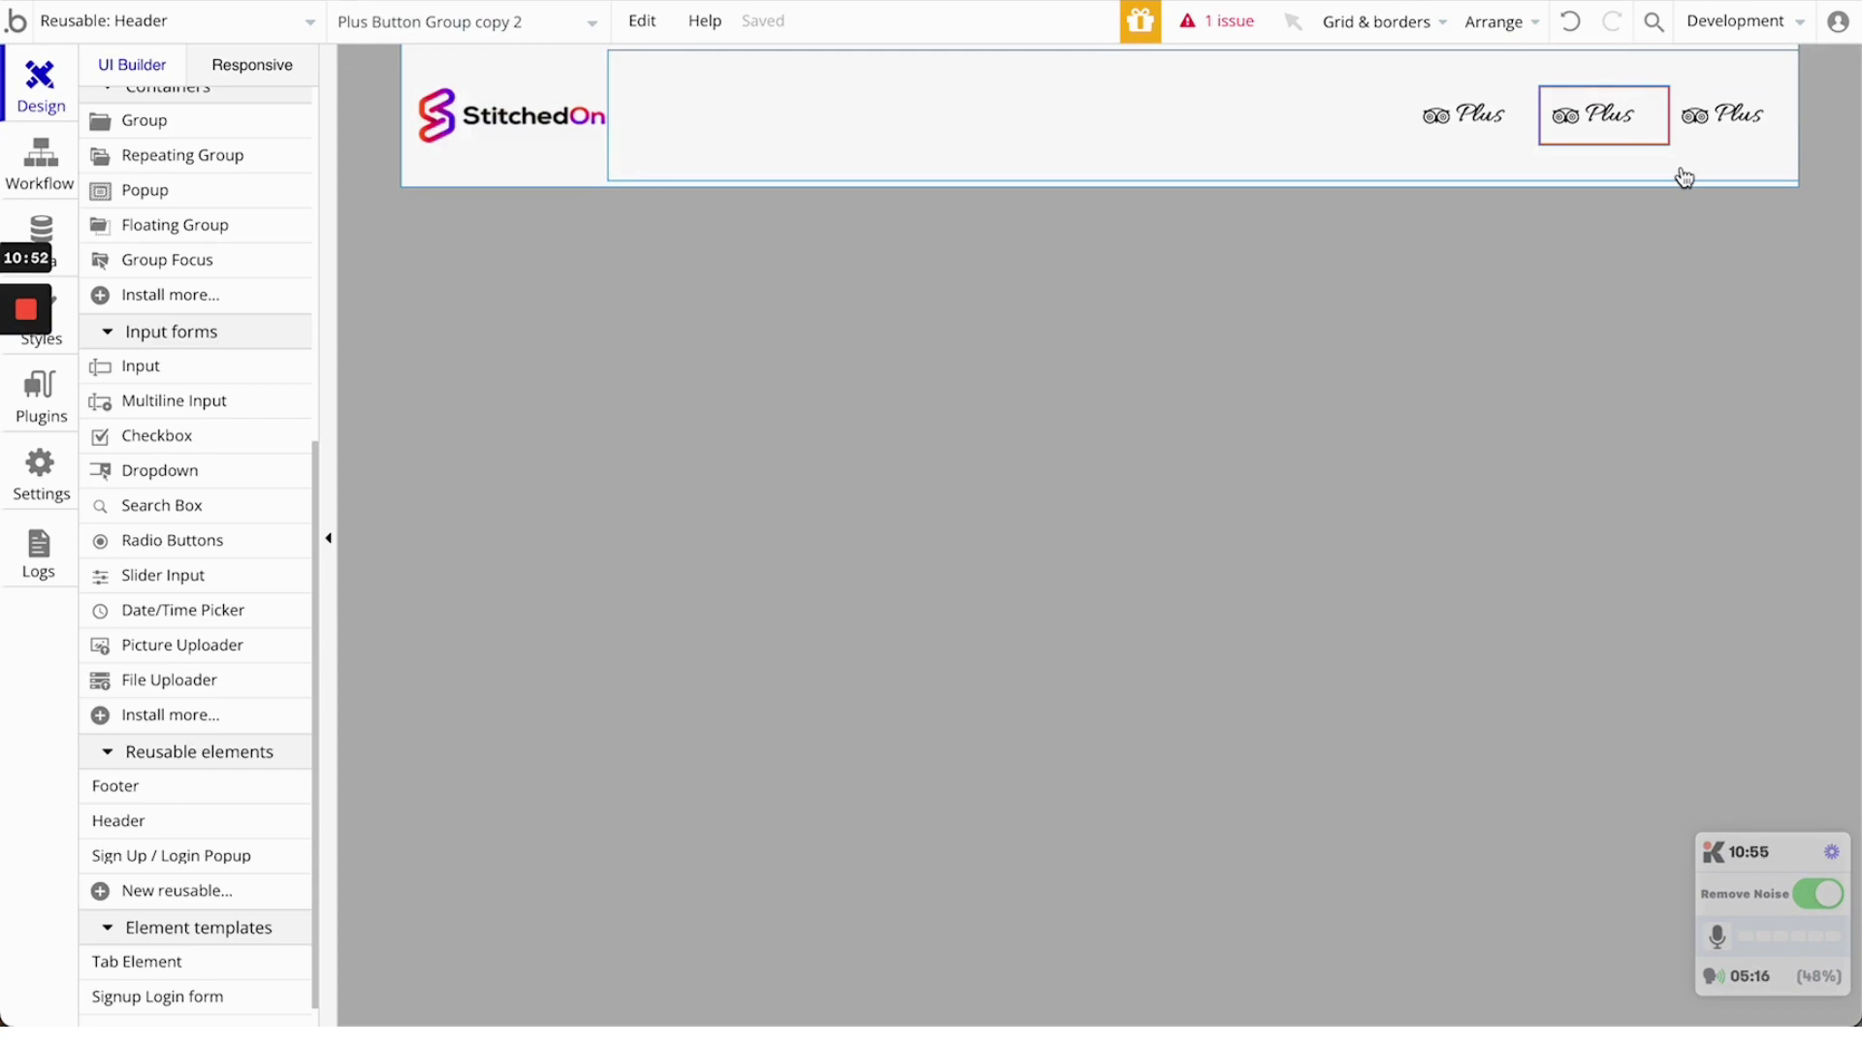
{"action": "left_click", "coordinate": [1682, 175]}
{"action": "key", "text": "ctrl+v"}
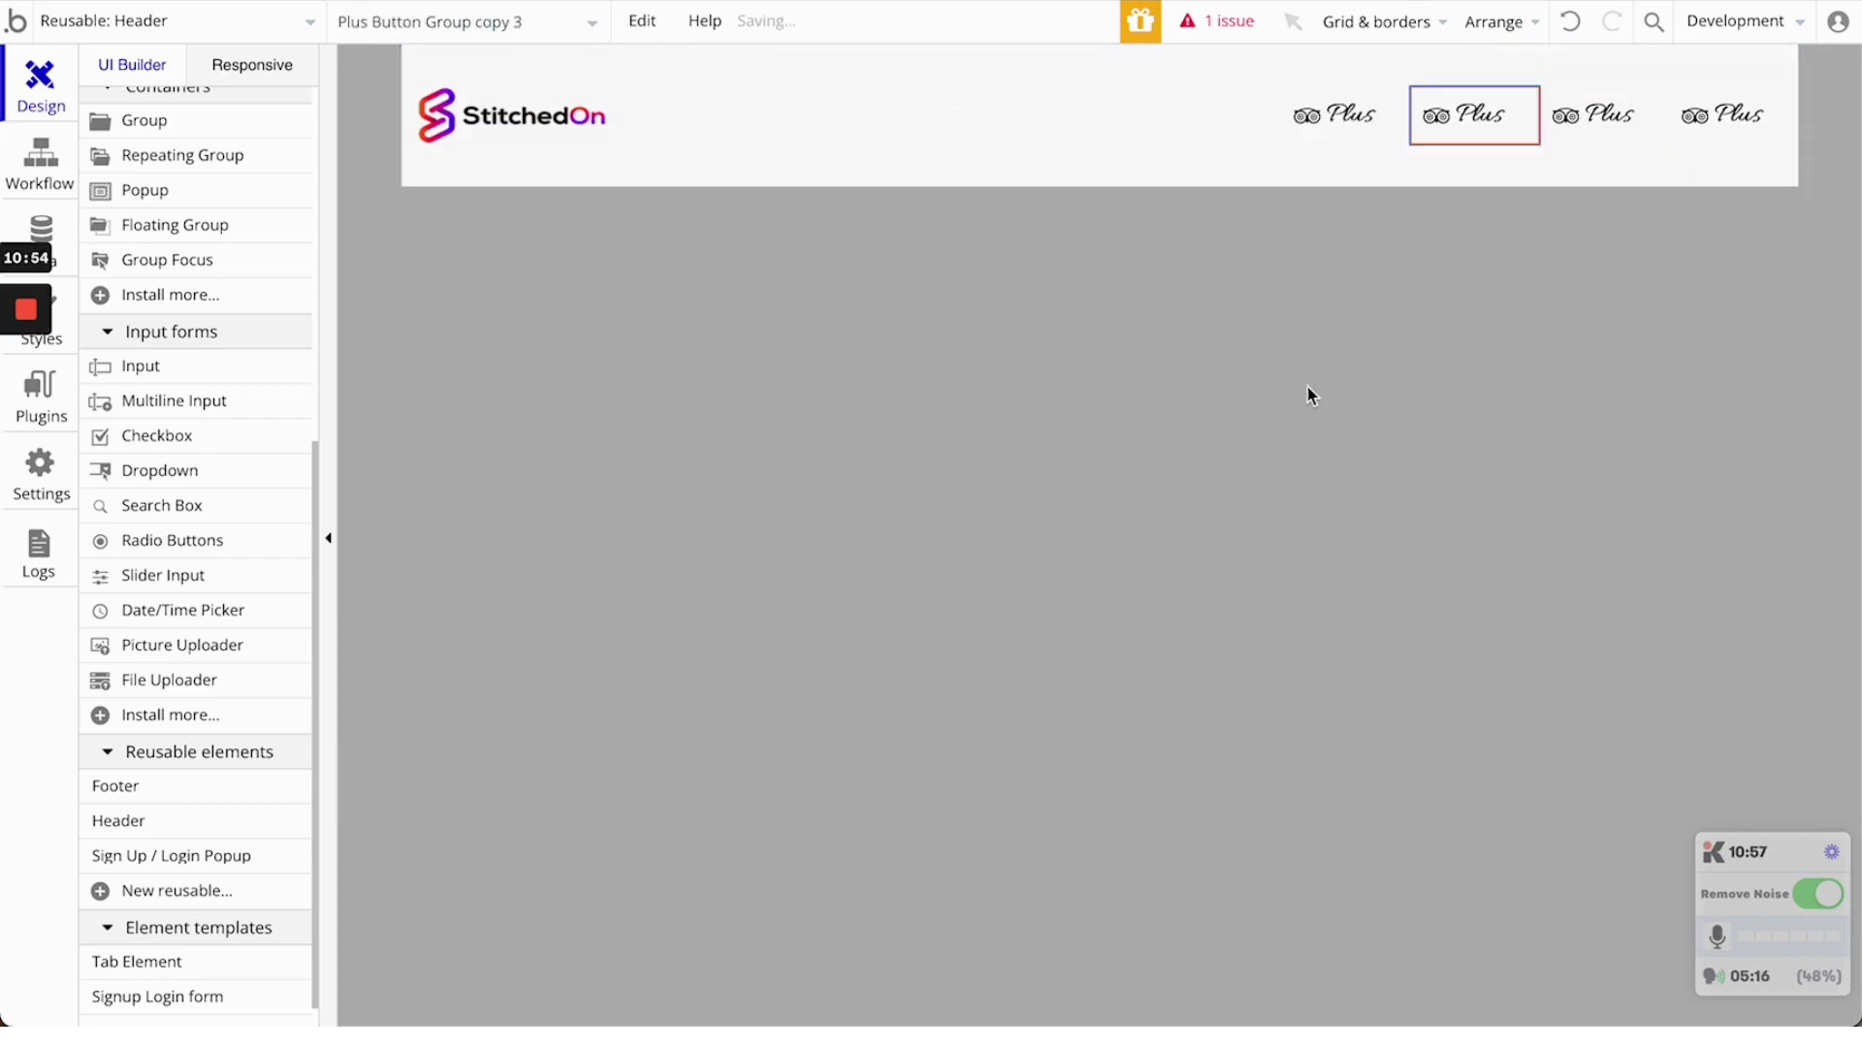
{"action": "left_click", "coordinate": [1307, 393]}
Add a button at the end of the header's button container and center it vertically
{"action": "scroll", "coordinate": [191, 169], "scroll_direction": "up", "scroll_amount": 1}
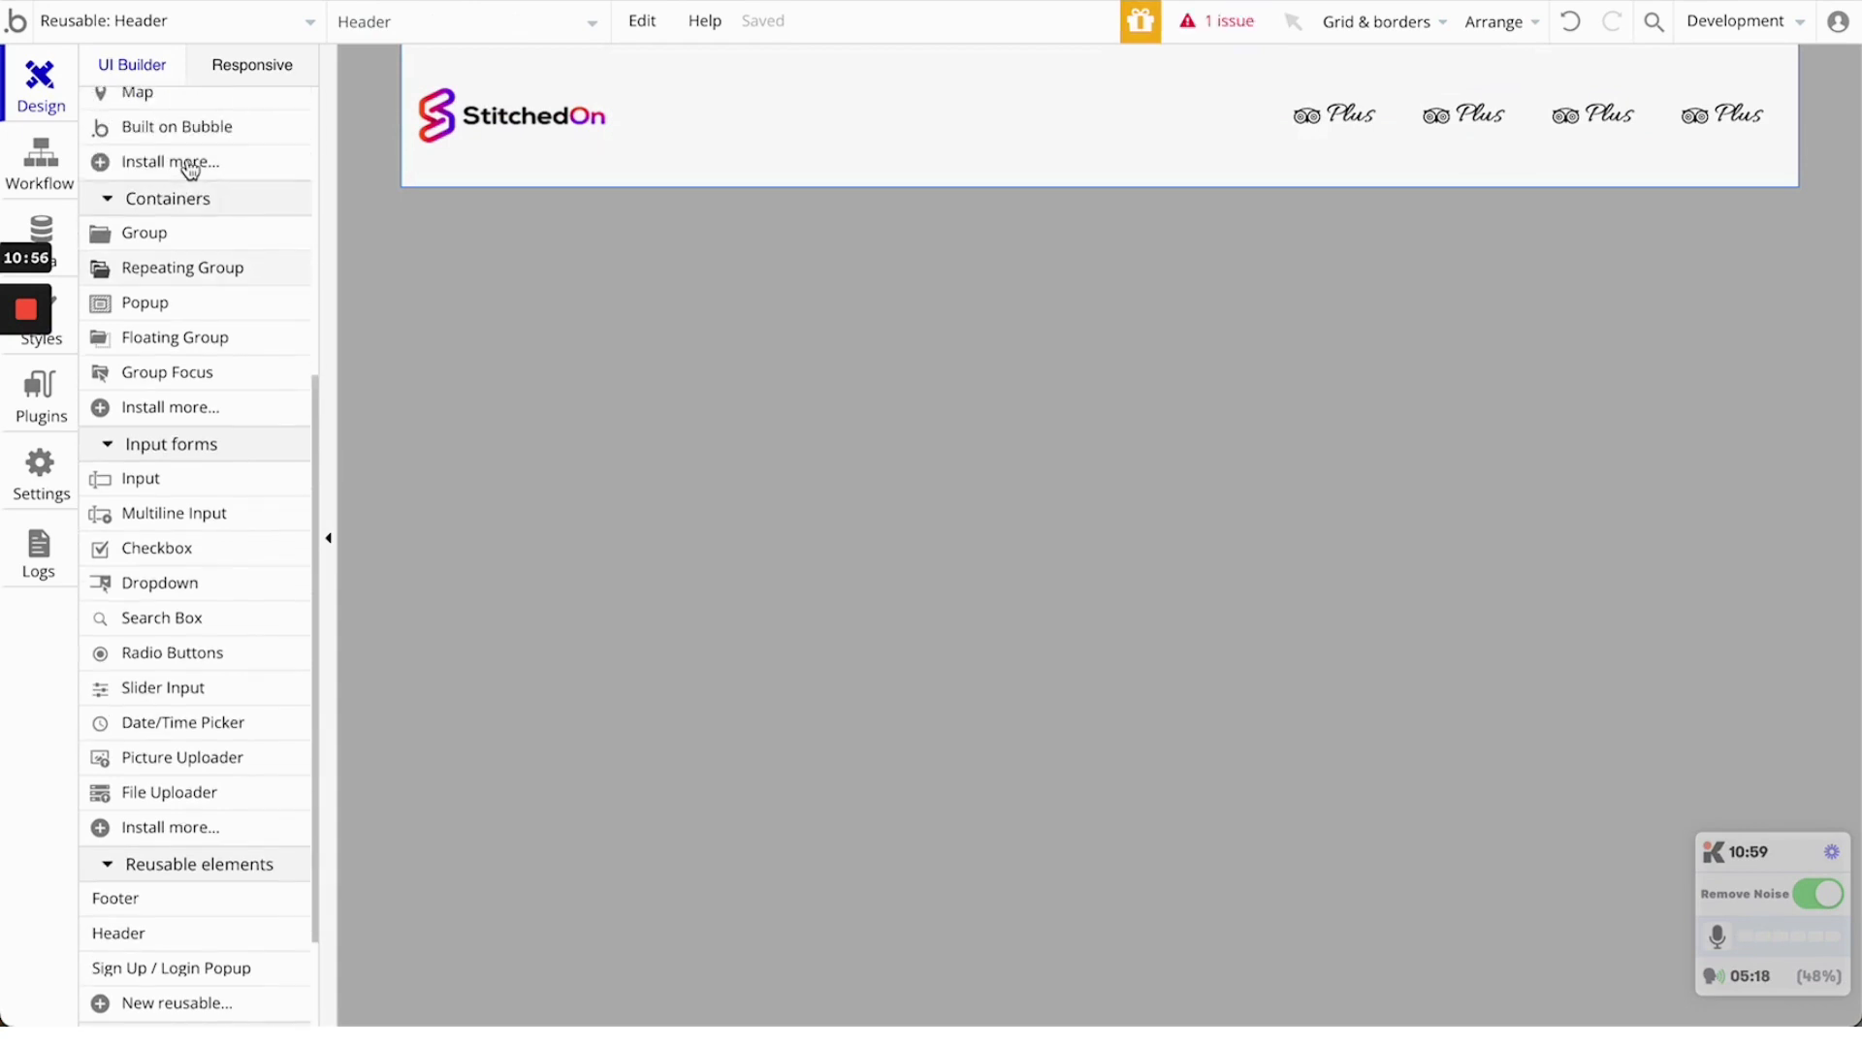
{"action": "scroll", "coordinate": [191, 170], "scroll_direction": "up", "scroll_amount": 4}
{"action": "left_click", "coordinate": [167, 303]}
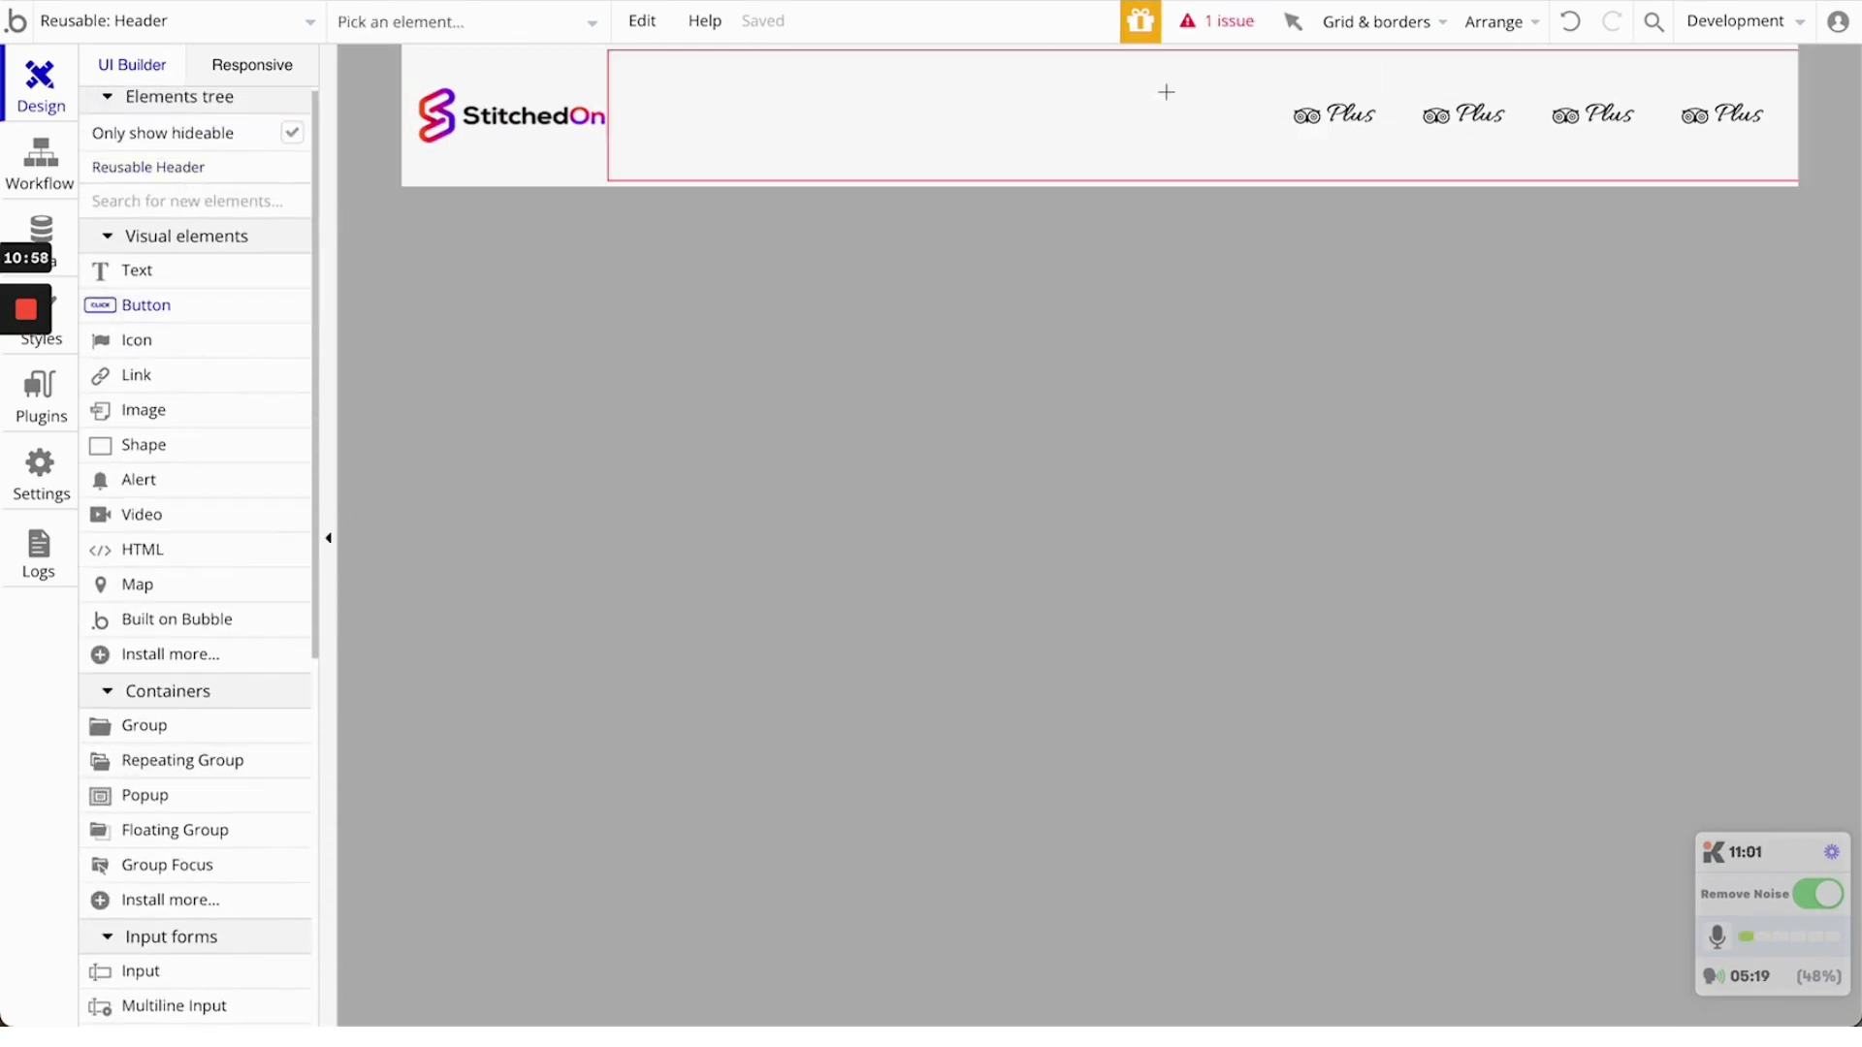
{"action": "left_click_drag", "start_coordinate": [1028, 94], "coordinate": [1212, 155]}
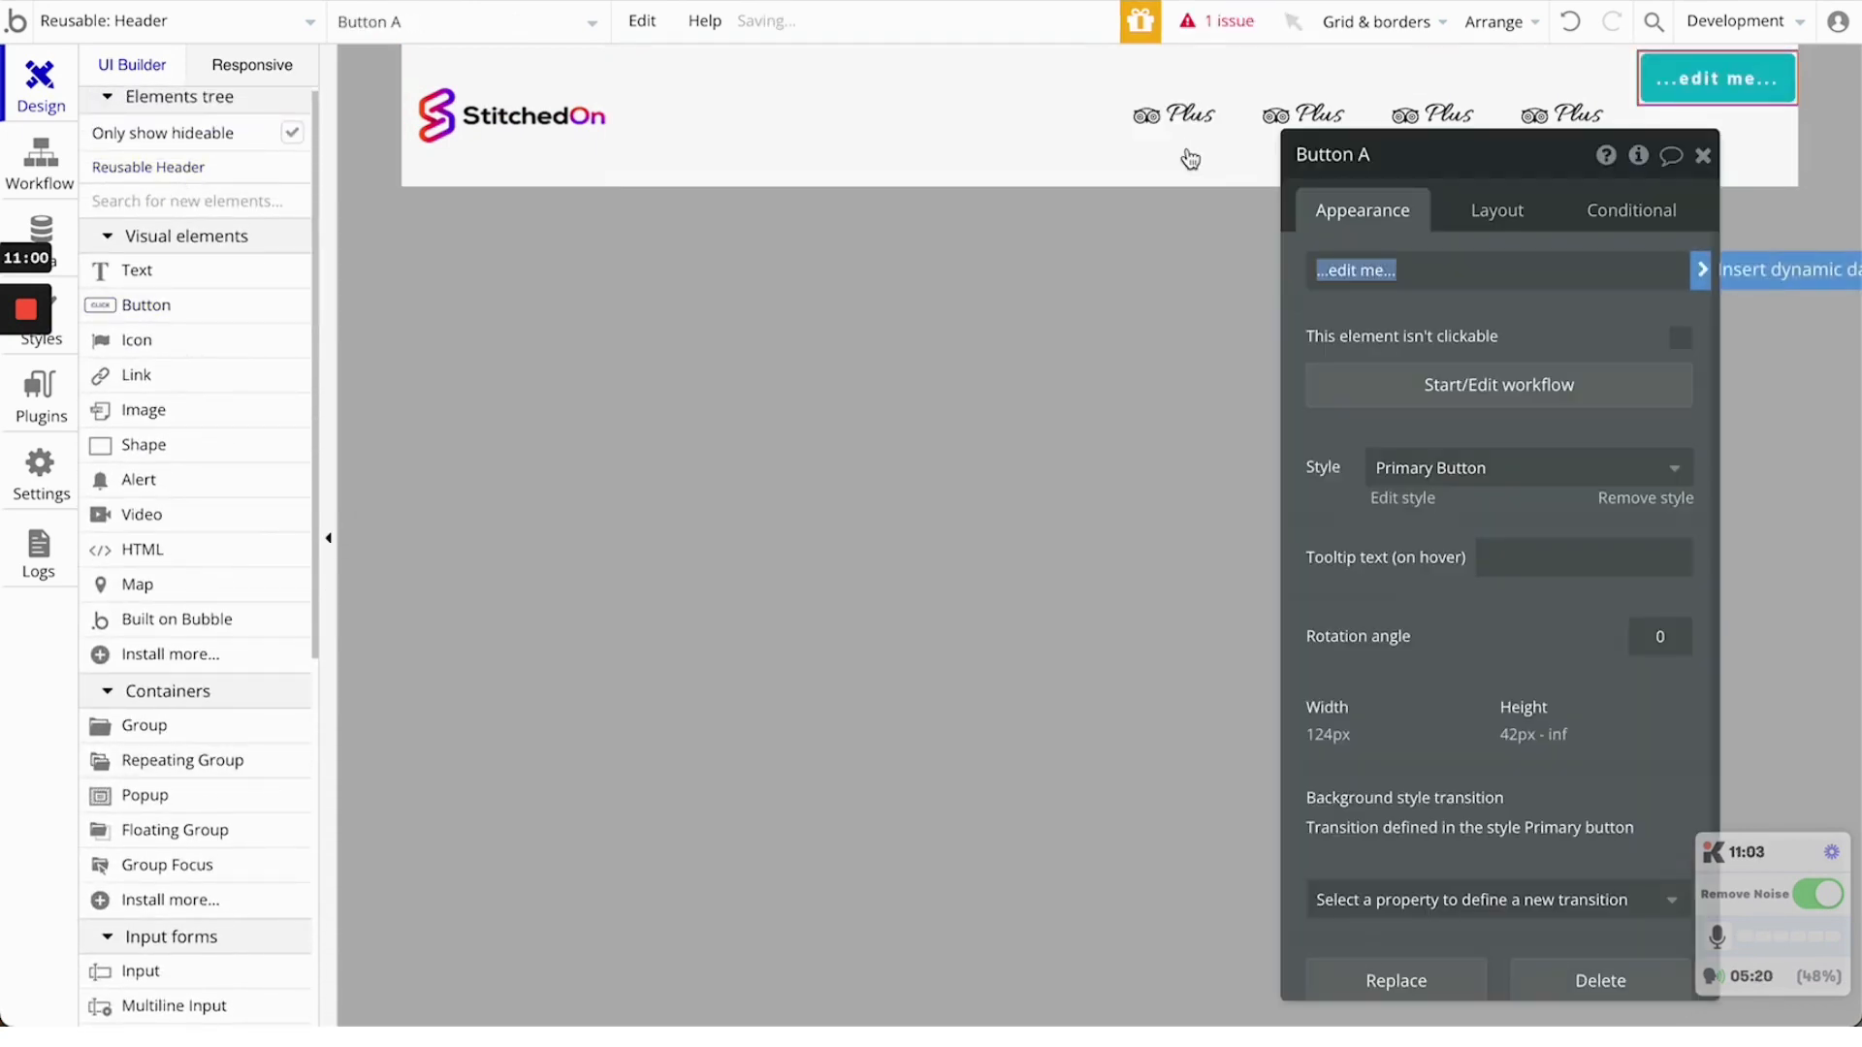
{"action": "left_click", "coordinate": [1477, 225]}
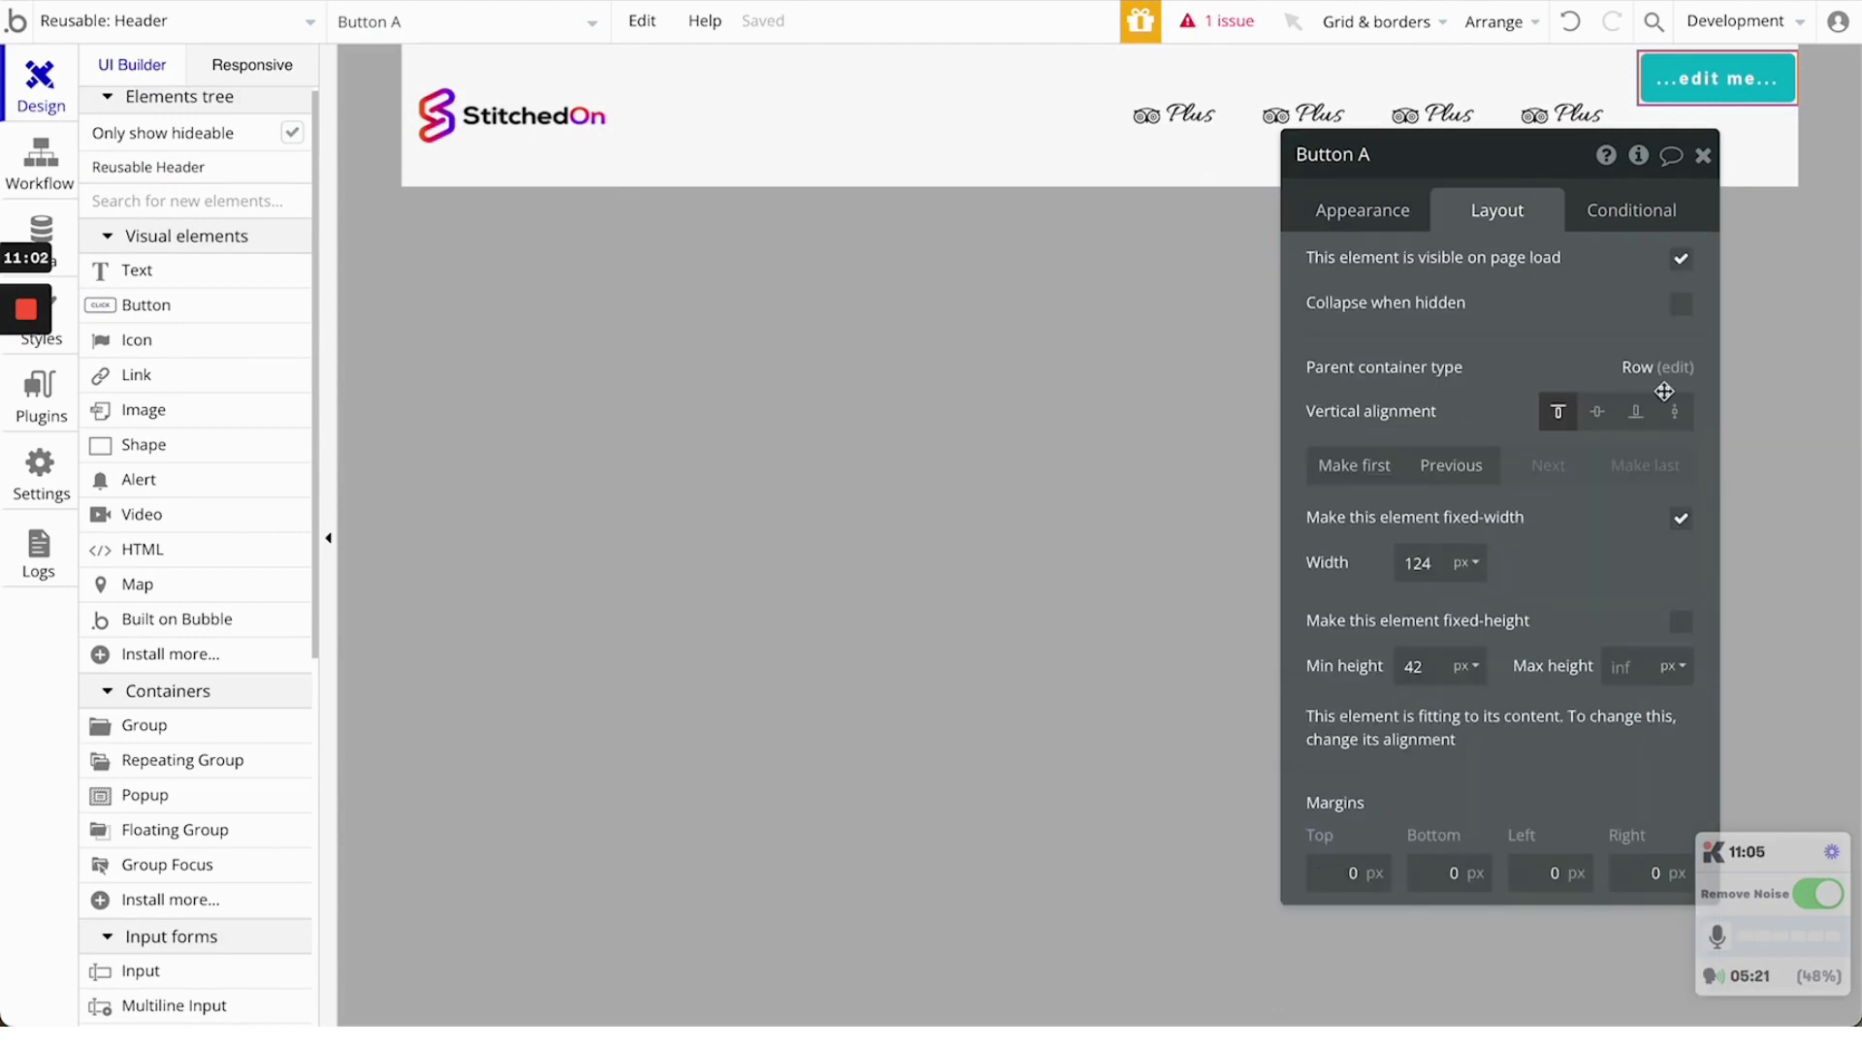
{"action": "left_click", "coordinate": [1597, 411]}
Remove the Primary Button style from the new button and set its background color to #000000
{"action": "left_click", "coordinate": [1361, 198]}
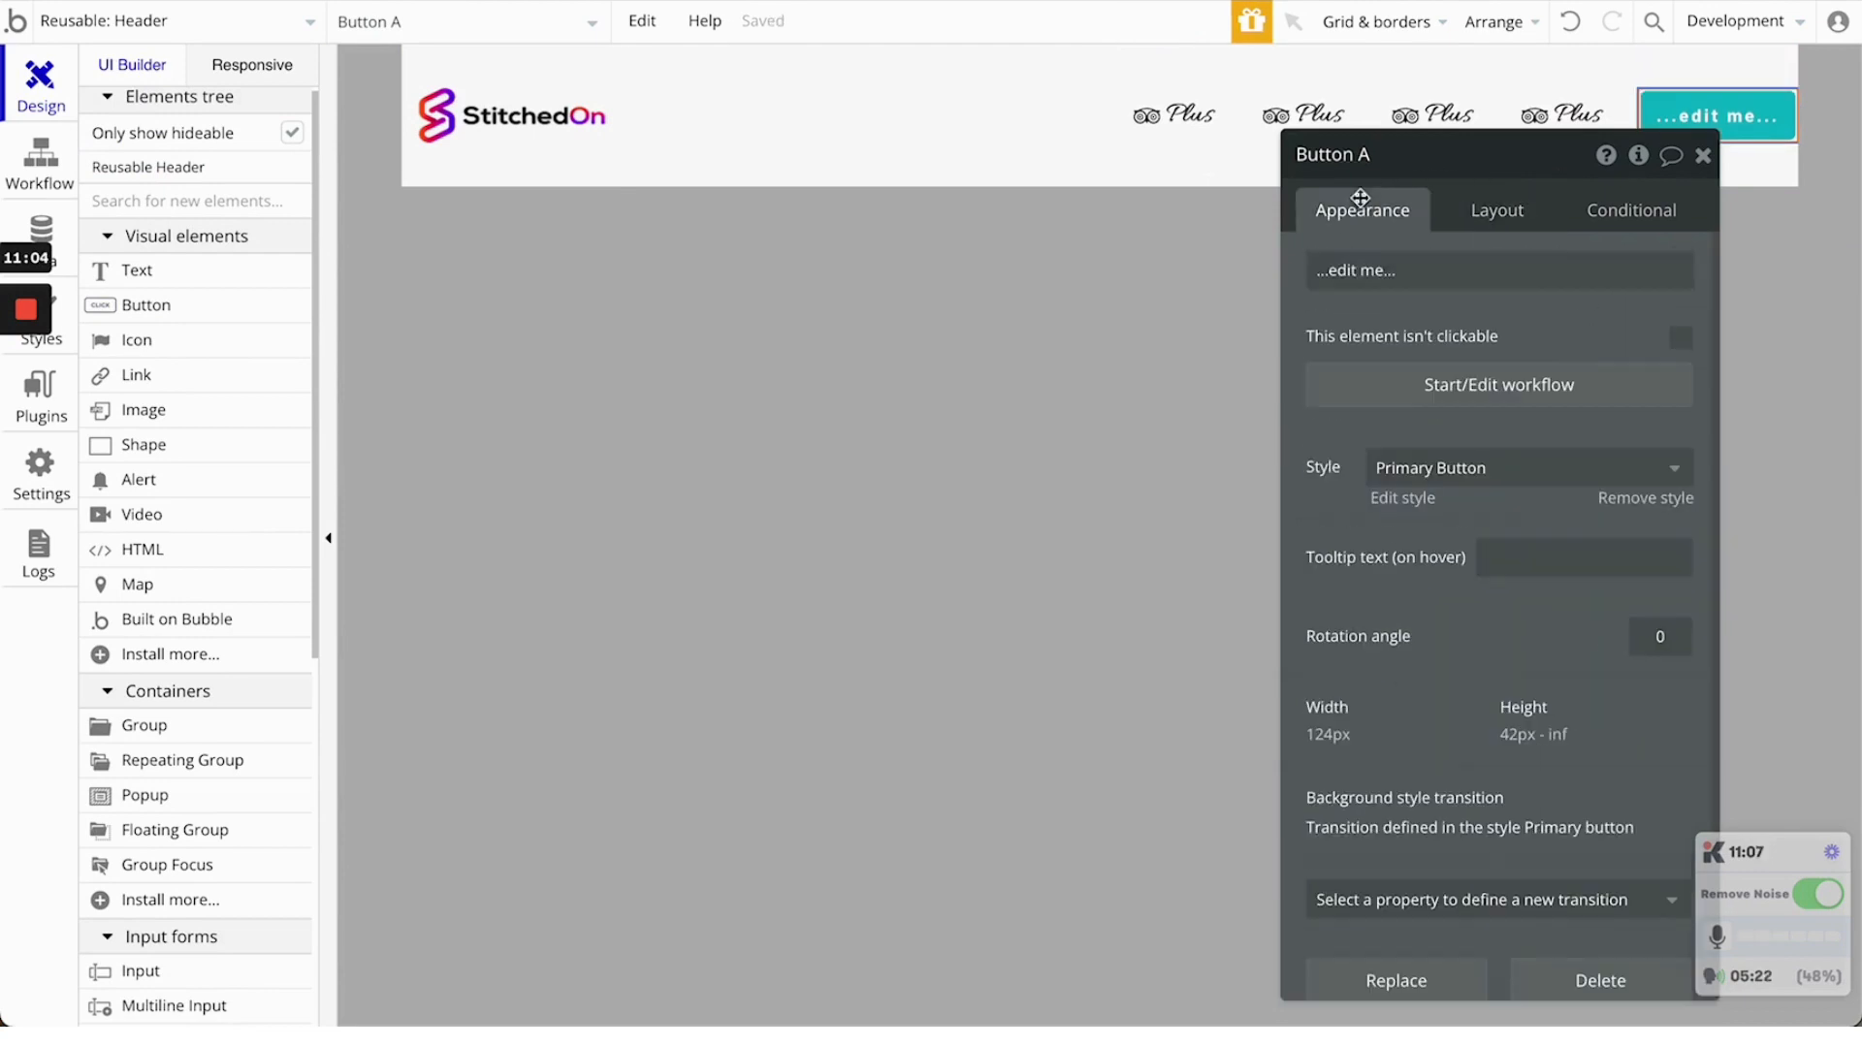
{"action": "left_click", "coordinate": [1650, 498]}
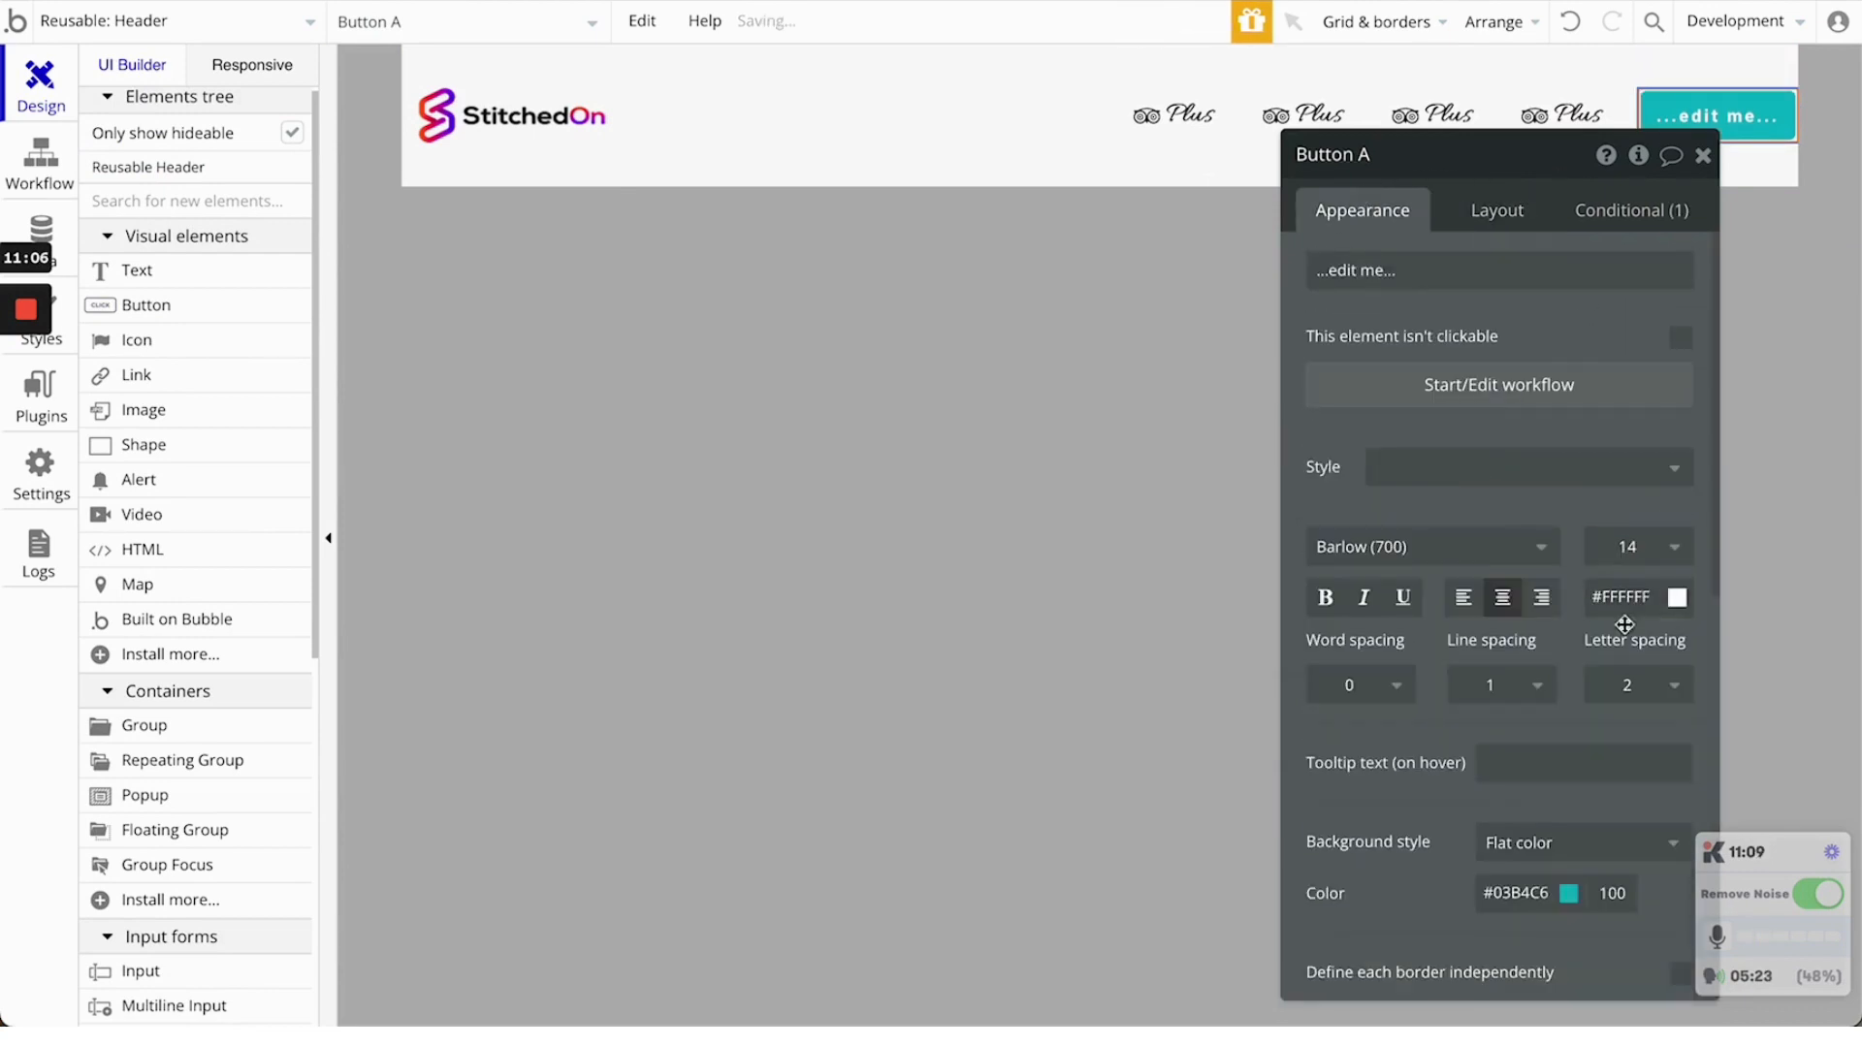
{"action": "left_click", "coordinate": [1534, 899]}
{"action": "left_click", "coordinate": [1623, 967]}
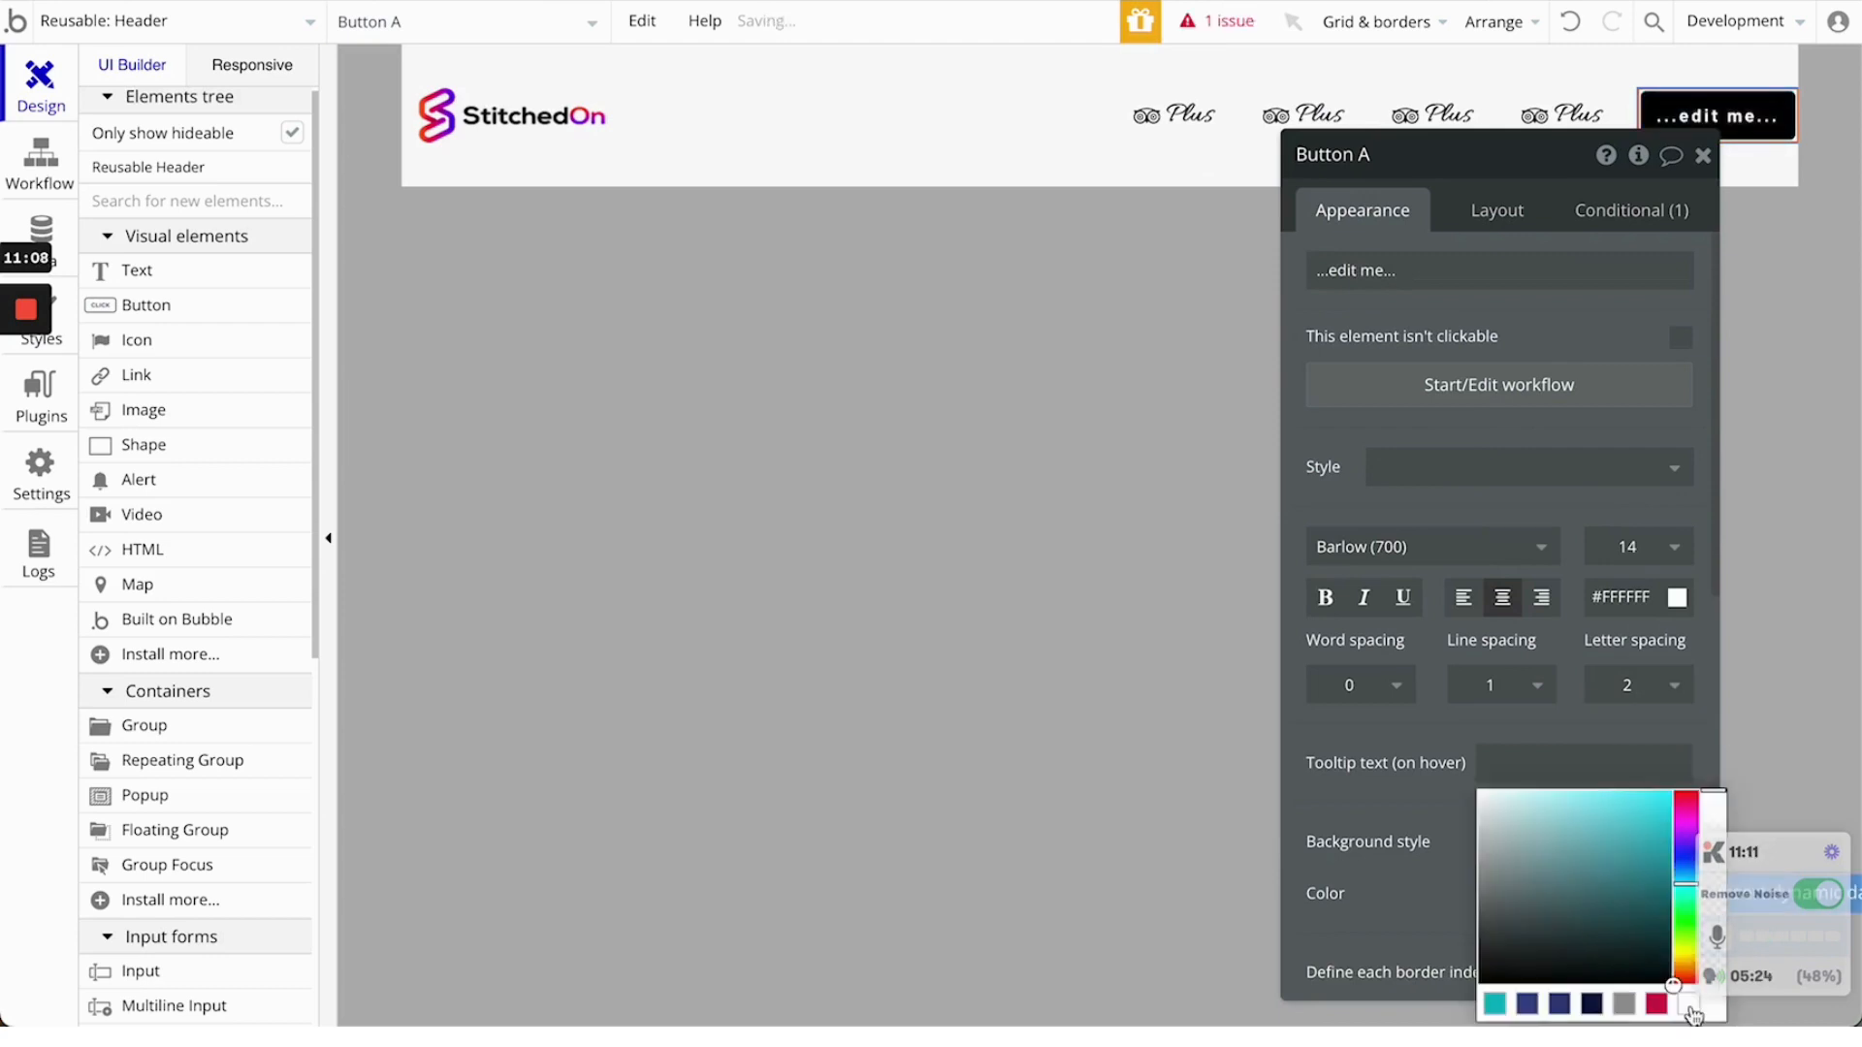
{"action": "left_click", "coordinate": [1417, 872]}
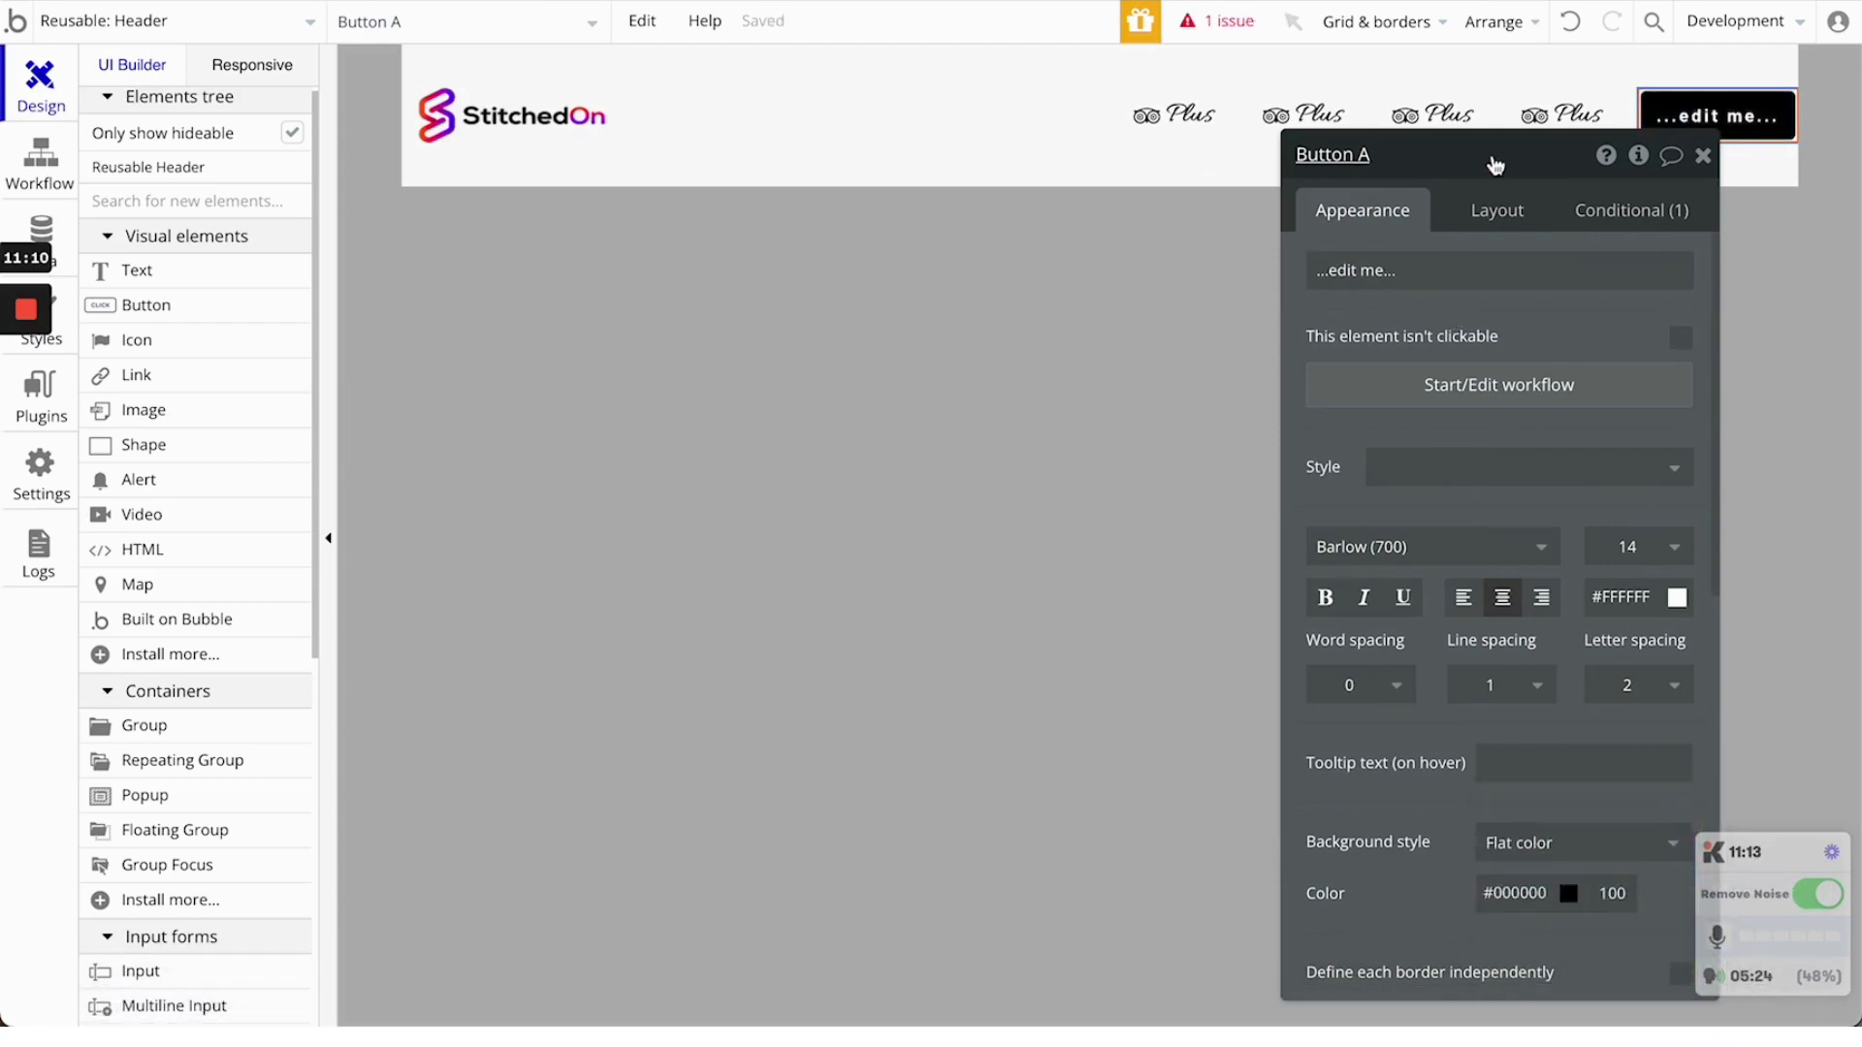
Set the black button's border roundness to 20
{"action": "scroll", "coordinate": [1605, 800], "scroll_direction": "down", "scroll_amount": 6}
{"action": "left_click", "coordinate": [1666, 506]}
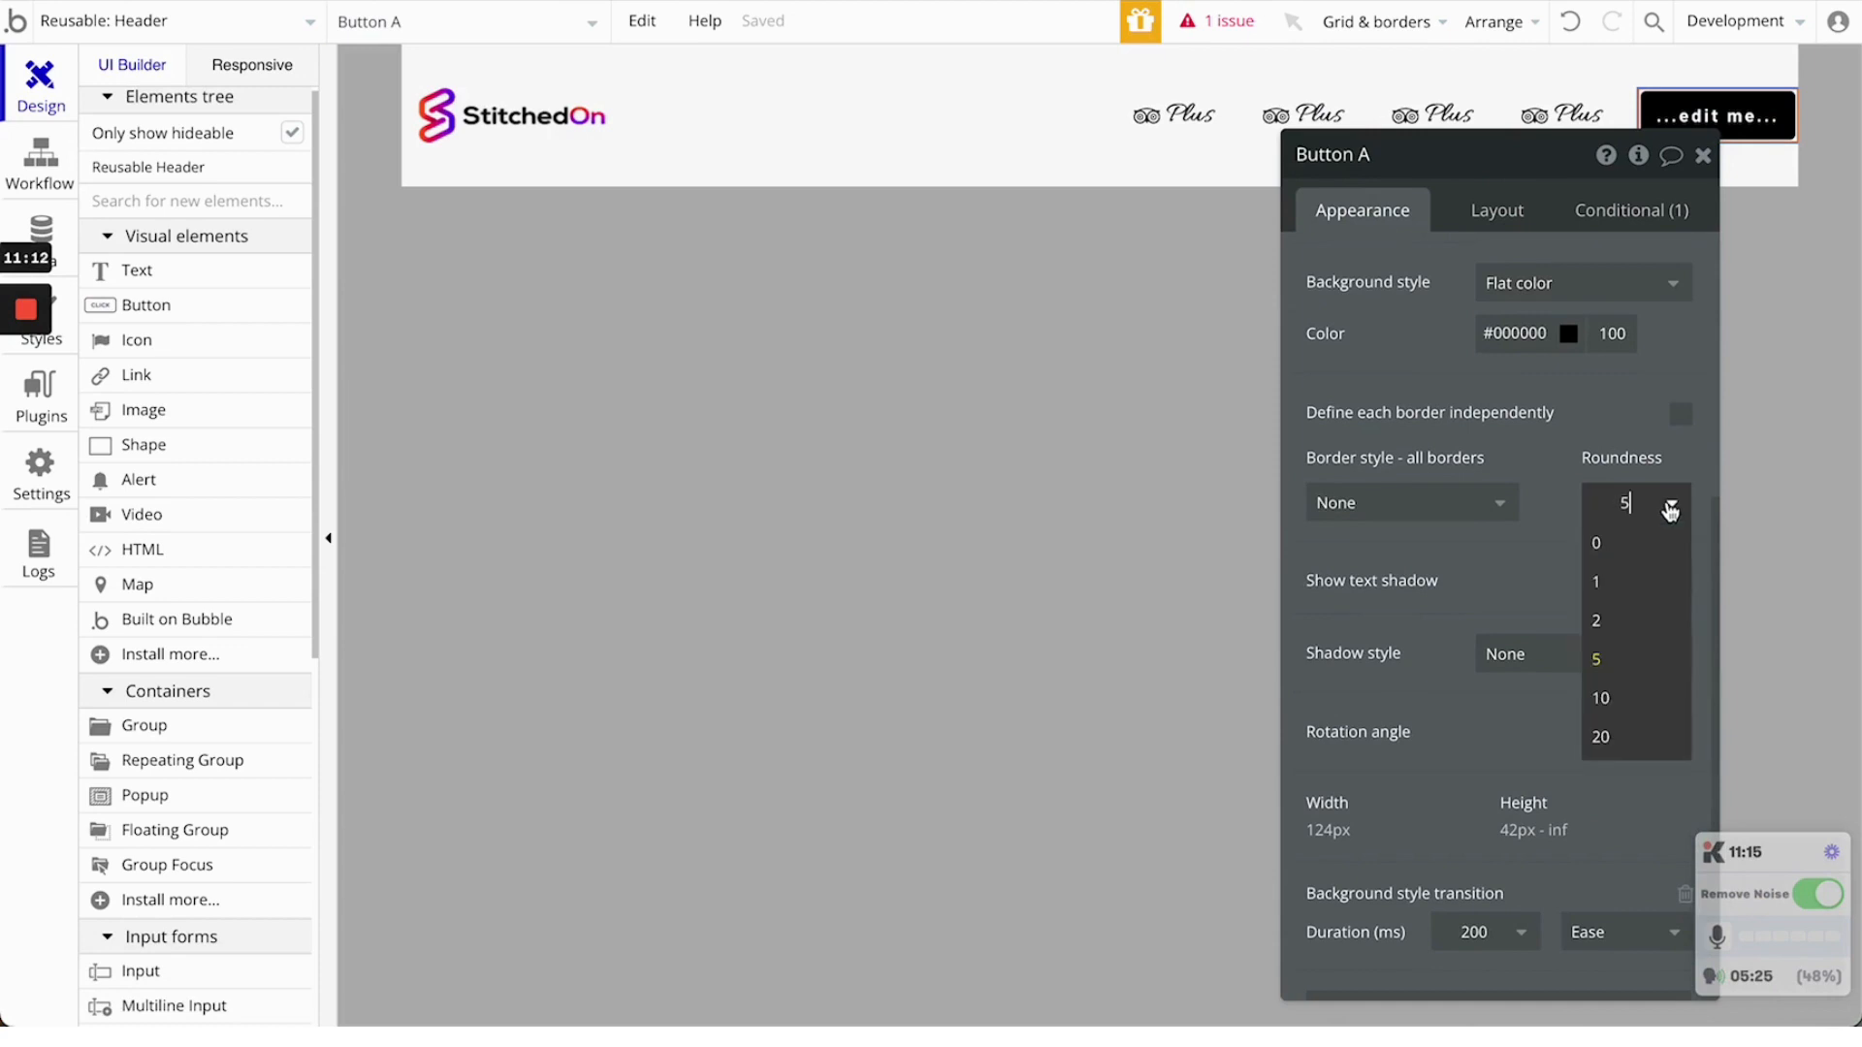
{"action": "left_click", "coordinate": [1635, 737]}
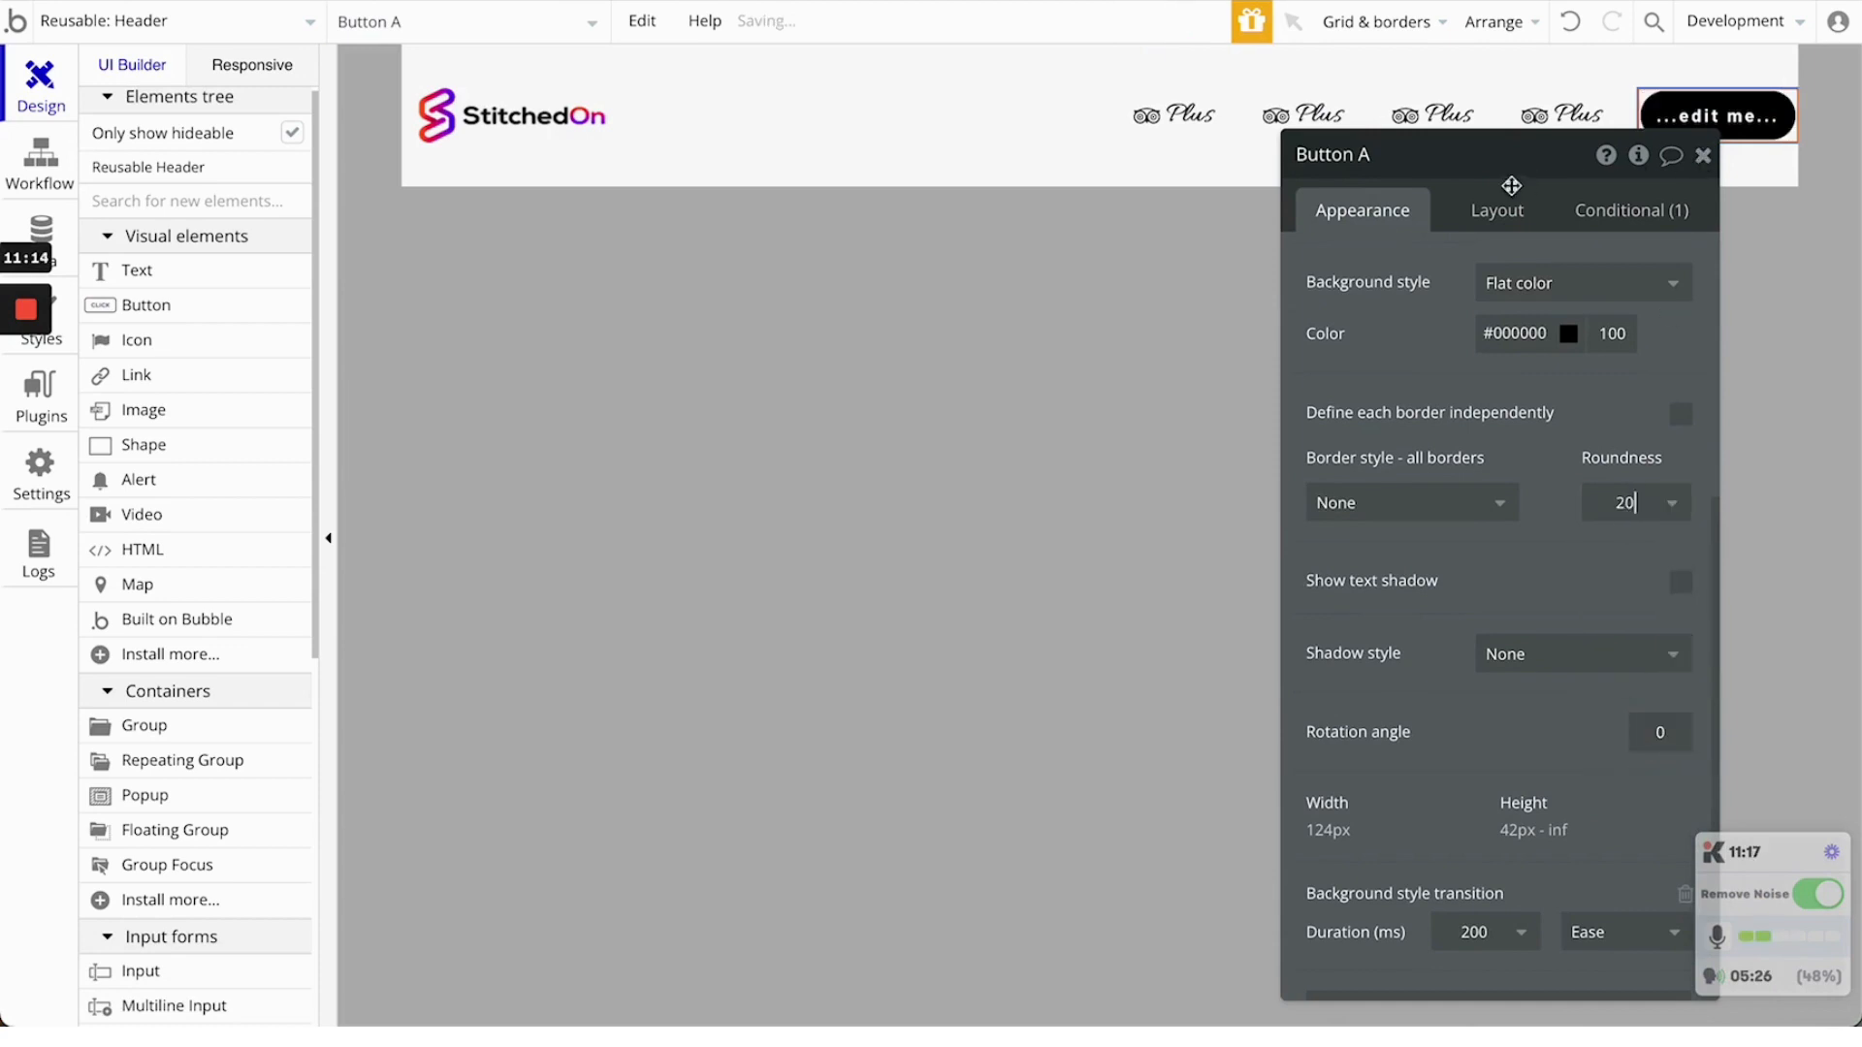
Change the black button's label to "Sign in" and close its properties
{"action": "scroll", "coordinate": [1475, 321], "scroll_direction": "up", "scroll_amount": 6}
{"action": "triple_click", "coordinate": [1475, 277]}
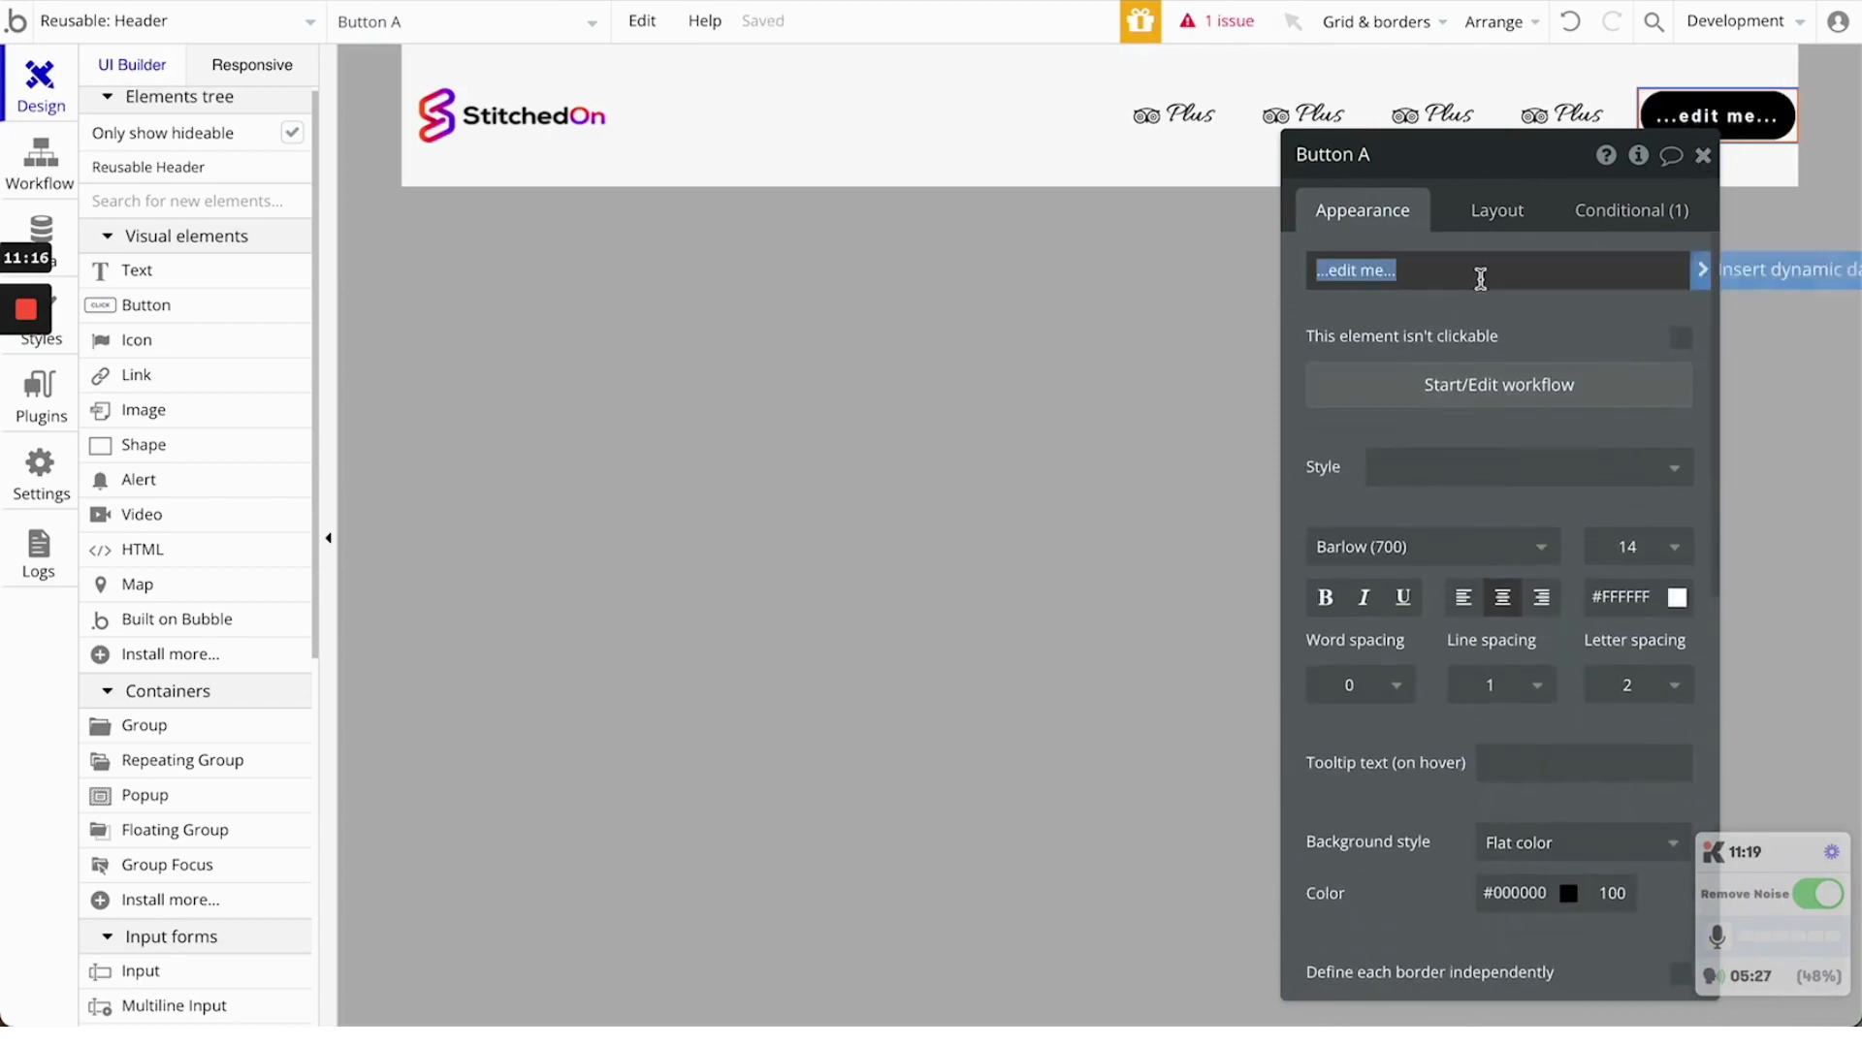
{"action": "type", "text": "Sign"}
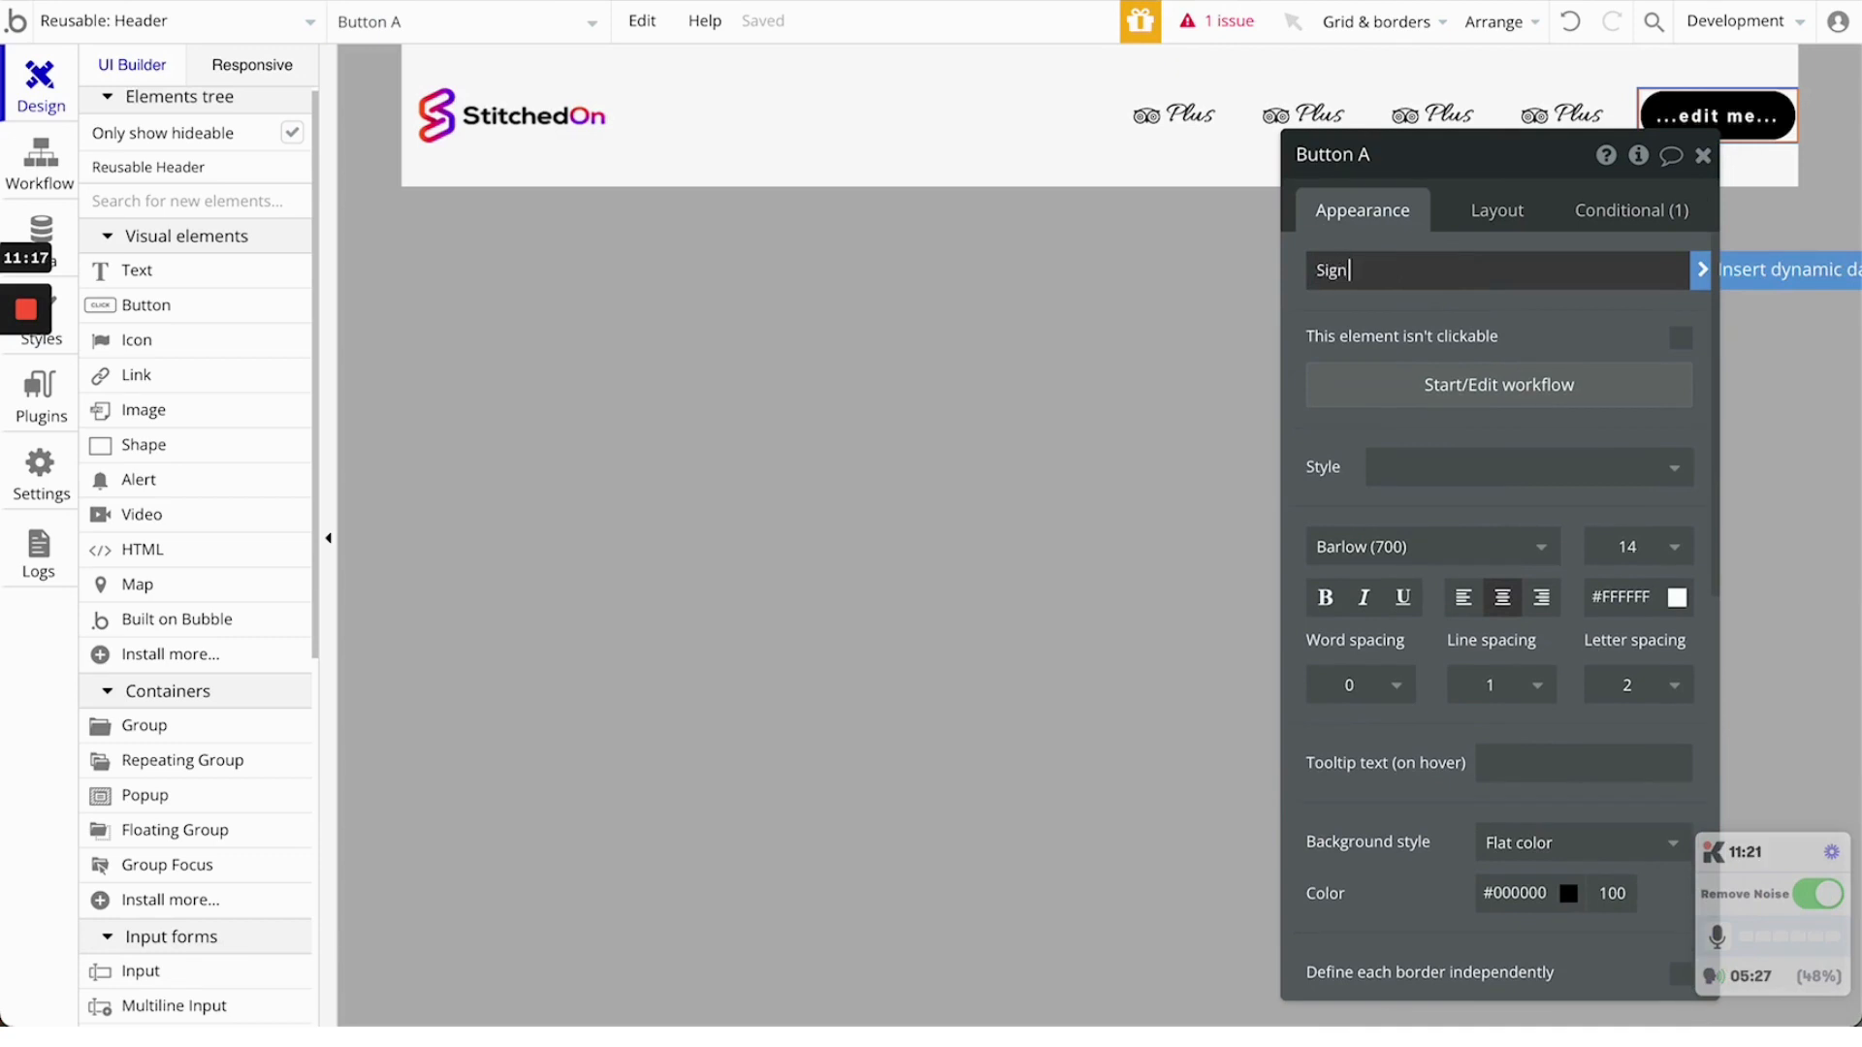
{"action": "type", "text": " in"}
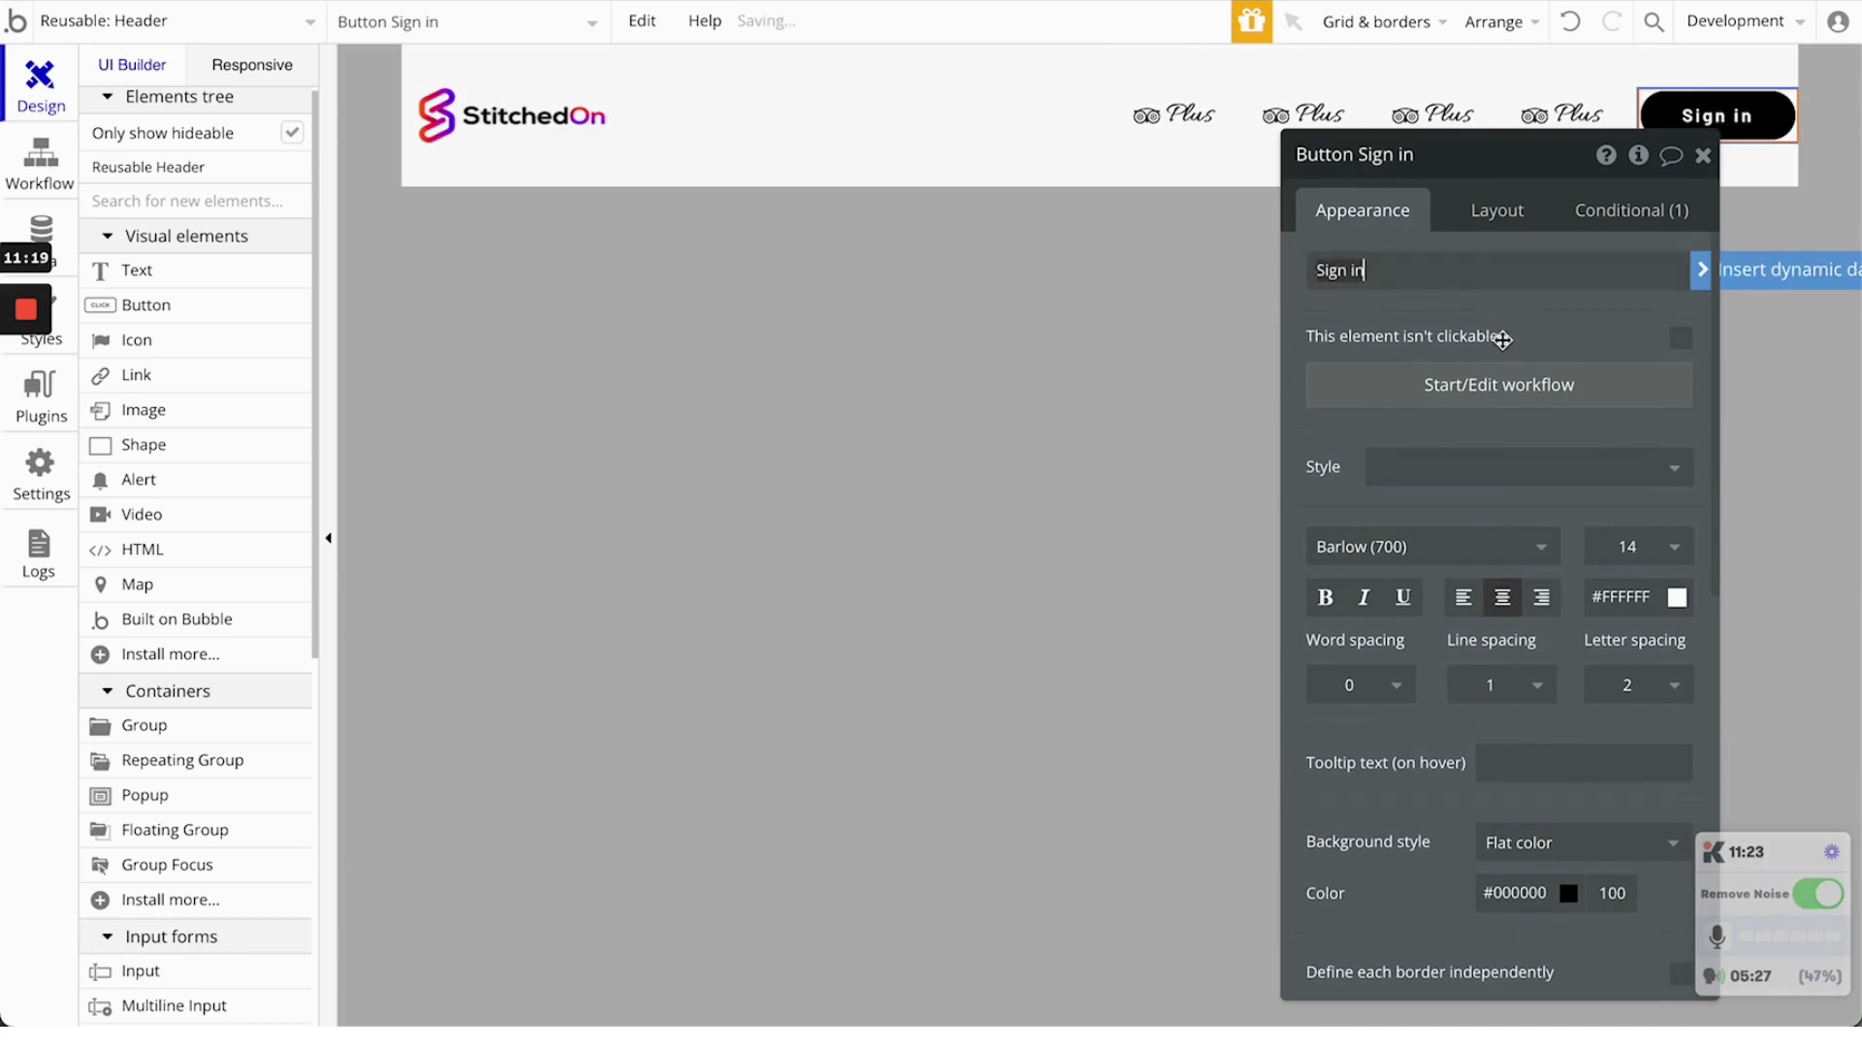
{"action": "left_click", "coordinate": [1545, 316]}
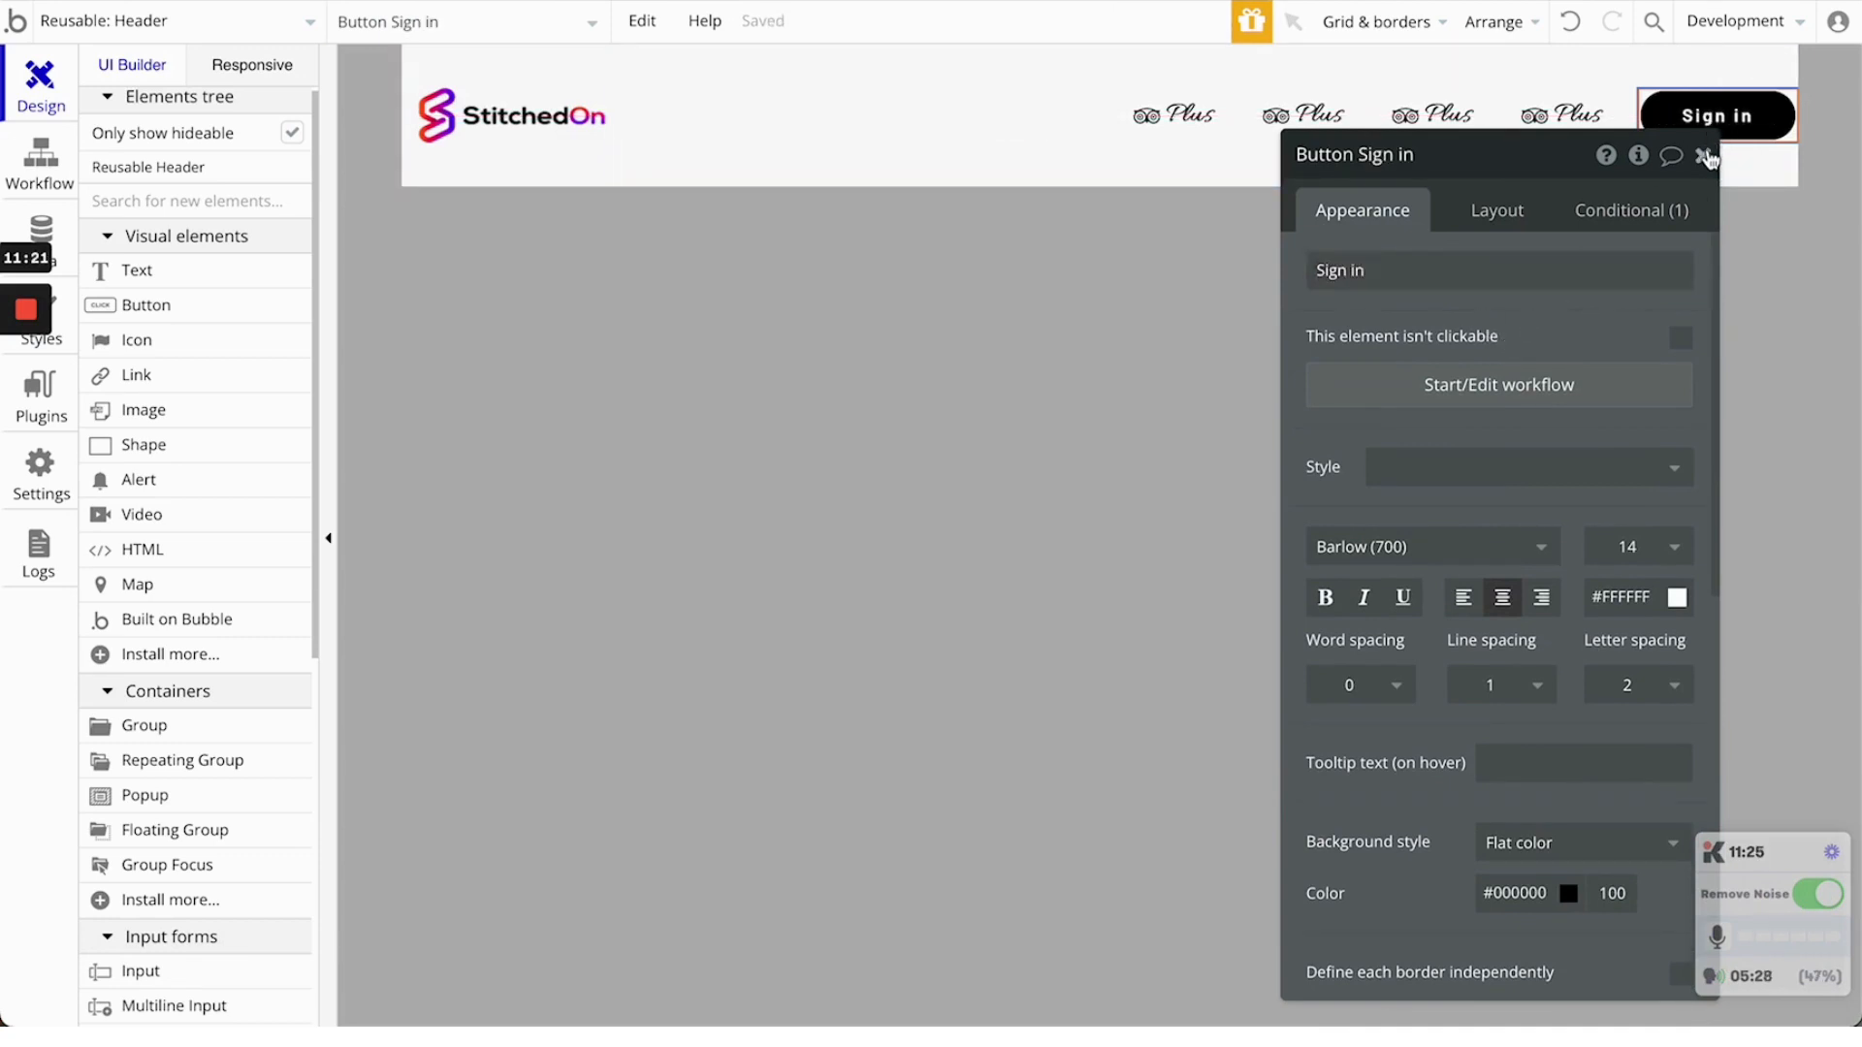
{"action": "left_click", "coordinate": [1704, 156]}
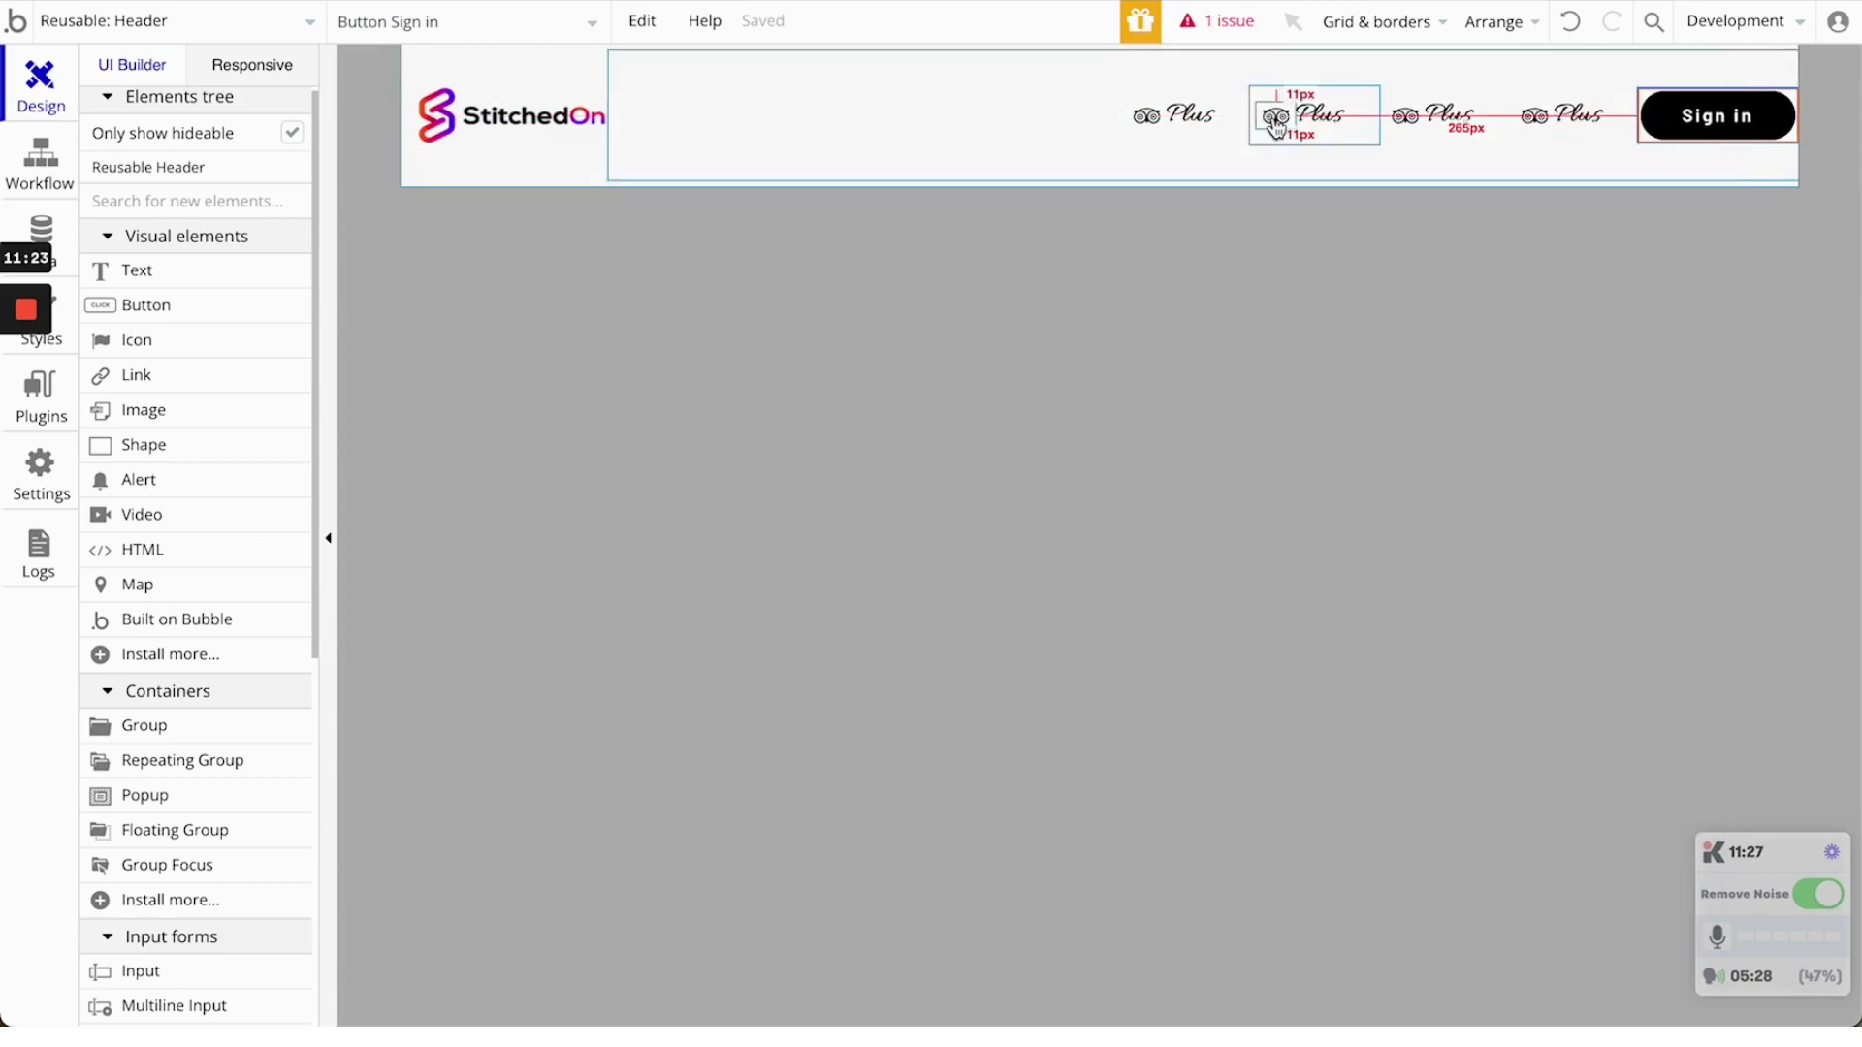
Consult the Tripadvisor site's header, then back in the Bubble editor replace the second button group's icon with fa-pencil
{"action": "left_click", "coordinate": [902, 0]}
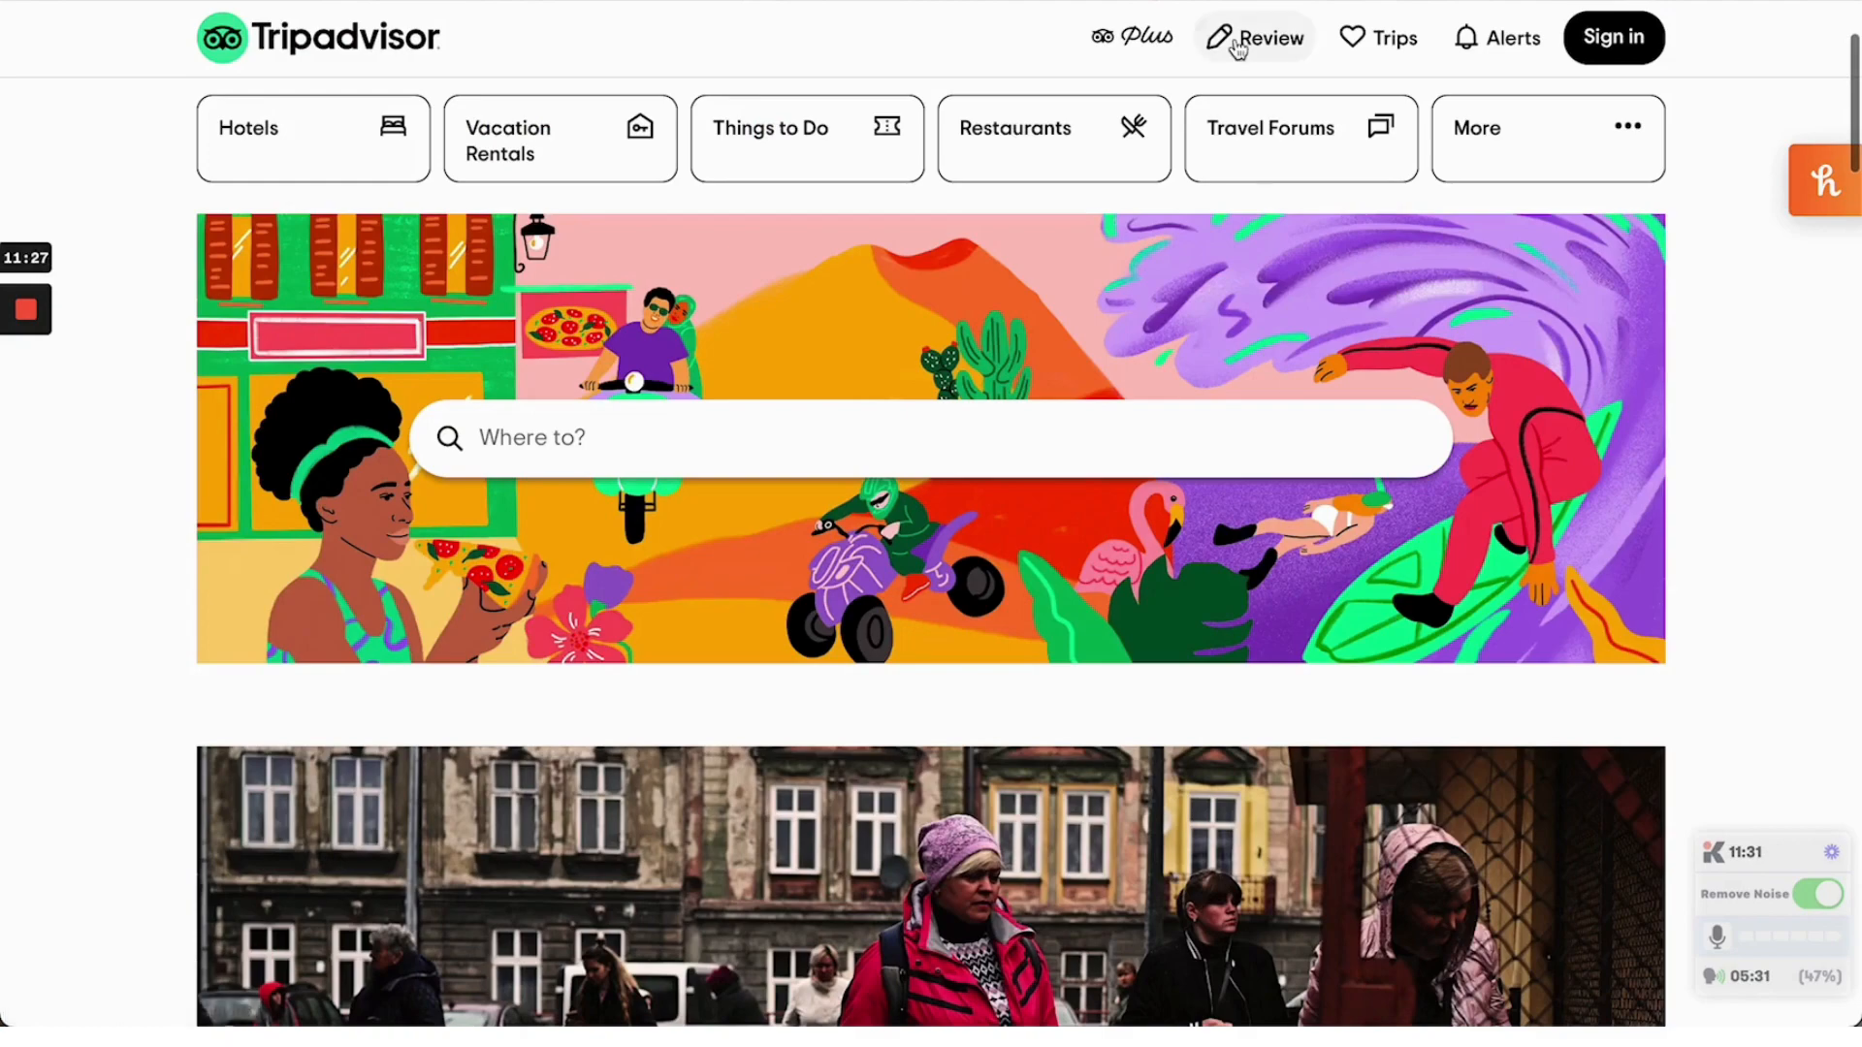
{"action": "left_click", "coordinate": [471, 4]}
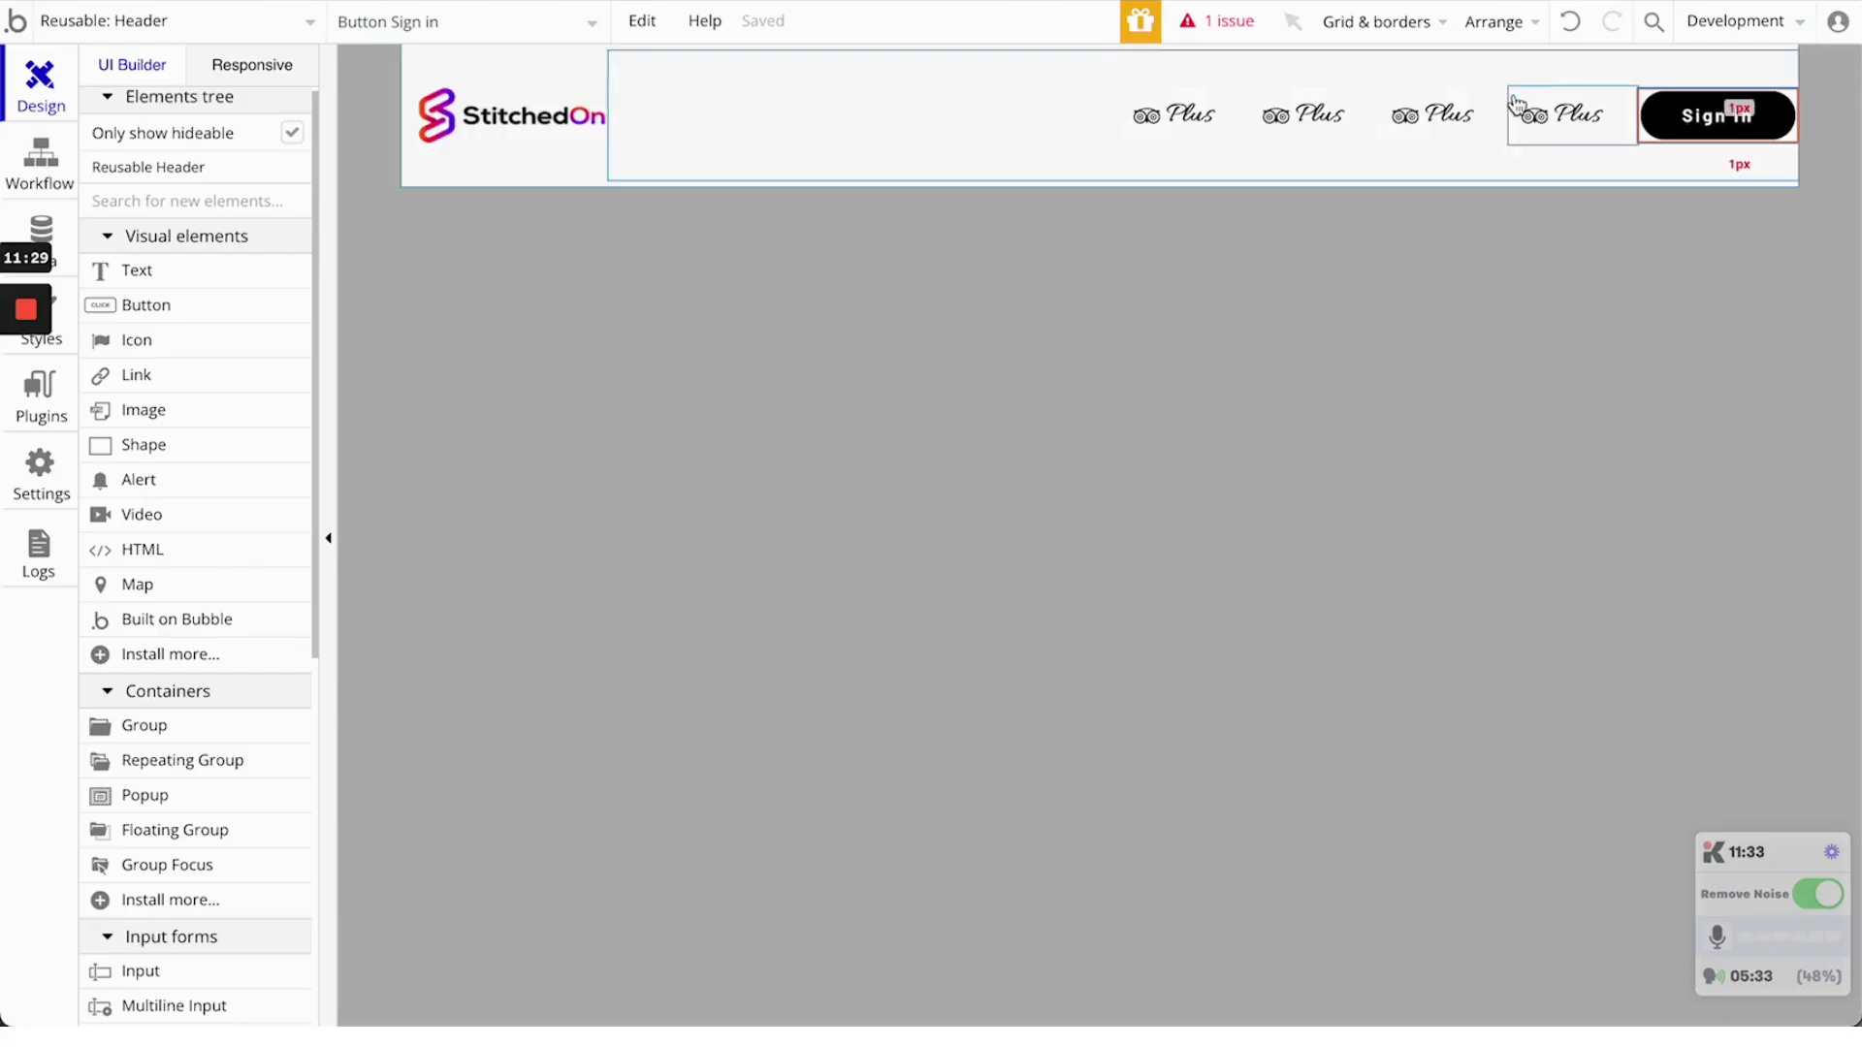
{"action": "left_click", "coordinate": [1275, 116]}
{"action": "double_click", "coordinate": [1275, 118]}
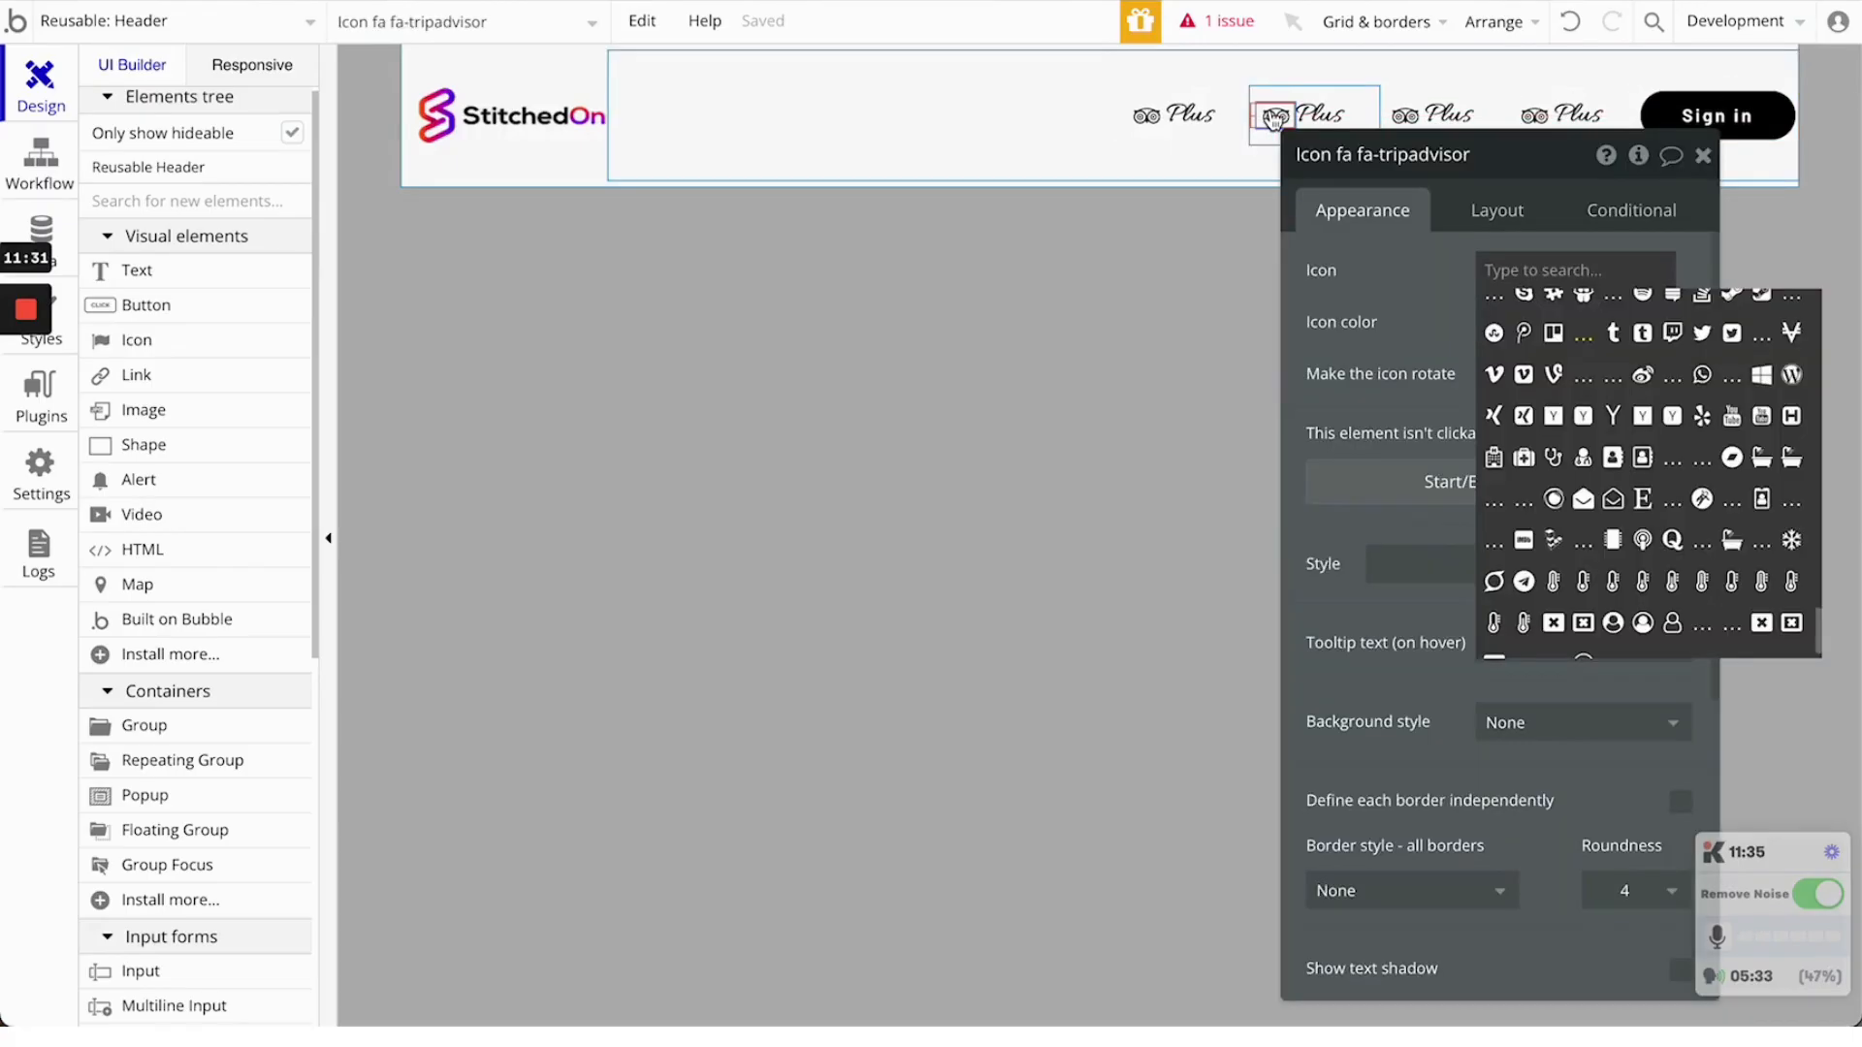
{"action": "left_click", "coordinate": [1565, 261]}
{"action": "left_click", "coordinate": [1565, 261]}
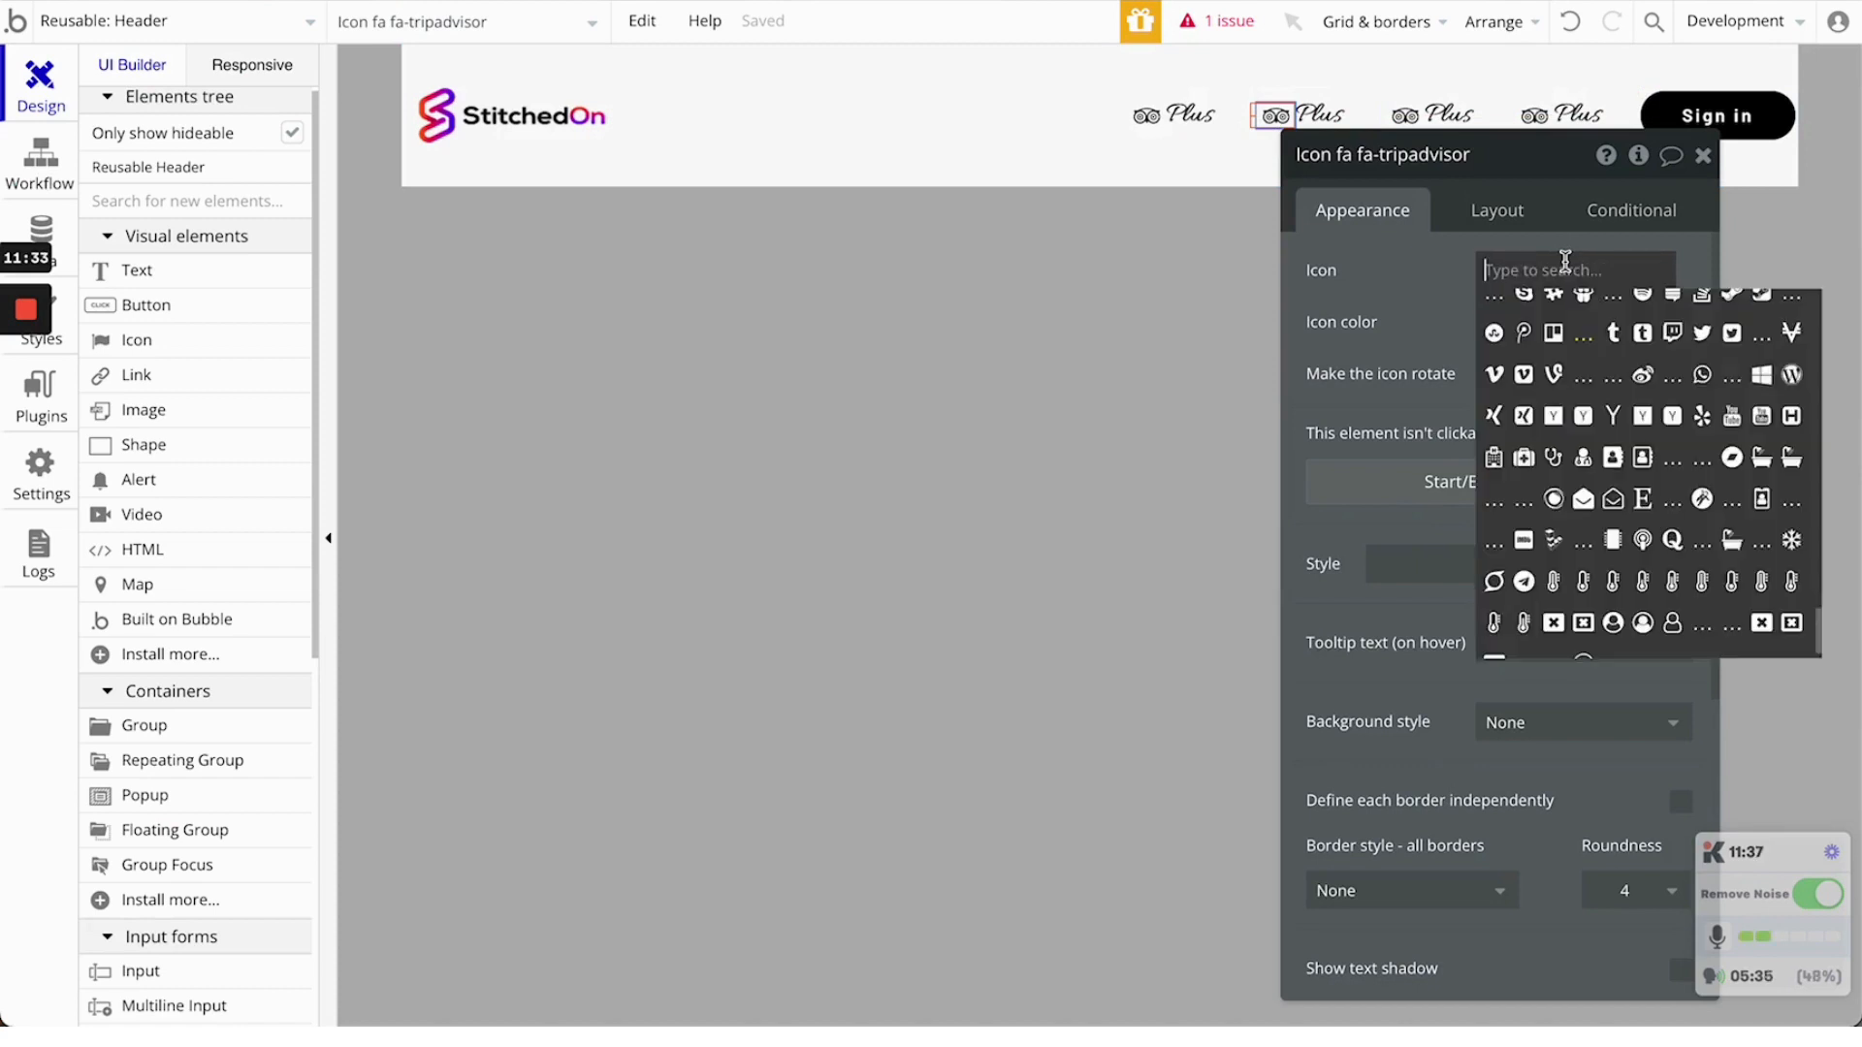
{"action": "type", "text": "pen"}
{"action": "left_click", "coordinate": [1552, 312]}
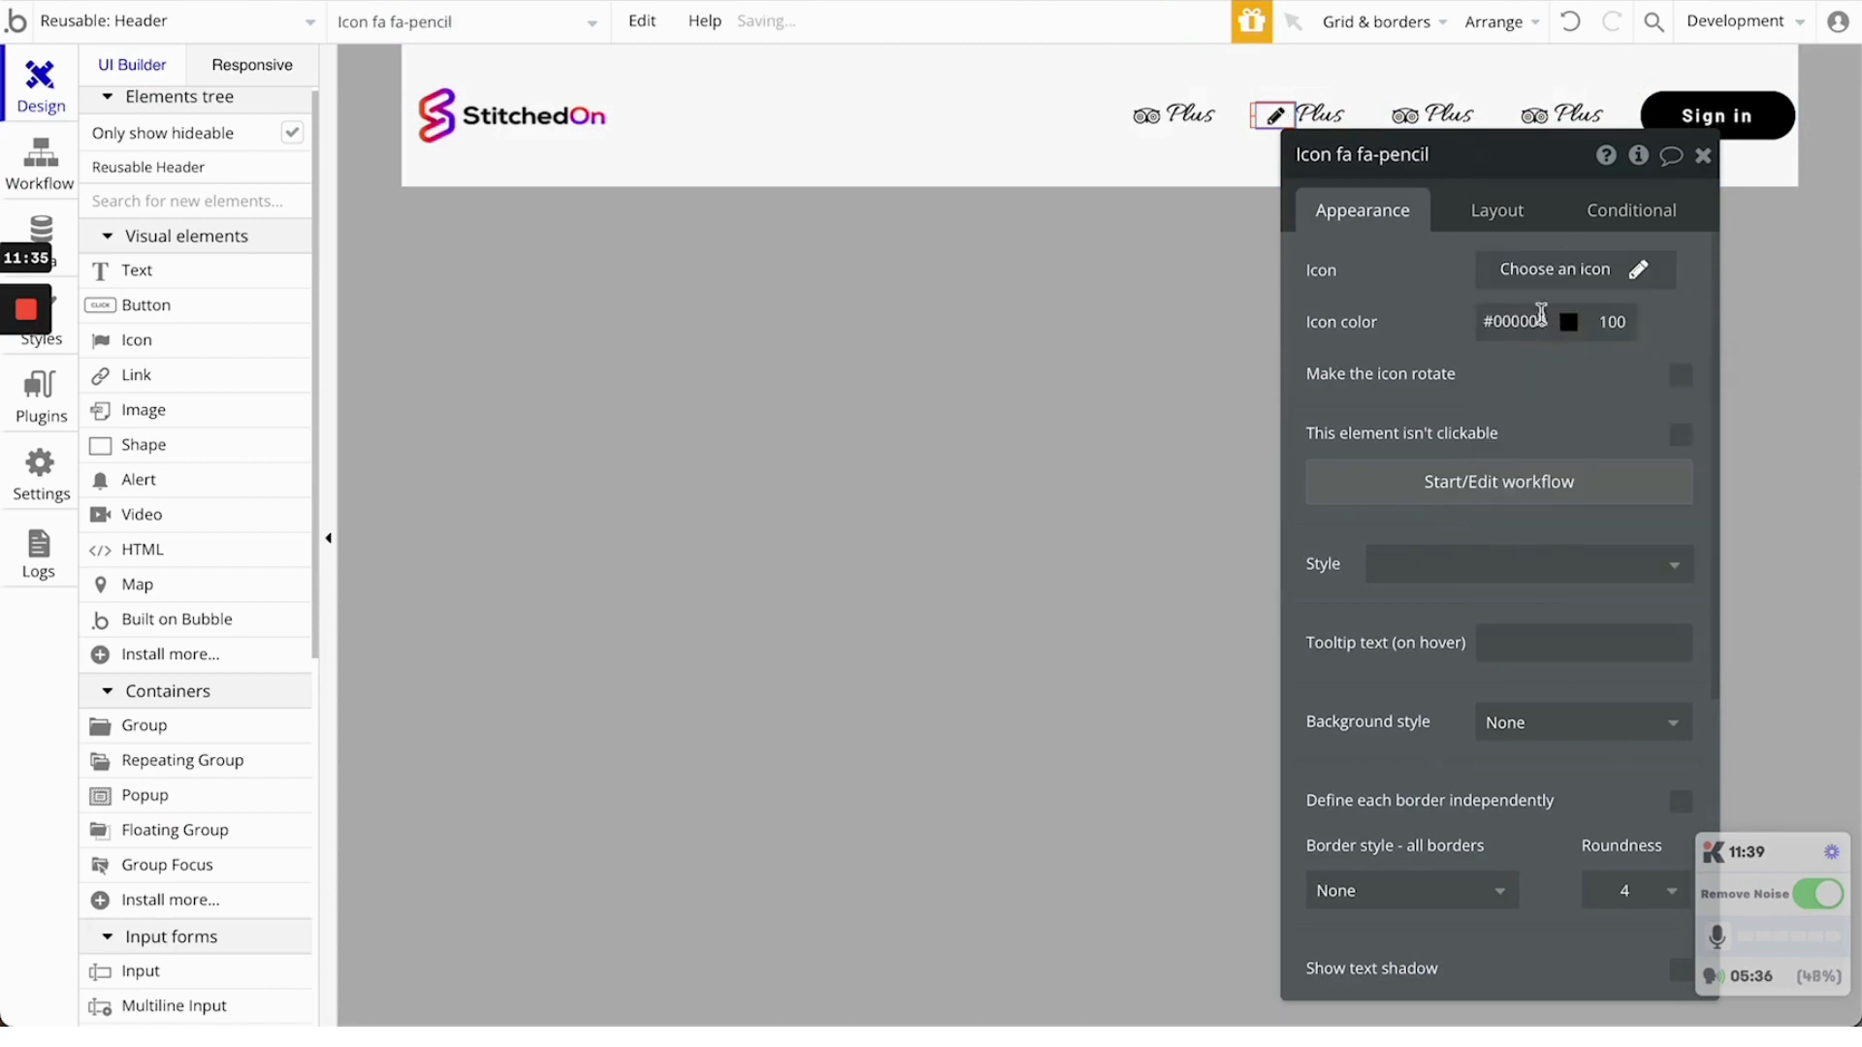
Change the text beside the pencil icon to "Review"
{"action": "left_click", "coordinate": [1334, 126]}
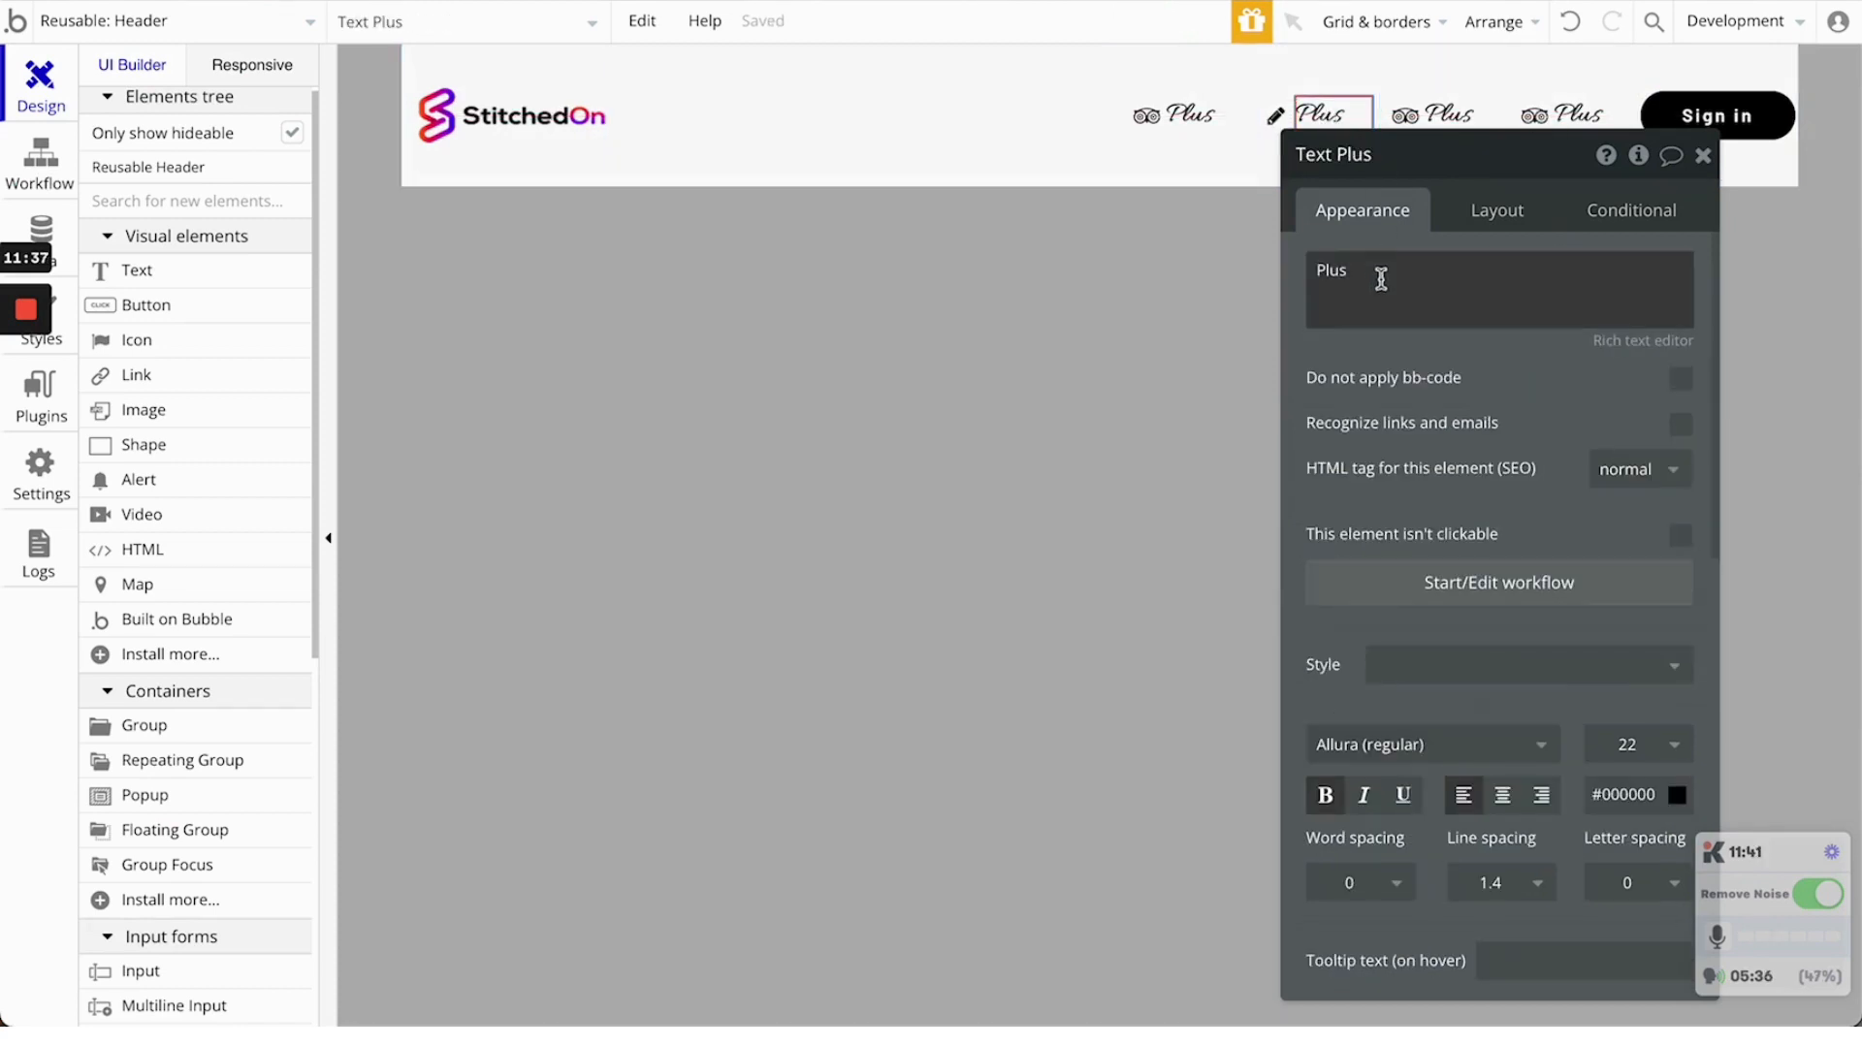
{"action": "double_click", "coordinate": [1382, 298]}
{"action": "type", "text": "Review"}
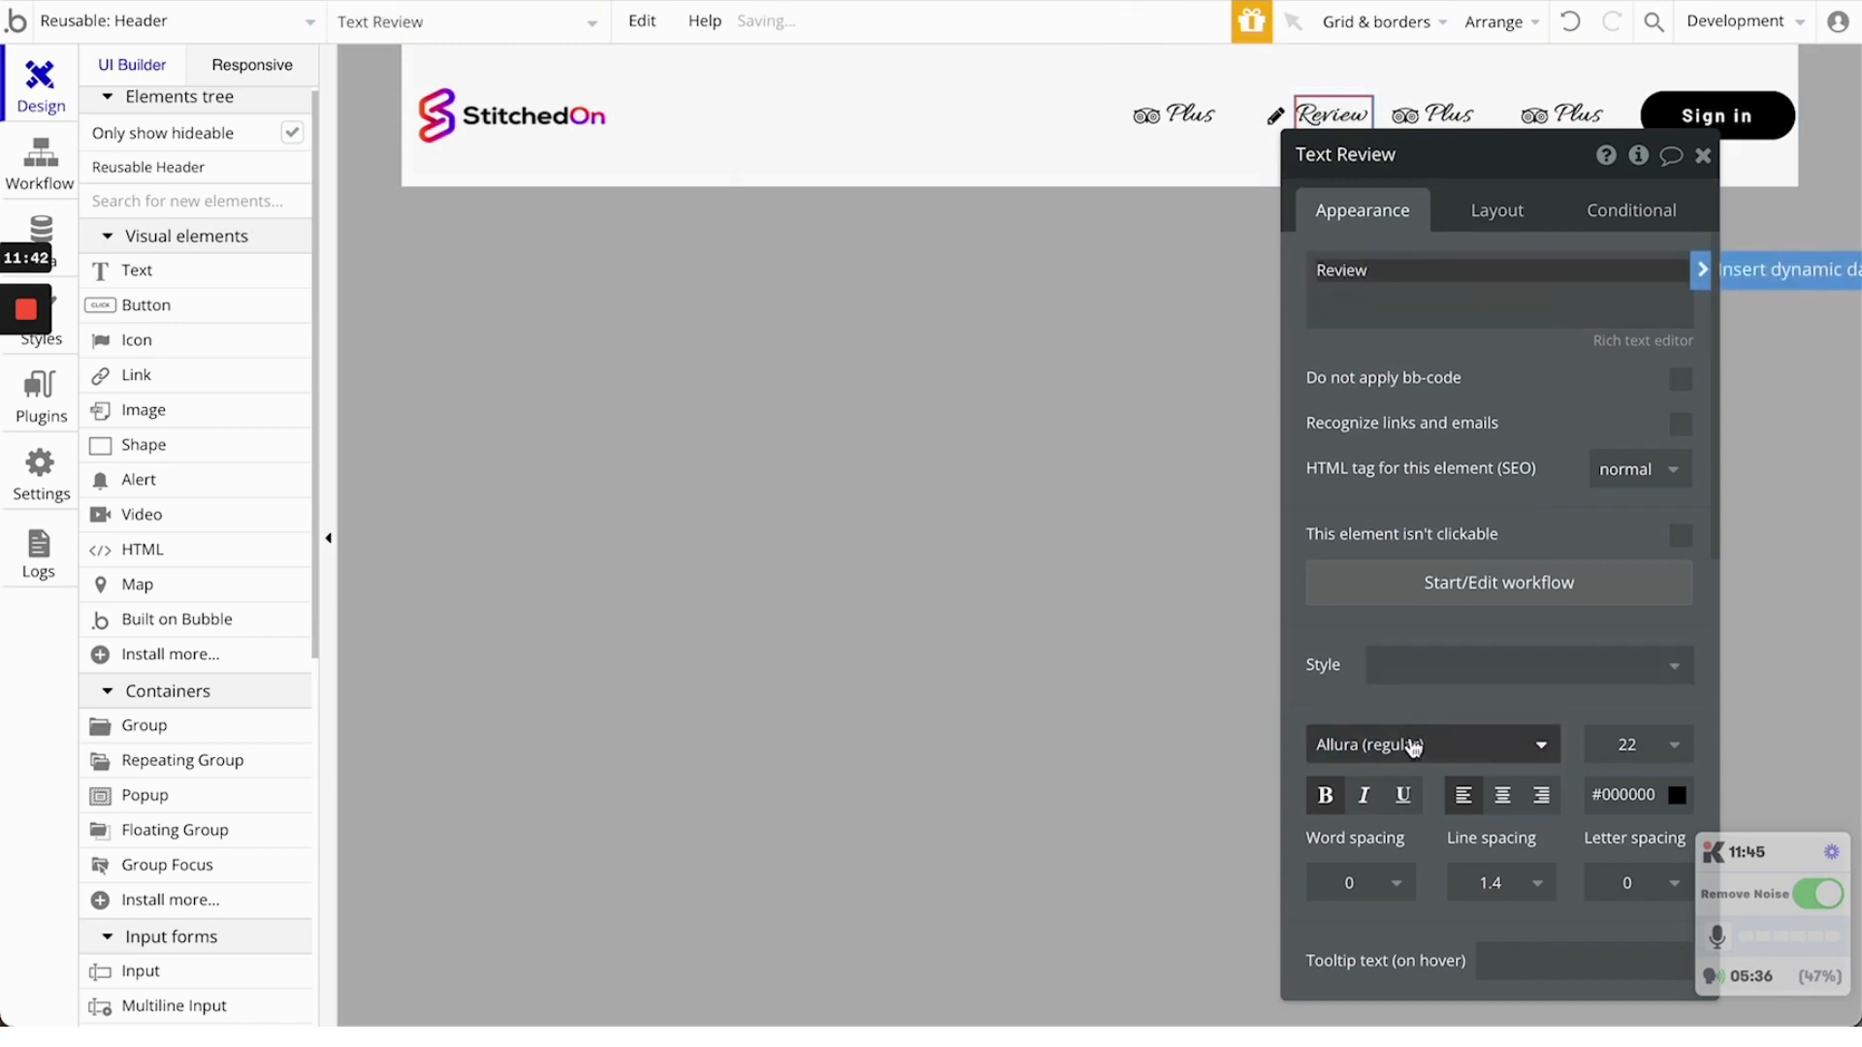
Set the Review text's font to Barlow (600)
{"action": "left_click", "coordinate": [1414, 749]}
{"action": "type", "text": "barlow"}
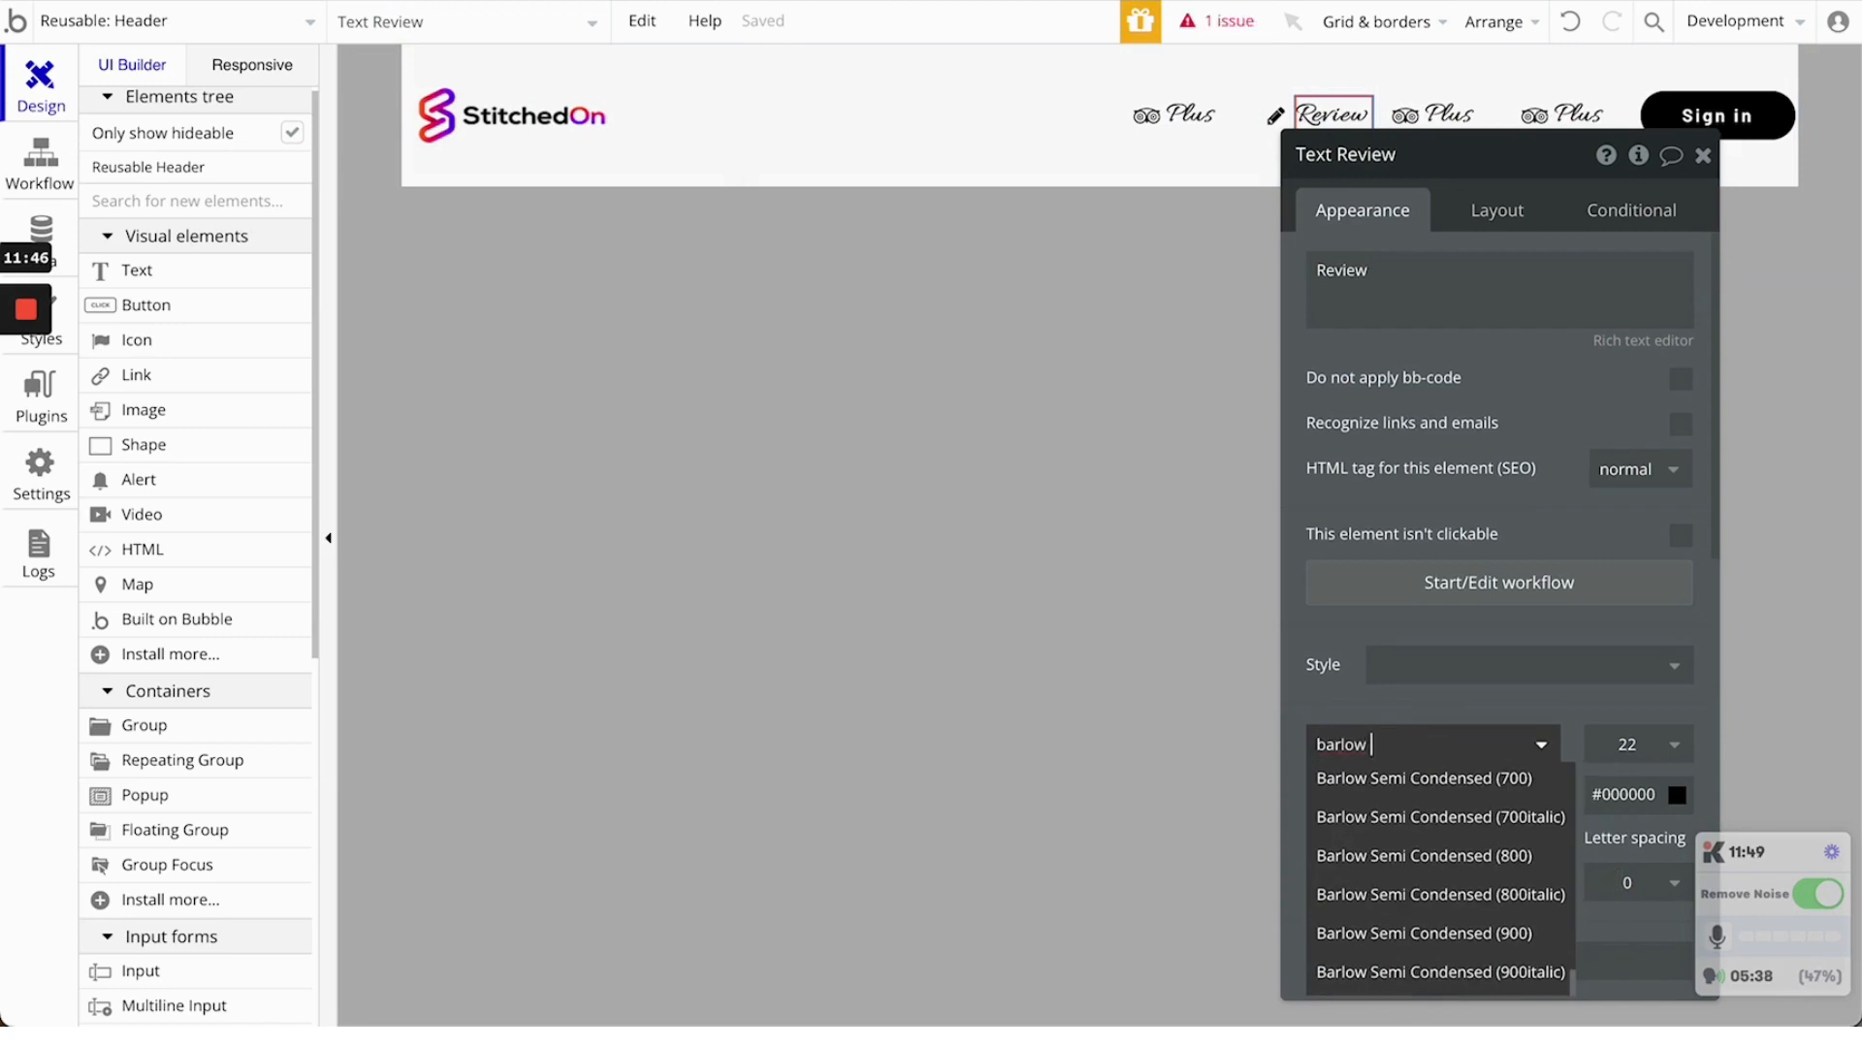
{"action": "type", "text": " ("}
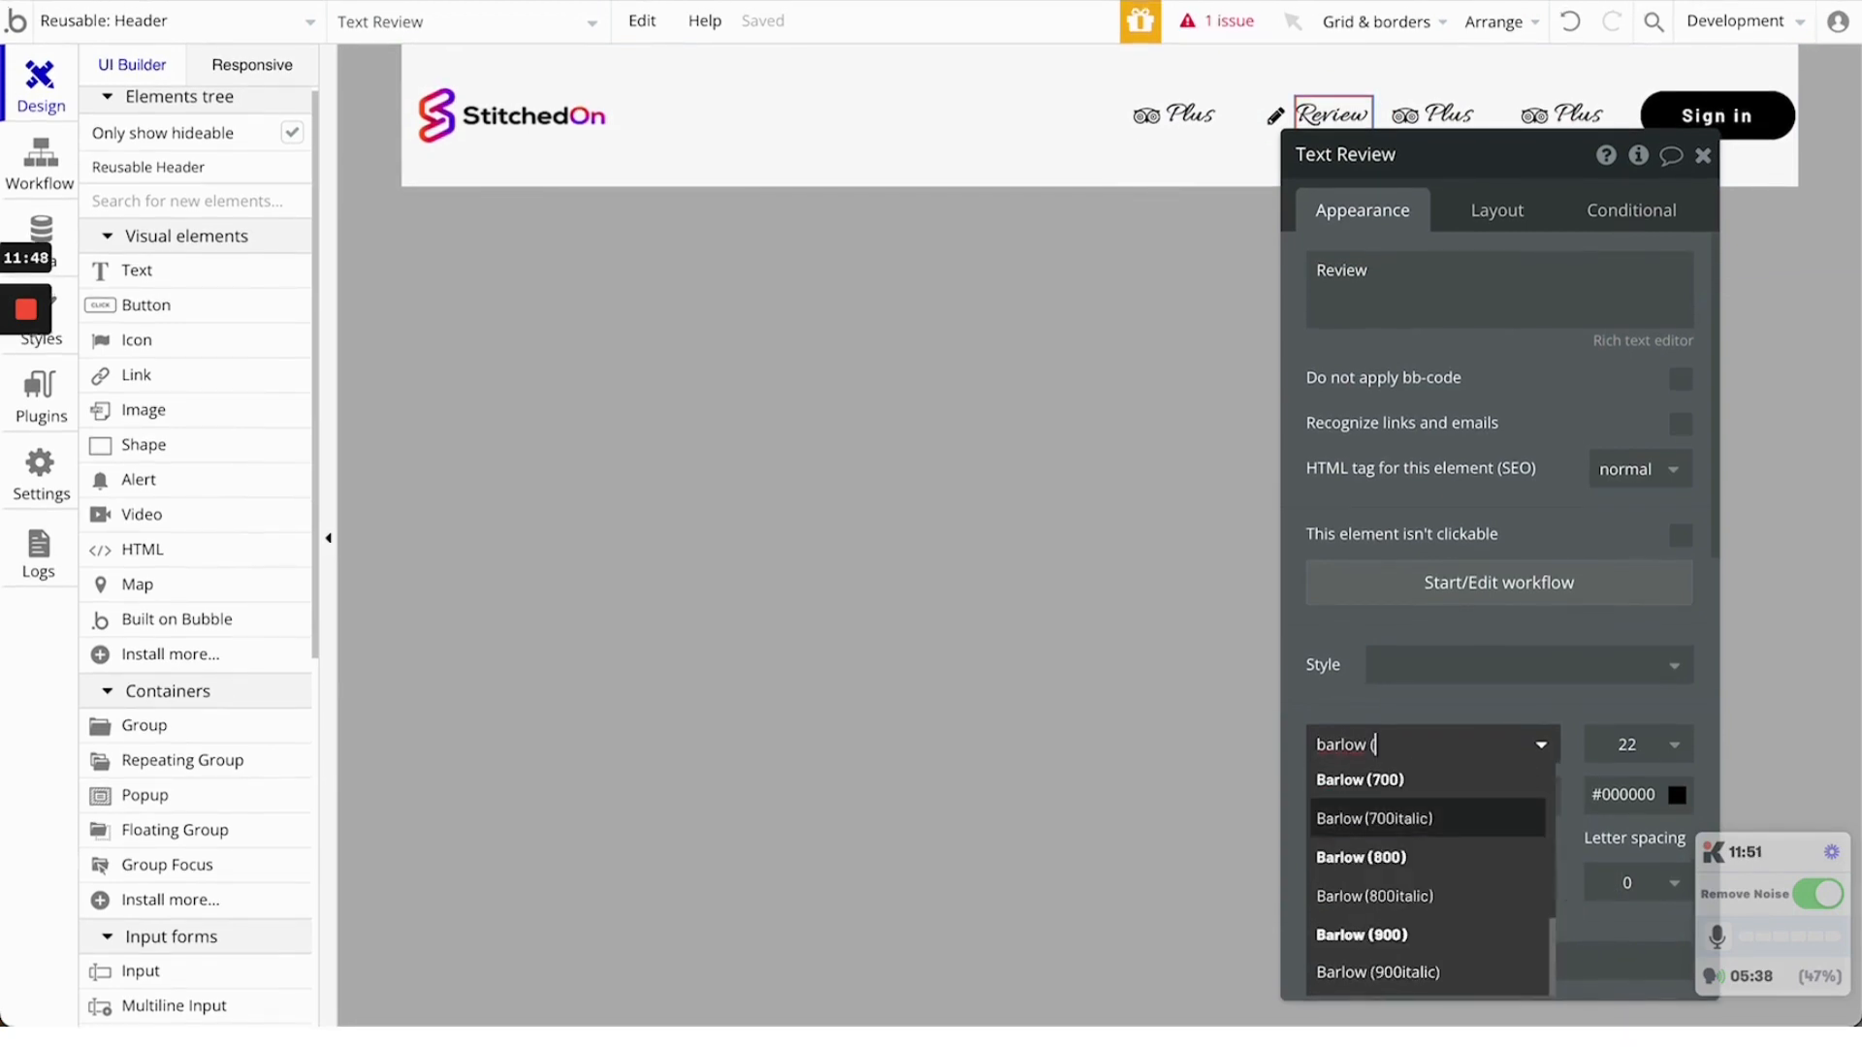
{"action": "left_click", "coordinate": [1407, 781]}
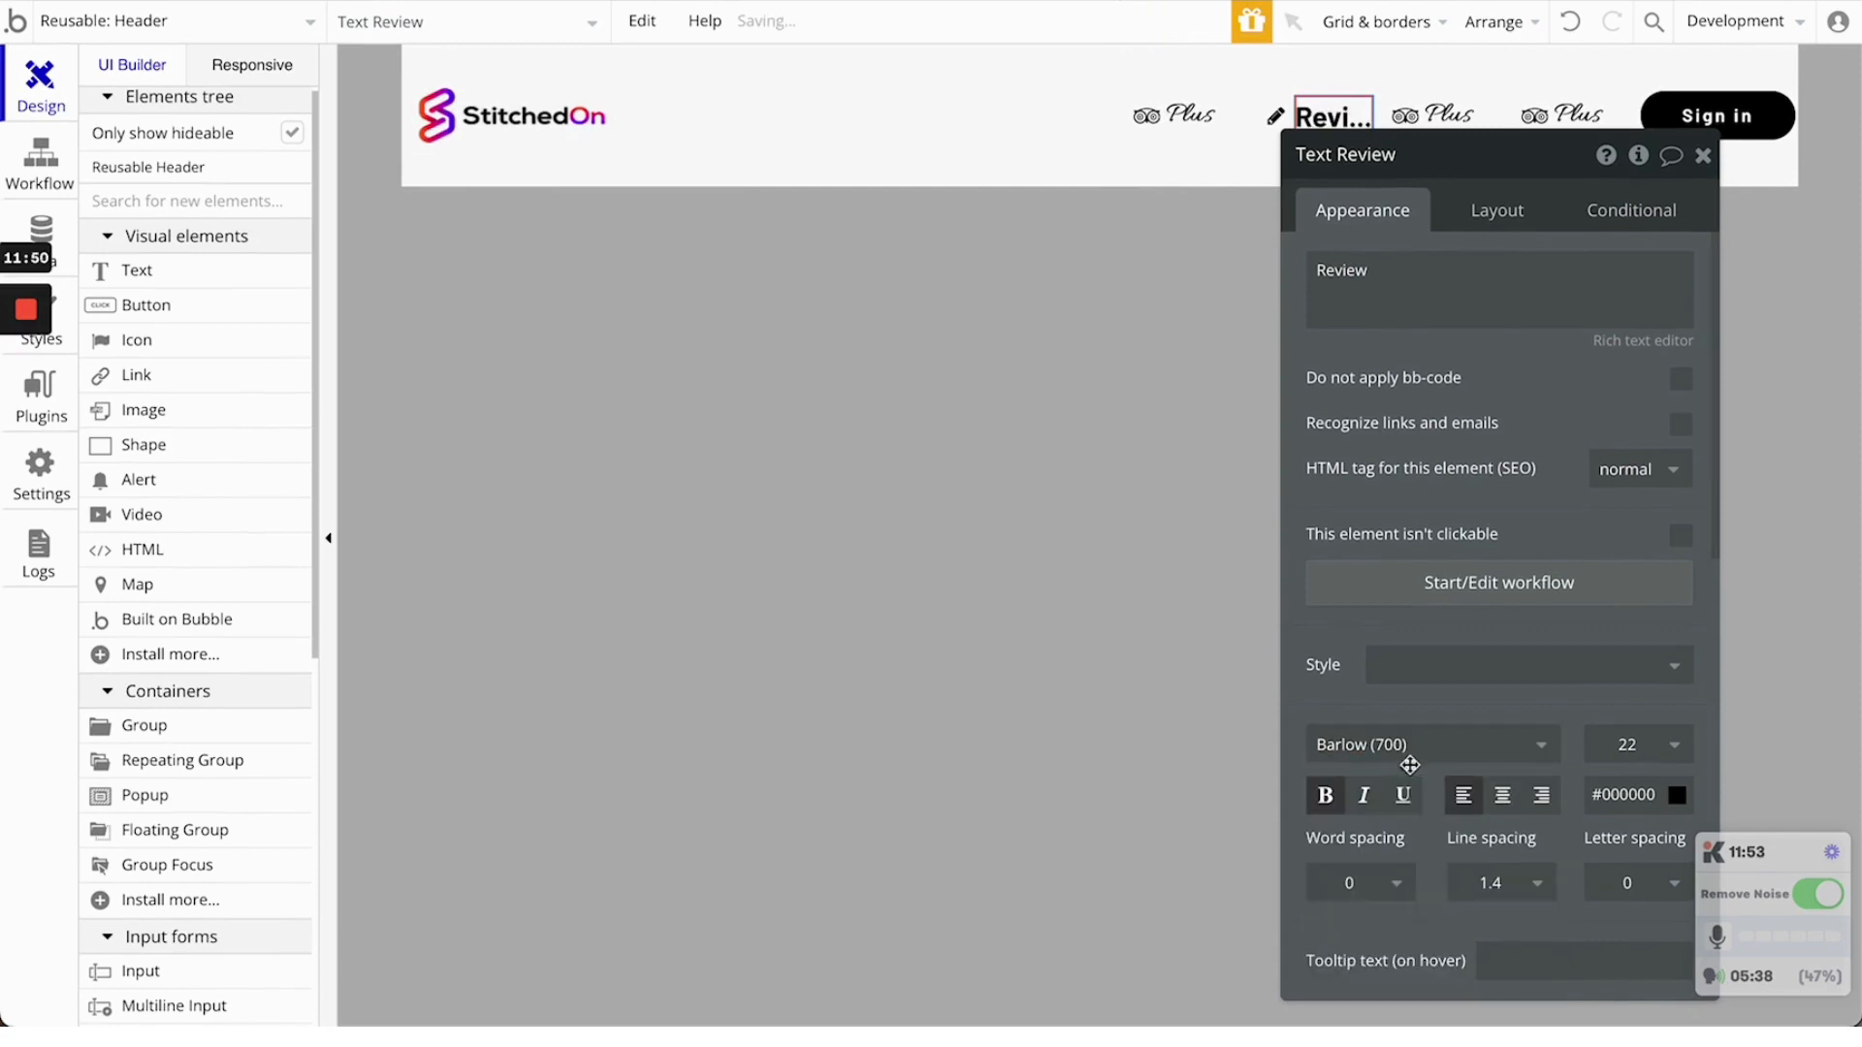
{"action": "left_click", "coordinate": [1426, 746]}
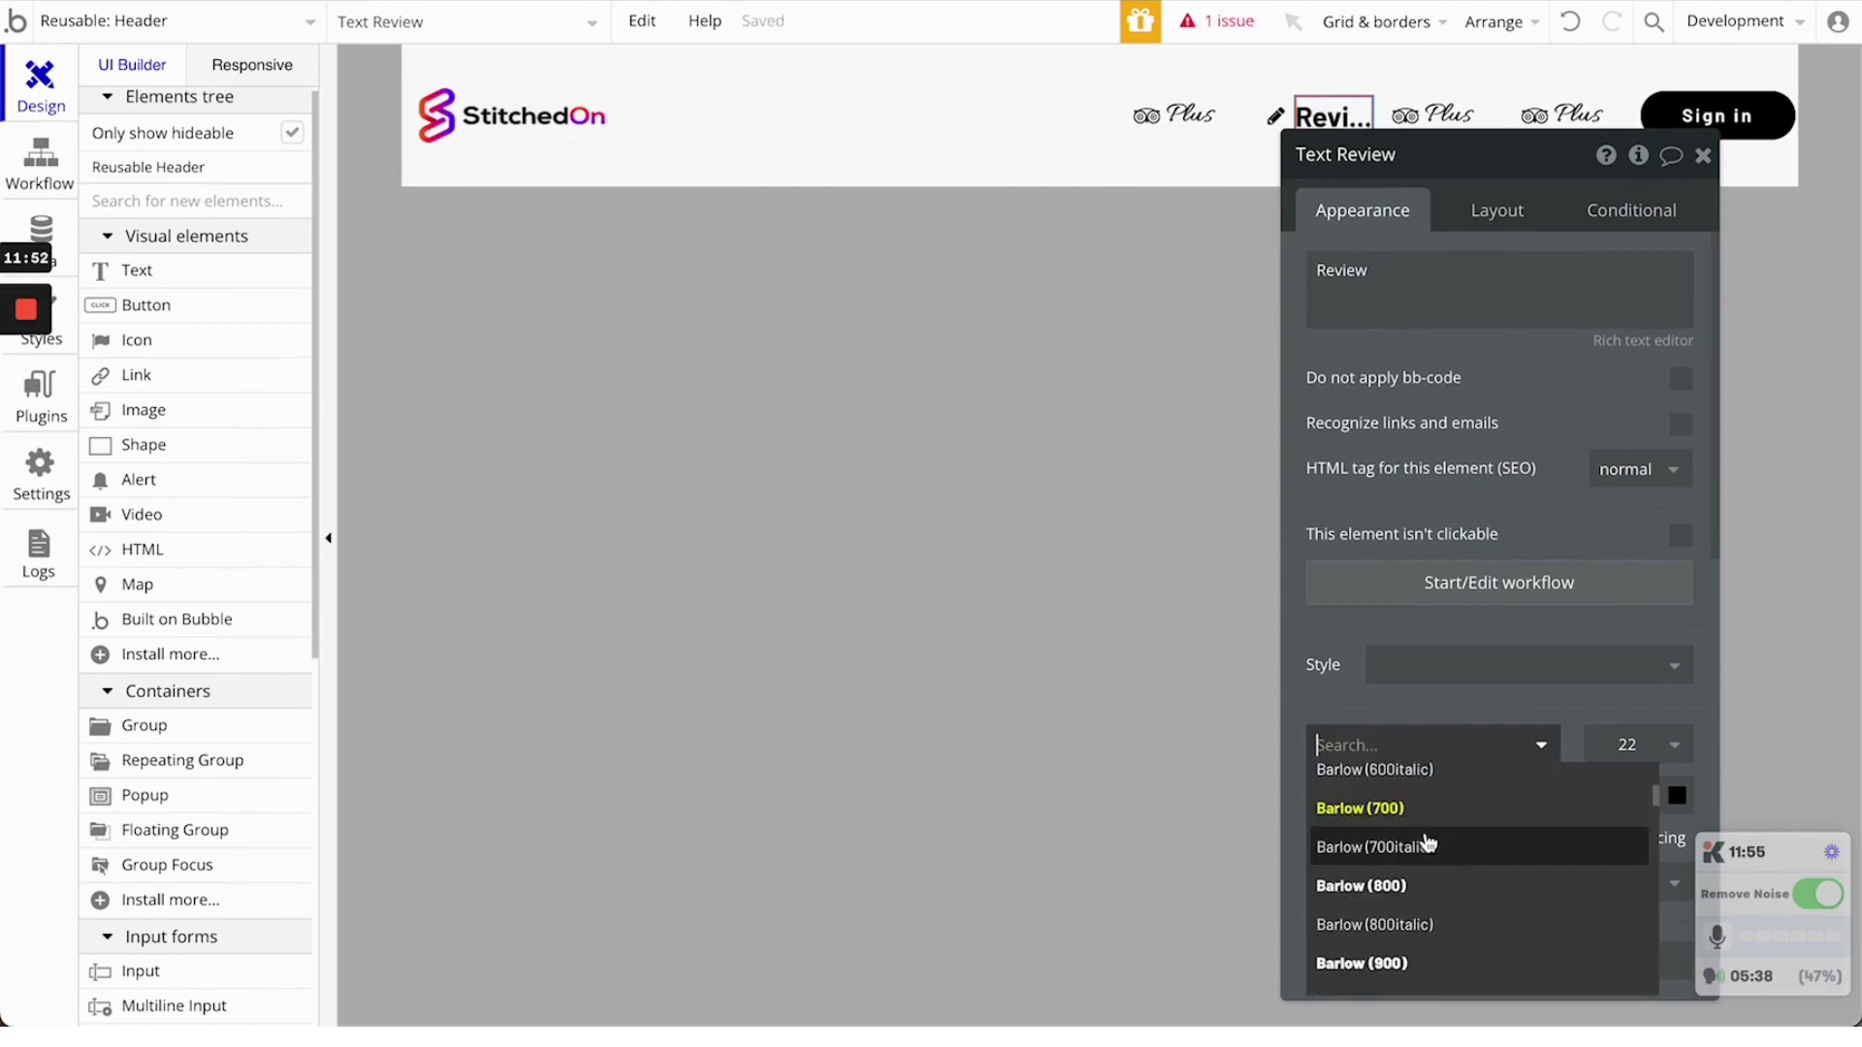
{"action": "left_click", "coordinate": [1418, 810]}
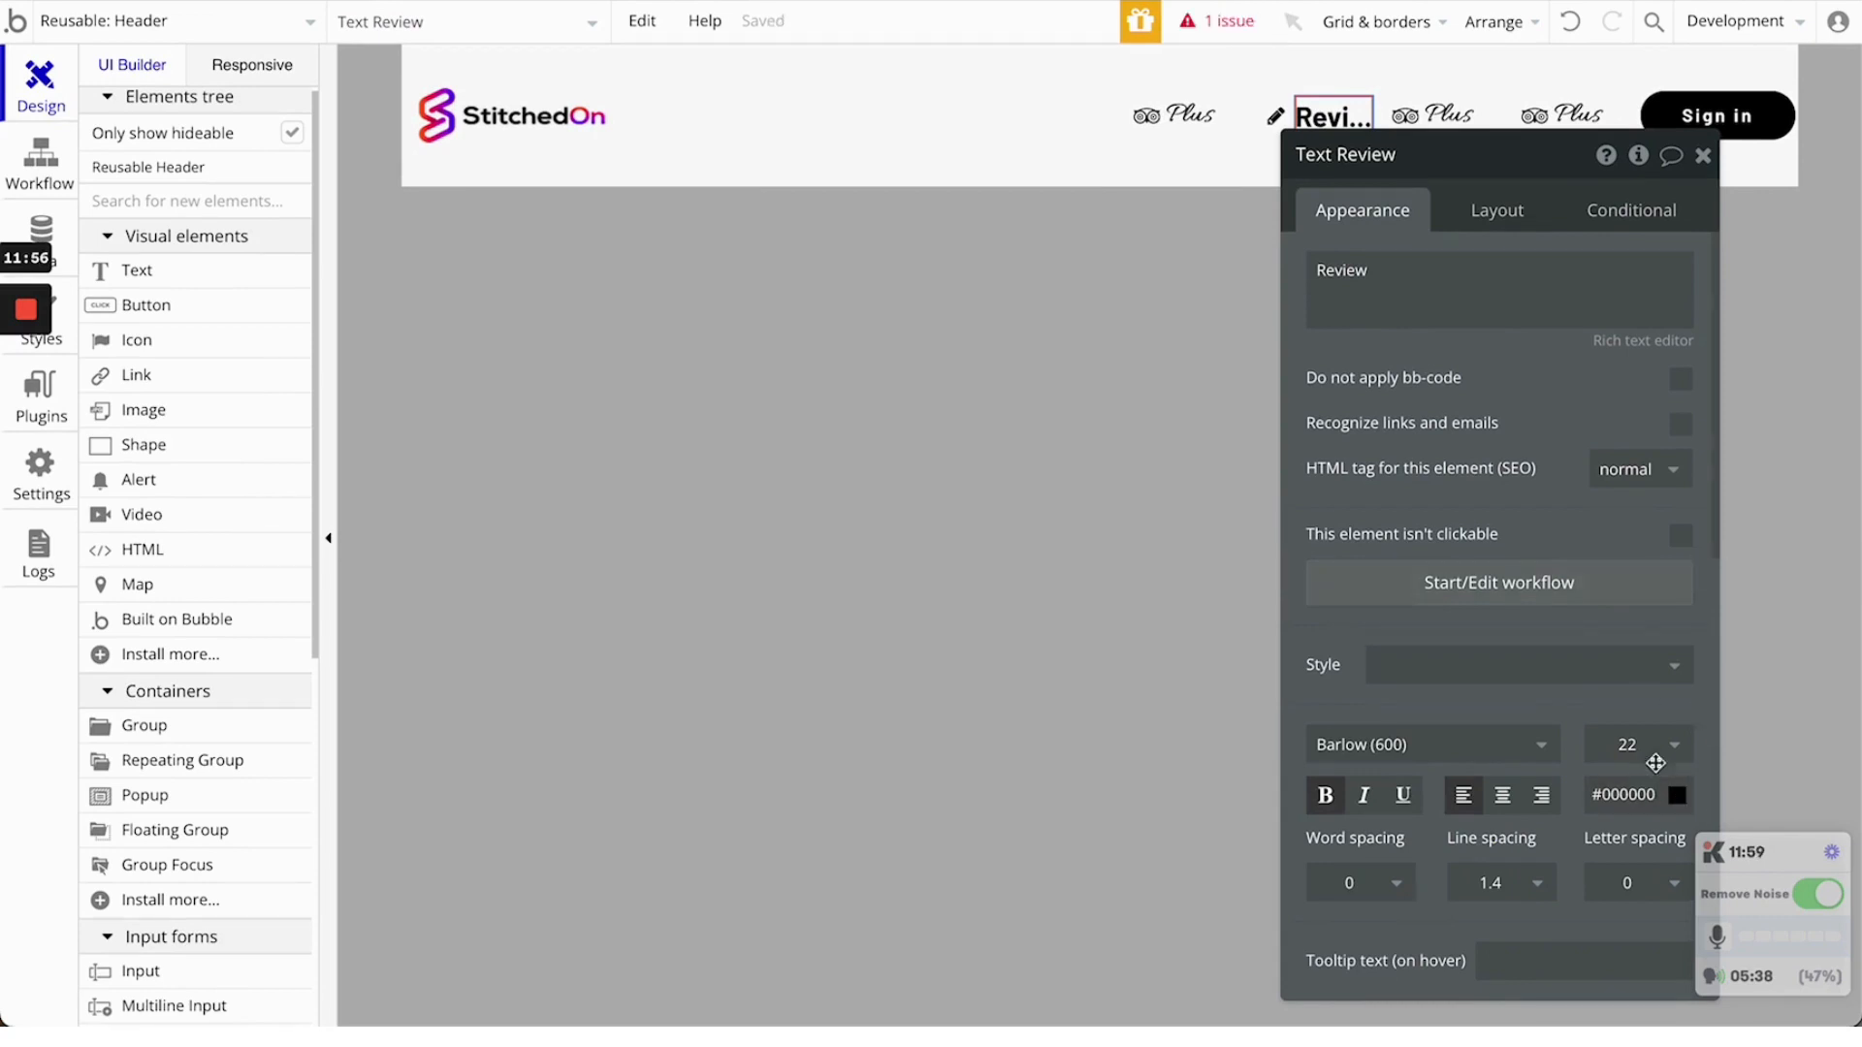
Reduce the Review text's font size to 17 and close its properties
{"action": "left_click", "coordinate": [1650, 752]}
{"action": "key", "text": "Down"}
{"action": "key", "text": "Down"}
{"action": "key", "text": "Down"}
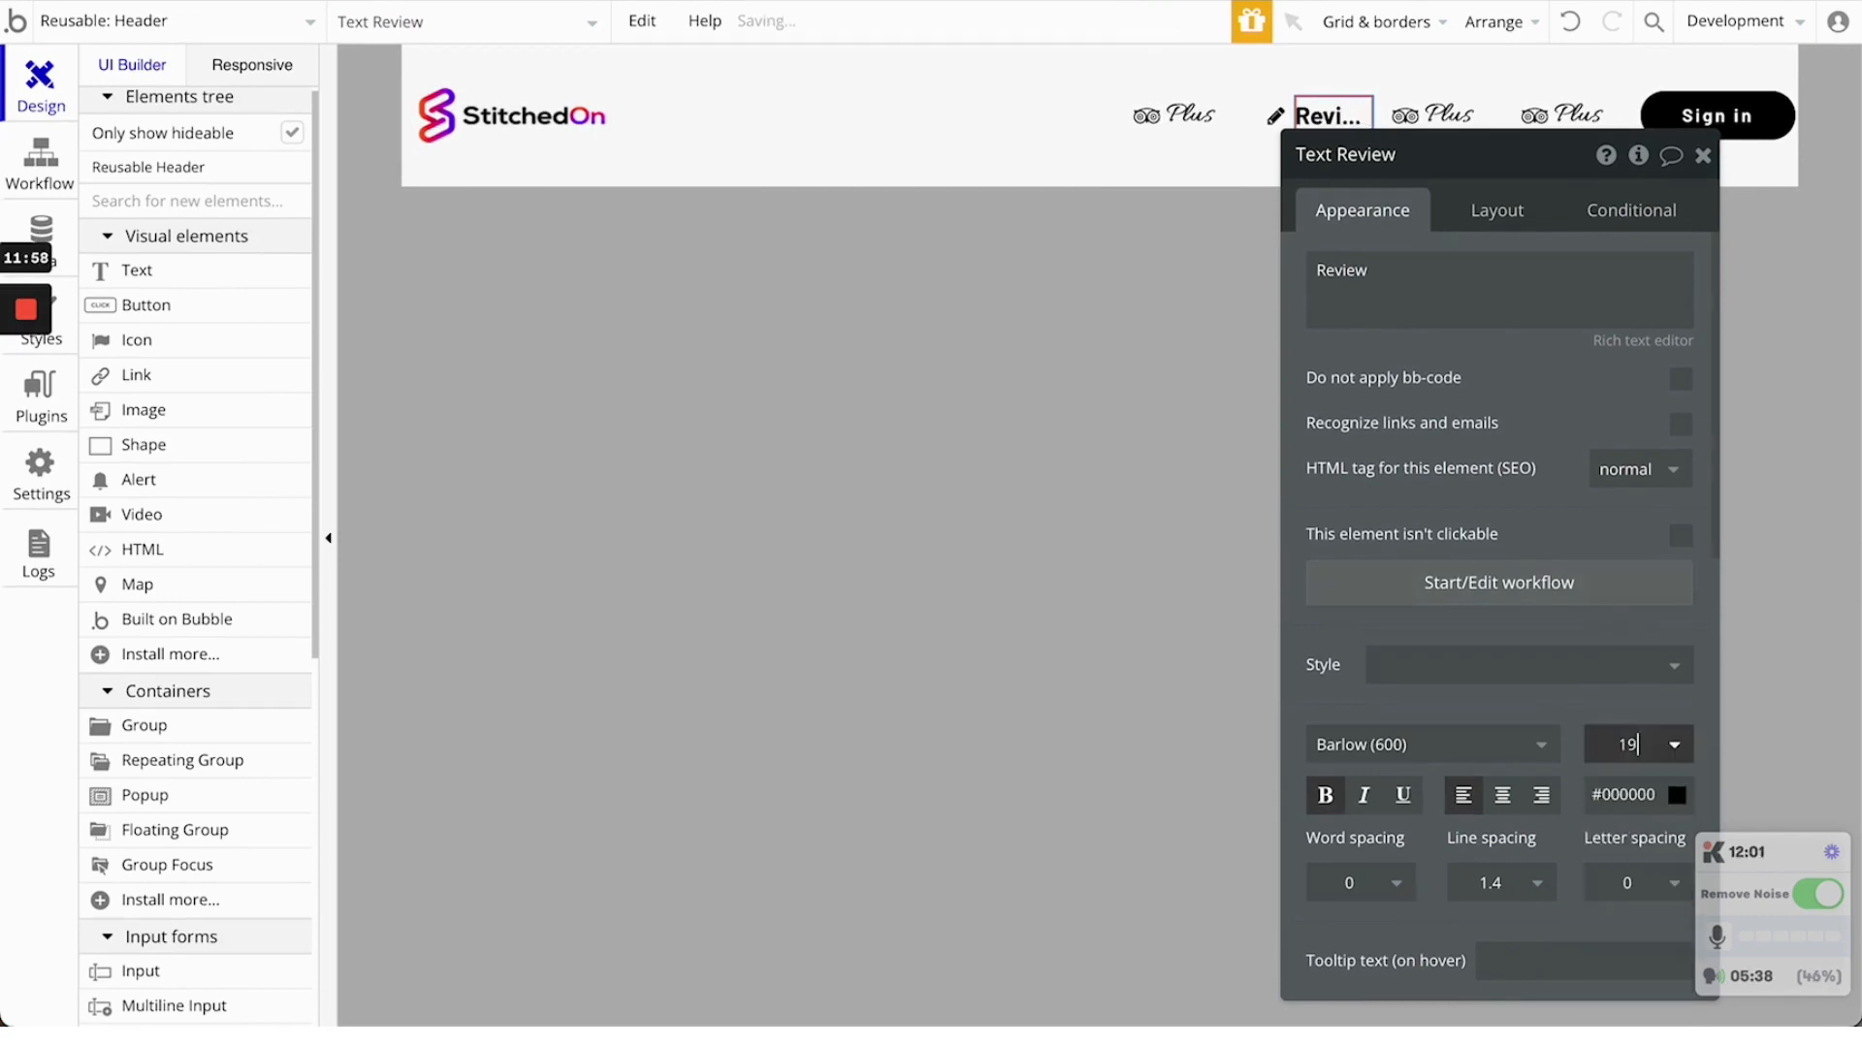
{"action": "key", "text": "Down"}
{"action": "key", "text": "Down"}
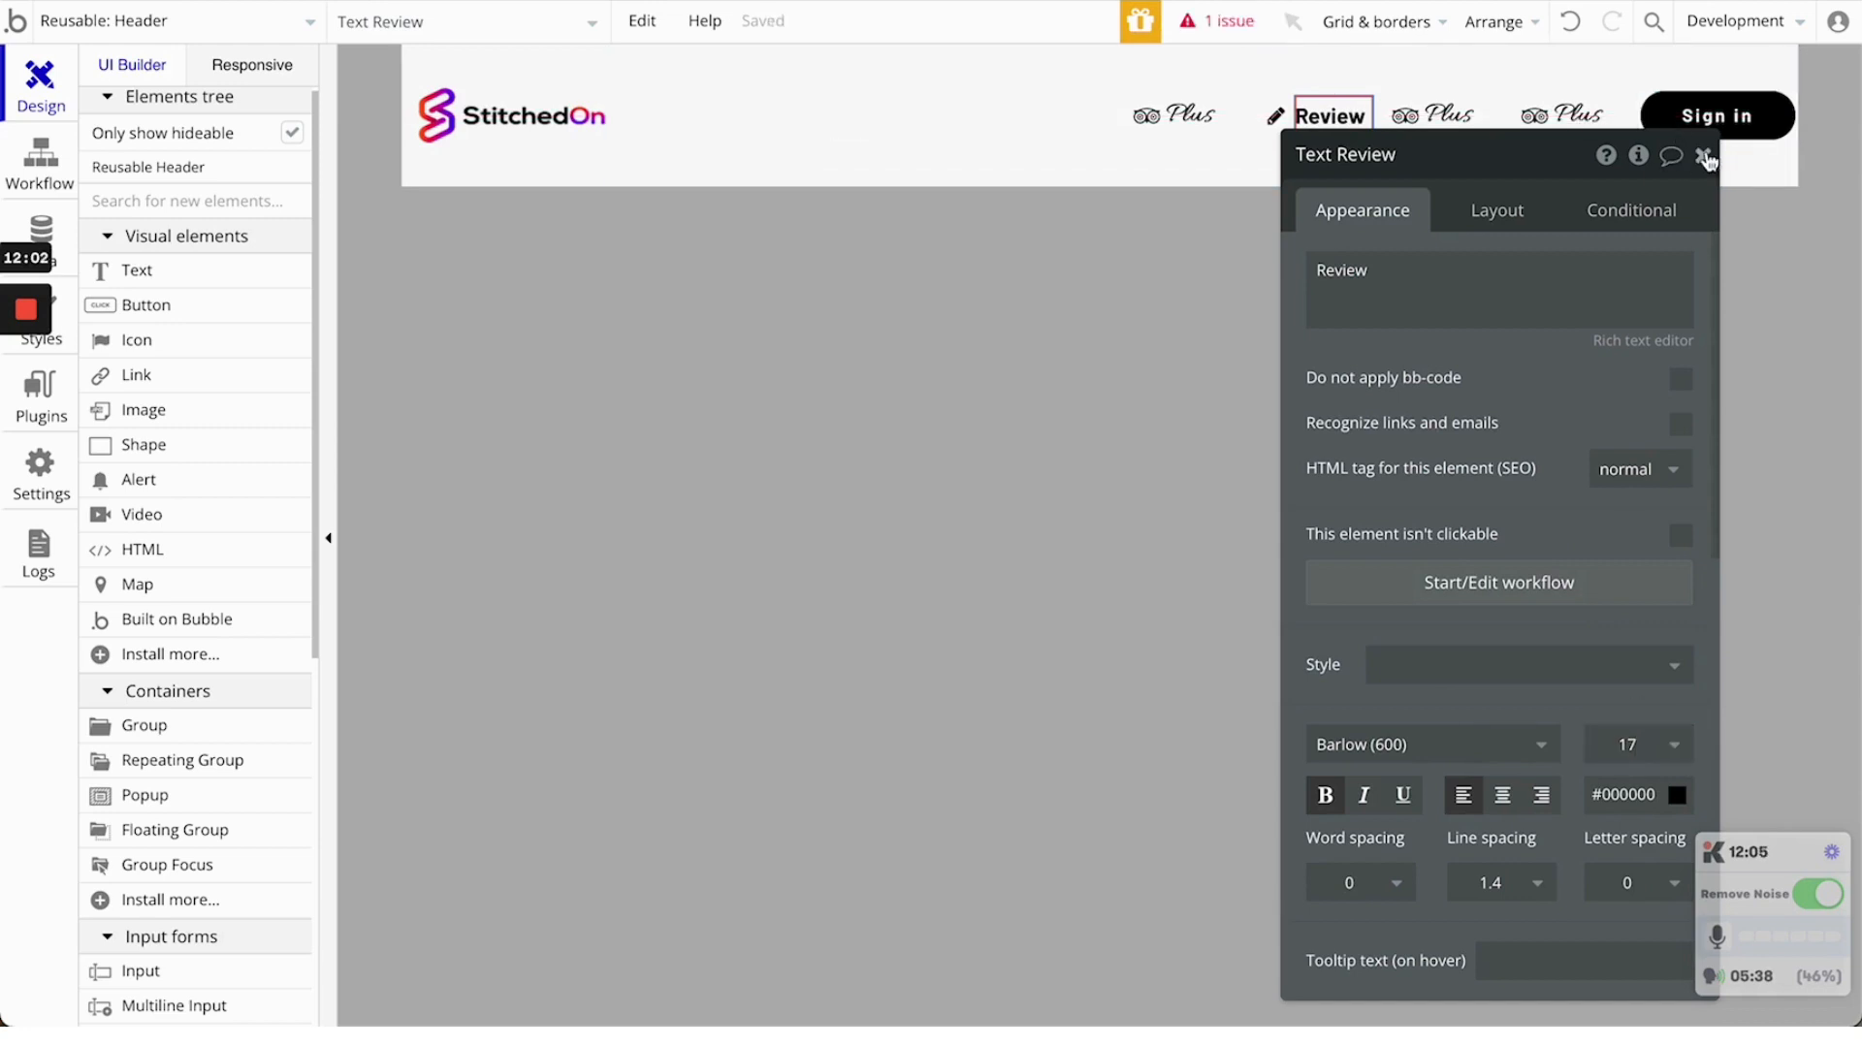
{"action": "key", "text": "Down"}
{"action": "key", "text": "Up"}
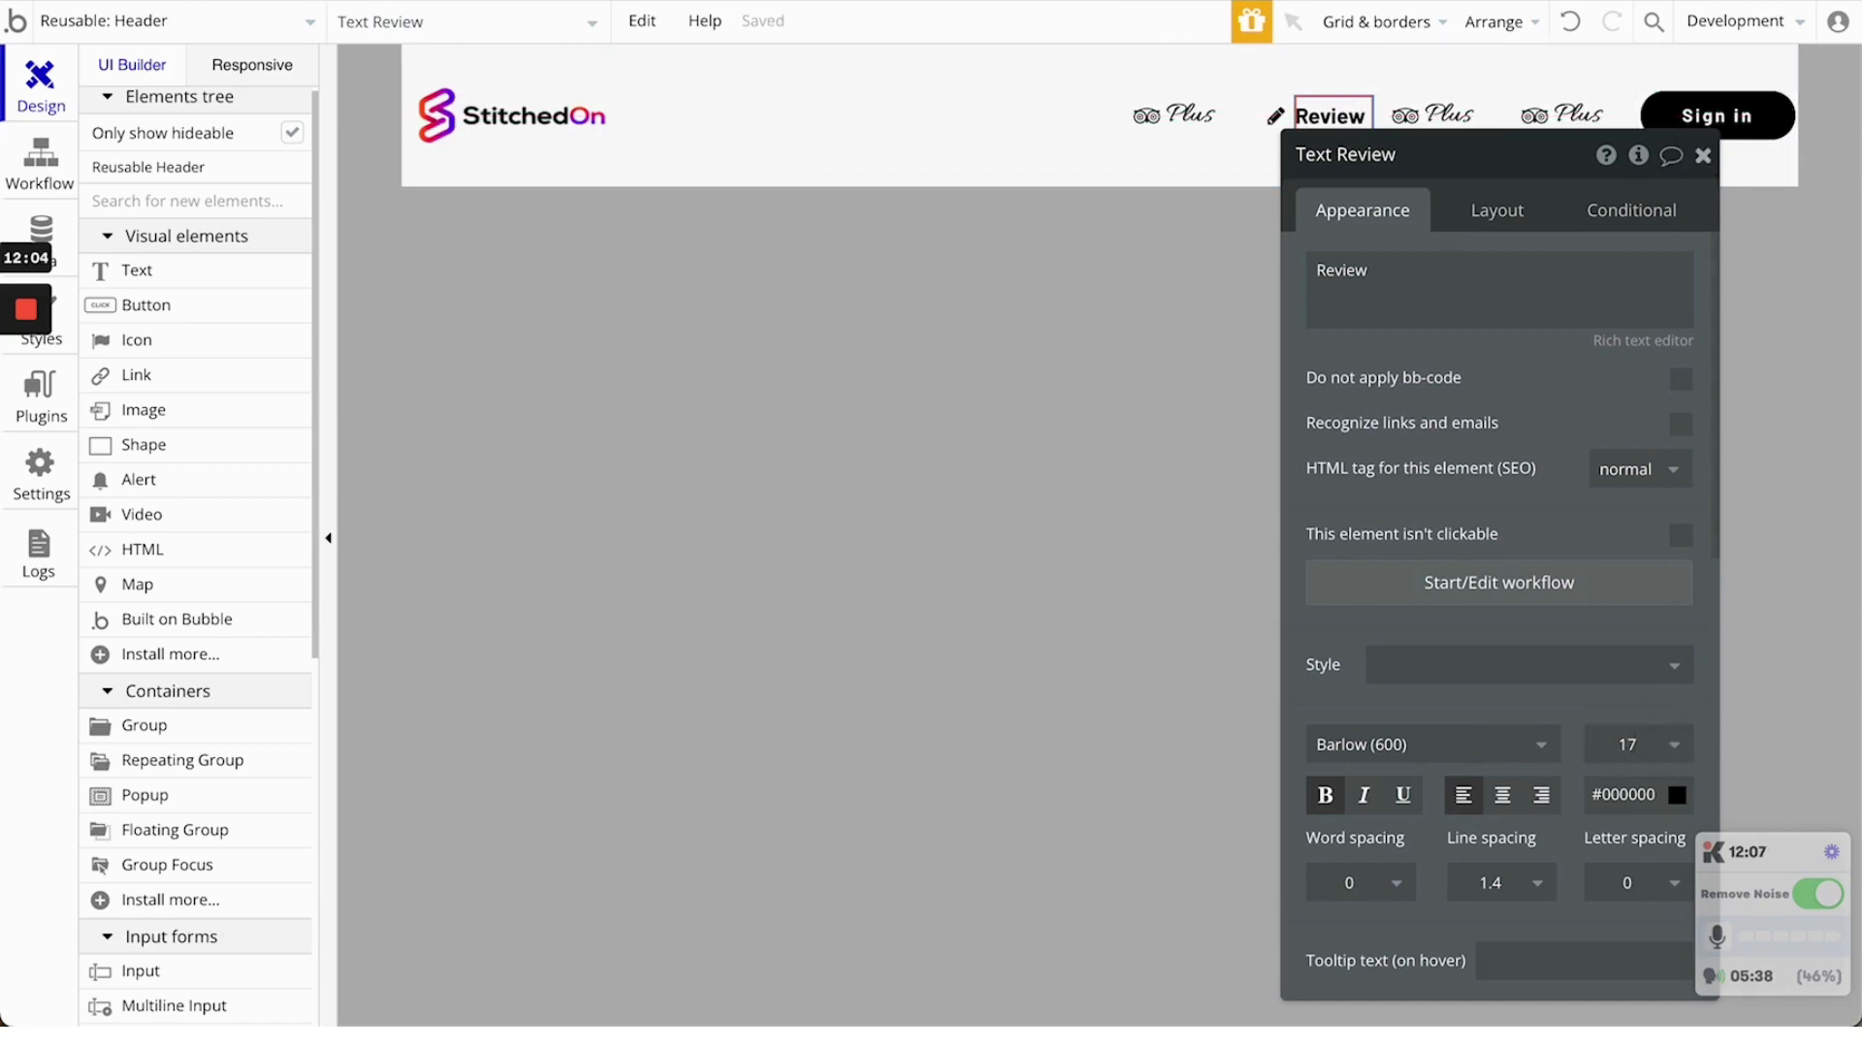
{"action": "left_click", "coordinate": [1705, 155]}
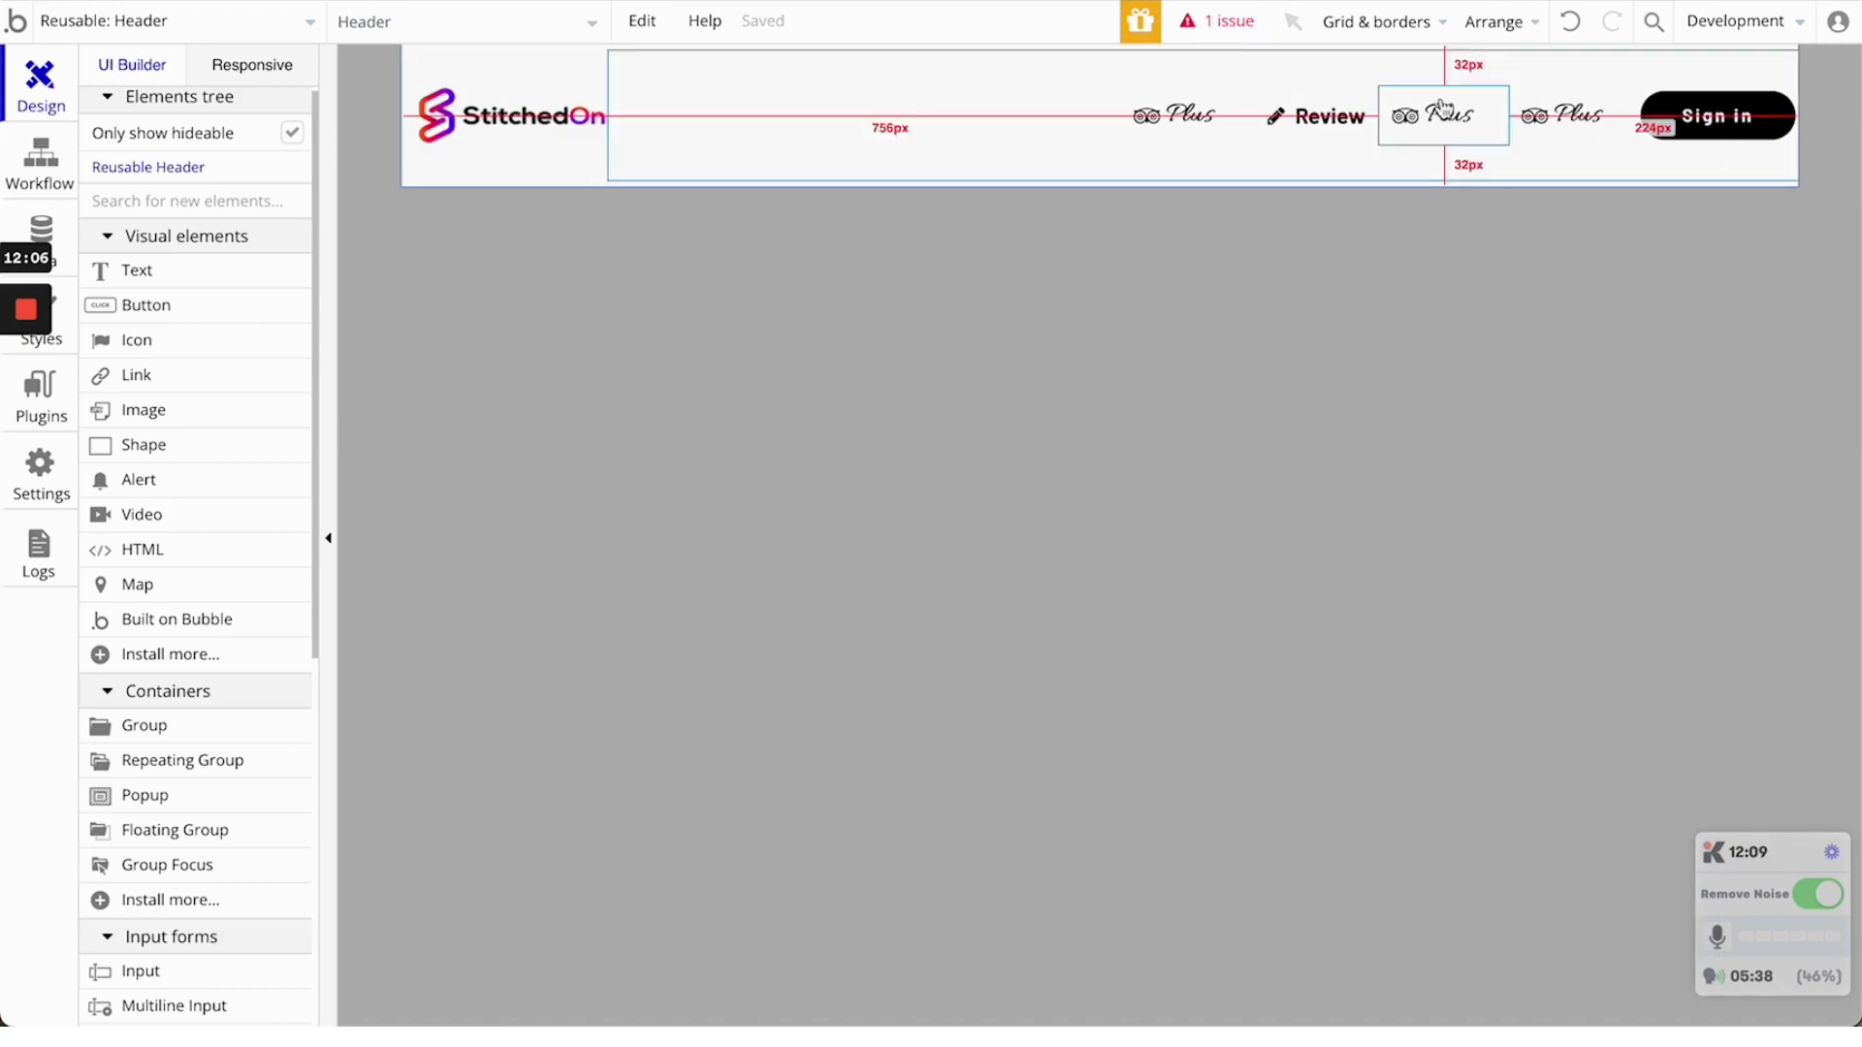
Replace the third button group's Tripadvisor icon with the outlined heart icon
{"action": "left_click", "coordinate": [1396, 124]}
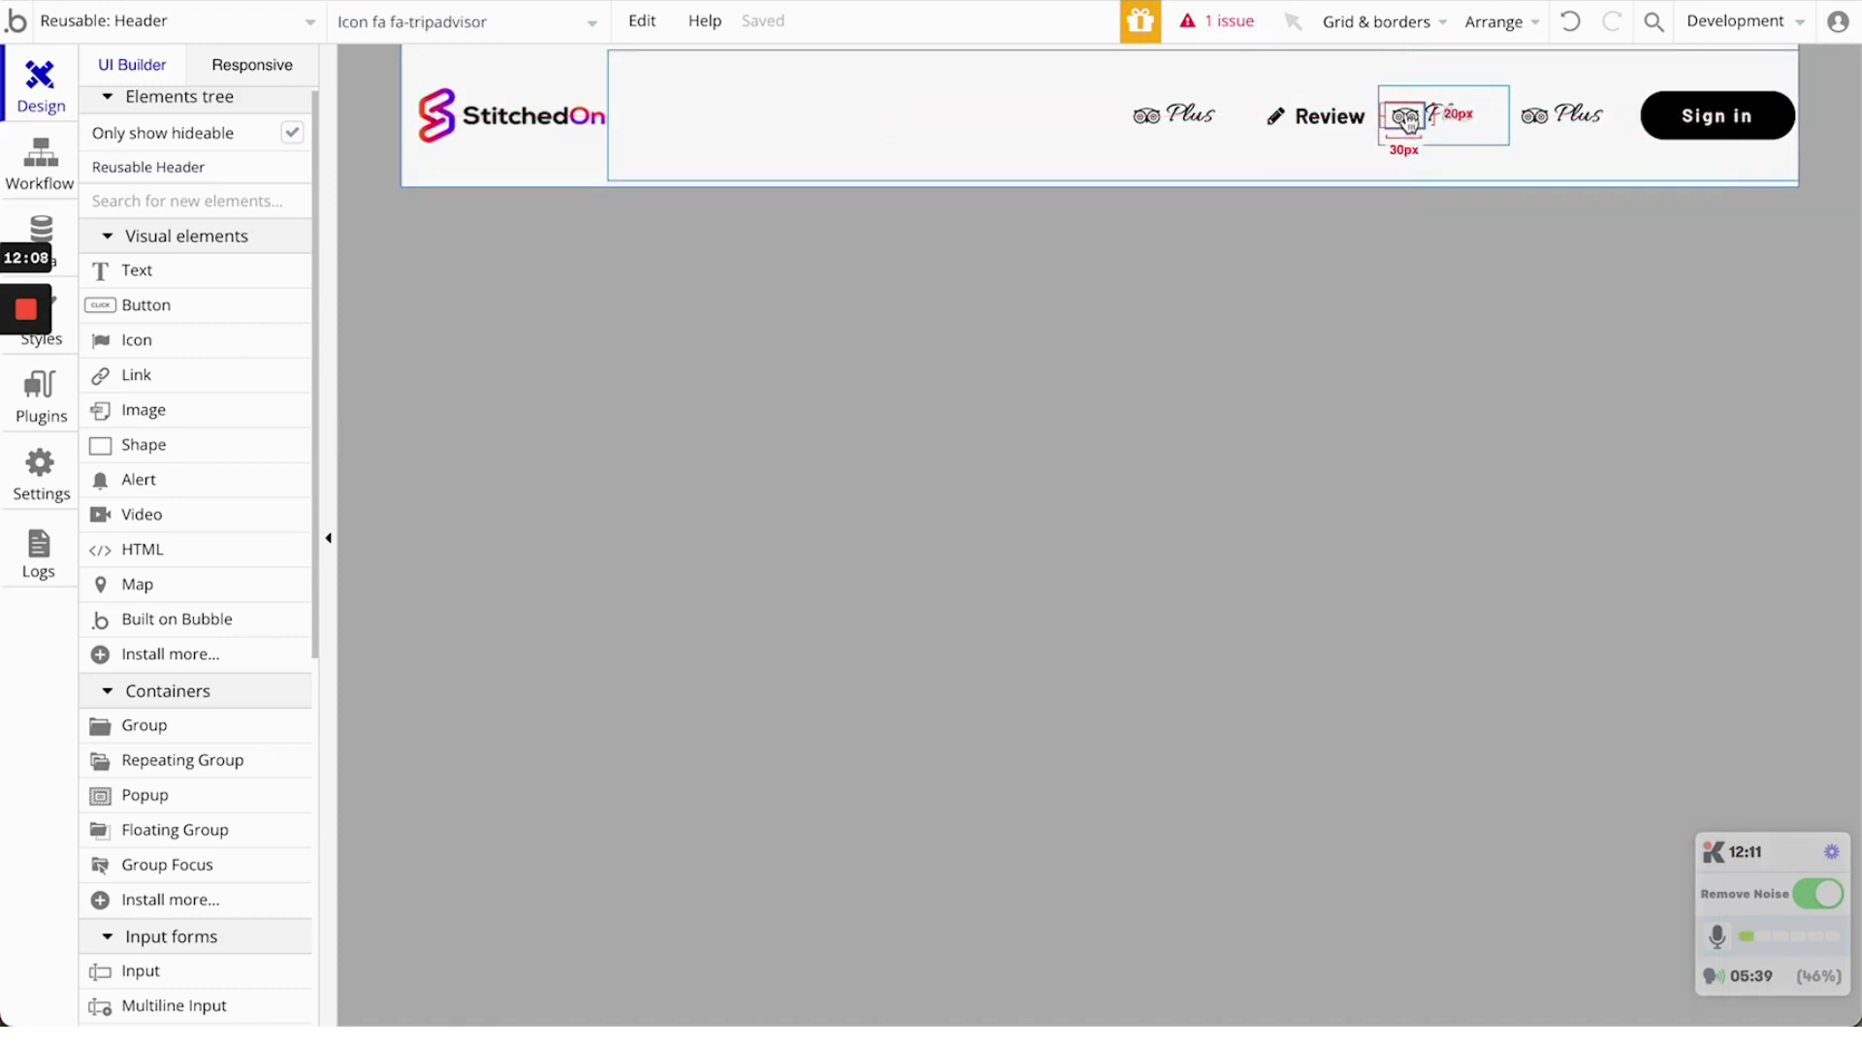
{"action": "double_click", "coordinate": [1401, 119]}
{"action": "left_click", "coordinate": [1543, 271]}
{"action": "left_click", "coordinate": [1542, 271]}
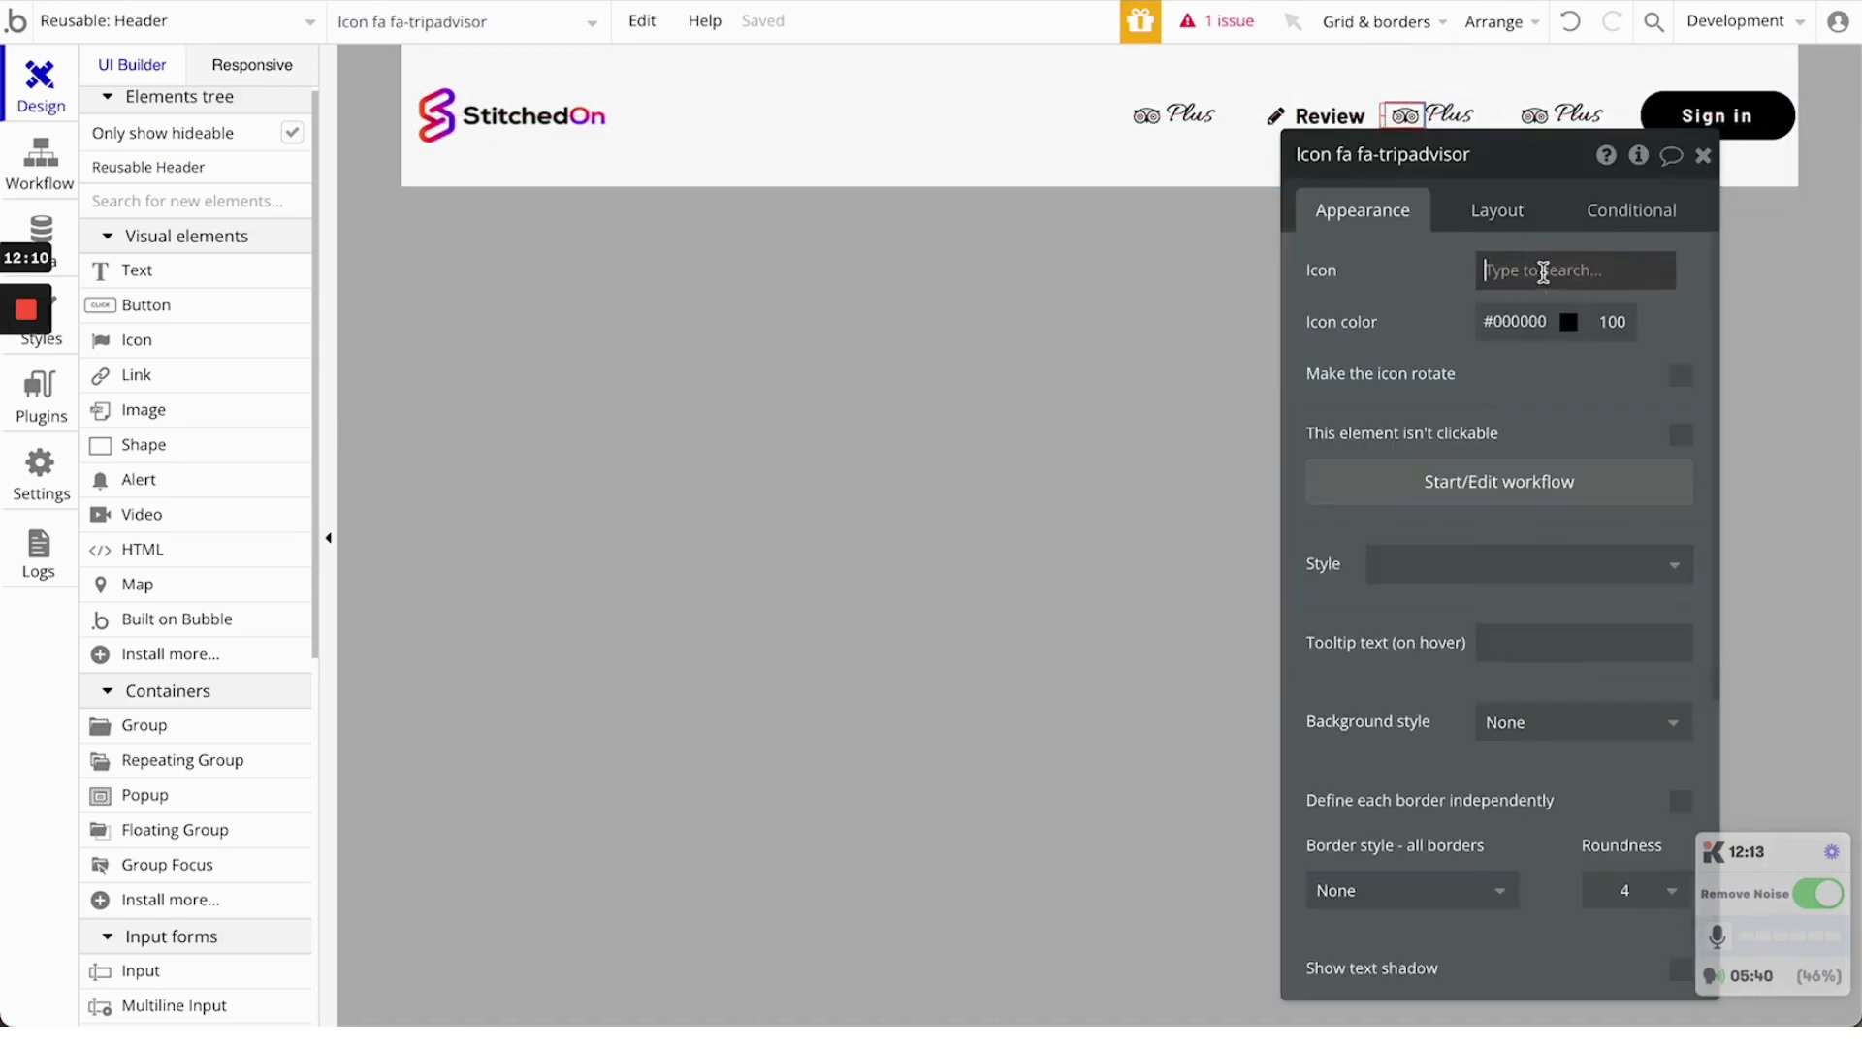
{"action": "type", "text": "hear"}
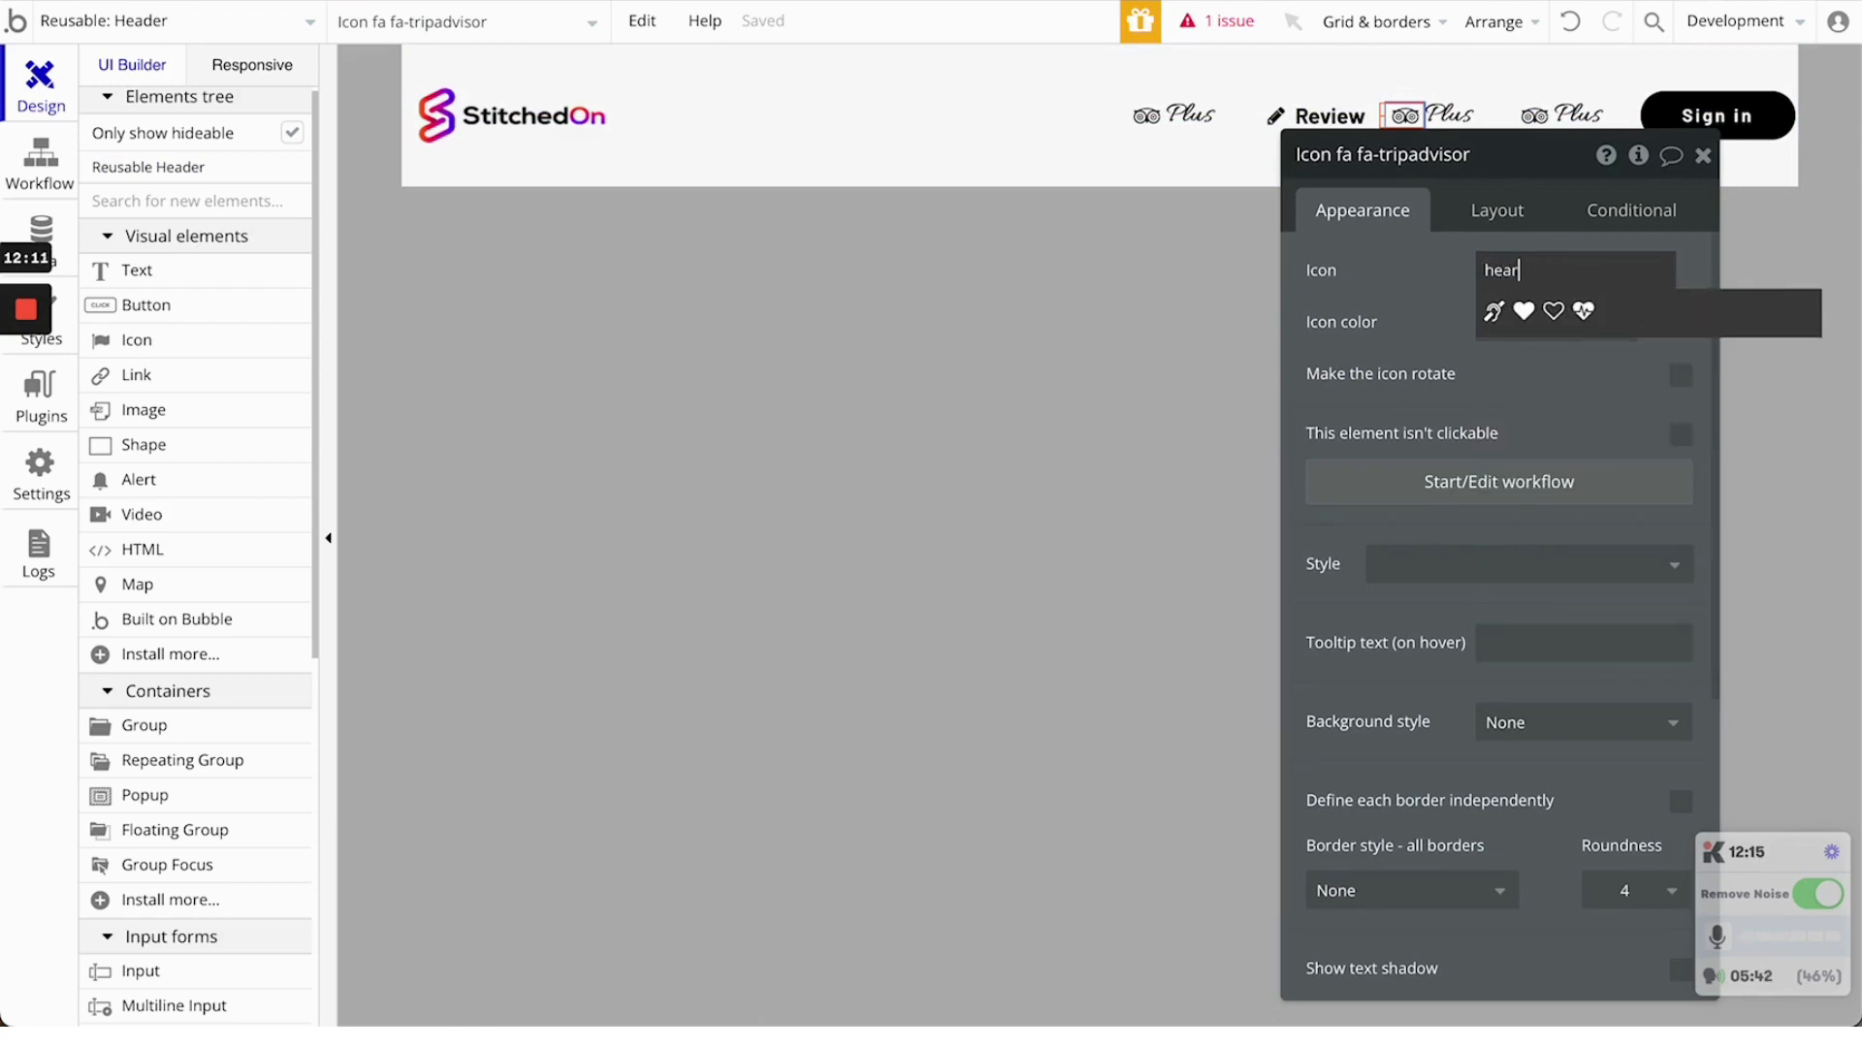
{"action": "left_click", "coordinate": [1553, 310]}
Change the text beside the heart icon to "Trips"
{"action": "left_click", "coordinate": [1454, 116]}
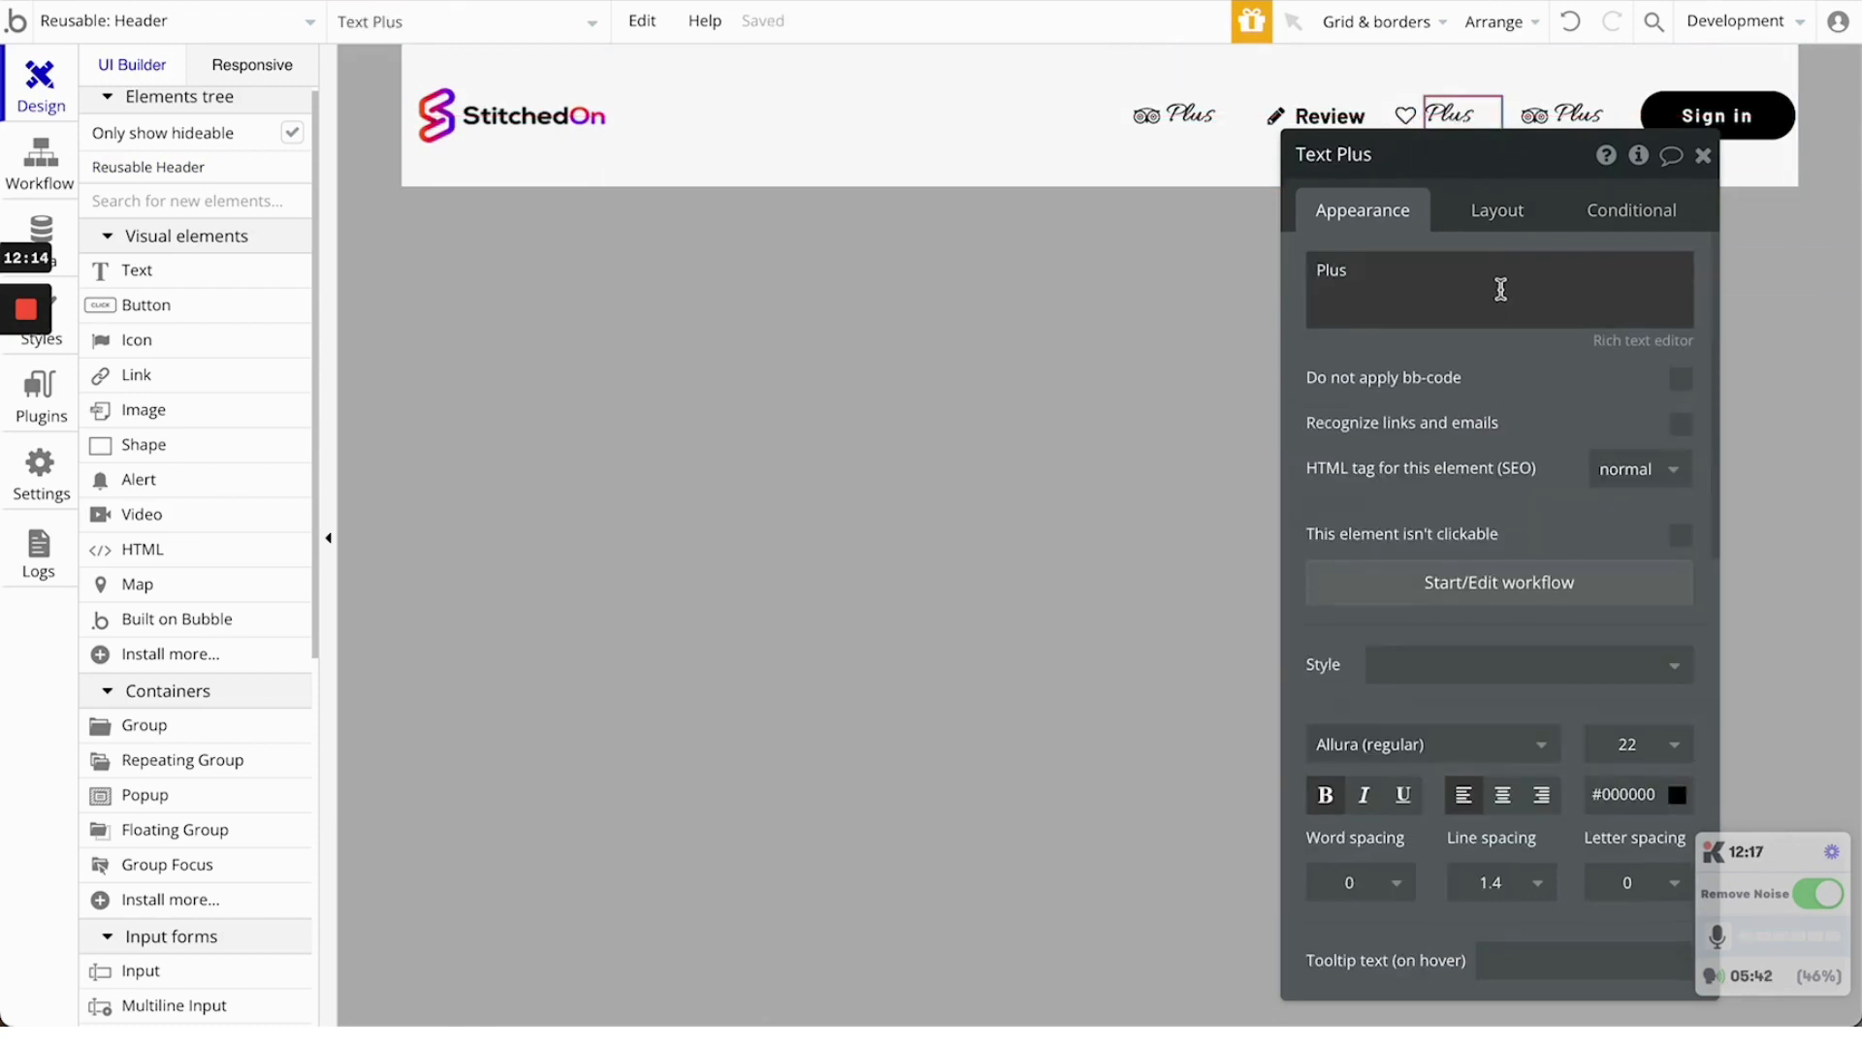
{"action": "triple_click", "coordinate": [1500, 287]}
{"action": "type", "text": "Trip"}
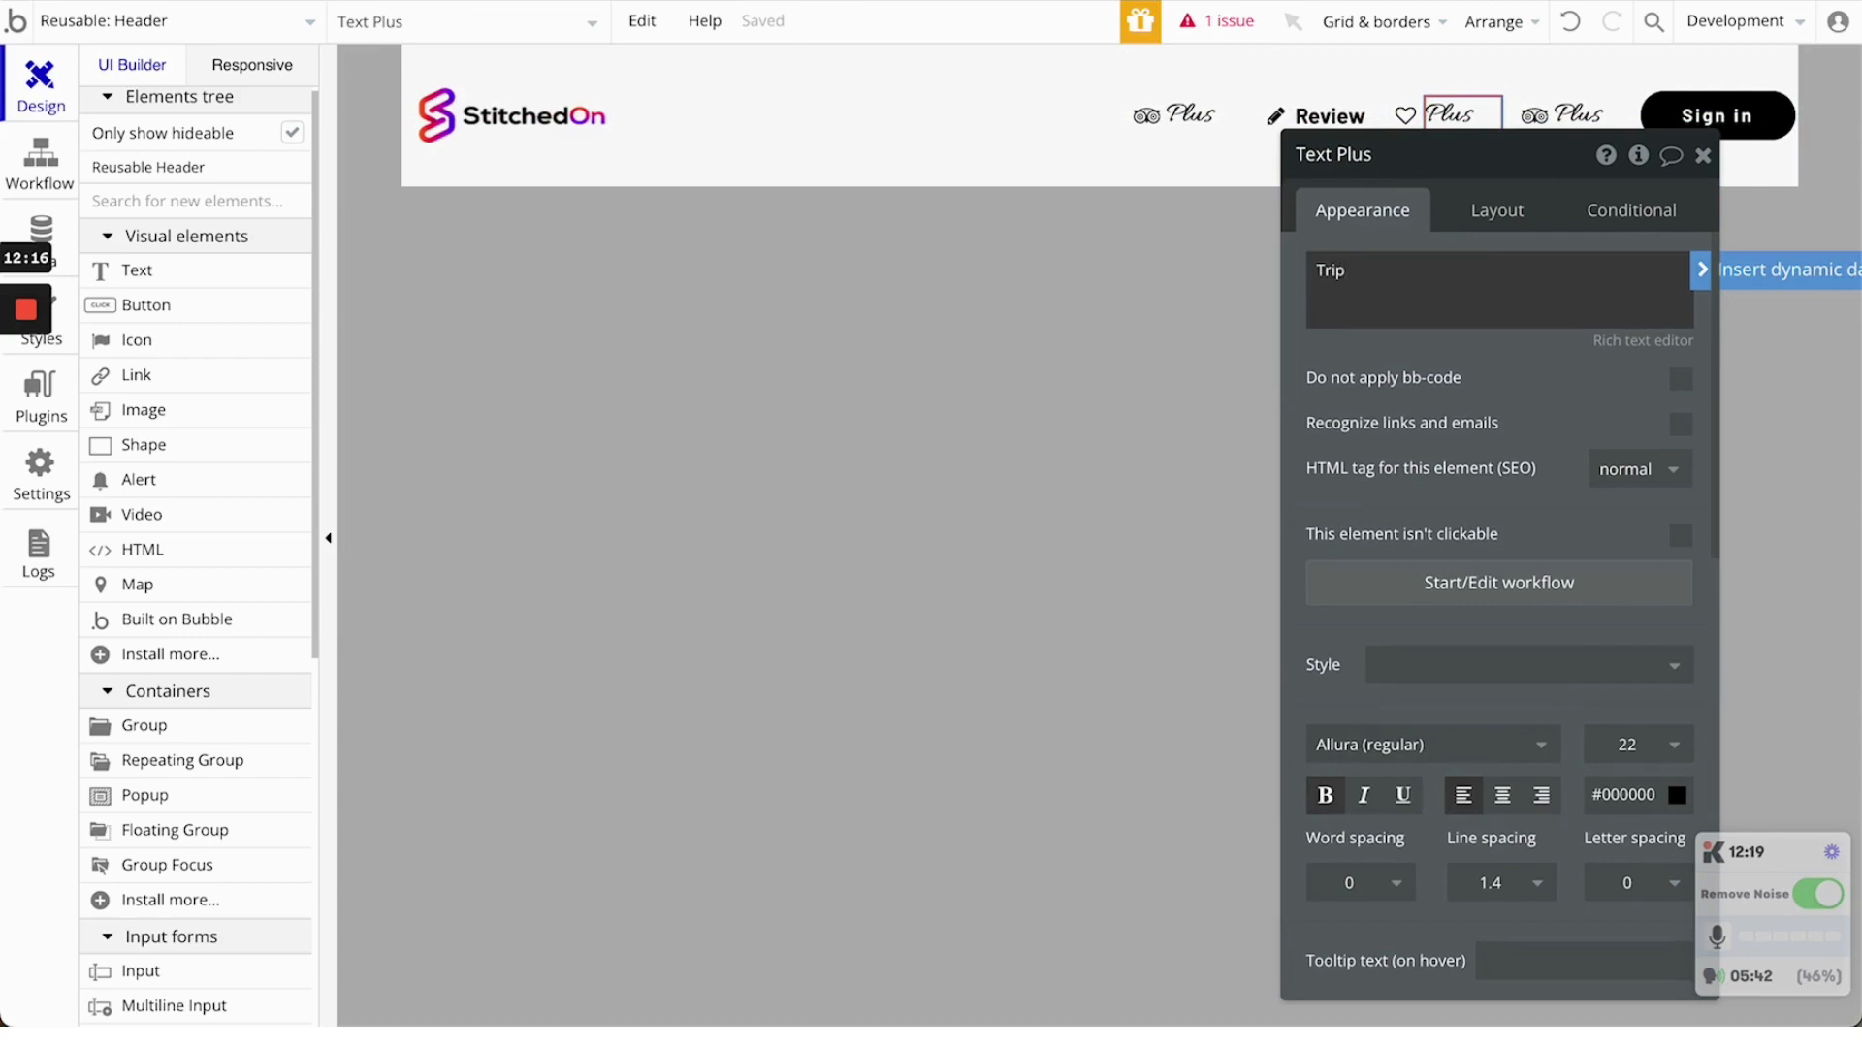
{"action": "type", "text": "s"}
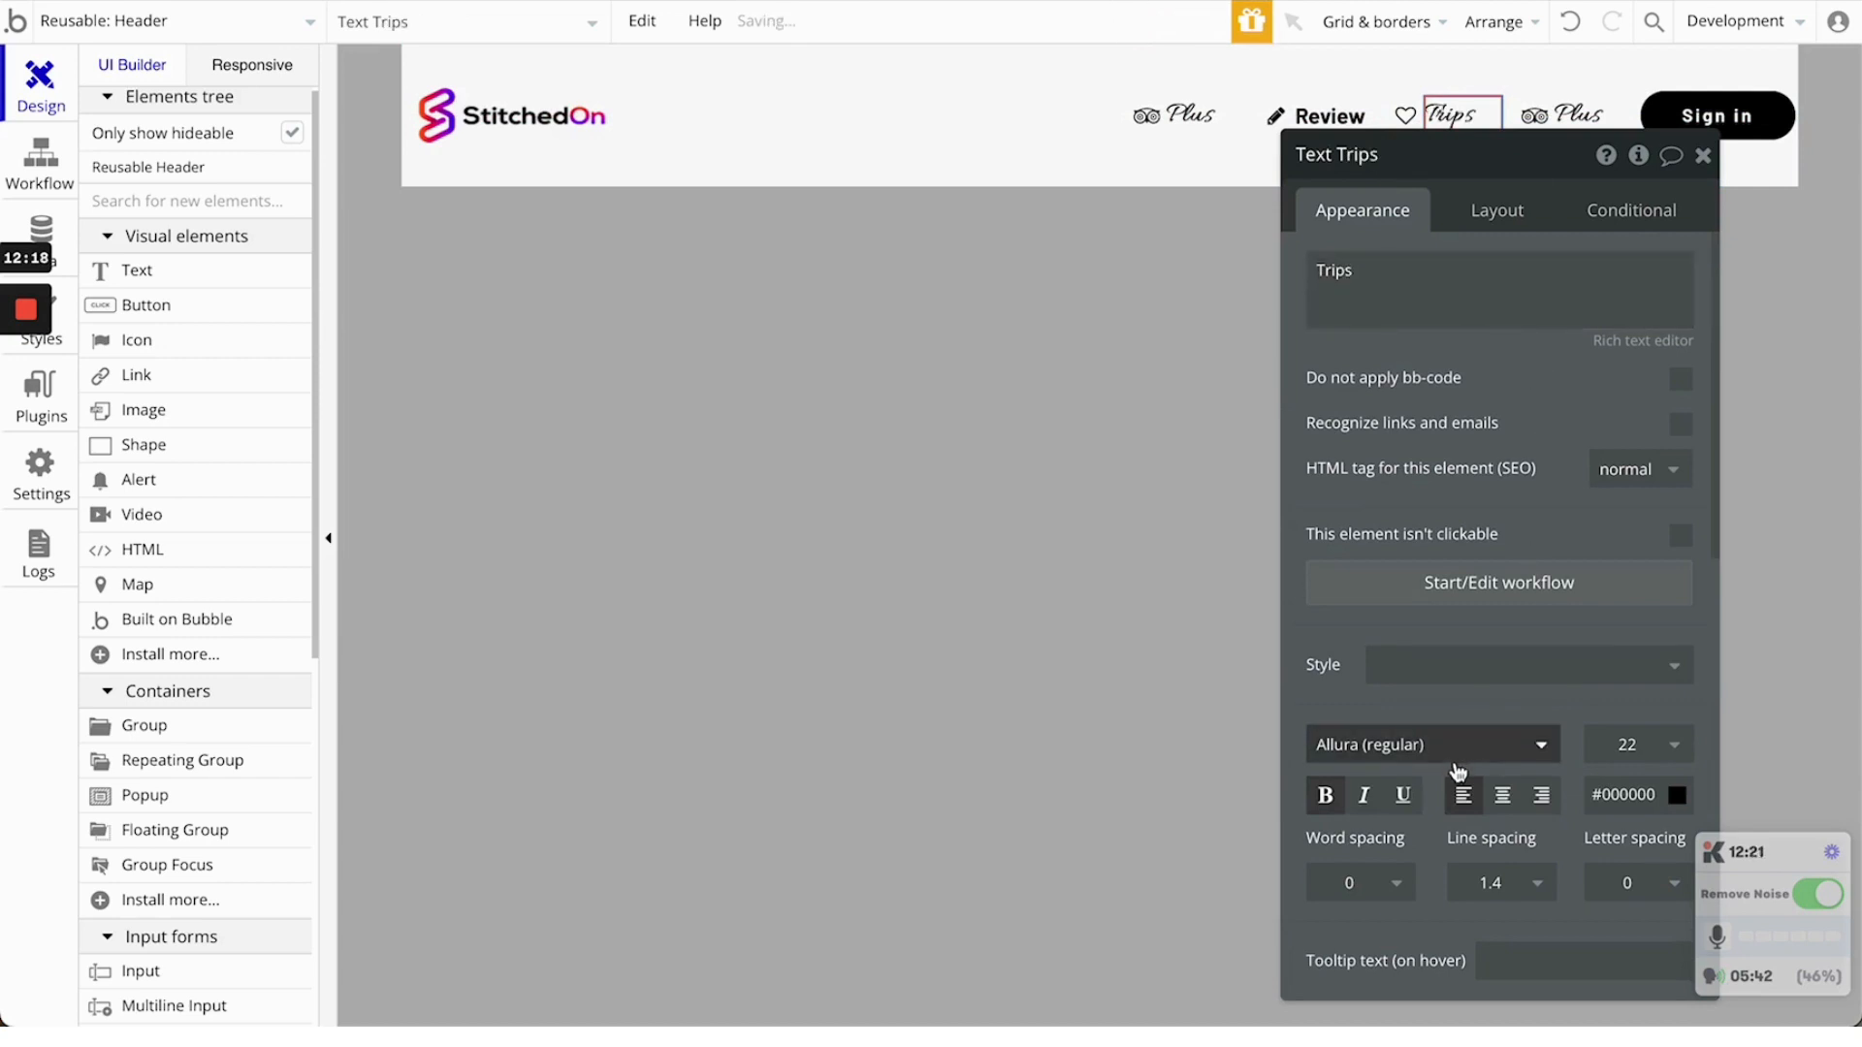
Set the Trips text's font to Barlow (600) at size 17 and close its properties
{"action": "left_click", "coordinate": [1454, 762]}
{"action": "type", "text": "barlow ("}
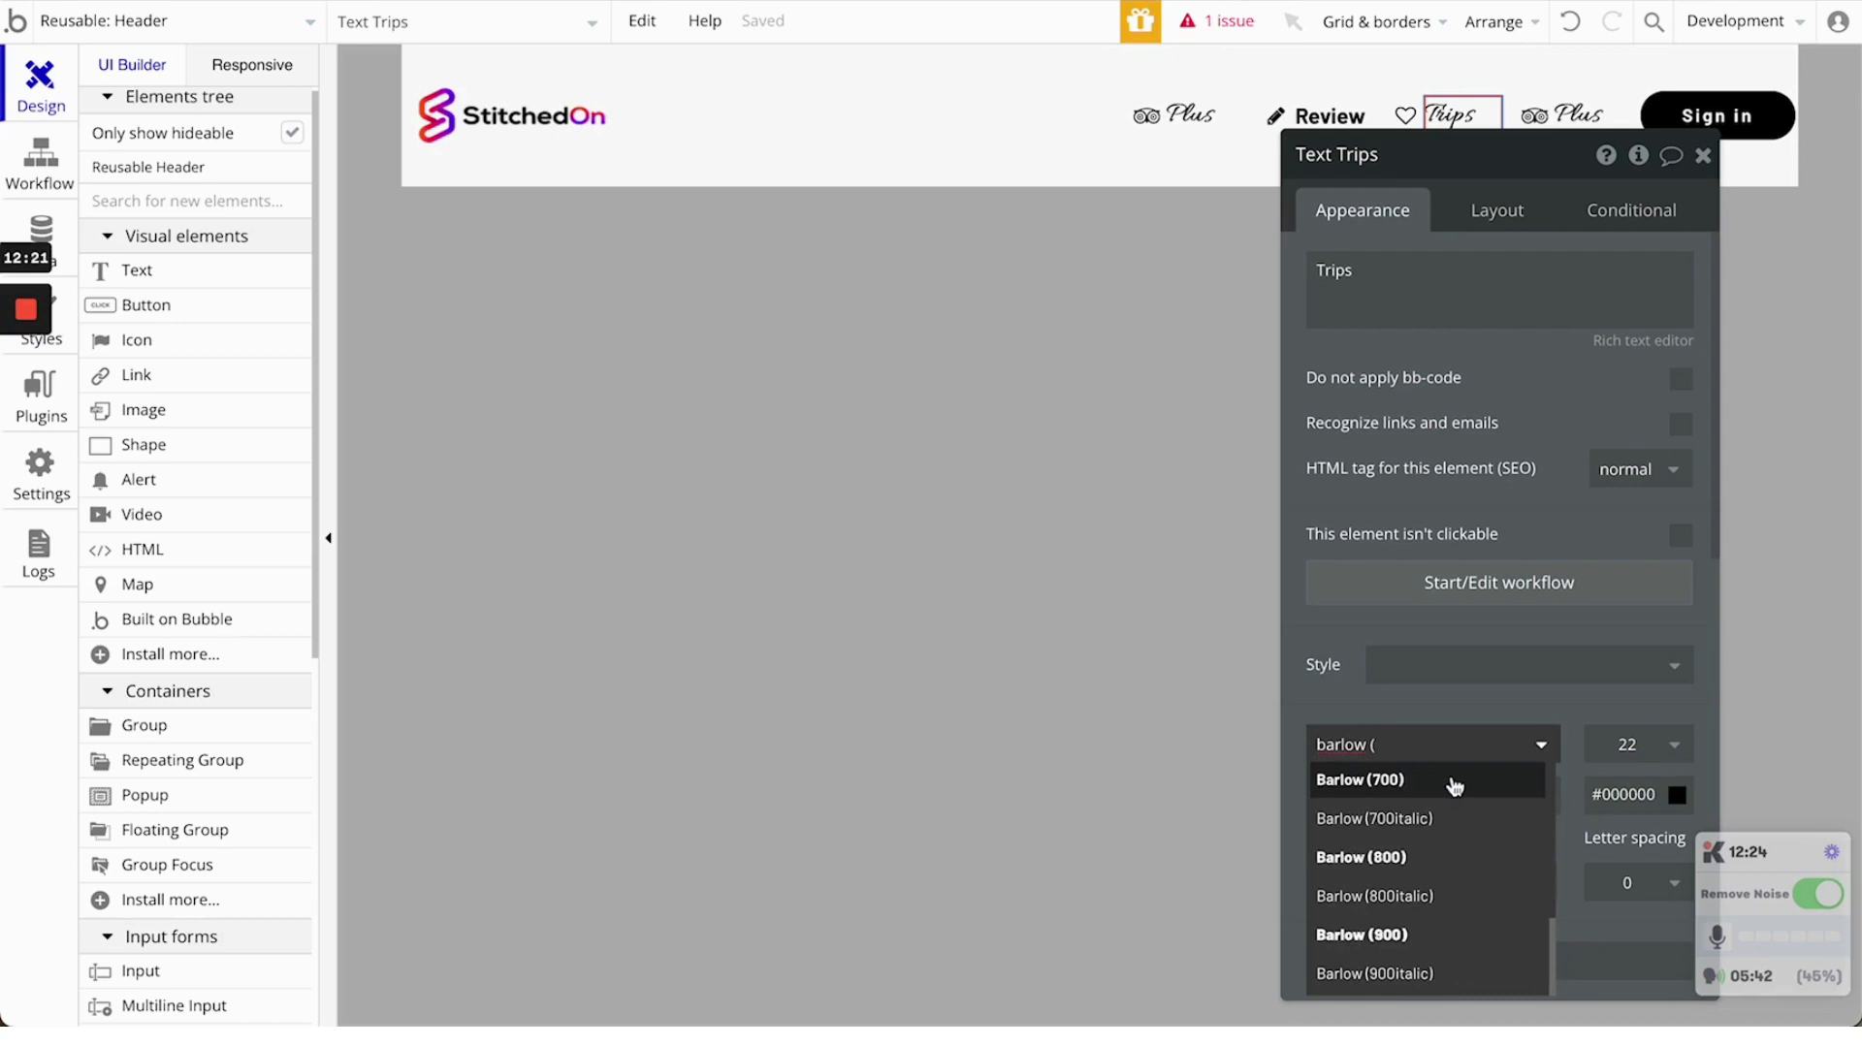
{"action": "scroll", "coordinate": [1454, 786], "scroll_direction": "up", "scroll_amount": 3}
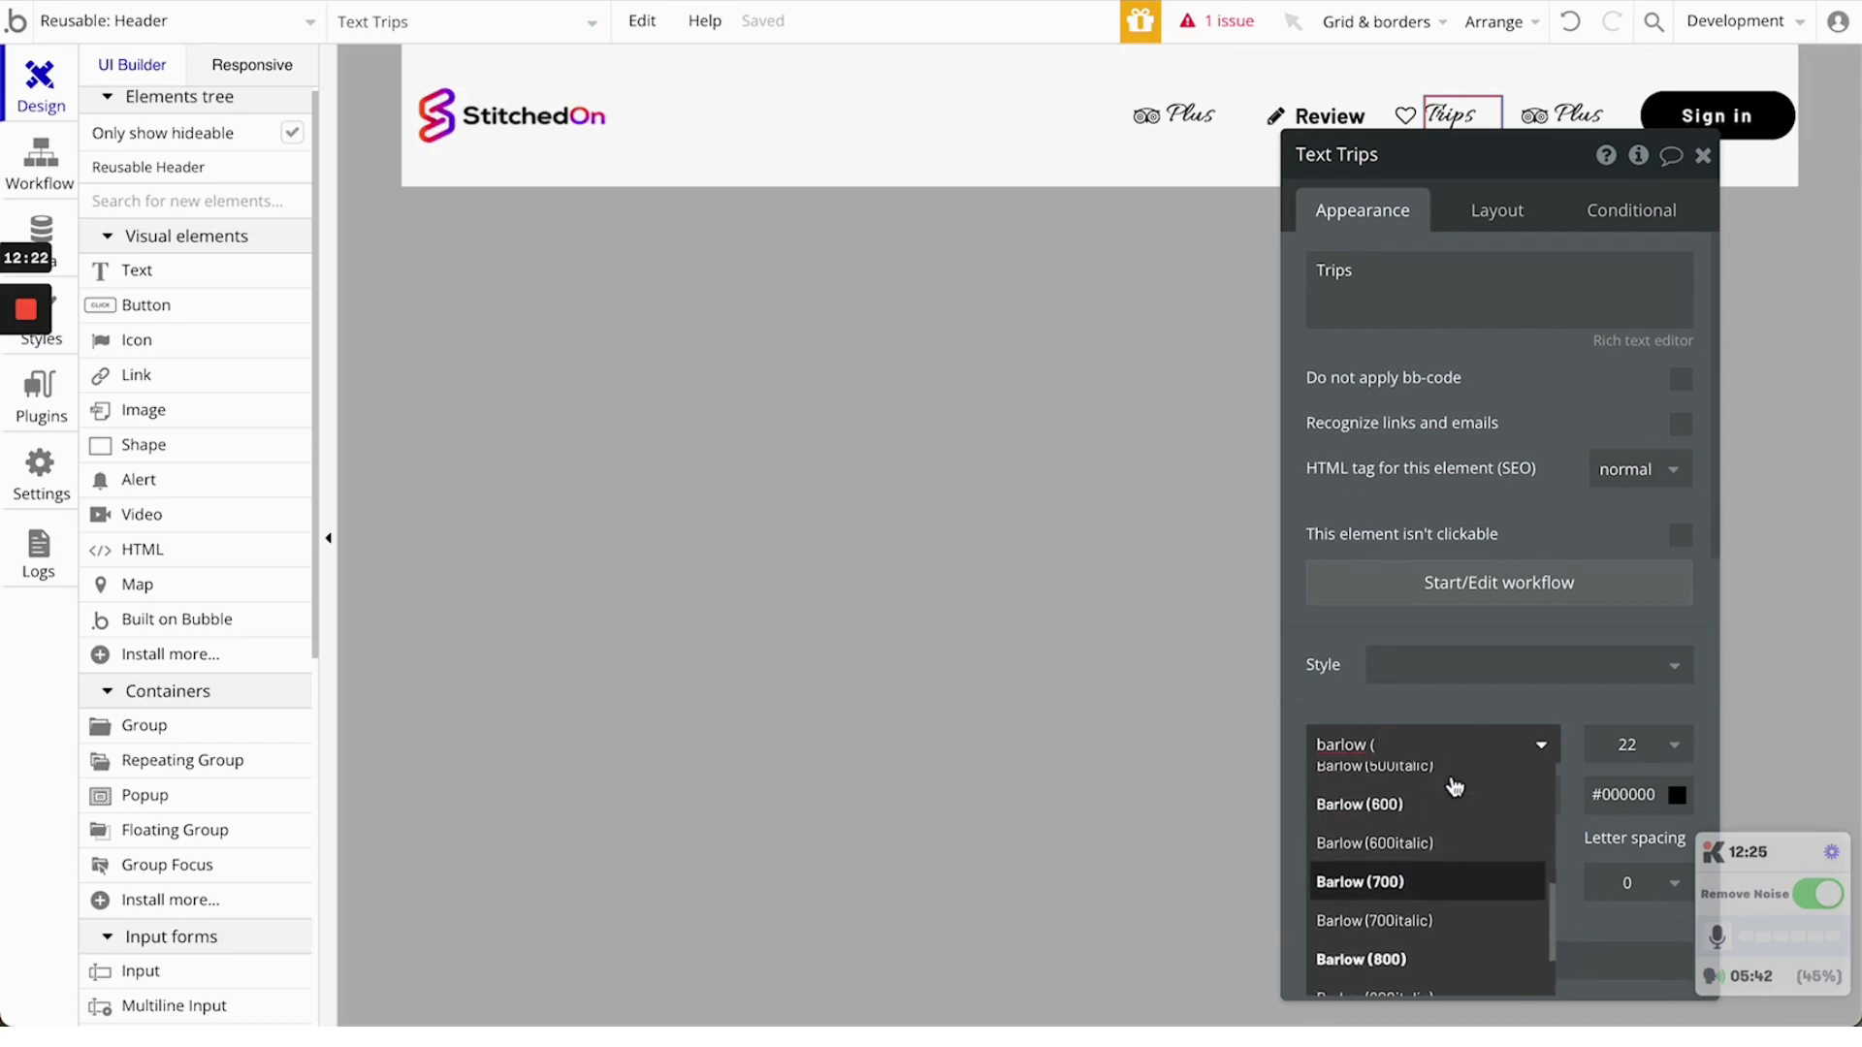
{"action": "left_click", "coordinate": [1457, 784]}
{"action": "left_click", "coordinate": [1631, 757]}
{"action": "key", "text": "Down"}
{"action": "key", "text": "Down"}
{"action": "key", "text": "Down"}
{"action": "key", "text": "Down"}
{"action": "key", "text": "Down"}
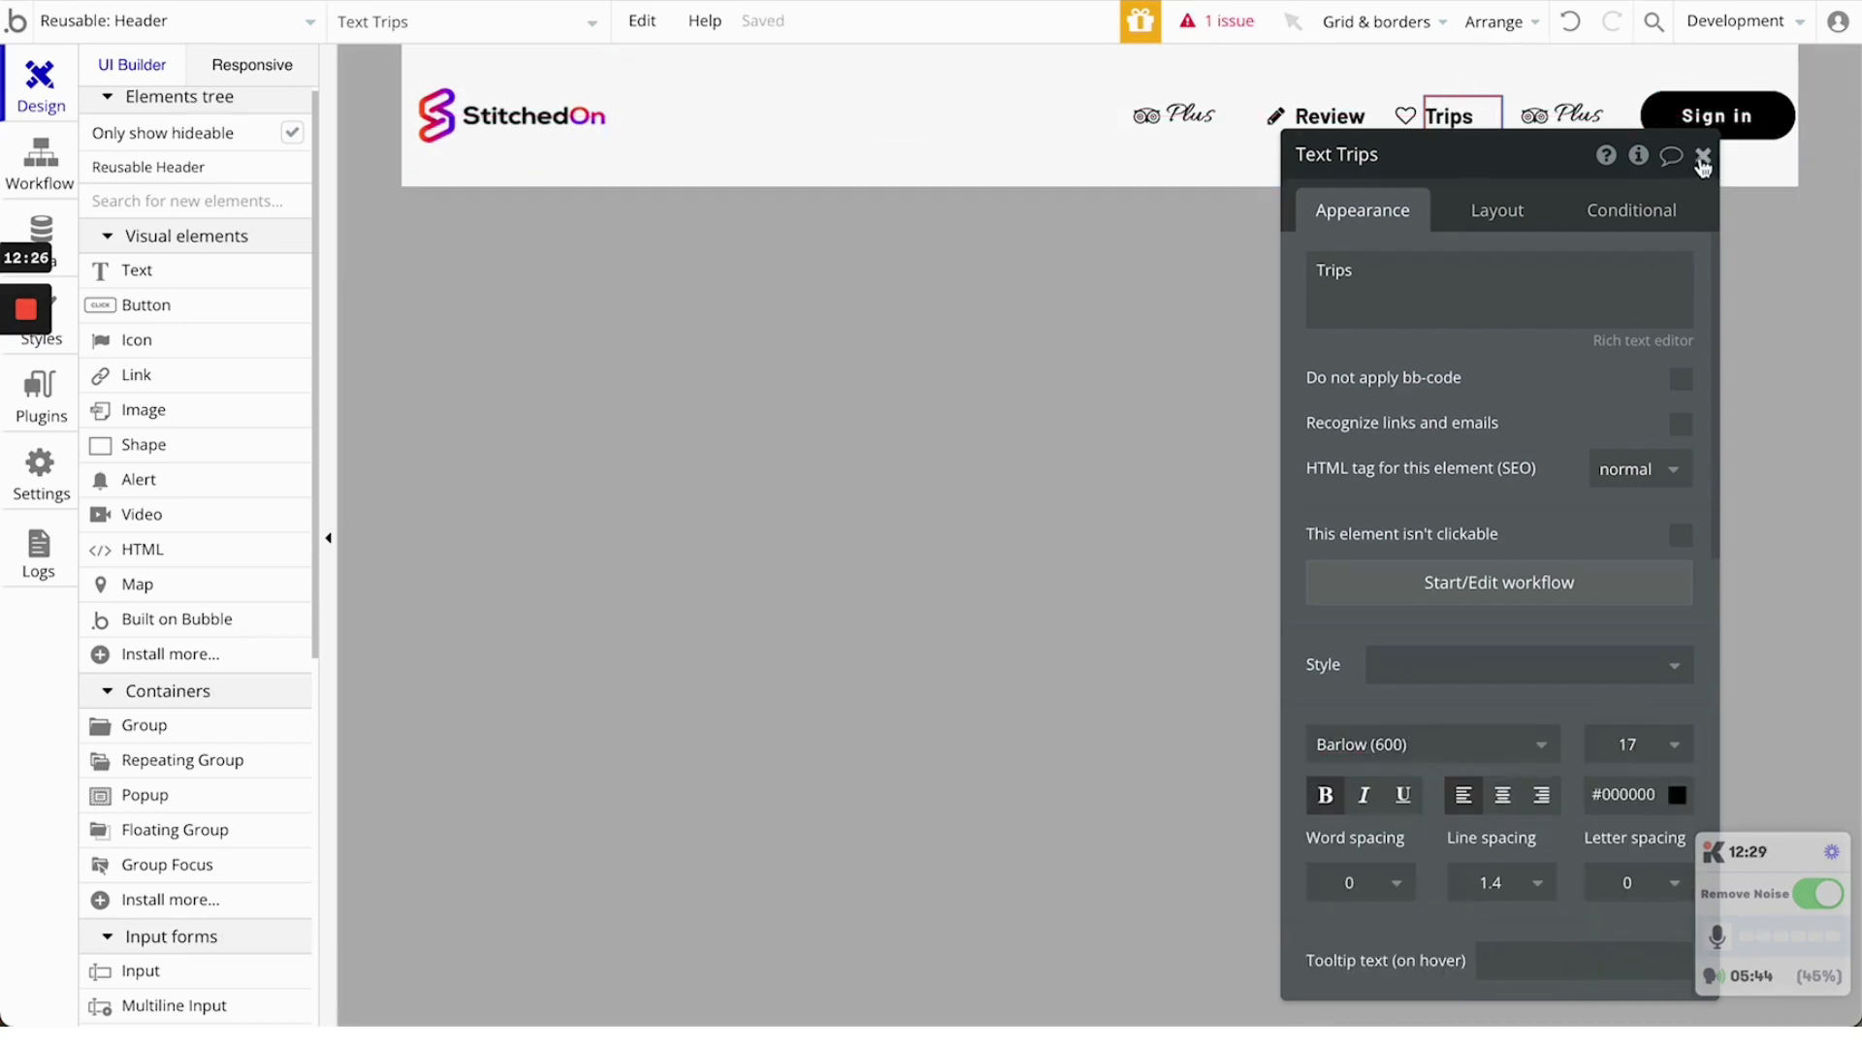
{"action": "left_click", "coordinate": [1703, 155]}
Replace the fourth button group's Tripadvisor icon with the outlined bell icon, fa-bell-o
{"action": "double_click", "coordinate": [1335, 123]}
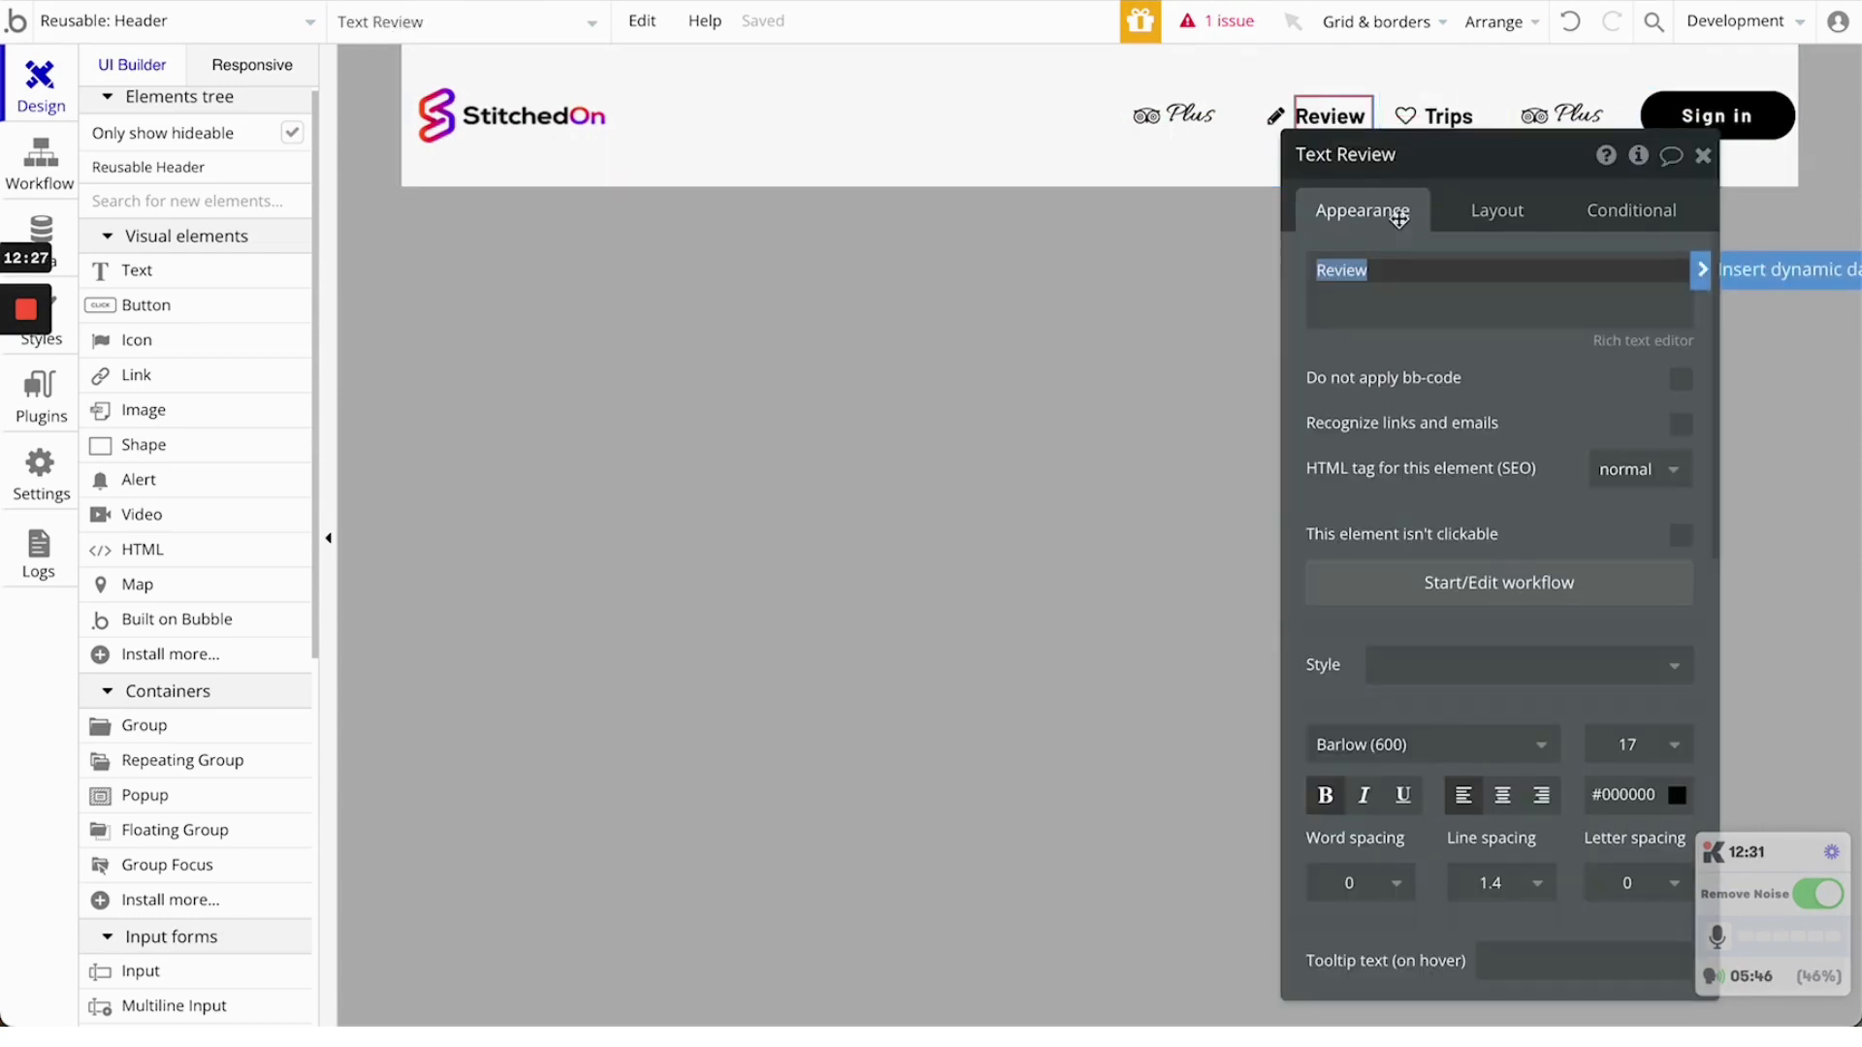
{"action": "left_click", "coordinate": [1580, 110]}
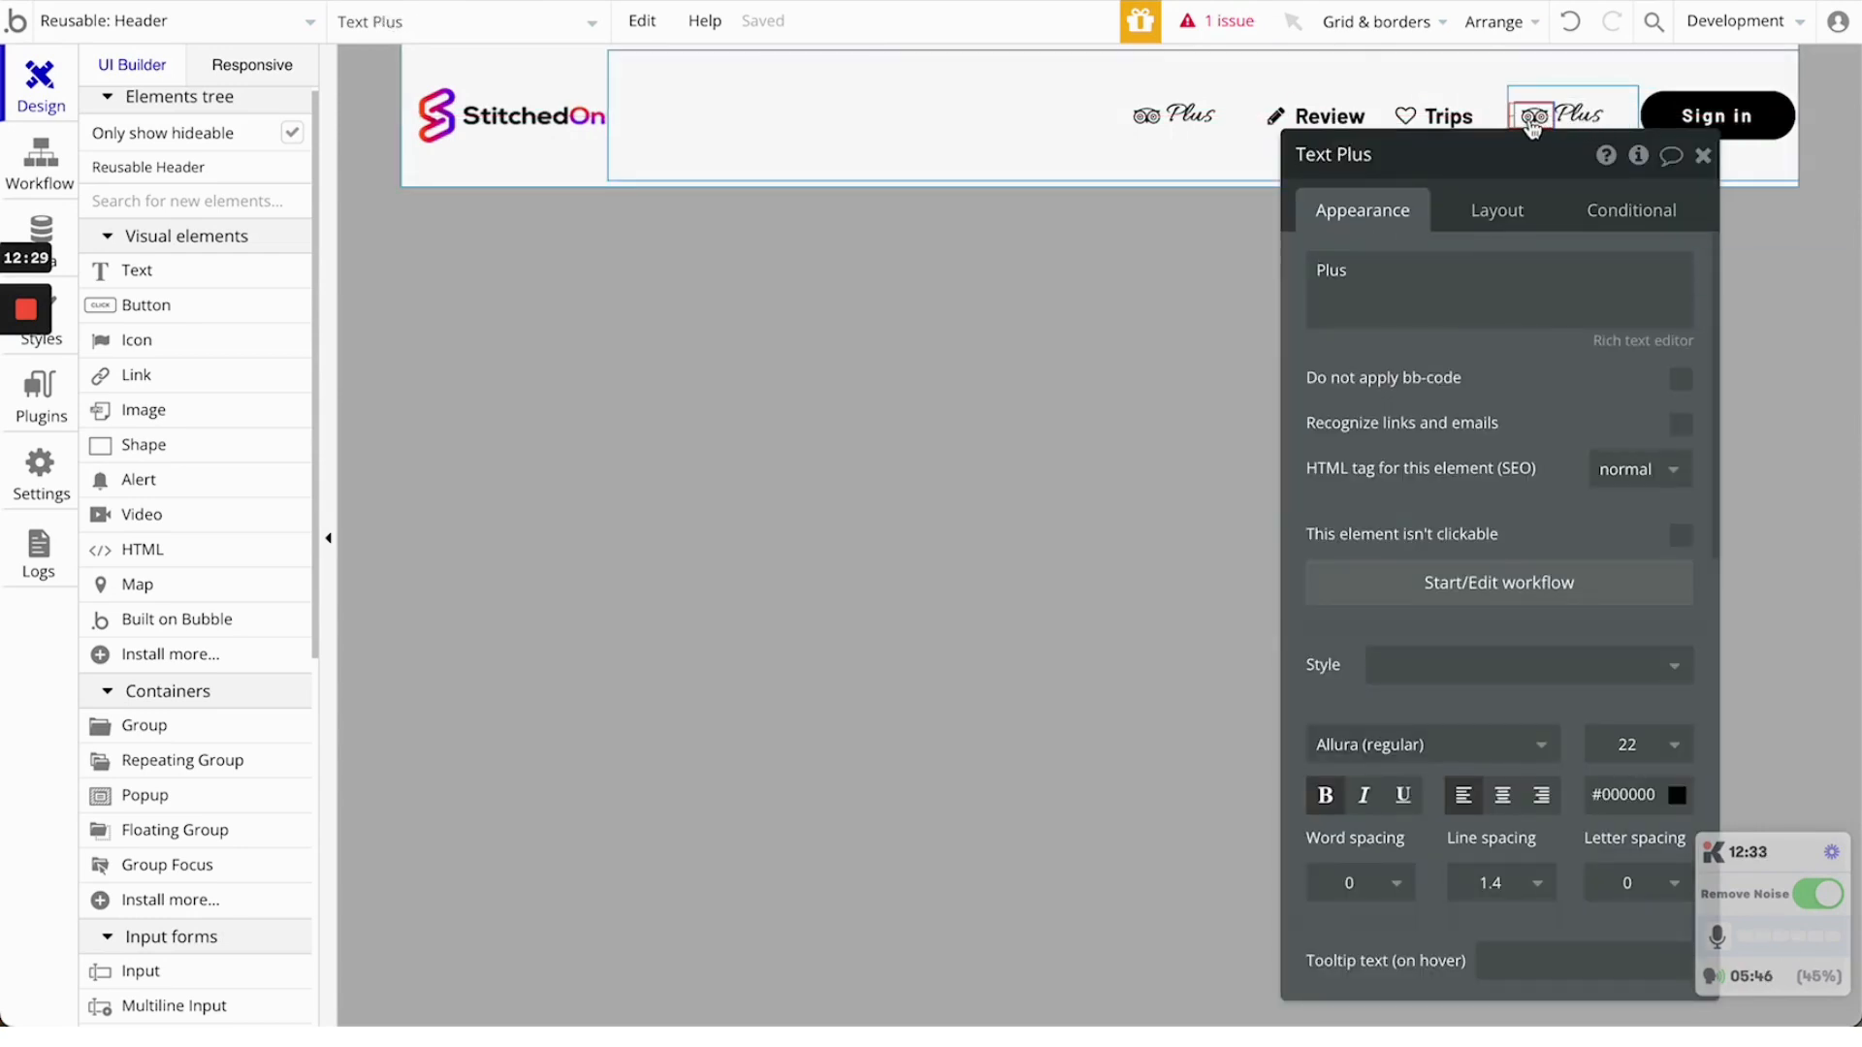
{"action": "left_click", "coordinate": [1534, 116]}
{"action": "left_click", "coordinate": [1550, 273]}
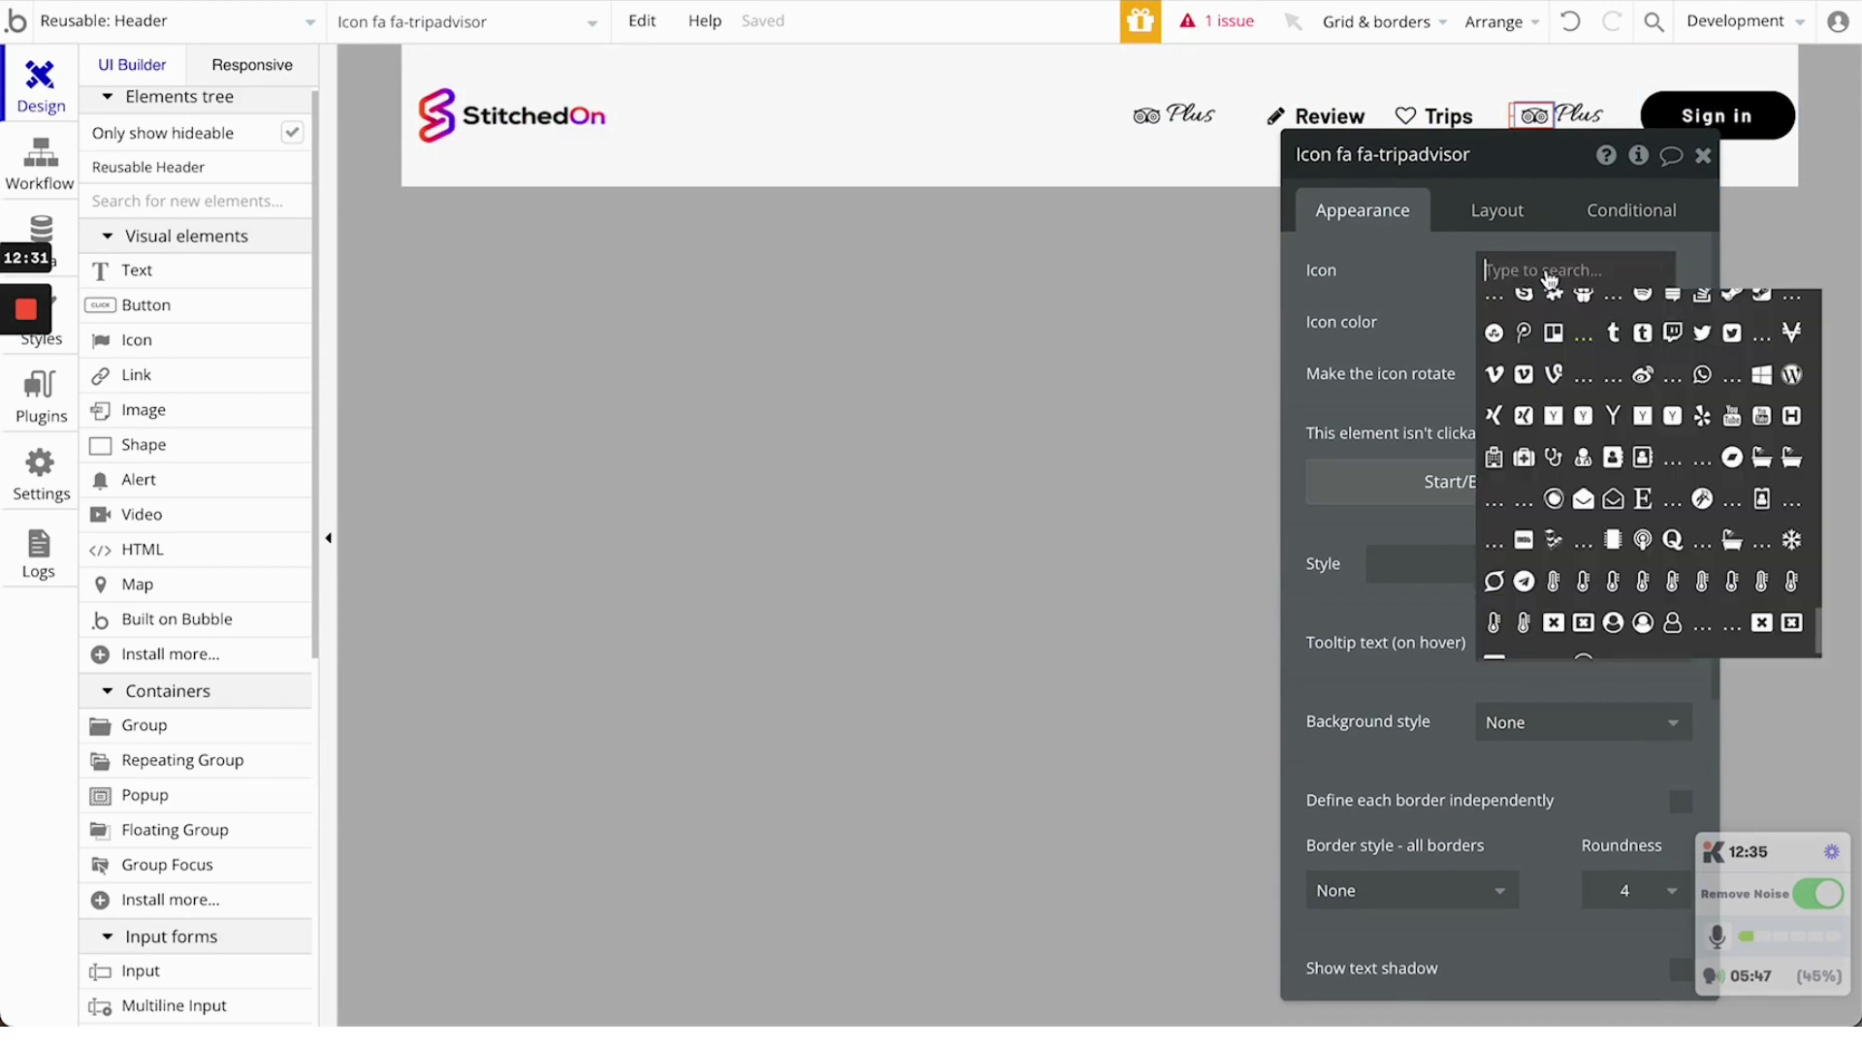
{"action": "type", "text": "bell"}
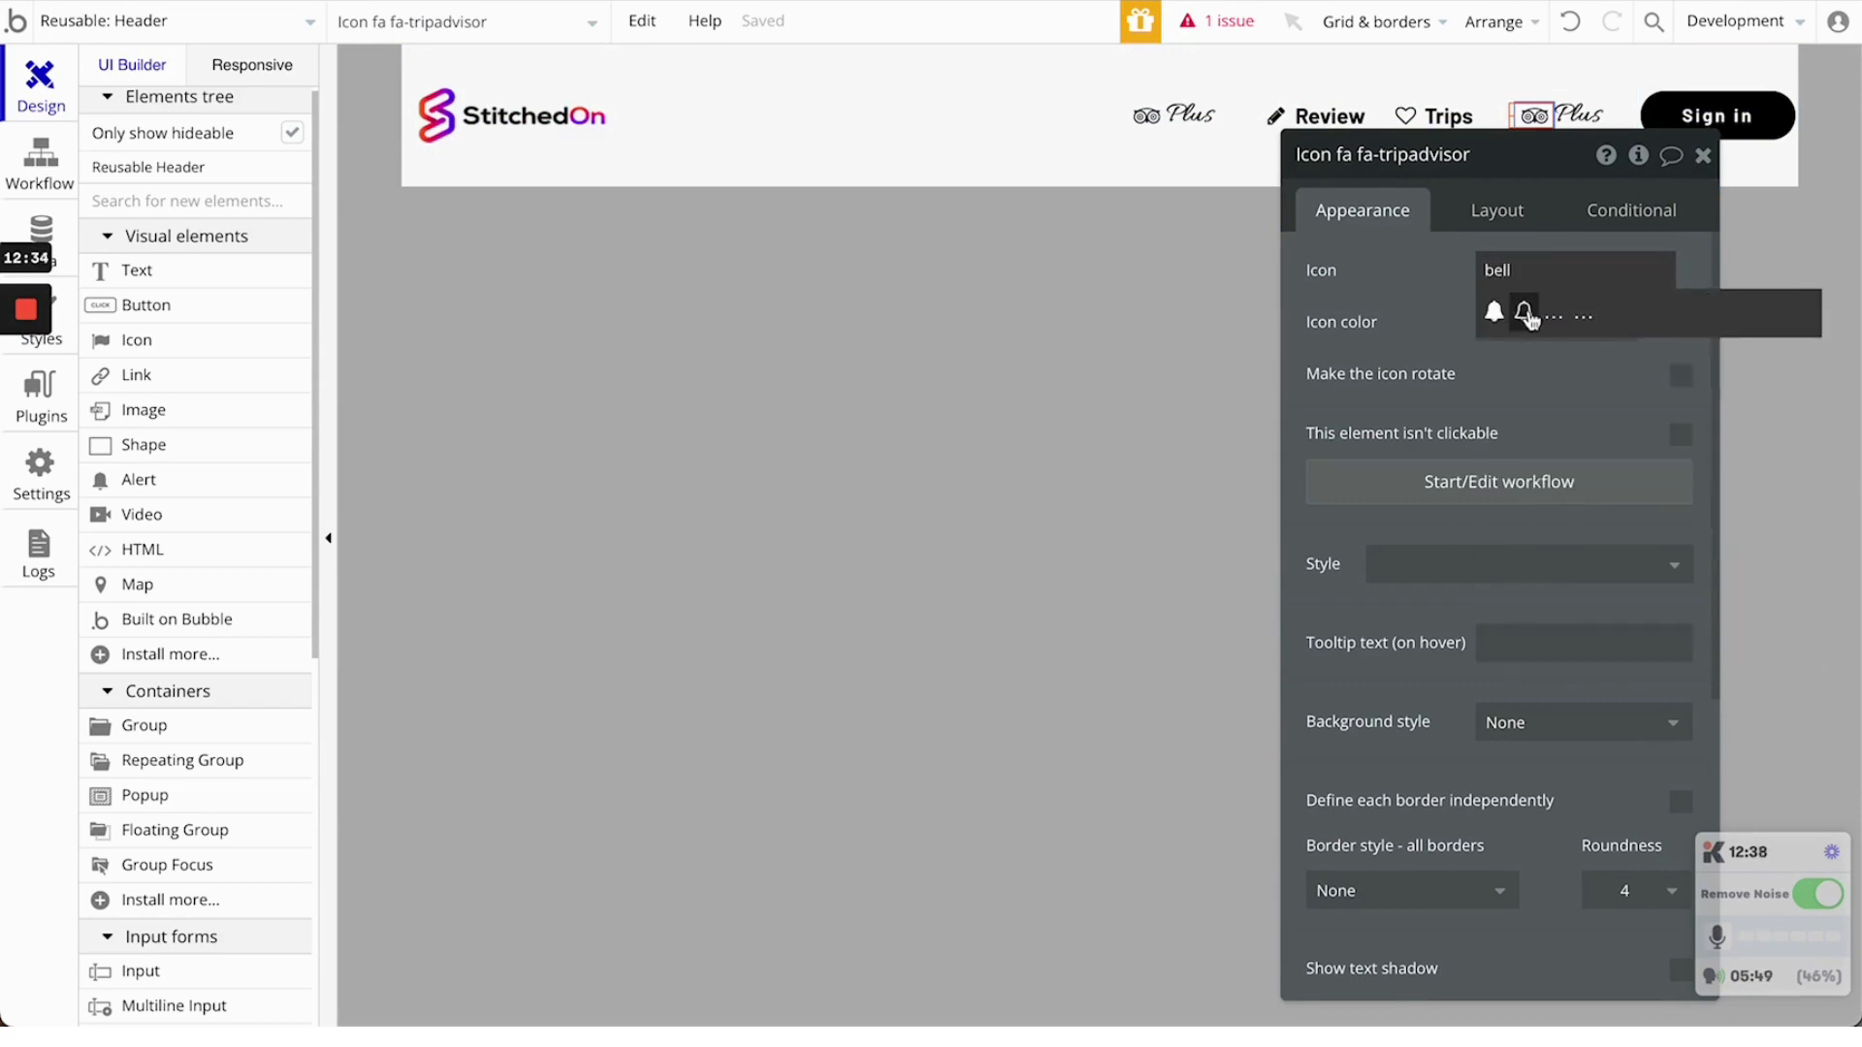
{"action": "left_click", "coordinate": [1525, 308]}
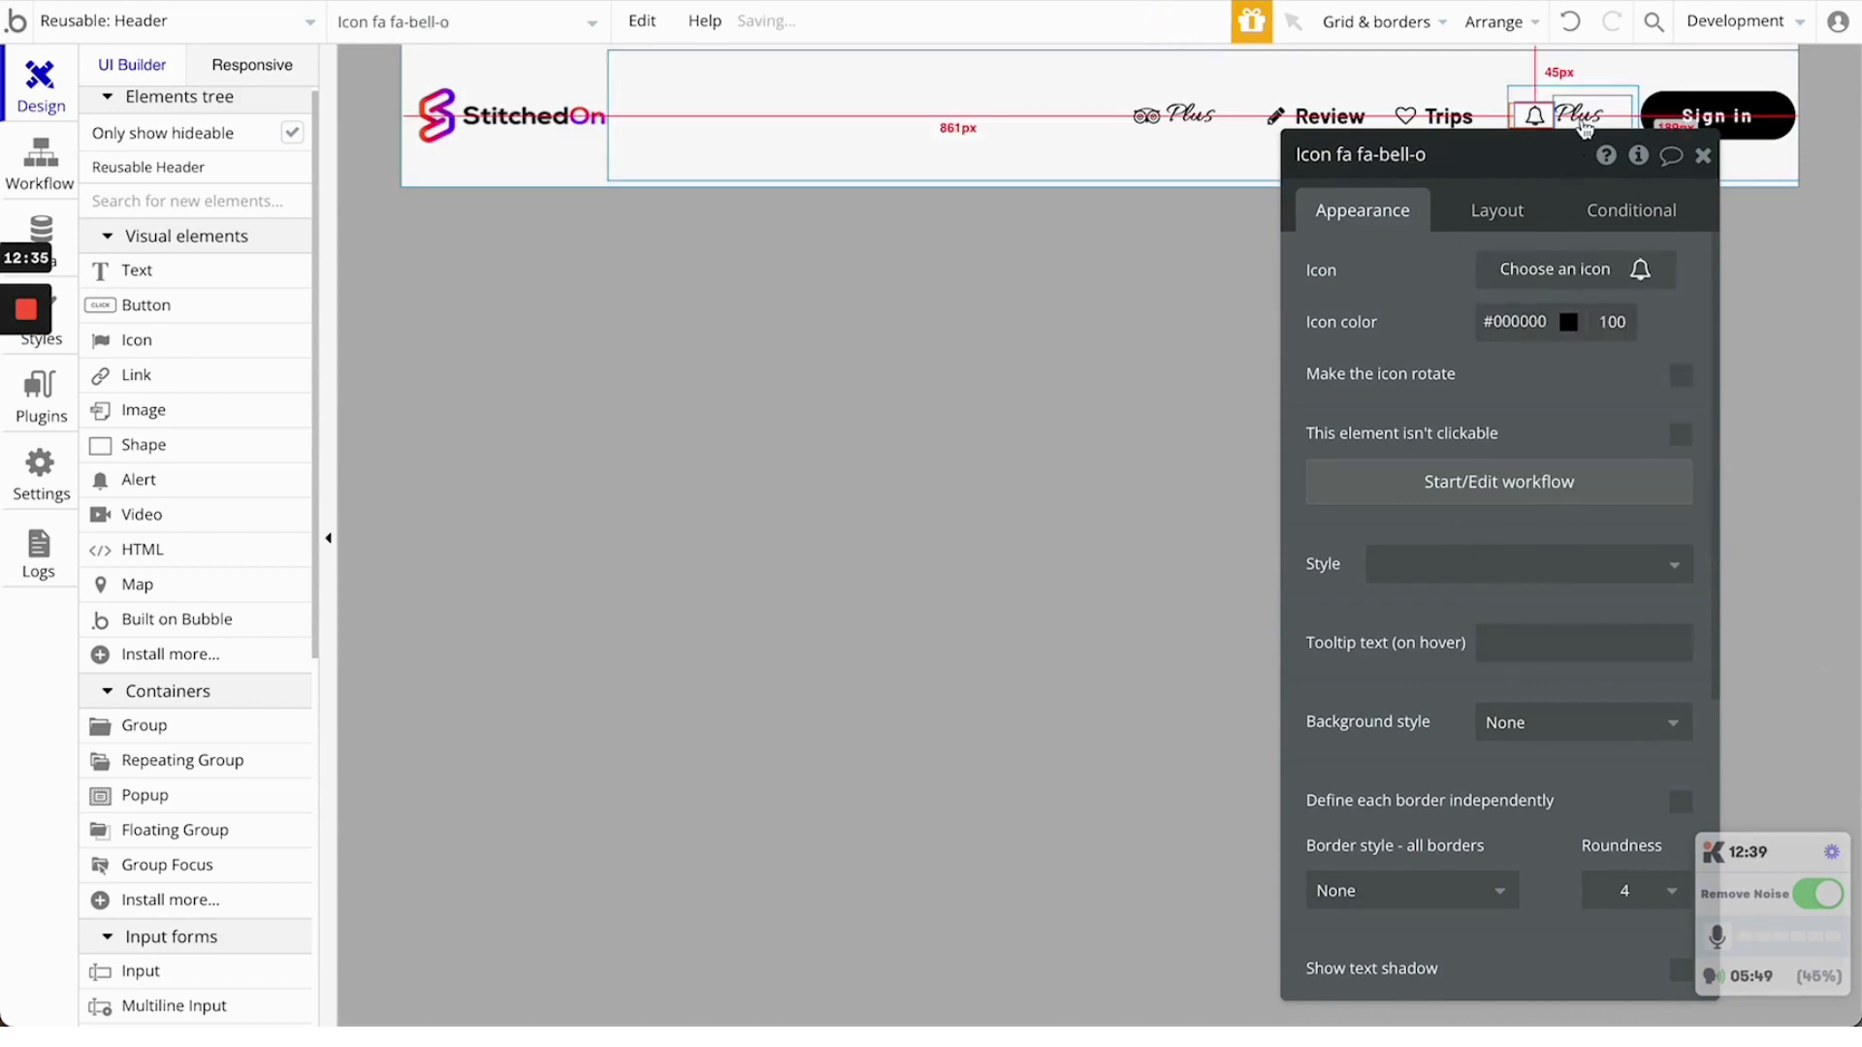
Change the text beside the bell icon to "Alerts"
{"action": "left_click", "coordinate": [1576, 116]}
{"action": "triple_click", "coordinate": [1488, 306]}
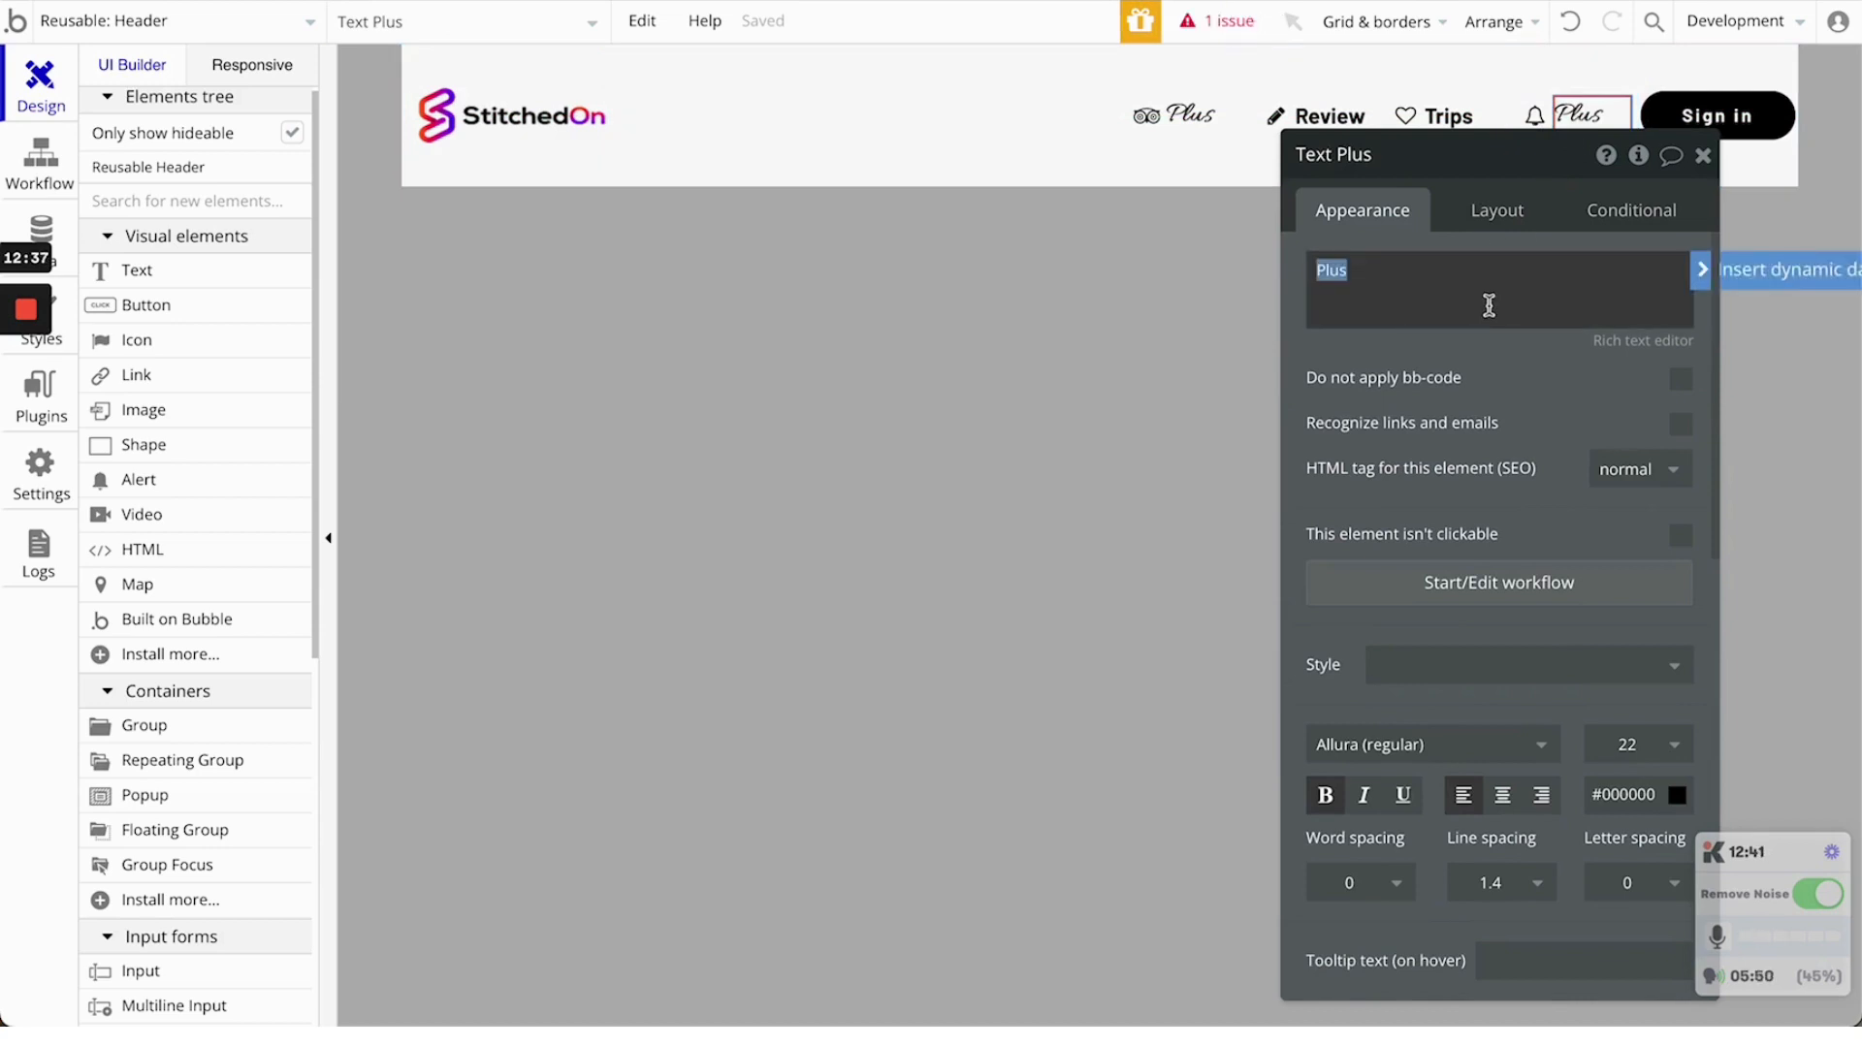
{"action": "type", "text": "Alet"}
{"action": "key", "text": "BackSpace"}
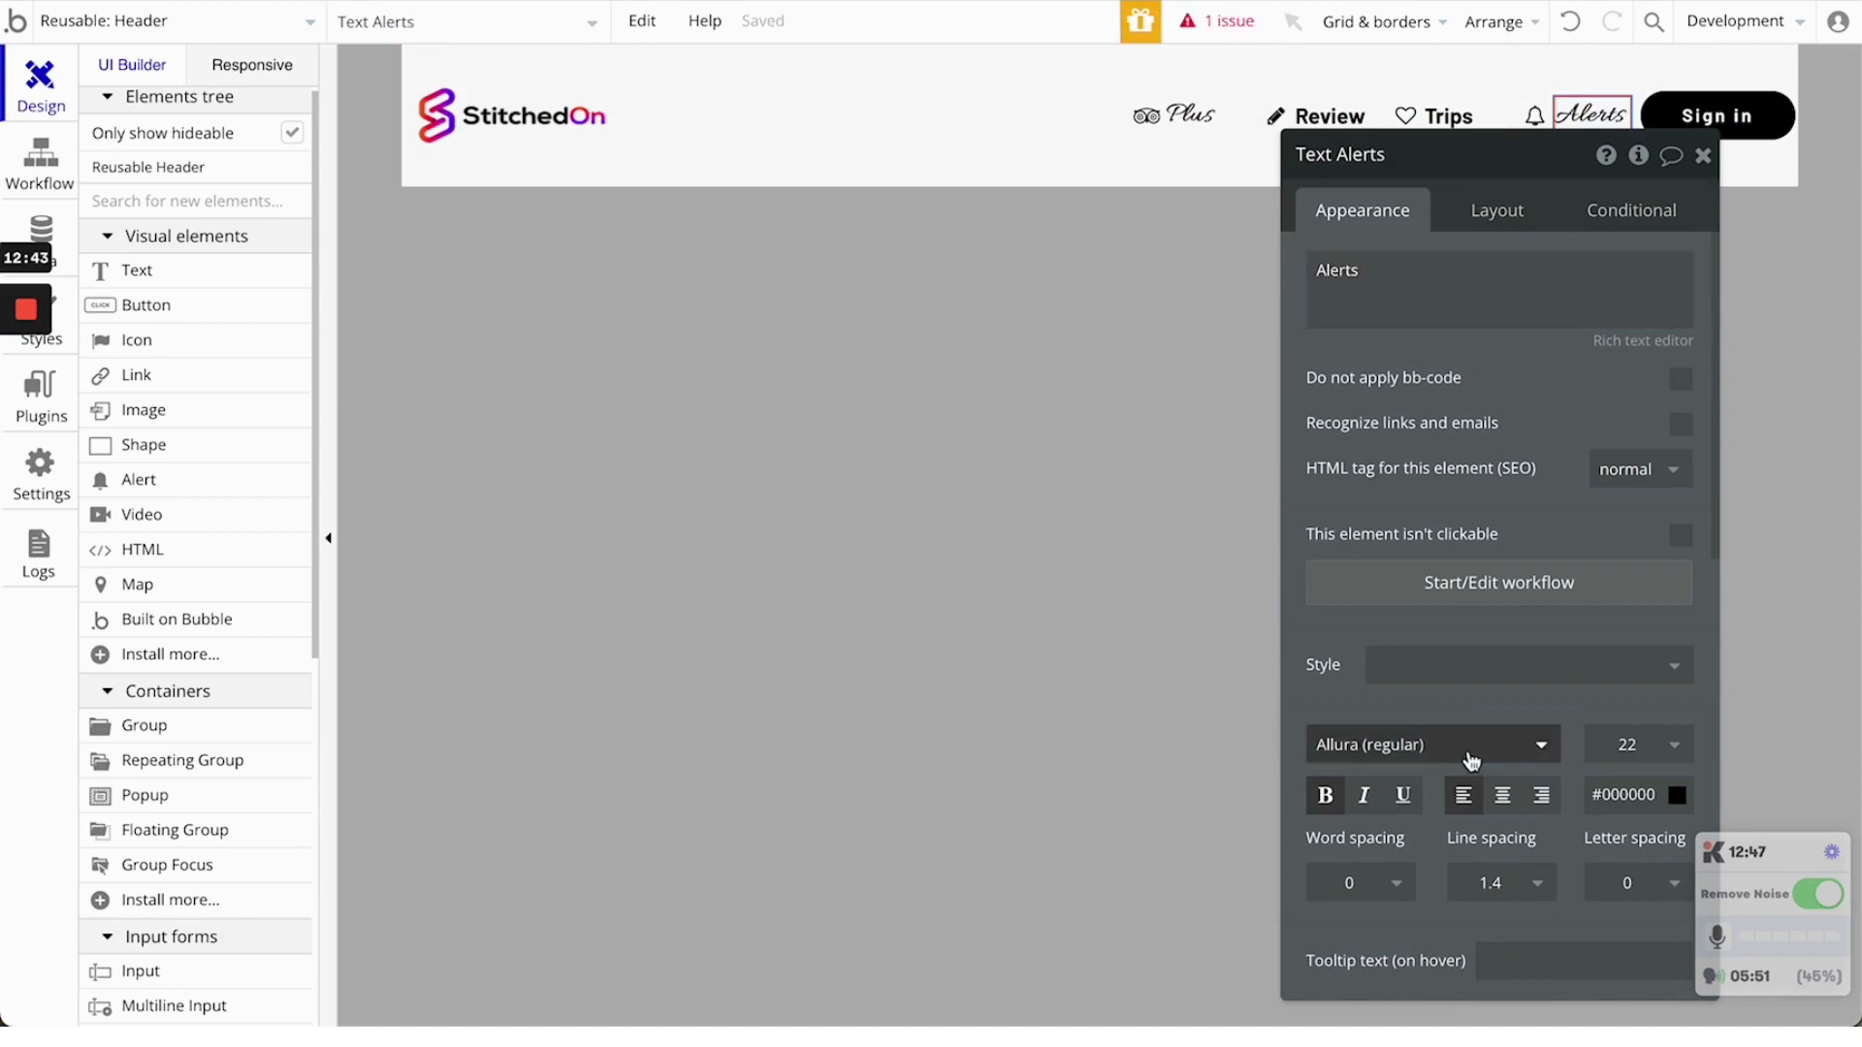
Set the Alerts text's font to Barlow (600)
{"action": "left_click", "coordinate": [1472, 759]}
{"action": "type", "text": "barlow"}
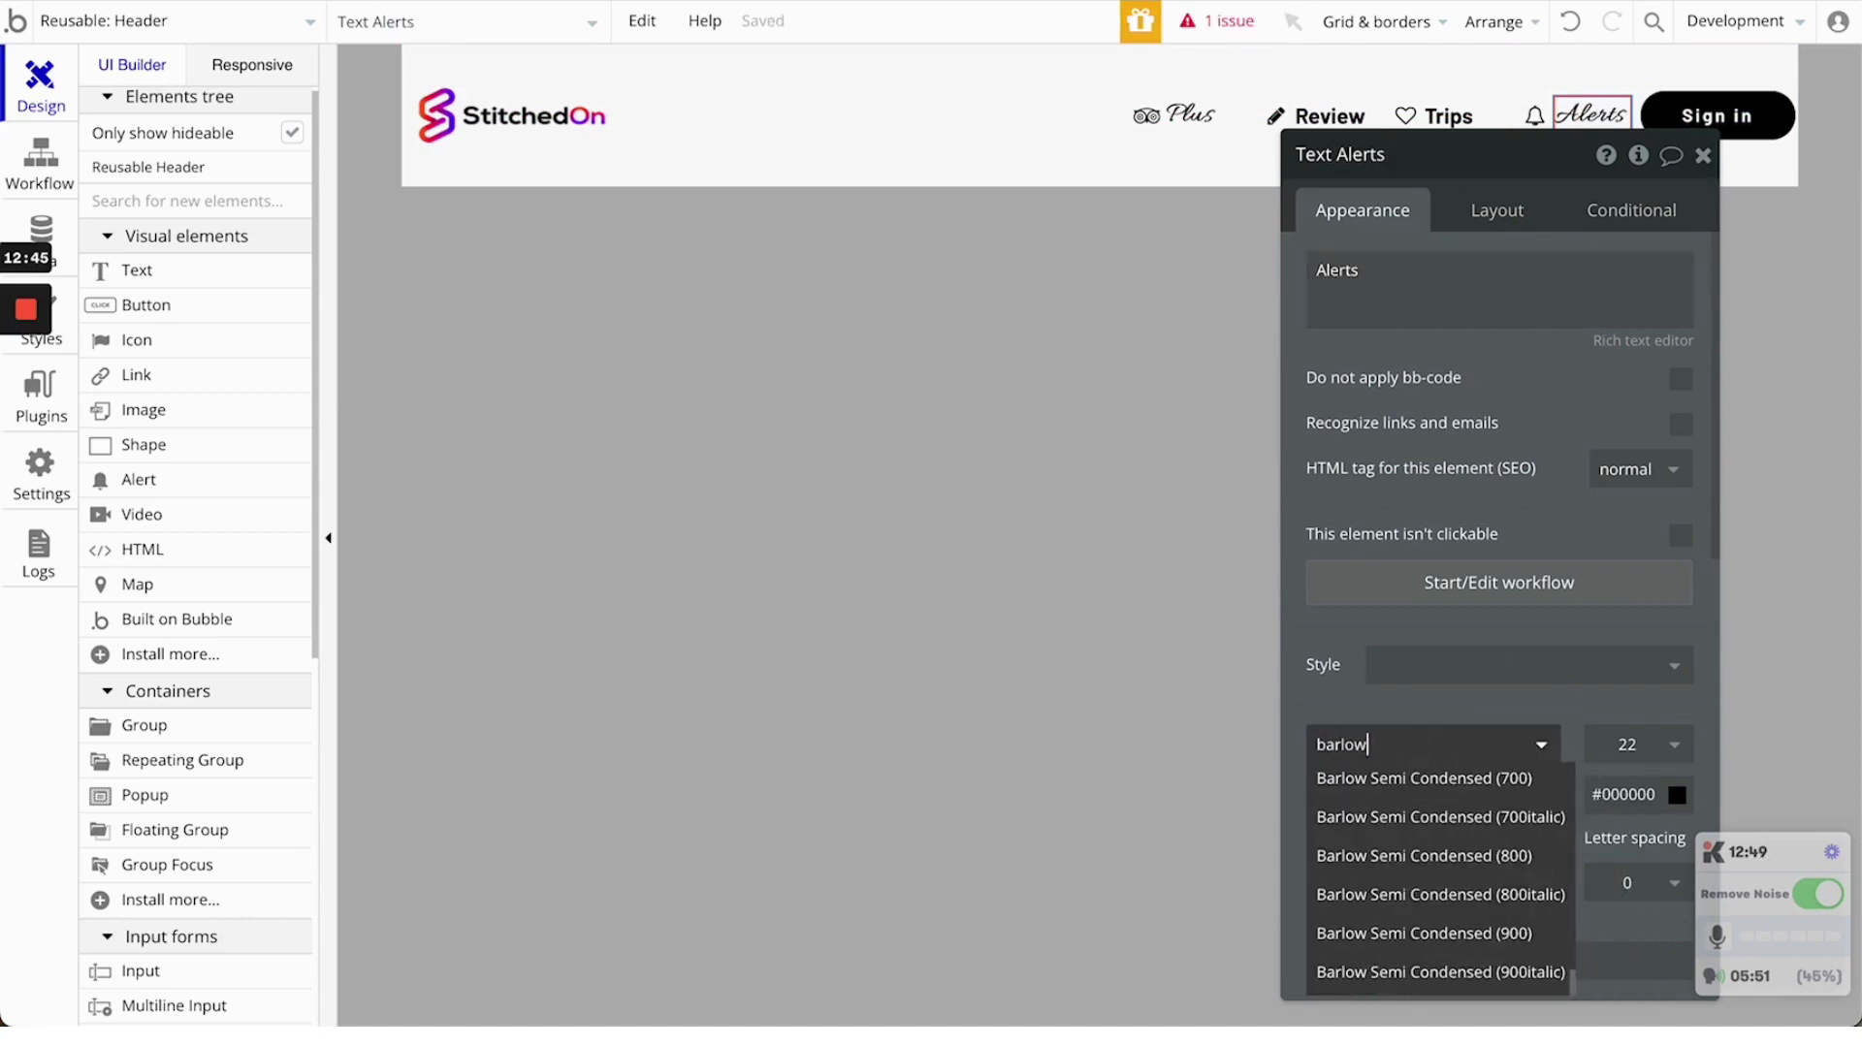
{"action": "type", "text": " ("}
{"action": "scroll", "coordinate": [1463, 777], "scroll_direction": "up", "scroll_amount": 5}
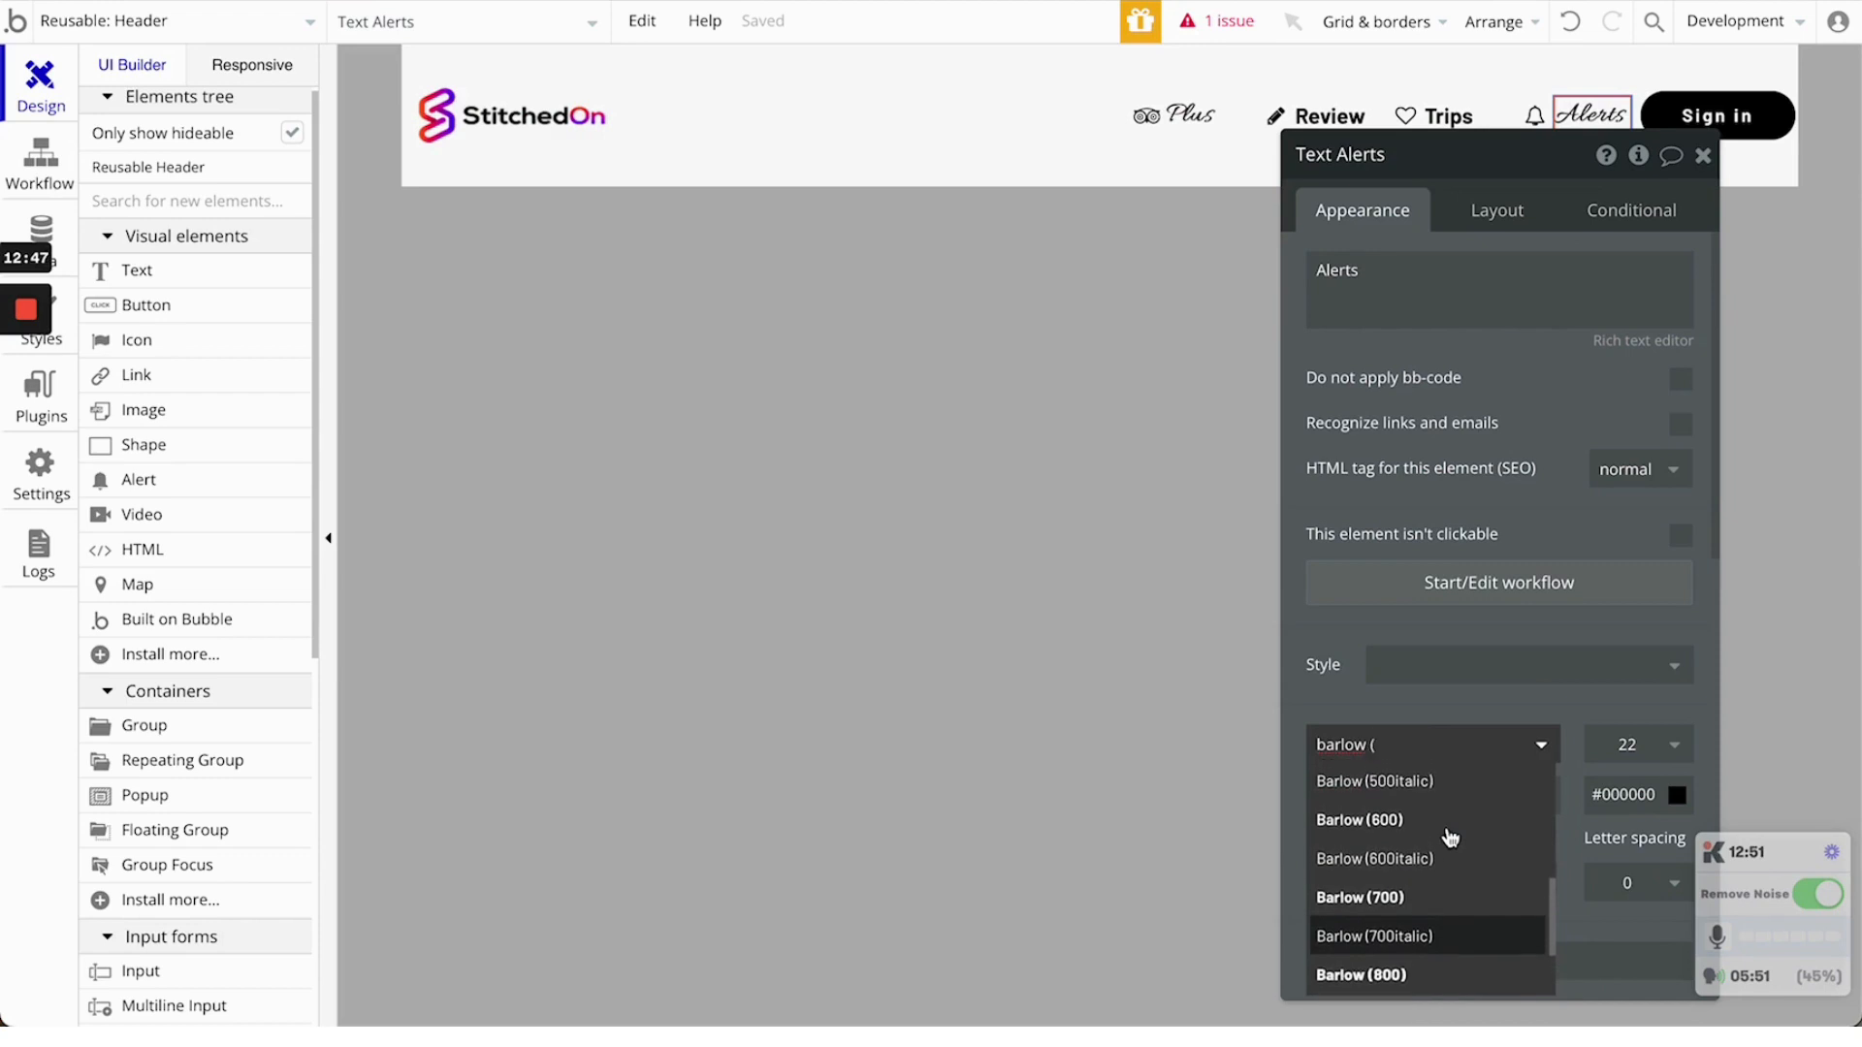
{"action": "left_click", "coordinate": [1450, 836]}
Set the Alerts text's font size to 17 and close its properties
{"action": "left_click", "coordinate": [1629, 746]}
{"action": "type", "text": "18"}
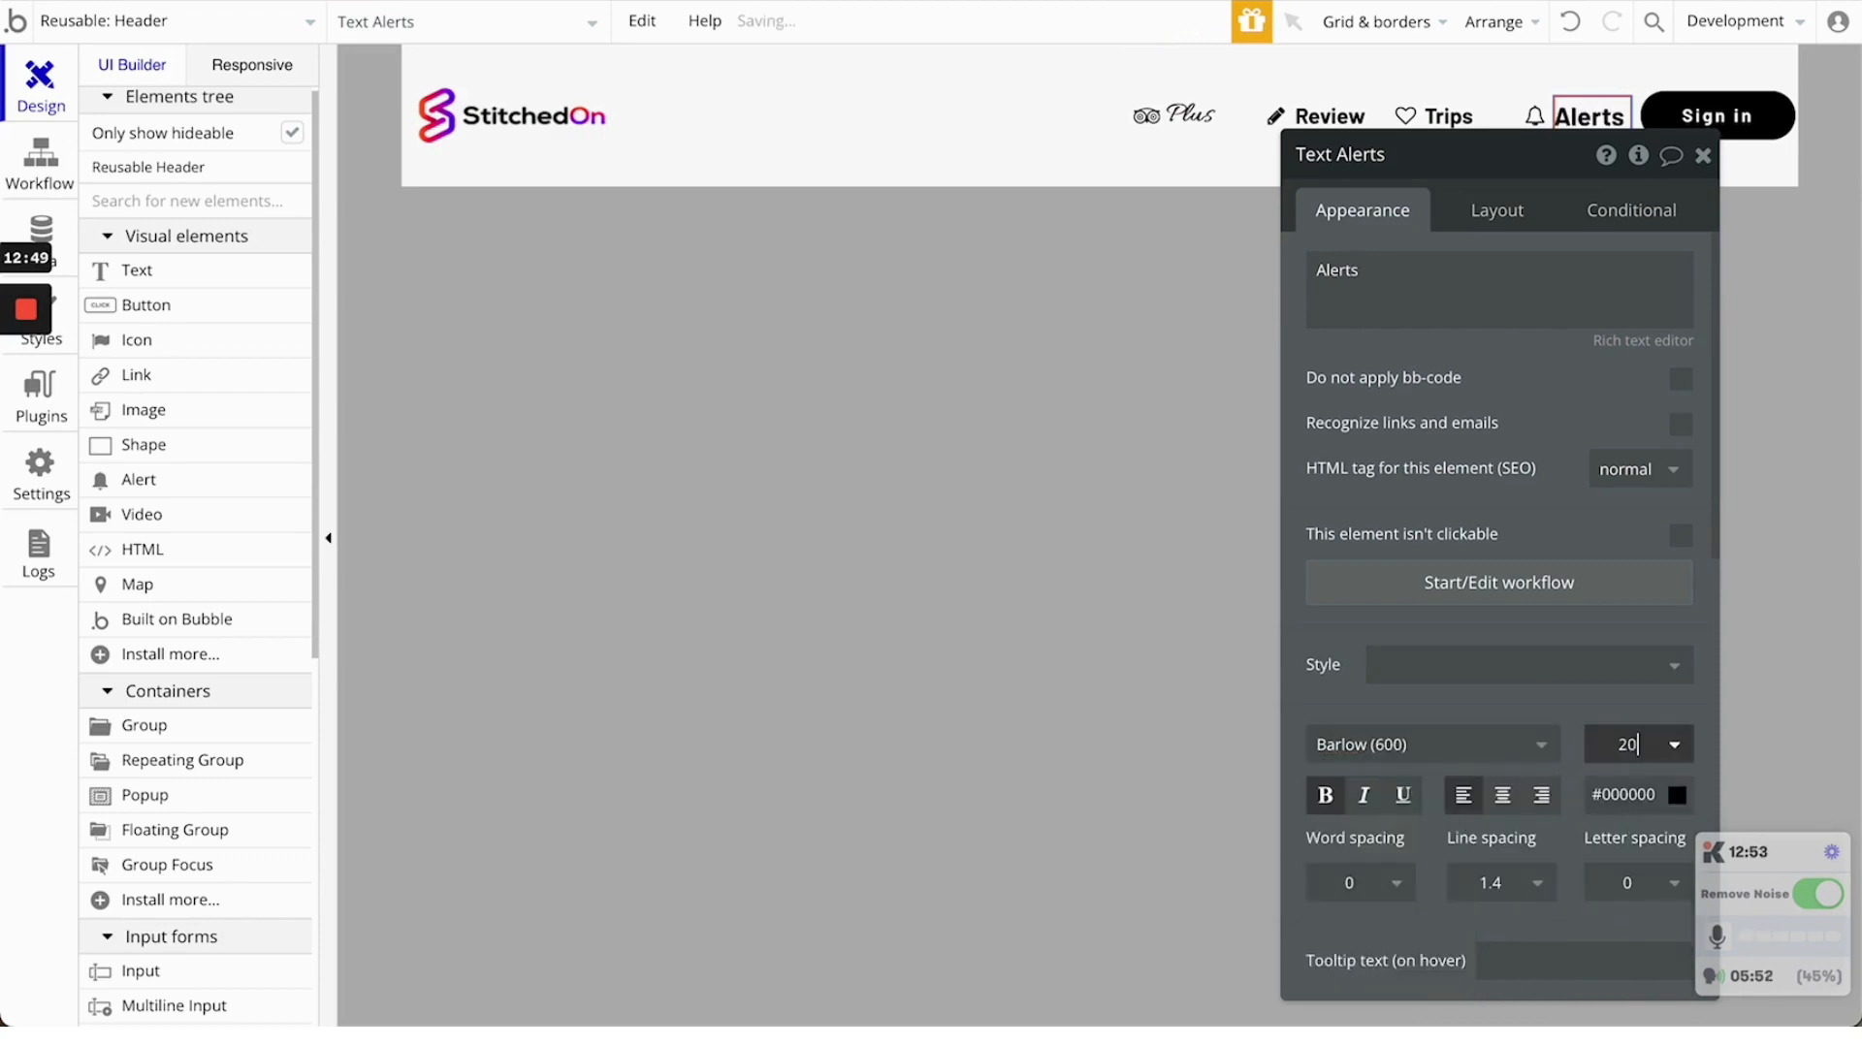
{"action": "key", "text": "BackSpace"}
{"action": "type", "text": "7"}
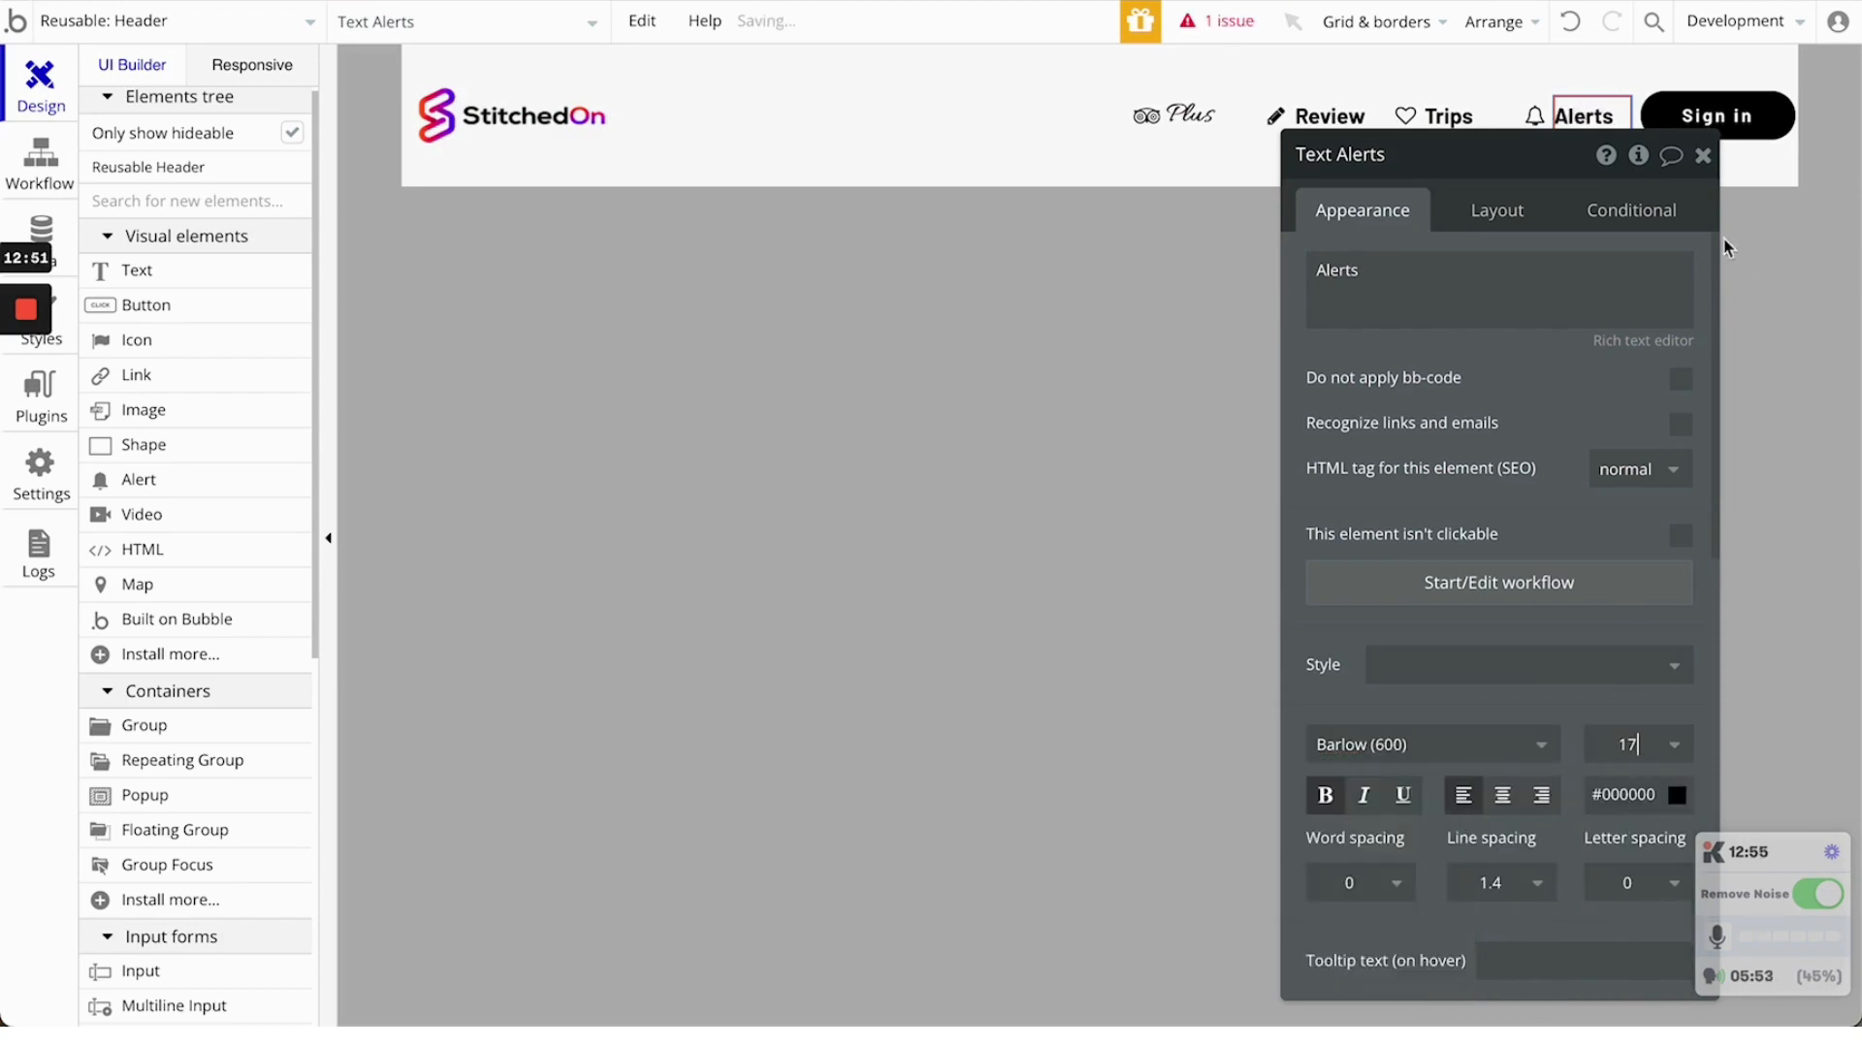
{"action": "left_click", "coordinate": [1703, 155]}
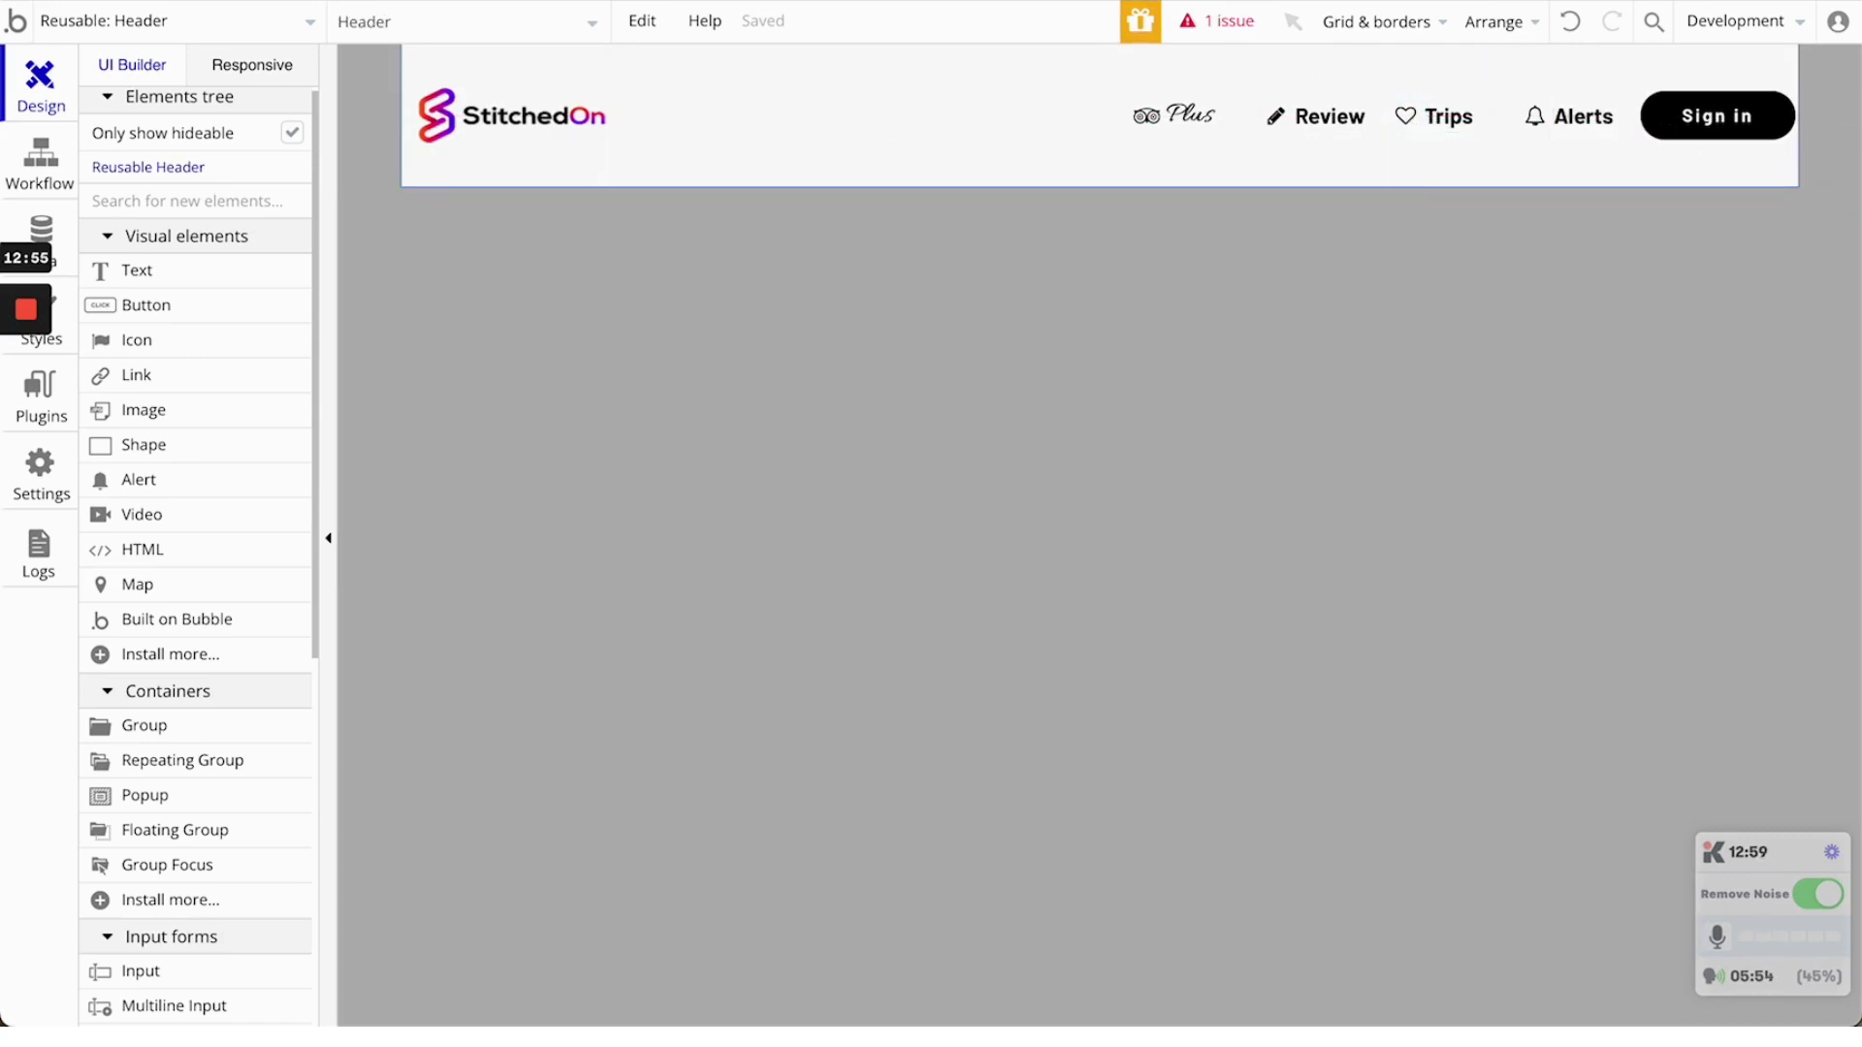
Reload the app preview, compare its header with the Tripadvisor site's header, and return to the Bubble editor
{"action": "left_click", "coordinate": [591, 1]}
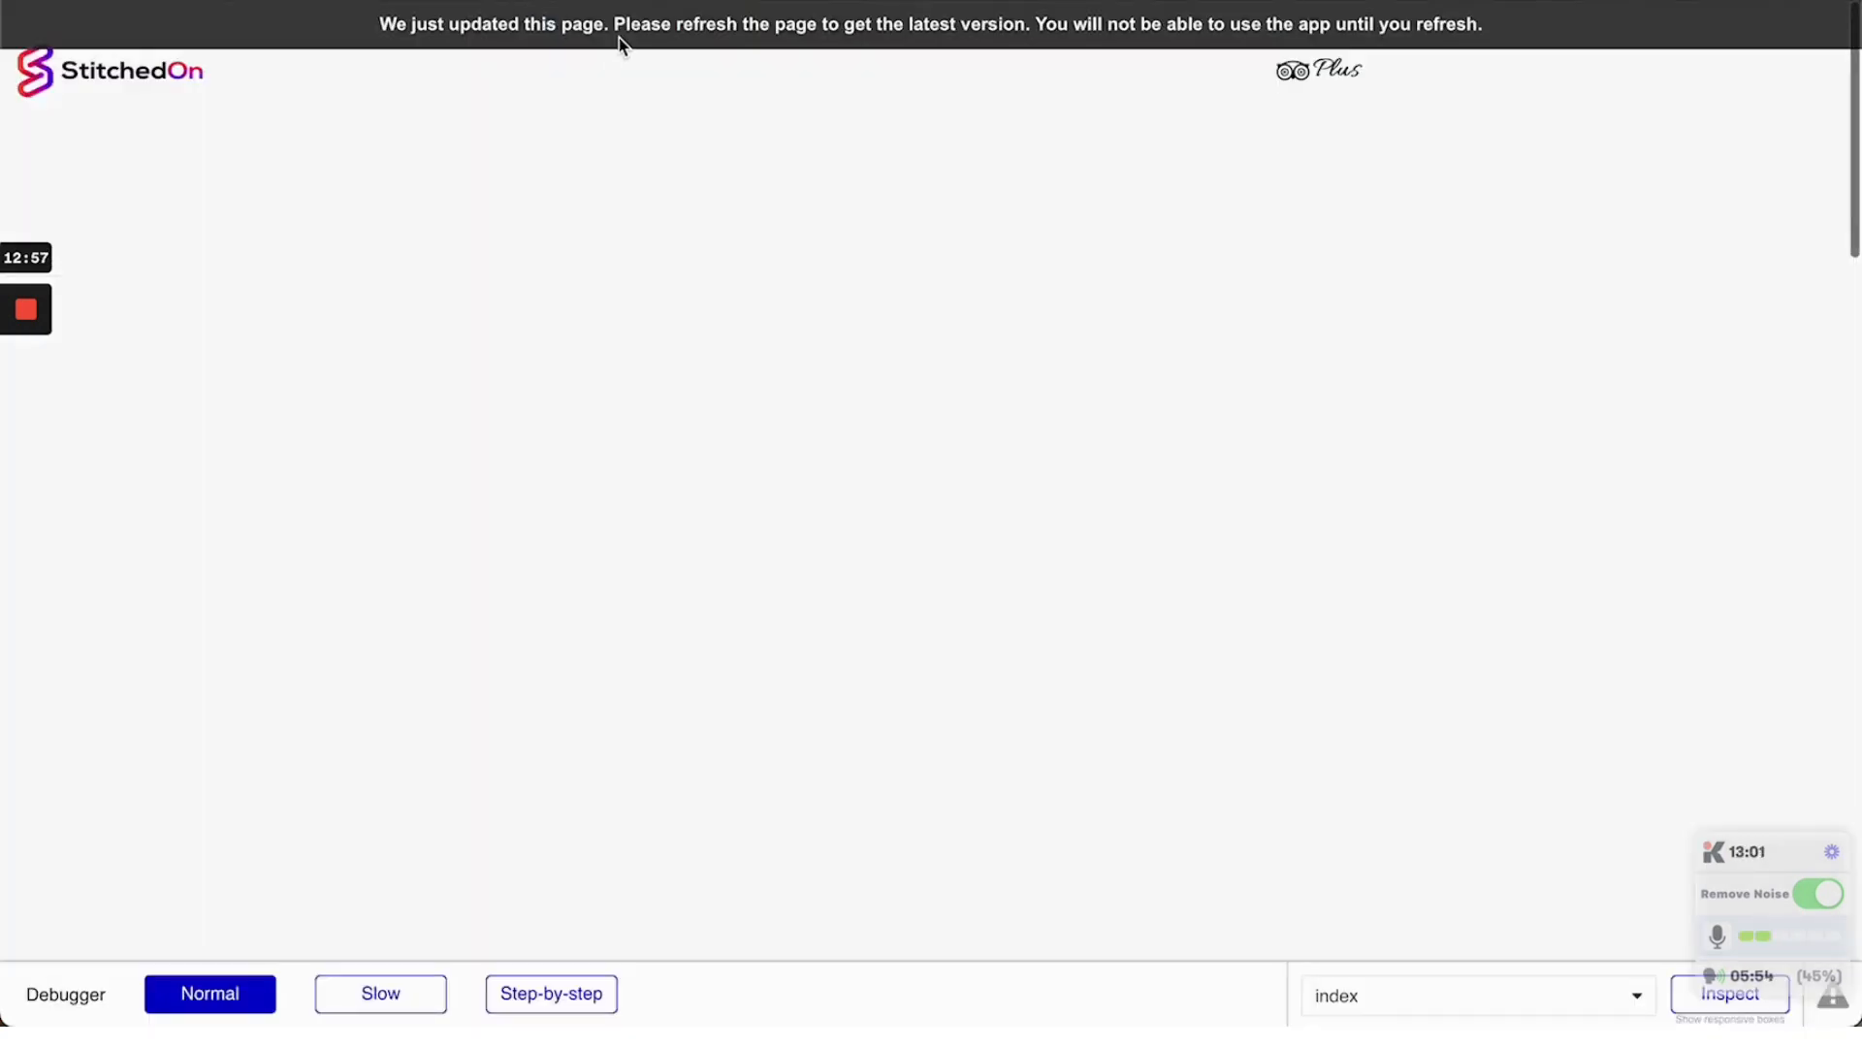
{"action": "key", "text": "super+r"}
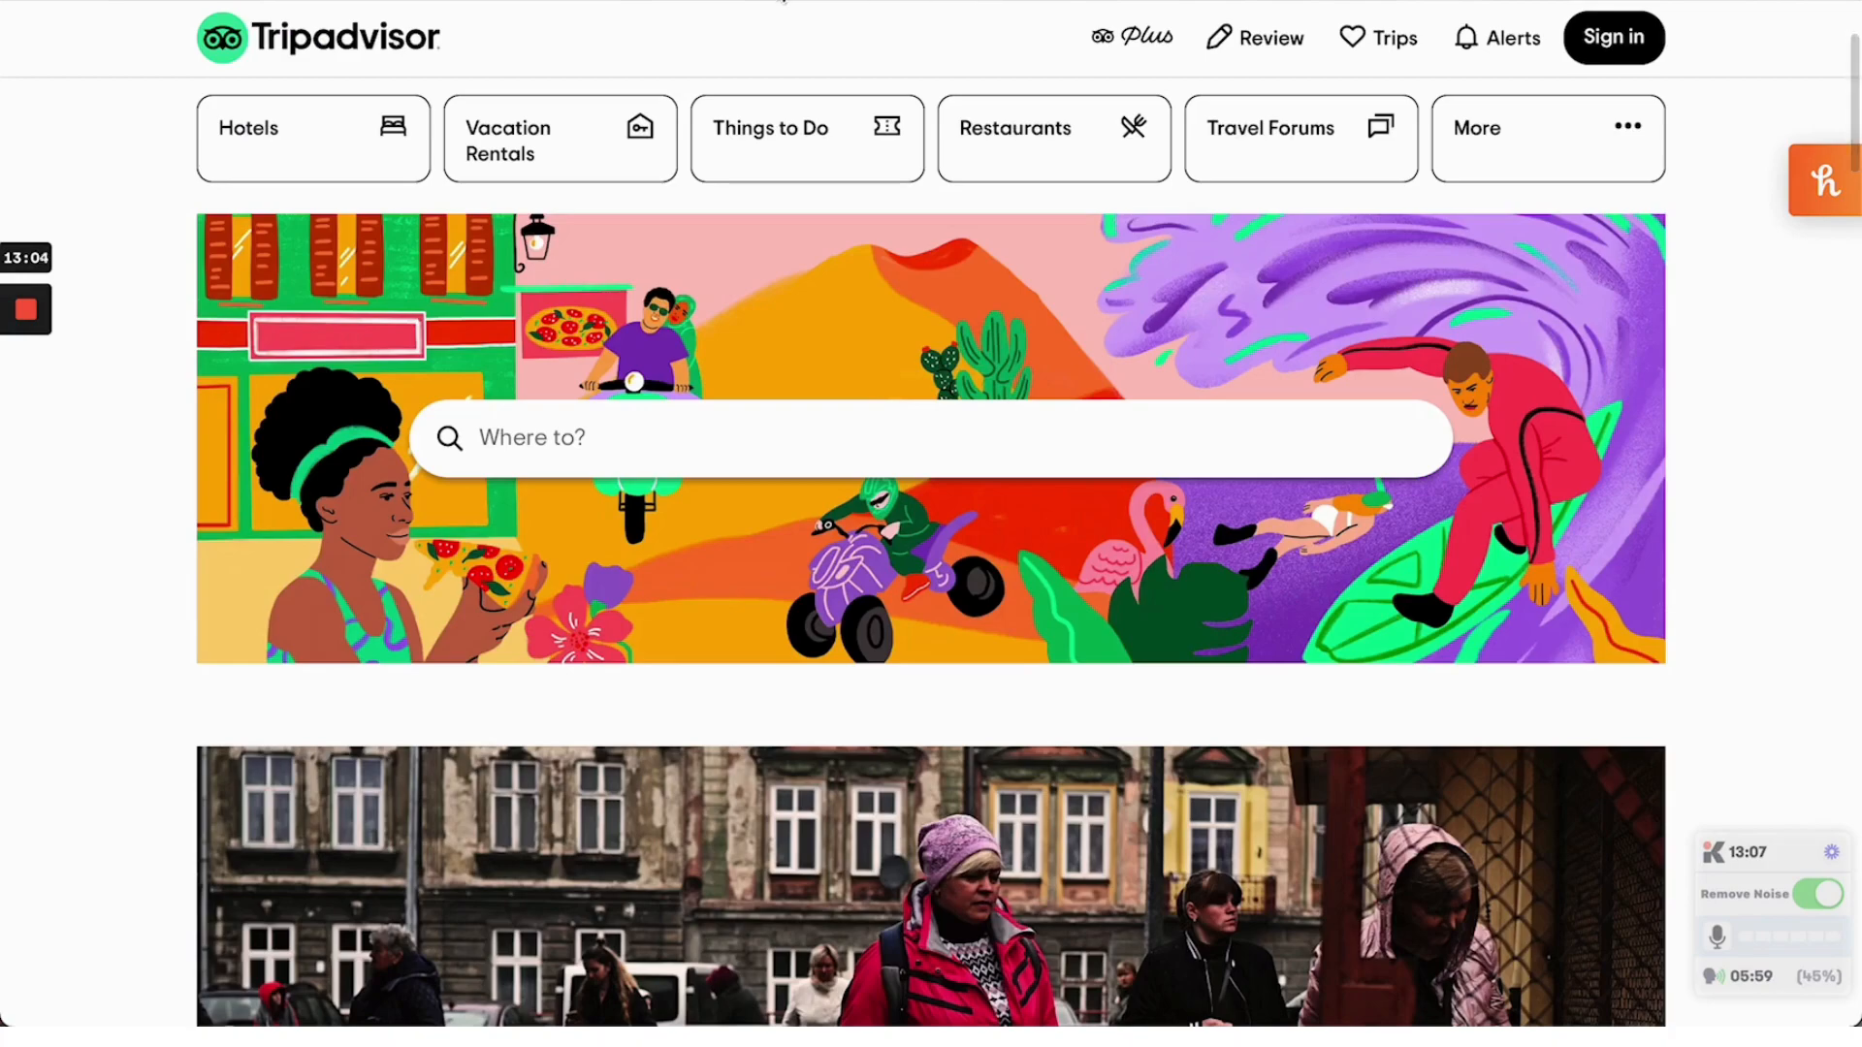
{"action": "left_click", "coordinate": [333, 1]}
{"action": "left_click", "coordinate": [194, 1]}
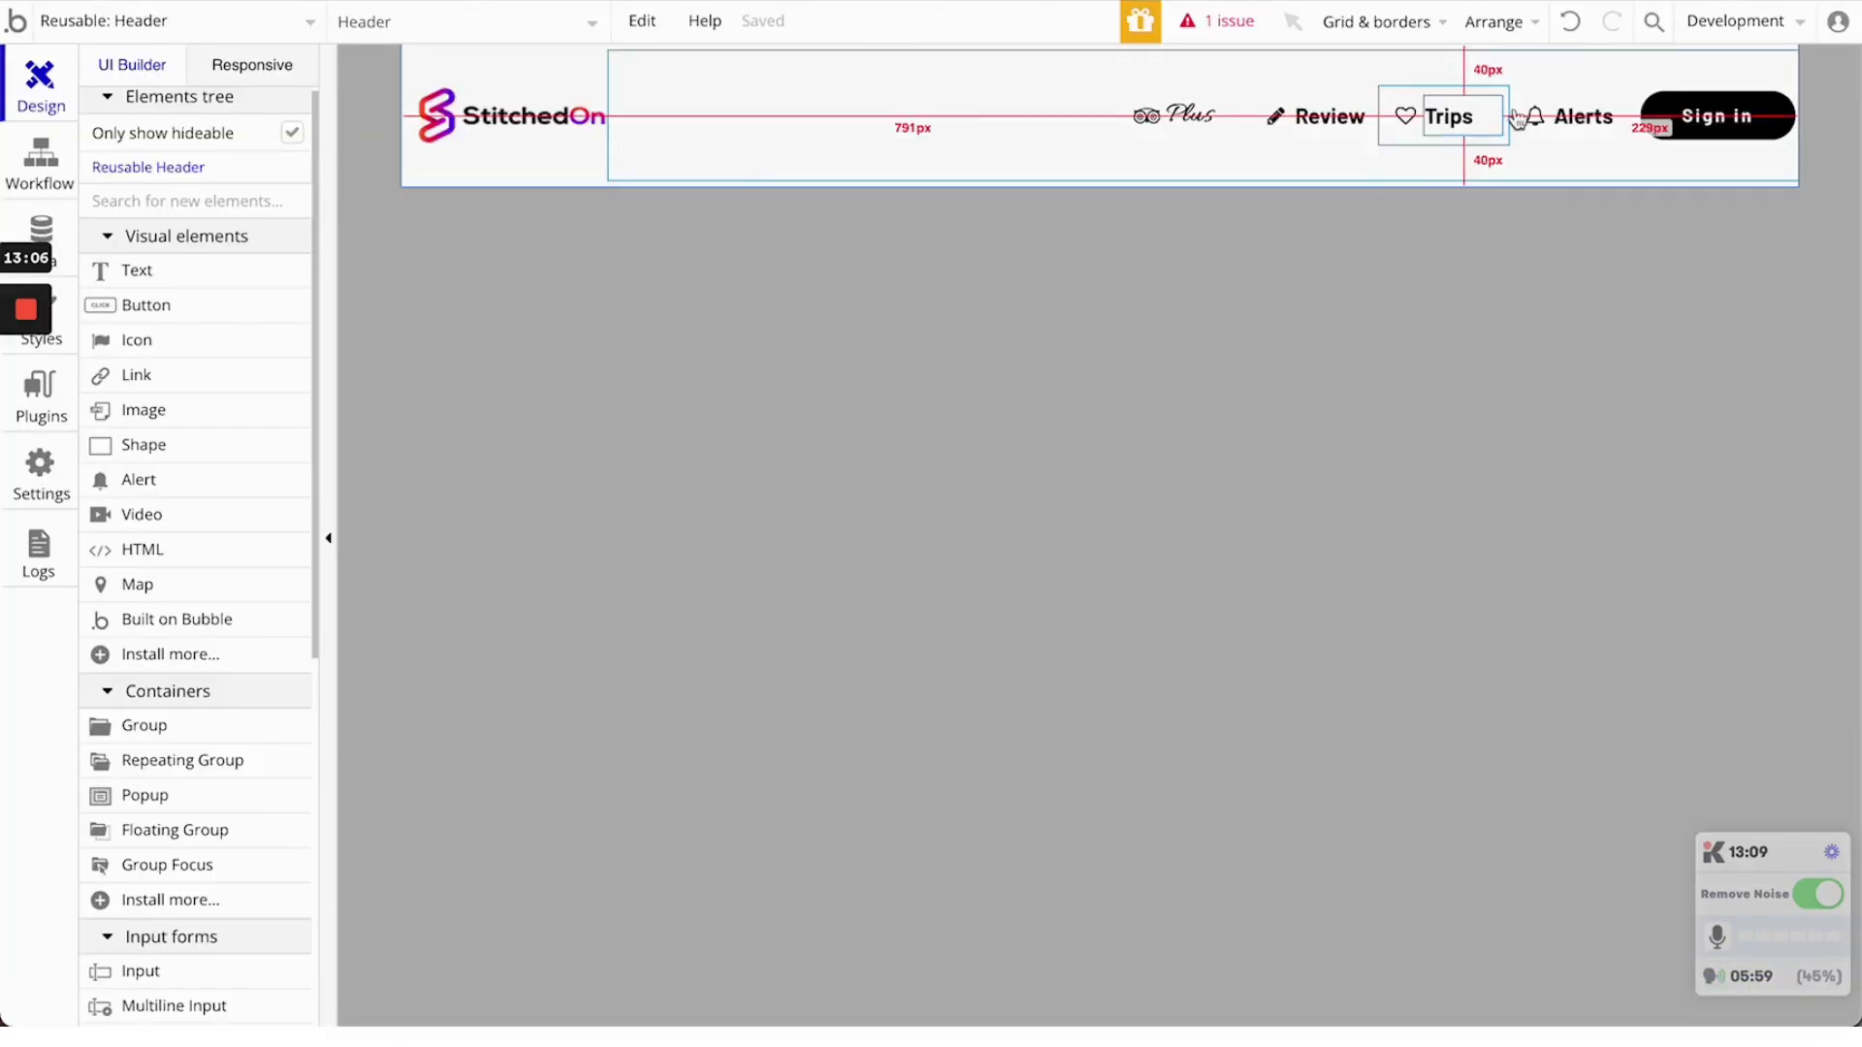
Examine the layout settings of the button container, Sign in button and Alerts group, and check the header's alignment in the preview
{"action": "double_click", "coordinate": [1702, 166]}
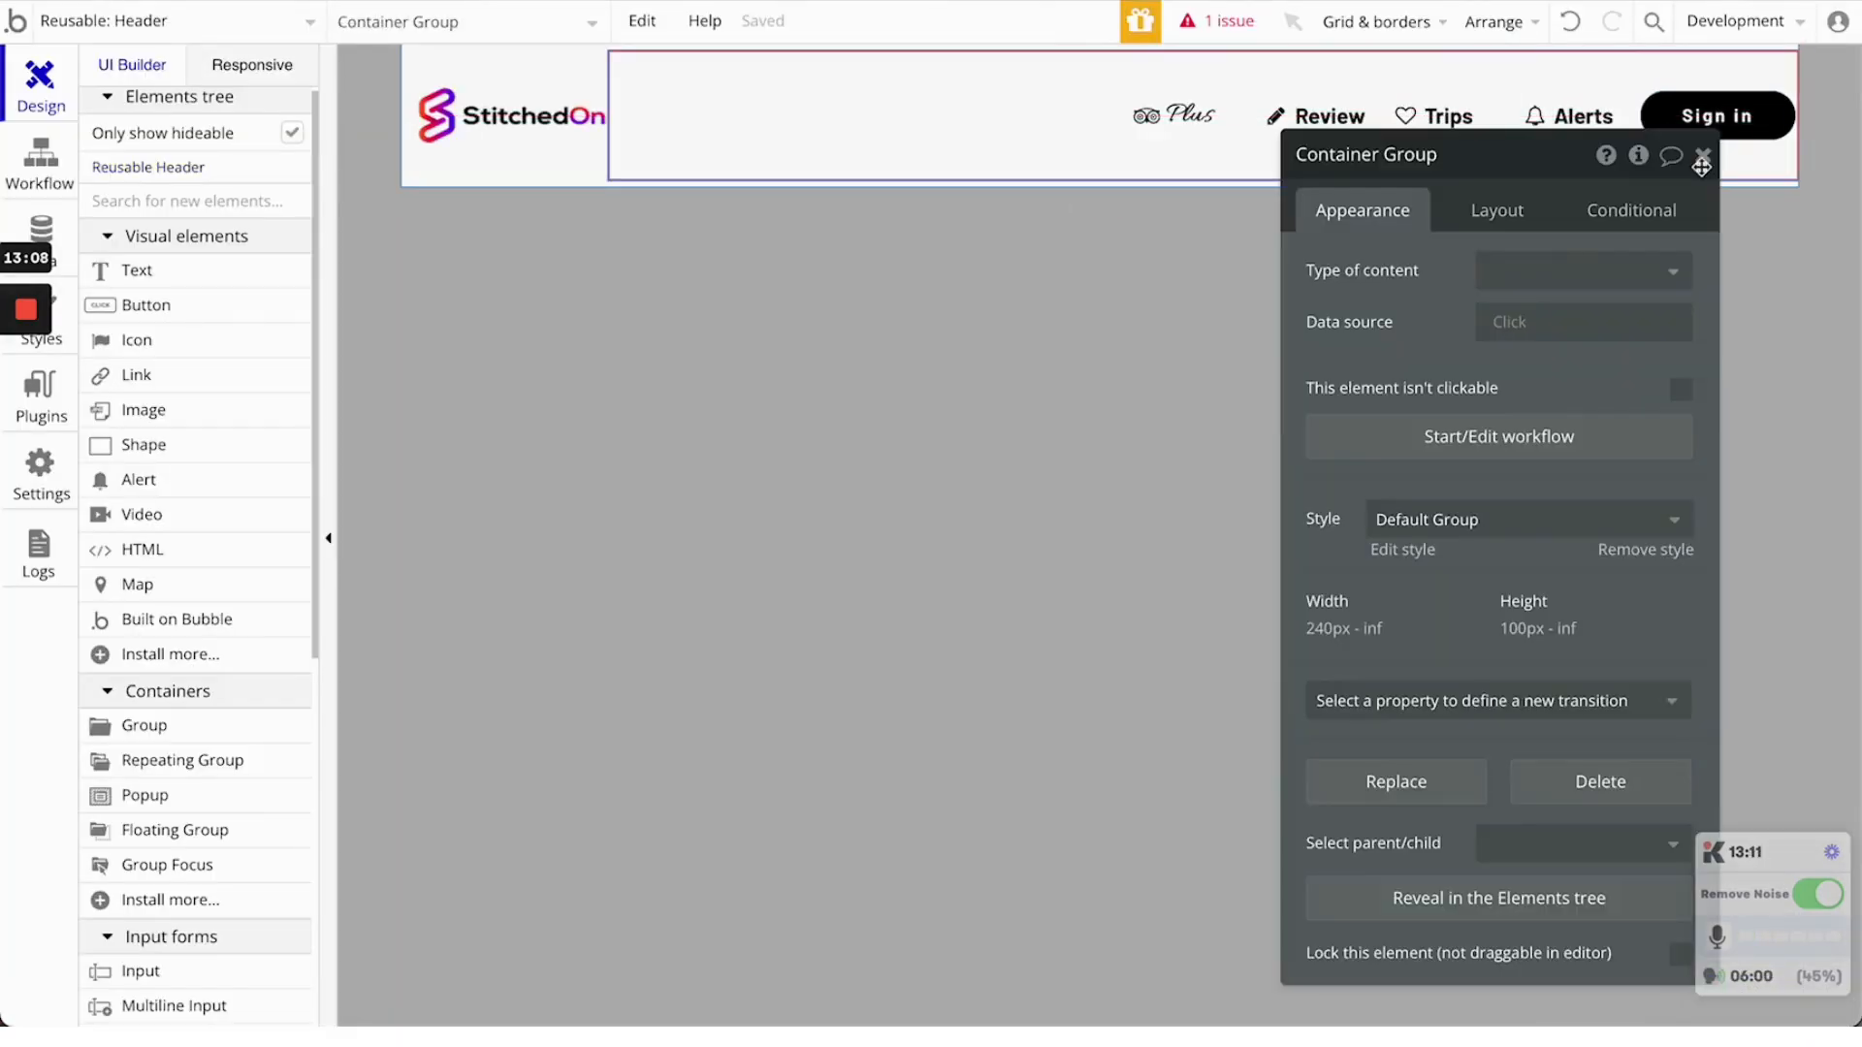
{"action": "left_click", "coordinate": [1493, 217]}
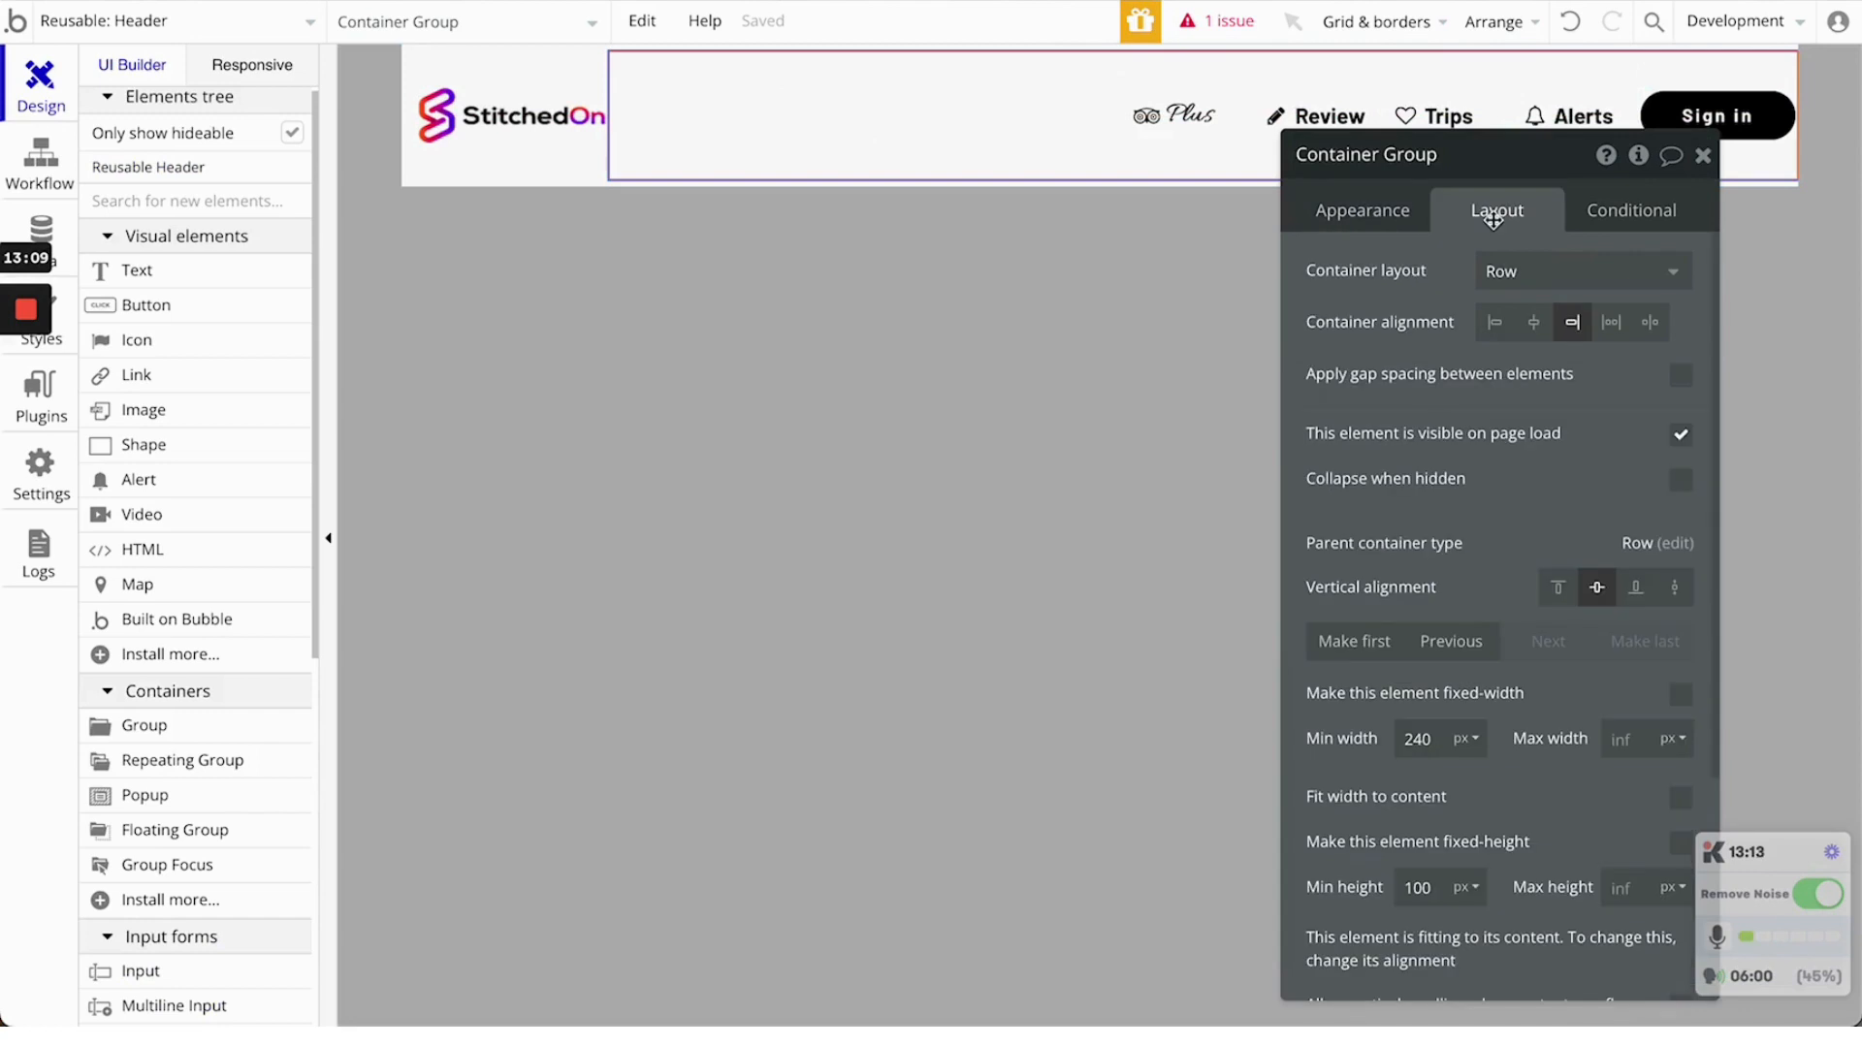
{"action": "left_click", "coordinate": [1787, 118]}
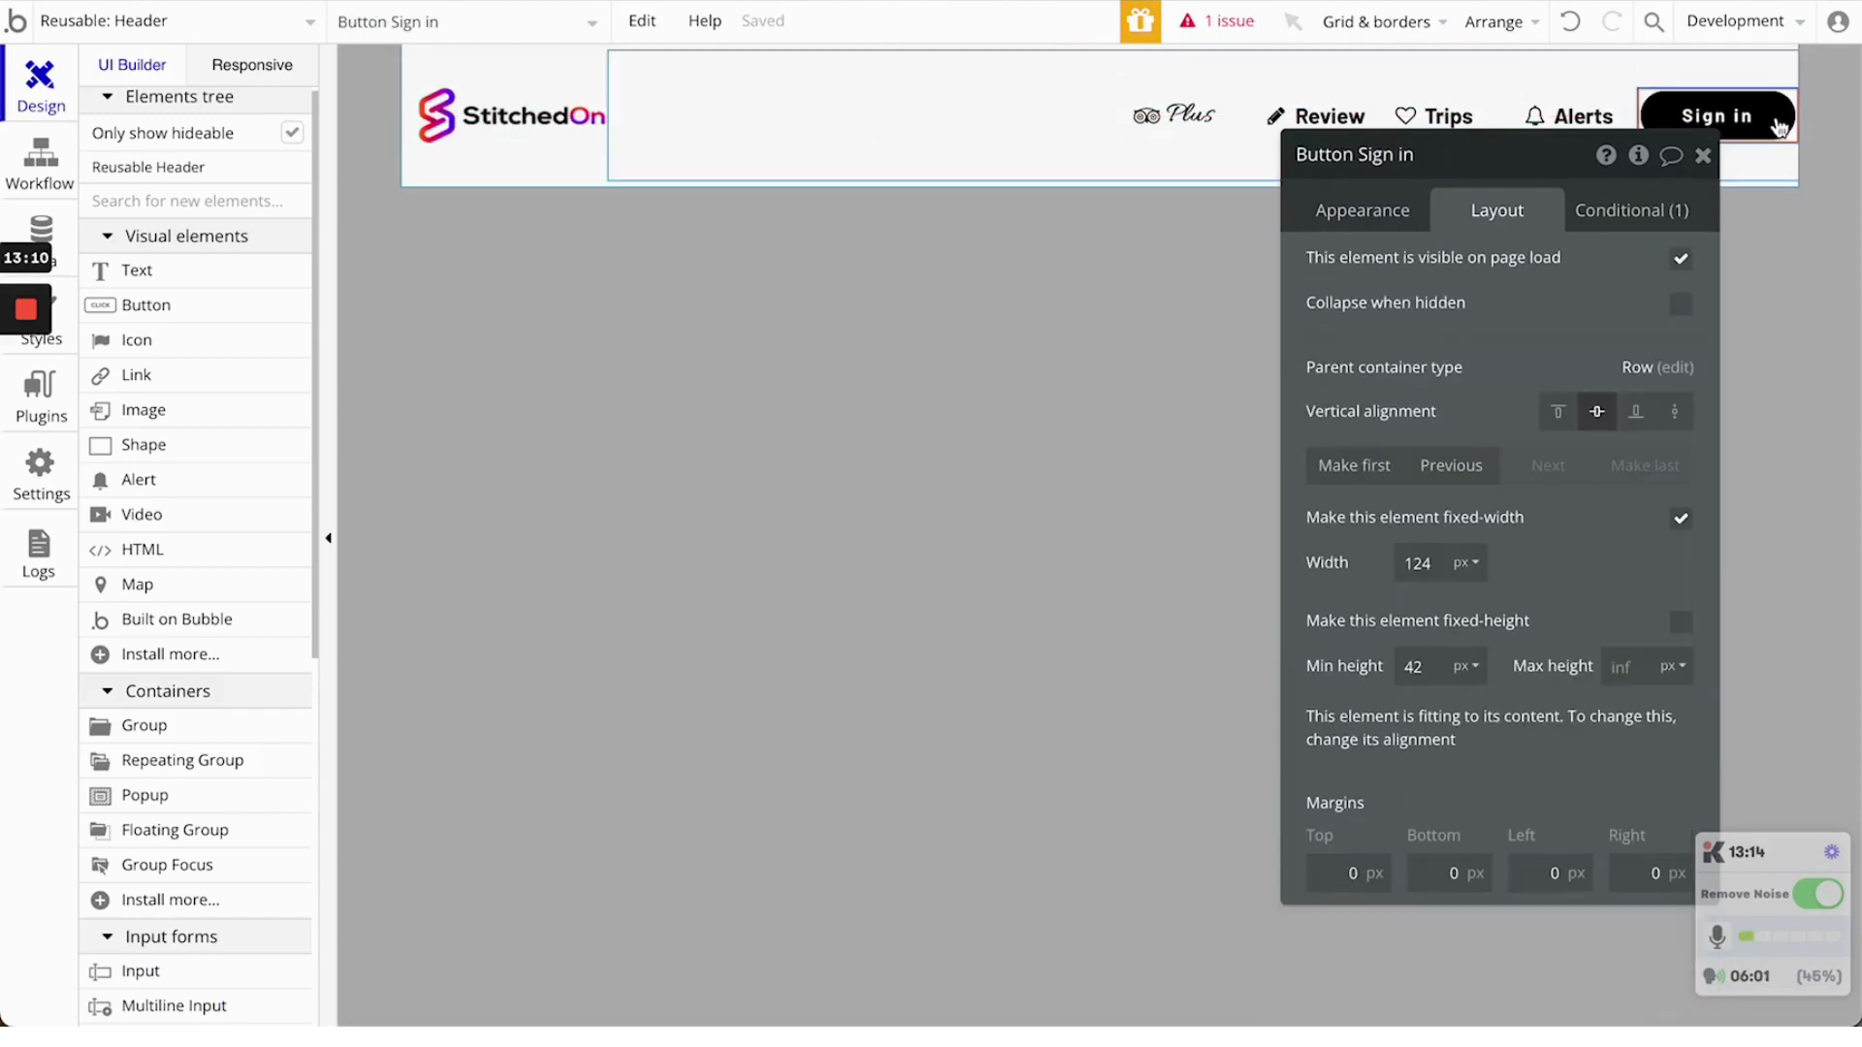
{"action": "left_click", "coordinate": [1541, 115]}
{"action": "left_click", "coordinate": [1558, 95]}
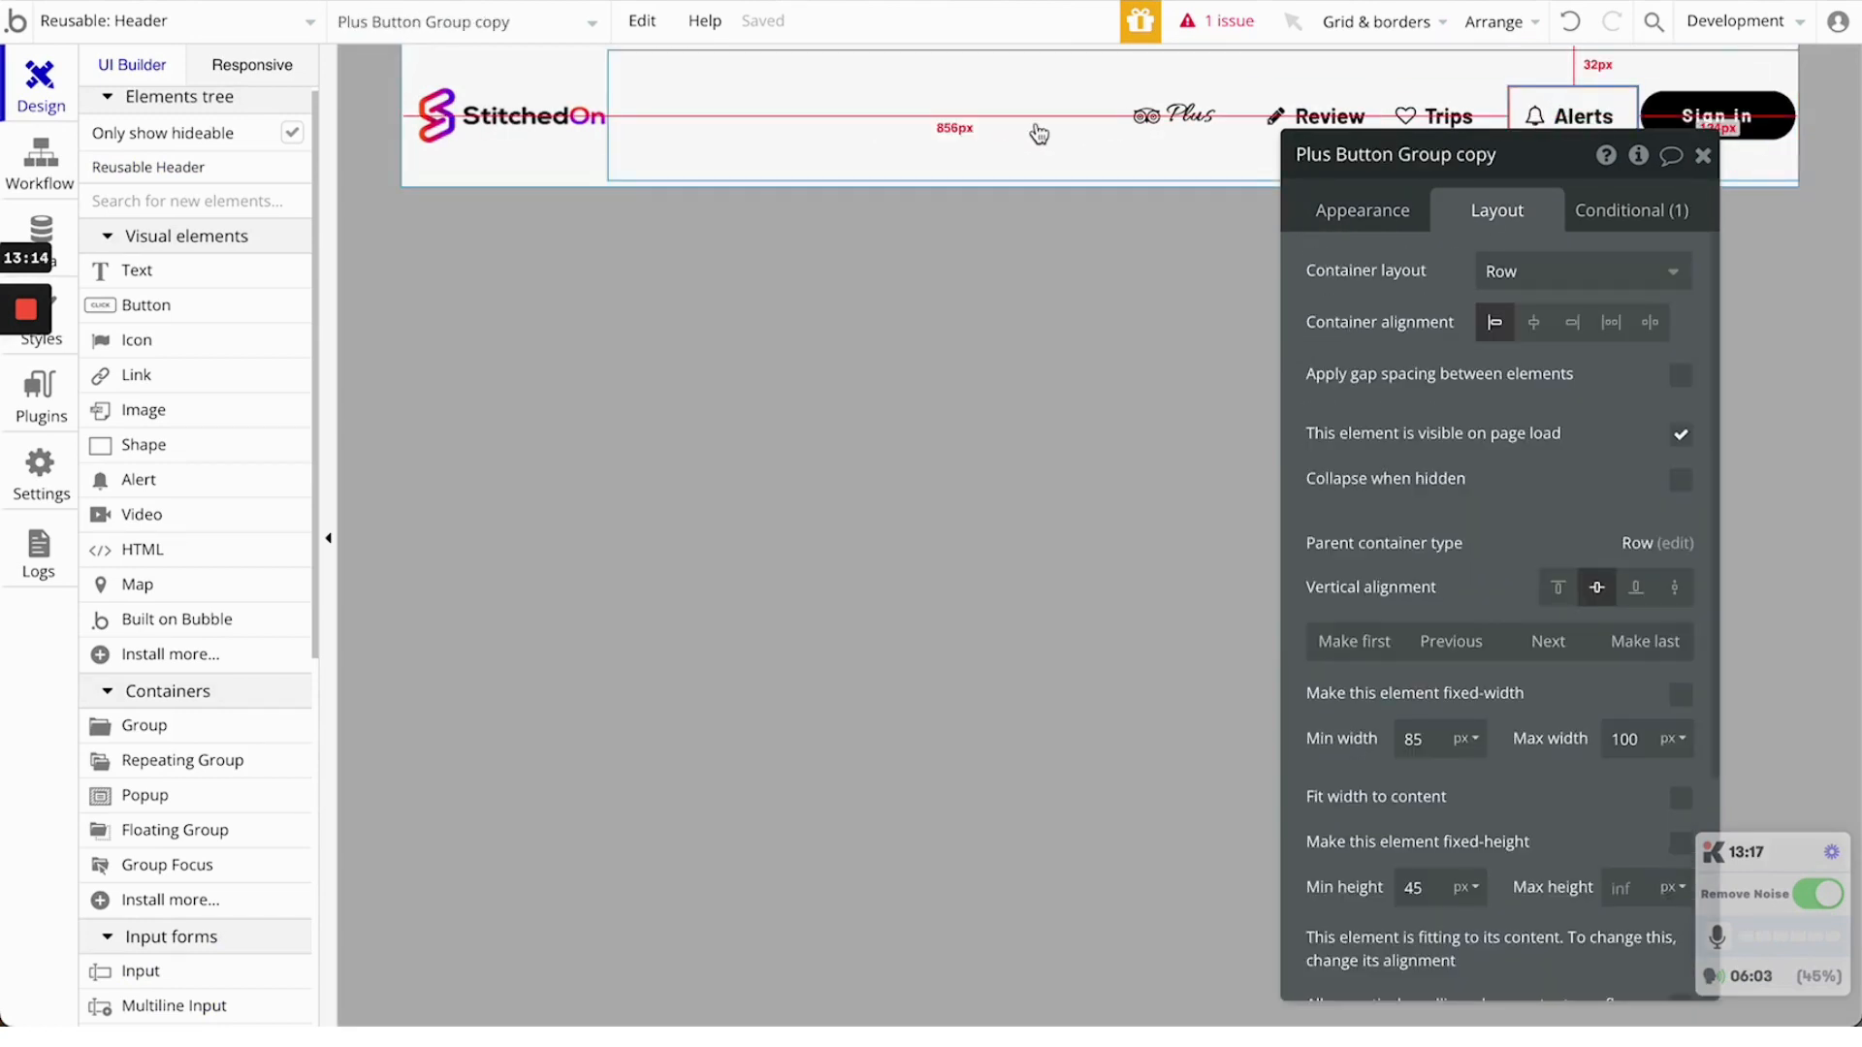
{"action": "left_click", "coordinate": [984, 142]}
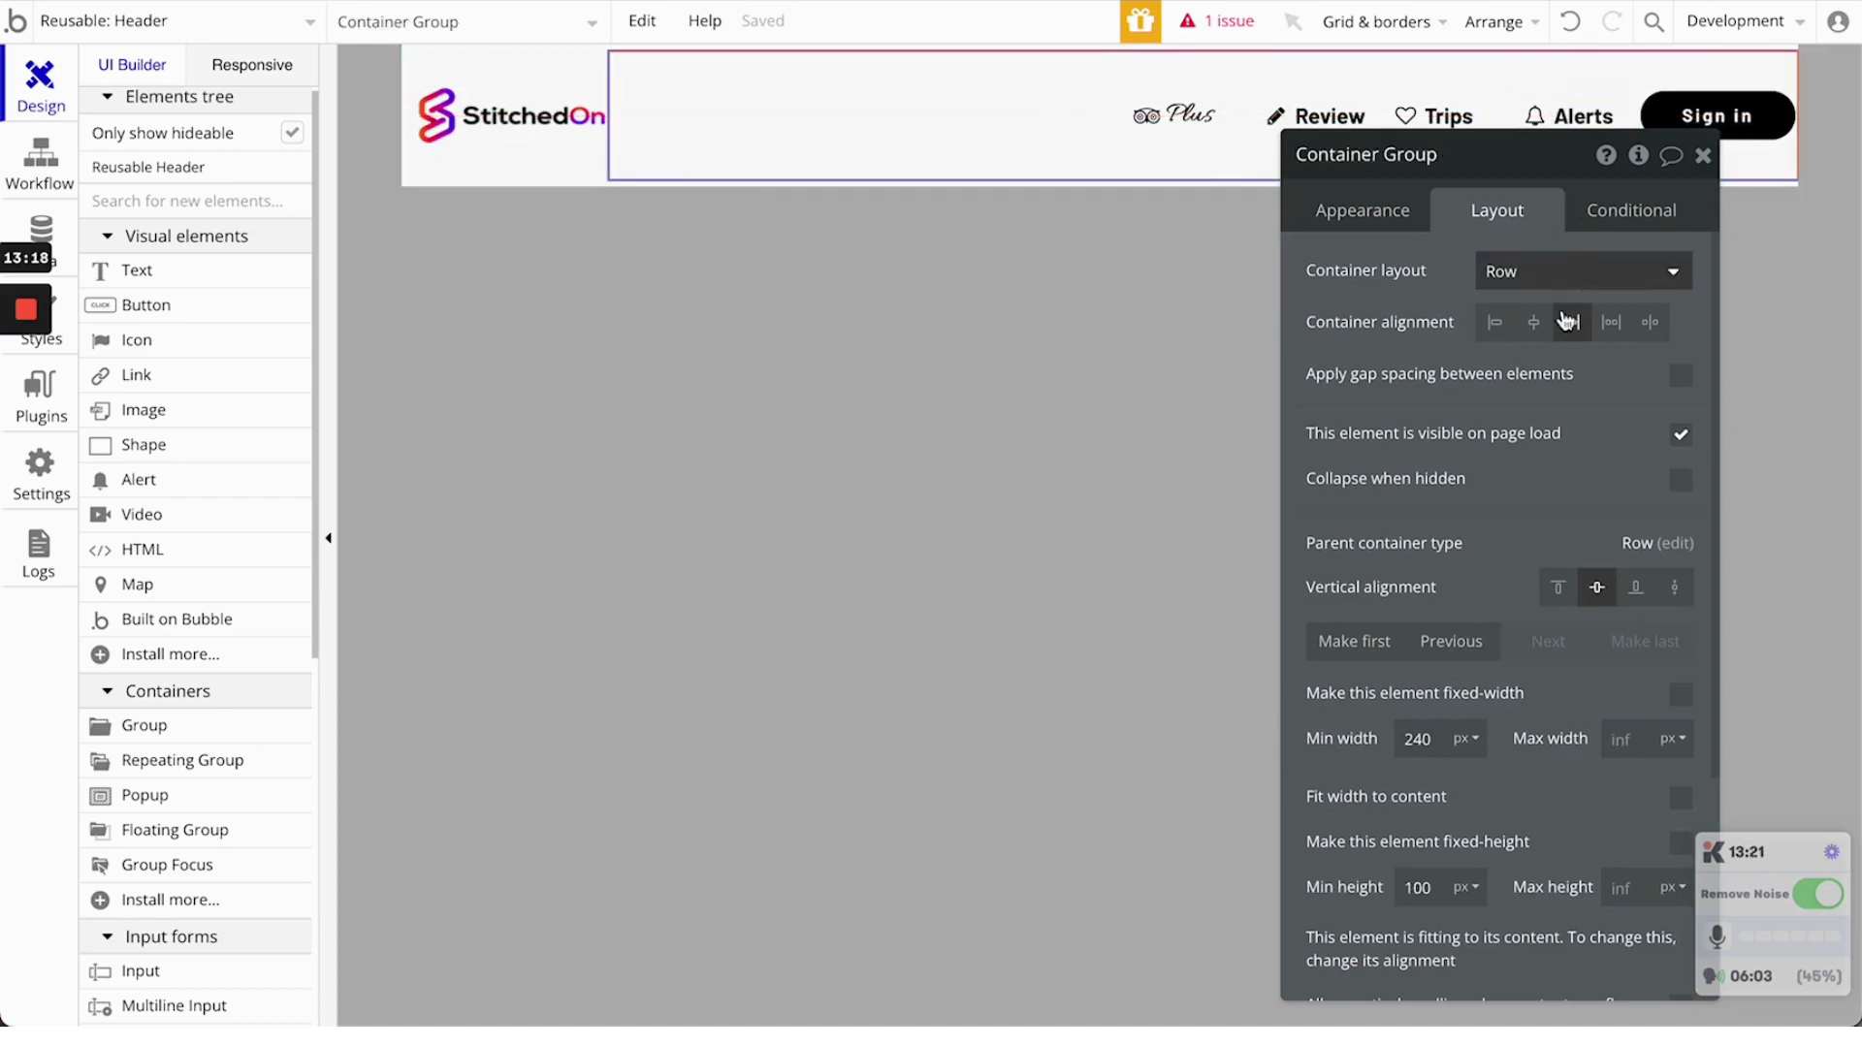
{"action": "left_click", "coordinate": [945, 0]}
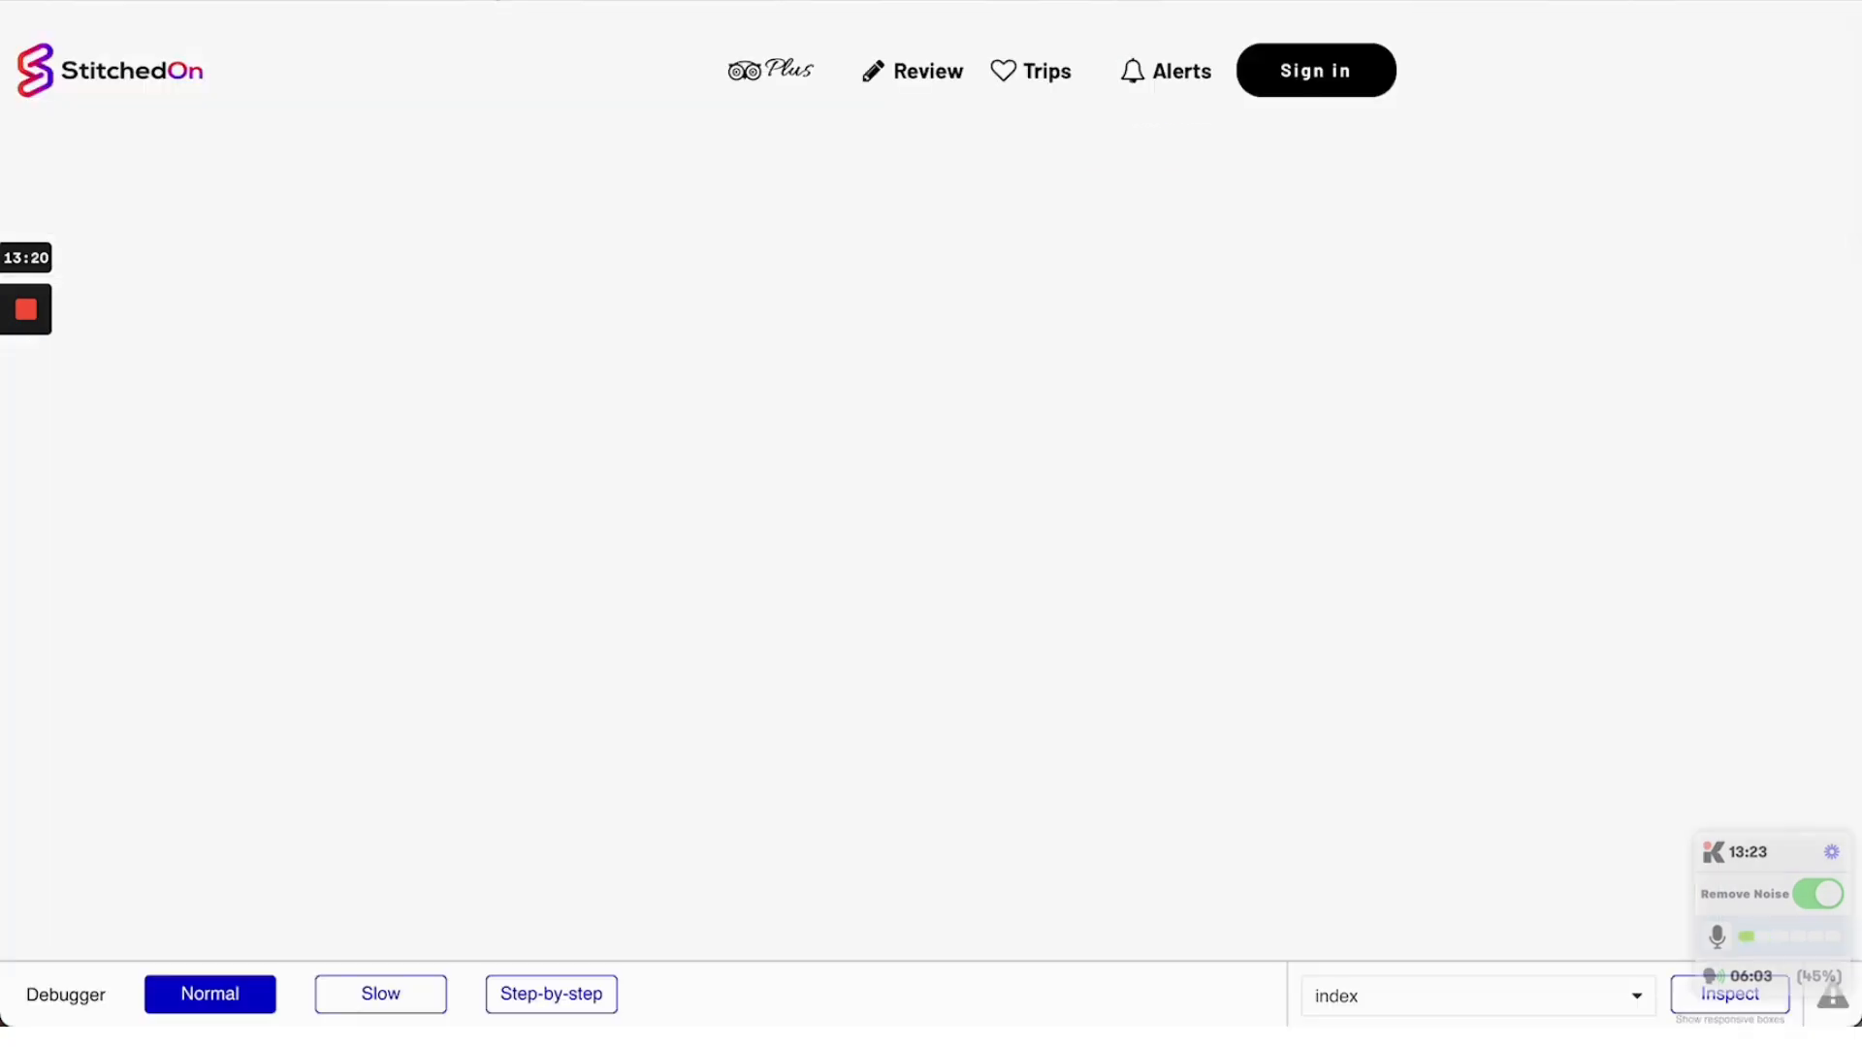
{"action": "left_click", "coordinate": [278, 2]}
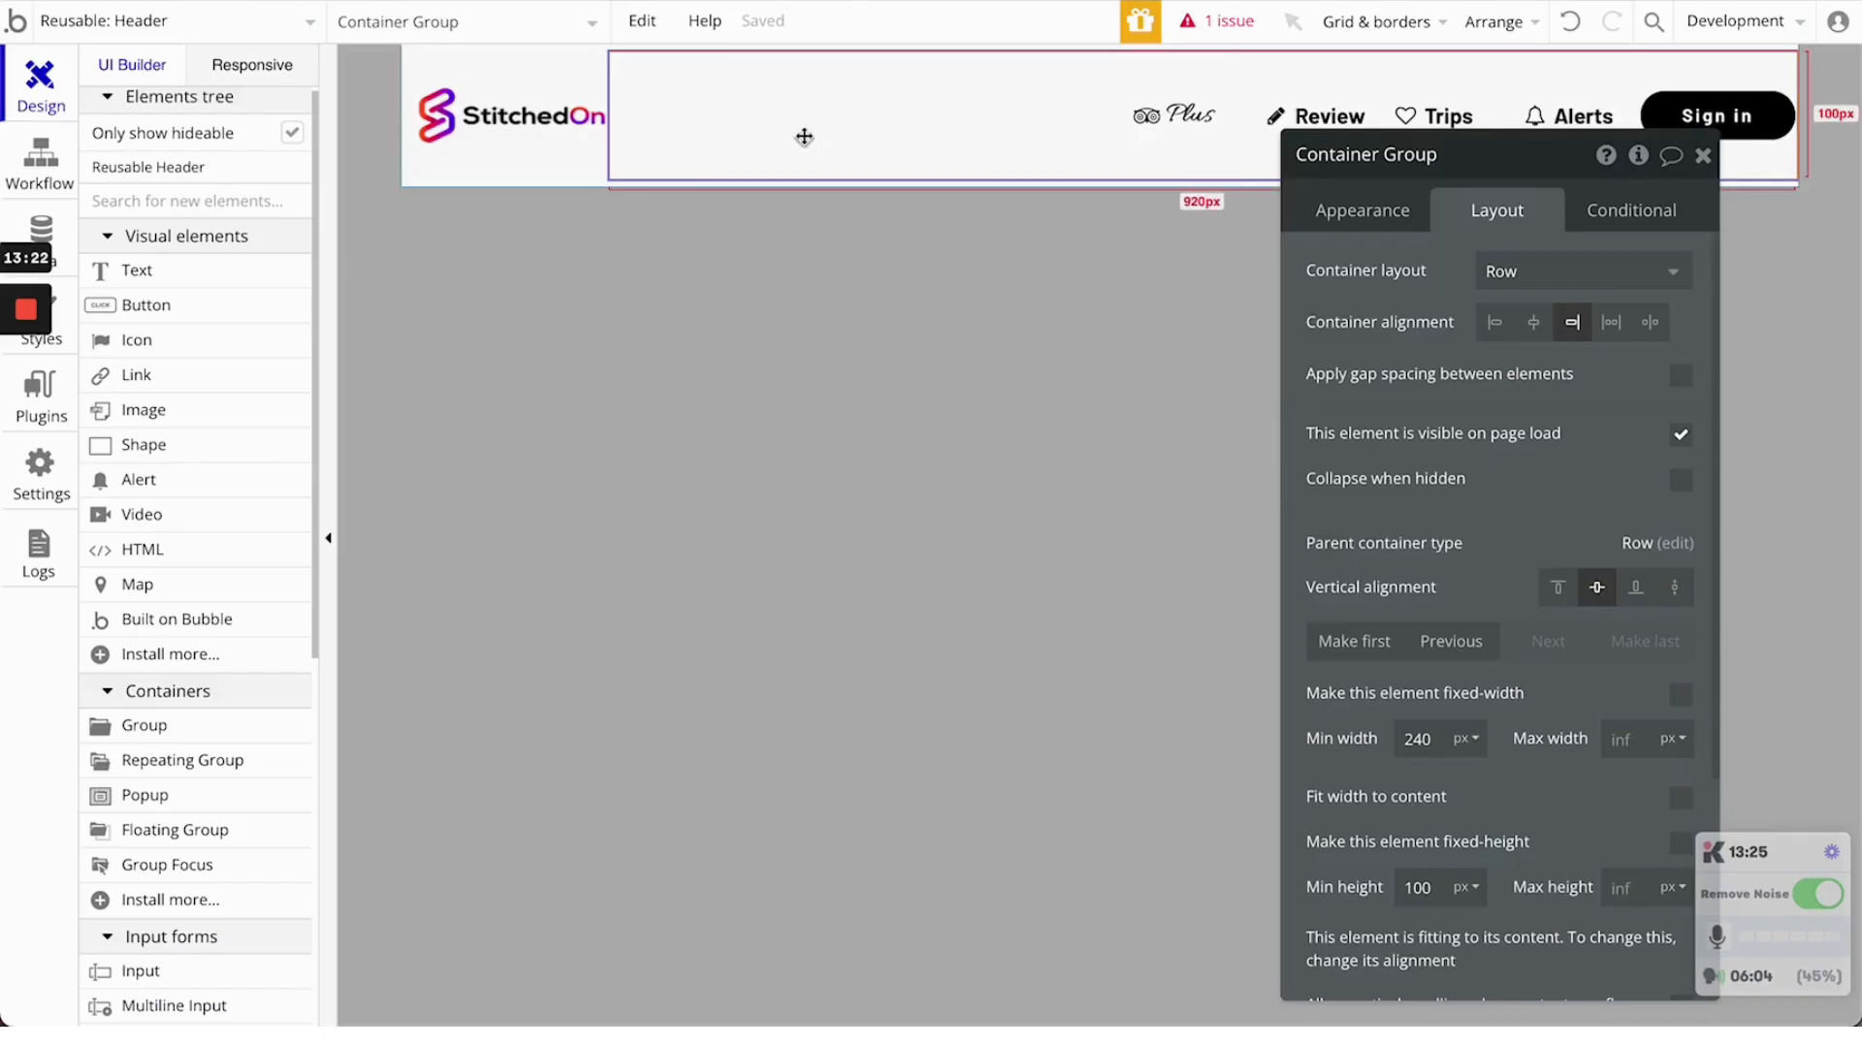
Set the reusable Header's maximum width to 2000 and reload the app preview
{"action": "left_click", "coordinate": [546, 177]}
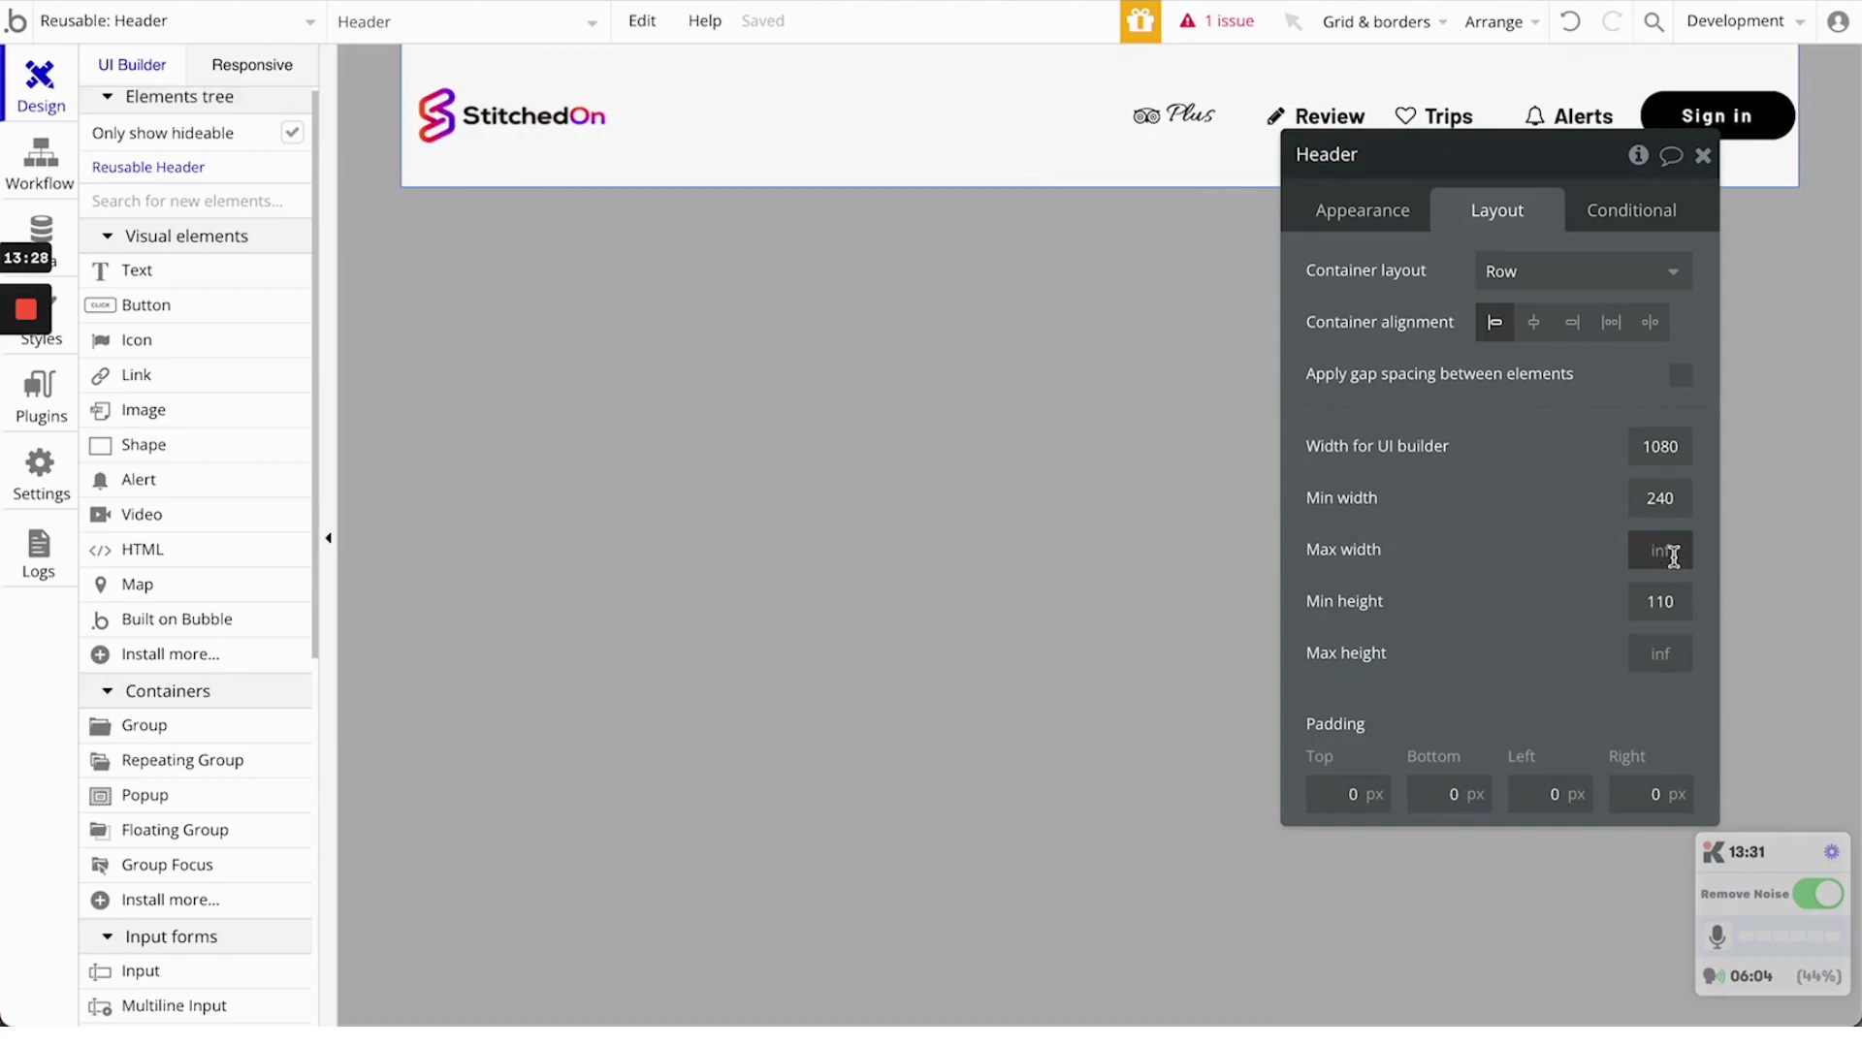
{"action": "type", "text": "2000"}
{"action": "left_click", "coordinate": [1702, 155]}
{"action": "left_click", "coordinate": [587, 5]}
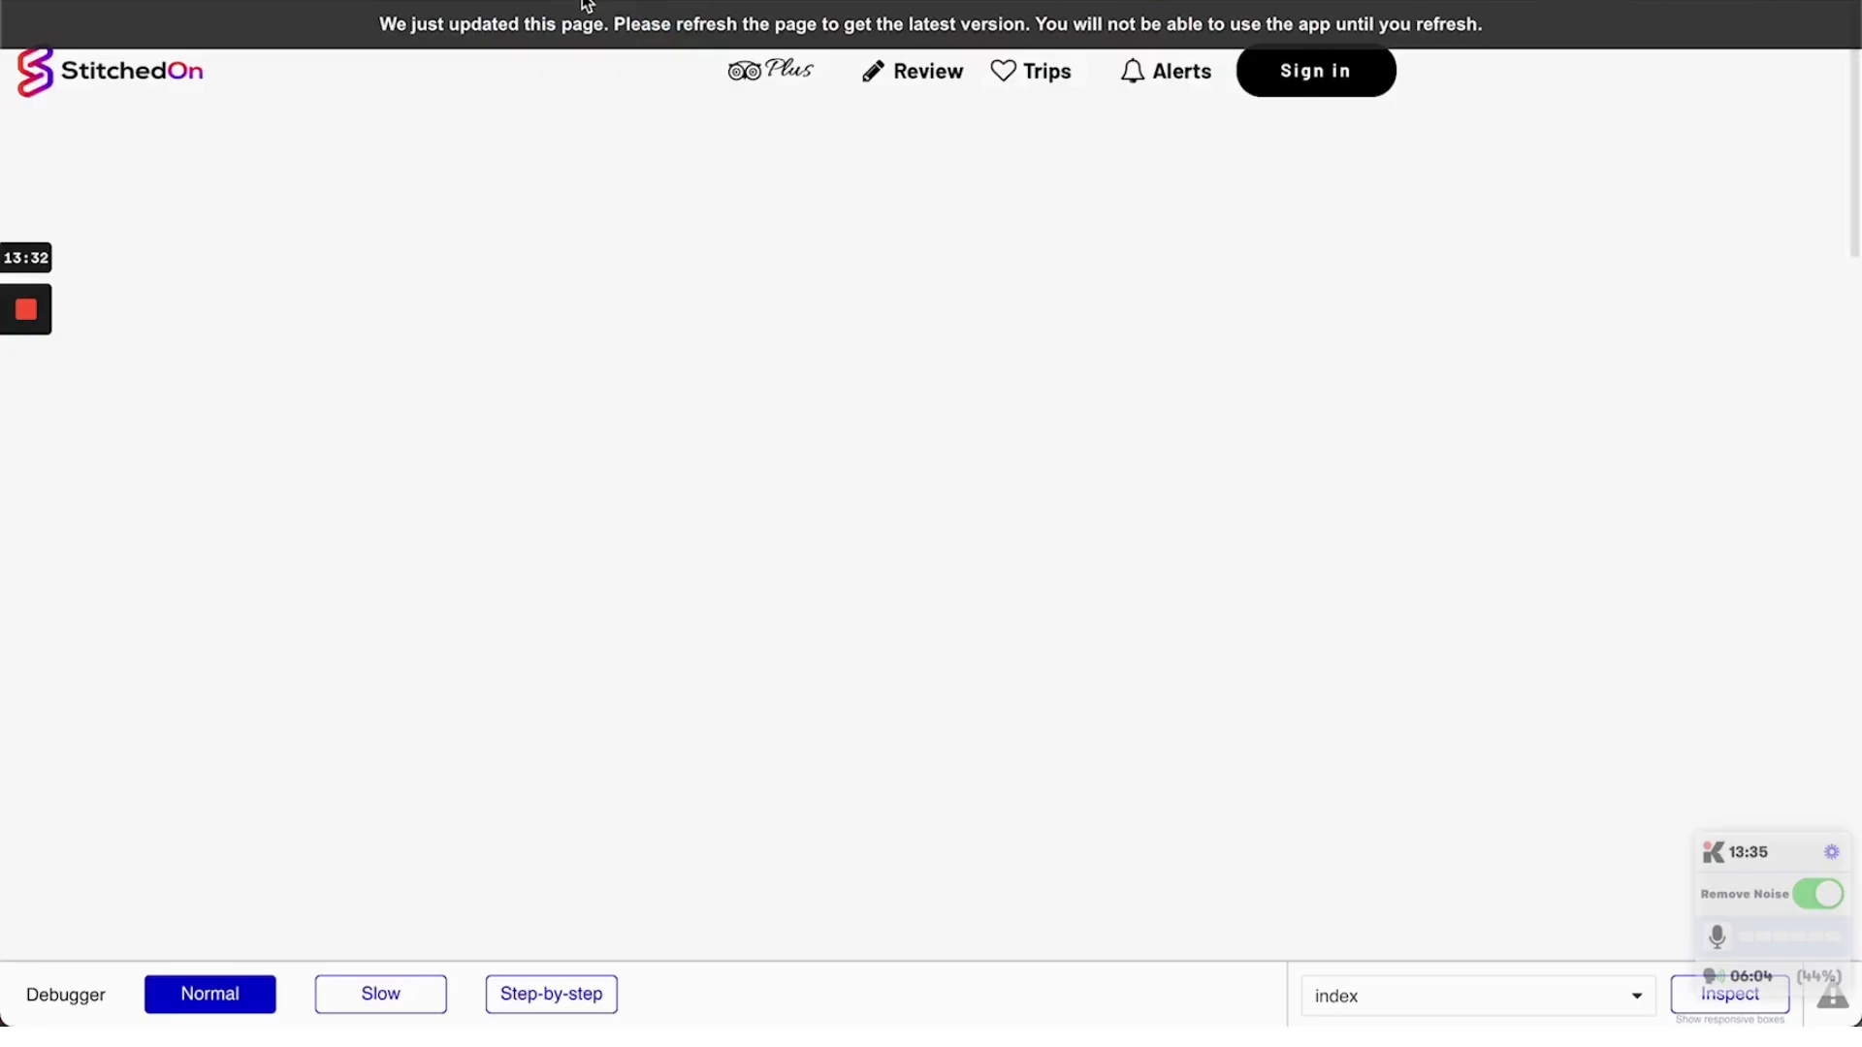
{"action": "key", "text": "super+r"}
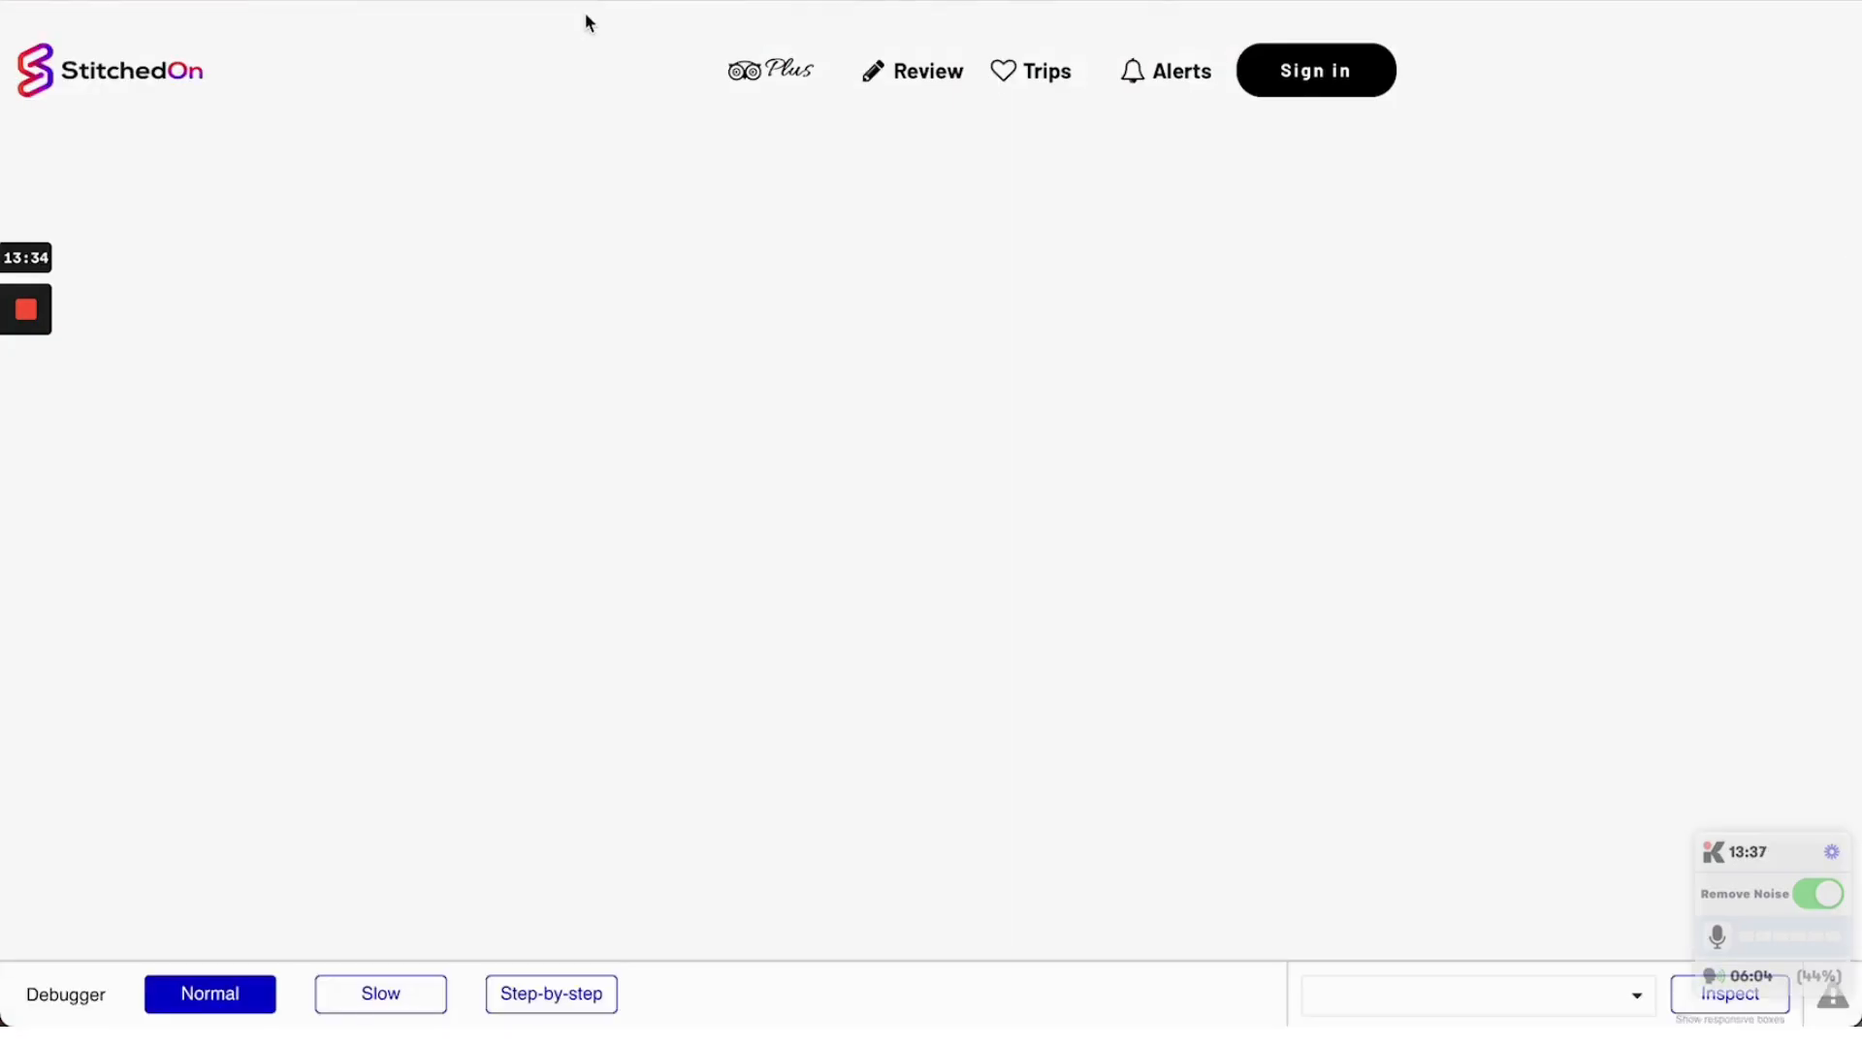
Set the button container group's maximum width to 1800 px in the Bubble editor, close its properties and reload the app preview
{"action": "left_click", "coordinate": [292, 2]}
{"action": "double_click", "coordinate": [968, 146]}
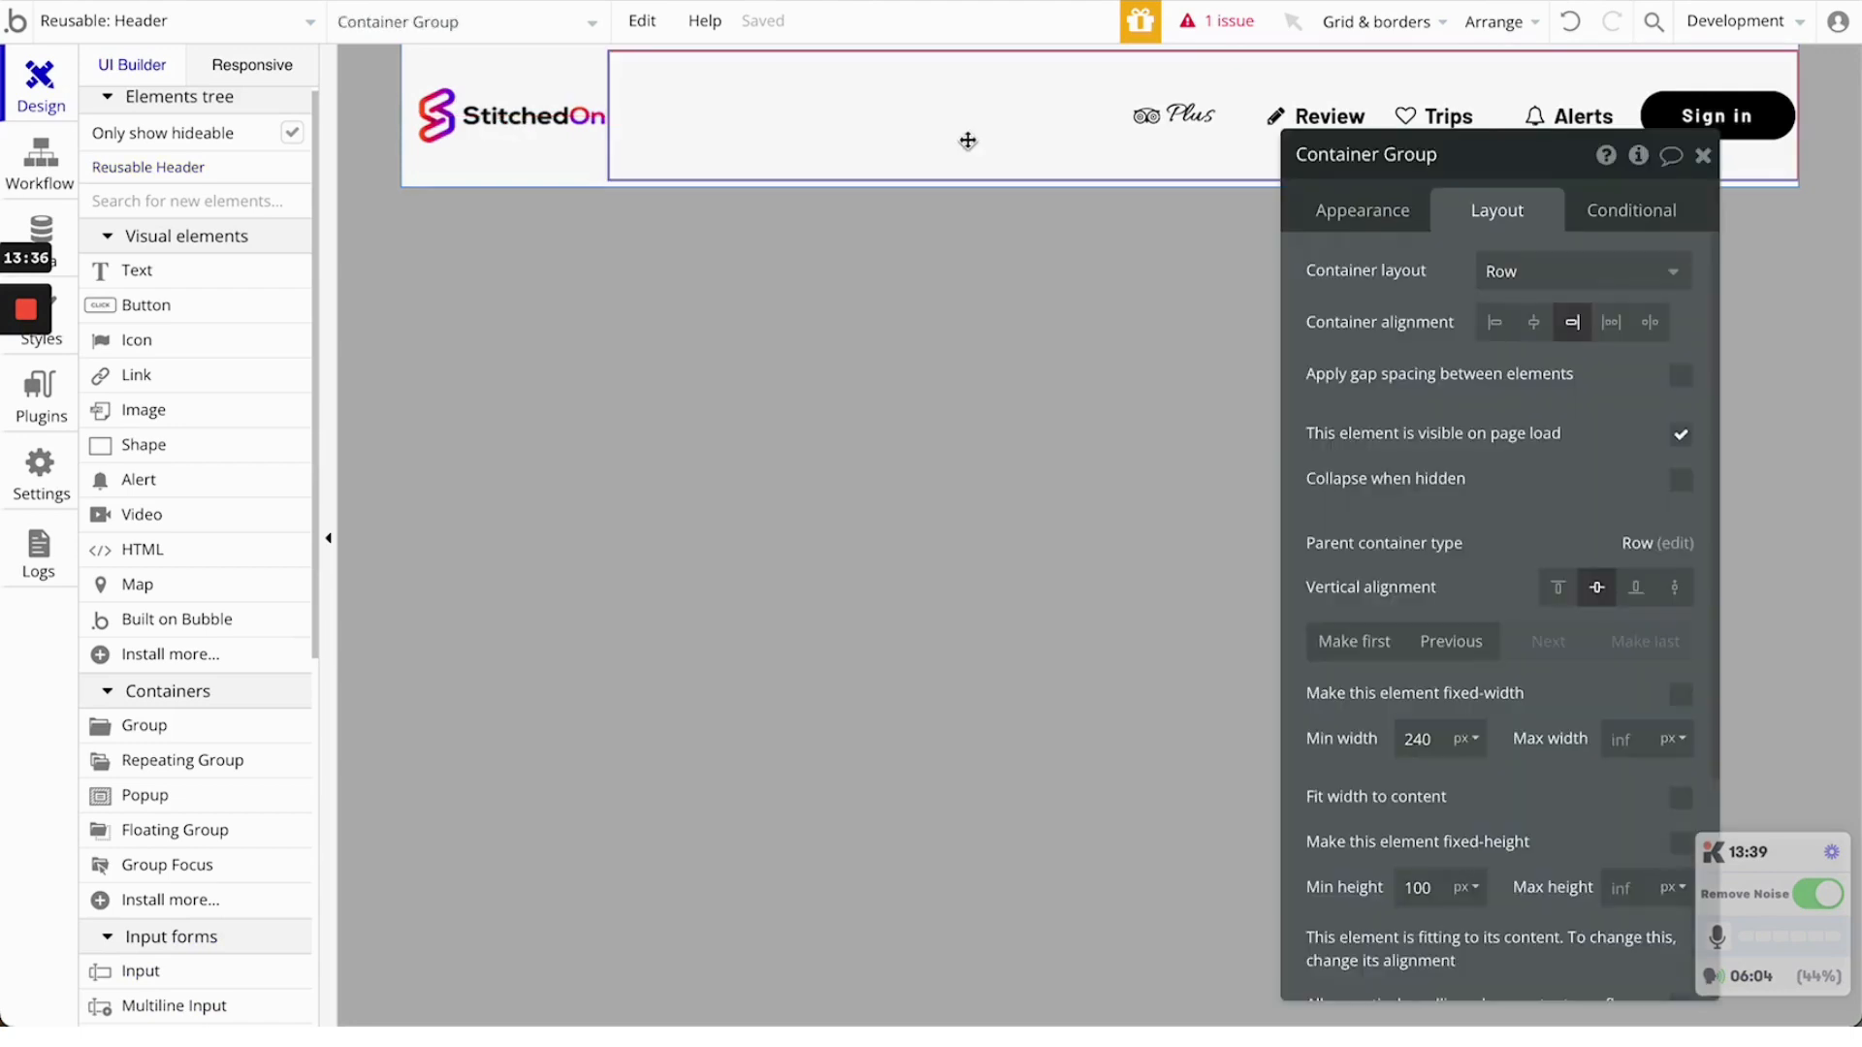
{"action": "scroll", "coordinate": [1500, 808], "scroll_direction": "down", "scroll_amount": 3}
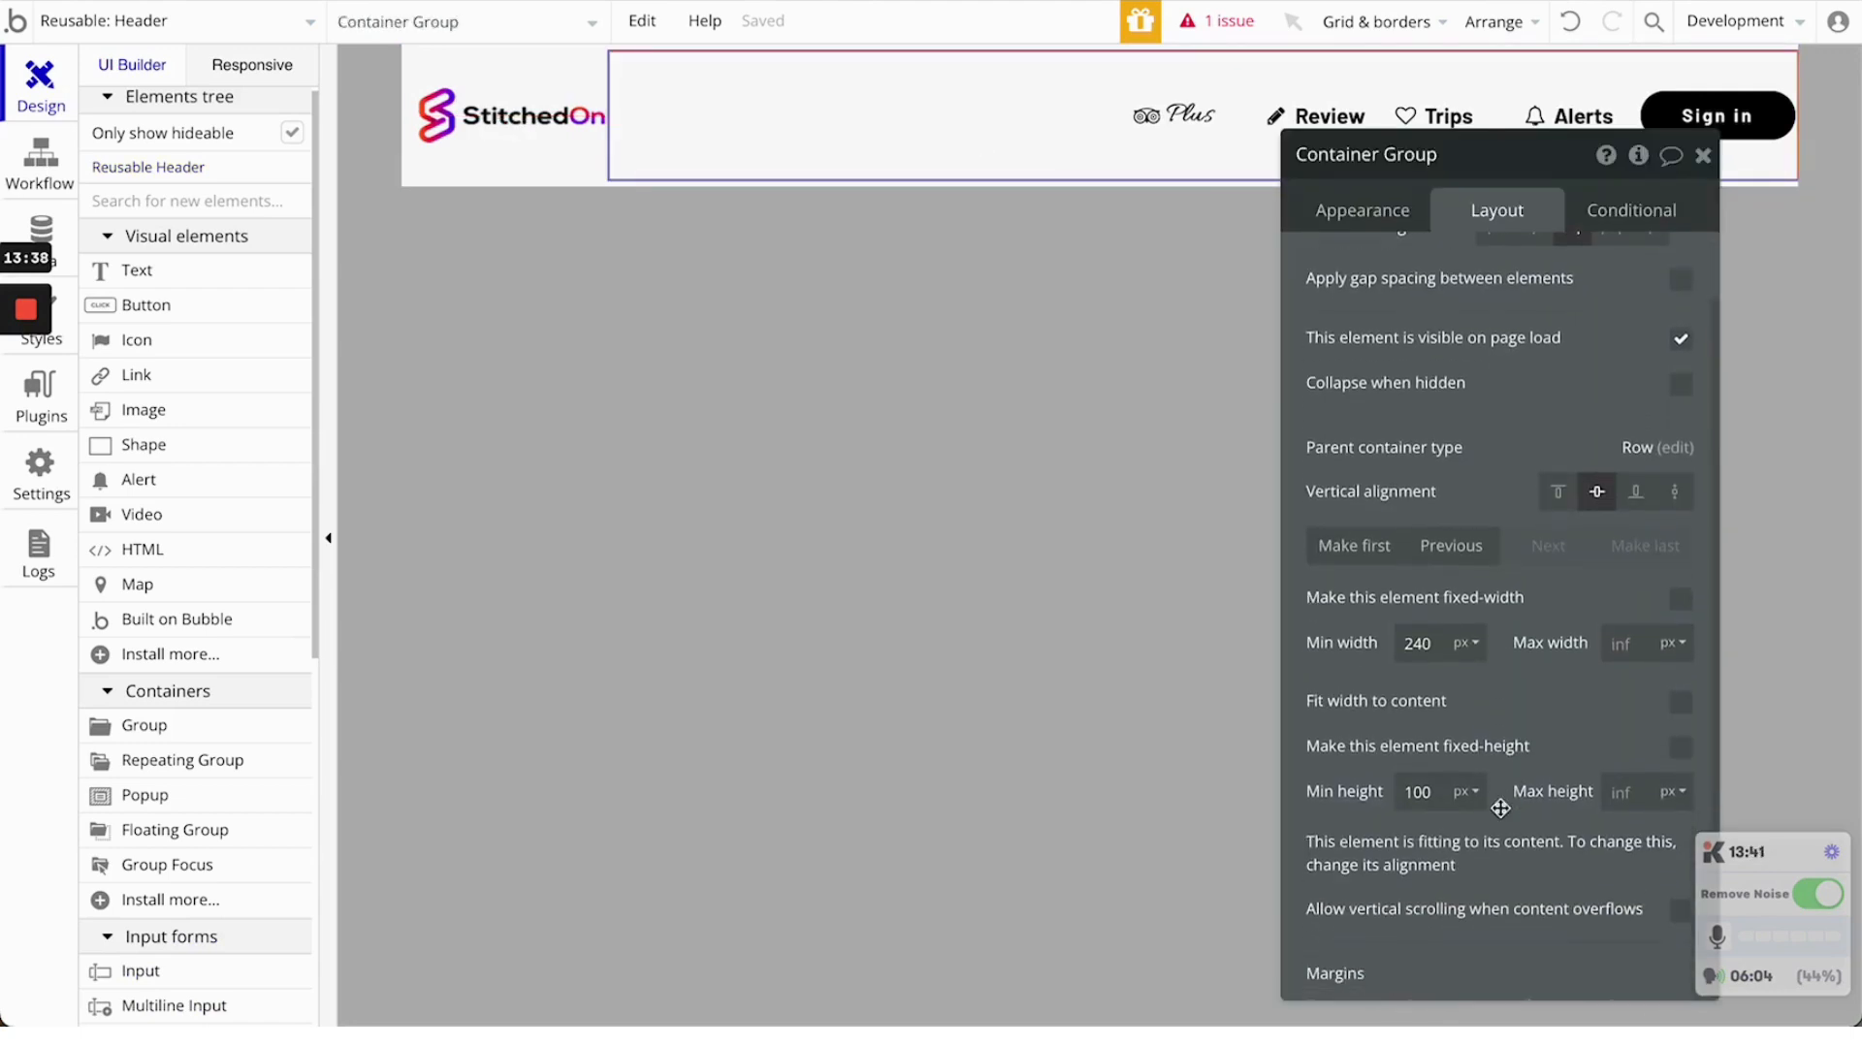
{"action": "left_click", "coordinate": [1624, 567]}
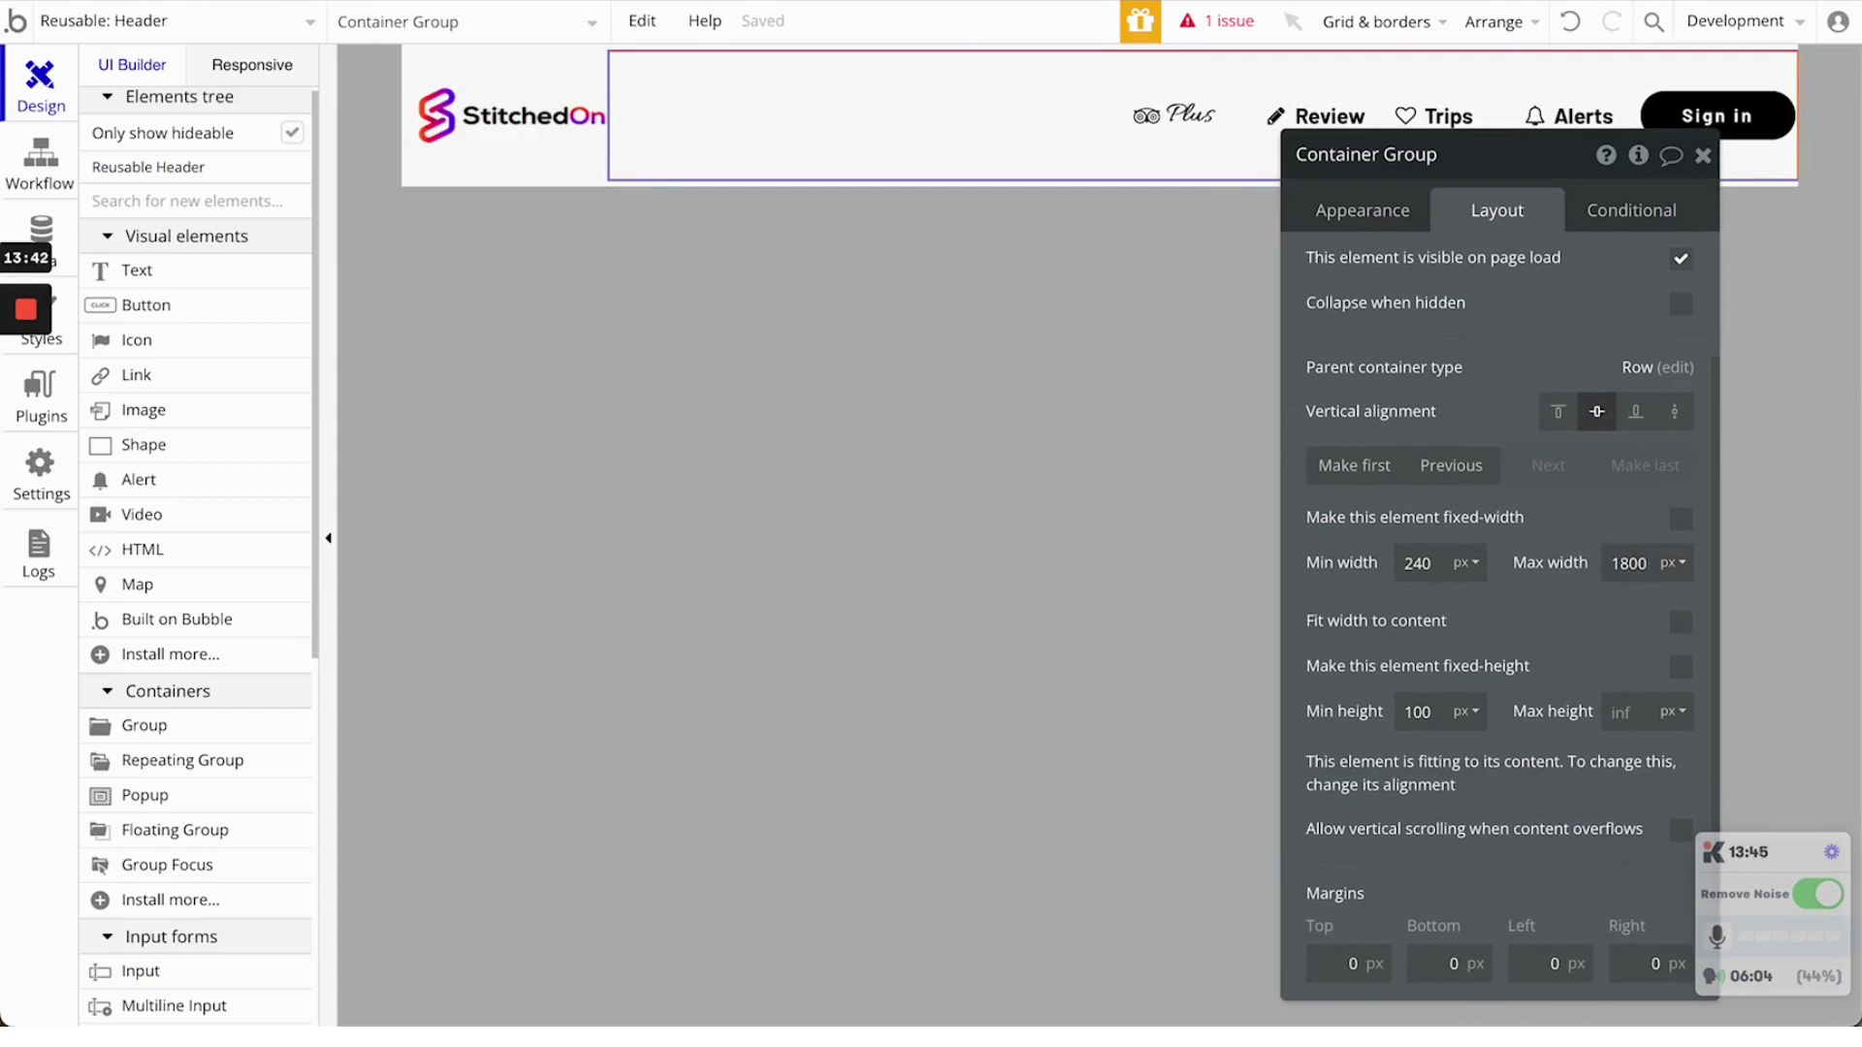
{"action": "left_click", "coordinate": [551, 2]}
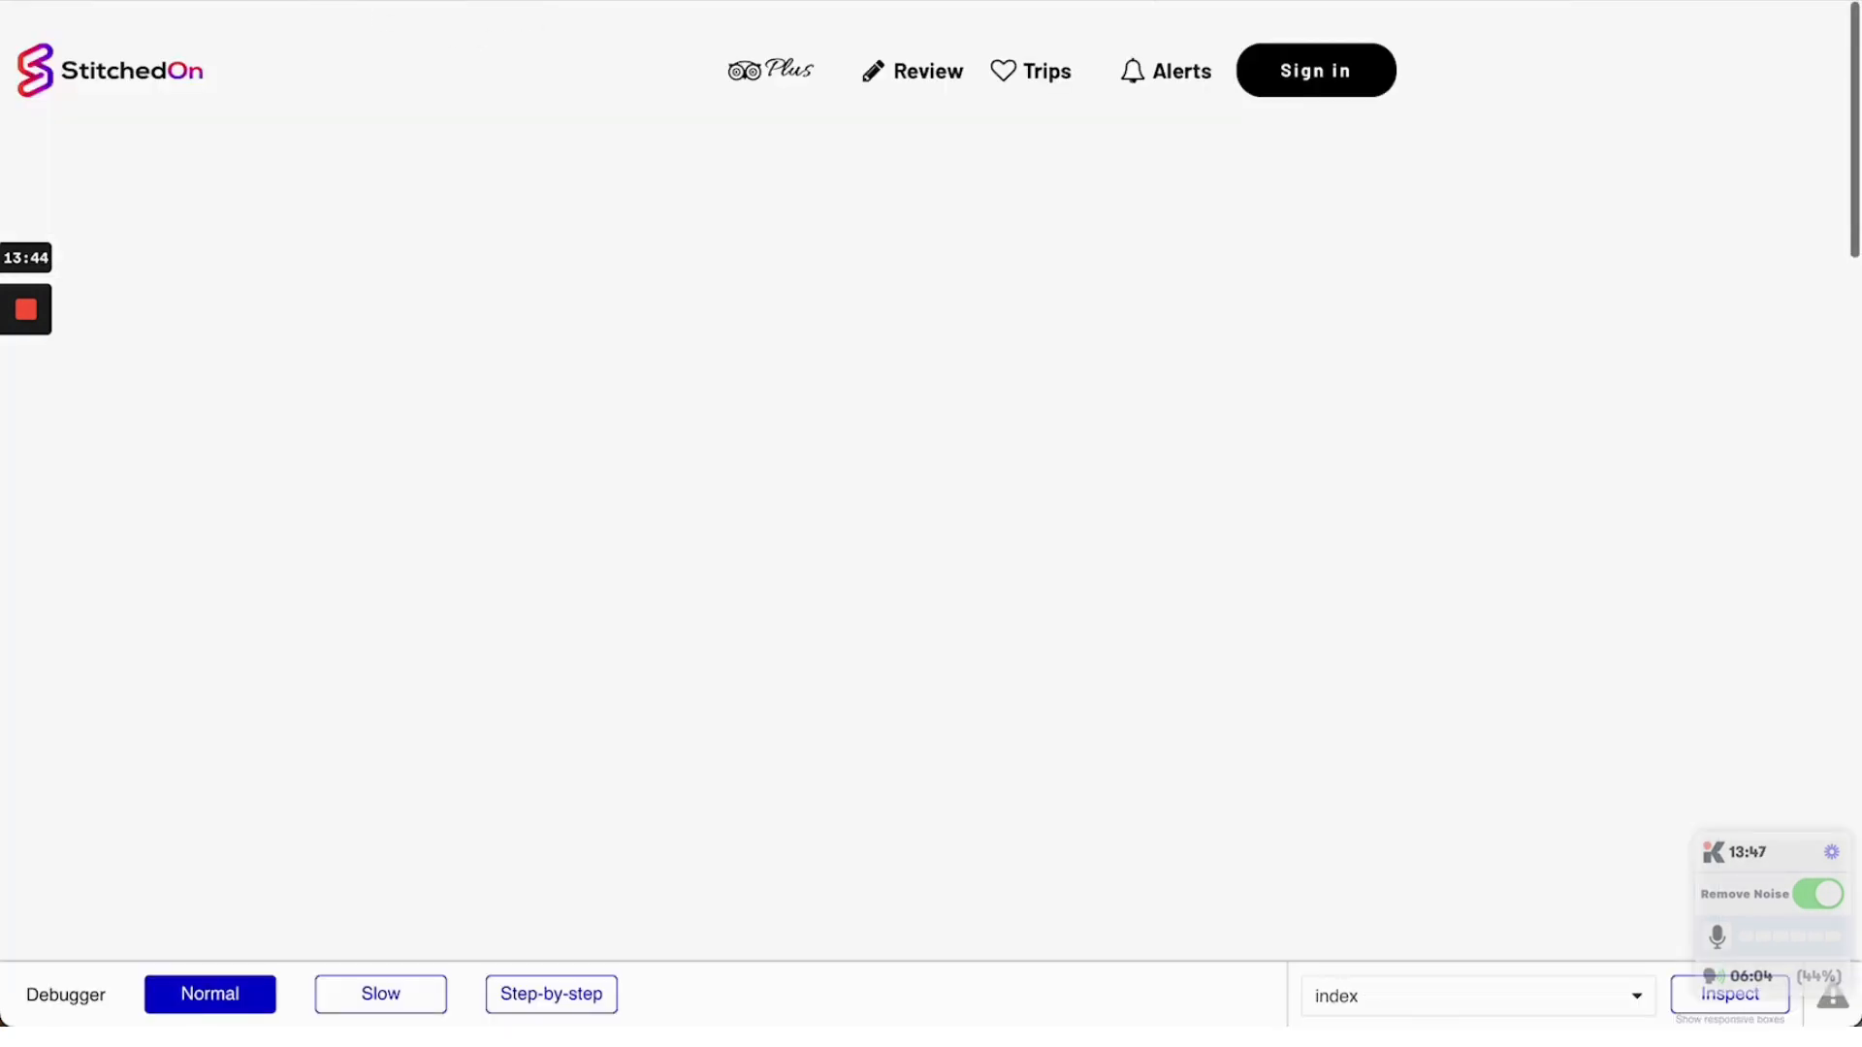
{"action": "left_click", "coordinate": [316, 1]}
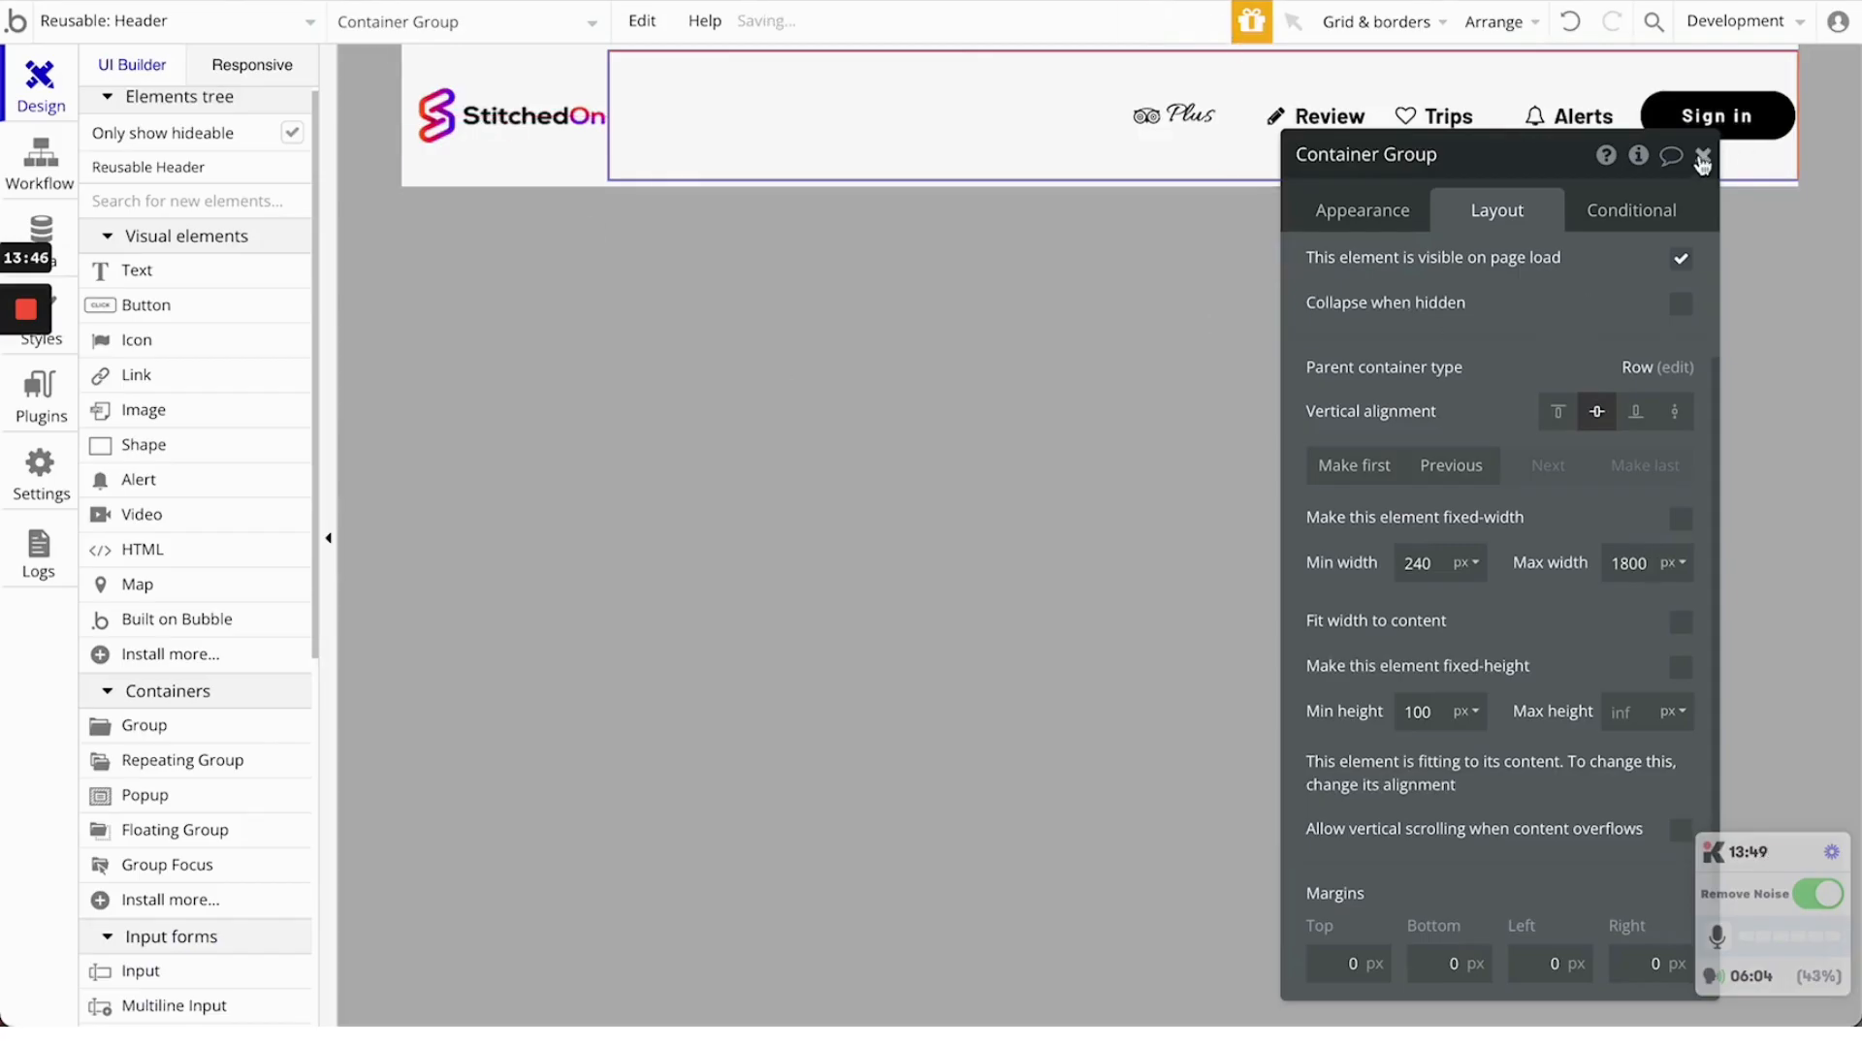
{"action": "left_click", "coordinate": [1703, 155]}
{"action": "left_click", "coordinate": [621, 4]}
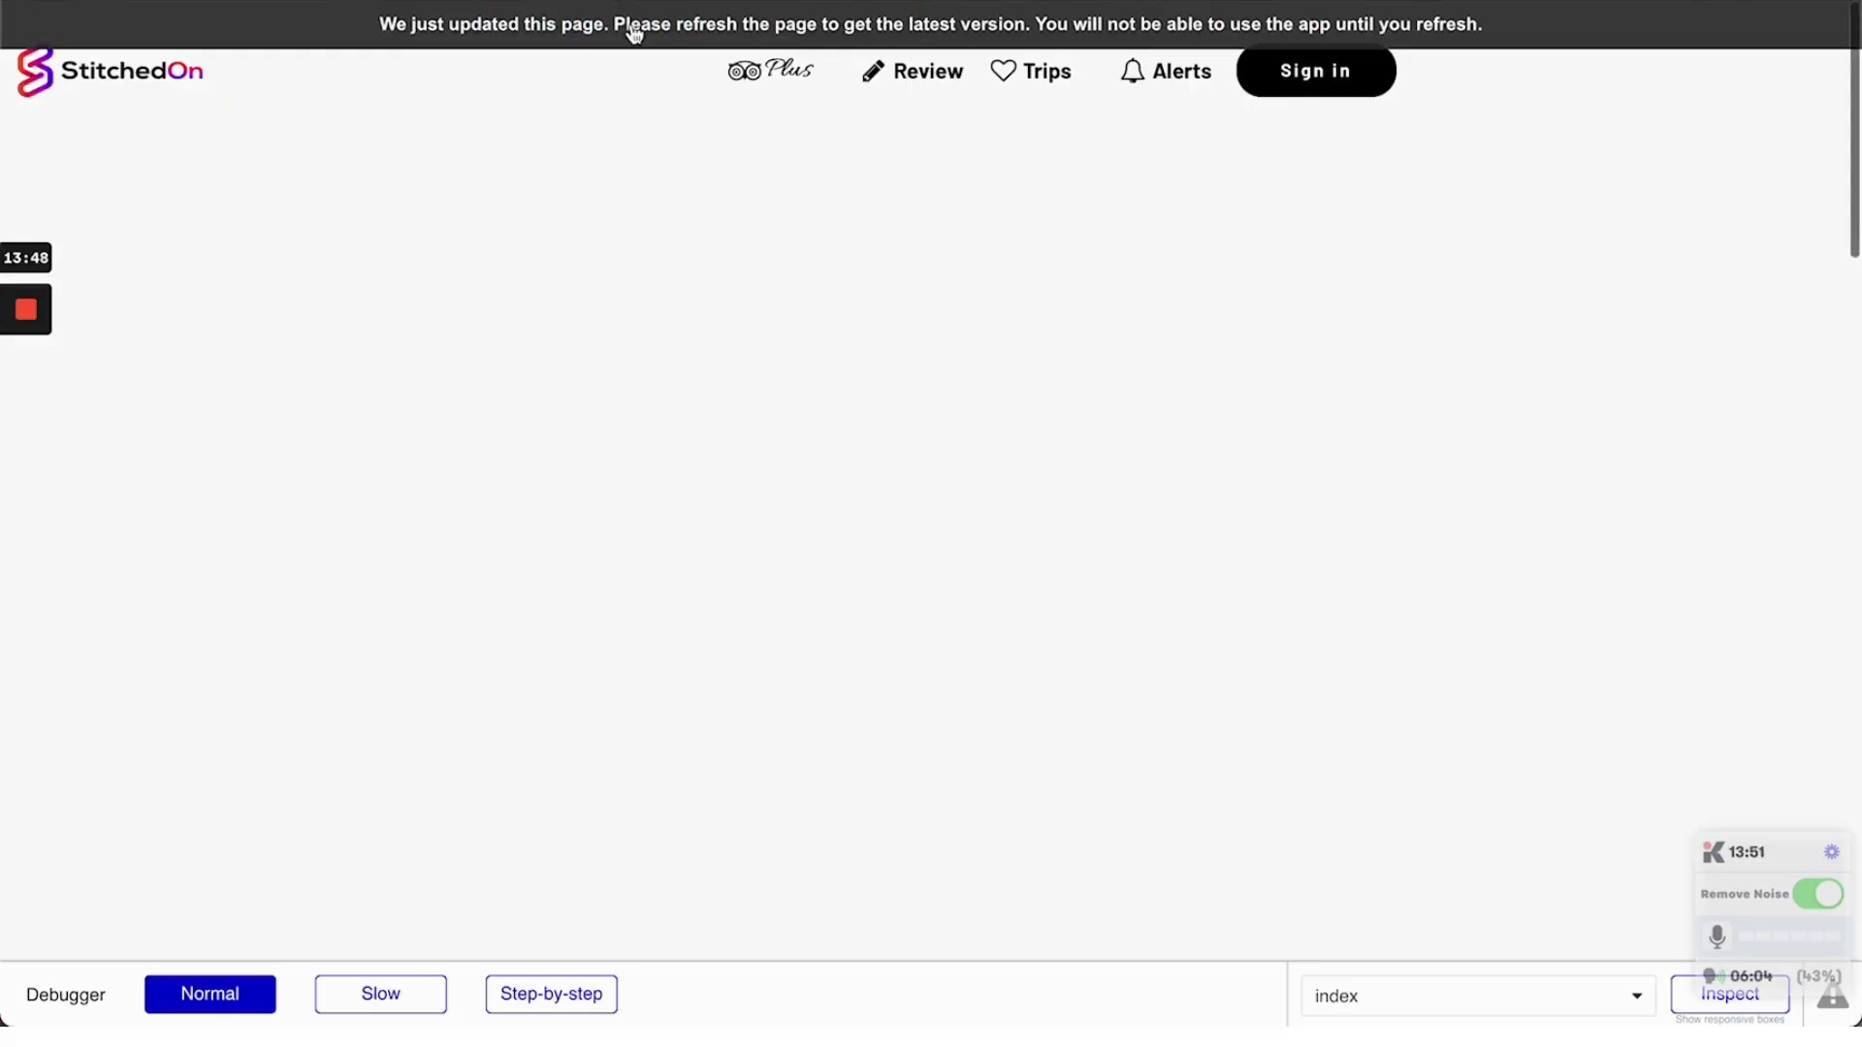
{"action": "key", "text": "super+r"}
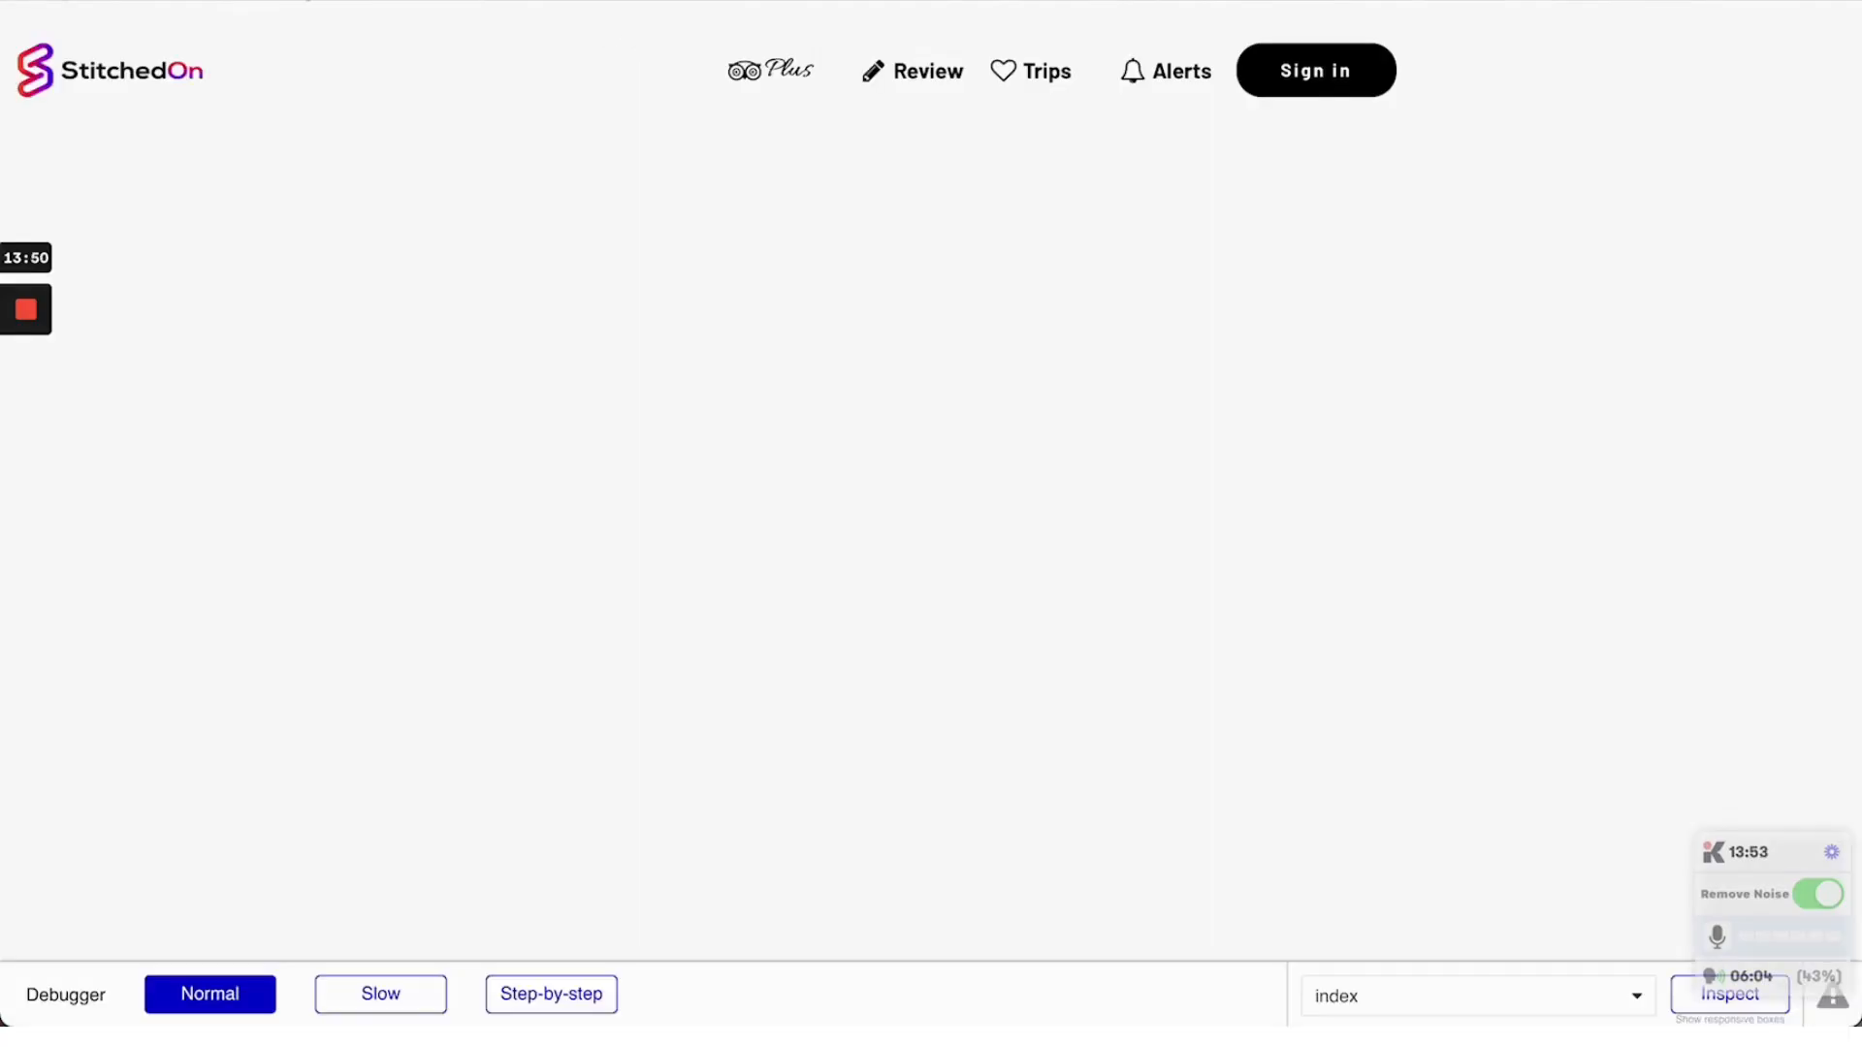
Return to the Bubble editor and set the reusable Header's maximum width to 3000
{"action": "left_click", "coordinate": [330, 2]}
{"action": "double_click", "coordinate": [501, 175]}
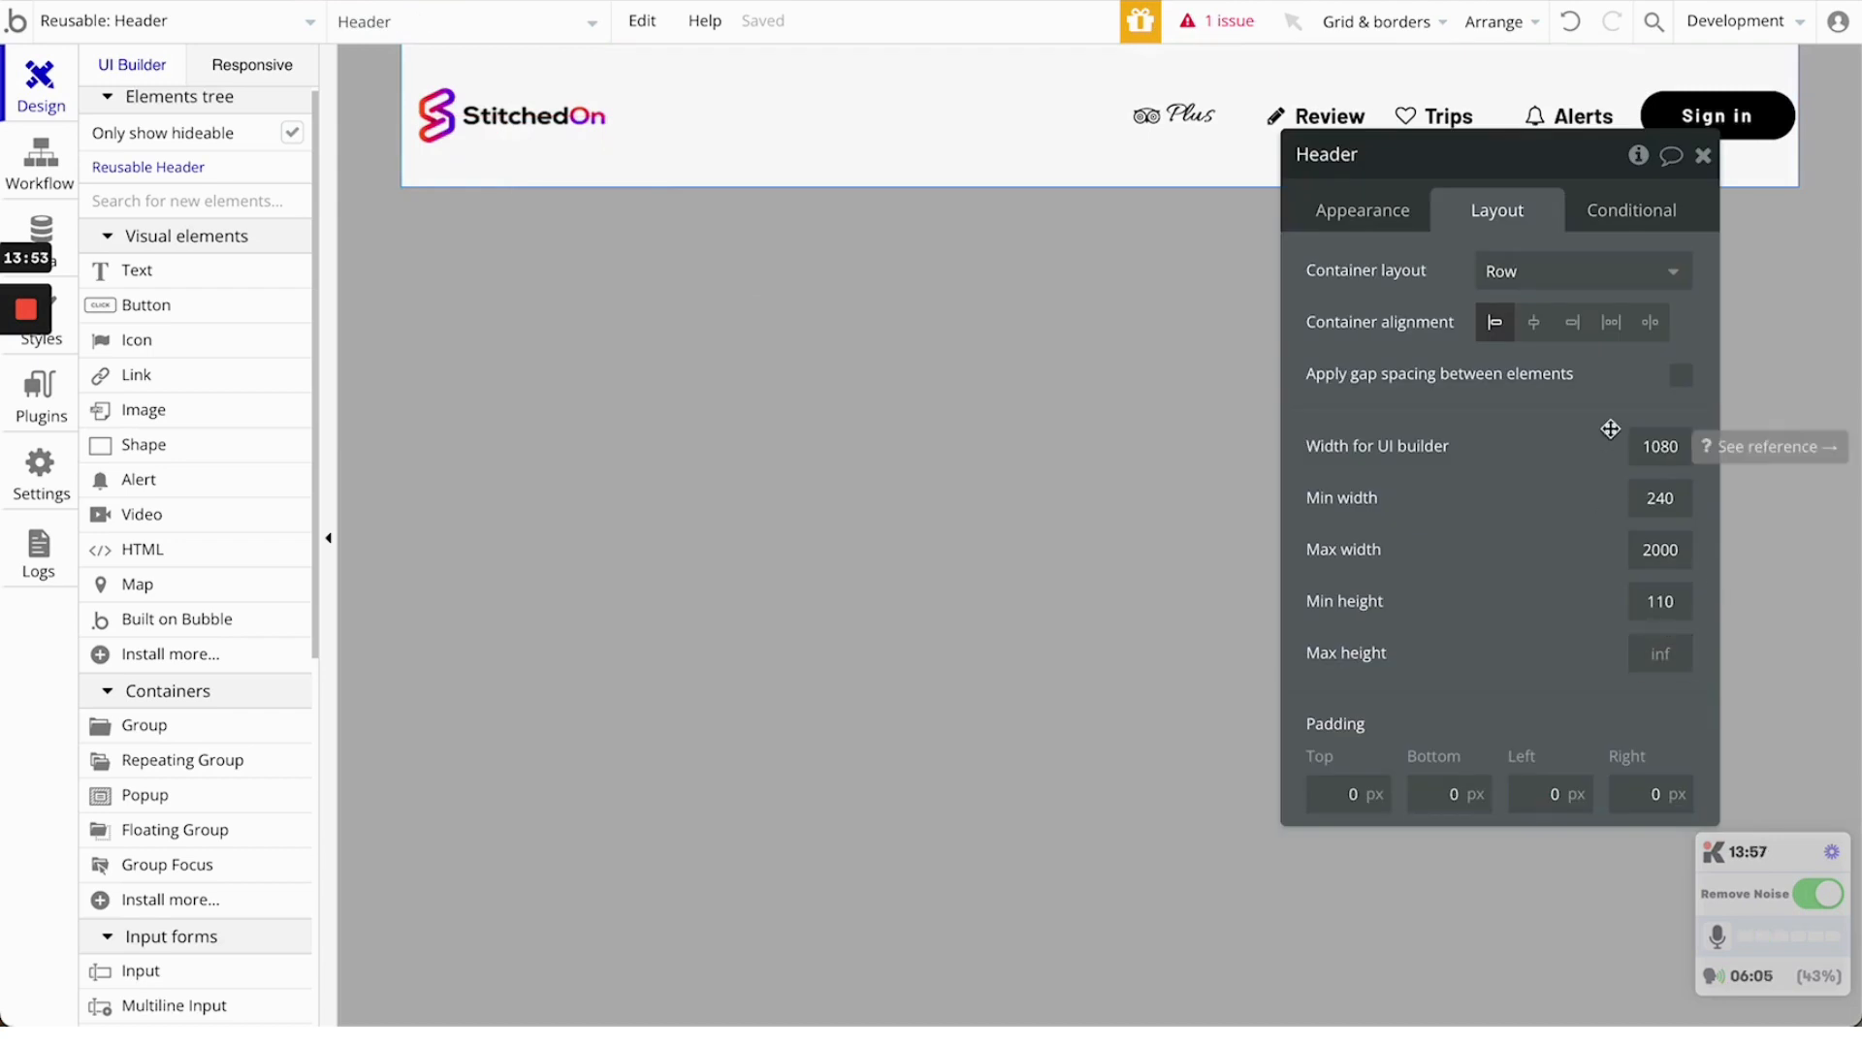
{"action": "double_click", "coordinate": [1675, 550]}
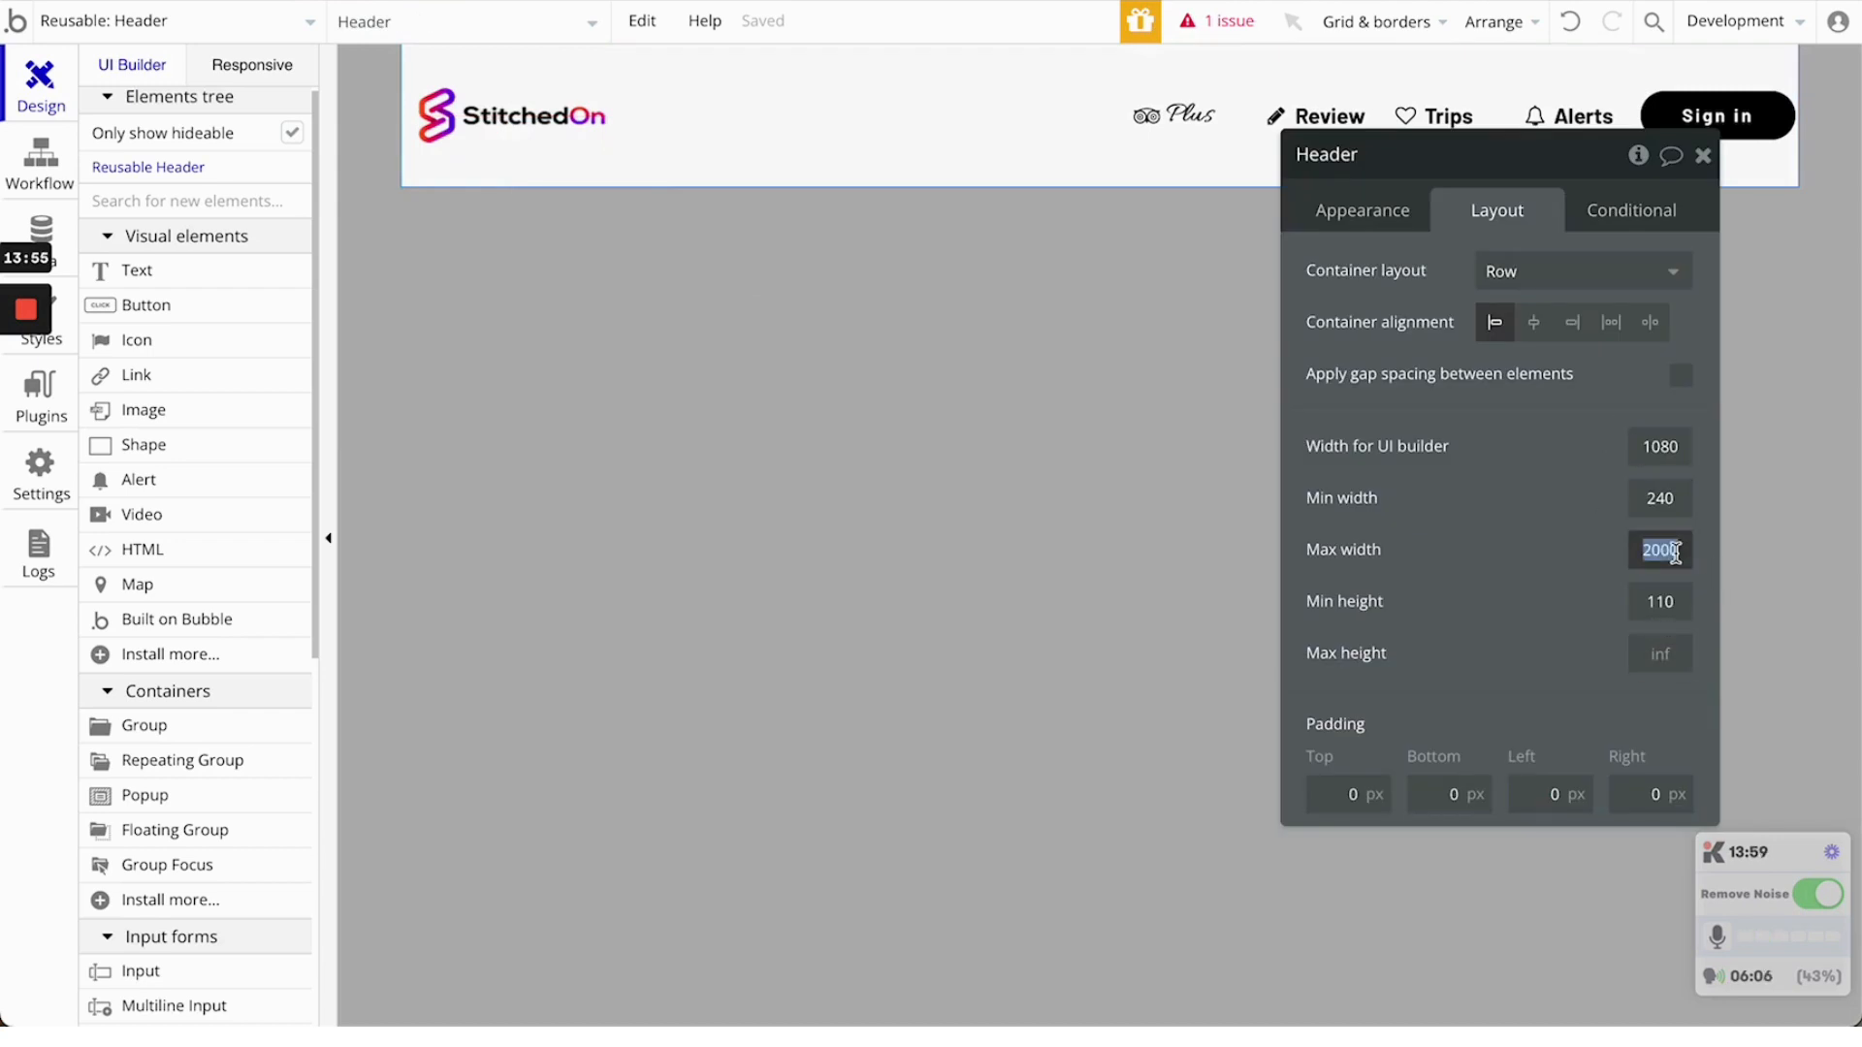
{"action": "type", "text": "3000"}
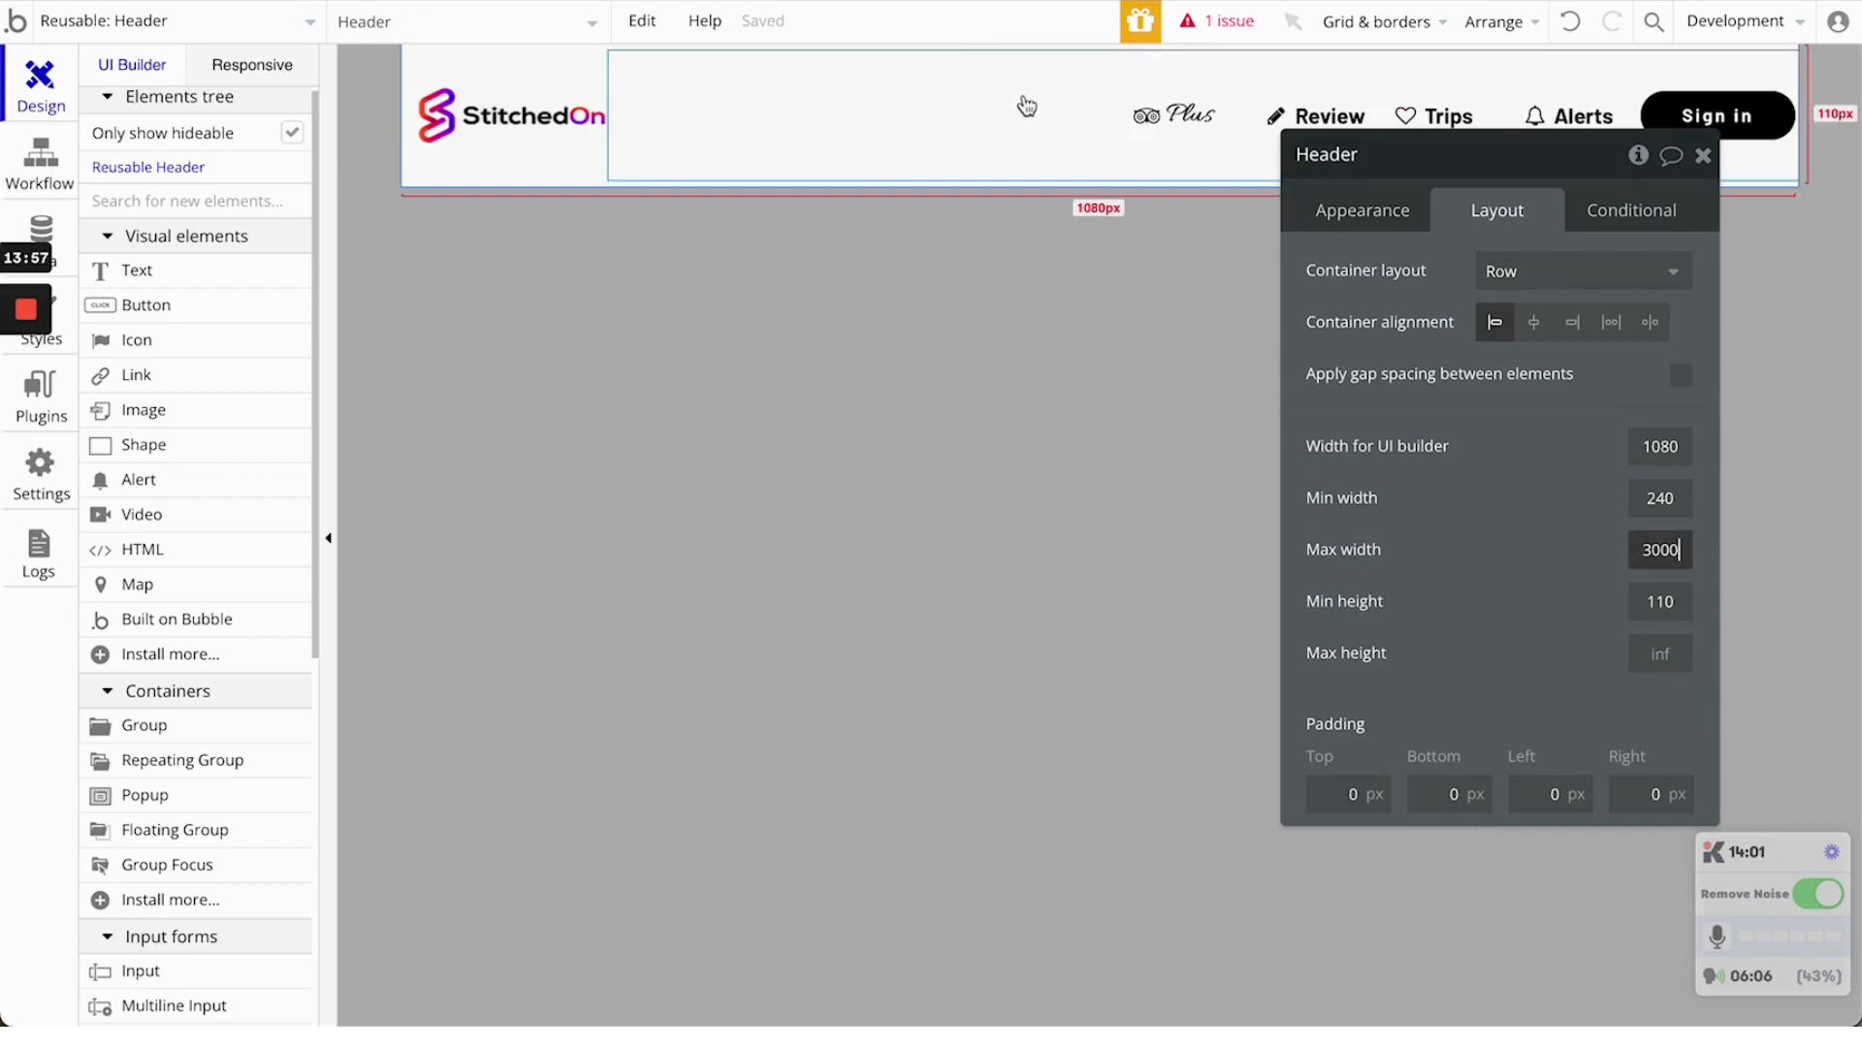
Set the button container group's maximum width to 3000 px and refresh the app preview
{"action": "left_click", "coordinate": [1027, 104]}
{"action": "double_click", "coordinate": [1632, 739]}
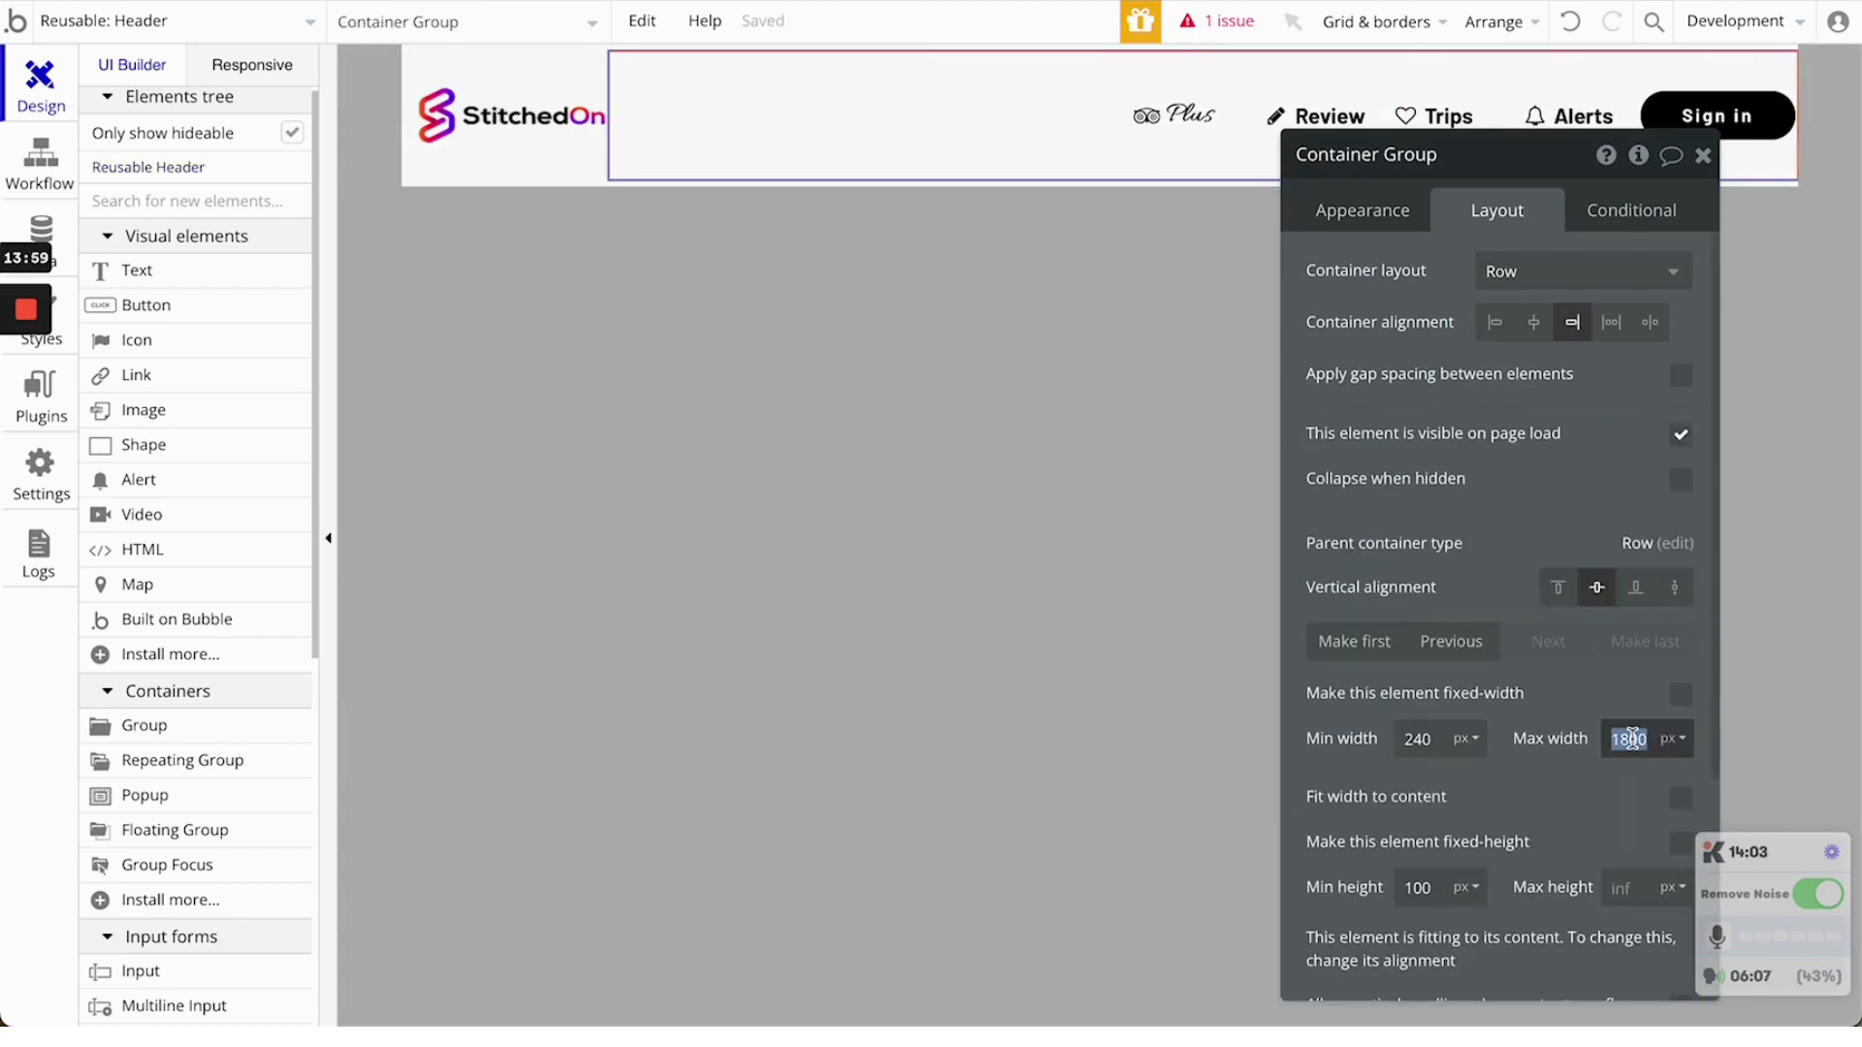
{"action": "type", "text": "3000"}
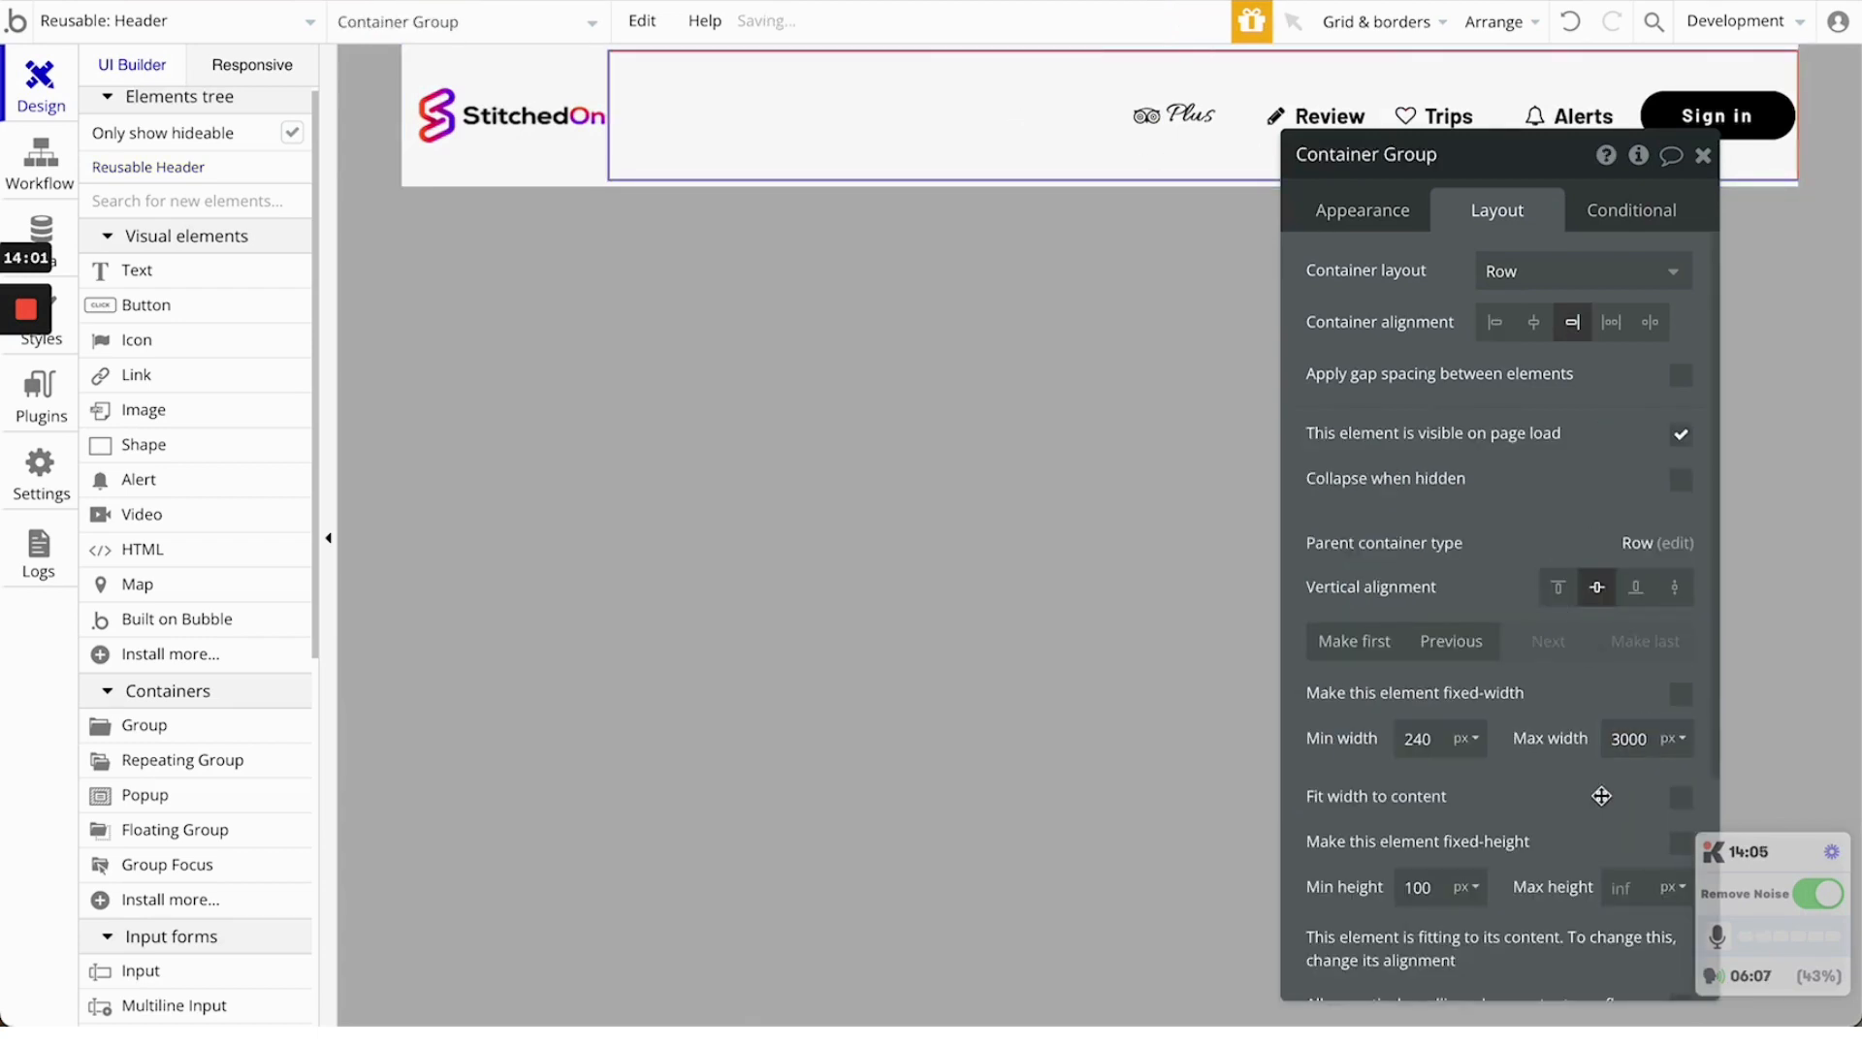
{"action": "left_click", "coordinate": [1702, 155]}
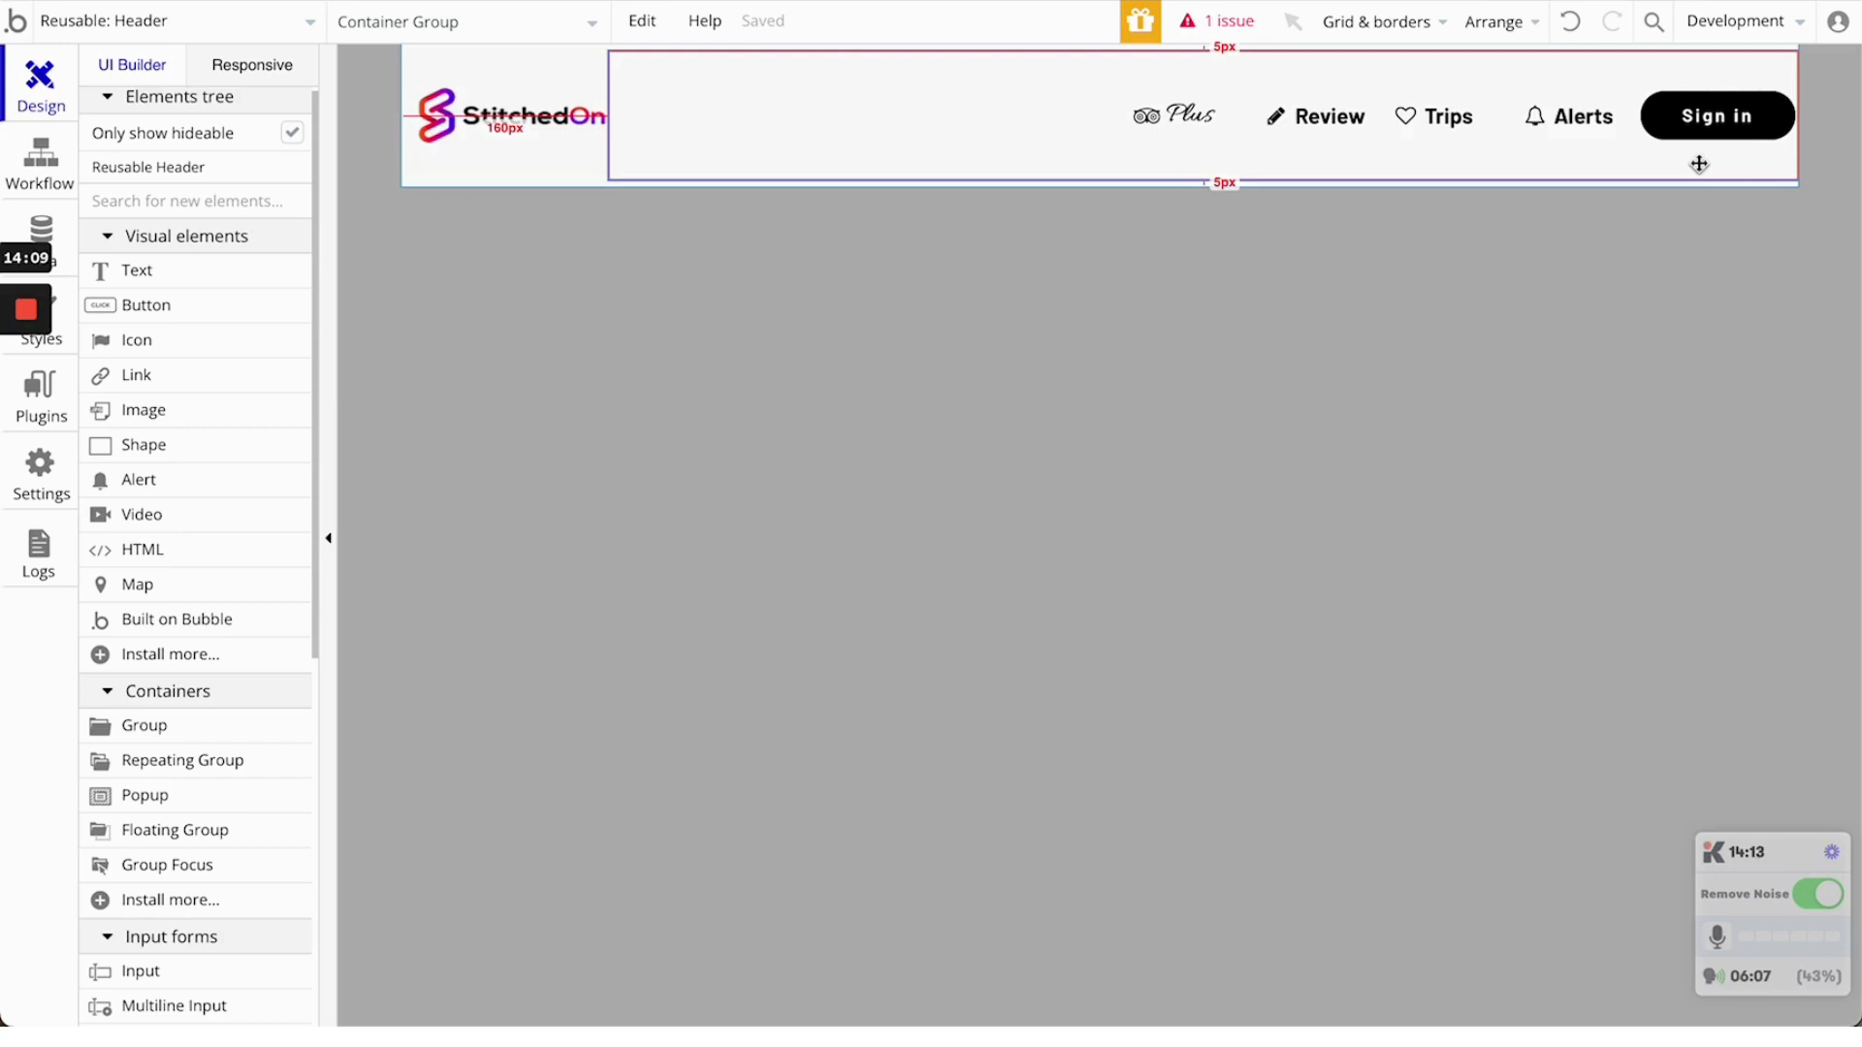
{"action": "left_click", "coordinate": [615, 1]}
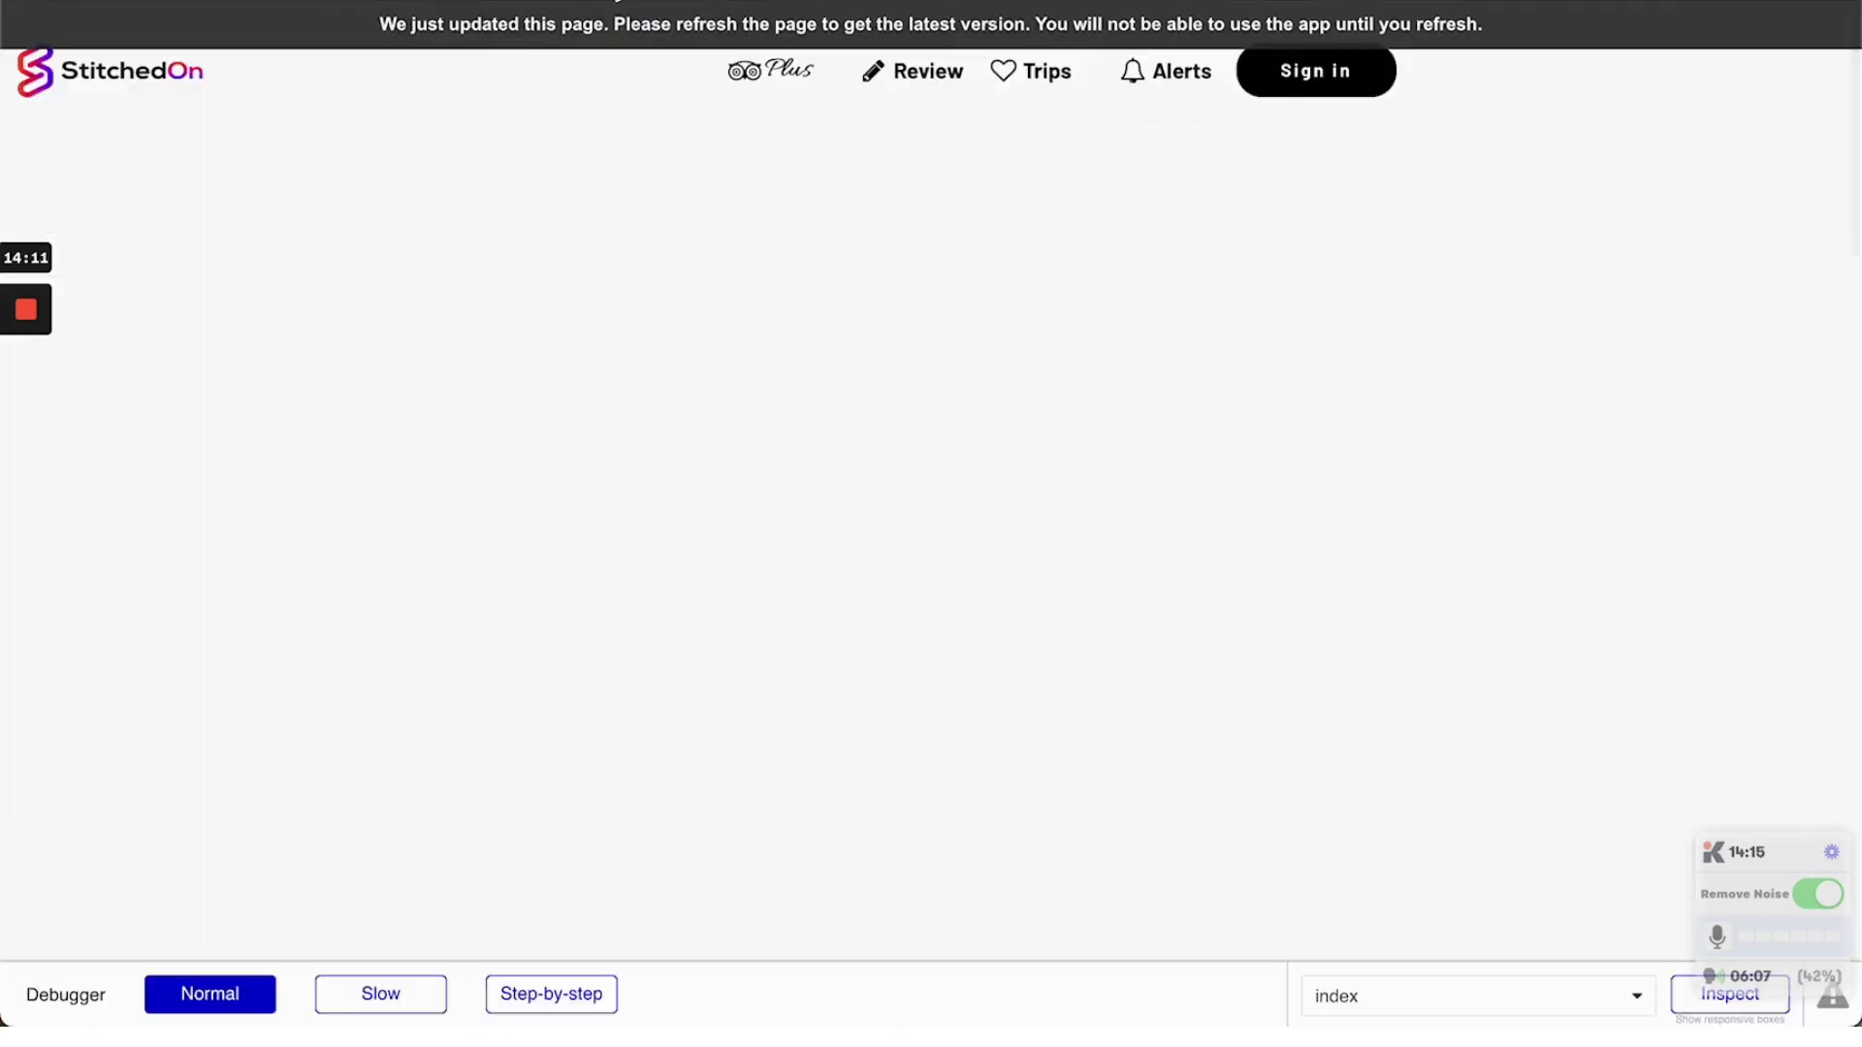
{"action": "left_click", "coordinate": [620, 29]}
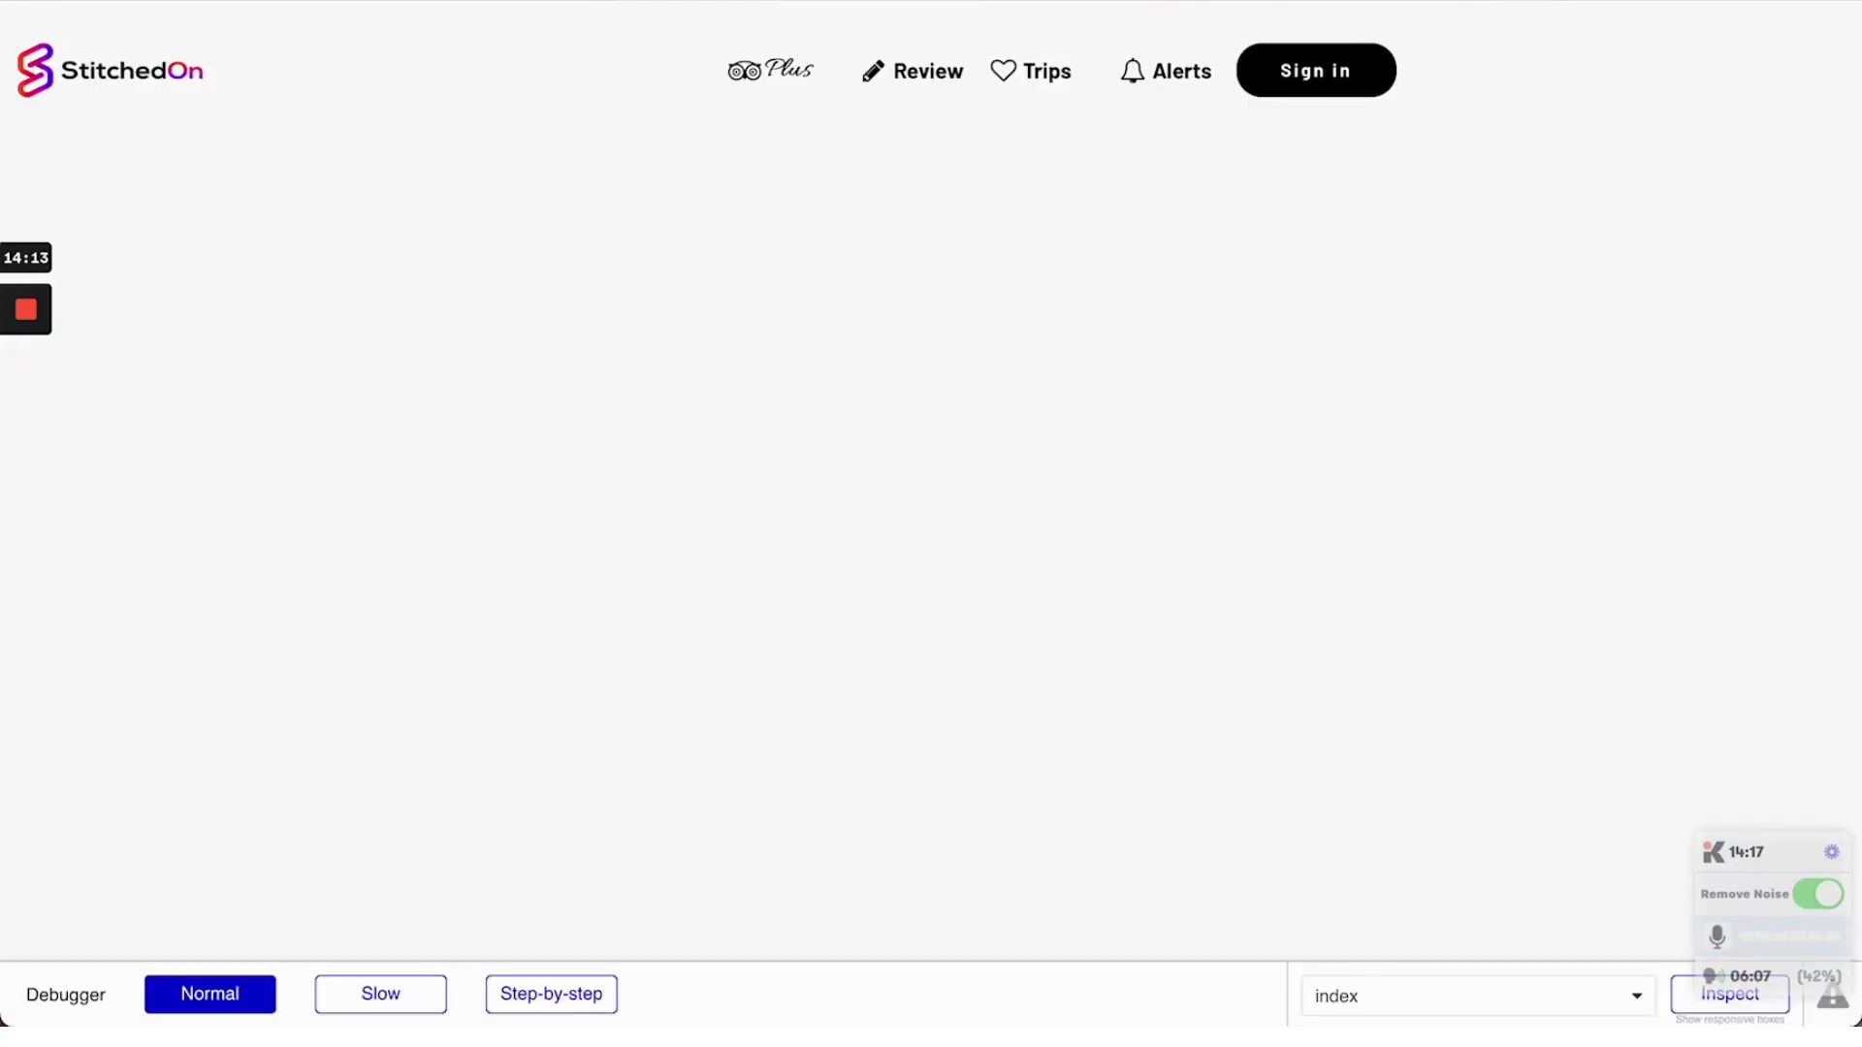
Back in the Bubble editor, right-align the contents of the Review, Trips, Alerts and Plus button groups
{"action": "left_click", "coordinate": [407, 1]}
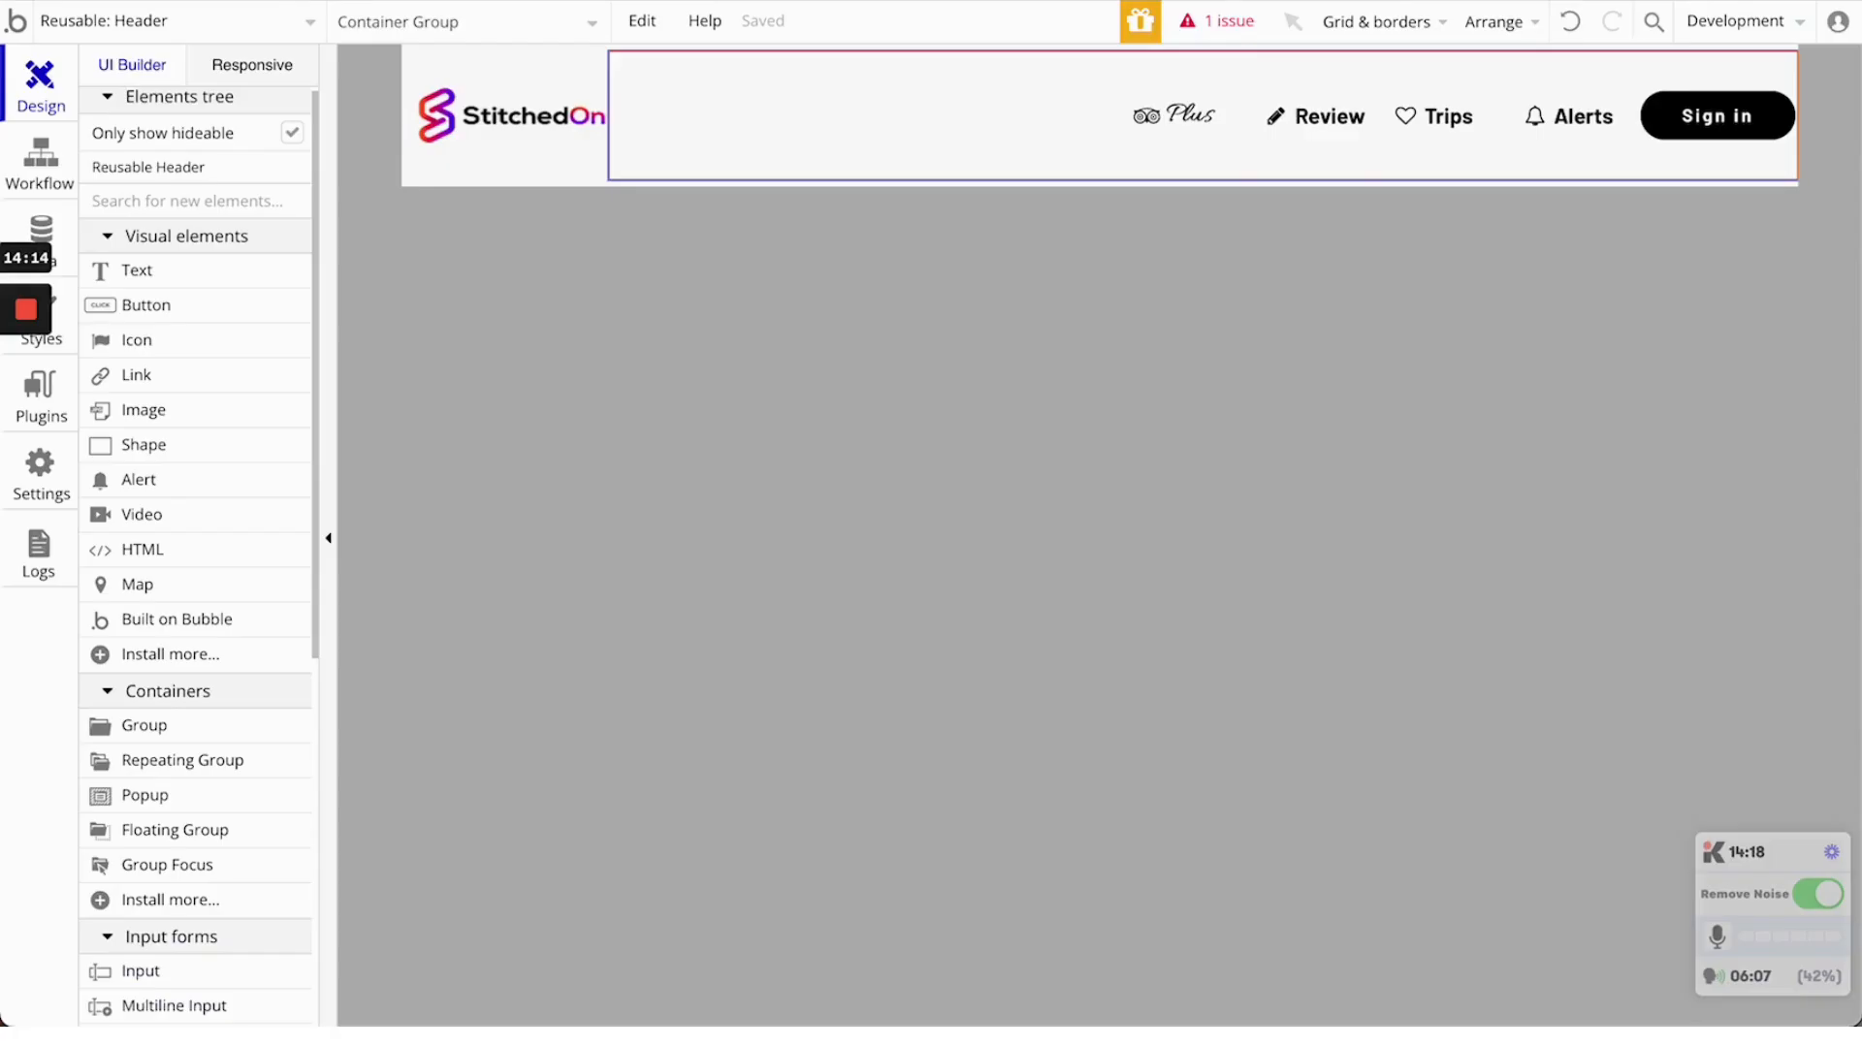
{"action": "double_click", "coordinate": [1365, 101]}
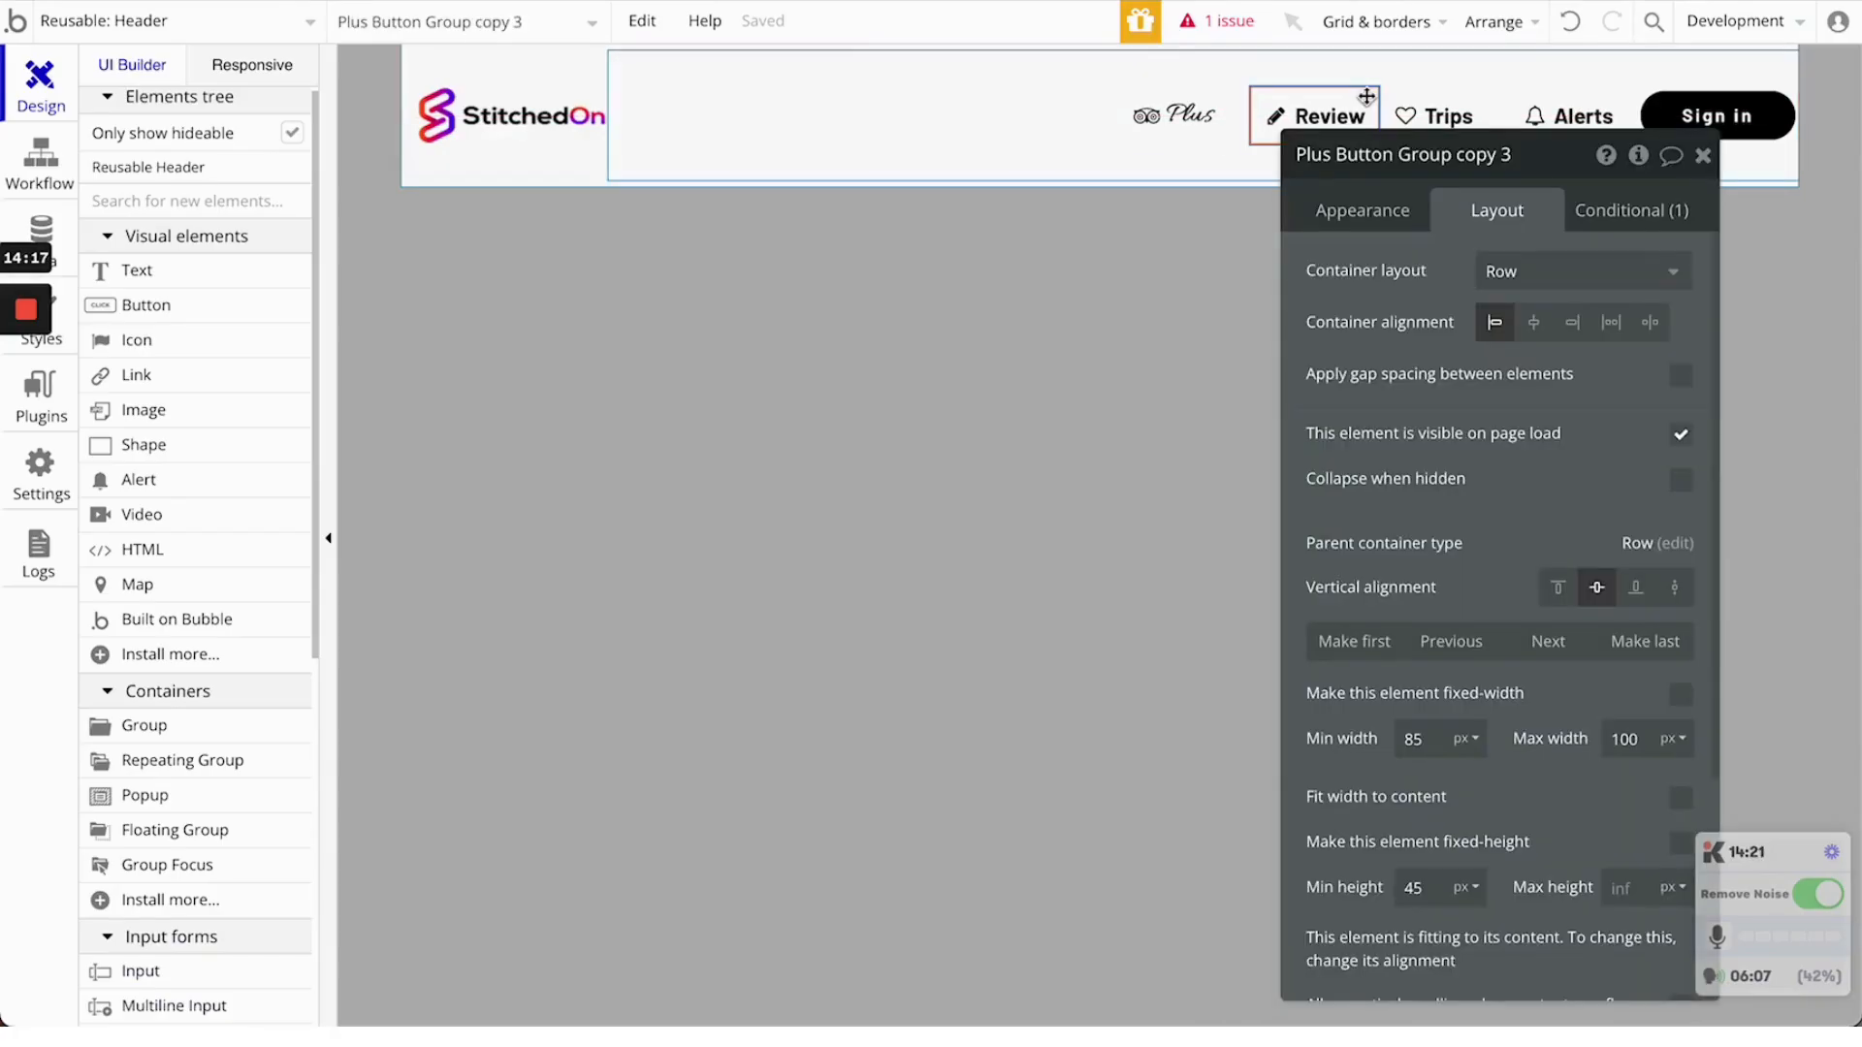
{"action": "left_click", "coordinate": [1575, 326]}
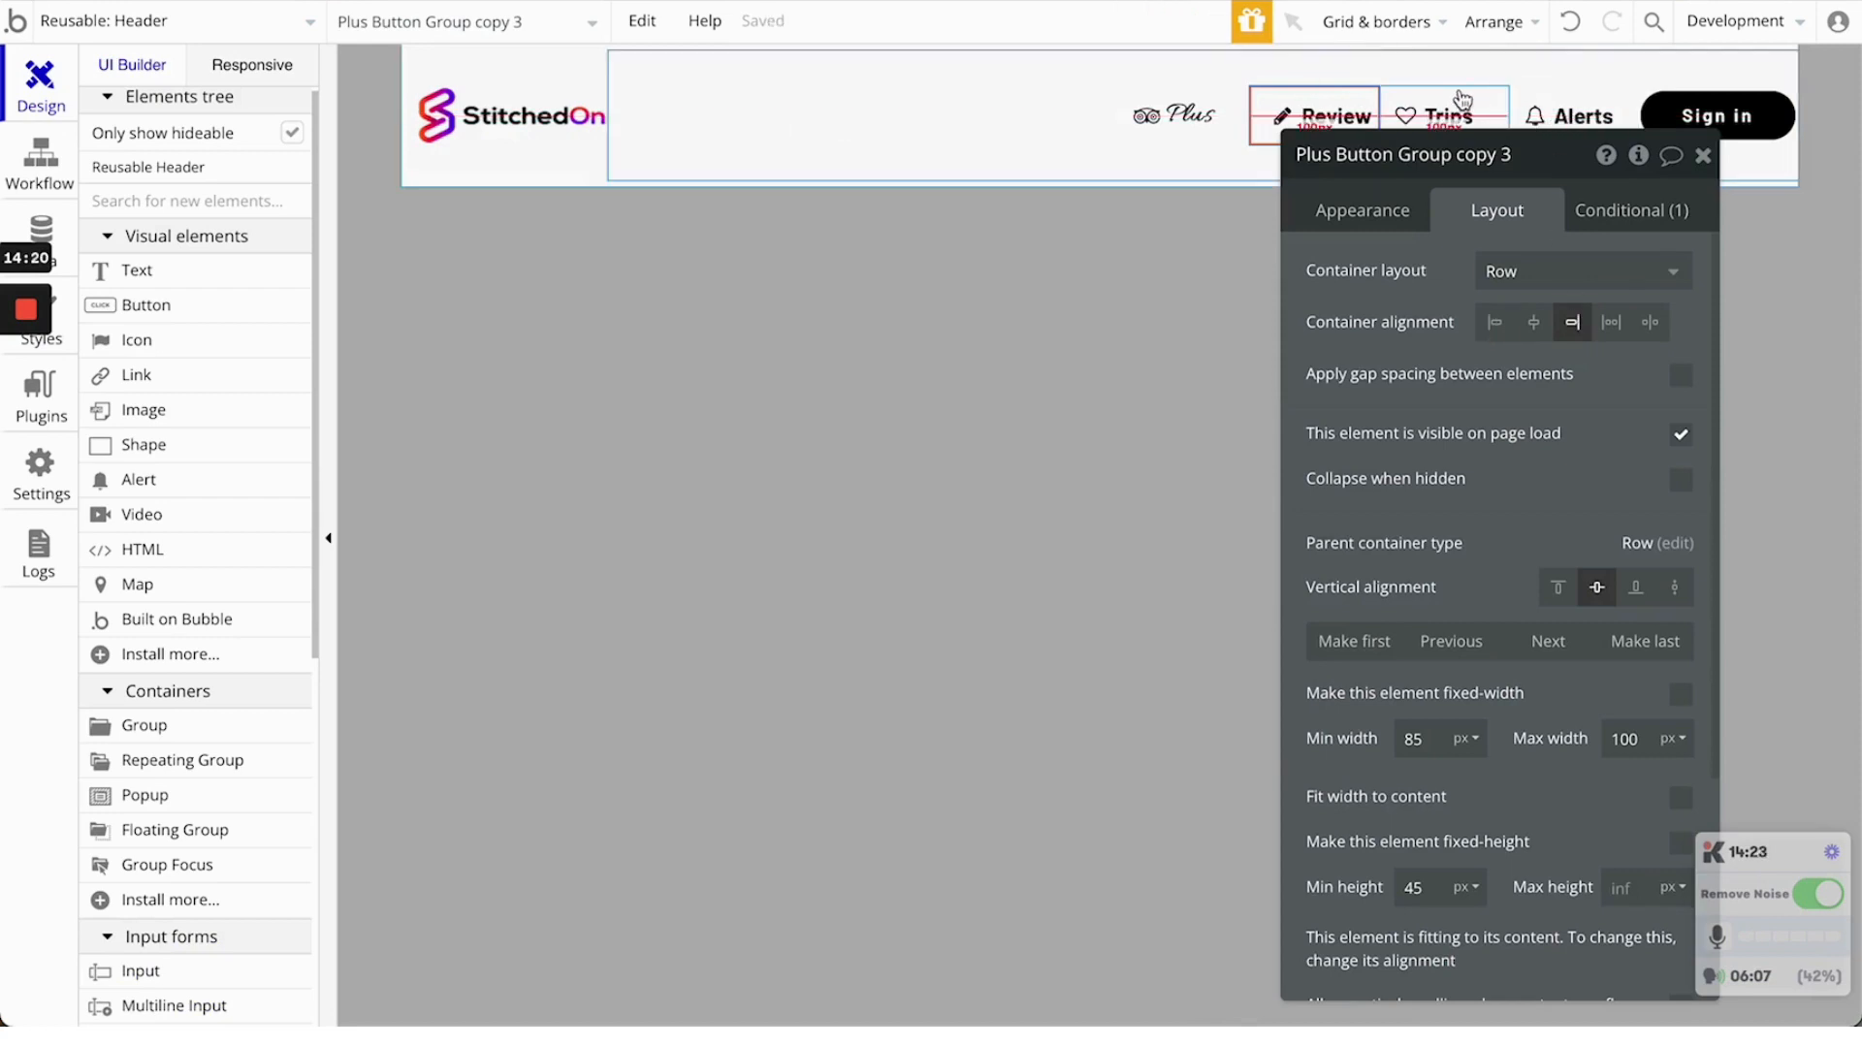
{"action": "left_click", "coordinate": [1462, 107]}
{"action": "left_click", "coordinate": [1571, 324]}
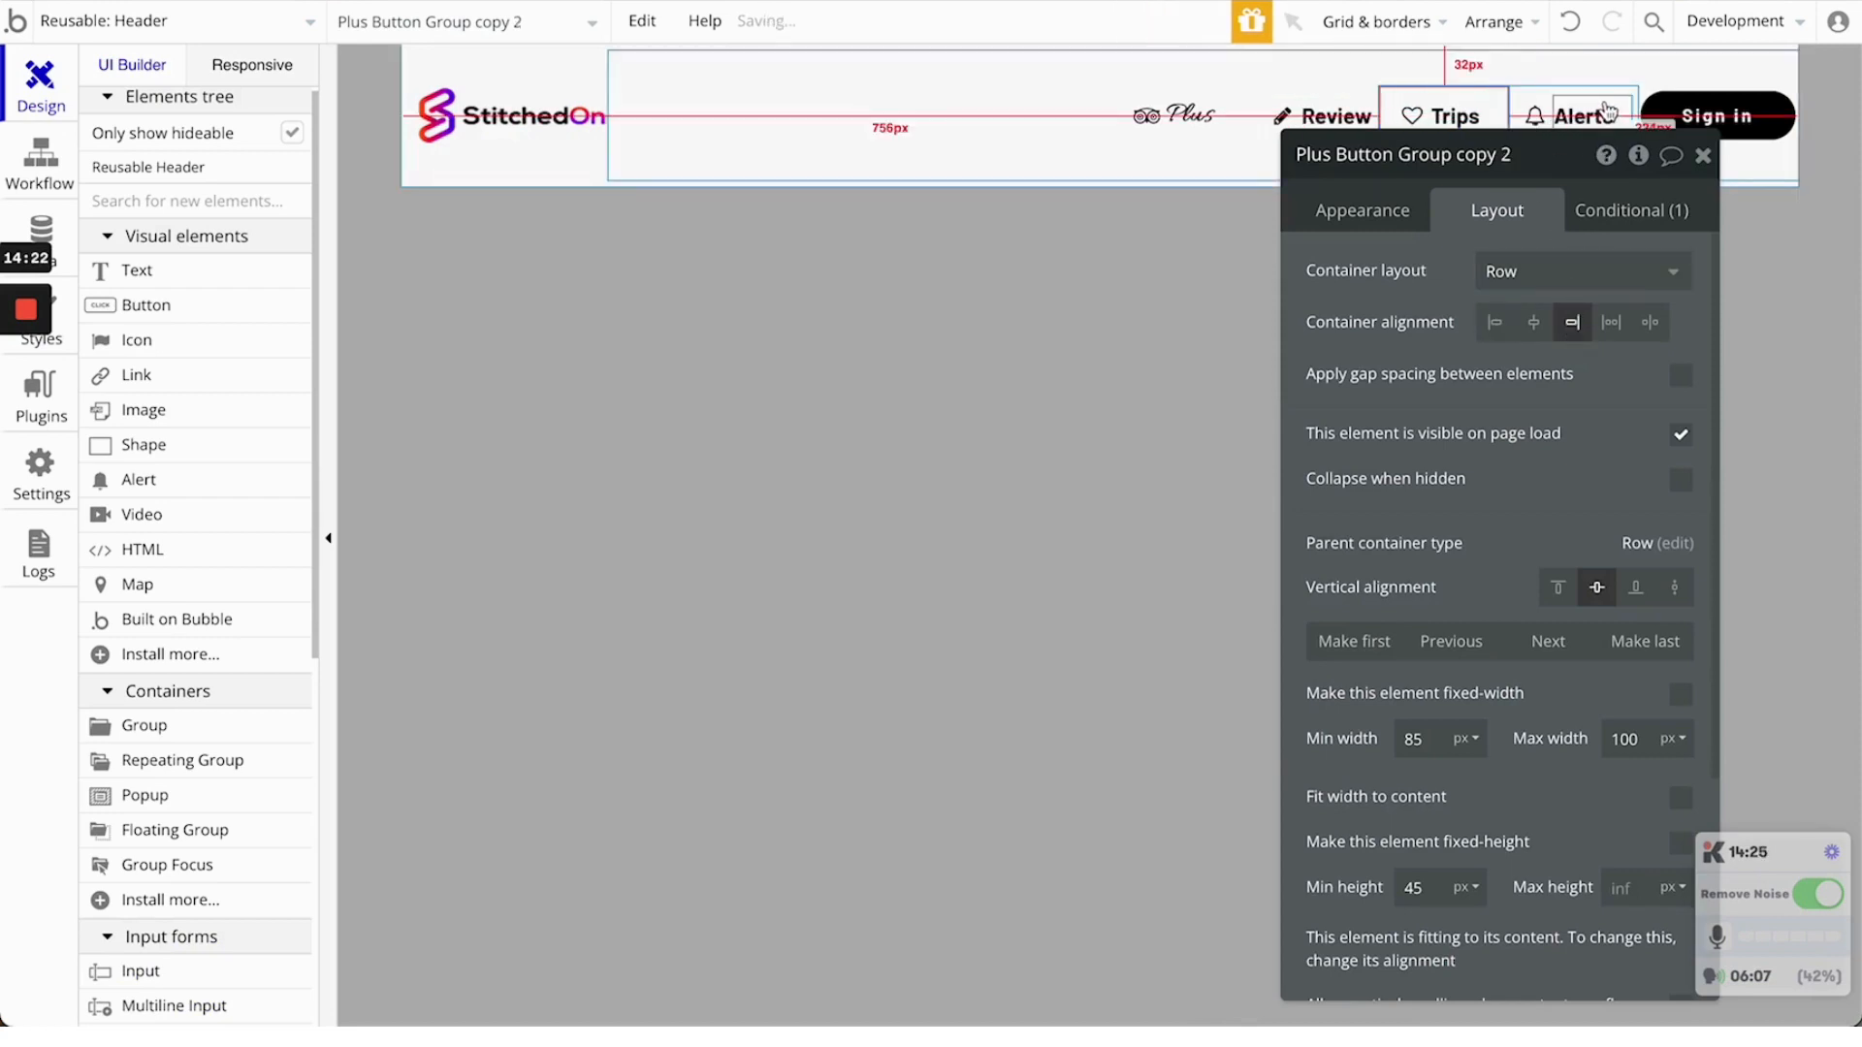
{"action": "left_click", "coordinate": [1604, 112]}
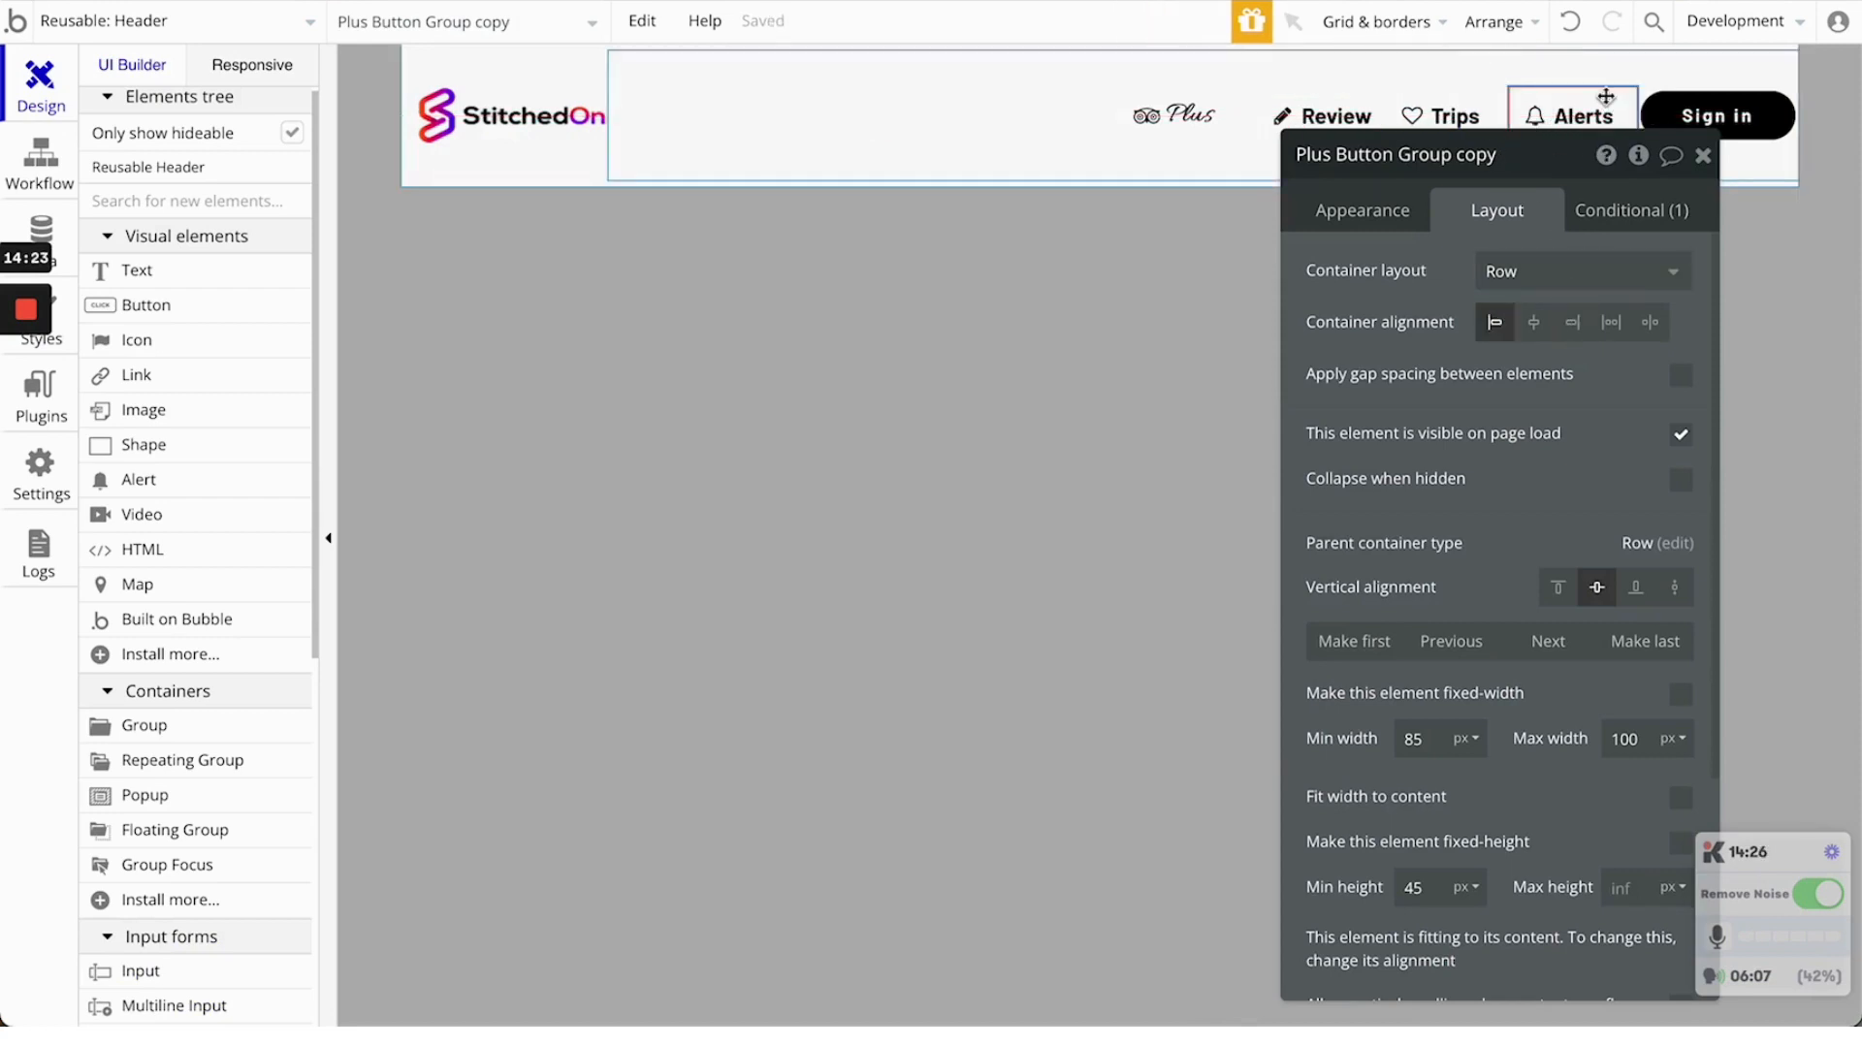
{"action": "left_click", "coordinate": [1577, 329]}
{"action": "left_click", "coordinate": [1176, 108]}
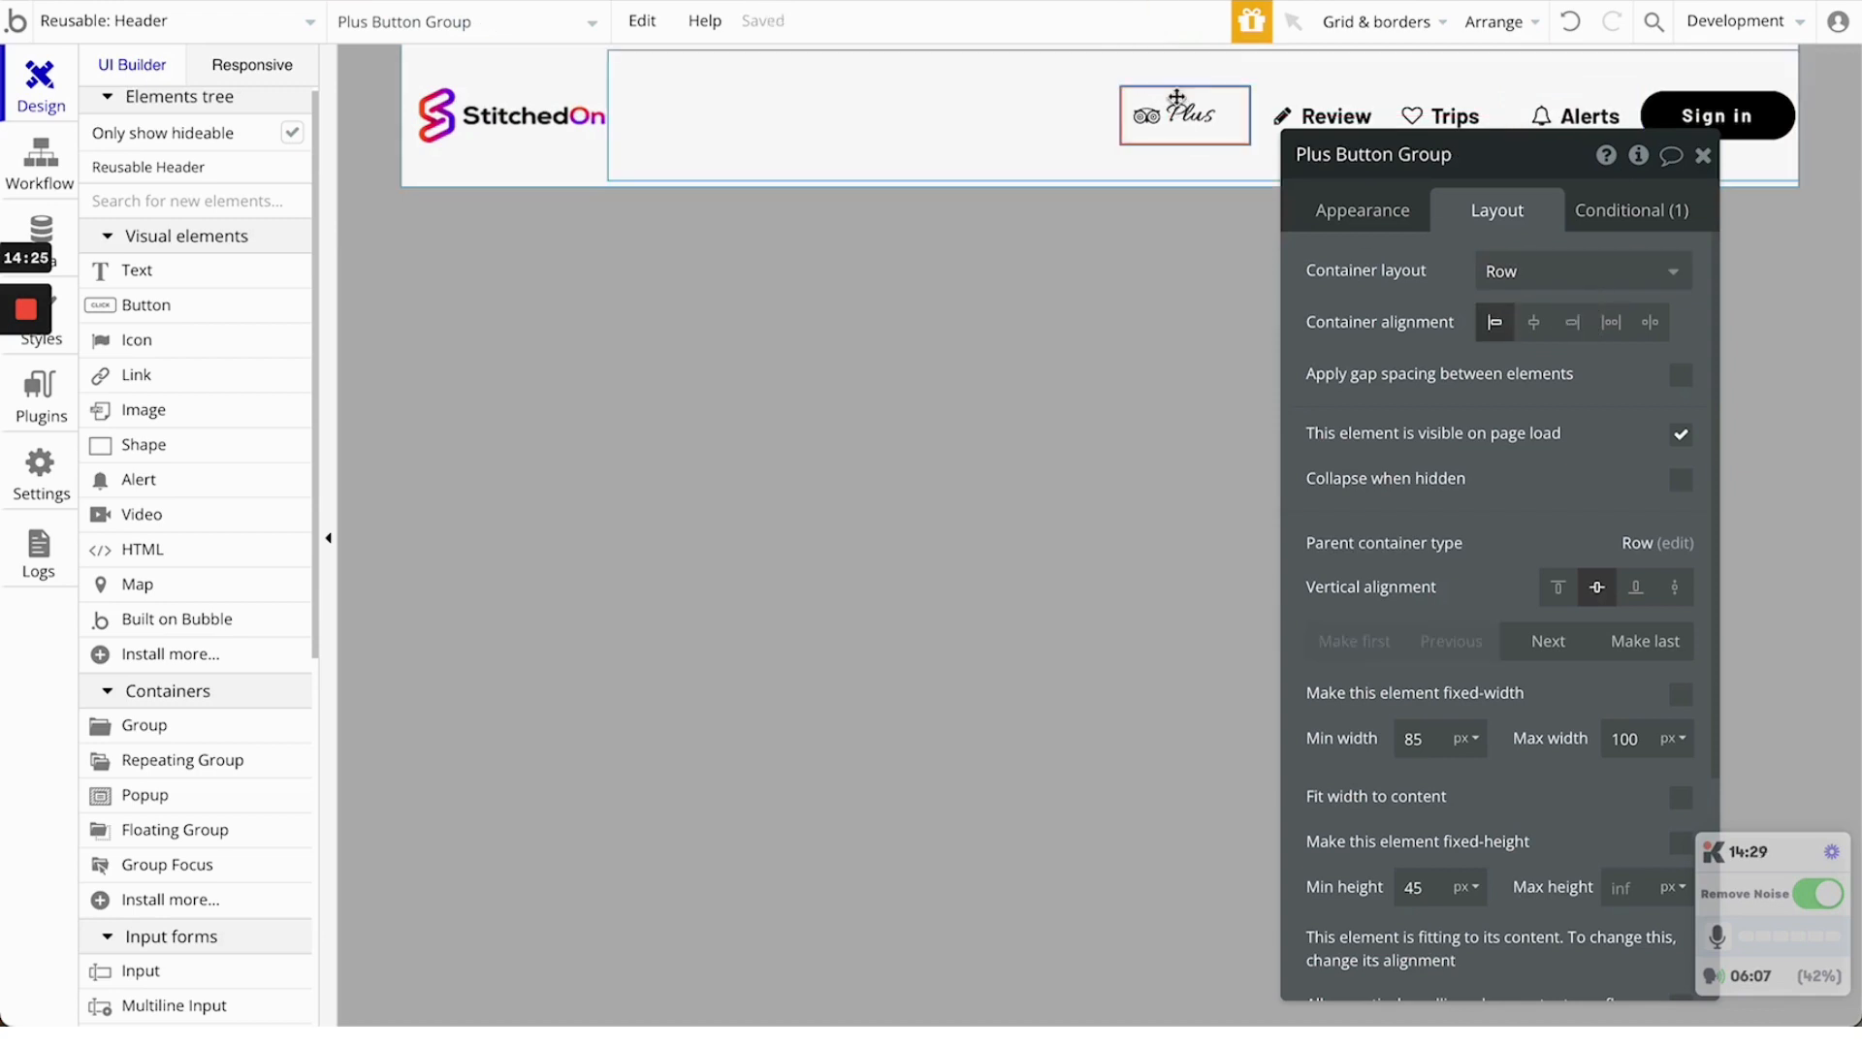
{"action": "left_click", "coordinate": [1572, 324]}
{"action": "left_click", "coordinate": [1703, 155]}
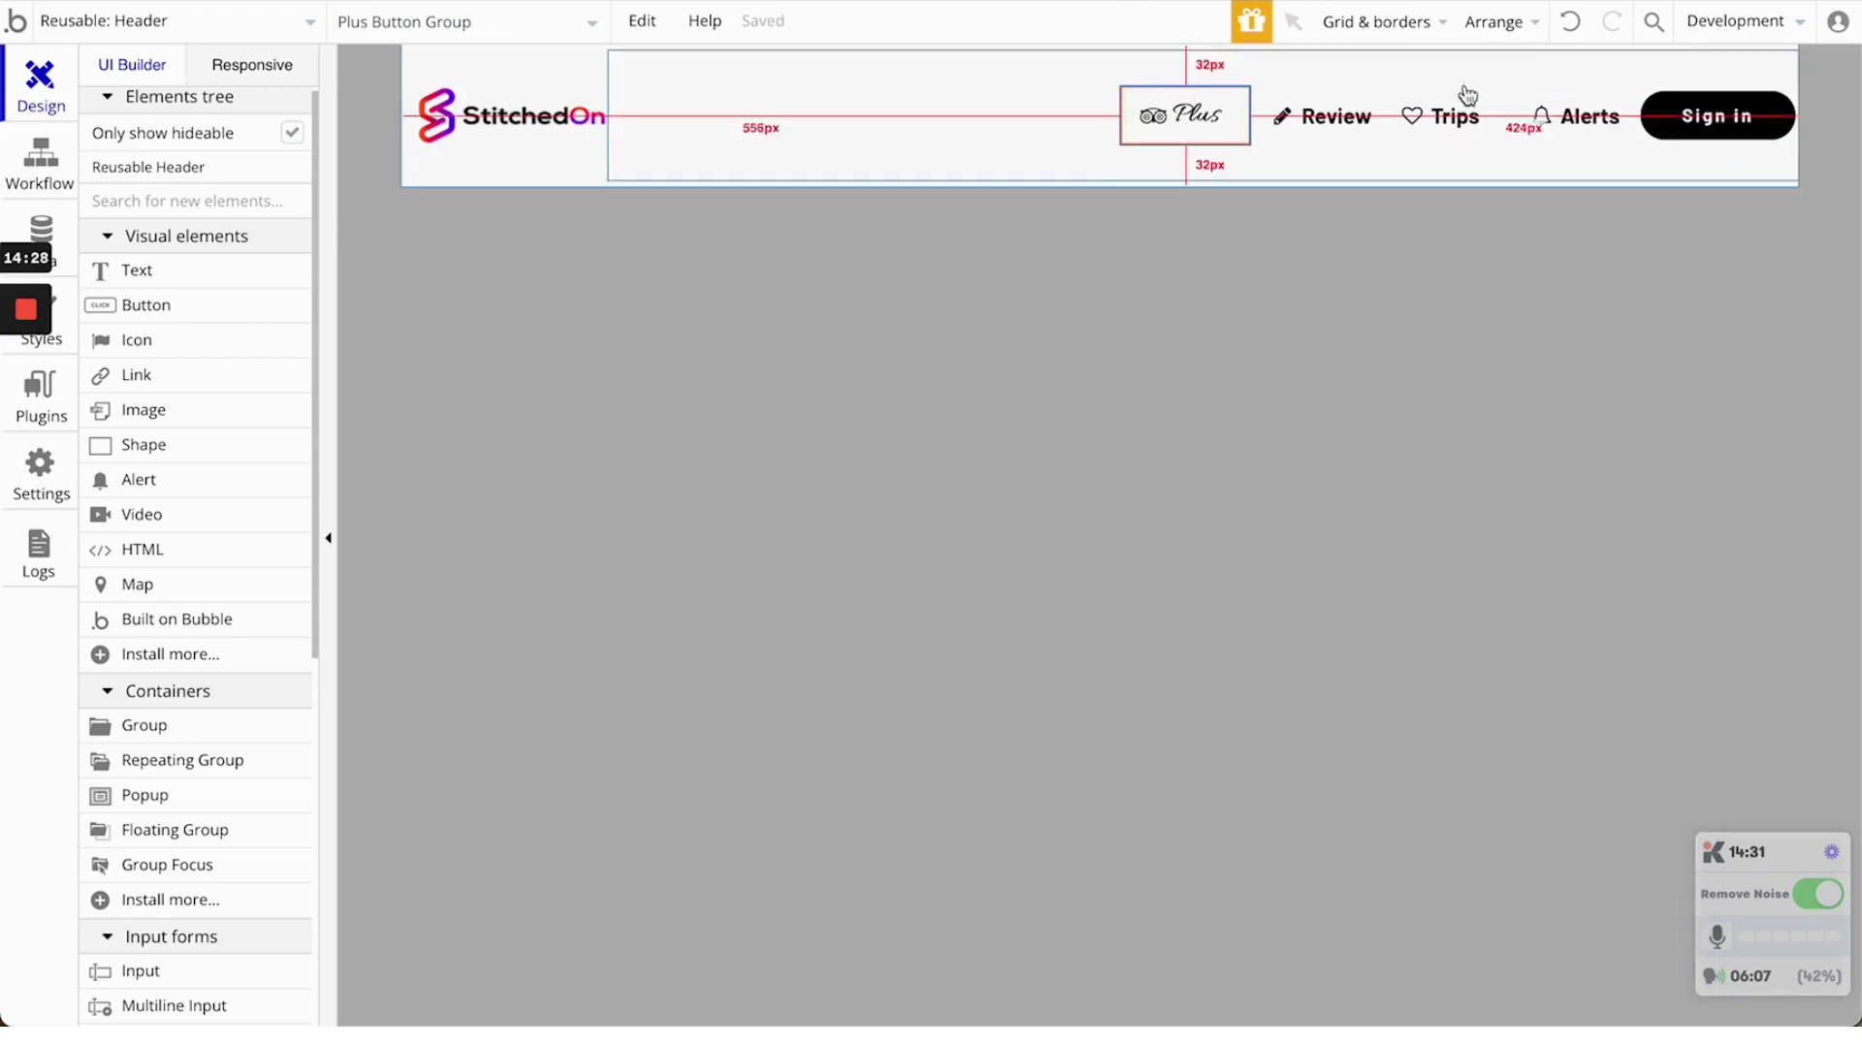
Switch to the app preview, reload it to check the updated header, and return to the Bubble editor
{"action": "left_click", "coordinate": [525, 3]}
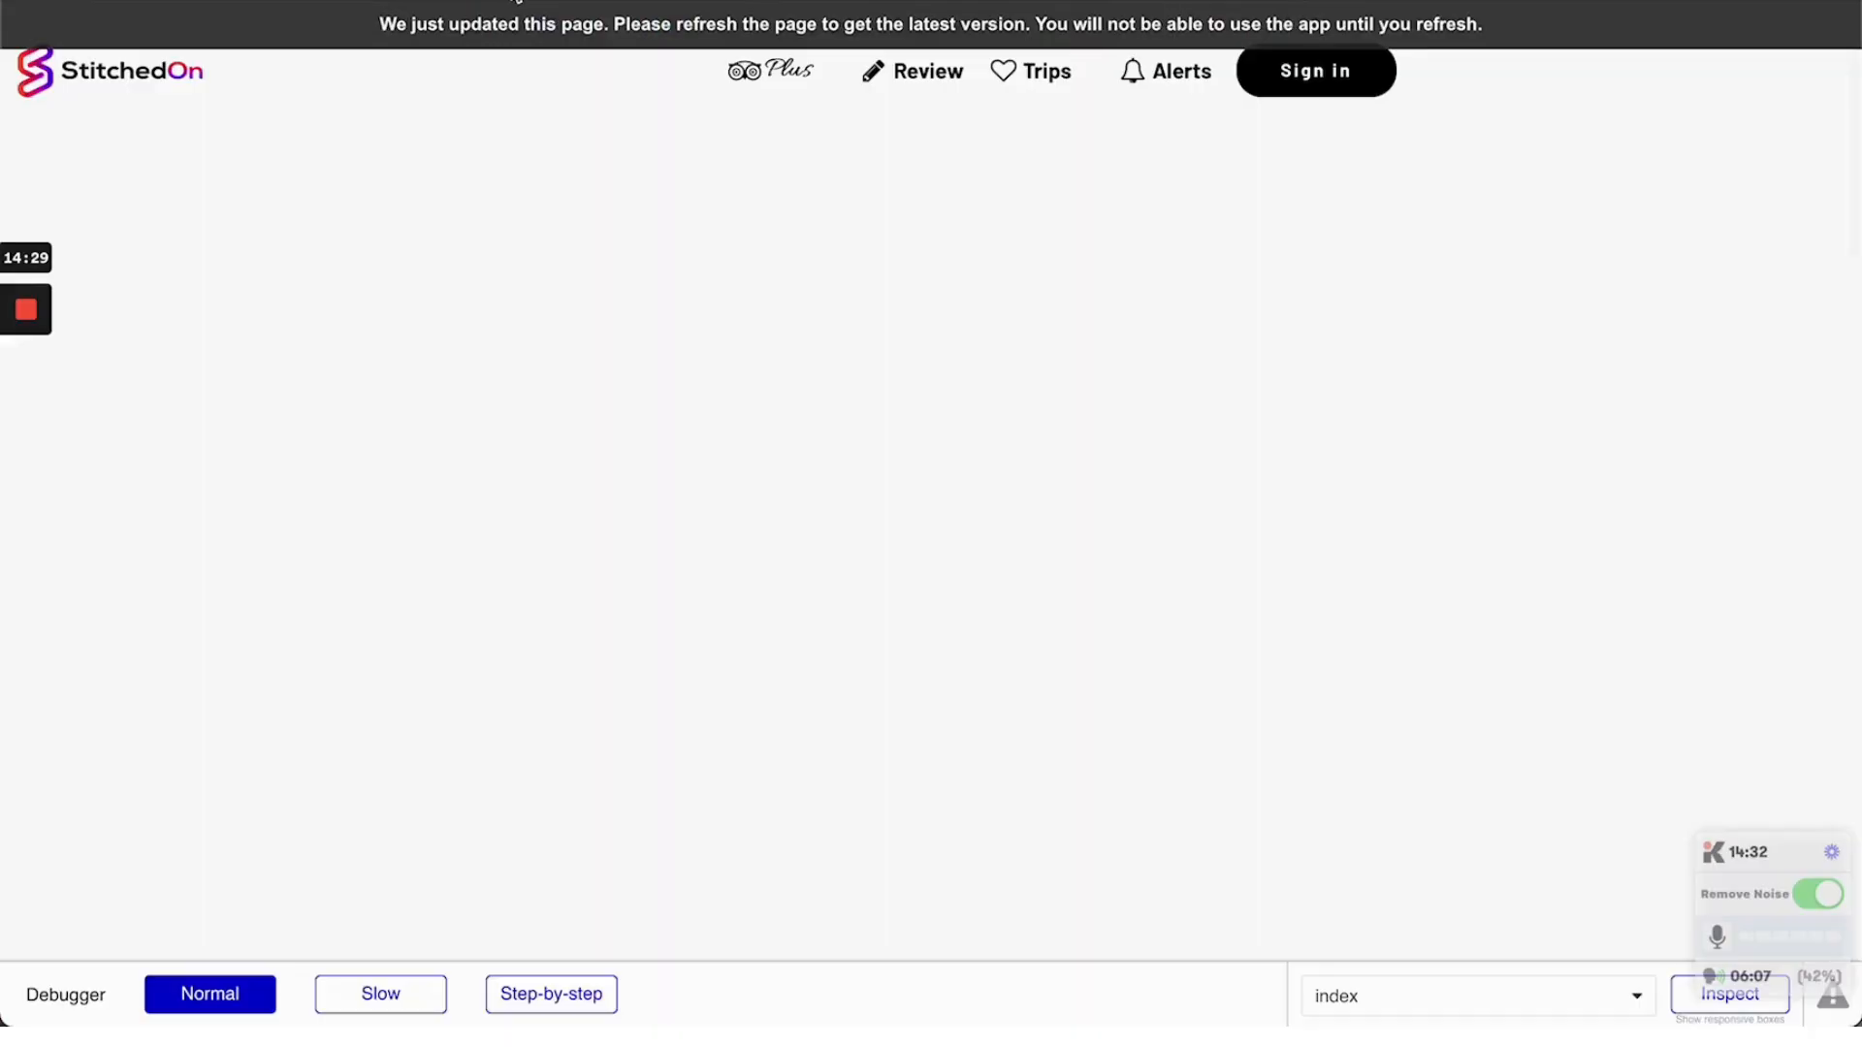
{"action": "left_click", "coordinate": [532, 27]}
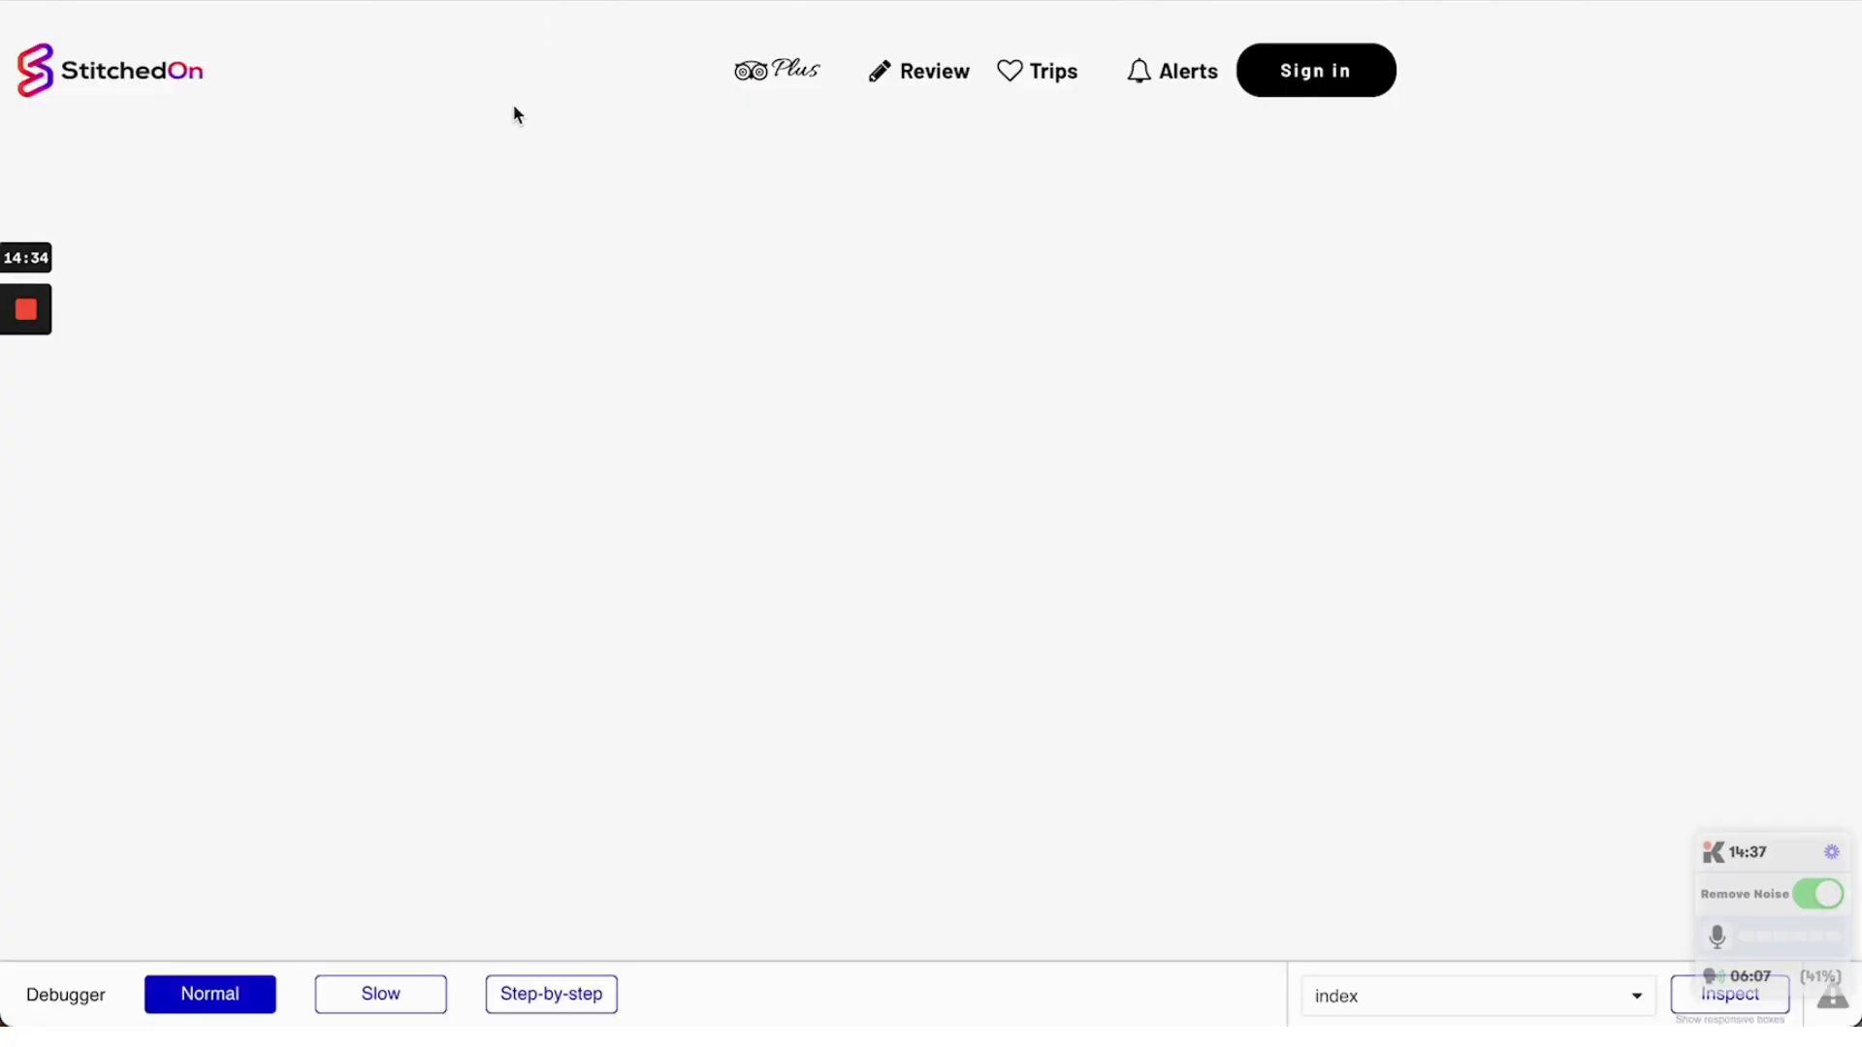
{"action": "left_click", "coordinate": [197, 3]}
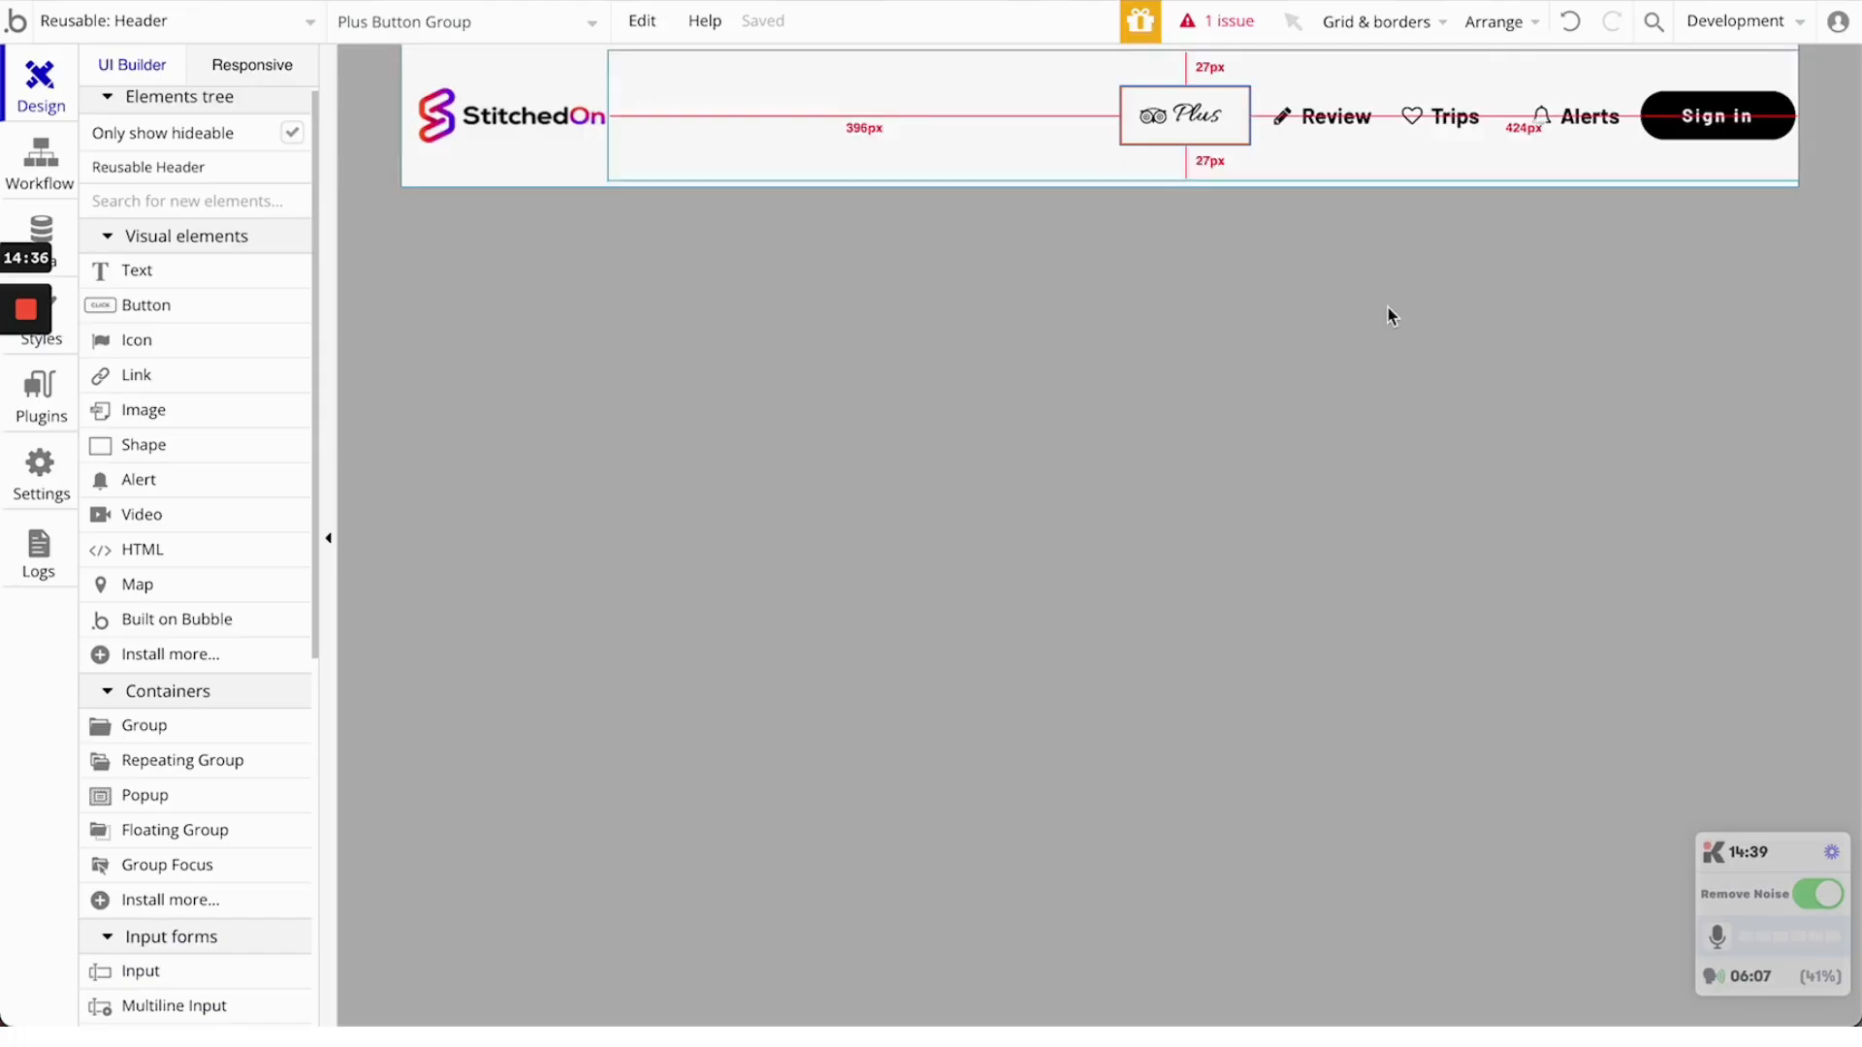
Create a click workflow for the header's Sign in button and add a Show element action to it
{"action": "left_click", "coordinate": [1522, 161]}
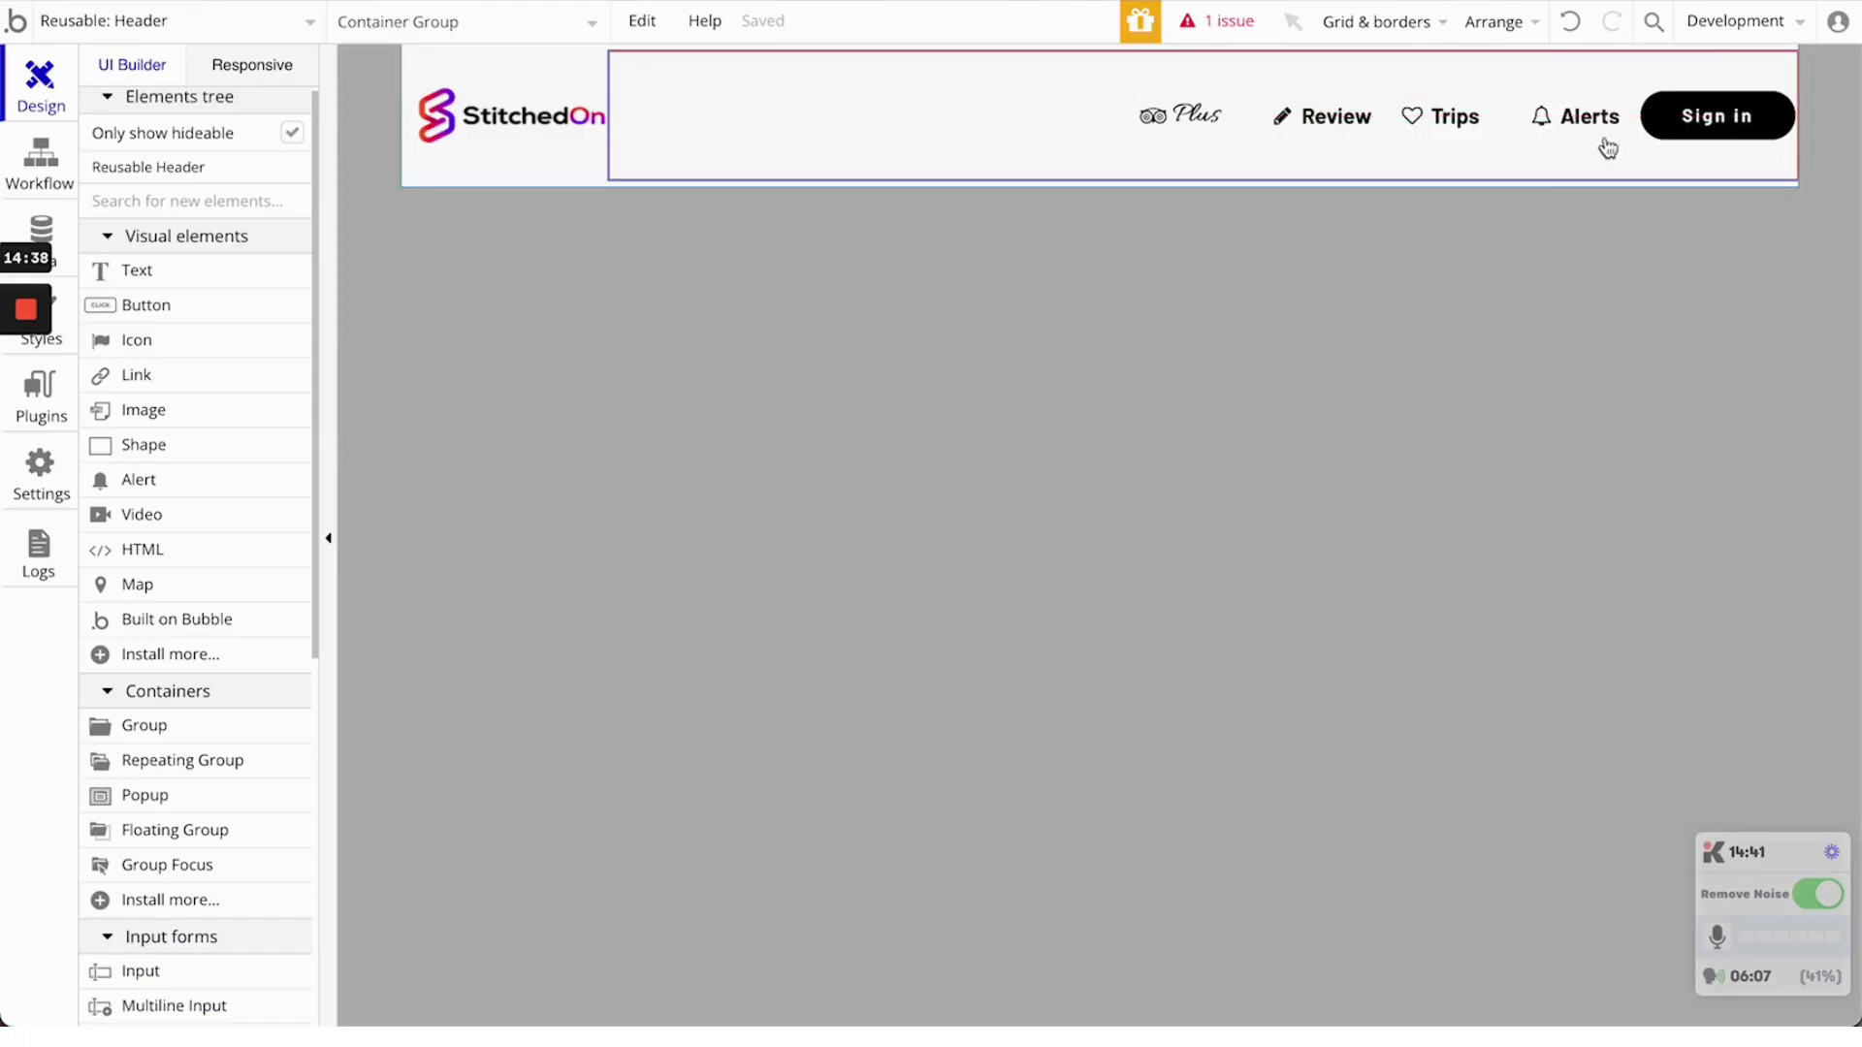
{"action": "left_click", "coordinate": [1714, 129]}
{"action": "double_click", "coordinate": [1713, 129]}
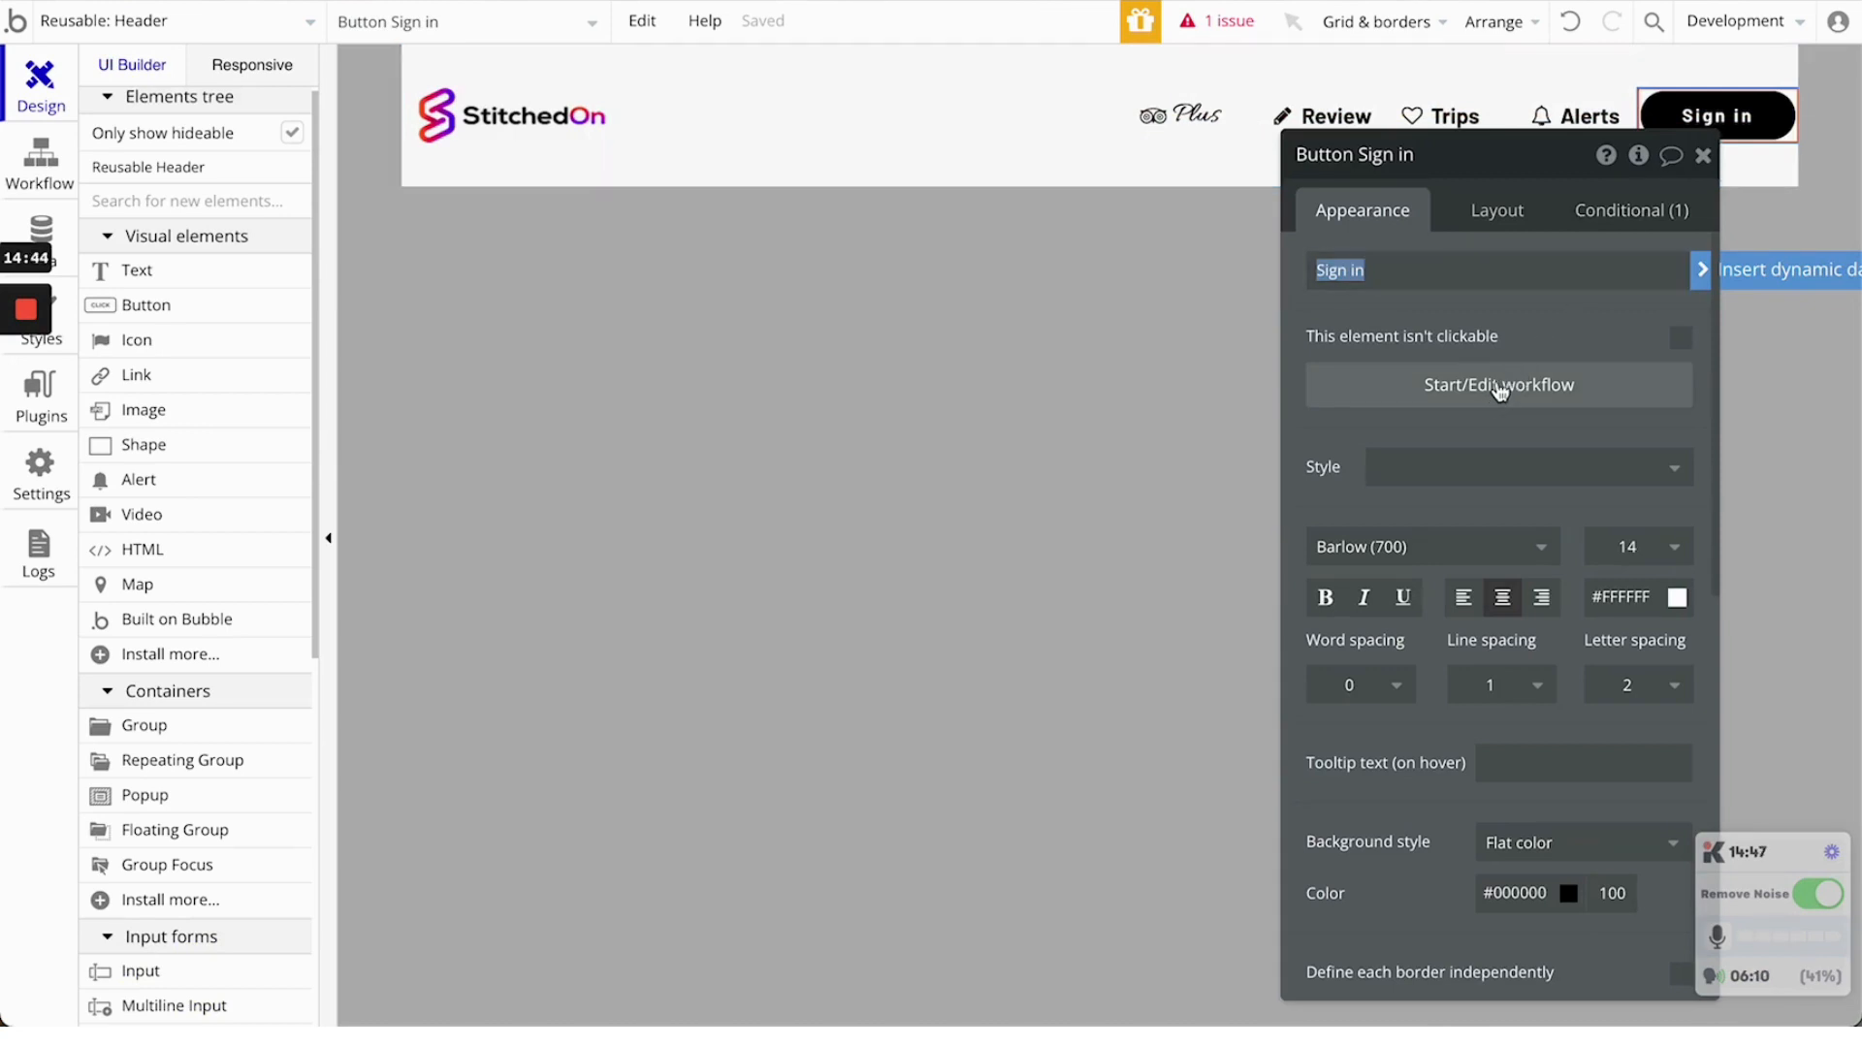
{"action": "left_click", "coordinate": [1500, 392]}
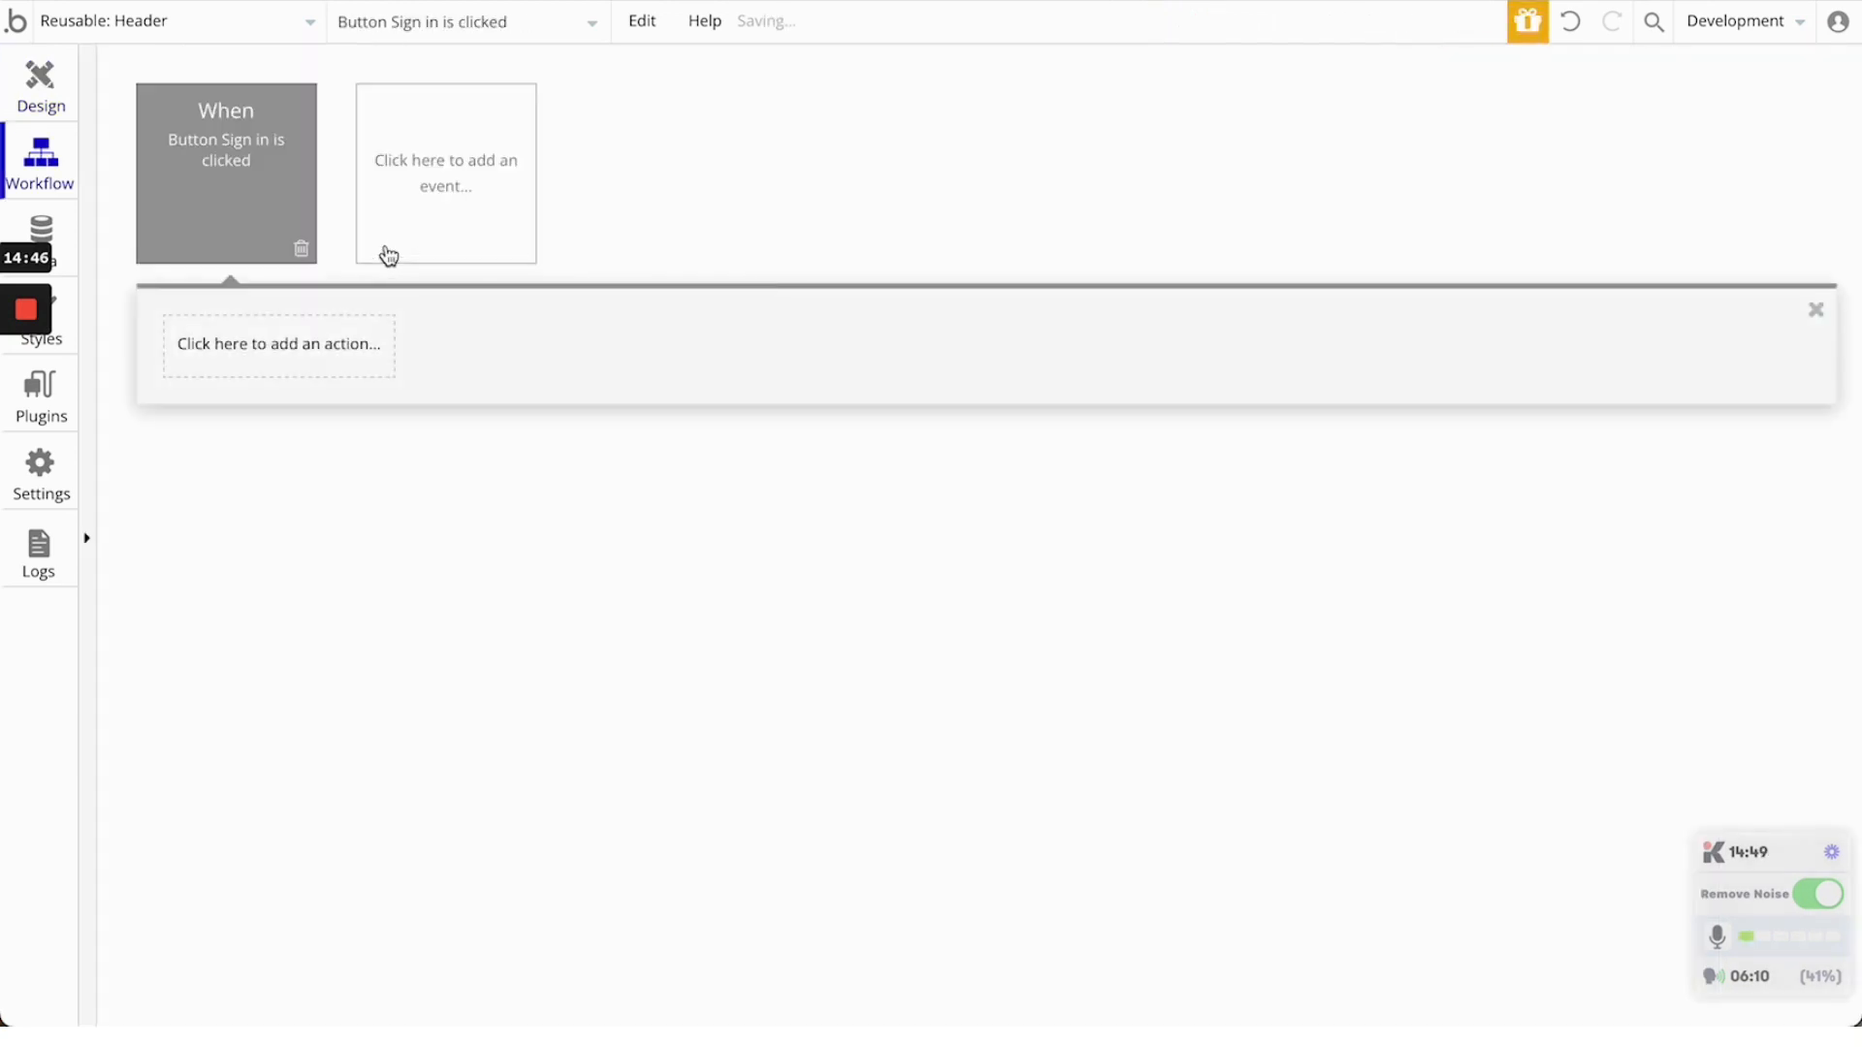
{"action": "left_click", "coordinate": [40, 86]}
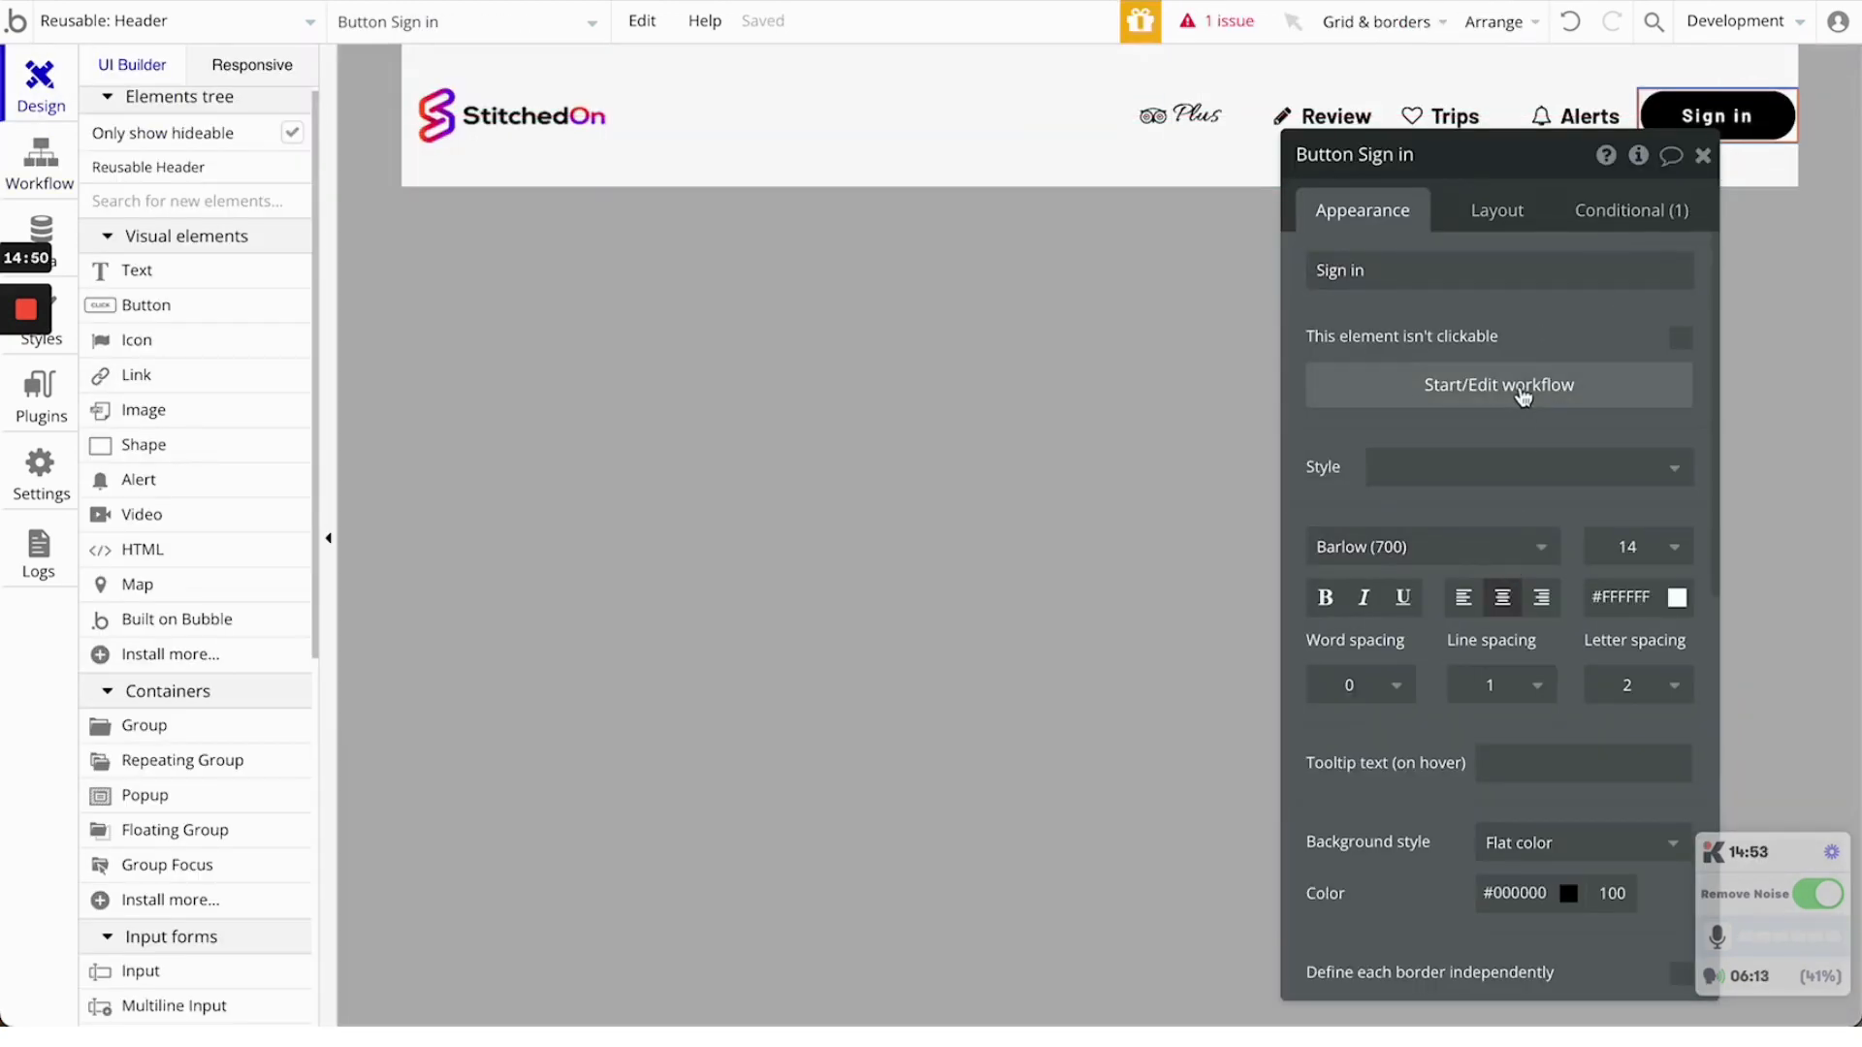
{"action": "left_click", "coordinate": [1524, 389]}
{"action": "left_click", "coordinate": [287, 347]}
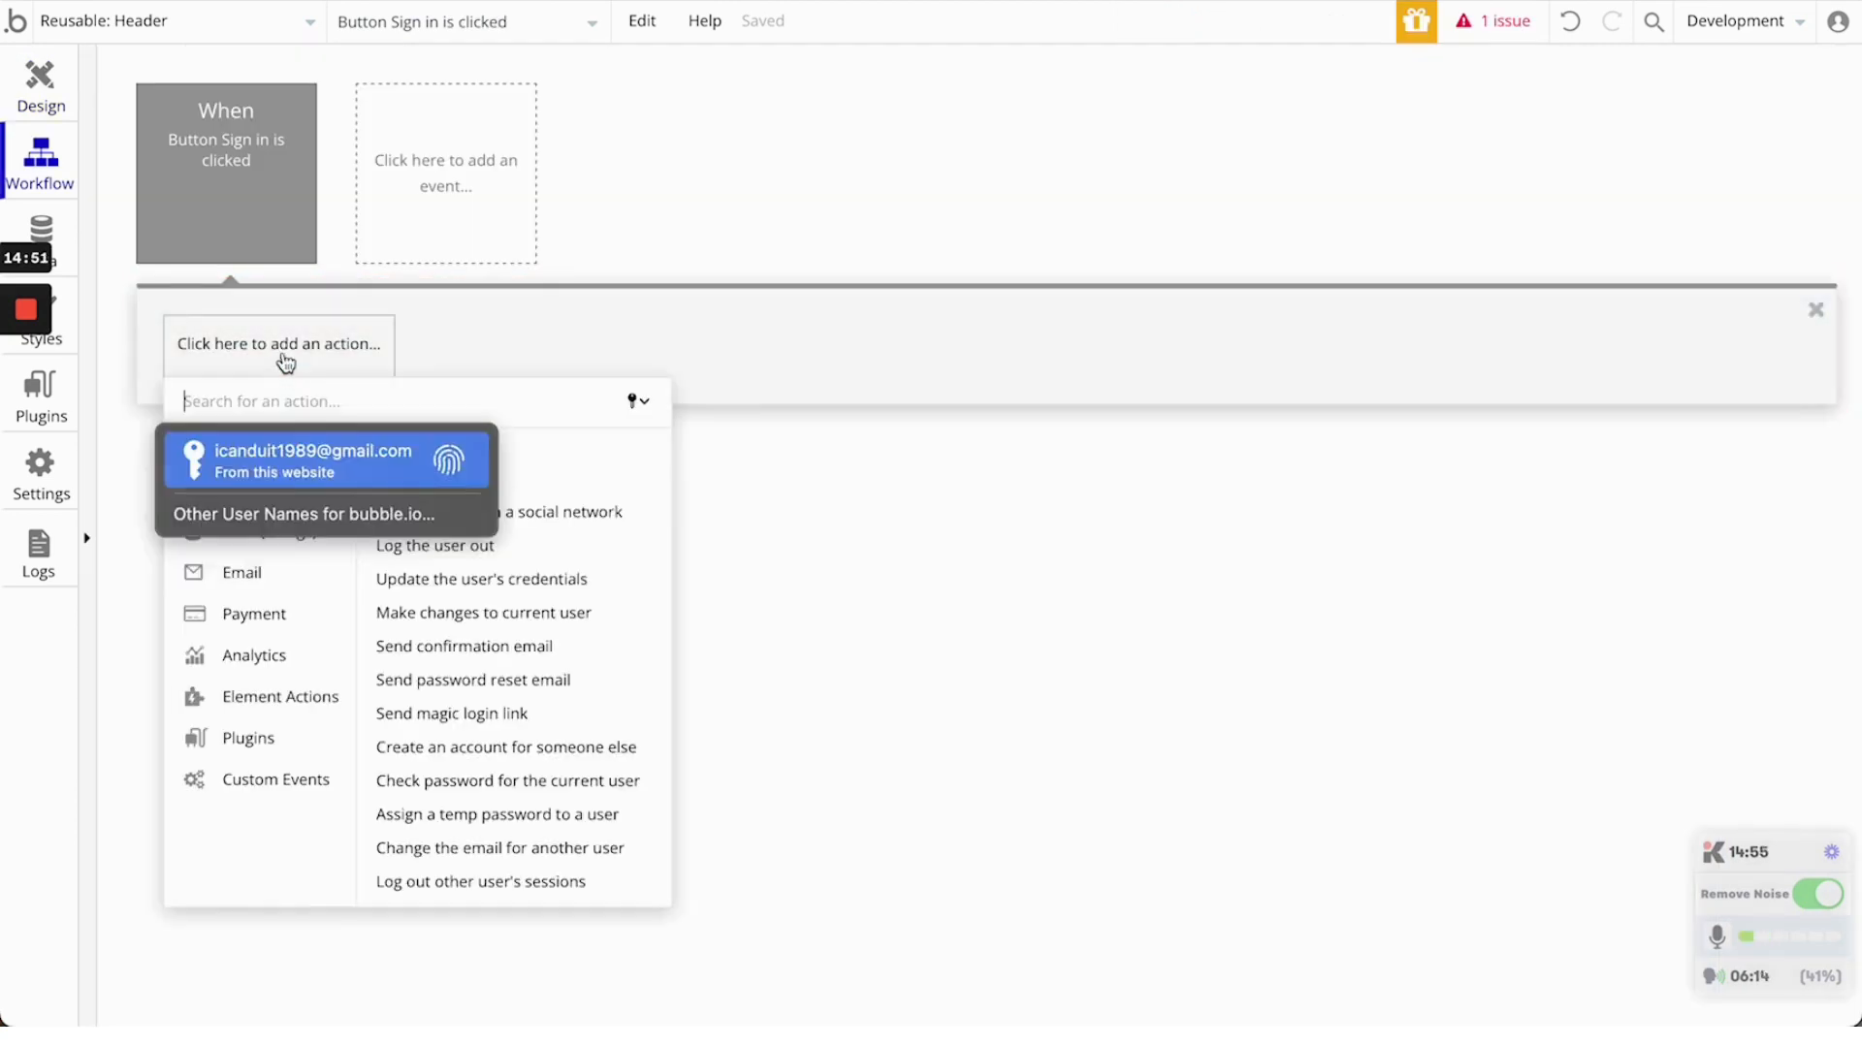
{"action": "left_click", "coordinate": [302, 711]}
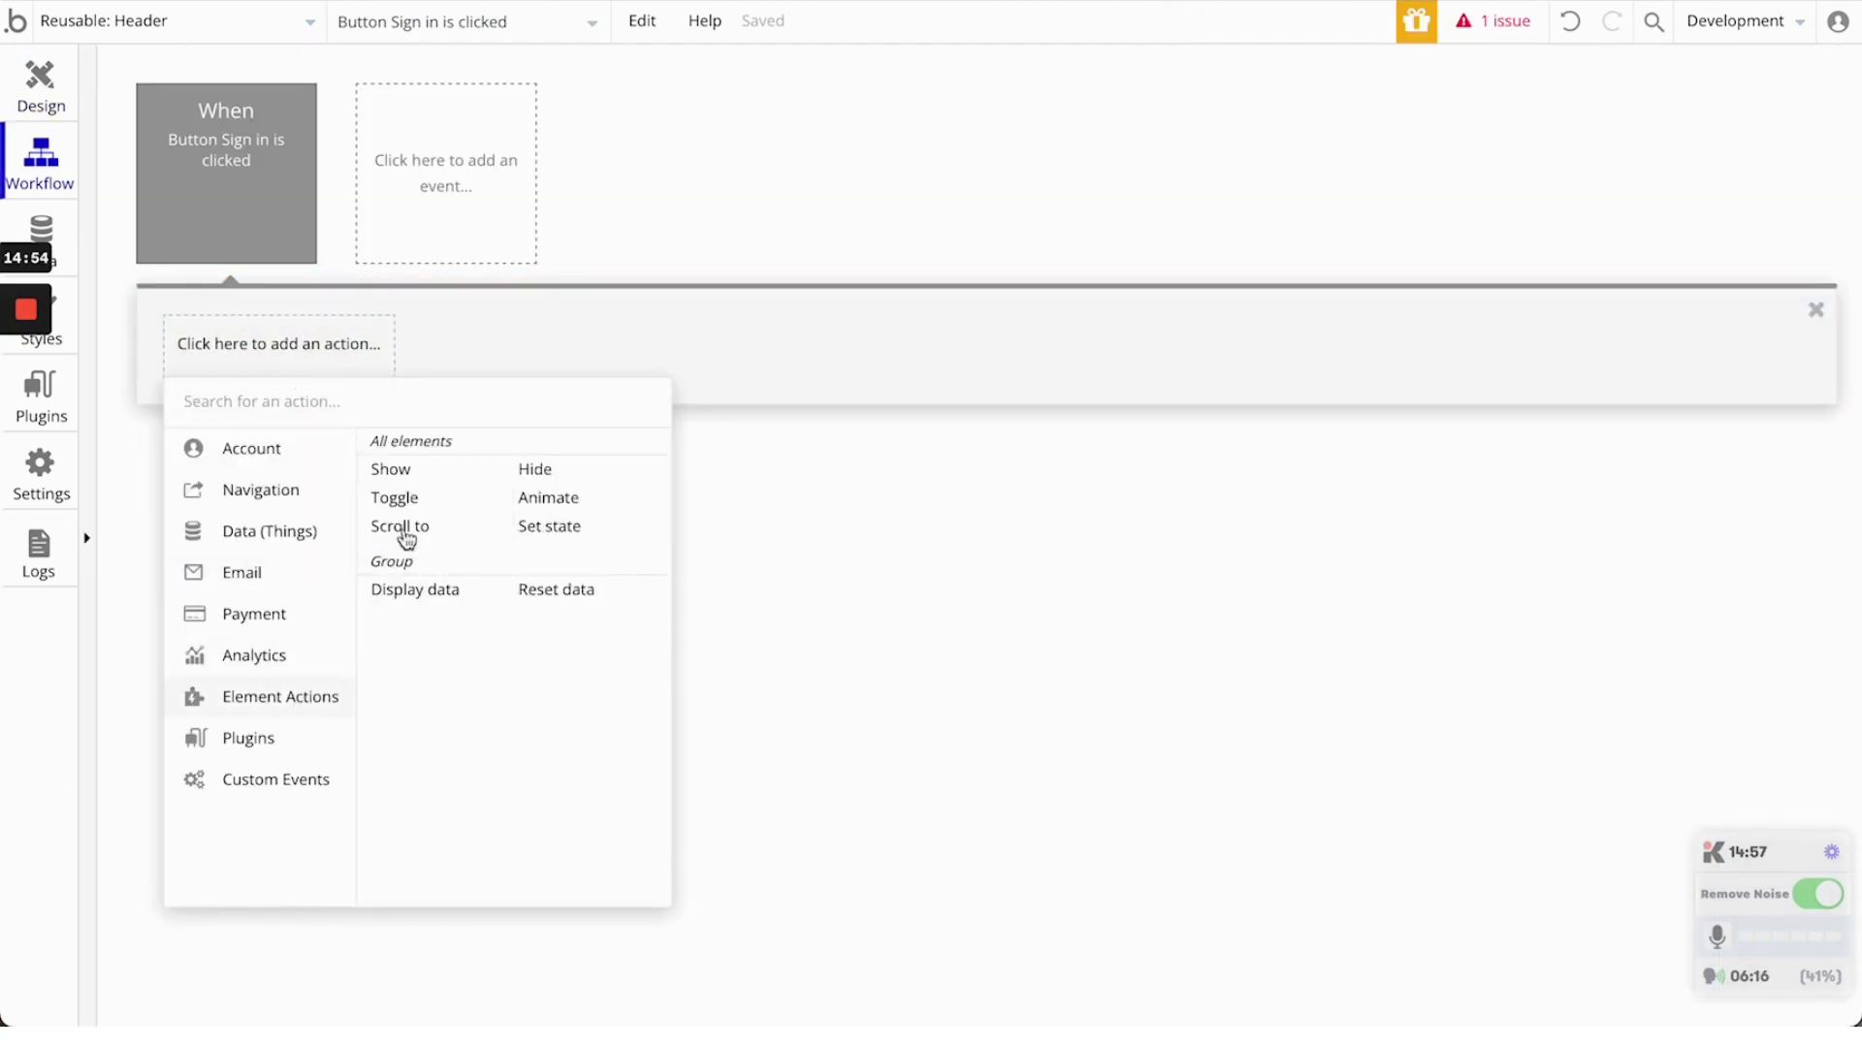
{"action": "left_click", "coordinate": [417, 477]}
{"action": "left_click", "coordinate": [1567, 233]}
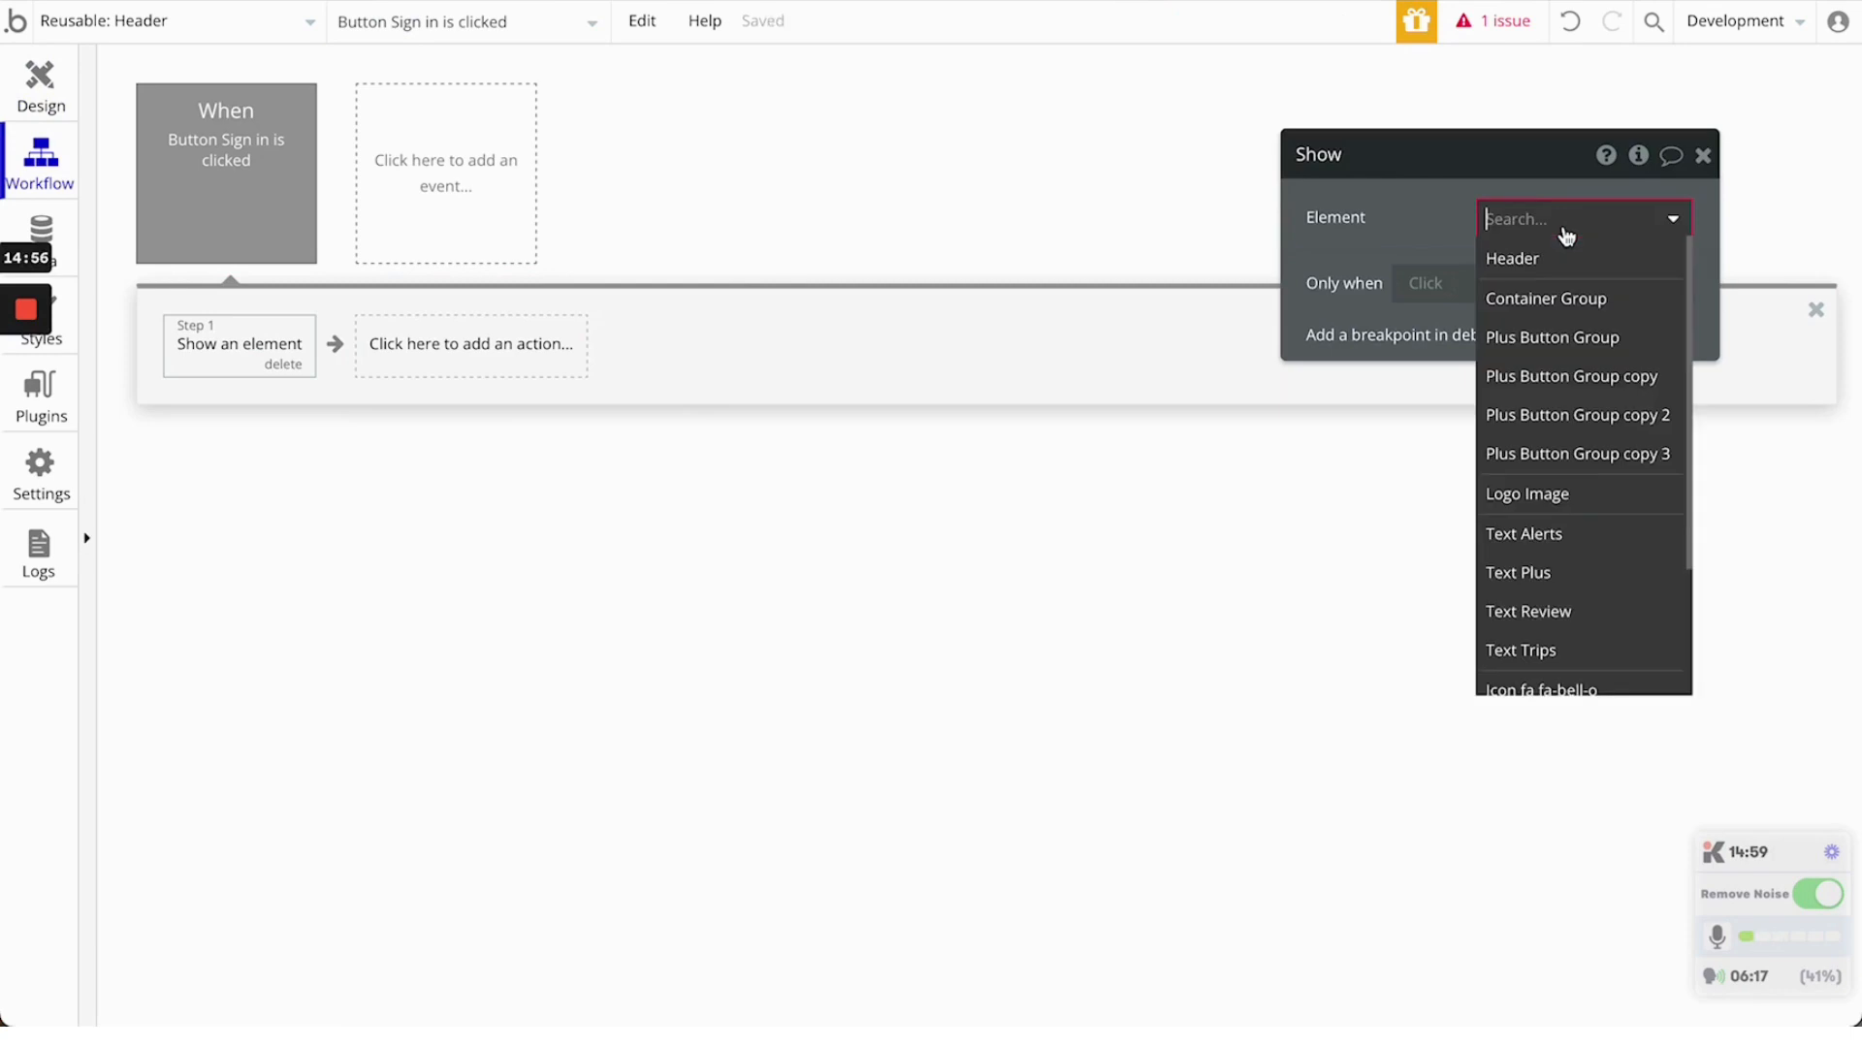
{"action": "type", "text": "si"}
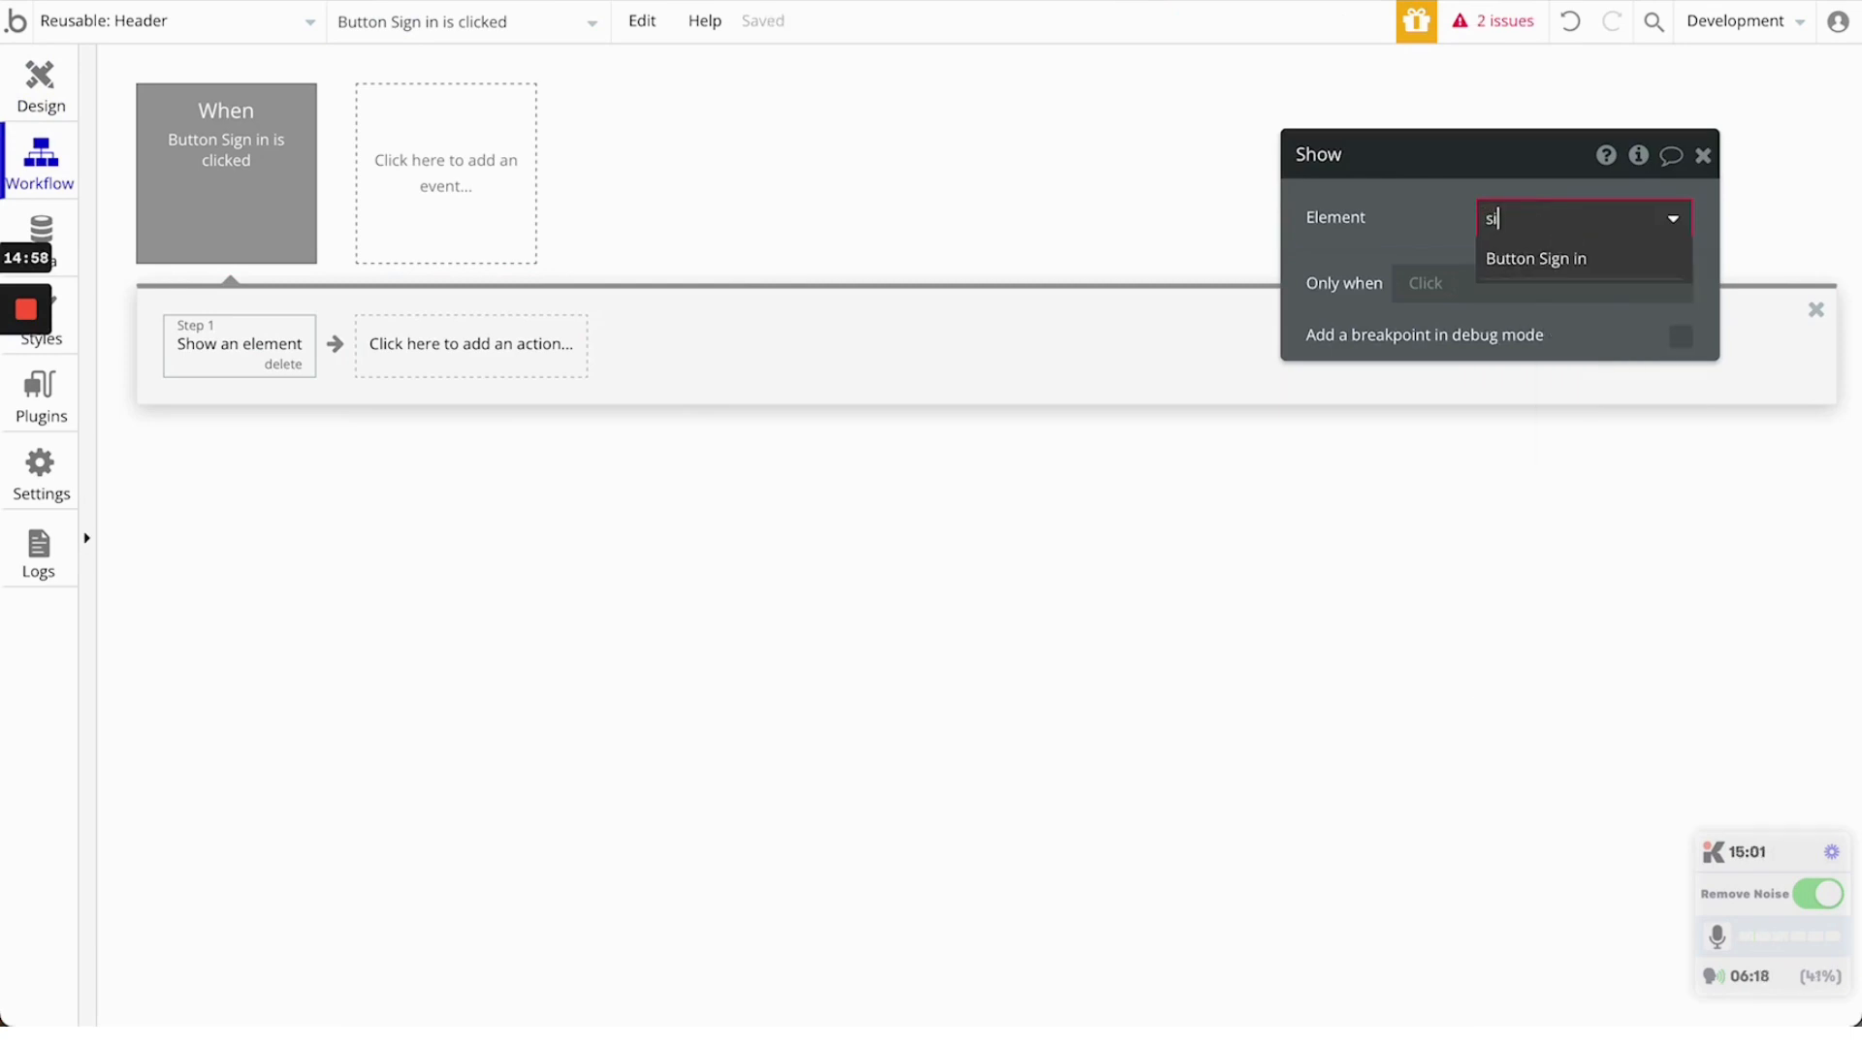
{"action": "key", "text": "BackSpace"}
{"action": "key", "text": "BackSpace"}
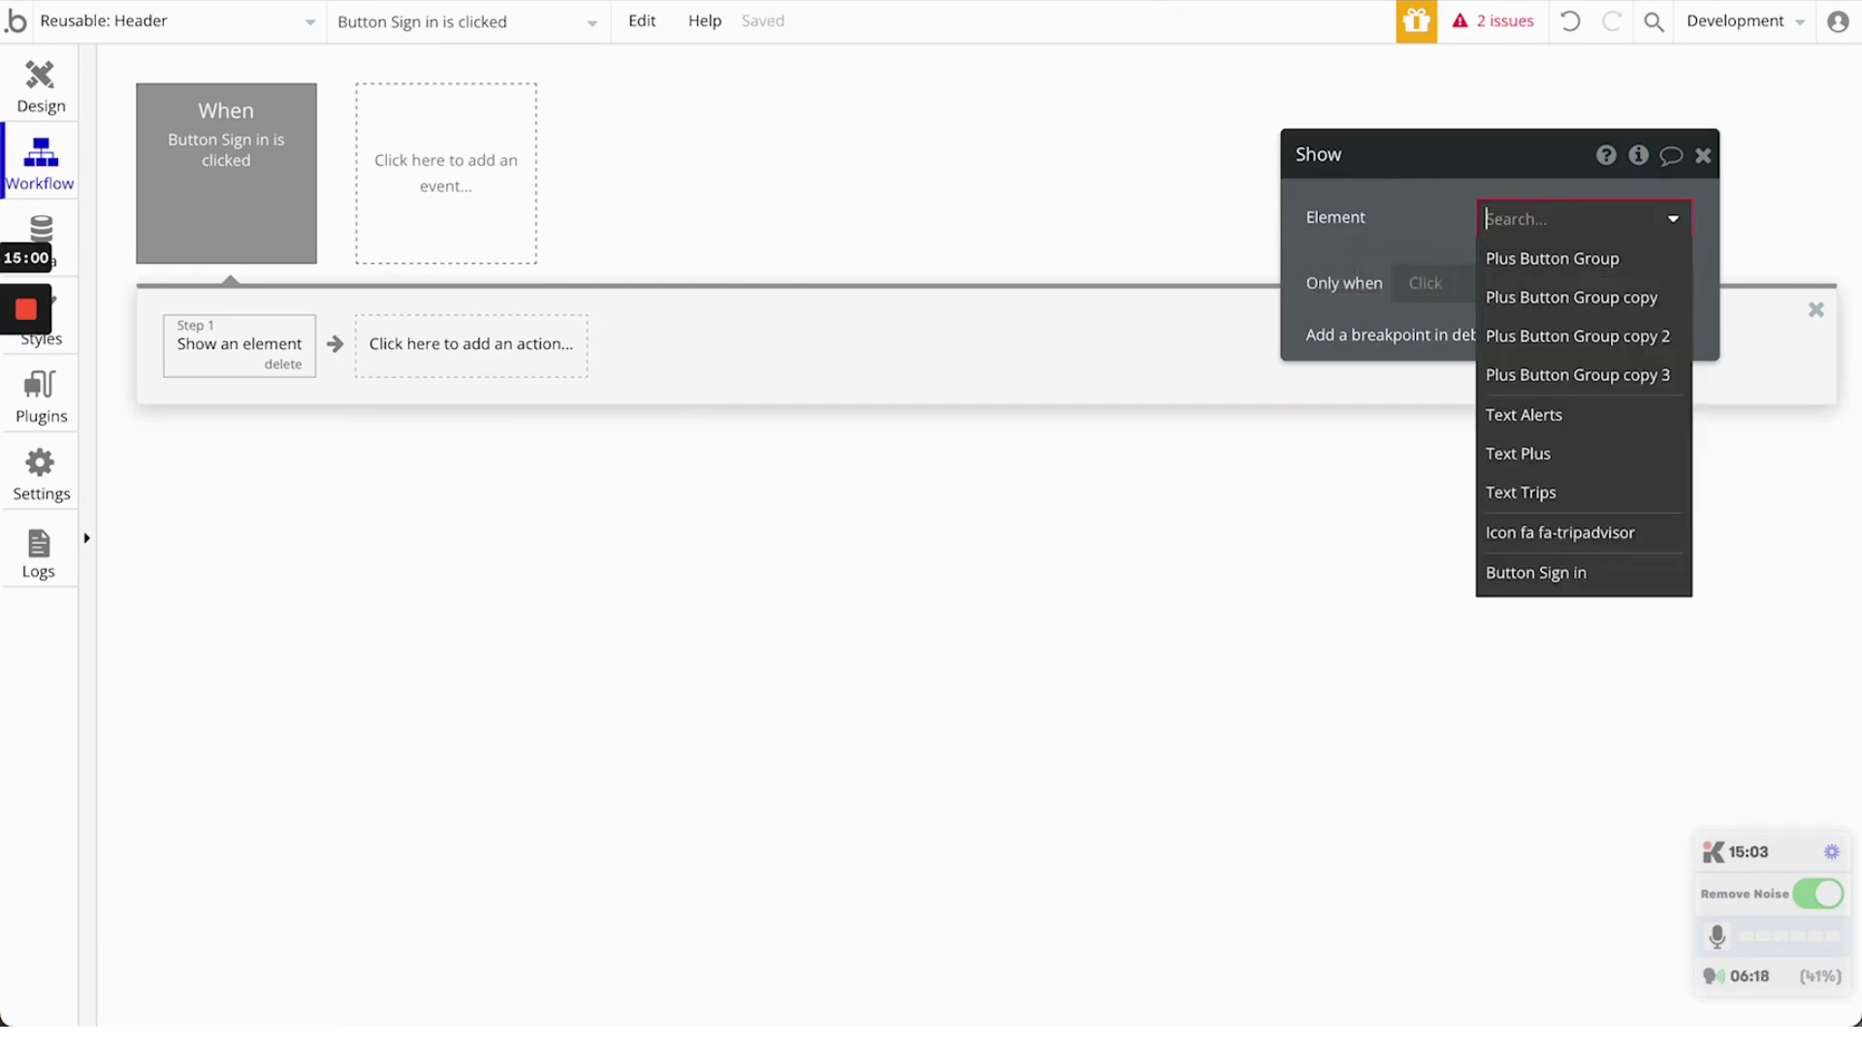
{"action": "left_click", "coordinate": [1703, 155]}
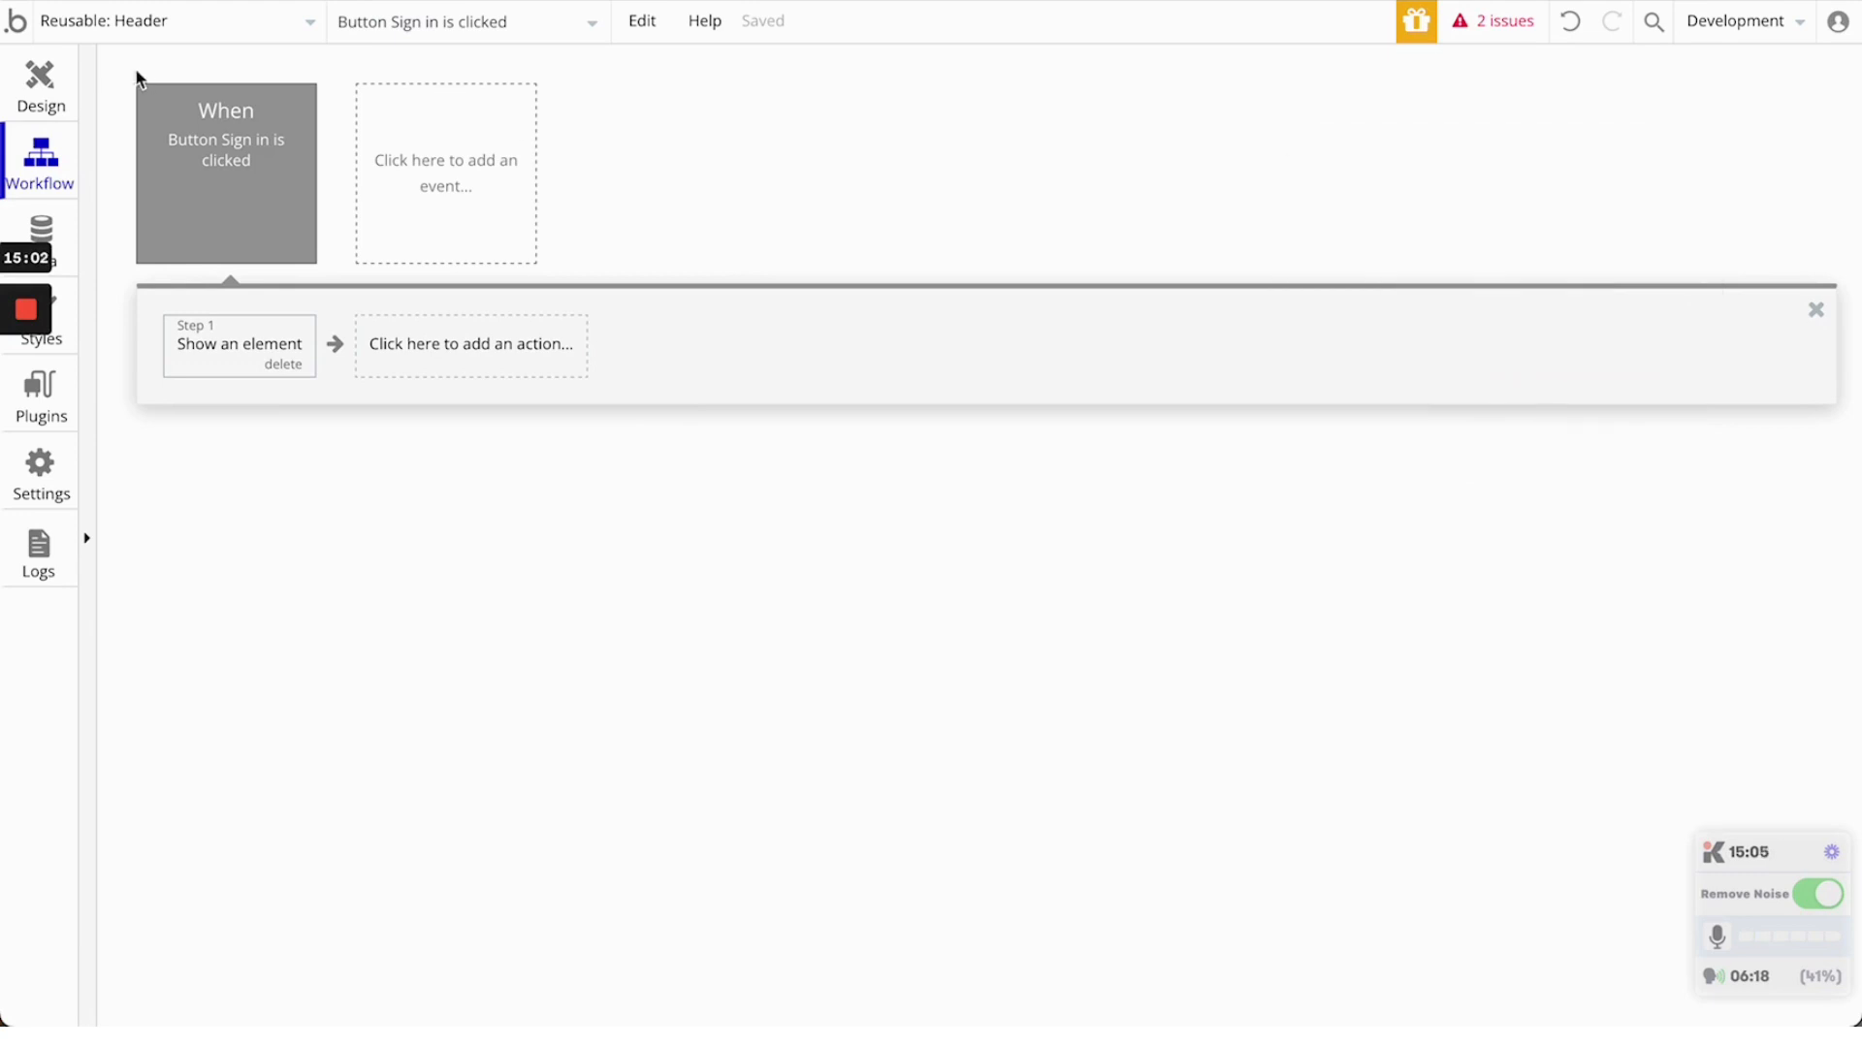
Place the Sign Up / Login Popup reusable element in the Header reusable and close its properties
{"action": "left_click", "coordinate": [40, 86]}
{"action": "scroll", "coordinate": [233, 950], "scroll_direction": "down", "scroll_amount": 8}
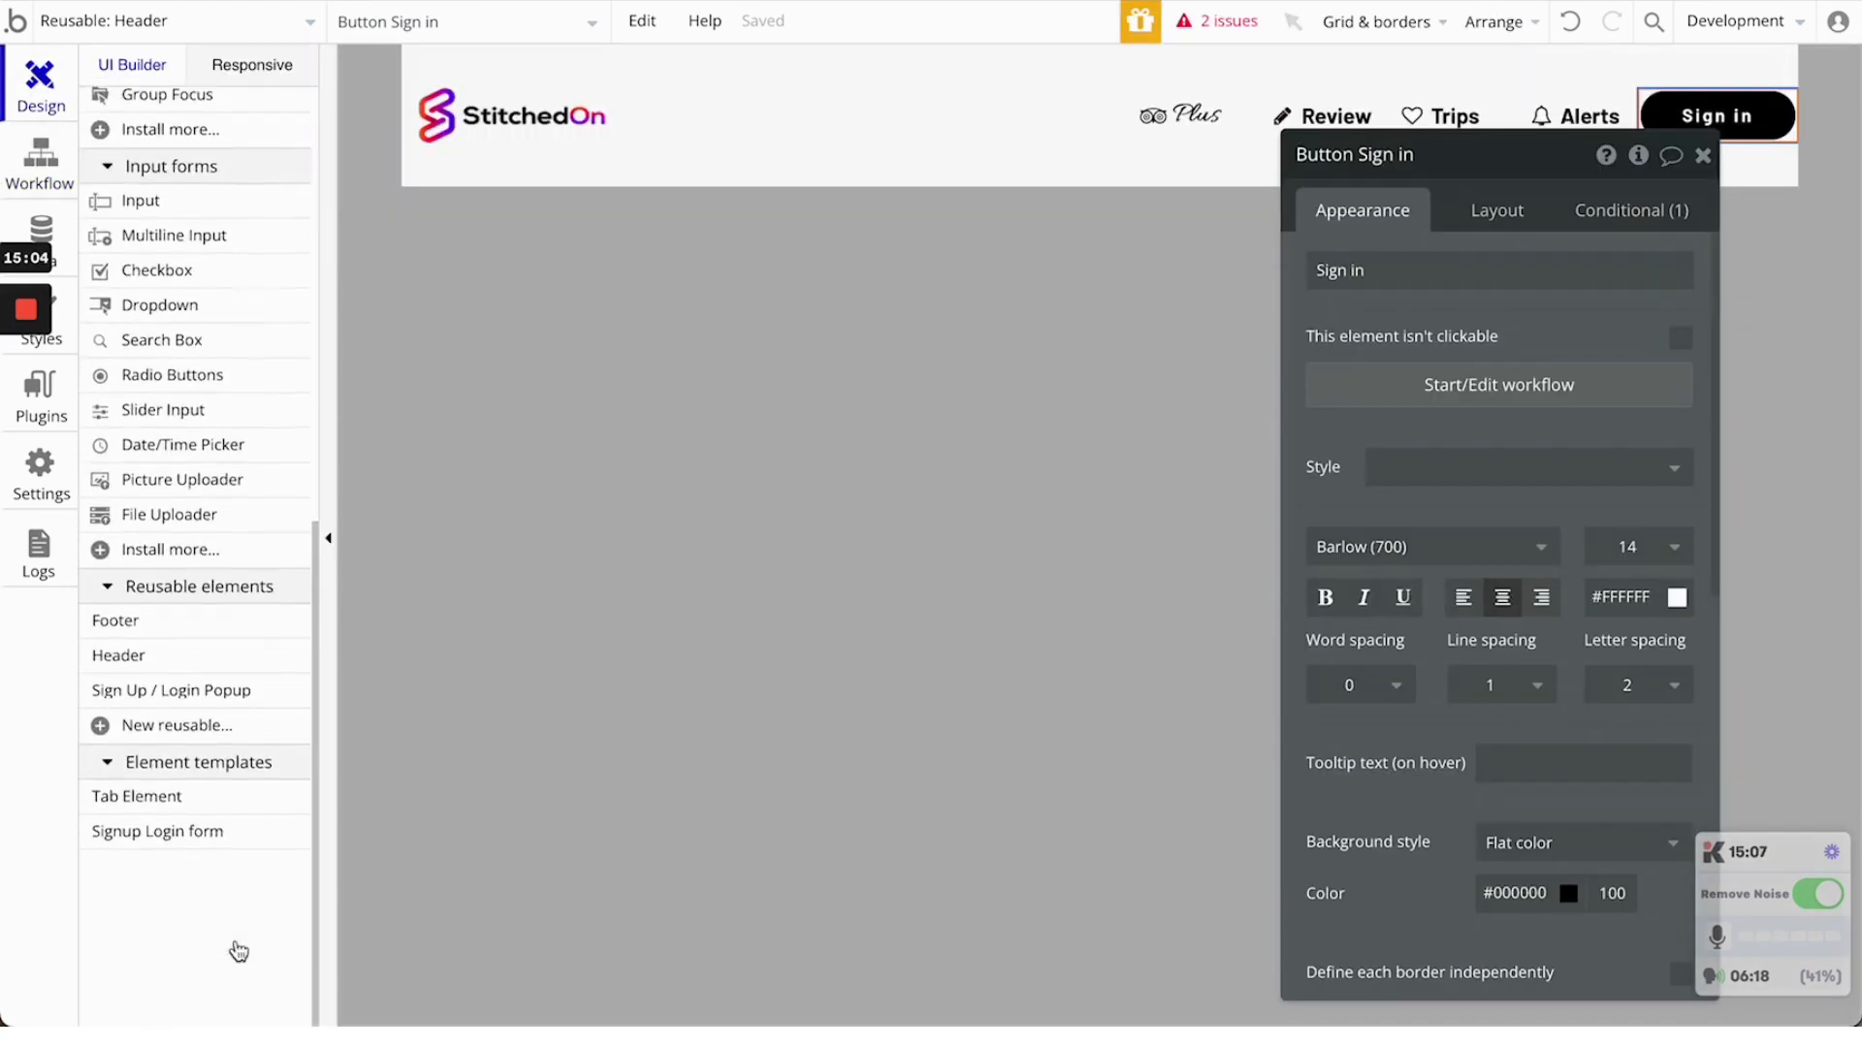
{"action": "left_click", "coordinate": [200, 752]}
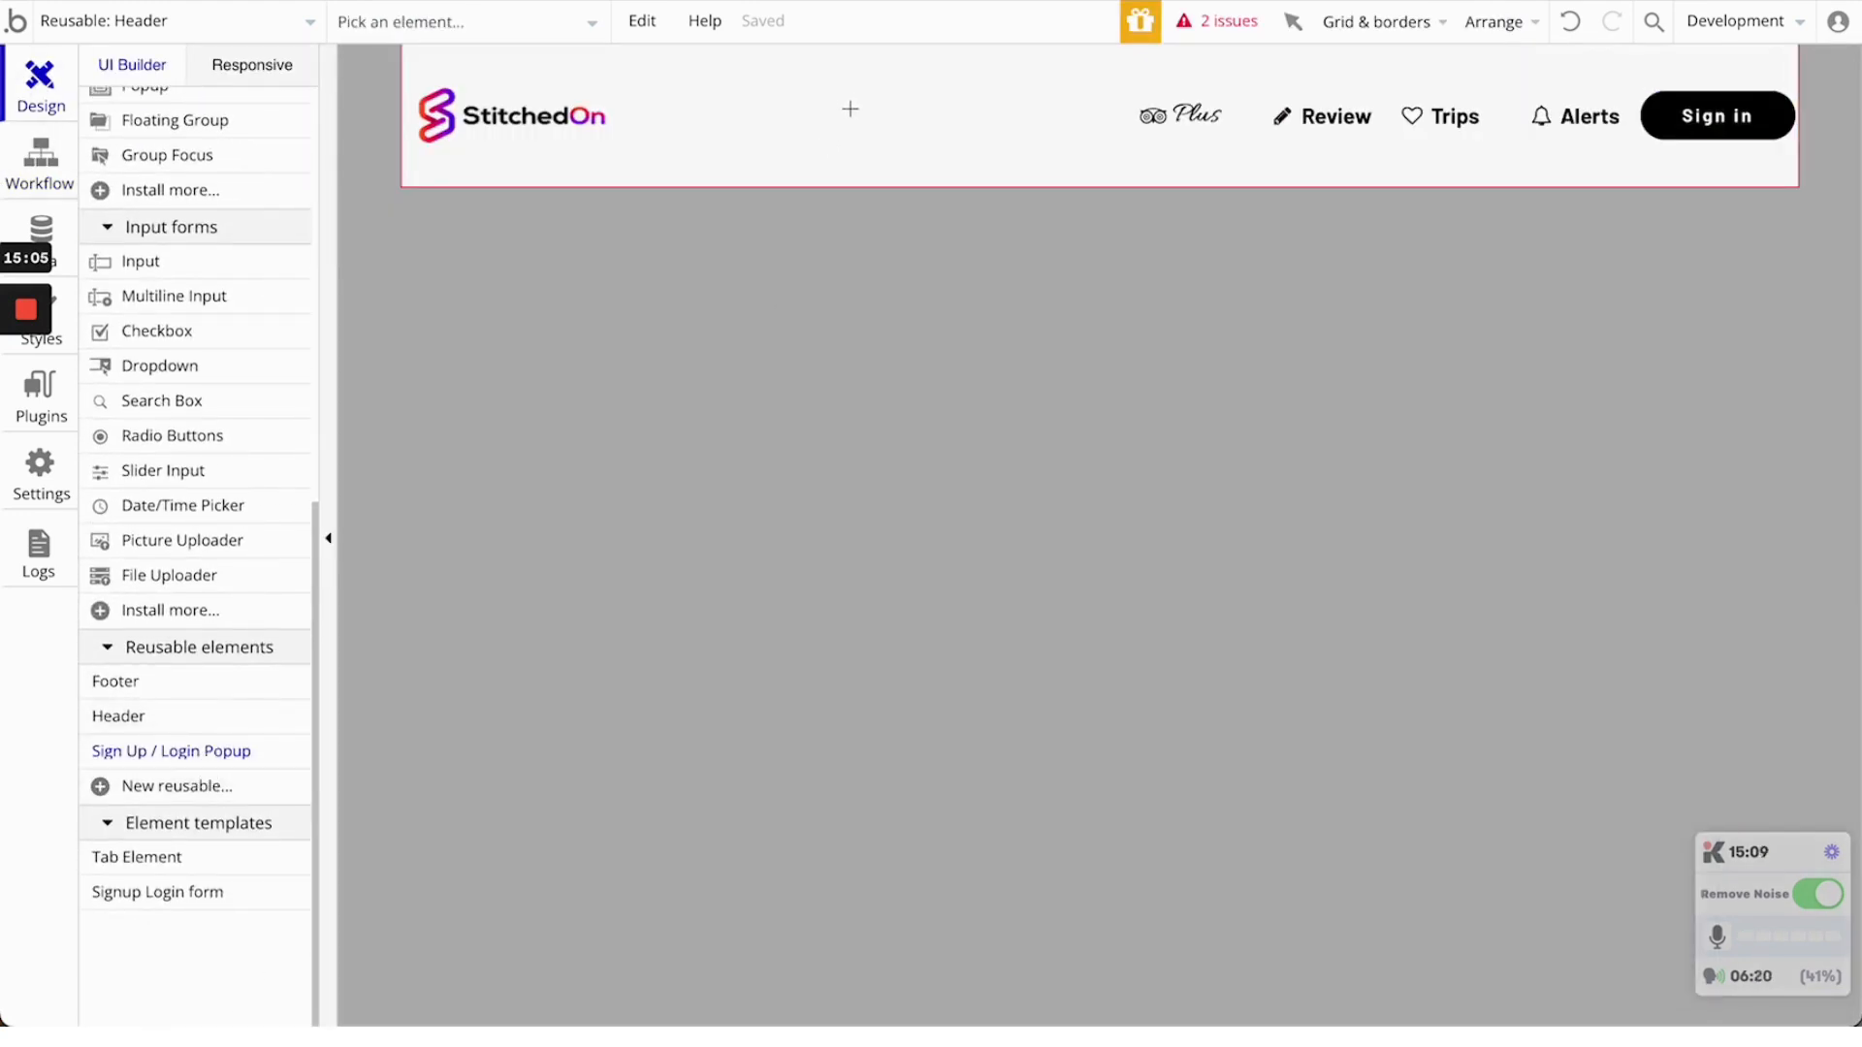
{"action": "mouse_move", "coordinate": [850, 109]}
{"action": "left_mouse_down"}
{"action": "mouse_move", "coordinate": [1130, 466]}
{"action": "mouse_move", "coordinate": [1267, 686]}
{"action": "mouse_move", "coordinate": [1260, 806]}
{"action": "left_mouse_up"}
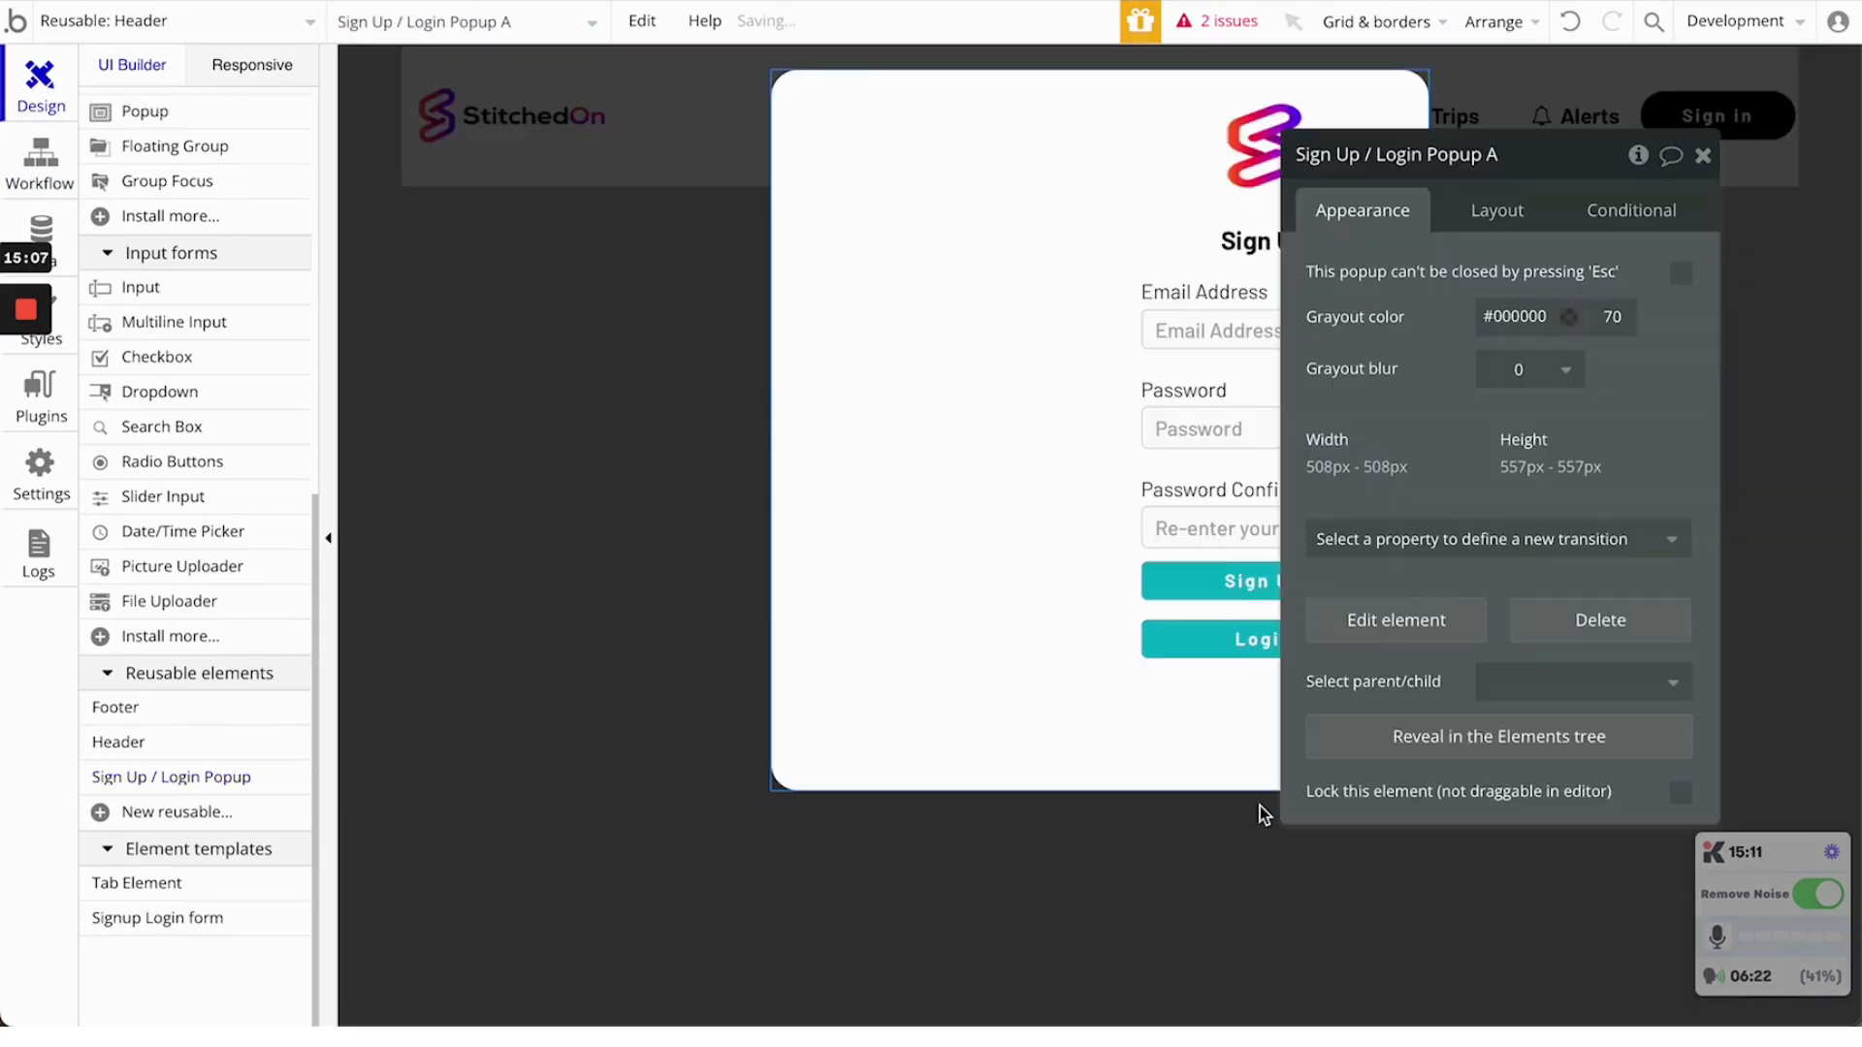
{"action": "left_click", "coordinate": [1704, 157]}
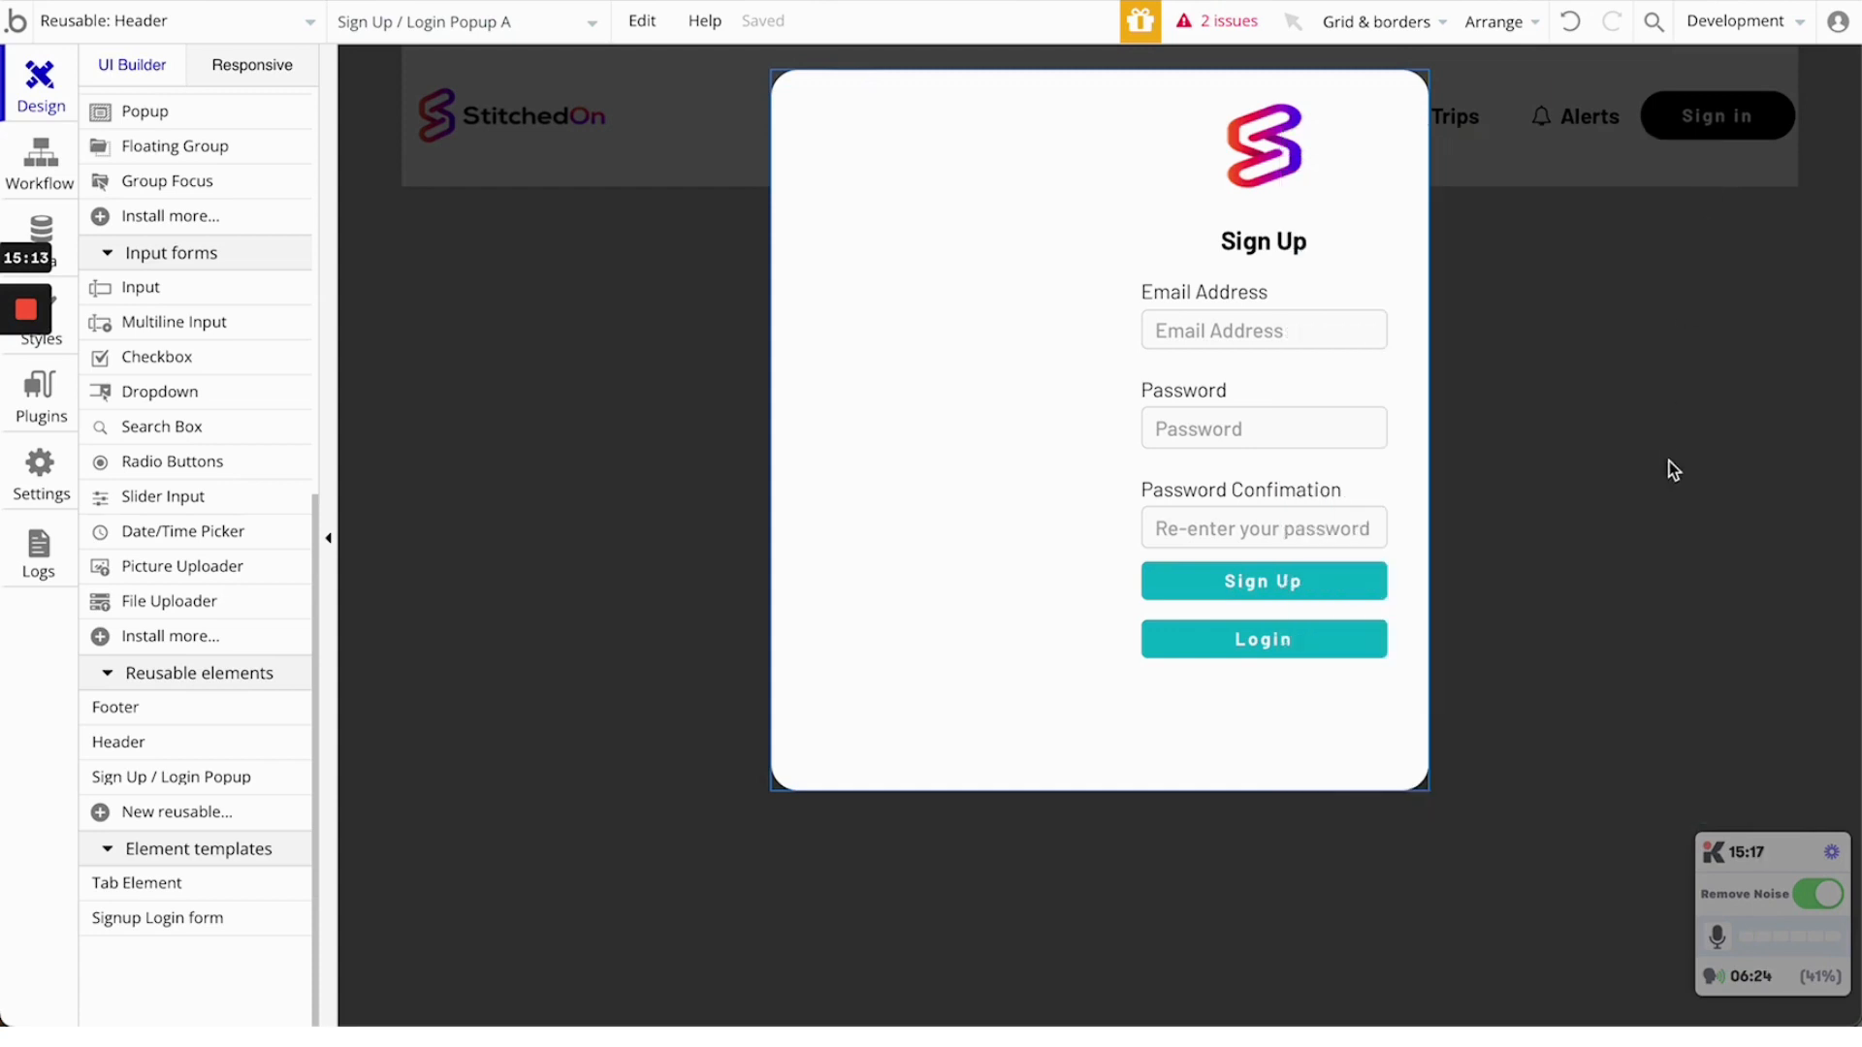
{"action": "left_click", "coordinate": [1672, 469]}
Set the Show action in the Sign in button's workflow to display Sign Up / Login Popup A
{"action": "double_click", "coordinate": [1718, 114]}
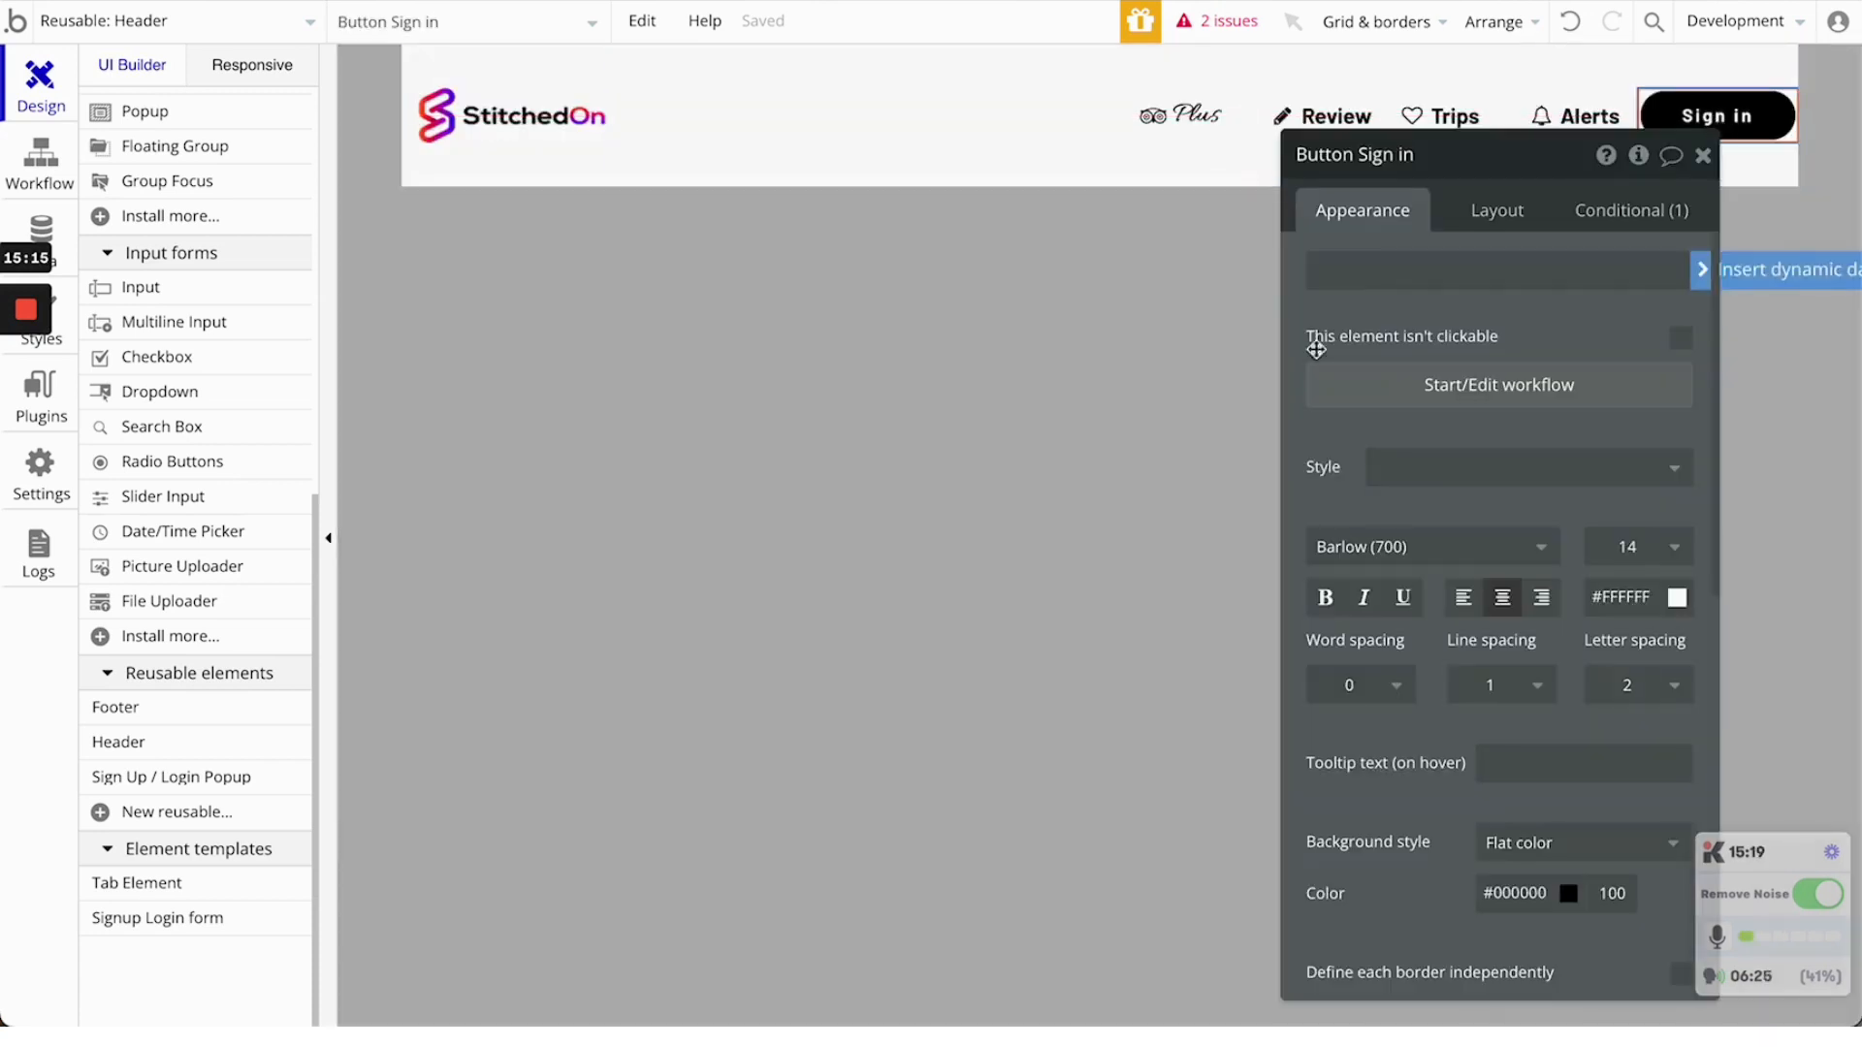
{"action": "left_click", "coordinate": [1498, 387]}
{"action": "left_click", "coordinate": [211, 343]}
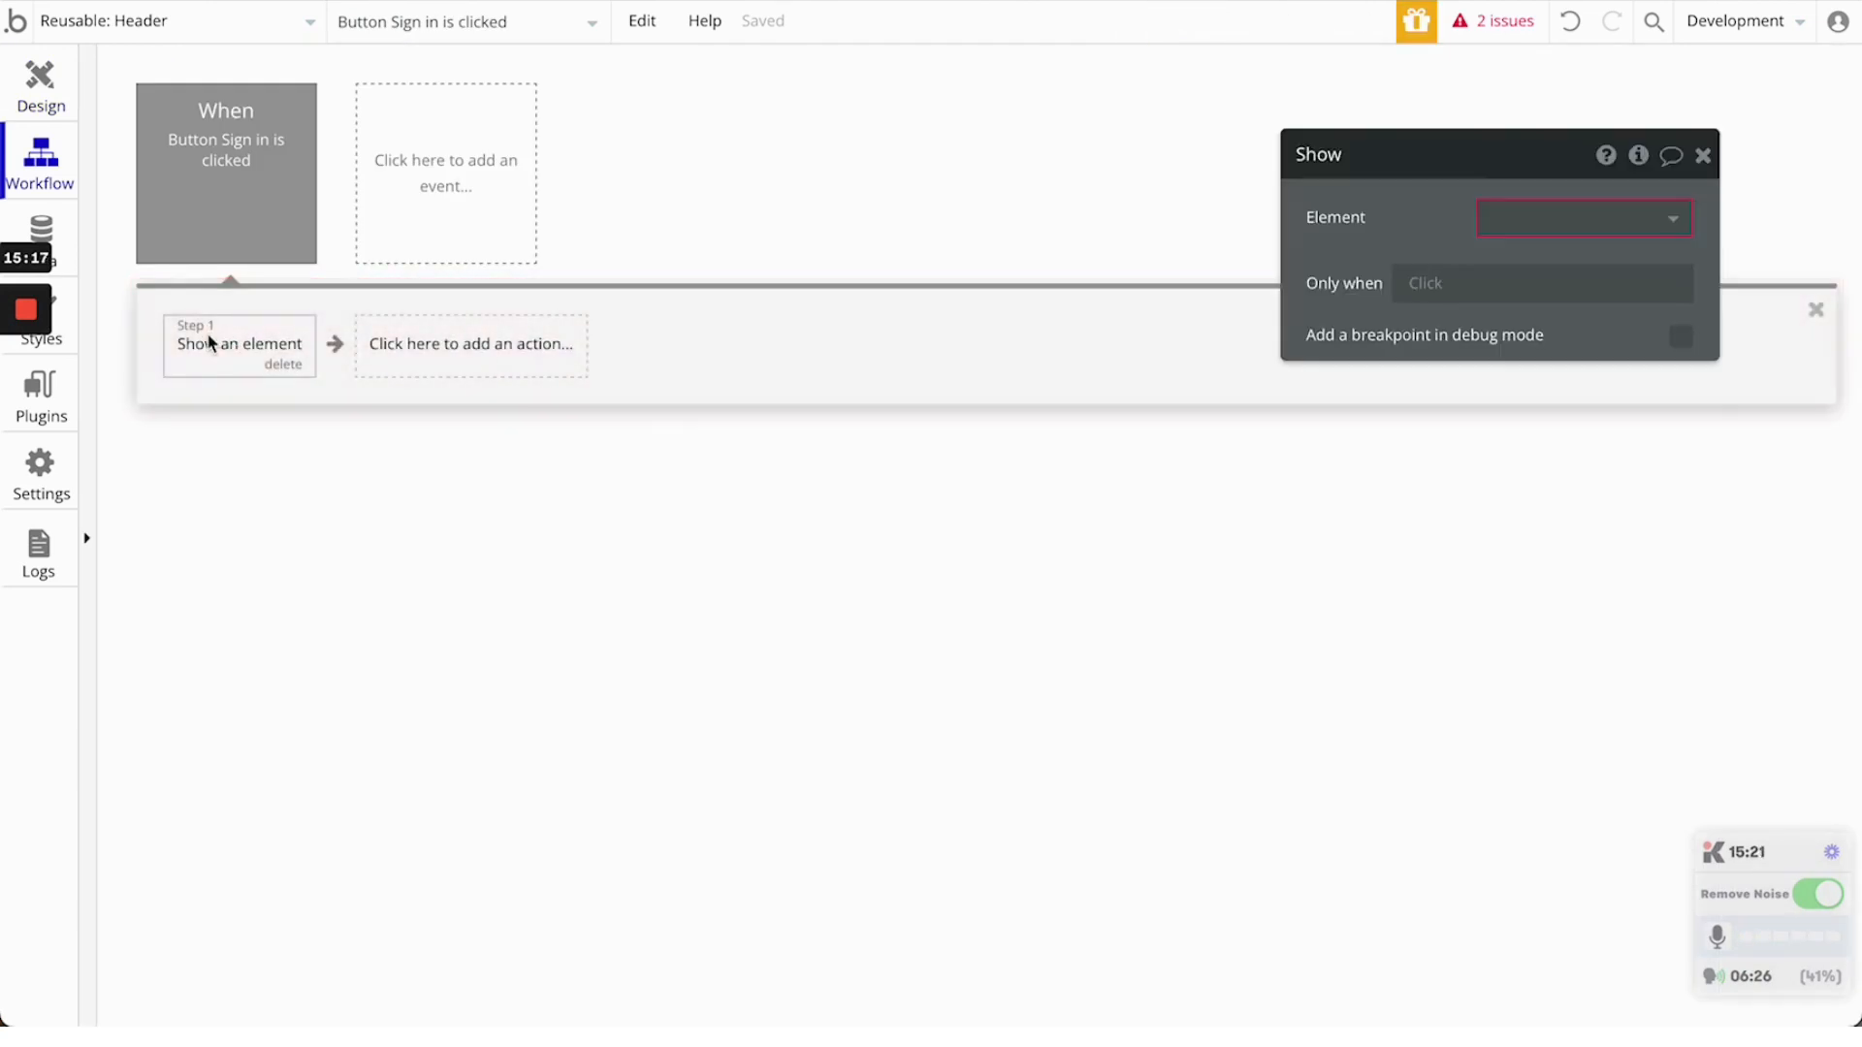
{"action": "left_click", "coordinate": [1513, 223]}
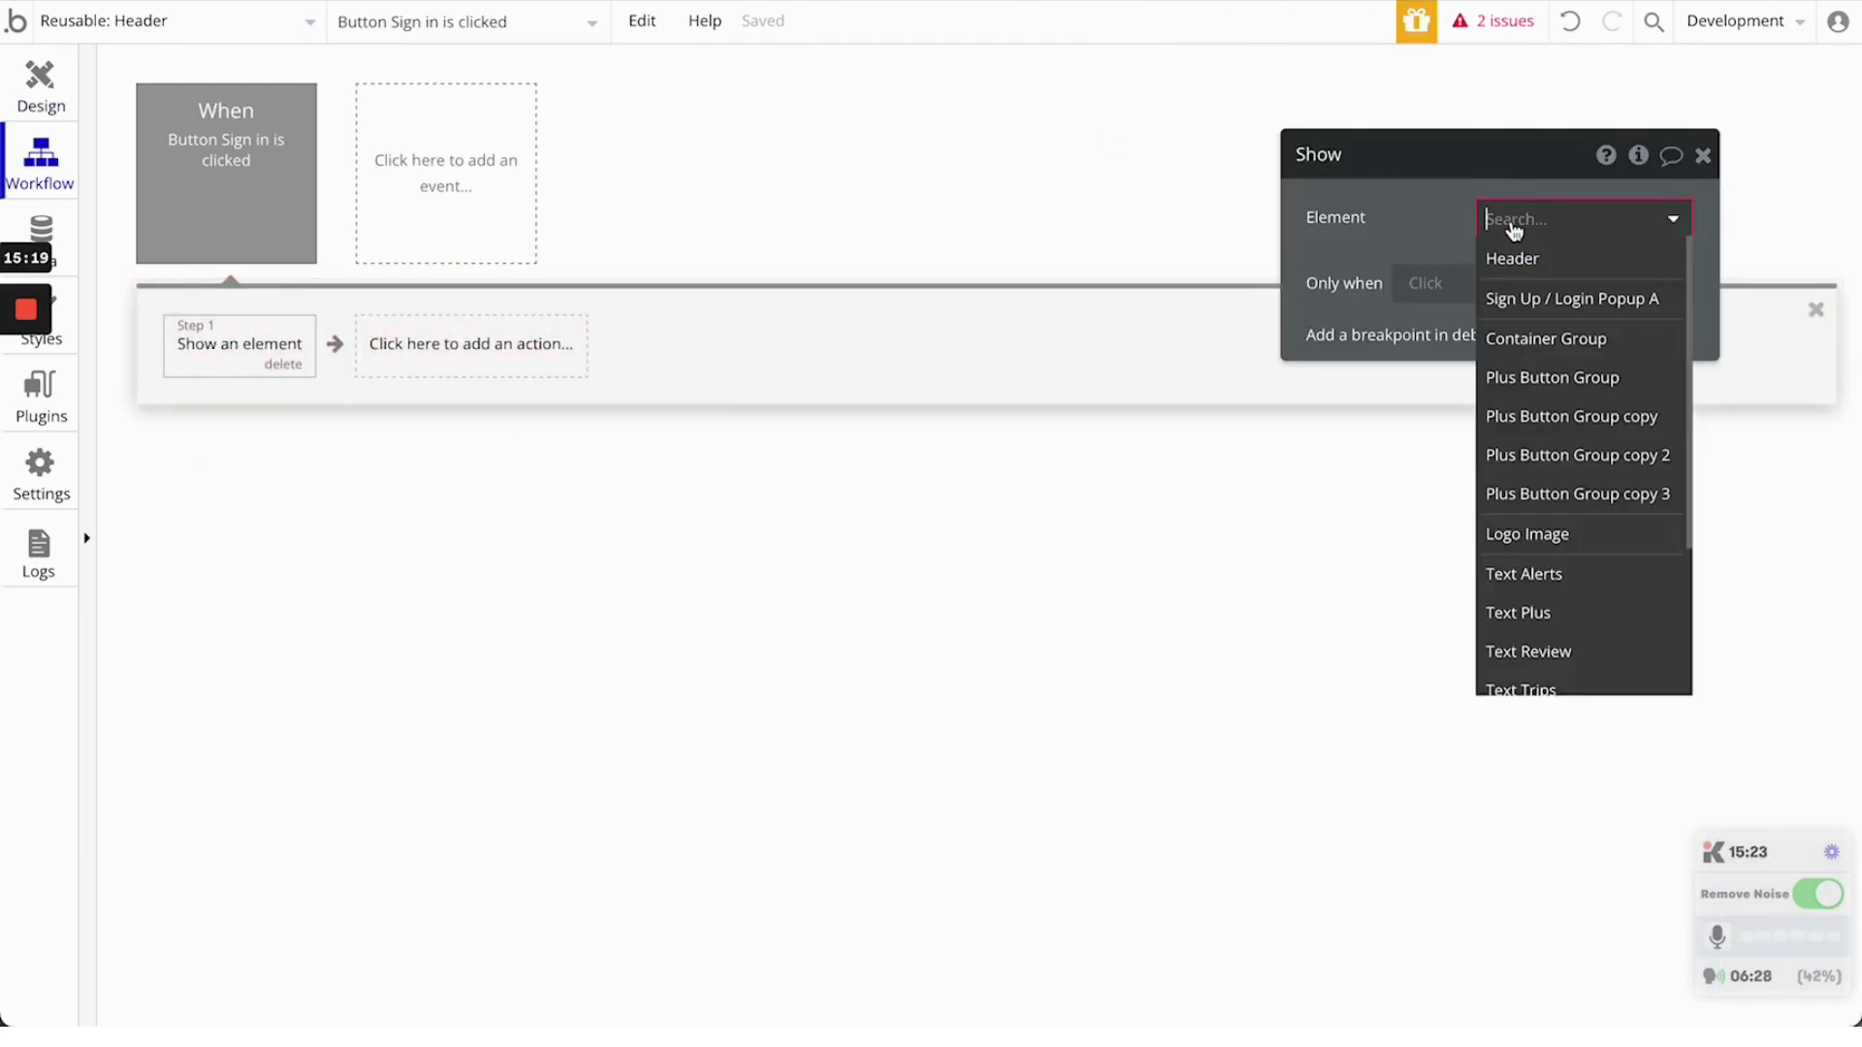
{"action": "left_click", "coordinate": [1513, 300]}
{"action": "left_click", "coordinate": [1702, 155]}
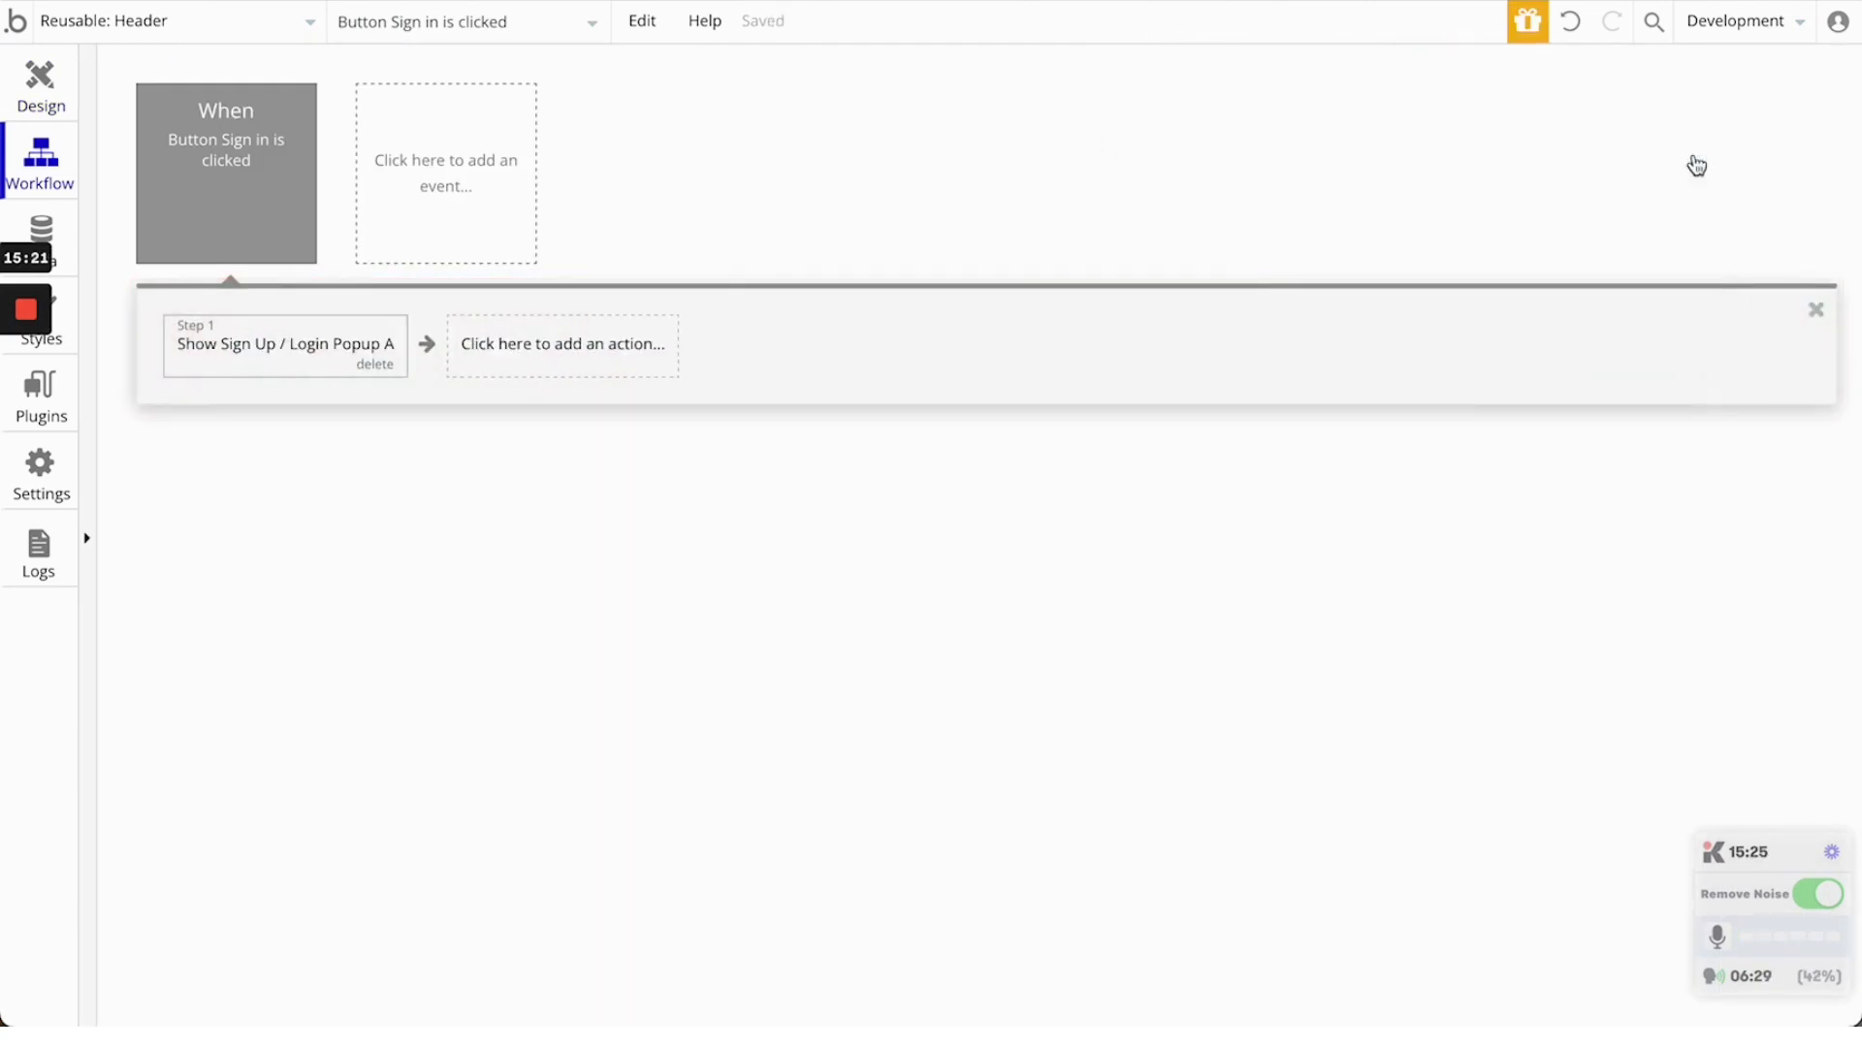
Reload the app preview, test opening and dismissing the sign-up popup from the Sign in button, and return to the Bubble editor
{"action": "left_click", "coordinate": [574, 2]}
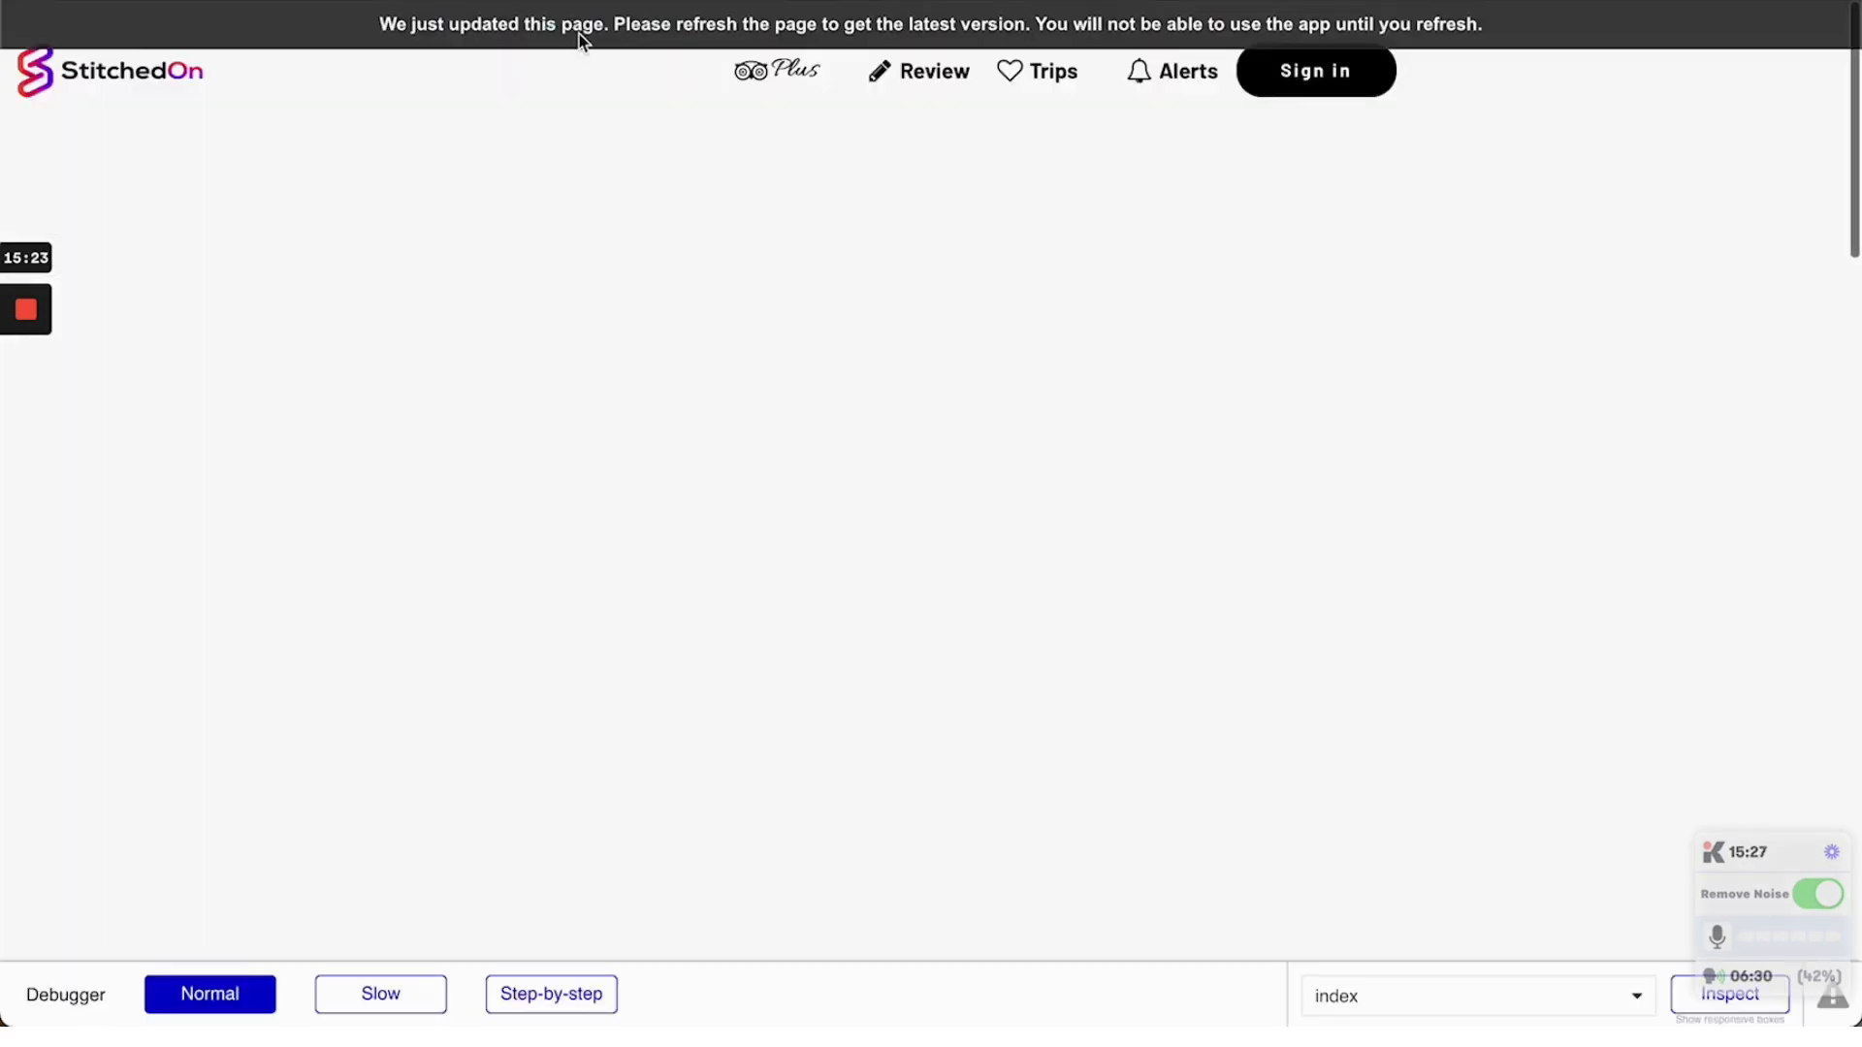
{"action": "key", "text": "super+r"}
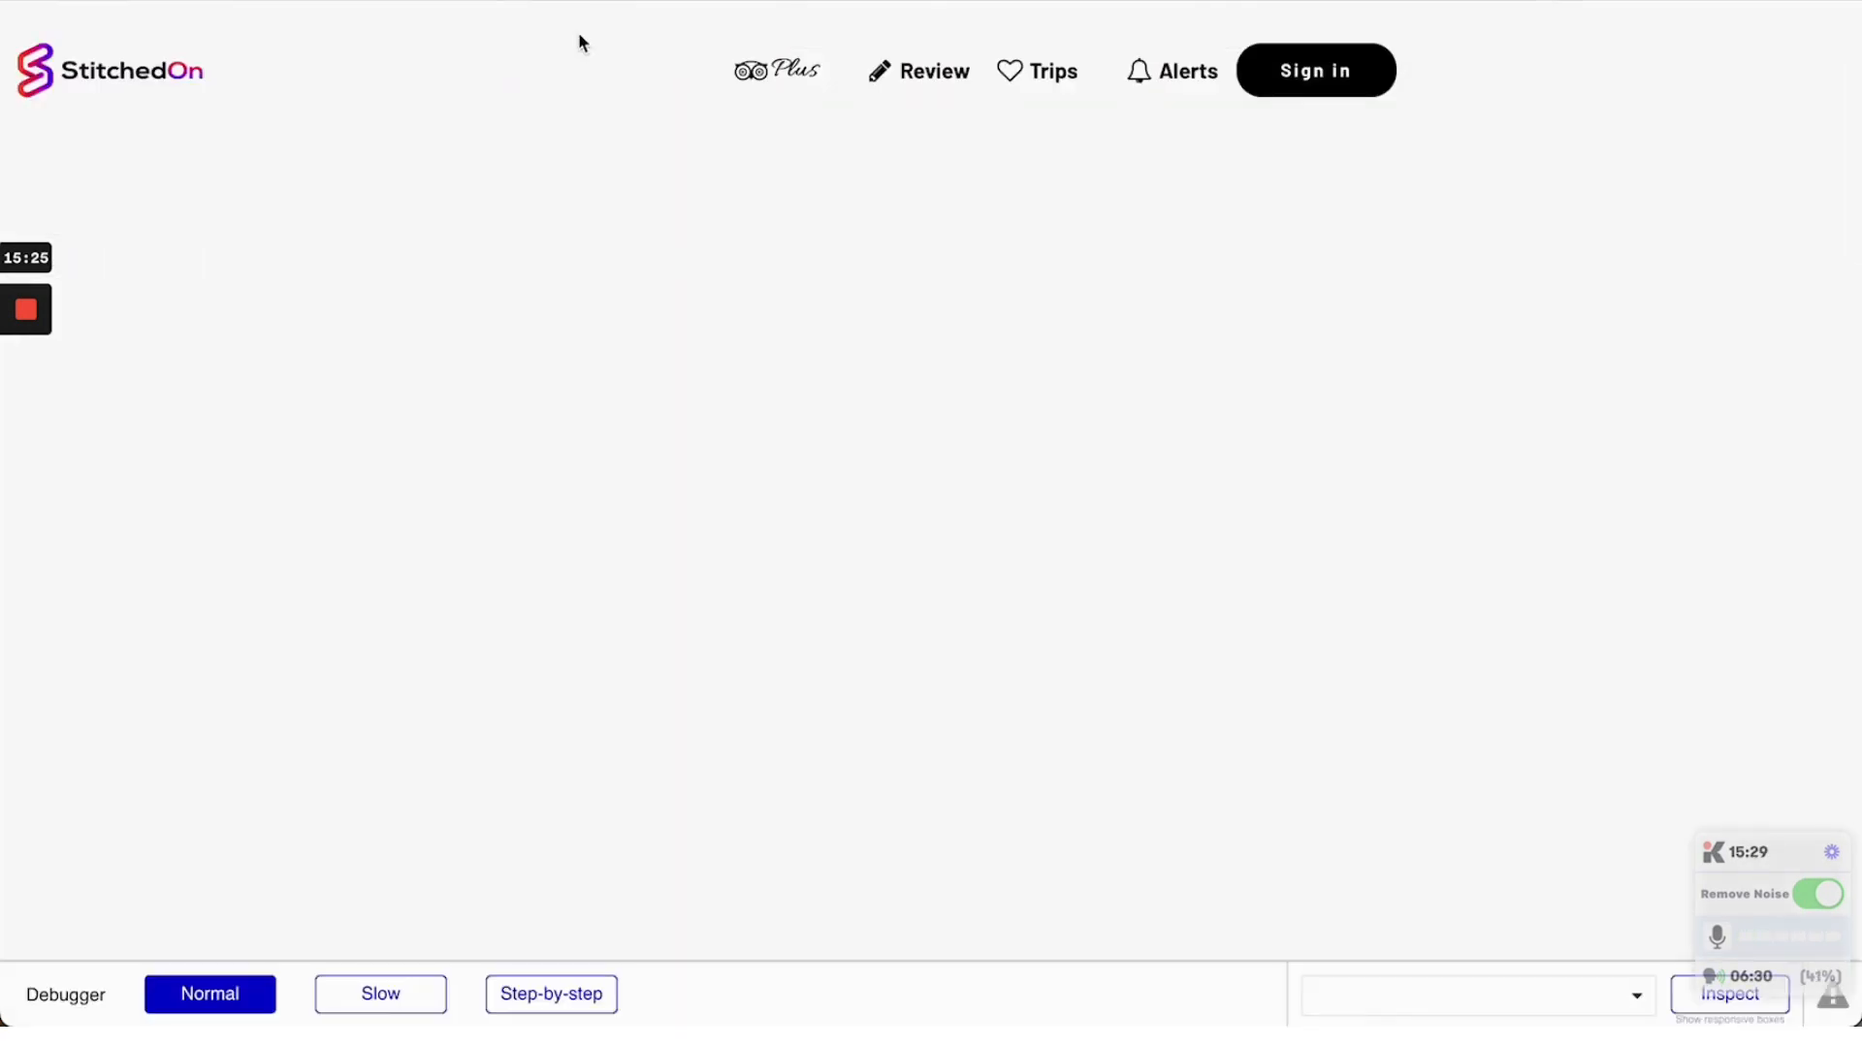
{"action": "left_click", "coordinate": [1310, 84]}
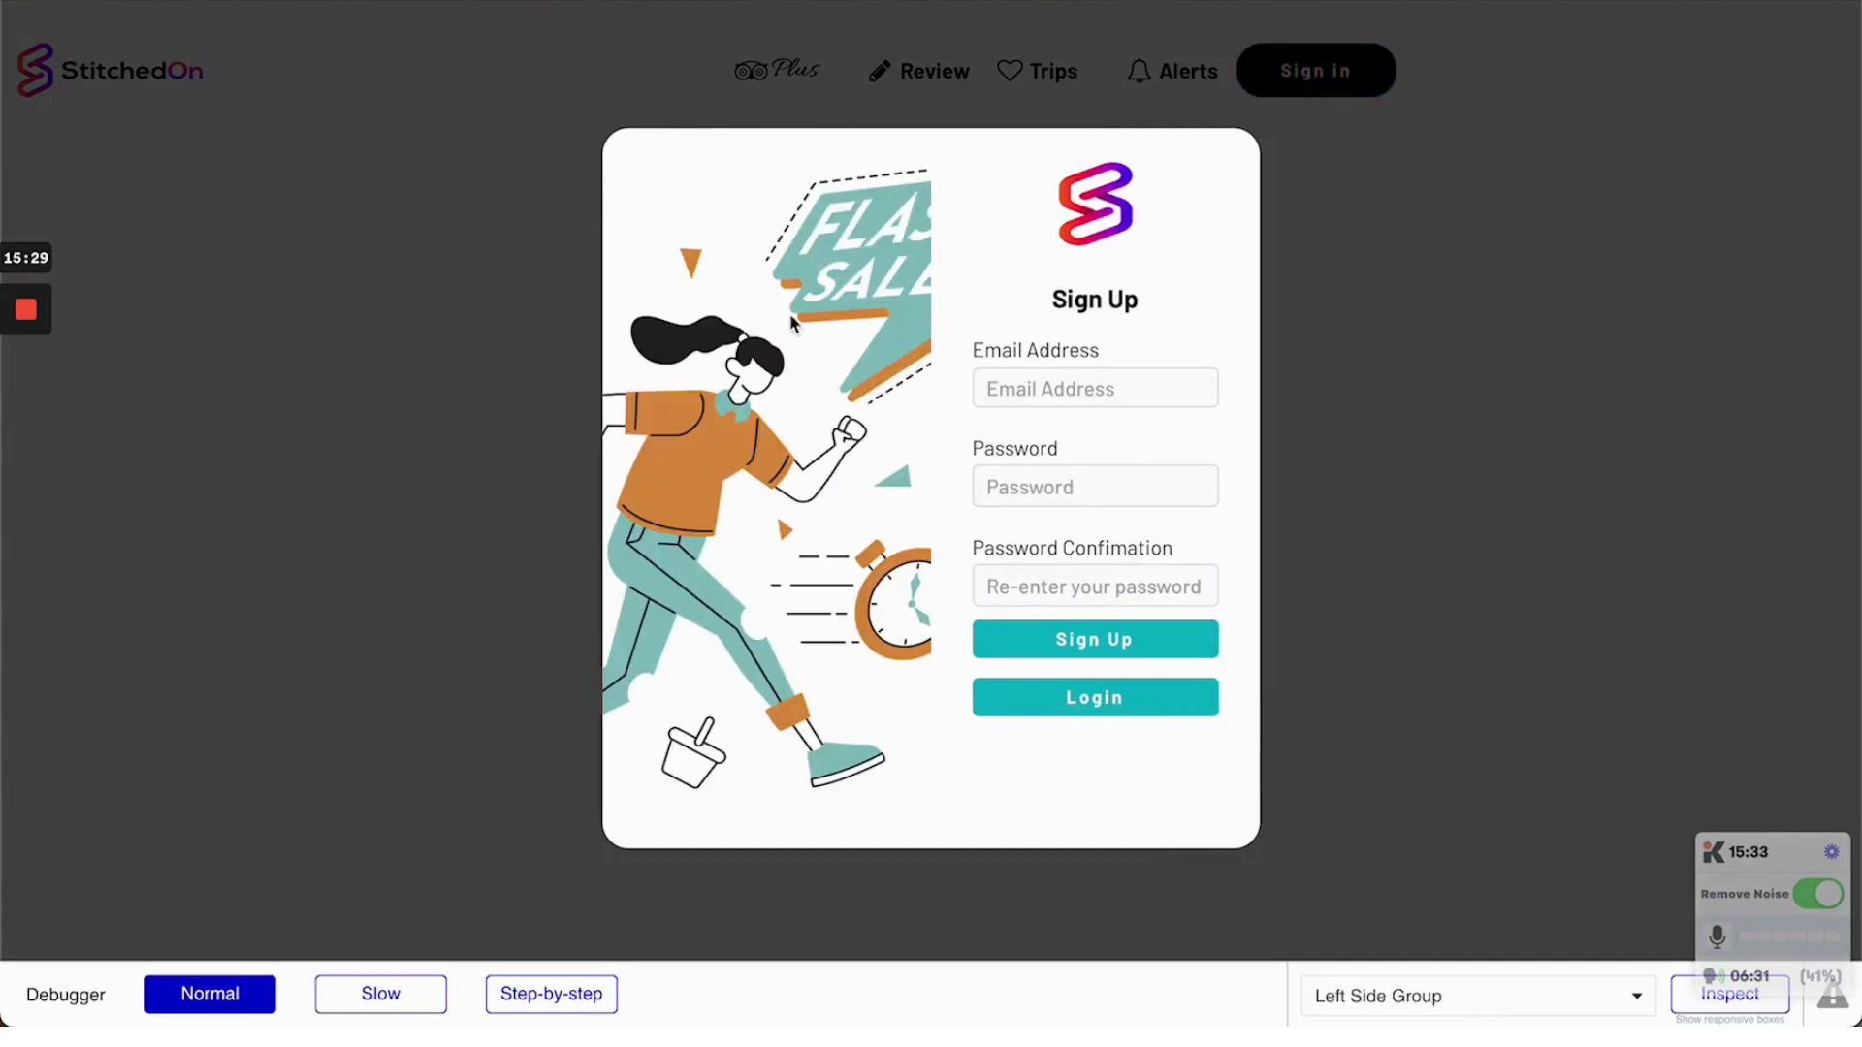
{"action": "left_click", "coordinate": [1417, 308]}
{"action": "left_click", "coordinate": [1342, 86]}
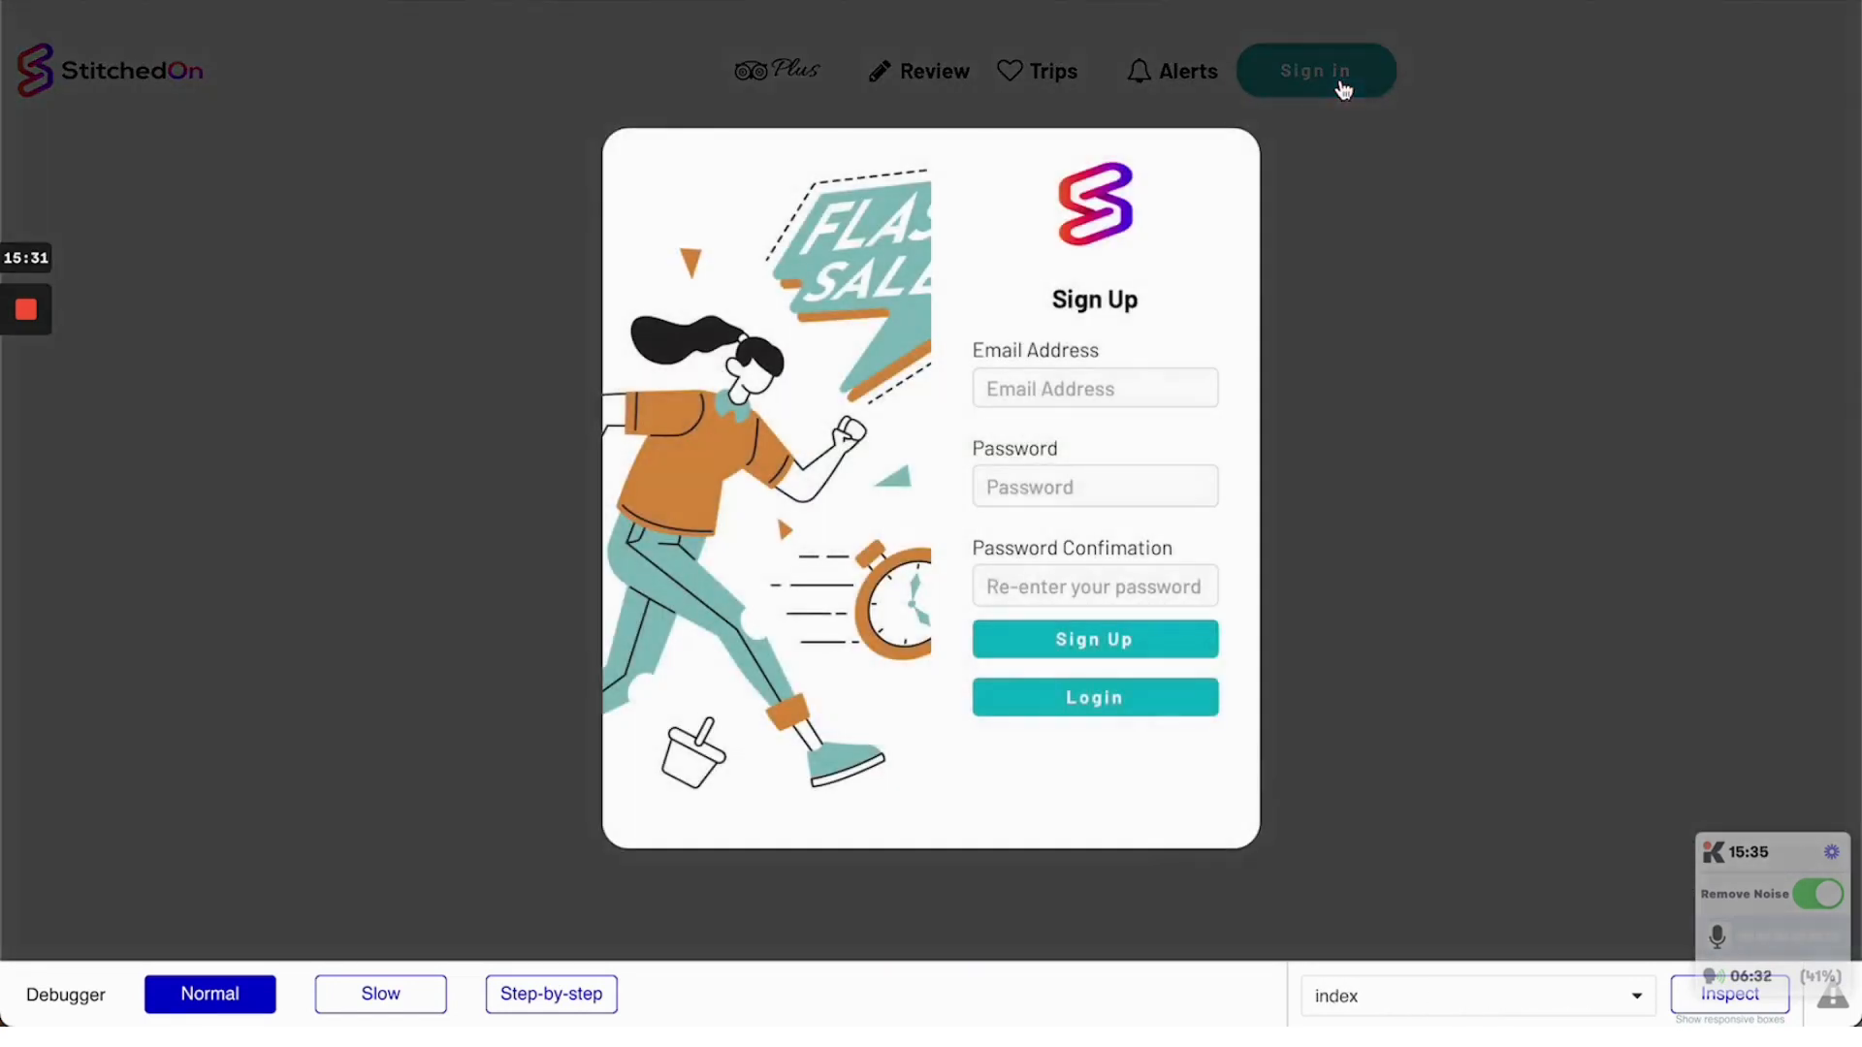
{"action": "left_click", "coordinate": [394, 398]}
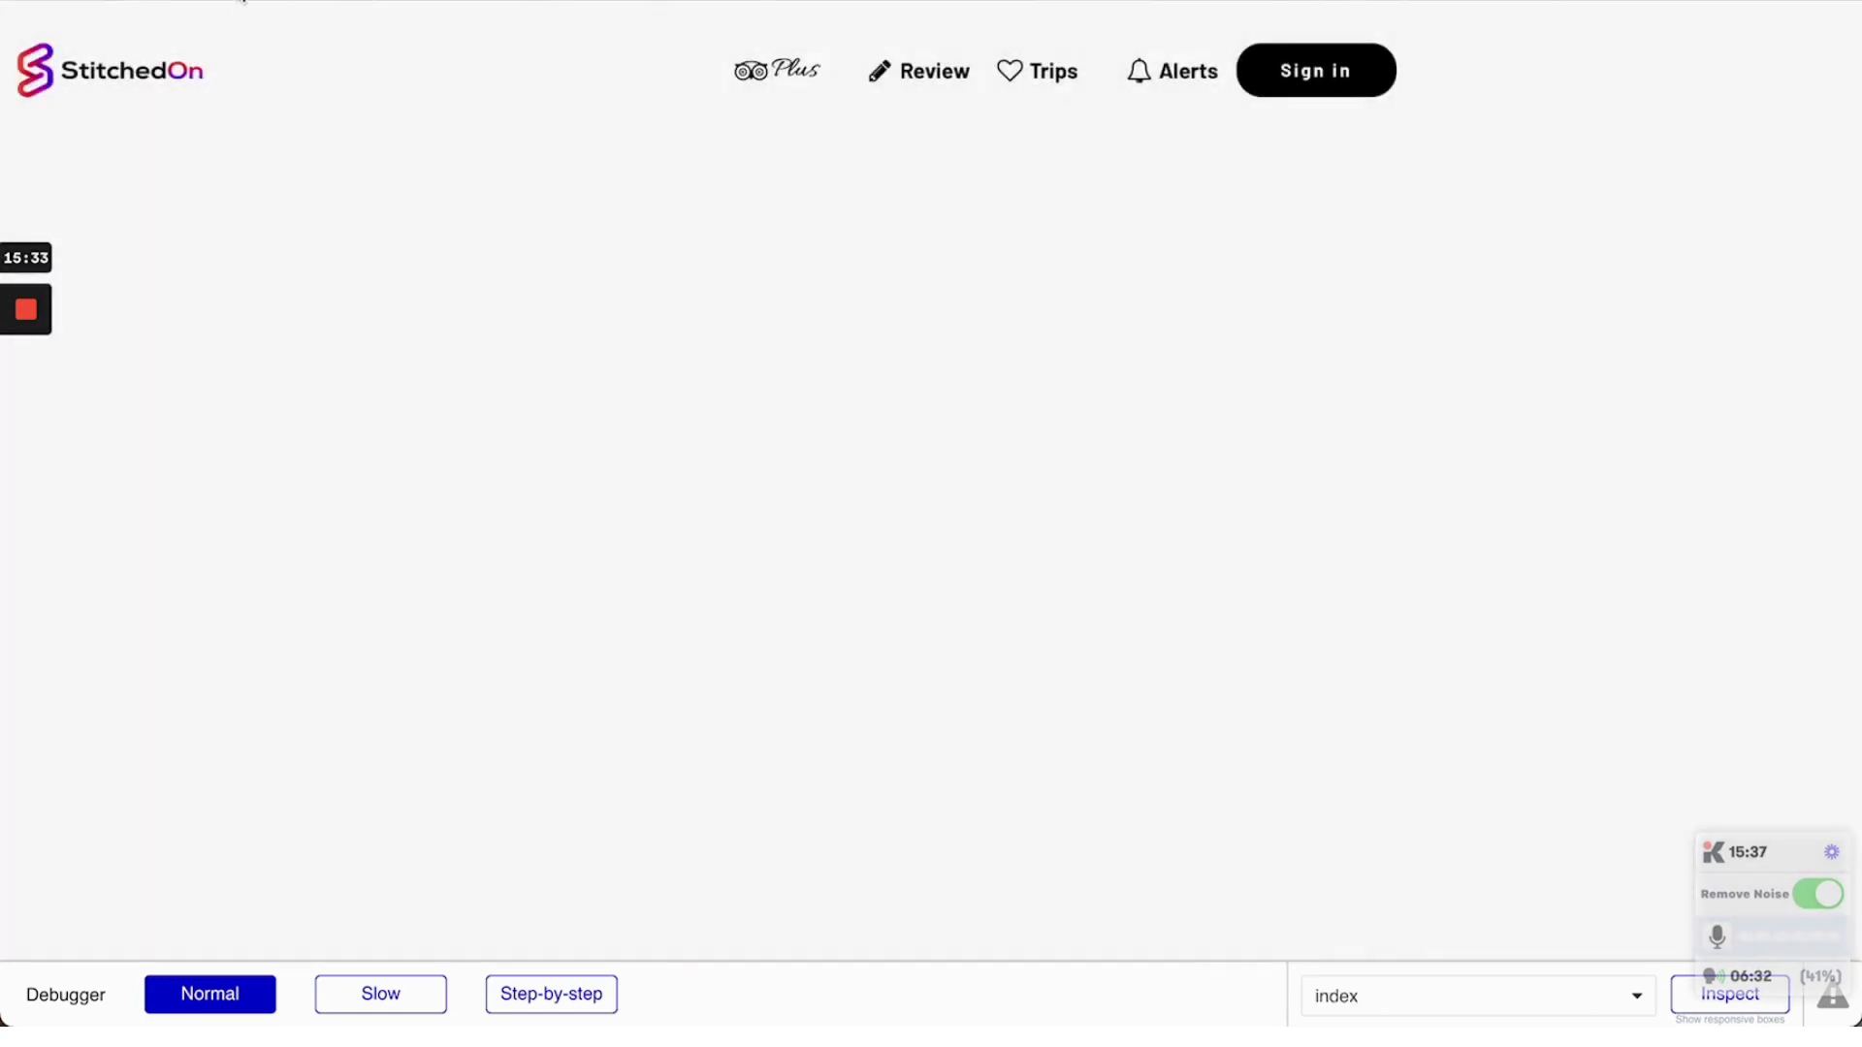
{"action": "left_click", "coordinate": [242, 1]}
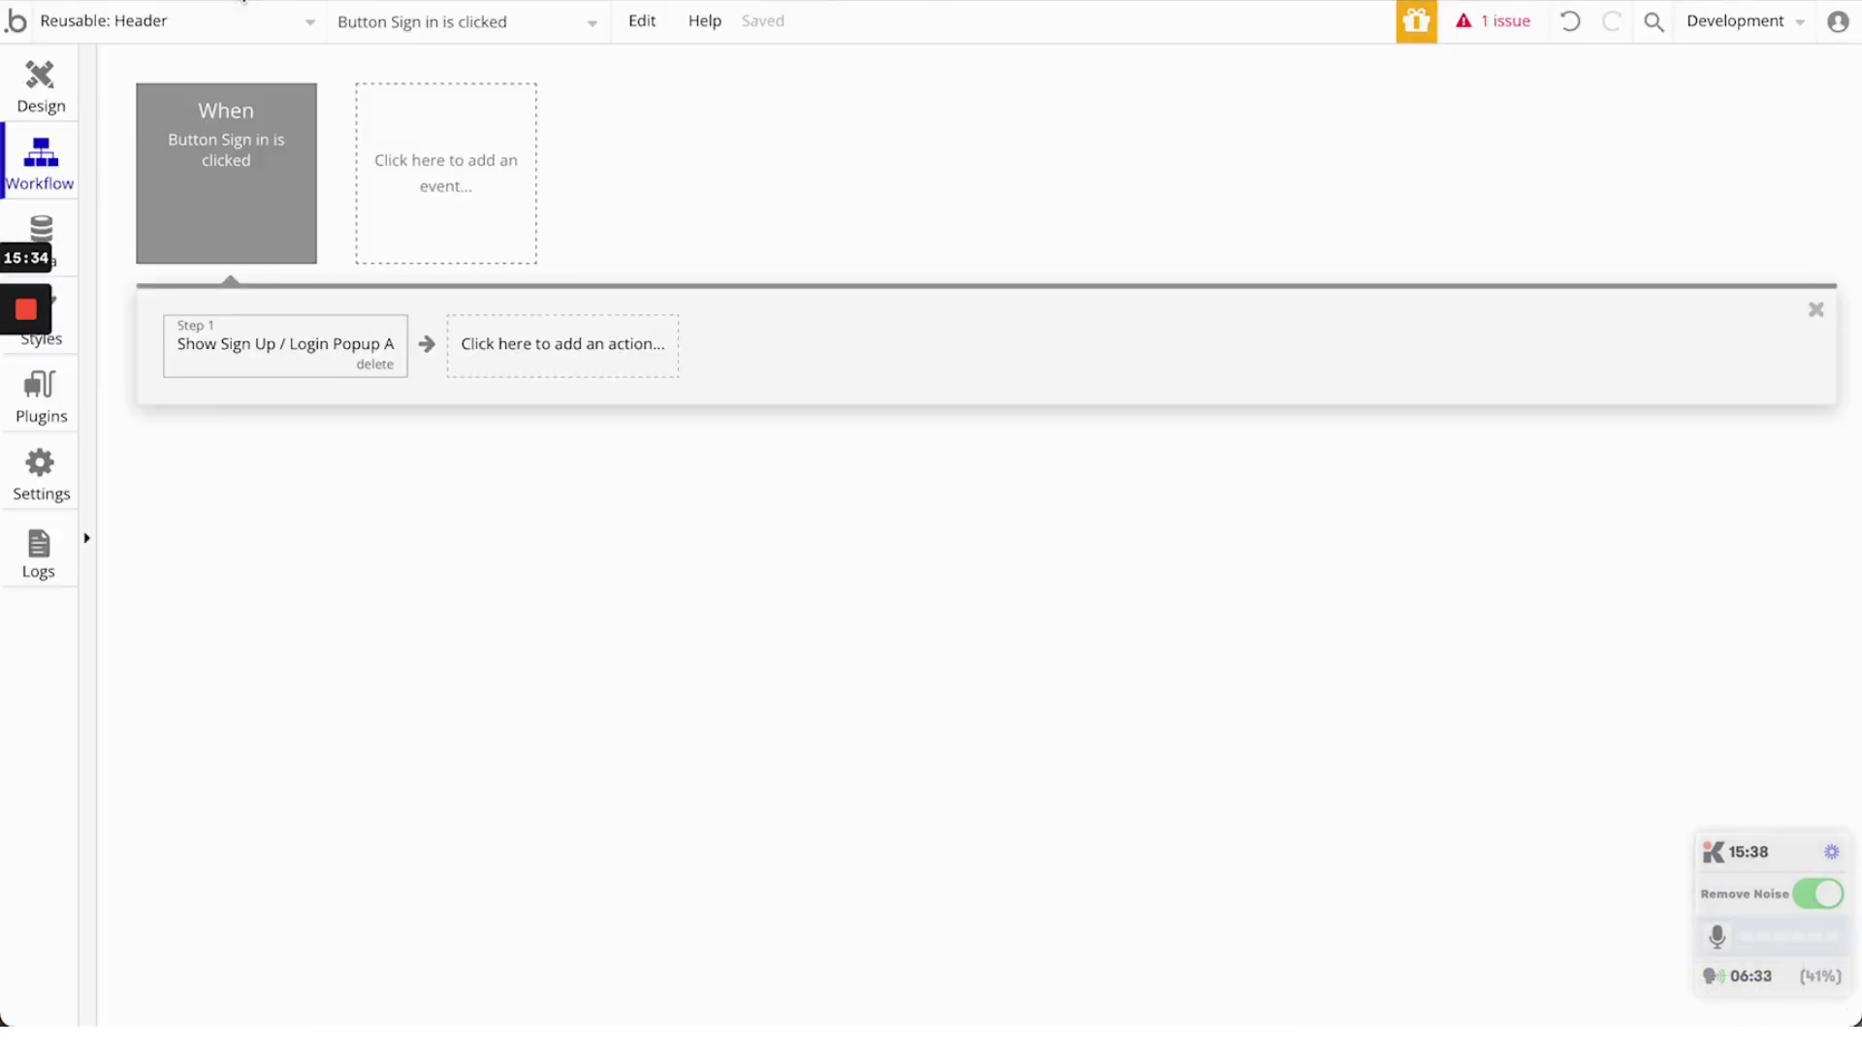
Turn off fixed width for the Sign in button and set its minimum width to 100 px and maximum width to 130 px
{"action": "left_click", "coordinate": [45, 71]}
{"action": "left_click", "coordinate": [1704, 153]}
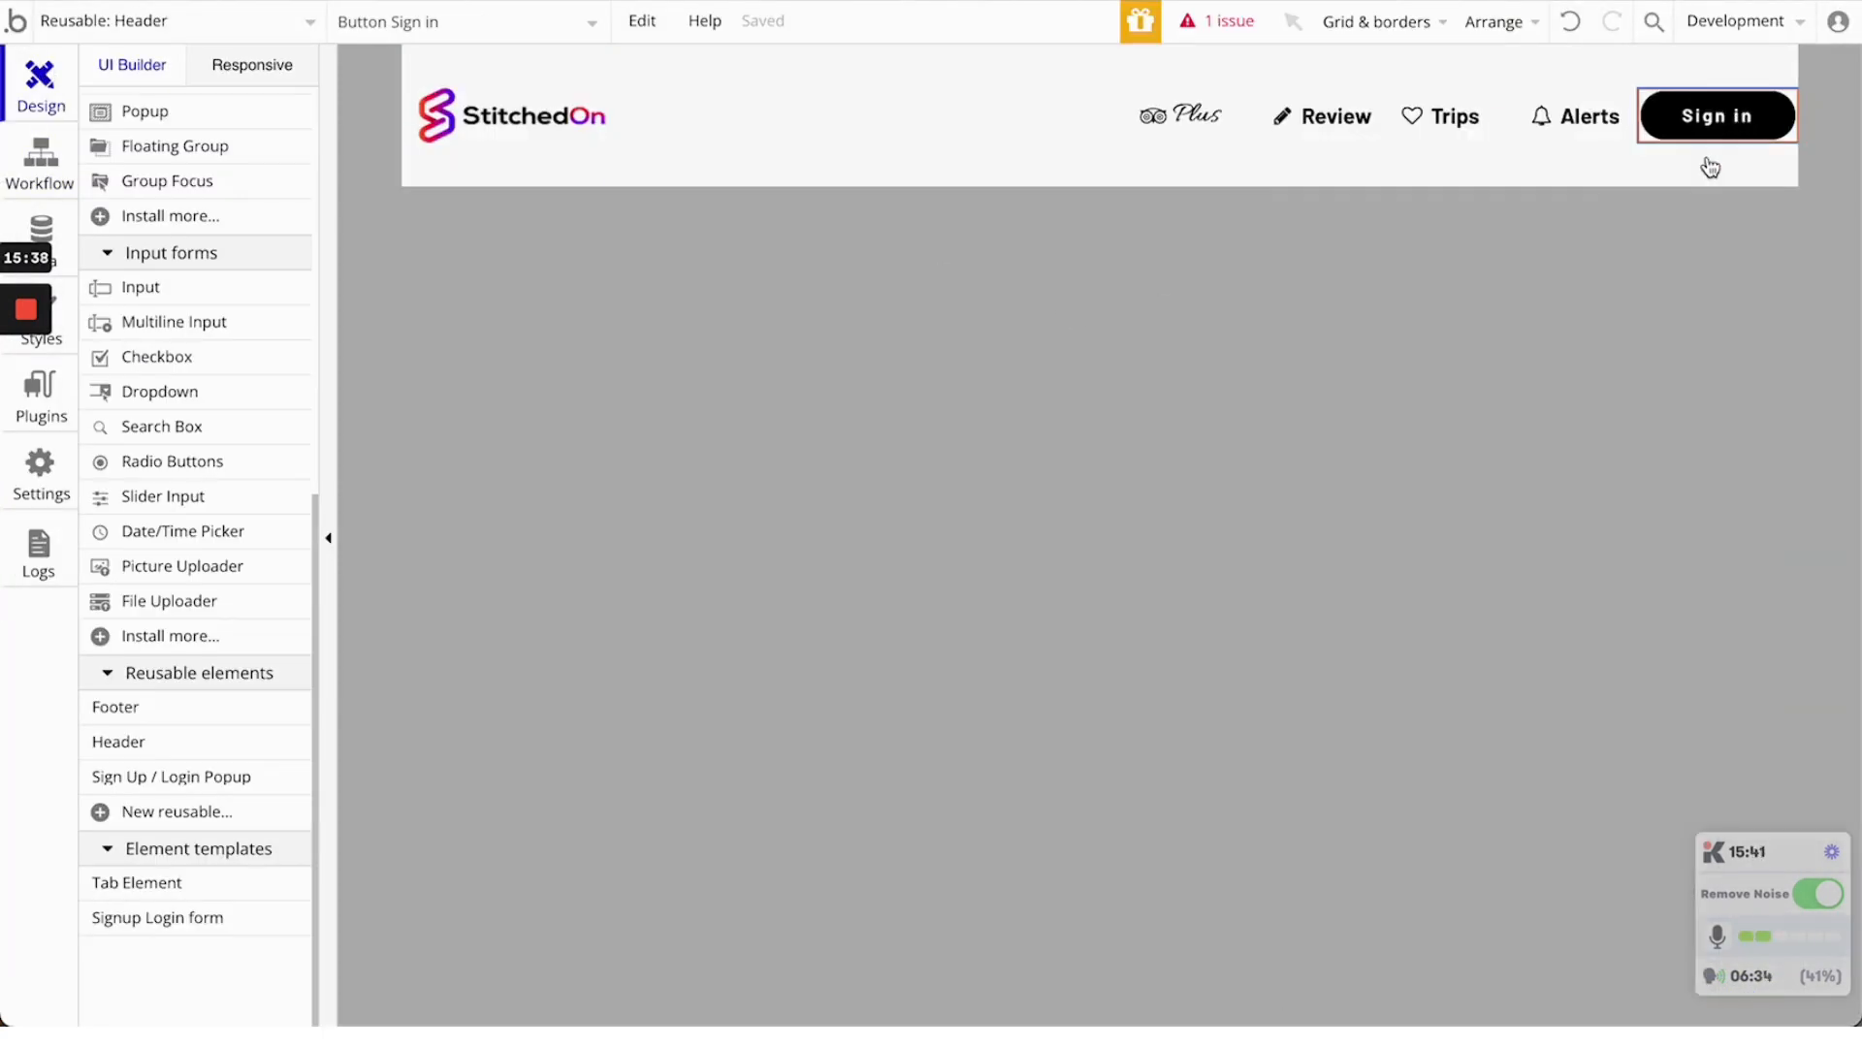
{"action": "left_click", "coordinate": [1579, 145]}
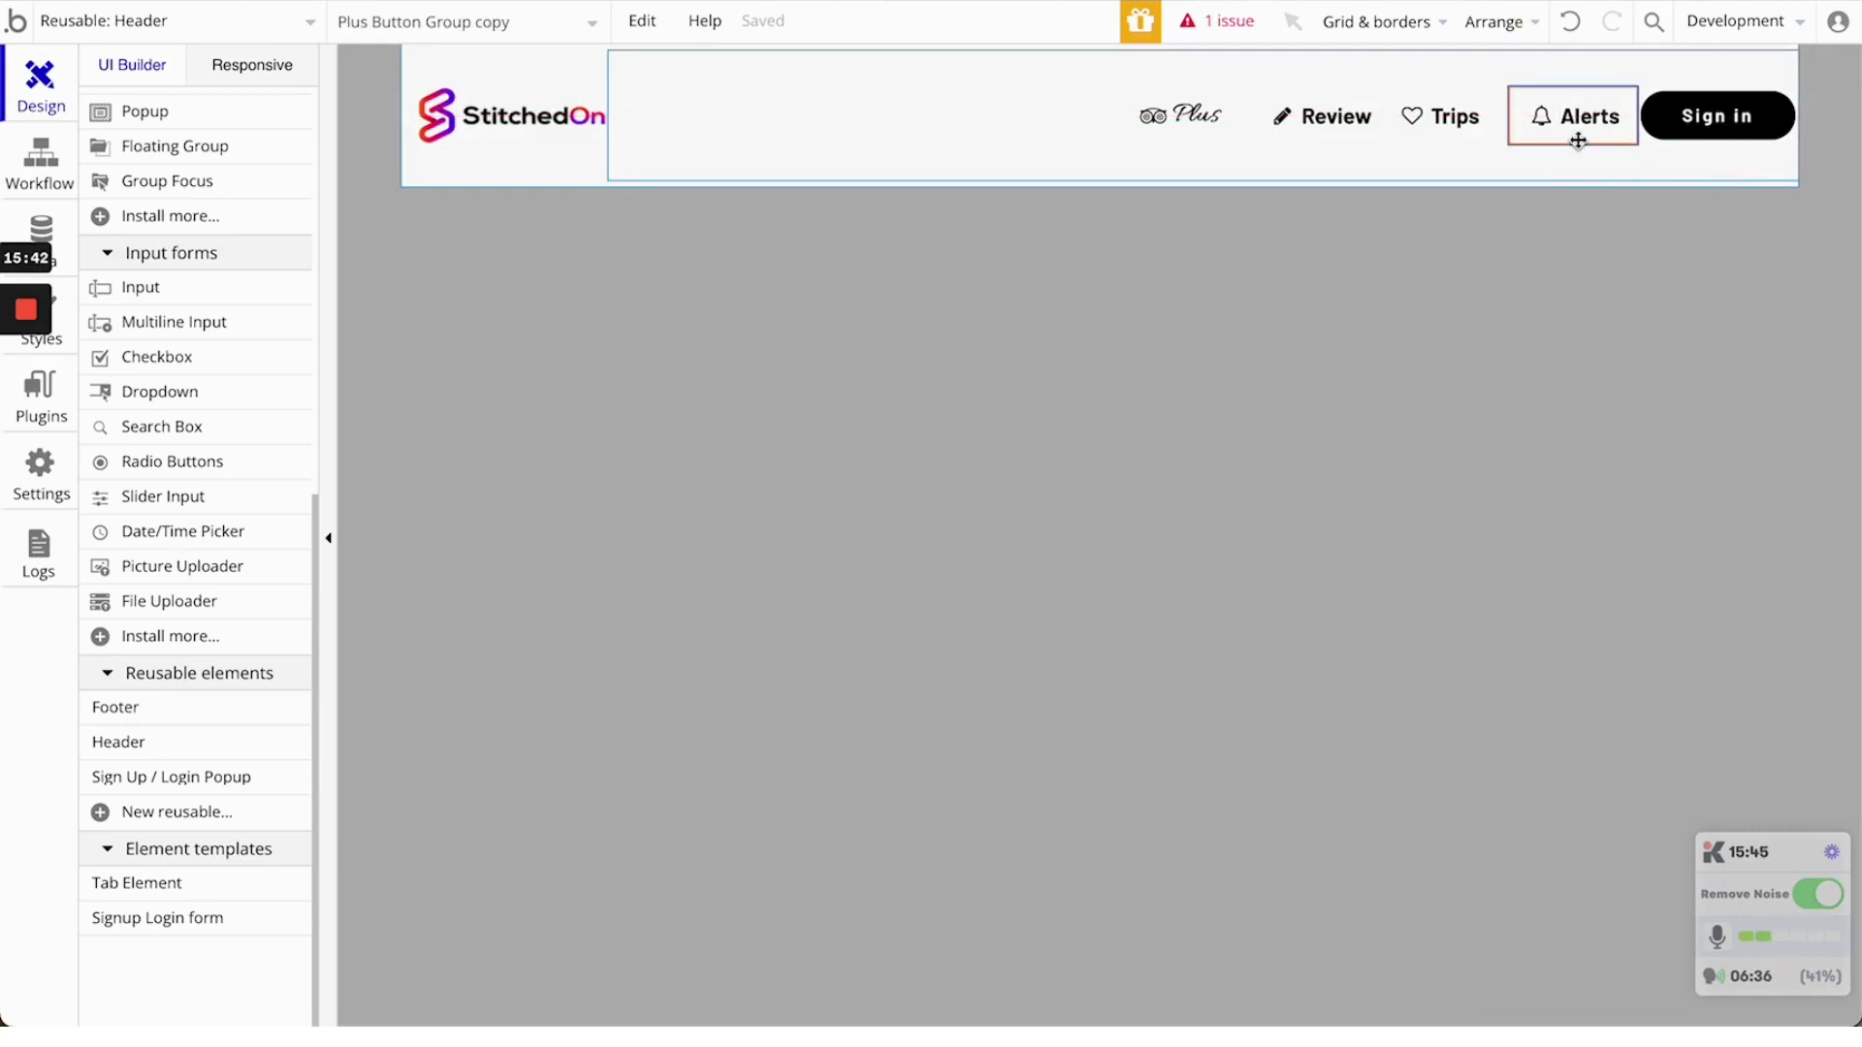
{"action": "double_click", "coordinate": [1716, 116]}
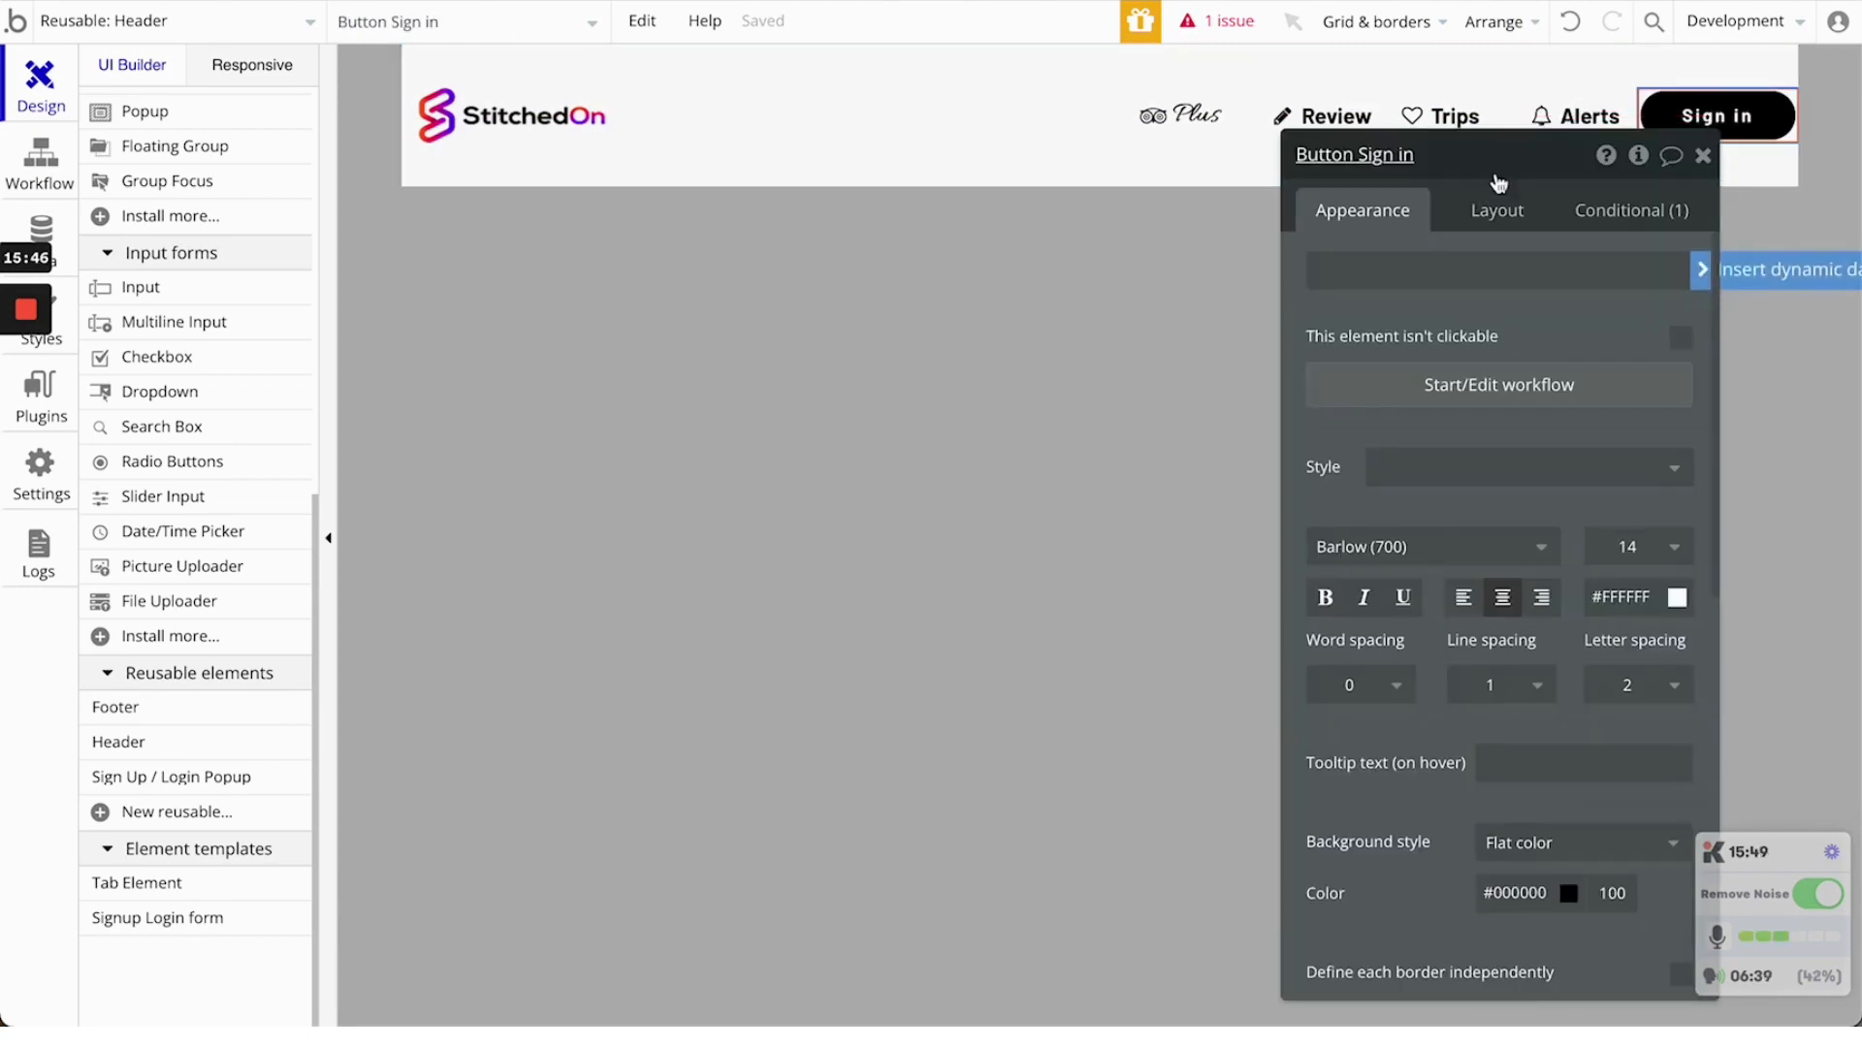
{"action": "left_click", "coordinate": [1495, 210]}
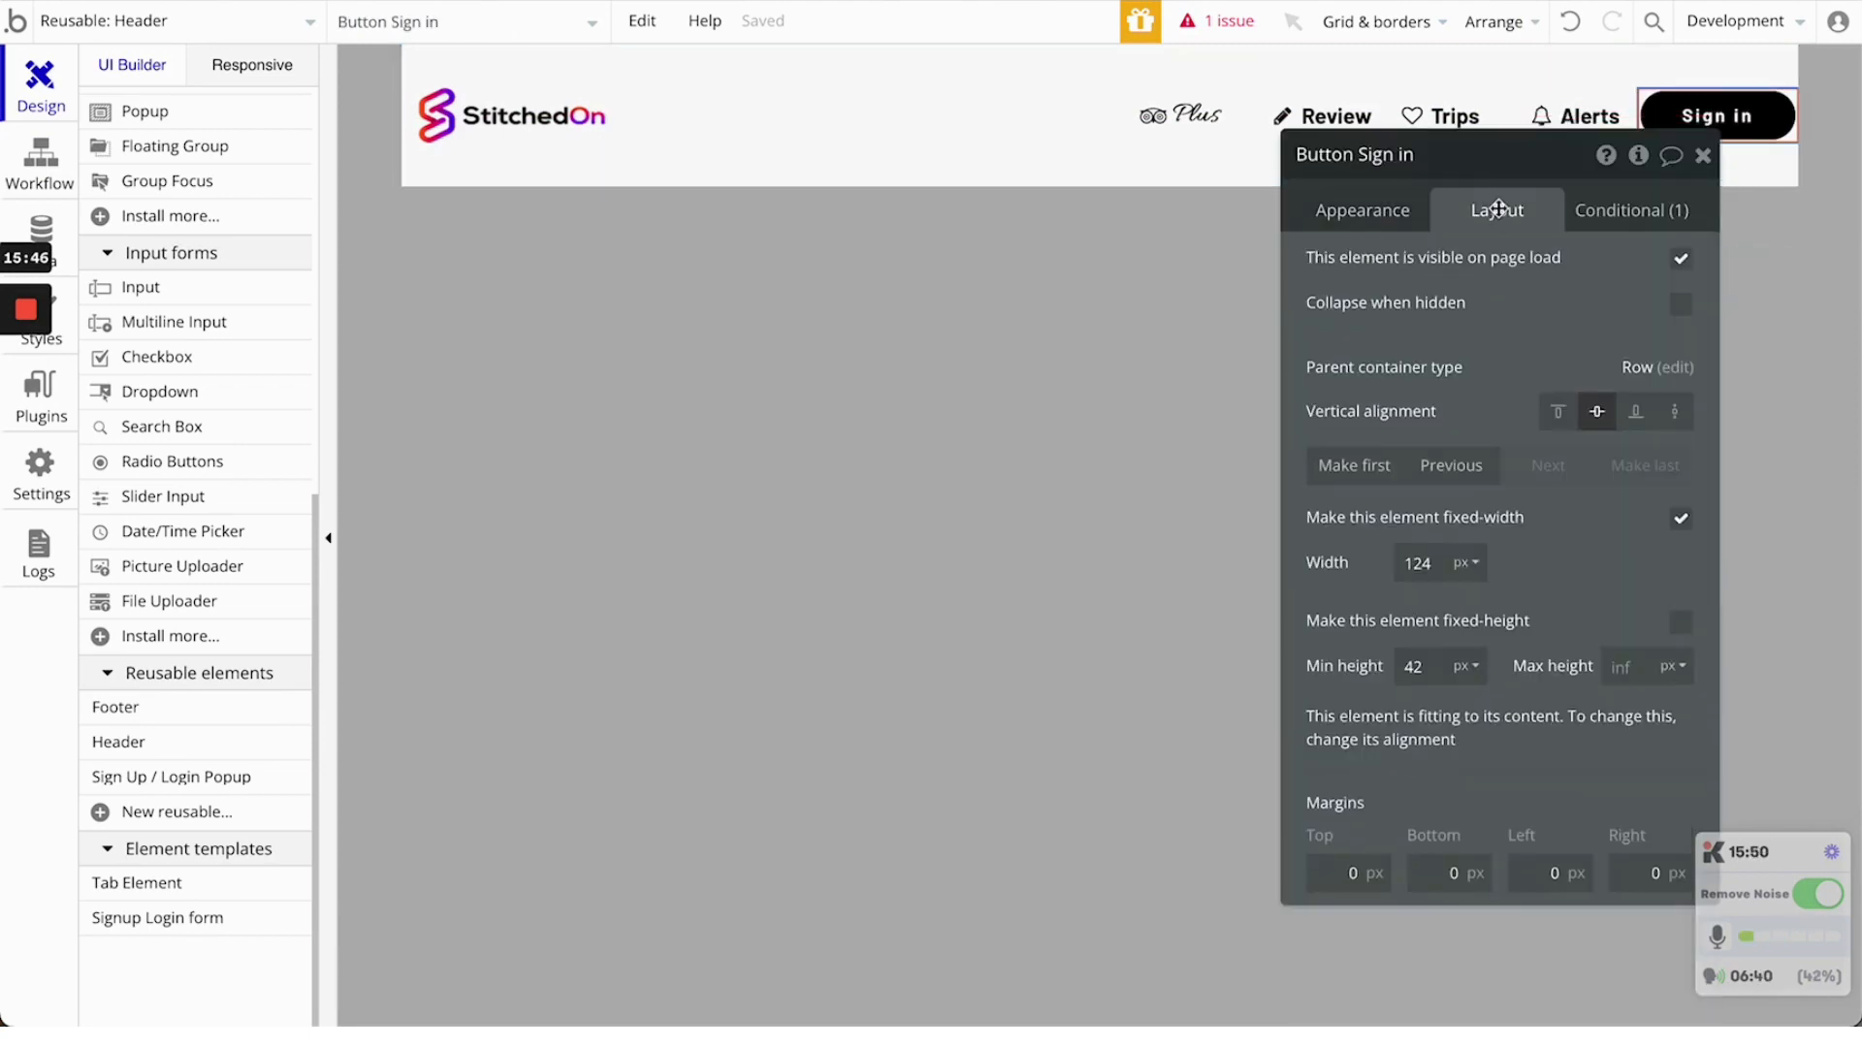
{"action": "left_click", "coordinate": [1680, 518]}
{"action": "double_click", "coordinate": [1415, 562]}
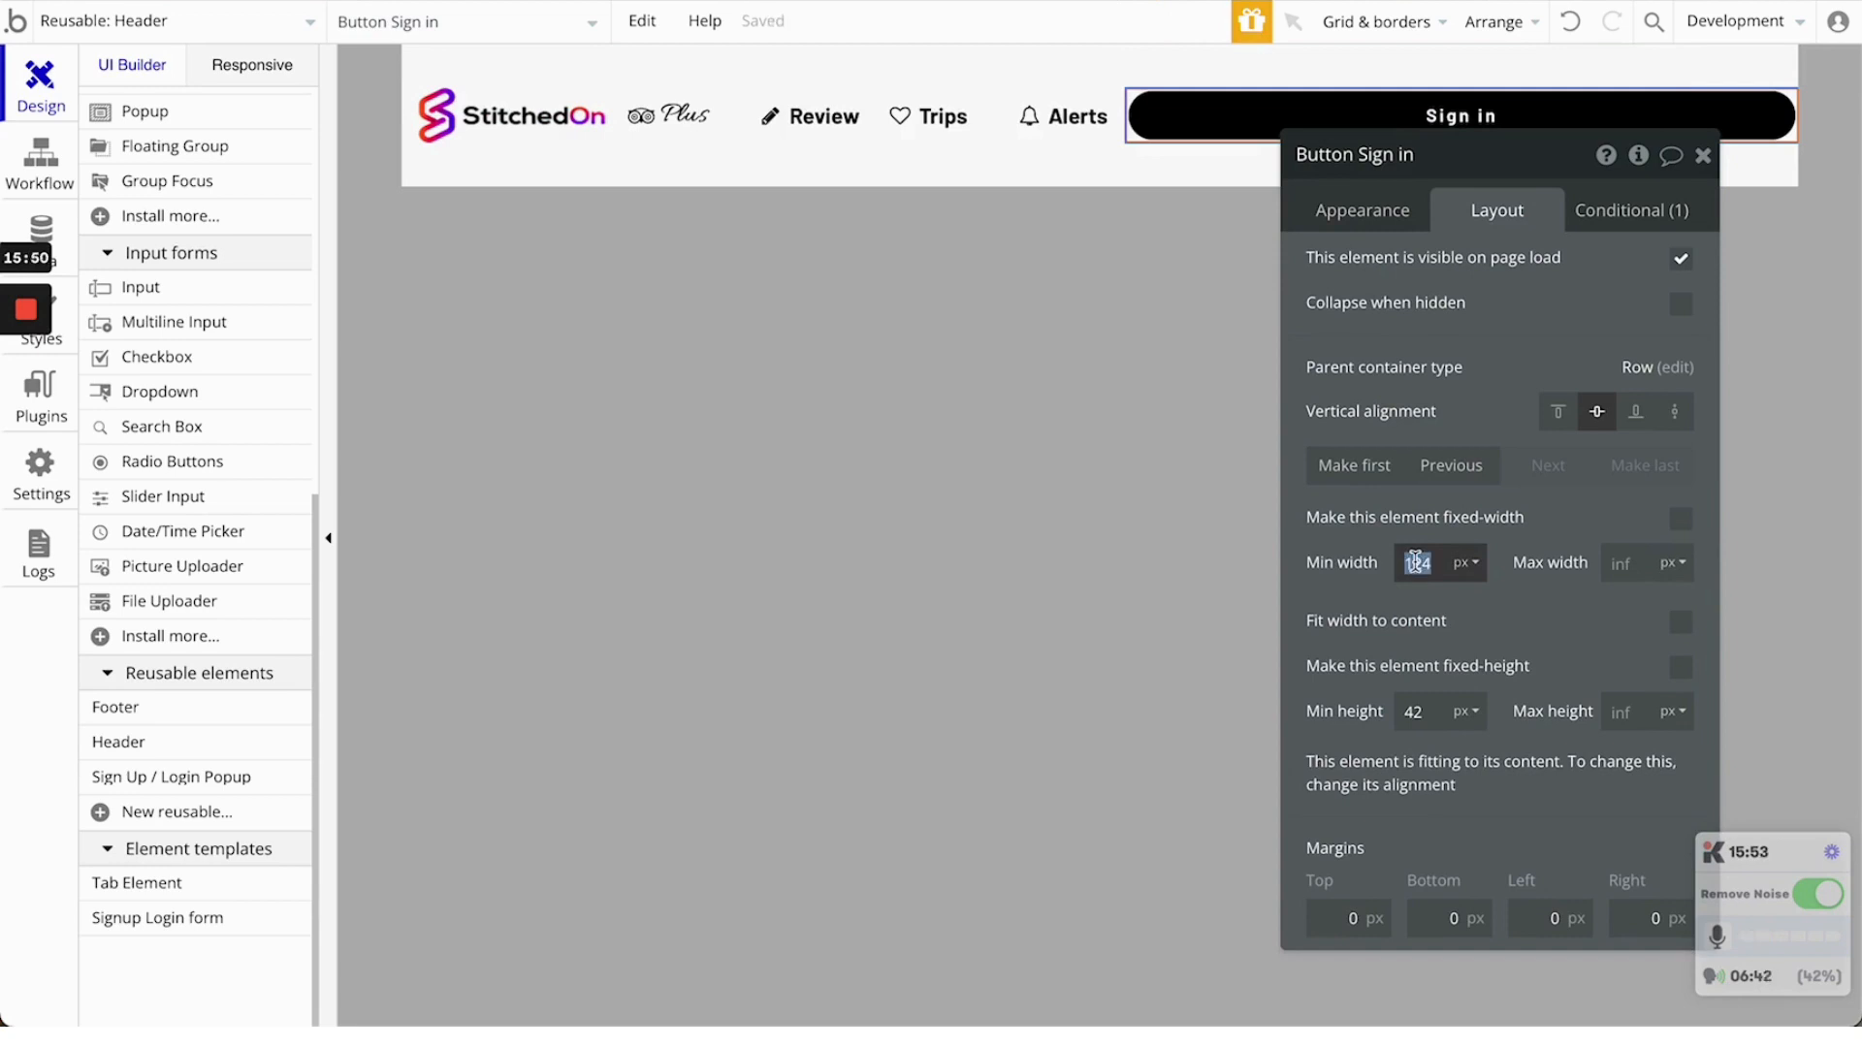
{"action": "type", "text": "100"}
{"action": "left_click", "coordinate": [1613, 564]}
{"action": "type", "text": "130"}
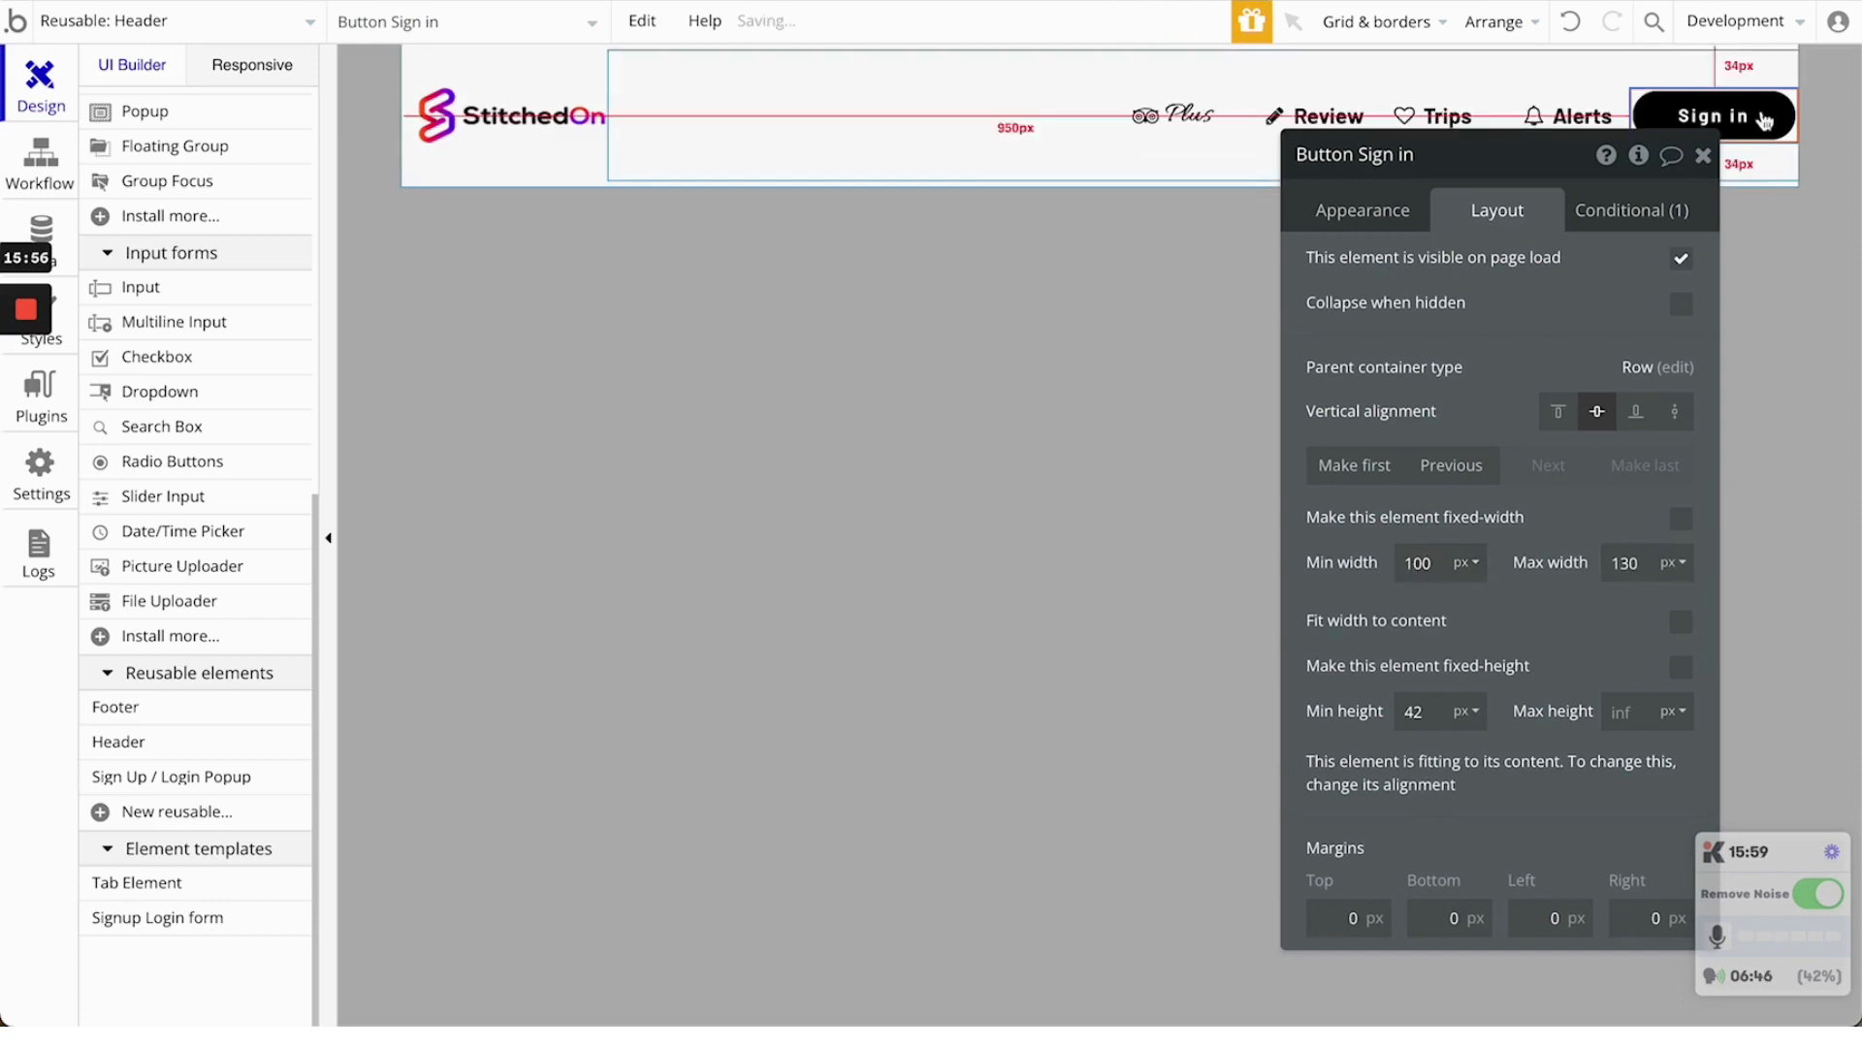
{"action": "left_click", "coordinate": [1706, 155]}
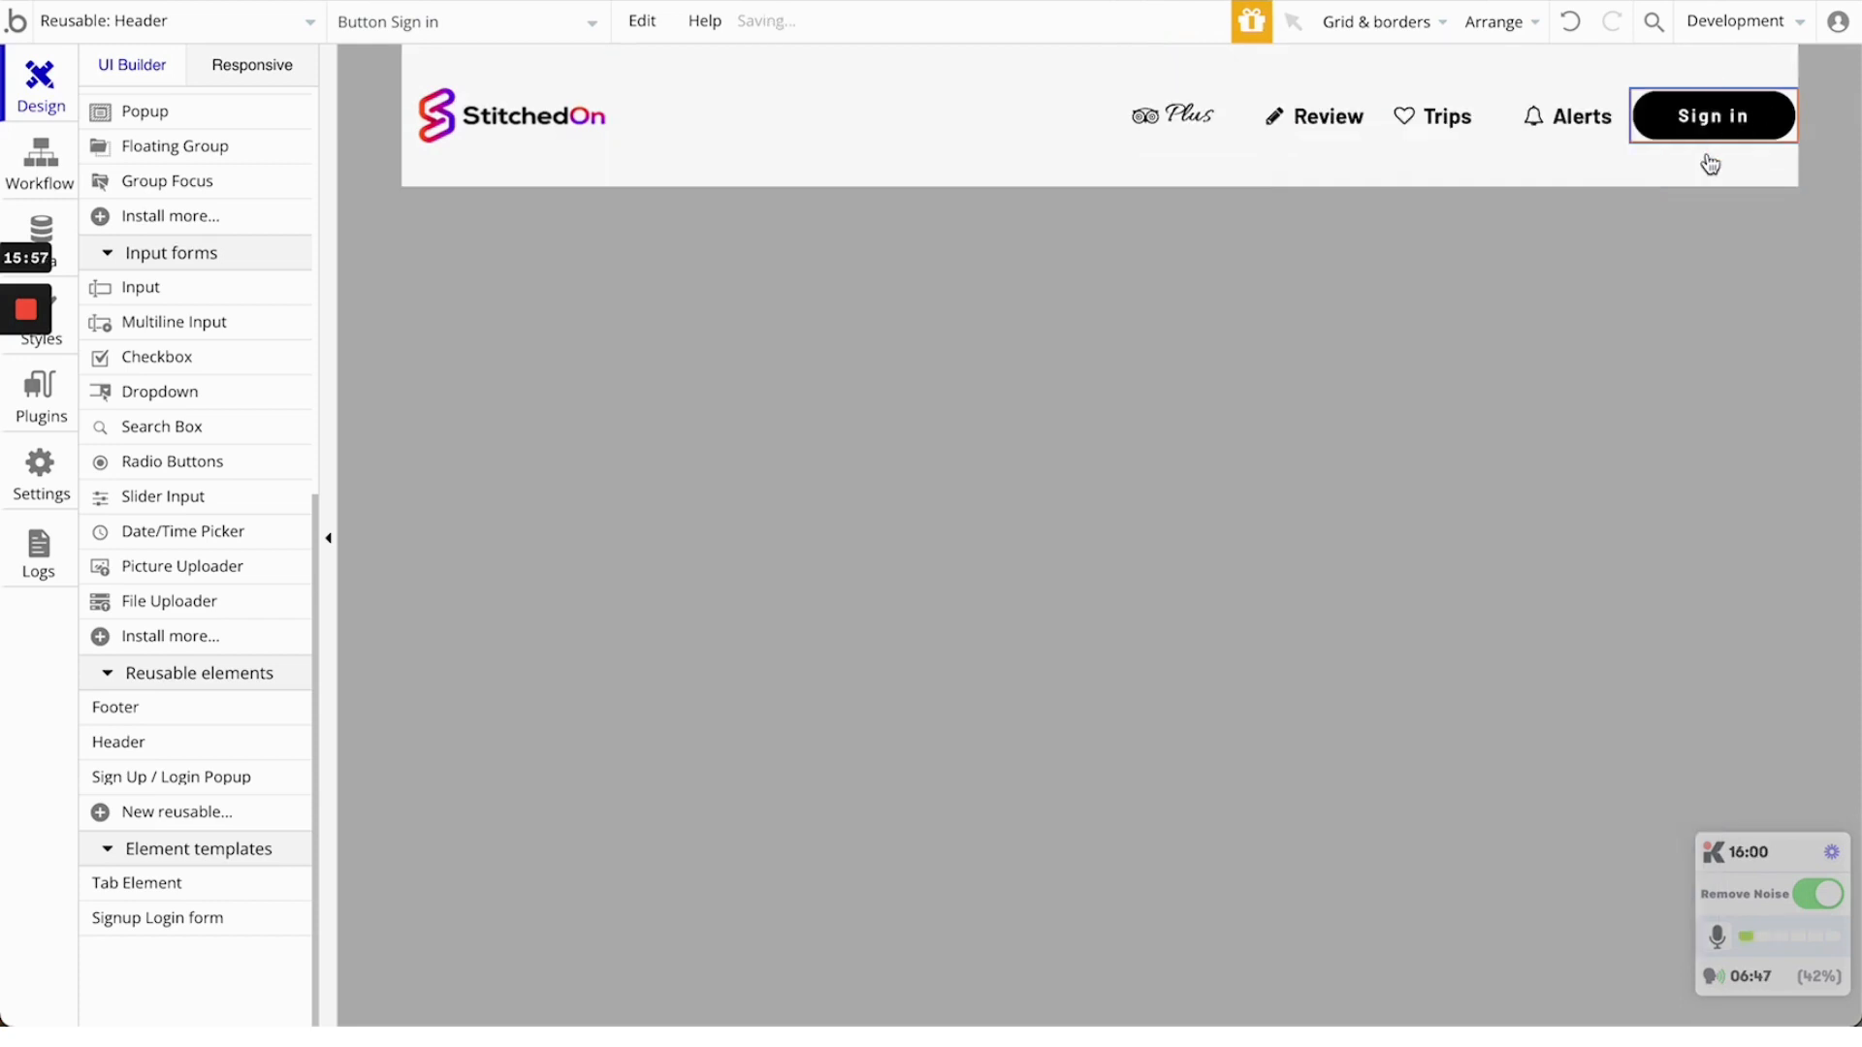
Set the Sign in button's left margin to 10 px and close its properties
{"action": "double_click", "coordinate": [1645, 136]}
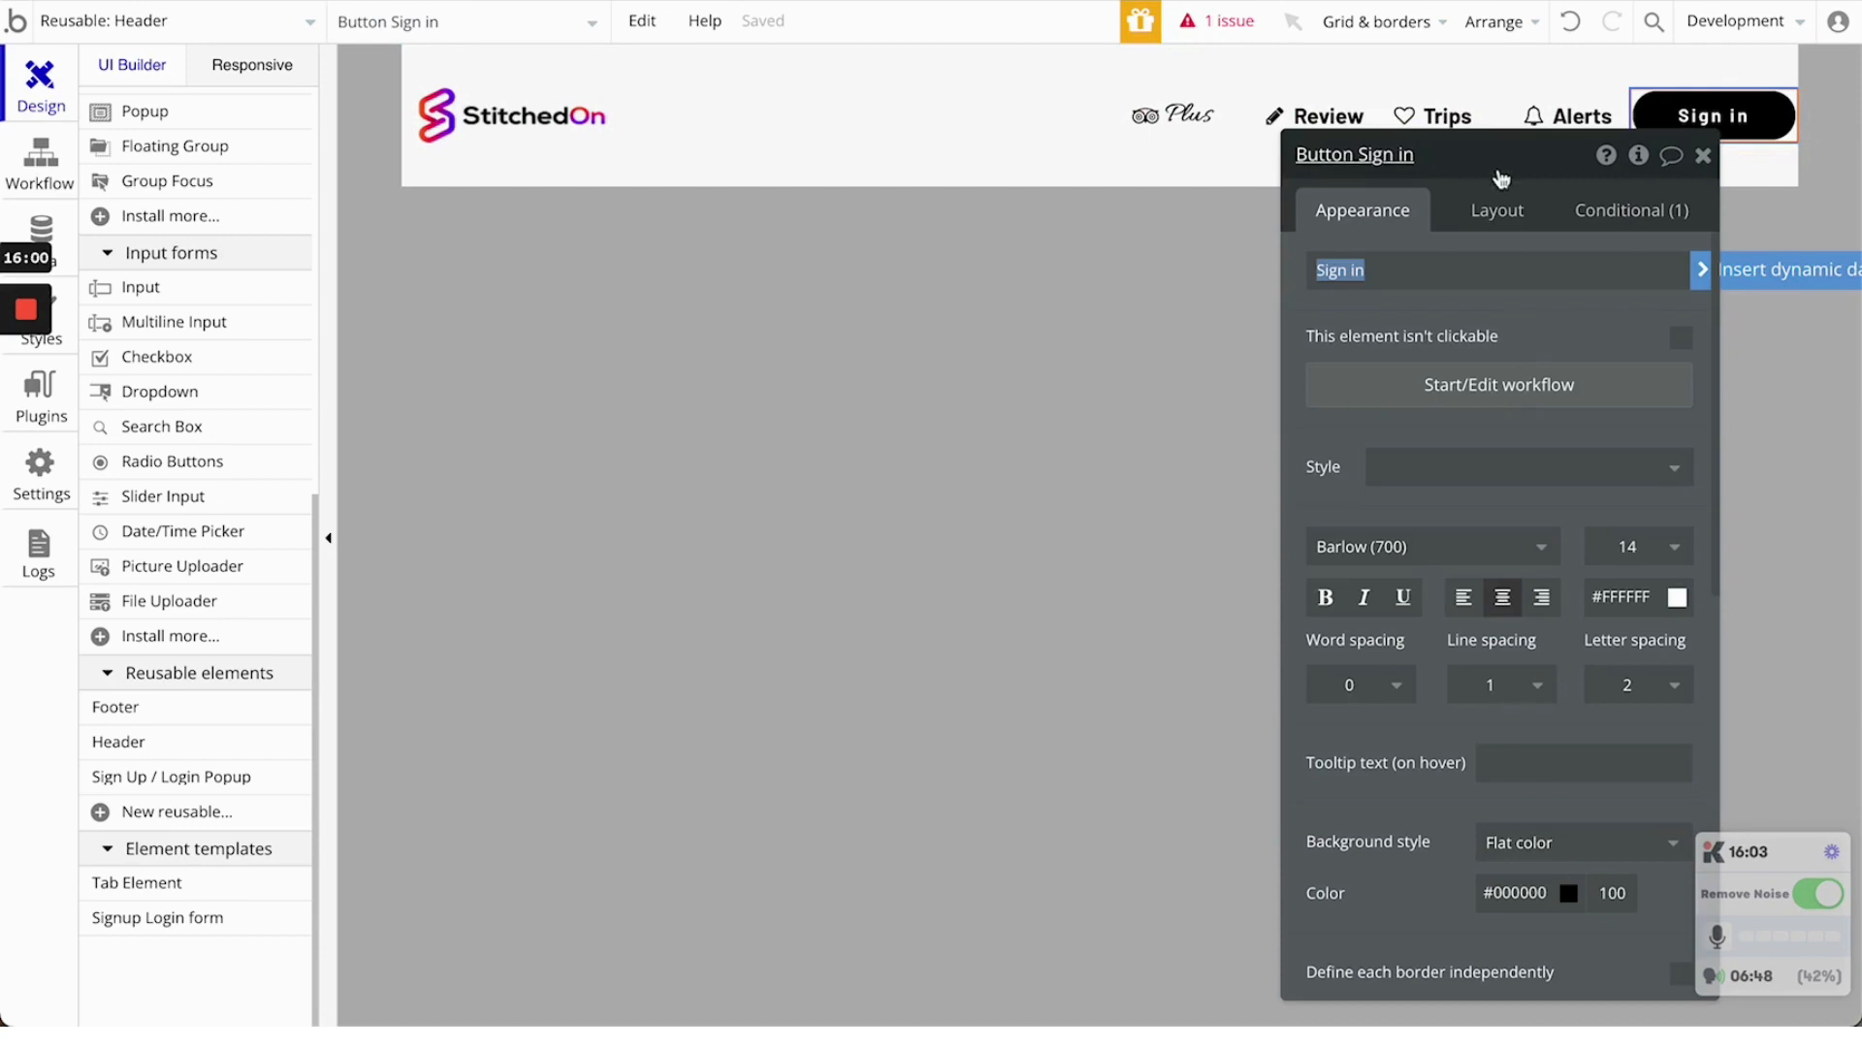
{"action": "left_click", "coordinate": [1498, 210]}
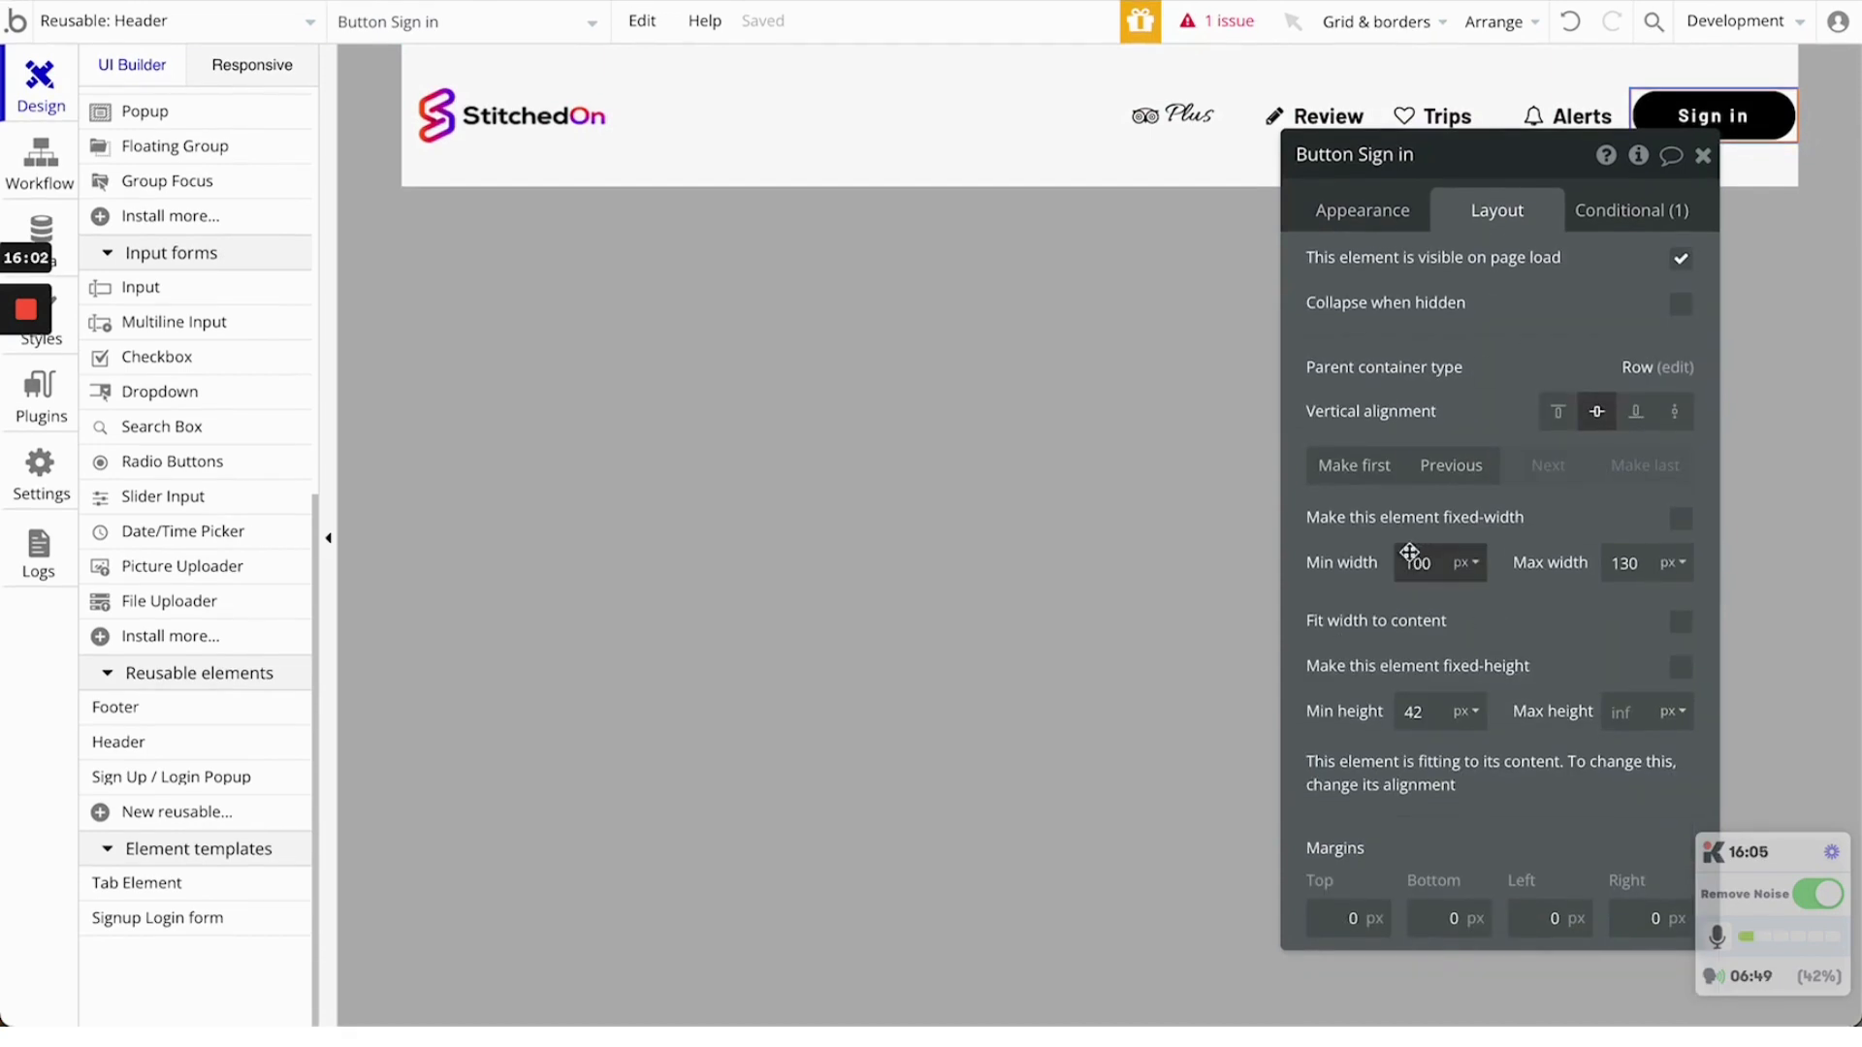
{"action": "left_click", "coordinate": [1550, 918]}
{"action": "type", "text": "2"}
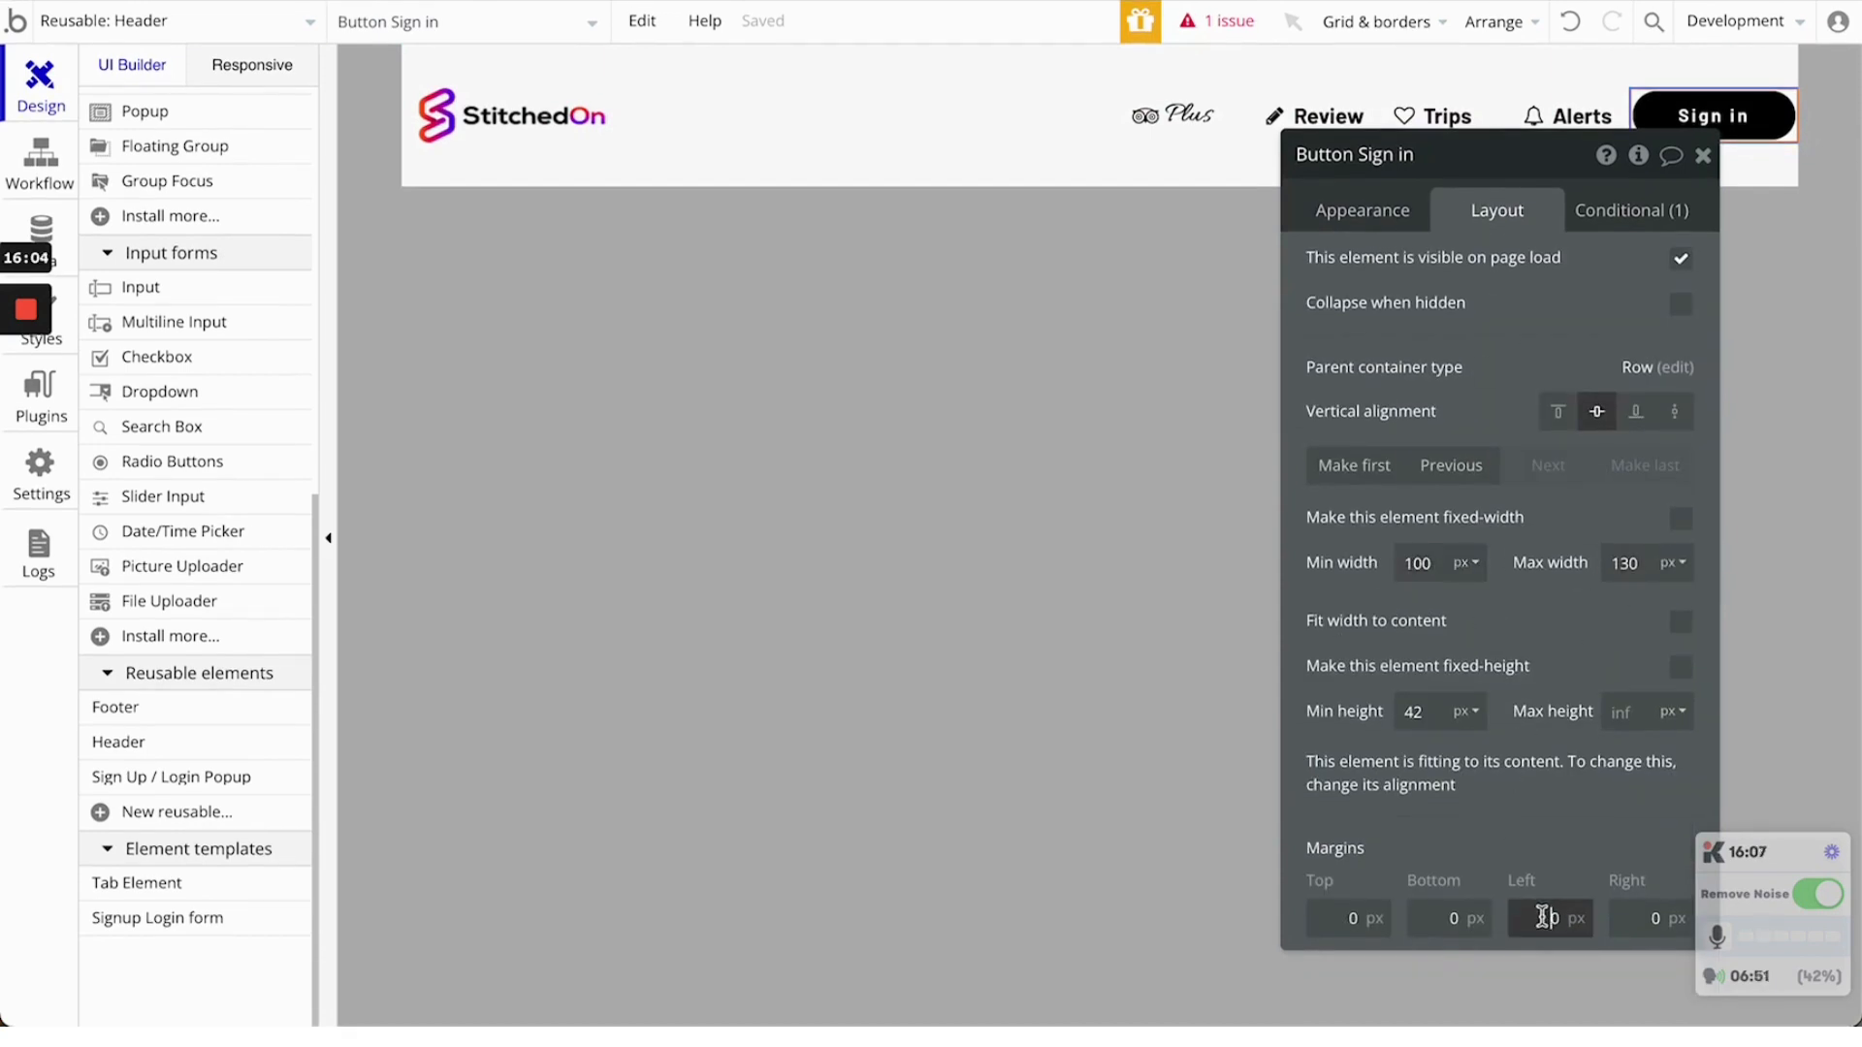
{"action": "key", "text": "Up"}
{"action": "key", "text": "Up"}
{"action": "key", "text": "Up"}
{"action": "key", "text": "Up"}
{"action": "key", "text": "Up"}
{"action": "key", "text": "Up"}
{"action": "key", "text": "Up"}
{"action": "key", "text": "Up"}
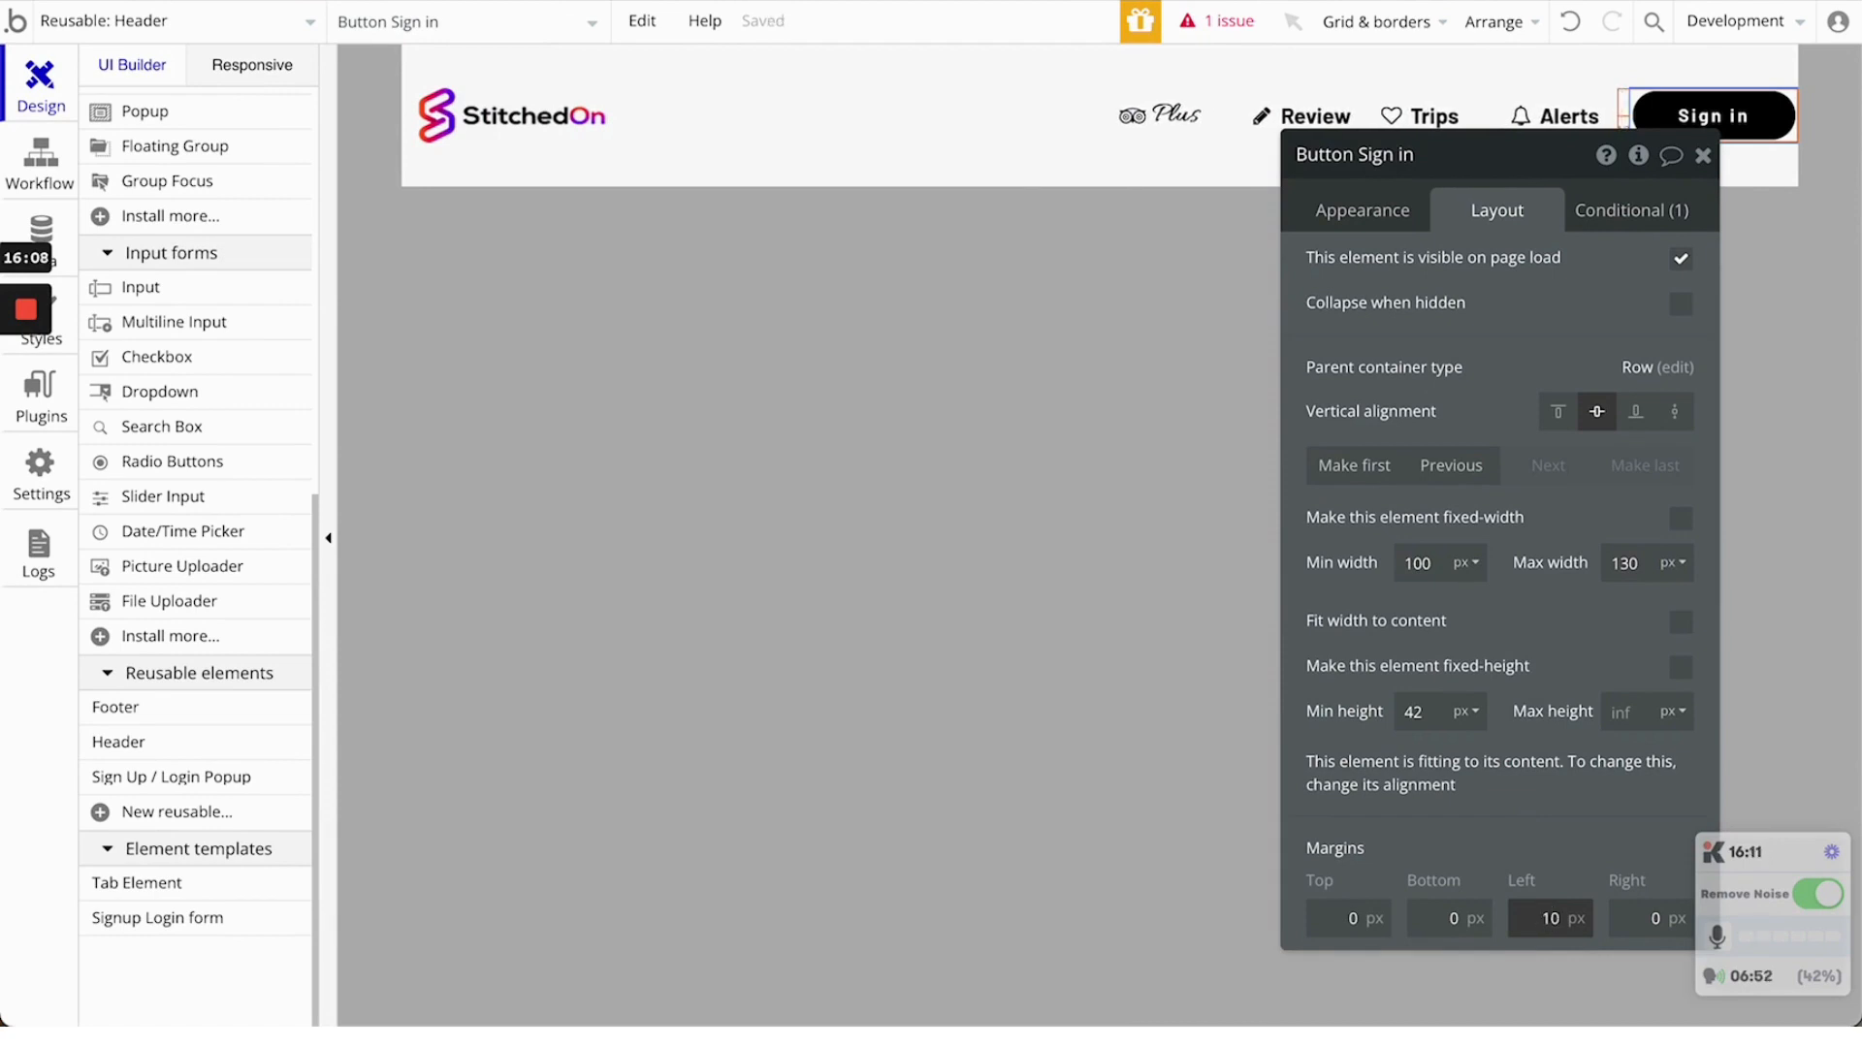
{"action": "left_click", "coordinate": [1702, 155]}
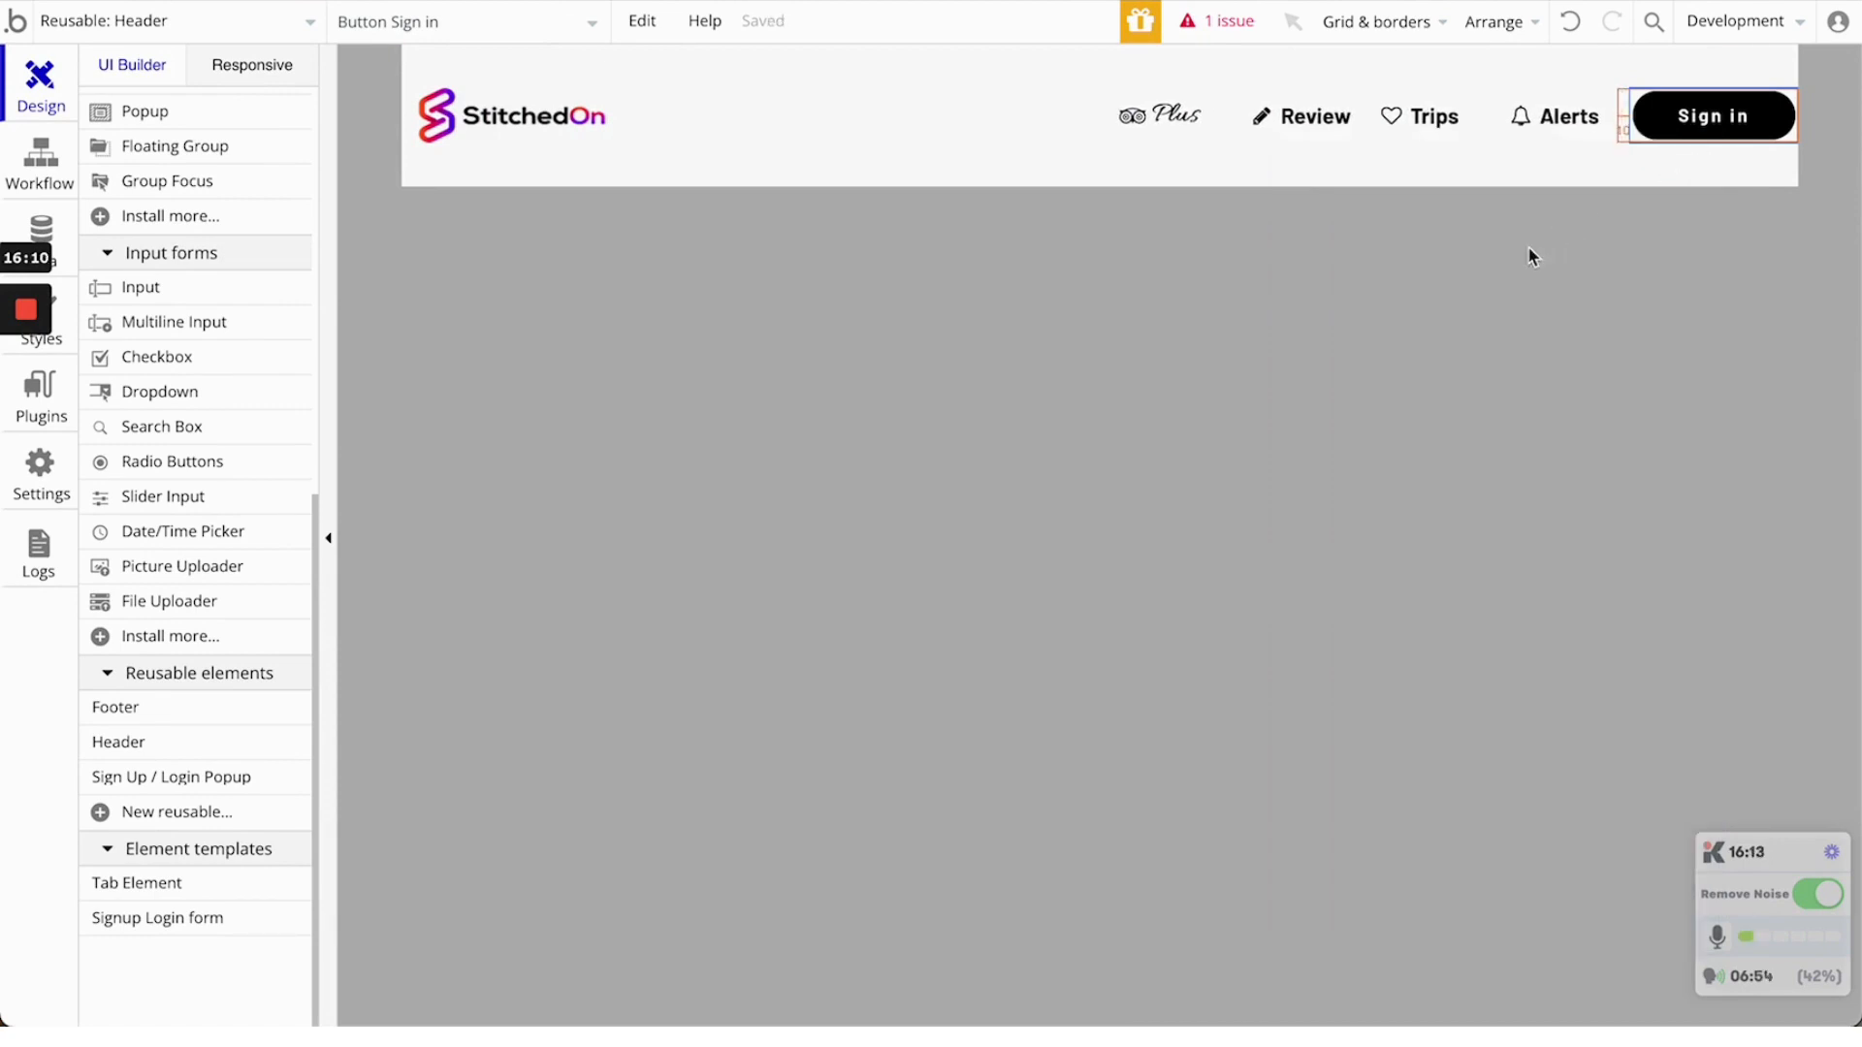
Reload the app preview, test opening and dismissing the popup from the Sign in button, and return to the Bubble editor
{"action": "left_click", "coordinate": [1325, 323]}
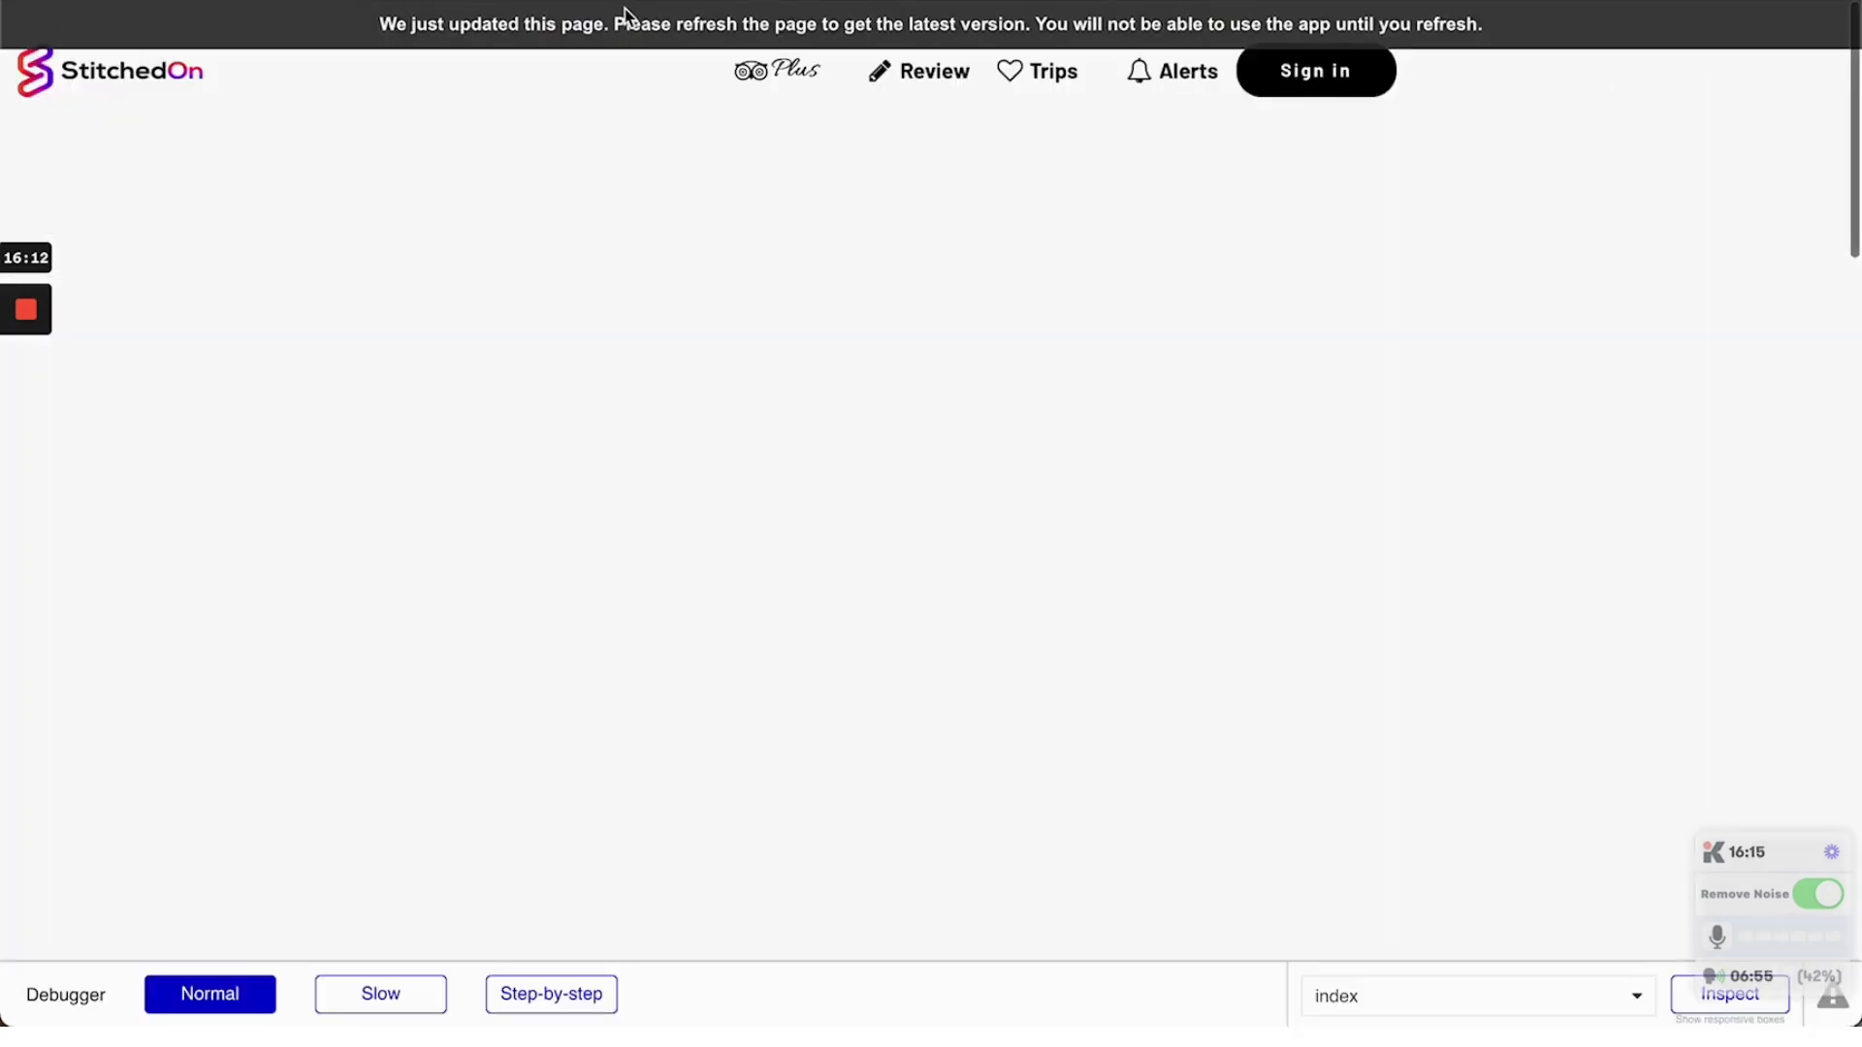
{"action": "left_click", "coordinate": [625, 15]}
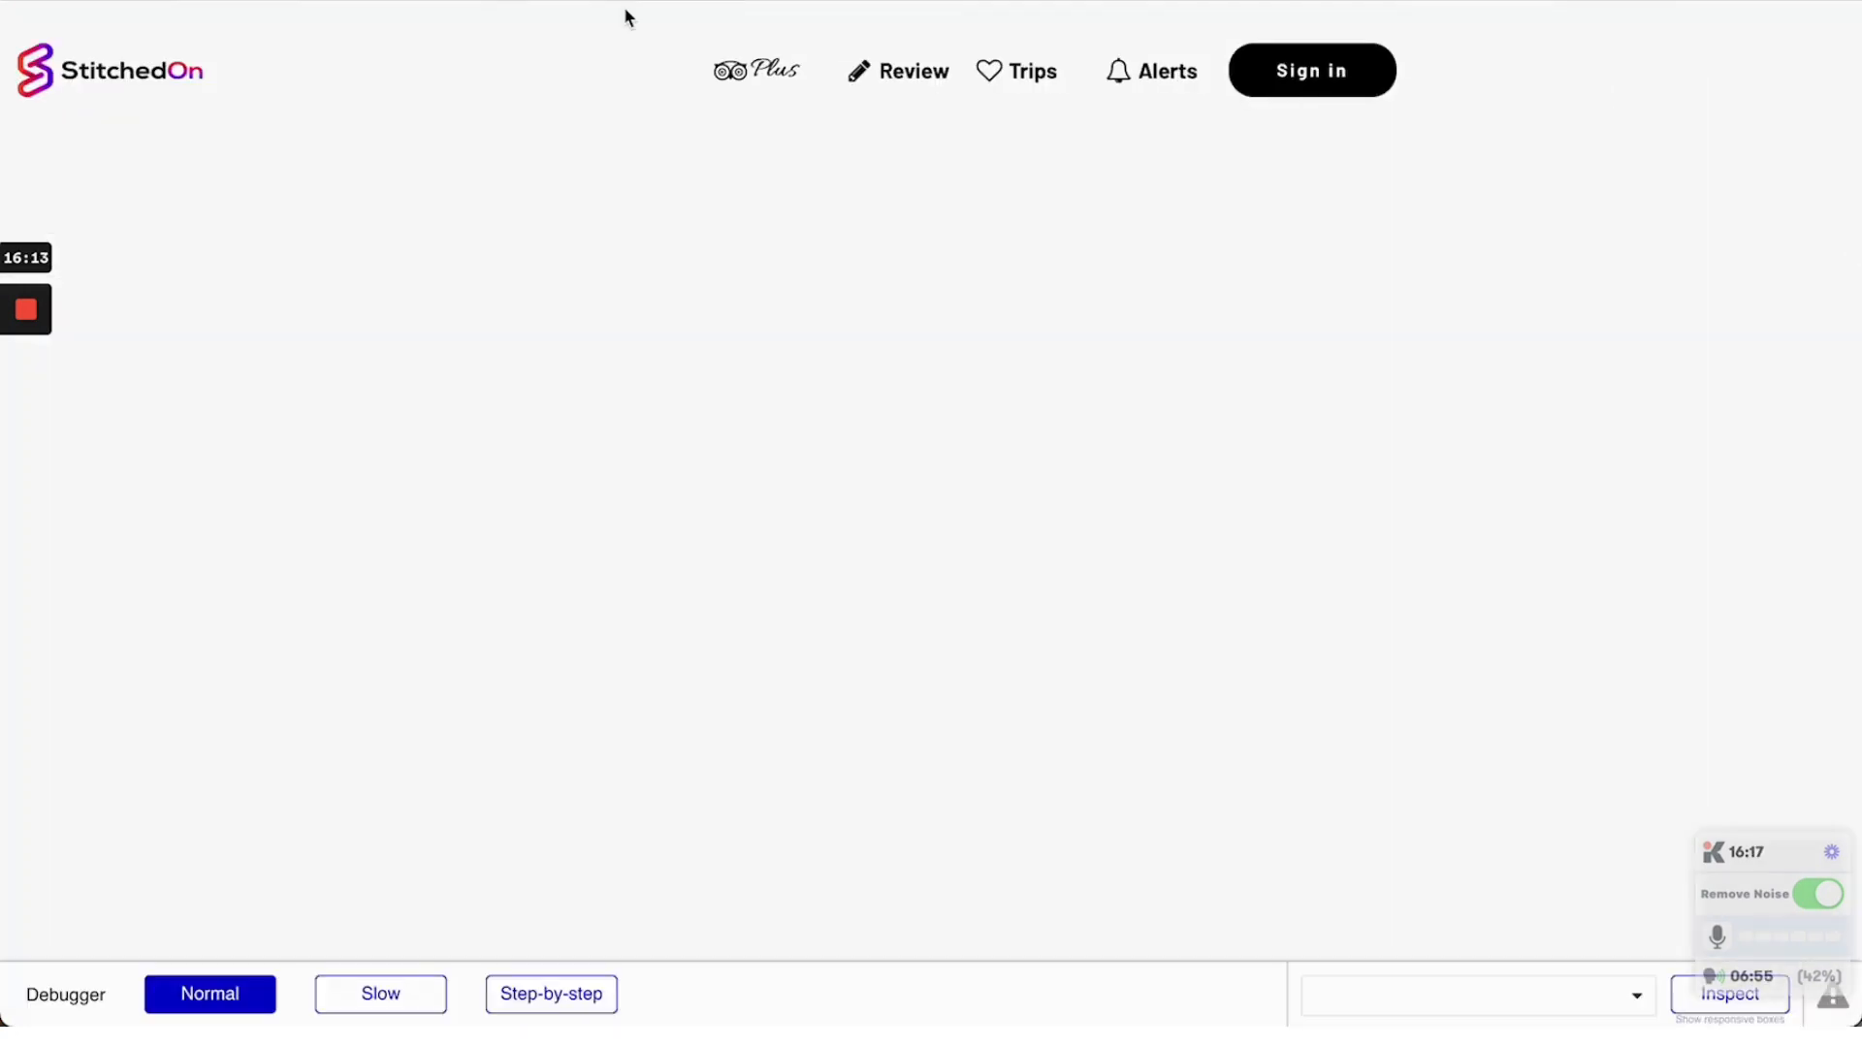
{"action": "left_click", "coordinate": [1320, 73]}
{"action": "left_click", "coordinate": [1526, 467]}
{"action": "left_click", "coordinate": [184, 1]}
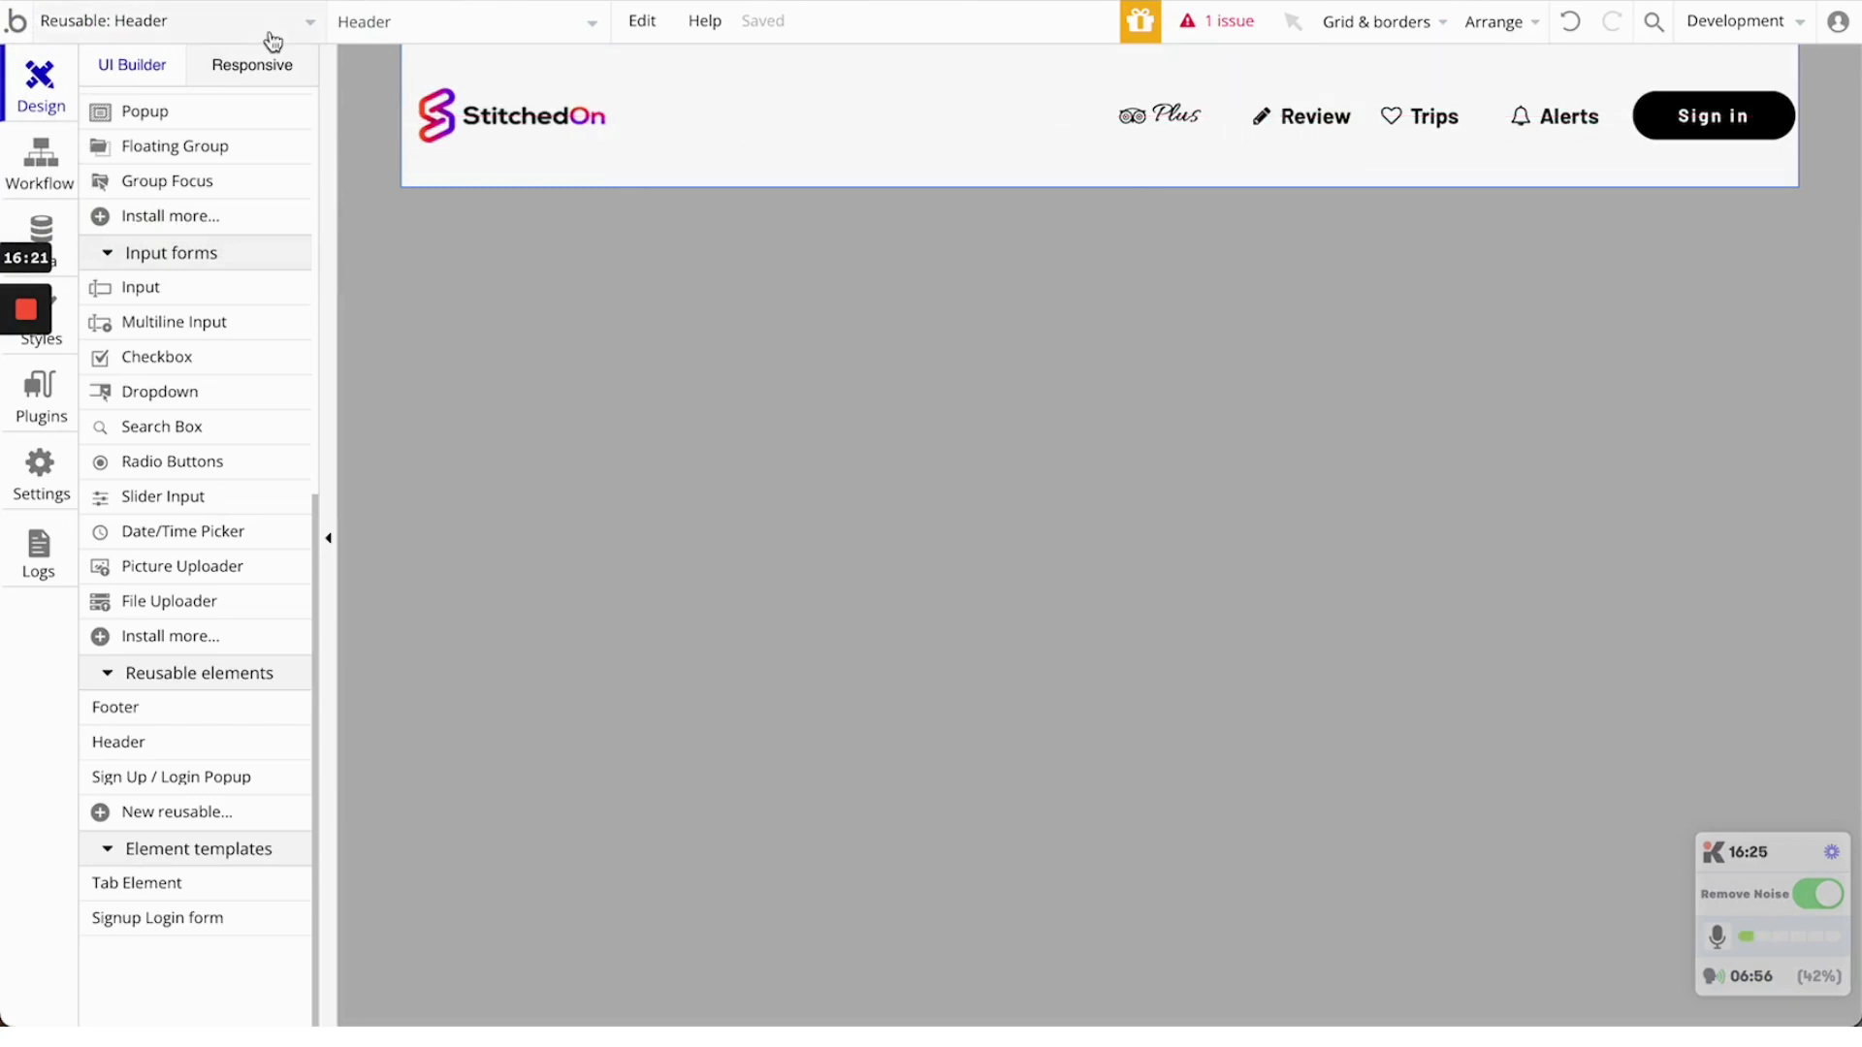
Create a new page named profile without cloning an existing page
{"action": "left_click", "coordinate": [165, 19]}
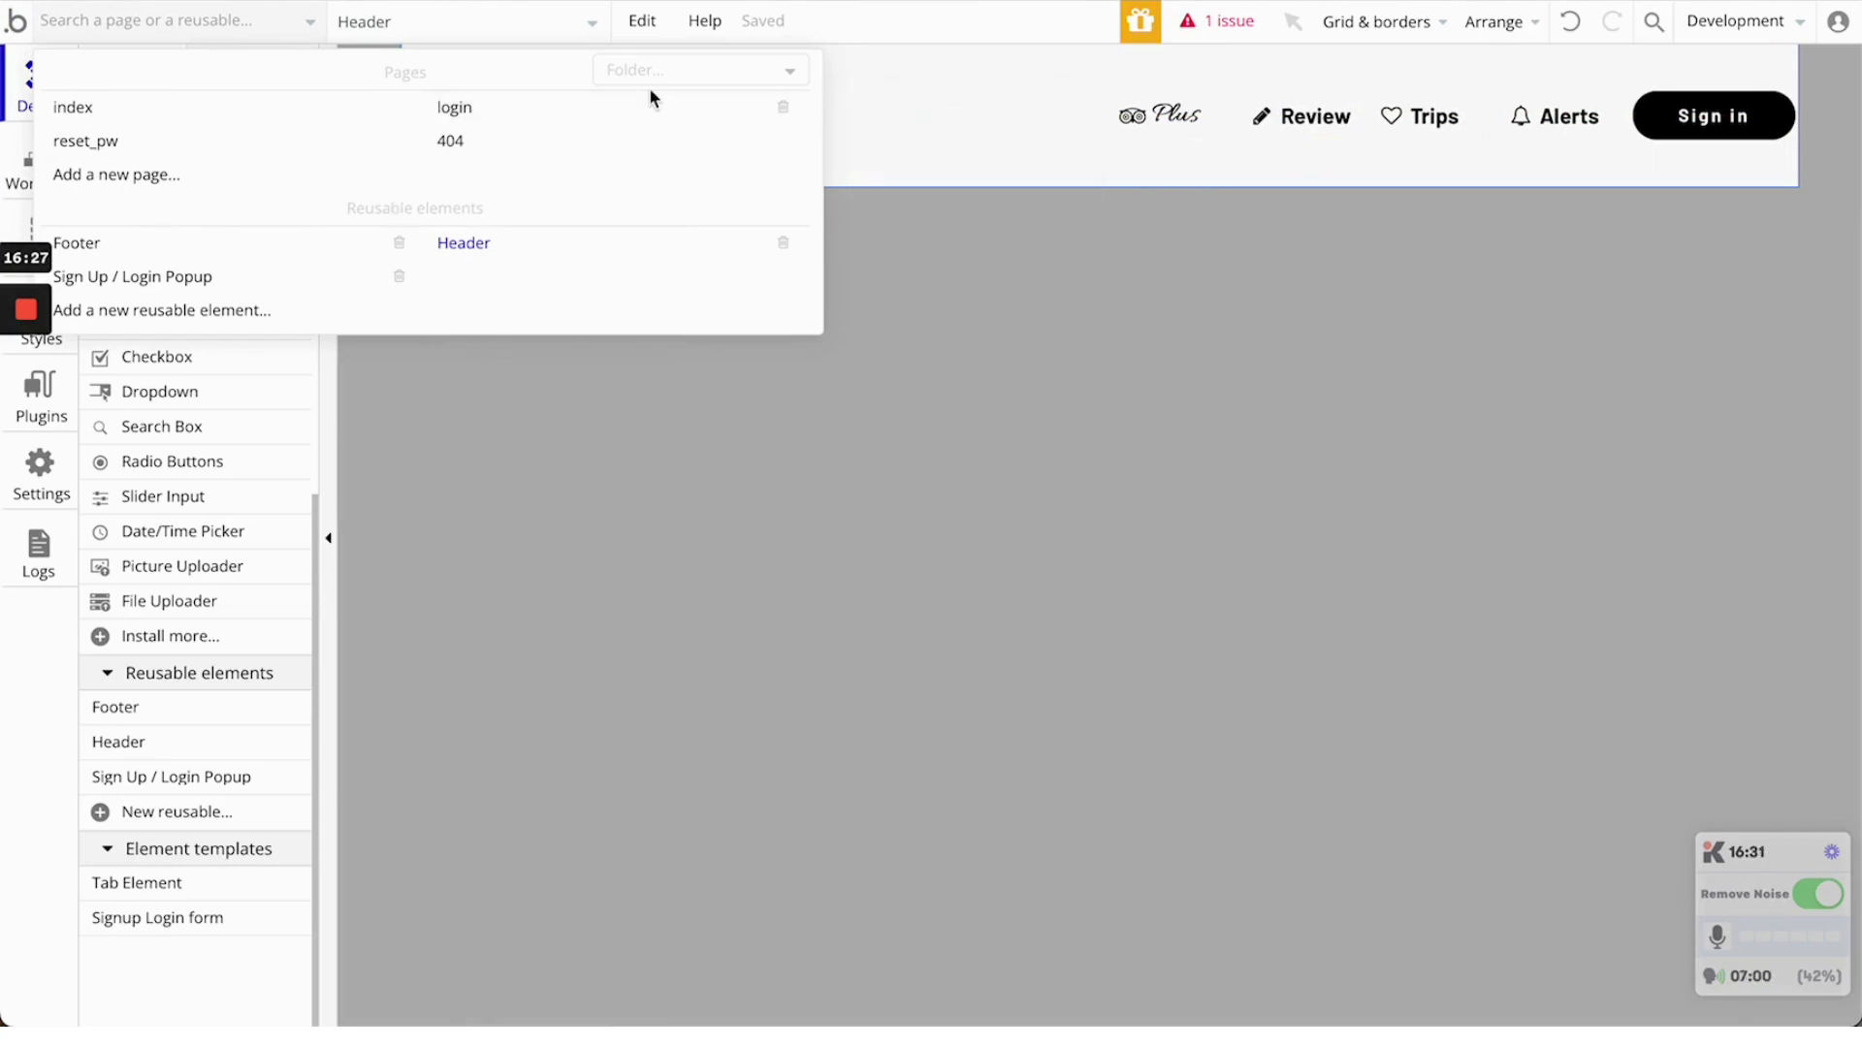
{"action": "left_click", "coordinate": [571, 451]}
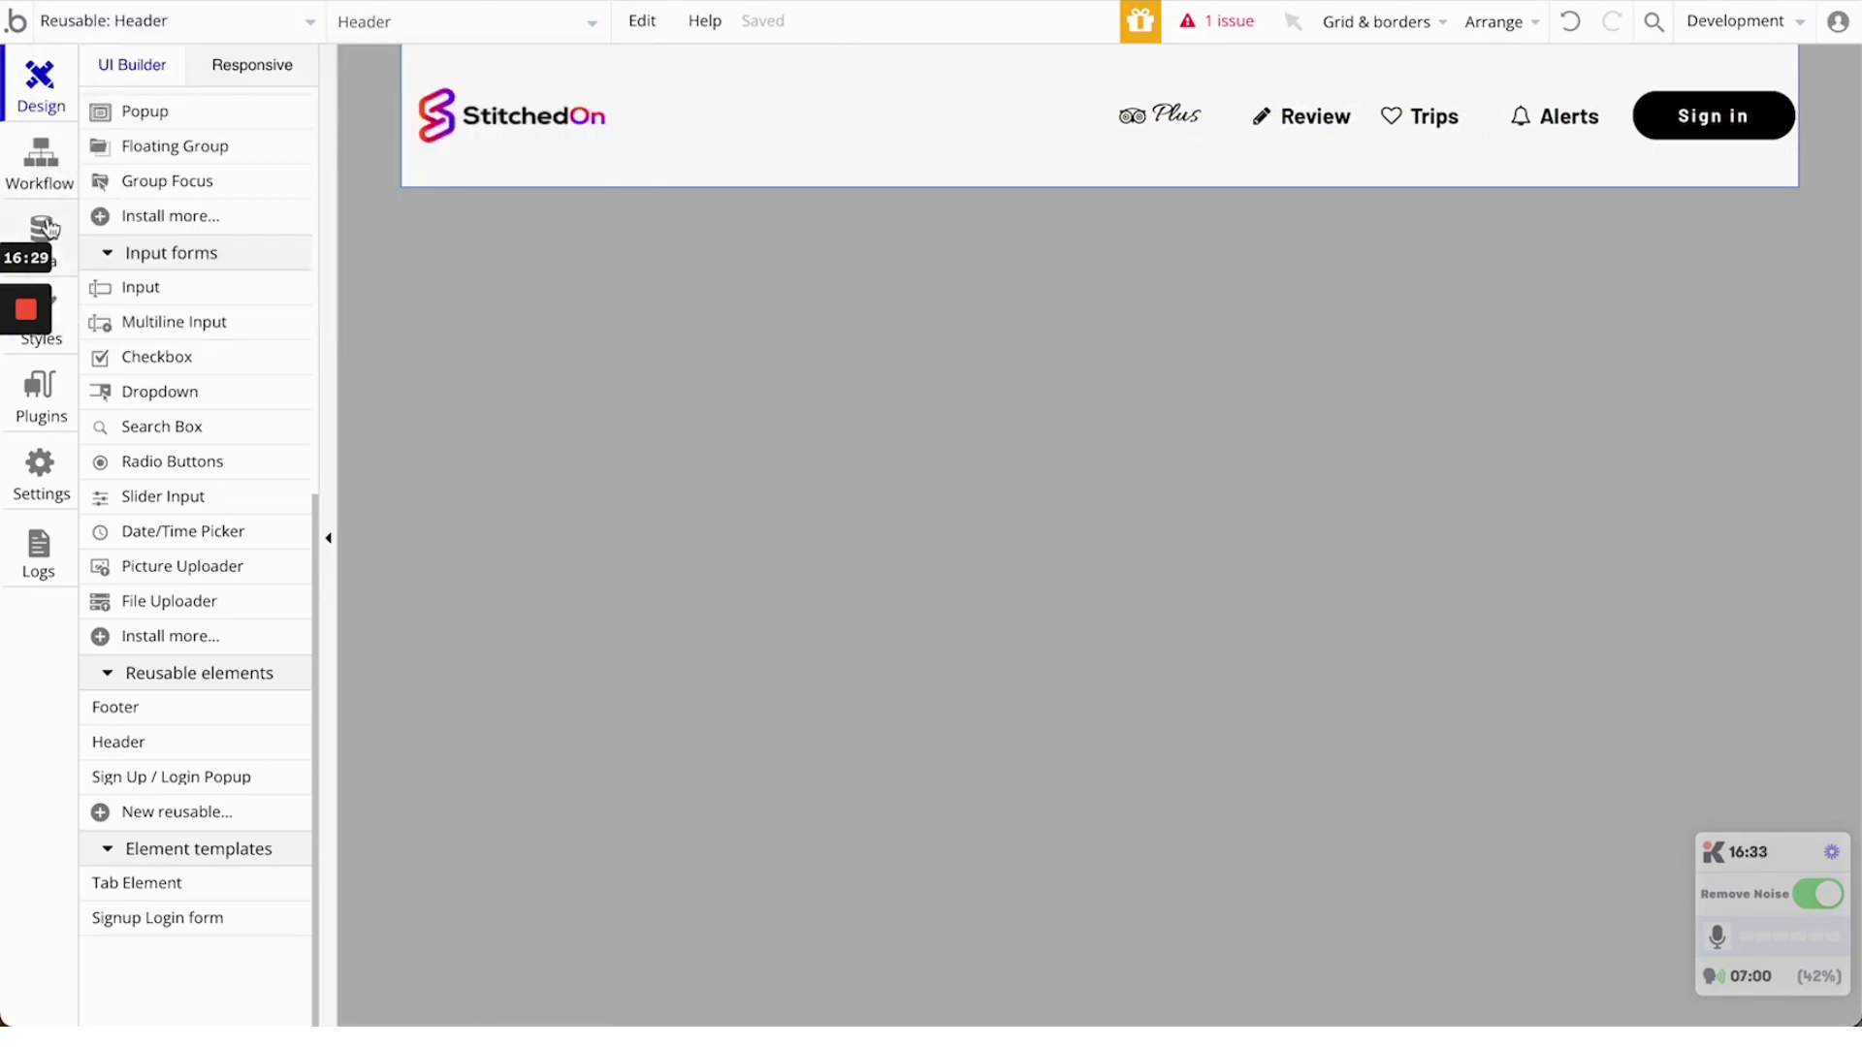
{"action": "left_click", "coordinate": [276, 35]}
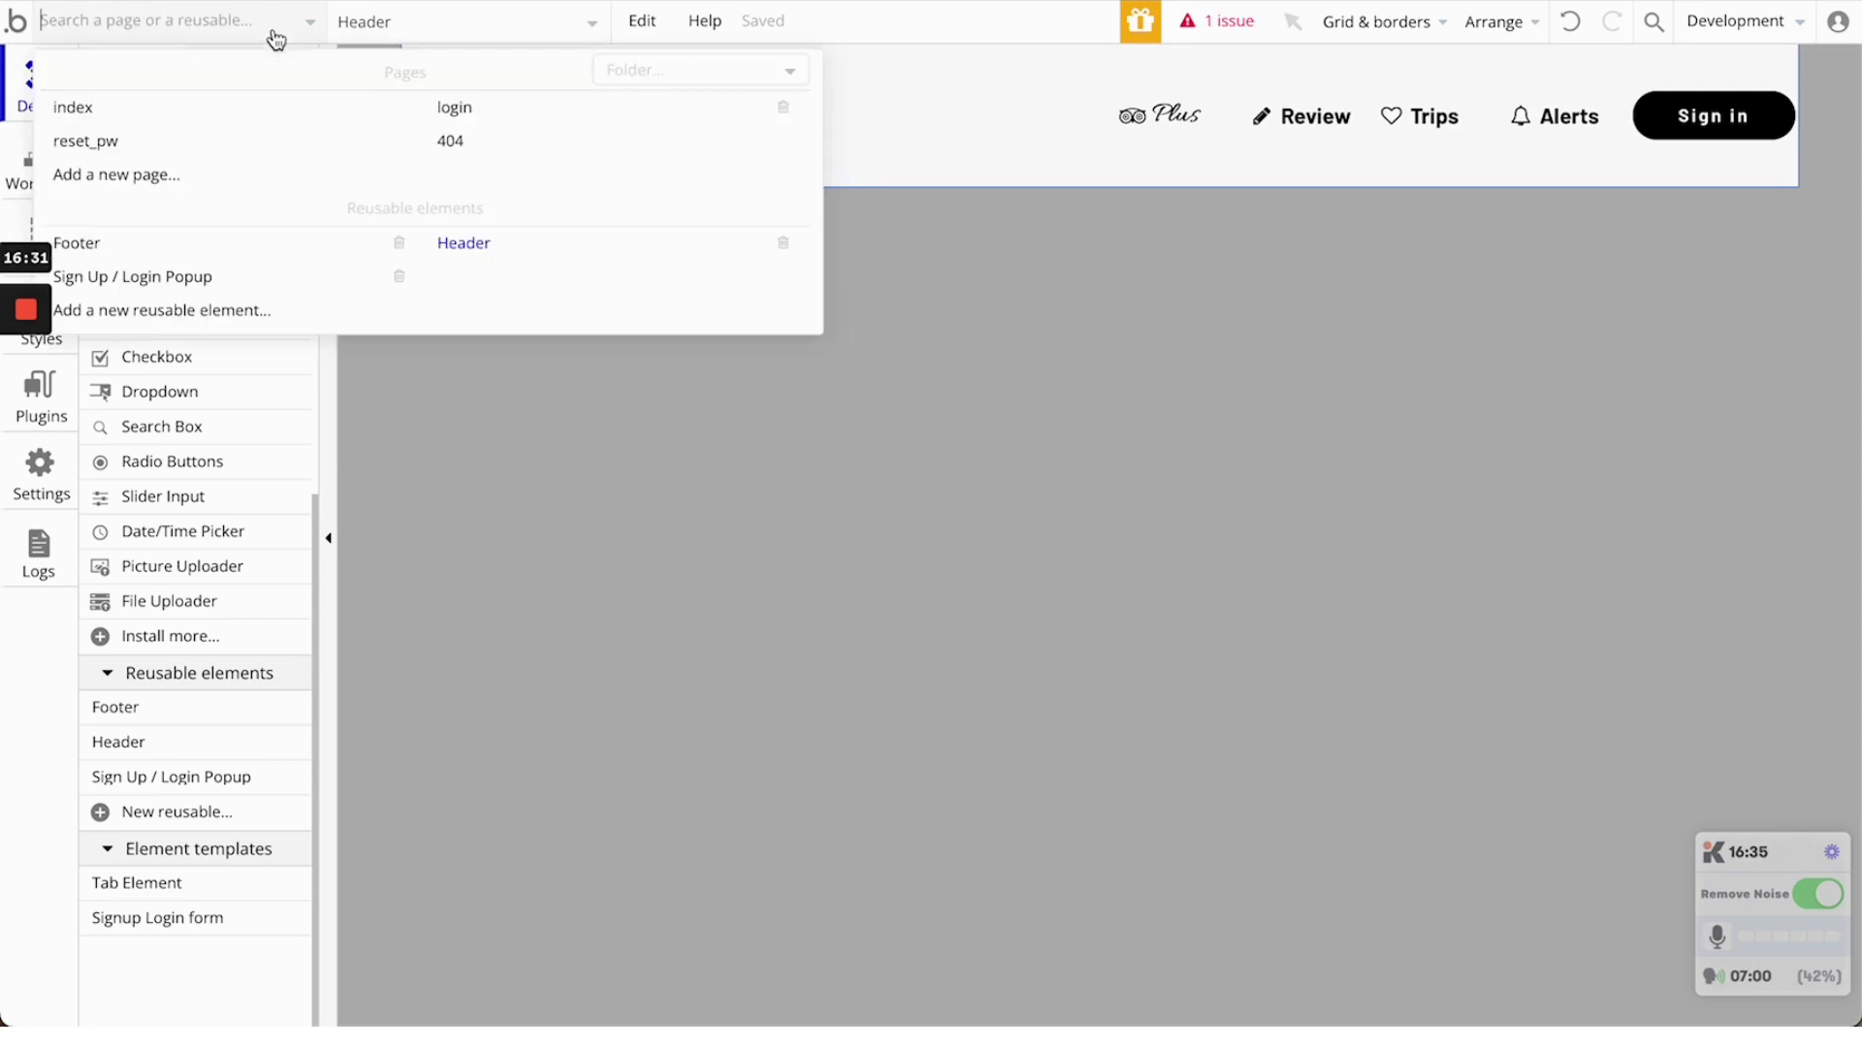
{"action": "left_click", "coordinate": [128, 176]}
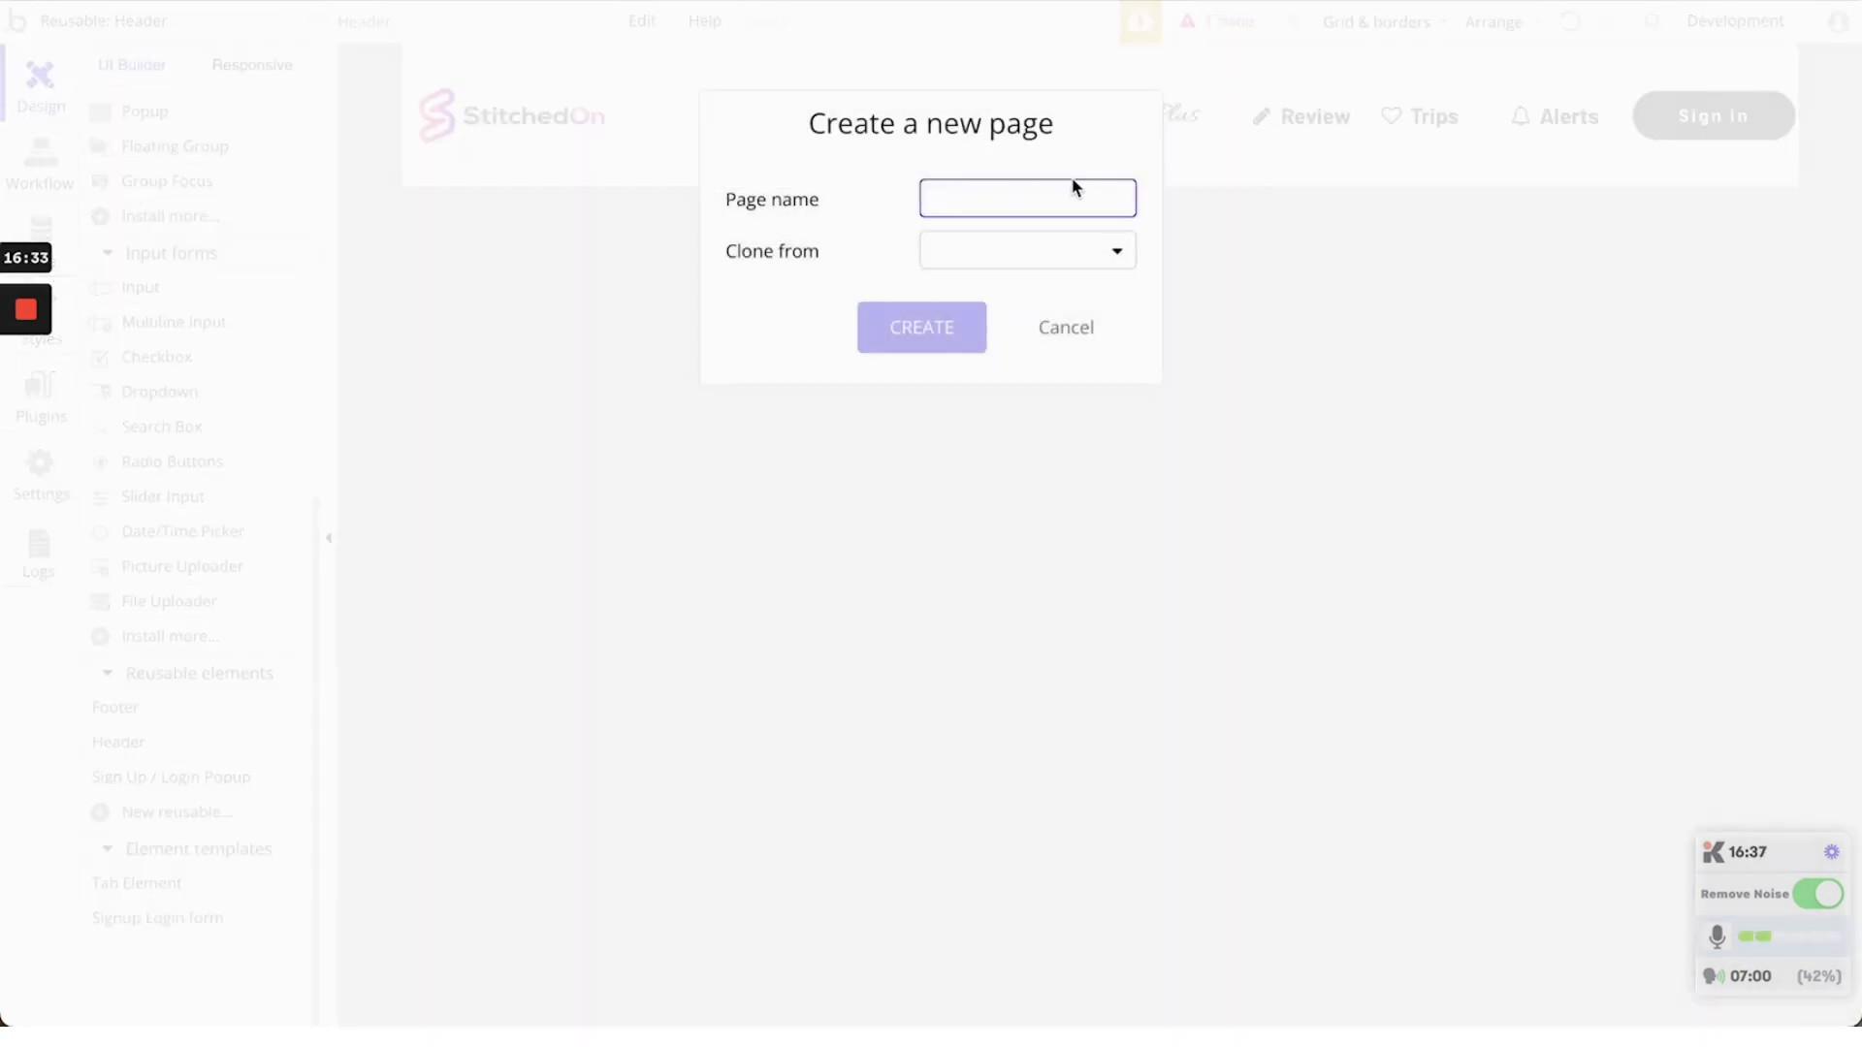
{"action": "type", "text": "rev"}
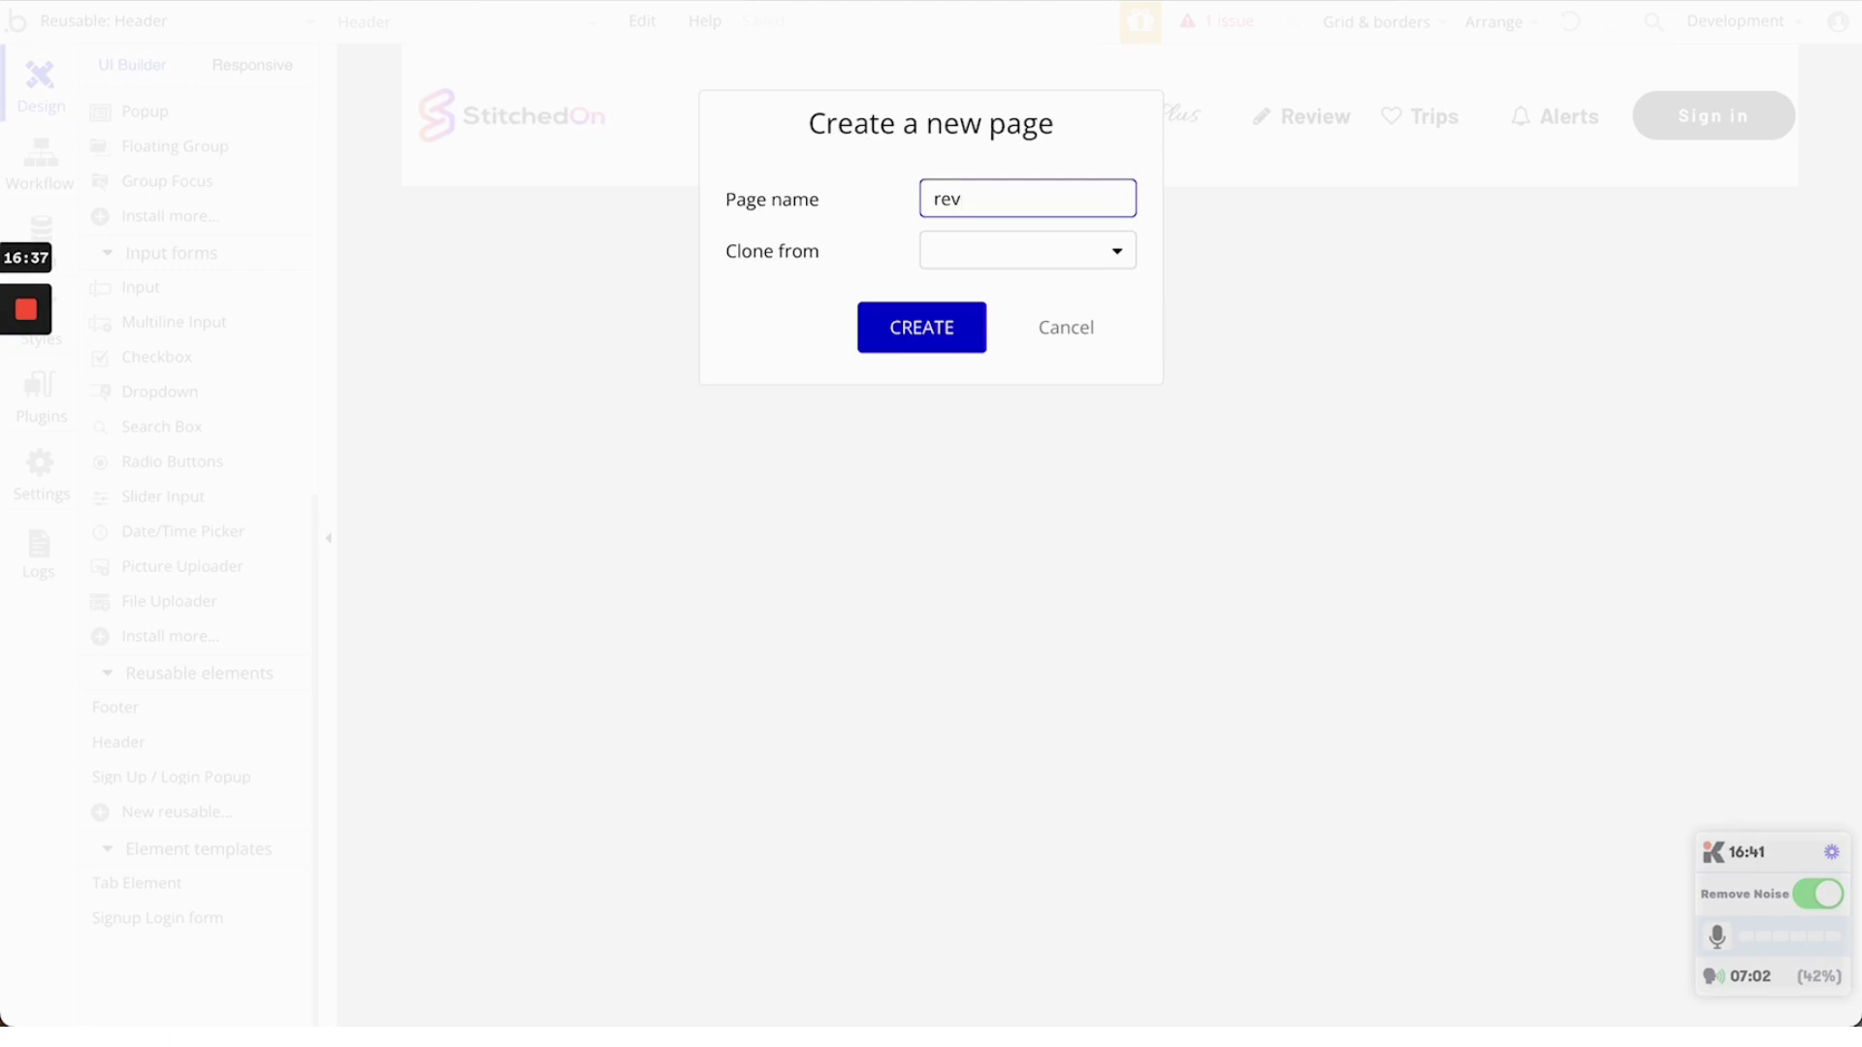
{"action": "key", "text": "BackSpace"}
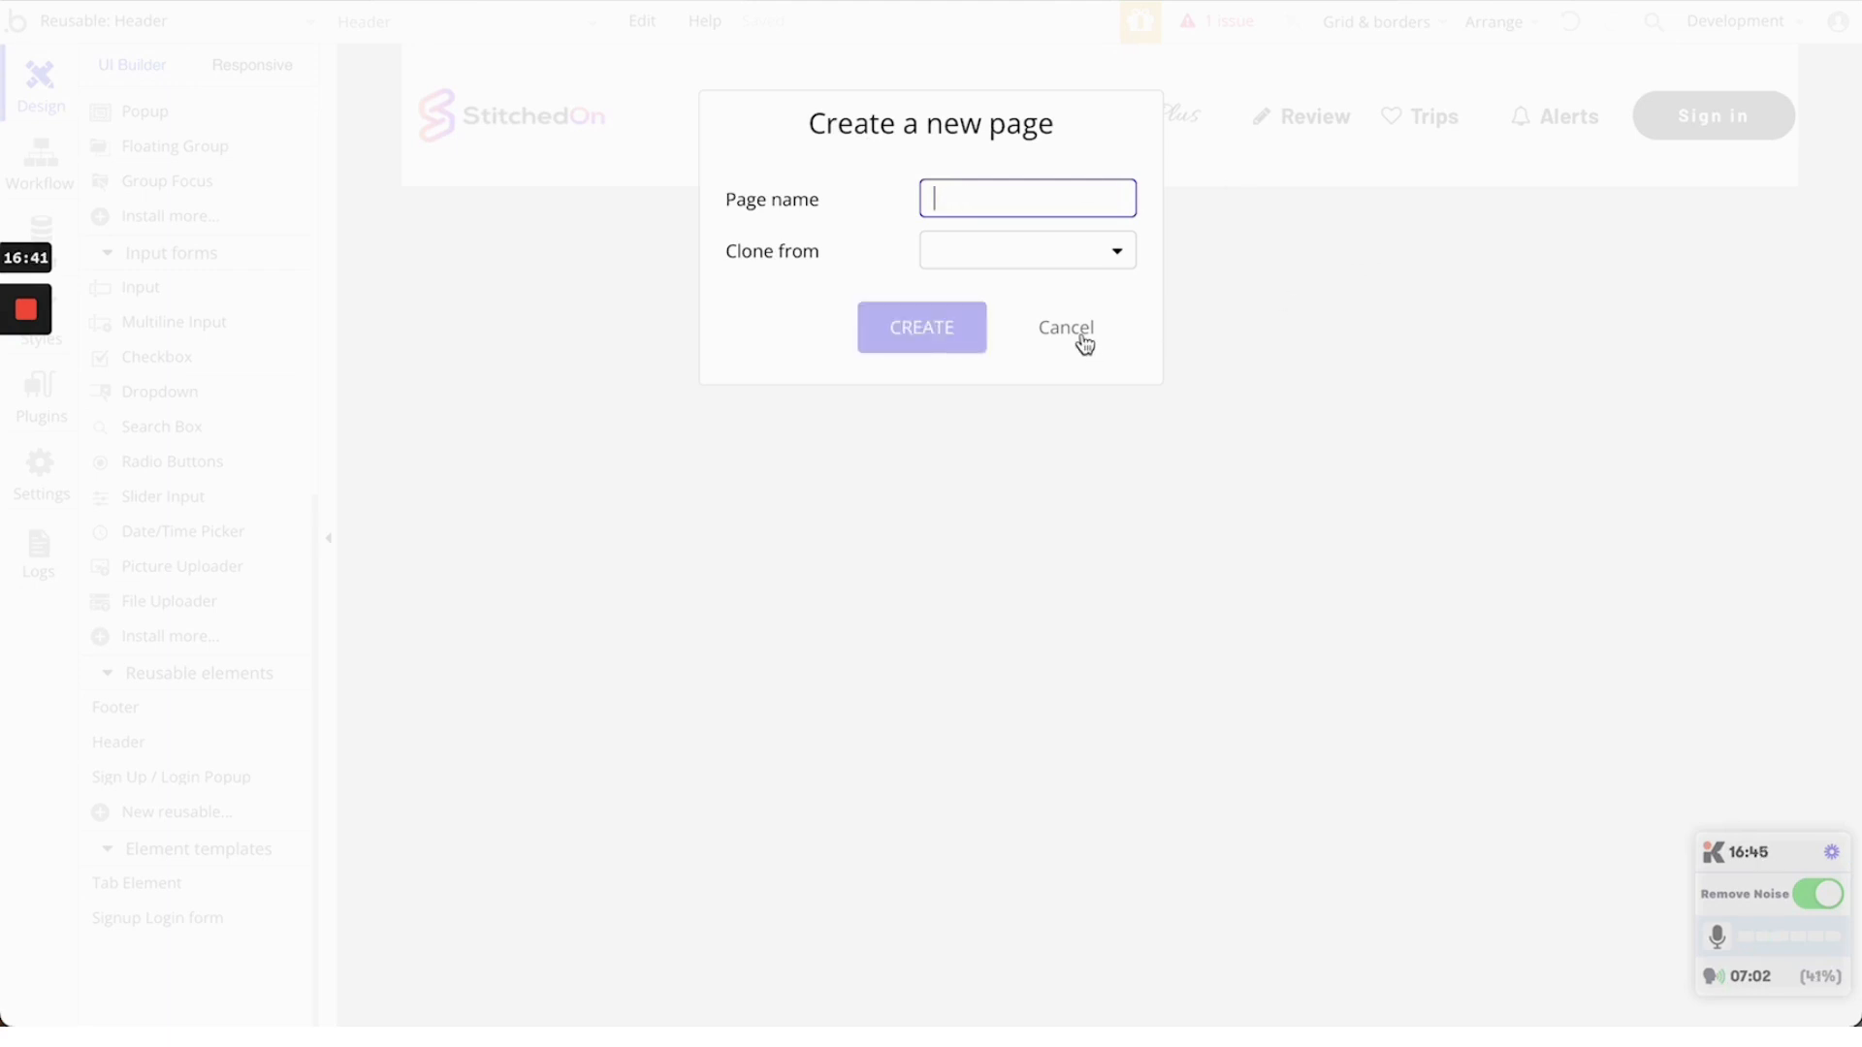
{"action": "type", "text": "profile"}
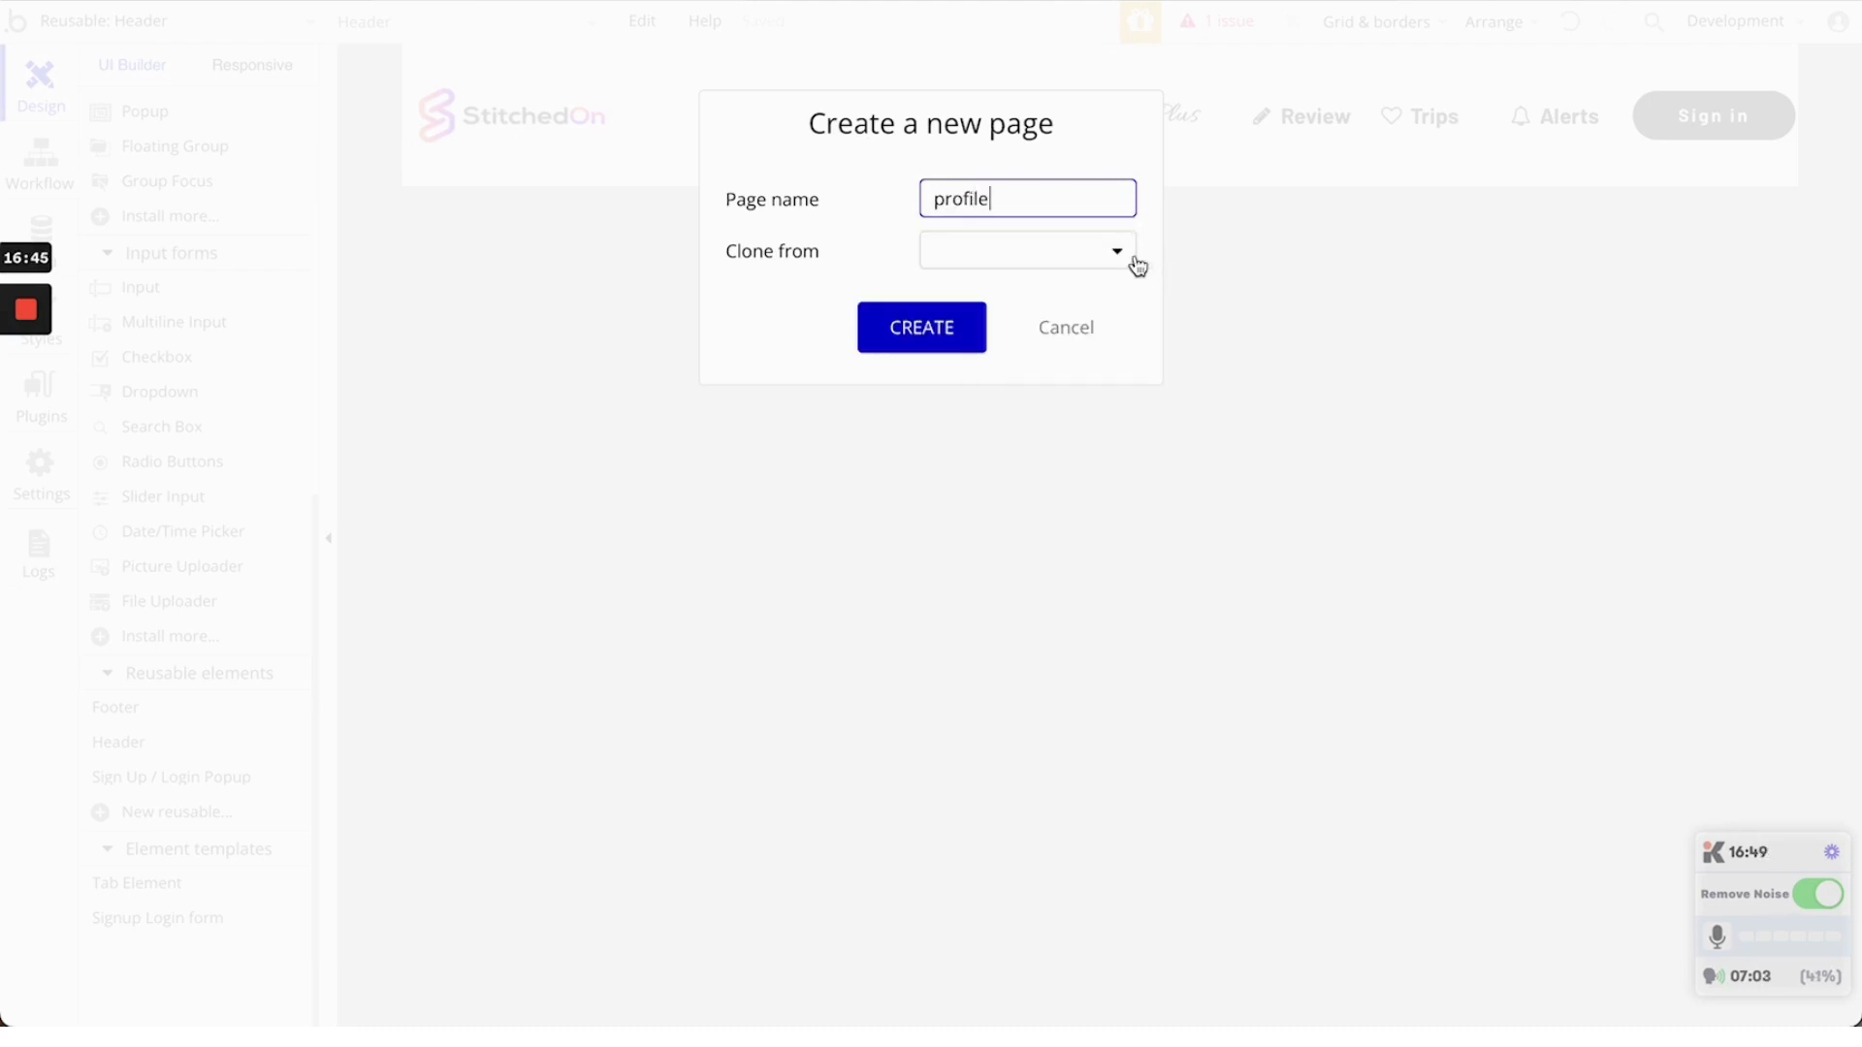
{"action": "left_click", "coordinate": [909, 346]}
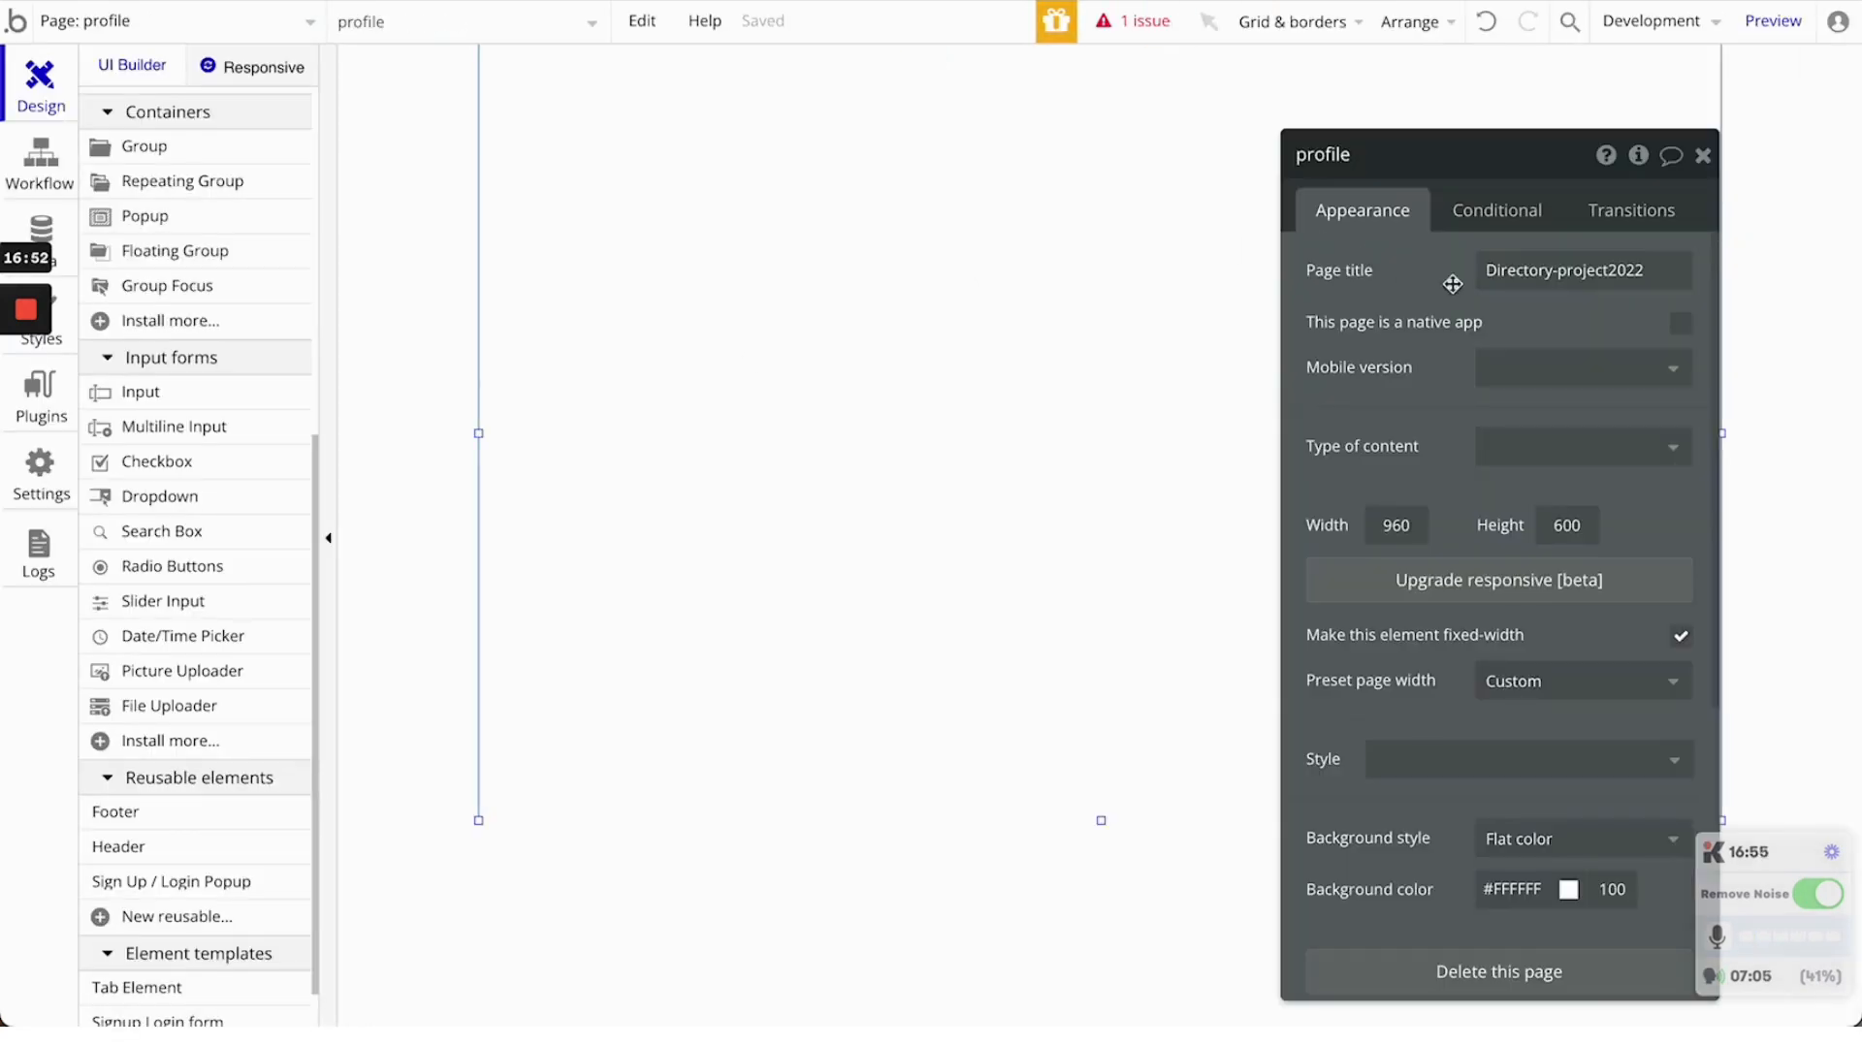
Set the profile page's title to My Profile and upgrade the page to the beta responsive engine
{"action": "left_click", "coordinate": [1491, 281]}
{"action": "type", "text": "My Profile"}
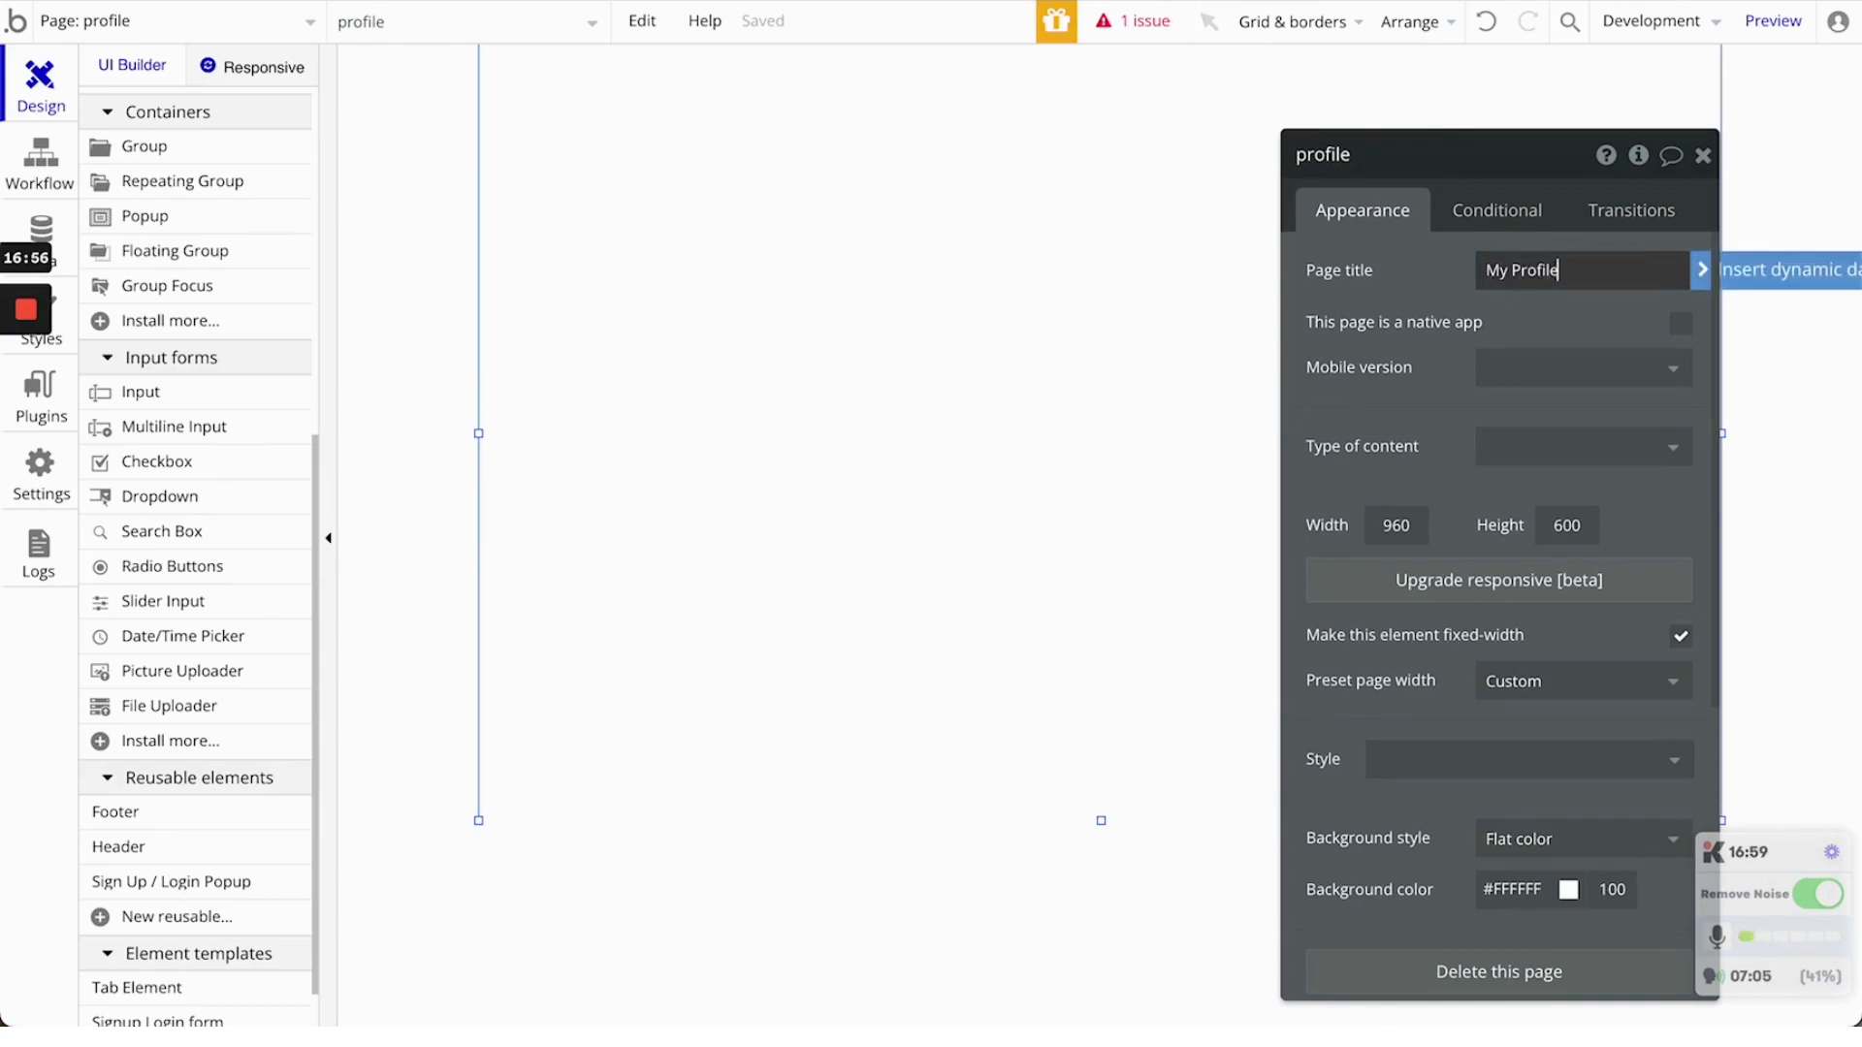
{"action": "left_click", "coordinate": [1569, 312]}
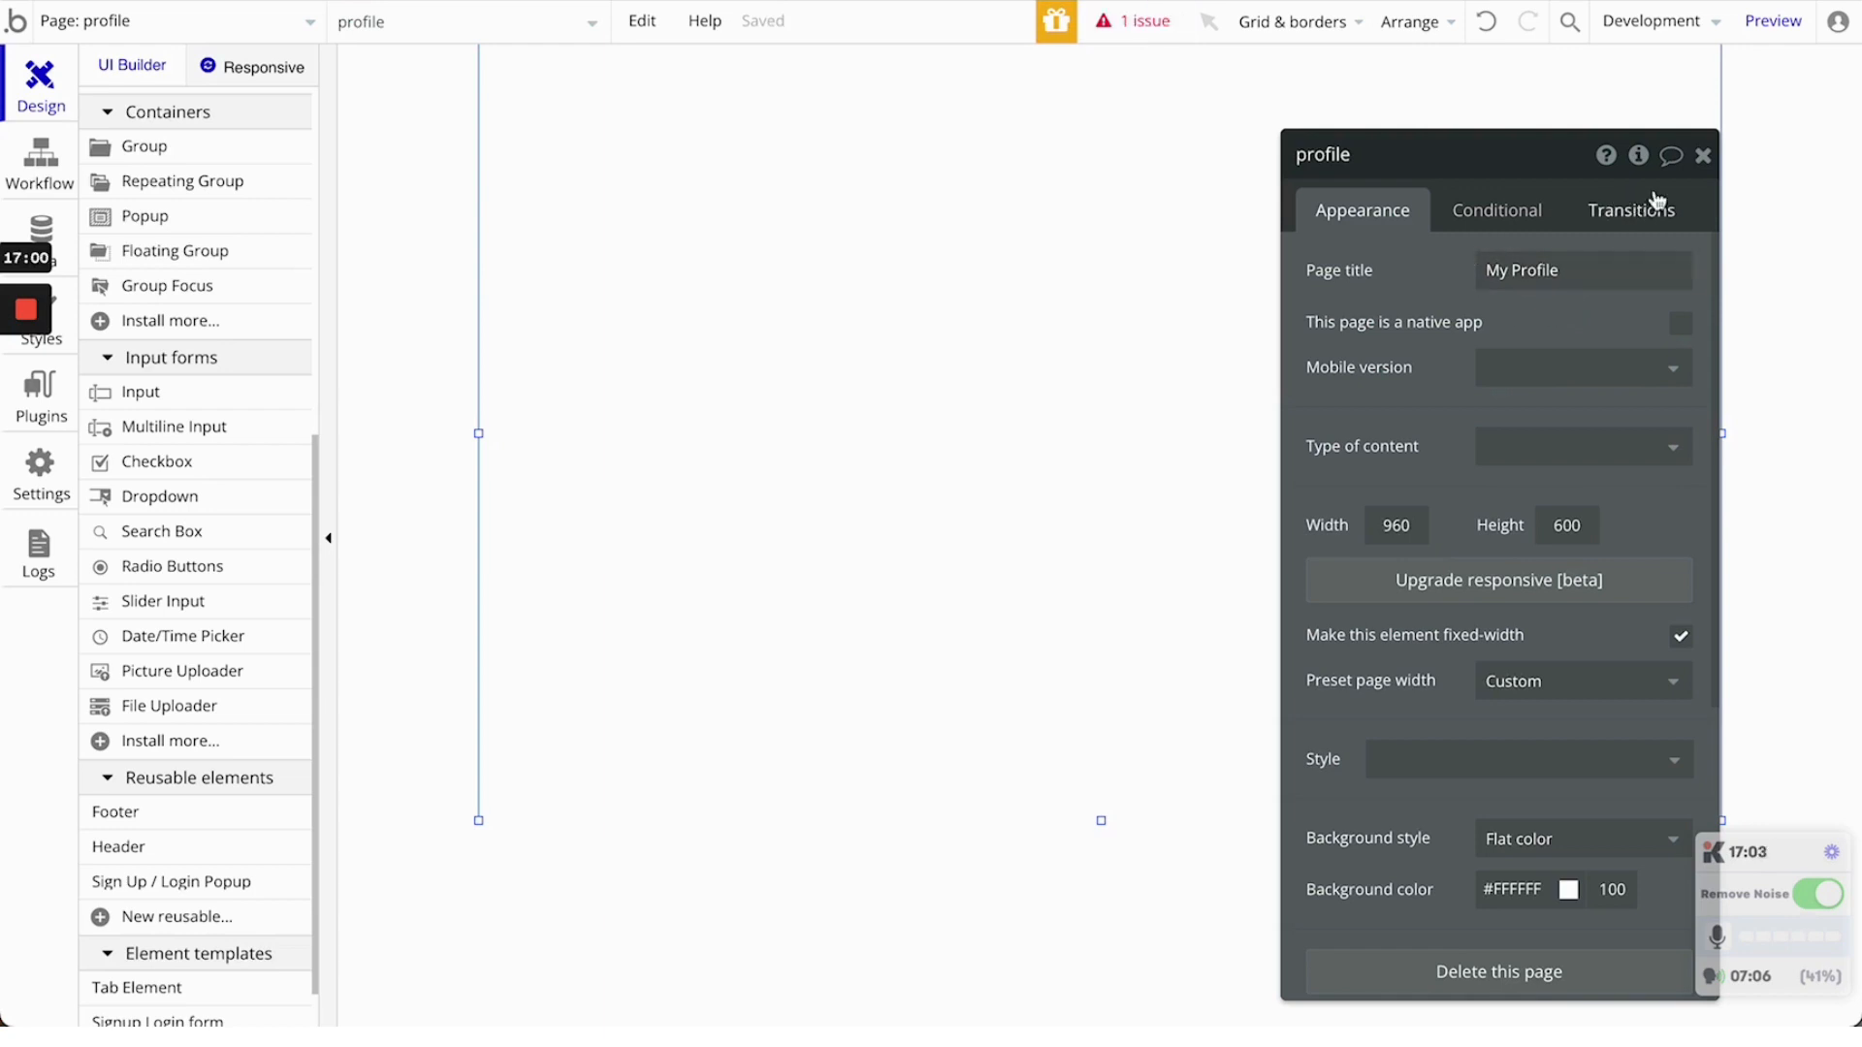
{"action": "left_click", "coordinate": [1701, 157]}
{"action": "left_click", "coordinate": [247, 70]}
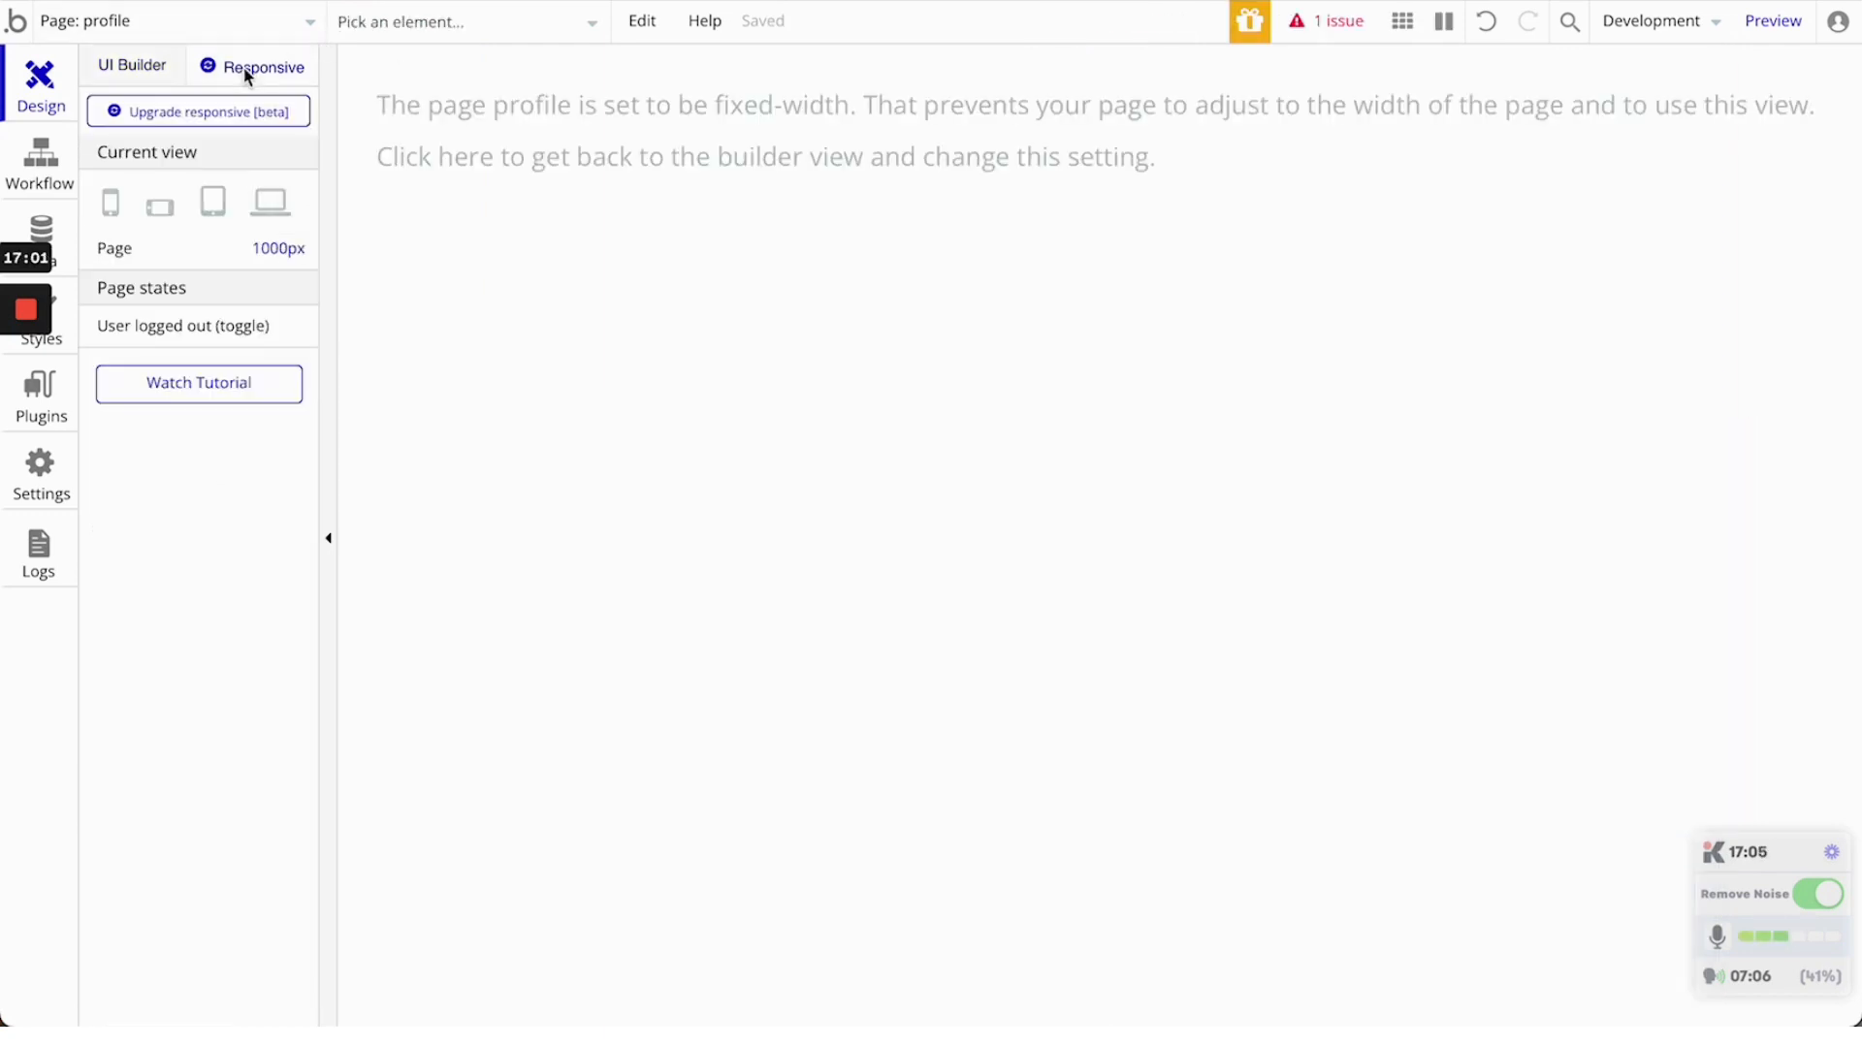
{"action": "left_click", "coordinate": [213, 115]}
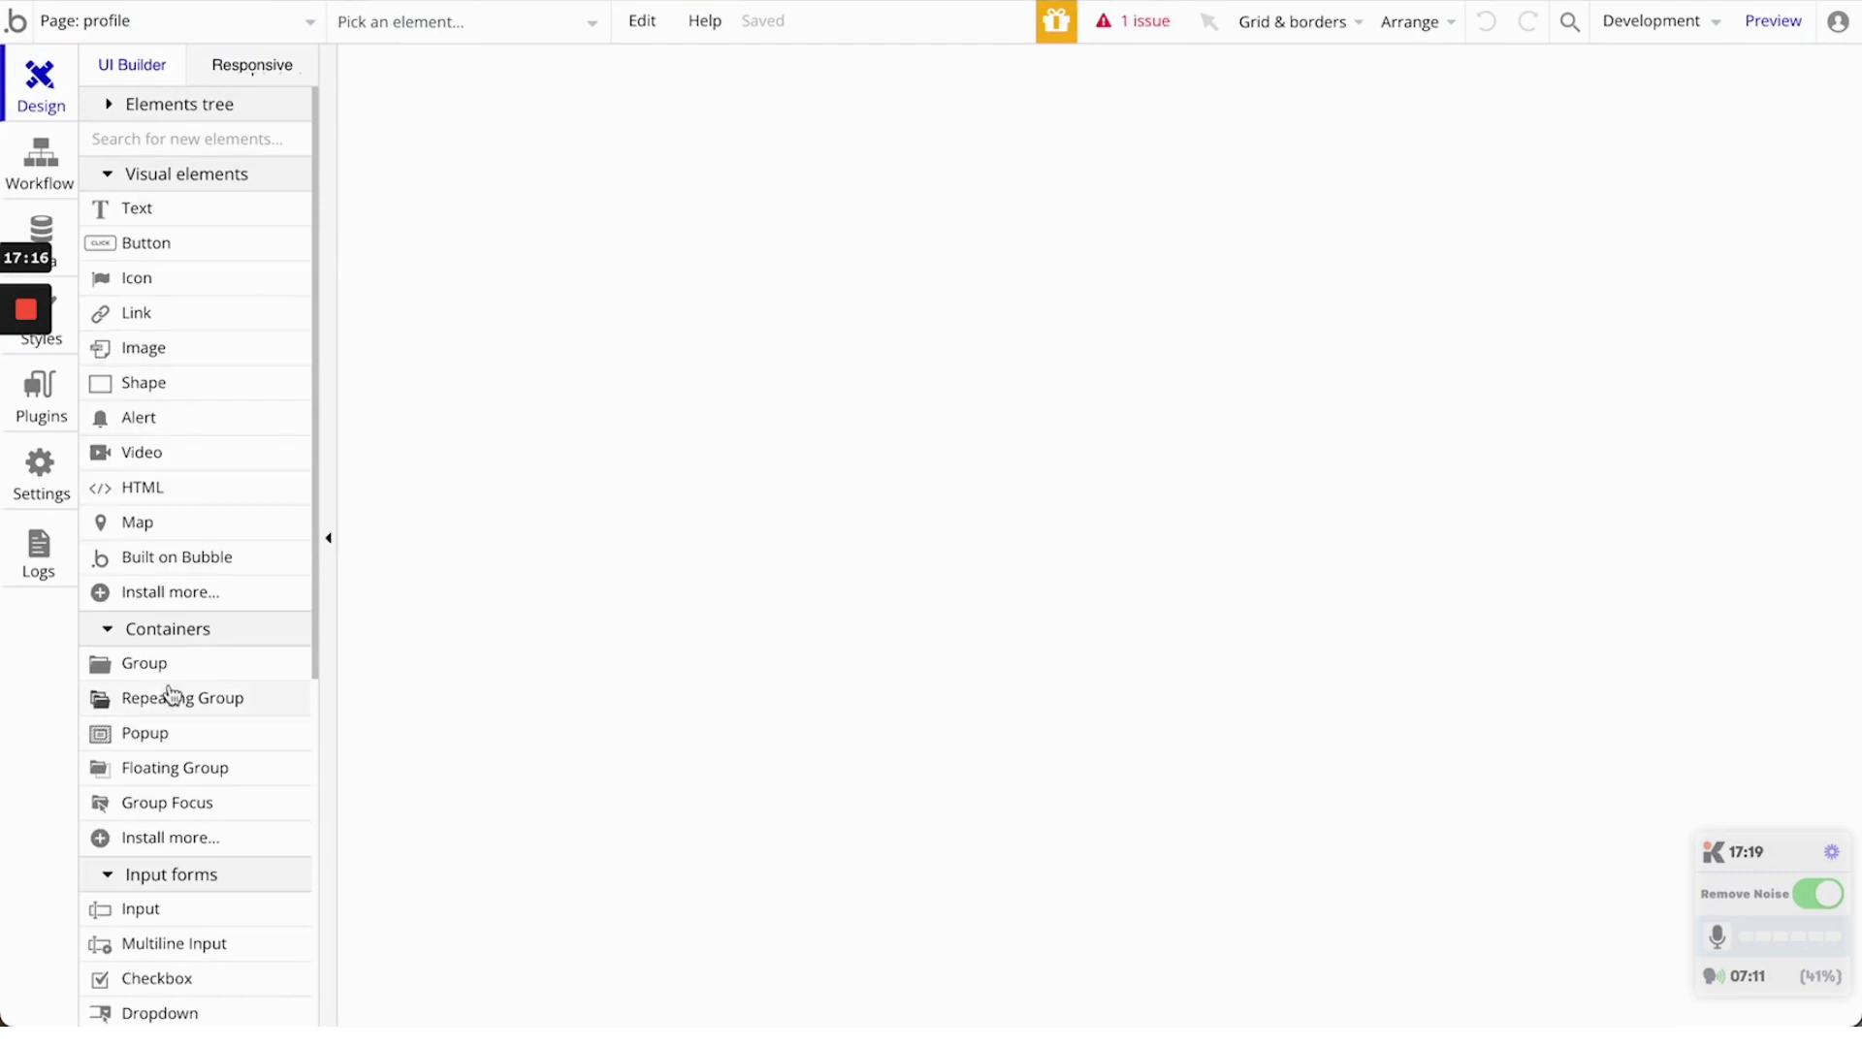
Draw a group about 524 by 376 px on the profile page and name it My Reviews Group
{"action": "left_click", "coordinate": [182, 663]}
{"action": "mouse_move", "coordinate": [633, 227]}
{"action": "left_mouse_down"}
{"action": "mouse_move", "coordinate": [990, 435]}
{"action": "mouse_move", "coordinate": [1311, 713]}
{"action": "left_mouse_up"}
{"action": "left_click", "coordinate": [1504, 216]}
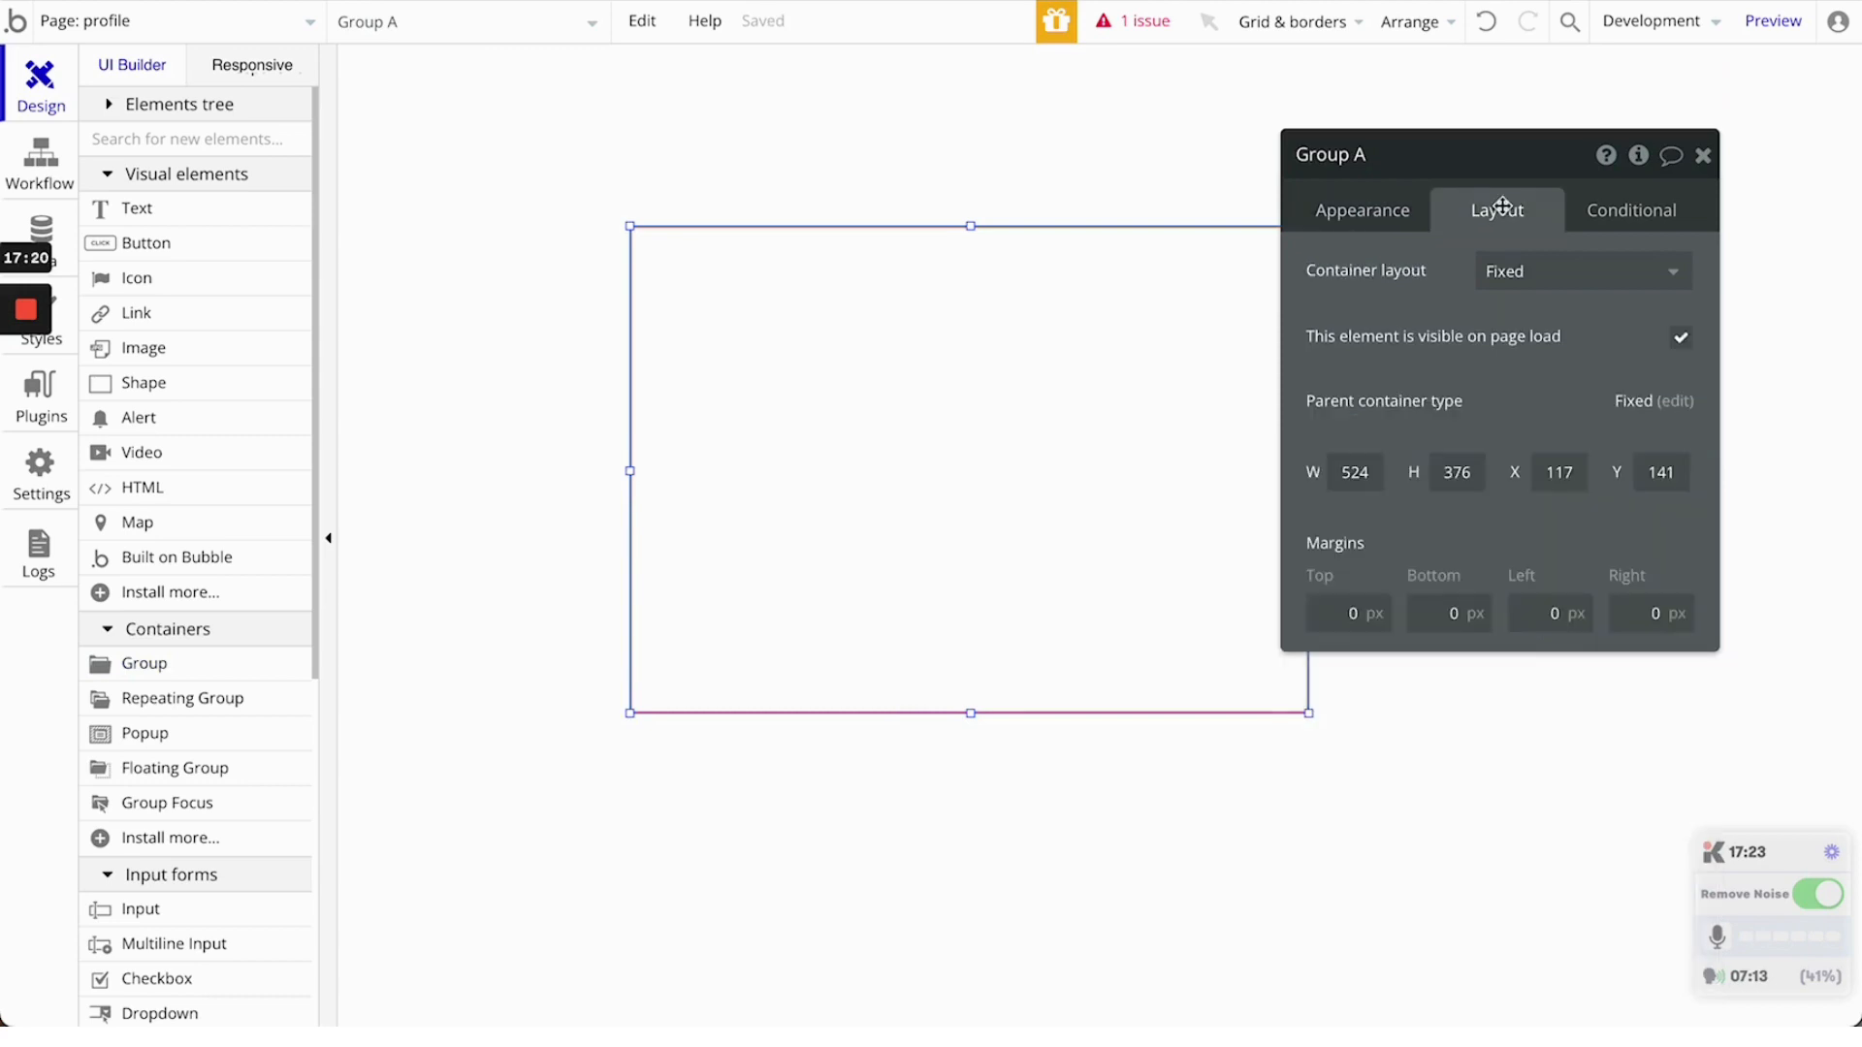
{"action": "left_click", "coordinate": [1422, 164]}
{"action": "type", "text": "My Reviews"}
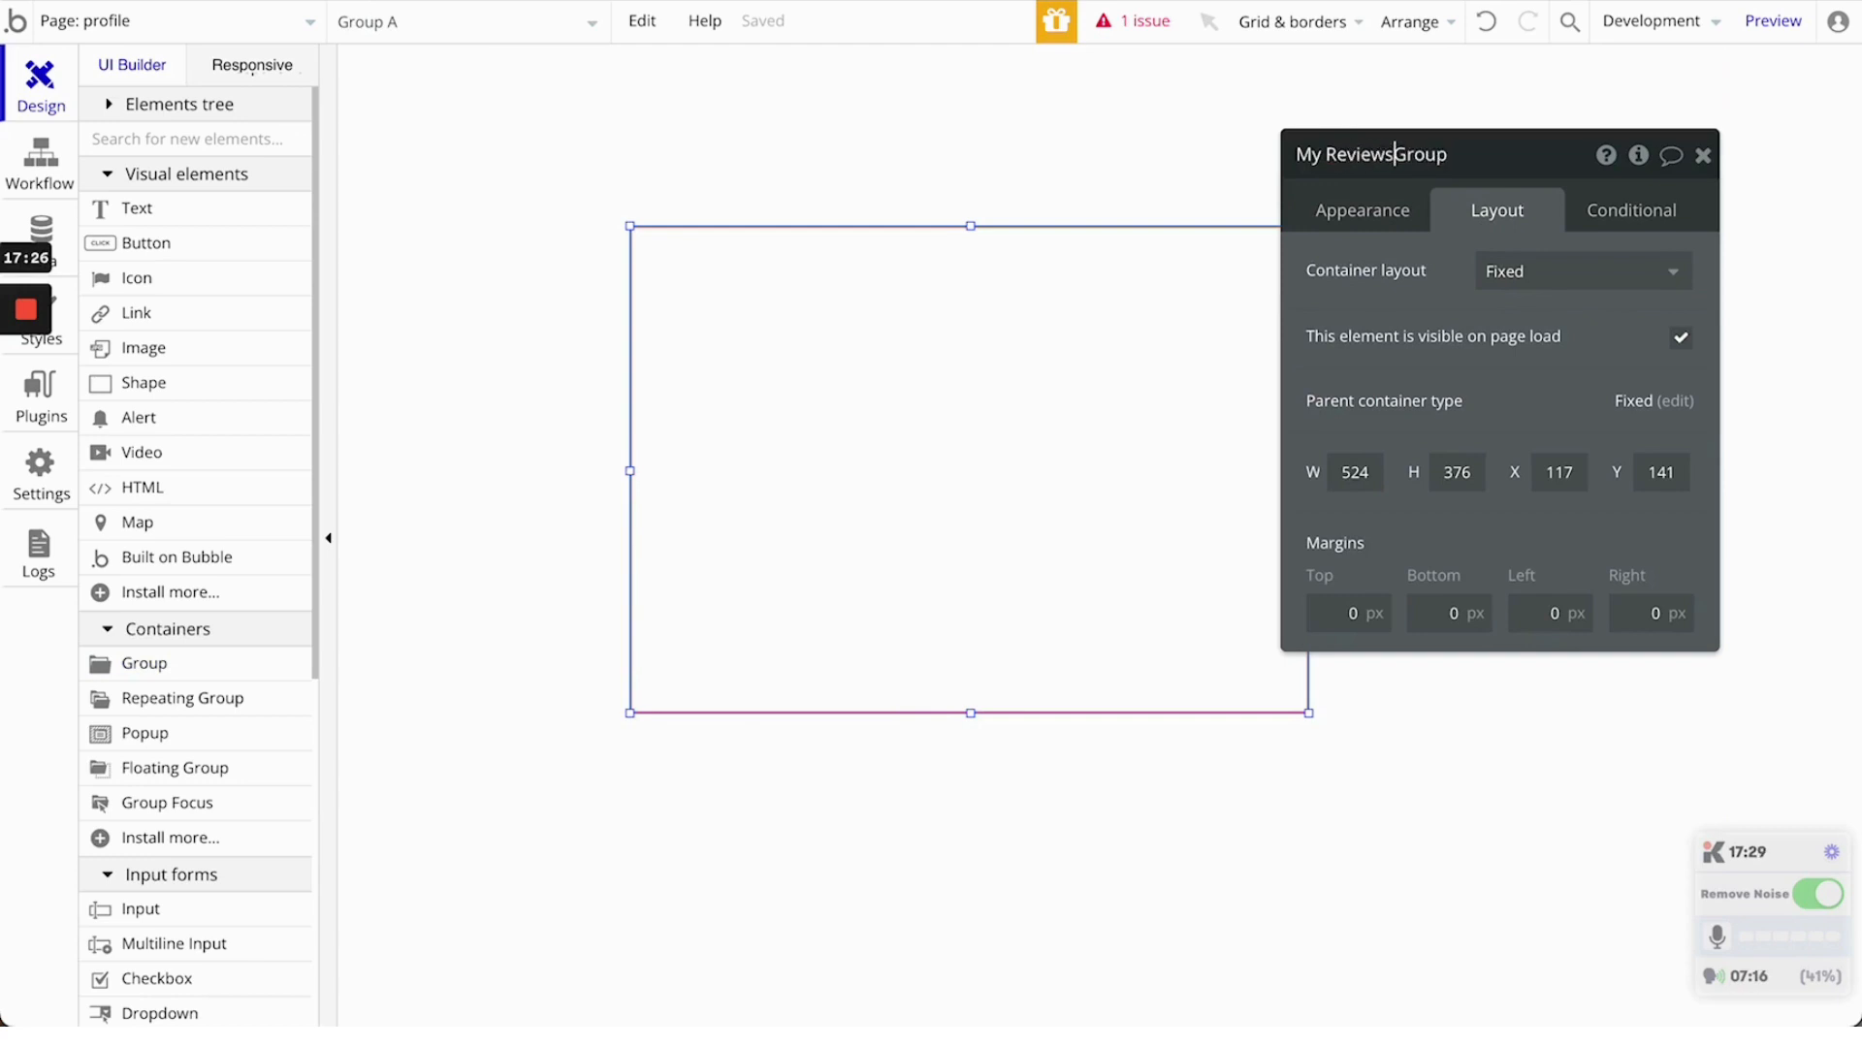
Give My Reviews Group a Column container layout and a flat teal background color, #03B4C6
{"action": "left_click", "coordinate": [1537, 274]}
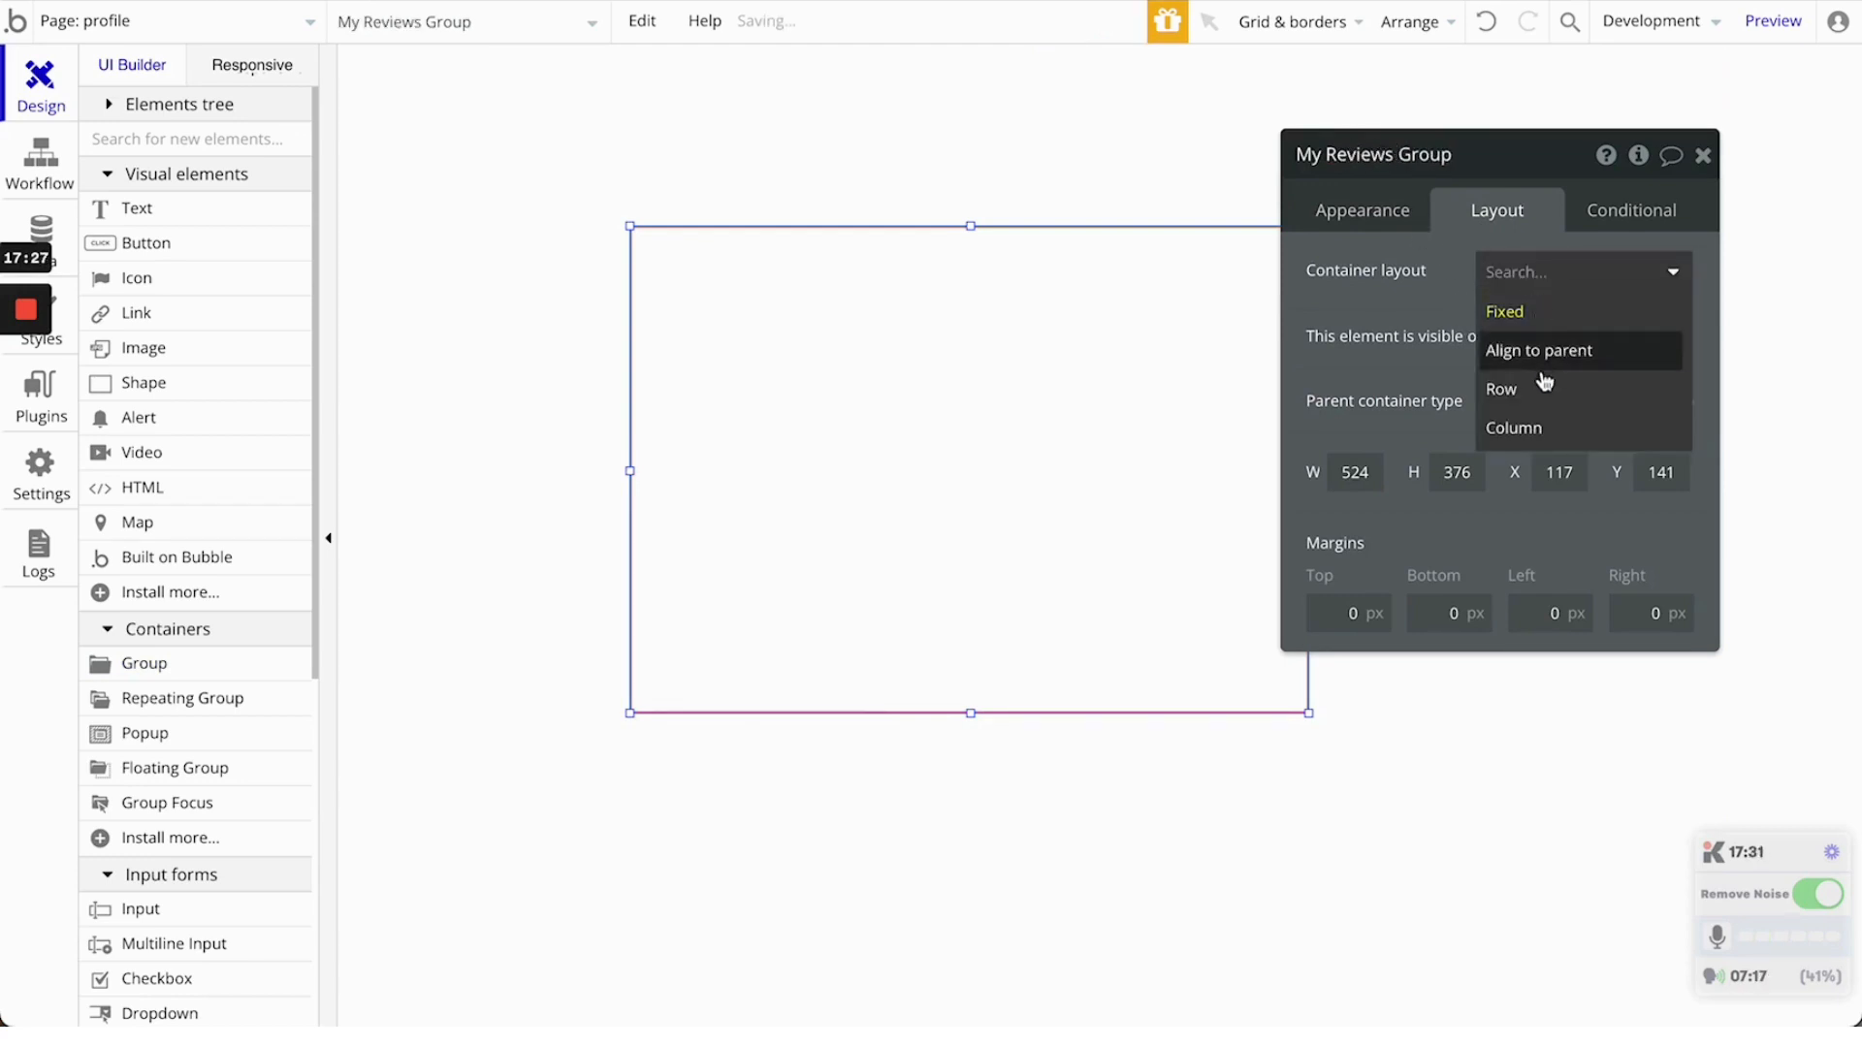
{"action": "left_click", "coordinate": [1549, 442]}
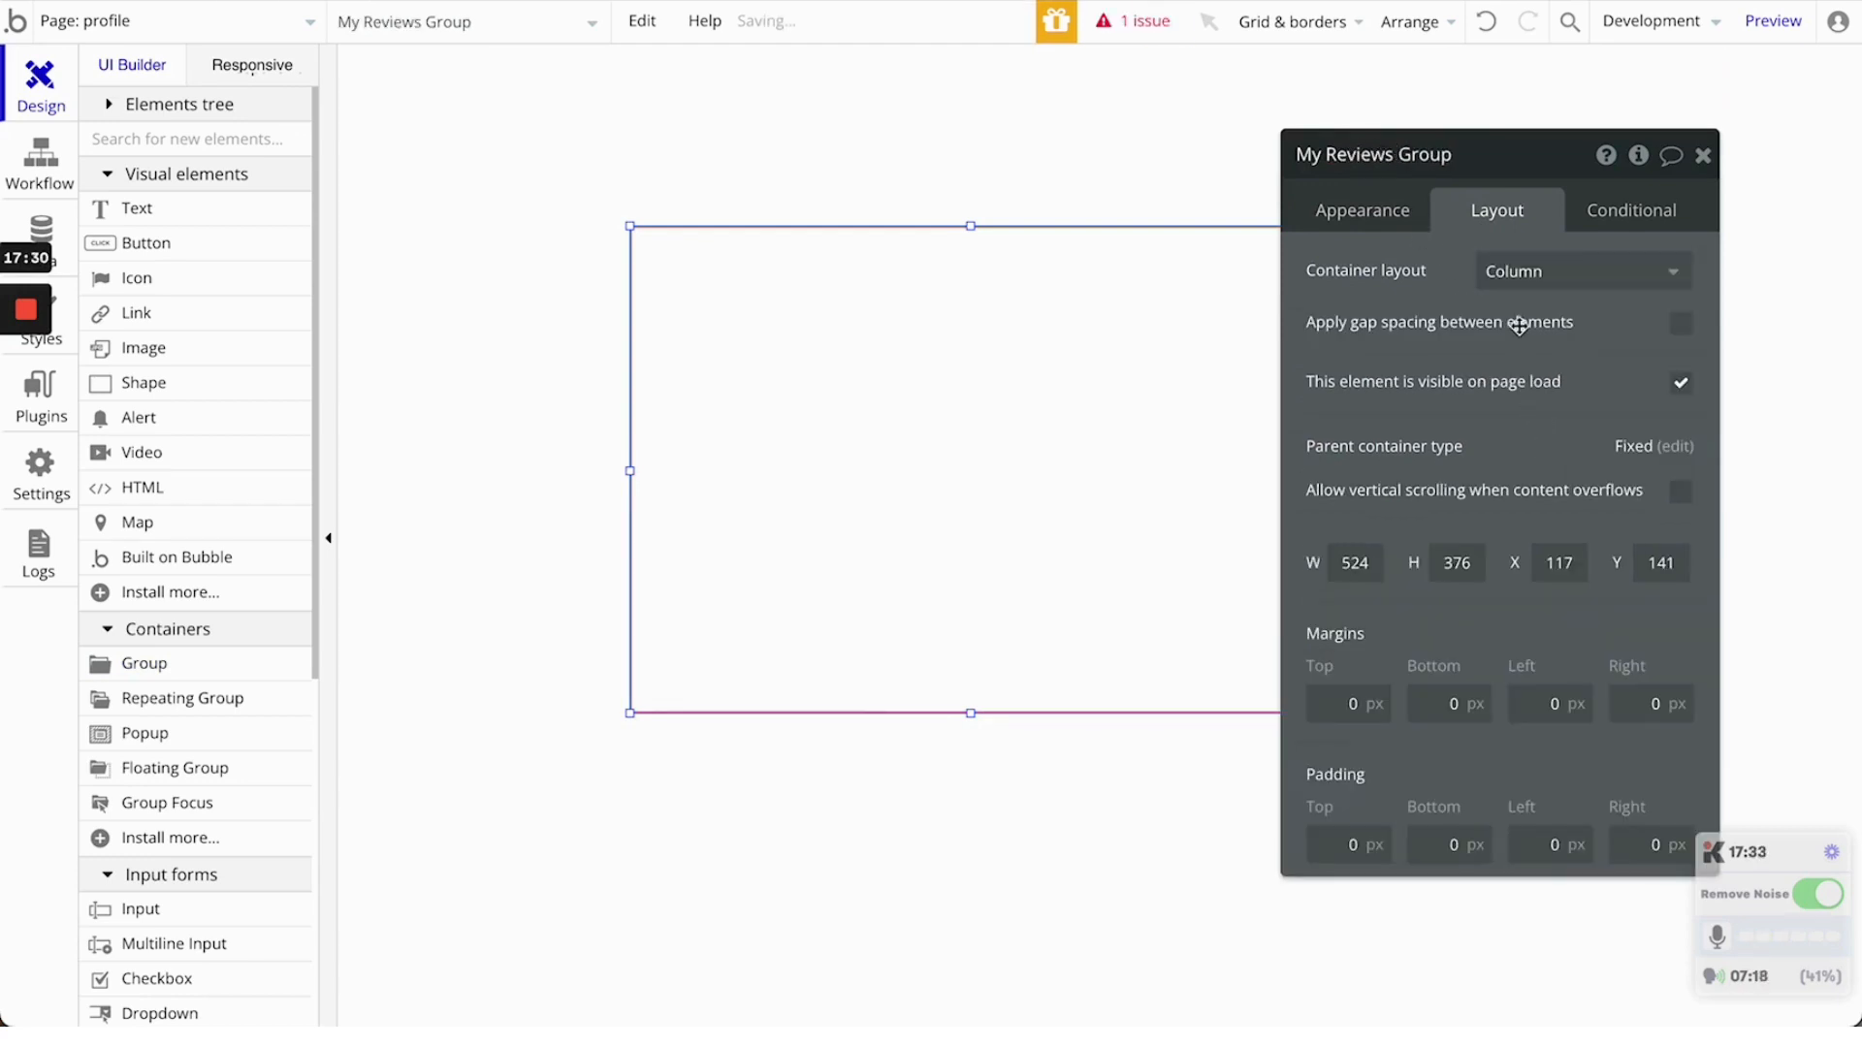
{"action": "left_click", "coordinate": [1367, 208]}
{"action": "left_click", "coordinate": [1634, 550]}
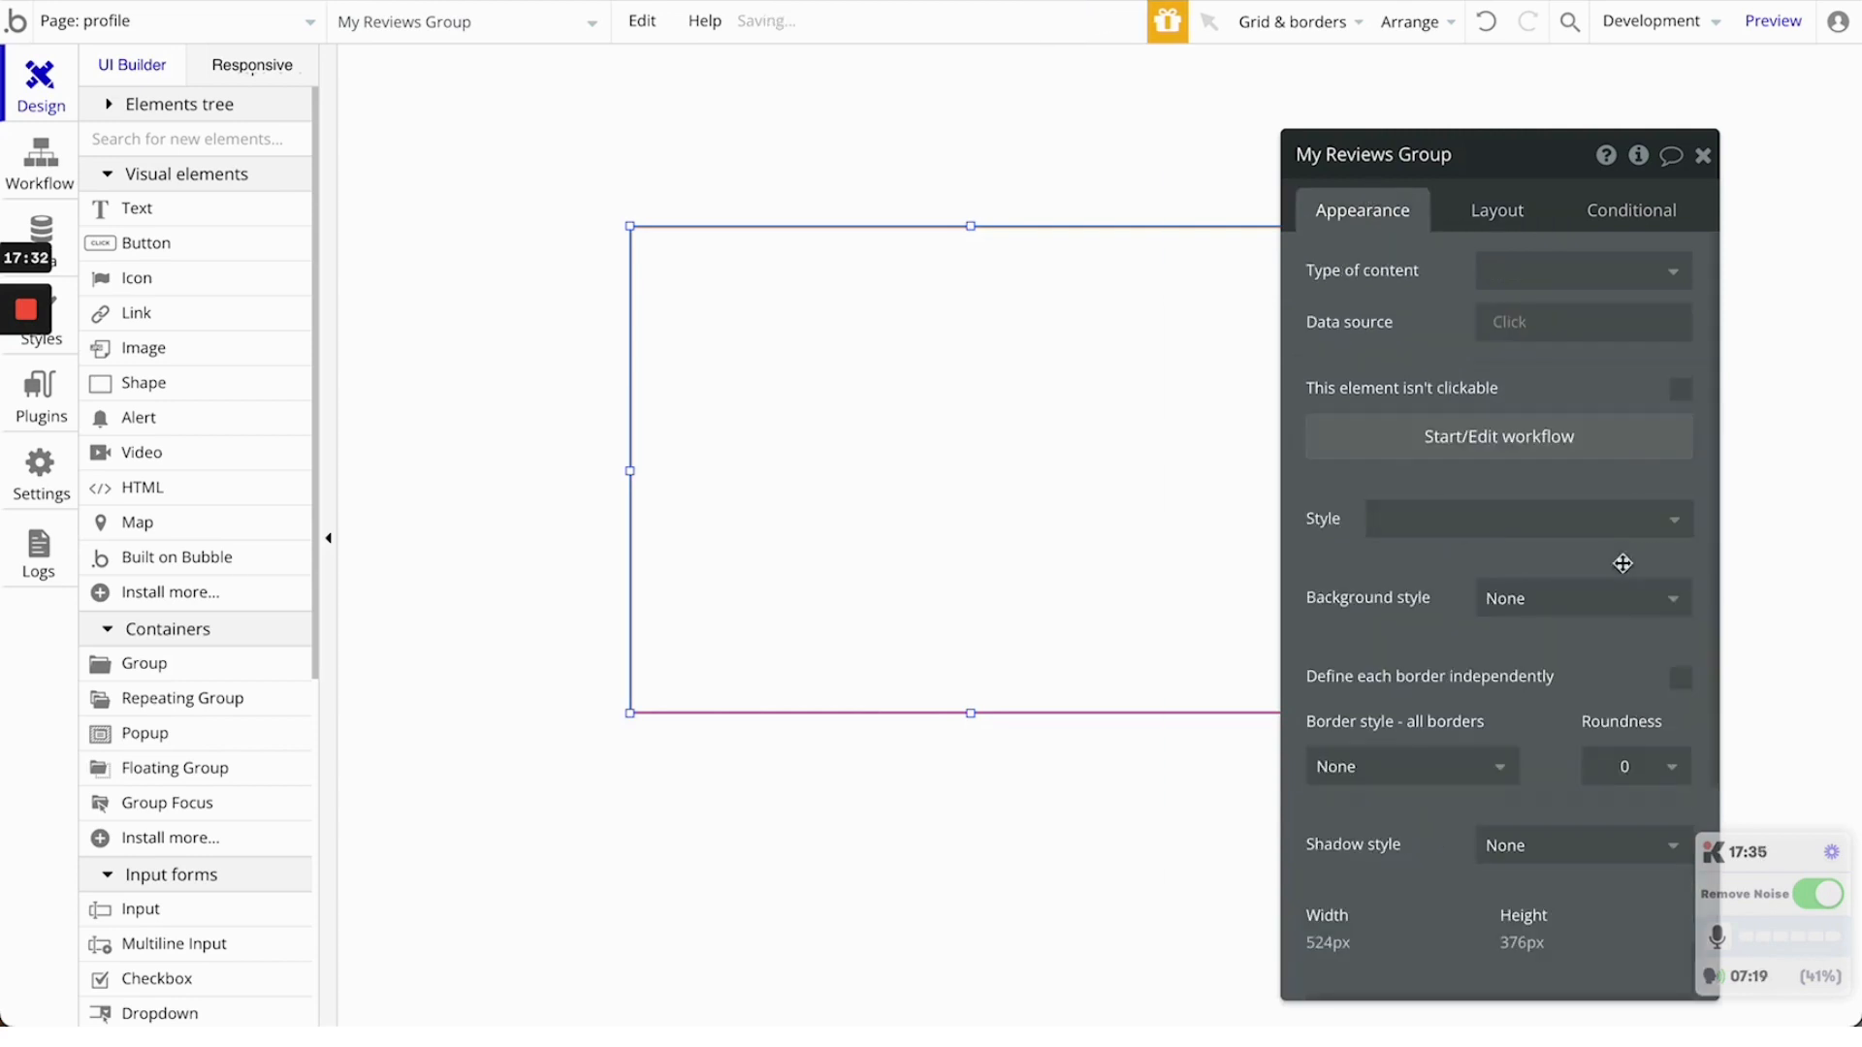
{"action": "left_click", "coordinate": [1610, 598]}
{"action": "left_click", "coordinate": [1522, 679]}
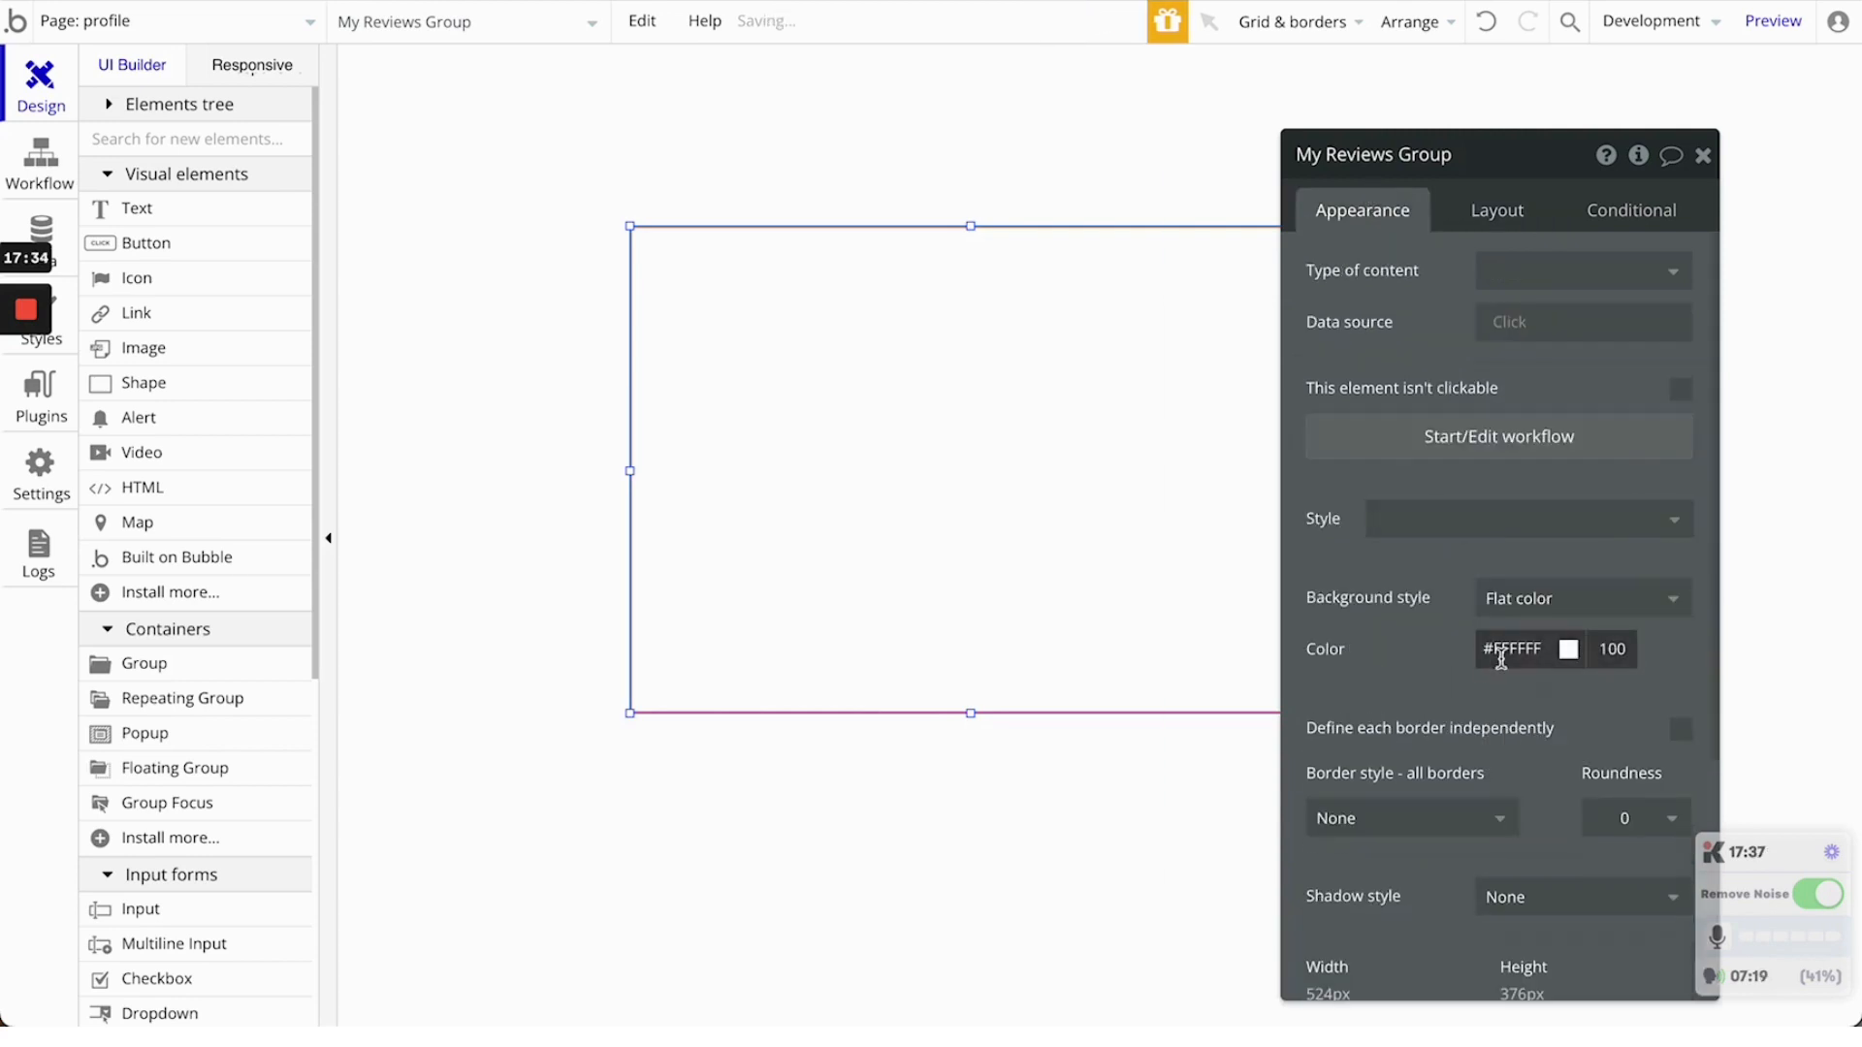
{"action": "left_click", "coordinate": [1509, 650]}
{"action": "left_click", "coordinate": [1494, 882]}
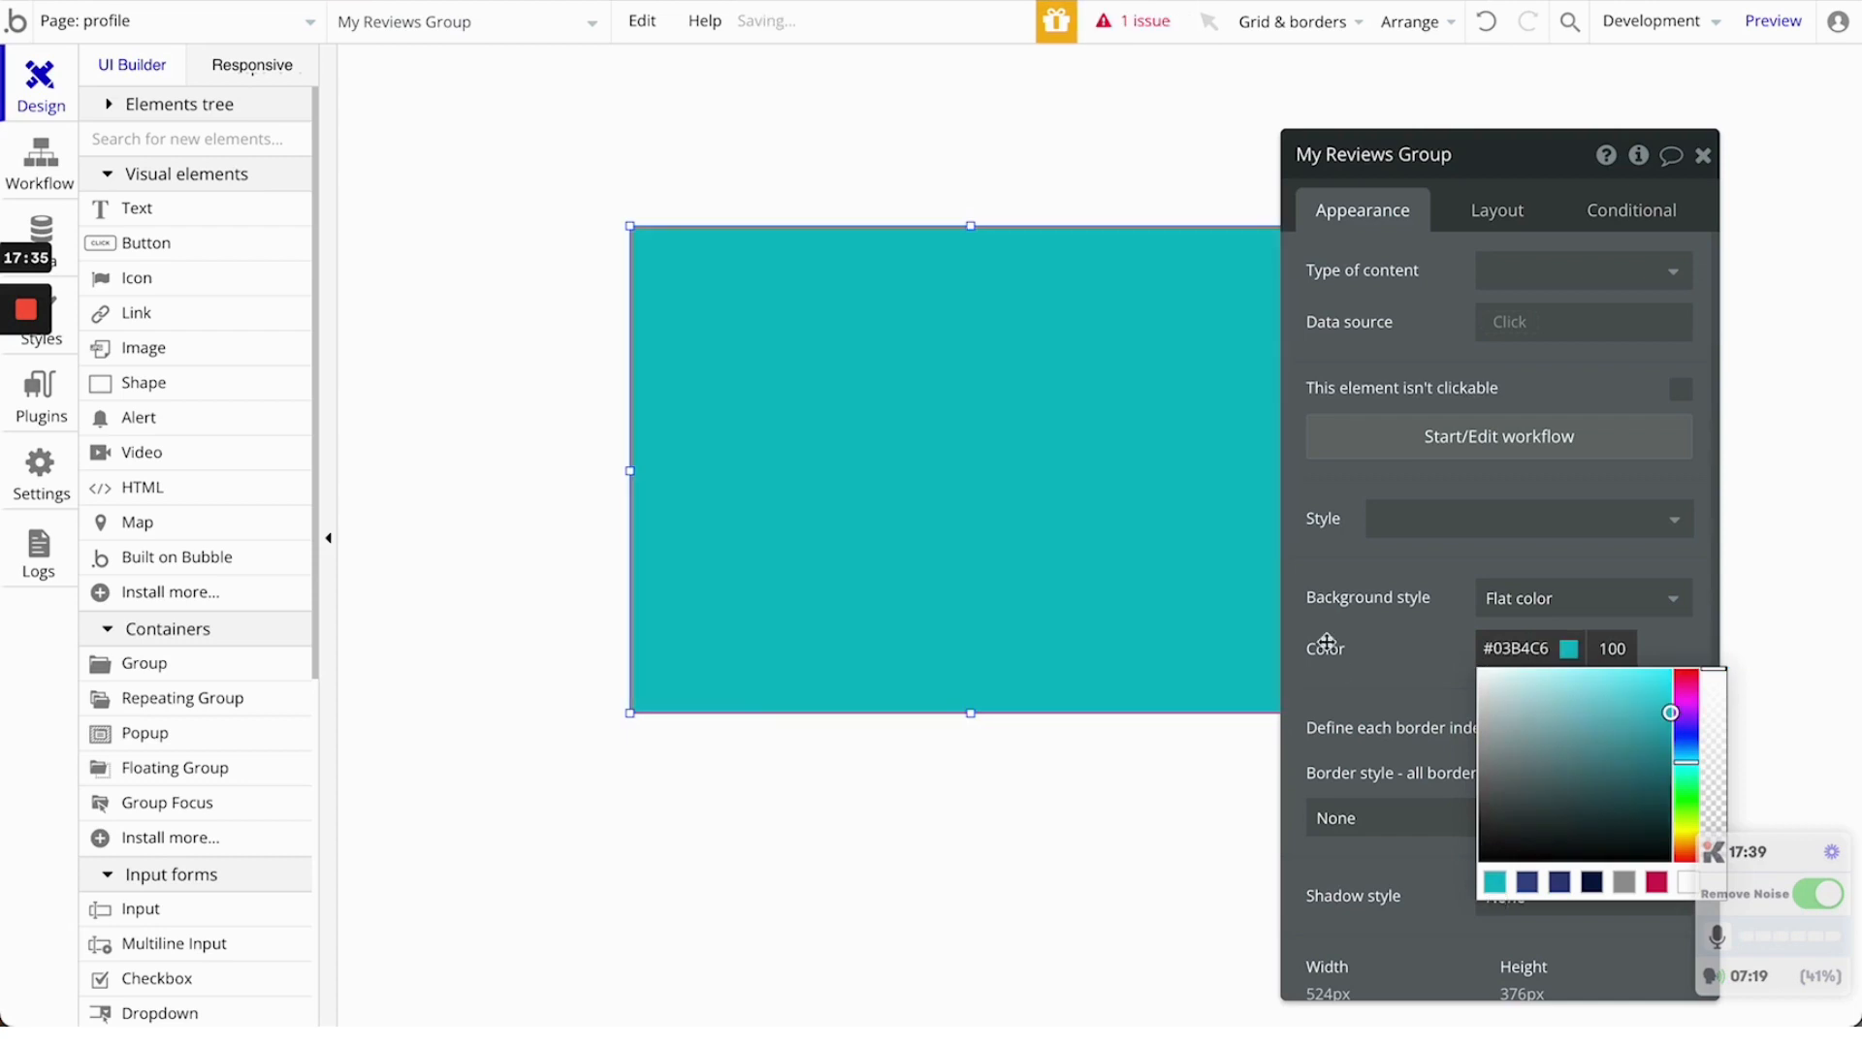
{"action": "left_click", "coordinate": [1426, 682]}
Make My Reviews Group not visible on page load and close its properties
{"action": "left_click", "coordinate": [1499, 211]}
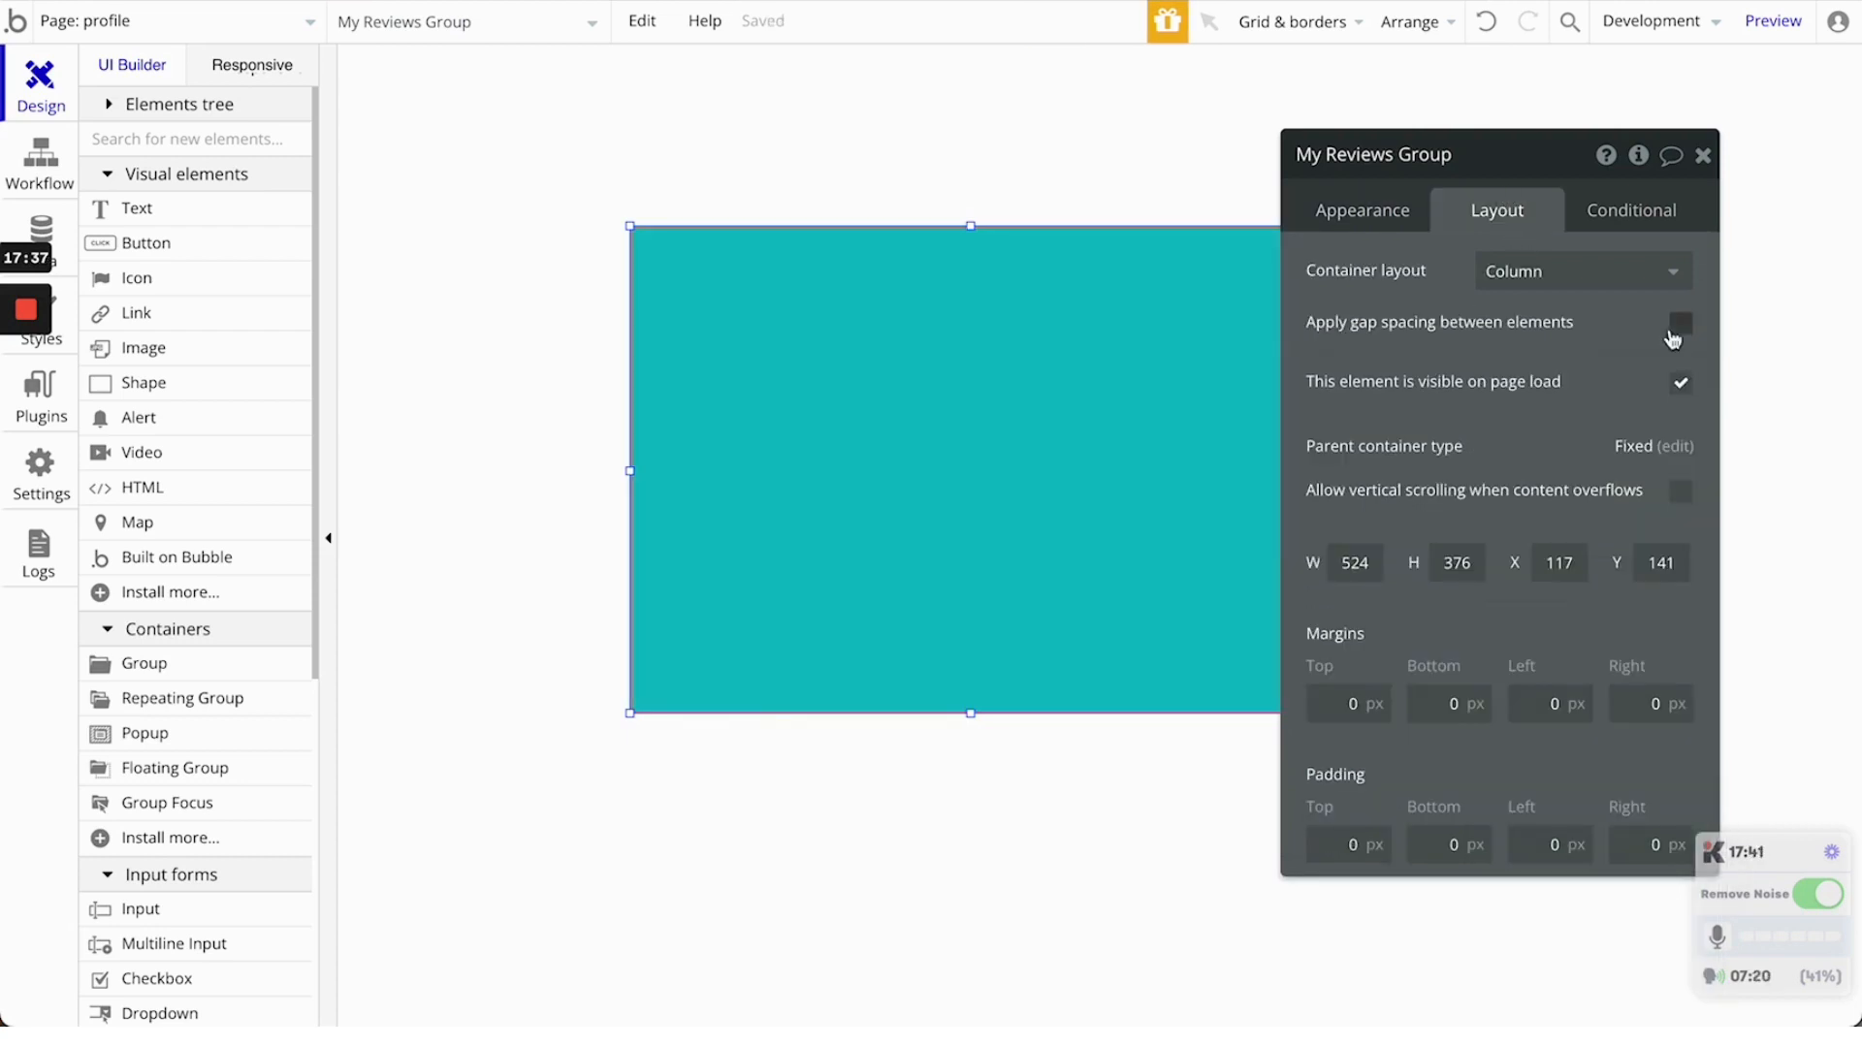
{"action": "left_click", "coordinate": [1677, 386]}
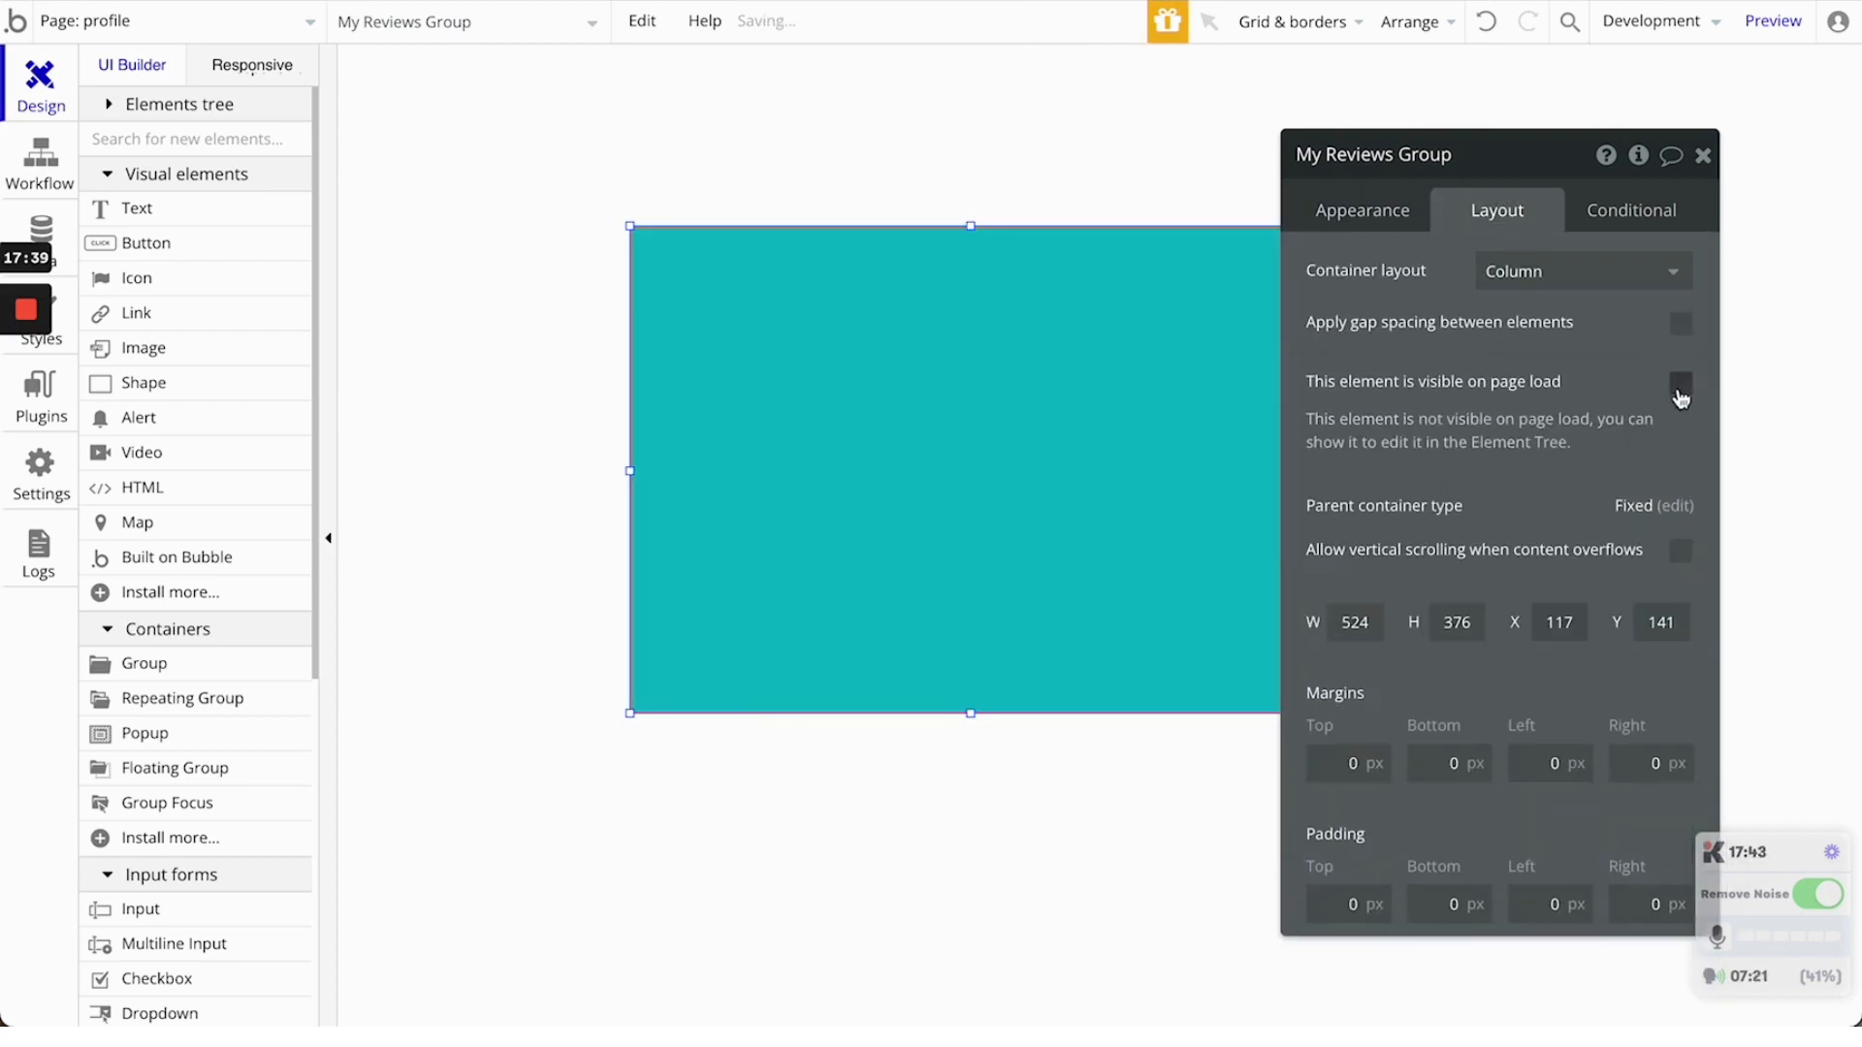
{"action": "left_click", "coordinate": [1704, 156]}
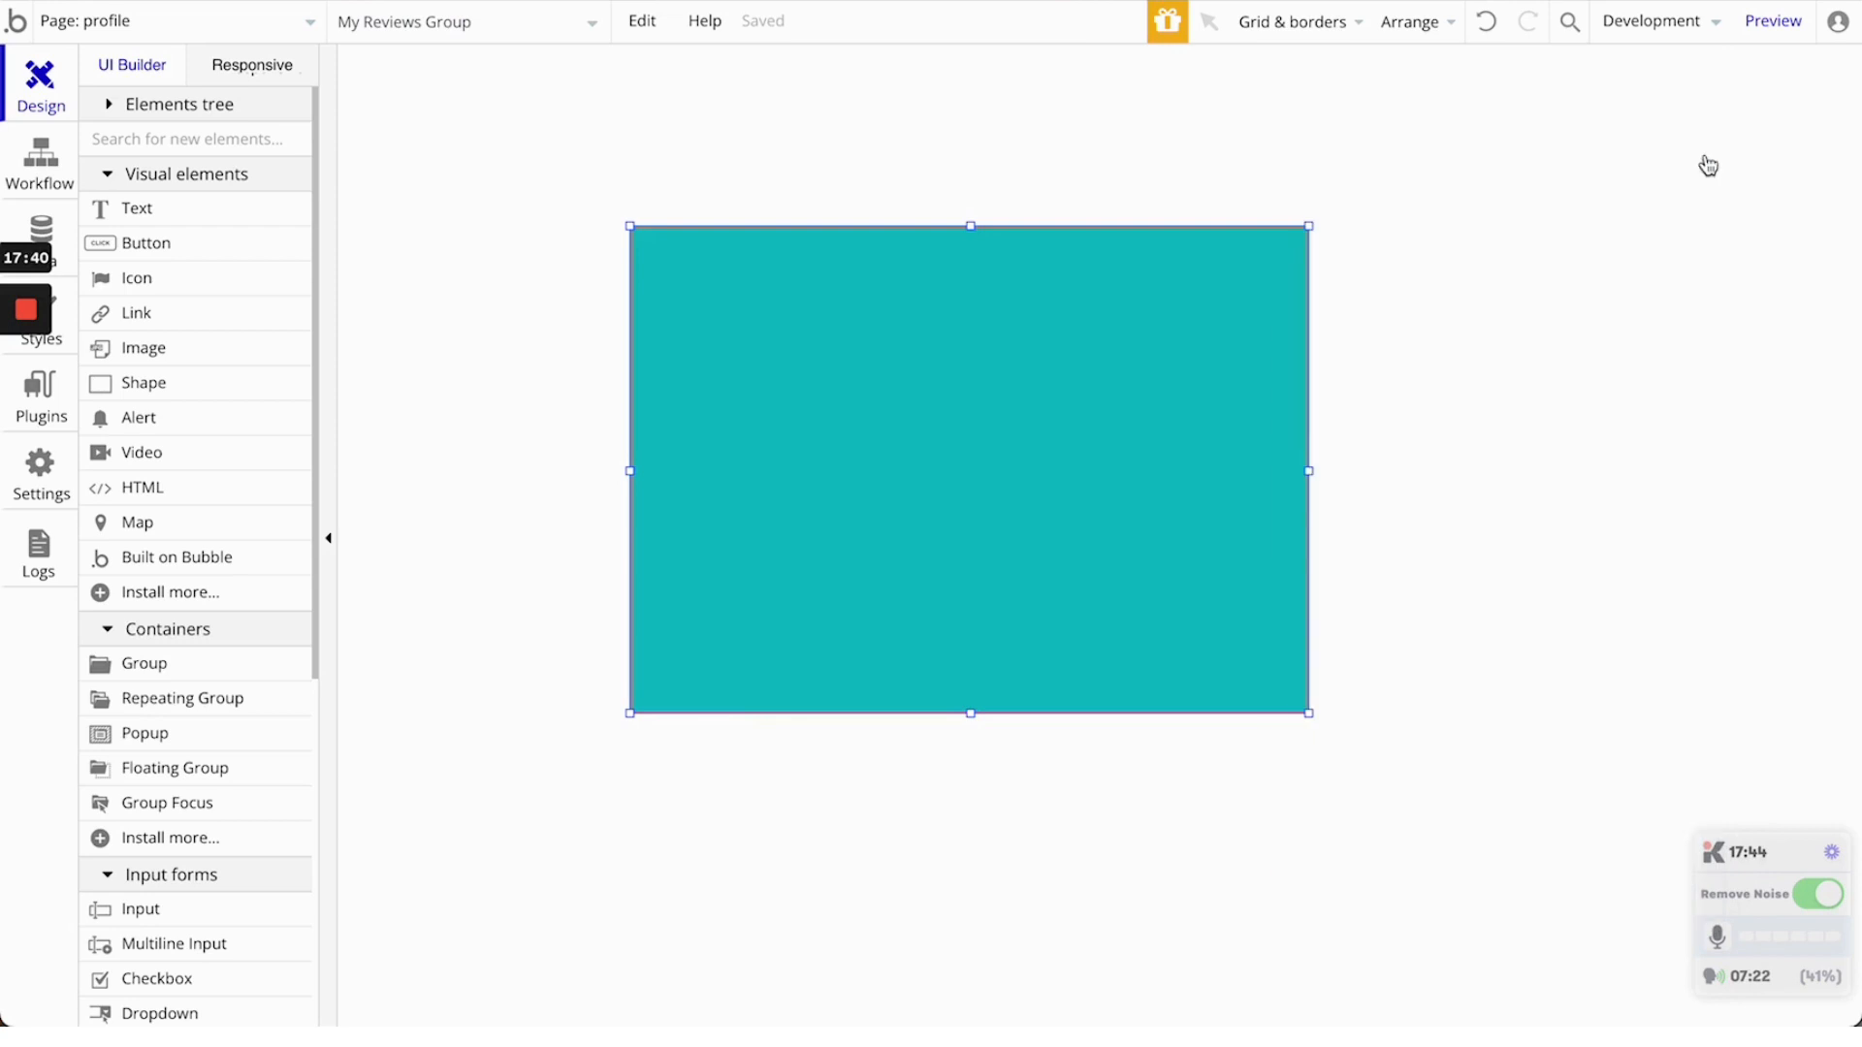
Open the Header reusable element and rename the group around the Review link as Review Button Group
{"action": "left_click", "coordinate": [124, 17]}
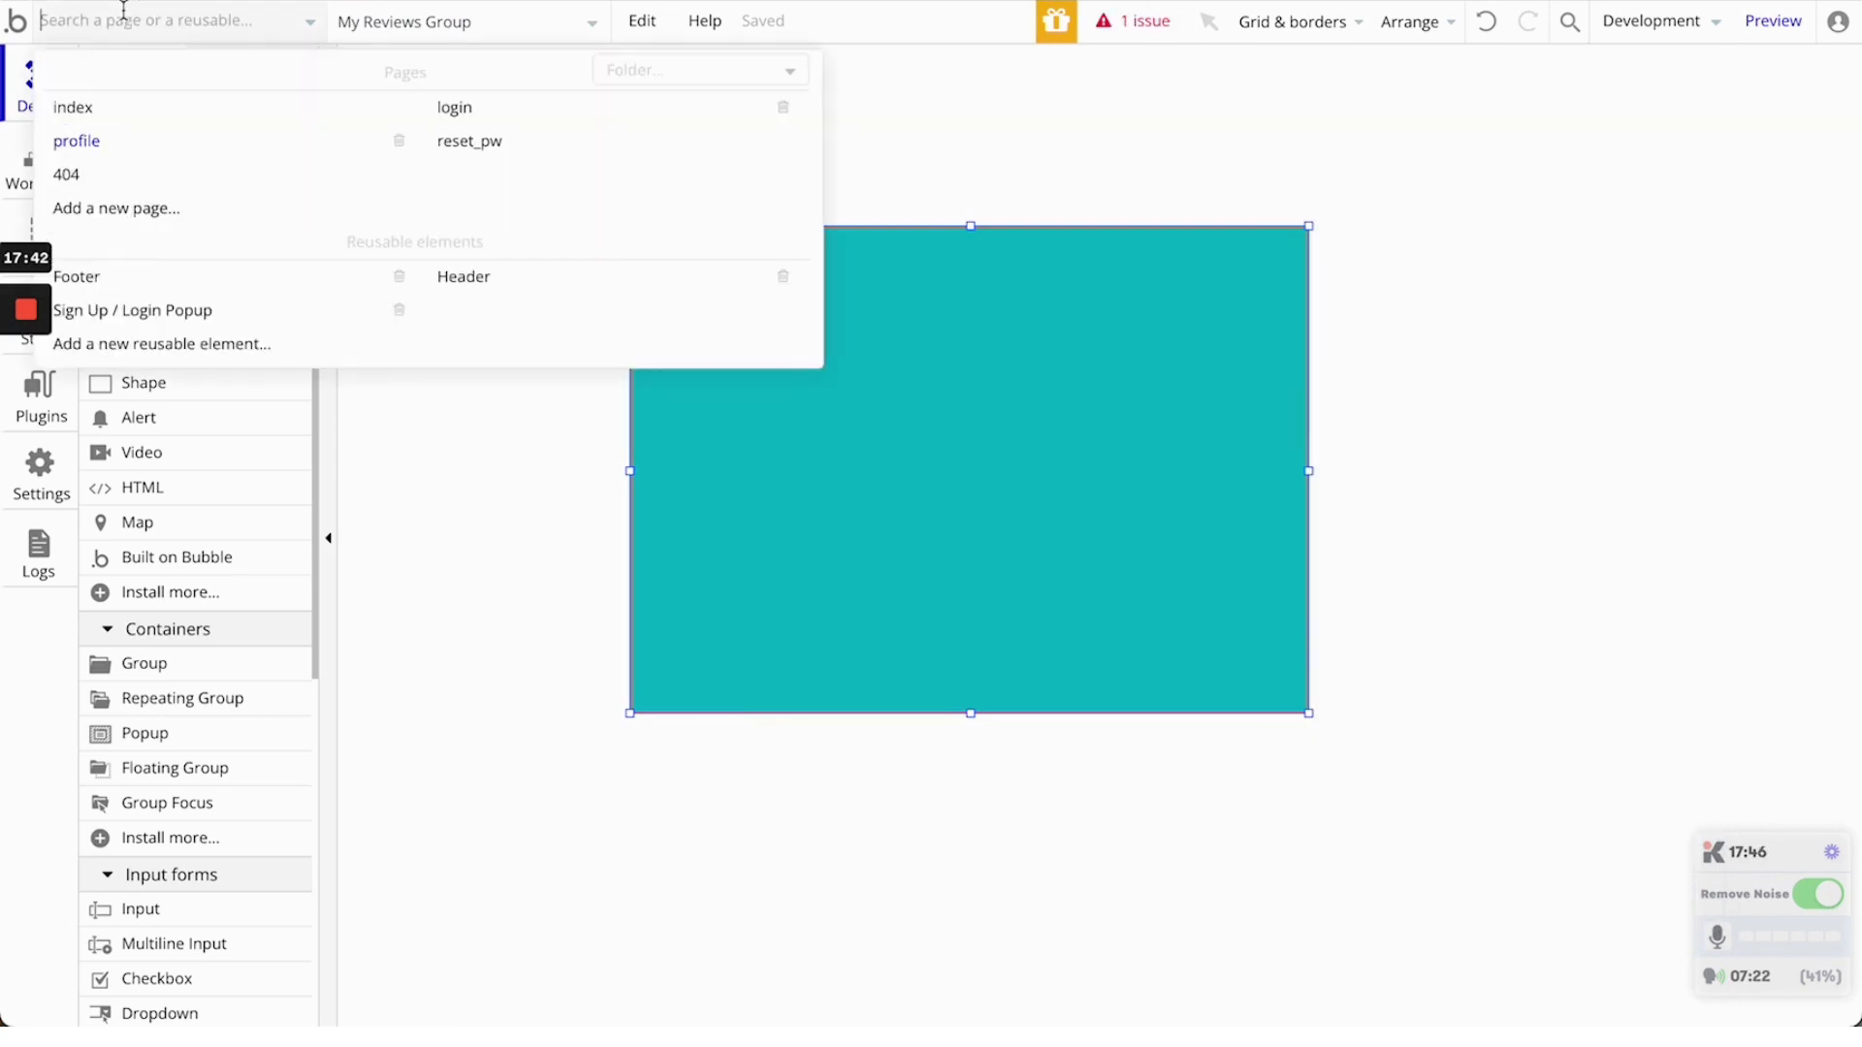
{"action": "left_click", "coordinate": [484, 276]}
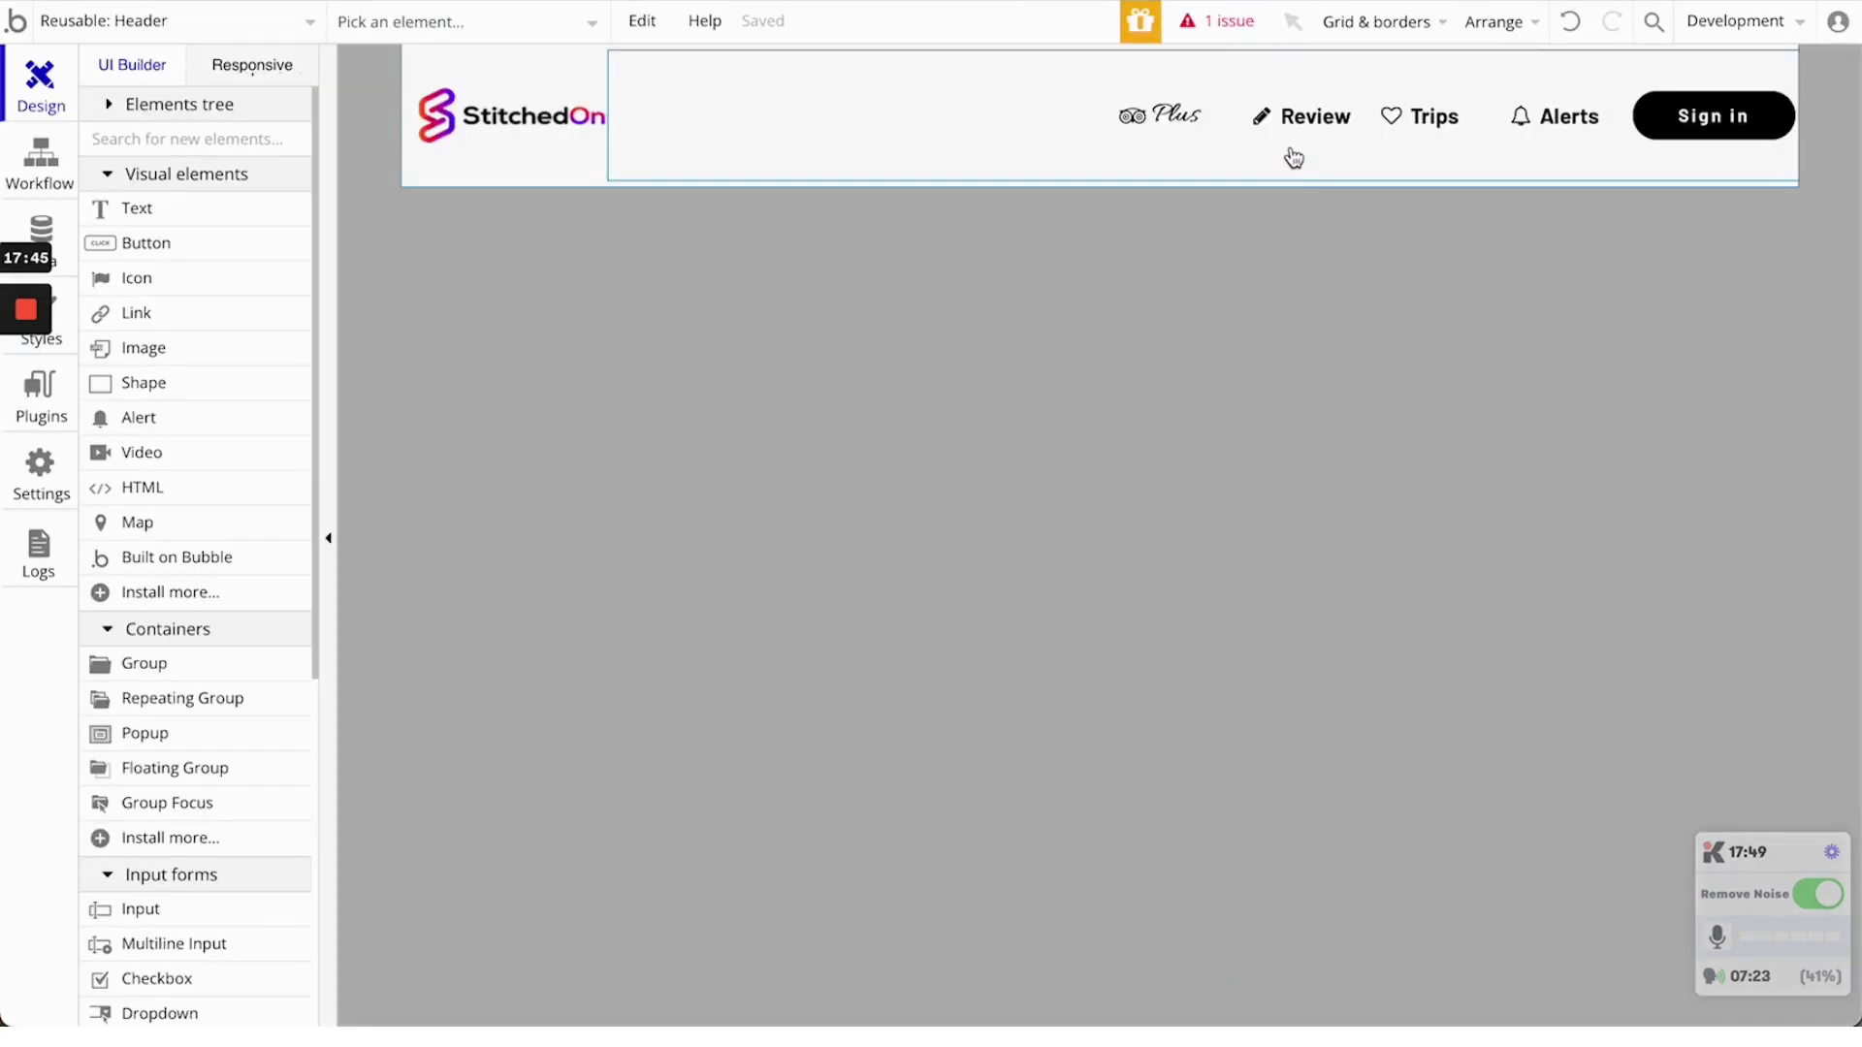
{"action": "double_click", "coordinate": [1297, 148]}
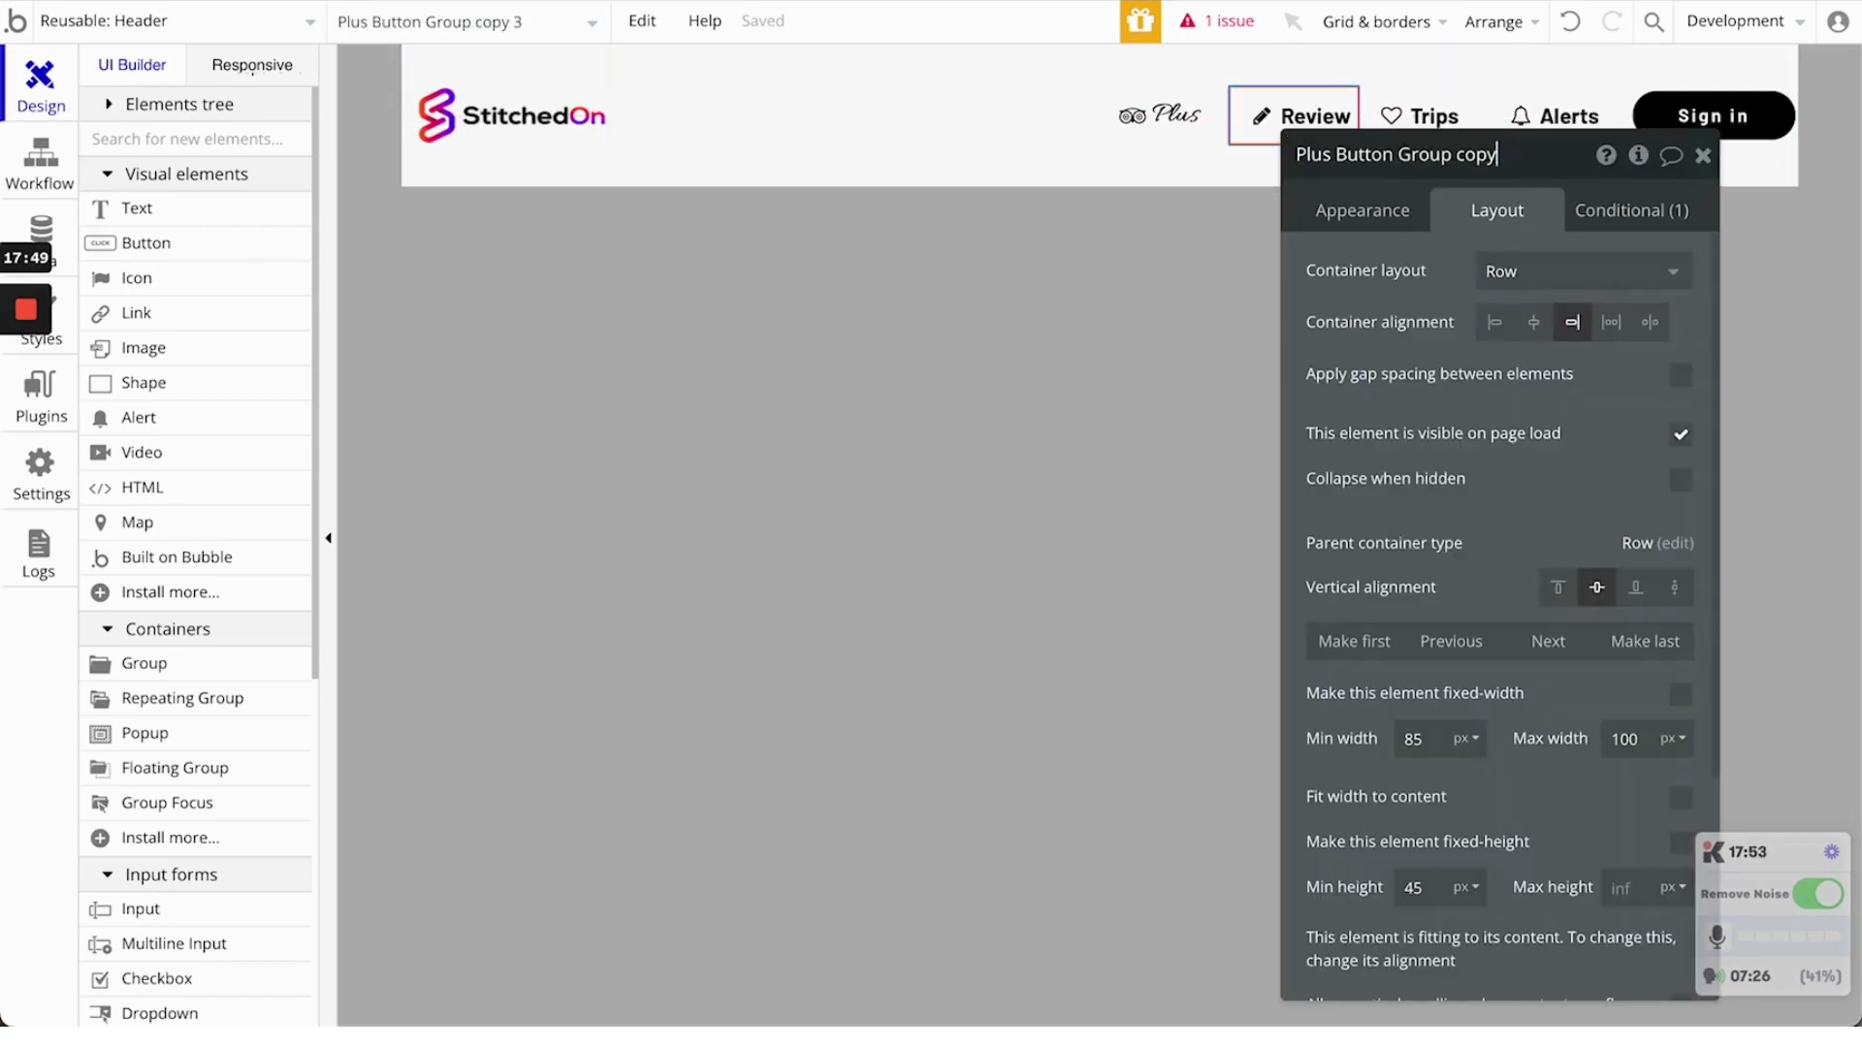
{"action": "double_click", "coordinate": [1318, 154]}
{"action": "type", "text": "Review"}
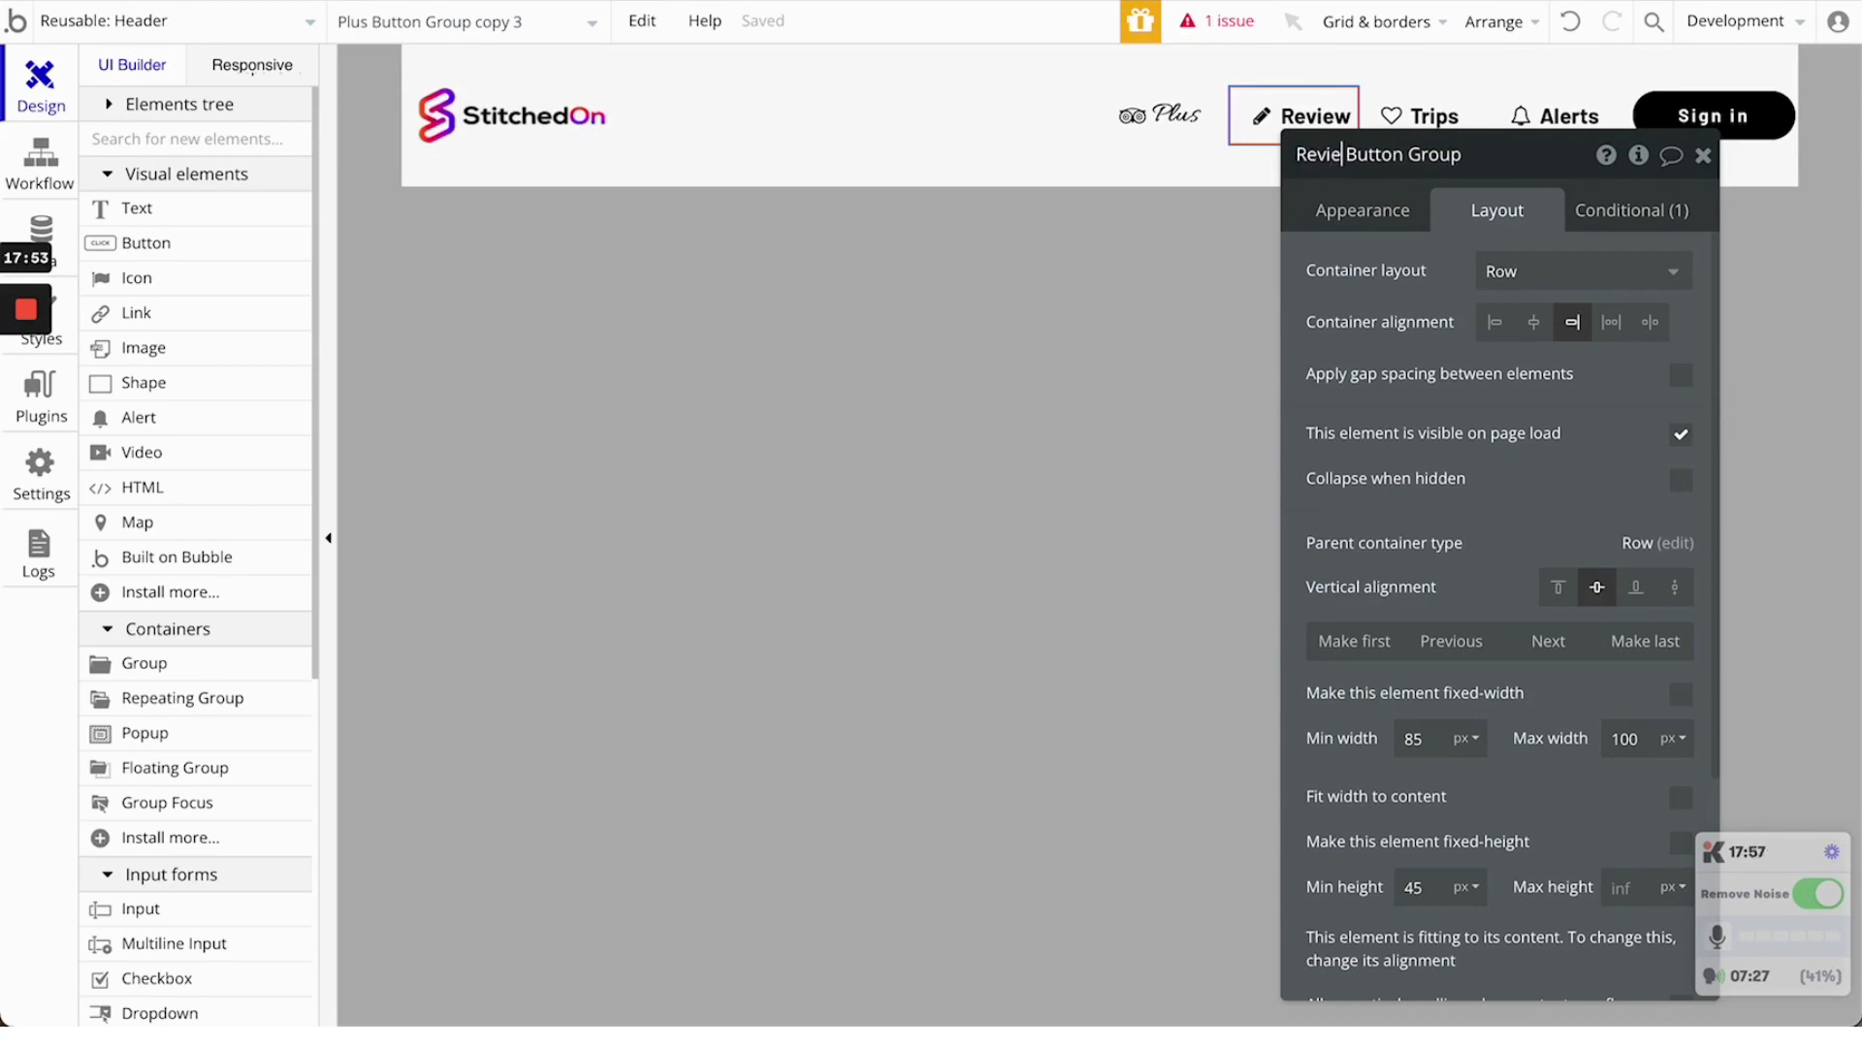
Rename the group around the Trips link as Trips Button Group
{"action": "left_click", "coordinate": [1396, 107]}
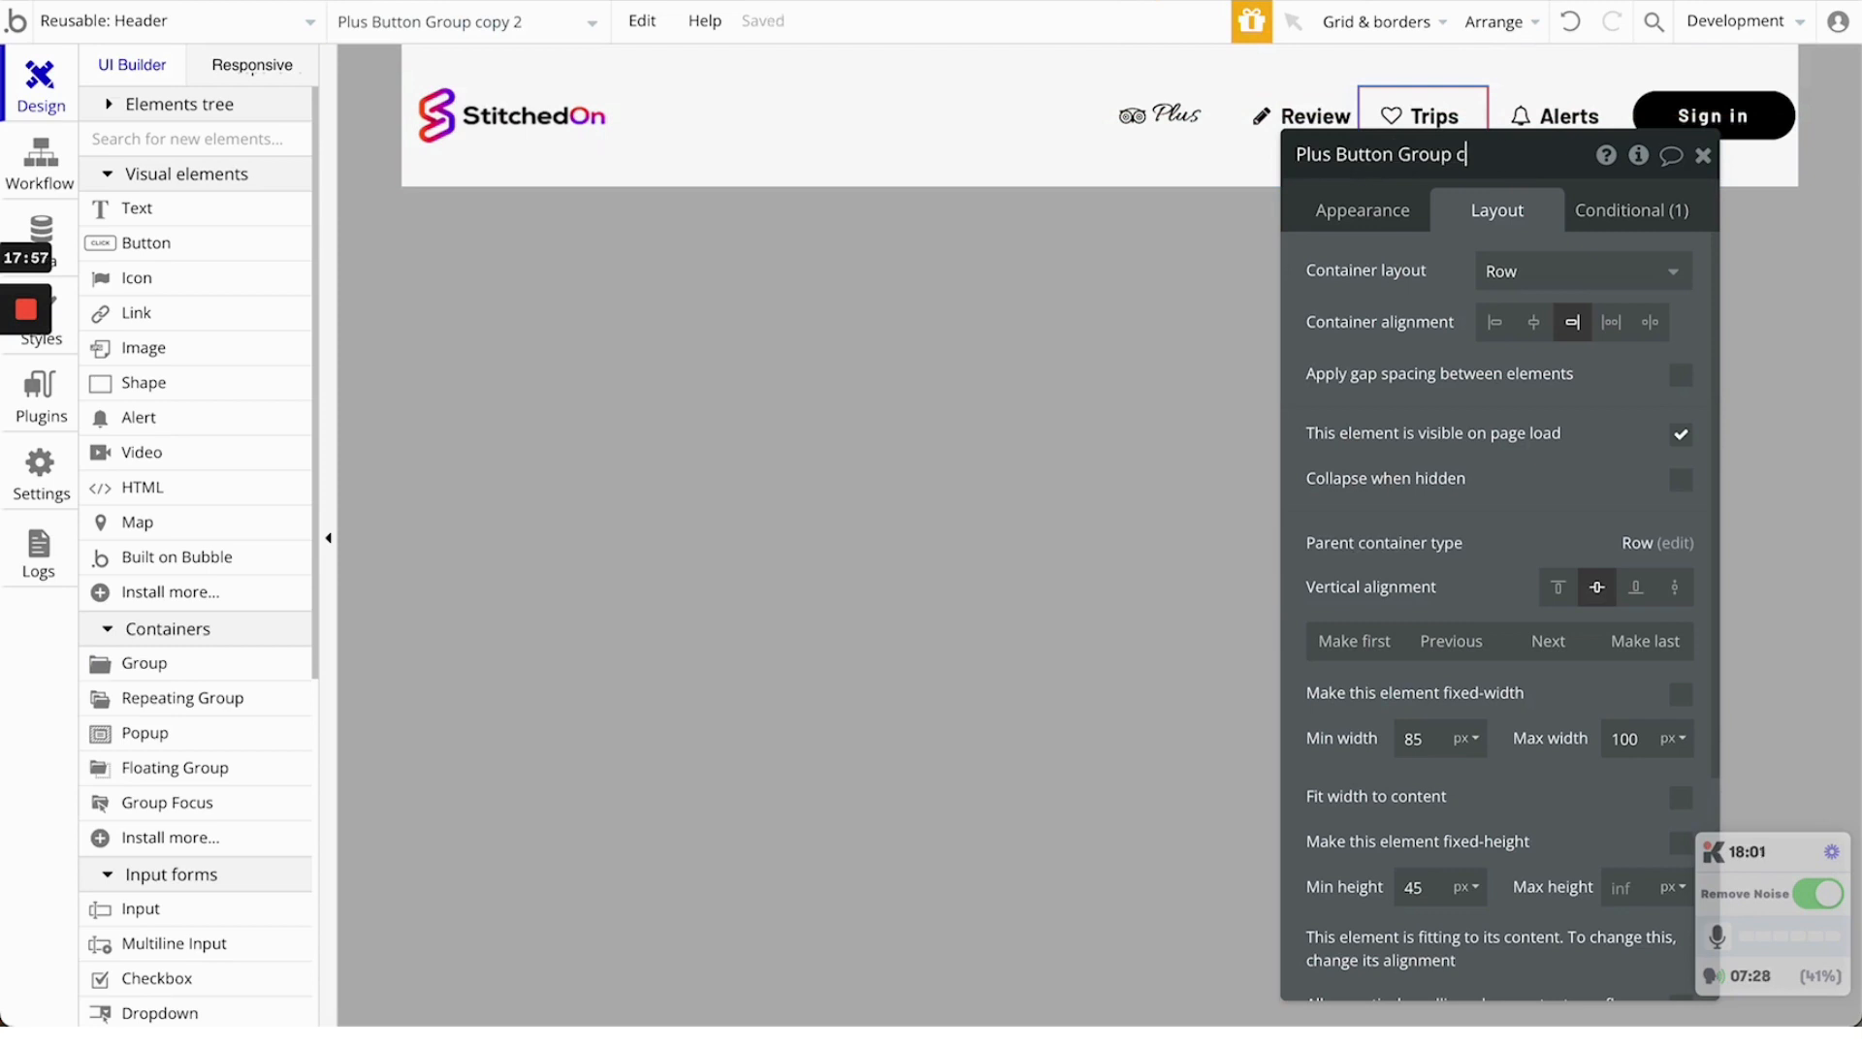
{"action": "key", "text": "BackSpace"}
{"action": "key", "text": "BackSpace"}
{"action": "double_click", "coordinate": [1314, 153]}
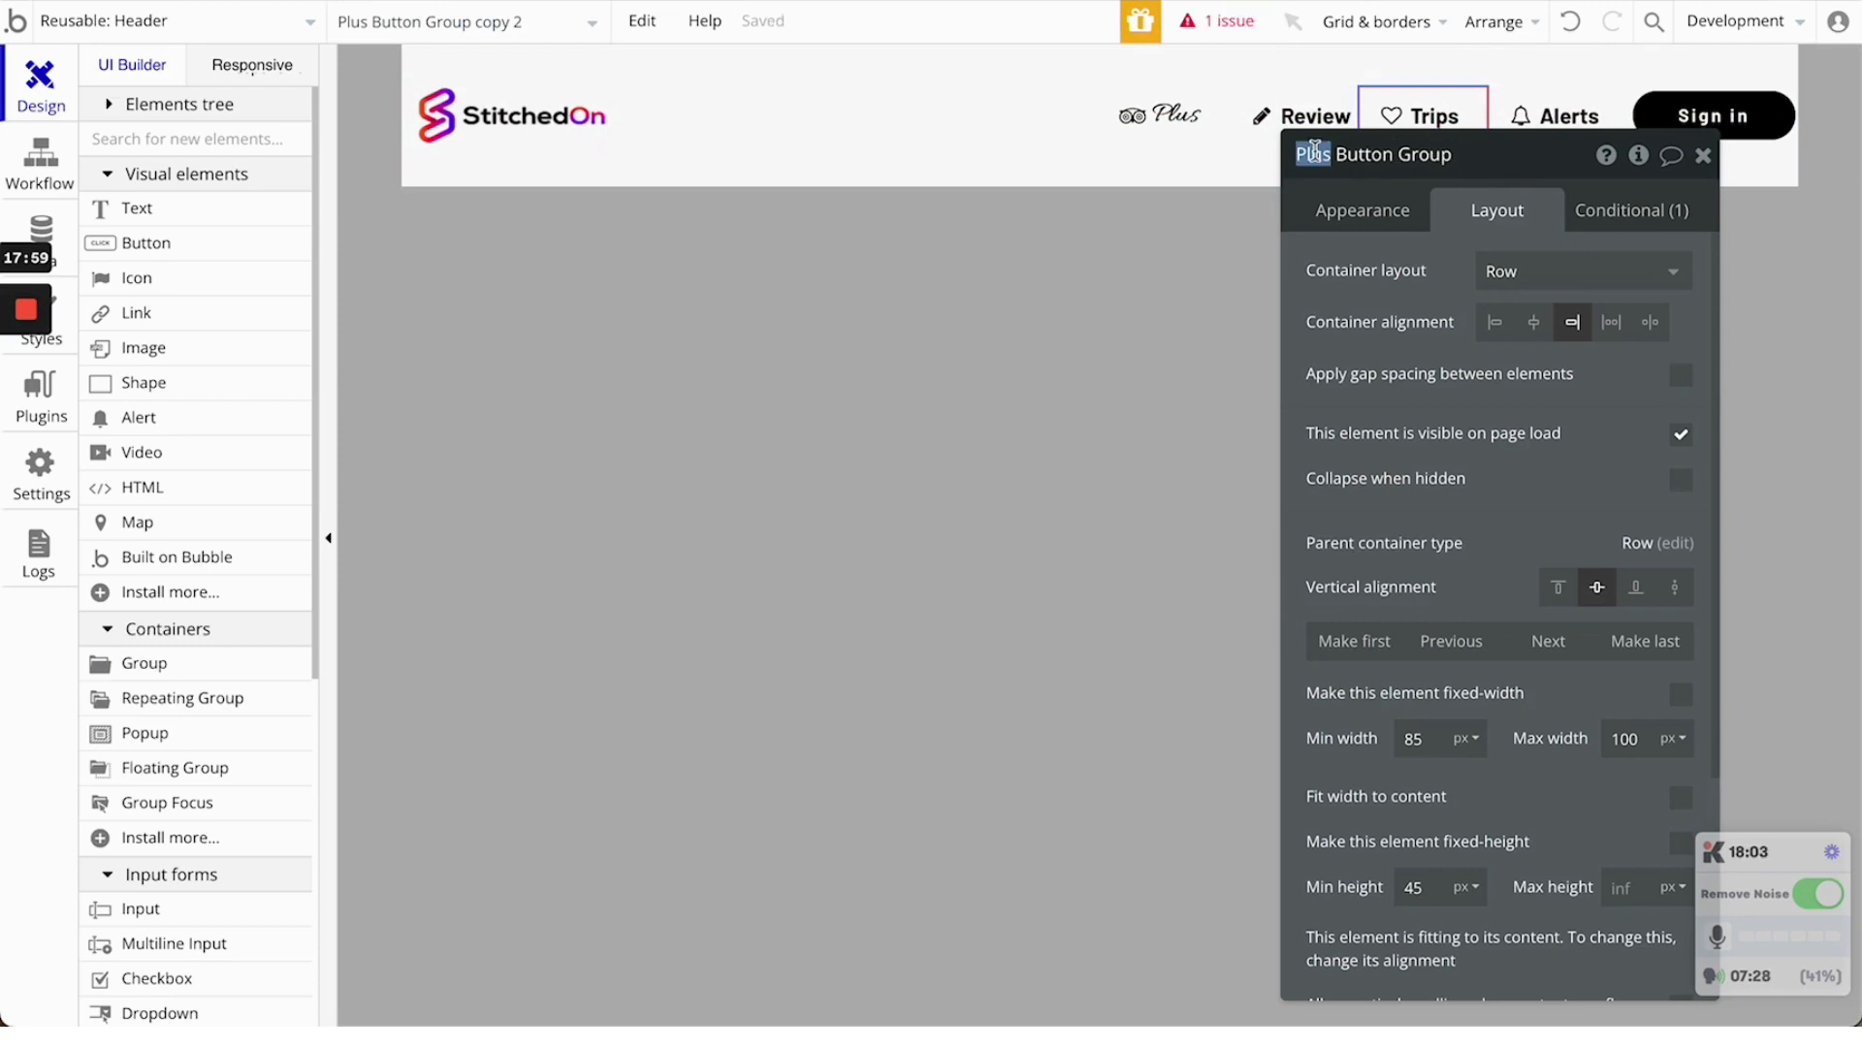
{"action": "type", "text": "Trips"}
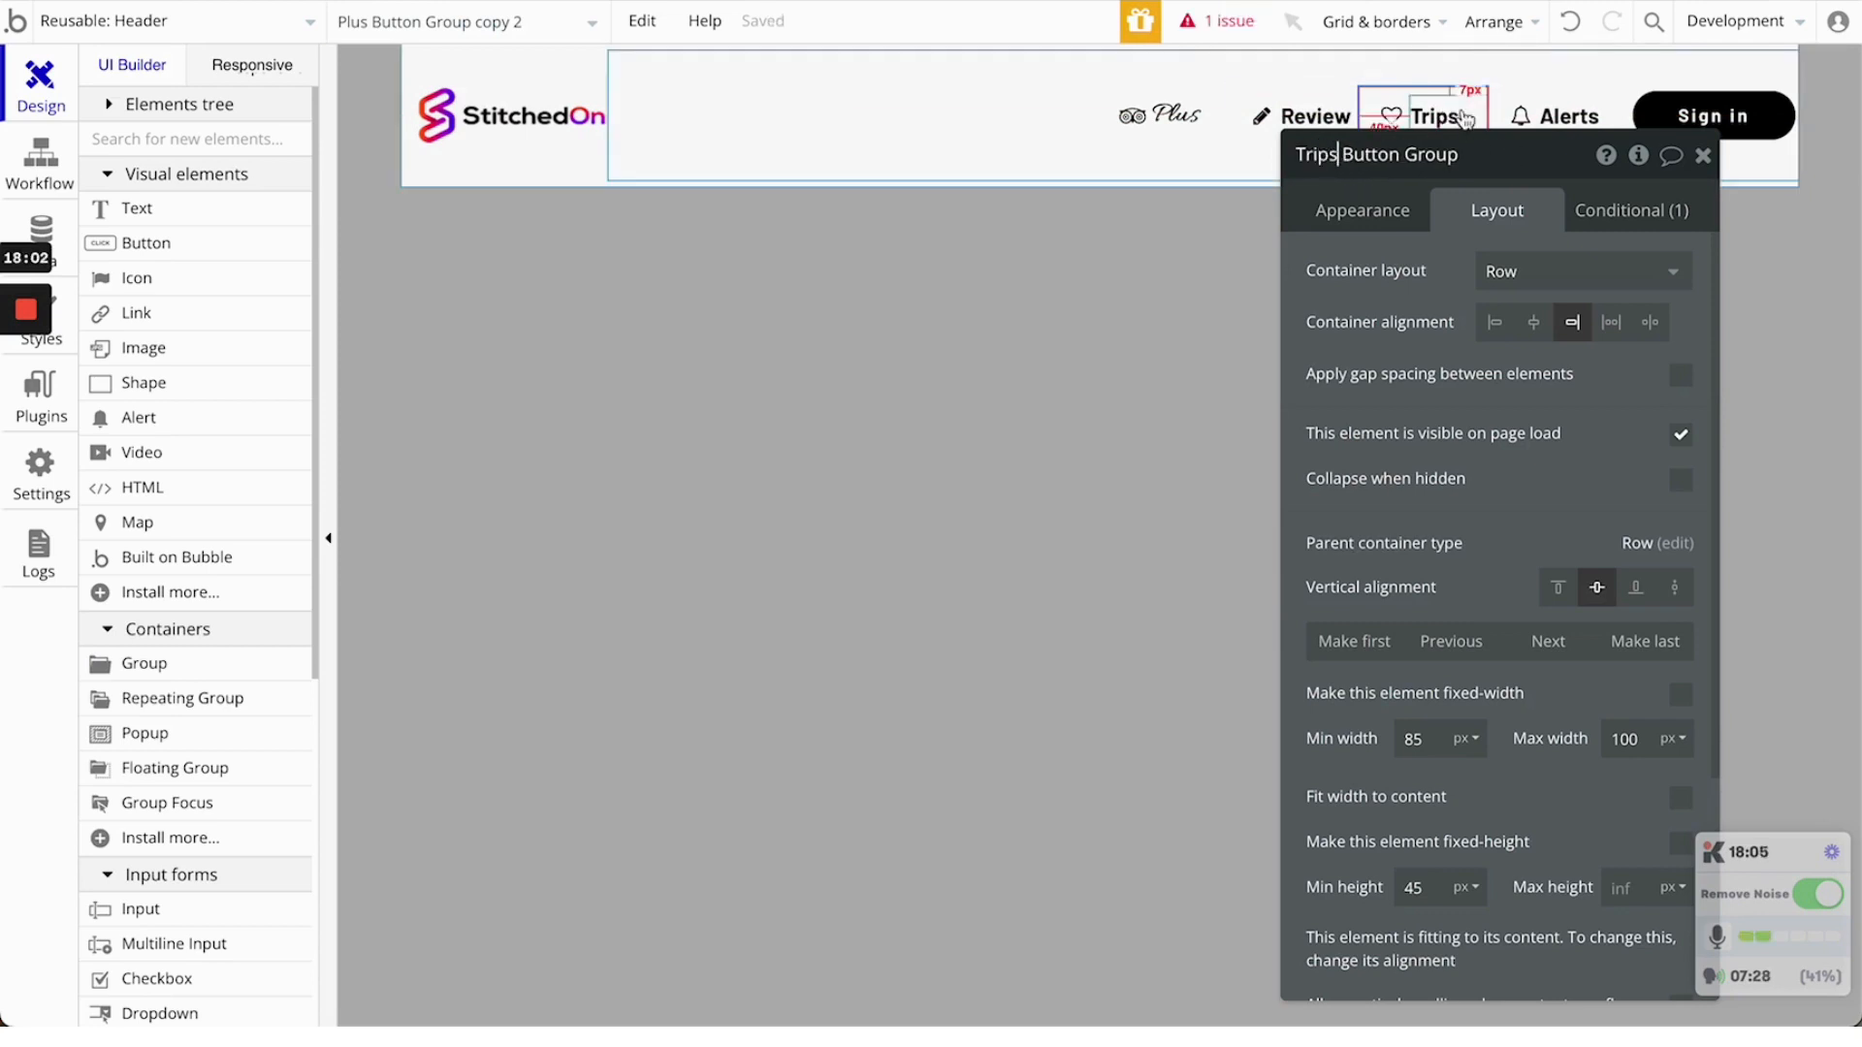
Rename the group around the Alerts link as Alerts Button Group
{"action": "left_click", "coordinate": [1584, 92]}
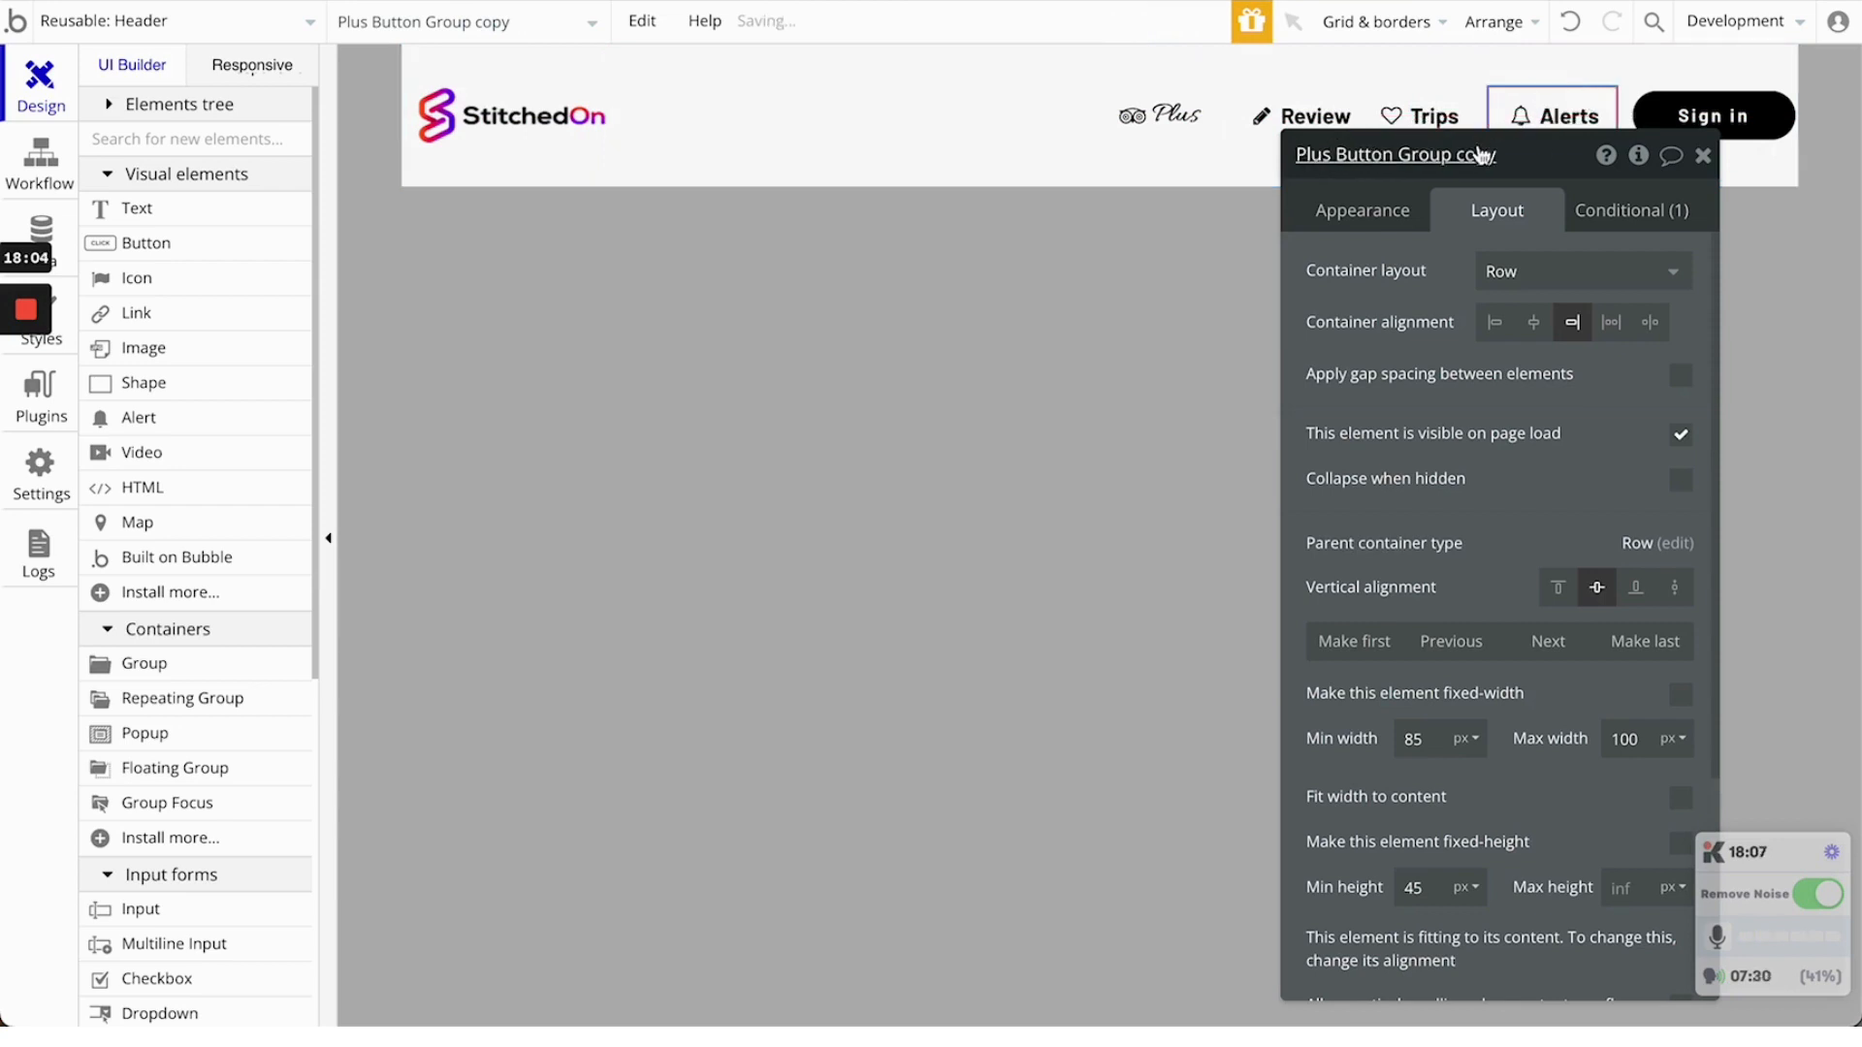
{"action": "left_click", "coordinate": [1475, 154]}
{"action": "key", "text": "BackSpace"}
{"action": "key", "text": "BackSpace"}
{"action": "key", "text": "BackSpace"}
{"action": "key", "text": "BackSpace"}
{"action": "key", "text": "BackSpace"}
{"action": "double_click", "coordinate": [1306, 153]}
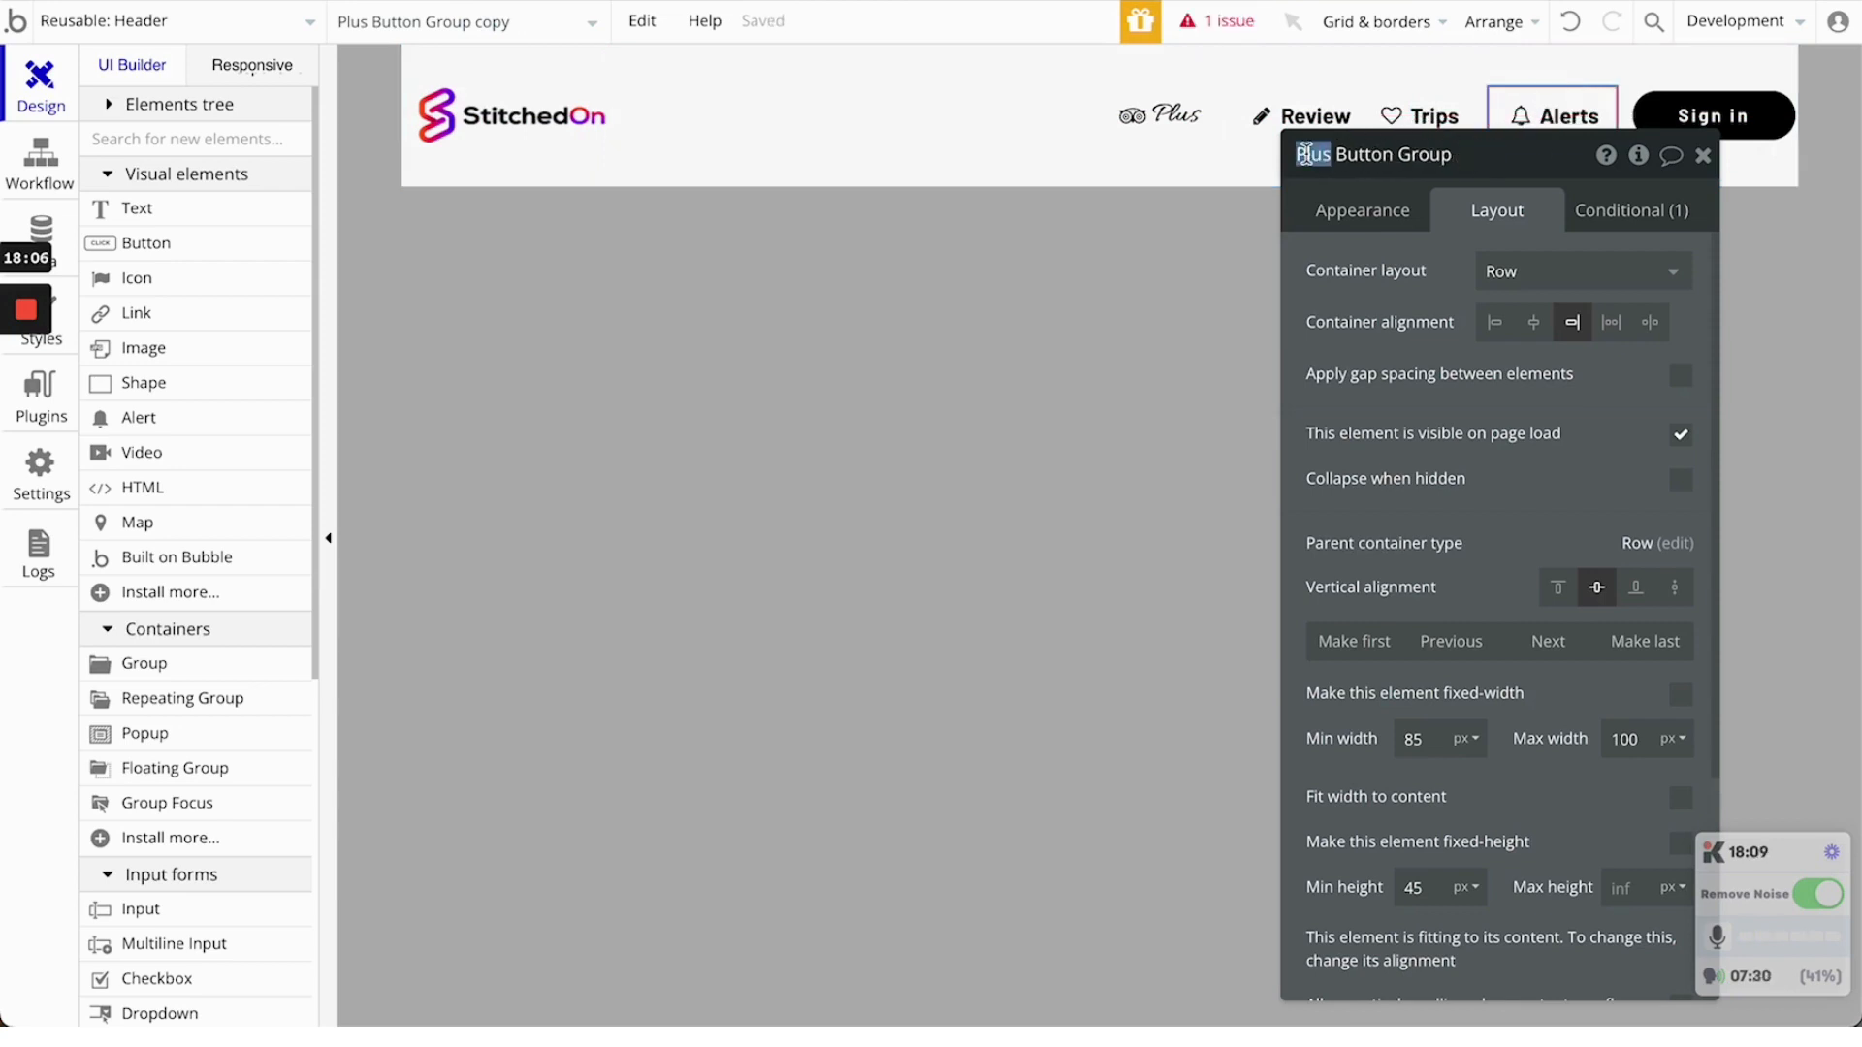
{"action": "type", "text": "Alerts"}
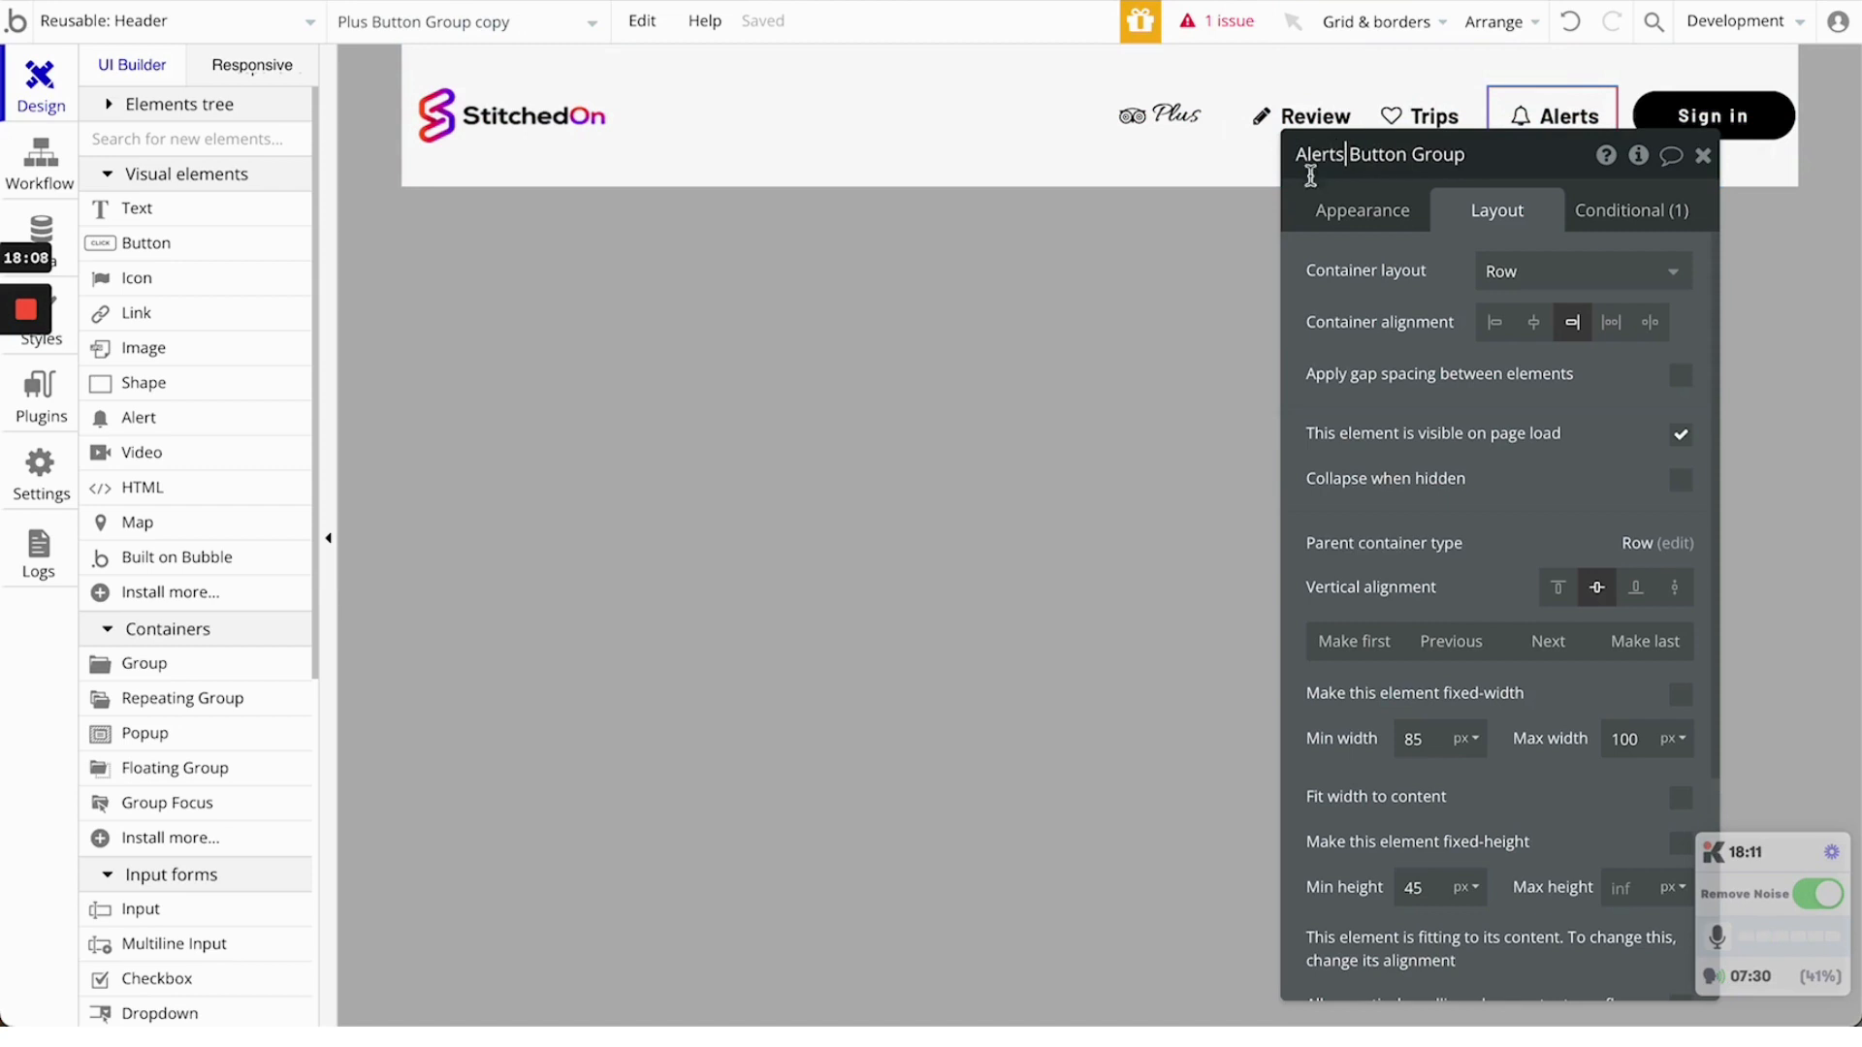
Create a workflow that runs when Review Button Group is clicked
{"action": "left_click", "coordinate": [1284, 106]}
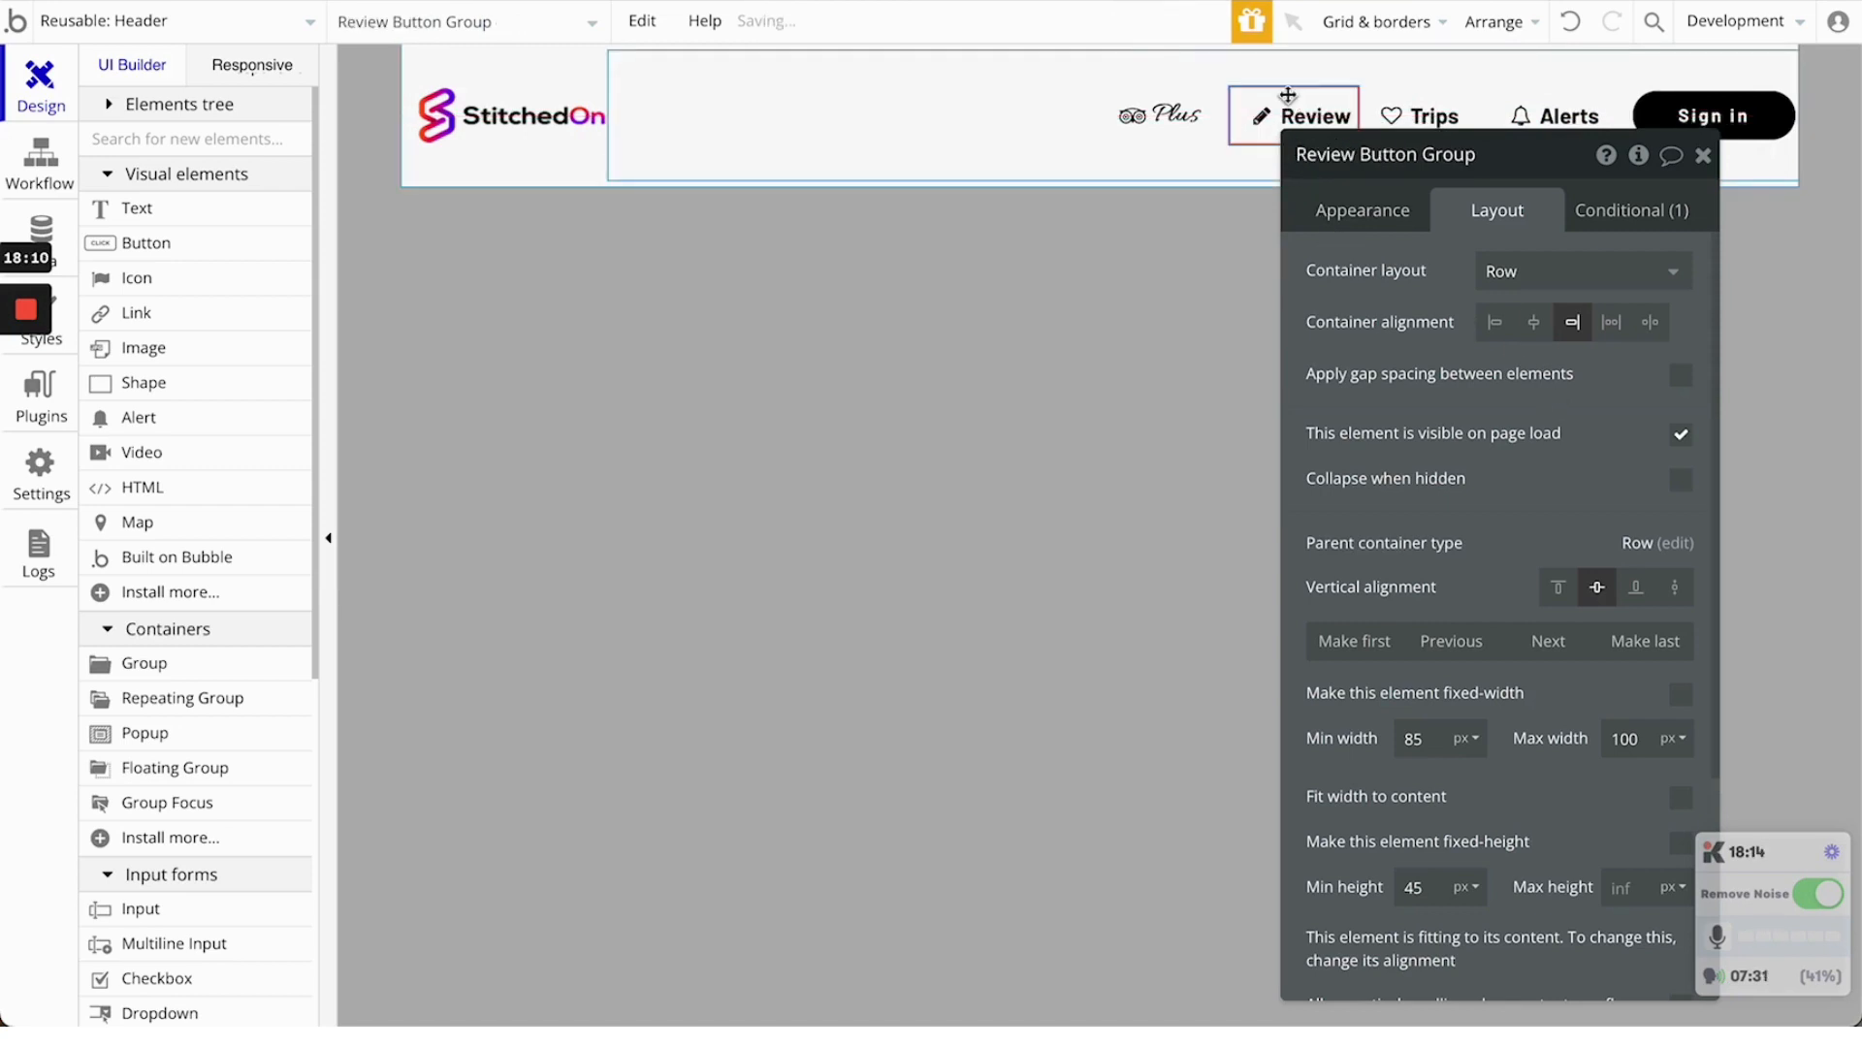
{"action": "left_click", "coordinate": [1341, 209]}
{"action": "left_click", "coordinate": [1487, 438]}
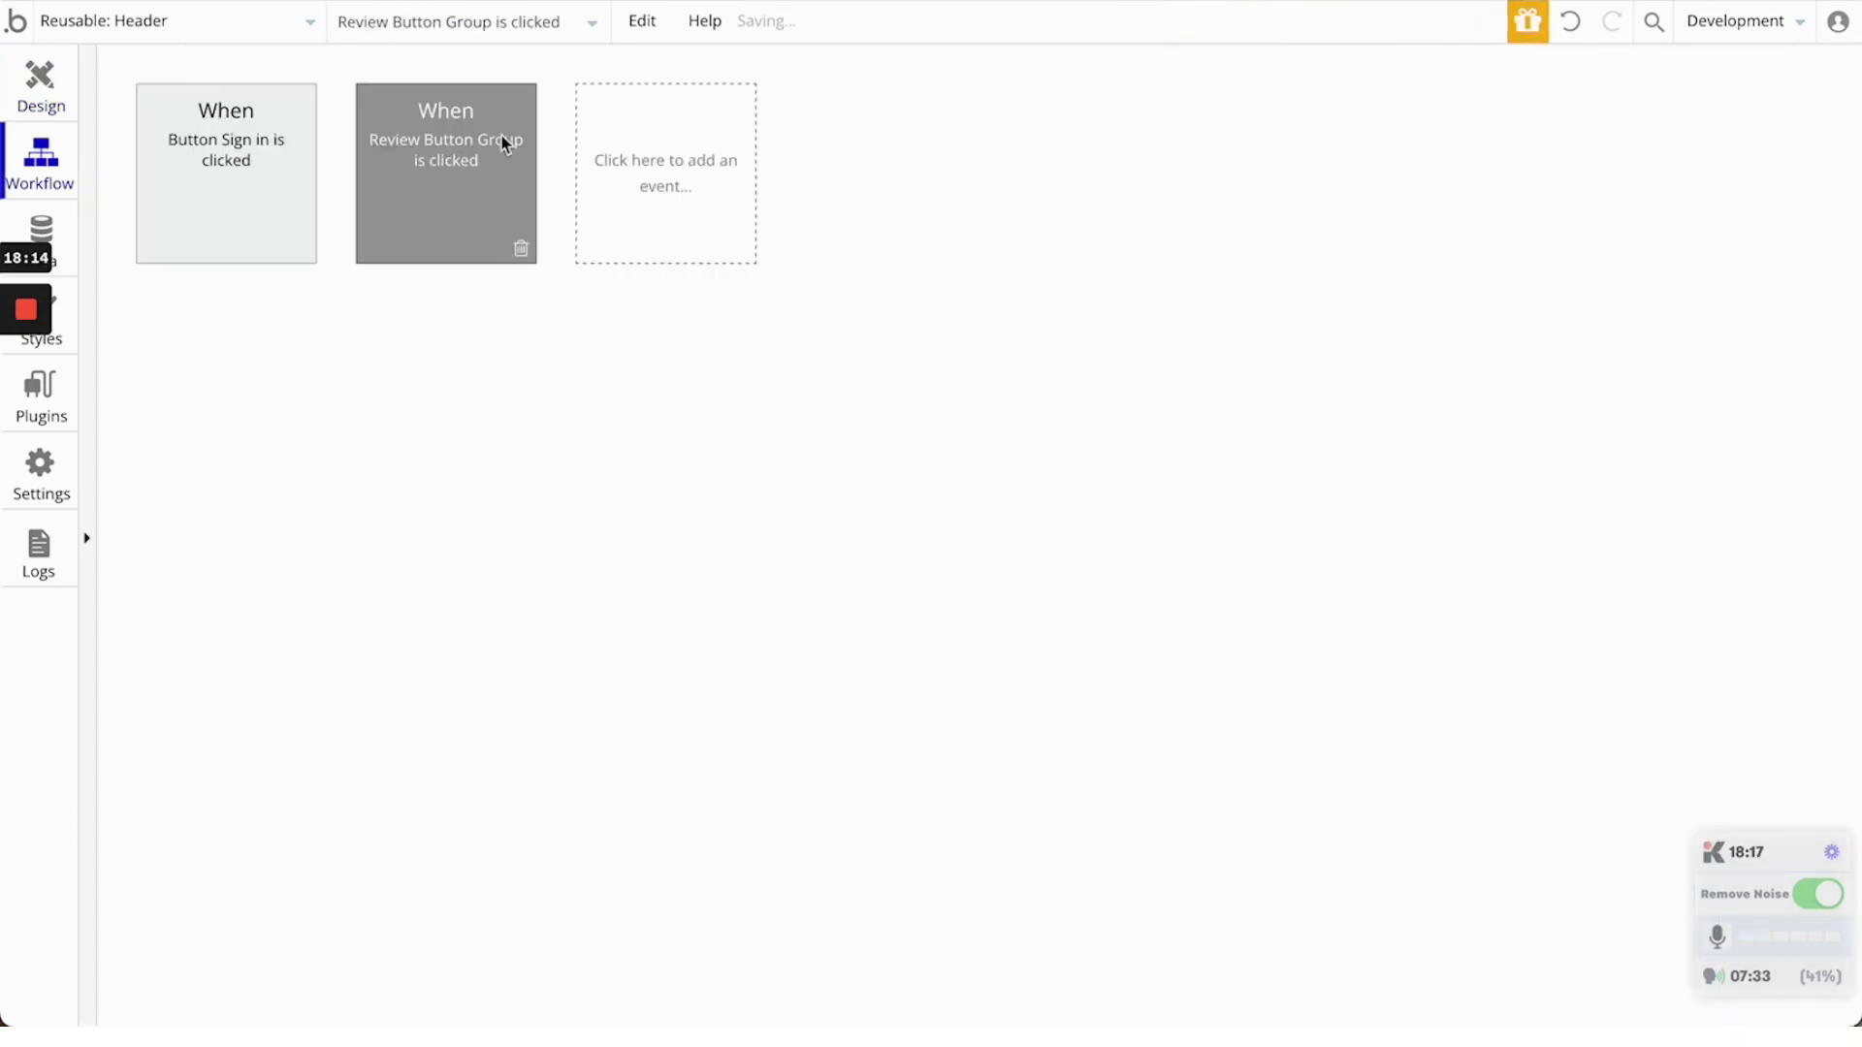
{"action": "left_click", "coordinate": [298, 361]}
{"action": "mouse_move", "coordinate": [299, 490]}
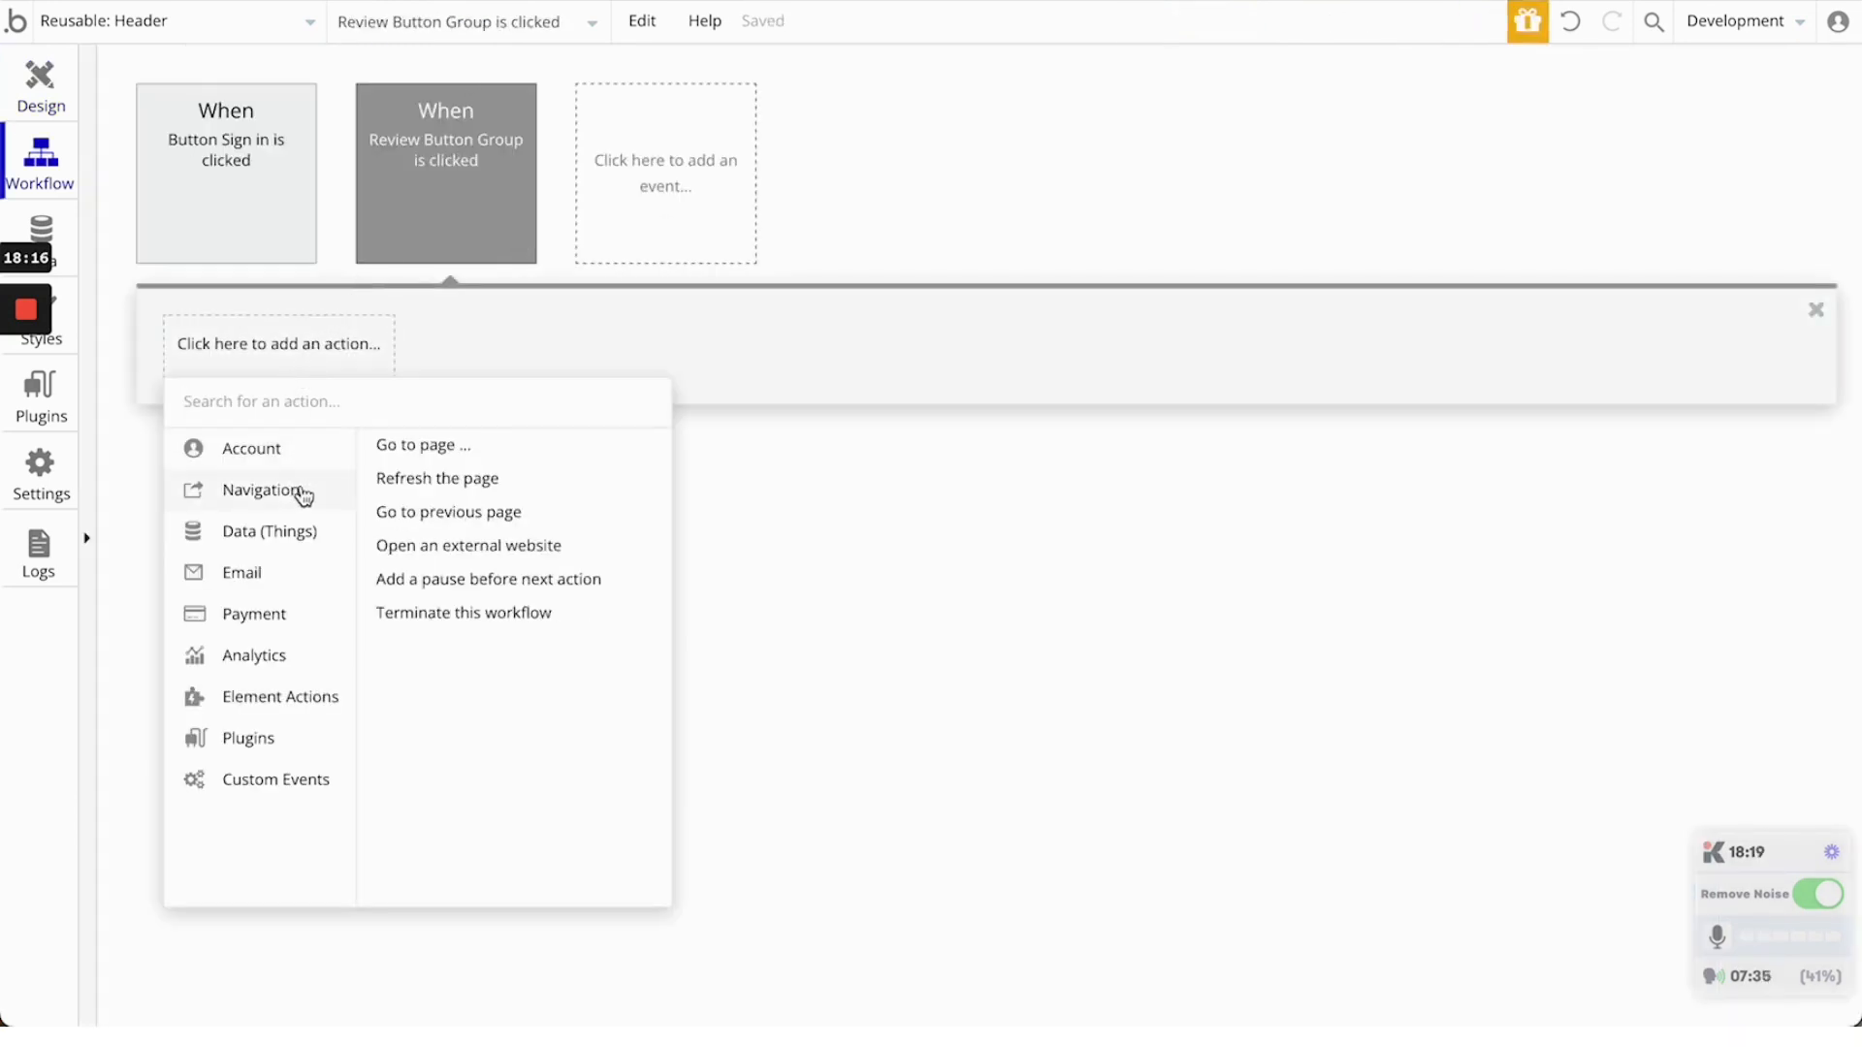
{"action": "left_click", "coordinate": [451, 444]}
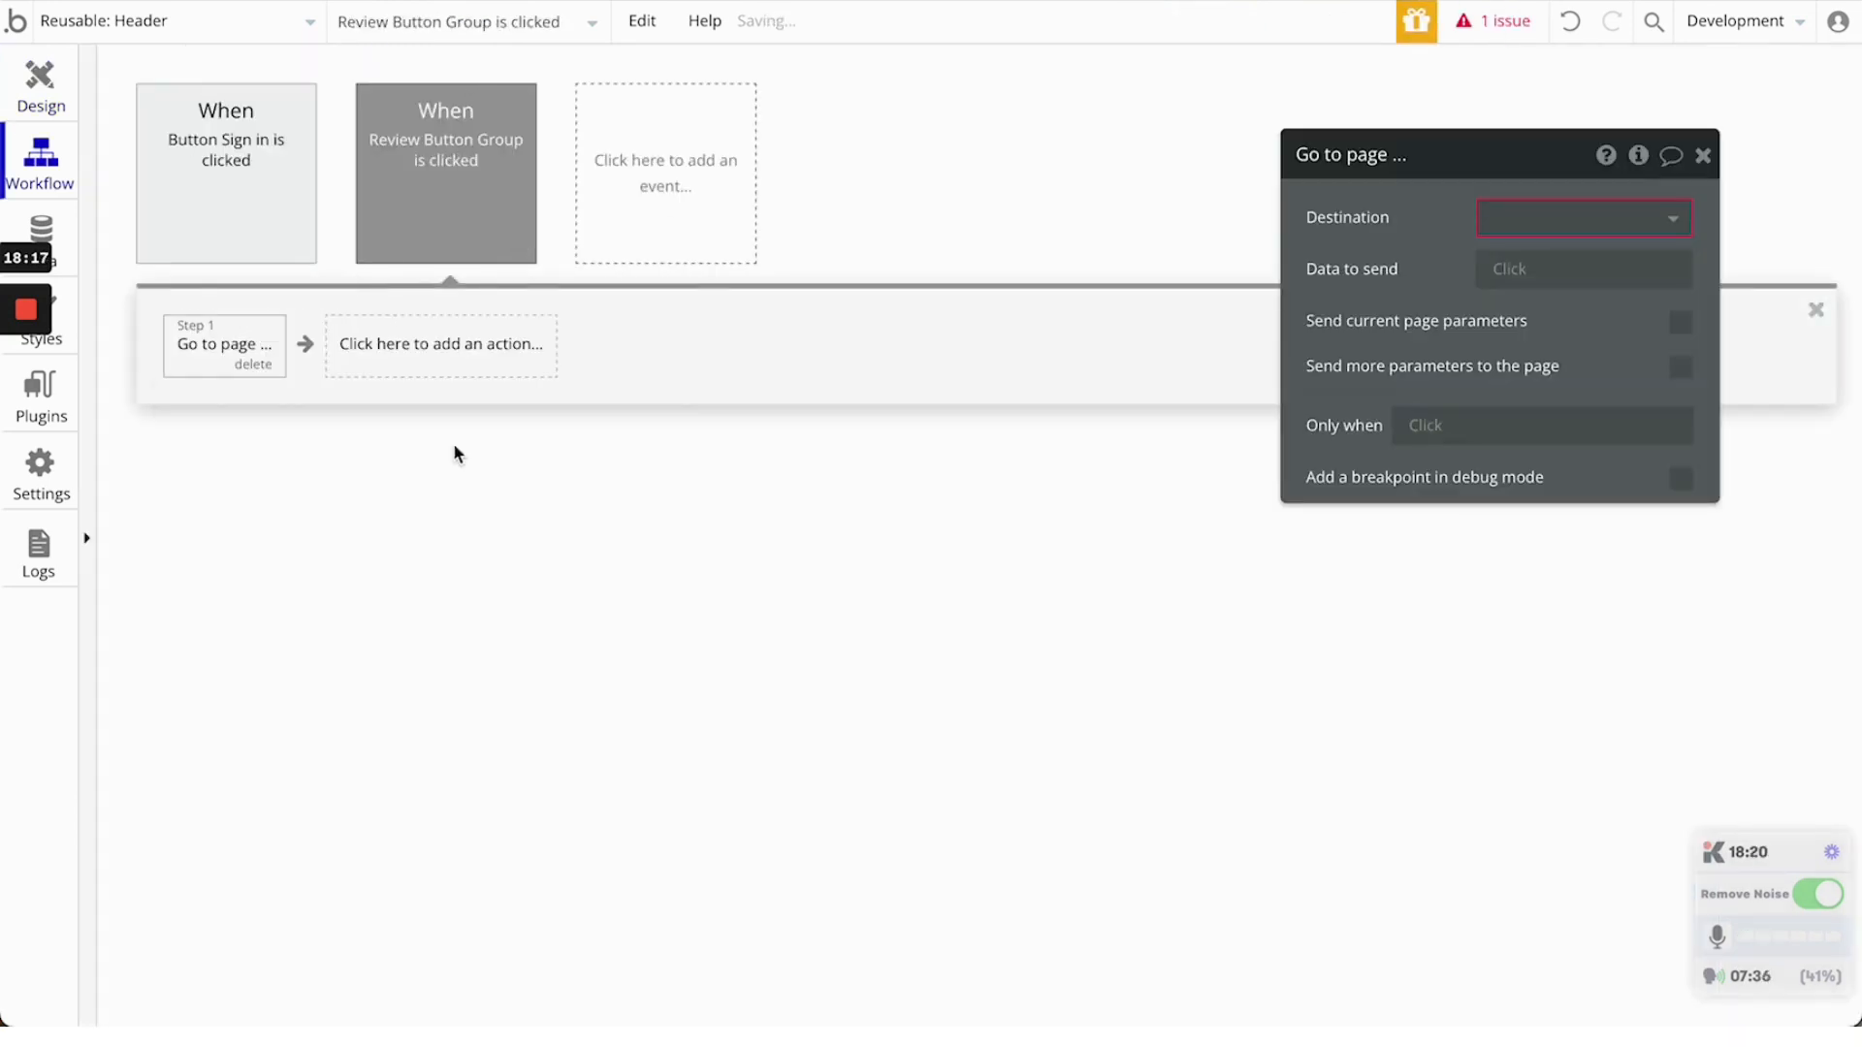
{"action": "left_click", "coordinate": [250, 365]}
Add a Go to page action with profile as its destination to the Review Button Group workflow and close its properties
{"action": "left_click", "coordinate": [242, 361]}
{"action": "mouse_move", "coordinate": [253, 491]}
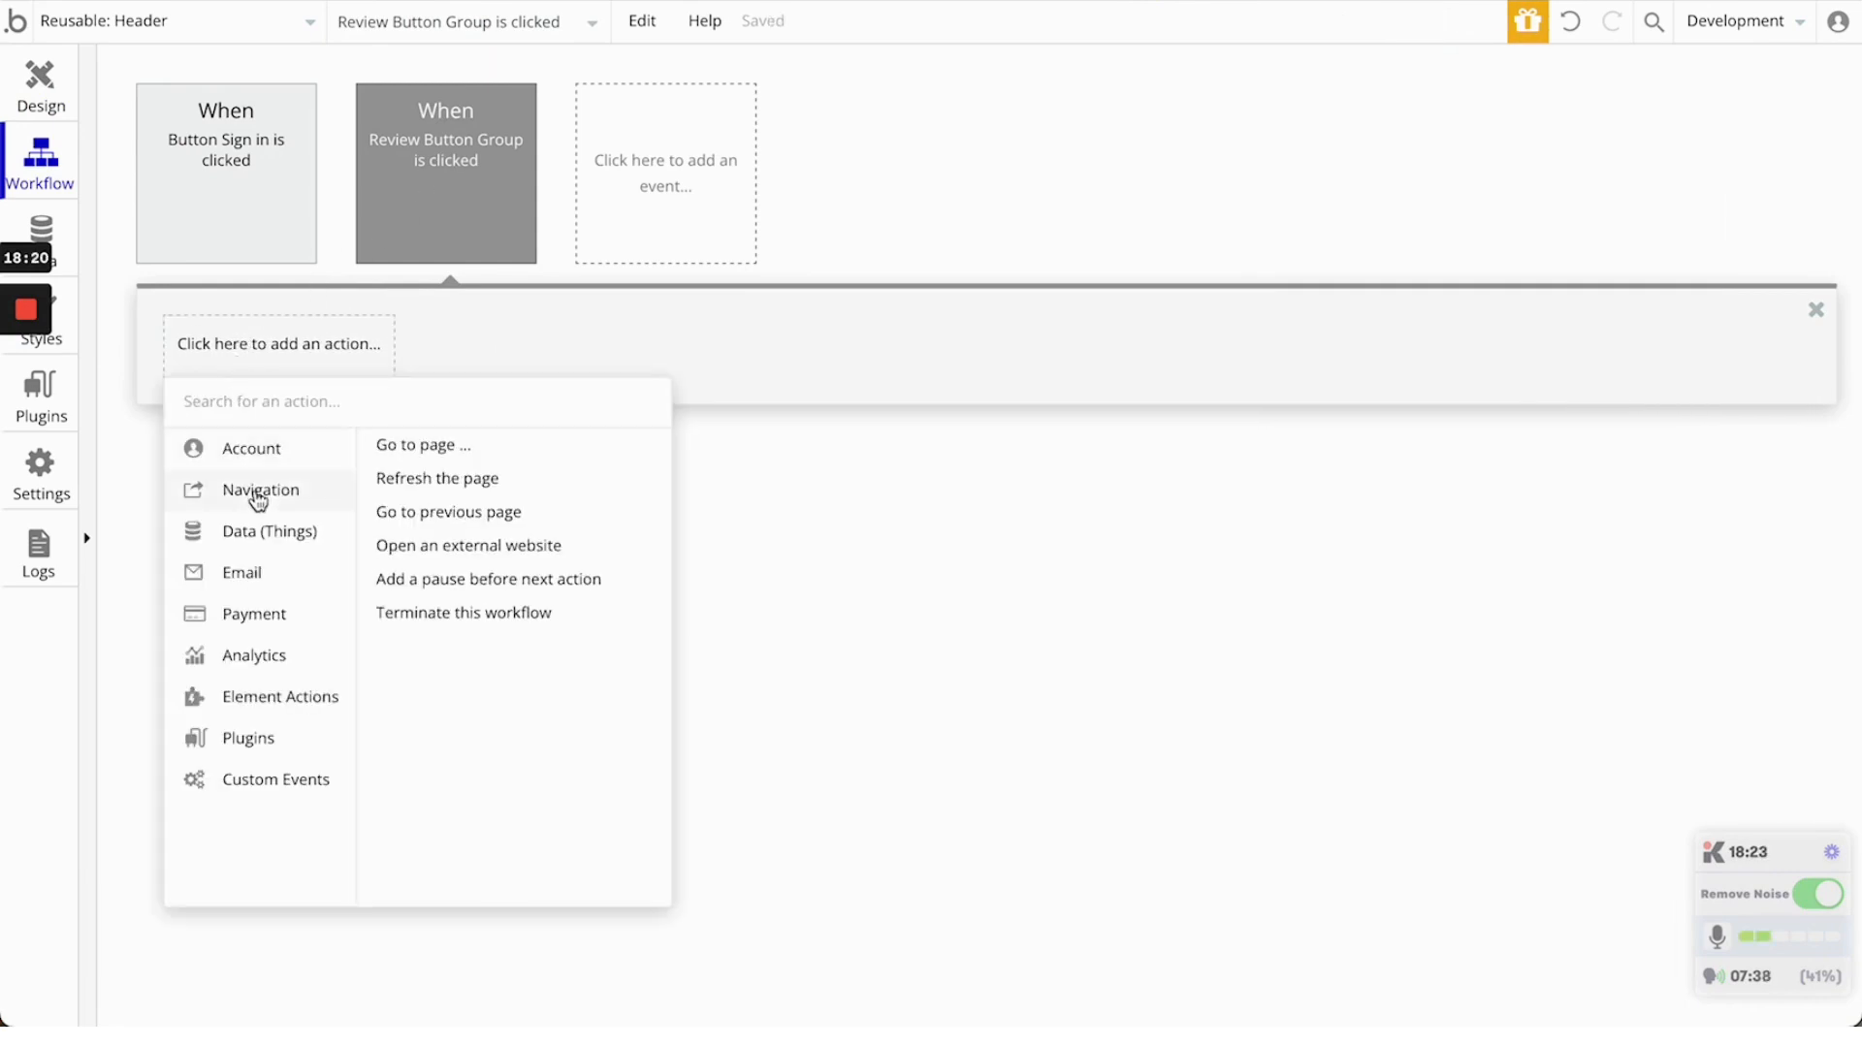
{"action": "left_click", "coordinate": [436, 454]}
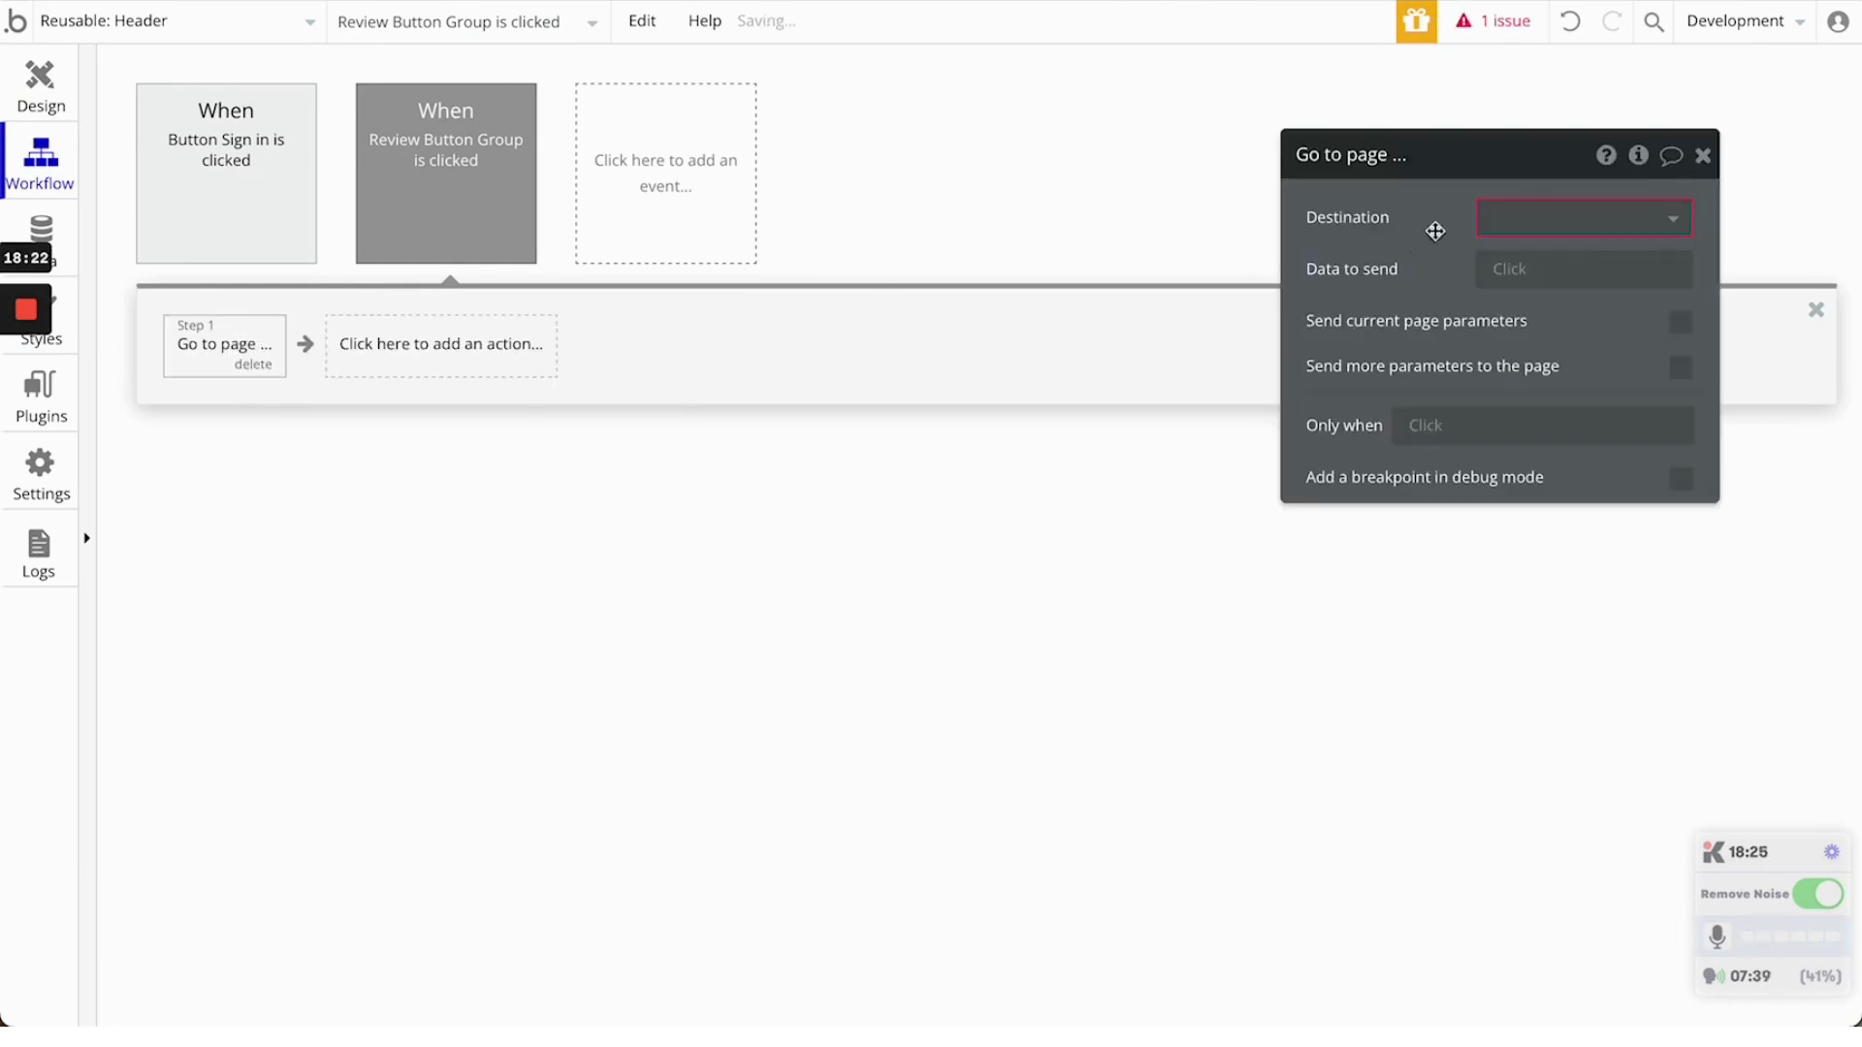
{"action": "left_click", "coordinate": [1520, 218]}
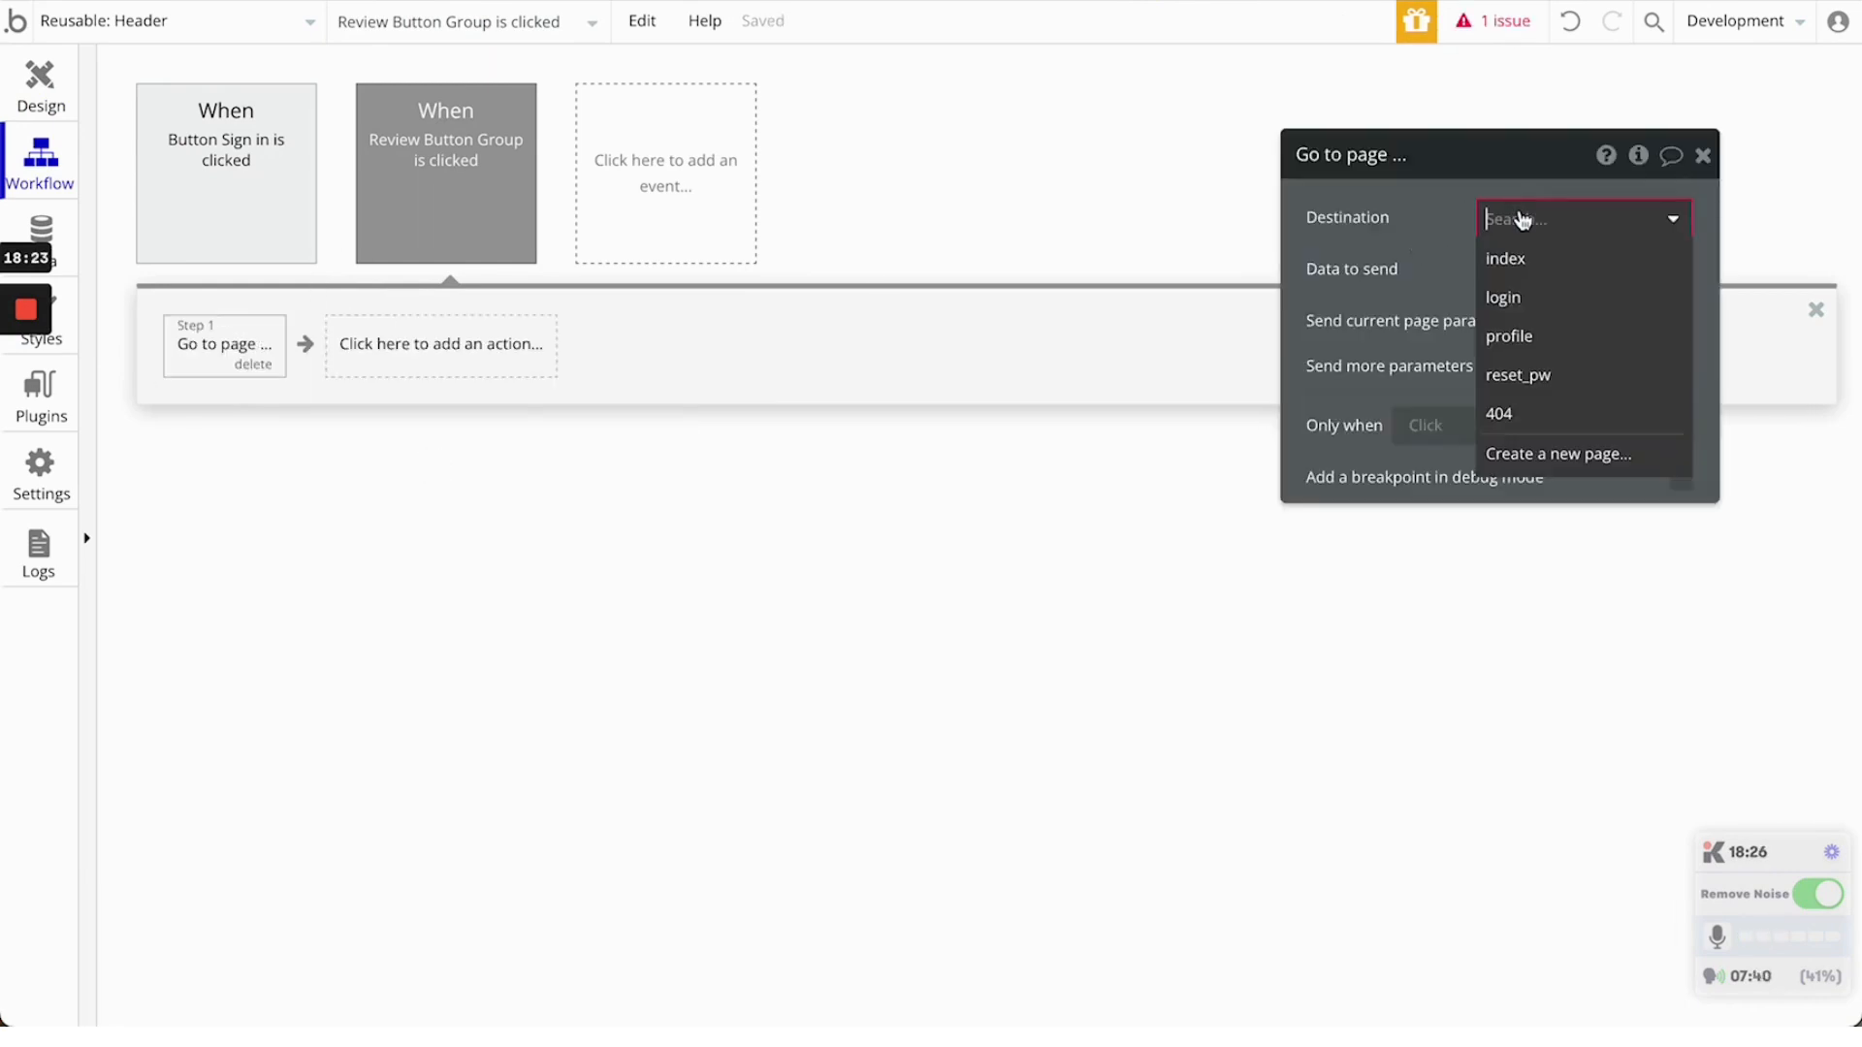
{"action": "left_click", "coordinate": [1543, 346]}
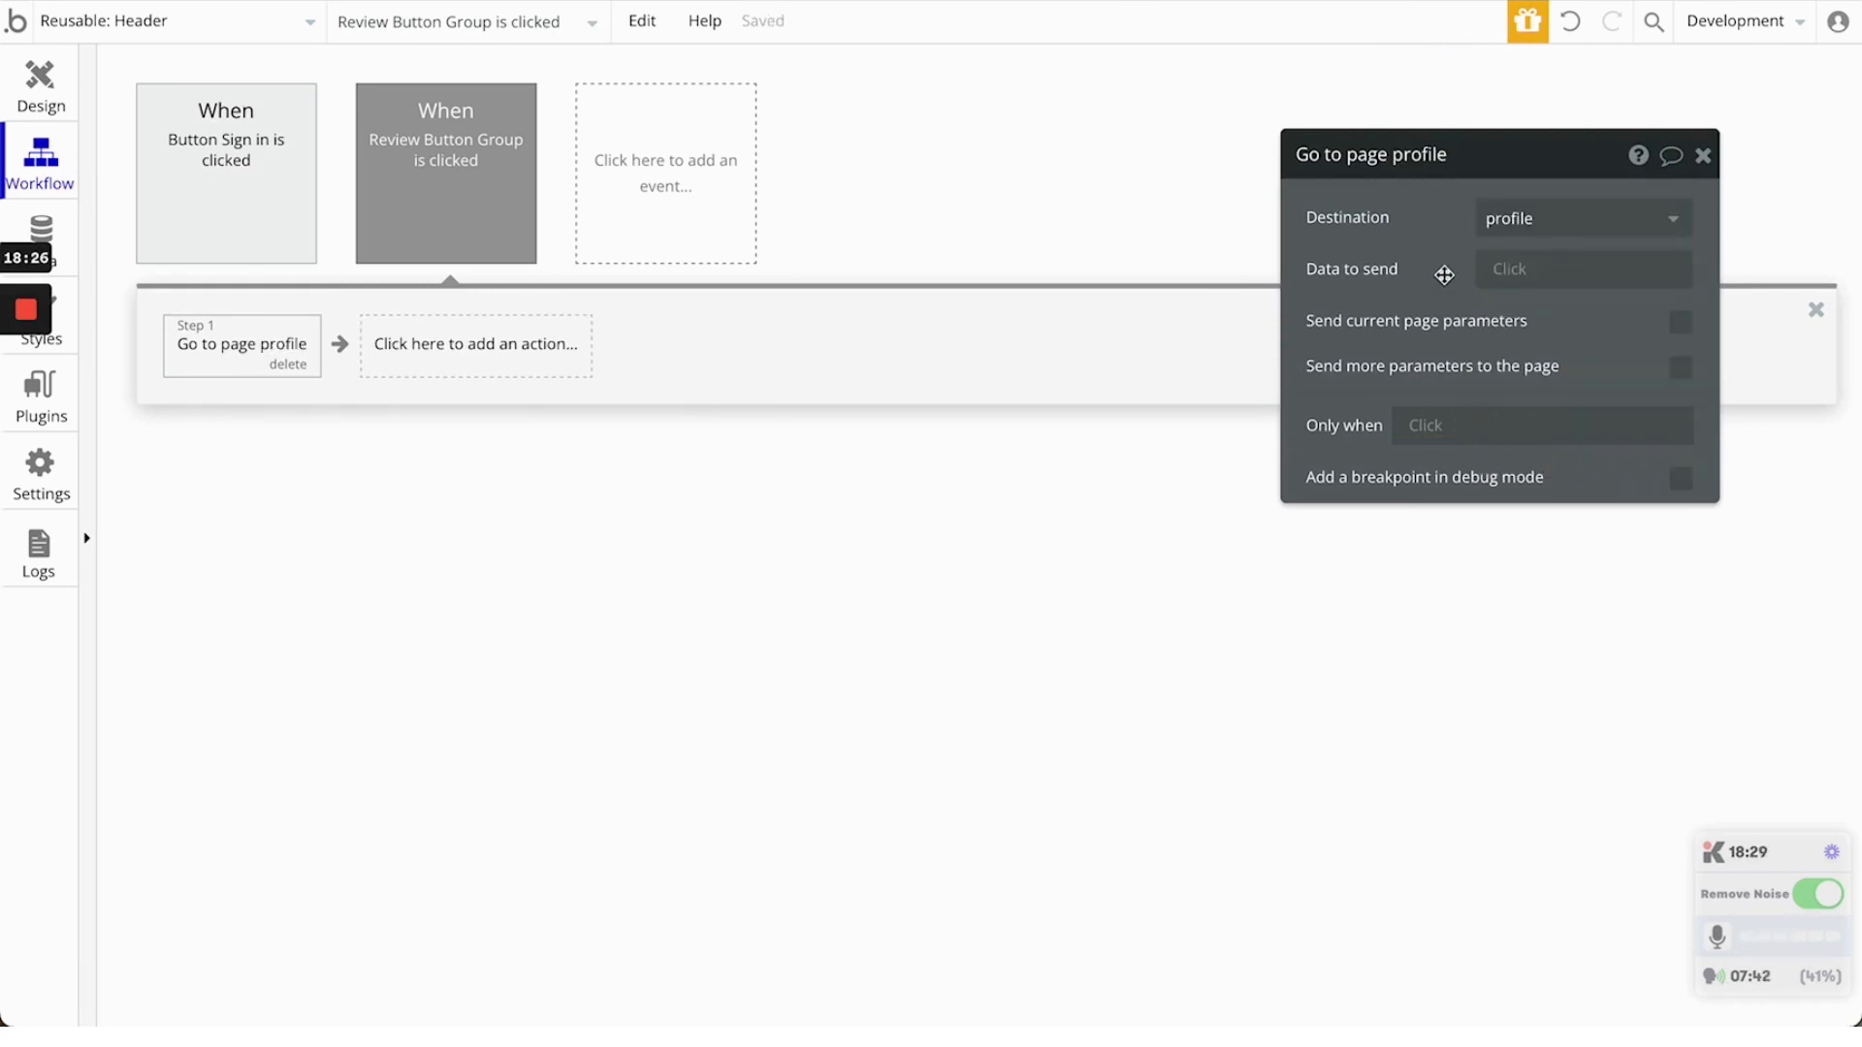
{"action": "left_click", "coordinate": [1703, 156]}
Switch to the profile page's design, set its type of content to User and close its properties
{"action": "left_click", "coordinate": [249, 37]}
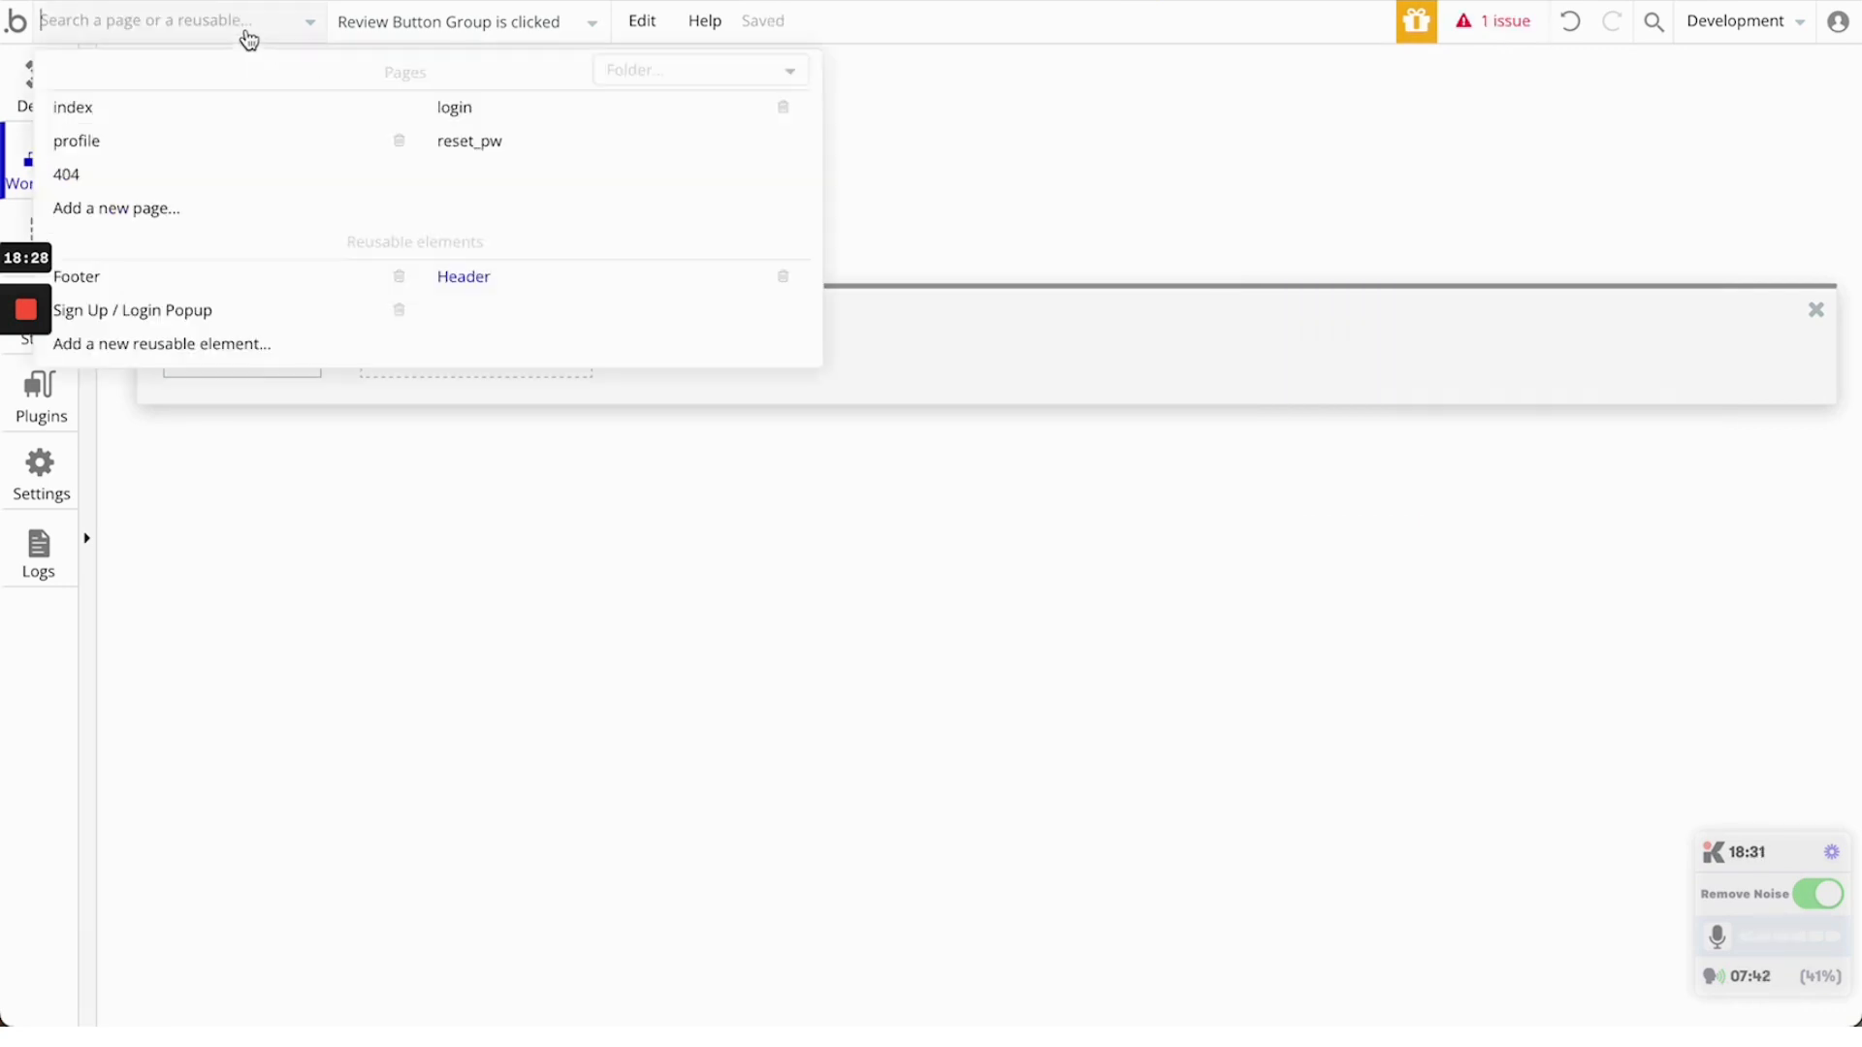
{"action": "left_click", "coordinate": [175, 147]}
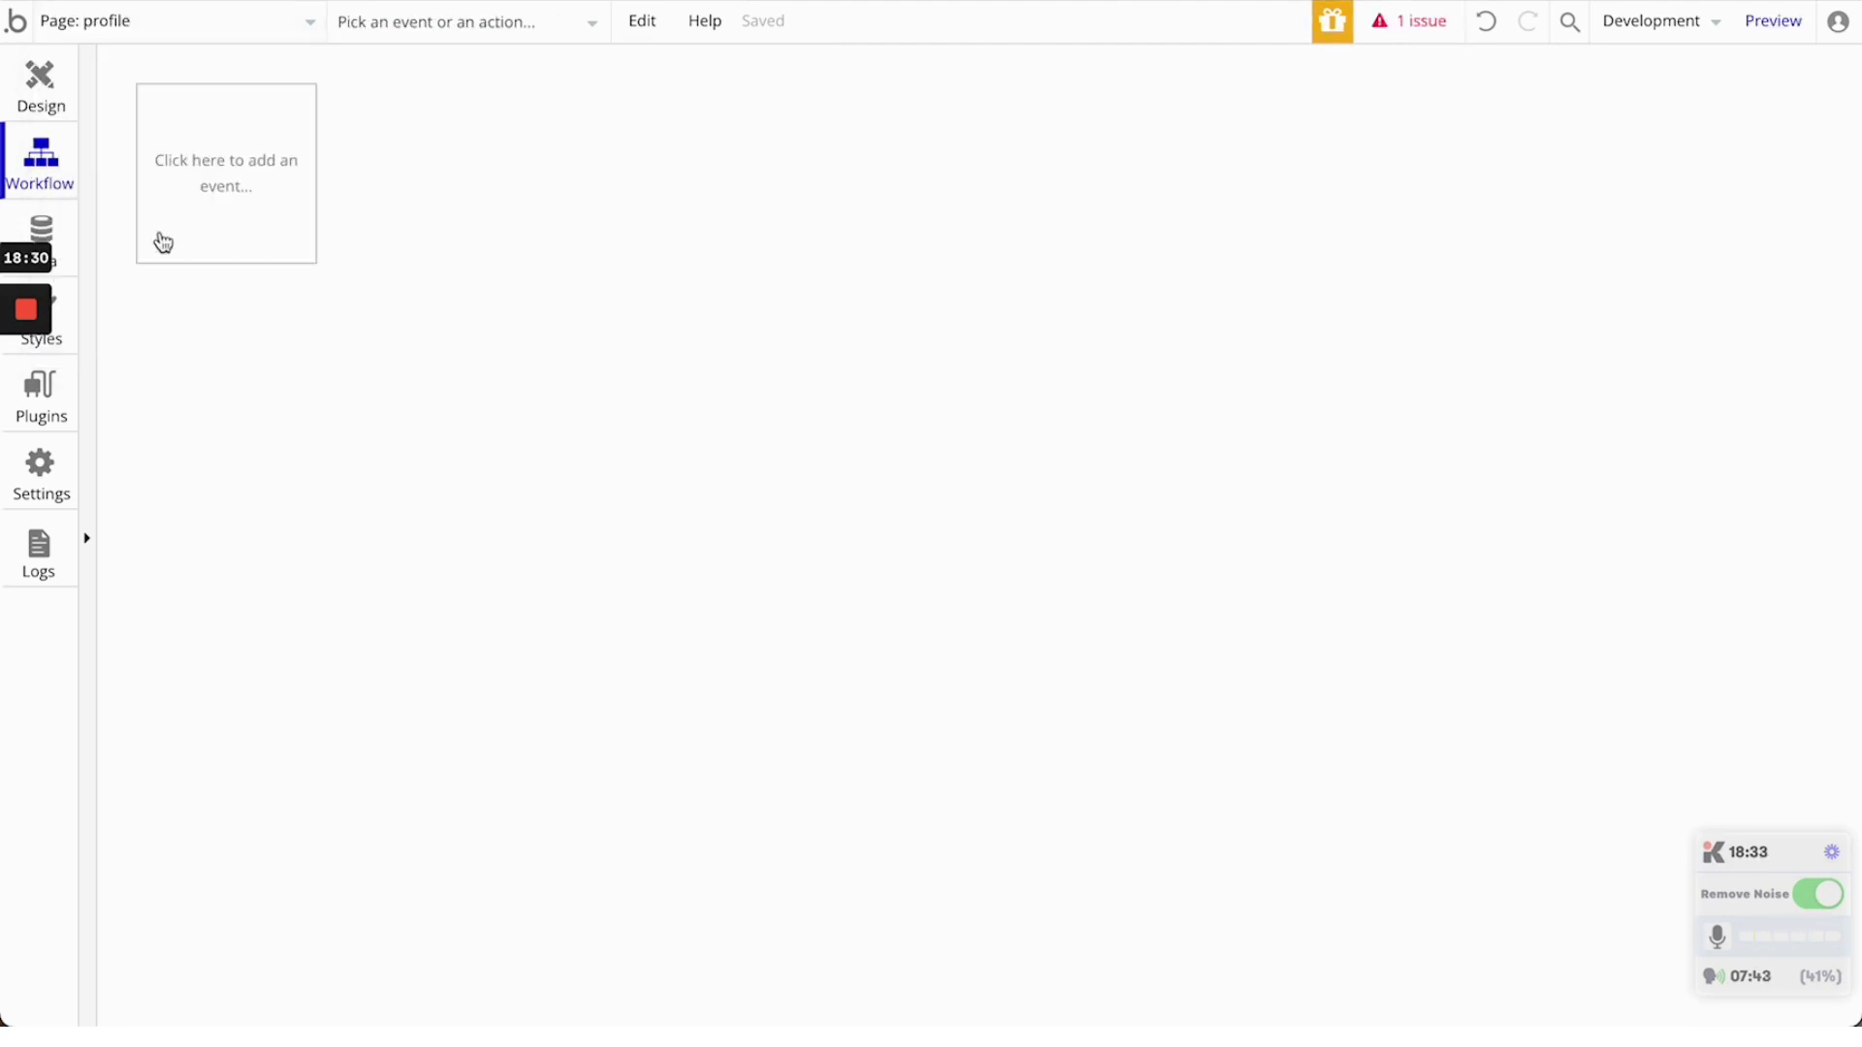
{"action": "left_click", "coordinate": [32, 76]}
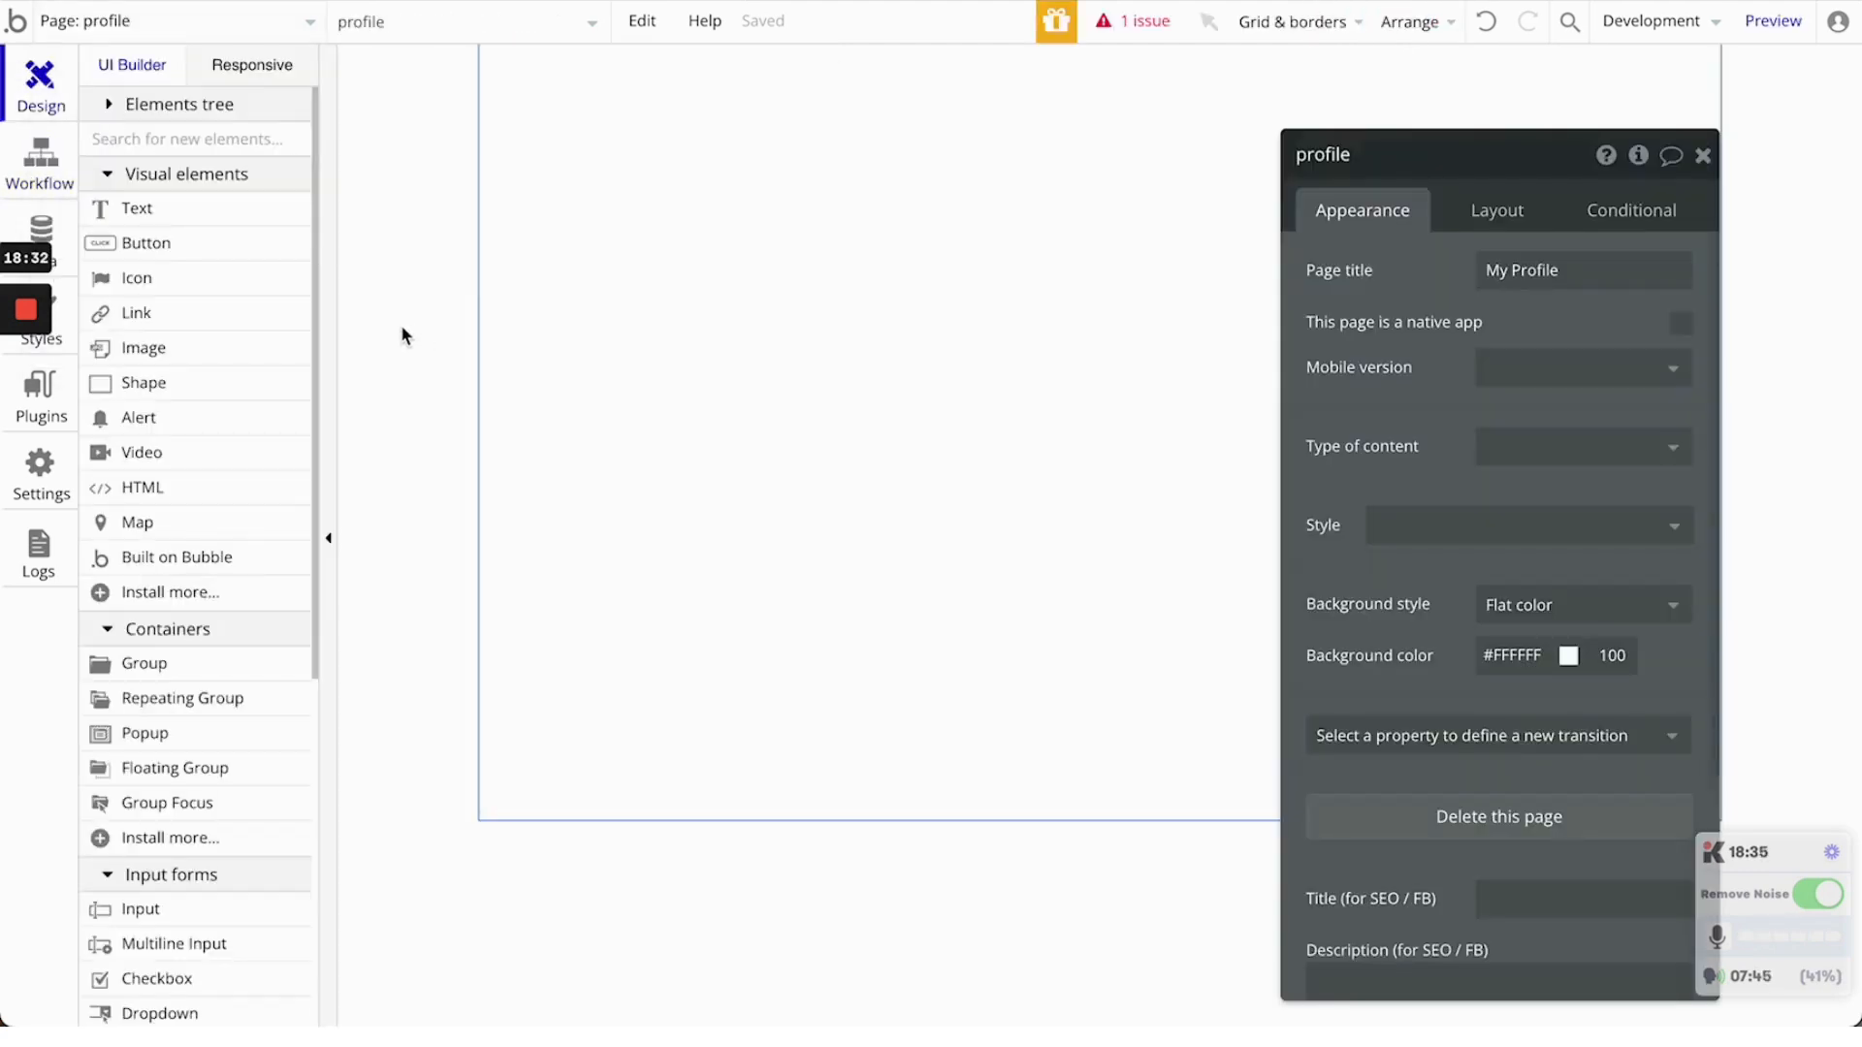
{"action": "left_click", "coordinate": [1559, 453]}
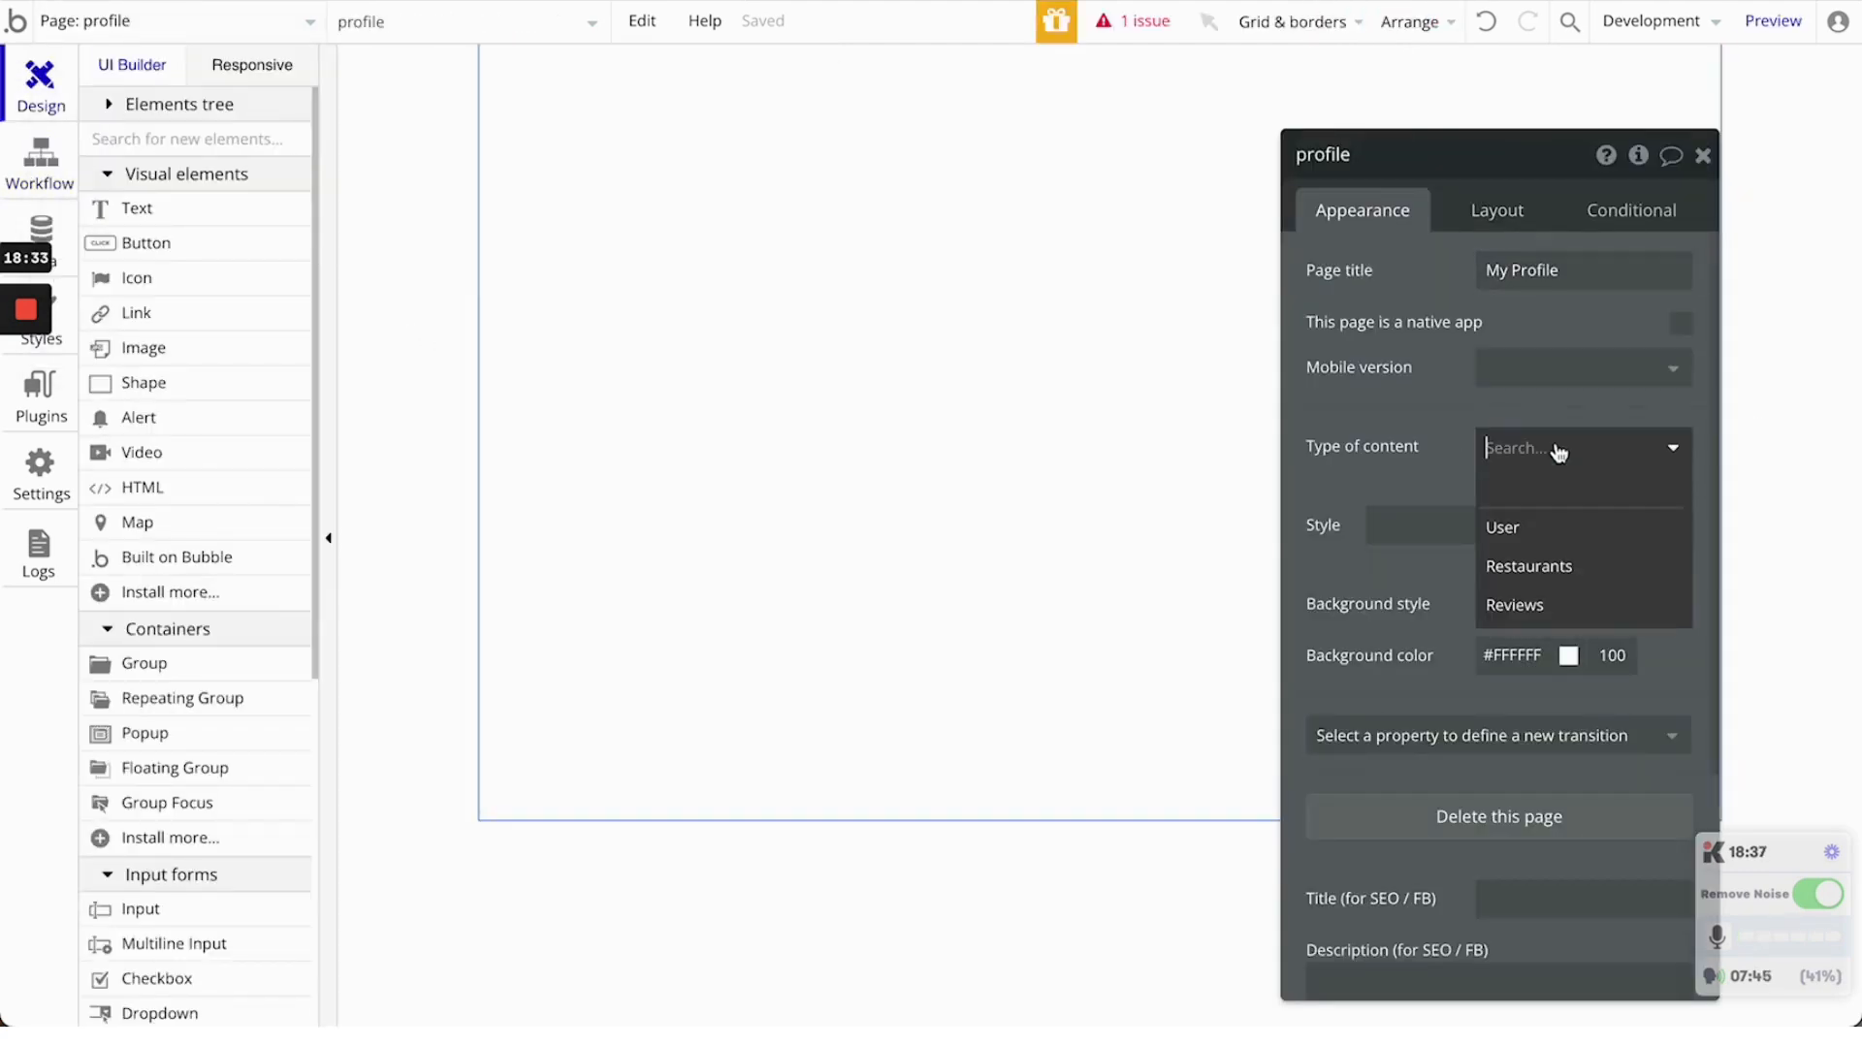
{"action": "left_click", "coordinate": [1530, 531]}
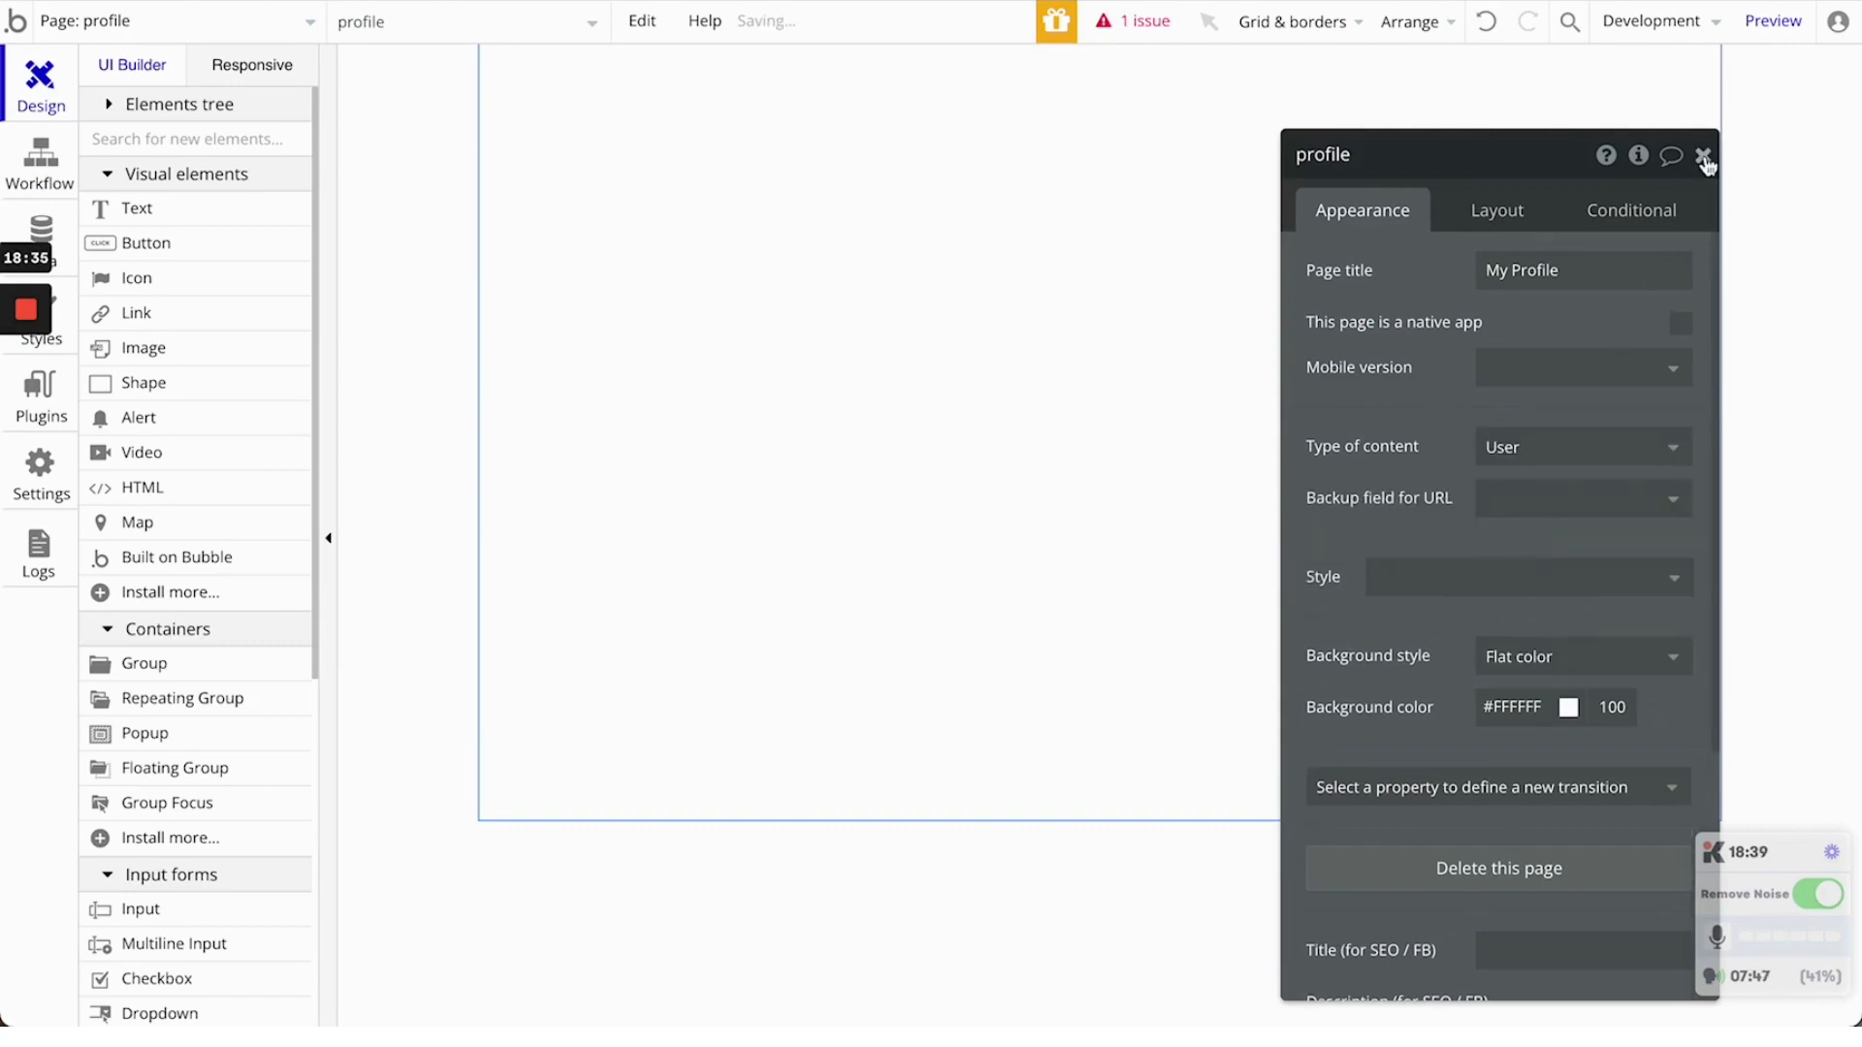
{"action": "left_click", "coordinate": [1703, 155]}
Return to the Header's Review Button Group workflow and set the Go to page profile action's data to send to Current User
{"action": "left_click", "coordinate": [202, 29]}
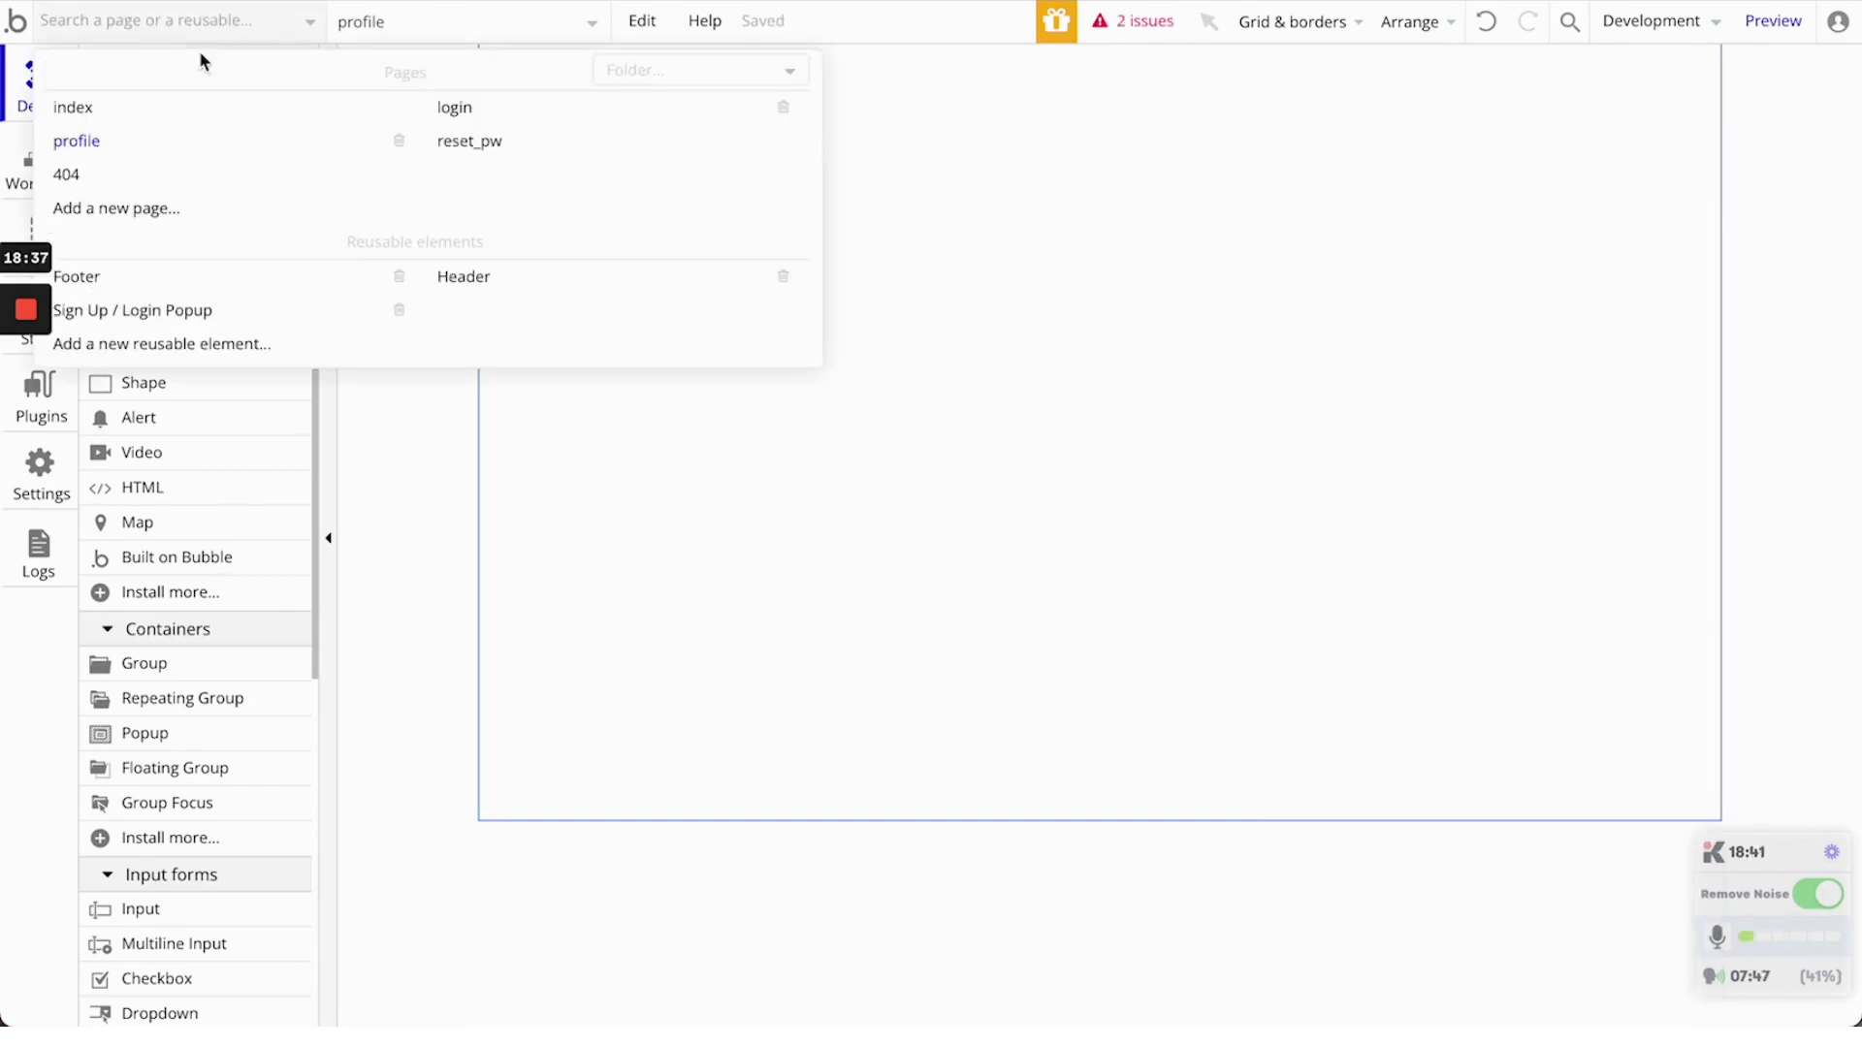
{"action": "left_click", "coordinate": [554, 281]}
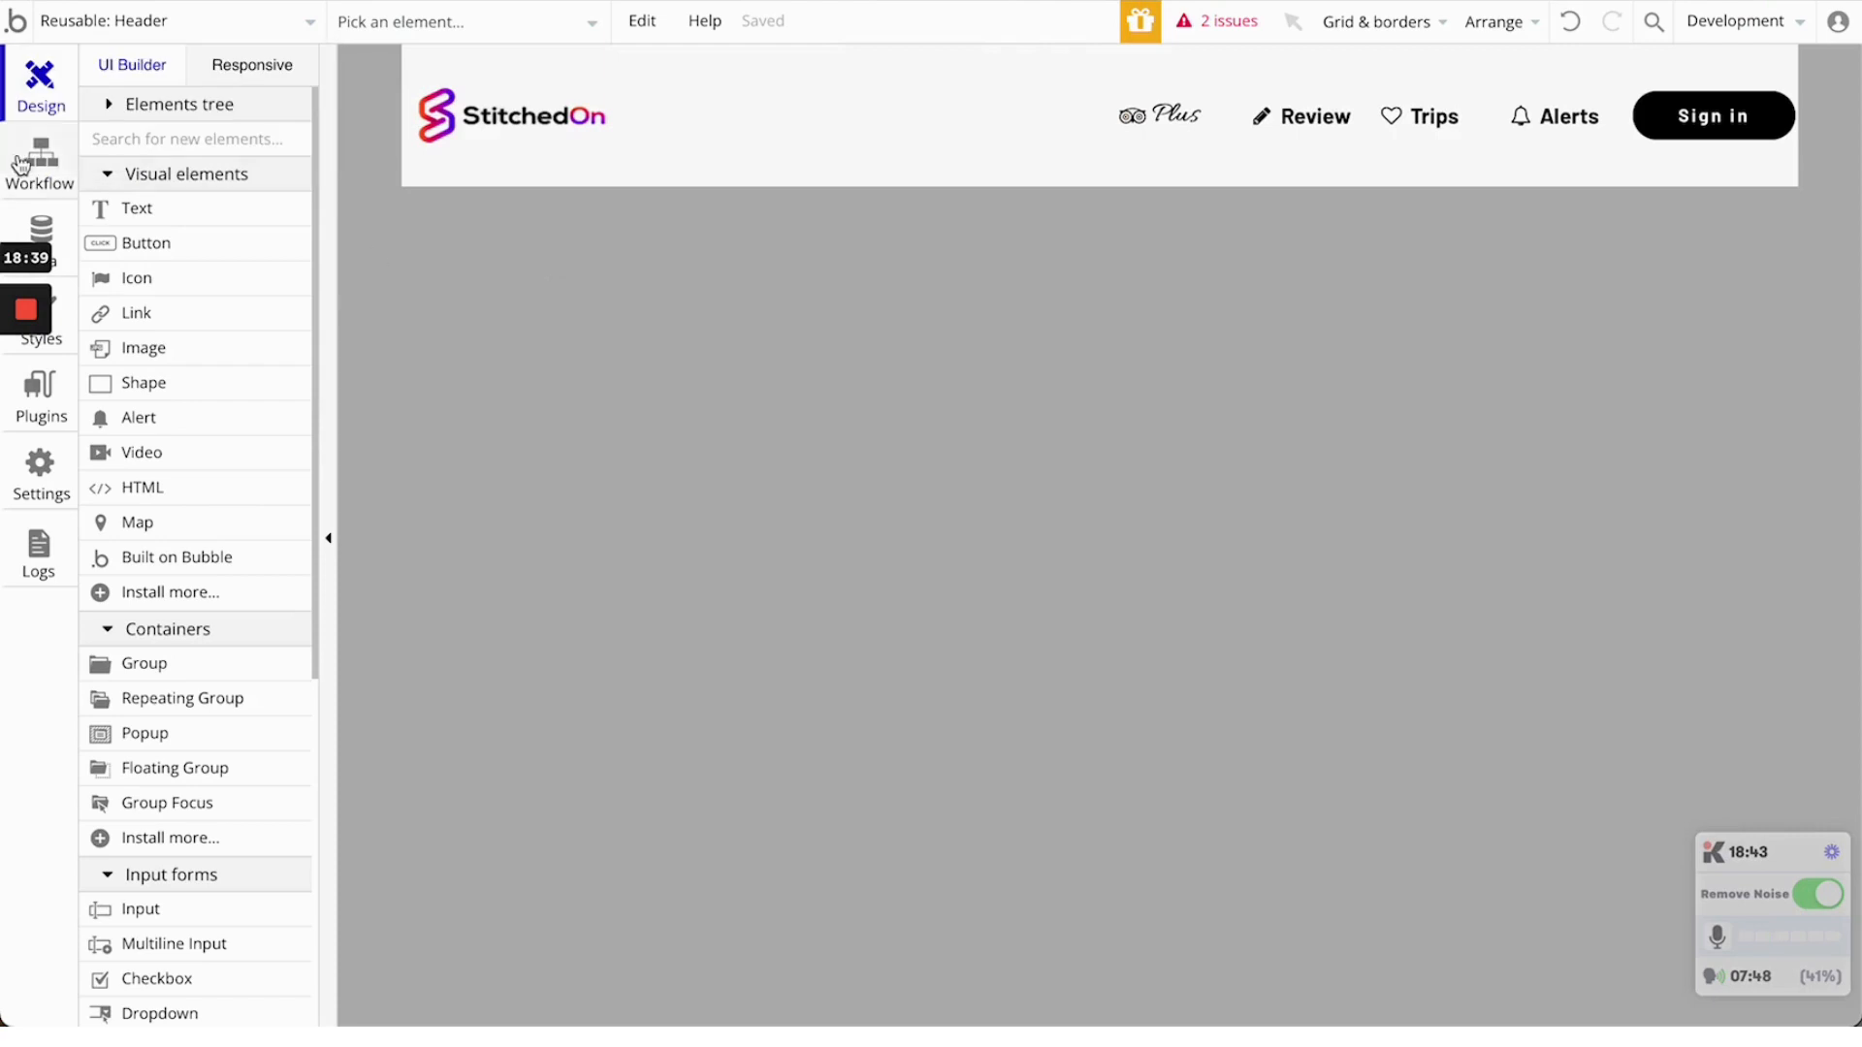
{"action": "left_click", "coordinate": [22, 165]}
{"action": "left_click", "coordinate": [490, 146]}
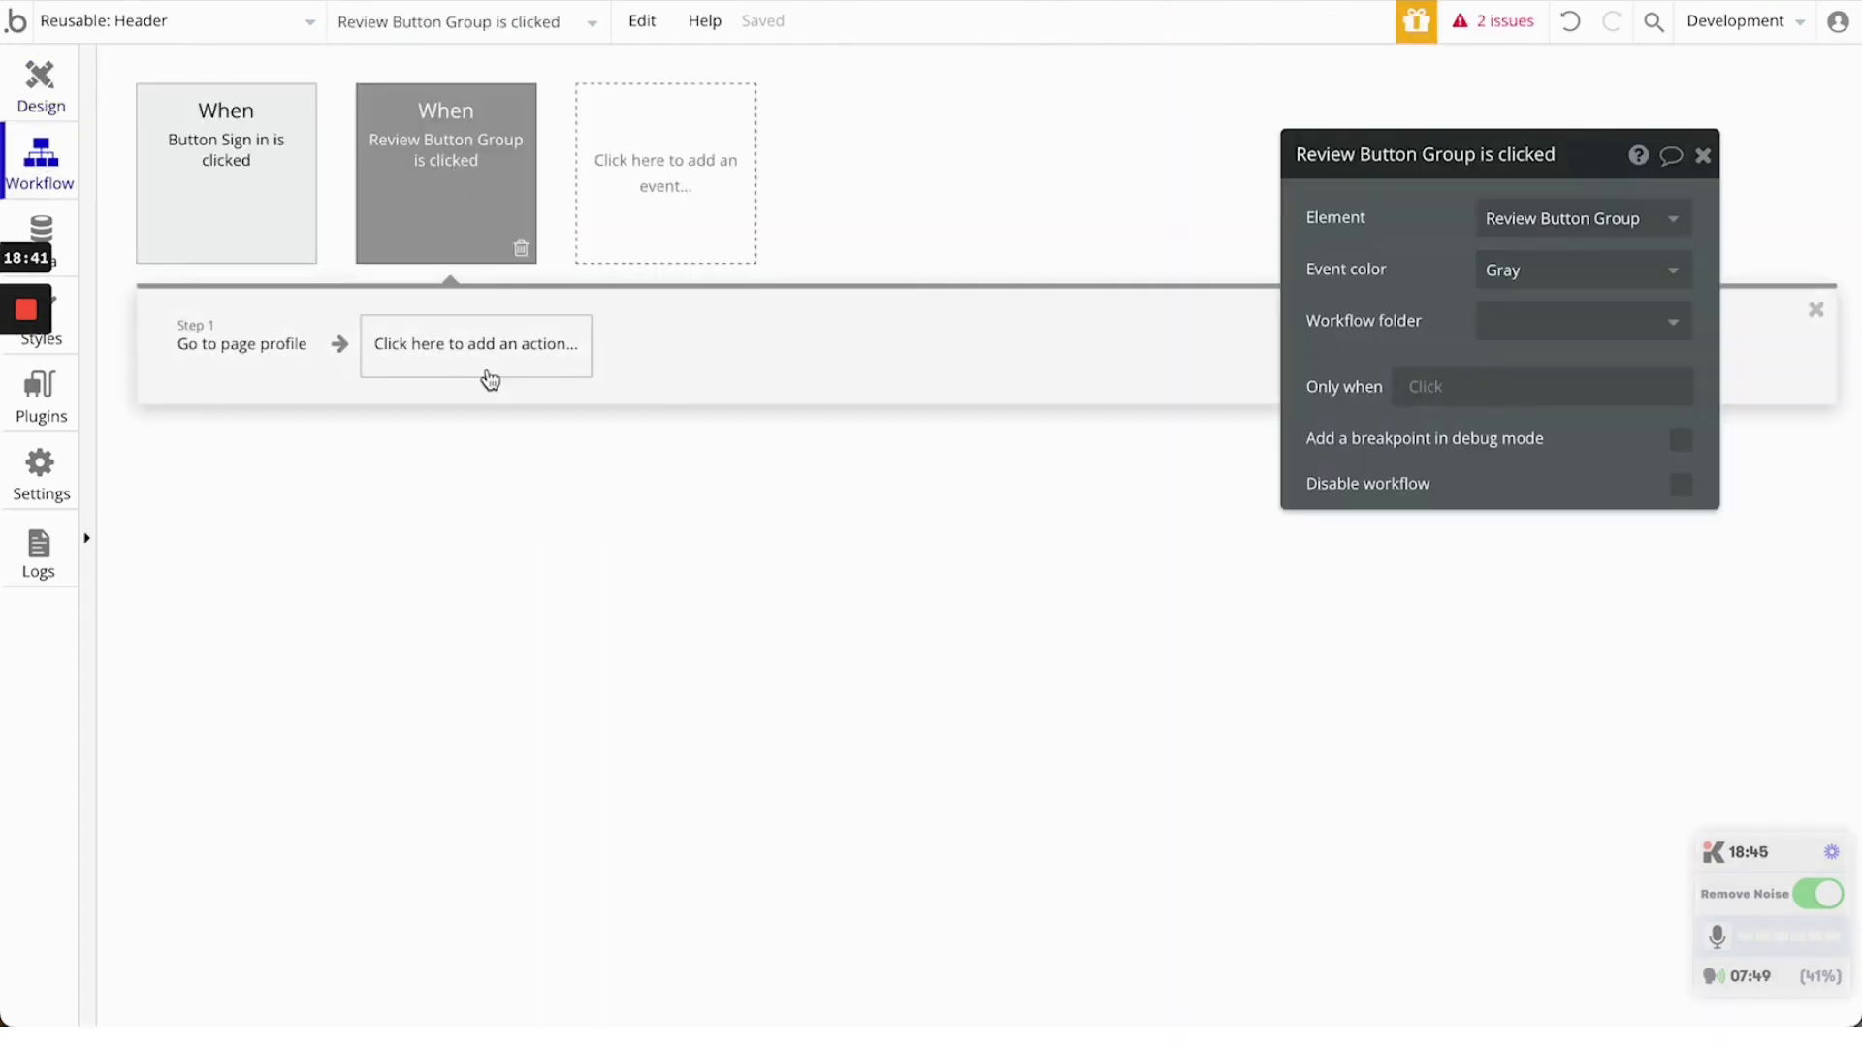
{"action": "left_click", "coordinate": [242, 351]}
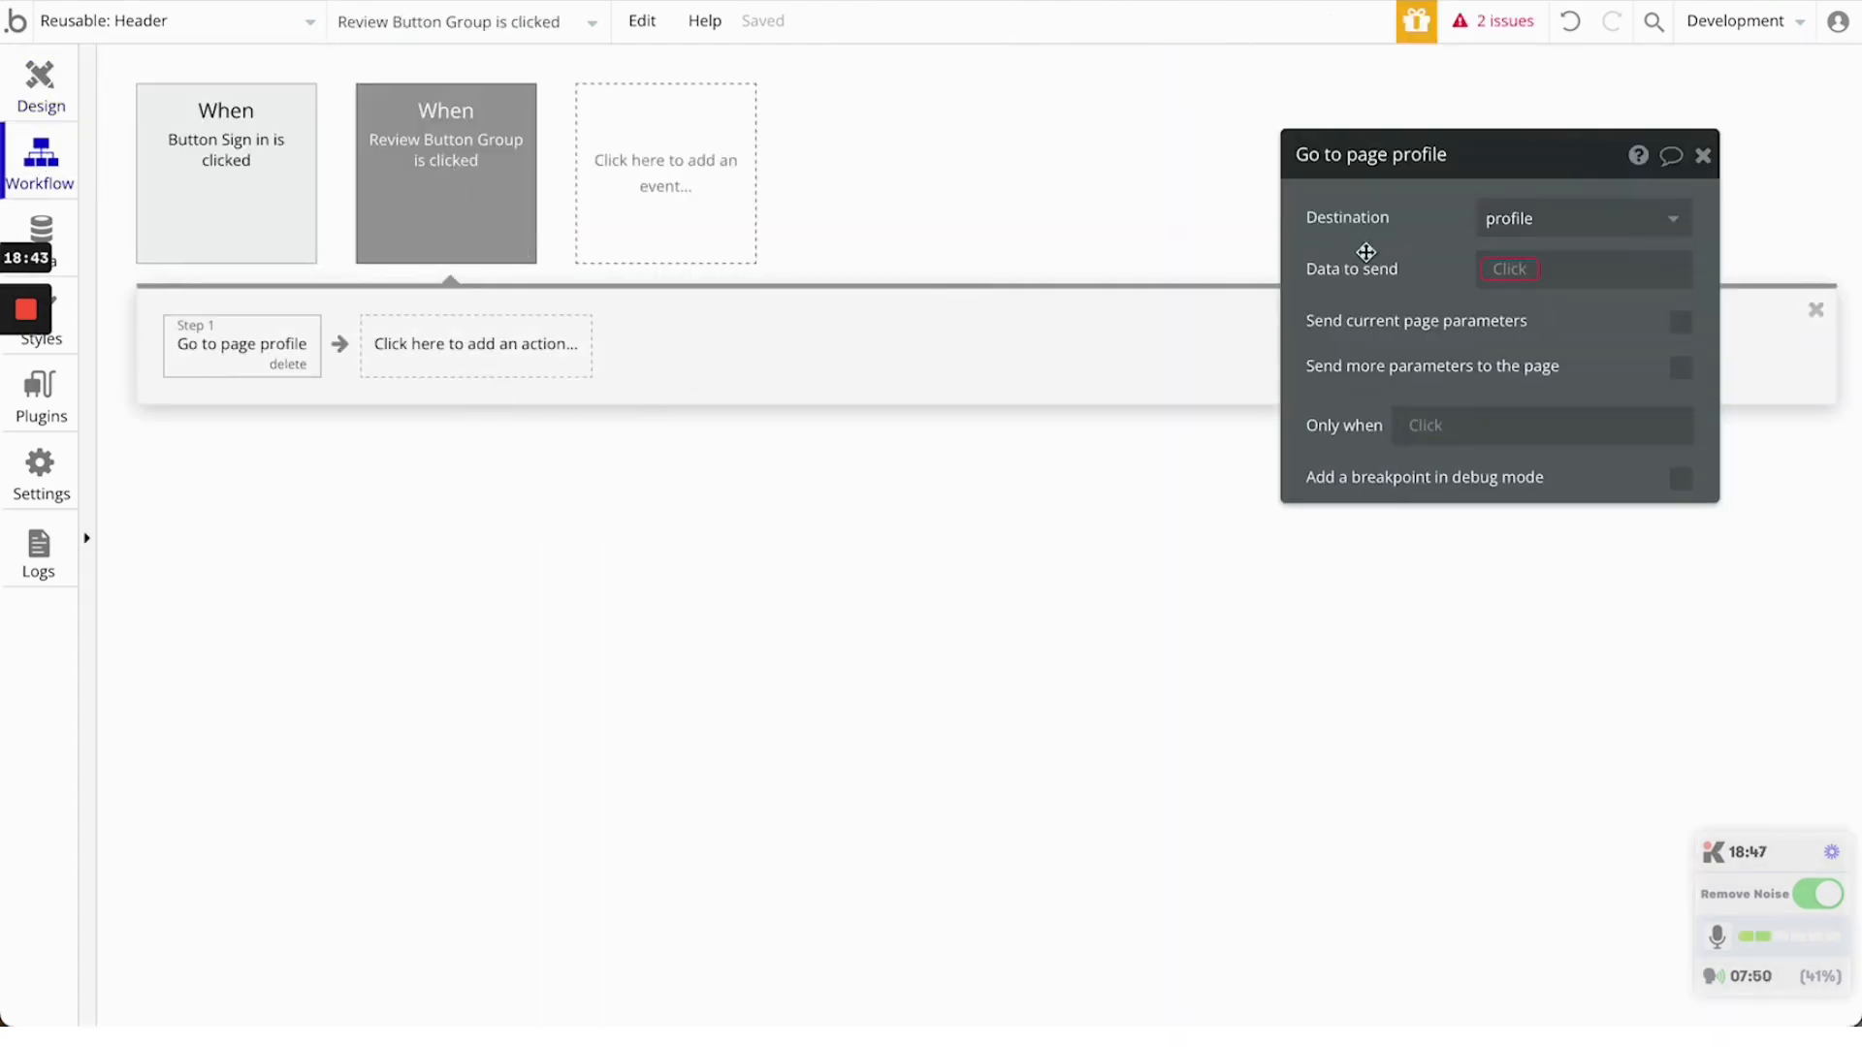
{"action": "left_click", "coordinate": [1522, 273]}
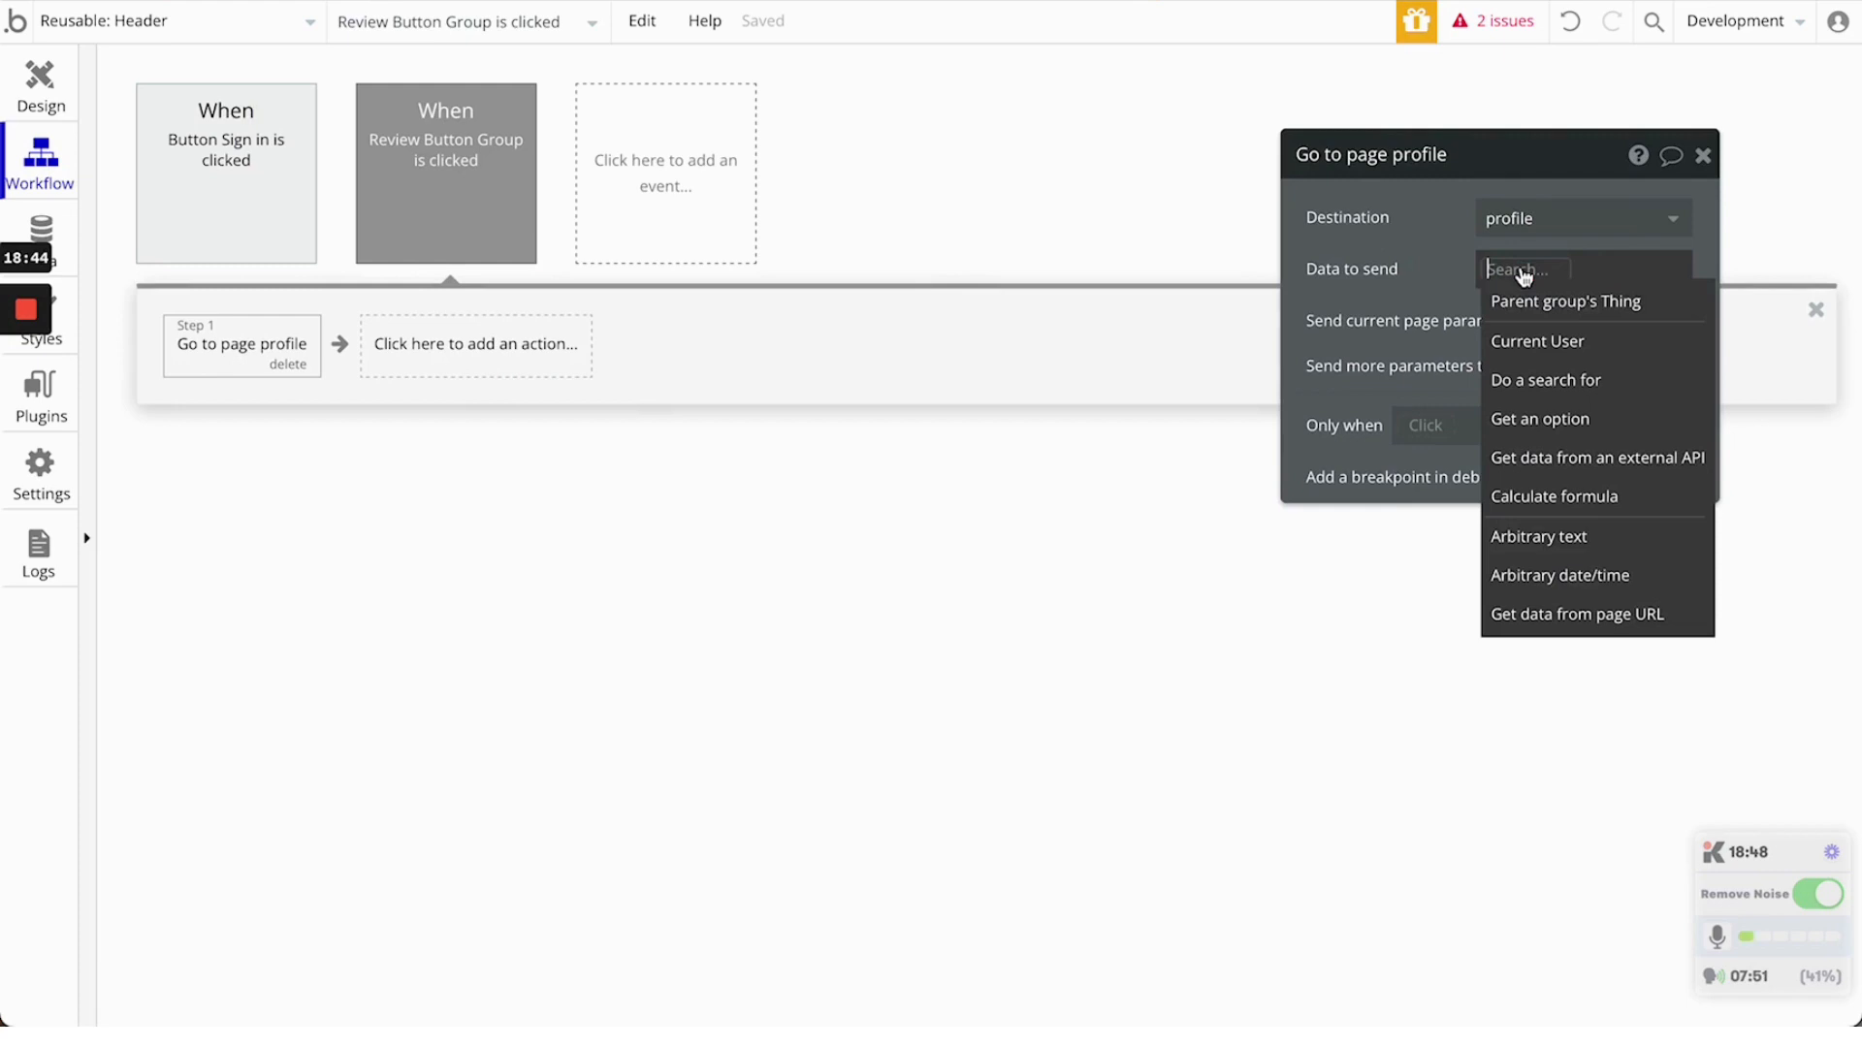
{"action": "left_click", "coordinate": [1520, 344]}
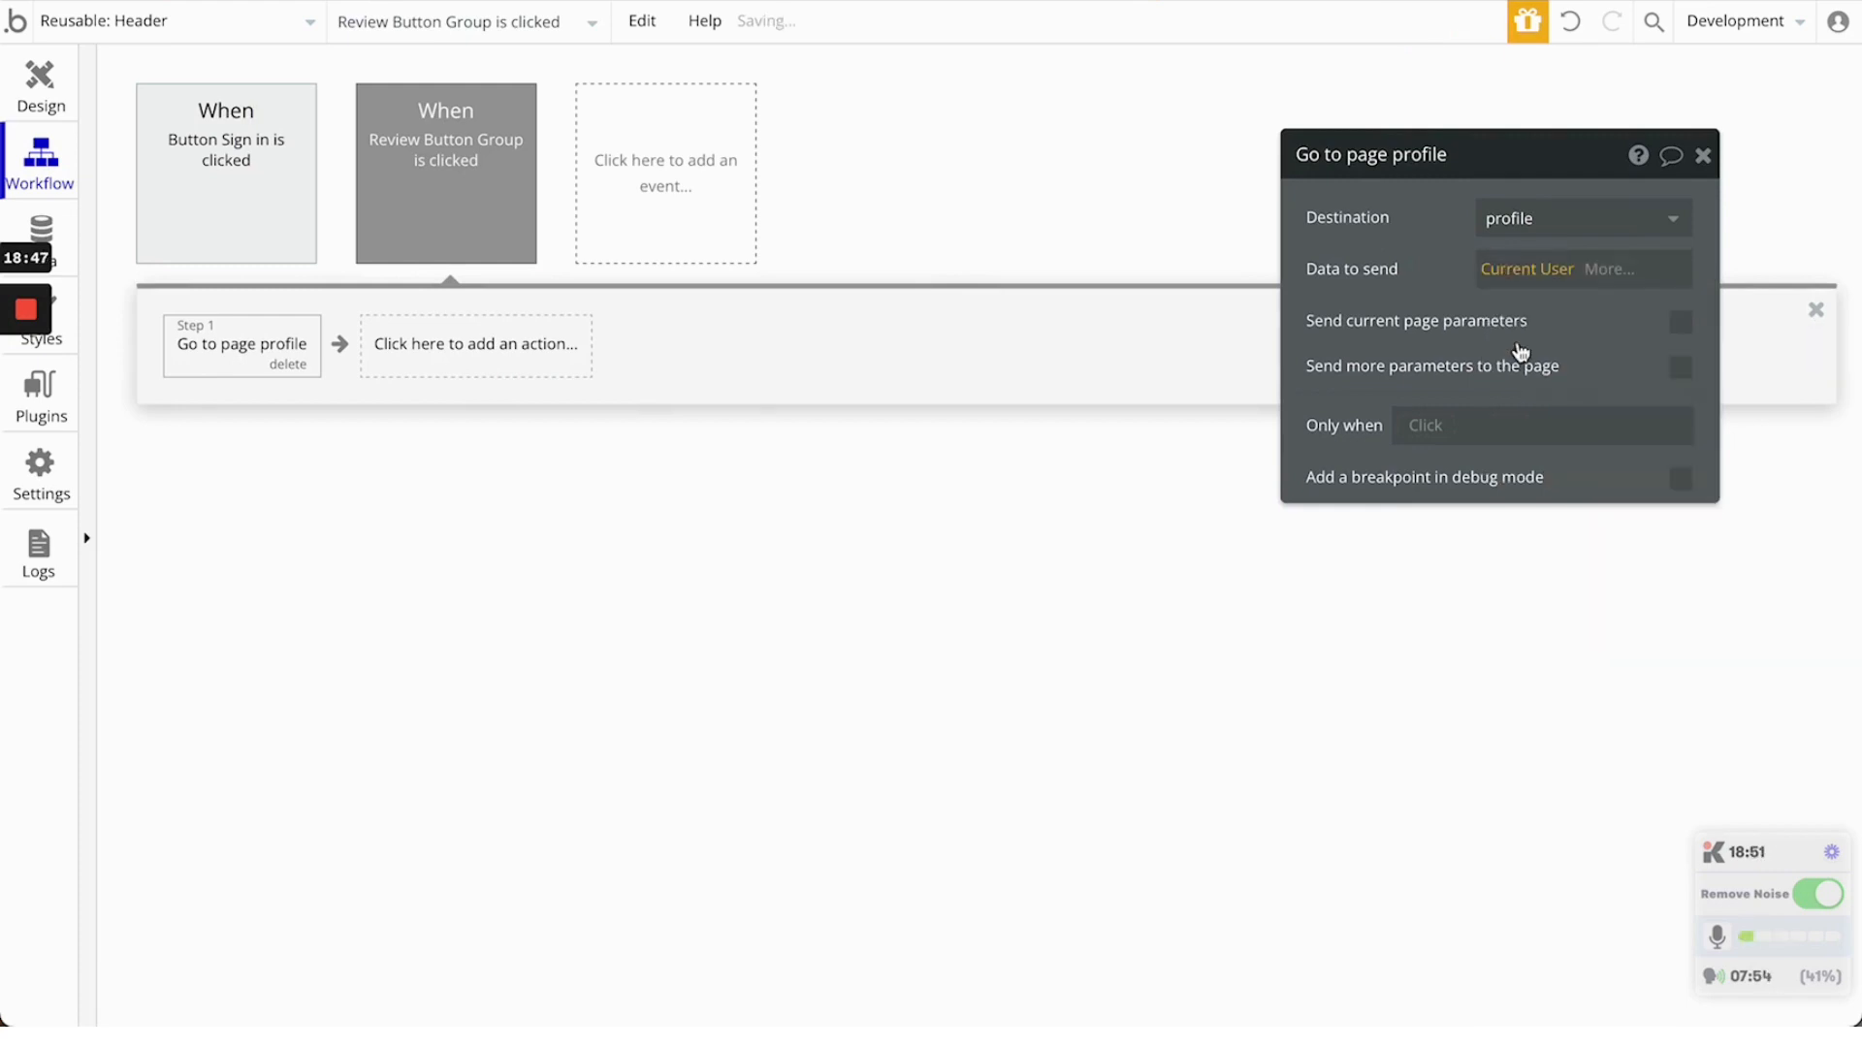
{"action": "left_click", "coordinate": [1456, 236]}
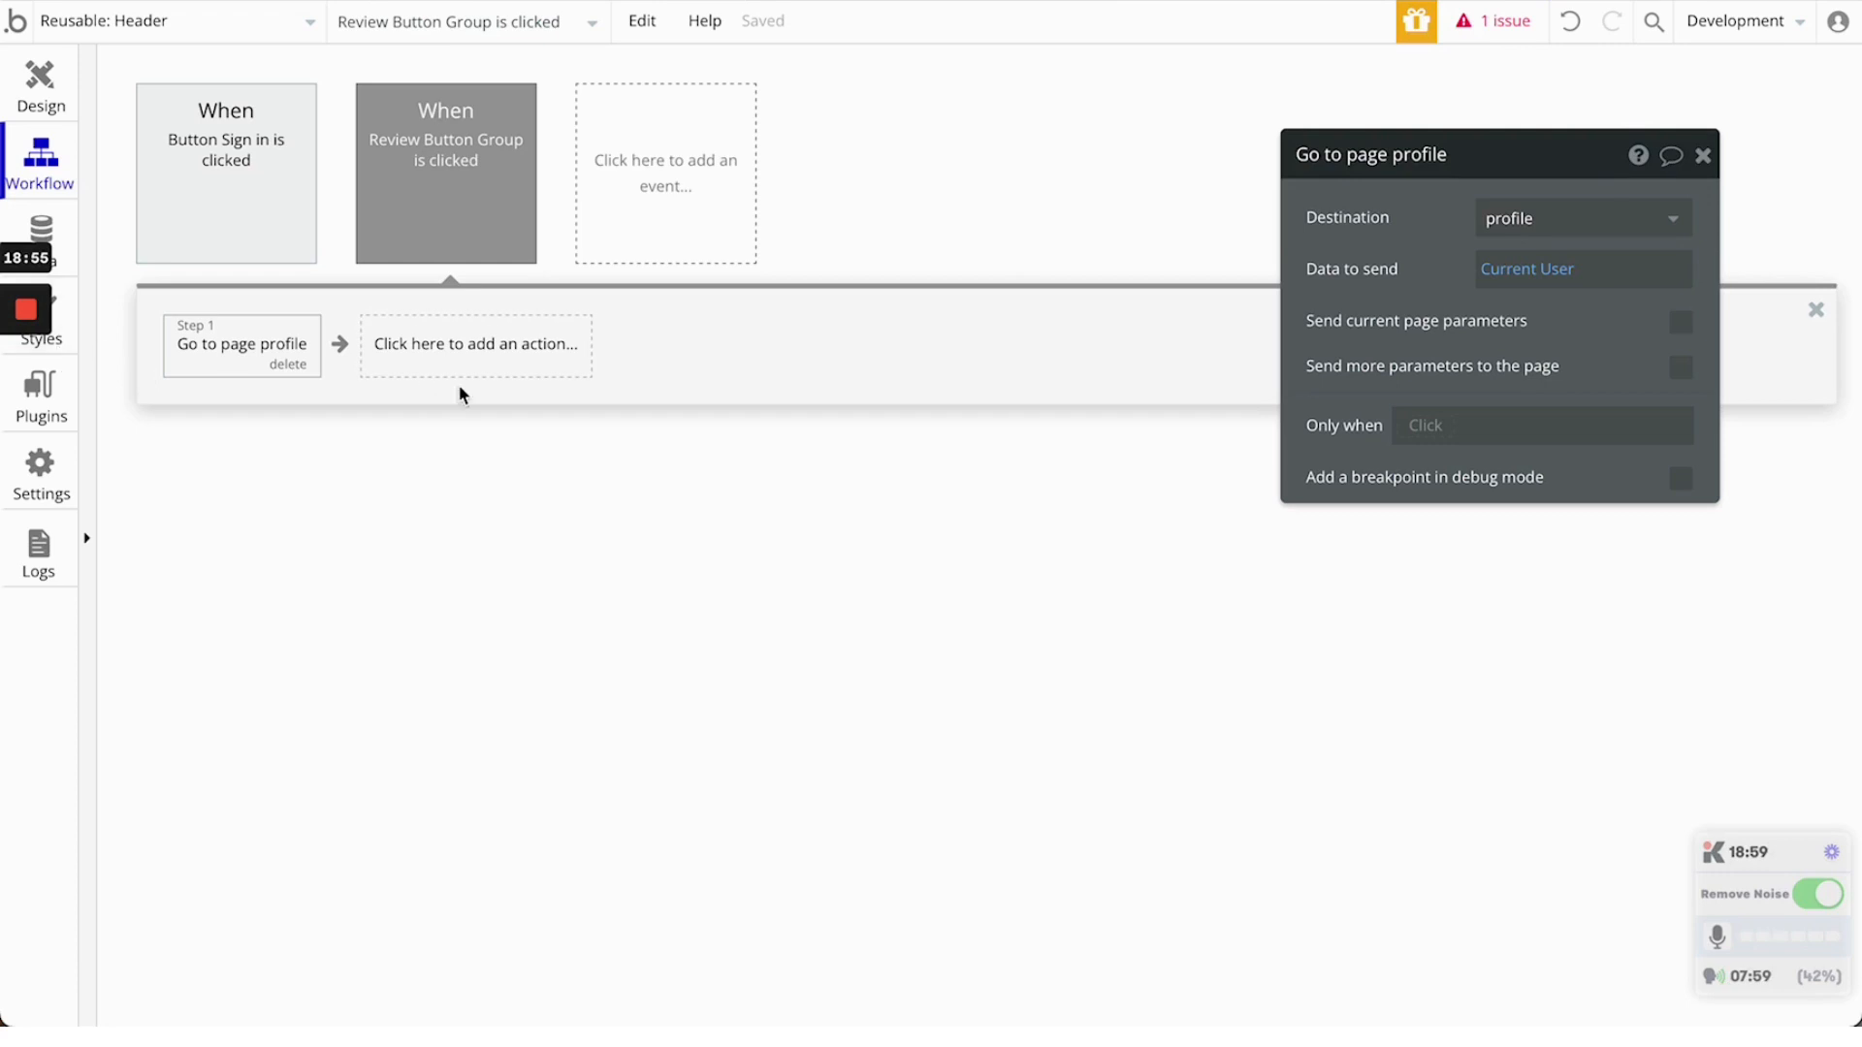
{"action": "left_click", "coordinate": [462, 356]}
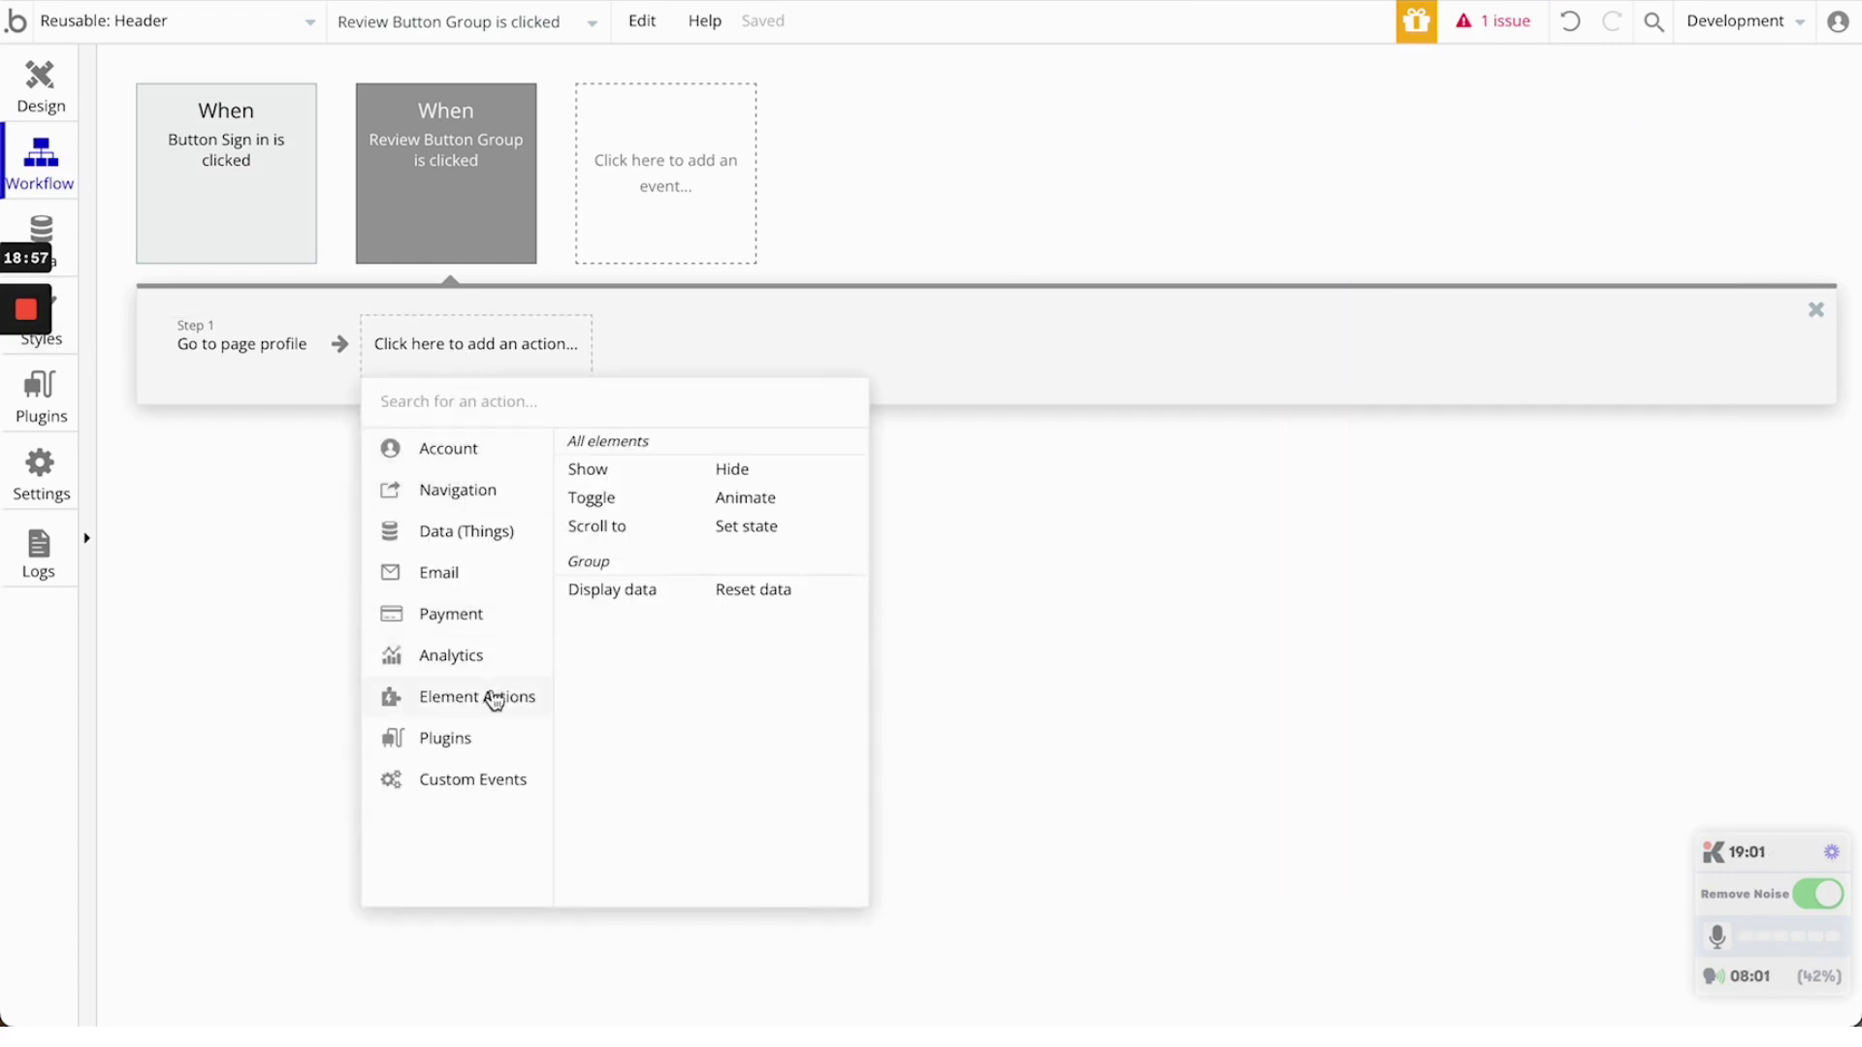
{"action": "left_click", "coordinate": [636, 469]}
{"action": "left_click", "coordinate": [1552, 221]}
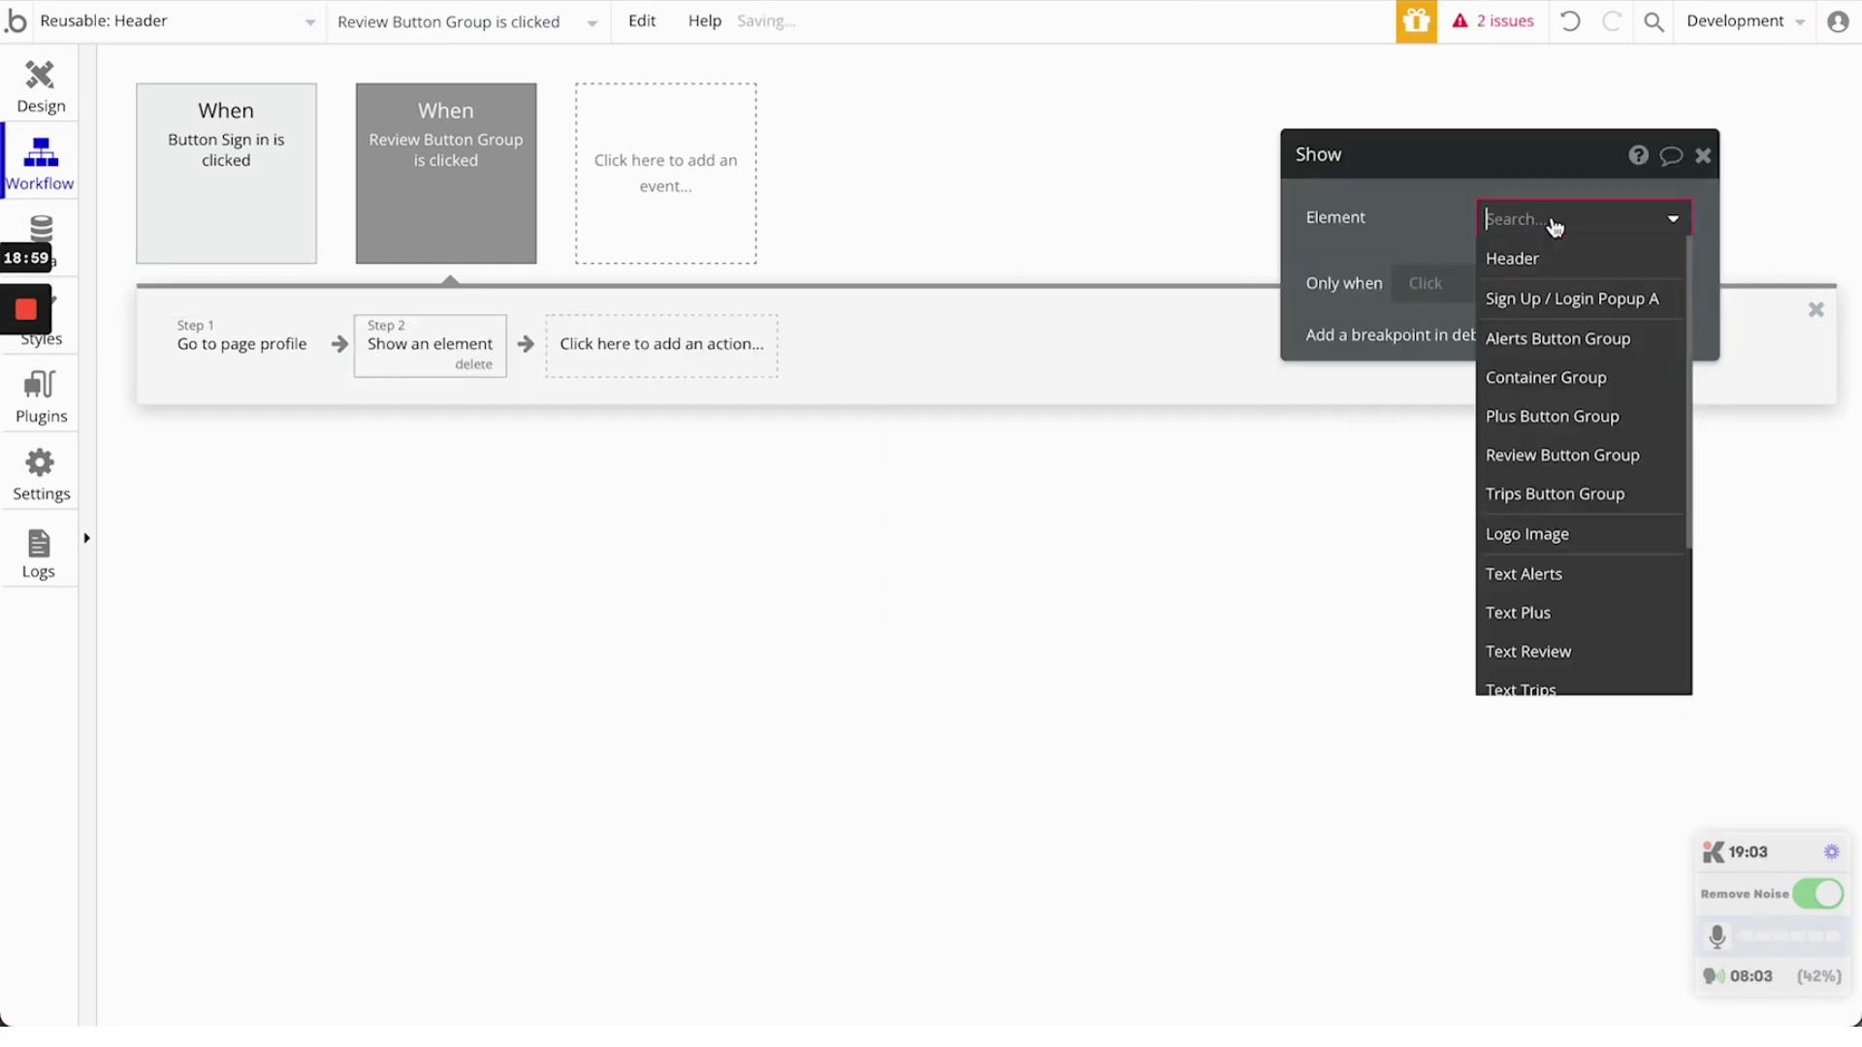
{"action": "left_click", "coordinate": [1427, 205]}
{"action": "left_click", "coordinate": [1708, 157]}
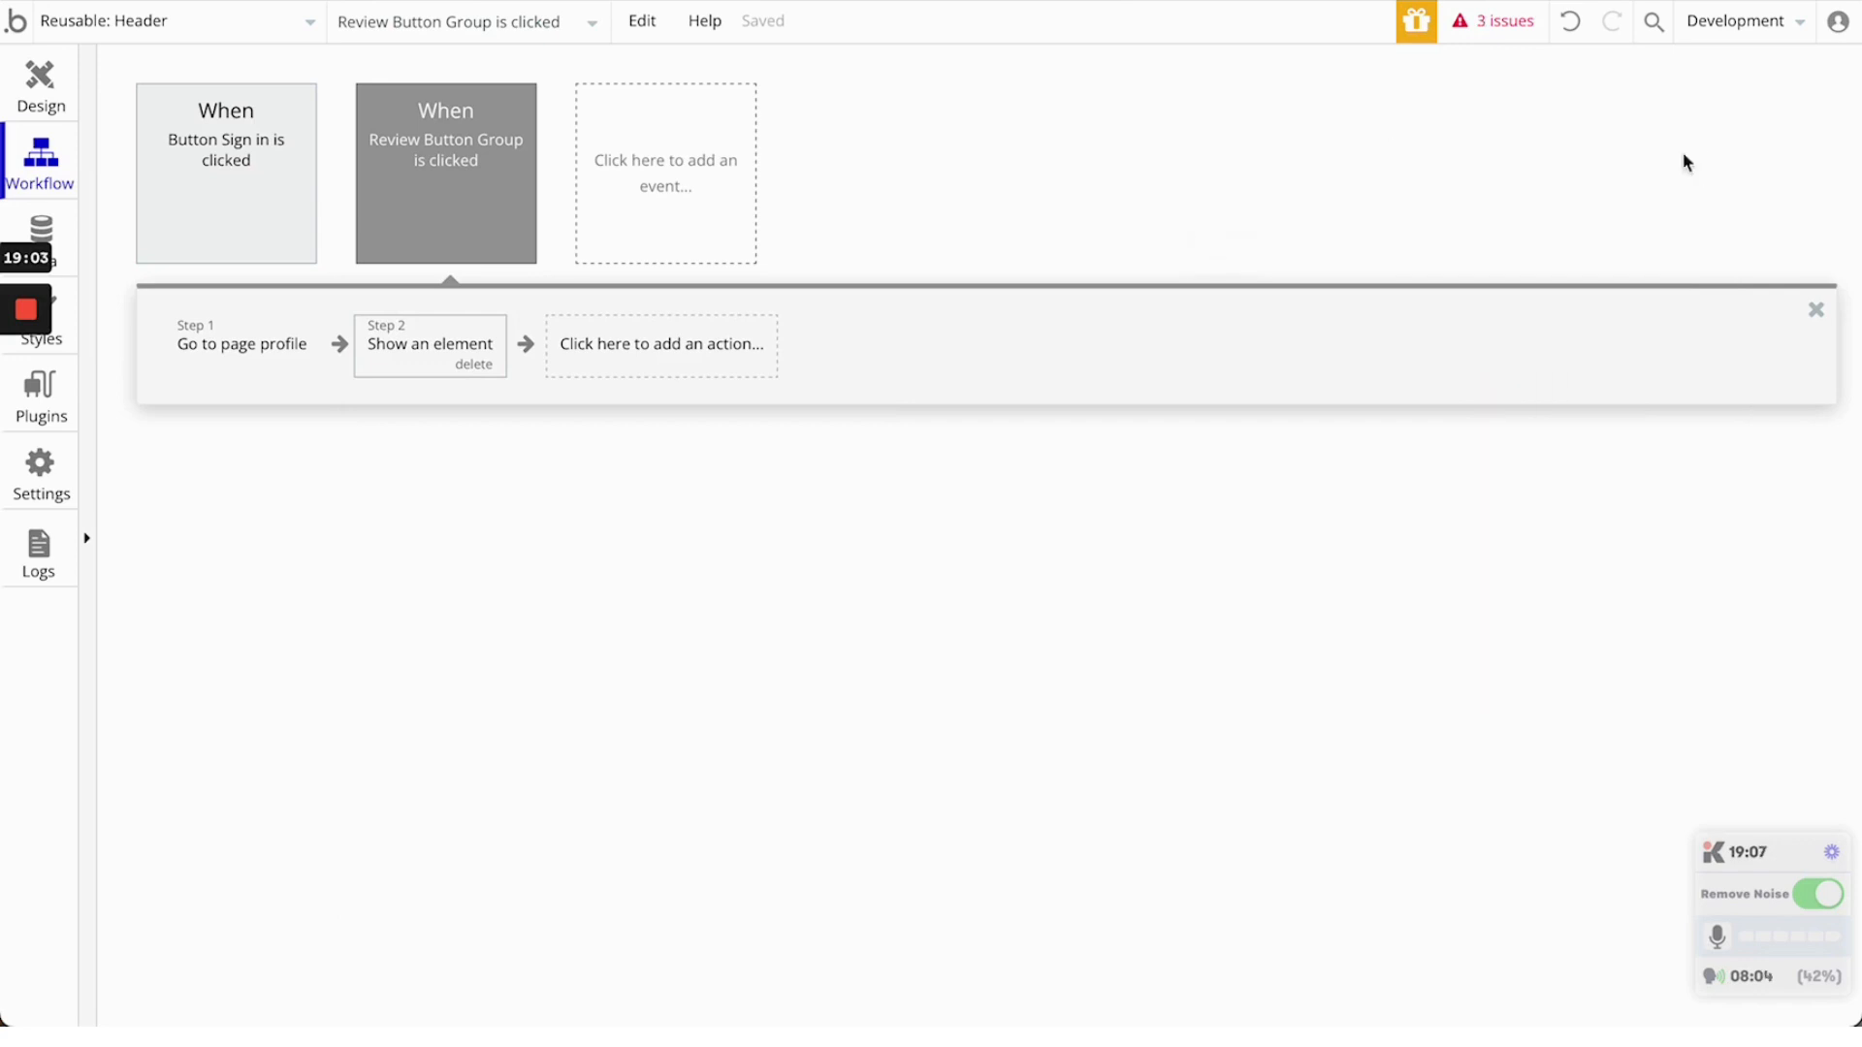
{"action": "left_click", "coordinate": [485, 363]}
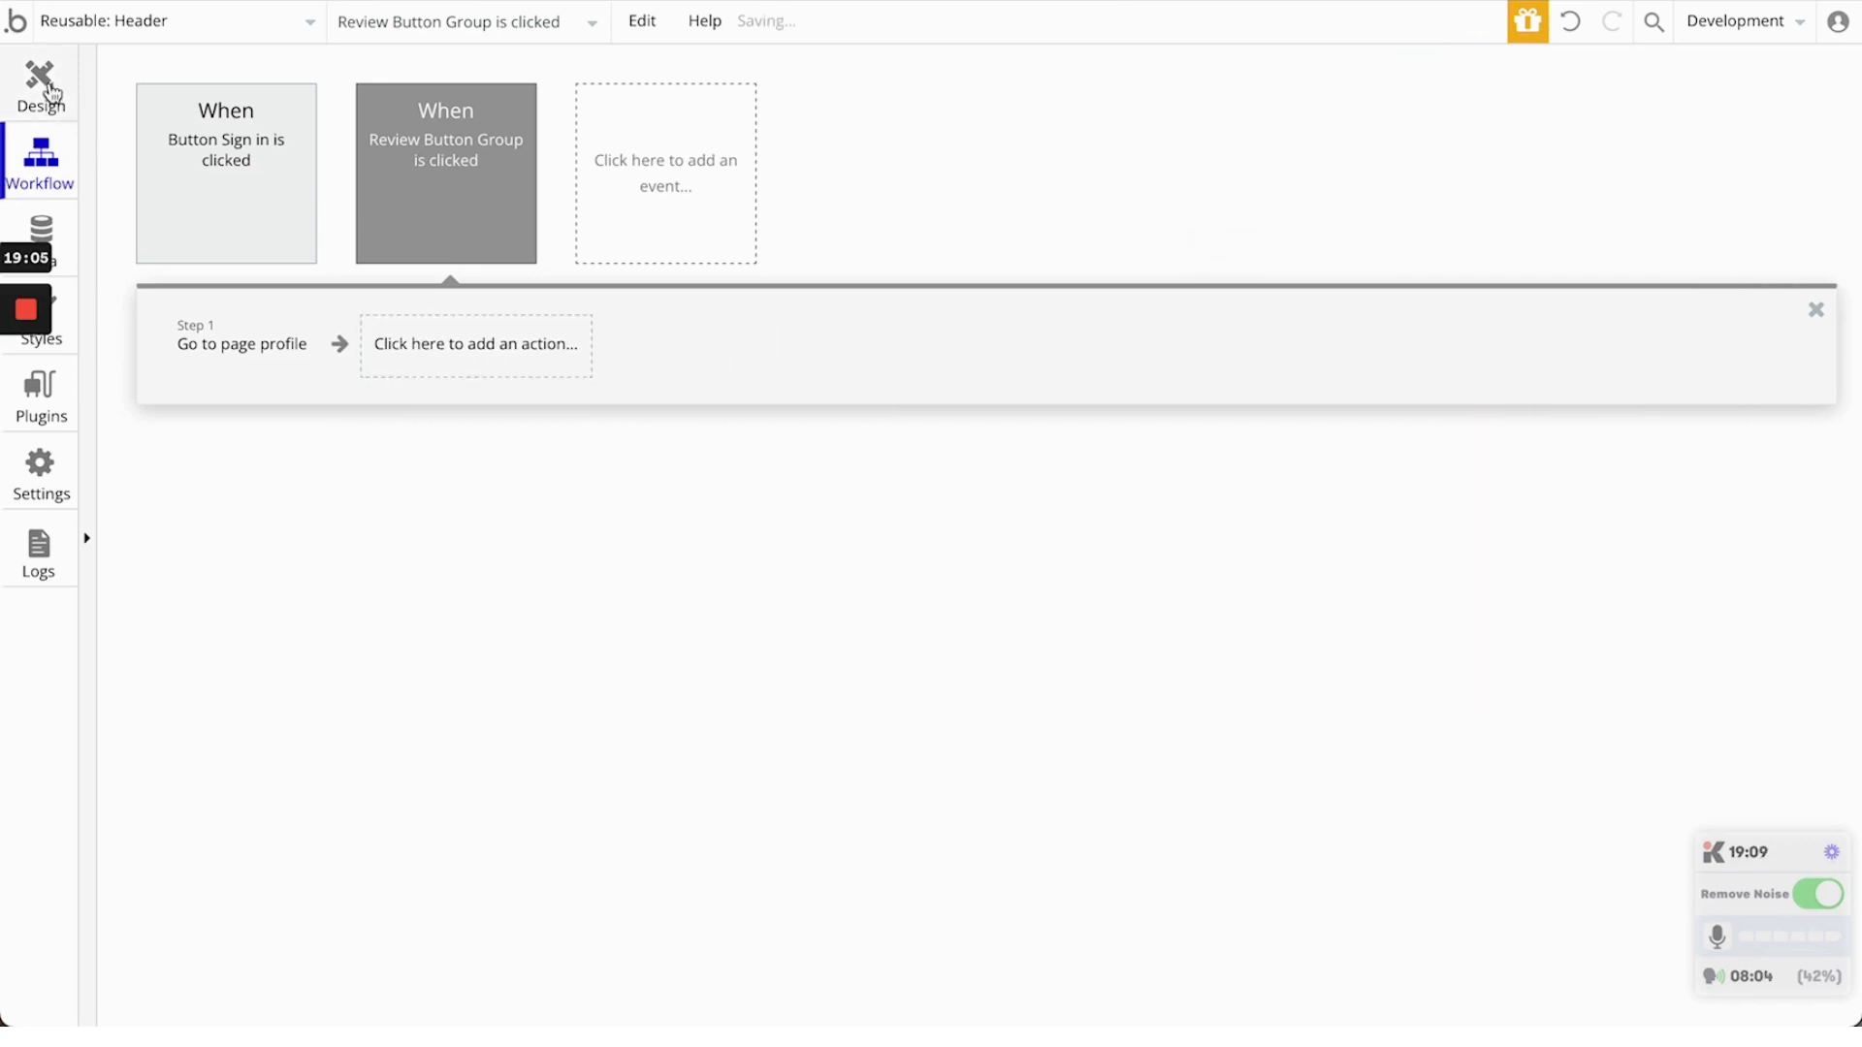
Open the Go to page profile action and review the Current User fields available for its data to send
{"action": "left_click", "coordinate": [243, 344]}
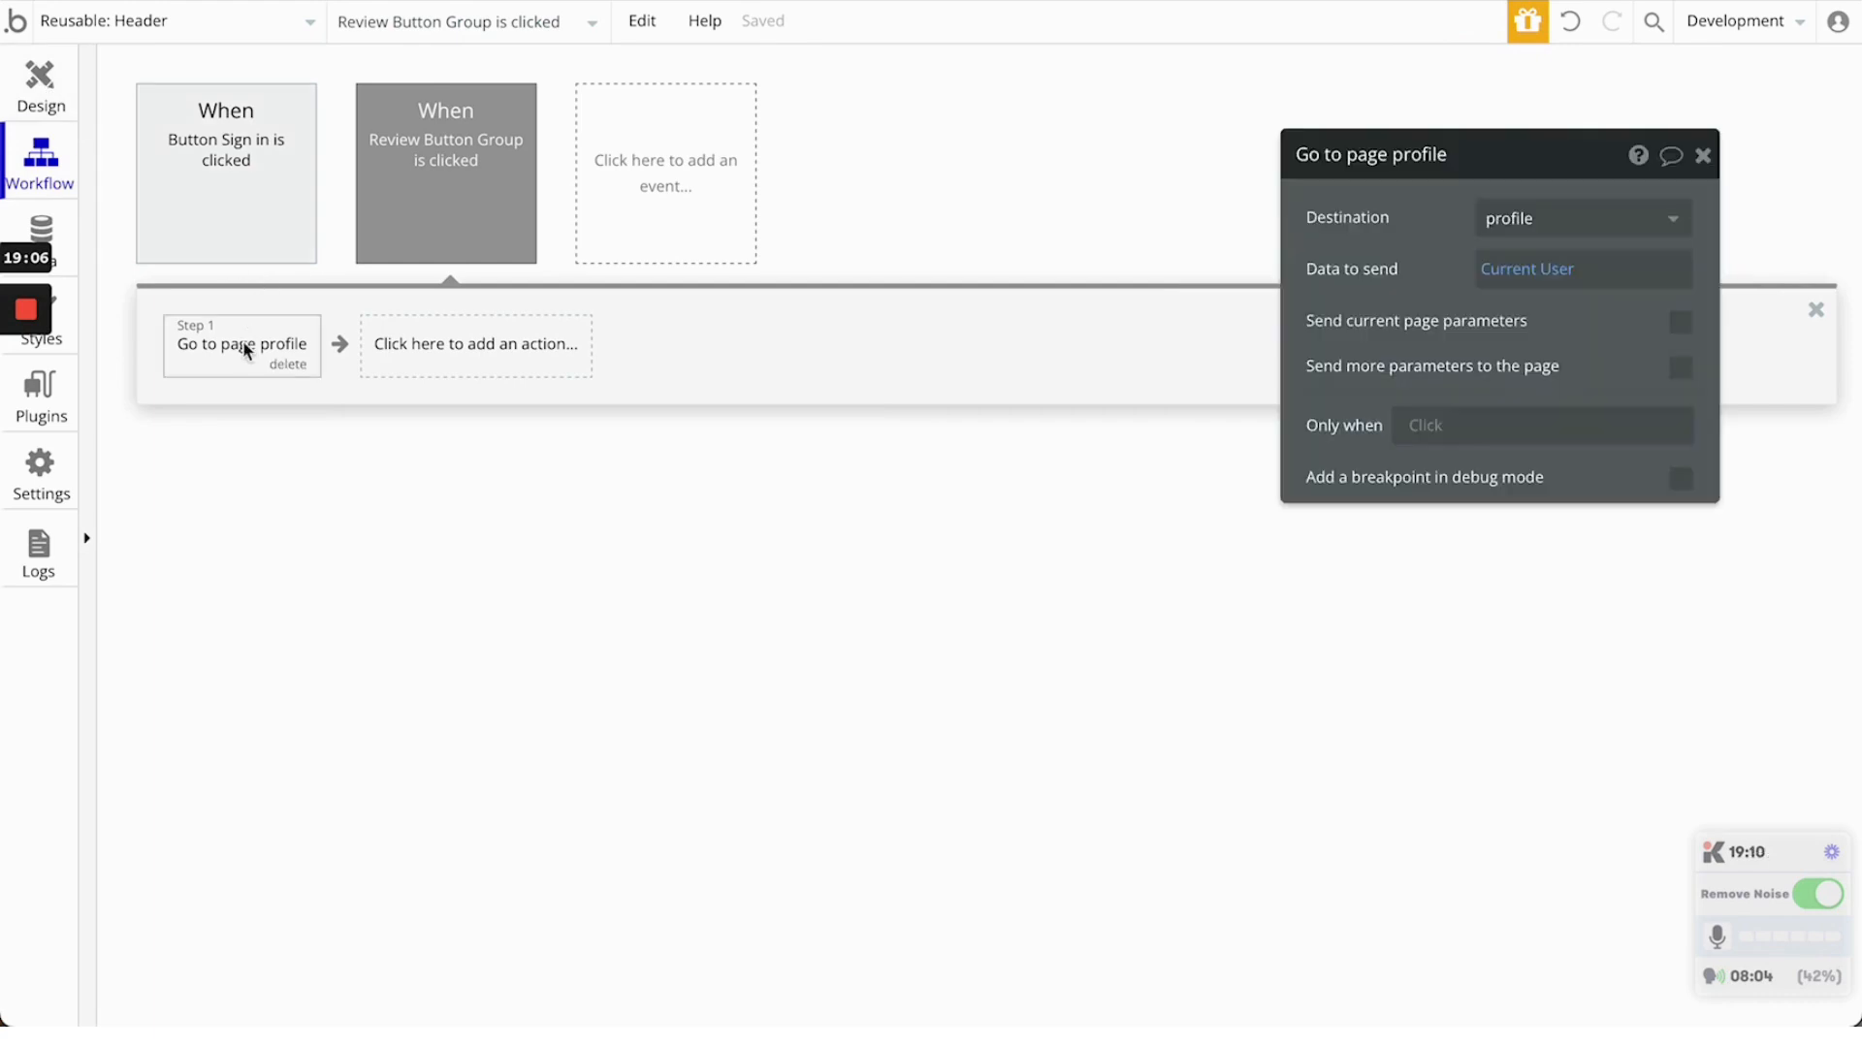
{"action": "left_click", "coordinate": [1568, 274]}
{"action": "left_click", "coordinate": [1590, 342]}
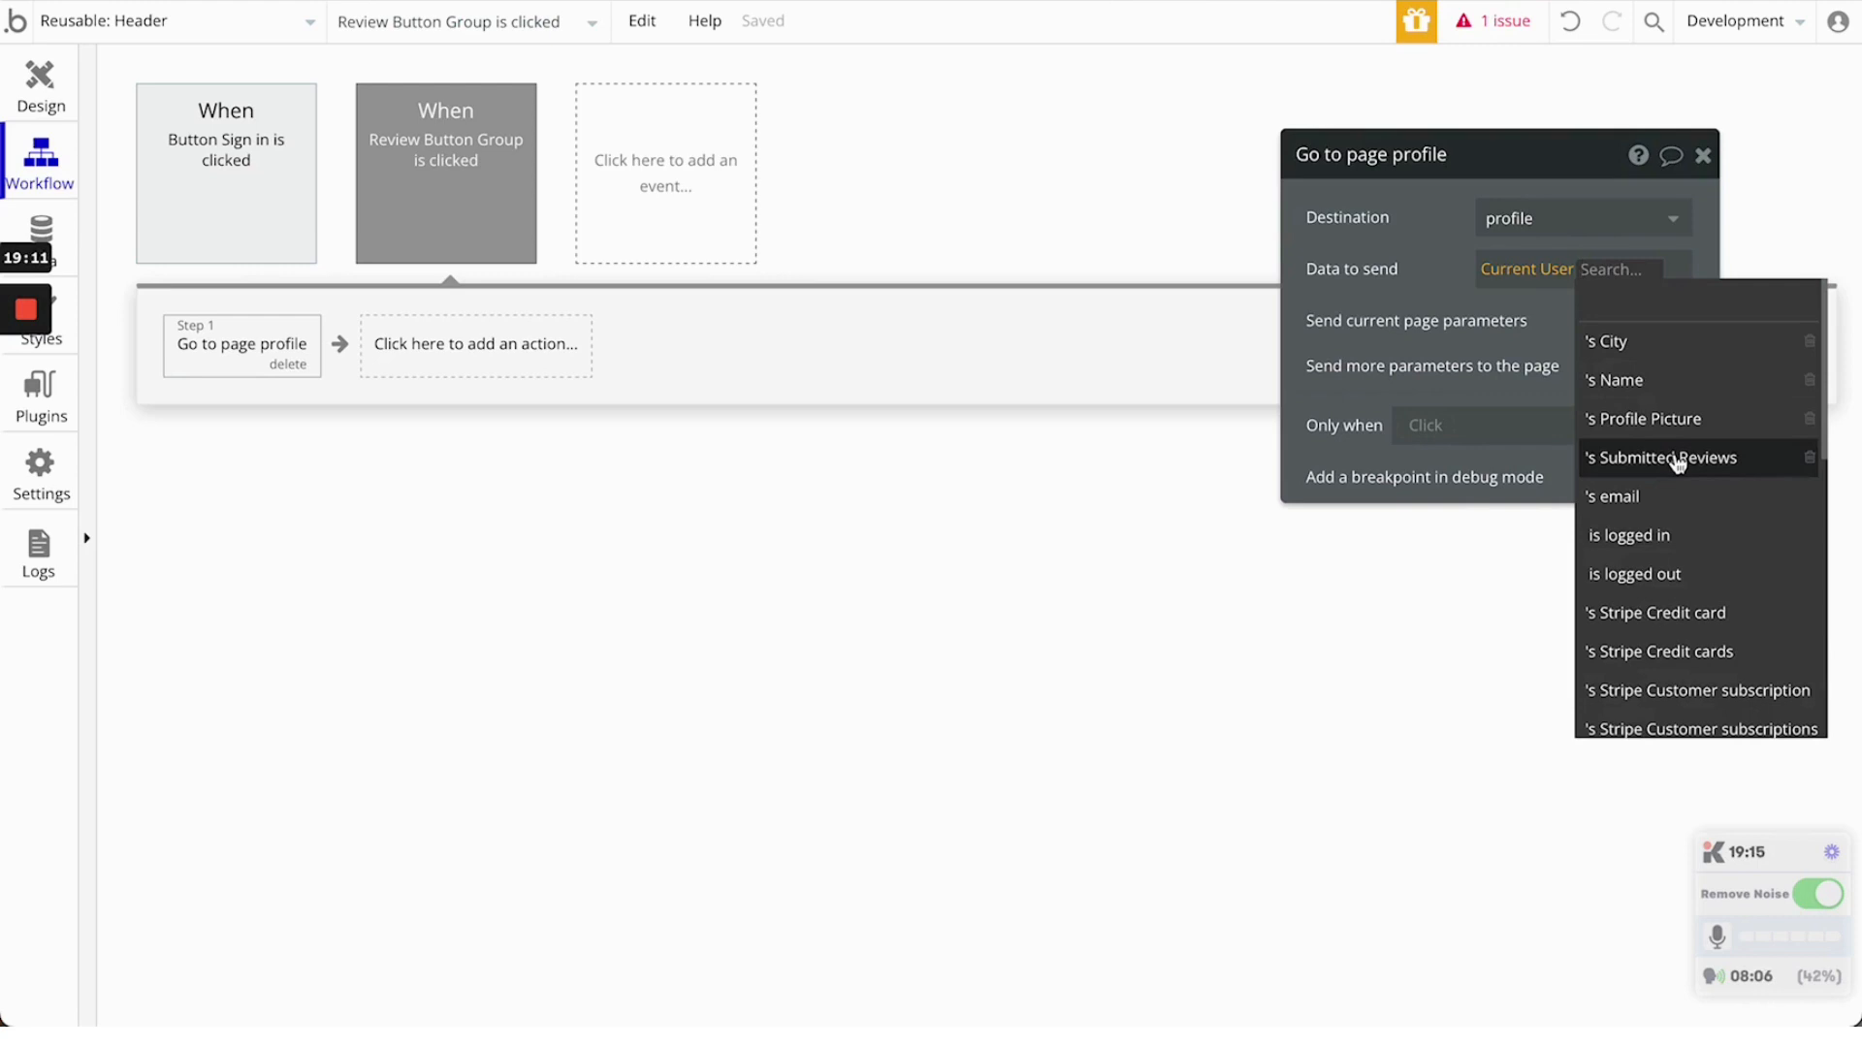
{"action": "left_click", "coordinate": [1453, 280]}
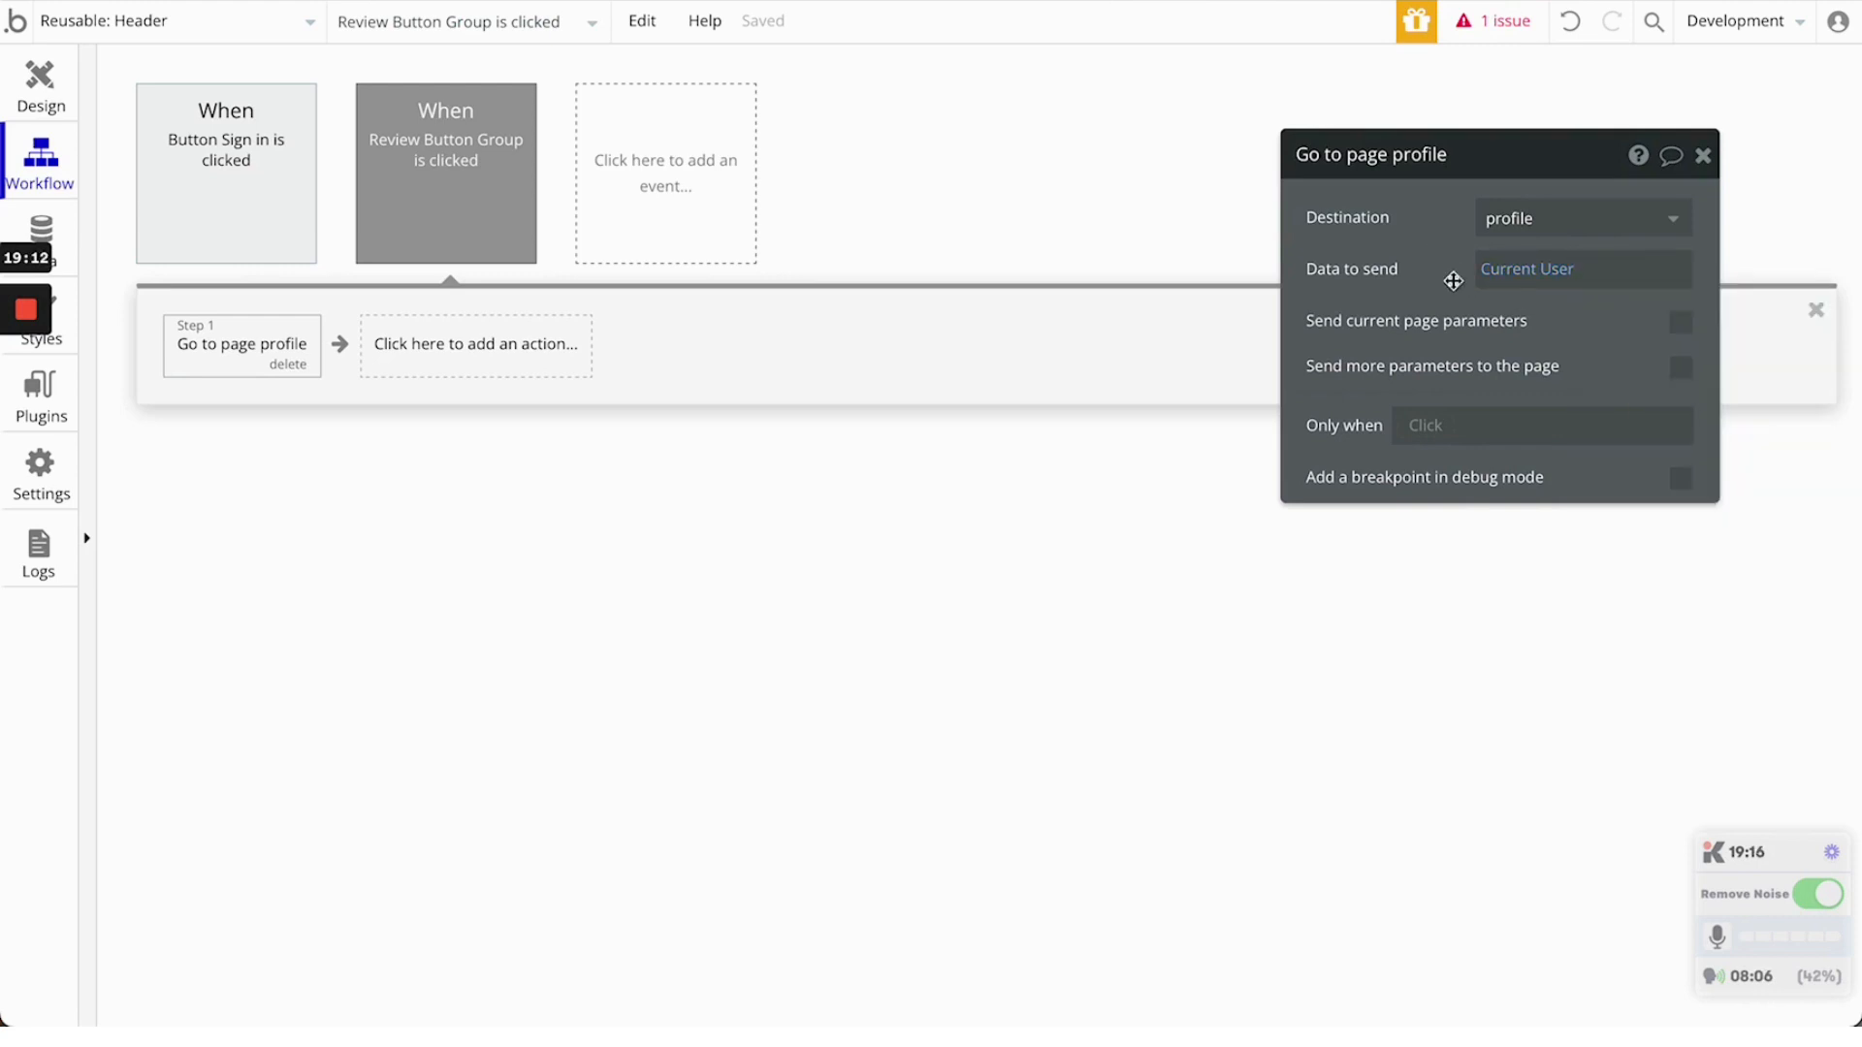
Enable sending more parameters to the page in the Go to page profile action, leaving current page parameters off
{"action": "left_click", "coordinate": [1683, 328]}
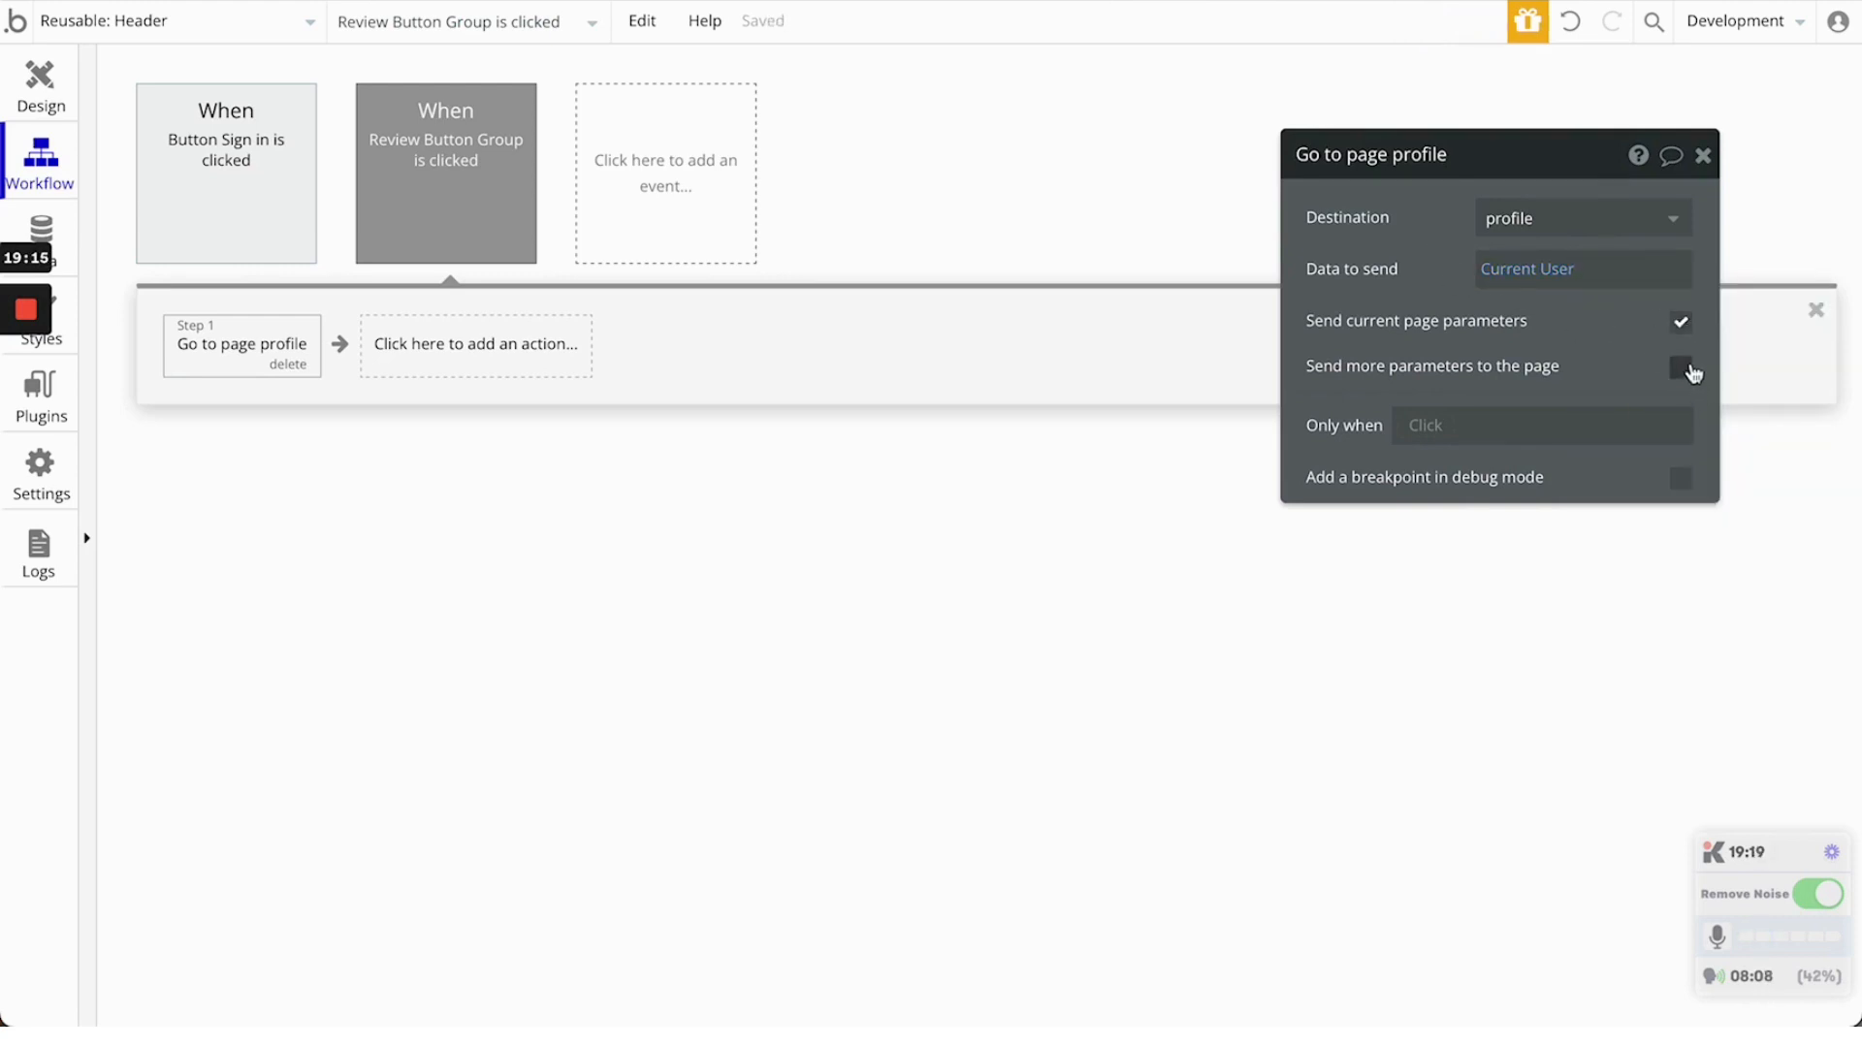
{"action": "left_click", "coordinate": [1680, 324]}
{"action": "left_click", "coordinate": [1681, 368]}
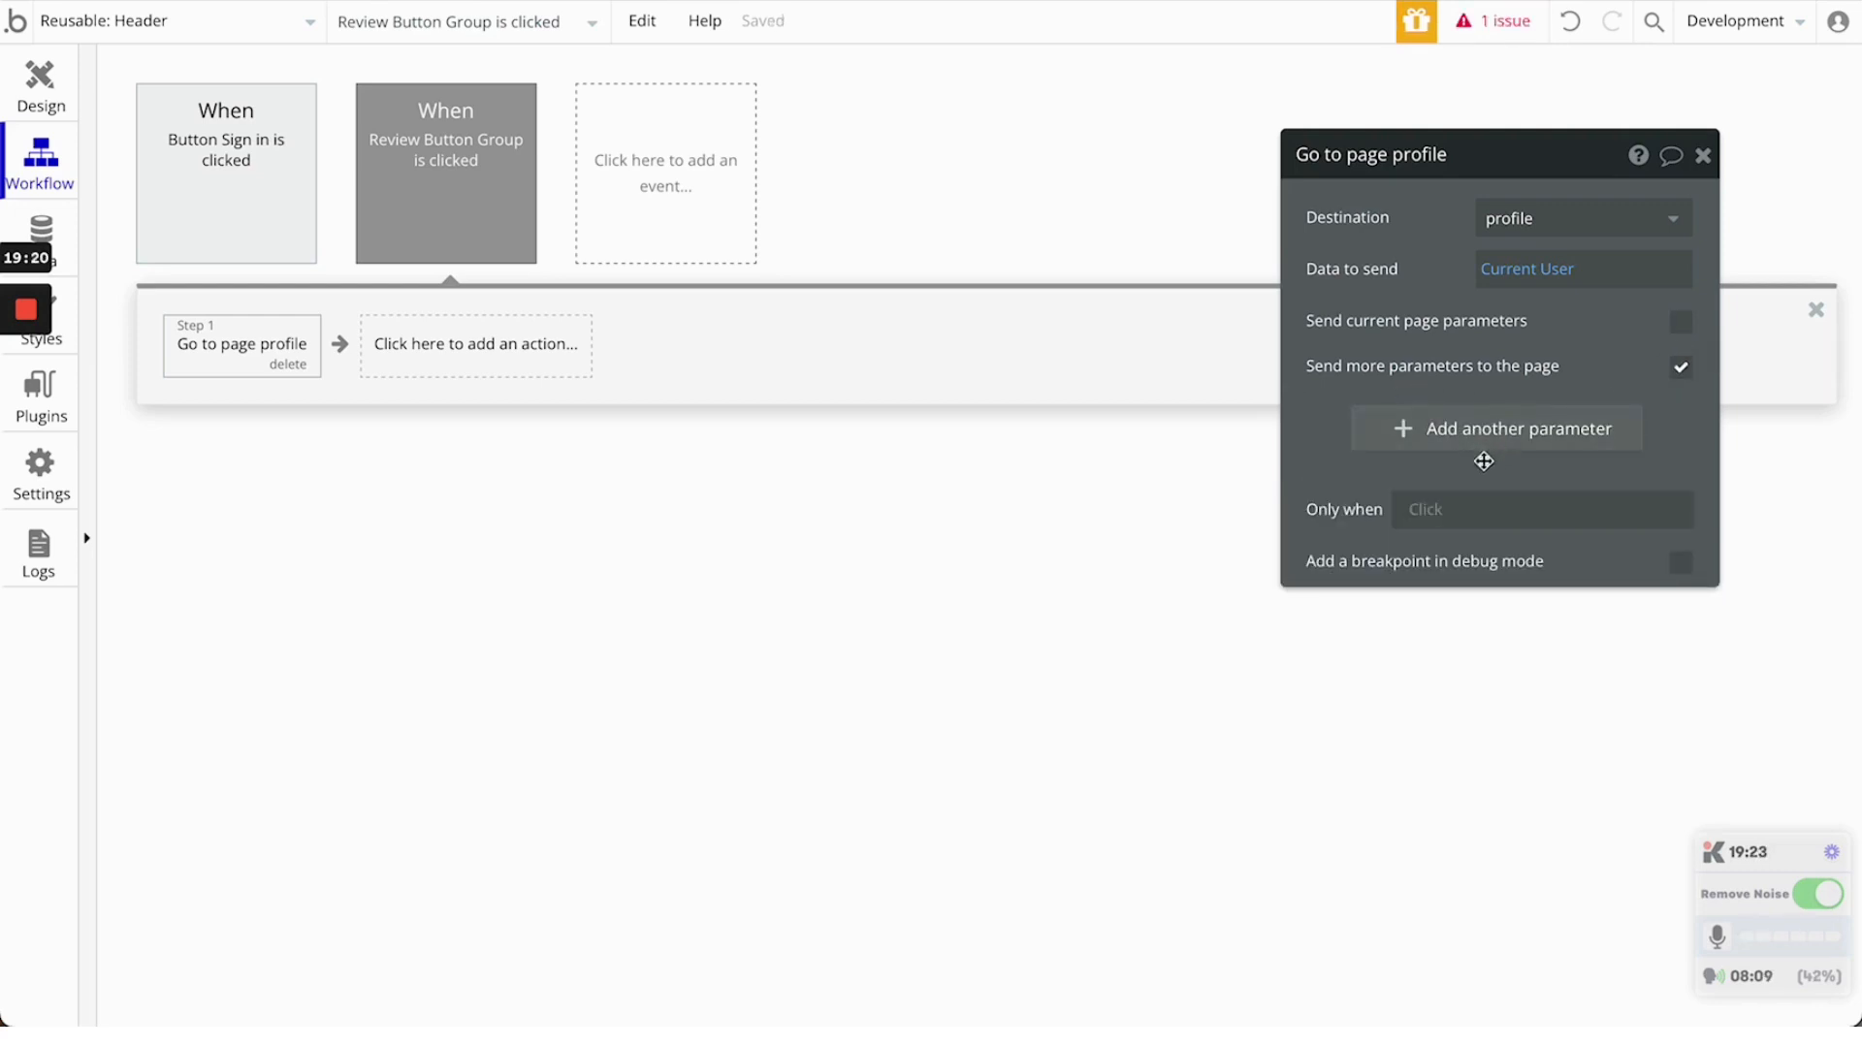
Add a parameter with the key reviews to the Go to page profile action, basing its value on Current User's Submitted Reviews
{"action": "left_click", "coordinate": [1483, 431]}
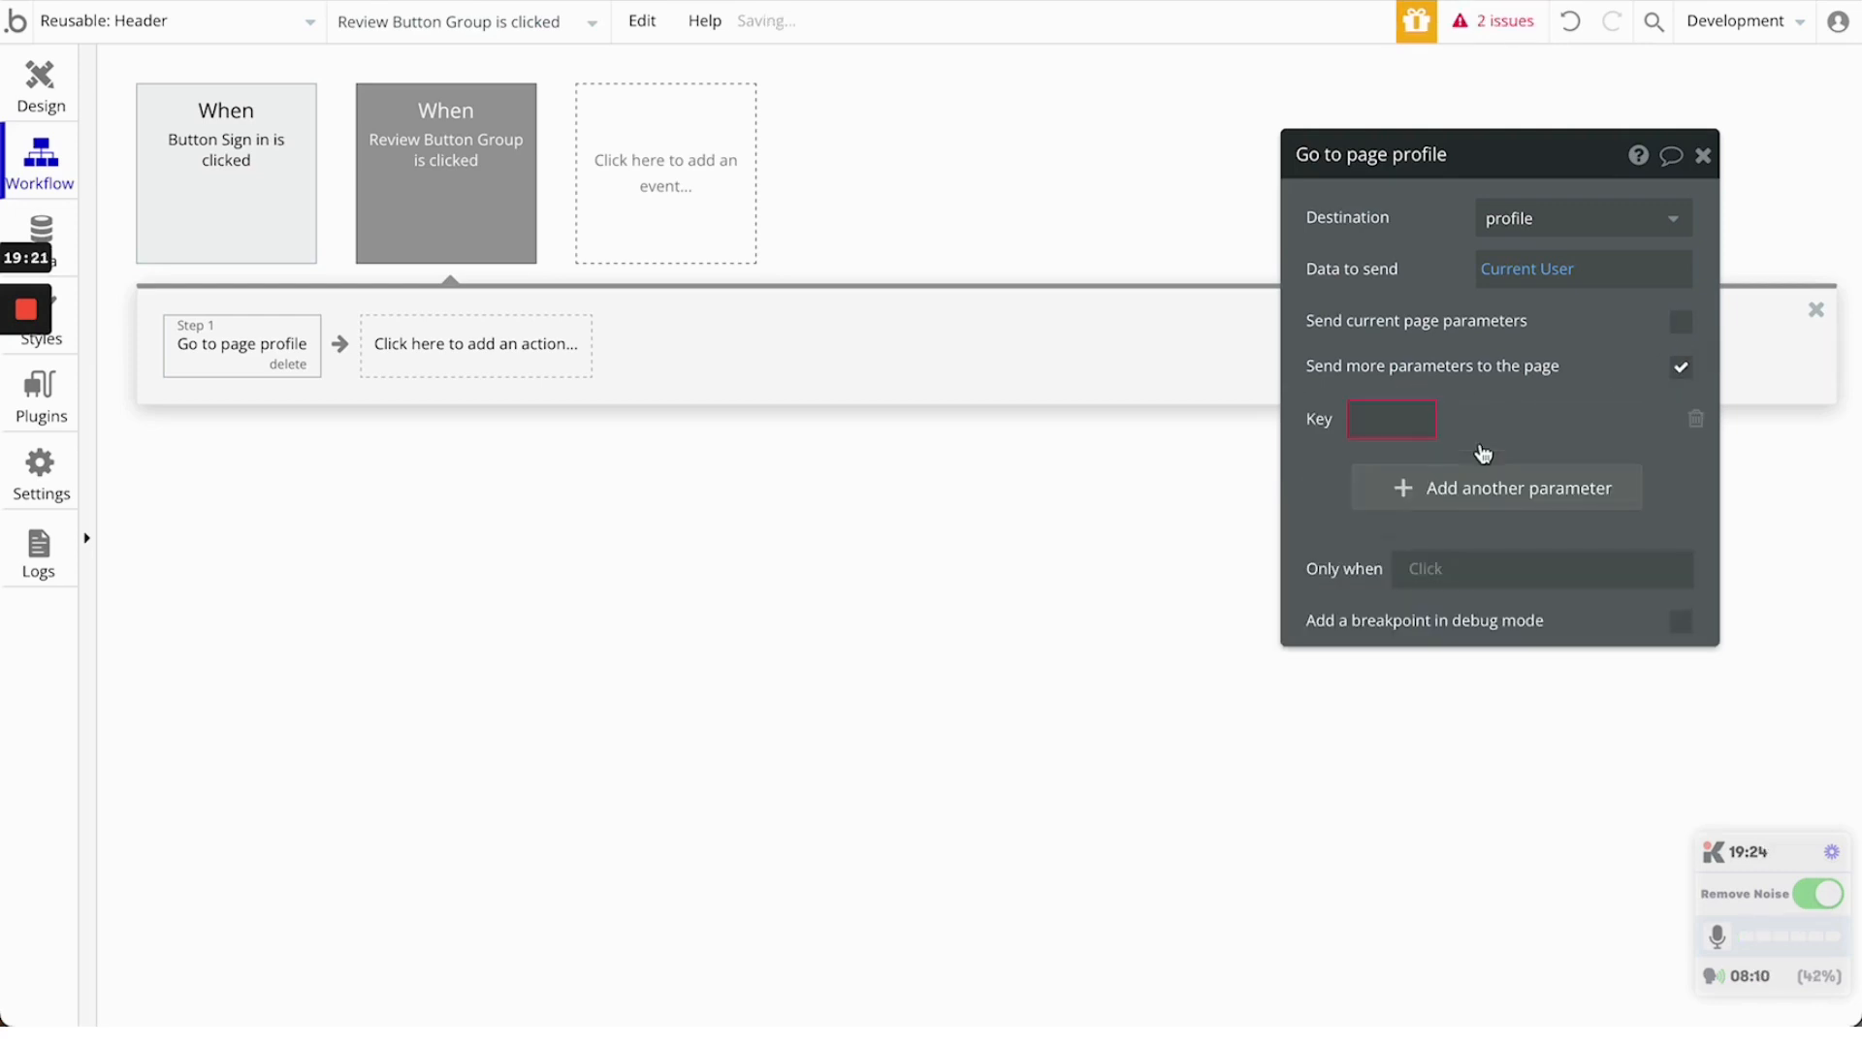
{"action": "left_click", "coordinate": [1375, 425]}
{"action": "type", "text": "reviews"}
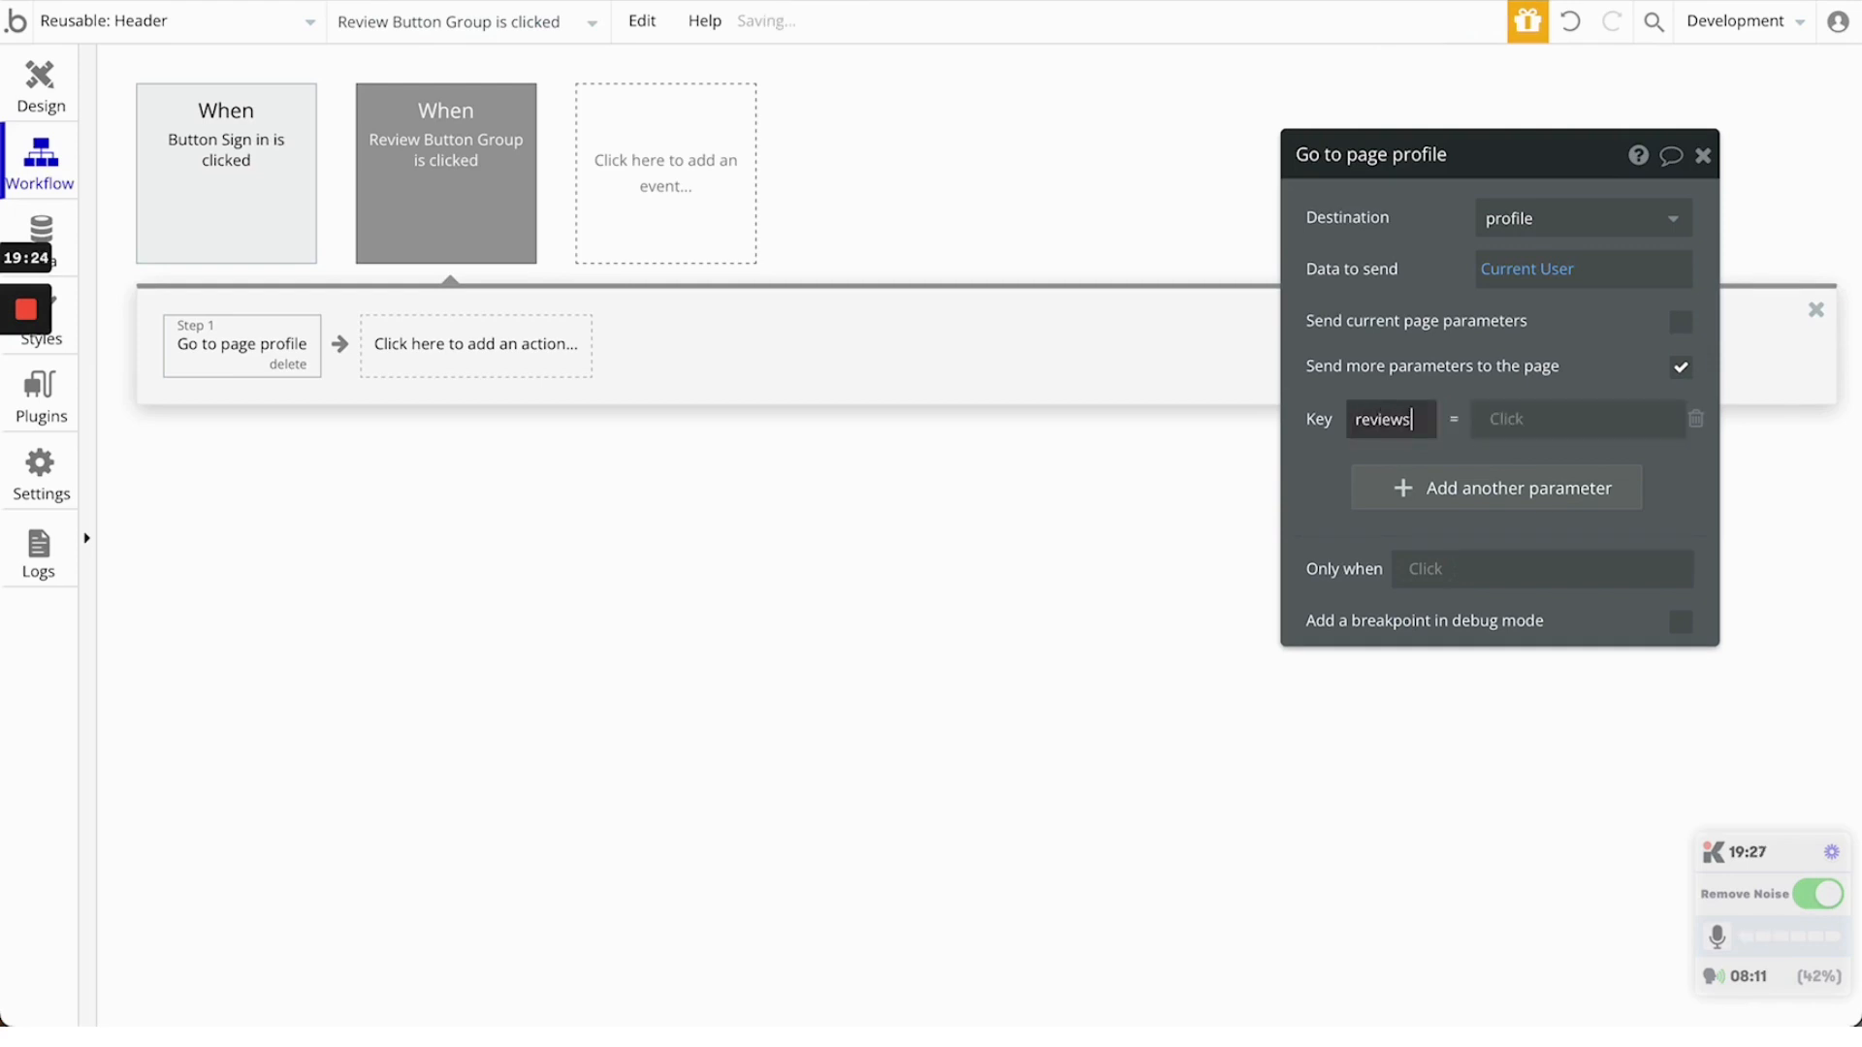
{"action": "left_click", "coordinate": [1508, 421]}
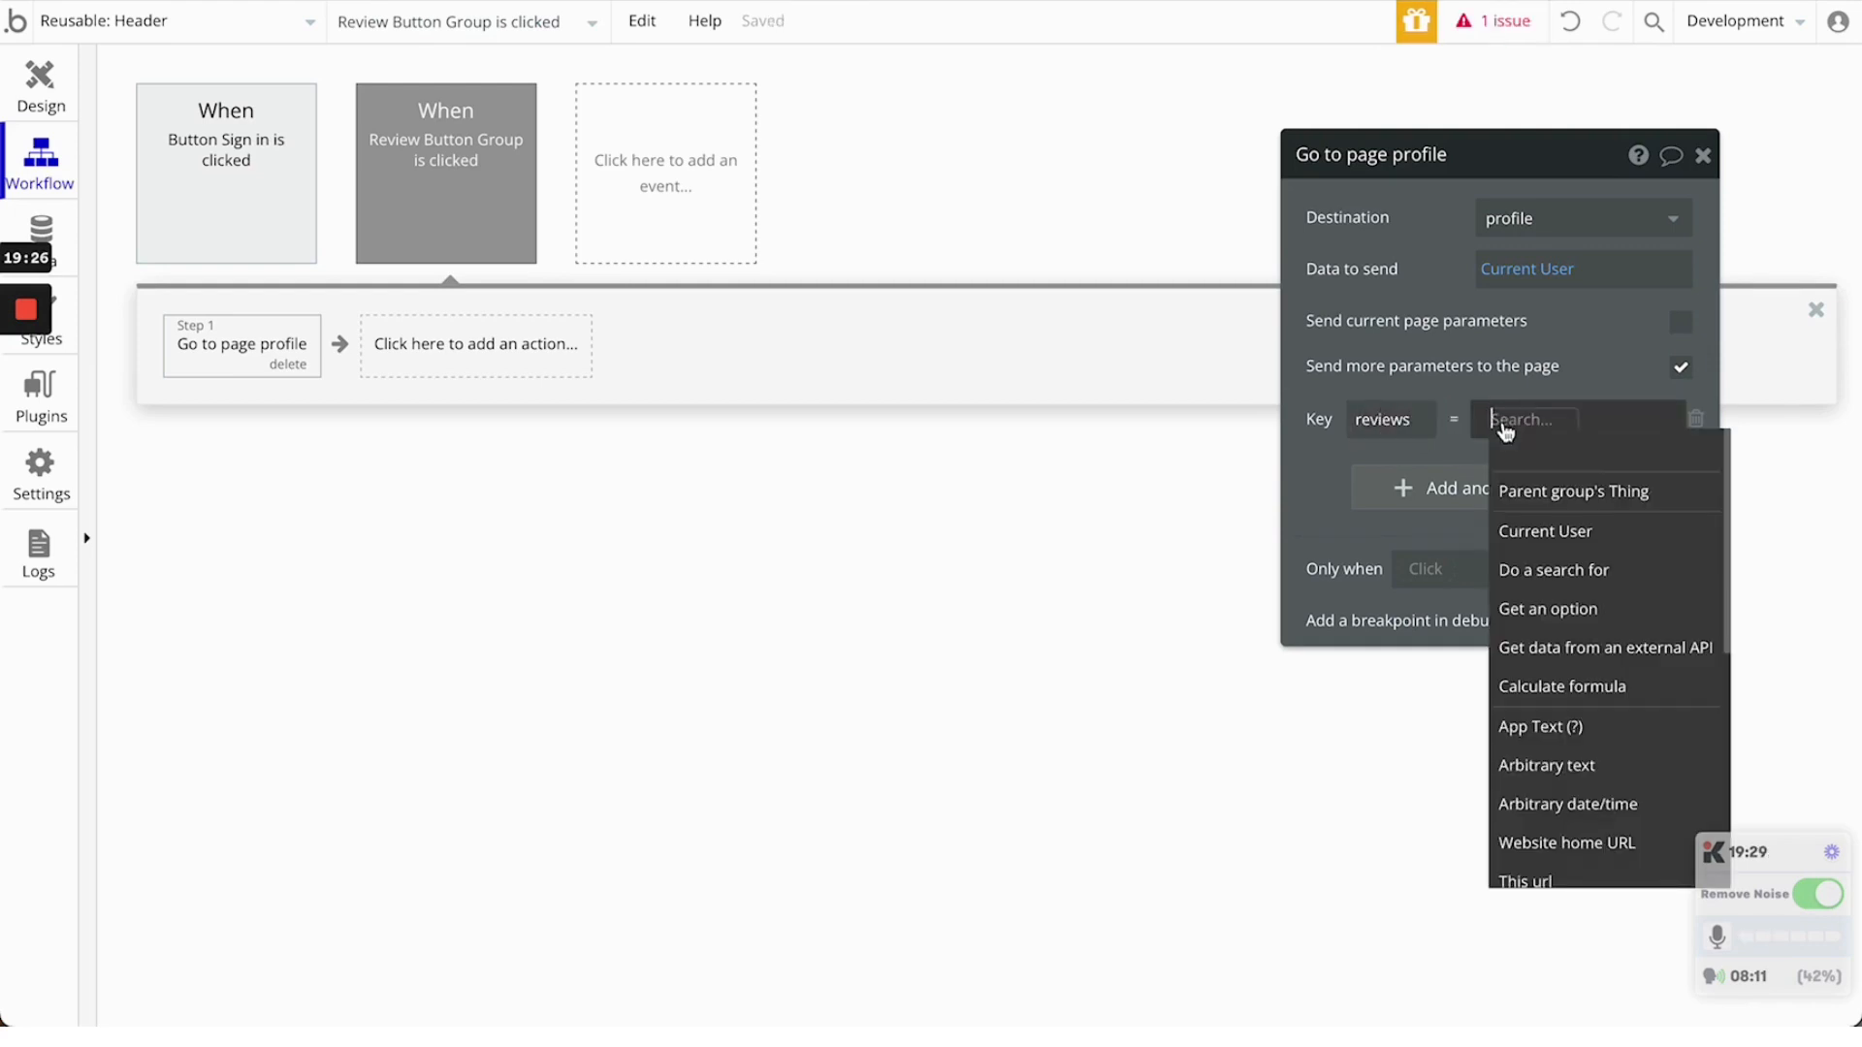
{"action": "left_click", "coordinate": [1557, 546]}
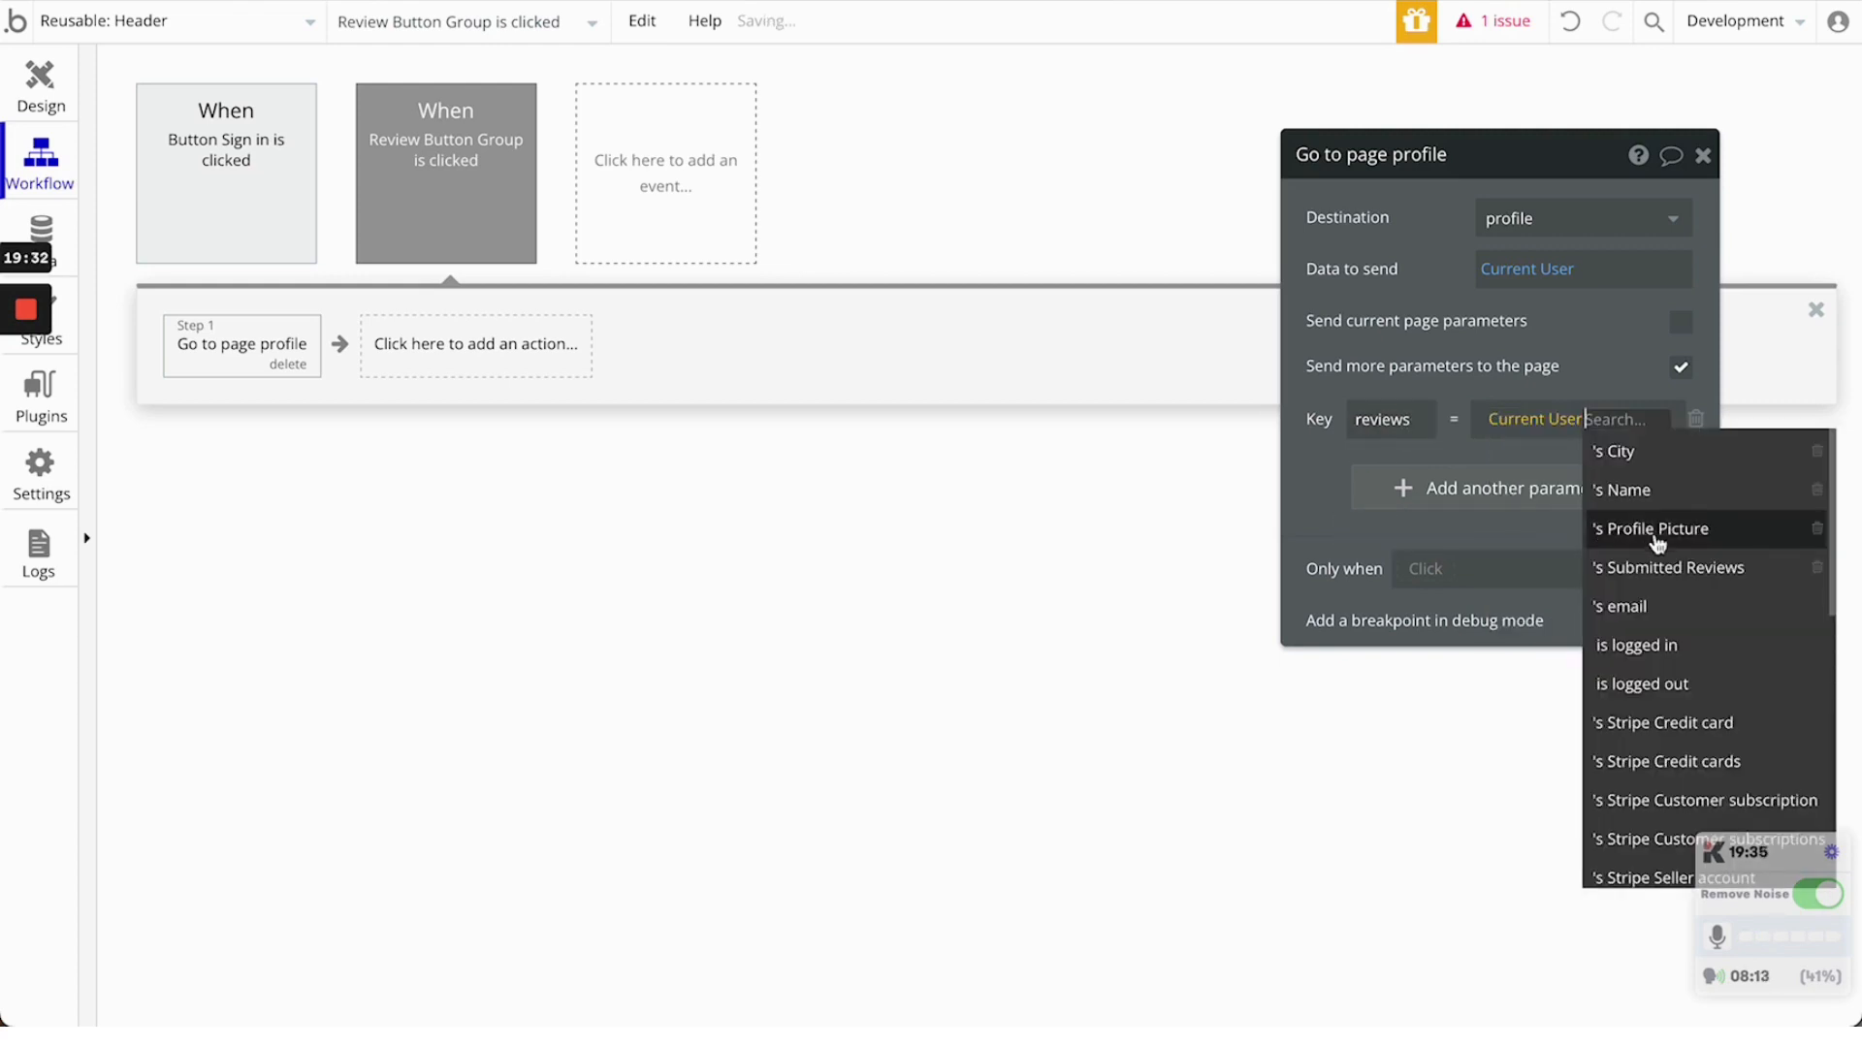
{"action": "left_click", "coordinate": [1683, 568]}
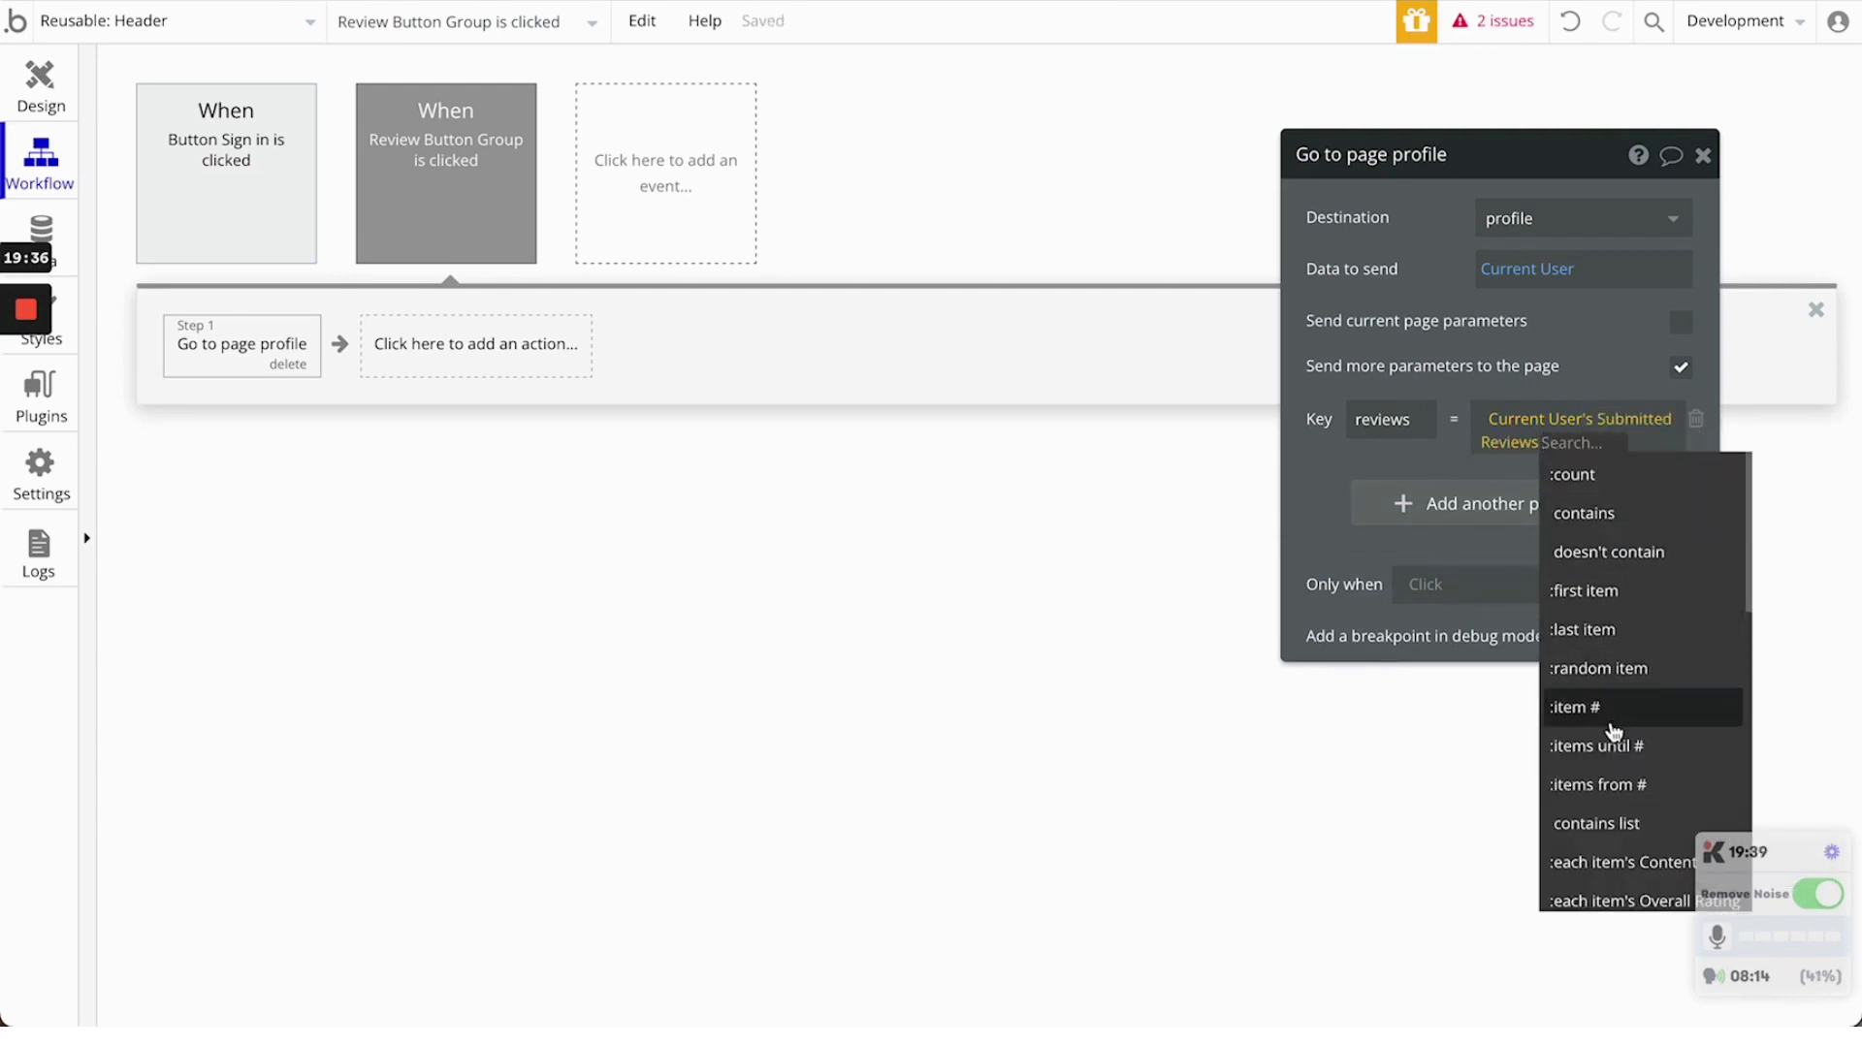
Narrow the reviews parameter's value to the Title of the first item in Current User's Submitted Reviews
{"action": "scroll", "coordinate": [1627, 667], "scroll_direction": "down", "scroll_amount": 3}
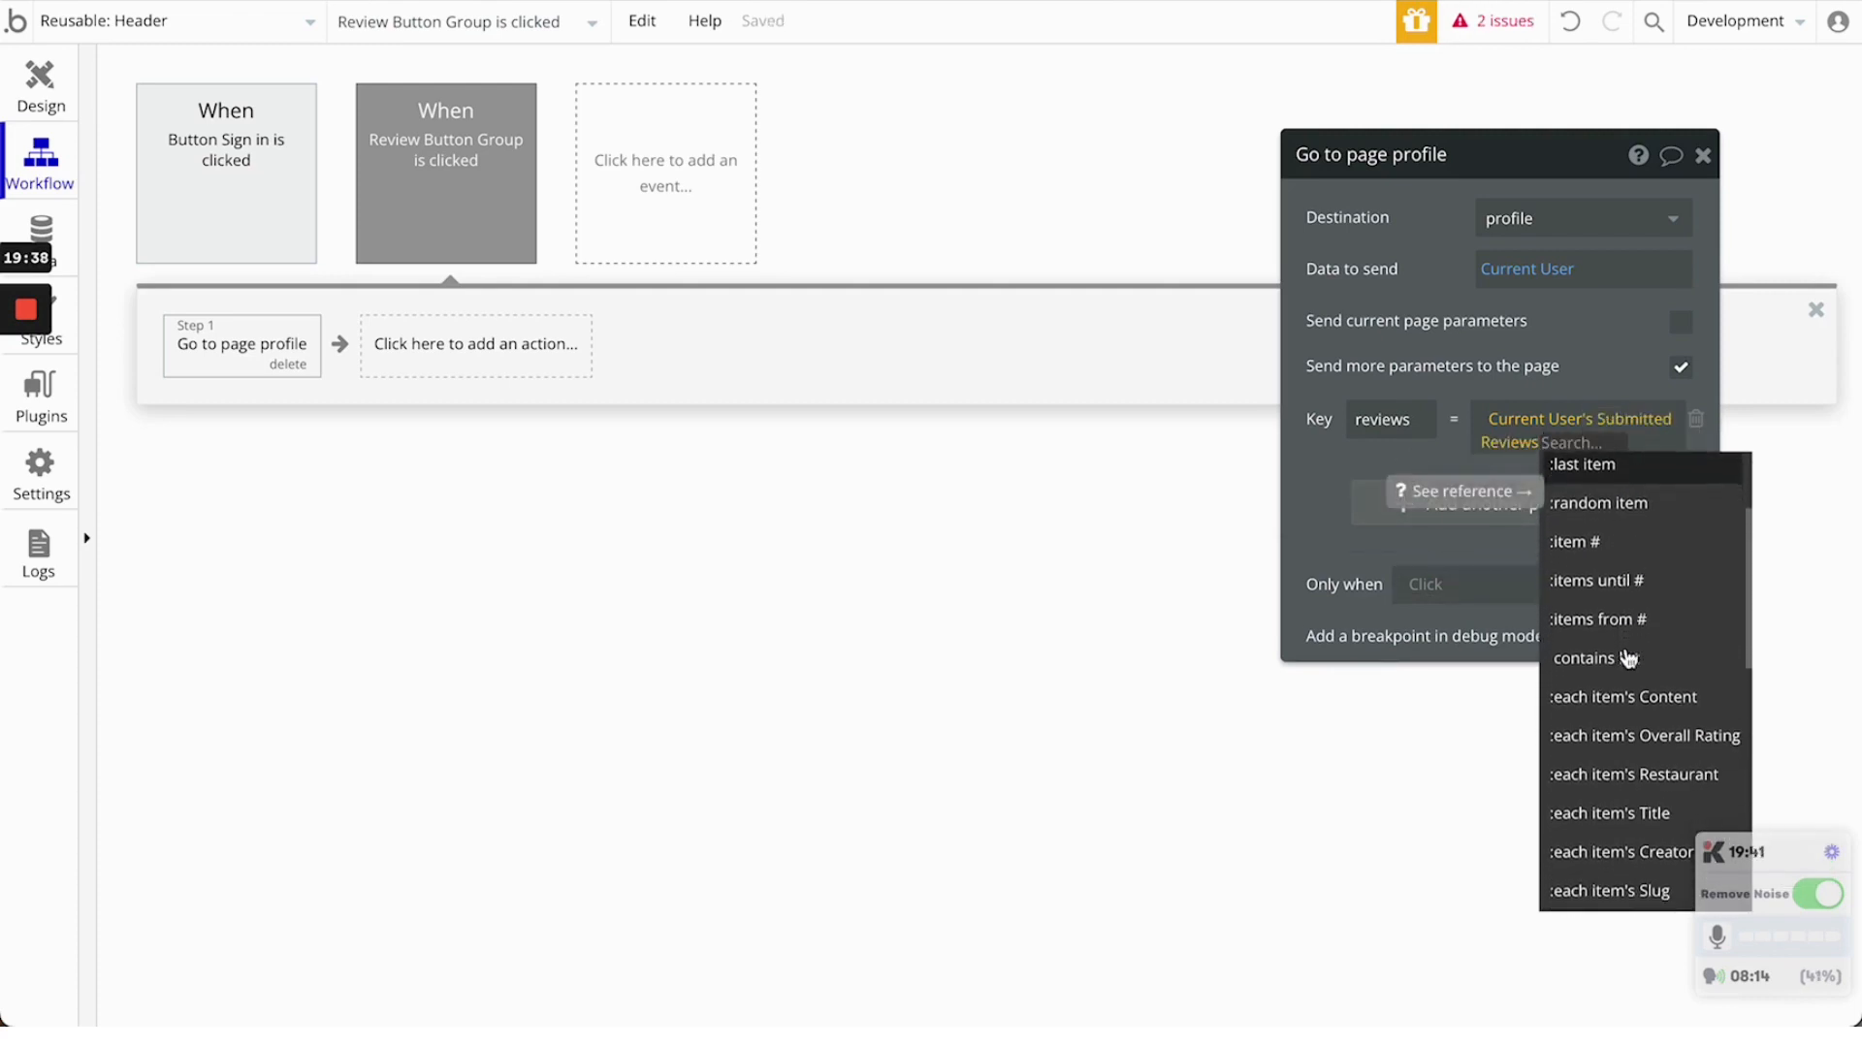
{"action": "left_click", "coordinate": [1561, 448]}
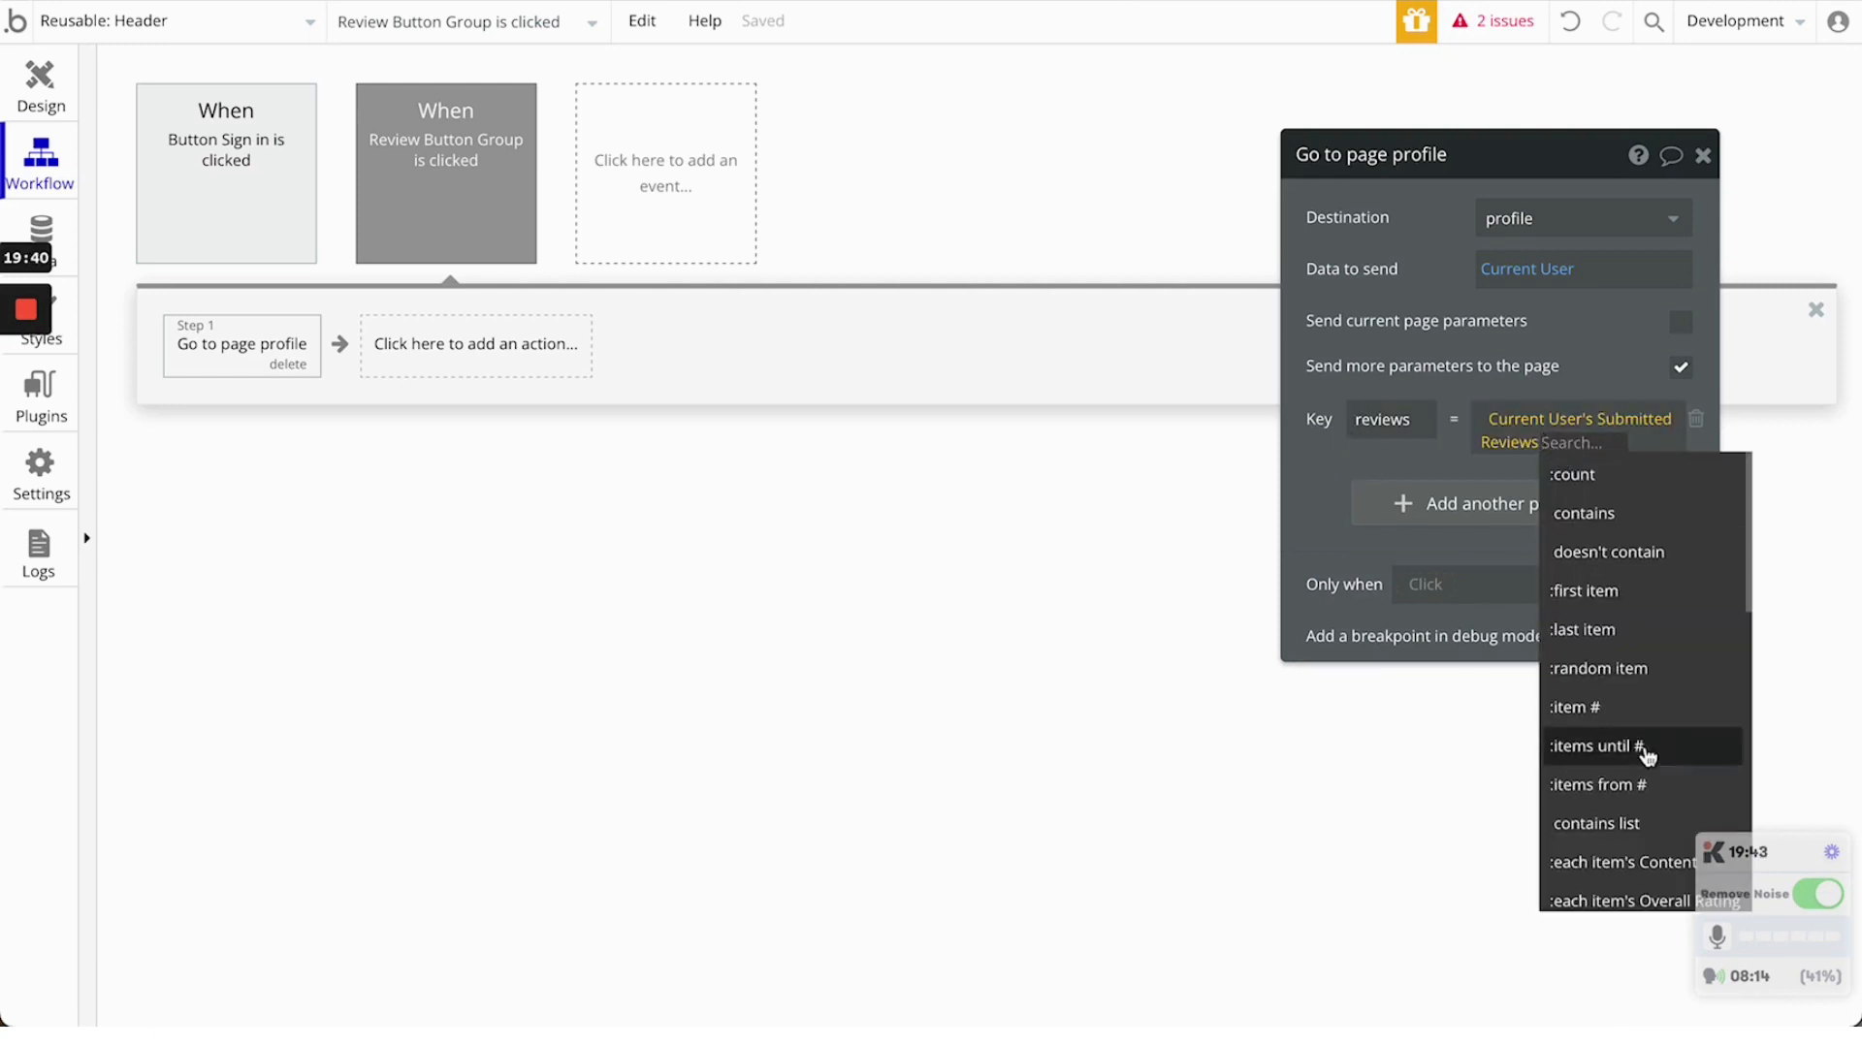
{"action": "scroll", "coordinate": [1646, 766], "scroll_direction": "down", "scroll_amount": 8}
{"action": "scroll", "coordinate": [1648, 757], "scroll_direction": "down", "scroll_amount": 6}
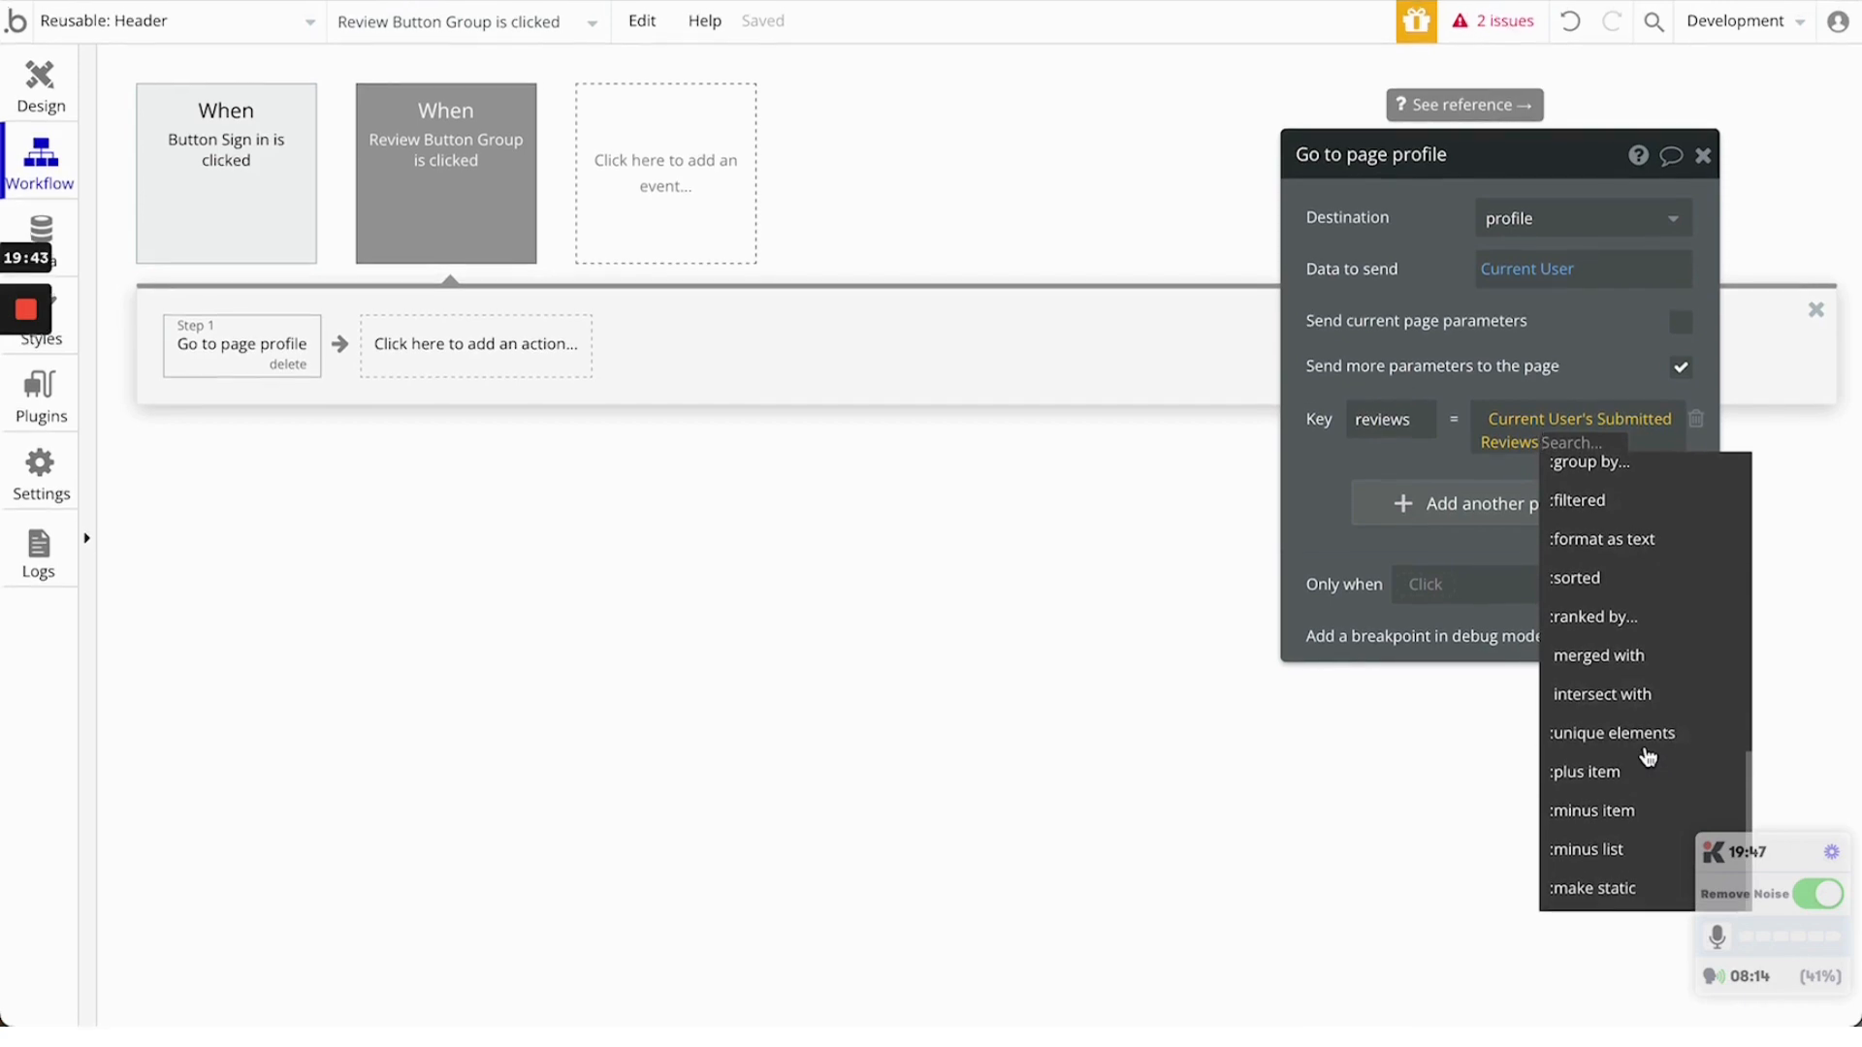
{"action": "scroll", "coordinate": [1648, 756], "scroll_direction": "up", "scroll_amount": 12}
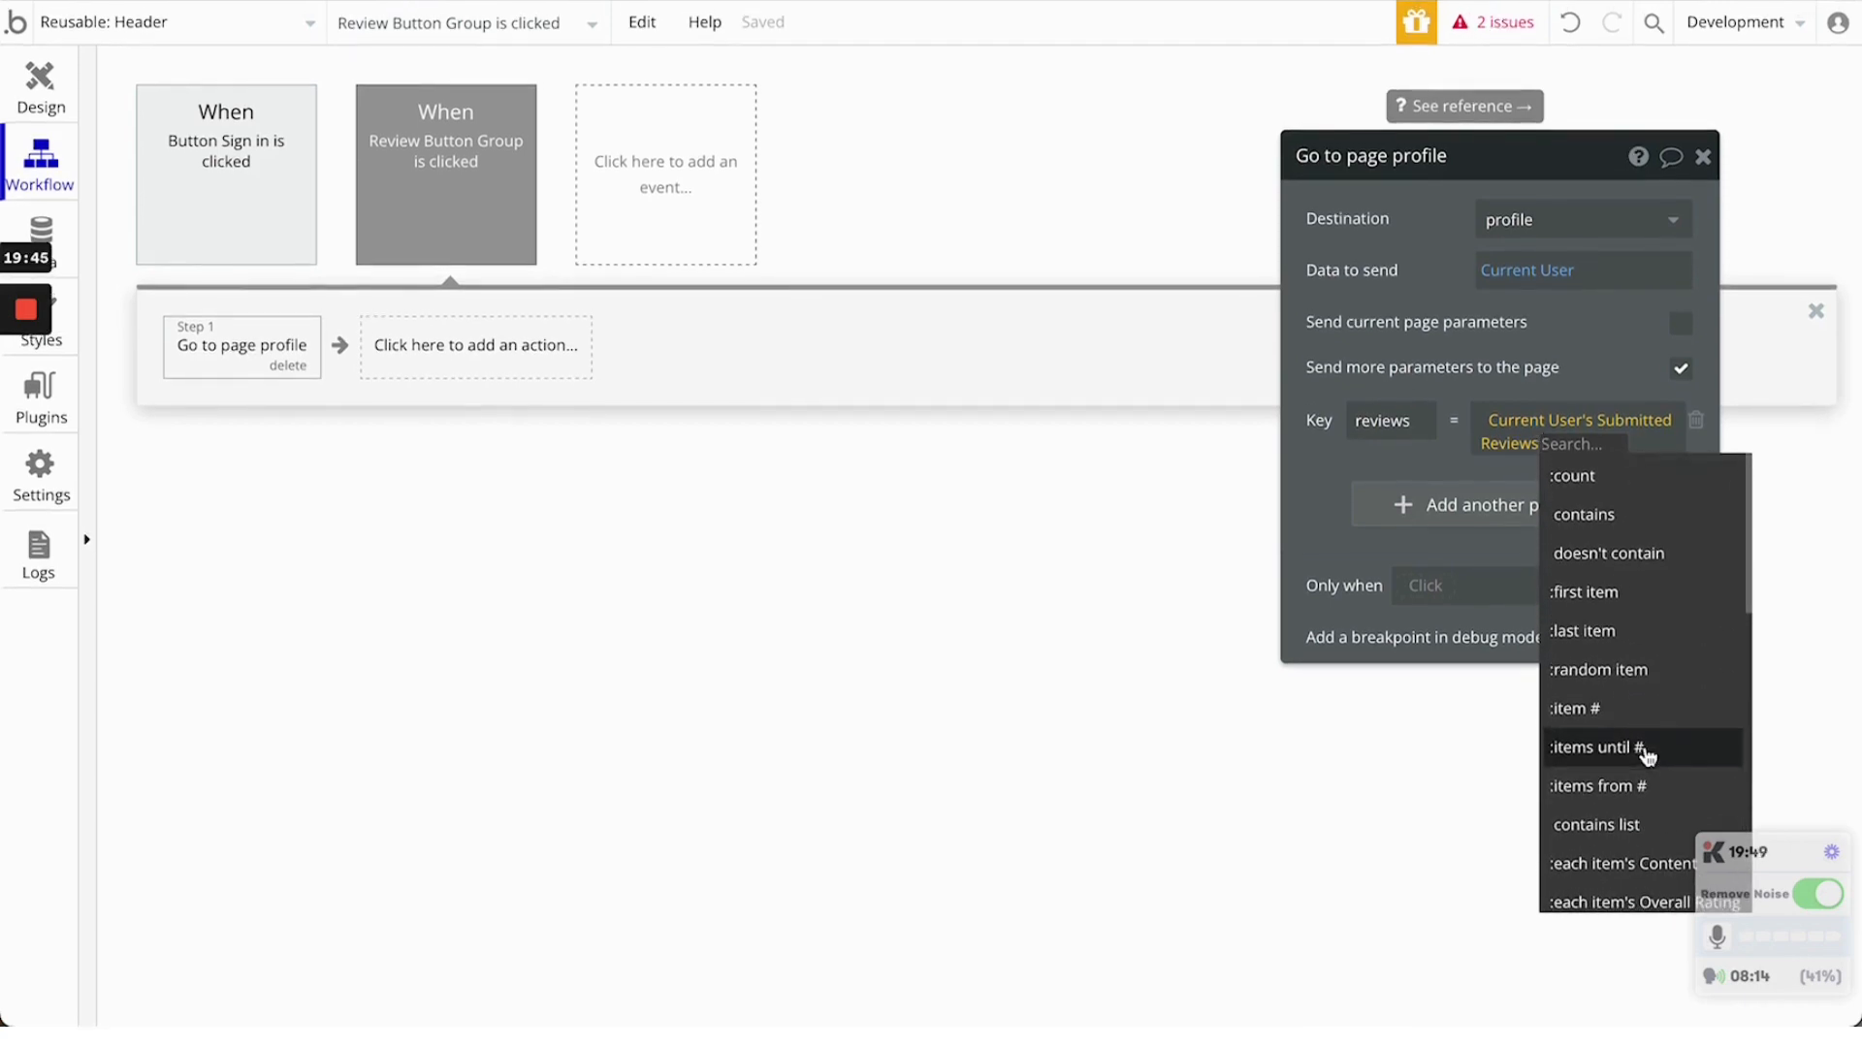
{"action": "left_click", "coordinate": [1599, 592]}
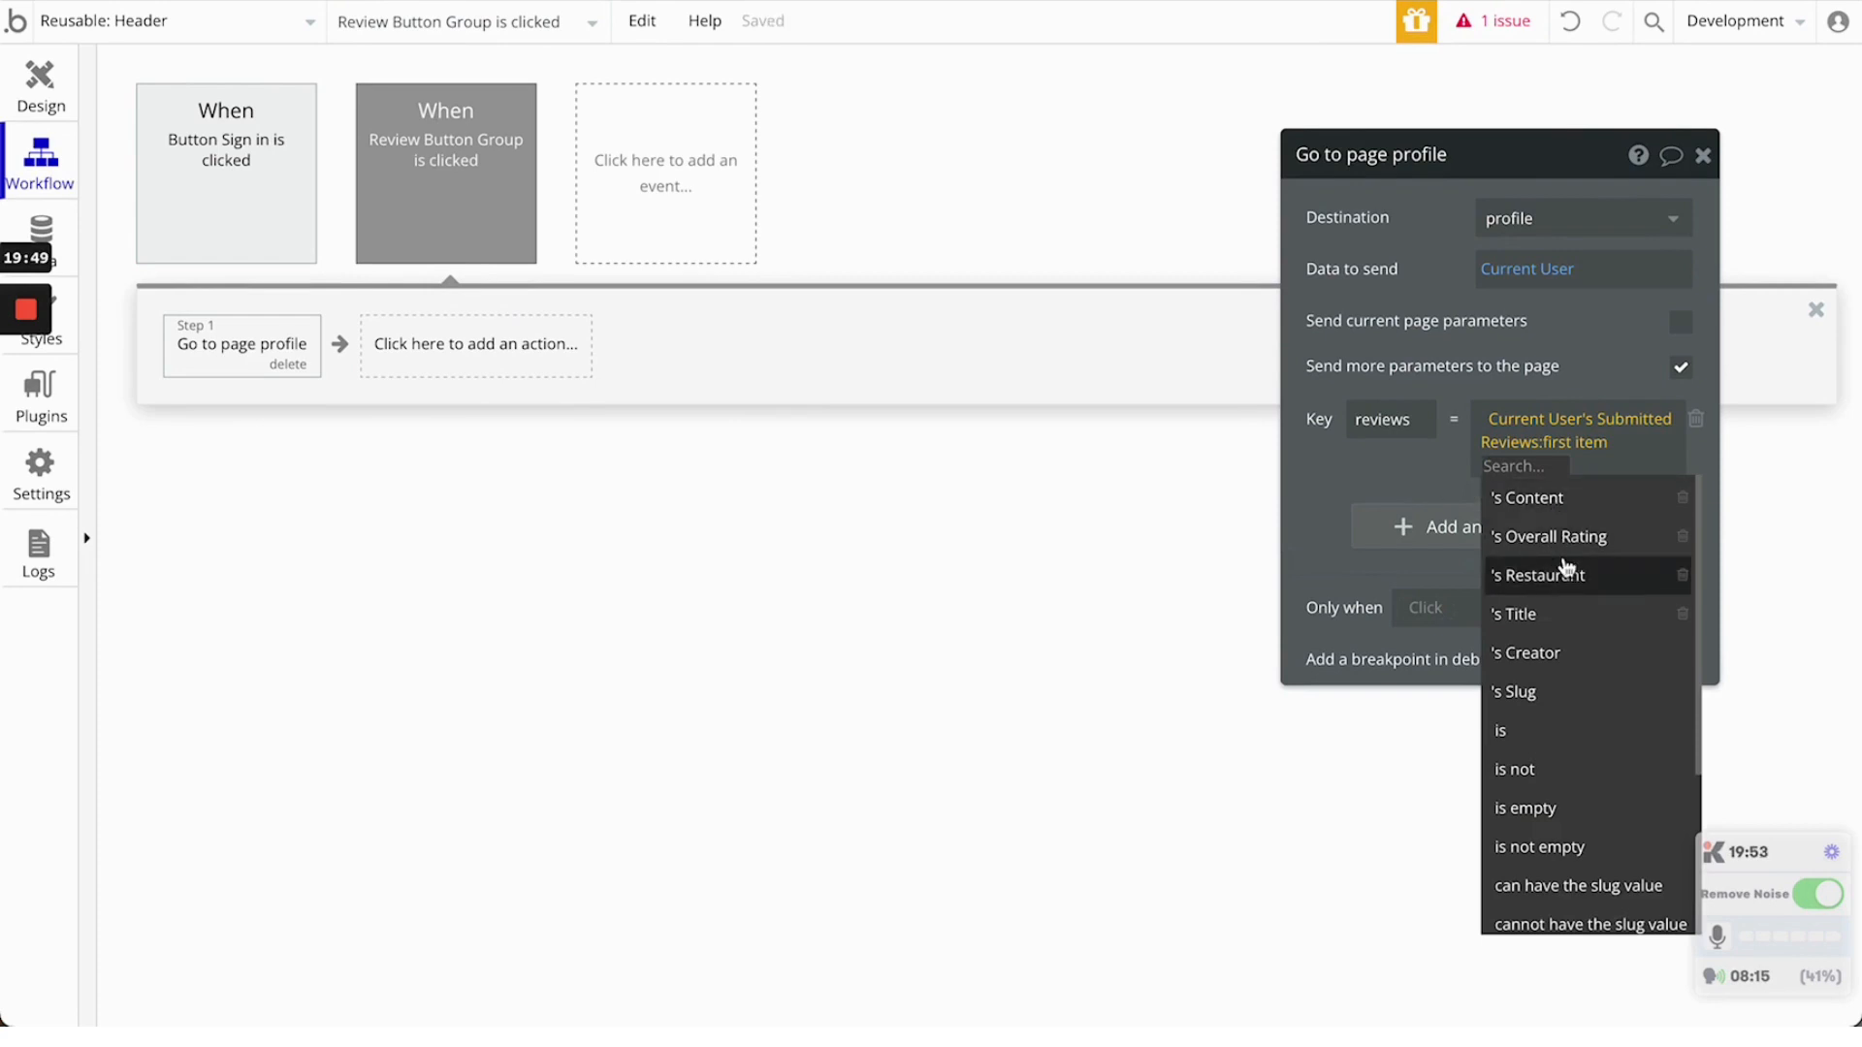
{"action": "left_click", "coordinate": [1552, 617]}
{"action": "left_click", "coordinate": [1385, 475]}
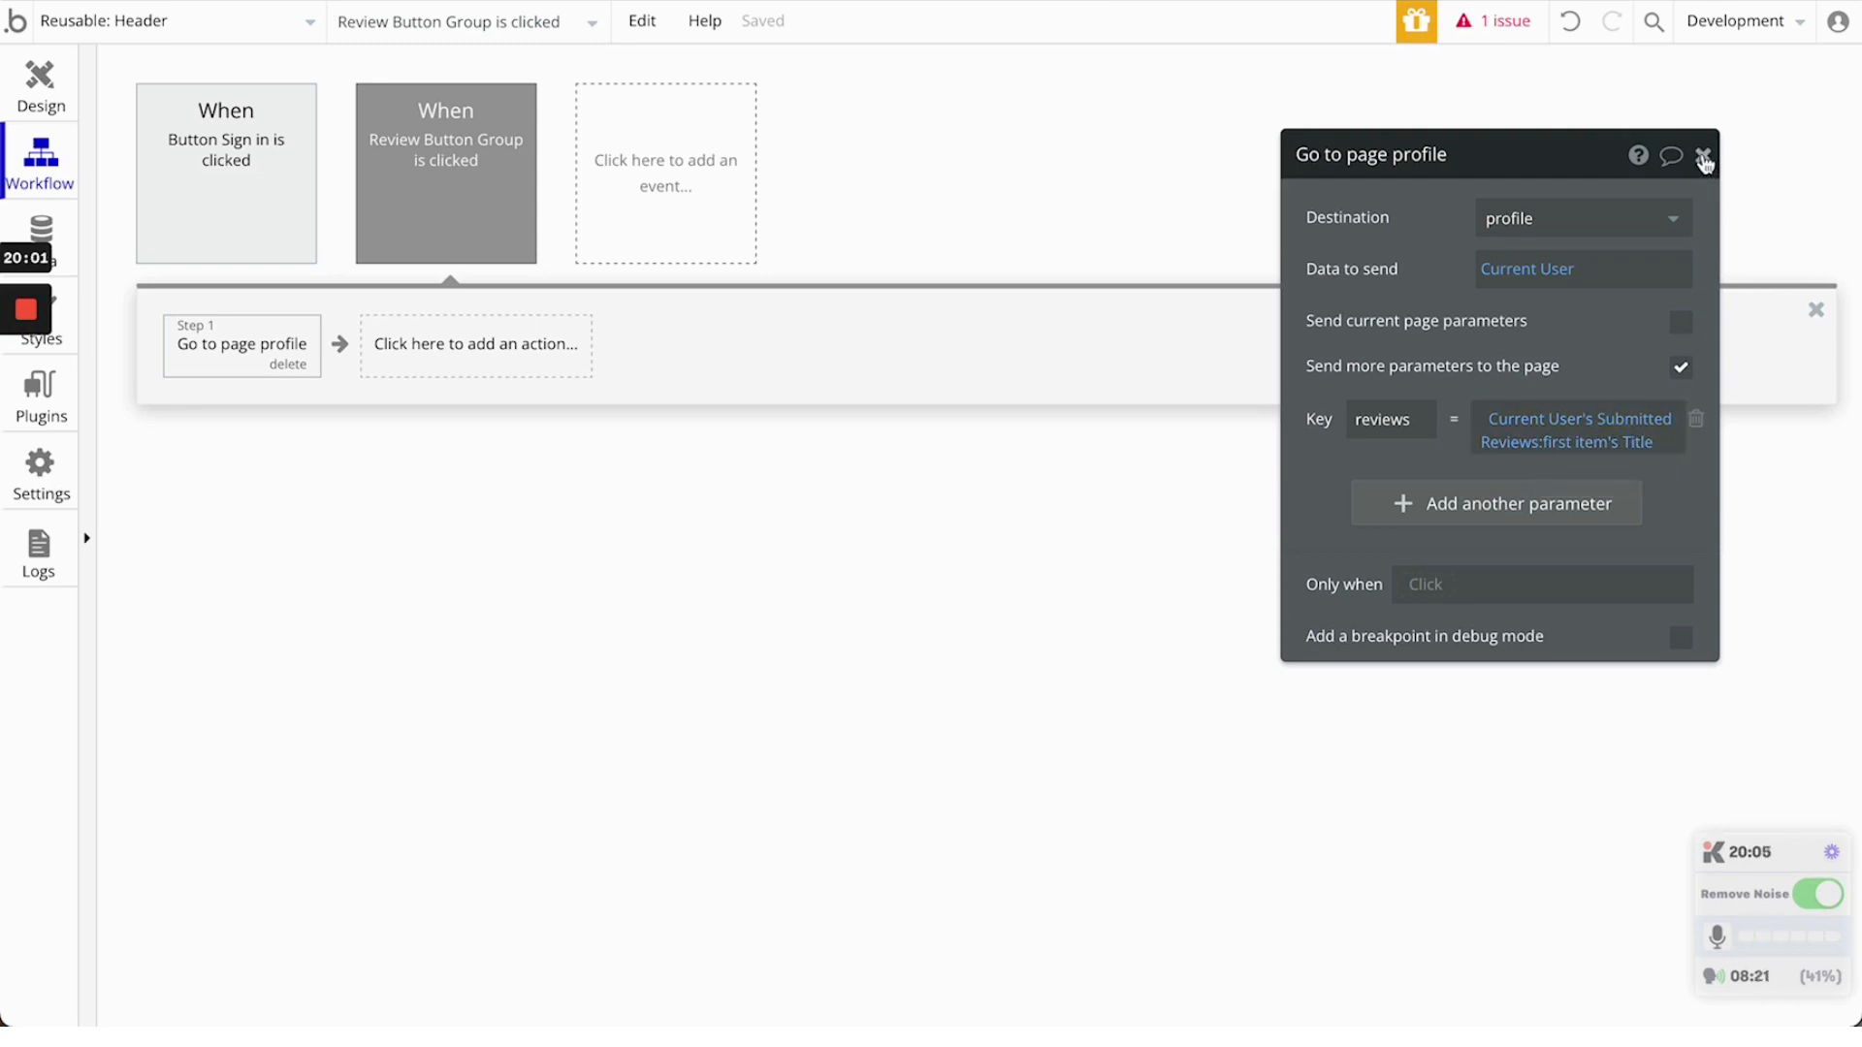
Close the action's properties, return to the profile page's design and check the My Reviews Group's layout and page-load visibility settings
{"action": "key", "text": "super+l"}
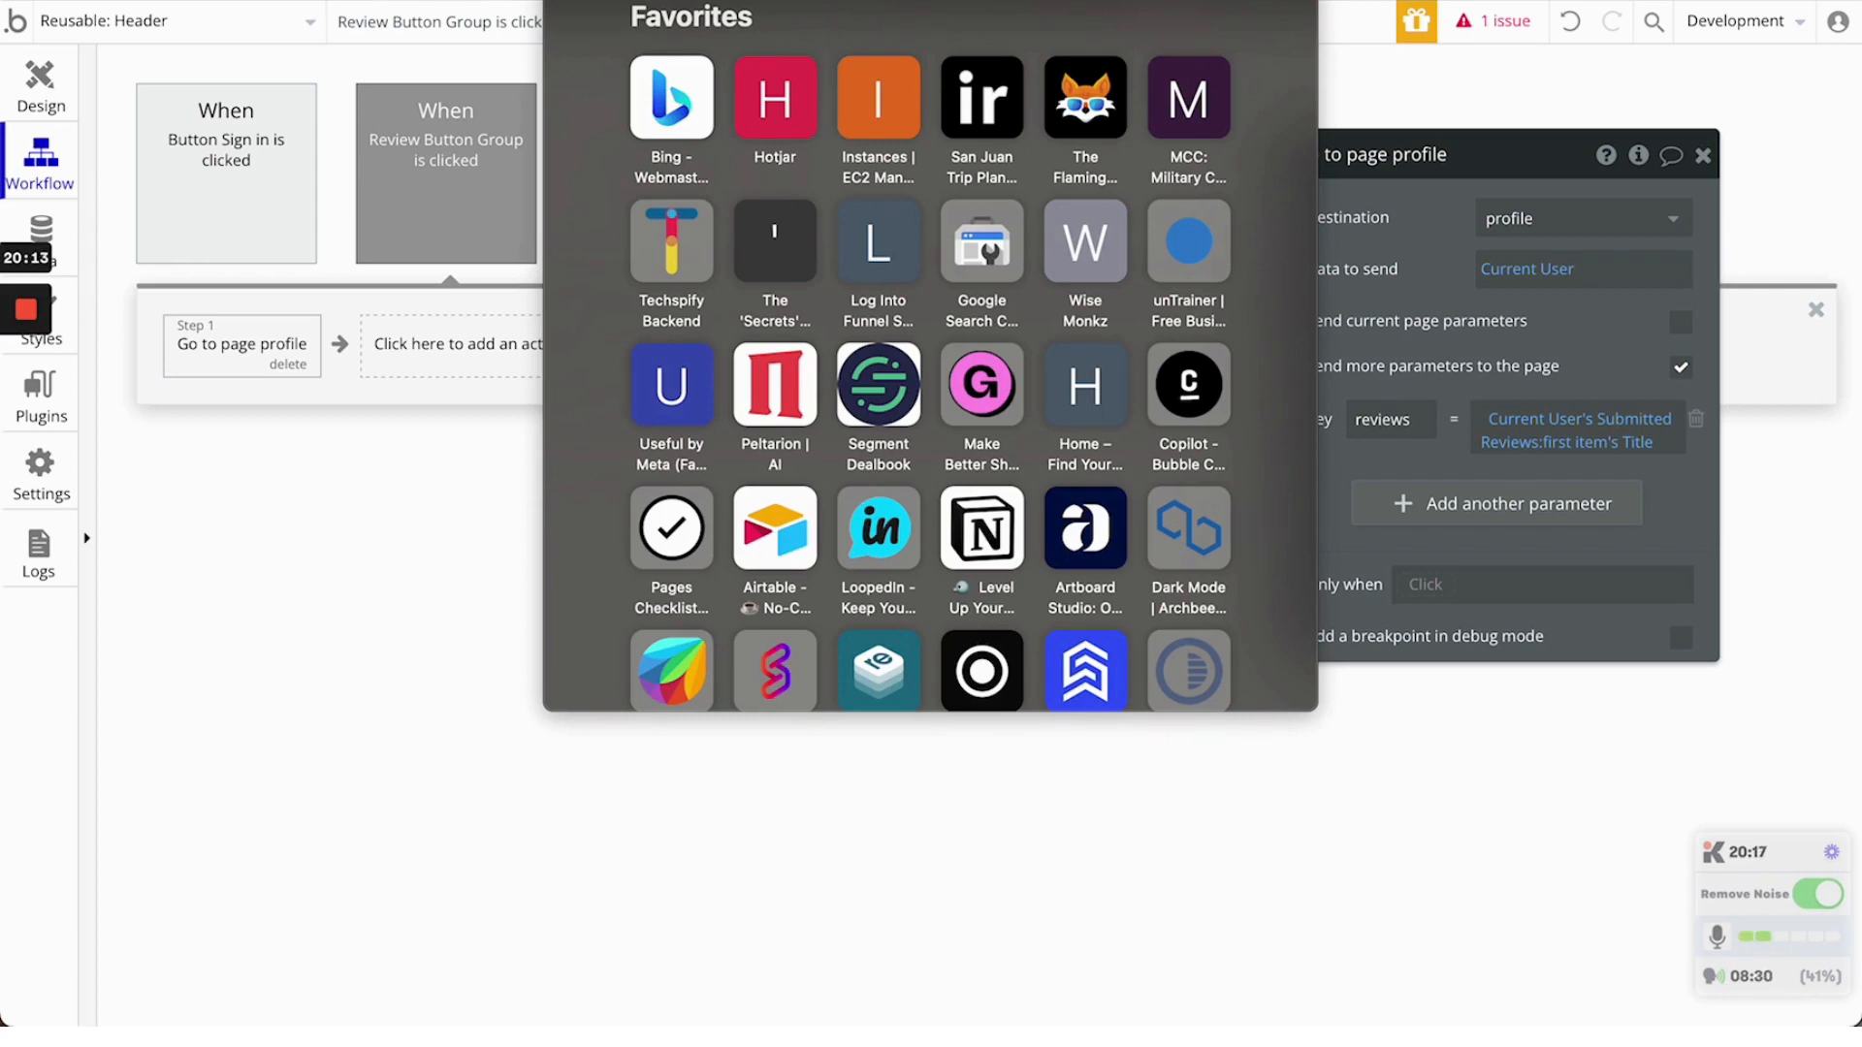
{"action": "key", "text": "Escape"}
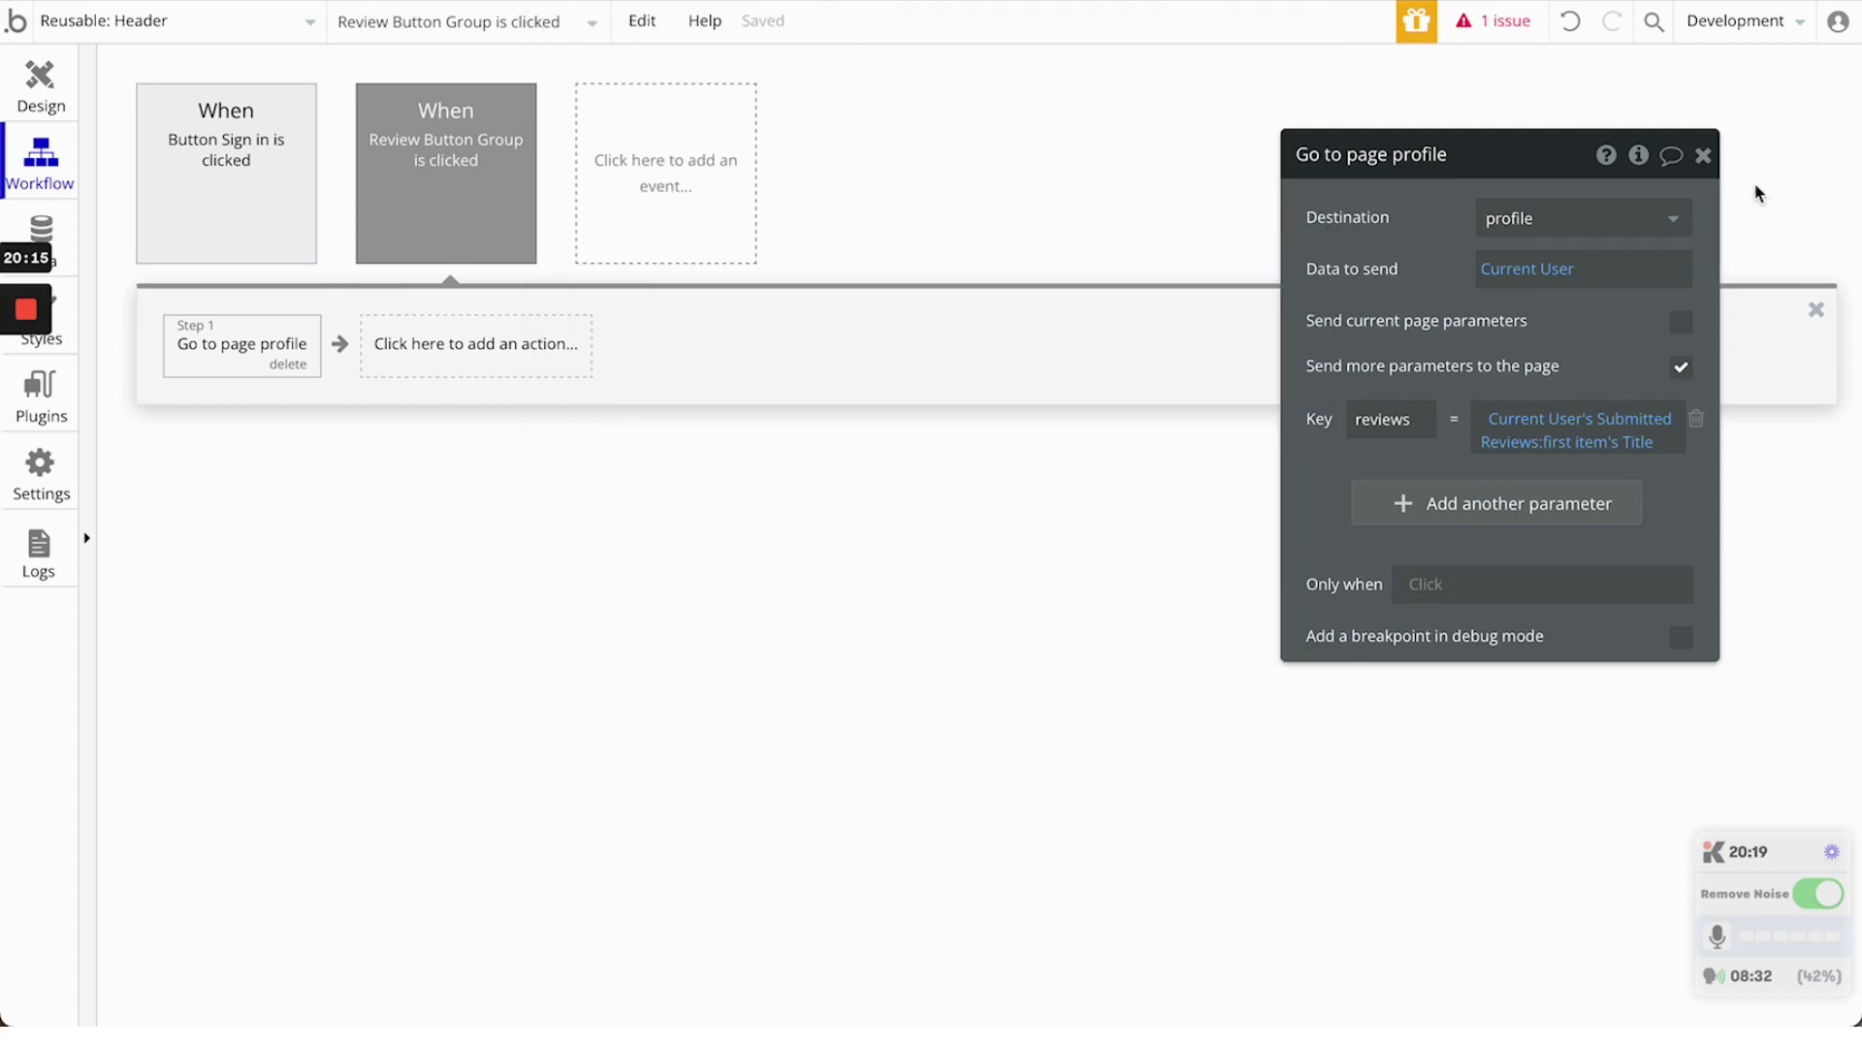
{"action": "left_click", "coordinate": [1703, 155]}
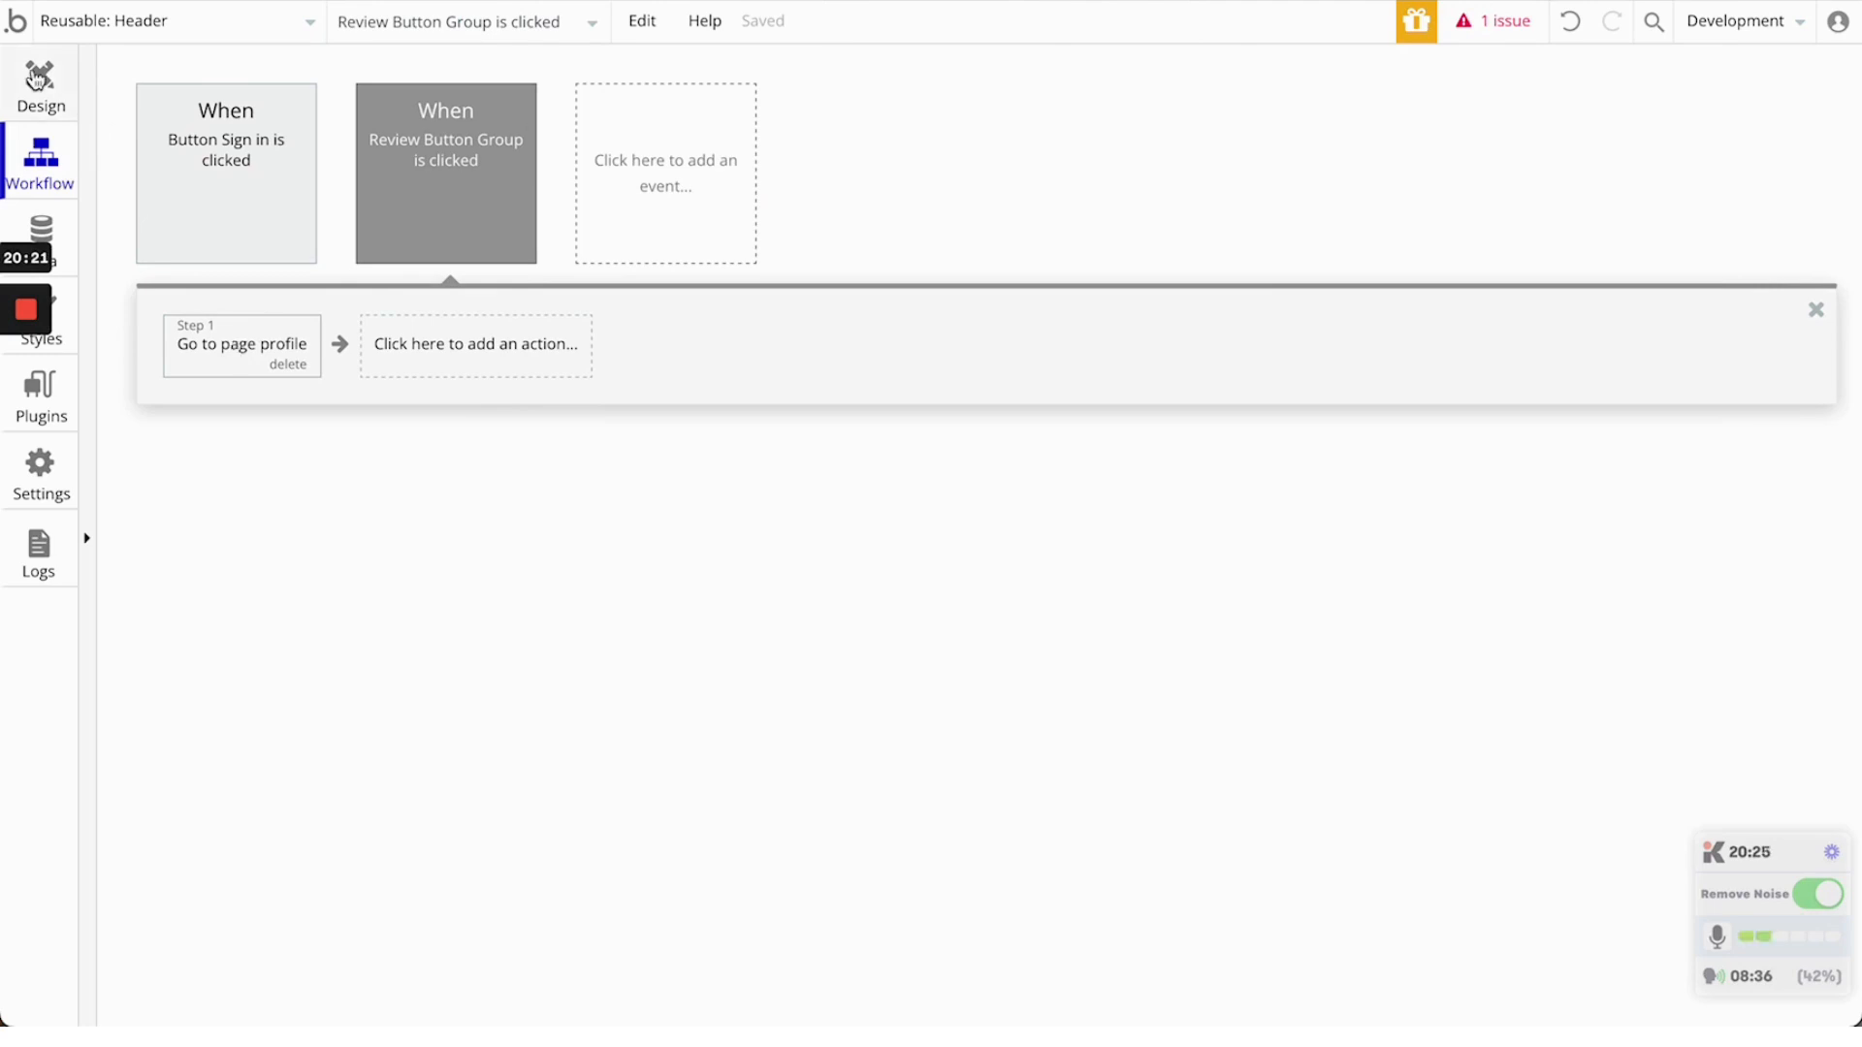
{"action": "left_click", "coordinate": [201, 22]}
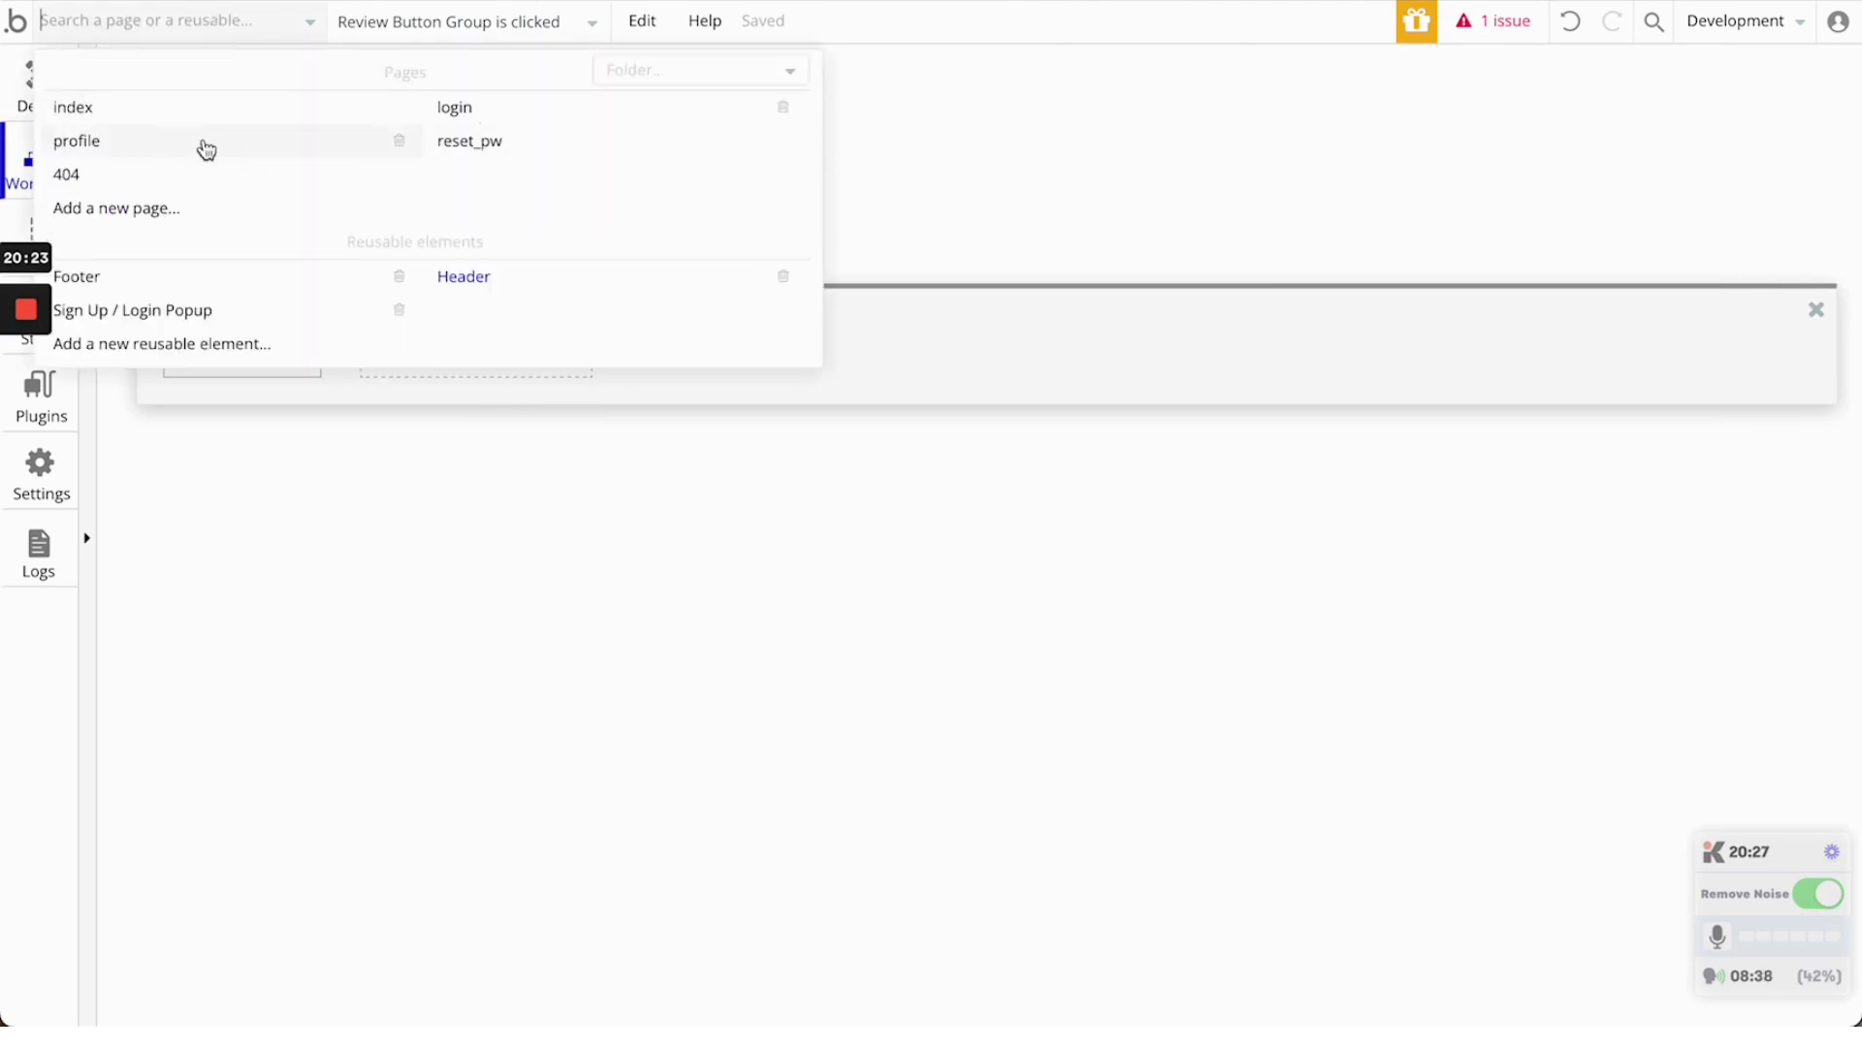
{"action": "left_click", "coordinate": [153, 148]}
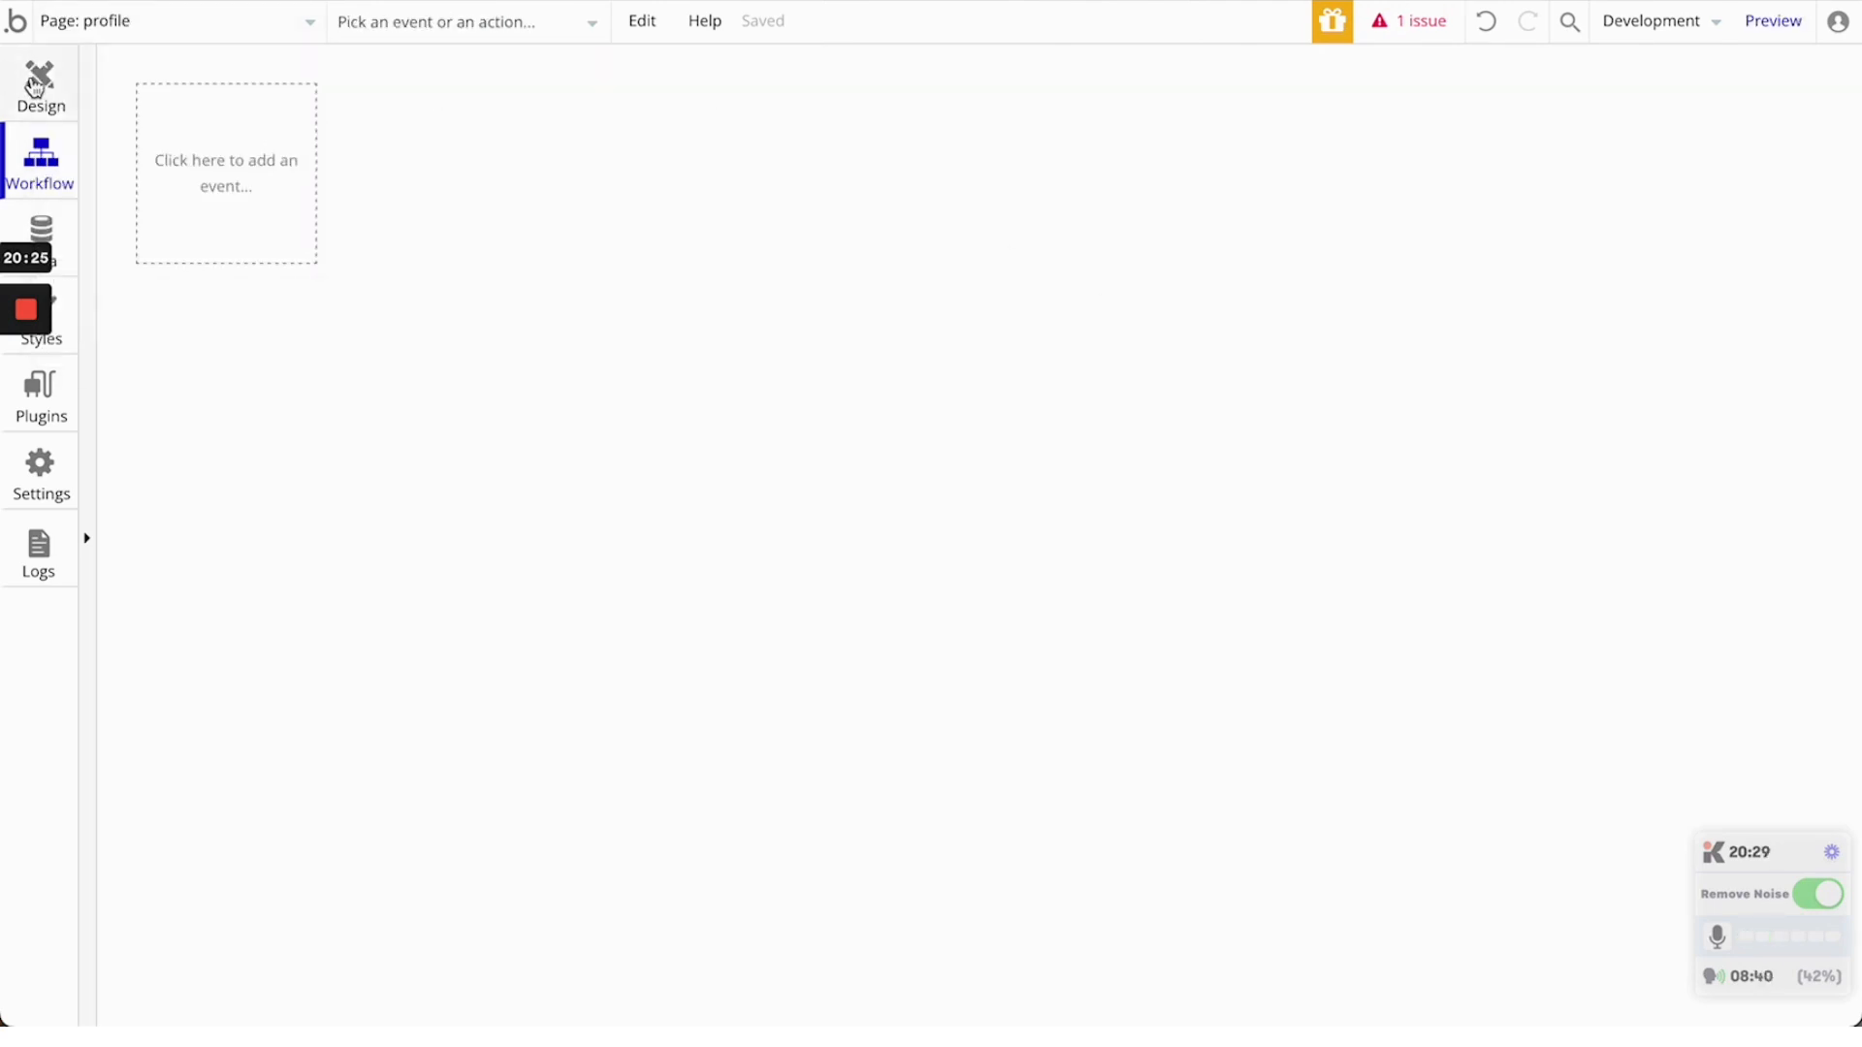
{"action": "left_click", "coordinate": [36, 88]}
{"action": "double_click", "coordinate": [1178, 399]}
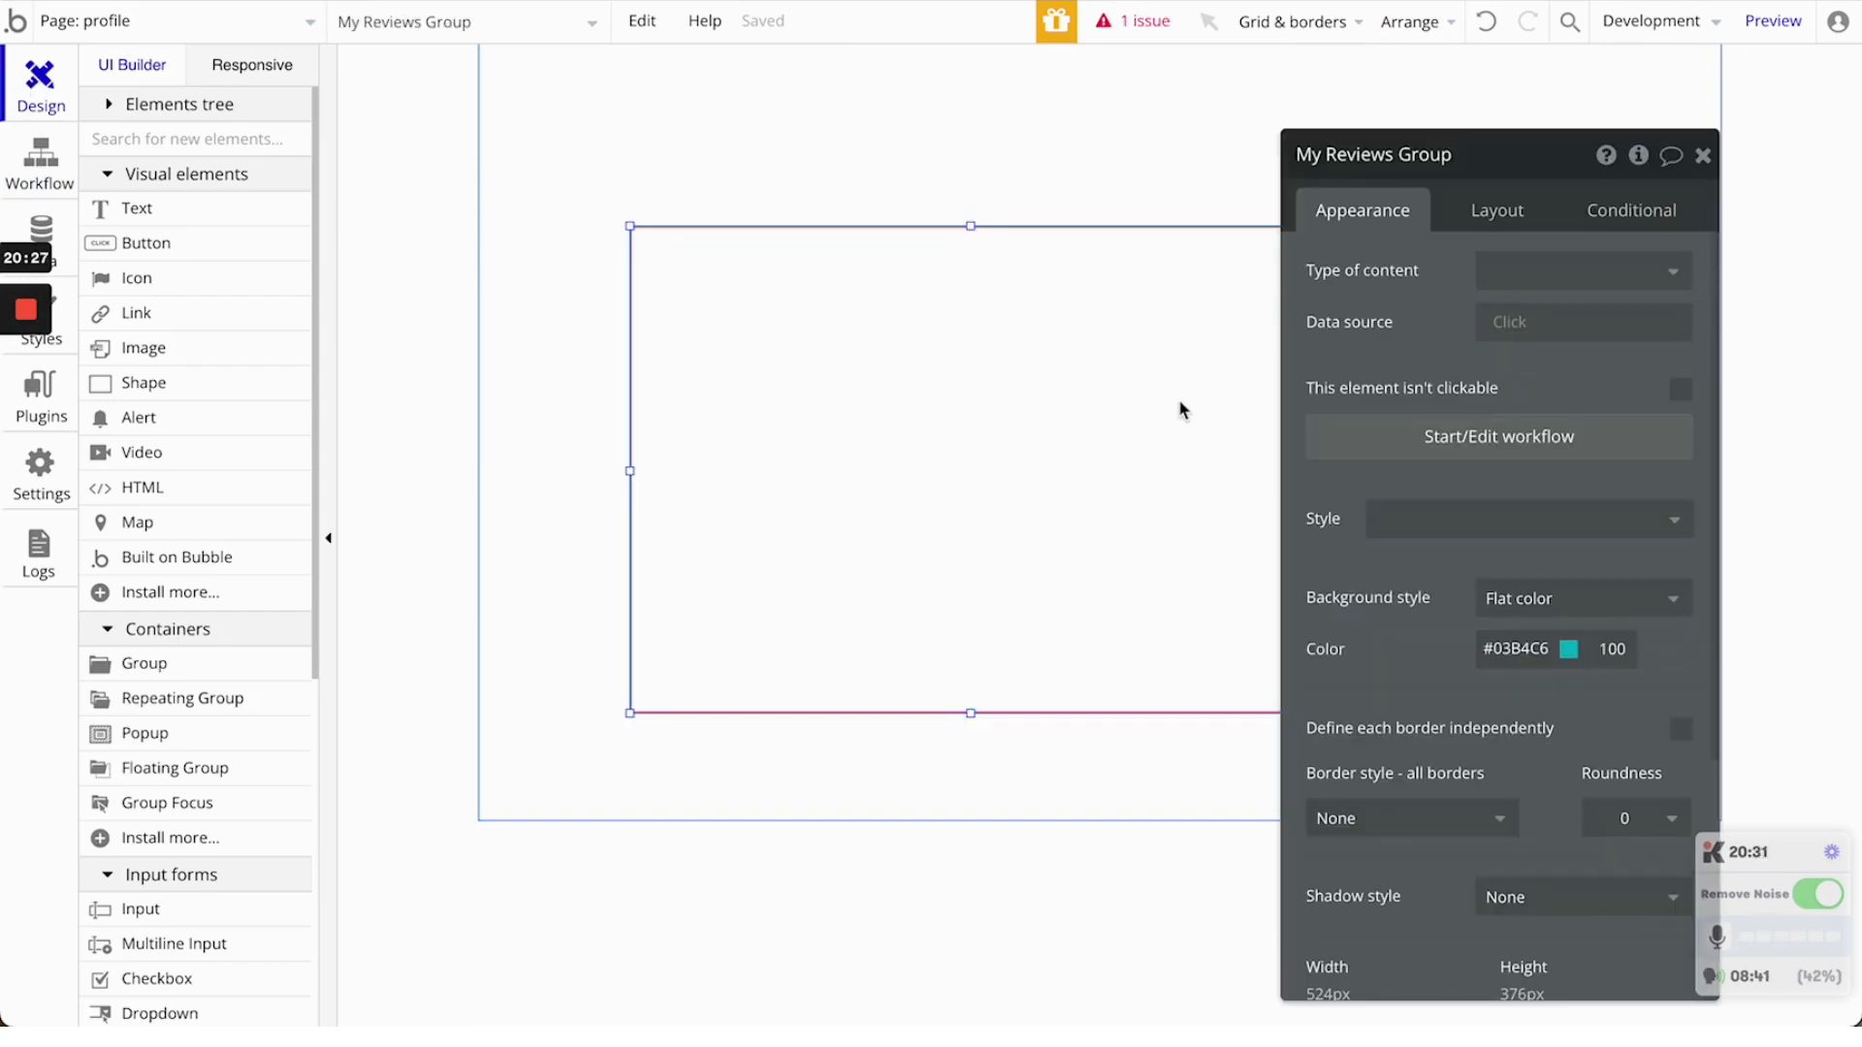
{"action": "left_click", "coordinate": [1501, 211]}
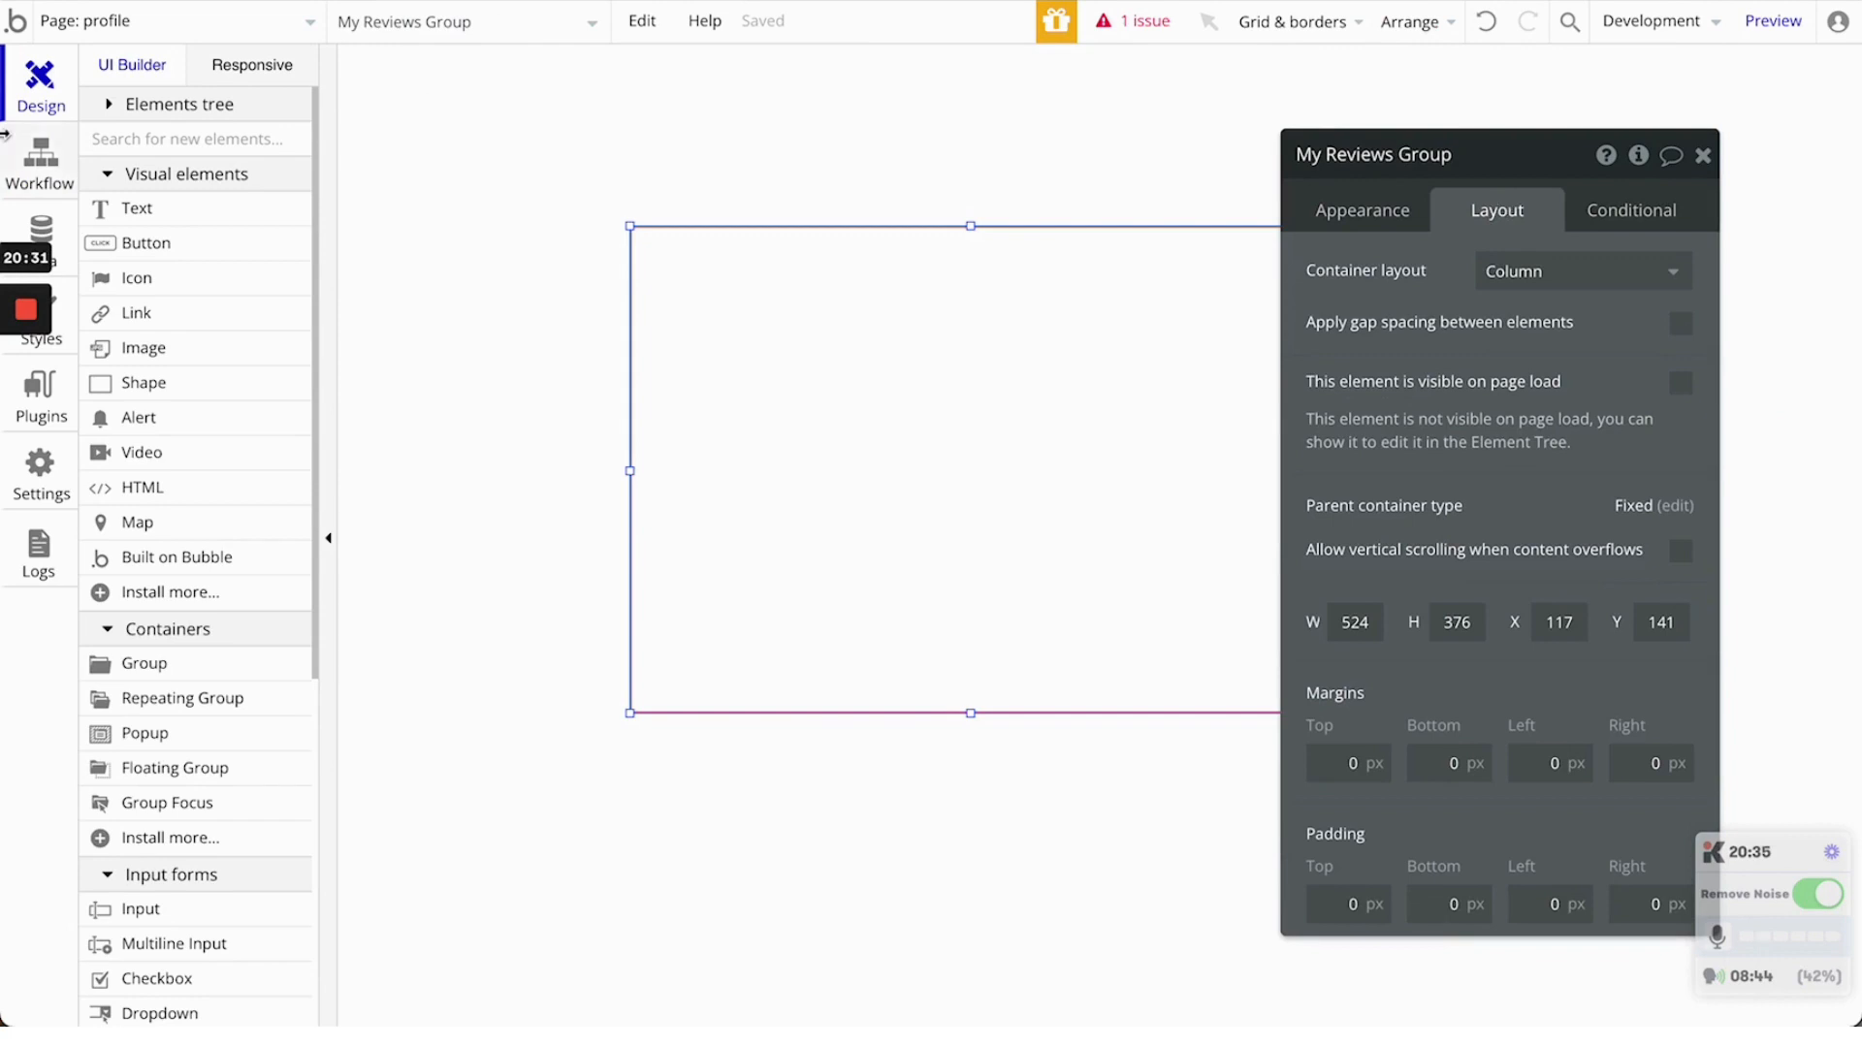
Add a Do when condition is true event to the profile page's workflows
{"action": "left_click", "coordinate": [43, 165]}
{"action": "left_click", "coordinate": [313, 184]}
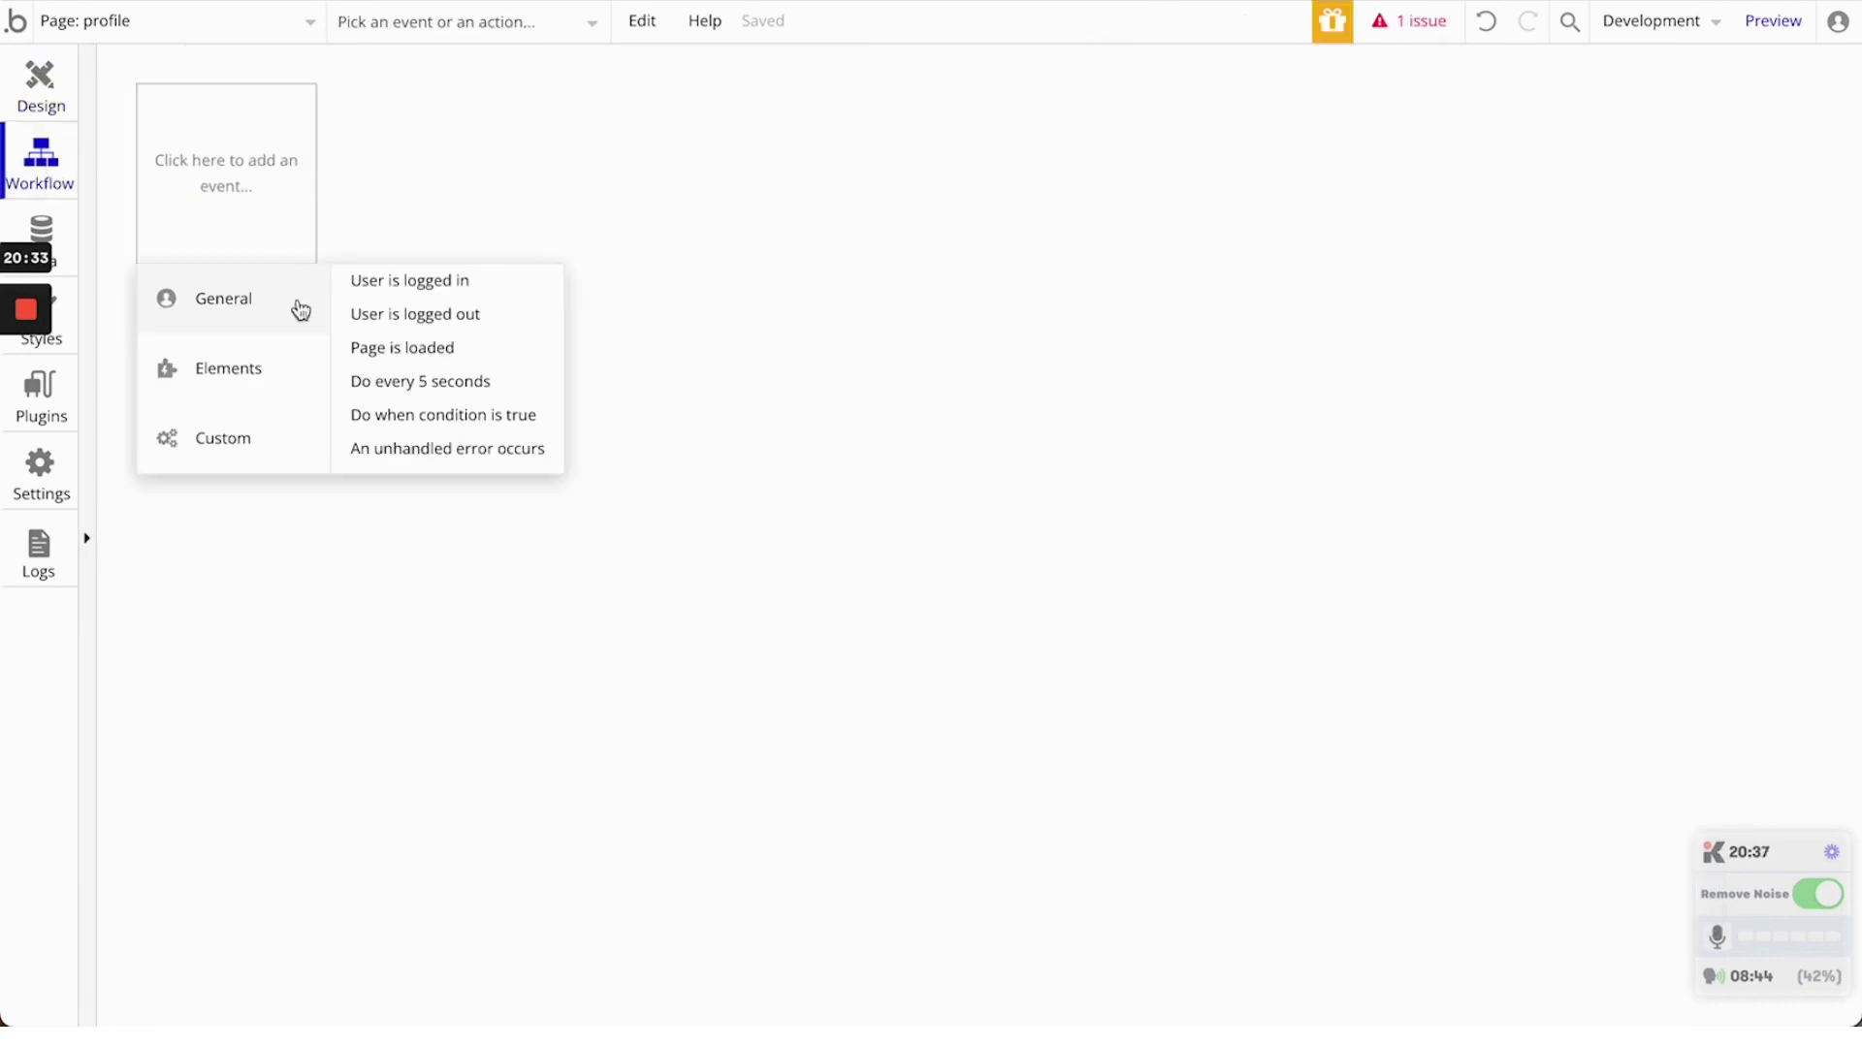
{"action": "mouse_move", "coordinate": [295, 390]}
{"action": "mouse_move", "coordinate": [247, 303]}
{"action": "left_click", "coordinate": [485, 417]}
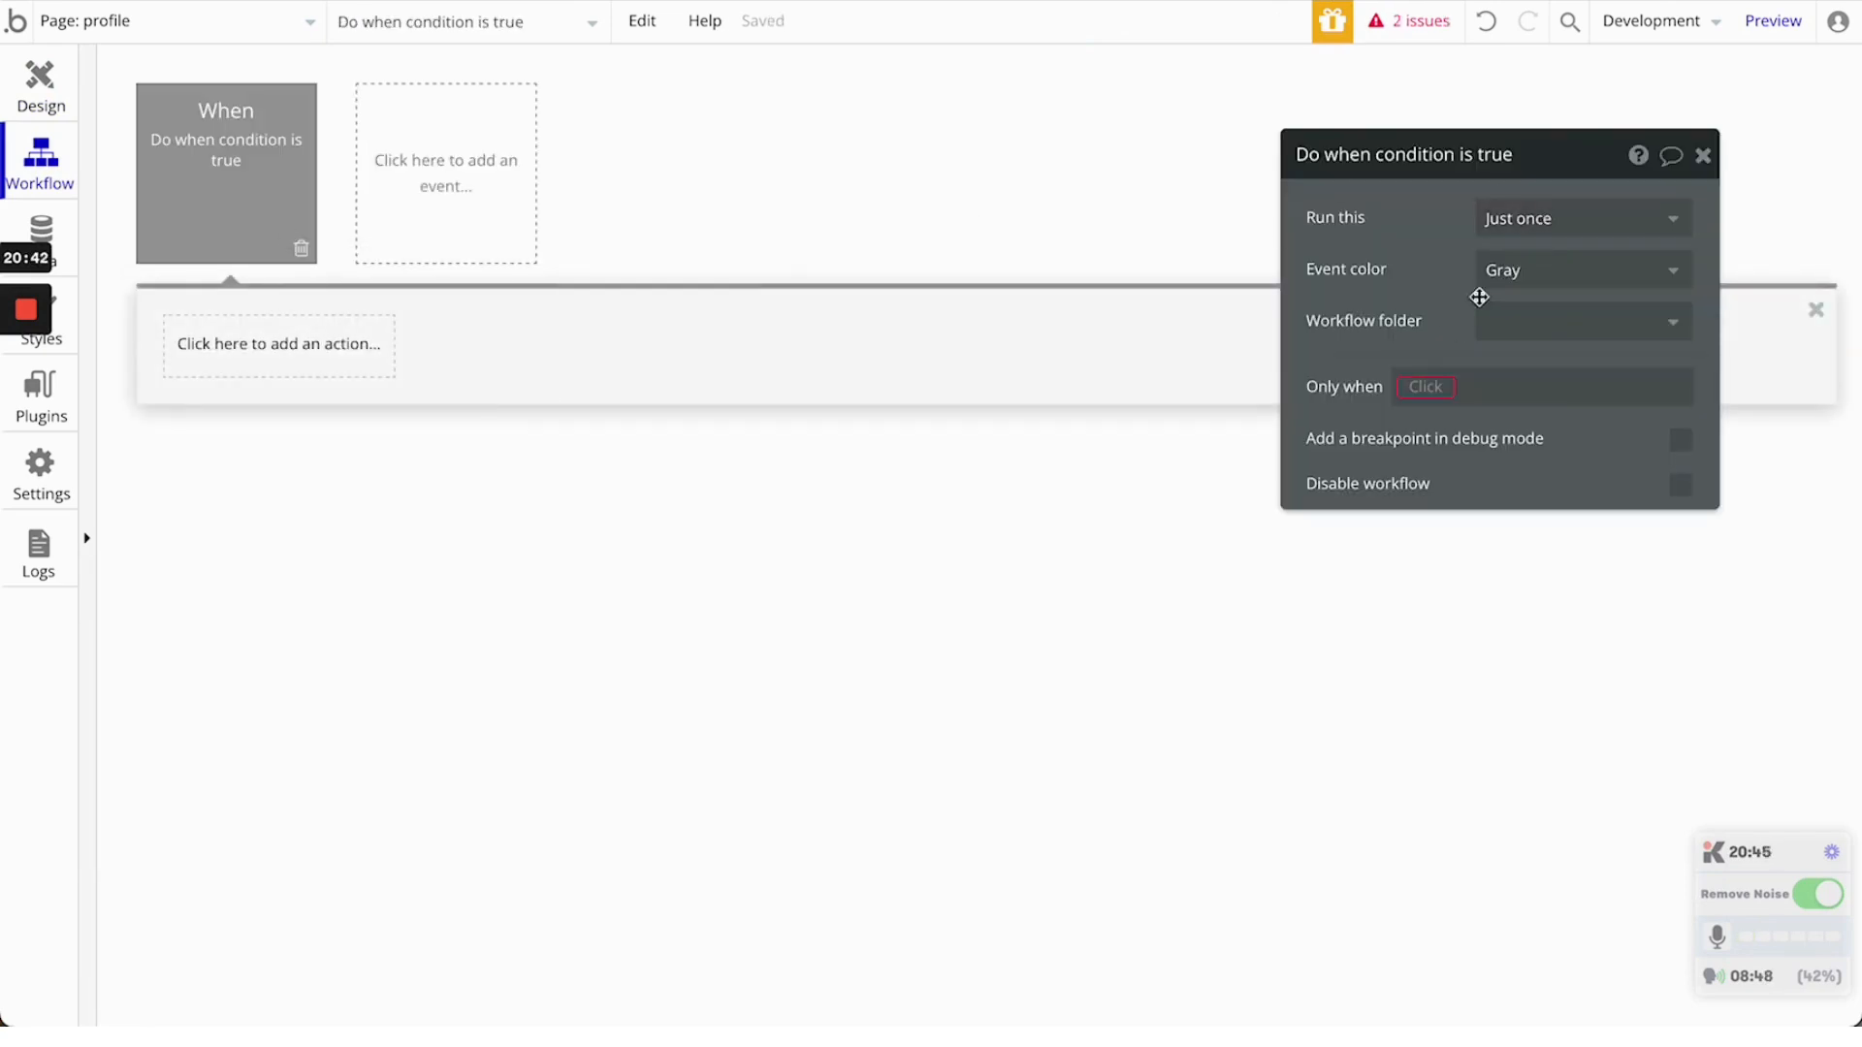
Set the event to run only when the text parameter reviews, read with Get data from page URL, is not empty
{"action": "left_click", "coordinate": [1440, 390]}
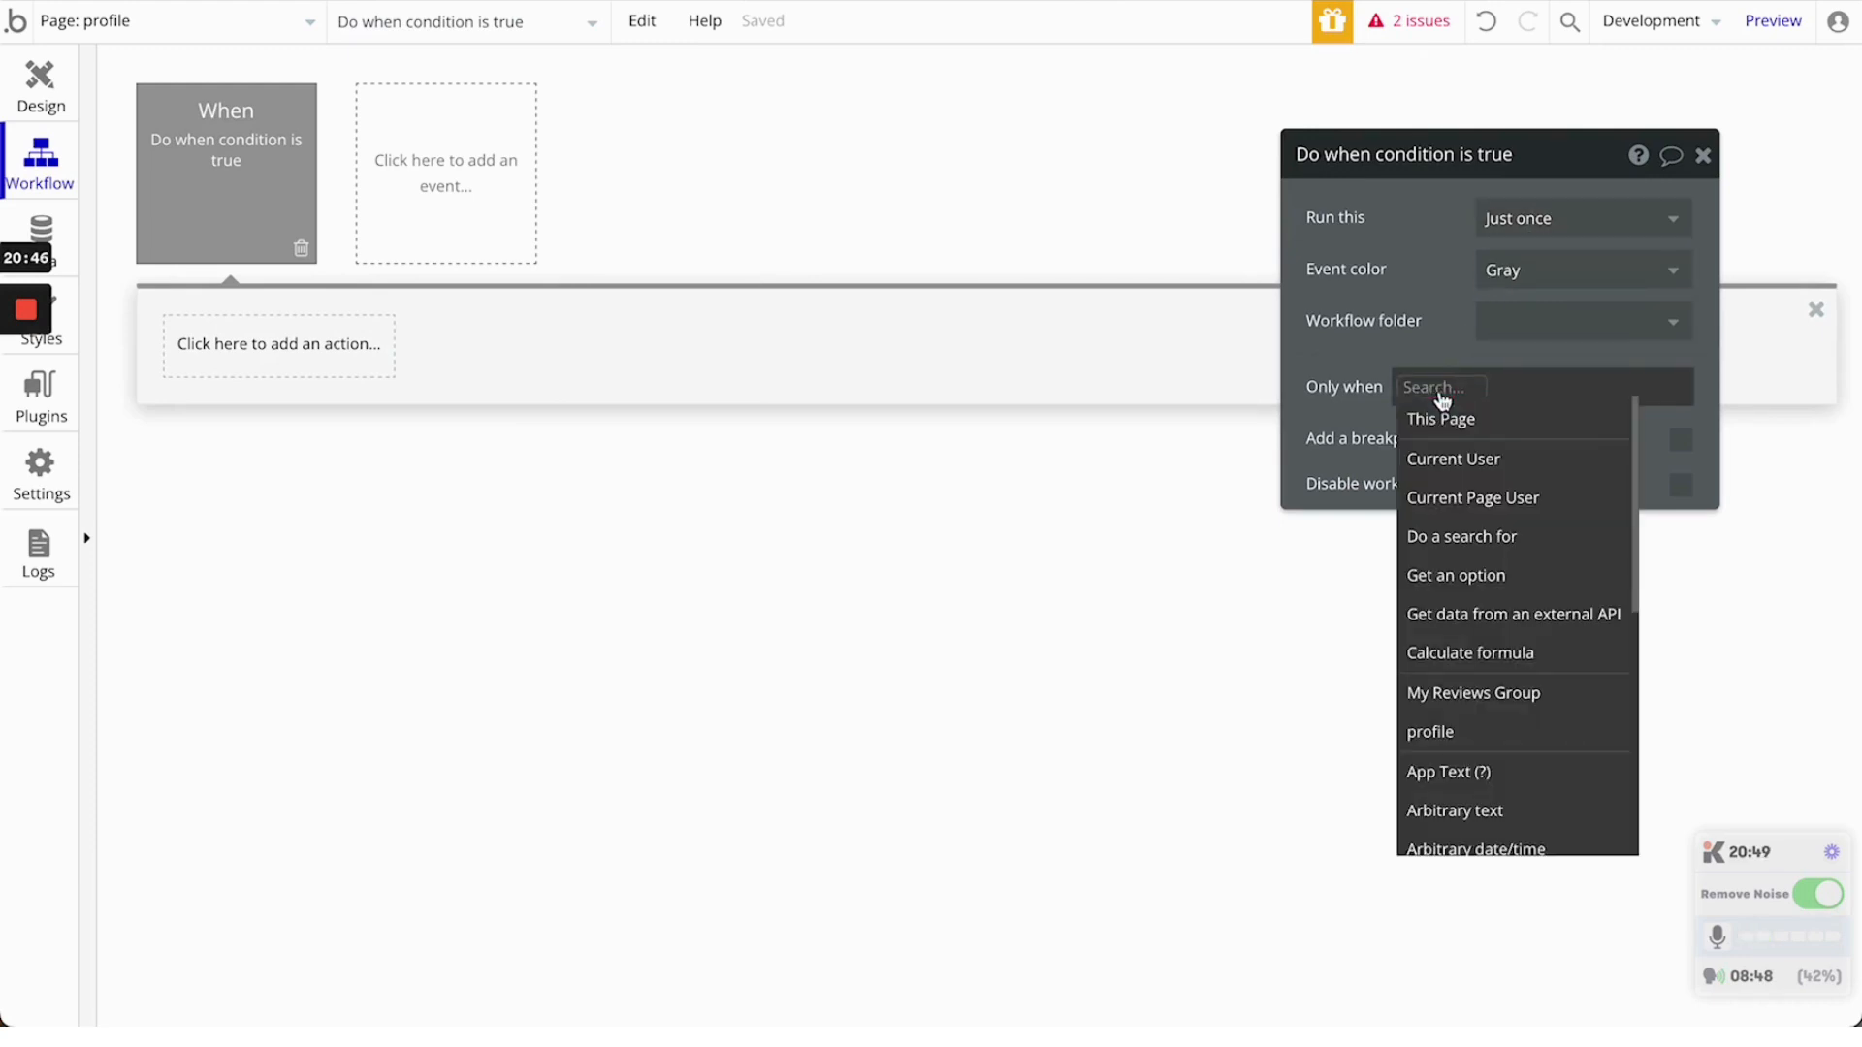
{"action": "scroll", "coordinate": [1469, 610], "scroll_direction": "down", "scroll_amount": 10}
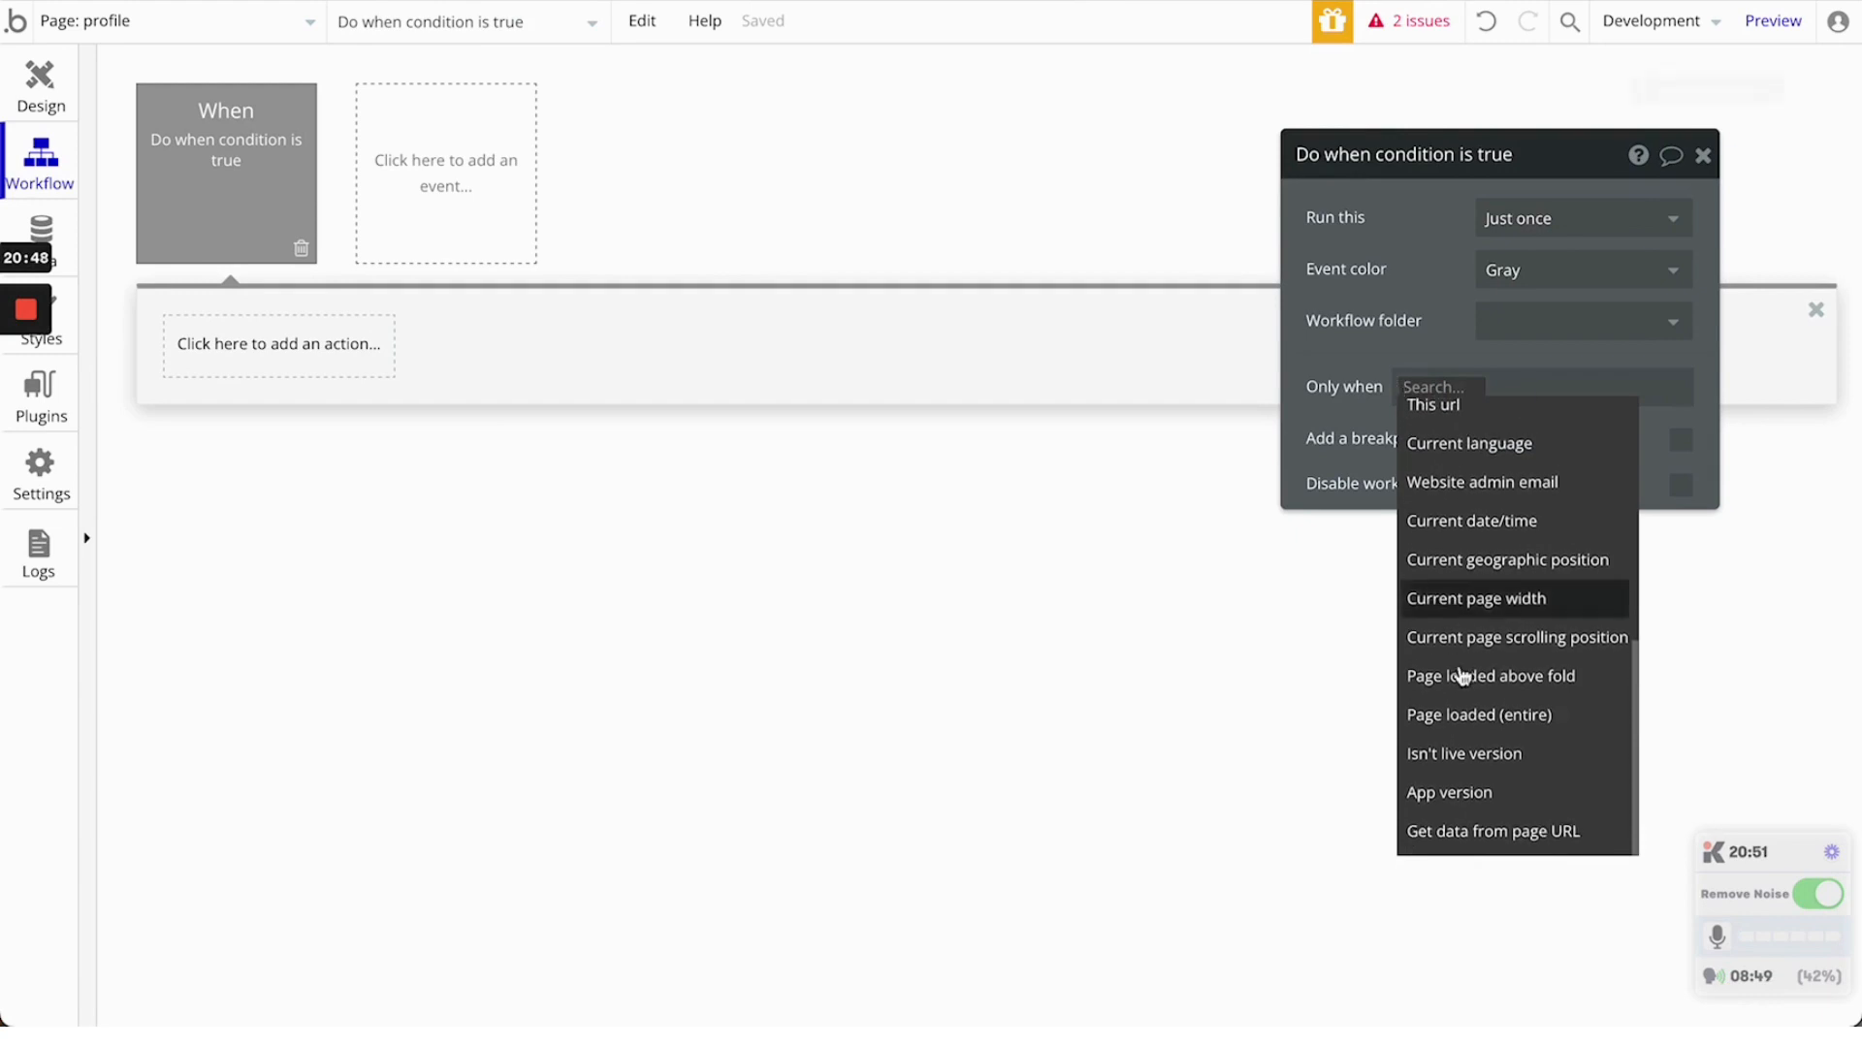
{"action": "left_click", "coordinate": [1498, 834]}
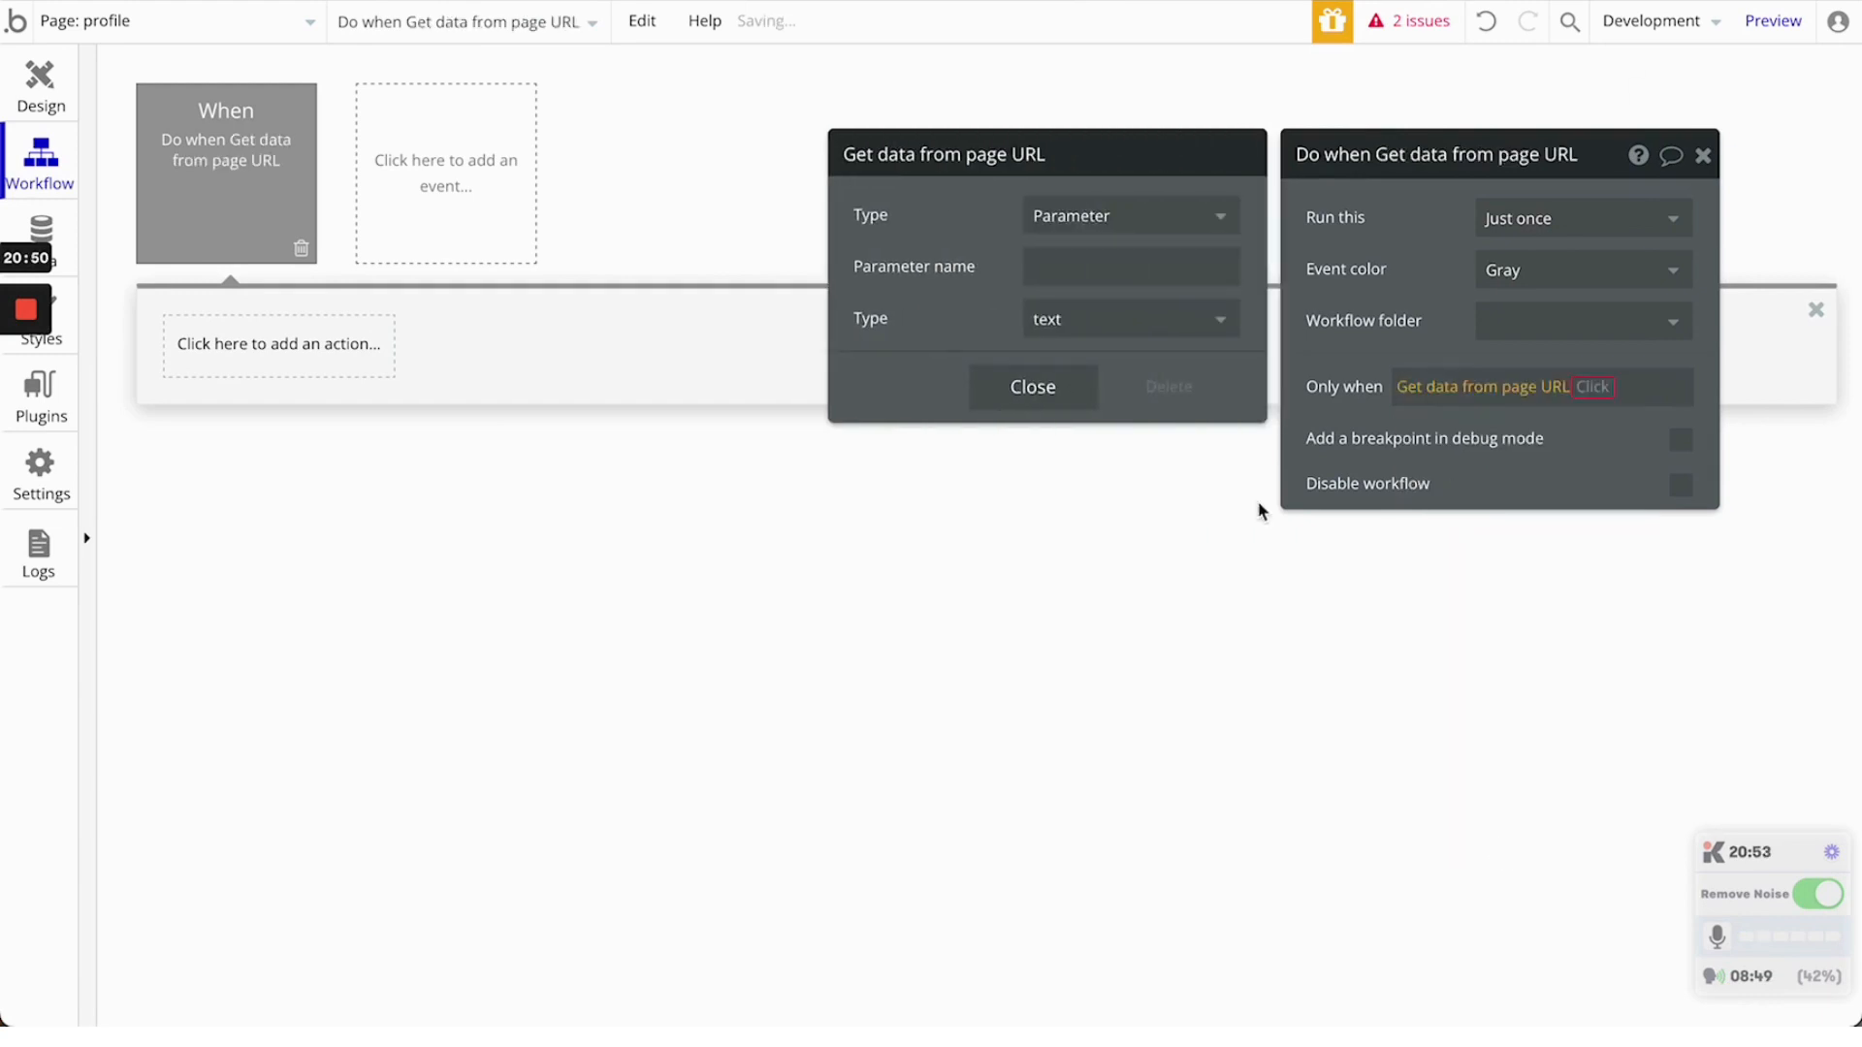
{"action": "left_click", "coordinate": [1076, 266]}
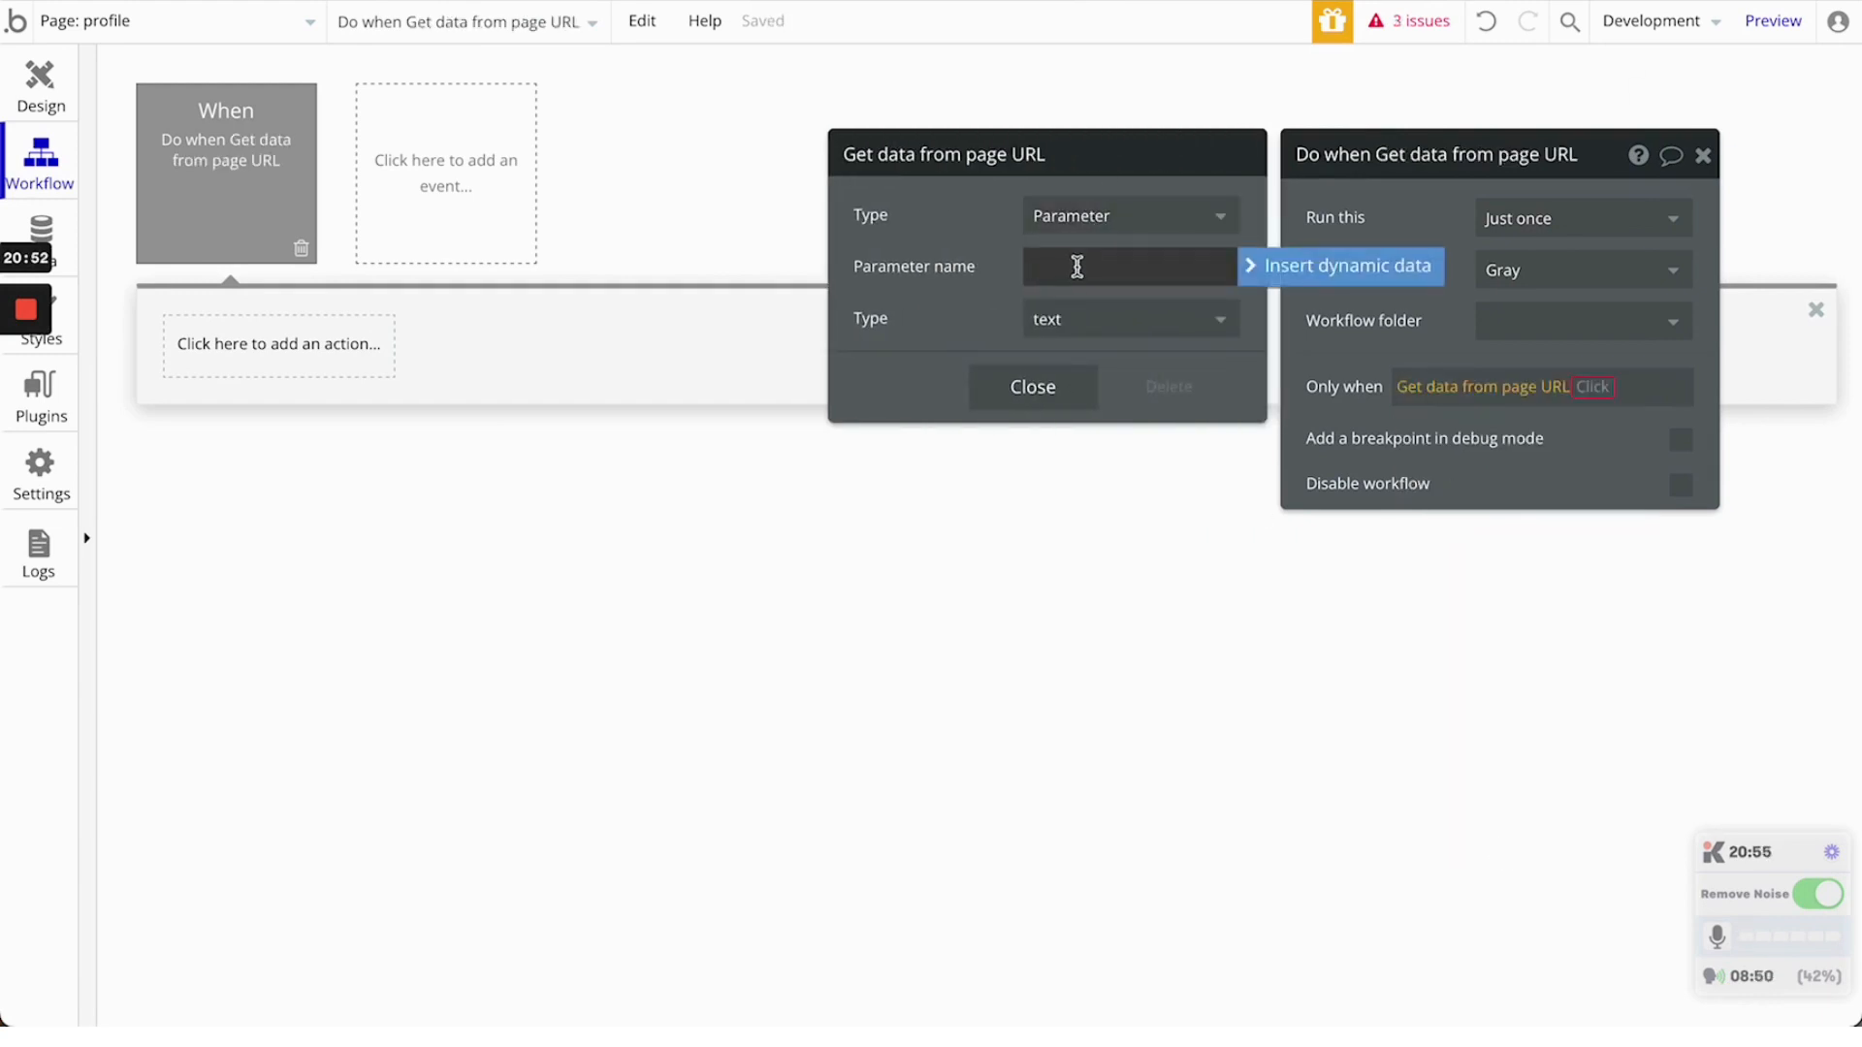
{"action": "type", "text": "reviews"}
{"action": "left_click", "coordinate": [964, 323]}
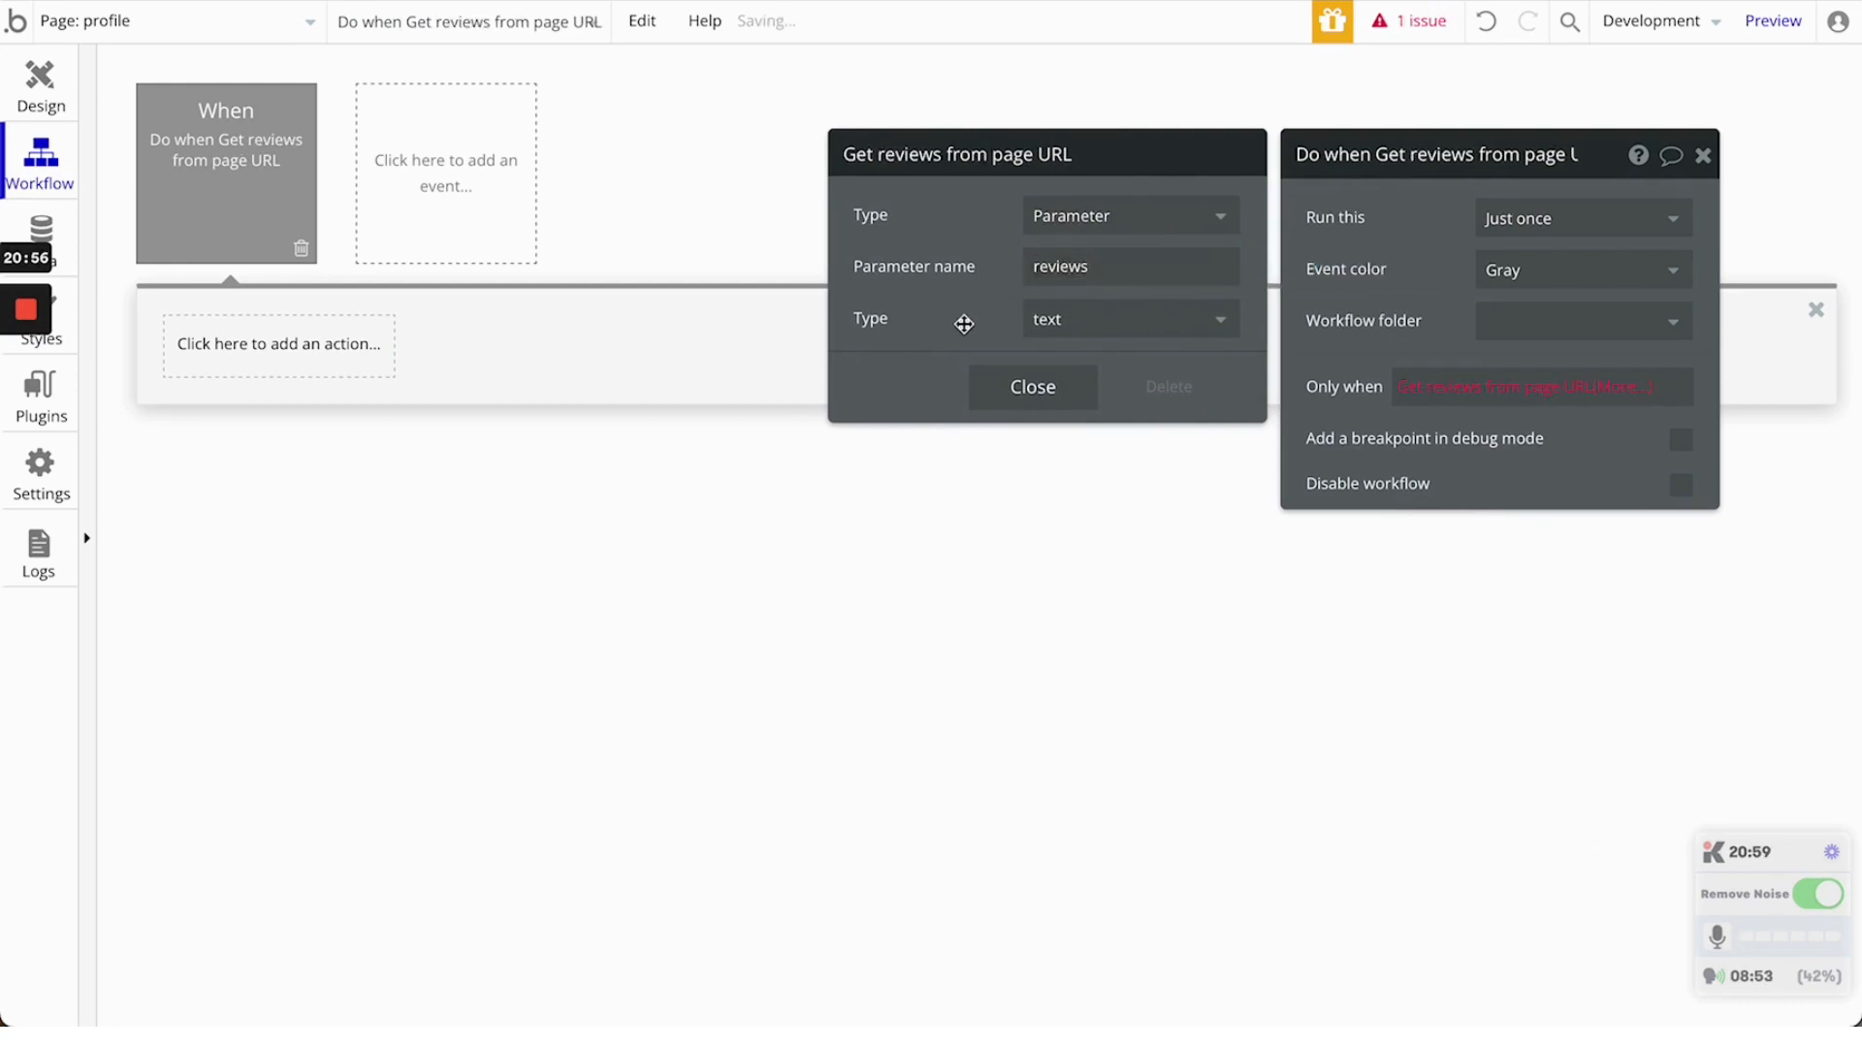
{"action": "left_click", "coordinate": [1028, 388]}
{"action": "left_click", "coordinate": [1624, 386]}
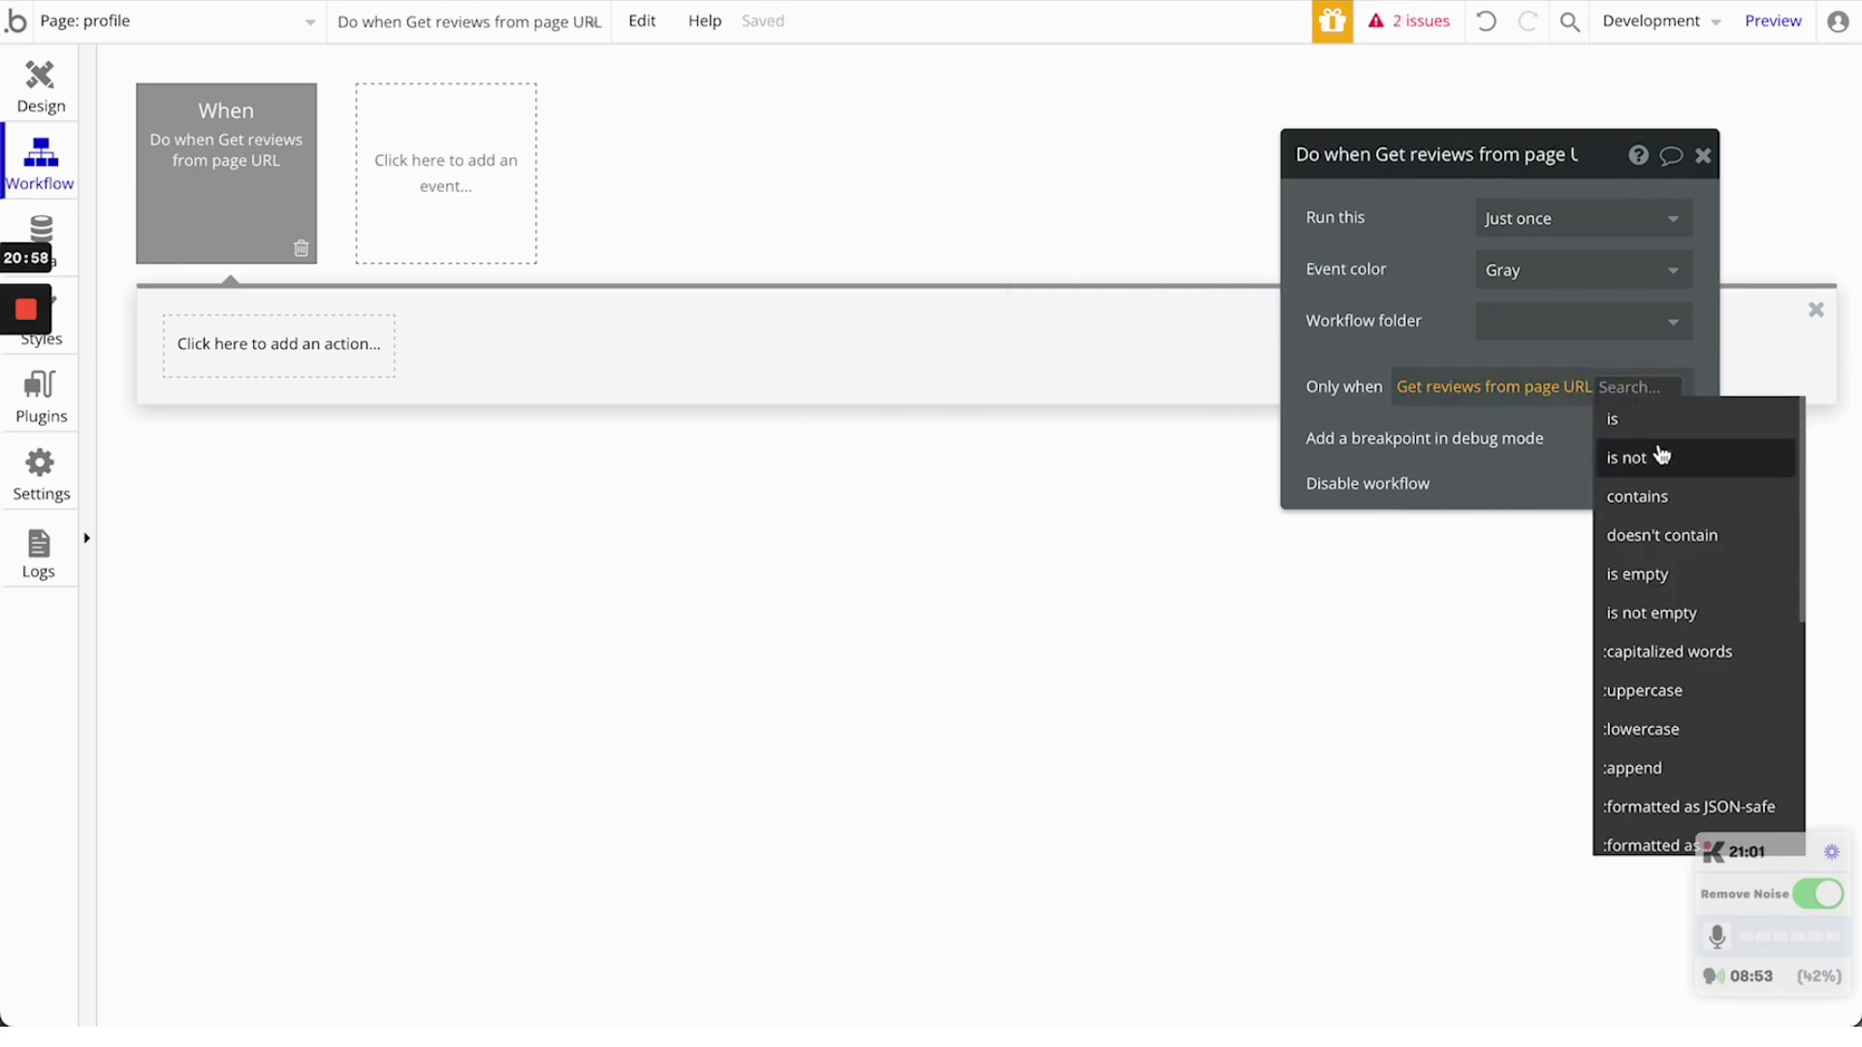
{"action": "left_click", "coordinate": [1688, 613]}
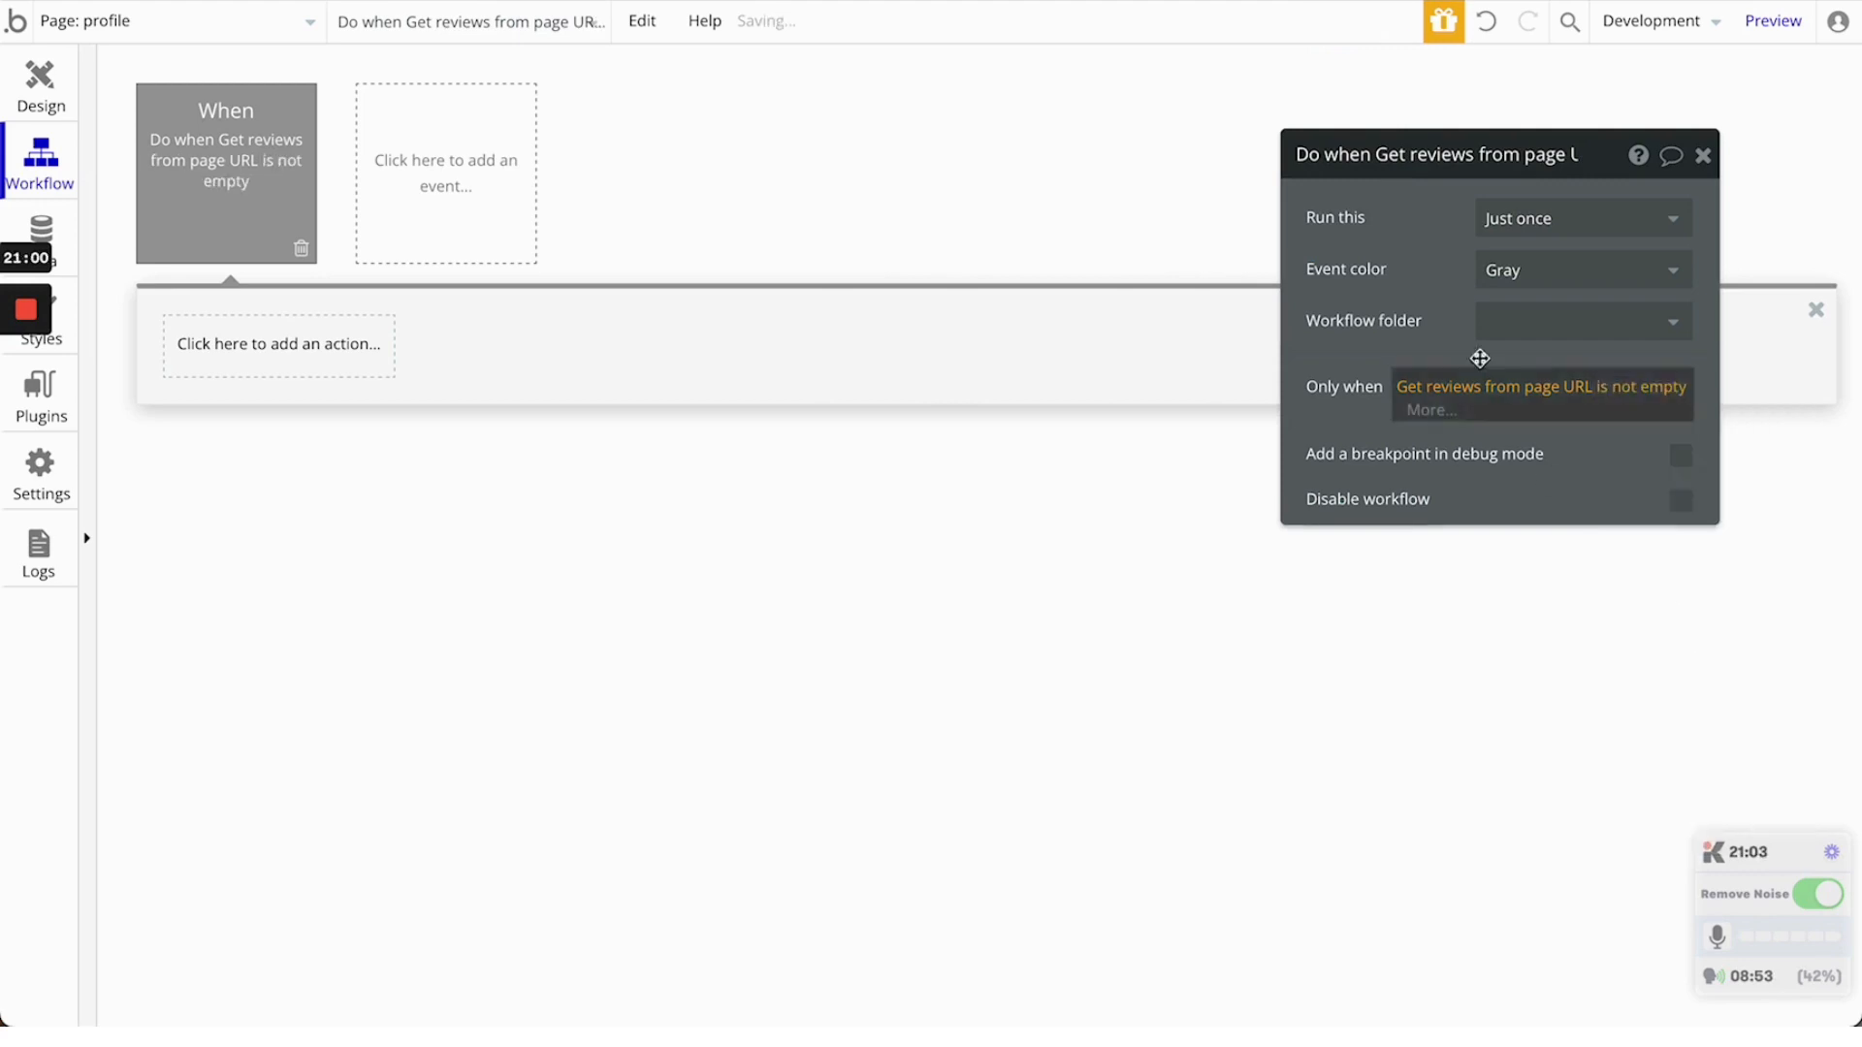
{"action": "left_click", "coordinate": [1703, 155]}
Add a Show action for My Reviews Group to the event
{"action": "left_click", "coordinate": [277, 346]}
{"action": "mouse_move", "coordinate": [299, 703]}
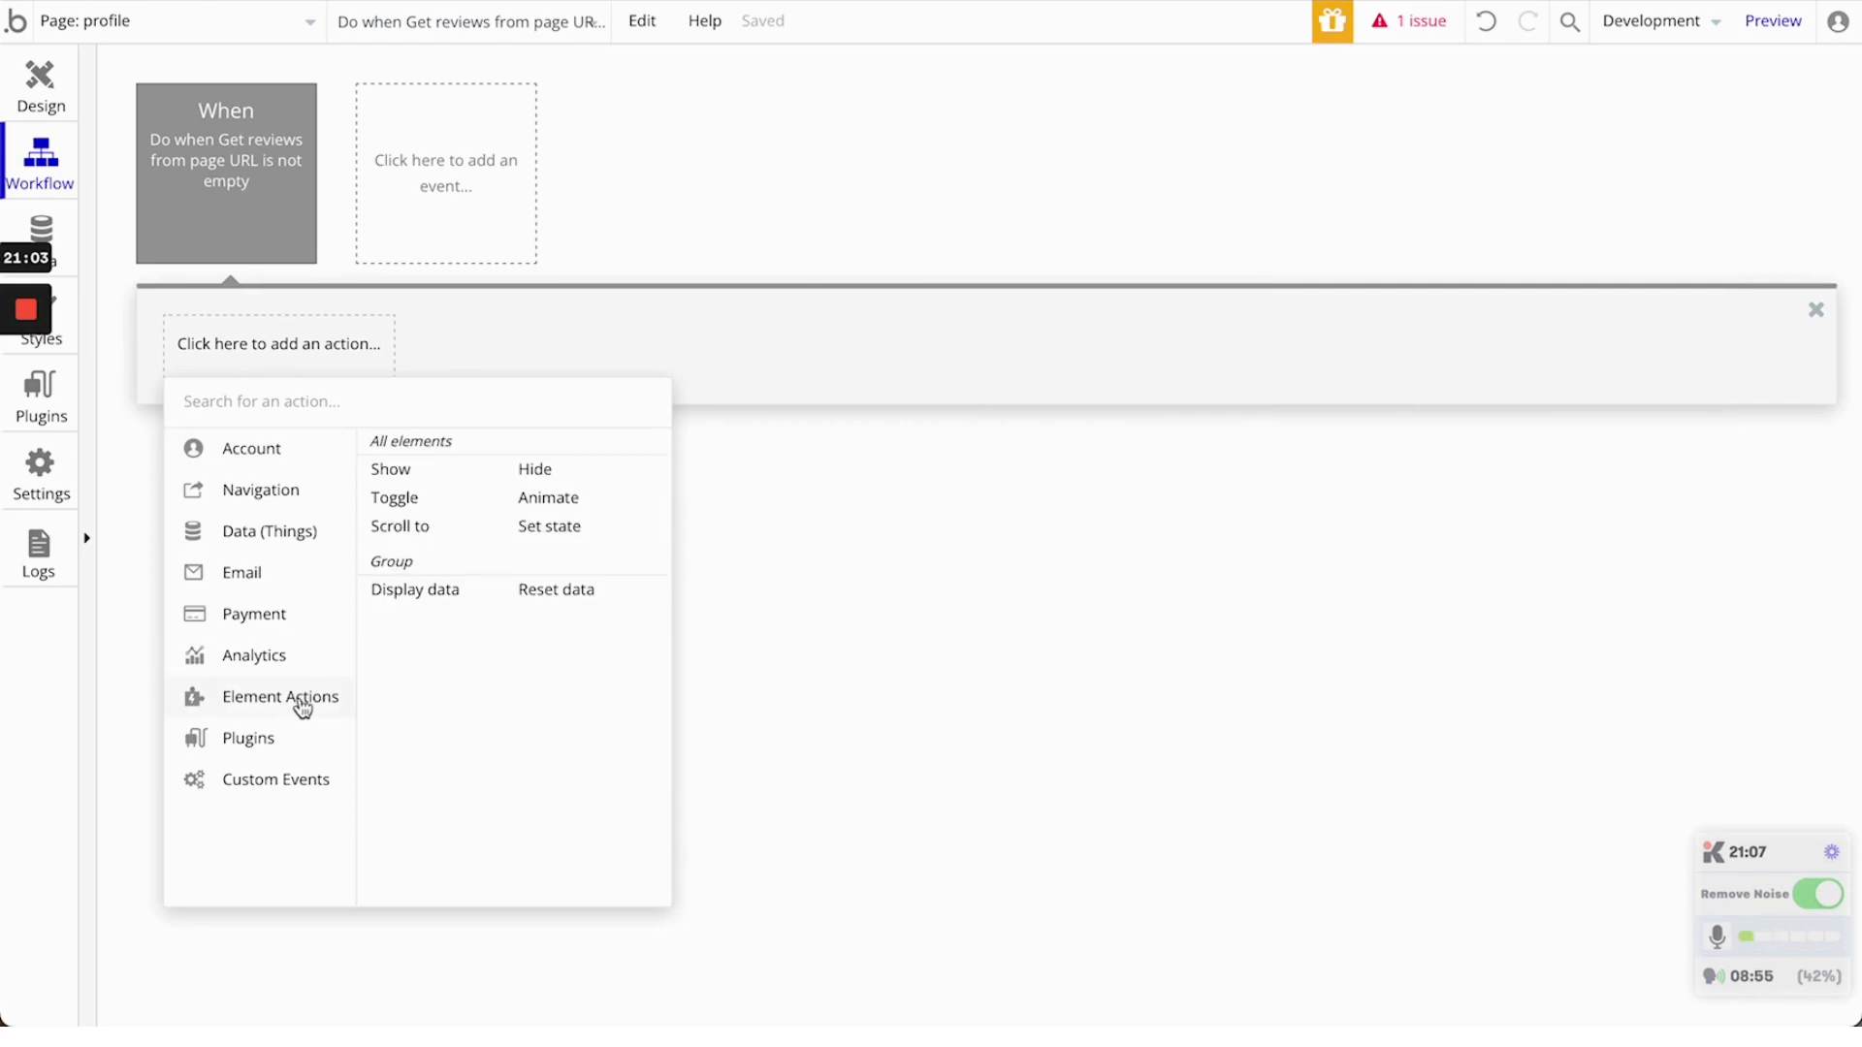
{"action": "left_click", "coordinate": [438, 476]}
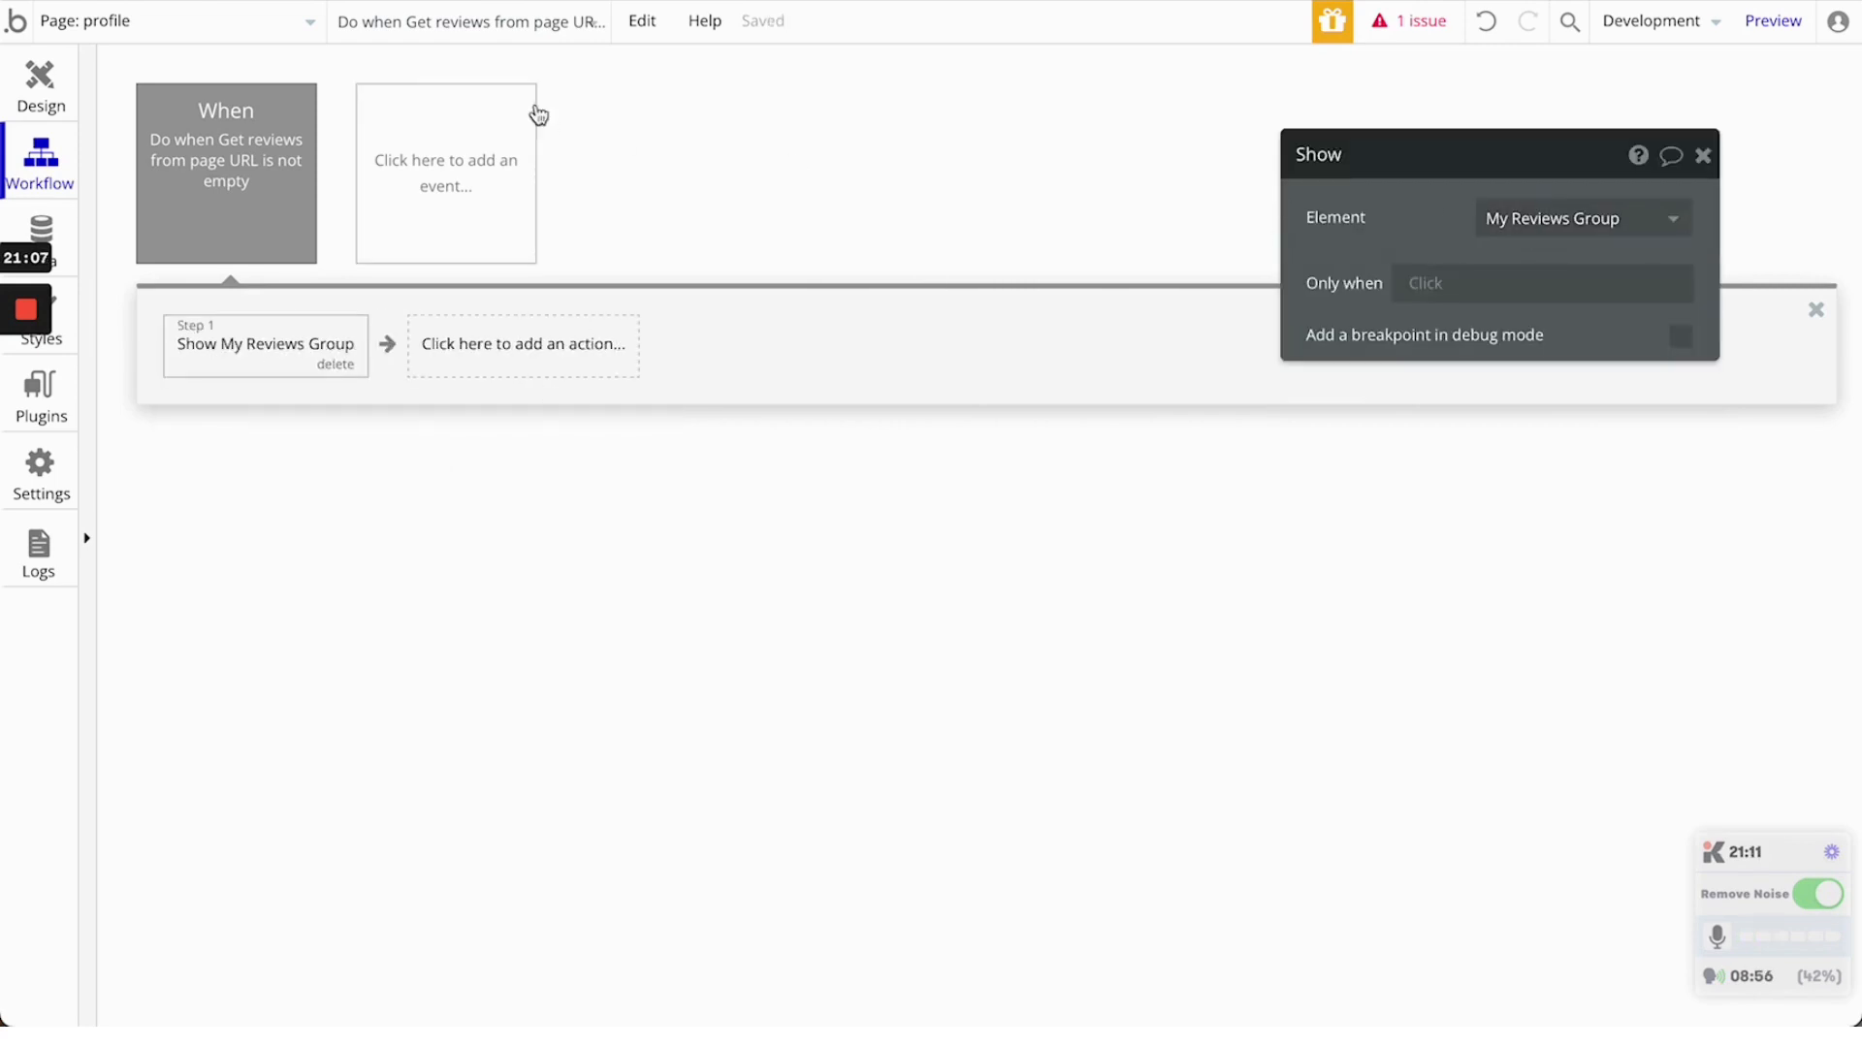
Return to the design view and open the Header reusable element
{"action": "left_click", "coordinate": [29, 70]}
{"action": "left_click", "coordinate": [215, 21]}
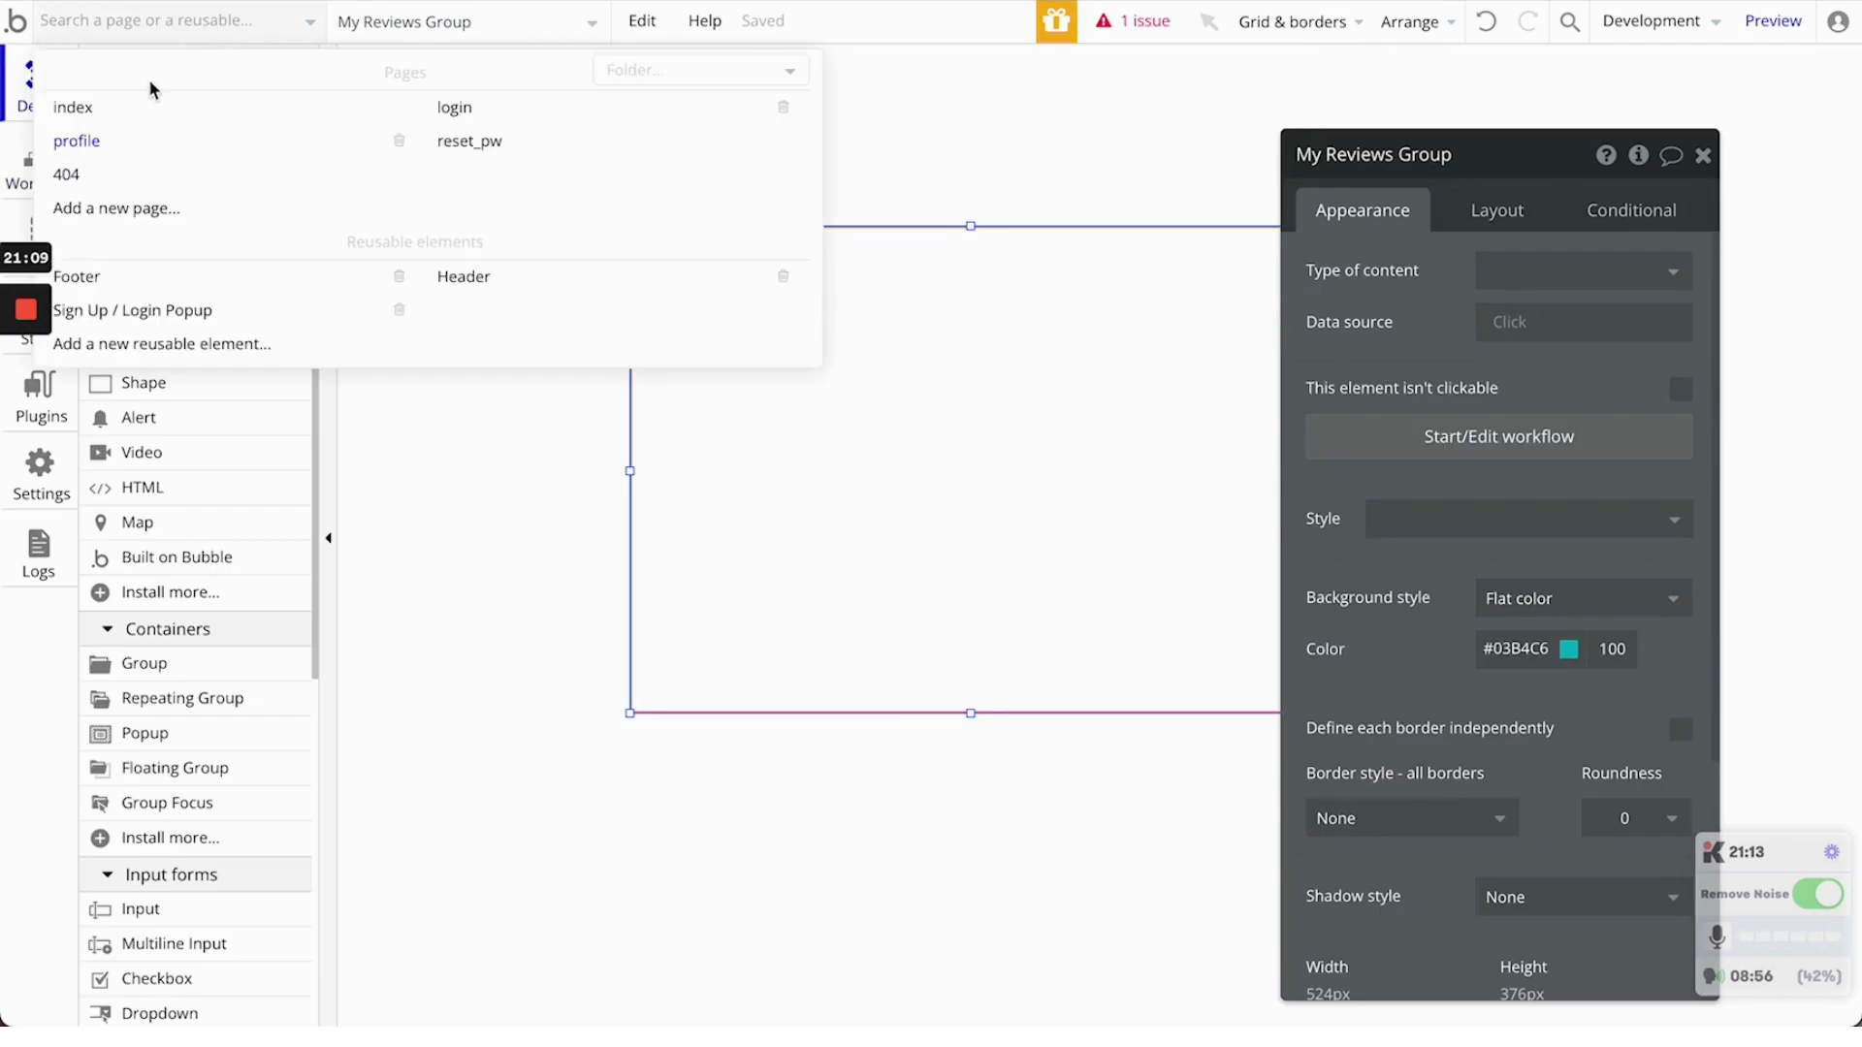
{"action": "left_click", "coordinate": [461, 280]}
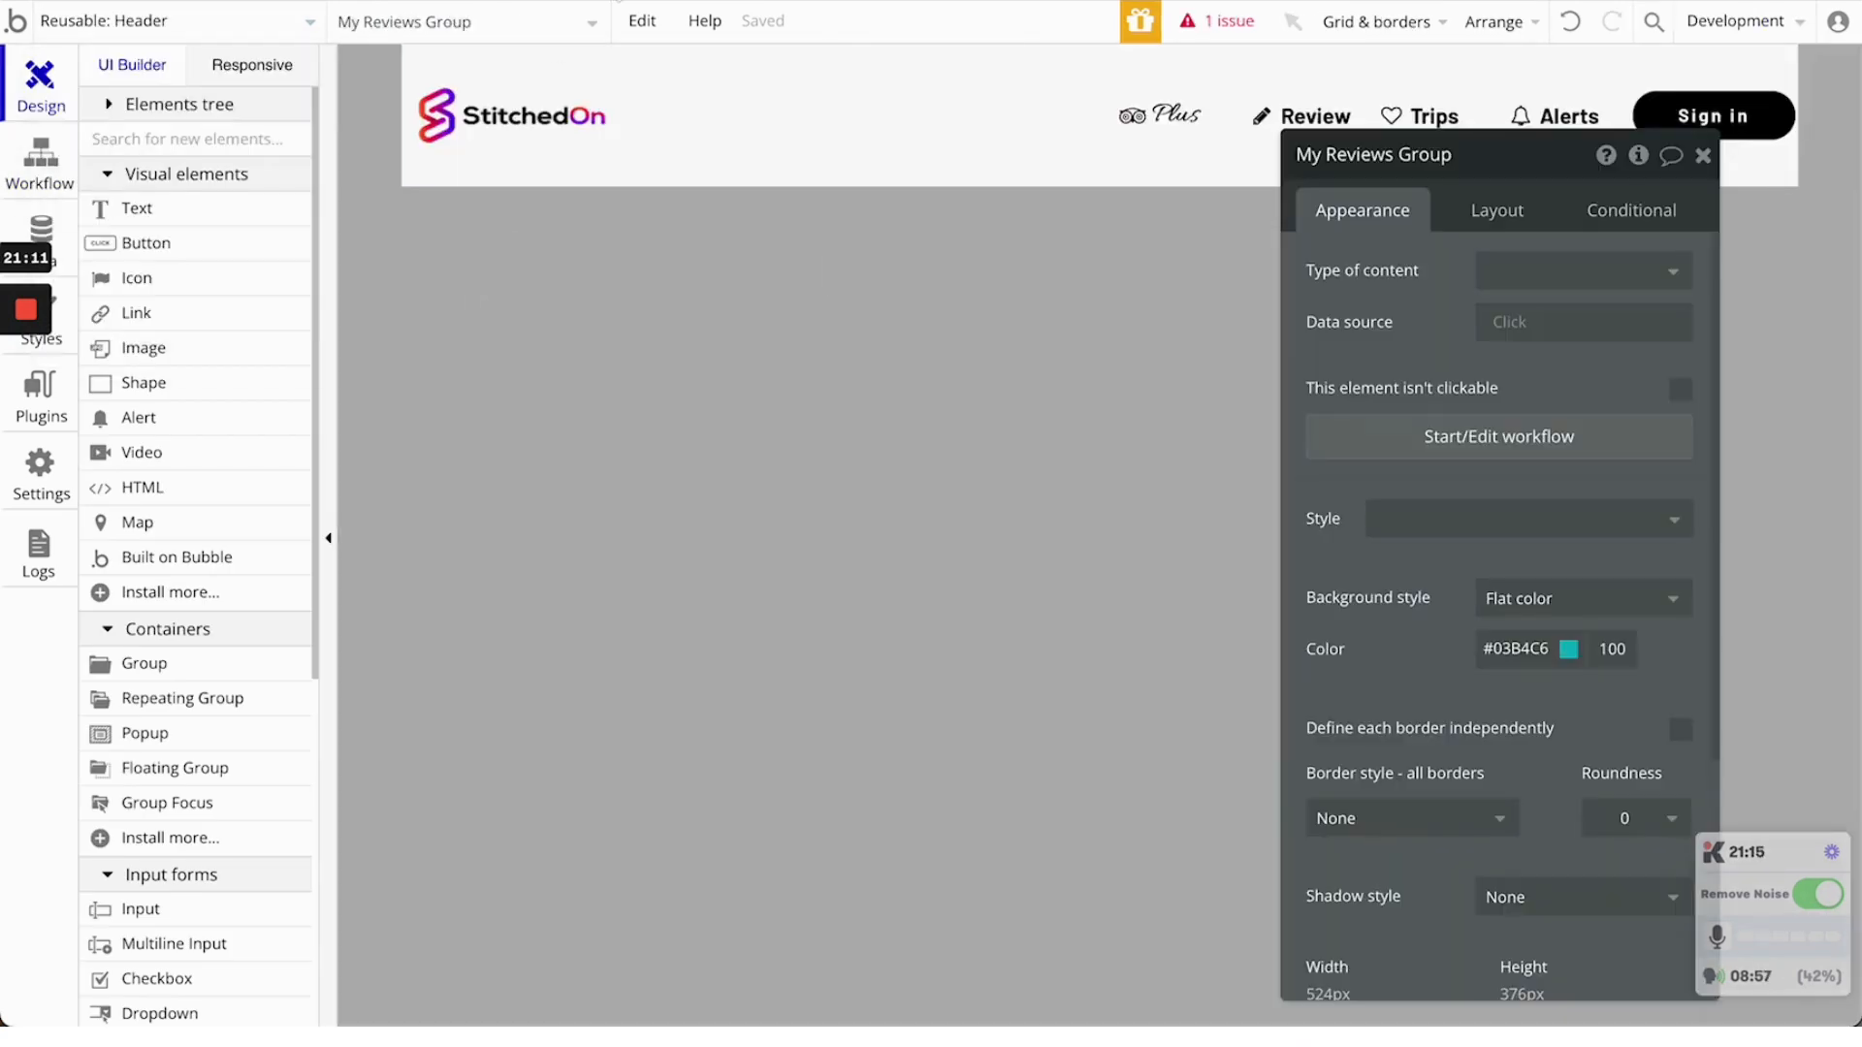
Switch to the app preview, refresh it, and follow the header's Review link to inspect the profile page's URL
{"action": "left_click", "coordinate": [621, 1]}
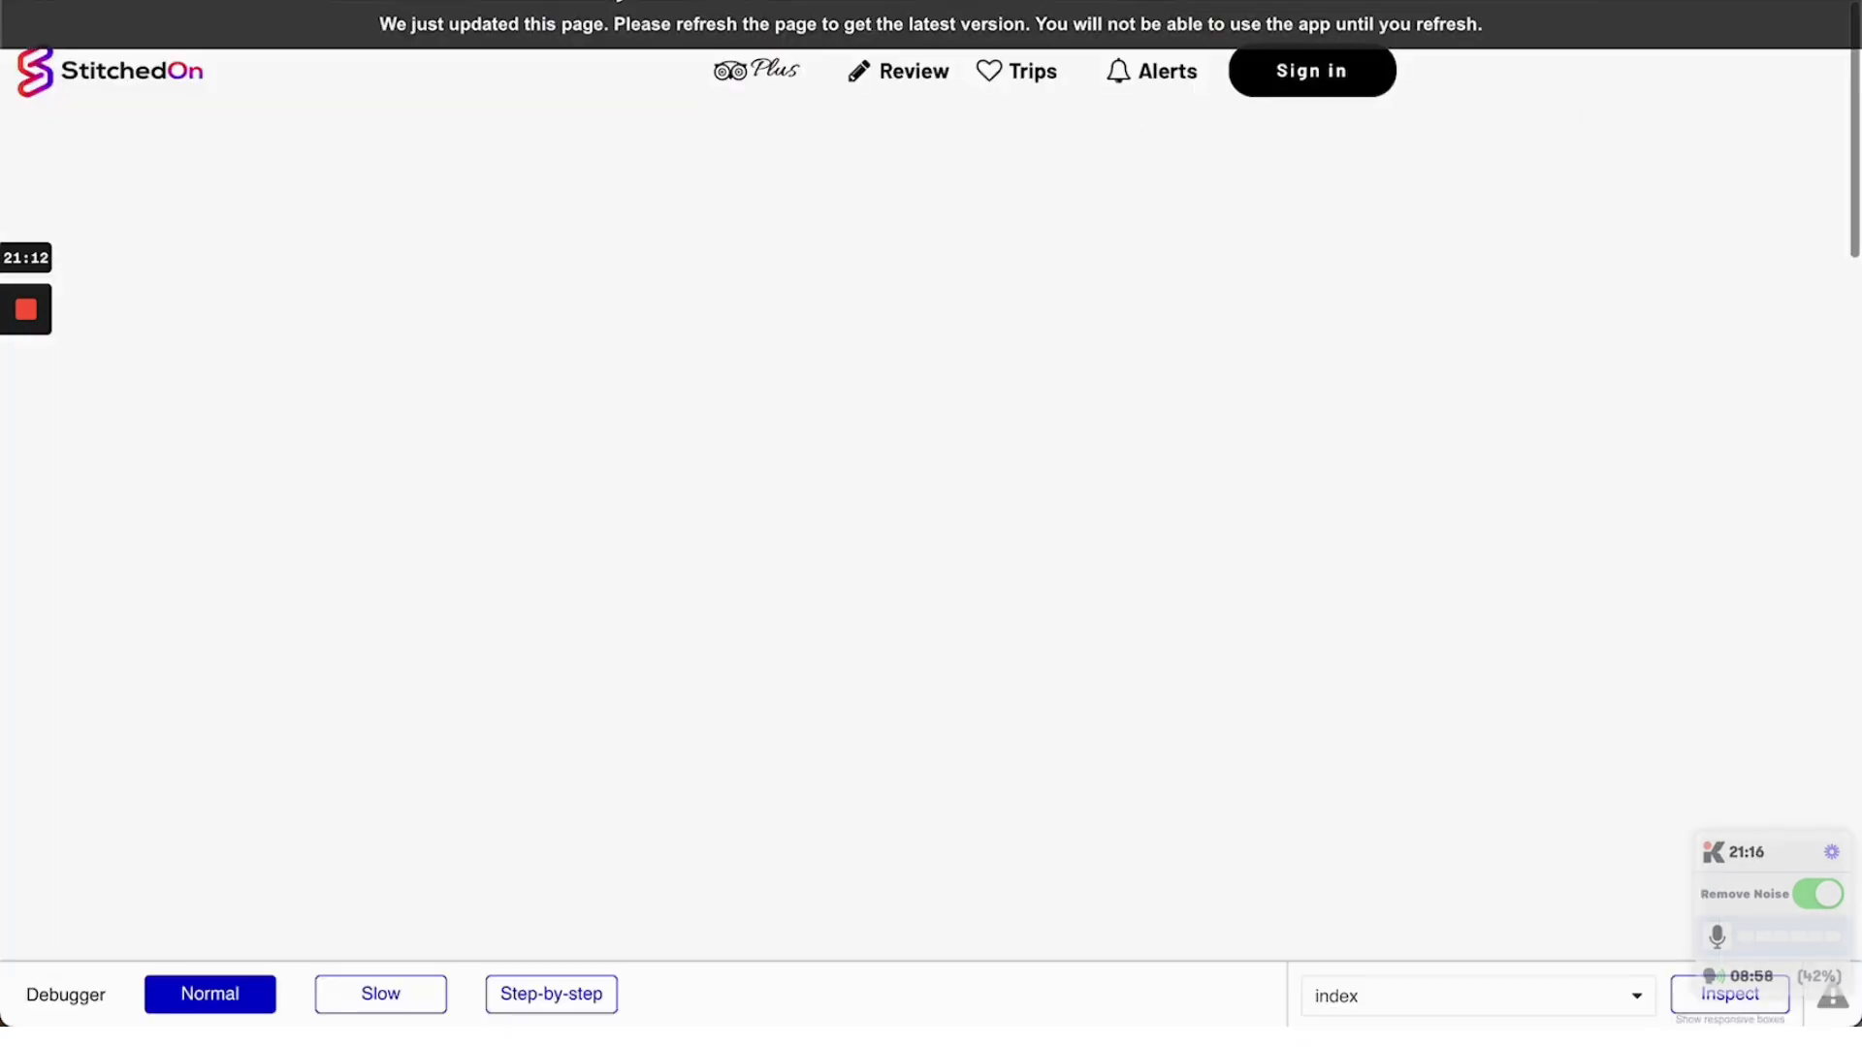
{"action": "left_click", "coordinate": [628, 39]}
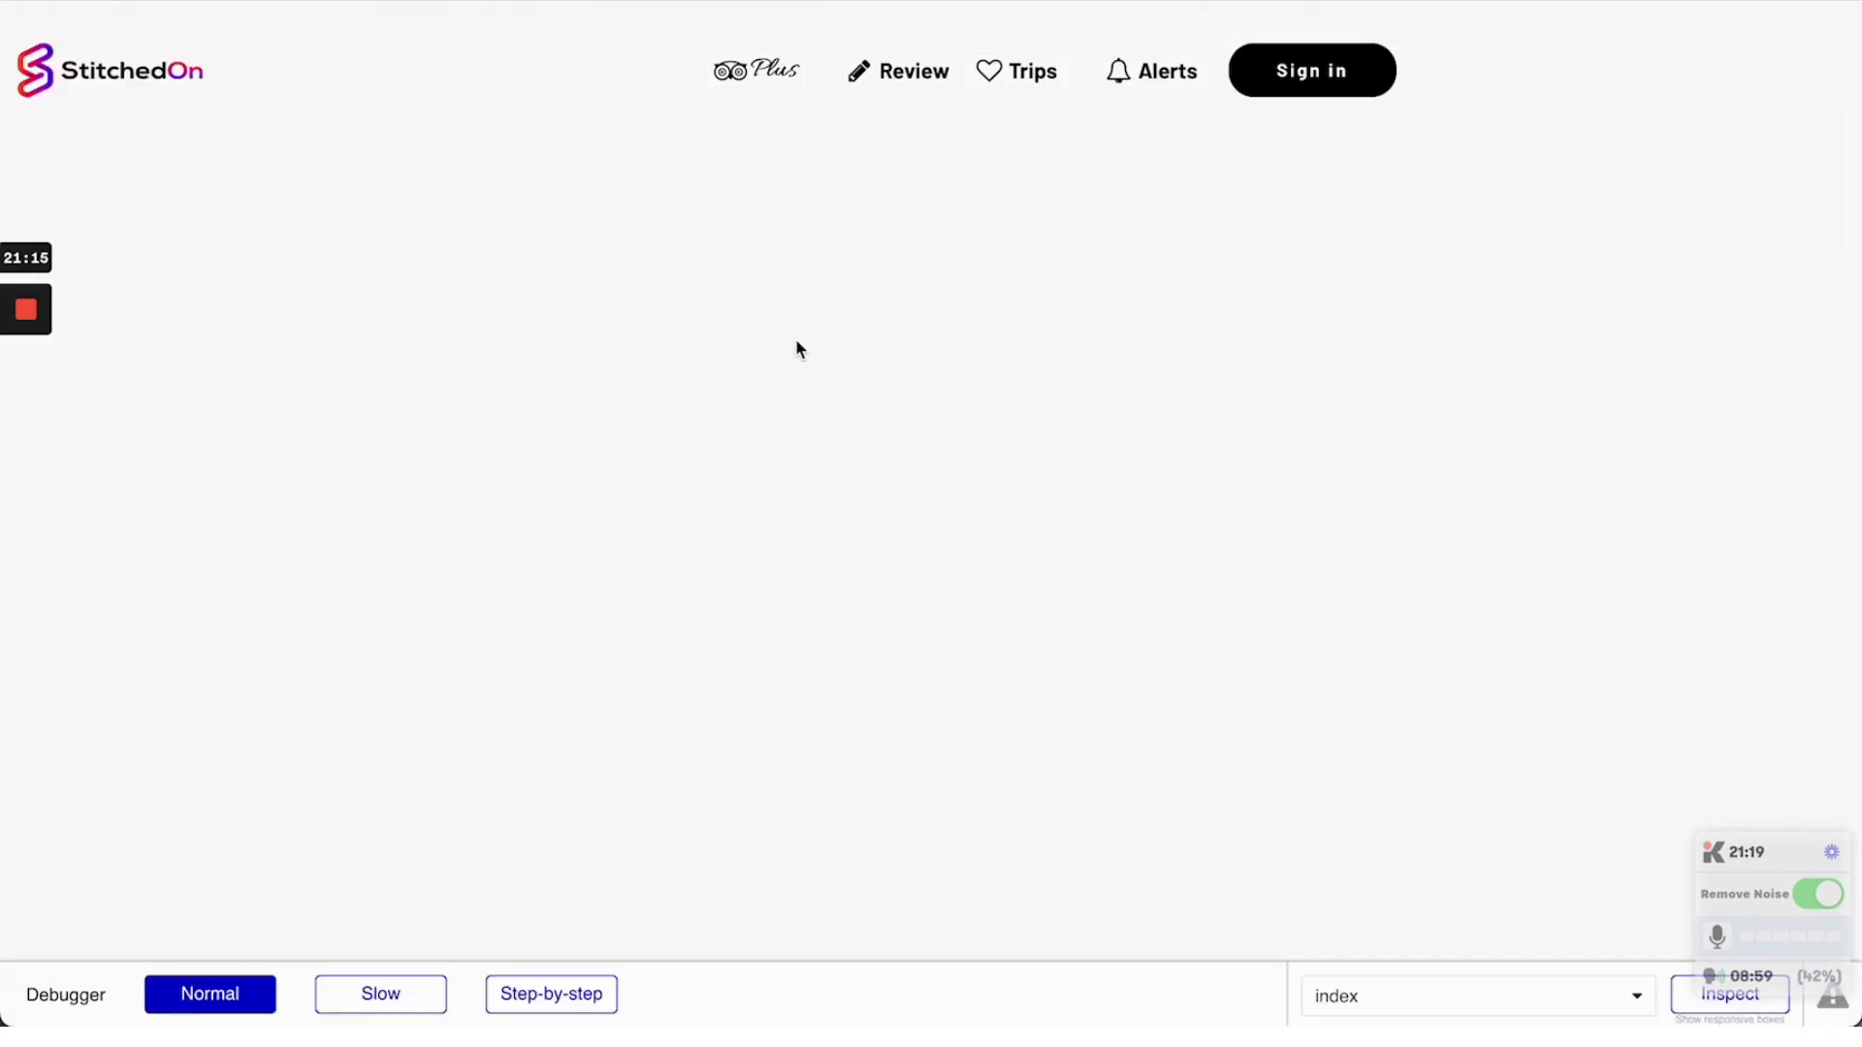
{"action": "left_click", "coordinate": [899, 80]}
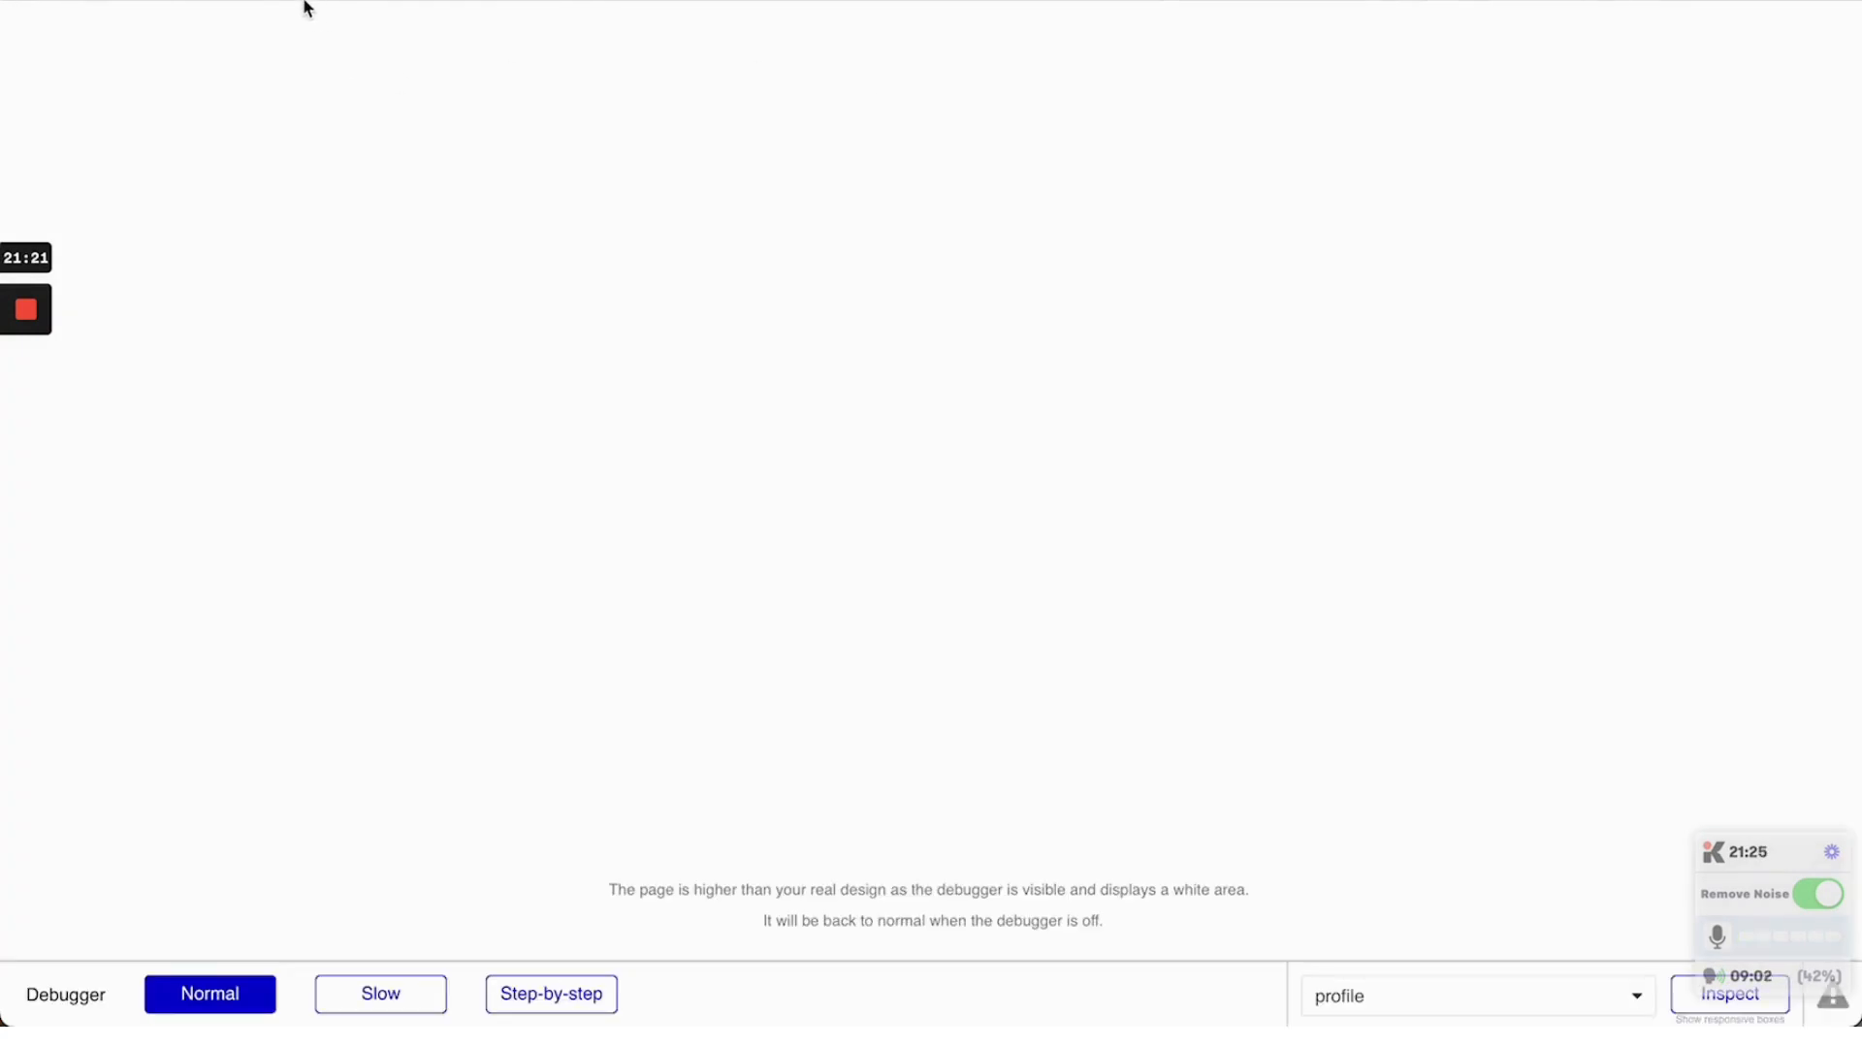
{"action": "key", "text": "super+l"}
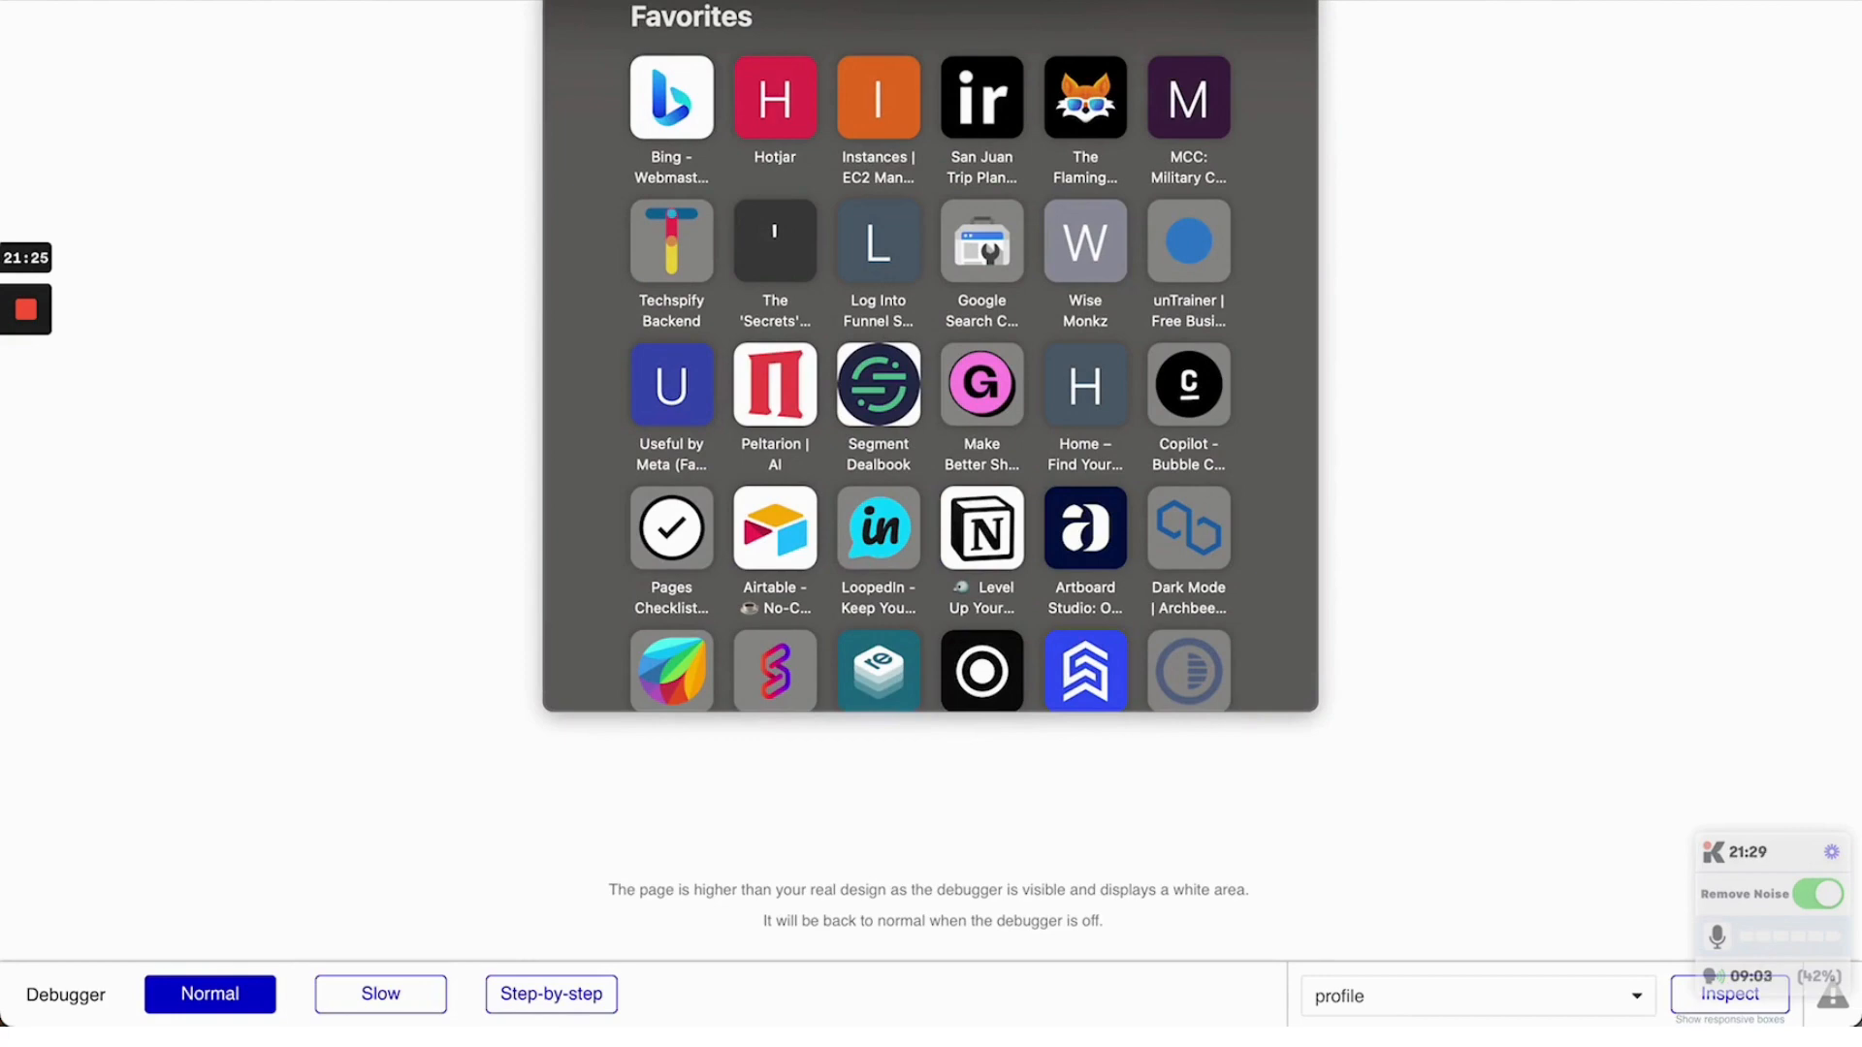
Return to the Bubble editor and open the profile page's workflows
{"action": "left_click", "coordinate": [329, 185]}
{"action": "left_click", "coordinate": [300, 1]}
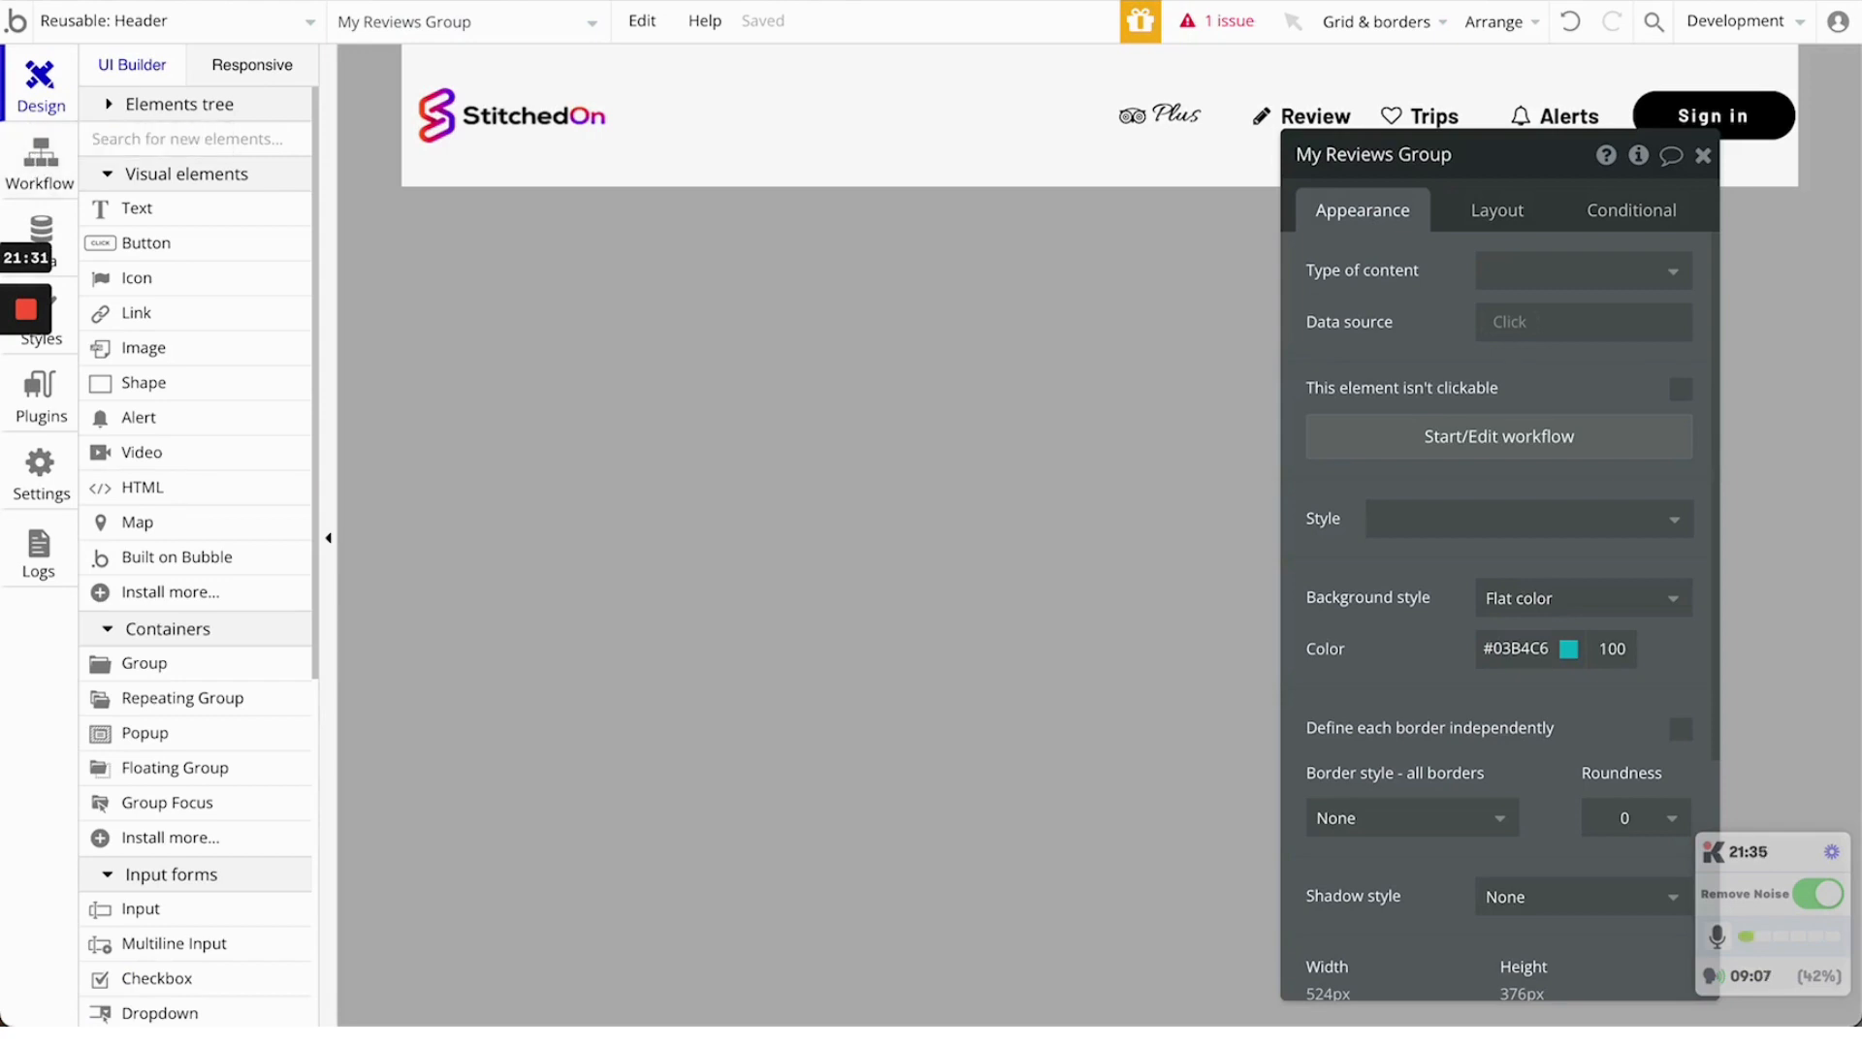
{"action": "left_click", "coordinate": [13, 172]}
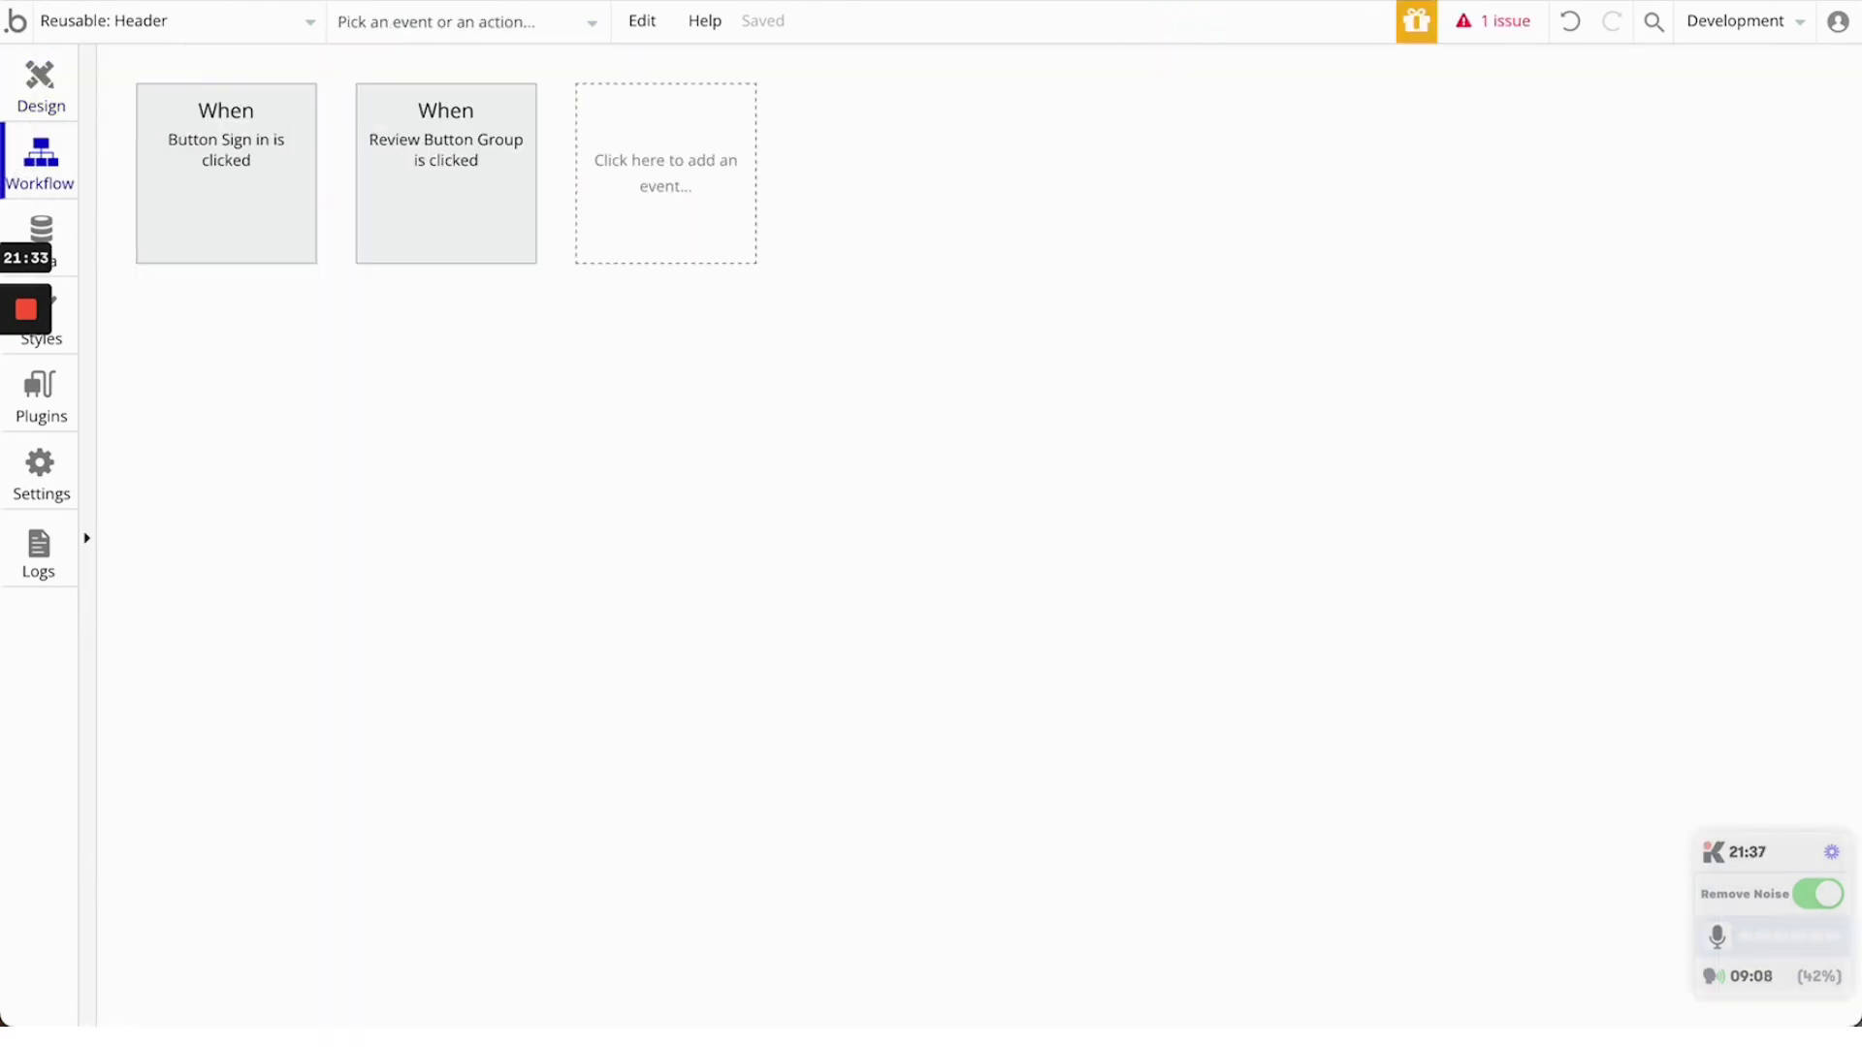
{"action": "left_click", "coordinate": [197, 24]}
{"action": "left_click", "coordinate": [161, 143]}
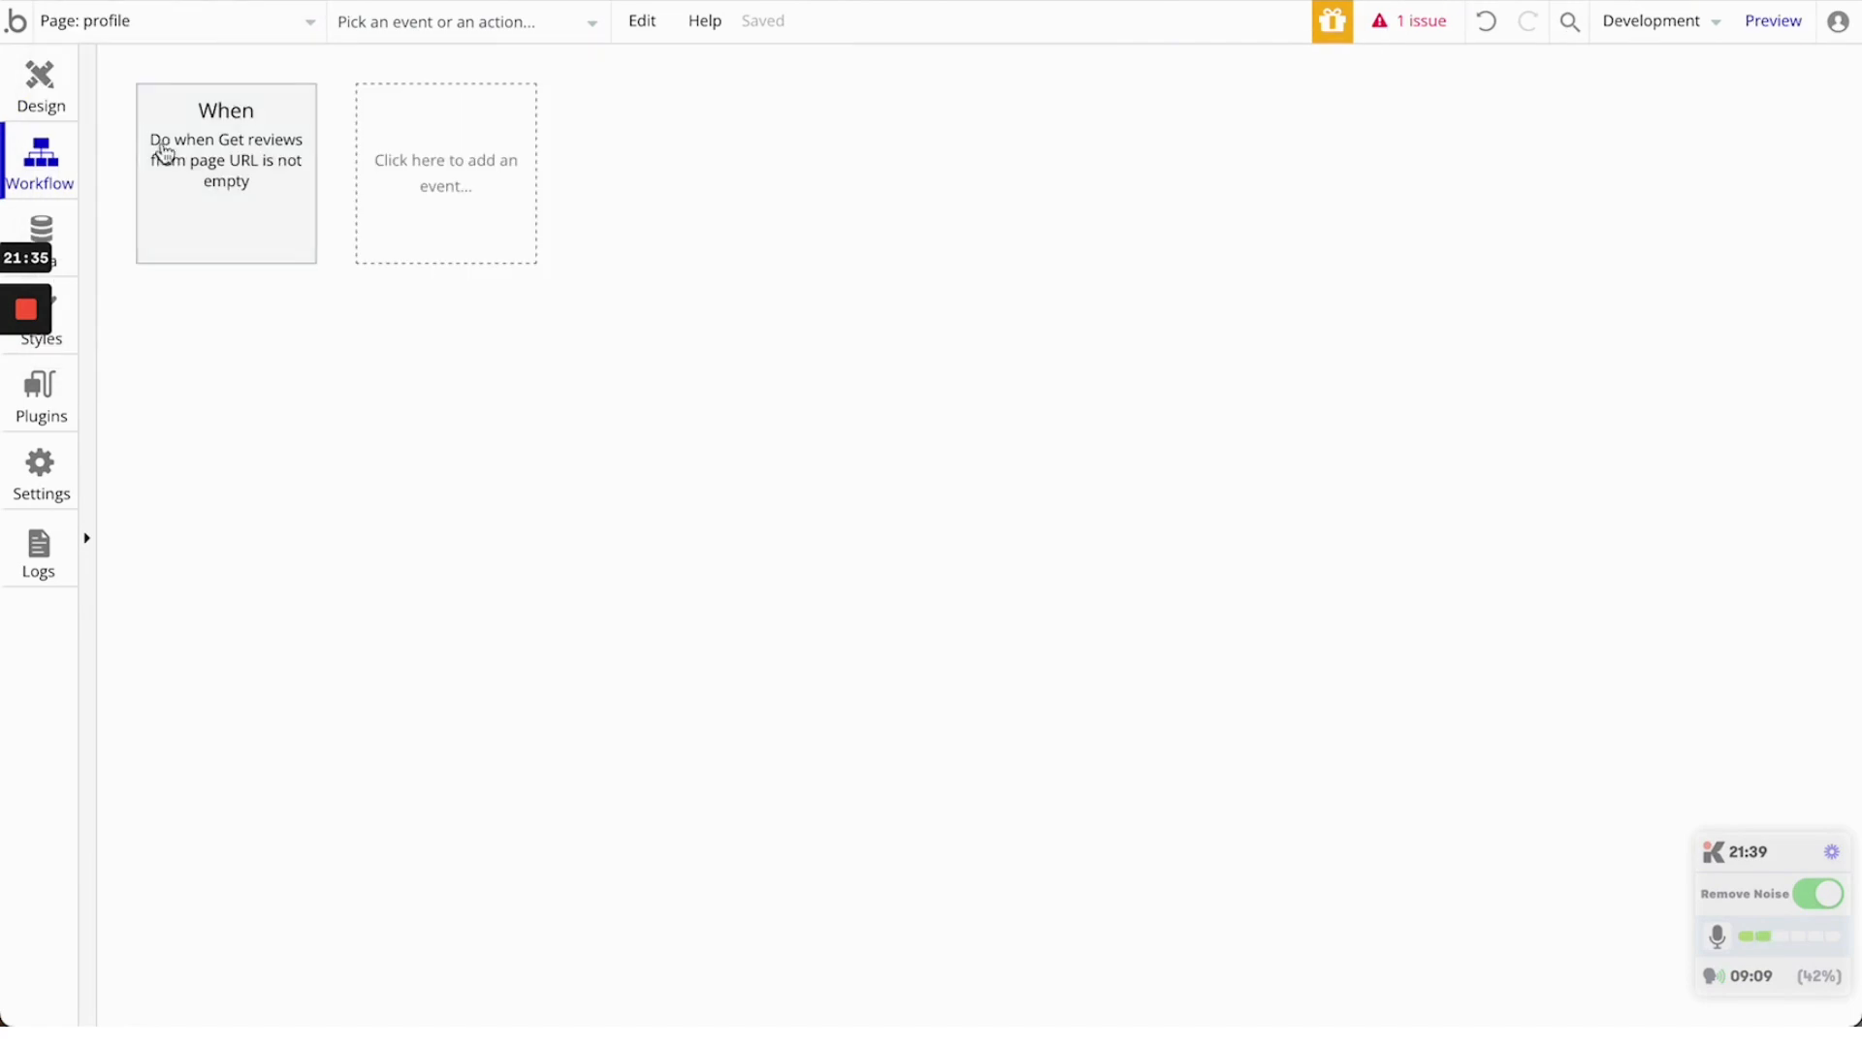
{"action": "left_click", "coordinate": [35, 100]}
{"action": "left_click", "coordinate": [40, 157]}
Change the page event's Only when condition to run when Get reviews from page URL is empty
{"action": "left_click", "coordinate": [249, 151]}
{"action": "left_click", "coordinate": [1611, 390]}
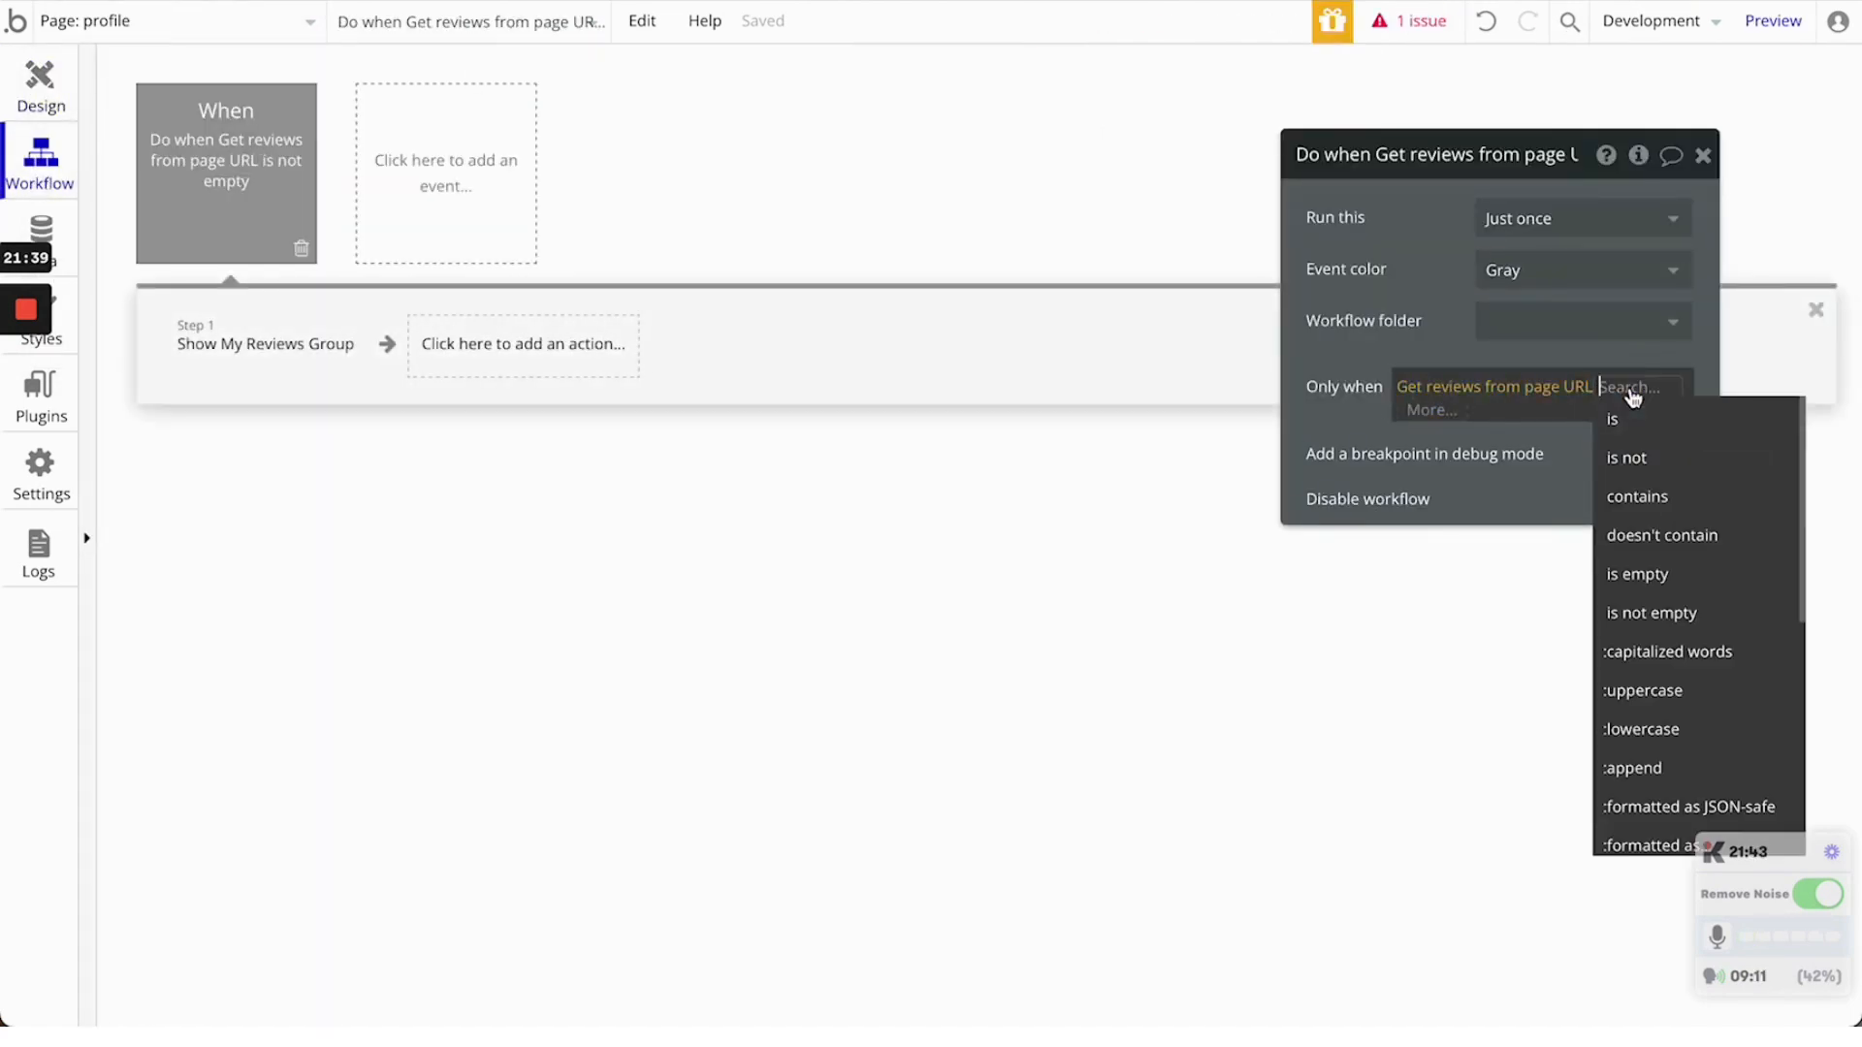
{"action": "left_click", "coordinate": [1654, 578]}
{"action": "left_click", "coordinate": [1703, 156]}
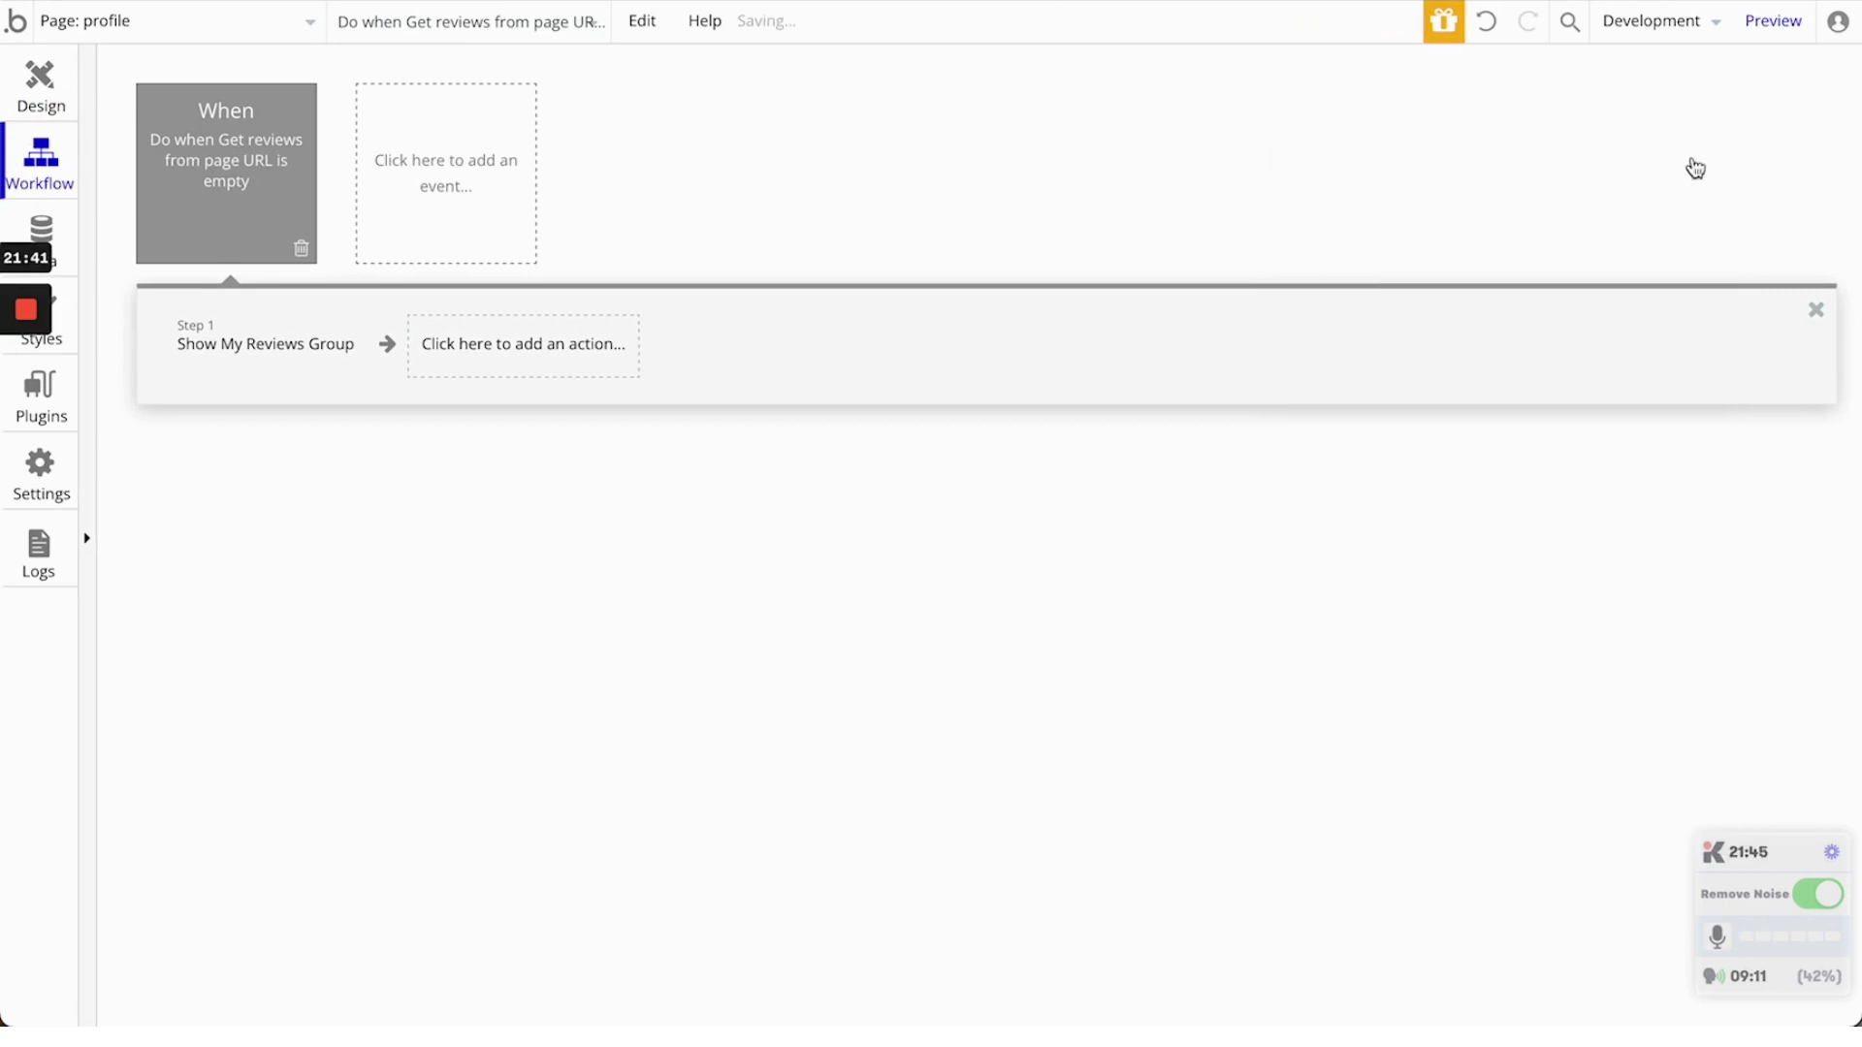
Return the editor to the design view, then refresh the app preview and follow the header's Review link
{"action": "left_click", "coordinate": [39, 77]}
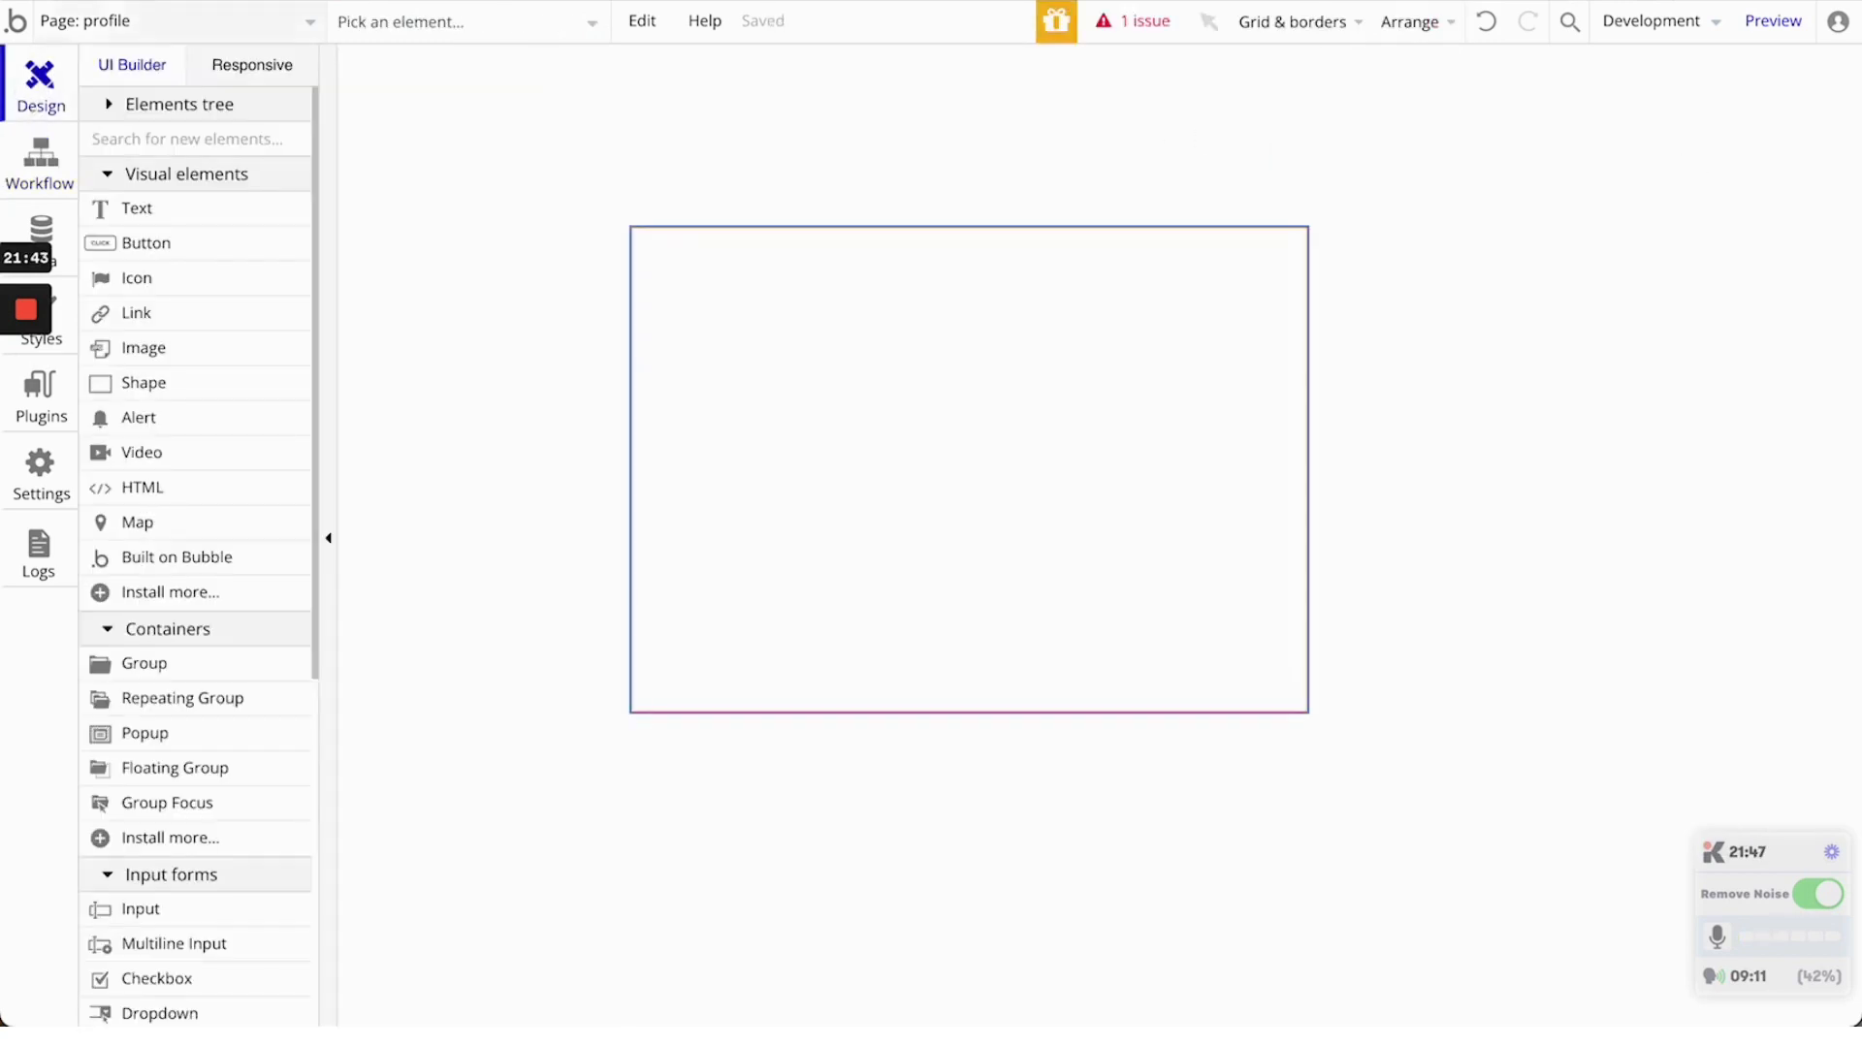
{"action": "left_click", "coordinate": [611, 2]}
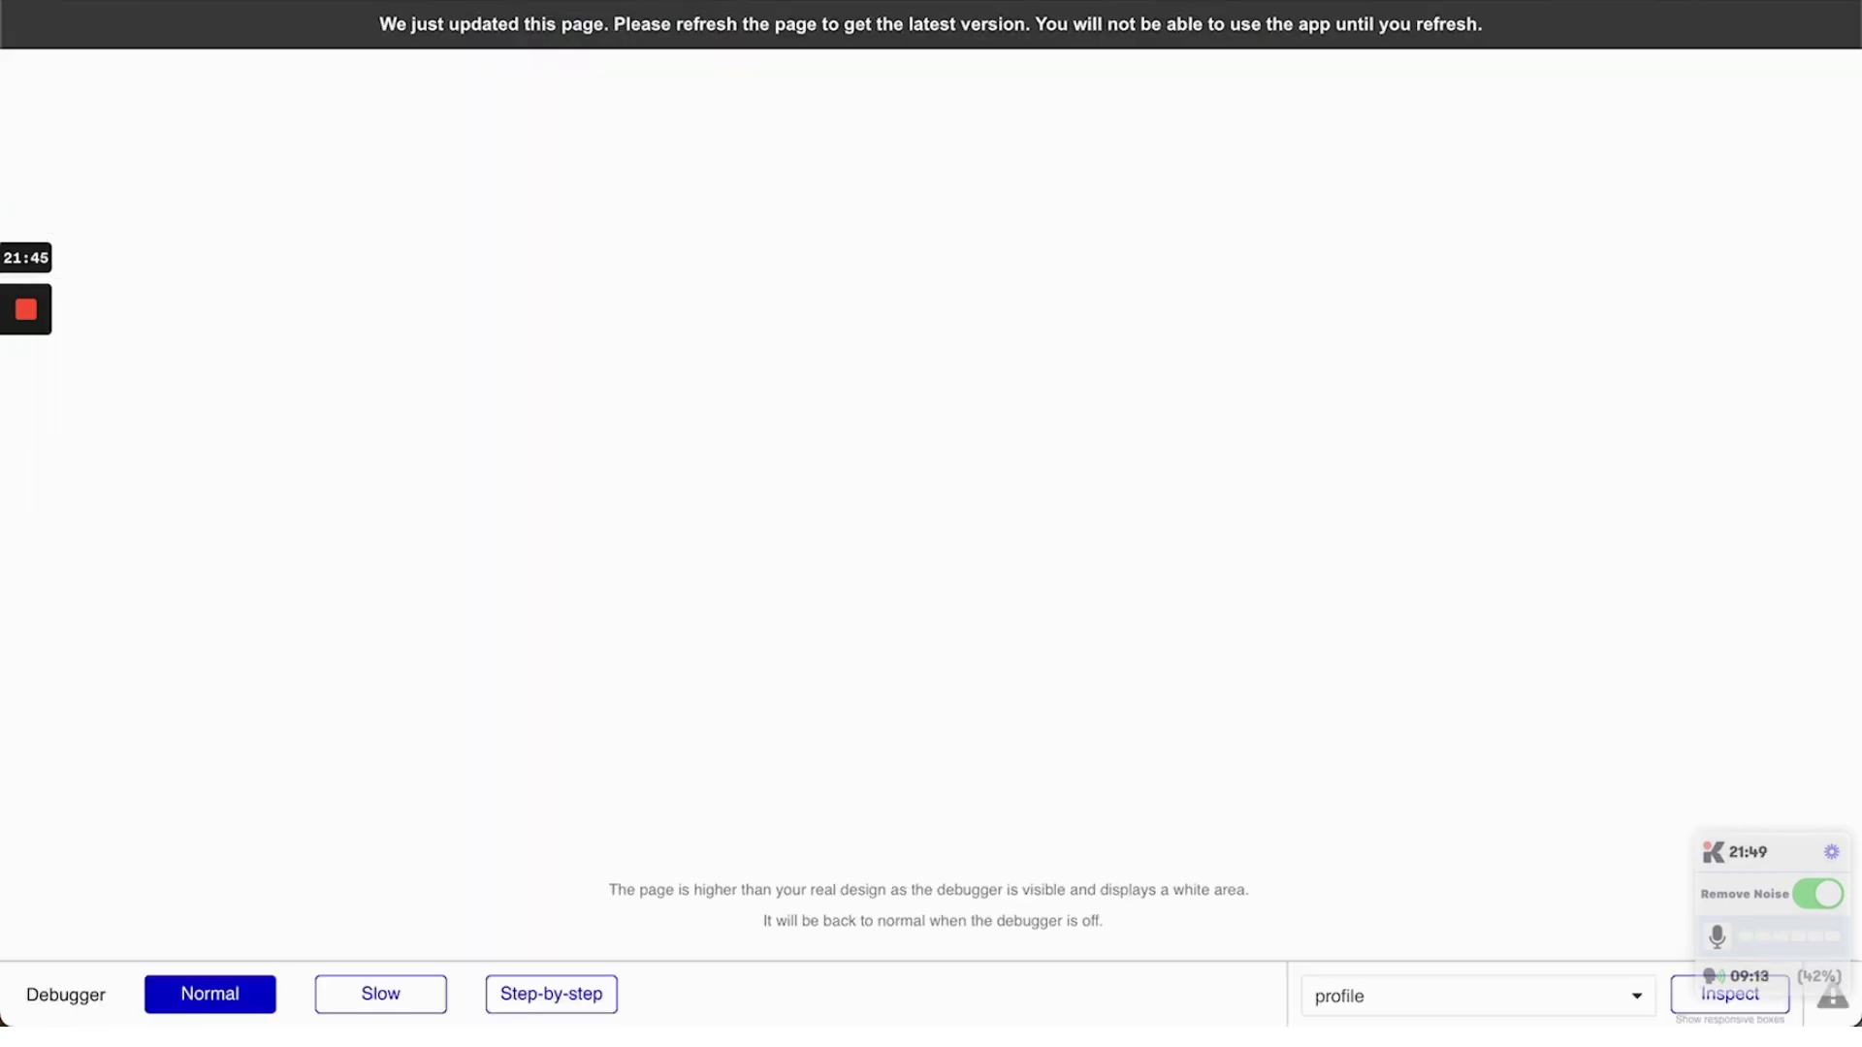
{"action": "key", "text": "super+r"}
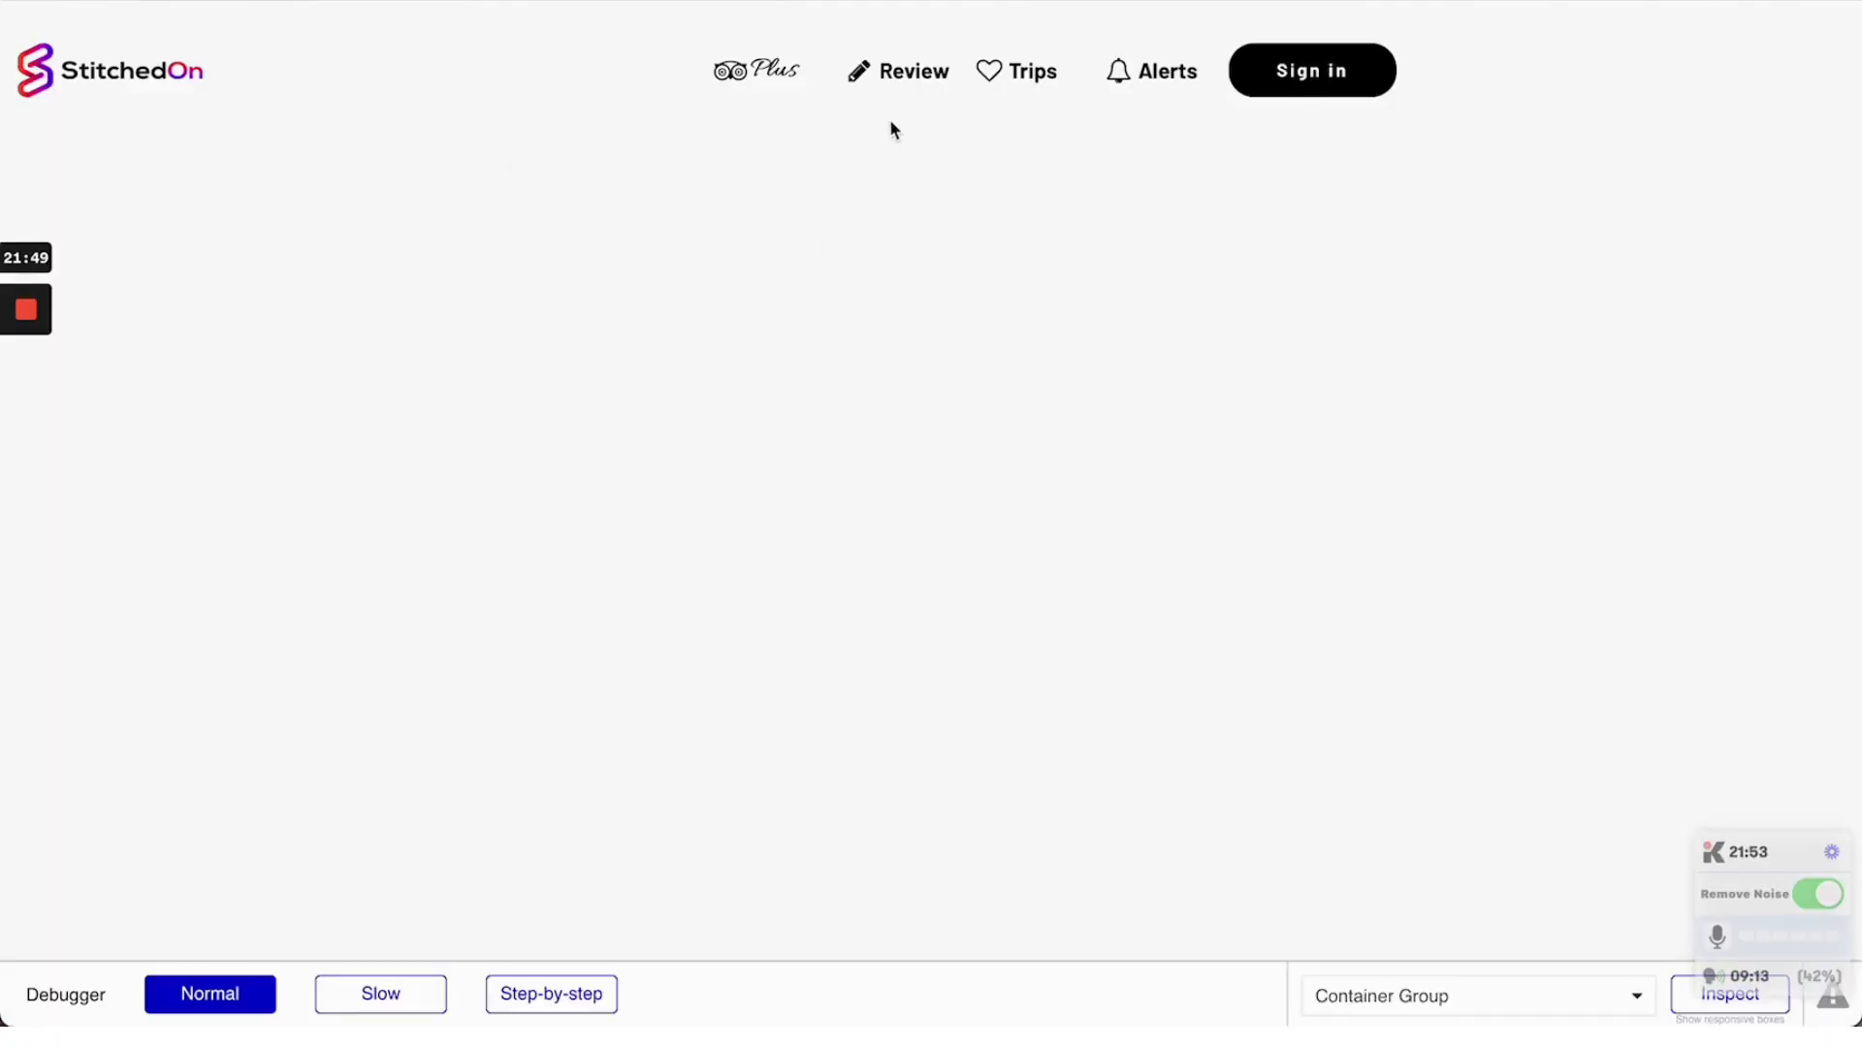
{"action": "left_click", "coordinate": [909, 75]}
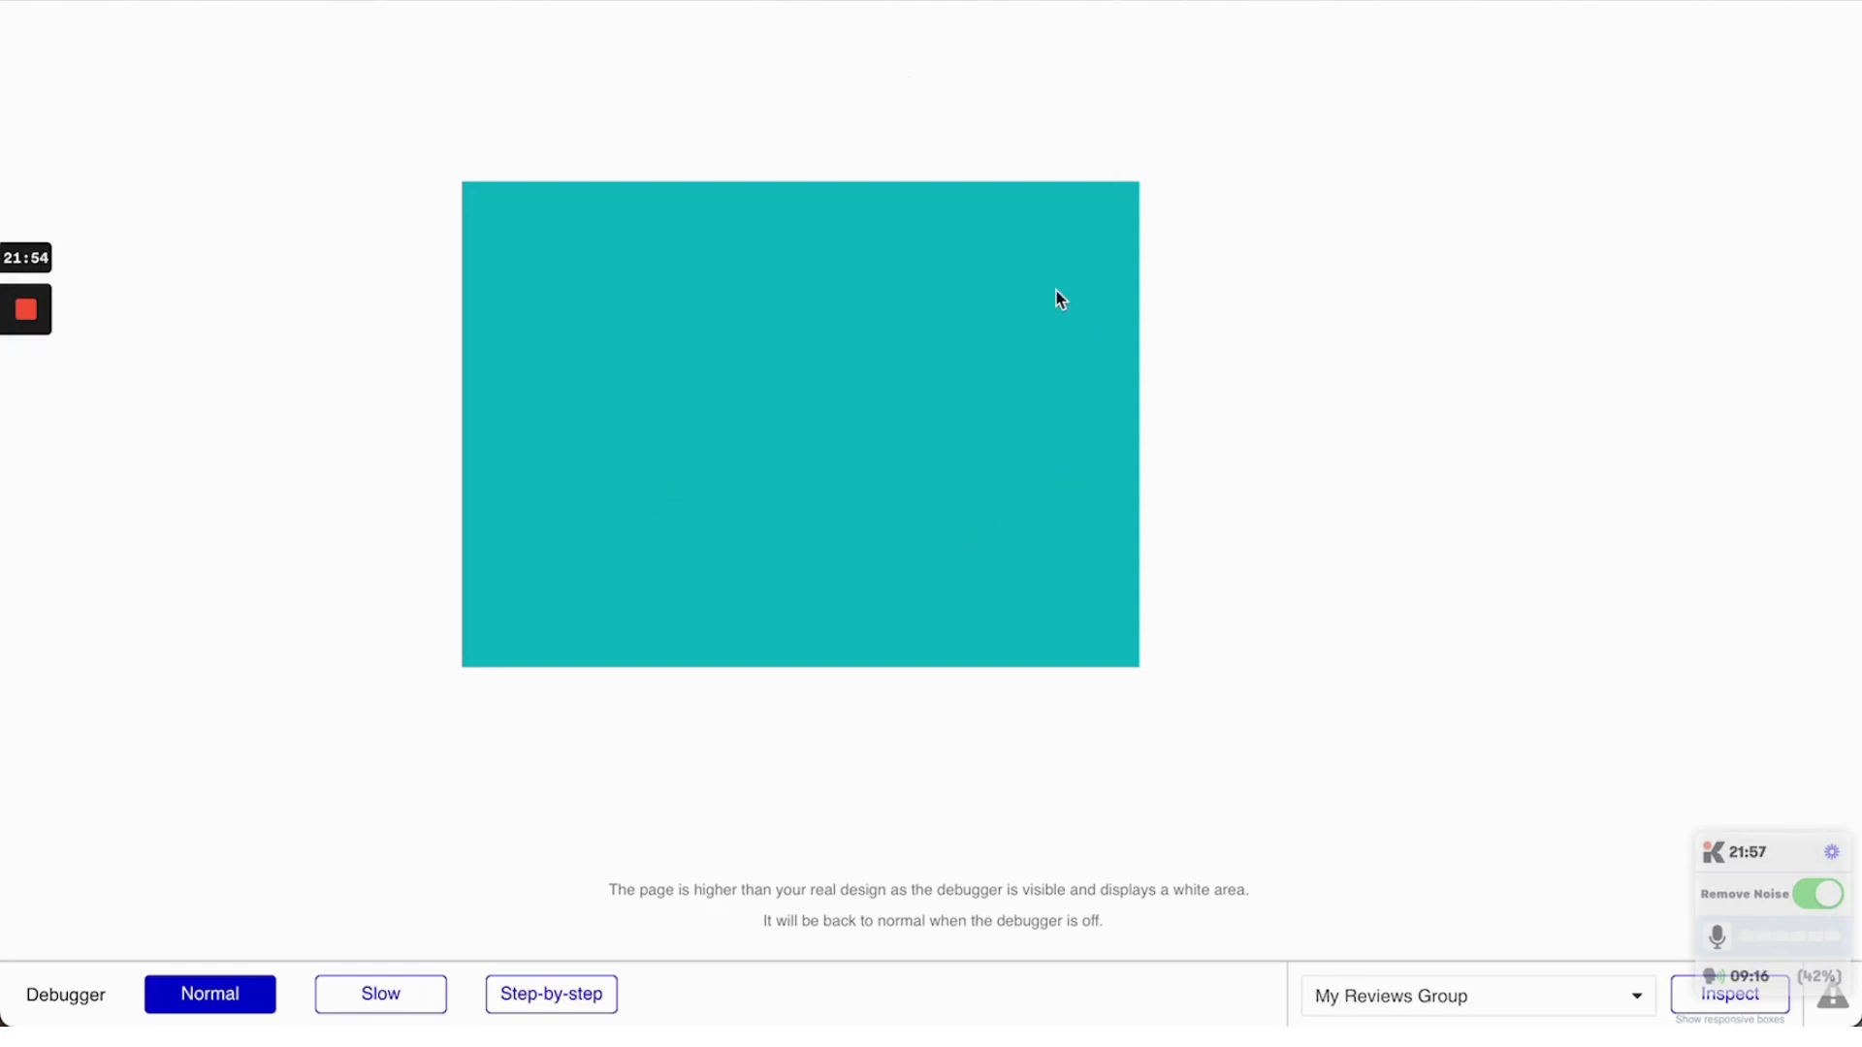
Test the profile page by editing and reloading its URL to check when My Reviews Group shows, and return to the header page
{"action": "key", "text": "super+l"}
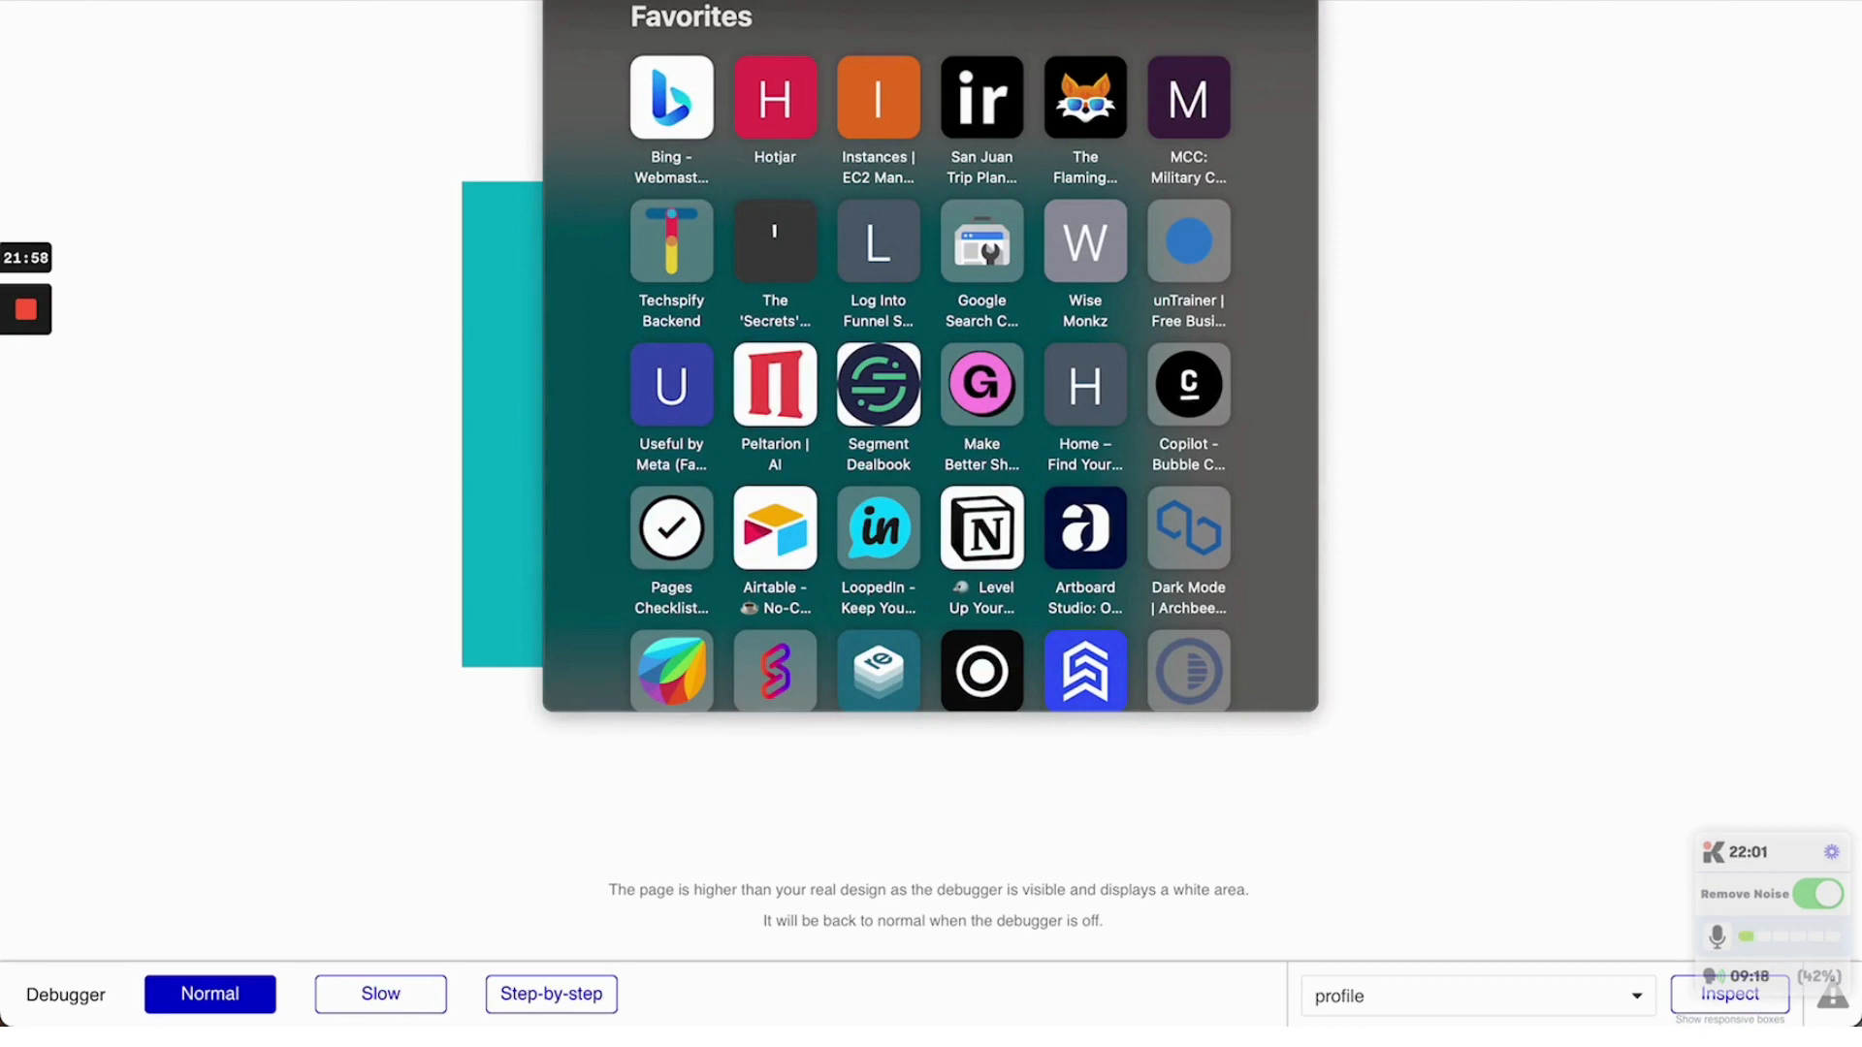
{"action": "key", "text": "Escape"}
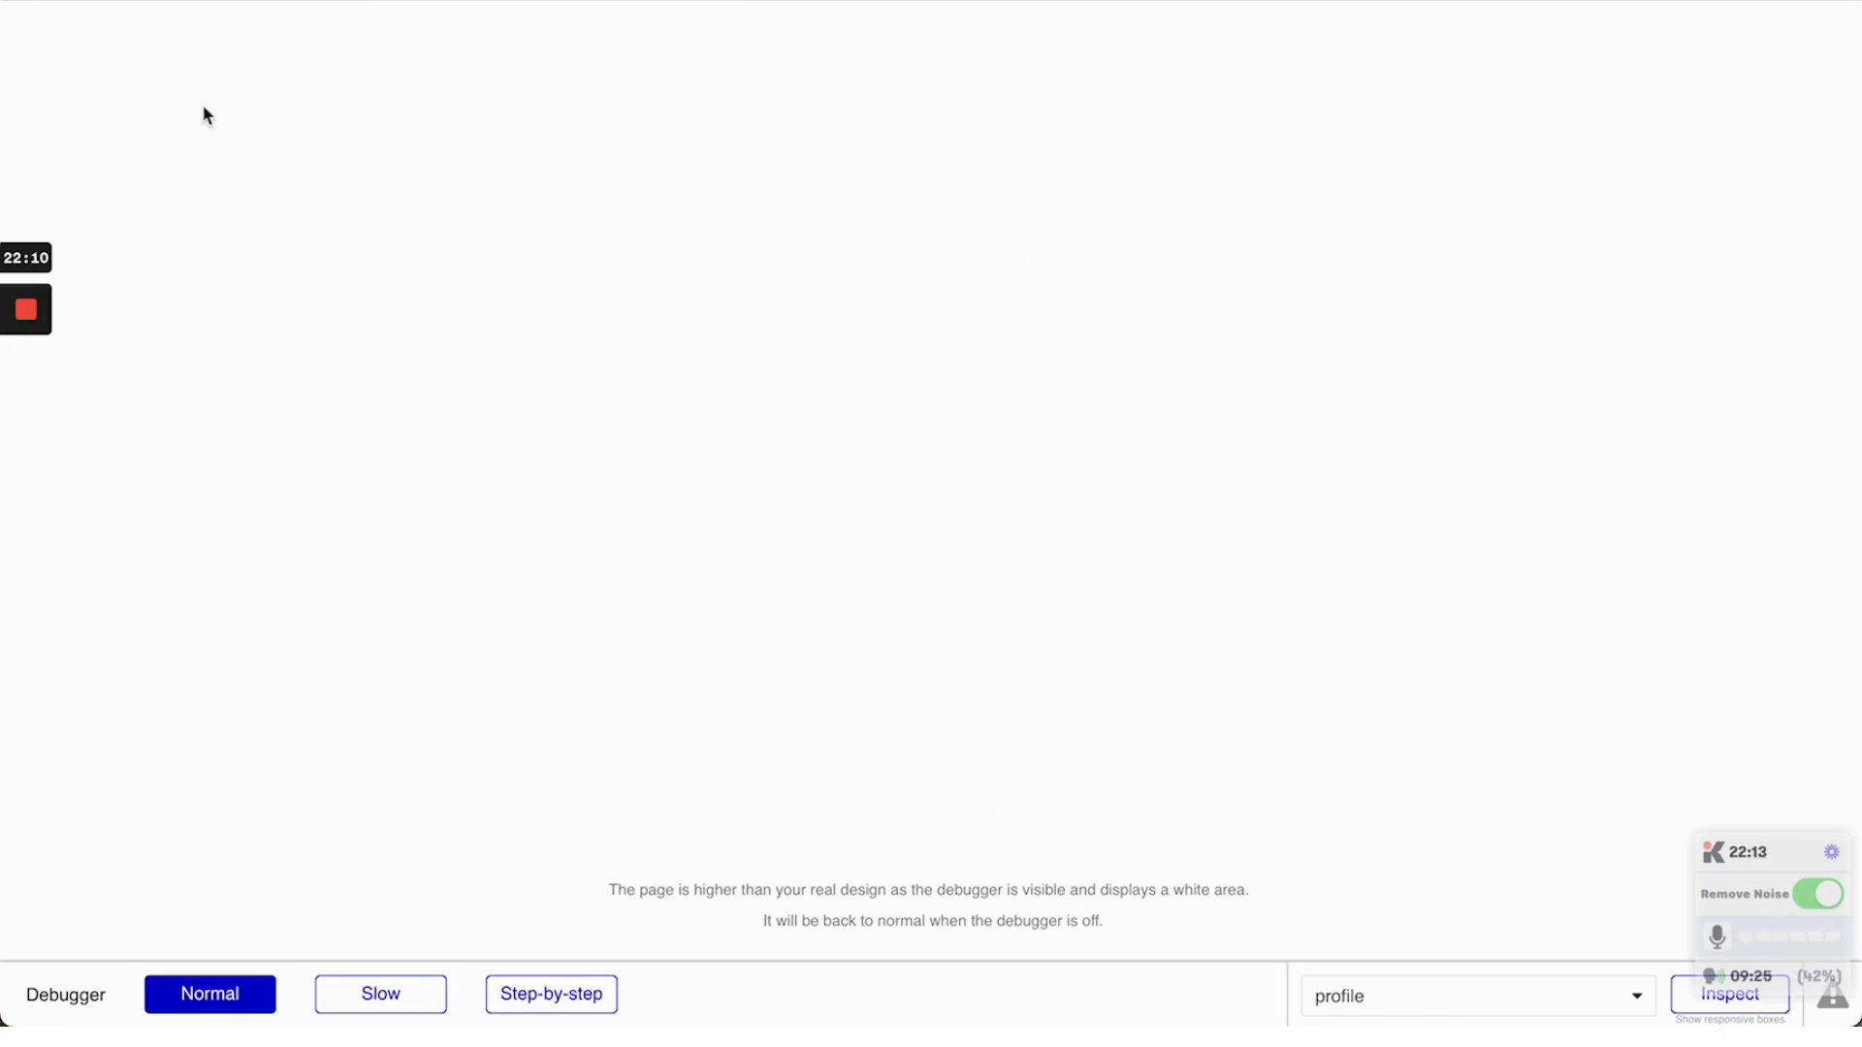
{"action": "key", "text": "super+l"}
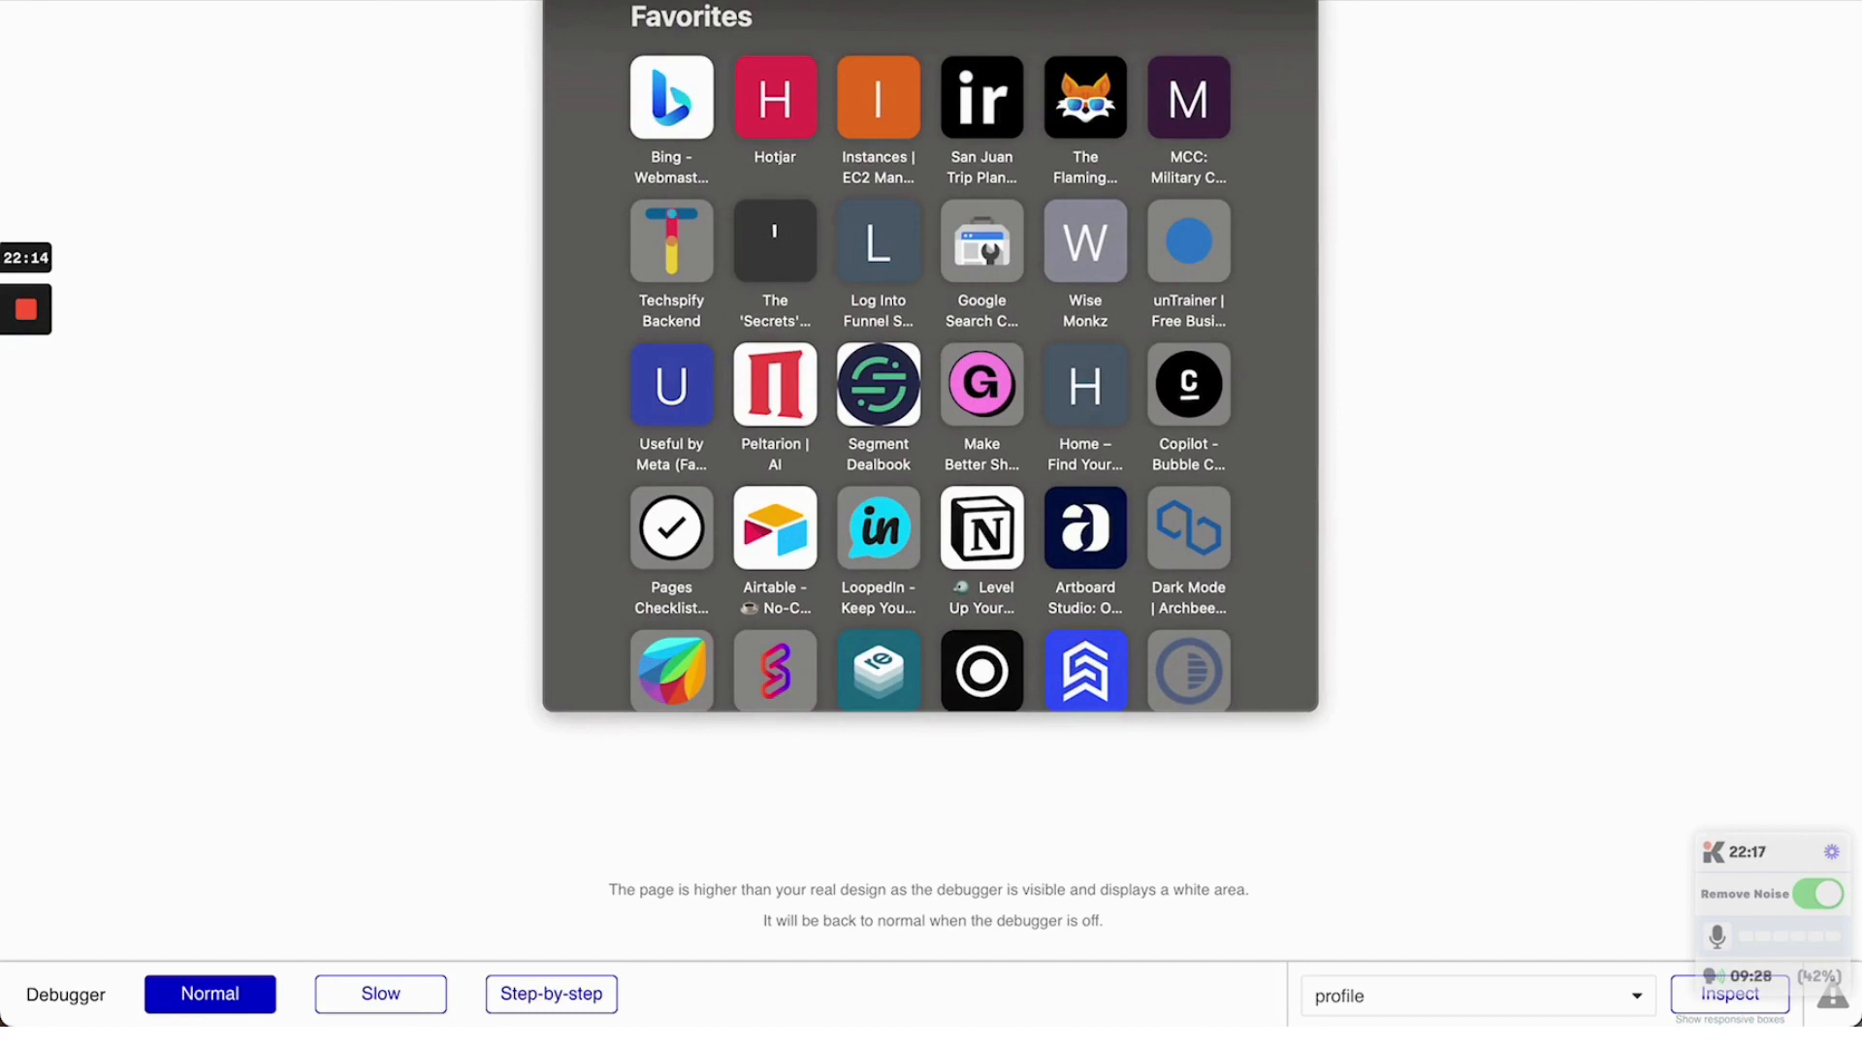
{"action": "key", "text": "super+v"}
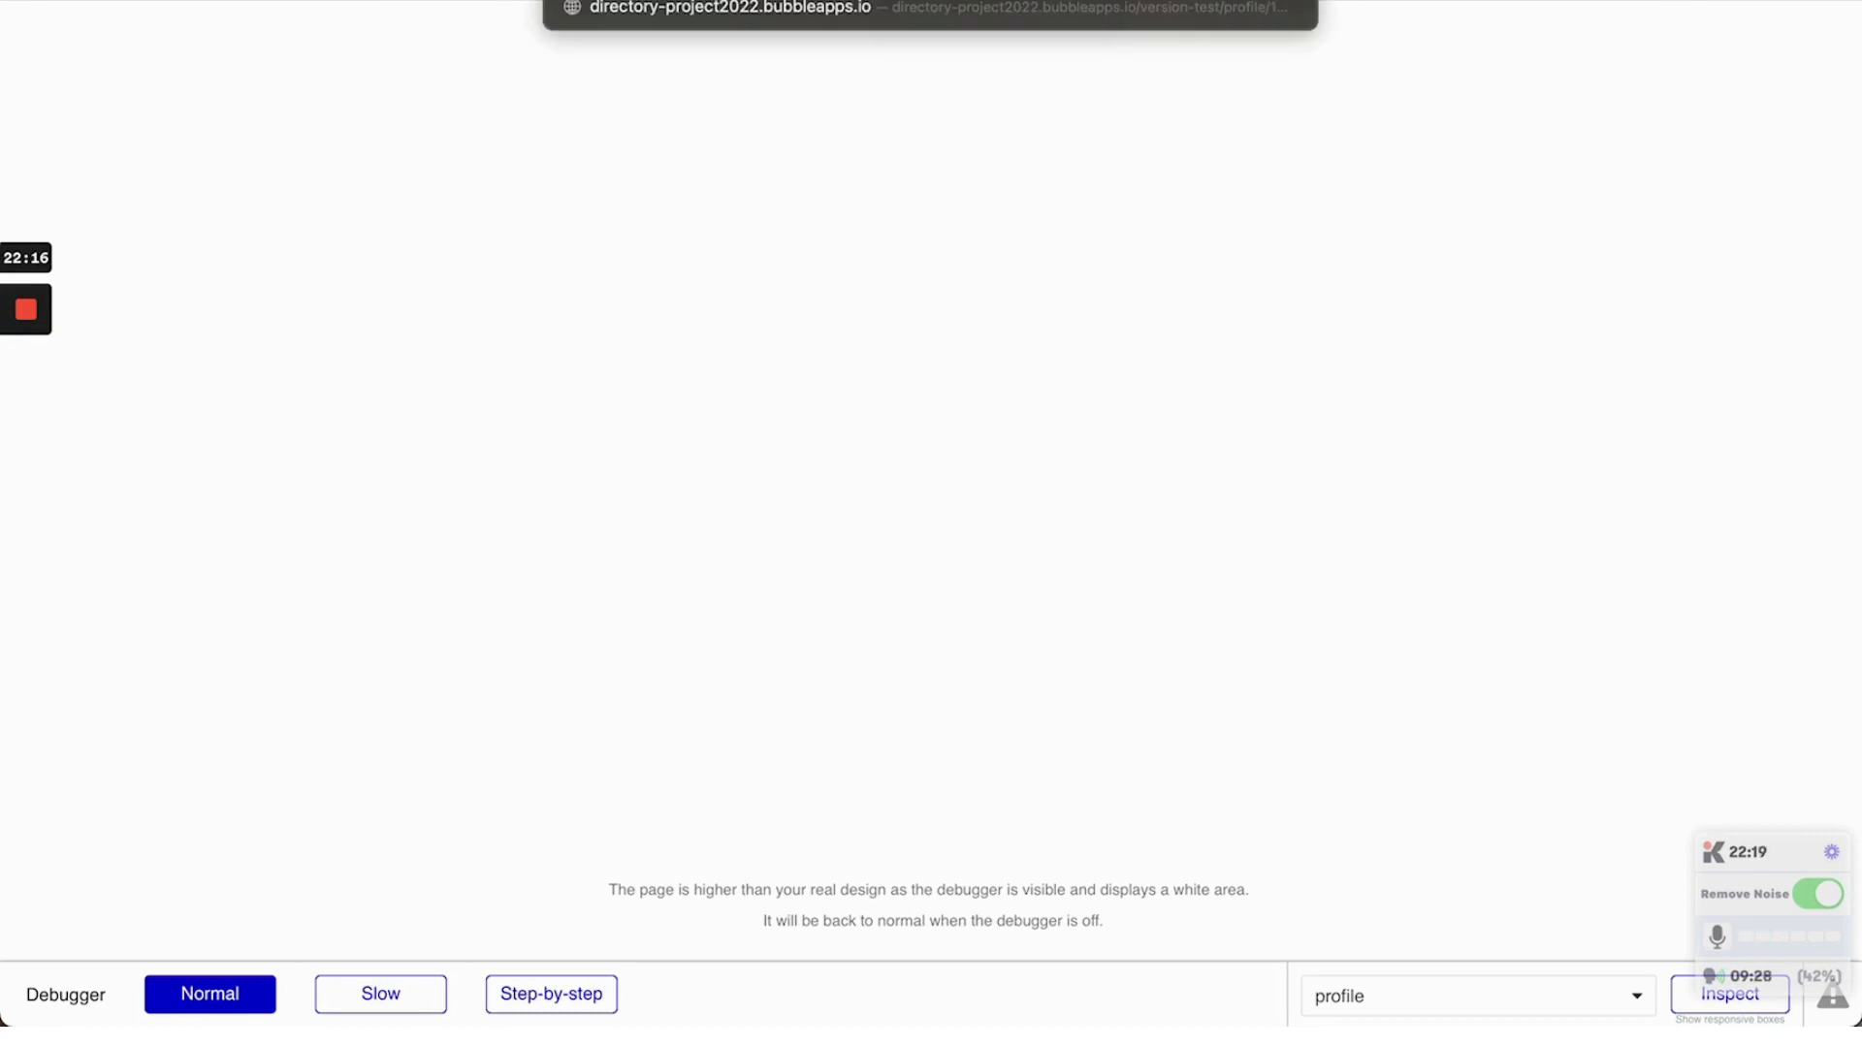
{"action": "key", "text": "Return"}
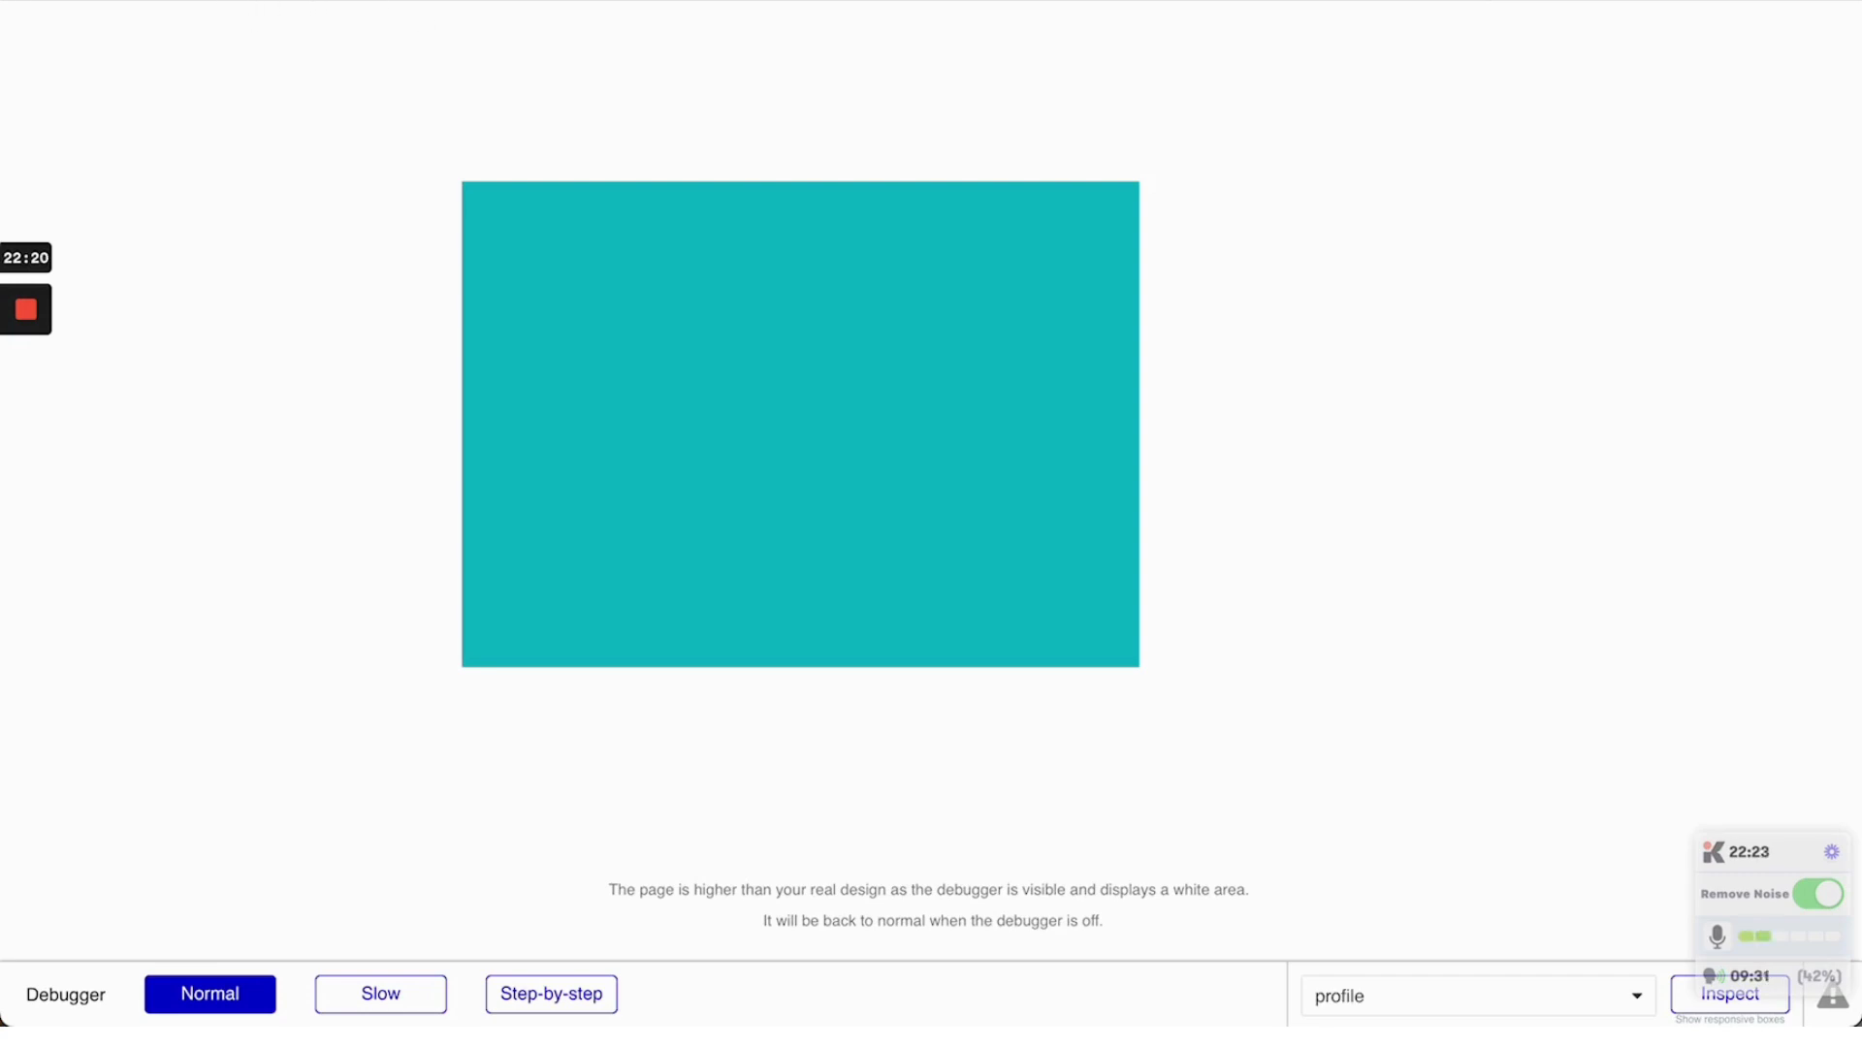
{"action": "key", "text": "super+r"}
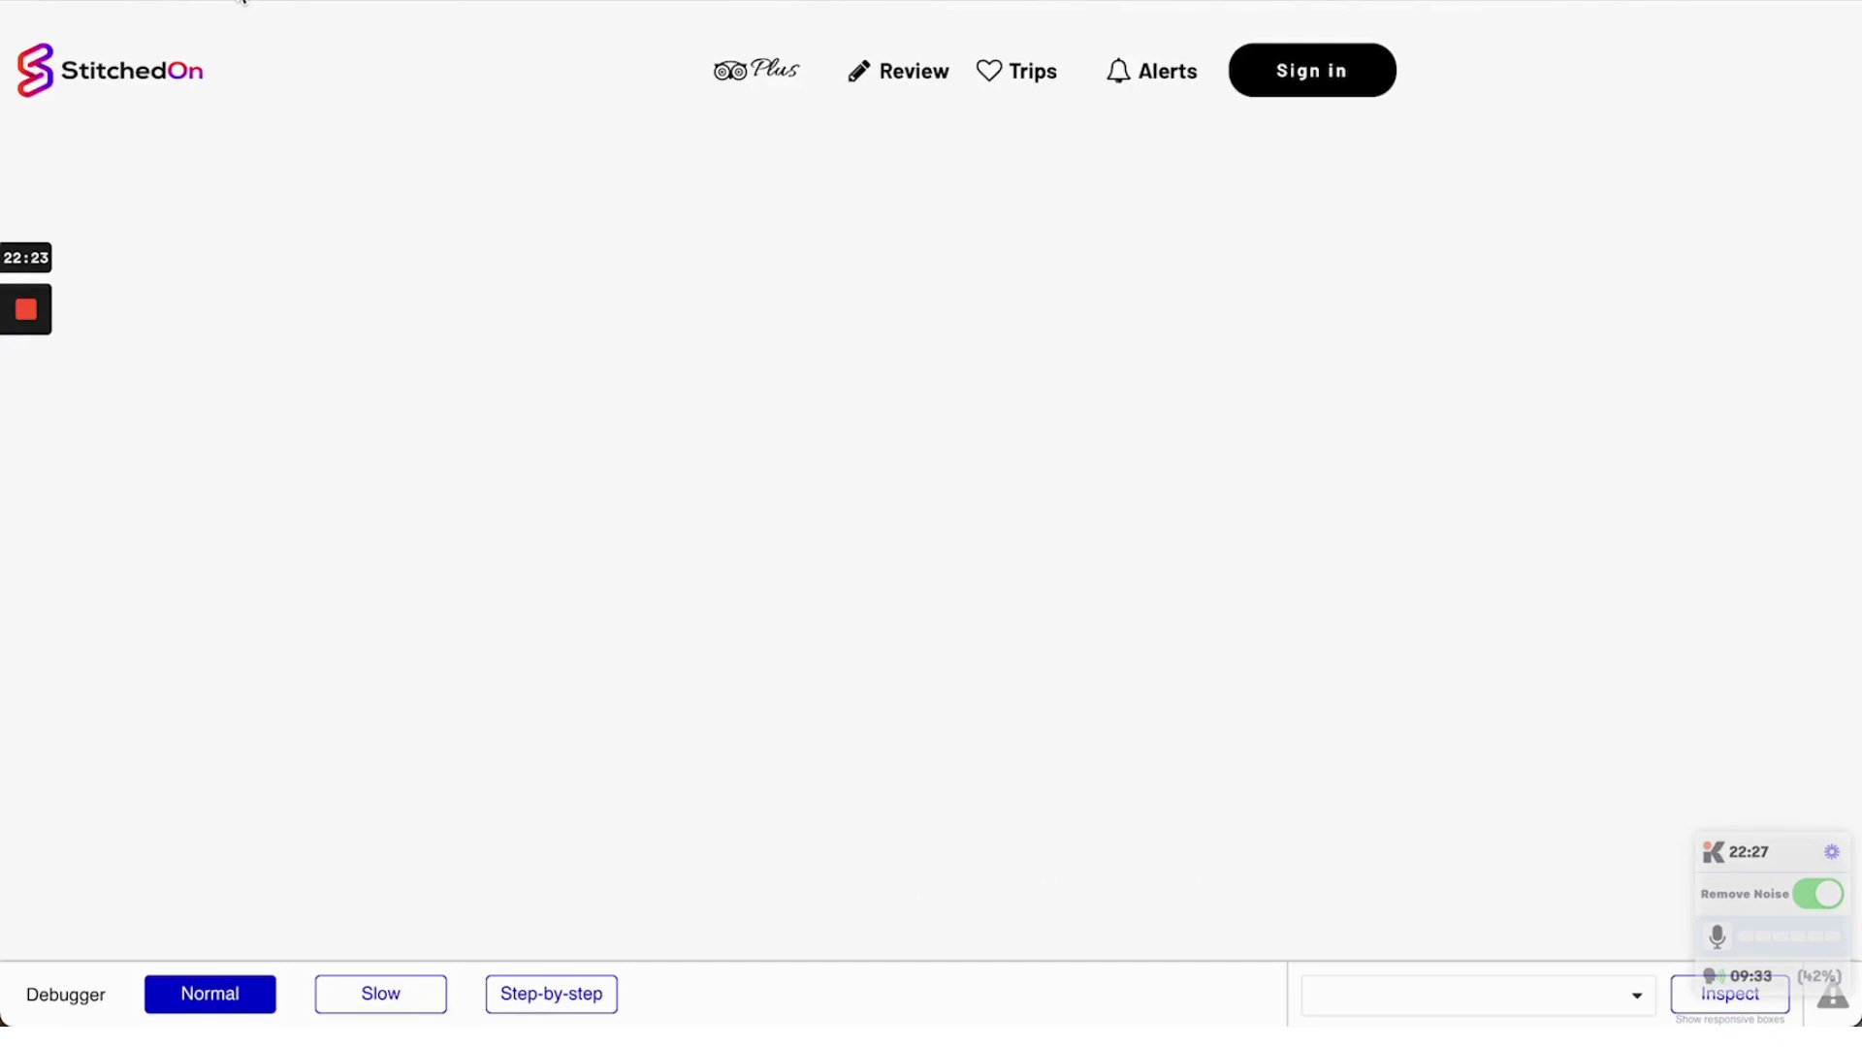
Switch back to the Bubble editor, open the Header reusable element and start a click workflow for the StitchedOn logo image
{"action": "key", "text": "ctrl+shift+Tab"}
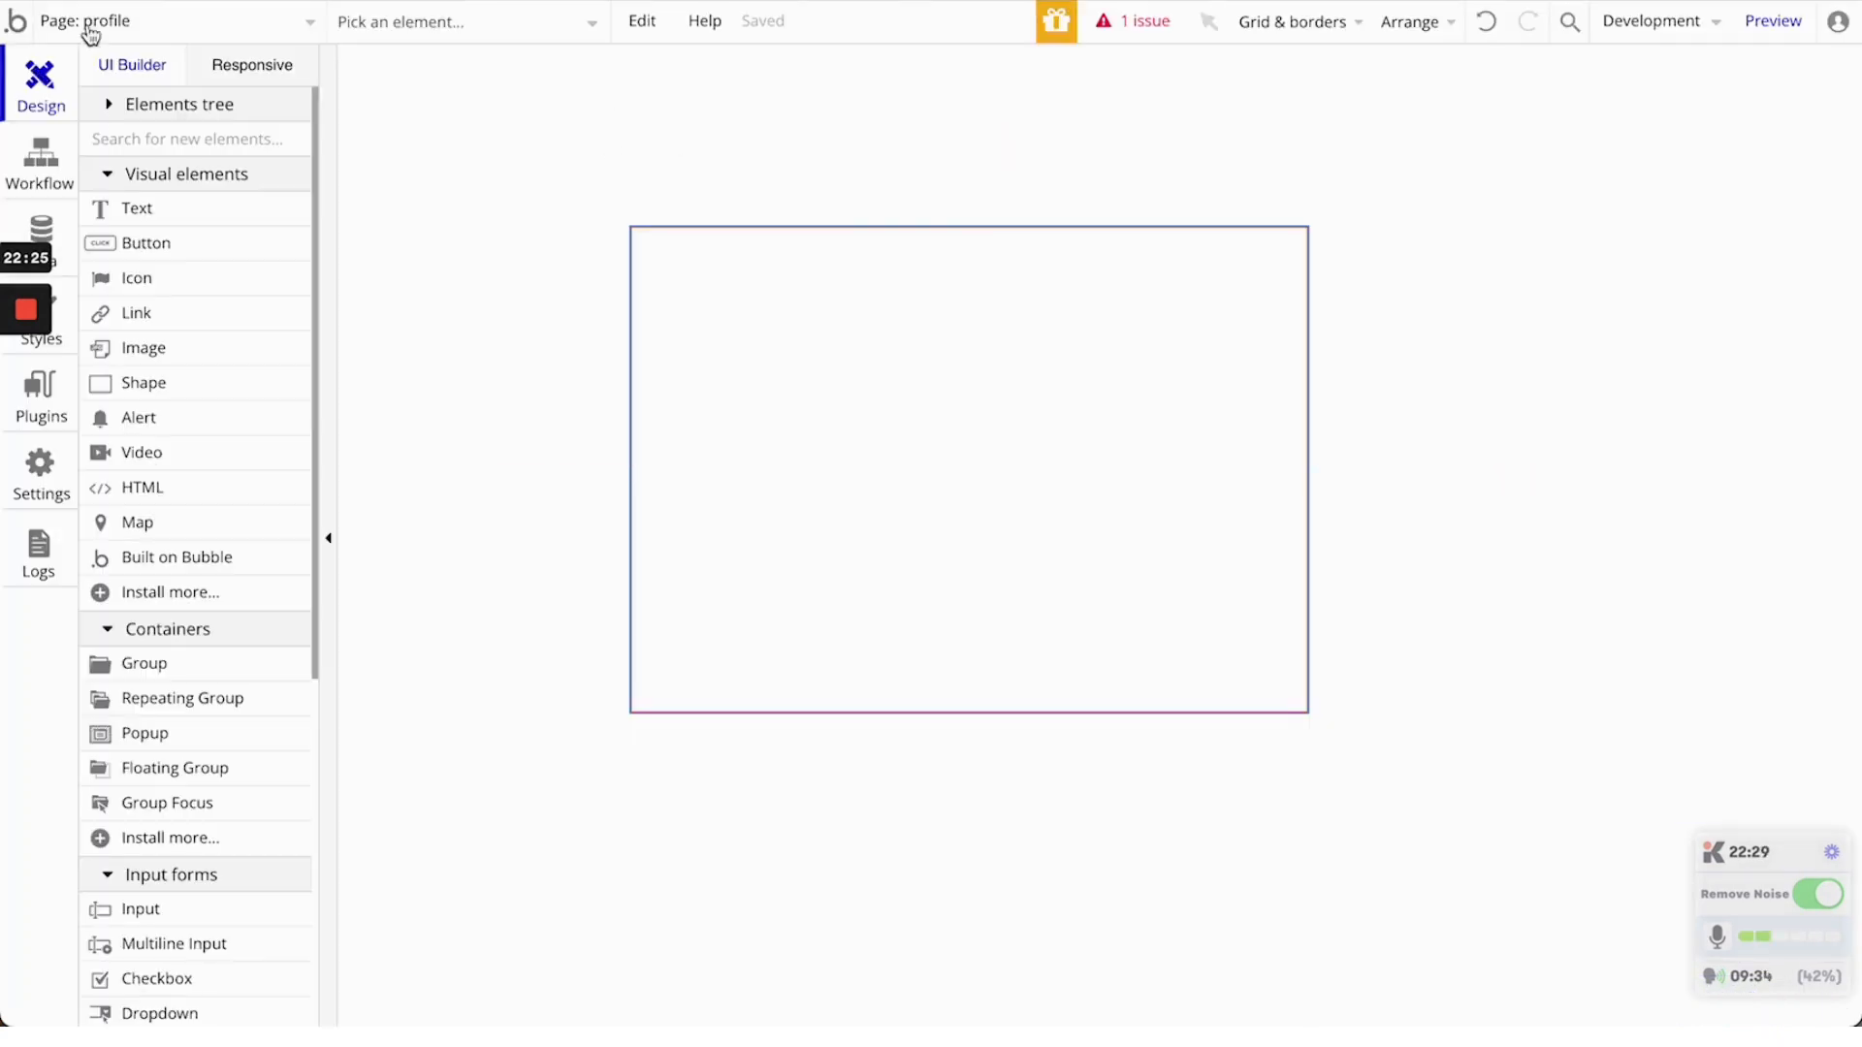
{"action": "left_click", "coordinate": [120, 31]}
{"action": "left_click", "coordinate": [499, 280]}
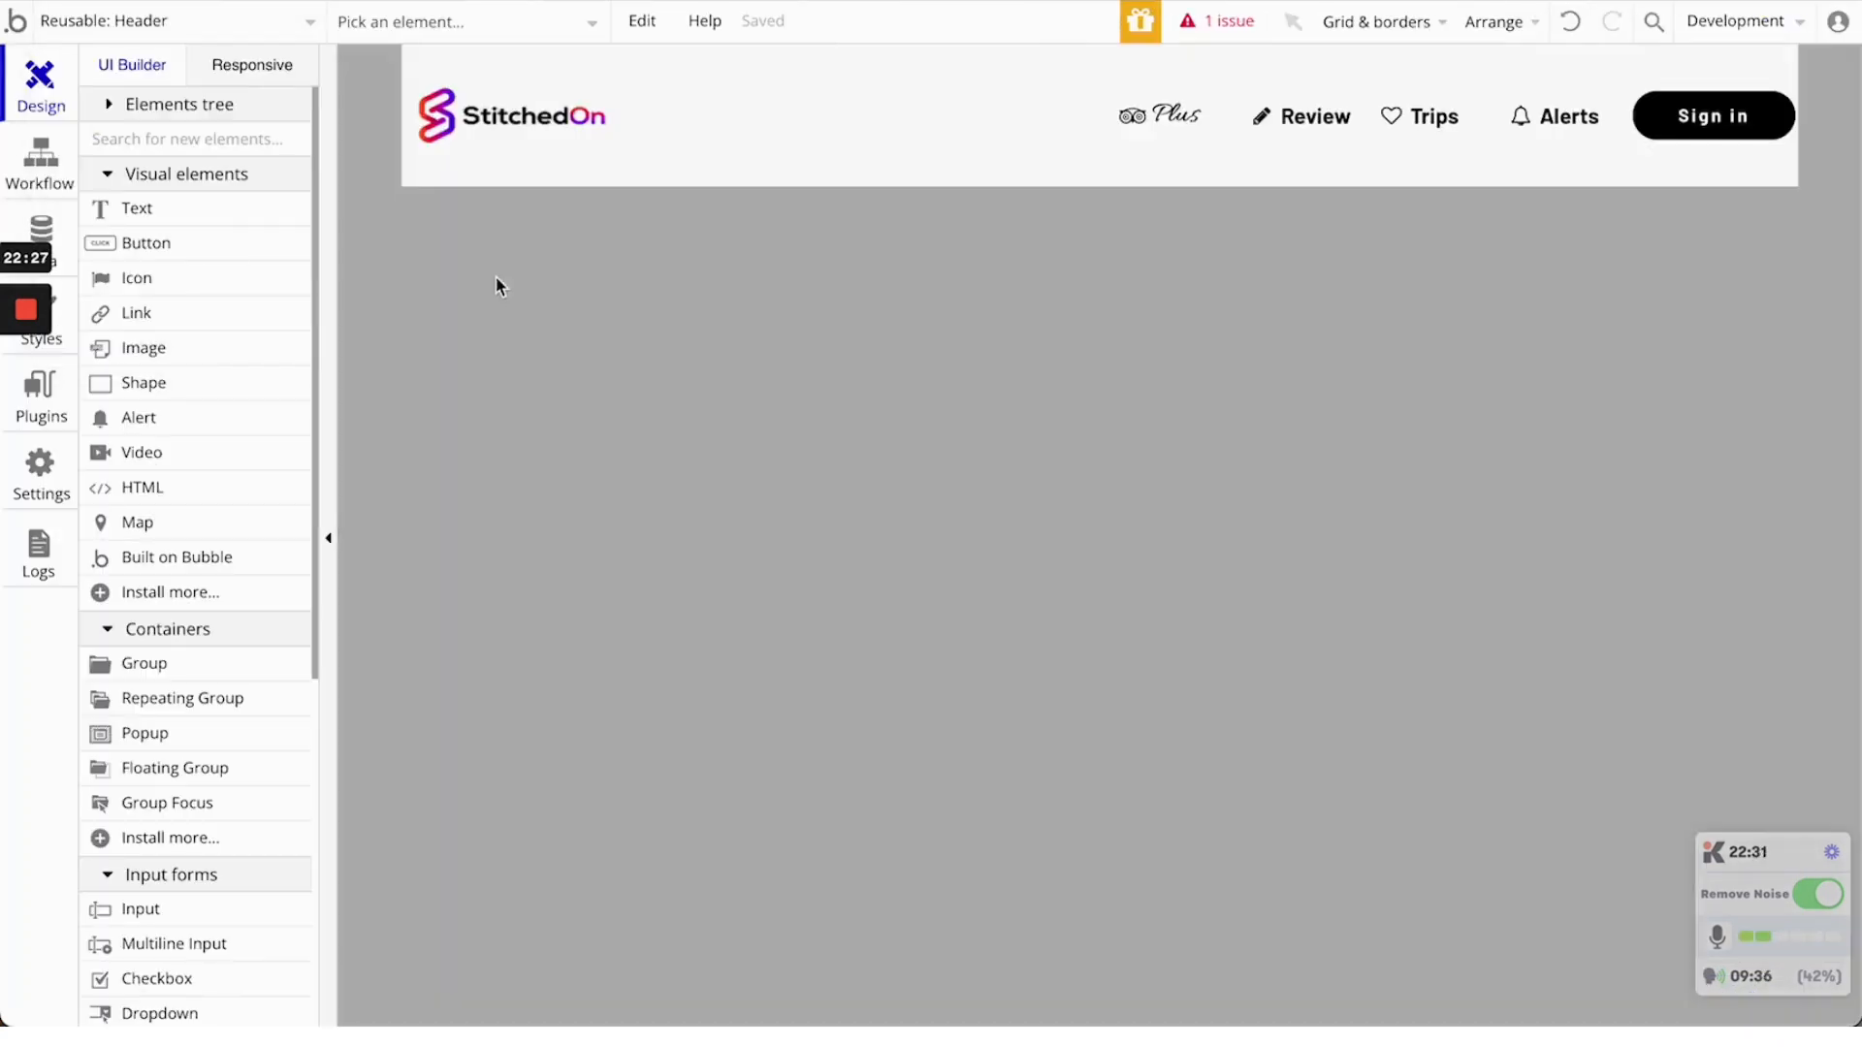
{"action": "double_click", "coordinate": [559, 138]}
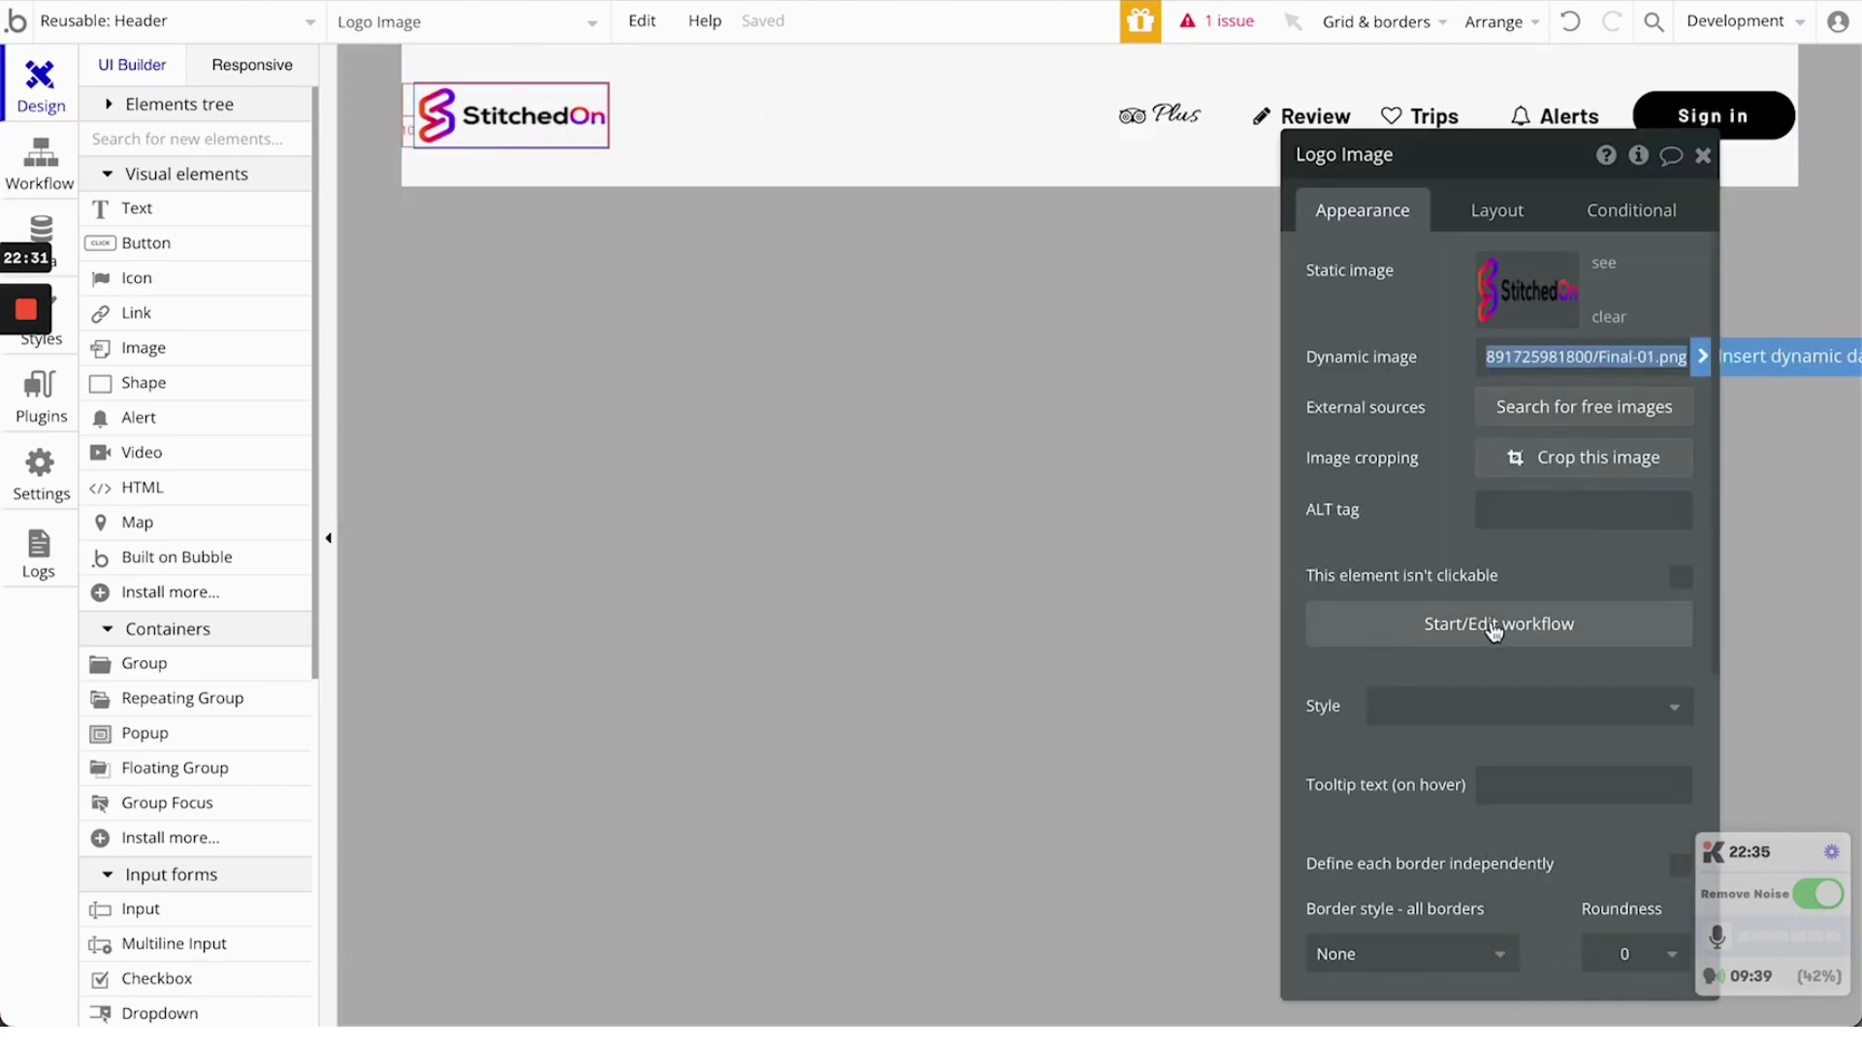
{"action": "left_click", "coordinate": [1501, 691]}
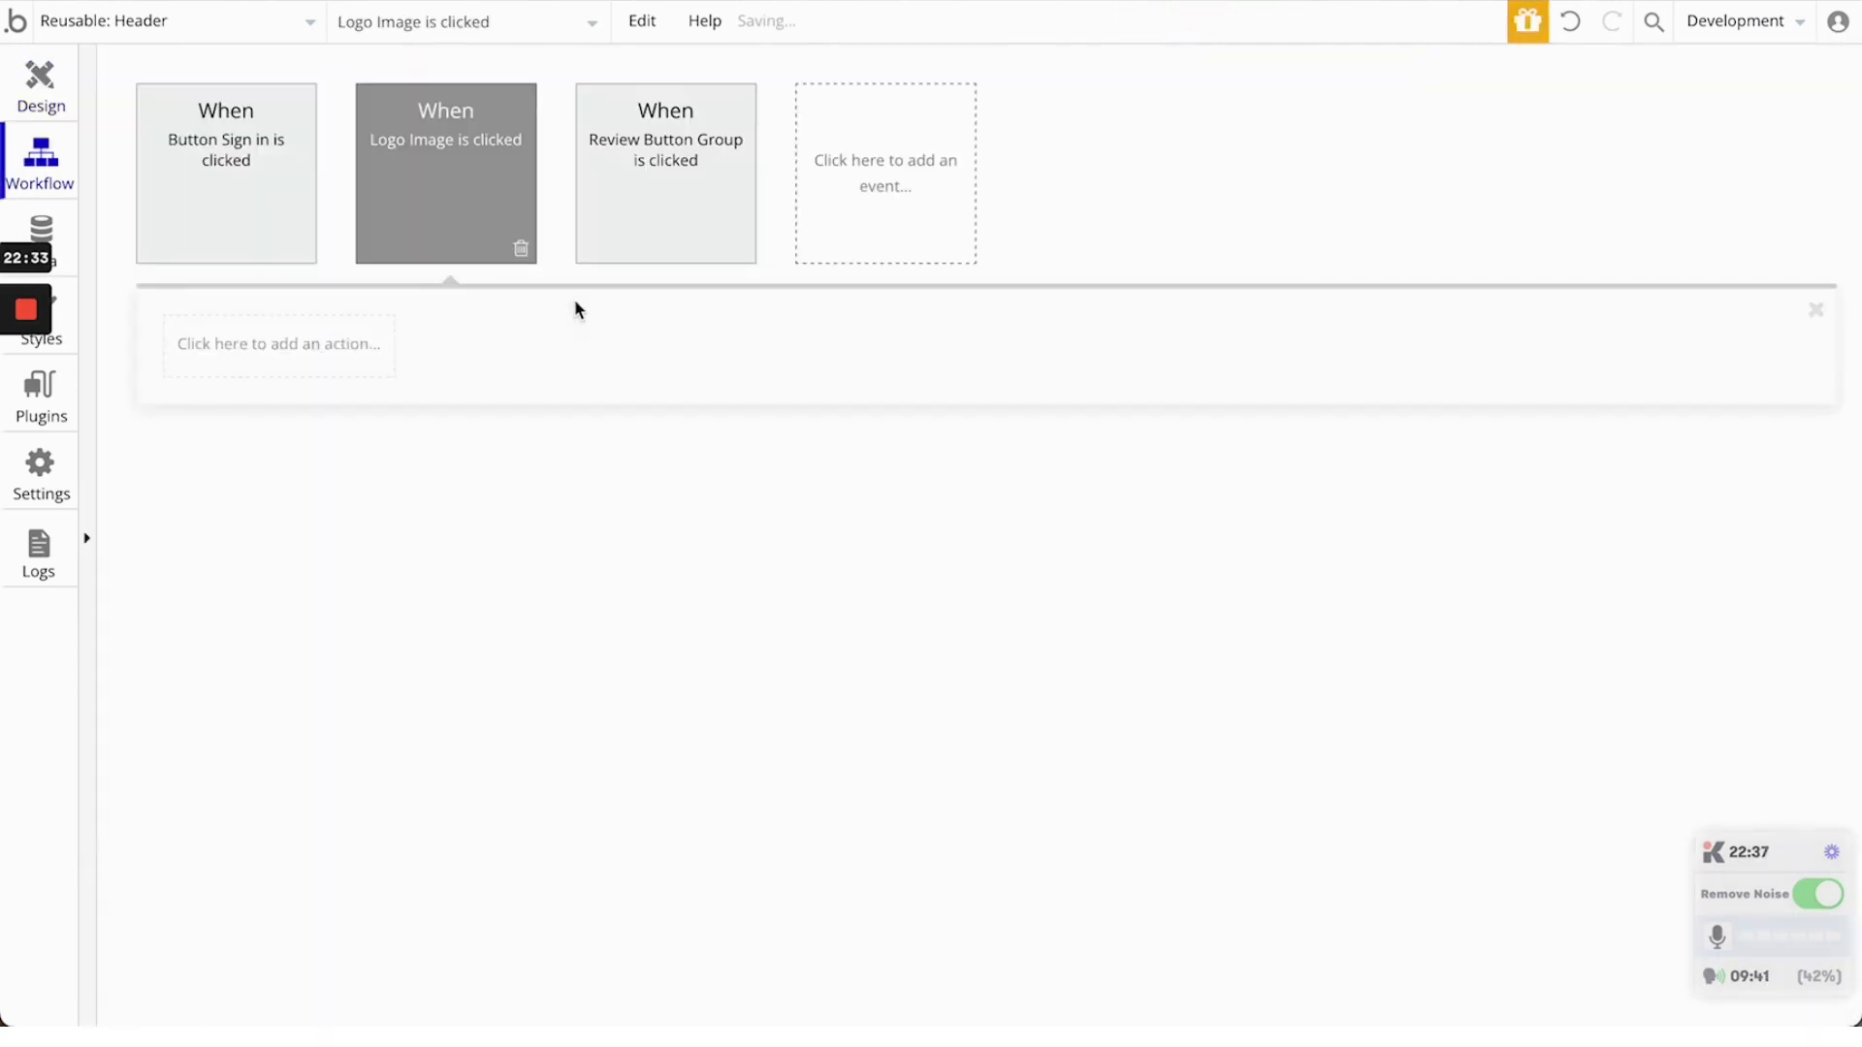
Add a Go to page action with index as its destination to the logo's click event
{"action": "left_click", "coordinate": [260, 347]}
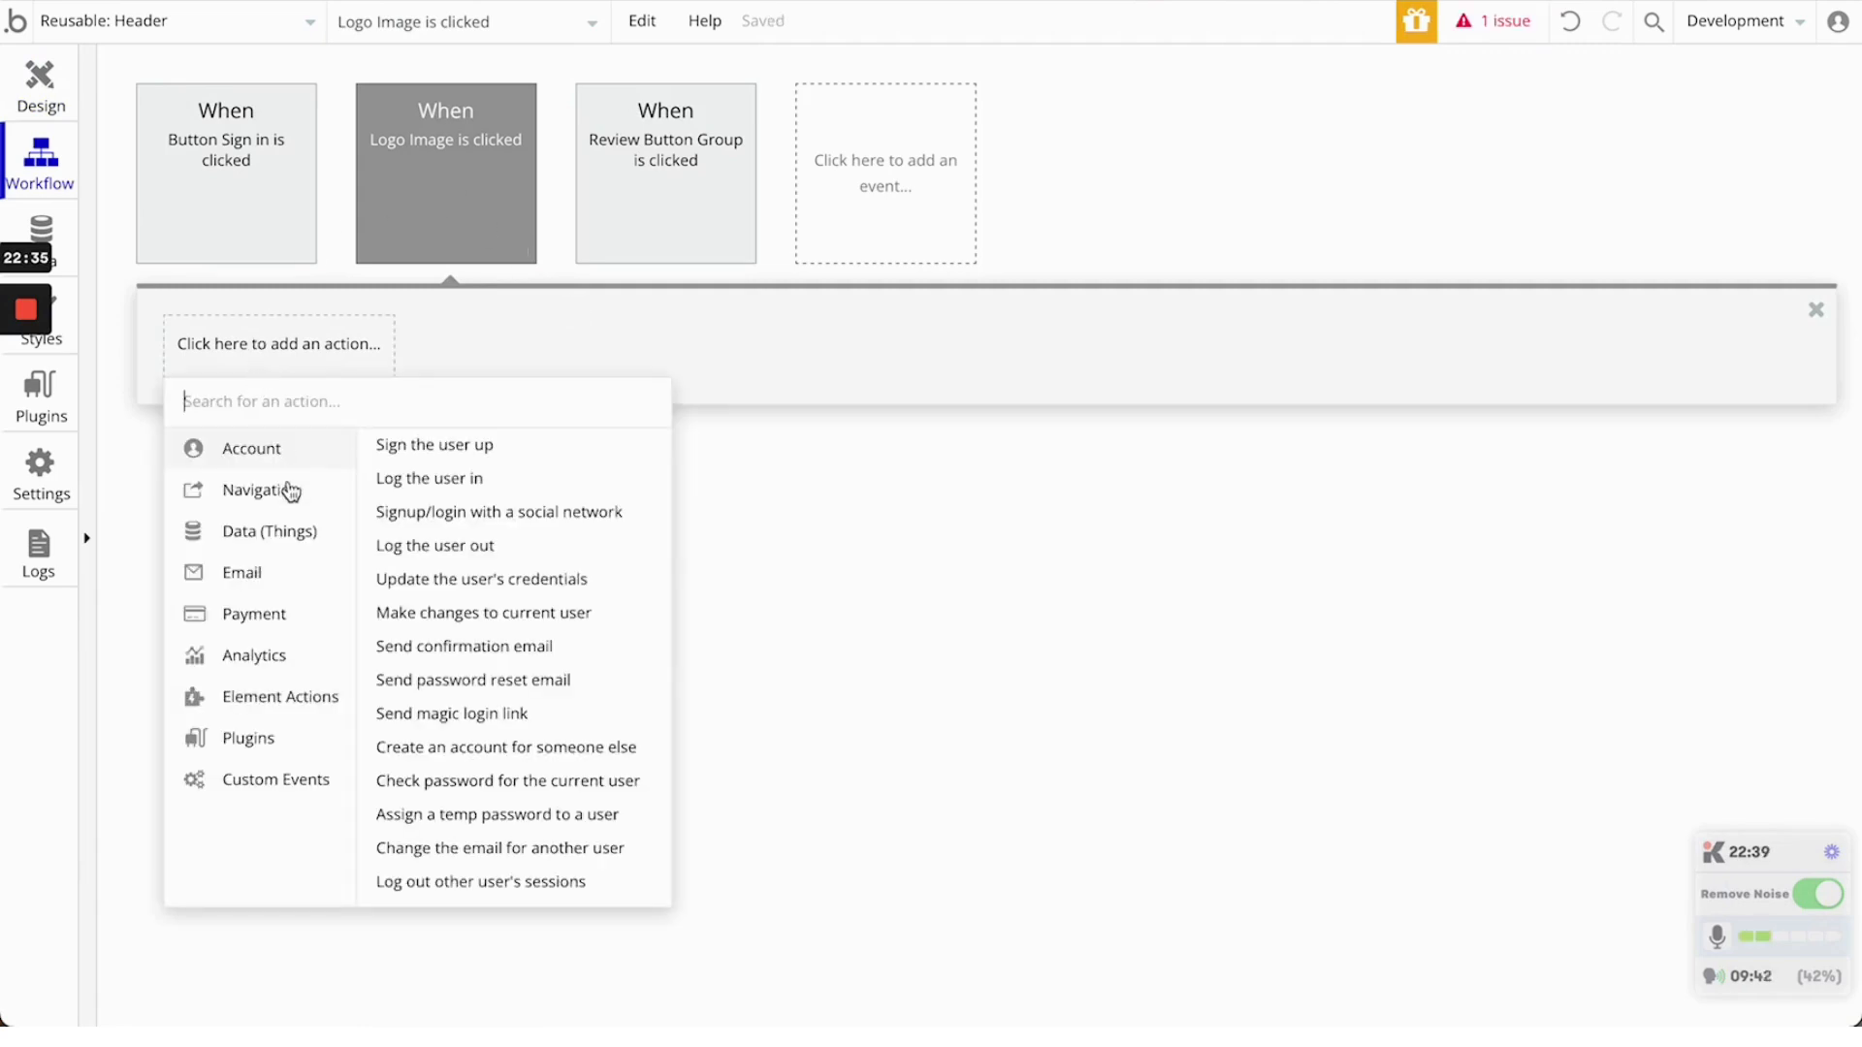
{"action": "mouse_move", "coordinate": [291, 492]}
{"action": "left_click", "coordinate": [472, 456]}
{"action": "left_click", "coordinate": [1549, 233]}
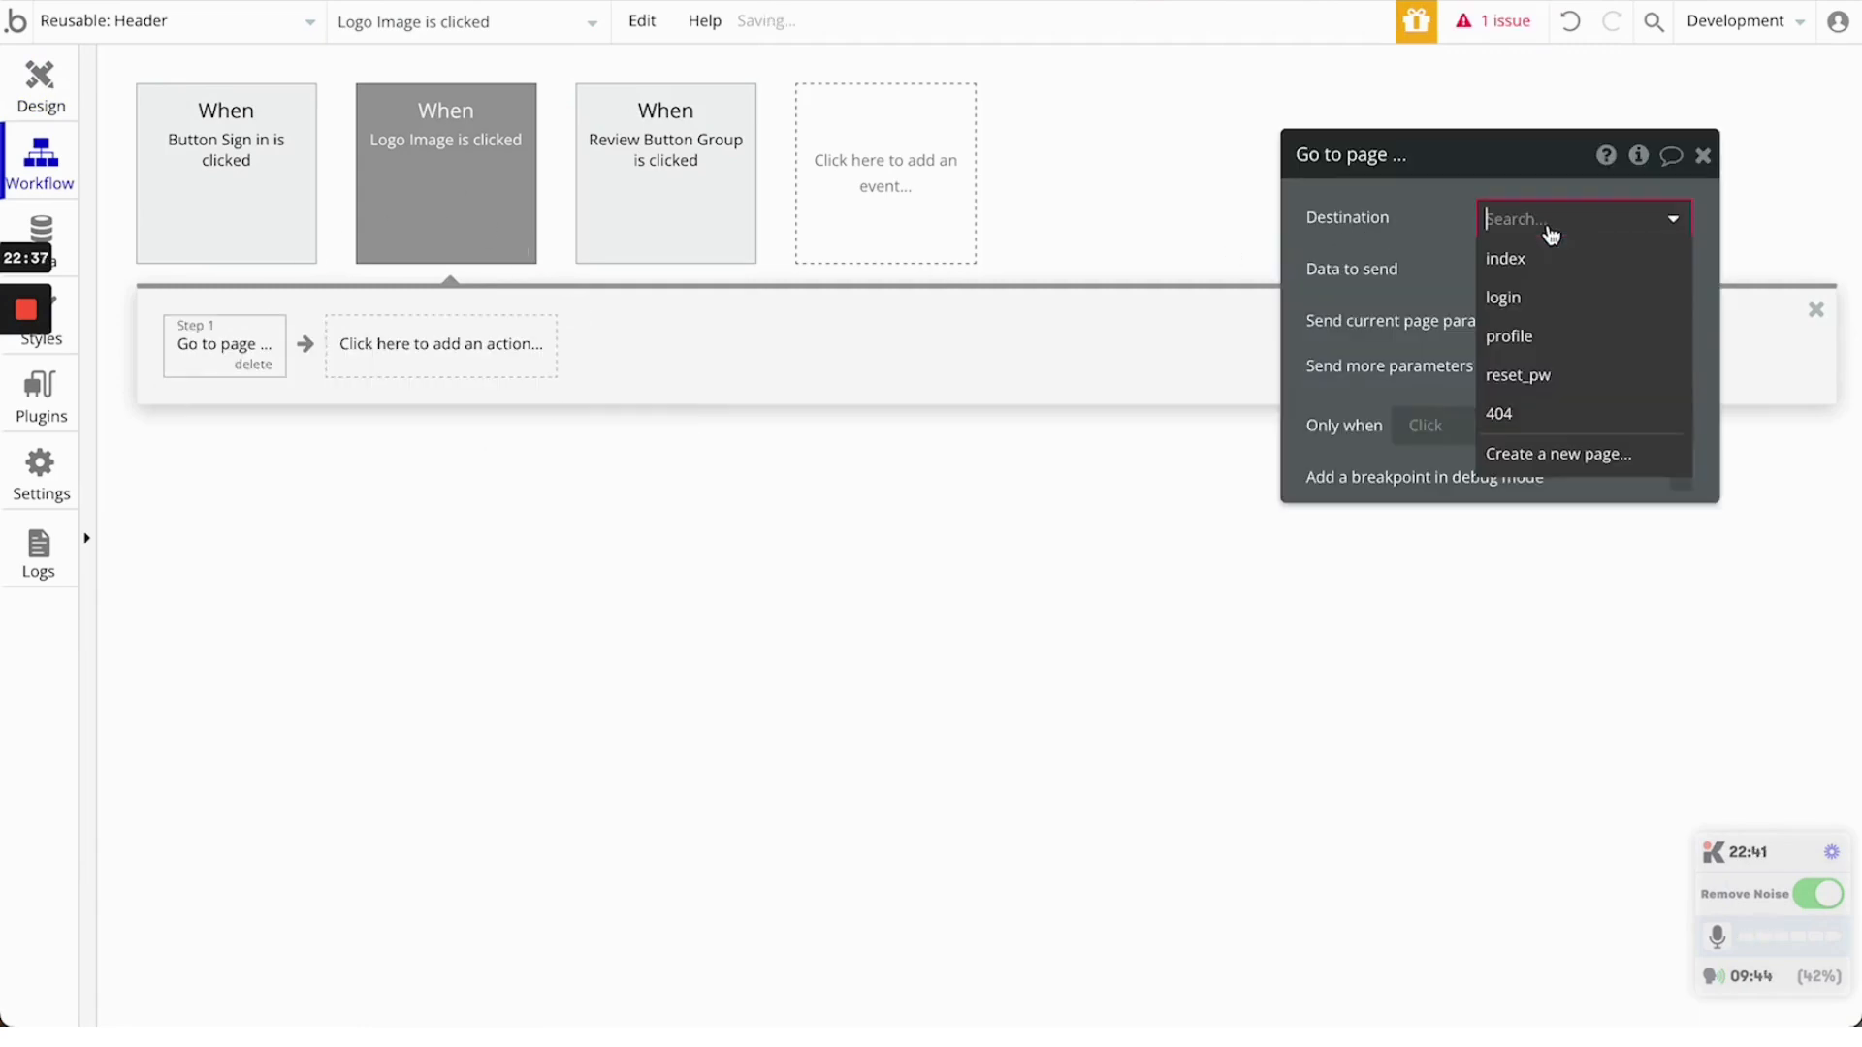
{"action": "left_click", "coordinate": [1549, 256]}
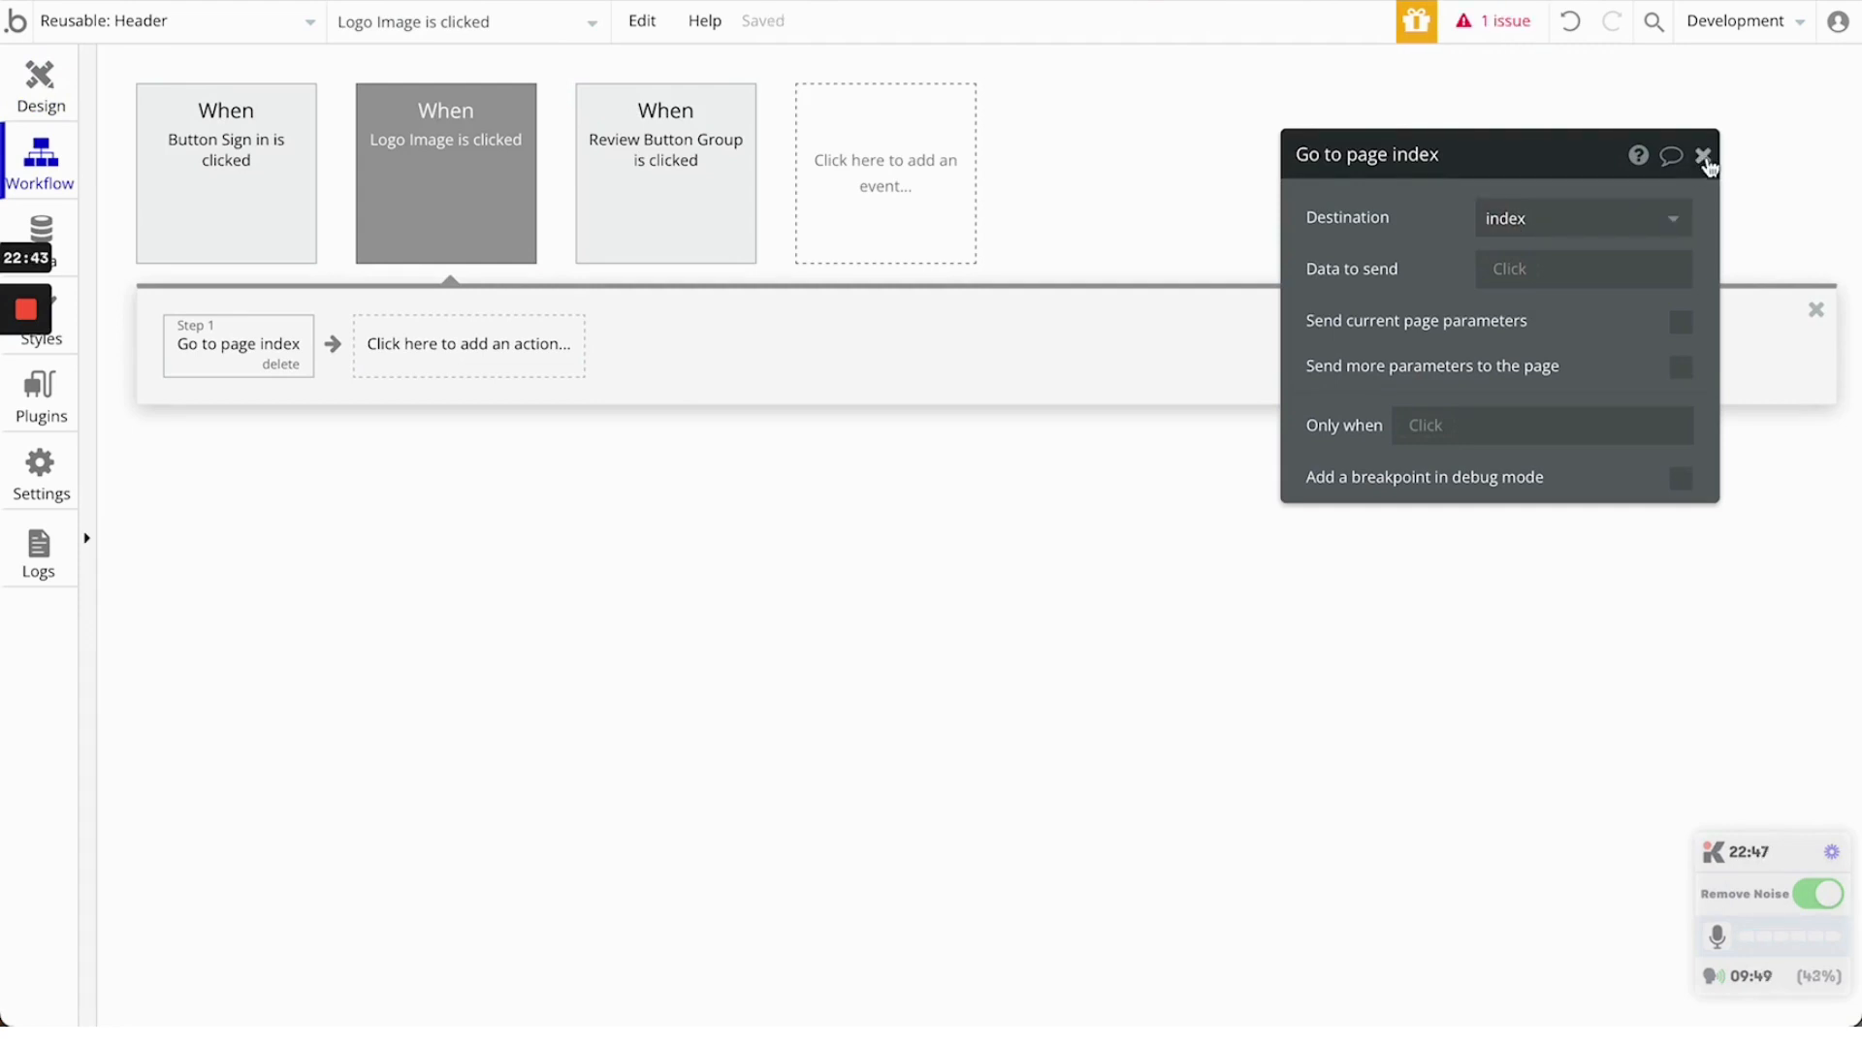
{"action": "left_click", "coordinate": [1704, 157]}
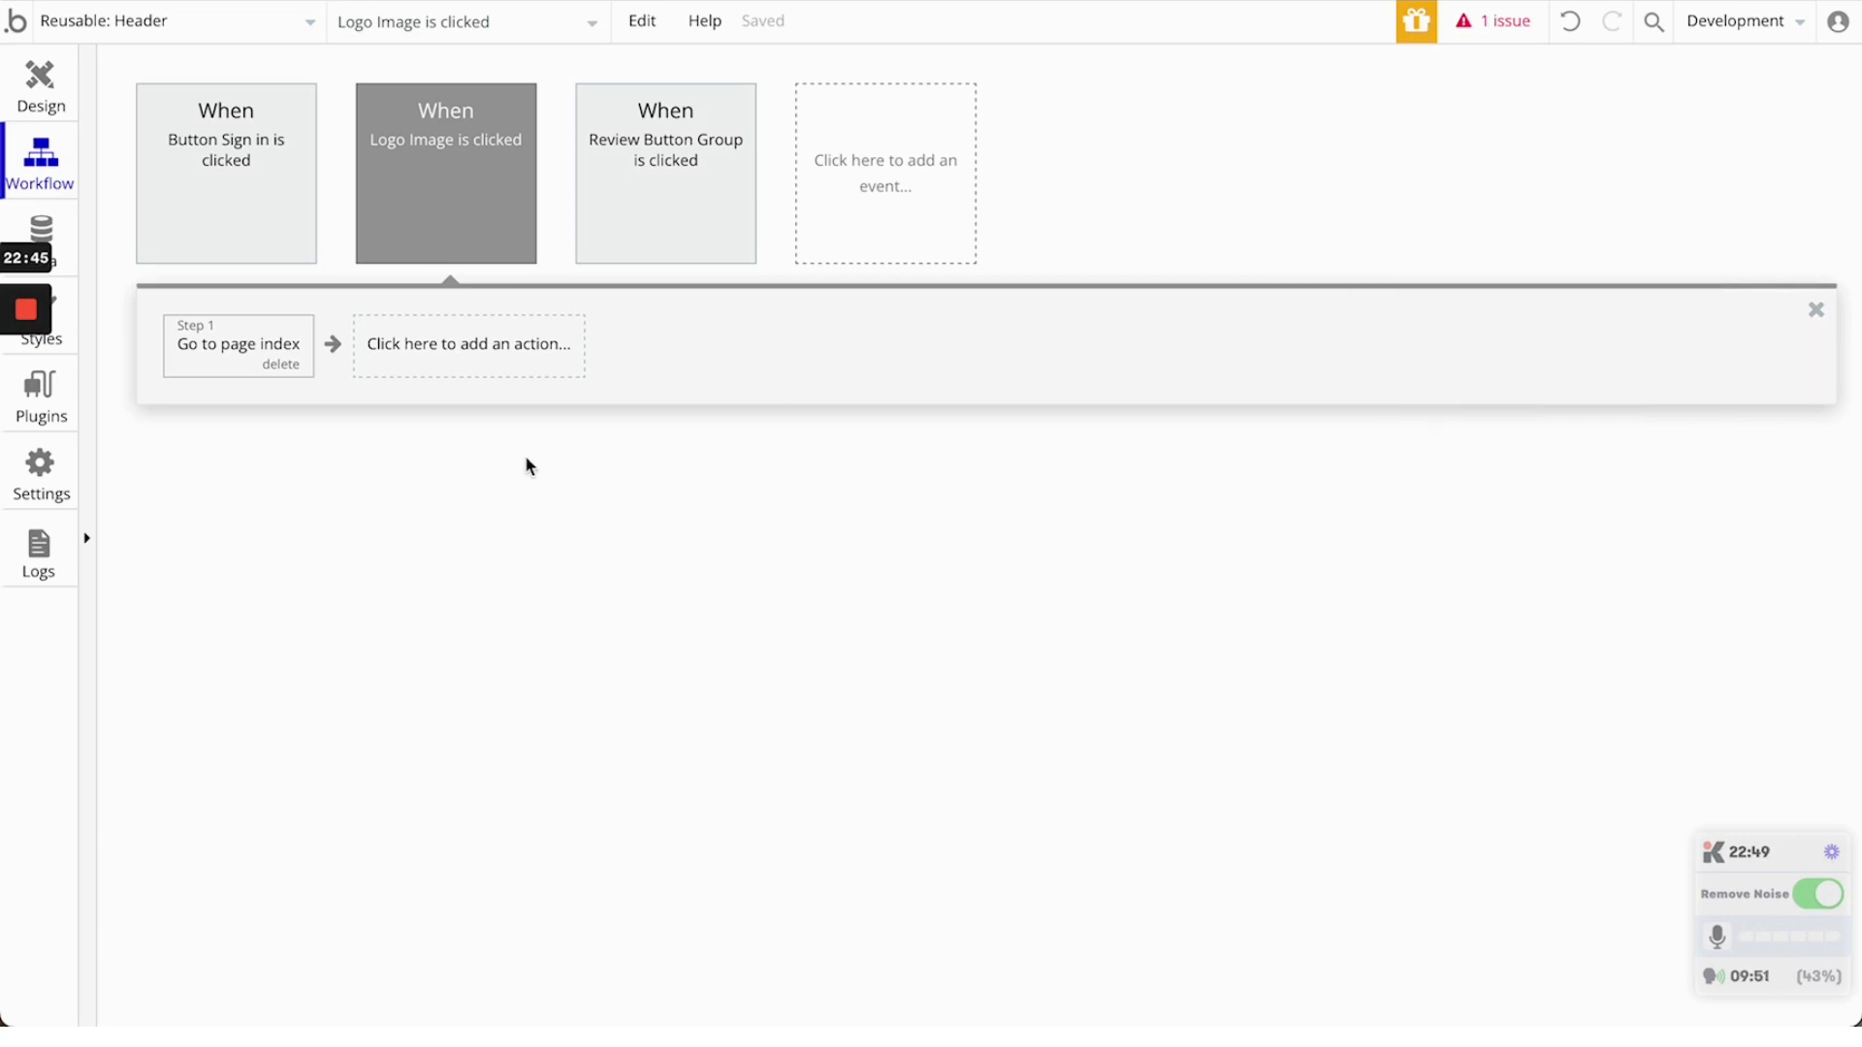
Return to the design view and open the layout settings of the header's Container Group
{"action": "left_click", "coordinate": [36, 73]}
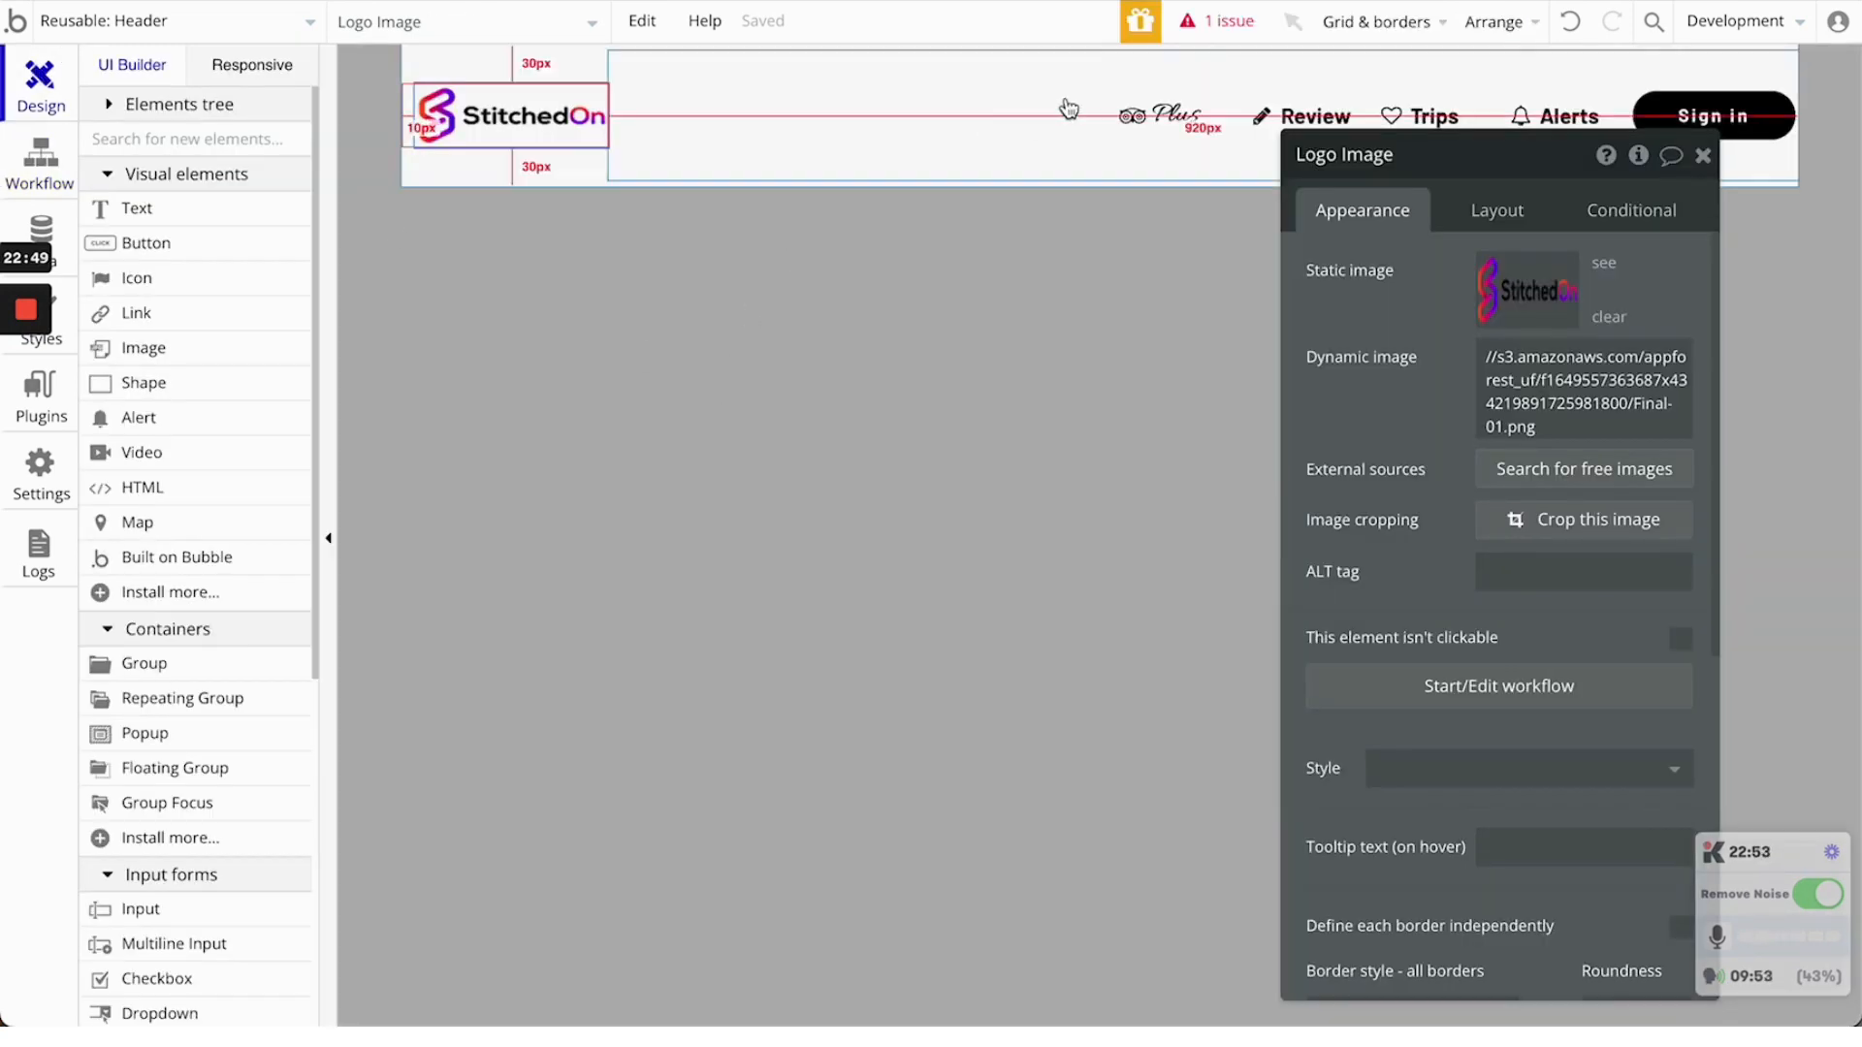
{"action": "left_click", "coordinate": [953, 102]}
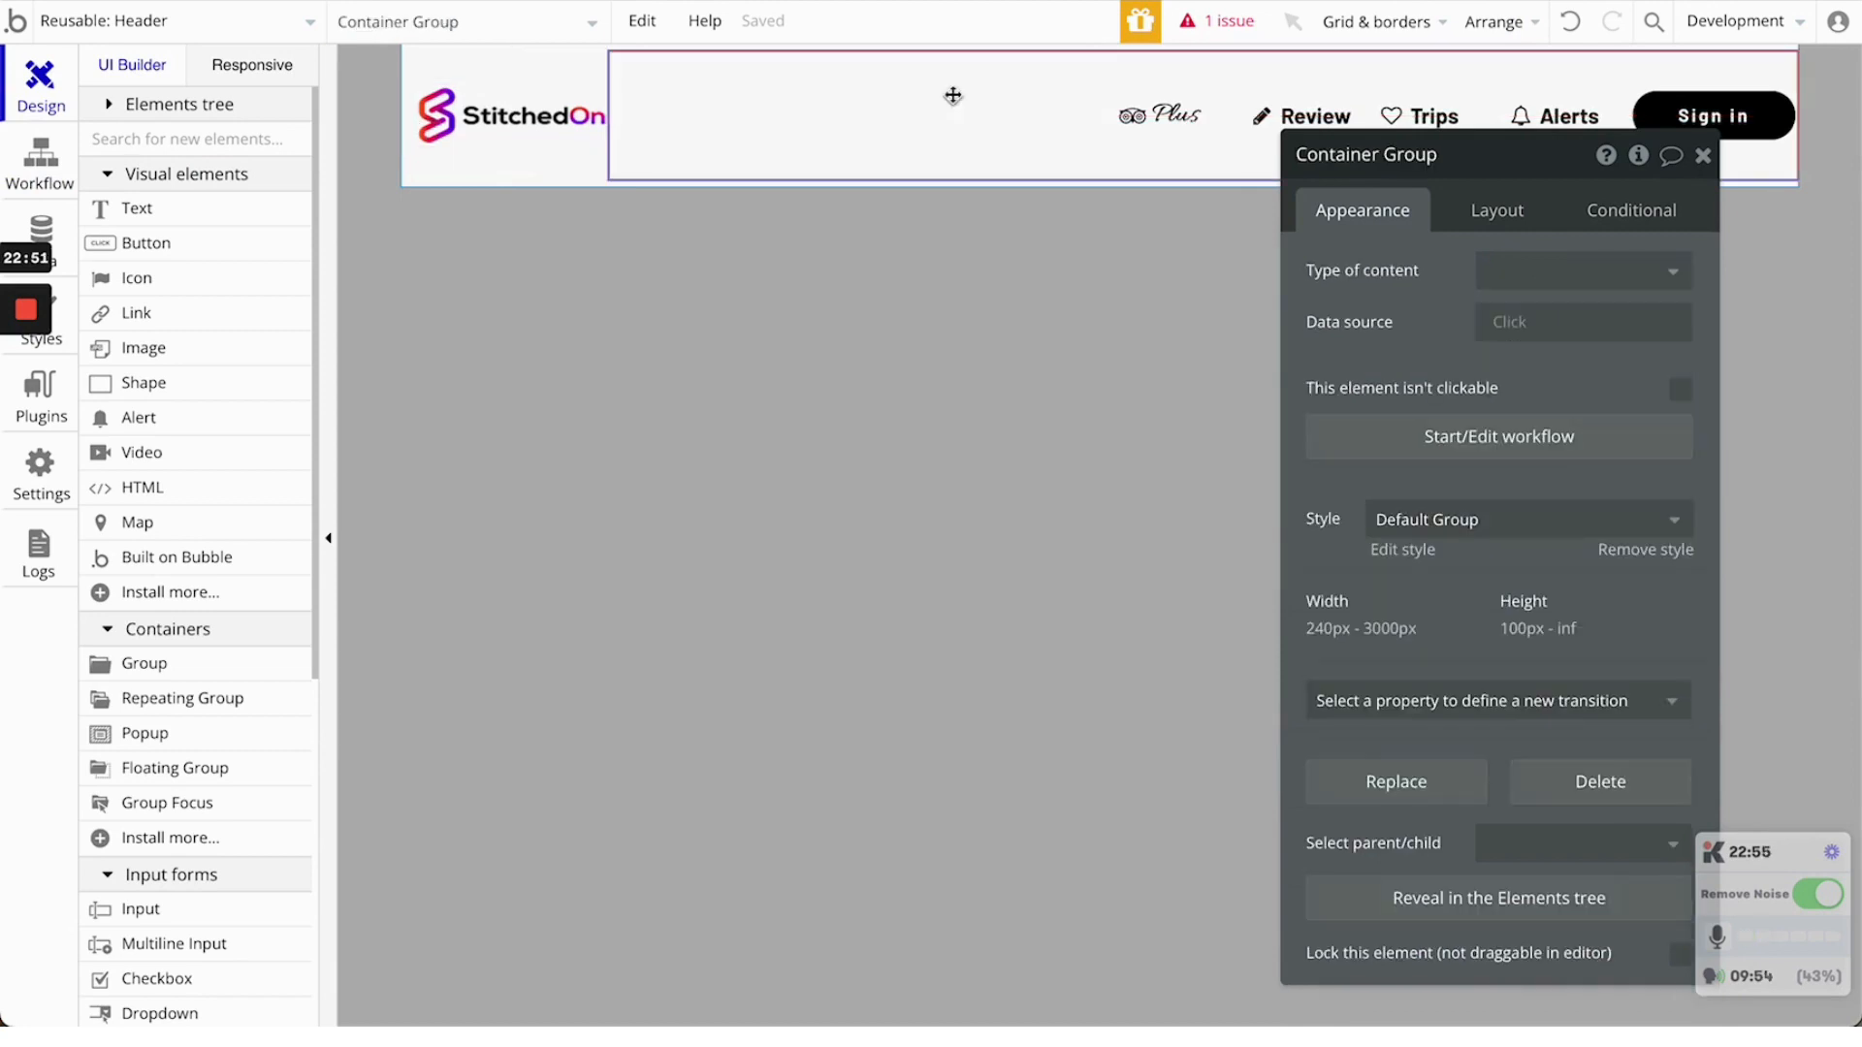
{"action": "left_click", "coordinate": [1503, 212]}
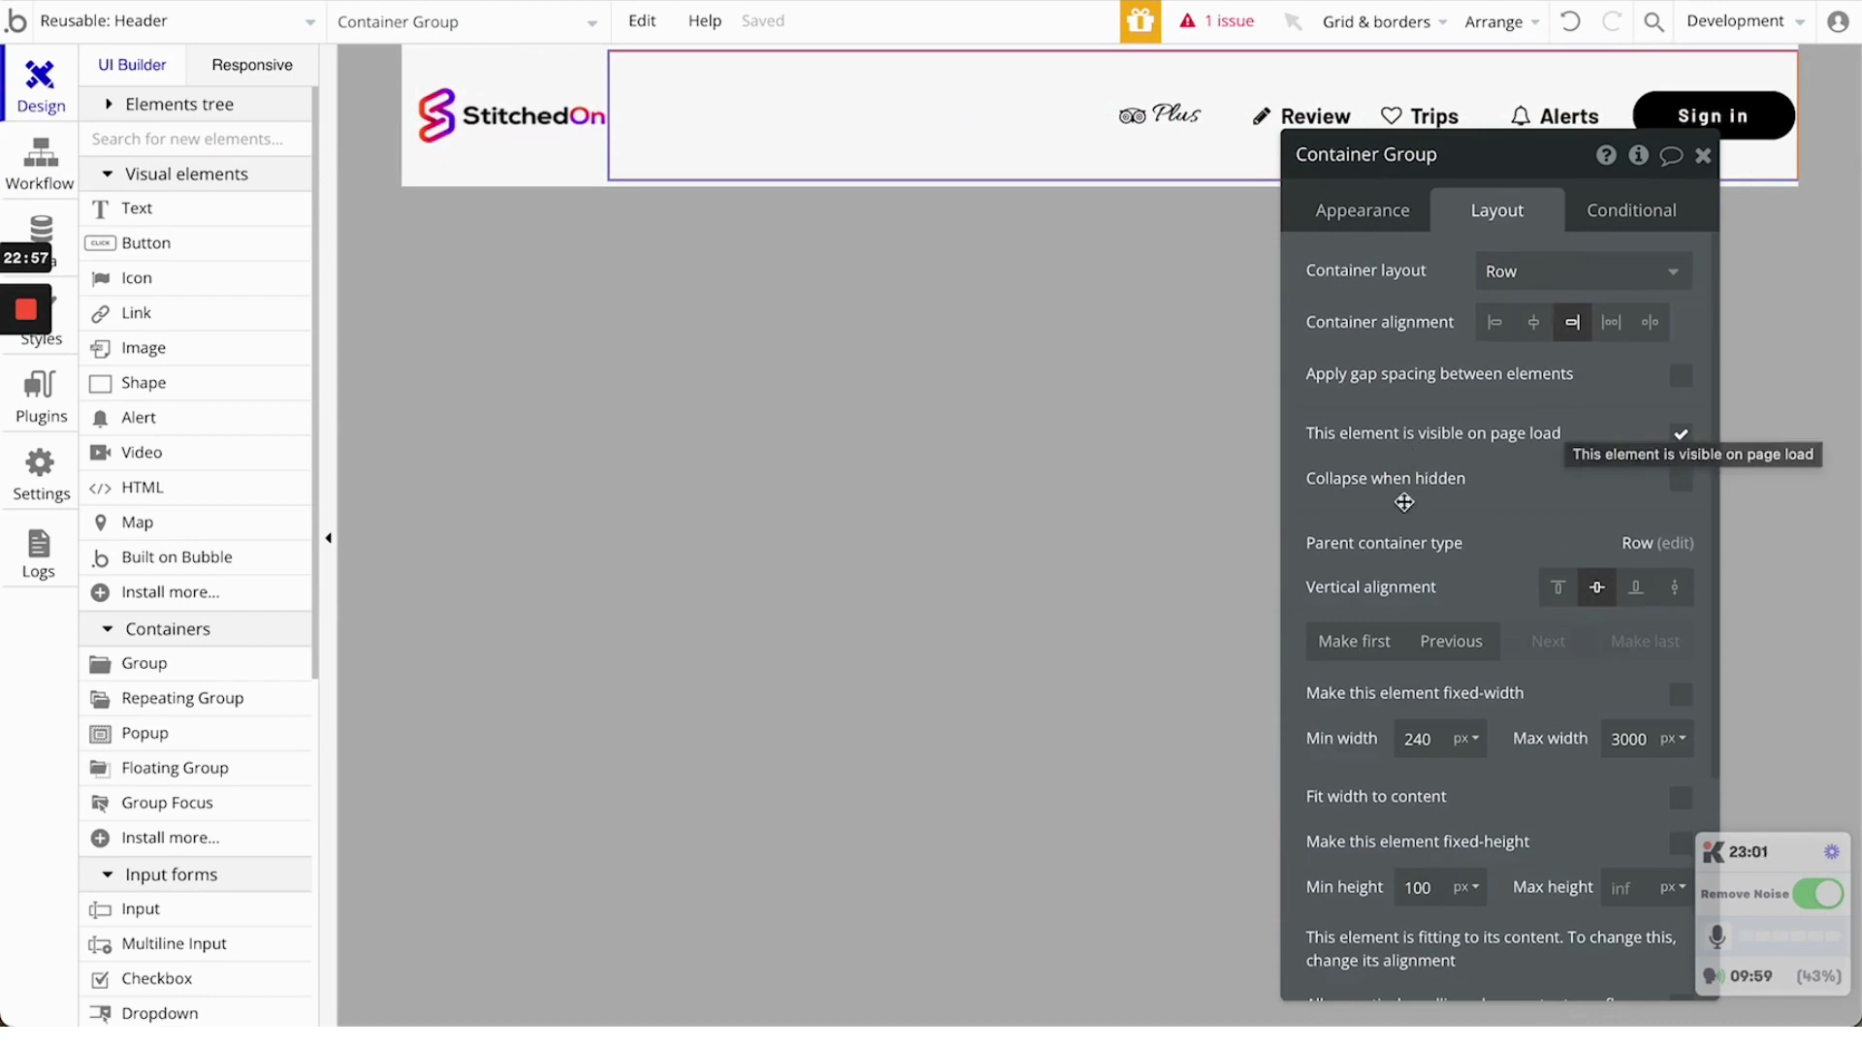
{"action": "scroll", "coordinate": [1404, 503], "scroll_direction": "down", "scroll_amount": 3}
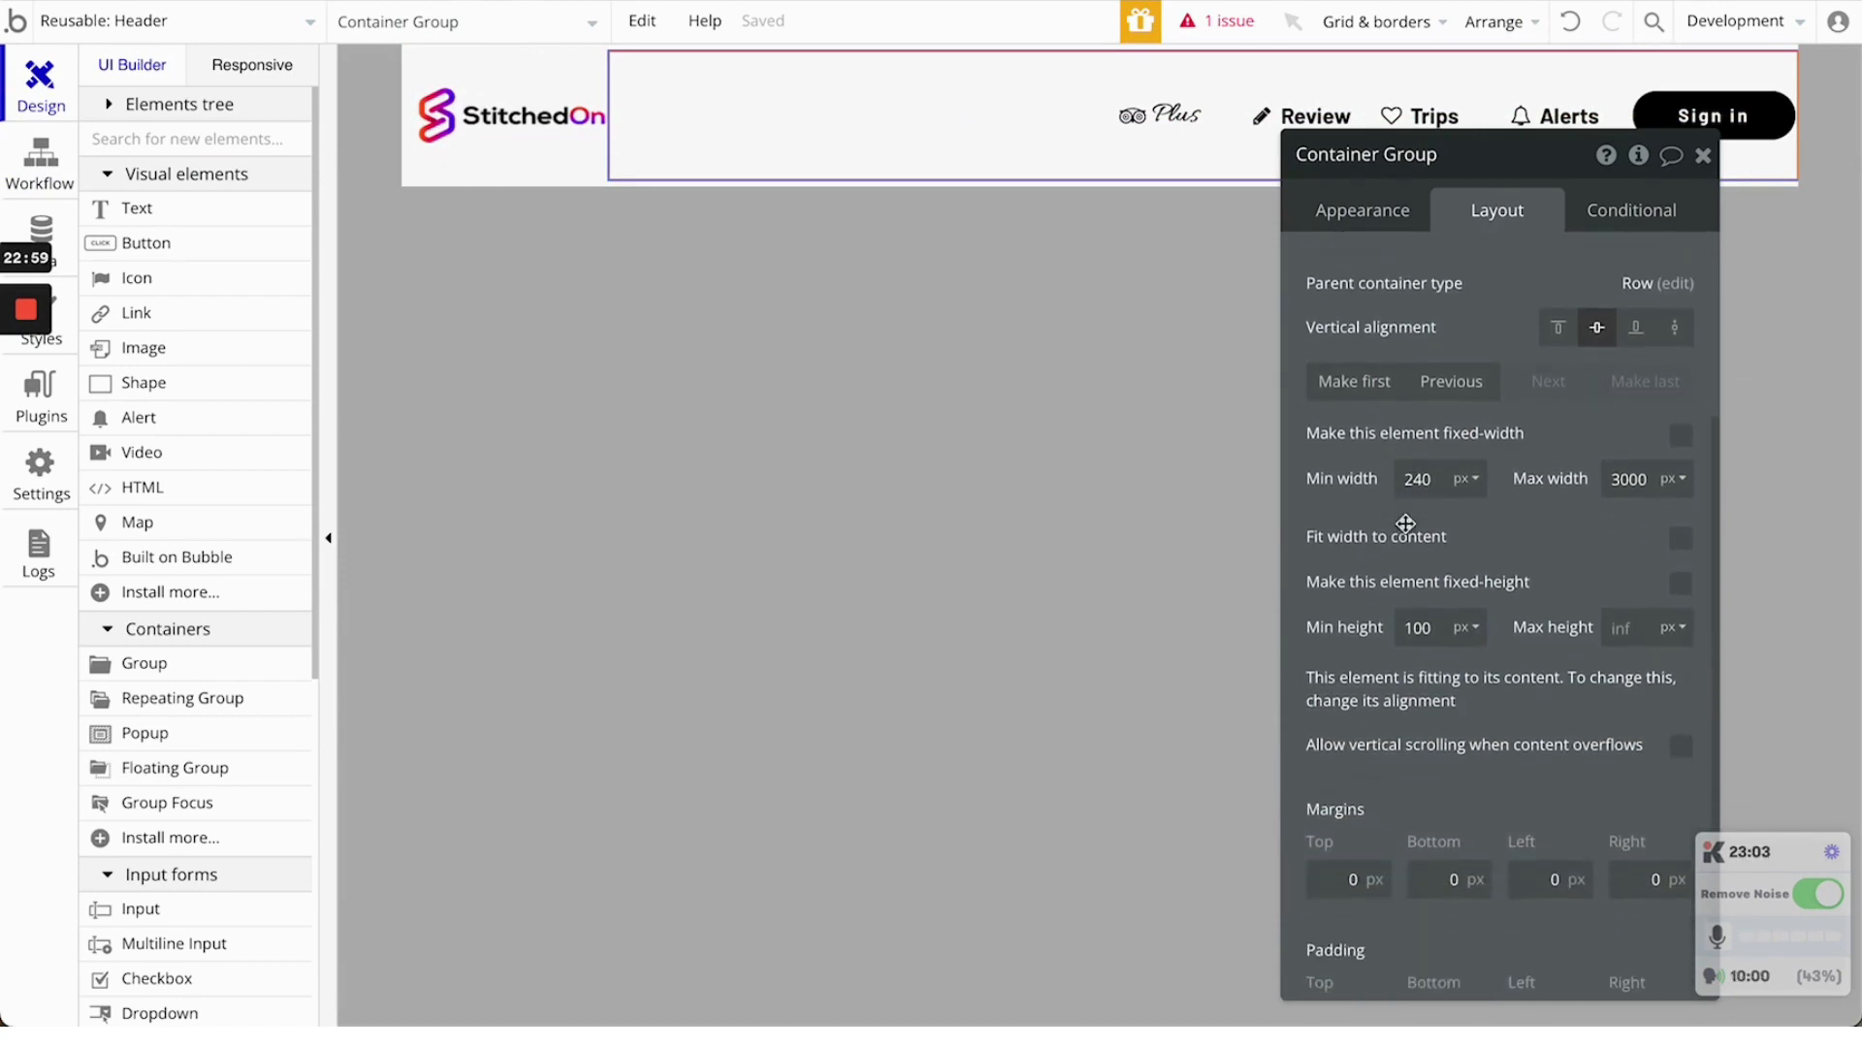
{"action": "scroll", "coordinate": [1405, 523], "scroll_direction": "down", "scroll_amount": 1}
Try the Fit width to content option on the Container Group
{"action": "left_click", "coordinate": [1680, 514]}
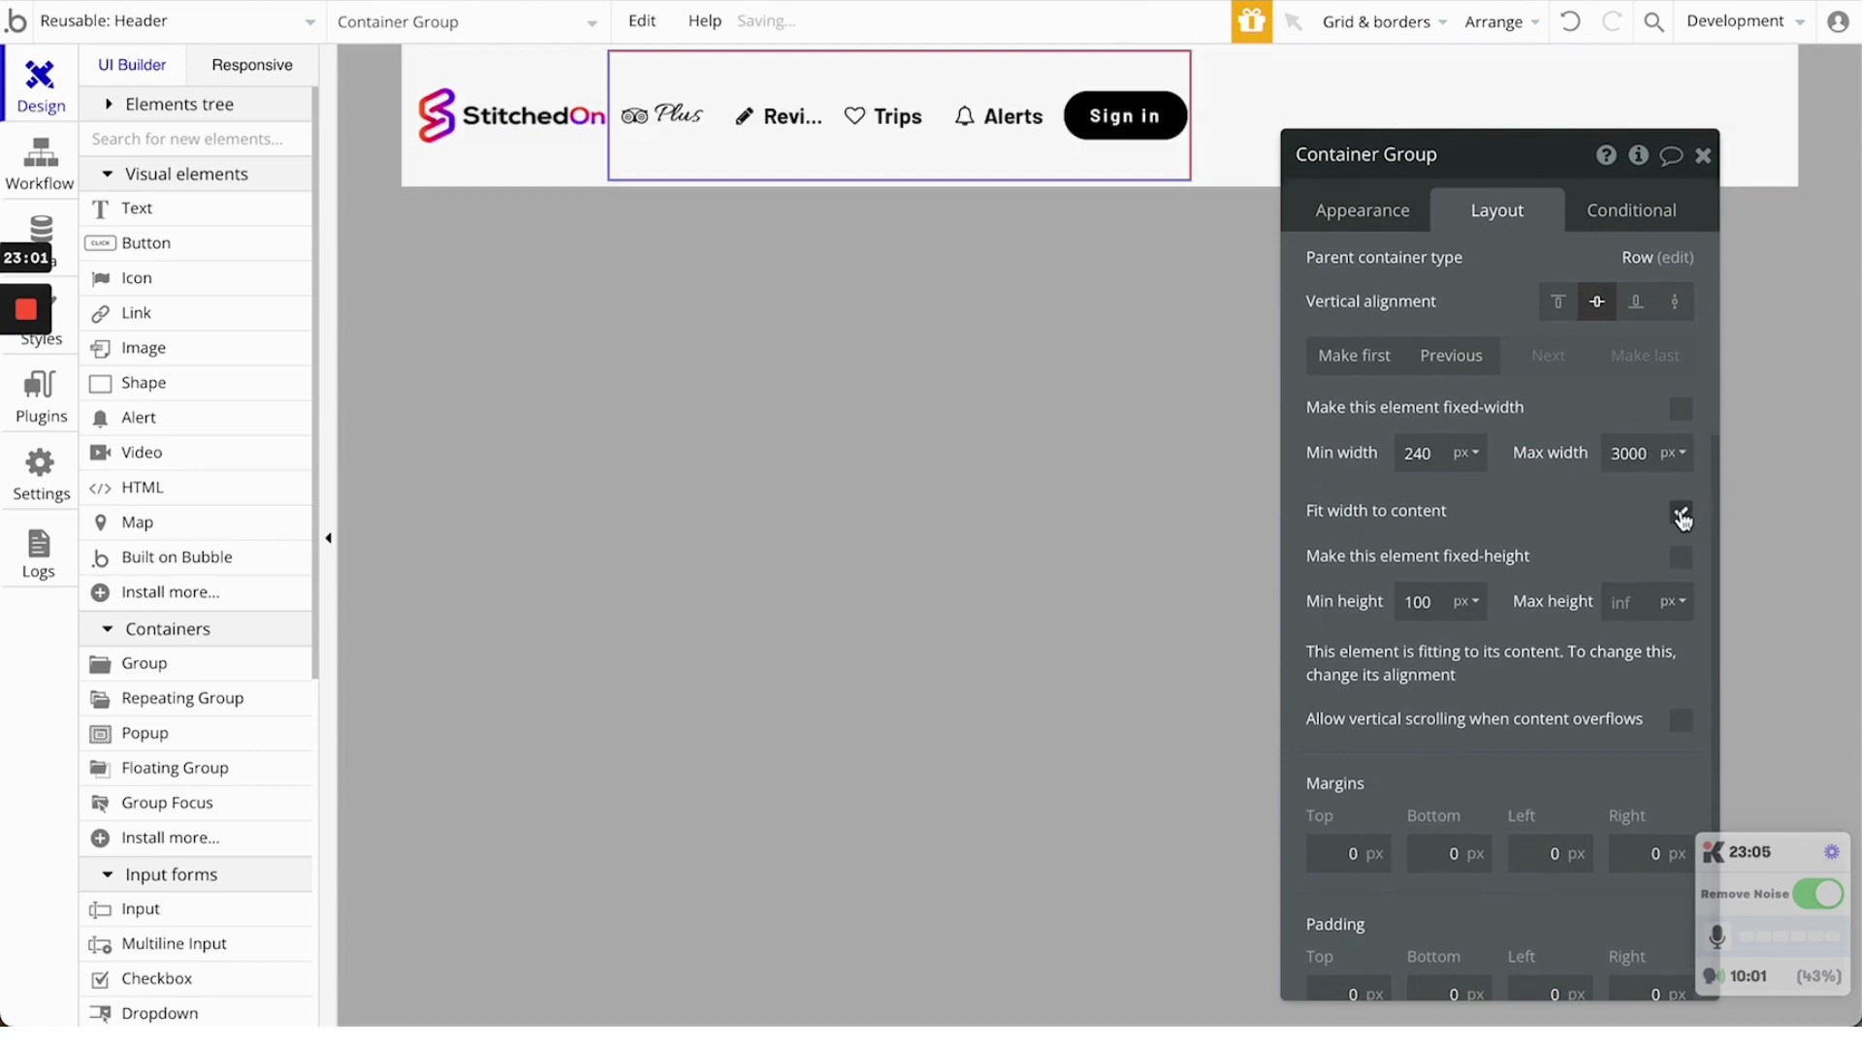
{"action": "left_click", "coordinate": [1680, 514]}
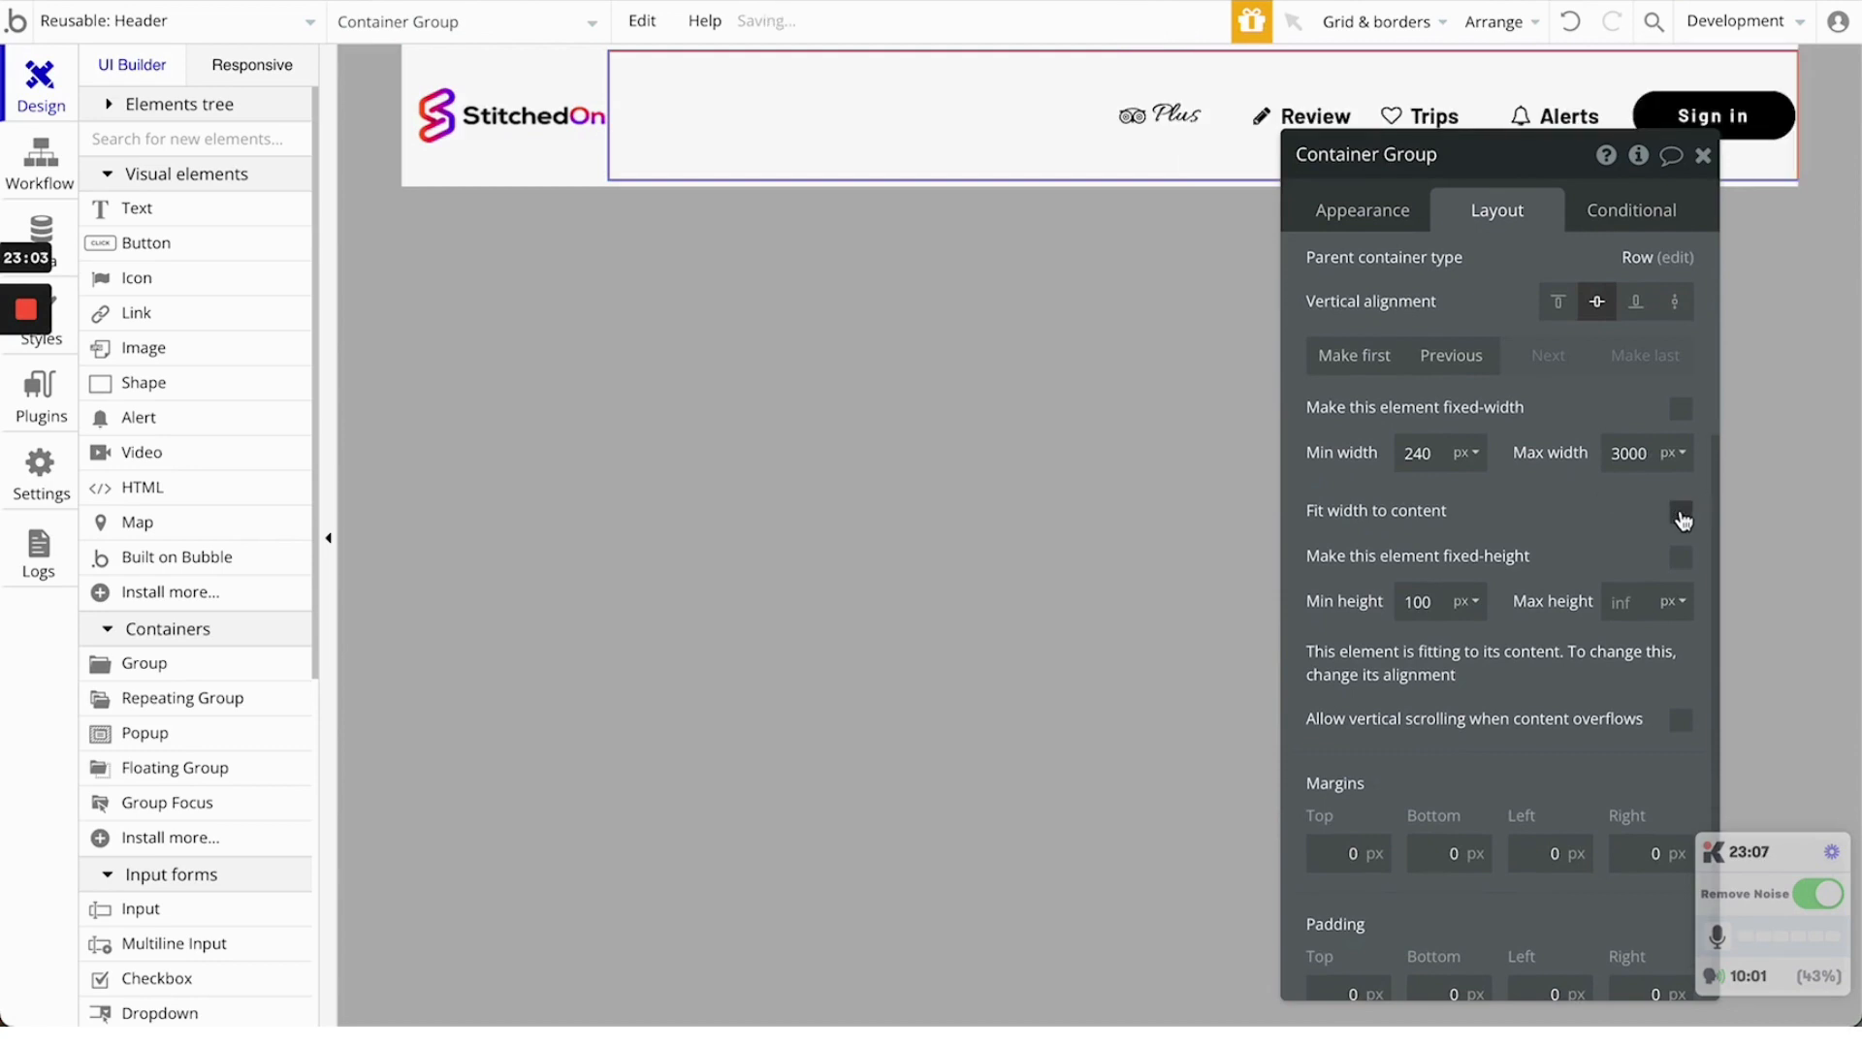
{"action": "scroll", "coordinate": [1509, 685], "scroll_direction": "down", "scroll_amount": 1}
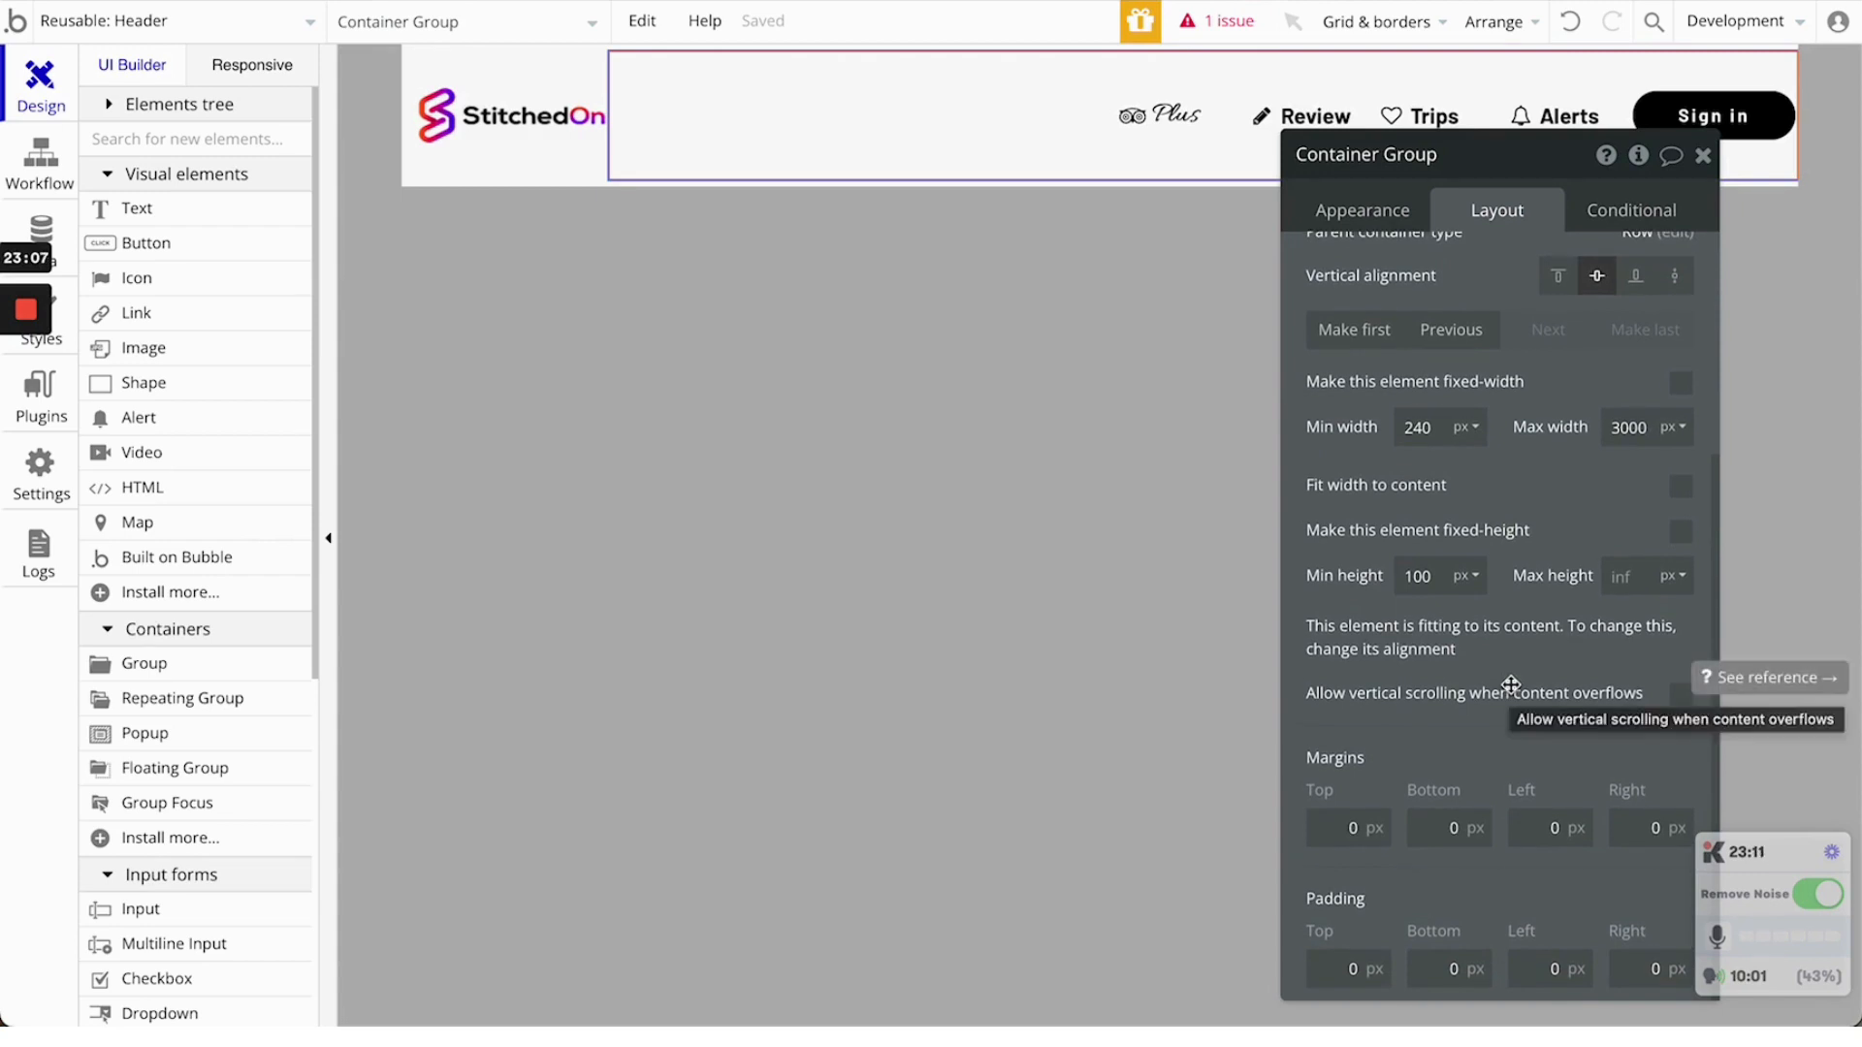
Switch the Container Group's max width unit to percent and set the max width to 100%
{"action": "scroll", "coordinate": [1509, 685], "scroll_direction": "up", "scroll_amount": 2}
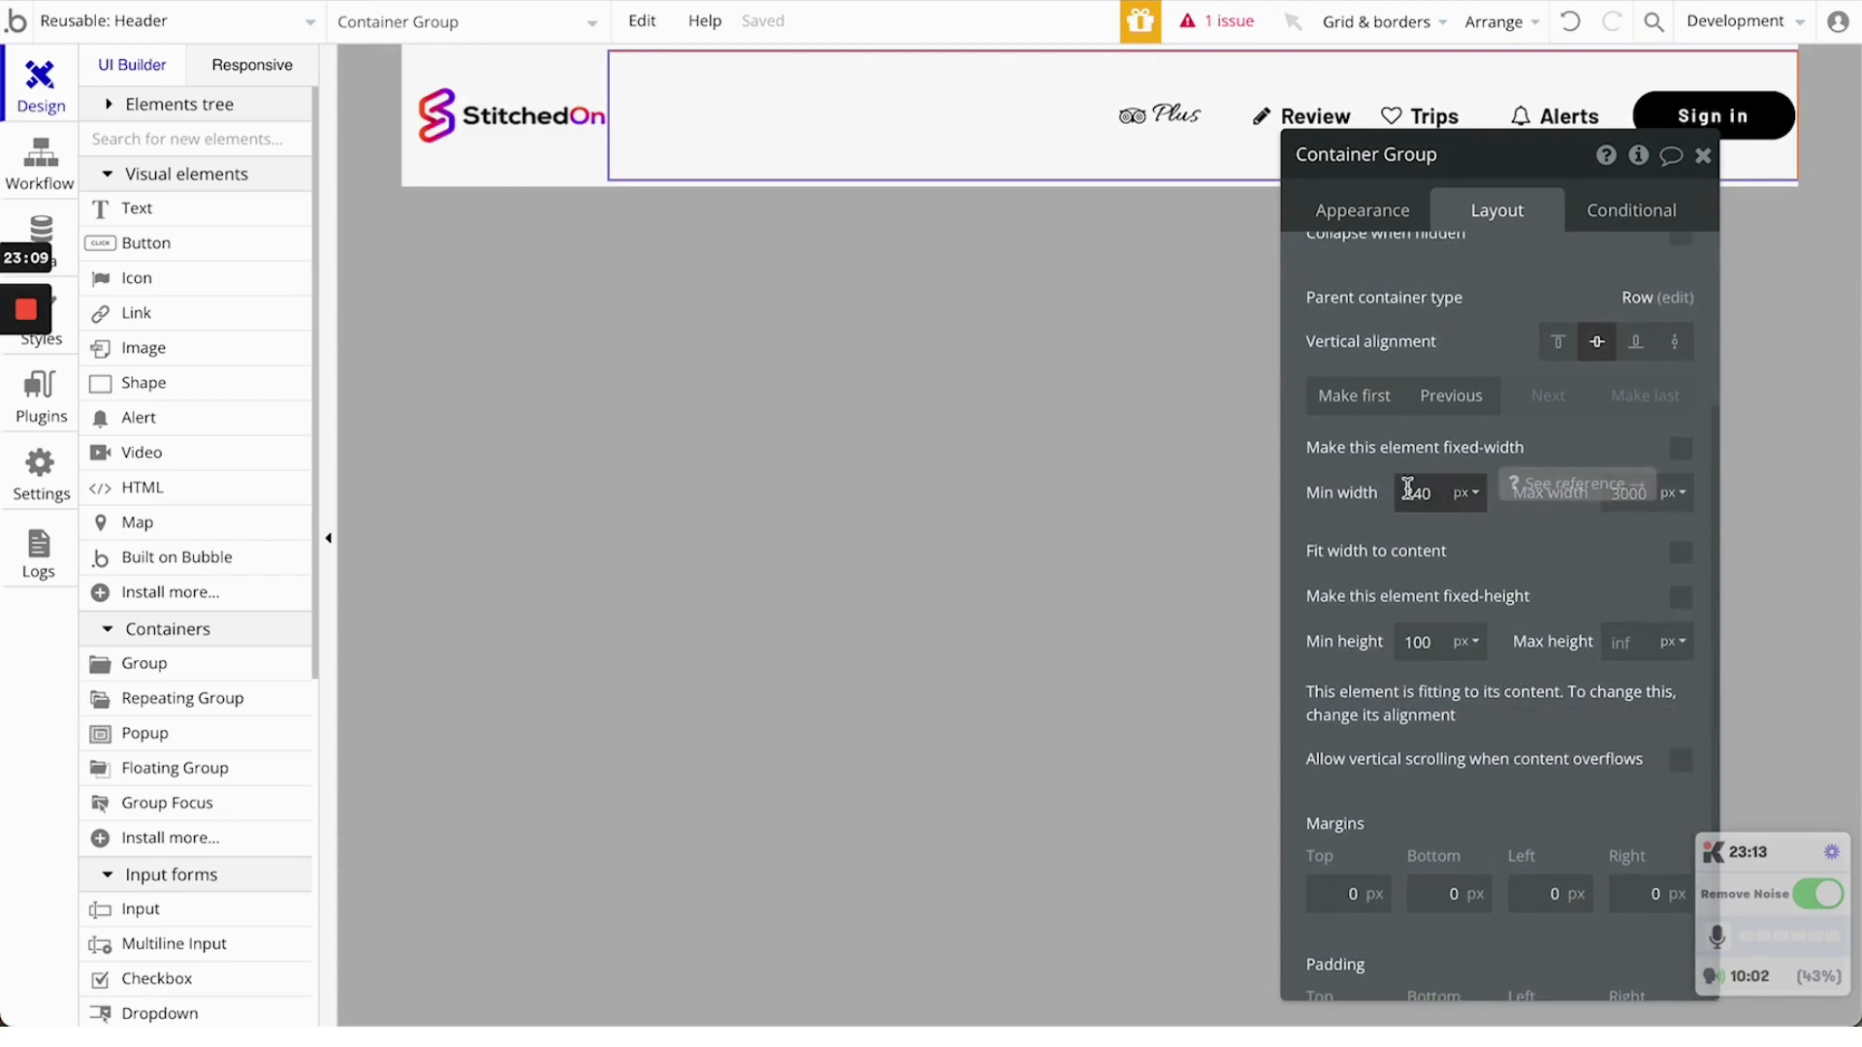
{"action": "left_click", "coordinate": [1466, 493]}
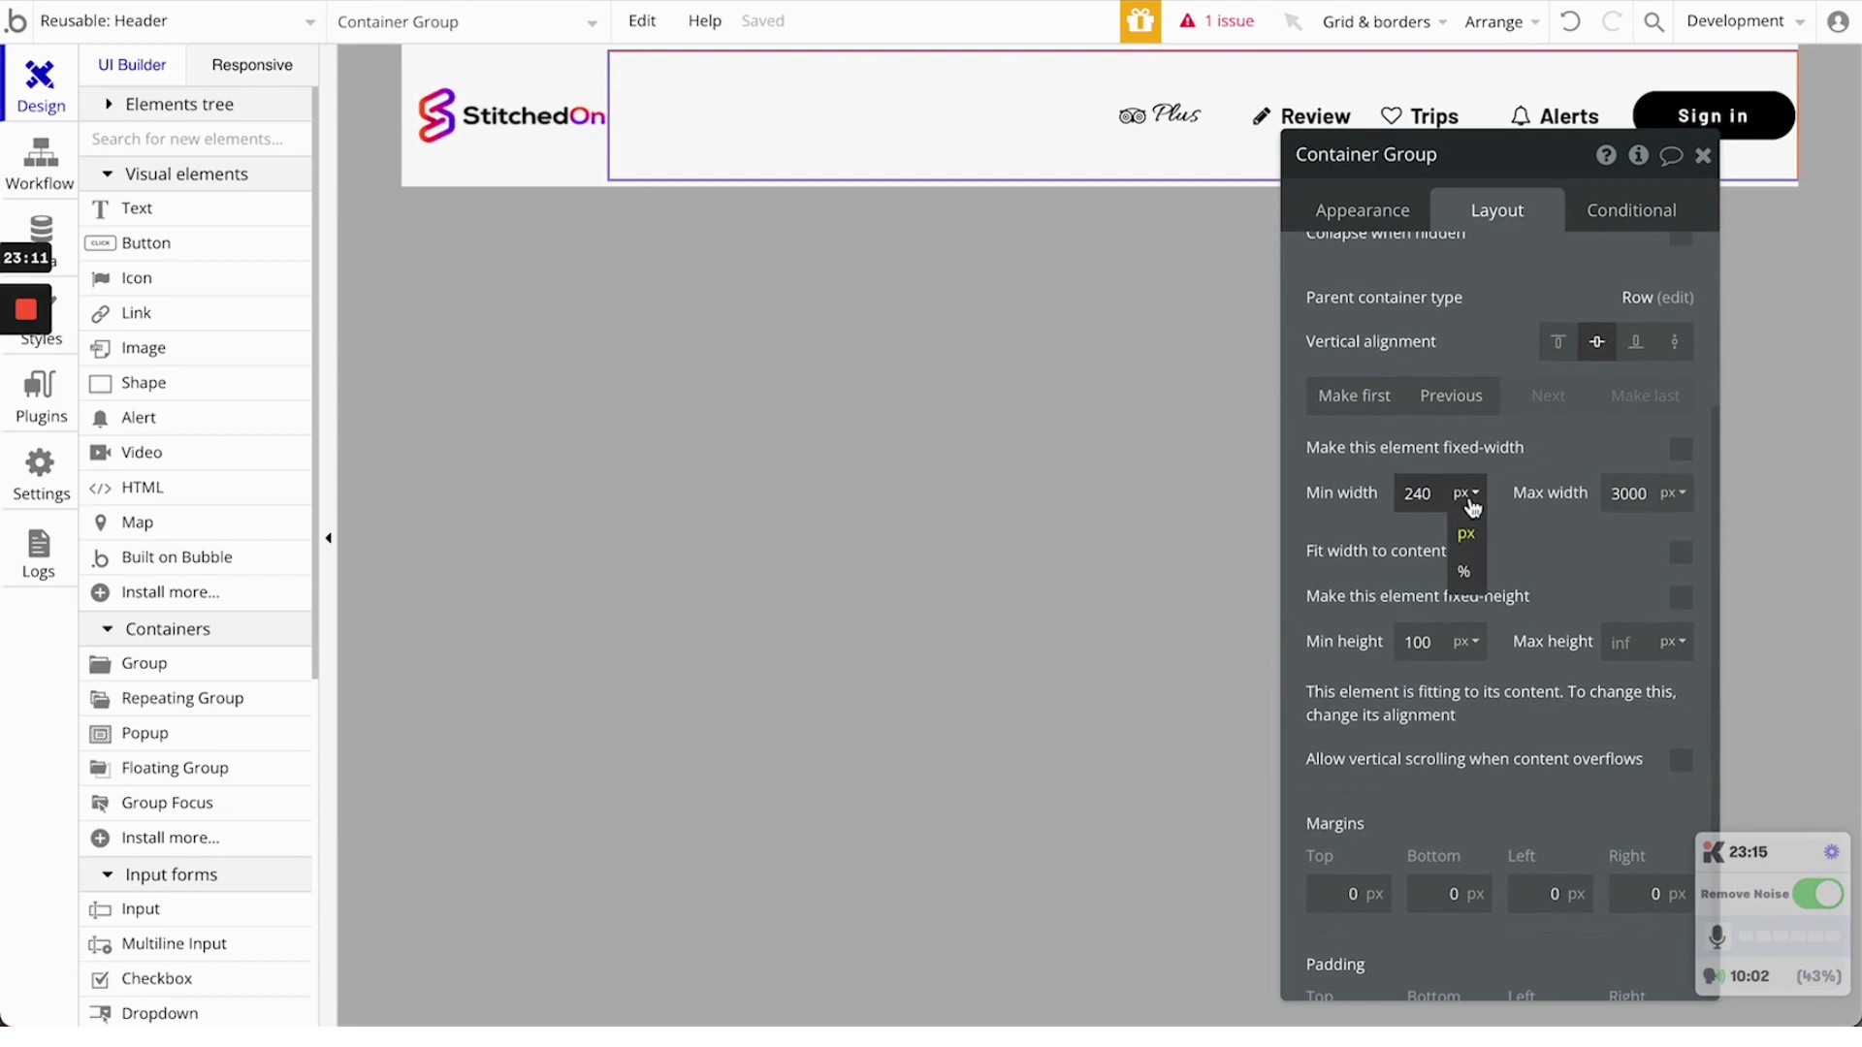
{"action": "left_click", "coordinate": [1676, 497]}
{"action": "left_click", "coordinate": [1671, 574]}
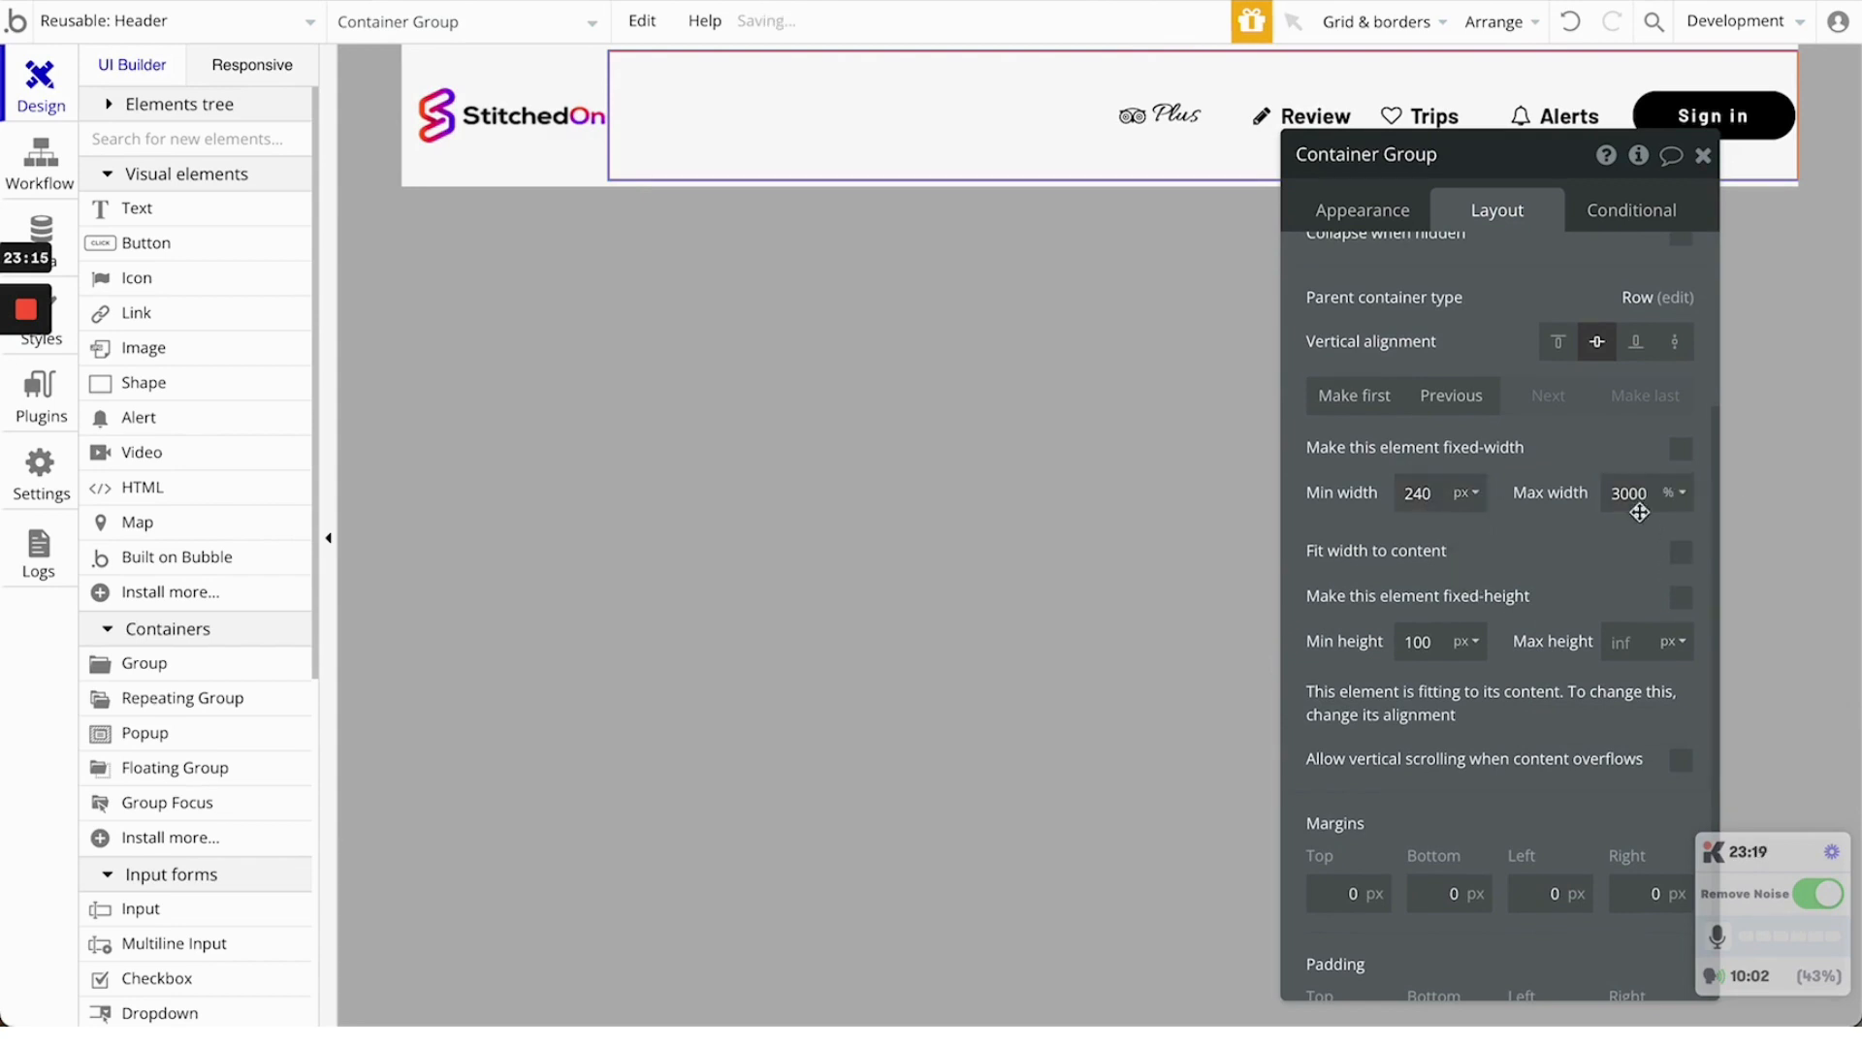
{"action": "left_click", "coordinate": [1627, 495]}
{"action": "type", "text": "1"}
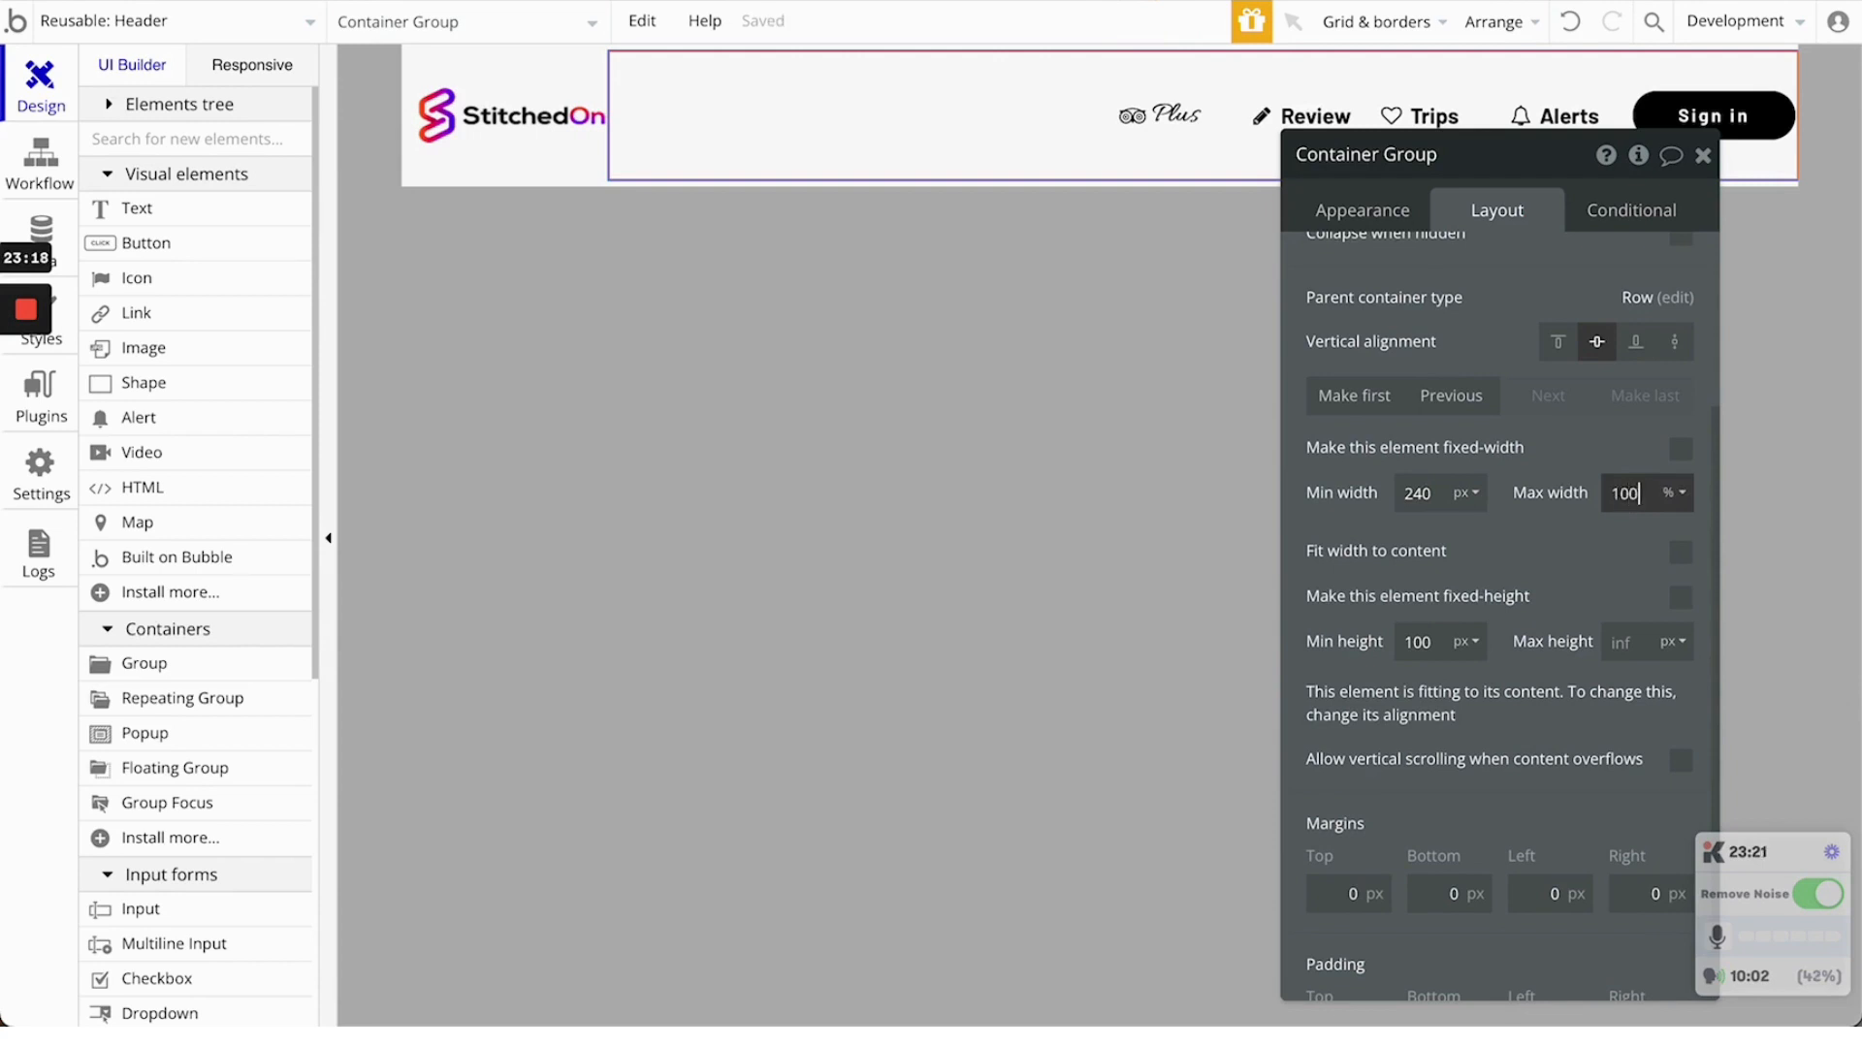
{"action": "left_click", "coordinate": [1611, 557]}
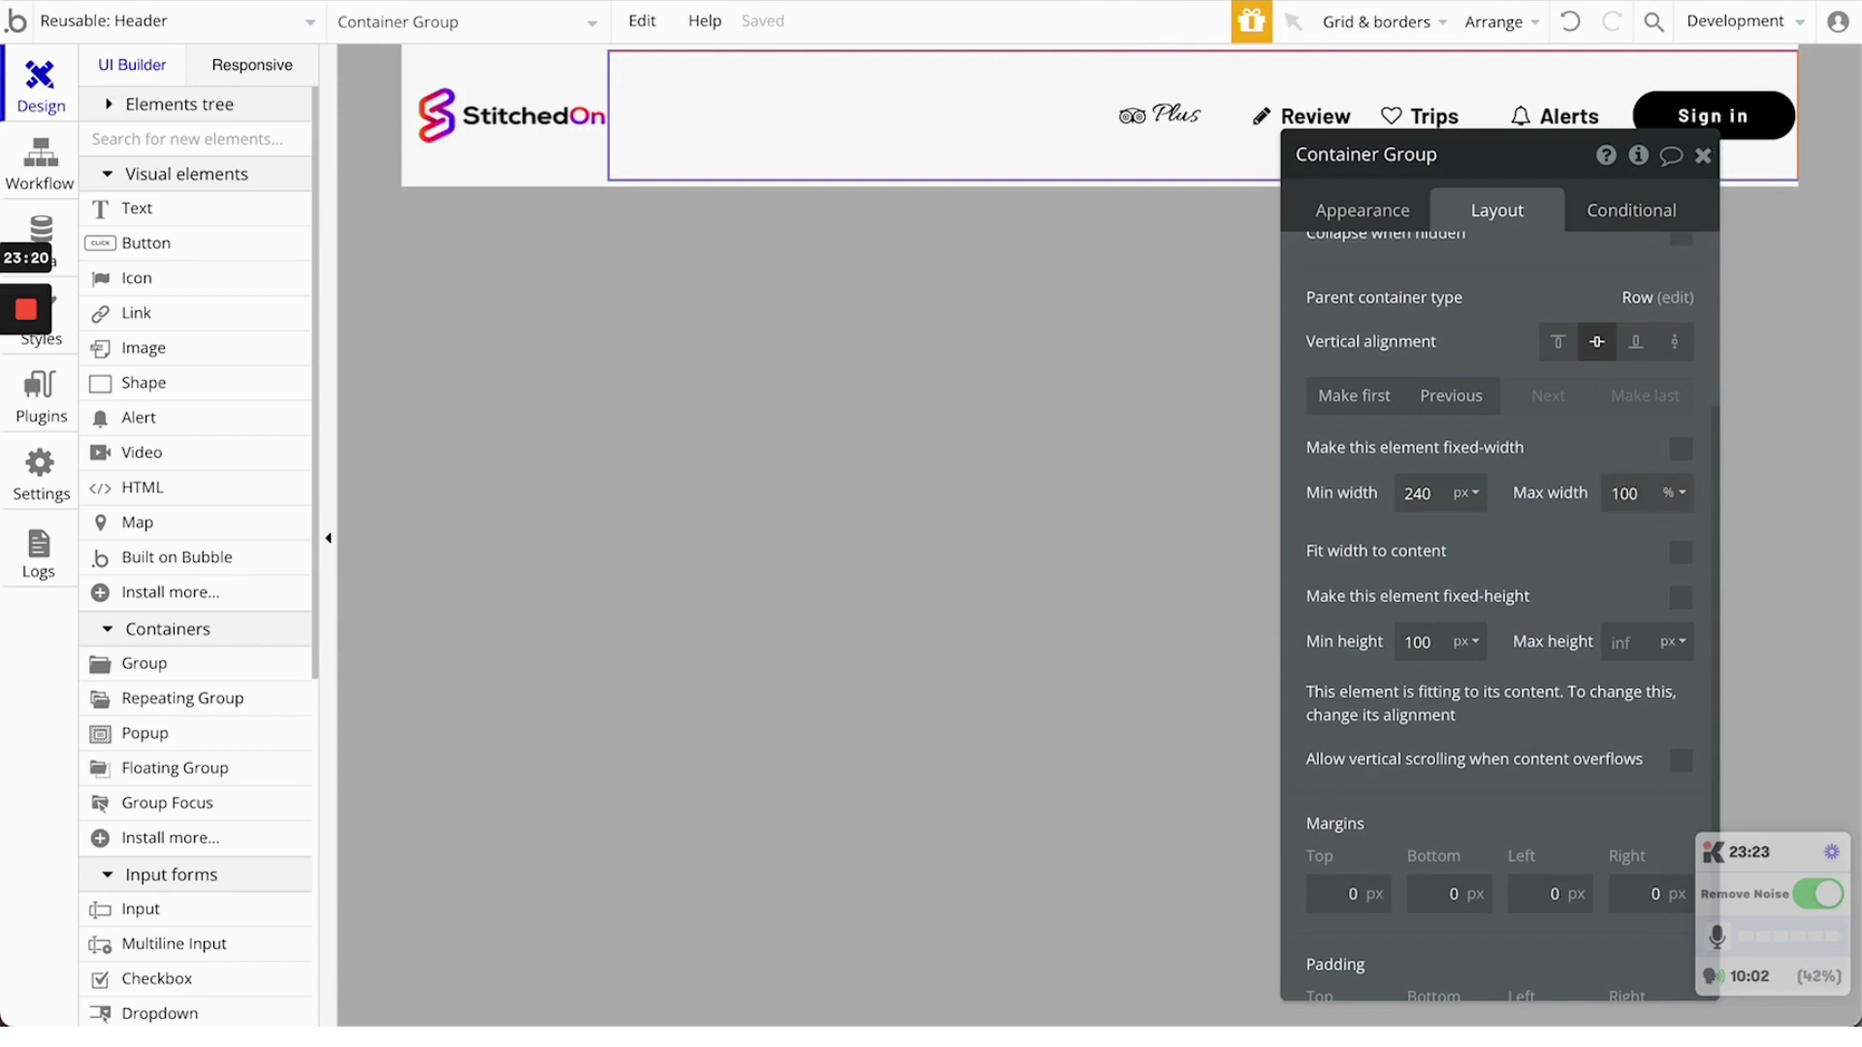
Check the header's width in the running preview of the index page and return to the editor
{"action": "left_click", "coordinate": [586, 2]}
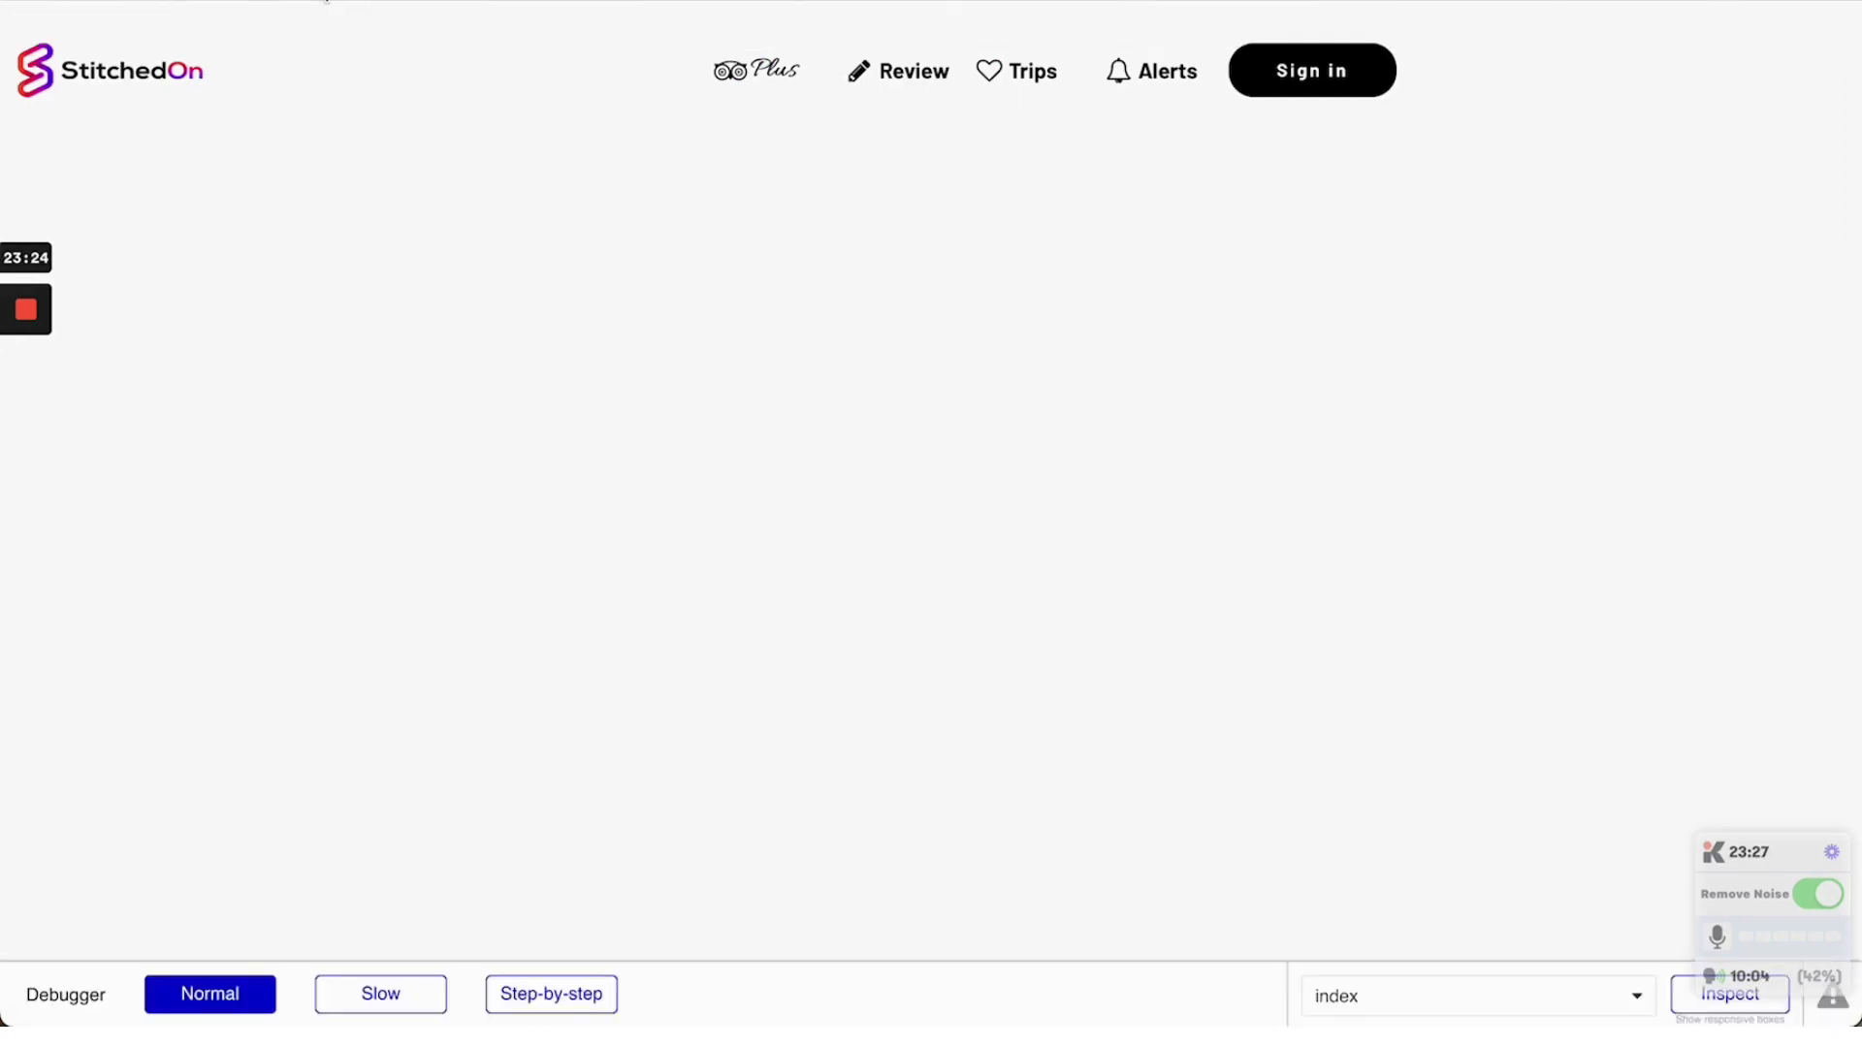
{"action": "left_click", "coordinate": [343, 5]}
Clear the reusable Header's max width and set its container alignment to centered
{"action": "left_click", "coordinate": [469, 182]}
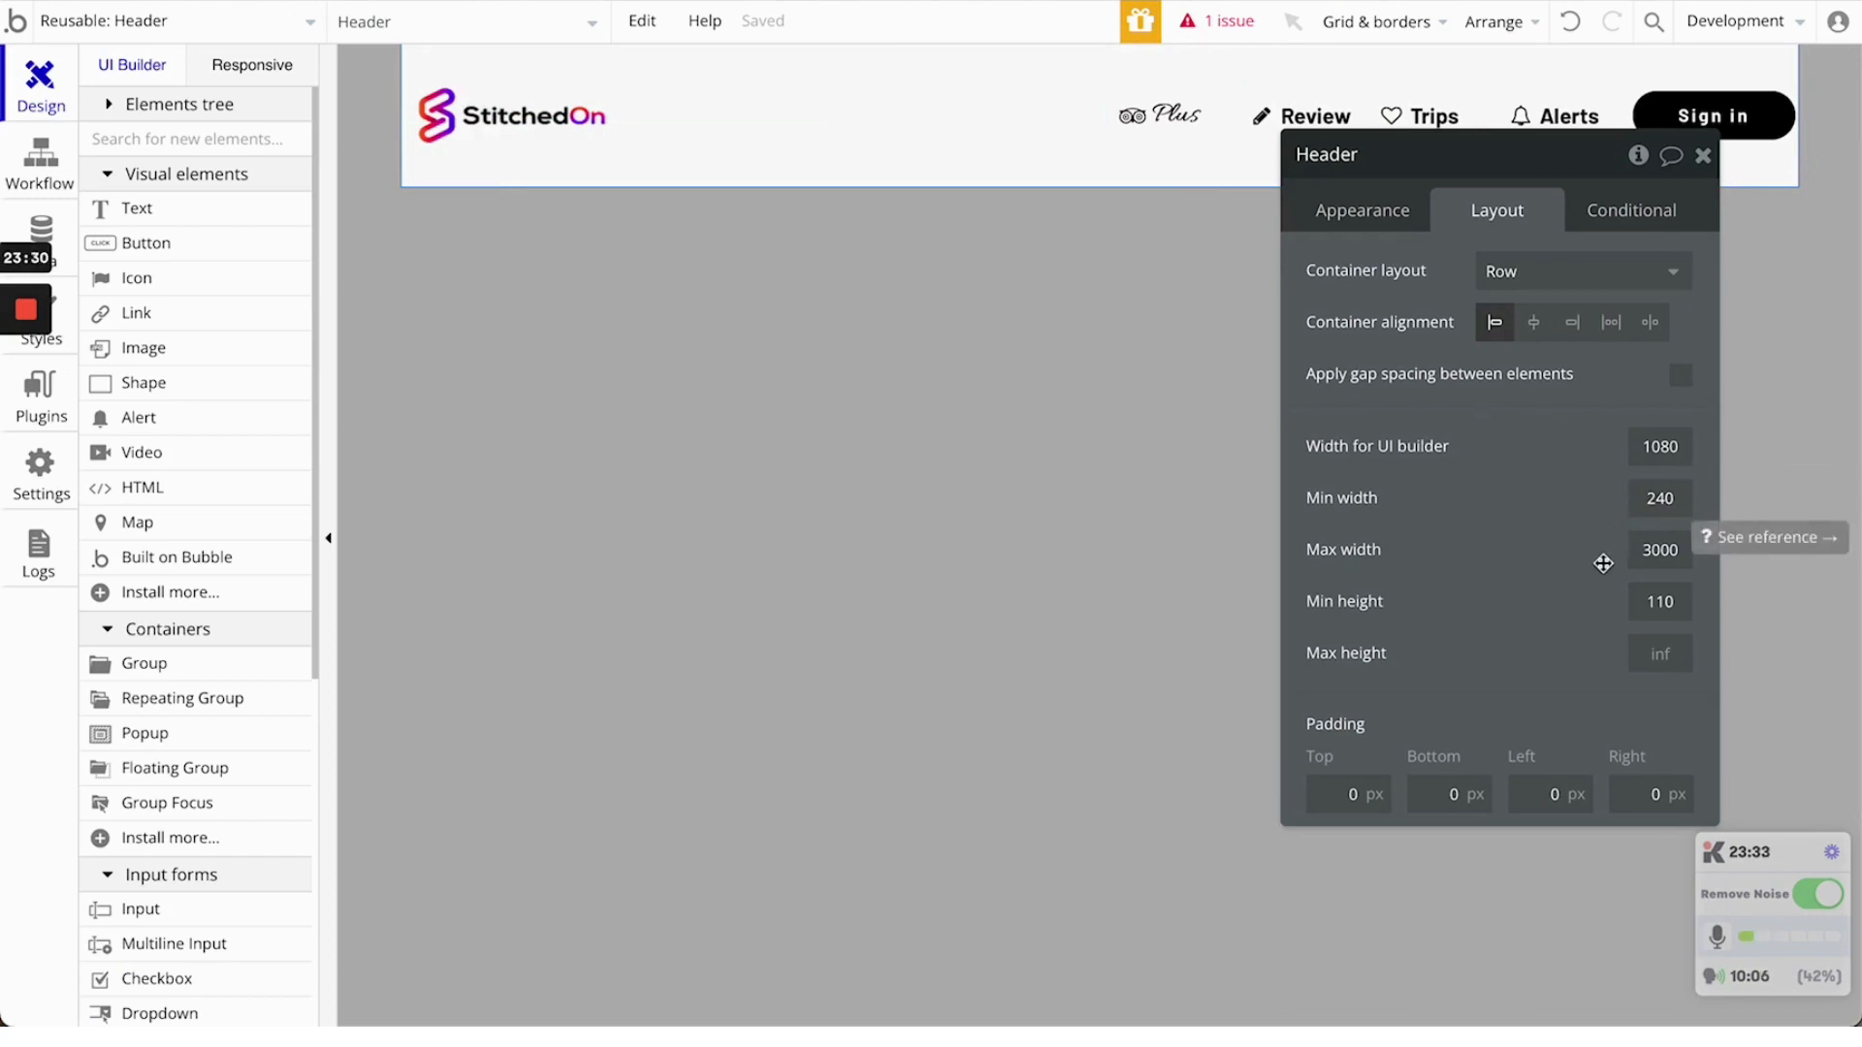
{"action": "double_click", "coordinate": [1649, 549]}
{"action": "key", "text": "BackSpace"}
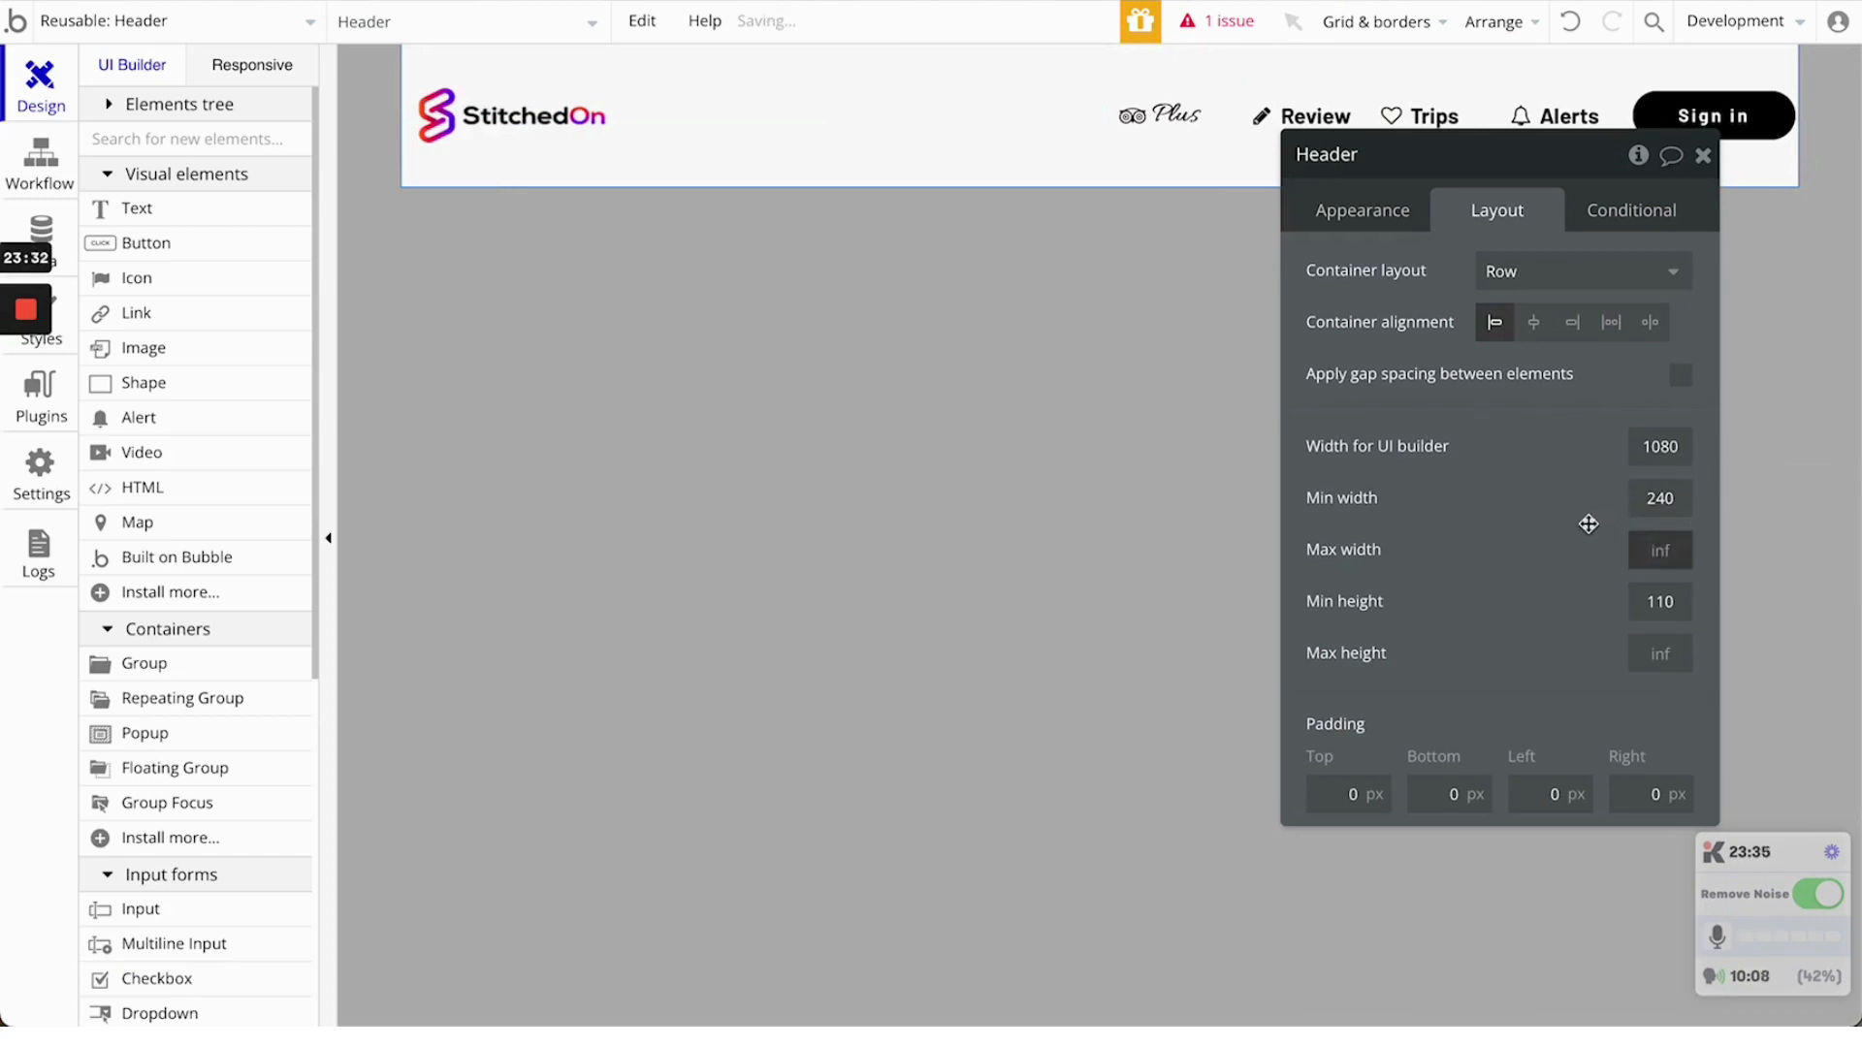
{"action": "left_click", "coordinate": [1533, 328]}
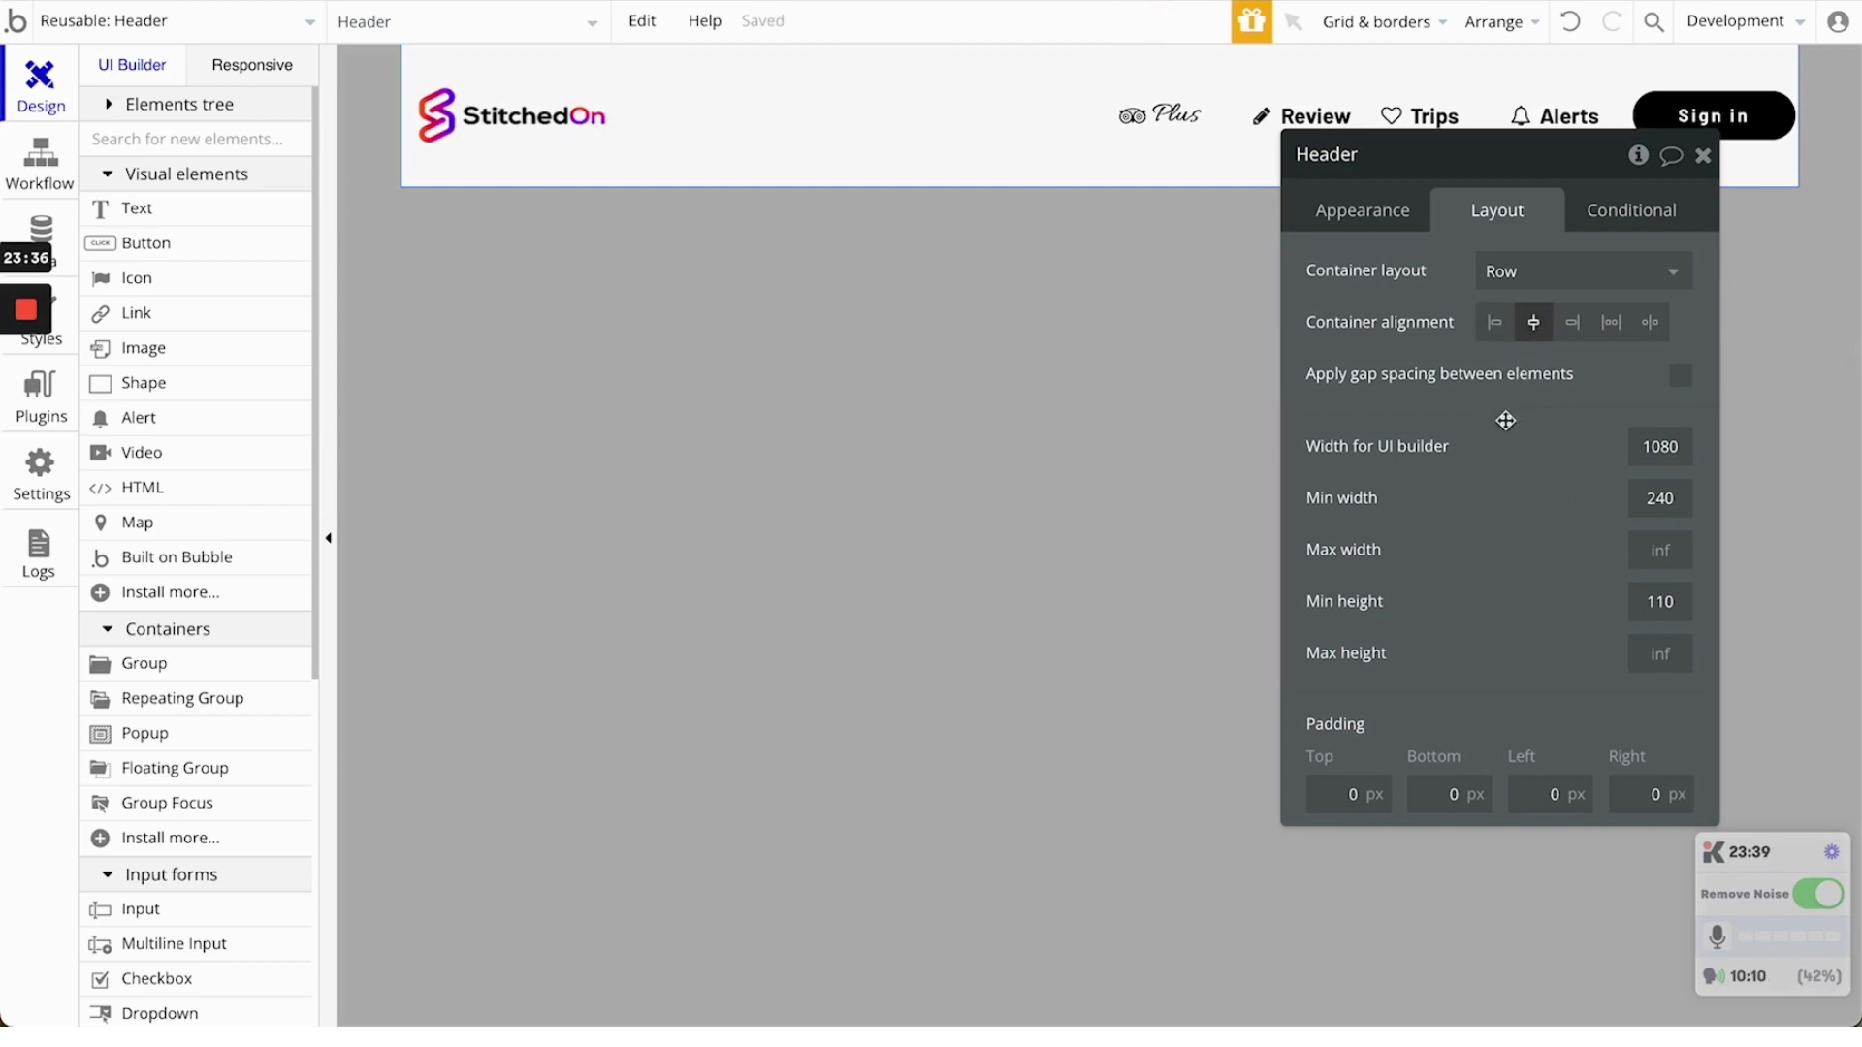
Reload the preview page to check the header's alignment and return to the editor
{"action": "left_click", "coordinate": [528, 2]}
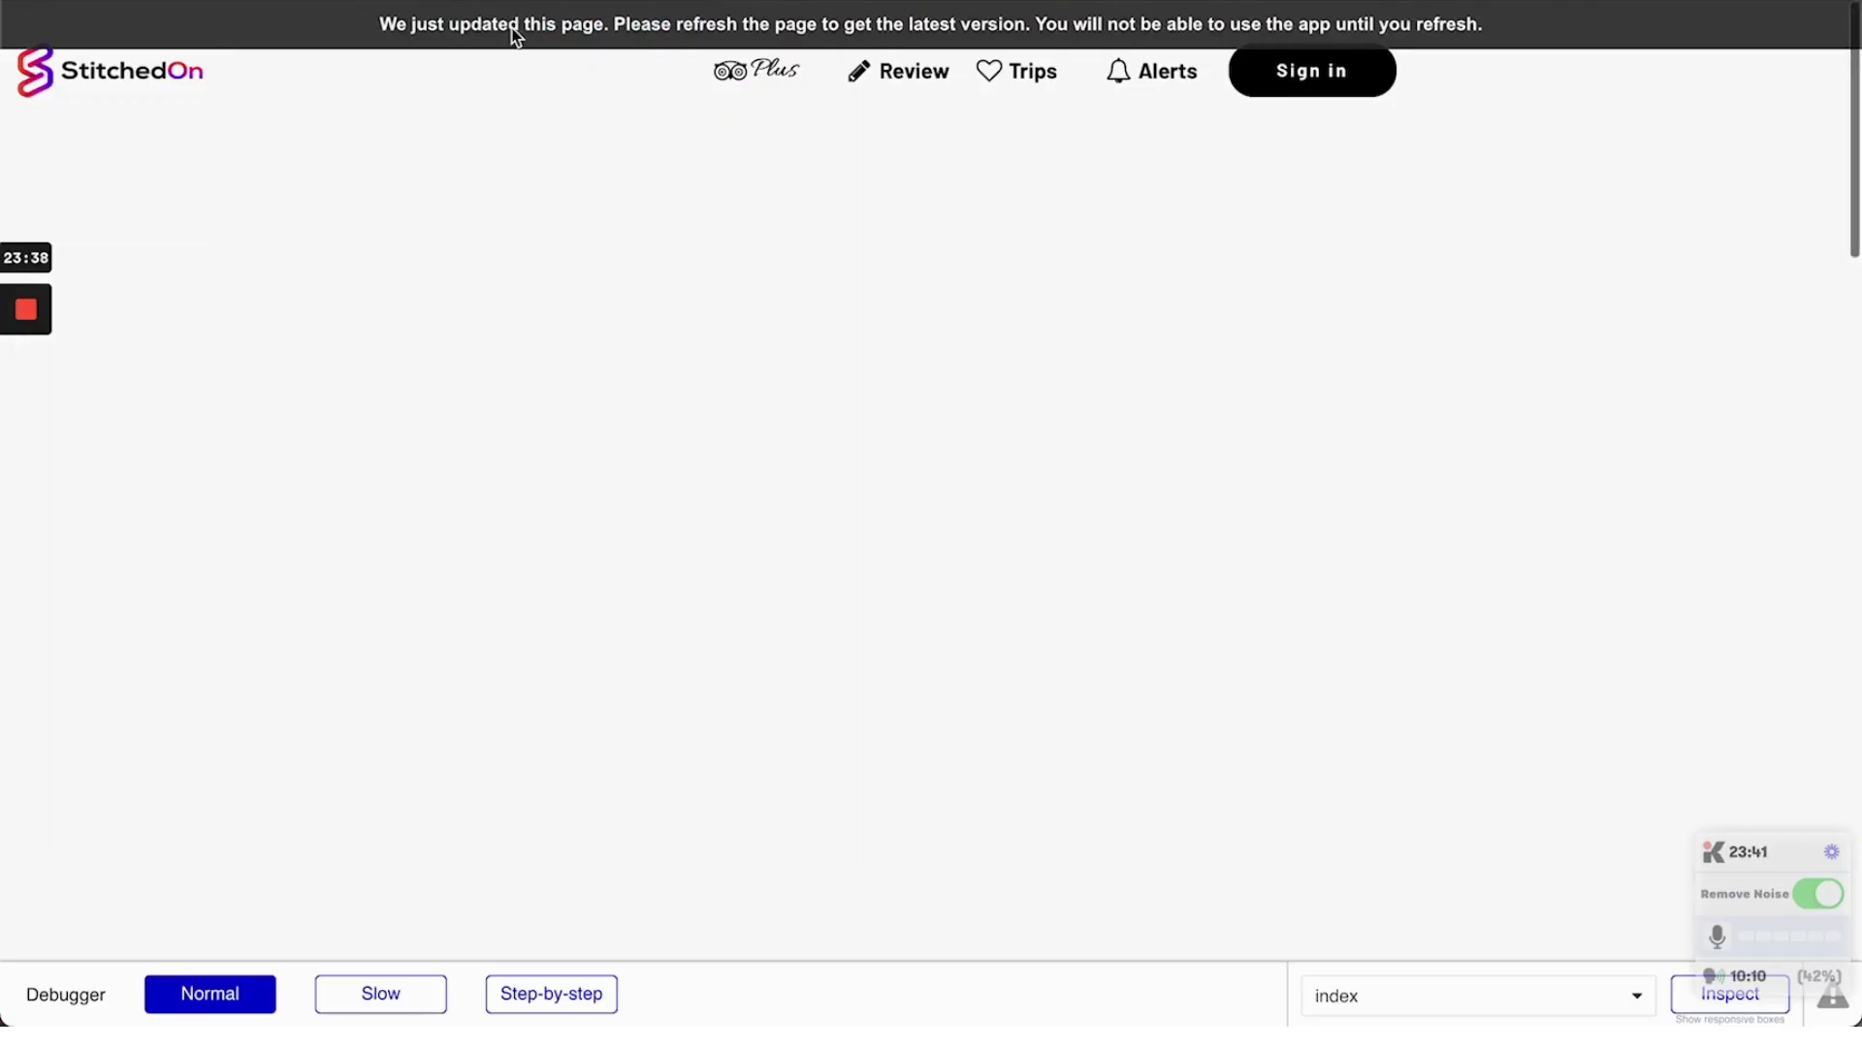
{"action": "key", "text": "super+r"}
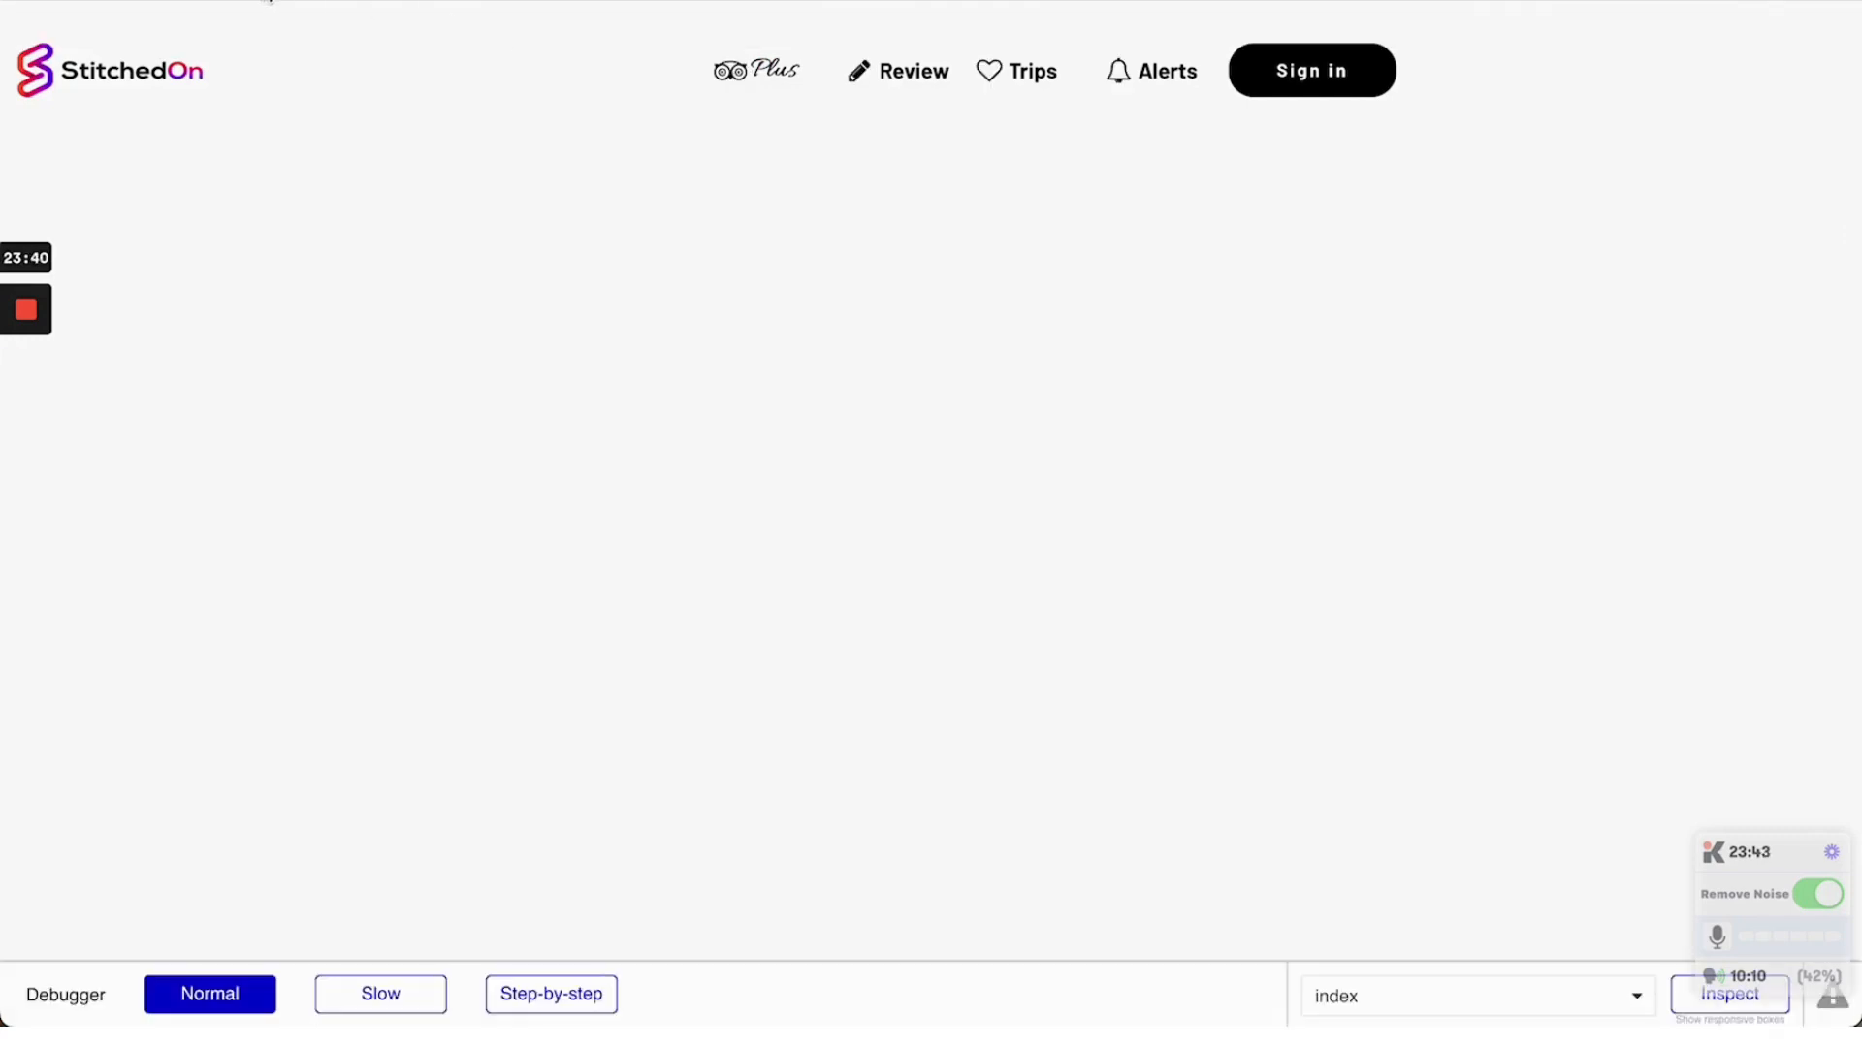
{"action": "left_click", "coordinate": [269, 1]}
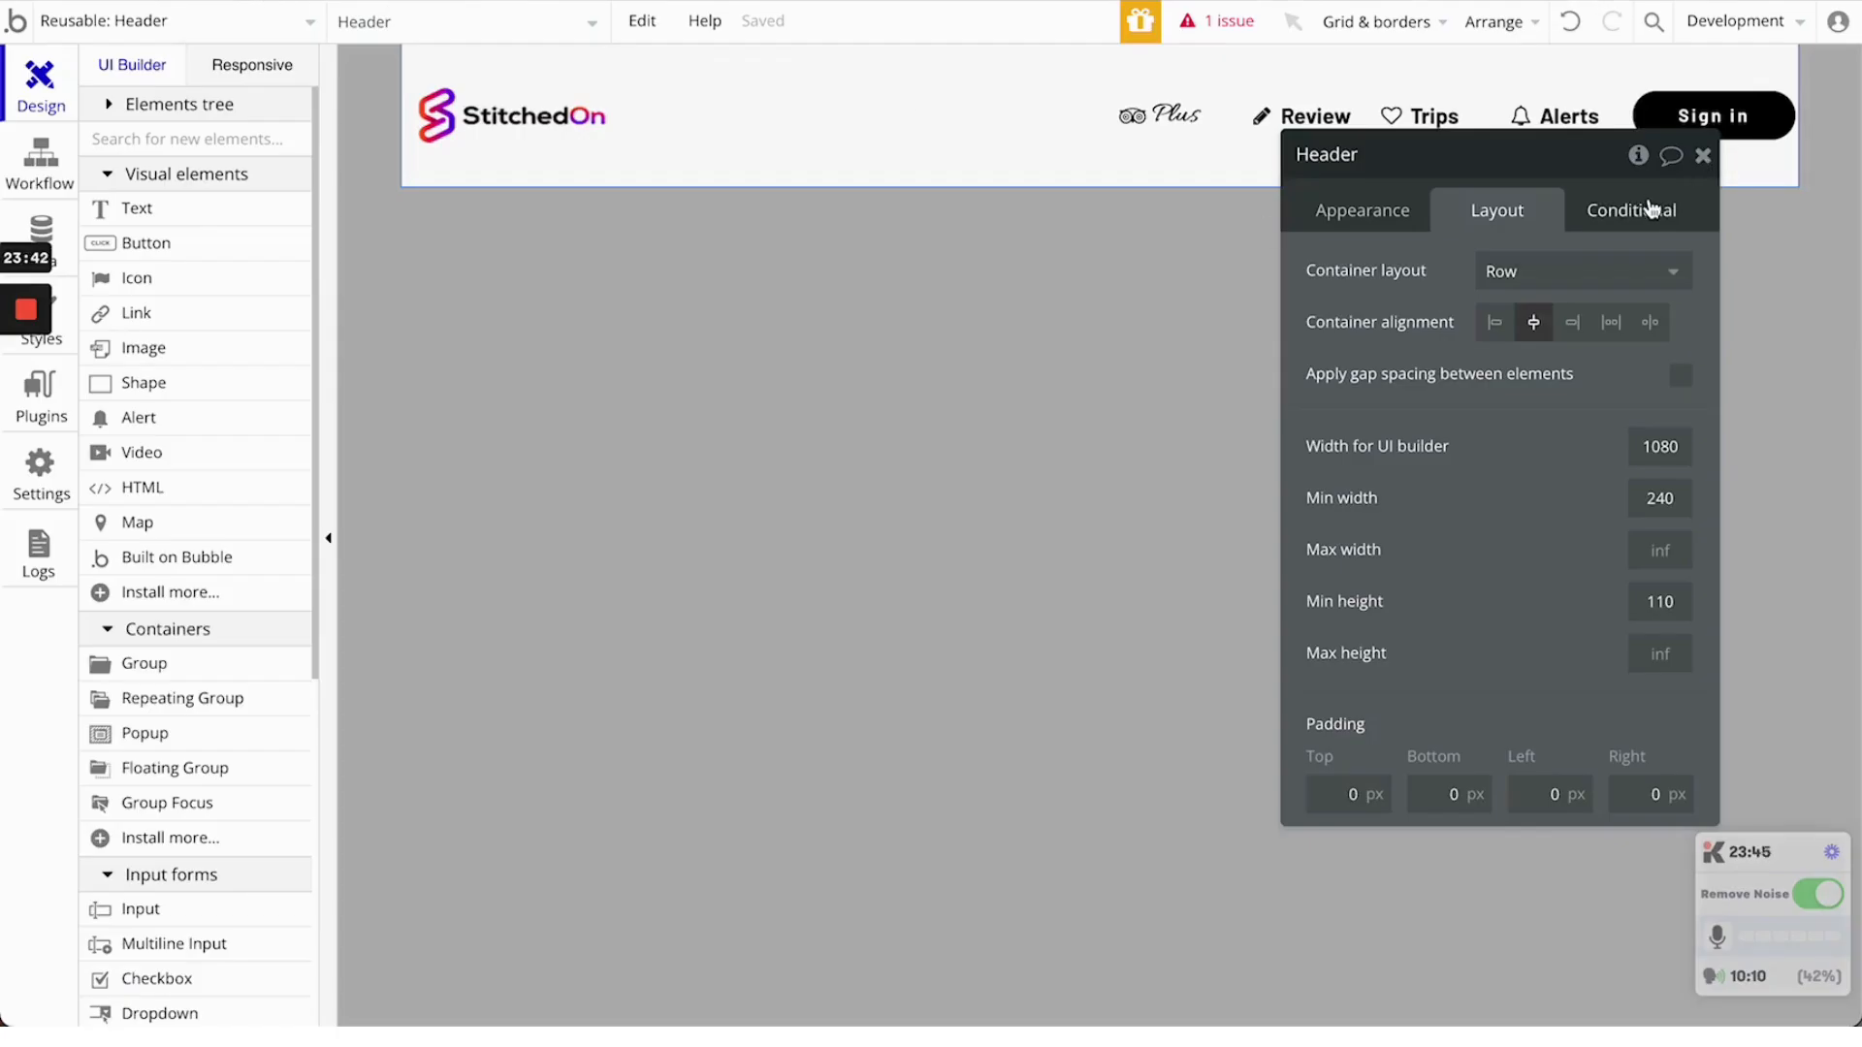
Review the Header's appearance settings and its element type choices, leave Group selected, and close the property editor
{"action": "left_click", "coordinate": [1370, 214]}
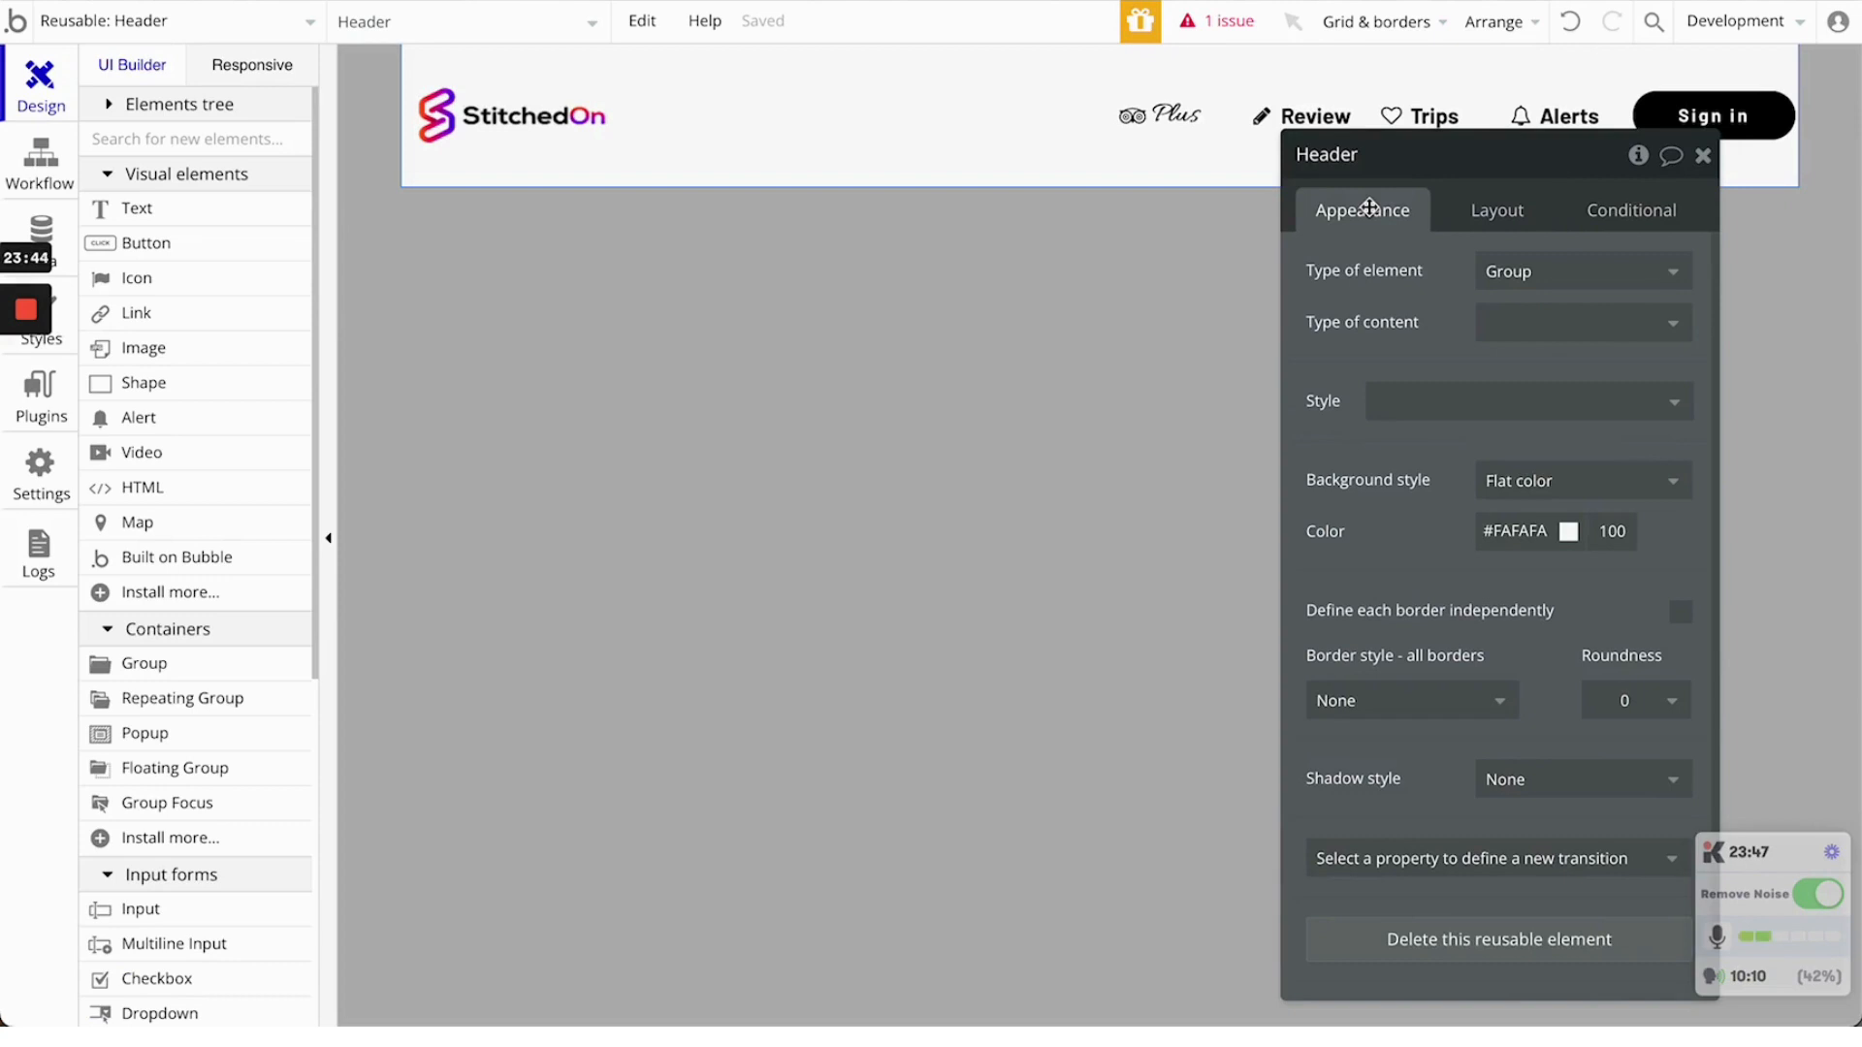
{"action": "left_click", "coordinate": [1508, 277]}
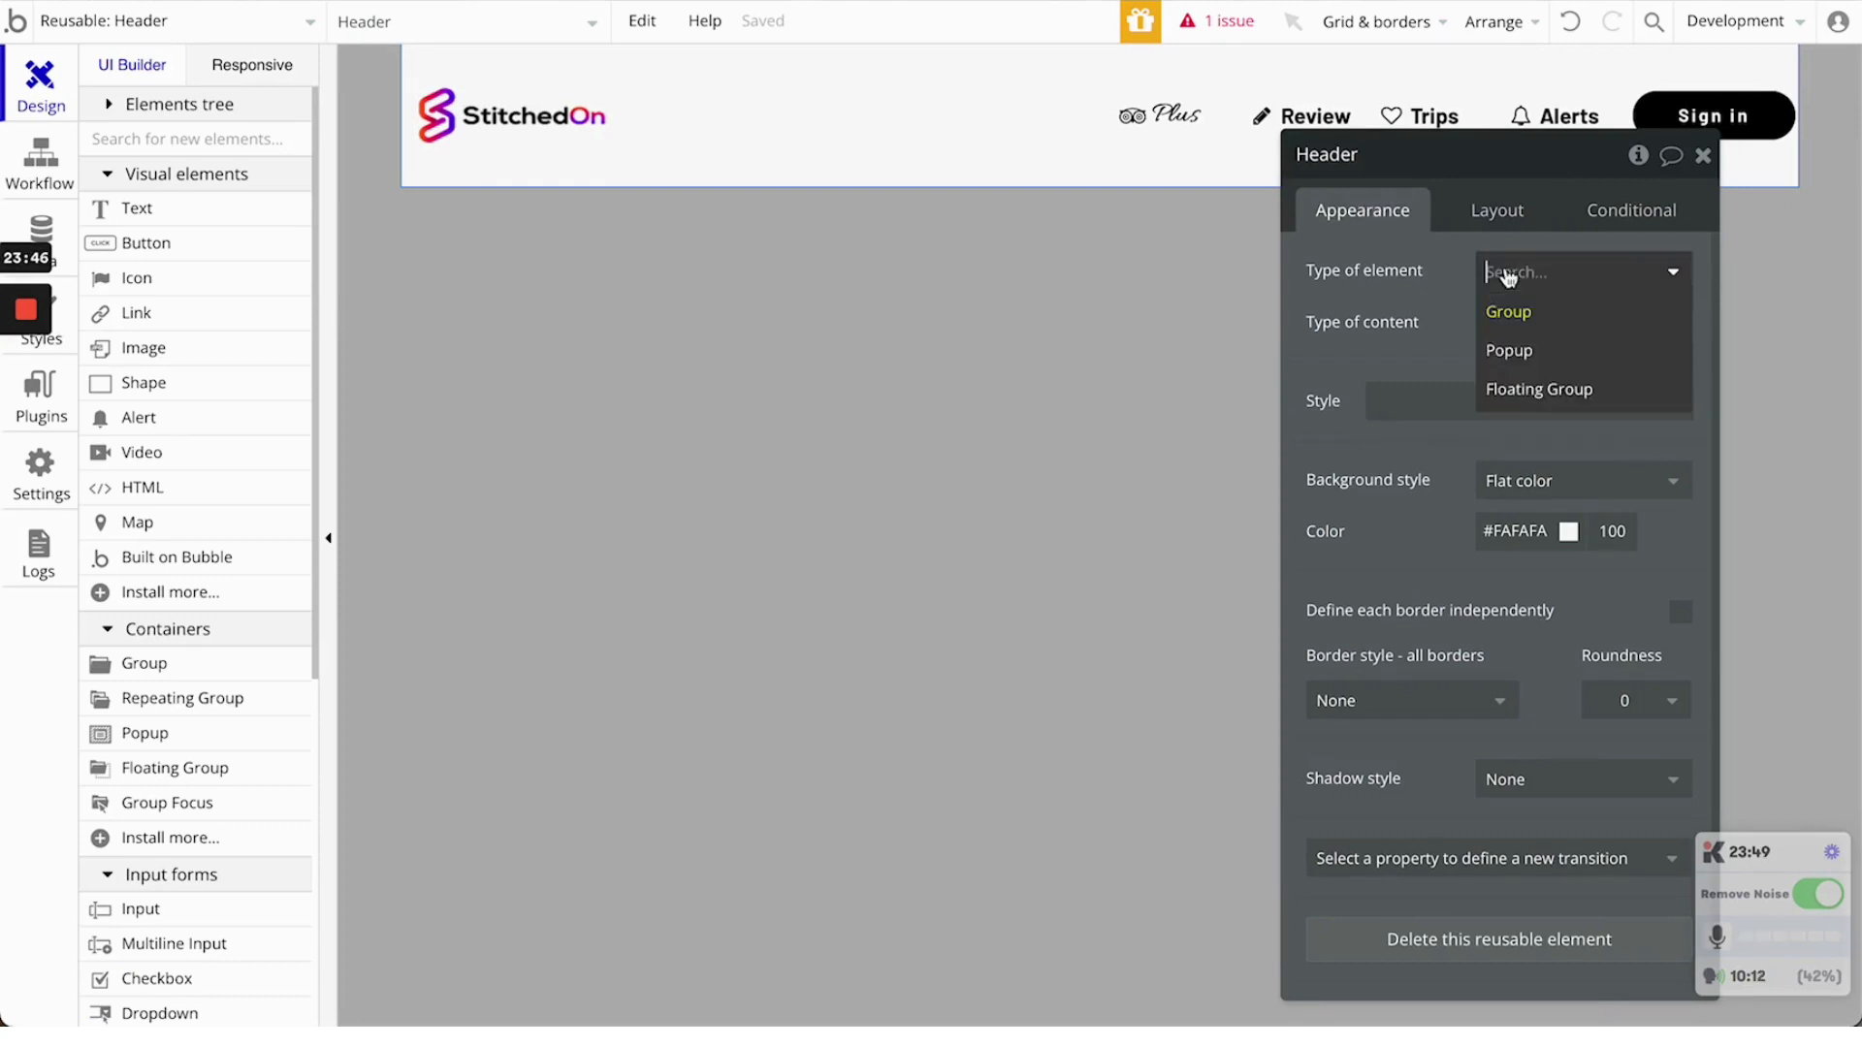
{"action": "left_click", "coordinate": [1509, 276]}
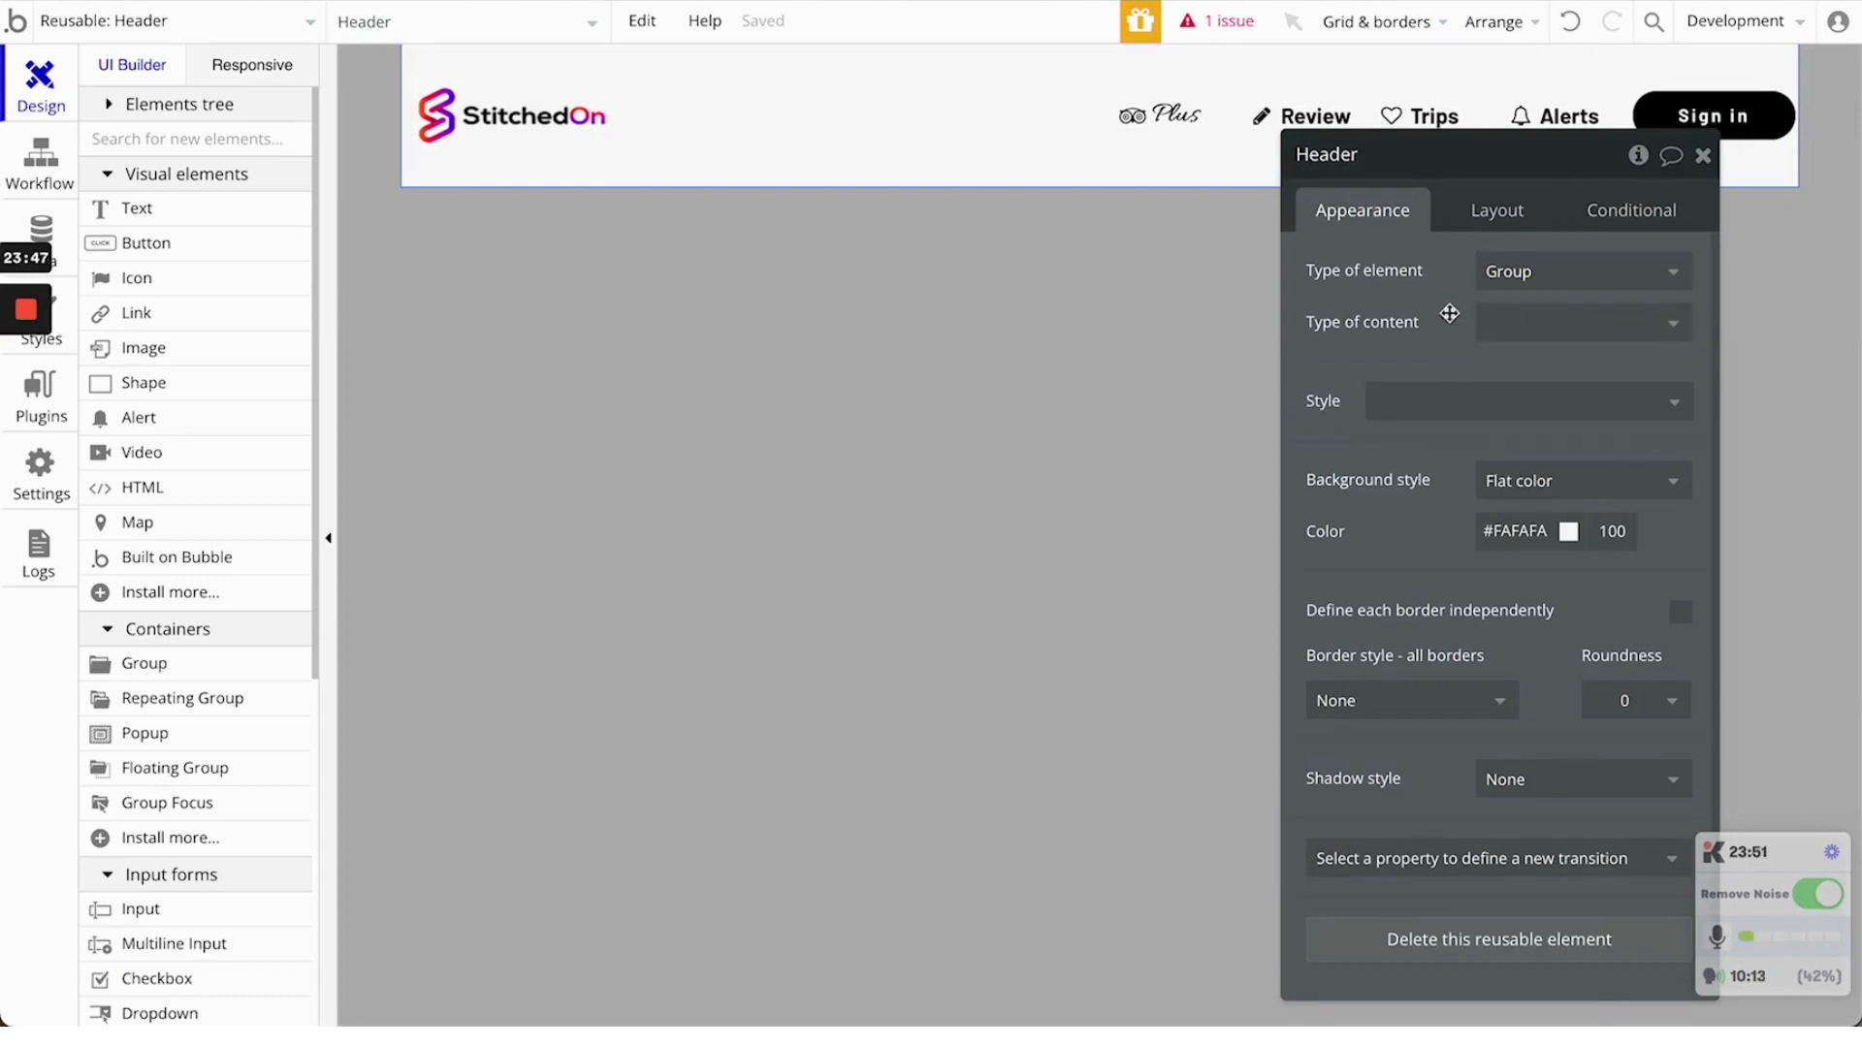
{"action": "scroll", "coordinate": [1450, 311], "scroll_direction": "down", "scroll_amount": 1}
{"action": "scroll", "coordinate": [1449, 311], "scroll_direction": "up", "scroll_amount": 1}
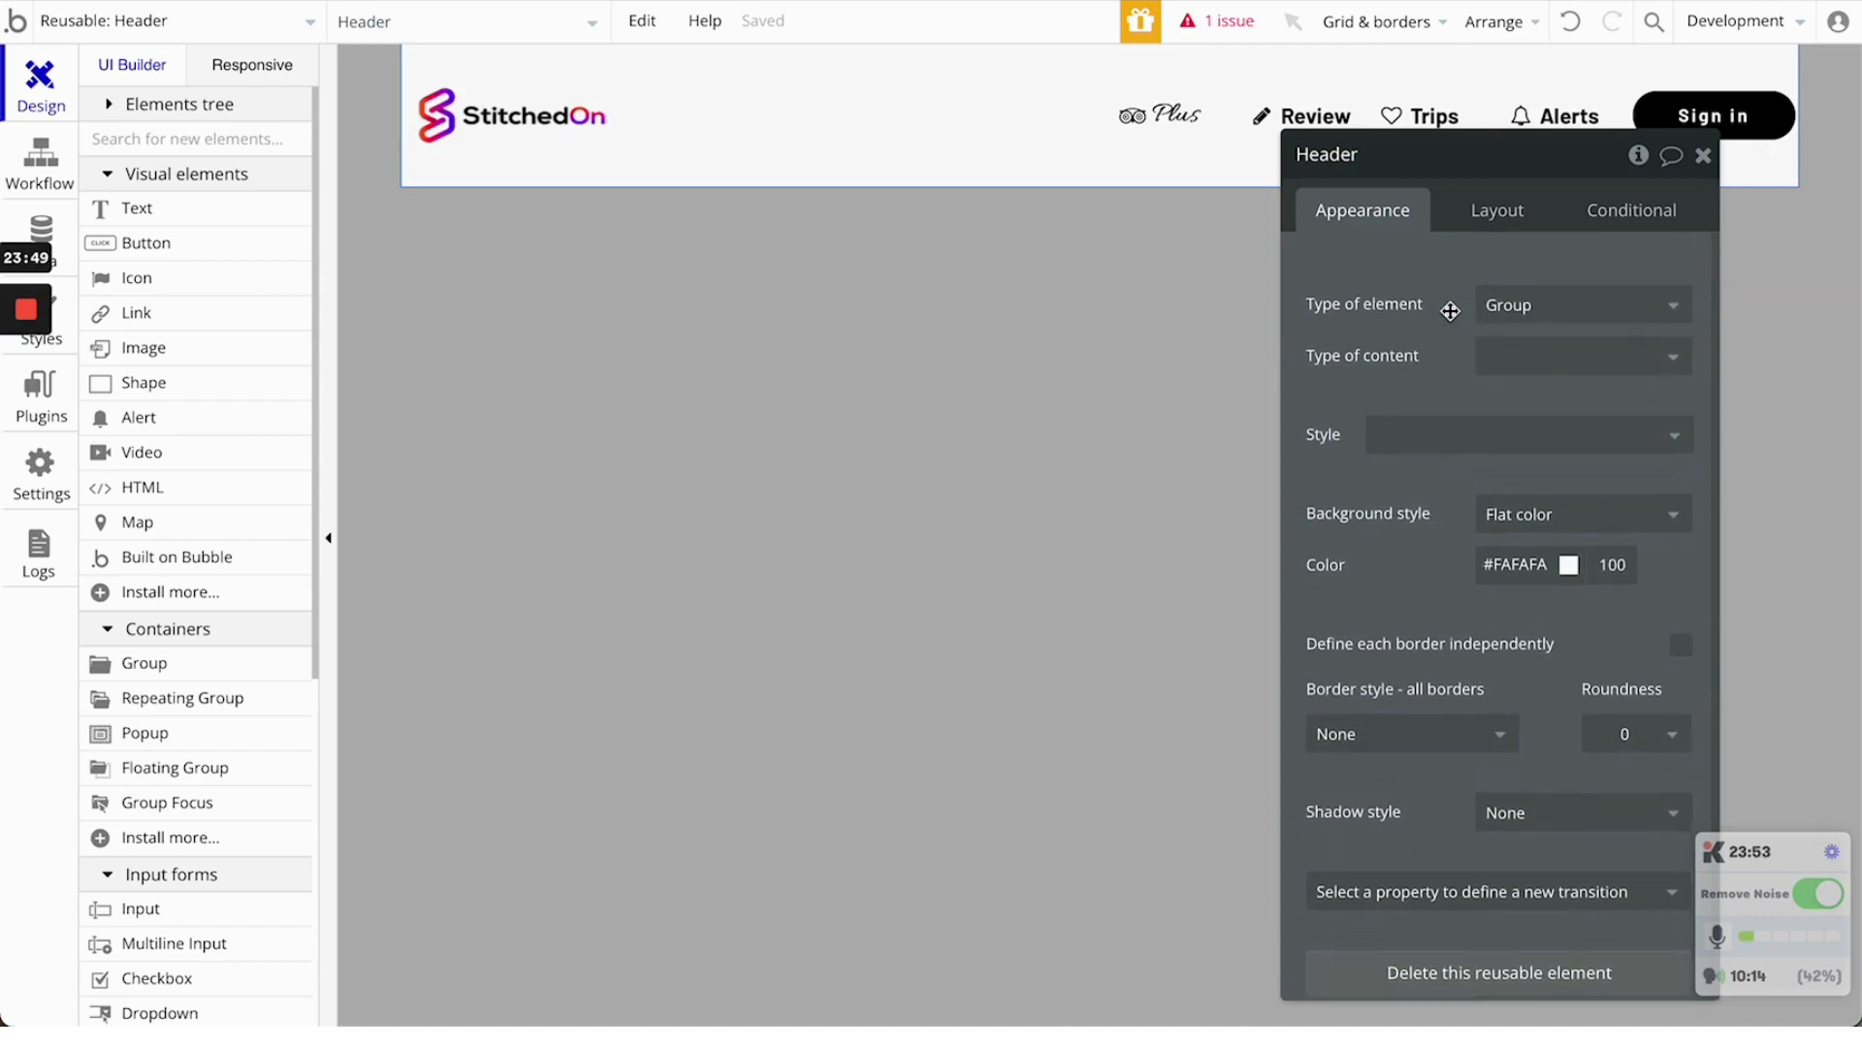
{"action": "left_click", "coordinate": [1701, 158]}
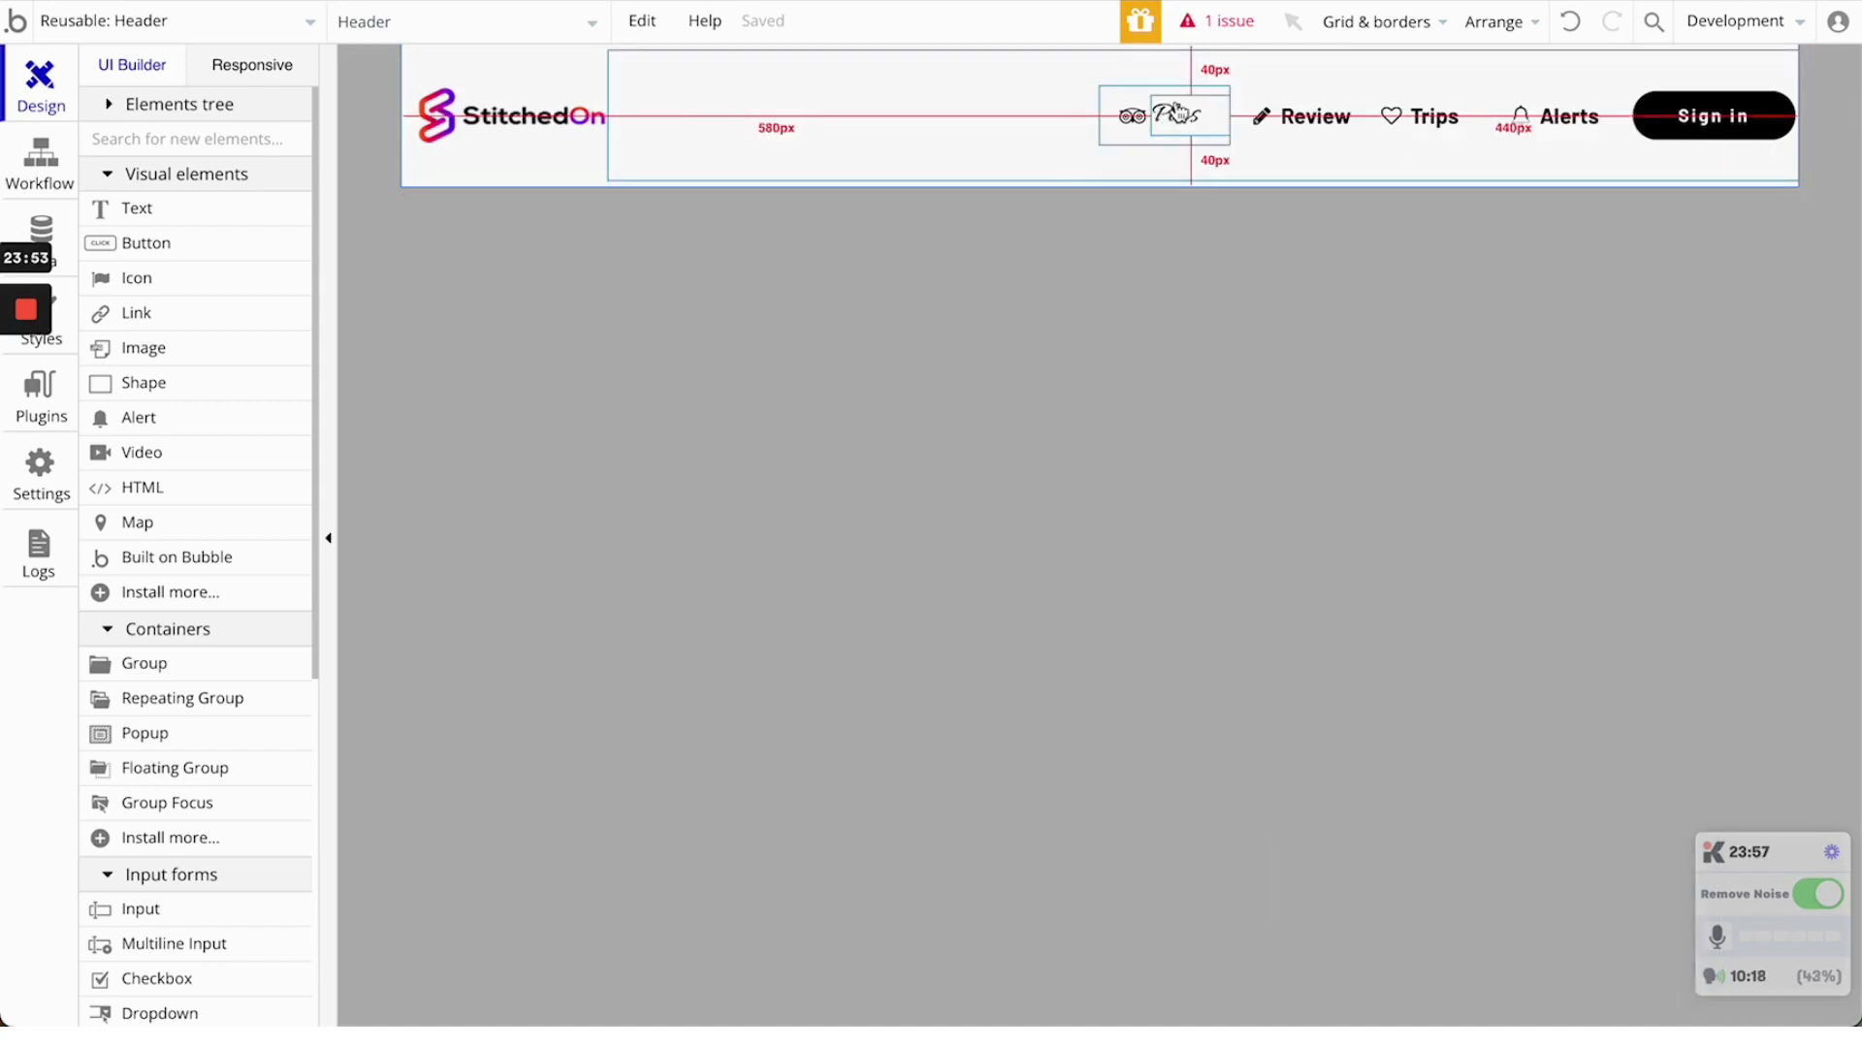
Check the Logo Image's layout settings and set the Container Group's min width to 160 px
{"action": "left_click", "coordinate": [1227, 73]}
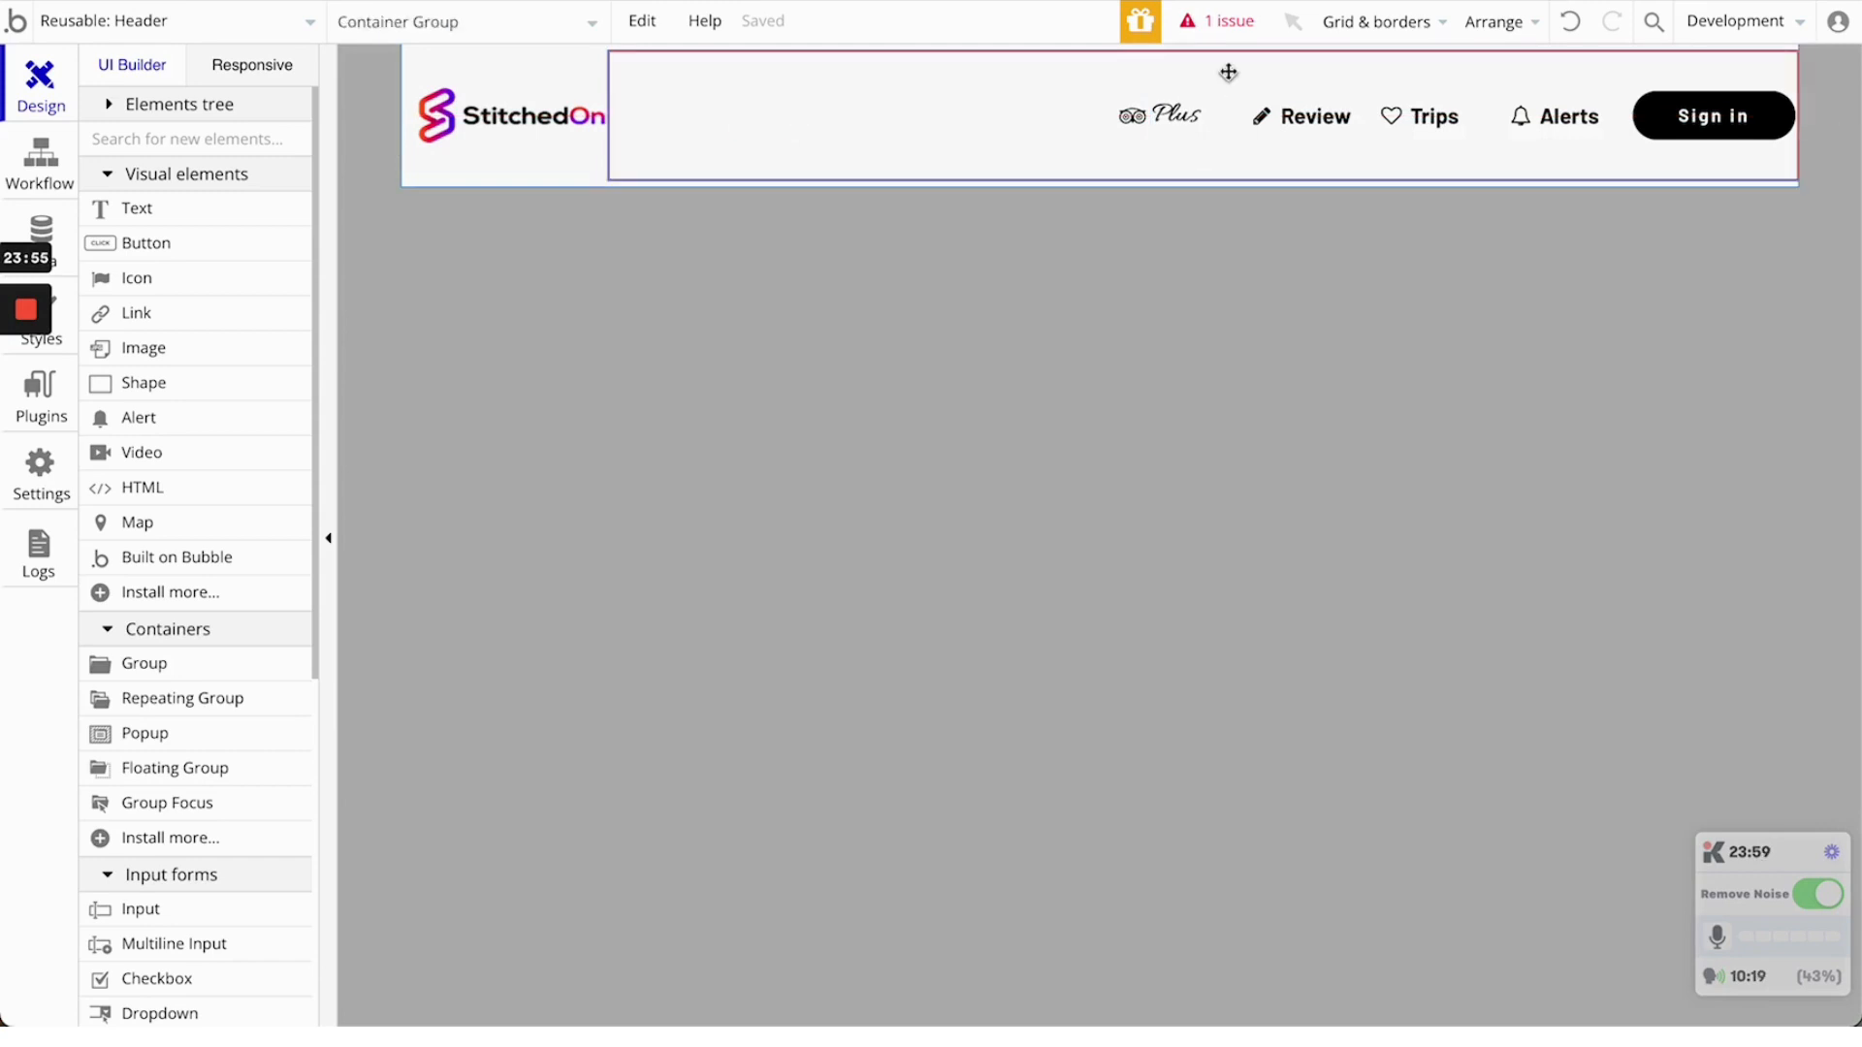
{"action": "double_click", "coordinate": [1228, 73]}
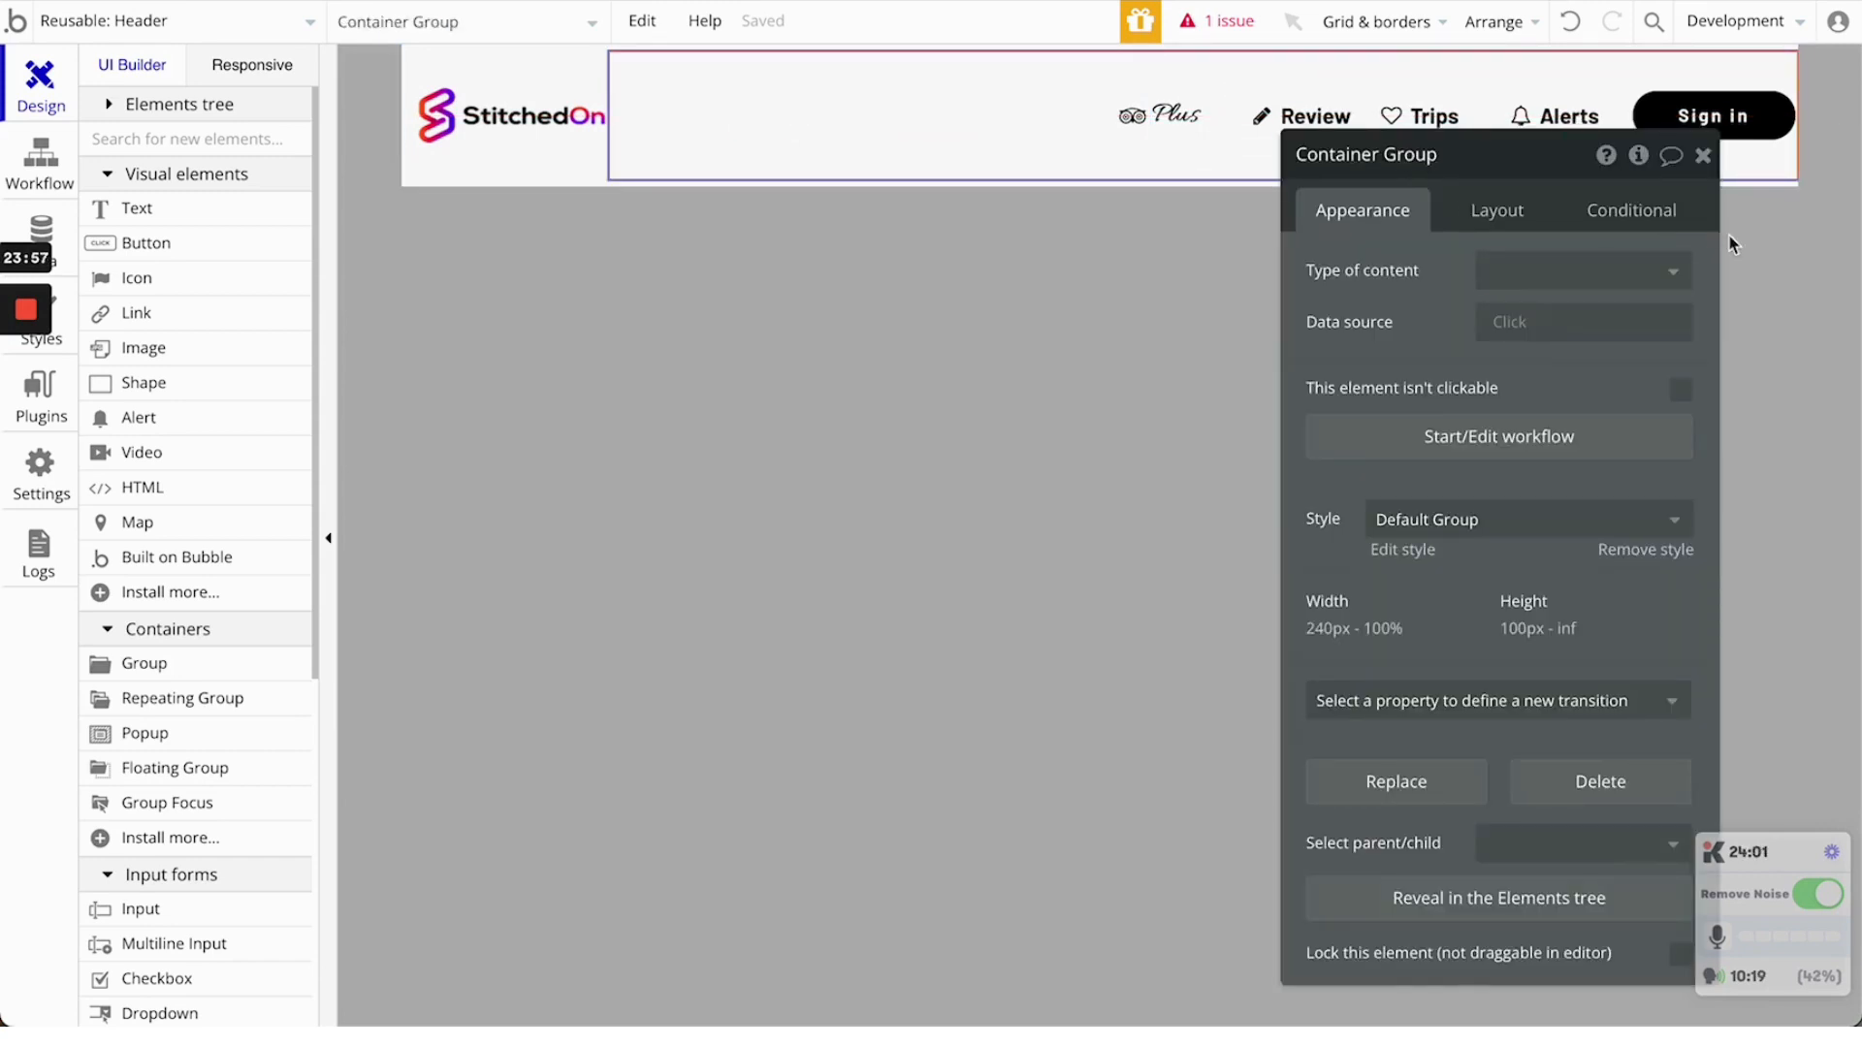
{"action": "left_click", "coordinate": [1508, 216]}
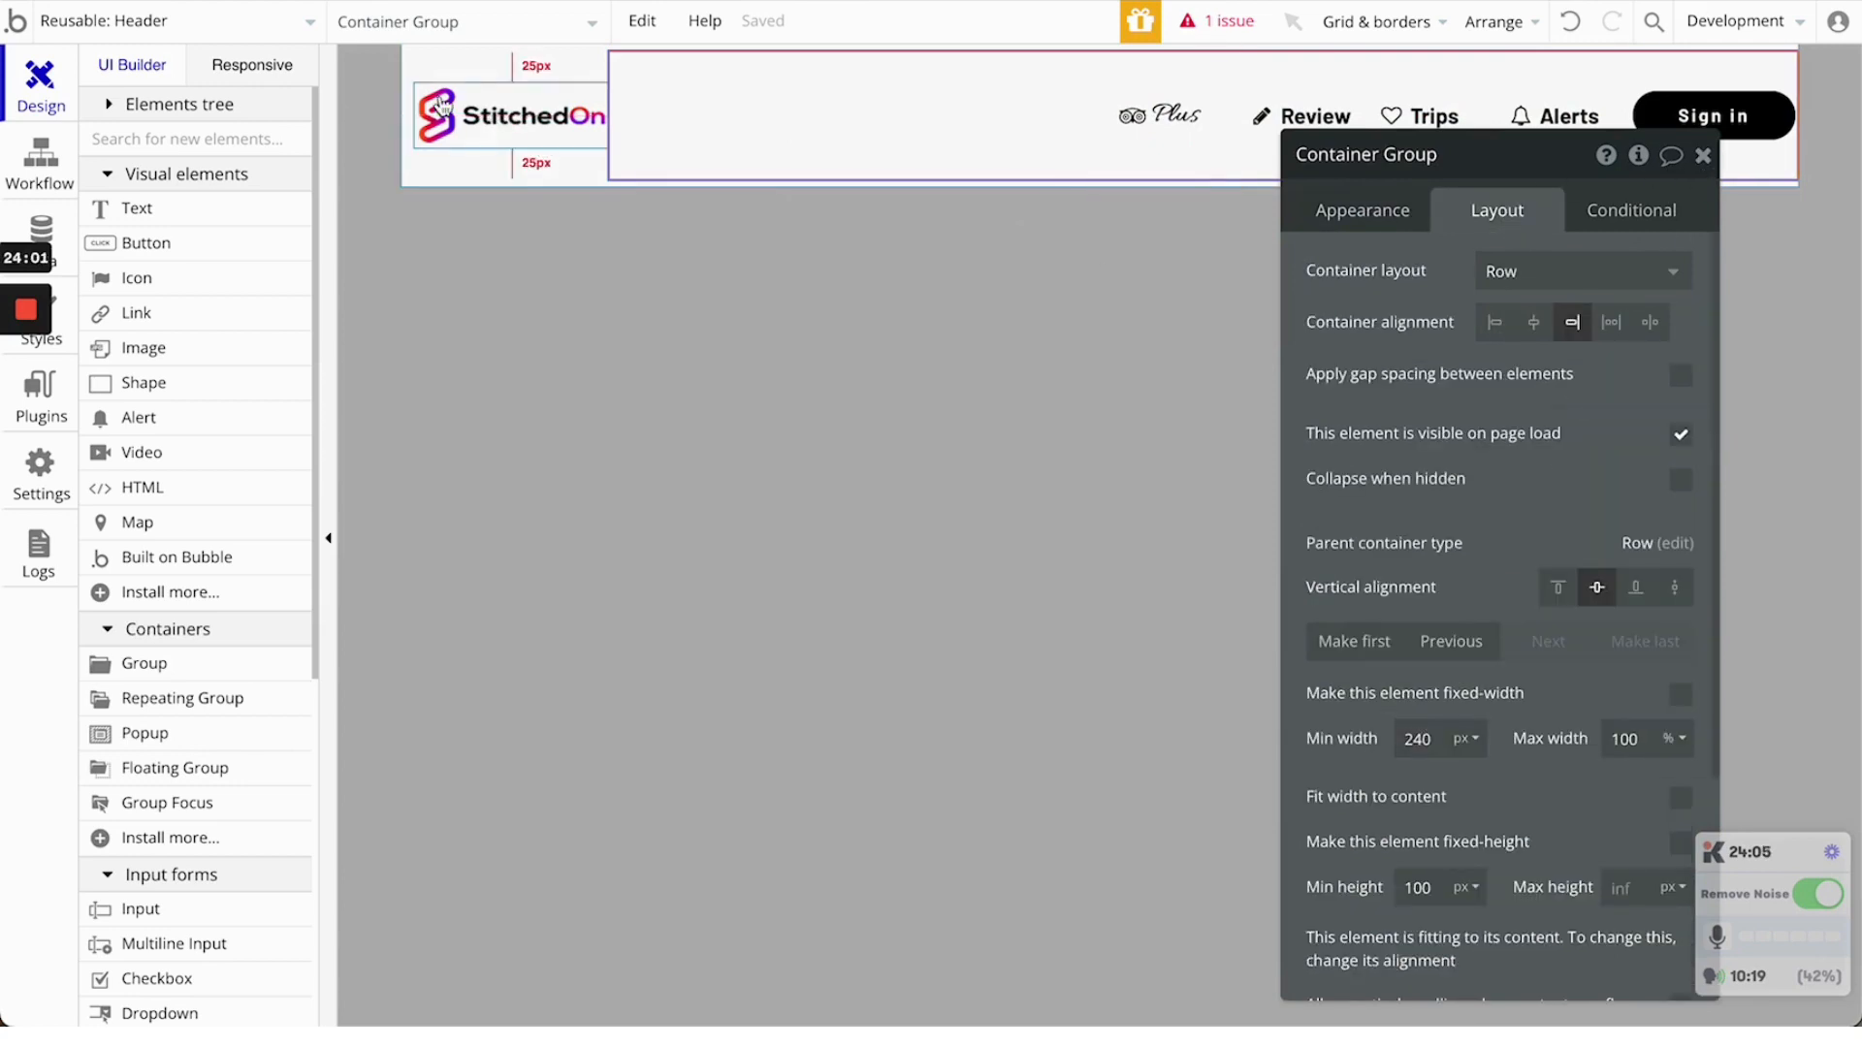
{"action": "left_click", "coordinate": [477, 115]}
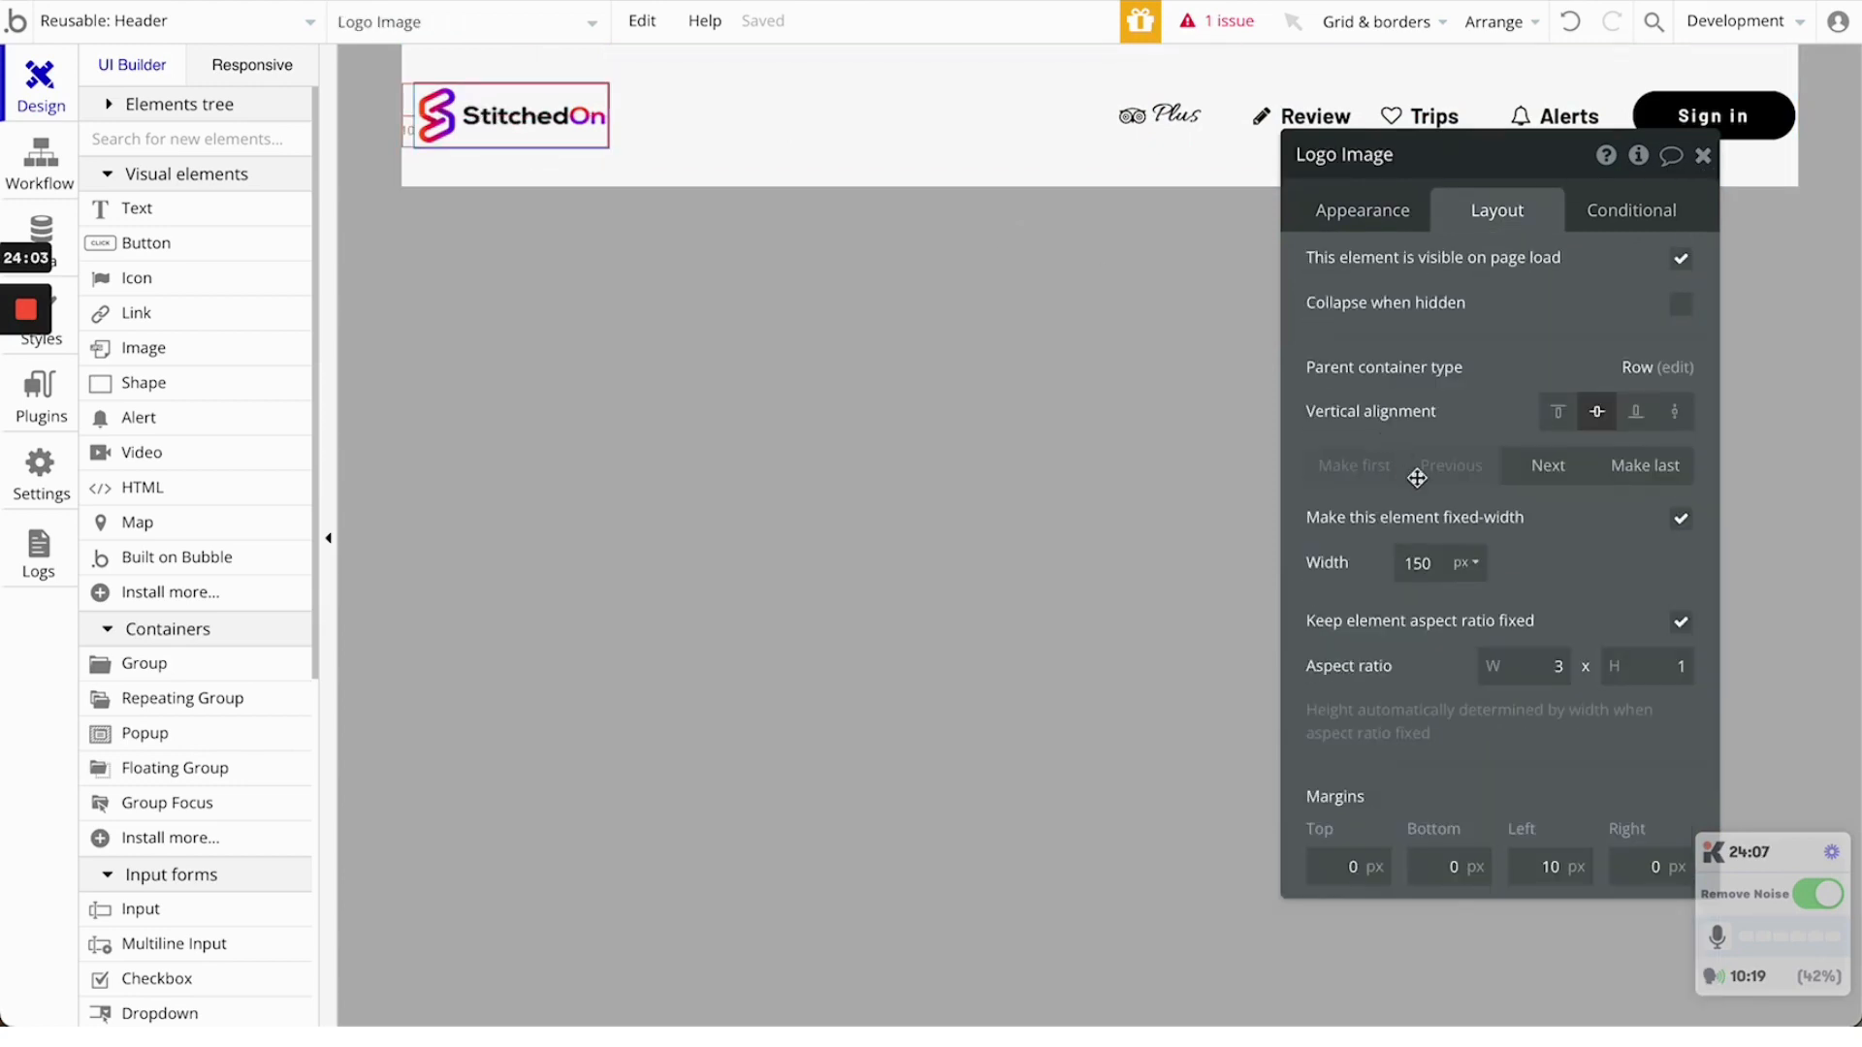
{"action": "left_click", "coordinate": [989, 121]}
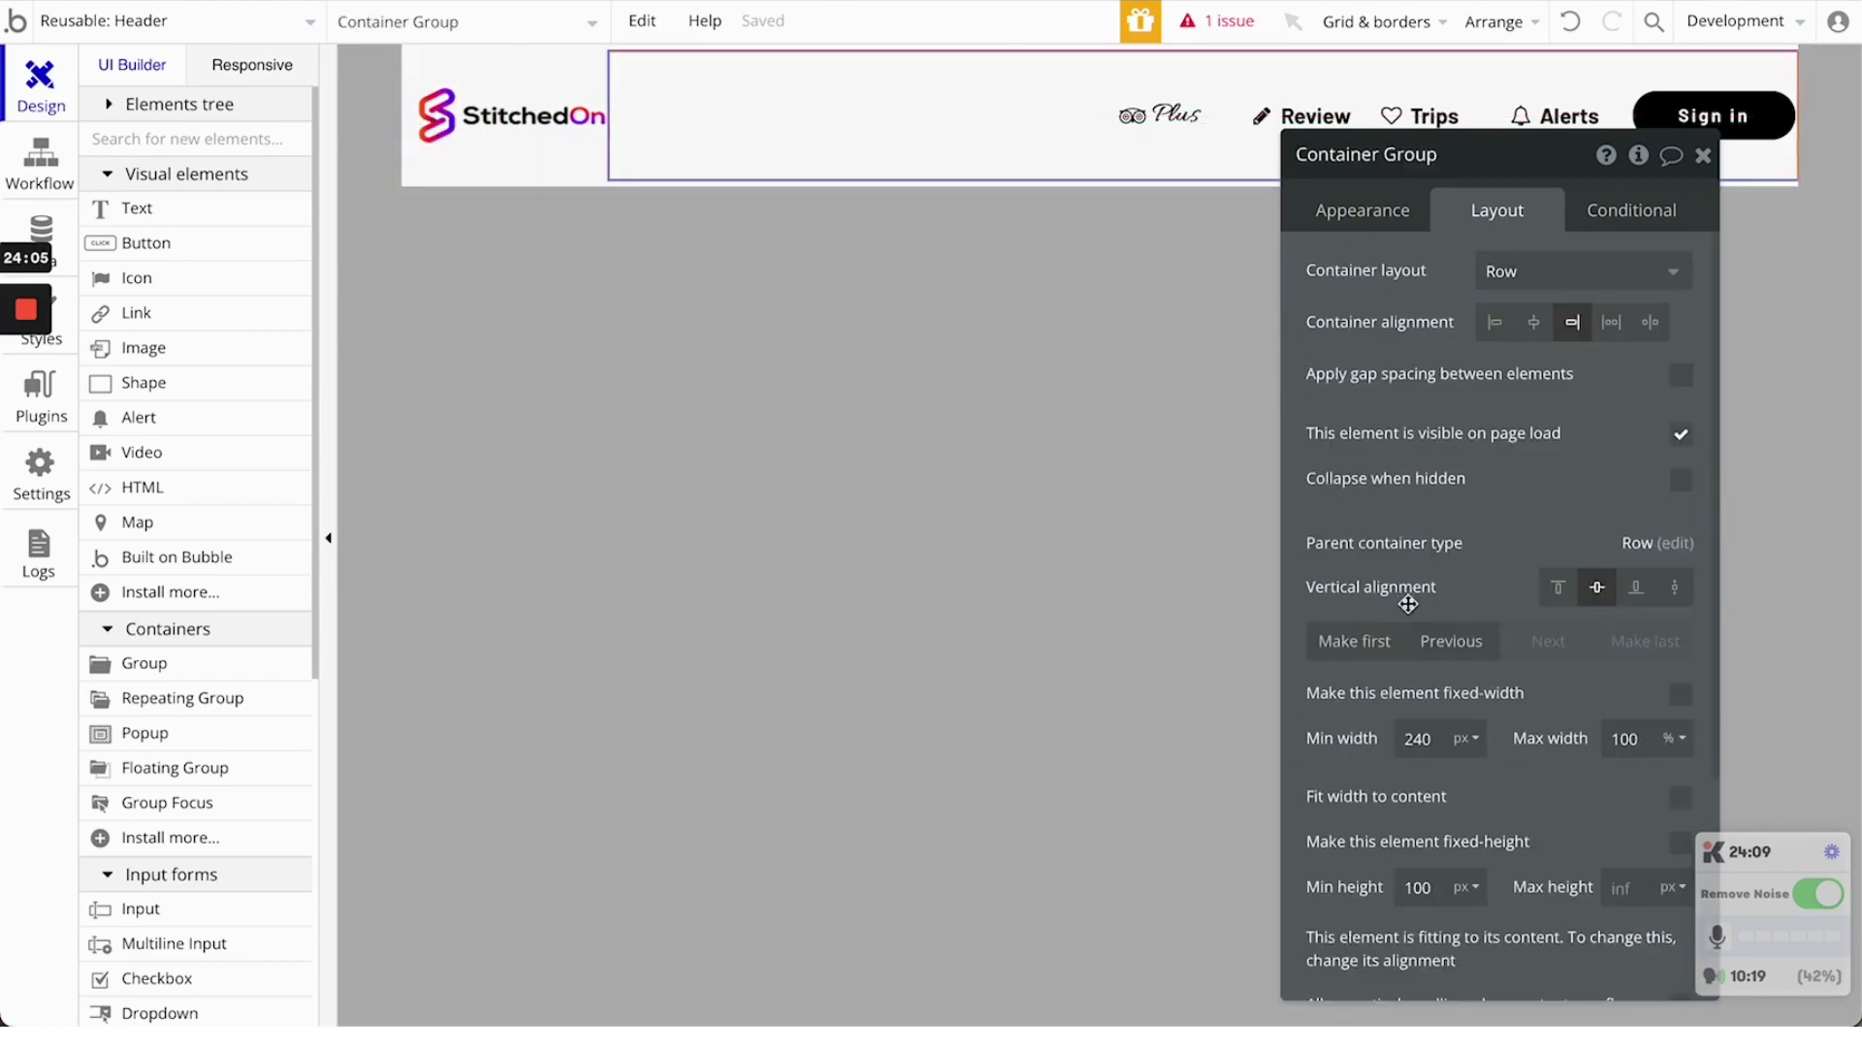
{"action": "double_click", "coordinate": [1414, 742]}
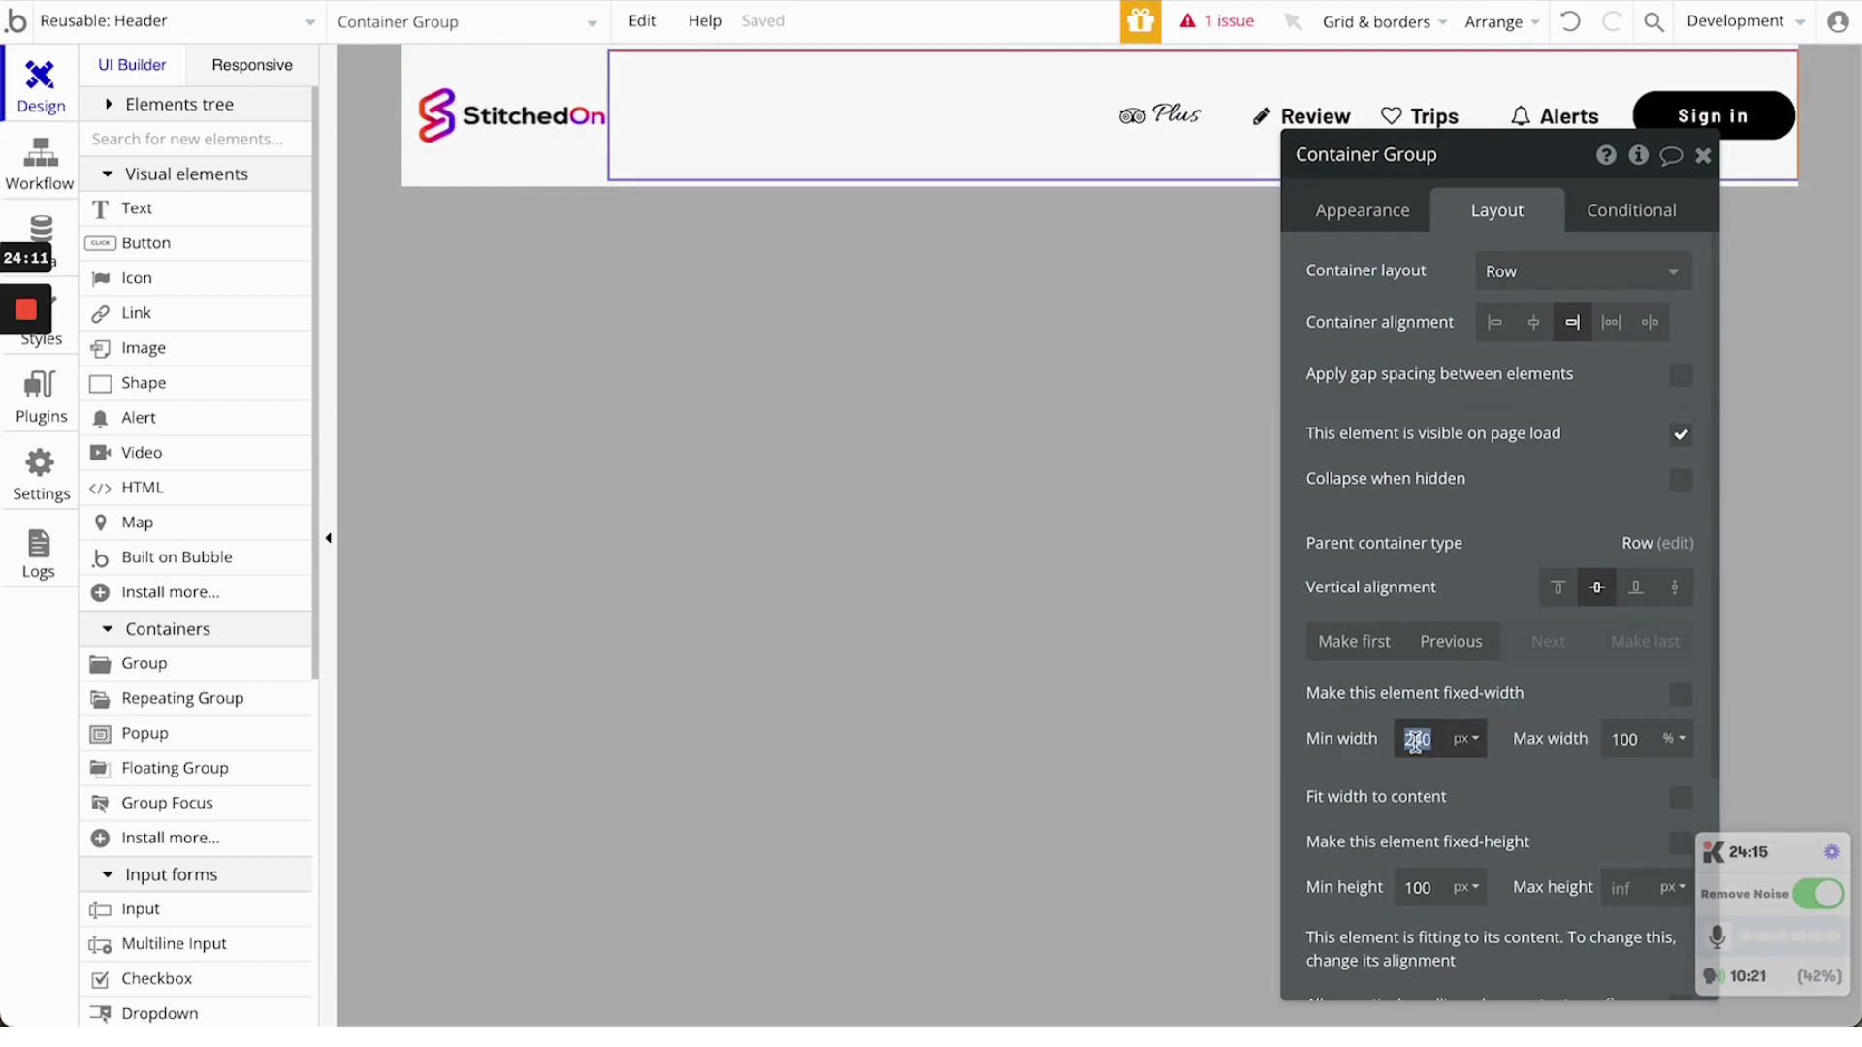
{"action": "type", "text": "160"}
{"action": "left_click", "coordinate": [1476, 811]}
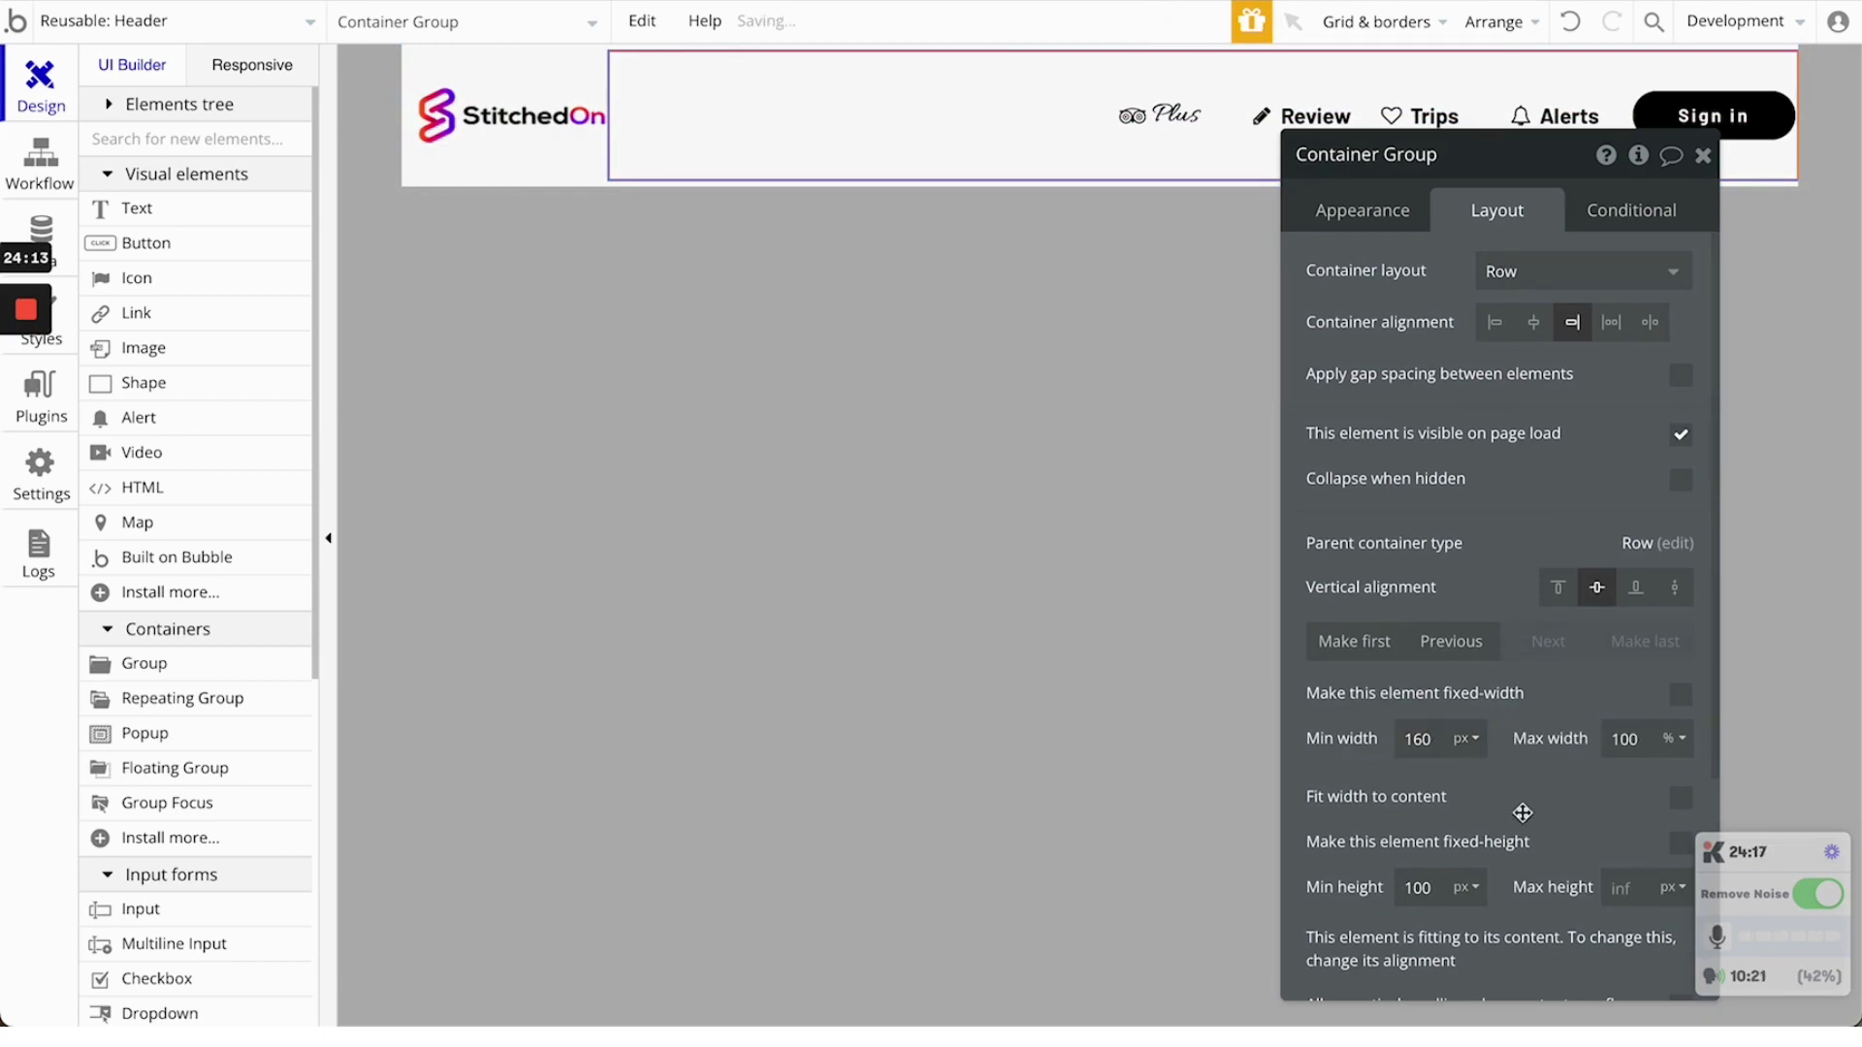
{"action": "left_click", "coordinate": [1692, 160]}
{"action": "left_click", "coordinate": [1059, 433]}
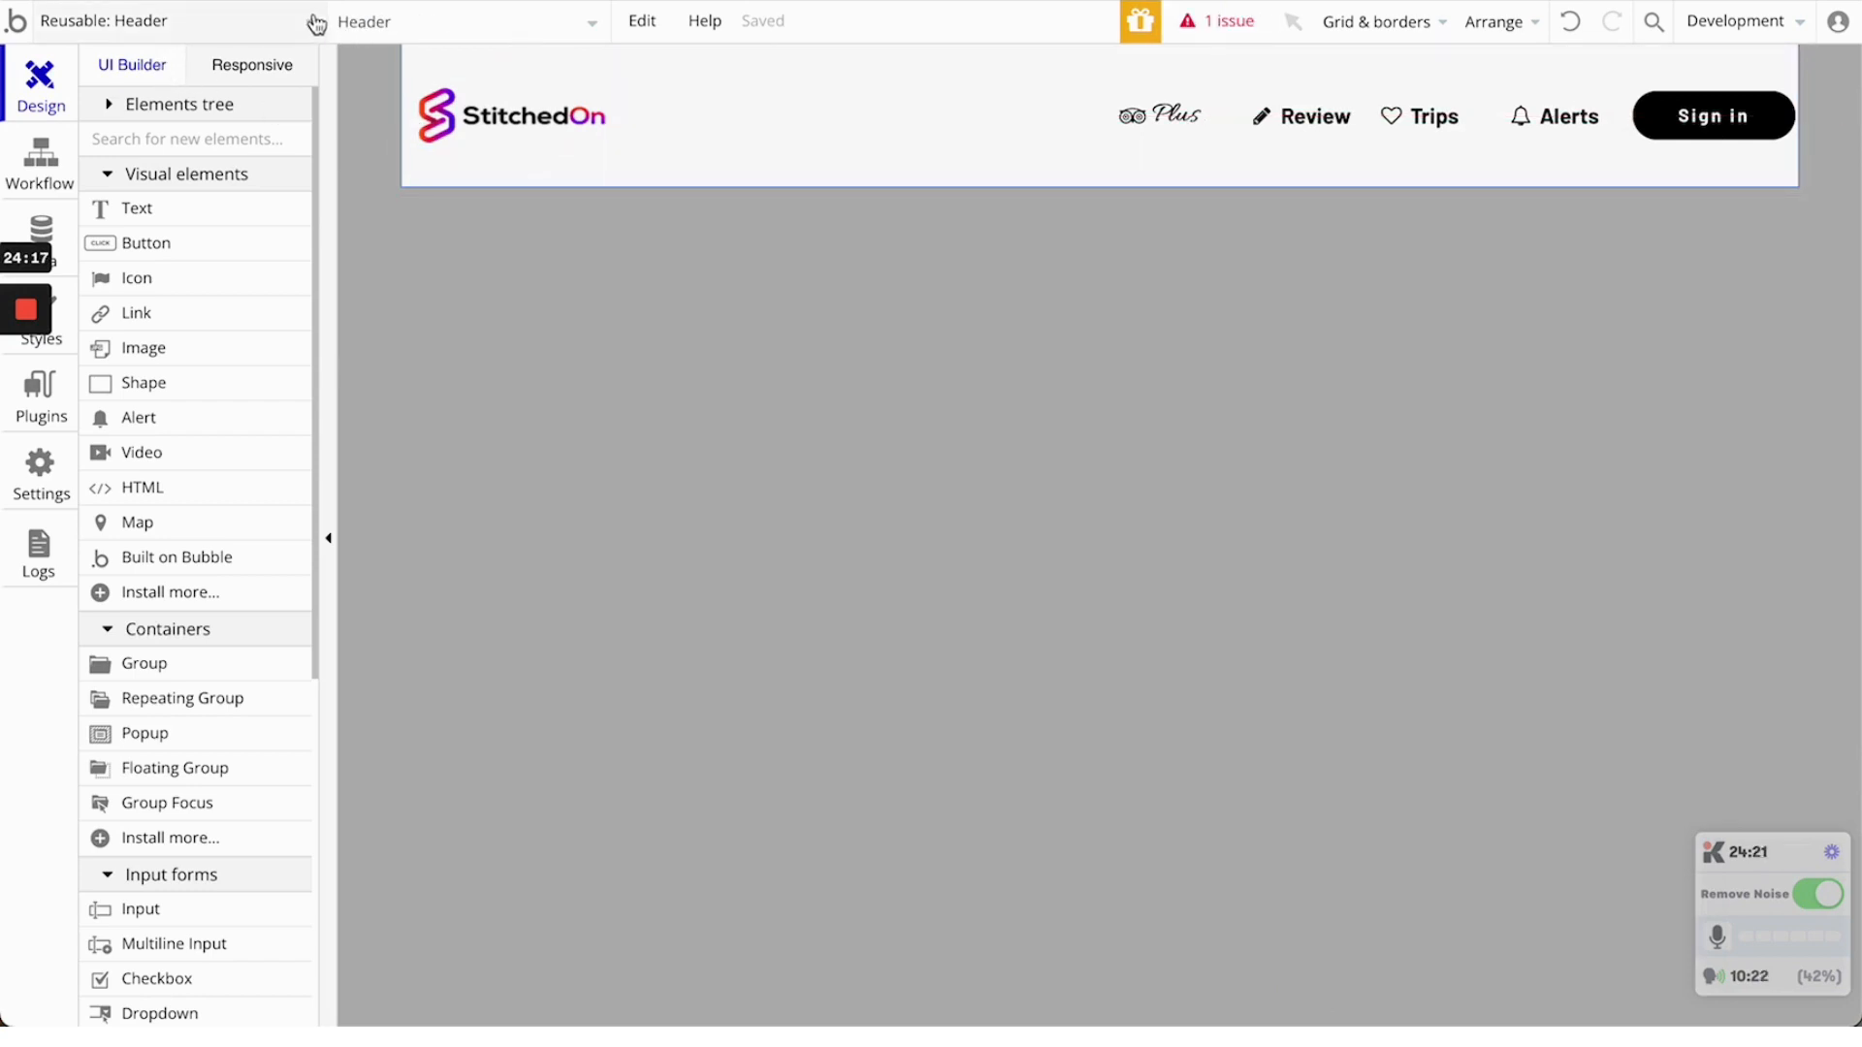
Recheck the header in the reloaded preview and compare the layout settings of the Container Group and Logo Image
{"action": "left_click", "coordinate": [533, 1]}
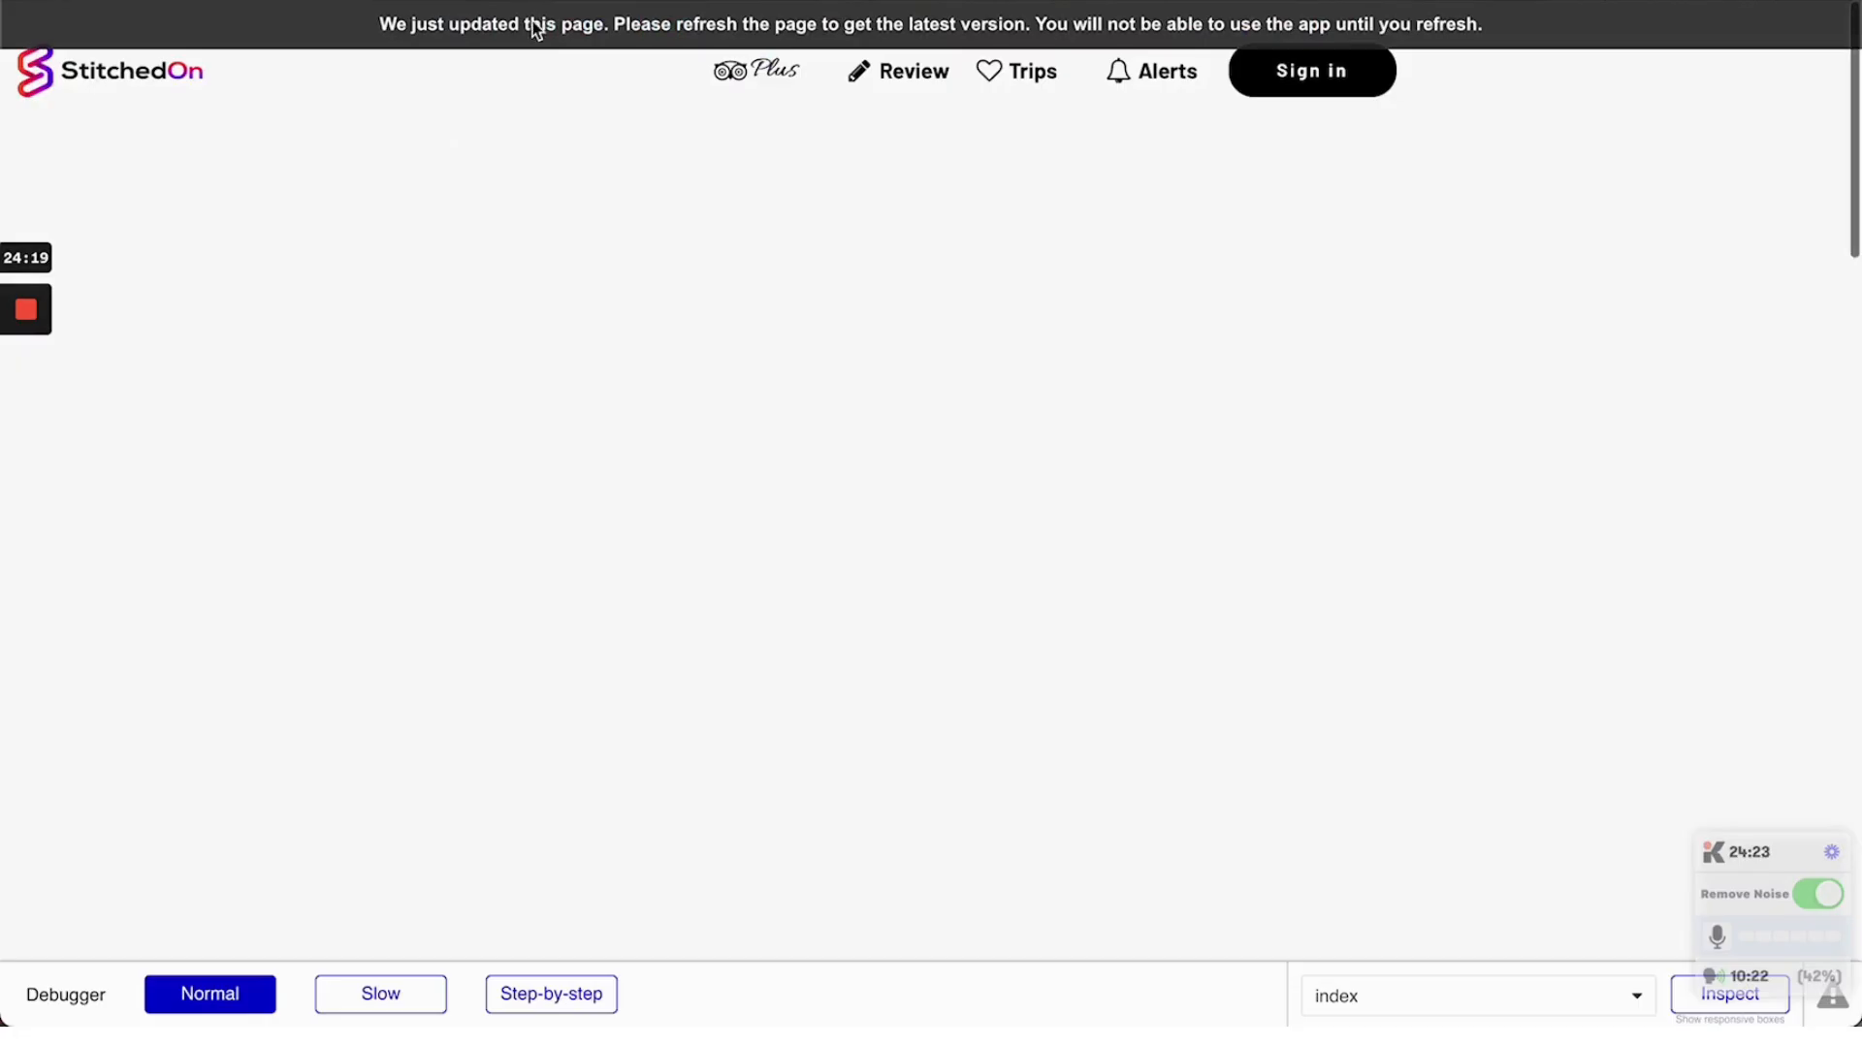
{"action": "key", "text": "super+r"}
{"action": "left_click", "coordinate": [277, 1]}
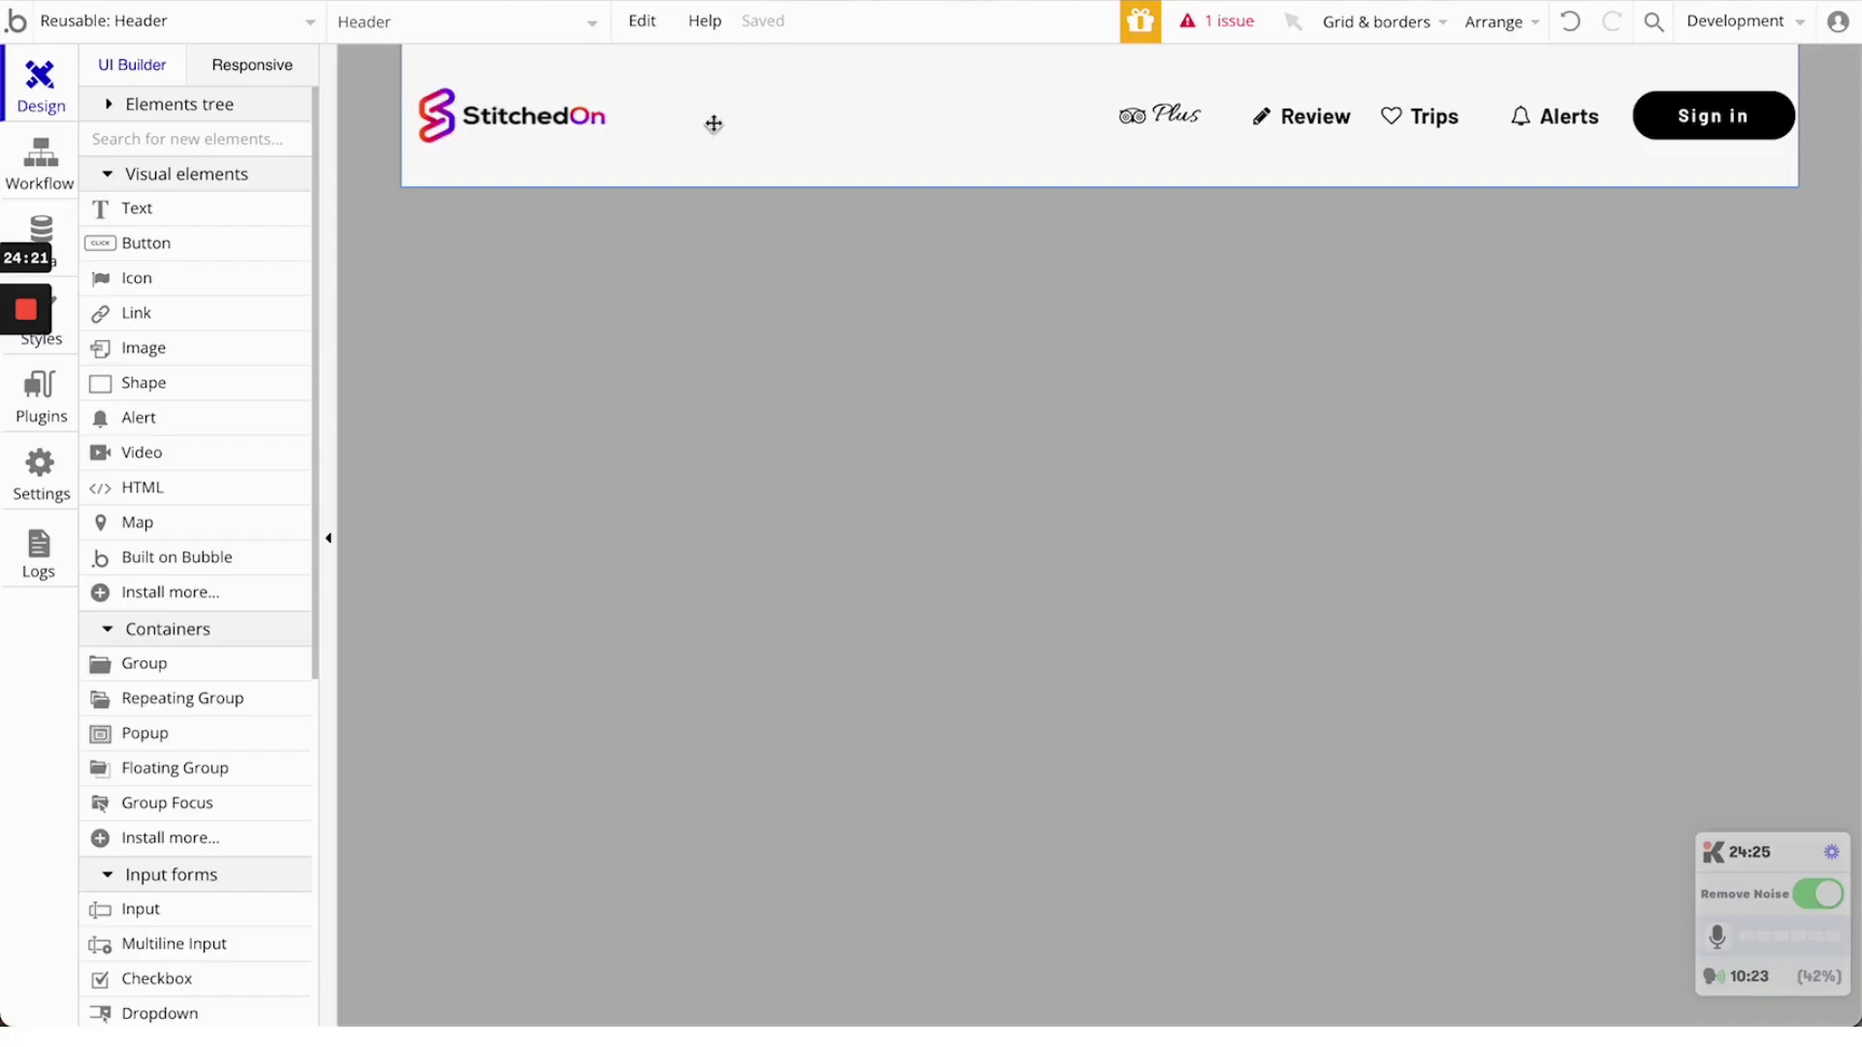
{"action": "double_click", "coordinate": [960, 112]}
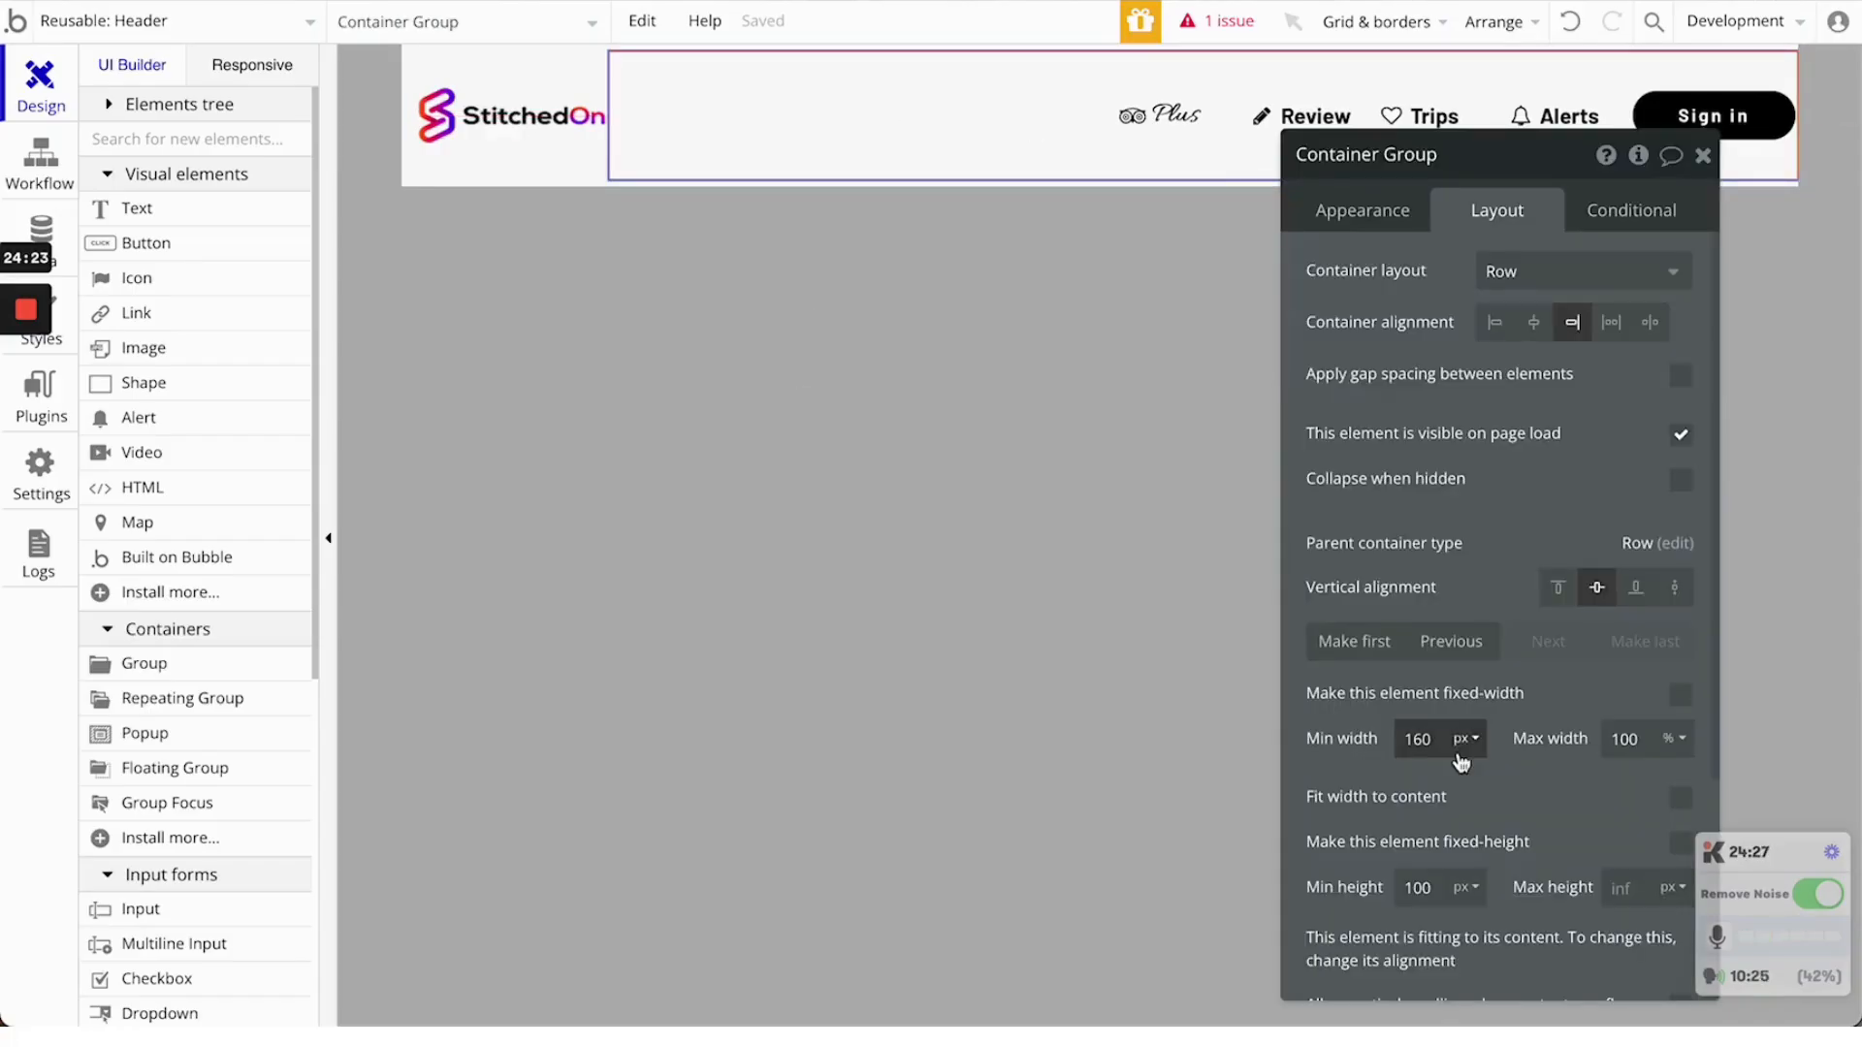
{"action": "left_click", "coordinate": [533, 125]}
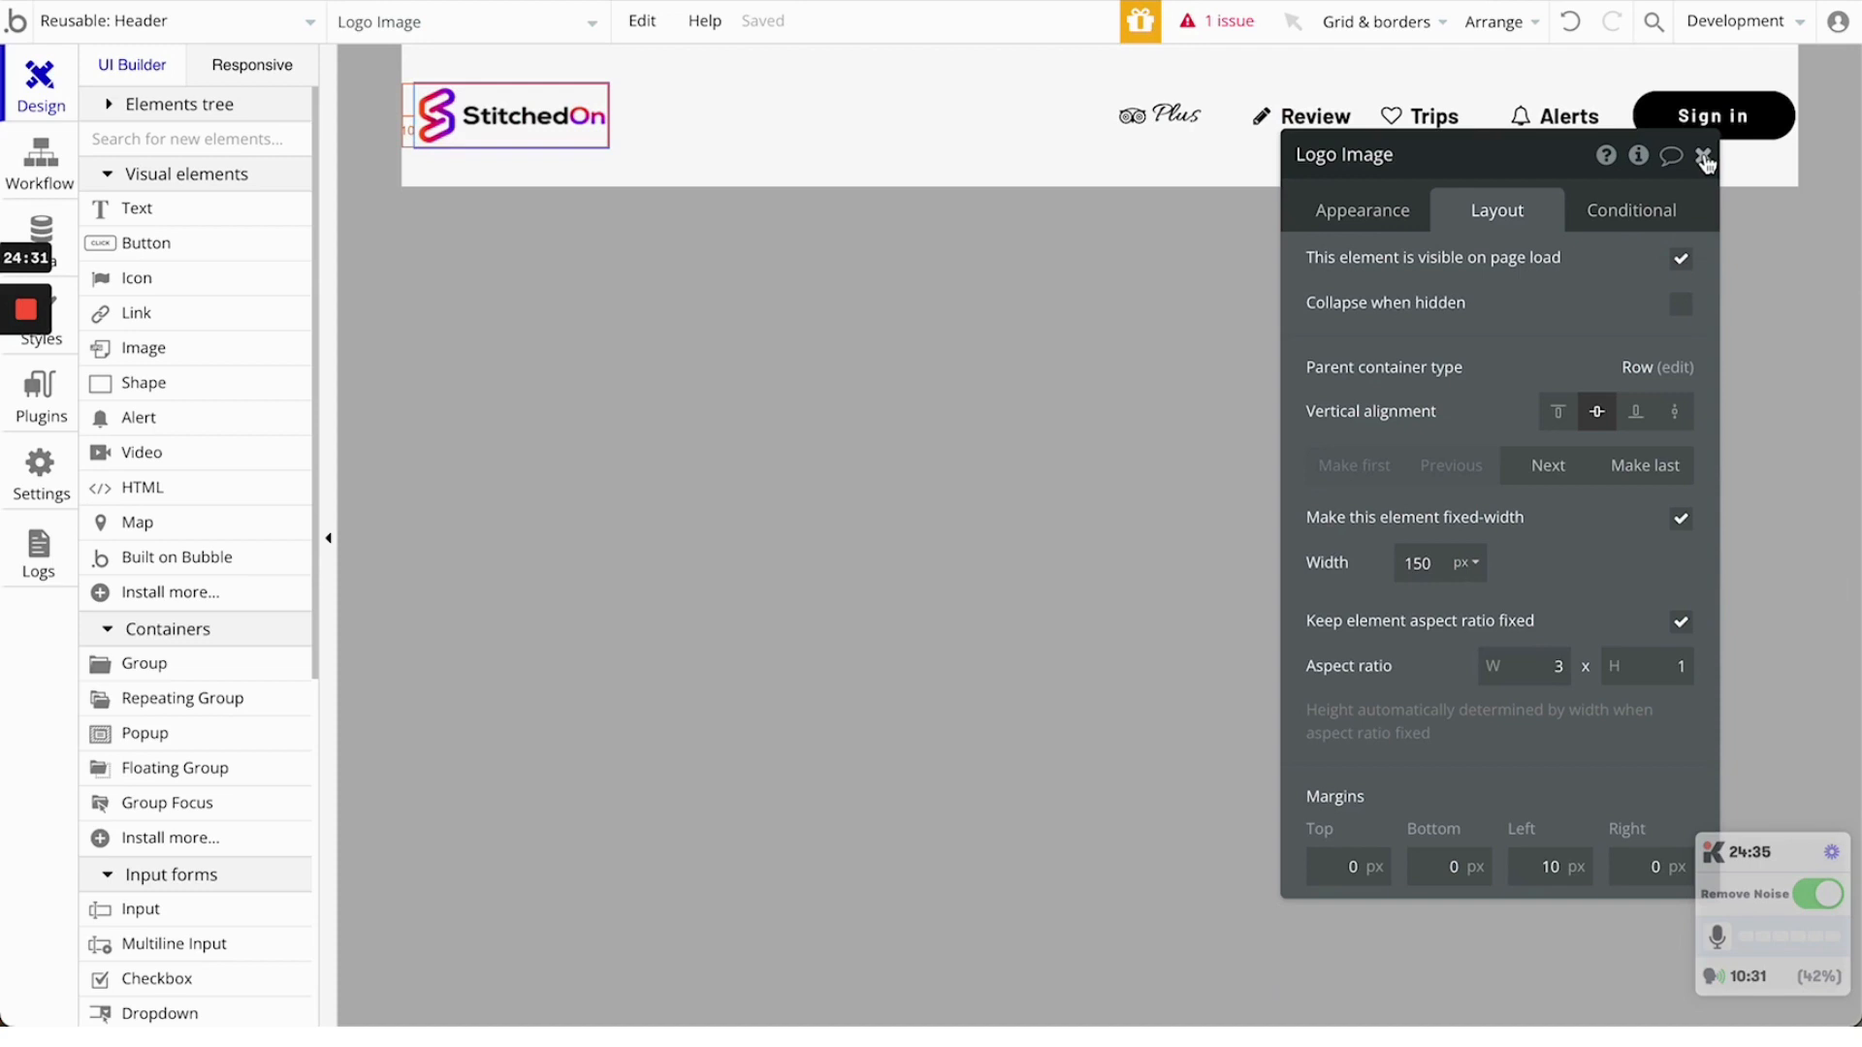
Test the header in the responsive view by narrowing the page to 240 px and widening it to 1166 px
{"action": "left_click", "coordinate": [262, 64]}
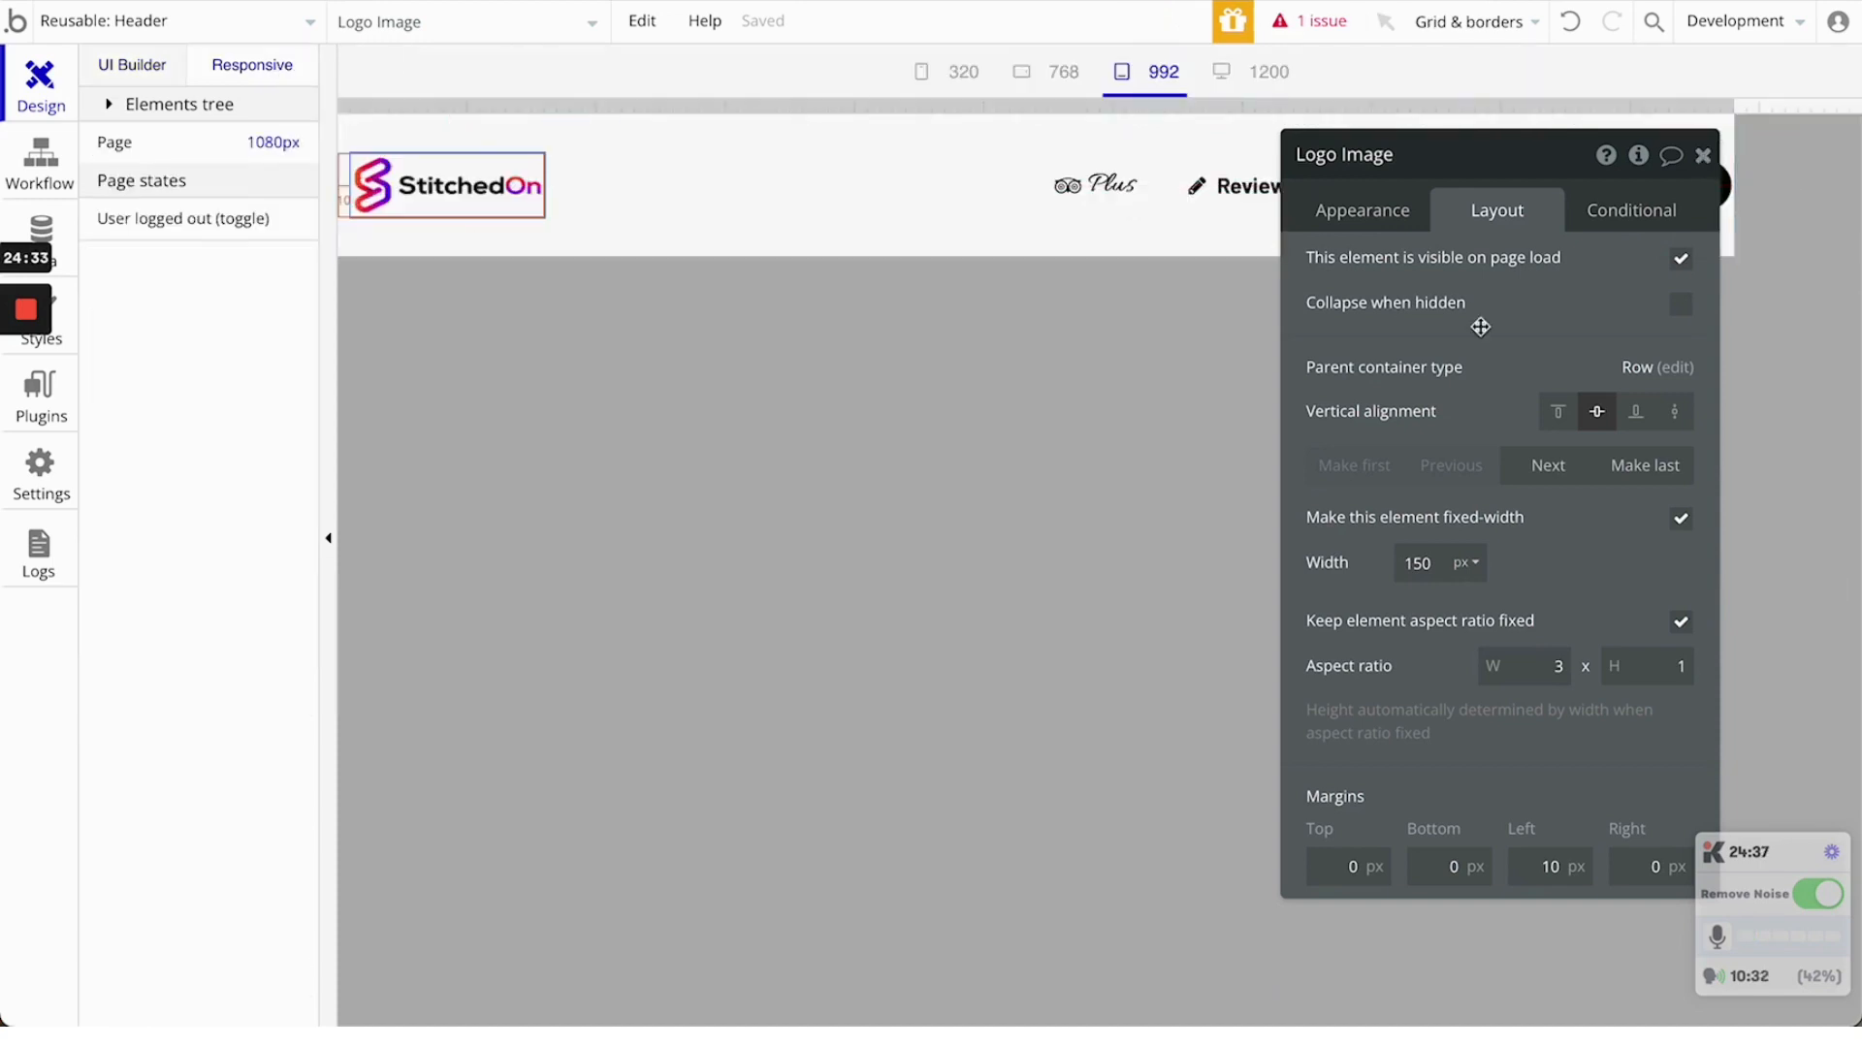
{"action": "left_click", "coordinate": [1703, 155]}
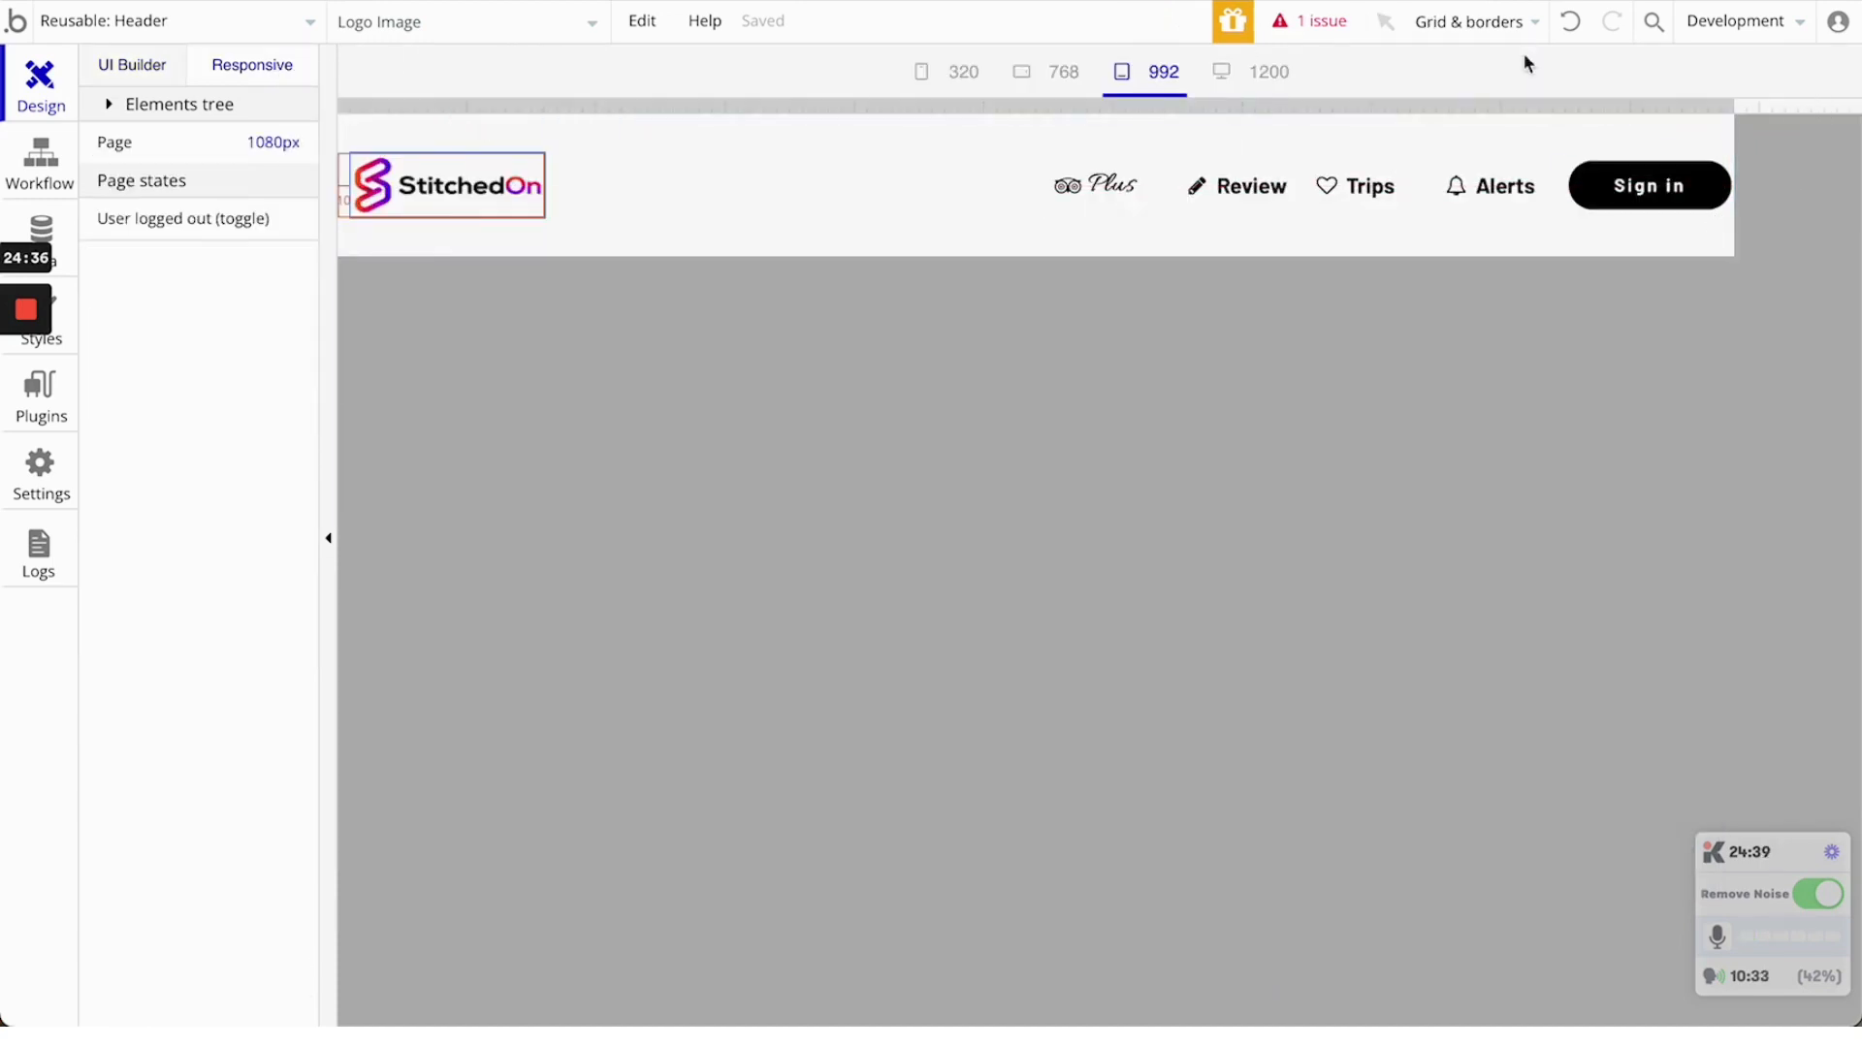
{"action": "left_click_drag", "start_coordinate": [1742, 115], "coordinate": [649, 135]}
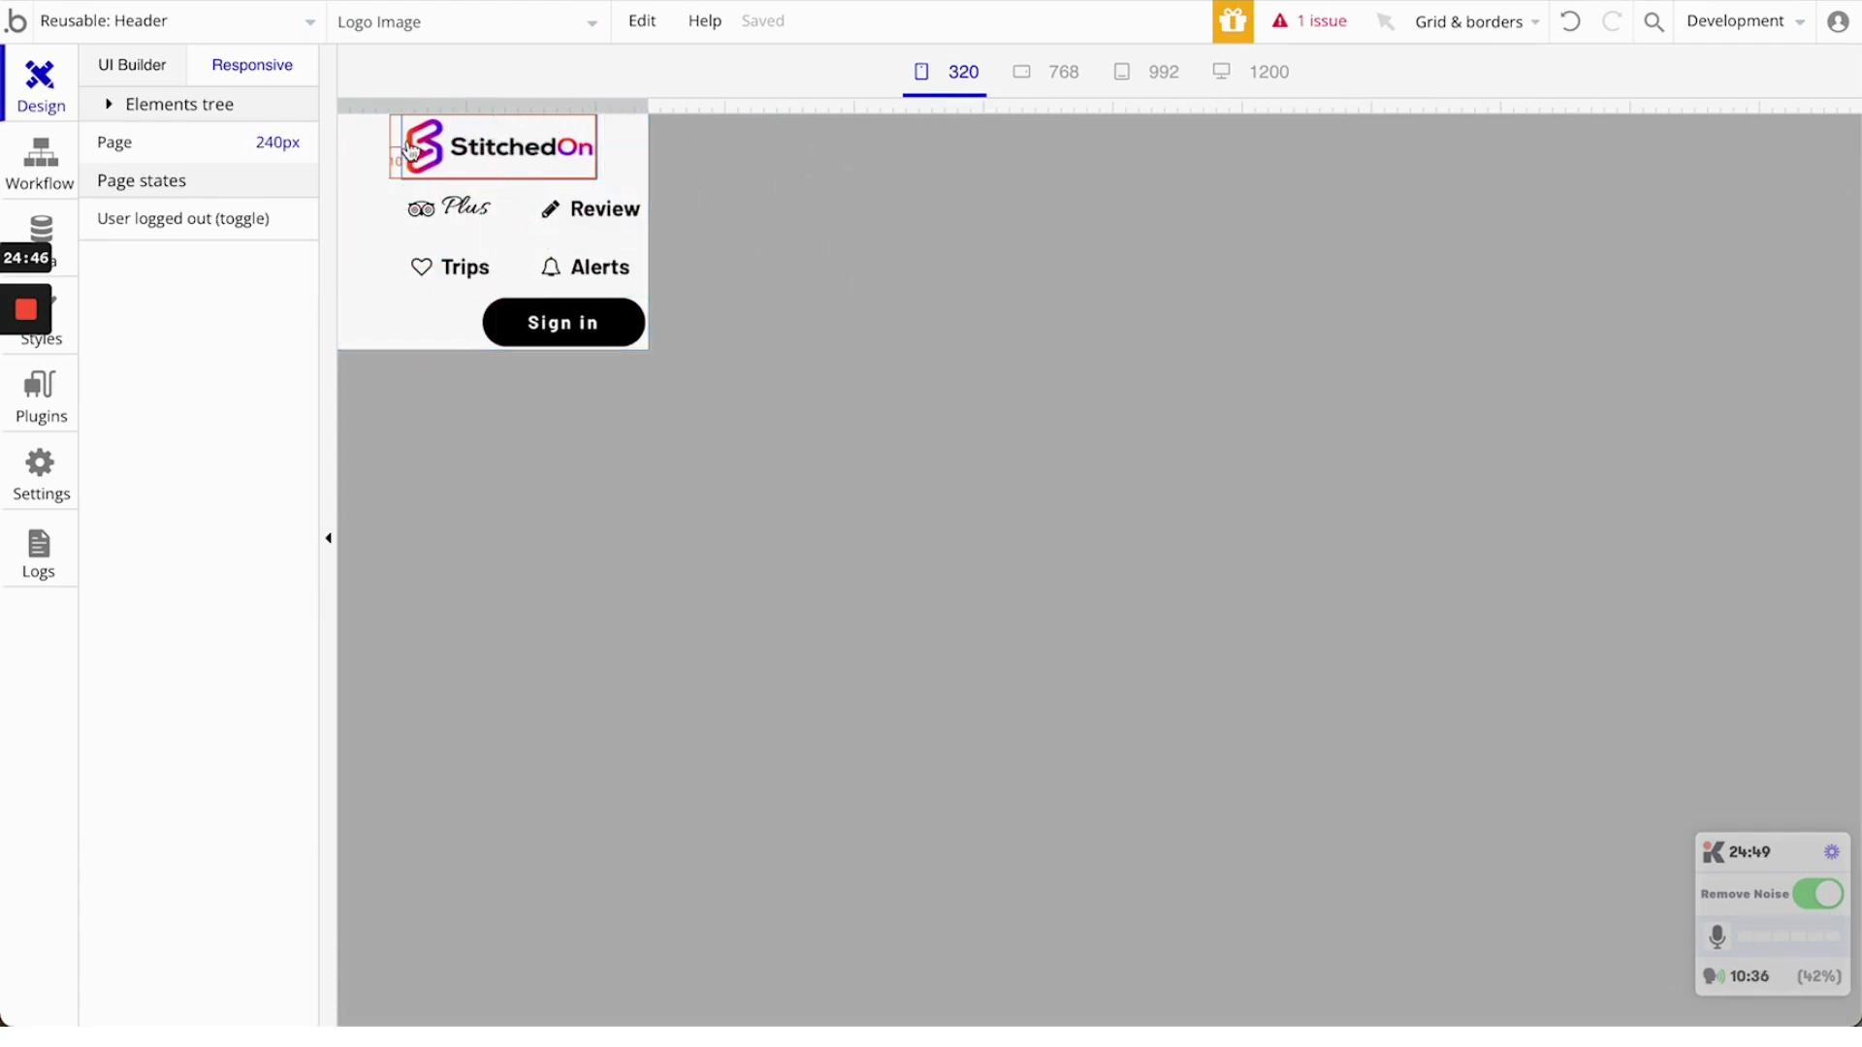
{"action": "left_click_drag", "start_coordinate": [644, 106], "coordinate": [1846, 94]}
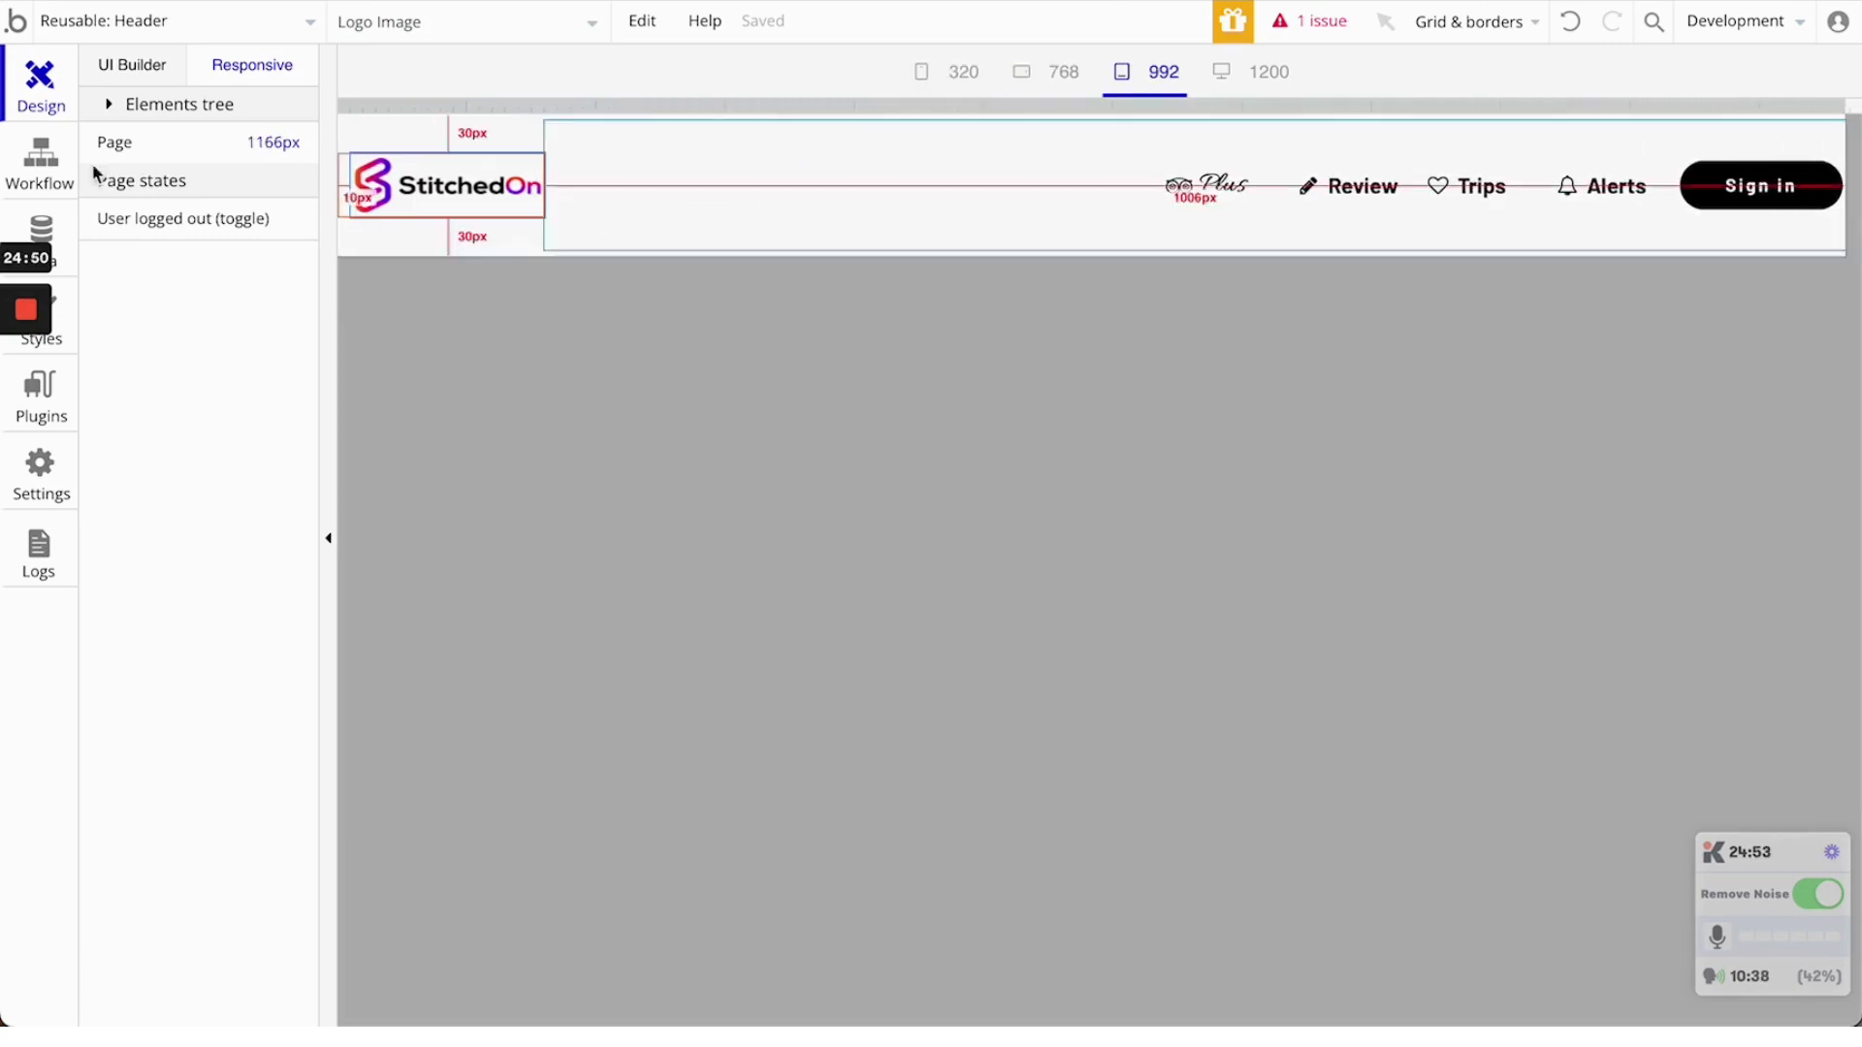
Define a second condition on the Plus Button Group that is based on the current page width
{"action": "left_click", "coordinate": [151, 72]}
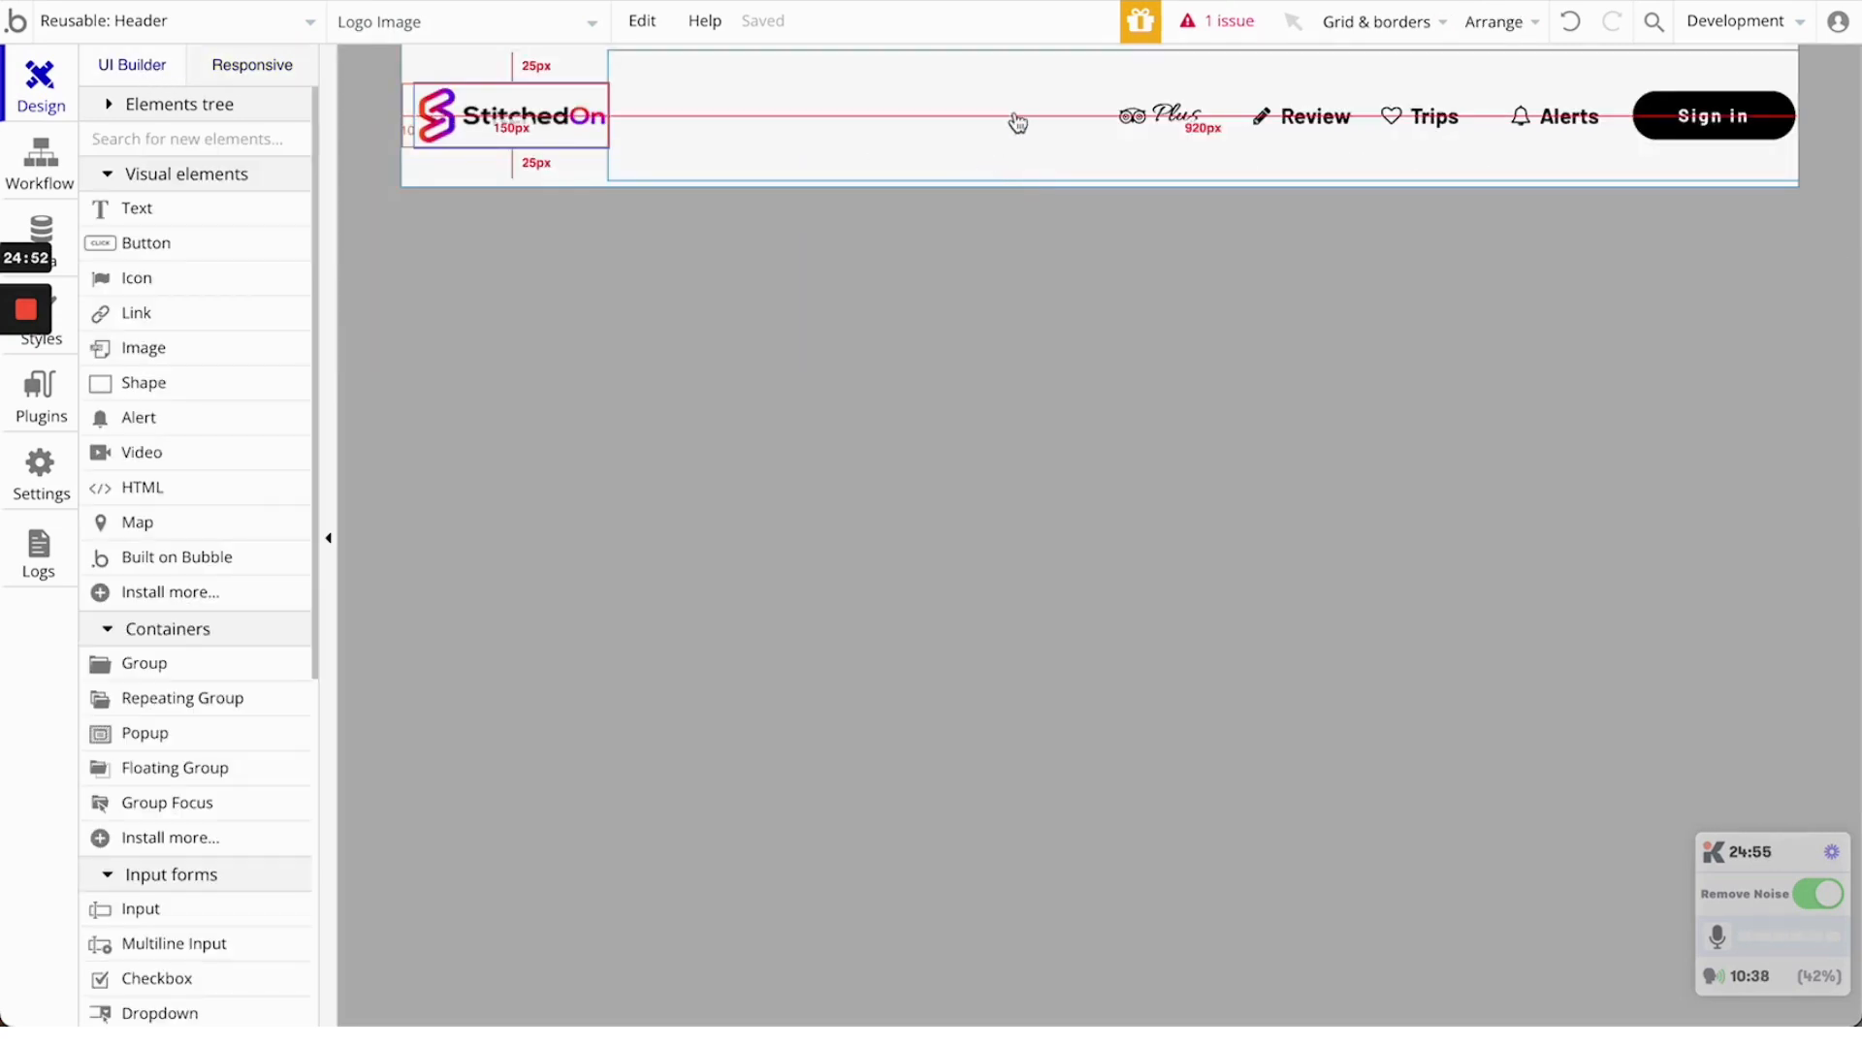
{"action": "double_click", "coordinate": [1136, 110]}
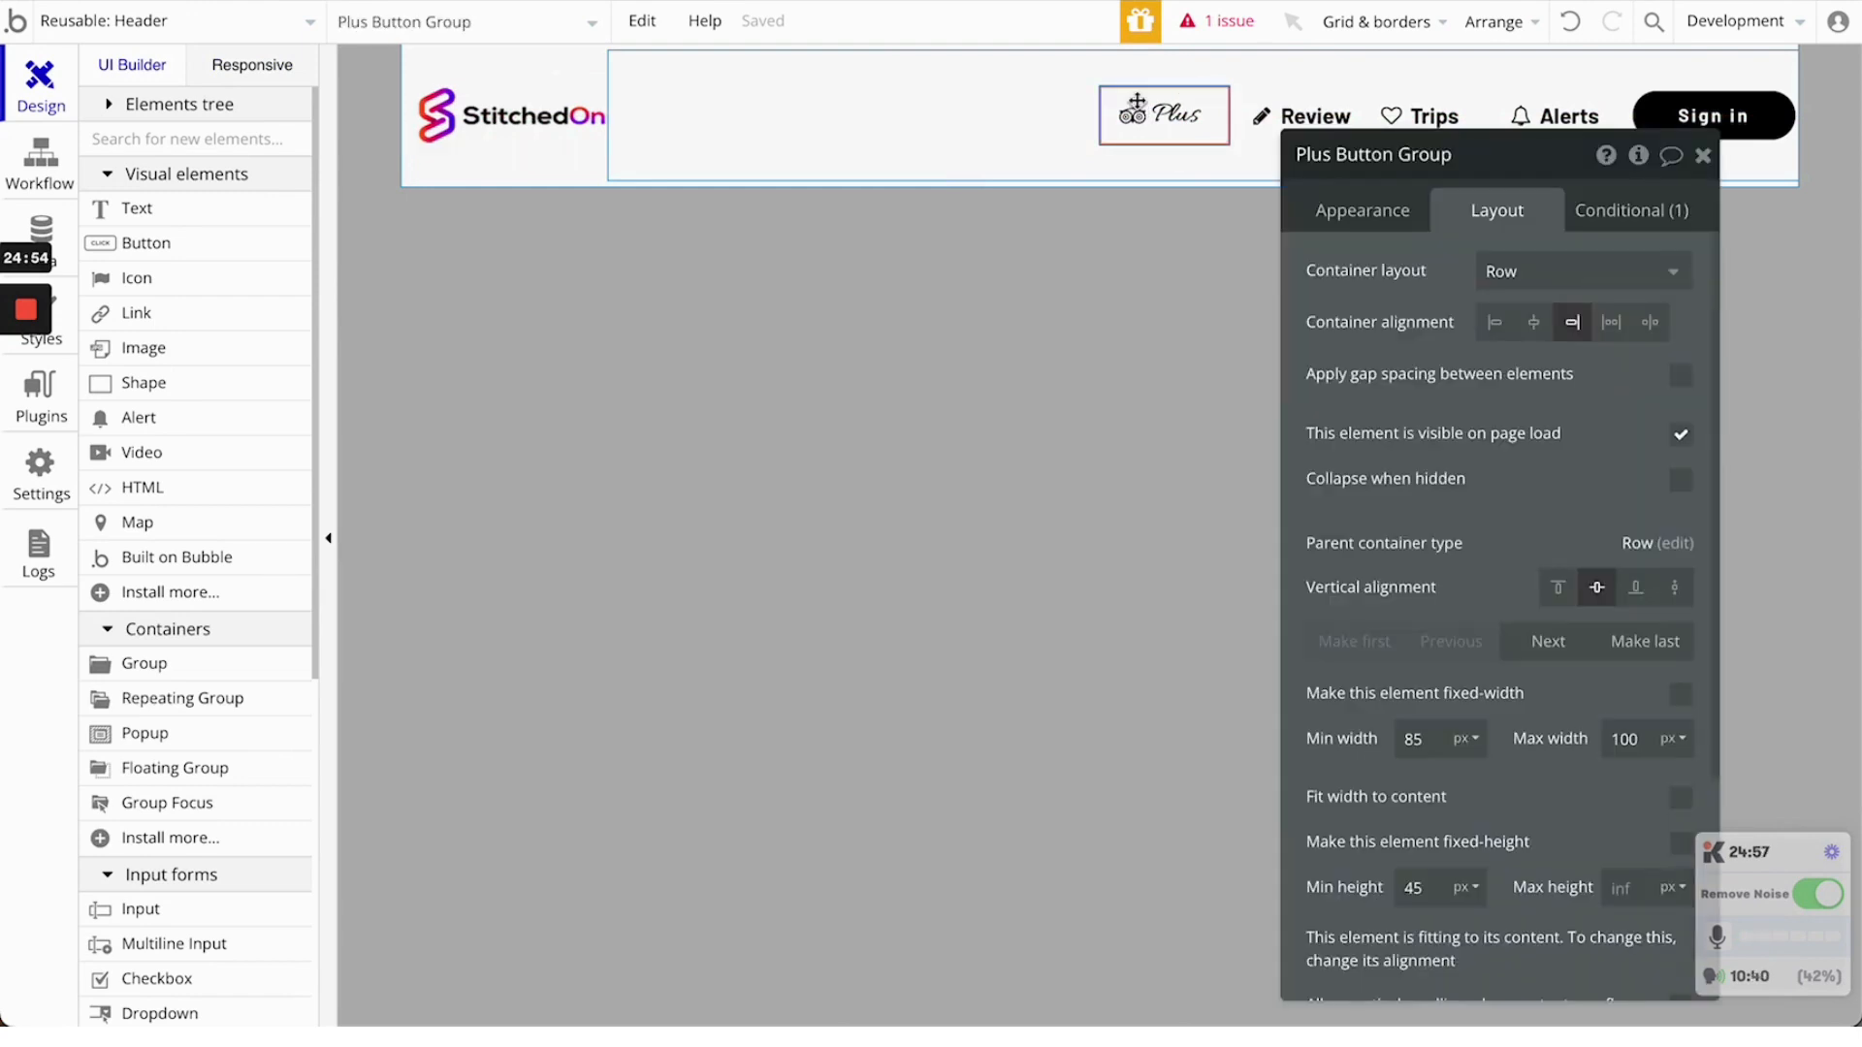
{"action": "left_click", "coordinate": [1645, 199]}
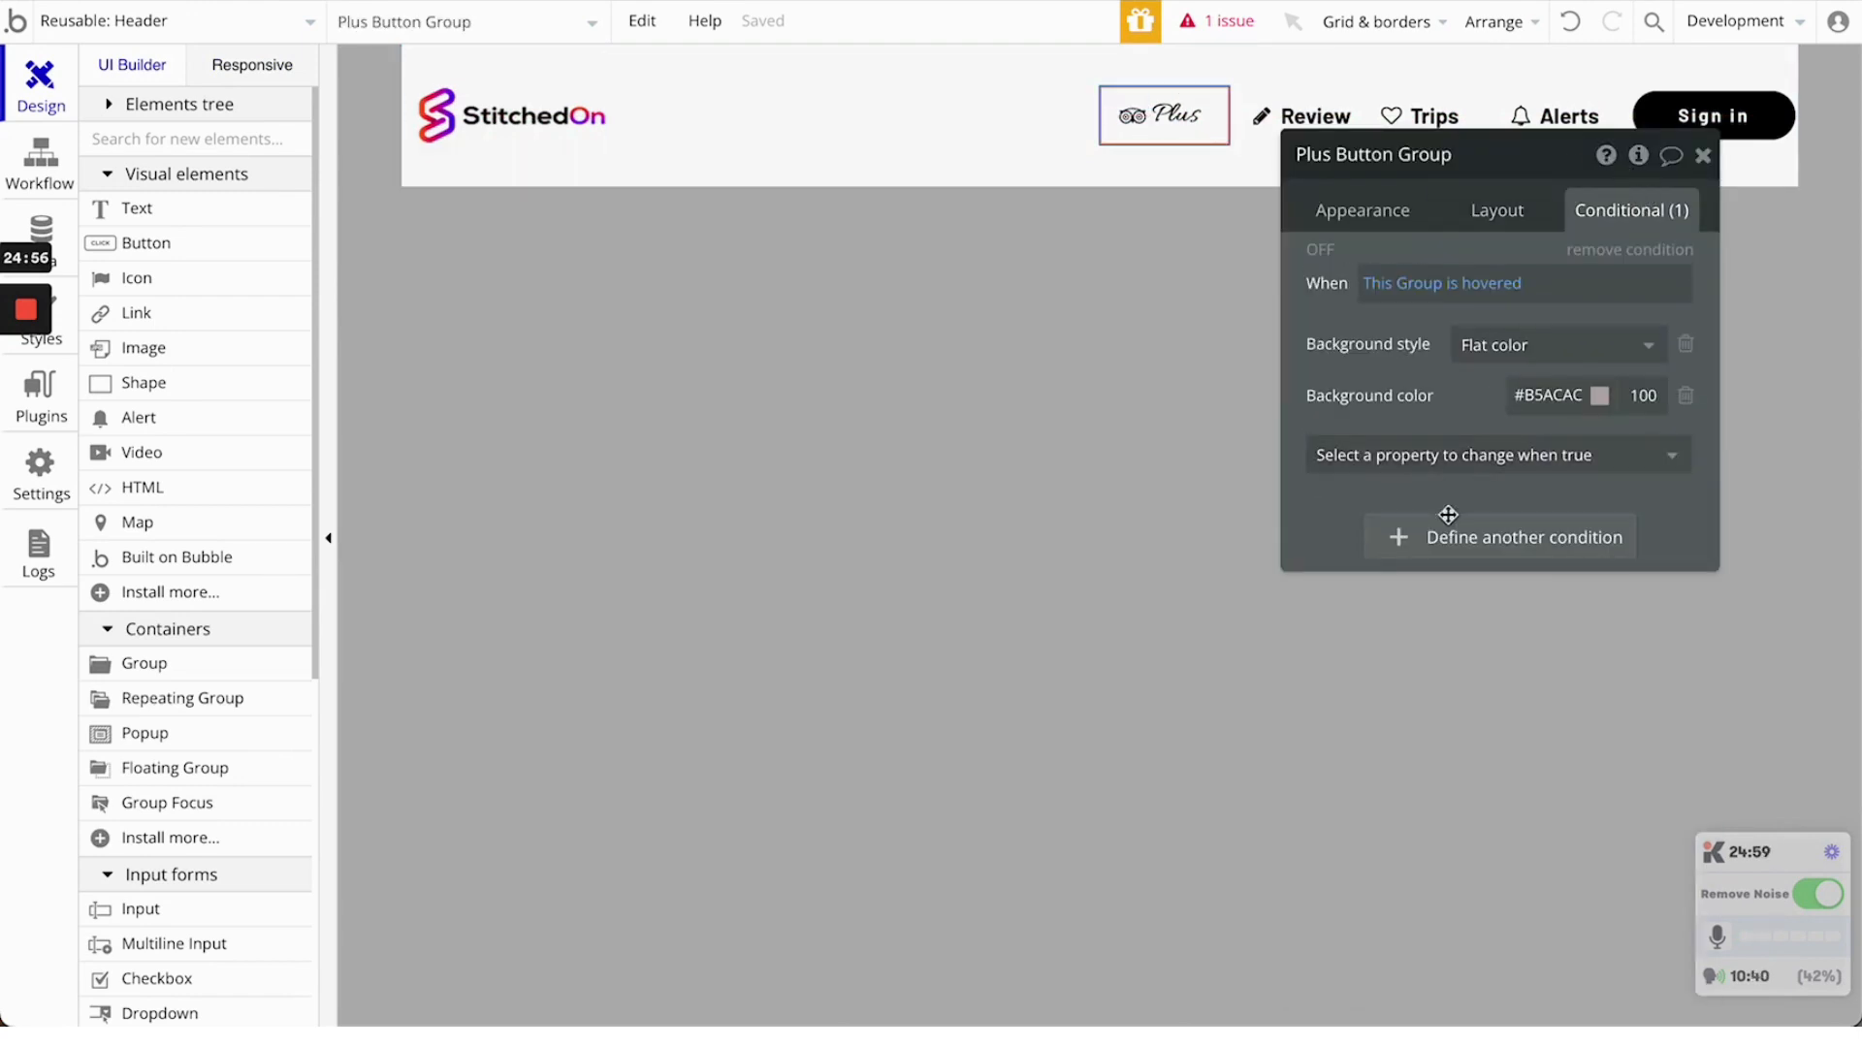
{"action": "left_click", "coordinate": [1452, 545]}
{"action": "left_click", "coordinate": [1394, 545]}
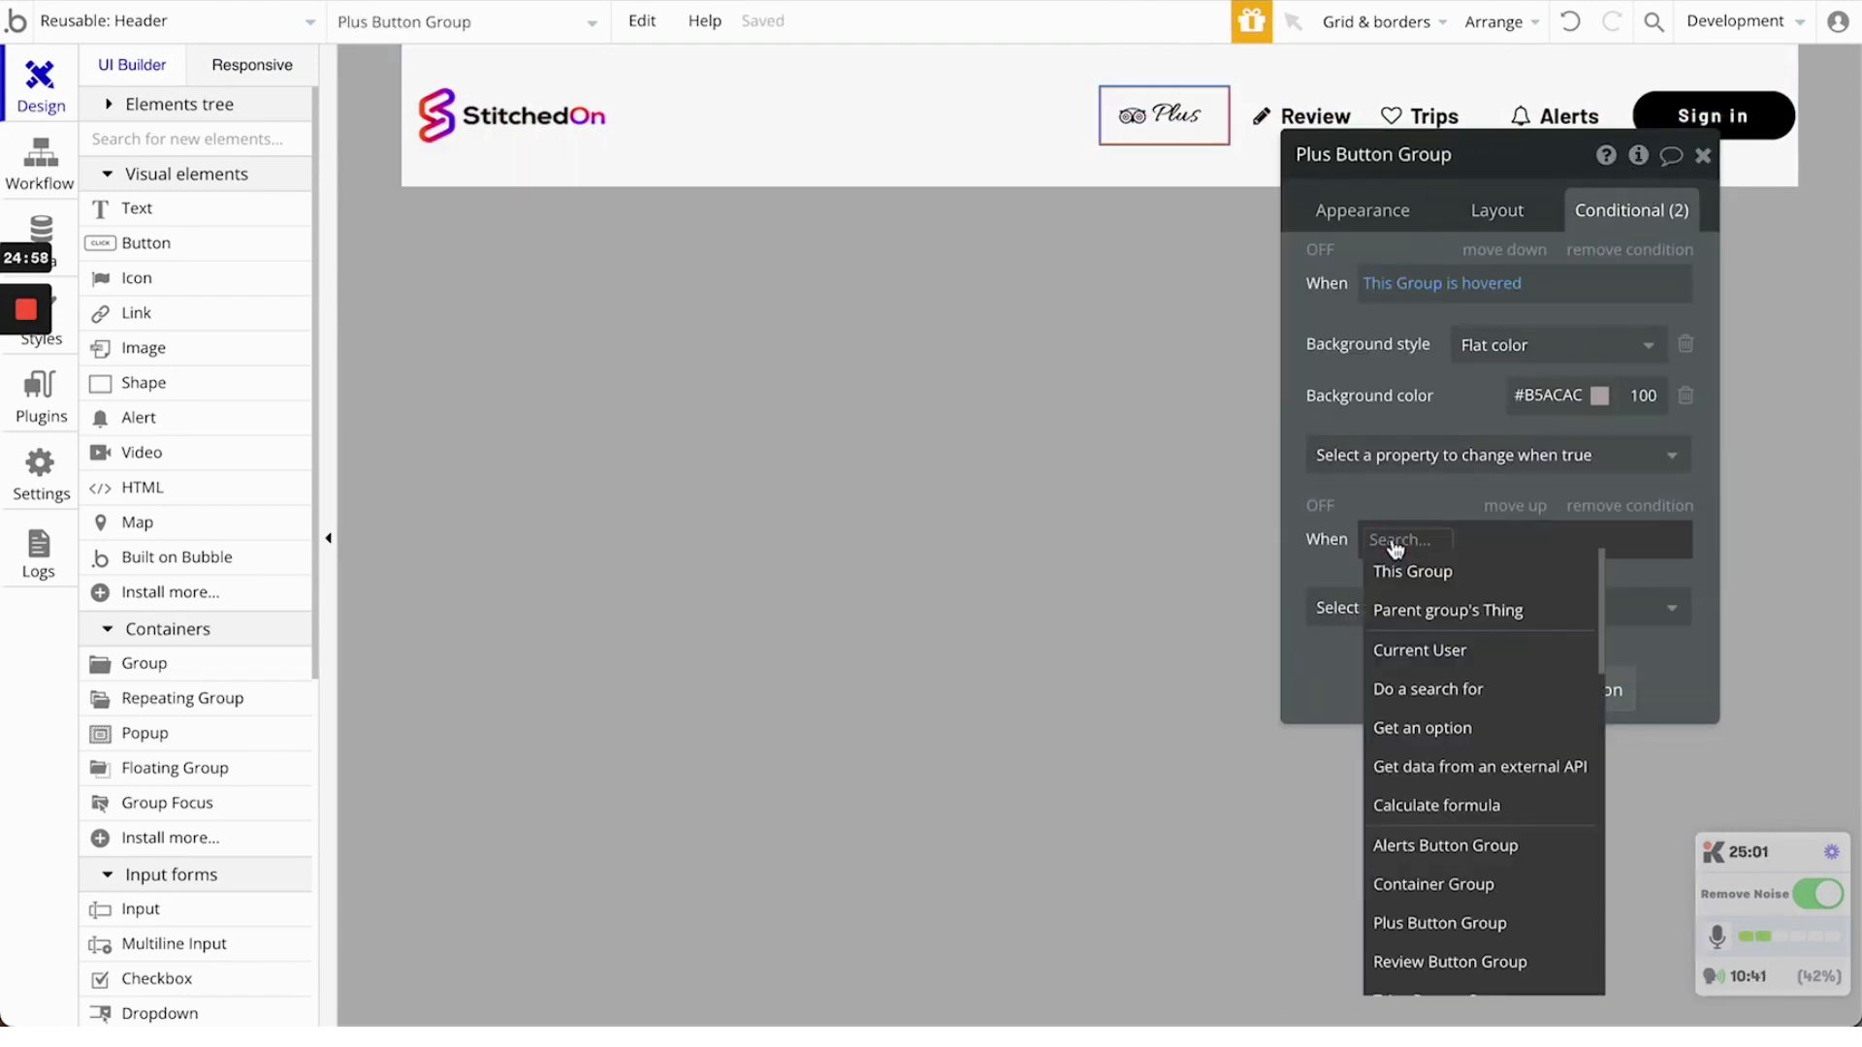
{"action": "scroll", "coordinate": [1466, 773], "scroll_direction": "down", "scroll_amount": 1}
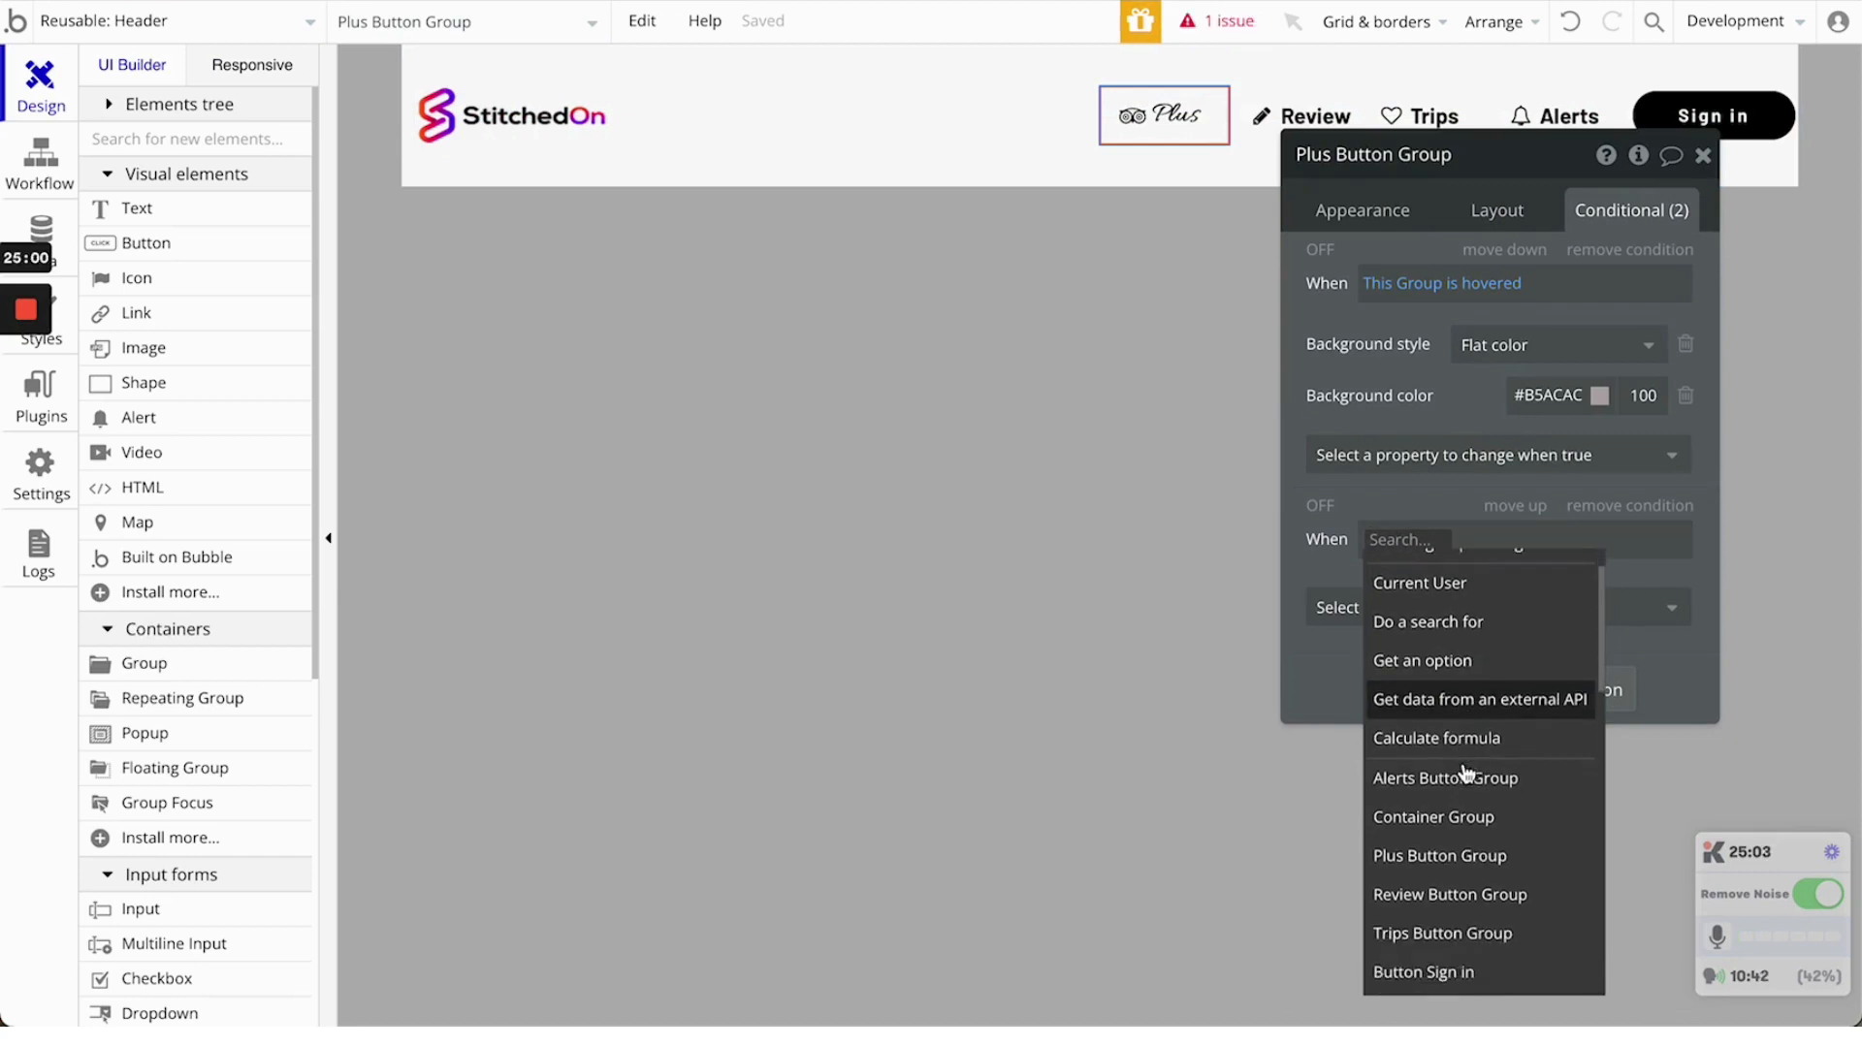
{"action": "scroll", "coordinate": [1466, 772], "scroll_direction": "down", "scroll_amount": 10}
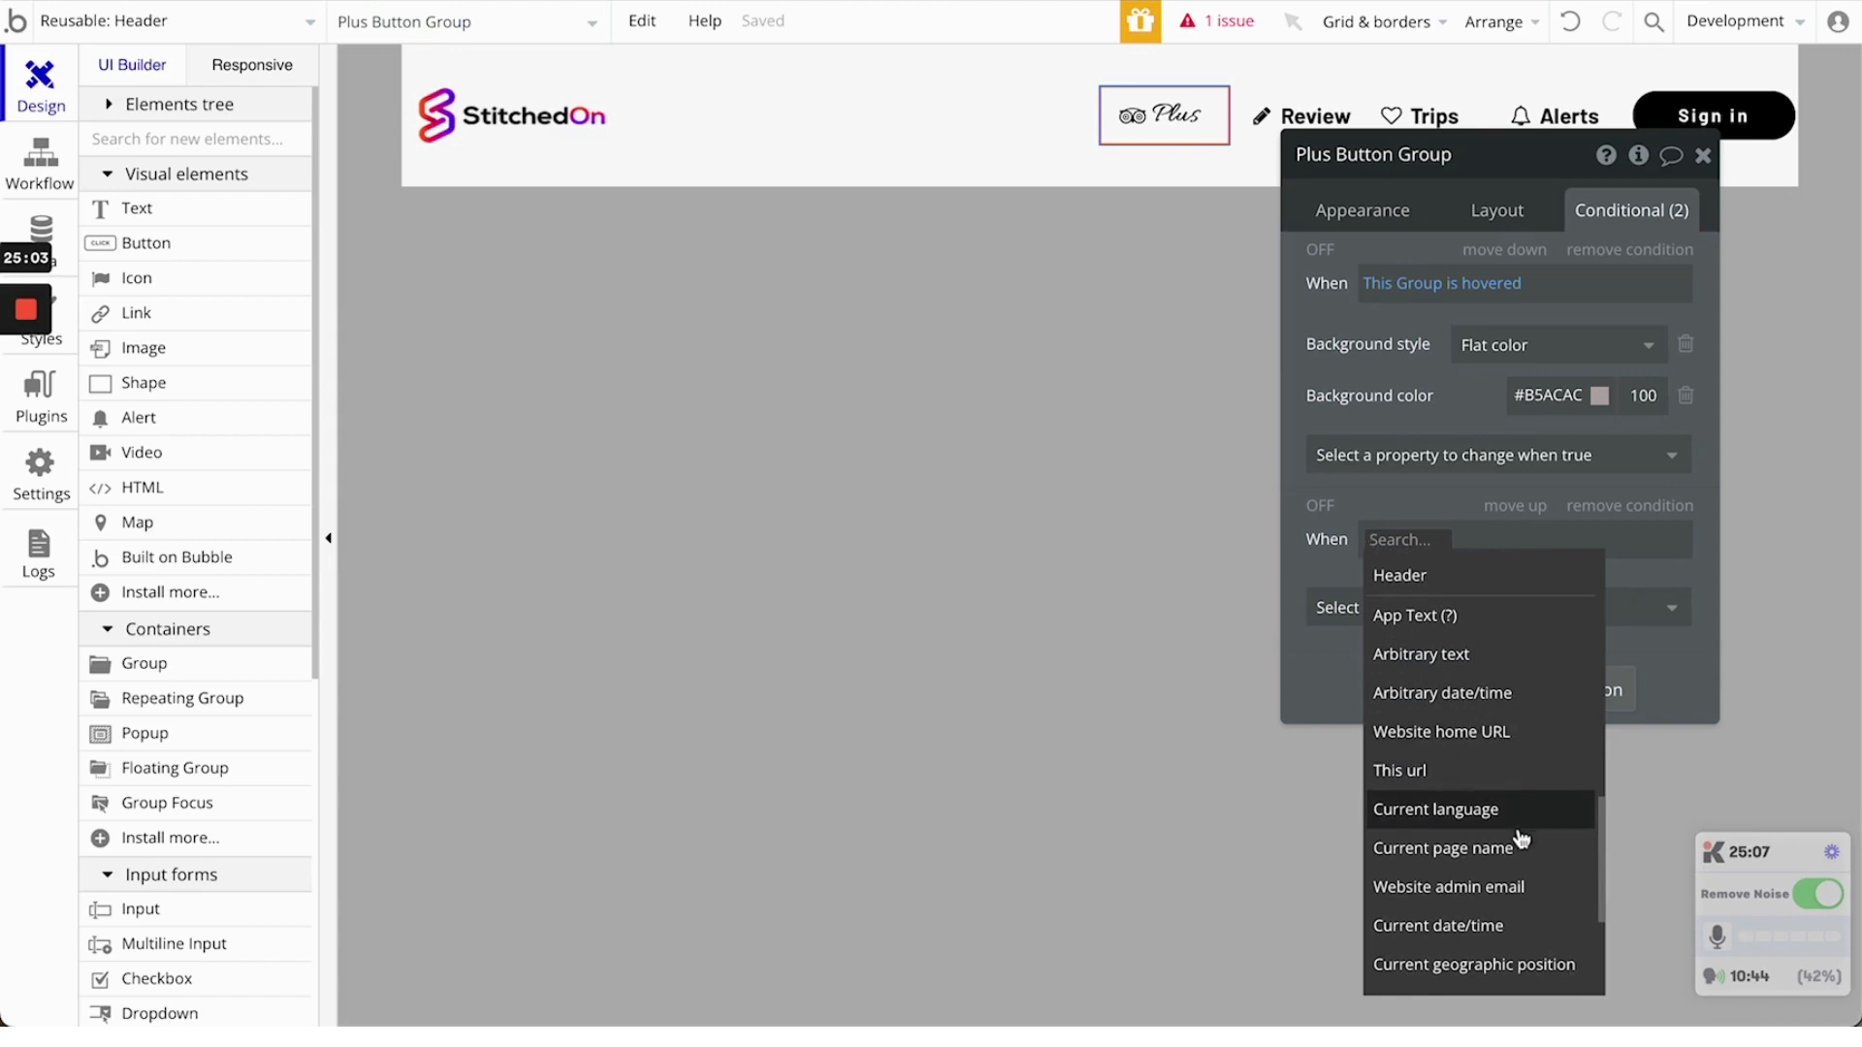
{"action": "scroll", "coordinate": [1518, 851], "scroll_direction": "down", "scroll_amount": 5}
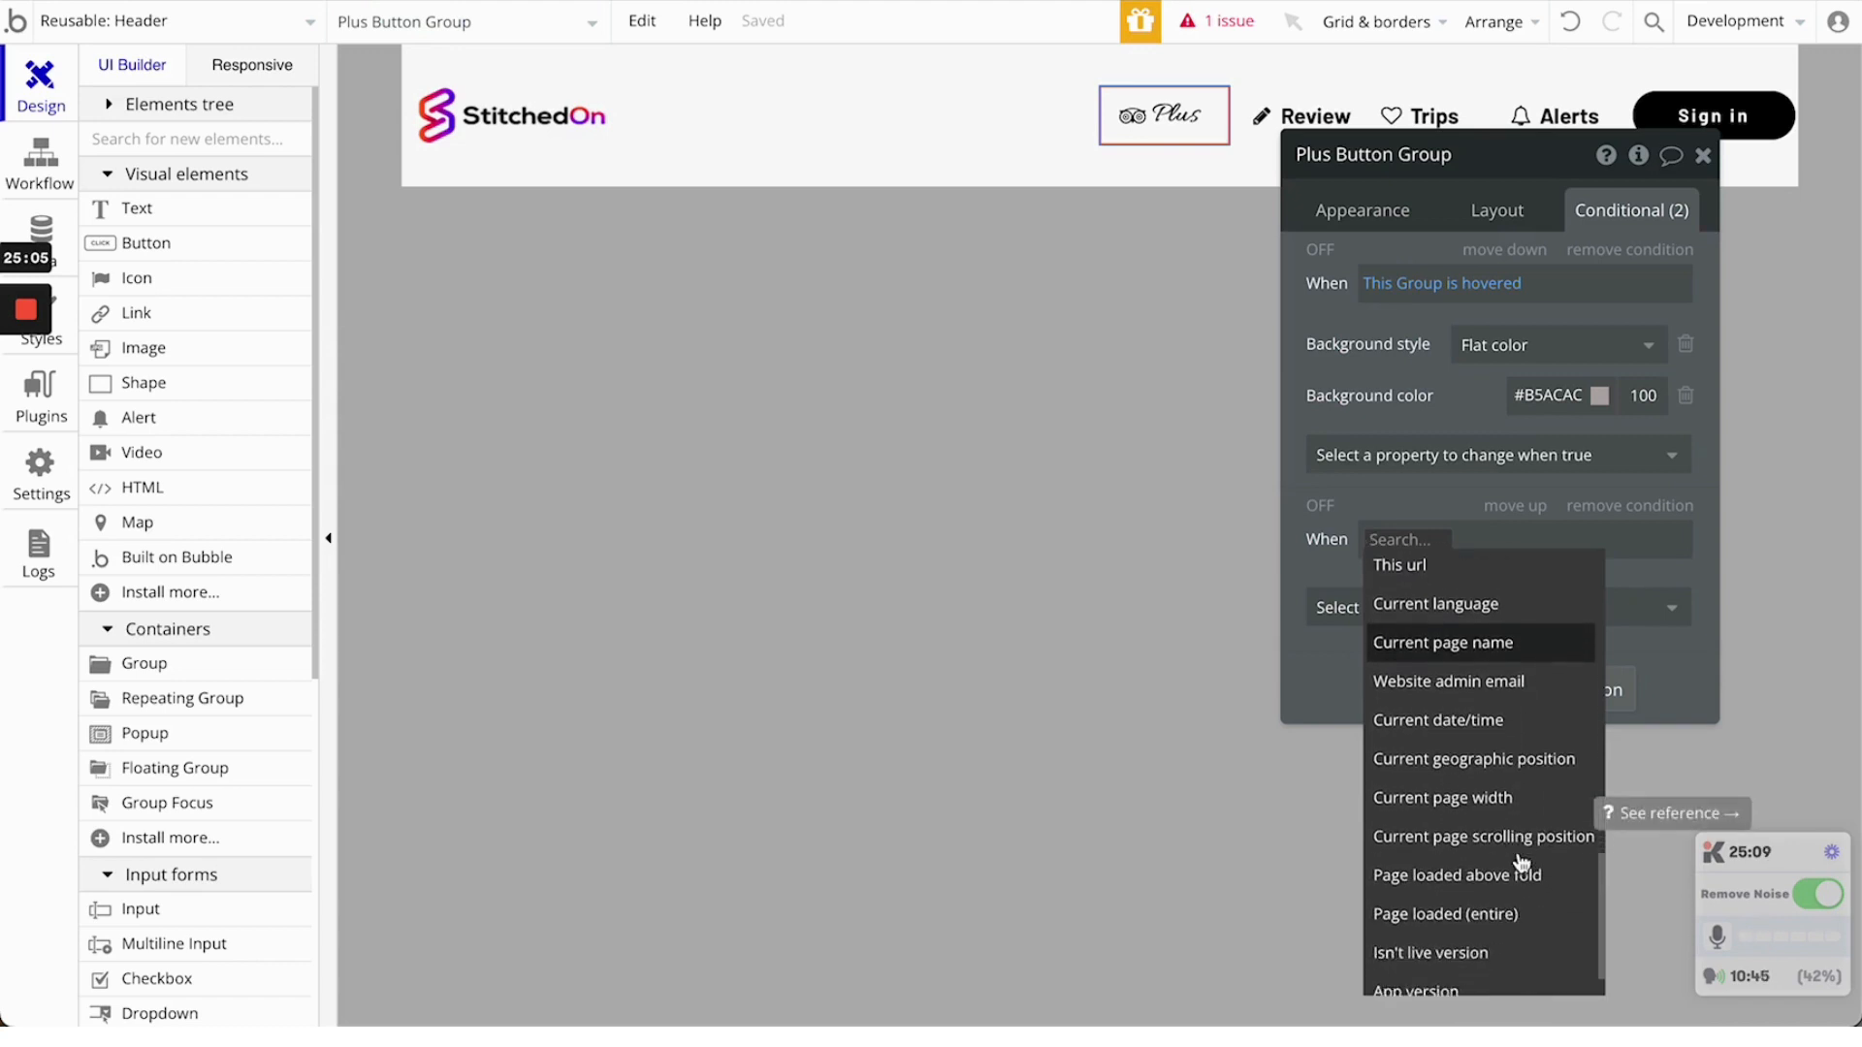
{"action": "scroll", "coordinate": [1520, 863], "scroll_direction": "down", "scroll_amount": 2}
{"action": "left_click", "coordinate": [1487, 740]}
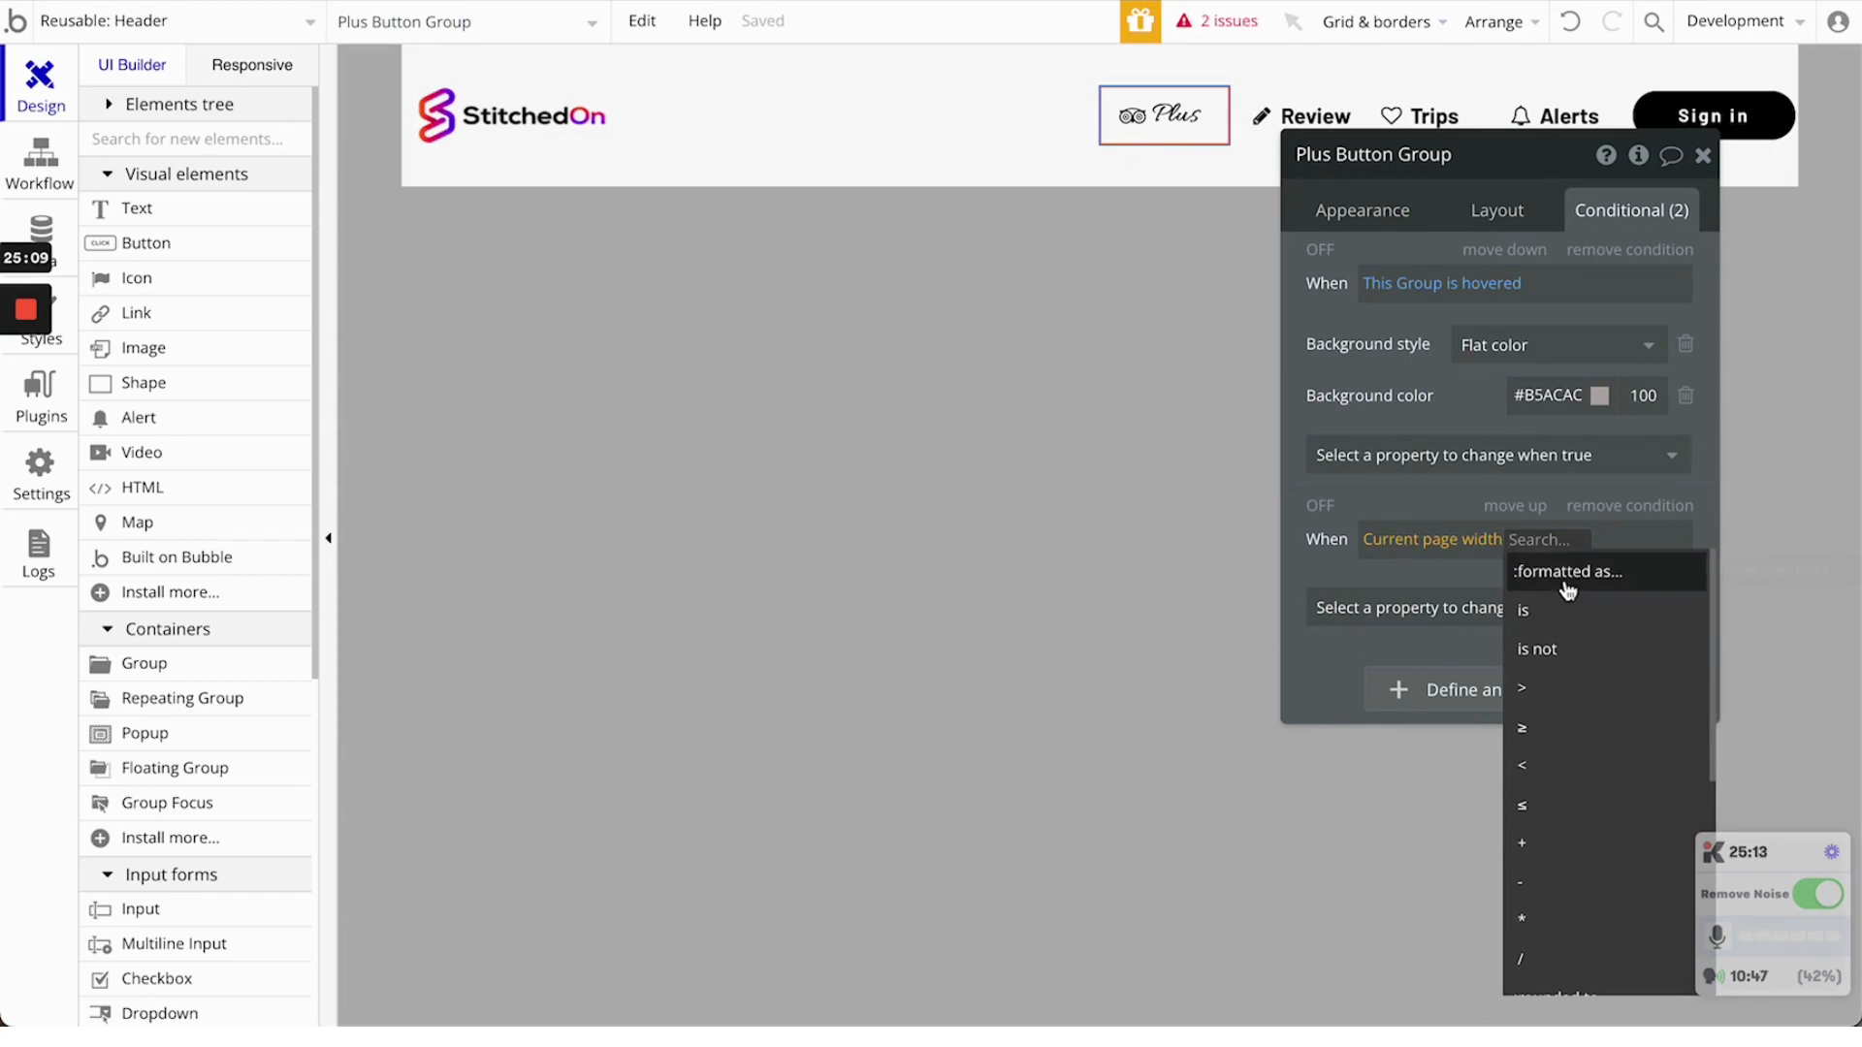
Set the Plus Button Group's page-width condition to < 300 and have it make the element not visible
{"action": "left_click", "coordinate": [1548, 771]}
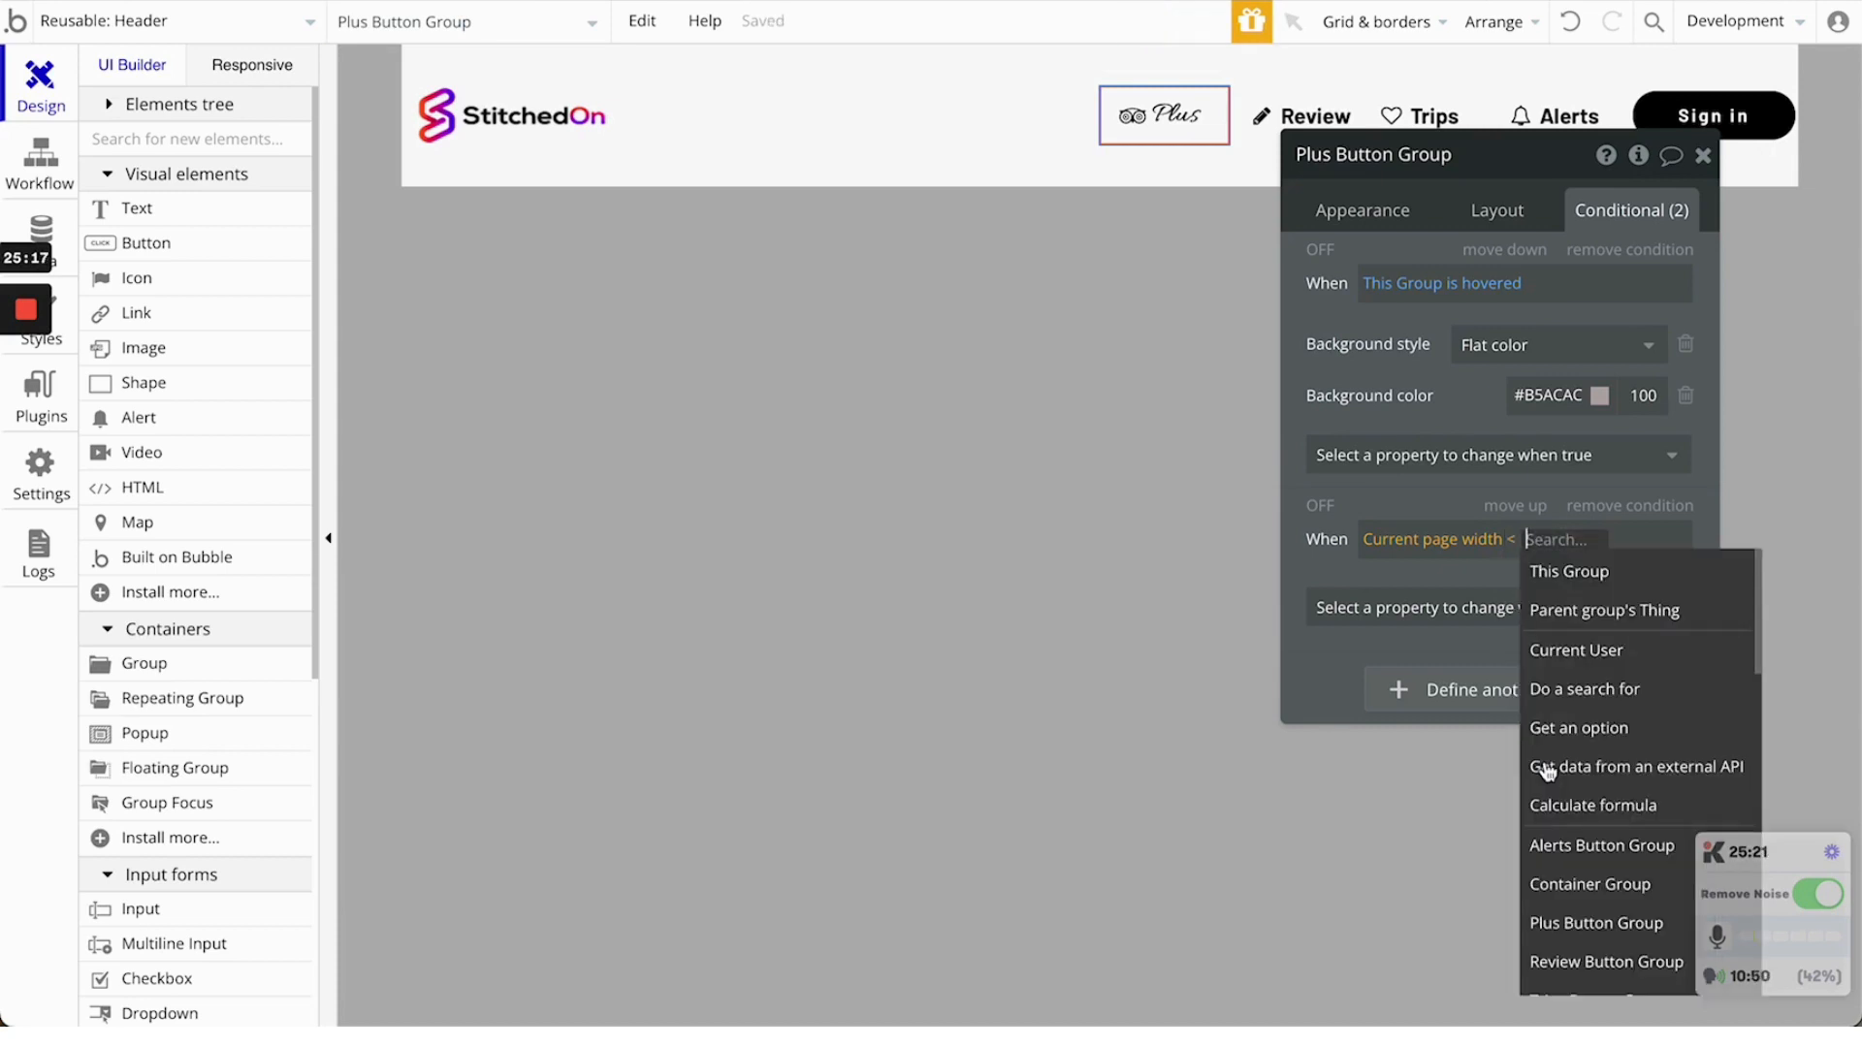
{"action": "type", "text": "300"}
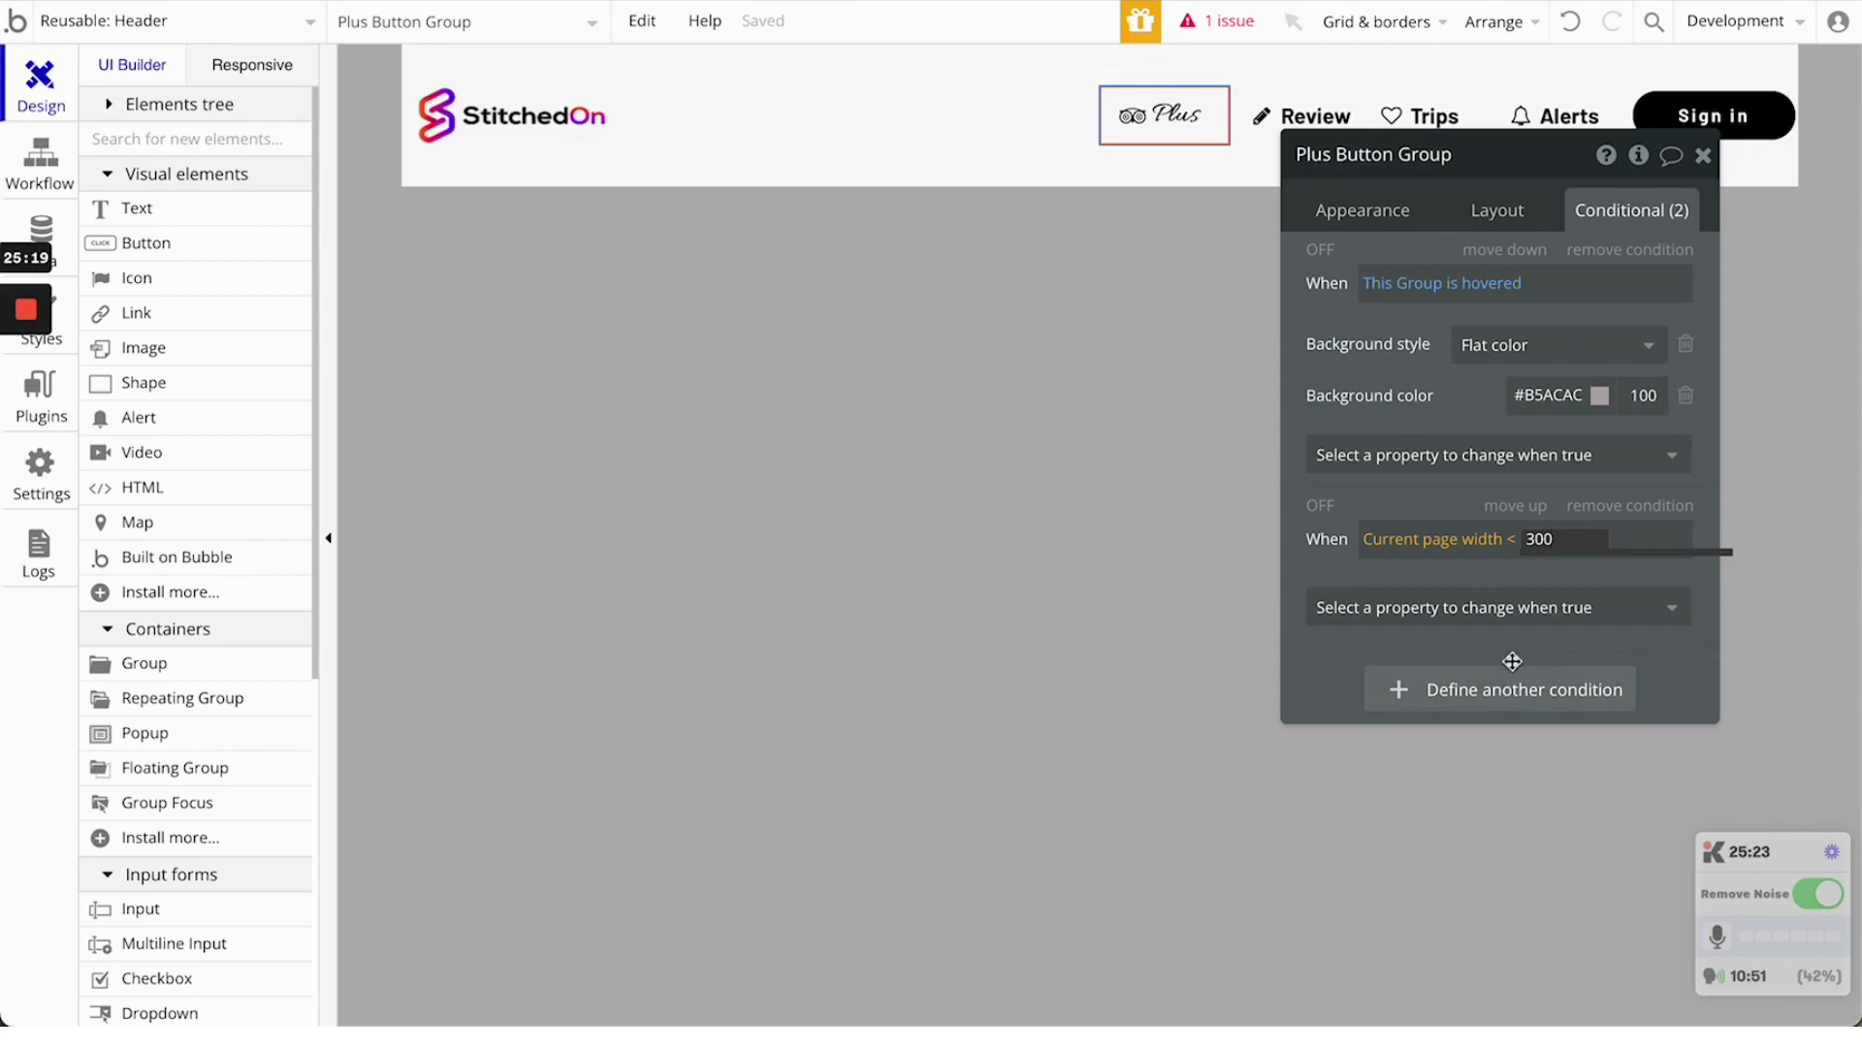
{"action": "left_click", "coordinate": [1520, 609]}
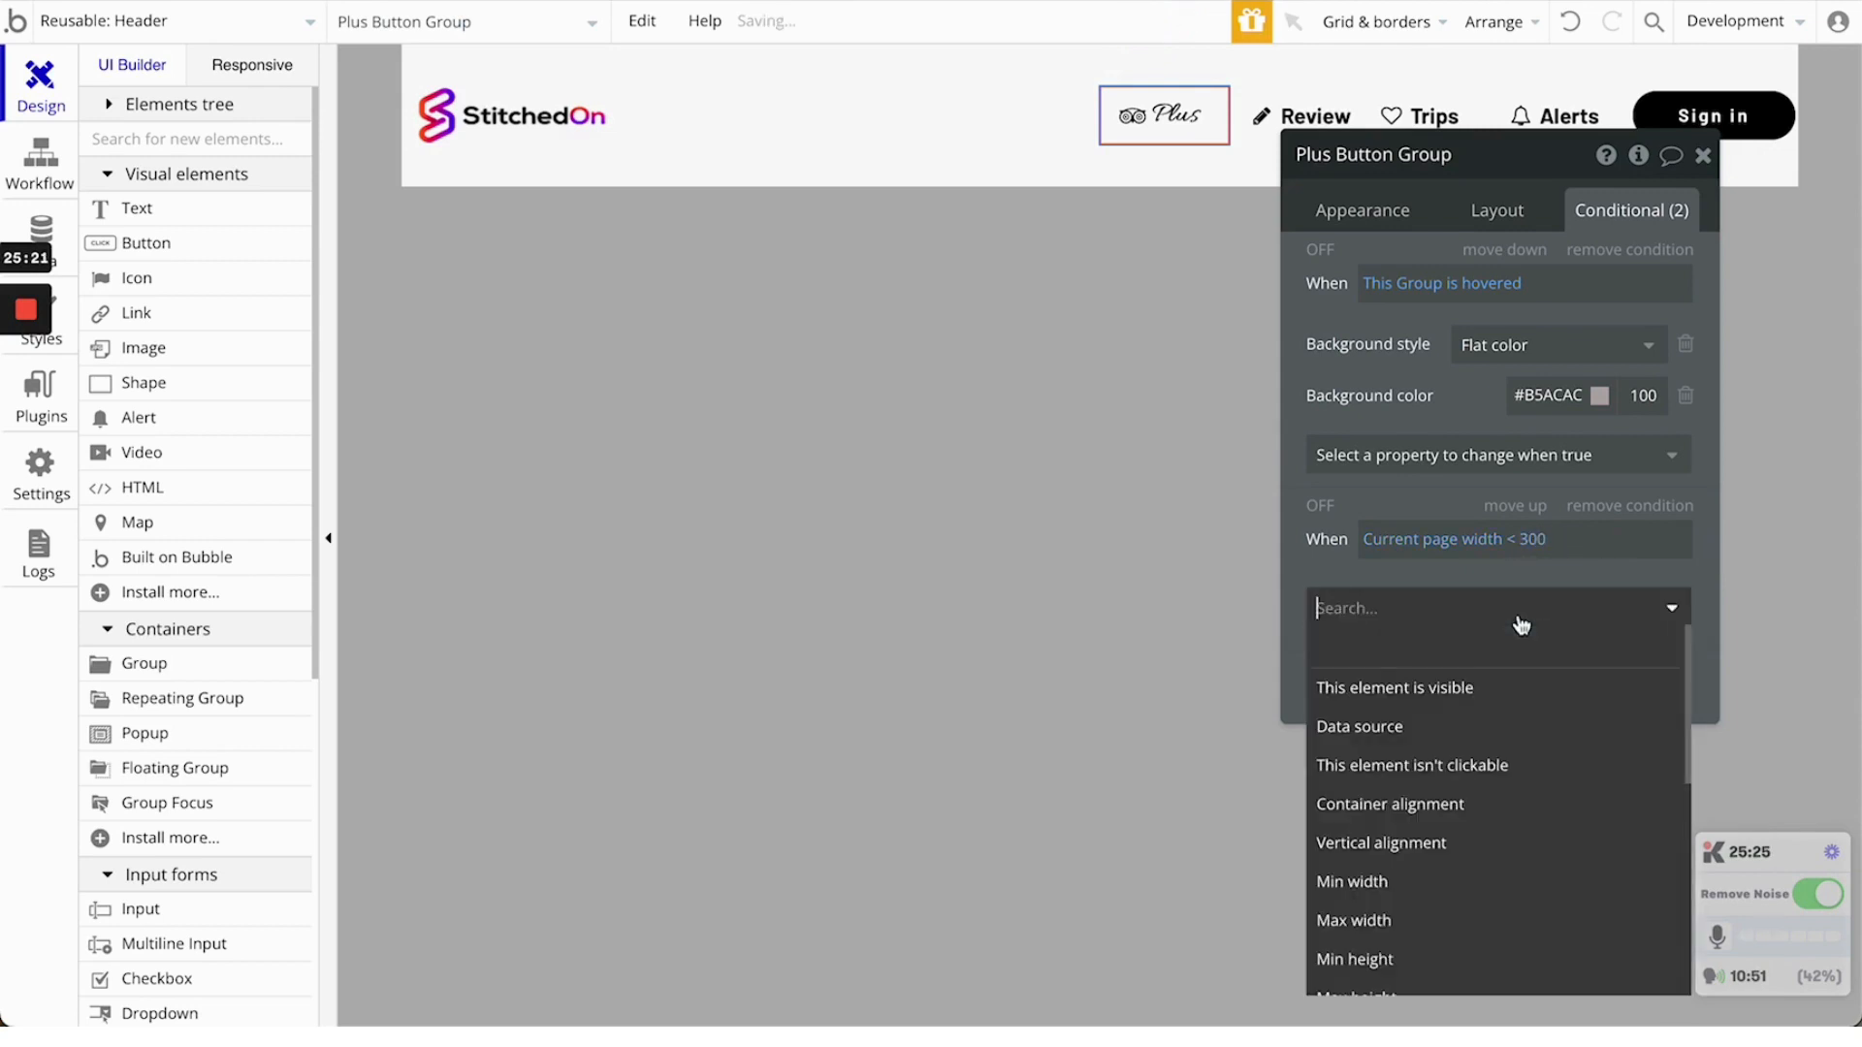
{"action": "left_click", "coordinate": [1393, 687]}
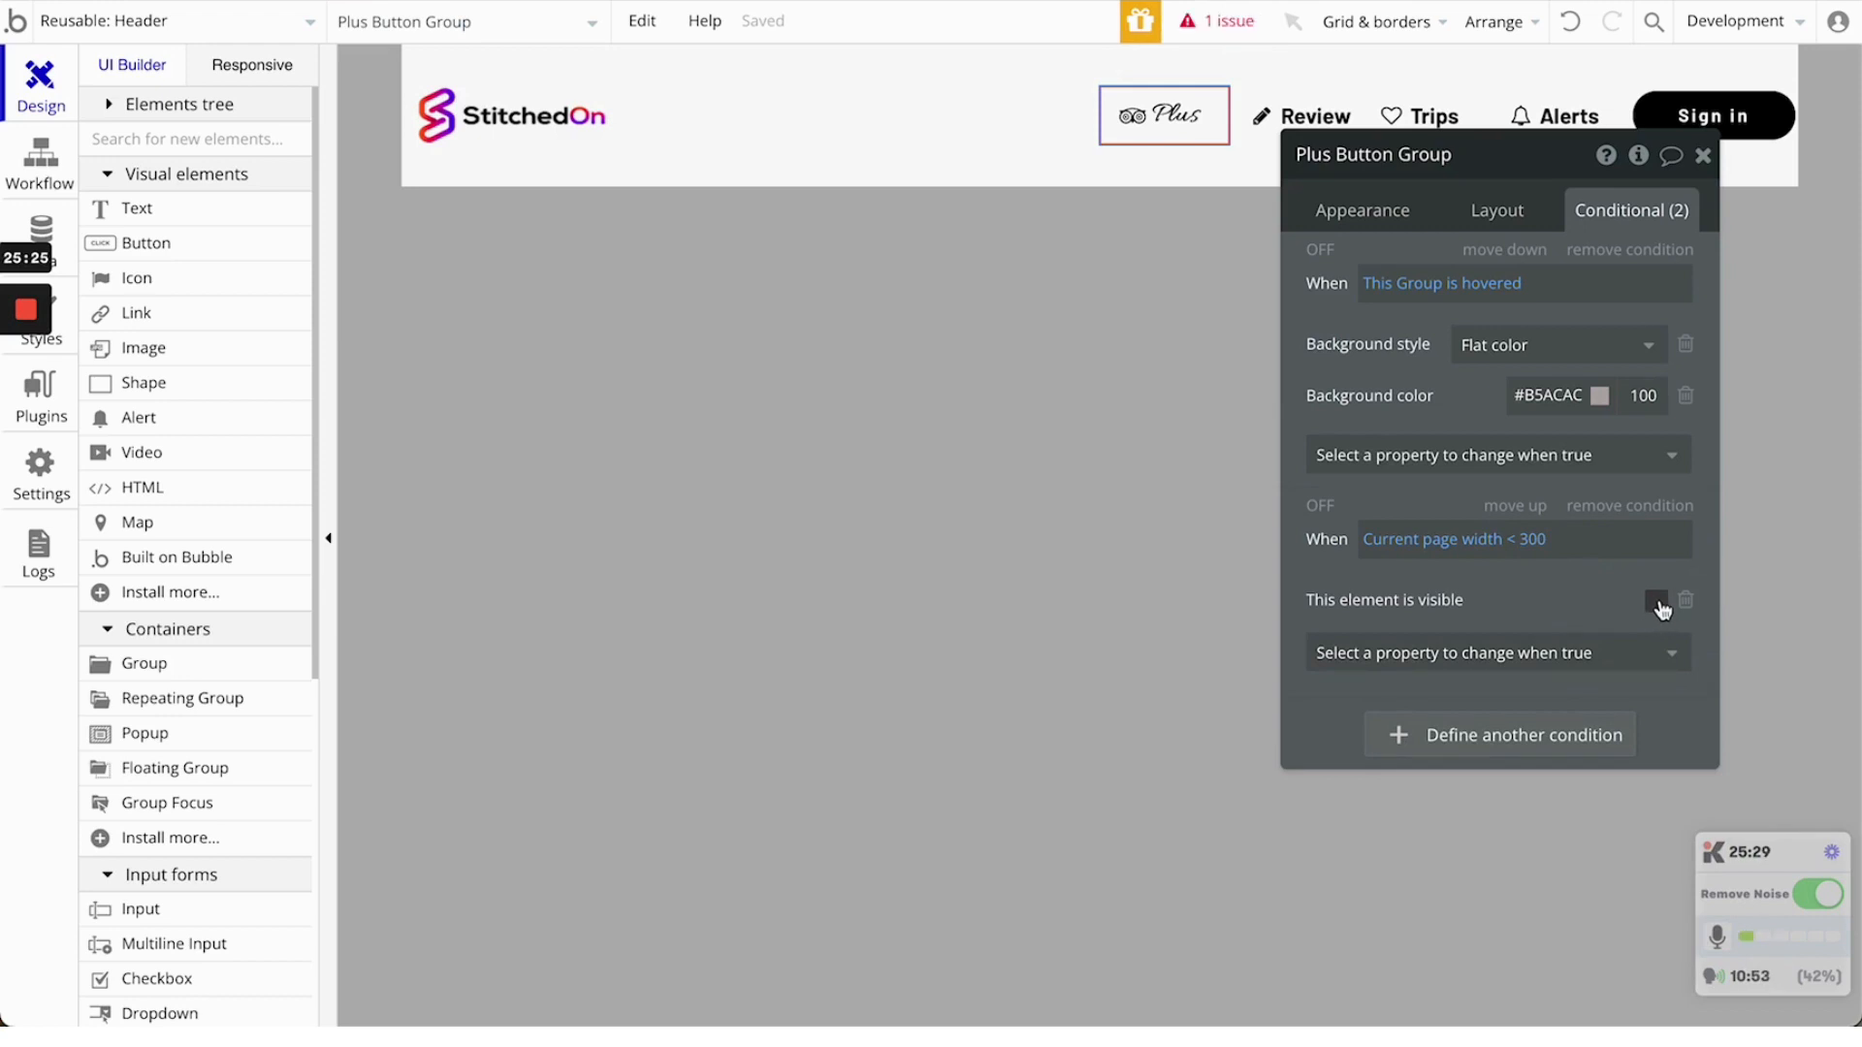
Glance at the page preview, close the property editor, and test the header in the responsive view by resizing the page to 962 px
{"action": "left_click", "coordinate": [593, 2]}
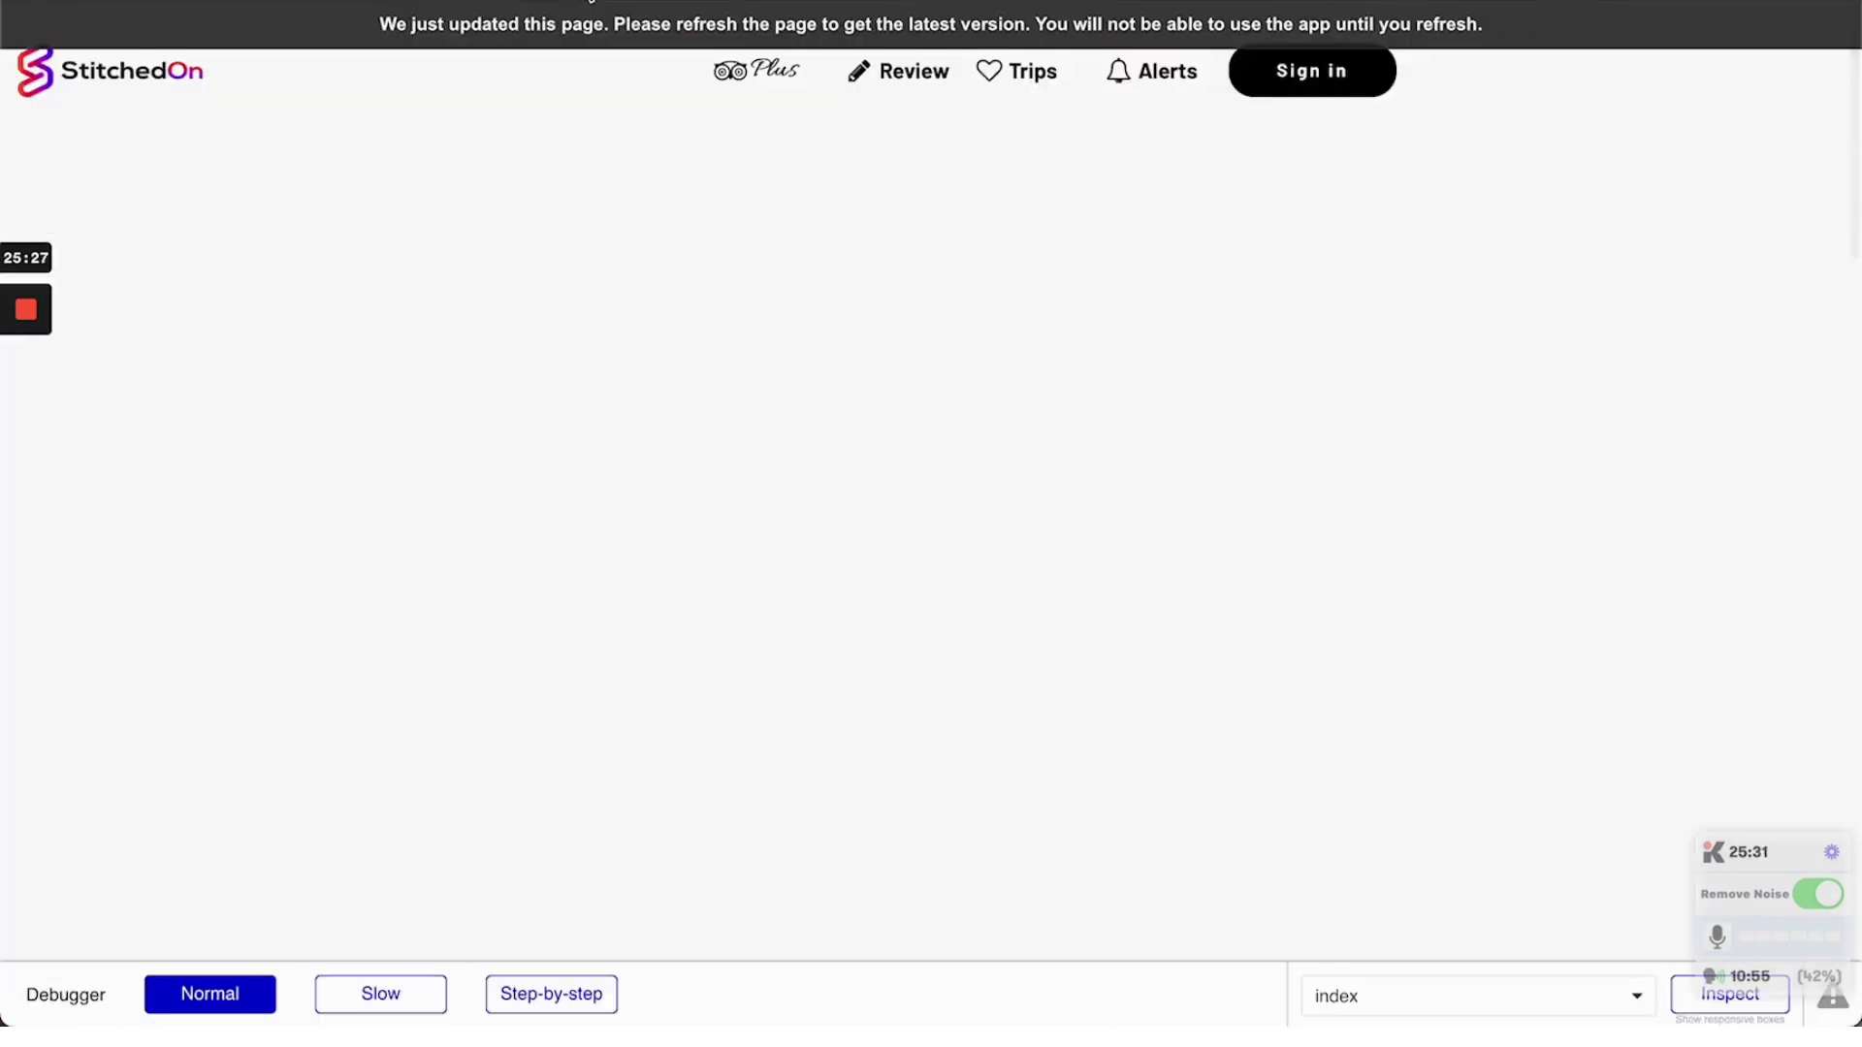
{"action": "left_click", "coordinate": [277, 1]}
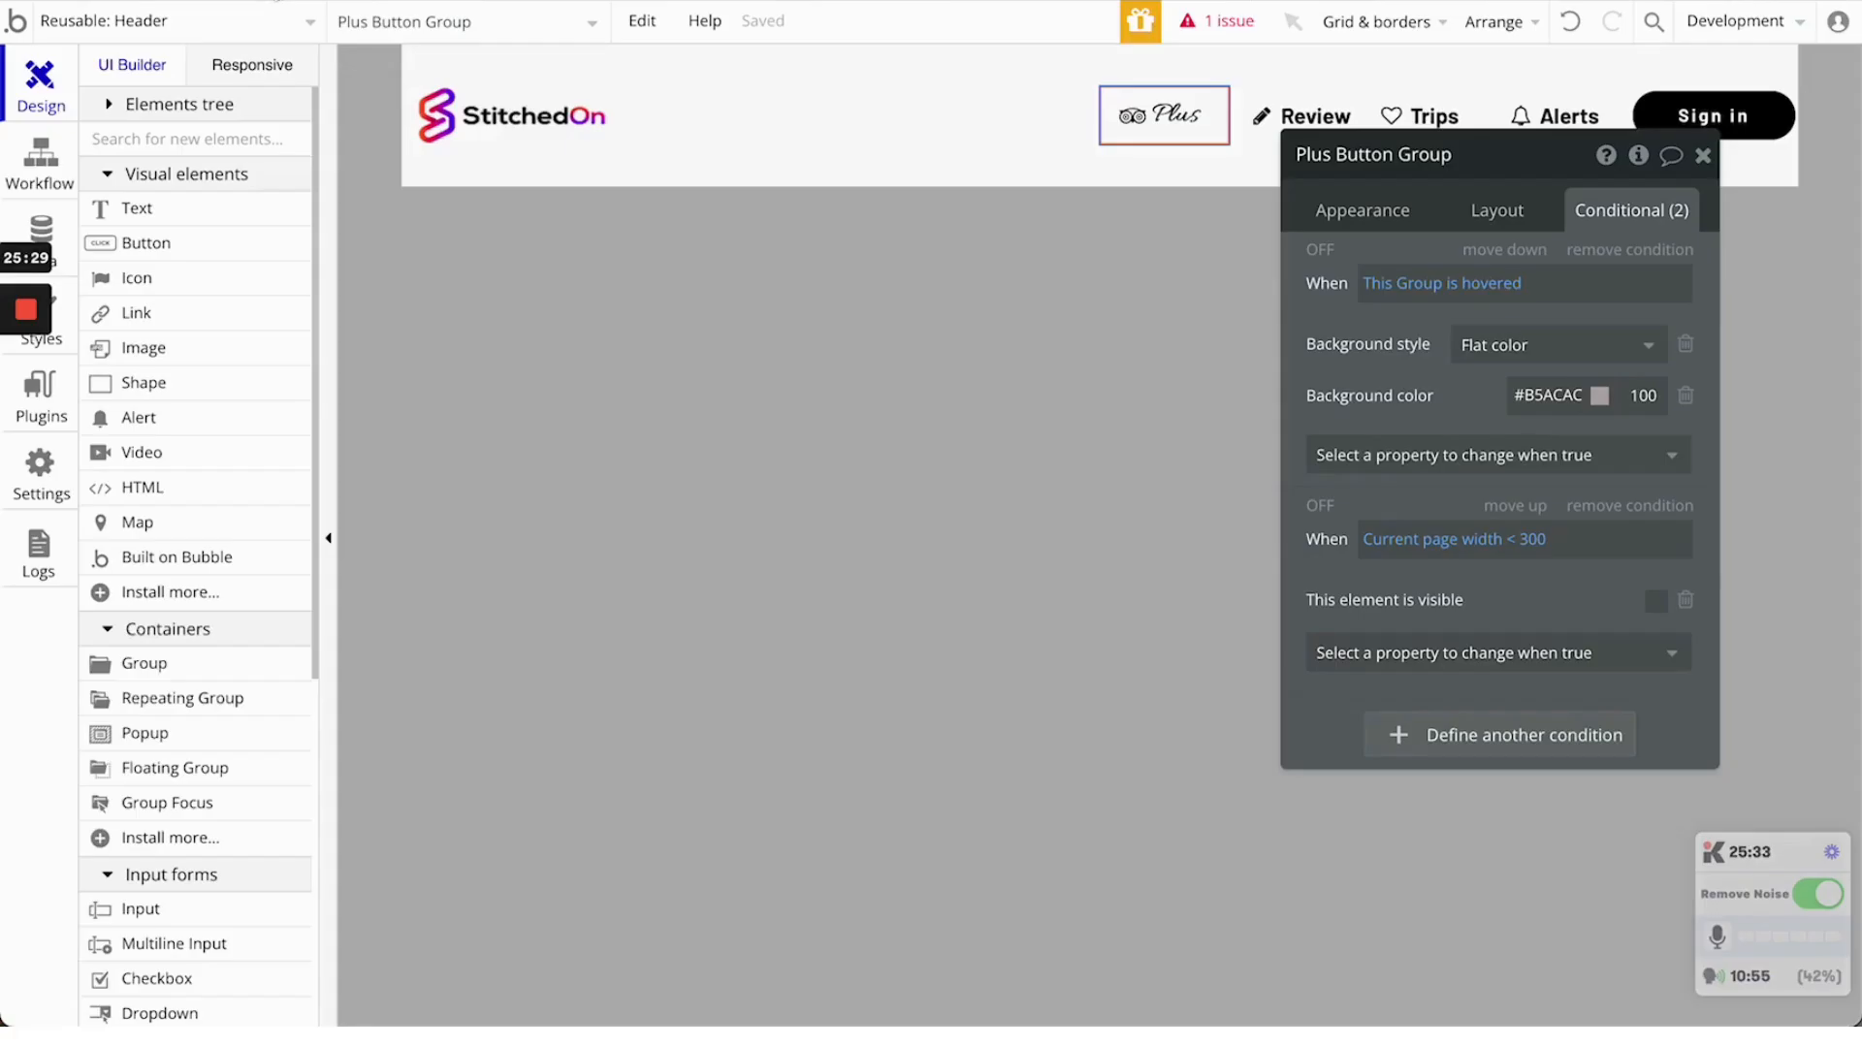
{"action": "left_click", "coordinate": [254, 68]}
{"action": "left_click", "coordinate": [1703, 156]}
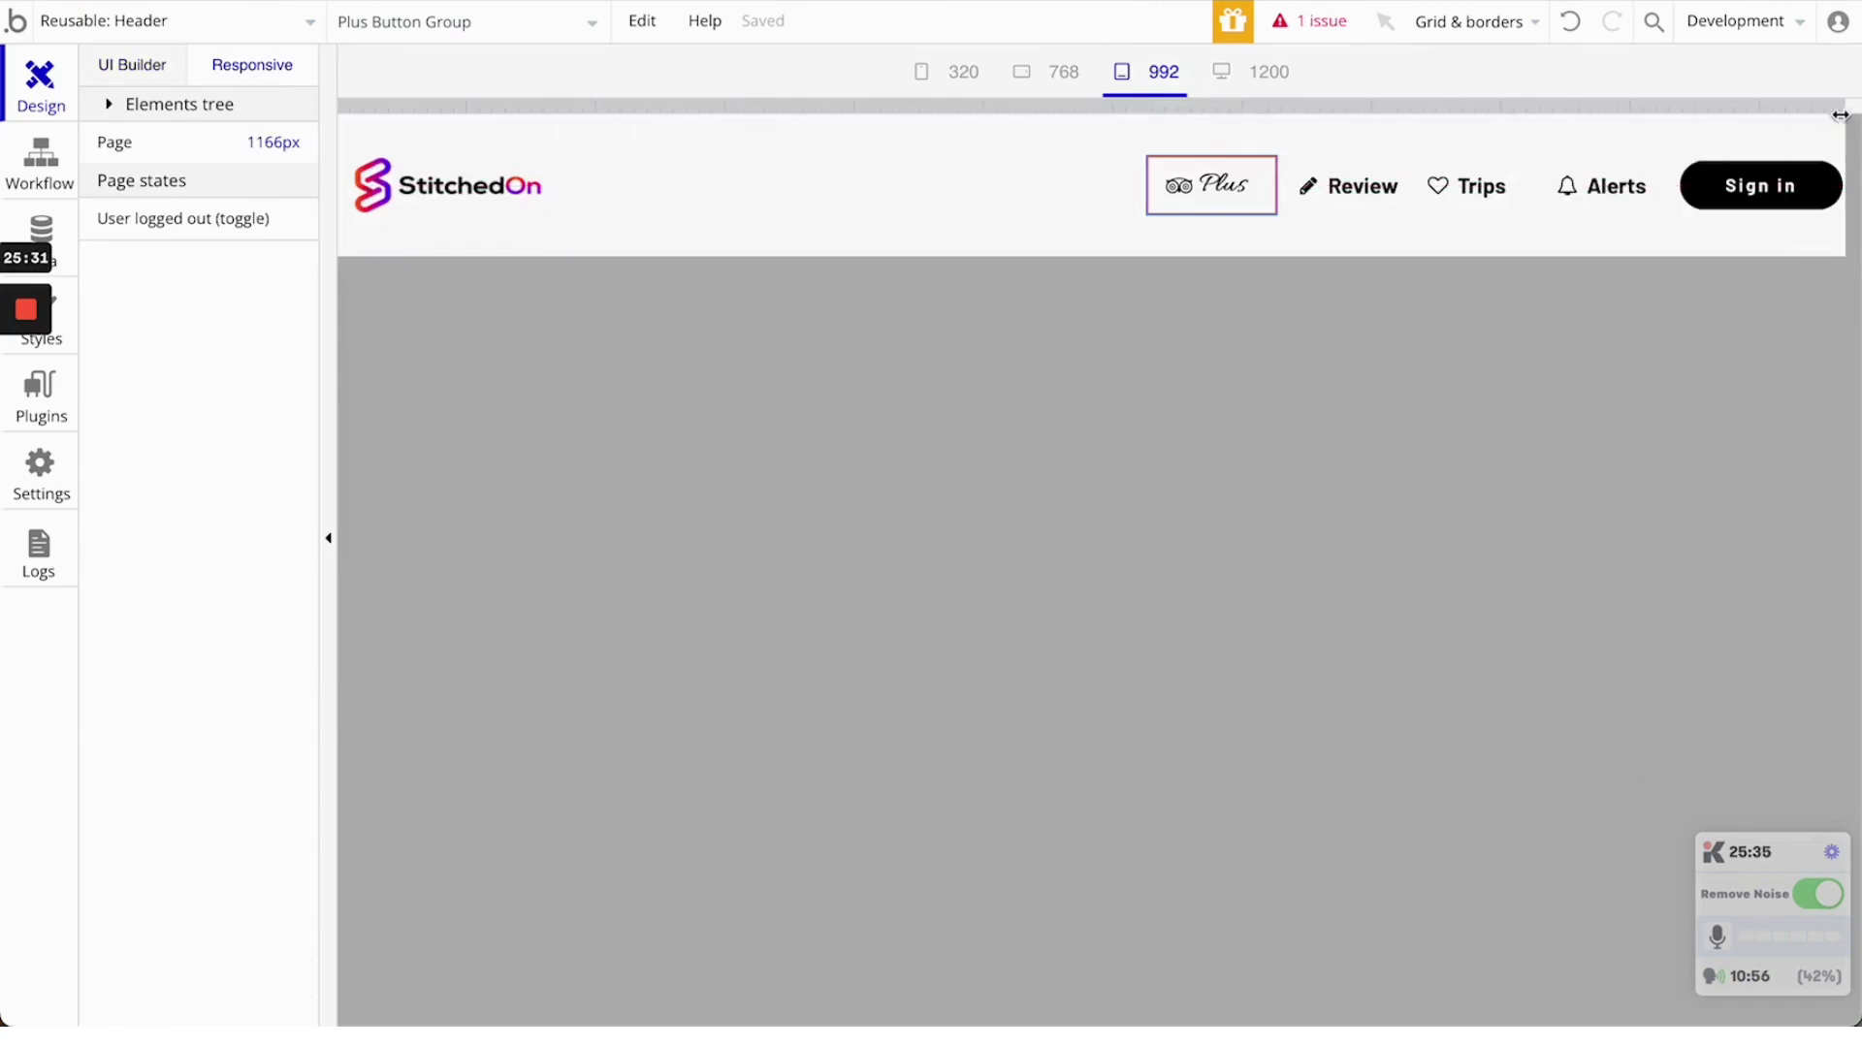
{"action": "left_click_drag", "start_coordinate": [1837, 108], "coordinate": [1582, 73]}
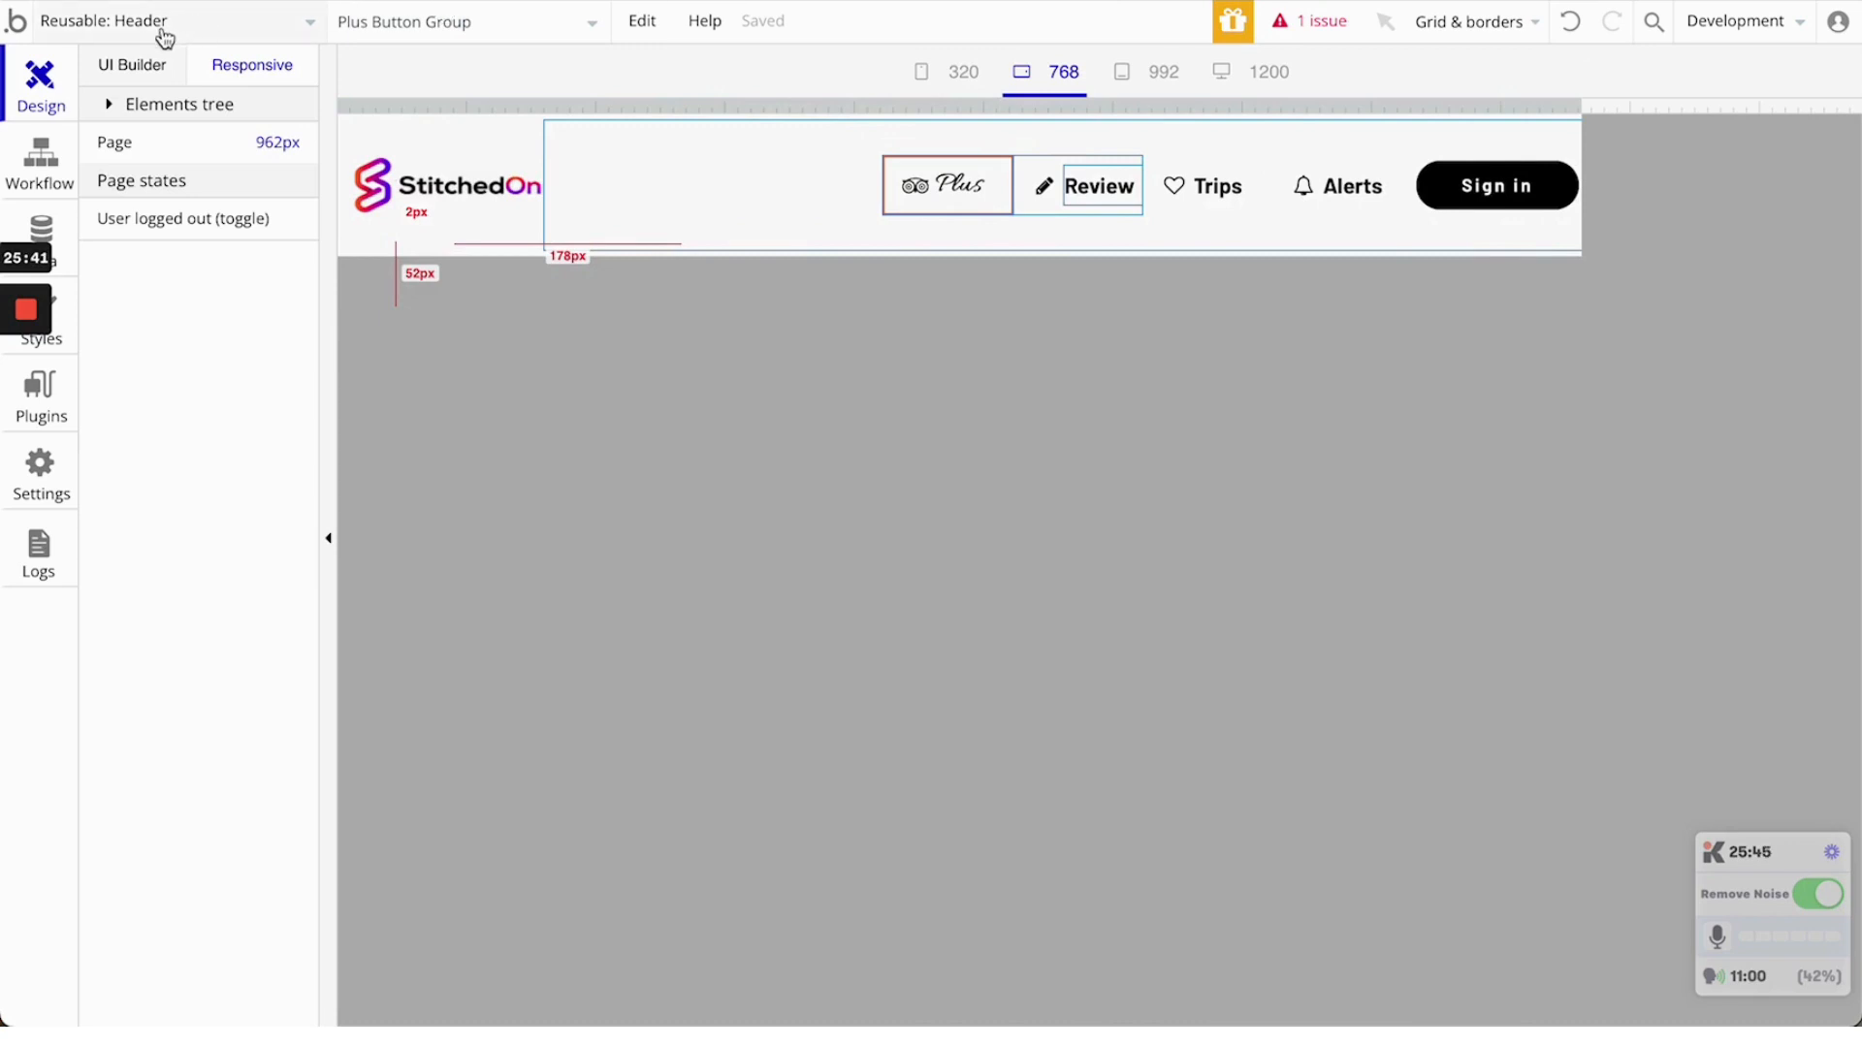
Copy the Plus Button Group's page-width condition and paste it onto the Review Button Group
{"action": "left_click", "coordinate": [135, 65]}
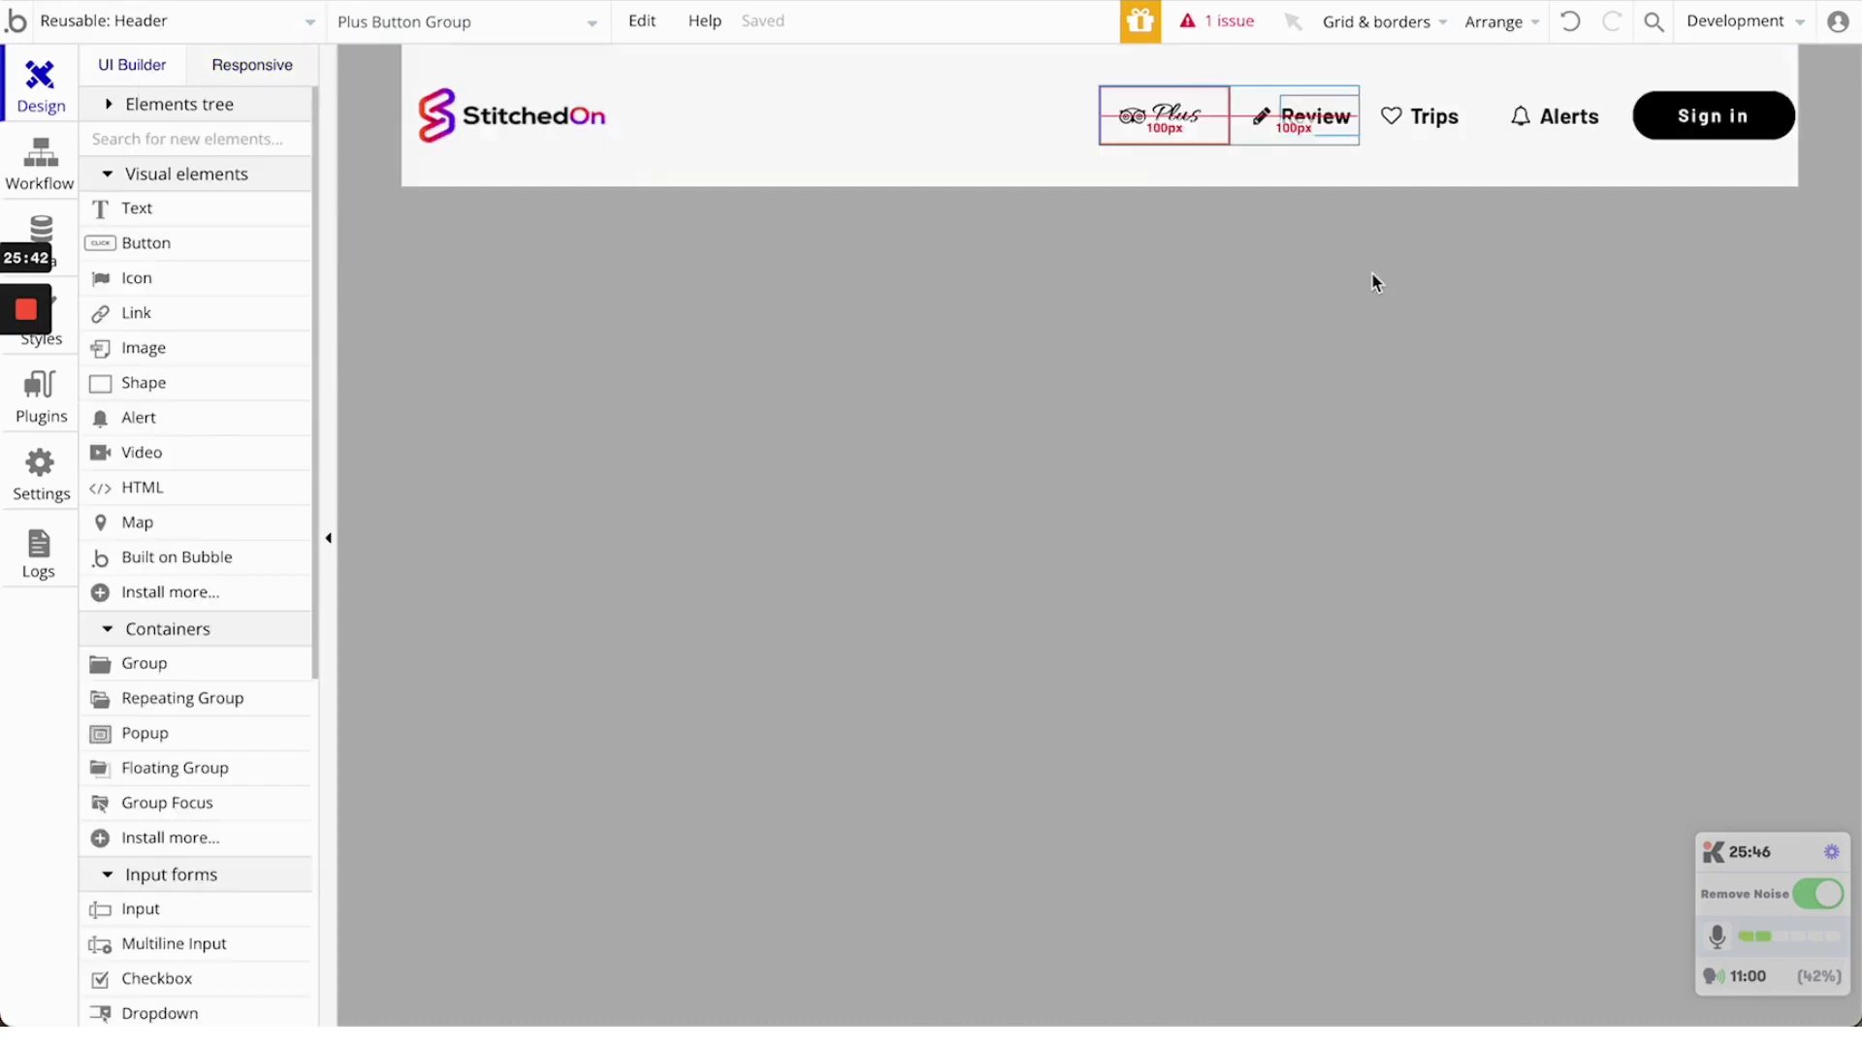
{"action": "double_click", "coordinate": [1171, 141]}
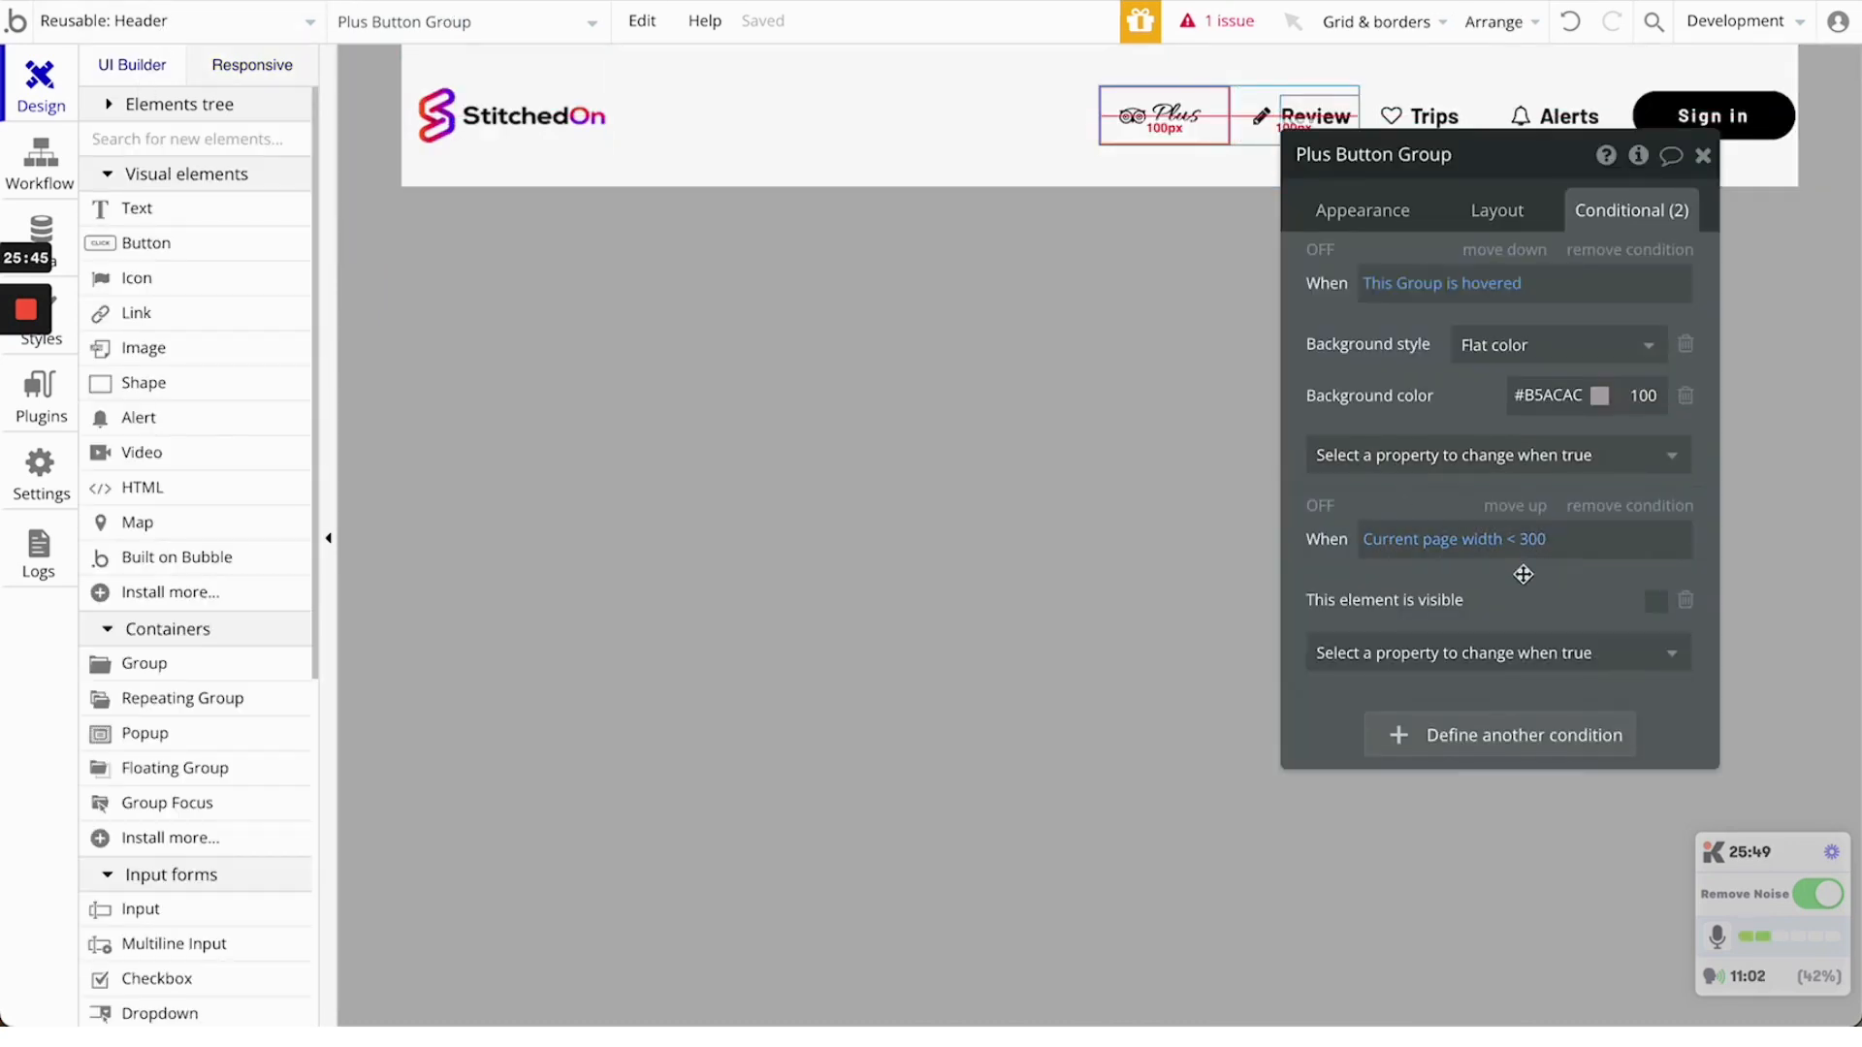
{"action": "right_click", "coordinate": [1522, 575]}
{"action": "left_click", "coordinate": [1699, 506]}
{"action": "left_click", "coordinate": [1251, 100]}
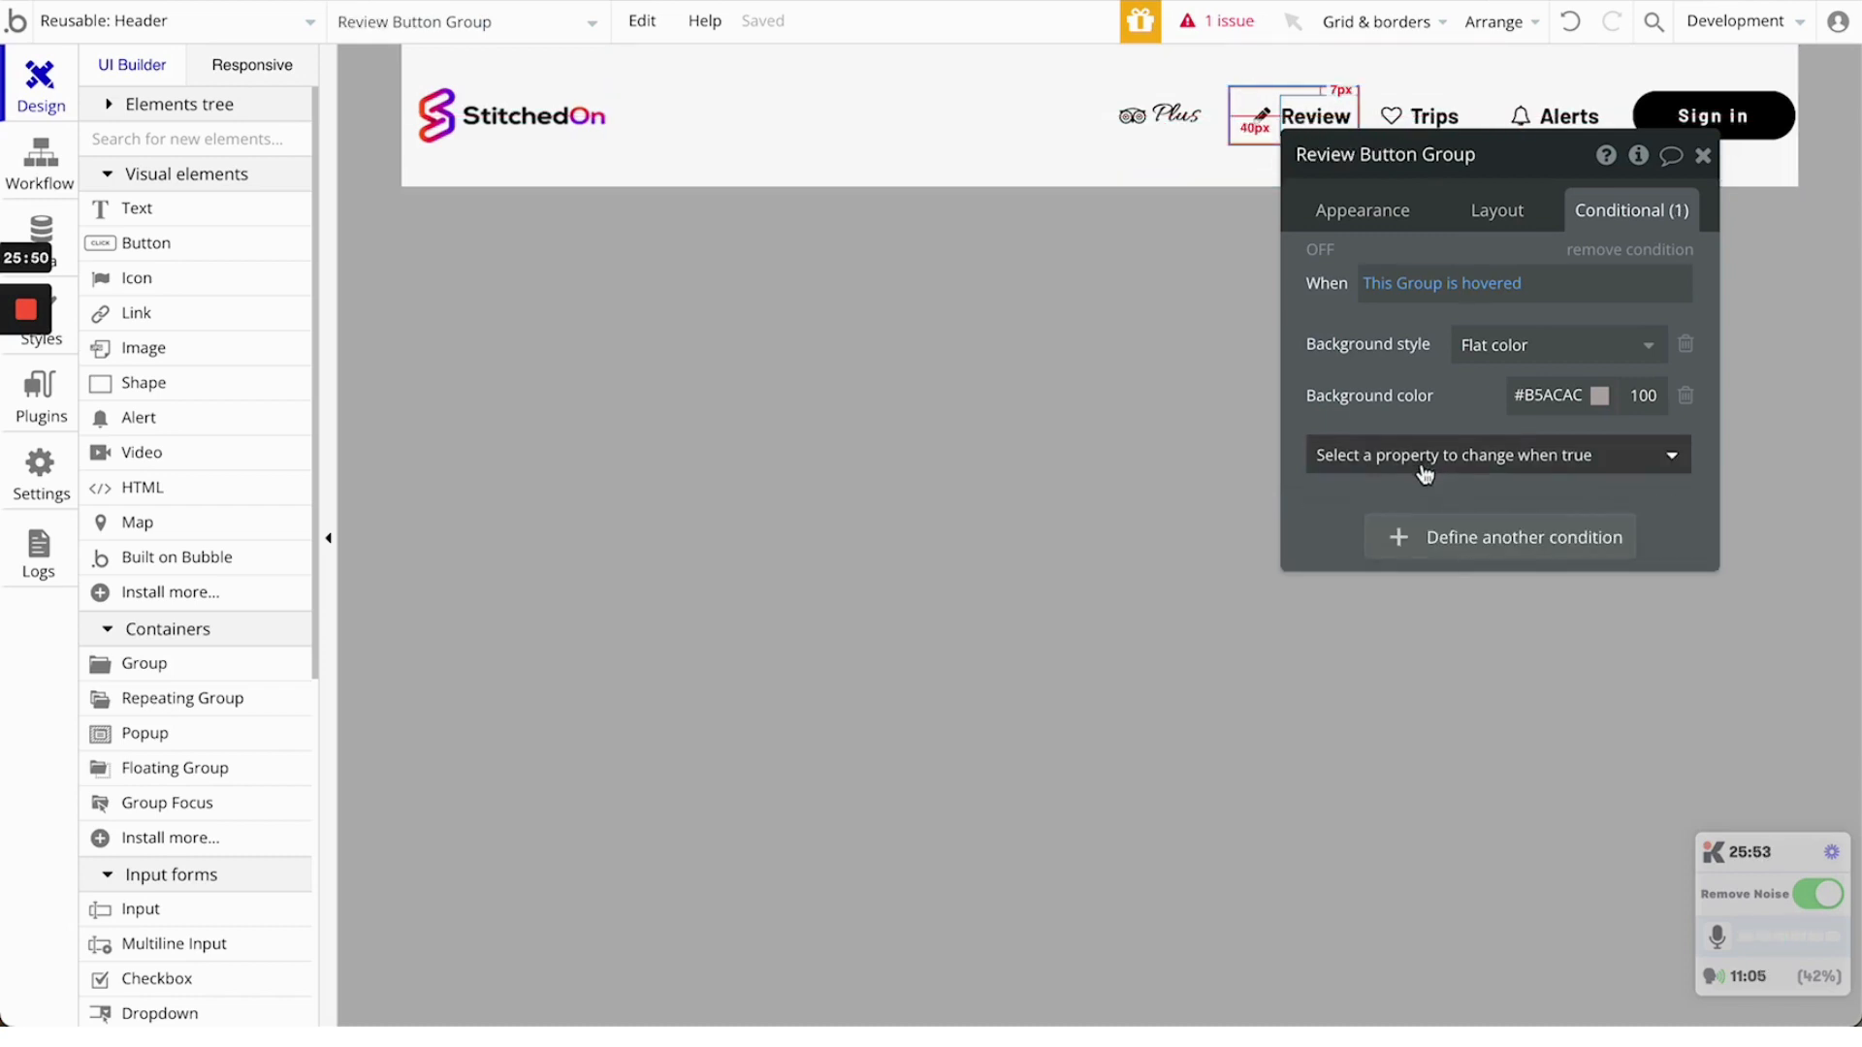
{"action": "right_click", "coordinate": [1556, 477]}
{"action": "left_click", "coordinate": [1572, 452]}
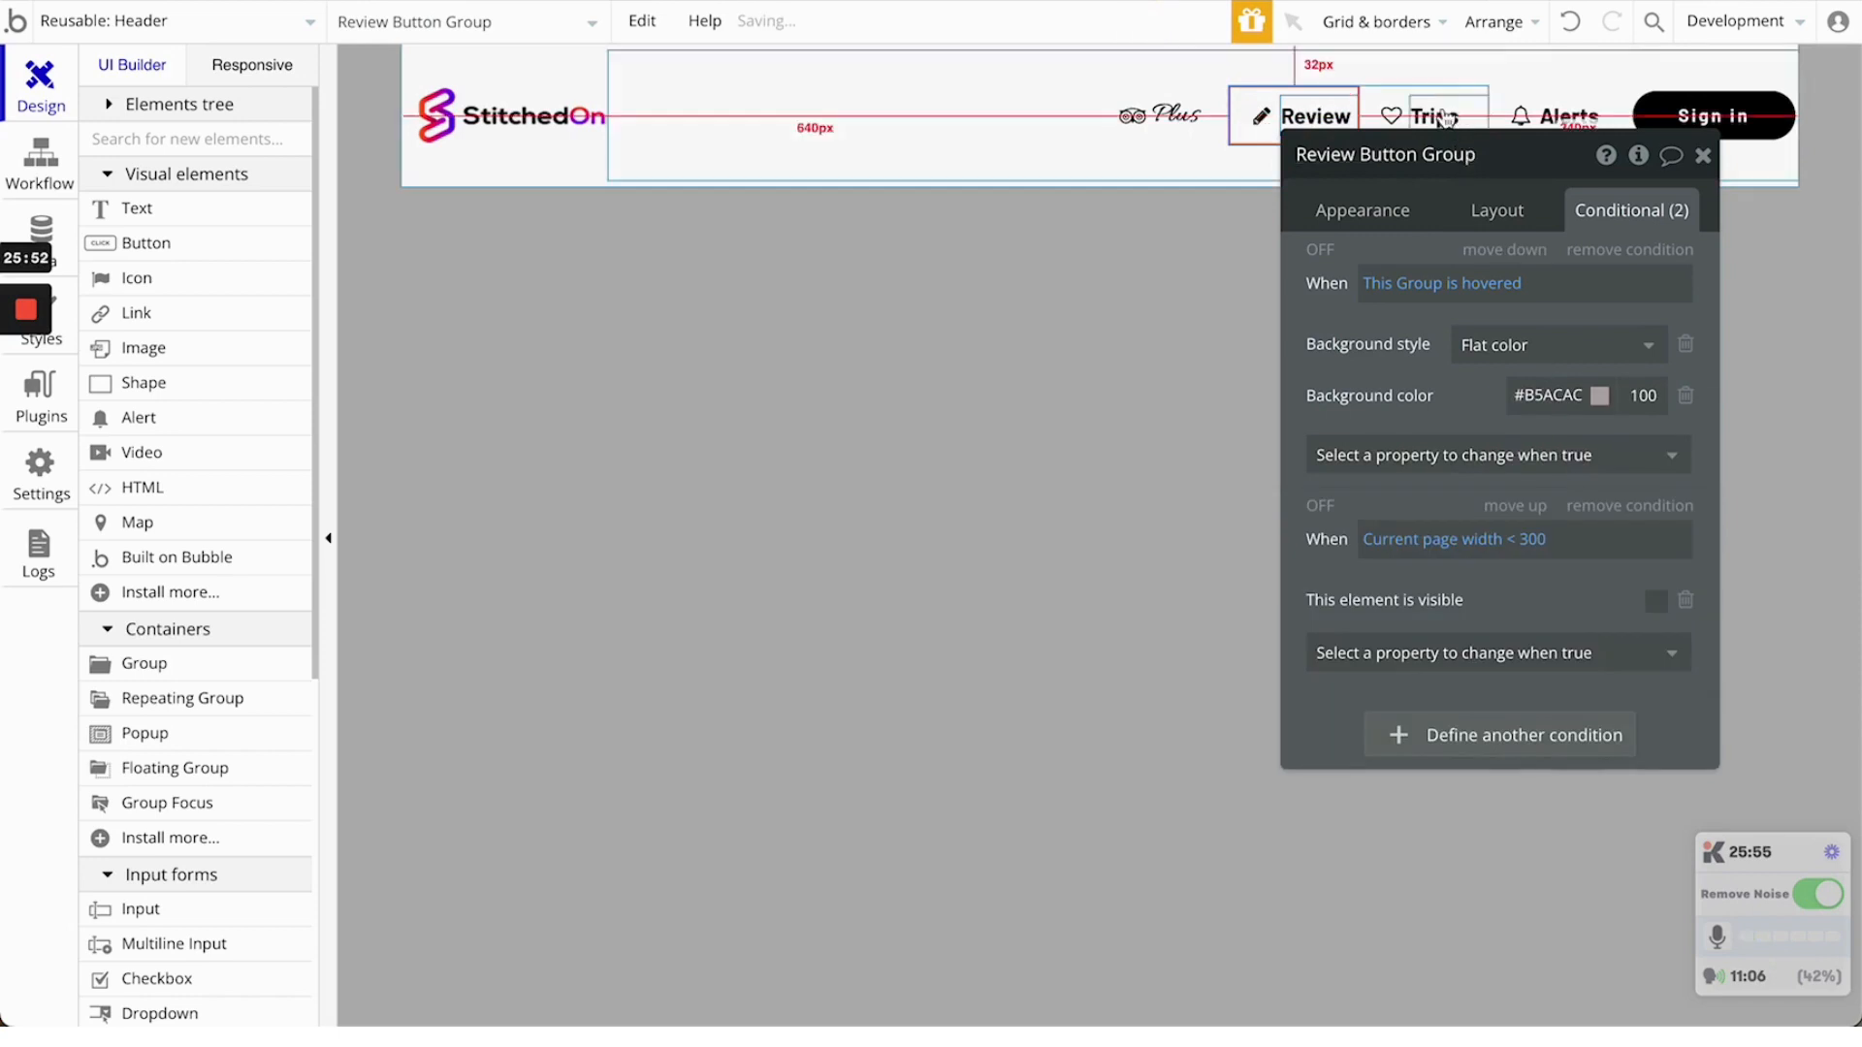
Paste the copied page-width condition onto the Trips Button Group and Alerts Button Group, and close the property editor
{"action": "left_click", "coordinate": [1427, 114]}
{"action": "right_click", "coordinate": [1529, 470]}
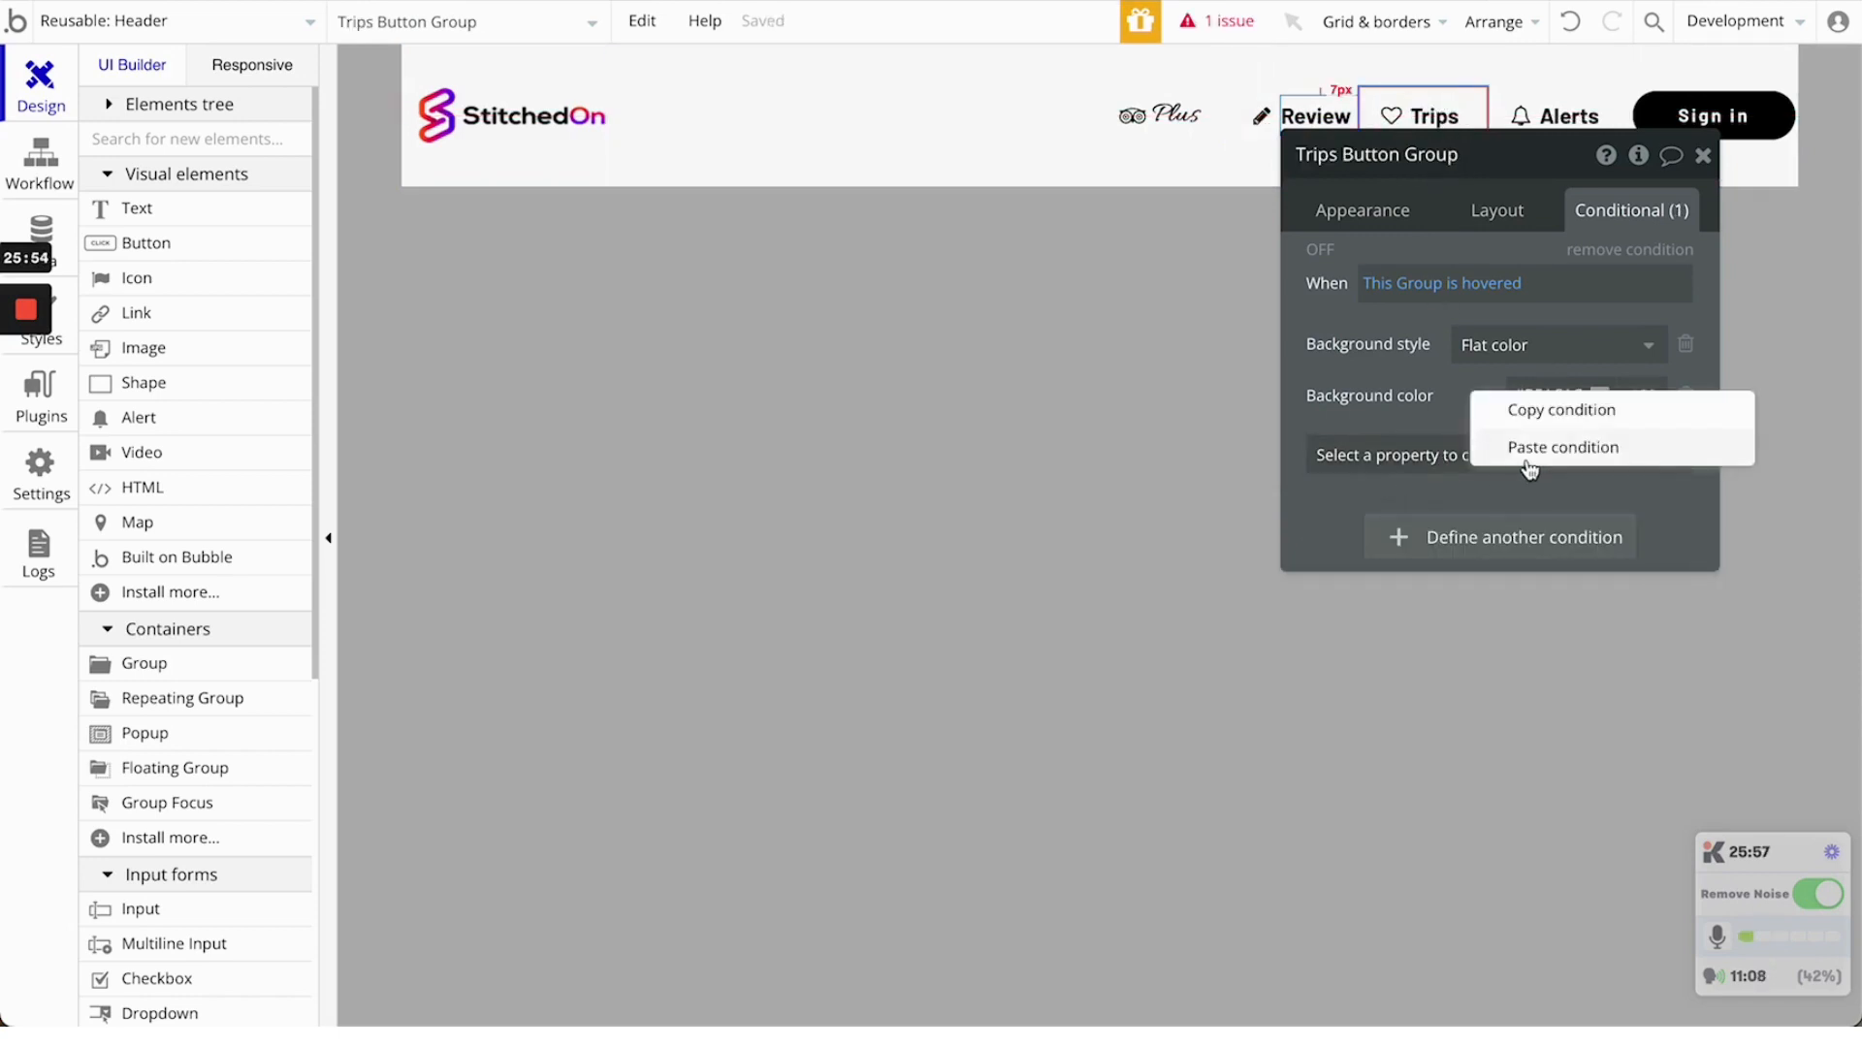
{"action": "left_click", "coordinate": [1540, 452]}
{"action": "left_click", "coordinate": [1551, 115]}
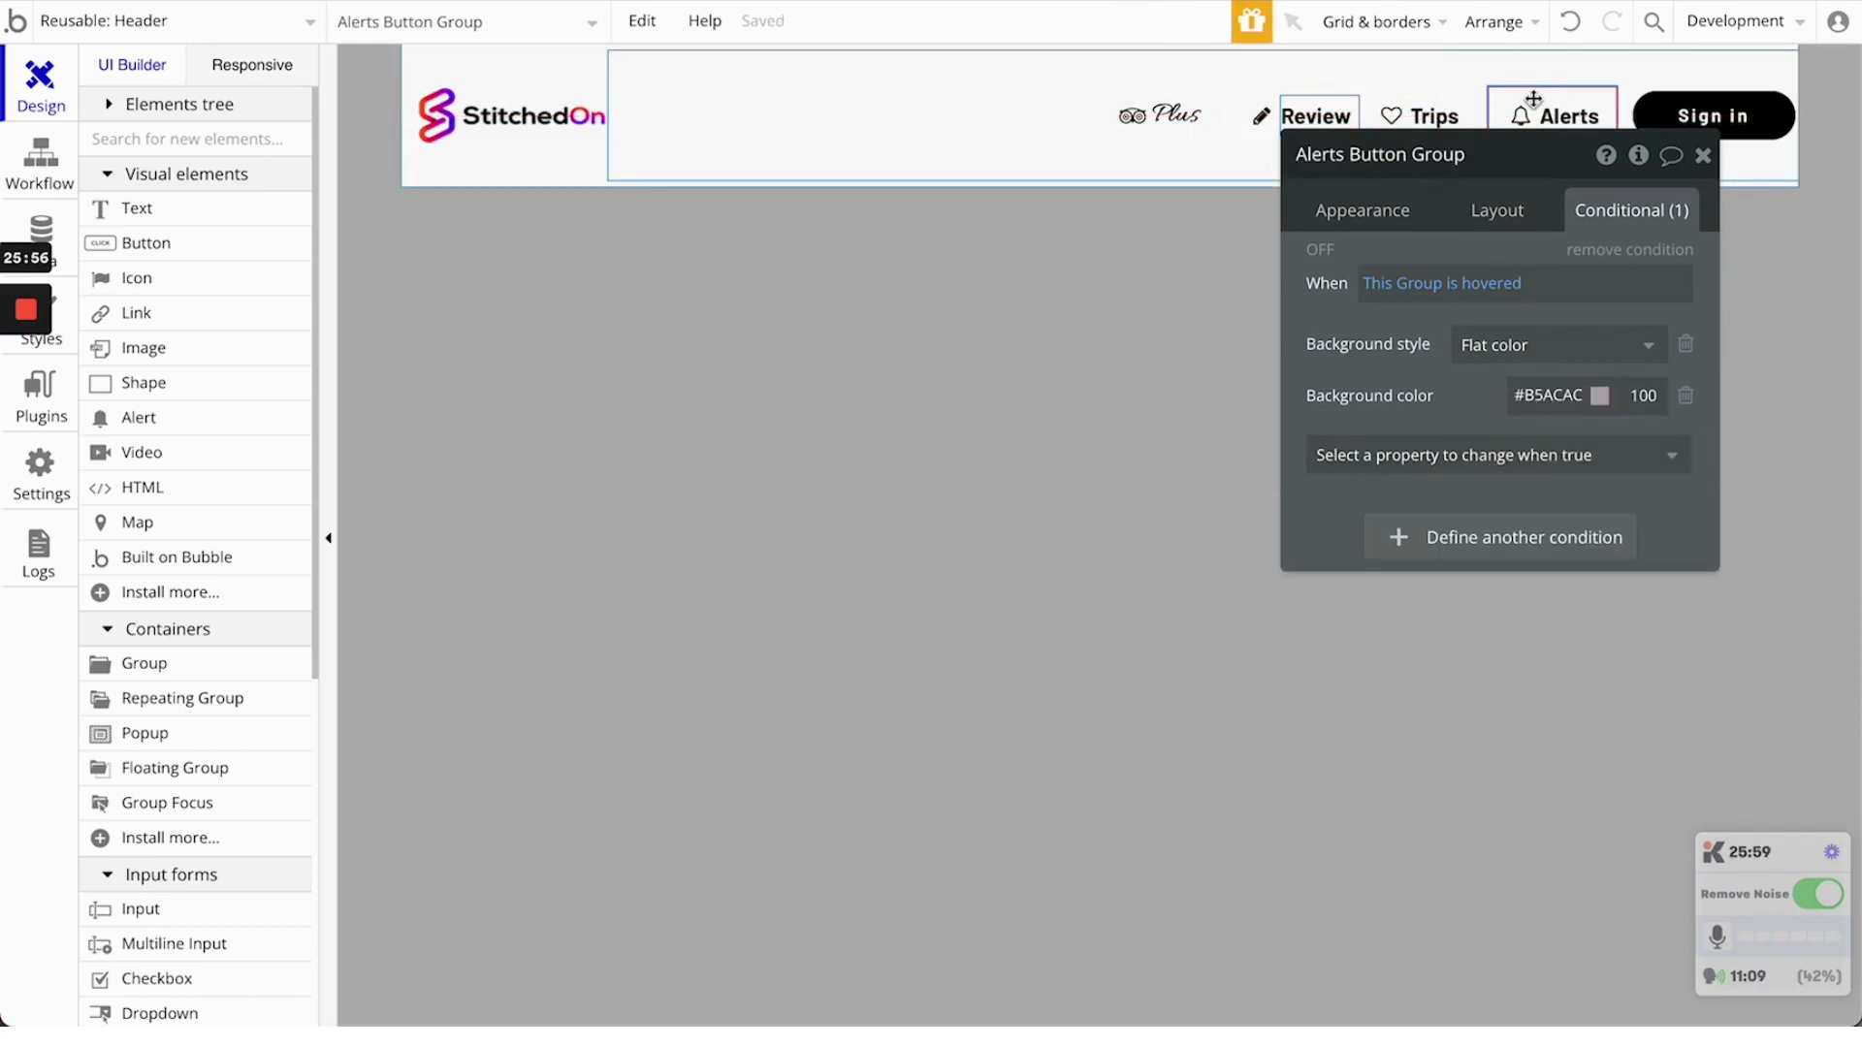
{"action": "right_click", "coordinate": [1556, 456]}
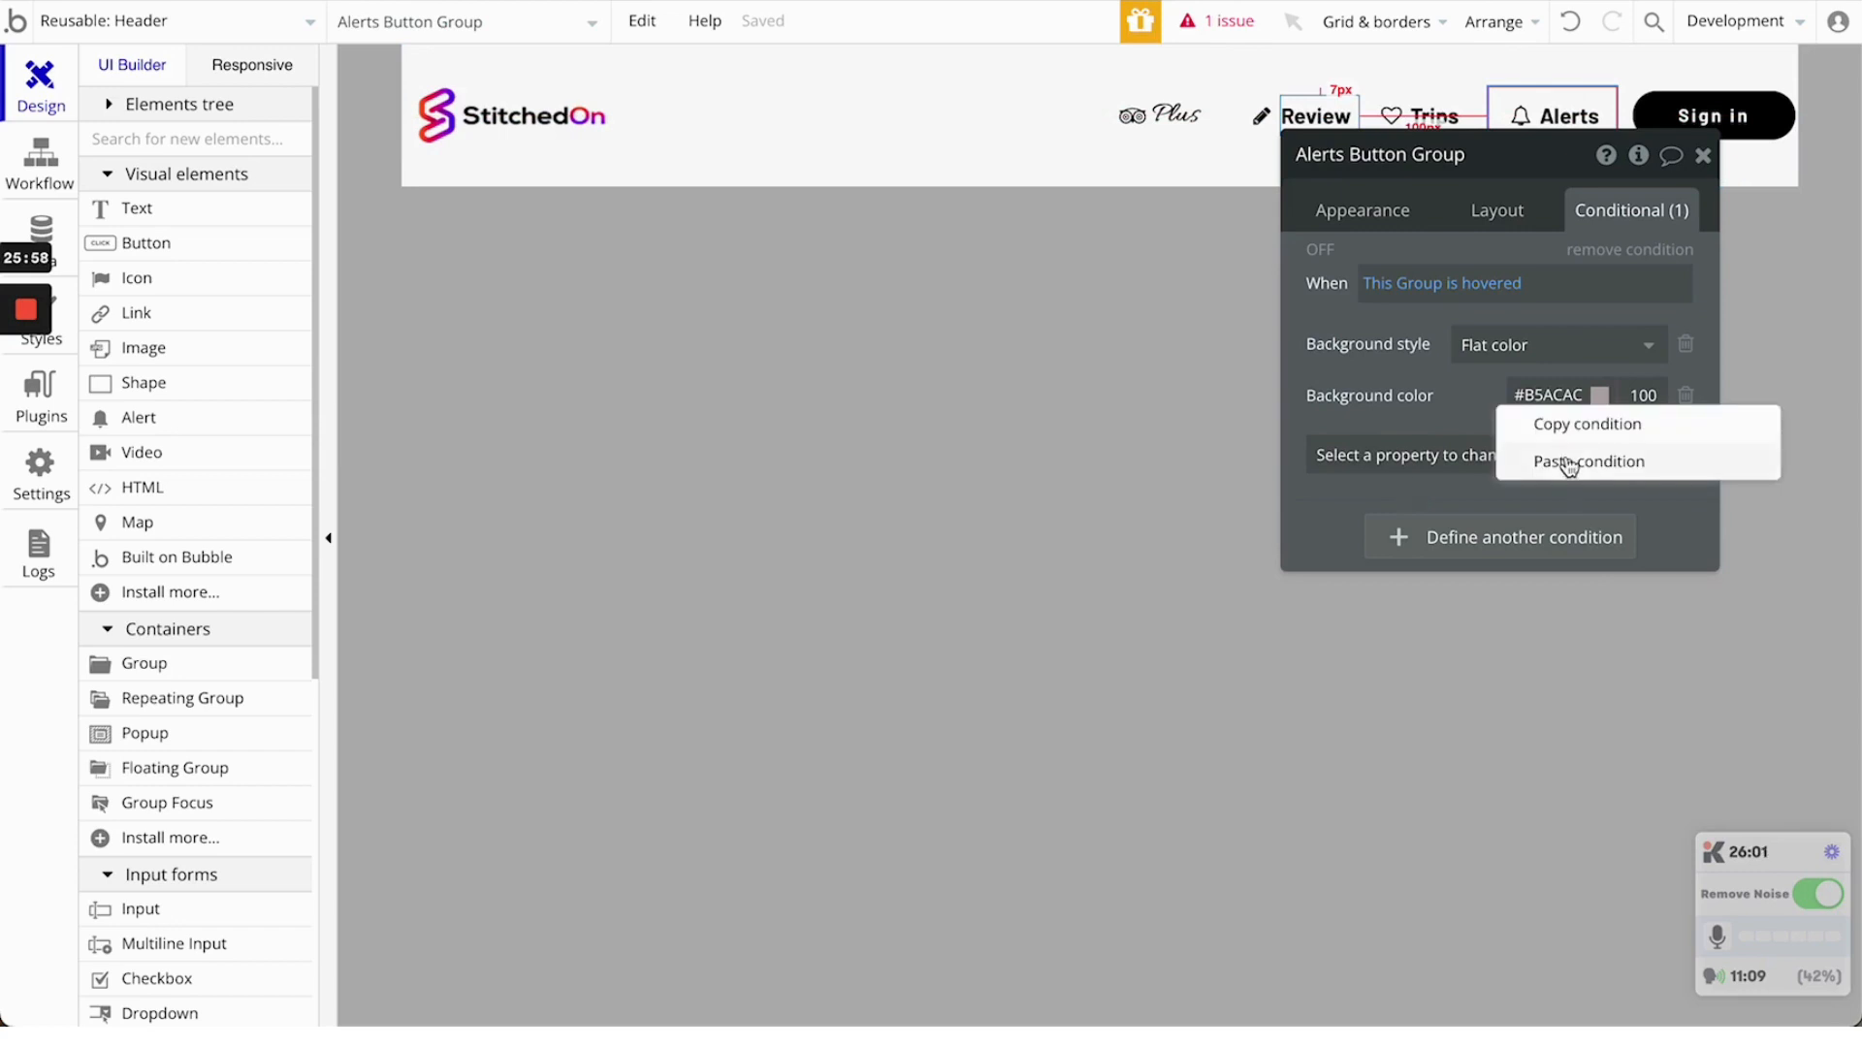
{"action": "left_click", "coordinate": [1568, 464]}
{"action": "left_click", "coordinate": [1703, 158]}
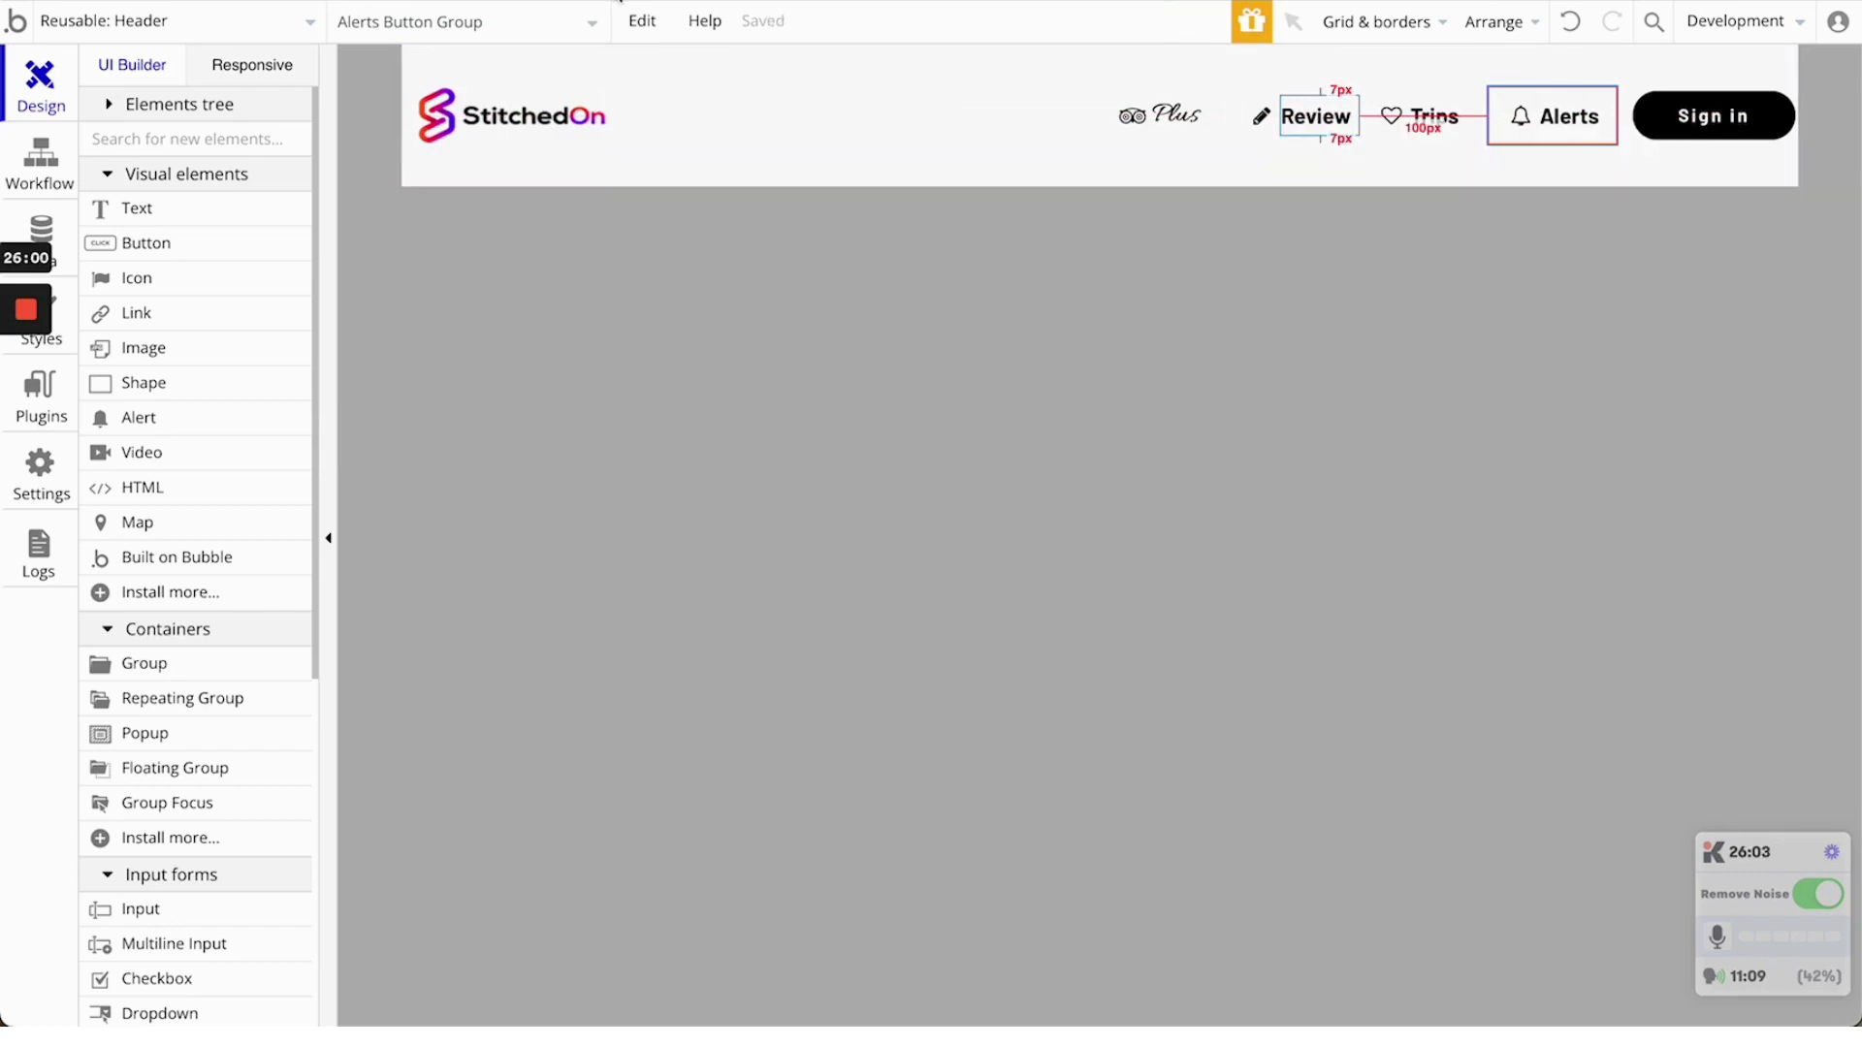
Test how the header buttons behave in the responsive view by resizing the page width
{"action": "left_click", "coordinate": [582, 2]}
{"action": "left_click", "coordinate": [302, 2]}
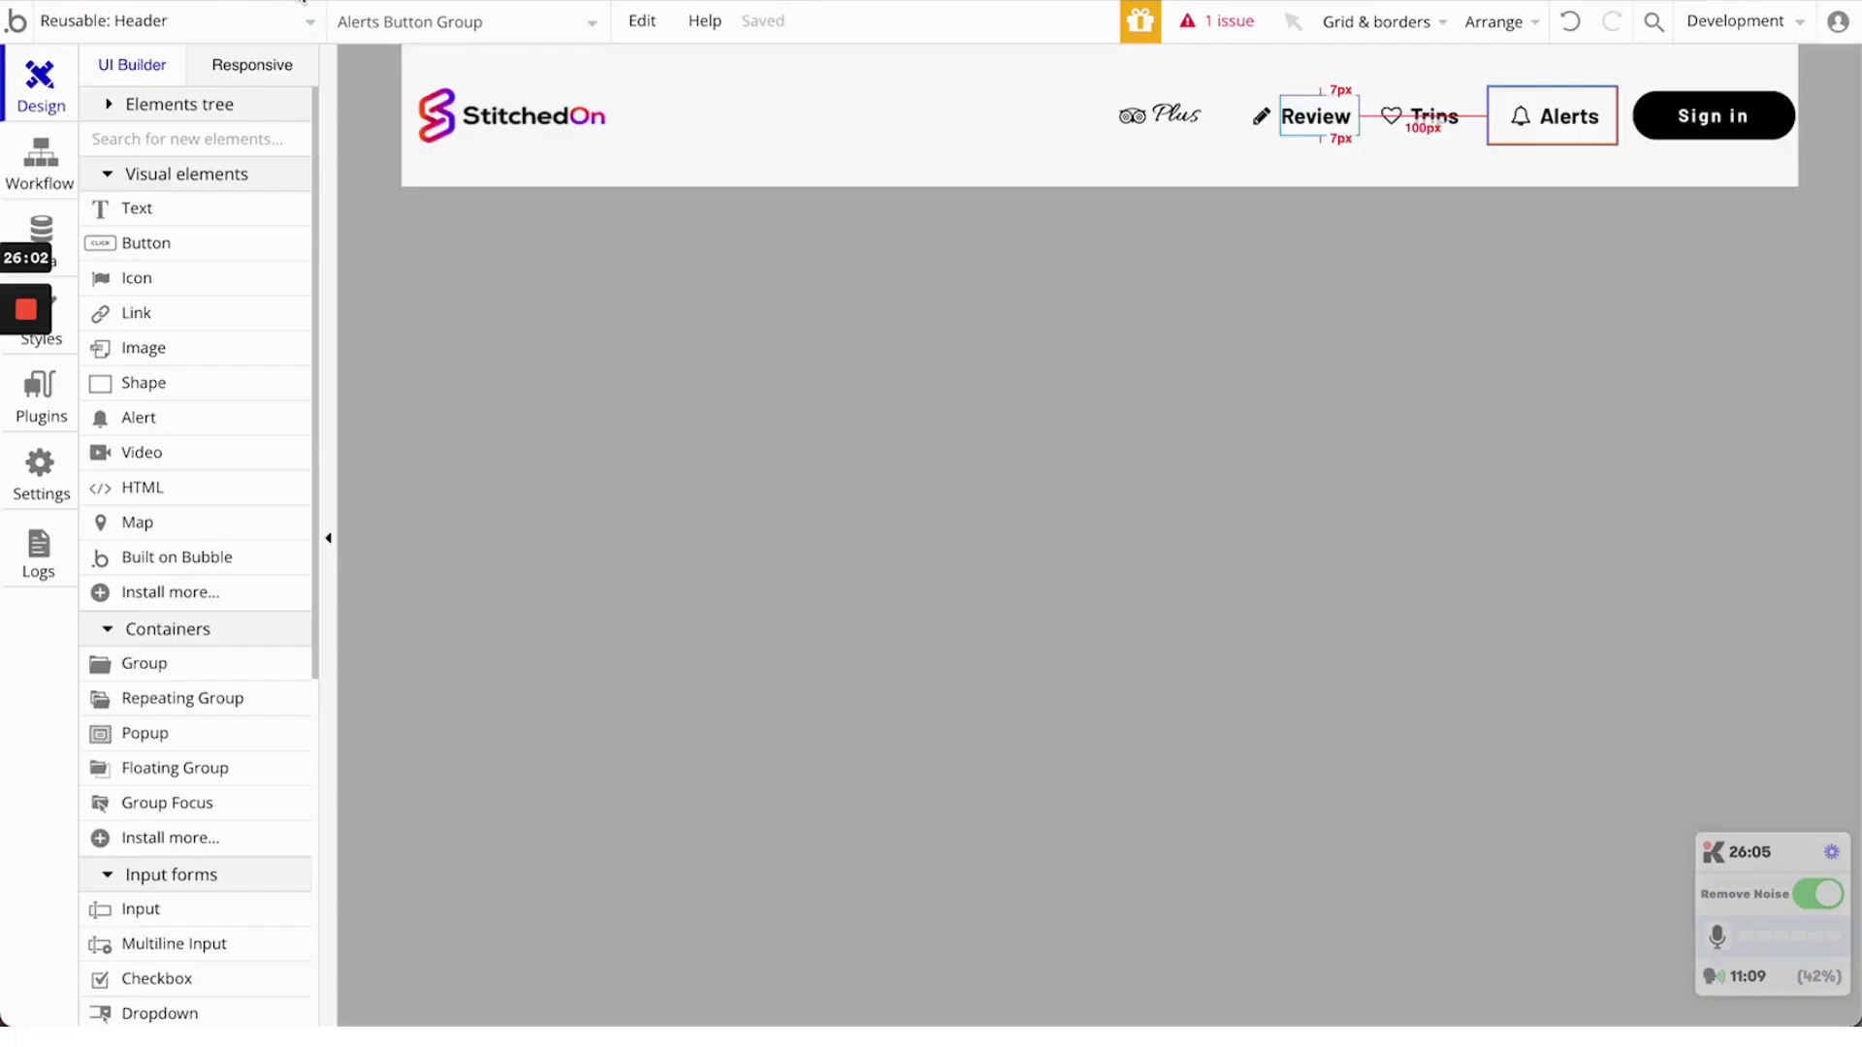
{"action": "left_click", "coordinate": [254, 68]}
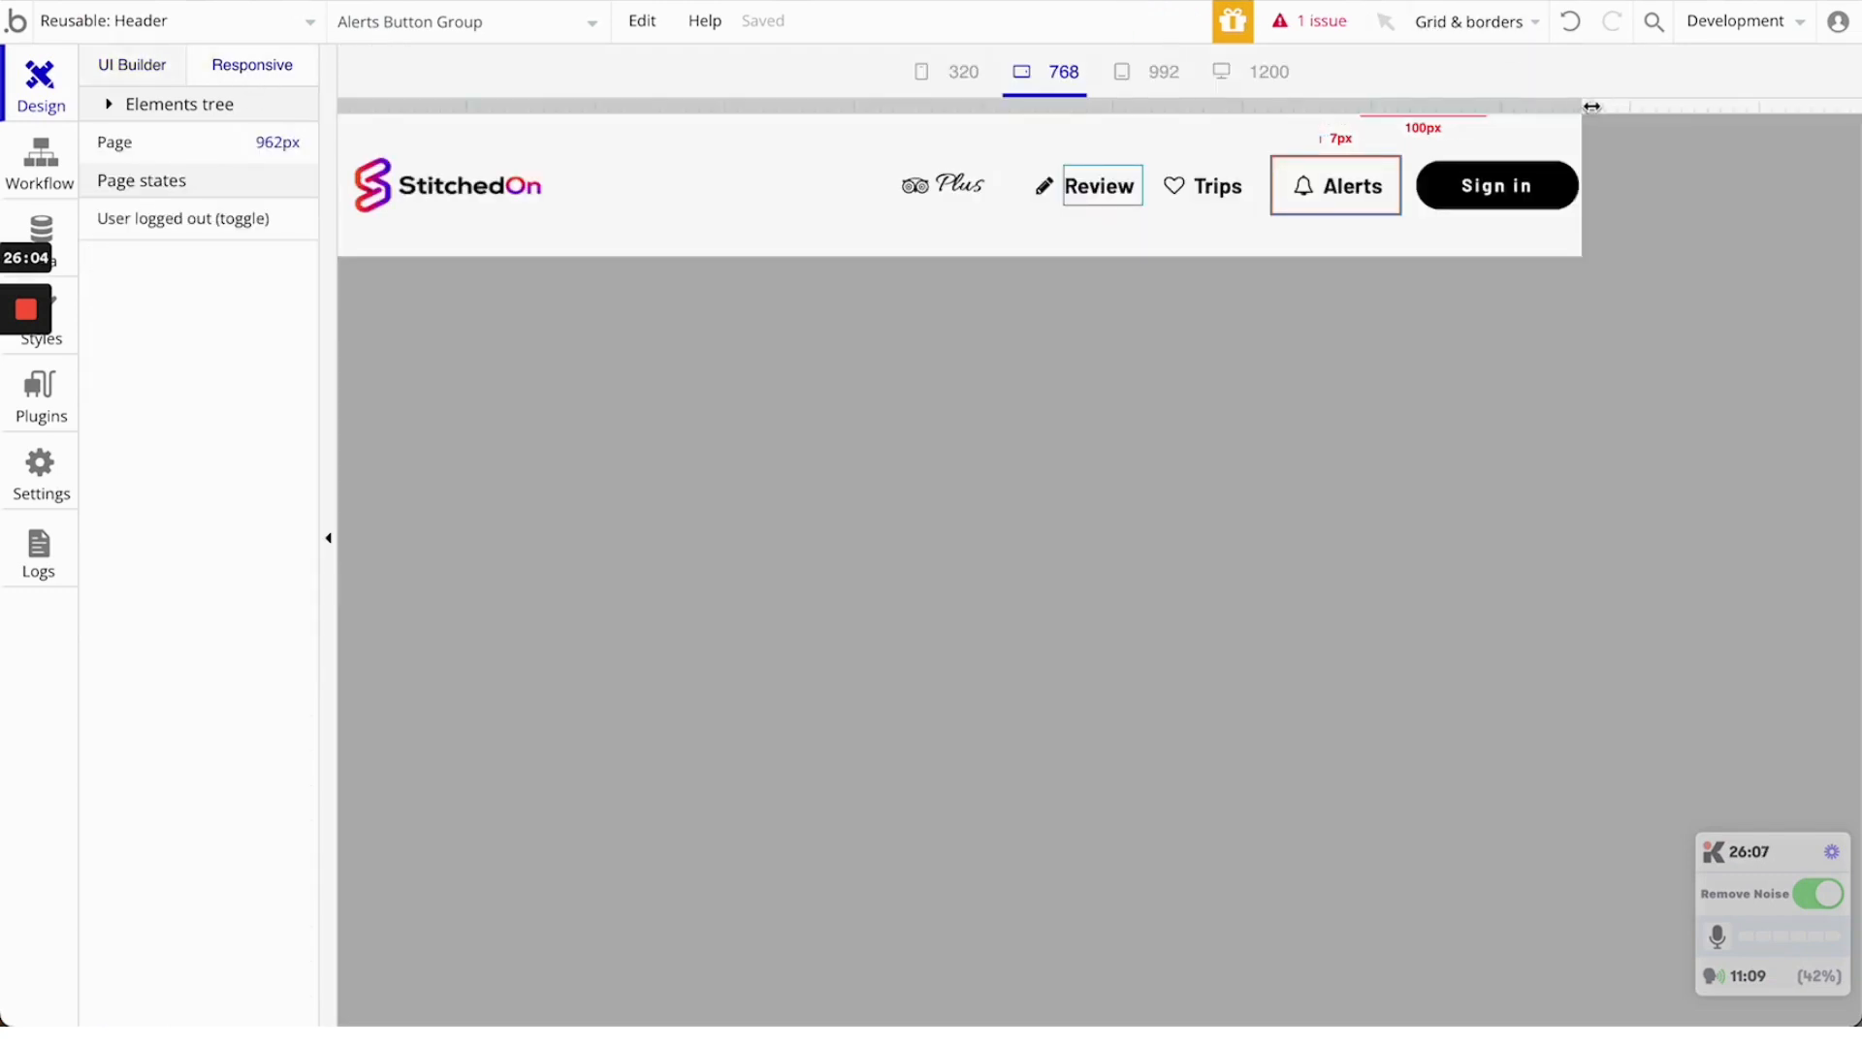
{"action": "left_click_drag", "start_coordinate": [1591, 107], "coordinate": [1616, 198]}
Enable Collapse when hidden for the Plus Button Group and the Review Button Group
{"action": "left_click", "coordinate": [155, 85]}
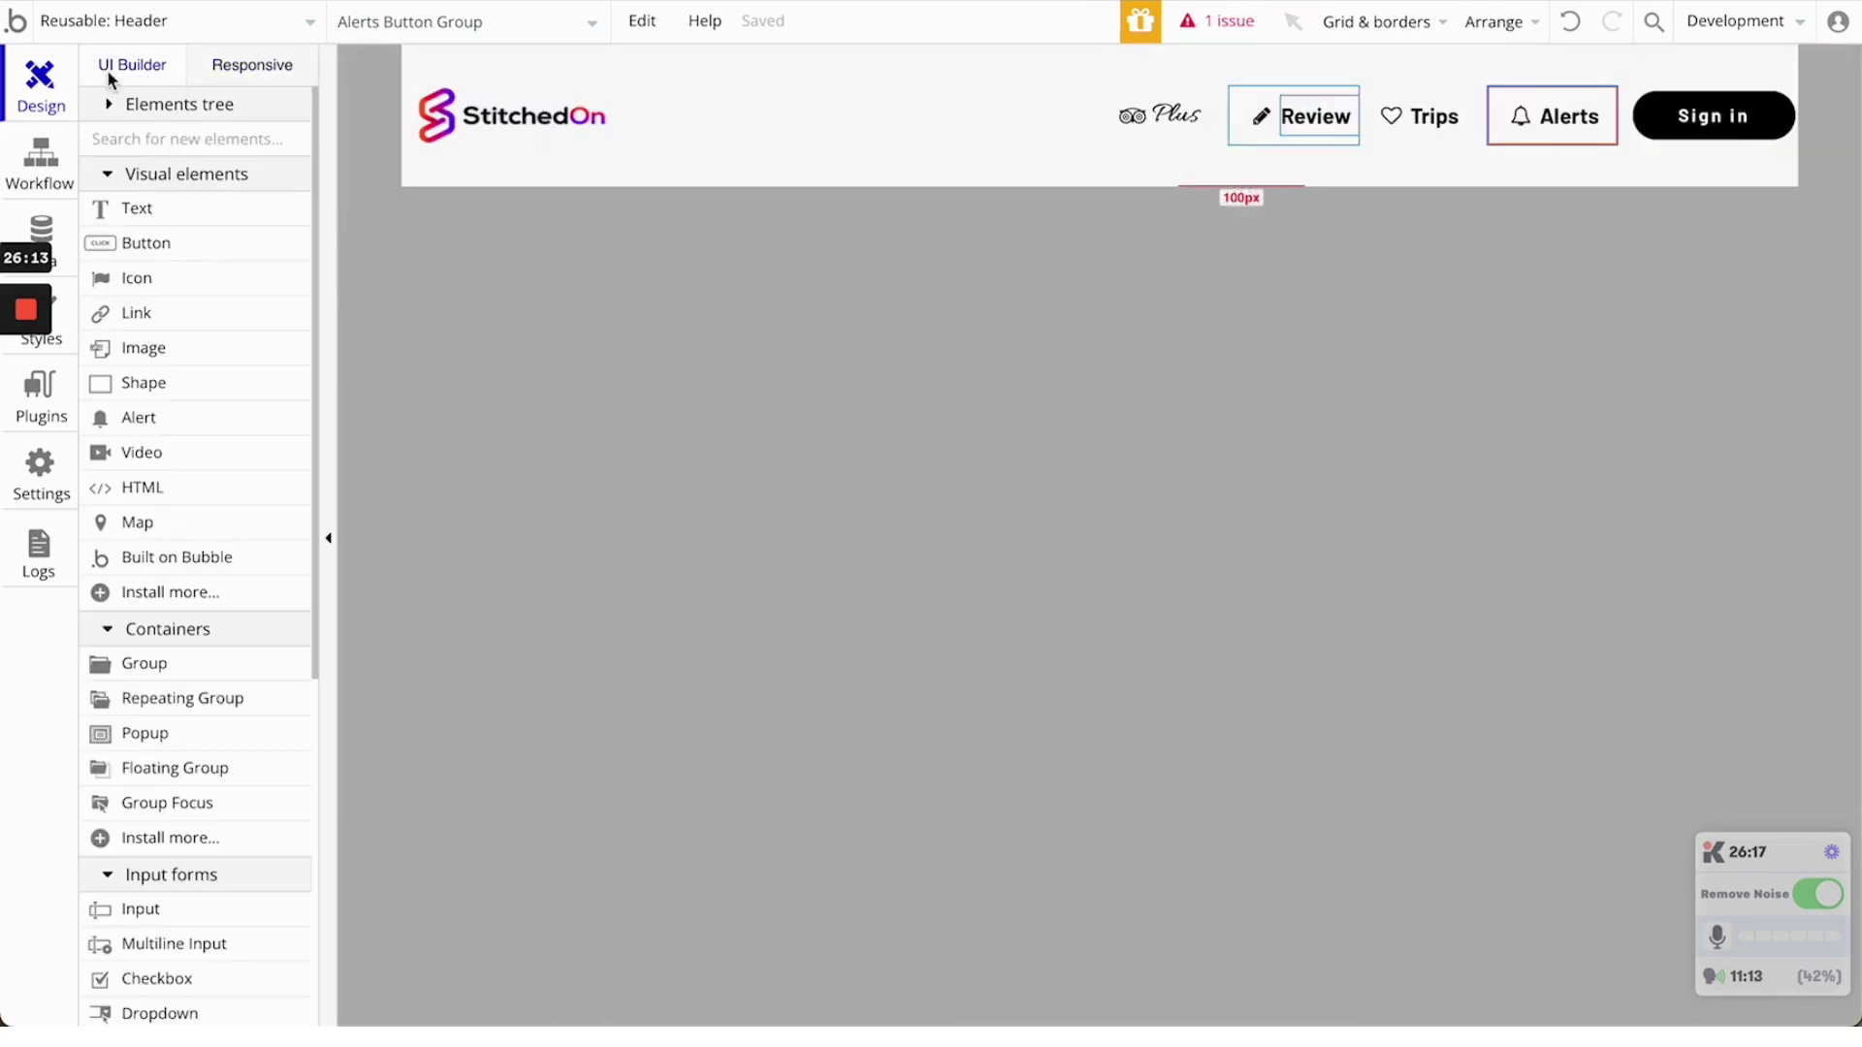
{"action": "double_click", "coordinate": [1146, 94]}
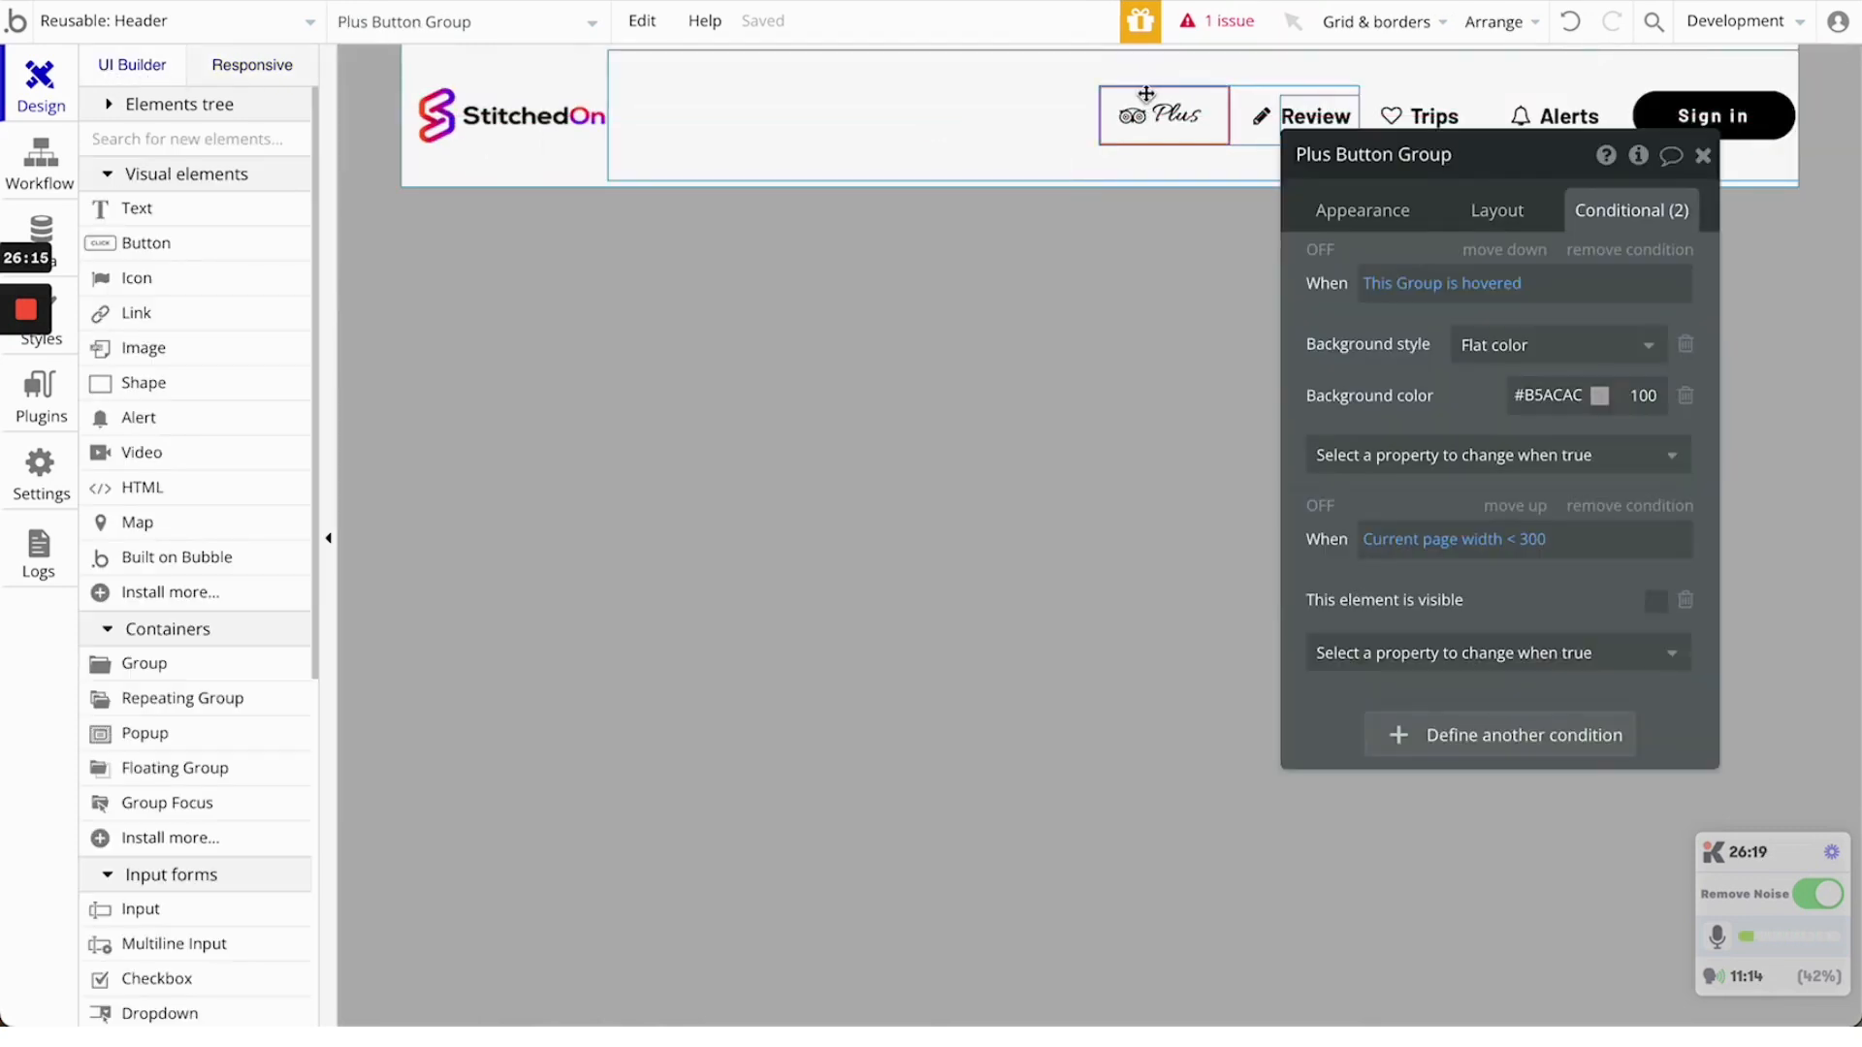
{"action": "left_click", "coordinate": [1497, 211]}
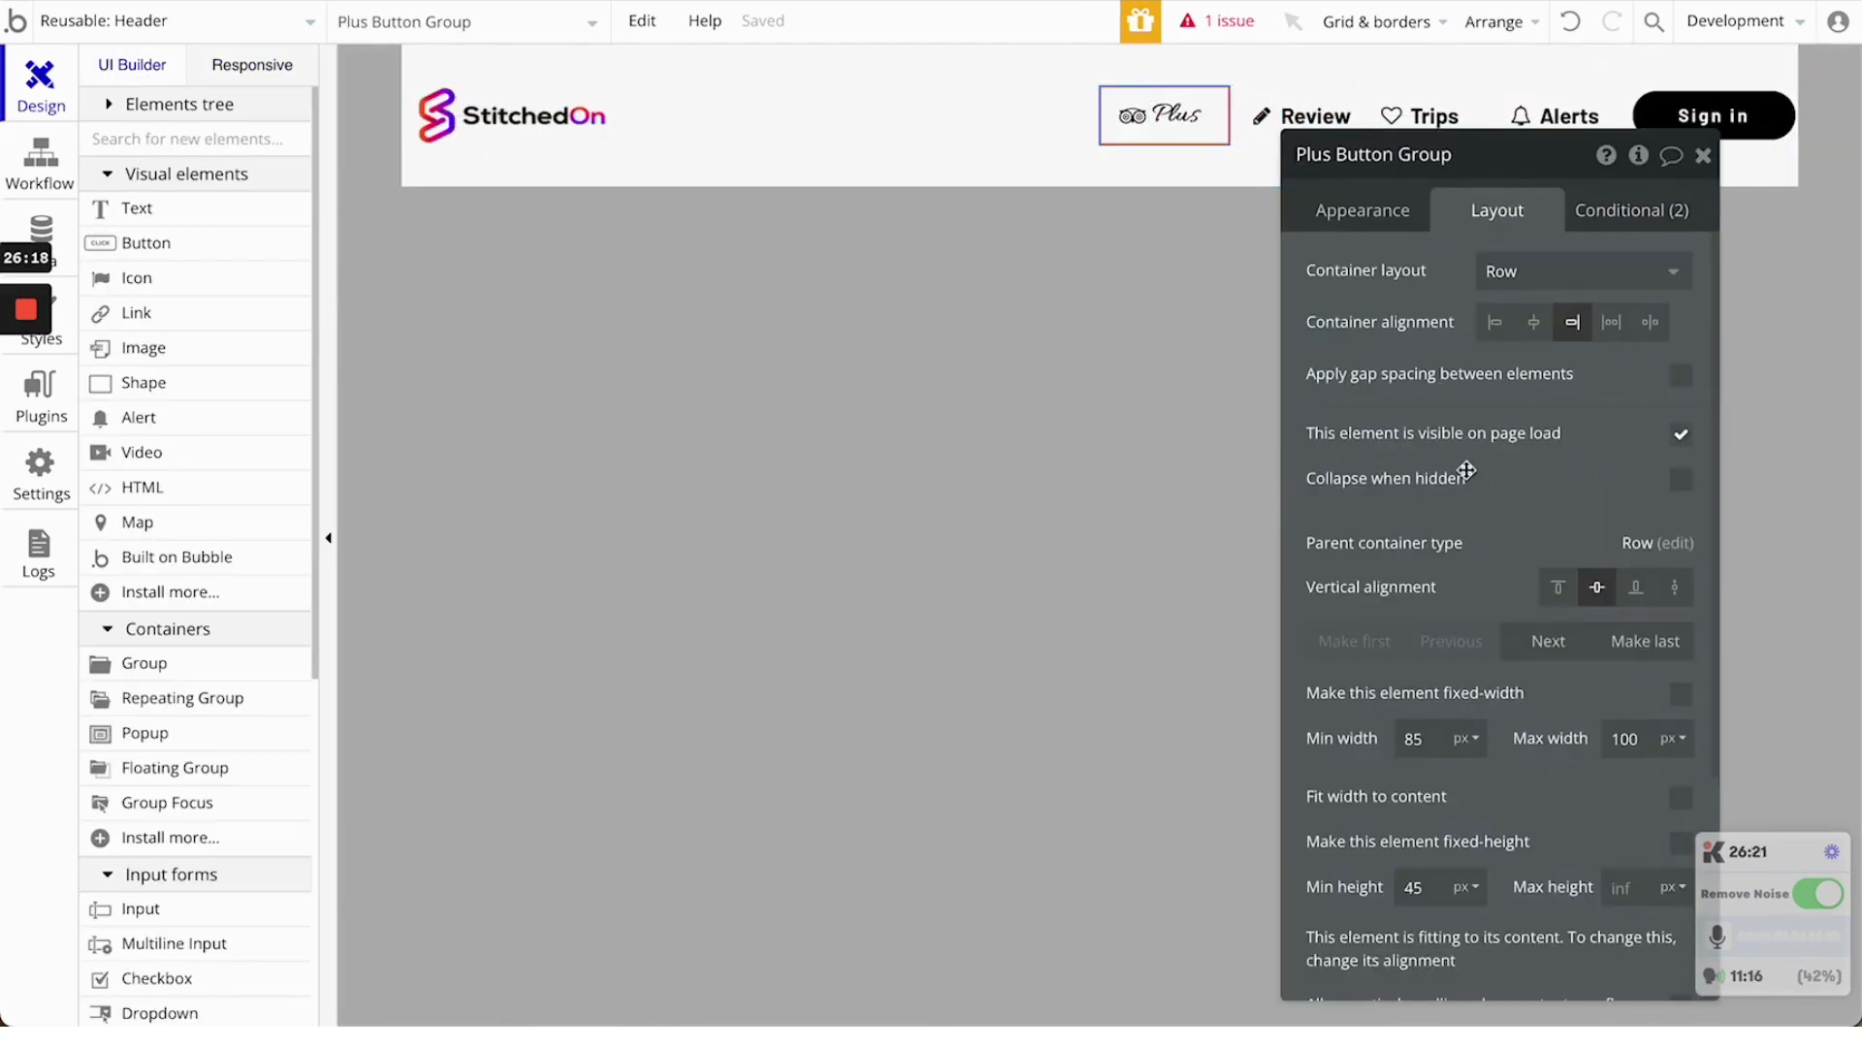
{"action": "left_click", "coordinate": [1680, 479]}
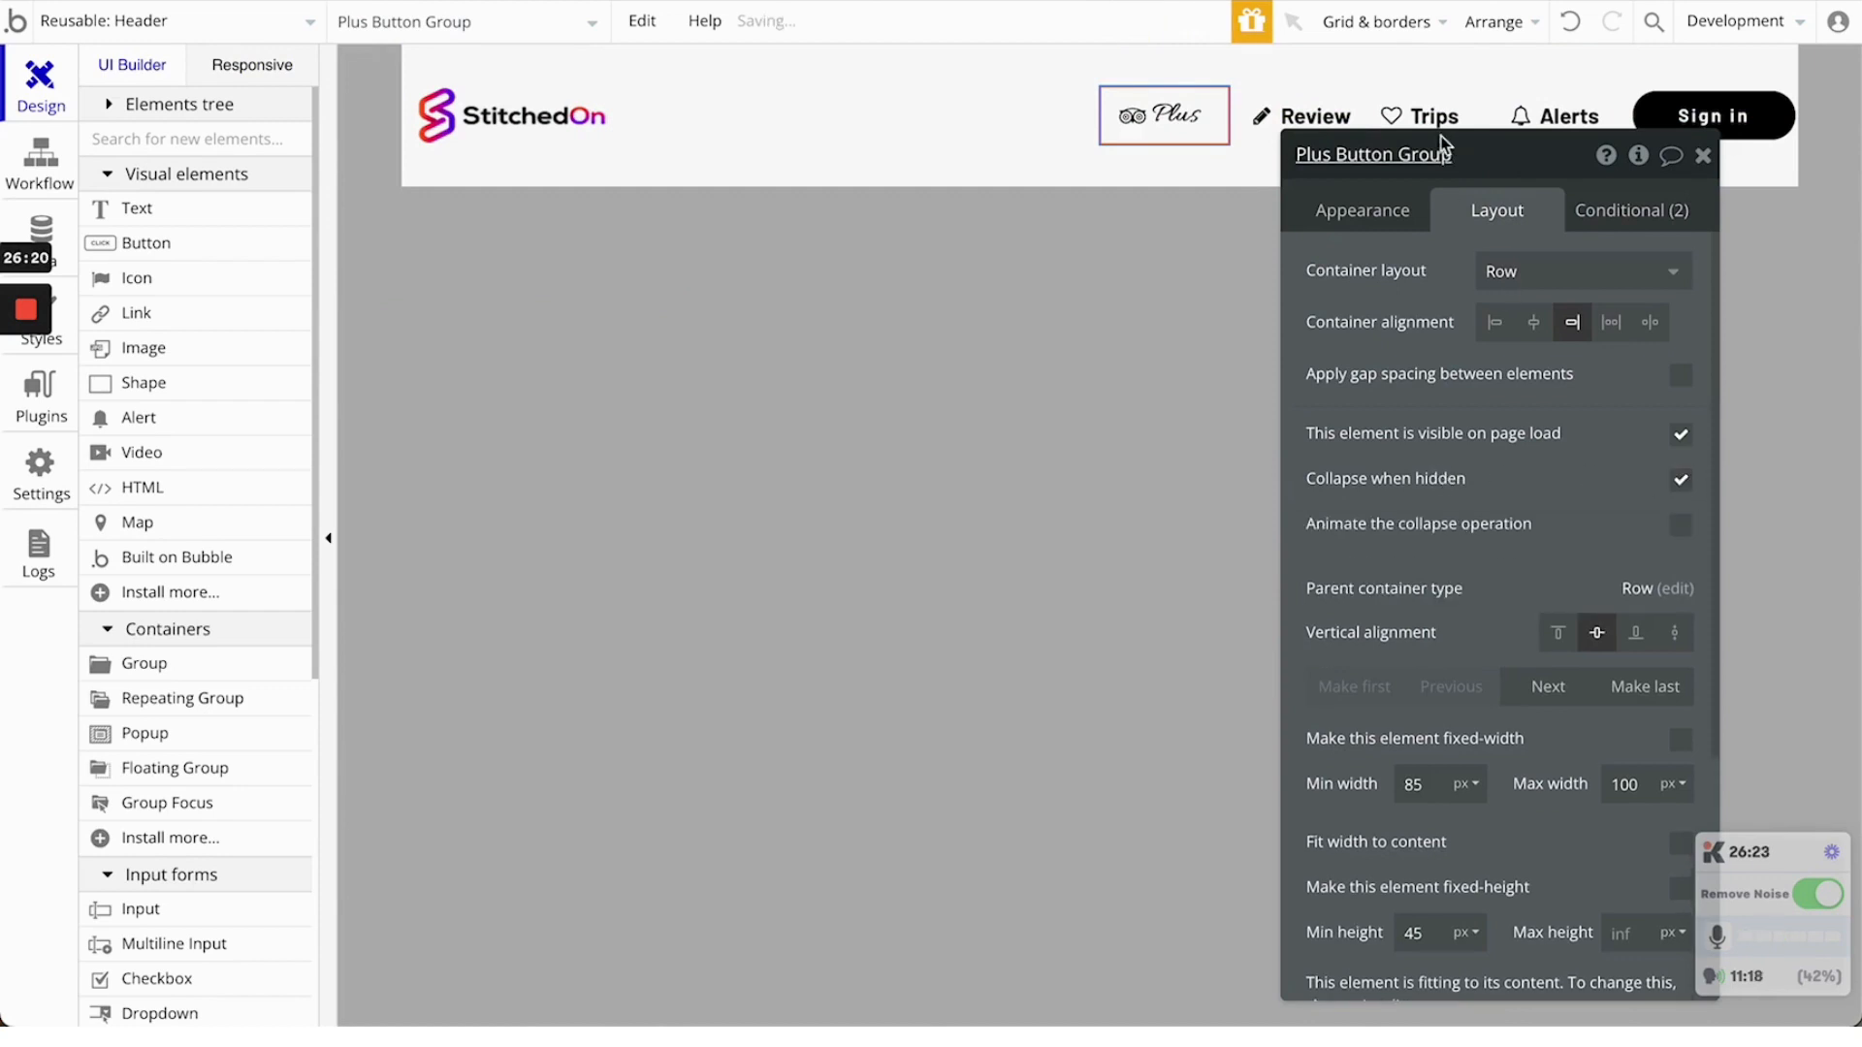
{"action": "left_click", "coordinate": [1314, 116]}
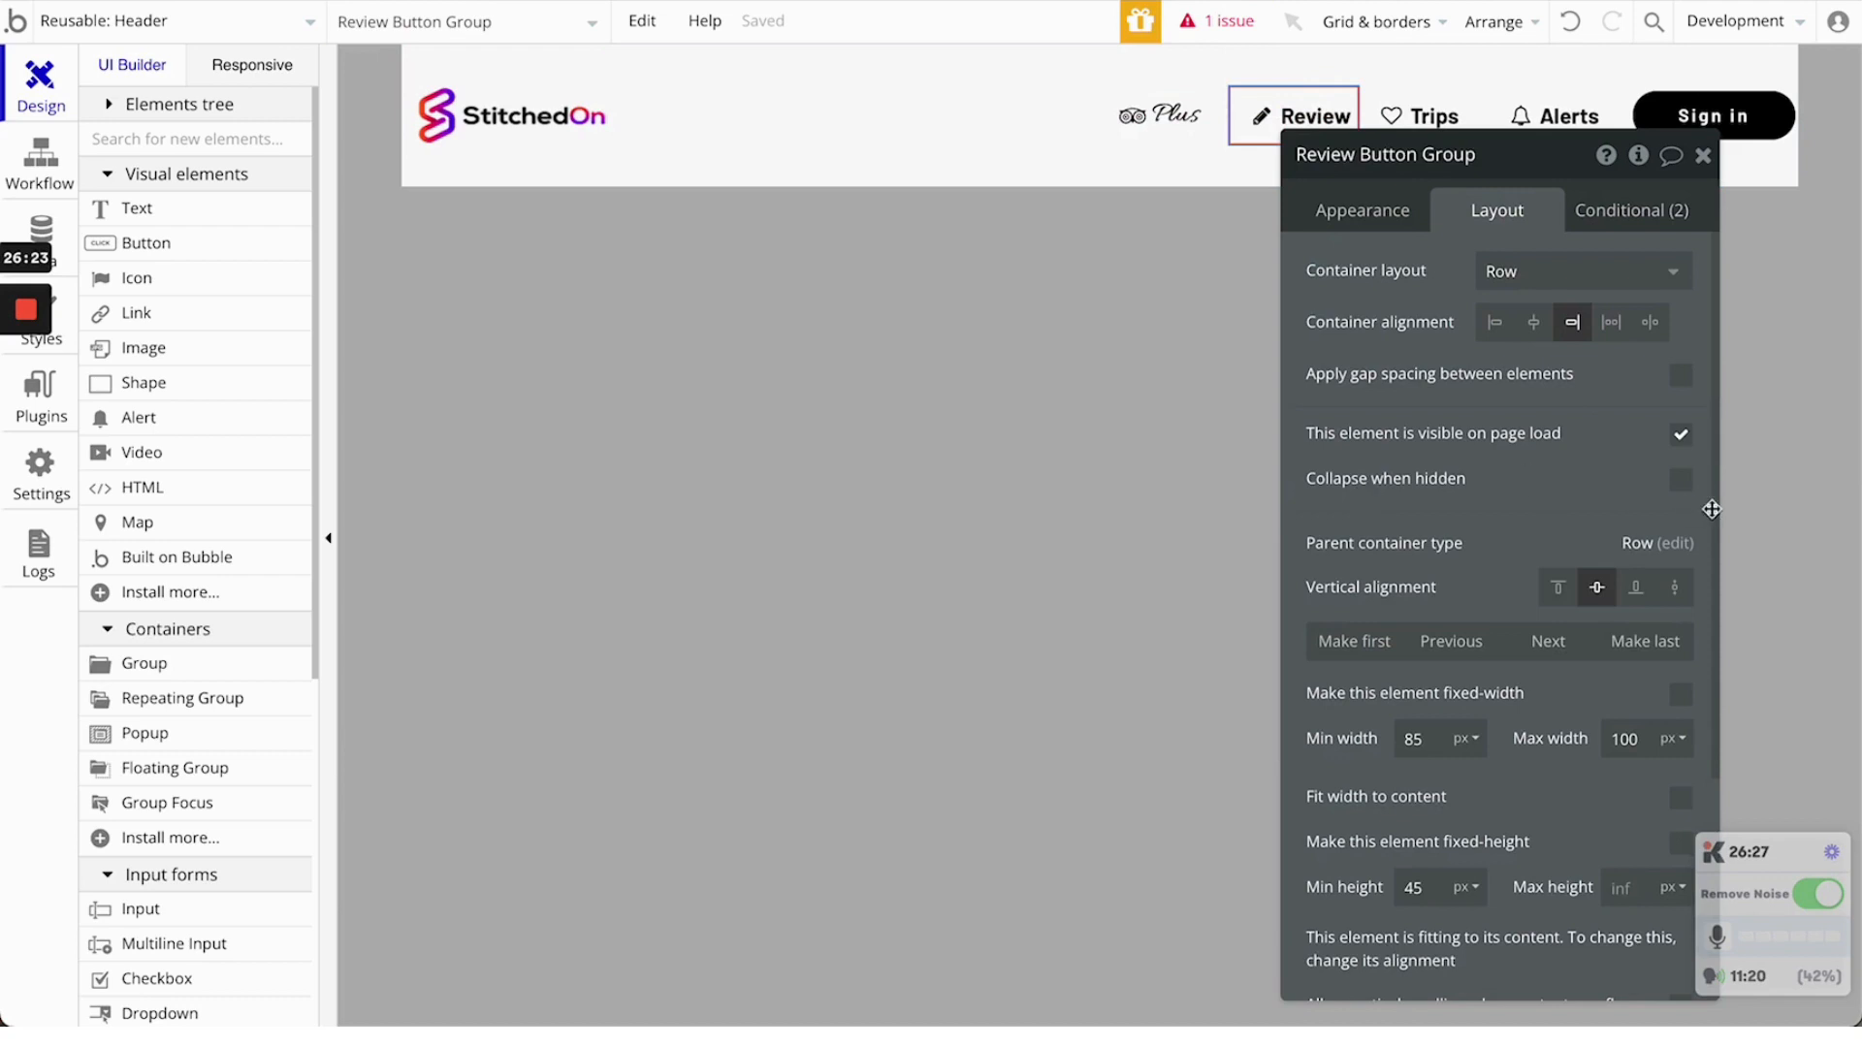
{"action": "left_click", "coordinate": [1681, 484]}
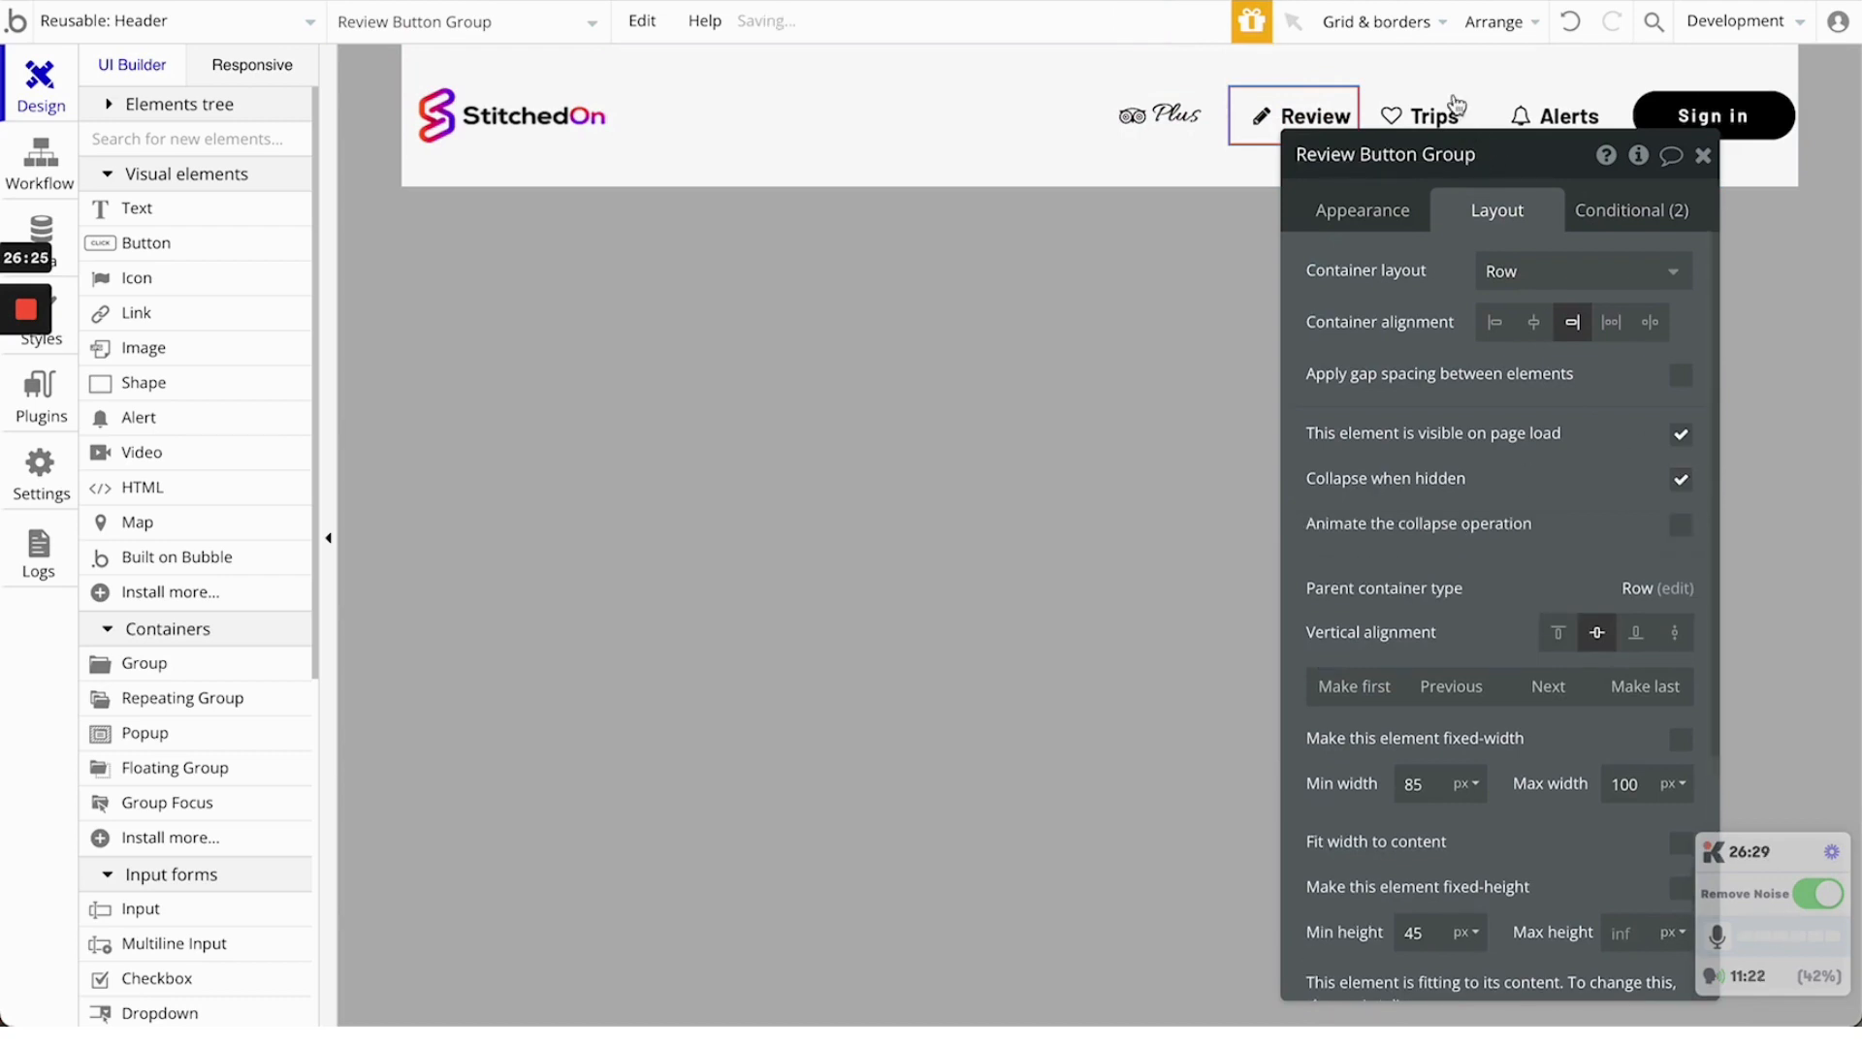
Enable Collapse when hidden for the Trips Button Group and Alerts Button Group, and close the property editor
{"action": "left_click", "coordinate": [1421, 114]}
{"action": "left_click", "coordinate": [1681, 481]}
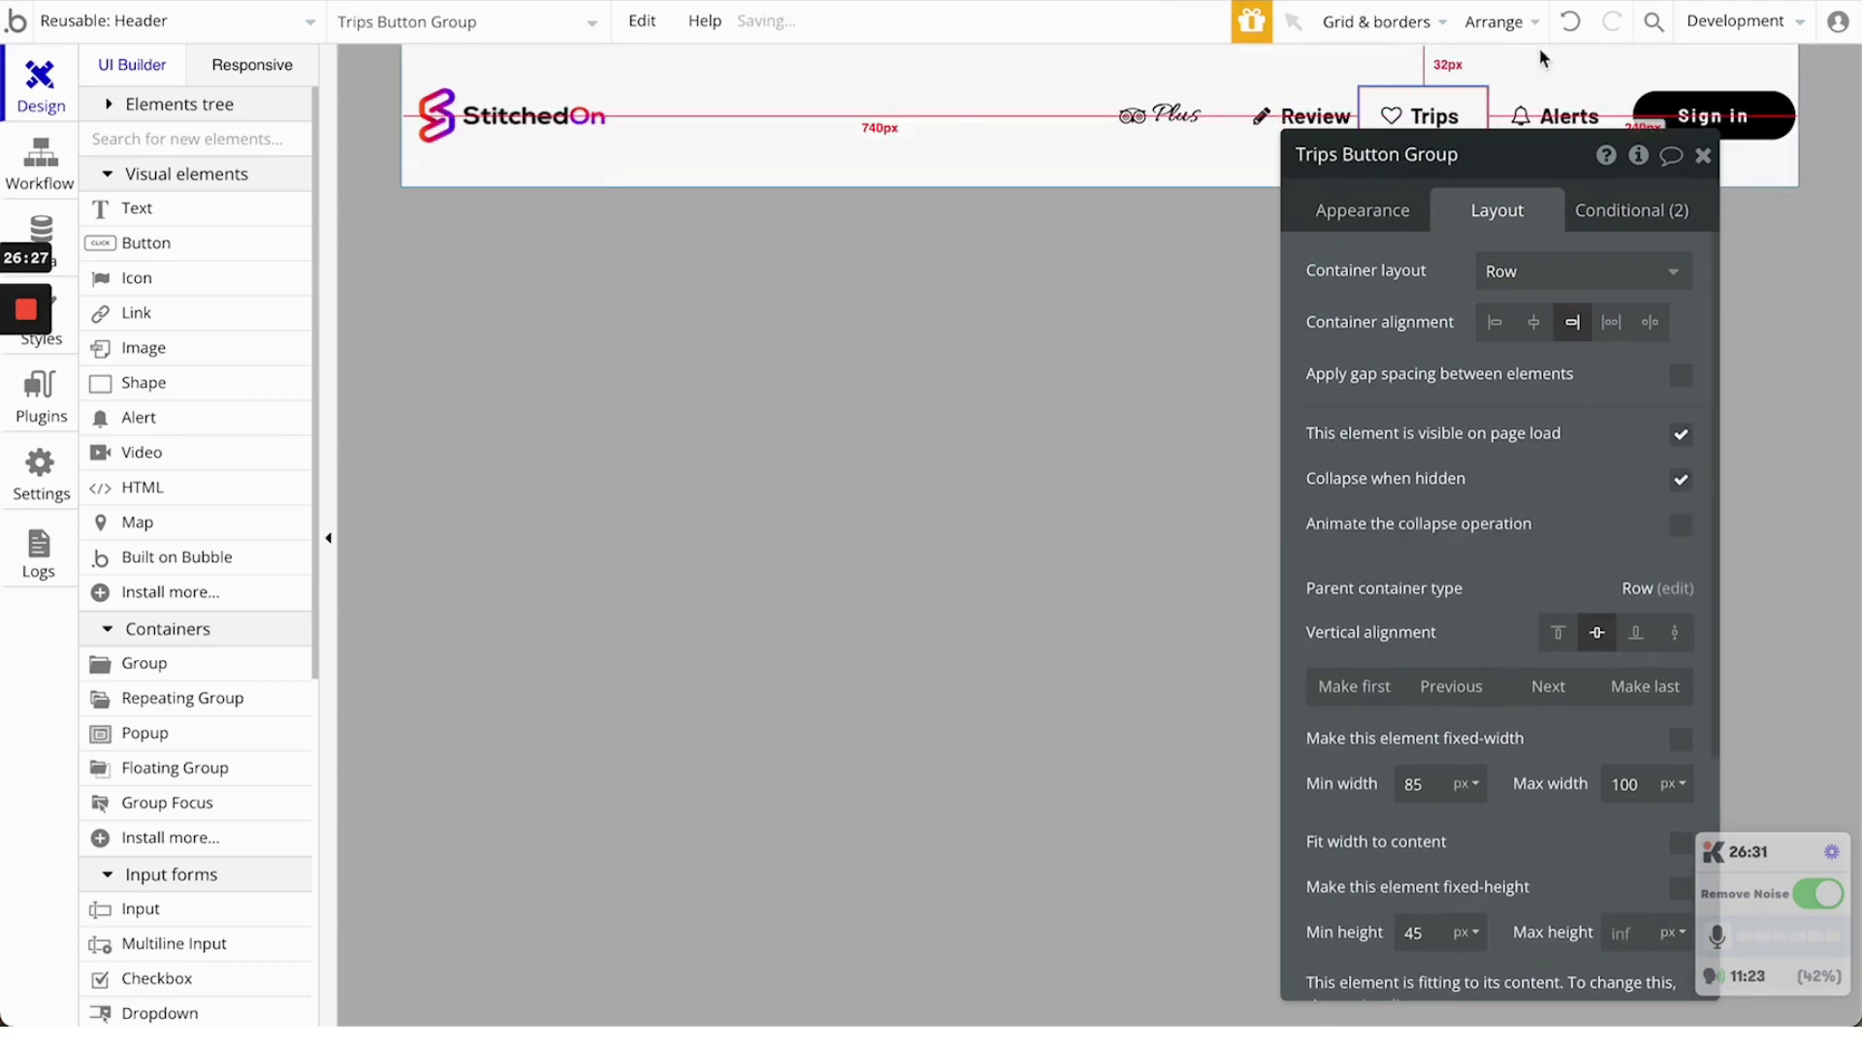
{"action": "left_click", "coordinate": [1551, 99]}
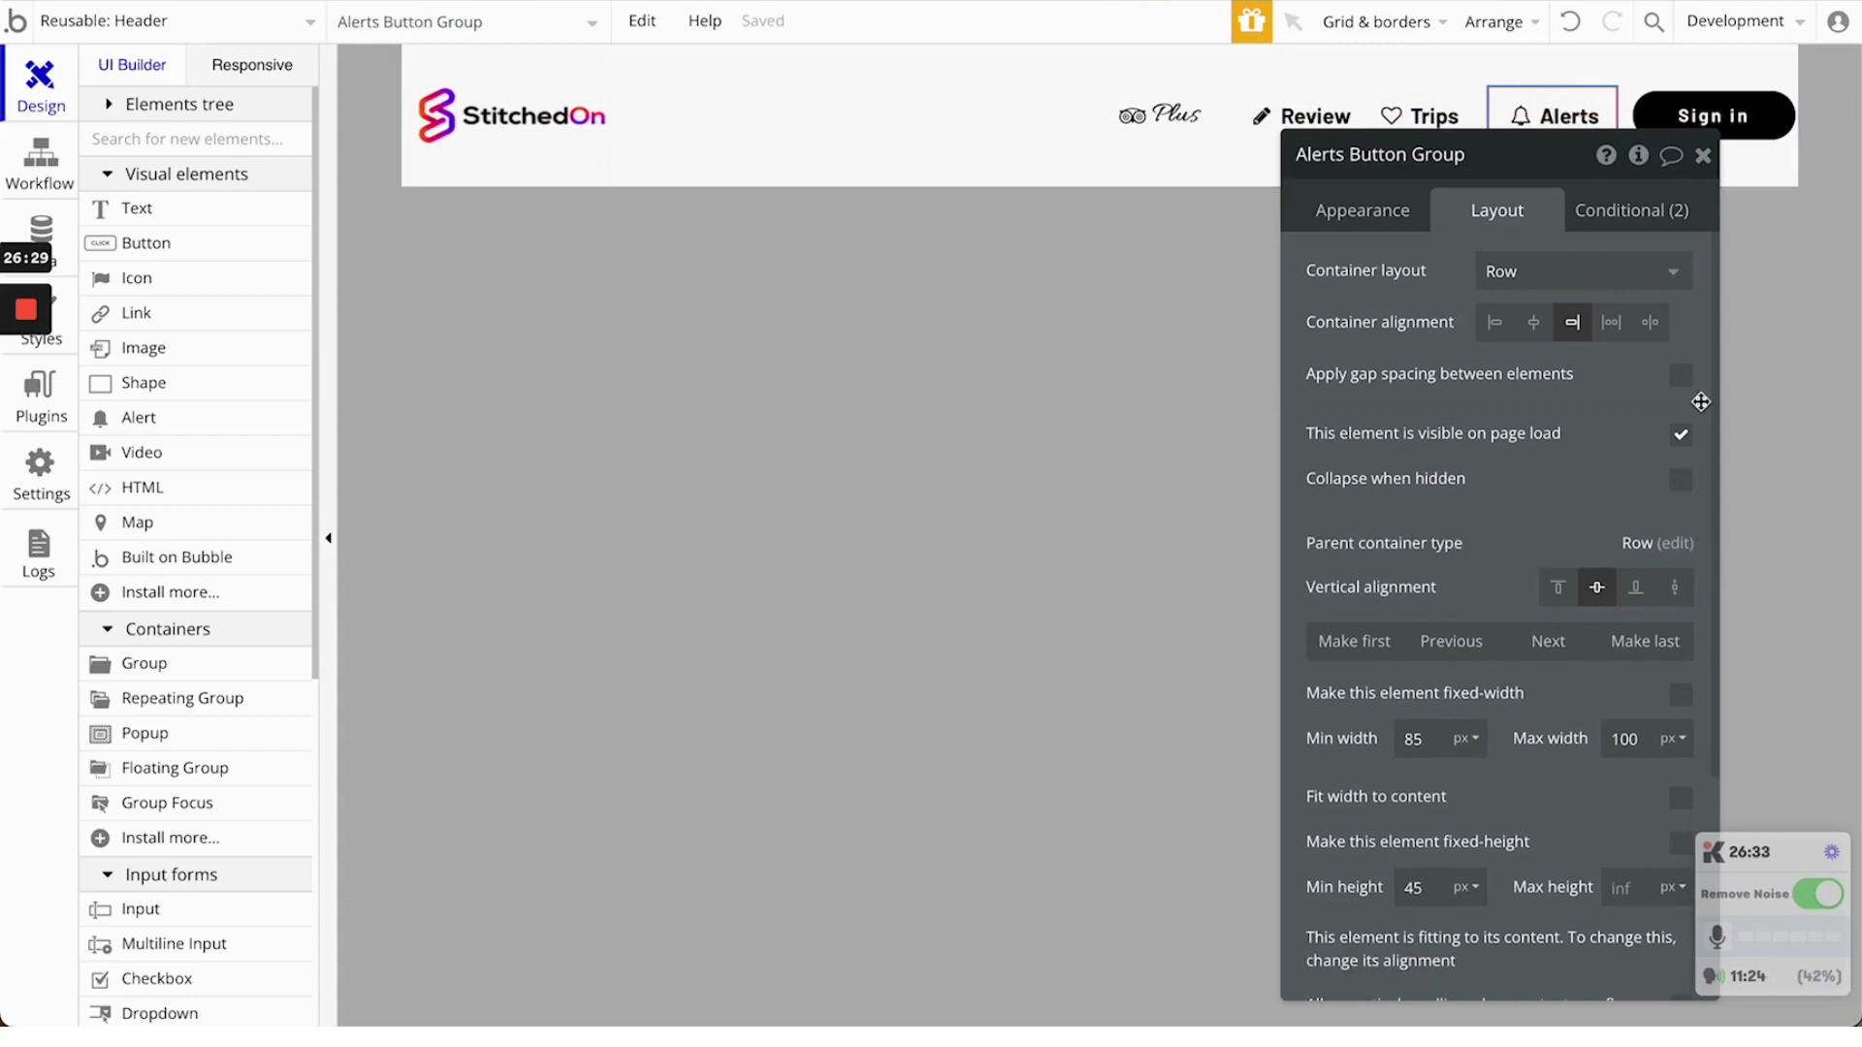
{"action": "left_click", "coordinate": [1682, 482]}
{"action": "left_click", "coordinate": [1703, 155]}
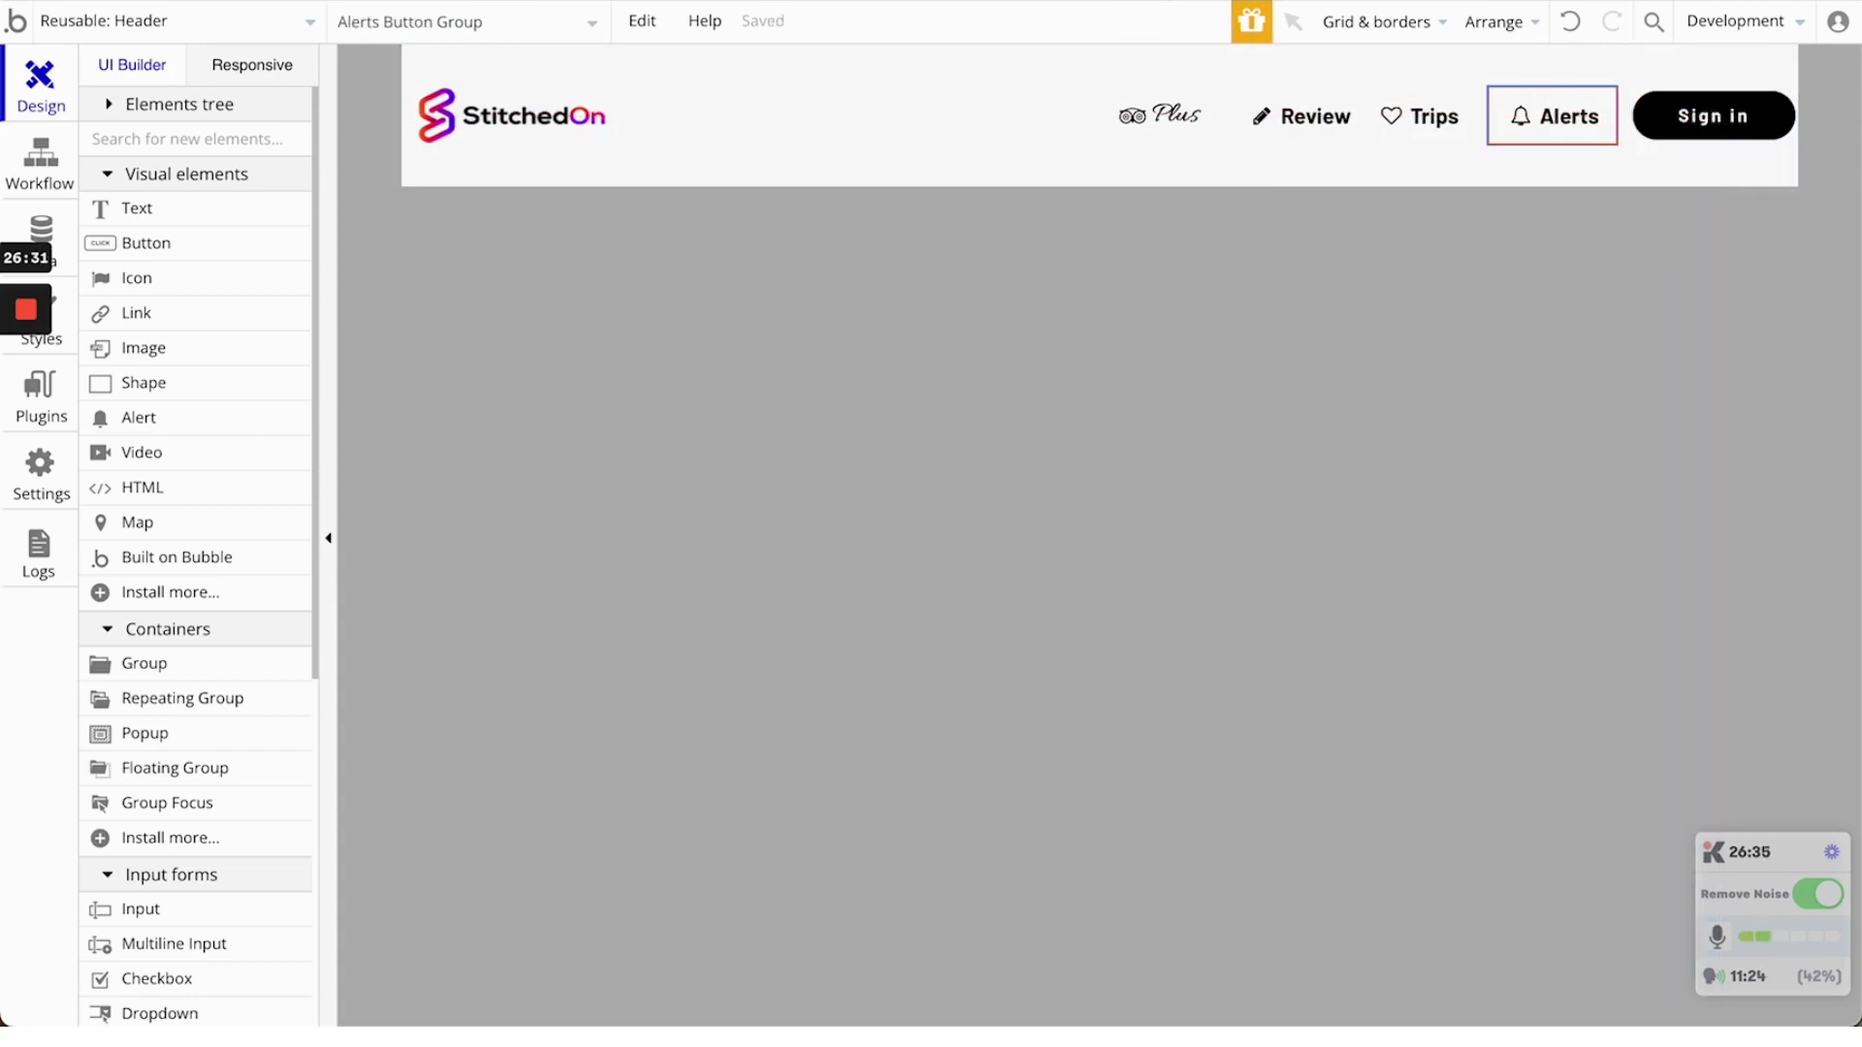
Test how the header buttons collapse in the responsive view by narrowing and widening the page
{"action": "left_click", "coordinate": [254, 66]}
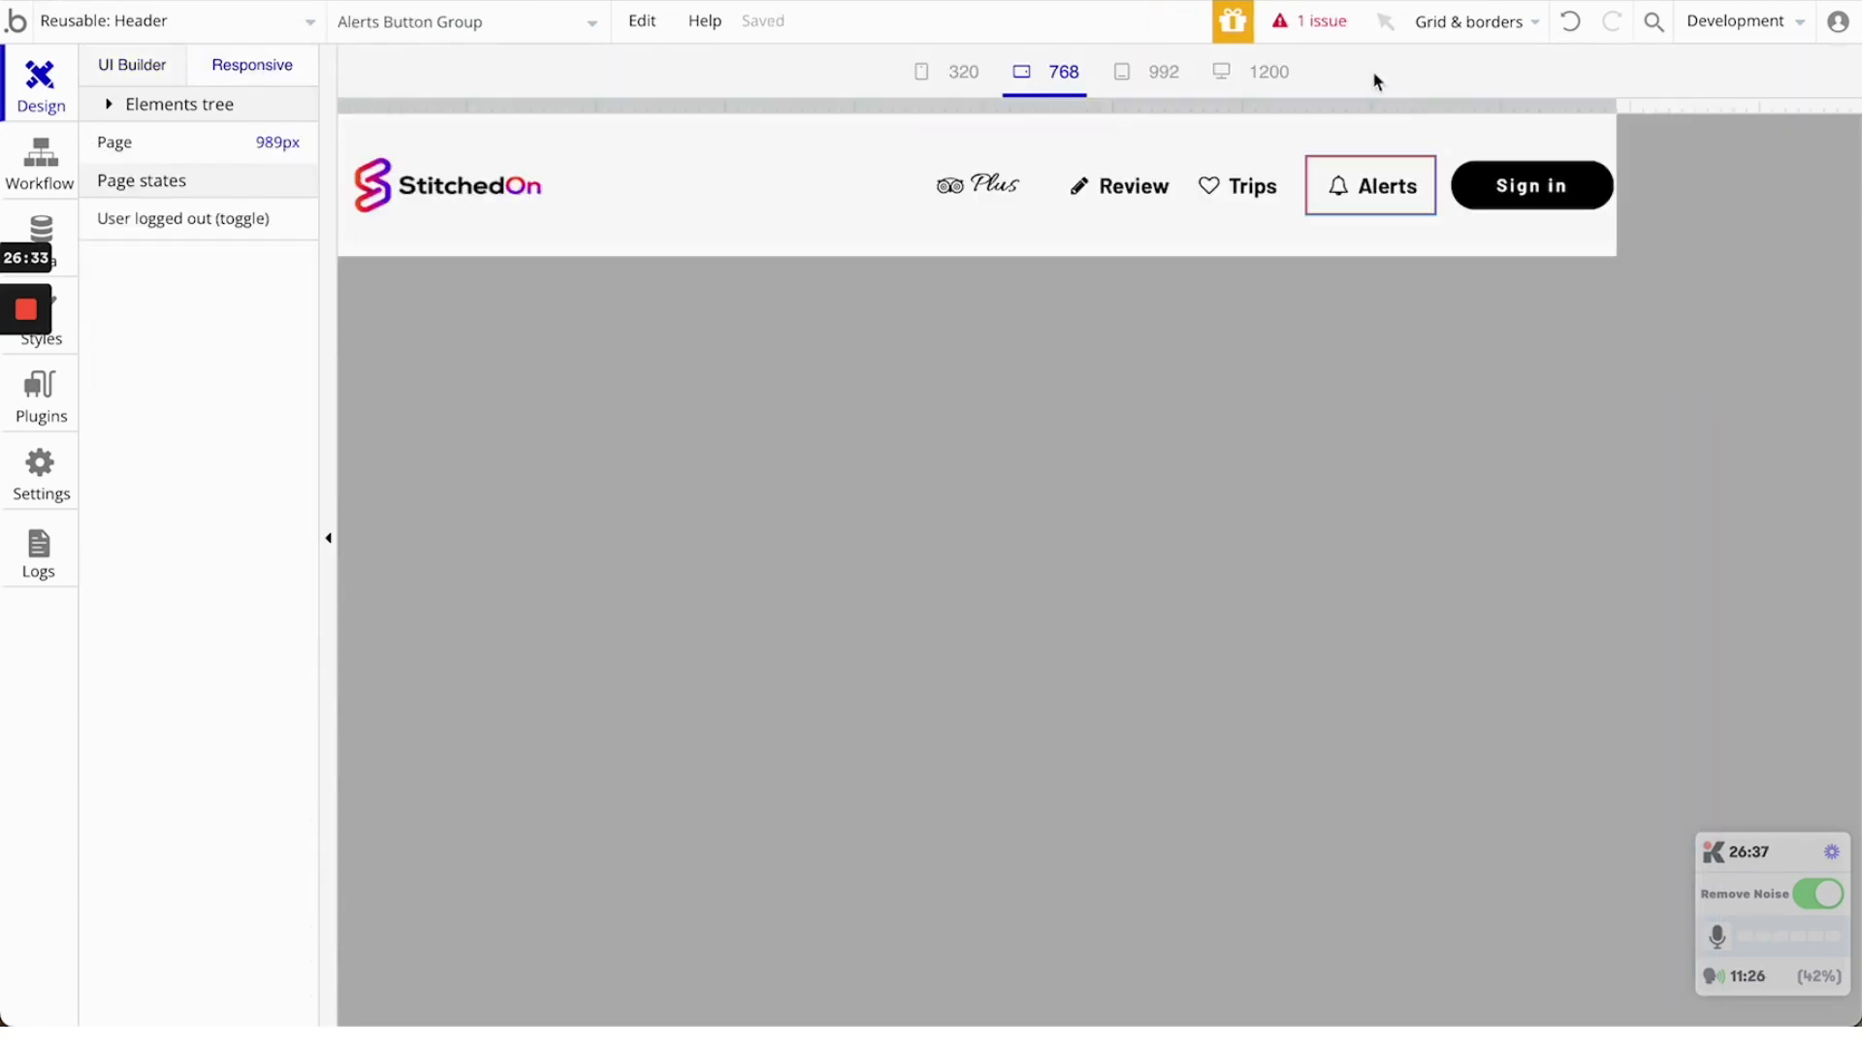
{"action": "left_click_drag", "start_coordinate": [1604, 105], "coordinate": [709, 118]}
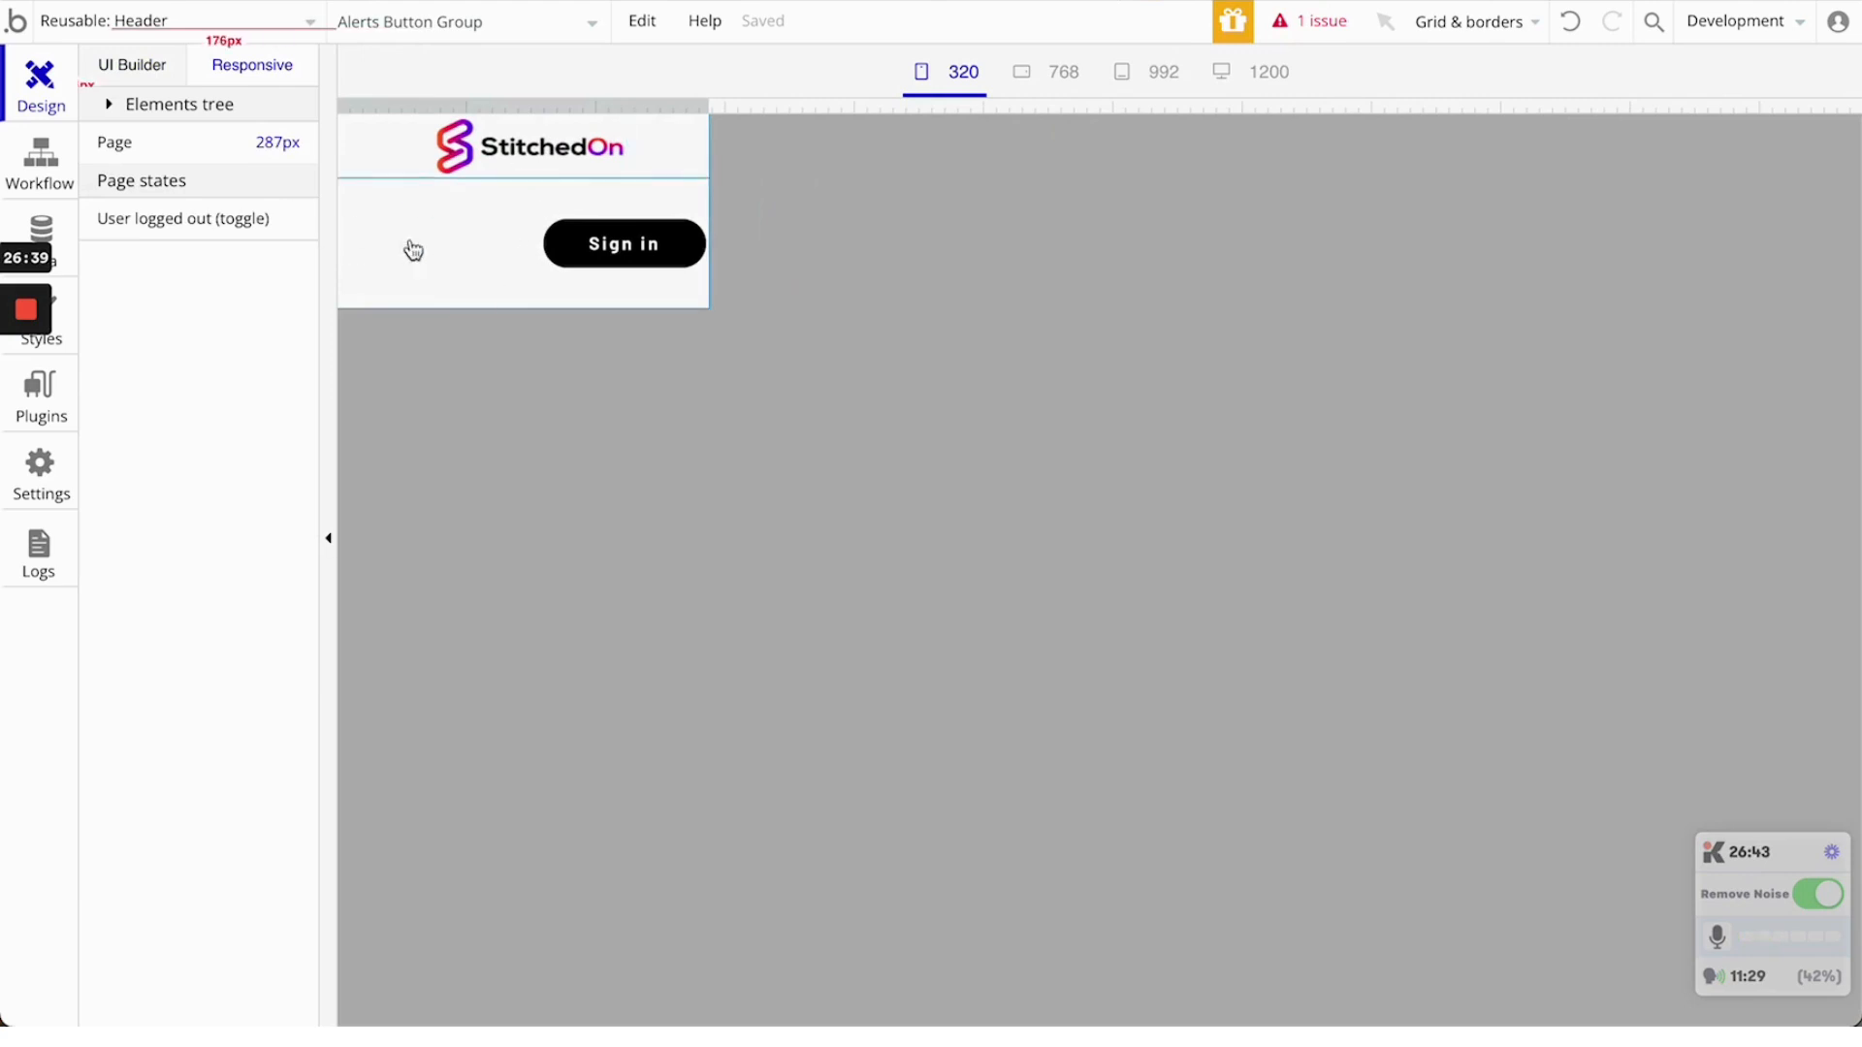
{"action": "left_click_drag", "start_coordinate": [709, 107], "coordinate": [1712, 140]}
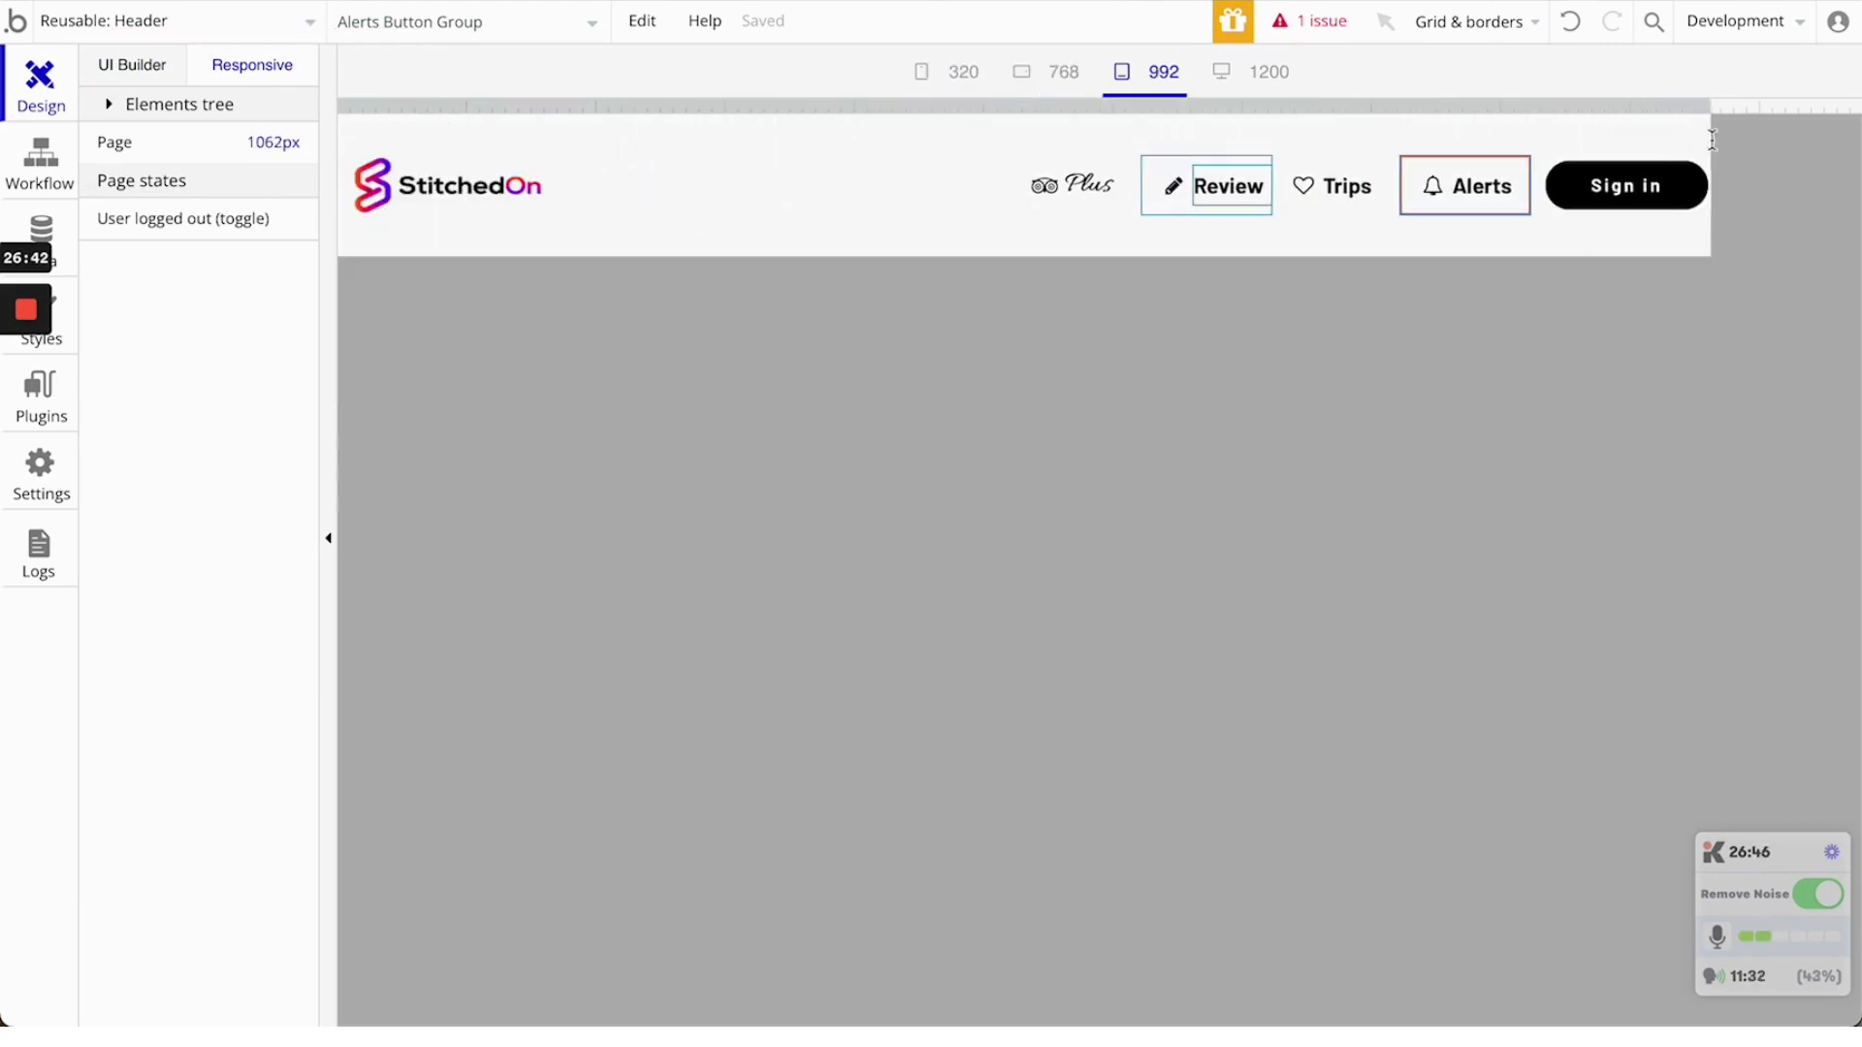
Paste the copied page-width condition onto the Logo Image in the header
{"action": "left_click", "coordinate": [143, 75]}
{"action": "double_click", "coordinate": [511, 115]}
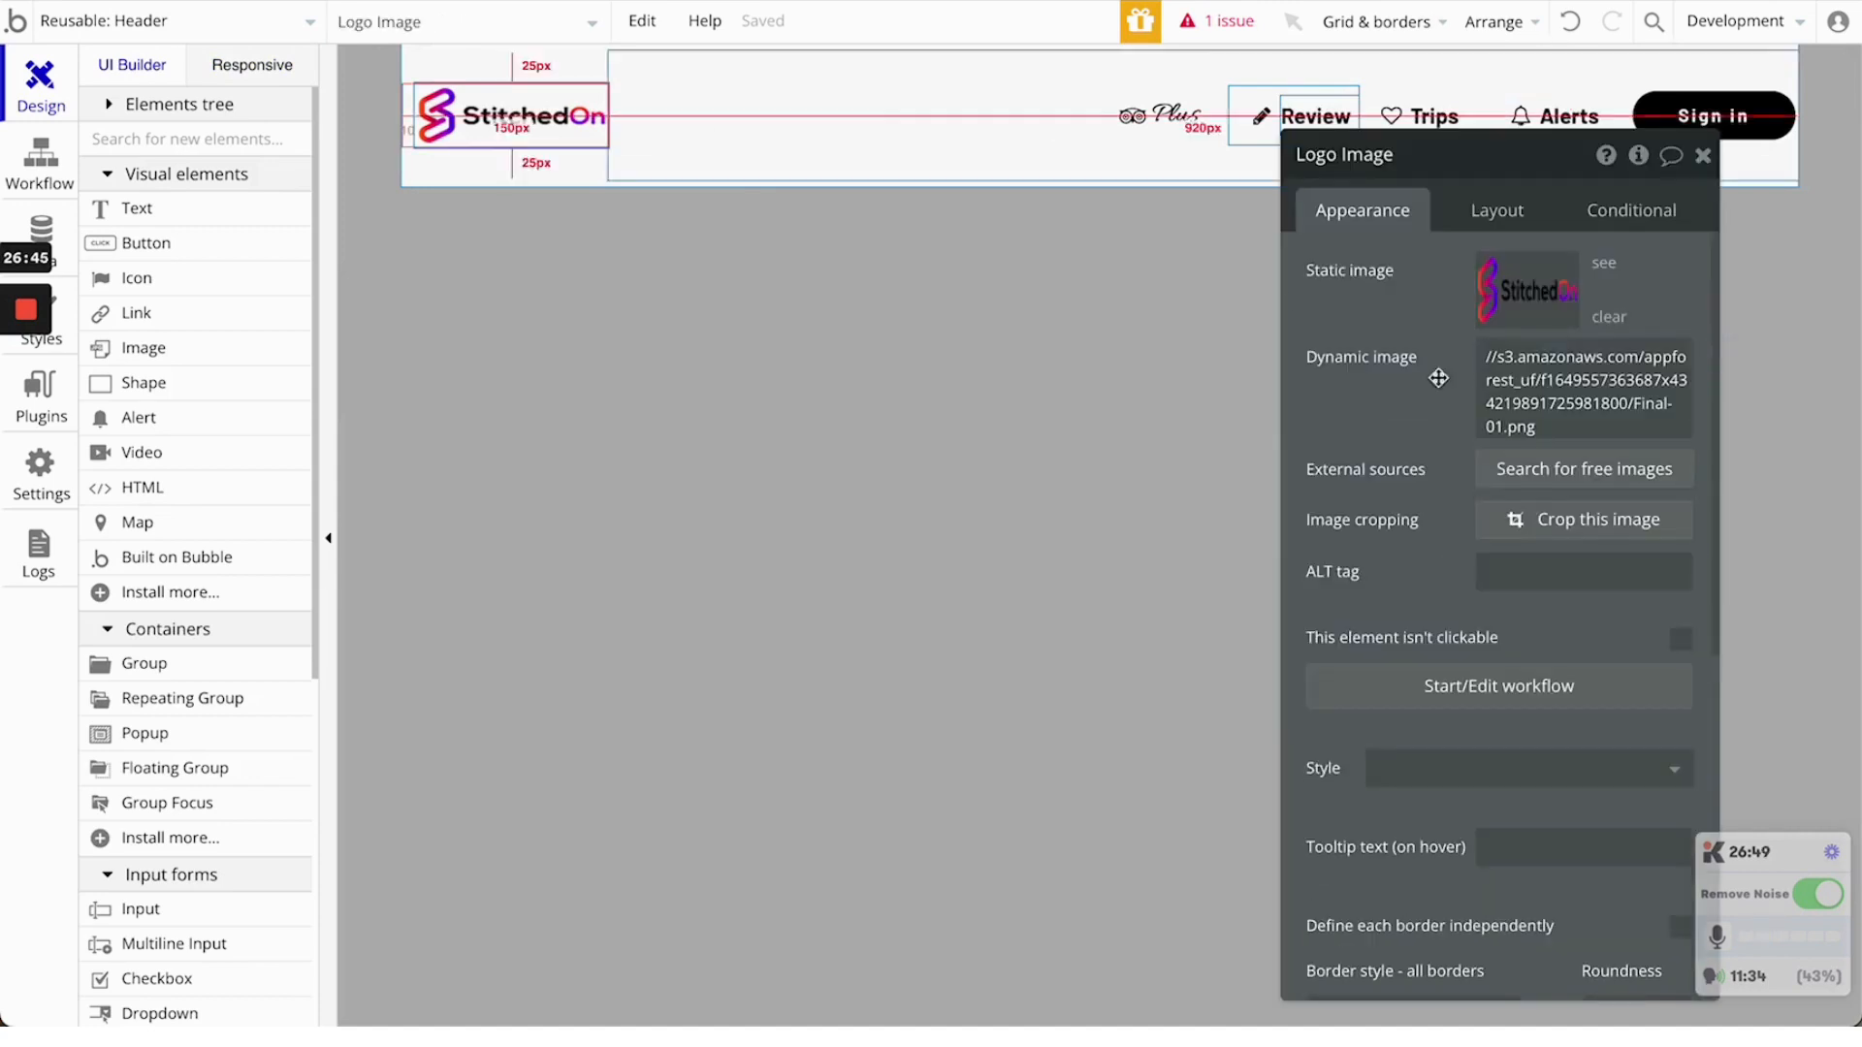
{"action": "left_click", "coordinate": [1619, 208]}
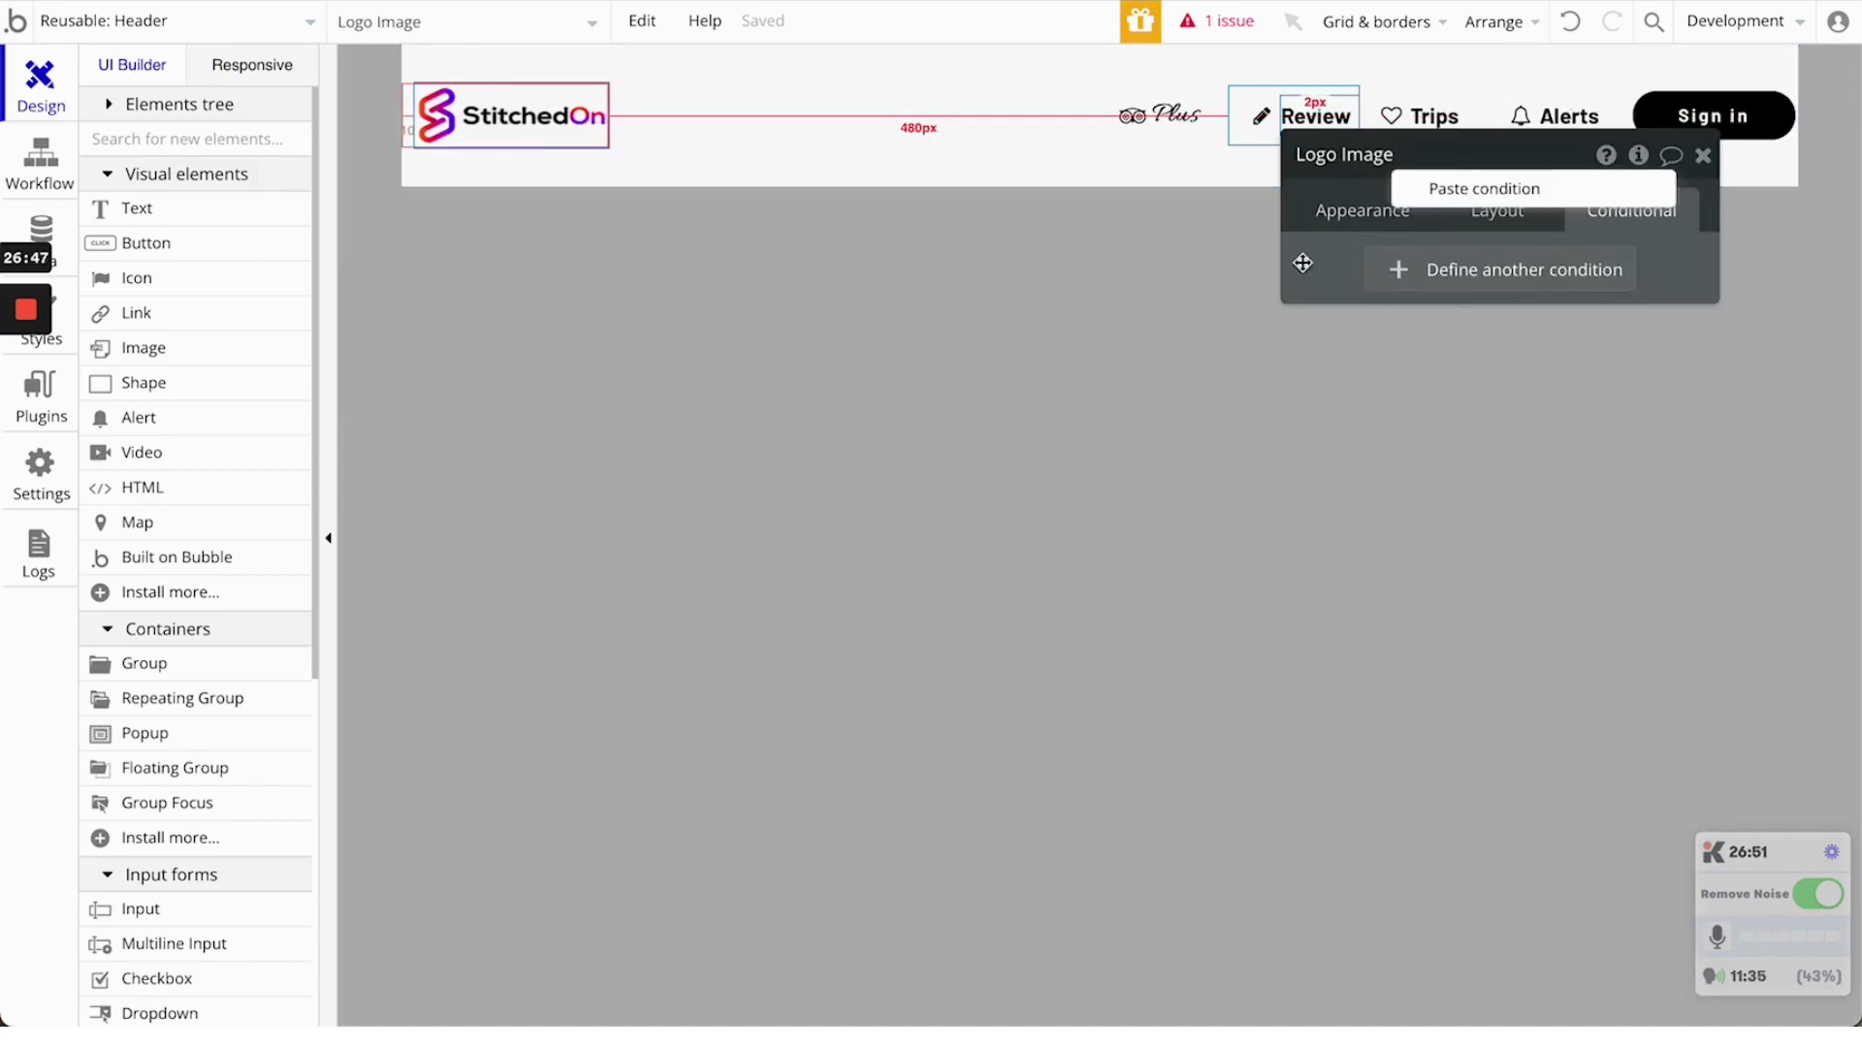
{"action": "left_click", "coordinate": [1463, 189]}
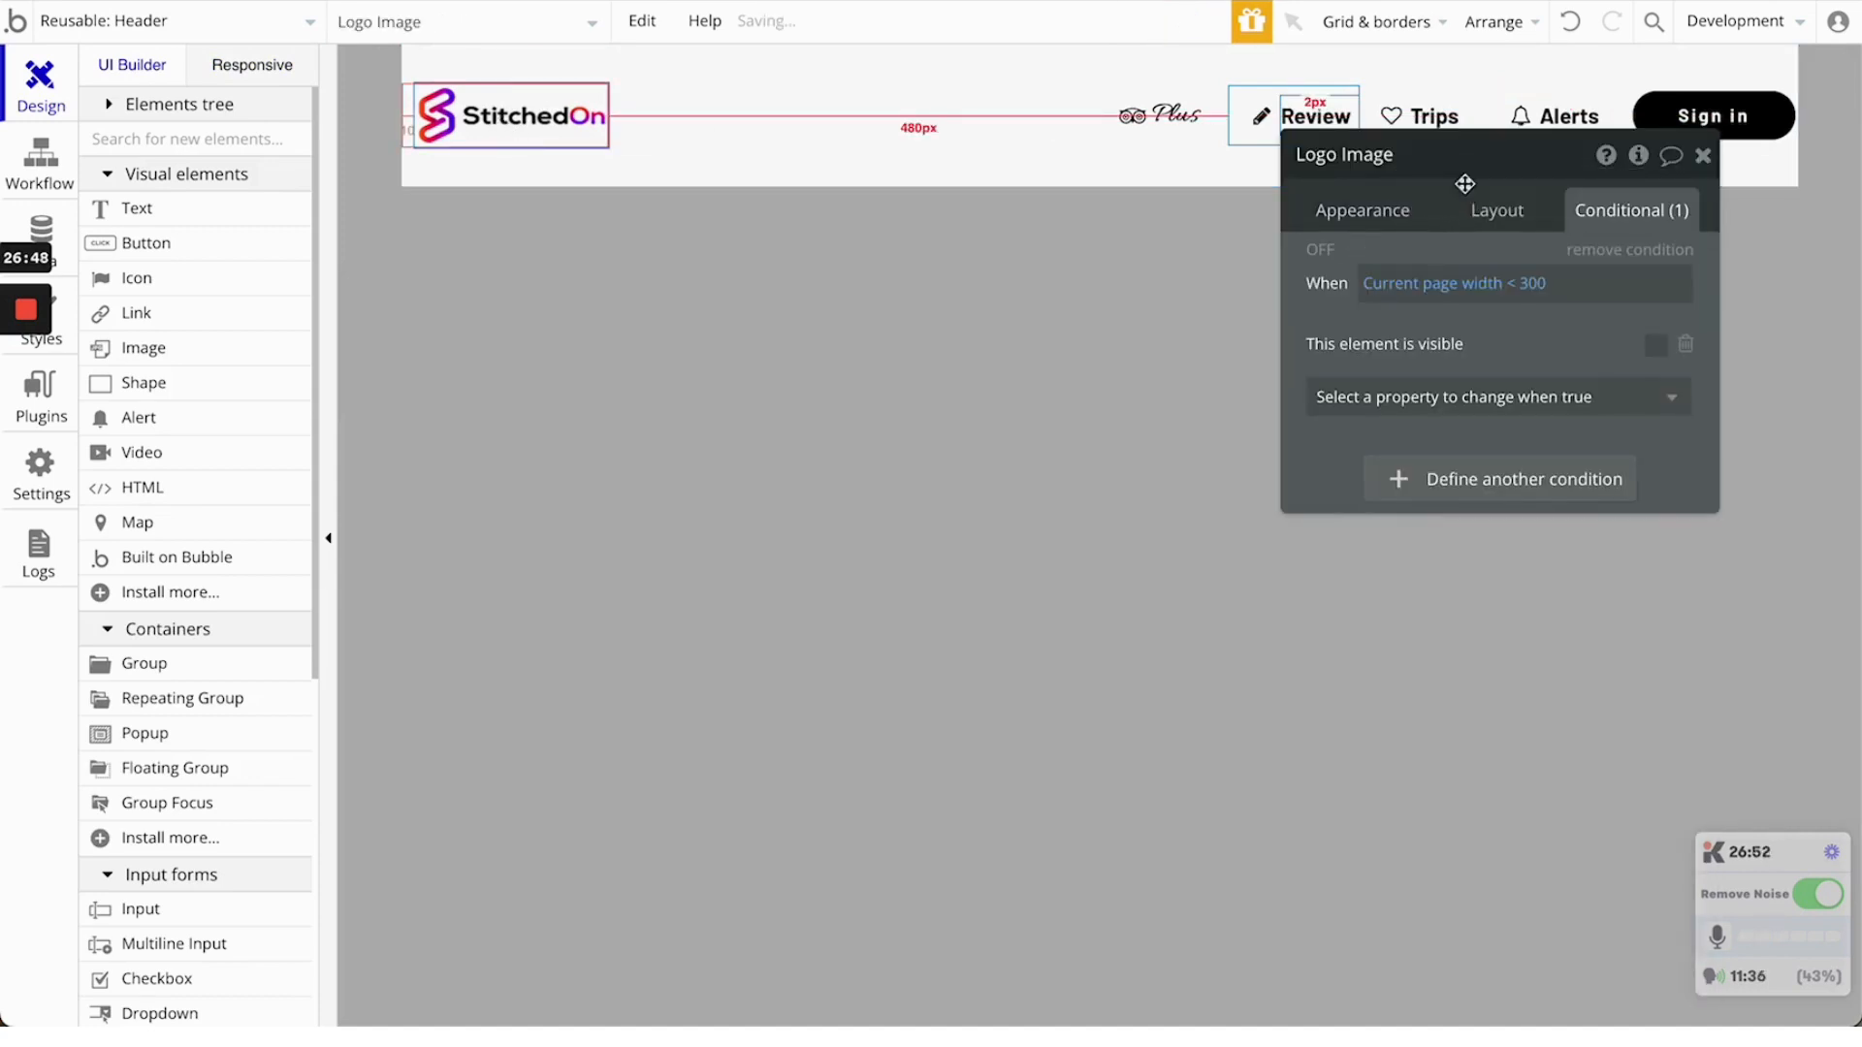
Replace the visibility property in the Logo Image's page-width condition with a Width of 100 px
{"action": "left_click", "coordinate": [1685, 344]}
{"action": "left_click", "coordinate": [1508, 353]}
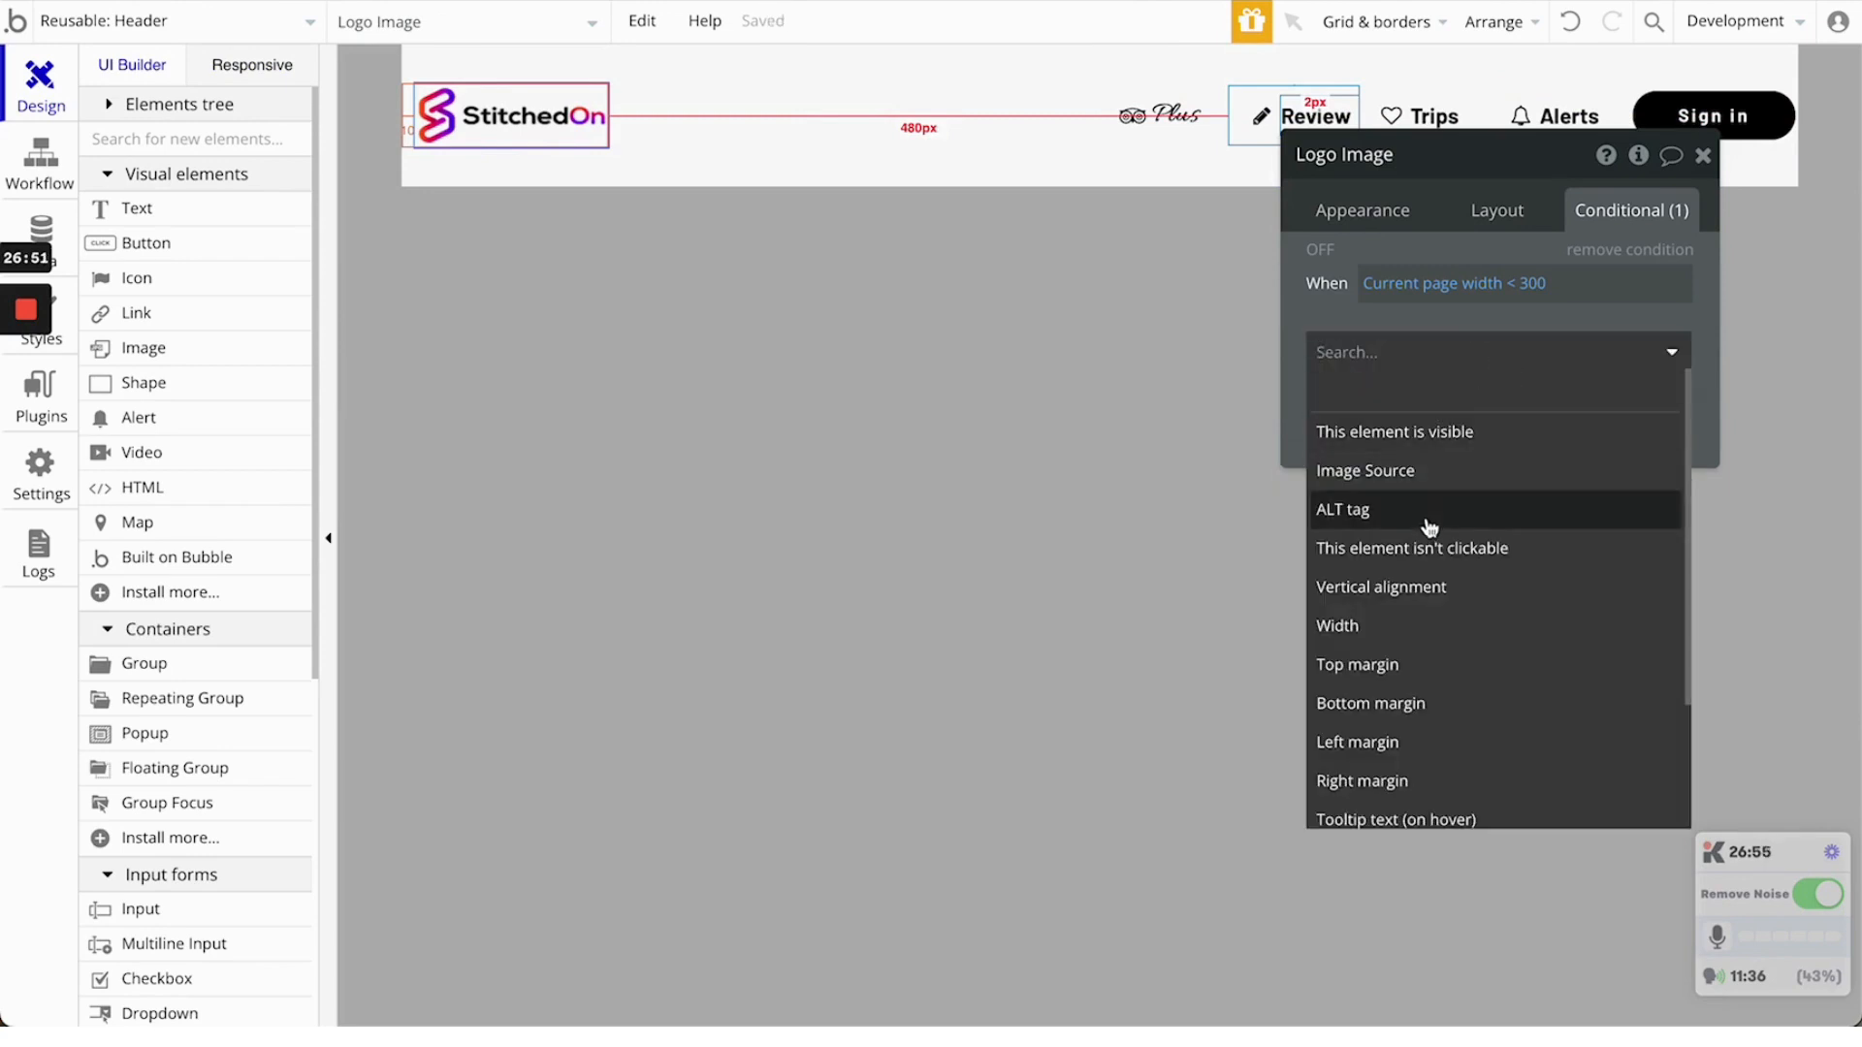
{"action": "scroll", "coordinate": [1469, 577], "scroll_direction": "down", "scroll_amount": 1}
{"action": "left_click", "coordinate": [1469, 584]}
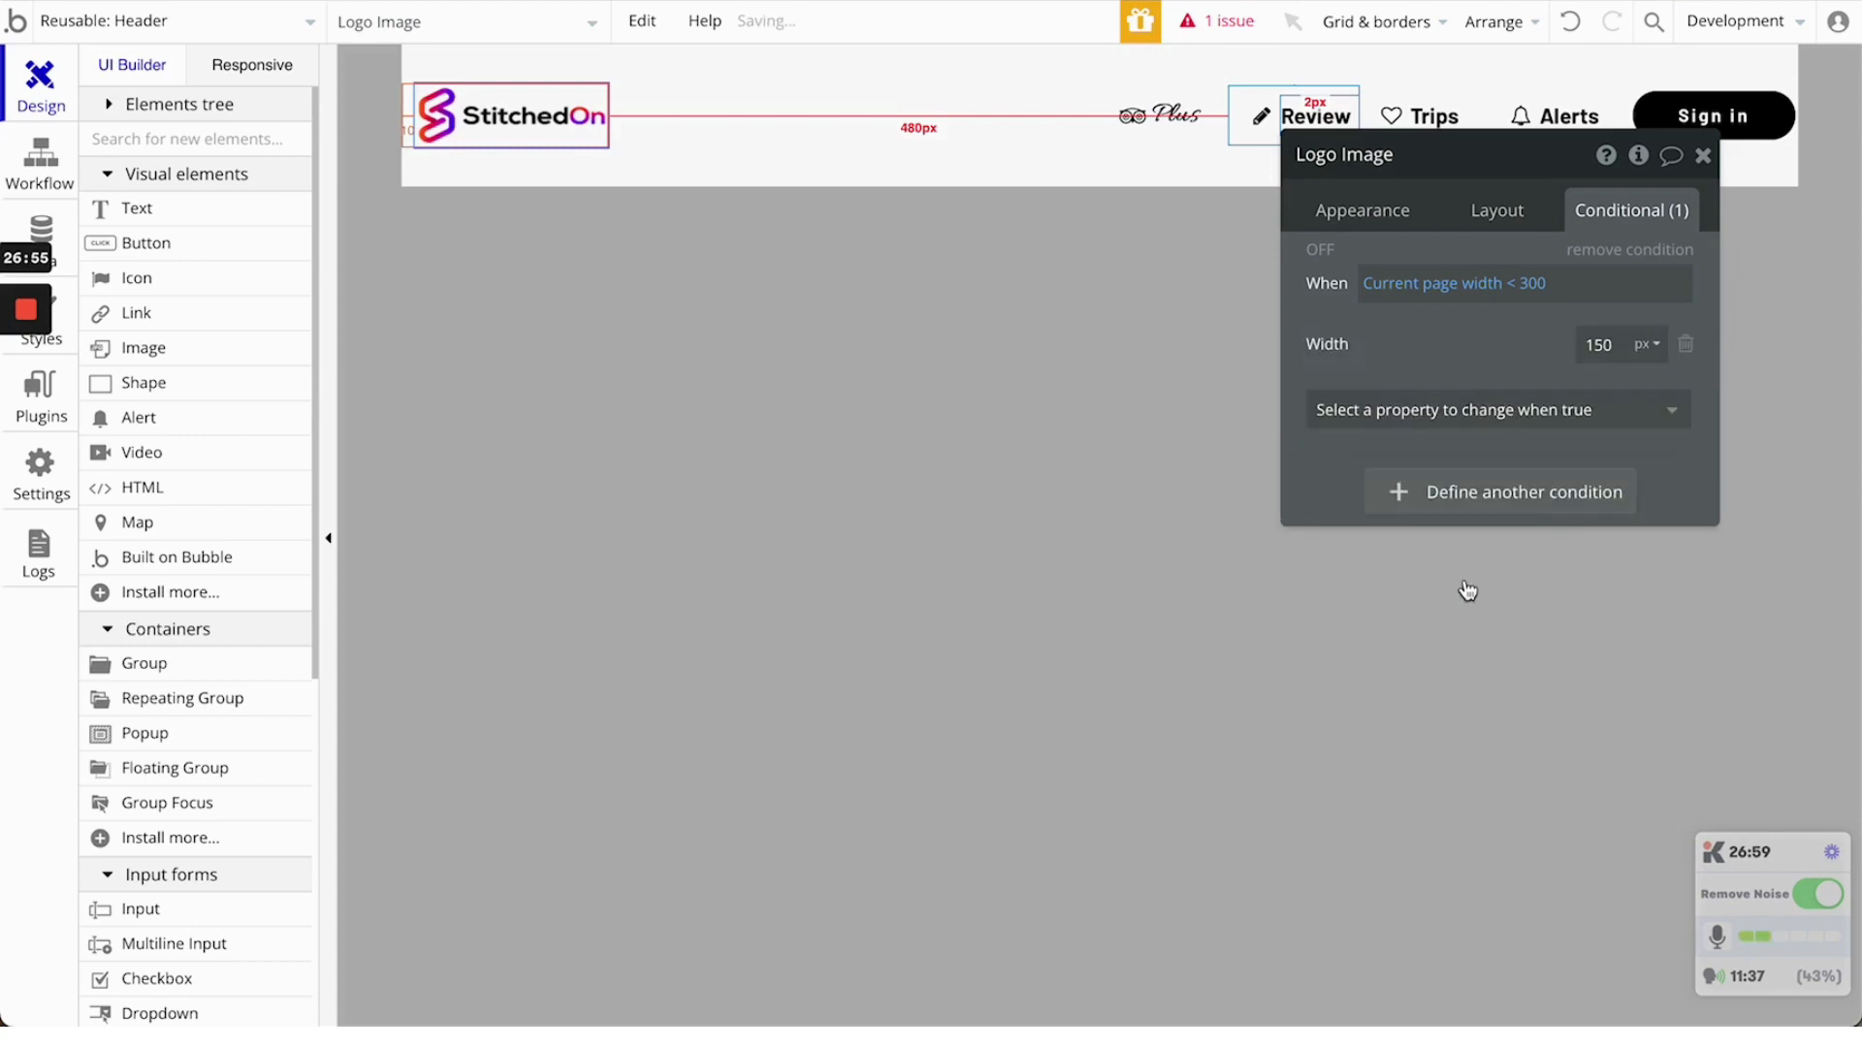
{"action": "left_click", "coordinate": [1617, 346]}
{"action": "key", "text": "Down"}
{"action": "key", "text": "Down"}
{"action": "key", "text": "Down"}
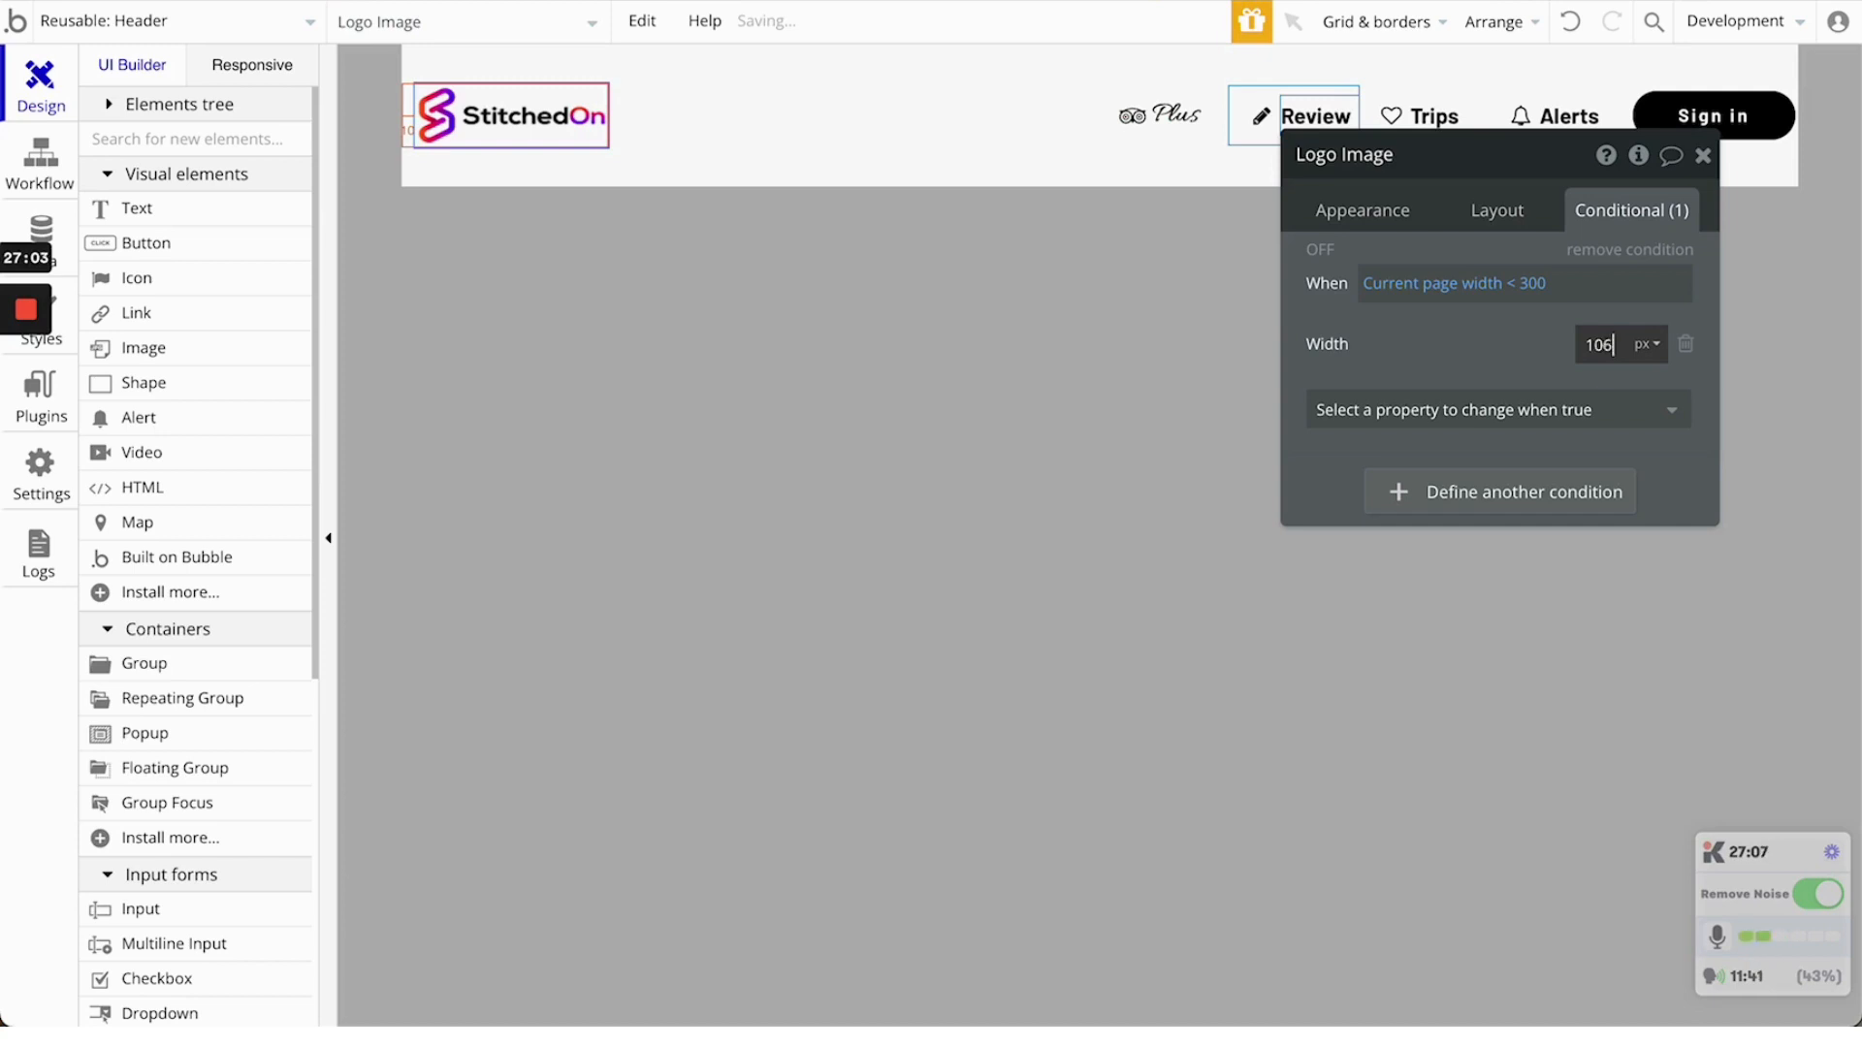
{"action": "left_click", "coordinate": [1508, 353]}
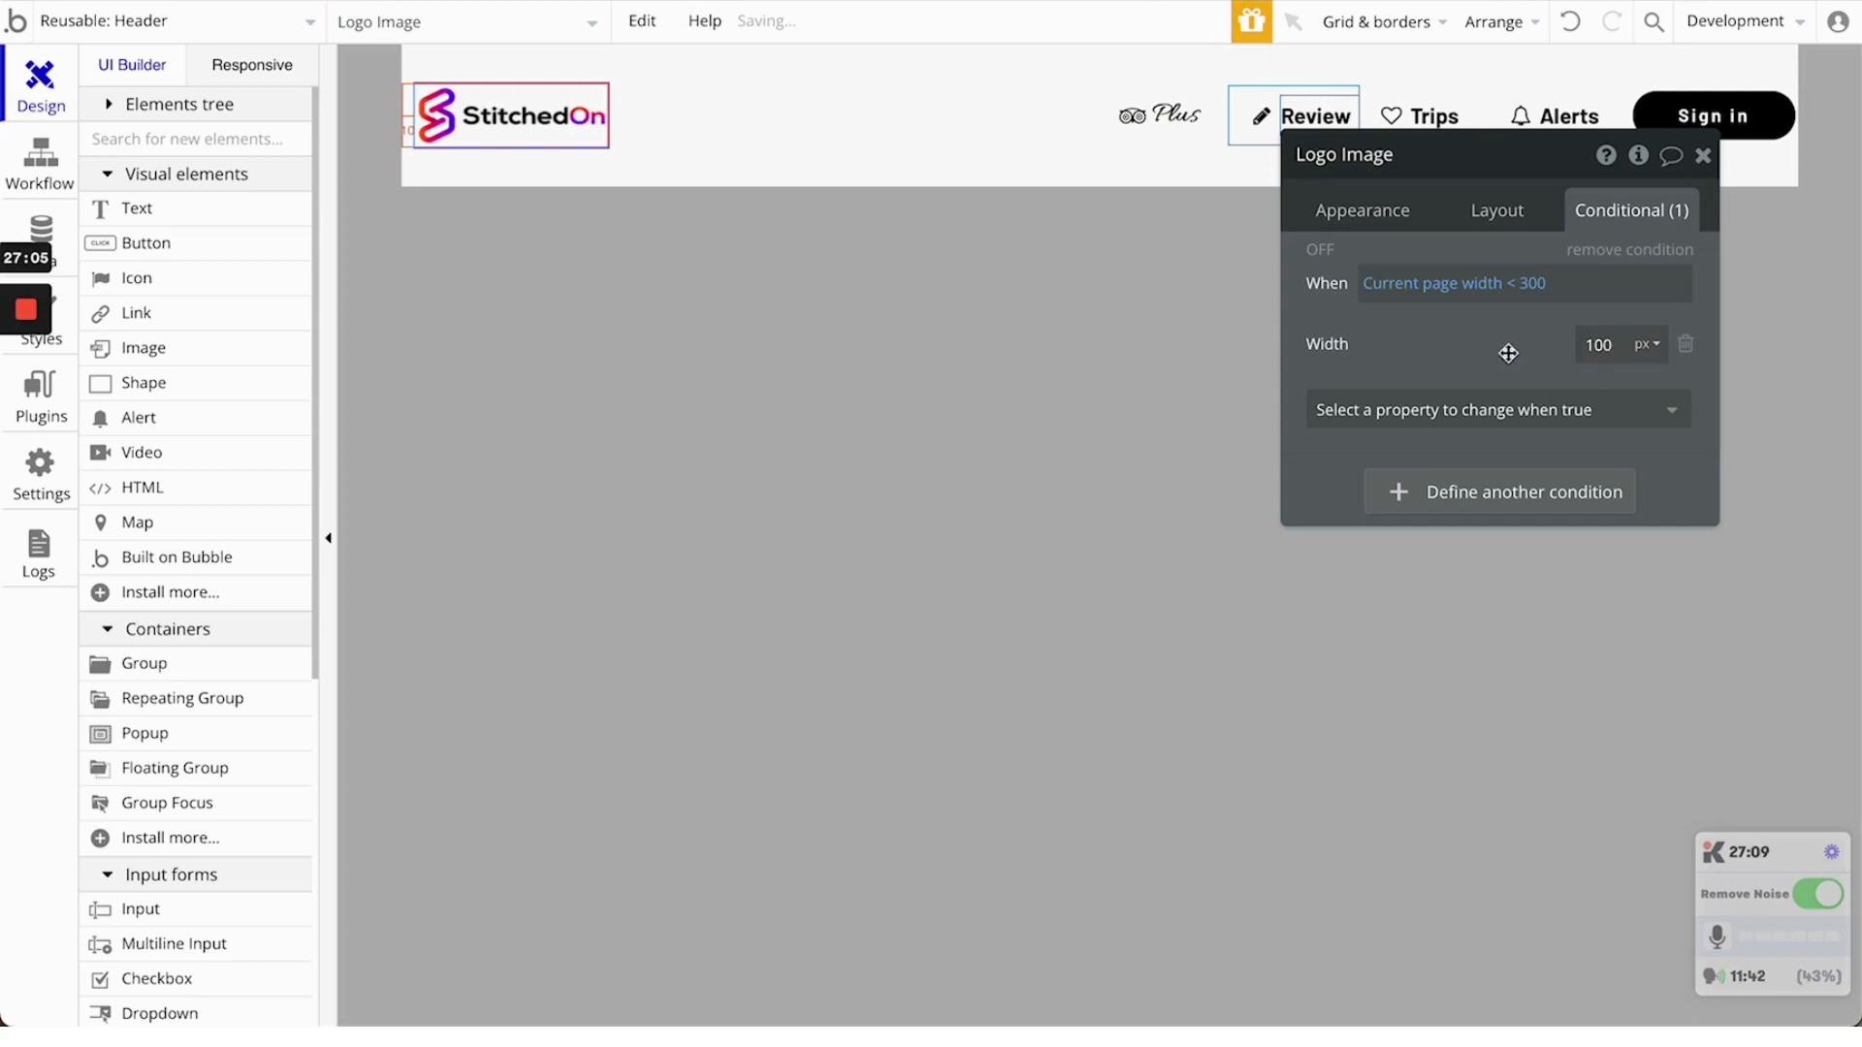
Copy the Logo Image's page-width condition onto the Sign in button, and close the property editor
{"action": "right_click", "coordinate": [1468, 315]}
{"action": "left_click", "coordinate": [1590, 252]}
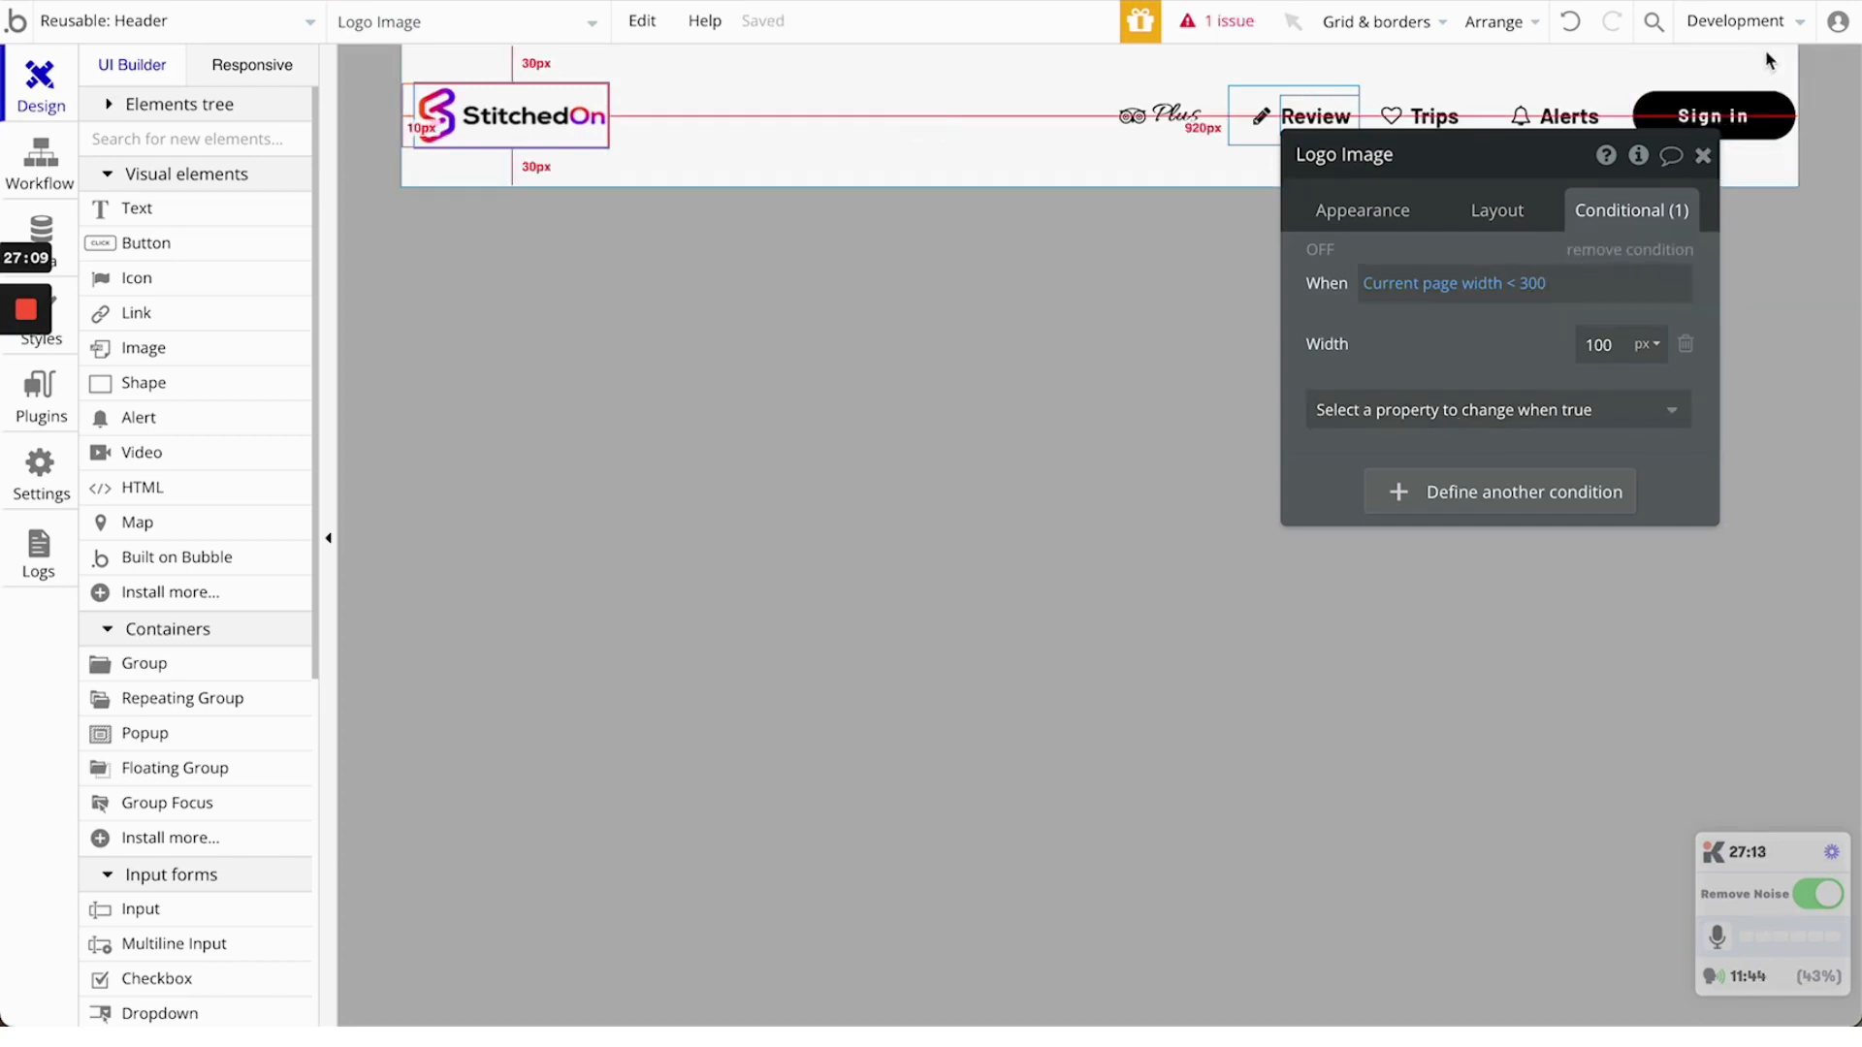
{"action": "left_click", "coordinate": [1760, 118]}
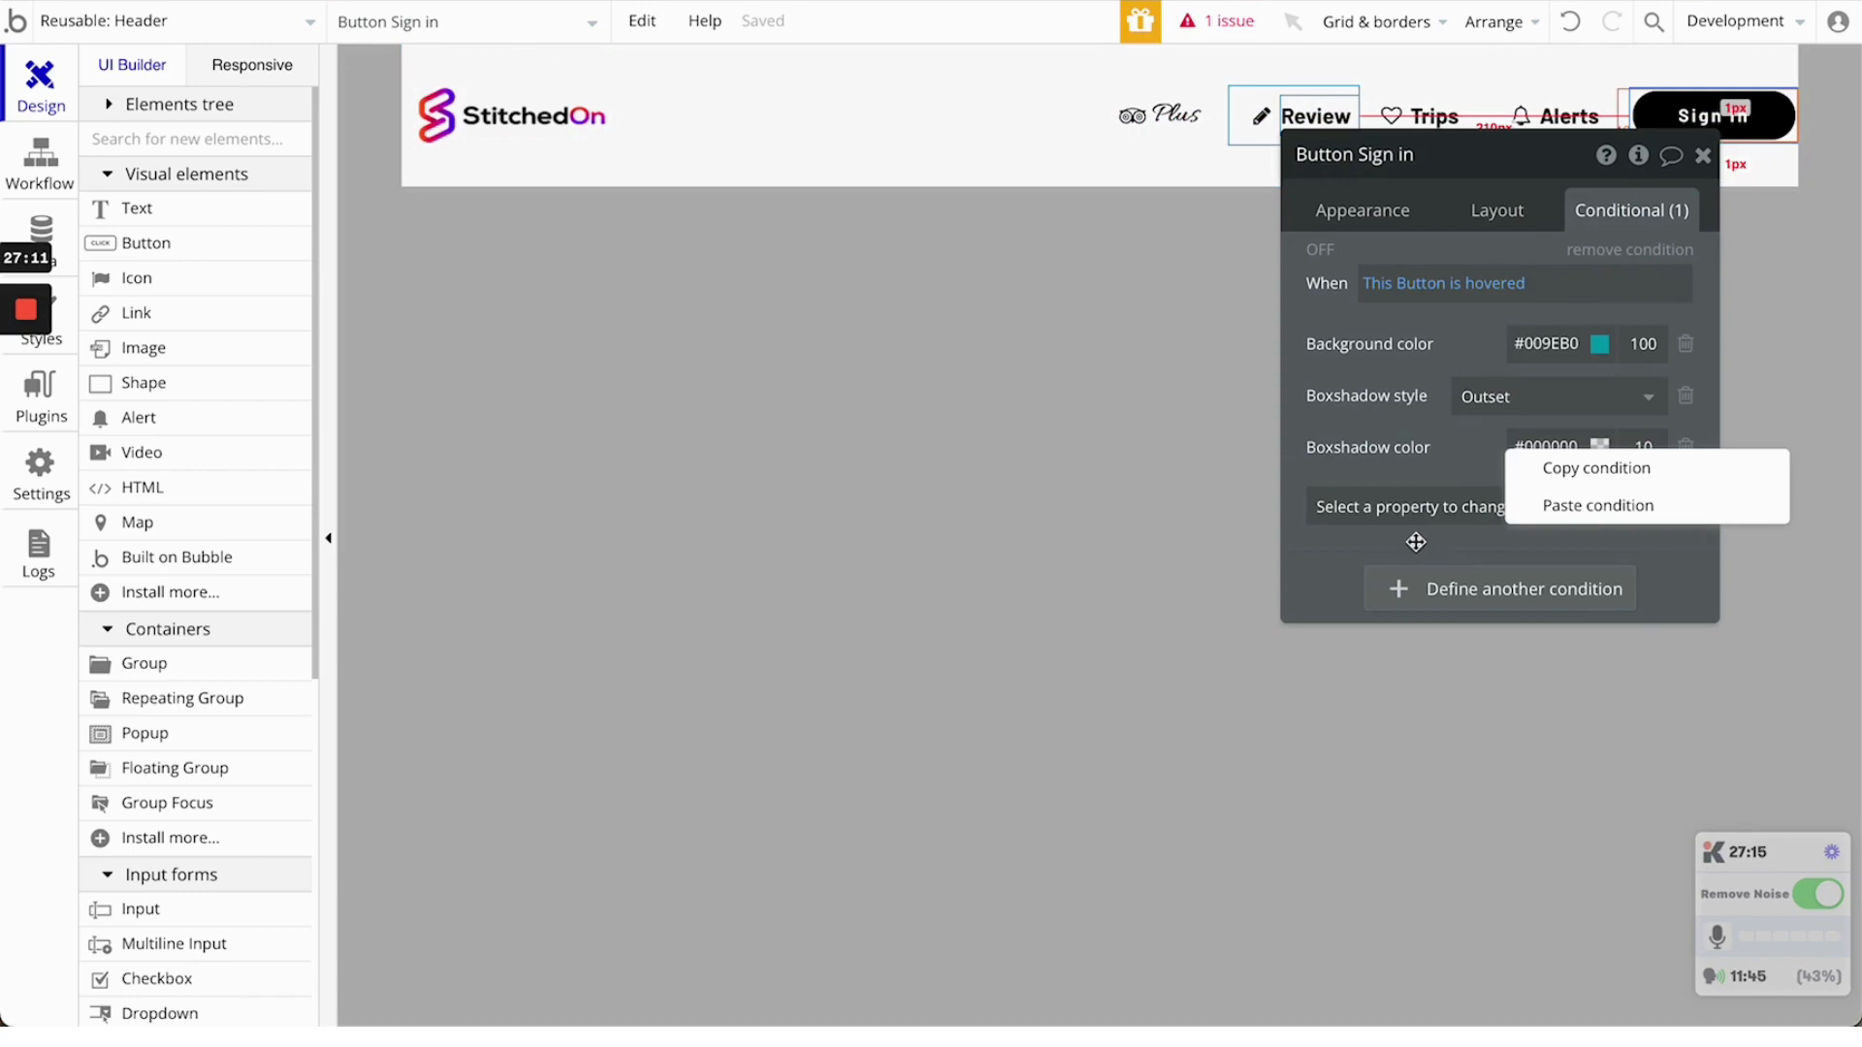
{"action": "left_click", "coordinate": [1571, 505]}
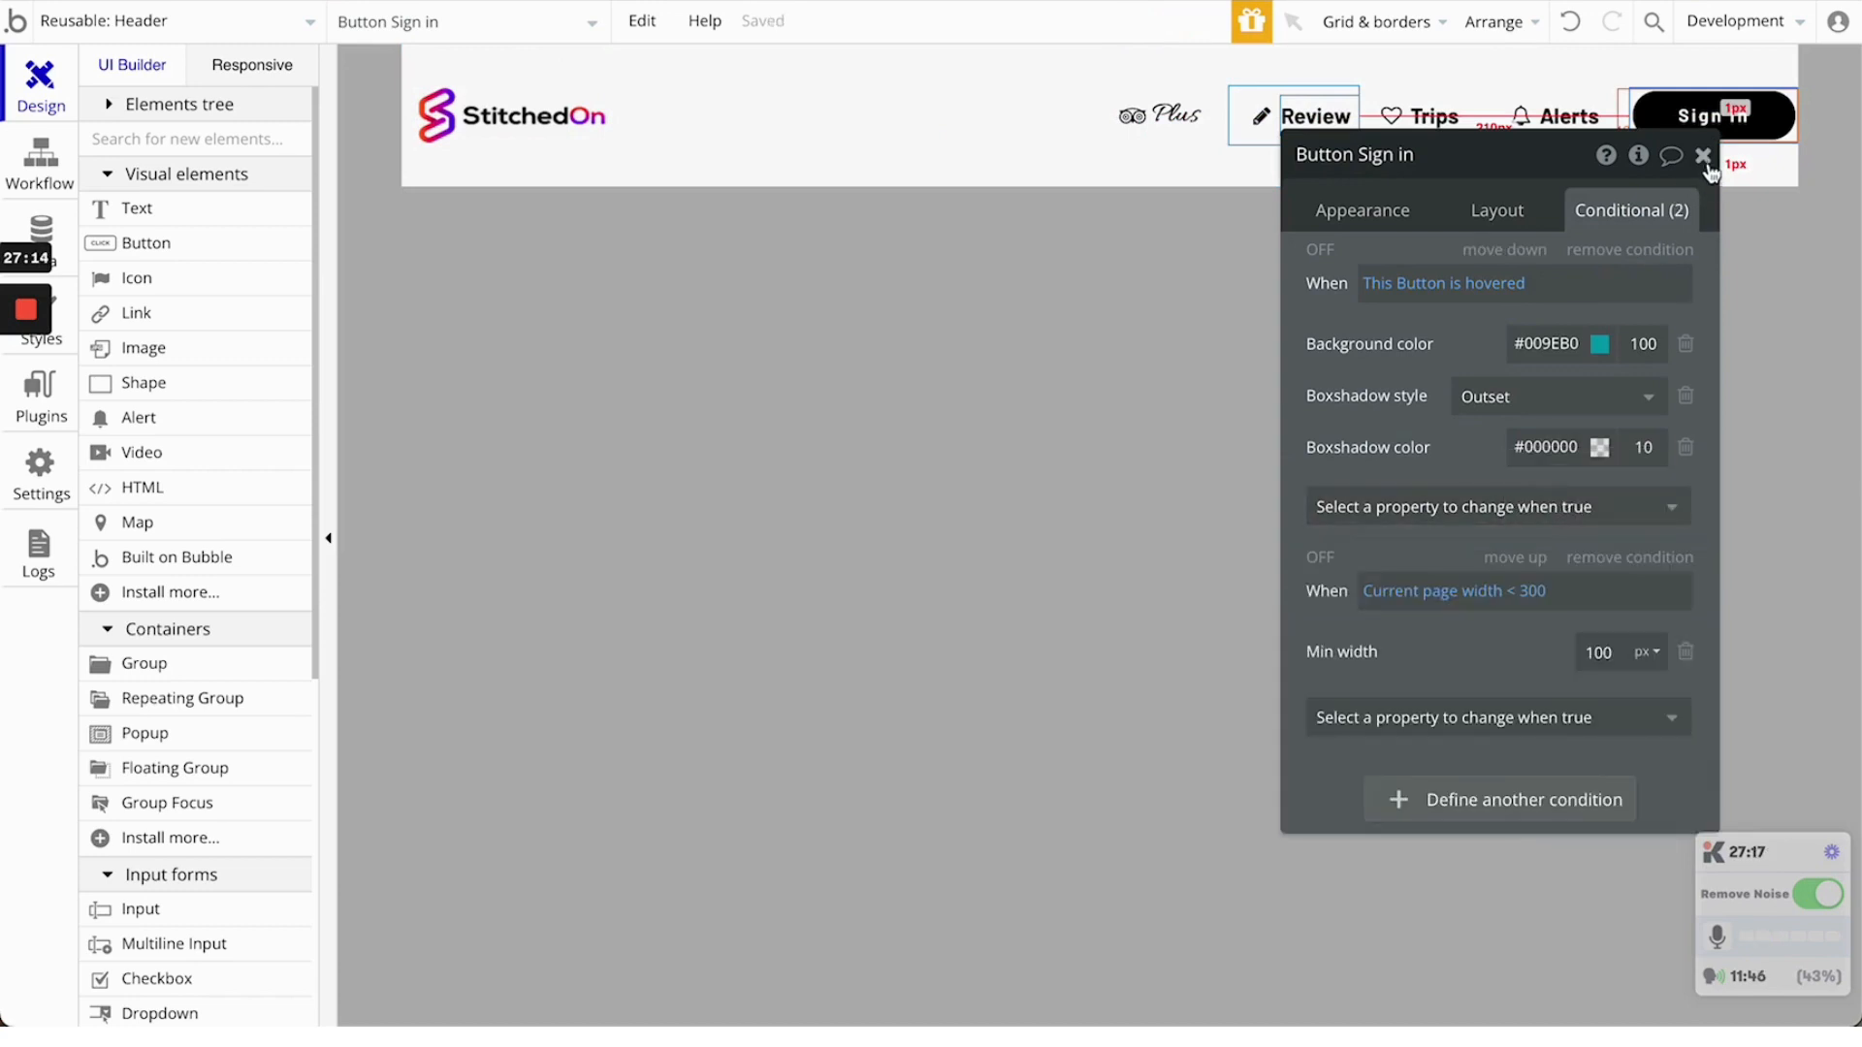
{"action": "left_click", "coordinate": [1702, 156]}
Refresh the preview page to check the updated header, and return to the editor
{"action": "left_click", "coordinate": [532, 2]}
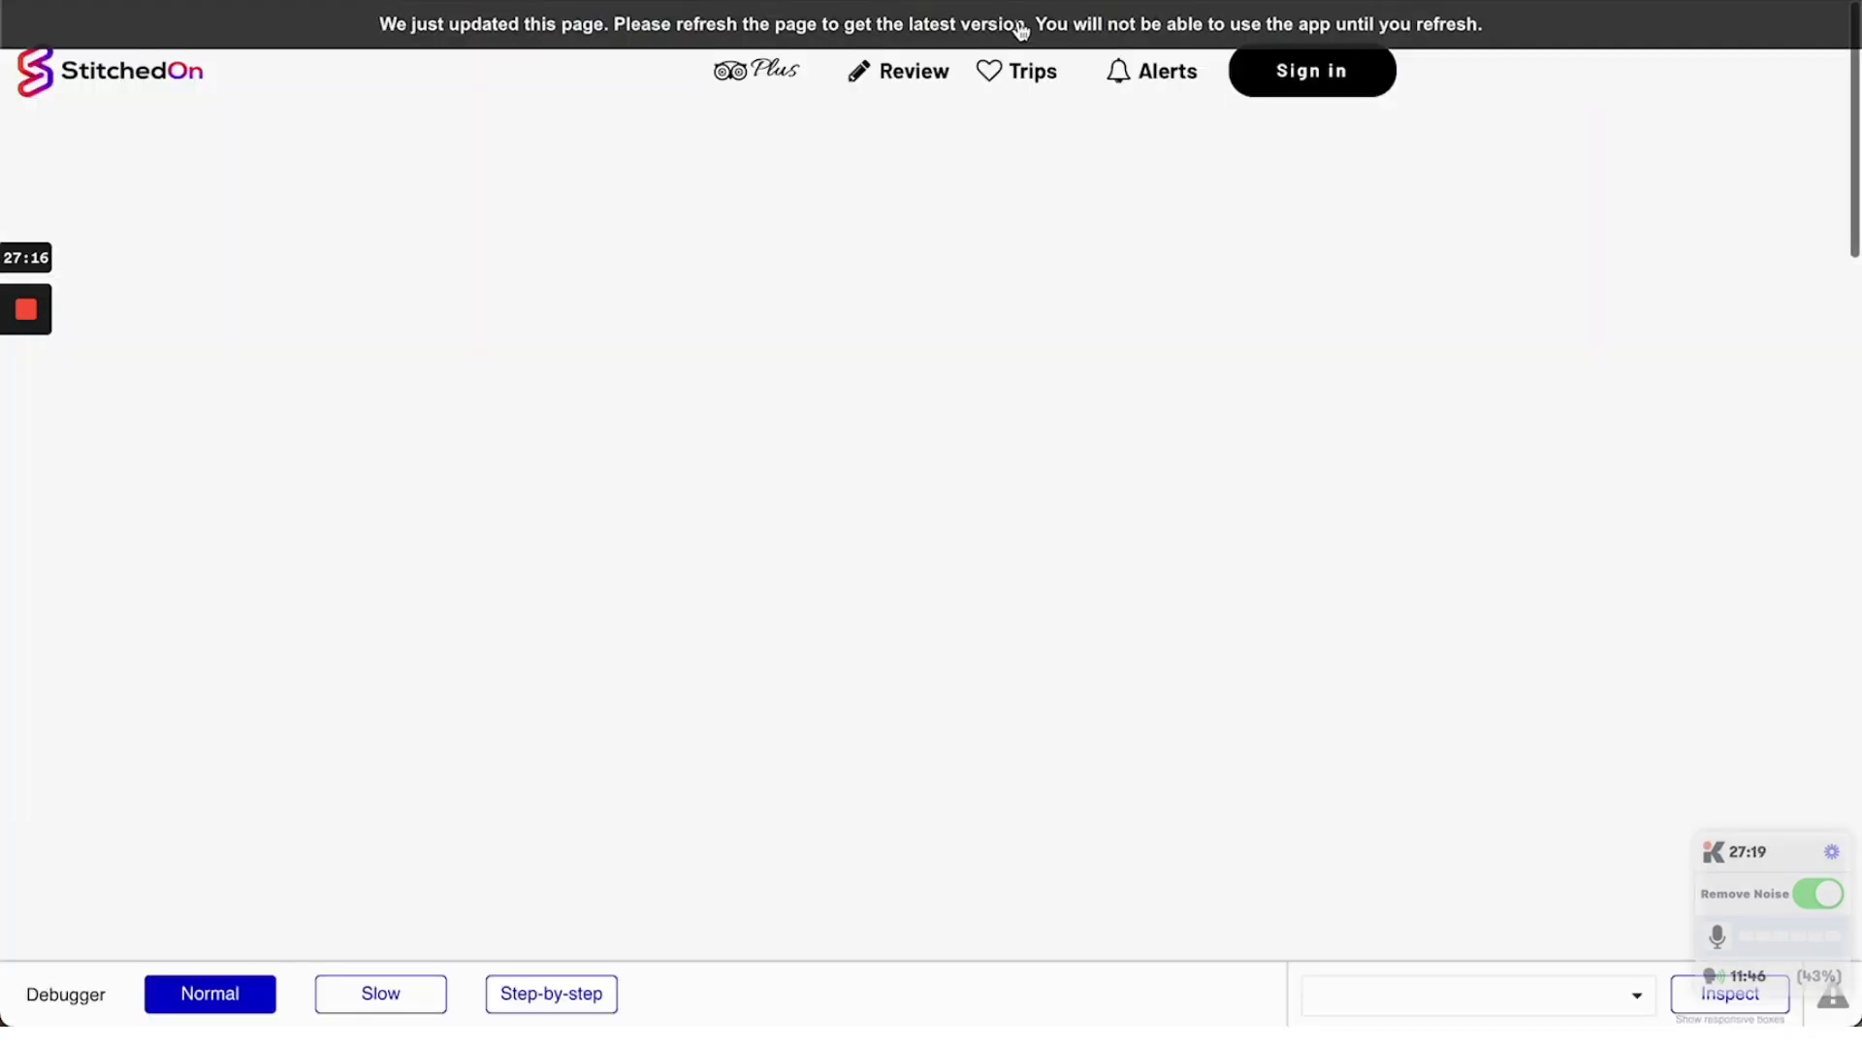
{"action": "key", "text": "super+r"}
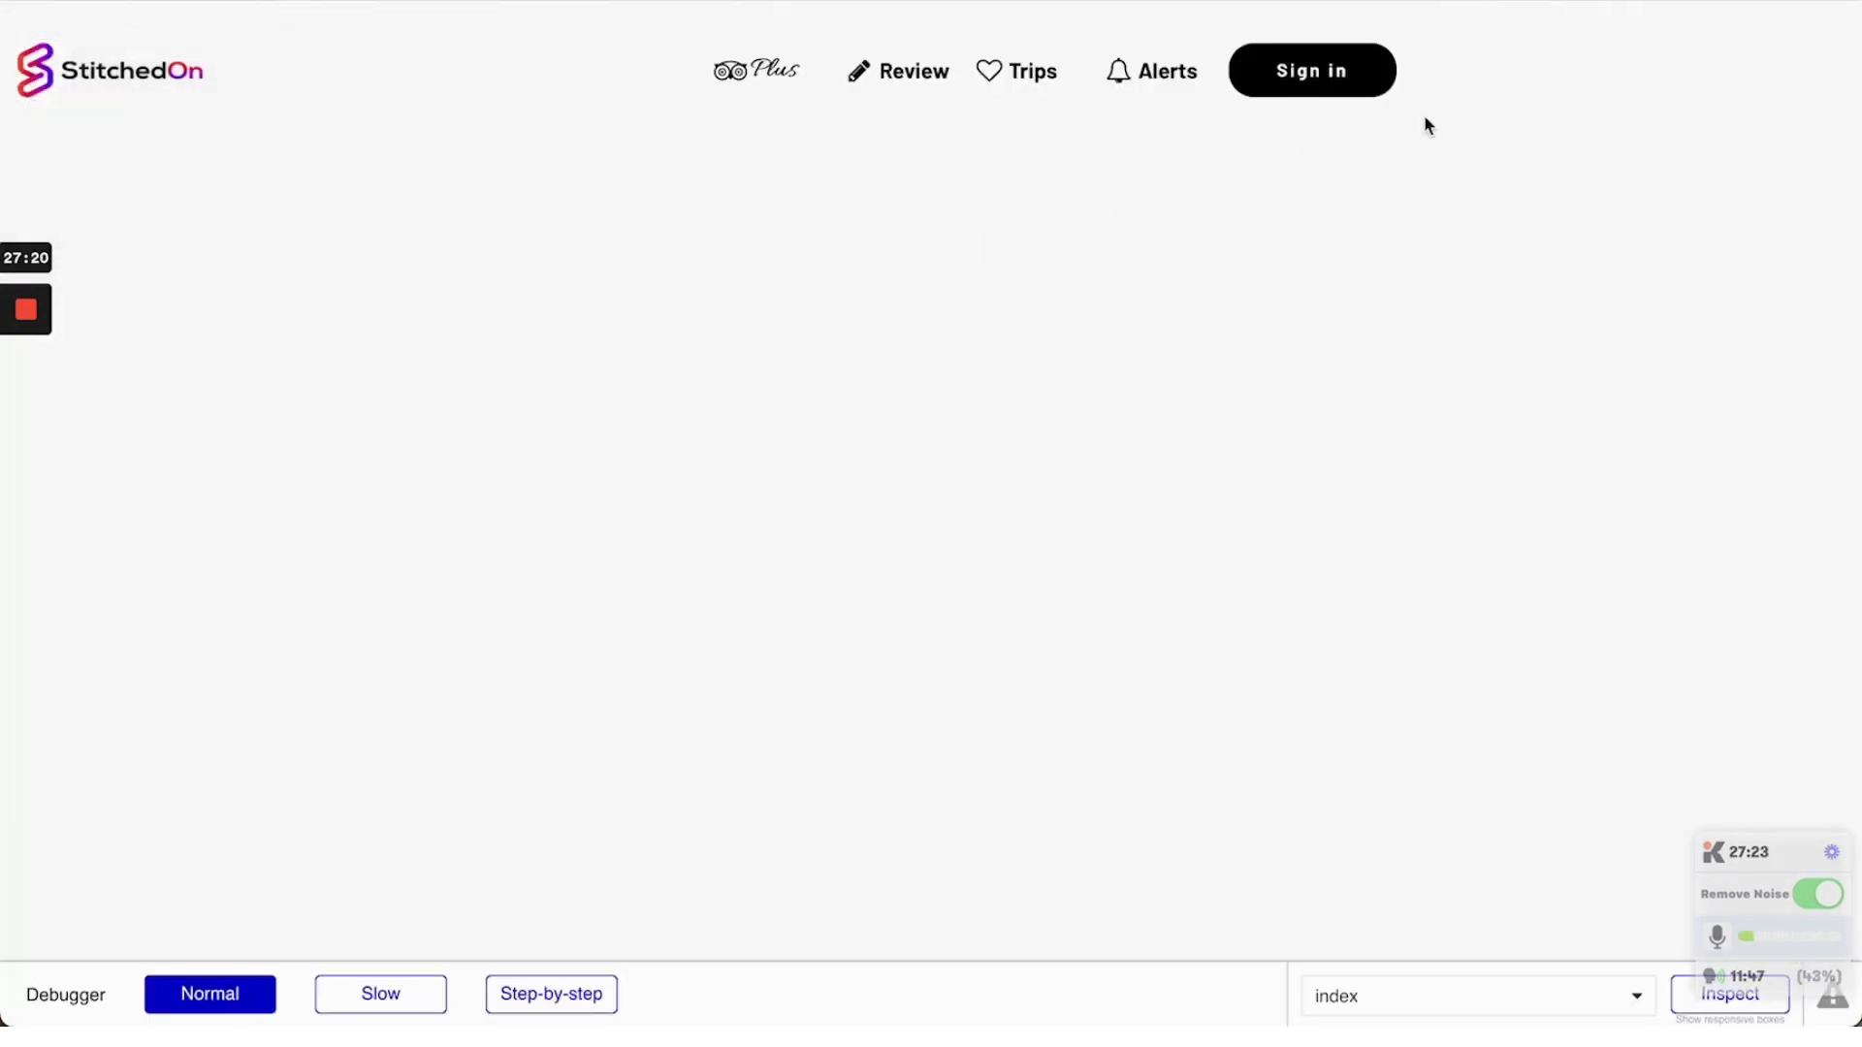
{"action": "left_click", "coordinate": [310, 3]}
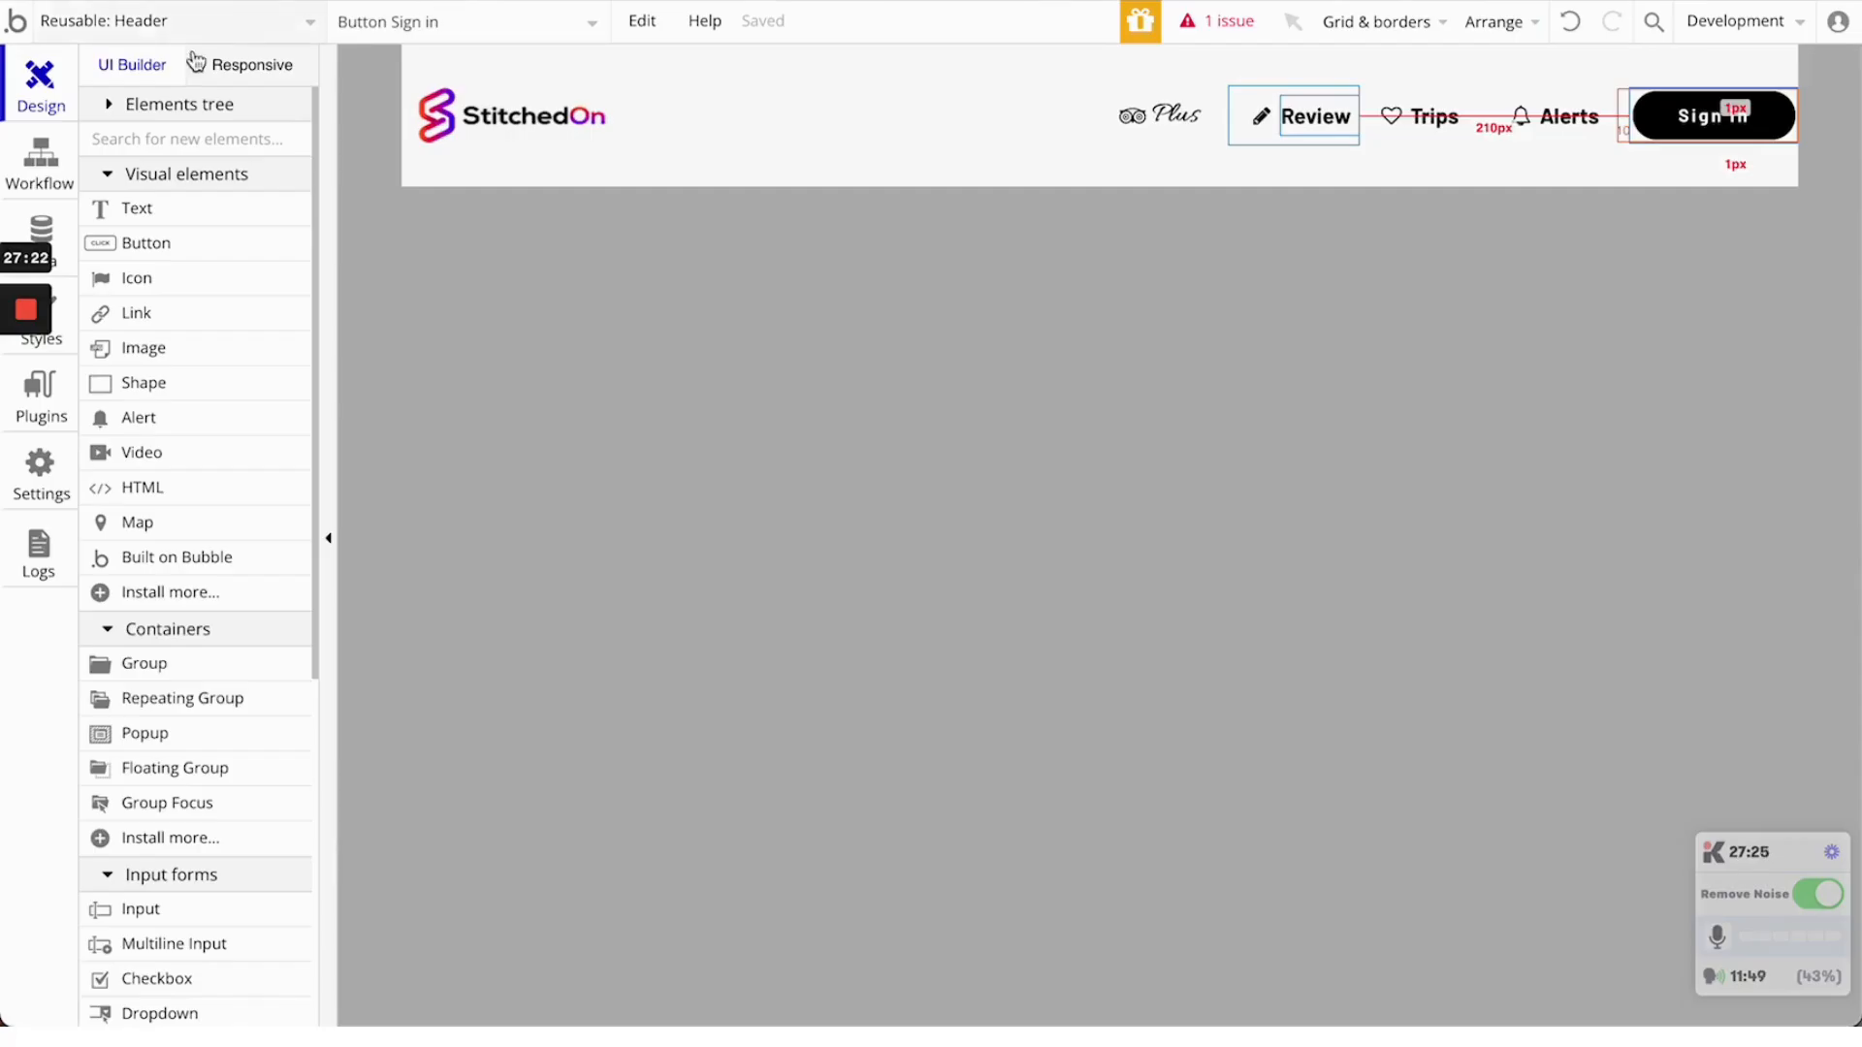
Test the header in the responsive view by narrowing the page and applying the 320 px preset
{"action": "left_click", "coordinate": [255, 66]}
{"action": "left_click_drag", "start_coordinate": [1699, 104], "coordinate": [716, 112]}
{"action": "left_click", "coordinate": [958, 75]}
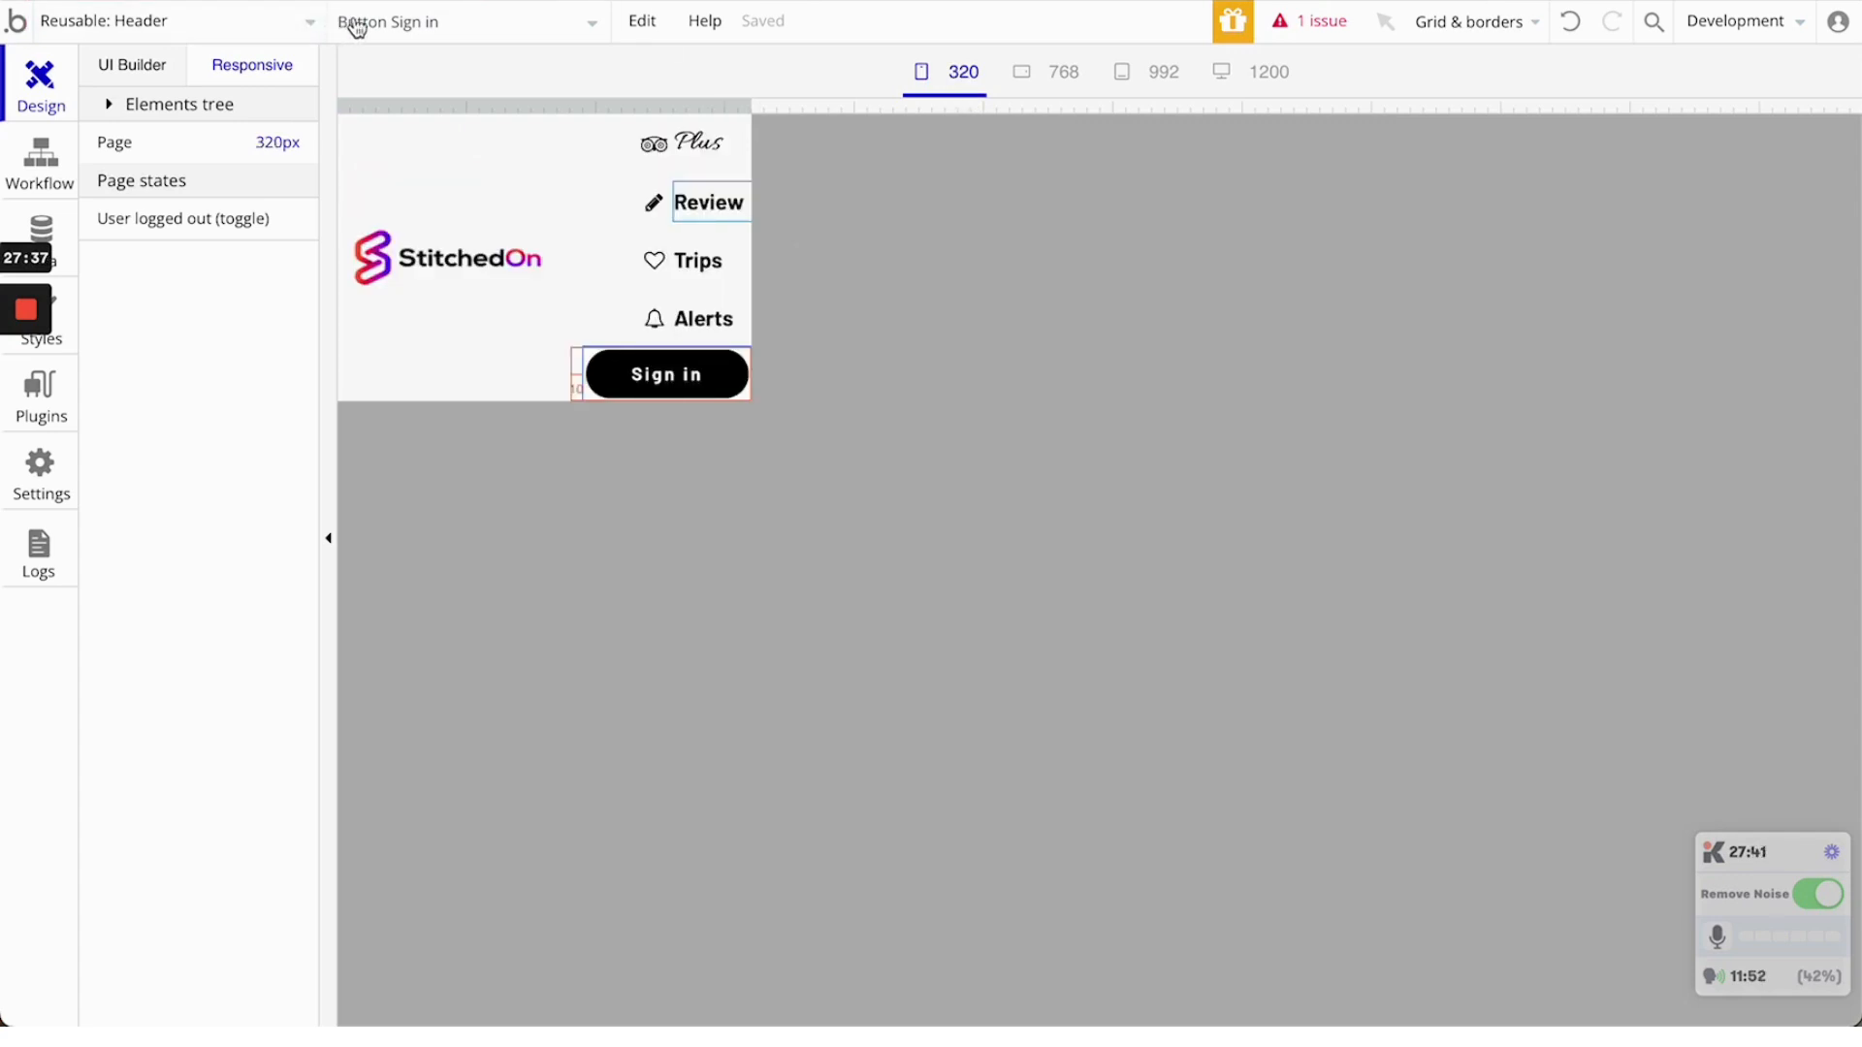
Check the Logo Image's page-width condition against the header layout at the 320 px preset
{"action": "left_click", "coordinate": [123, 68]}
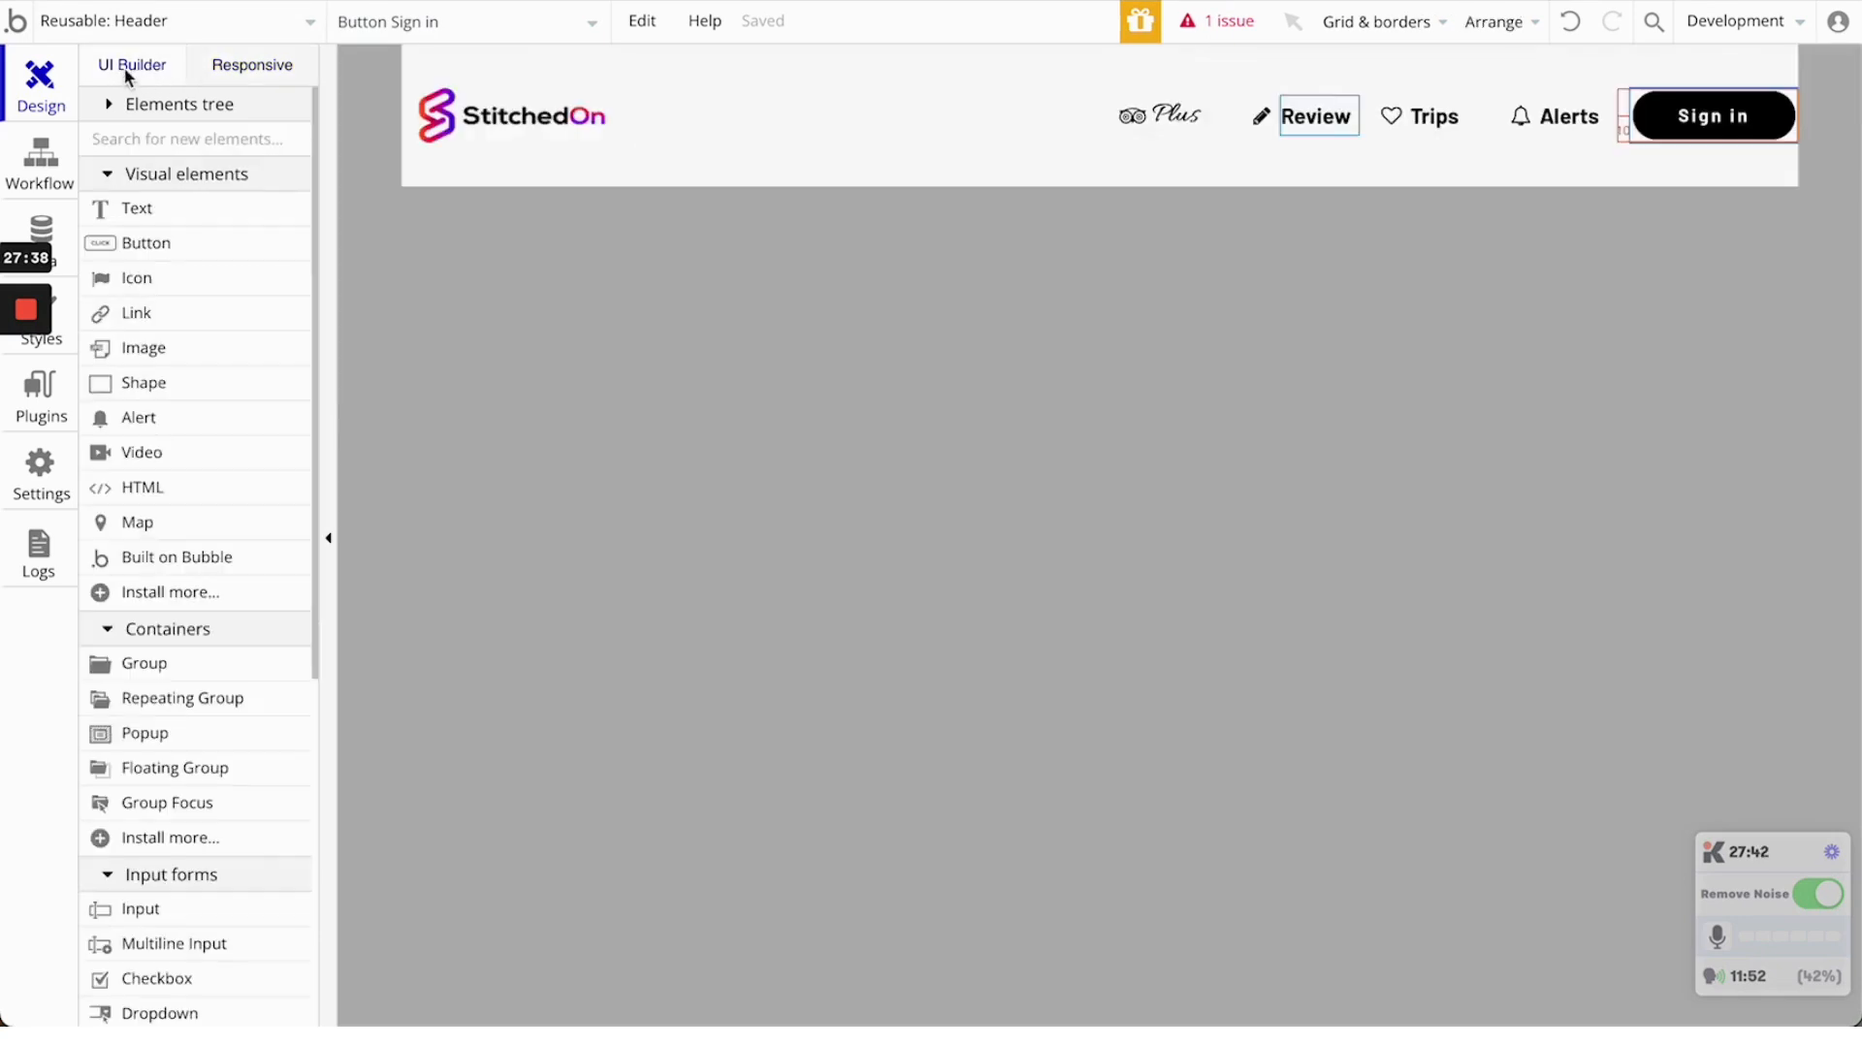
{"action": "double_click", "coordinate": [551, 121]}
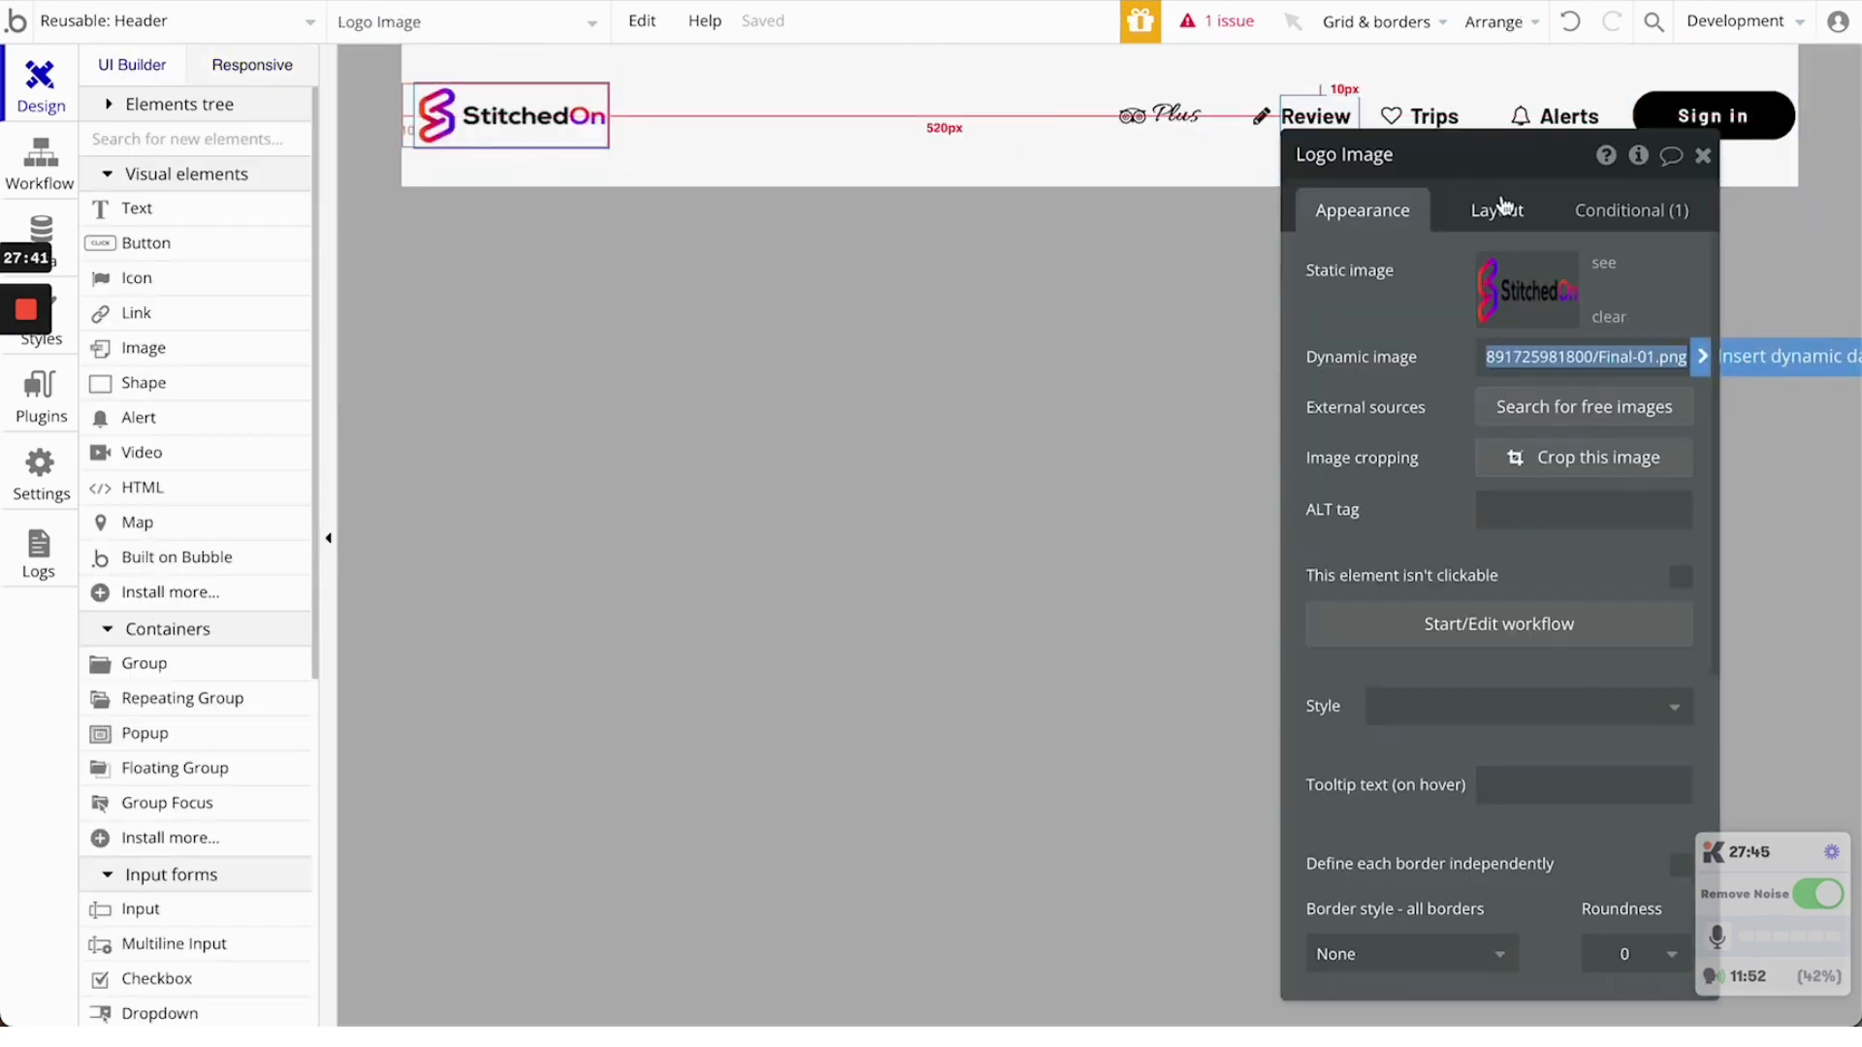
{"action": "left_click", "coordinate": [1625, 208]}
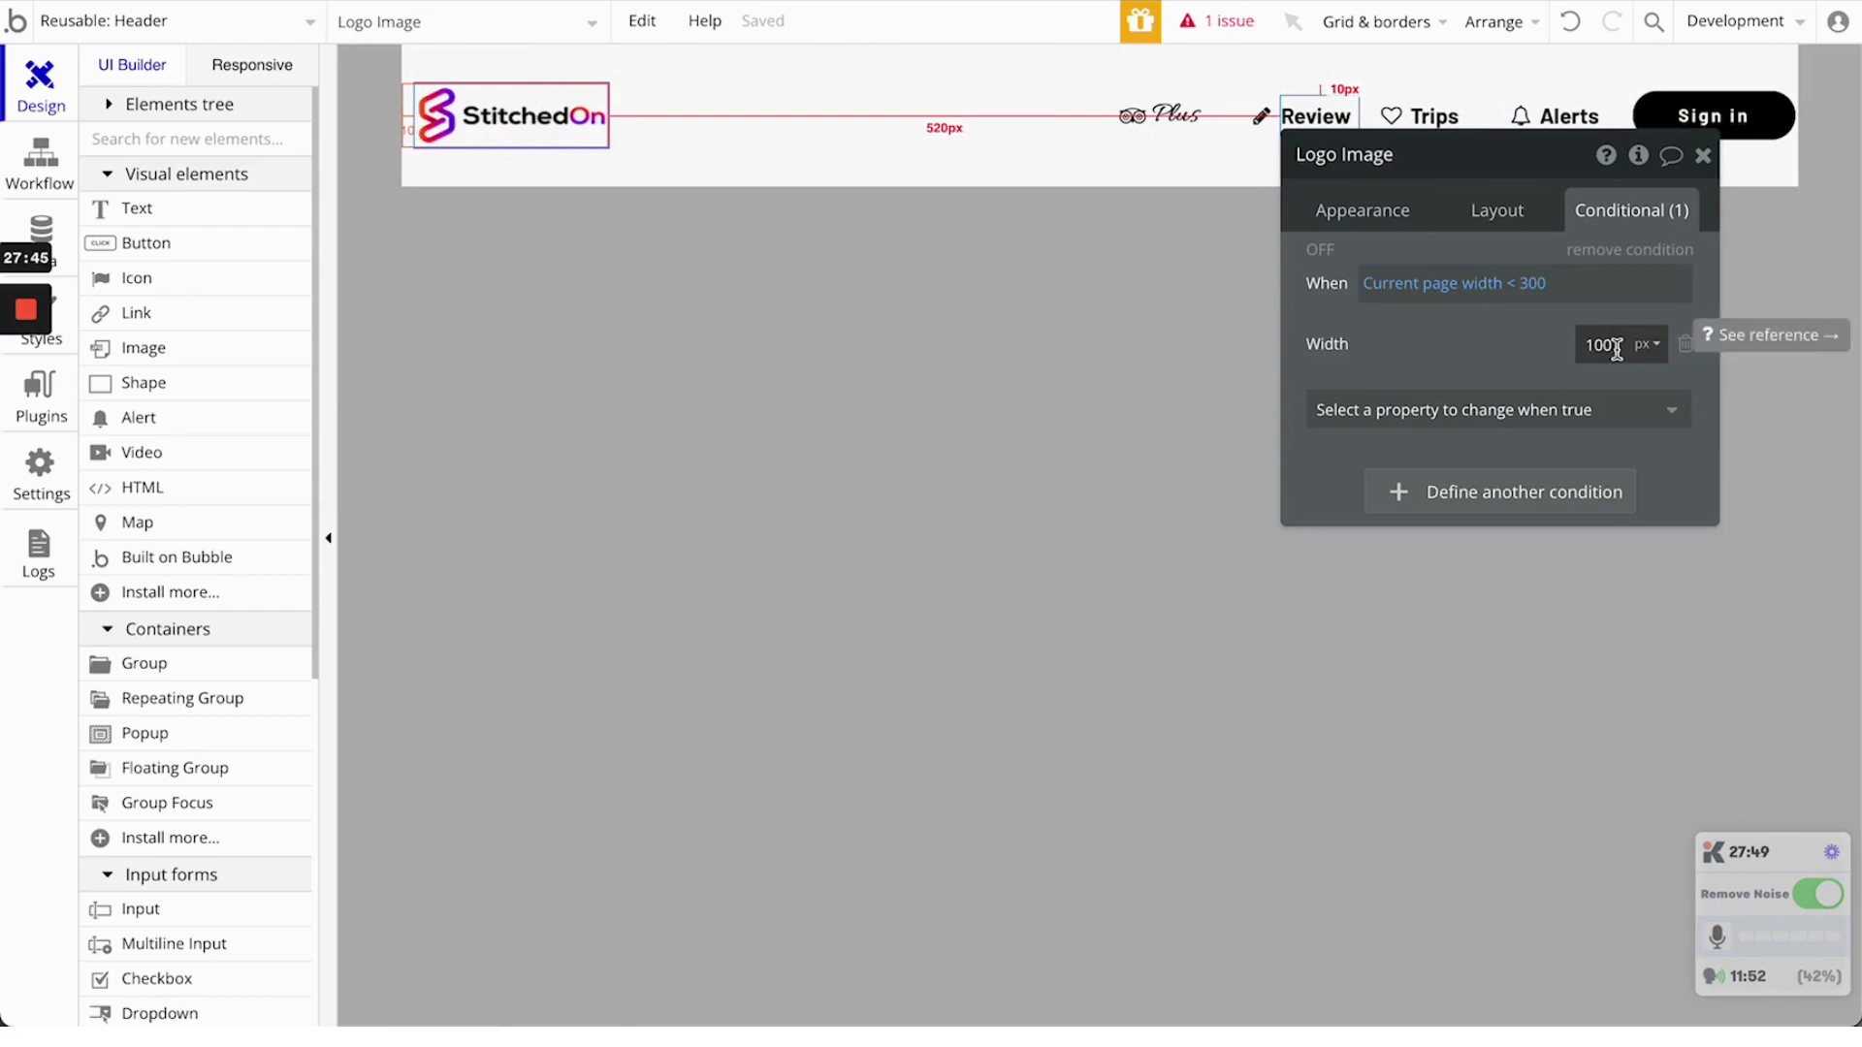
{"action": "left_click", "coordinate": [1528, 289]}
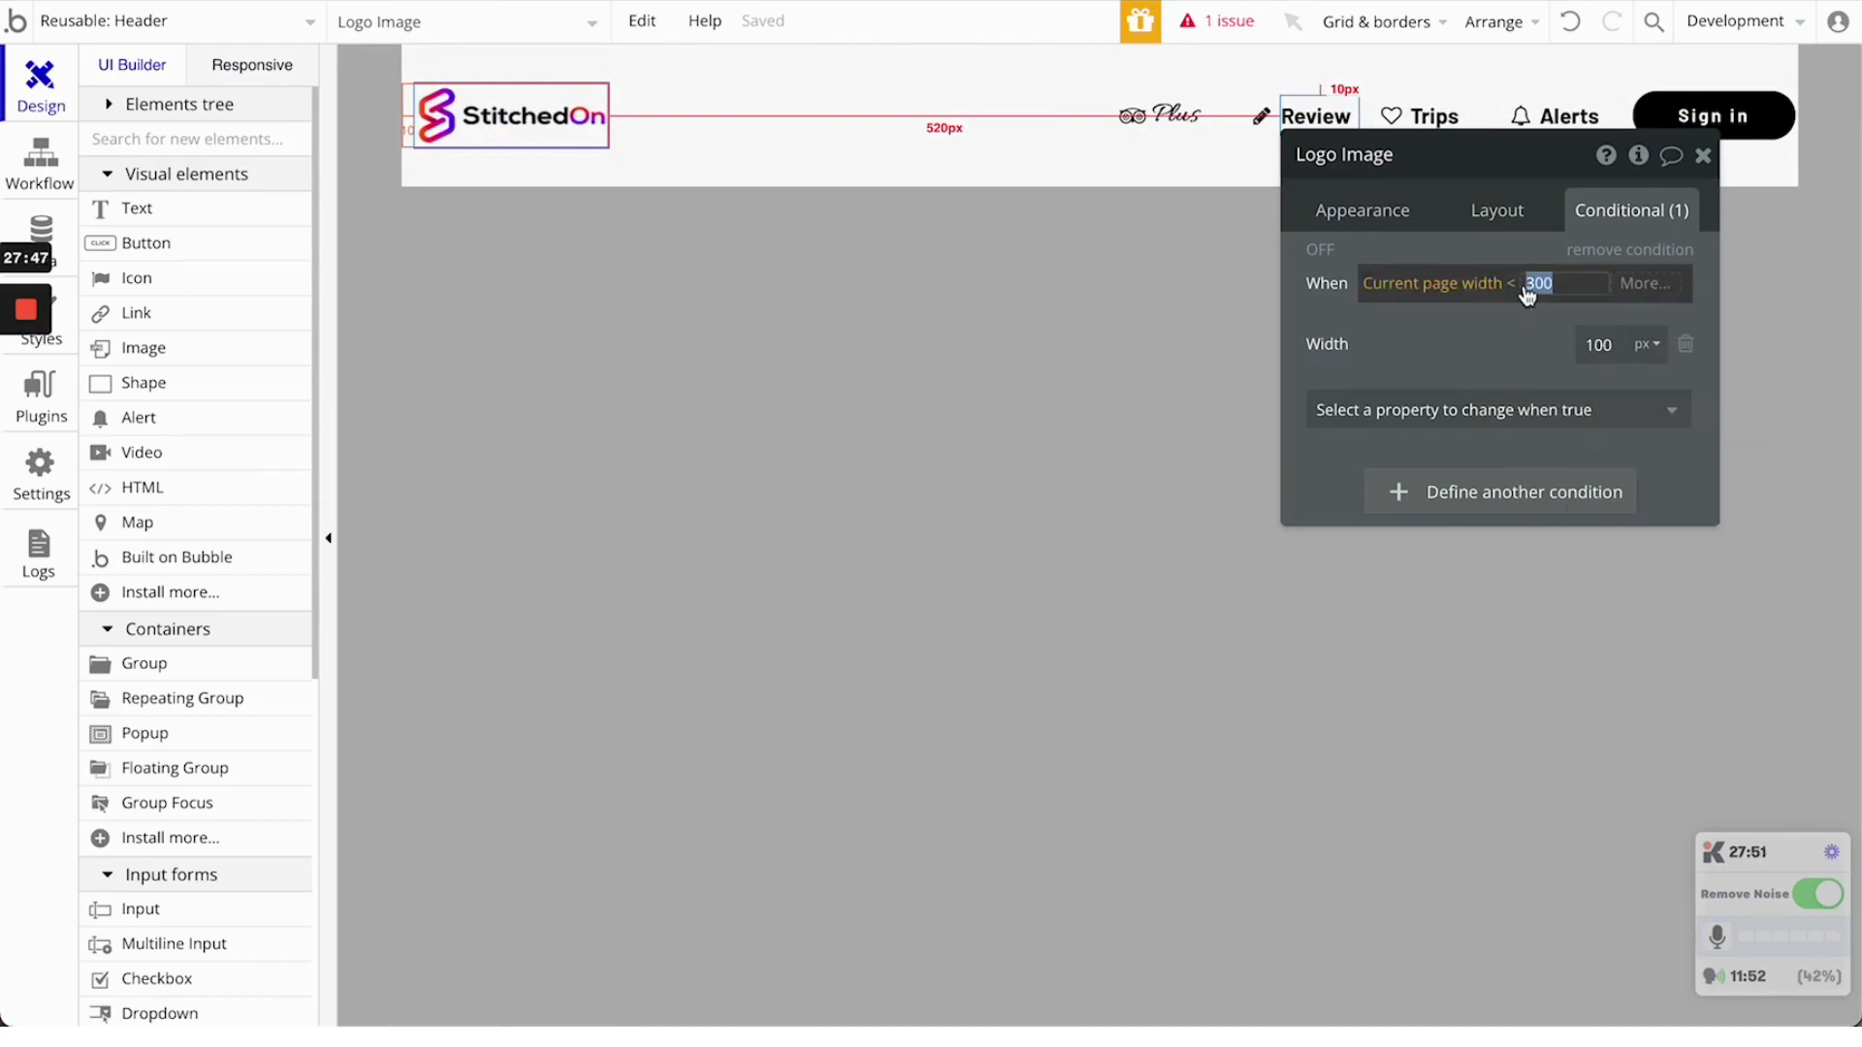
{"action": "left_click", "coordinate": [230, 70]}
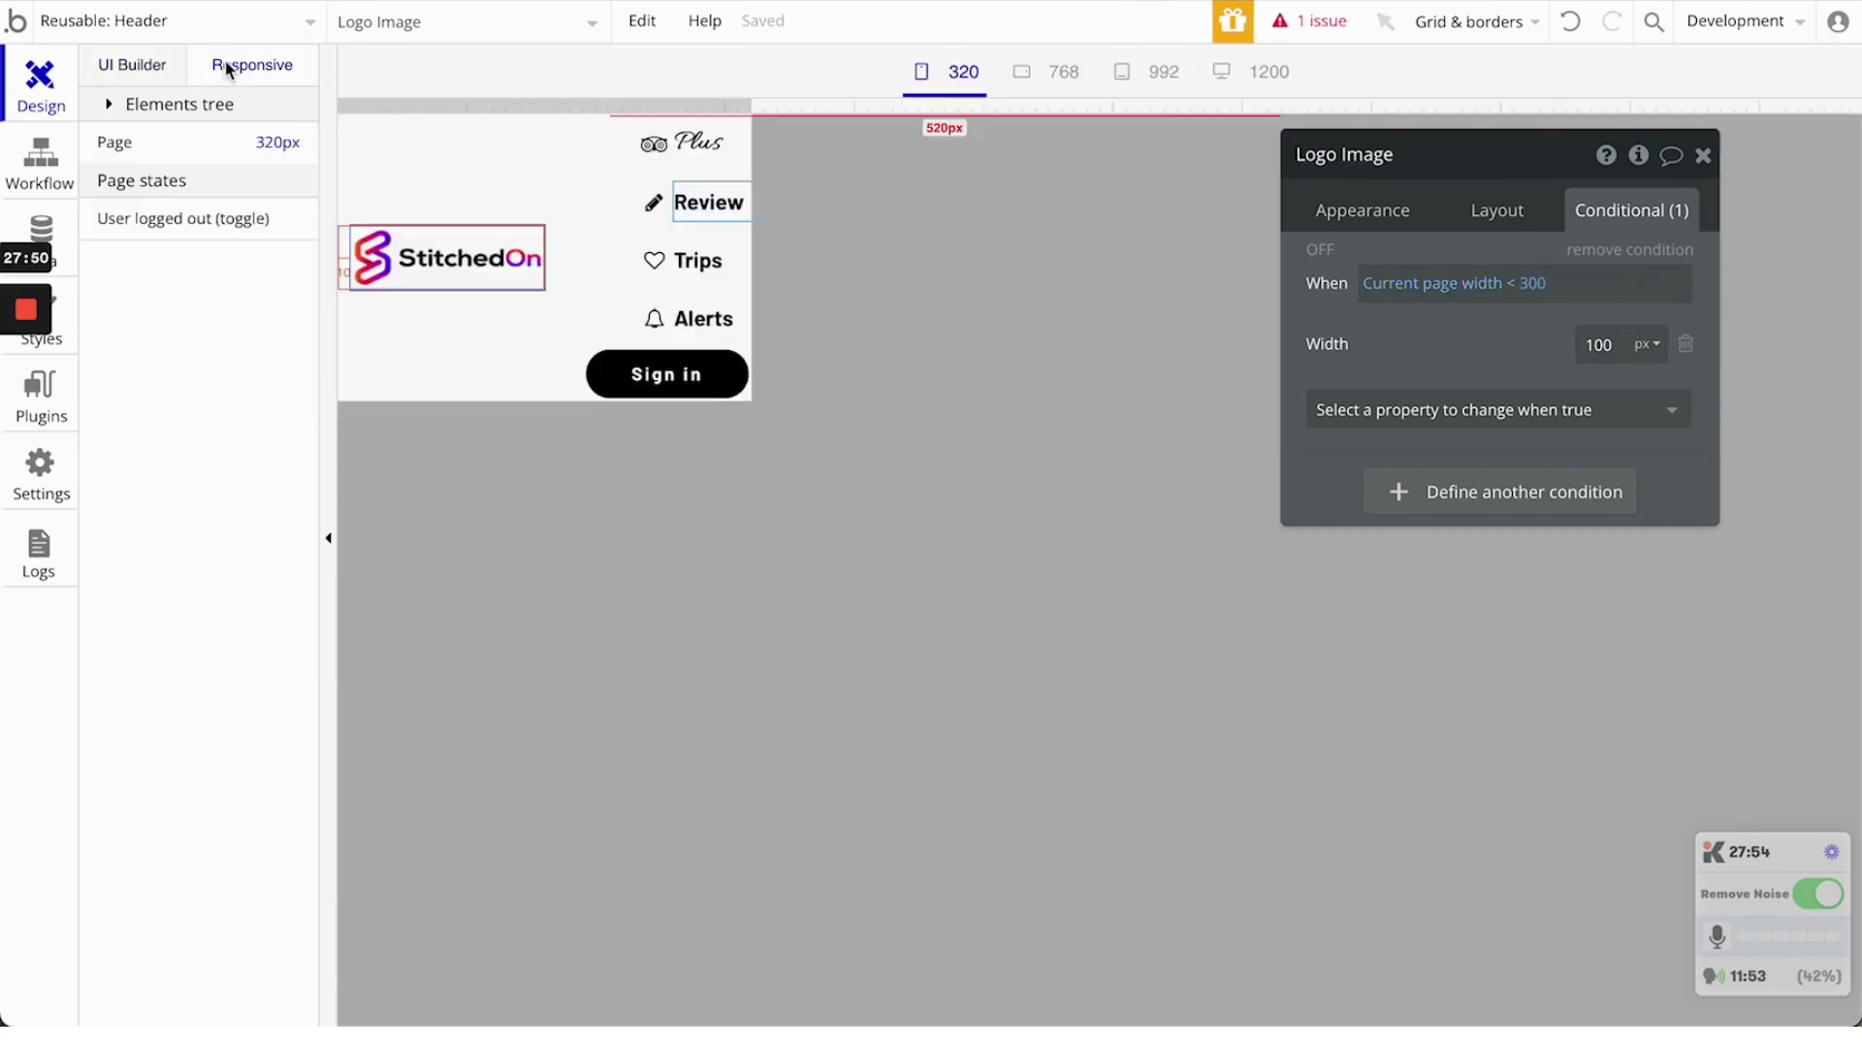
Set the Logo Image's condition to apply when the current page width is less than 400
{"action": "left_click", "coordinate": [146, 68]}
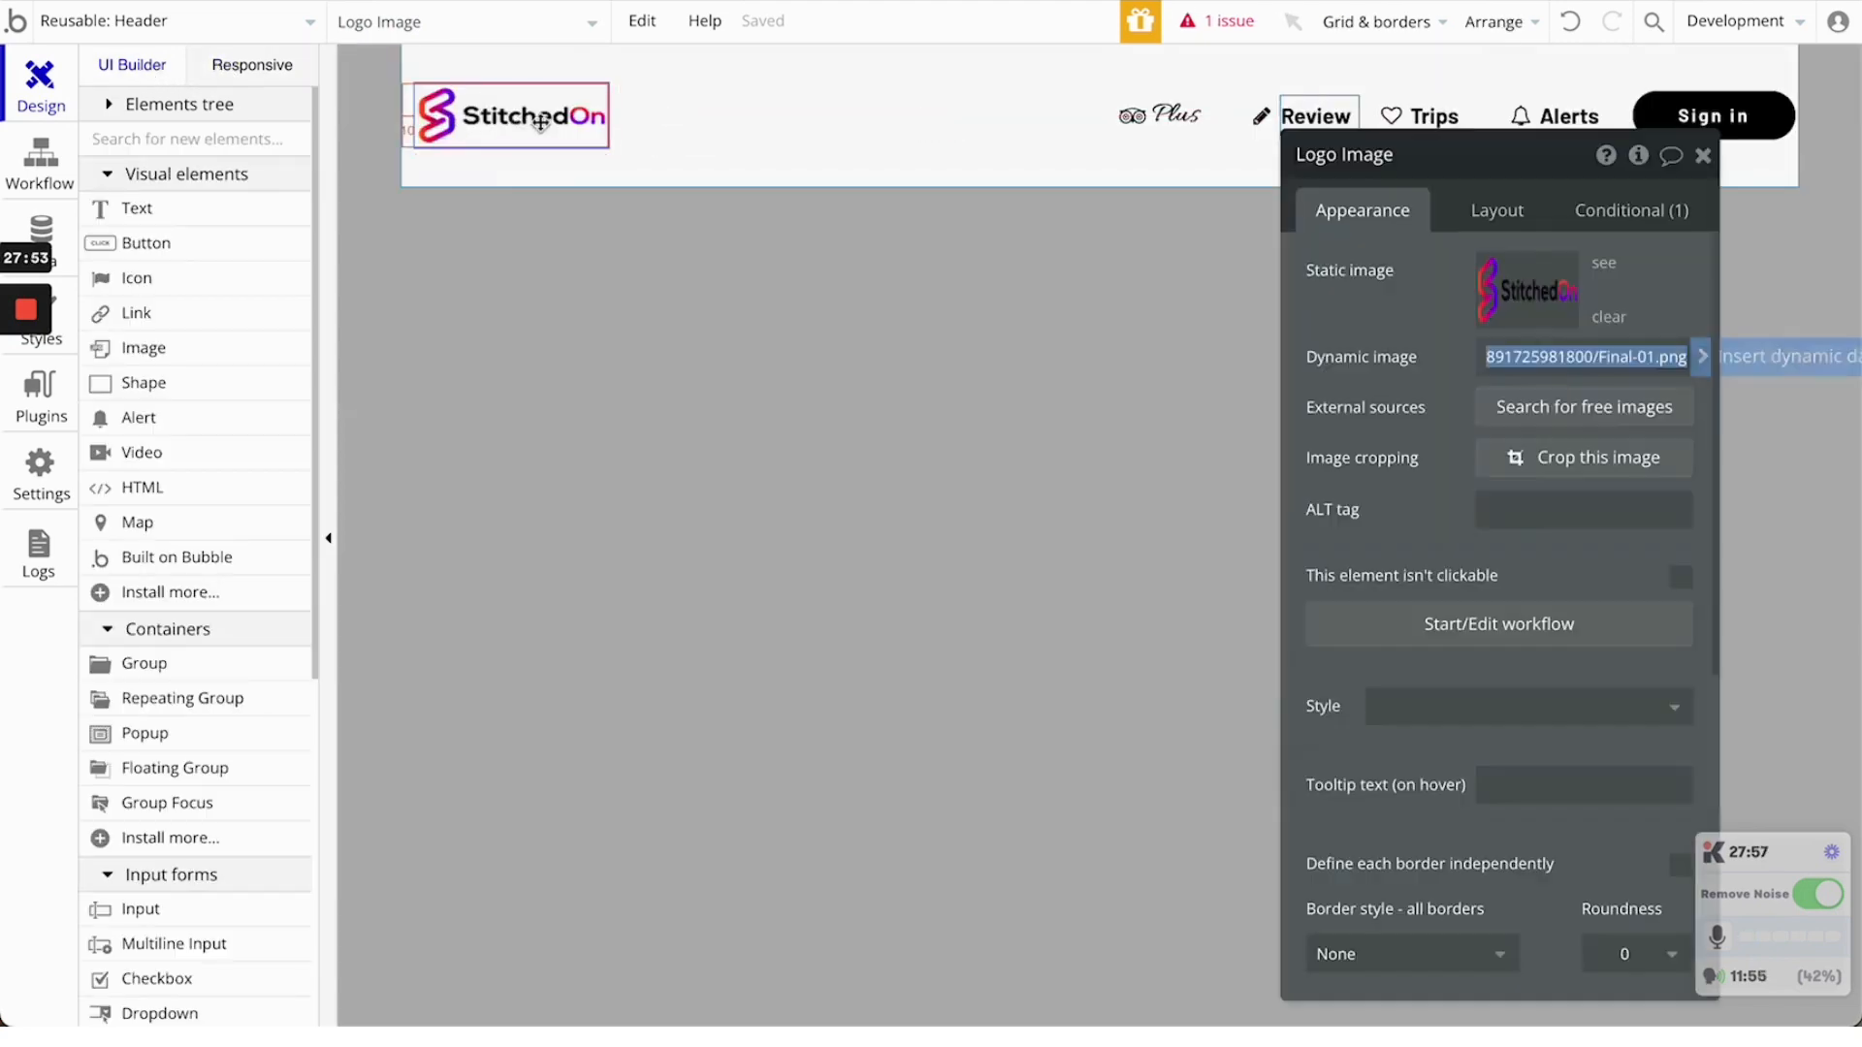
{"action": "double_click", "coordinate": [511, 117]}
{"action": "left_click", "coordinate": [1680, 223]}
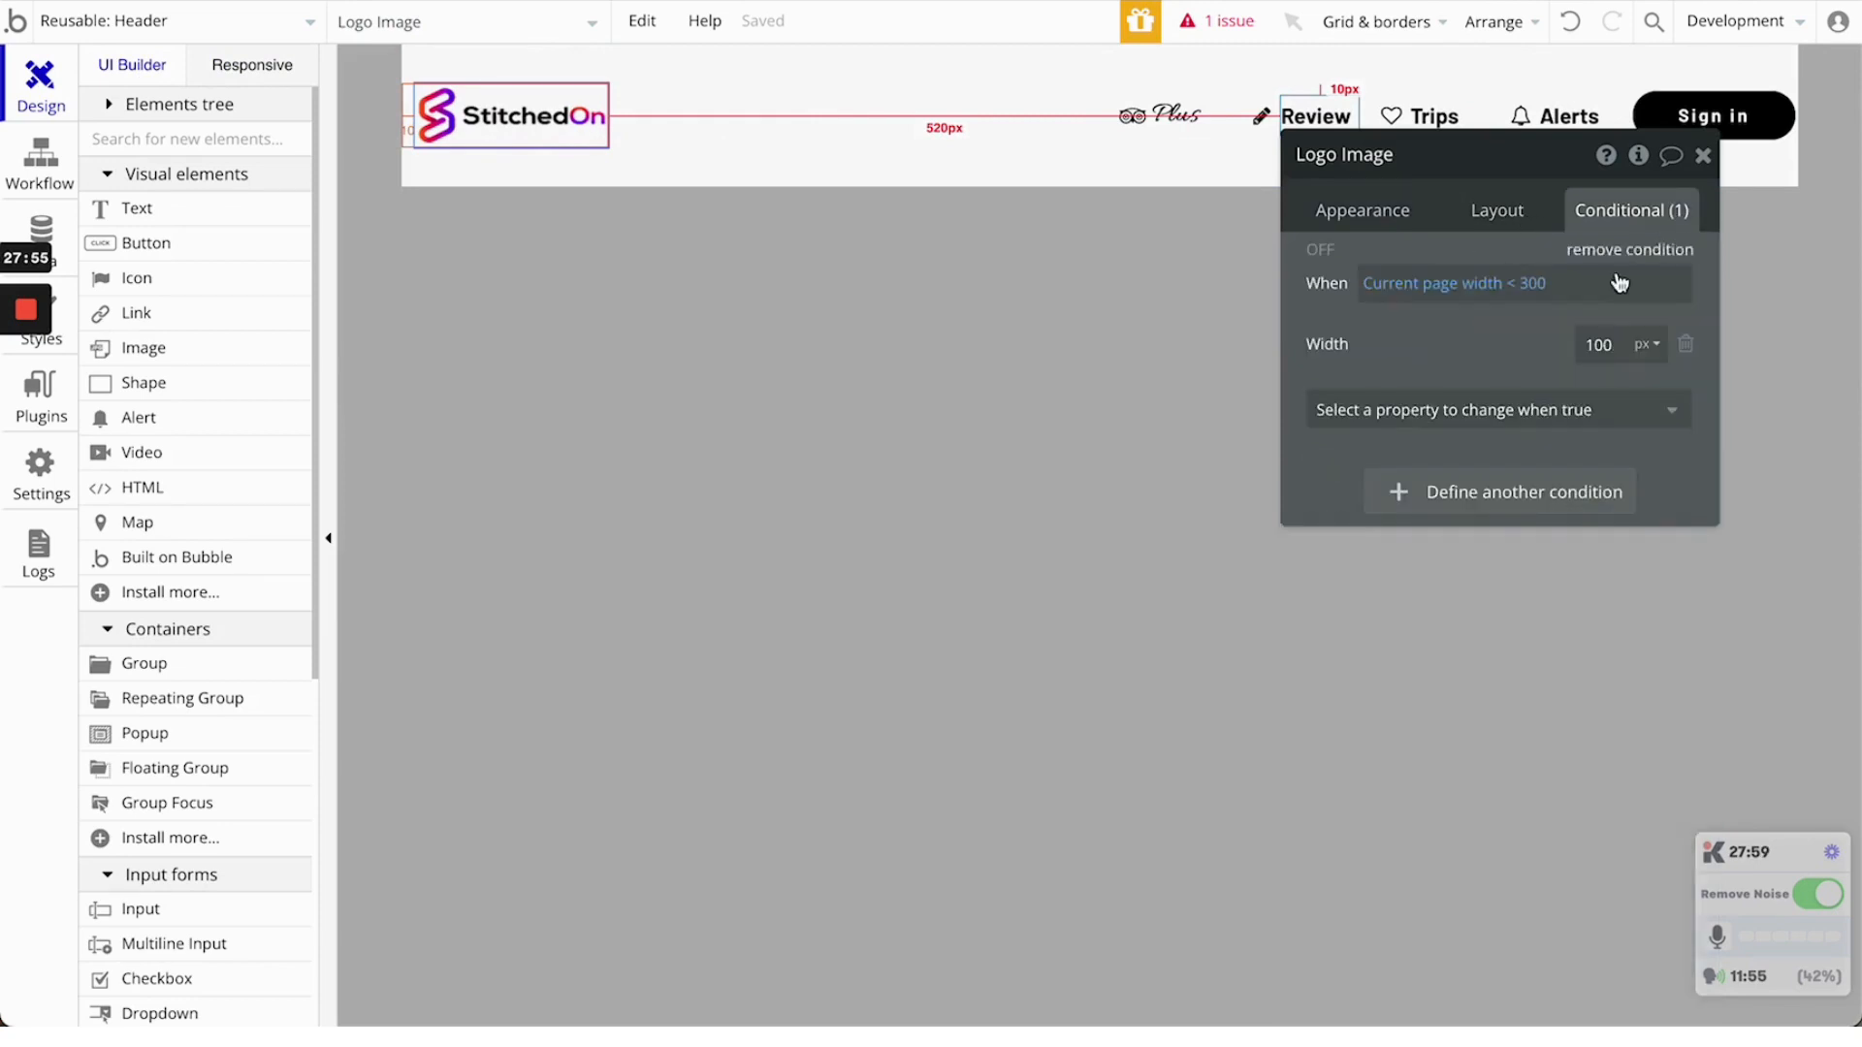
{"action": "double_click", "coordinate": [1536, 286]}
{"action": "type", "text": "40"}
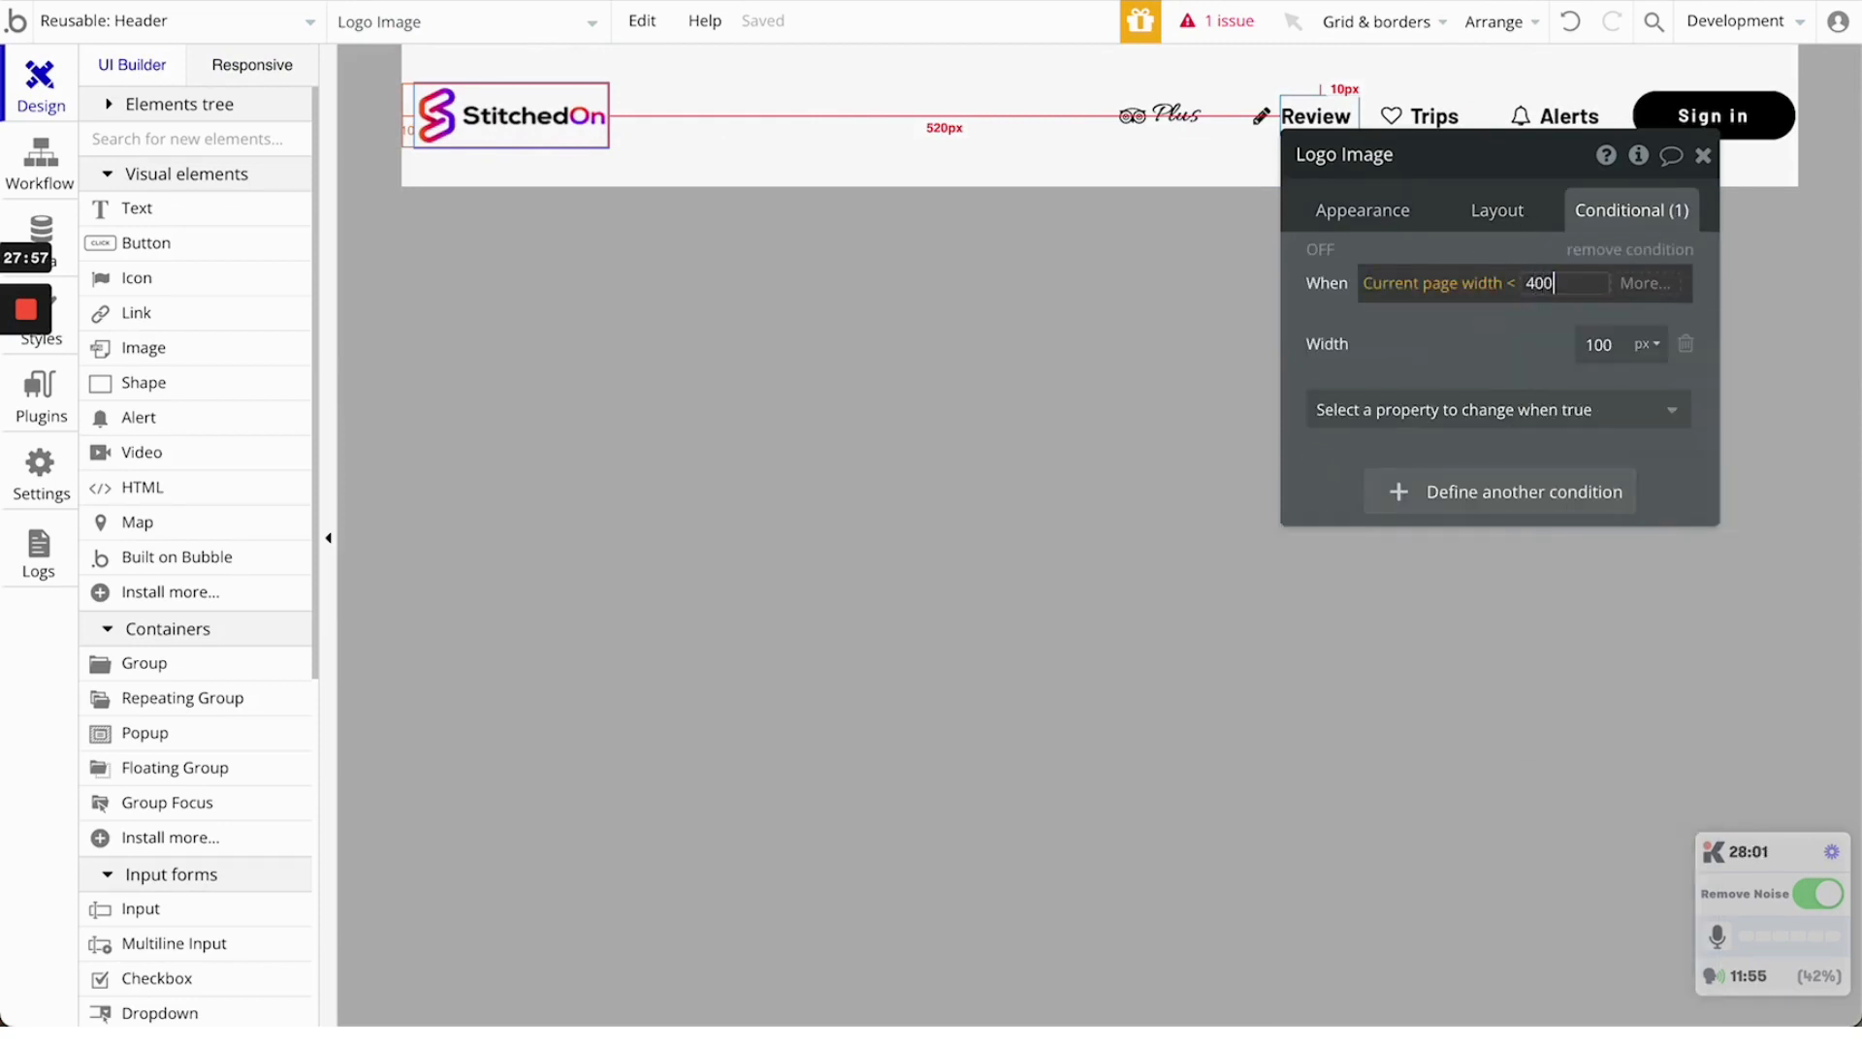
{"action": "type", "text": "0"}
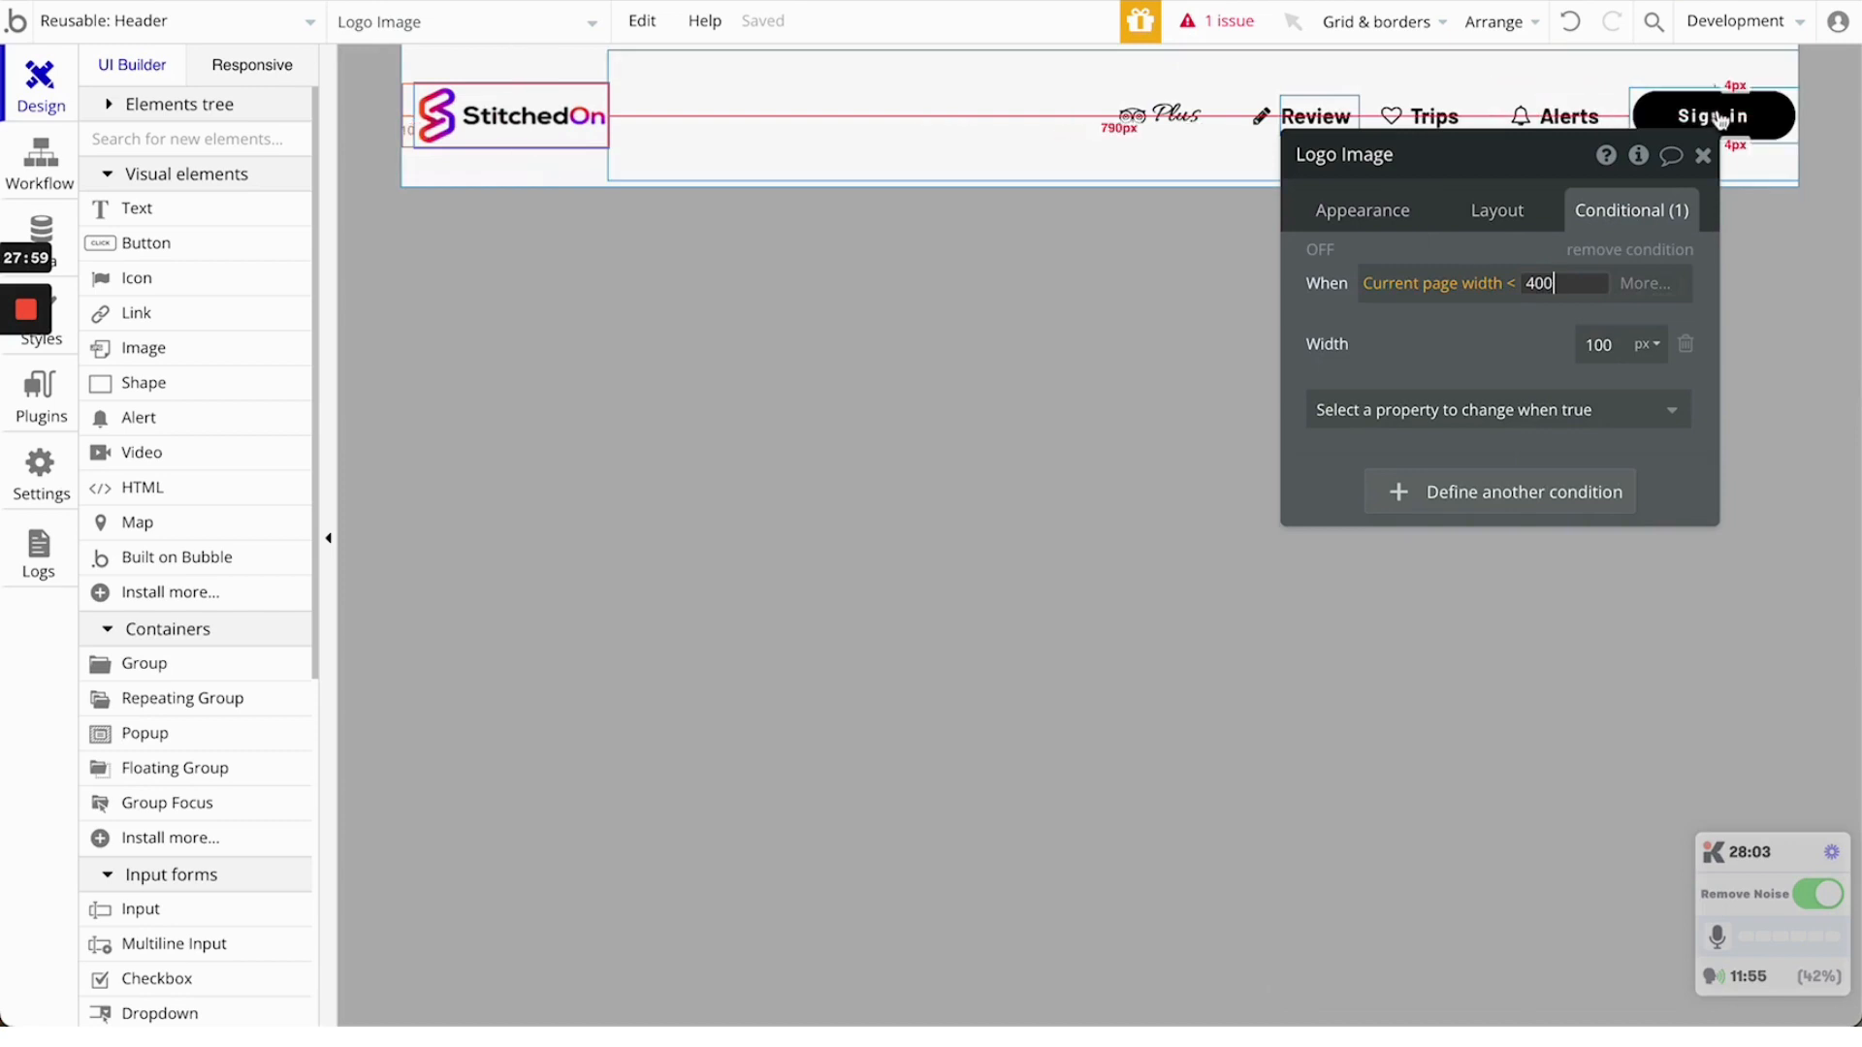
Set the Sign in button's page-width condition to less than 400
{"action": "left_click", "coordinate": [1716, 116]}
{"action": "double_click", "coordinate": [1539, 593]}
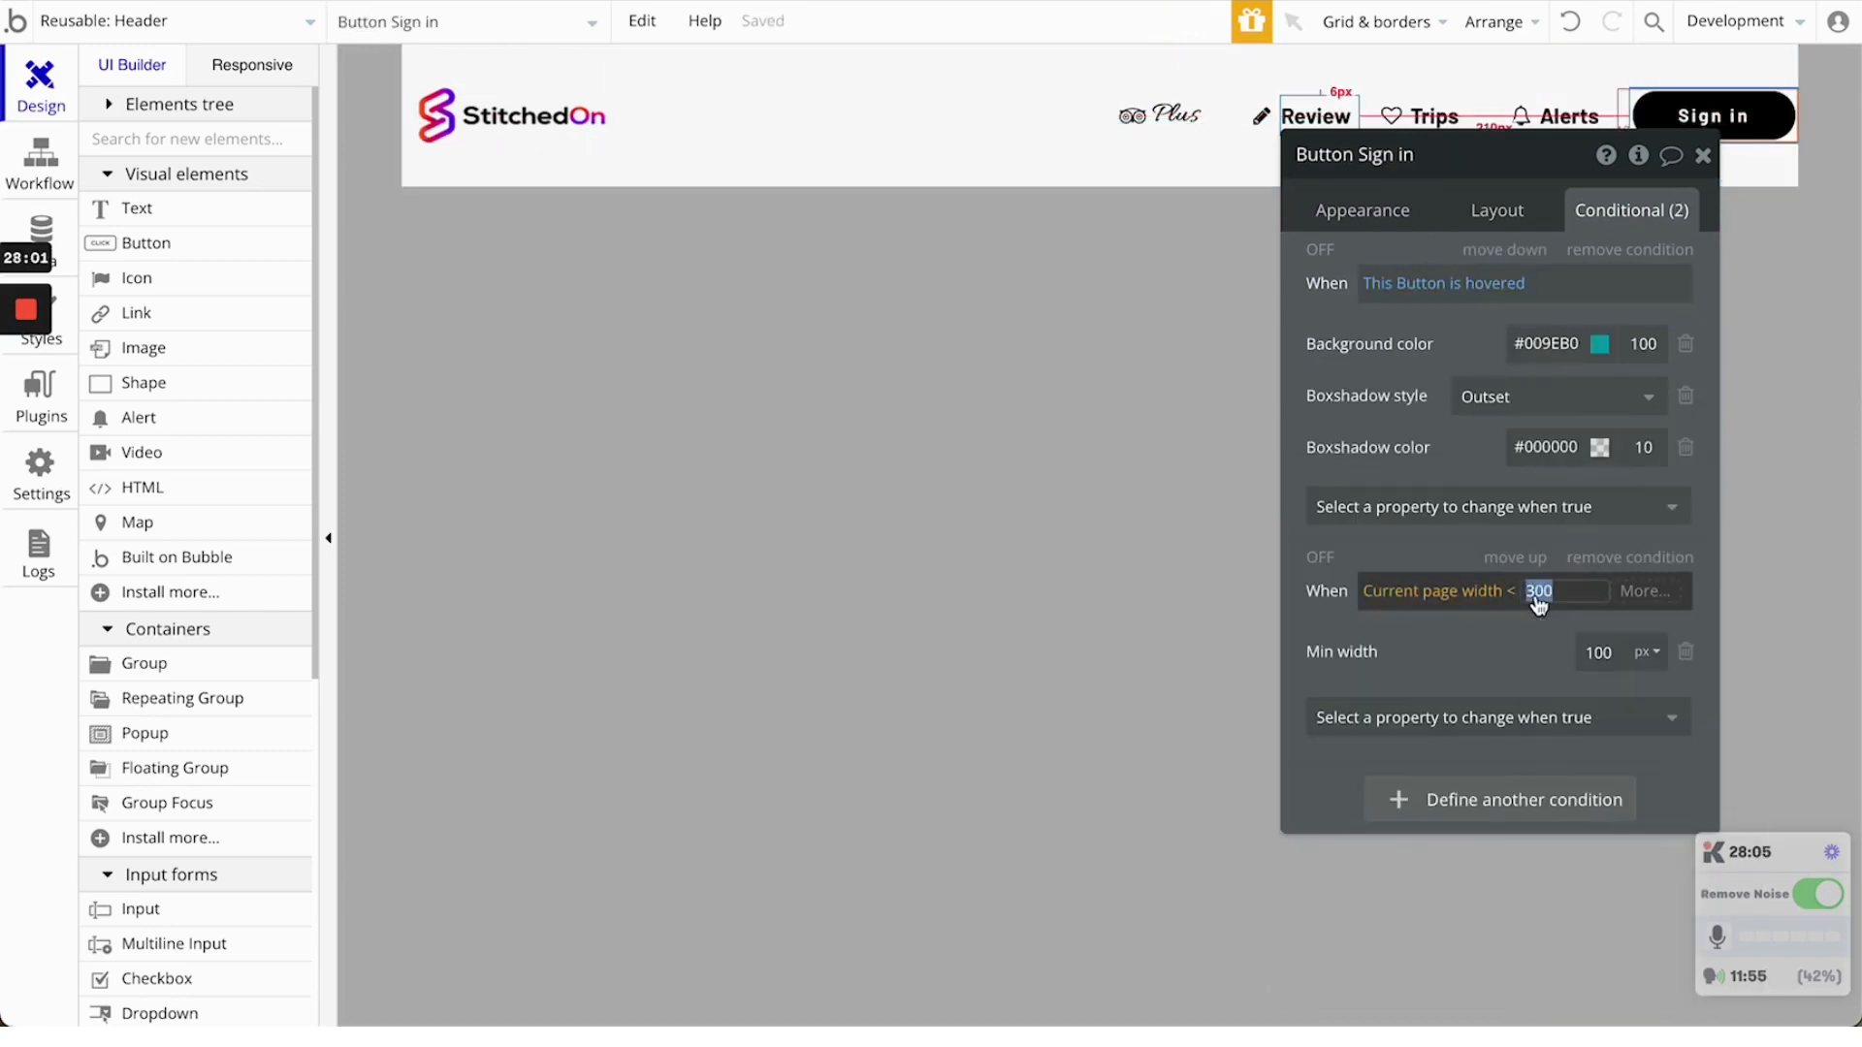
{"action": "type", "text": "400"}
{"action": "left_click", "coordinate": [1509, 656]}
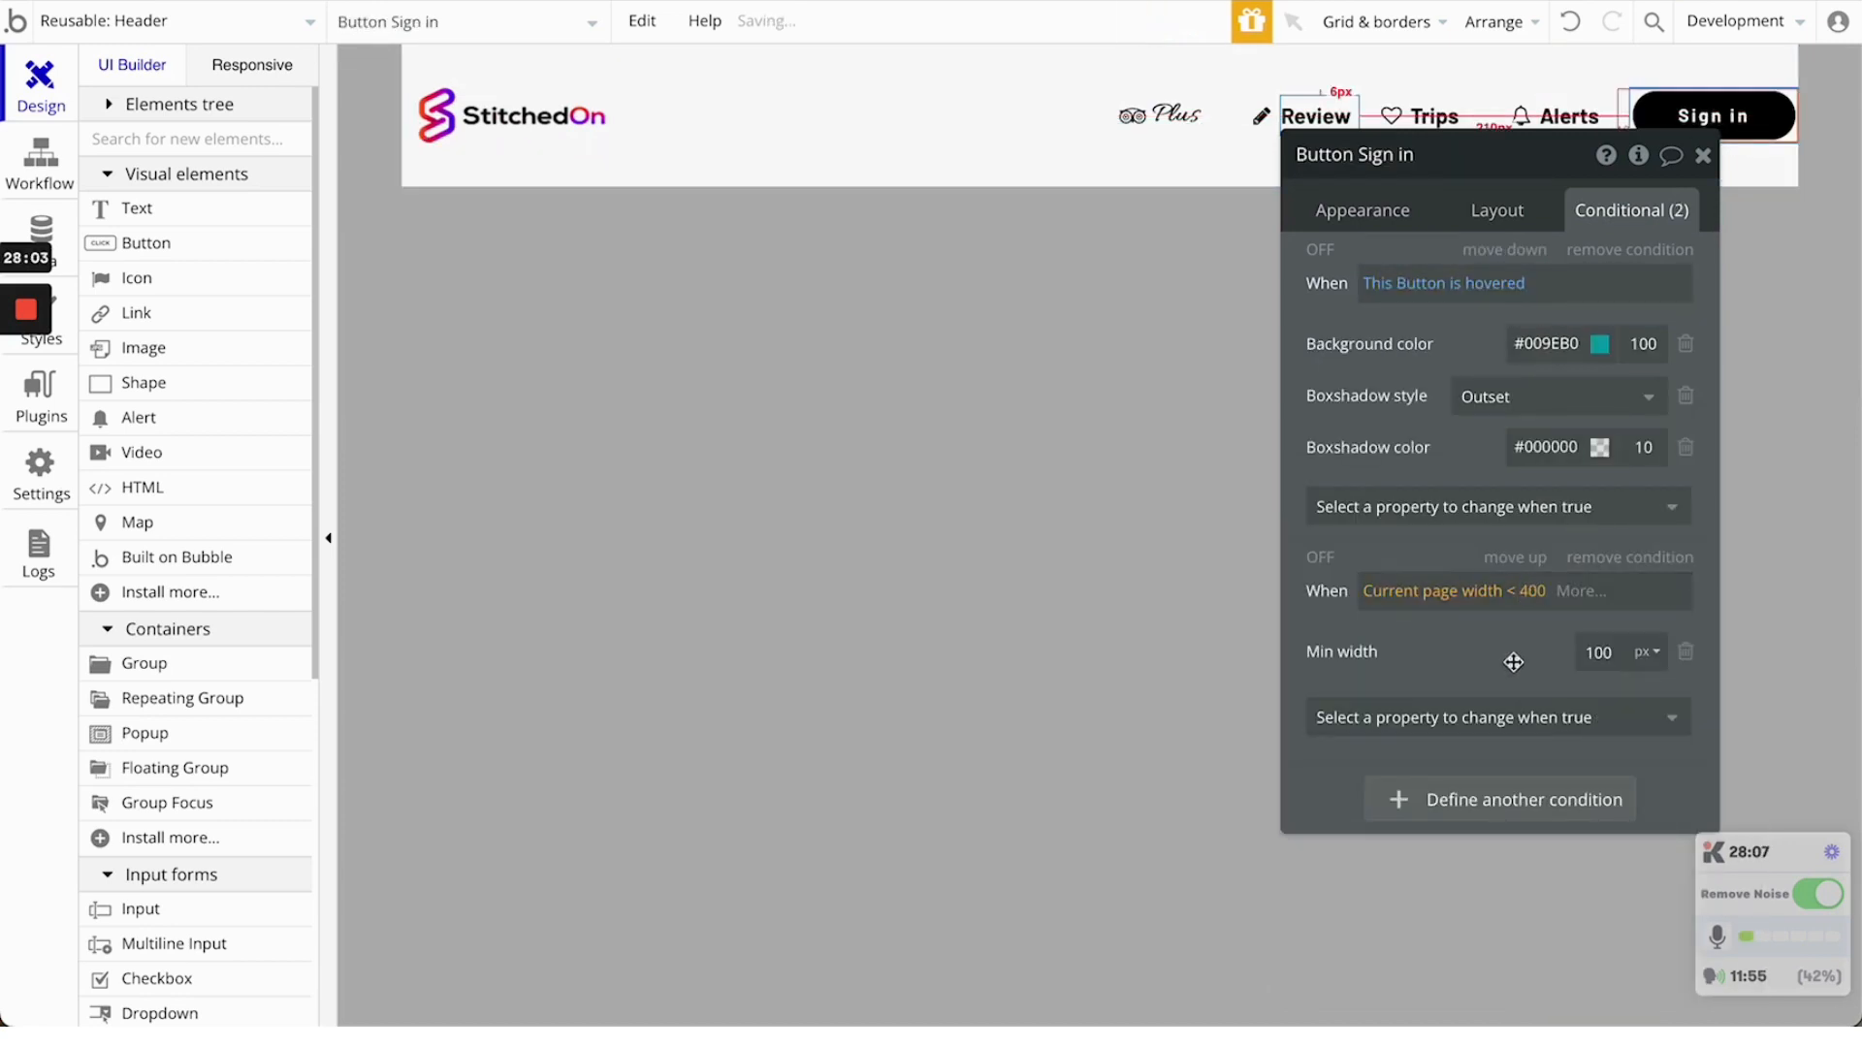
Set the page-width conditions of the Plus Button Group and the Review Button Group to less than 400
{"action": "left_click", "coordinate": [1195, 100]}
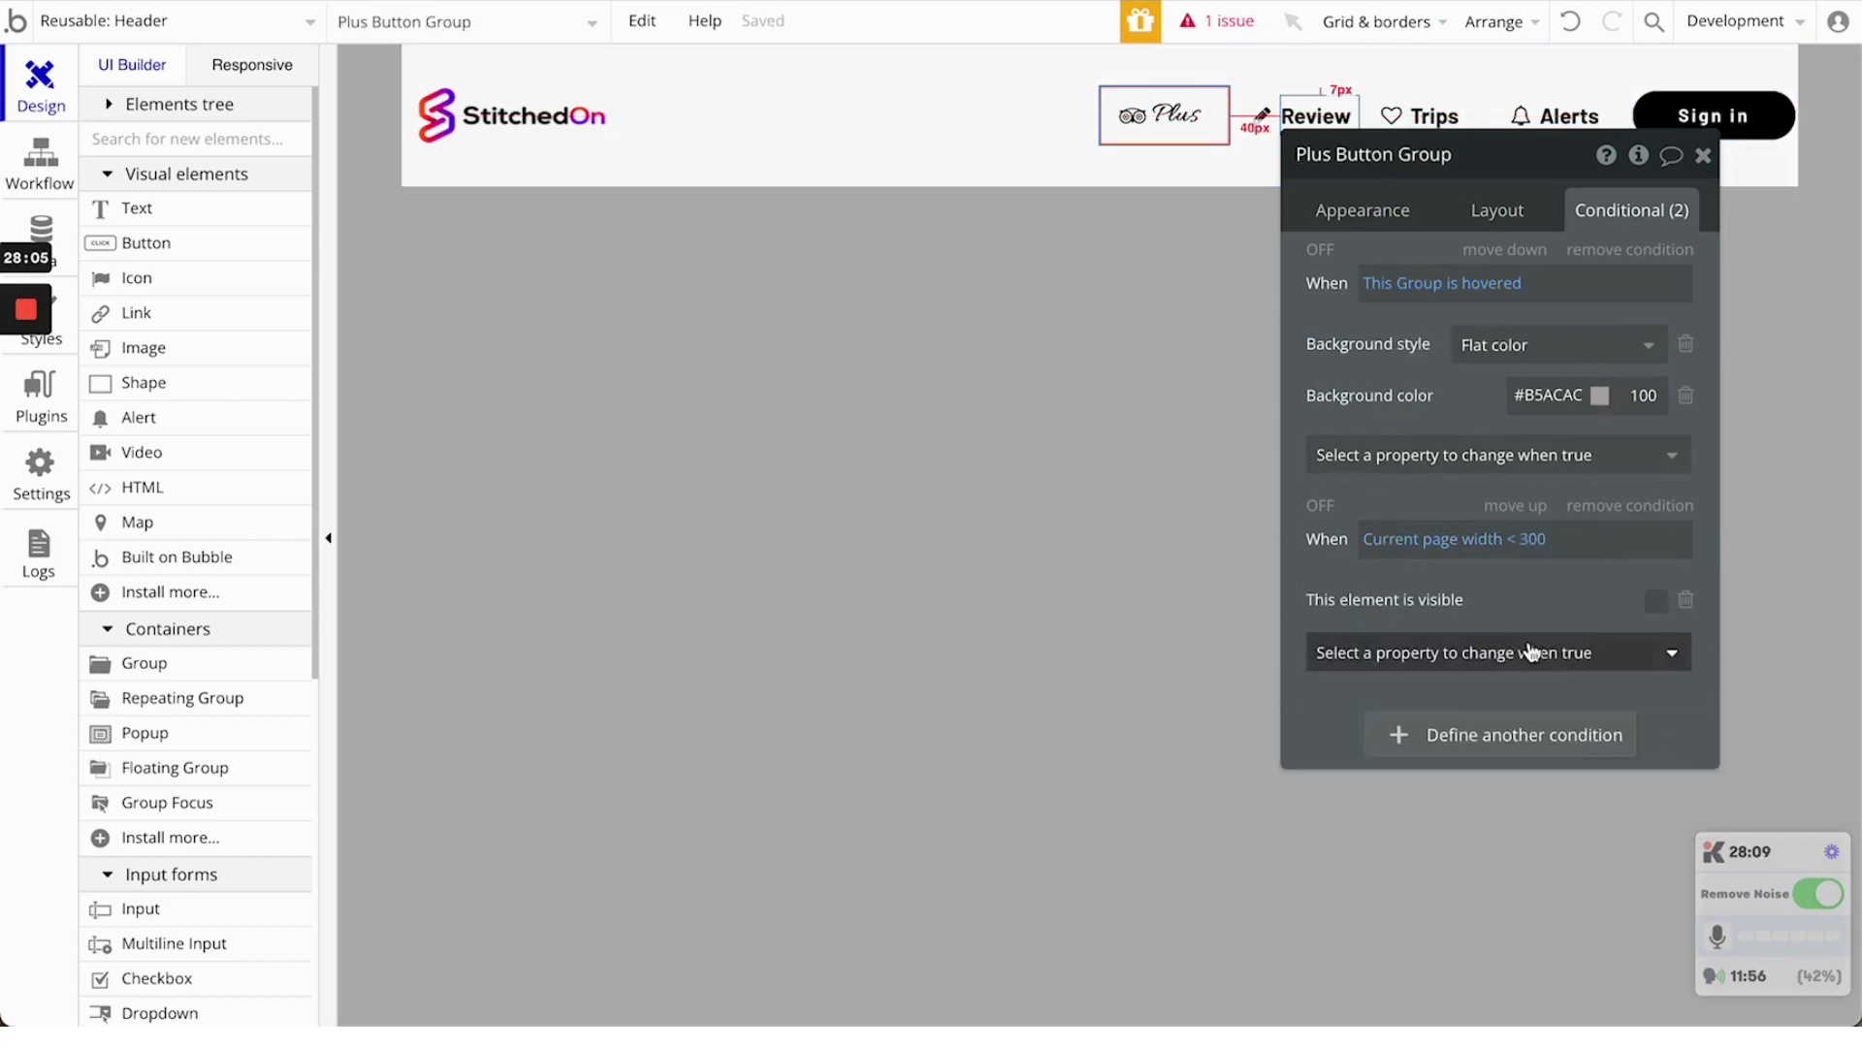
{"action": "double_click", "coordinate": [1536, 540]}
{"action": "type", "text": "400"}
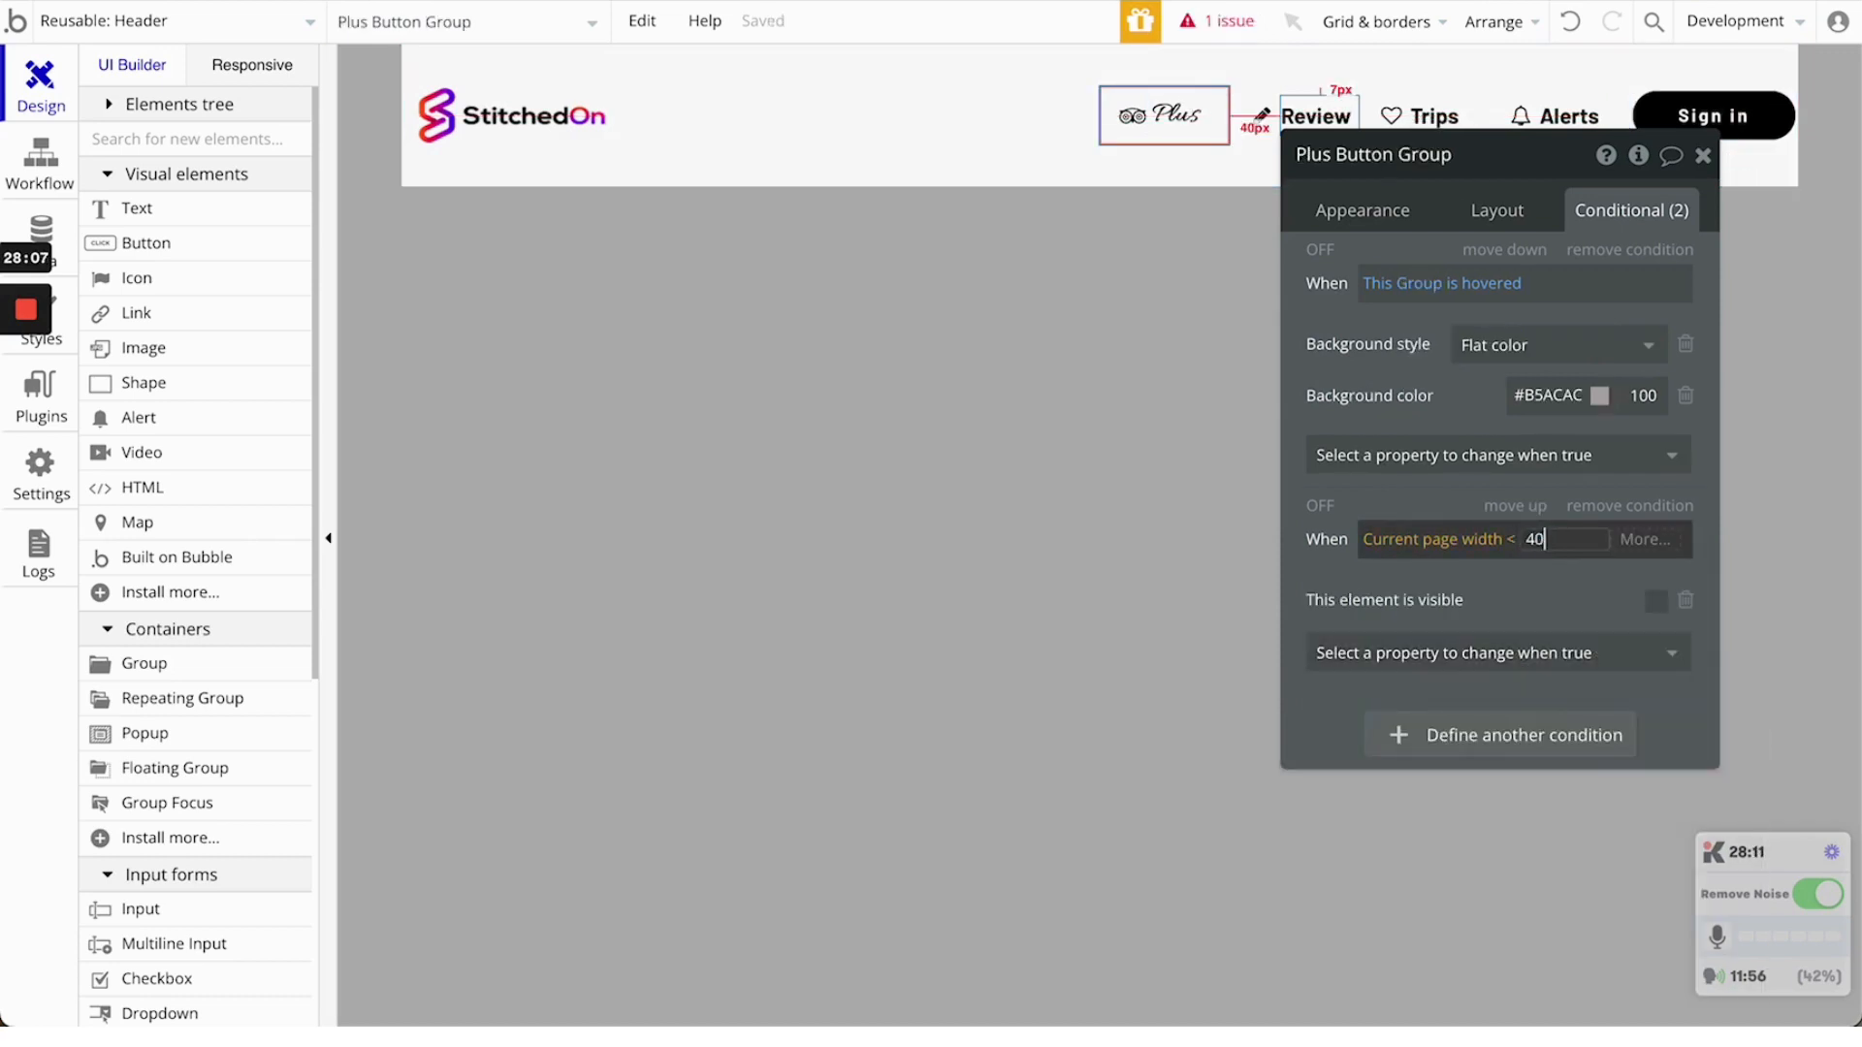
{"action": "left_click", "coordinate": [1304, 102]}
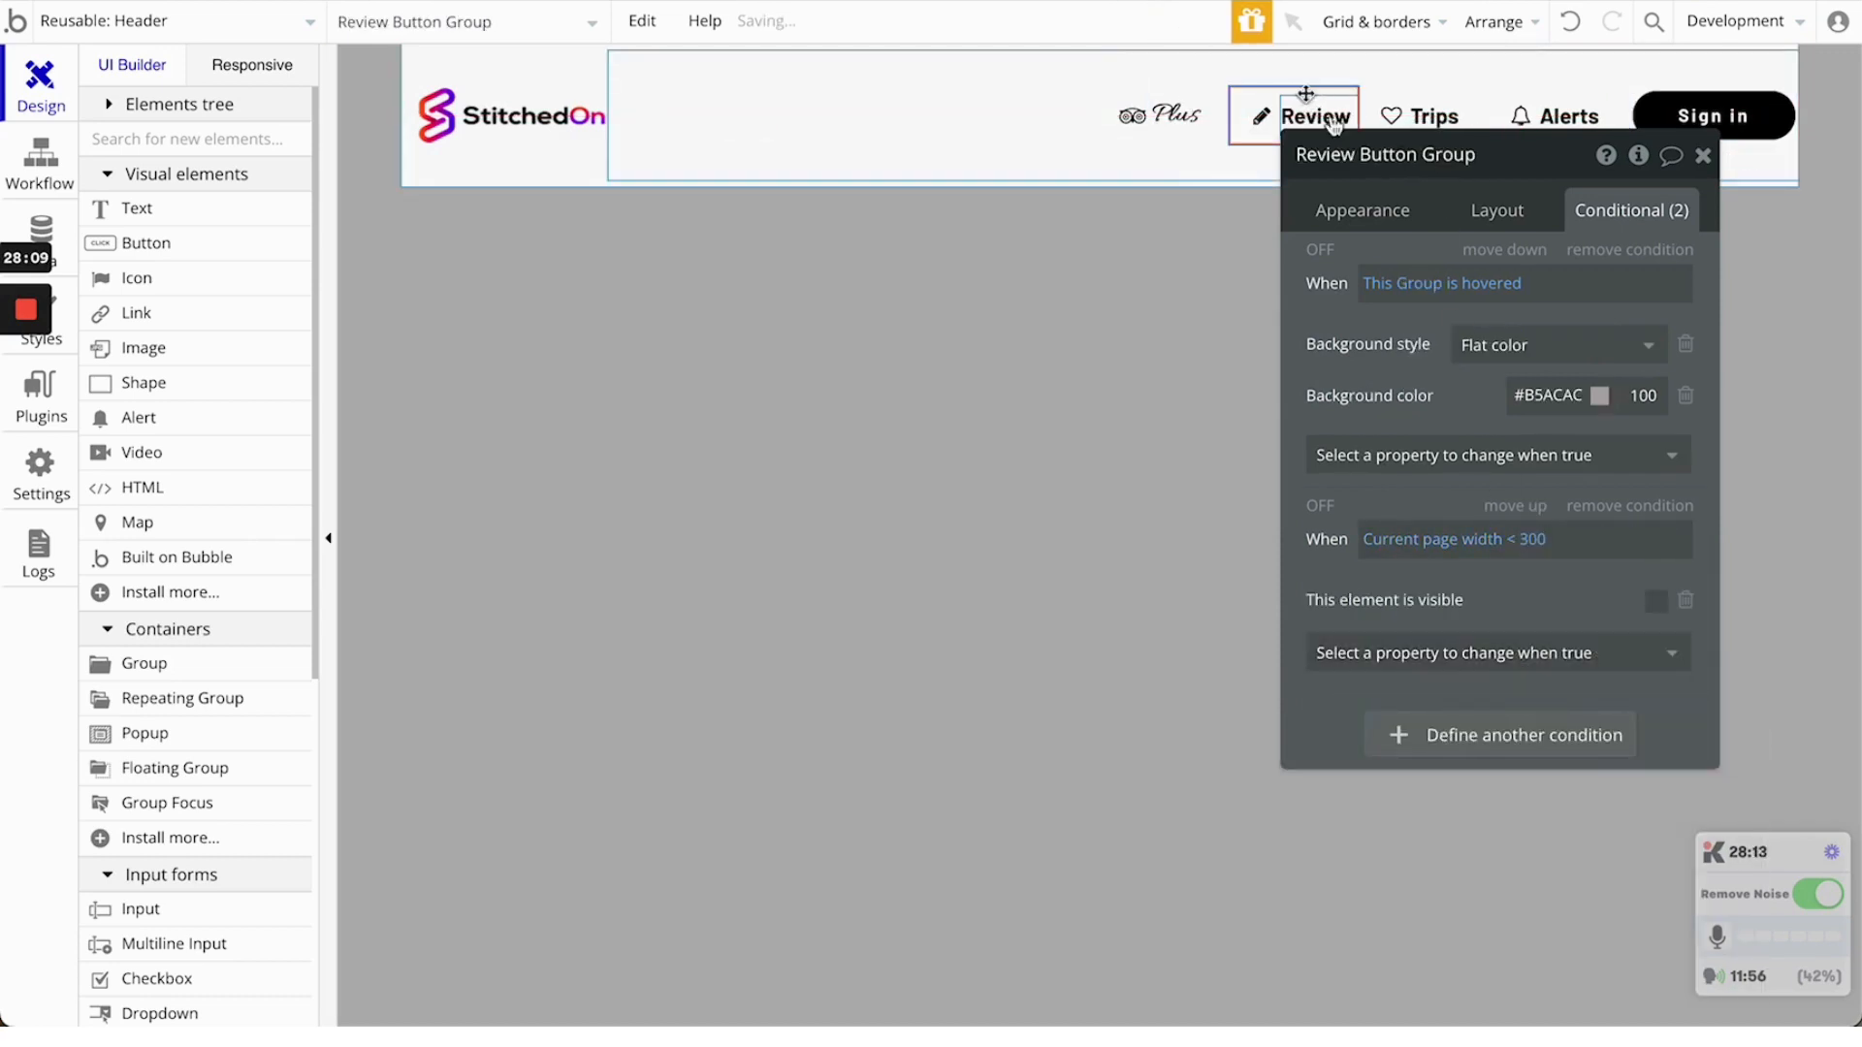
{"action": "double_click", "coordinate": [1538, 539]}
{"action": "type", "text": "400"}
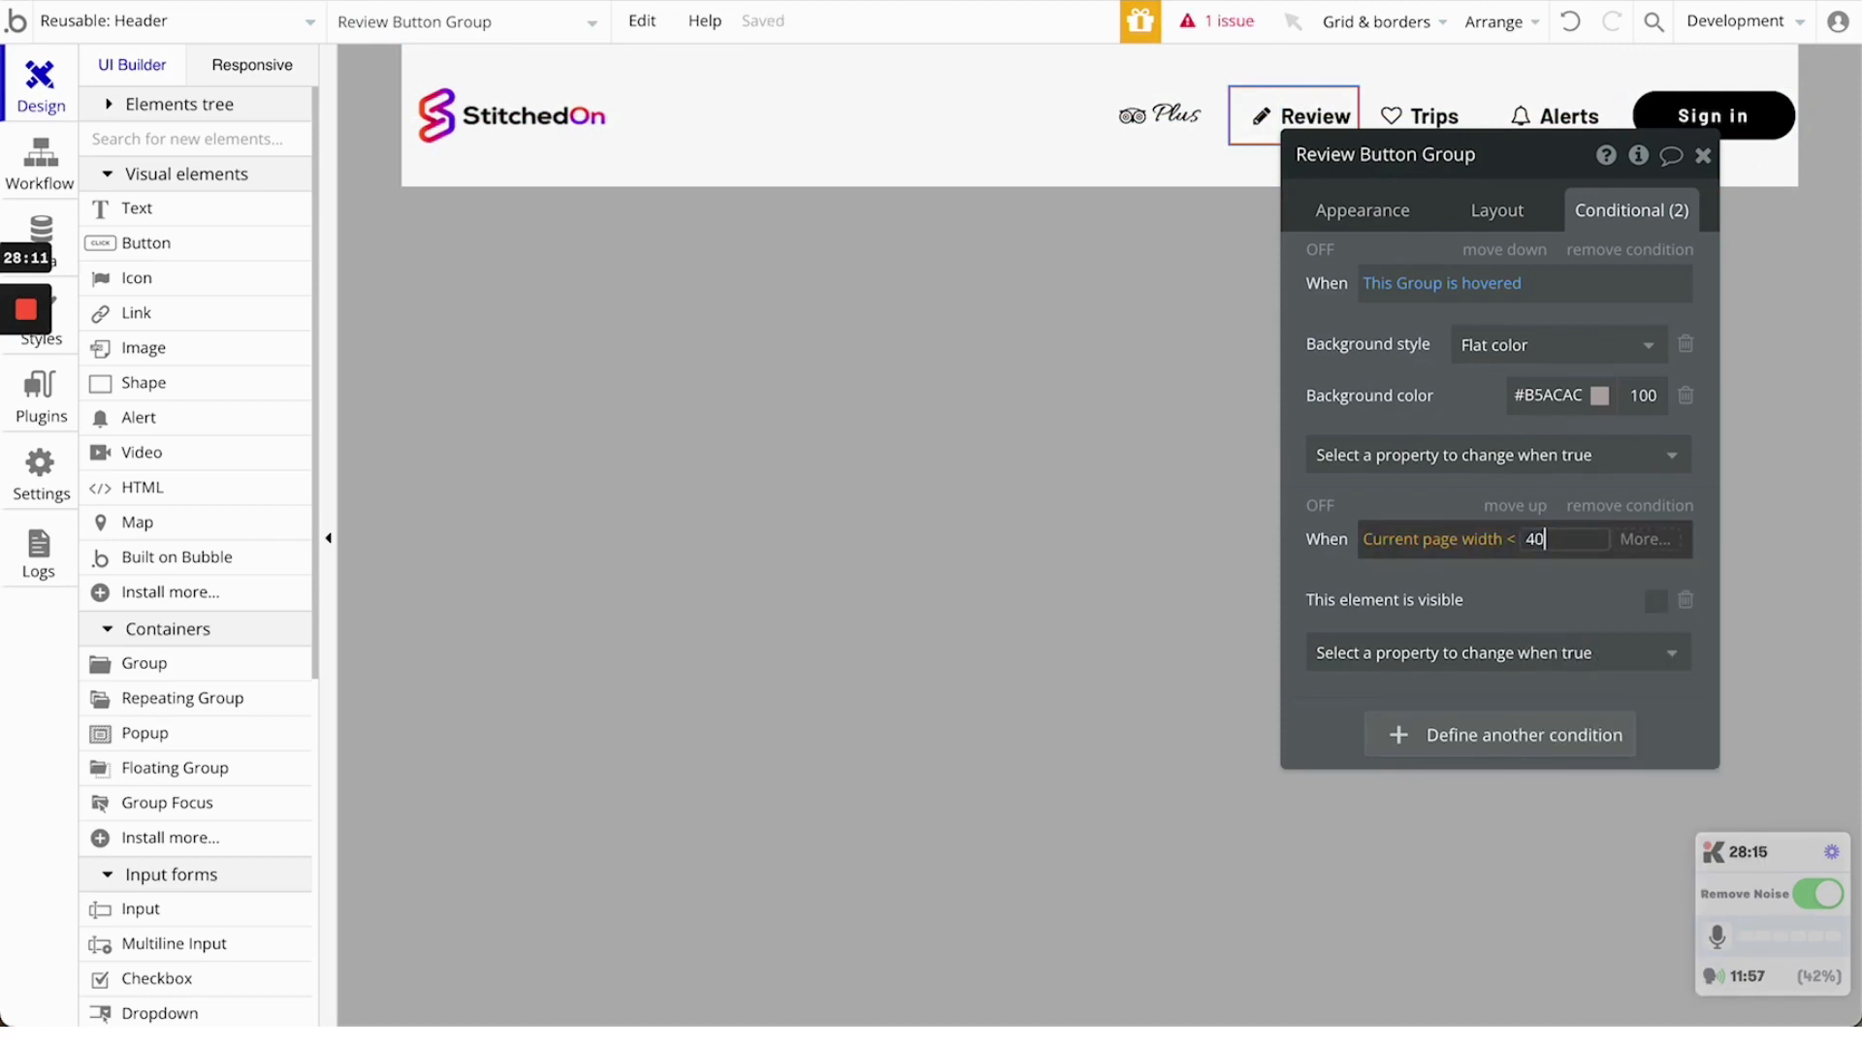
Set the page-width conditions of the Trips Button Group and the Alerts Button Group to less than 400
{"action": "left_click", "coordinate": [1443, 102]}
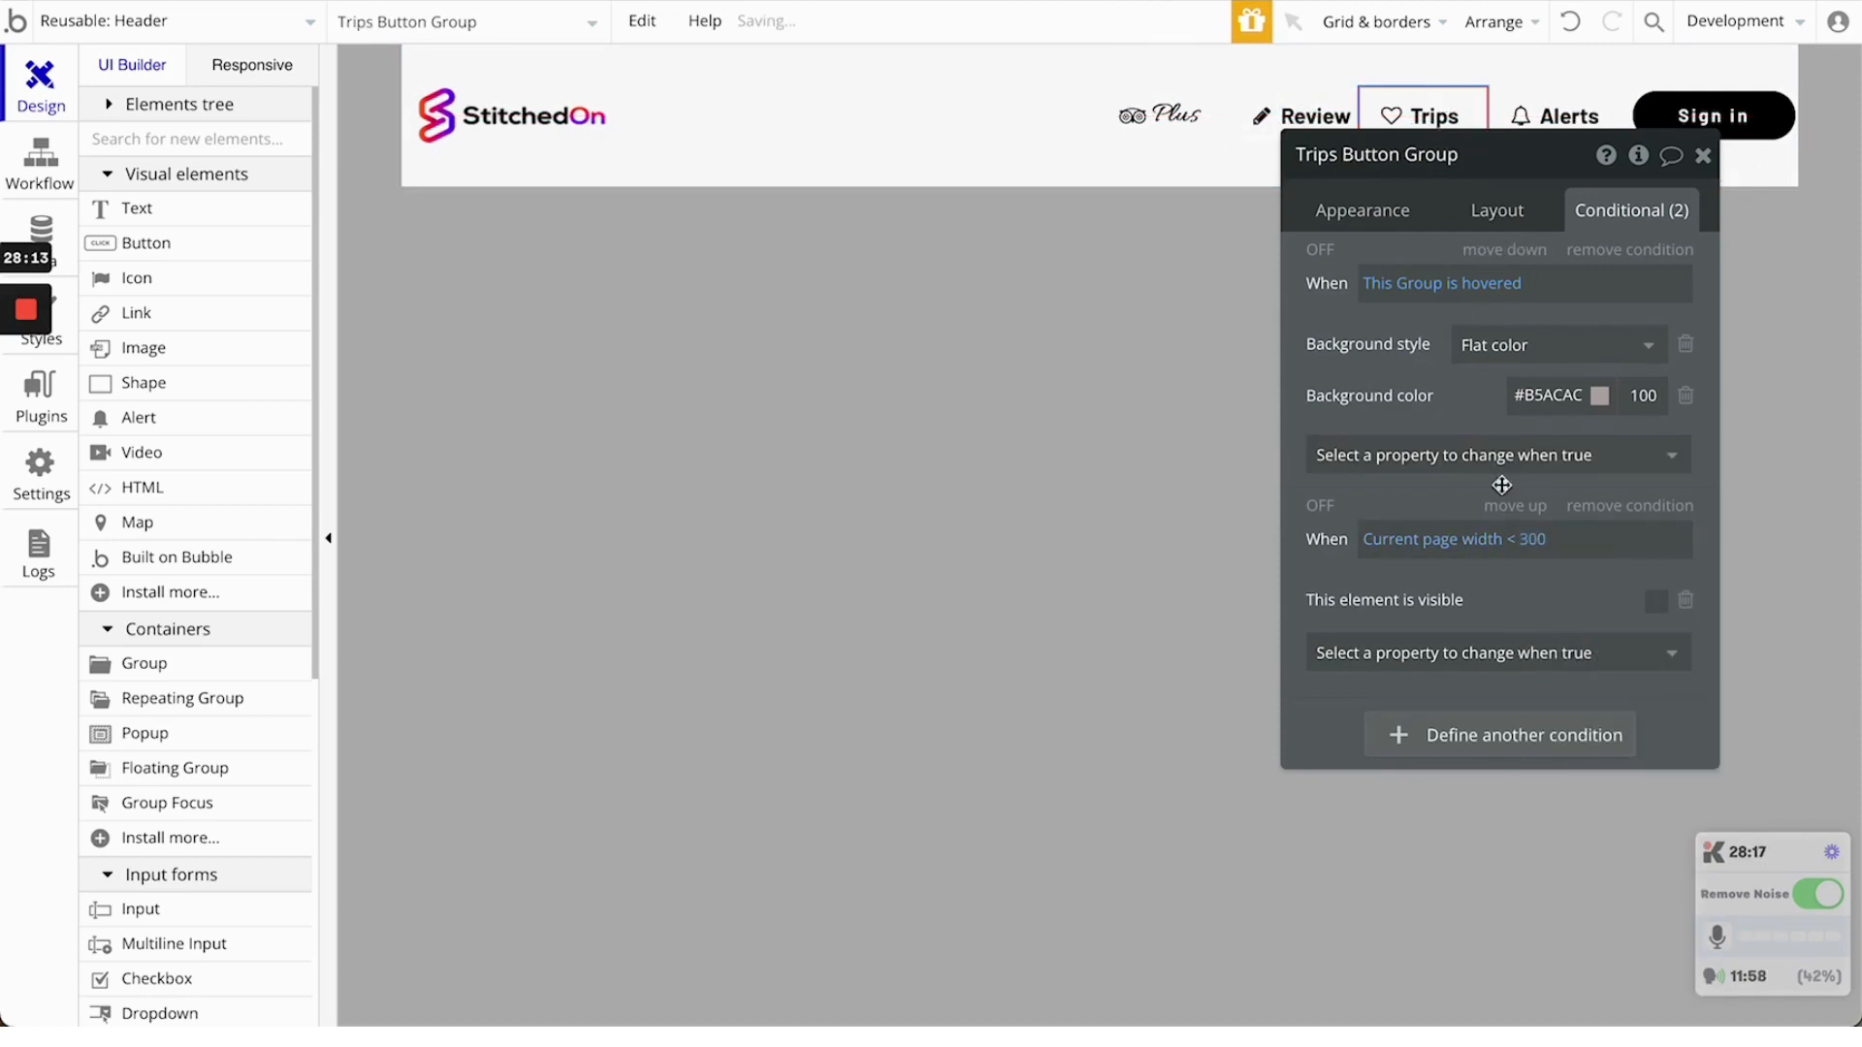
{"action": "double_click", "coordinate": [1538, 540]}
{"action": "type", "text": "4"}
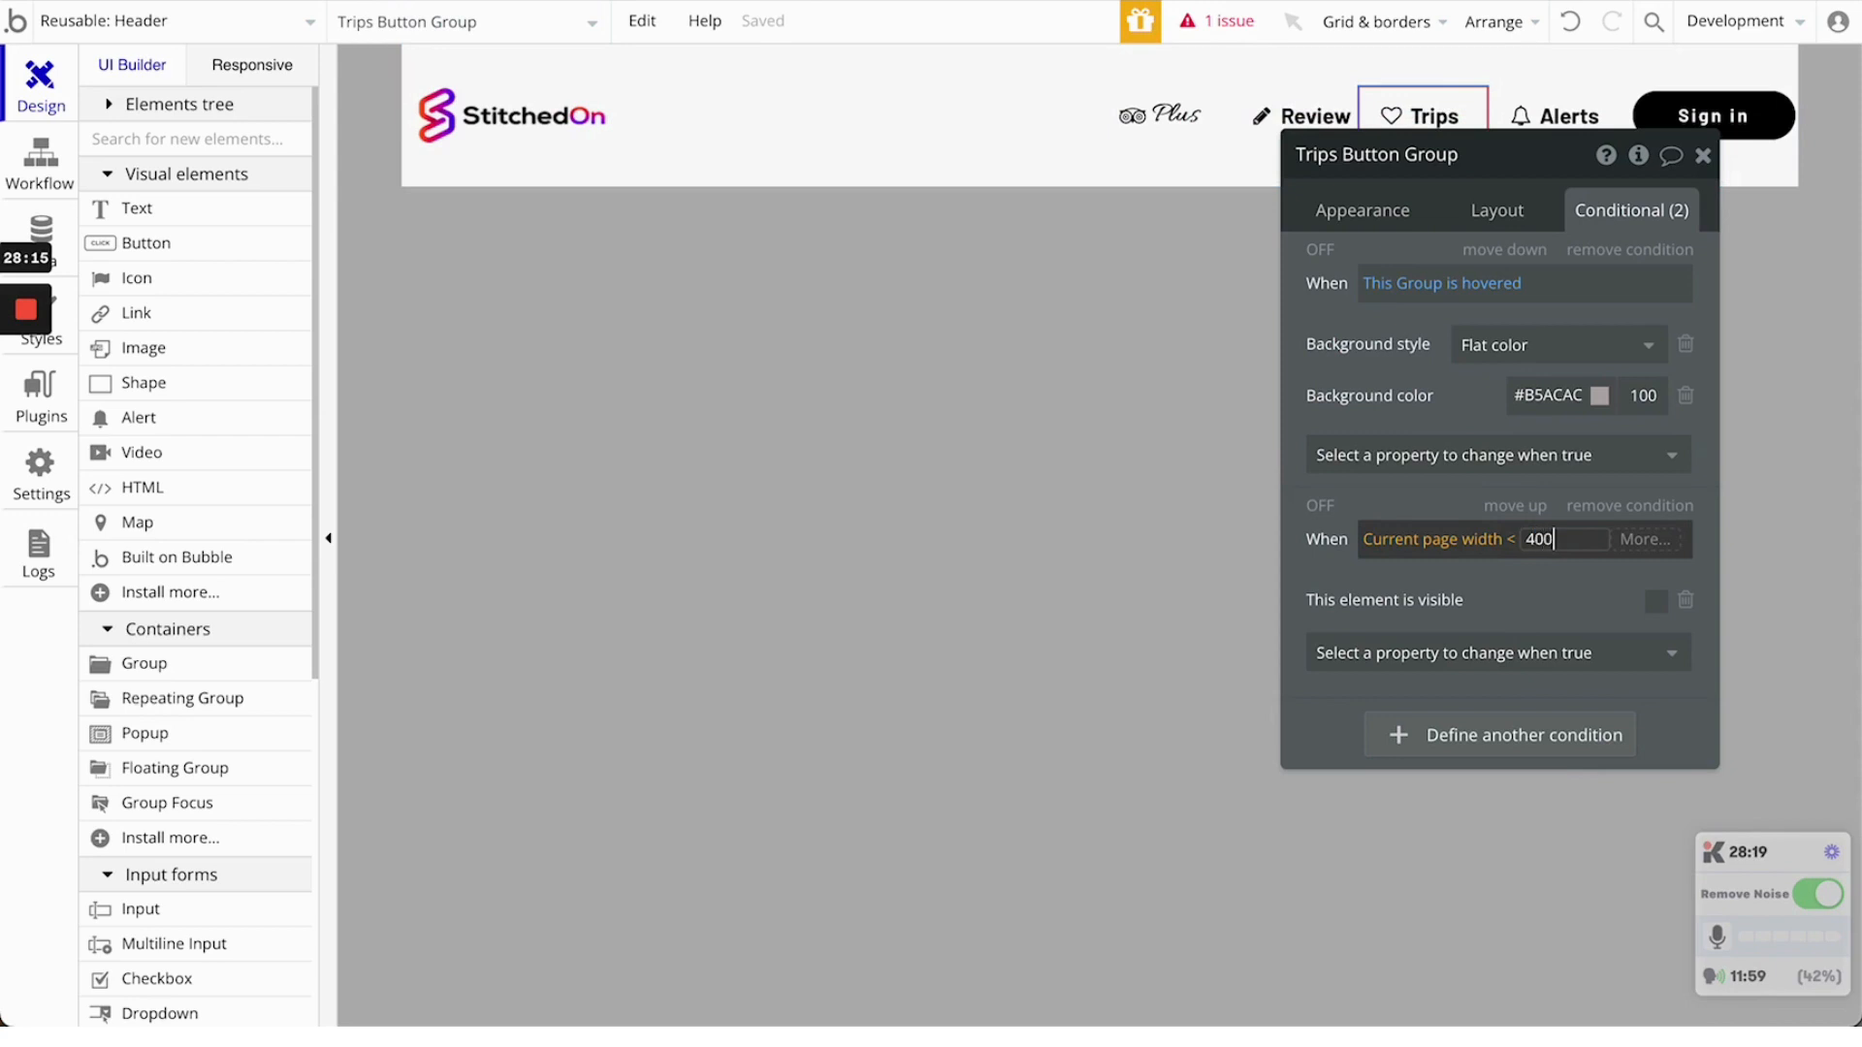
{"action": "type", "text": "00"}
{"action": "left_click", "coordinate": [1554, 112]}
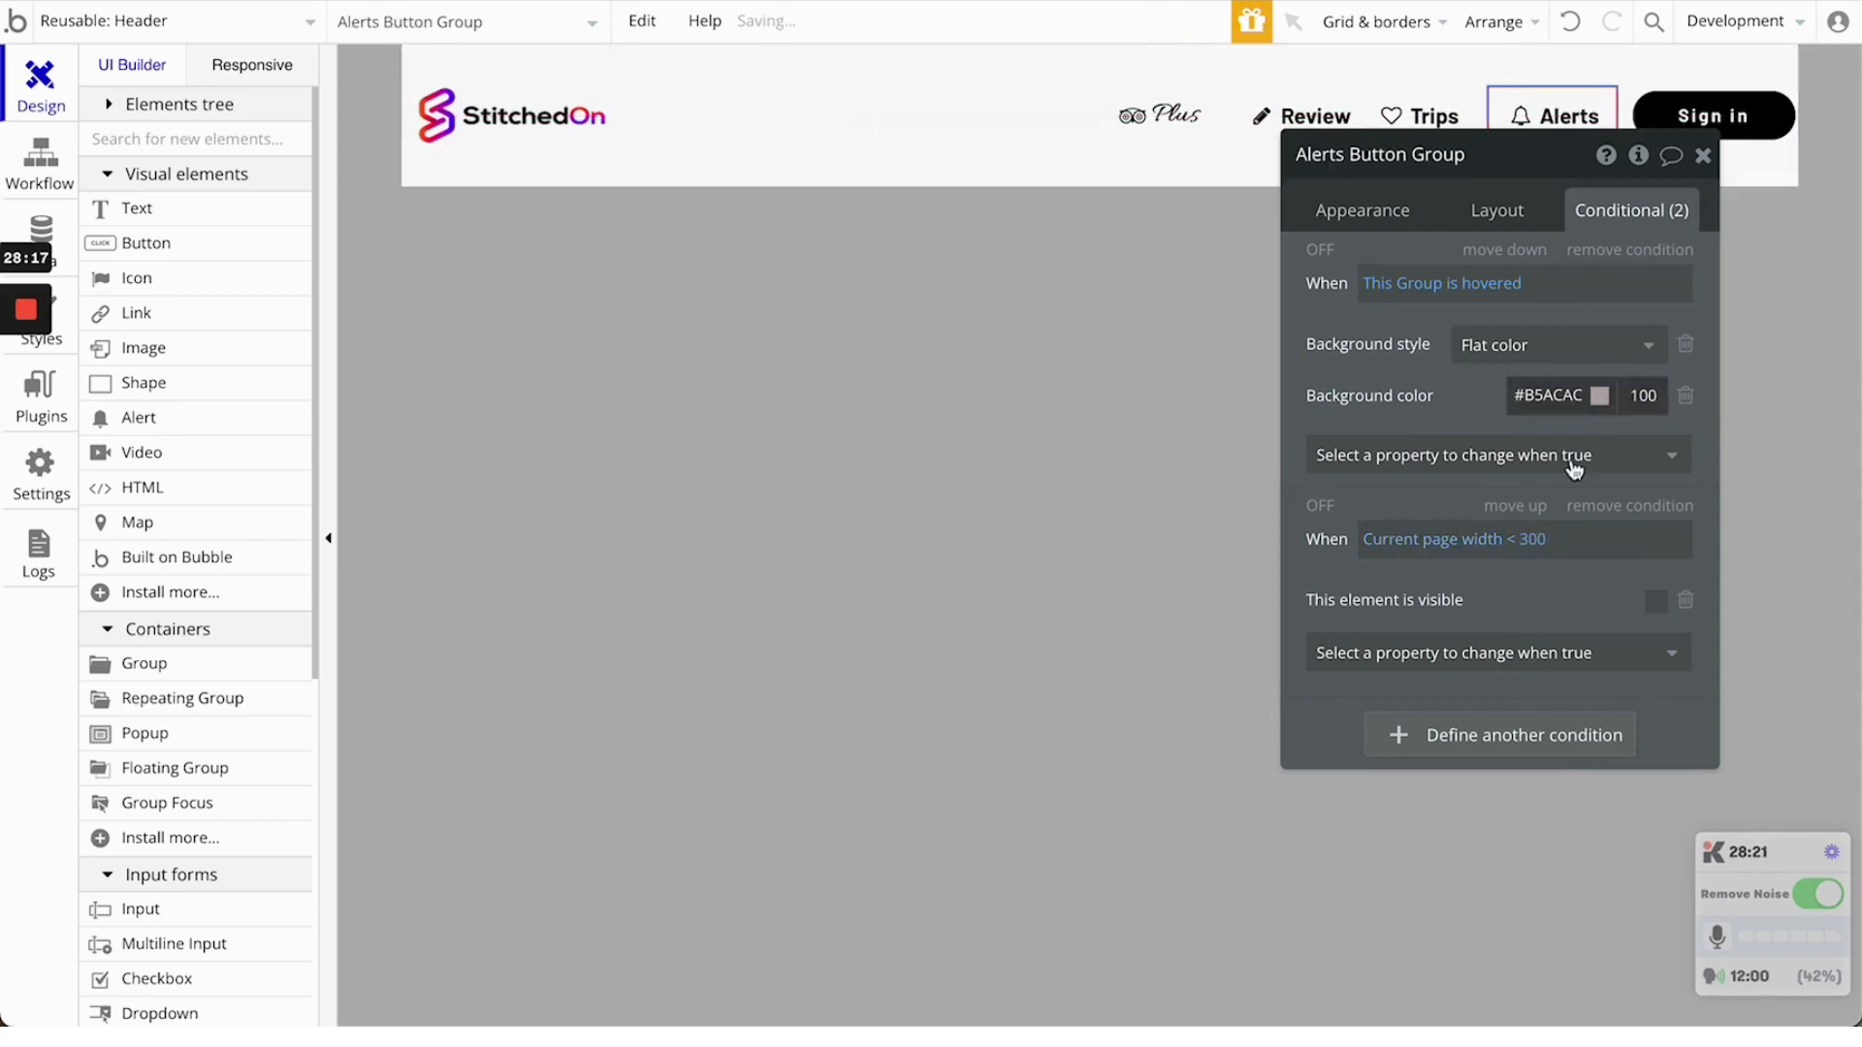
{"action": "double_click", "coordinate": [1538, 539]}
{"action": "type", "text": "400"}
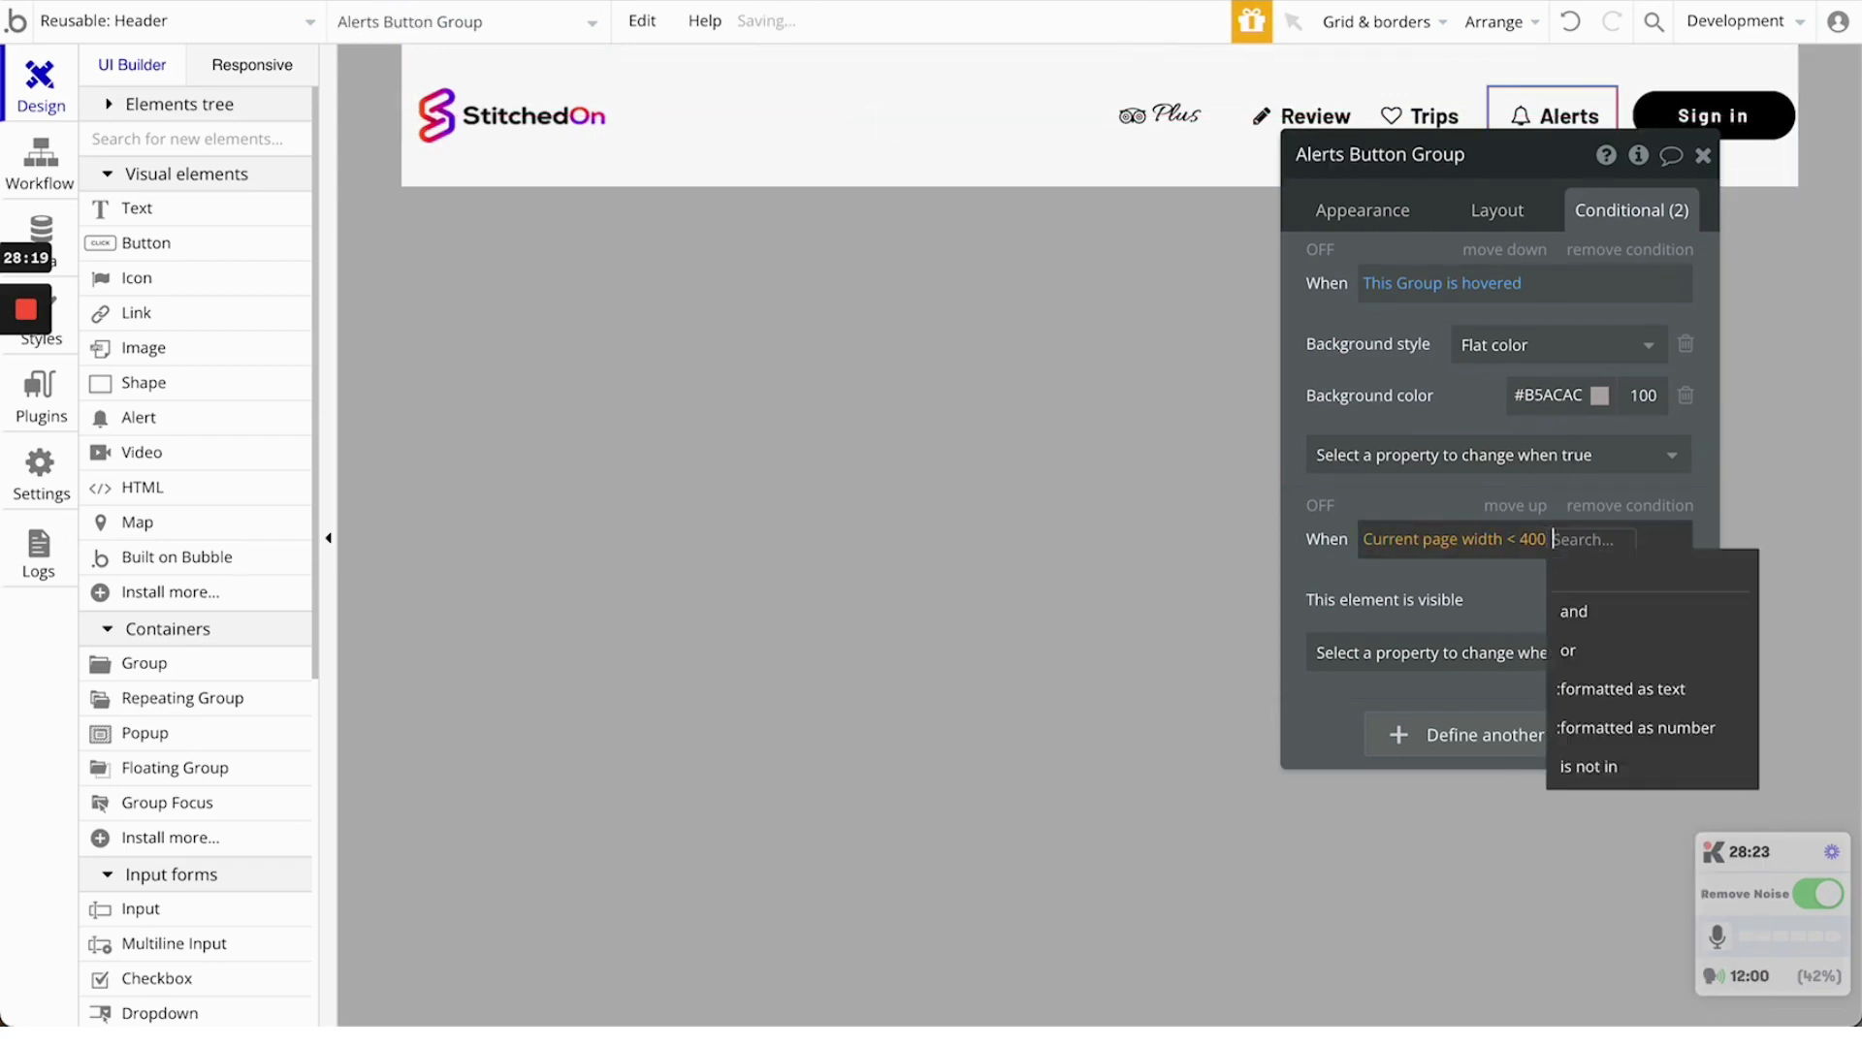
{"action": "left_click", "coordinate": [1494, 577]}
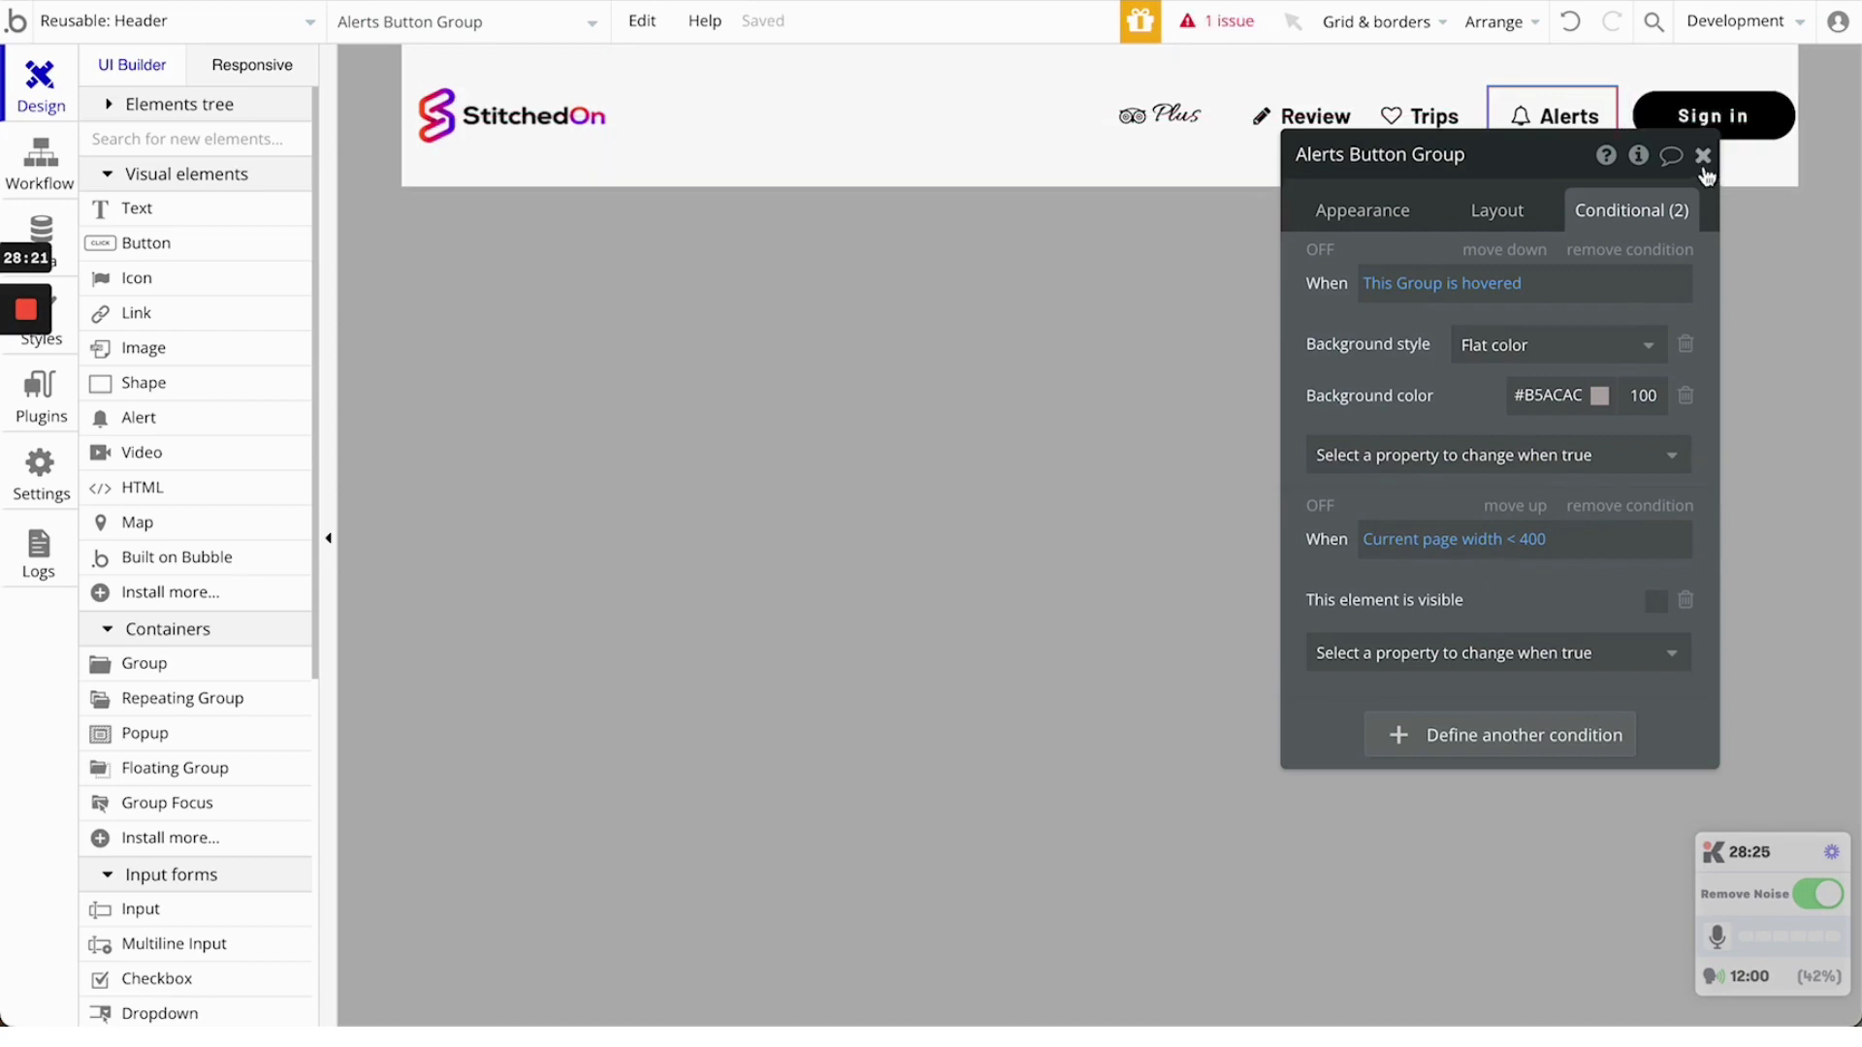
{"action": "left_click", "coordinate": [1703, 155]}
Check the header's responsive layout from 320 px through the 768, 992 and 1200 presets, and in the live page preview
{"action": "left_click", "coordinate": [275, 62]}
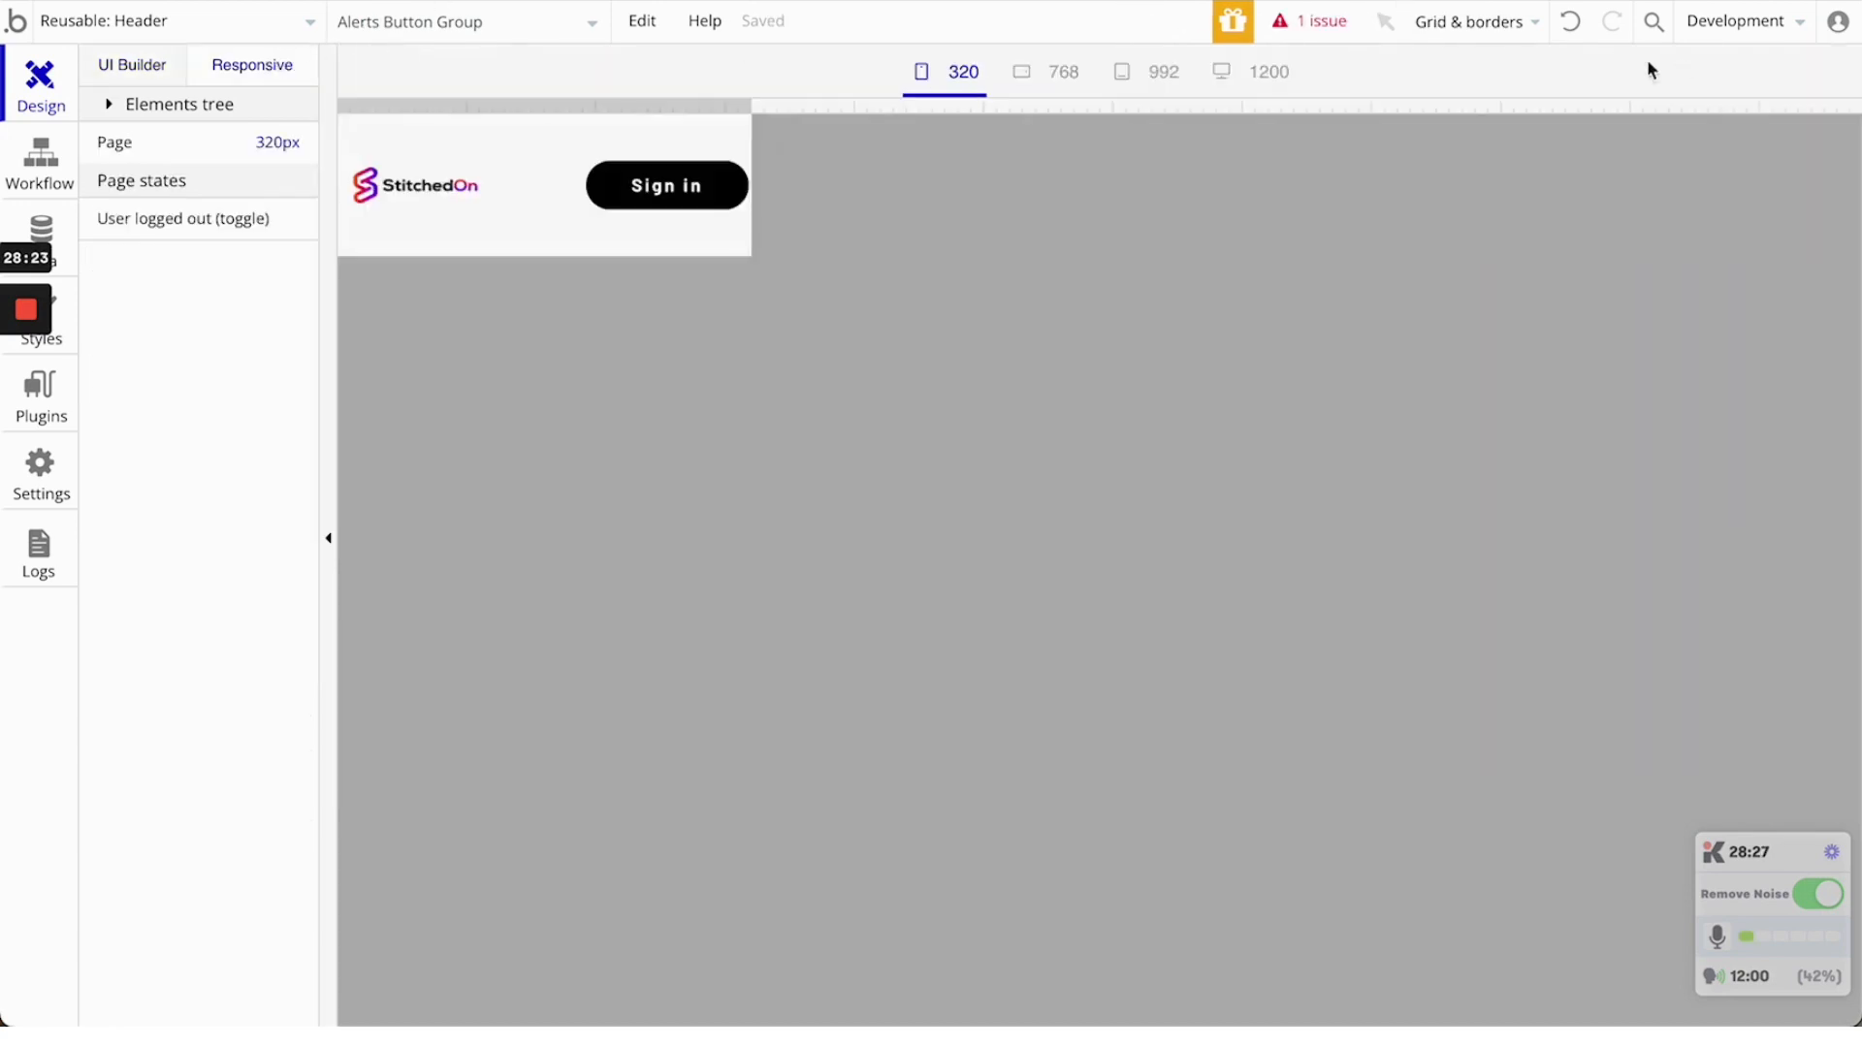
{"action": "left_click_drag", "start_coordinate": [768, 112], "coordinate": [934, 107]}
{"action": "left_click", "coordinate": [1063, 75]}
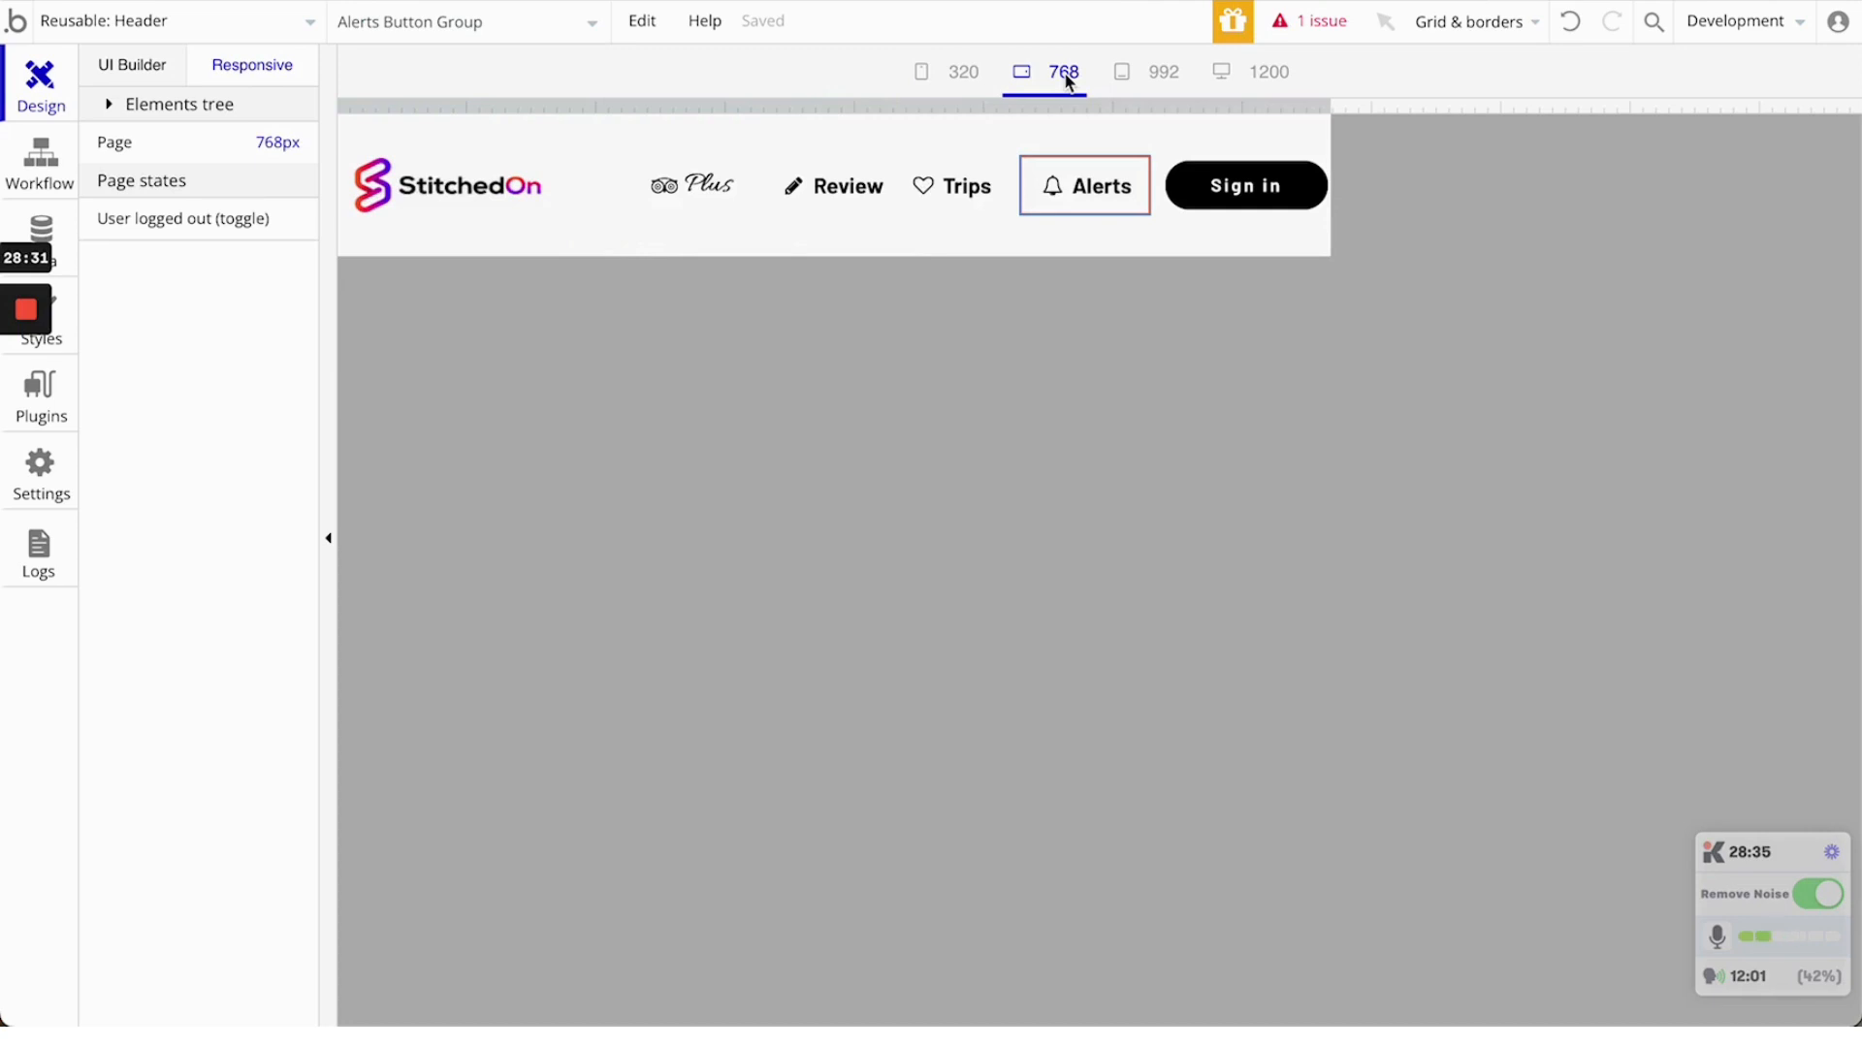
{"action": "left_click", "coordinate": [1154, 81]}
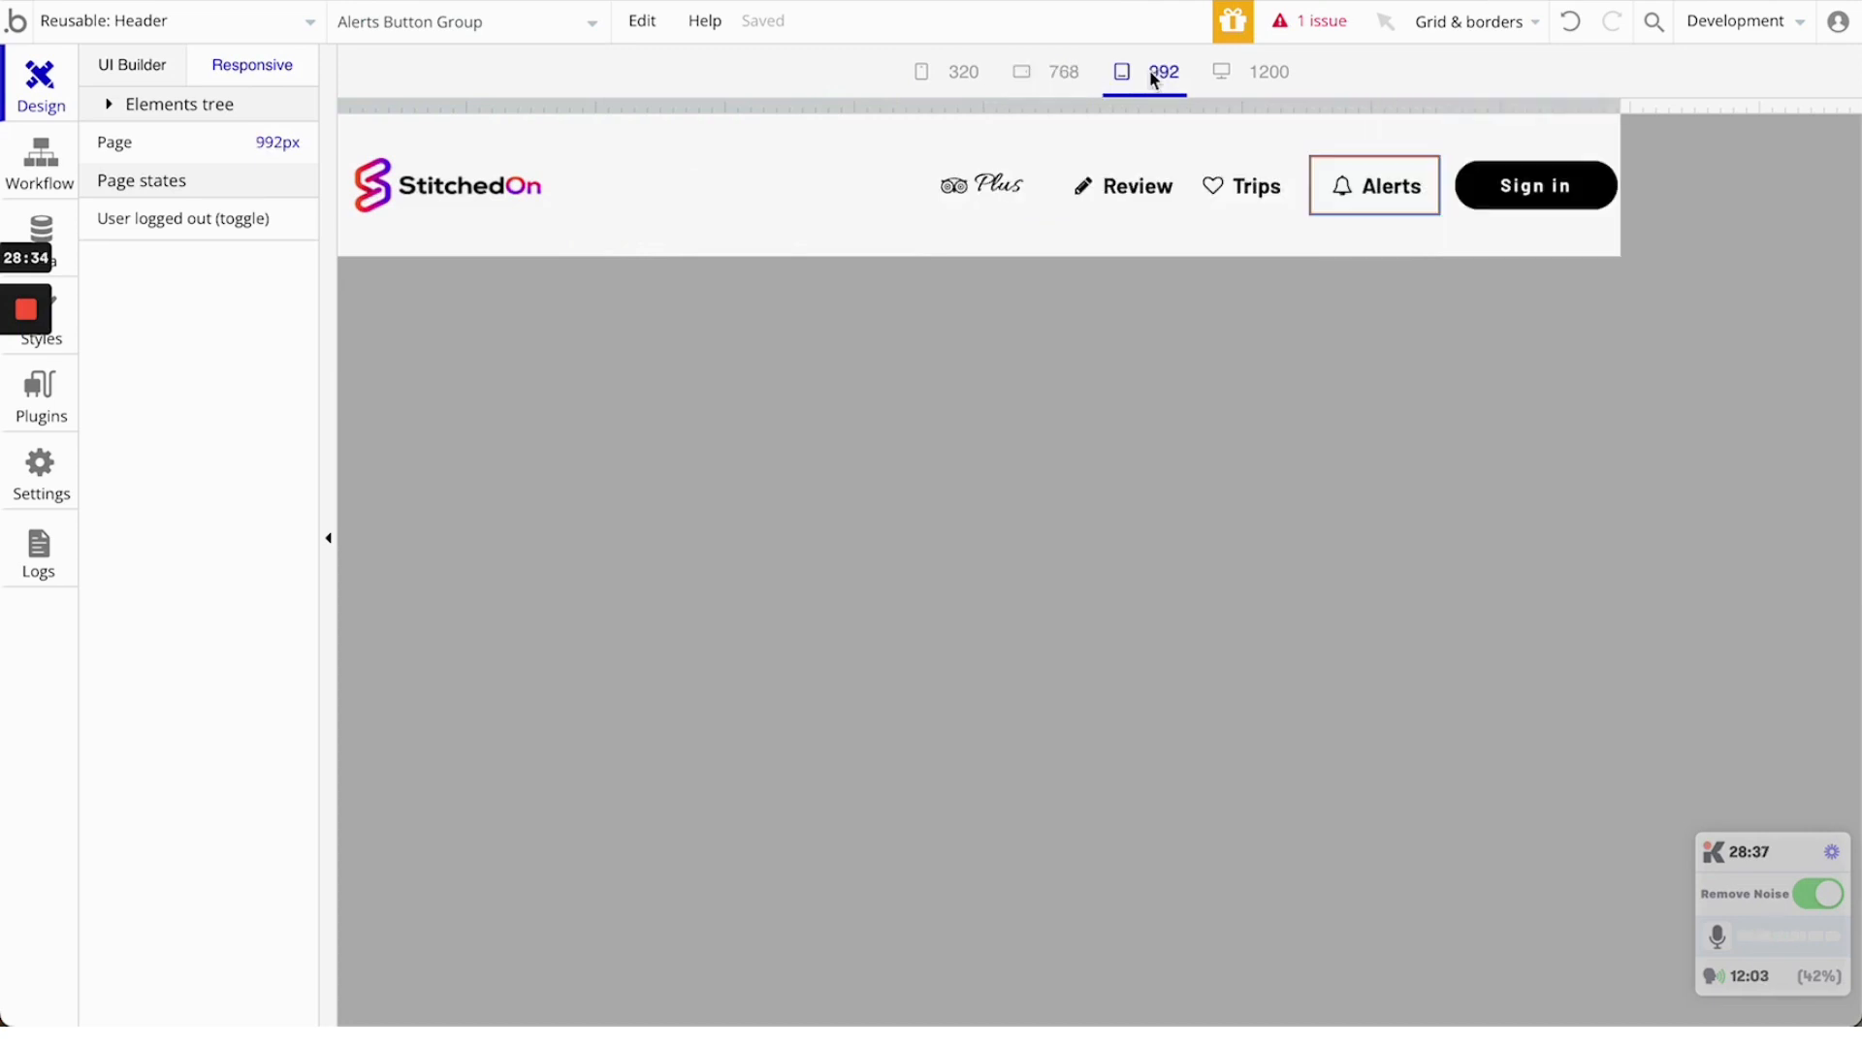
{"action": "left_click", "coordinate": [1263, 70]}
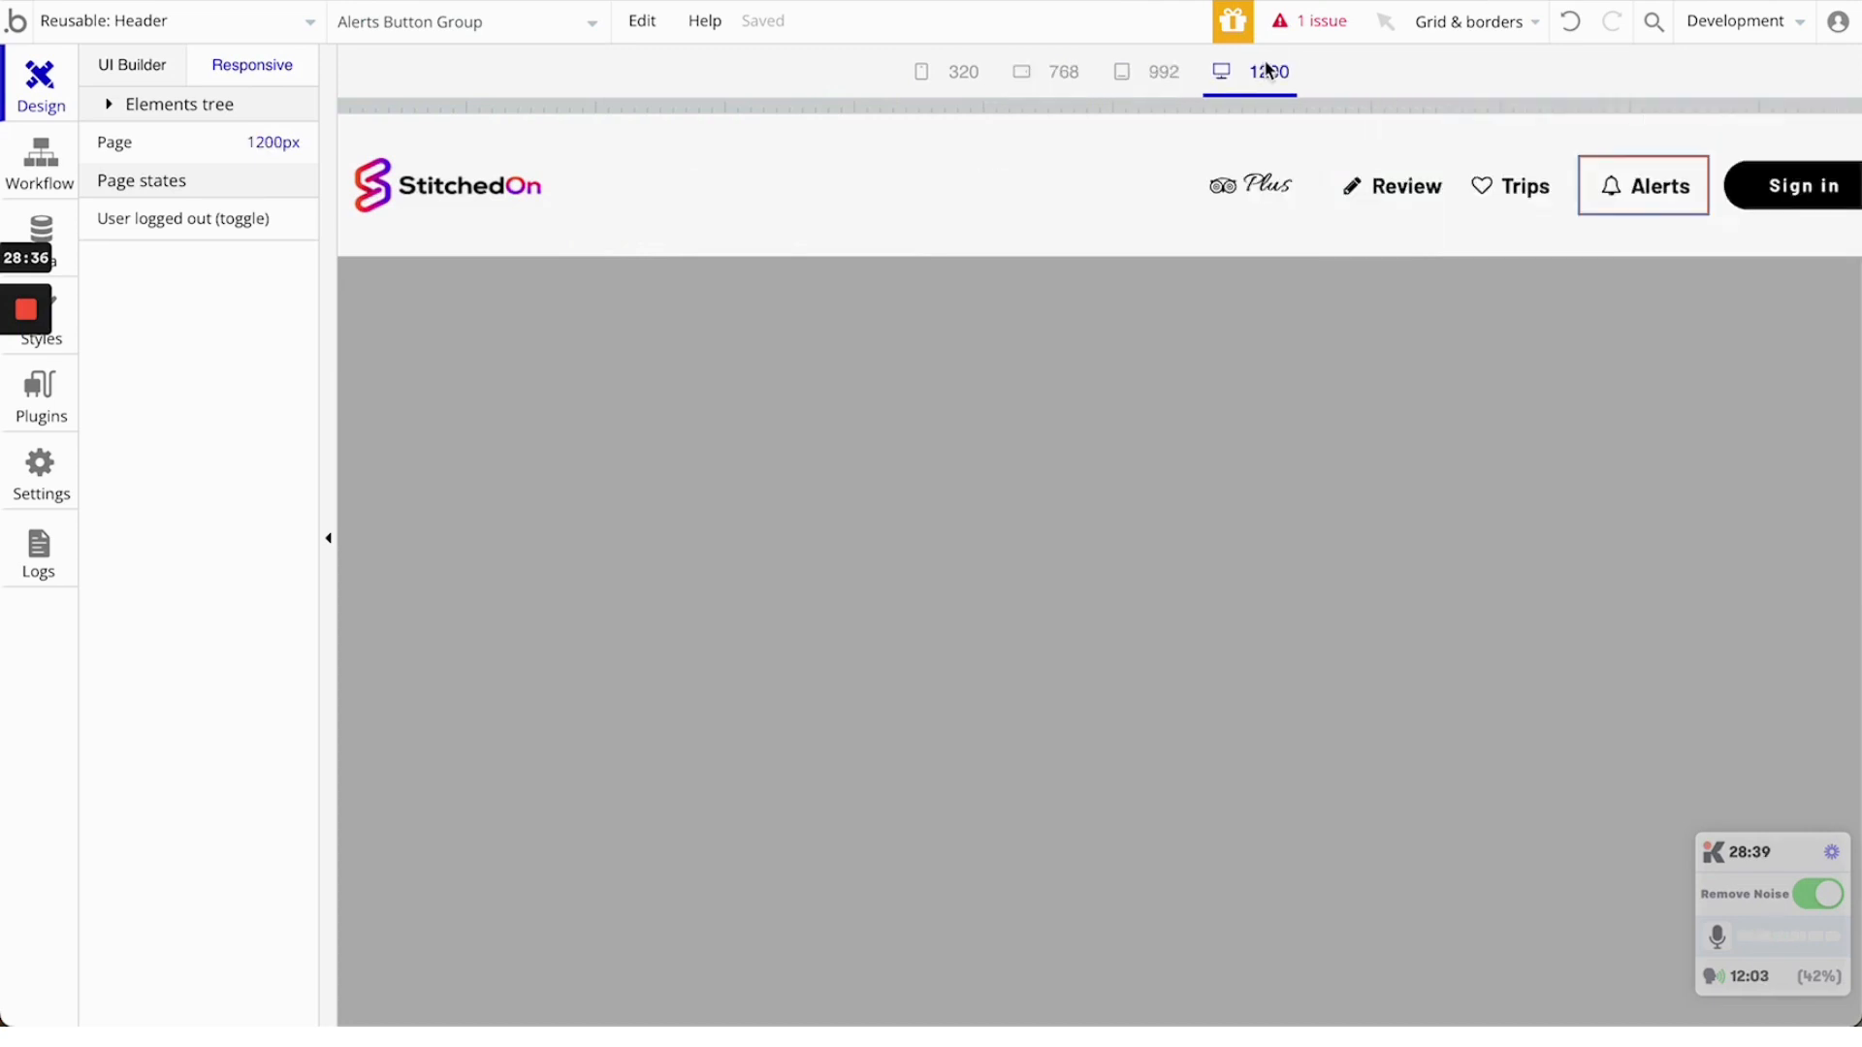
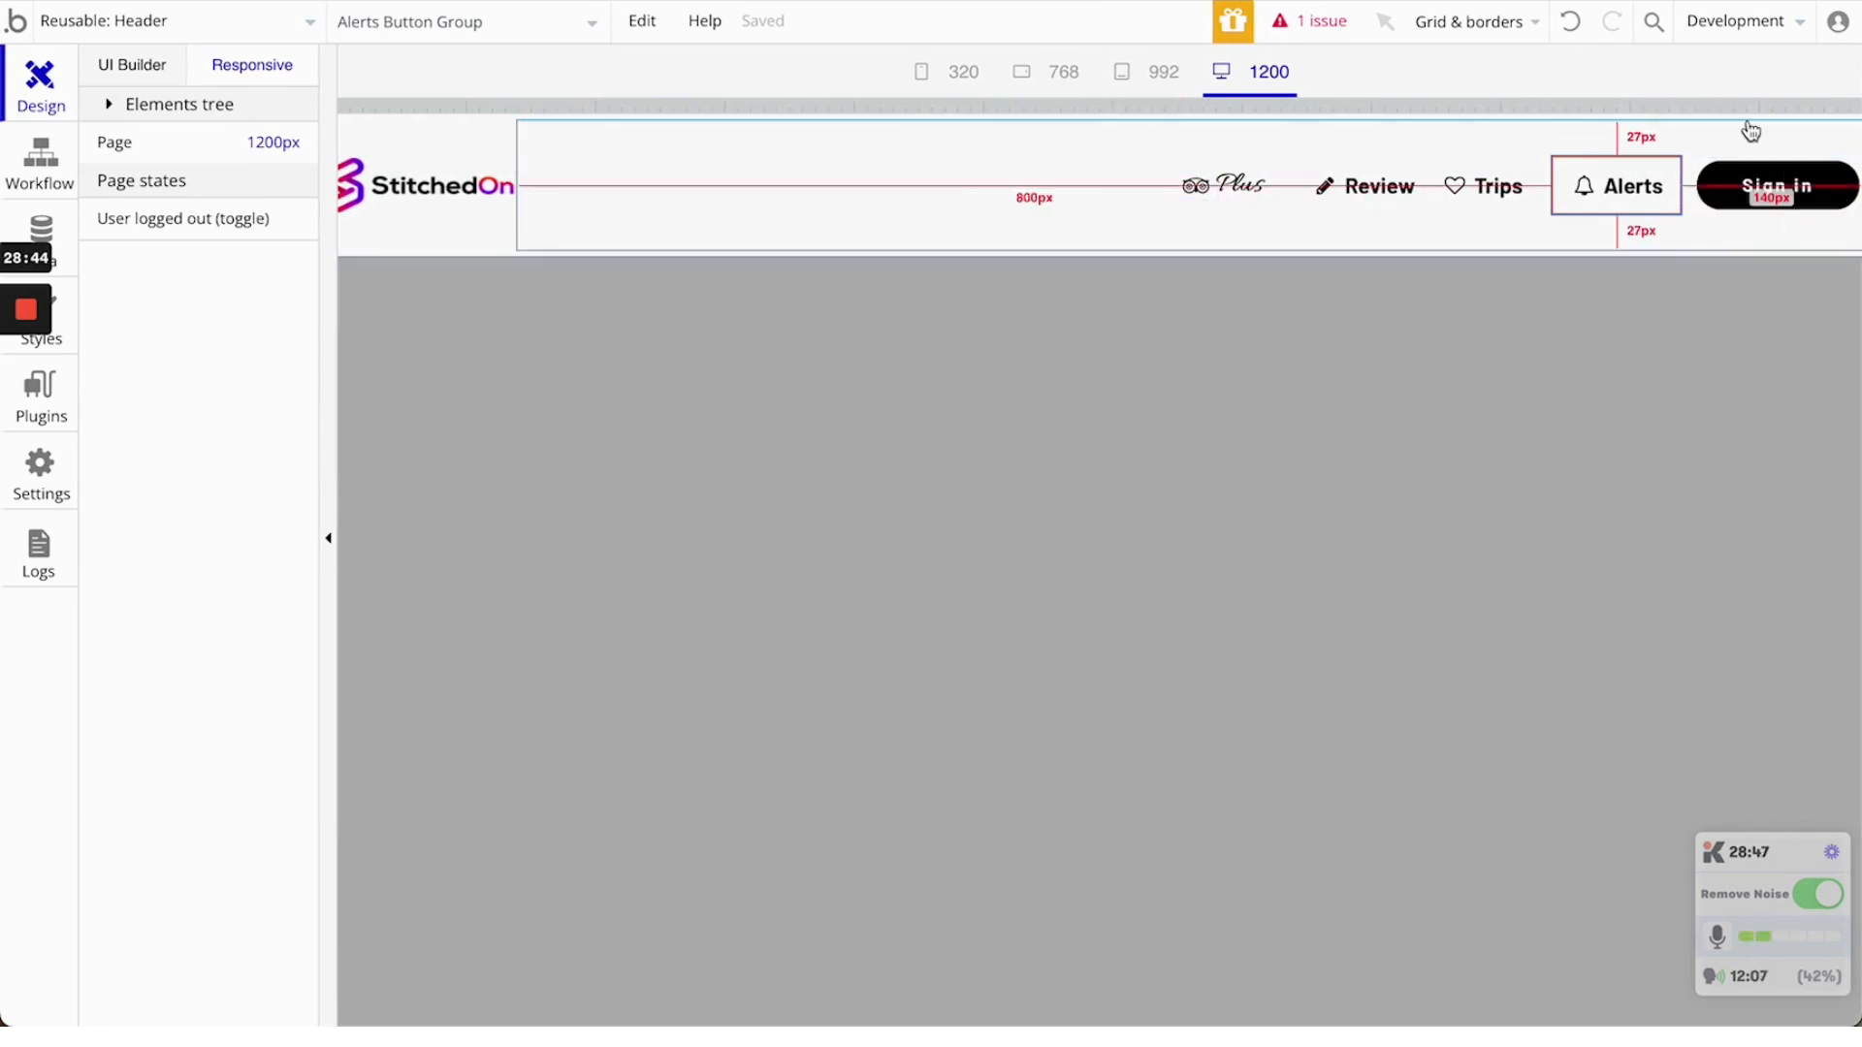
{"action": "left_click", "coordinate": [574, 1]}
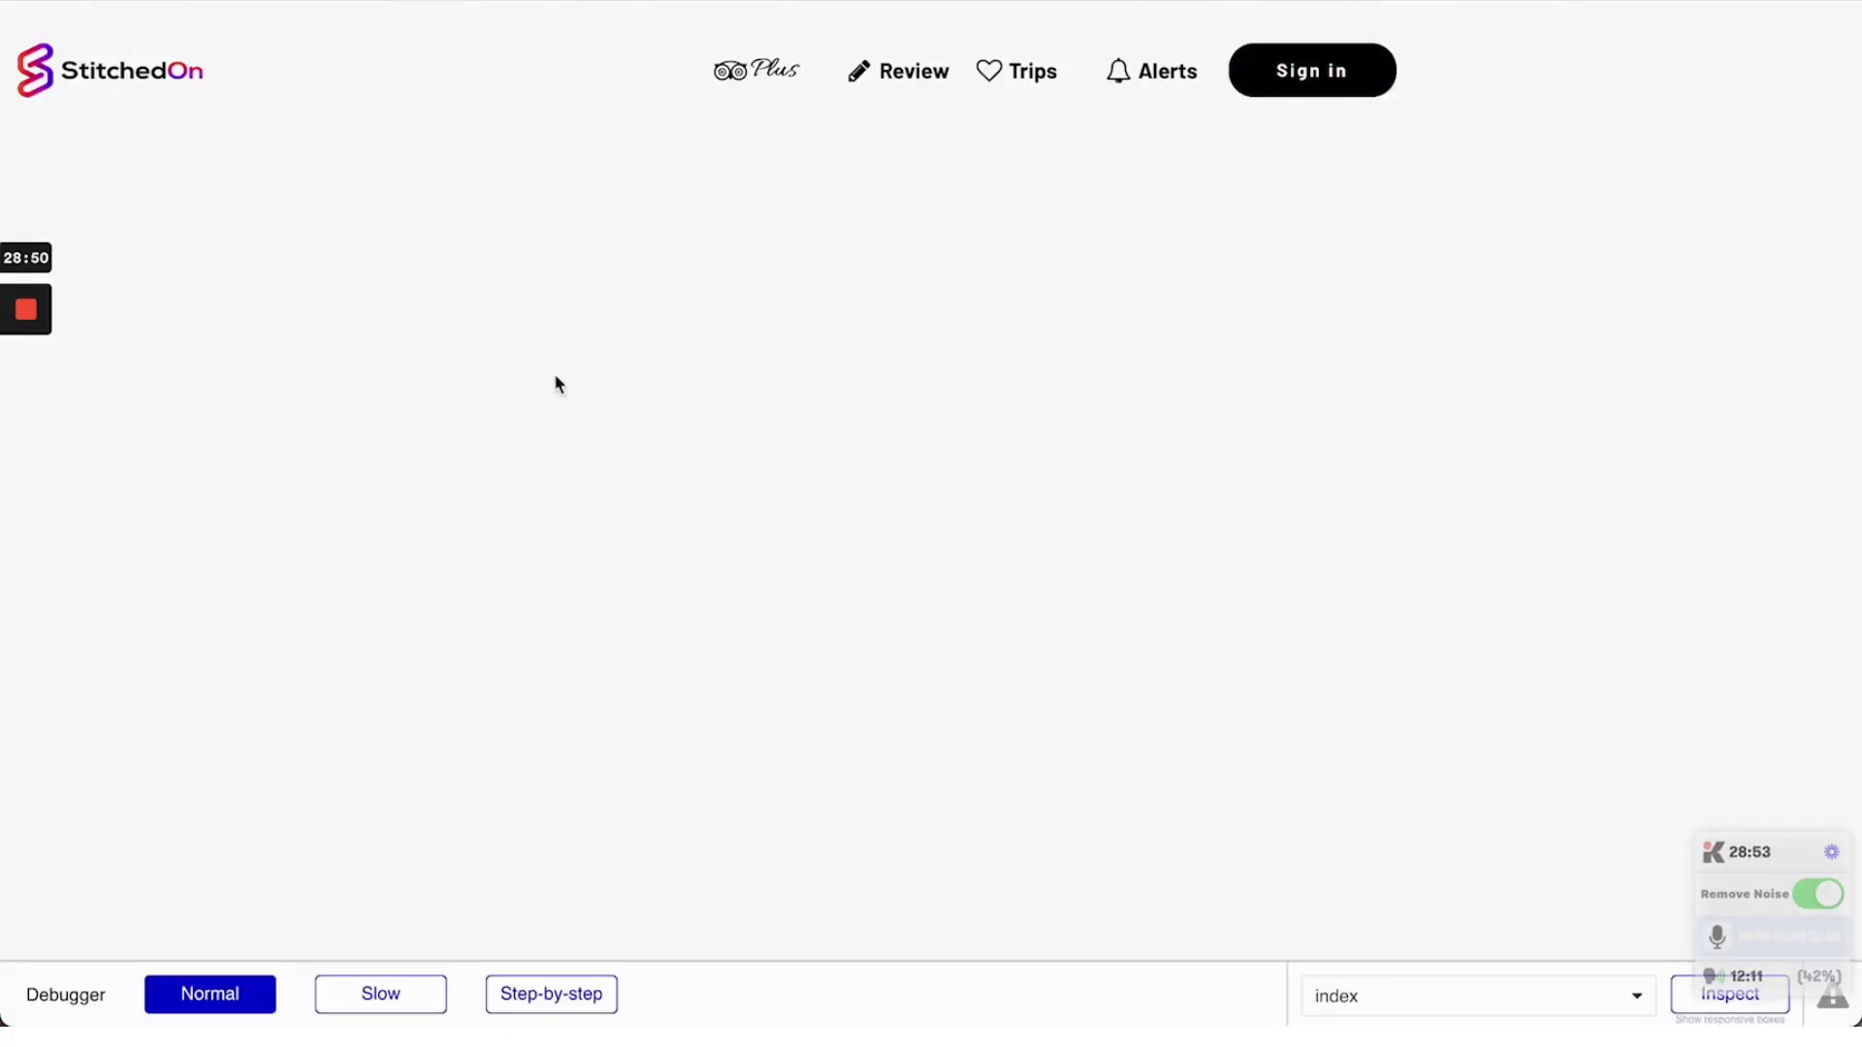
{"action": "left_click", "coordinate": [219, 2]}
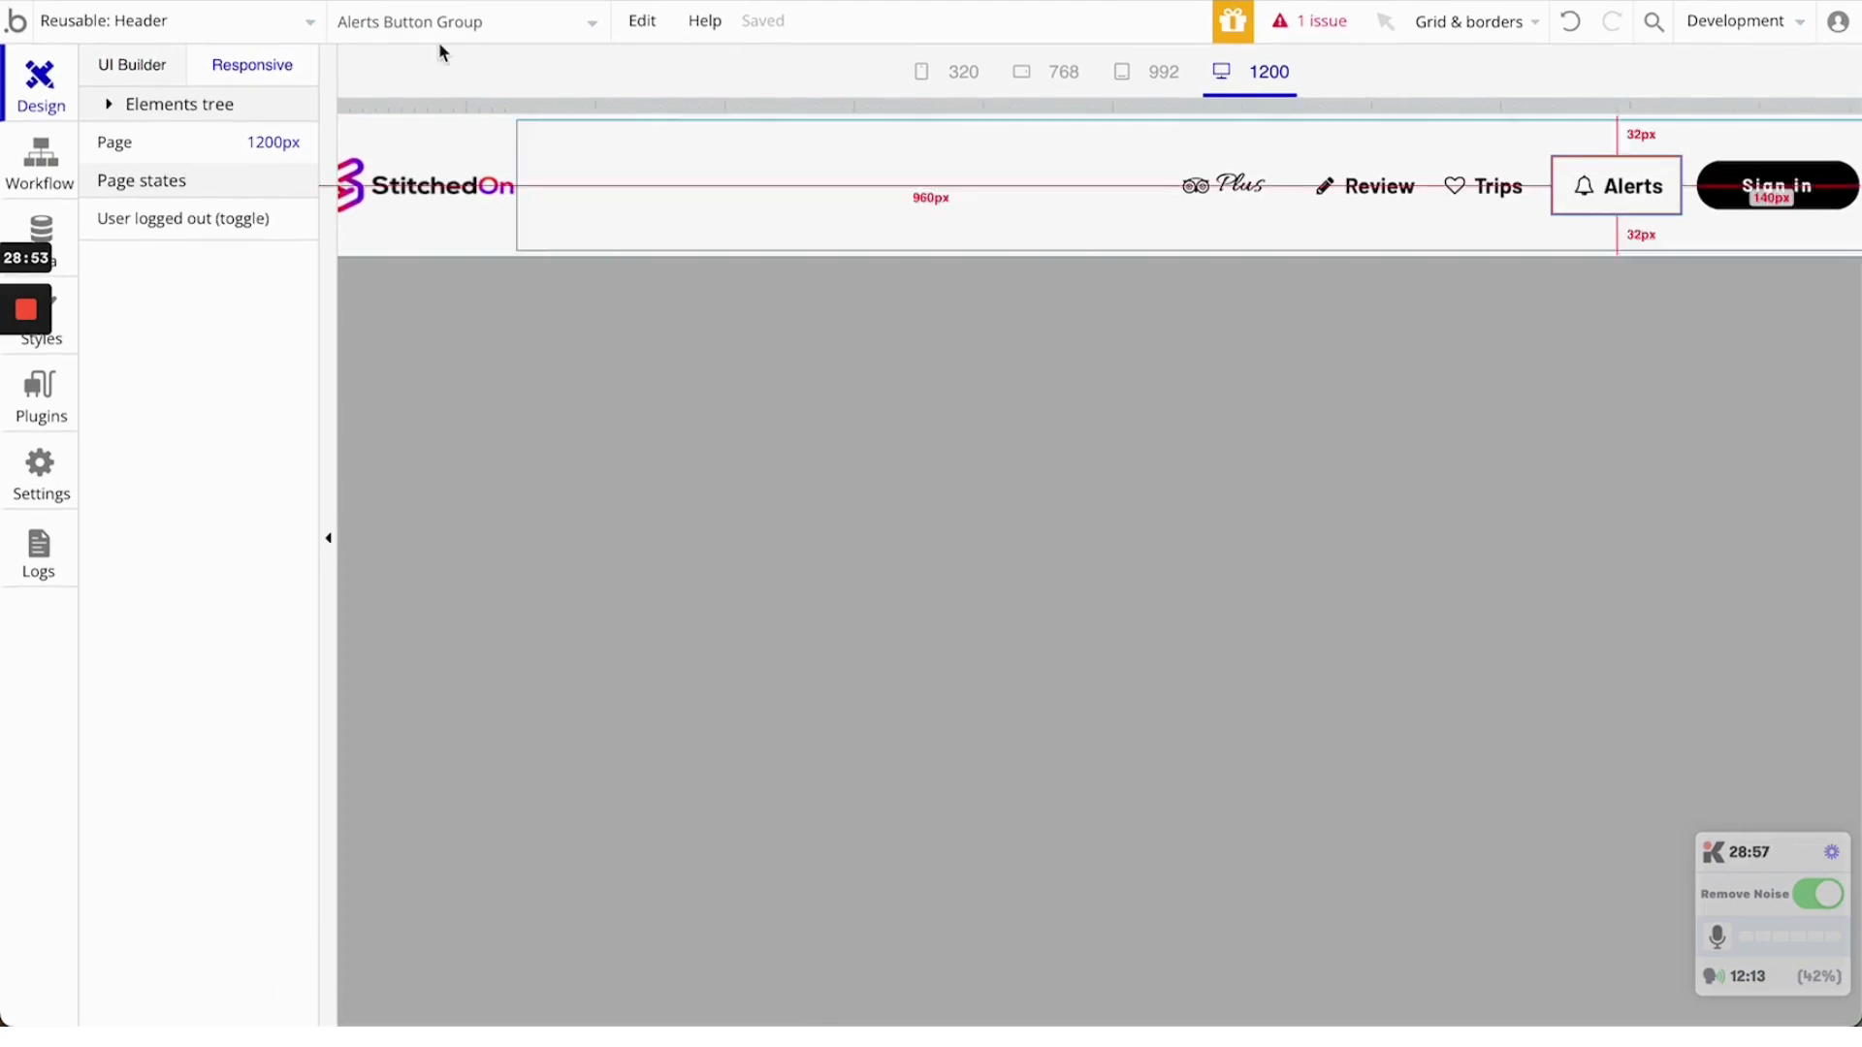
Review the conditional settings of the Logo Image, Container Group, Plus Button Group and Review Button Group
{"action": "left_click", "coordinate": [136, 66]}
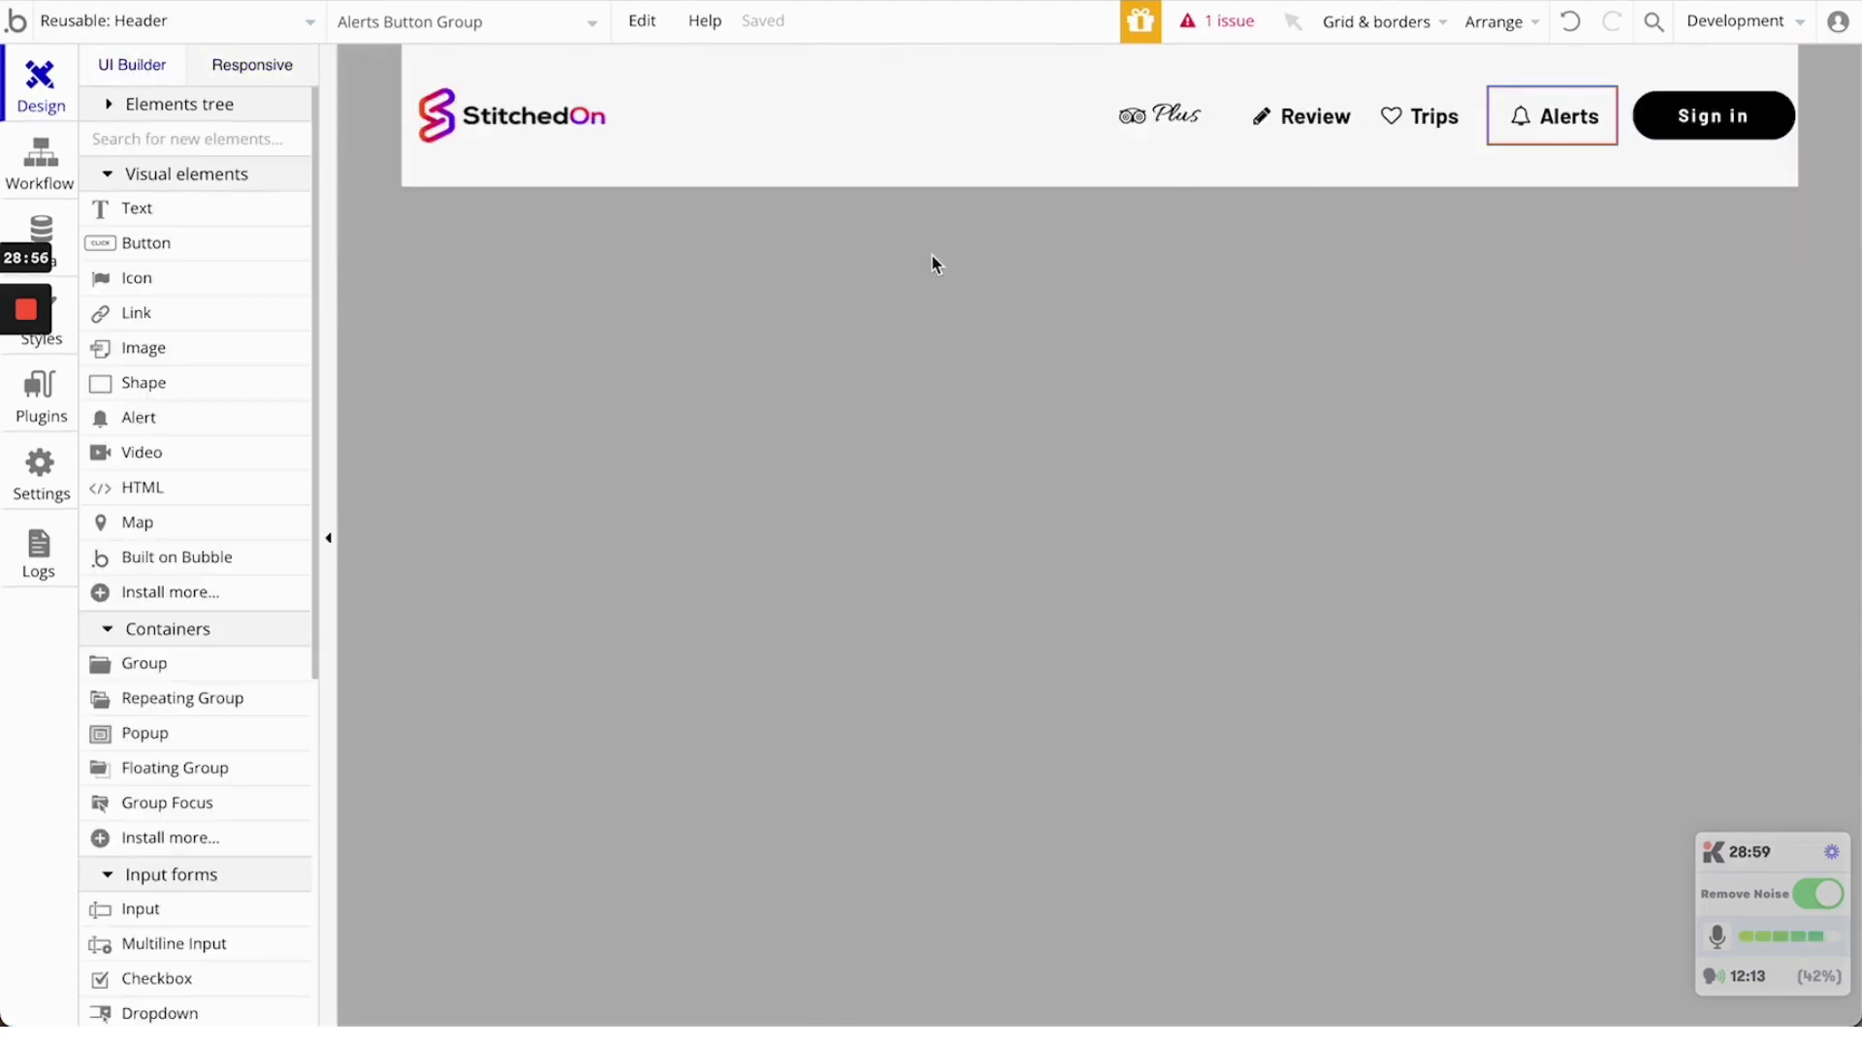
{"action": "left_click", "coordinate": [524, 112]}
{"action": "double_click", "coordinate": [524, 113]}
{"action": "left_click", "coordinate": [1632, 210]}
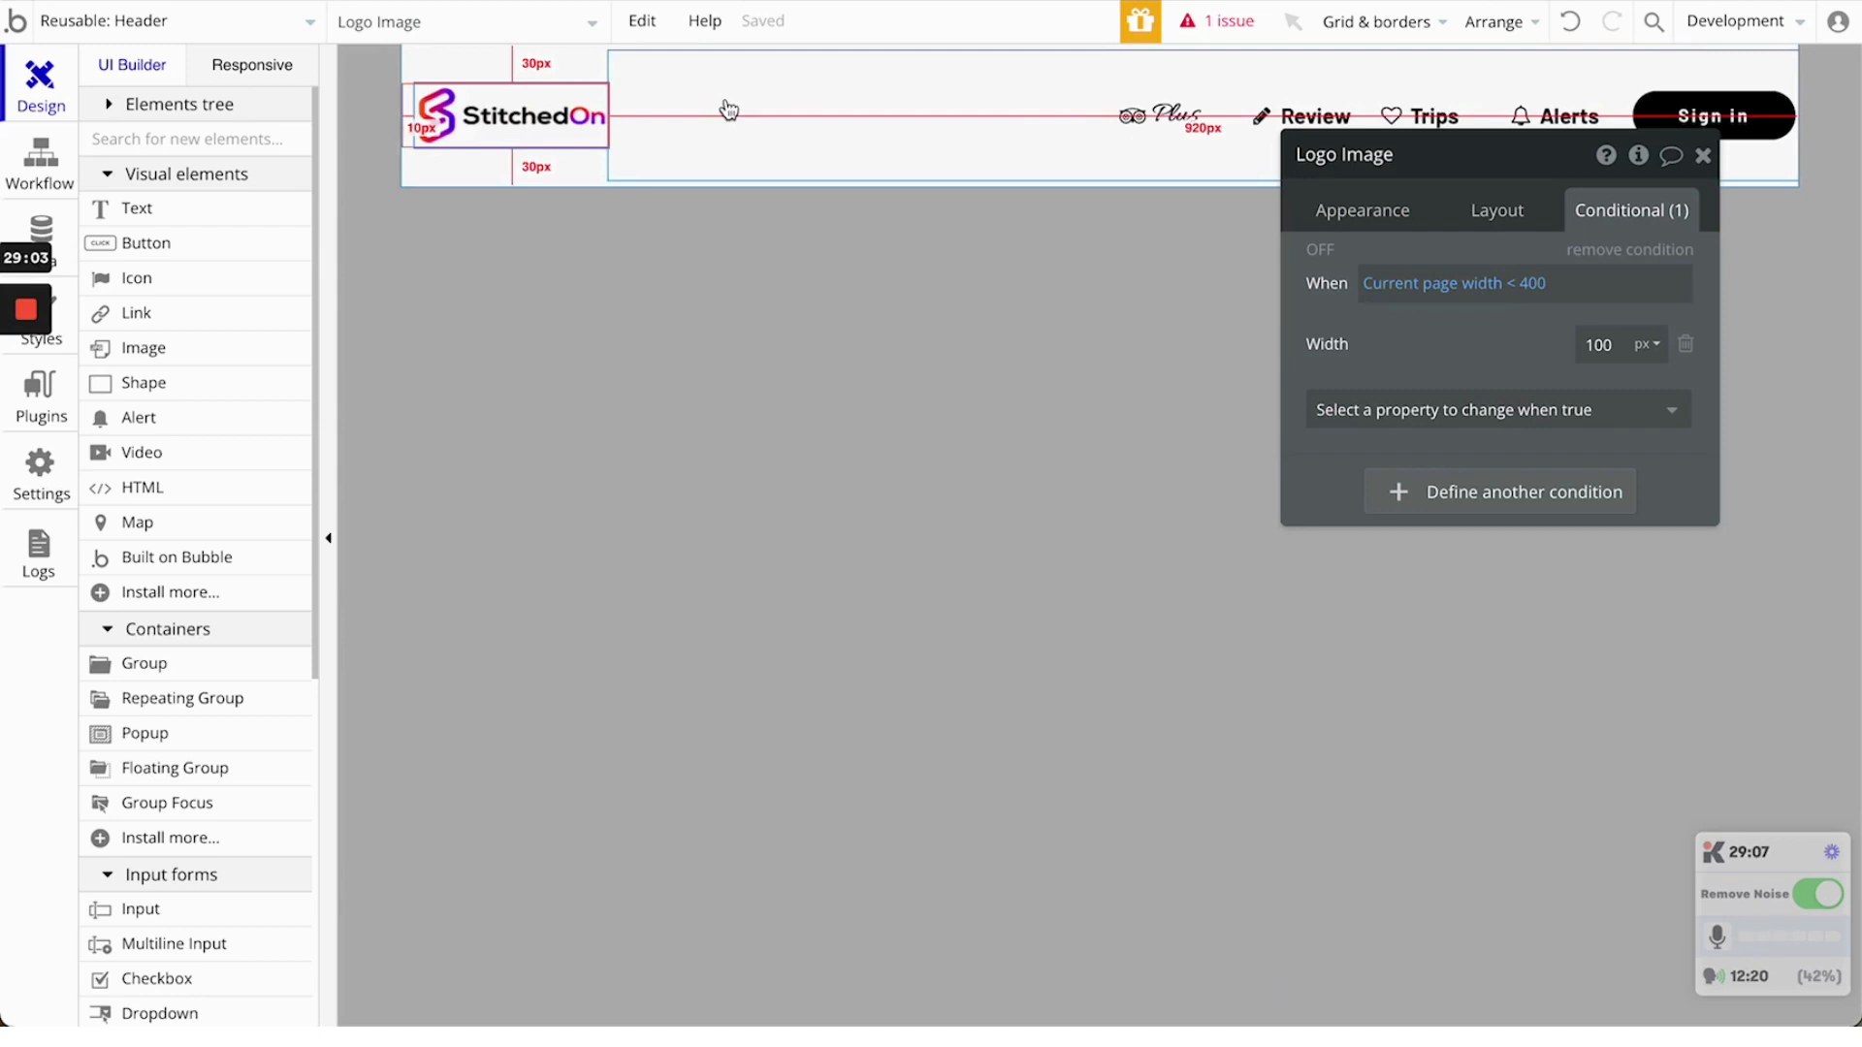
{"action": "left_click", "coordinate": [729, 108]}
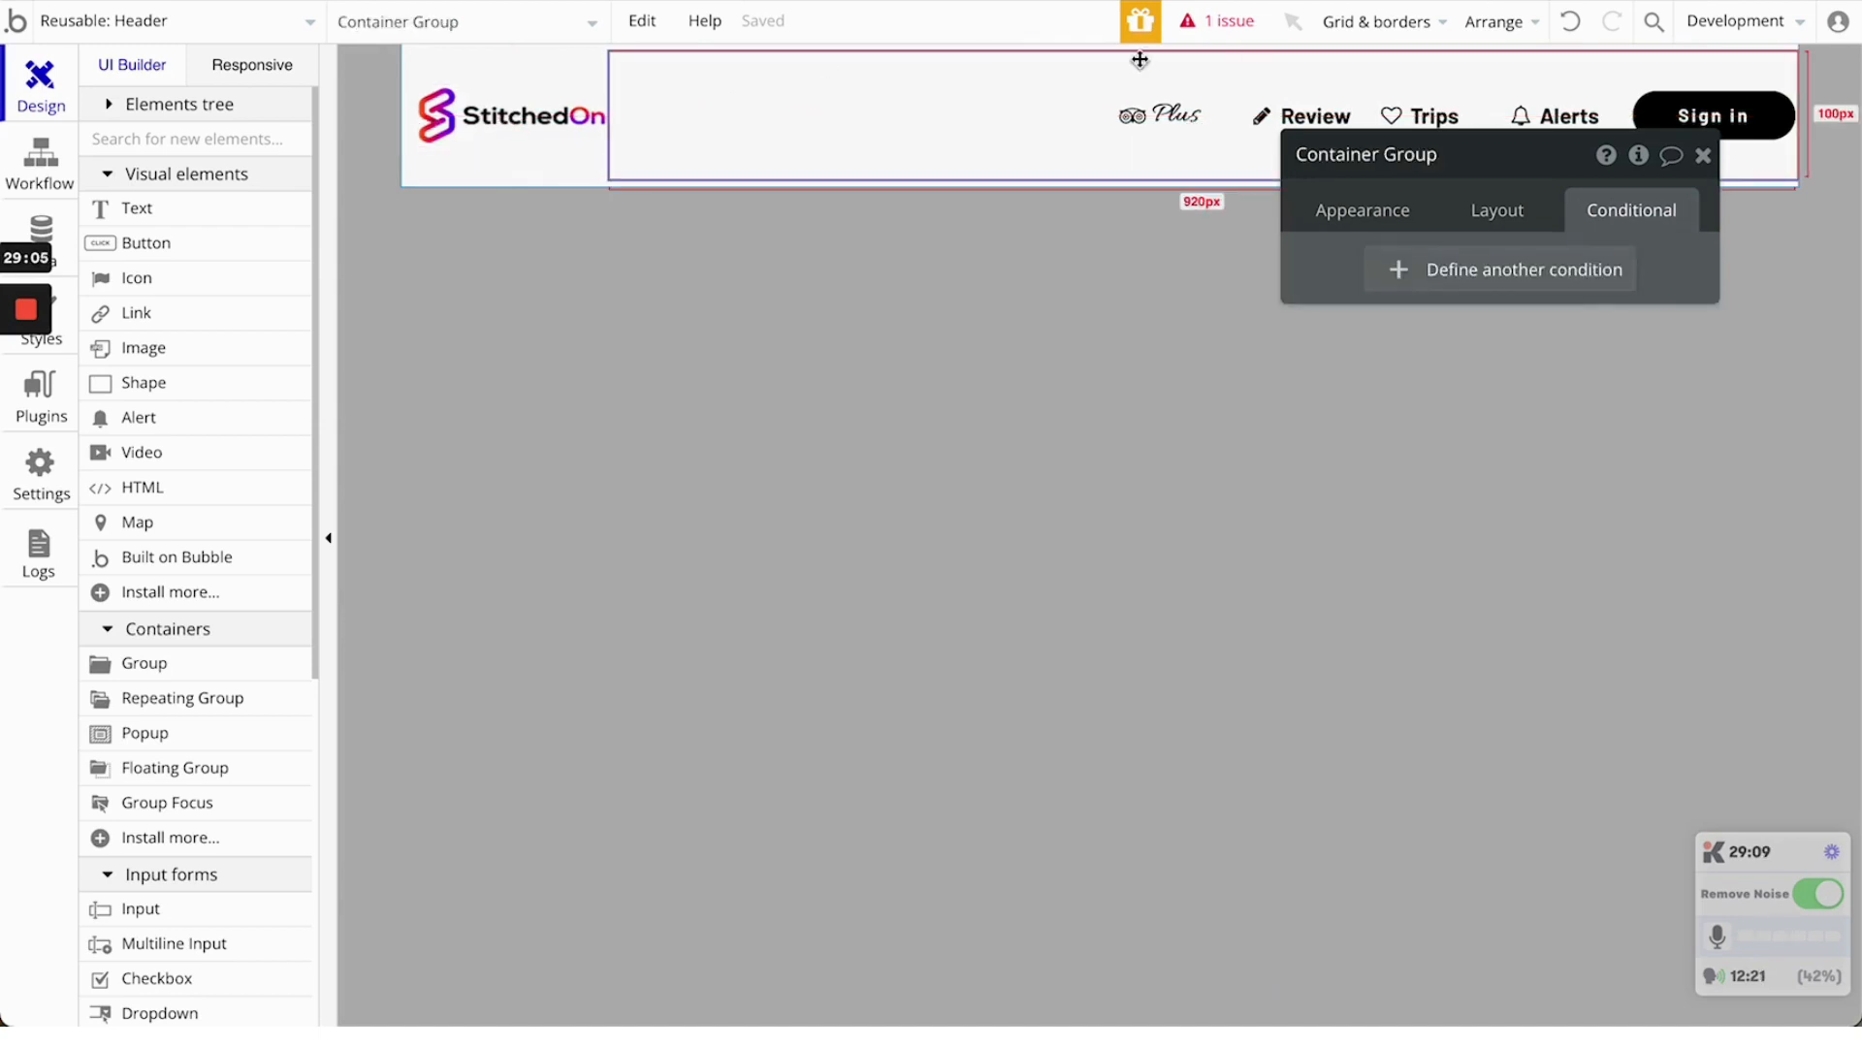
{"action": "left_click", "coordinate": [1154, 90]}
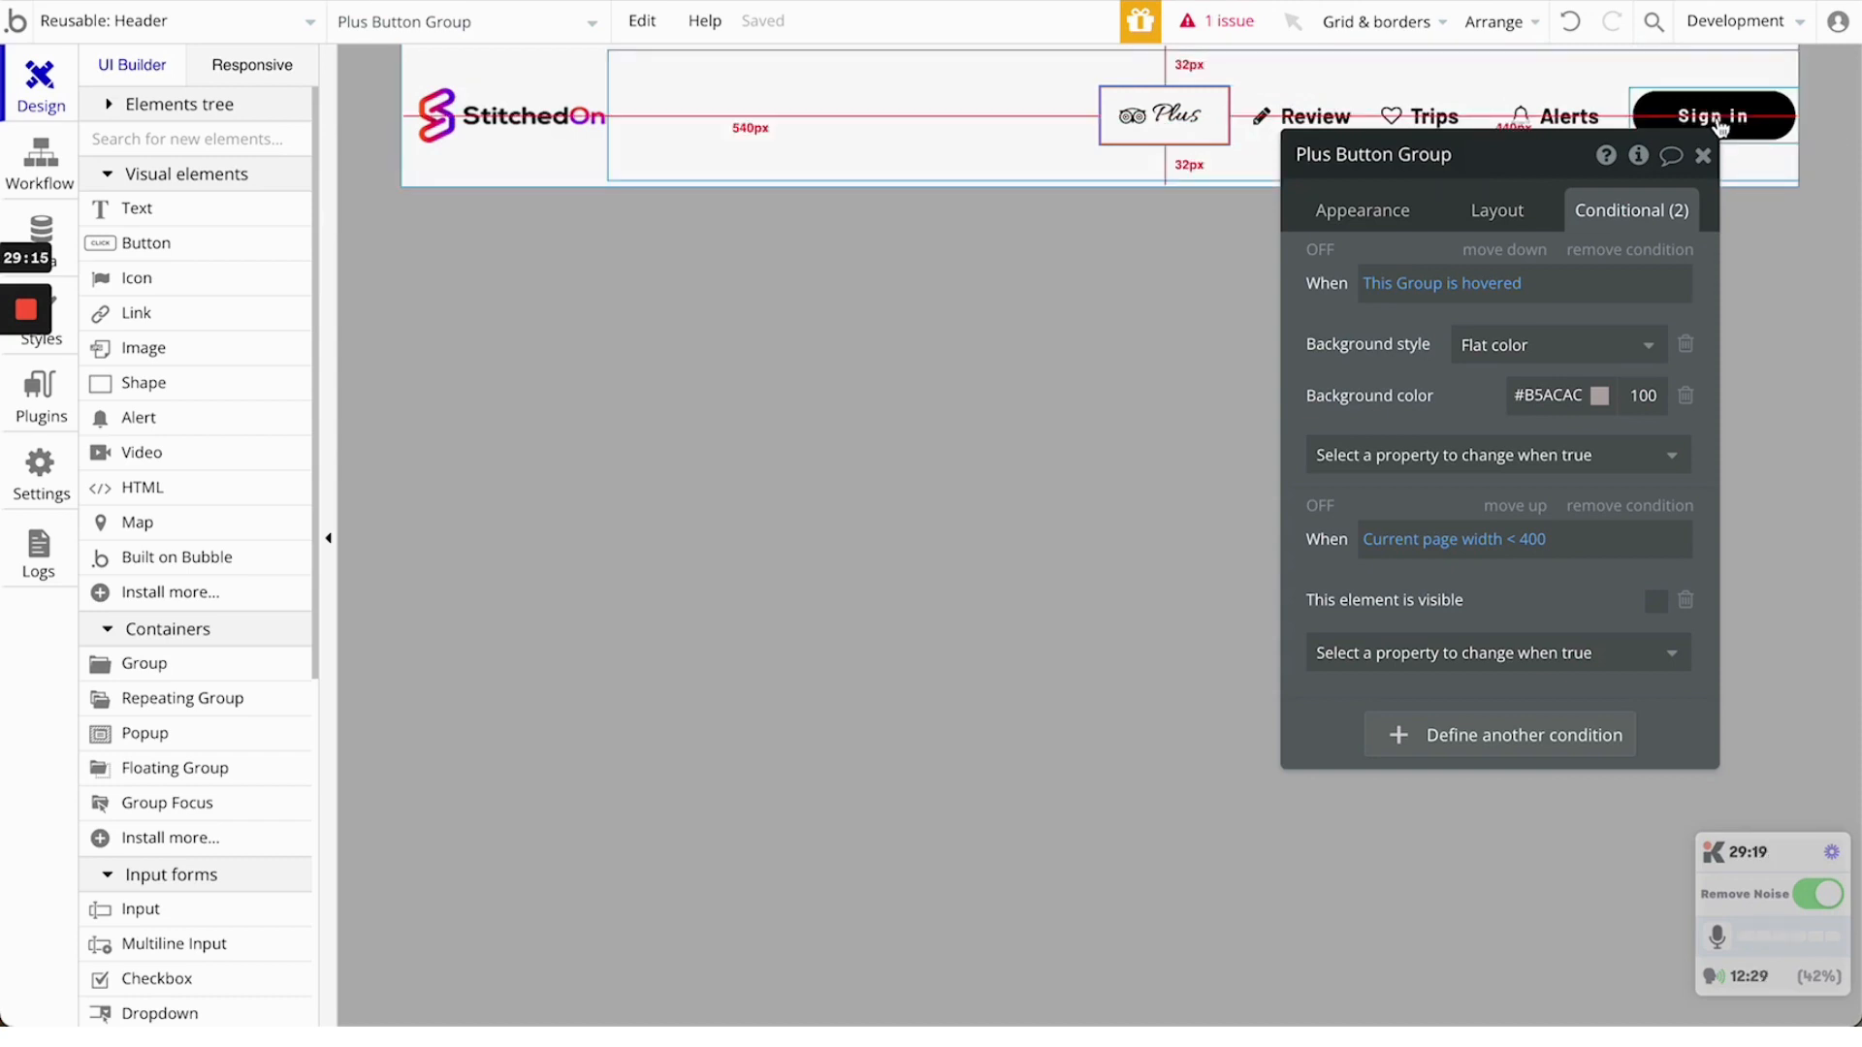
{"action": "left_click", "coordinate": [1297, 97]}
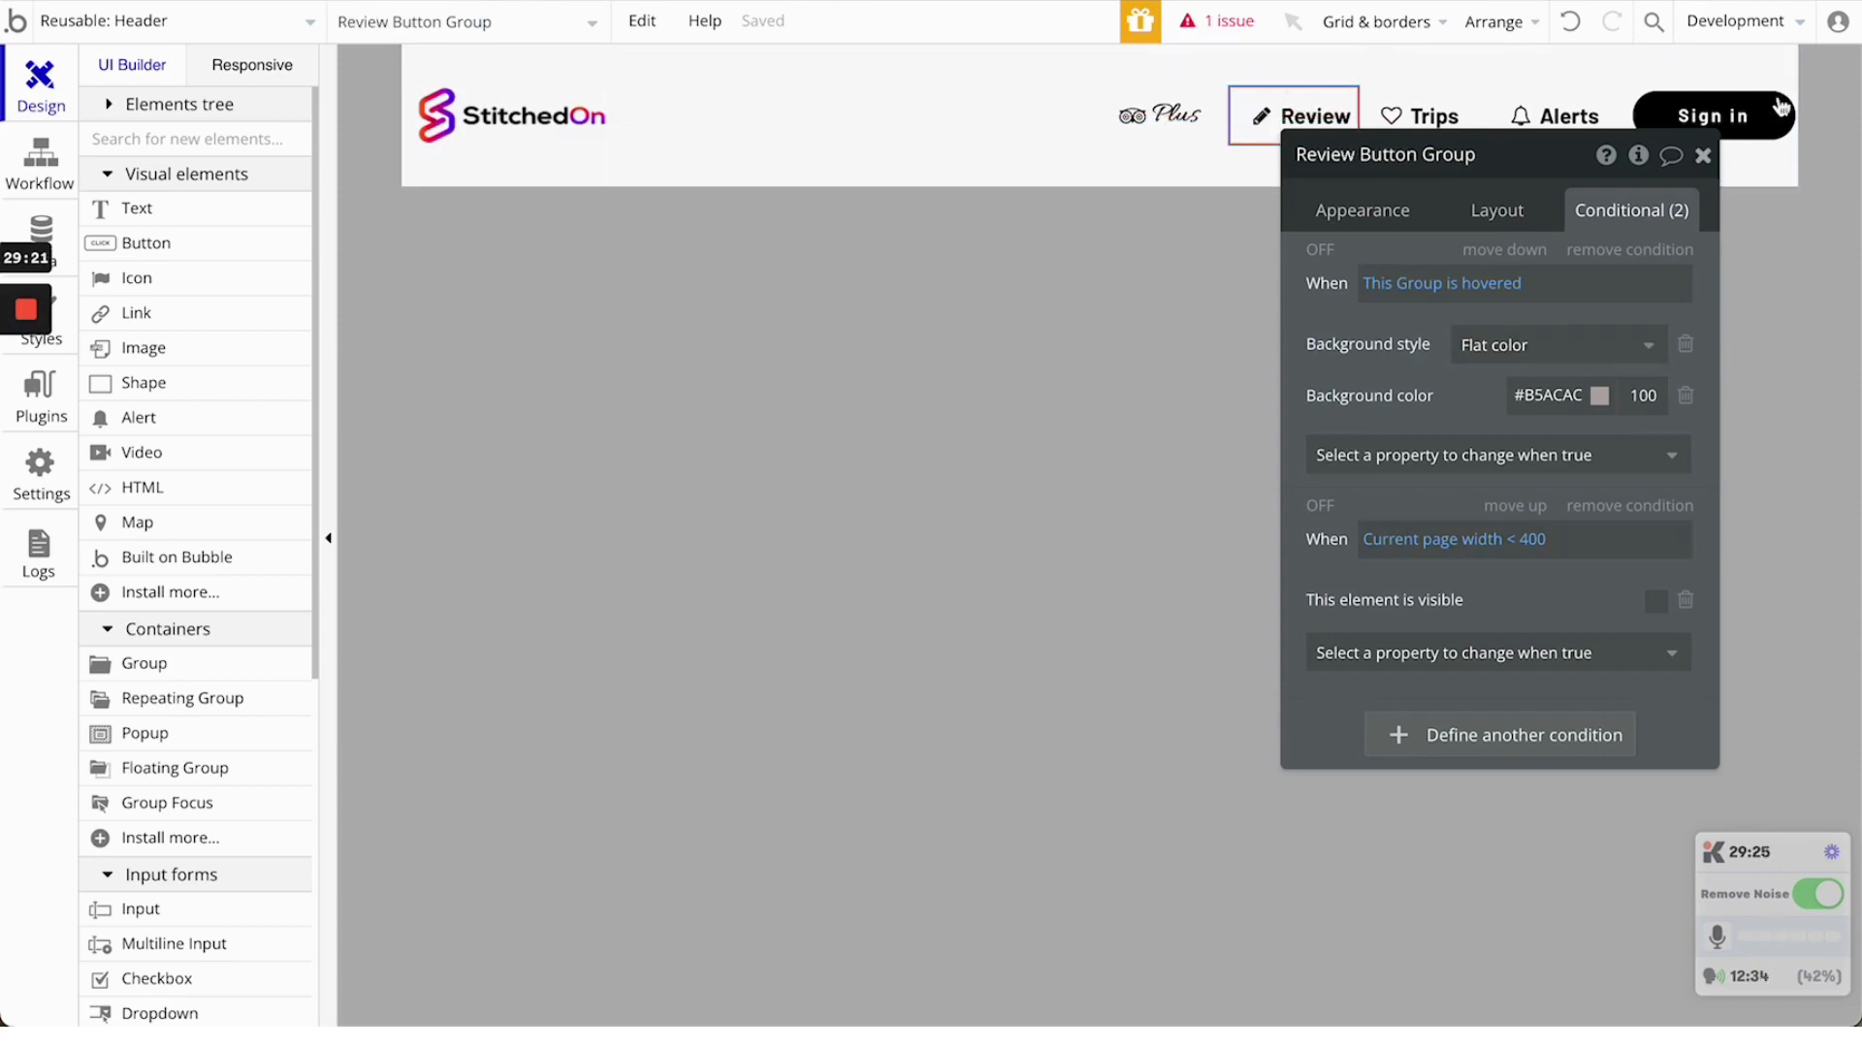
{"action": "left_click", "coordinate": [1703, 157]}
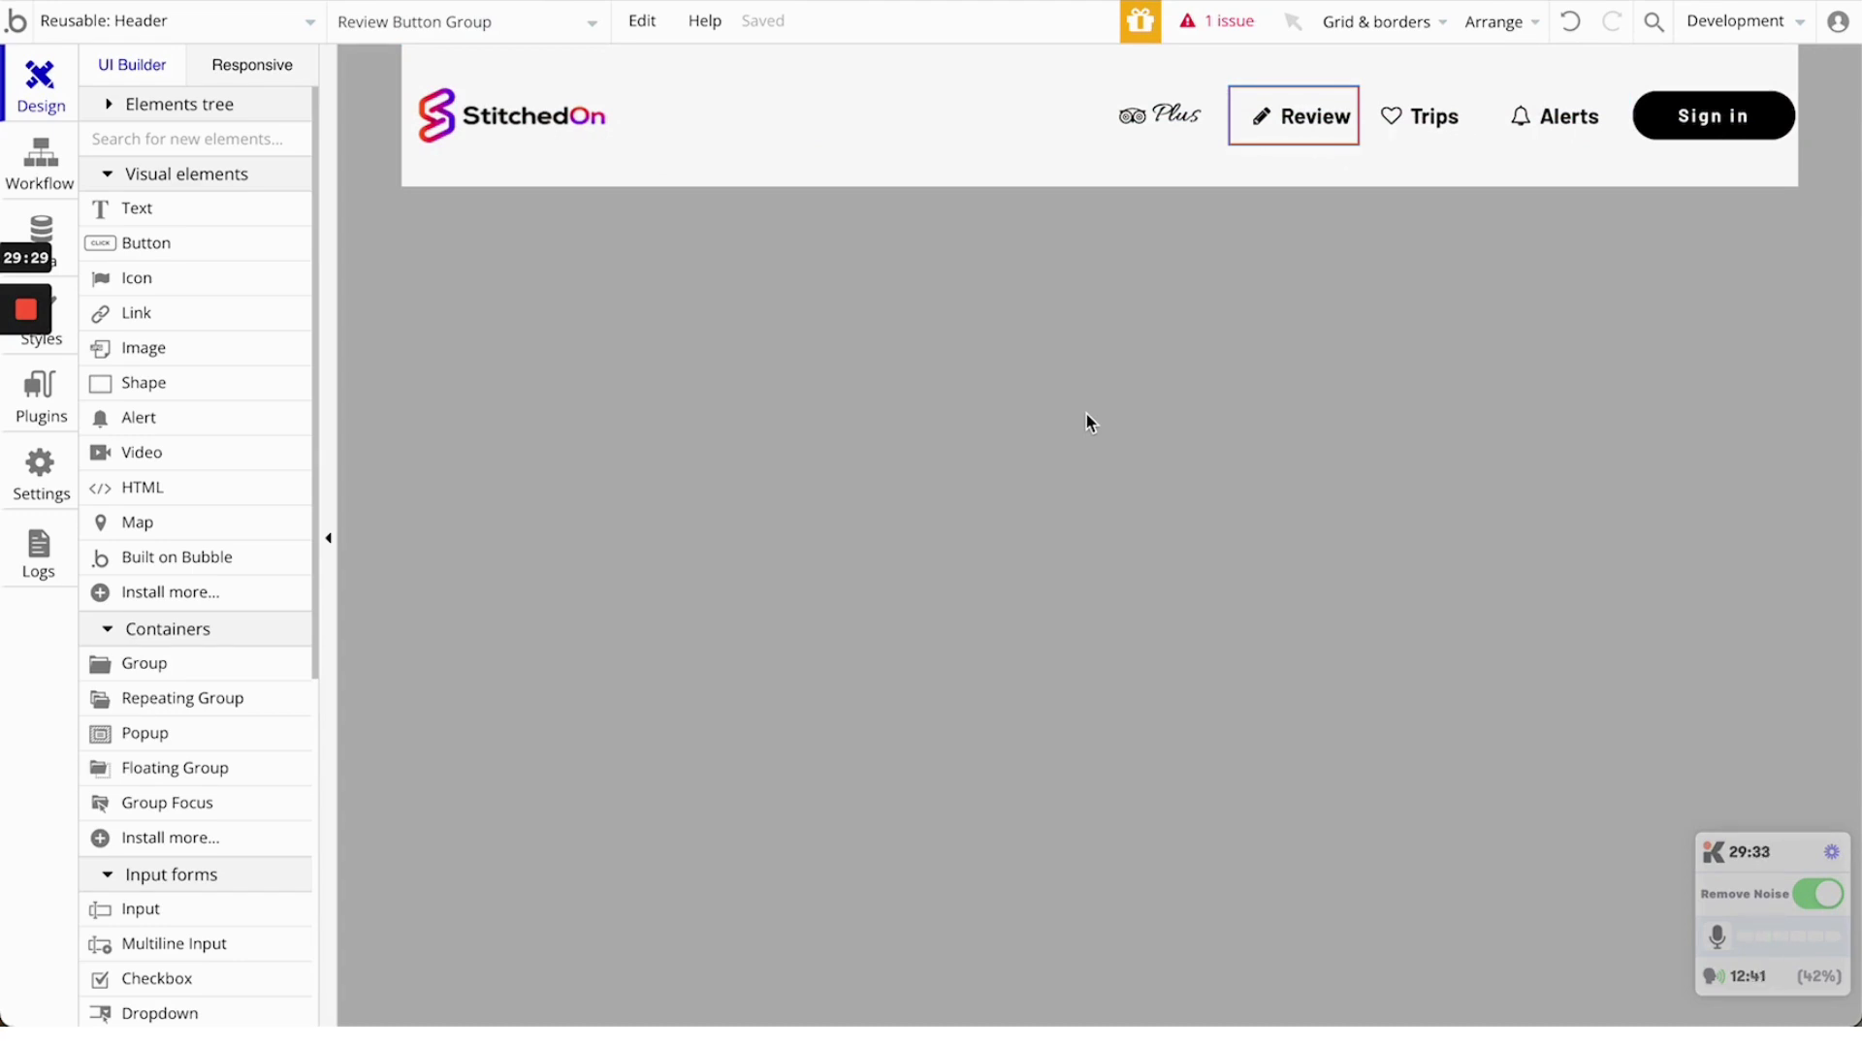
{"action": "left_click", "coordinate": [1086, 414]}
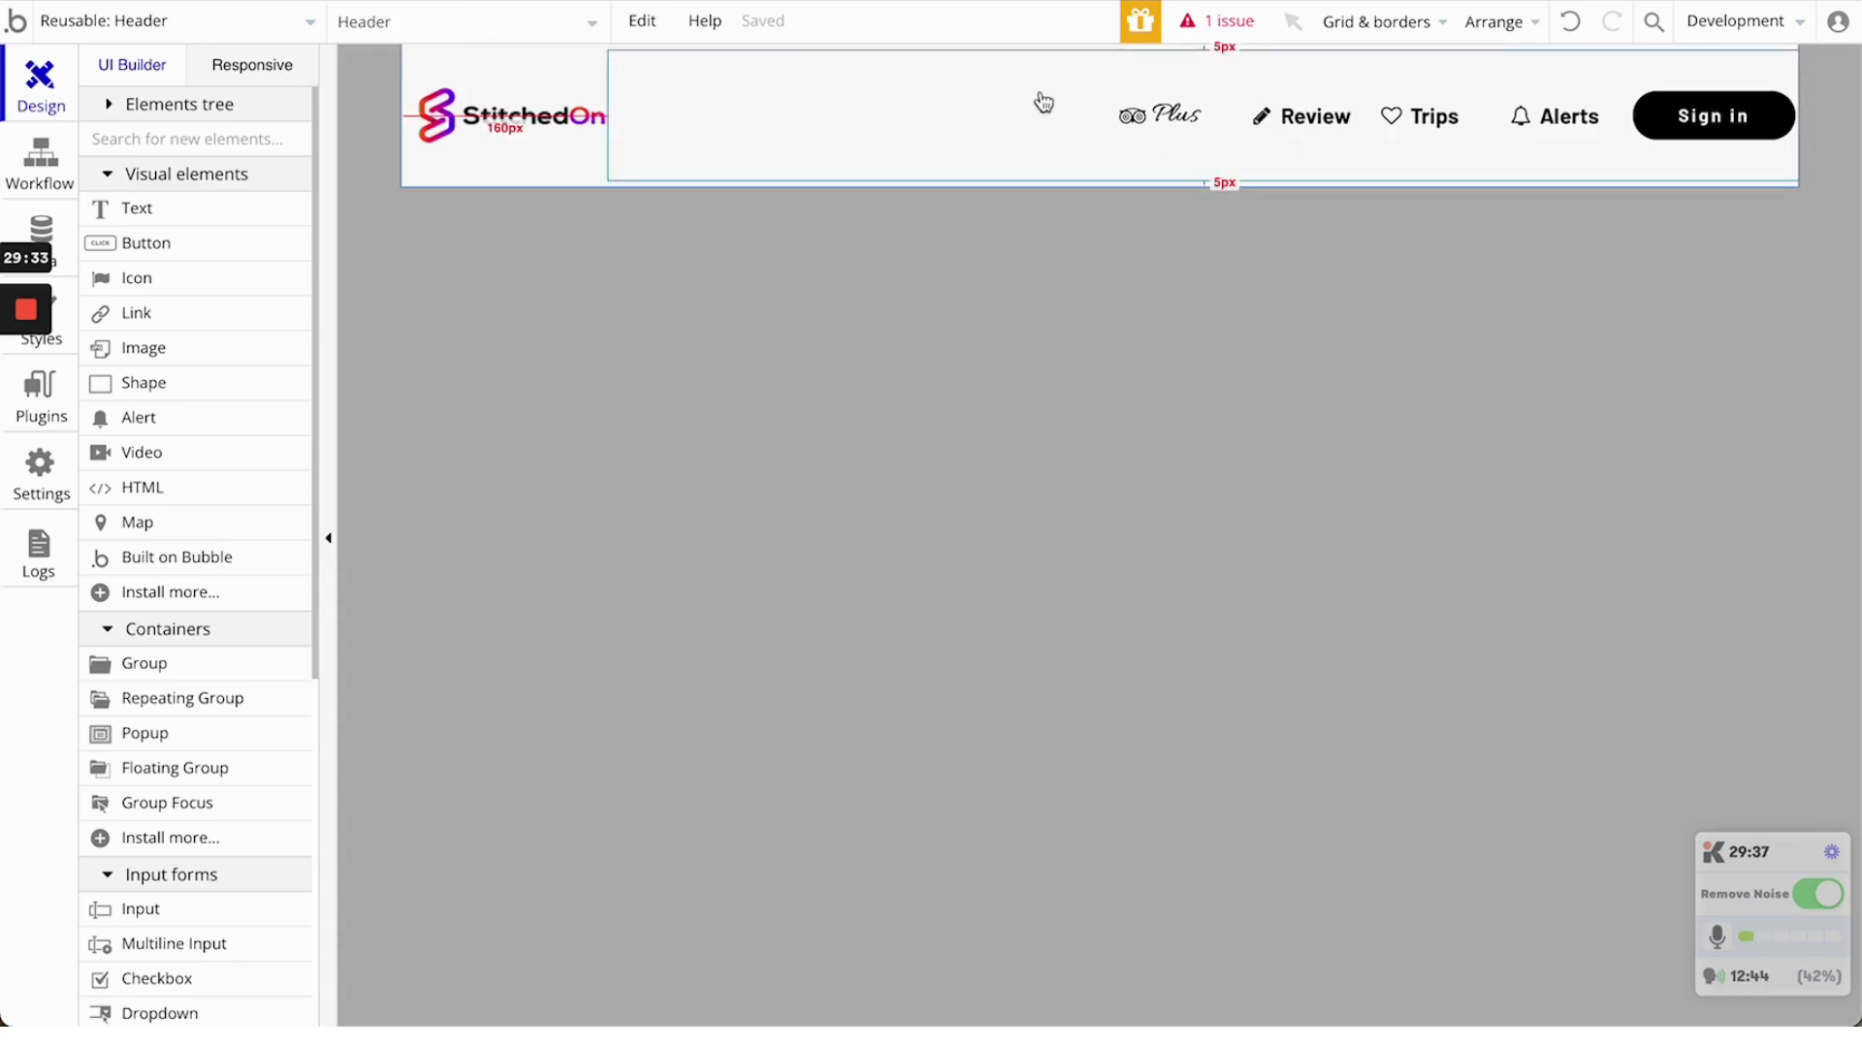
Compare the StitchedOn header in the page preview with the Tripadvisor site's header, and return to the Bubble editor
{"action": "left_click", "coordinate": [553, 2]}
{"action": "key", "text": "ctrl+Tab"}
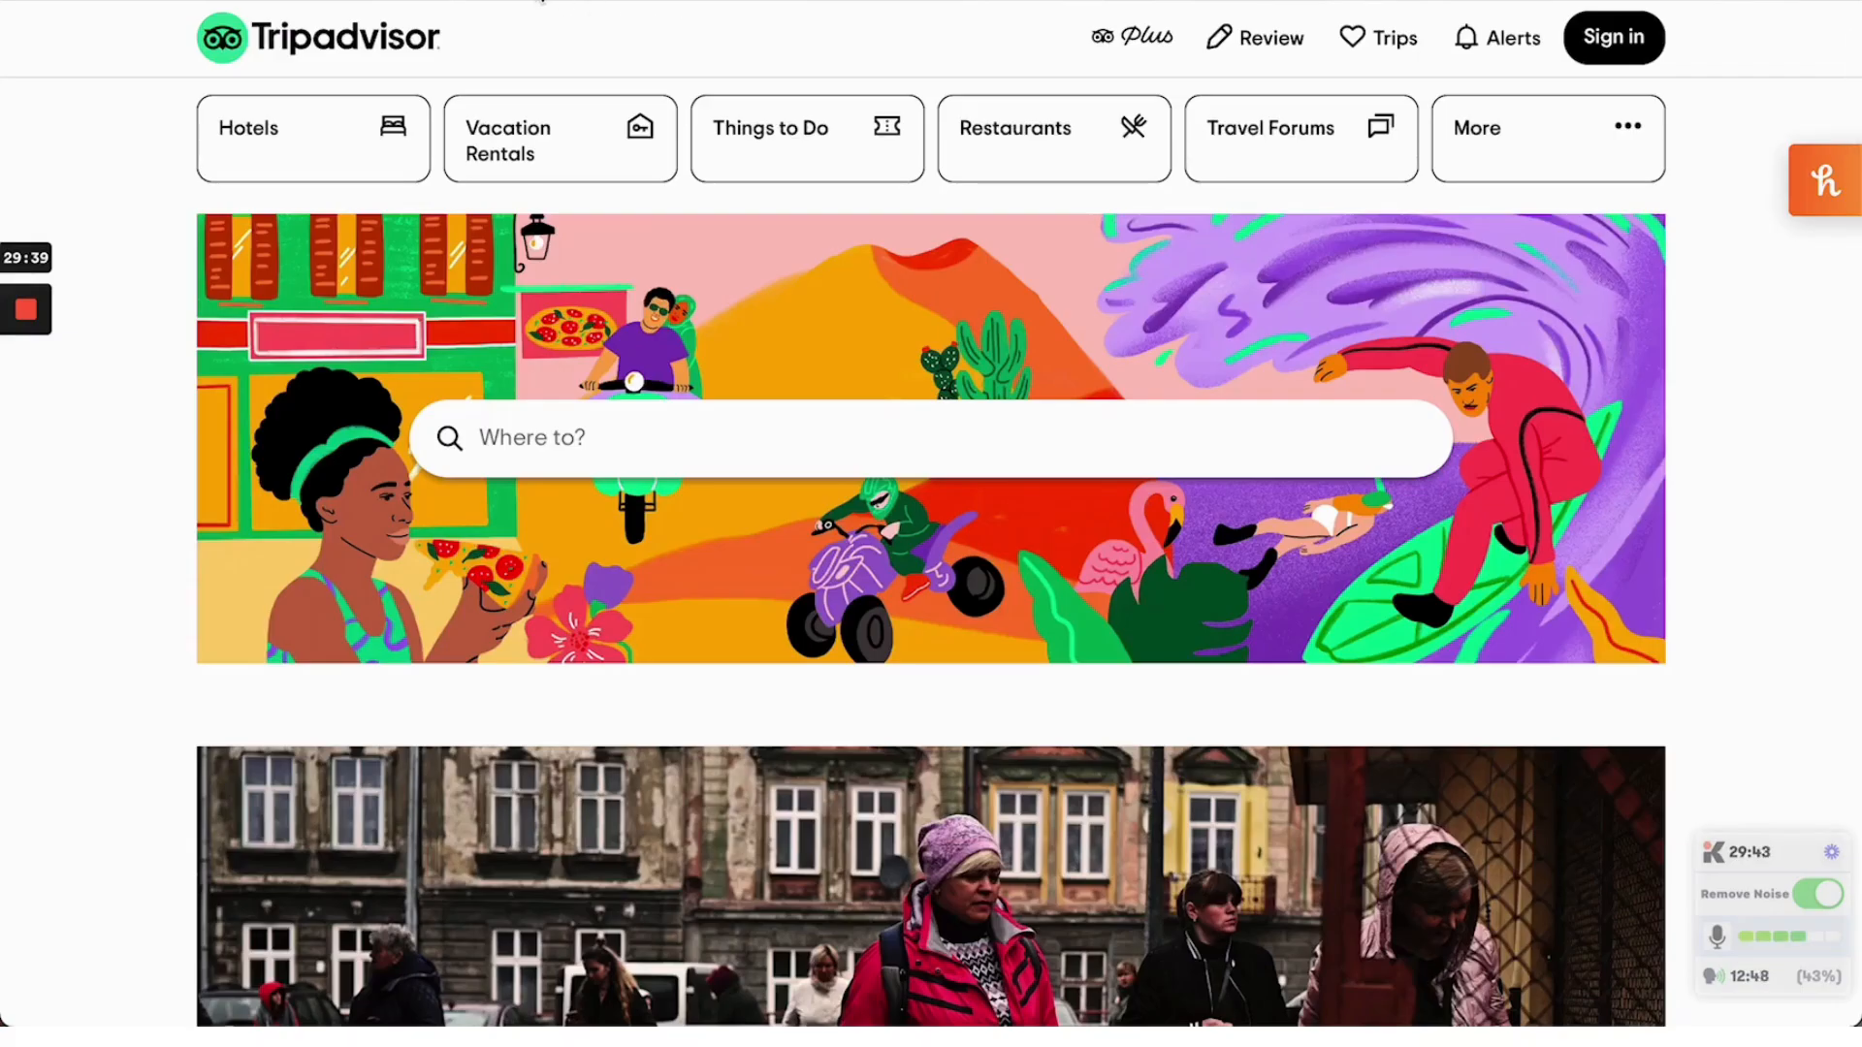
{"action": "left_click", "coordinate": [546, 2]}
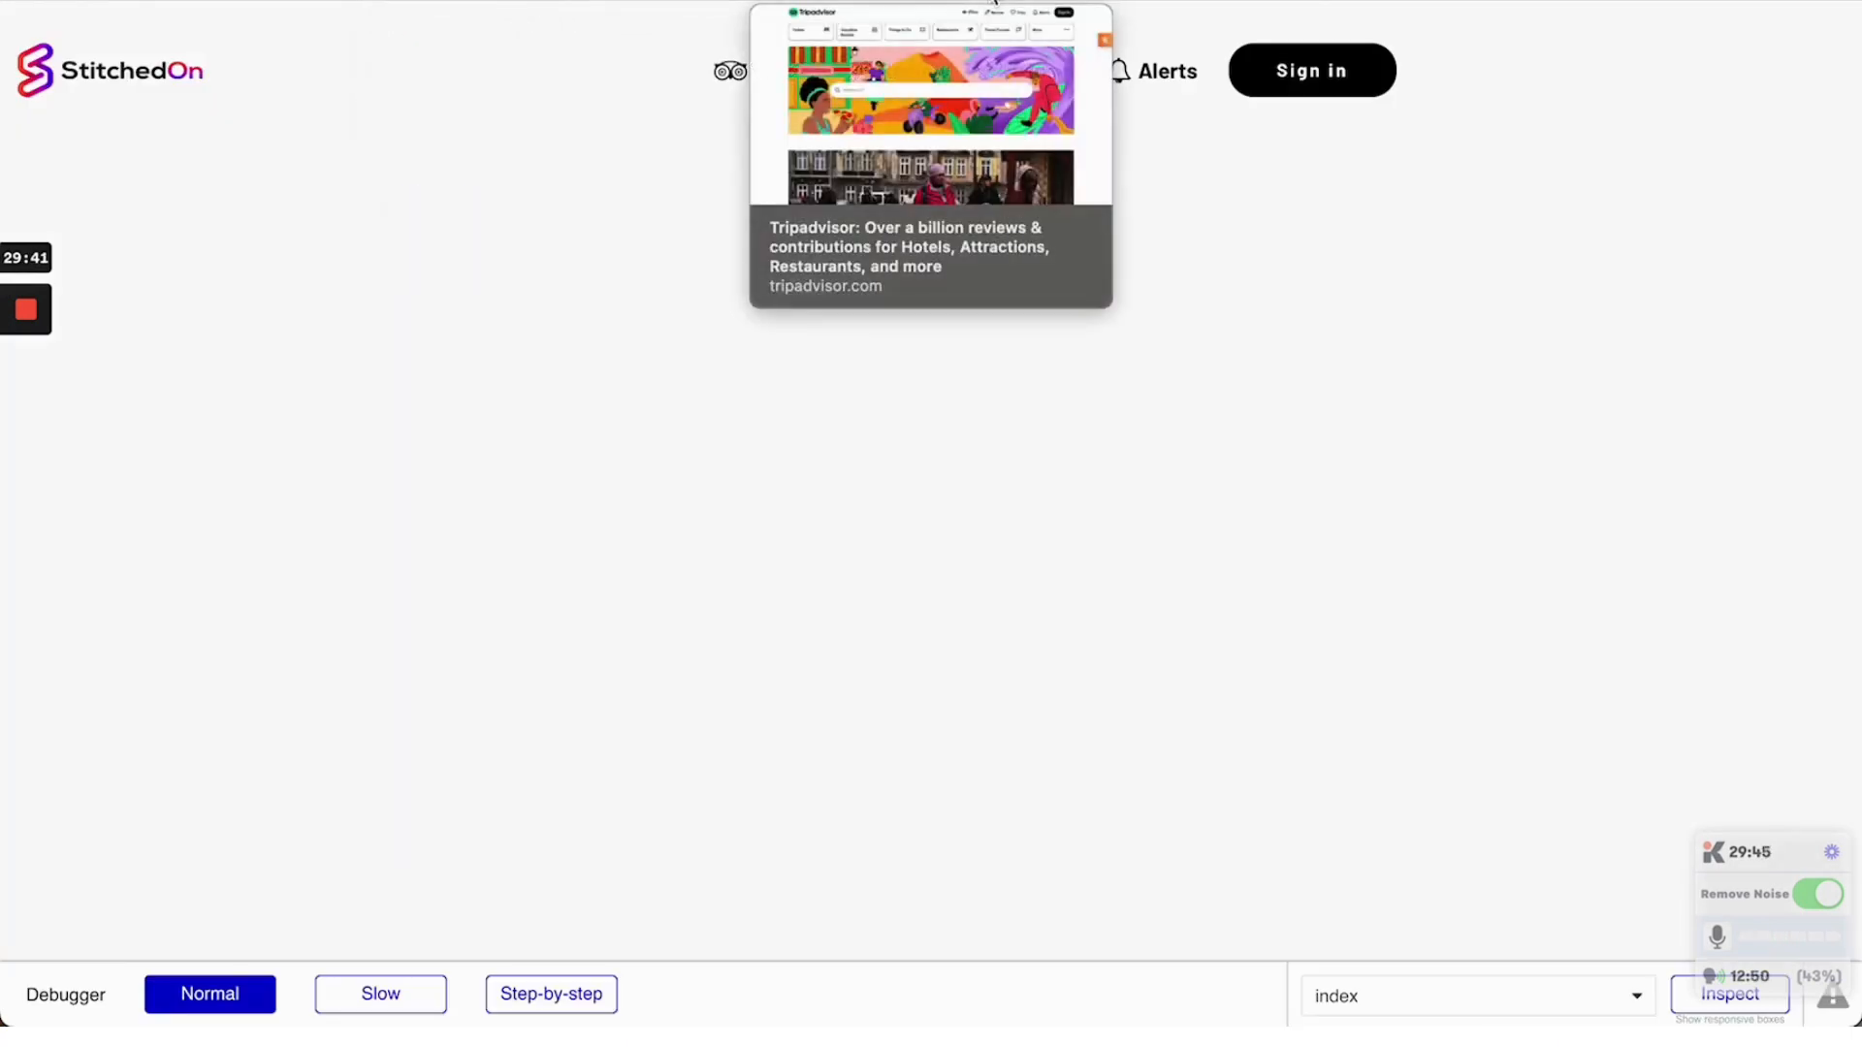
{"action": "left_click", "coordinate": [996, 3]}
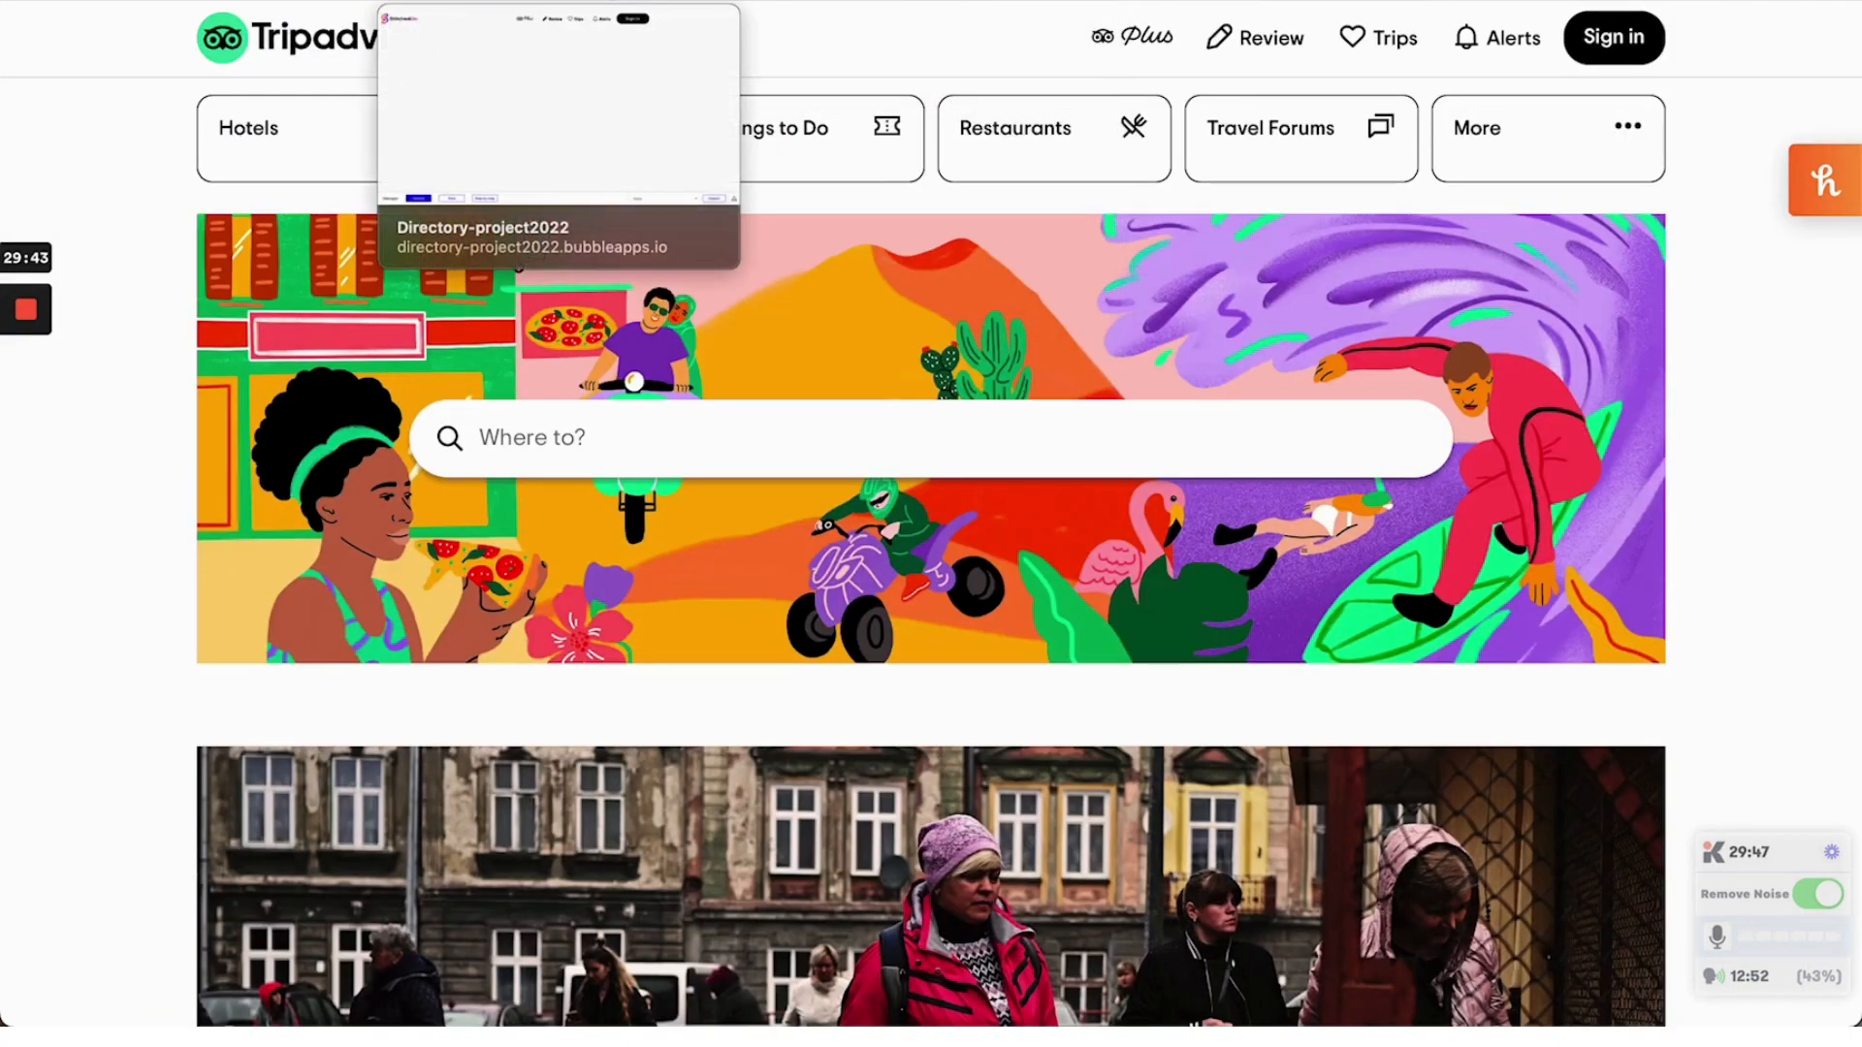
{"action": "left_click", "coordinate": [546, 2]}
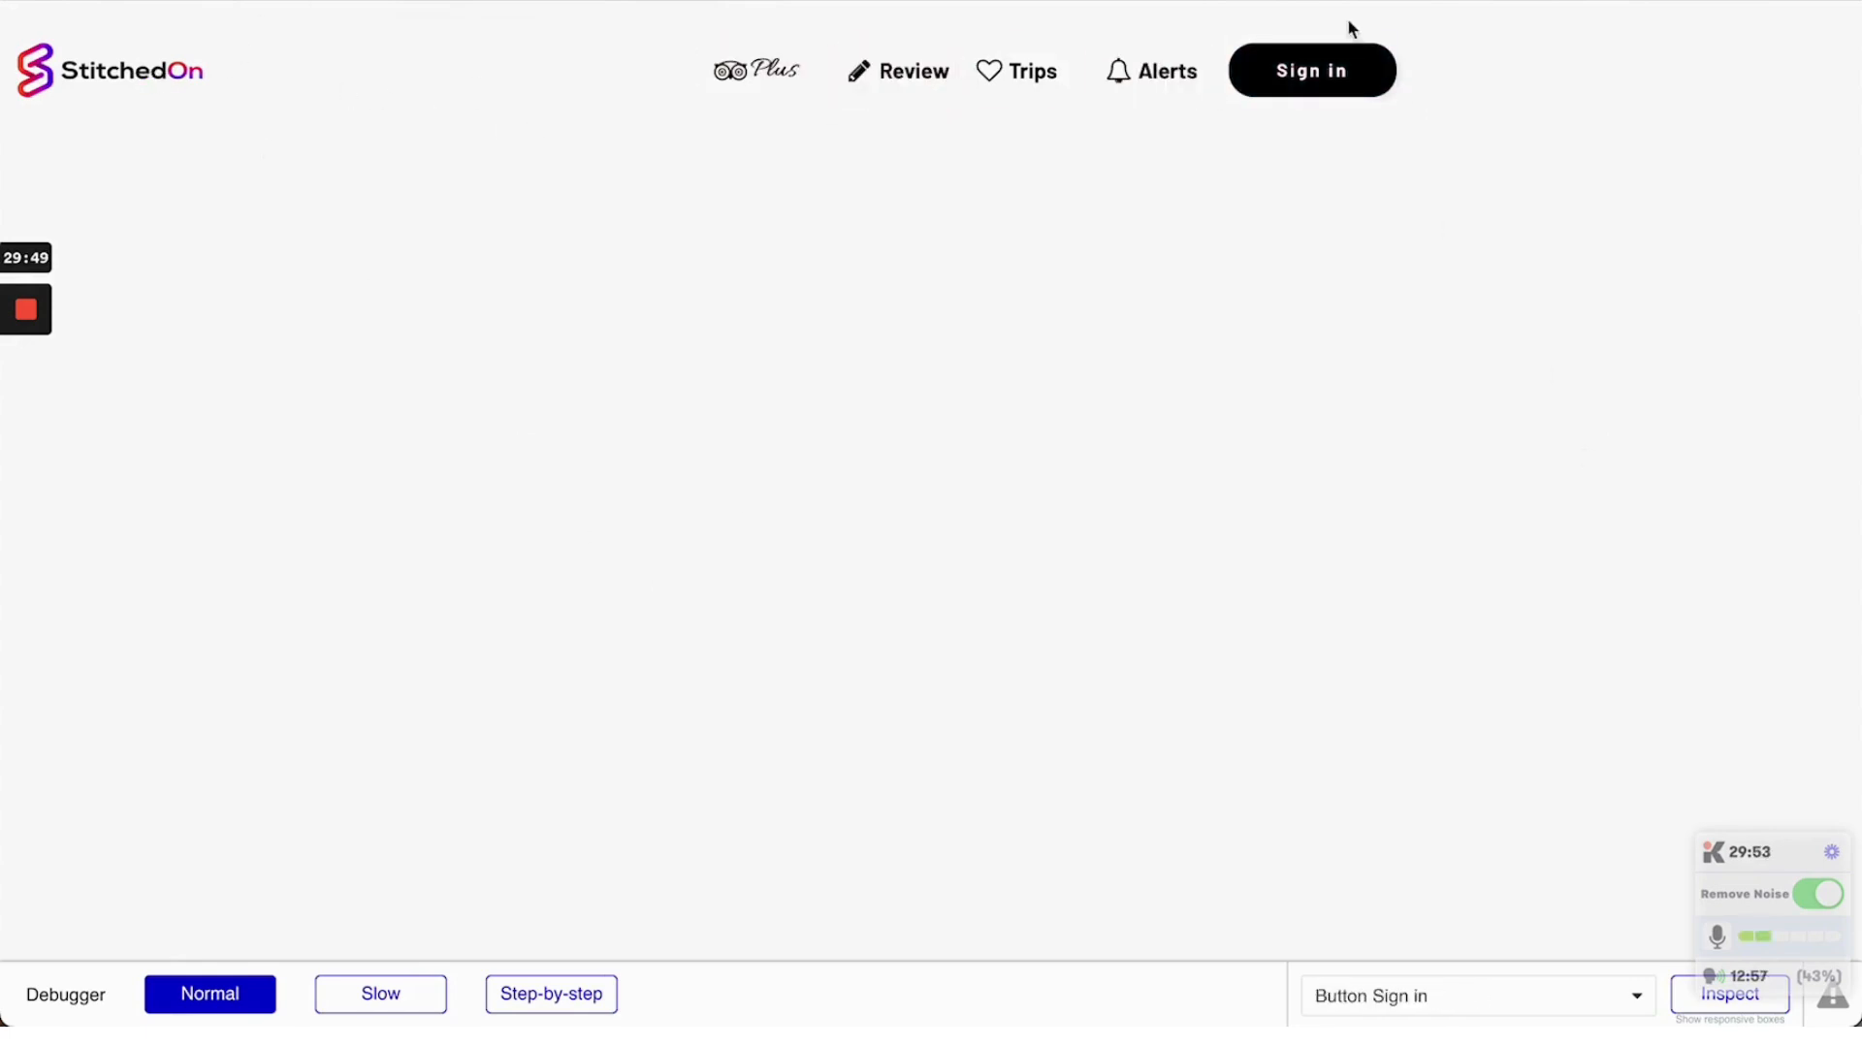
{"action": "left_click", "coordinate": [914, 0]}
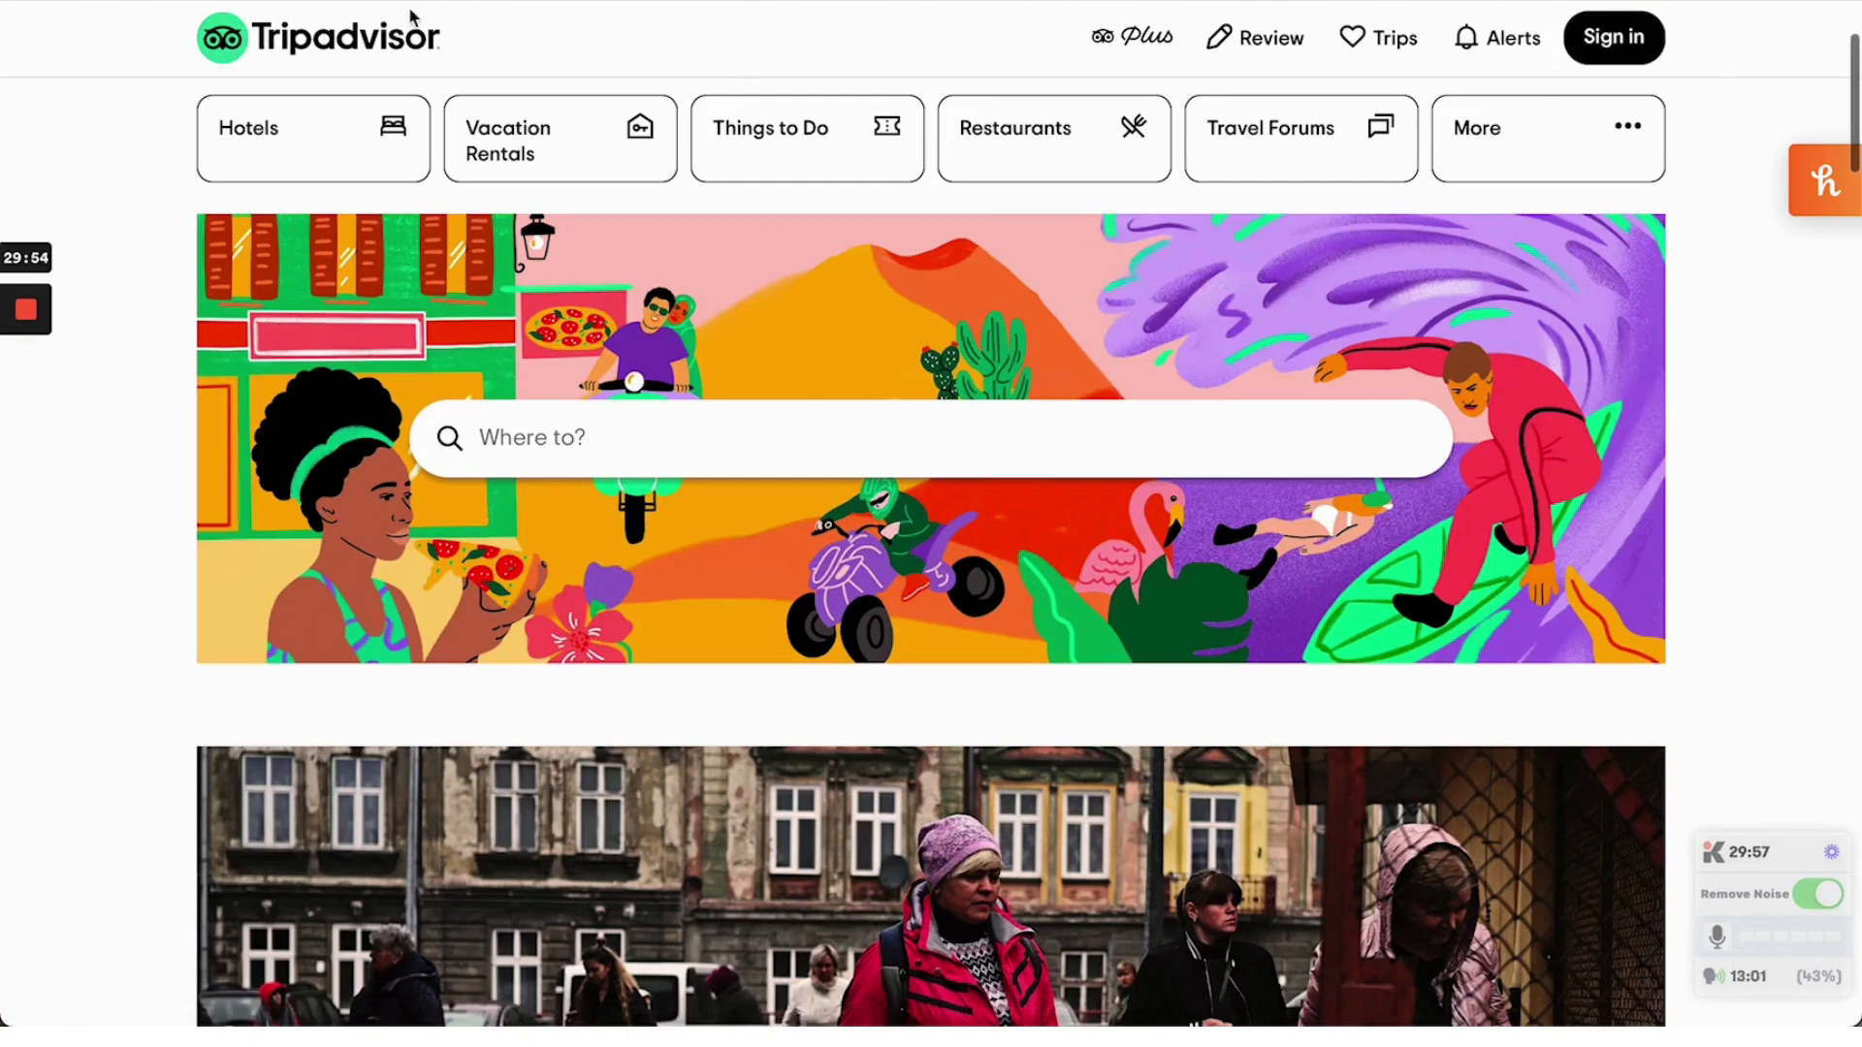
{"action": "left_click", "coordinate": [556, 1]}
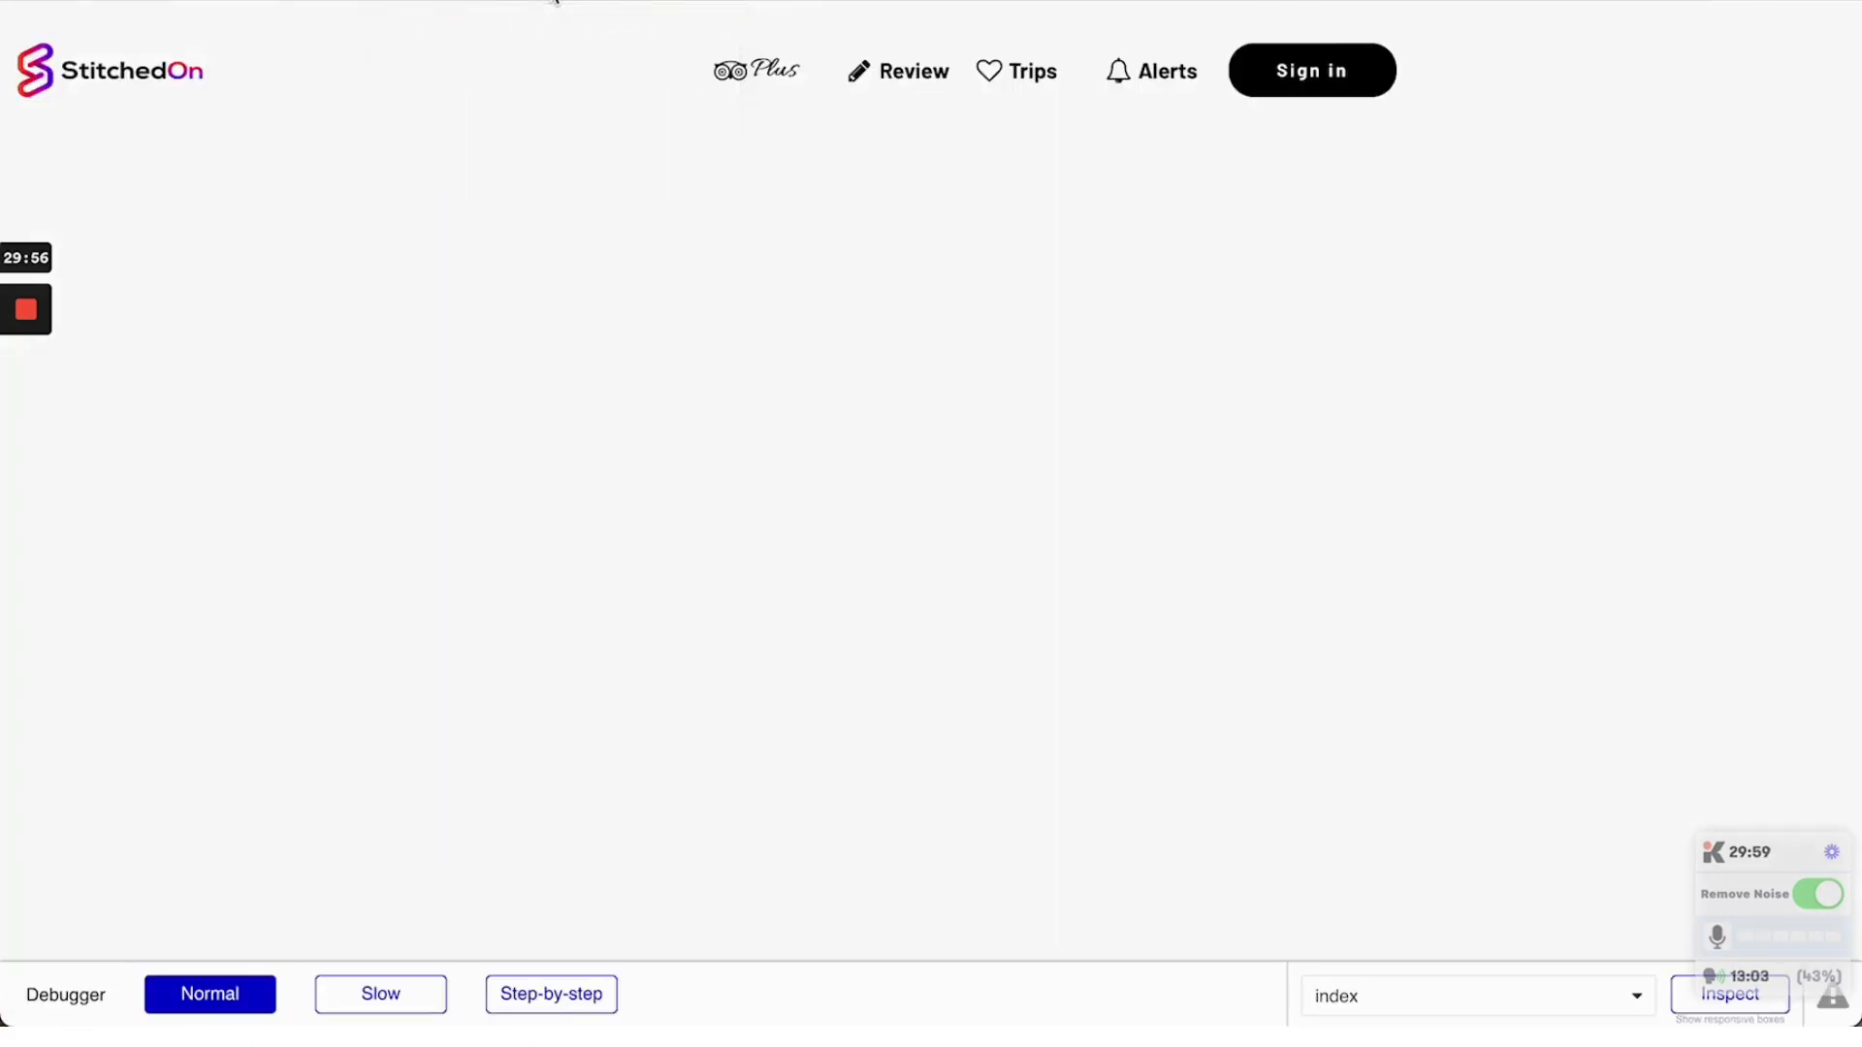
{"action": "scroll", "coordinate": [391, 401], "scroll_direction": "down", "scroll_amount": 10}
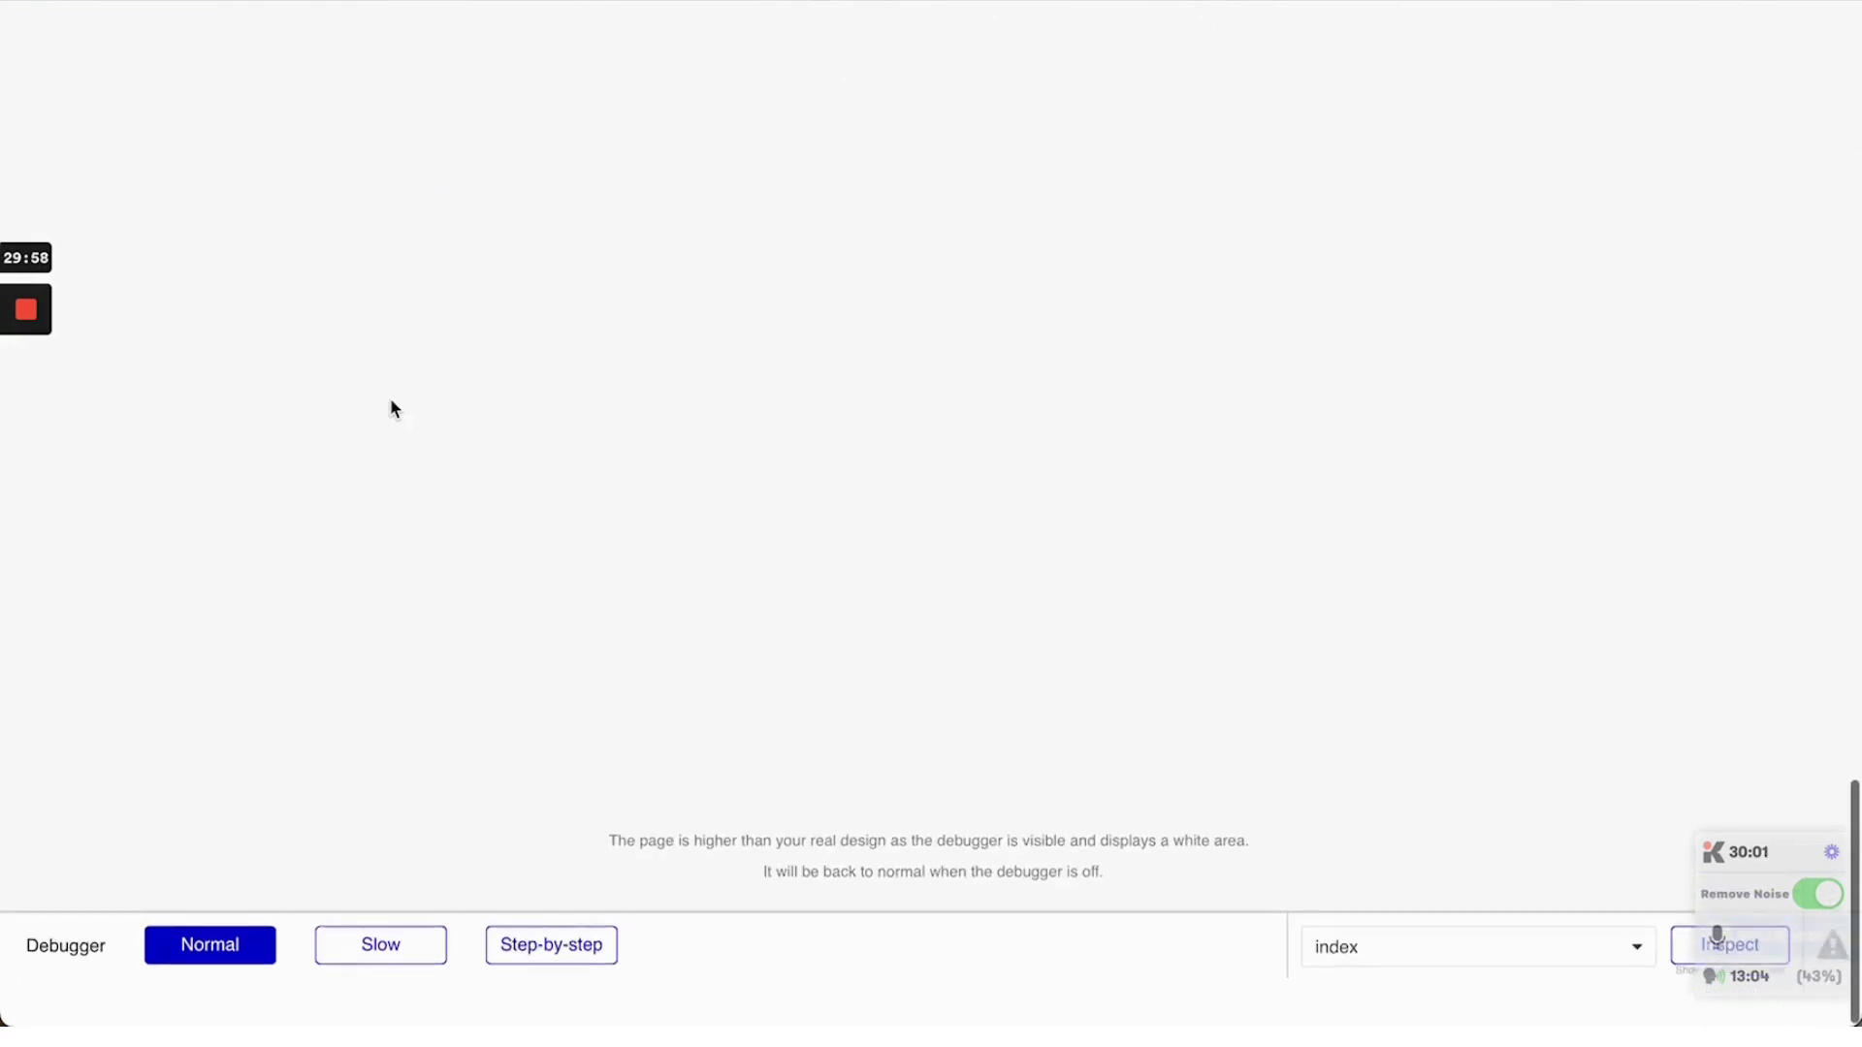
{"action": "scroll", "coordinate": [390, 405], "scroll_direction": "up", "scroll_amount": 10}
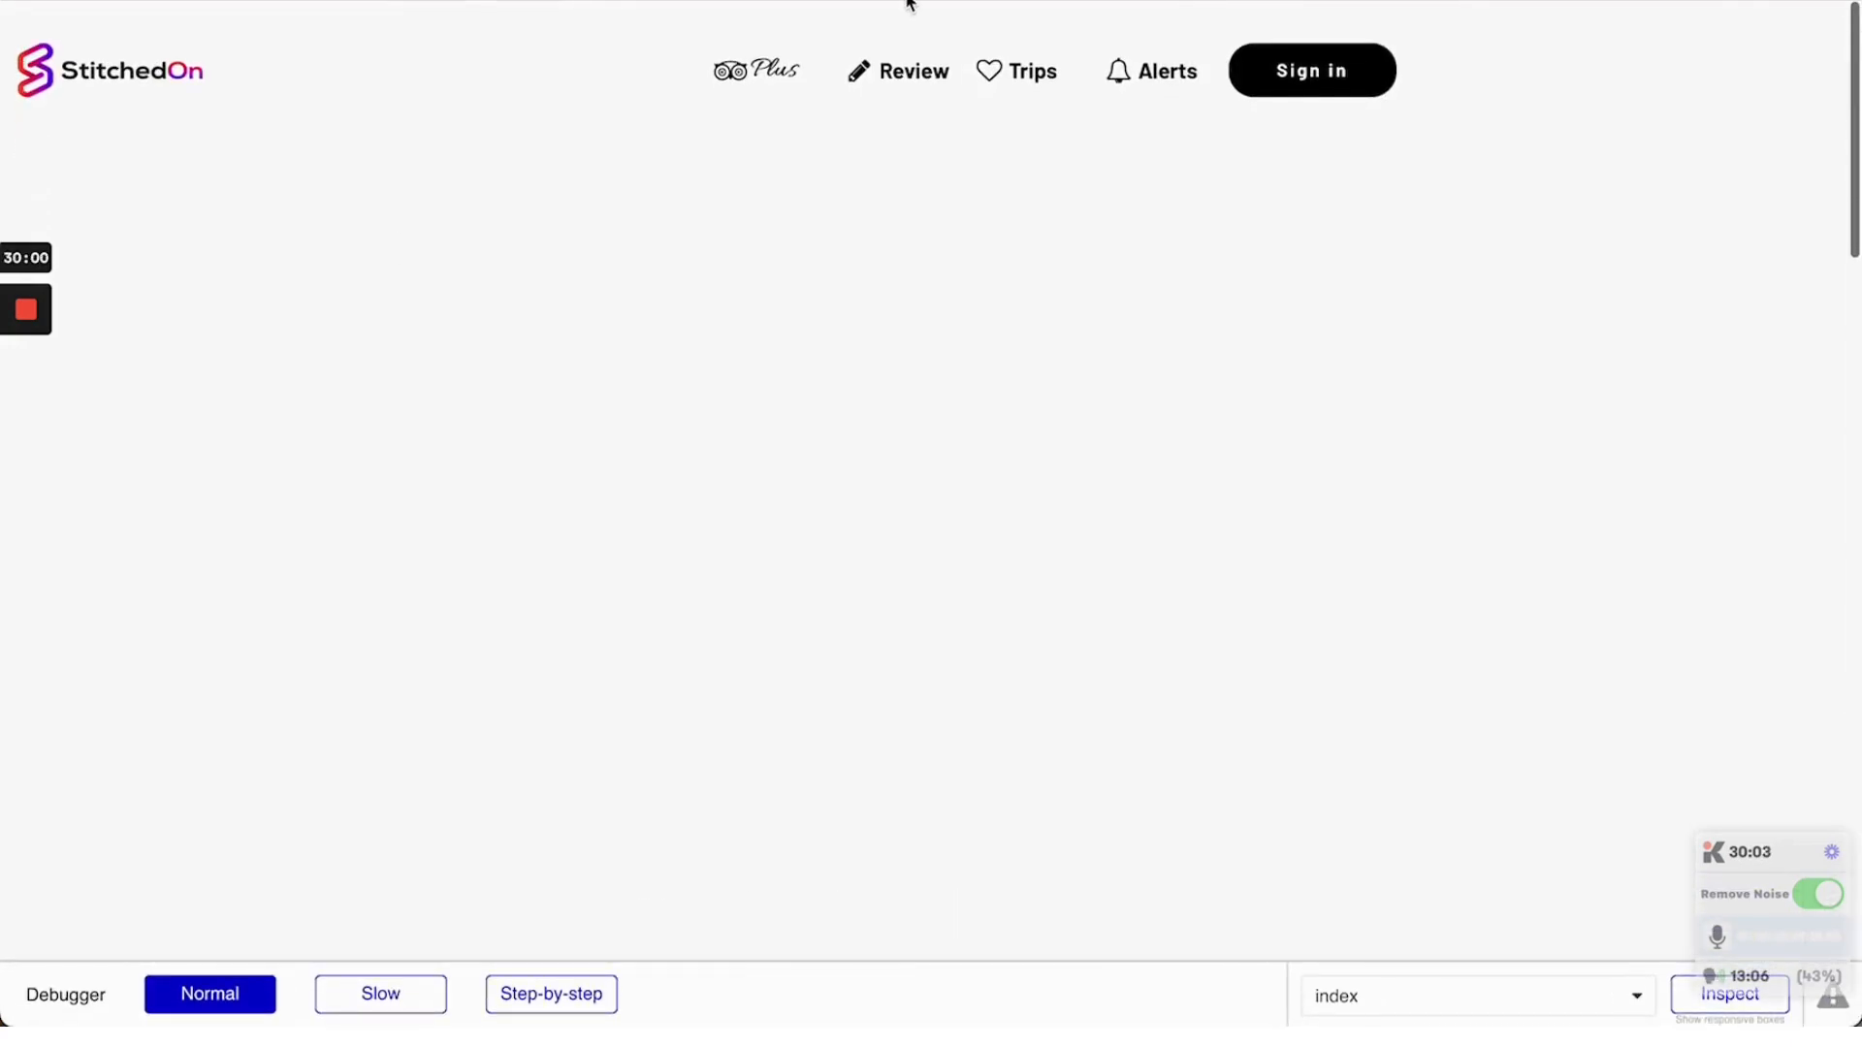
{"action": "left_click", "coordinate": [910, 2]}
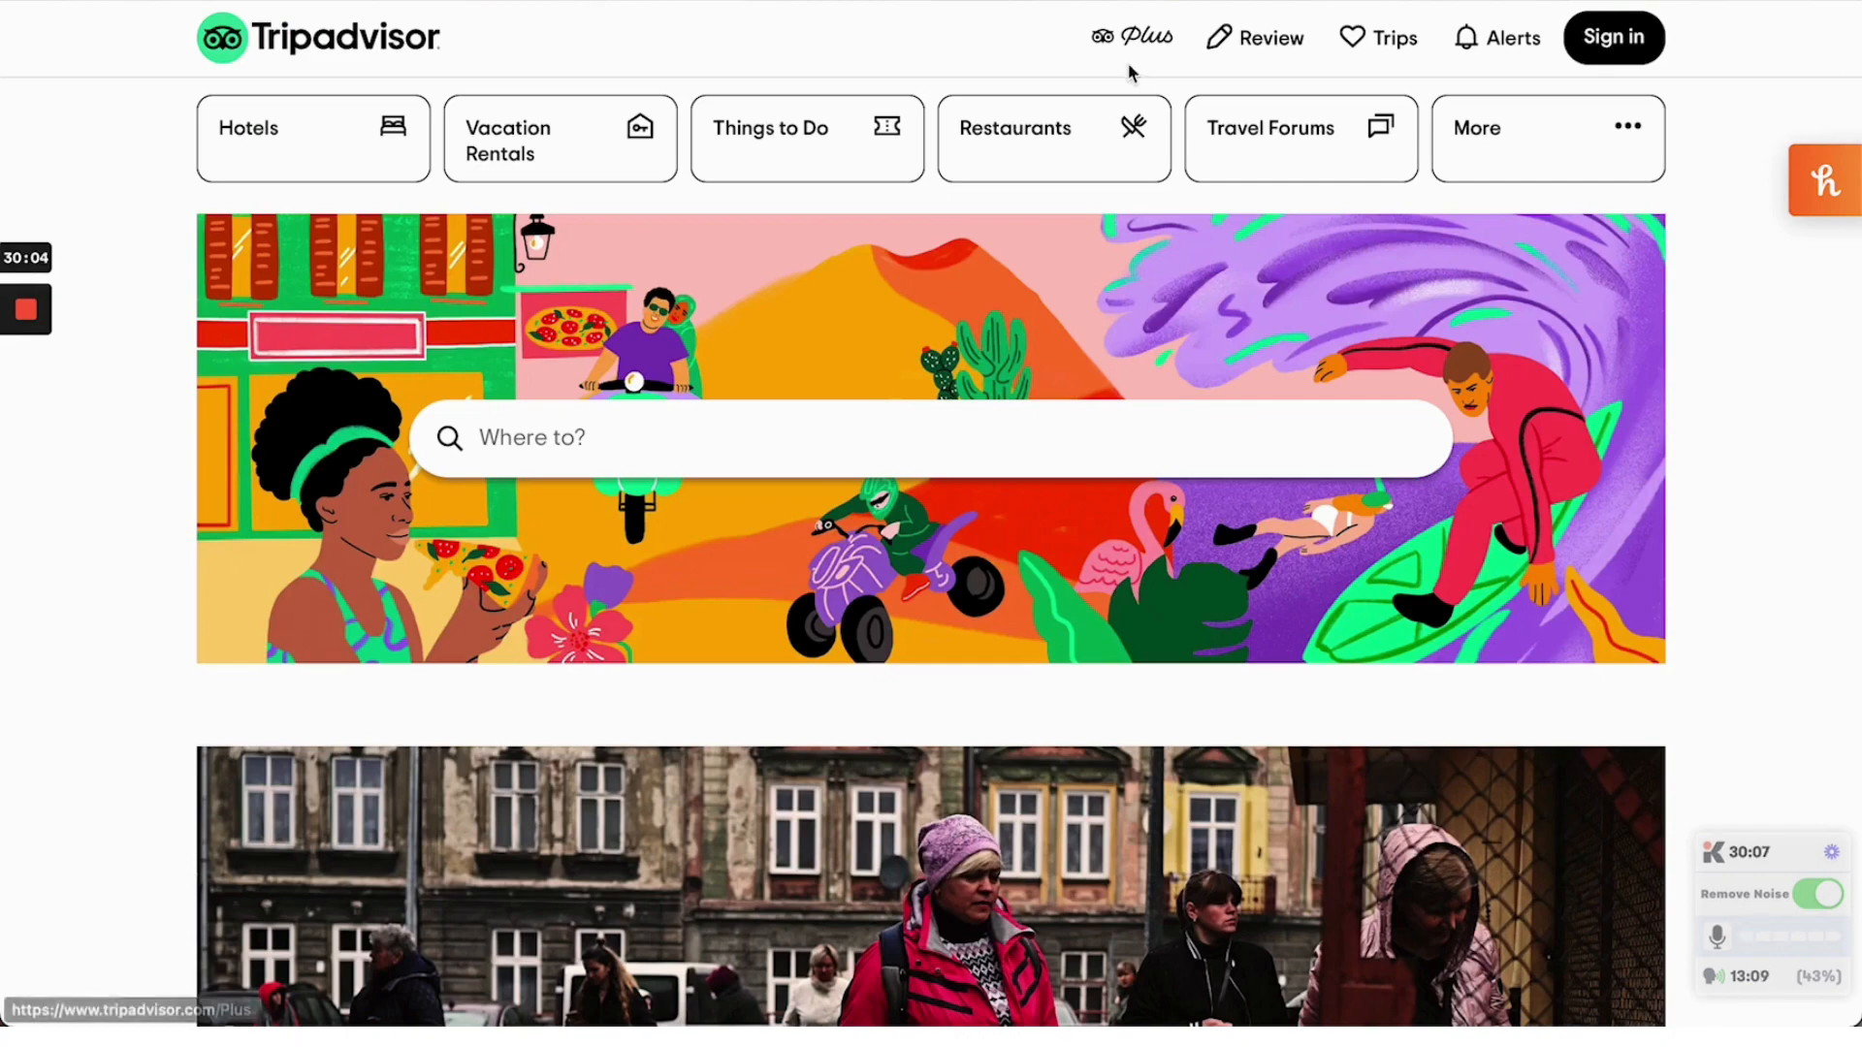
{"action": "left_click", "coordinate": [834, 1]}
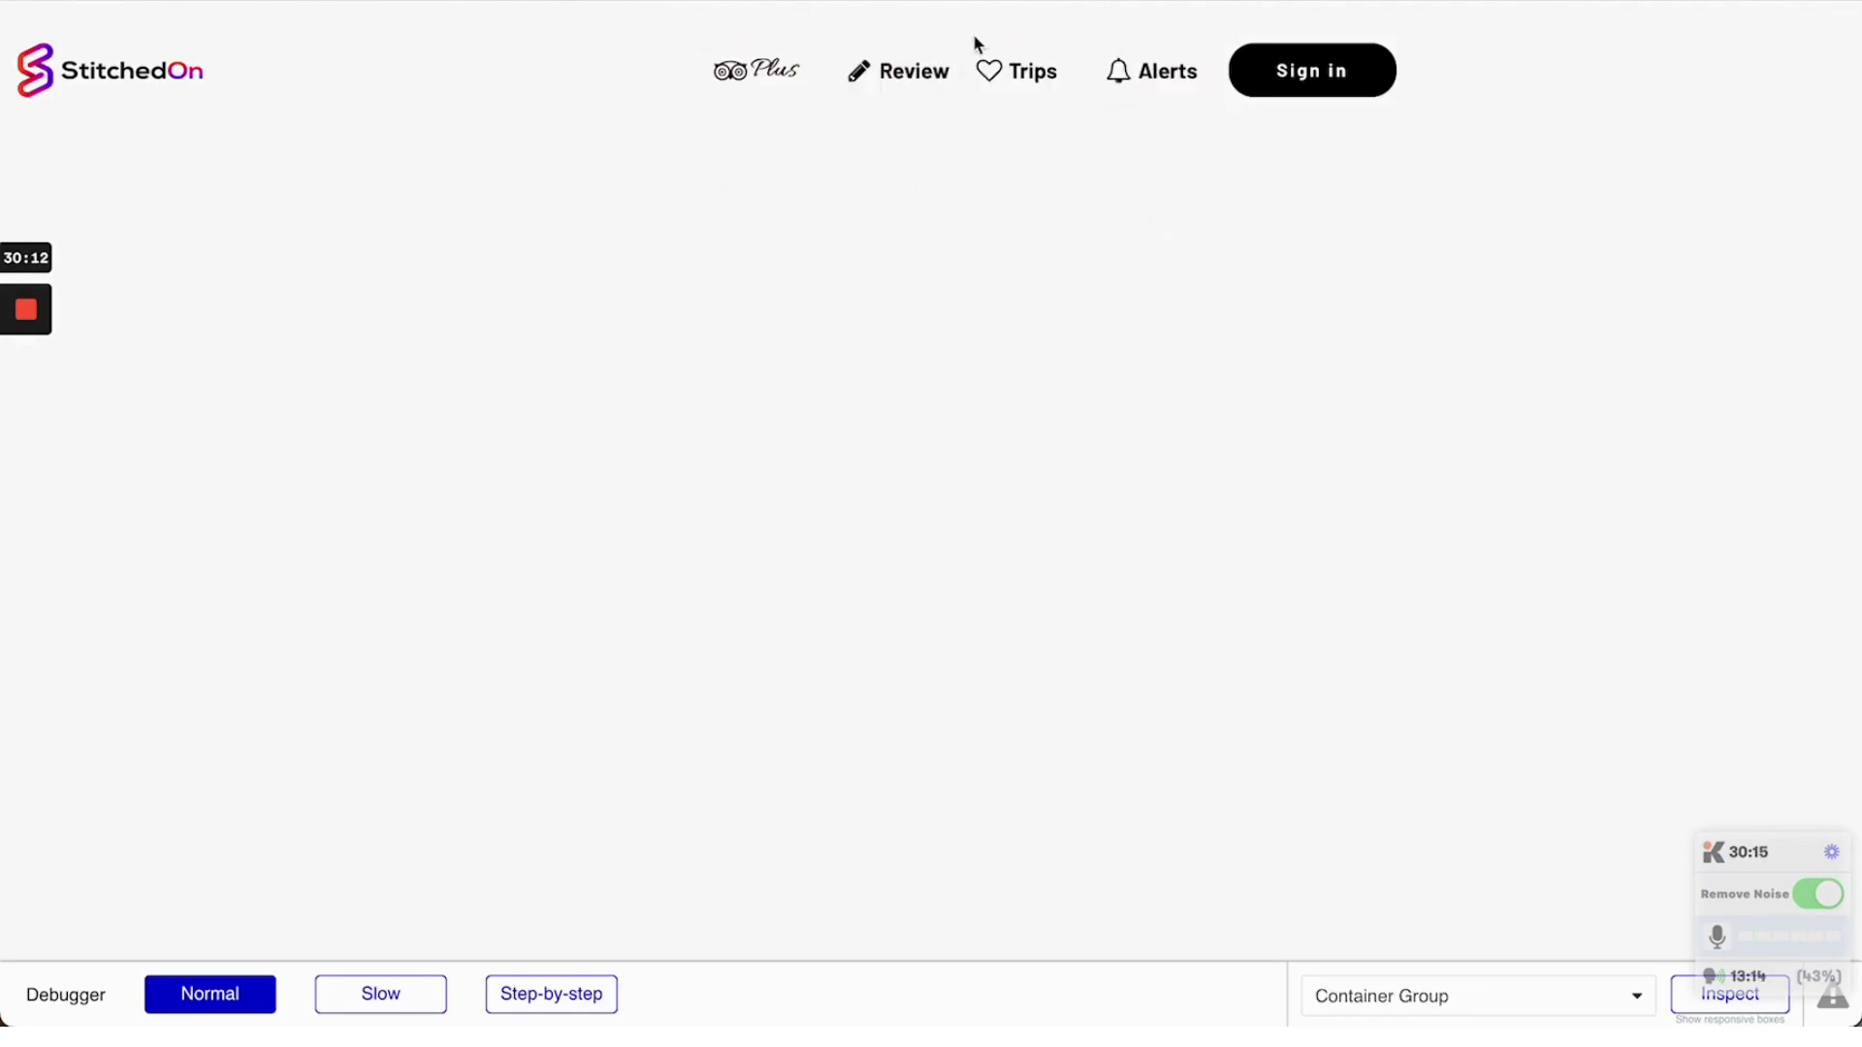
{"action": "left_click", "coordinate": [1009, 1]}
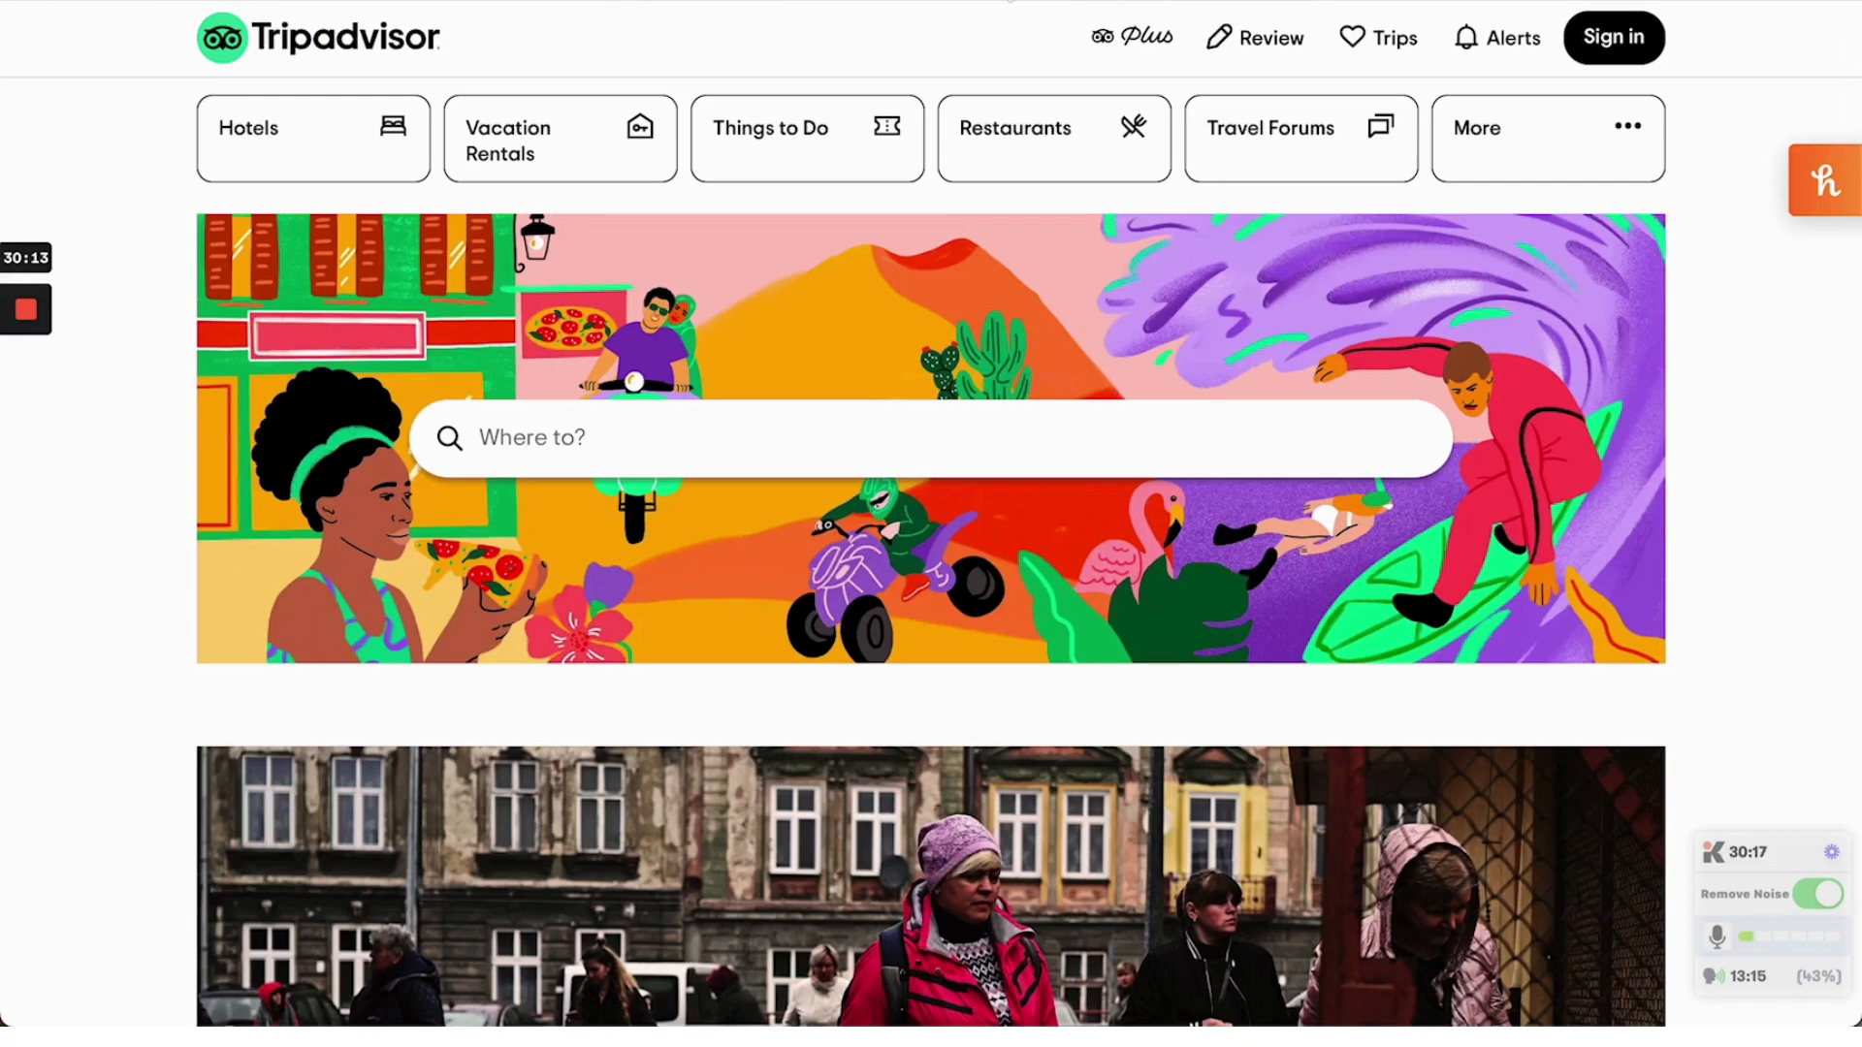
{"action": "left_click", "coordinate": [643, 2]}
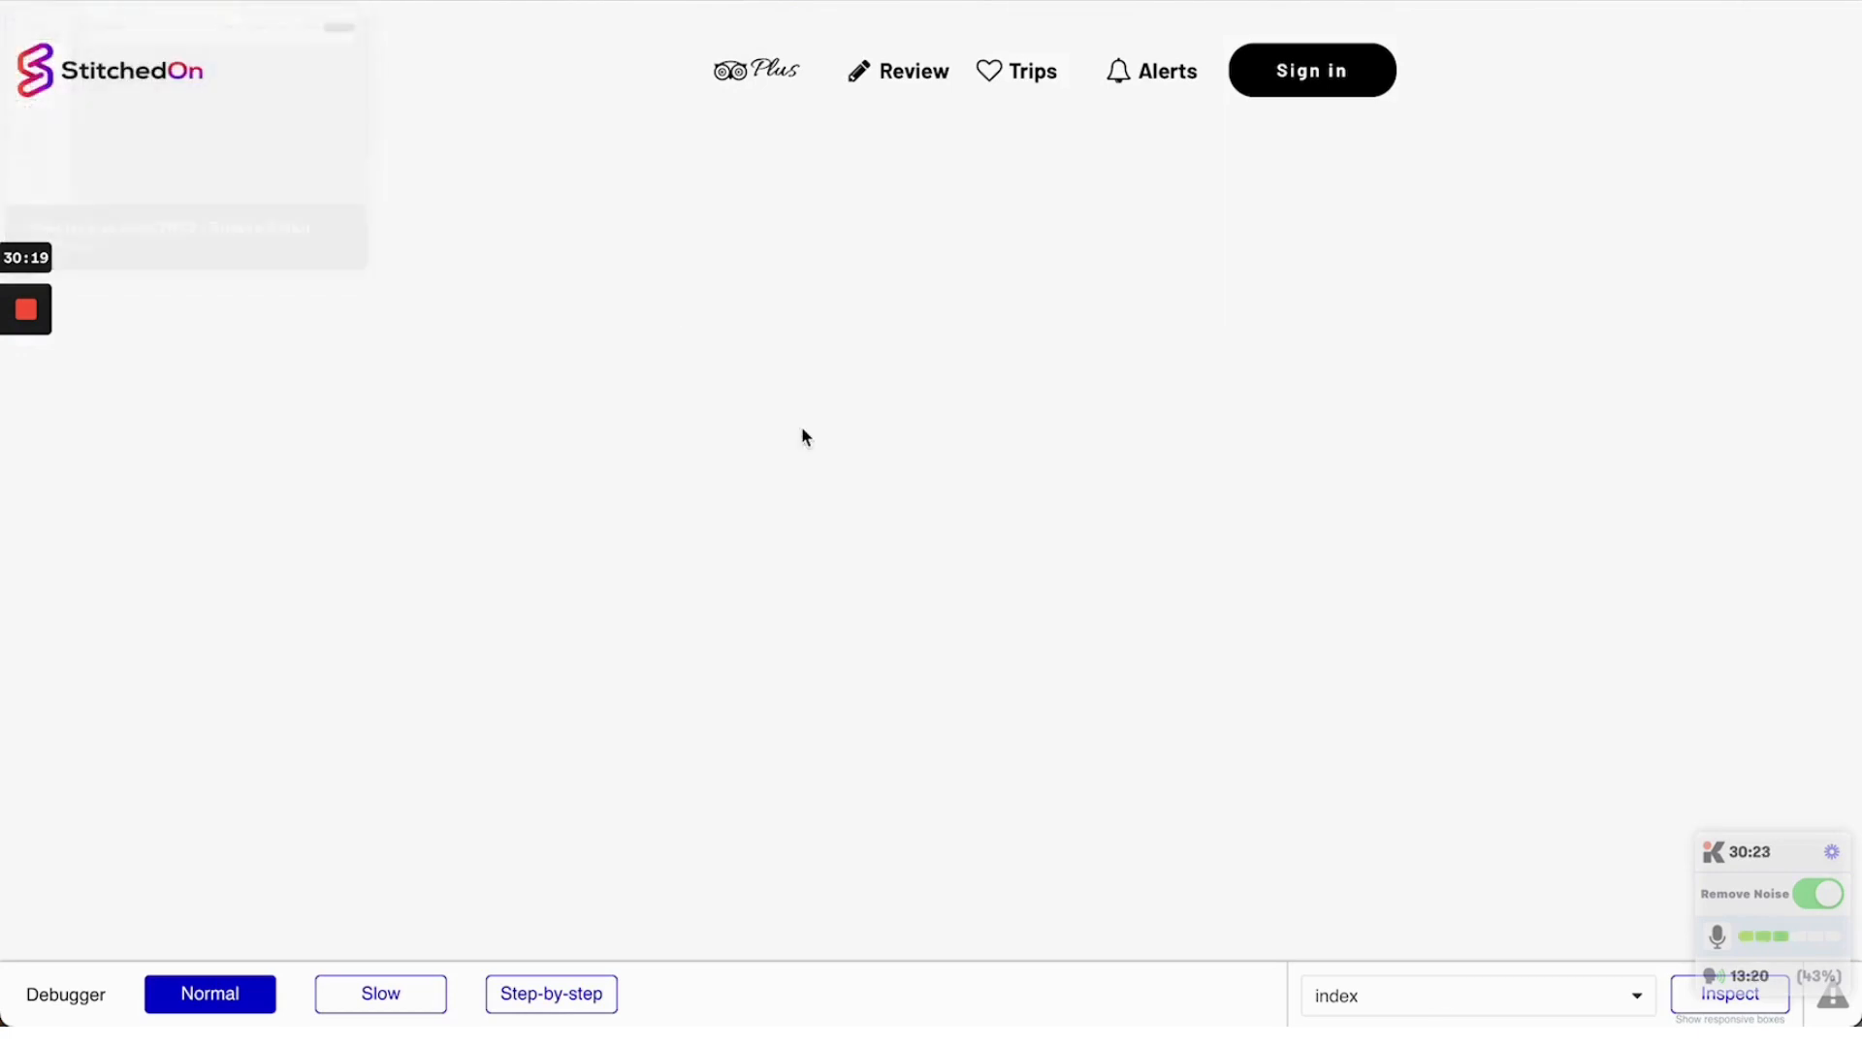
{"action": "left_click", "coordinate": [204, 19]}
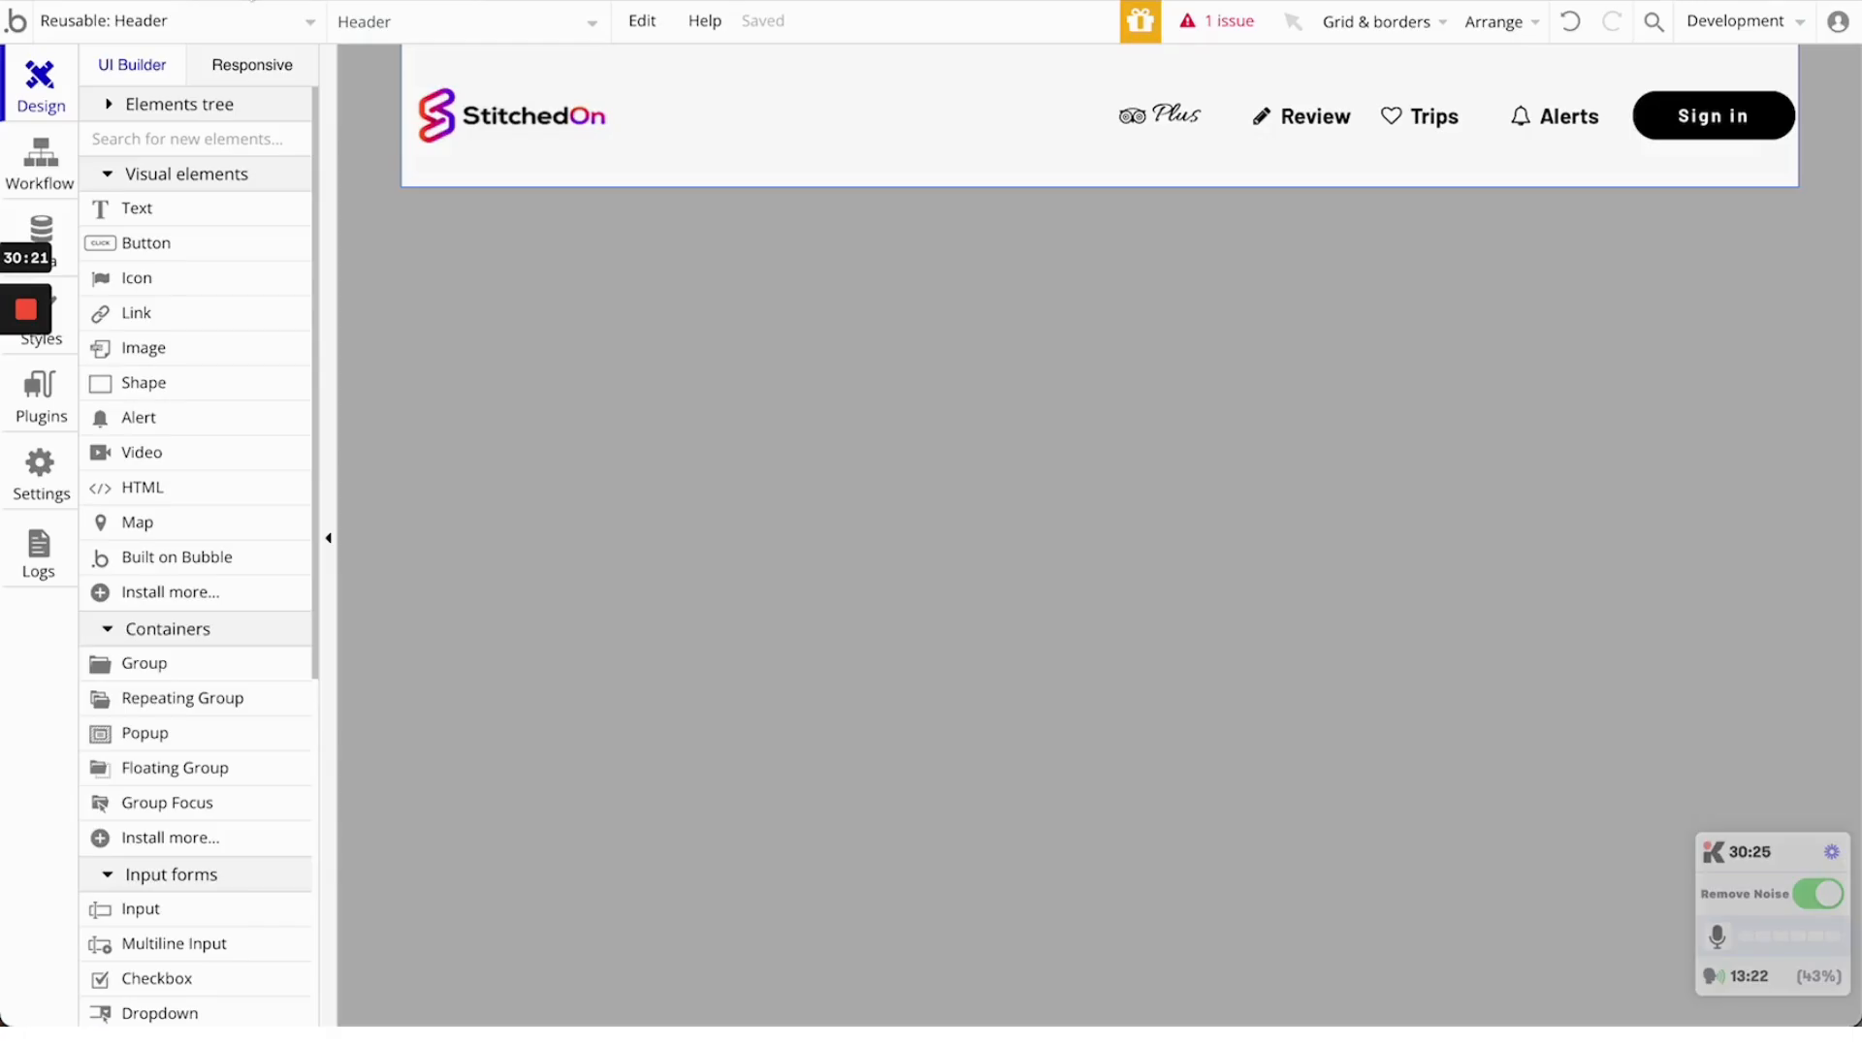